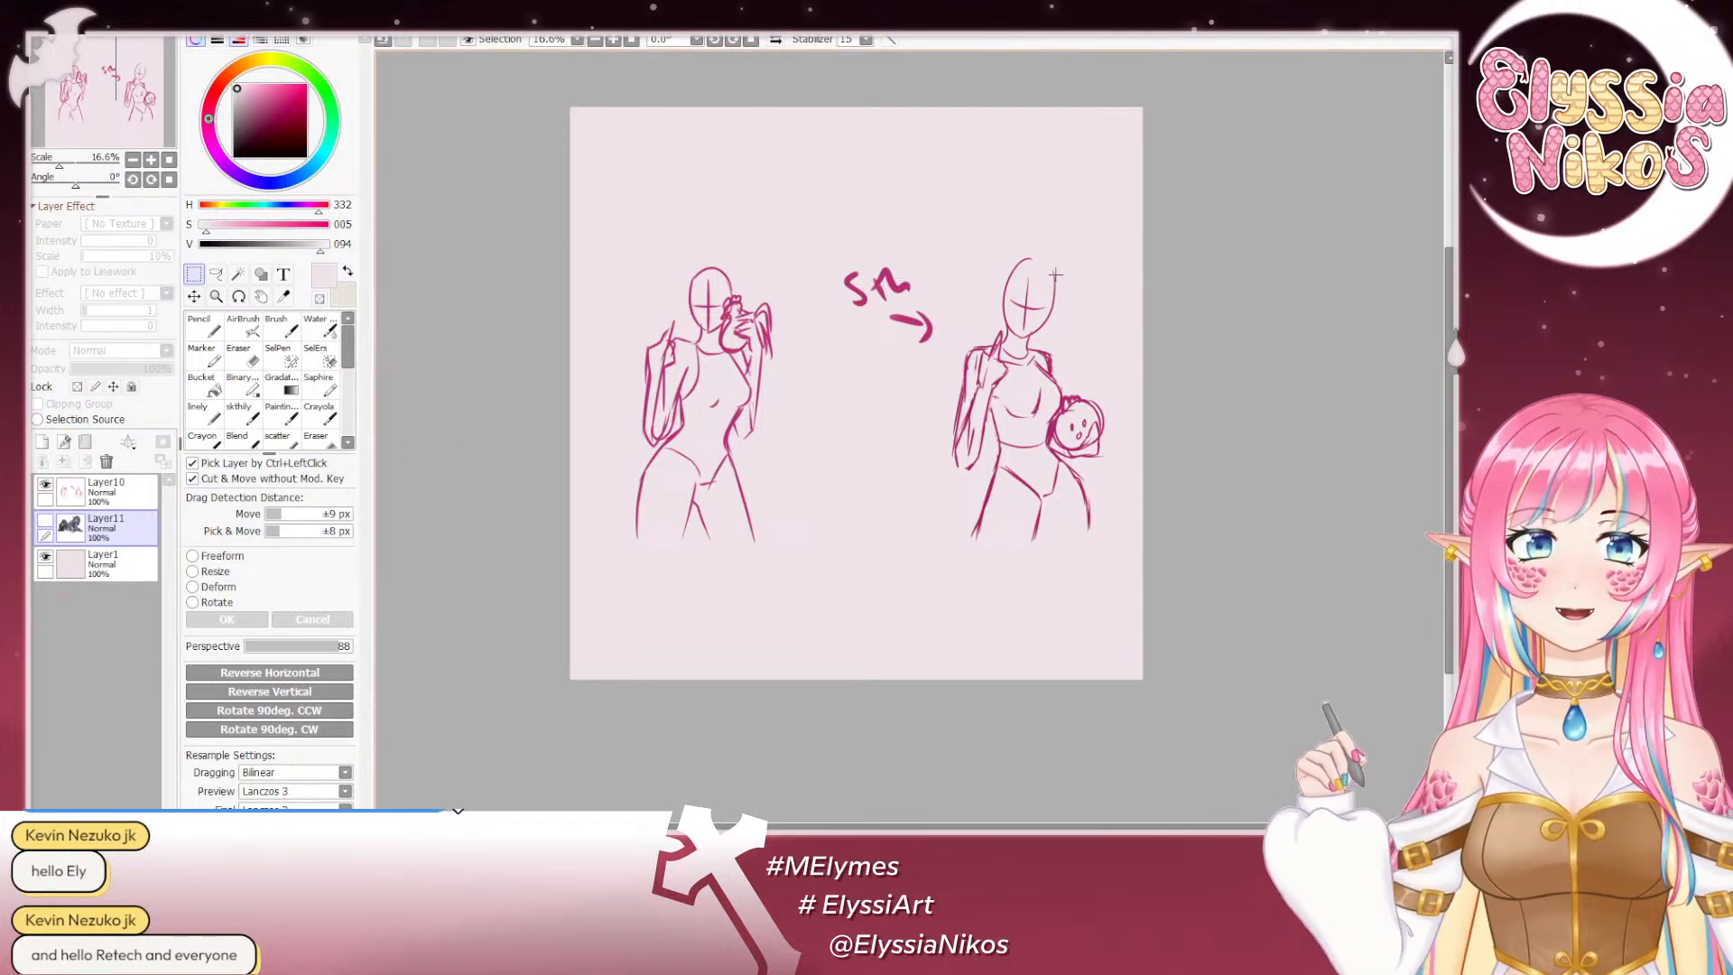
# Step: Erase the handwritten note and arrow between the two figure sketches on Layer10
pyautogui.moveTo(946, 309); pyautogui.dragTo(995, 225)
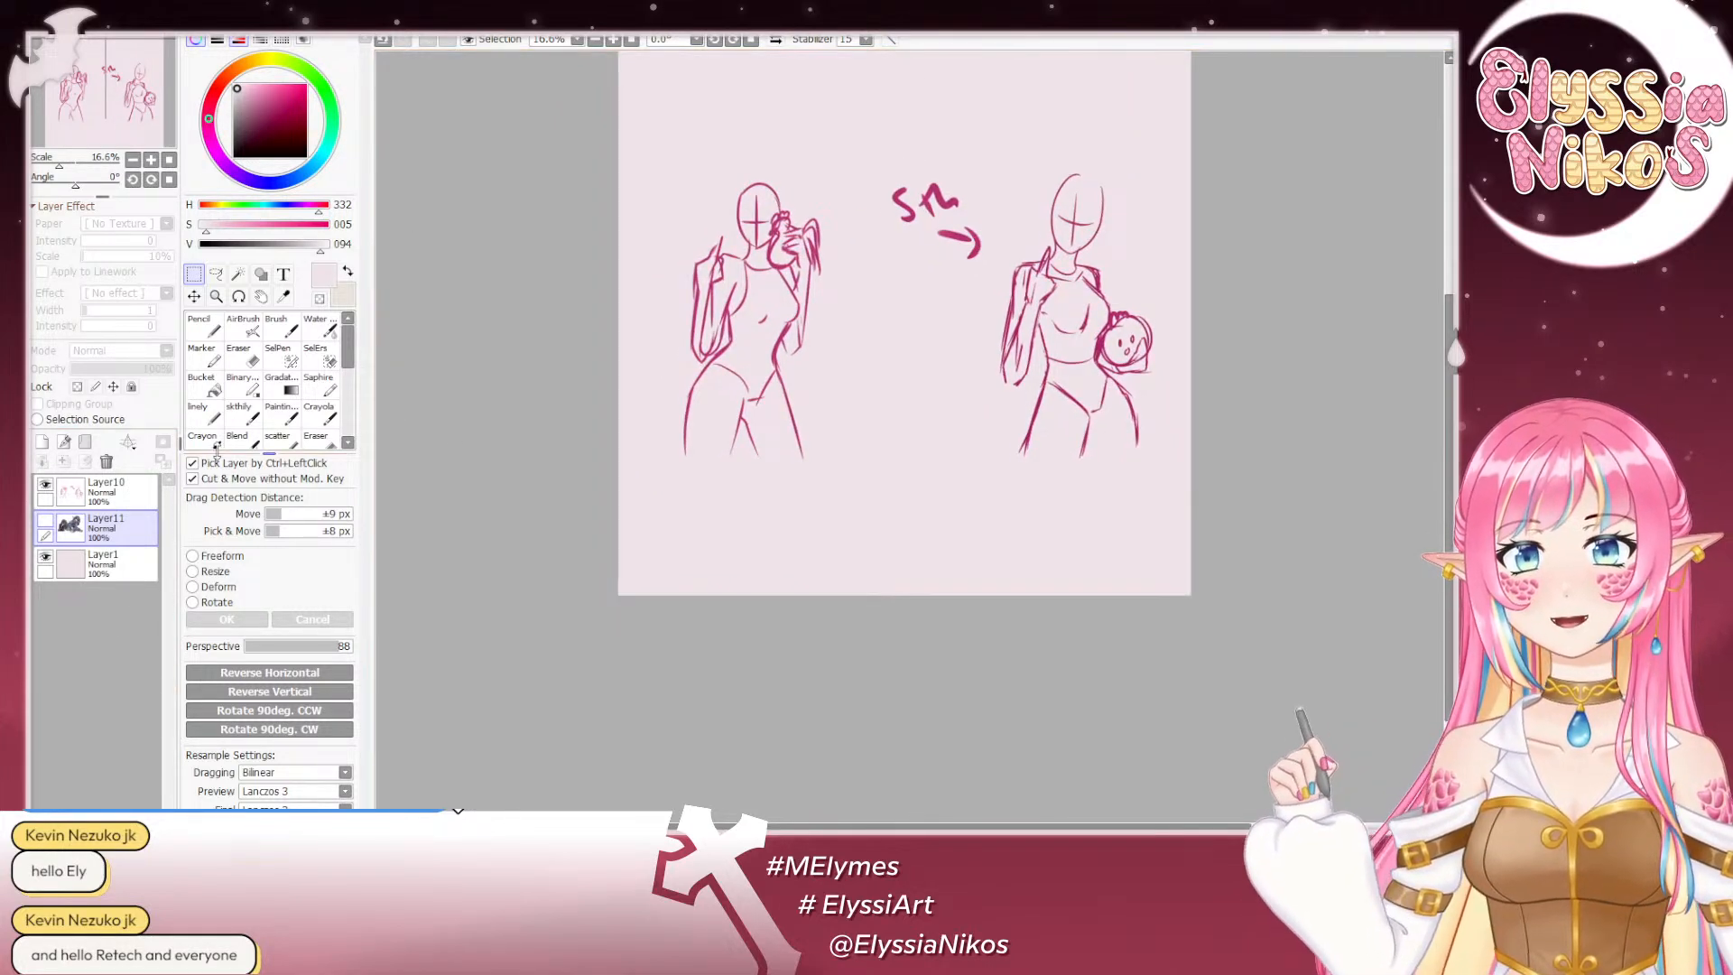
pyautogui.click(242, 414)
pyautogui.click(95, 501)
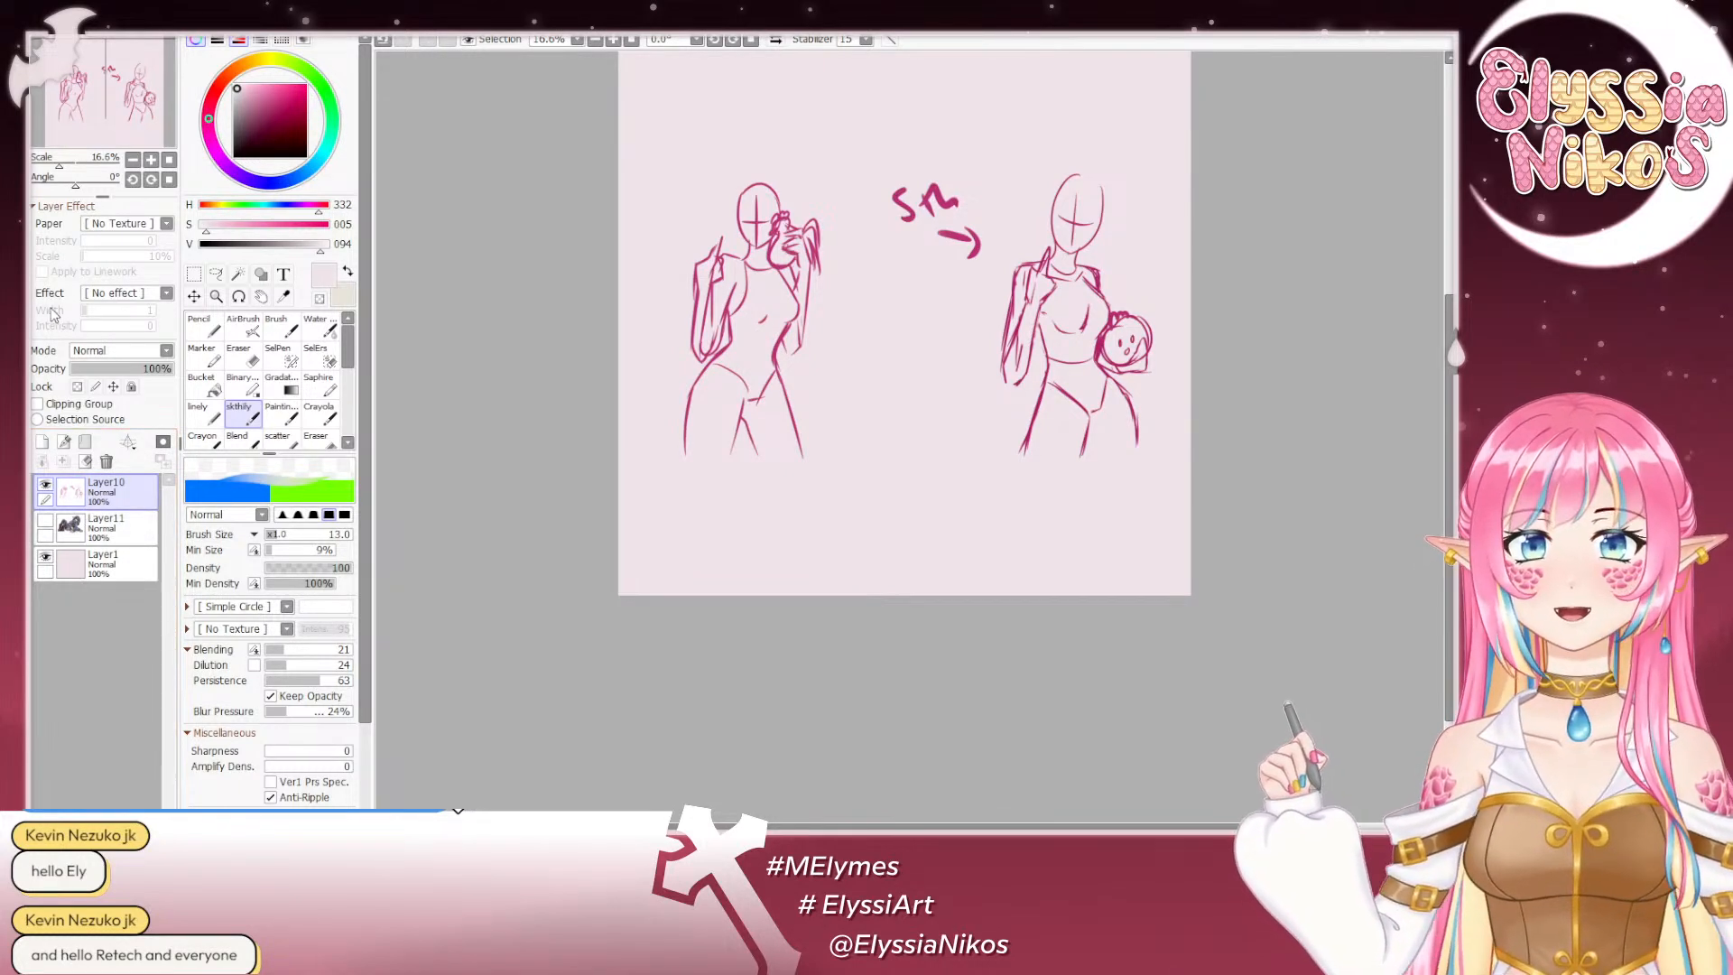
pyautogui.click(239, 354)
pyautogui.moveTo(896, 217)
pyautogui.mouseDown()
pyautogui.moveTo(912, 191)
pyautogui.moveTo(927, 201)
pyautogui.moveTo(940, 286)
pyautogui.mouseUp()
pyautogui.press('space')
pyautogui.moveTo(988, 200); pyautogui.dragTo(984, 262)
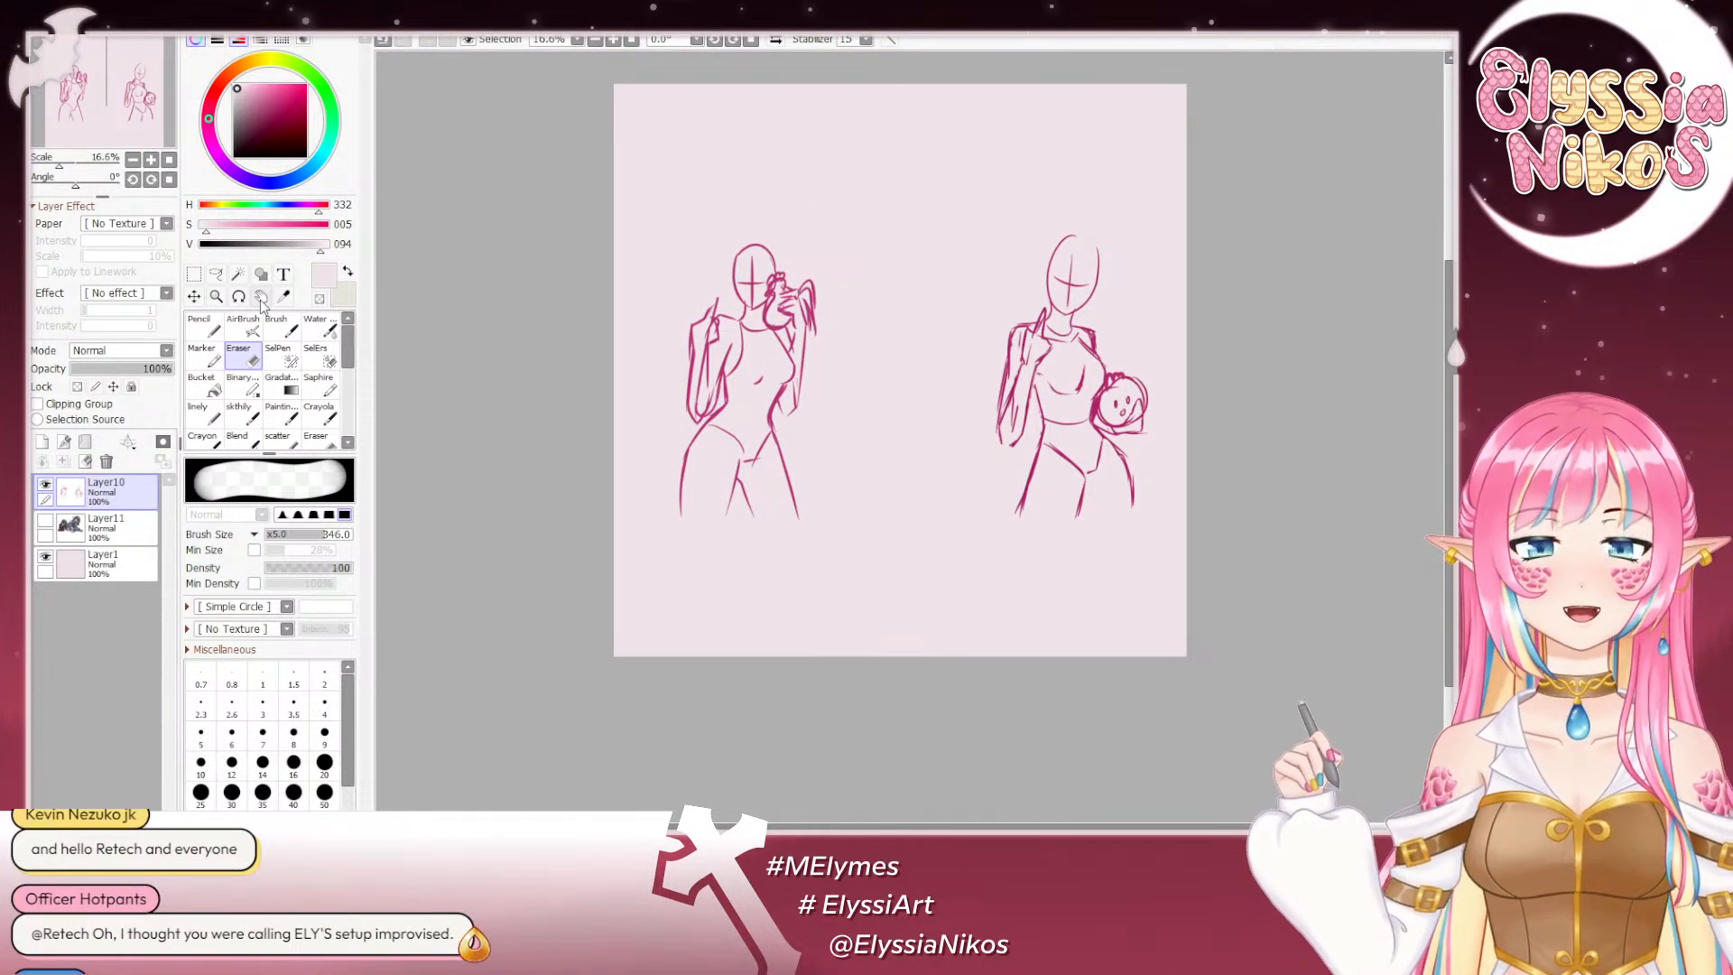
# Step: Show the coloured reference illustration on Layer11 without the sketch, examine it, and return to the sketch view
pyautogui.click(45, 521)
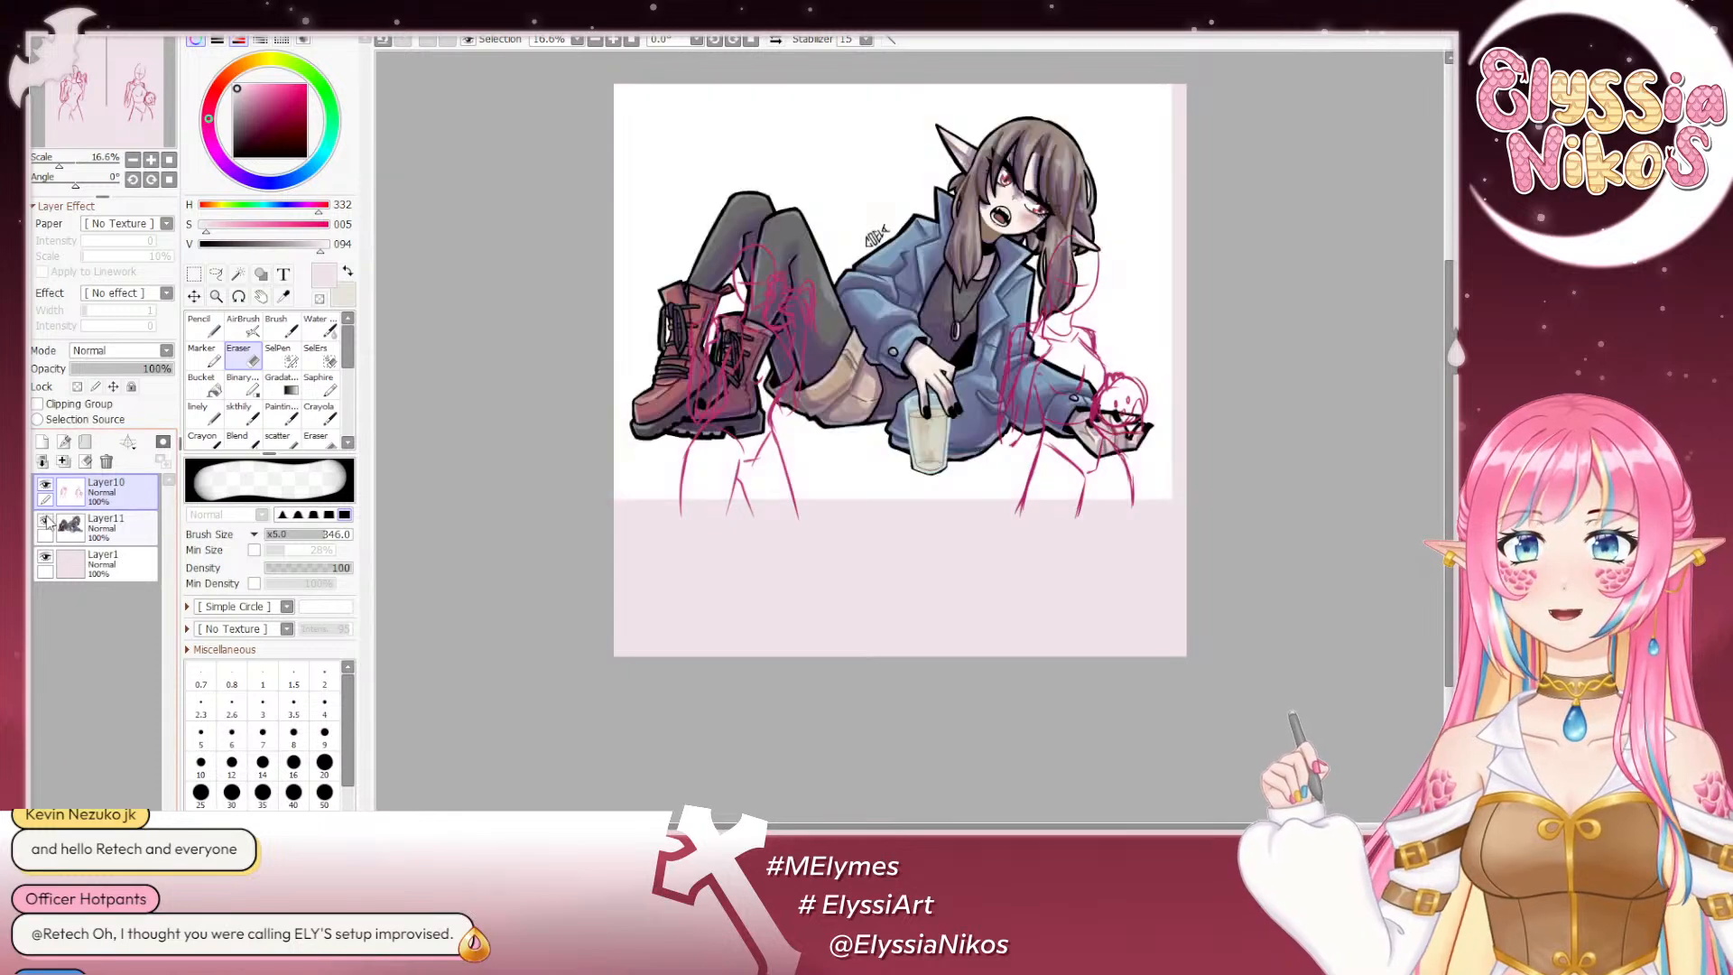
pyautogui.click(46, 485)
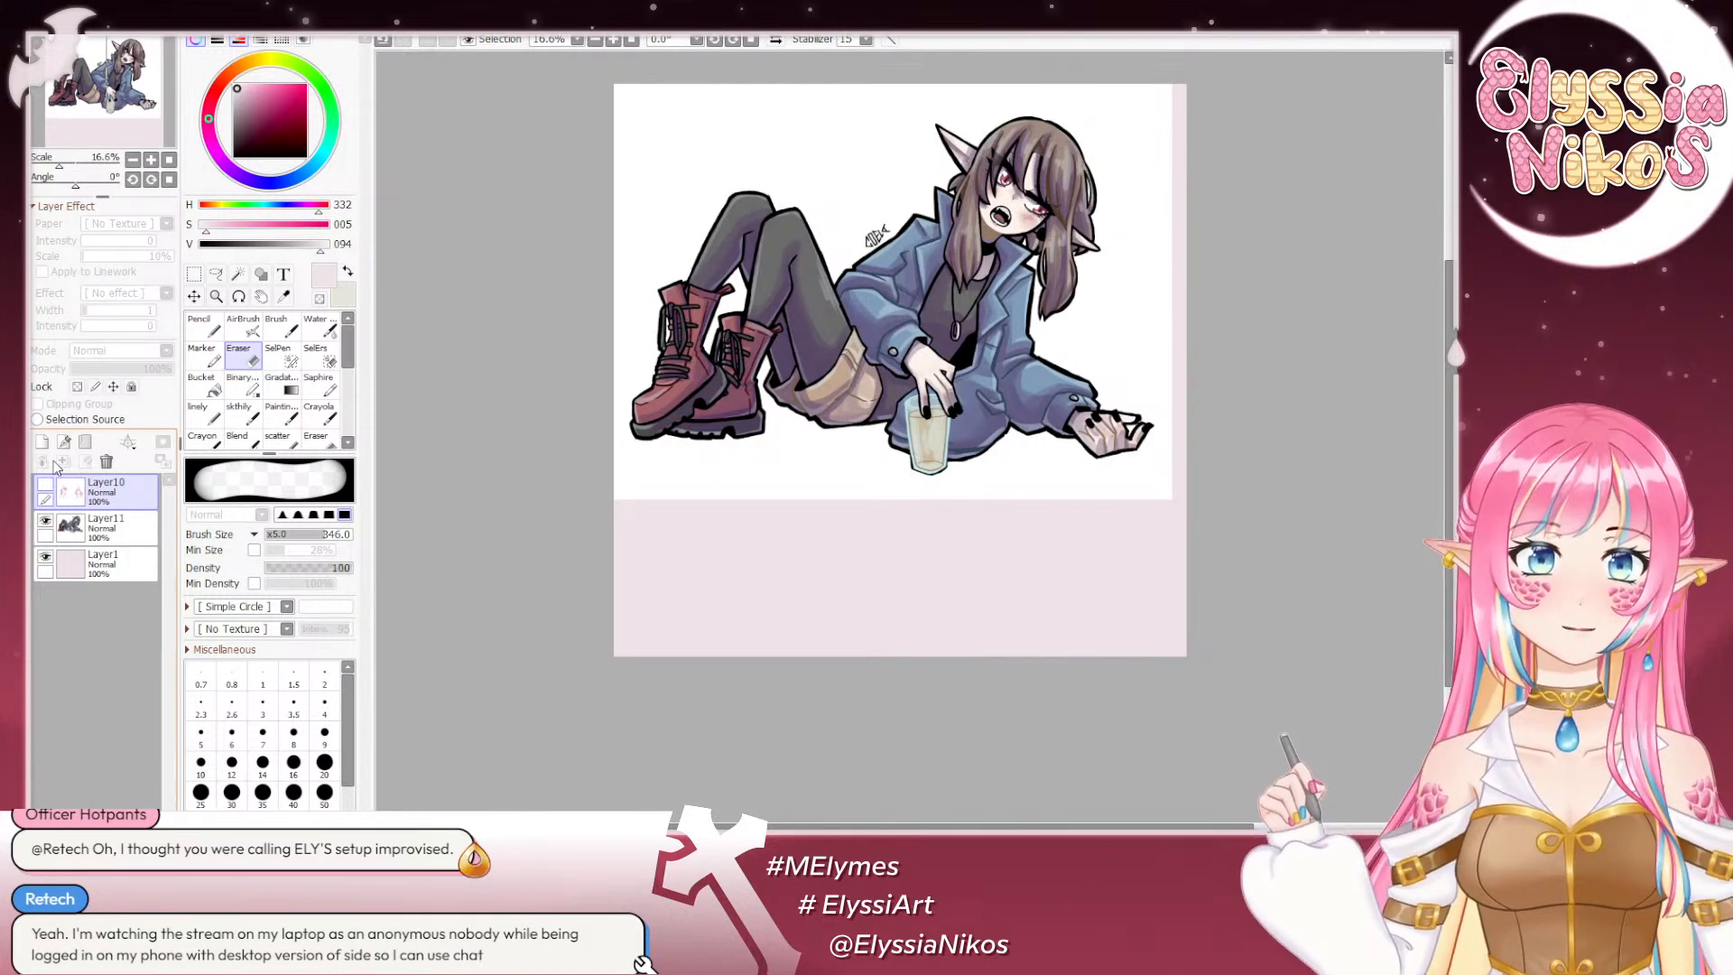
pyautogui.click(46, 522)
pyautogui.click(45, 486)
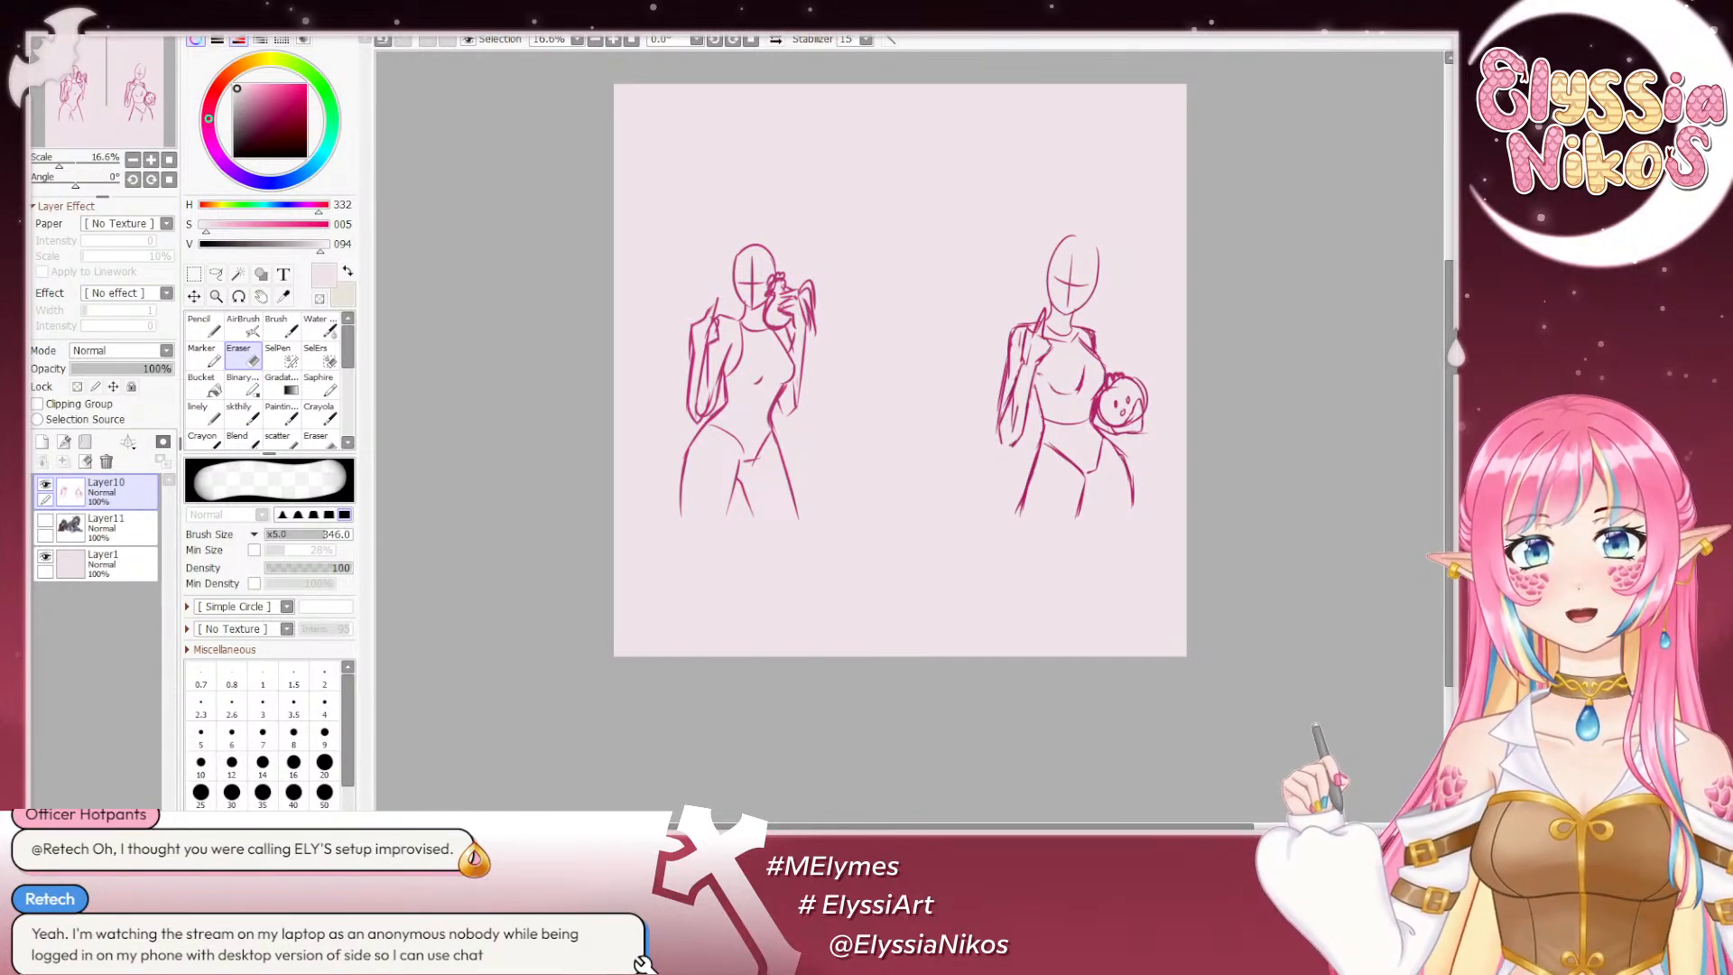
# Step: Choose the sketching brush and sample the dark pink line colour from the first figure's sketch
pyautogui.click(244, 412)
pyautogui.moveTo(782, 209)
pyautogui.mouseDown()
pyautogui.moveTo(776, 296)
pyautogui.moveTo(751, 217)
pyautogui.mouseUp()
pyautogui.rightClick(776, 297)
pyautogui.rightClick(777, 297)
pyautogui.moveTo(754, 202)
pyautogui.mouseDown()
pyautogui.moveTo(745, 221)
pyautogui.moveTo(760, 216)
pyautogui.mouseUp()
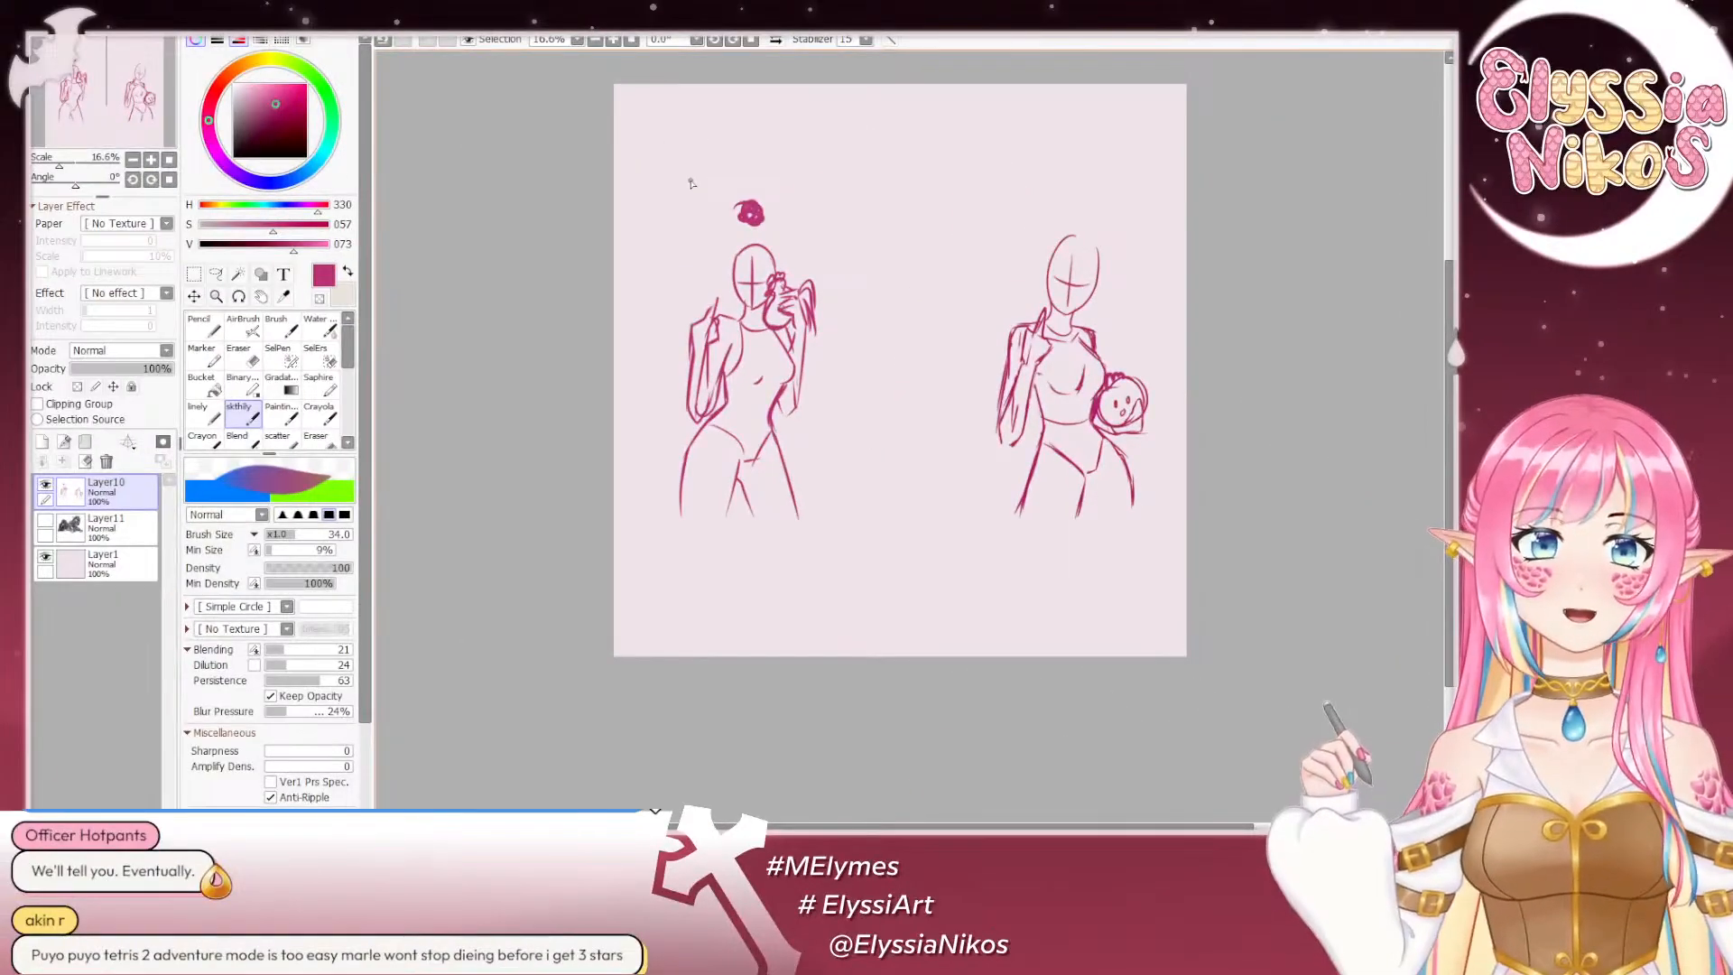
pyautogui.hotkey('ctrl', 'alt')
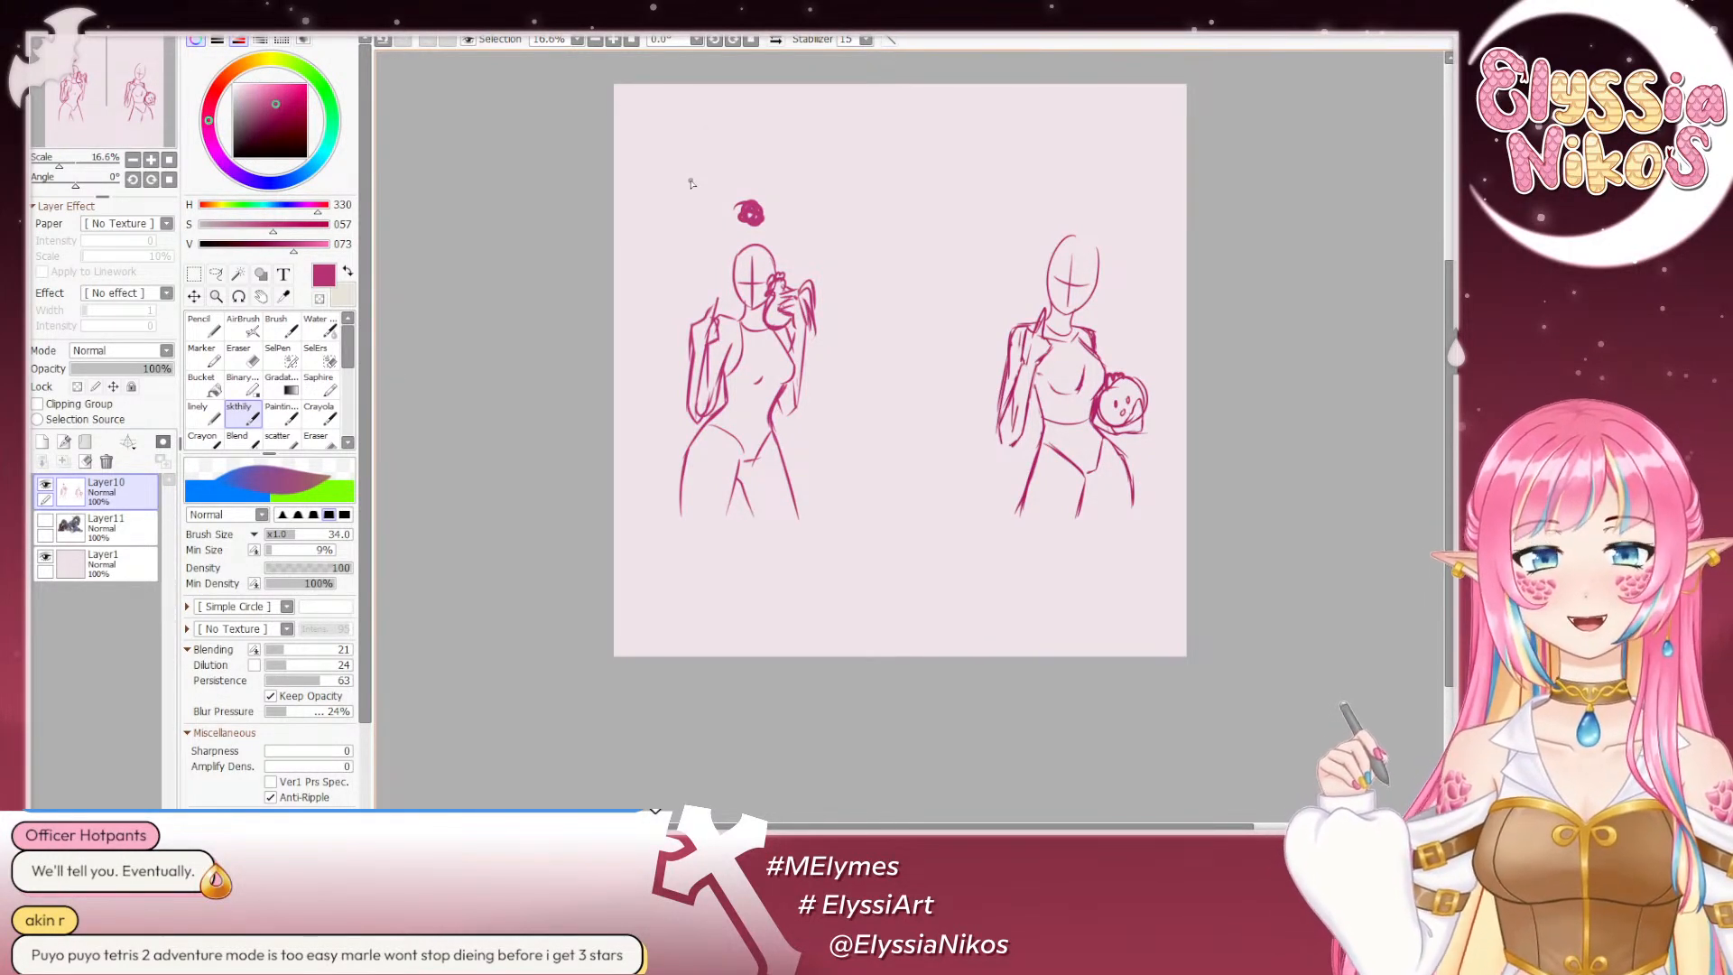
pyautogui.press('e')
pyautogui.hotkey('ctrl', 'alt')
pyautogui.moveTo(706, 212); pyautogui.dragTo(727, 209)
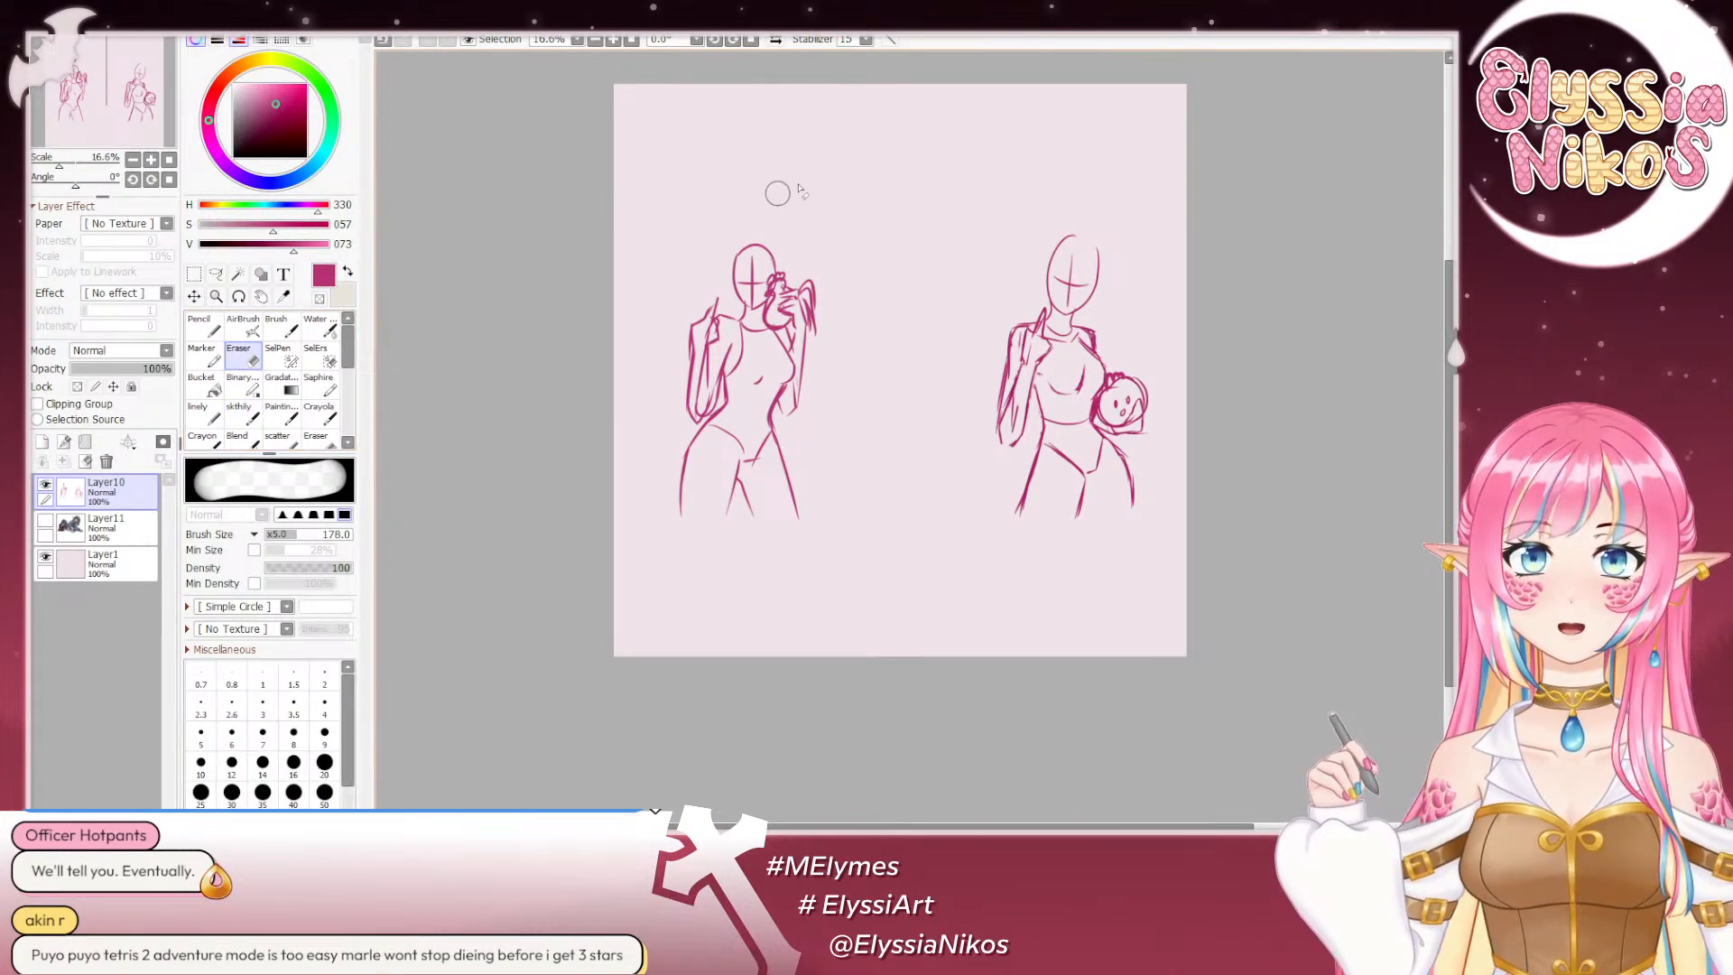
pyautogui.click(238, 417)
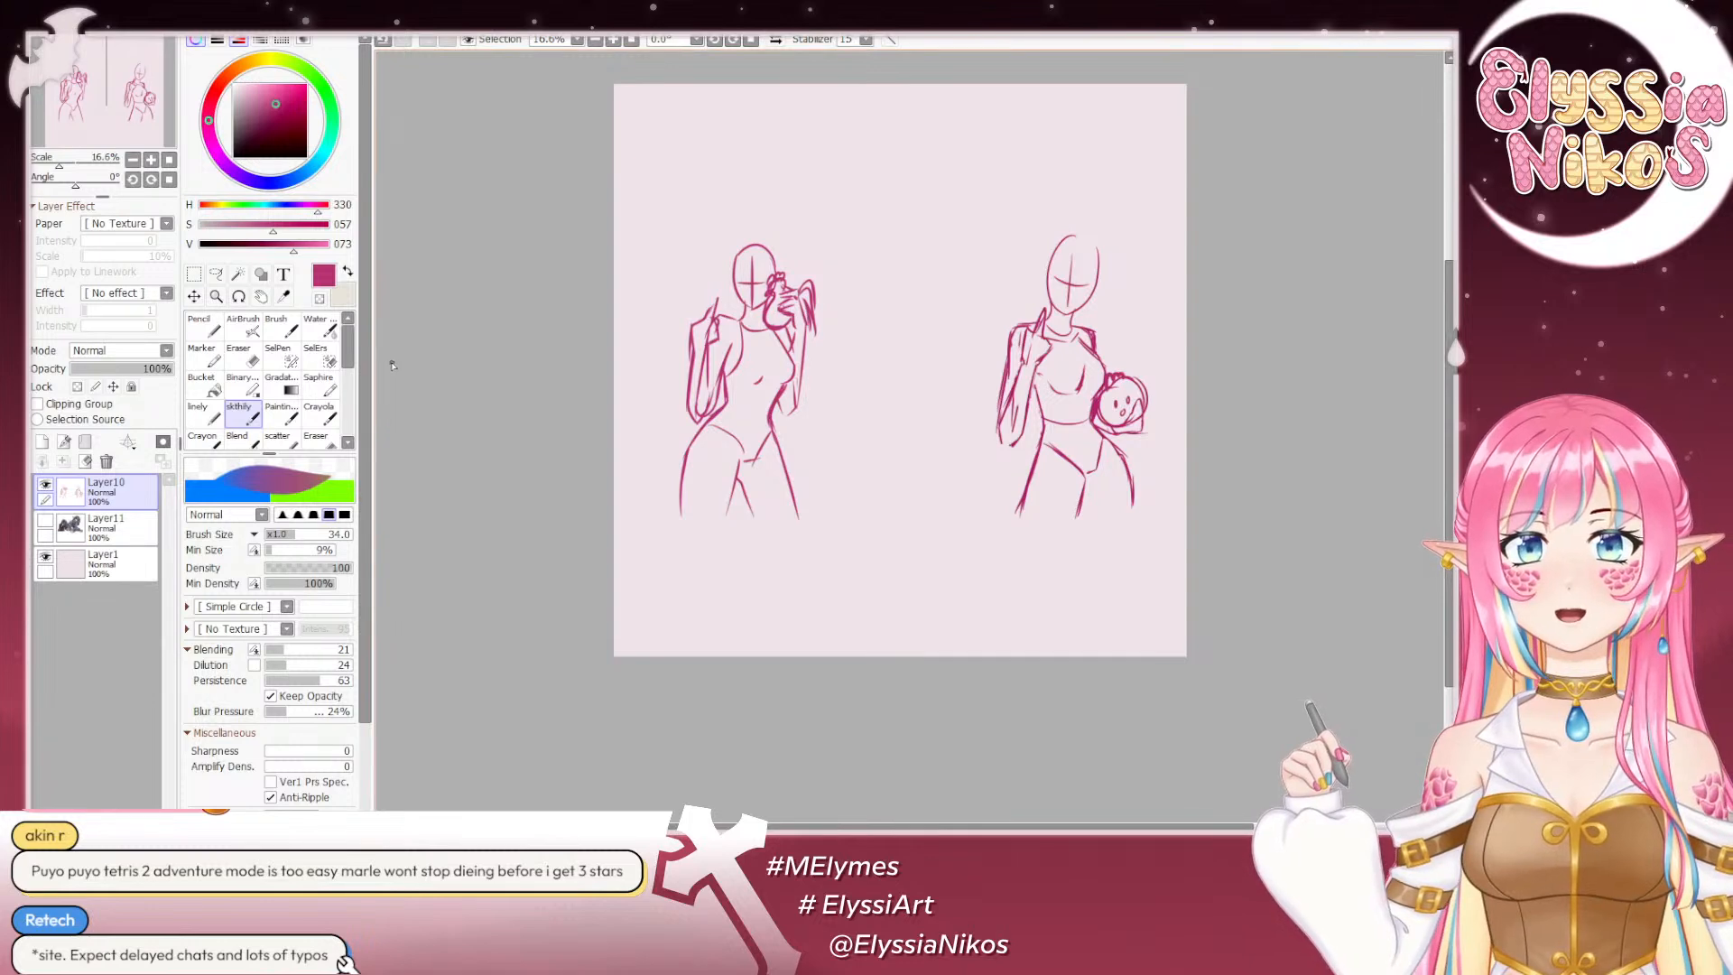
pyautogui.click(241, 353)
pyautogui.moveTo(657, 417); pyautogui.dragTo(659, 387)
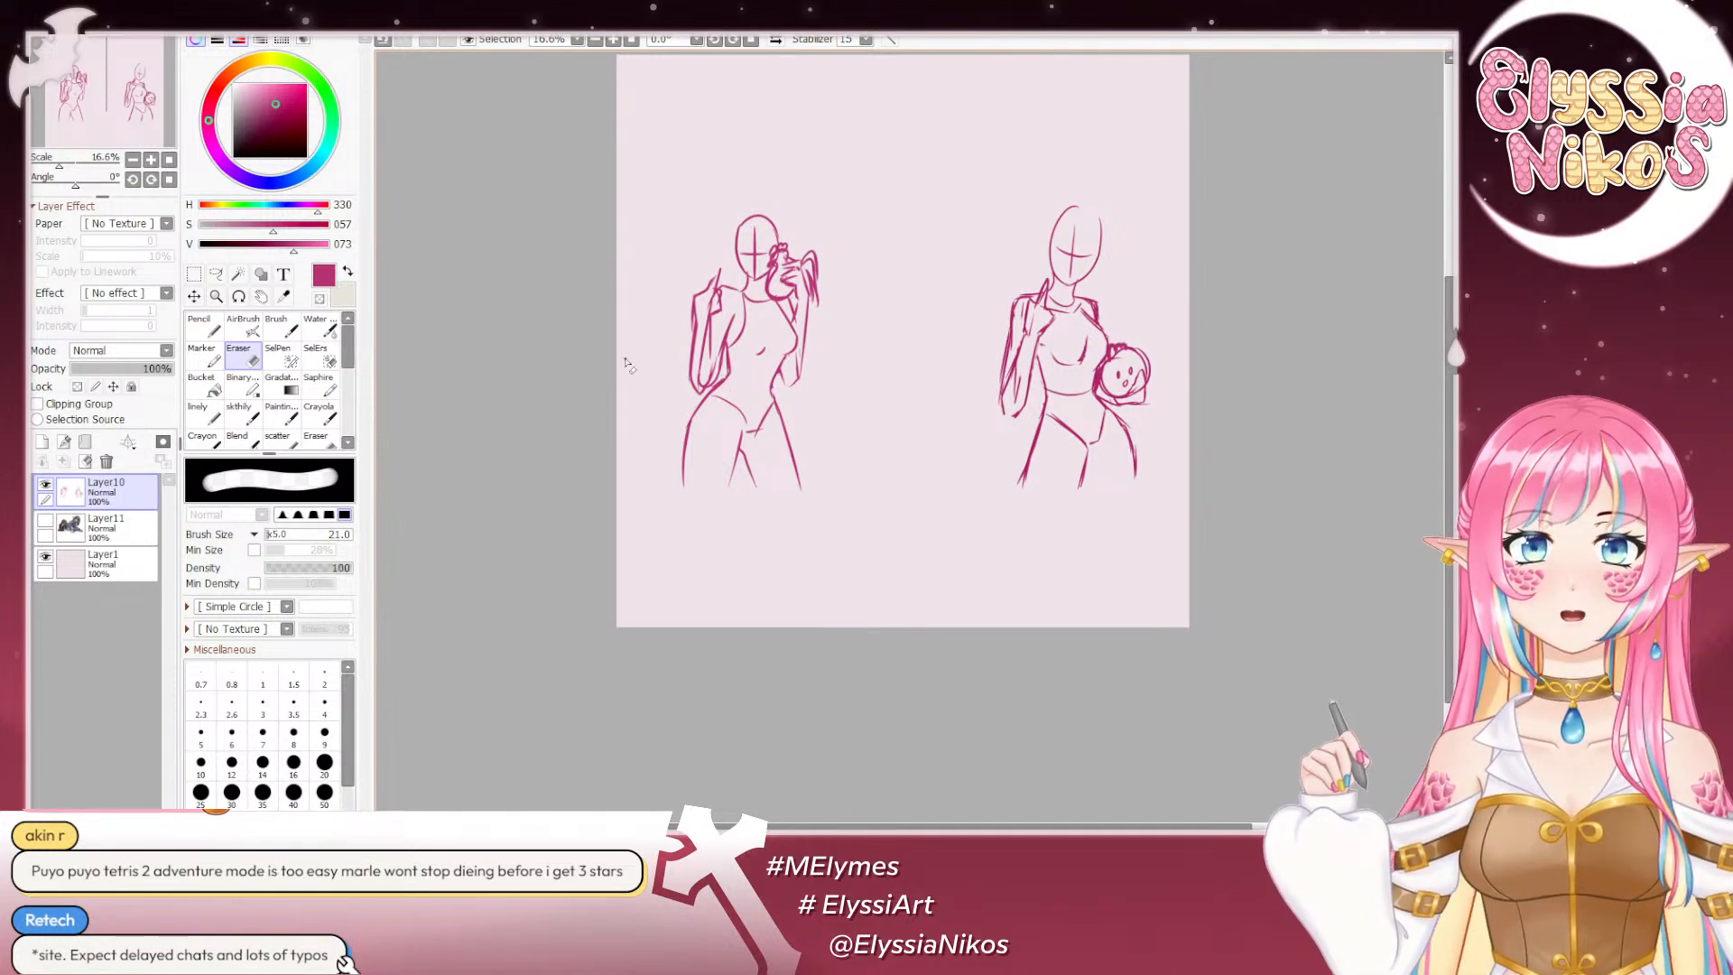
# Step: Write the number 1 above the first figure's head and the number 2 above the second figure's head
pyautogui.click(244, 413)
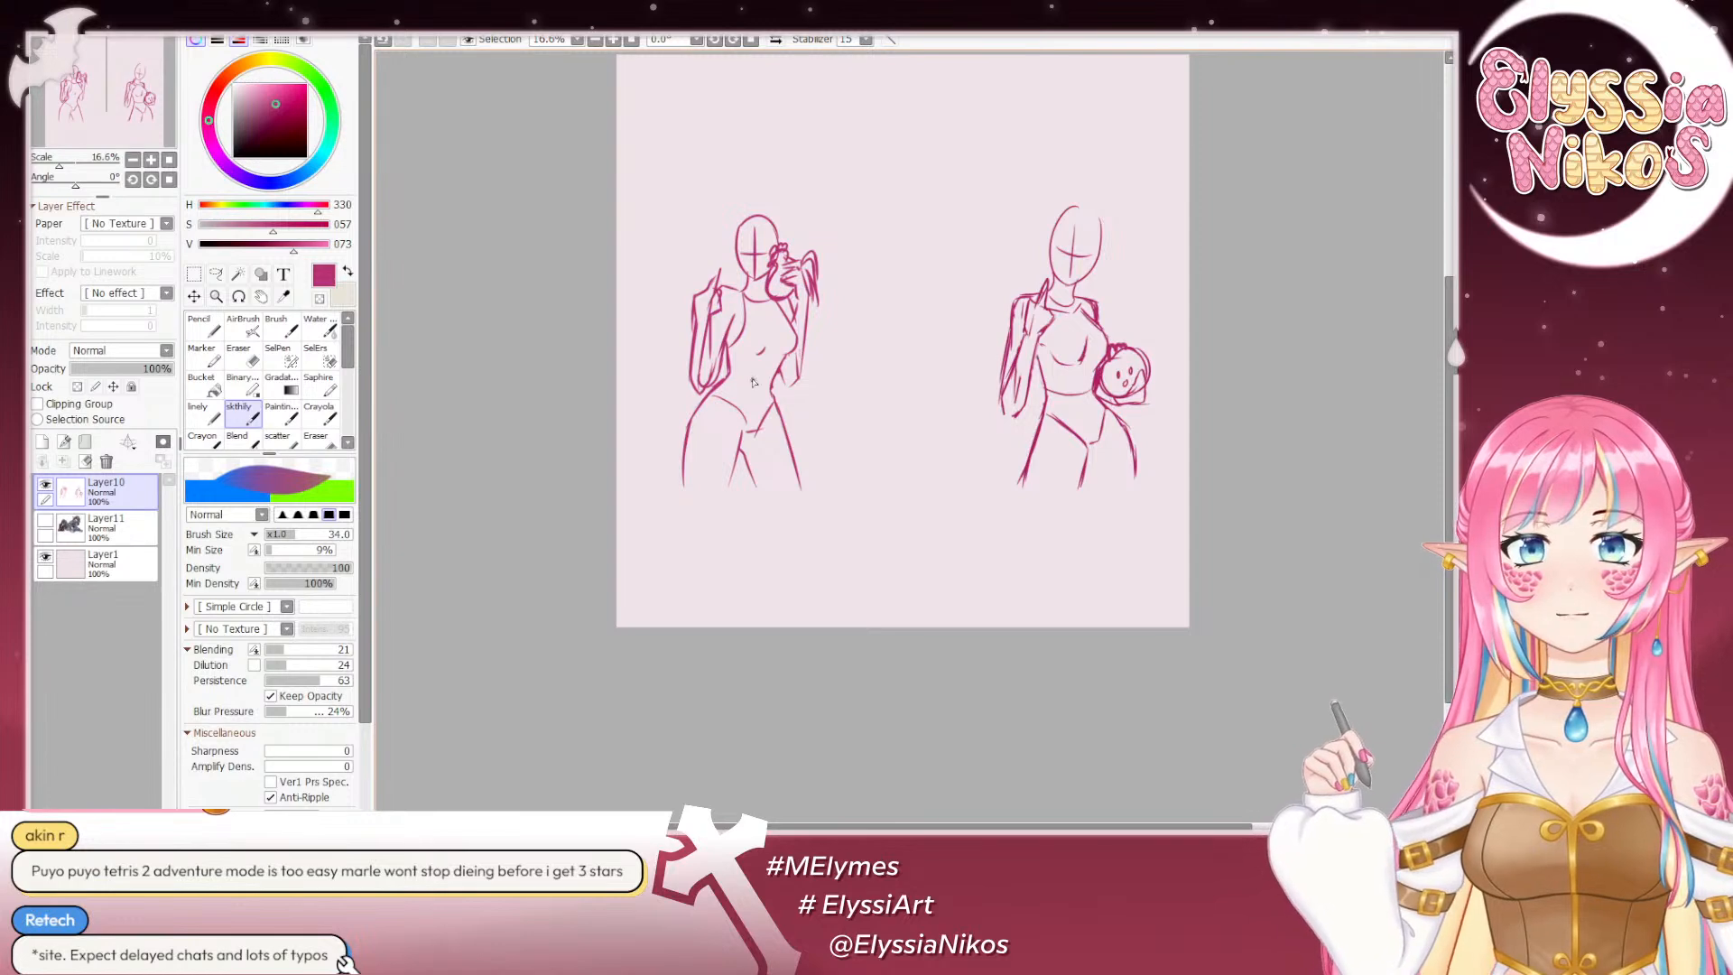
pyautogui.moveTo(754, 384); pyautogui.dragTo(777, 348)
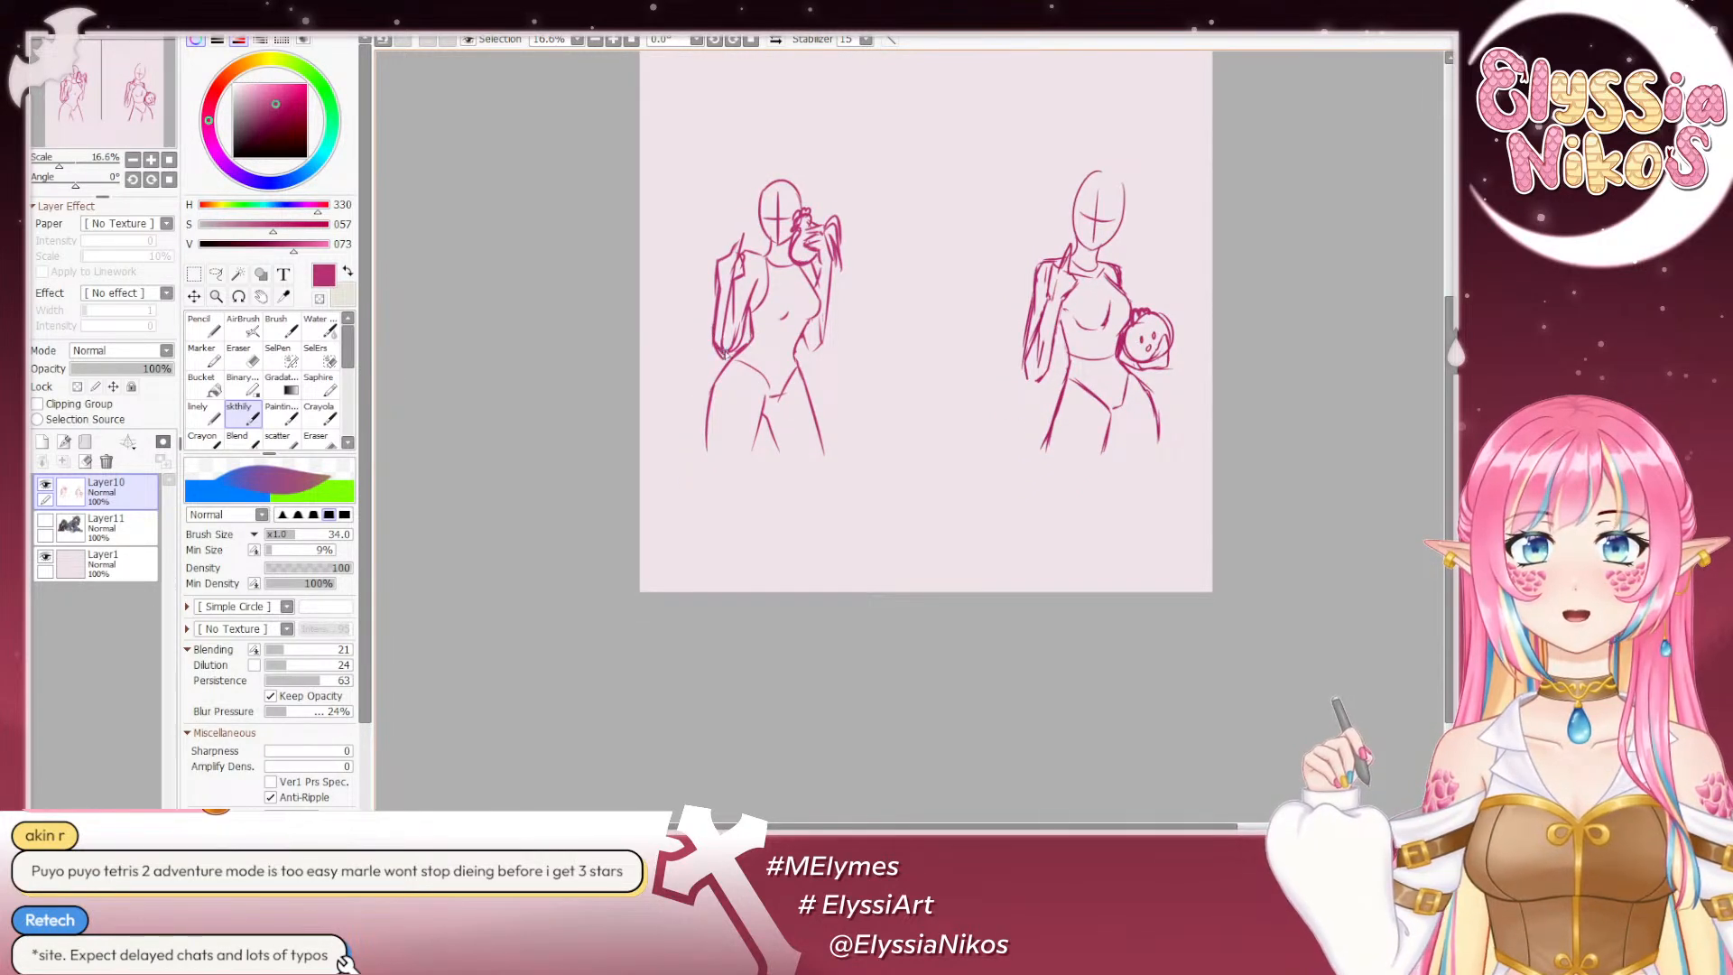
pyautogui.hotkey('ctrl', 'z')
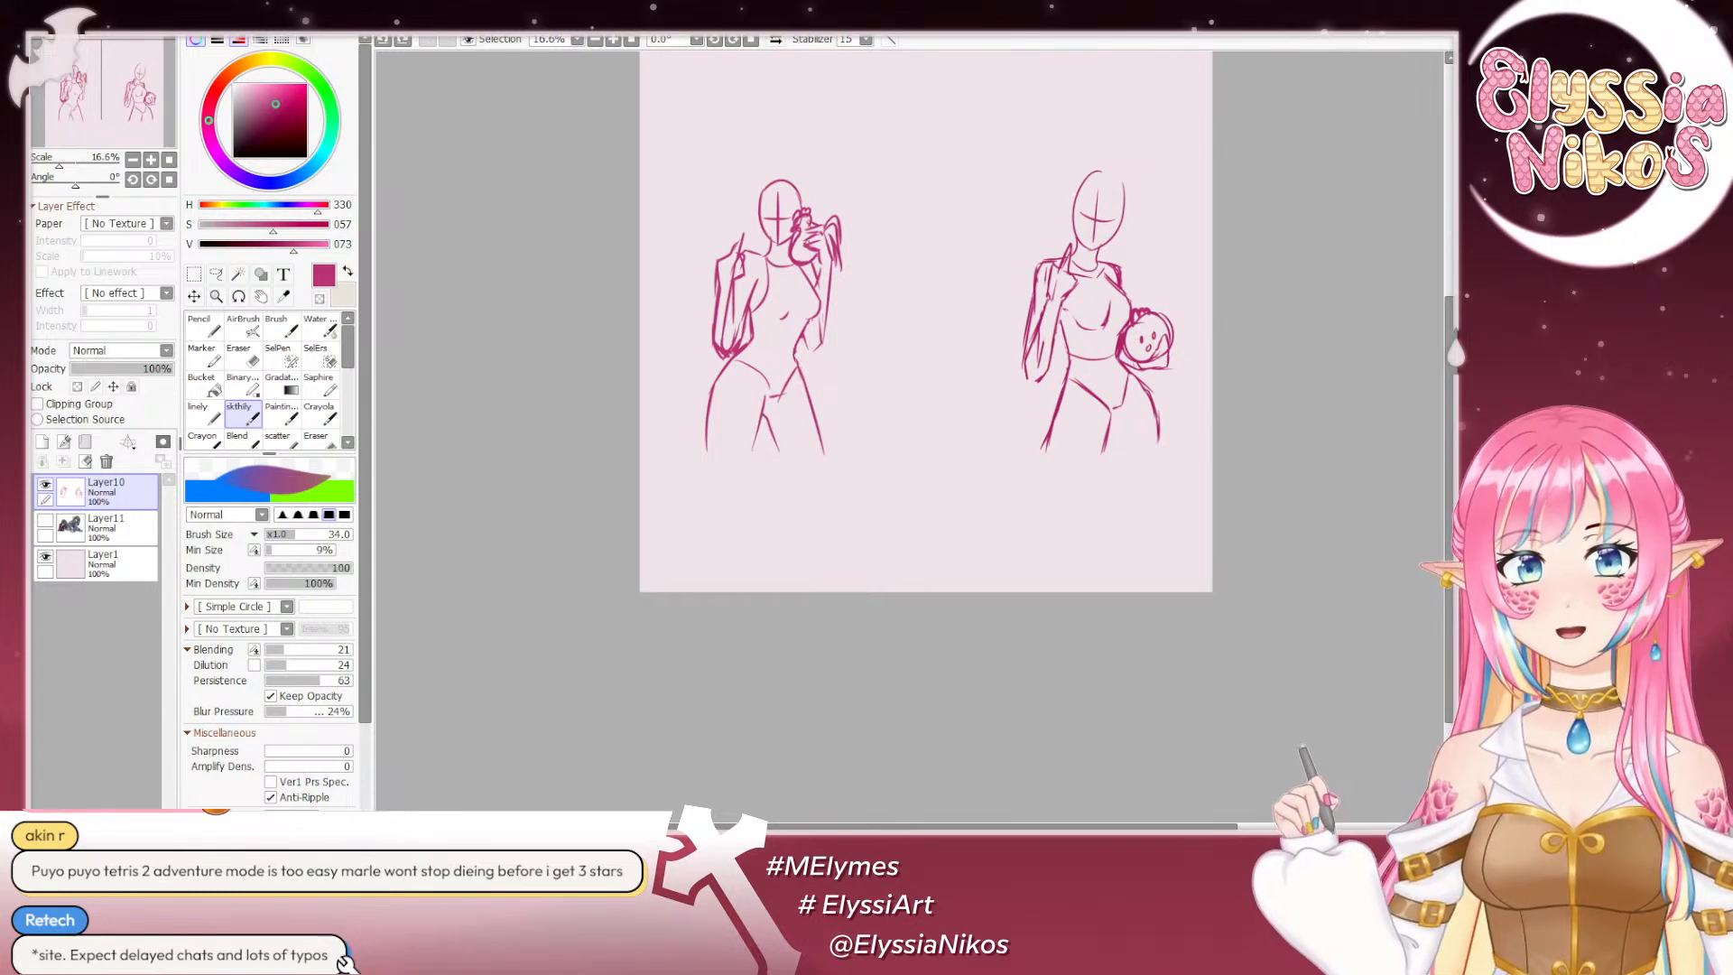
pyautogui.moveTo(767, 145)
pyautogui.mouseDown()
pyautogui.moveTo(772, 118)
pyautogui.moveTo(769, 149)
pyautogui.mouseUp()
pyautogui.moveTo(1091, 113); pyautogui.dragTo(1116, 137)
pyautogui.moveTo(964, 269); pyautogui.dragTo(898, 309)
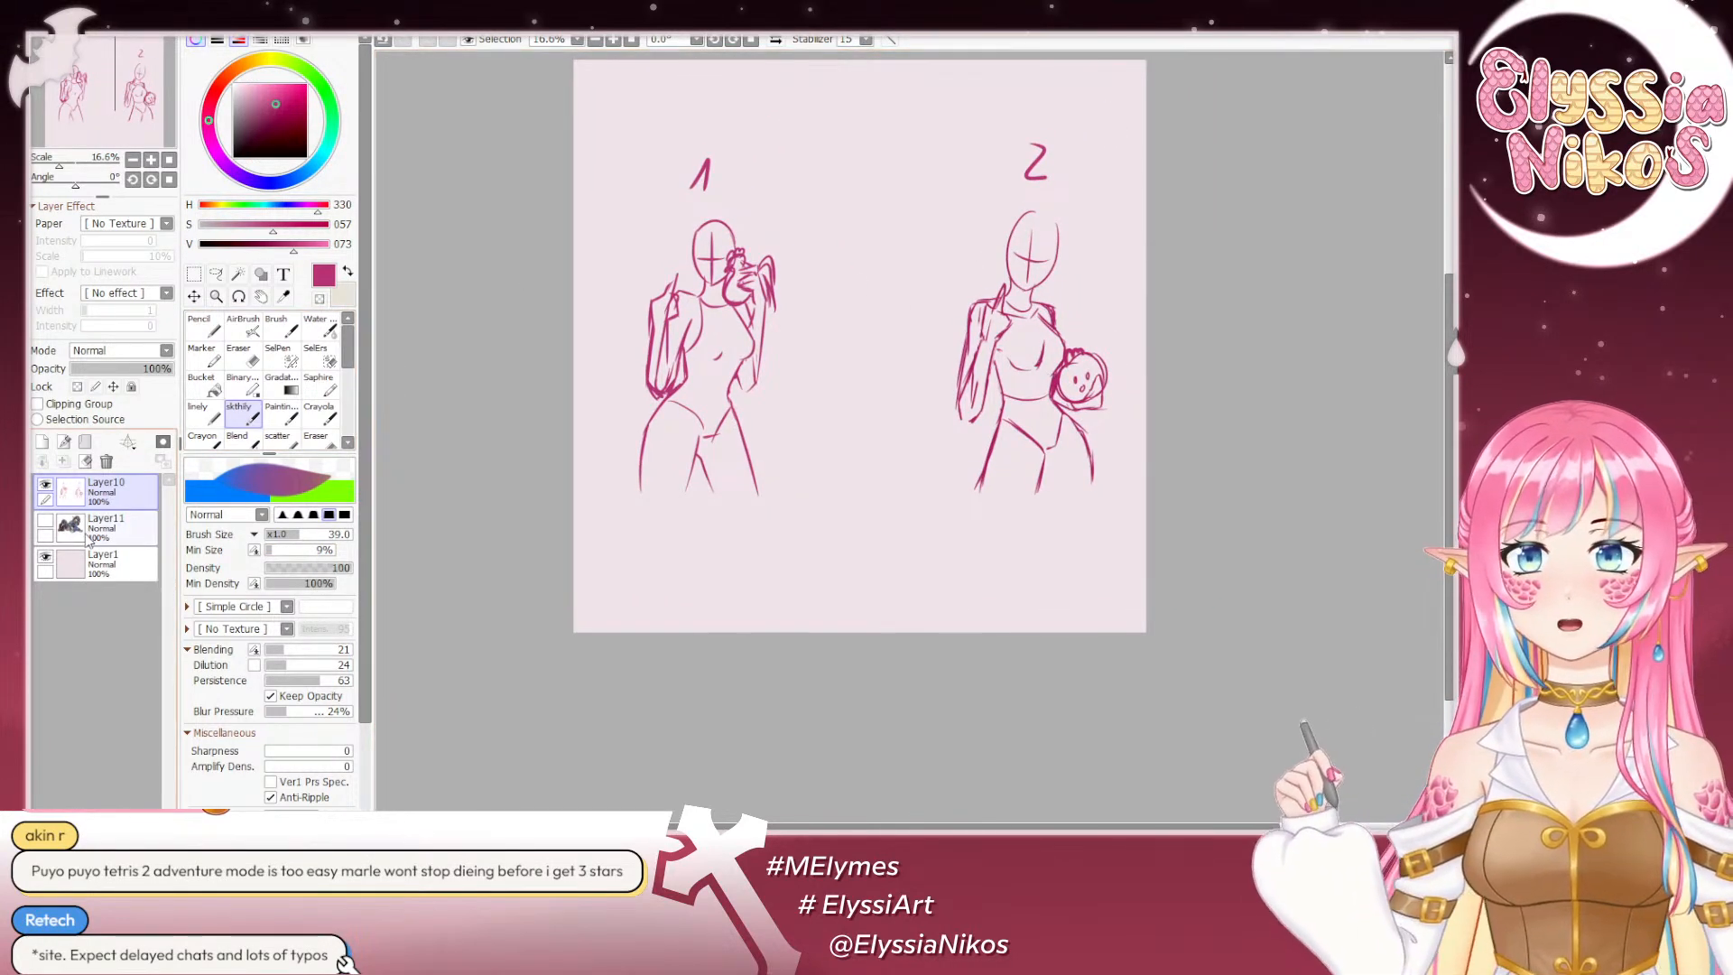
# Step: Clean up the lines beside figure 1's waist and elbow with a size 27 eraser, comparing before and after
pyautogui.keyDown('ctrl'); pyautogui.keyDown('alt'); pyautogui.moveTo(776, 348); pyautogui.dragTo(736, 377); pyautogui.keyUp('alt'); pyautogui.keyUp('ctrl')
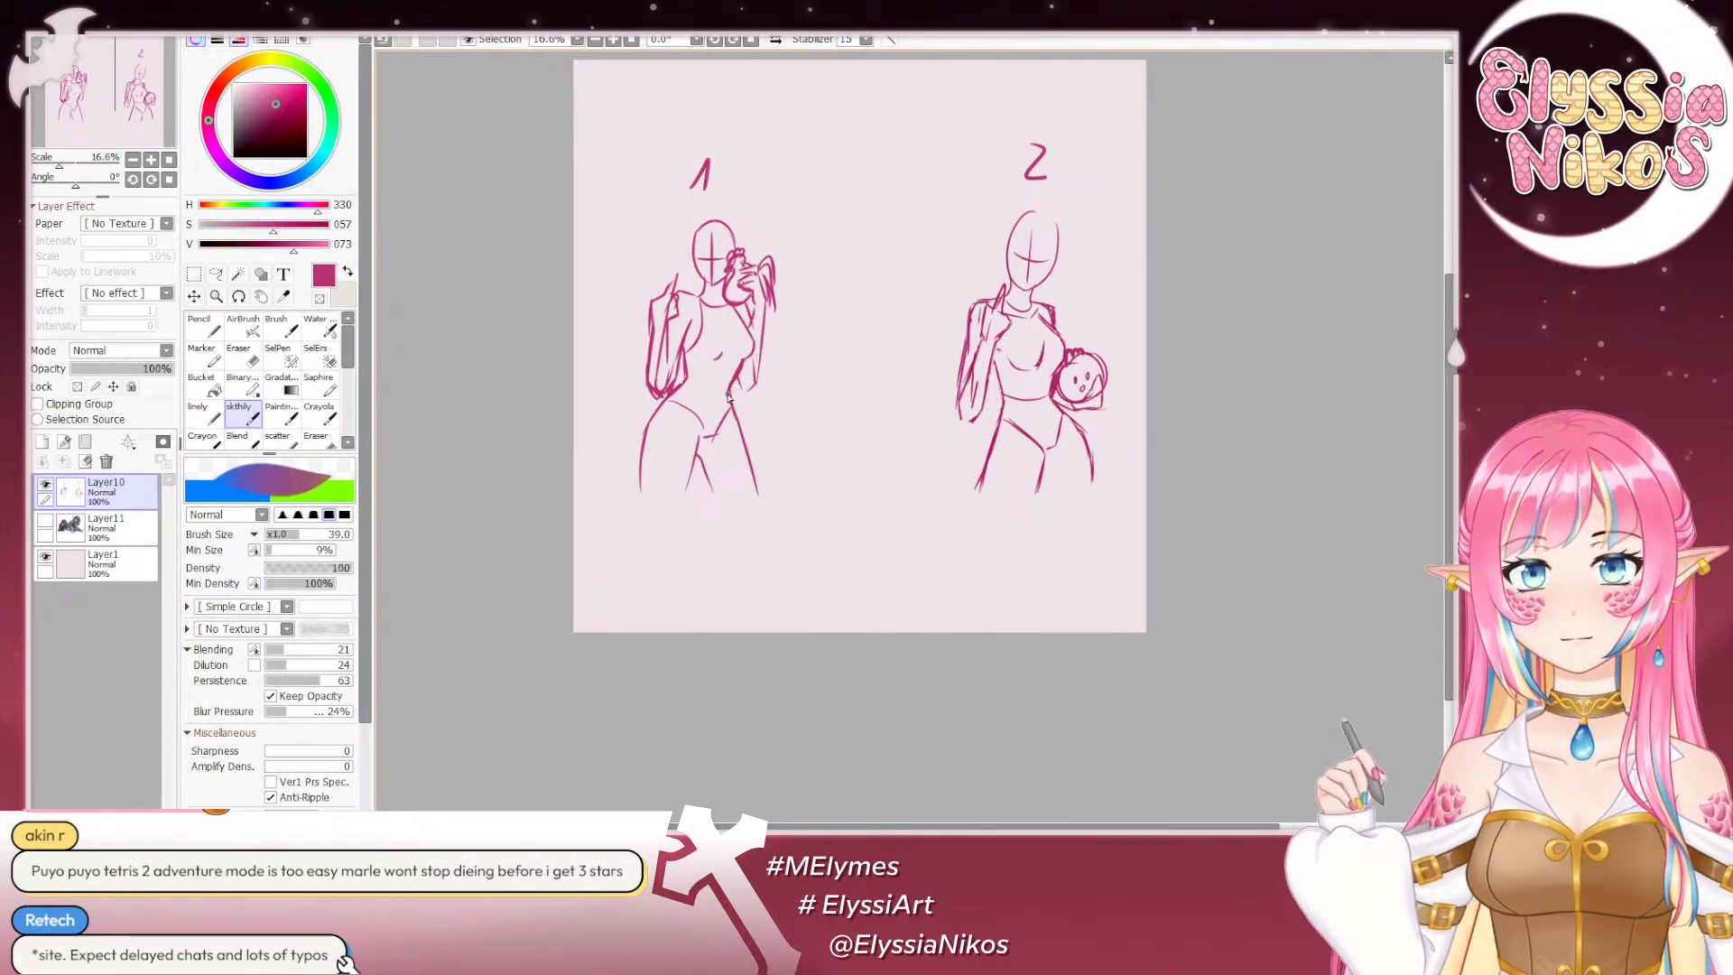
pyautogui.click(249, 358)
pyautogui.keyDown('ctrl'); pyautogui.keyDown('alt'); pyautogui.moveTo(749, 361); pyautogui.dragTo(740, 363); pyautogui.keyUp('alt'); pyautogui.keyUp('ctrl')
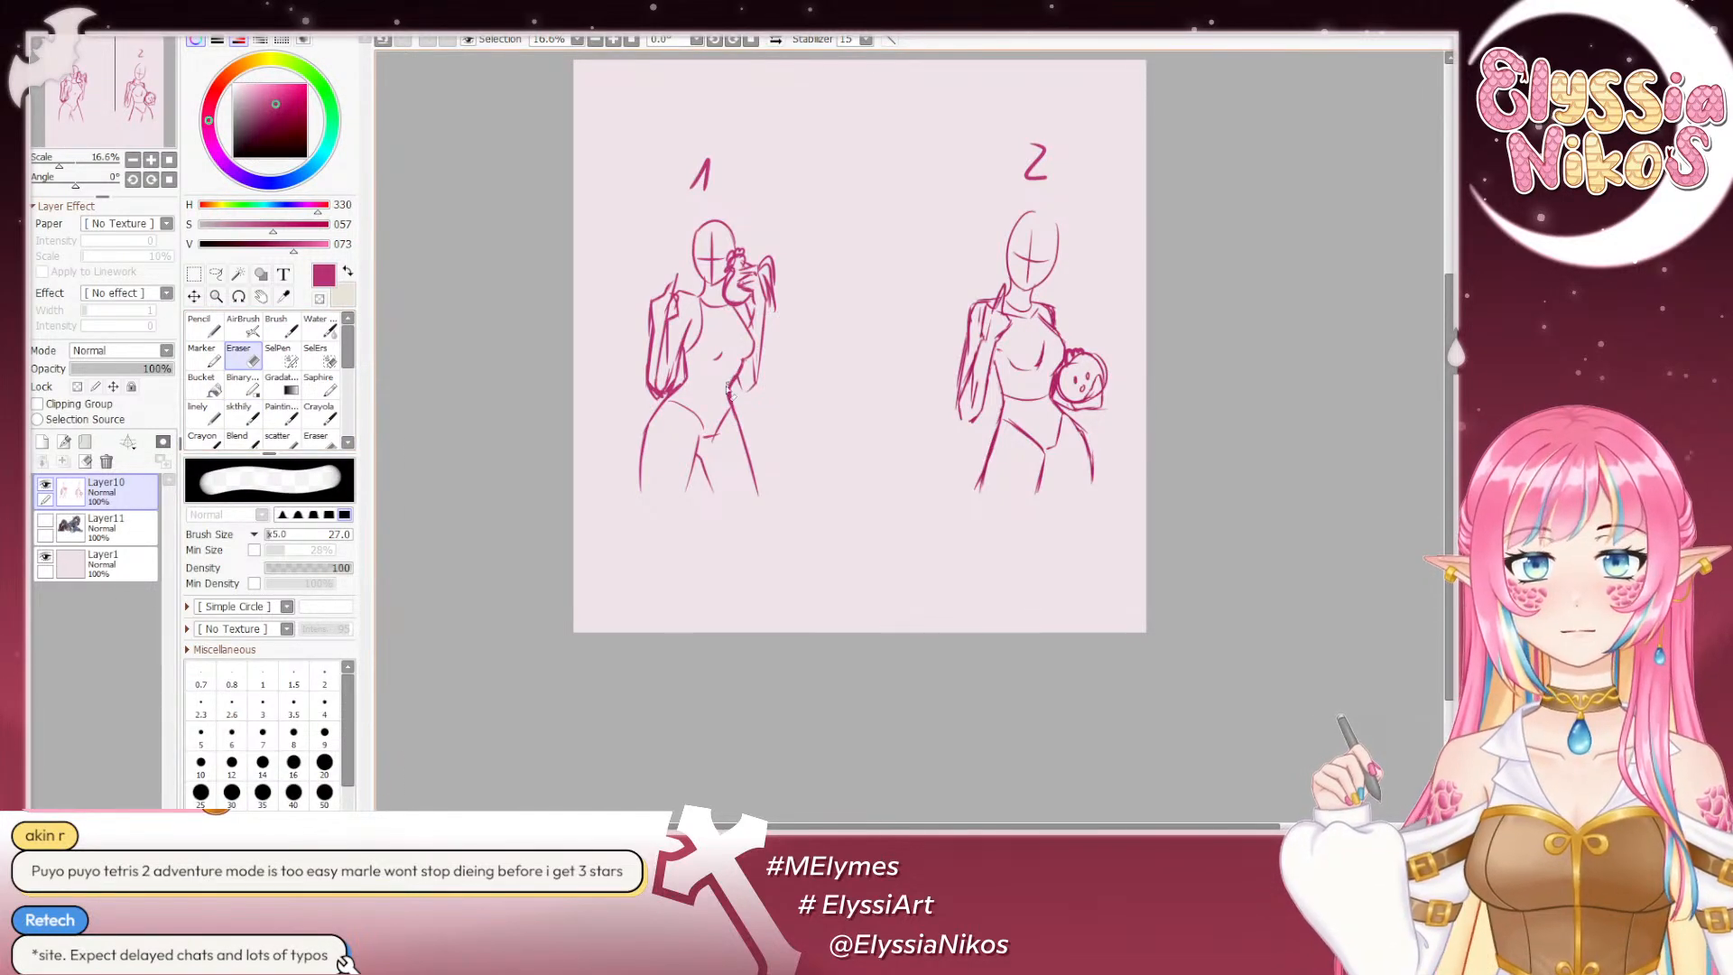
pyautogui.hotkey('ctrl', 'z')
pyautogui.hotkey('ctrl', 'y')
pyautogui.hotkey('ctrl', 'z')
pyautogui.hotkey('ctrl', 'y')
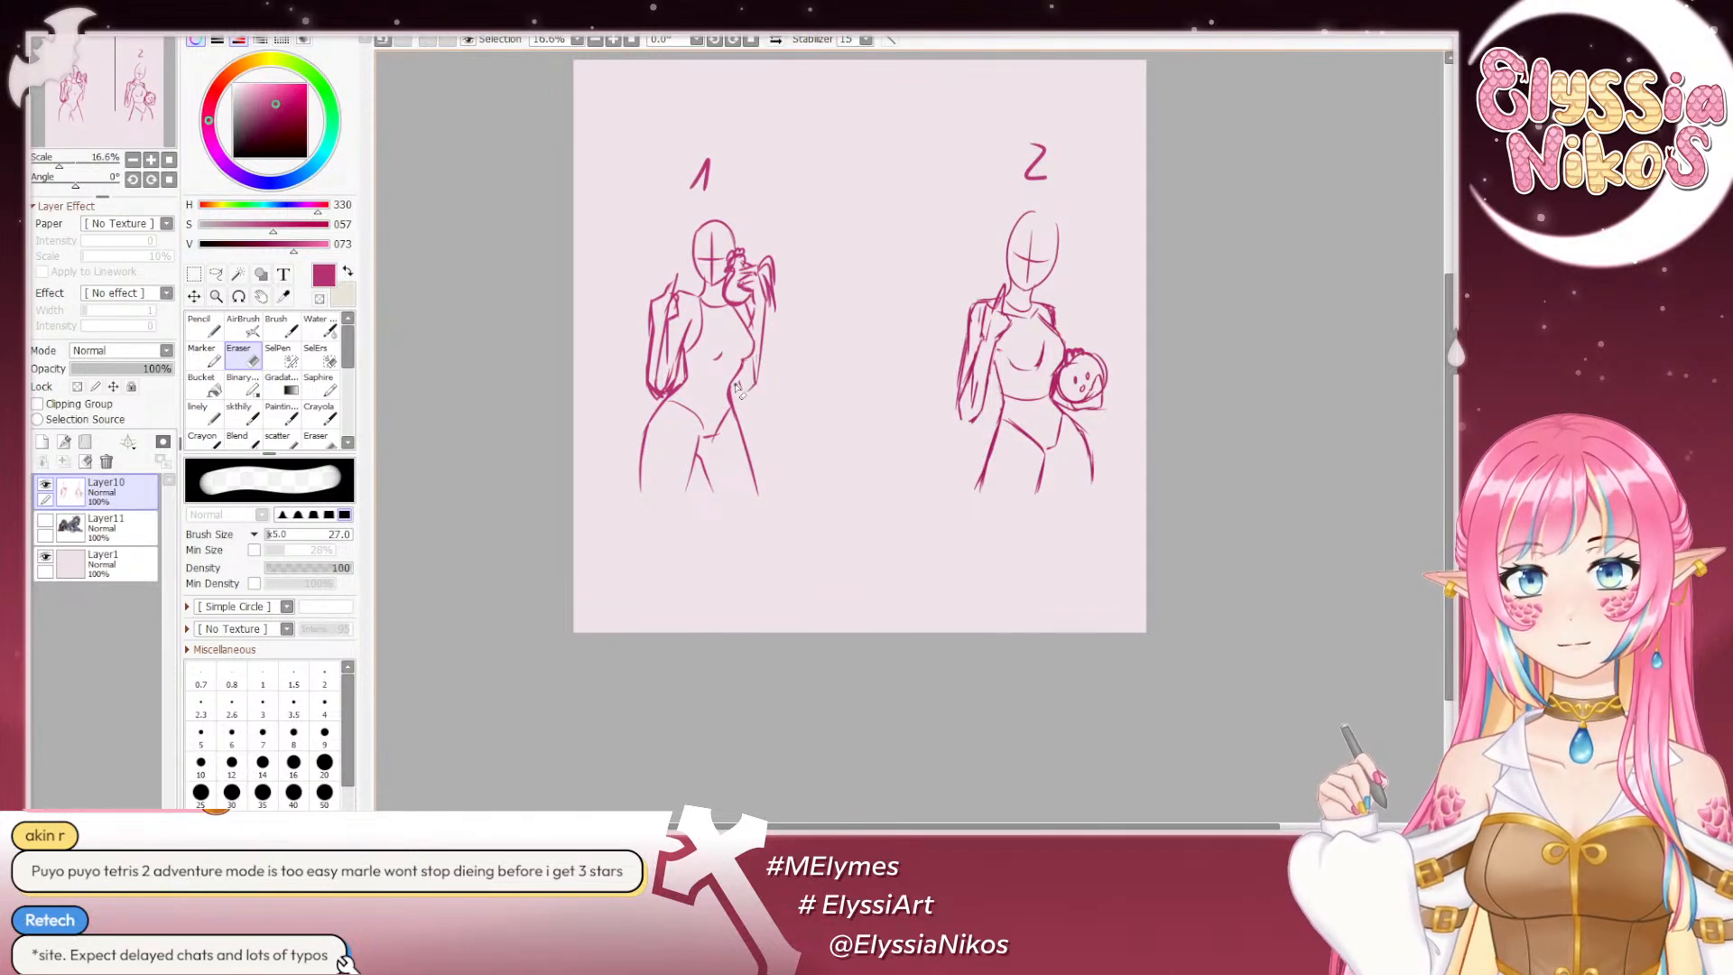
# Step: Show the Layer11 reference illustration over the sketch to check the outfit, hide it, and return to the sketching brush
pyautogui.click(45, 523)
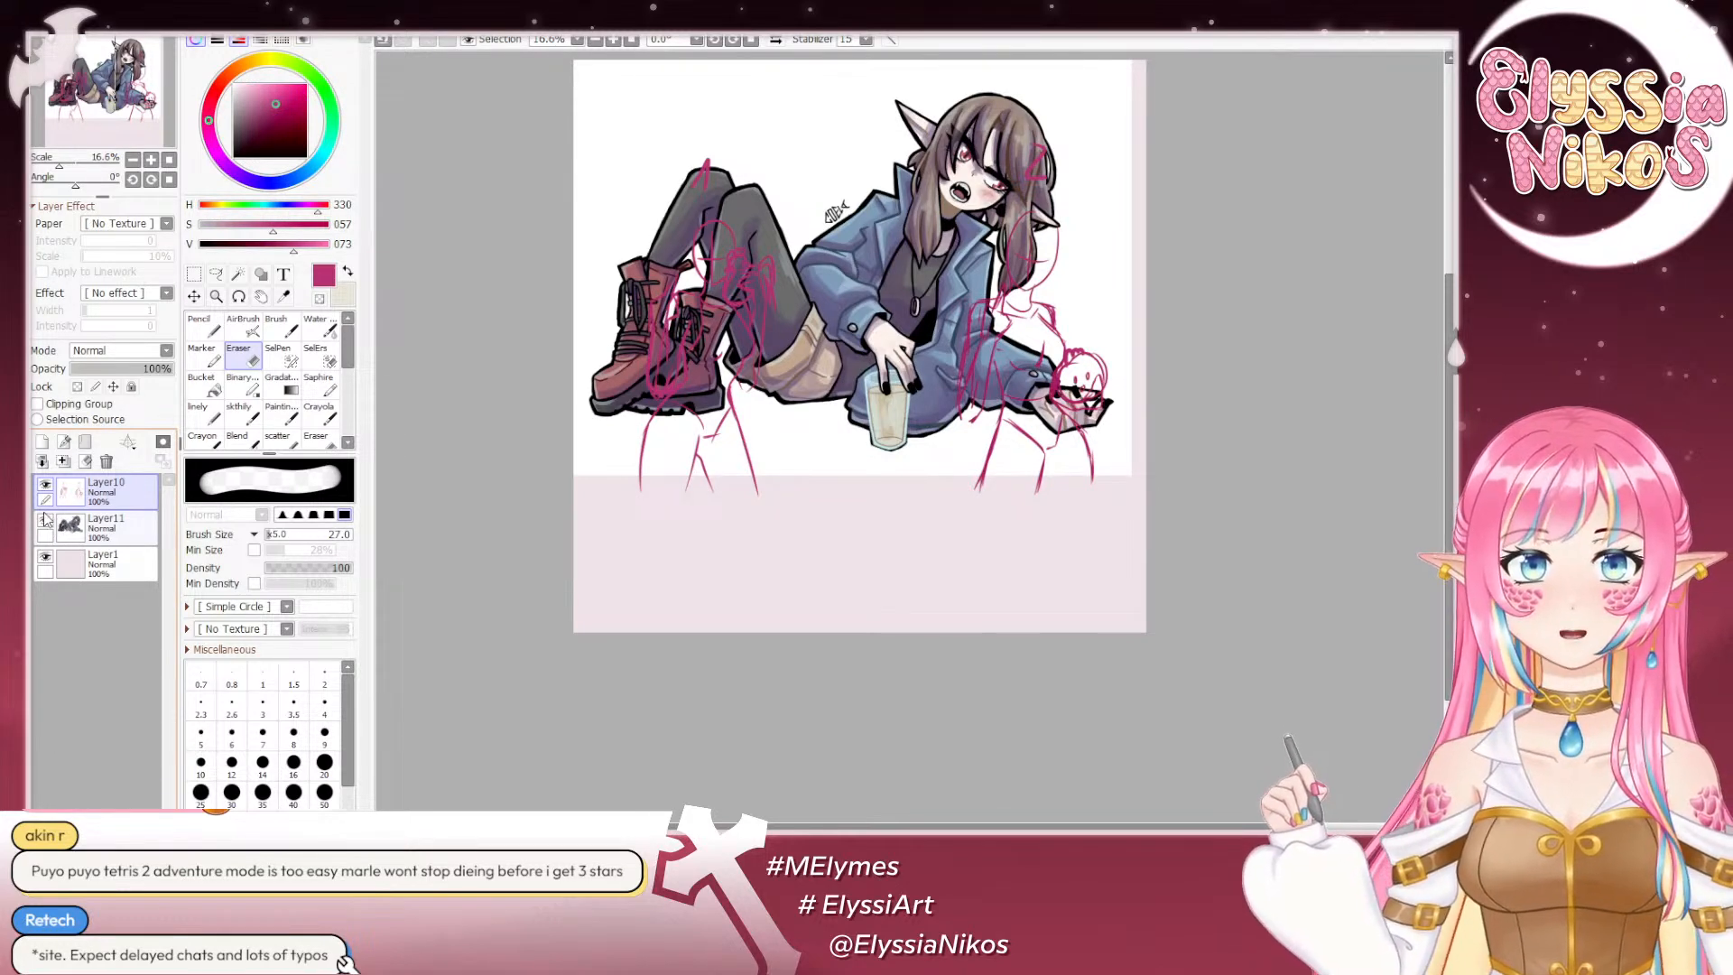
pyautogui.click(45, 523)
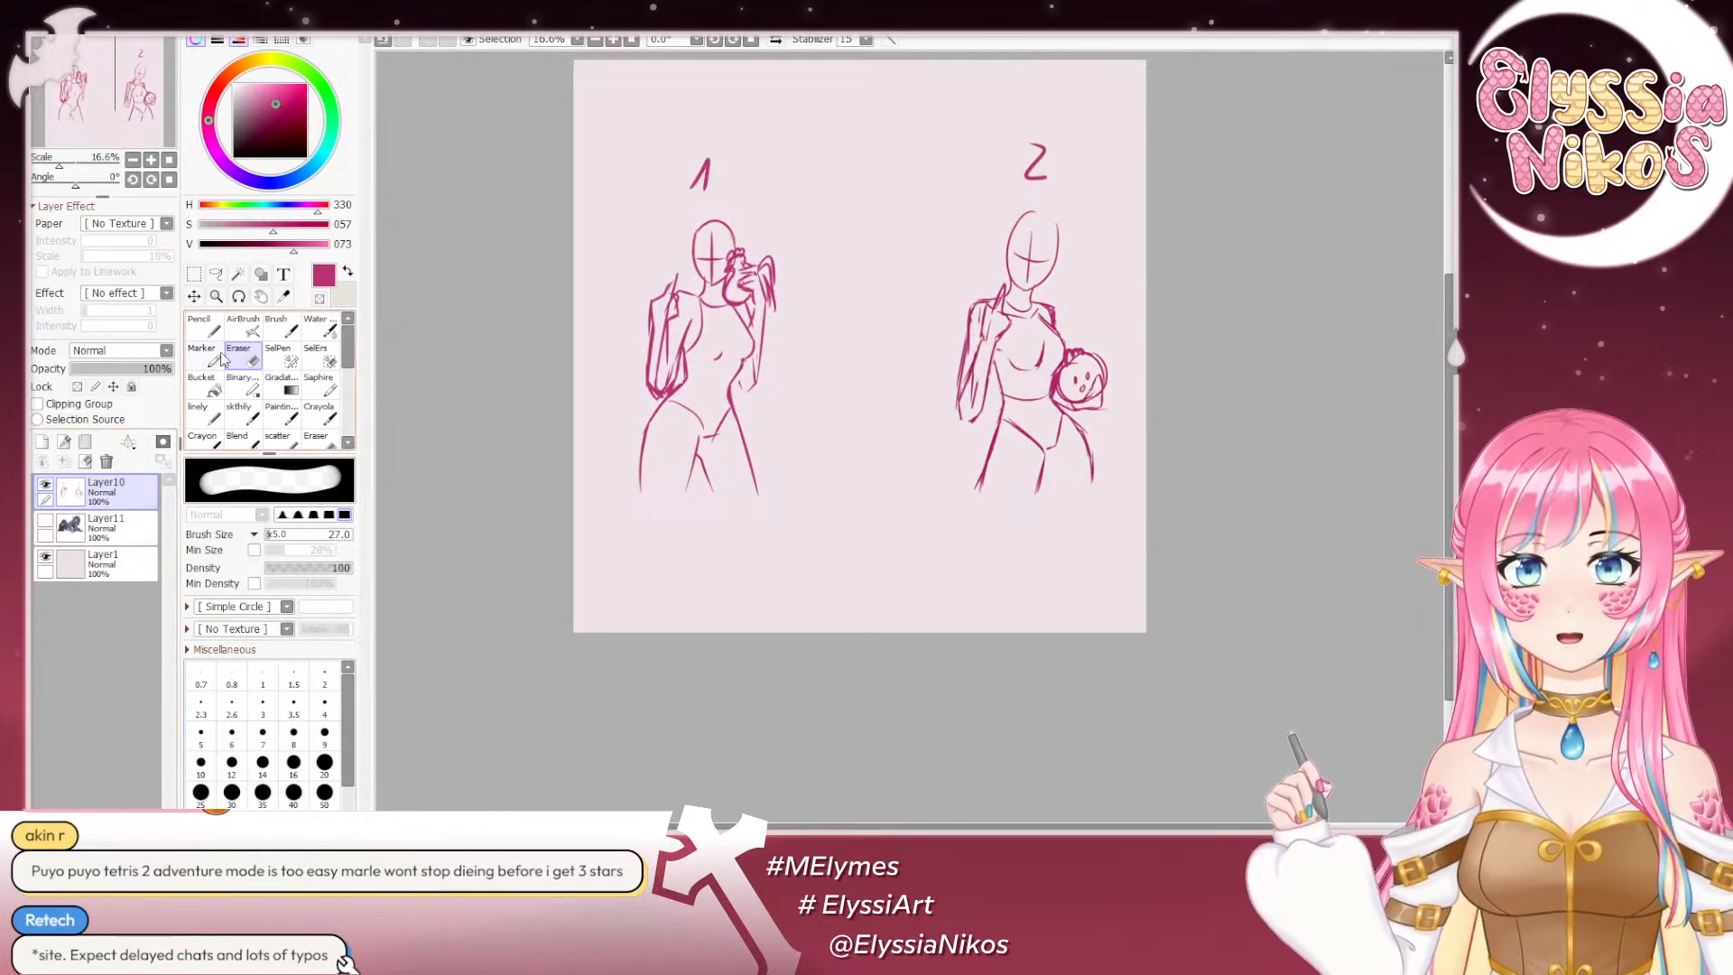
pyautogui.press('b')
pyautogui.click(45, 522)
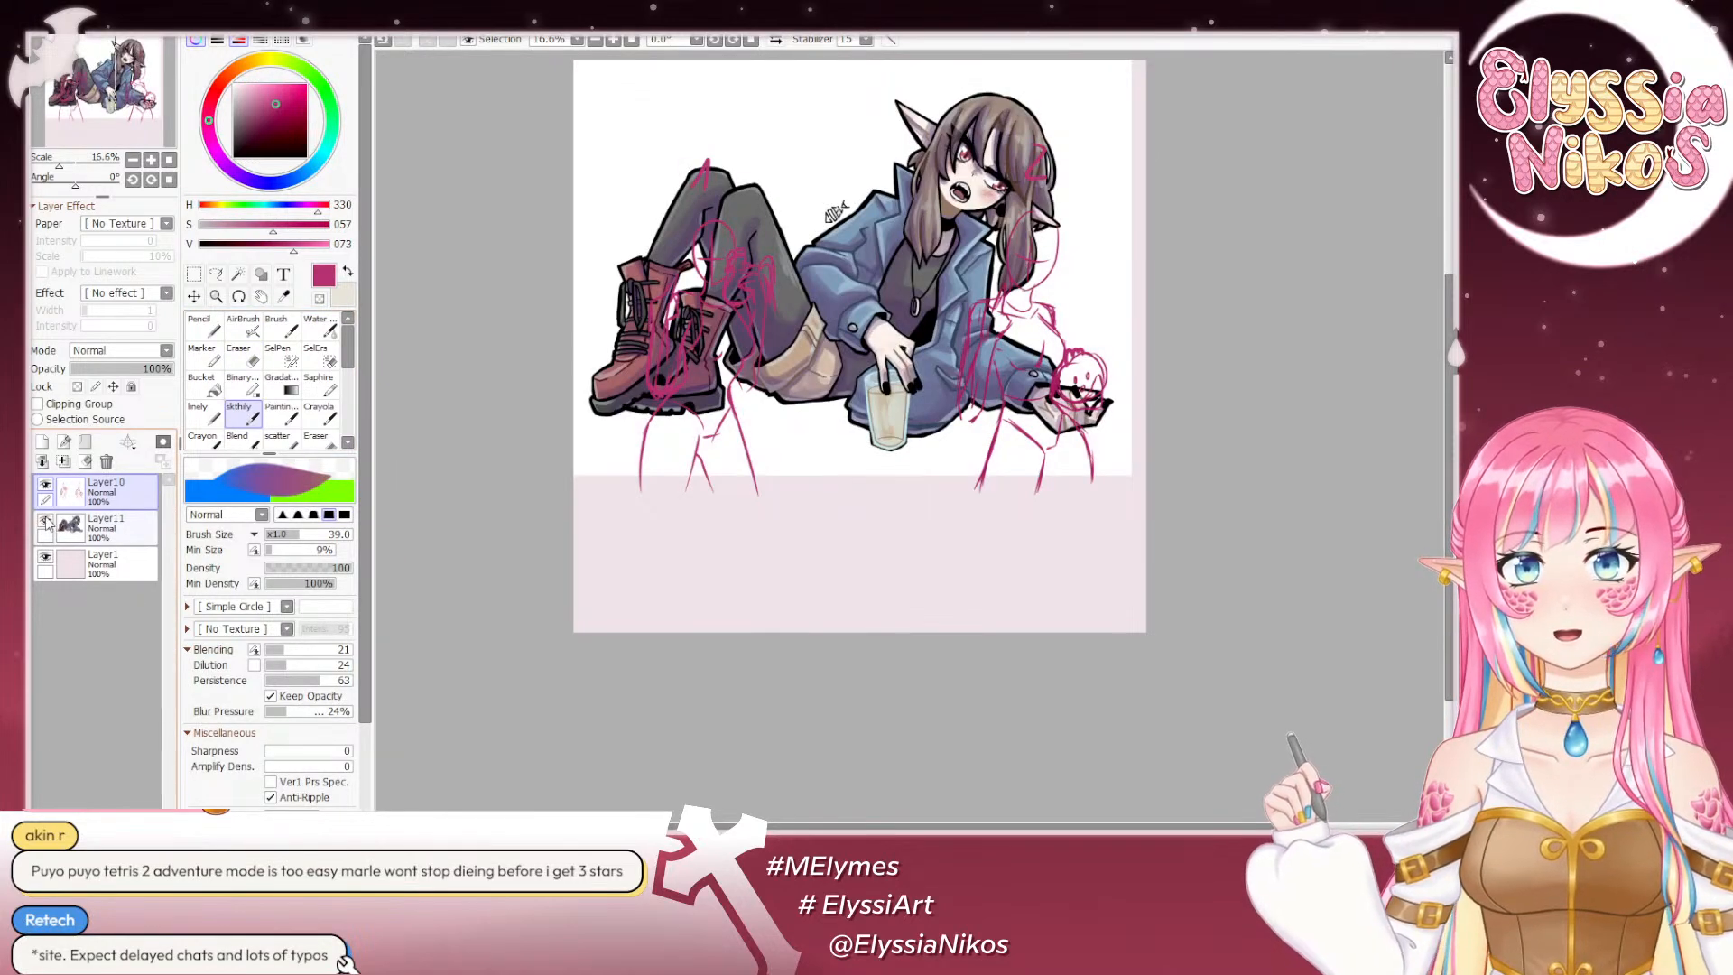
pyautogui.click(45, 521)
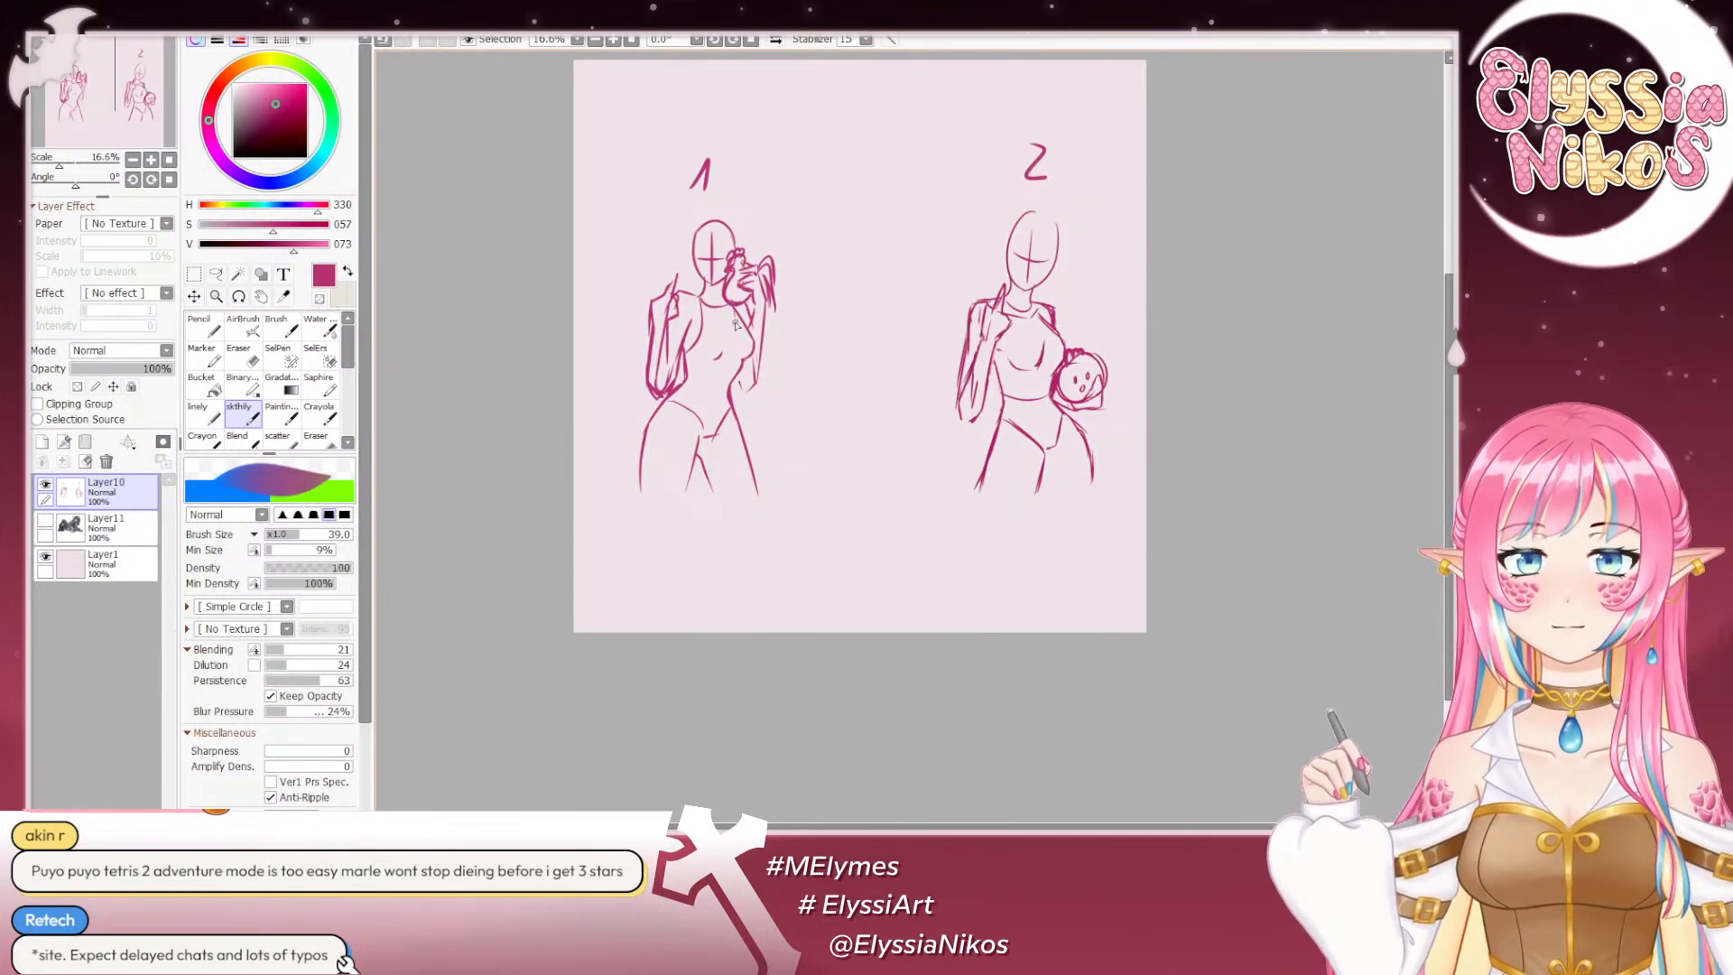
pyautogui.moveTo(737, 327); pyautogui.dragTo(739, 410)
pyautogui.hotkey('ctrl', 'z')
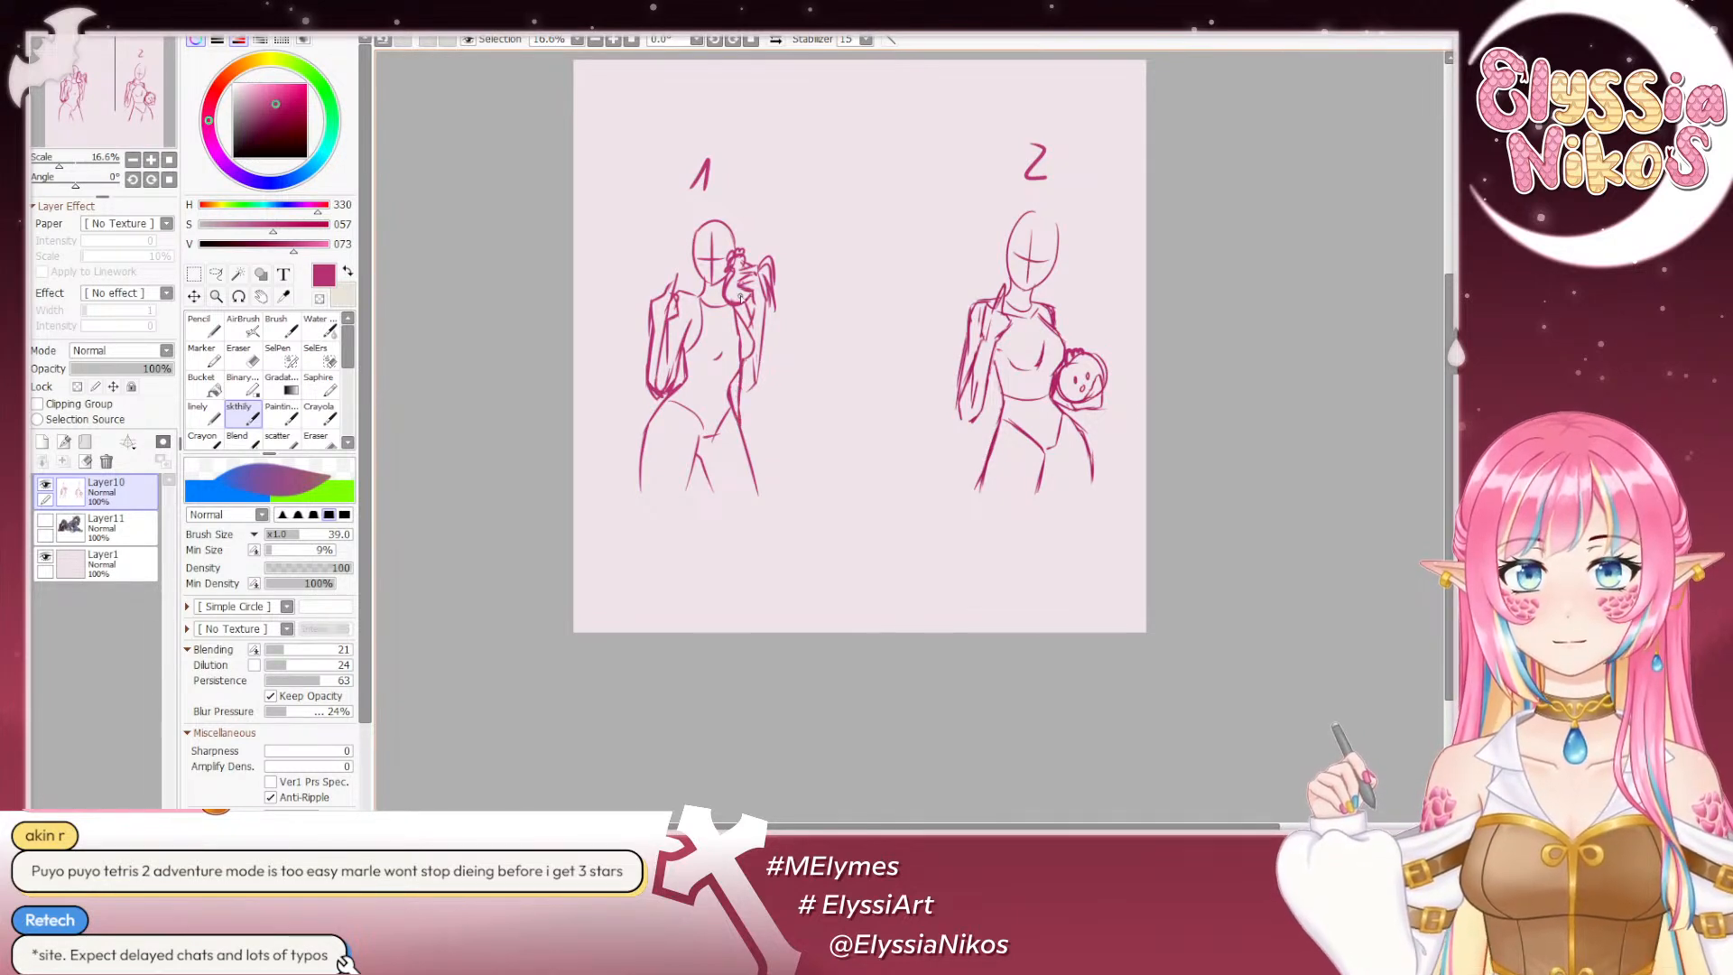
pyautogui.hotkey('ctrl', 'z')
pyautogui.hotkey('ctrl', 'z')
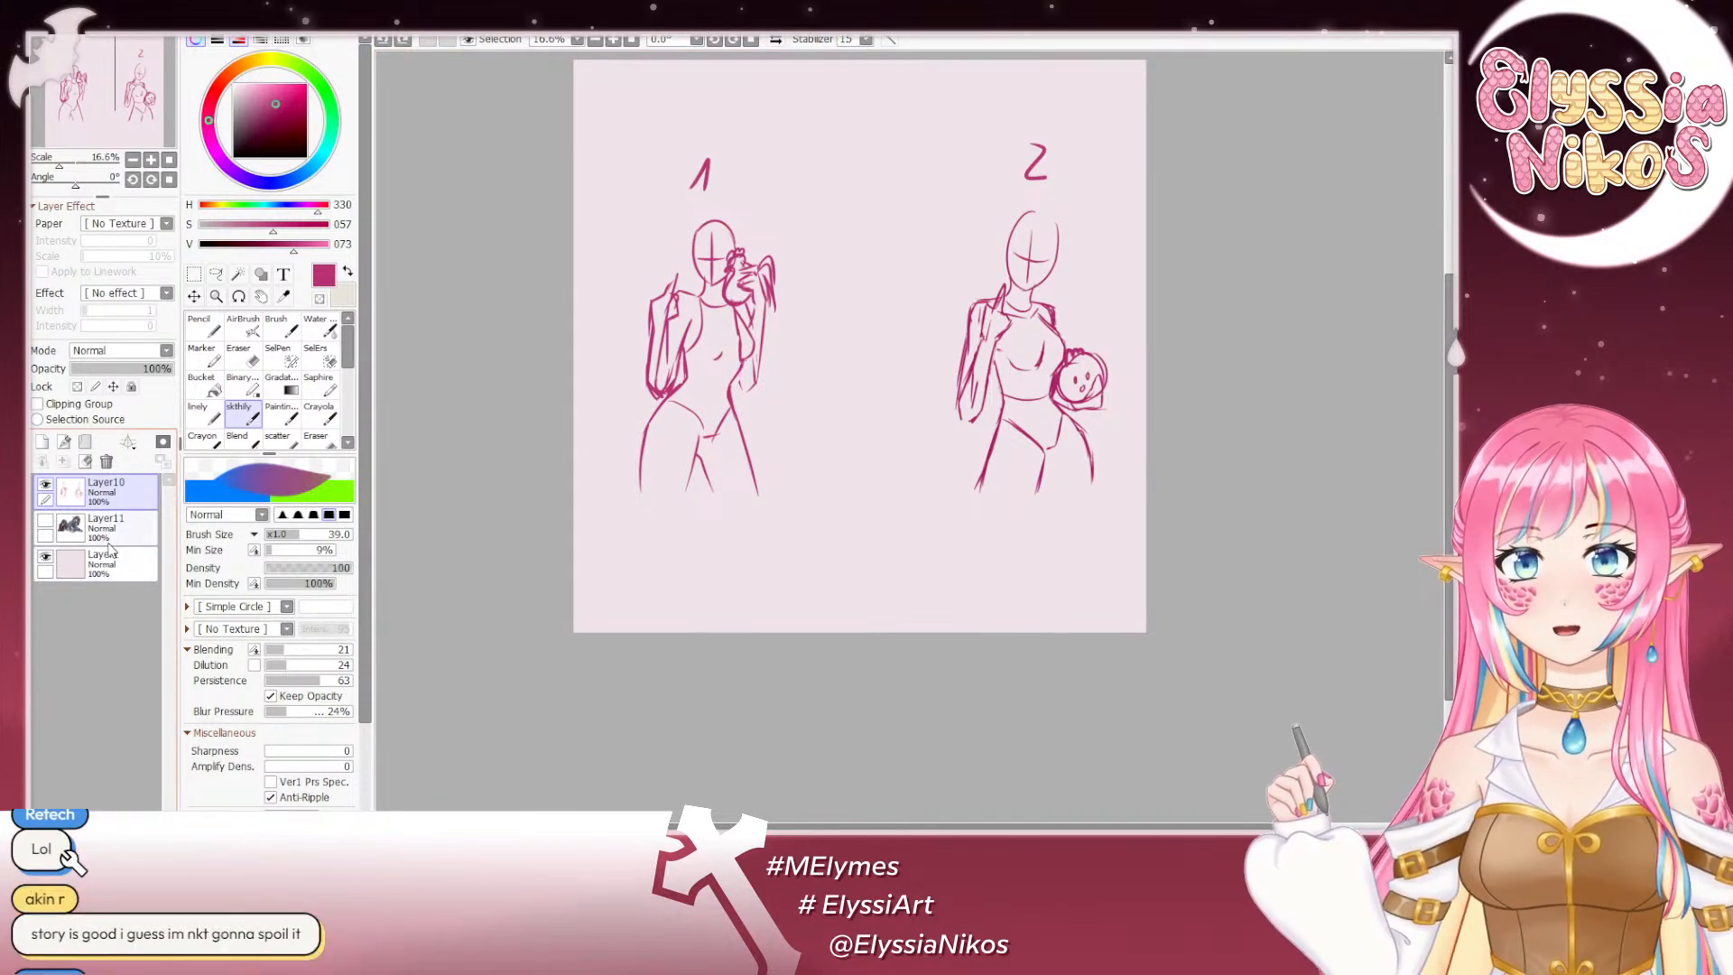
pyautogui.hotkey('ctrl', 'z')
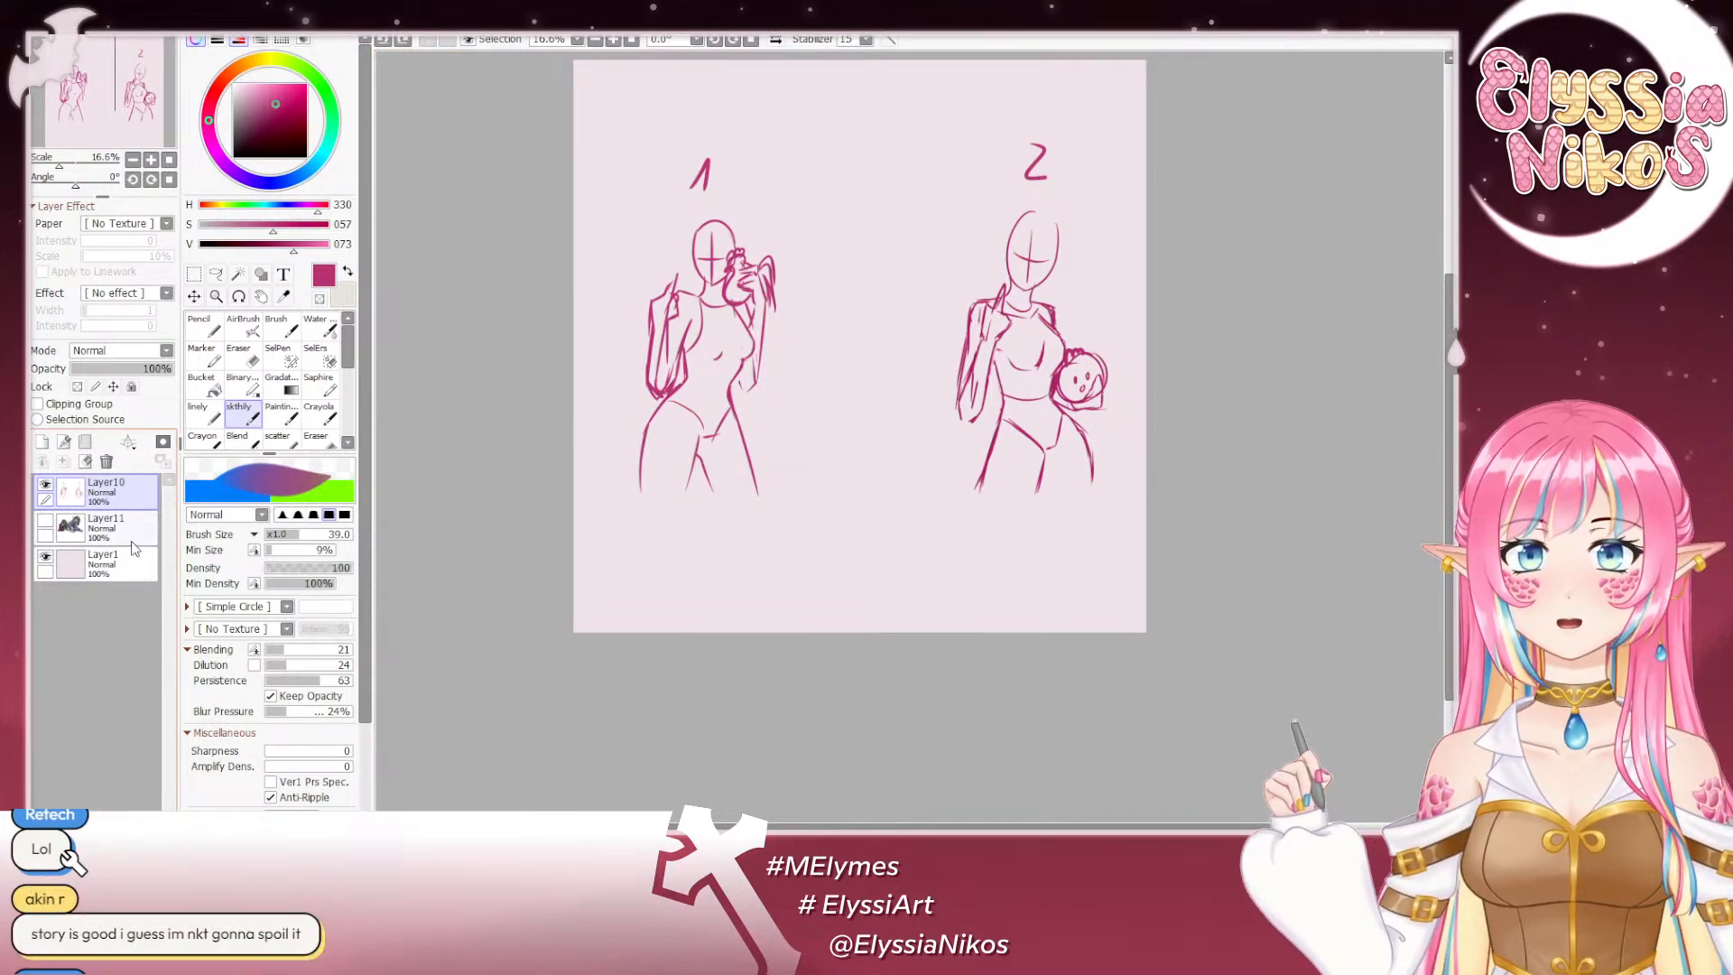
# Step: Add a new layer above Layer10 and begin the jacket edge under figure 1's raised arm with a size 37 brush
pyautogui.click(41, 442)
pyautogui.moveTo(750, 312); pyautogui.dragTo(743, 312)
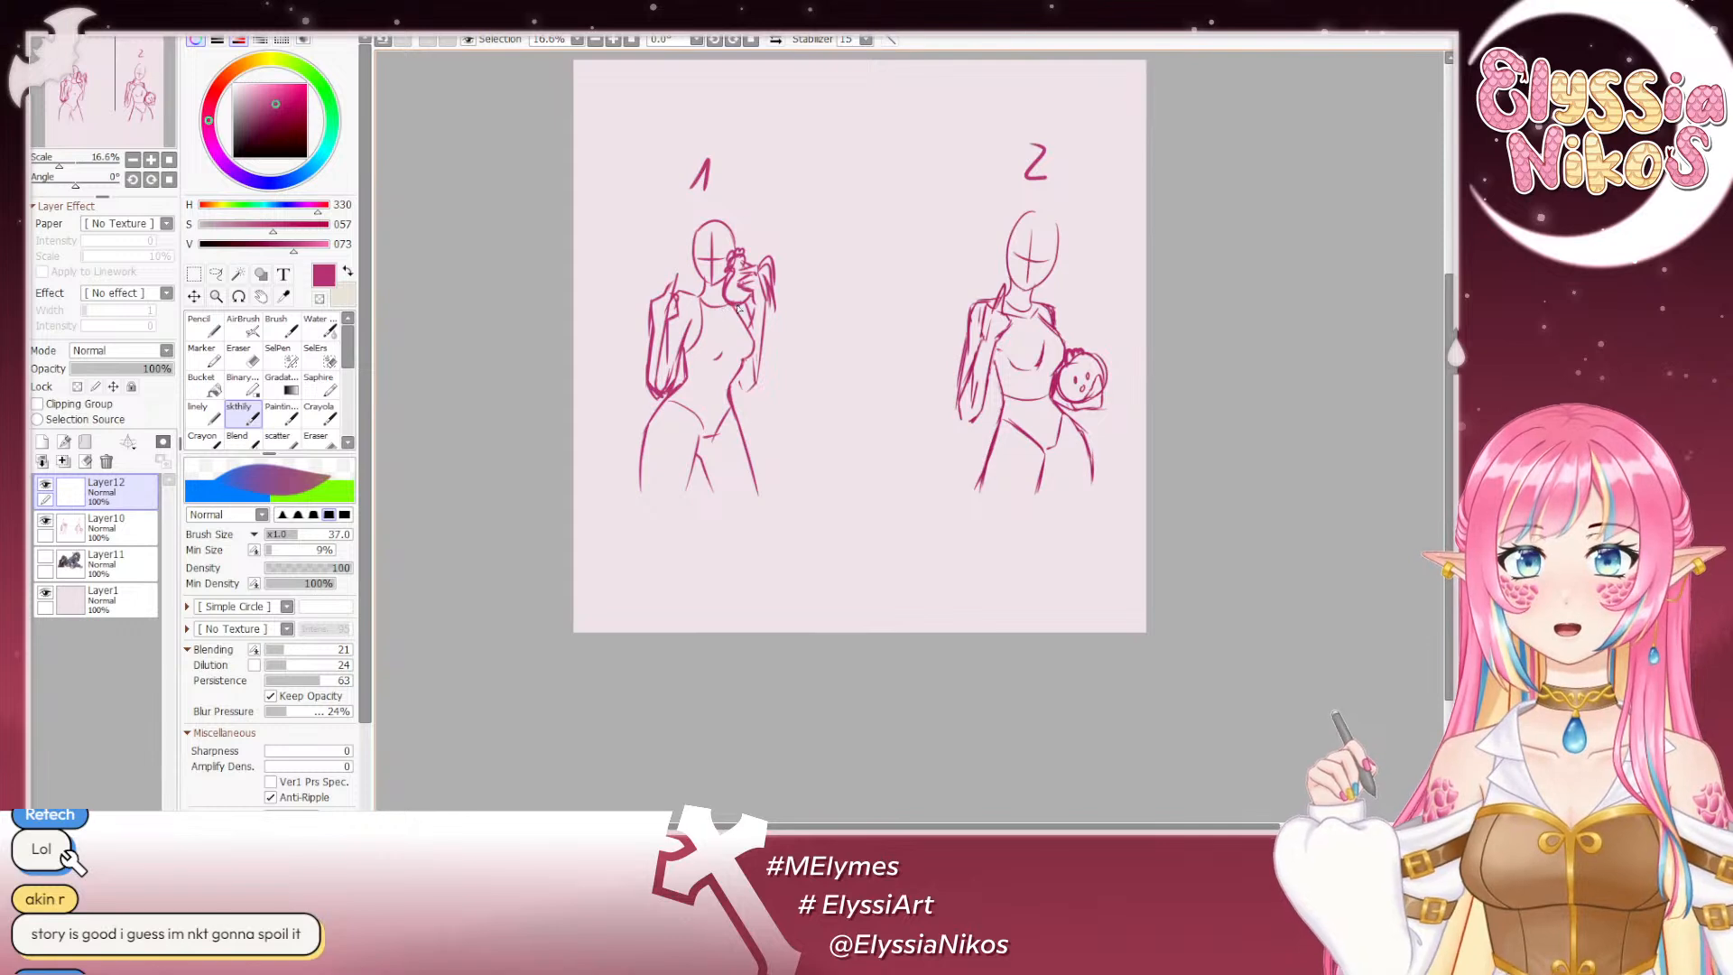
pyautogui.moveTo(737, 349)
pyautogui.mouseDown()
pyautogui.moveTo(741, 364)
pyautogui.moveTo(736, 332)
pyautogui.moveTo(735, 394)
pyautogui.mouseUp()
pyautogui.hotkey('ctrl', 'z')
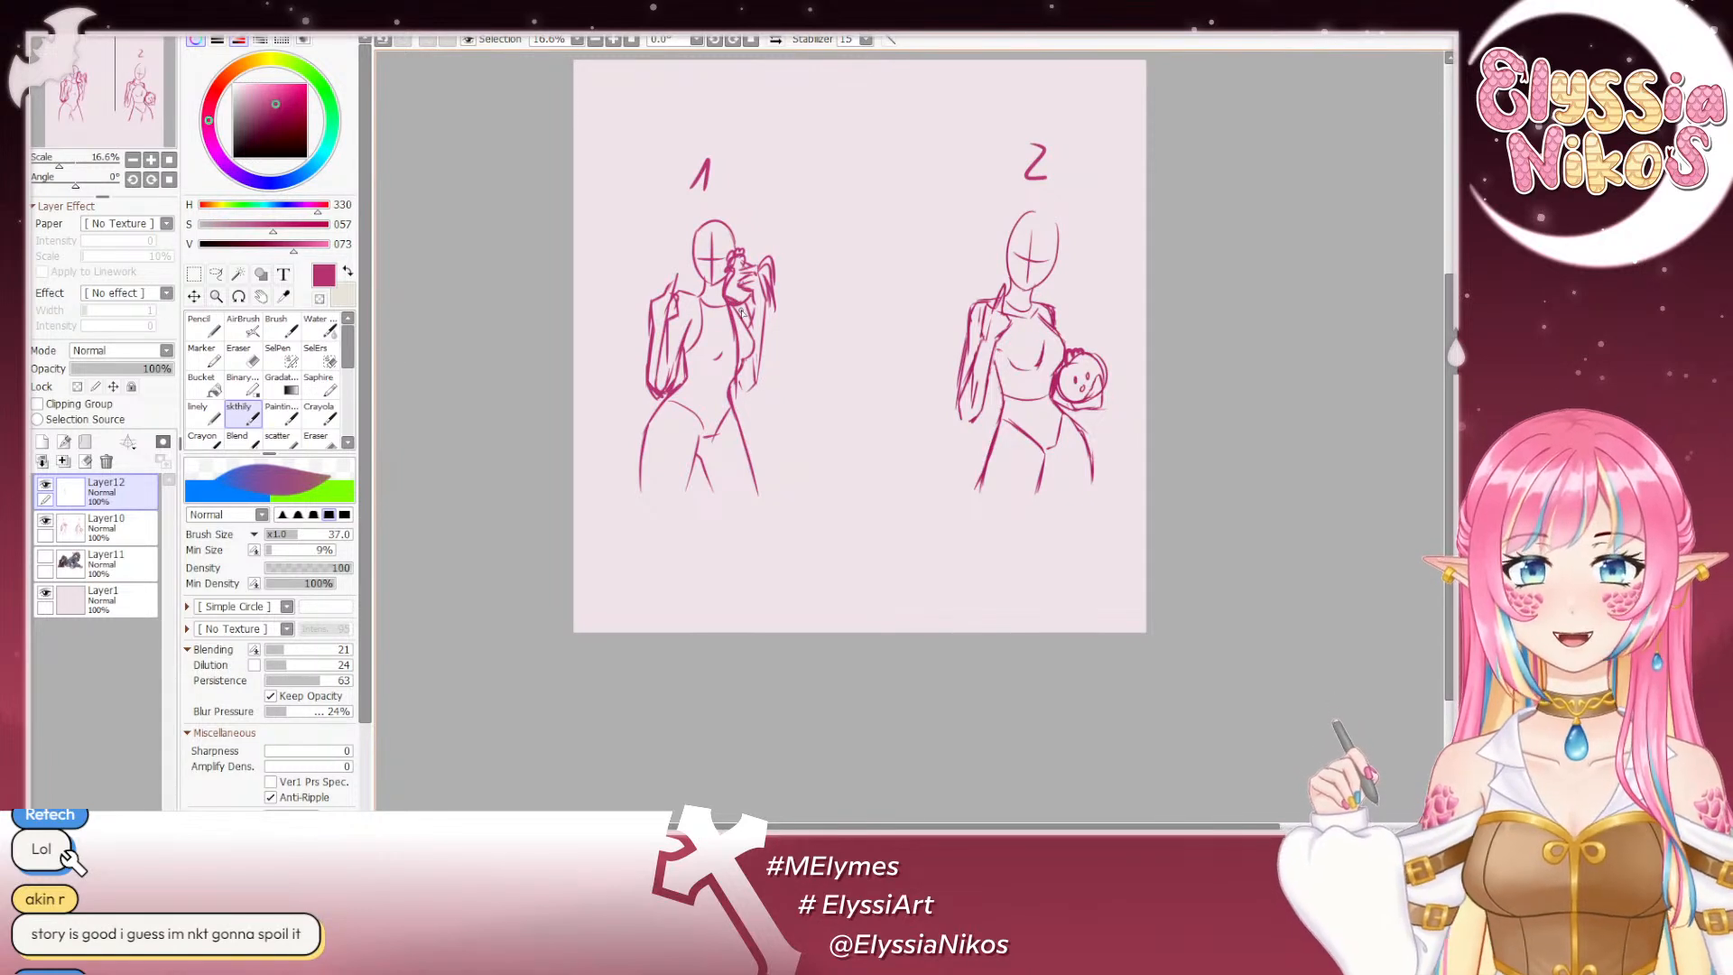
# Step: Switch the Layer11 reference illustration on and off repeatedly to study the jacket's shape
pyautogui.click(45, 560)
pyautogui.click(45, 560)
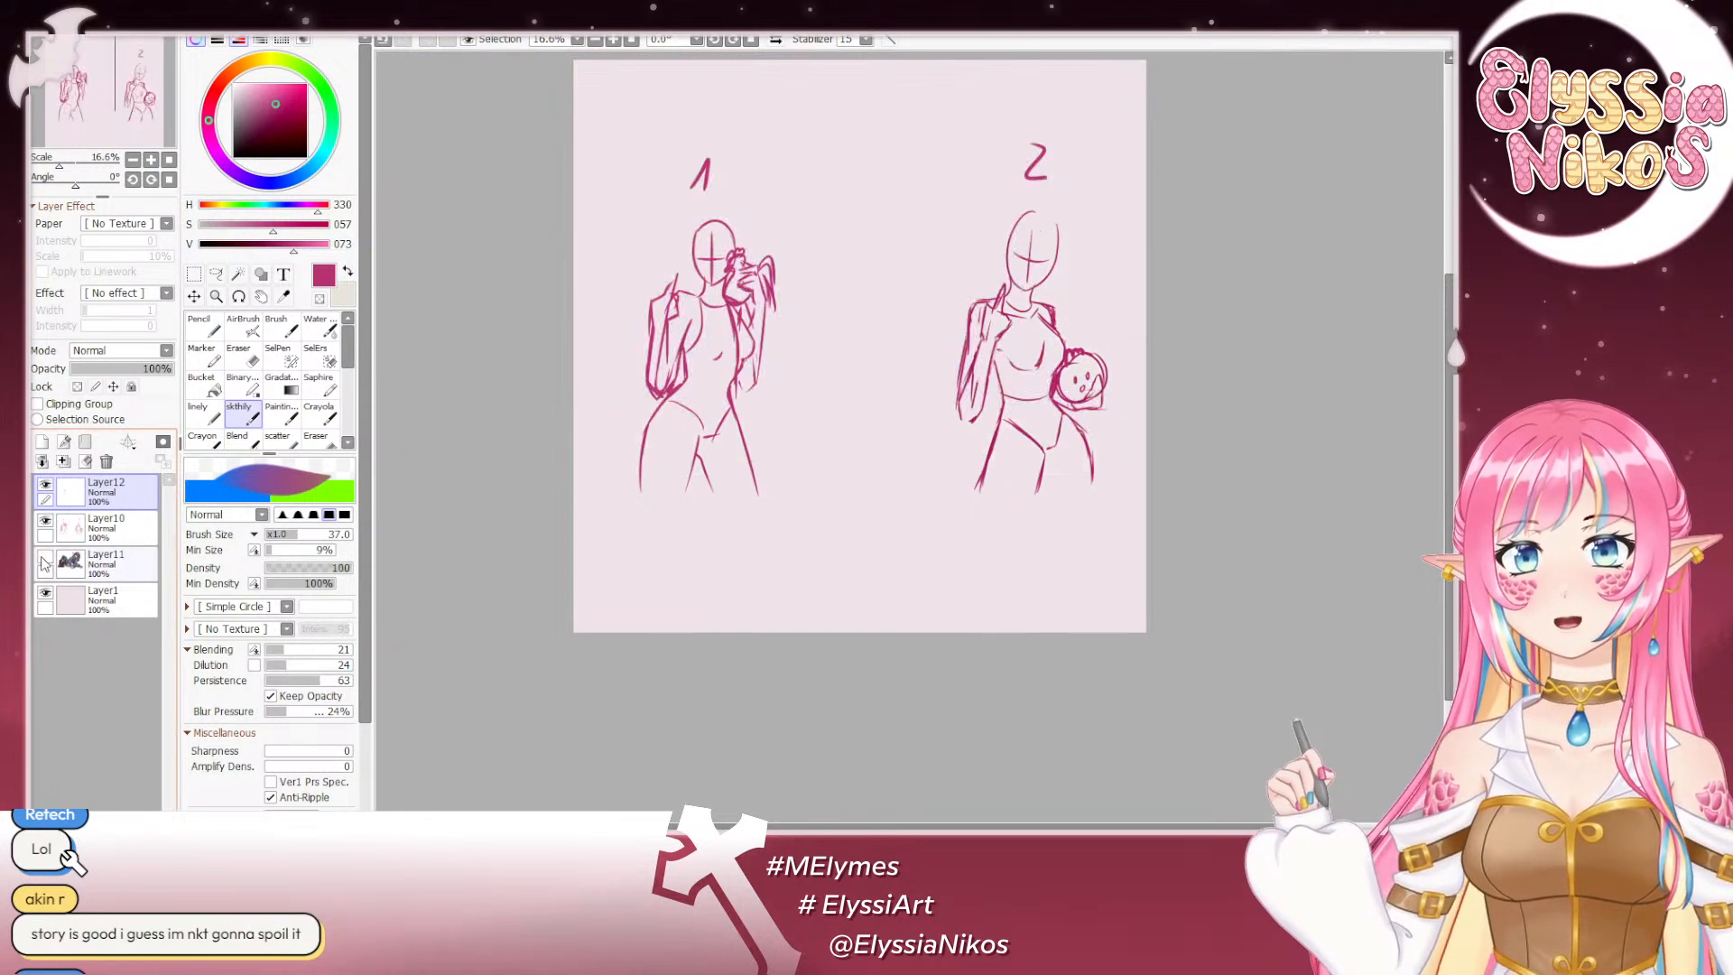
pyautogui.click(45, 560)
pyautogui.click(45, 559)
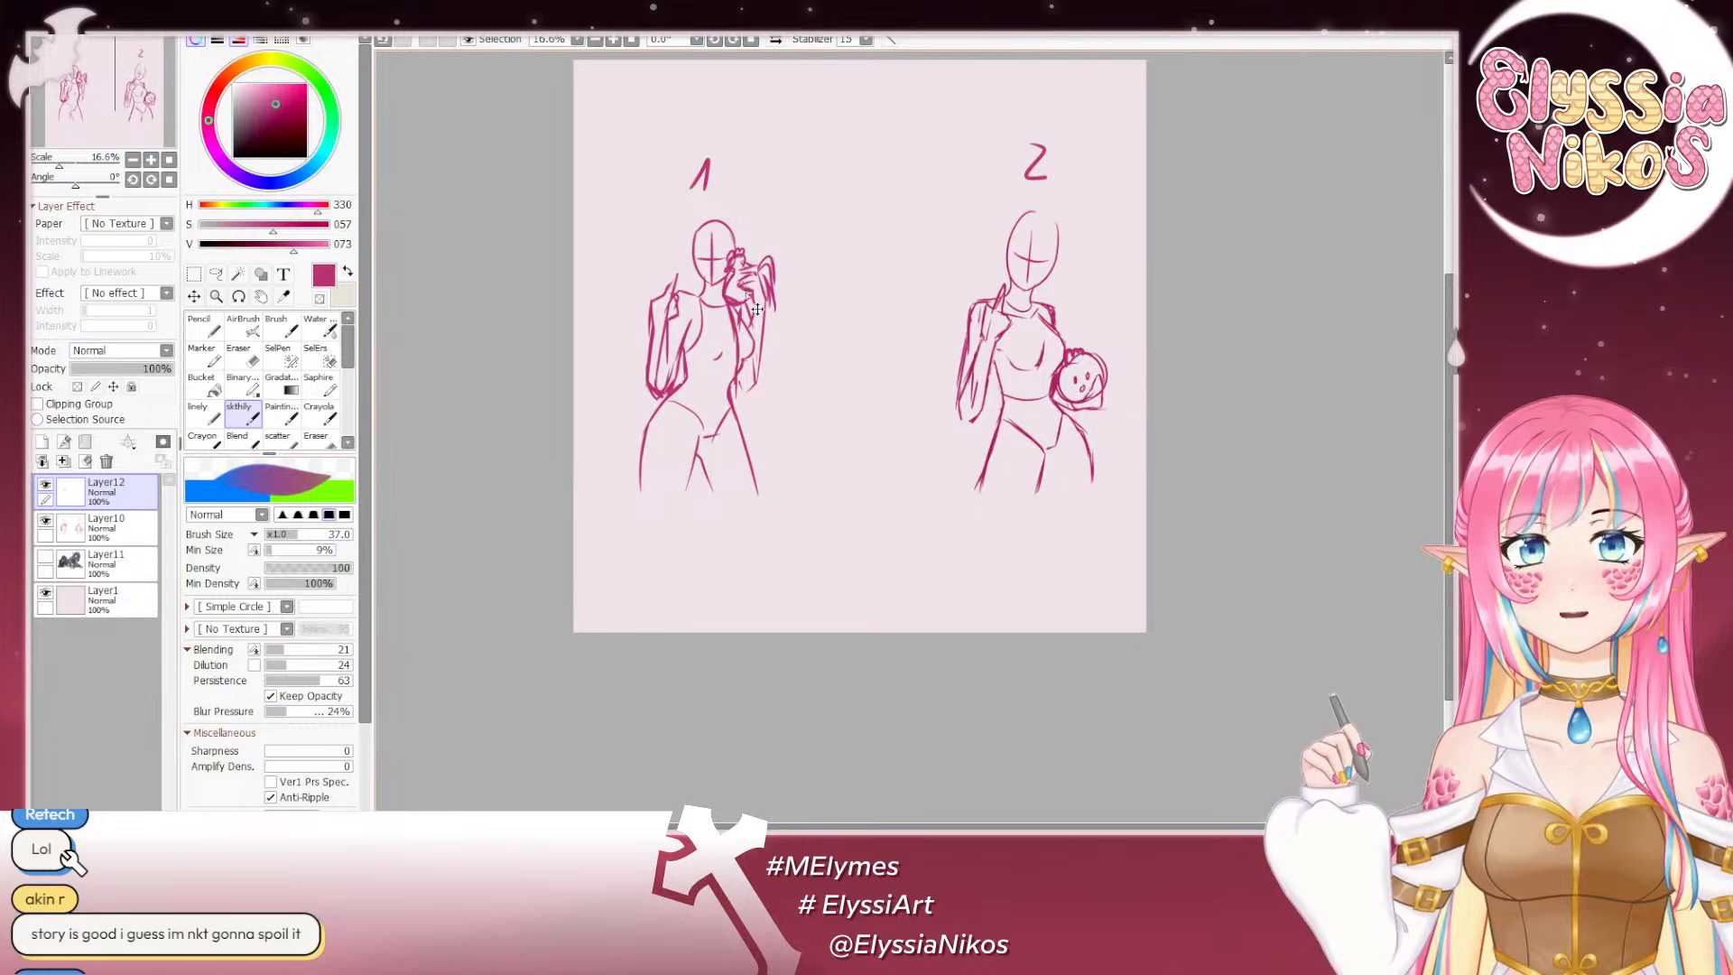
pyautogui.click(45, 560)
pyautogui.click(45, 559)
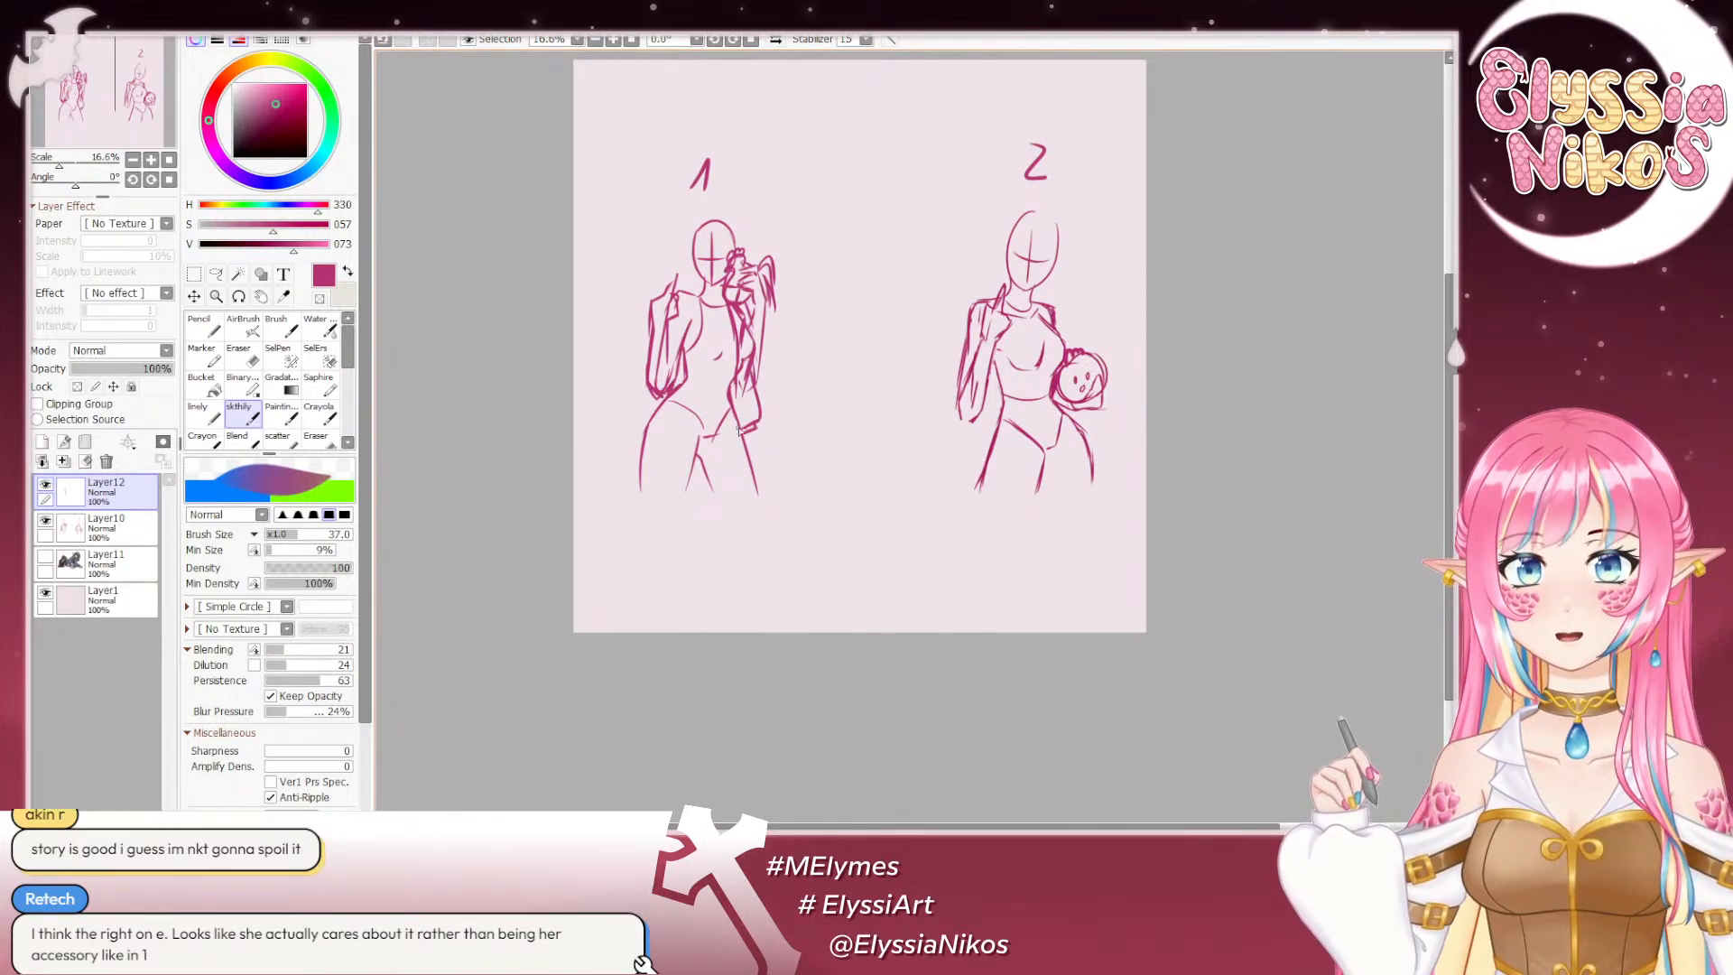
# Step: Sketch an open jacket on figure 1, with both front edges, the lower hem, the collar and the sleeves
pyautogui.moveTo(735, 384); pyautogui.dragTo(738, 435)
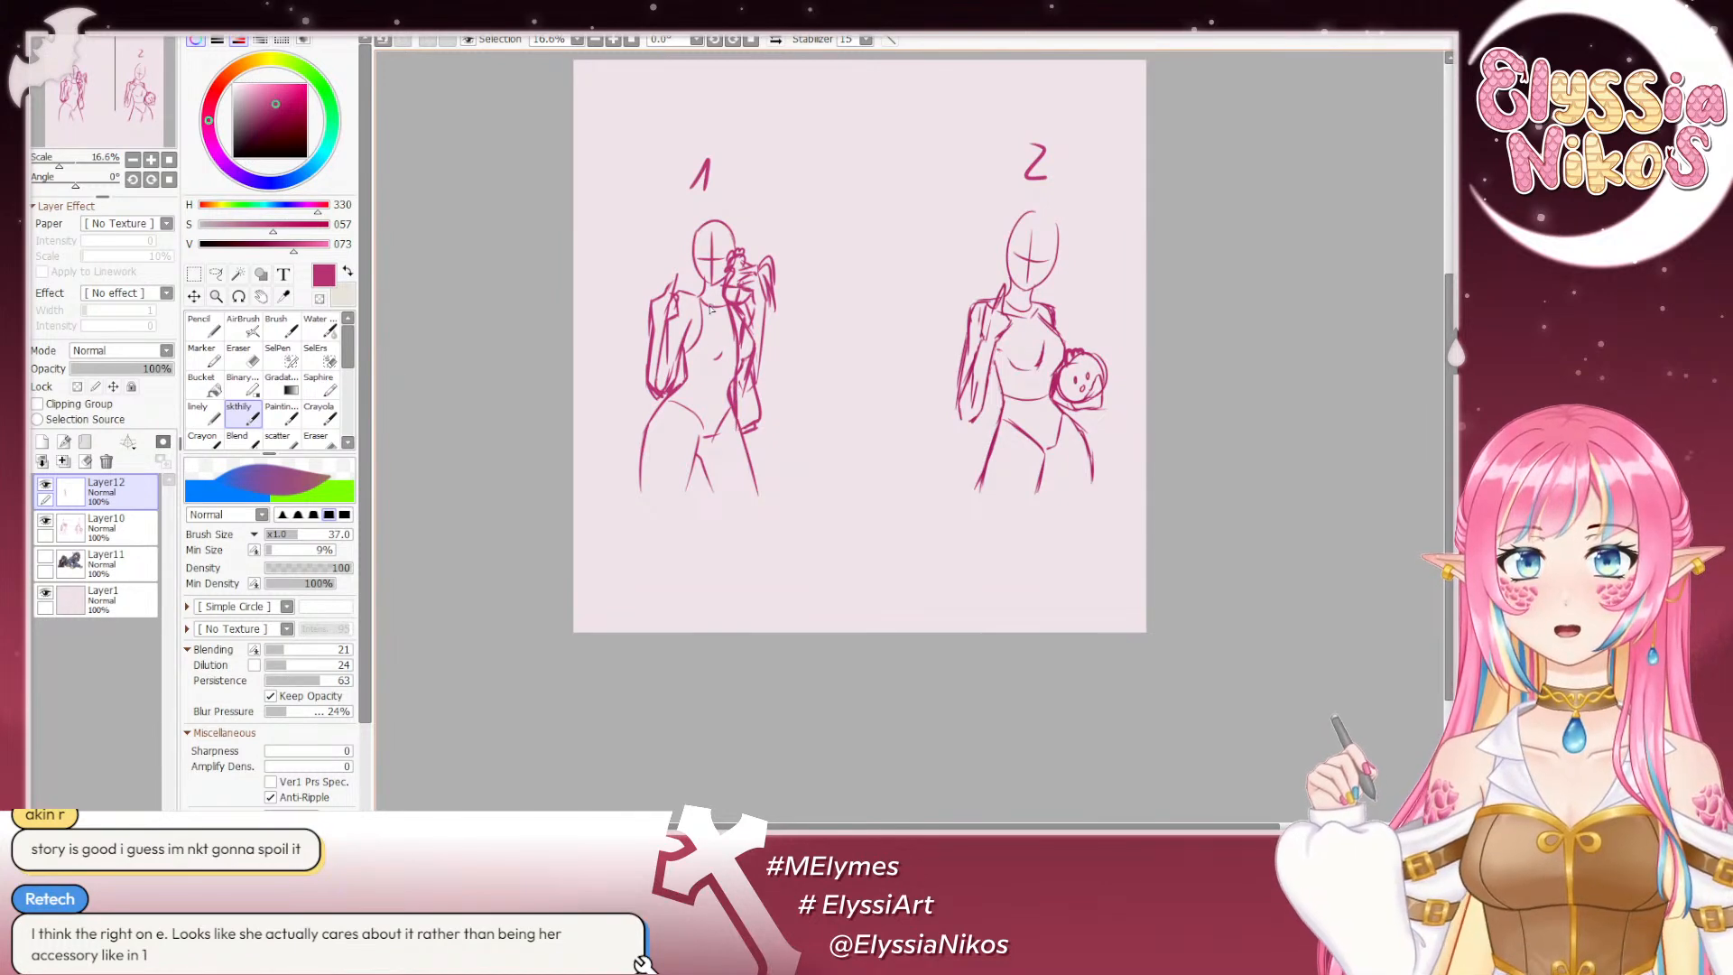
pyautogui.moveTo(699, 293)
pyautogui.mouseDown()
pyautogui.moveTo(698, 295)
pyautogui.moveTo(719, 328)
pyautogui.moveTo(706, 431)
pyautogui.moveTo(713, 433)
pyautogui.mouseUp()
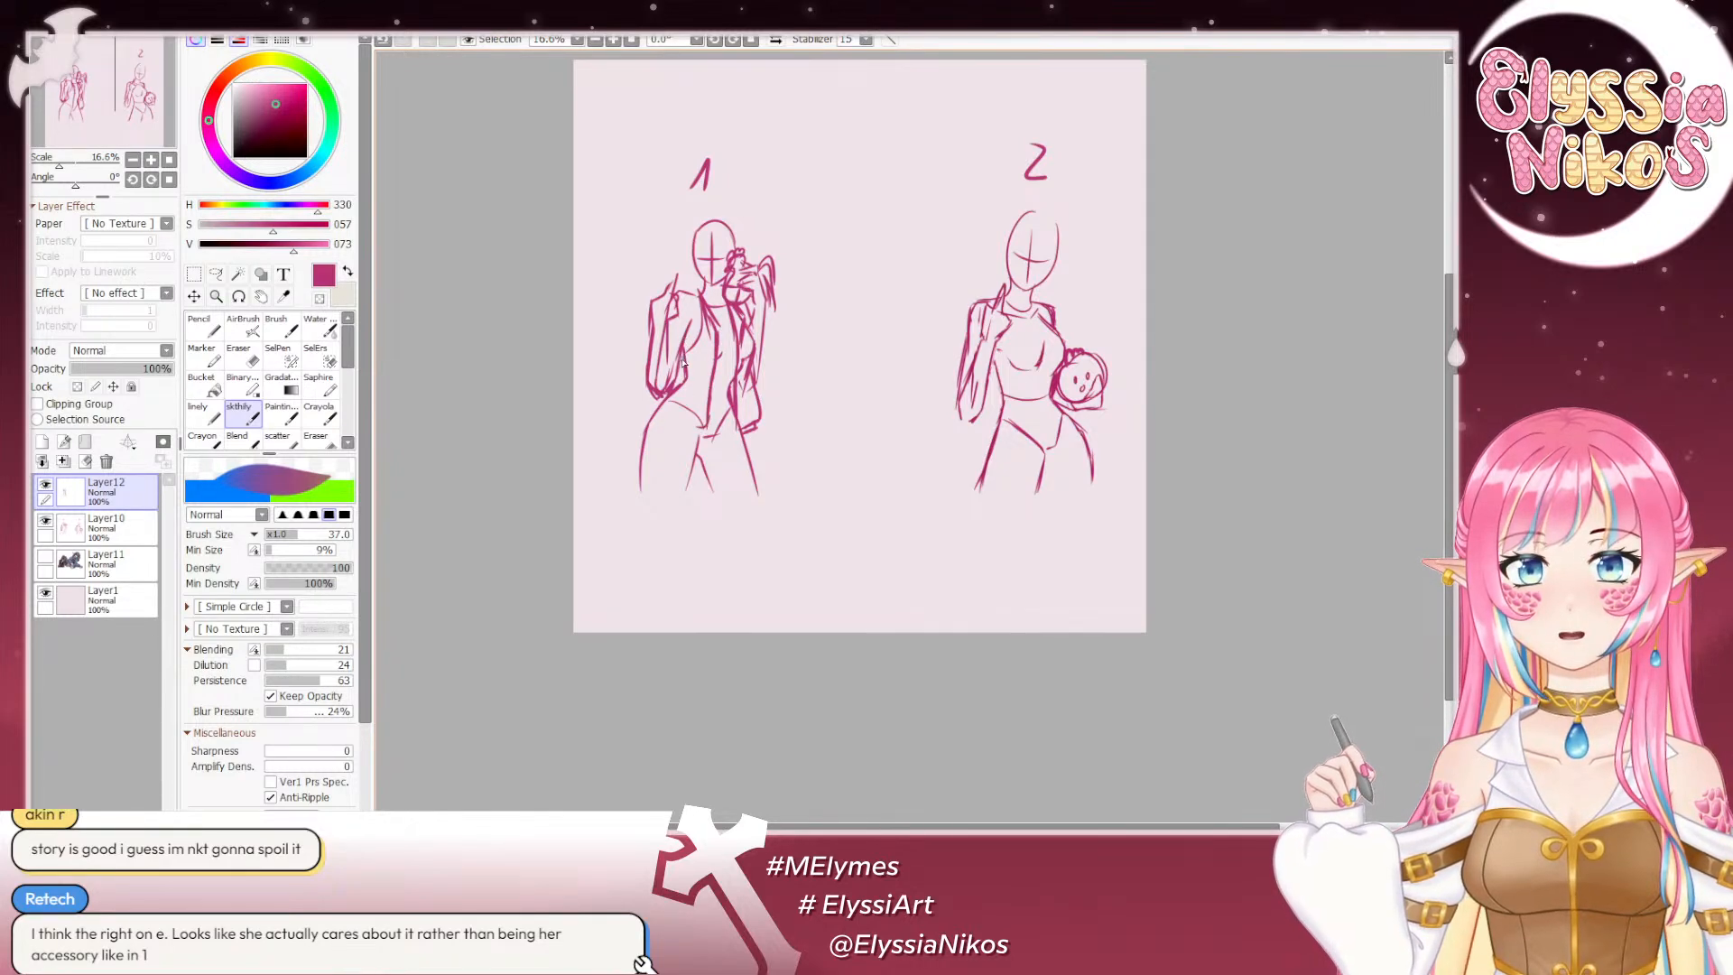
pyautogui.moveTo(679, 354)
pyautogui.mouseDown()
pyautogui.moveTo(656, 419)
pyautogui.moveTo(702, 426)
pyautogui.moveTo(653, 413)
pyautogui.moveTo(650, 430)
pyautogui.moveTo(703, 432)
pyautogui.mouseUp()
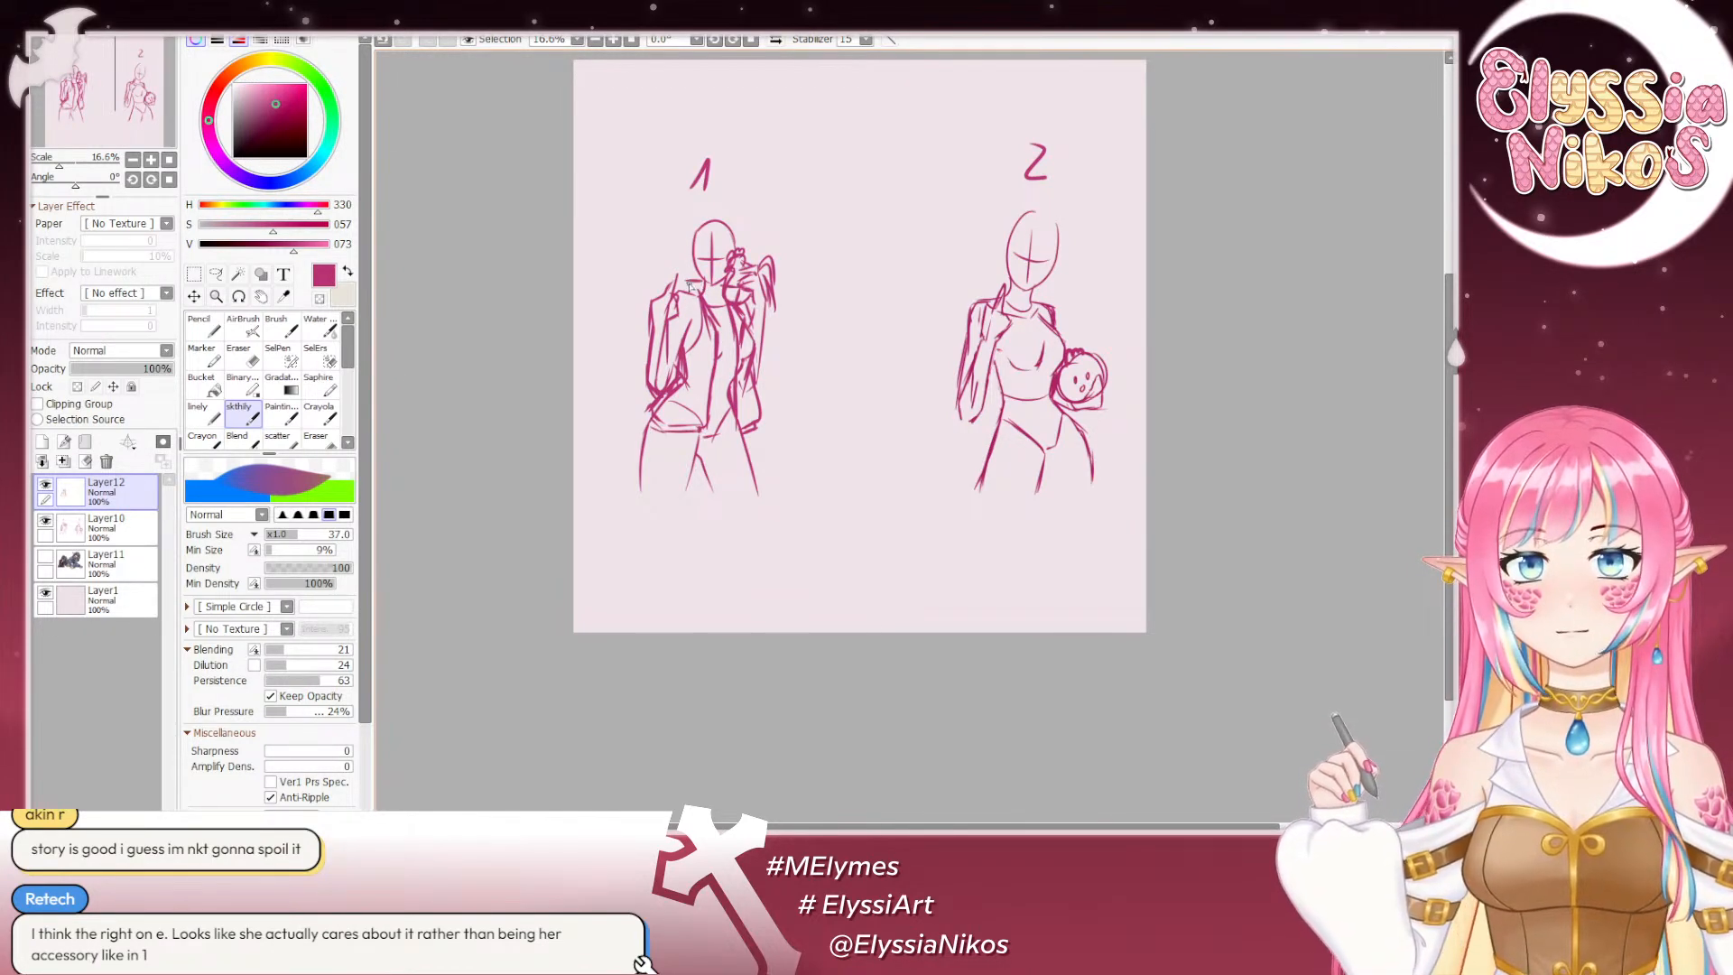
pyautogui.moveTo(688, 287); pyautogui.dragTo(699, 316)
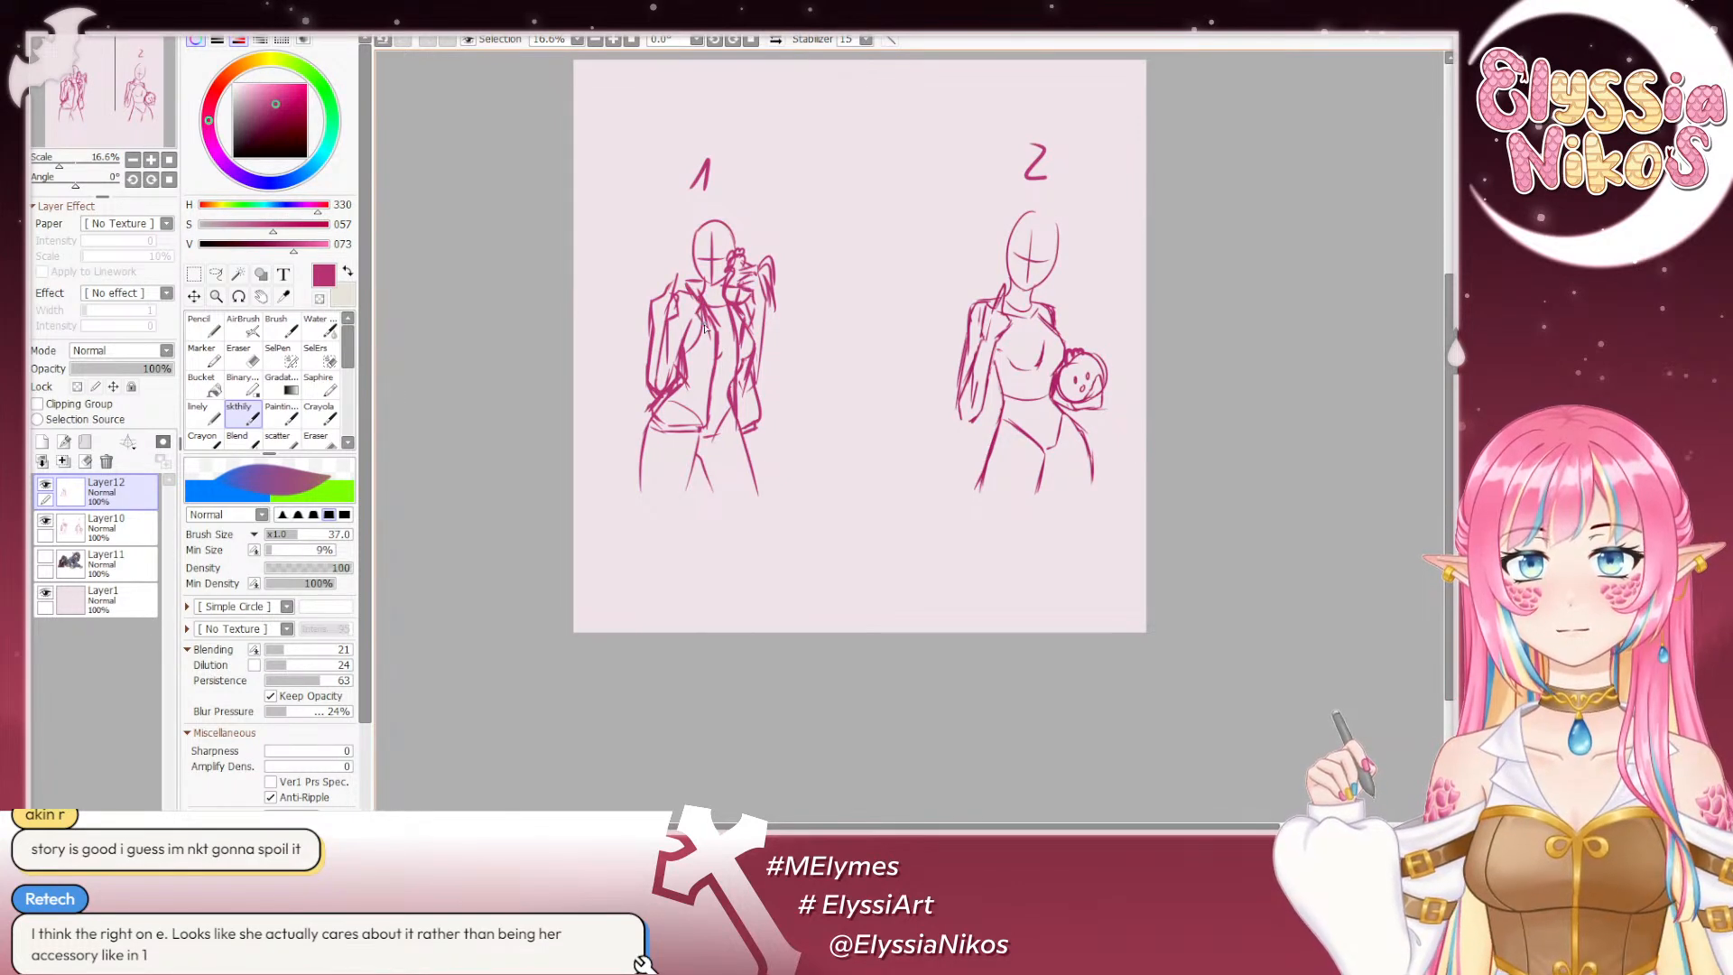
pyautogui.moveTo(1100, 311); pyautogui.dragTo(1079, 290)
pyautogui.moveTo(980, 313); pyautogui.dragTo(1010, 371)
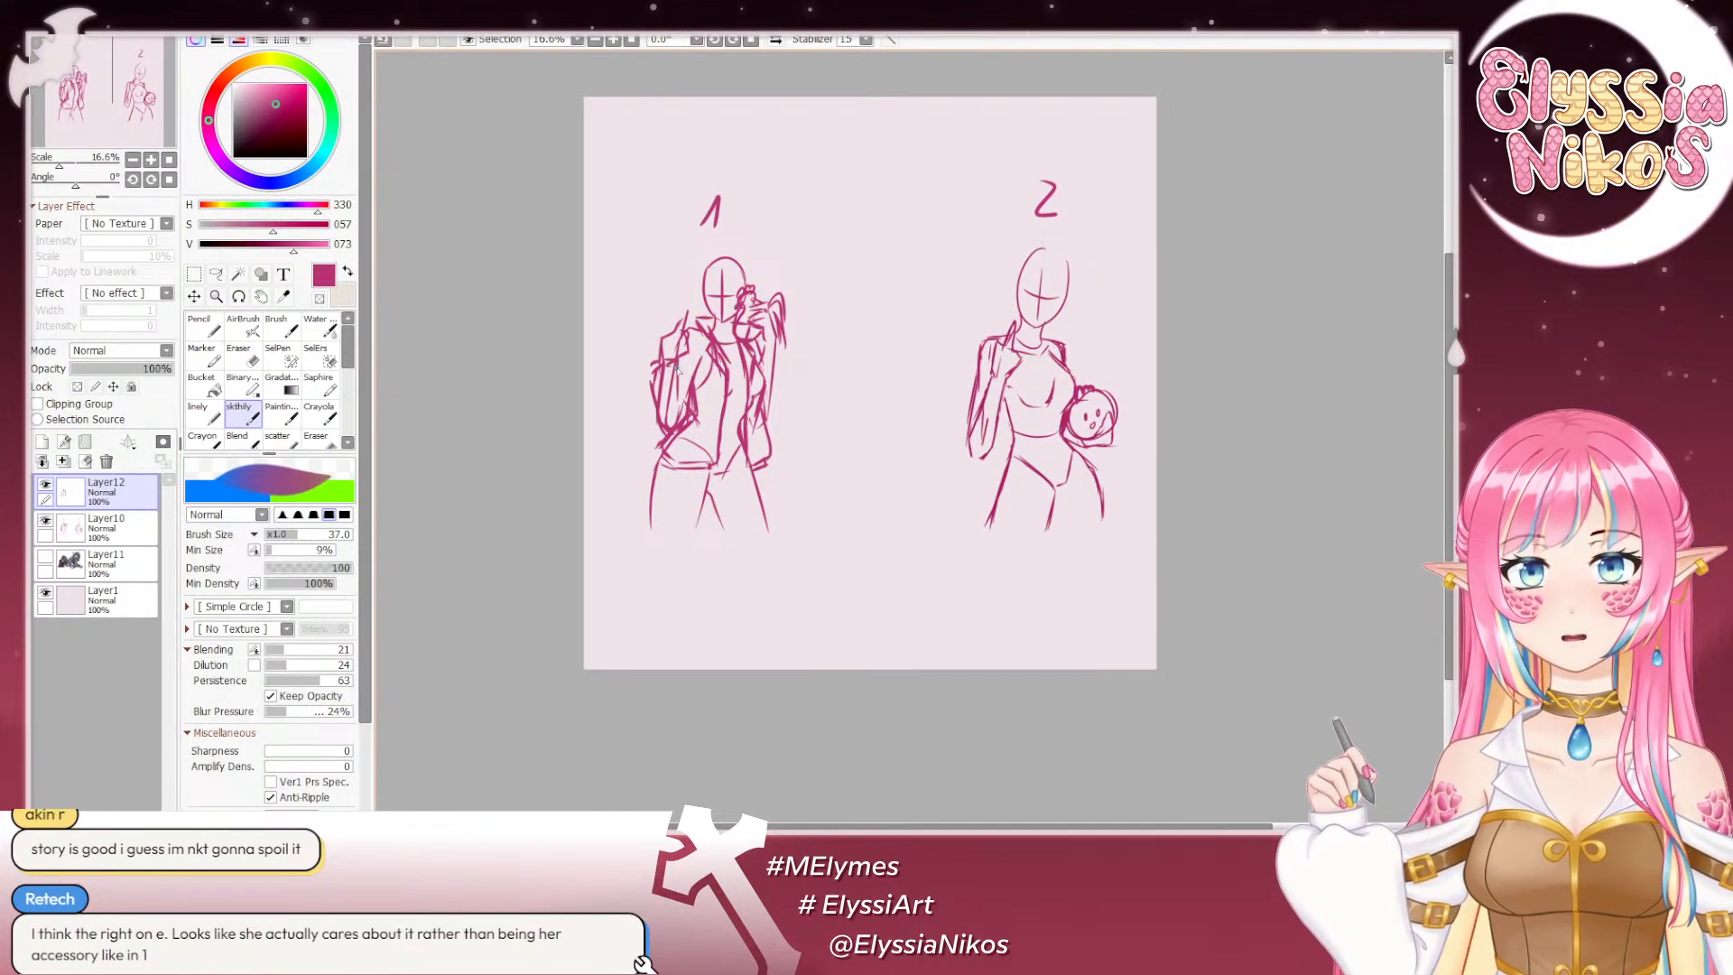
# Step: Add a fold line to figure 1's jacket and sketch the jacket sleeve around figure 2's bent arm
pyautogui.moveTo(682, 365); pyautogui.dragTo(684, 421)
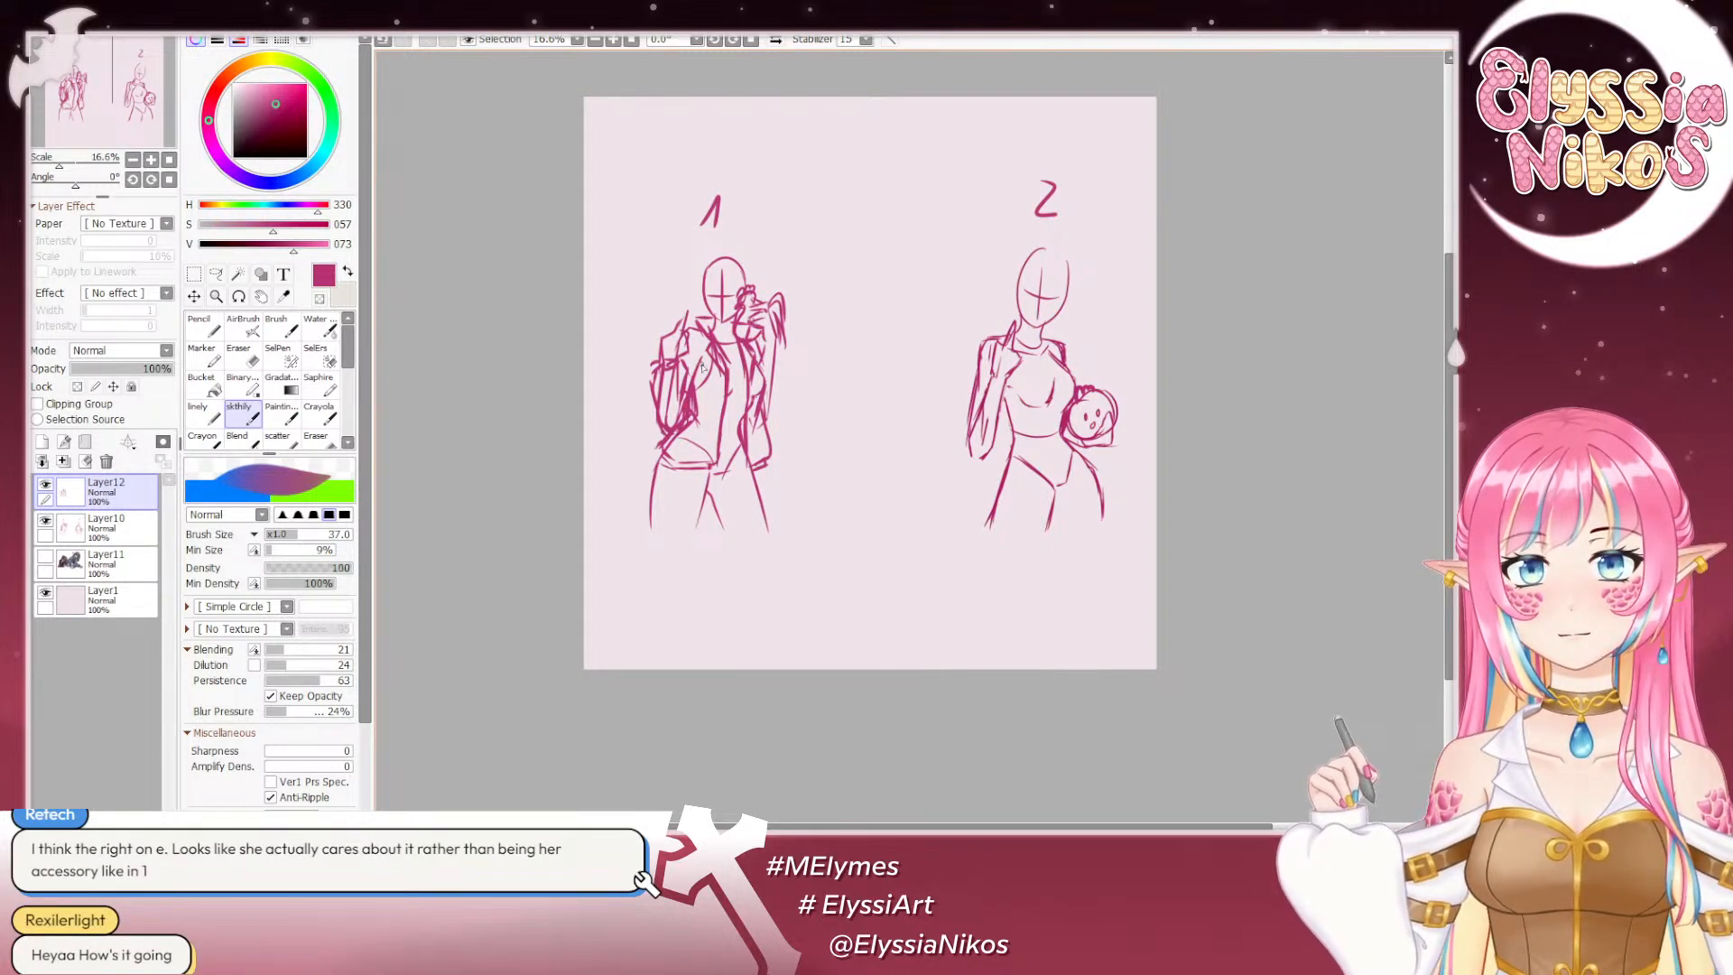
pyautogui.moveTo(821, 344)
pyautogui.mouseDown()
pyautogui.moveTo(831, 202)
pyautogui.moveTo(813, 352)
pyautogui.mouseUp()
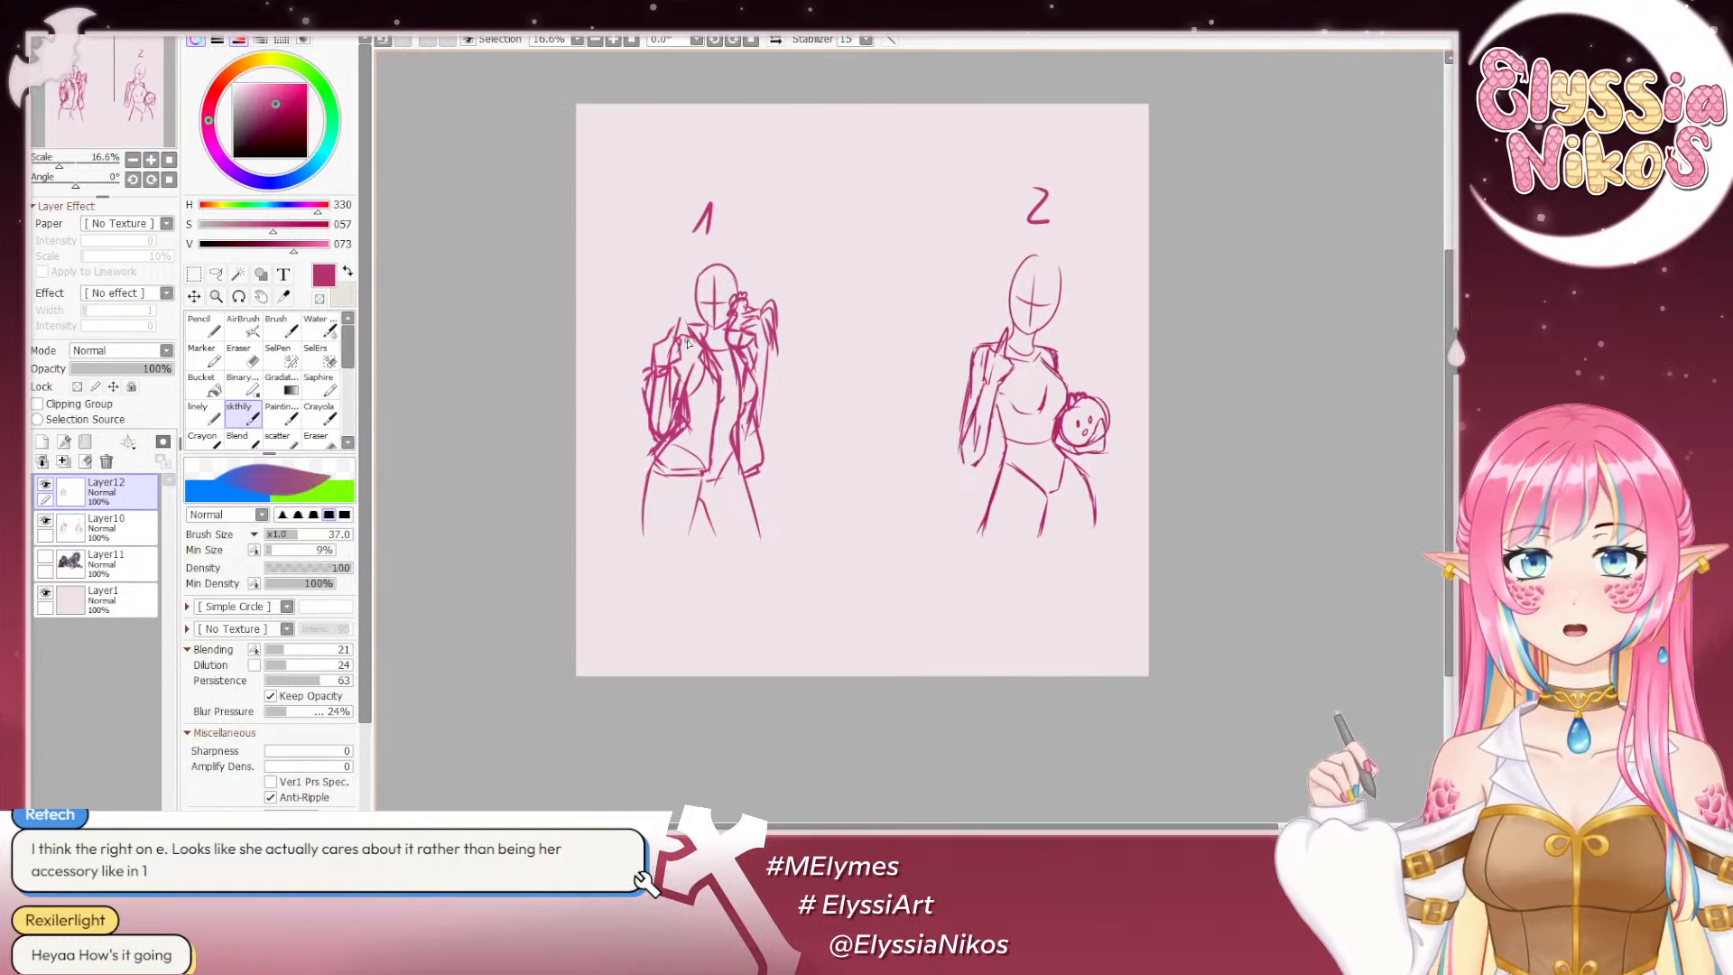
pyautogui.moveTo(1037, 363); pyautogui.dragTo(952, 327)
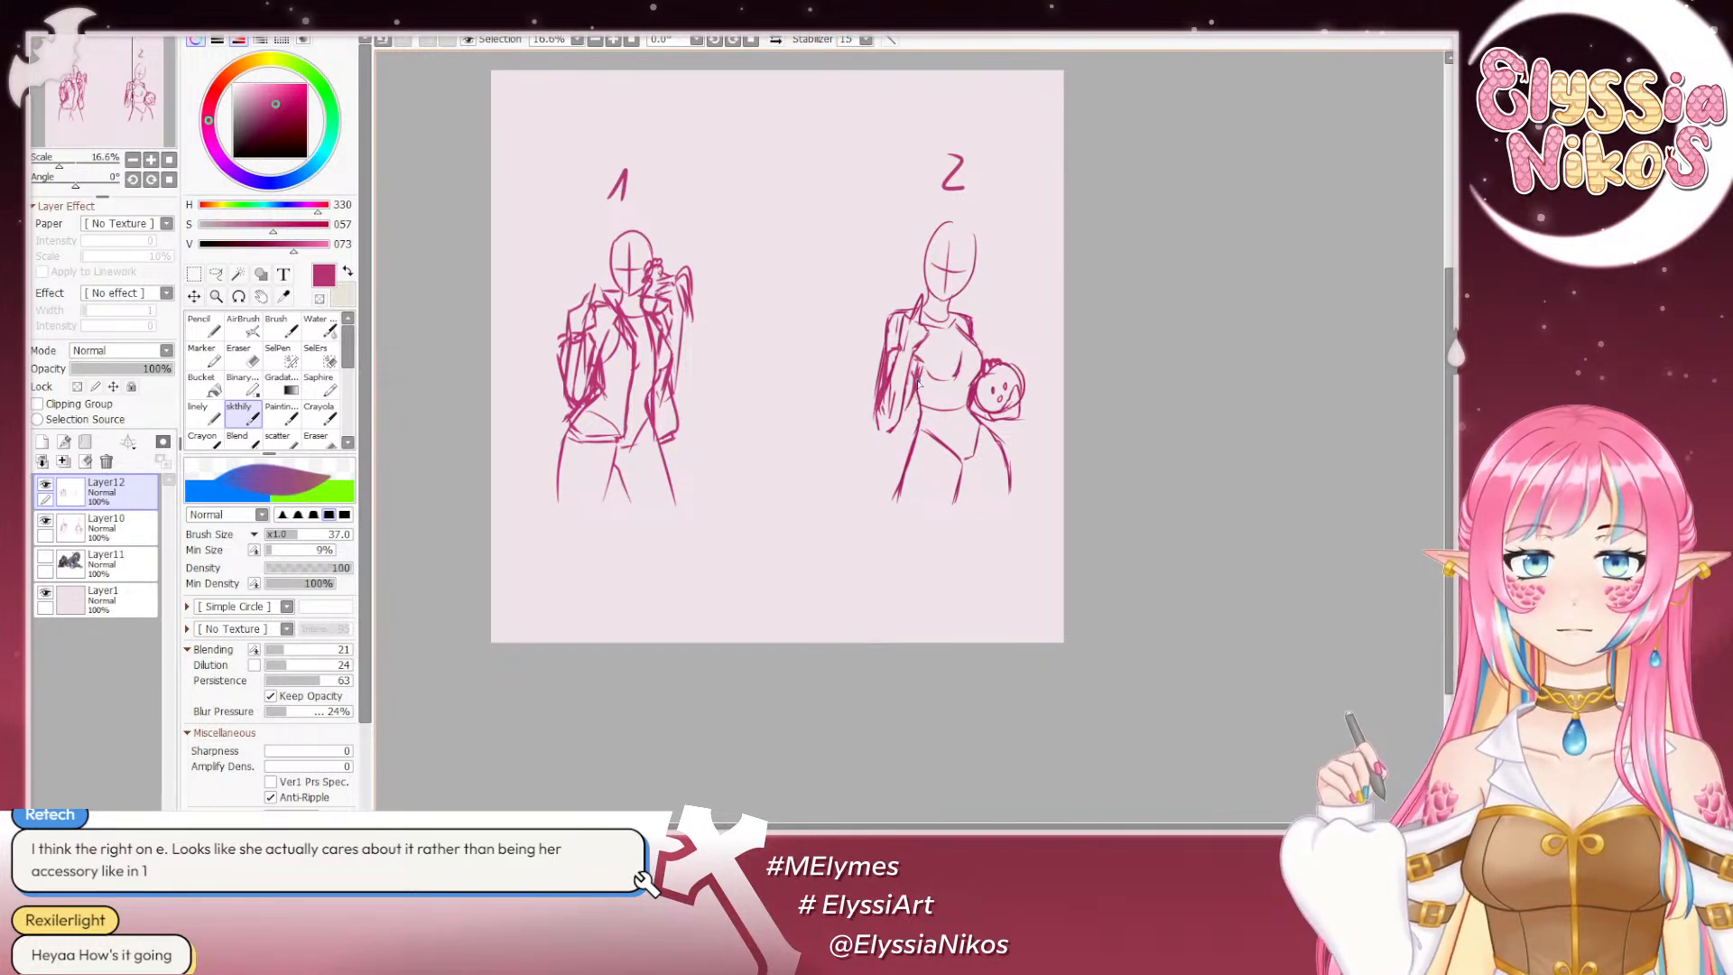
pyautogui.moveTo(891, 440); pyautogui.dragTo(895, 422)
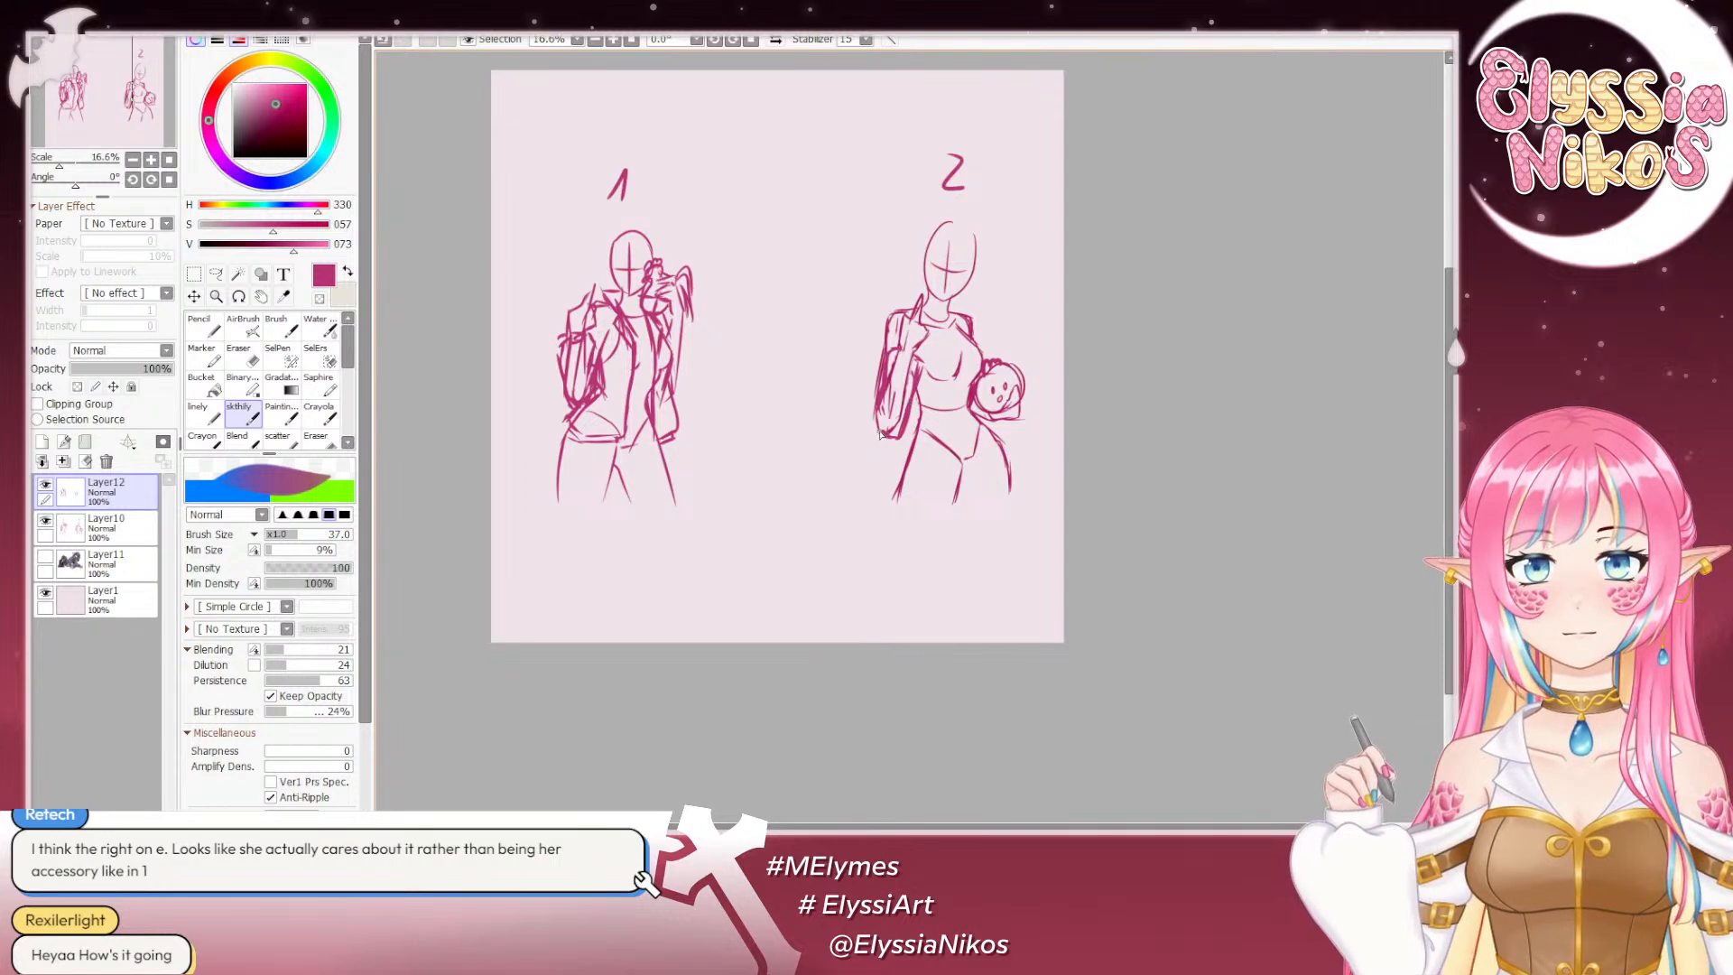
pyautogui.moveTo(880, 354); pyautogui.dragTo(875, 412)
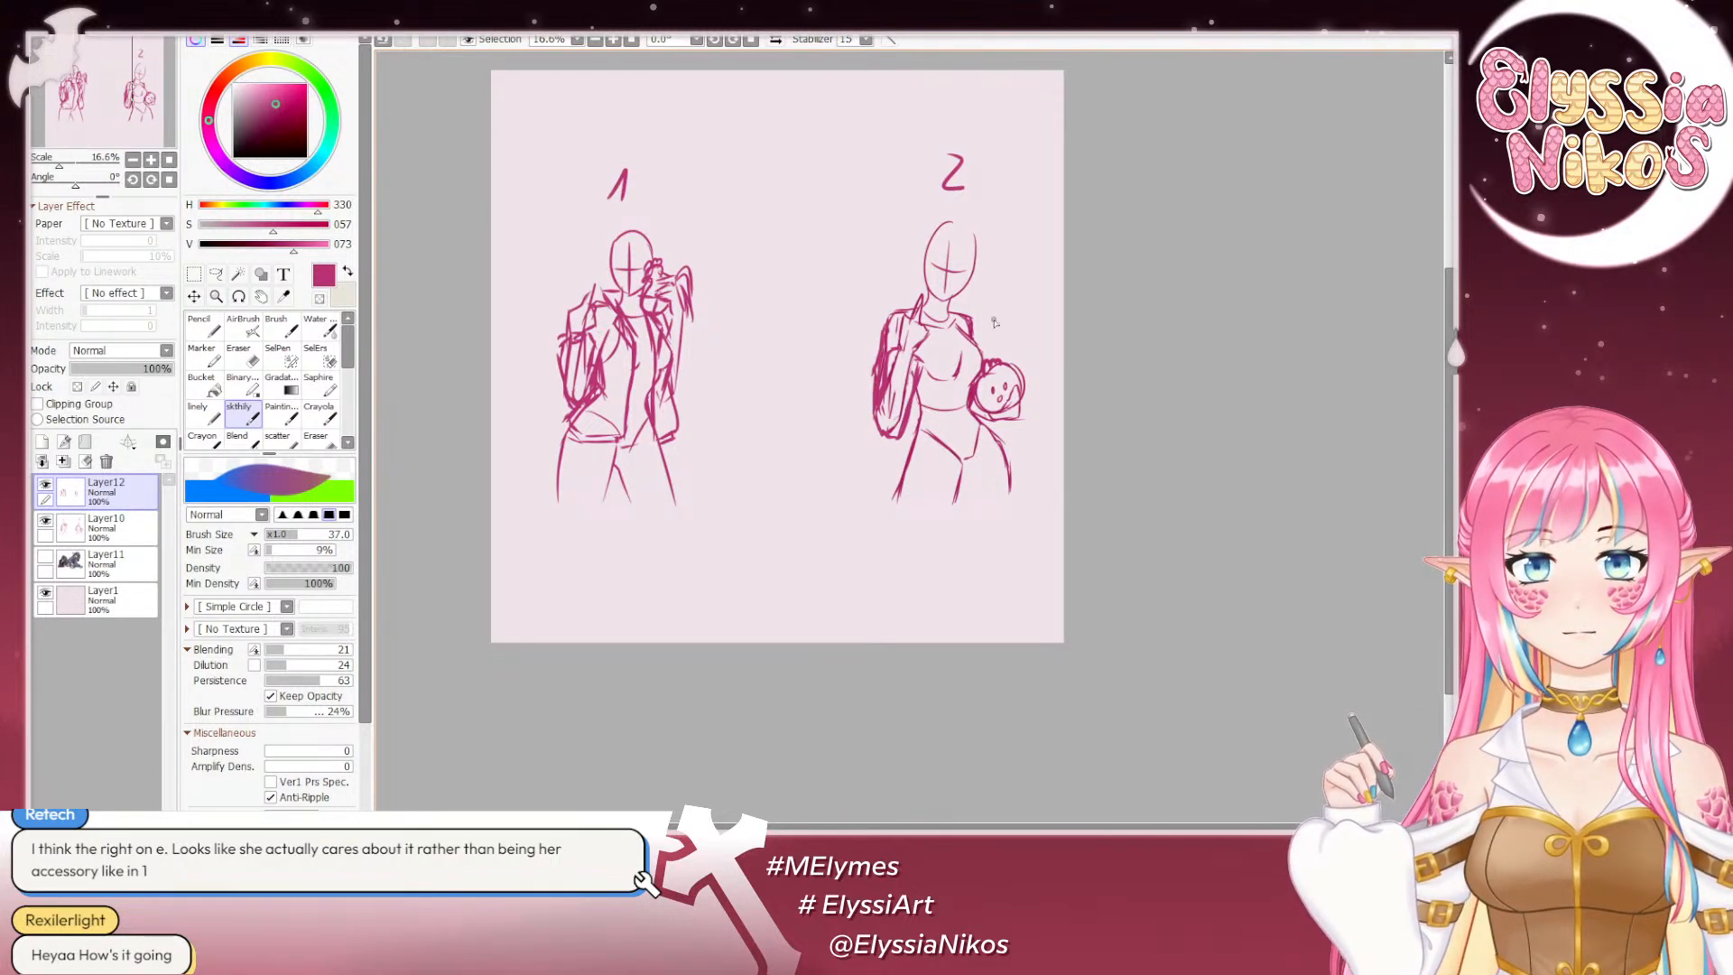
# Step: Sketch the rest of figure 2's open jacket, with the sleeve on the ball-holding arm, the collar, the front edges and a thick lower hem
pyautogui.moveTo(949, 298)
pyautogui.mouseDown()
pyautogui.moveTo(965, 297)
pyautogui.moveTo(950, 336)
pyautogui.moveTo(983, 360)
pyautogui.moveTo(992, 435)
pyautogui.moveTo(976, 438)
pyautogui.moveTo(1005, 435)
pyautogui.mouseUp()
pyautogui.hotkey('ctrl', 'z')
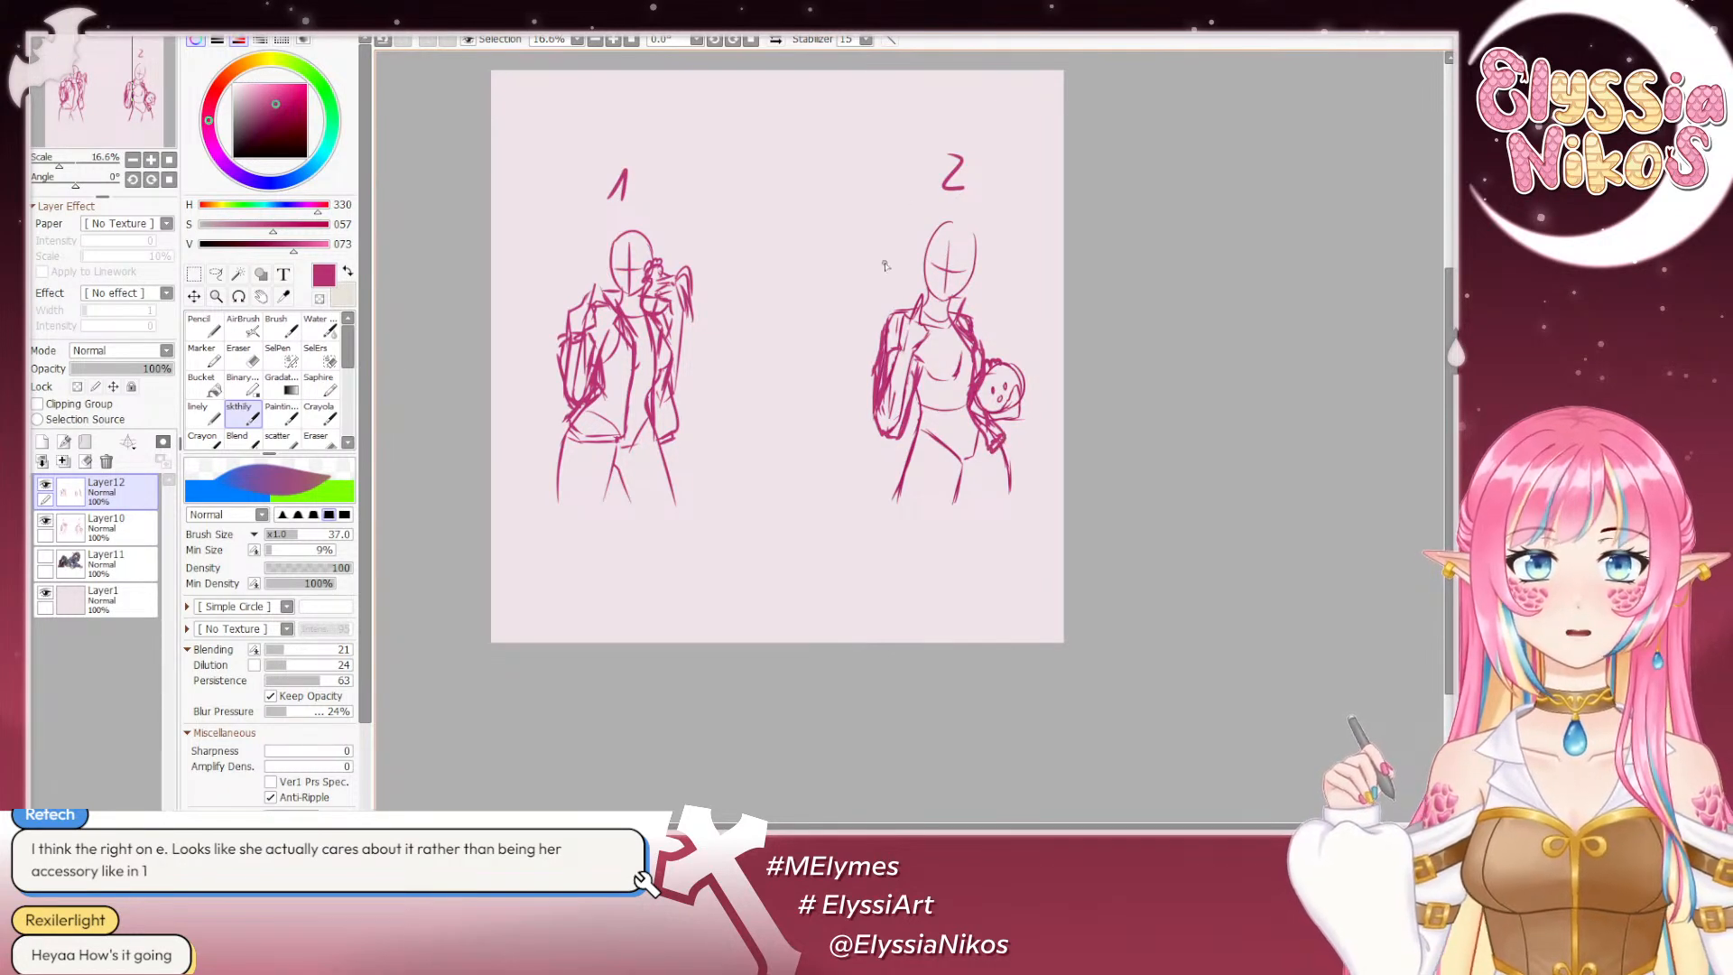
pyautogui.moveTo(924, 313); pyautogui.dragTo(946, 347)
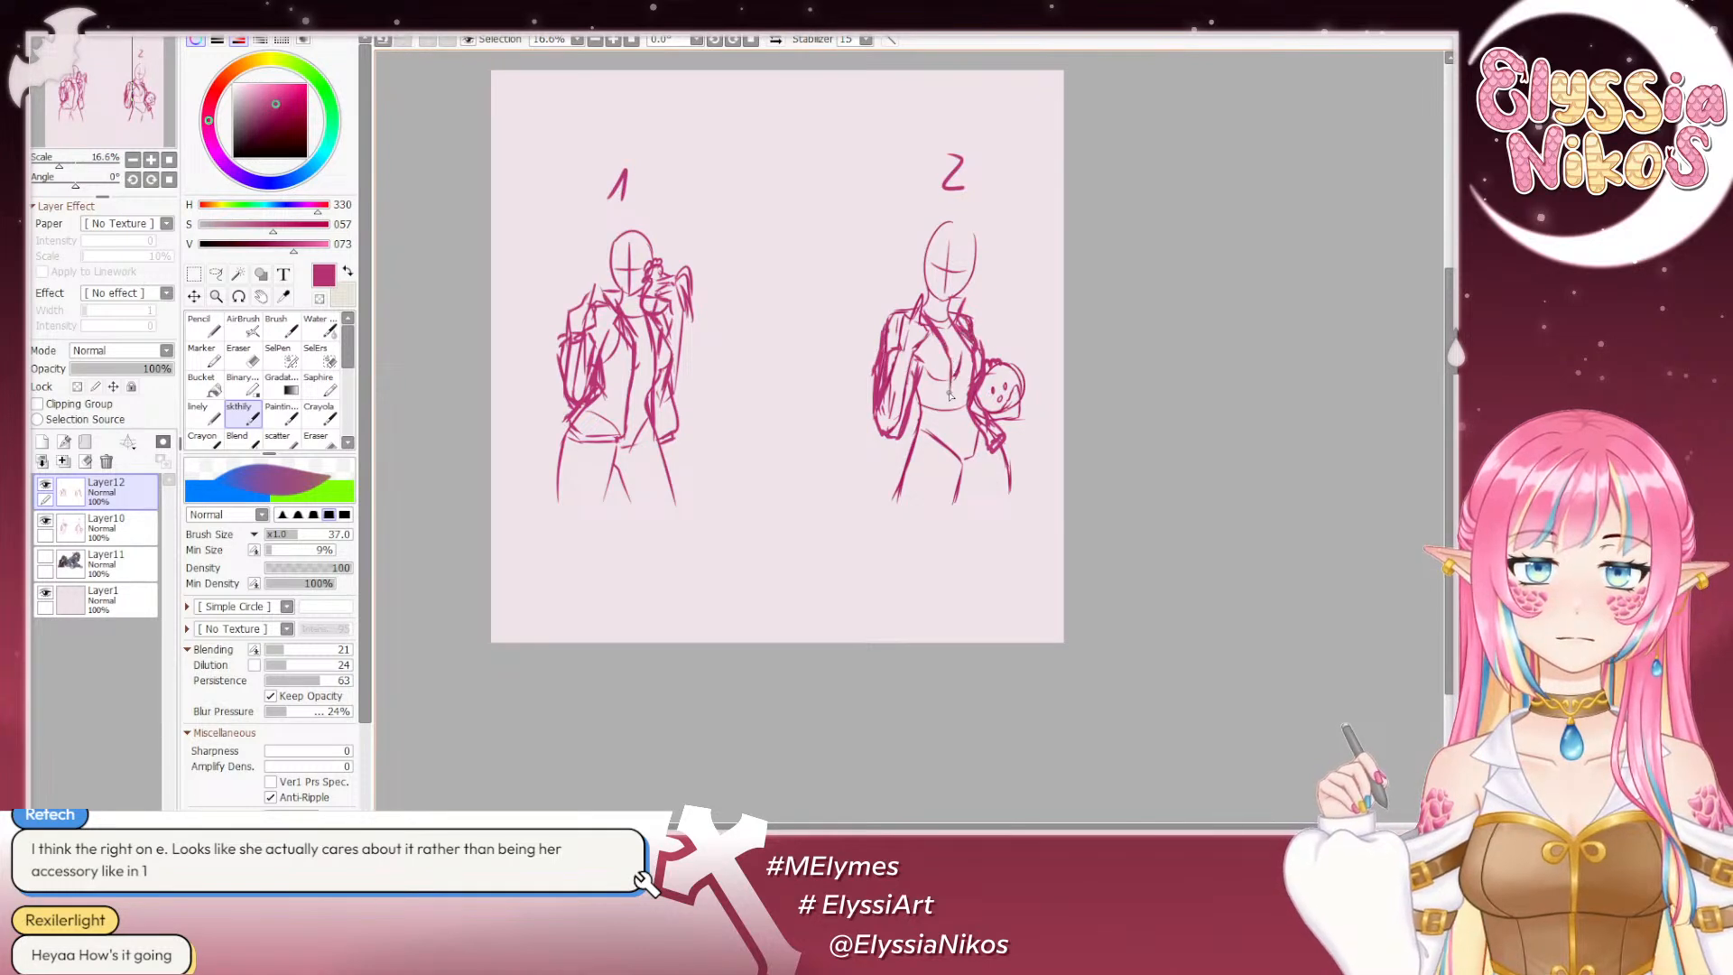
pyautogui.moveTo(951, 388)
pyautogui.mouseDown()
pyautogui.moveTo(952, 448)
pyautogui.moveTo(904, 401)
pyautogui.moveTo(914, 389)
pyautogui.moveTo(900, 456)
pyautogui.moveTo(952, 450)
pyautogui.moveTo(901, 463)
pyautogui.moveTo(948, 460)
pyautogui.moveTo(998, 513)
pyautogui.mouseUp()
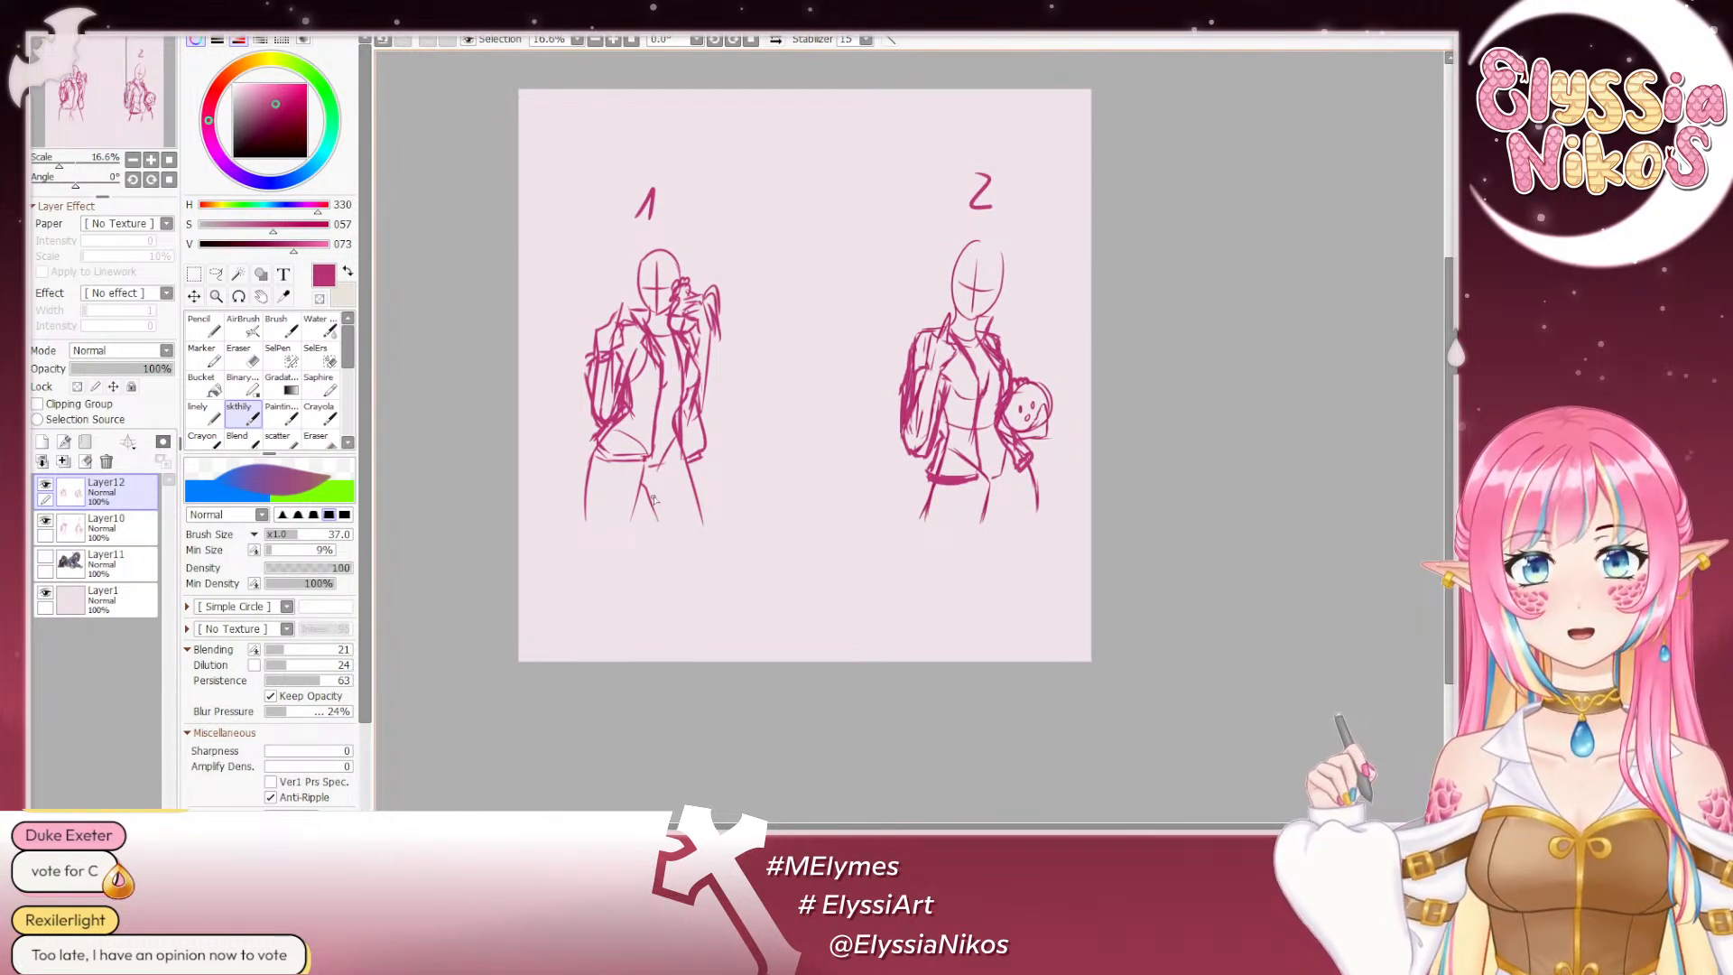
# Step: Check the outfit on the Layer11 reference and sketch short cuffed shorts over figure 1's hips and thighs
pyautogui.click(45, 556)
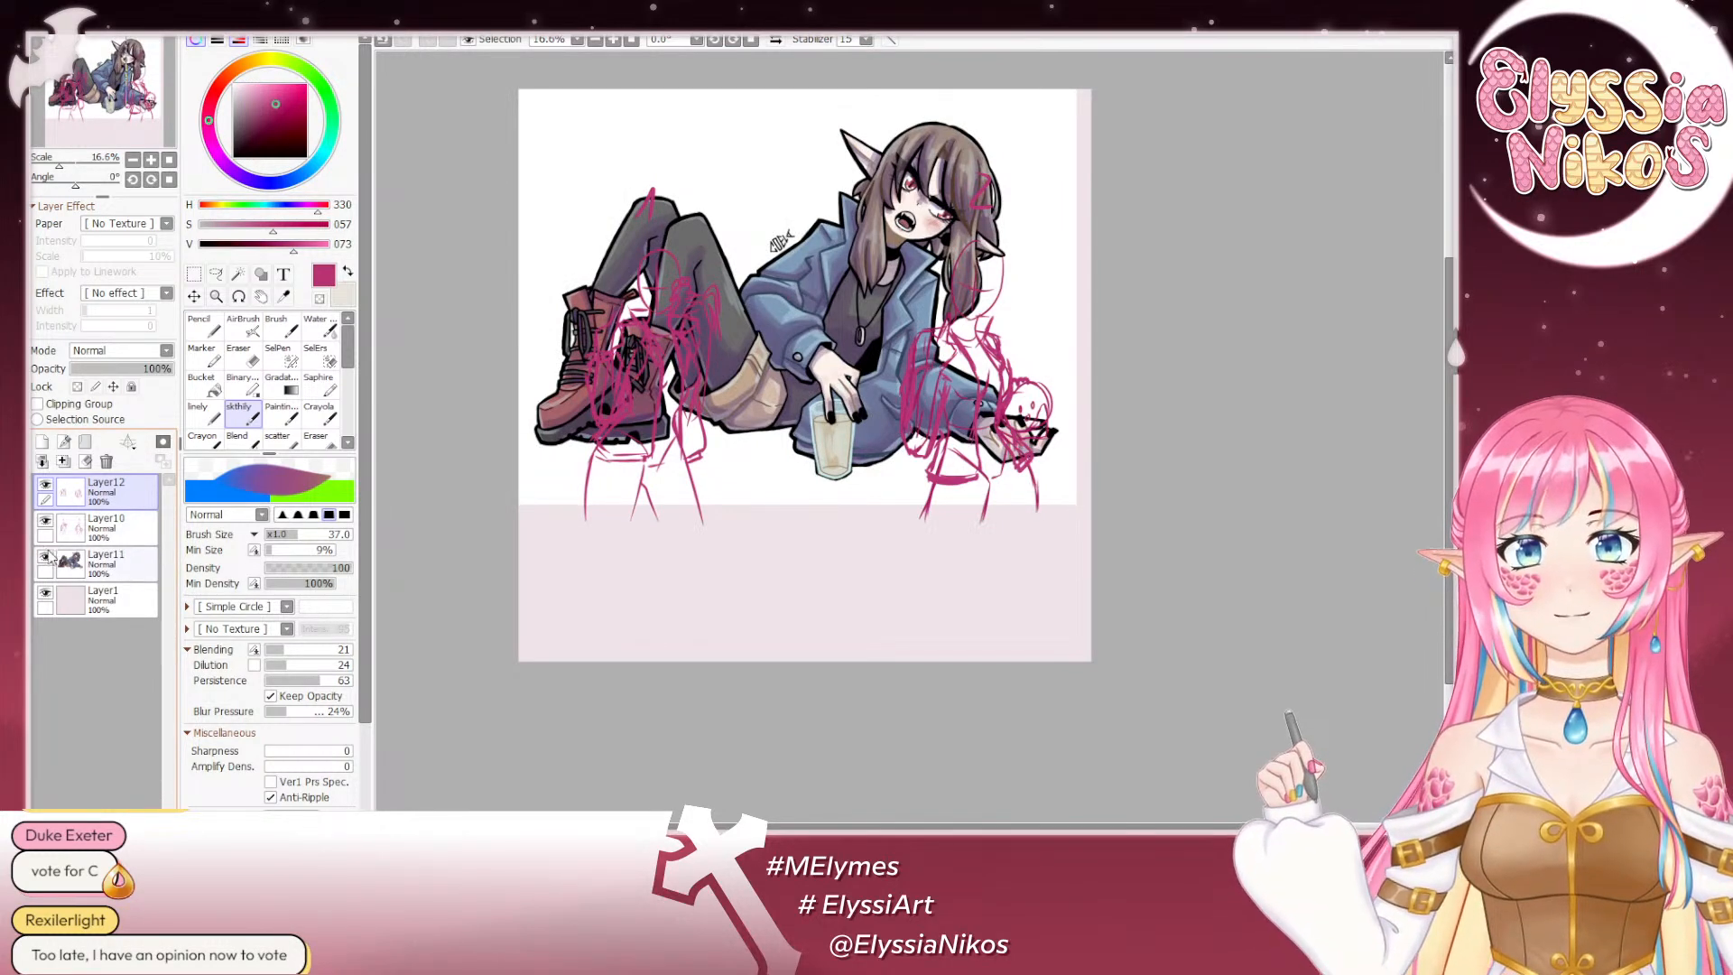
pyautogui.click(45, 556)
pyautogui.hotkey('ctrl', 'z')
pyautogui.moveTo(587, 468)
pyautogui.mouseDown()
pyautogui.moveTo(577, 499)
pyautogui.moveTo(643, 517)
pyautogui.mouseUp()
pyautogui.hotkey('ctrl', 'z')
pyautogui.hotkey('ctrl', 'z')
pyautogui.hotkey('ctrl', 'z')
pyautogui.hotkey('ctrl', 'z')
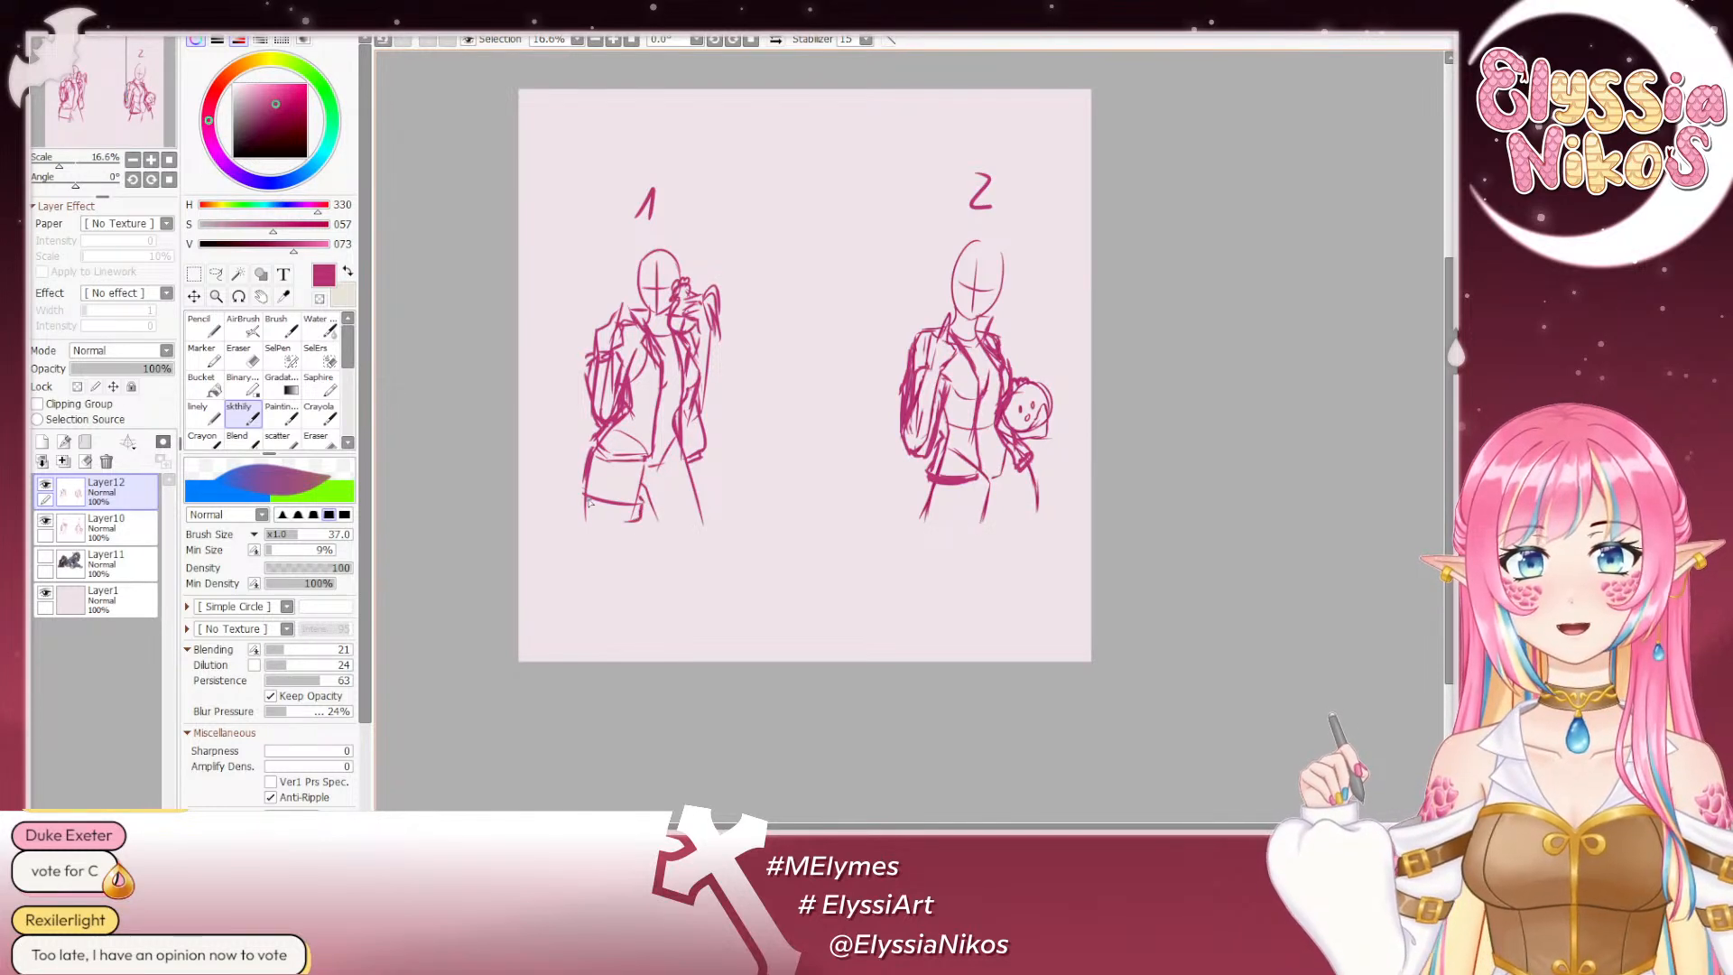
pyautogui.moveTo(578, 512); pyautogui.dragTo(637, 521)
pyautogui.moveTo(588, 459)
pyautogui.mouseDown()
pyautogui.moveTo(583, 487)
pyautogui.moveTo(640, 505)
pyautogui.moveTo(668, 471)
pyautogui.moveTo(653, 514)
pyautogui.moveTo(712, 497)
pyautogui.moveTo(707, 516)
pyautogui.moveTo(699, 494)
pyautogui.moveTo(772, 514)
pyautogui.mouseUp()
pyautogui.hotkey('ctrl', 'z')
pyautogui.hotkey('ctrl', 'z')
pyautogui.hotkey('ctrl', 'z')
pyautogui.hotkey('ctrl', 'z')
pyautogui.hotkey('ctrl', 'z')
pyautogui.hotkey('ctrl', 'z')
pyautogui.hotkey('ctrl', 'z')
pyautogui.hotkey('ctrl', 'z')
# Step: Sketch matching cuffed shorts below figure 2's jacket hem, with a centre seam between the legs
pyautogui.moveTo(927, 493); pyautogui.dragTo(907, 463)
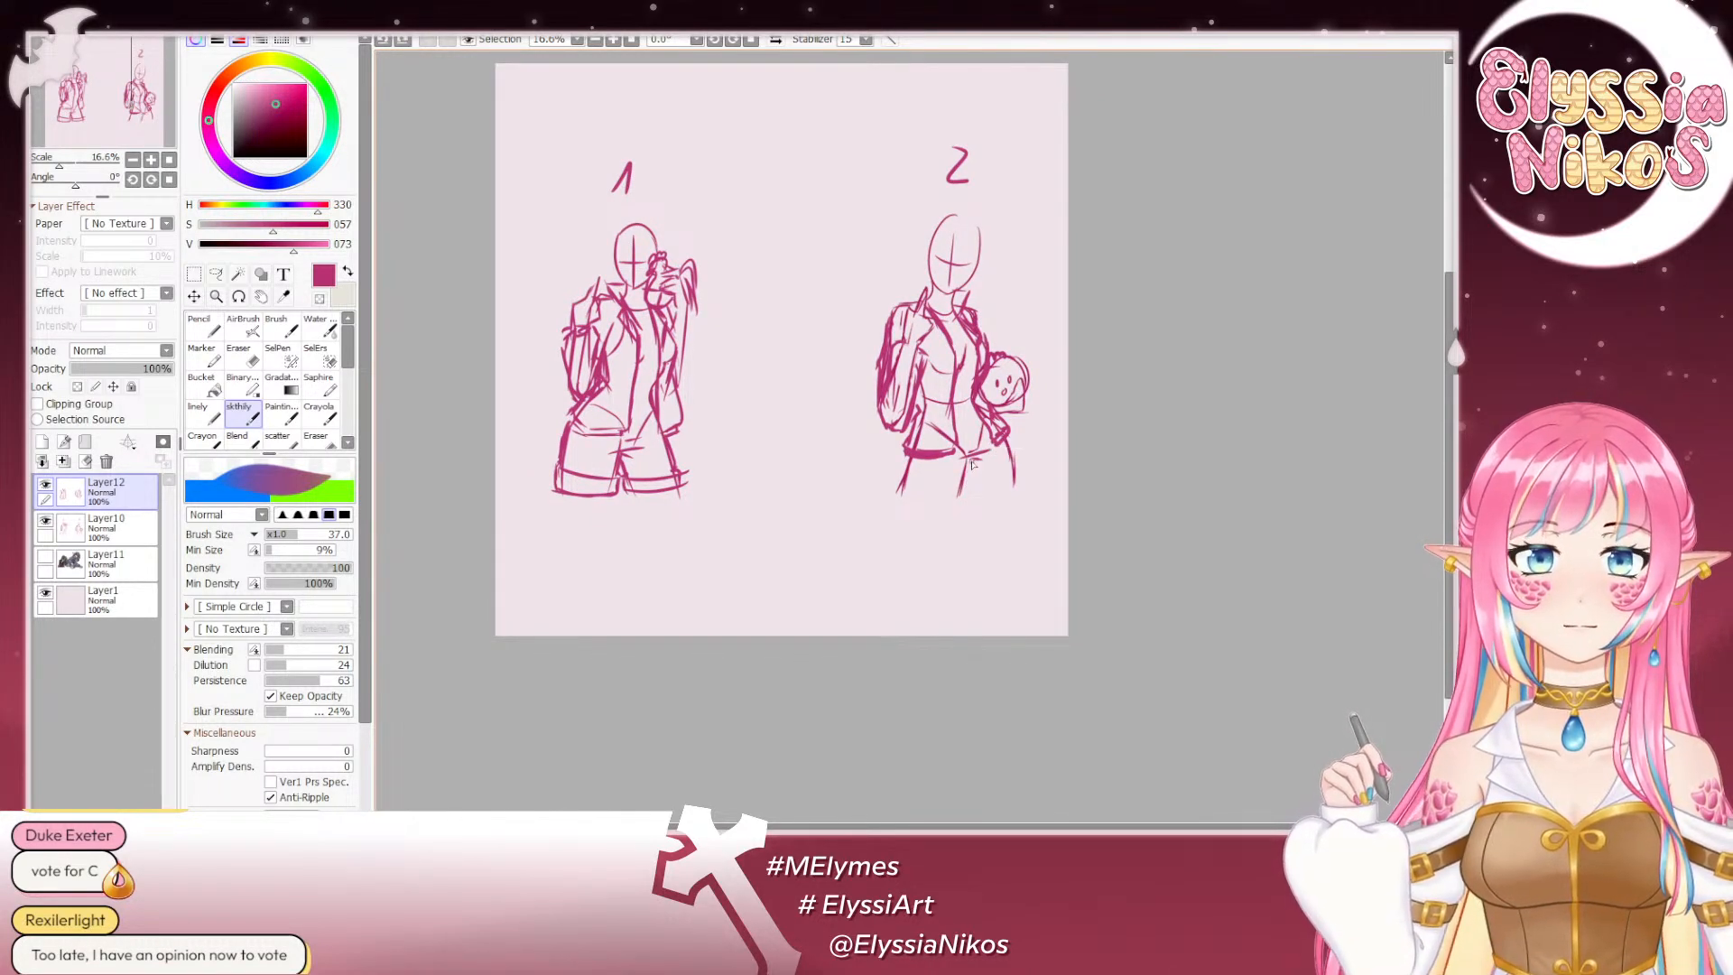
pyautogui.moveTo(906, 486)
pyautogui.mouseDown()
pyautogui.moveTo(972, 484)
pyautogui.moveTo(965, 504)
pyautogui.moveTo(901, 481)
pyautogui.moveTo(897, 500)
pyautogui.moveTo(898, 481)
pyautogui.moveTo(943, 512)
pyautogui.moveTo(1014, 469)
pyautogui.moveTo(1023, 488)
pyautogui.moveTo(971, 508)
pyautogui.moveTo(1014, 478)
pyautogui.mouseUp()
pyautogui.hotkey('ctrl', 'z')
pyautogui.moveTo(1016, 348); pyautogui.dragTo(1043, 327)
pyautogui.moveTo(1009, 412); pyautogui.dragTo(987, 419)
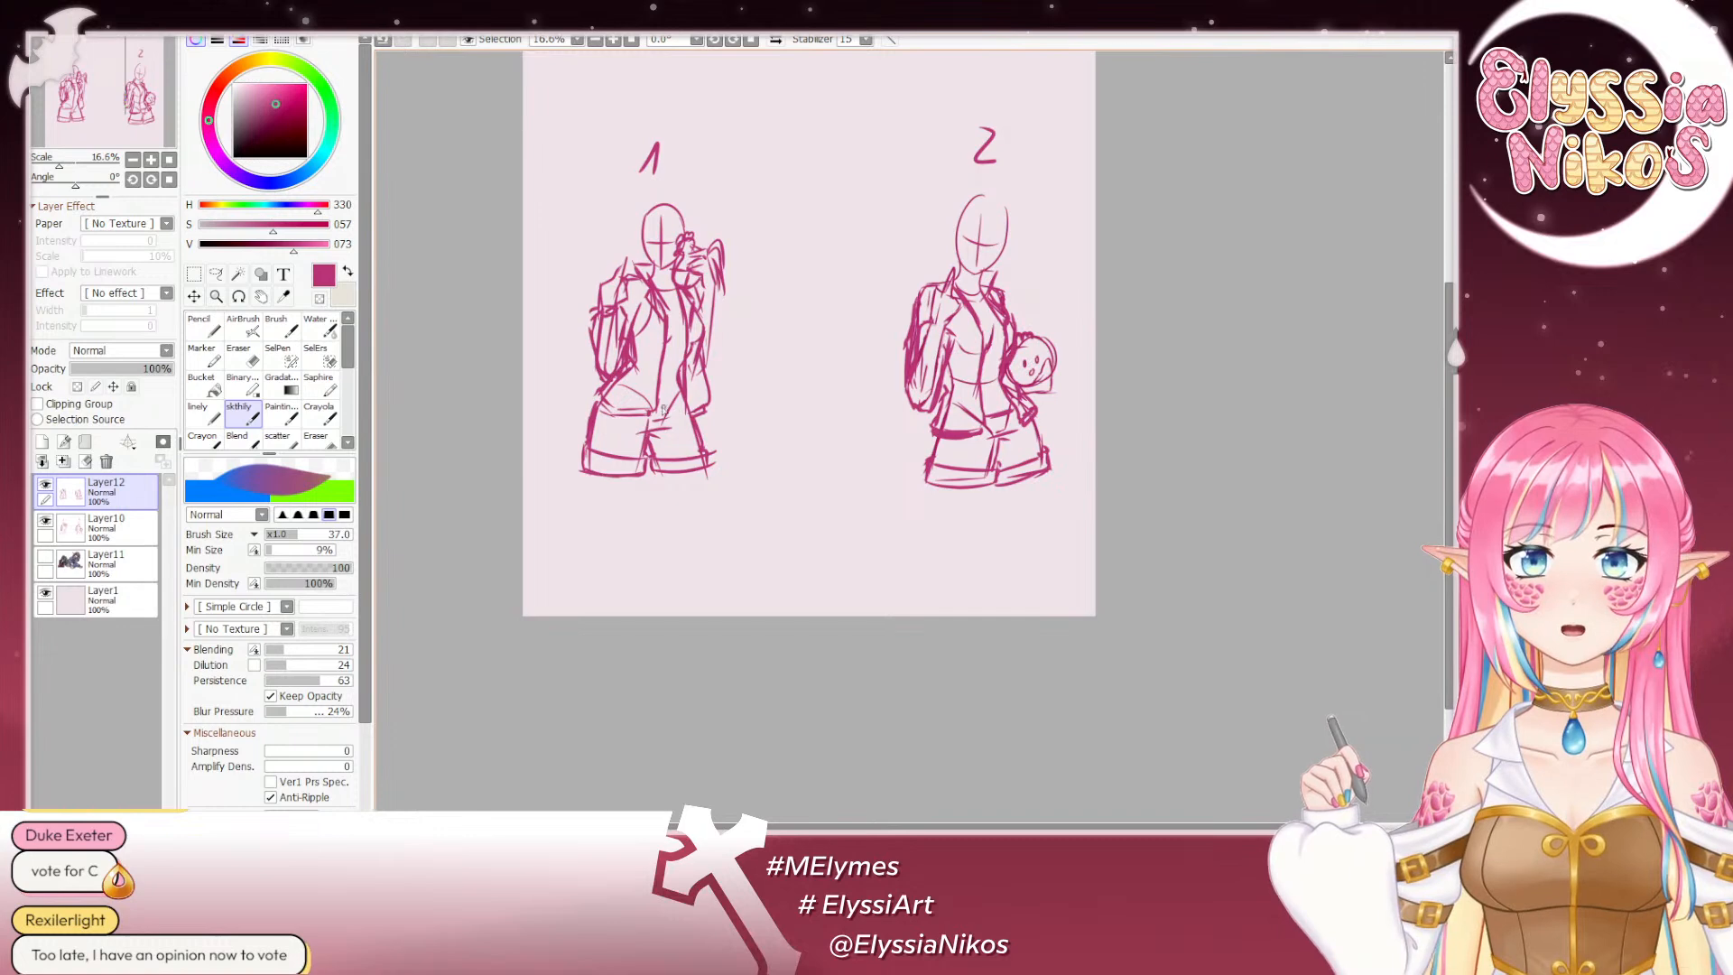
pyautogui.moveTo(658, 409); pyautogui.dragTo(683, 401)
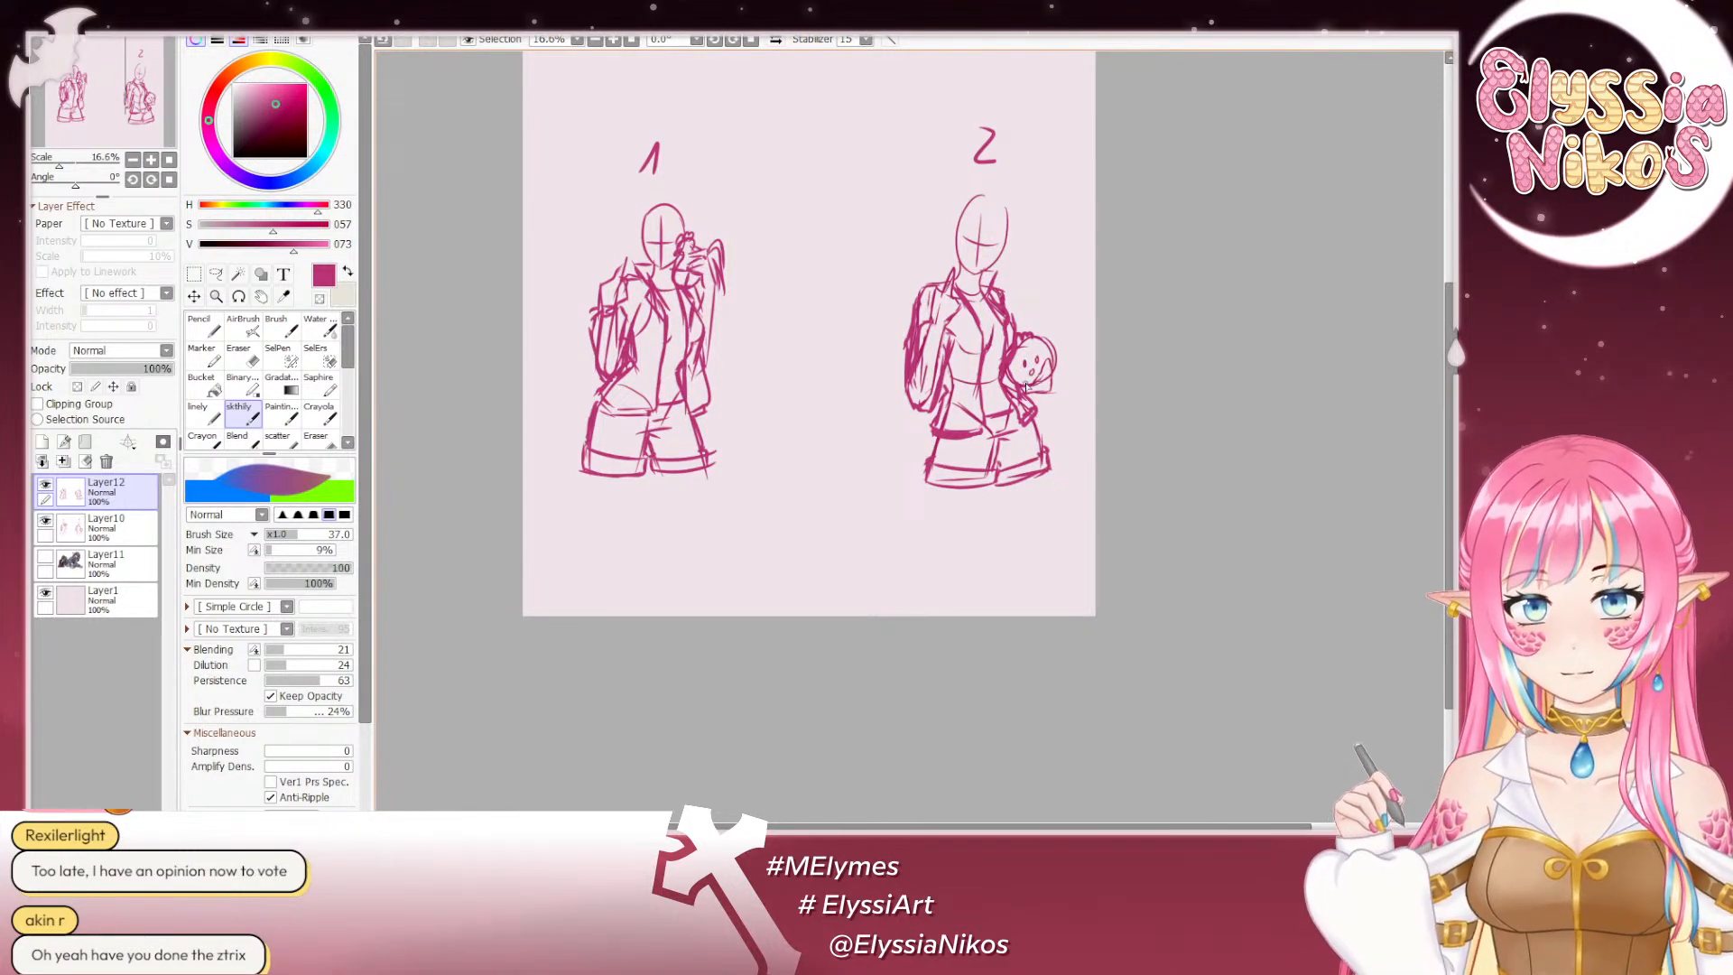
# Step: Duplicate Layer10 as a working copy and hide the original layer
pyautogui.click(127, 528)
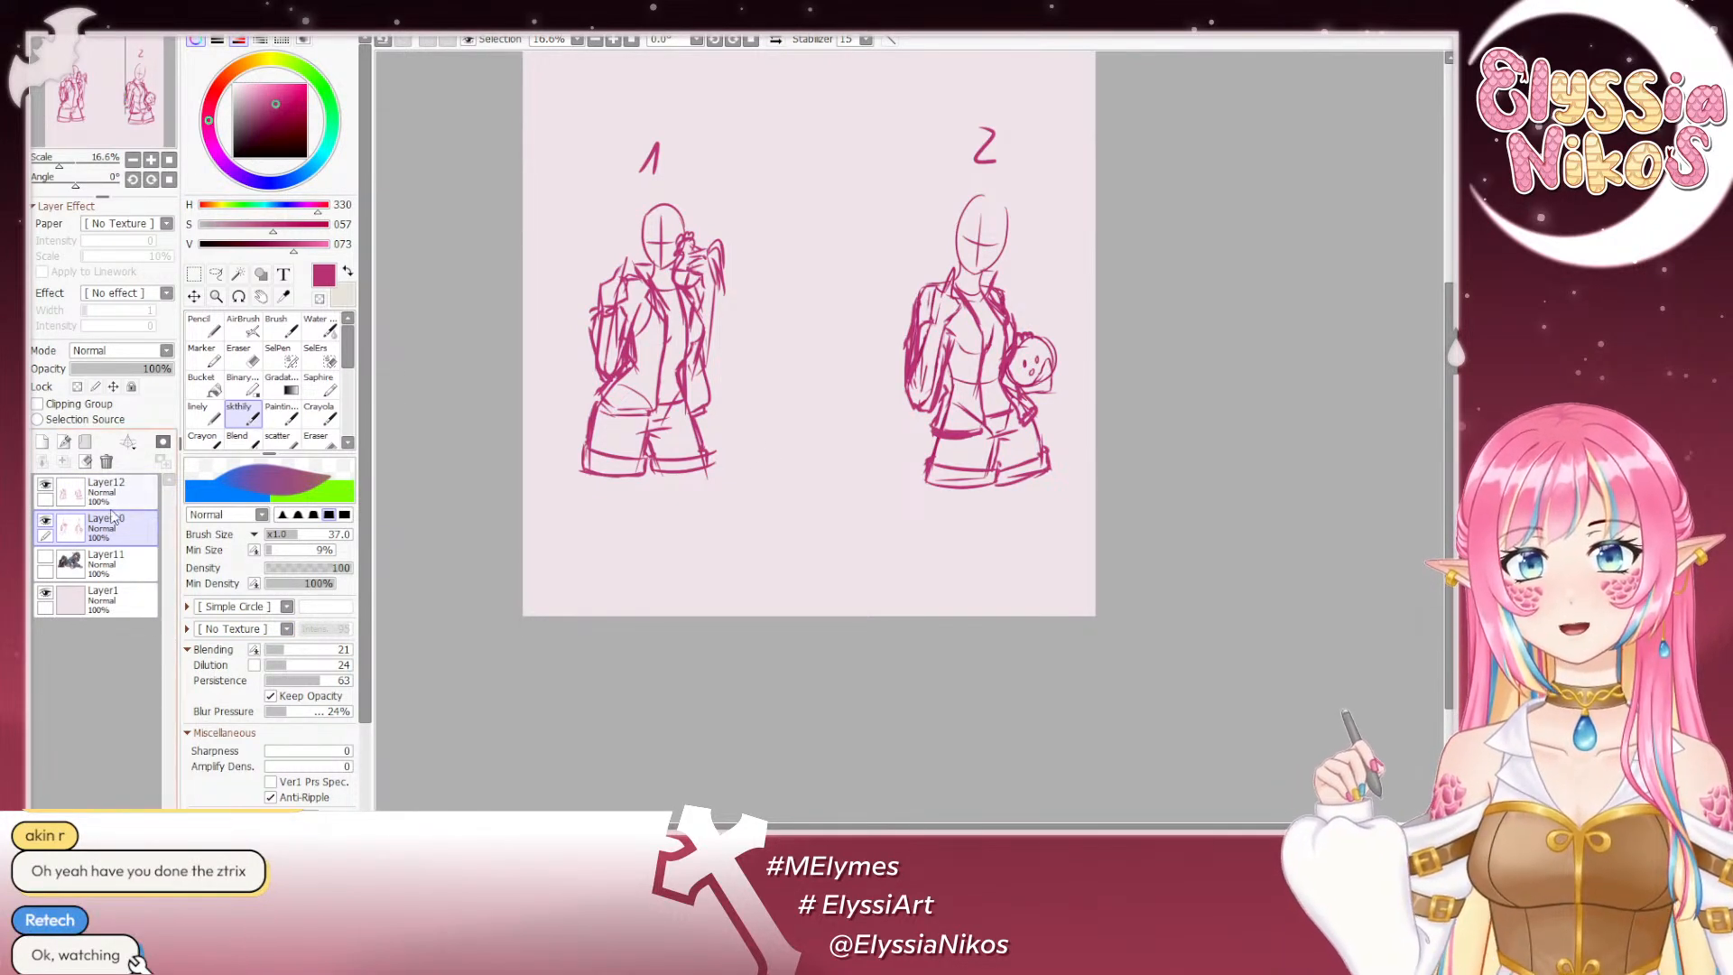
pyautogui.moveTo(58, 535); pyautogui.dragTo(42, 441)
pyautogui.click(45, 557)
# Step: Erase figure 1's body lines that show through the jacket and sleeves on the Layer10(2) copy
pyautogui.click(239, 353)
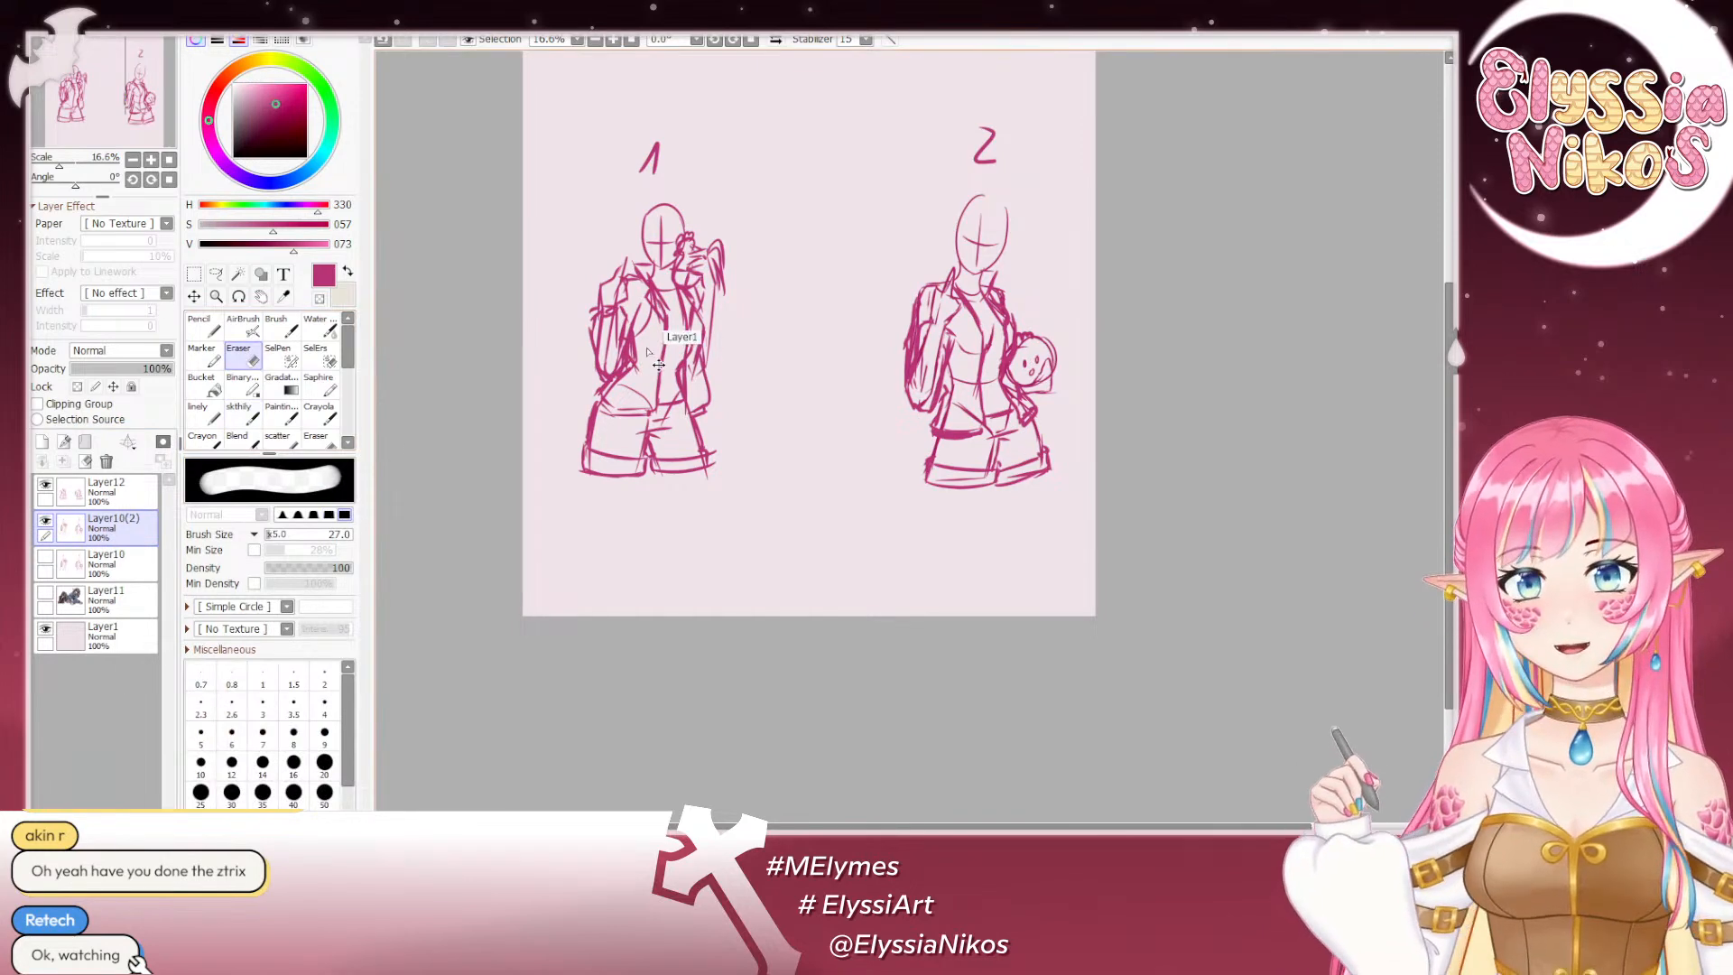
pyautogui.moveTo(668, 325); pyautogui.dragTo(817, 322)
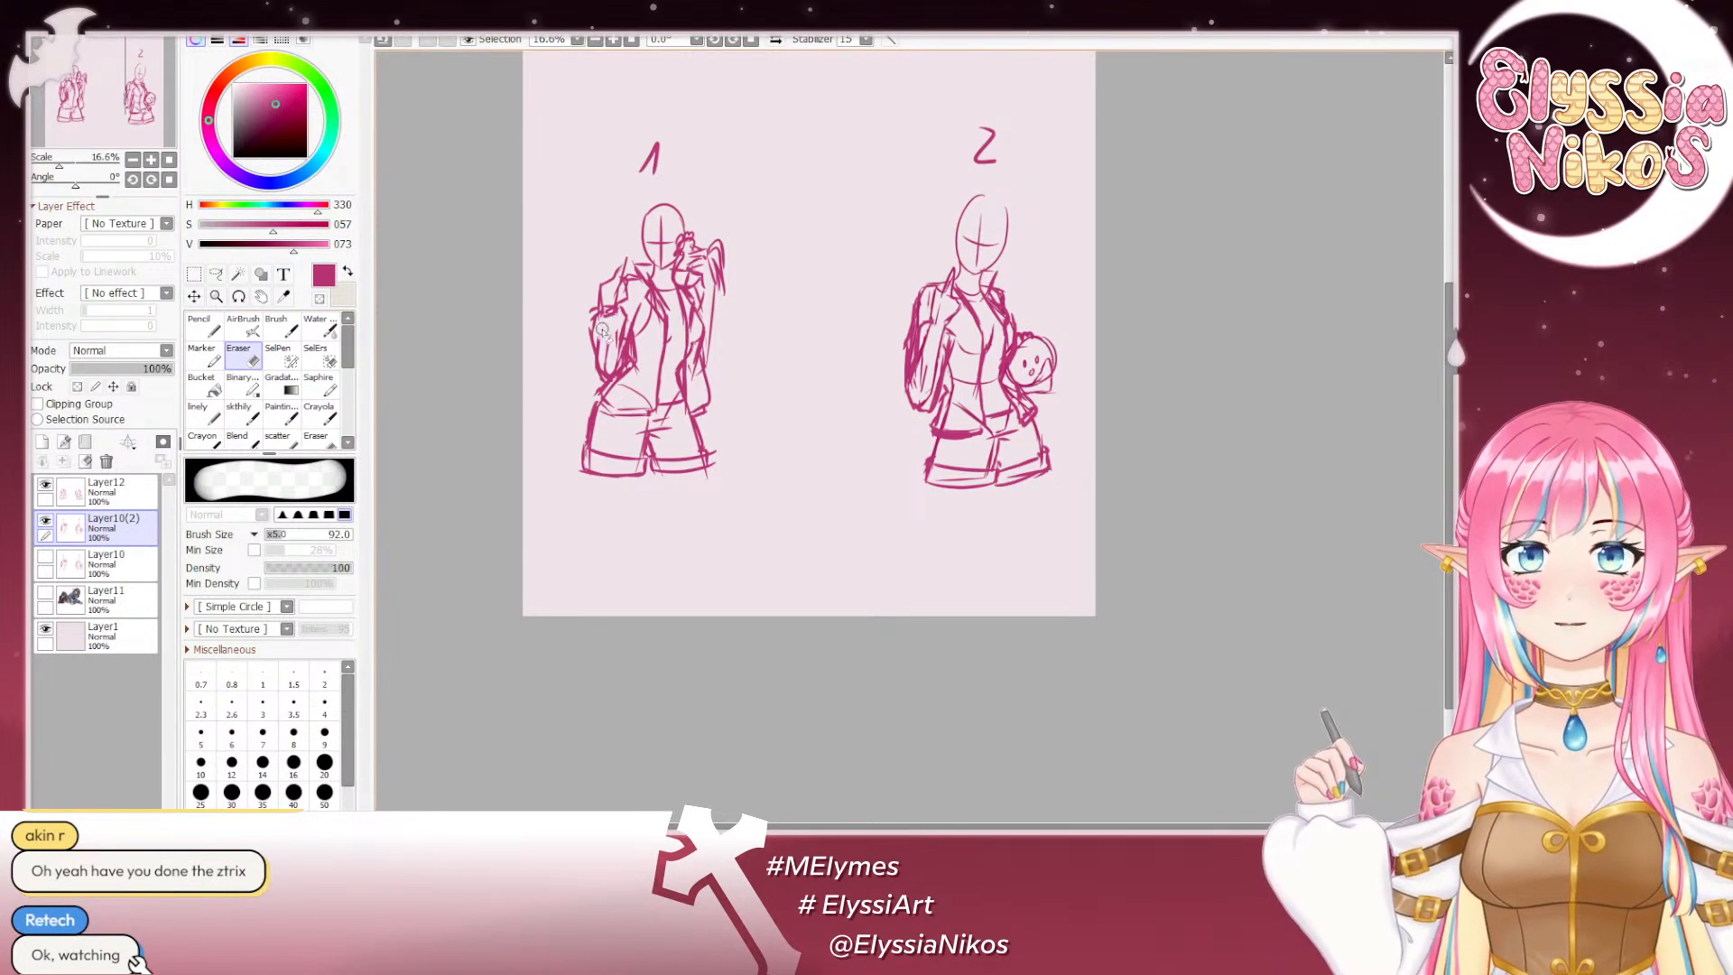
pyautogui.moveTo(601, 346)
pyautogui.mouseDown()
pyautogui.moveTo(608, 368)
pyautogui.moveTo(626, 329)
pyautogui.moveTo(616, 367)
pyautogui.moveTo(693, 327)
pyautogui.moveTo(651, 341)
pyautogui.moveTo(630, 379)
pyautogui.moveTo(646, 393)
pyautogui.mouseUp()
pyautogui.moveTo(711, 314); pyautogui.dragTo(689, 310)
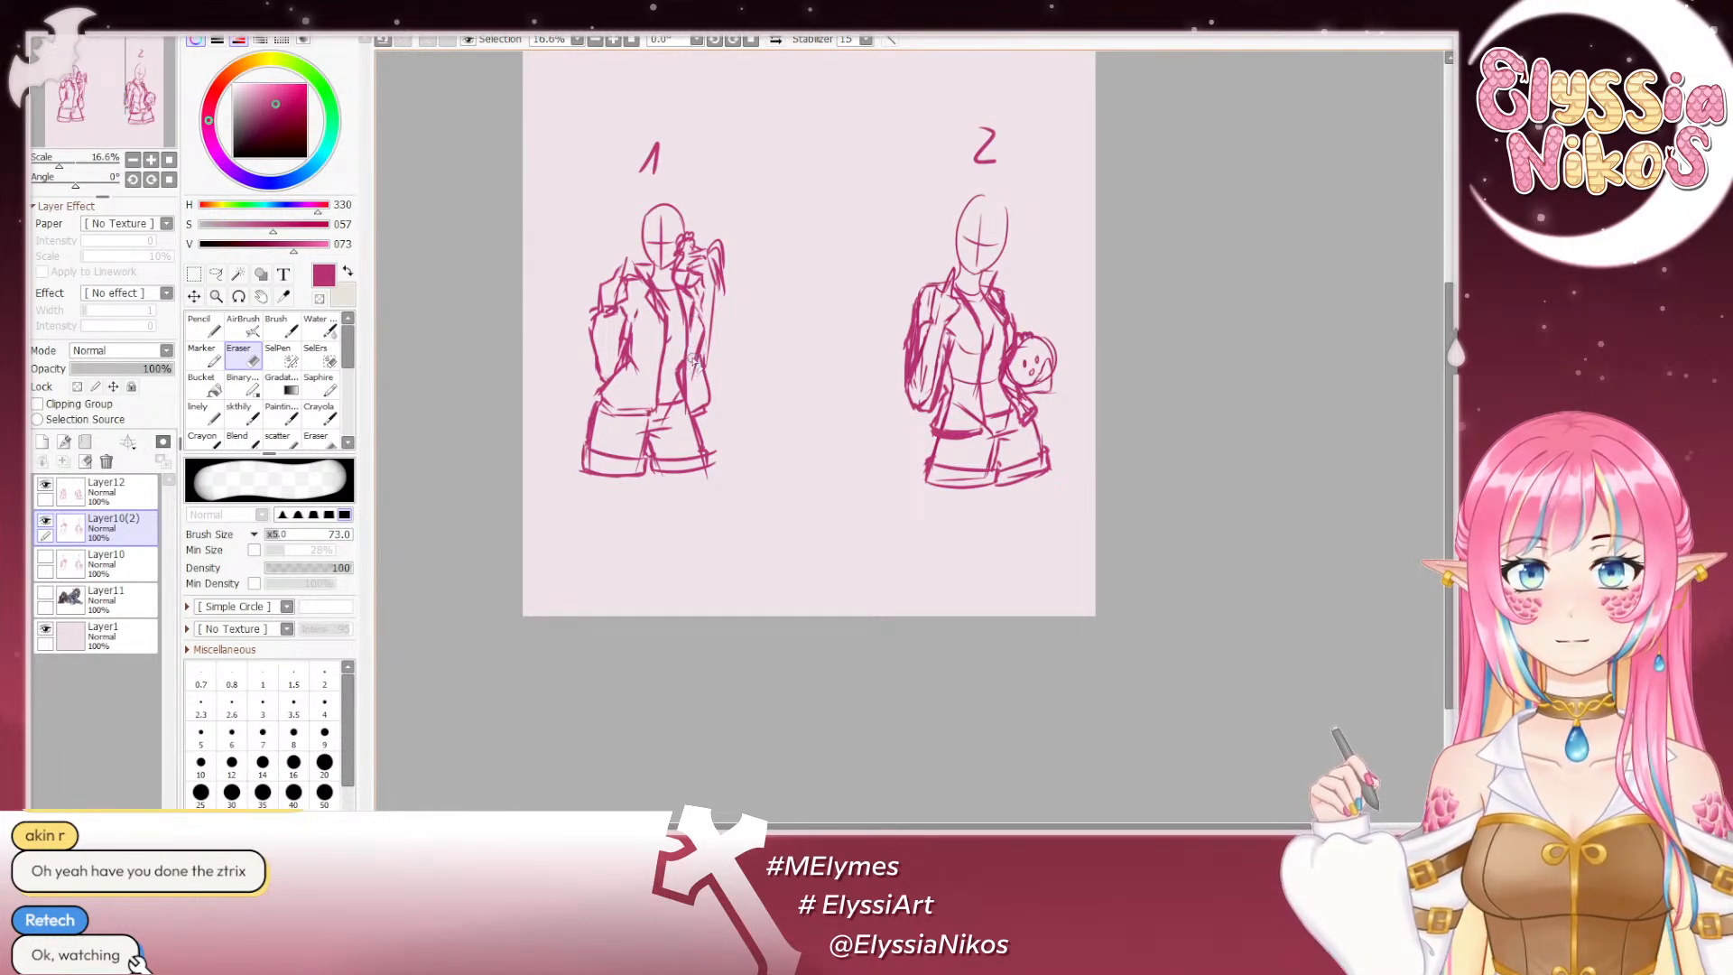
# Step: Erase figure 2's body and arm lines under the jacket on Layer10(2), adjusting the eraser size as needed
pyautogui.moveTo(777, 427); pyautogui.dragTo(750, 371)
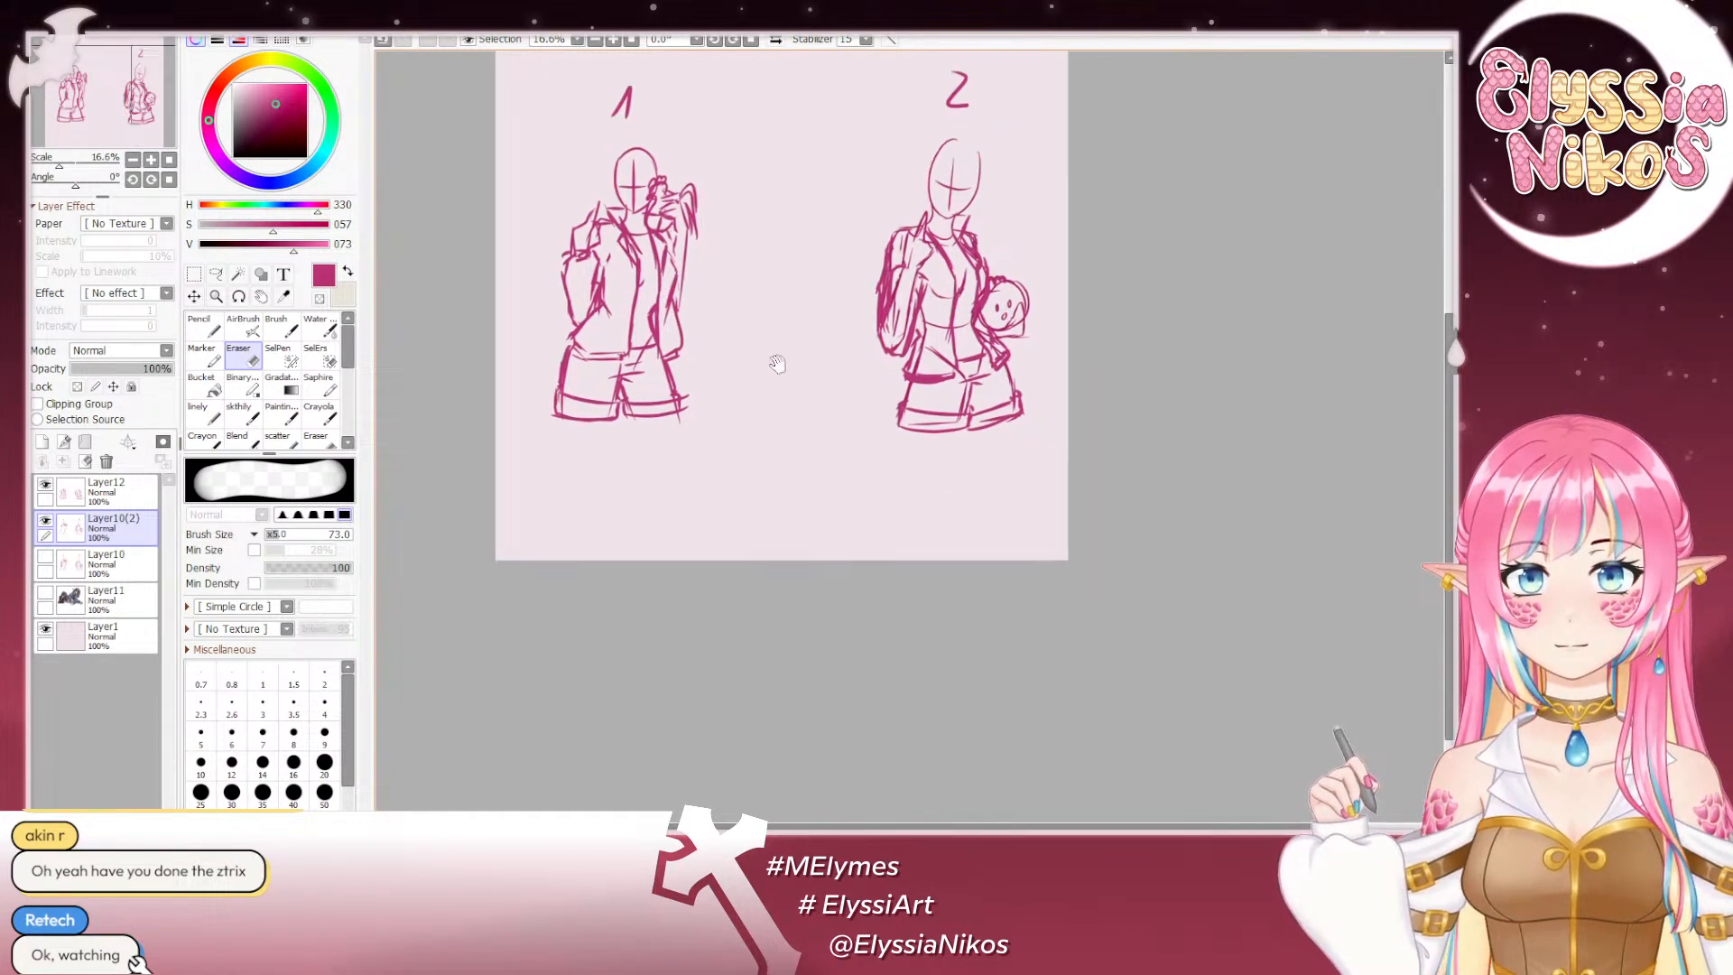
pyautogui.moveTo(941, 304)
pyautogui.mouseDown()
pyautogui.moveTo(904, 272)
pyautogui.moveTo(891, 342)
pyautogui.moveTo(912, 285)
pyautogui.mouseUp()
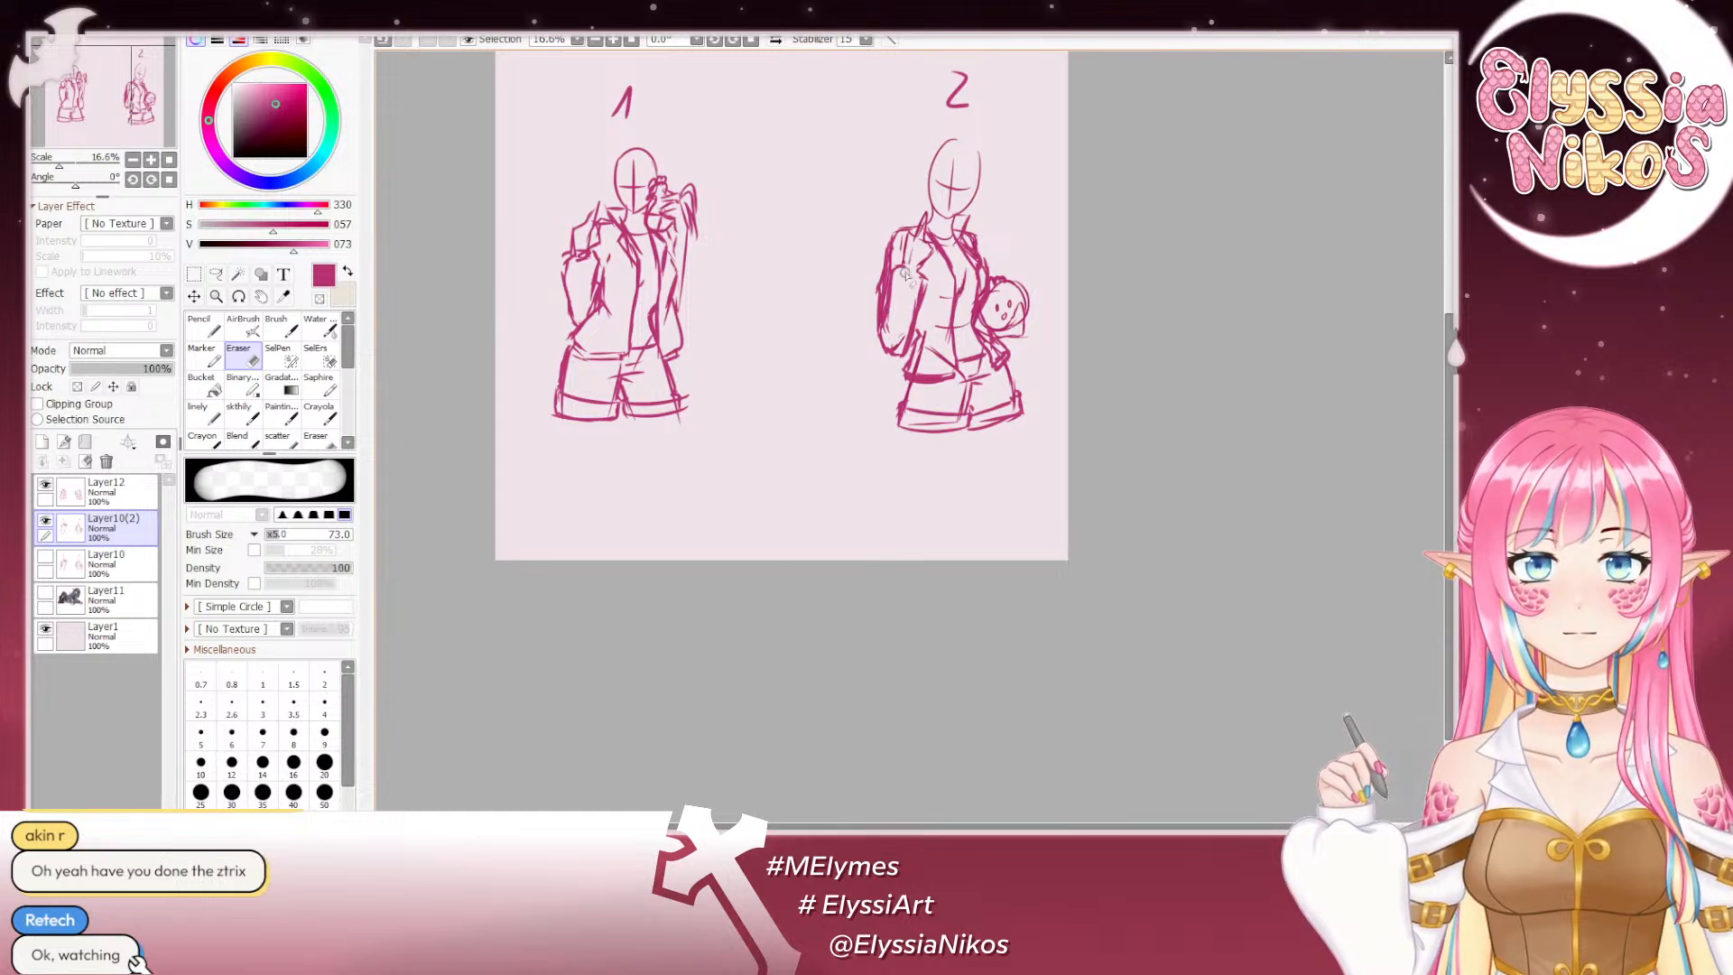
pyautogui.moveTo(925, 332)
pyautogui.mouseDown()
pyautogui.moveTo(917, 361)
pyautogui.moveTo(930, 340)
pyautogui.moveTo(943, 363)
pyautogui.mouseUp()
pyautogui.press(']')
pyautogui.press(']')
pyautogui.press(']')
pyautogui.press(']')
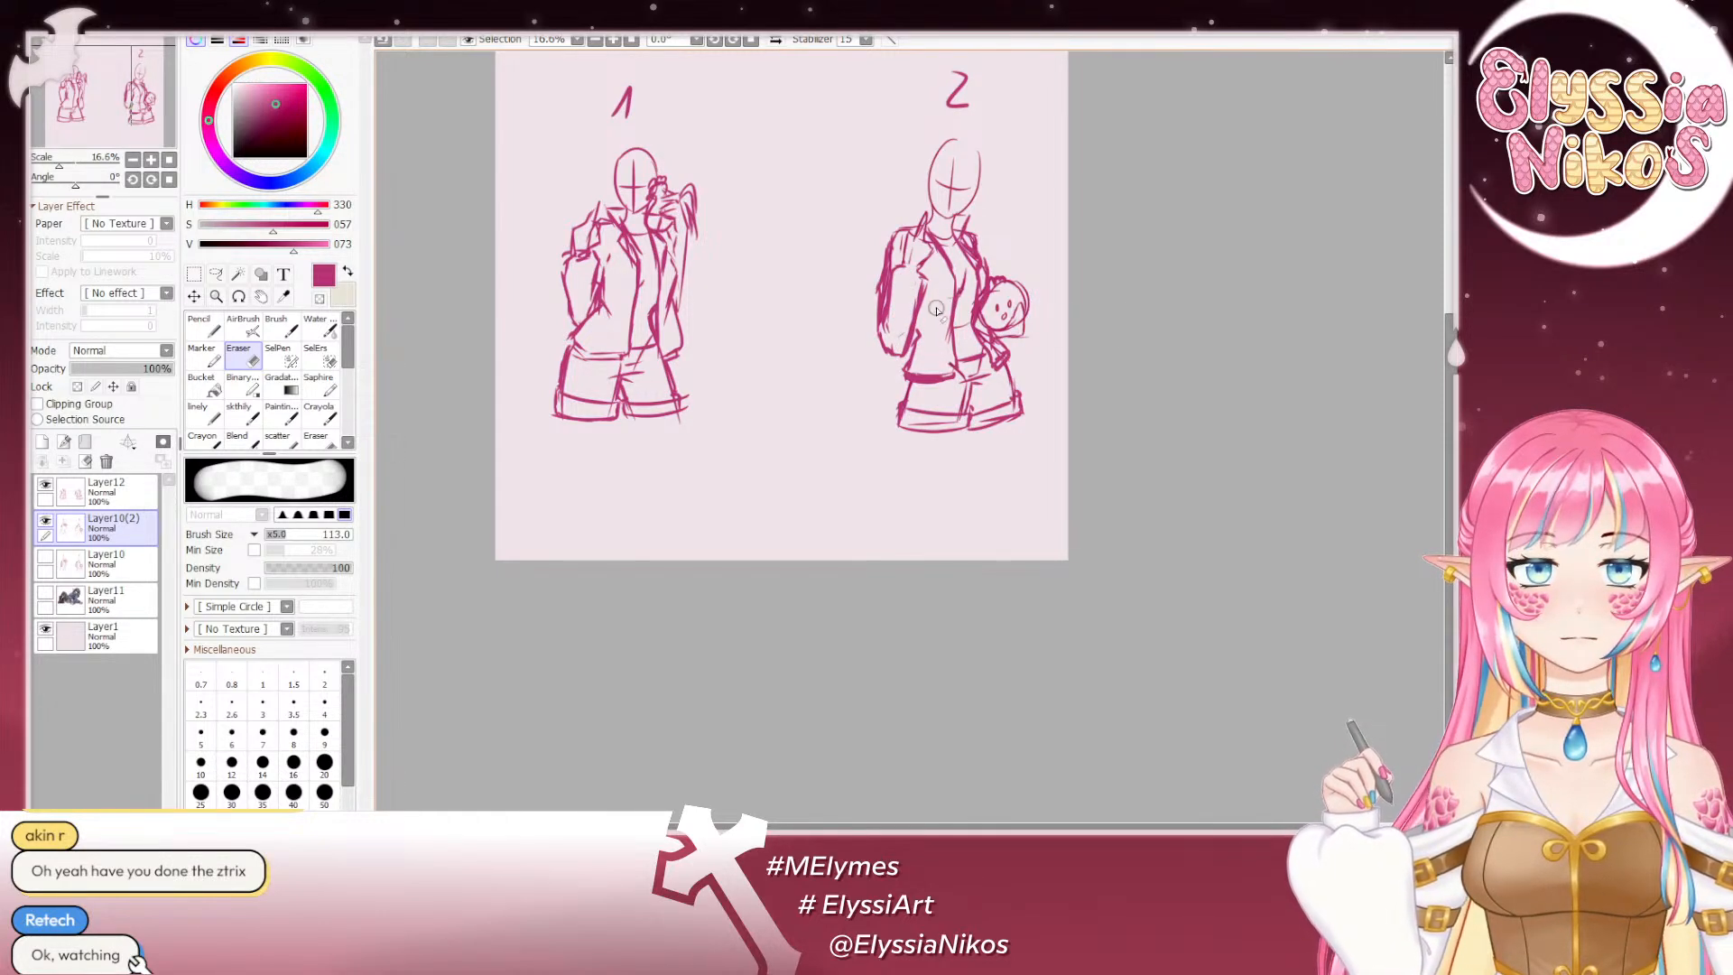
pyautogui.moveTo(986, 268)
pyautogui.mouseDown()
pyautogui.moveTo(976, 254)
pyautogui.moveTo(997, 351)
pyautogui.moveTo(982, 312)
pyautogui.moveTo(988, 353)
pyautogui.moveTo(958, 330)
pyautogui.moveTo(1003, 387)
pyautogui.moveTo(985, 368)
pyautogui.moveTo(952, 377)
pyautogui.moveTo(990, 359)
pyautogui.mouseUp()
pyautogui.hotkey('ctrl', 'z')
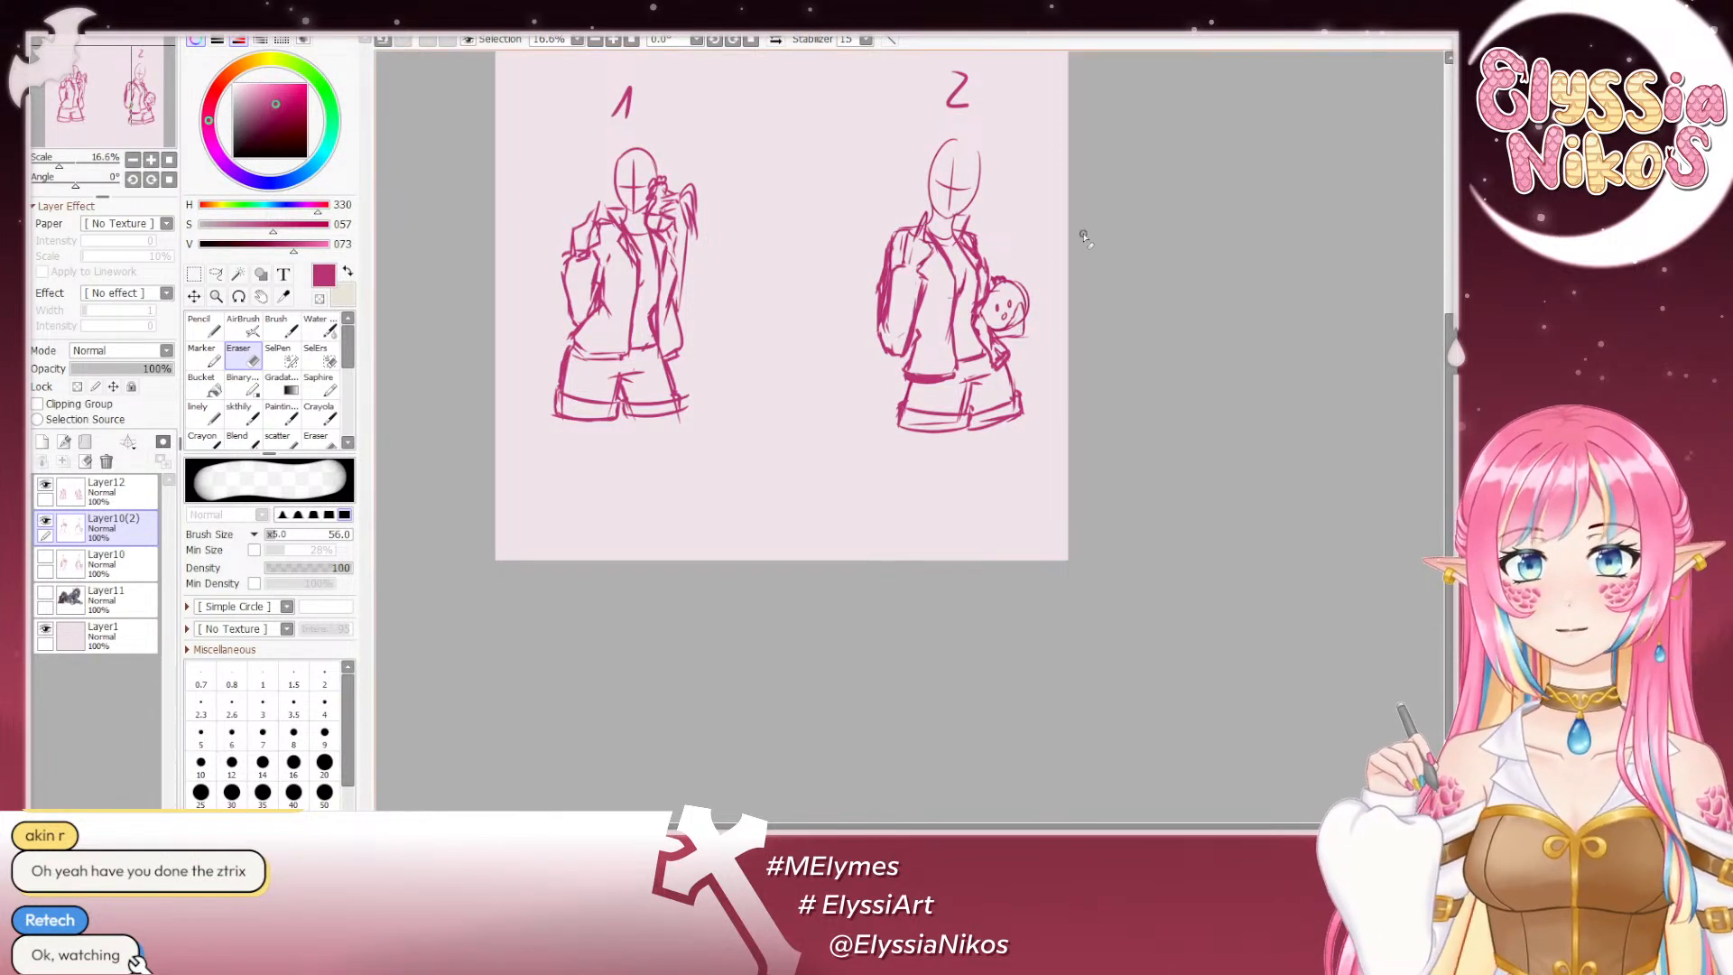
# Step: Show the Layer11 reference over the cleaned sketch to check the outfit, hide it, and return to the sketching brush
pyautogui.click(46, 595)
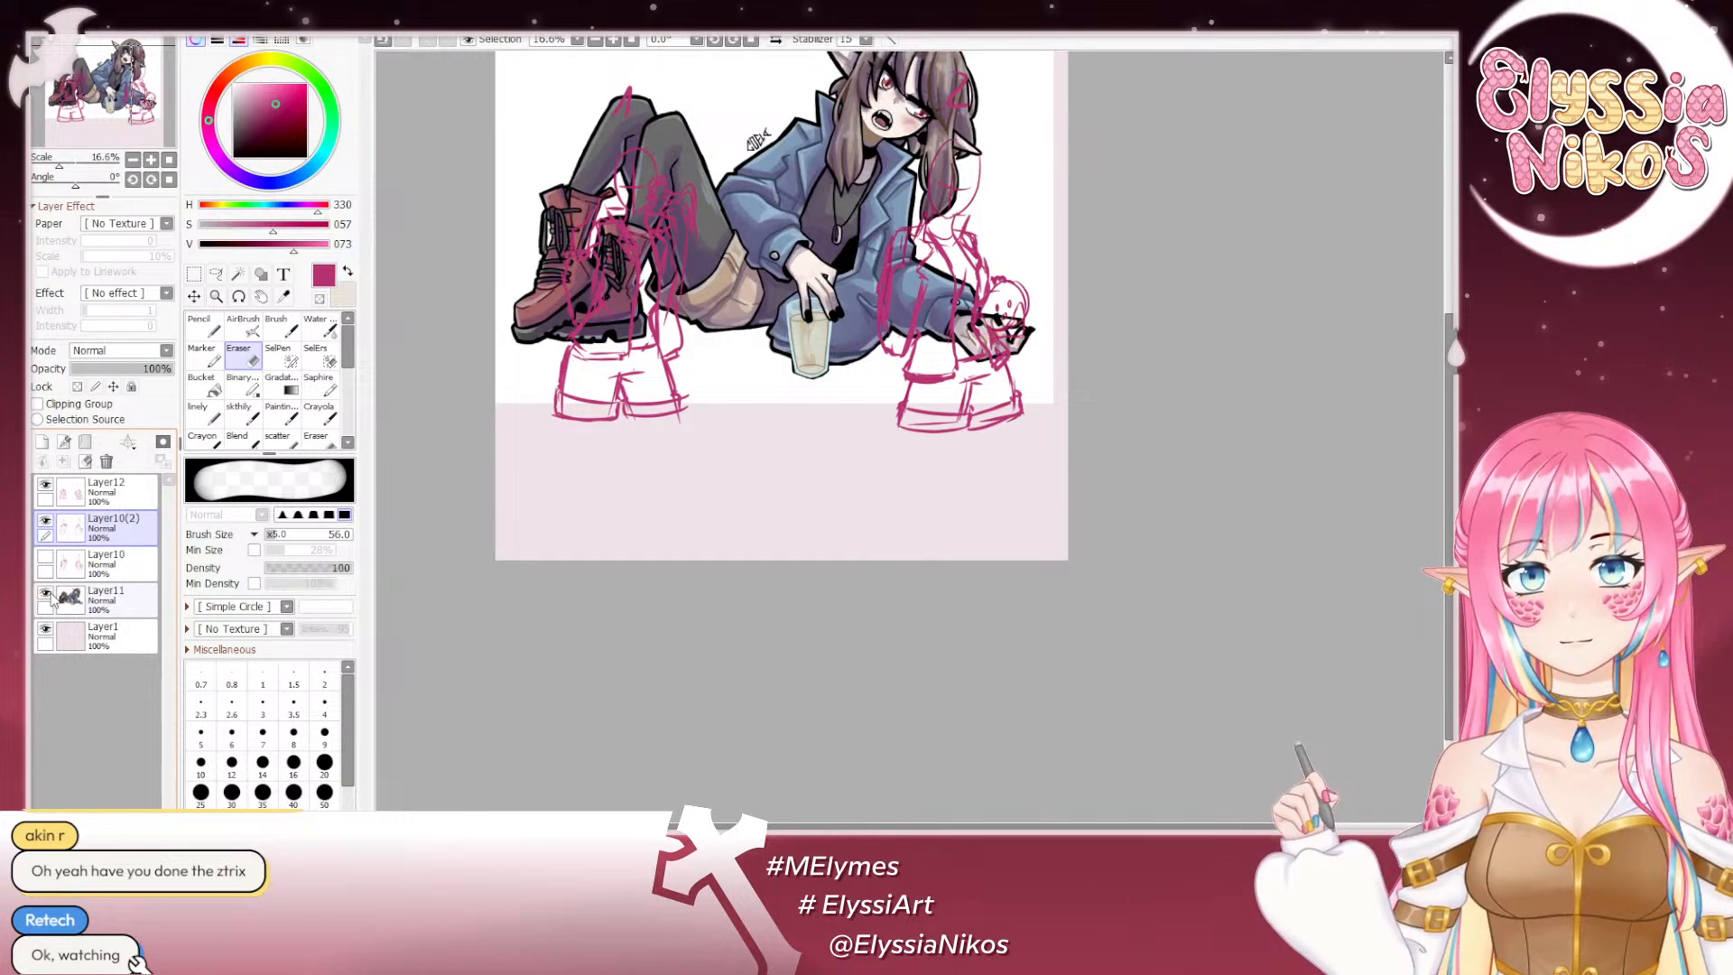
pyautogui.click(46, 595)
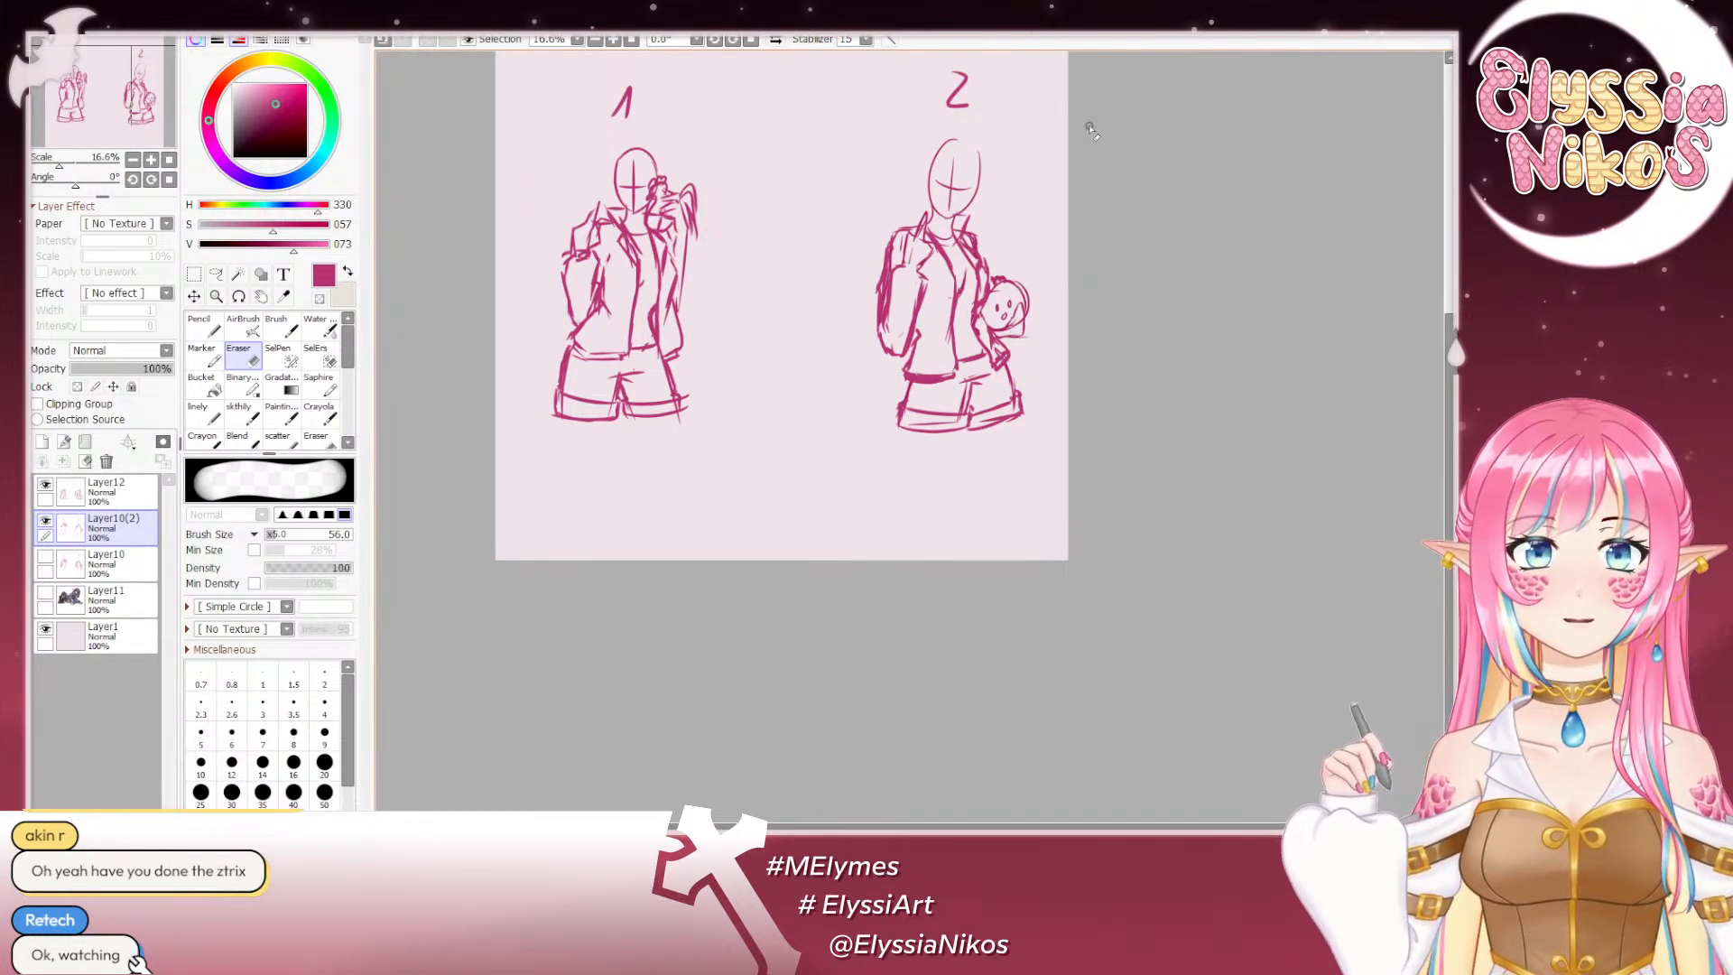
pyautogui.click(239, 413)
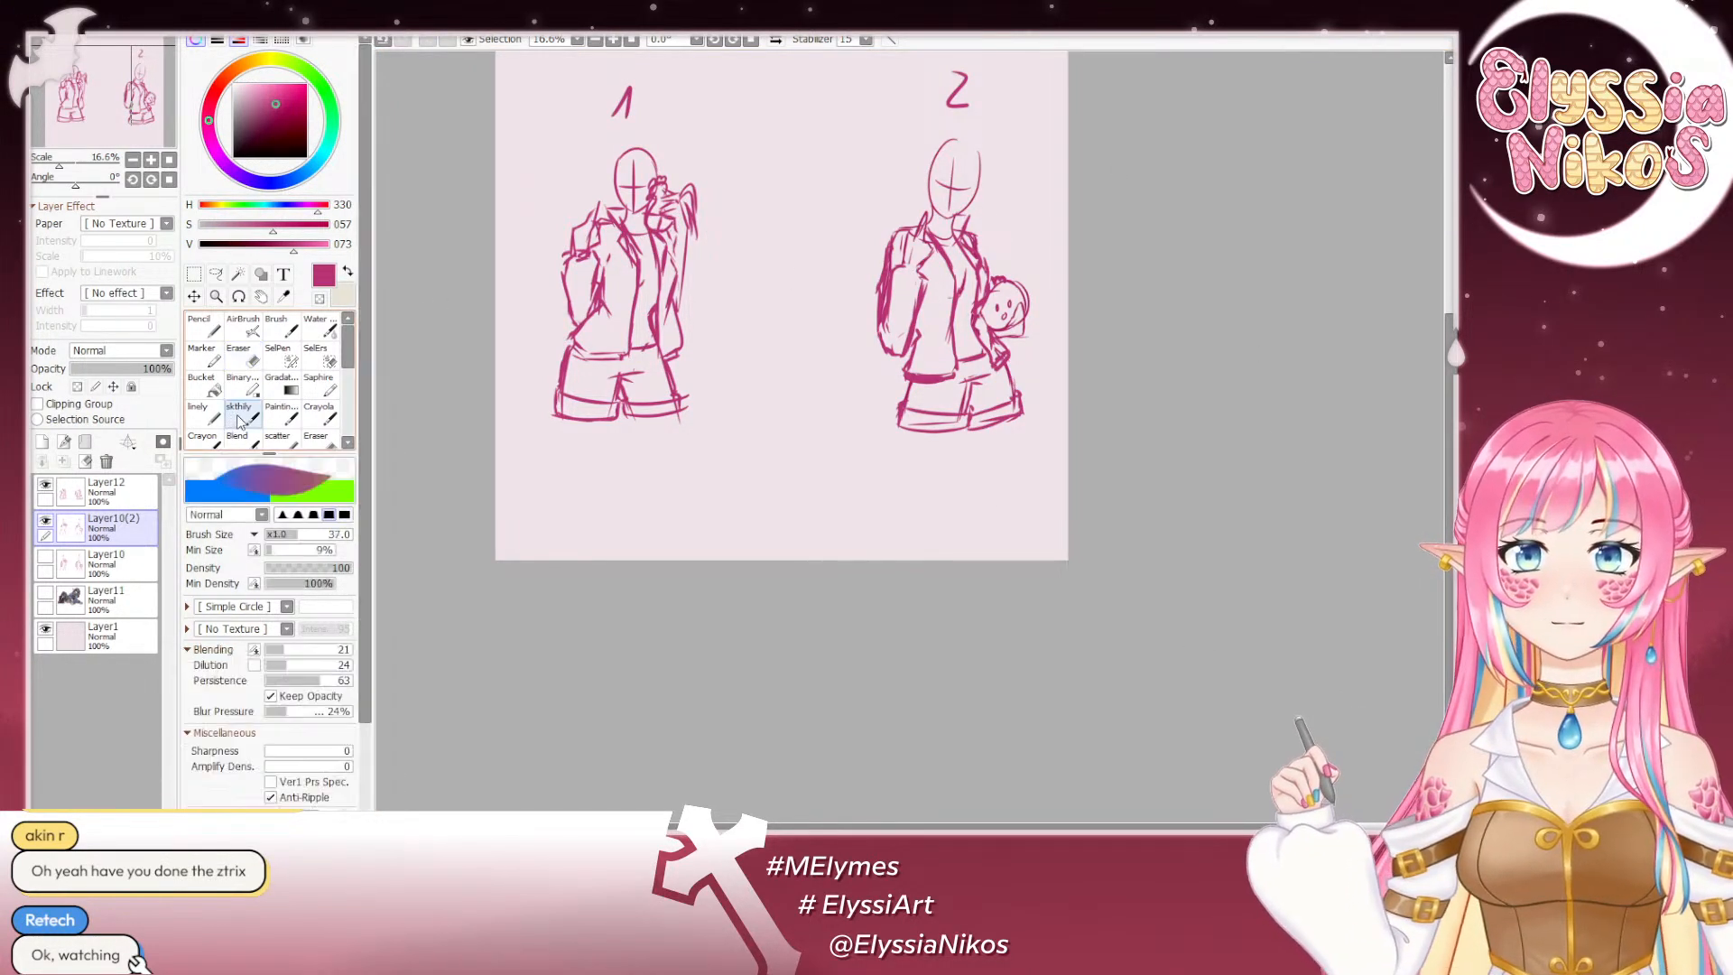
pyautogui.click(656, 129)
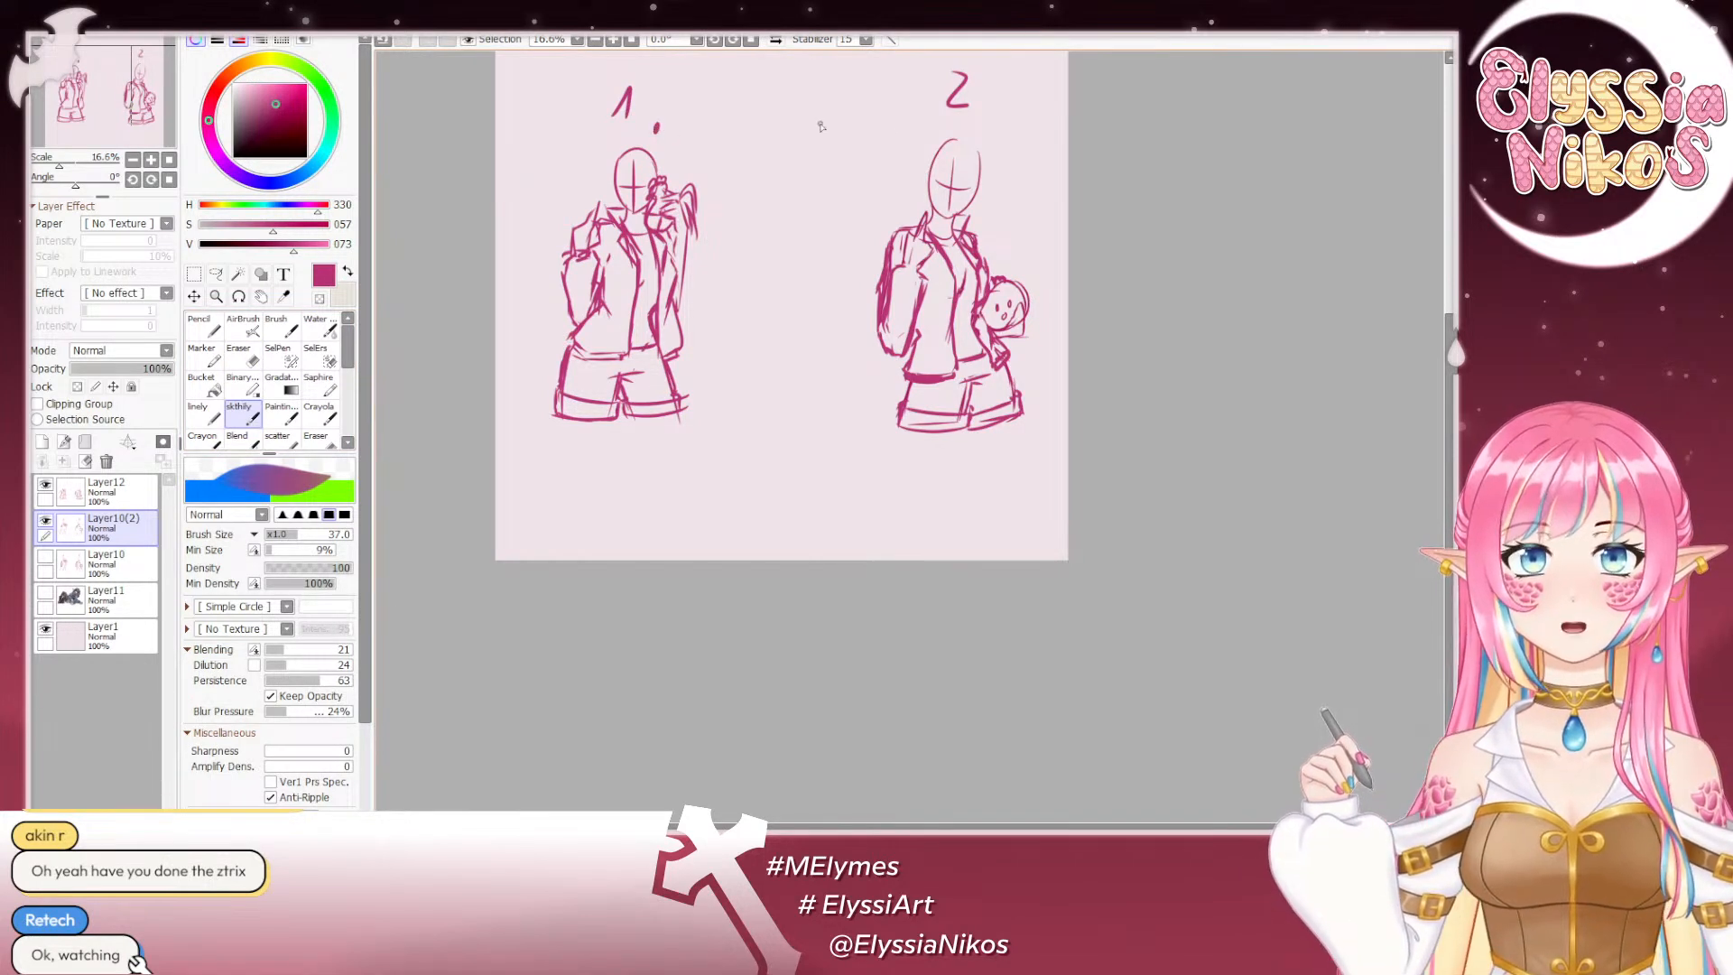
pyautogui.hotkey('ctrl', 'z')
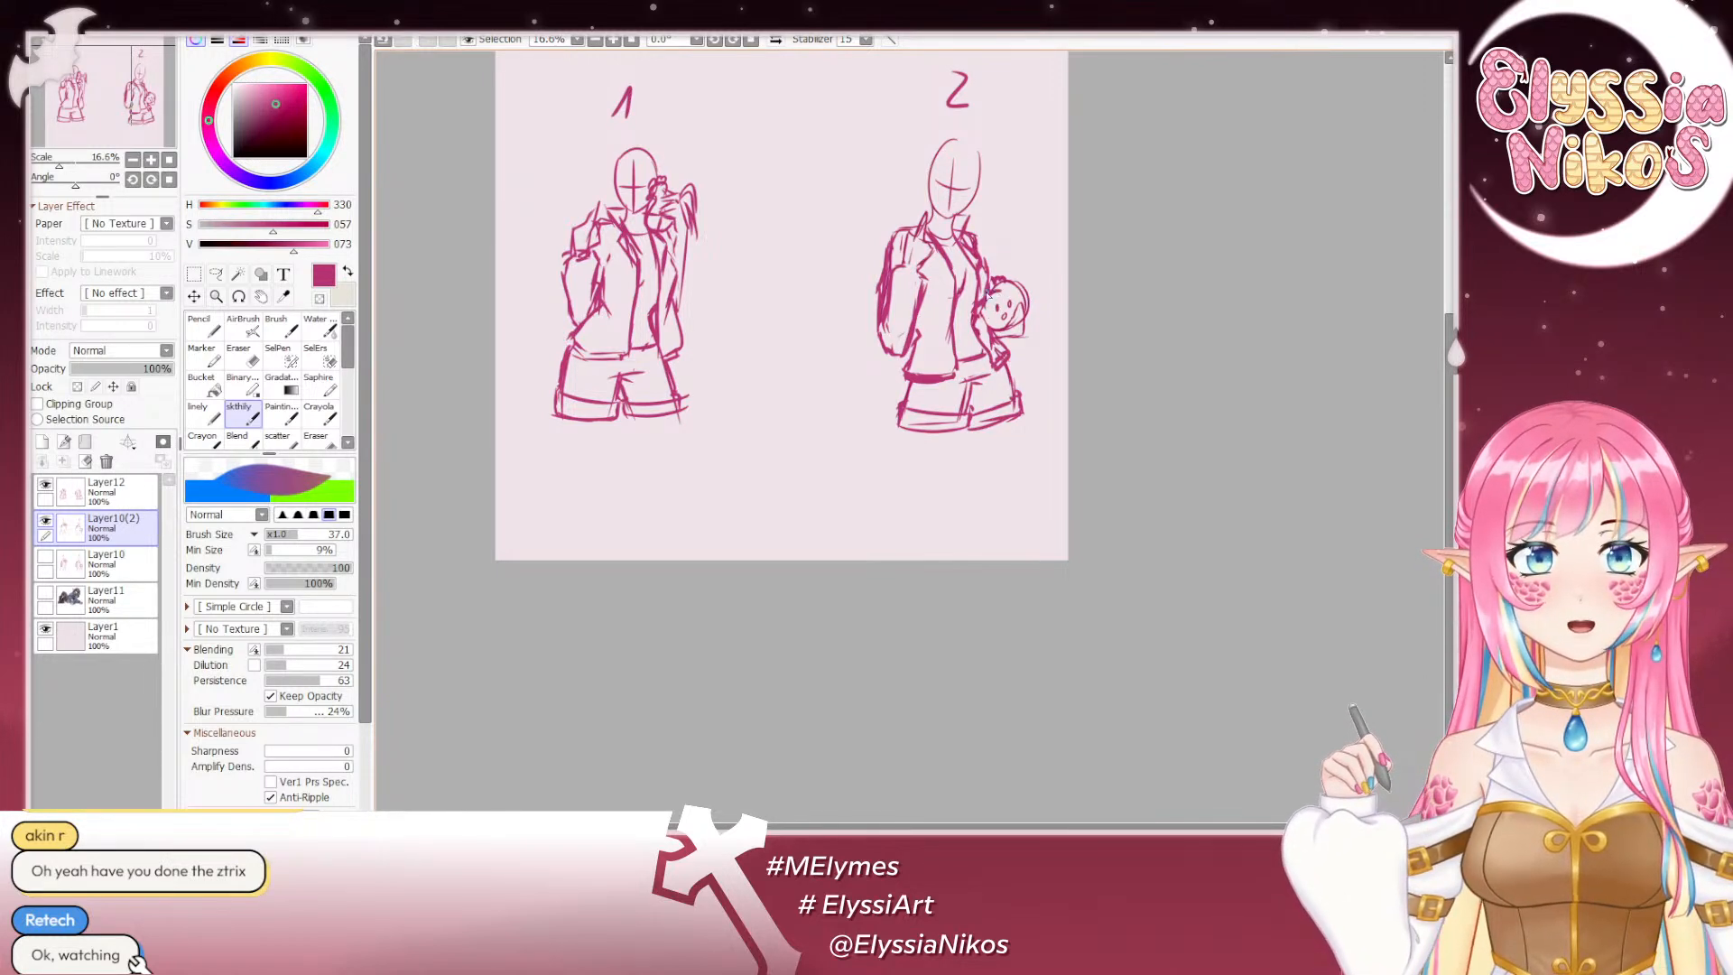
# Step: Try darkening the outline and facial features of the round object held by figure 2
pyautogui.moveTo(992, 289)
pyautogui.mouseDown()
pyautogui.moveTo(1009, 279)
pyautogui.moveTo(1028, 311)
pyautogui.moveTo(996, 310)
pyautogui.mouseUp()
pyautogui.hotkey('ctrl', 'z')
pyautogui.hotkey('ctrl', 'z')
pyautogui.hotkey('ctrl', 'z')
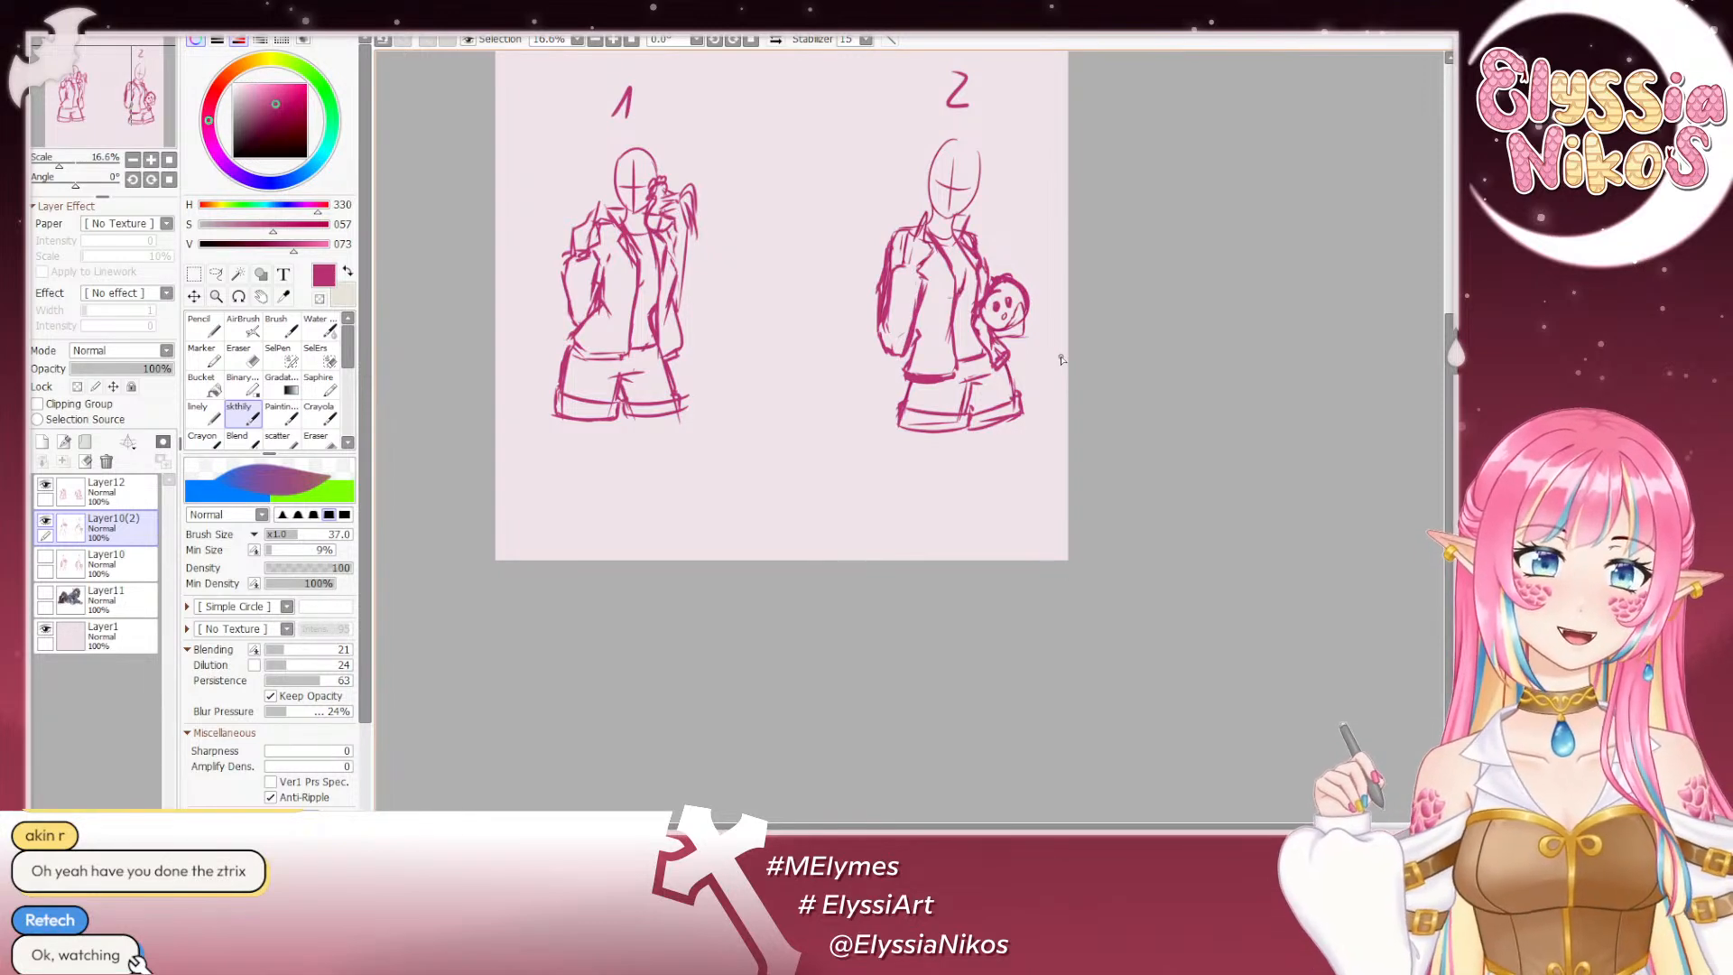
pyautogui.hotkey('ctrl', 'z')
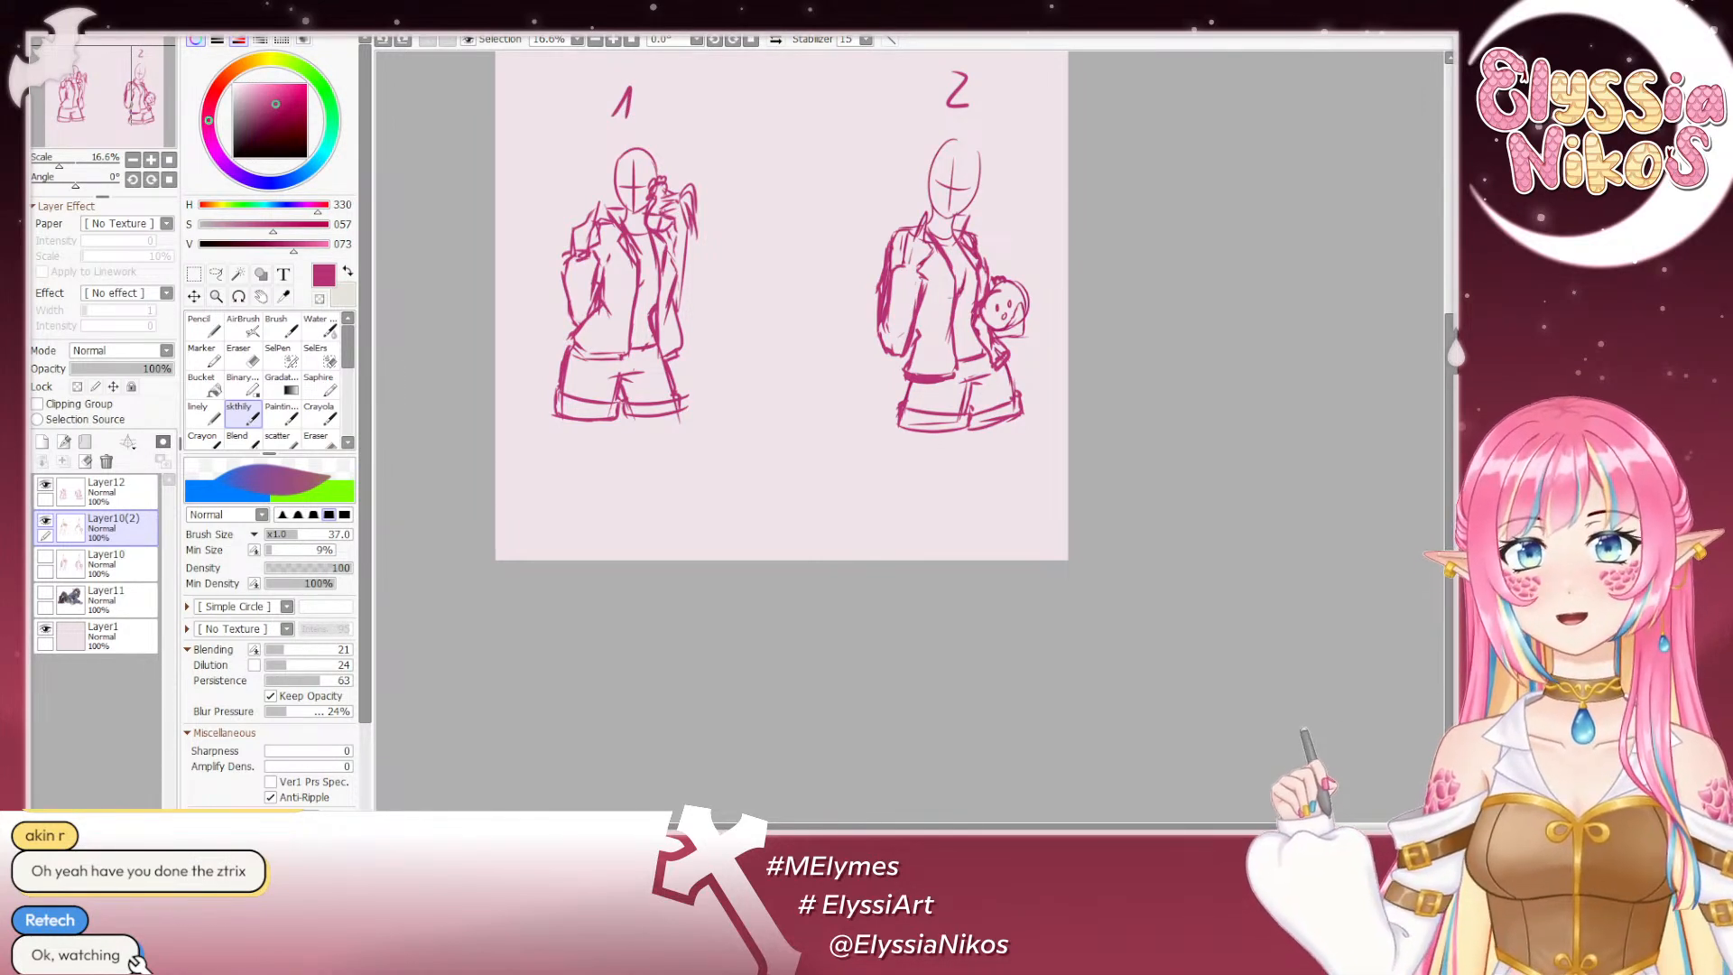
# Step: Toggle the visibility of Layer10(2) and Layer12 to check which parts of the sketches each layer holds
pyautogui.moveTo(1066, 433); pyautogui.dragTo(1126, 407)
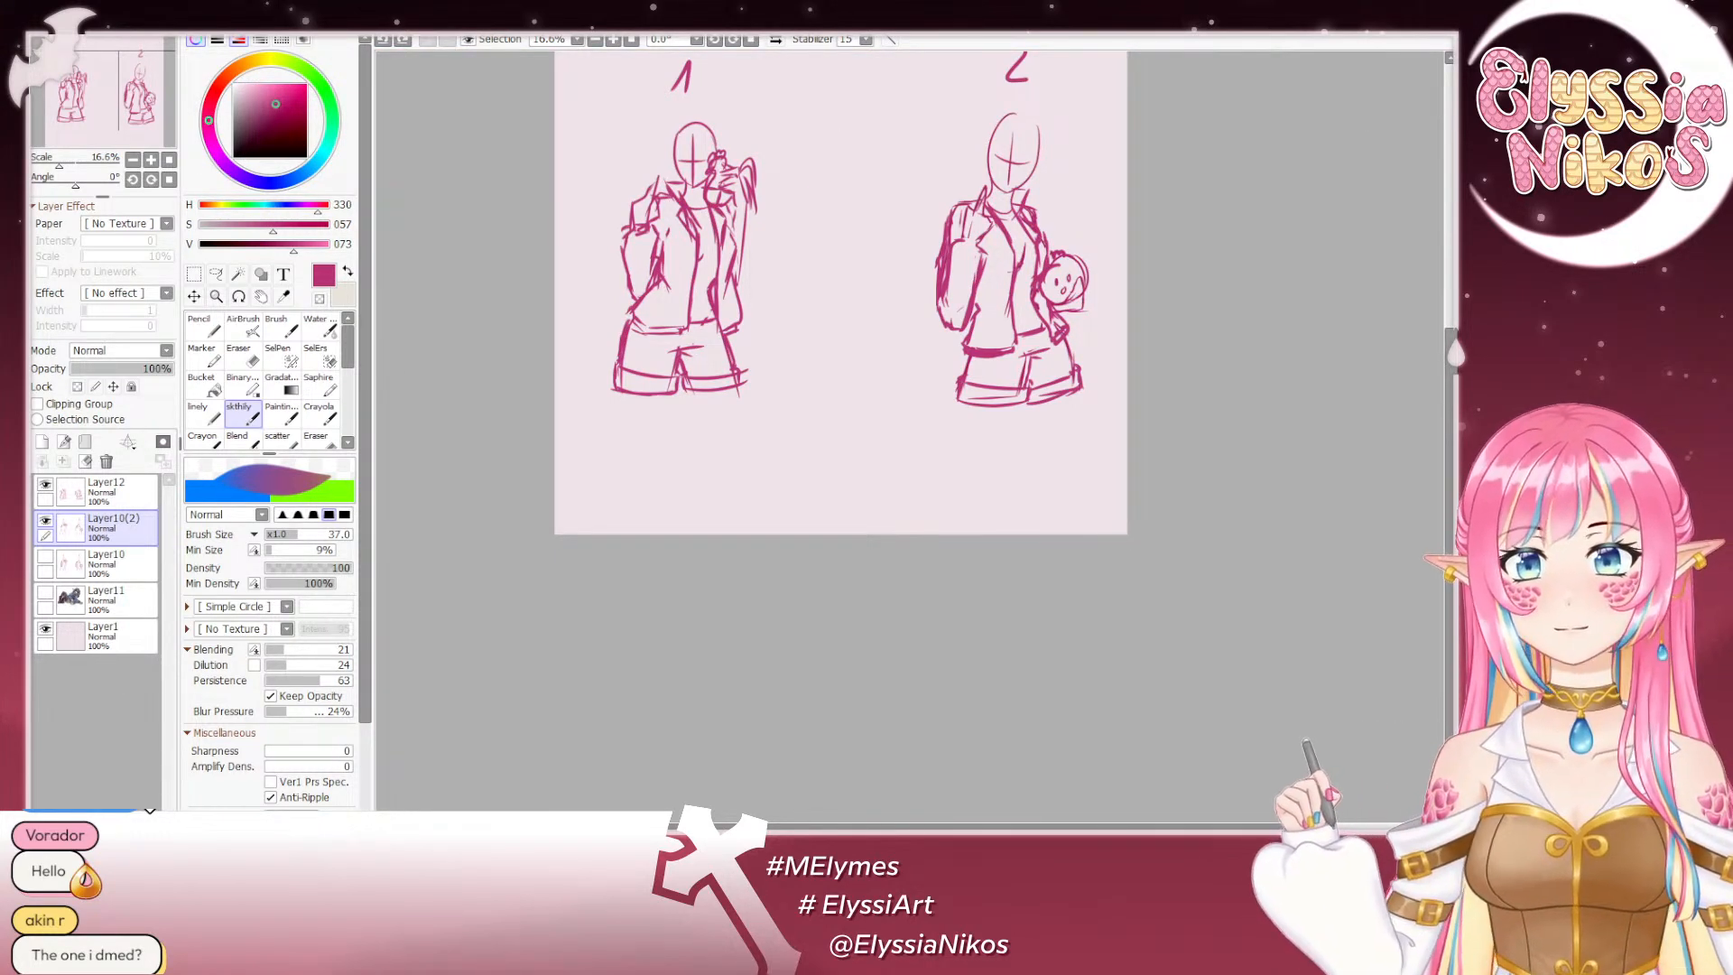
pyautogui.moveTo(678, 552); pyautogui.dragTo(696, 665)
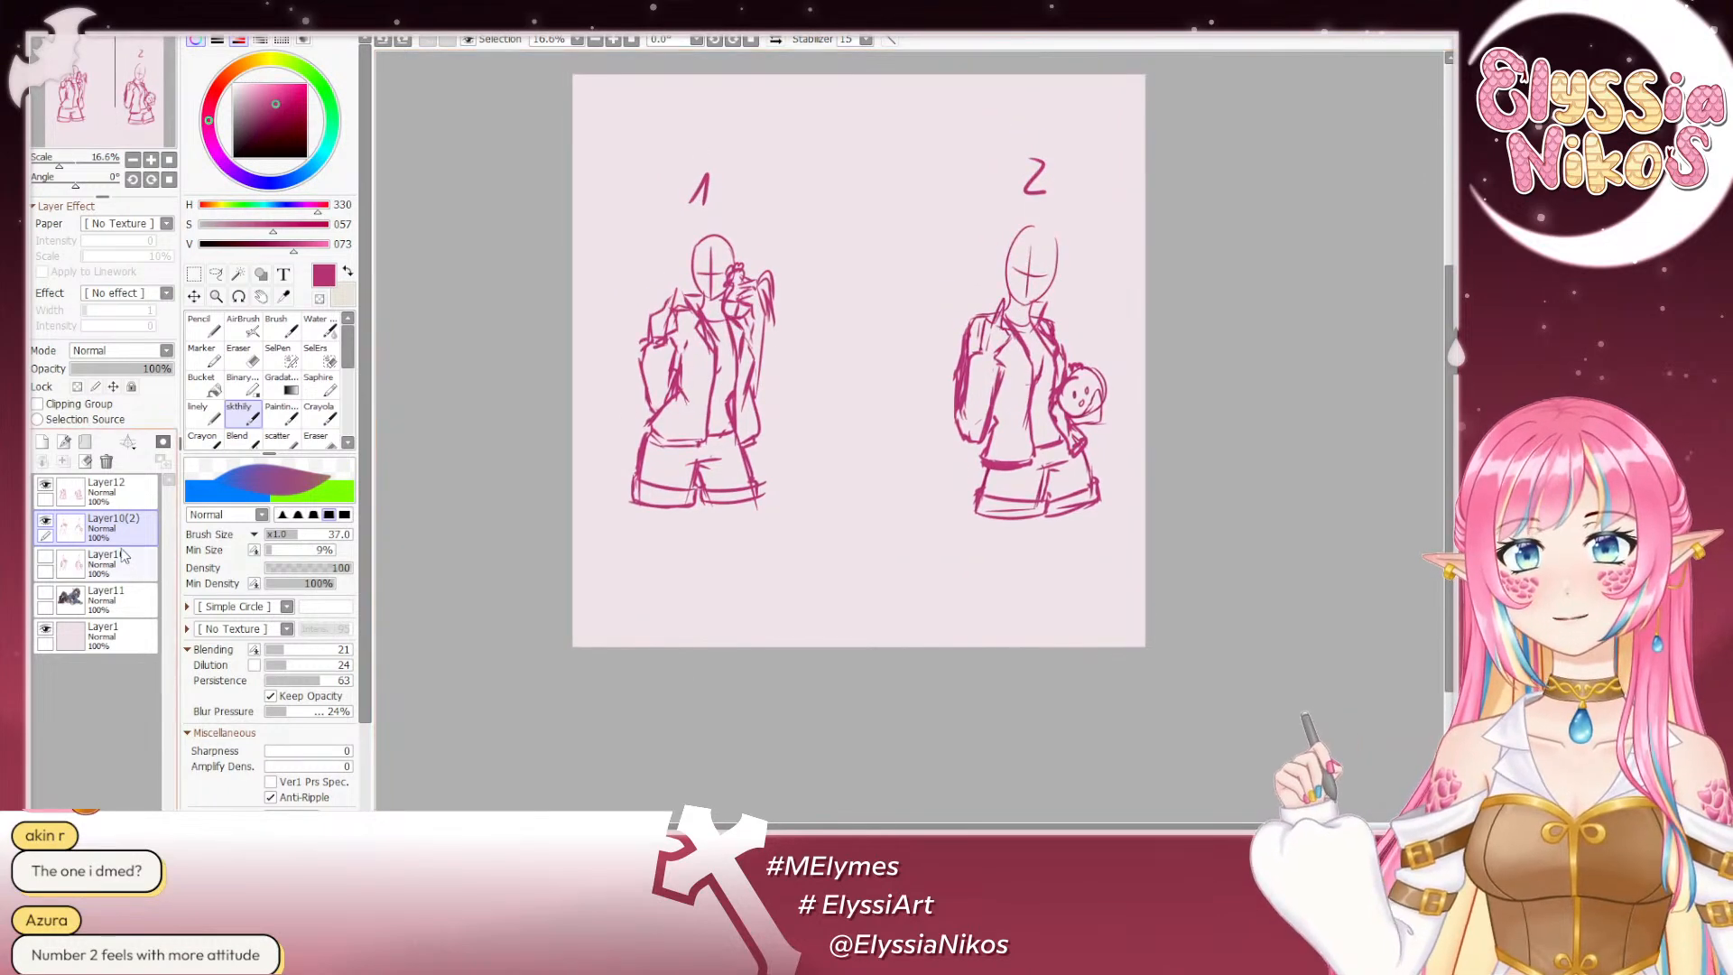
pyautogui.click(43, 524)
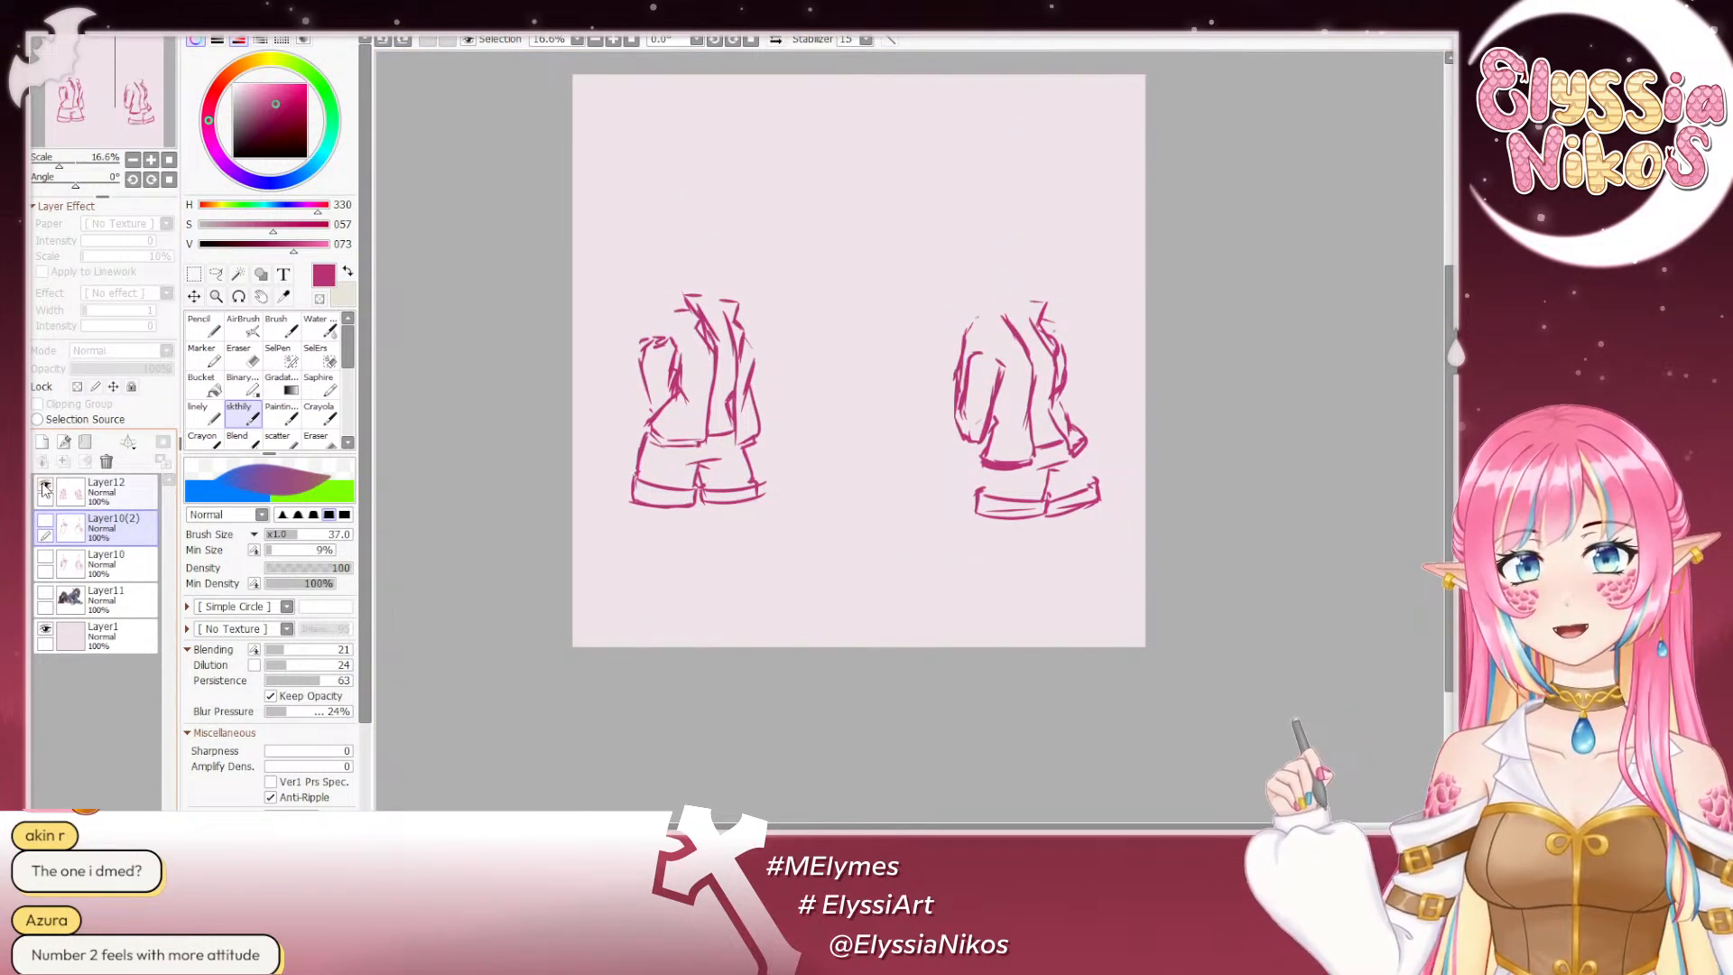
pyautogui.click(45, 485)
pyautogui.click(45, 521)
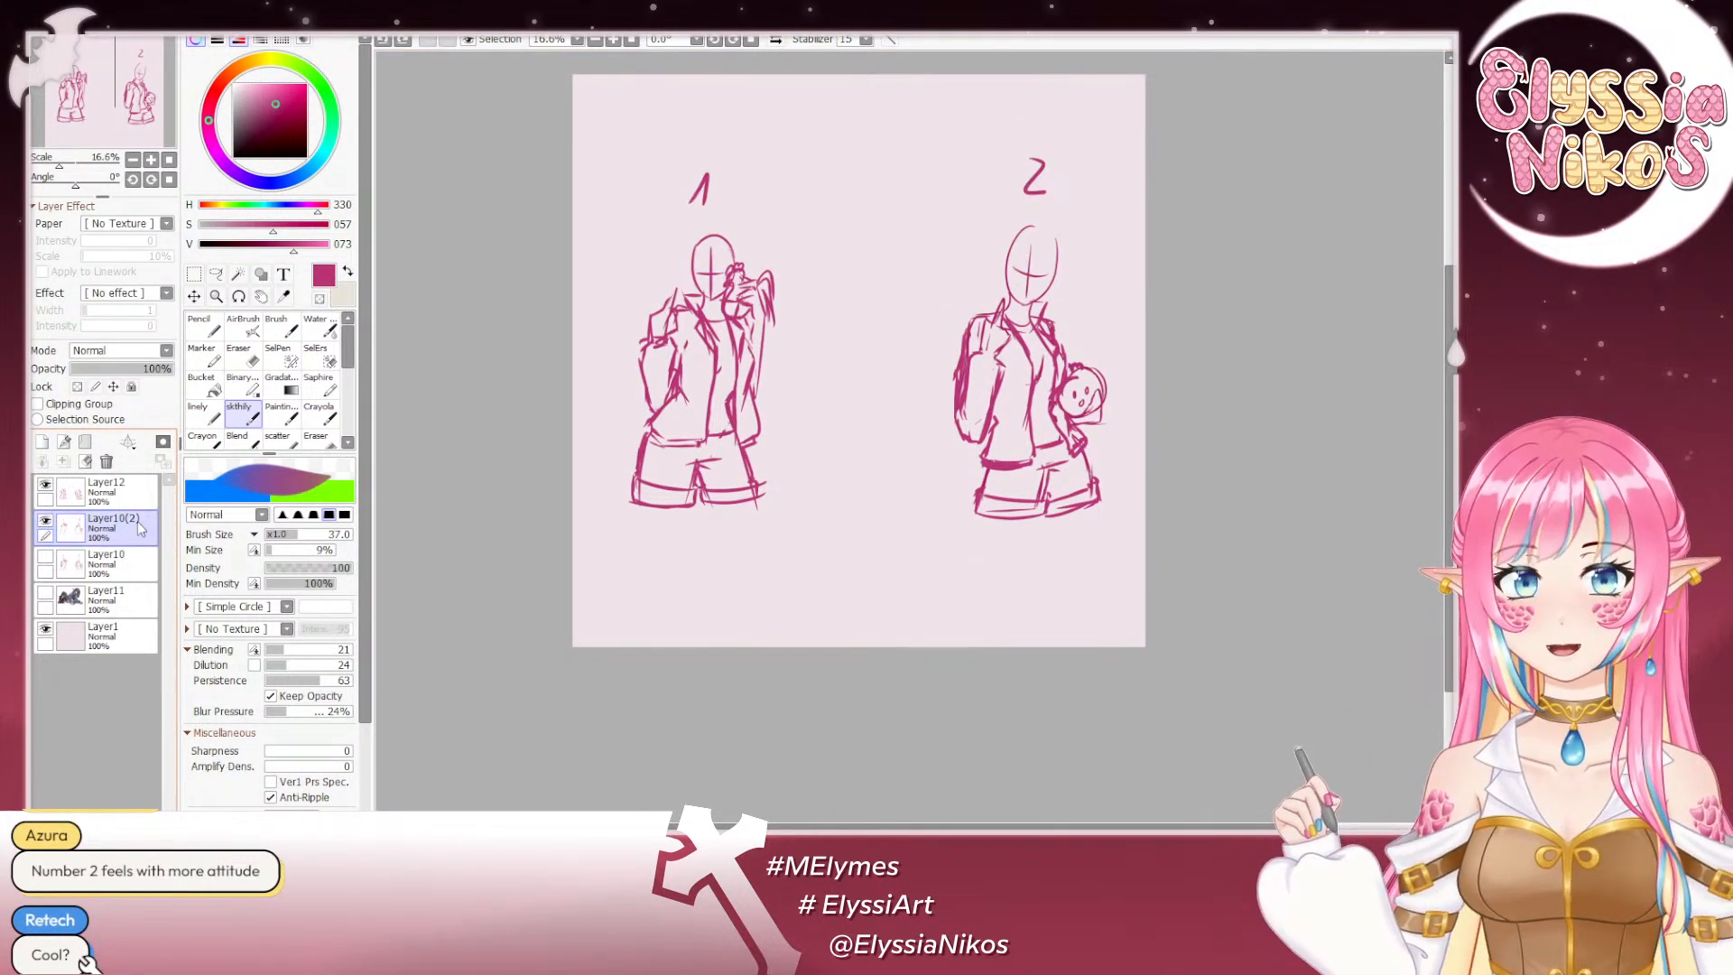
# Step: Select Layer12 together with Layer10(2) and lower the opacity of both sketch layers to 67%
pyautogui.keyDown('ctrl'); pyautogui.click(117, 492); pyautogui.keyUp('ctrl')
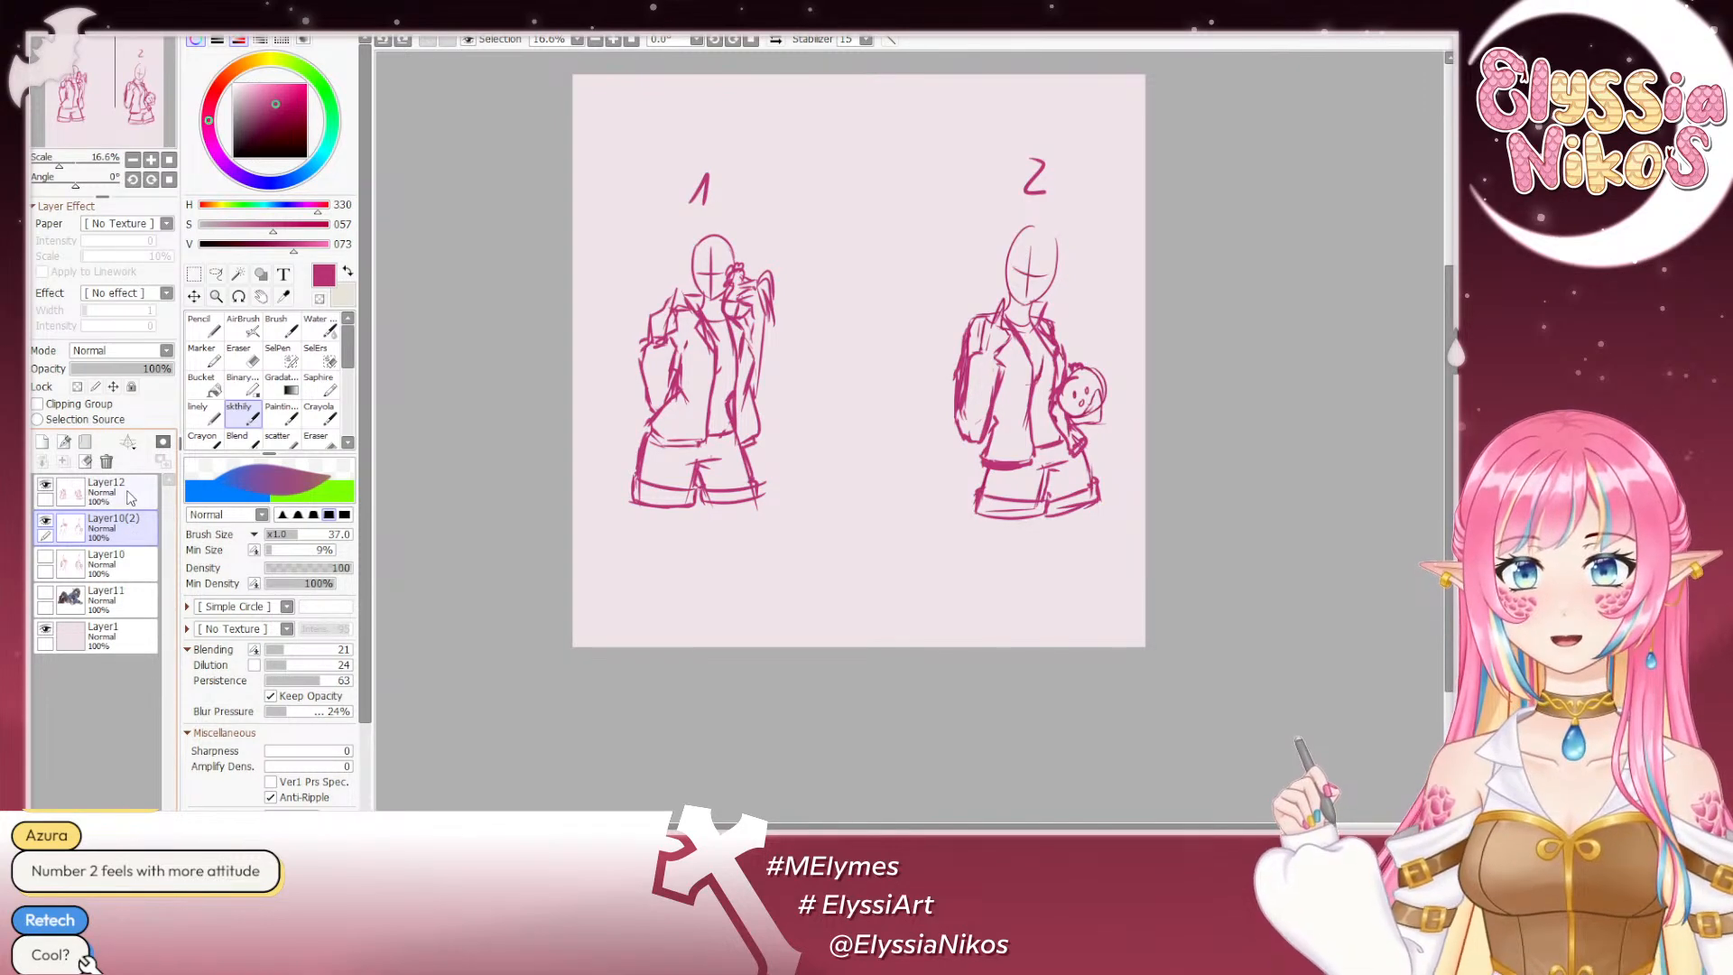
pyautogui.click(91, 369)
pyautogui.moveTo(93, 378); pyautogui.dragTo(78, 377)
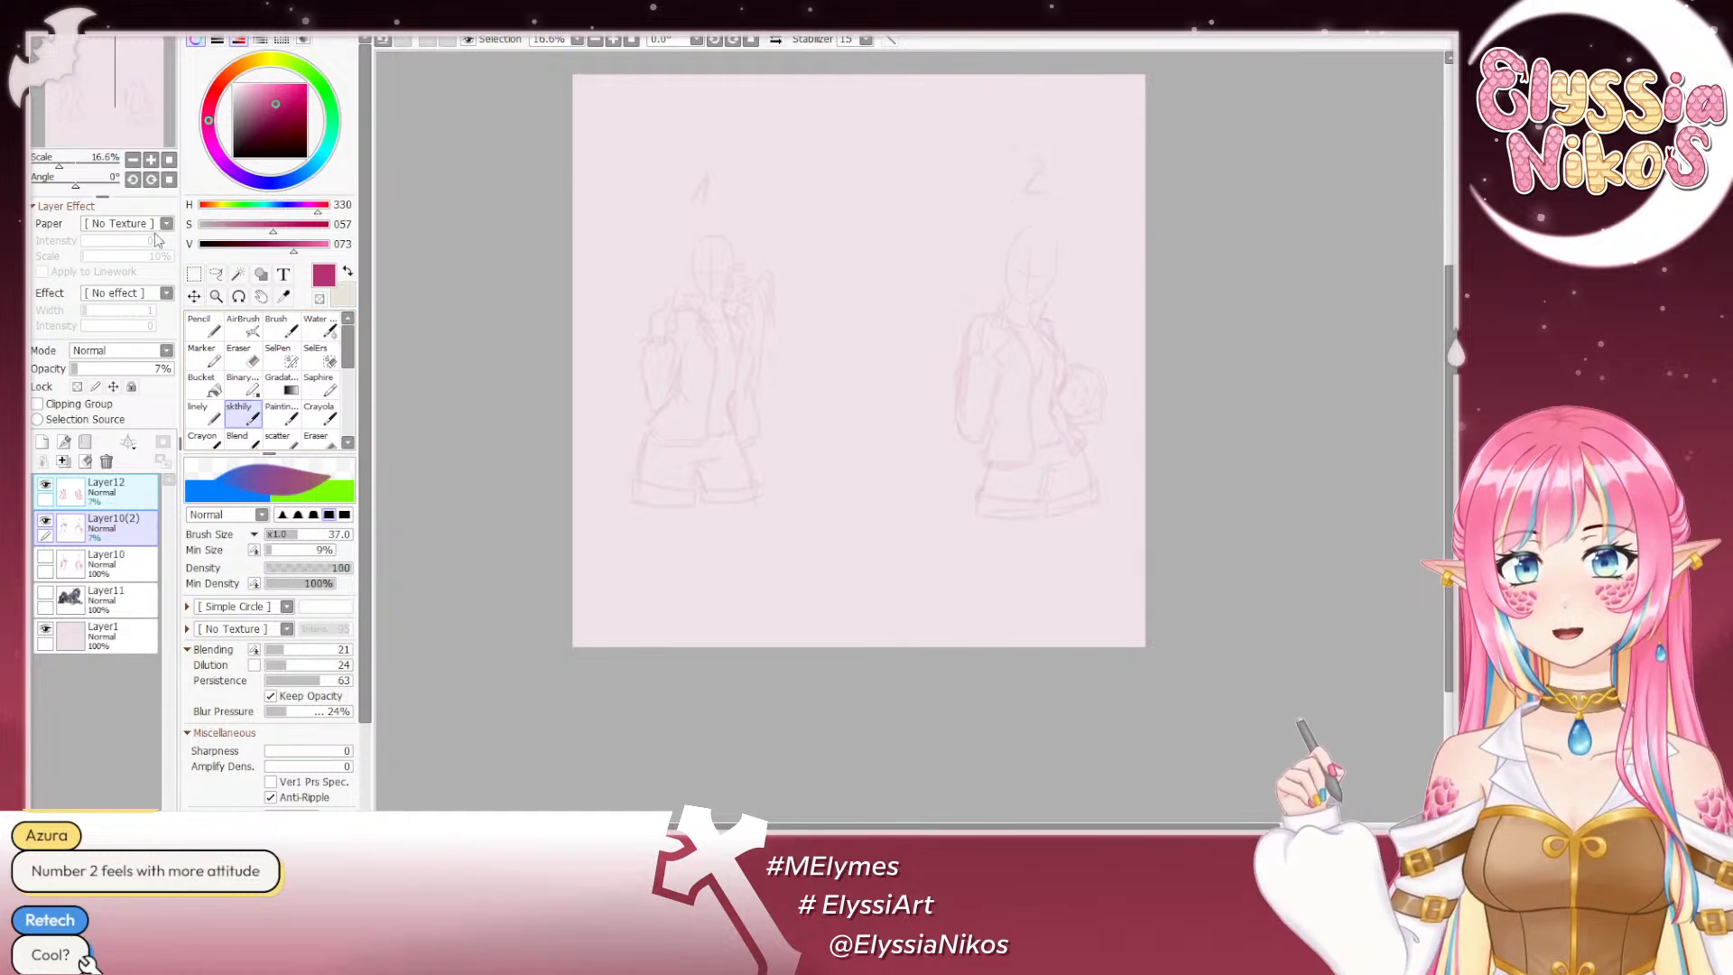
pyautogui.click(143, 379)
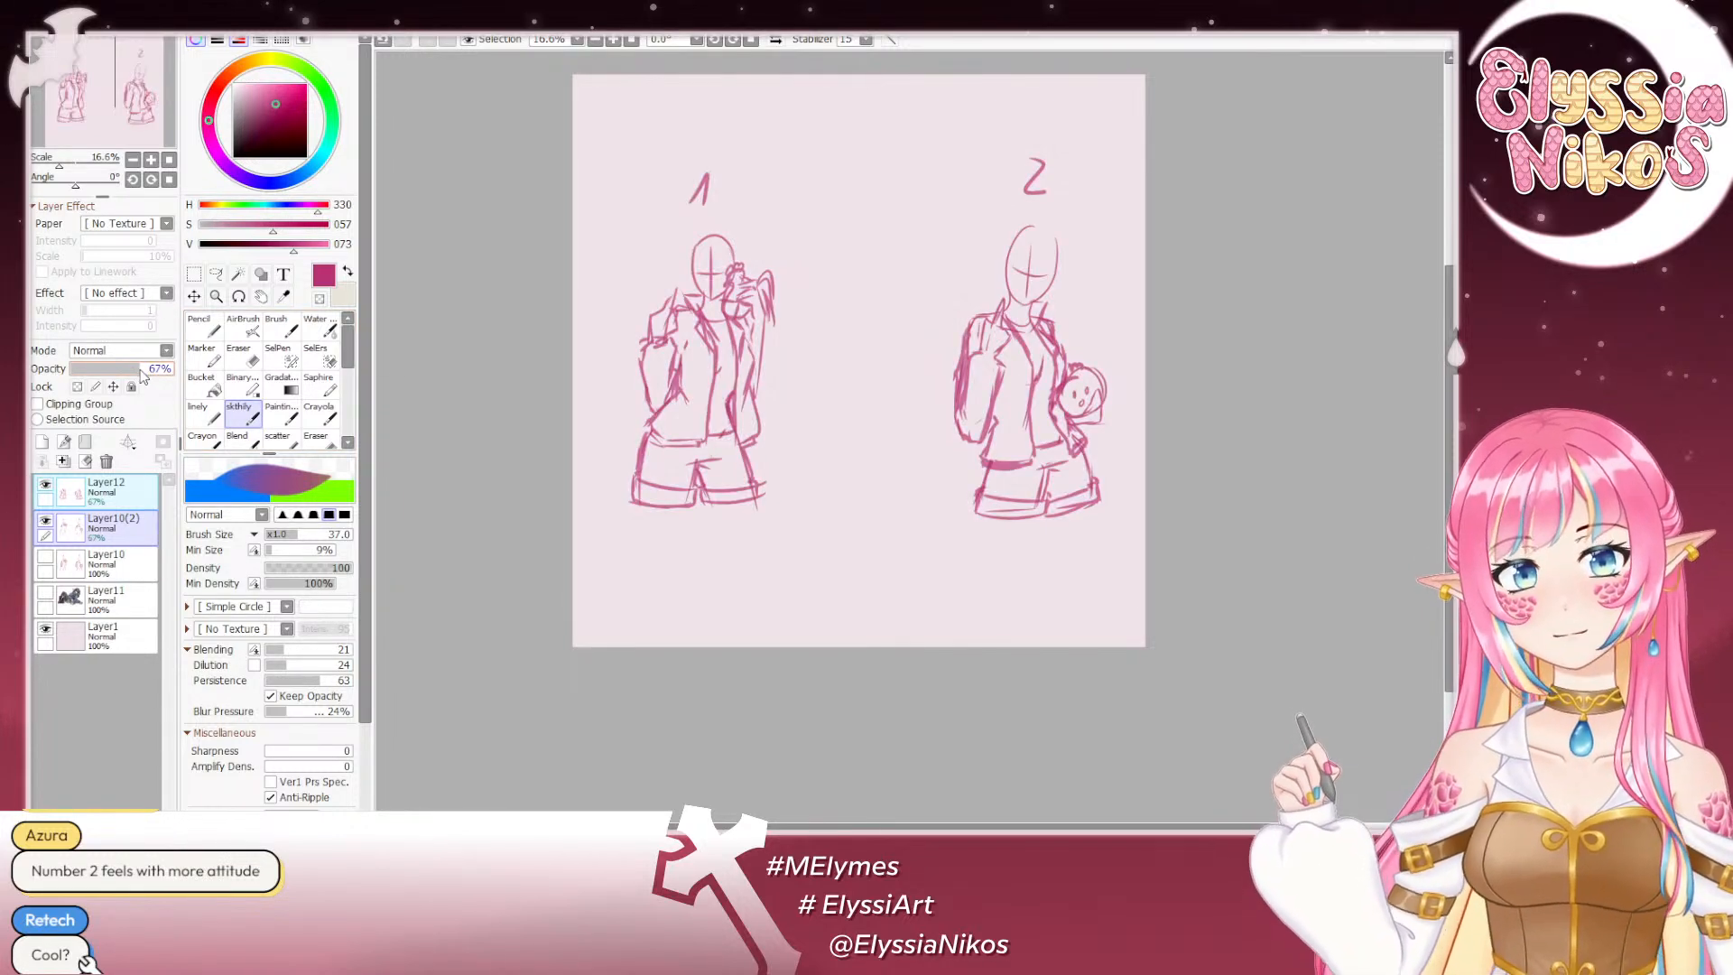
pyautogui.moveTo(143, 378); pyautogui.dragTo(79, 377)
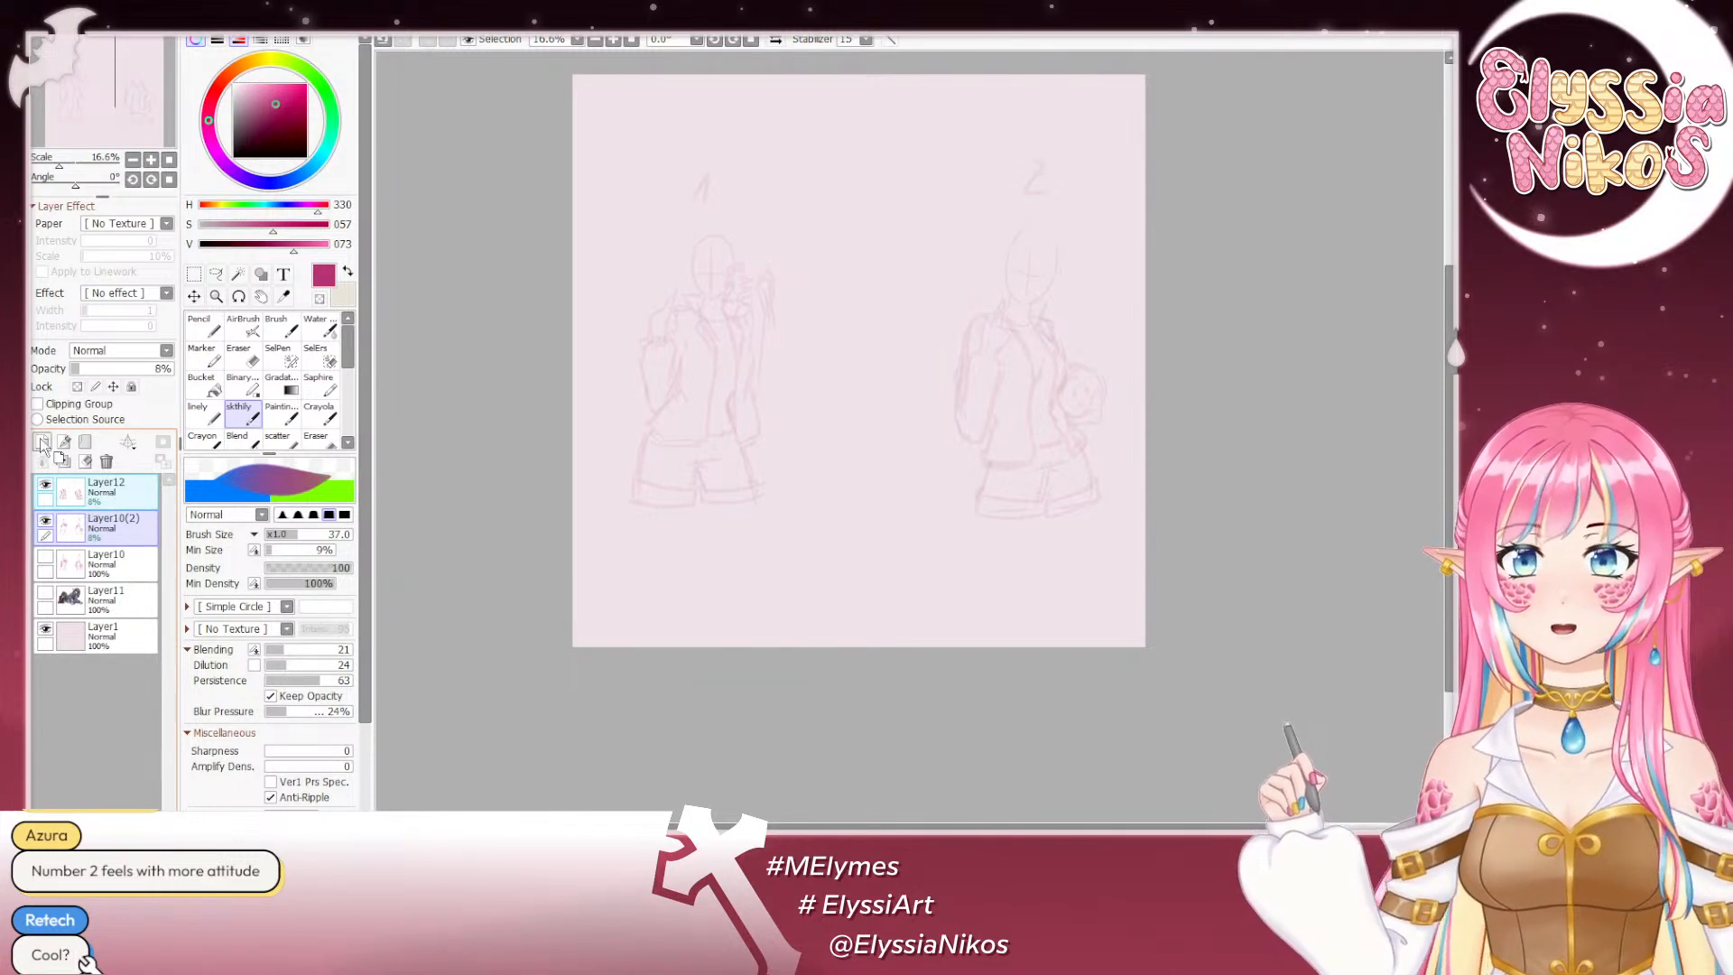
pyautogui.click(62, 460)
pyautogui.click(63, 460)
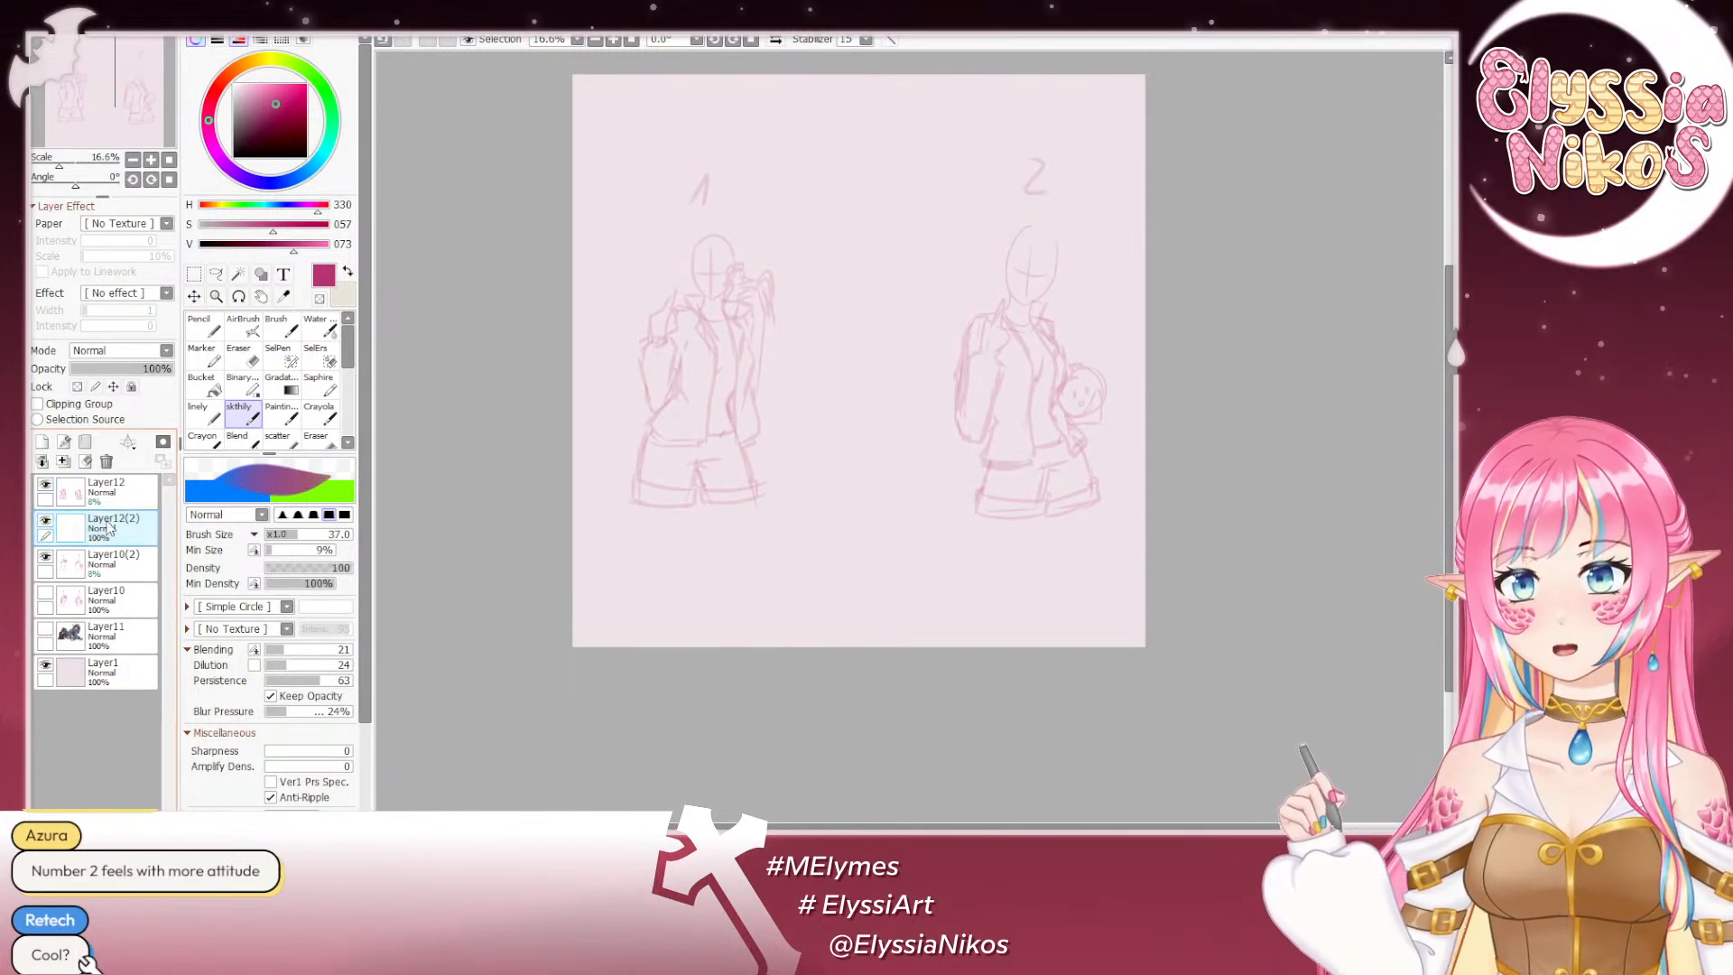
pyautogui.moveTo(122, 528); pyautogui.dragTo(123, 483)
pyautogui.click(131, 554)
pyautogui.keyDown('ctrl'); pyautogui.click(126, 528); pyautogui.keyUp('ctrl')
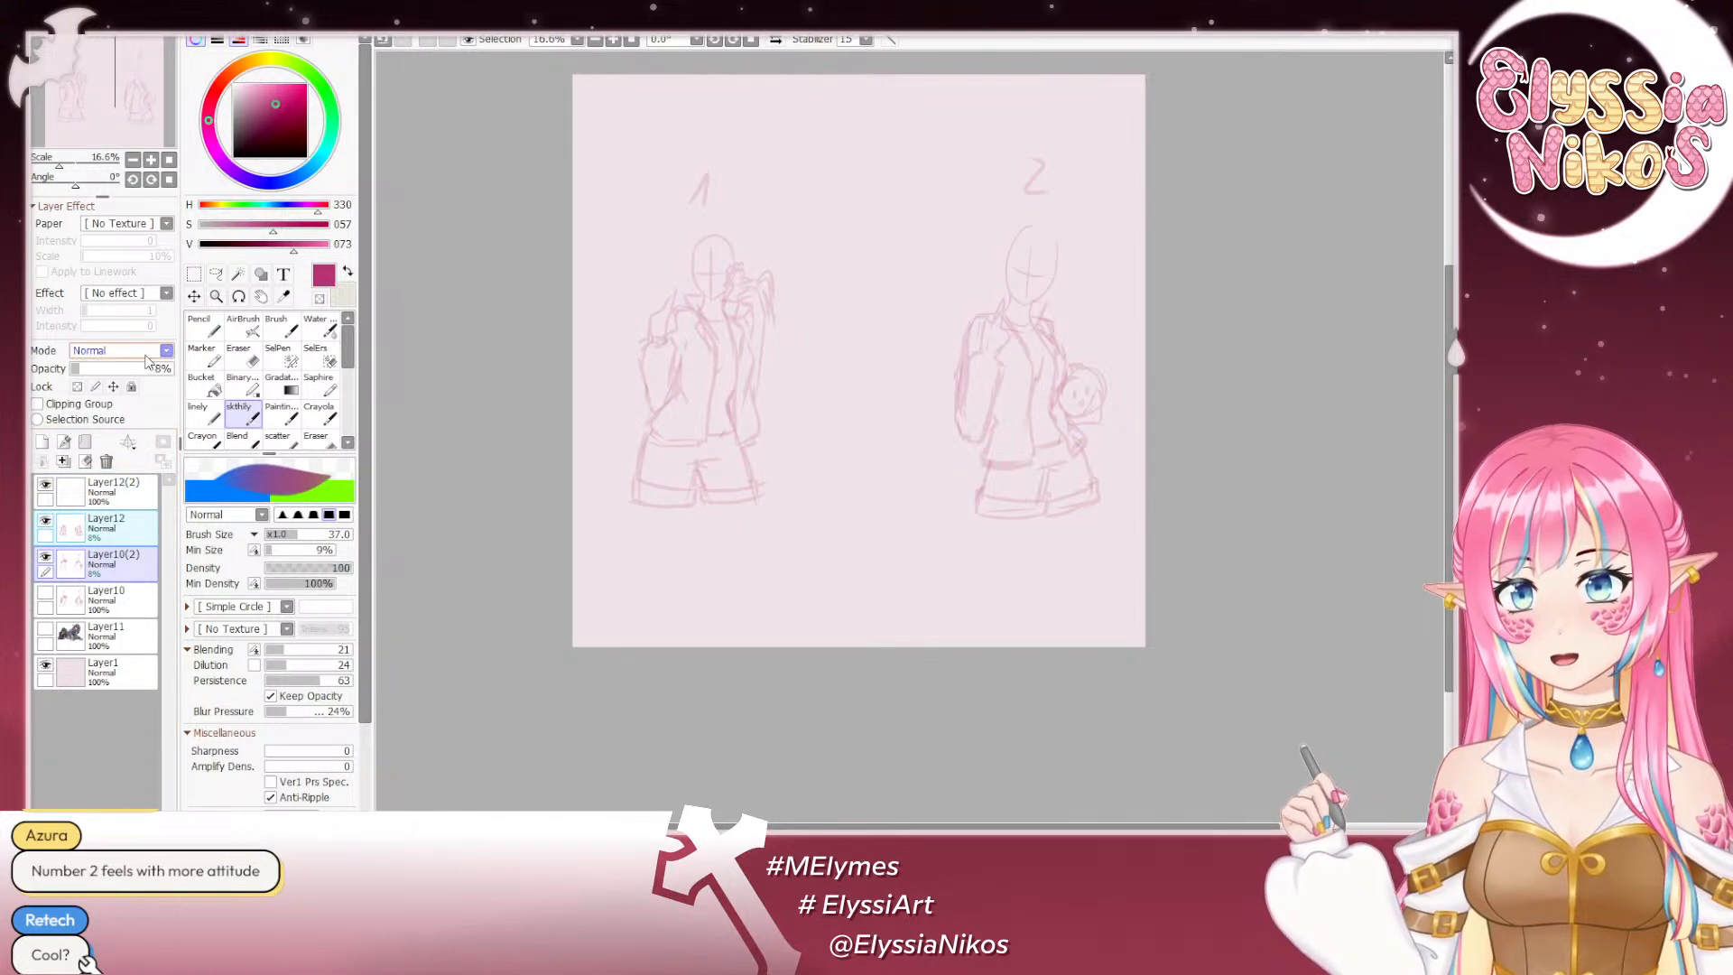
pyautogui.click(124, 525)
pyautogui.hotkey('ctrl', 'z')
pyautogui.hotkey('ctrl', 'z')
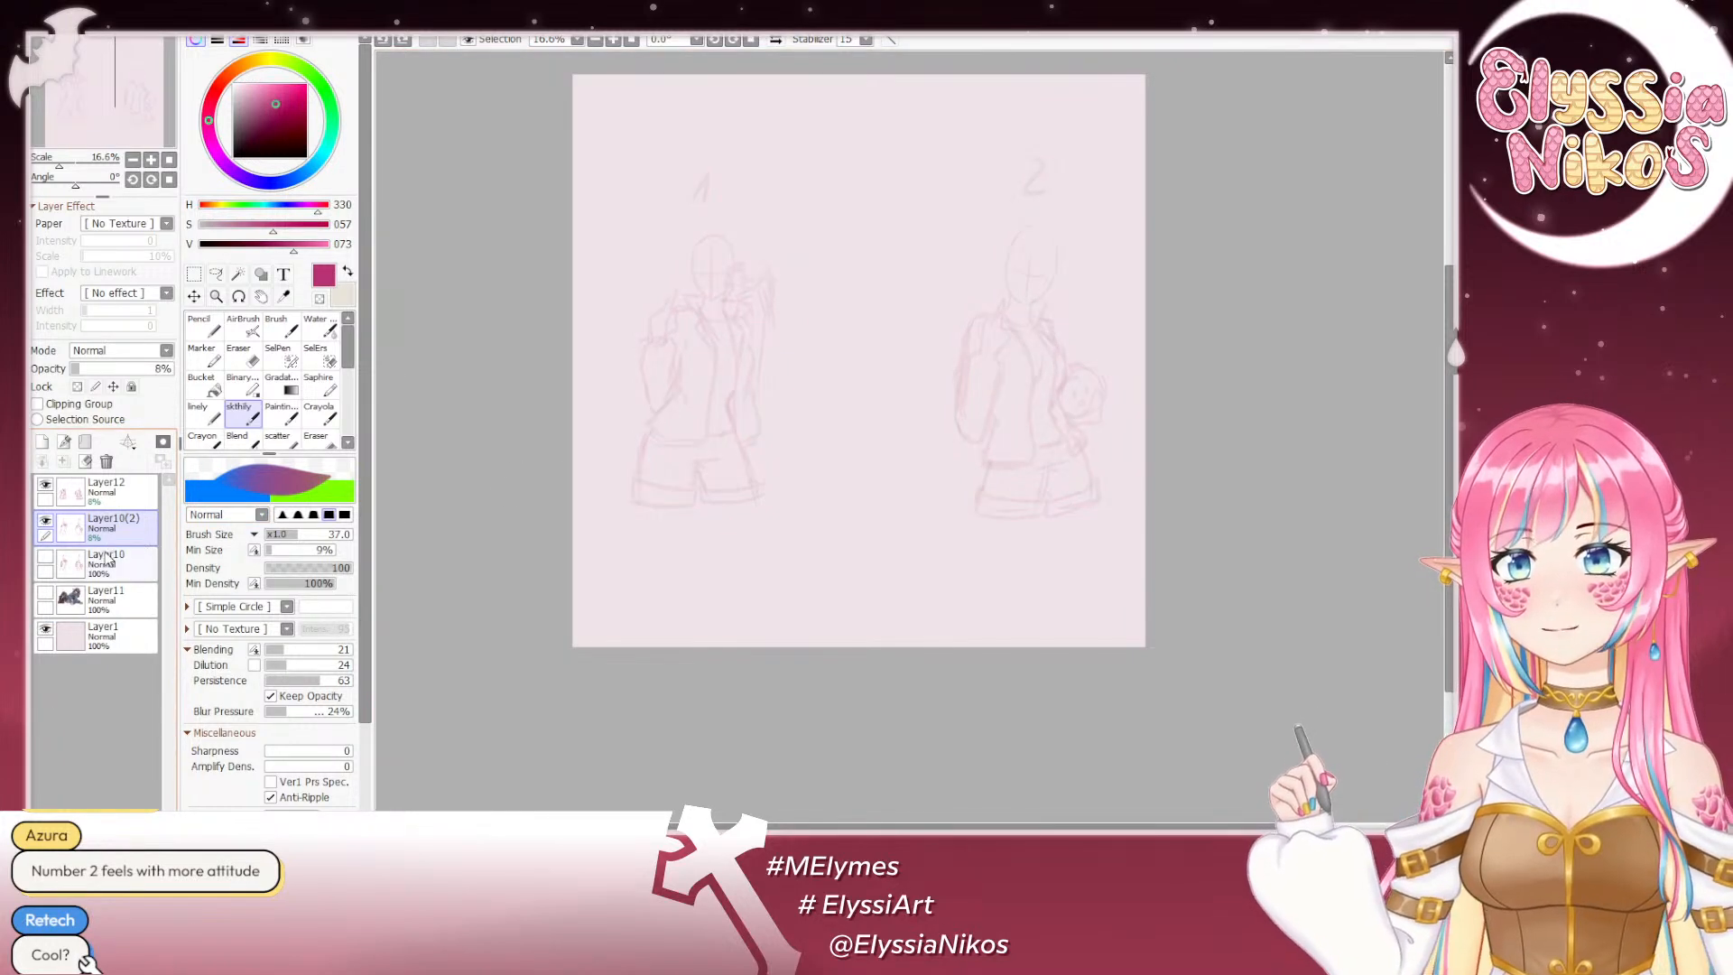
pyautogui.hotkey('ctrl', 'z')
pyautogui.hotkey('ctrl', 'z')
pyautogui.hotkey('ctrl', 'z')
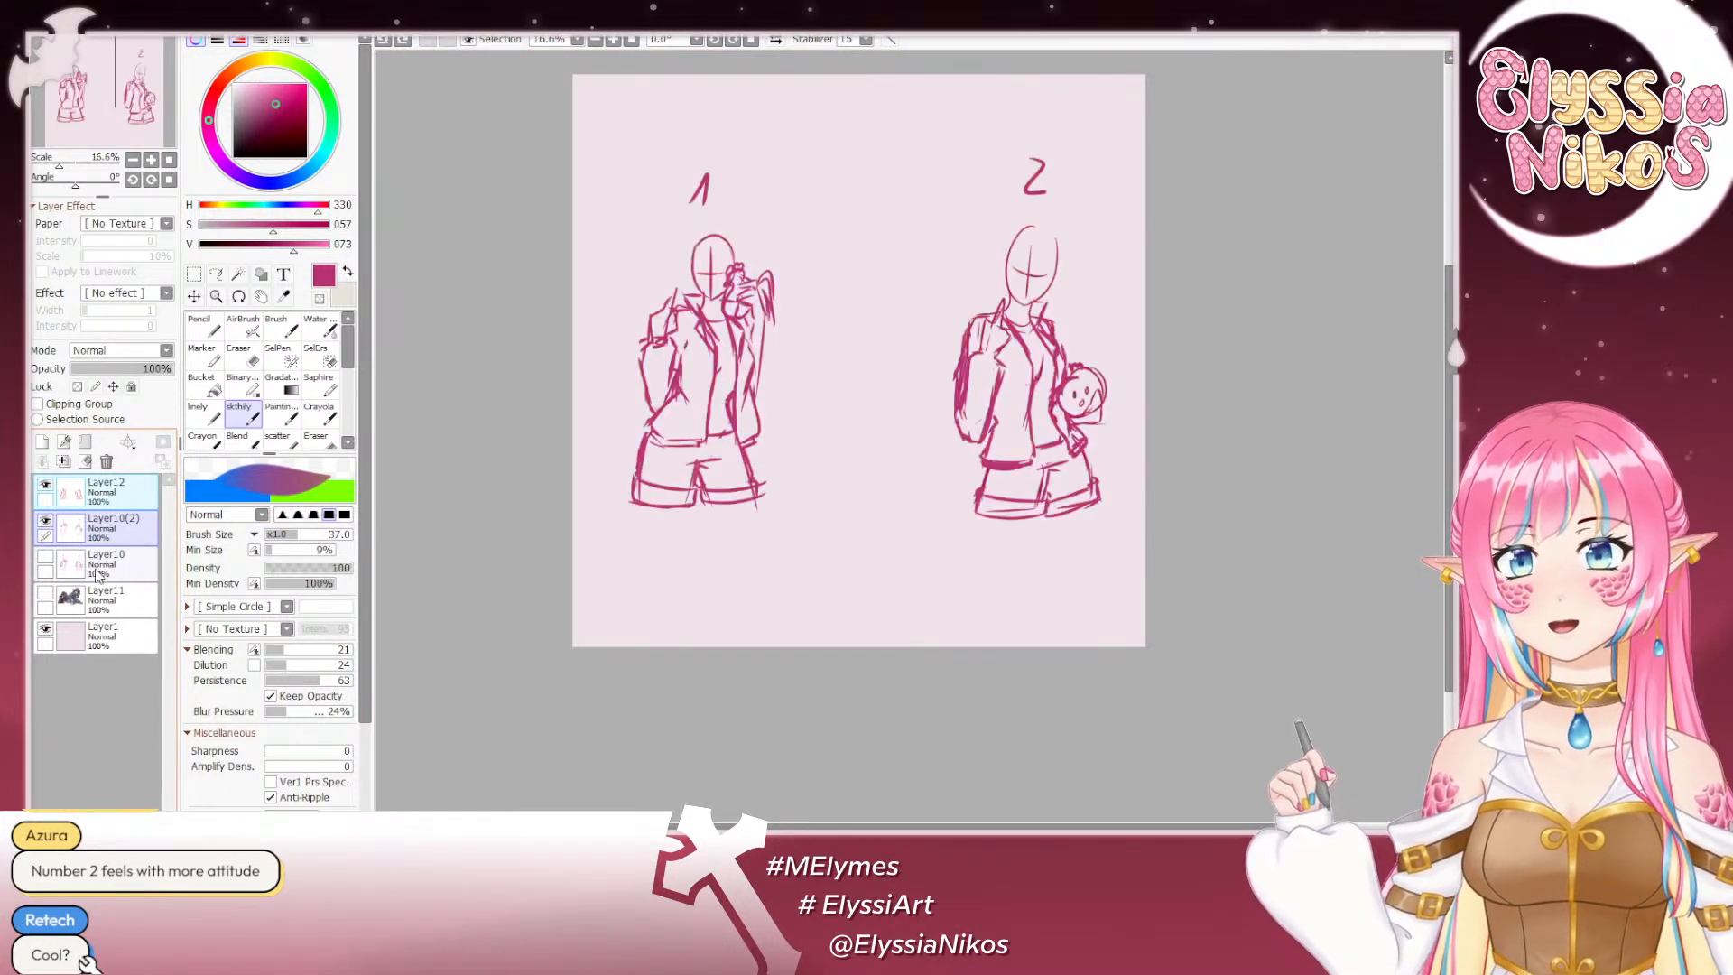
# Step: Duplicate Layer12 and Layer10(2) and merge the copies into a single sketch layer above the originals
pyautogui.hotkey('ctrl', 'y')
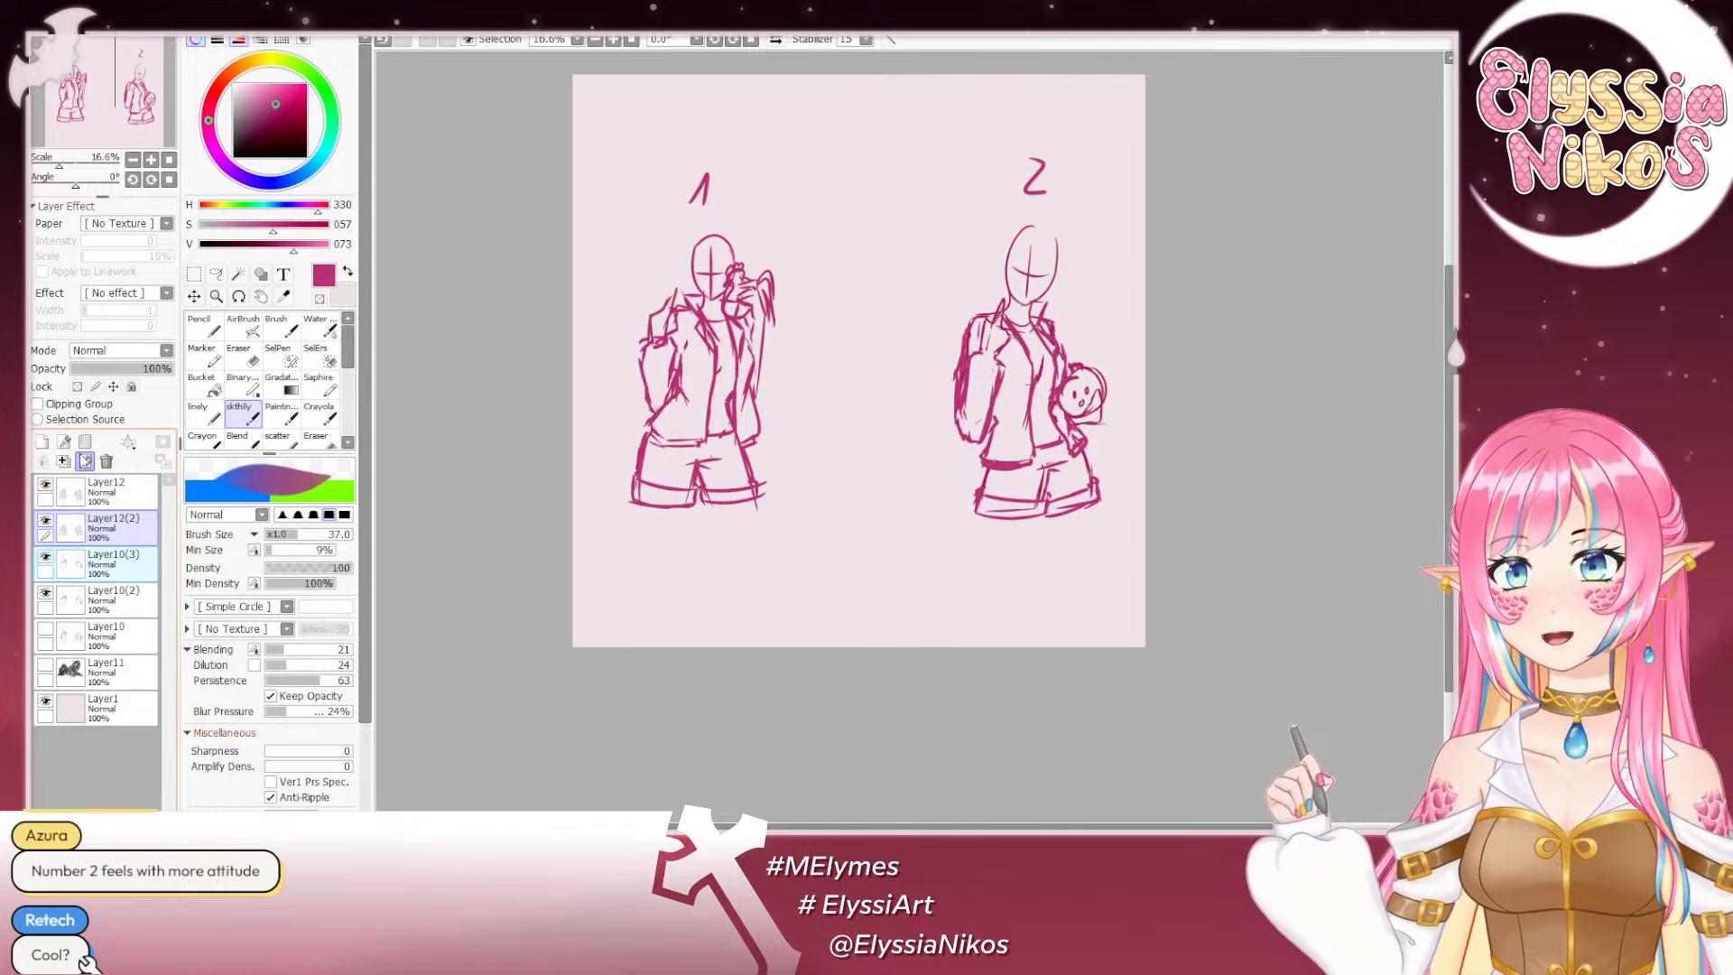
pyautogui.hotkey('ctrl', 'y')
pyautogui.moveTo(113, 526); pyautogui.dragTo(120, 481)
# Step: Hide the original Layer12 and Layer10(2) and lower the merged Layer12(2) to 17% opacity
pyautogui.click(45, 521)
pyautogui.click(45, 557)
pyautogui.click(94, 369)
pyautogui.moveTo(94, 373); pyautogui.dragTo(88, 373)
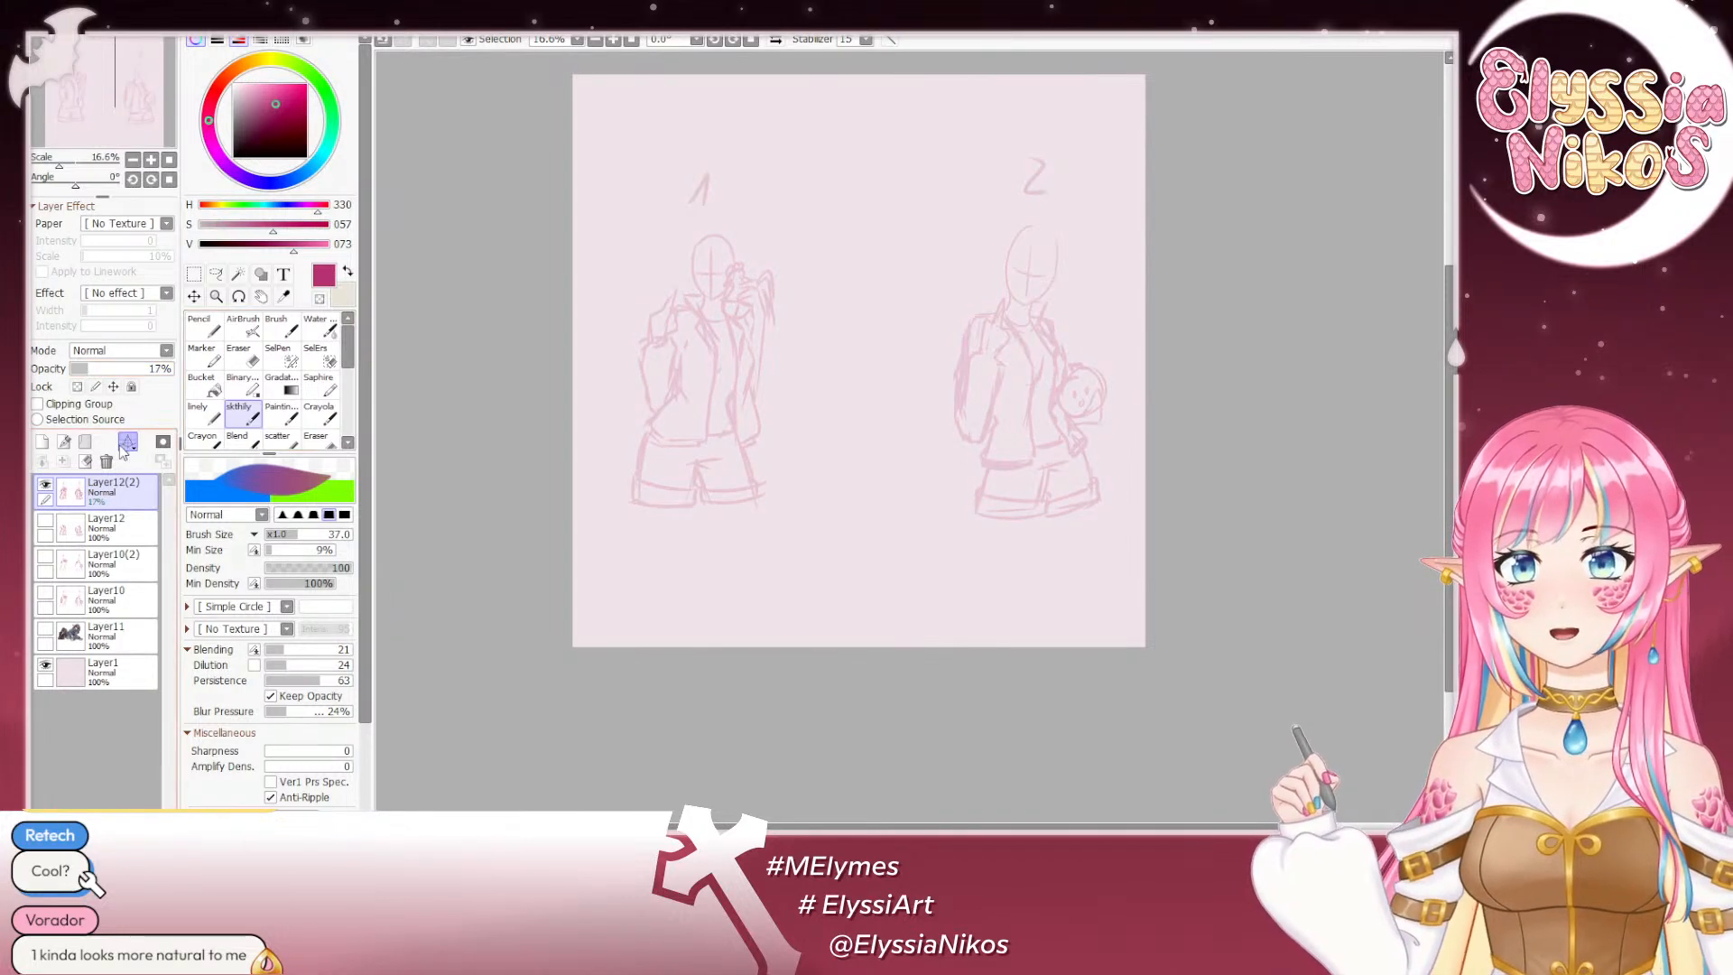
# Step: Add a new empty layer above the faded merged sketch
pyautogui.click(42, 442)
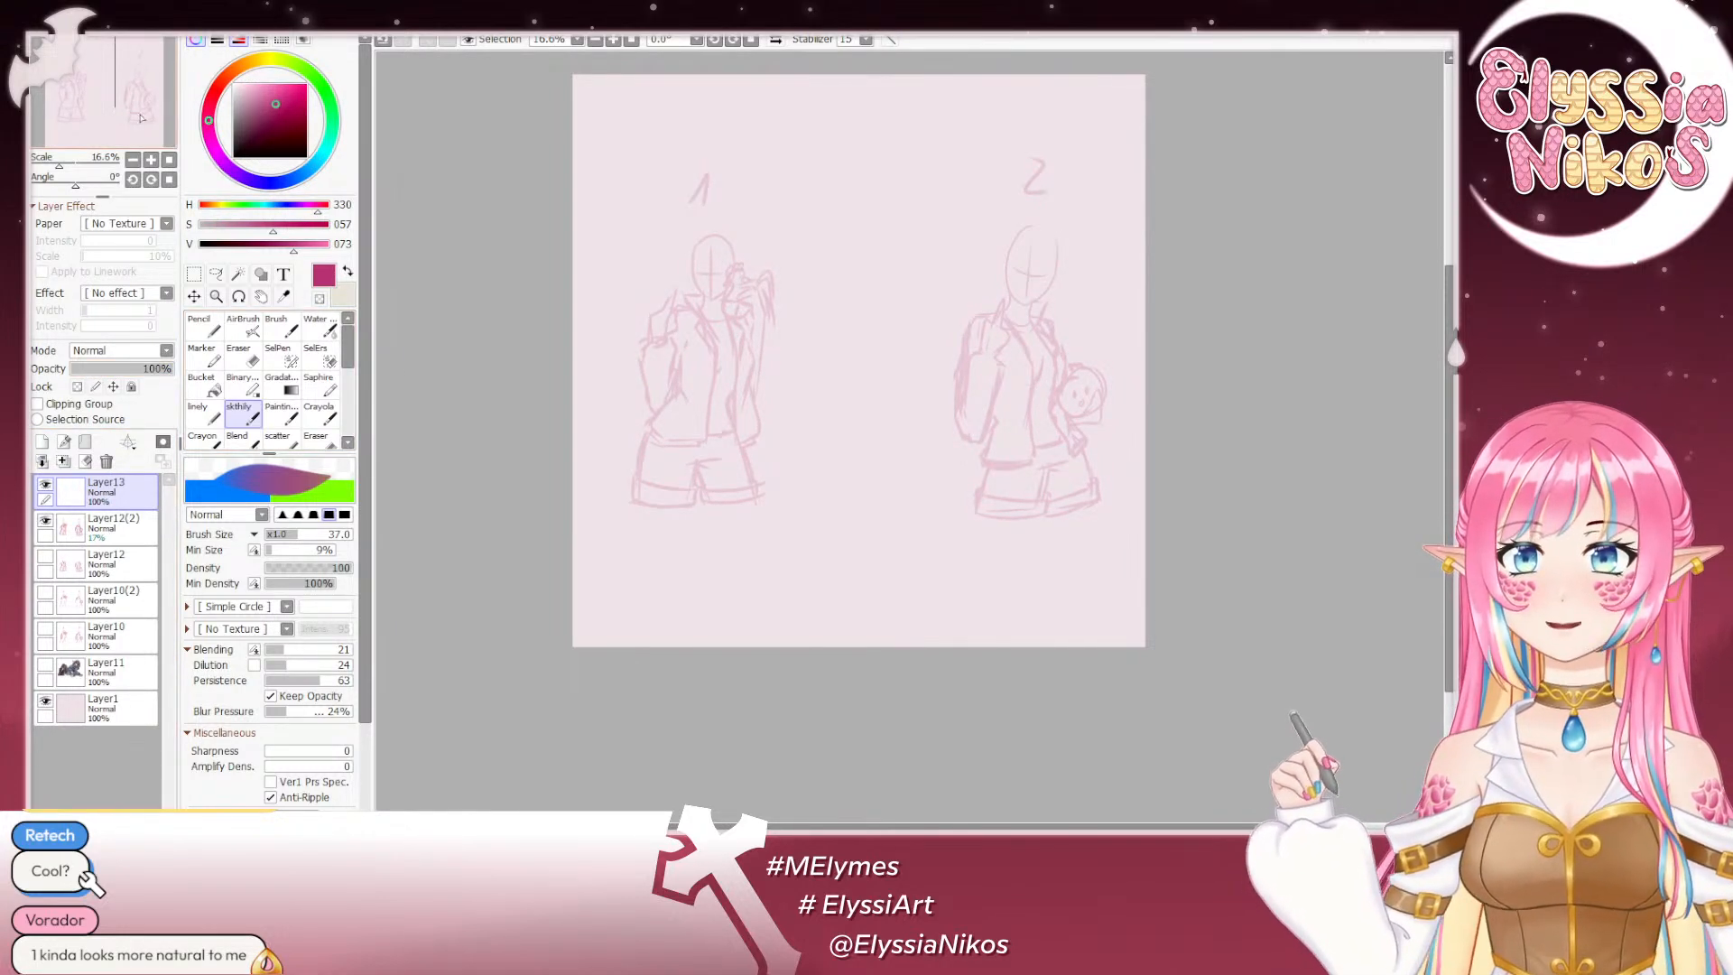
pyautogui.click(150, 160)
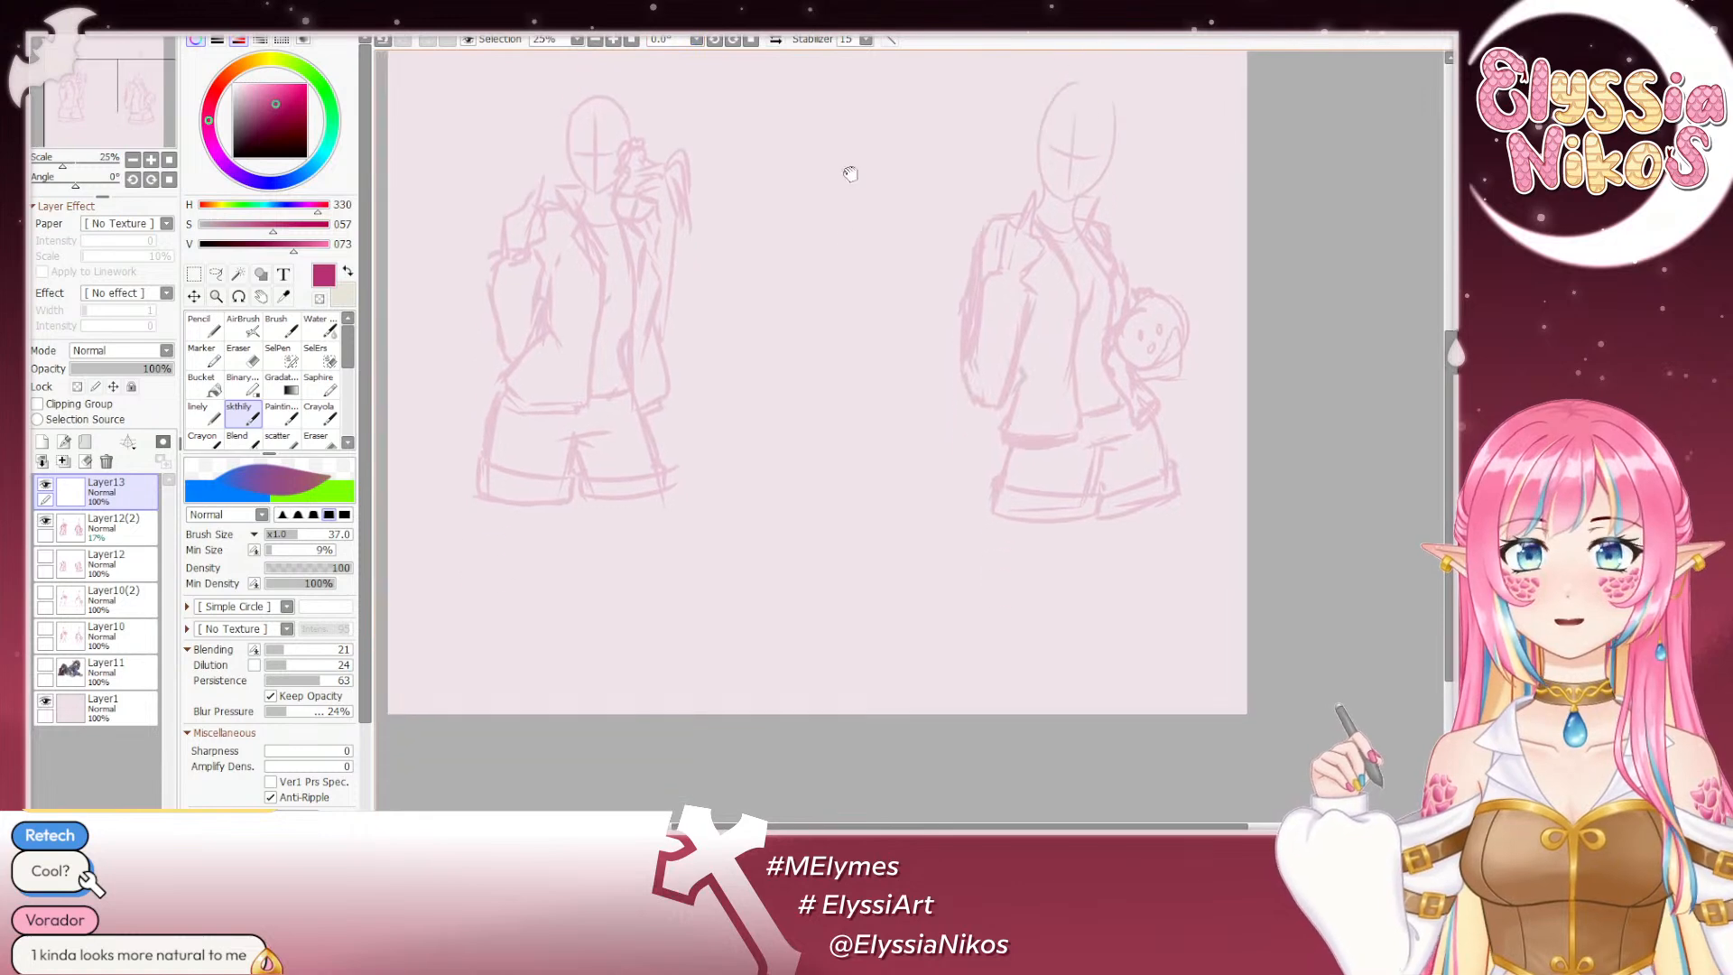
pyautogui.click(133, 160)
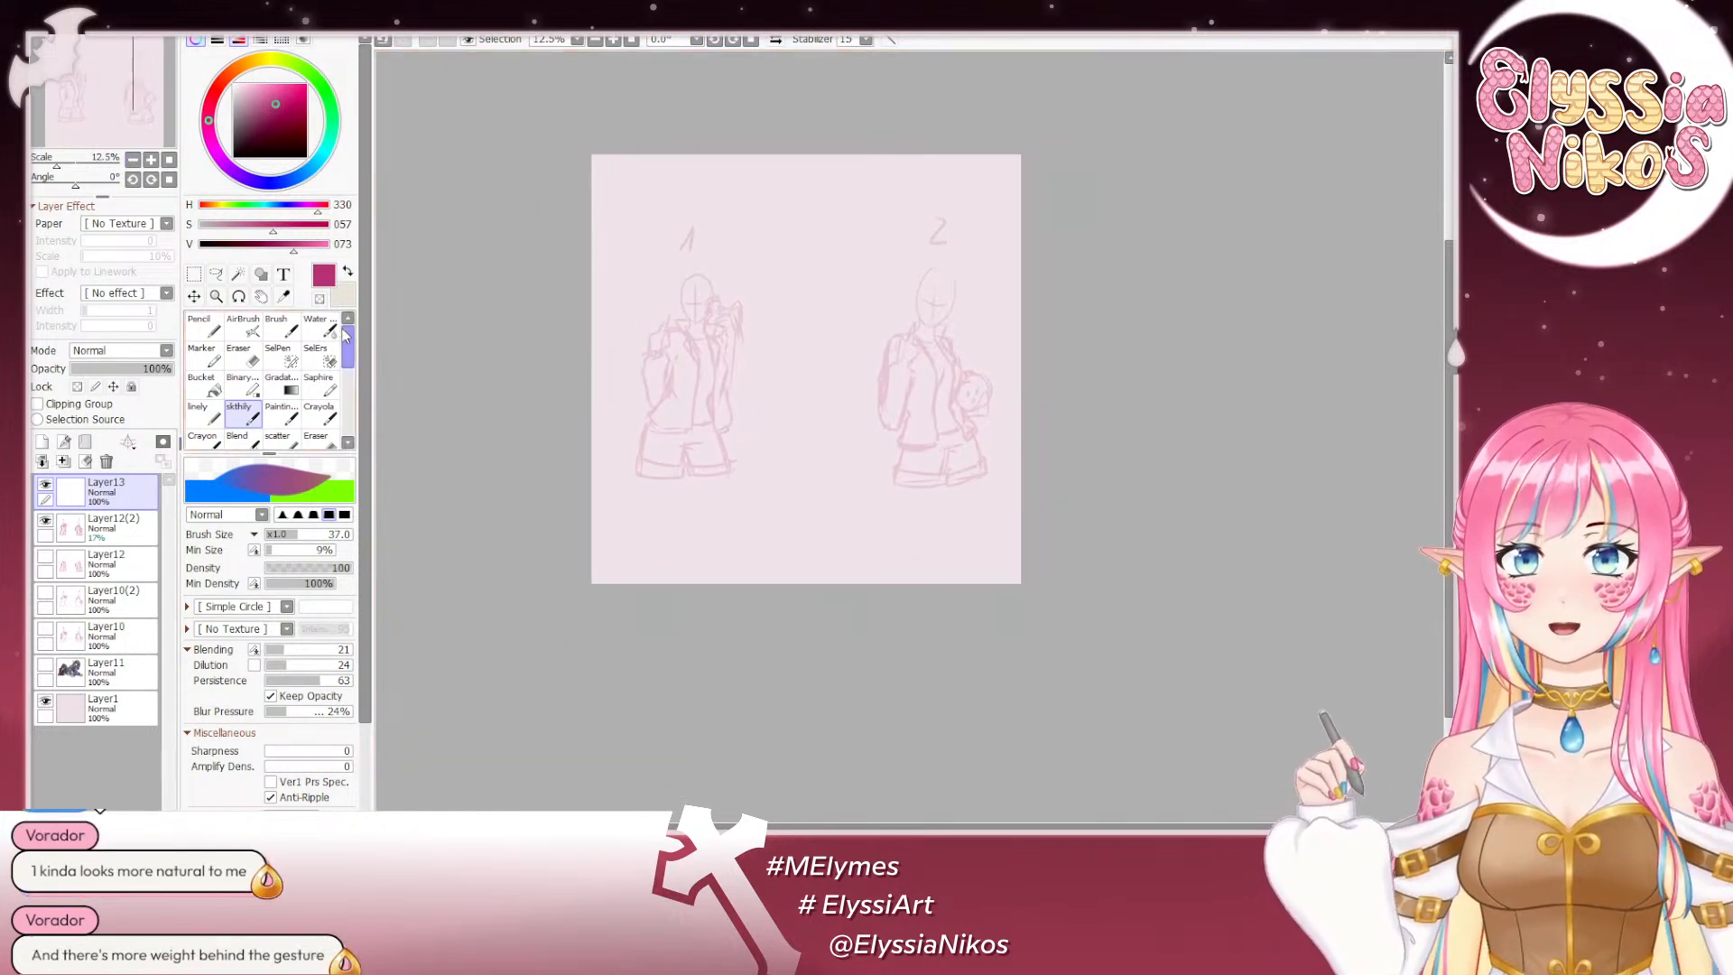
# Step: Select the area around figure 1 on Layer12(2), delete it, and check the layer's remaining content
pyautogui.click(113, 528)
pyautogui.click(193, 273)
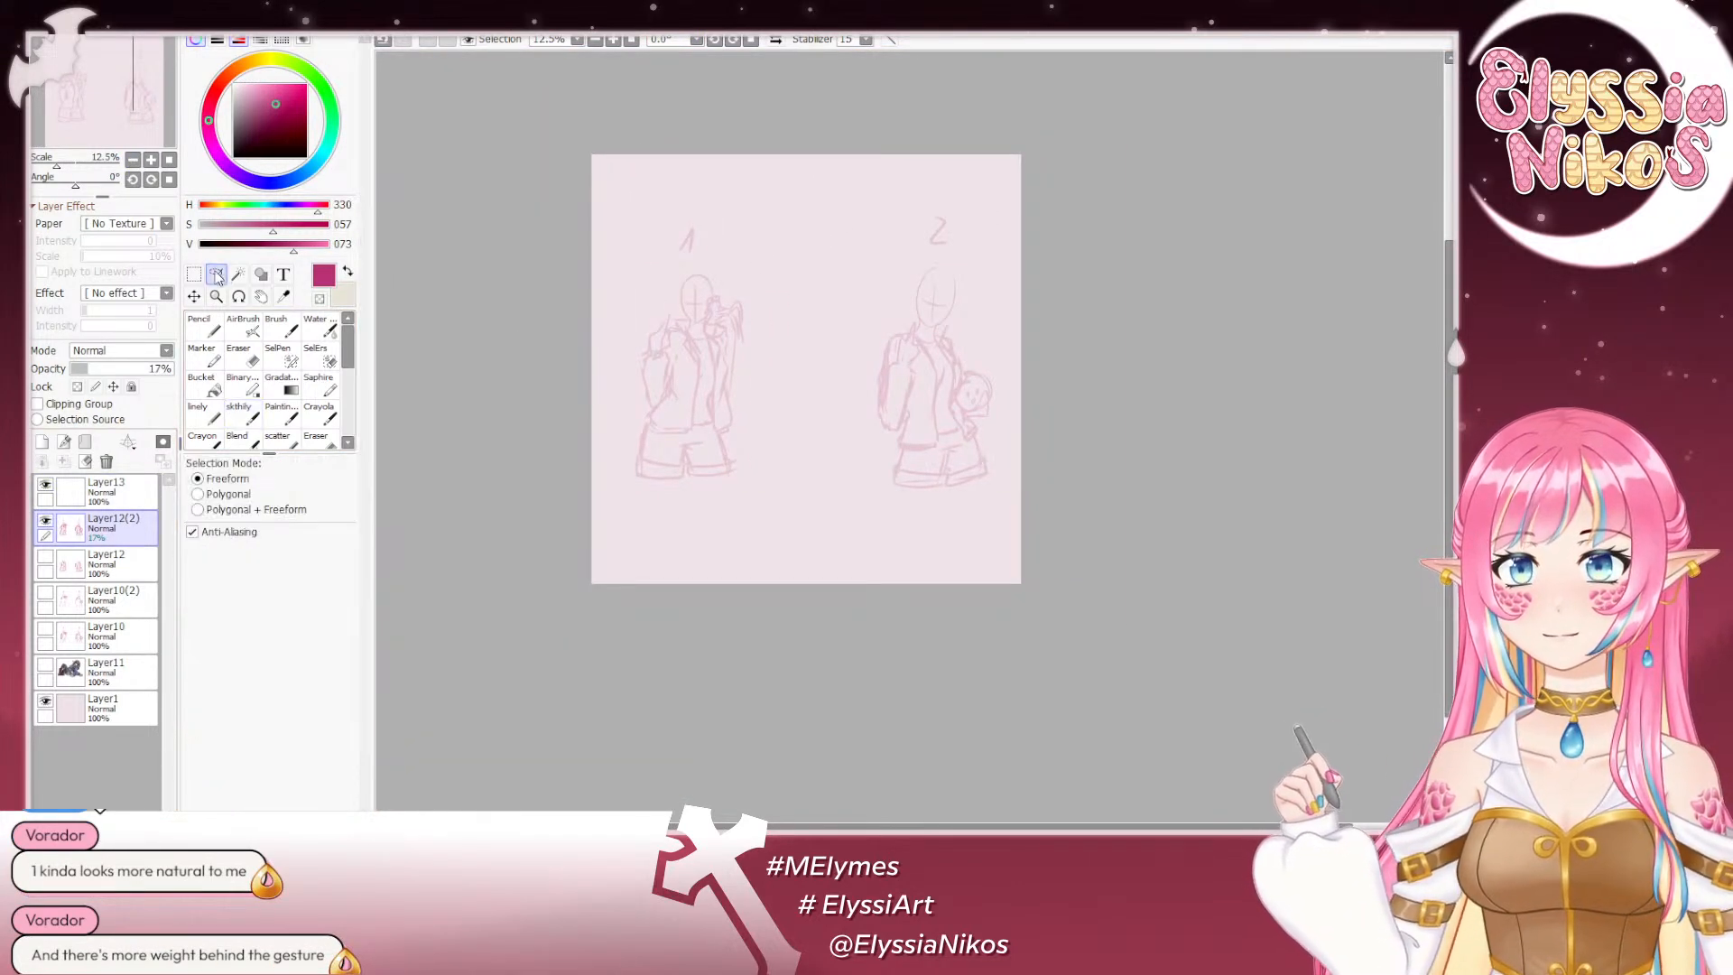
pyautogui.moveTo(815, 174); pyautogui.dragTo(1023, 582)
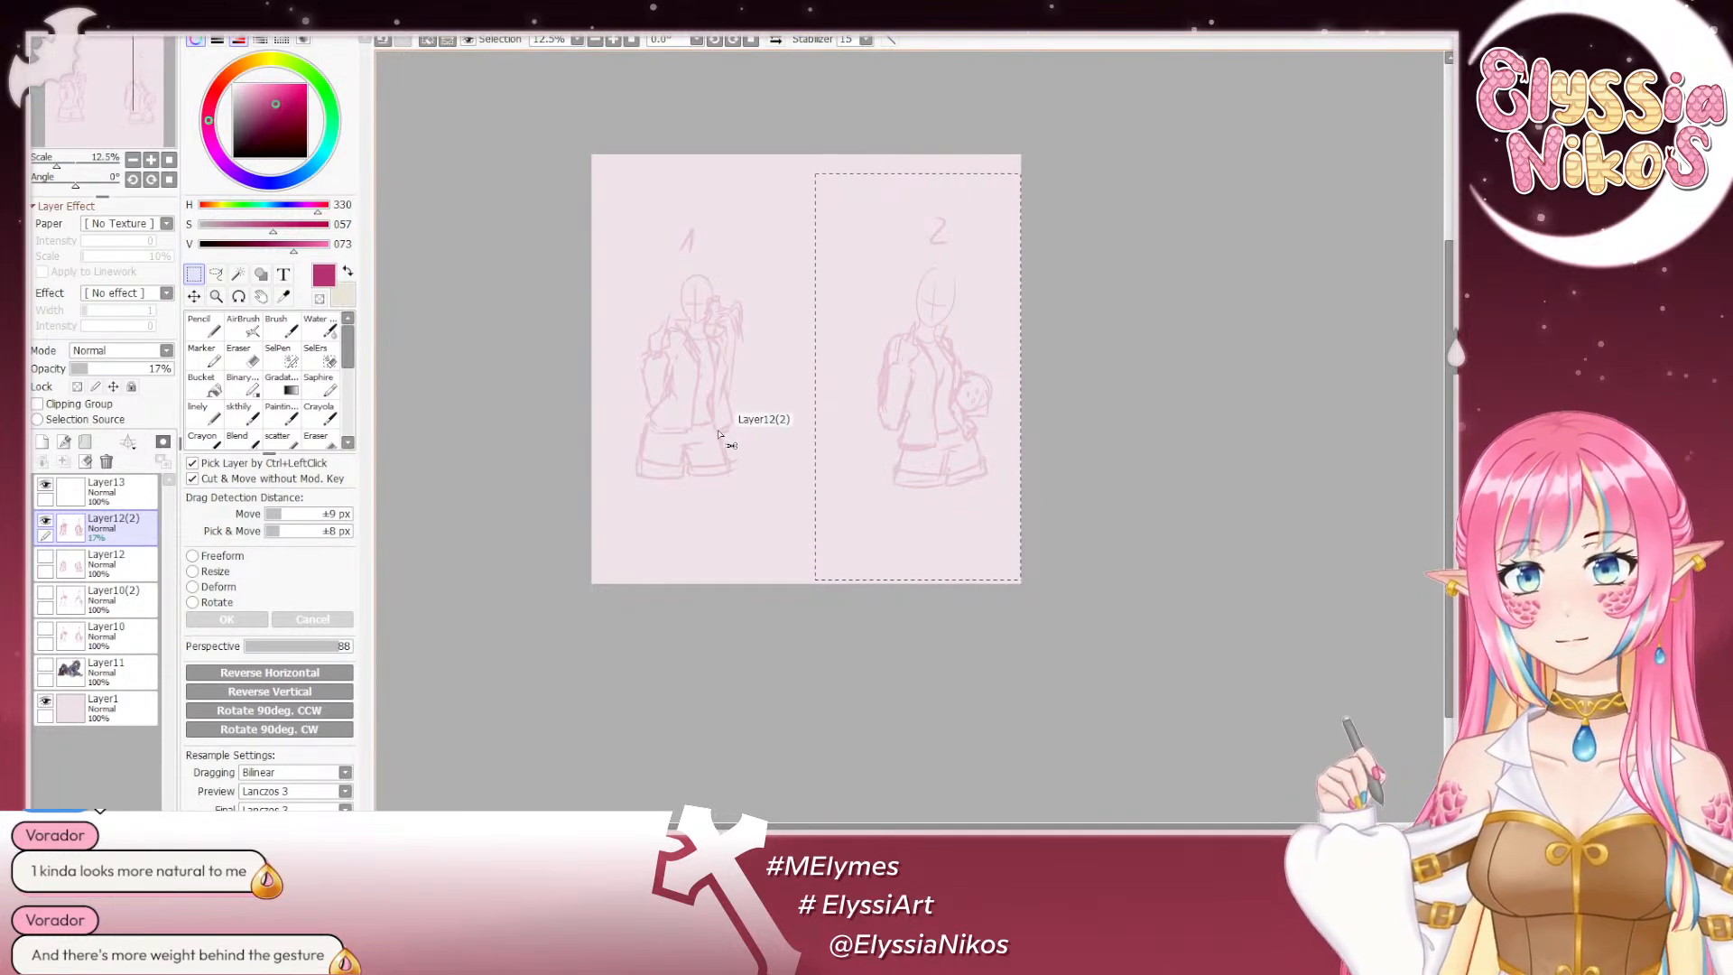
pyautogui.moveTo(592, 155)
pyautogui.mouseDown()
pyautogui.moveTo(850, 588)
pyautogui.moveTo(813, 583)
pyautogui.mouseUp()
pyautogui.press('Delete')
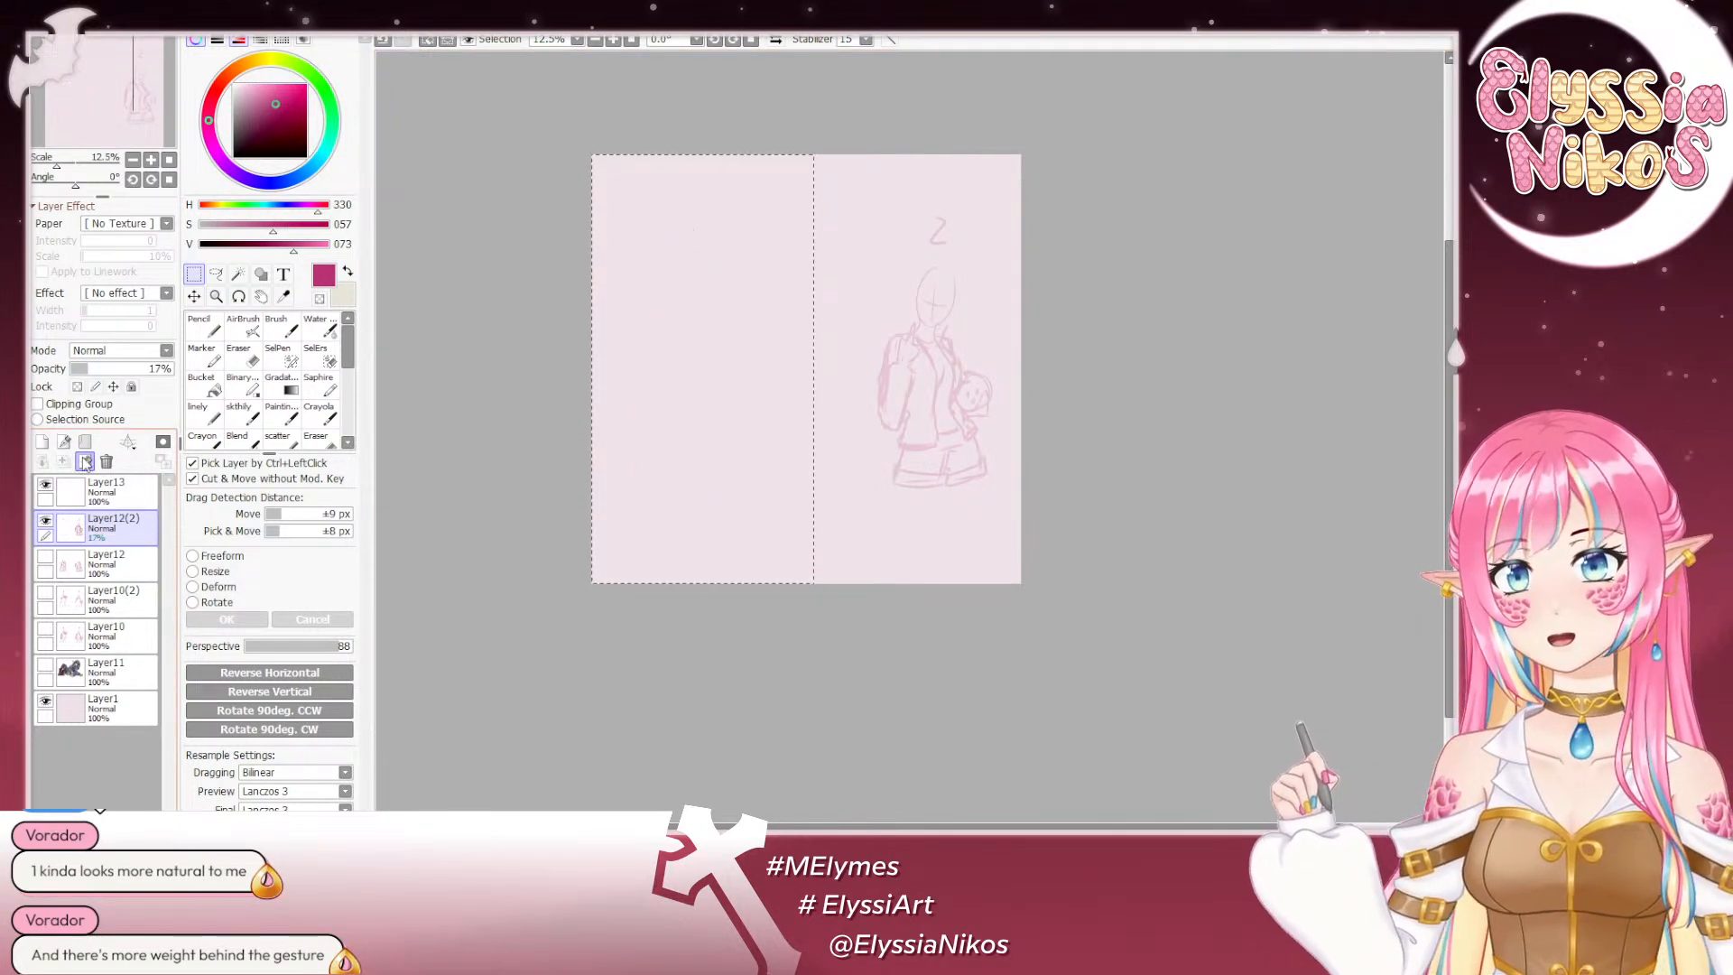
pyautogui.click(45, 522)
pyautogui.click(45, 521)
# Step: Move figure 2 to the middle of the canvas, enlarge it to nearly the full canvas height, and deselect
pyautogui.hotkey('ctrl', 't')
pyautogui.moveTo(838, 175); pyautogui.dragTo(1095, 626)
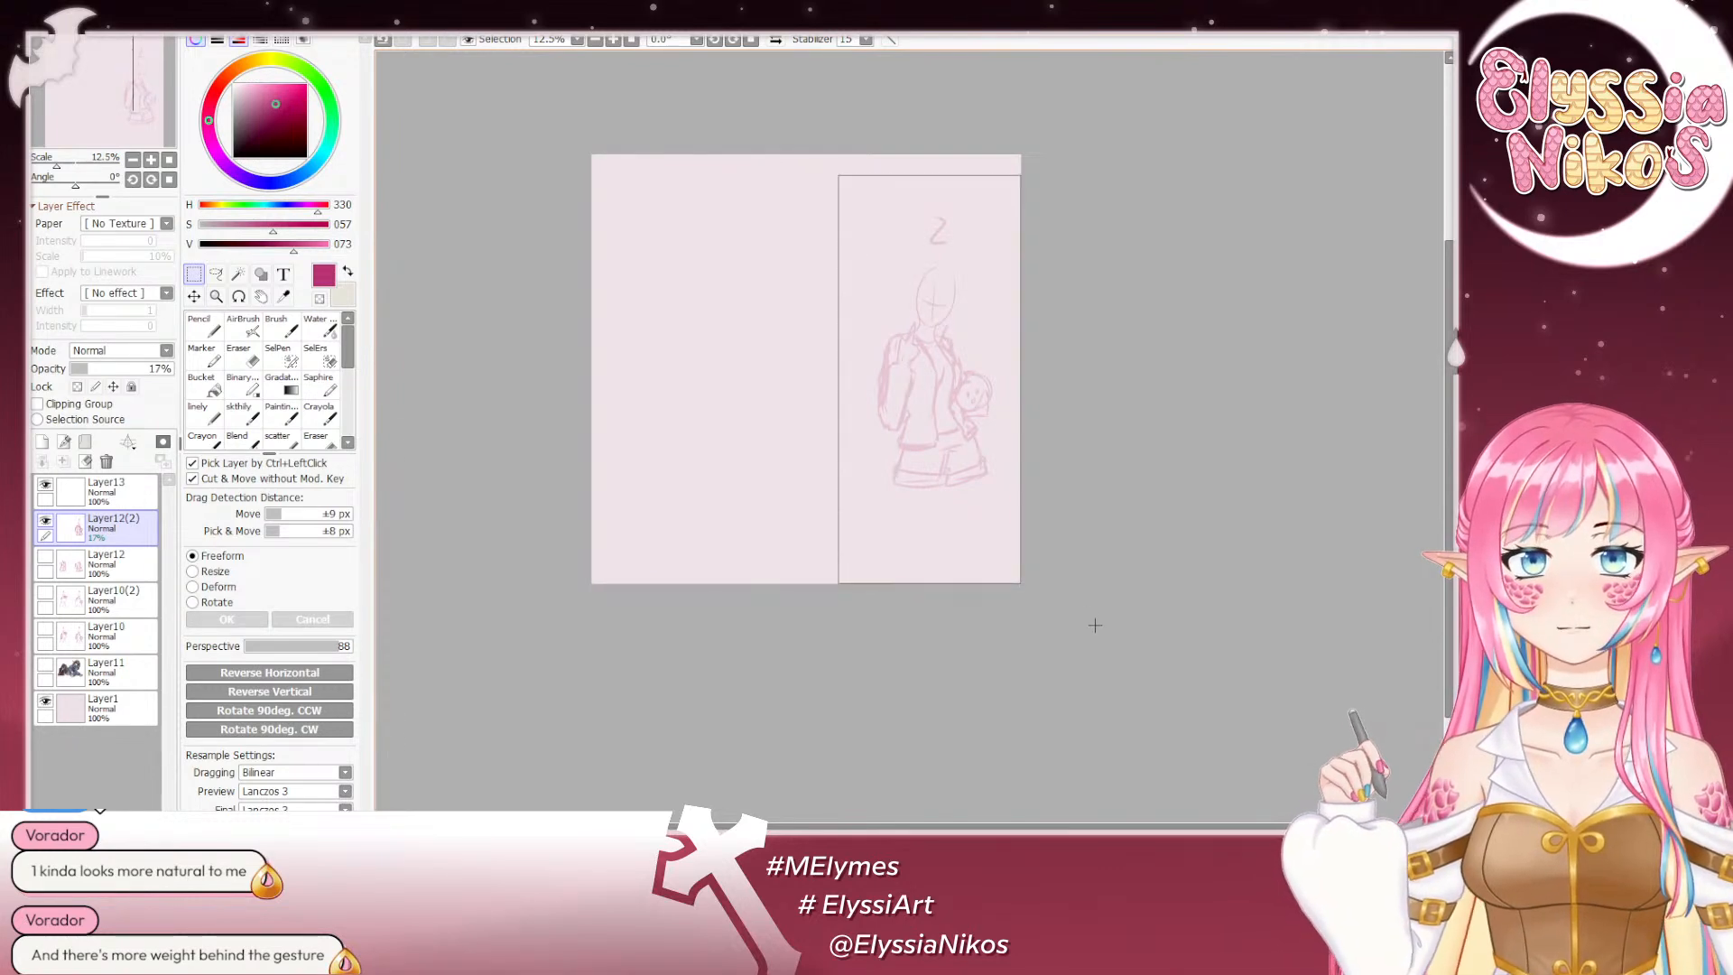
pyautogui.hotkey('ctrl', 't')
pyautogui.moveTo(951, 387); pyautogui.dragTo(782, 377)
pyautogui.moveTo(825, 479); pyautogui.dragTo(931, 551)
pyautogui.moveTo(801, 436)
pyautogui.mouseDown()
pyautogui.moveTo(815, 381)
pyautogui.moveTo(800, 391)
pyautogui.mouseUp()
pyautogui.moveTo(867, 536); pyautogui.dragTo(875, 557)
pyautogui.click(226, 619)
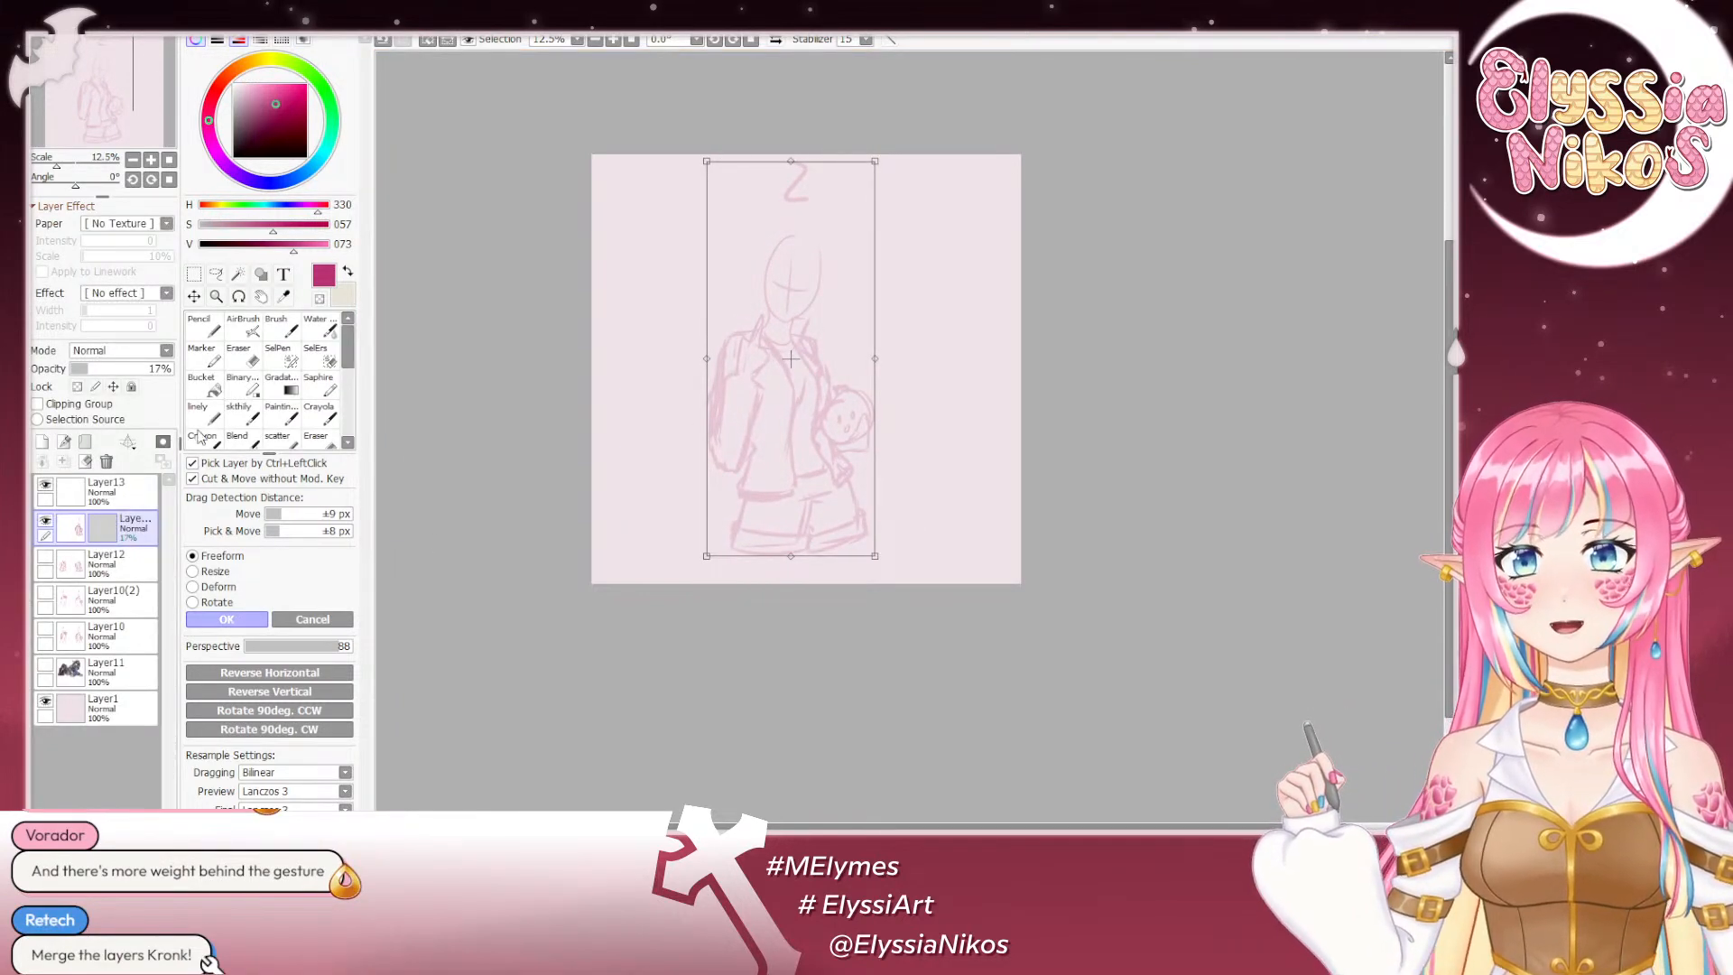
pyautogui.hotkey('ctrl', 'd')
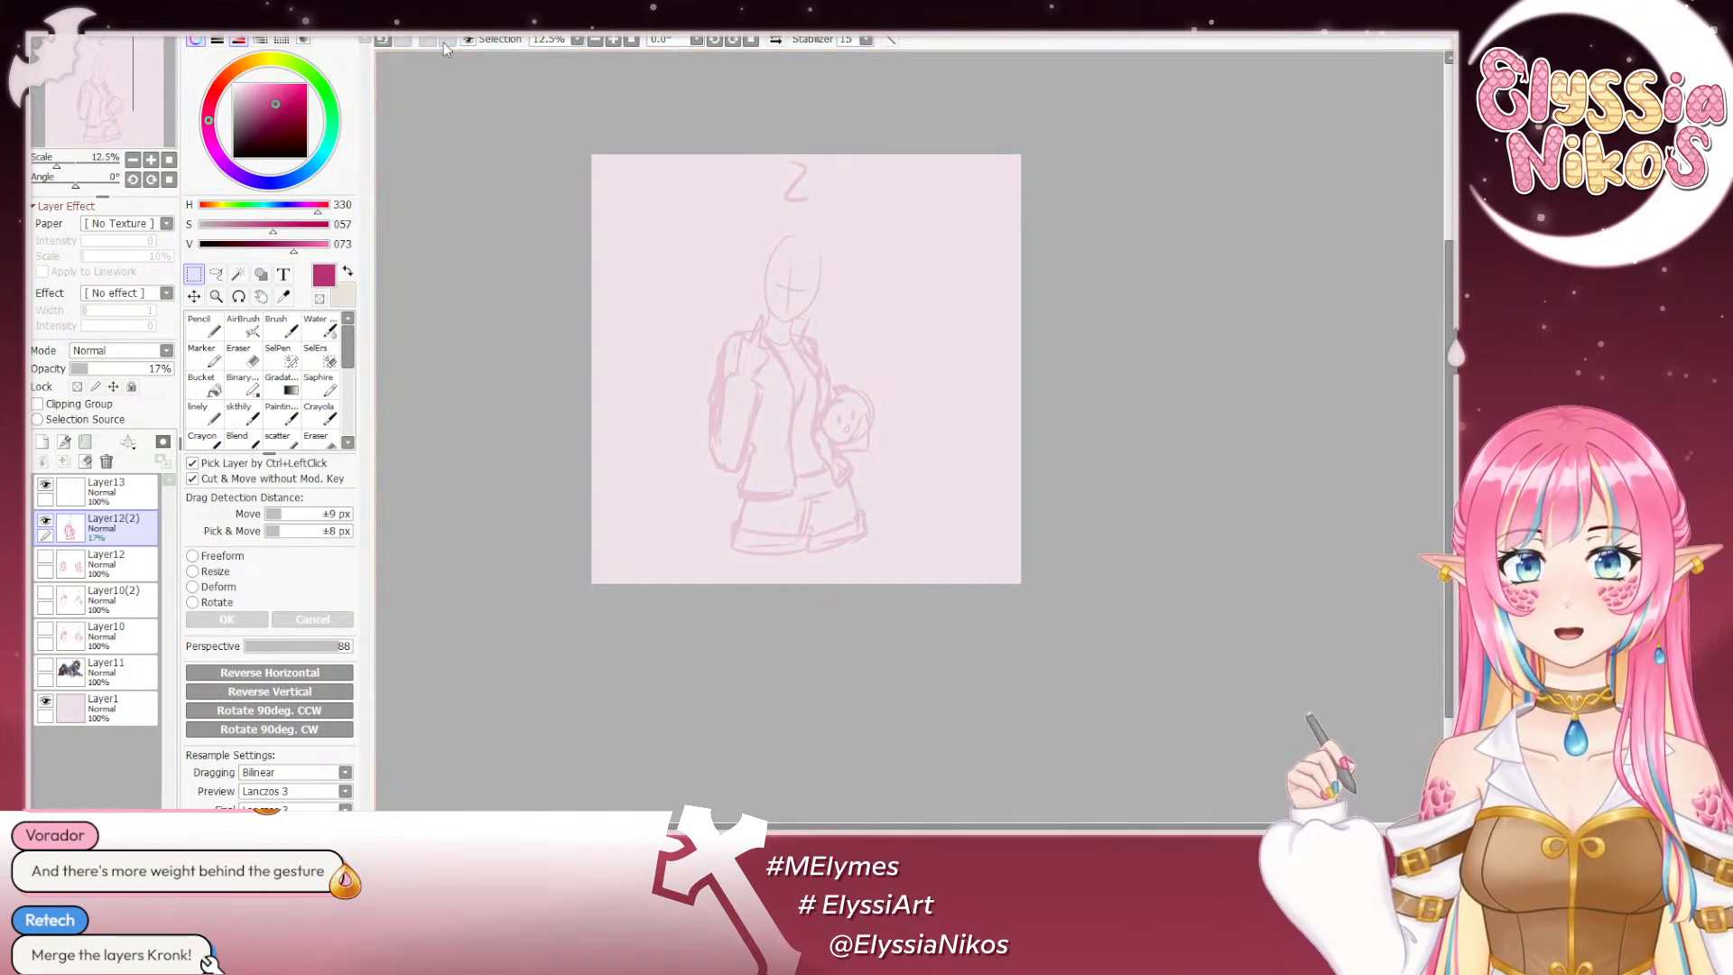
# Step: Erase the number 2 above the enlarged figure on Layer12(2)
pyautogui.click(260, 361)
pyautogui.moveTo(794, 176); pyautogui.dragTo(747, 182)
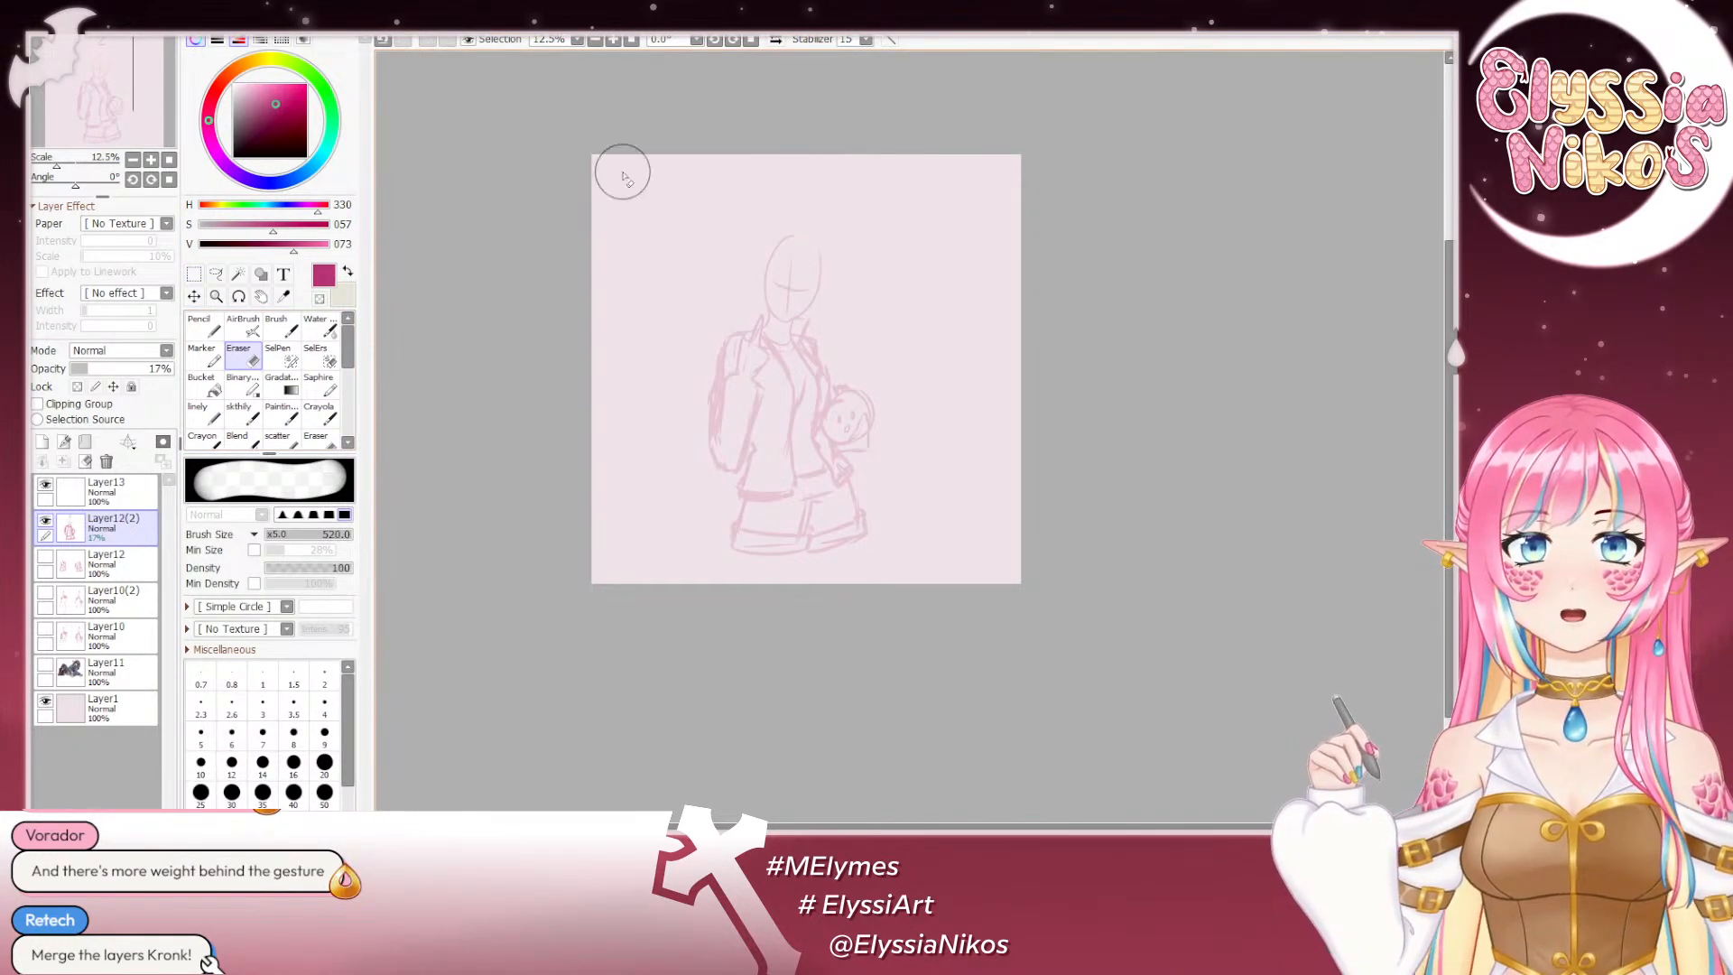
pyautogui.moveTo(708, 369); pyautogui.dragTo(719, 325)
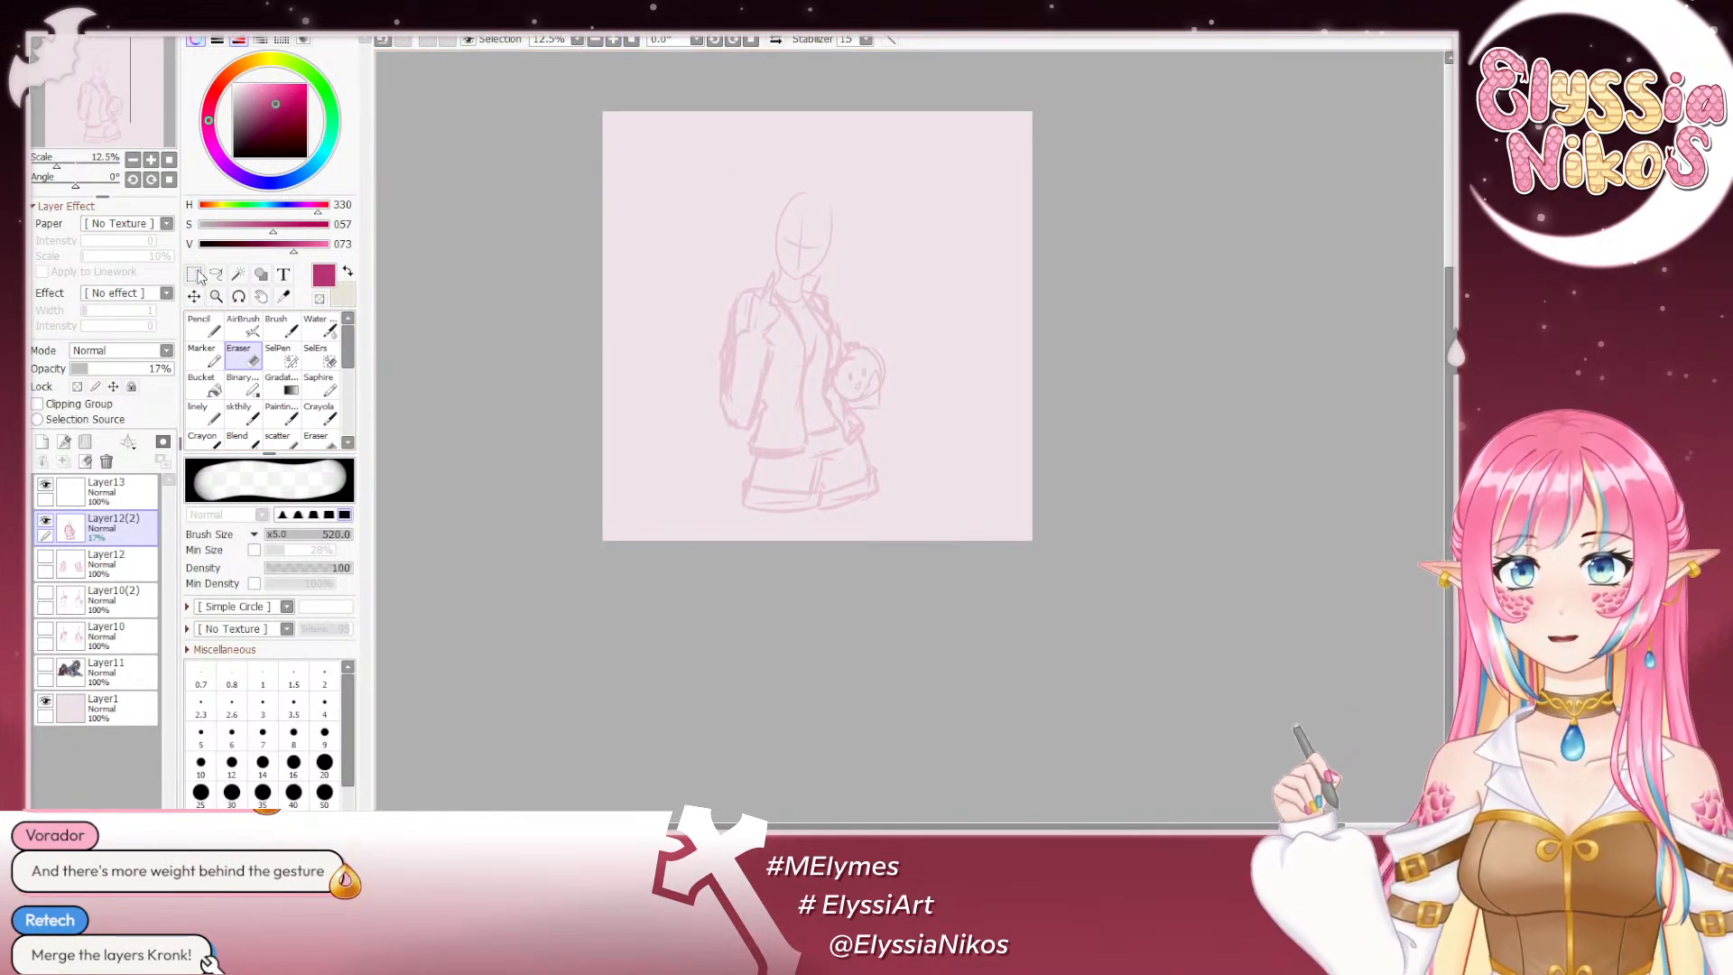
pyautogui.click(196, 275)
pyautogui.moveTo(546, 224); pyautogui.dragTo(577, 254)
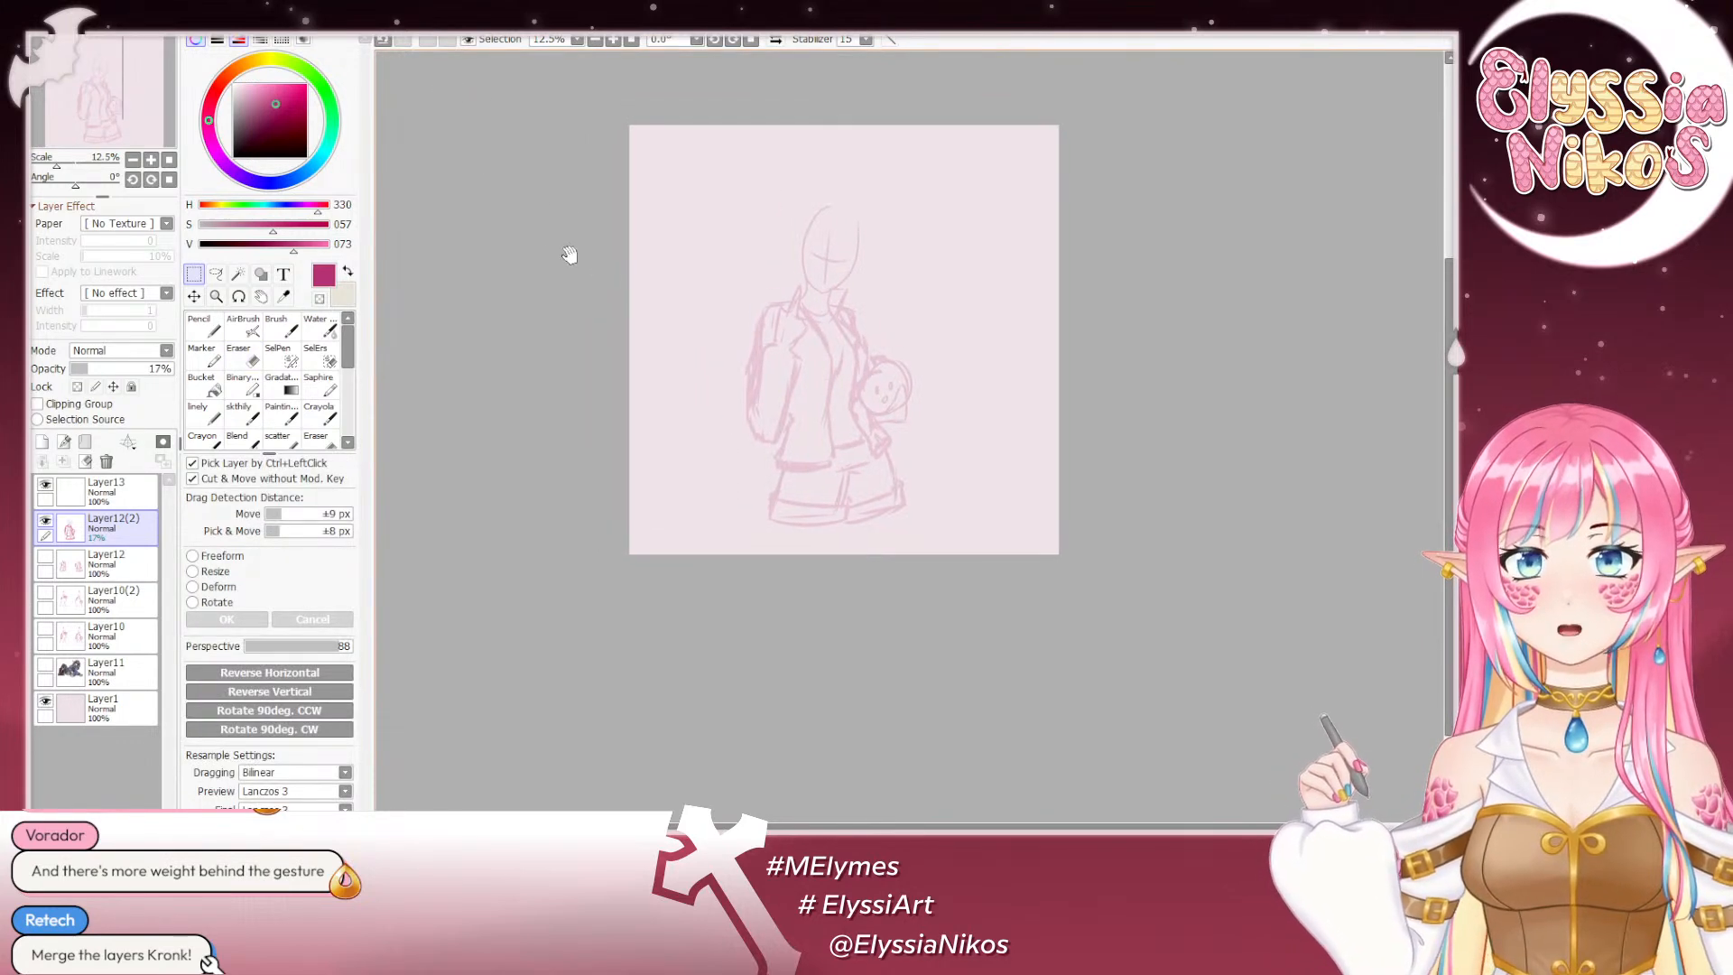
pyautogui.moveTo(581, 355)
pyautogui.mouseDown()
pyautogui.moveTo(572, 399)
pyautogui.moveTo(576, 372)
pyautogui.mouseUp()
# Step: Return to the sketching brush and toggle Layer12(2) off and on to check the faded guide sketch
pyautogui.click(240, 413)
pyautogui.click(149, 163)
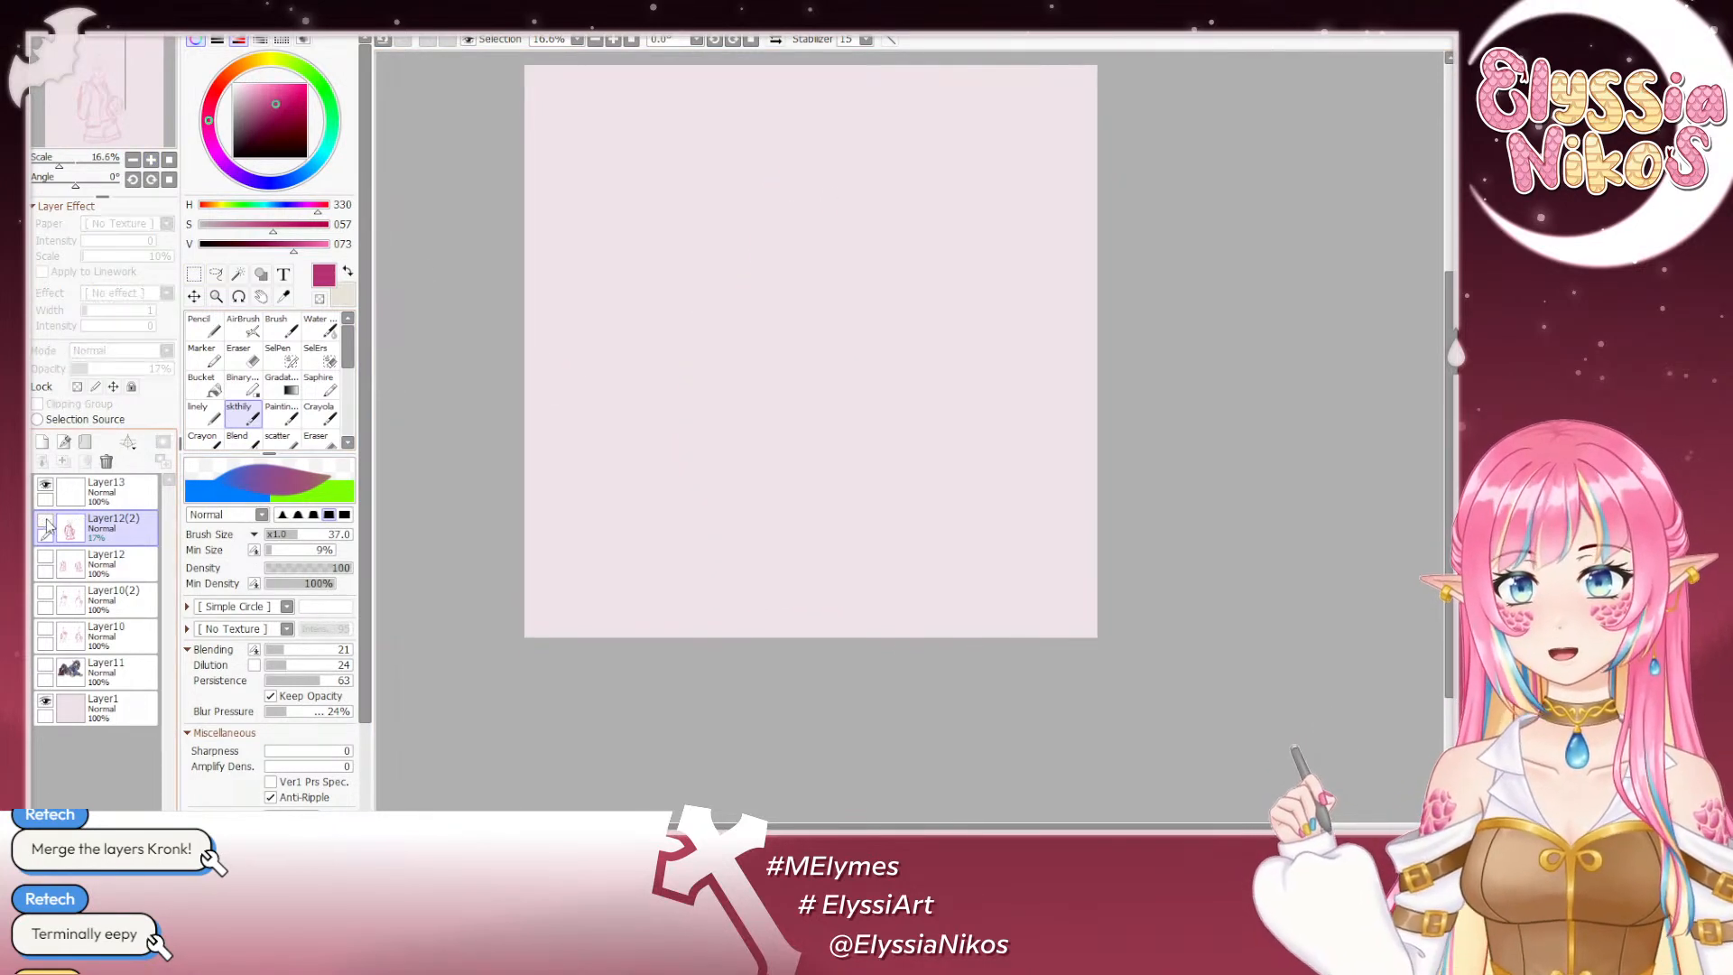
pyautogui.click(107, 492)
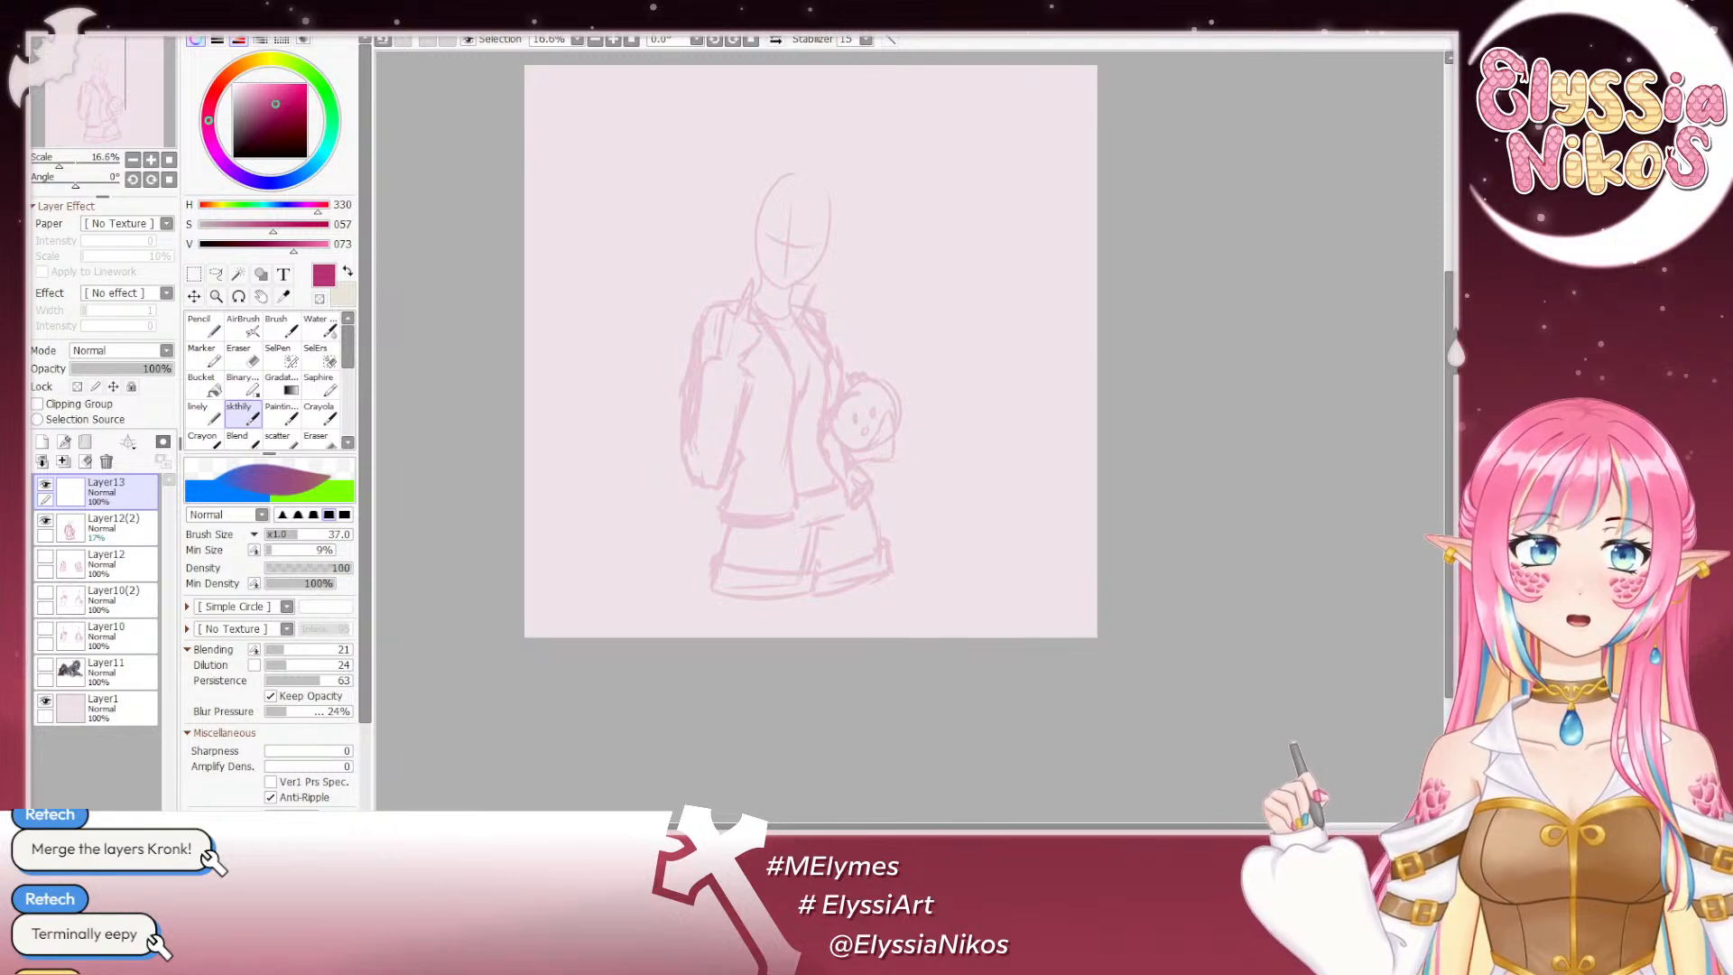
pyautogui.moveTo(785, 300); pyautogui.dragTo(812, 332)
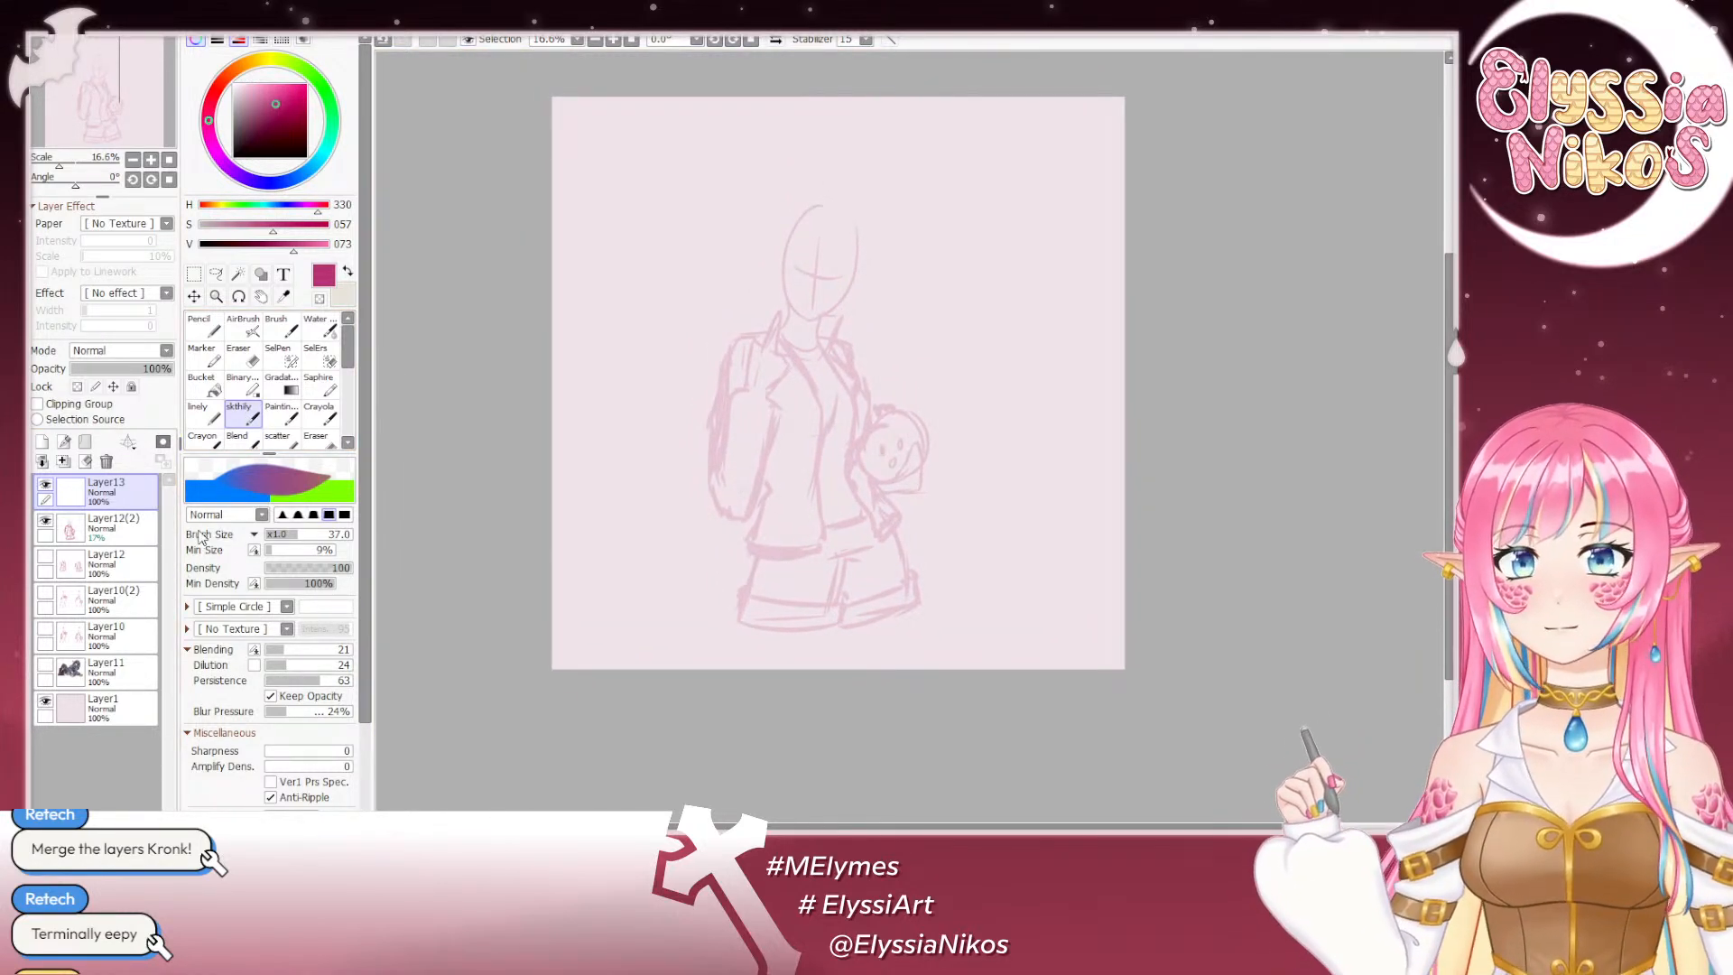
pyautogui.click(45, 521)
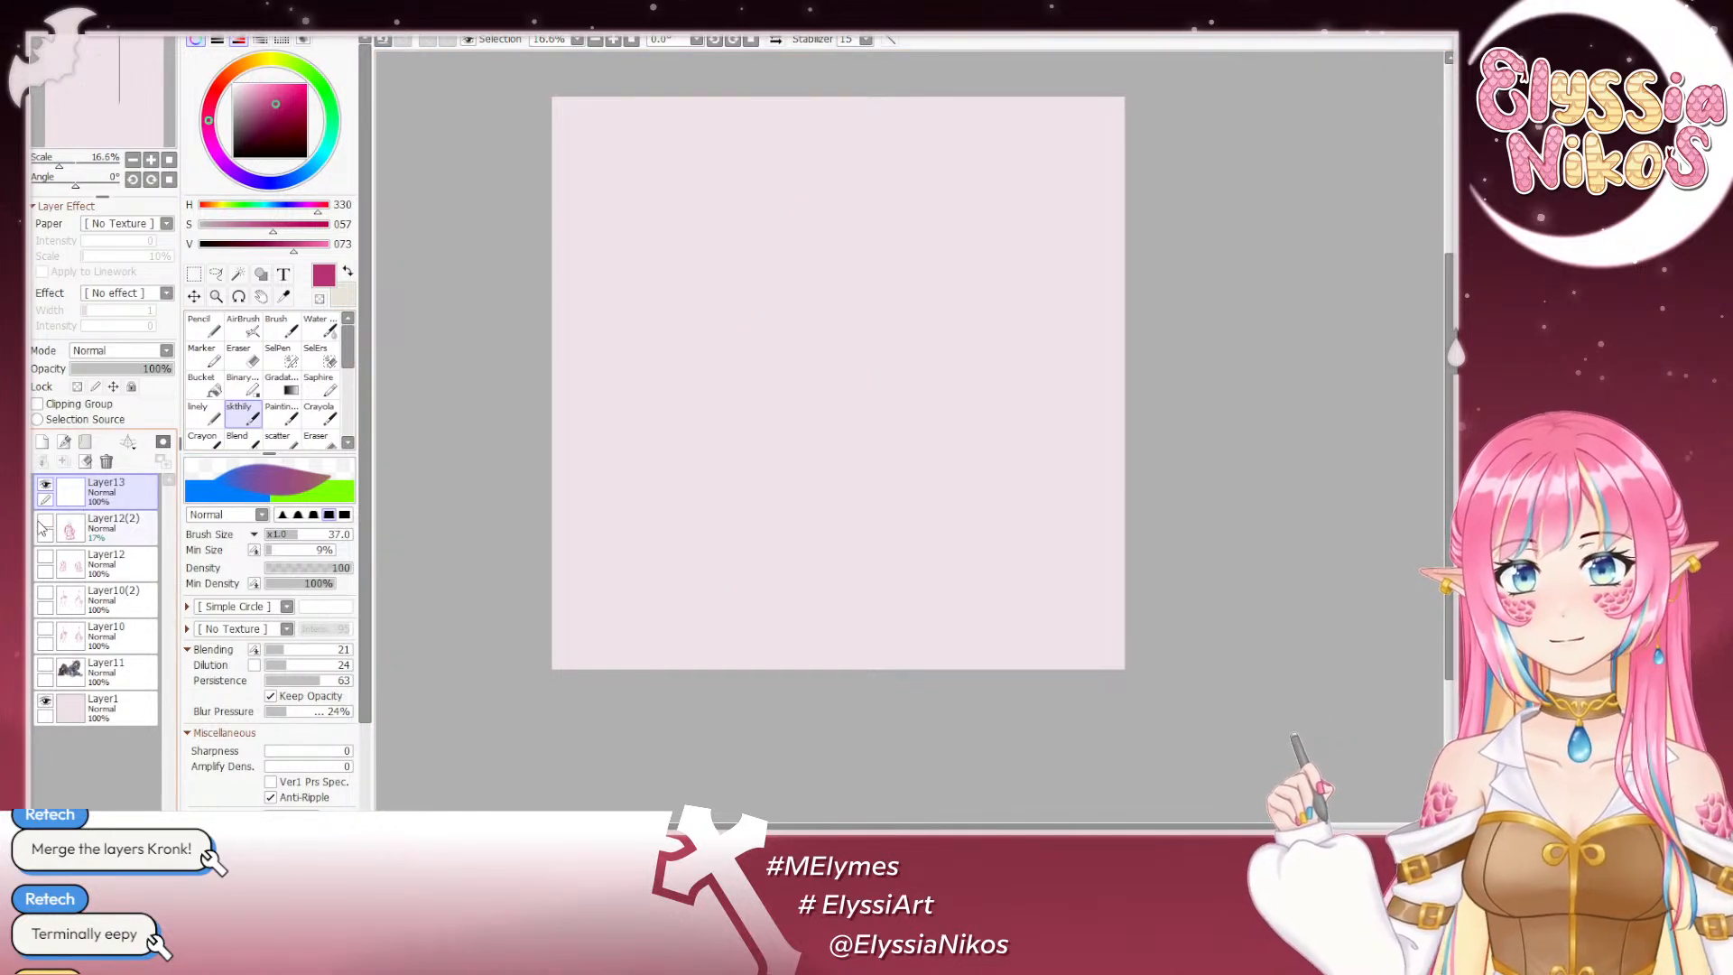
pyautogui.click(45, 521)
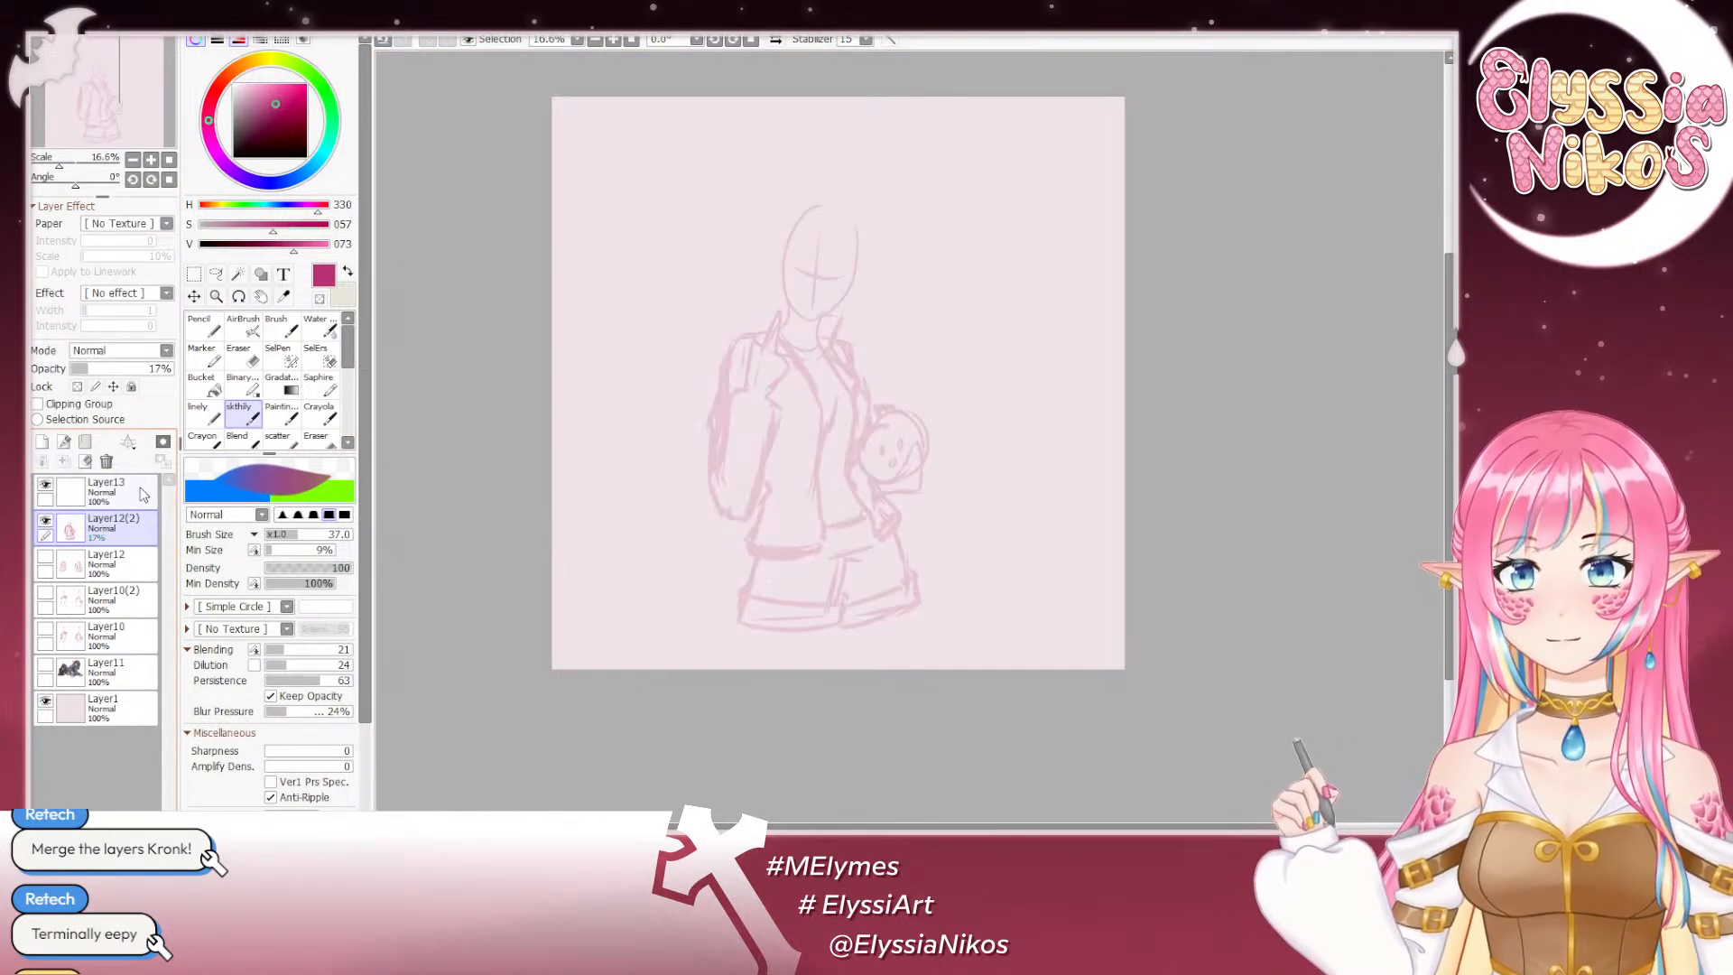
# Step: Transform the figure on Layer12(2): tilt it slightly, shrink it a little, and reposition it near the canvas centre
pyautogui.click(113, 525)
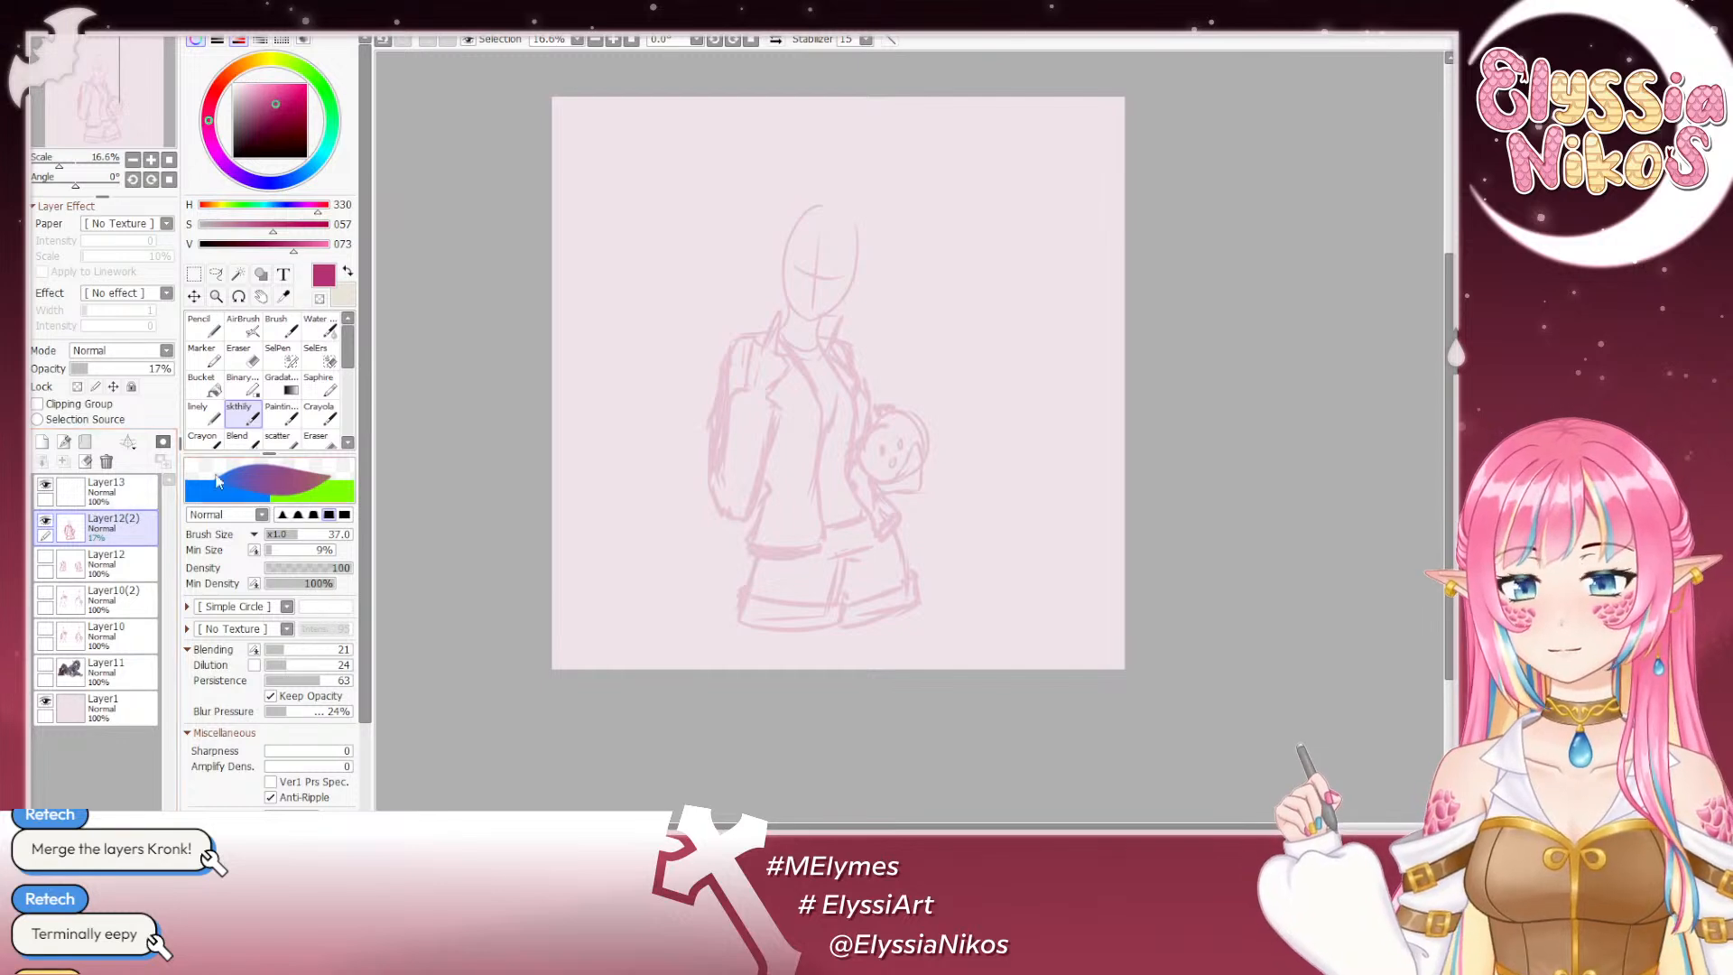
pyautogui.hotkey('ctrl', 't')
pyautogui.moveTo(824, 294); pyautogui.dragTo(835, 284)
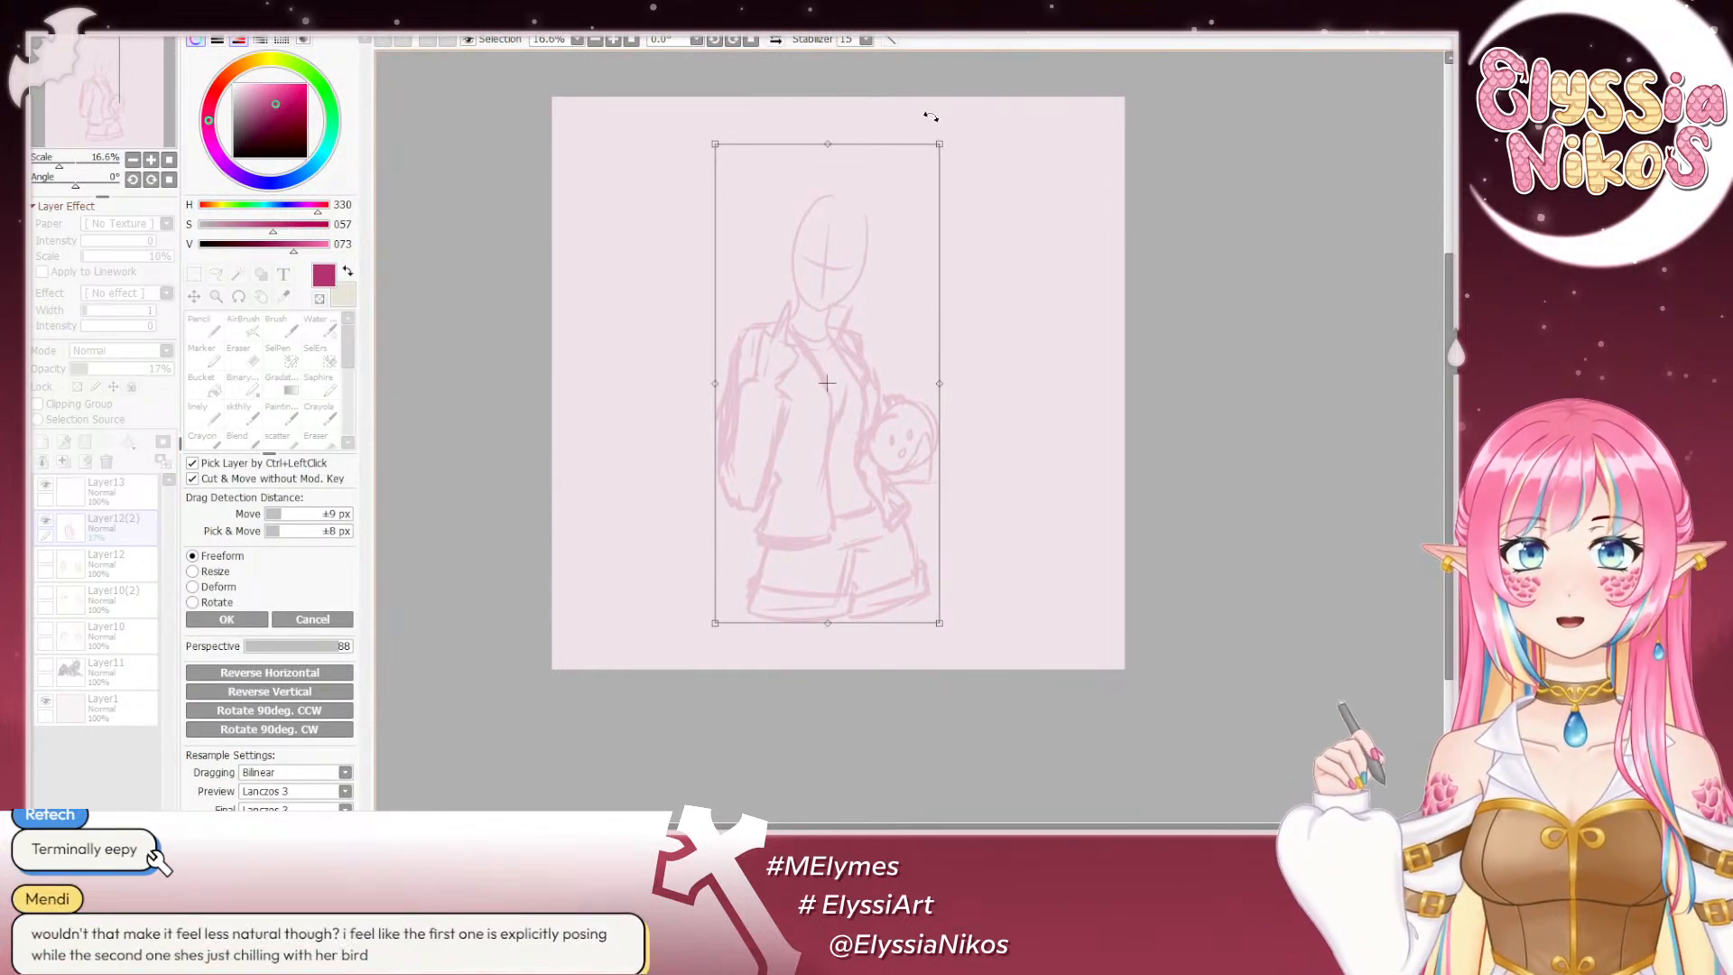
pyautogui.moveTo(941, 143); pyautogui.dragTo(931, 165)
pyautogui.moveTo(830, 399); pyautogui.dragTo(841, 386)
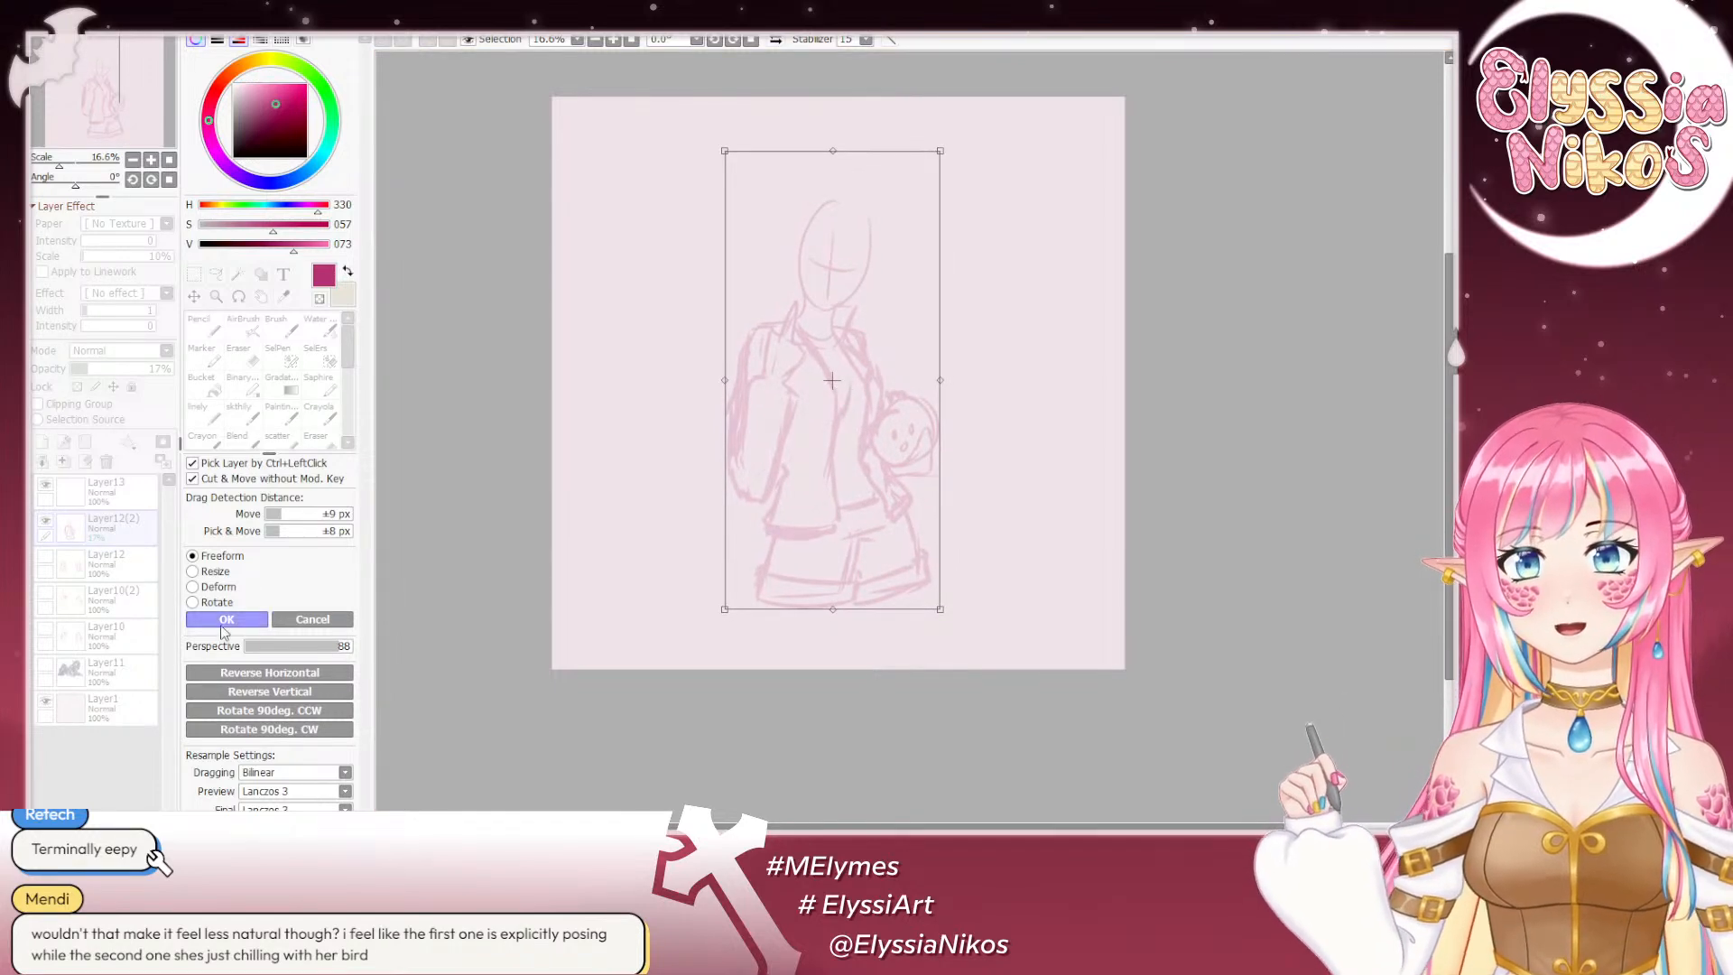
pyautogui.click(194, 273)
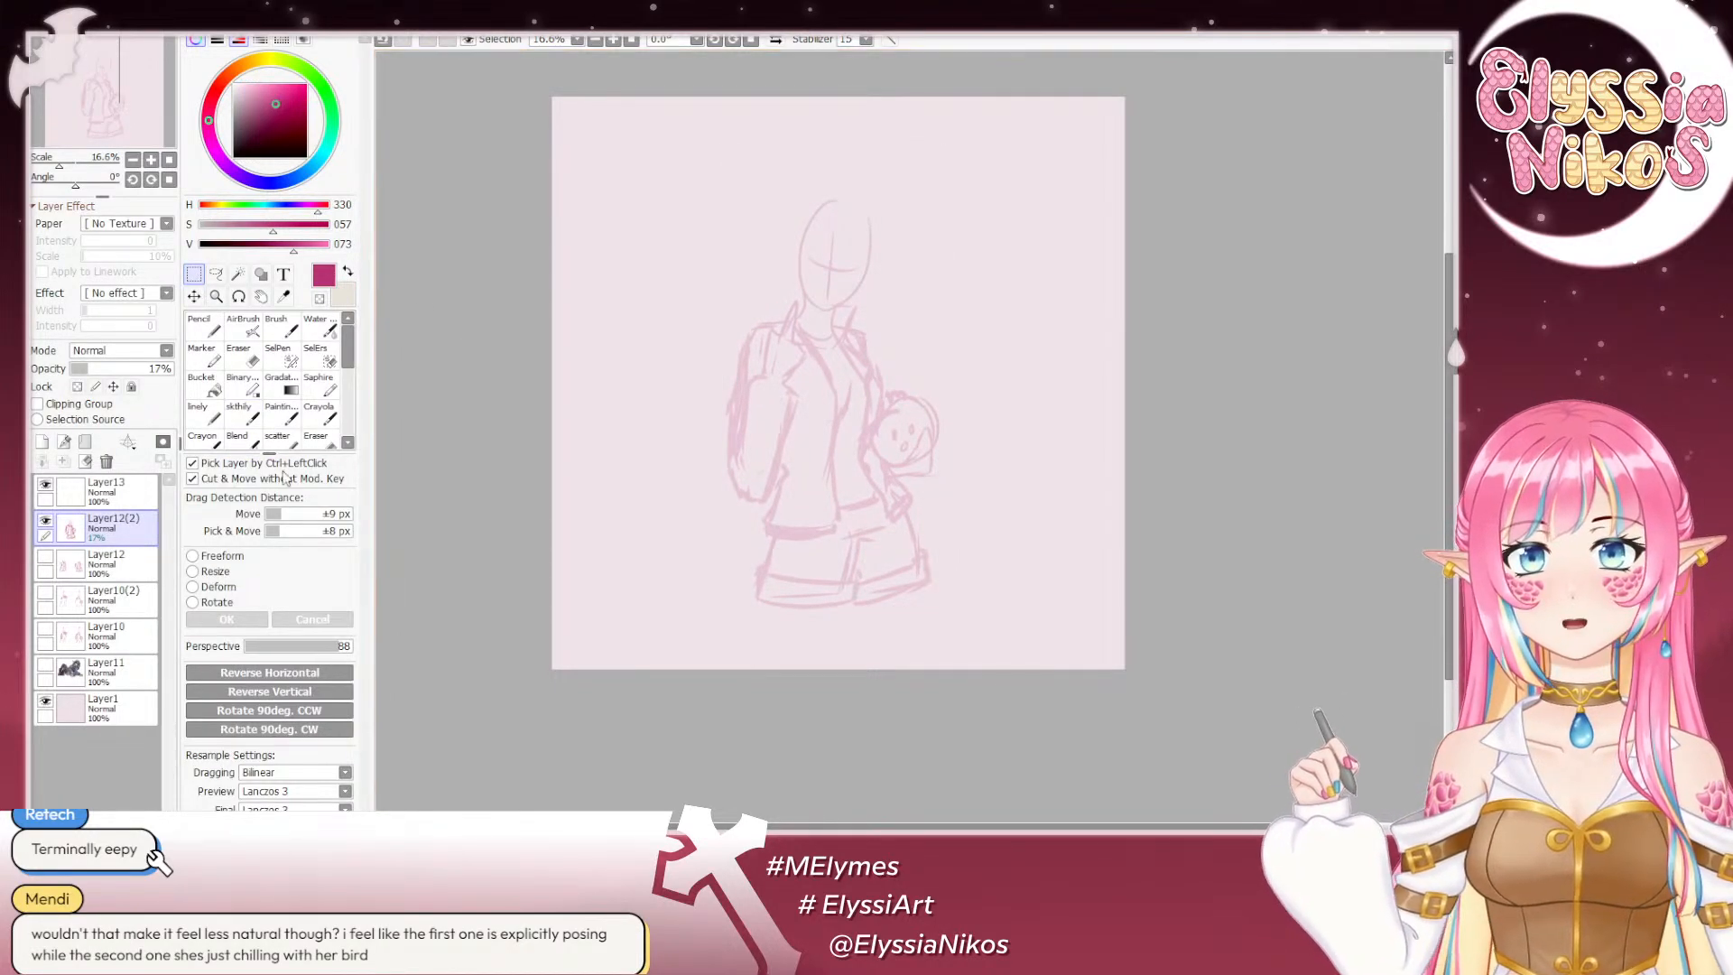
# Step: Draw the figure's jawline and chin on Layer13 with the sketching brush at size 35, undoing and retrying strokes
pyautogui.click(240, 414)
pyautogui.scroll(1, 881, 329)
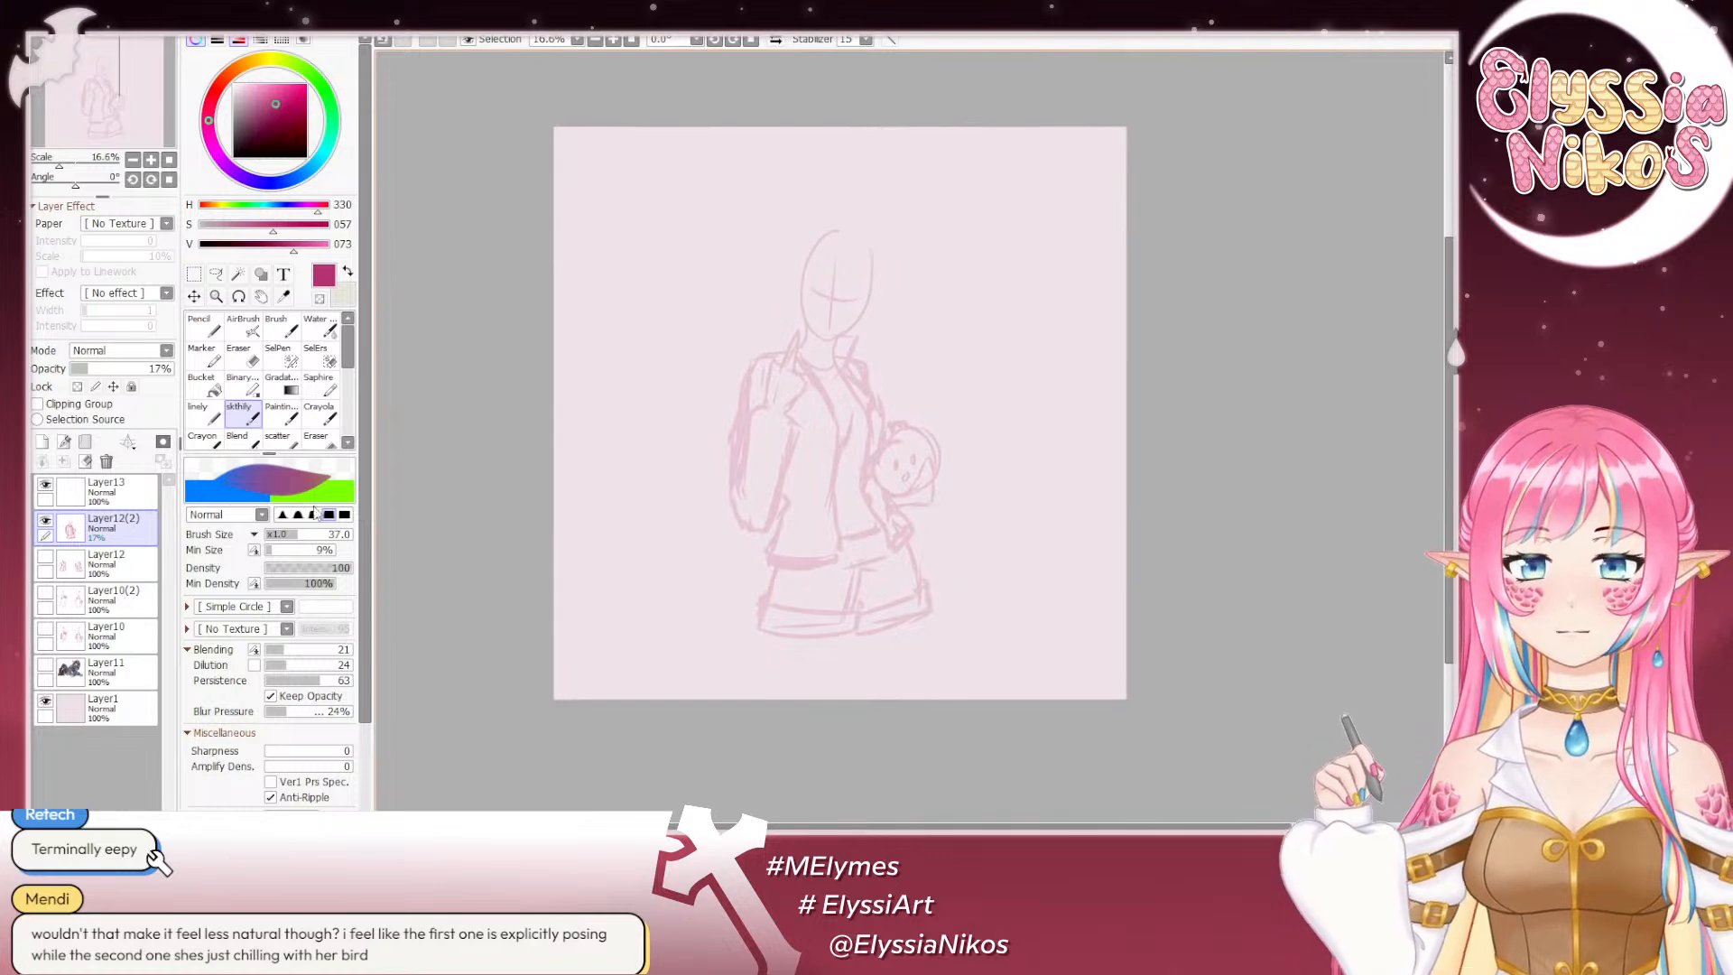
pyautogui.click(97, 487)
pyautogui.moveTo(913, 425); pyautogui.dragTo(895, 429)
pyautogui.rightClick(810, 336)
pyautogui.press('[')
pyautogui.moveTo(787, 329)
pyautogui.mouseDown()
pyautogui.moveTo(823, 345)
pyautogui.moveTo(801, 342)
pyautogui.moveTo(846, 322)
pyautogui.moveTo(819, 350)
pyautogui.moveTo(850, 297)
pyautogui.moveTo(831, 339)
pyautogui.moveTo(828, 338)
pyautogui.mouseUp()
pyautogui.hotkey('ctrl', 'z')
pyautogui.hotkey('ctrl', 'z')
pyautogui.hotkey('ctrl', 'z')
pyautogui.hotkey('ctrl', 'z')
pyautogui.hotkey('ctrl', 'z')
pyautogui.hotkey('ctrl', 'z')
pyautogui.hotkey('ctrl', 'z')
pyautogui.hotkey('ctrl', 'z')
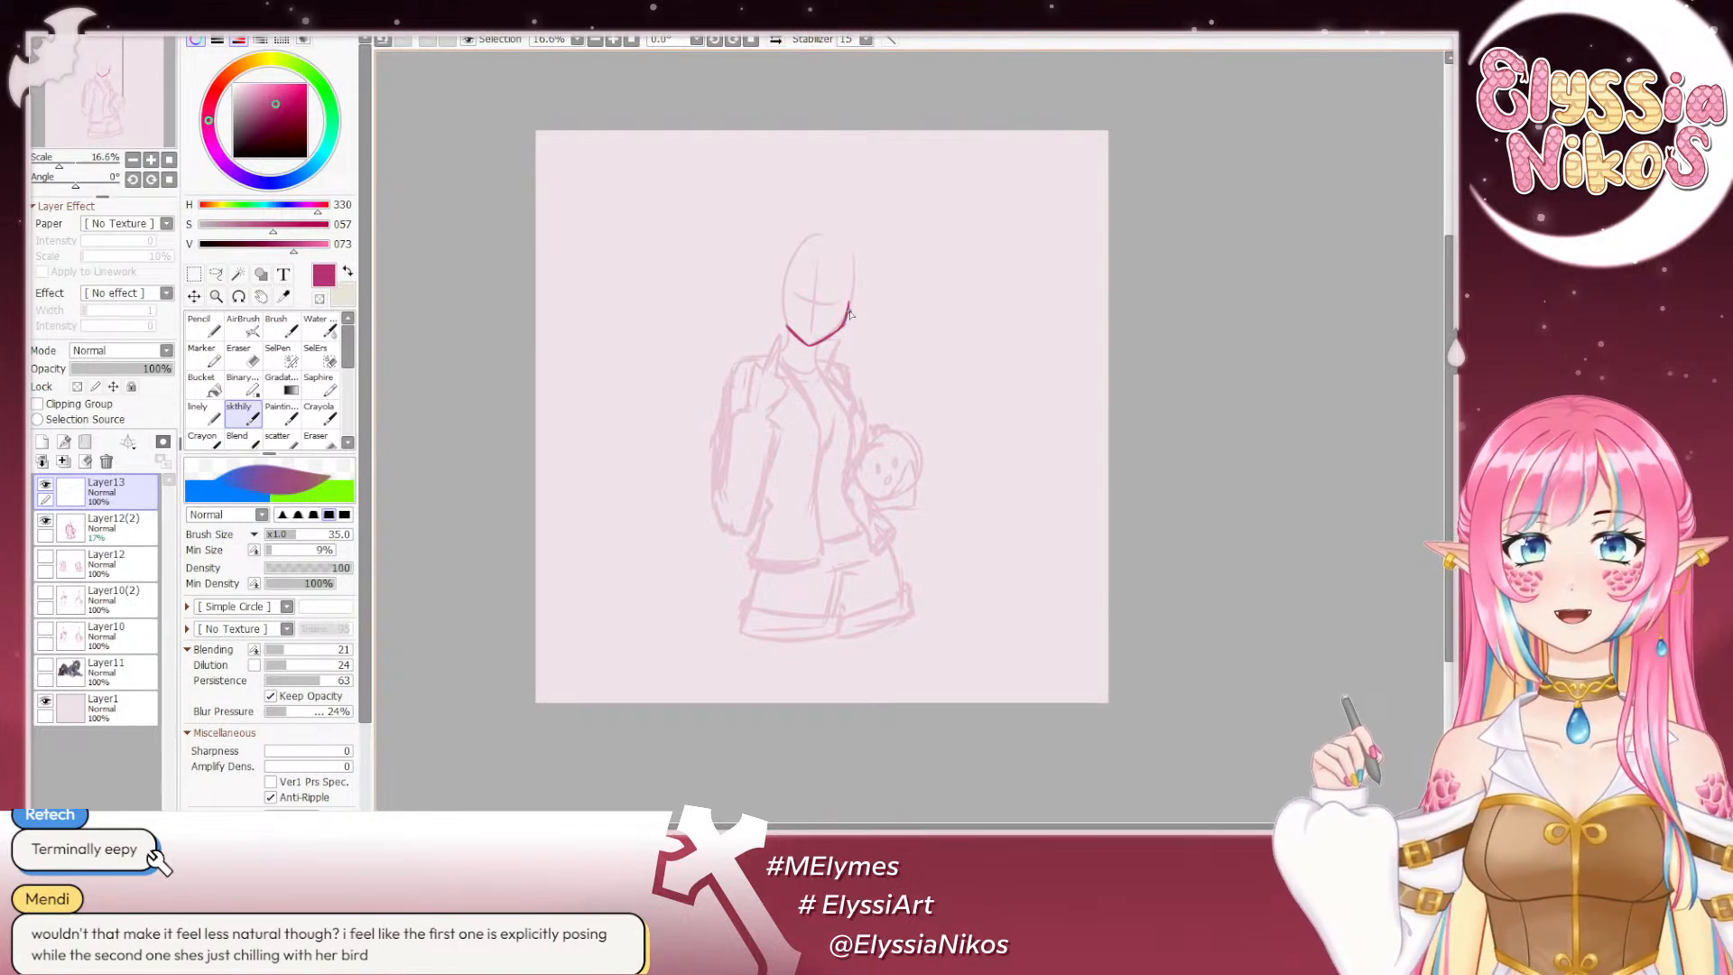
# Step: Extend the jawline up the far side of the face, undoing and redrawing the cheek and chin strokes
pyautogui.moveTo(845, 328); pyautogui.dragTo(831, 337)
pyautogui.hotkey('ctrl', 'z')
pyautogui.hotkey('ctrl', 'z')
pyautogui.moveTo(859, 258); pyautogui.dragTo(841, 332)
pyautogui.hotkey('ctrl', 'z')
pyautogui.hotkey('ctrl', 'z')
pyautogui.hotkey('ctrl', 'z')
pyautogui.hotkey('ctrl', 'z')
pyautogui.moveTo(853, 302); pyautogui.dragTo(813, 345)
pyautogui.hotkey('ctrl', 'z')
pyautogui.hotkey('ctrl', 'z')
pyautogui.hotkey('ctrl', 'z')
pyautogui.hotkey('ctrl', 'z')
pyautogui.hotkey('ctrl', 'z')
pyautogui.hotkey('ctrl', 'z')
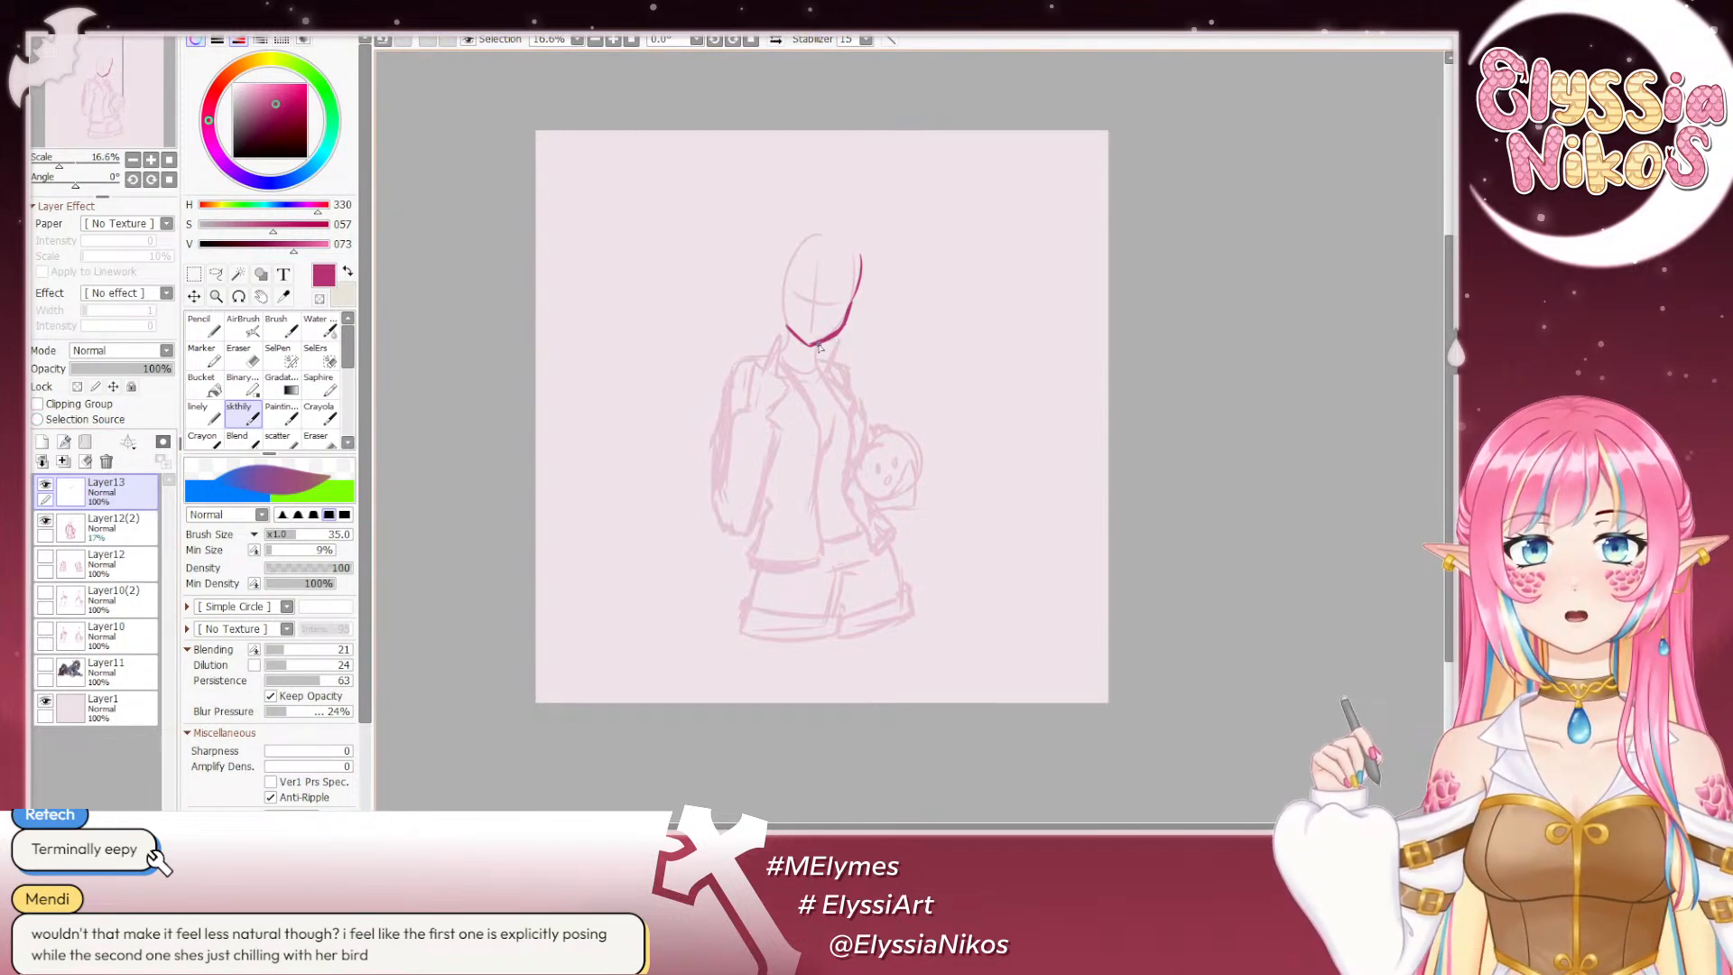
# Step: Thin the jawline with the eraser at size 38 and redraw a rounder chin with the sketching brush at size 28
pyautogui.moveTo(857, 329); pyautogui.dragTo(810, 338)
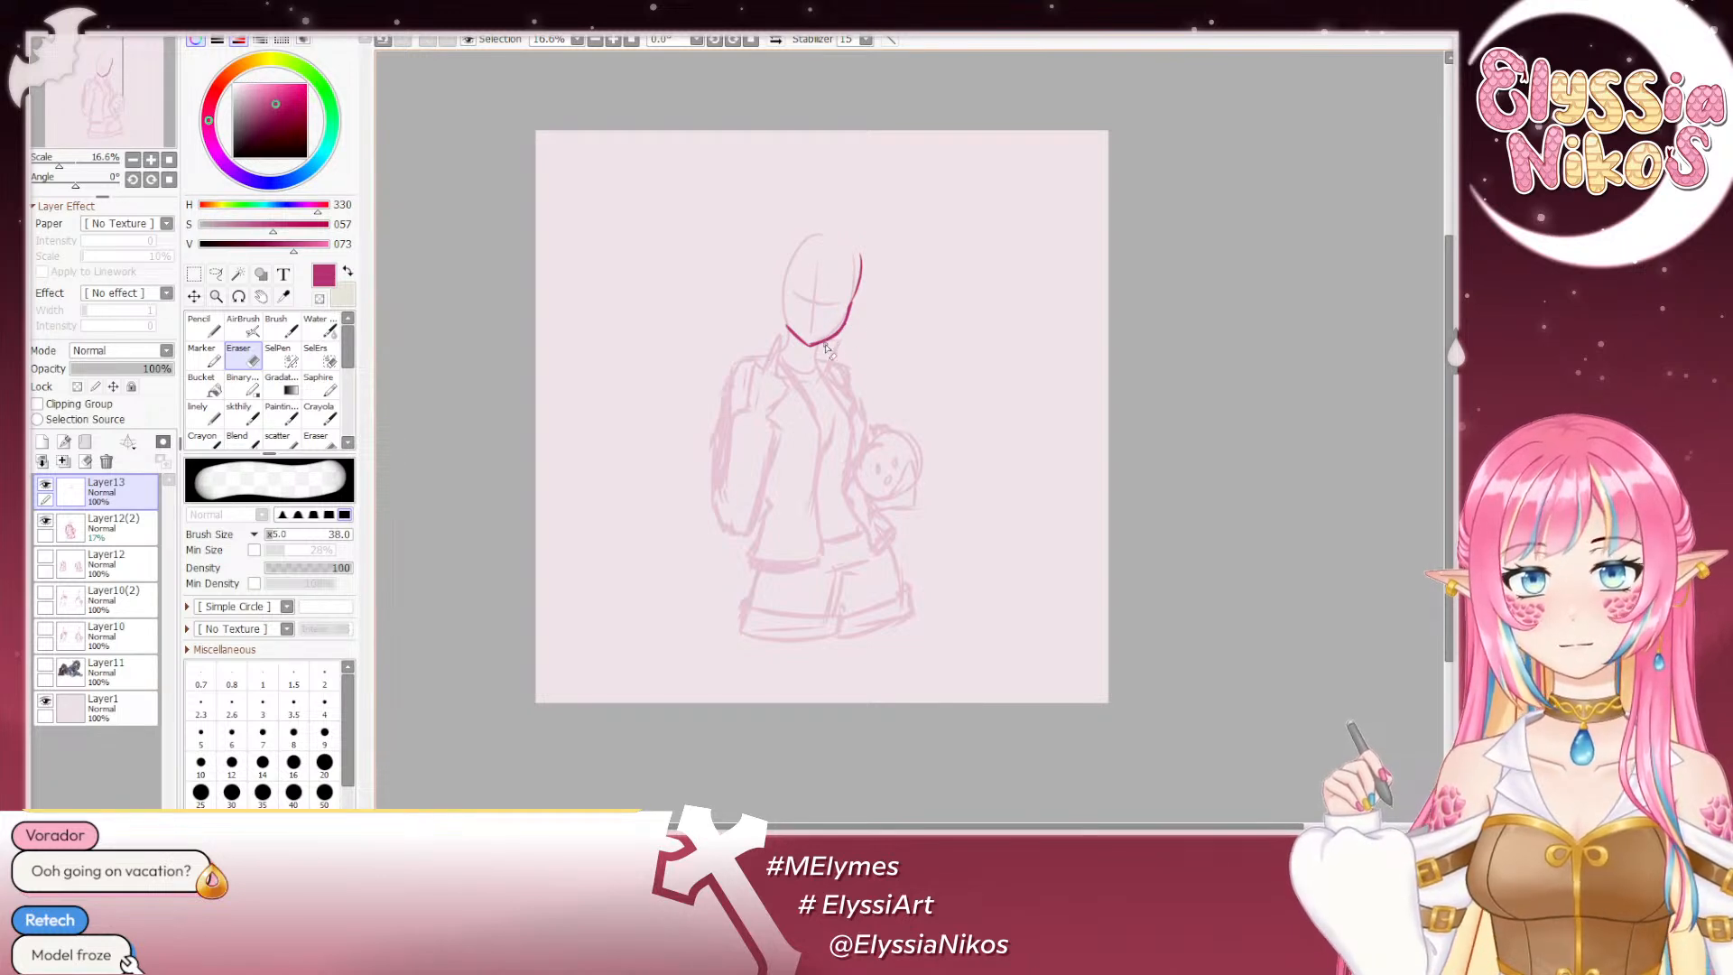
pyautogui.click(248, 412)
pyautogui.moveTo(830, 344); pyautogui.dragTo(821, 341)
pyautogui.hotkey('ctrl', 'z')
pyautogui.hotkey('ctrl', 'z')
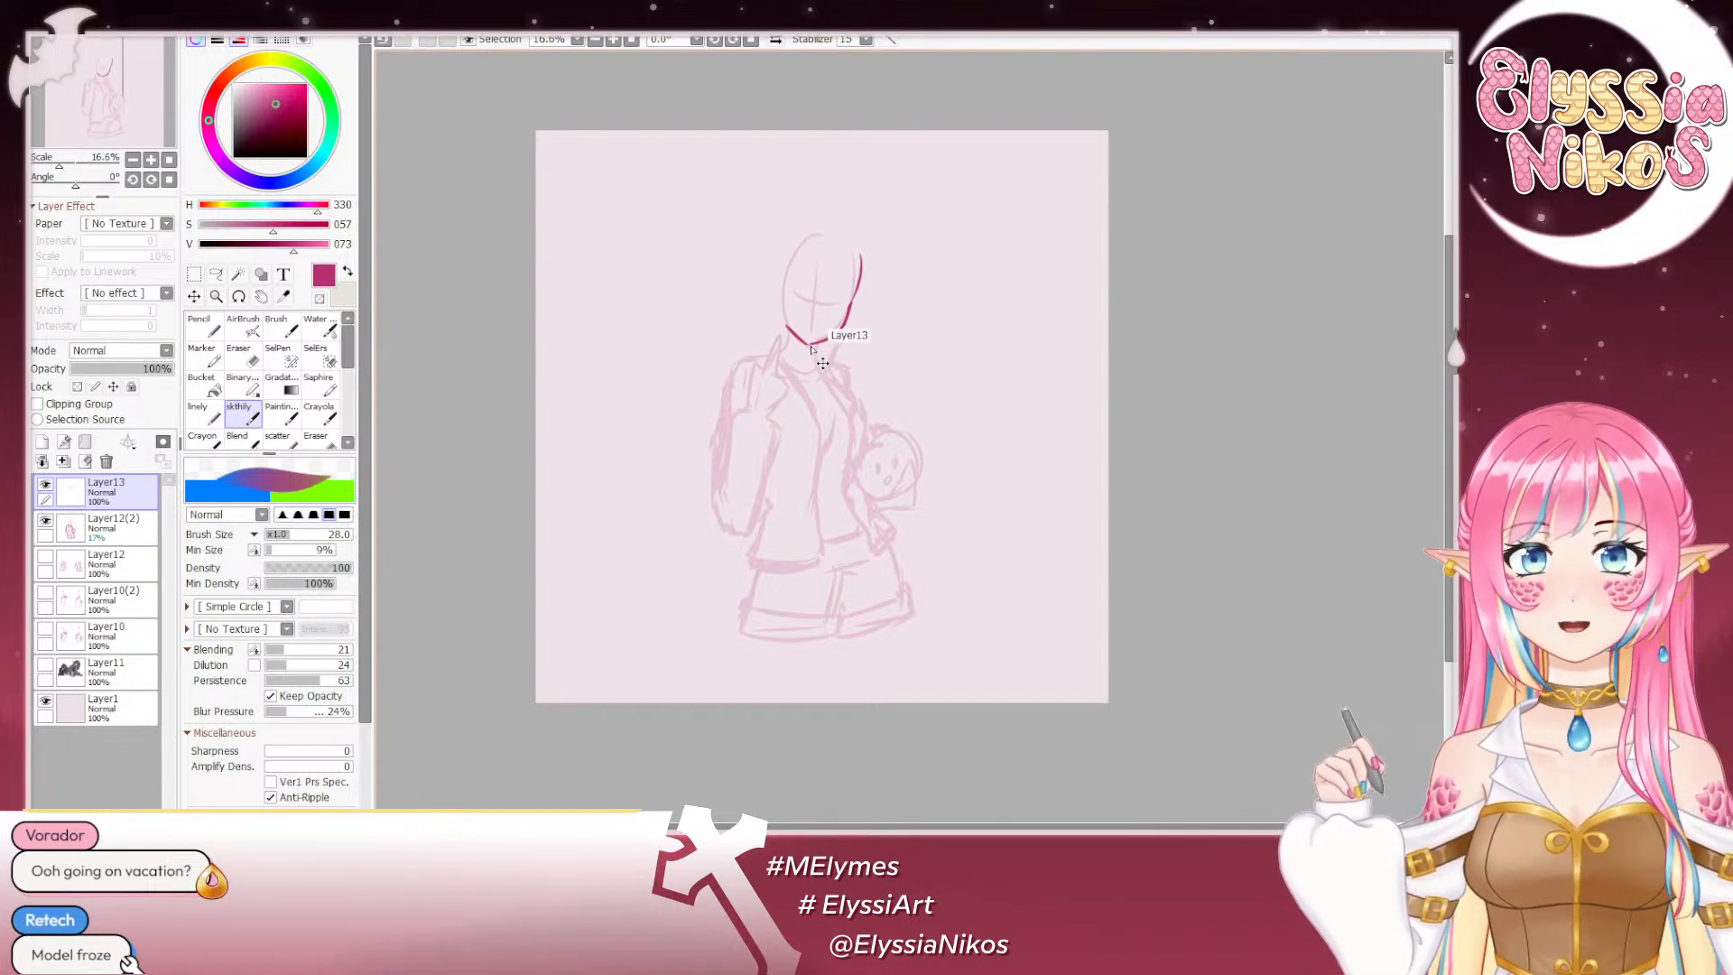
pyautogui.hotkey('ctrl', 'z')
pyautogui.moveTo(800, 339); pyautogui.dragTo(812, 343)
pyautogui.hotkey('ctrl', 'z')
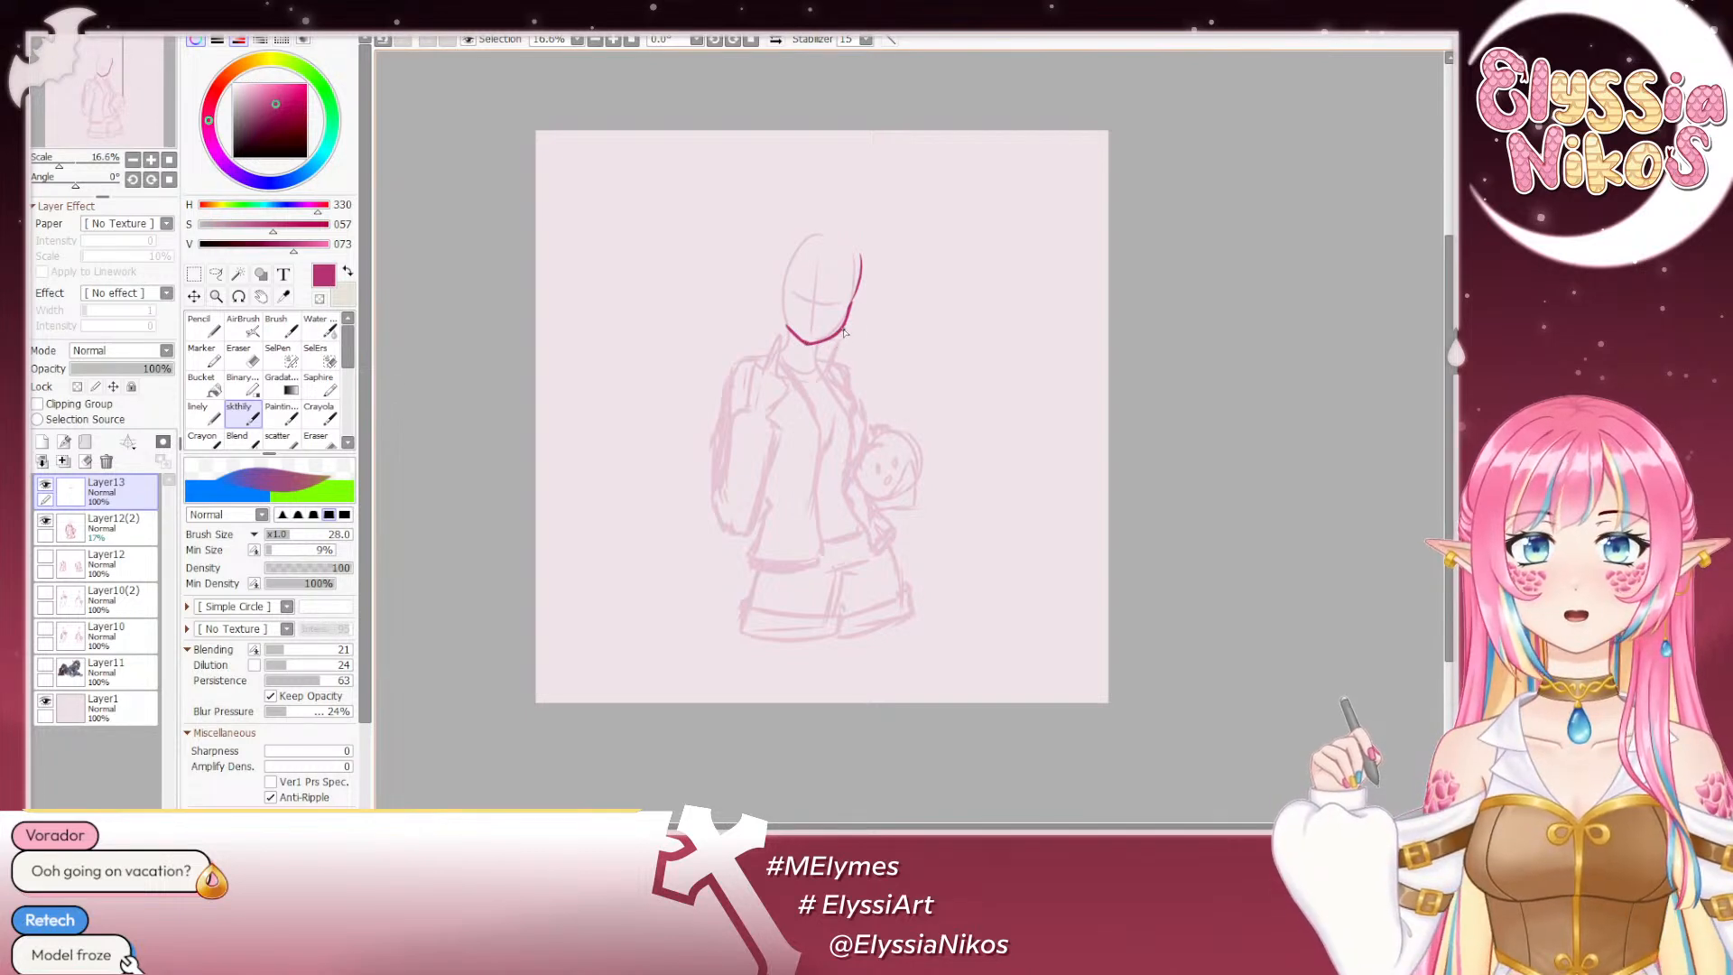
pyautogui.hotkey('ctrl', 'z')
# Step: Sketch the neck line, the near collar flap and the lapel edge on Layer13 with the sketching brush at size 28, undoing and retrying strokes
pyautogui.moveTo(864, 256)
pyautogui.mouseDown()
pyautogui.moveTo(815, 365)
pyautogui.moveTo(766, 339)
pyautogui.moveTo(774, 365)
pyautogui.moveTo(760, 342)
pyautogui.mouseUp()
pyautogui.hotkey('ctrl', 'z')
pyautogui.hotkey('ctrl', 'z')
pyautogui.hotkey('ctrl', 'z')
pyautogui.moveTo(760, 342)
pyautogui.mouseDown()
pyautogui.moveTo(775, 367)
pyautogui.moveTo(759, 343)
pyautogui.moveTo(783, 345)
pyautogui.moveTo(824, 427)
pyautogui.mouseUp()
pyautogui.hotkey('ctrl', 'z')
pyautogui.hotkey('ctrl', 'z')
pyautogui.hotkey('ctrl', 'z')
pyautogui.moveTo(782, 342); pyautogui.dragTo(824, 428)
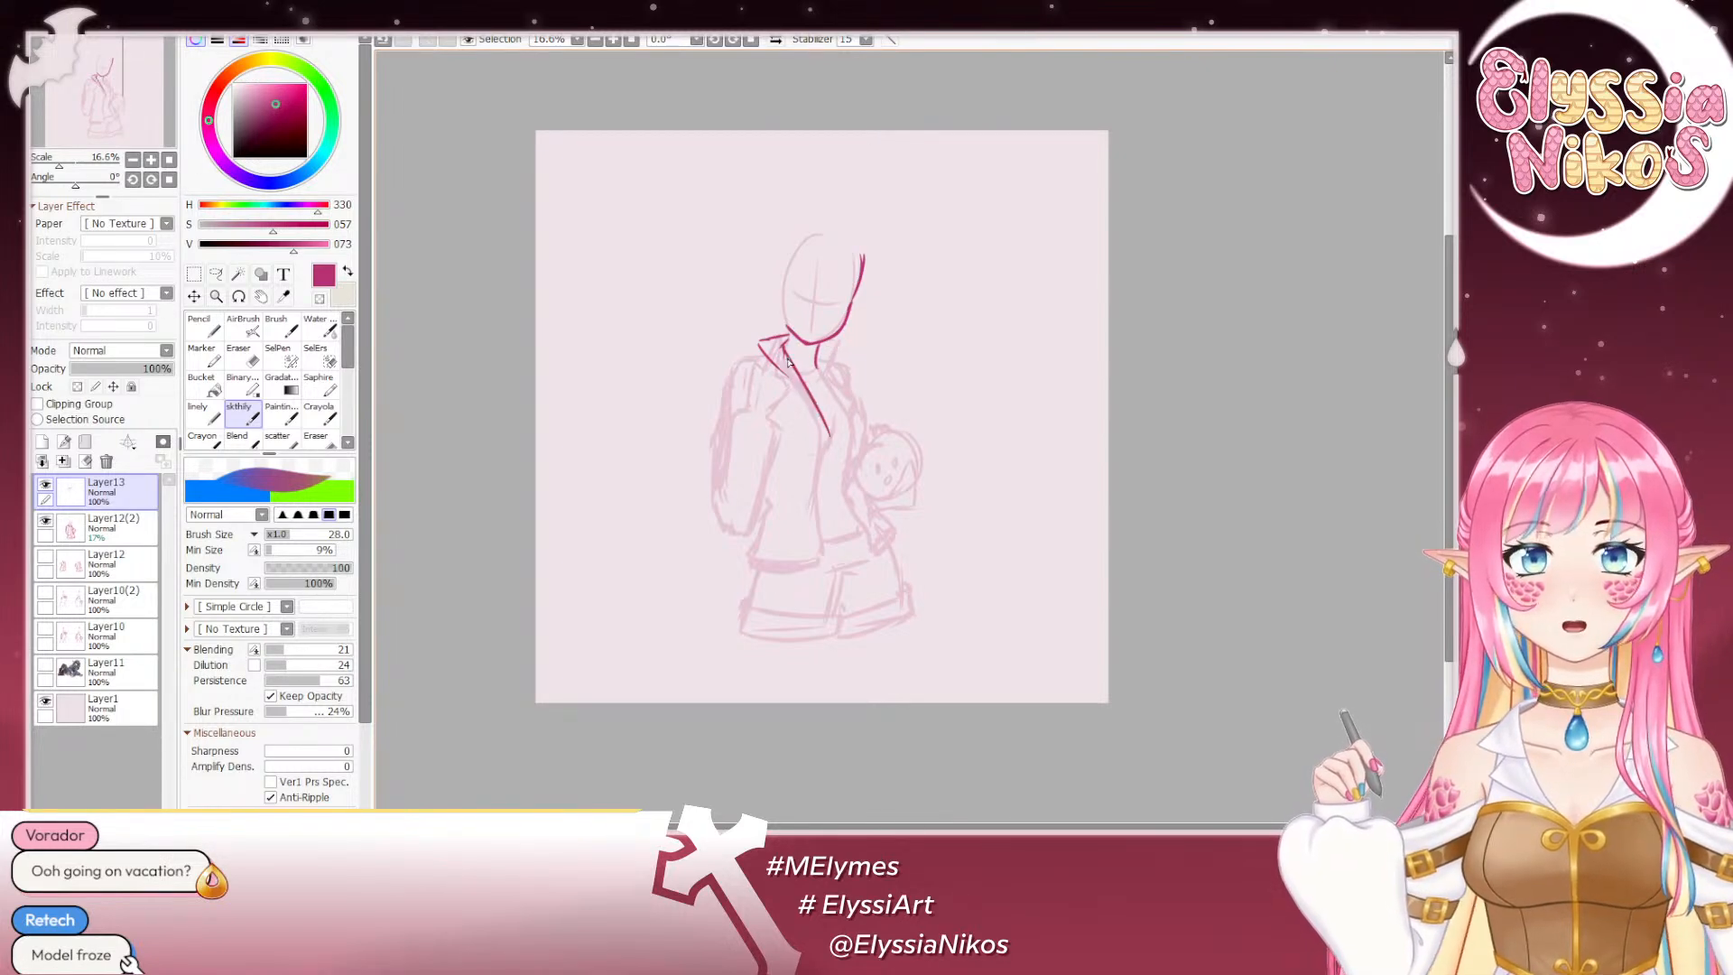
# Step: Undo the collar flap strokes and redraw the near collar wider and pointed, with a shorter lapel edge
pyautogui.hotkey('ctrl', 'z')
pyautogui.hotkey('ctrl', 'z')
pyautogui.hotkey('ctrl', 'z')
pyautogui.hotkey('ctrl', 'z')
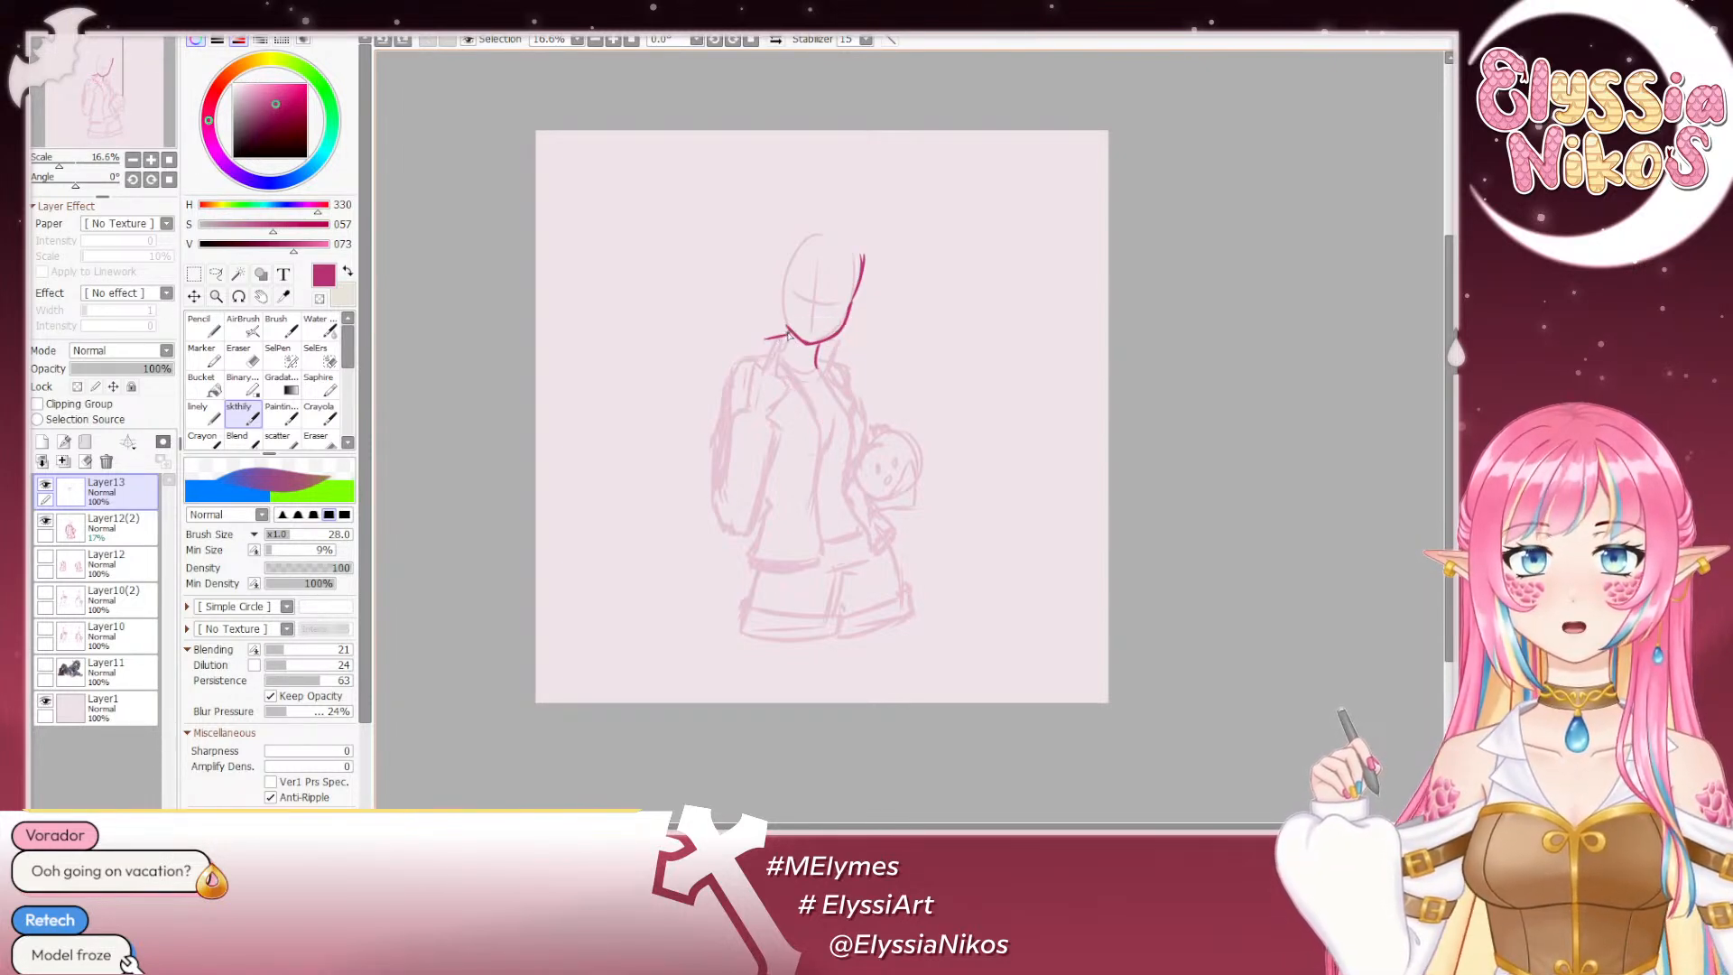
pyautogui.moveTo(787, 332)
pyautogui.mouseDown()
pyautogui.moveTo(753, 336)
pyautogui.moveTo(783, 375)
pyautogui.mouseUp()
pyautogui.hotkey('ctrl', 'z')
pyautogui.hotkey('ctrl', 'z')
pyautogui.hotkey('ctrl', 'z')
pyautogui.hotkey('ctrl', 'z')
pyautogui.hotkey('ctrl', 'z')
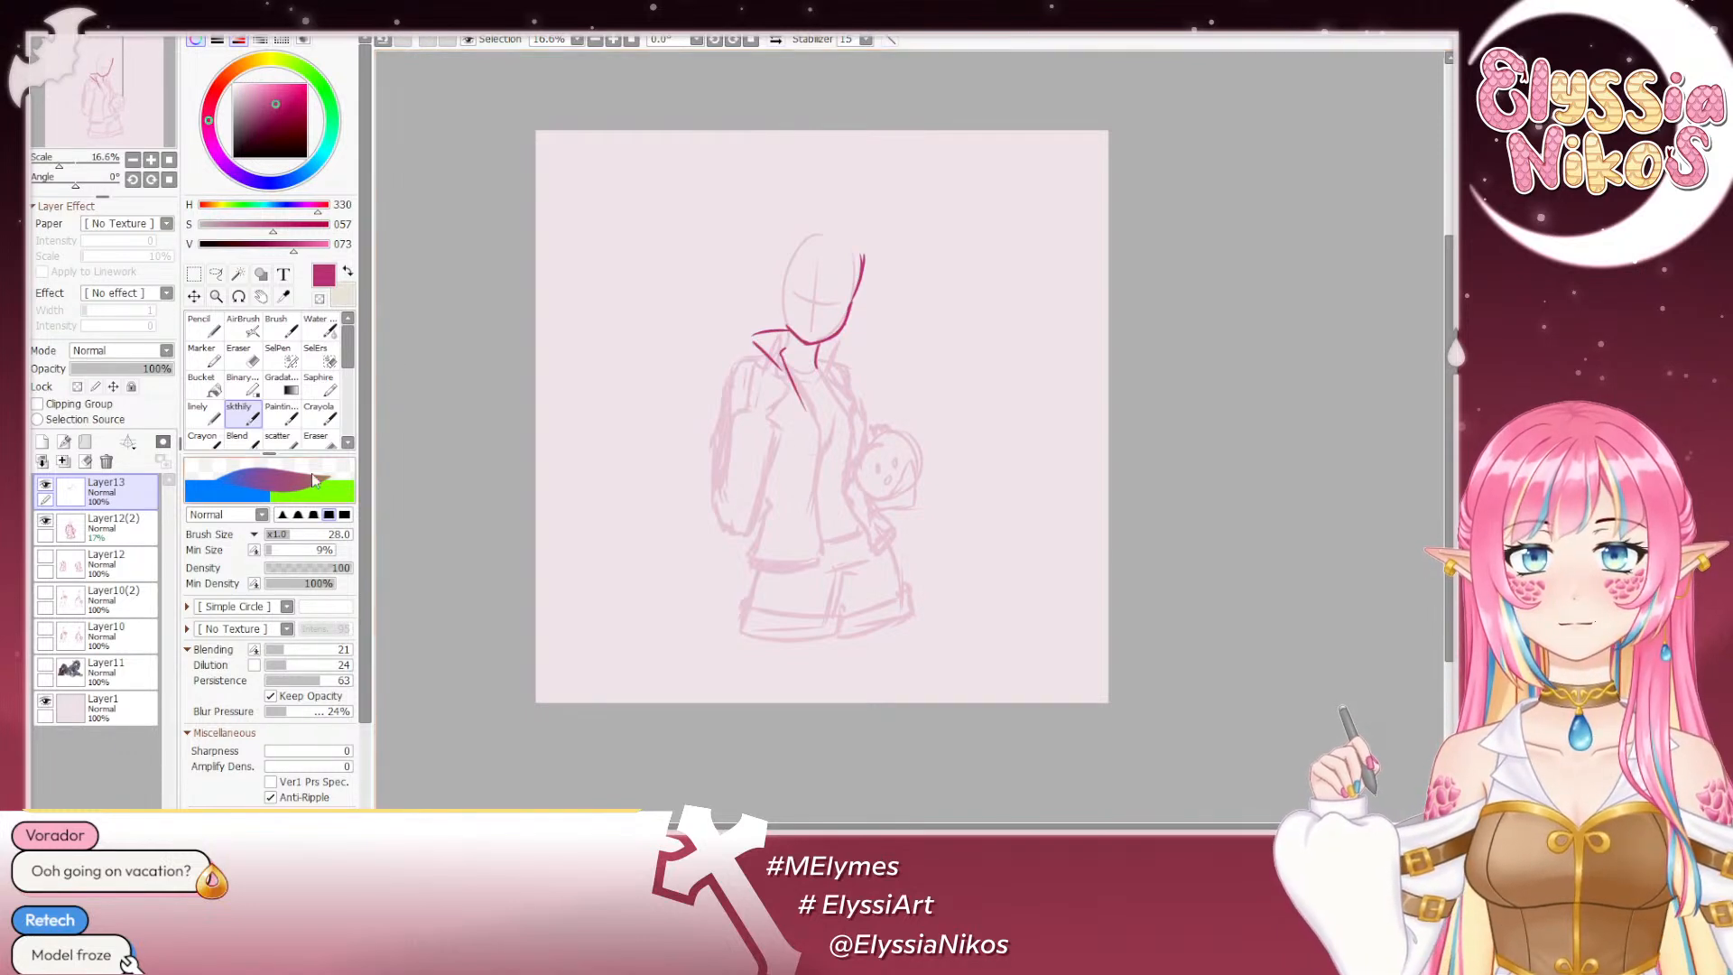
# Step: Duplicate the coloured reference drawing on Layer11, place the copy above Layer13 and hide the original
pyautogui.click(45, 665)
pyautogui.click(144, 674)
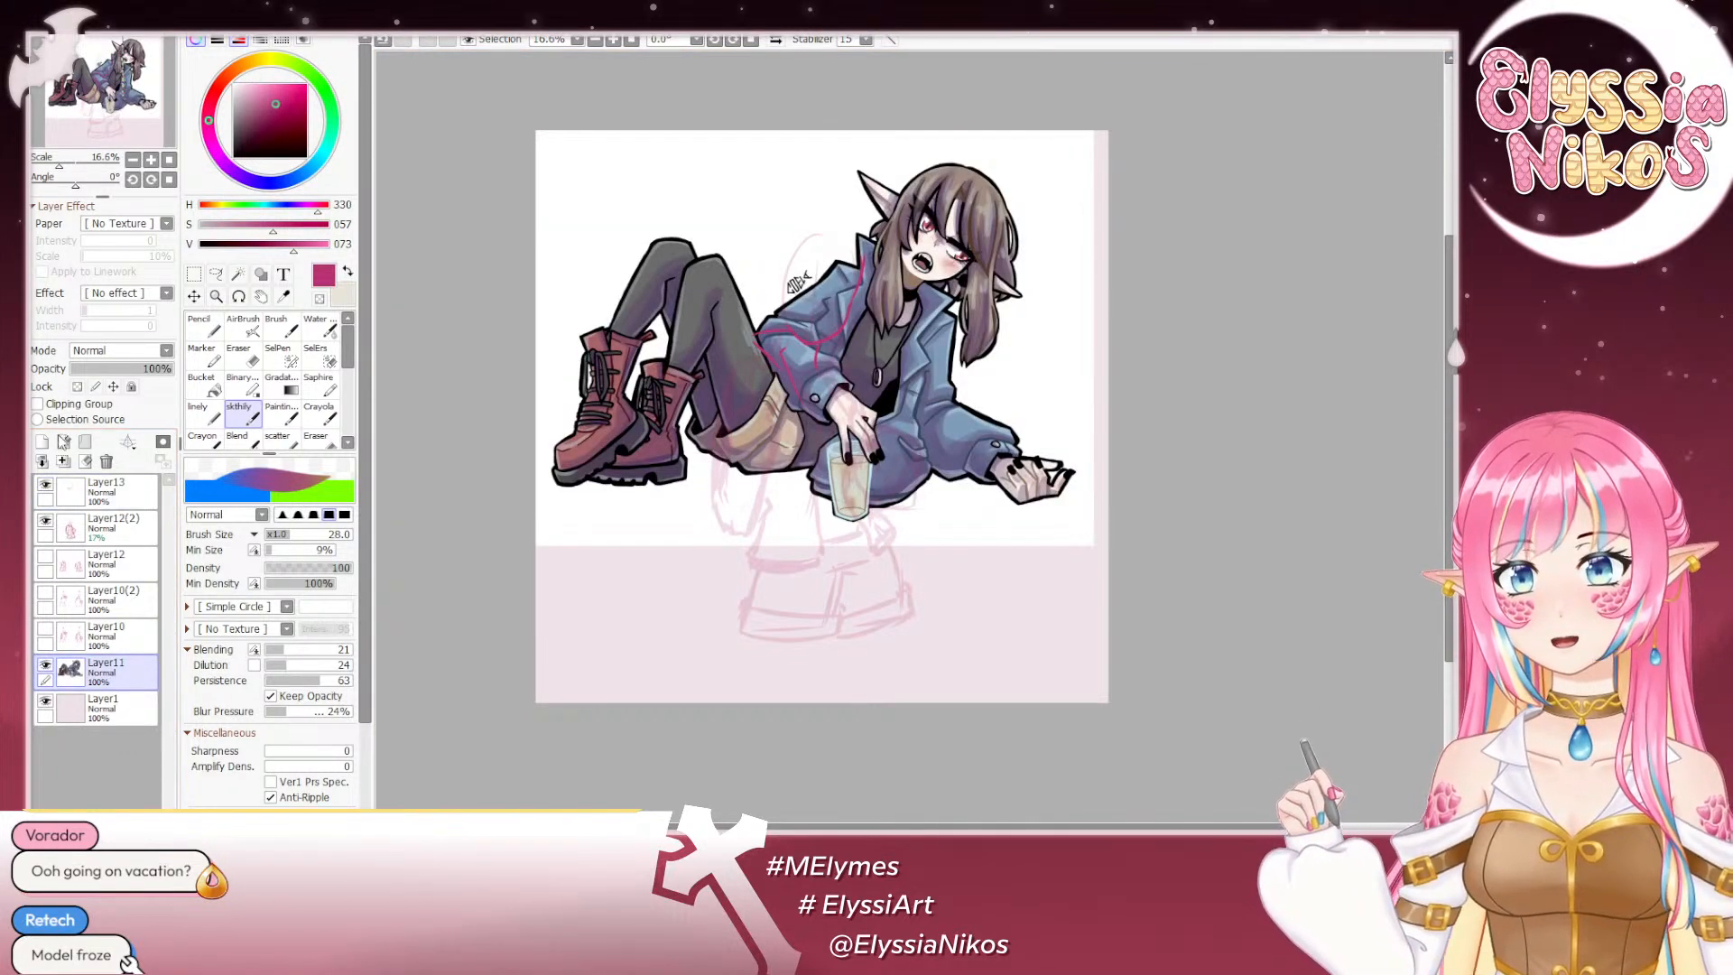
pyautogui.moveTo(106, 667); pyautogui.dragTo(42, 441)
pyautogui.moveTo(129, 681); pyautogui.dragTo(124, 488)
pyautogui.click(135, 708)
pyautogui.click(45, 701)
pyautogui.click(122, 488)
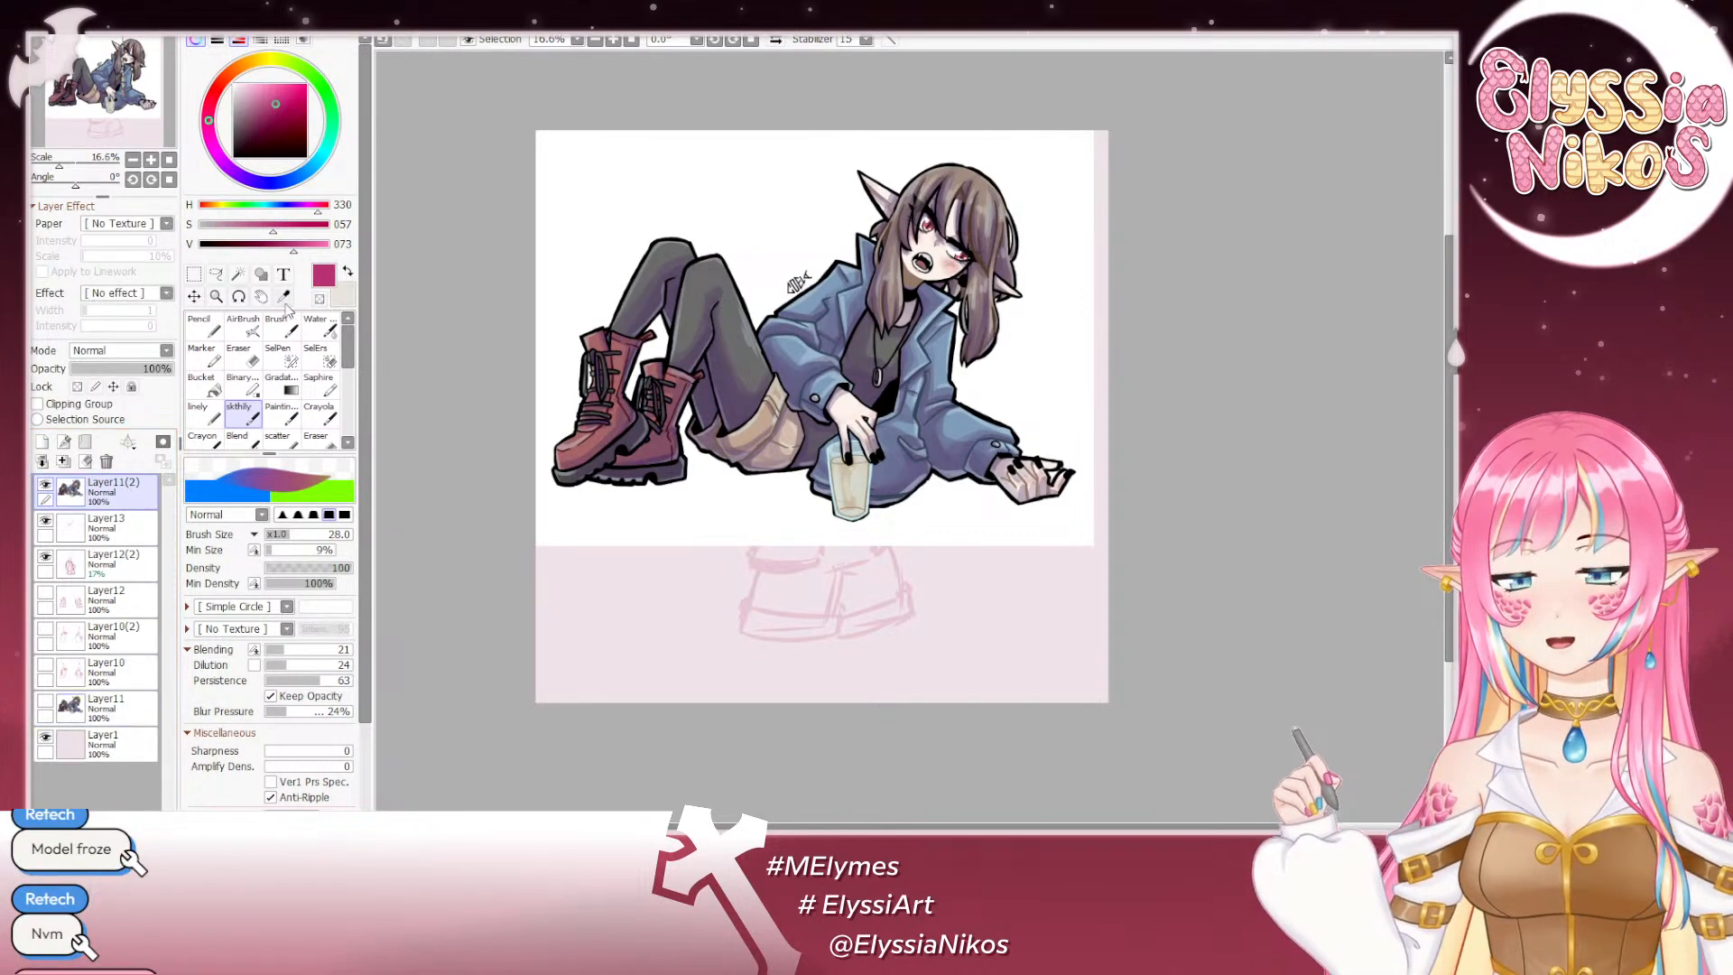
# Step: Shrink the reference copy on Layer11(2) to about half size and place it in the canvas's lower-left corner
pyautogui.hotkey('ctrl', 't')
pyautogui.moveTo(1094, 545)
pyautogui.mouseDown()
pyautogui.moveTo(1050, 489)
pyautogui.moveTo(815, 341)
pyautogui.mouseUp()
pyautogui.moveTo(706, 239); pyautogui.dragTo(708, 603)
pyautogui.click(227, 620)
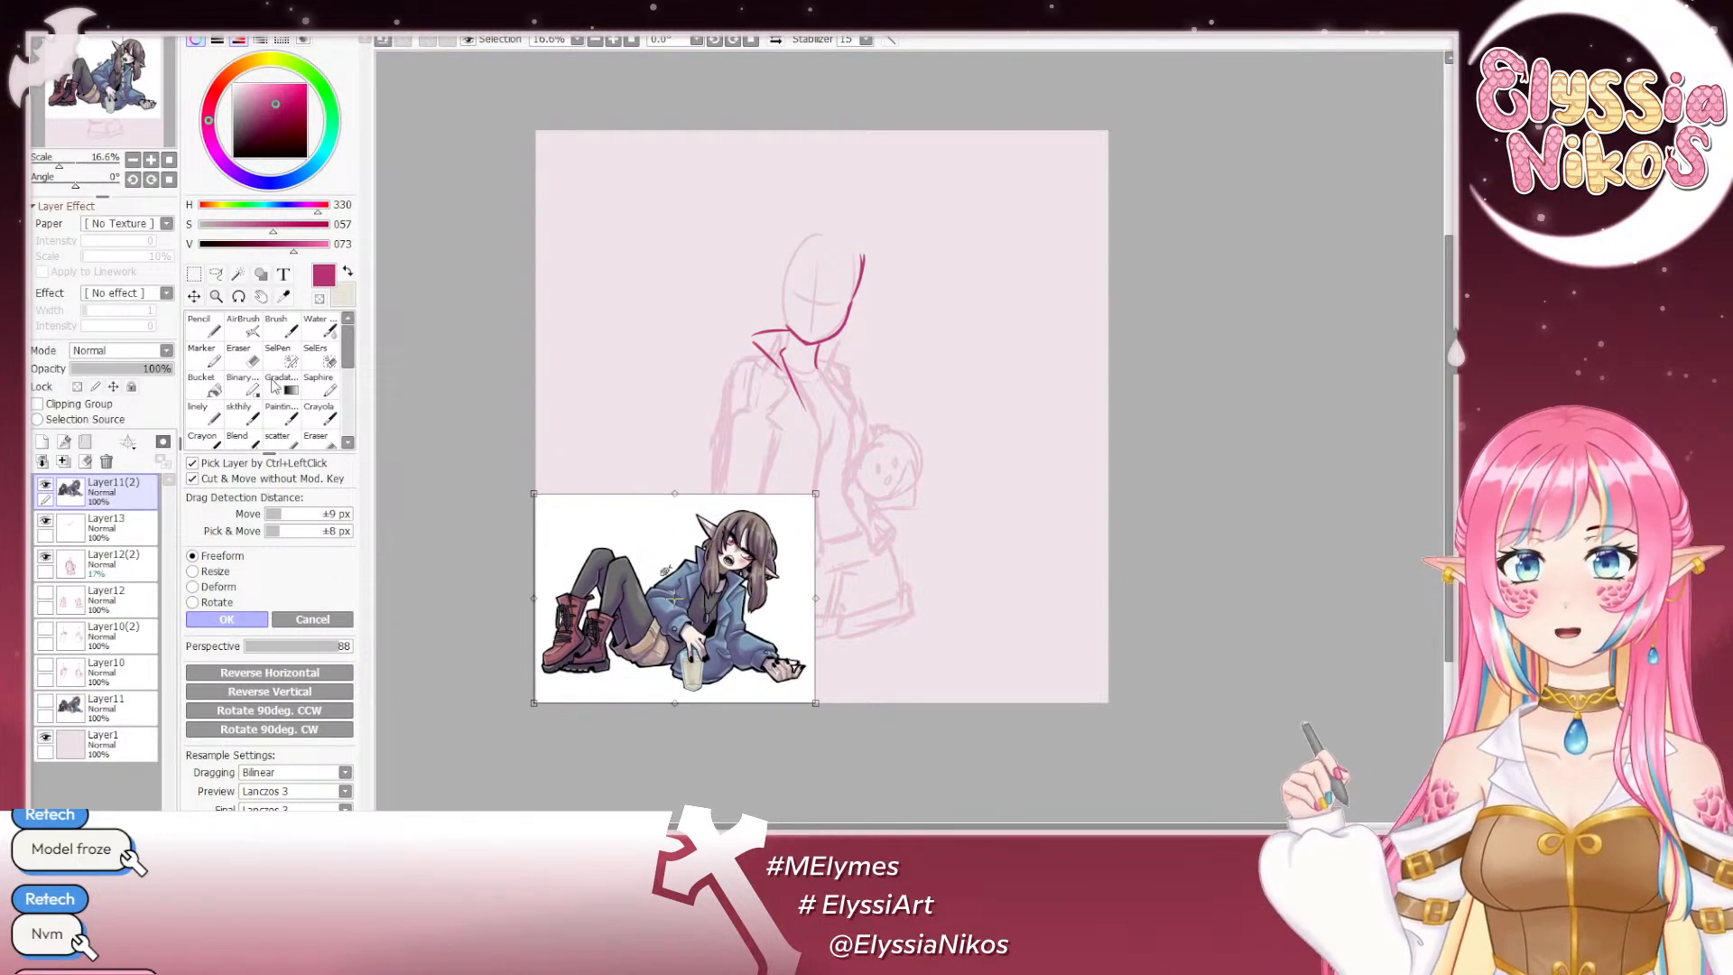
pyautogui.click(246, 415)
pyautogui.moveTo(667, 385); pyautogui.dragTo(686, 375)
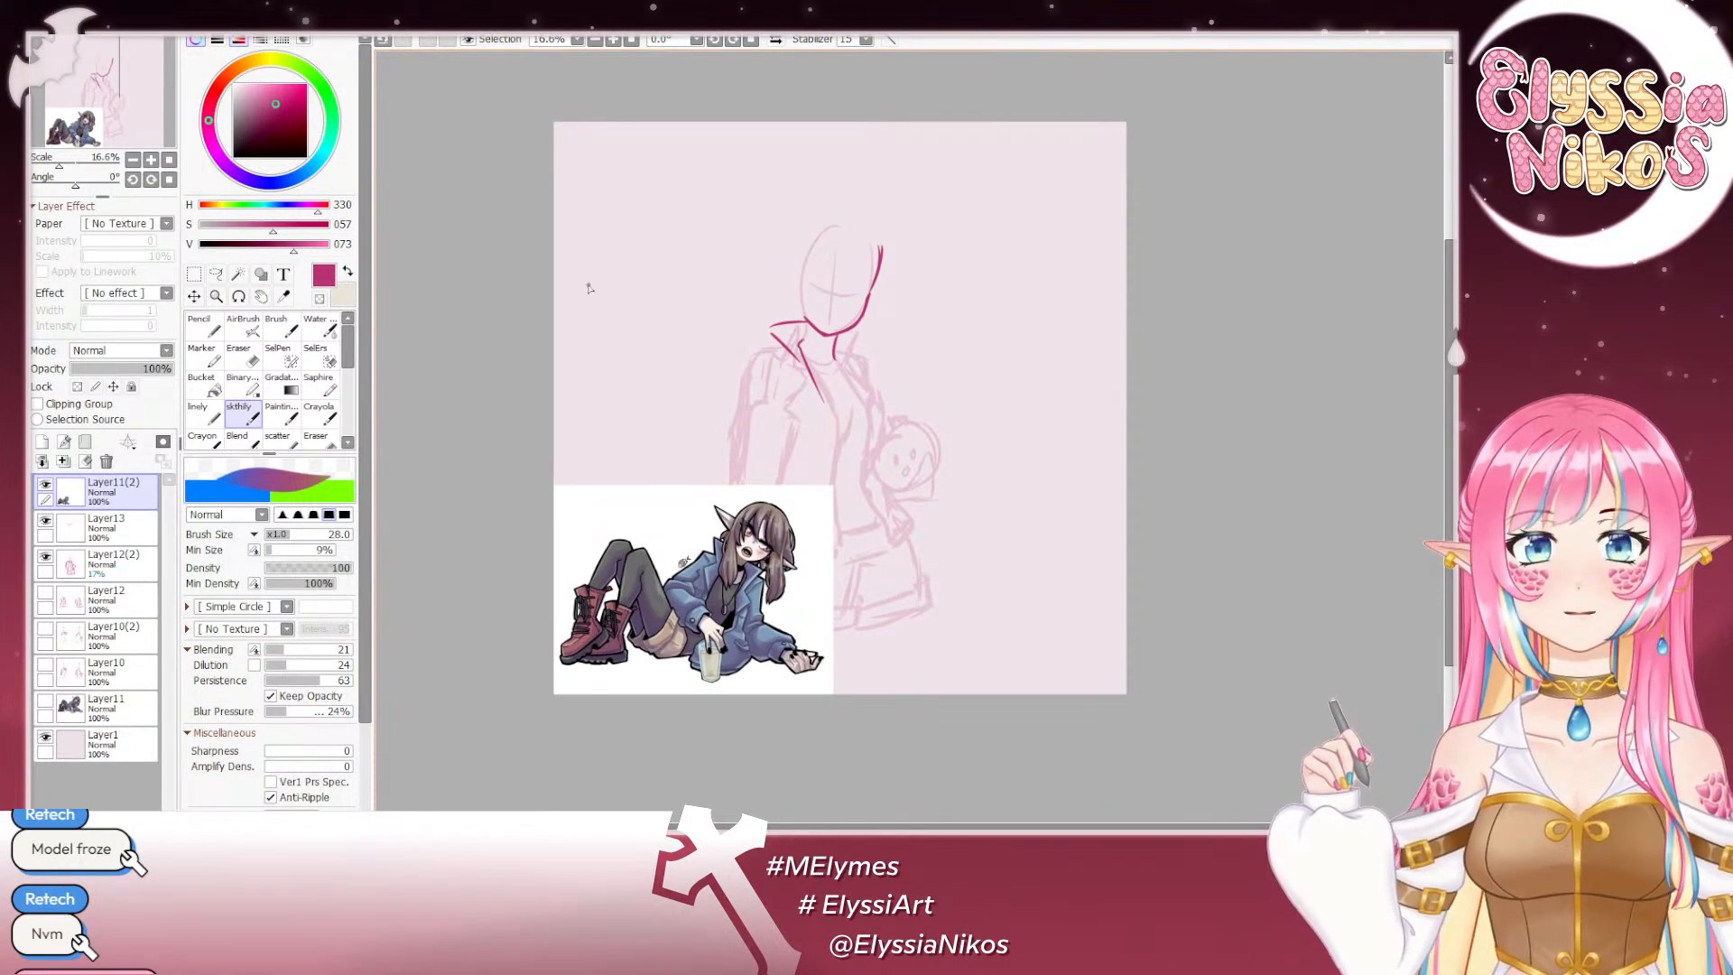
pyautogui.moveTo(430, 425); pyautogui.dragTo(434, 456)
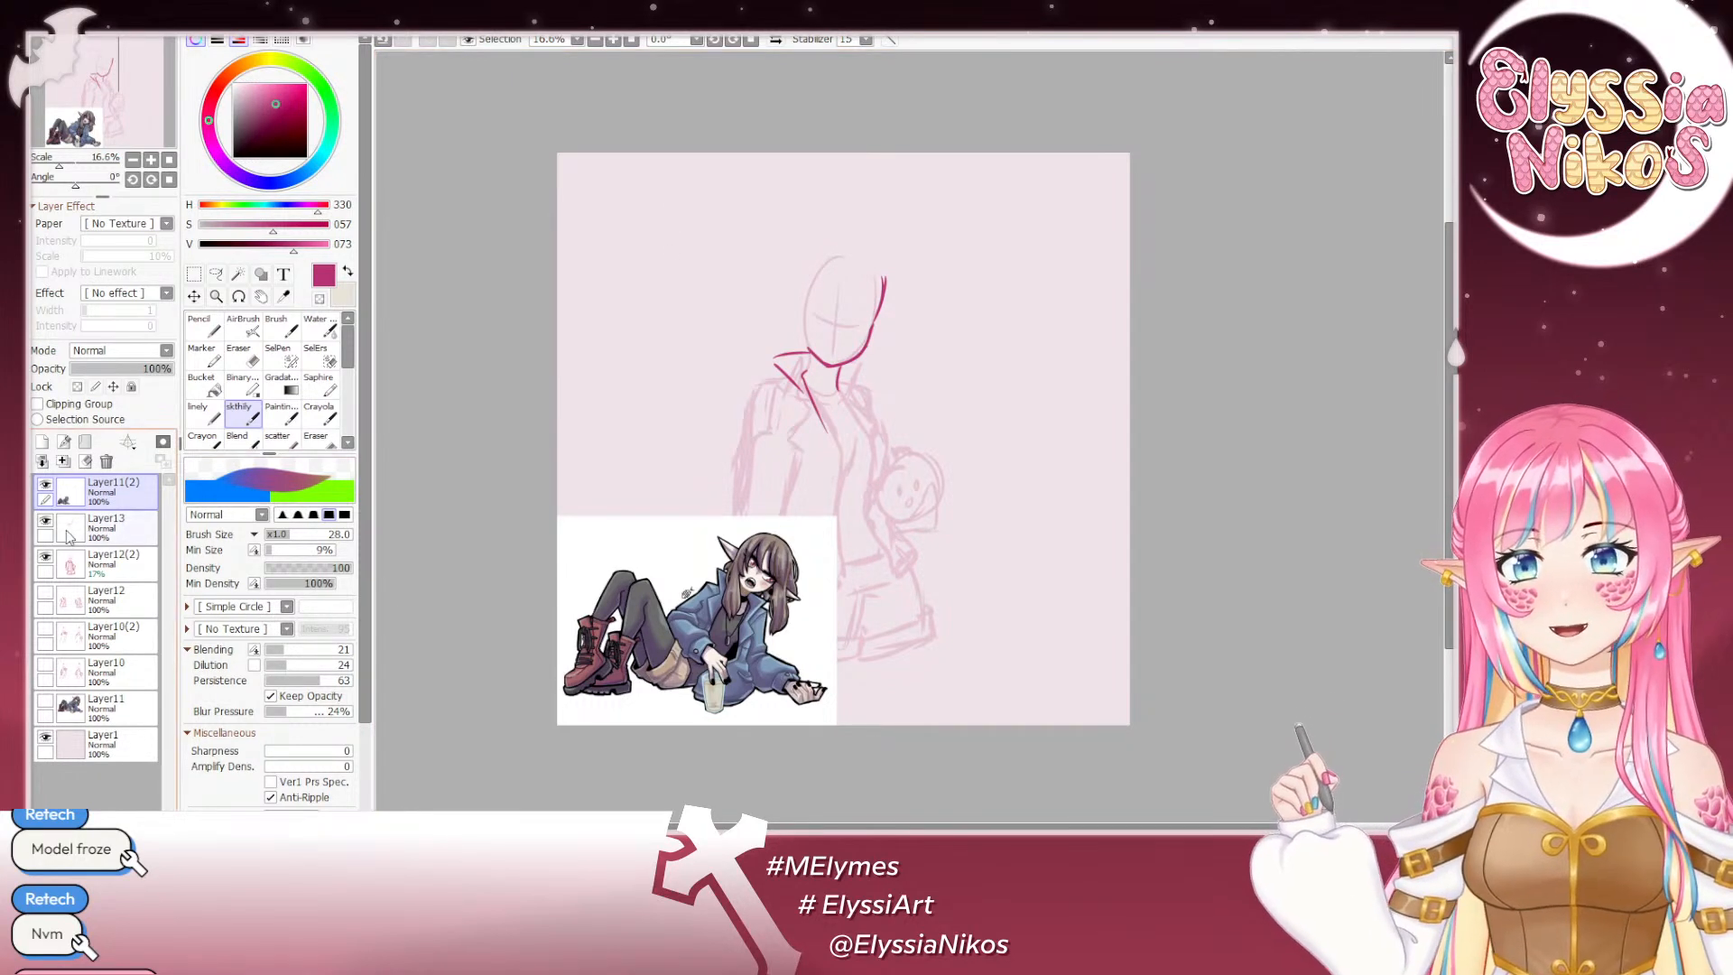
# Step: Return to Layer13, check it by toggling its visibility, and touch up the neck strokes with the eraser at size 38, undoing attempts
pyautogui.click(115, 534)
pyautogui.click(45, 523)
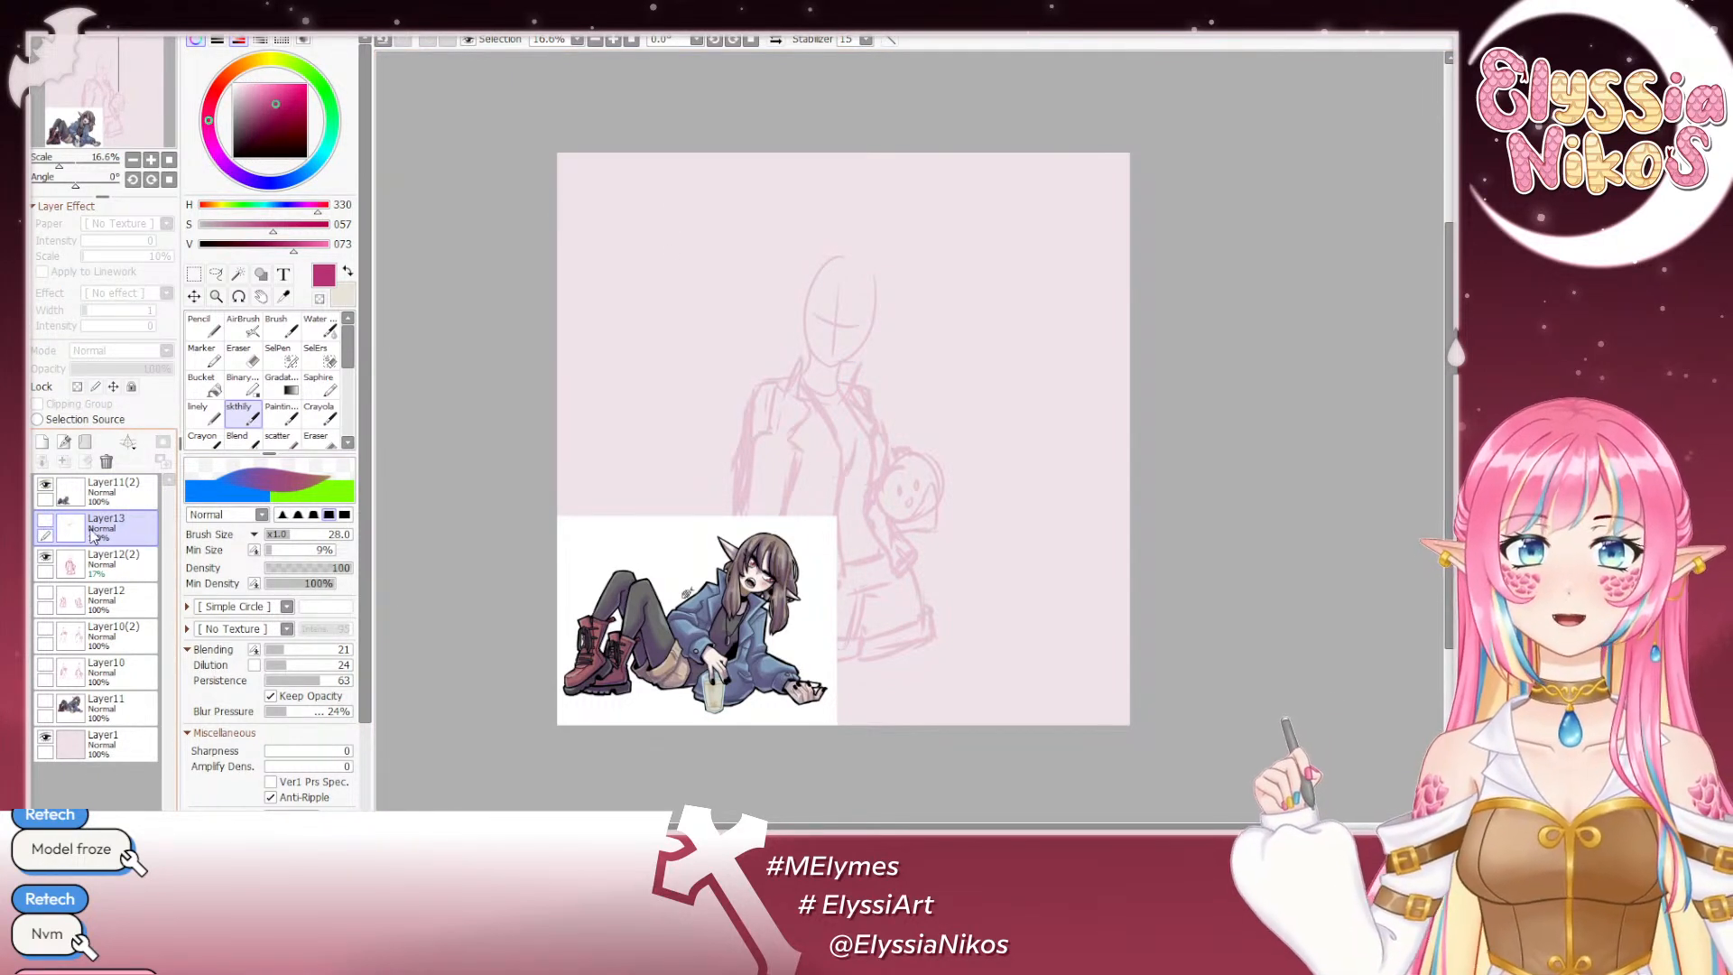
pyautogui.click(44, 521)
pyautogui.press('e')
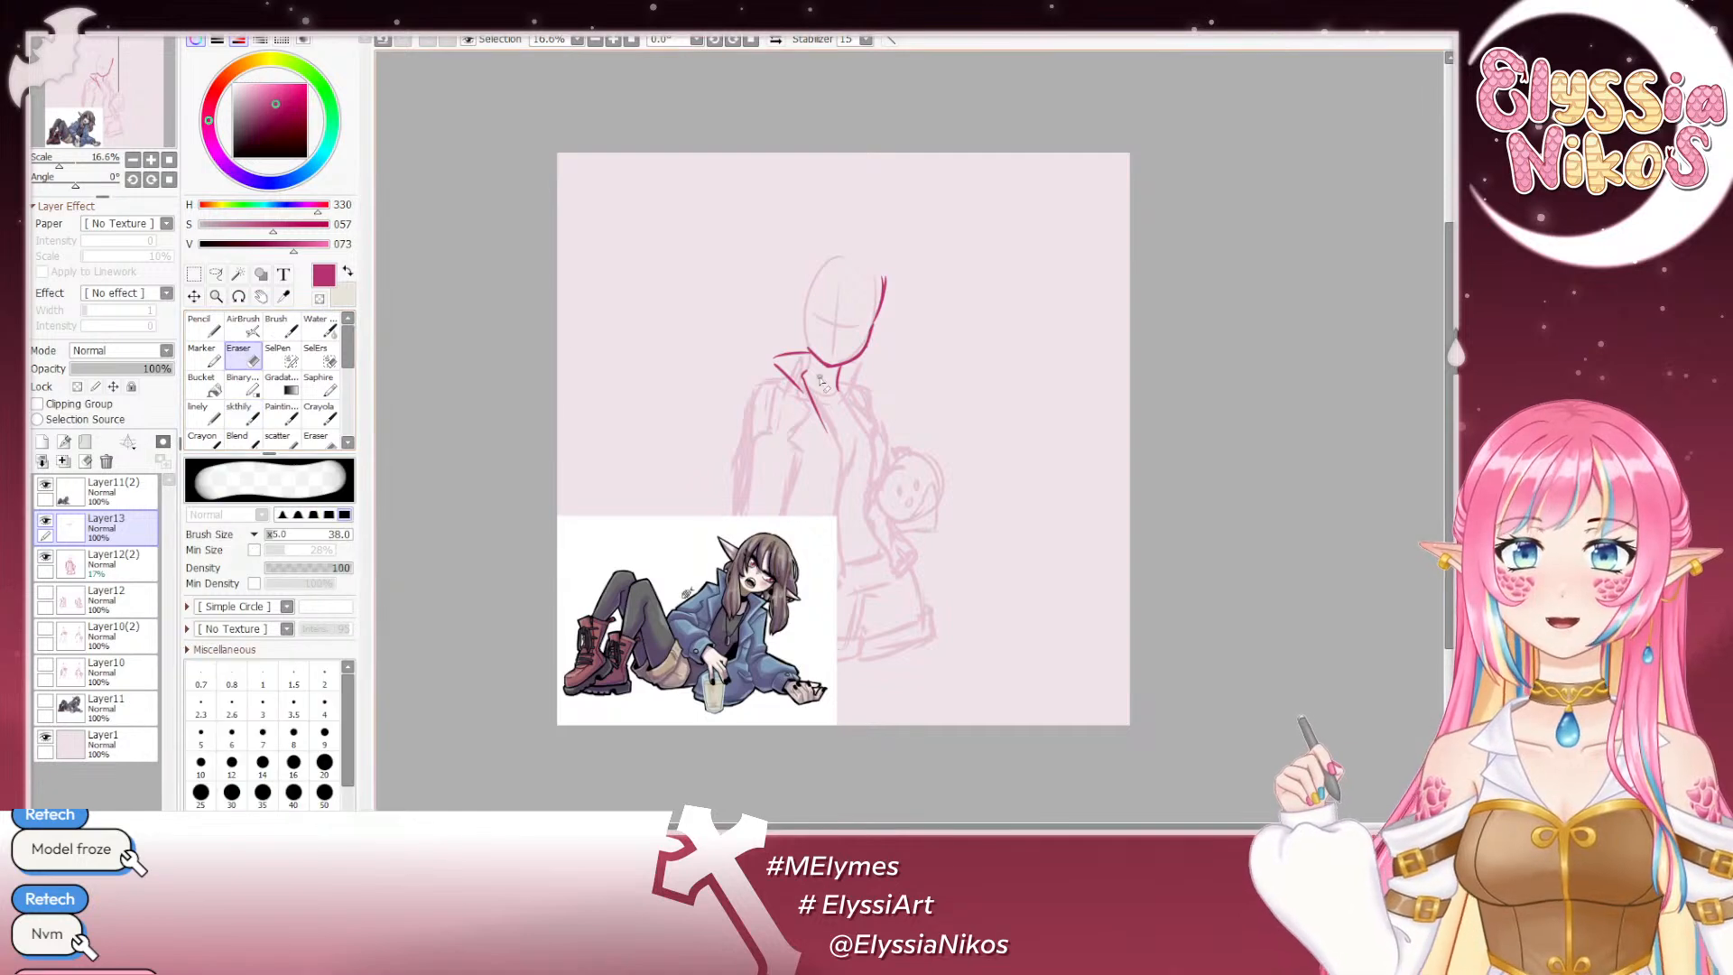
pyautogui.hotkey('ctrl', 'z')
pyautogui.hotkey('ctrl', 'z')
pyautogui.hotkey('ctrl', 'y')
pyautogui.hotkey('ctrl', 'y')
pyautogui.hotkey('ctrl', 'z')
pyautogui.moveTo(810, 363)
pyautogui.mouseDown()
pyautogui.moveTo(858, 354)
pyautogui.moveTo(820, 368)
pyautogui.moveTo(847, 364)
pyautogui.mouseUp()
pyautogui.hotkey('ctrl', 'z')
pyautogui.hotkey('ctrl', 'z')
pyautogui.hotkey('ctrl', 'z')
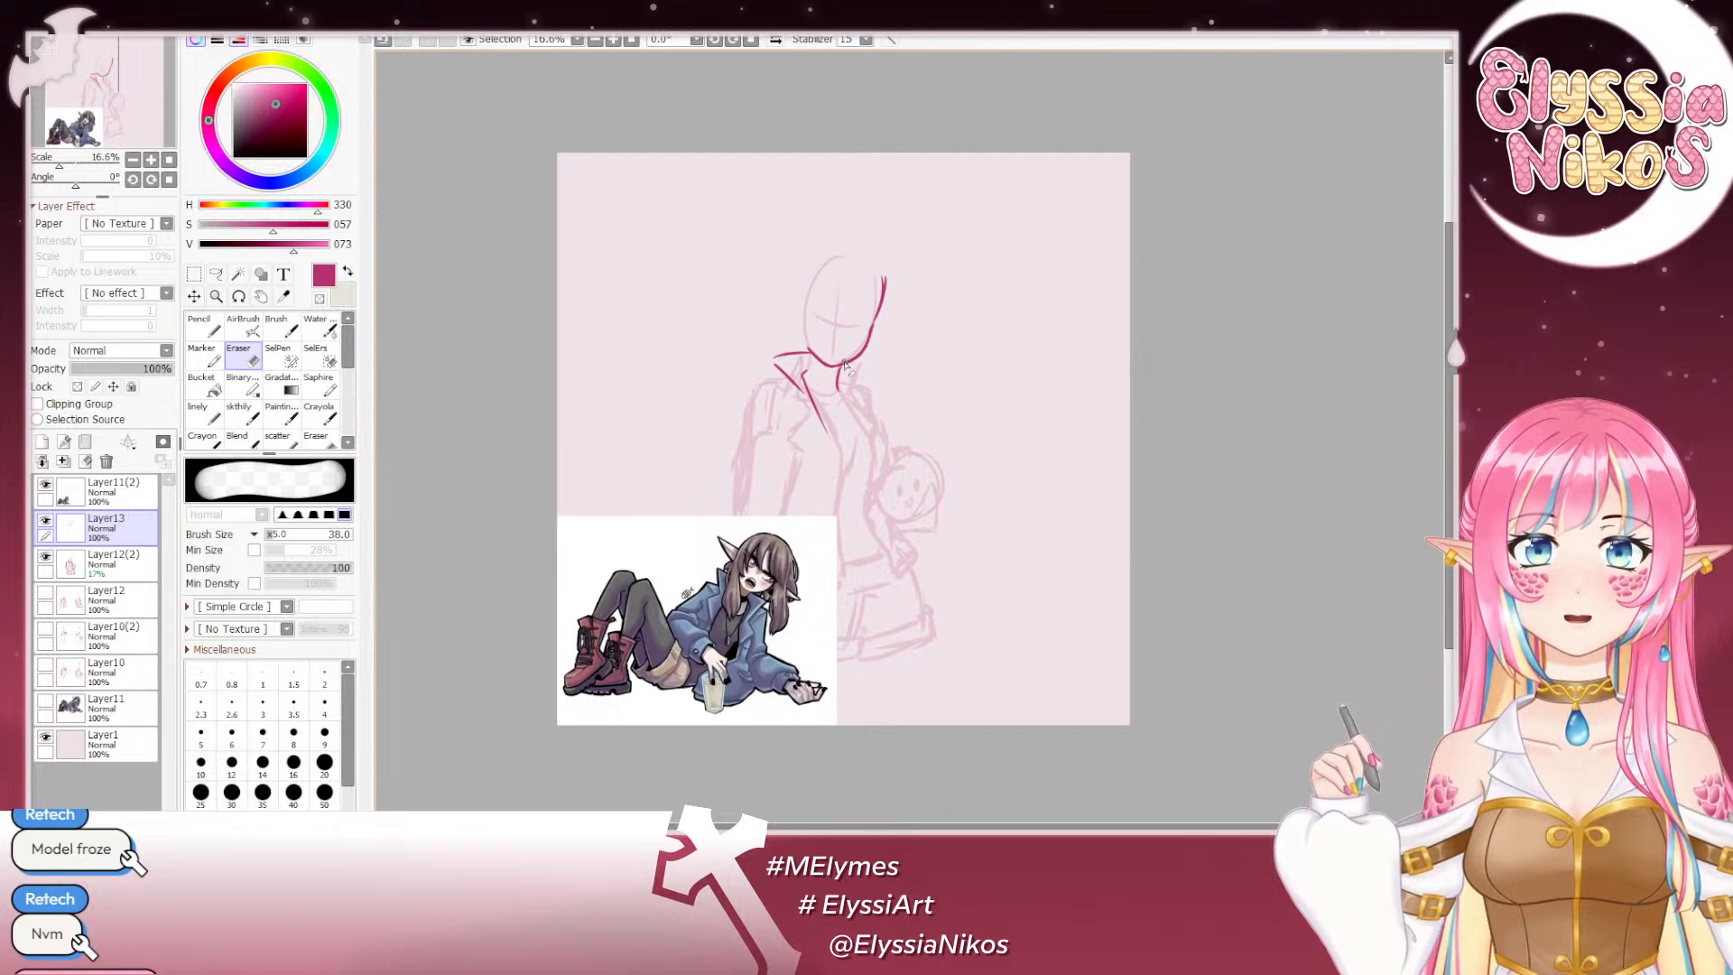
pyautogui.hotkey('ctrl', 'z')
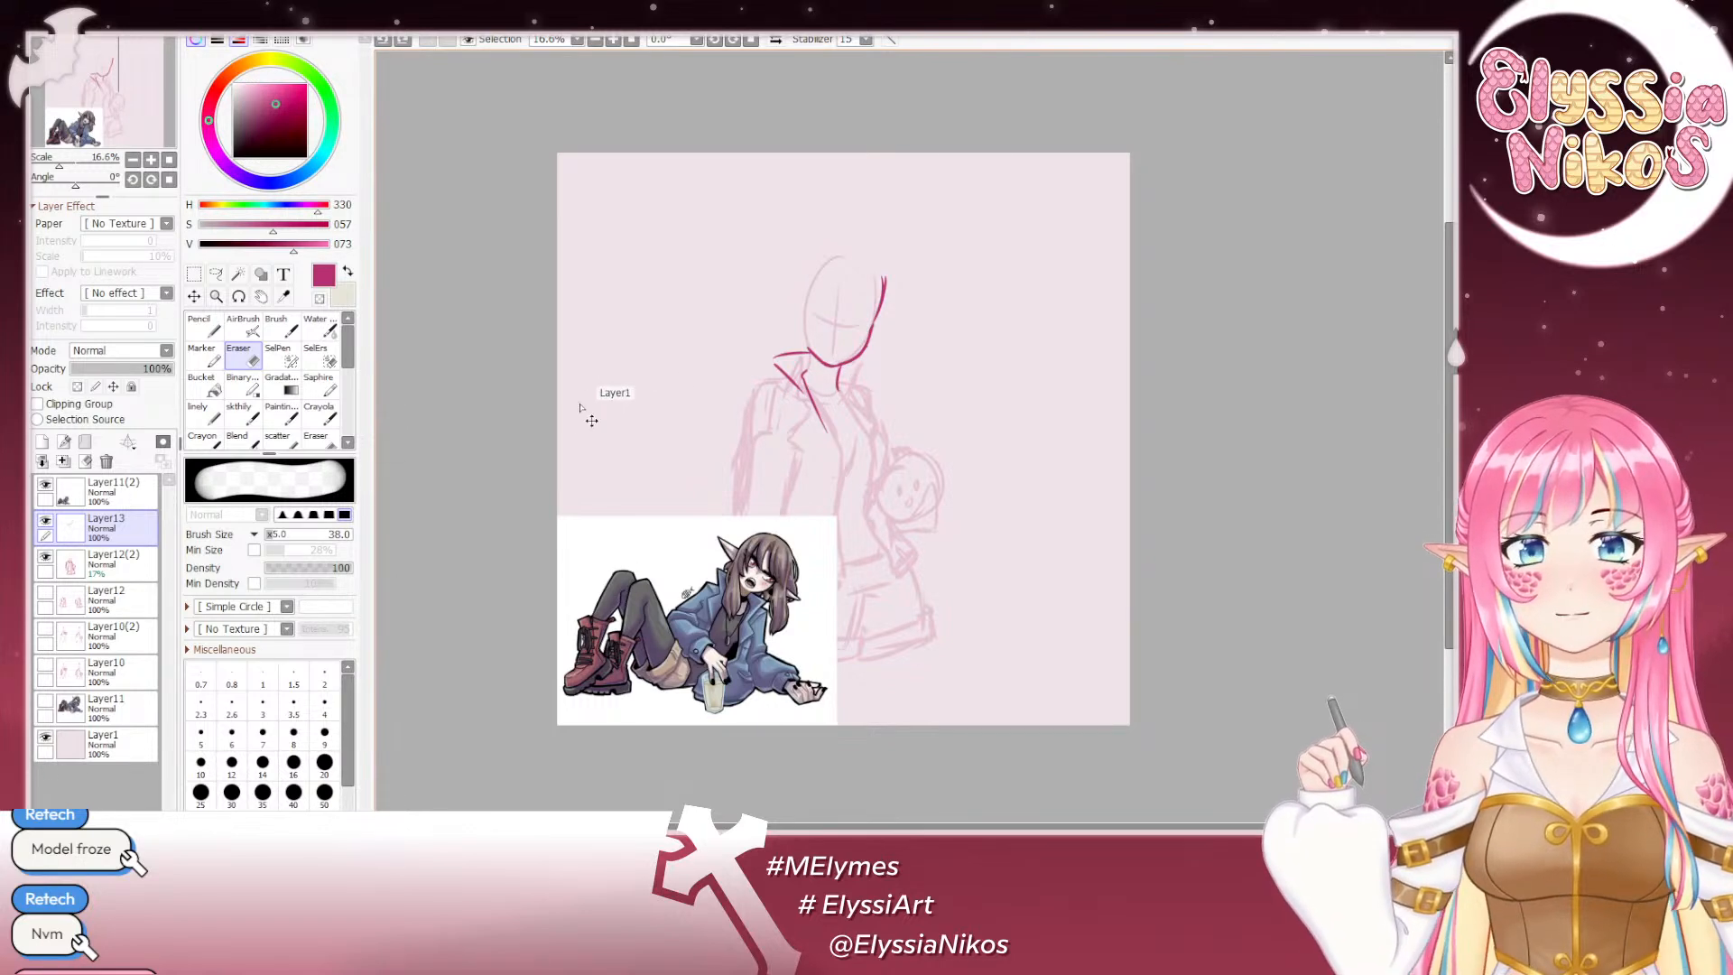
# Step: Draw the near lapel and the far collar flap with the sketching brush at size 34, undoing and redrawing strokes
pyautogui.click(240, 412)
pyautogui.moveTo(812, 379)
pyautogui.mouseDown()
pyautogui.moveTo(821, 328)
pyautogui.moveTo(781, 313)
pyautogui.moveTo(796, 358)
pyautogui.moveTo(831, 382)
pyautogui.mouseUp()
pyautogui.hotkey('ctrl', 'z')
pyautogui.moveTo(862, 313)
pyautogui.mouseDown()
pyautogui.moveTo(889, 321)
pyautogui.moveTo(876, 315)
pyautogui.moveTo(860, 354)
pyautogui.moveTo(887, 402)
pyautogui.mouseUp()
pyautogui.hotkey('ctrl', 'z')
pyautogui.hotkey('ctrl', 'z')
pyautogui.hotkey('ctrl', 'z')
pyautogui.moveTo(849, 337); pyautogui.dragTo(884, 390)
pyautogui.hotkey('ctrl', 'z')
pyautogui.moveTo(849, 326); pyautogui.dragTo(889, 399)
pyautogui.hotkey('ctrl', 'z')
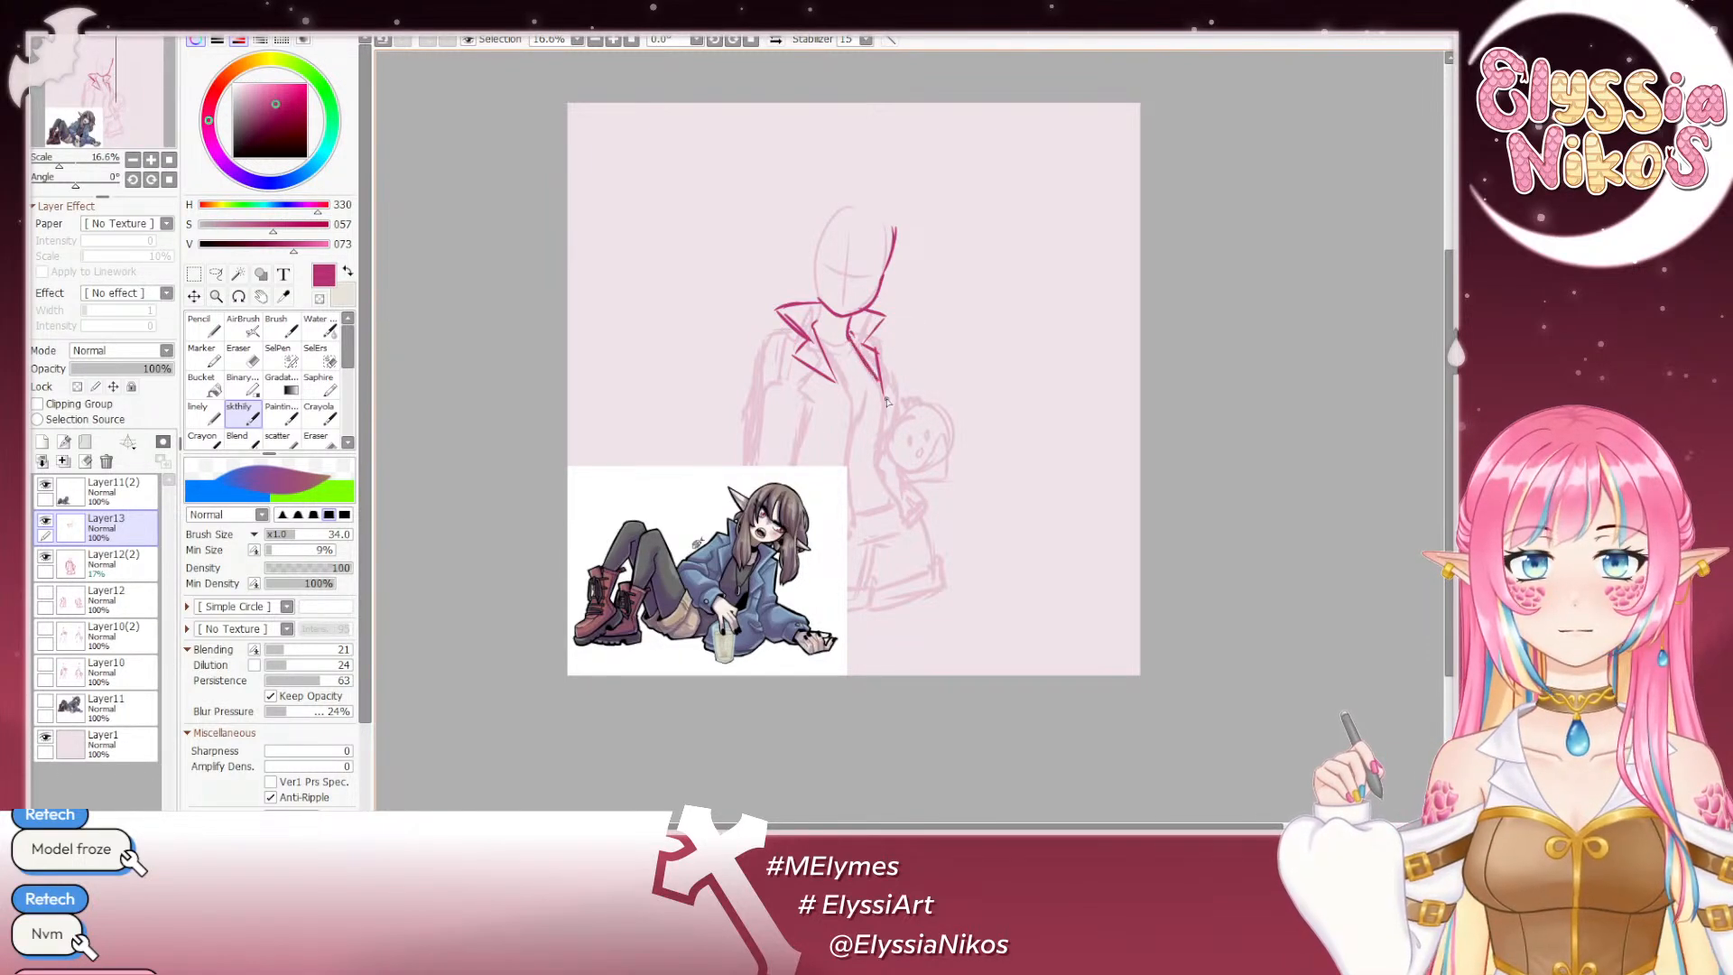
# Step: Draw the jacket's far front edge down from the collar to chest level, undoing the longer attempts
pyautogui.hotkey('ctrl', 'z')
pyautogui.moveTo(850, 338)
pyautogui.mouseDown()
pyautogui.moveTo(882, 403)
pyautogui.moveTo(881, 456)
pyautogui.mouseUp()
pyautogui.hotkey('ctrl', 'z')
pyautogui.hotkey('ctrl', 'z')
pyautogui.hotkey('ctrl', 'z')
pyautogui.moveTo(884, 397)
pyautogui.mouseDown()
pyautogui.moveTo(876, 469)
pyautogui.moveTo(900, 513)
pyautogui.mouseUp()
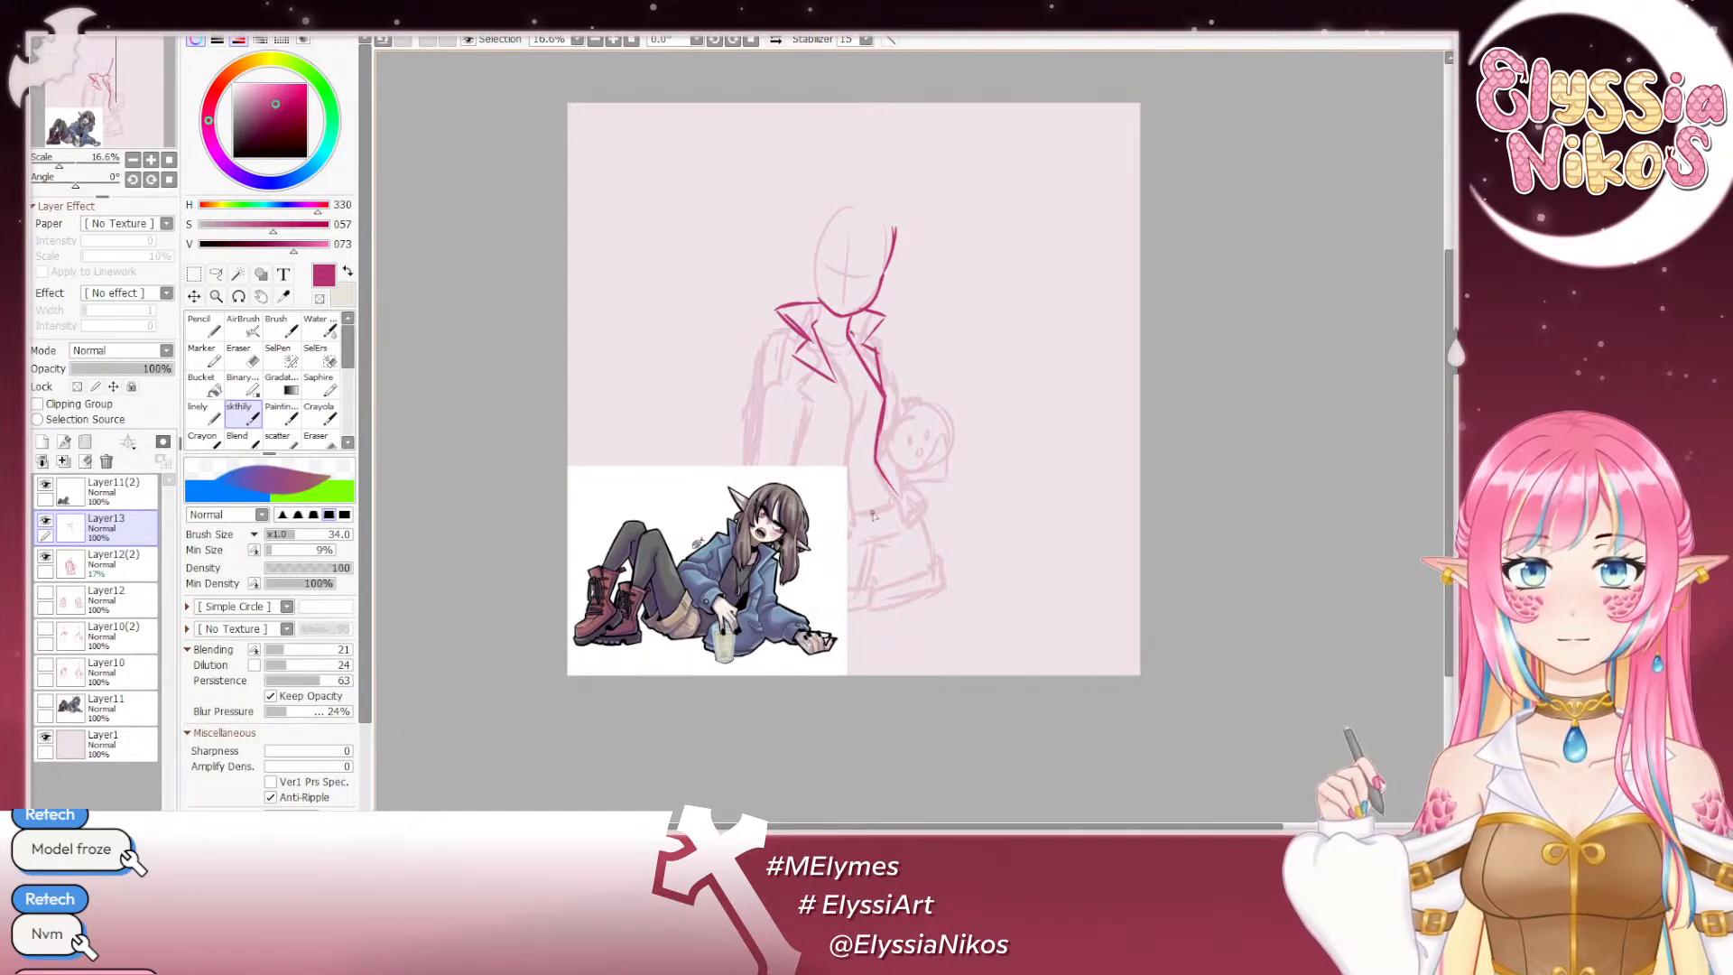
pyautogui.moveTo(908, 453); pyautogui.dragTo(965, 410)
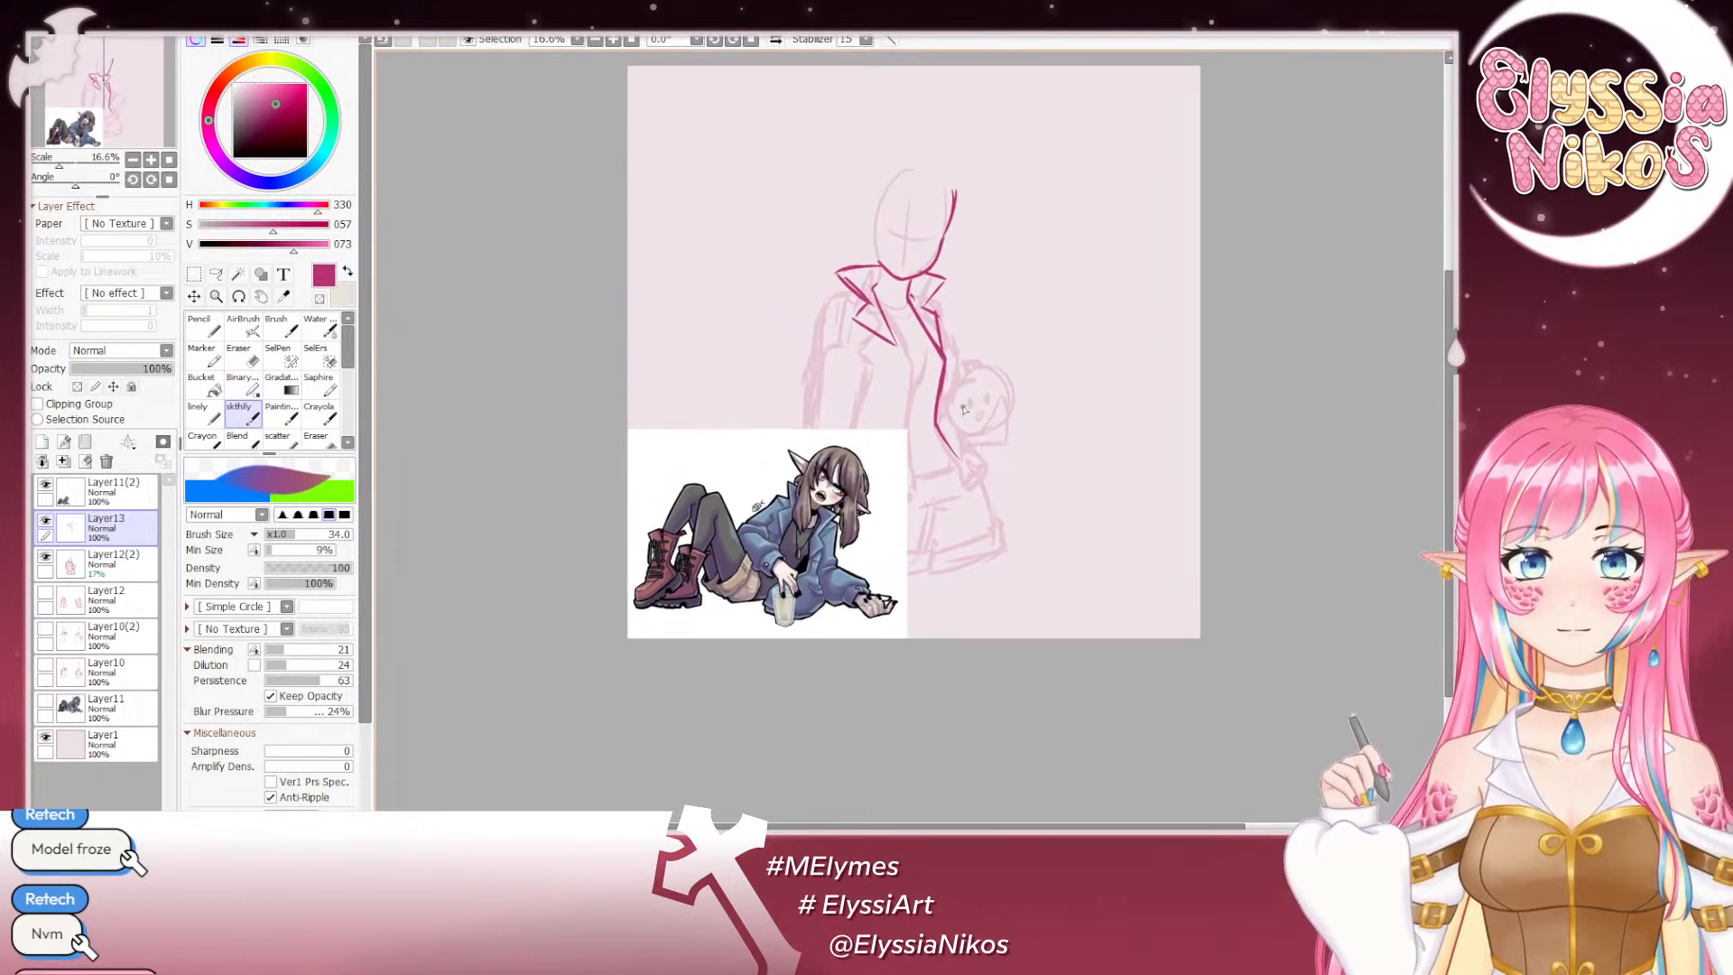
pyautogui.hotkey('ctrl', 'z')
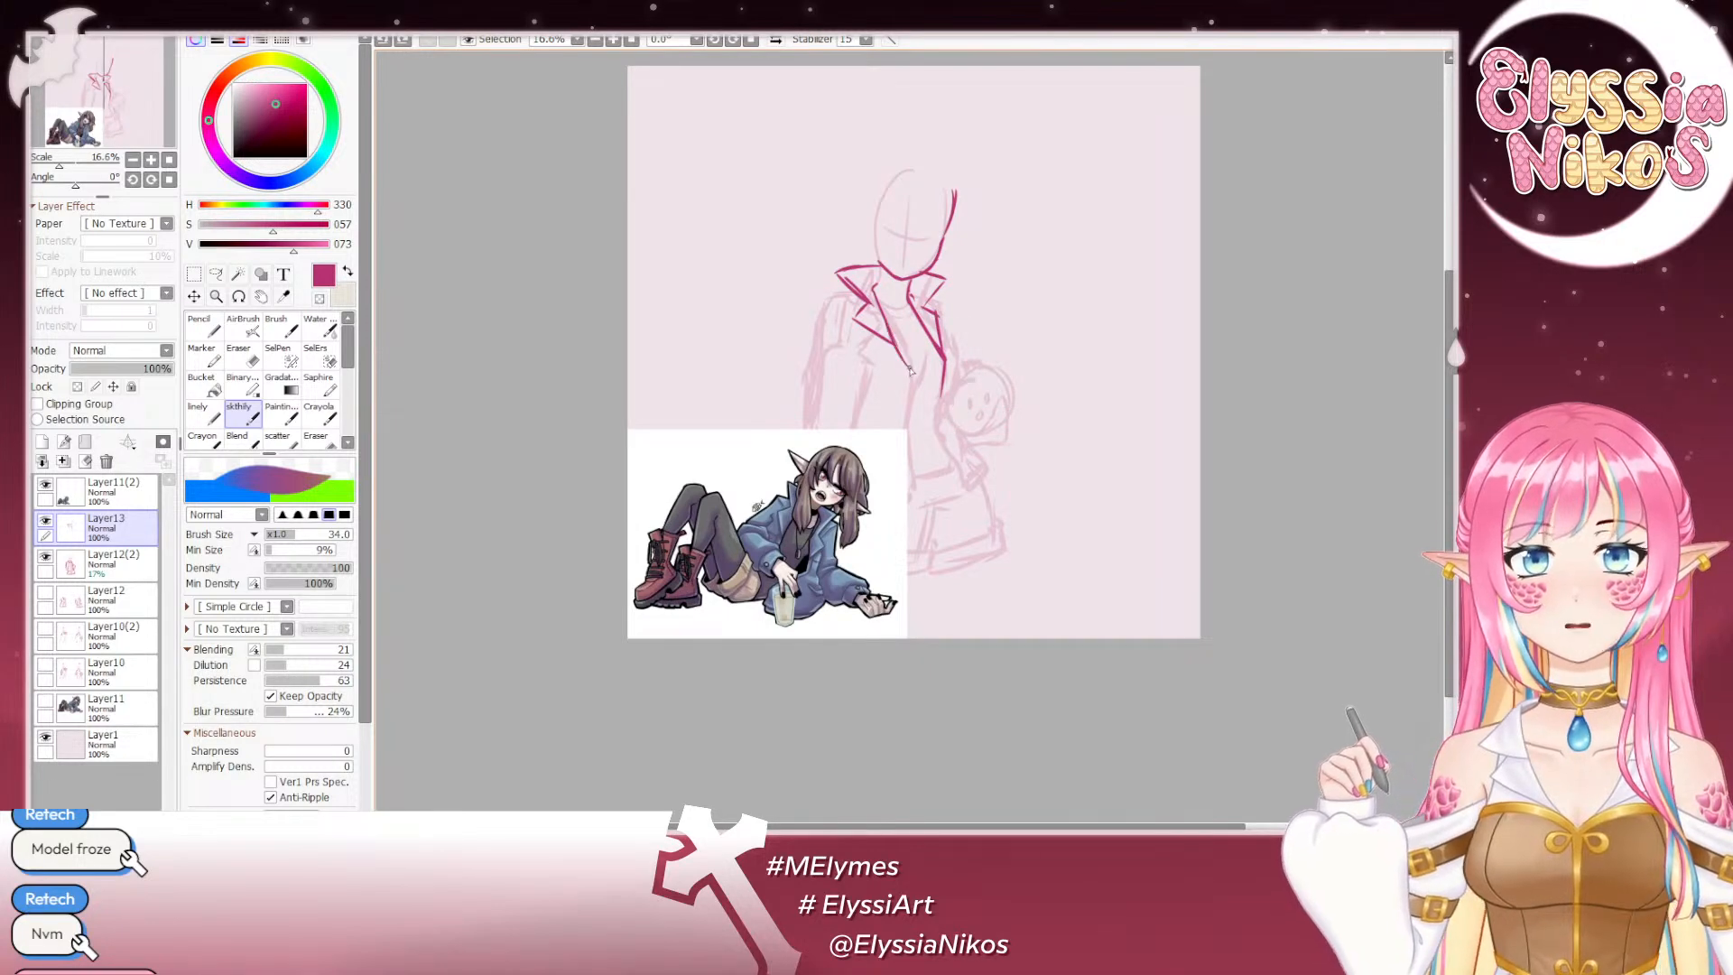
# Step: Strengthen the near lapel and start the jacket's near front edge below it, undoing stray strokes
pyautogui.moveTo(874, 292)
pyautogui.mouseDown()
pyautogui.moveTo(914, 381)
pyautogui.moveTo(898, 330)
pyautogui.moveTo(913, 363)
pyautogui.moveTo(910, 428)
pyautogui.moveTo(930, 291)
pyautogui.moveTo(822, 447)
pyautogui.moveTo(814, 435)
pyautogui.mouseUp()
pyautogui.hotkey('ctrl', 'z')
pyautogui.hotkey('ctrl', 'z')
pyautogui.hotkey('ctrl', 'z')
pyautogui.hotkey('ctrl', 'z')
pyautogui.hotkey('ctrl', 'z')
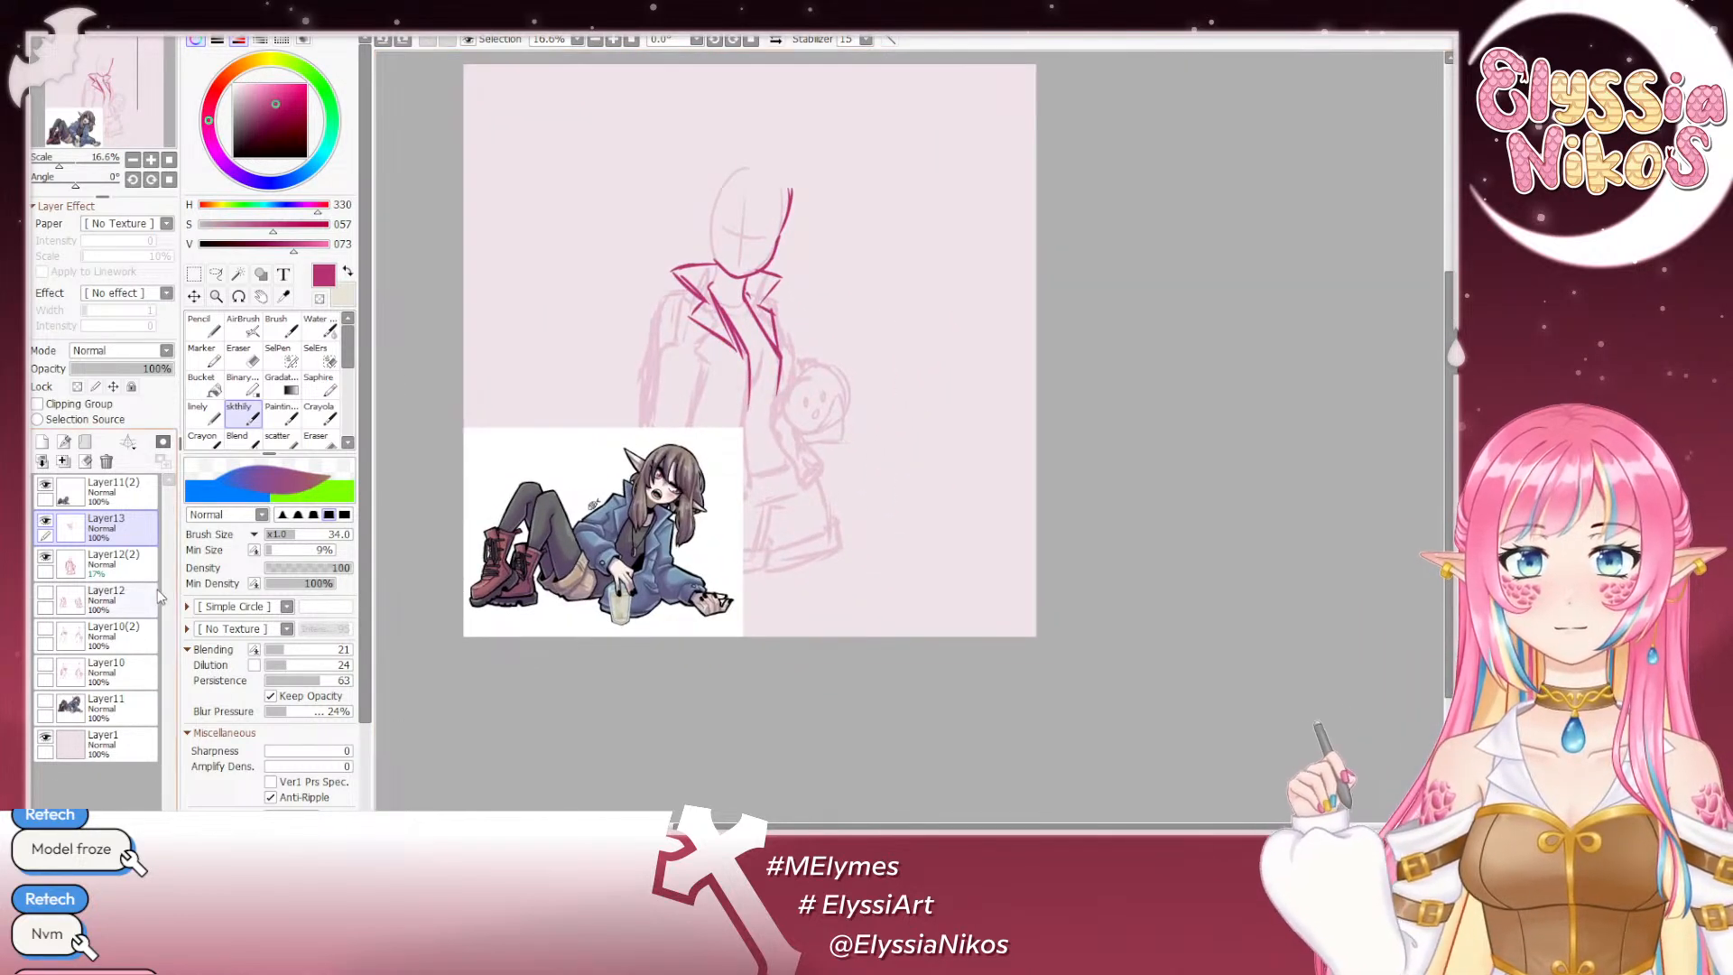
# Step: Move the reference copy on Layer11(2) to the canvas's lower-right corner and shrink it slightly
pyautogui.click(118, 706)
pyautogui.click(117, 492)
pyautogui.hotkey('ctrl', 't')
pyautogui.moveTo(650, 477); pyautogui.dragTo(933, 471)
pyautogui.moveTo(744, 421); pyautogui.dragTo(768, 440)
pyautogui.click(227, 620)
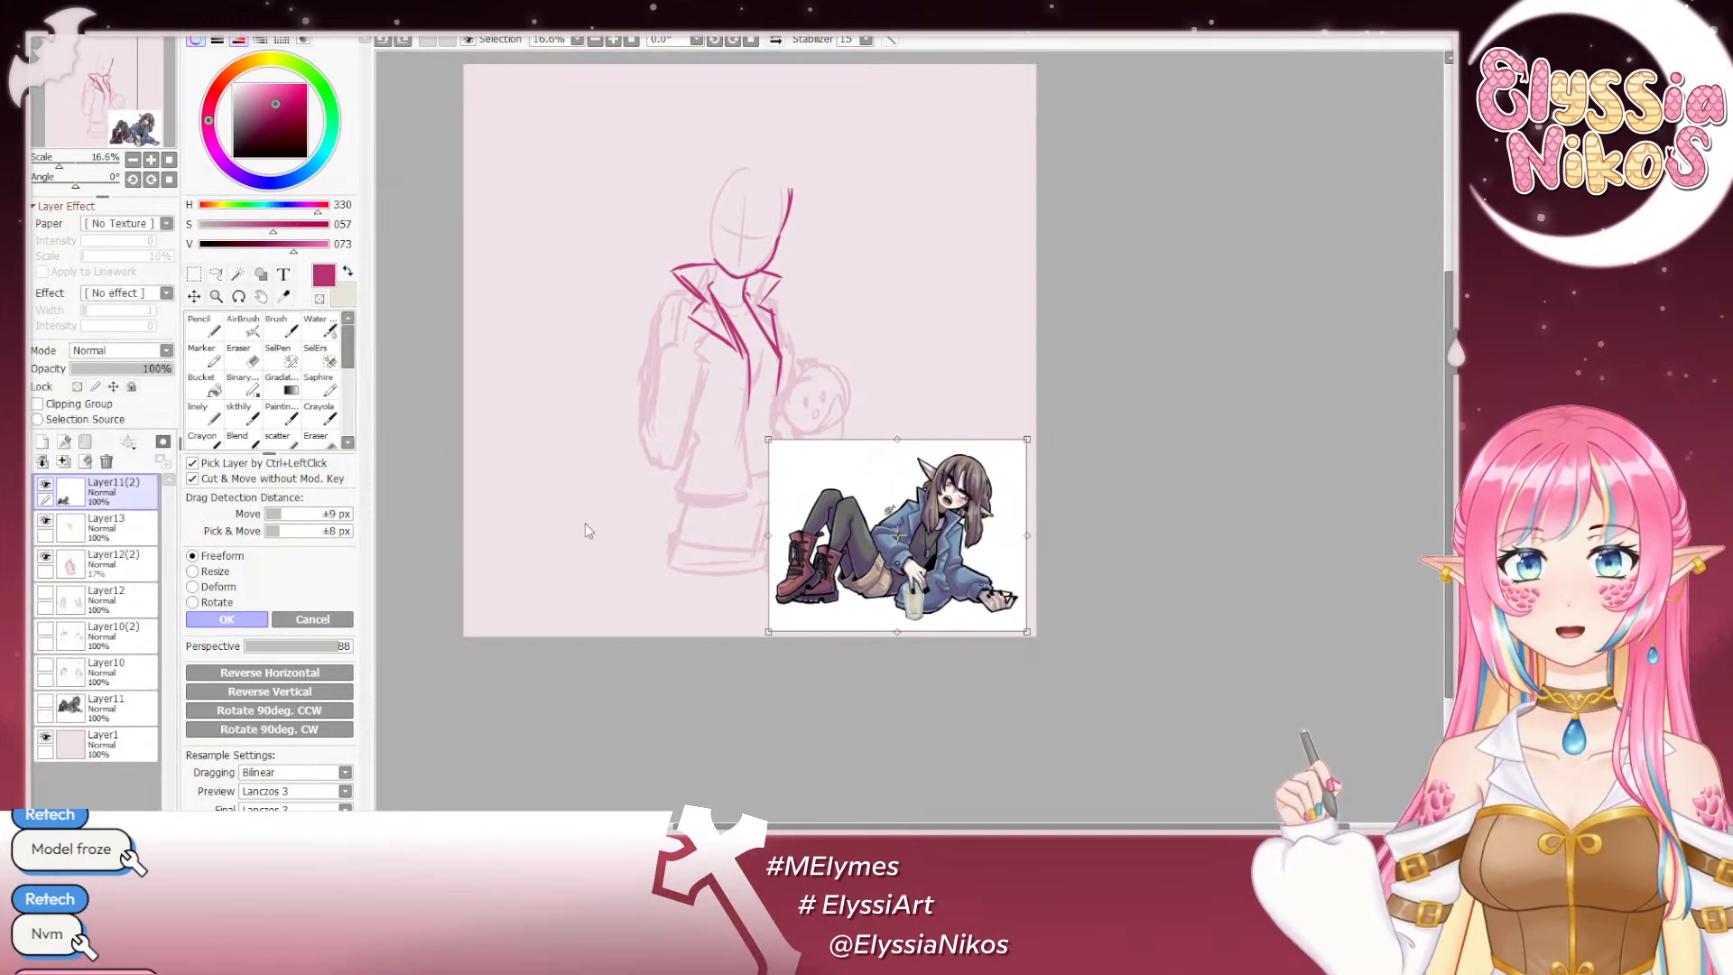
pyautogui.moveTo(689, 599); pyautogui.dragTo(740, 611)
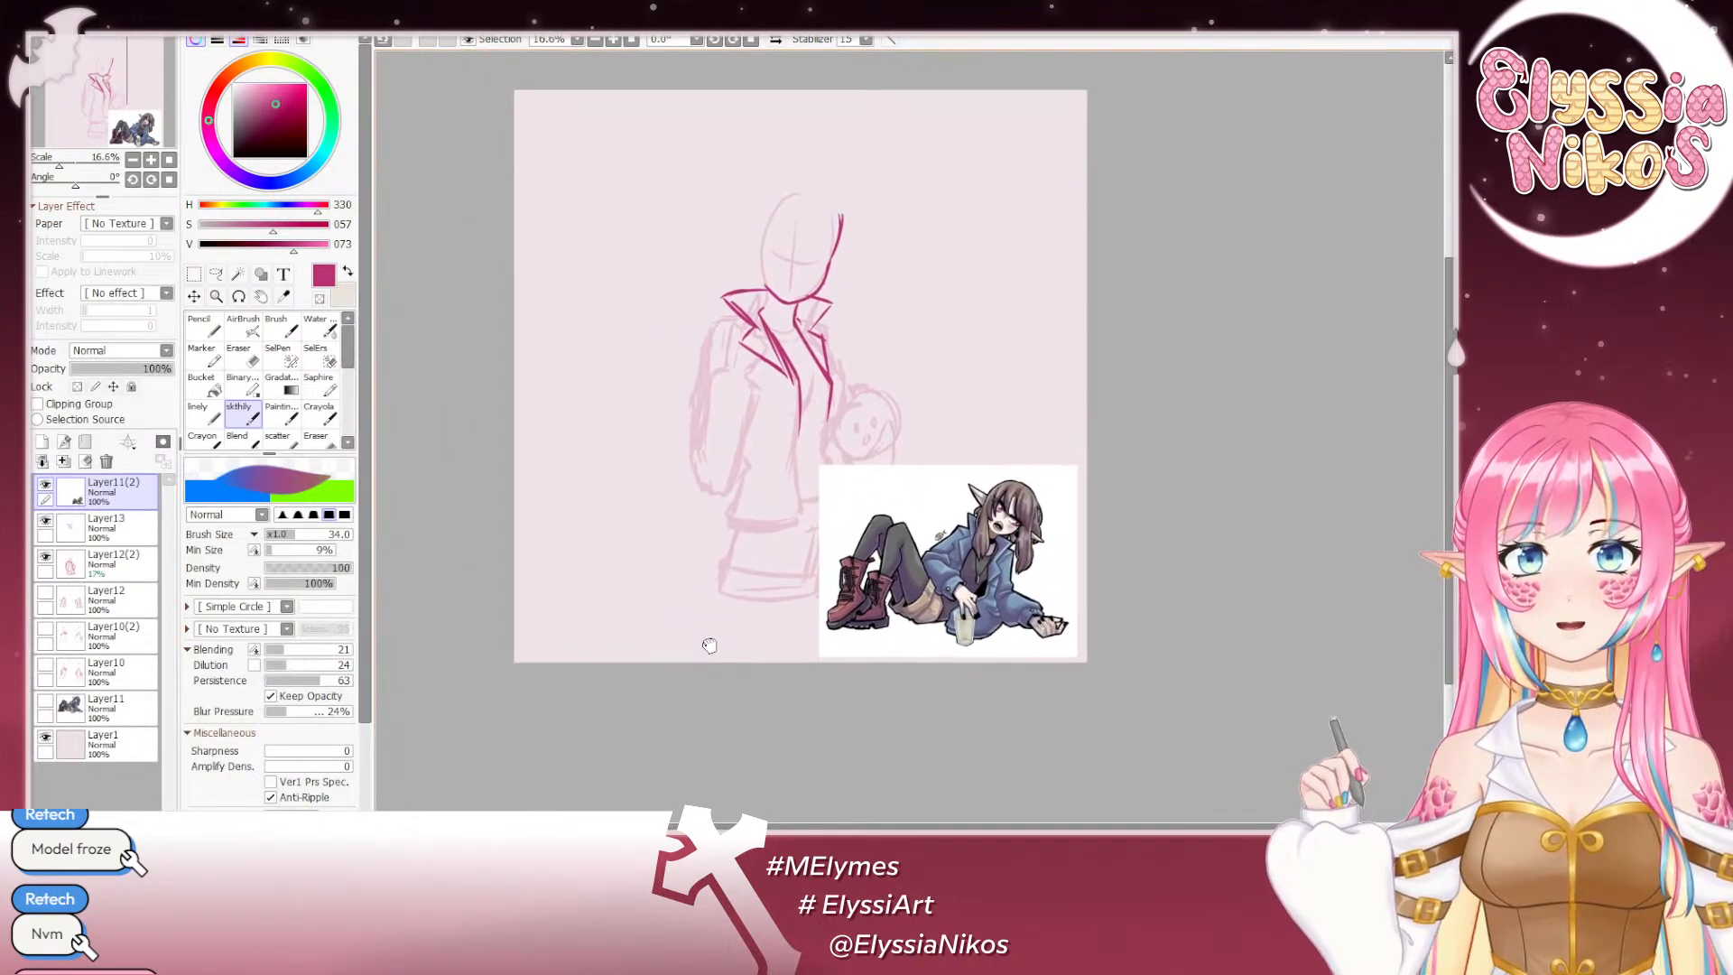
# Step: Move the line drawing on Layer13 and the guide on Layer12(2) together to the left, clear of the reference
pyautogui.click(106, 529)
pyautogui.keyDown('ctrl'); pyautogui.click(112, 568); pyautogui.keyUp('ctrl')
pyautogui.hotkey('ctrl', 't')
pyautogui.moveTo(794, 379); pyautogui.dragTo(708, 374)
pyautogui.click(233, 619)
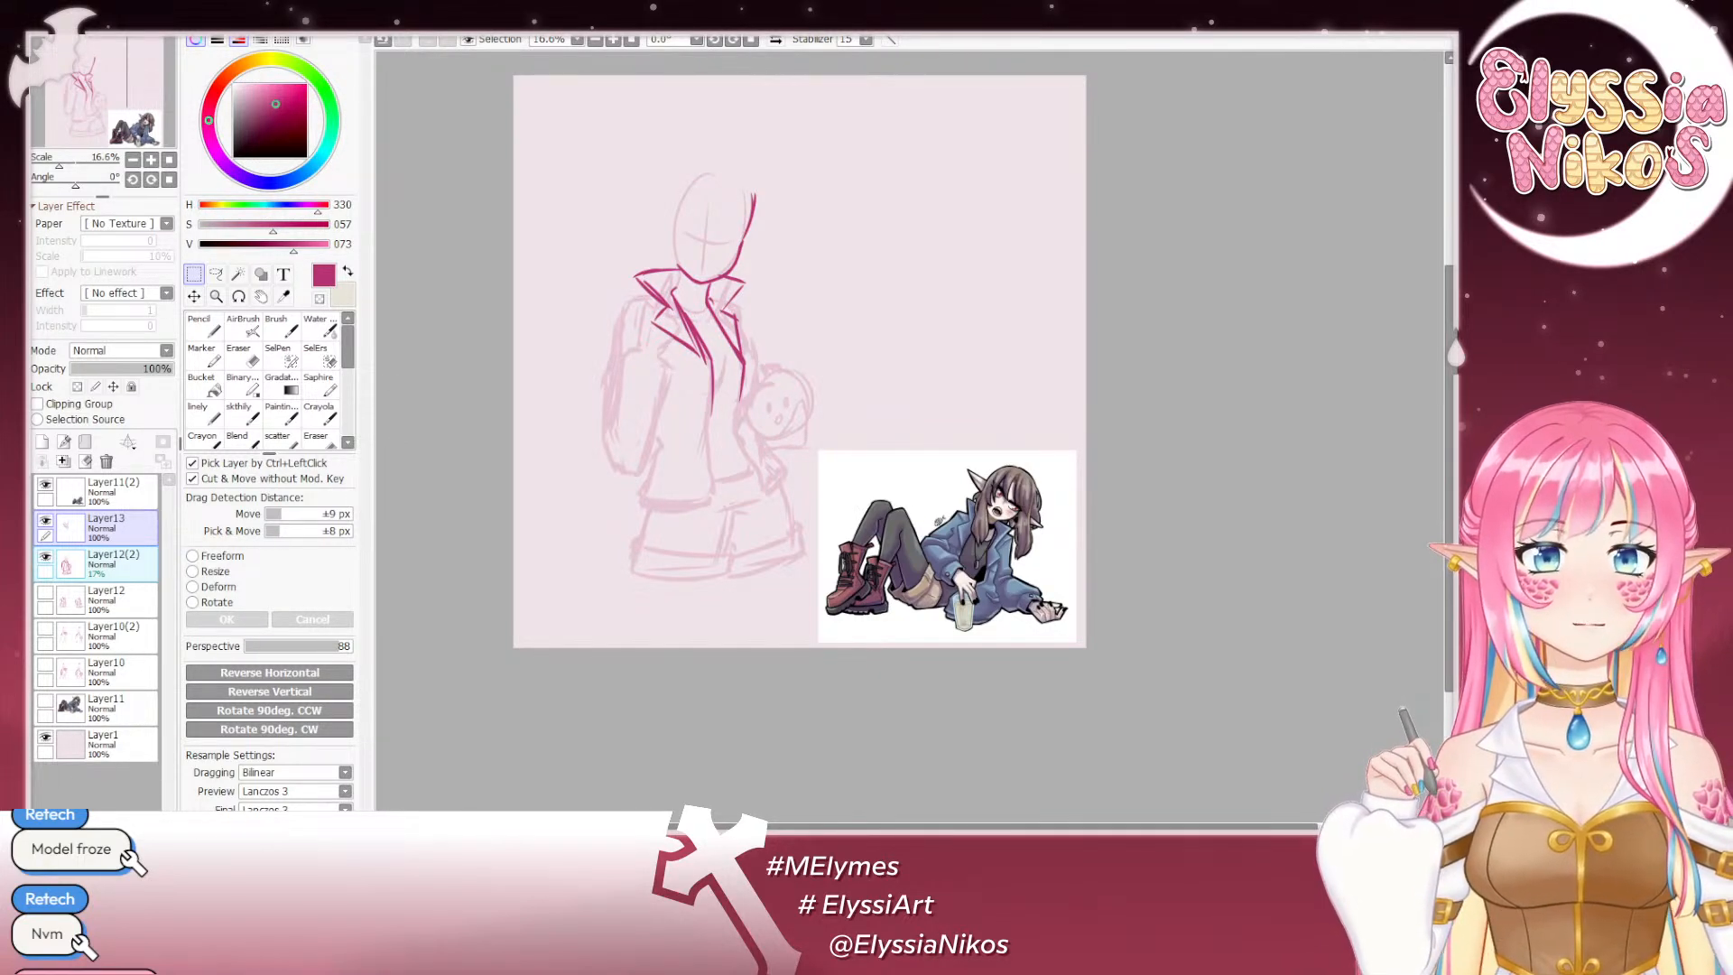
pyautogui.click(241, 412)
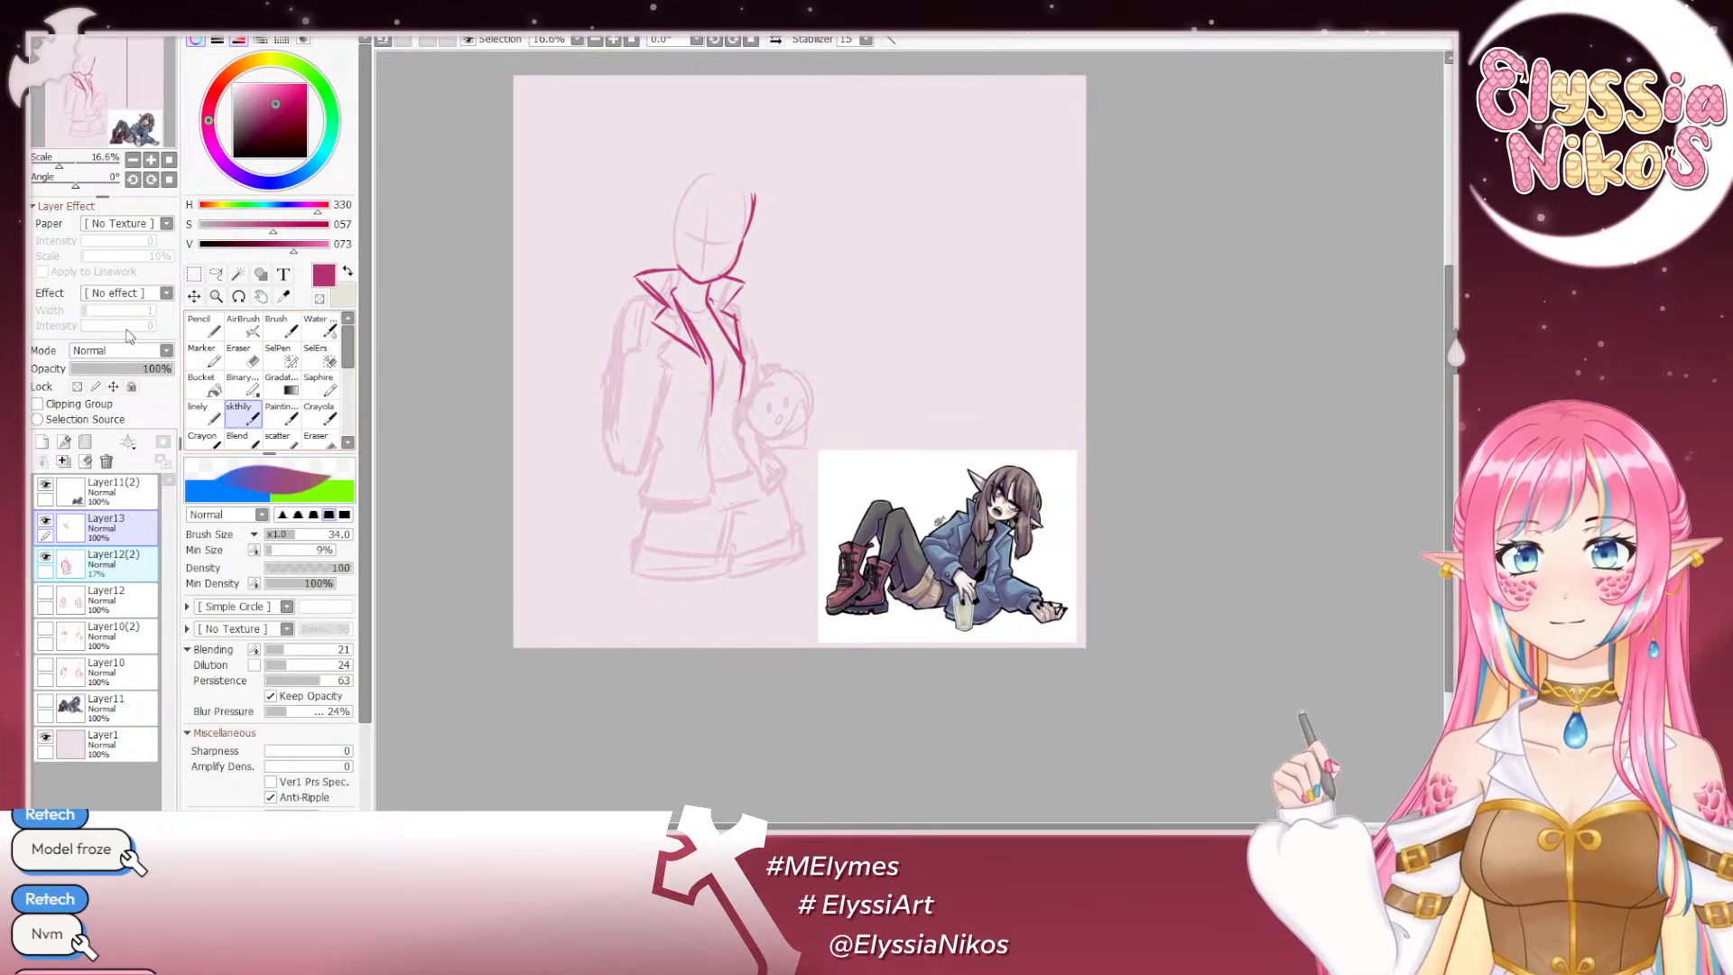
# Step: Make only Layer13 active and try thinning the near collar with the eraser at size 30, undoing strokes
pyautogui.click(115, 575)
pyautogui.click(45, 521)
pyautogui.click(45, 521)
pyautogui.click(108, 529)
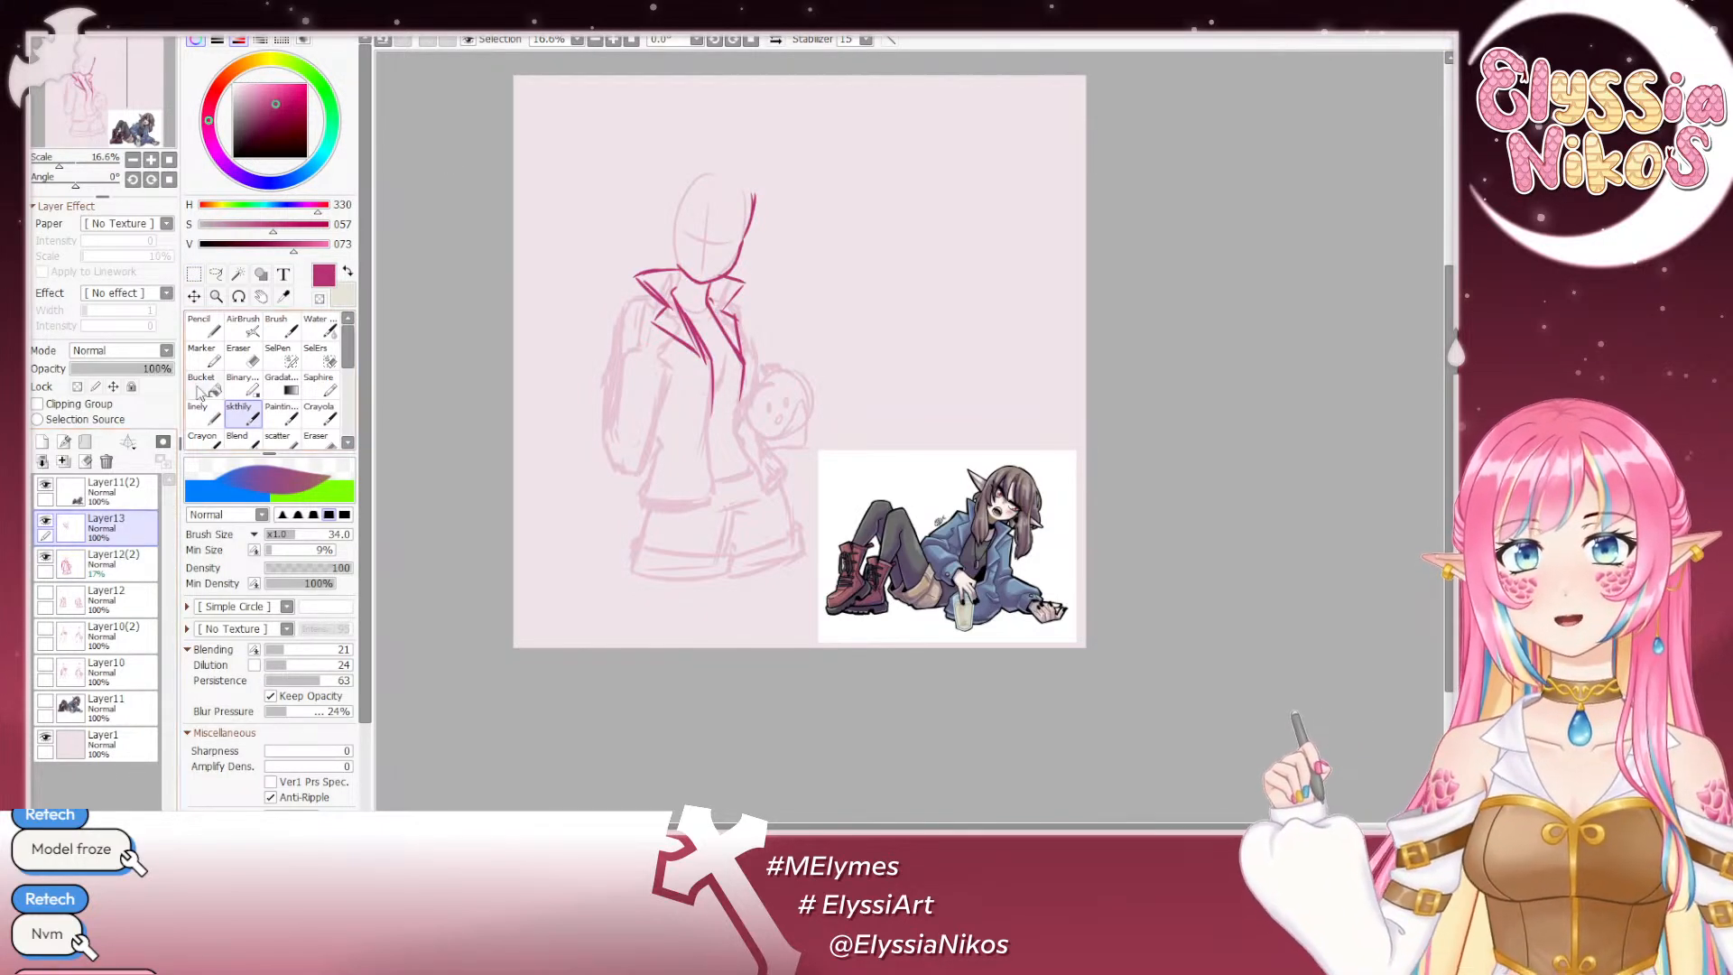
pyautogui.moveTo(694, 443); pyautogui.dragTo(698, 444)
pyautogui.click(239, 355)
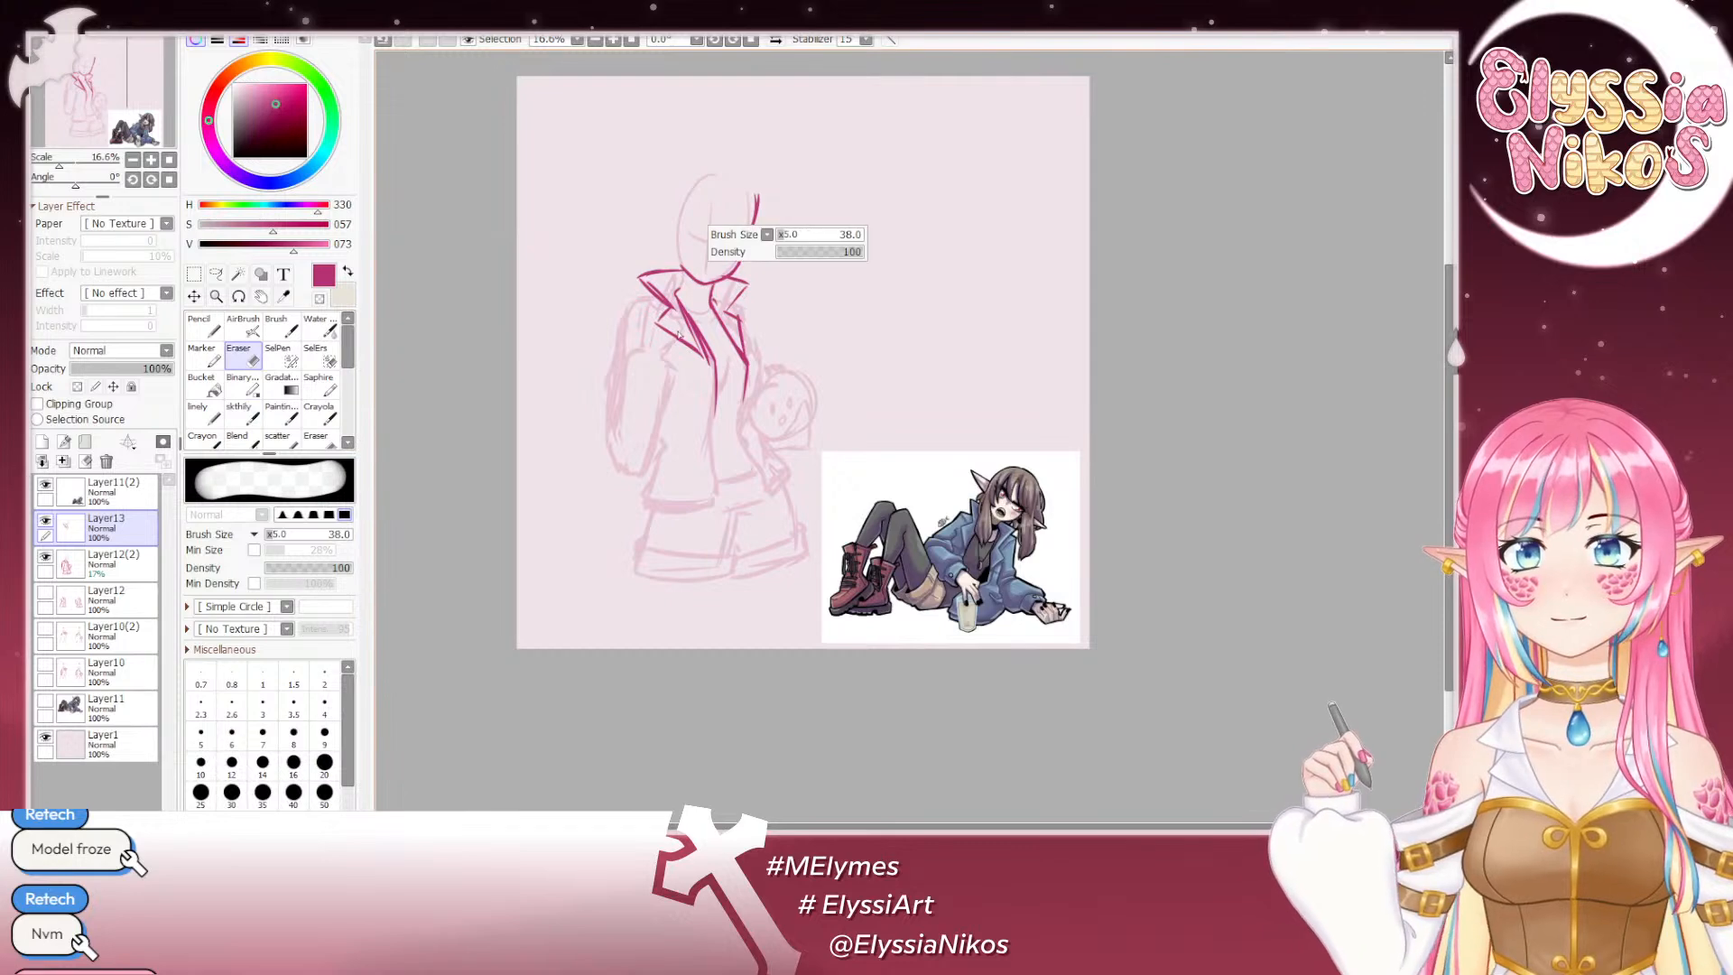
pyautogui.moveTo(650, 282); pyautogui.dragTo(667, 309)
pyautogui.hotkey('ctrl', 'z')
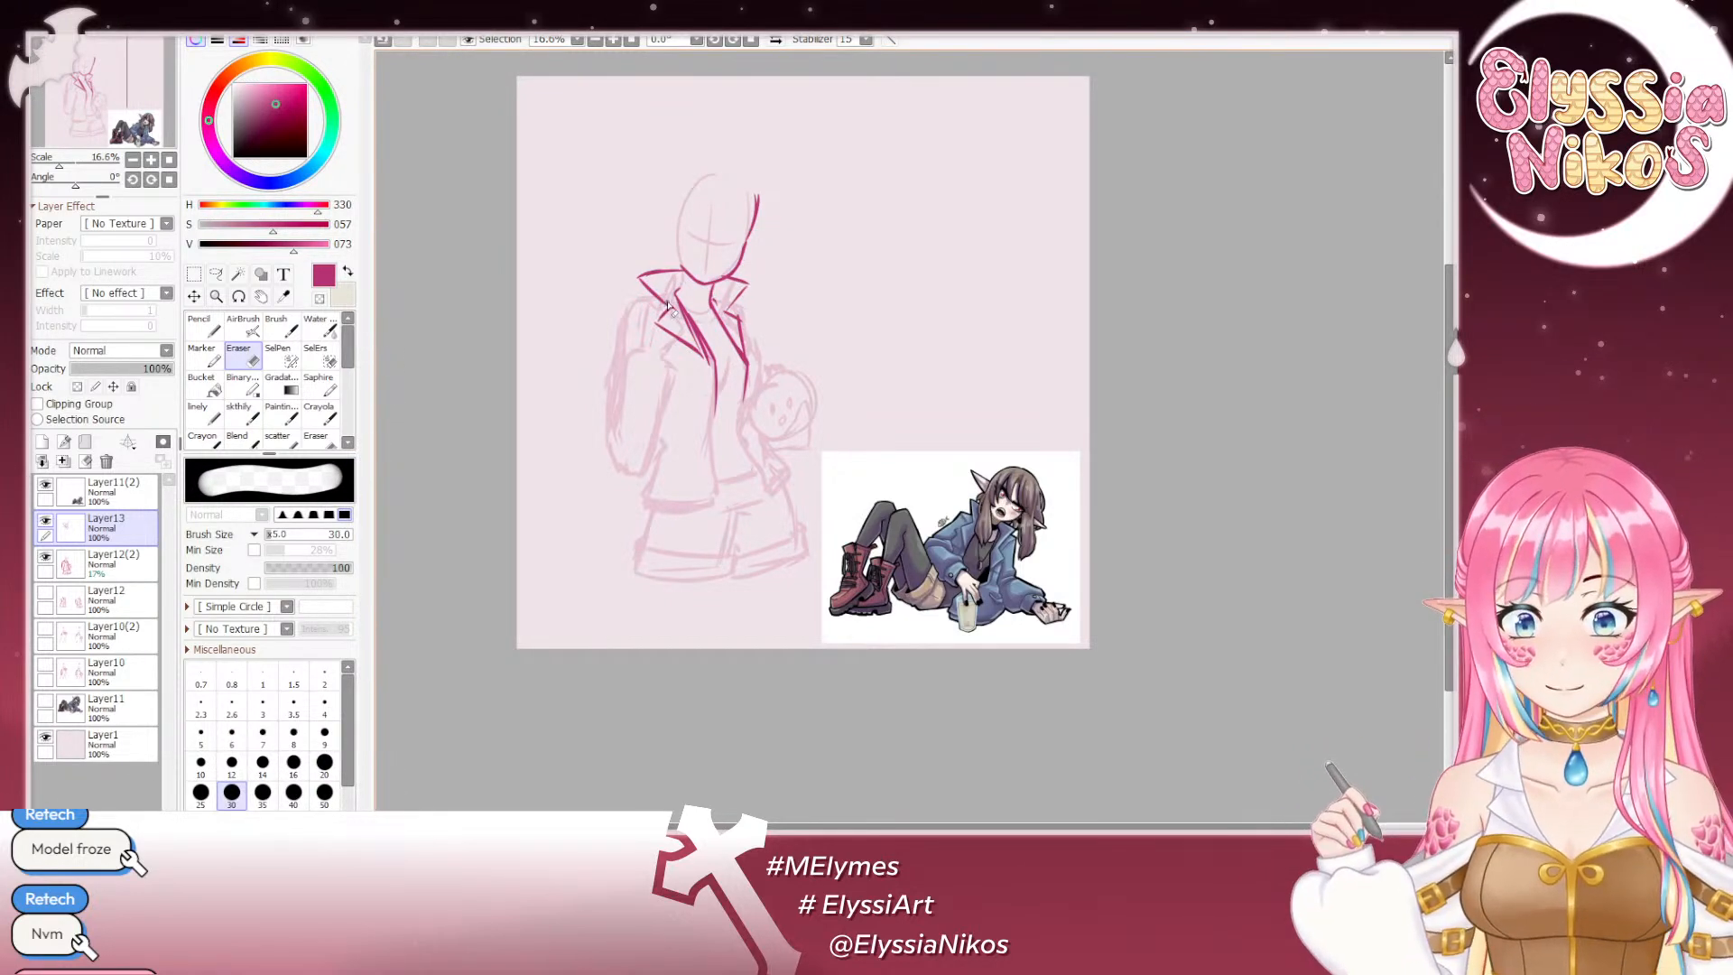
pyautogui.moveTo(643, 289); pyautogui.dragTo(679, 315)
pyautogui.hotkey('ctrl', 'z')
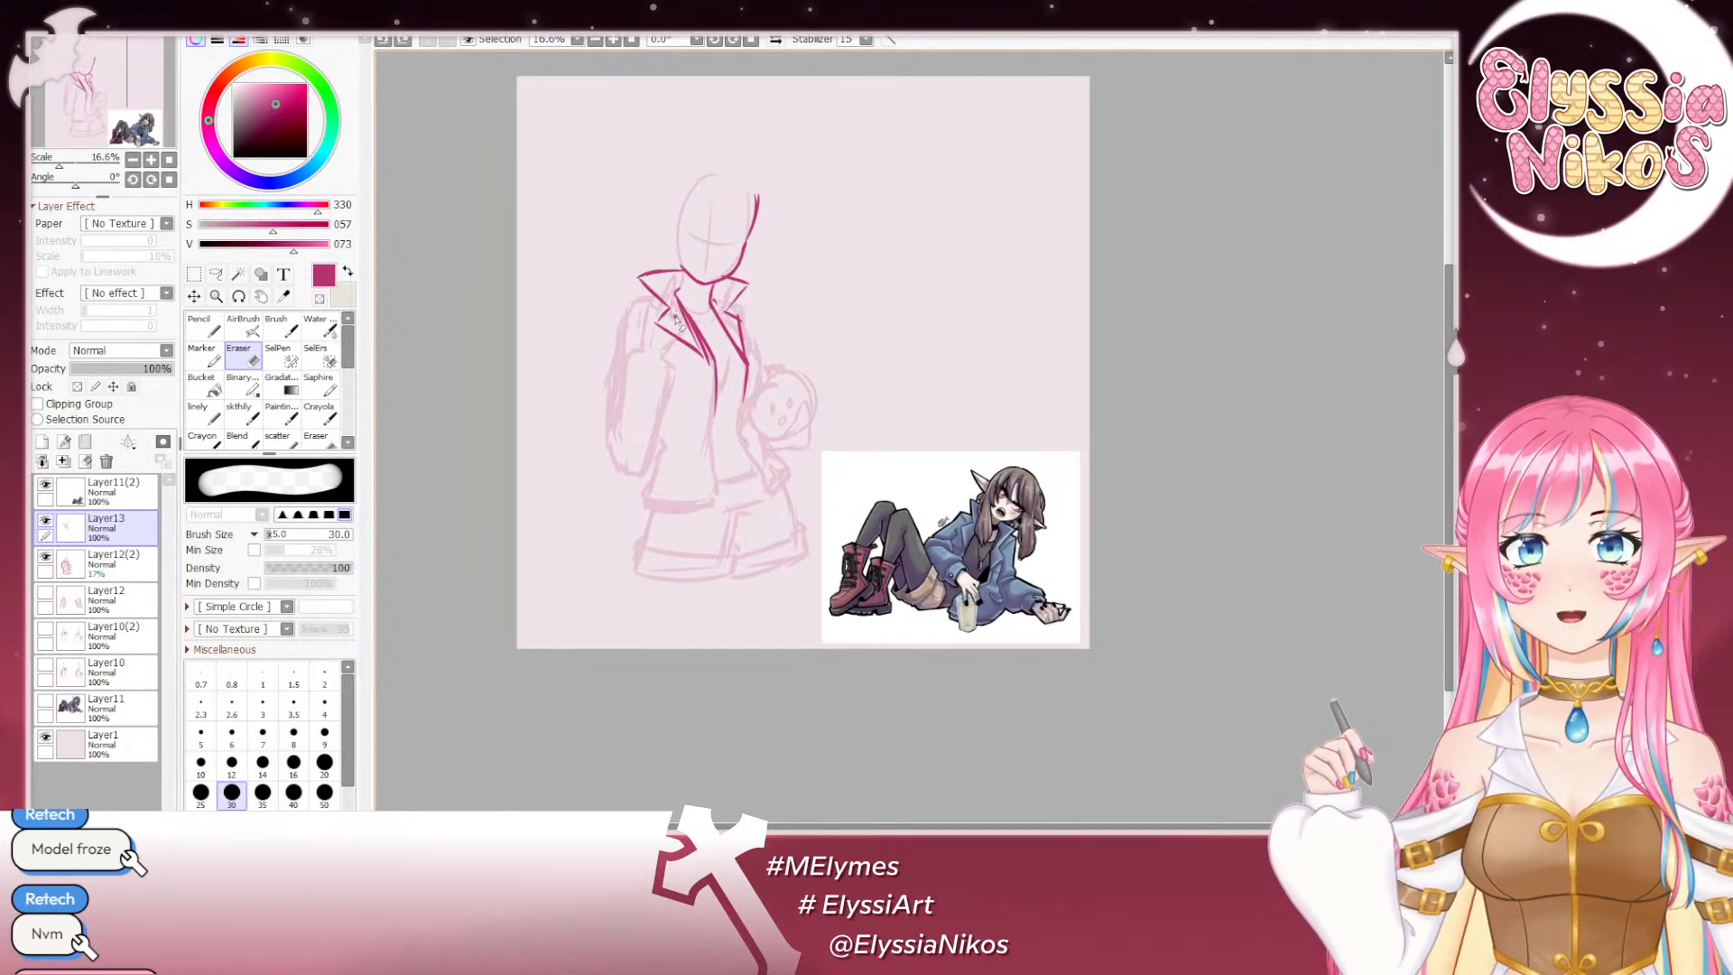
# Step: Refine the near lapel into a clean outline, alternating the sketching brush at size 34 and the eraser at size 30
pyautogui.click(239, 414)
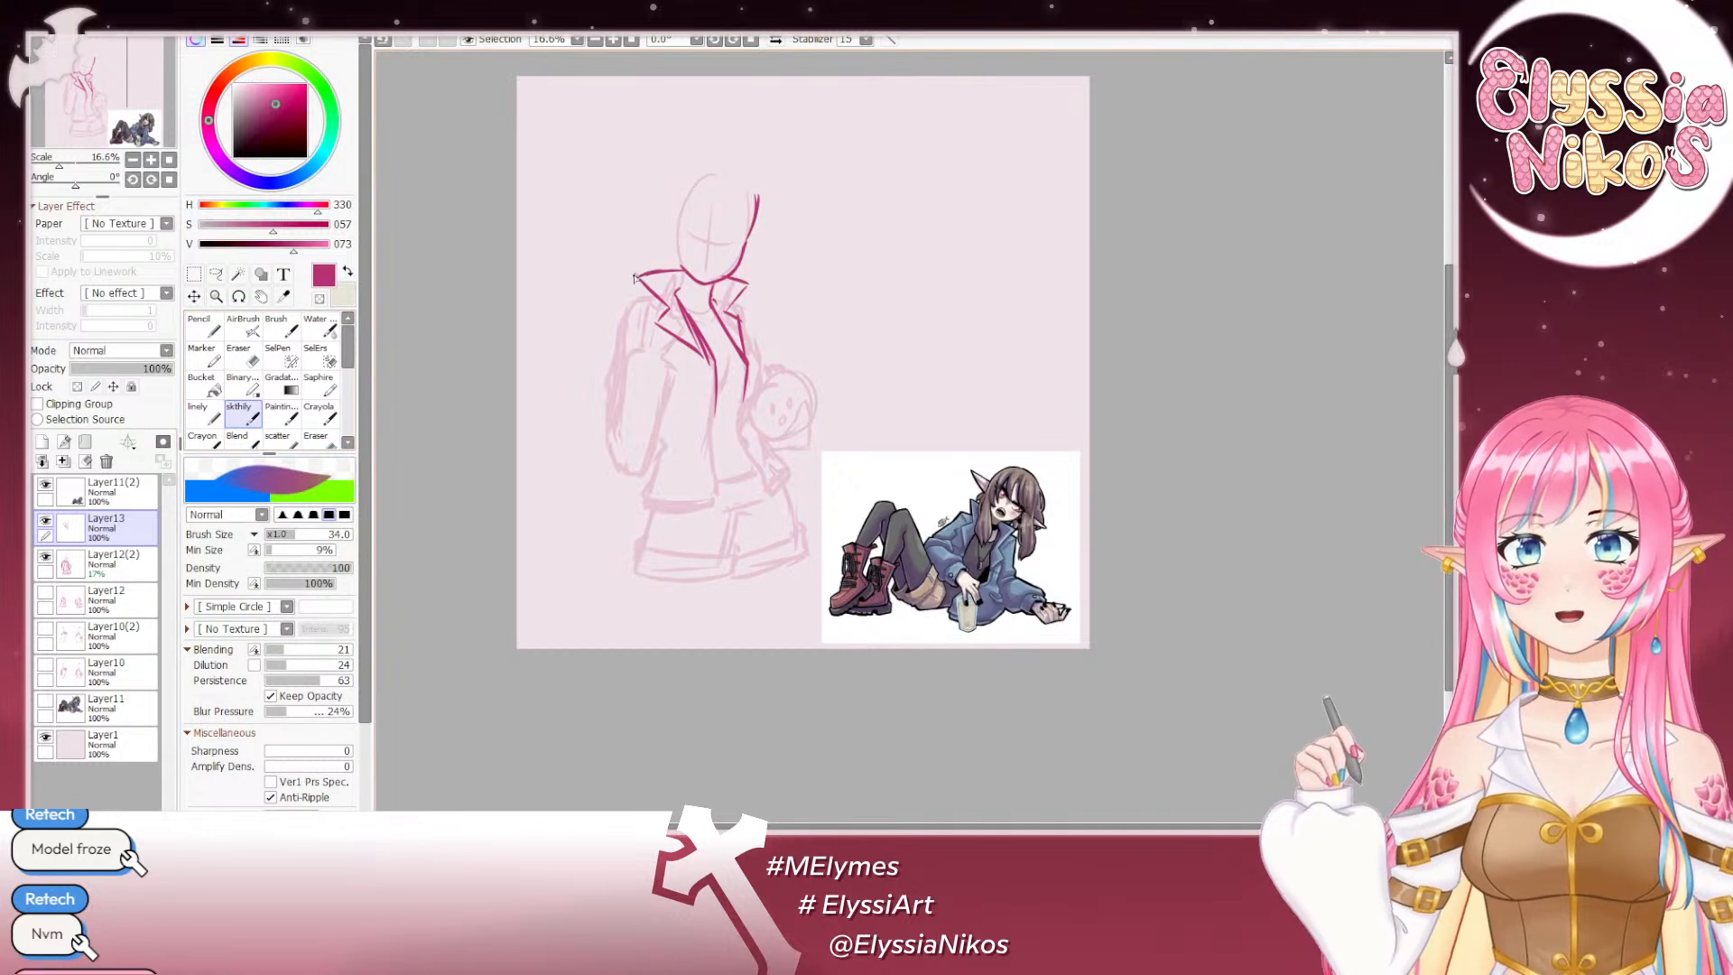
pyautogui.moveTo(711, 390); pyautogui.dragTo(728, 367)
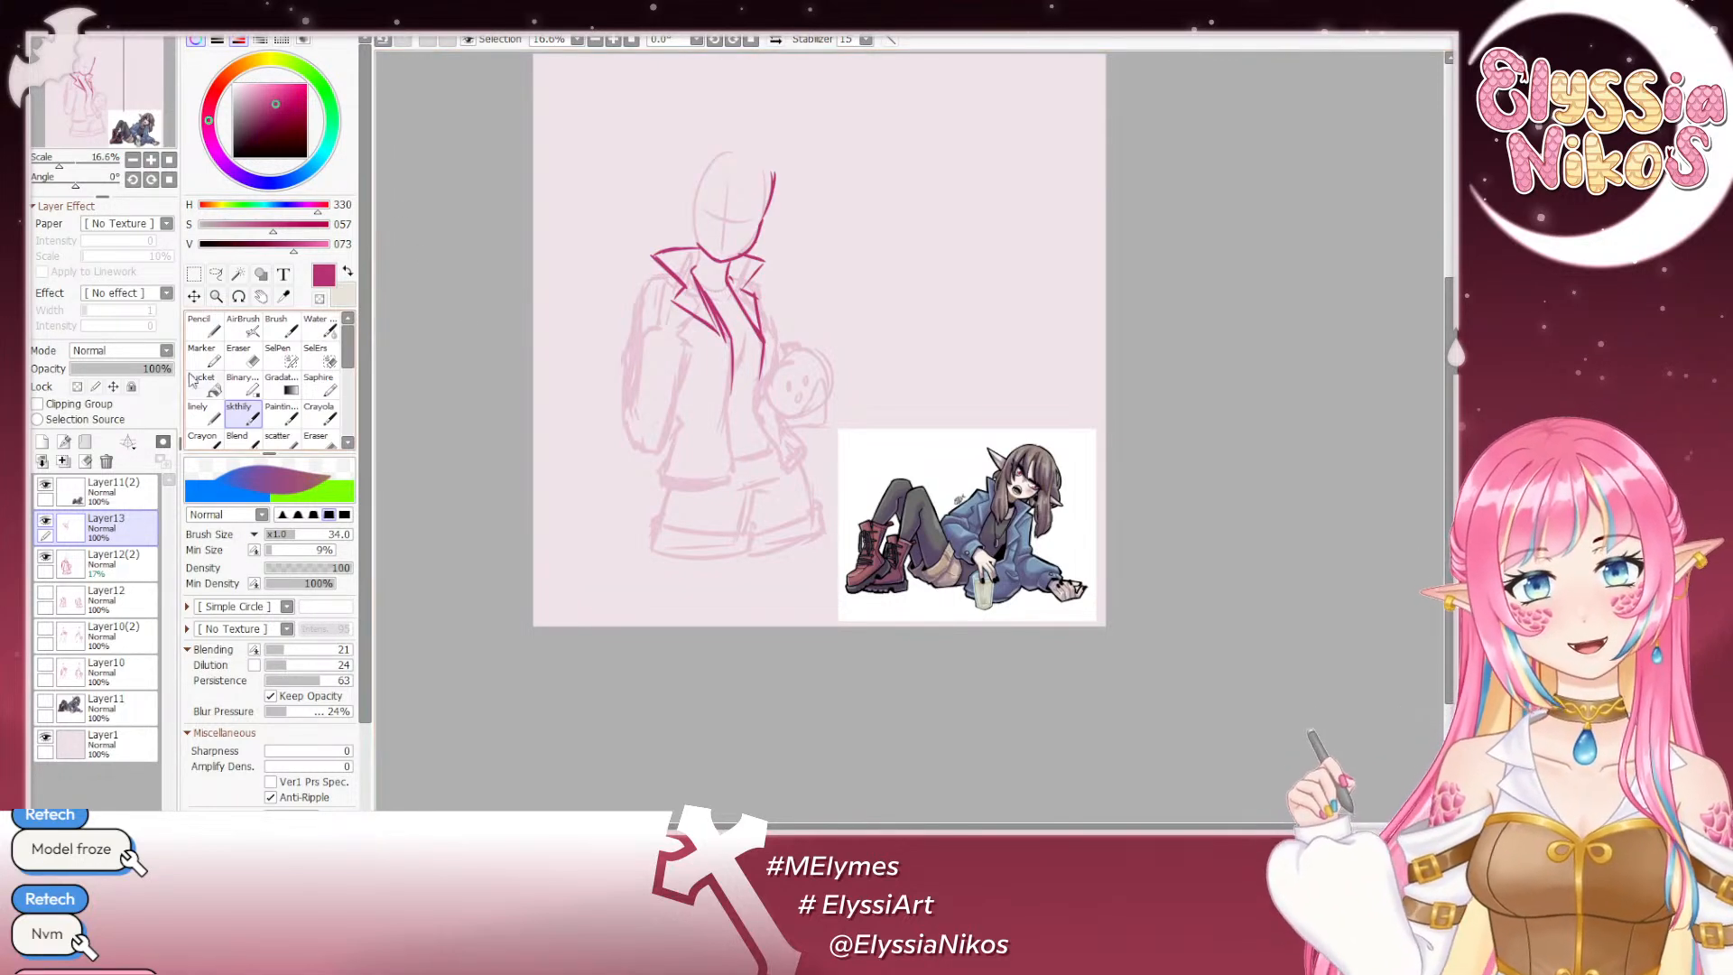
pyautogui.press('e')
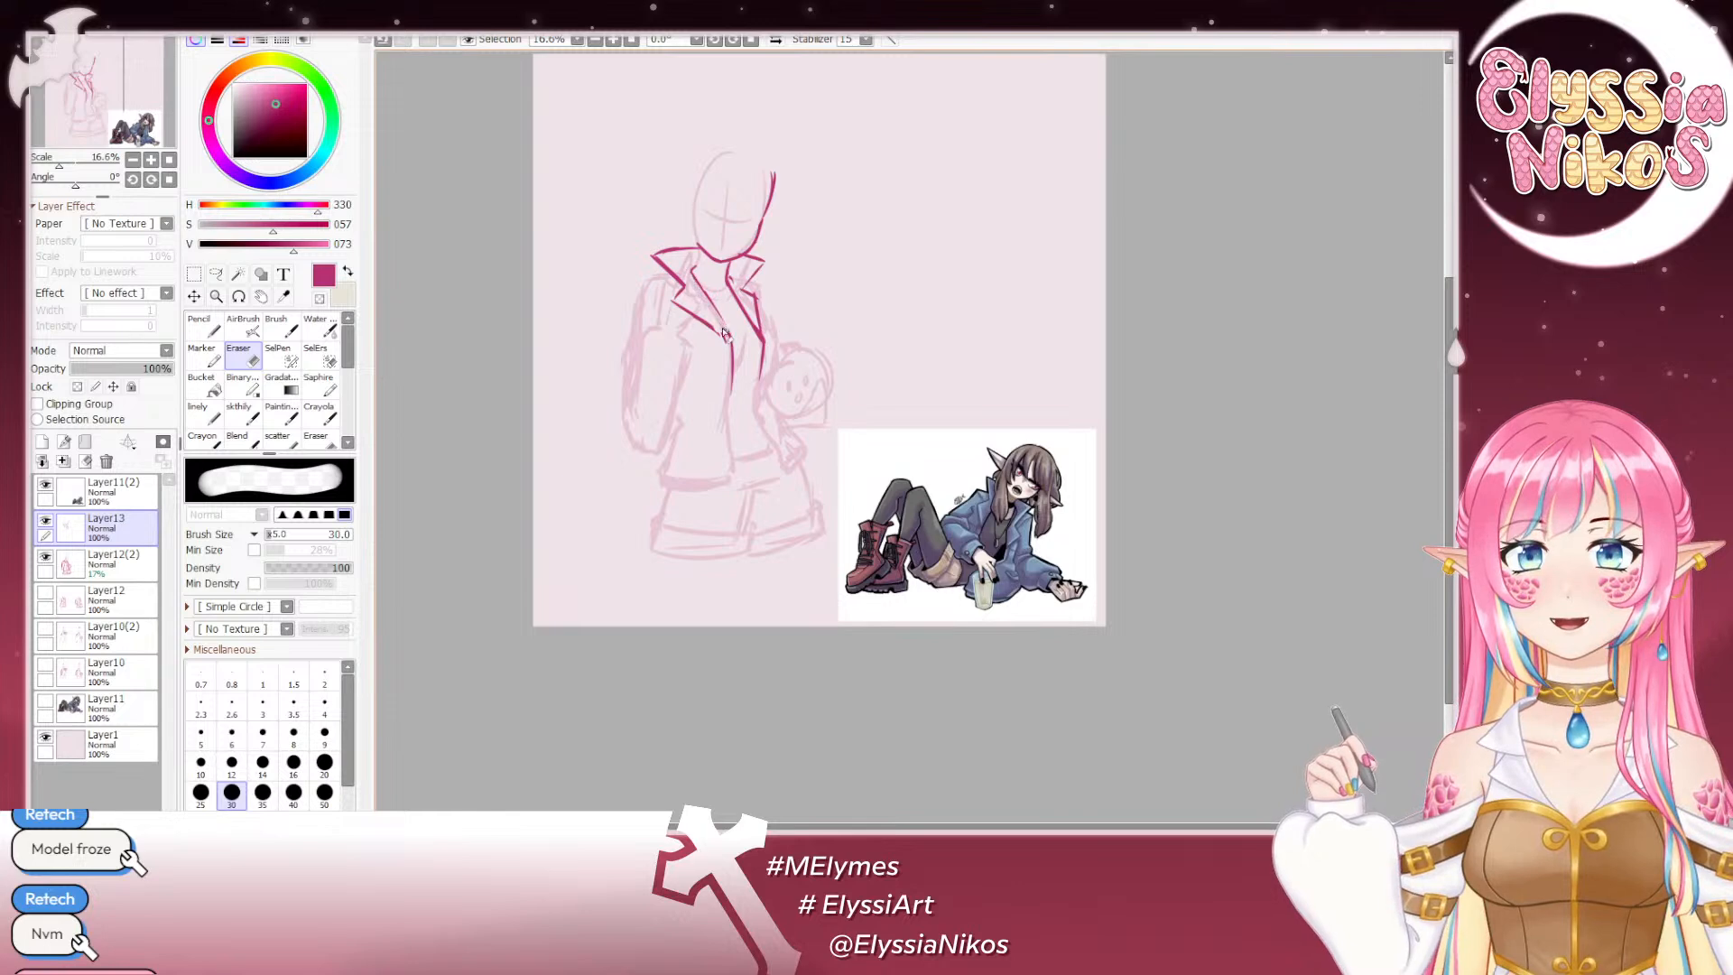
pyautogui.click(239, 410)
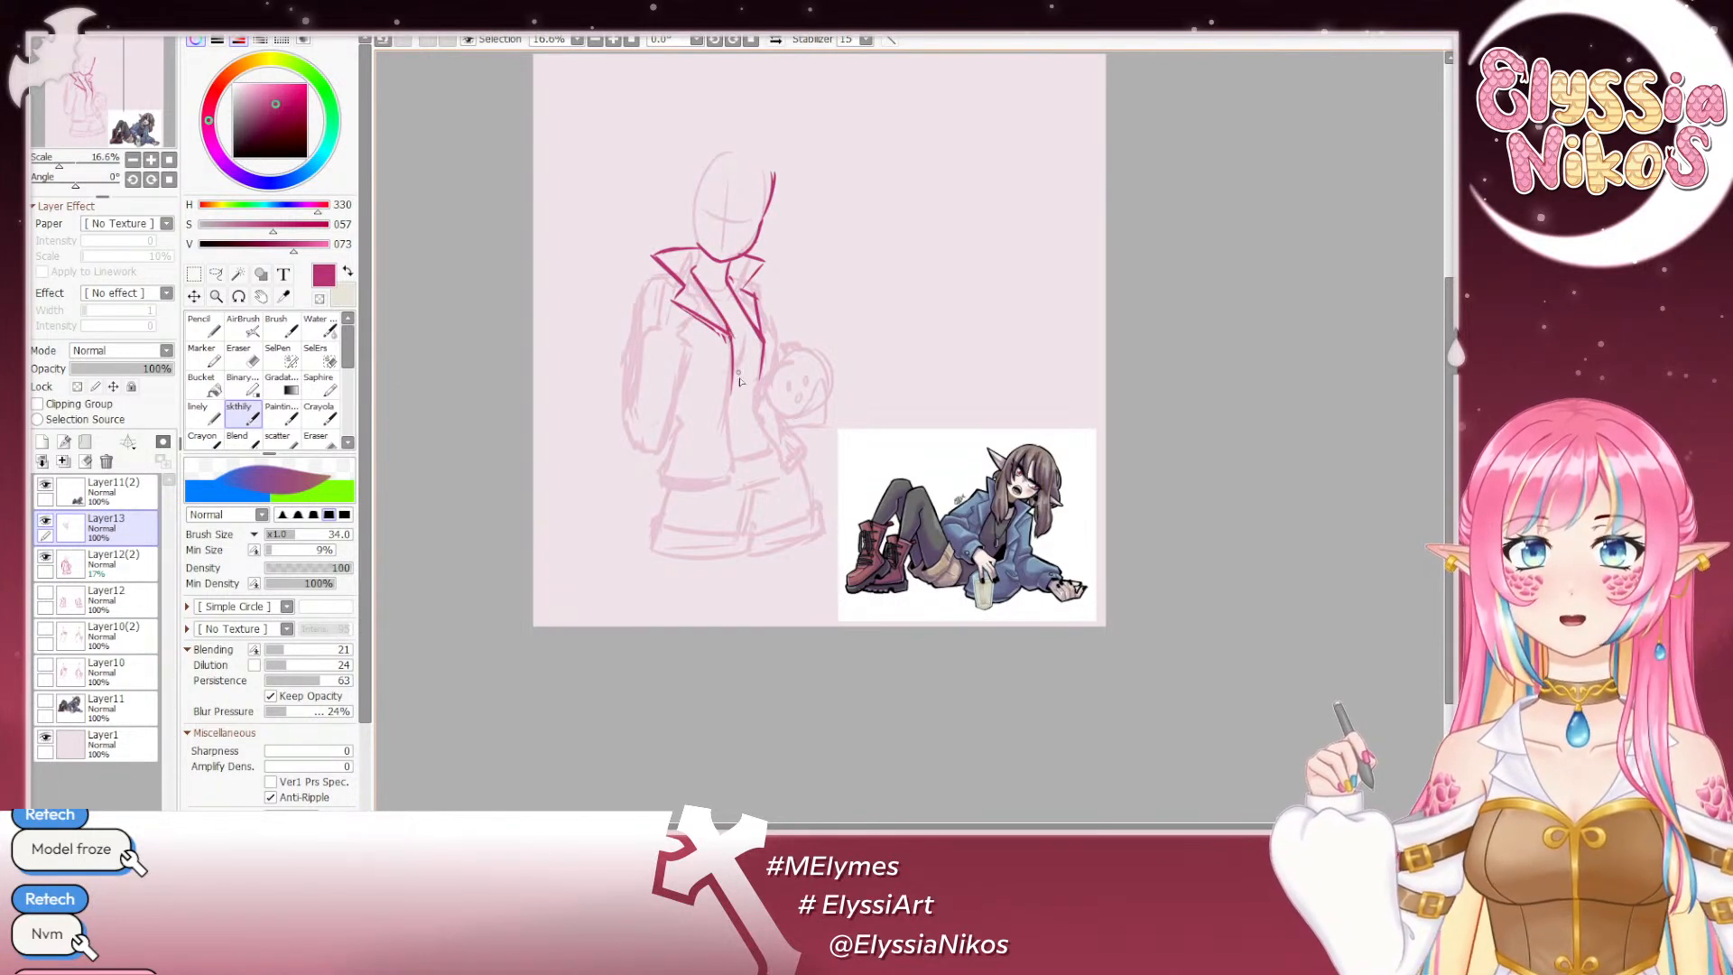
pyautogui.press('e')
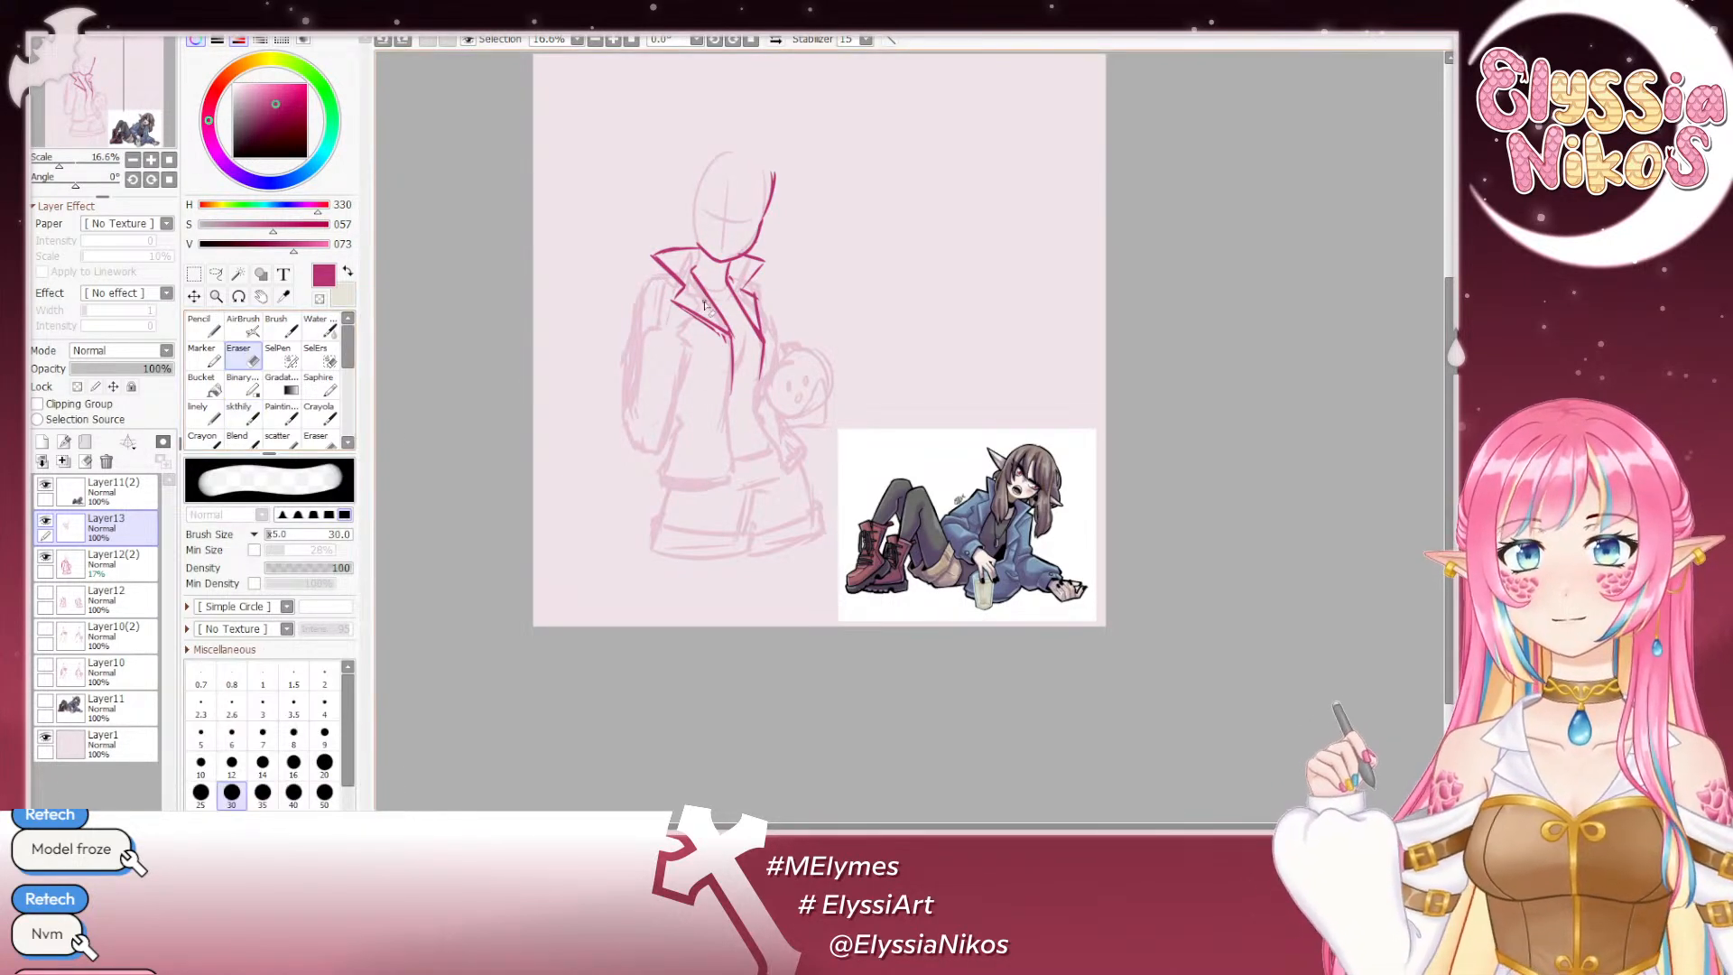
pyautogui.moveTo(674, 309); pyautogui.dragTo(672, 305)
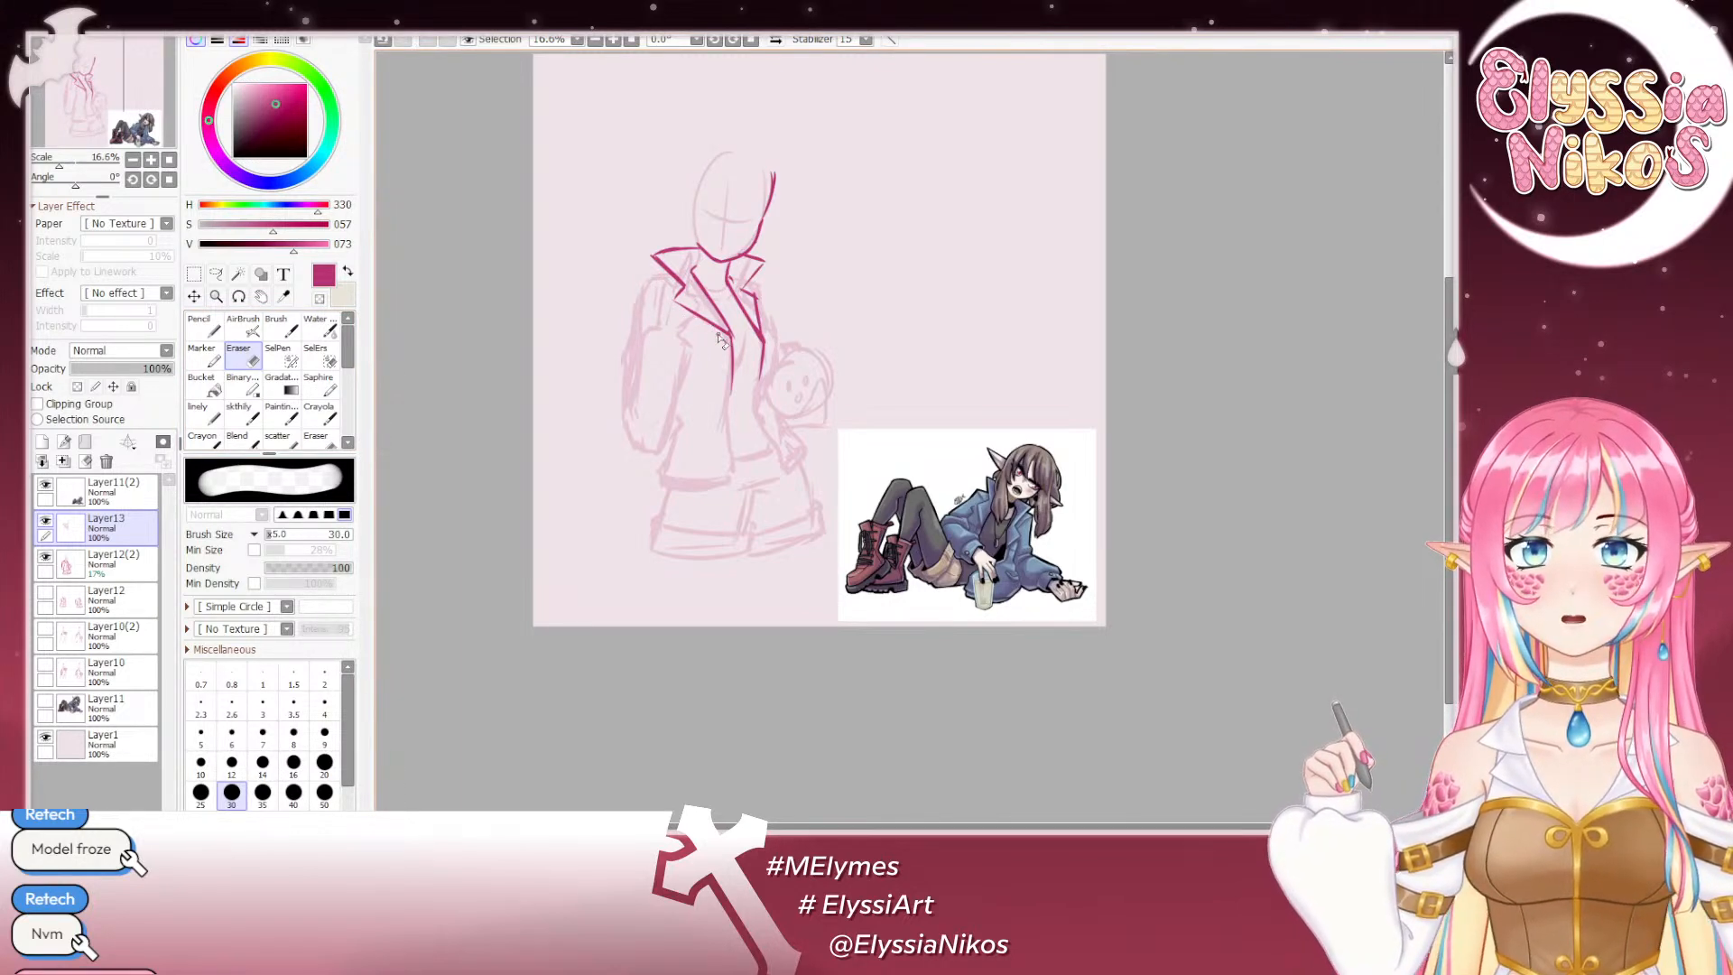
pyautogui.click(242, 415)
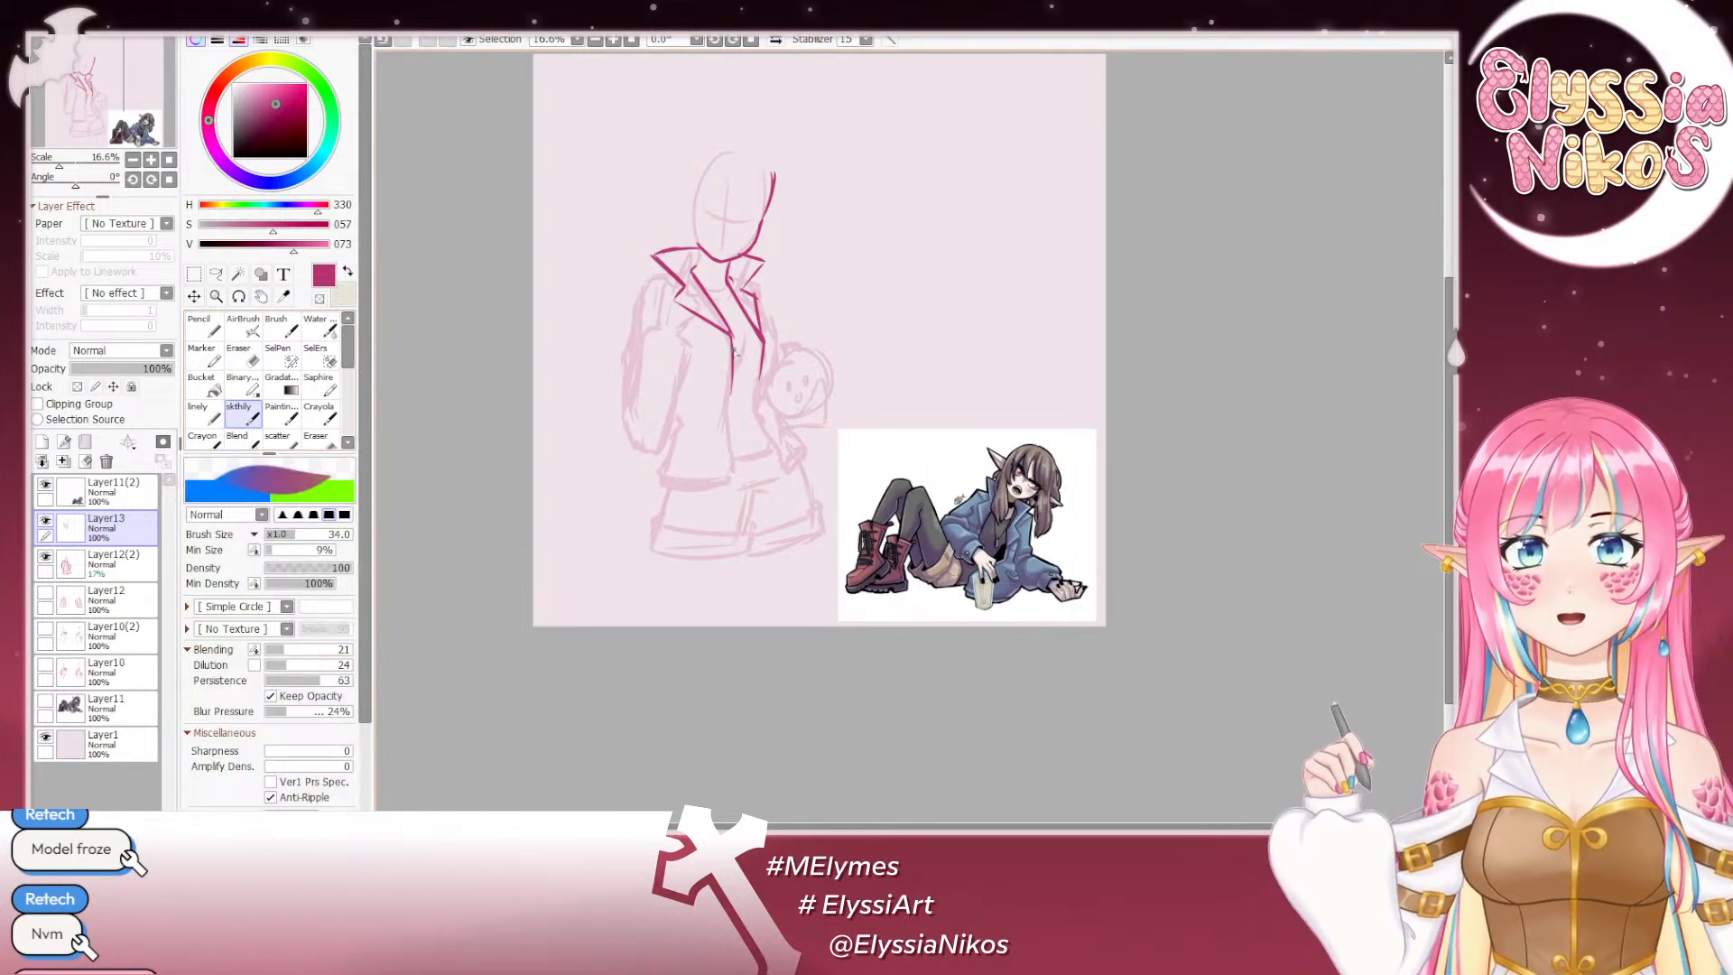
# Step: Extend the jacket's near front edge from the lapel down to the hem, undoing and redrawing the line
pyautogui.moveTo(732, 335); pyautogui.dragTo(732, 455)
pyautogui.hotkey('ctrl', 'z')
pyautogui.hotkey('ctrl', 'z')
pyautogui.hotkey('ctrl', 'z')
pyautogui.moveTo(730, 388); pyautogui.dragTo(736, 472)
pyautogui.hotkey('ctrl', 'z')
pyautogui.hotkey('ctrl', 'z')
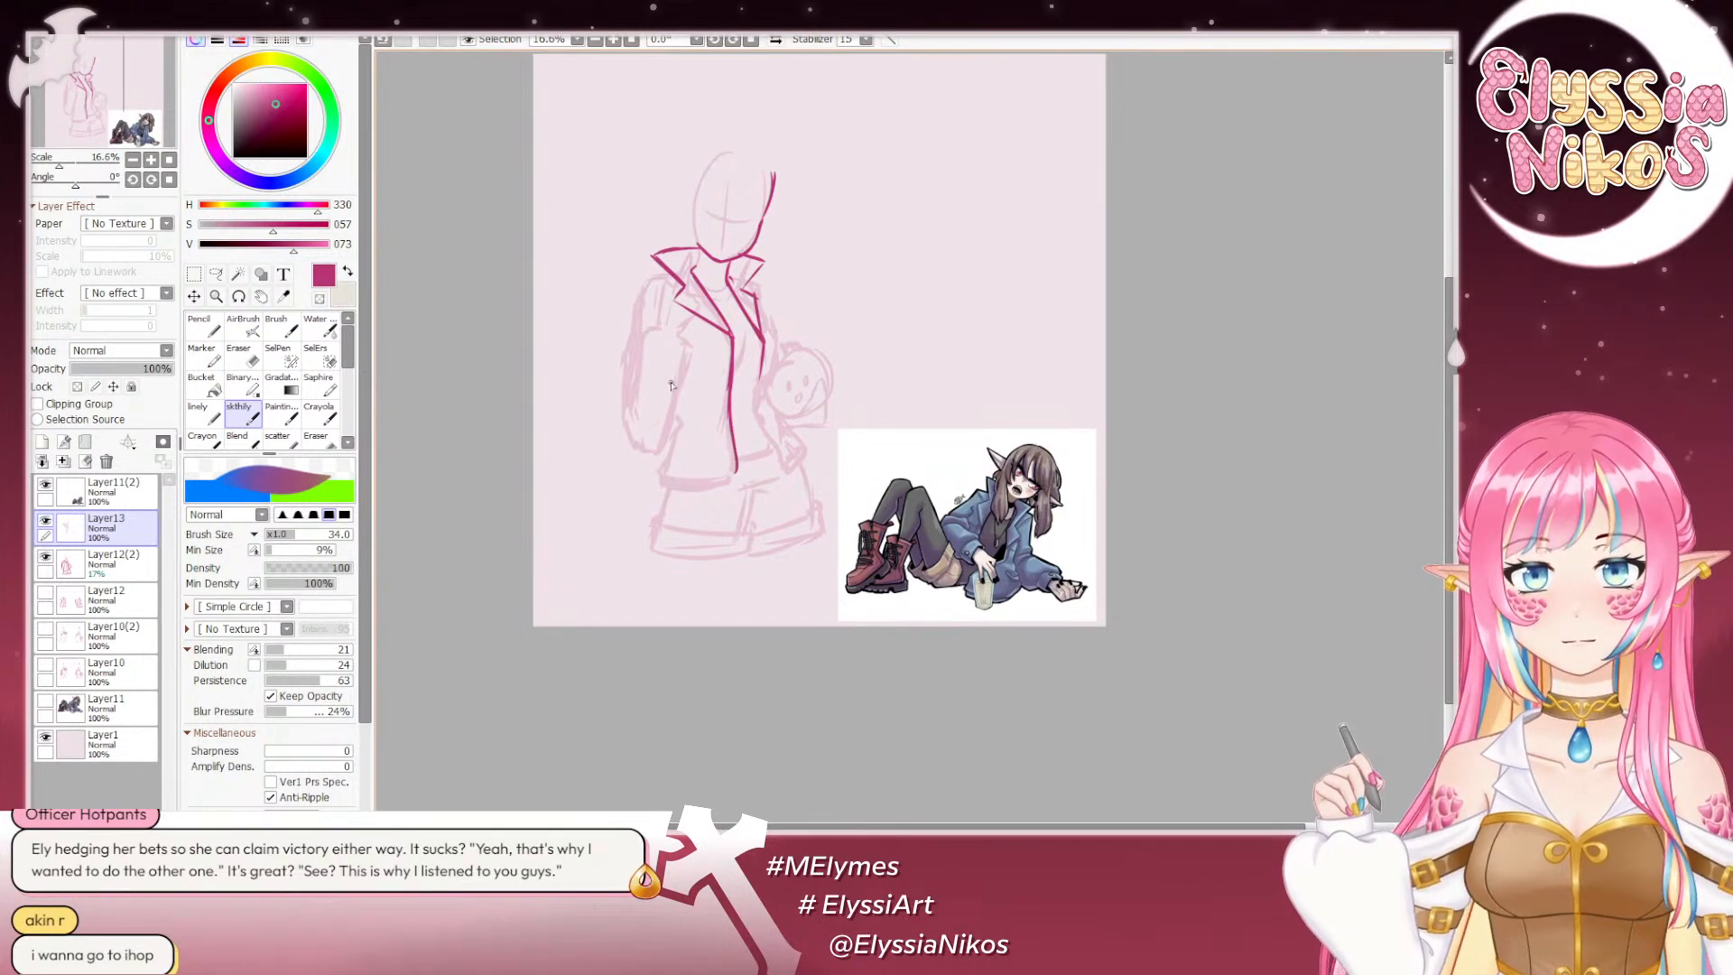
# Step: Draw the buttoned band across the near upper arm and start the arm's inner edge, undoing and redrawing strokes
pyautogui.moveTo(684, 378)
pyautogui.mouseDown()
pyautogui.moveTo(696, 440)
pyautogui.moveTo(672, 457)
pyautogui.mouseUp()
pyautogui.hotkey('ctrl', 'z')
pyautogui.hotkey('ctrl', 'z')
pyautogui.hotkey('ctrl', 'z')
pyautogui.moveTo(684, 380); pyautogui.dragTo(658, 469)
pyautogui.hotkey('ctrl', 'z')
pyautogui.hotkey('ctrl', 'z')
pyautogui.hotkey('ctrl', 'z')
pyautogui.moveTo(681, 380); pyautogui.dragTo(682, 408)
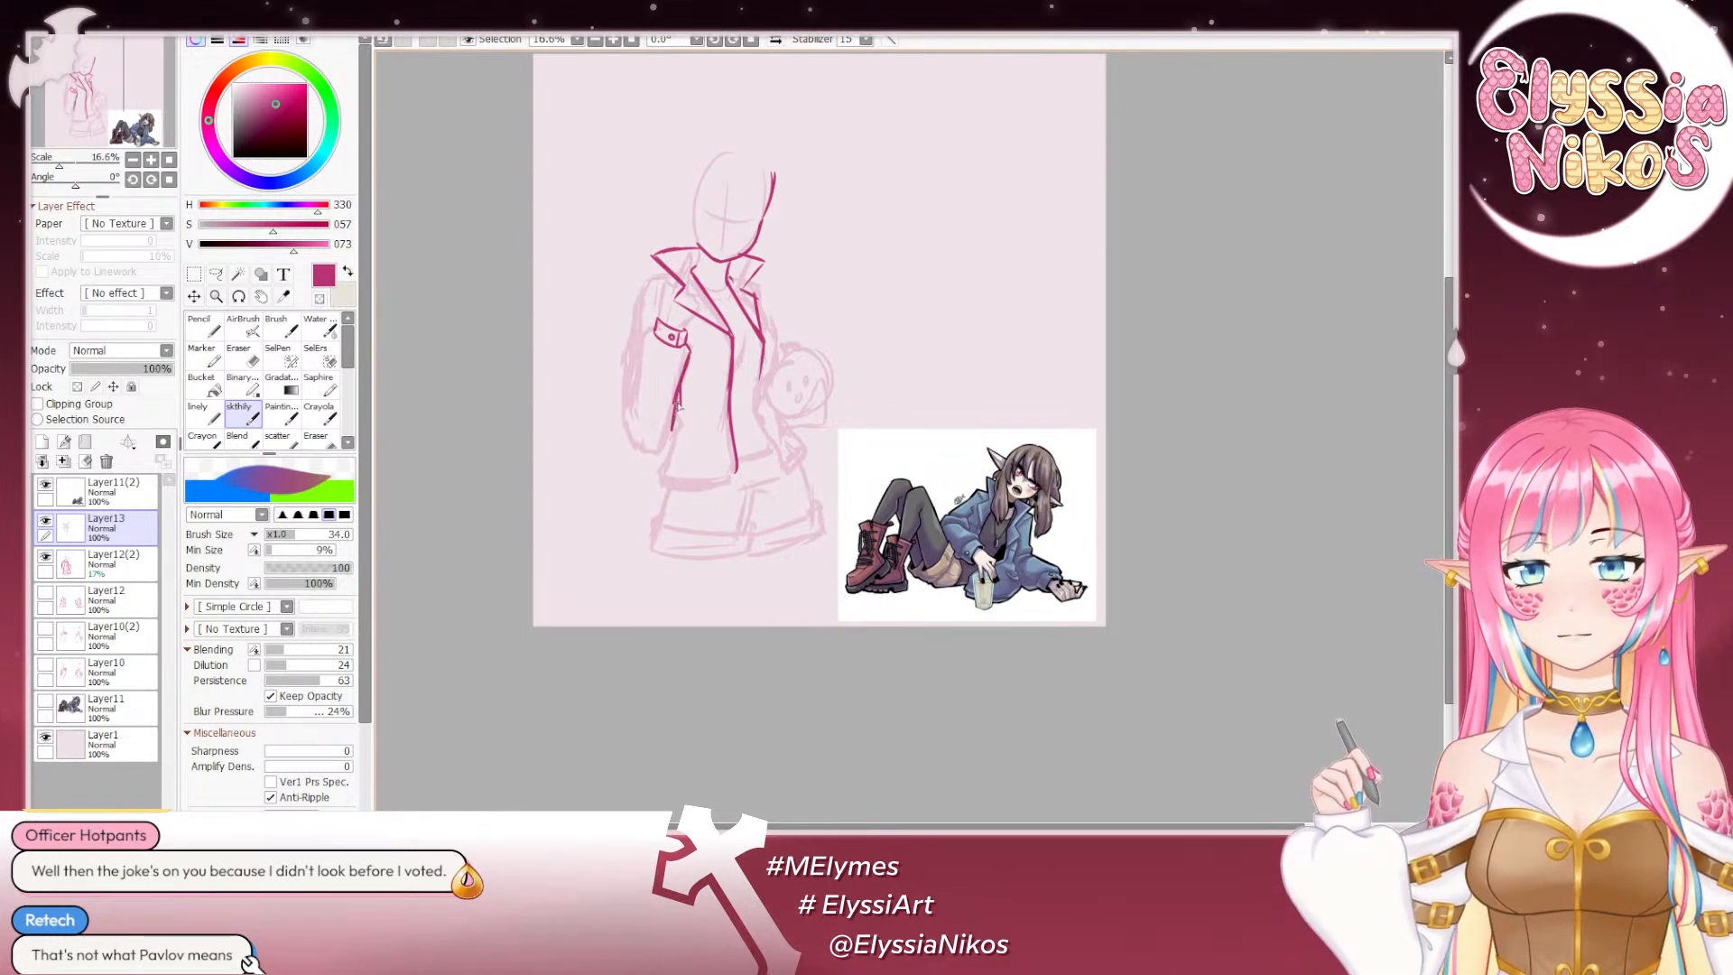
# Step: Carry the near sleeve's inner edge down to the wrist, undoing and redrawing the line
pyautogui.moveTo(683, 388); pyautogui.dragTo(654, 456)
pyautogui.hotkey('ctrl', 'z')
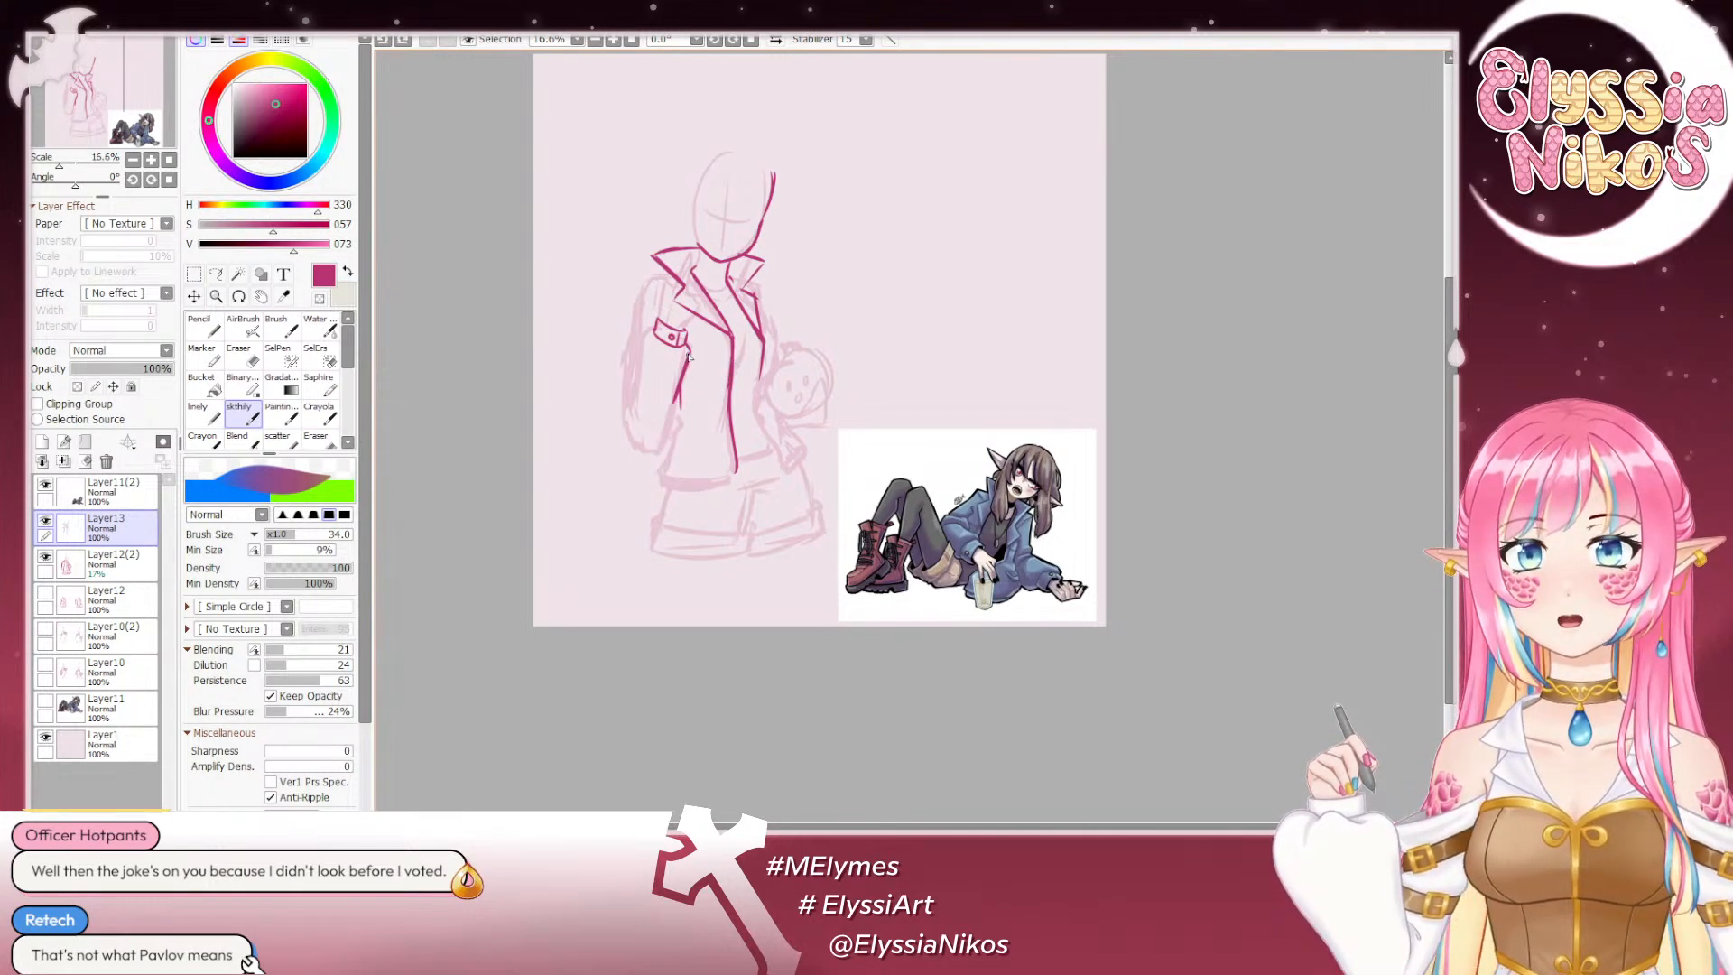
pyautogui.moveTo(691, 352); pyautogui.dragTo(657, 456)
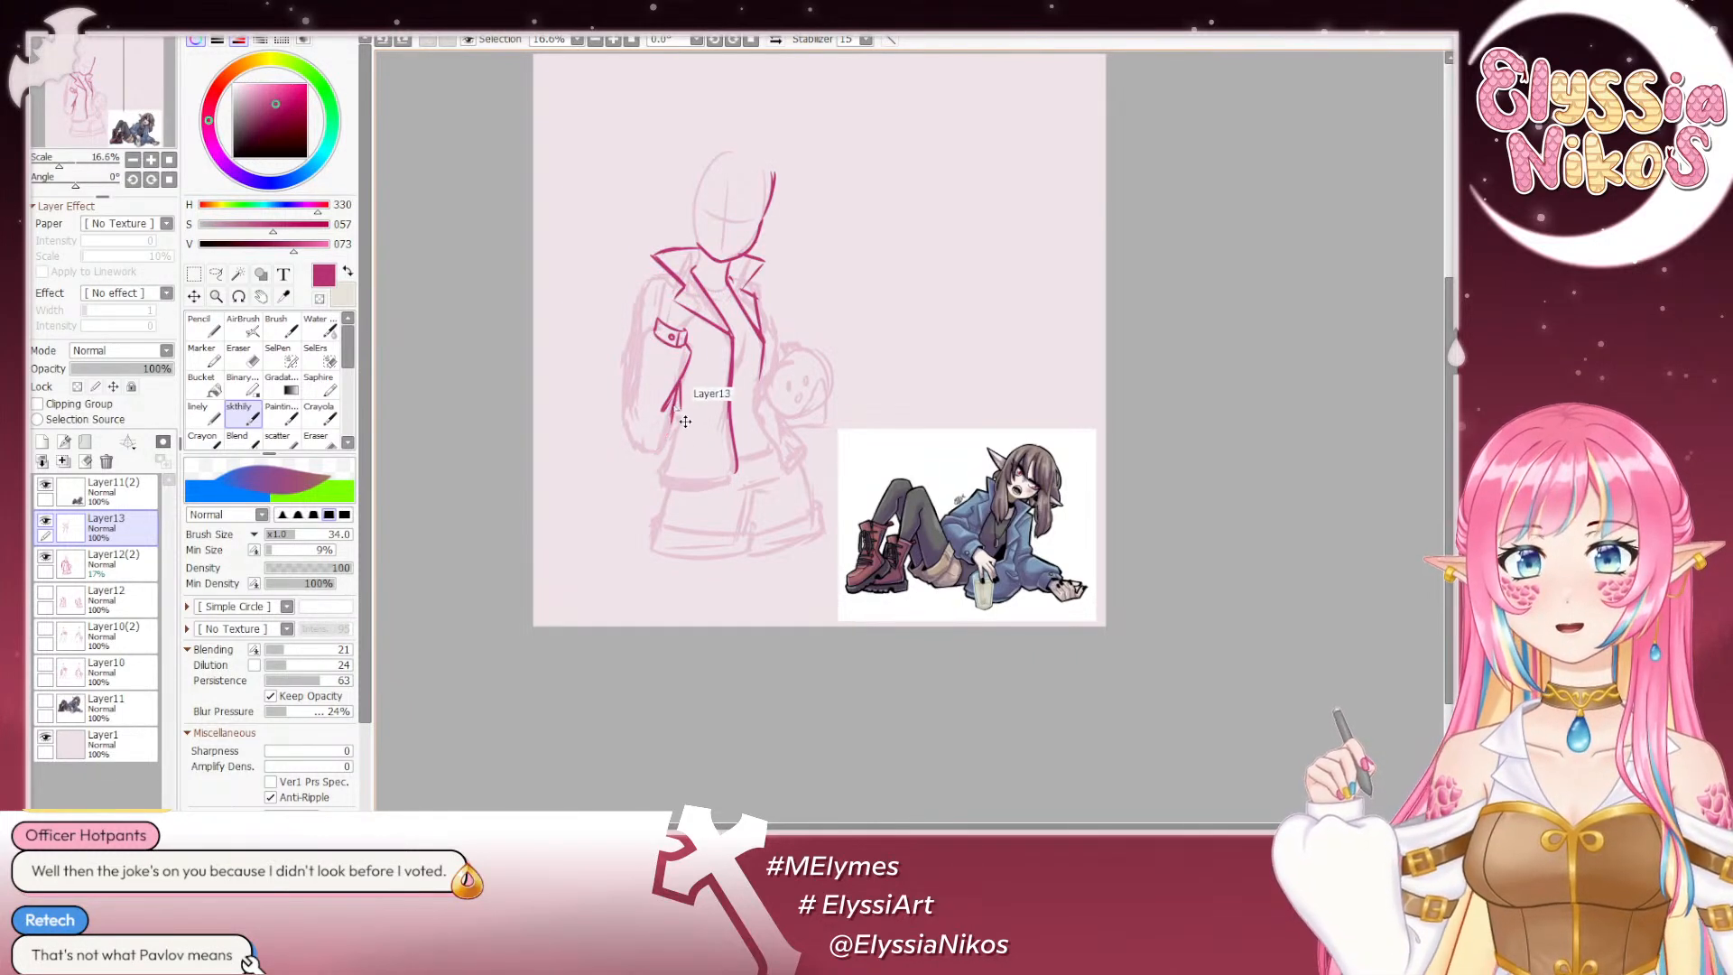
pyautogui.hotkey('ctrl', 'z')
pyautogui.moveTo(677, 411); pyautogui.dragTo(659, 442)
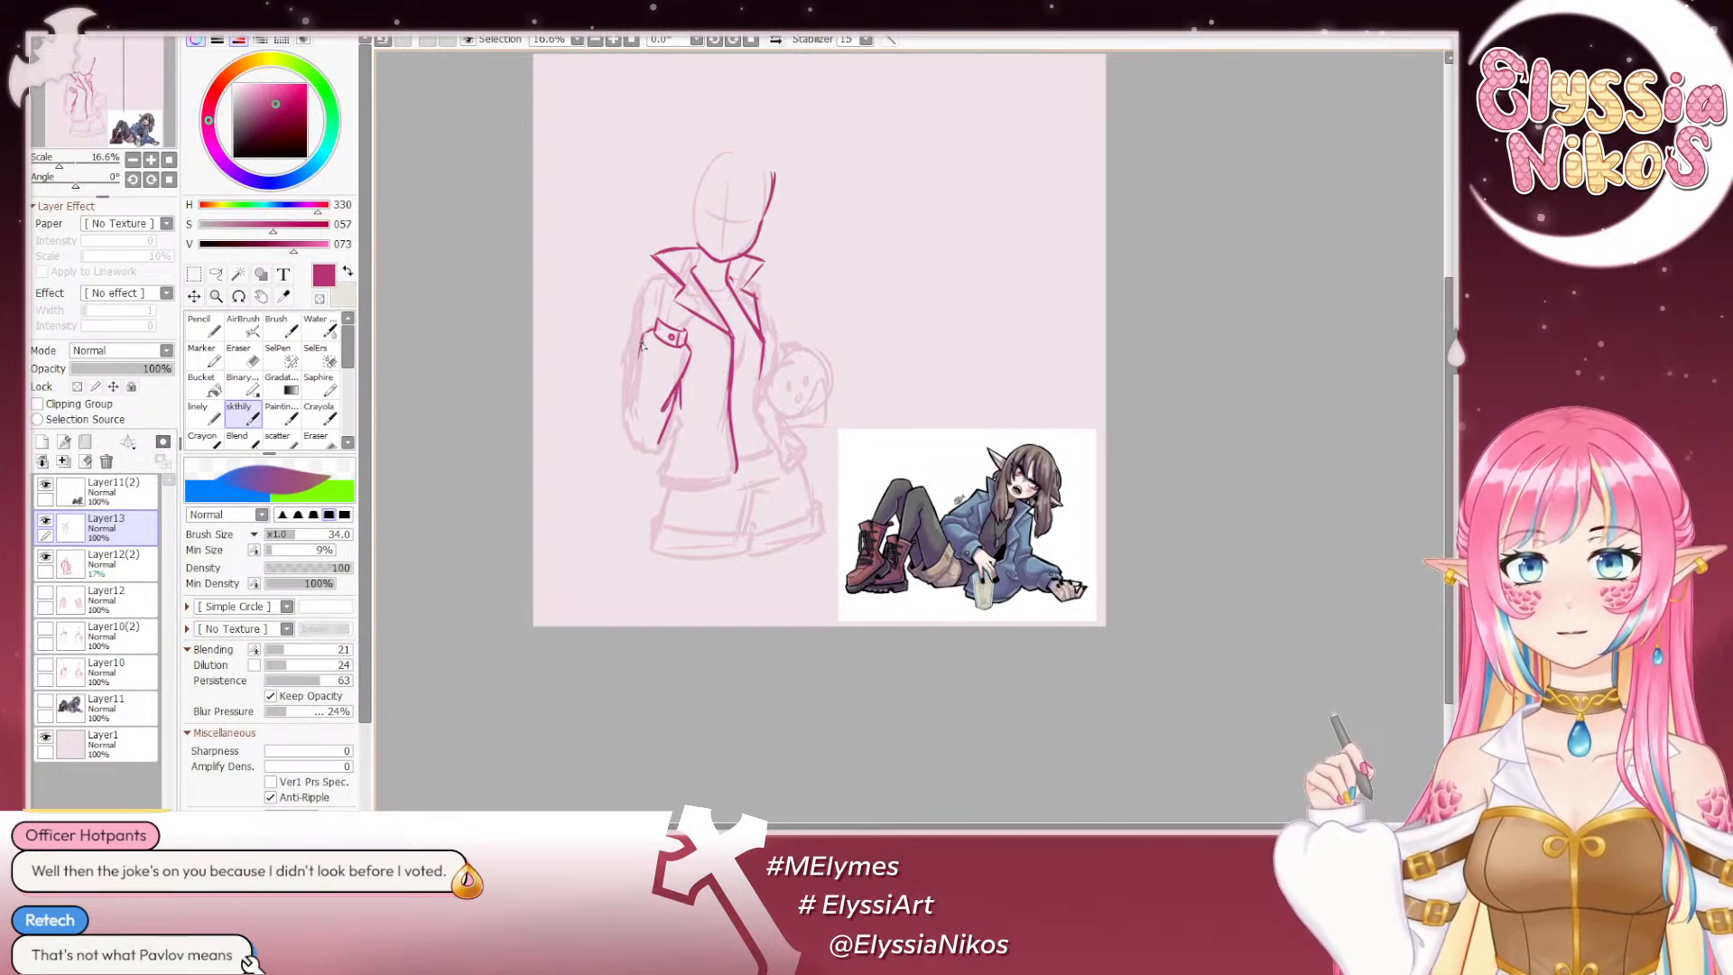
# Step: Draw the near sleeve's outer edge from the buttoned band down toward the wrist, undoing and redrawing strokes
pyautogui.moveTo(644, 332); pyautogui.dragTo(629, 424)
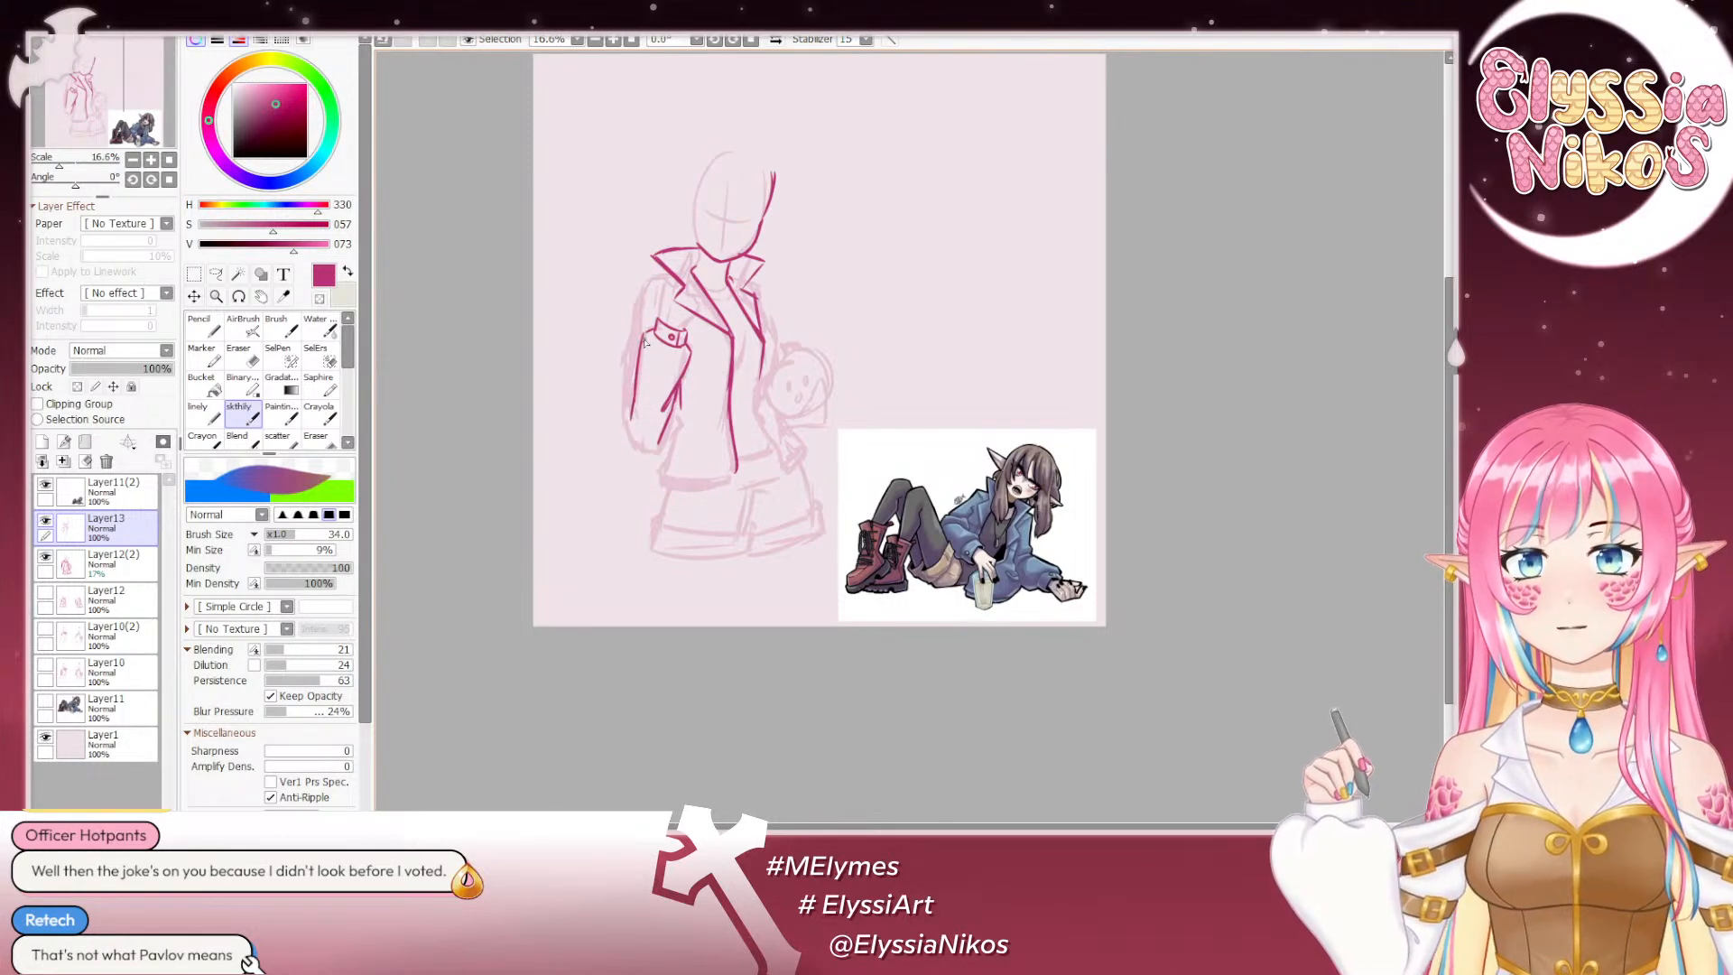
pyautogui.hotkey('ctrl', 'z')
pyautogui.moveTo(643, 333); pyautogui.dragTo(634, 395)
pyautogui.hotkey('ctrl', 'z')
pyautogui.hotkey('ctrl', 'z')
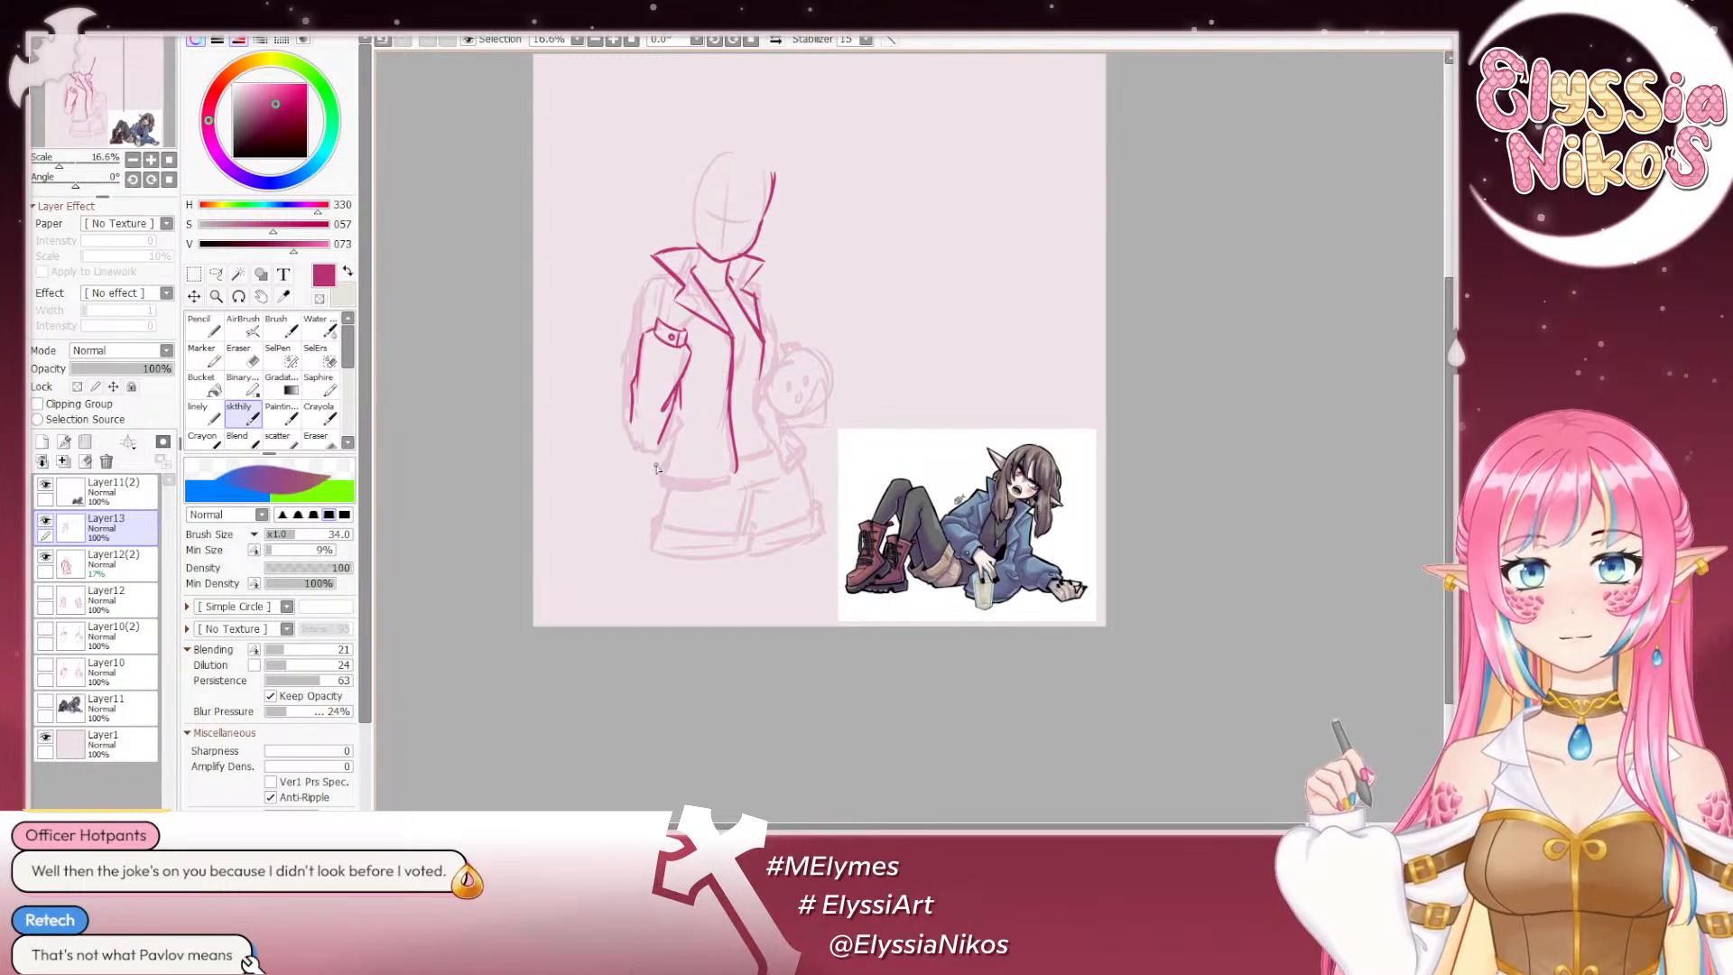
# Step: Close the lower end of the near sleeve with a rounded line joining its outer and inner edges
pyautogui.moveTo(630, 422)
pyautogui.mouseDown()
pyautogui.moveTo(642, 456)
pyautogui.moveTo(657, 450)
pyautogui.mouseUp()
pyautogui.hotkey('ctrl', 'z')
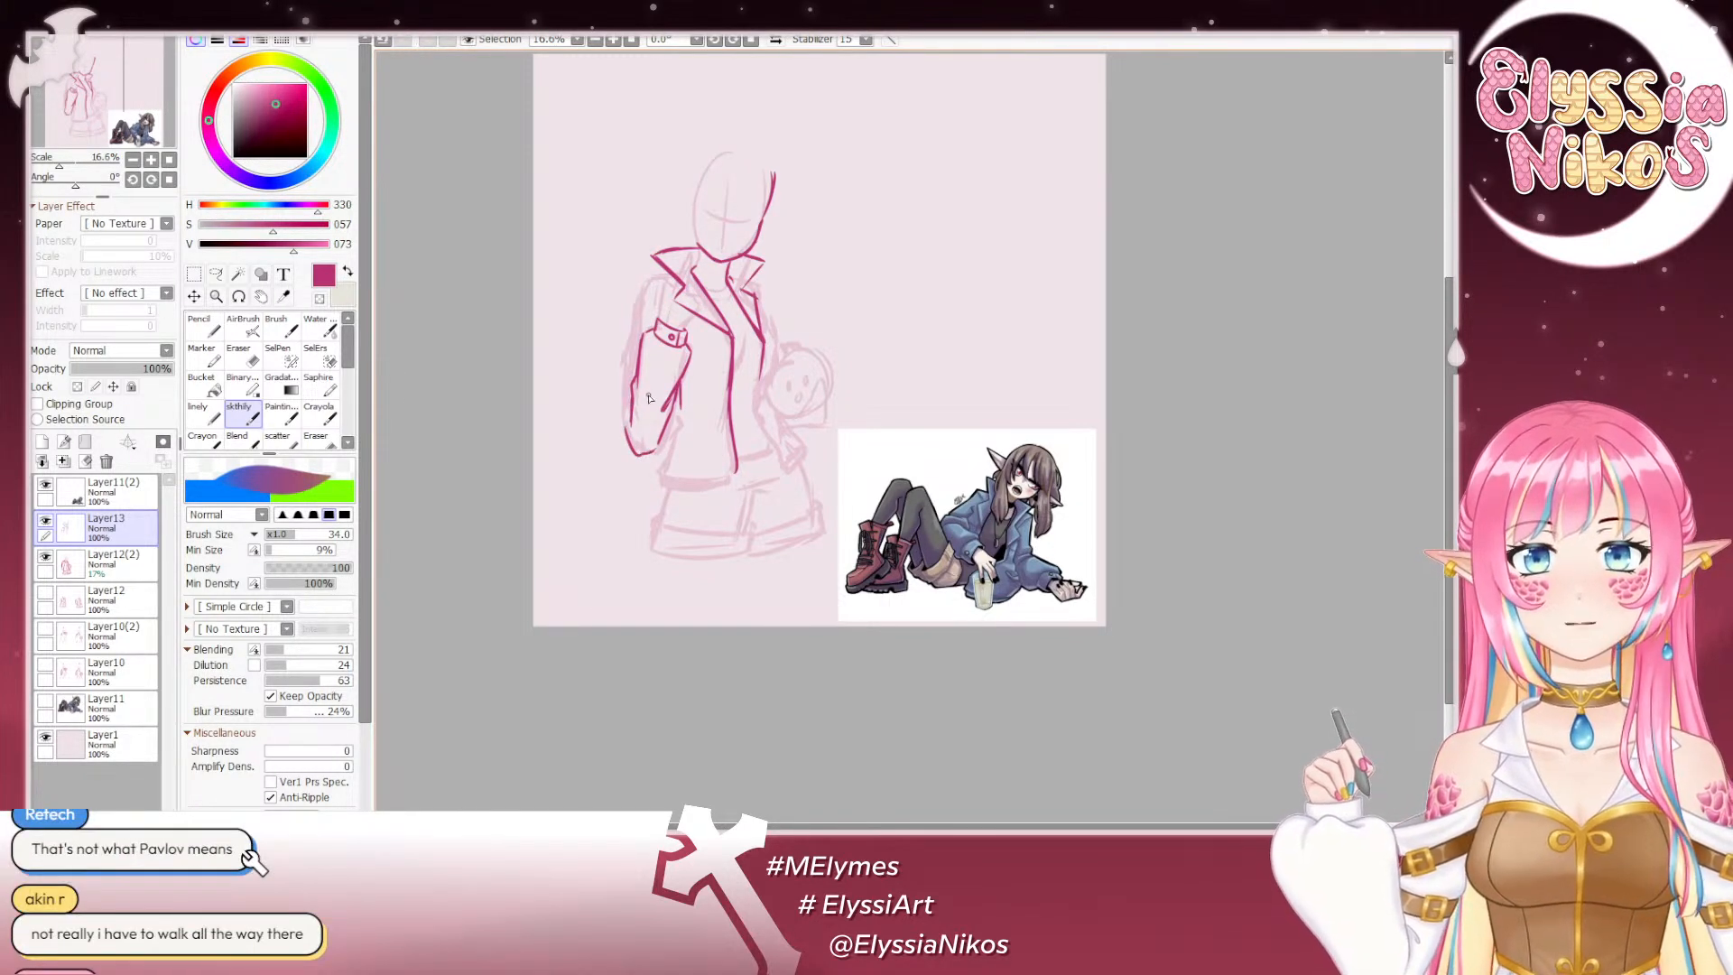
pyautogui.hotkey('ctrl', 'z')
pyautogui.hotkey('ctrl', 'z')
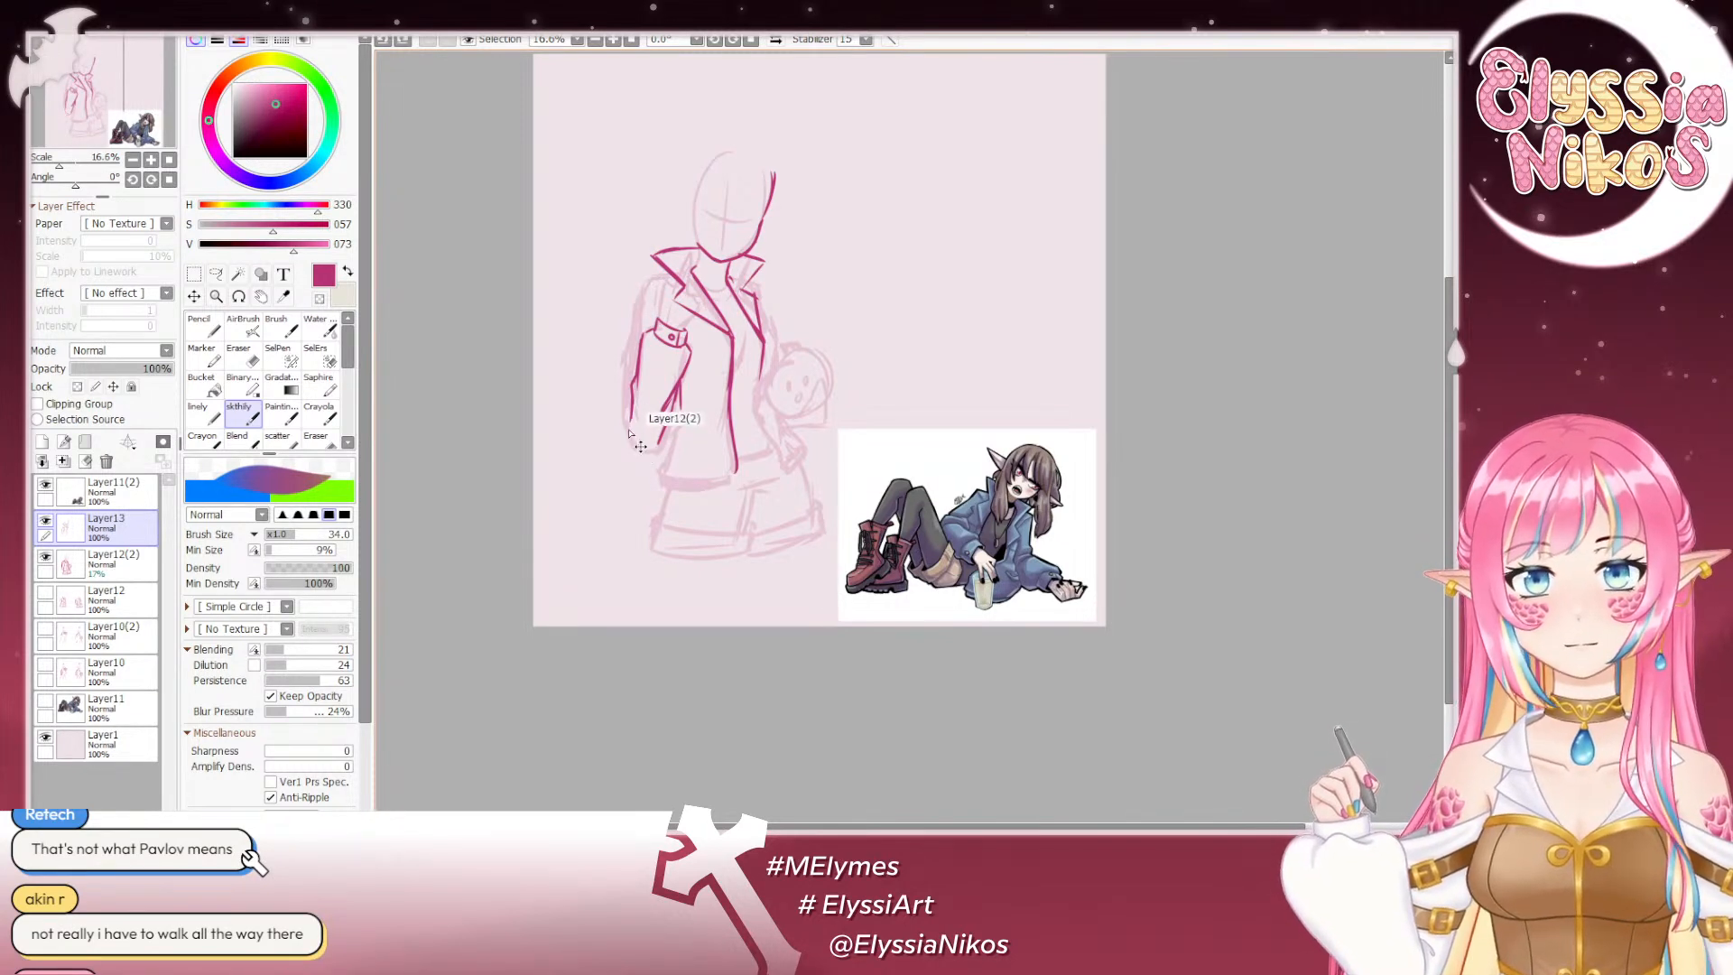
pyautogui.hotkey('ctrl', 'z')
pyautogui.moveTo(627, 426); pyautogui.dragTo(647, 450)
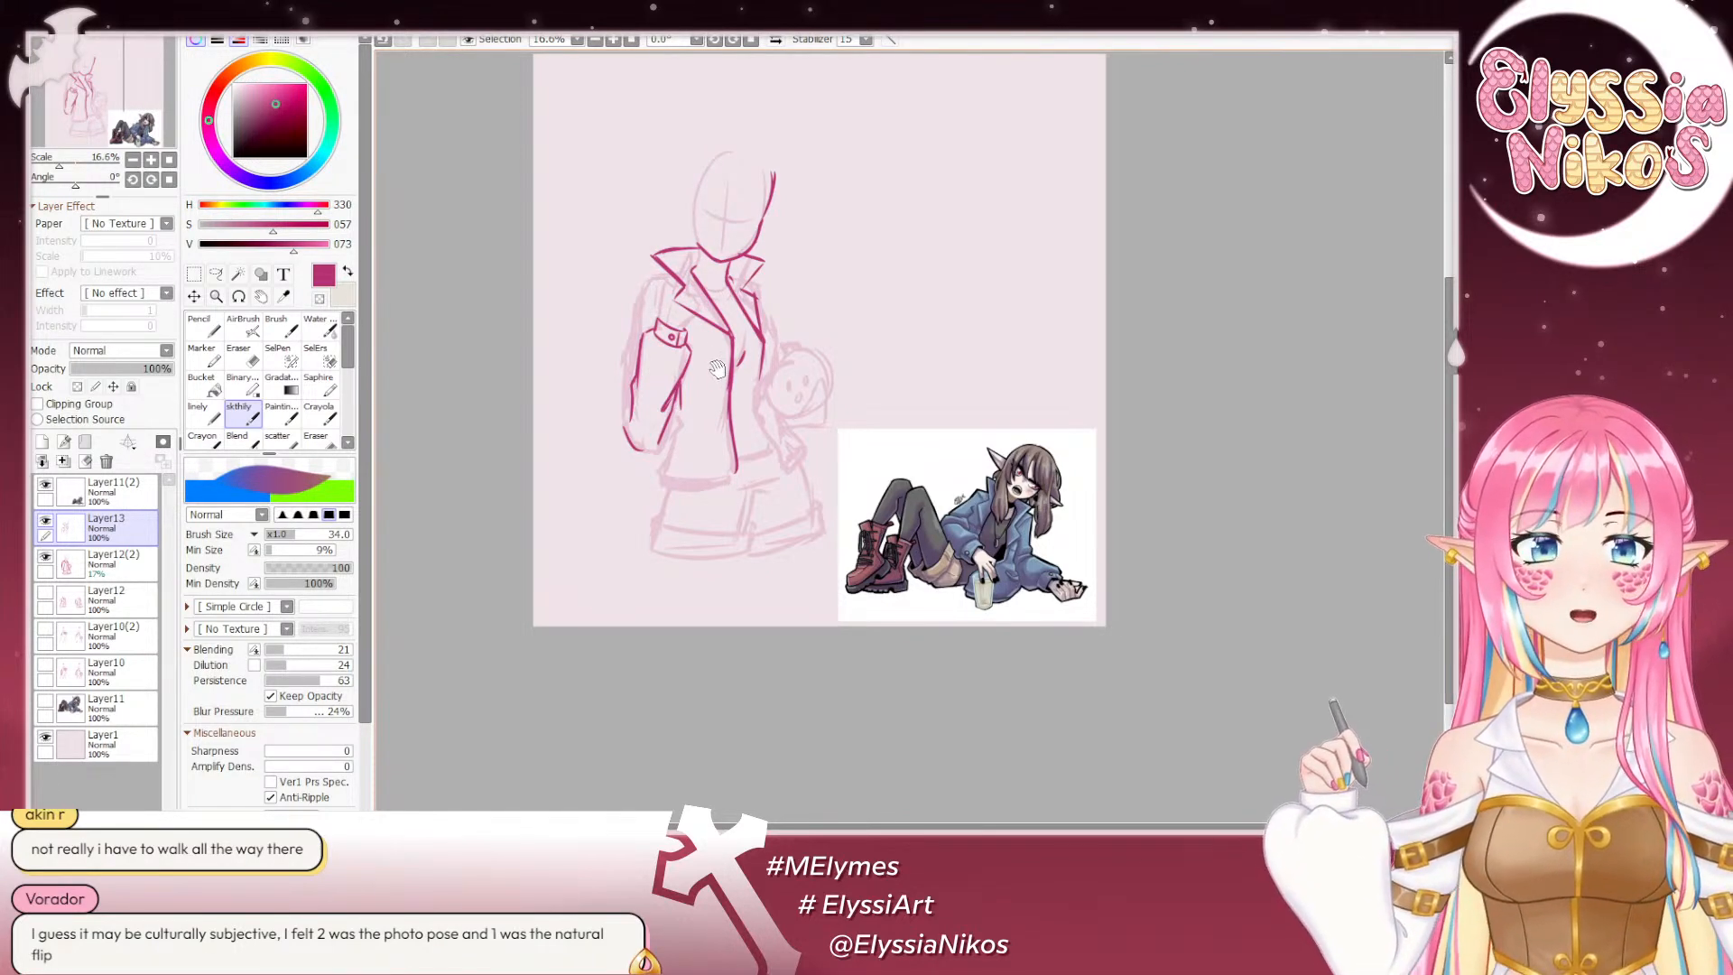
# Step: Draw the far side of the jacket from below the far collar down to chest level, undoing and retrying strokes
pyautogui.moveTo(715, 374); pyautogui.dragTo(729, 350)
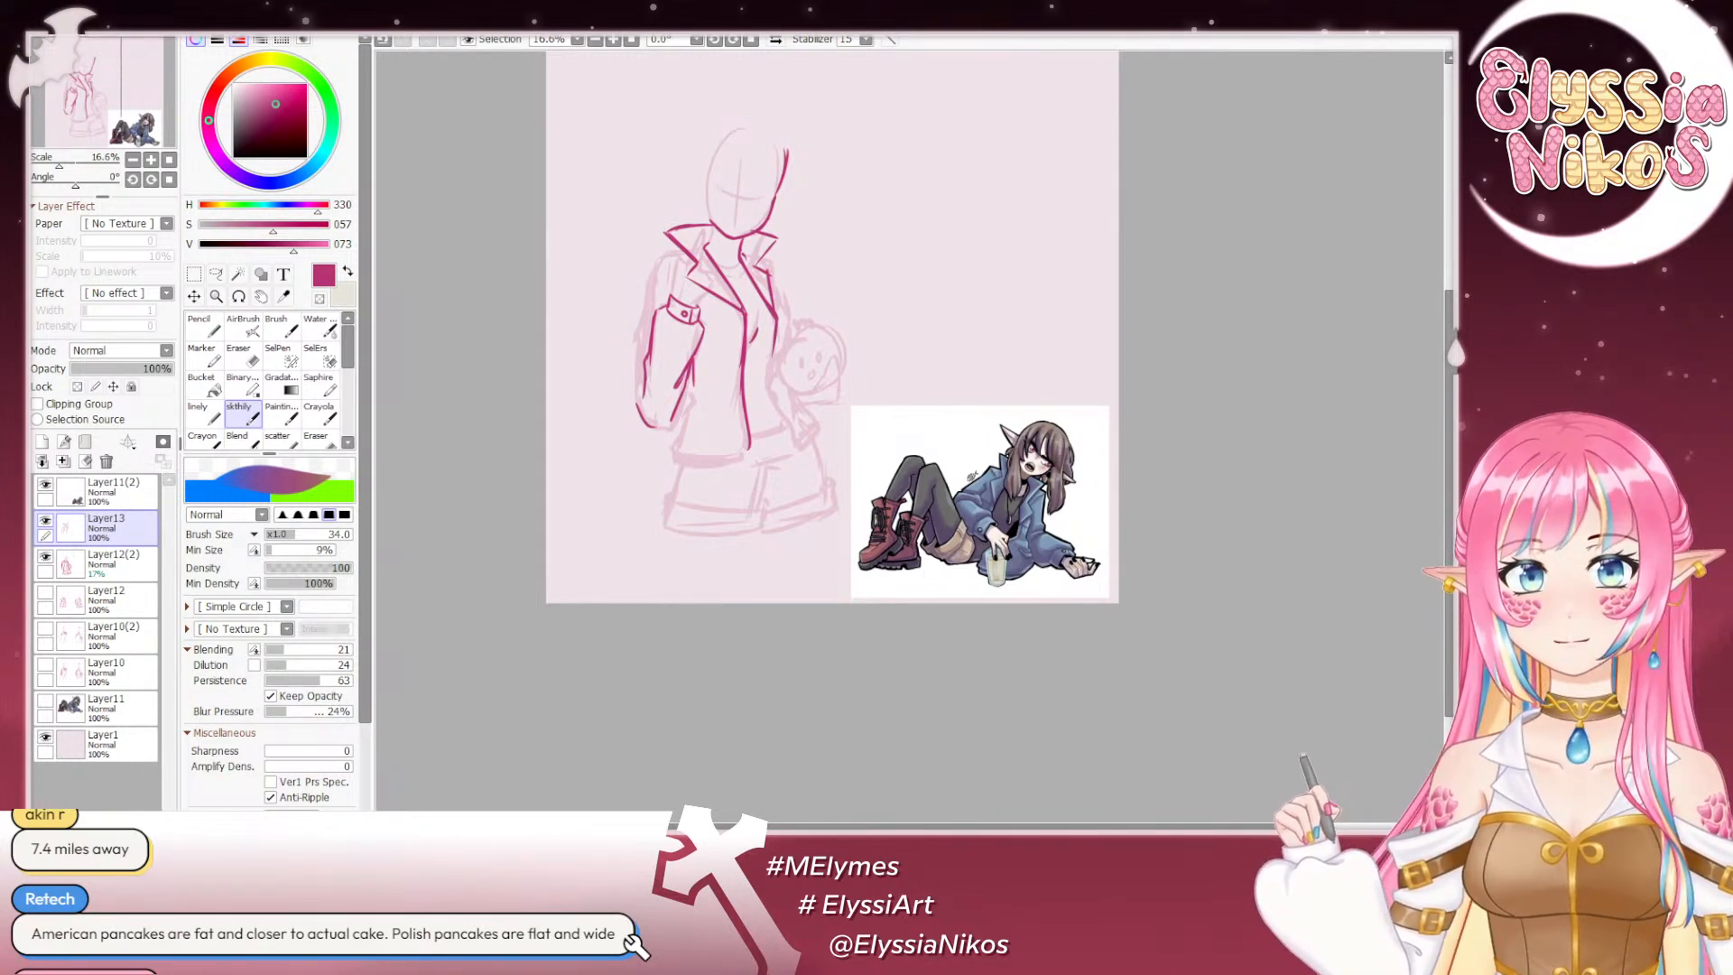
pyautogui.moveTo(786, 309)
pyautogui.mouseDown()
pyautogui.moveTo(805, 324)
pyautogui.moveTo(811, 303)
pyautogui.mouseUp()
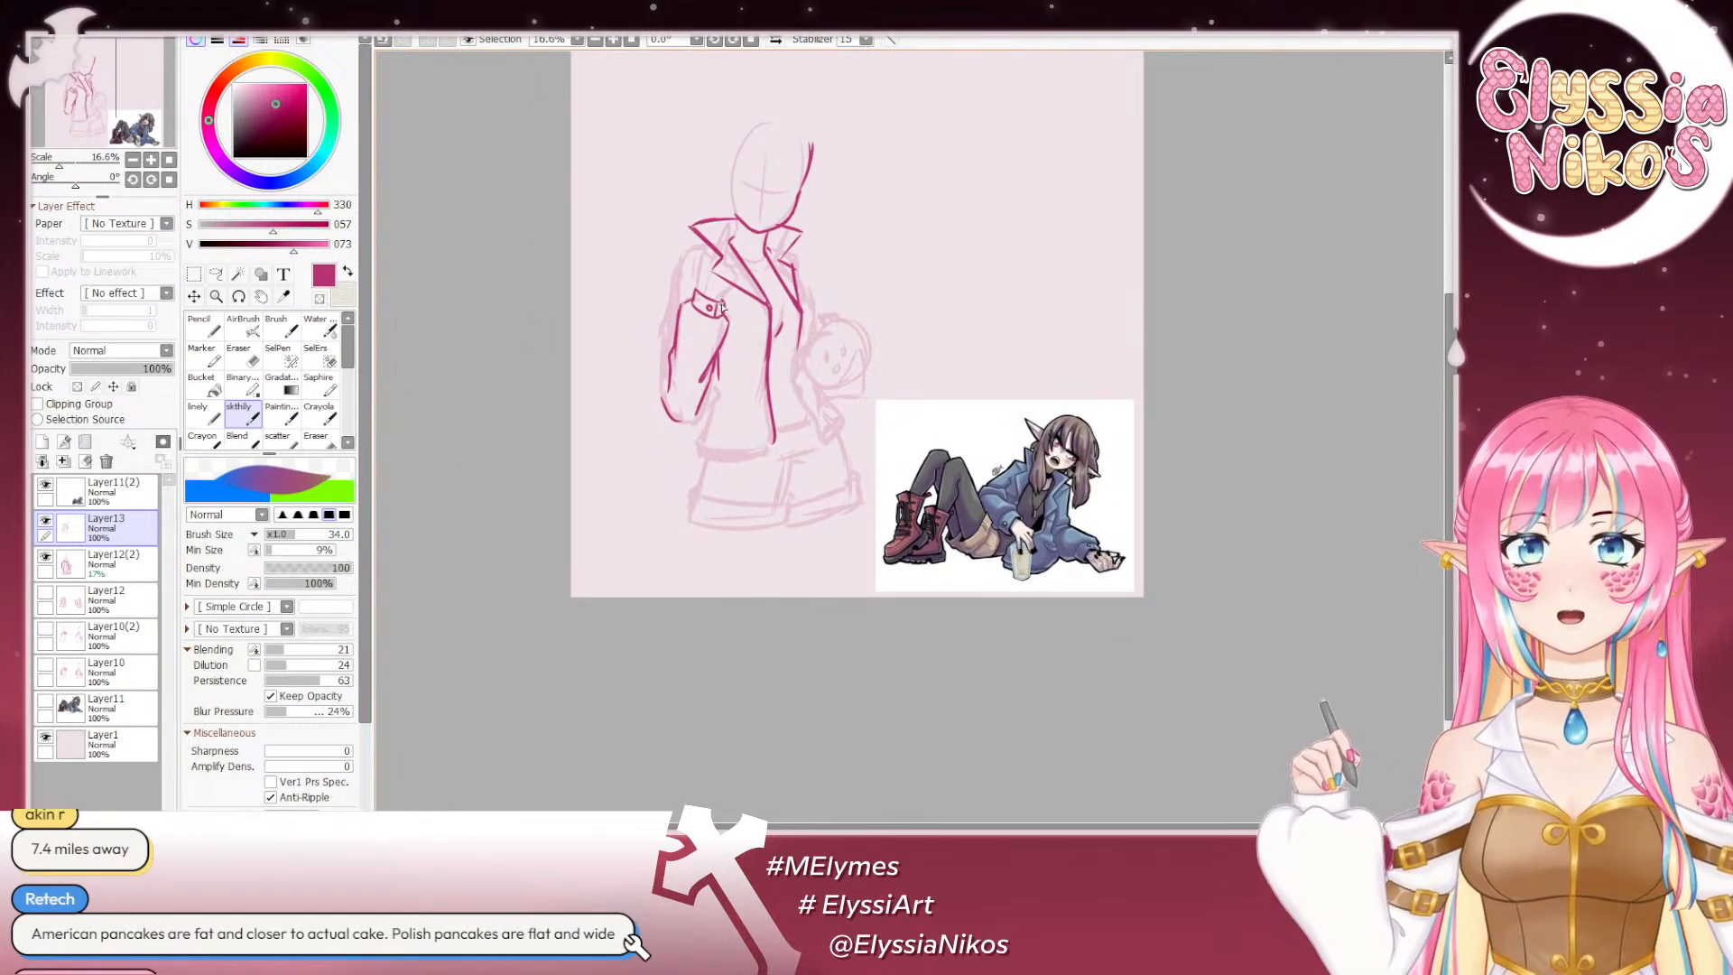
pyautogui.scroll(-2, 683, 307)
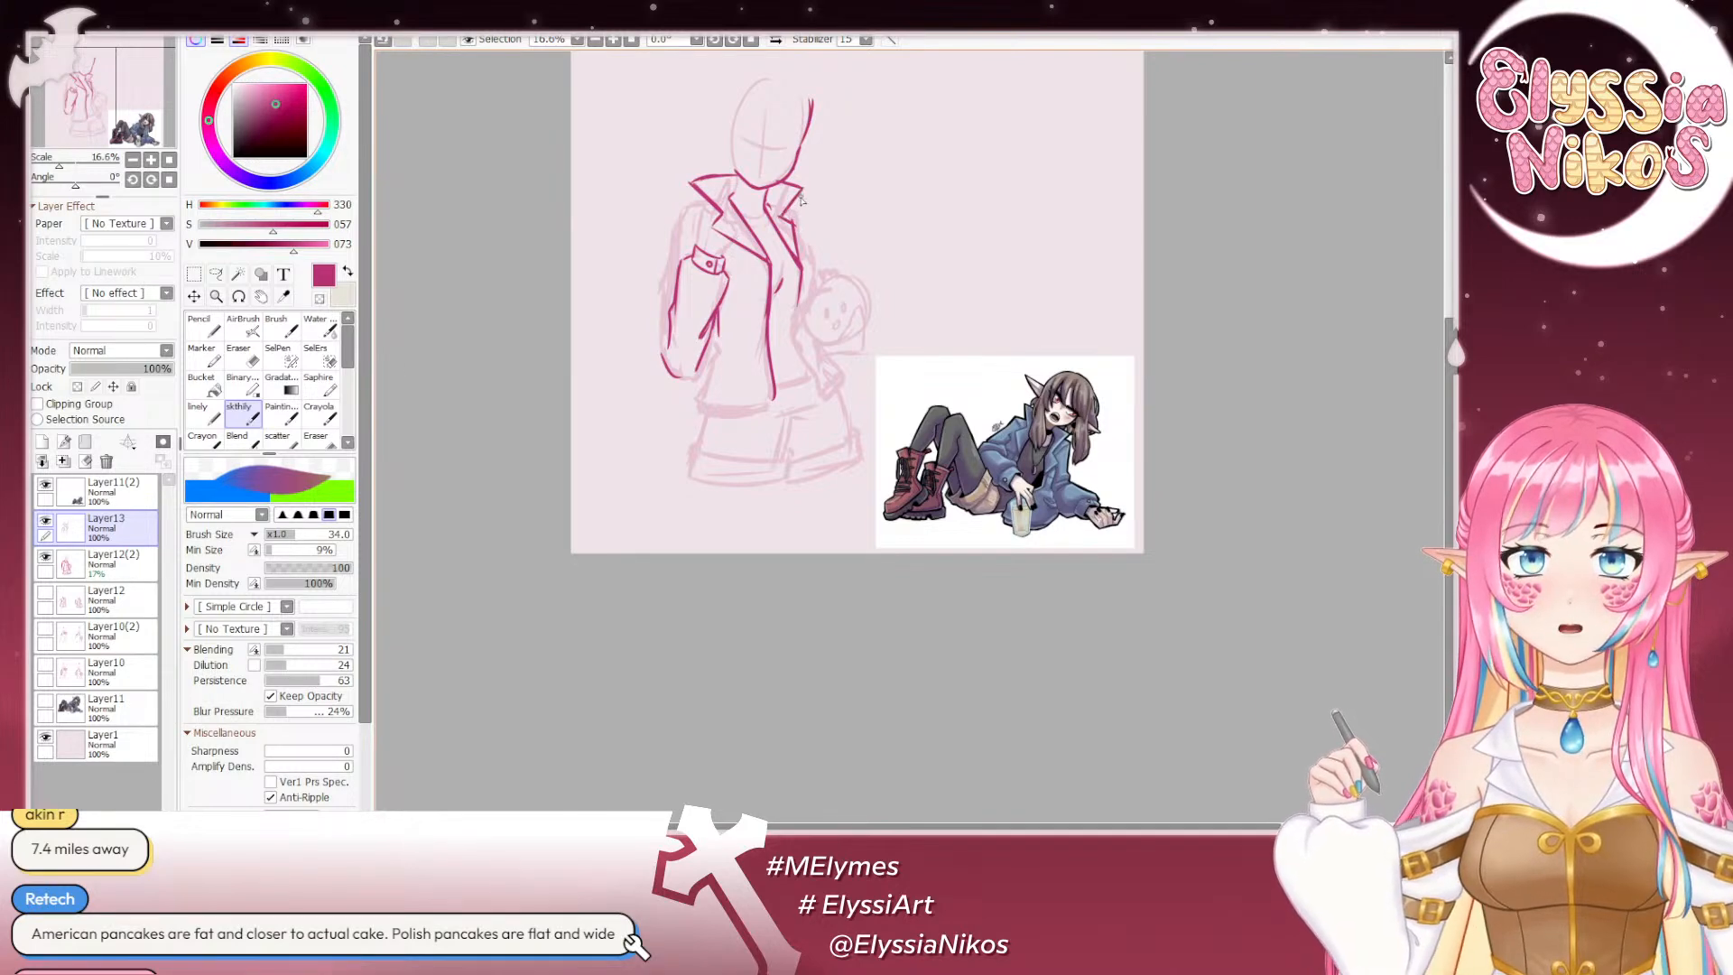
pyautogui.moveTo(793, 217); pyautogui.dragTo(810, 292)
pyautogui.hotkey('ctrl', 'z')
pyautogui.hotkey('ctrl', 'z')
pyautogui.hotkey('ctrl', 'z')
pyautogui.hotkey('ctrl', 'z')
pyautogui.hotkey('ctrl', 'z')
pyautogui.hotkey('ctrl', 'z')
pyautogui.hotkey('ctrl', 'z')
pyautogui.hotkey('ctrl', 'z')
pyautogui.hotkey('ctrl', 'z')
pyautogui.hotkey('ctrl', 'z')
pyautogui.hotkey('ctrl', 'z')
pyautogui.hotkey('ctrl', 'z')
pyautogui.hotkey('ctrl', 'z')
pyautogui.hotkey('ctrl', 'z')
pyautogui.hotkey('ctrl', 'z')
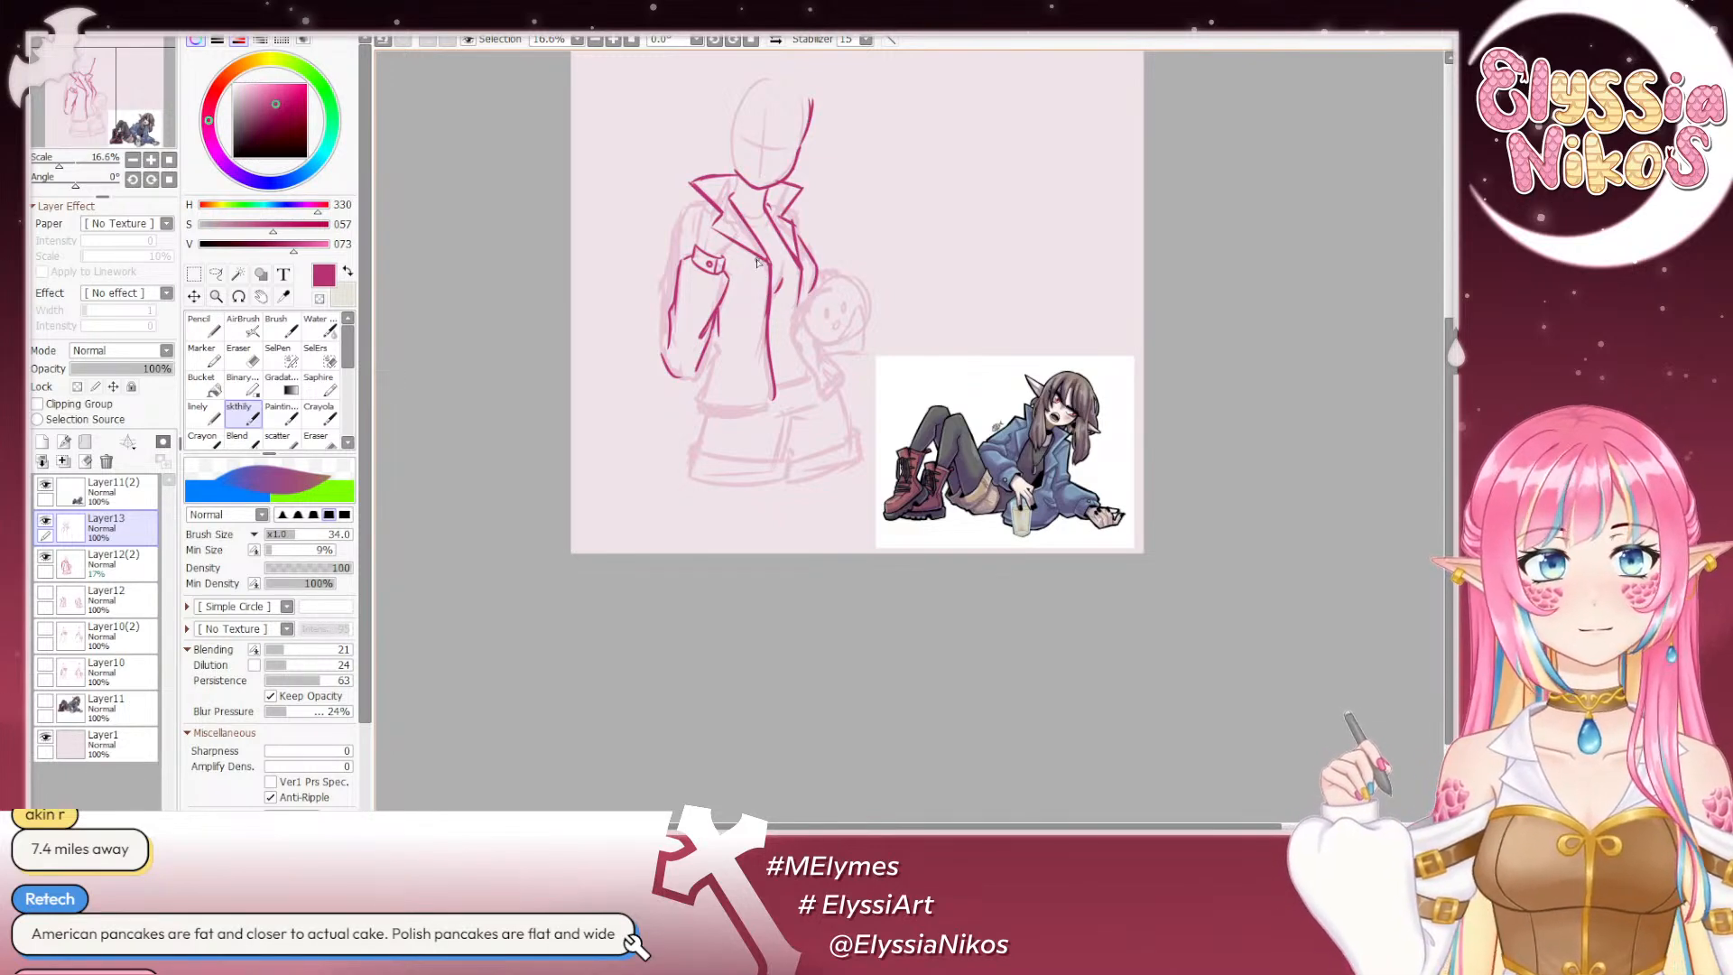
# Step: Clean up the short fold line between the jacket's front edges with the eraser at size 44
pyautogui.moveTo(821, 333)
pyautogui.mouseDown()
pyautogui.moveTo(814, 295)
pyautogui.moveTo(838, 351)
pyautogui.moveTo(798, 330)
pyautogui.mouseUp()
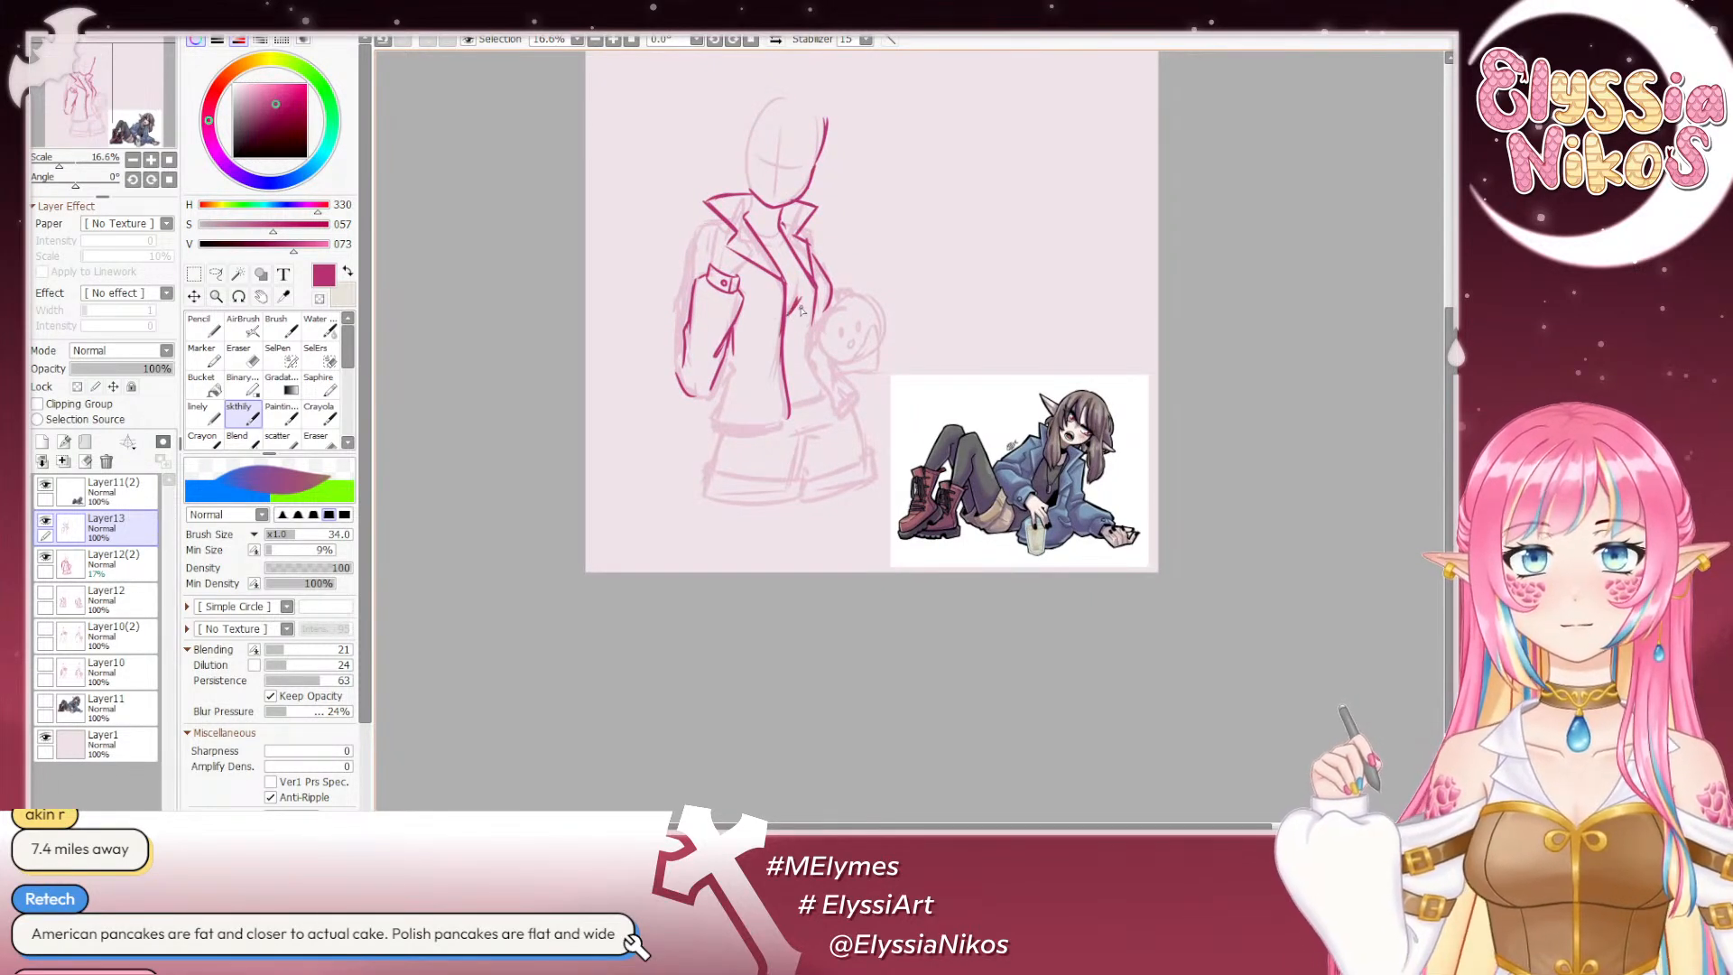
pyautogui.press('e')
pyautogui.moveTo(792, 309); pyautogui.dragTo(794, 303)
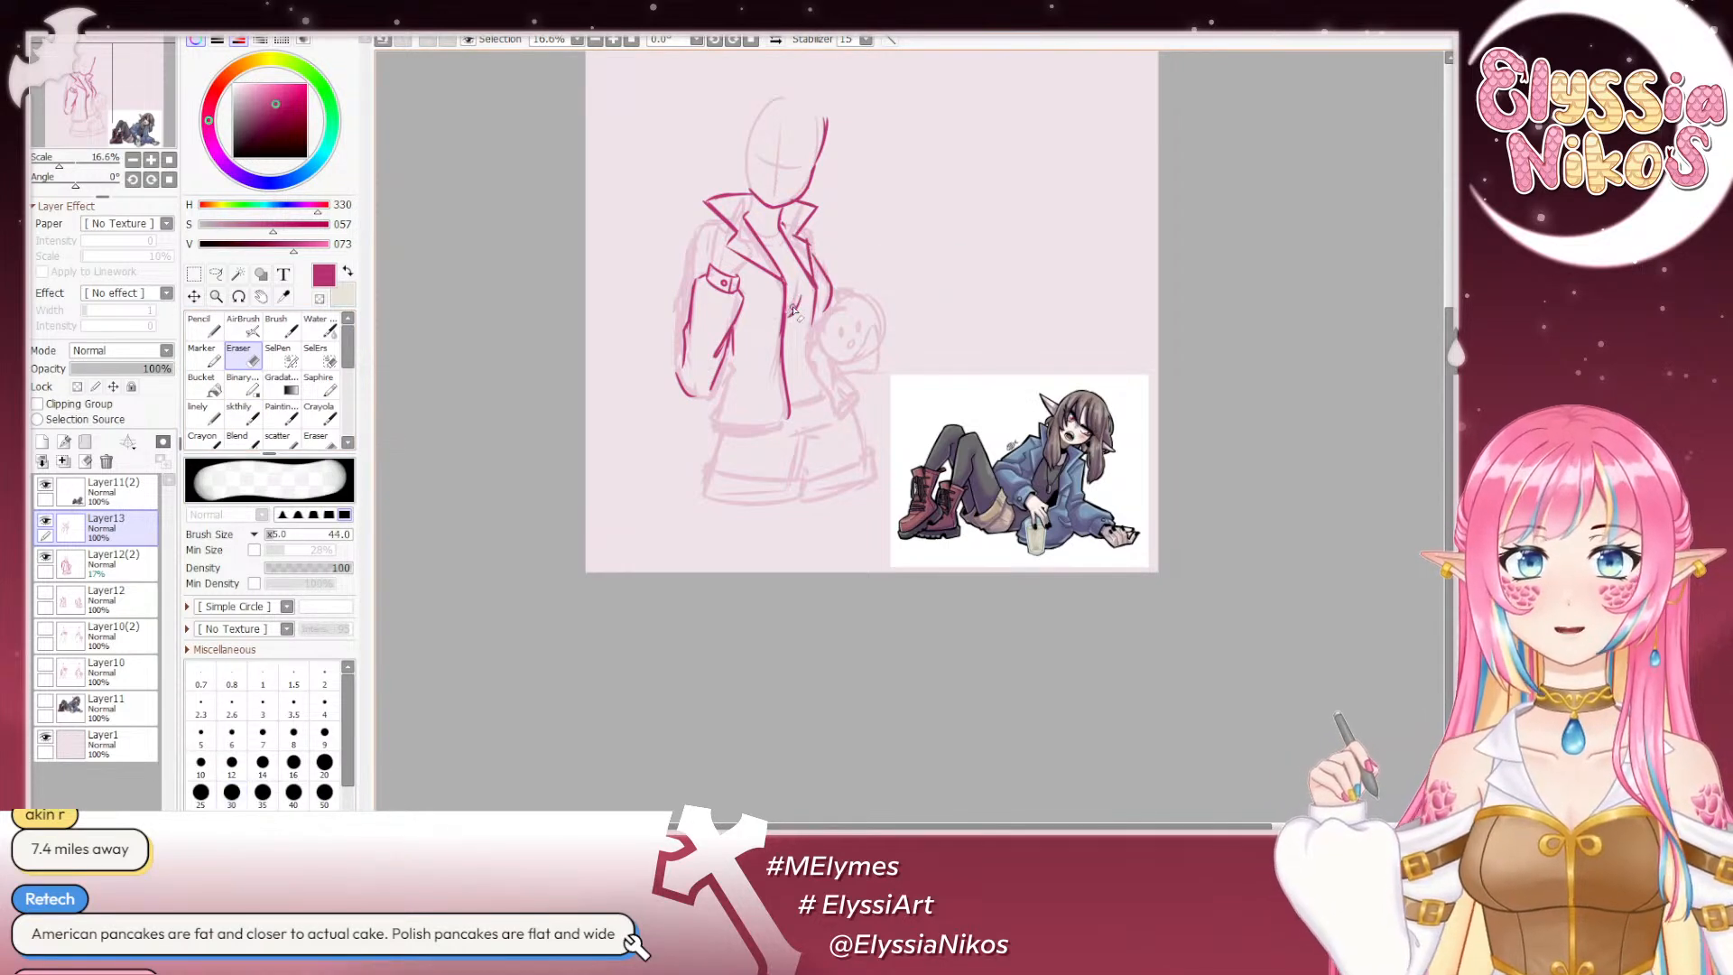
# Step: Extend the far jacket line with the sketching brush at size 34 down to the flared end below the round object
pyautogui.click(257, 412)
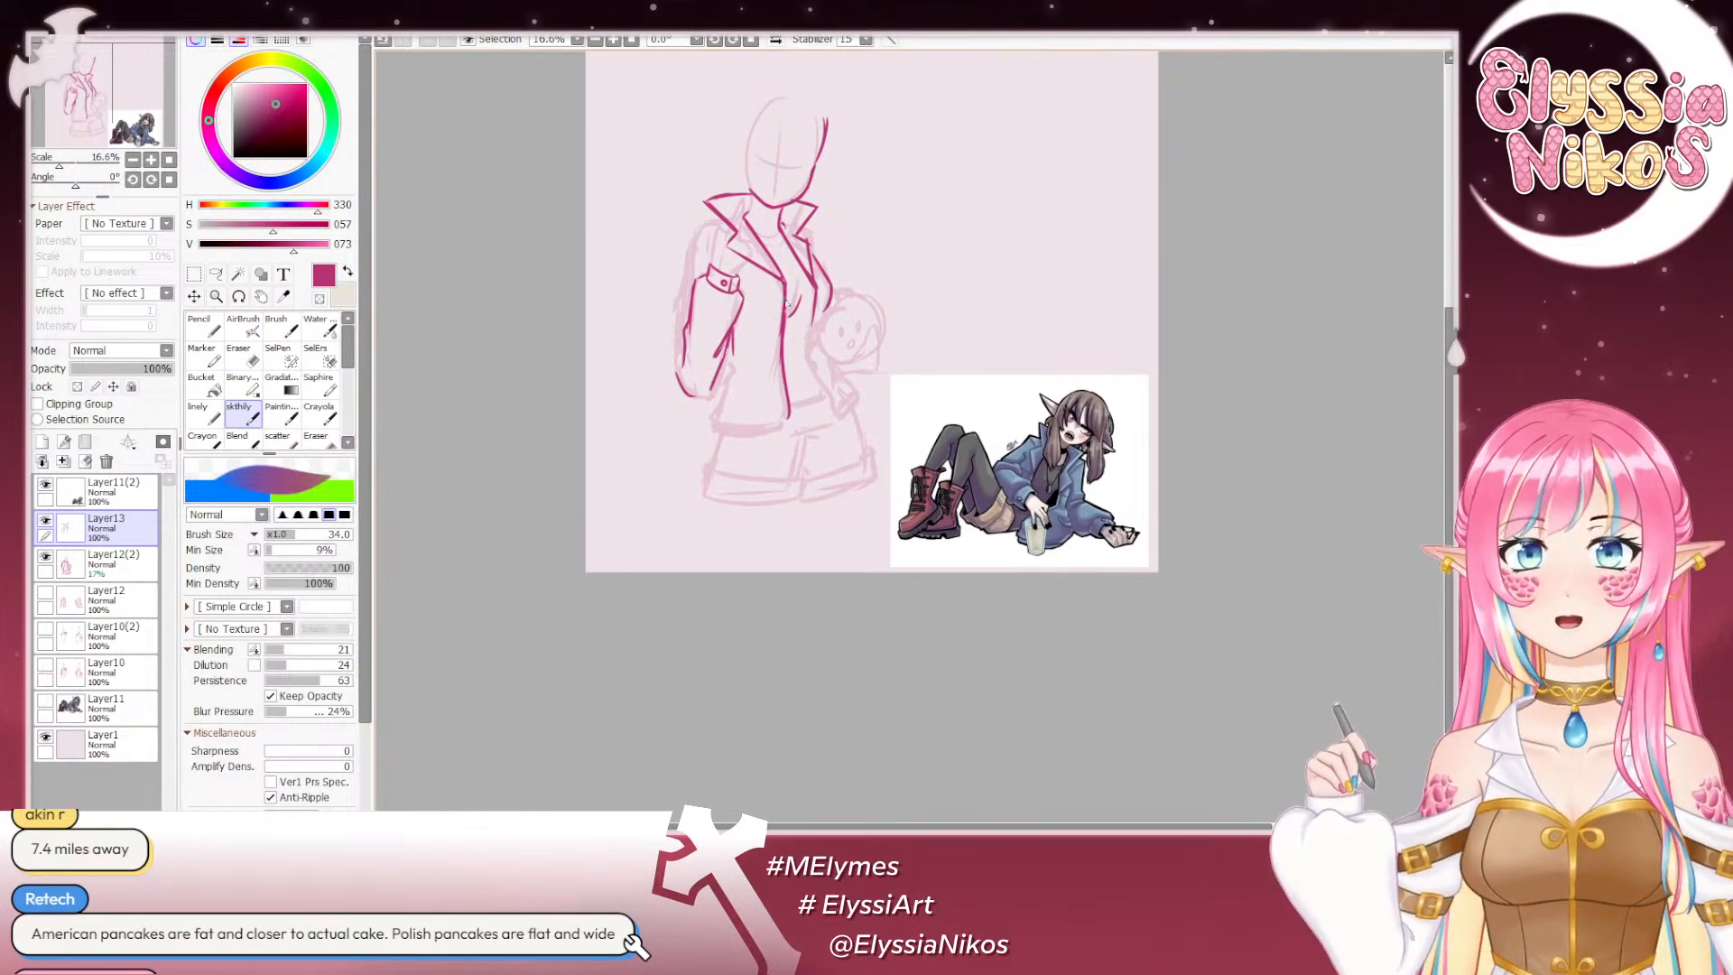
pyautogui.moveTo(814, 303); pyautogui.dragTo(815, 363)
pyautogui.hotkey('ctrl', 'z')
pyautogui.hotkey('ctrl', 'z')
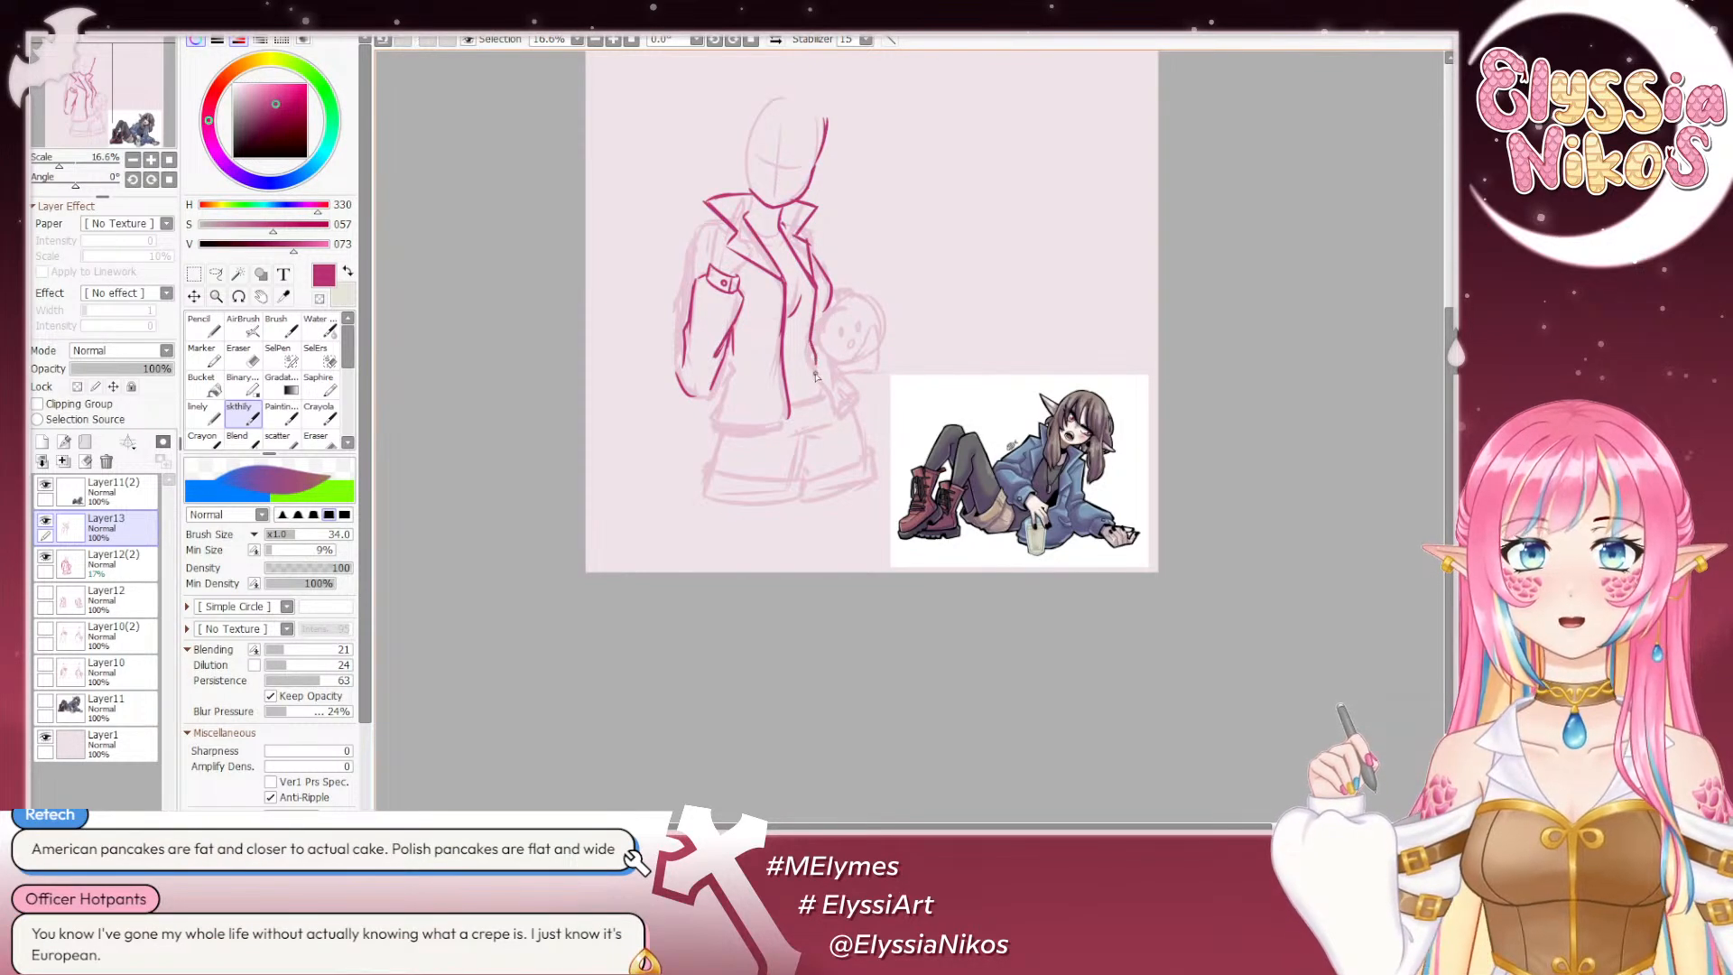
pyautogui.hotkey('ctrl', 'z')
pyautogui.moveTo(814, 298)
pyautogui.mouseDown()
pyautogui.moveTo(812, 372)
pyautogui.moveTo(831, 404)
pyautogui.moveTo(813, 336)
pyautogui.moveTo(860, 403)
pyautogui.mouseUp()
pyautogui.hotkey('ctrl', 'z')
pyautogui.hotkey('ctrl', 'z')
pyautogui.hotkey('ctrl', 'z')
pyautogui.hotkey('ctrl', 'z')
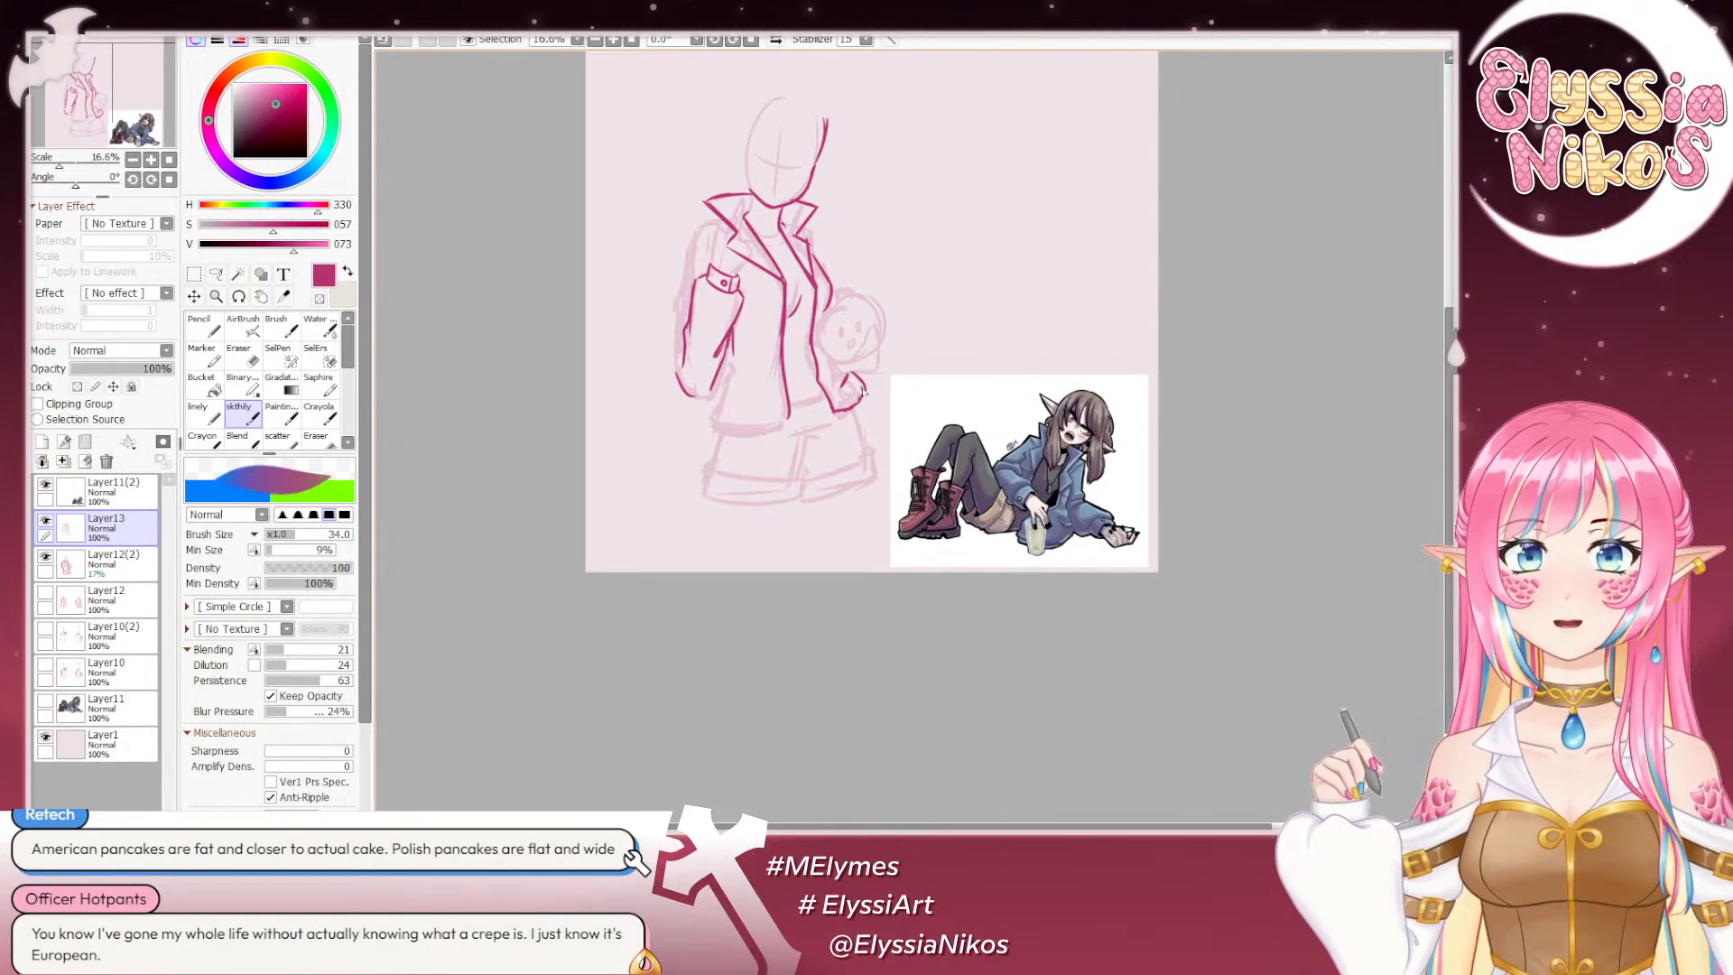
# Step: Outline the curved end of the far jacket line below the round object, undoing and redrawing strokes
pyautogui.moveTo(846, 388); pyautogui.dragTo(849, 373)
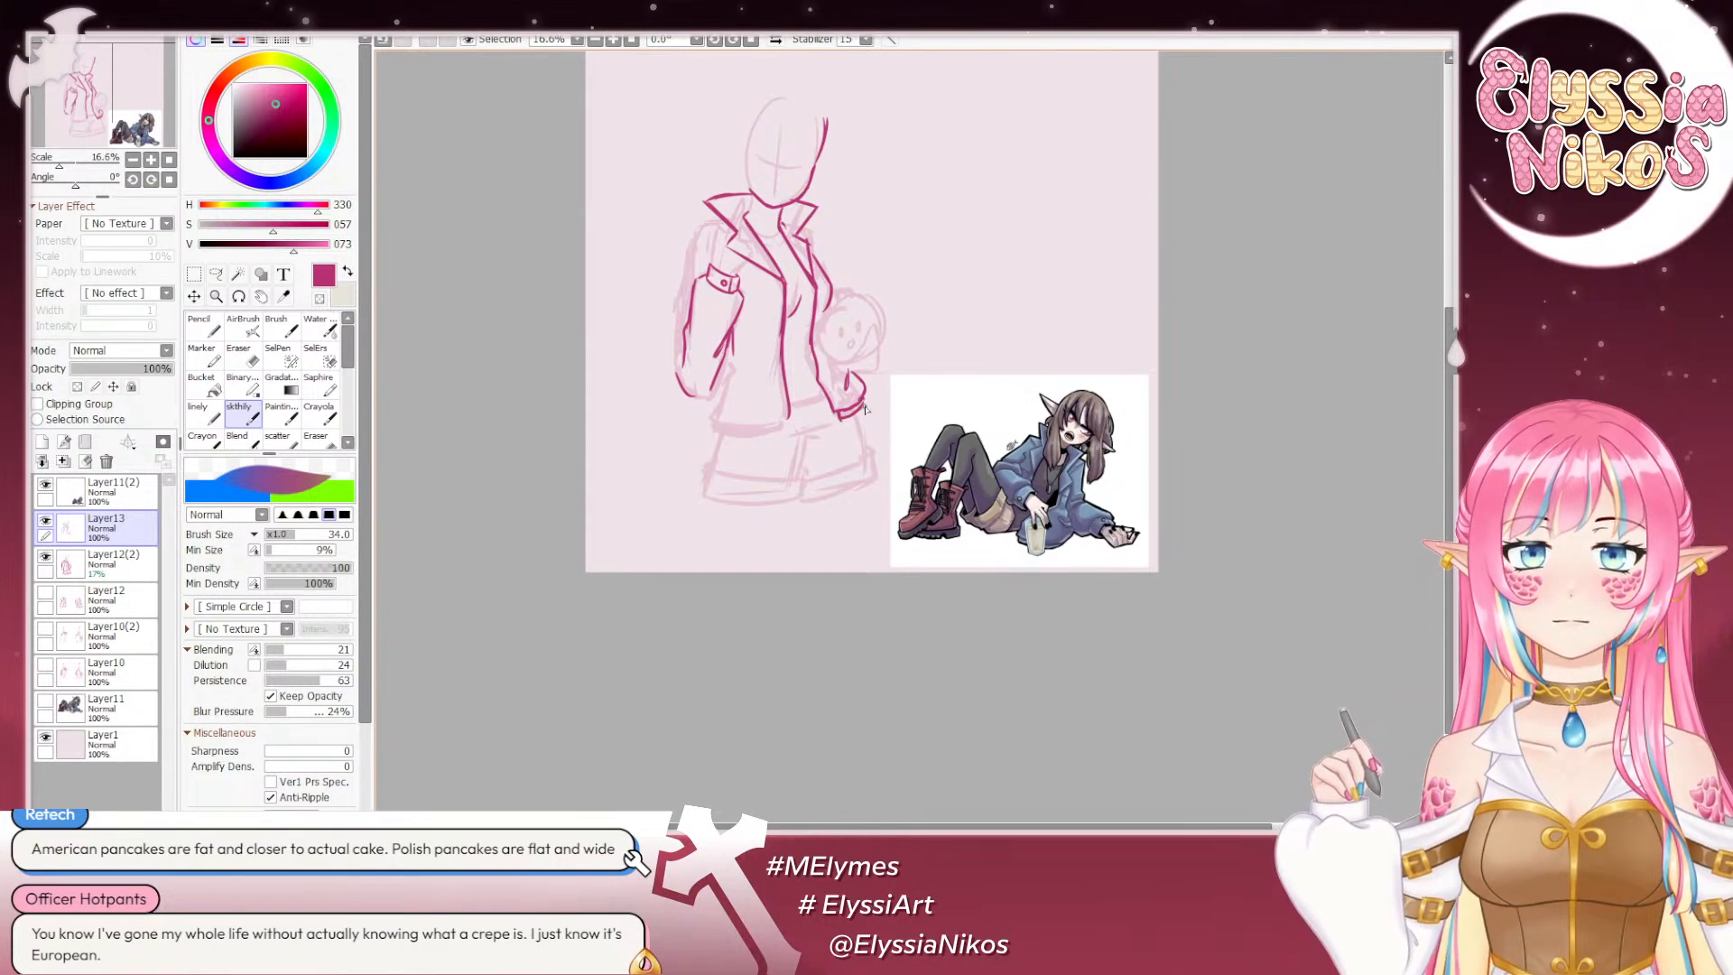
pyautogui.hotkey('ctrl', 'z')
pyautogui.moveTo(840, 418); pyautogui.dragTo(864, 407)
pyautogui.hotkey('ctrl', 'z')
pyautogui.hotkey('ctrl', 'z')
pyautogui.hotkey('ctrl', 'z')
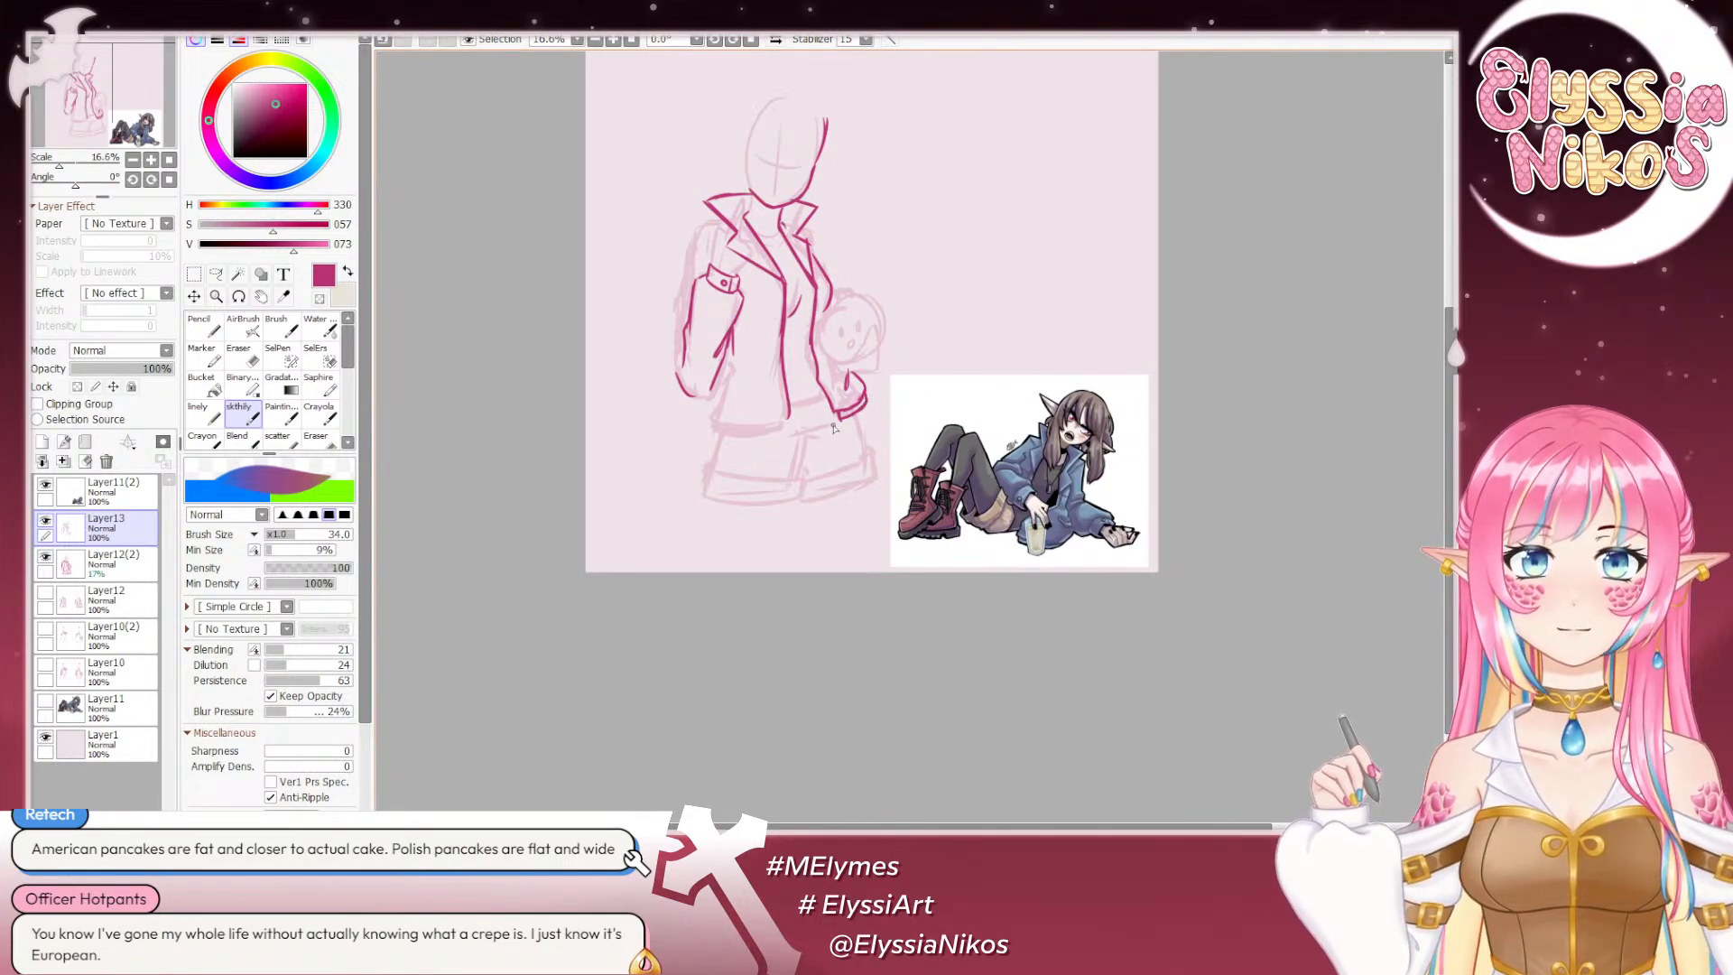
# Step: Trim the curved end below the round object with the eraser, reducing its size to 18
pyautogui.press('e')
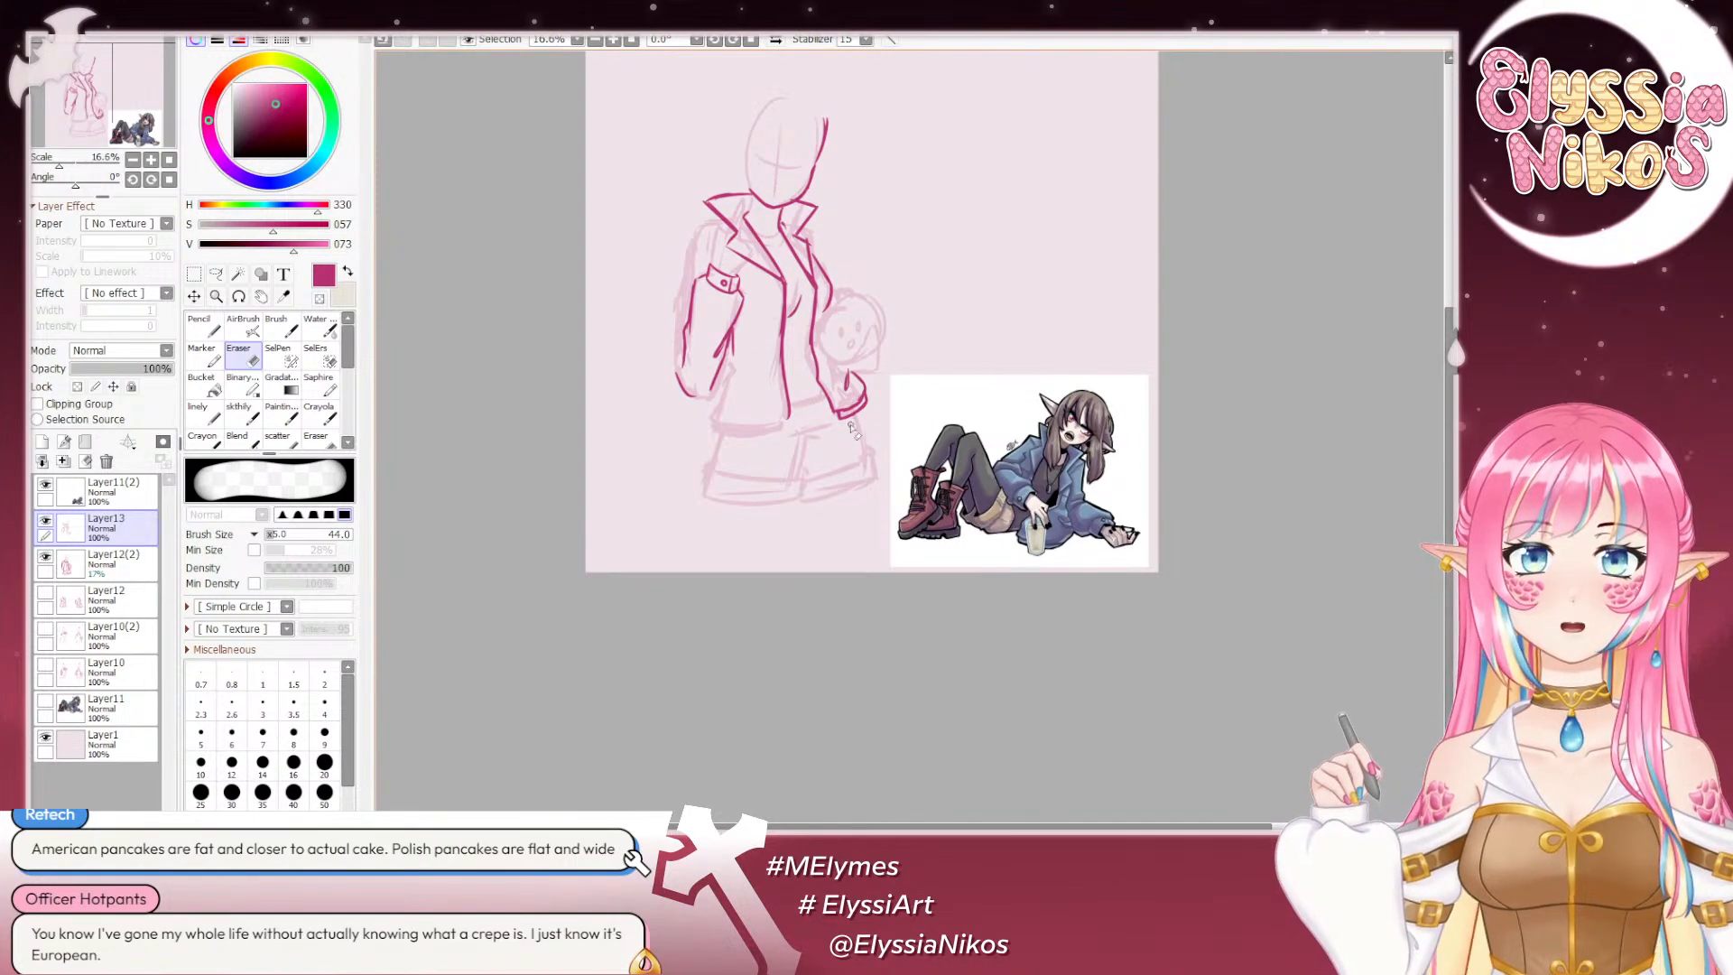
pyautogui.moveTo(858, 412); pyautogui.dragTo(837, 417)
pyautogui.hotkey('ctrl', 'z')
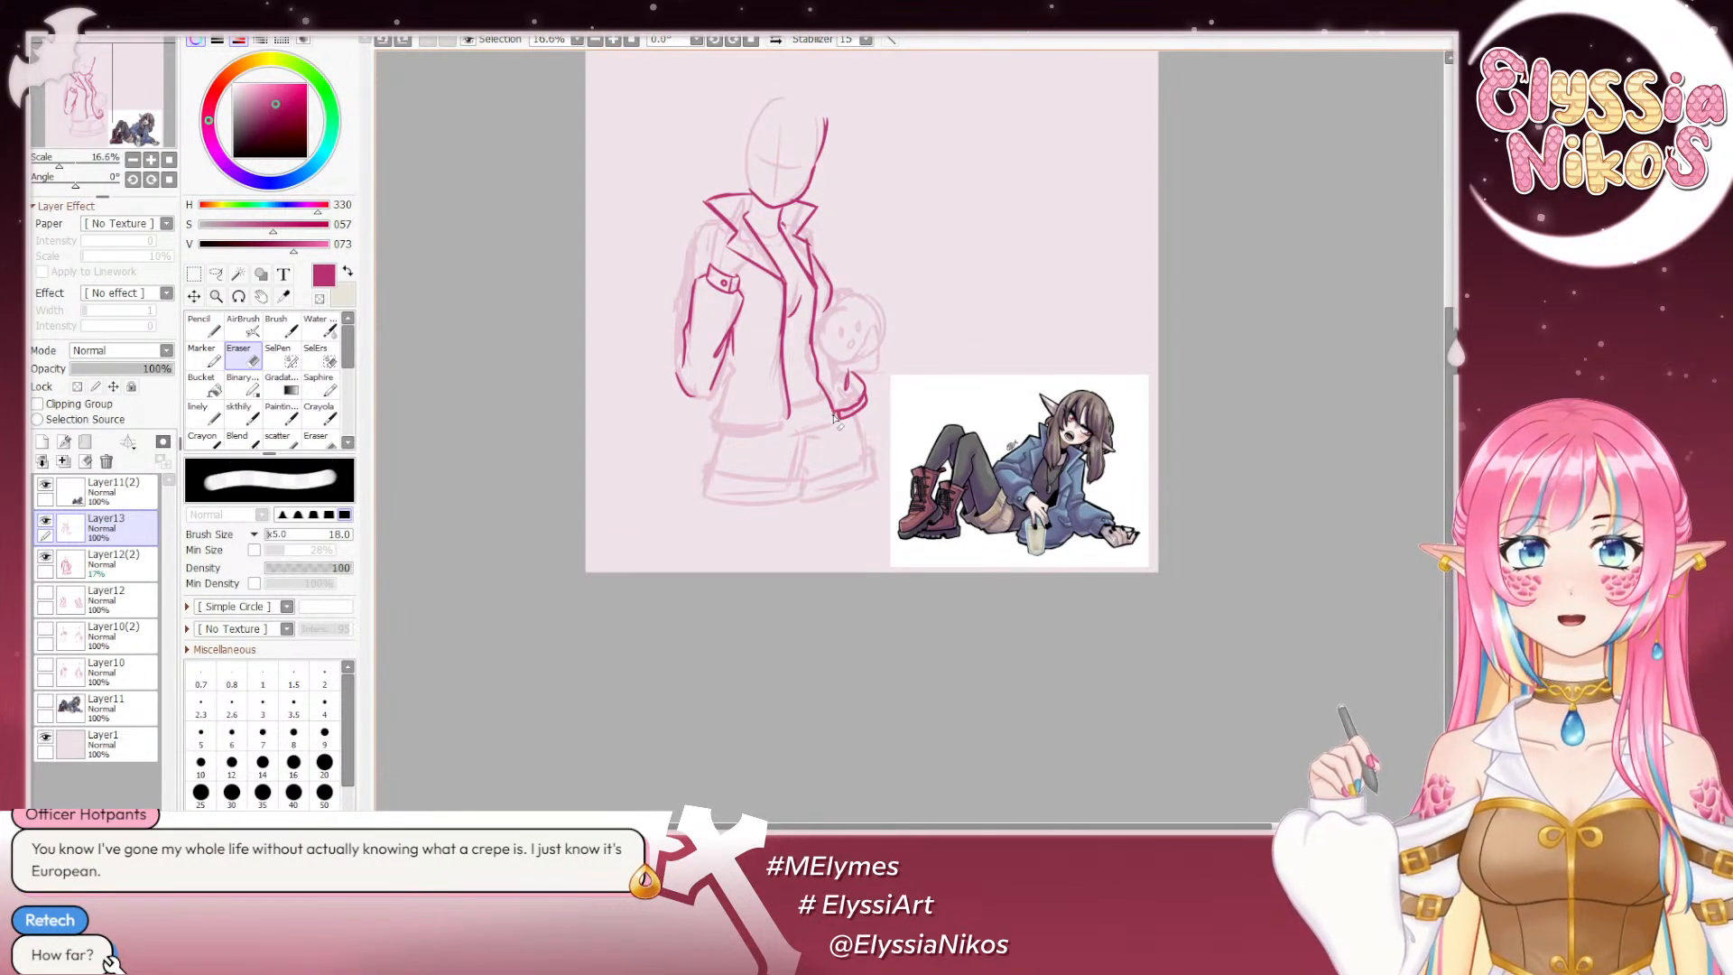
pyautogui.moveTo(834, 413); pyautogui.dragTo(845, 413)
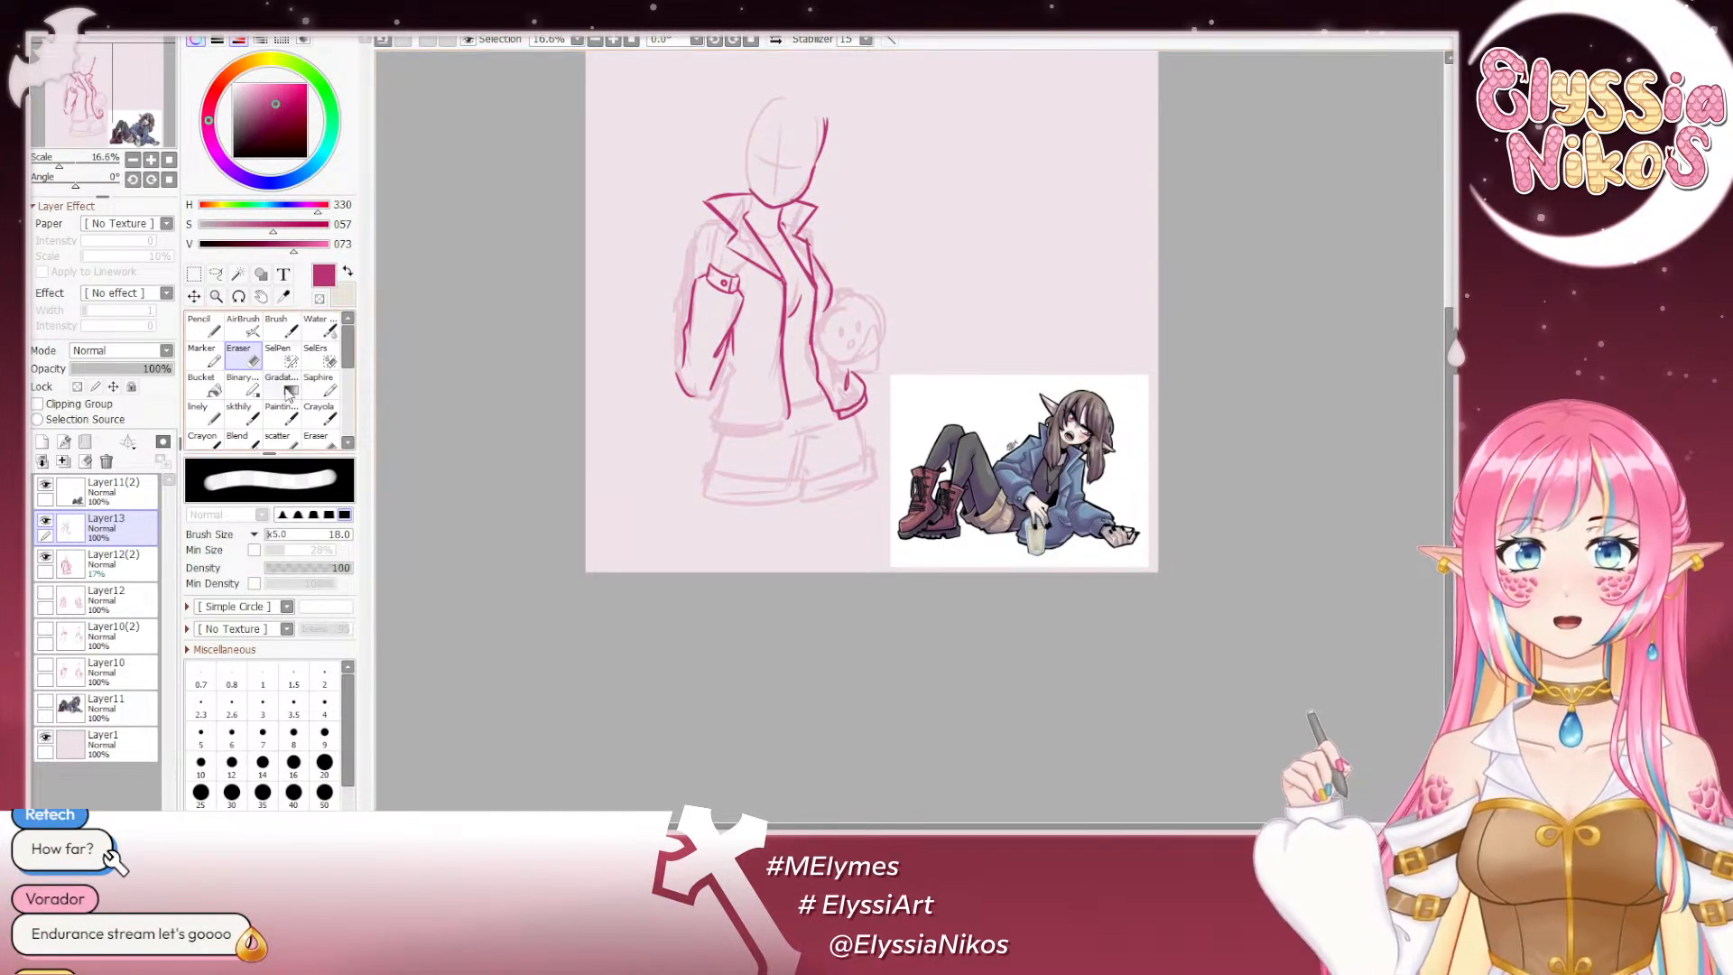
# Step: Thin the near sleeve's inner and outer edges with the eraser, varying its size between 5 and 29
pyautogui.click(243, 413)
pyautogui.moveTo(725, 369); pyautogui.dragTo(735, 333)
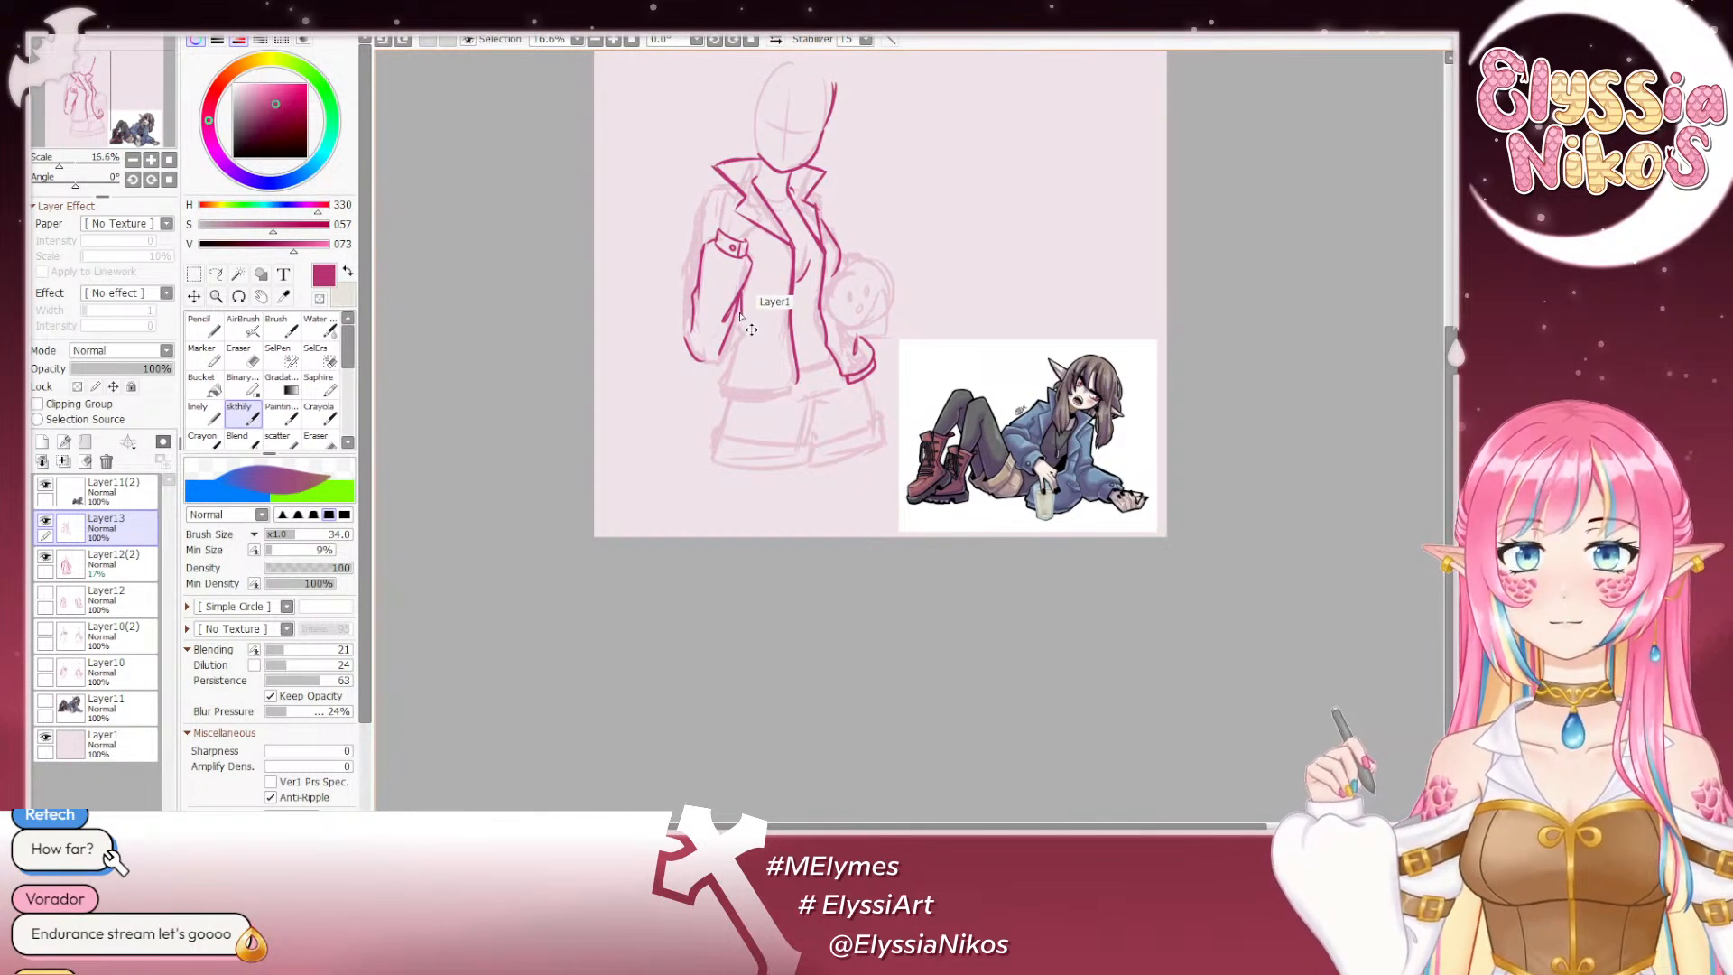
pyautogui.press('e')
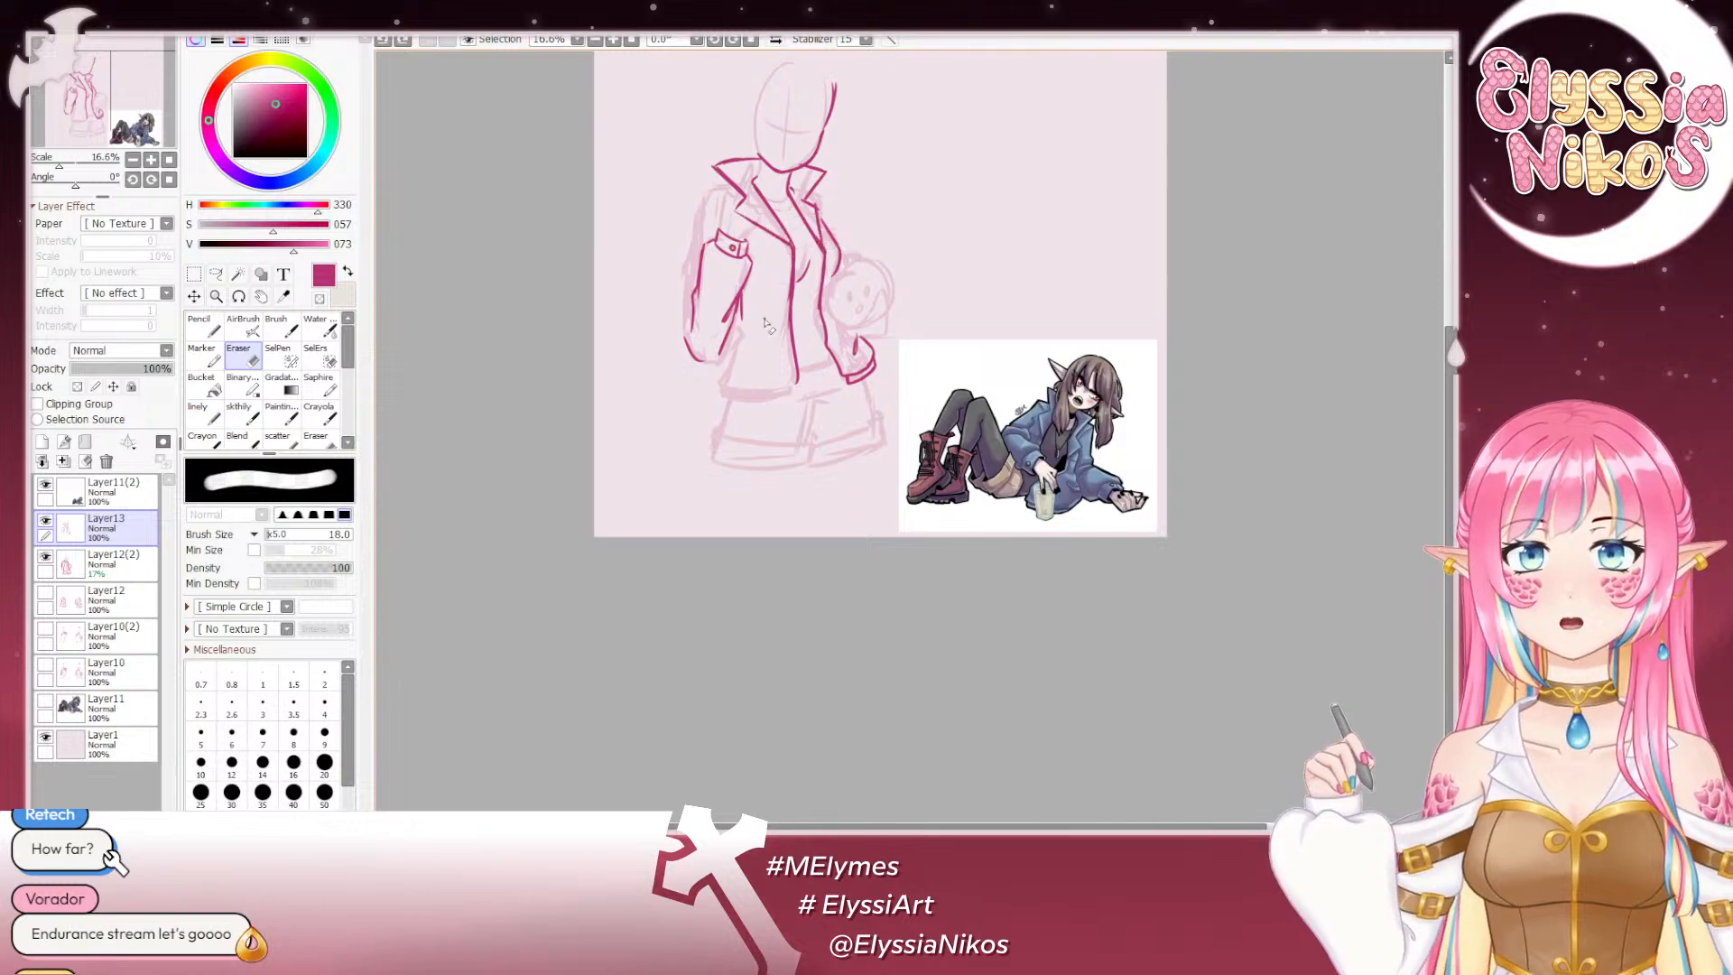
pyautogui.moveTo(742, 324)
pyautogui.mouseDown()
pyautogui.moveTo(765, 291)
pyautogui.moveTo(662, 285)
pyautogui.mouseUp()
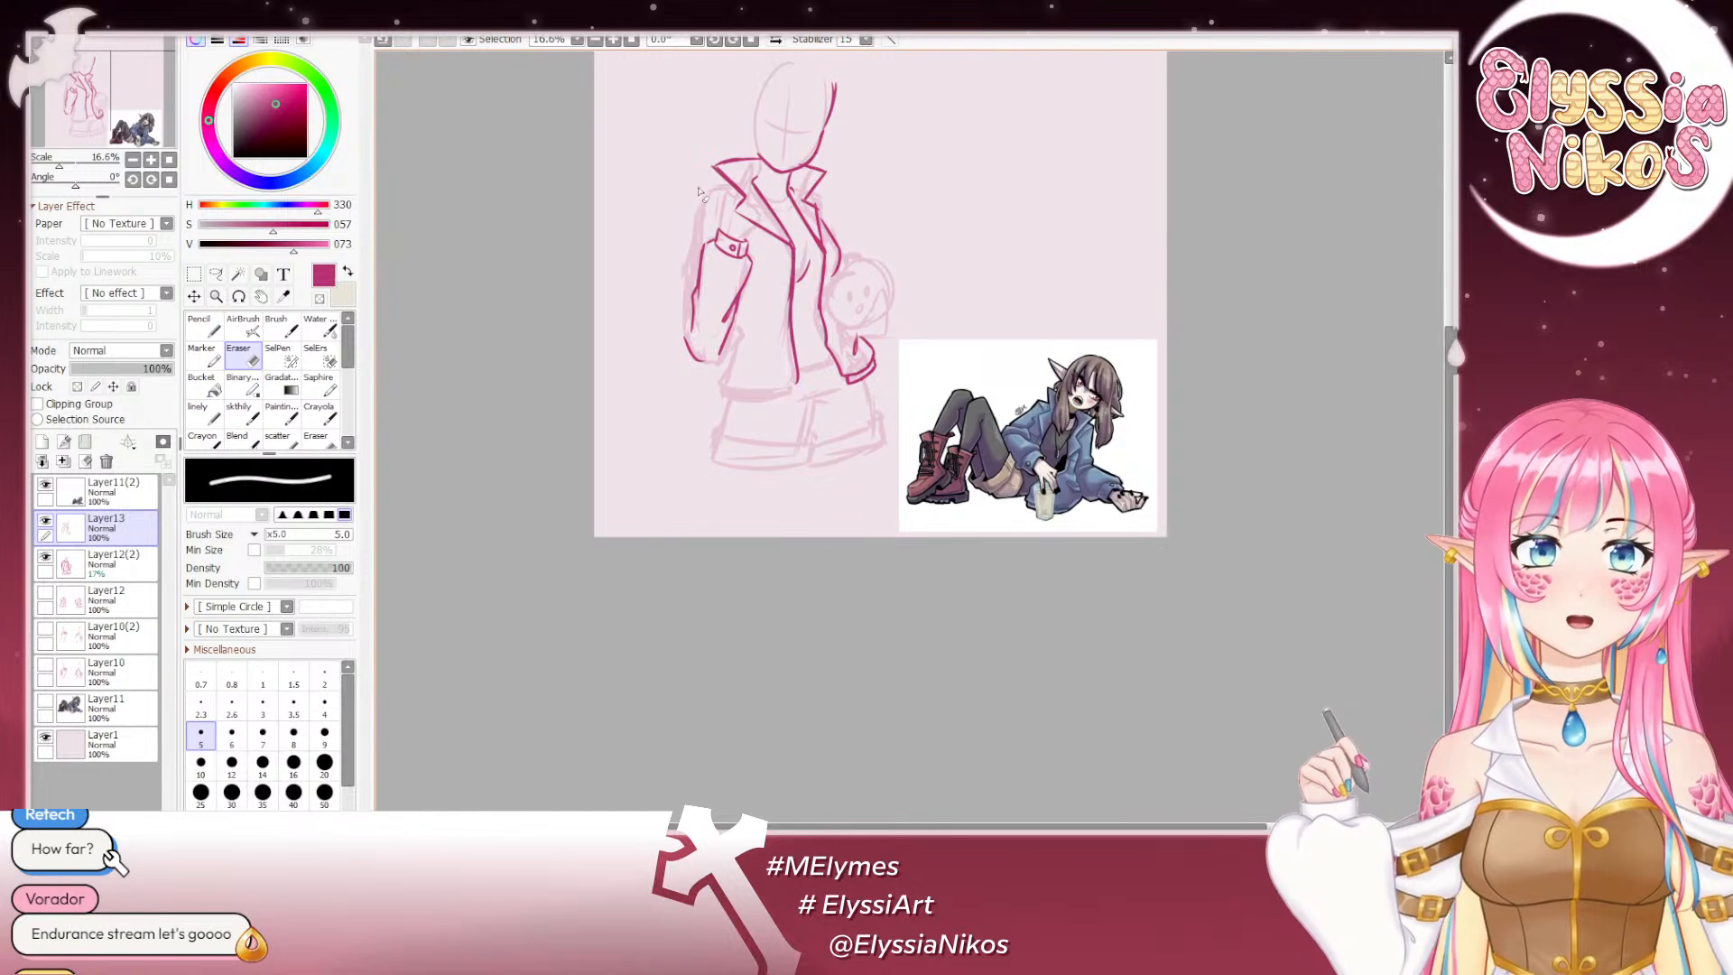
pyautogui.moveTo(695, 244); pyautogui.dragTo(697, 293)
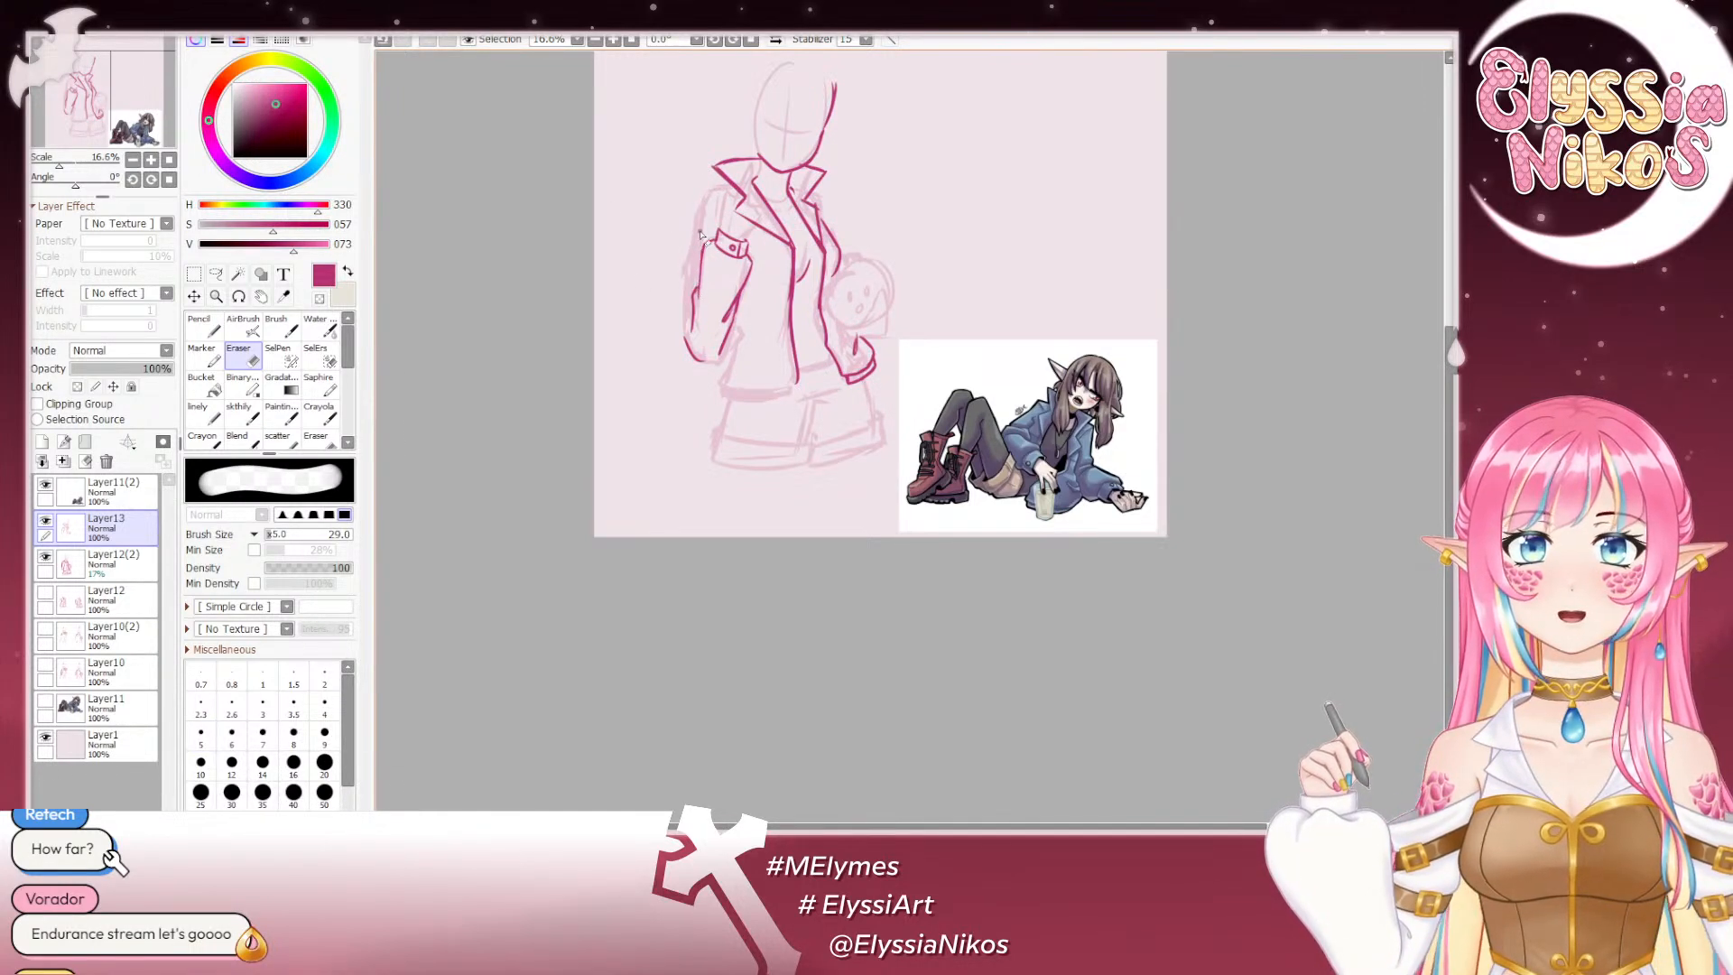
pyautogui.moveTo(700, 304); pyautogui.dragTo(697, 300)
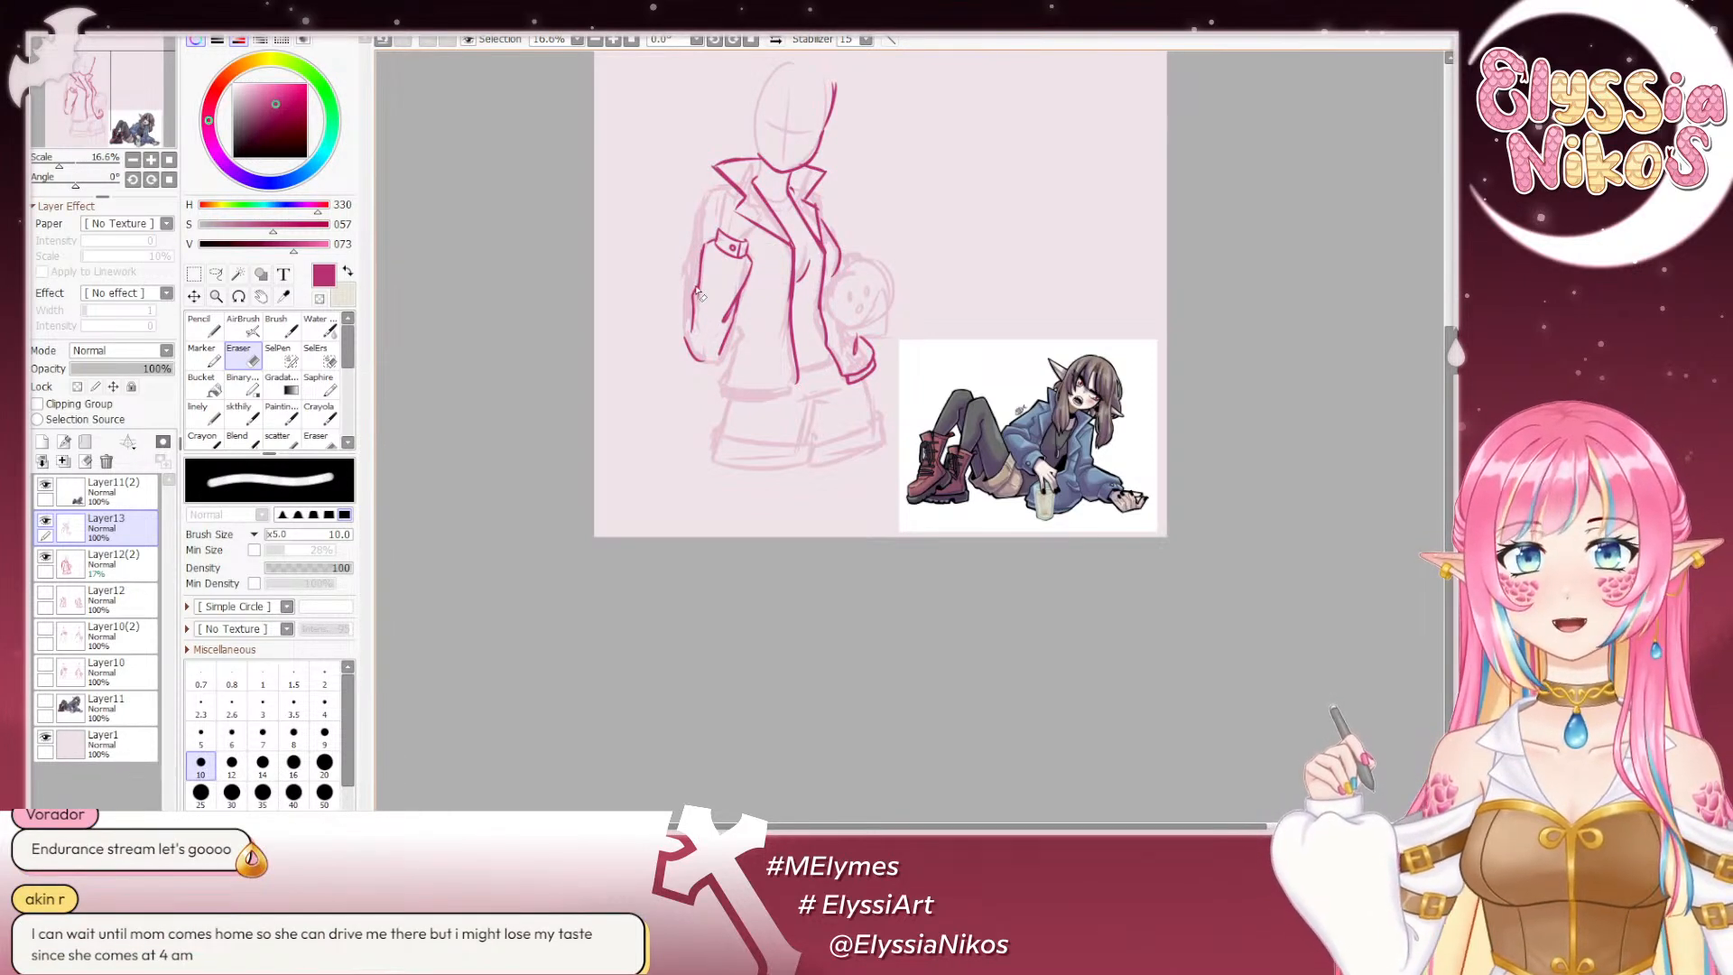
# Step: Touch up the jacket's near front edge just below the lapel with the eraser, undoing a stroke
pyautogui.click(238, 410)
pyautogui.moveTo(713, 239); pyautogui.dragTo(711, 211)
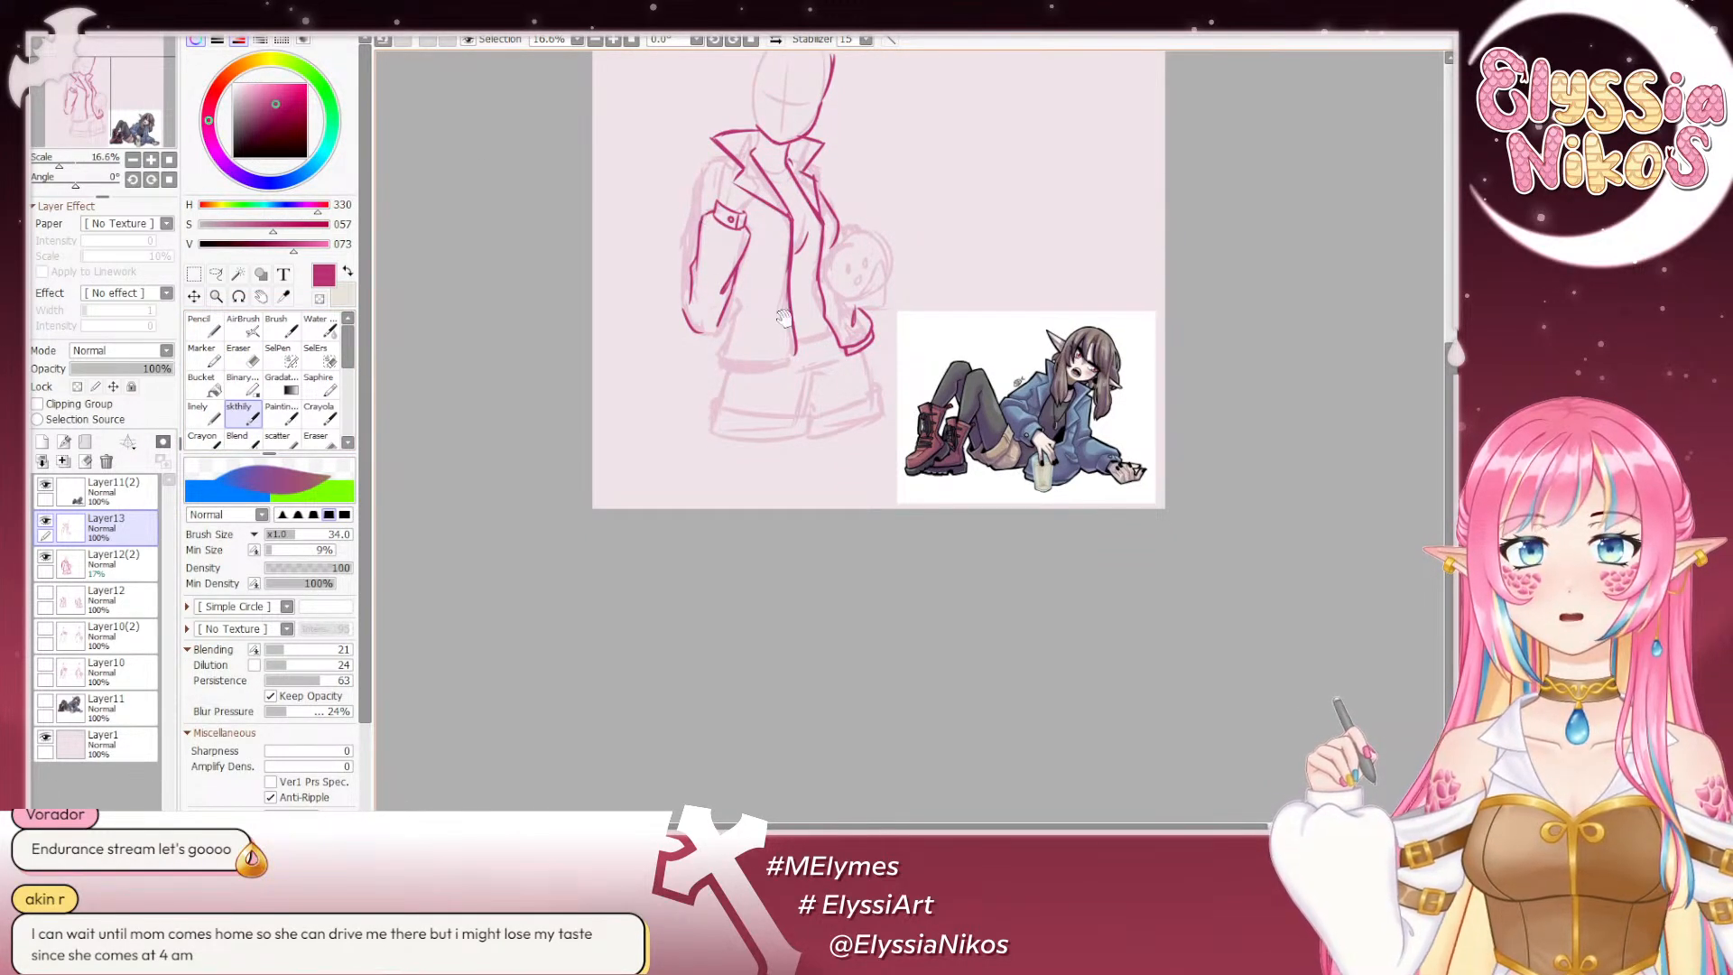
pyautogui.moveTo(792, 309); pyautogui.dragTo(772, 343)
pyautogui.press('e')
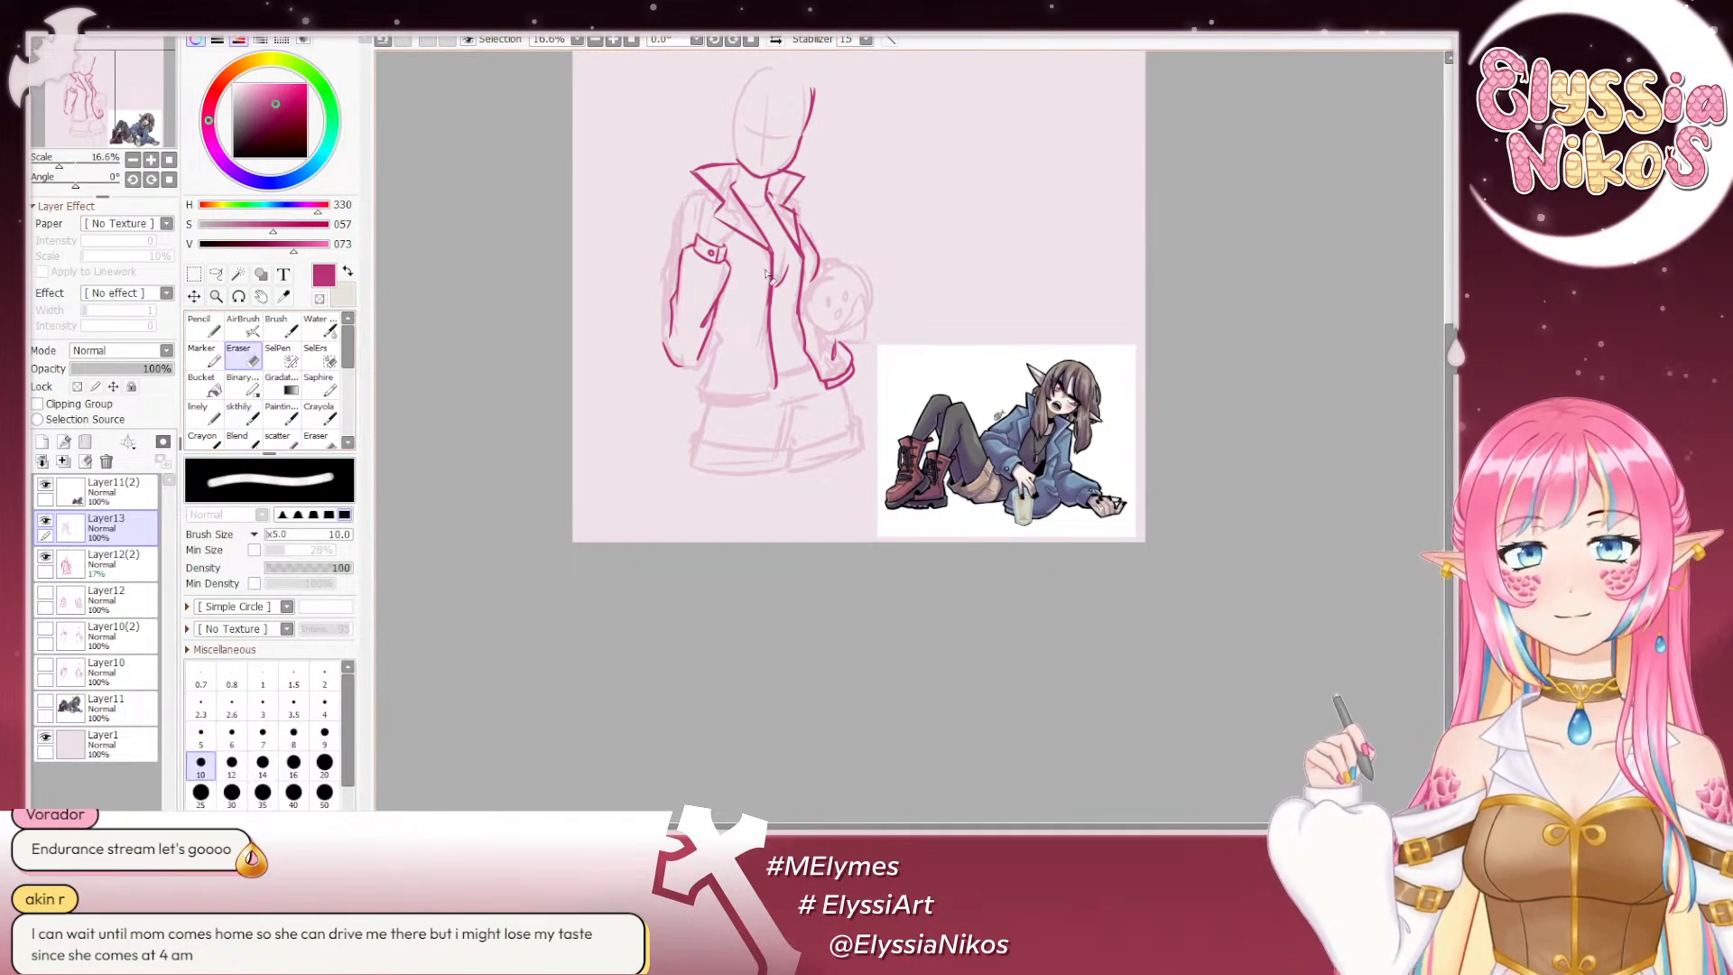
pyautogui.moveTo(772, 274)
pyautogui.mouseDown()
pyautogui.moveTo(787, 274)
pyautogui.moveTo(761, 317)
pyautogui.moveTo(779, 271)
pyautogui.moveTo(773, 336)
pyautogui.moveTo(778, 313)
pyautogui.mouseUp()
pyautogui.hotkey('ctrl', 'z')
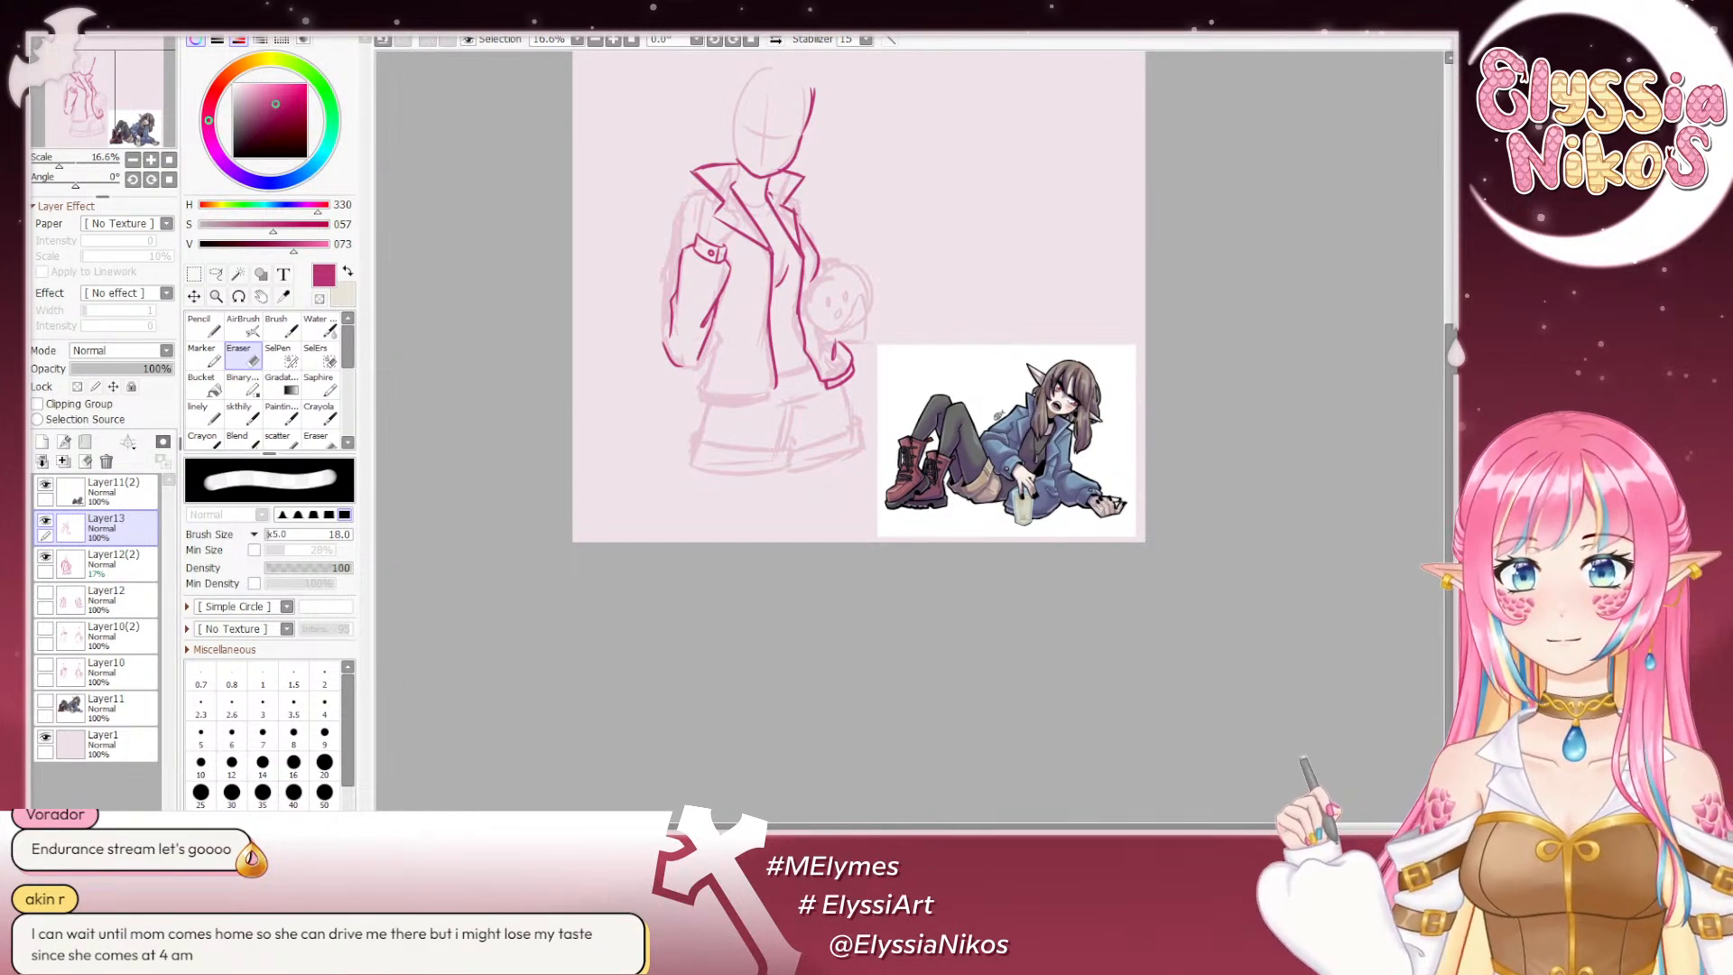
# Step: Paste the crepe maker photo onto a new layer and examine it at 100% zoom
pyautogui.hotkey('ctrl', 'v')
pyautogui.scroll(-2, 866, 325)
pyautogui.scroll(3, 903, 276)
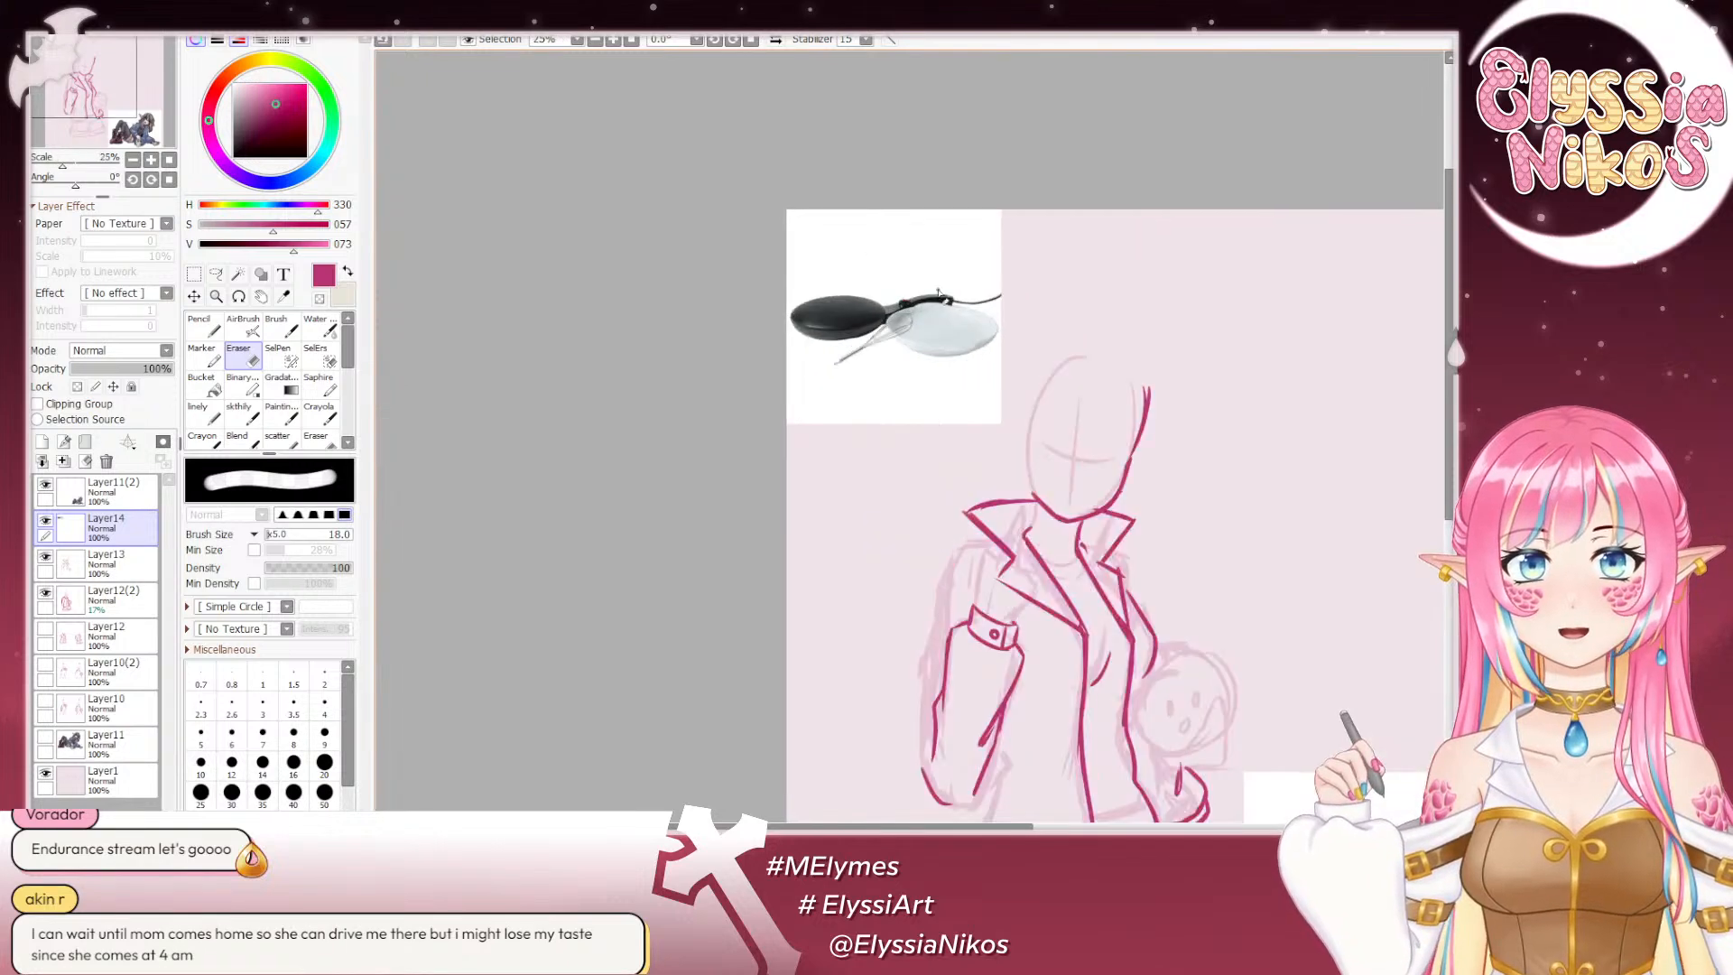
pyautogui.scroll(6, 952, 293)
pyautogui.scroll(-3, 1196, 363)
pyautogui.scroll(3, 880, 307)
pyautogui.scroll(2, 1096, 390)
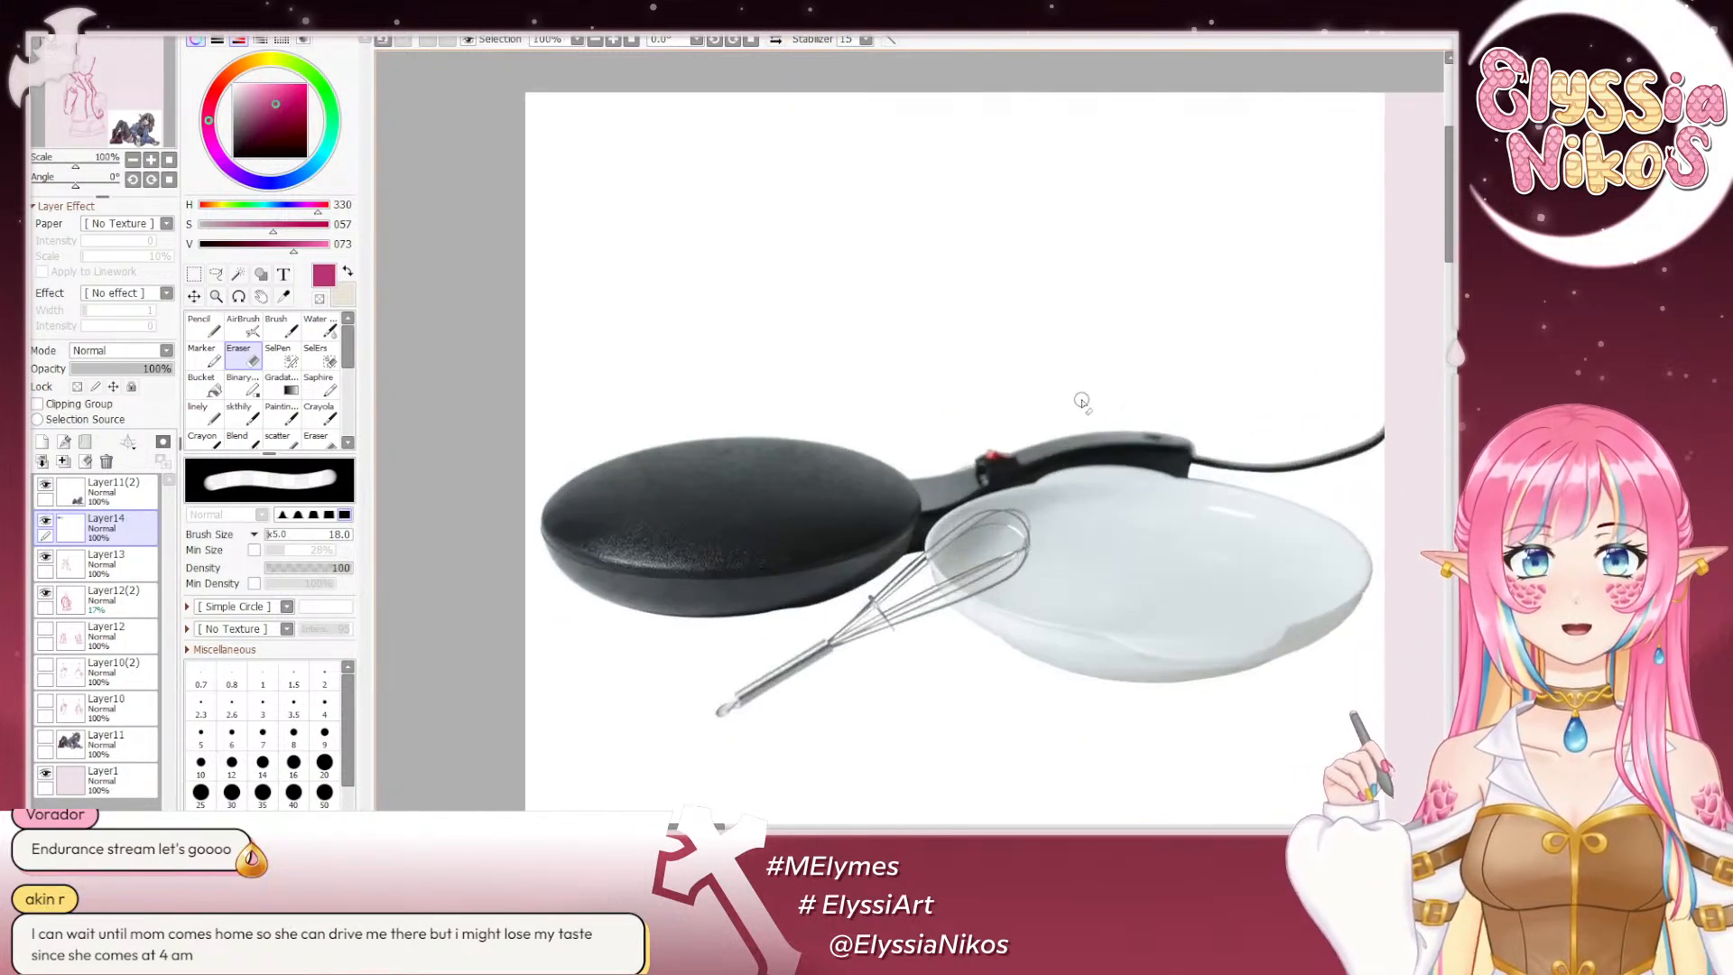
# Step: Sketch a curved line following the black plate's upper rim with the linely brush at size 7, redoing rejected strokes
pyautogui.click(215, 415)
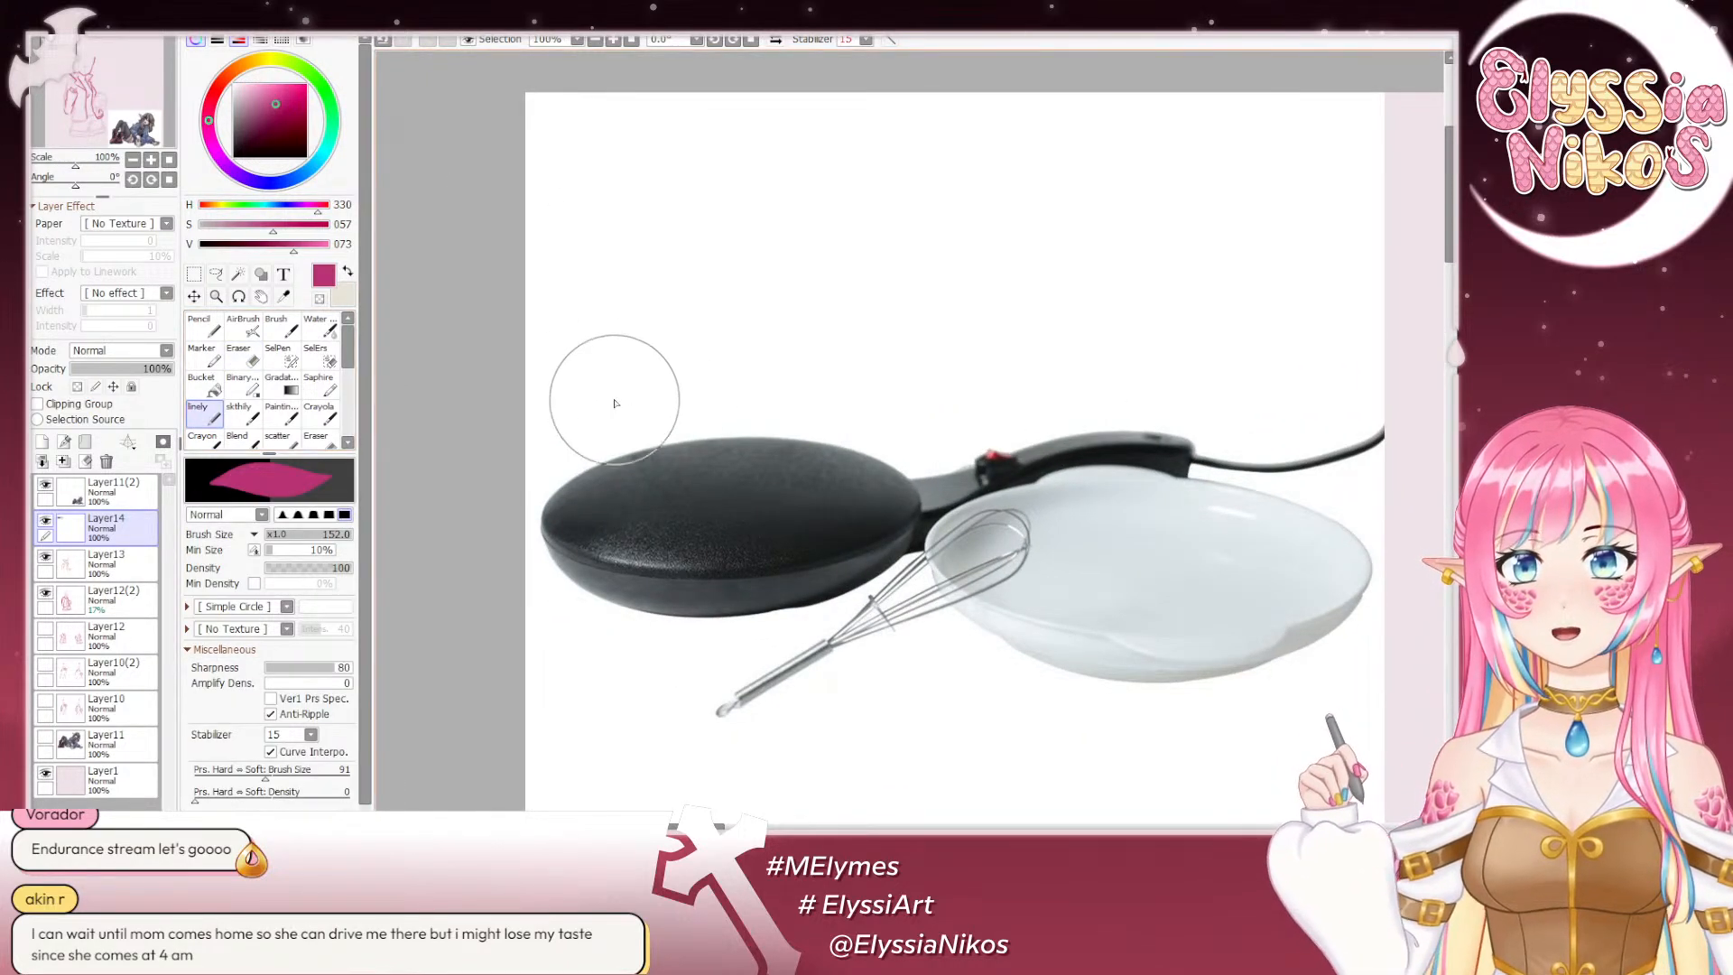
pyautogui.press('[')
pyautogui.press('[')
pyautogui.press('[')
pyautogui.press('[')
pyautogui.press('[')
pyautogui.press('[')
pyautogui.press('[')
pyautogui.press('[')
pyautogui.press('[')
pyautogui.press('[')
pyautogui.moveTo(557, 479)
pyautogui.mouseDown()
pyautogui.moveTo(627, 431)
pyautogui.moveTo(693, 418)
pyautogui.mouseUp()
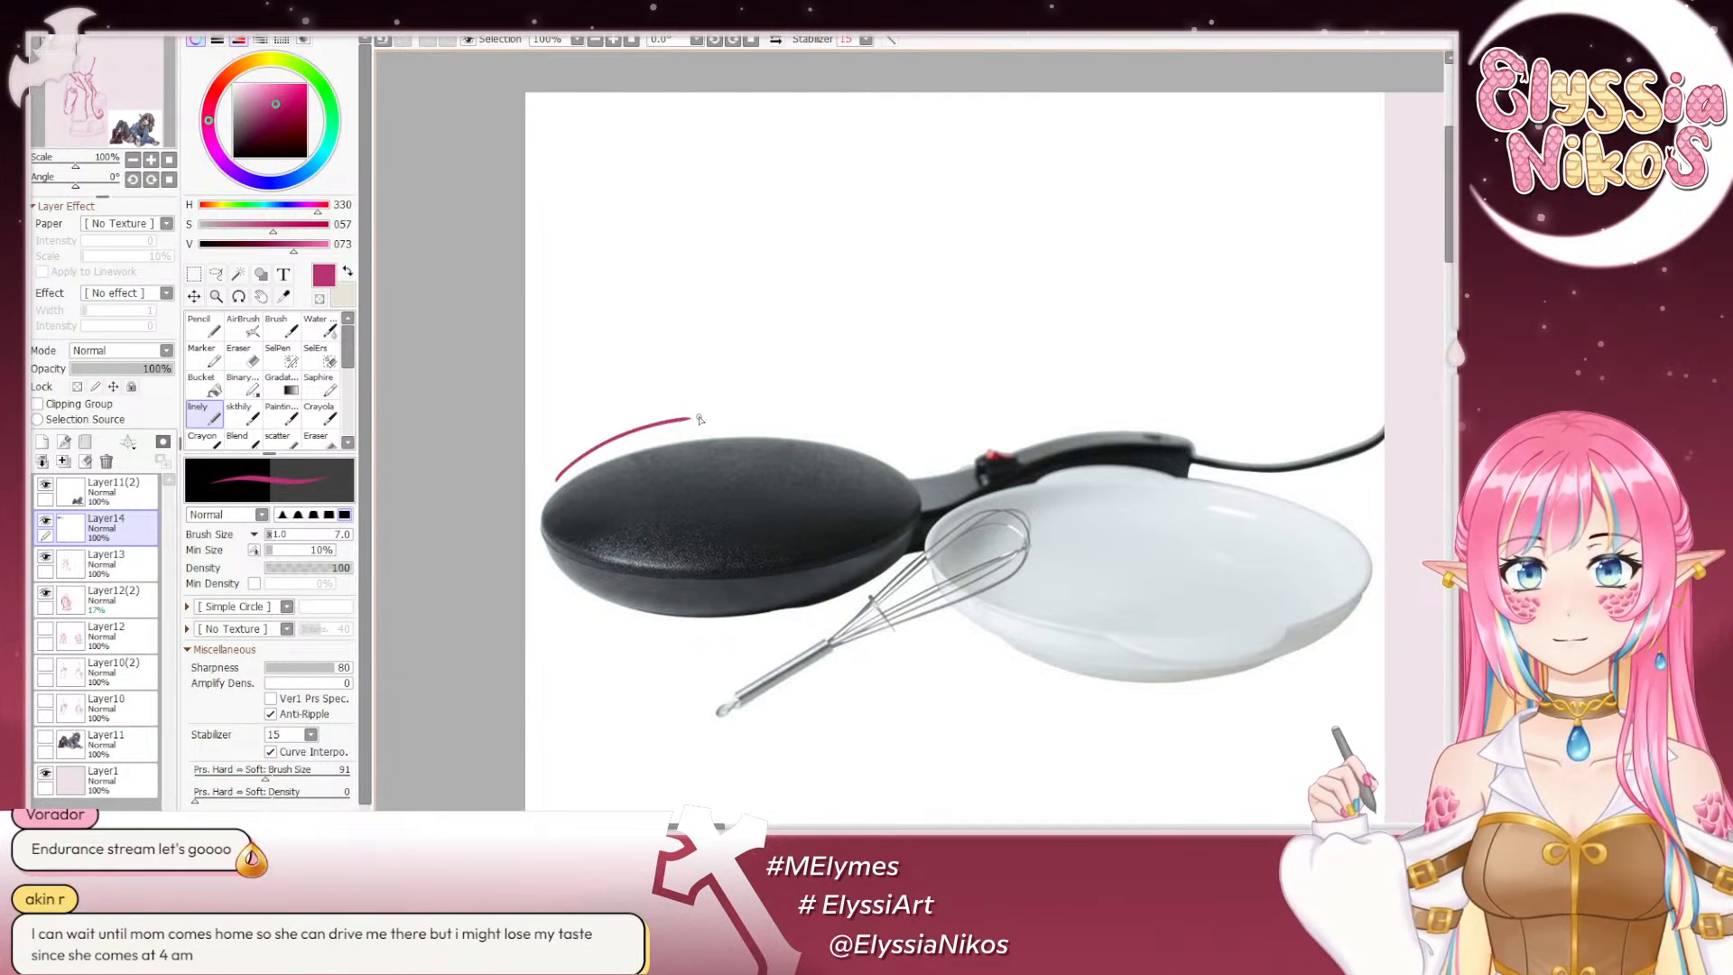
pyautogui.hotkey('ctrl', 'z')
pyautogui.moveTo(546, 488)
pyautogui.mouseDown()
pyautogui.moveTo(638, 429)
pyautogui.moveTo(768, 417)
pyautogui.moveTo(858, 439)
pyautogui.mouseUp()
pyautogui.hotkey('ctrl', 'z')
pyautogui.moveTo(709, 413); pyautogui.dragTo(862, 442)
# Step: Annotate the photo with a scribble in the white bowl, an arrow leading there from the plate, a circled red switch and two lines over the plate
pyautogui.moveTo(940, 566); pyautogui.dragTo(767, 451)
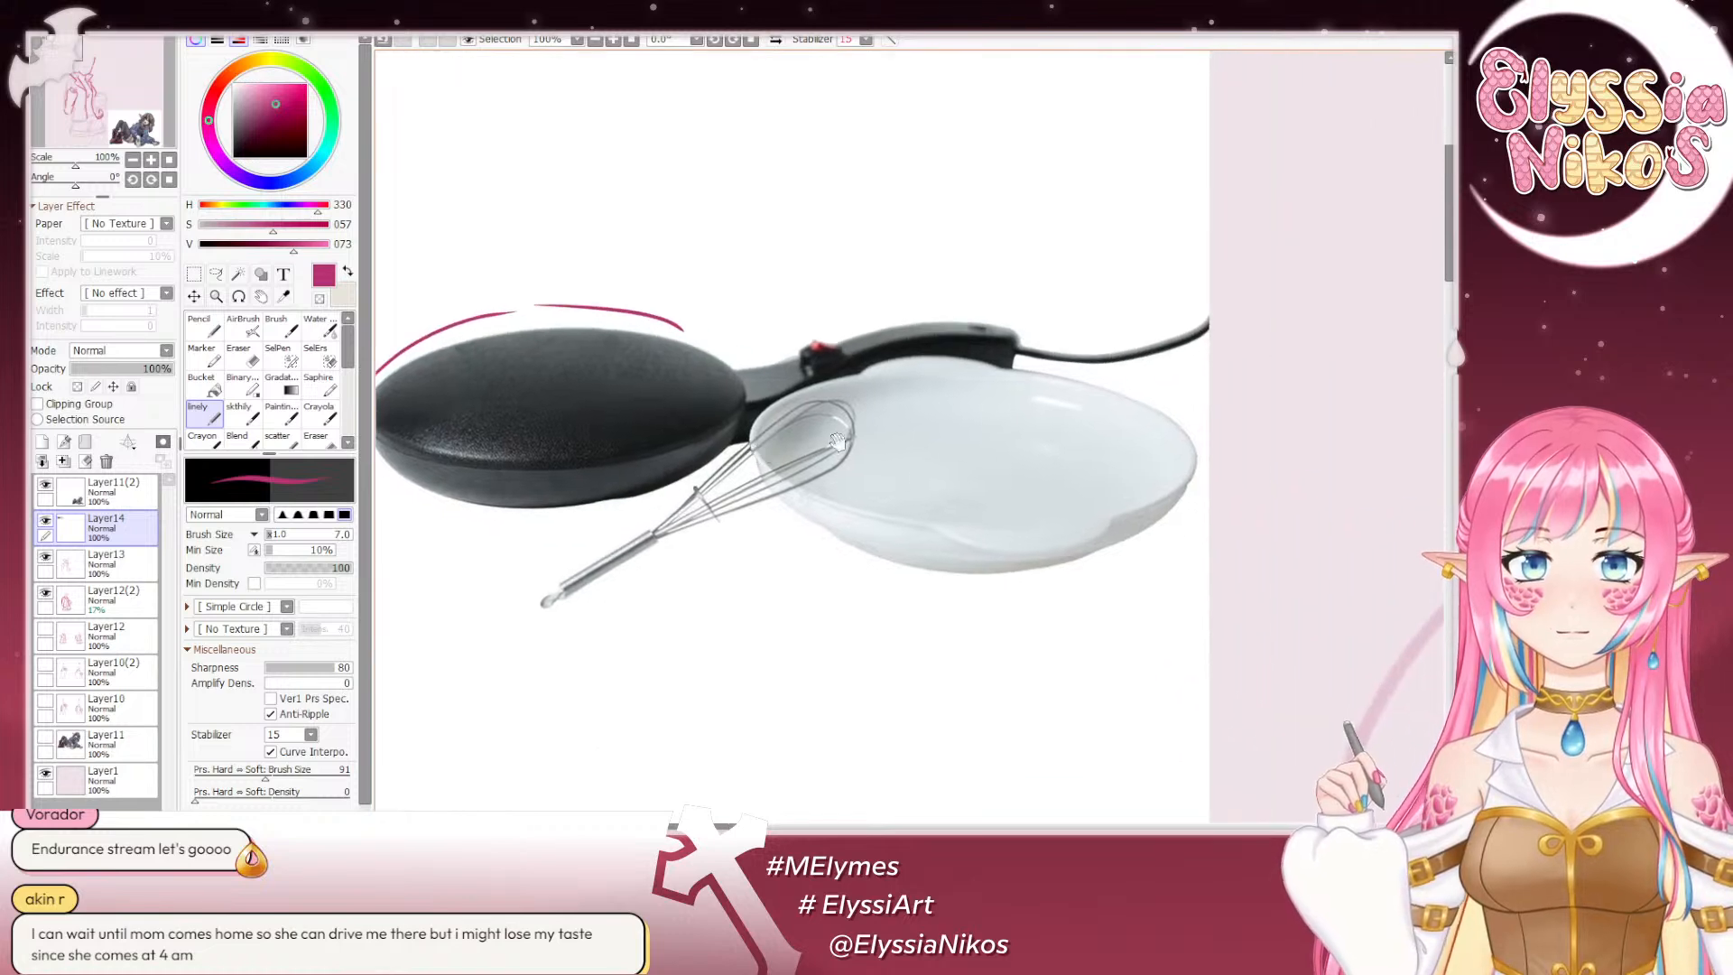
pyautogui.moveTo(925, 442)
pyautogui.mouseDown()
pyautogui.moveTo(953, 421)
pyautogui.moveTo(1006, 430)
pyautogui.moveTo(936, 436)
pyautogui.moveTo(925, 469)
pyautogui.mouseUp()
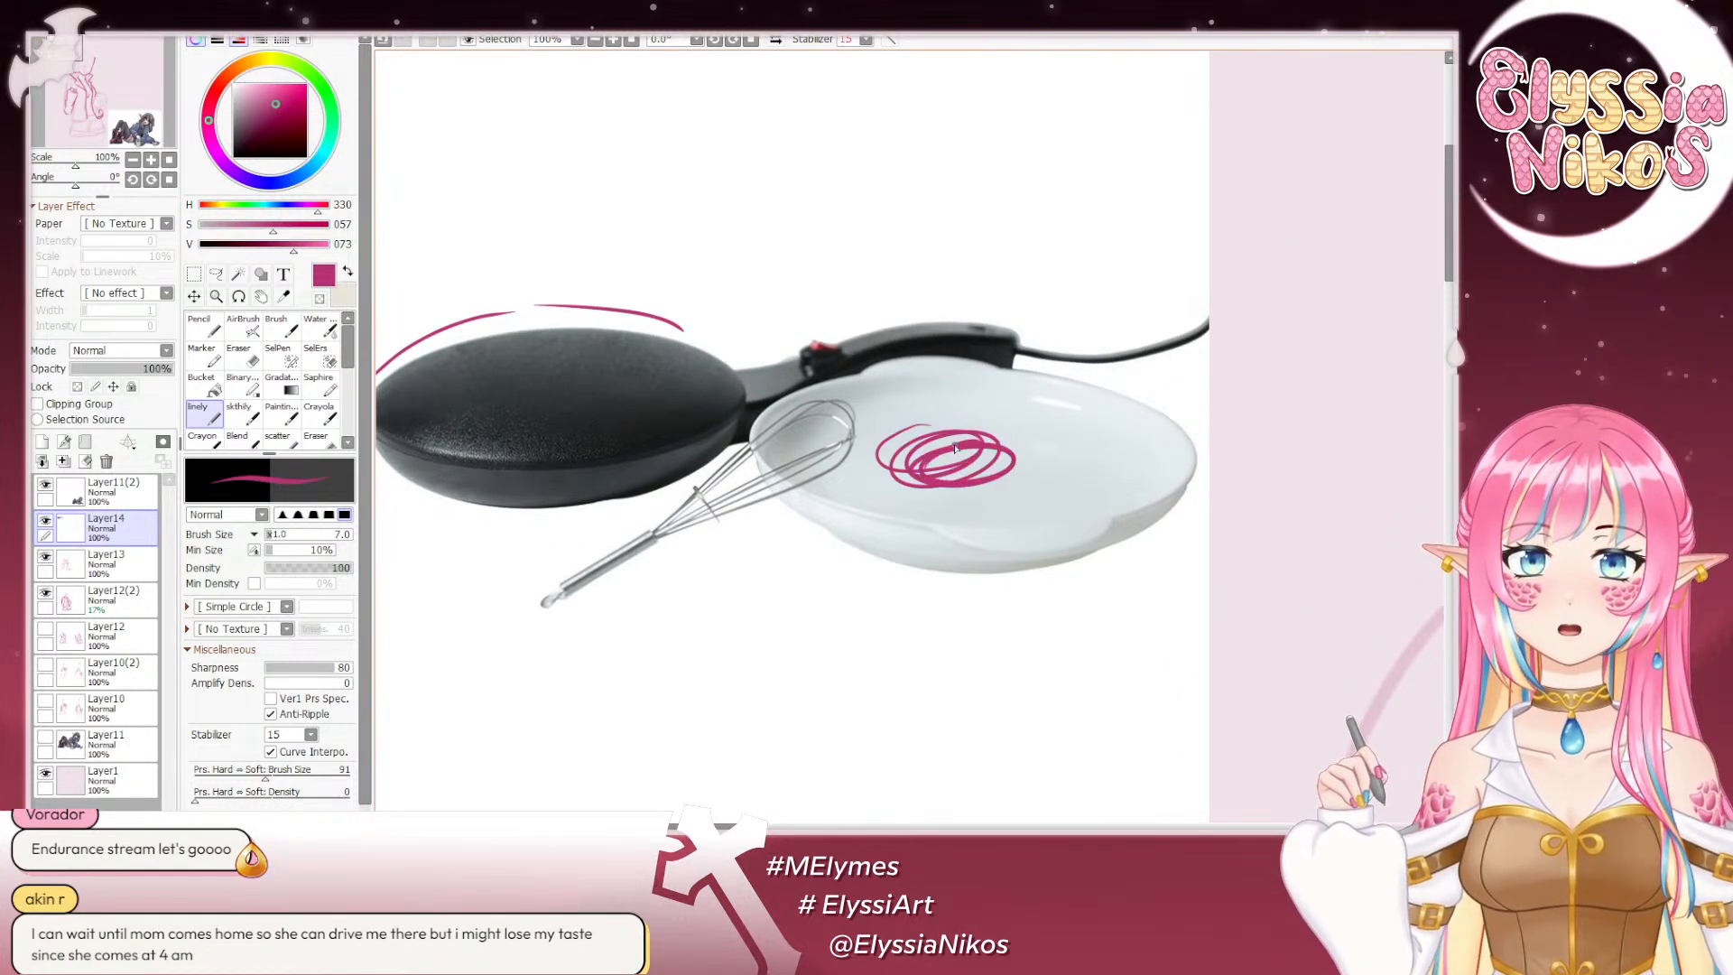
pyautogui.moveTo(580, 286)
pyautogui.mouseDown()
pyautogui.moveTo(908, 302)
pyautogui.moveTo(951, 361)
pyautogui.moveTo(925, 359)
pyautogui.moveTo(965, 339)
pyautogui.mouseUp()
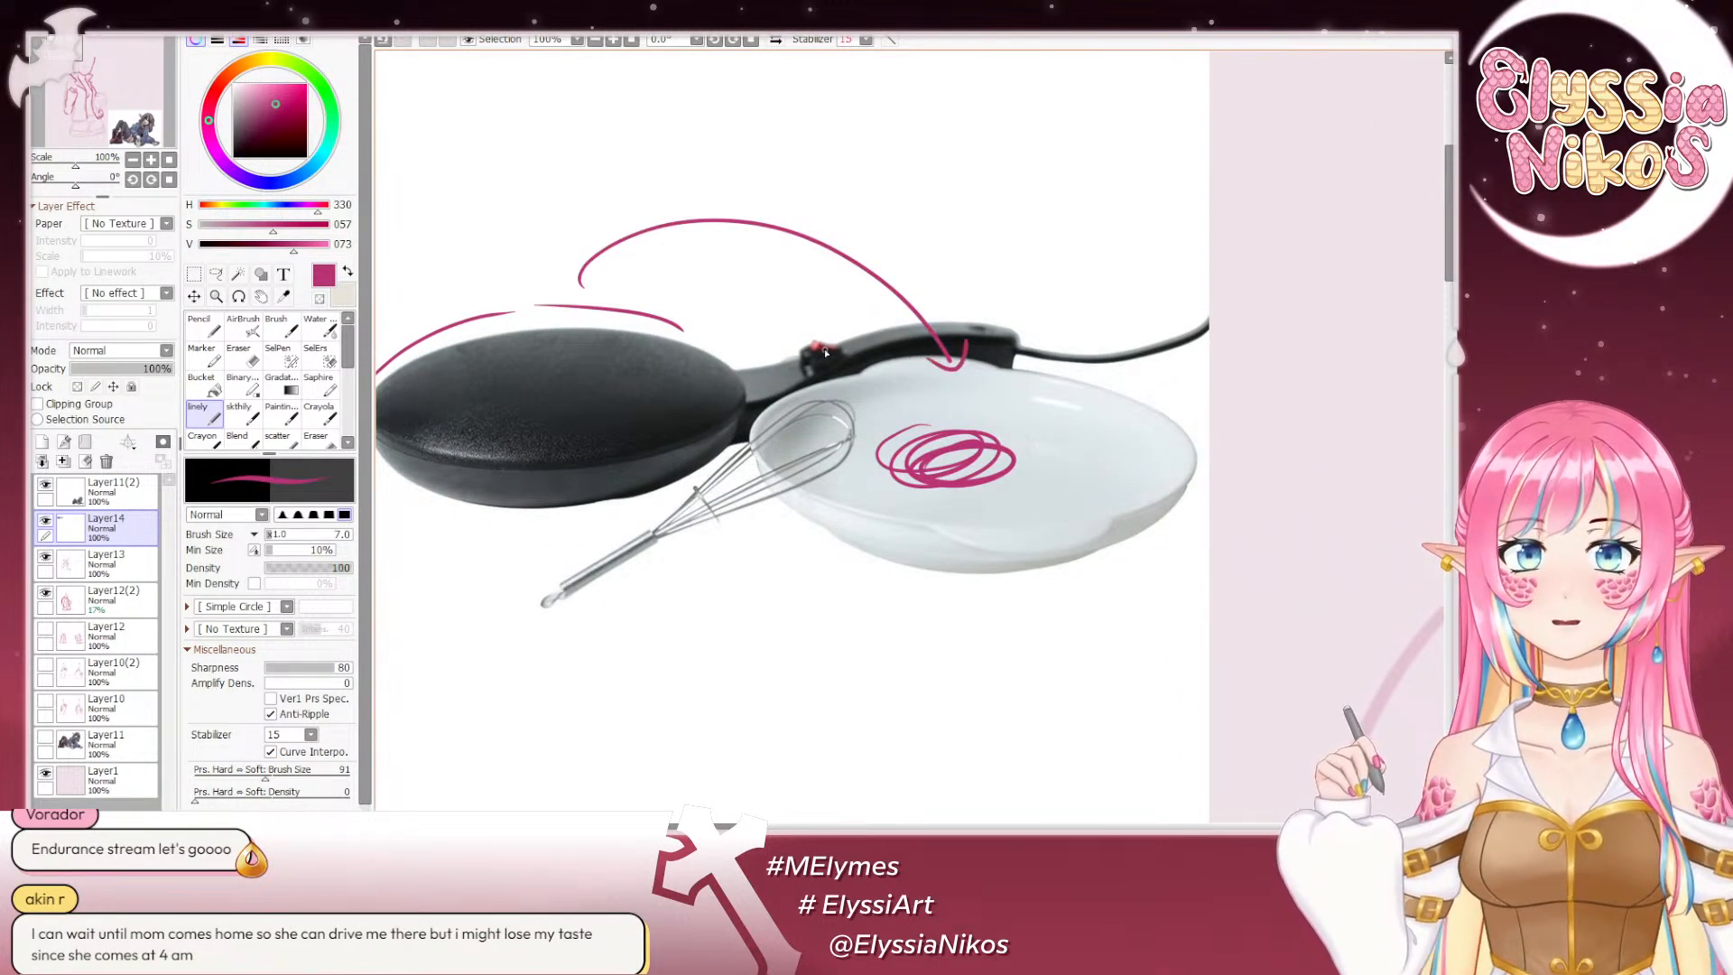
pyautogui.moveTo(814, 323)
pyautogui.mouseDown()
pyautogui.moveTo(812, 347)
pyautogui.moveTo(850, 311)
pyautogui.moveTo(814, 361)
pyautogui.moveTo(1051, 252)
pyautogui.mouseUp()
pyautogui.moveTo(678, 126); pyautogui.dragTo(722, 243)
pyautogui.moveTo(737, 122); pyautogui.dragTo(758, 223)
# Step: Doodle a small side view of the plate with its handle, a base line and an arrow beneath the whisk
pyautogui.moveTo(723, 287); pyautogui.dragTo(603, 416)
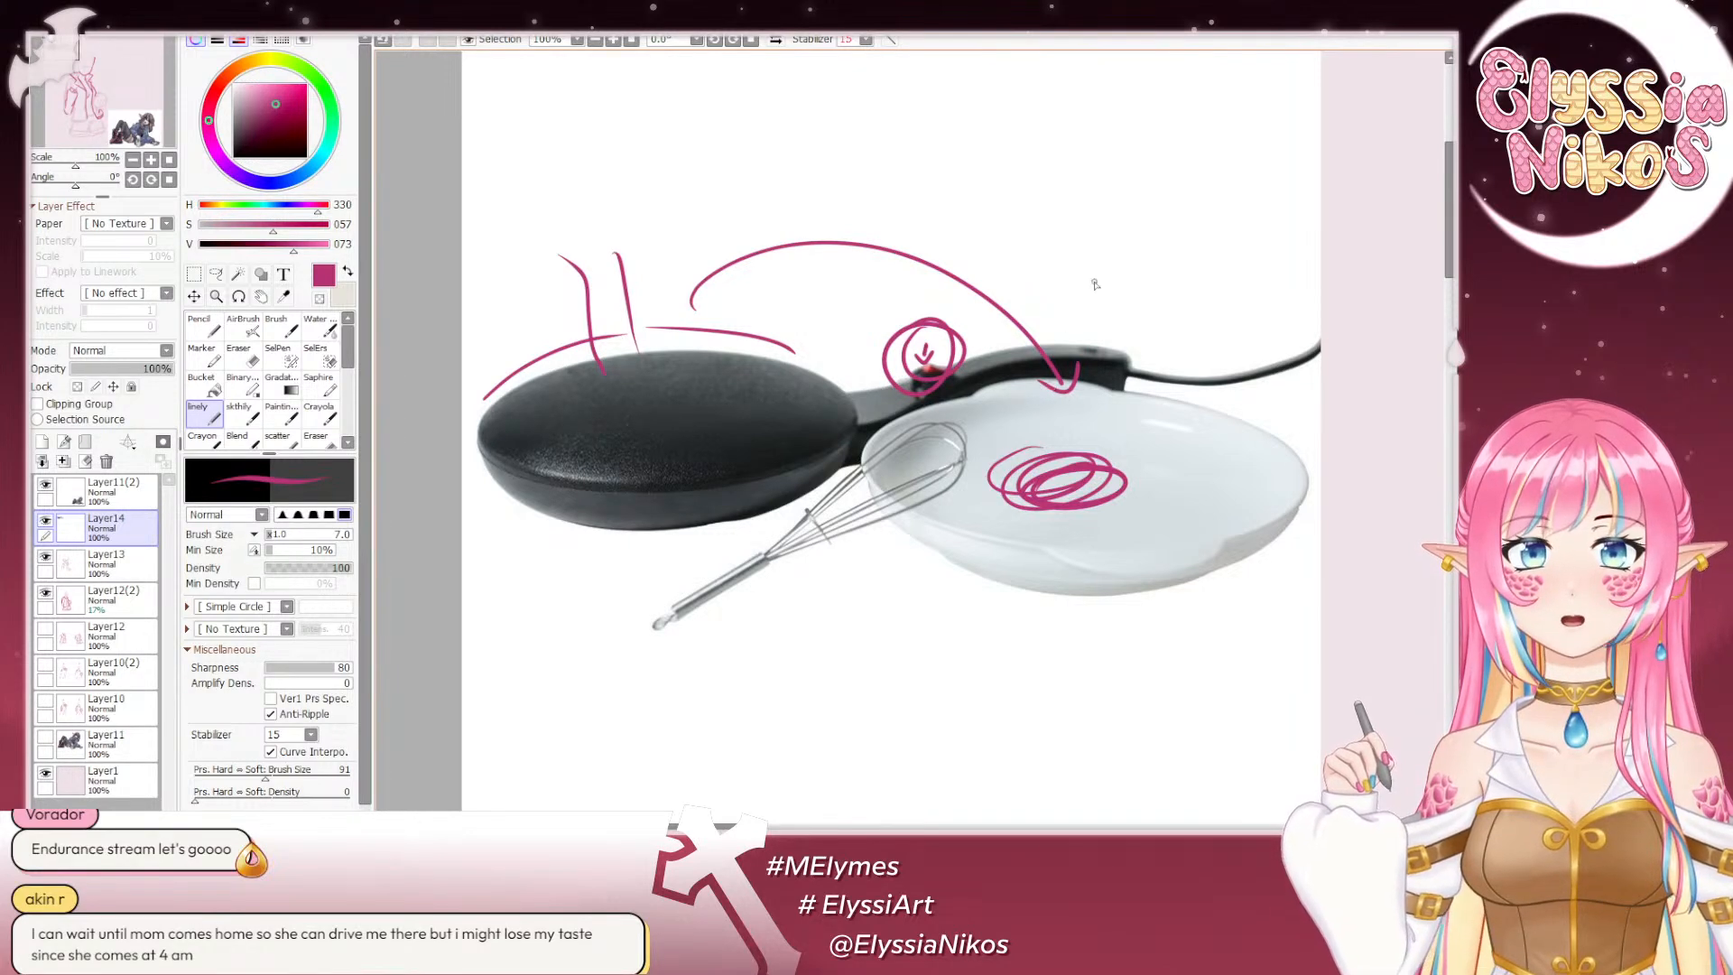
pyautogui.moveTo(804, 658)
pyautogui.mouseDown()
pyautogui.moveTo(774, 660)
pyautogui.moveTo(875, 654)
pyautogui.mouseUp()
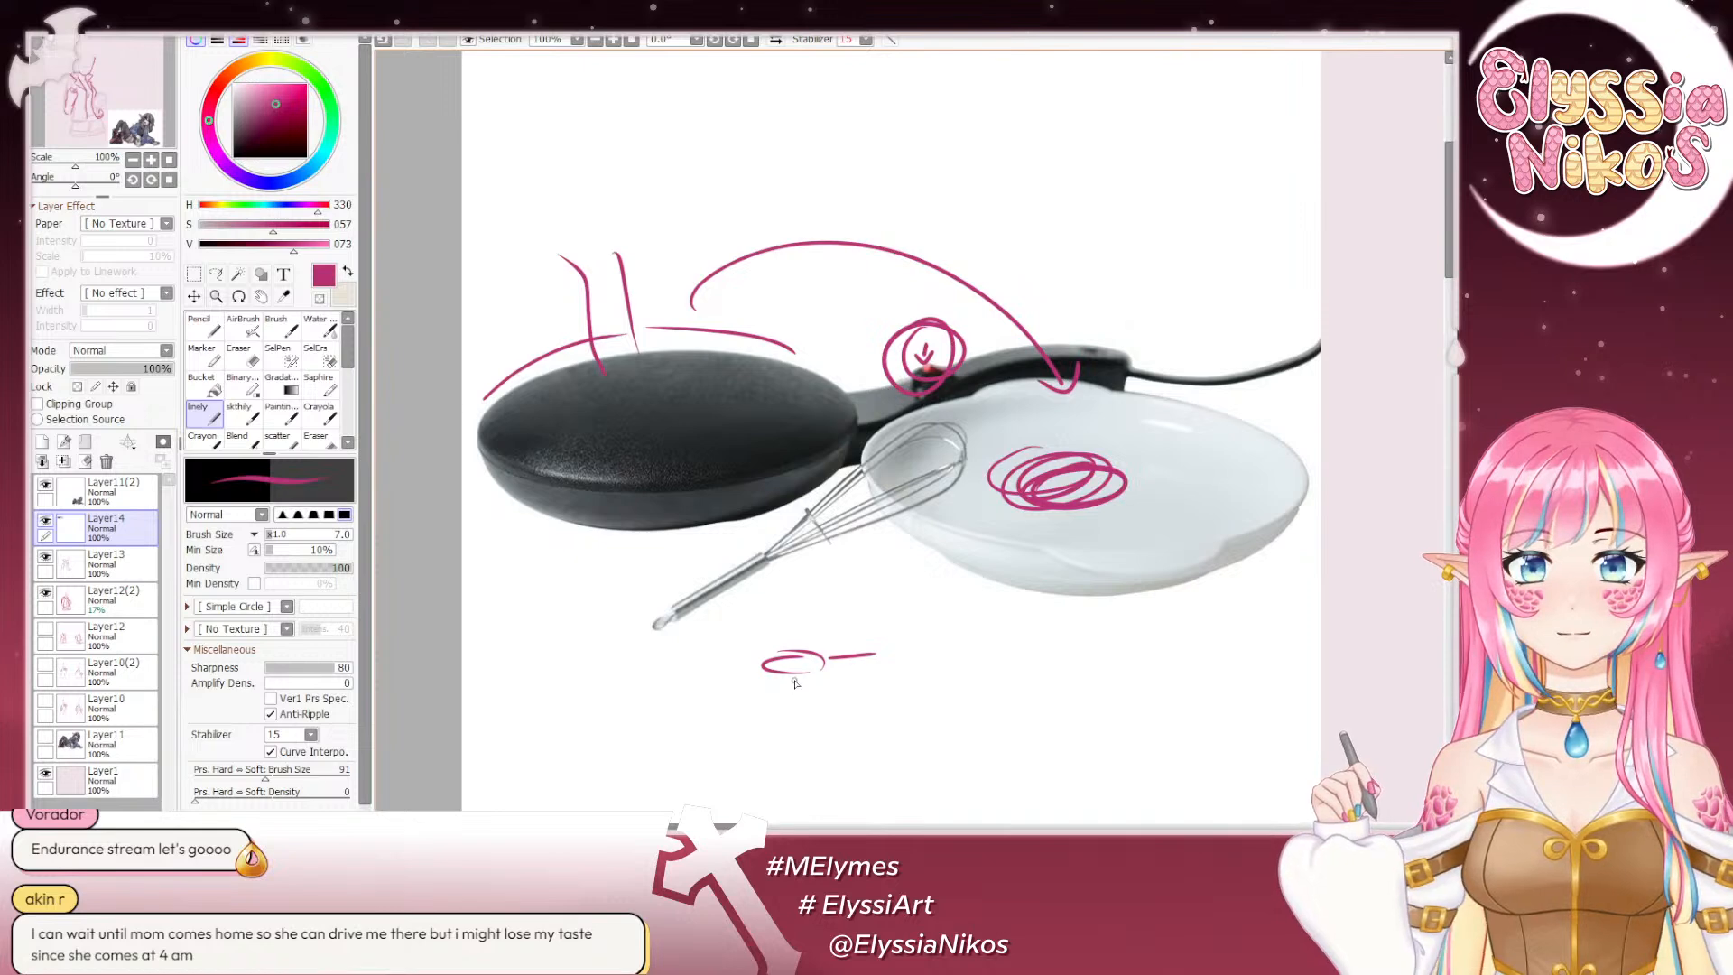
pyautogui.moveTo(789, 679)
pyautogui.mouseDown()
pyautogui.moveTo(851, 684)
pyautogui.moveTo(837, 691)
pyautogui.mouseUp()
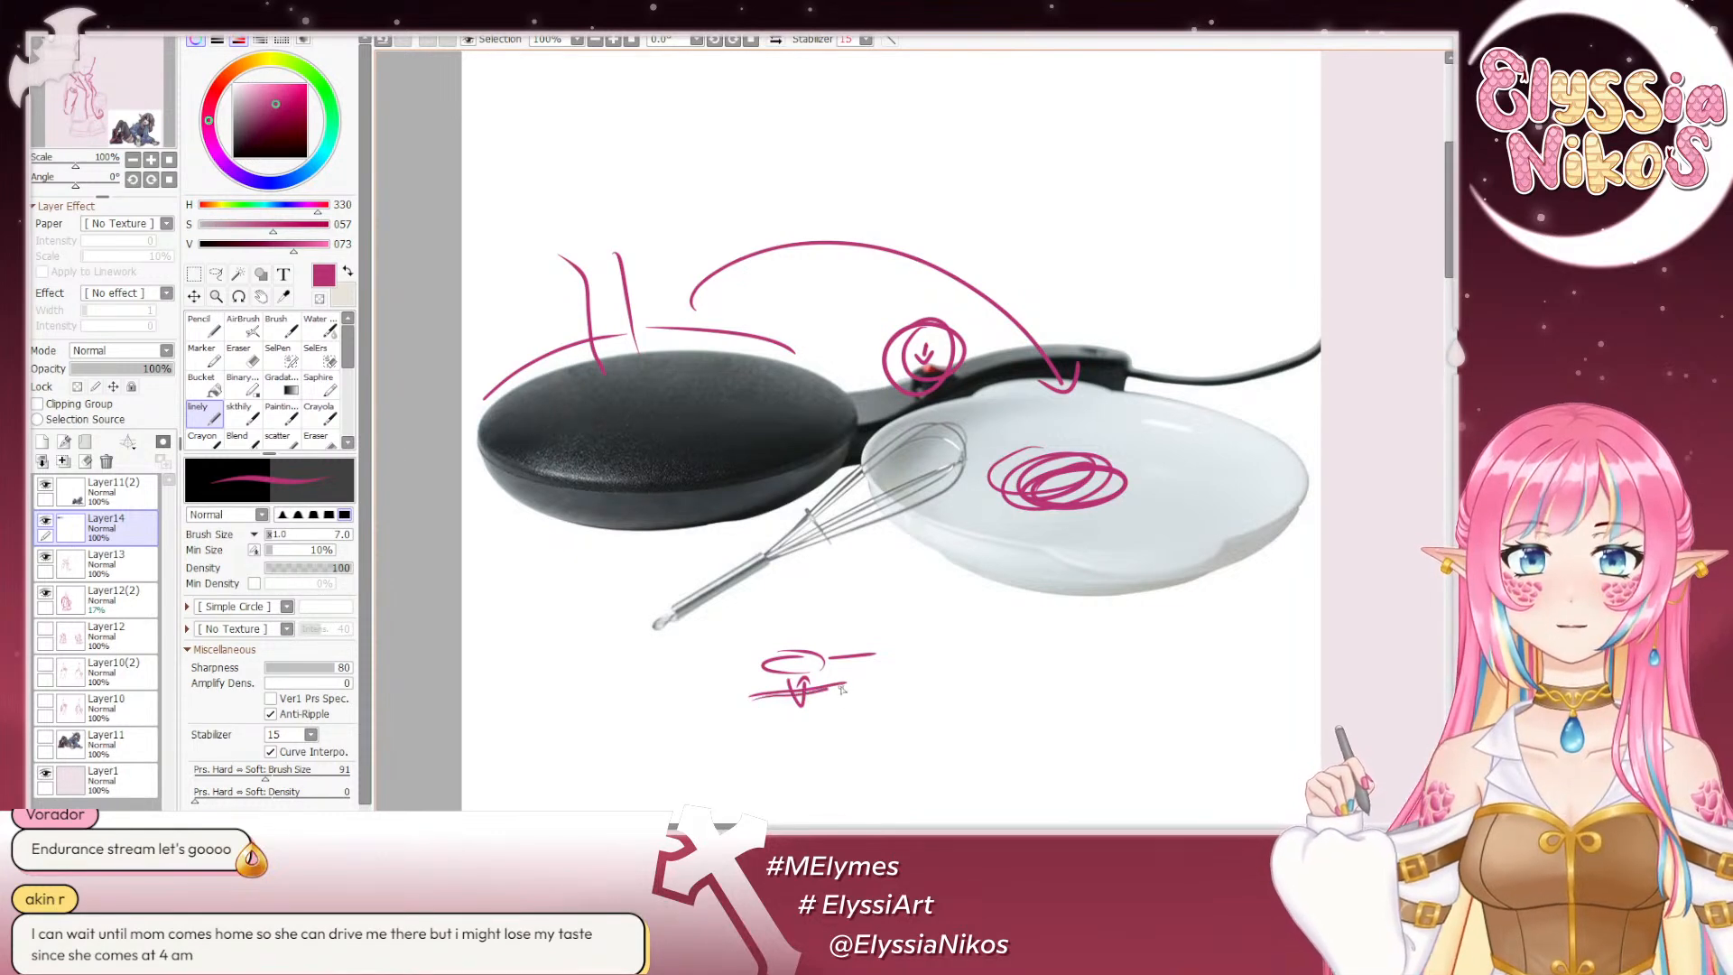
# Step: Clear the annotated crepe maker photo and delete Layer14
pyautogui.click(242, 354)
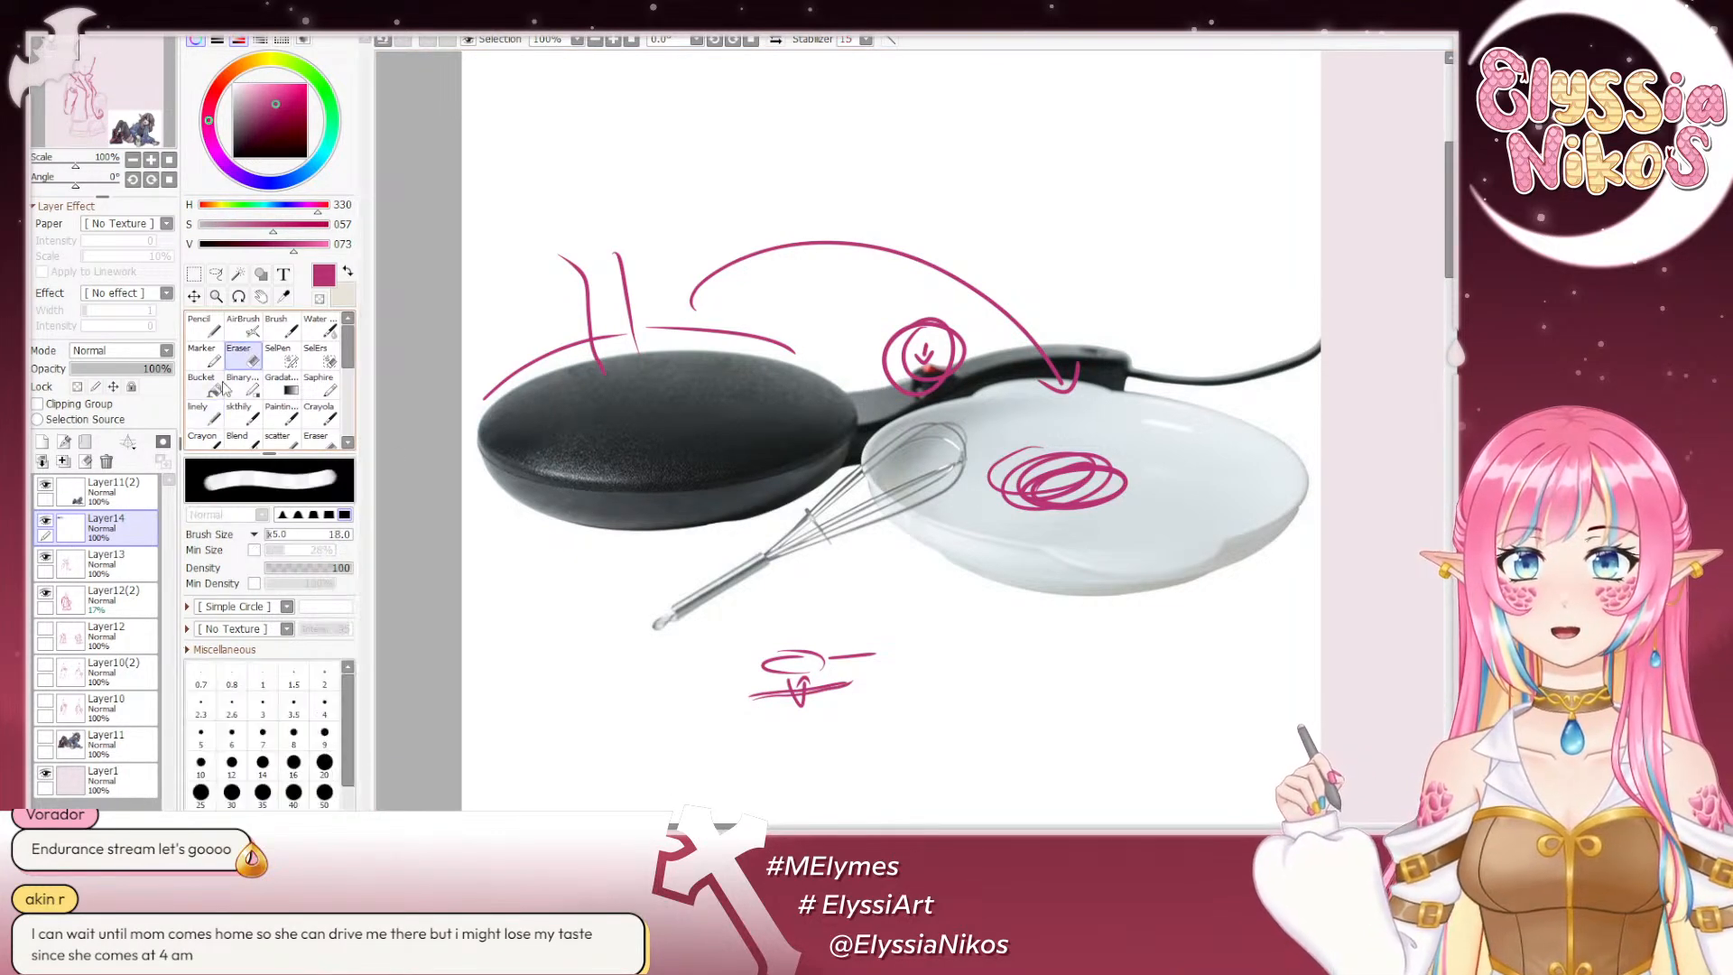
pyautogui.click(86, 461)
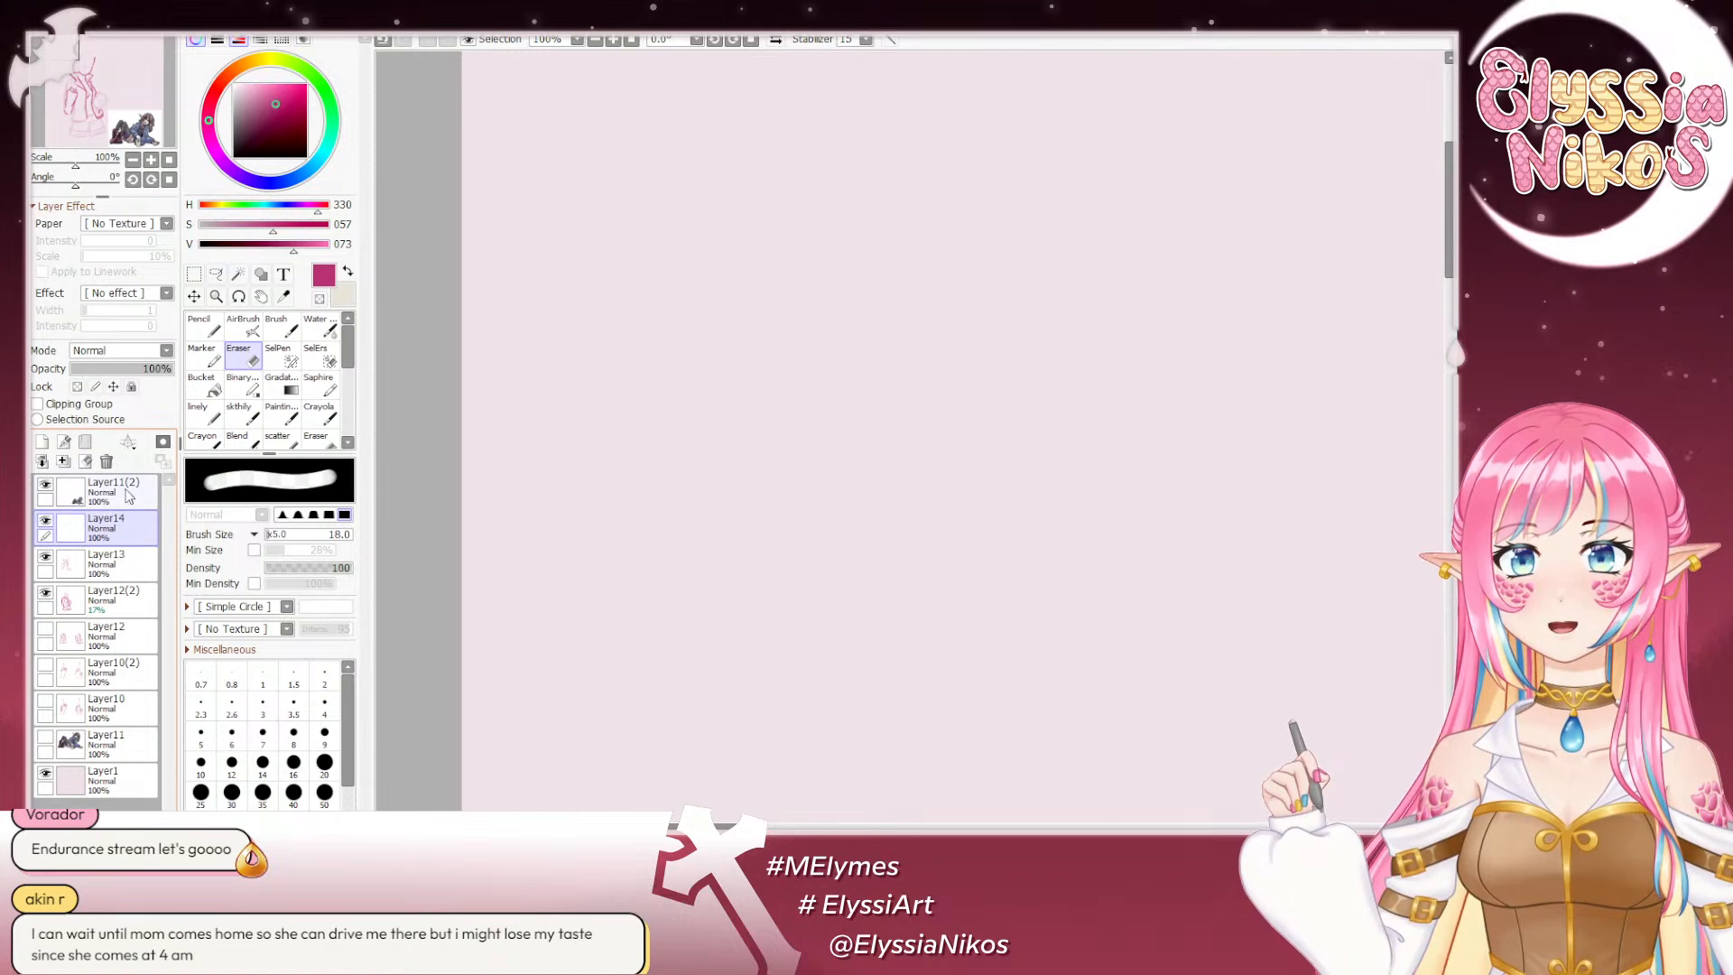
pyautogui.click(106, 461)
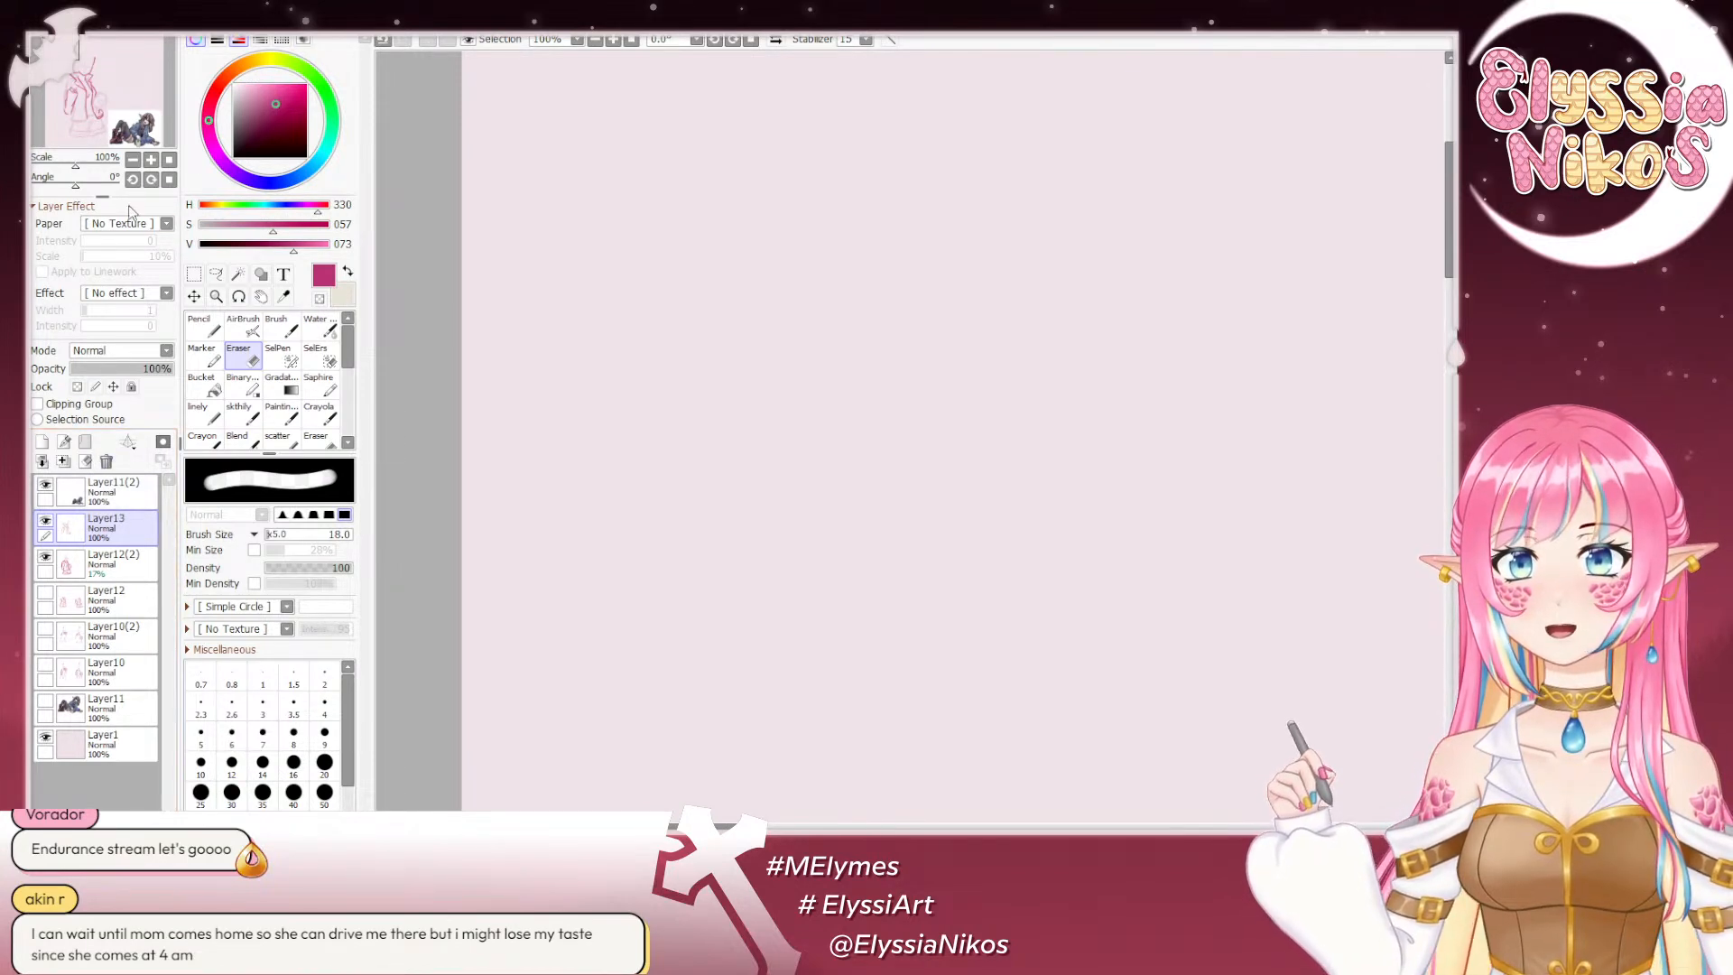
# Step: Touch up the jacket collar with the eraser, reducing its size to 16 and 14 and undoing an unwanted stroke
pyautogui.click(133, 160)
pyautogui.click(133, 160)
pyautogui.click(133, 159)
pyautogui.moveTo(983, 553); pyautogui.dragTo(800, 244)
pyautogui.moveTo(796, 320)
pyautogui.mouseDown()
pyautogui.moveTo(678, 160)
pyautogui.moveTo(715, 291)
pyautogui.mouseUp()
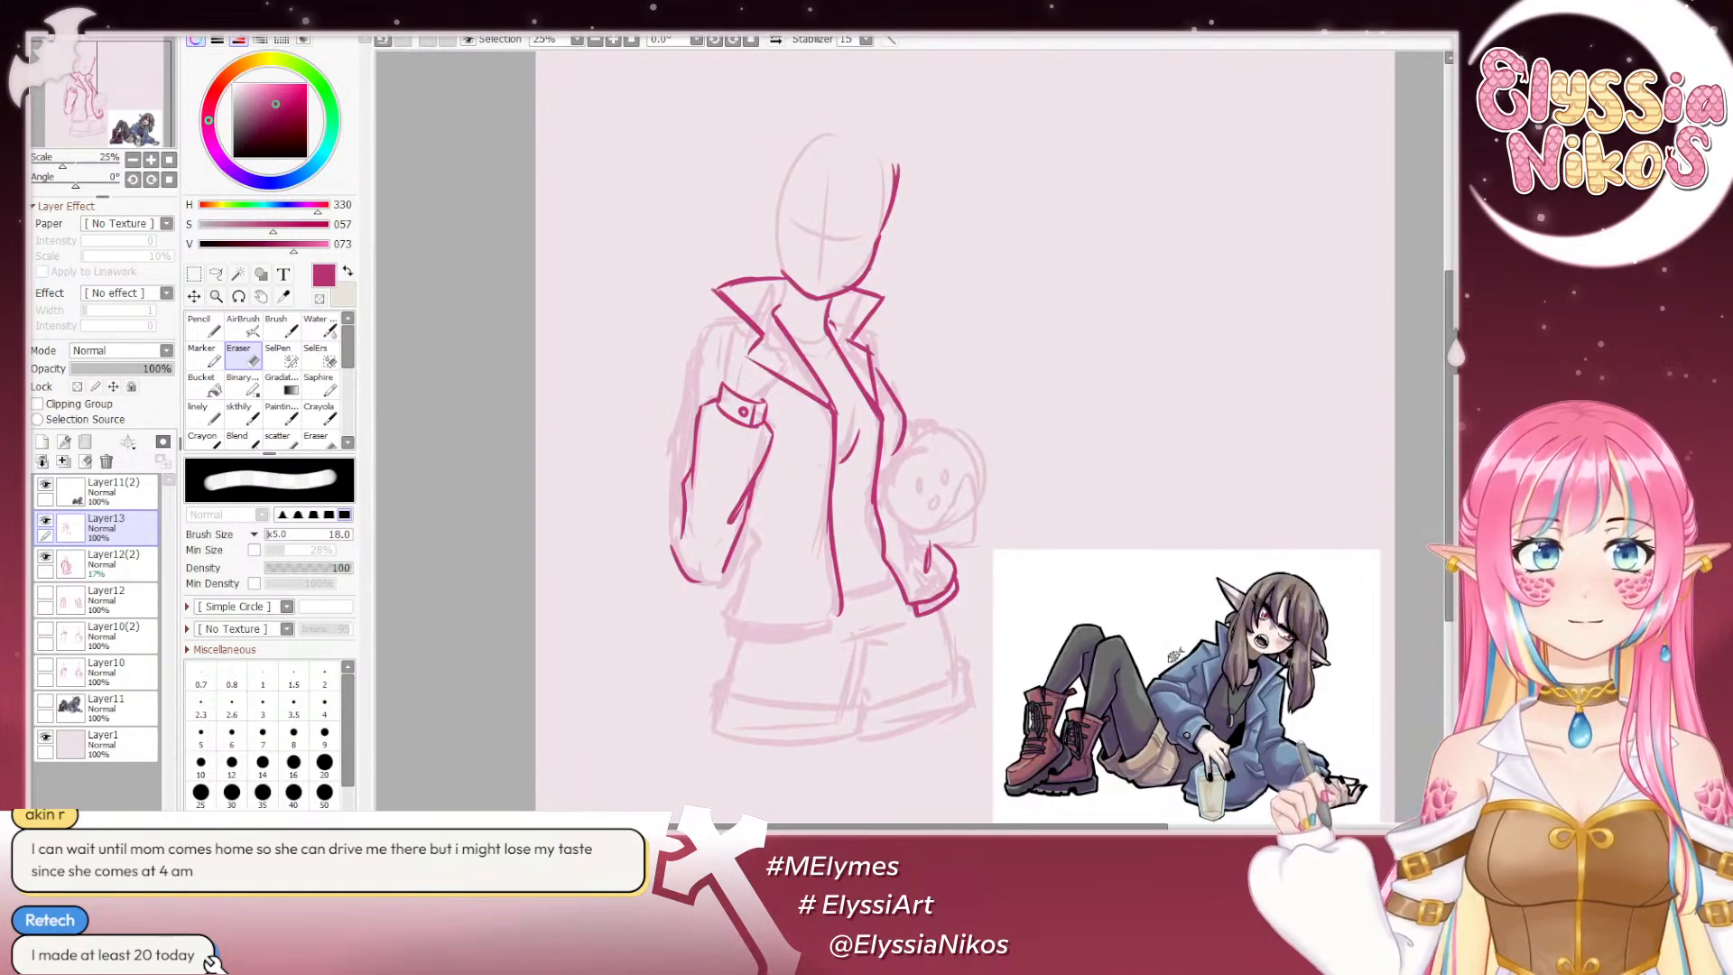
pyautogui.press('[')
pyautogui.moveTo(720, 294); pyautogui.dragTo(771, 338)
pyautogui.hotkey('ctrl', 'z')
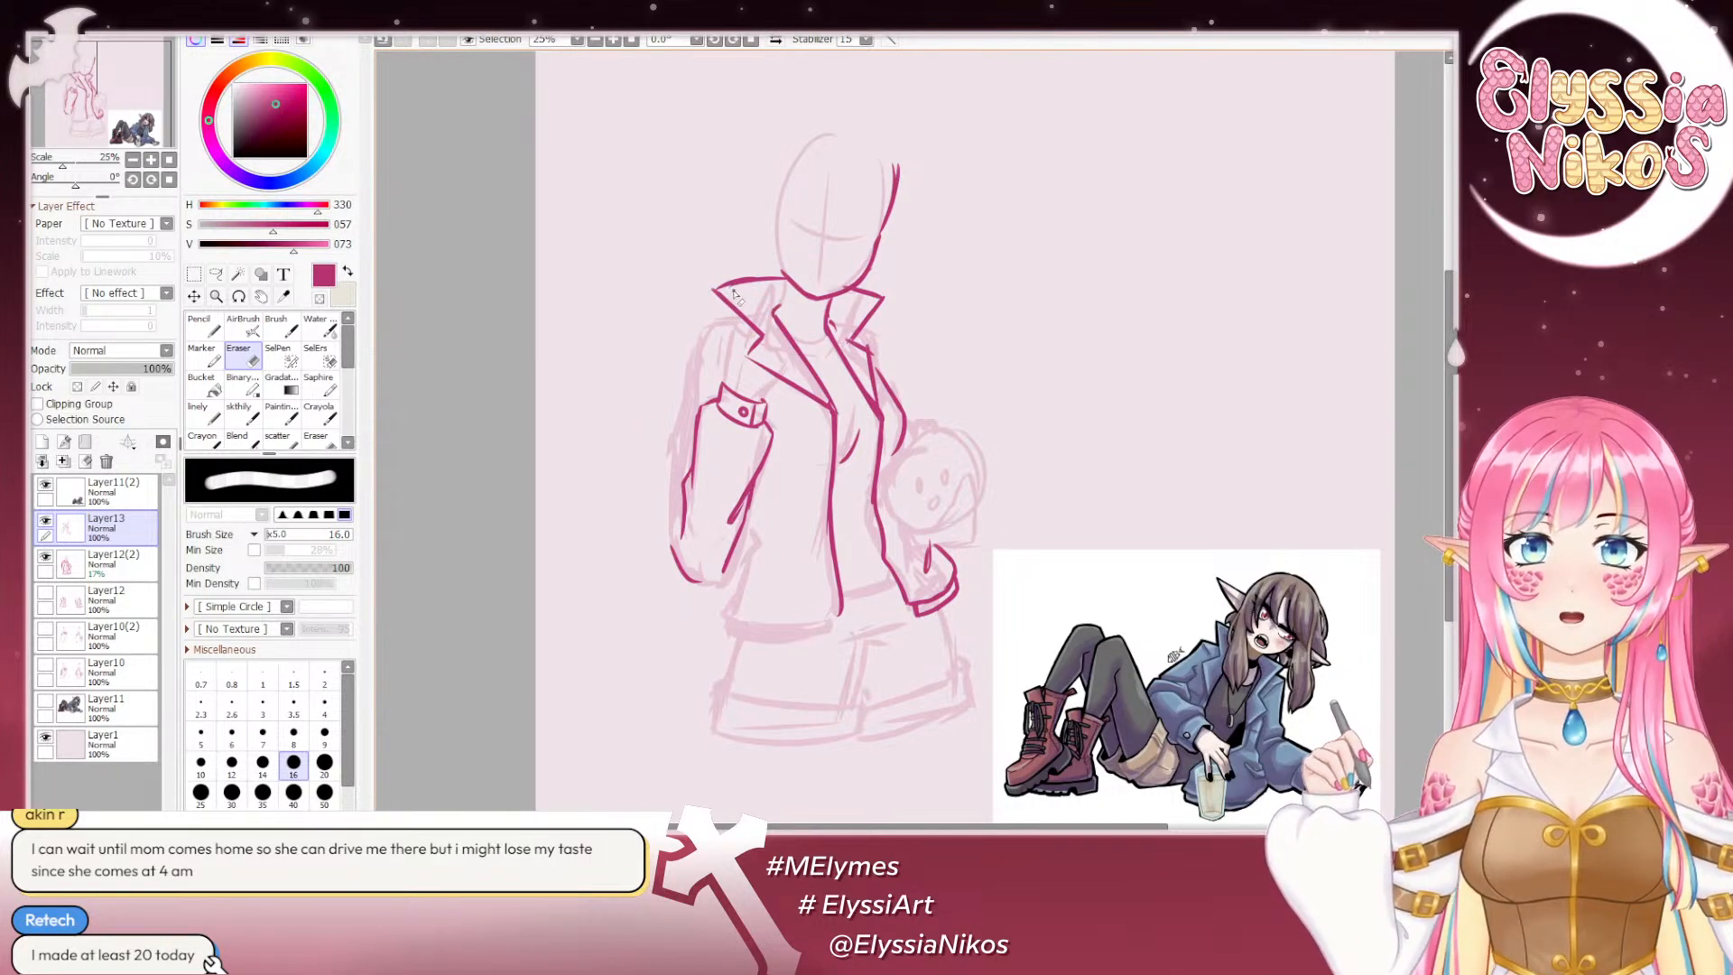
pyautogui.moveTo(927, 274); pyautogui.dragTo(925, 234)
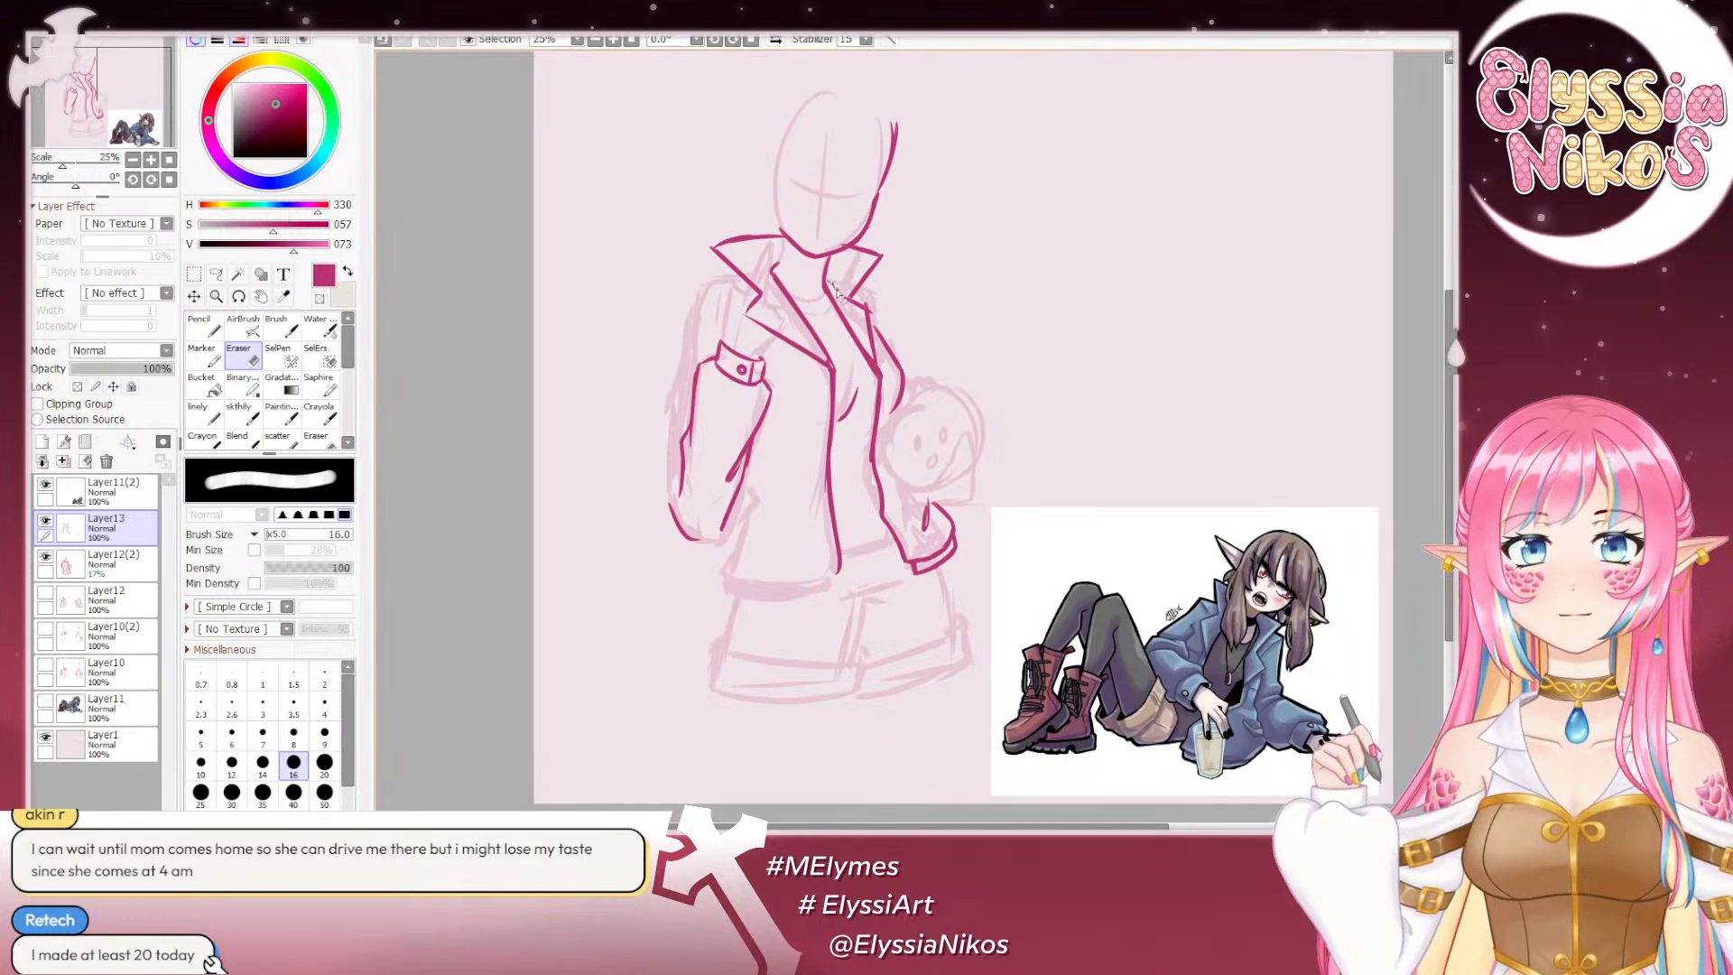
pyautogui.press('[')
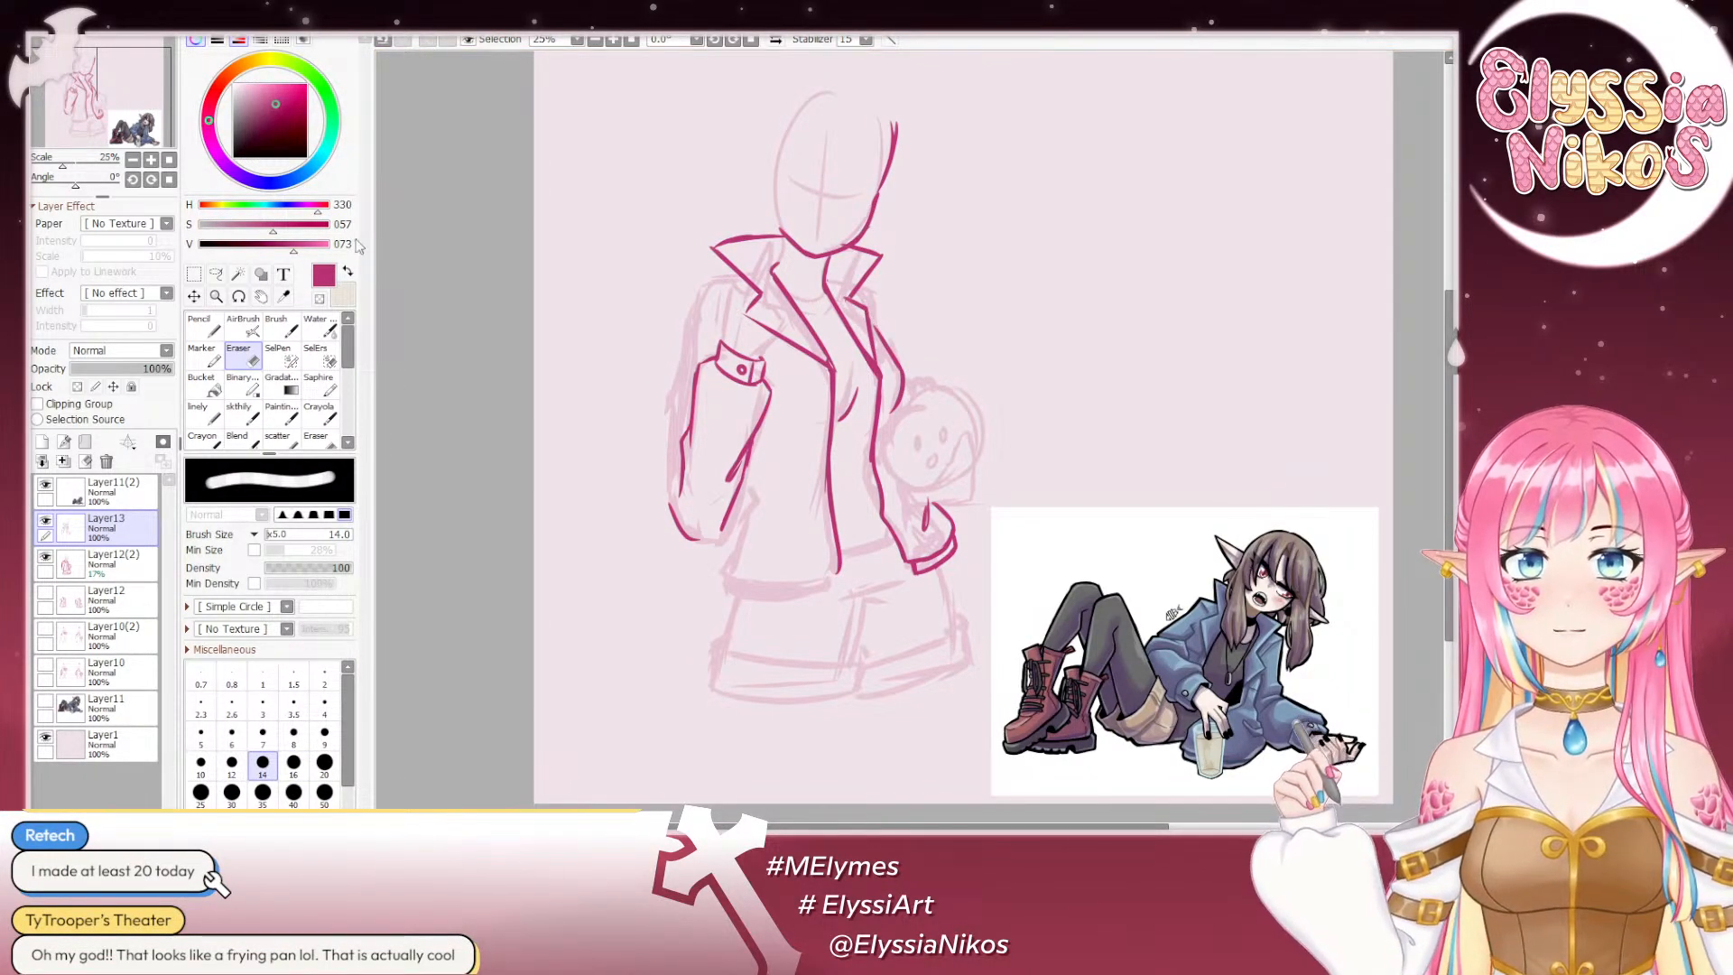
# Step: Draw the near sleeve's shoulder and upper outer edge on Layer13 with the skthily brush, undoing misplaced strokes
pyautogui.click(133, 160)
pyautogui.click(132, 160)
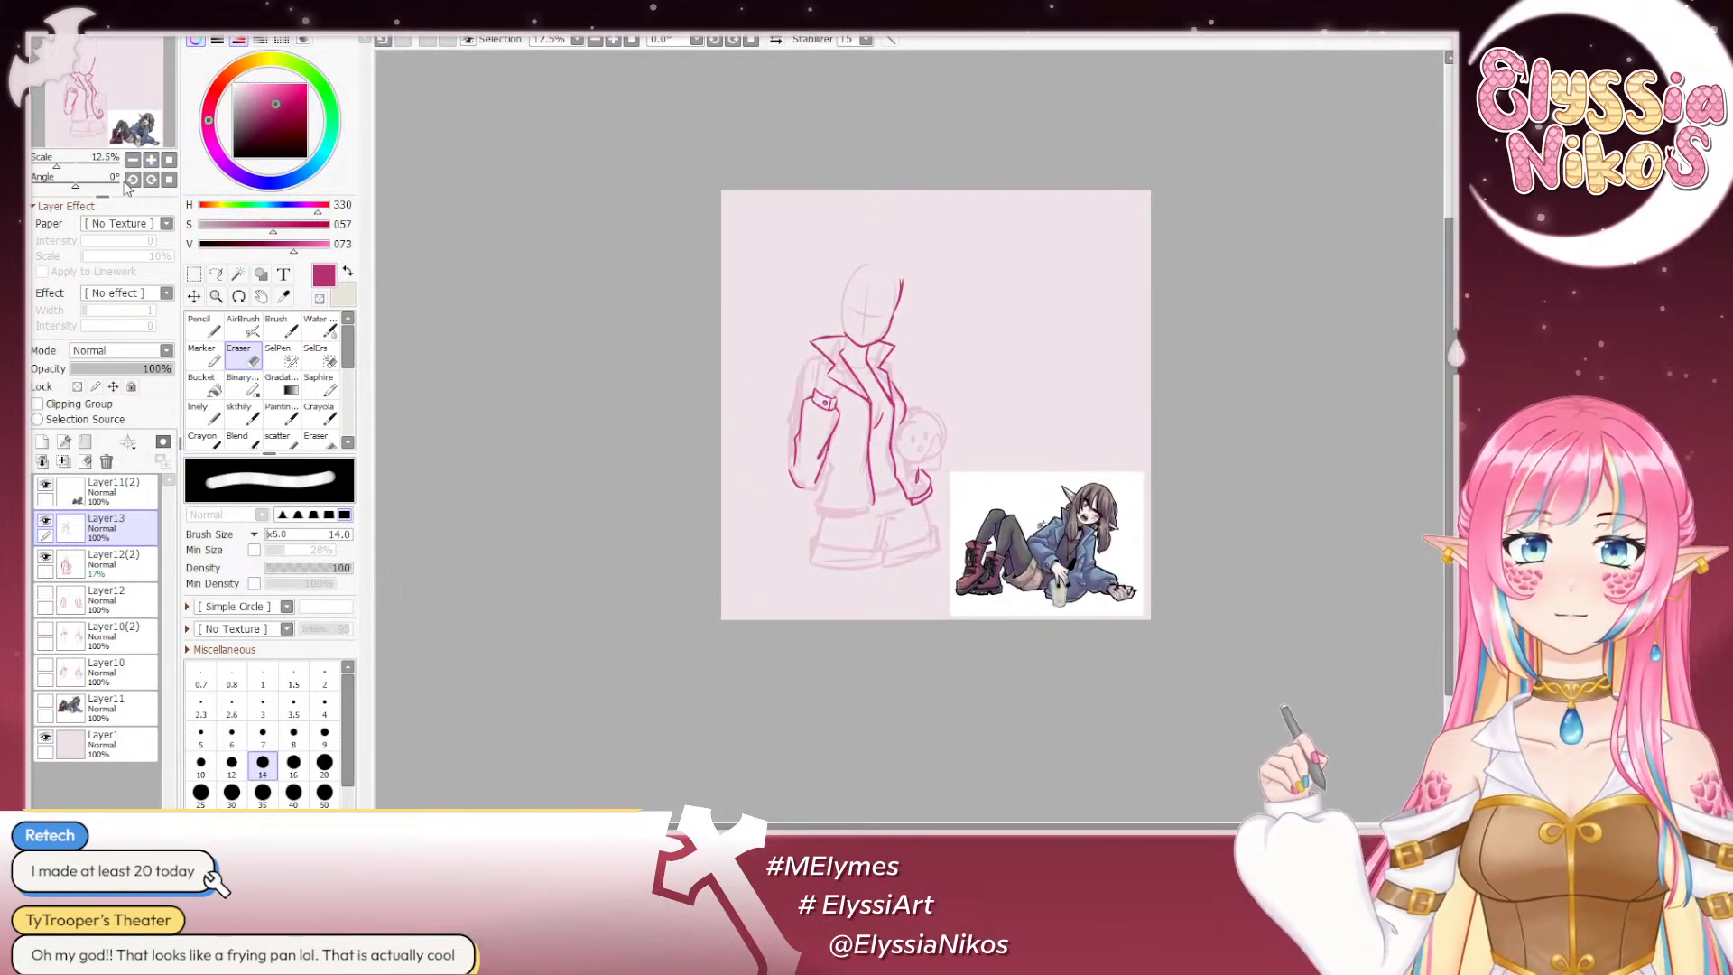
pyautogui.click(241, 415)
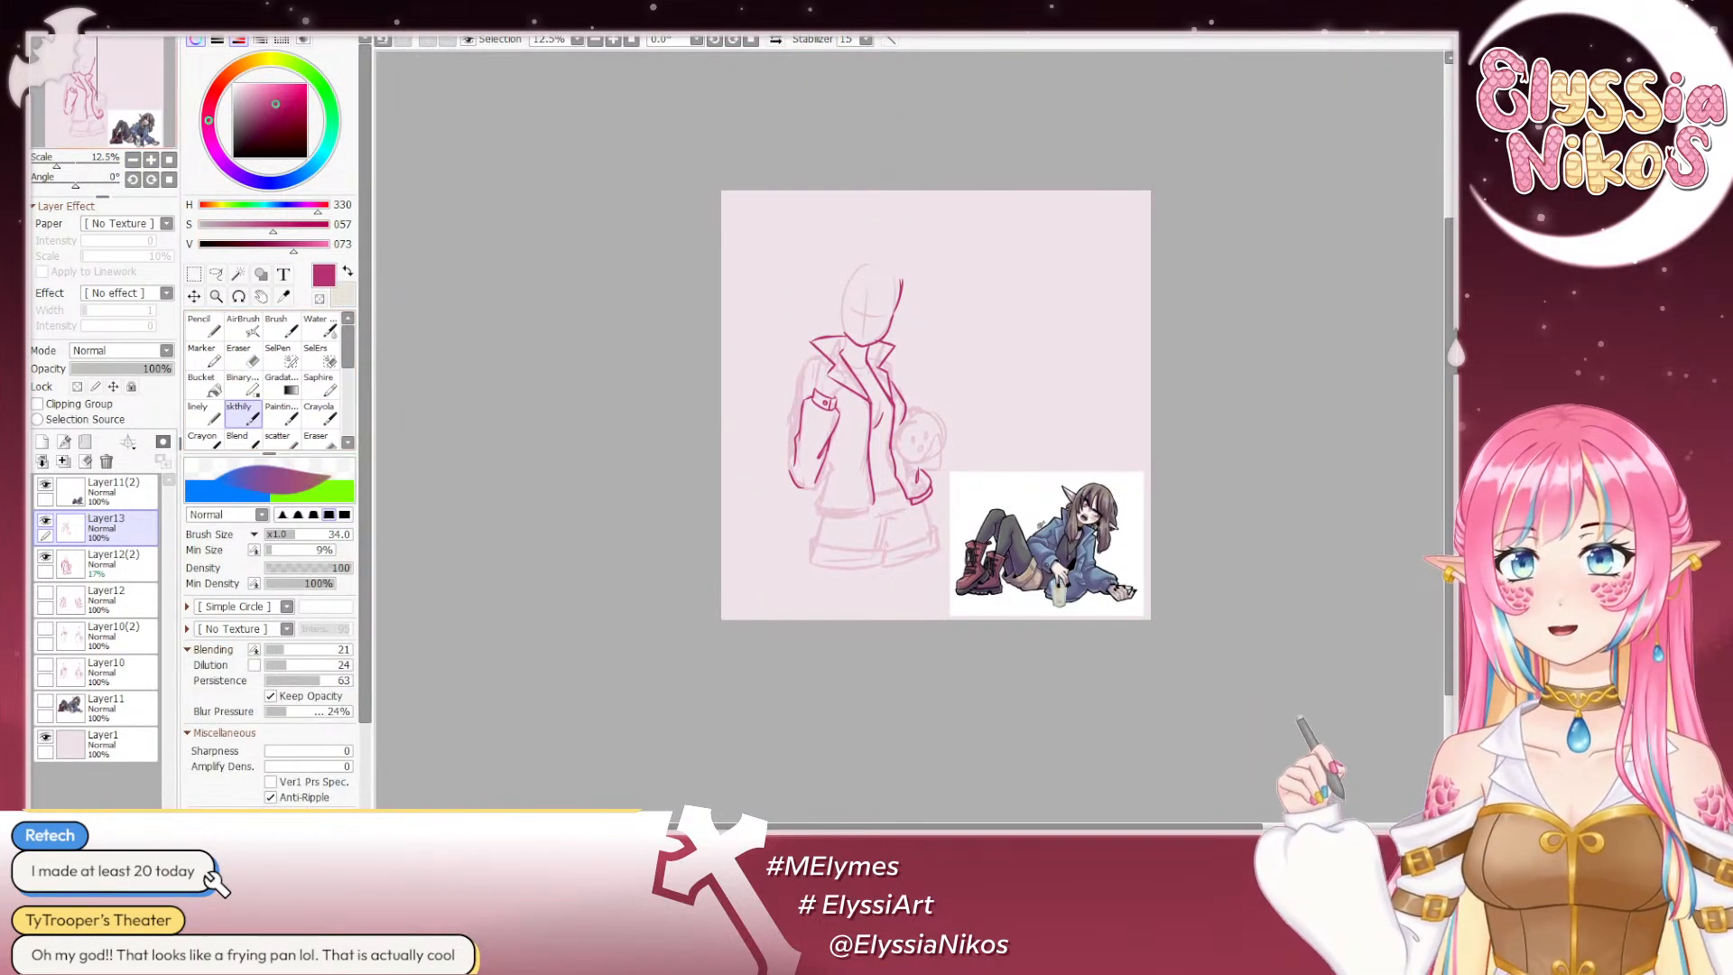
pyautogui.click(150, 159)
pyautogui.scroll(-2, 733, 224)
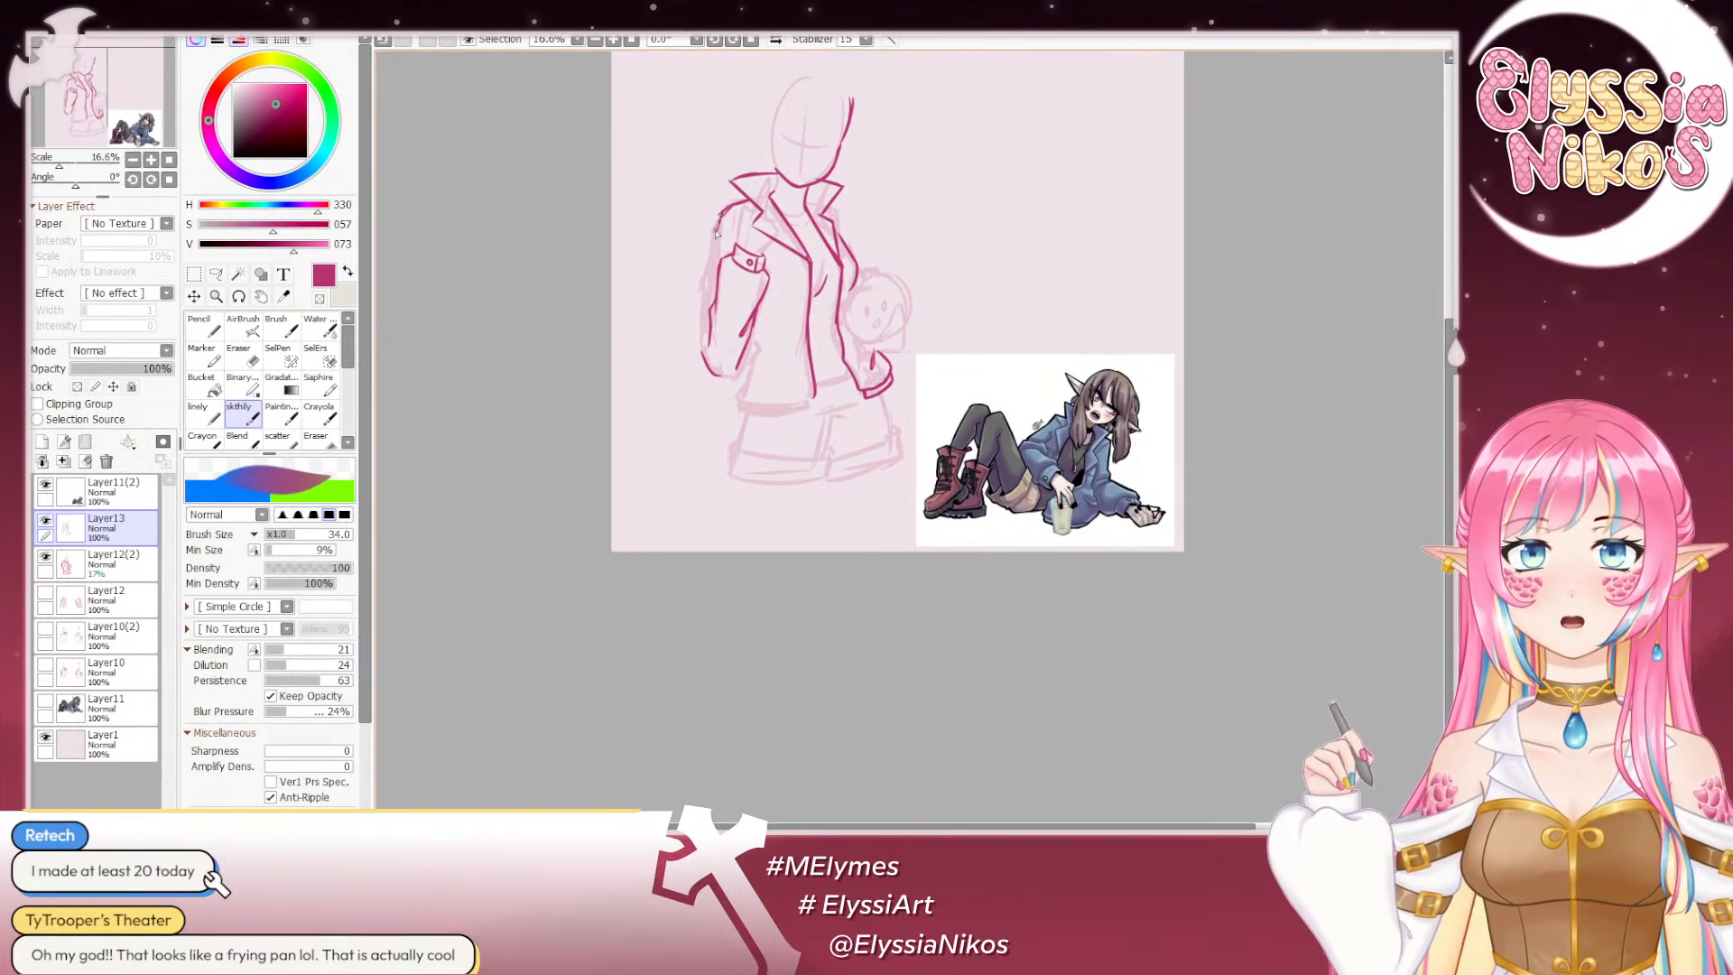
pyautogui.moveTo(719, 225); pyautogui.dragTo(708, 341)
pyautogui.hotkey('ctrl', 'z')
pyautogui.moveTo(721, 219); pyautogui.dragTo(711, 302)
pyautogui.hotkey('ctrl', 'z')
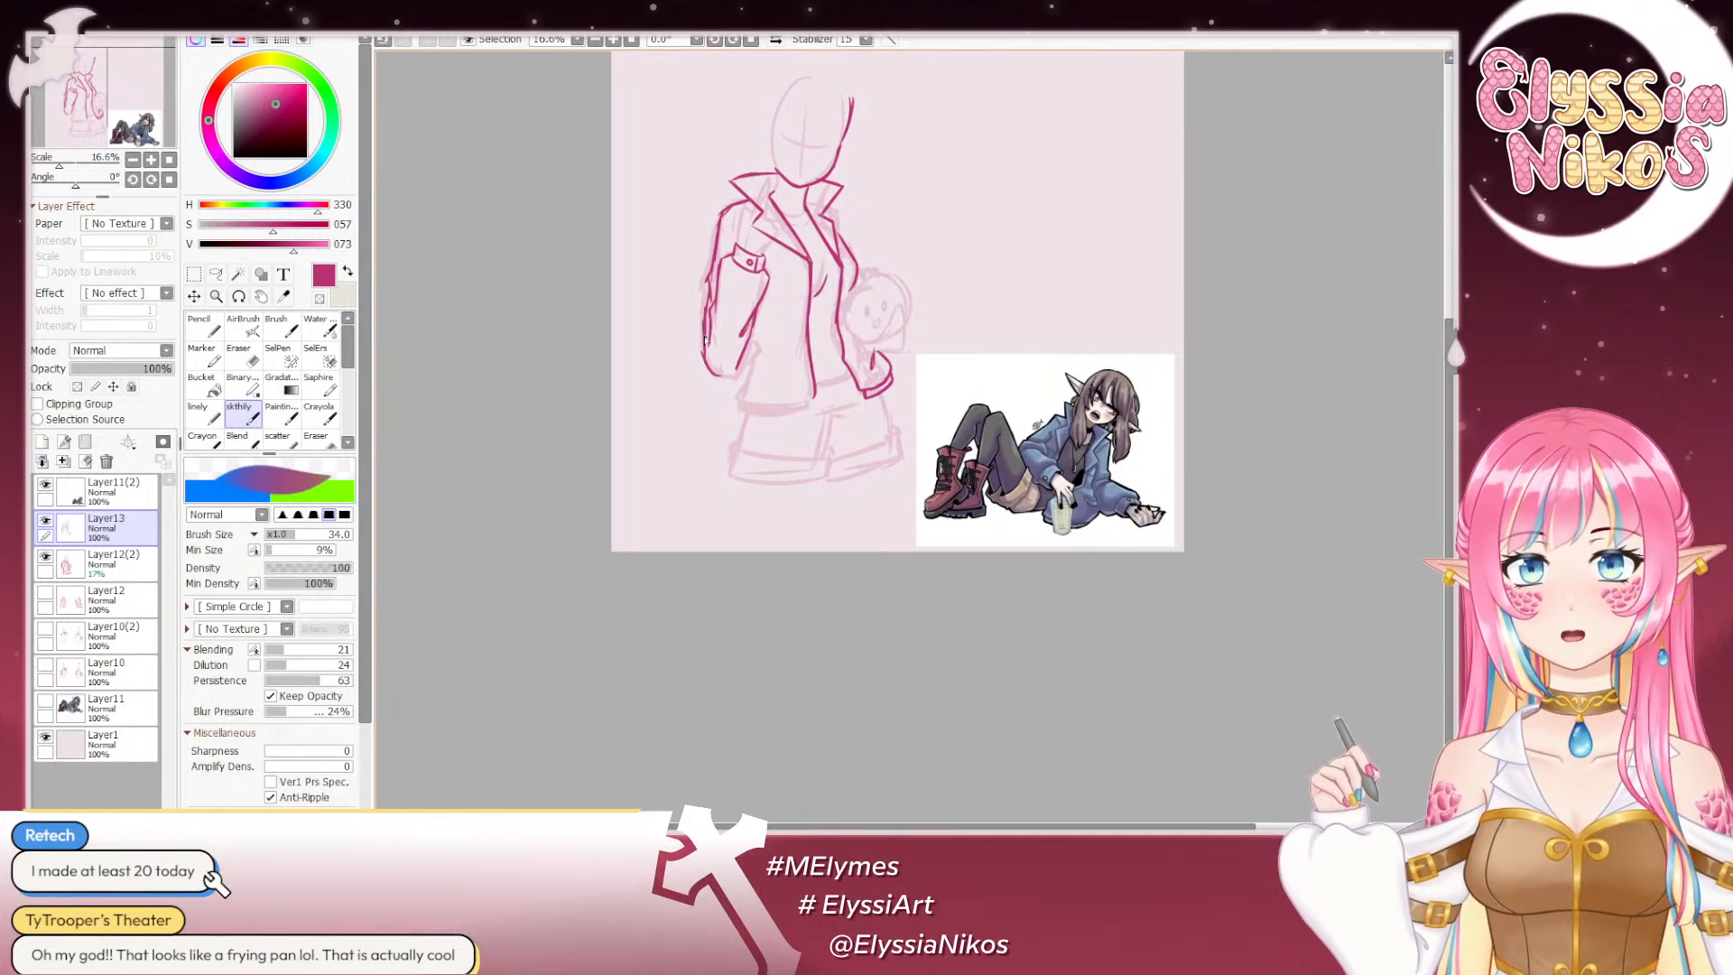
# Step: Shape the folded near sleeve's lower outer edge and elbow, alternating the skthily brush with the eraser
pyautogui.moveTo(704, 334); pyautogui.dragTo(705, 364)
pyautogui.hotkey('ctrl', 'z')
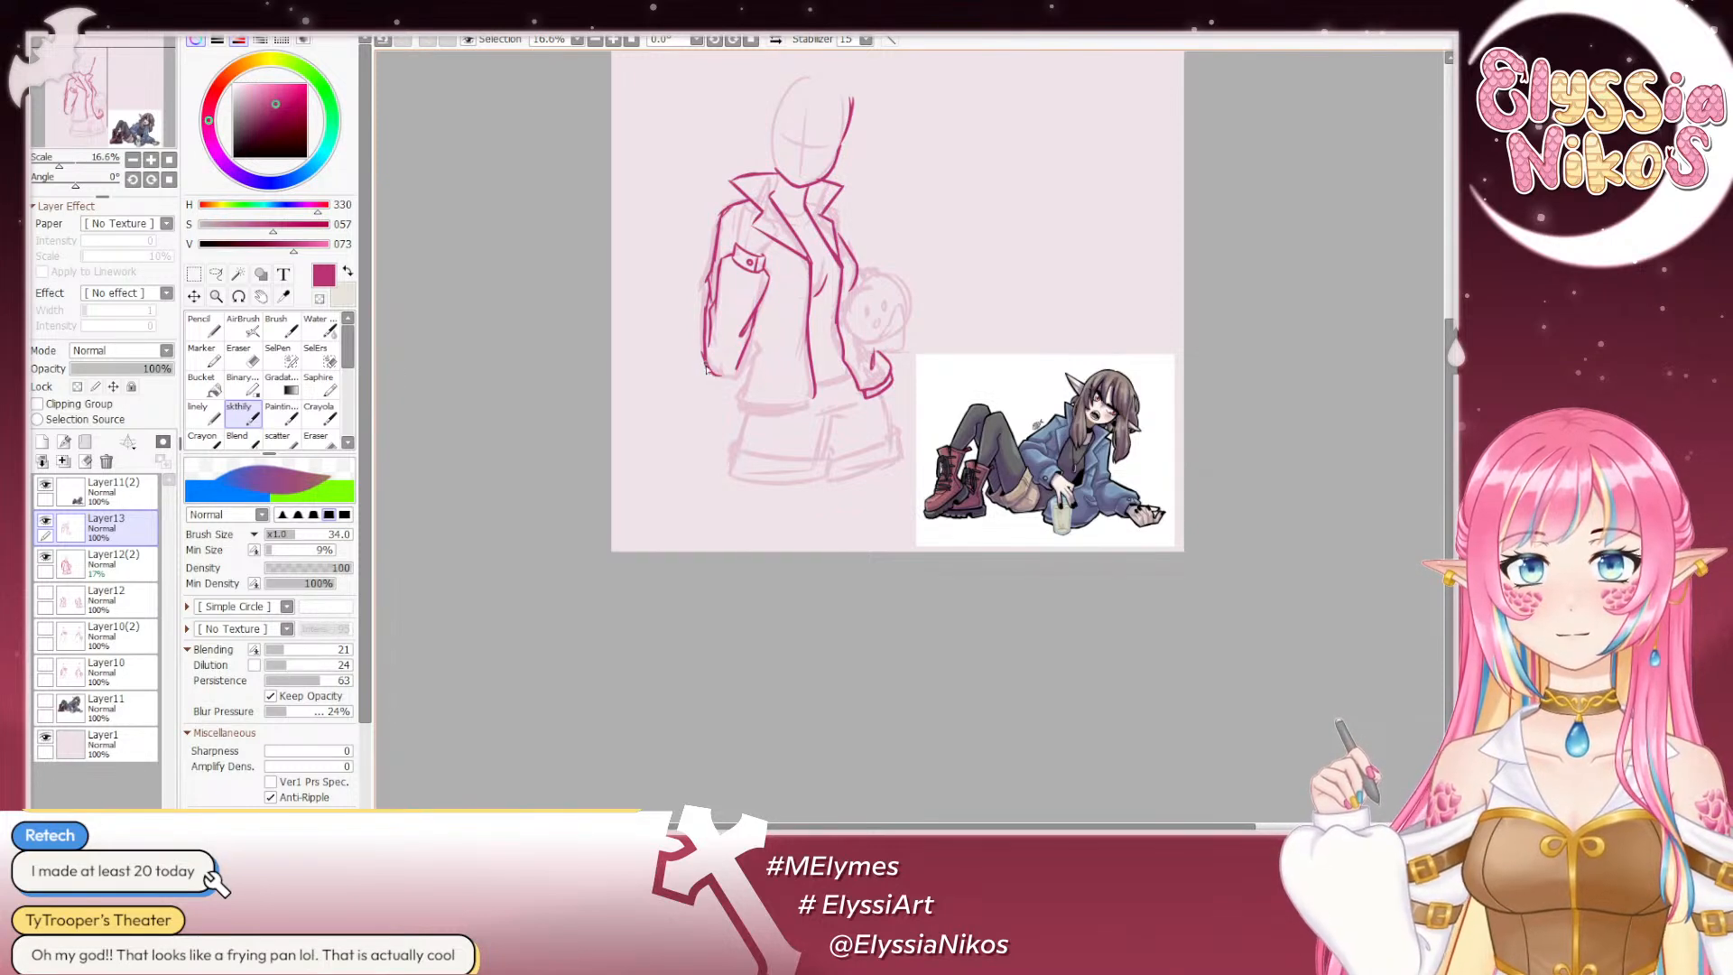
pyautogui.hotkey('ctrl', 'z')
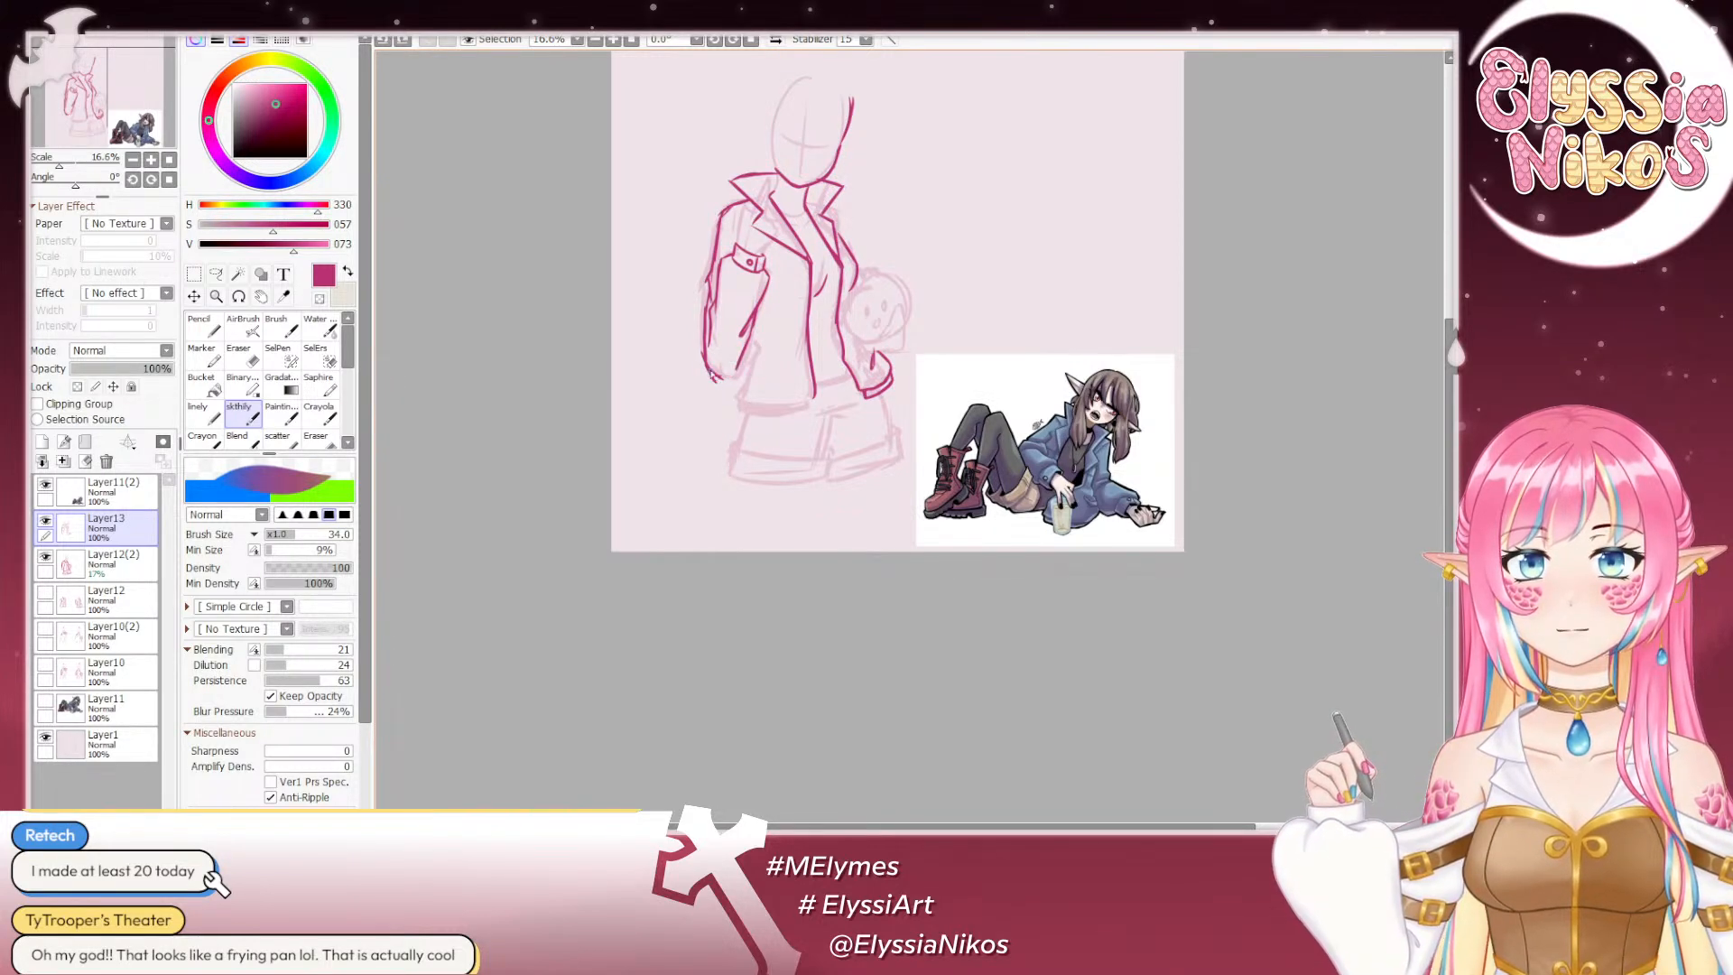
pyautogui.moveTo(725, 380); pyautogui.dragTo(735, 368)
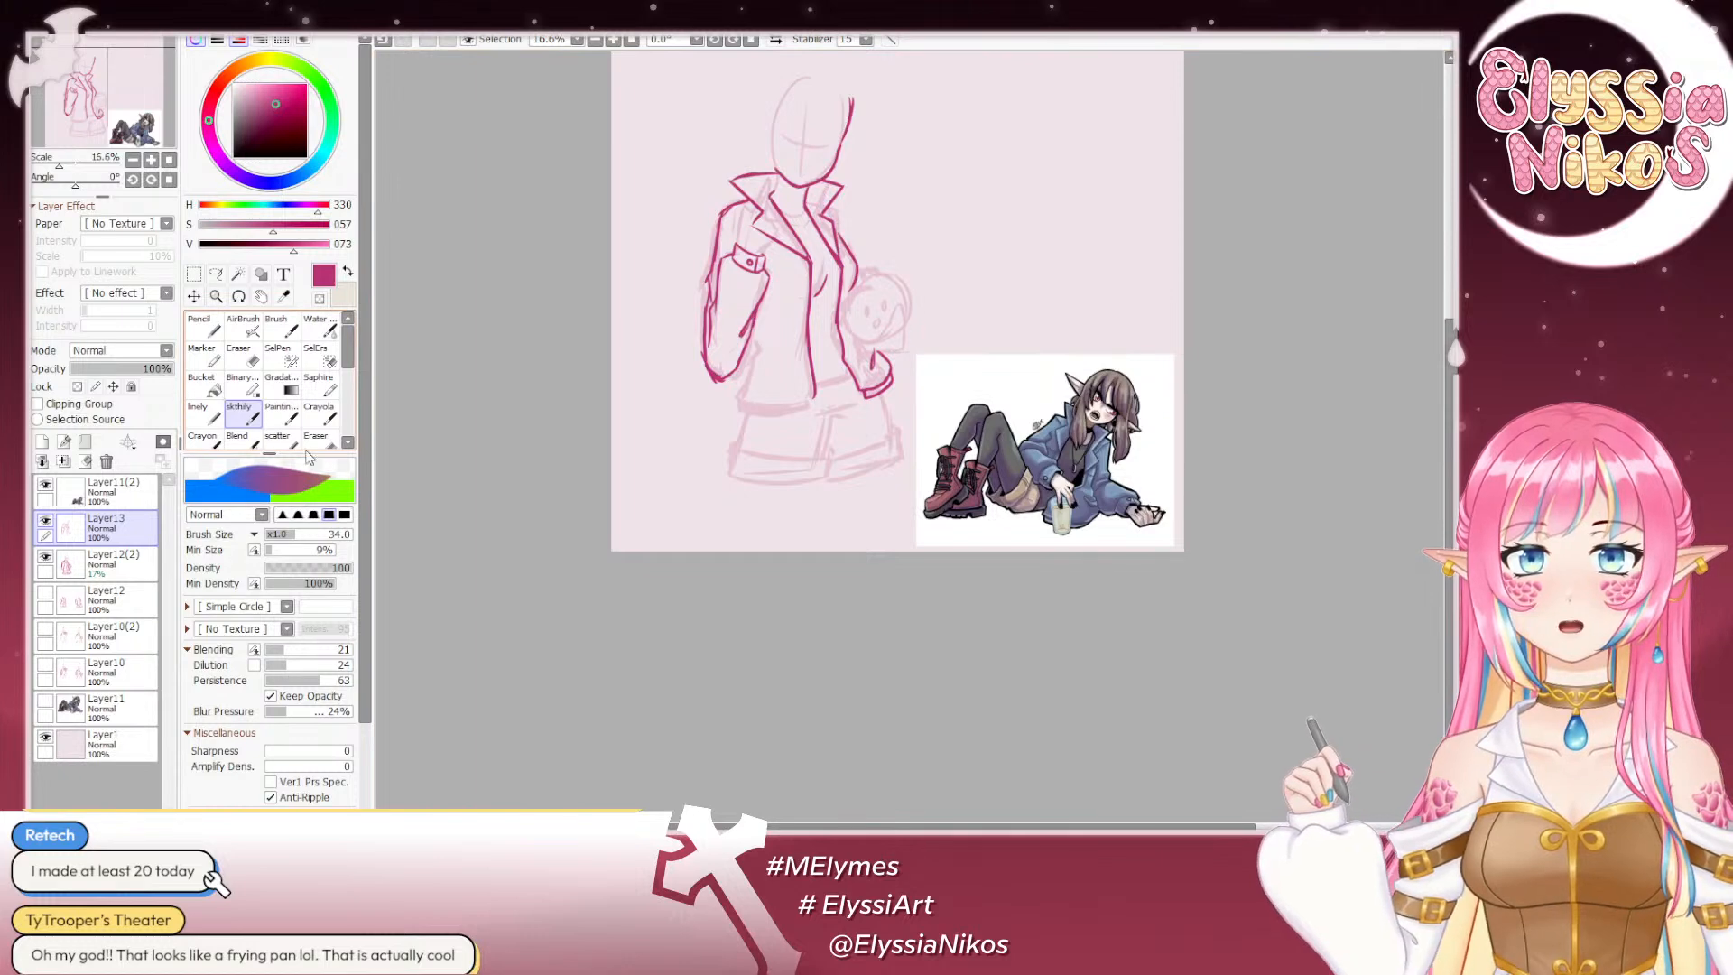
pyautogui.press('e')
pyautogui.moveTo(715, 394); pyautogui.dragTo(731, 372)
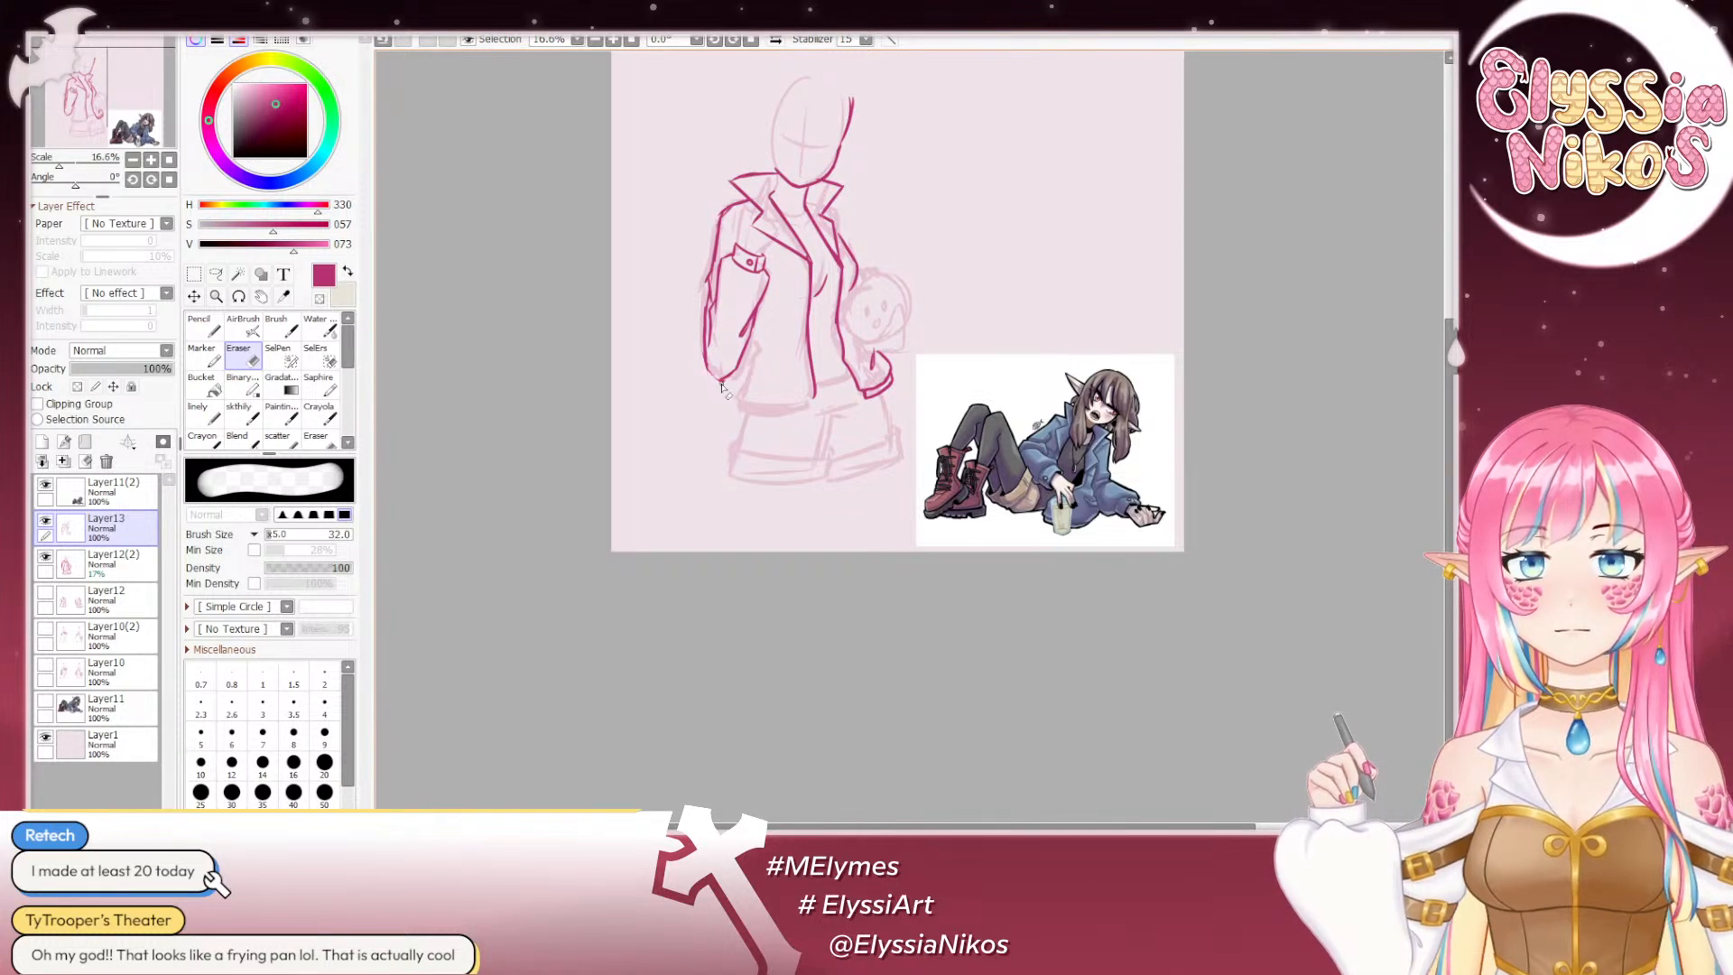
pyautogui.click(239, 417)
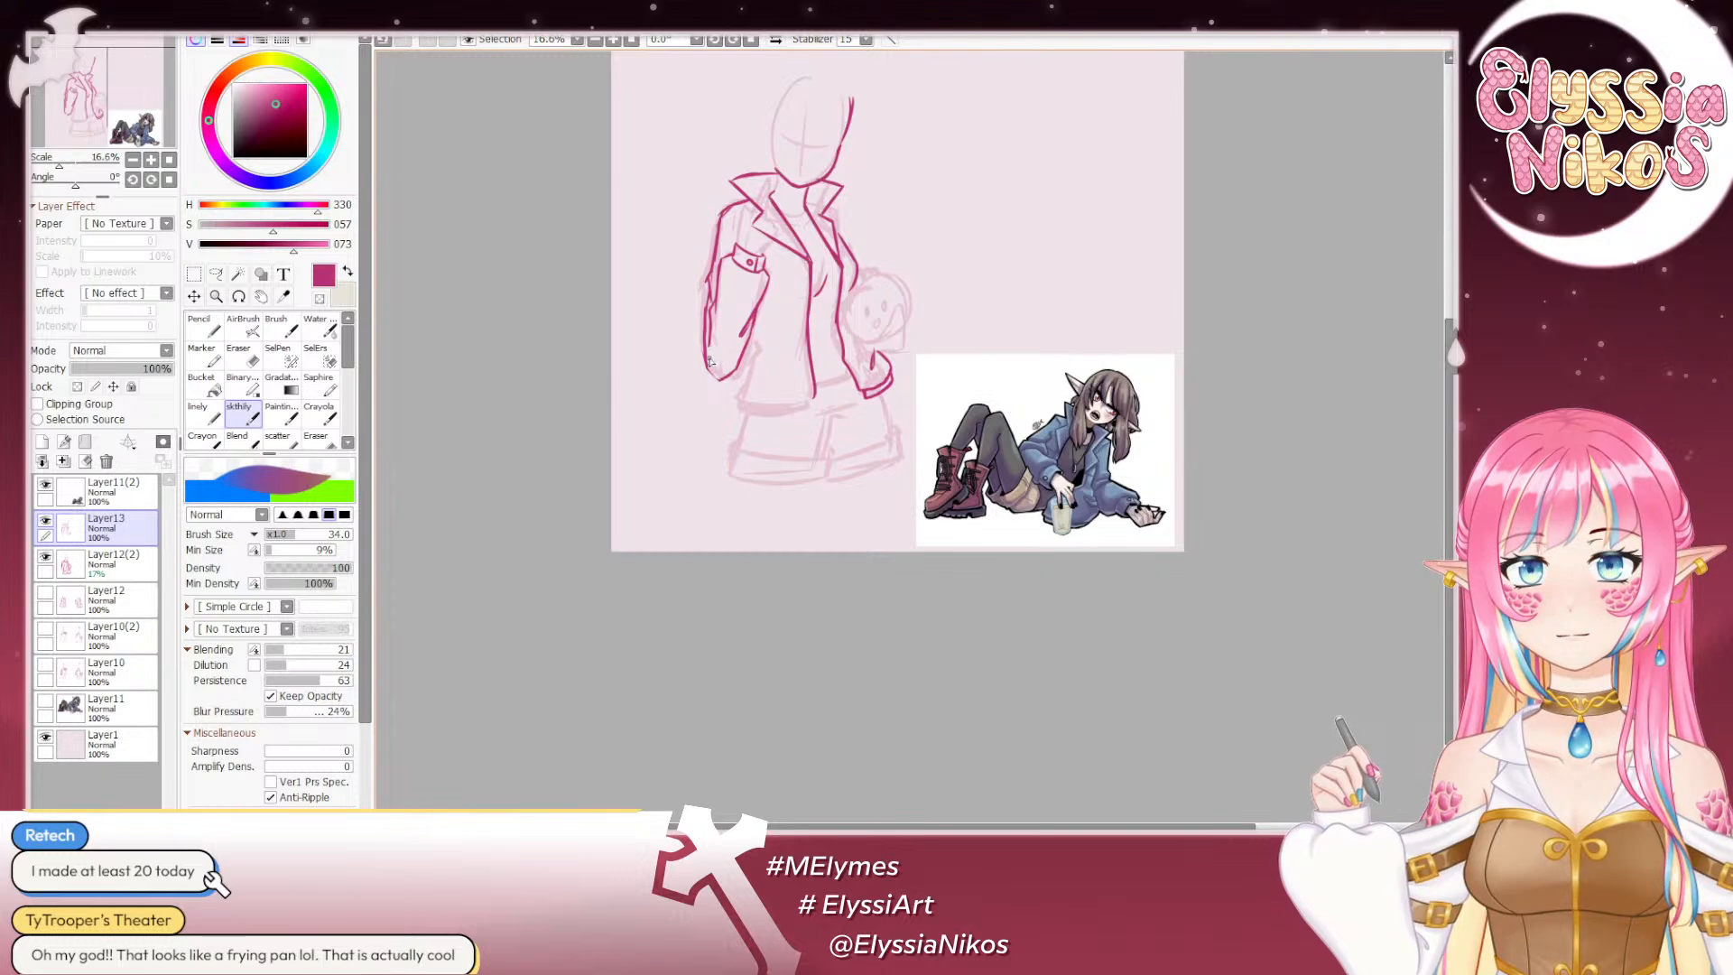
pyautogui.press('e')
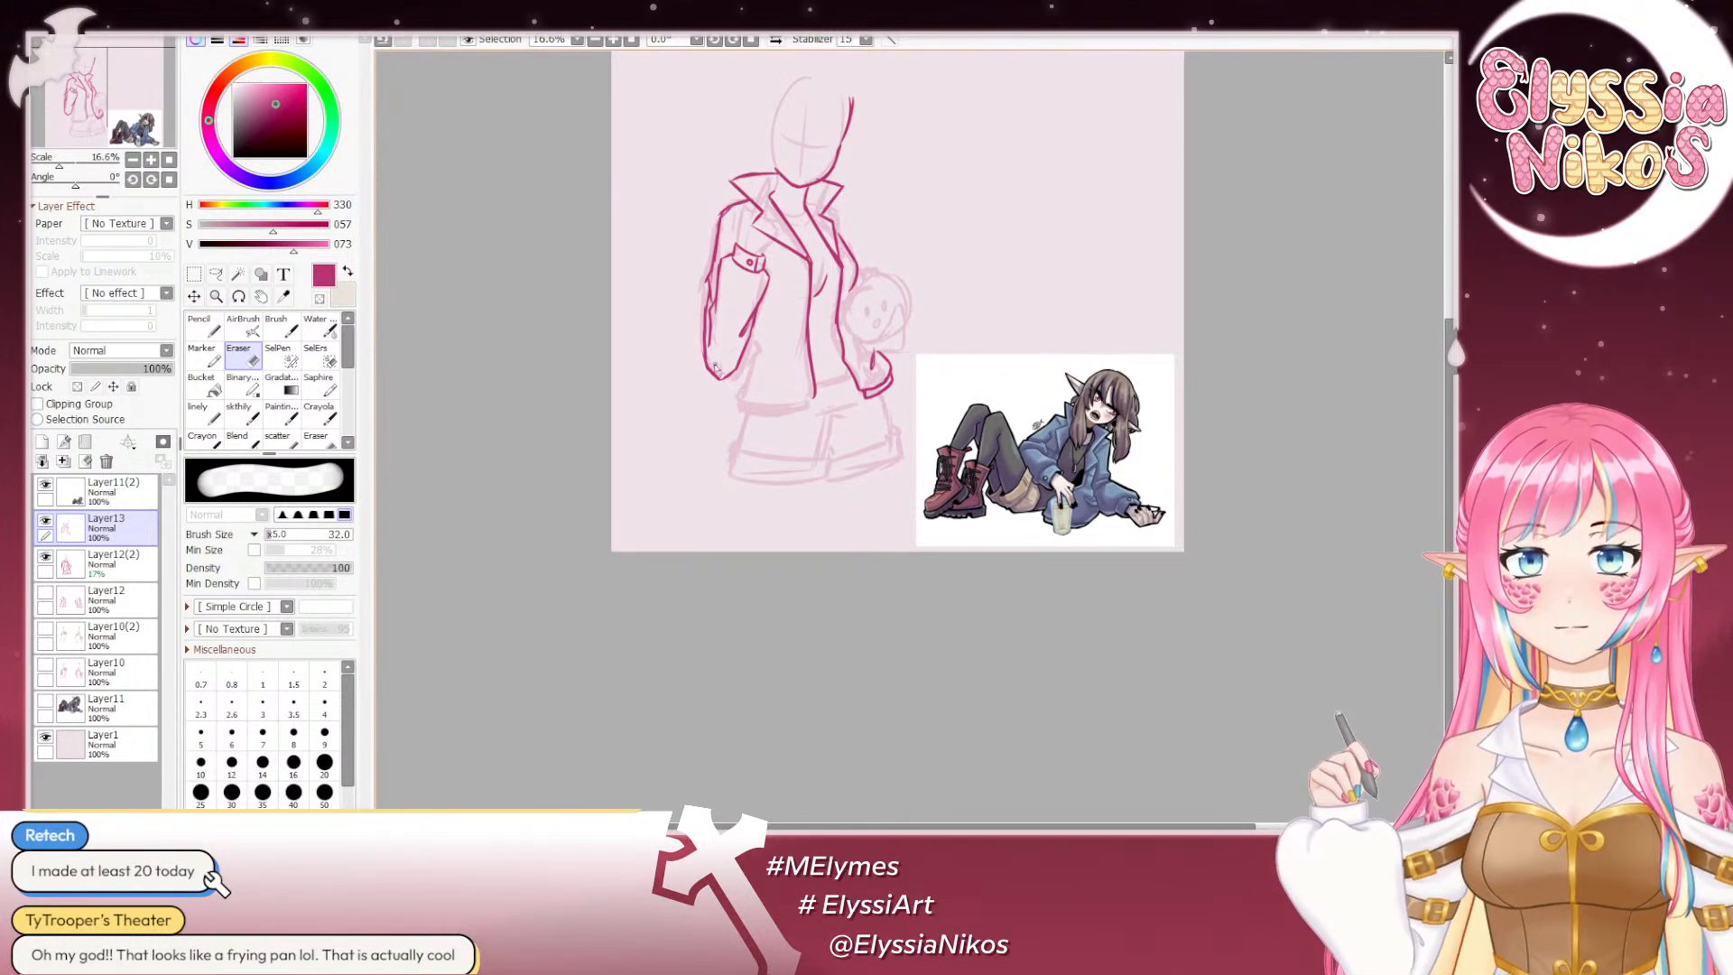
pyautogui.press('e')
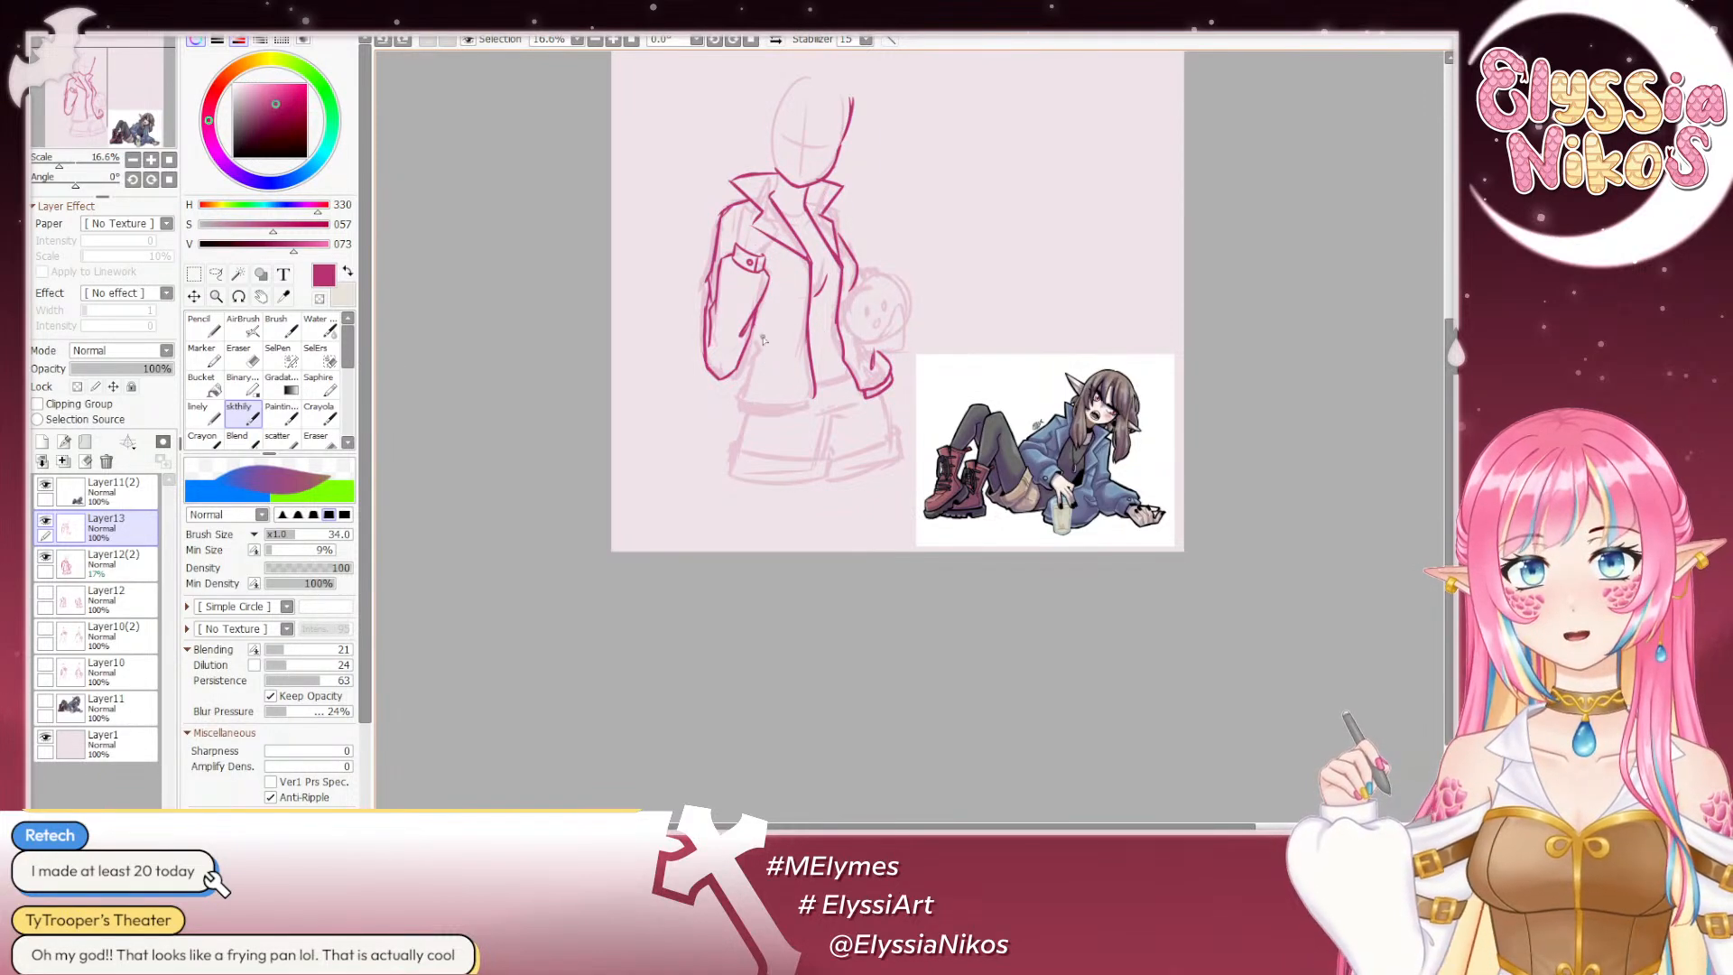
# Step: Draw the jacket's side edge running down from beneath the near sleeve, undoing and redoing strokes to compare them
pyautogui.moveTo(759, 313); pyautogui.dragTo(742, 397)
pyautogui.hotkey('ctrl', 'z')
pyautogui.hotkey('ctrl', 'z')
pyautogui.hotkey('ctrl', 'z')
pyautogui.hotkey('ctrl', 'z')
pyautogui.hotkey('ctrl', 'y')
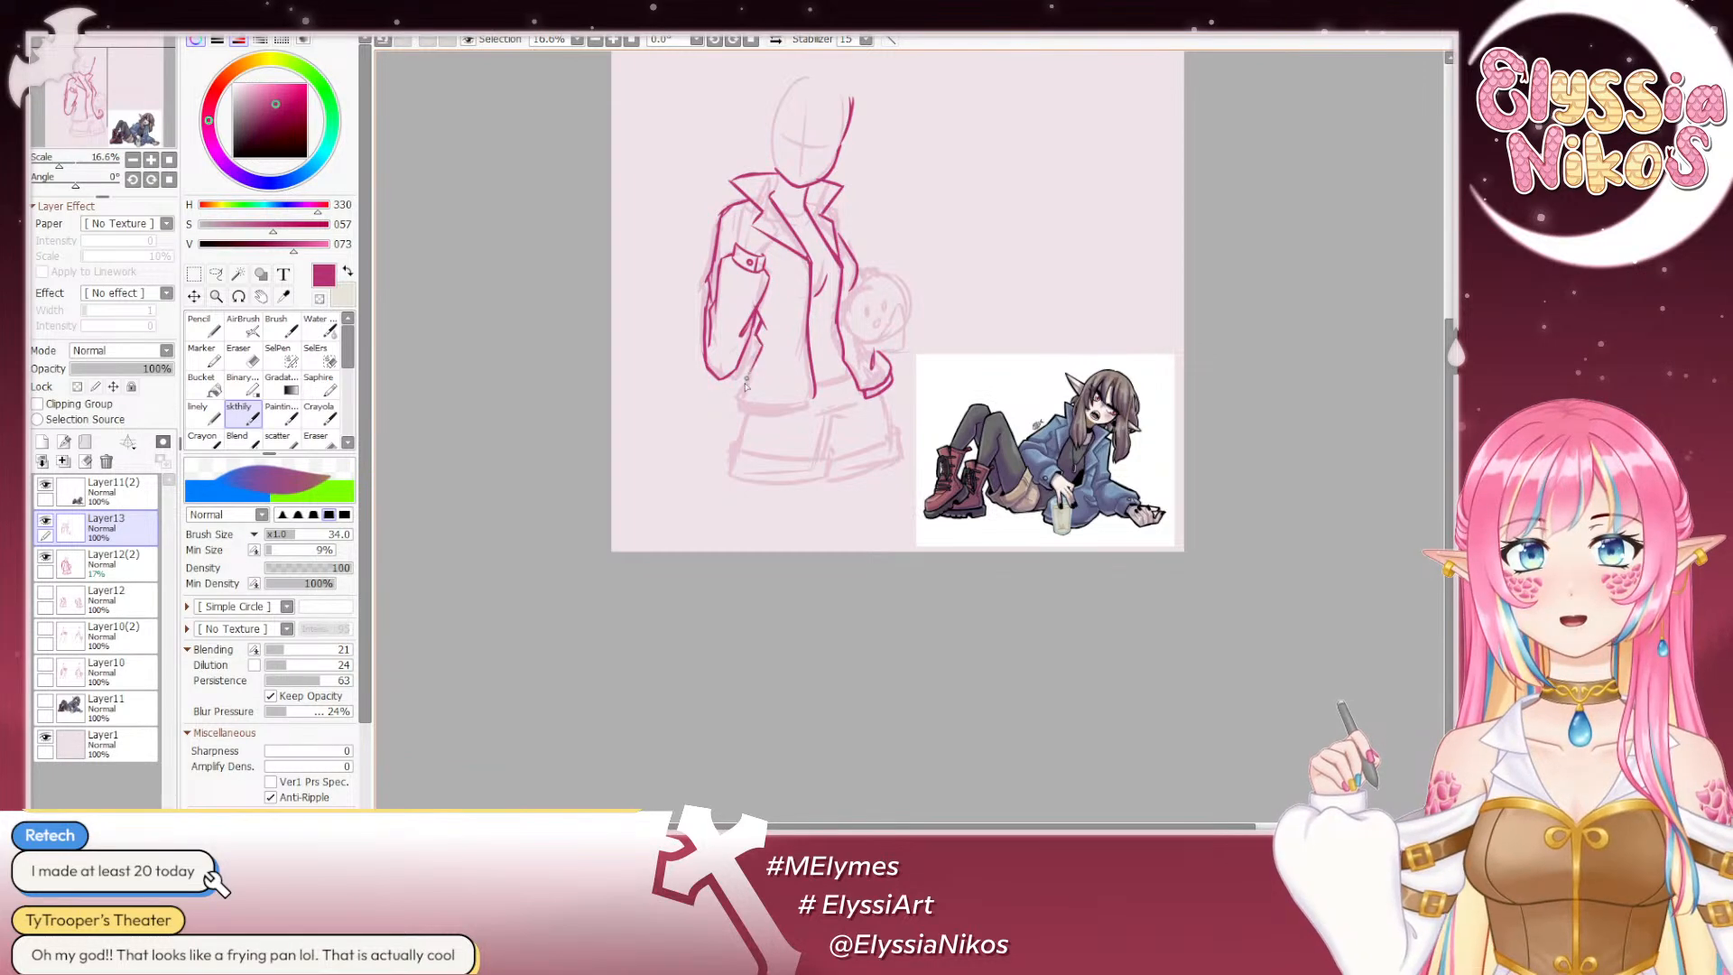
# Step: Show Layer10's numbered pose sketches, try to move pose sketch 2, and hide the layer again
pyautogui.click(46, 665)
pyautogui.click(45, 665)
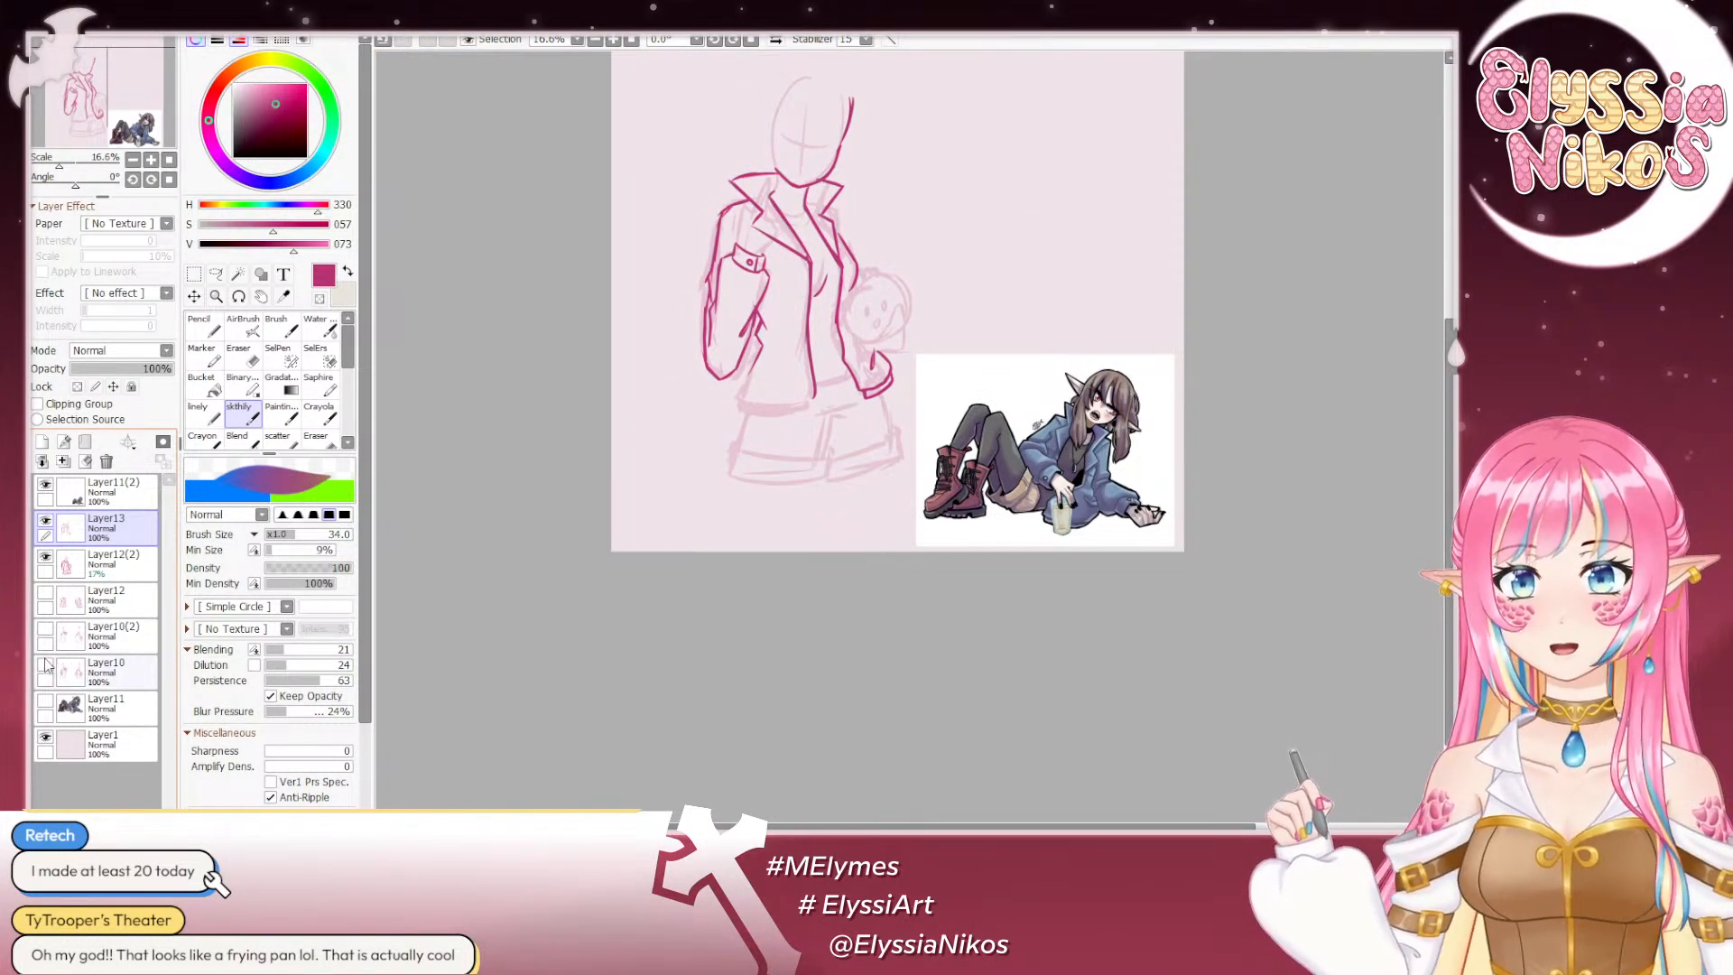
pyautogui.click(45, 665)
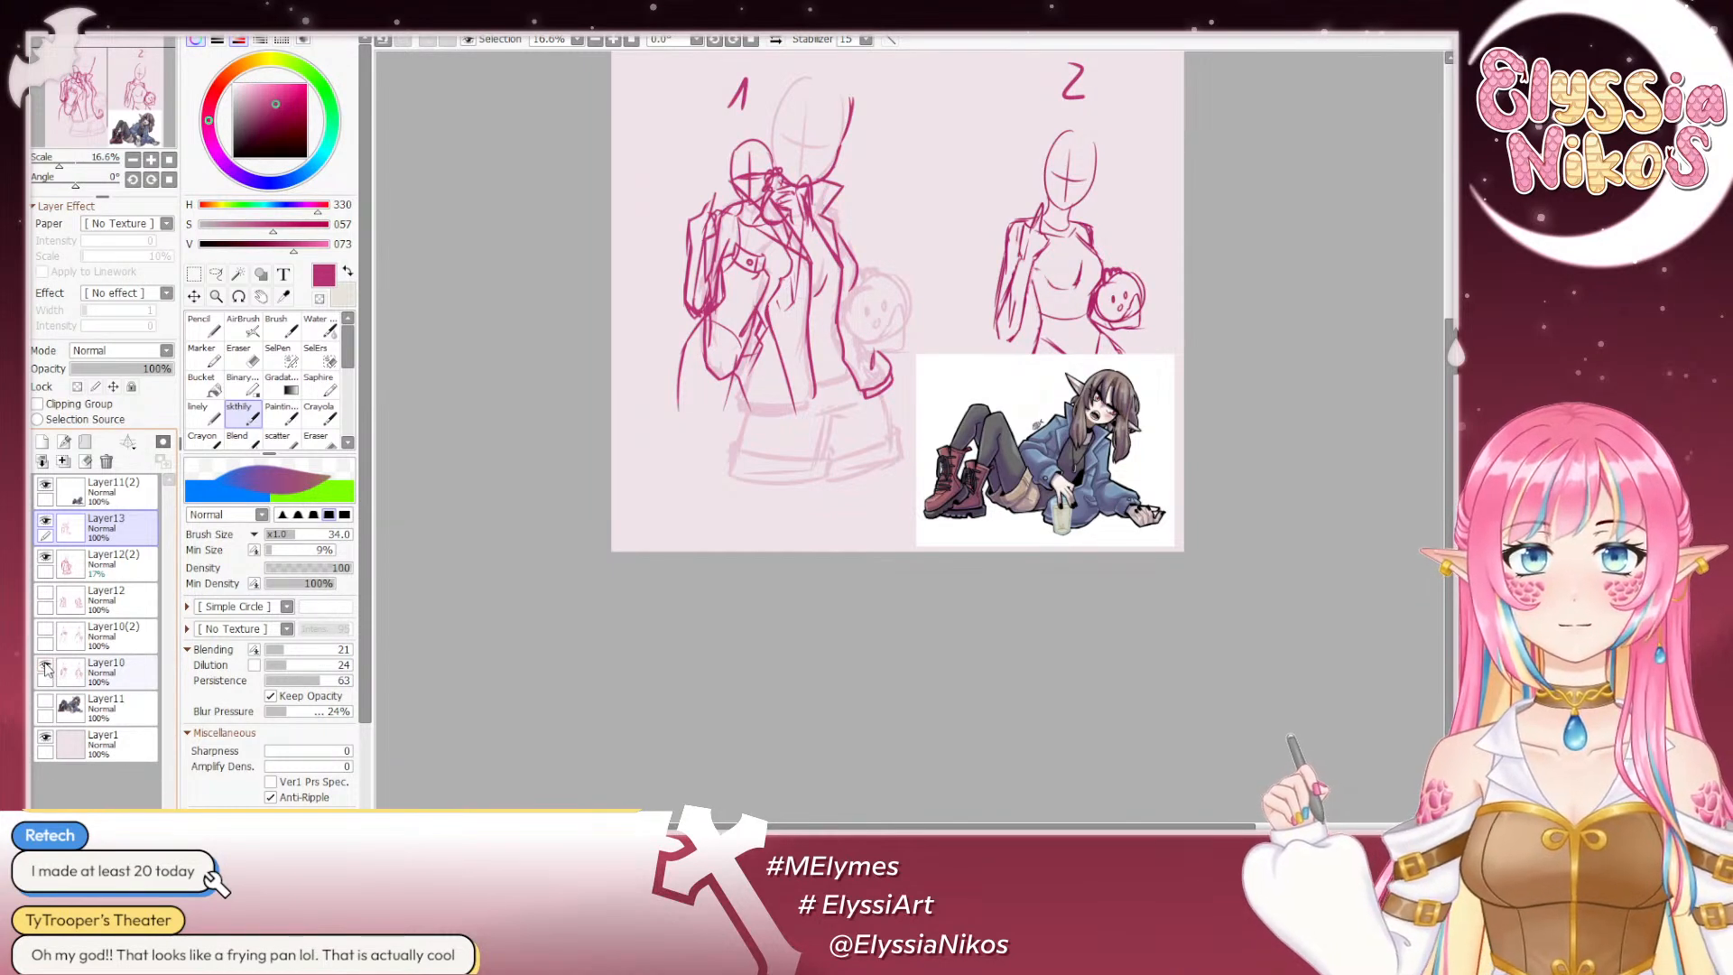
pyautogui.click(122, 668)
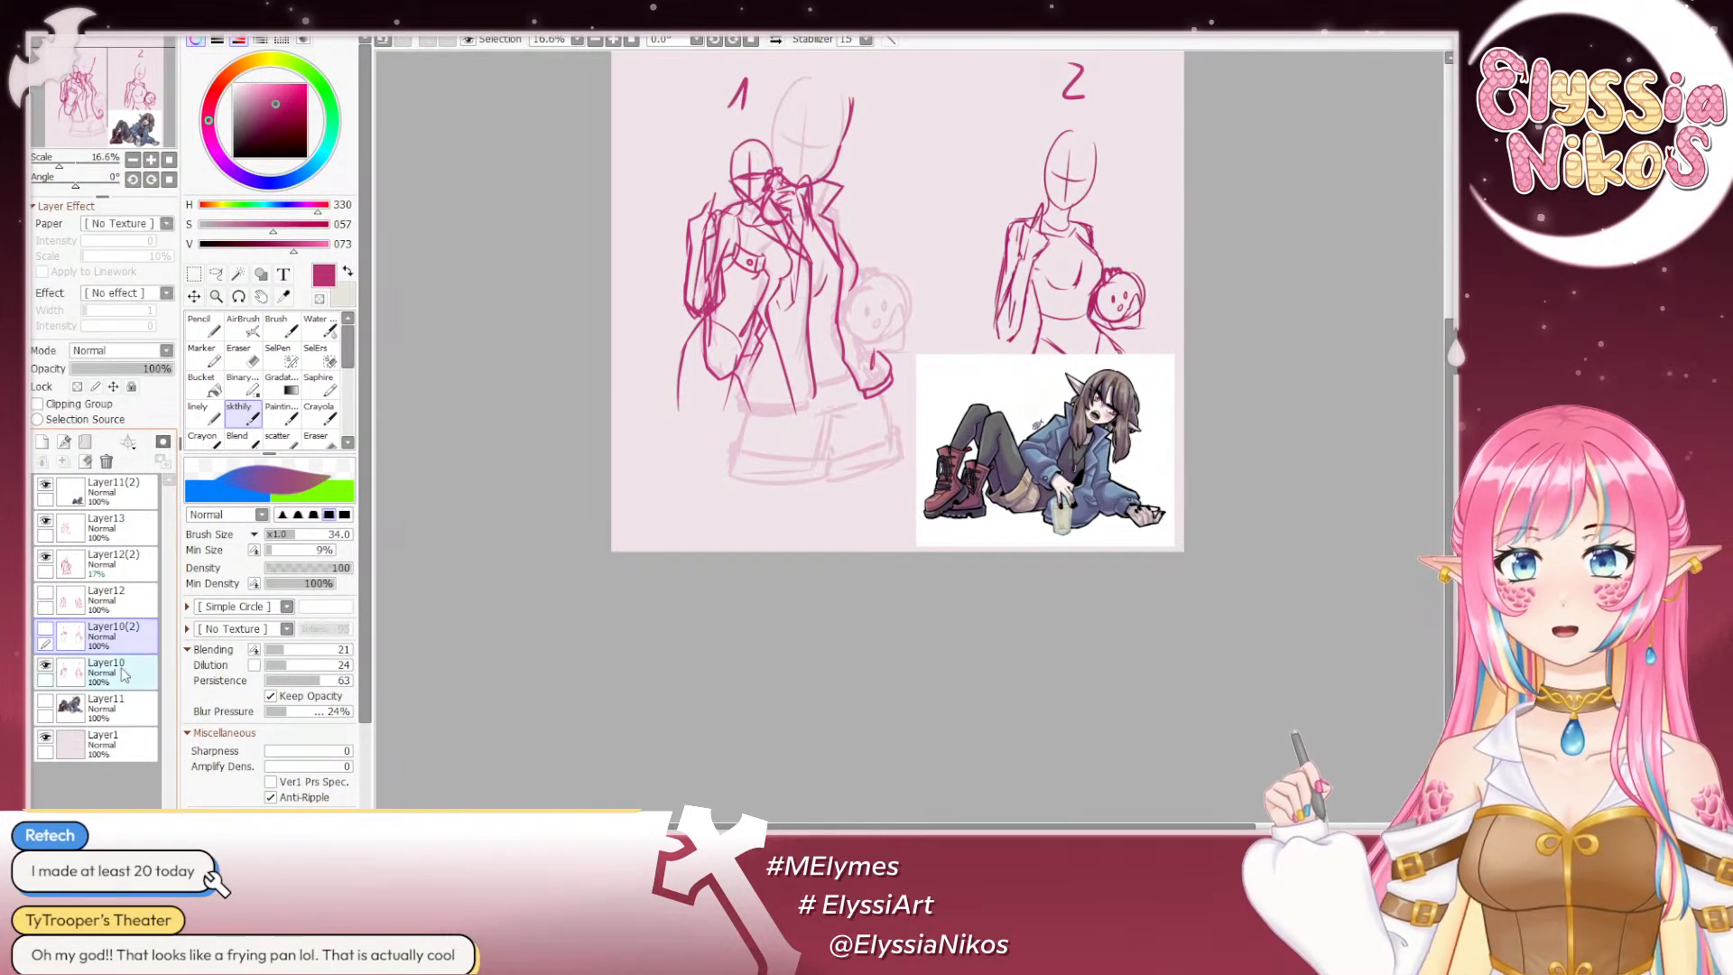
pyautogui.click(194, 296)
pyautogui.moveTo(1110, 272)
pyautogui.mouseDown()
pyautogui.moveTo(749, 242)
pyautogui.moveTo(848, 312)
pyautogui.moveTo(994, 227)
pyautogui.mouseUp()
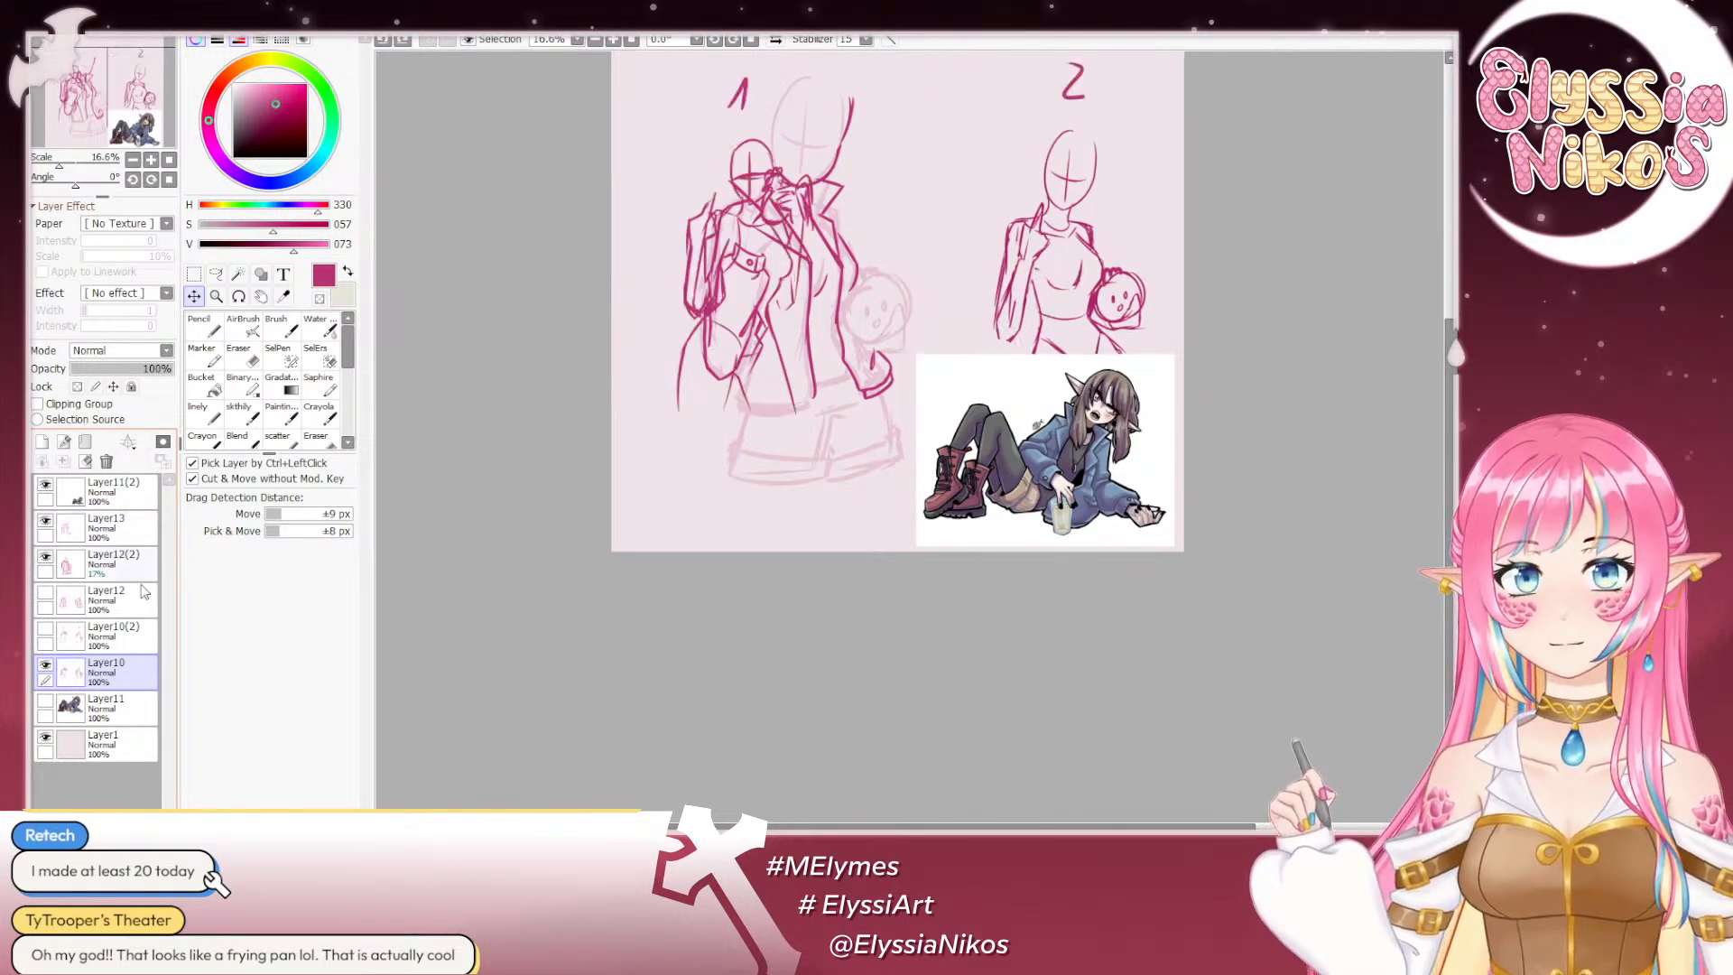
pyautogui.click(45, 665)
# Step: Toggle the visibility of Layer12 and Layer12(2) to check the linework on its own, leaving both hidden
pyautogui.click(45, 593)
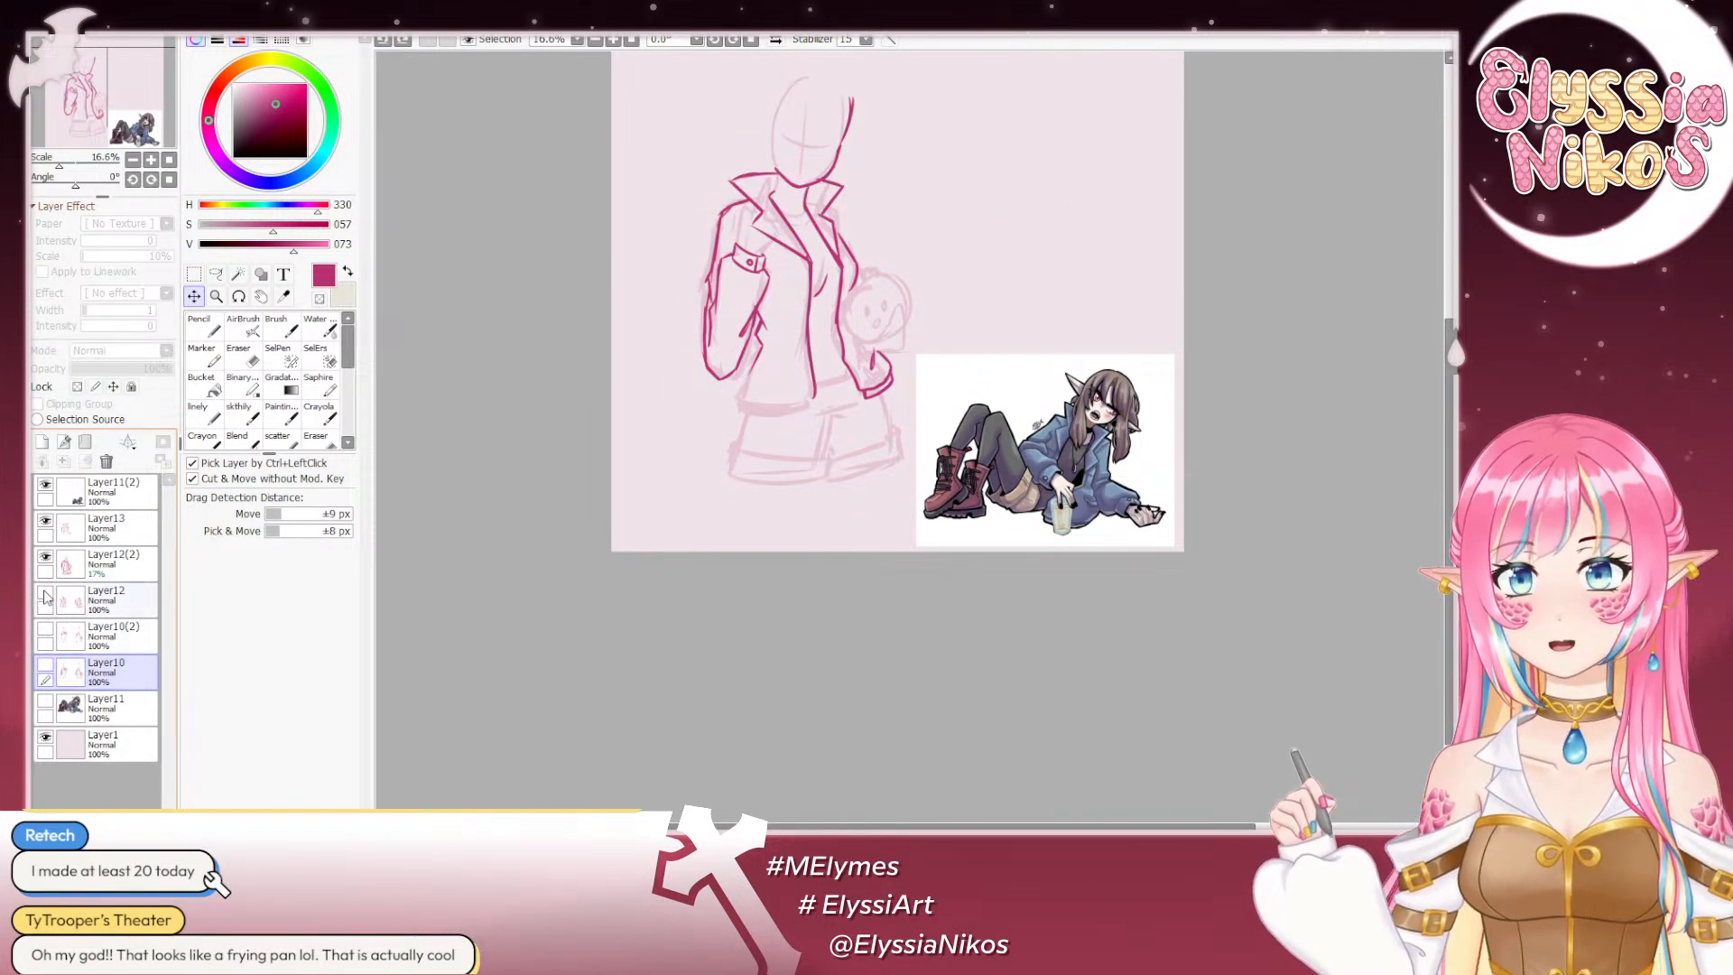
pyautogui.click(45, 594)
pyautogui.click(46, 558)
pyautogui.click(45, 558)
pyautogui.click(46, 558)
pyautogui.click(45, 558)
pyautogui.click(45, 558)
pyautogui.click(45, 558)
pyautogui.click(45, 558)
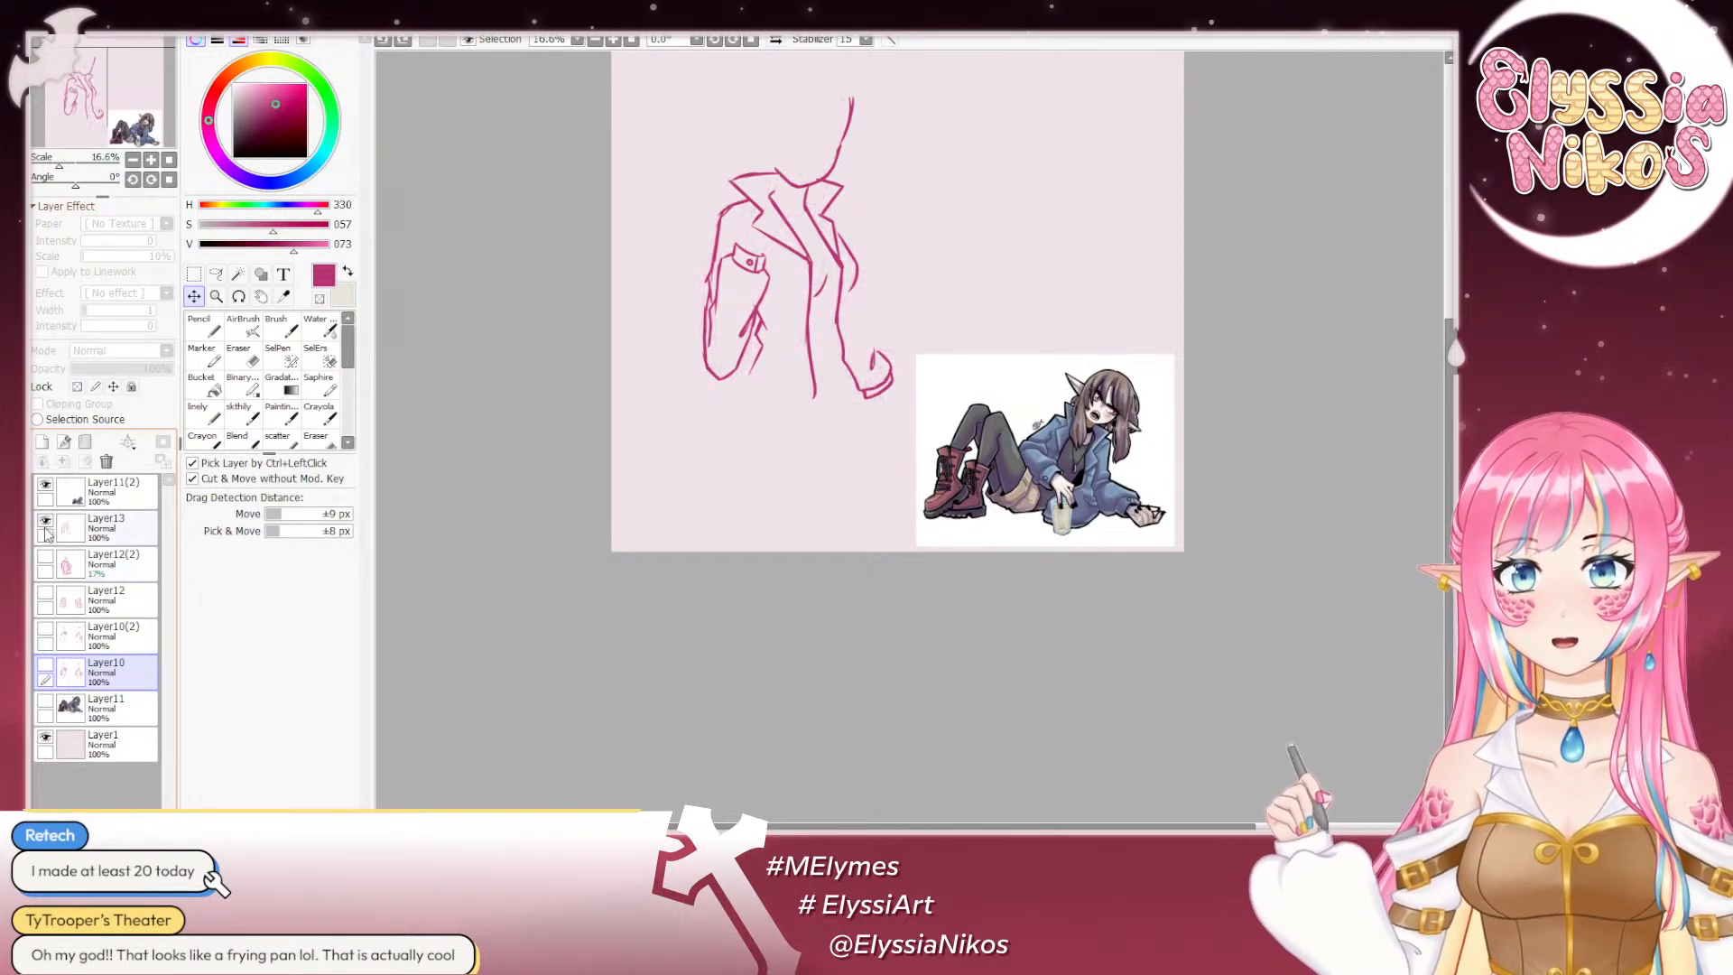
# Step: Duplicate Layer10 directly above Layer12 and make the copy visible
pyautogui.moveTo(118, 670)
pyautogui.mouseDown()
pyautogui.moveTo(45, 441)
pyautogui.moveTo(116, 584)
pyautogui.mouseUp()
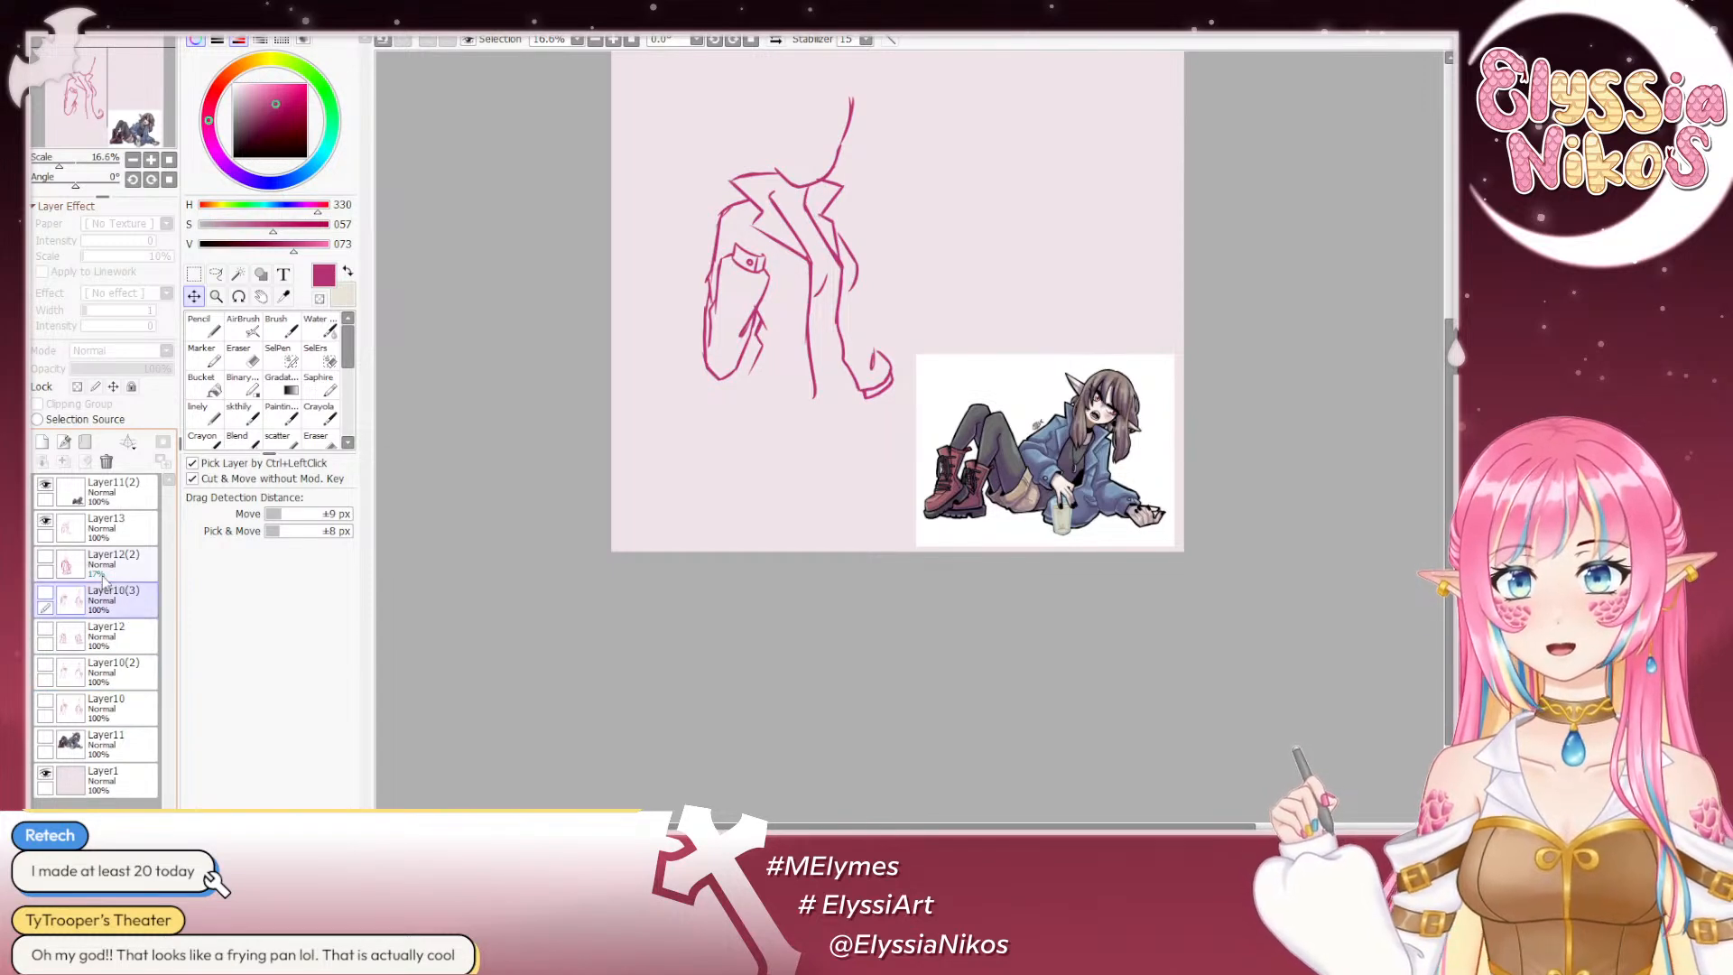
pyautogui.click(45, 592)
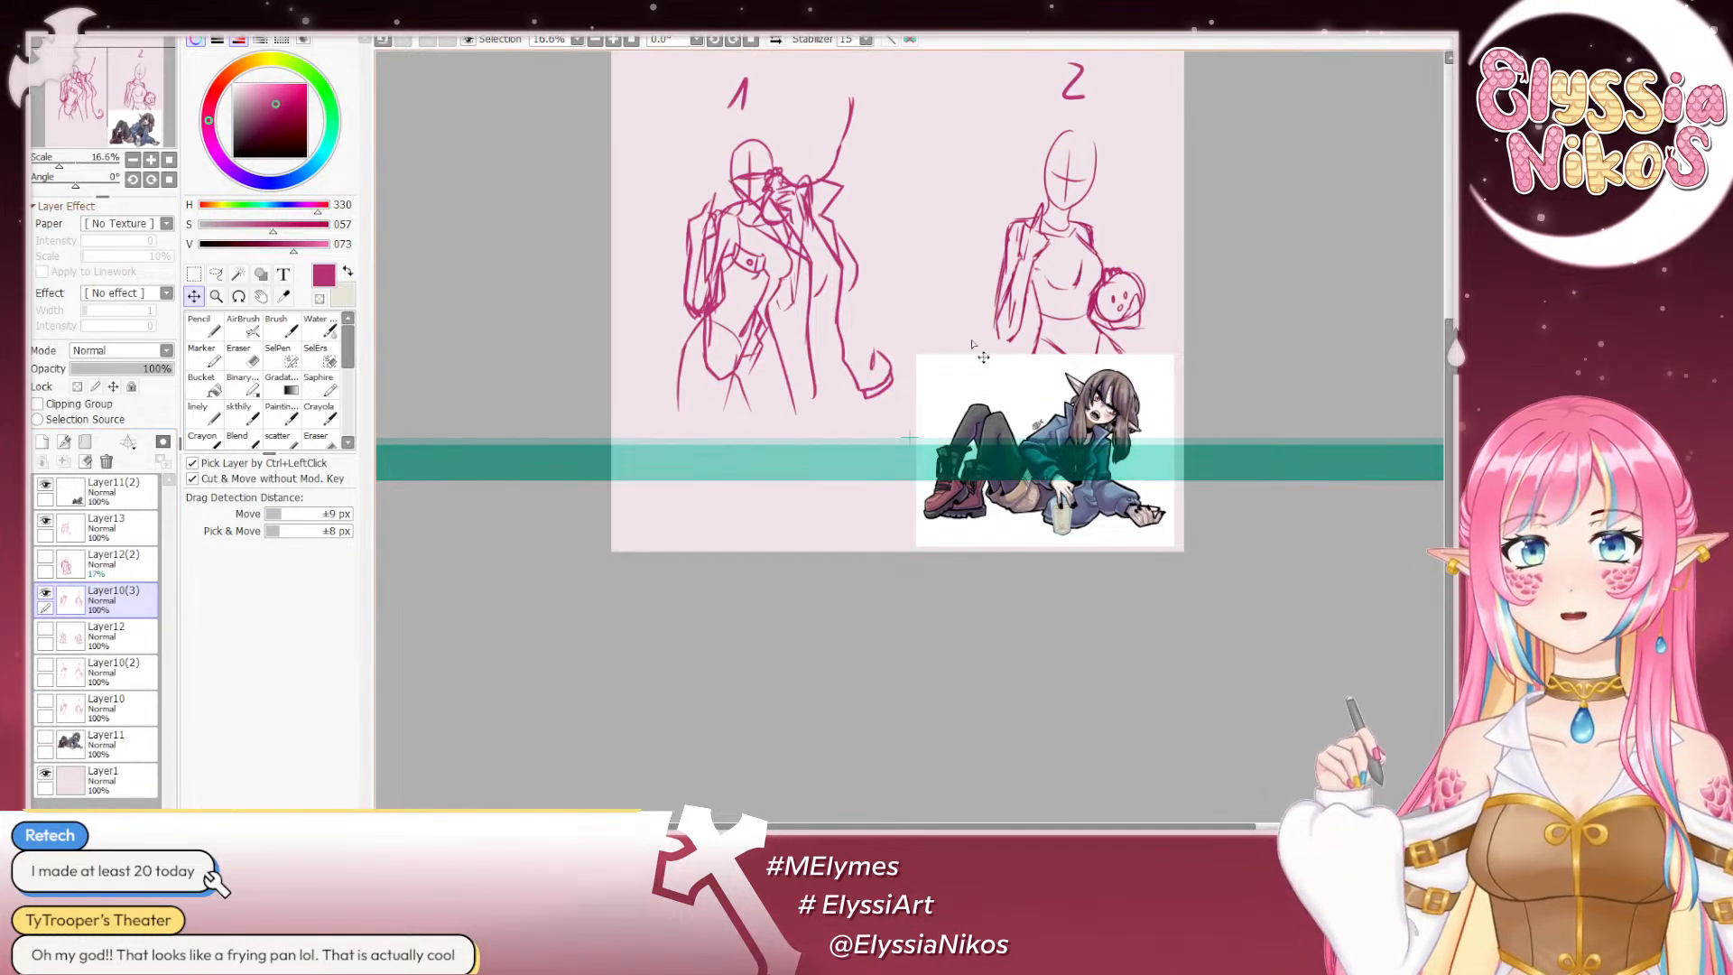
# Step: Transform Layer10(3), enlarging pose sketch 2 and positioning it beneath the jacket linework so the head, shoulders and arms line up
pyautogui.hotkey('ctrl', 't')
pyautogui.moveTo(1026, 283)
pyautogui.mouseDown()
pyautogui.moveTo(726, 257)
pyautogui.moveTo(766, 218)
pyautogui.mouseUp()
pyautogui.moveTo(422, 414)
pyautogui.mouseDown()
pyautogui.moveTo(379, 448)
pyautogui.moveTo(316, 666)
pyautogui.moveTo(466, 550)
pyautogui.moveTo(419, 584)
pyautogui.mouseUp()
pyautogui.moveTo(831, 368)
pyautogui.mouseDown()
pyautogui.moveTo(888, 252)
pyautogui.moveTo(871, 259)
pyautogui.mouseUp()
pyautogui.moveTo(905, 546); pyautogui.dragTo(710, 622)
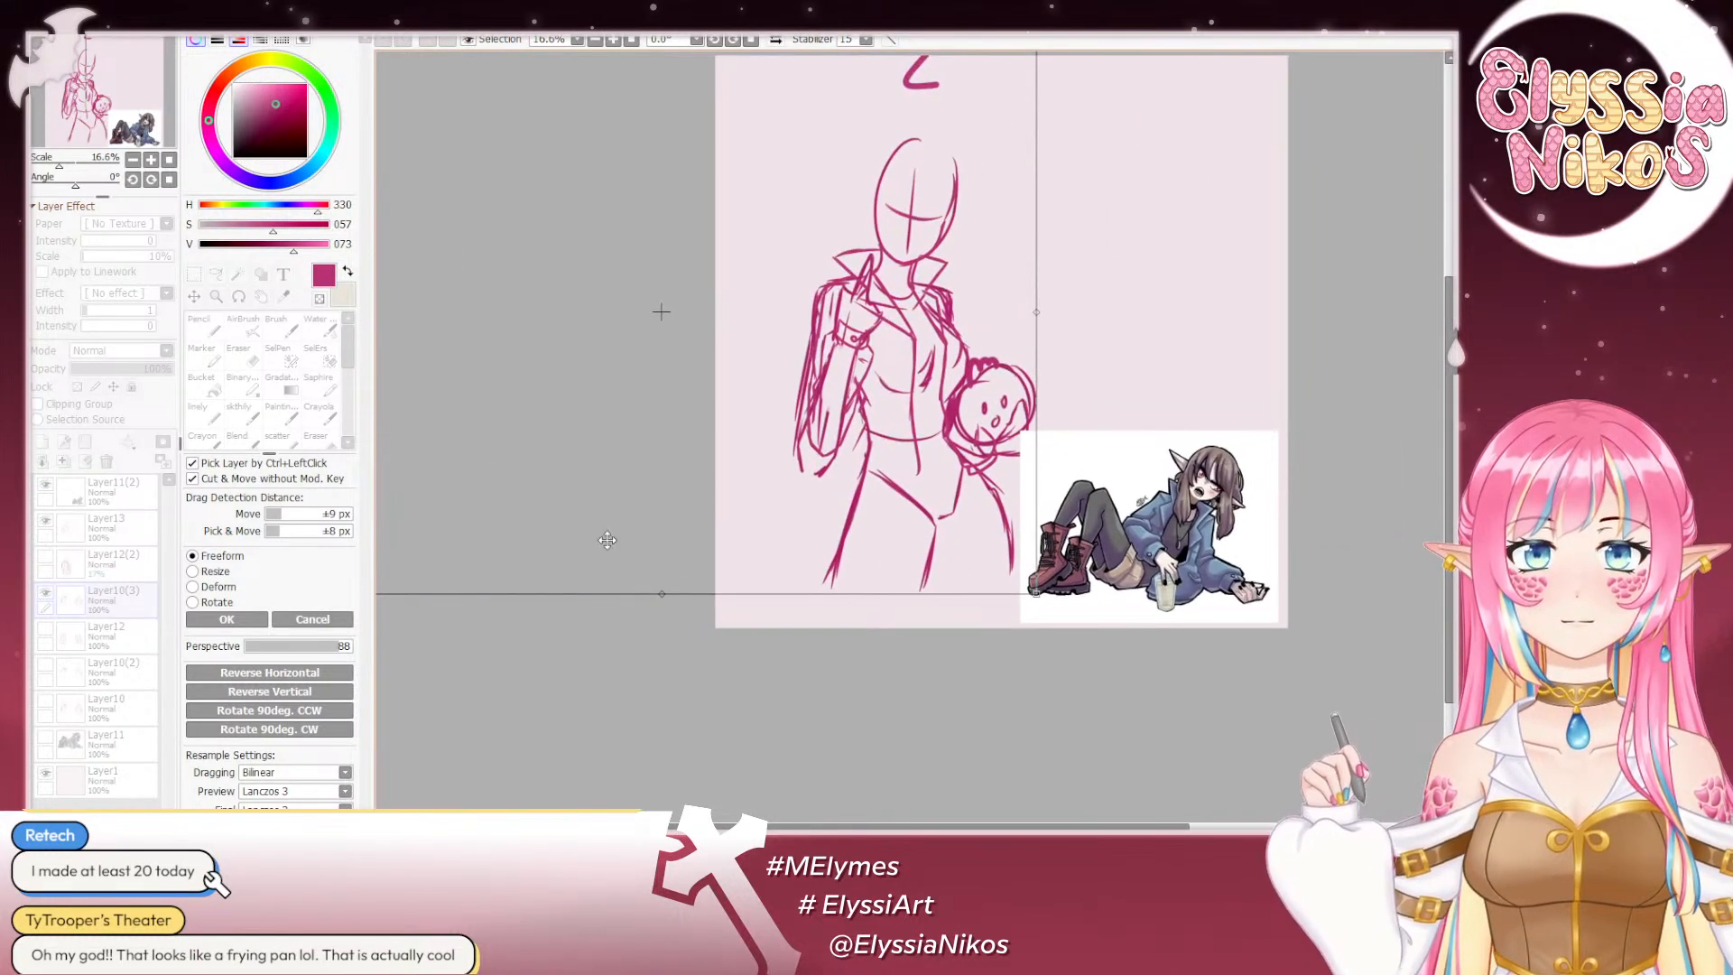
pyautogui.moveTo(523, 630); pyautogui.dragTo(642, 554)
pyautogui.moveTo(404, 516); pyautogui.dragTo(434, 489)
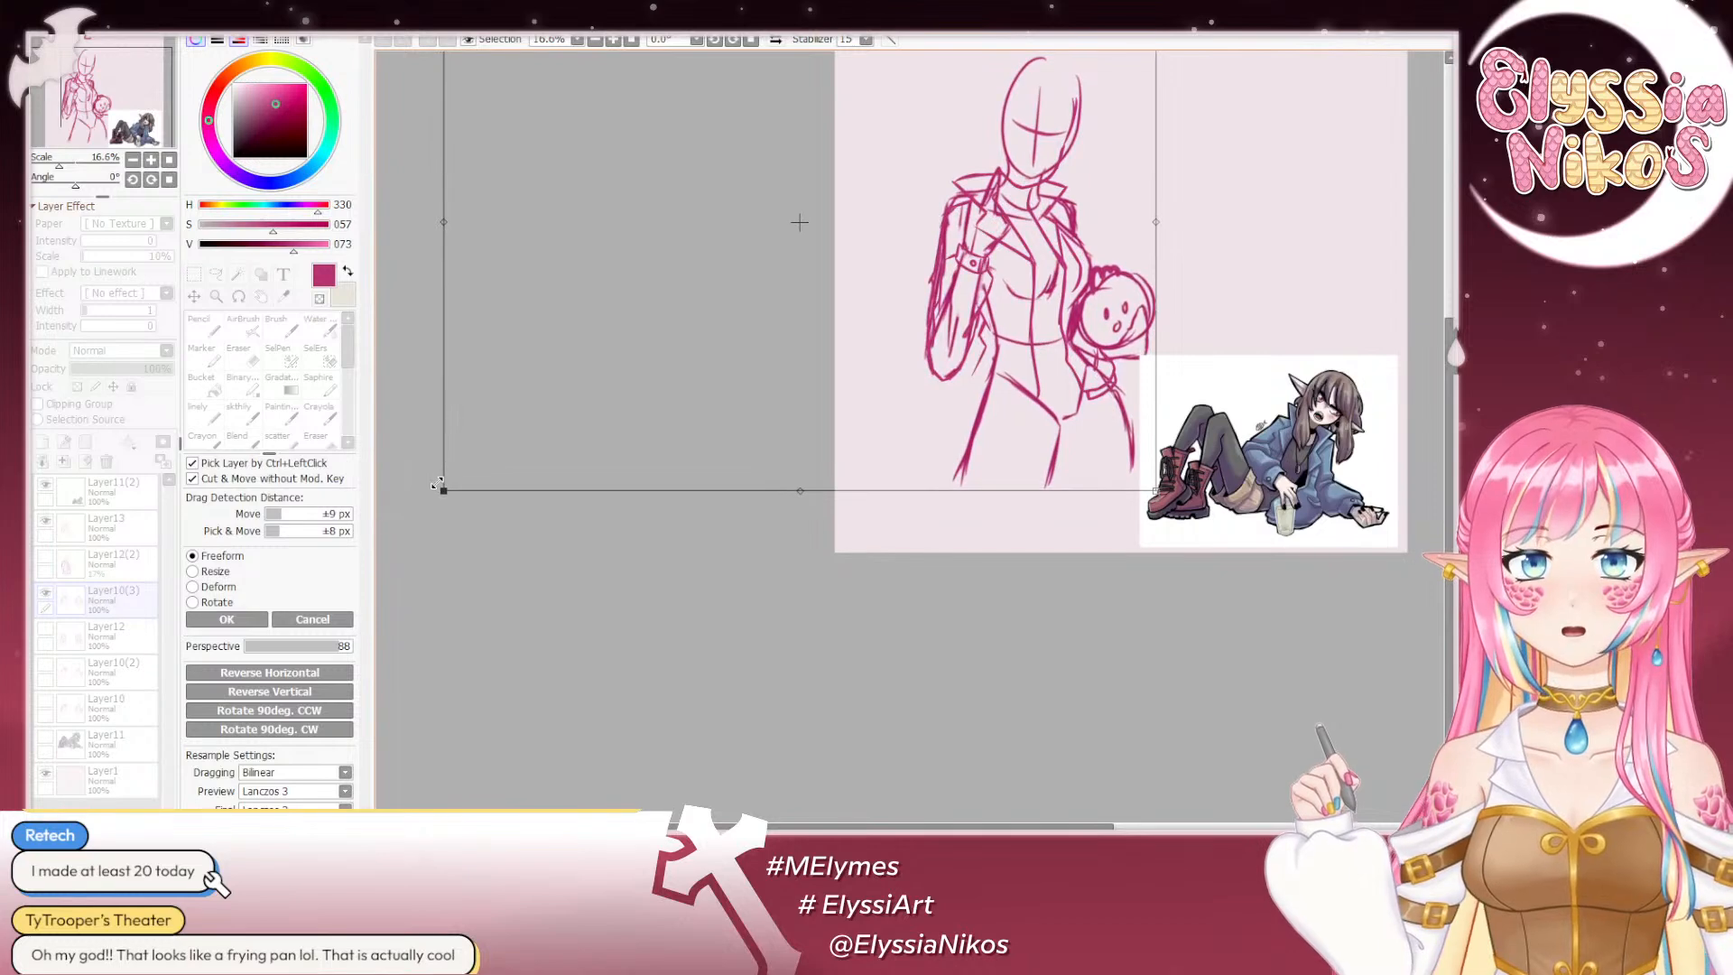
pyautogui.moveTo(761, 278); pyautogui.dragTo(752, 291)
pyautogui.moveTo(434, 502); pyautogui.dragTo(454, 490)
pyautogui.moveTo(731, 623); pyautogui.dragTo(698, 676)
pyautogui.moveTo(786, 610); pyautogui.dragTo(823, 651)
pyautogui.moveTo(715, 441); pyautogui.dragTo(721, 433)
pyautogui.click(266, 618)
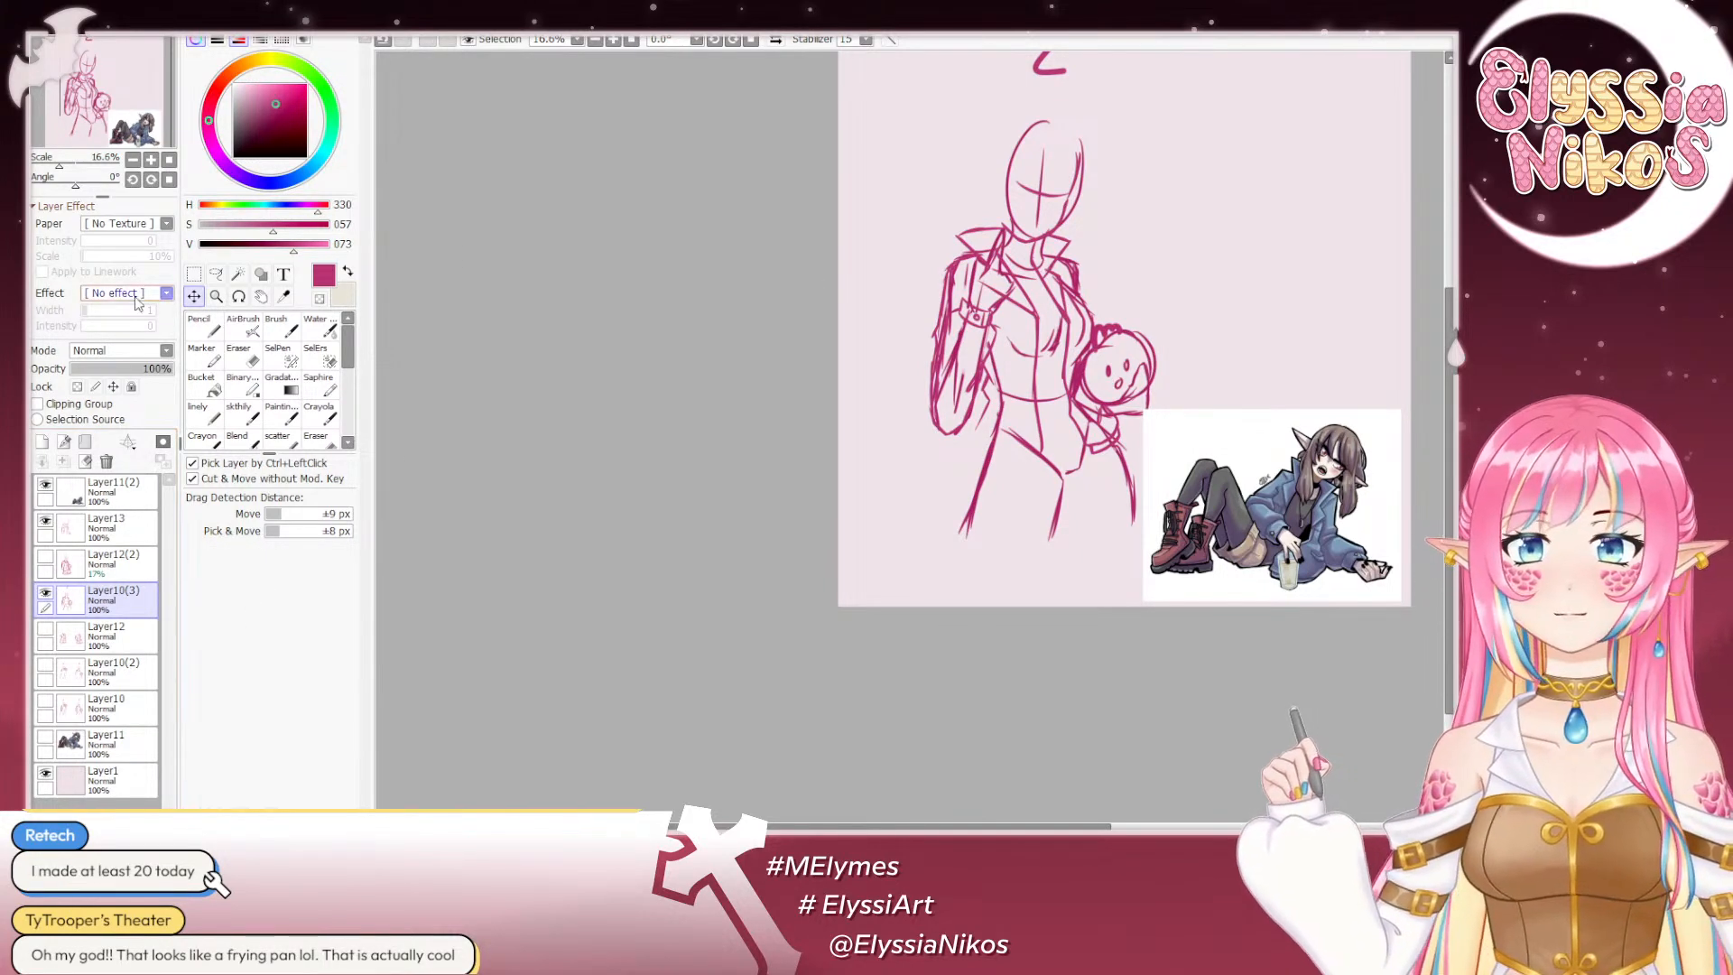
# Step: Set Layer10(3) to 20% opacity and fine-tune the pose sketch's position and size against the jacket linework
pyautogui.moveTo(113, 370); pyautogui.dragTo(92, 370)
pyautogui.moveTo(752, 491)
pyautogui.mouseDown()
pyautogui.moveTo(460, 528)
pyautogui.moveTo(542, 528)
pyautogui.mouseUp()
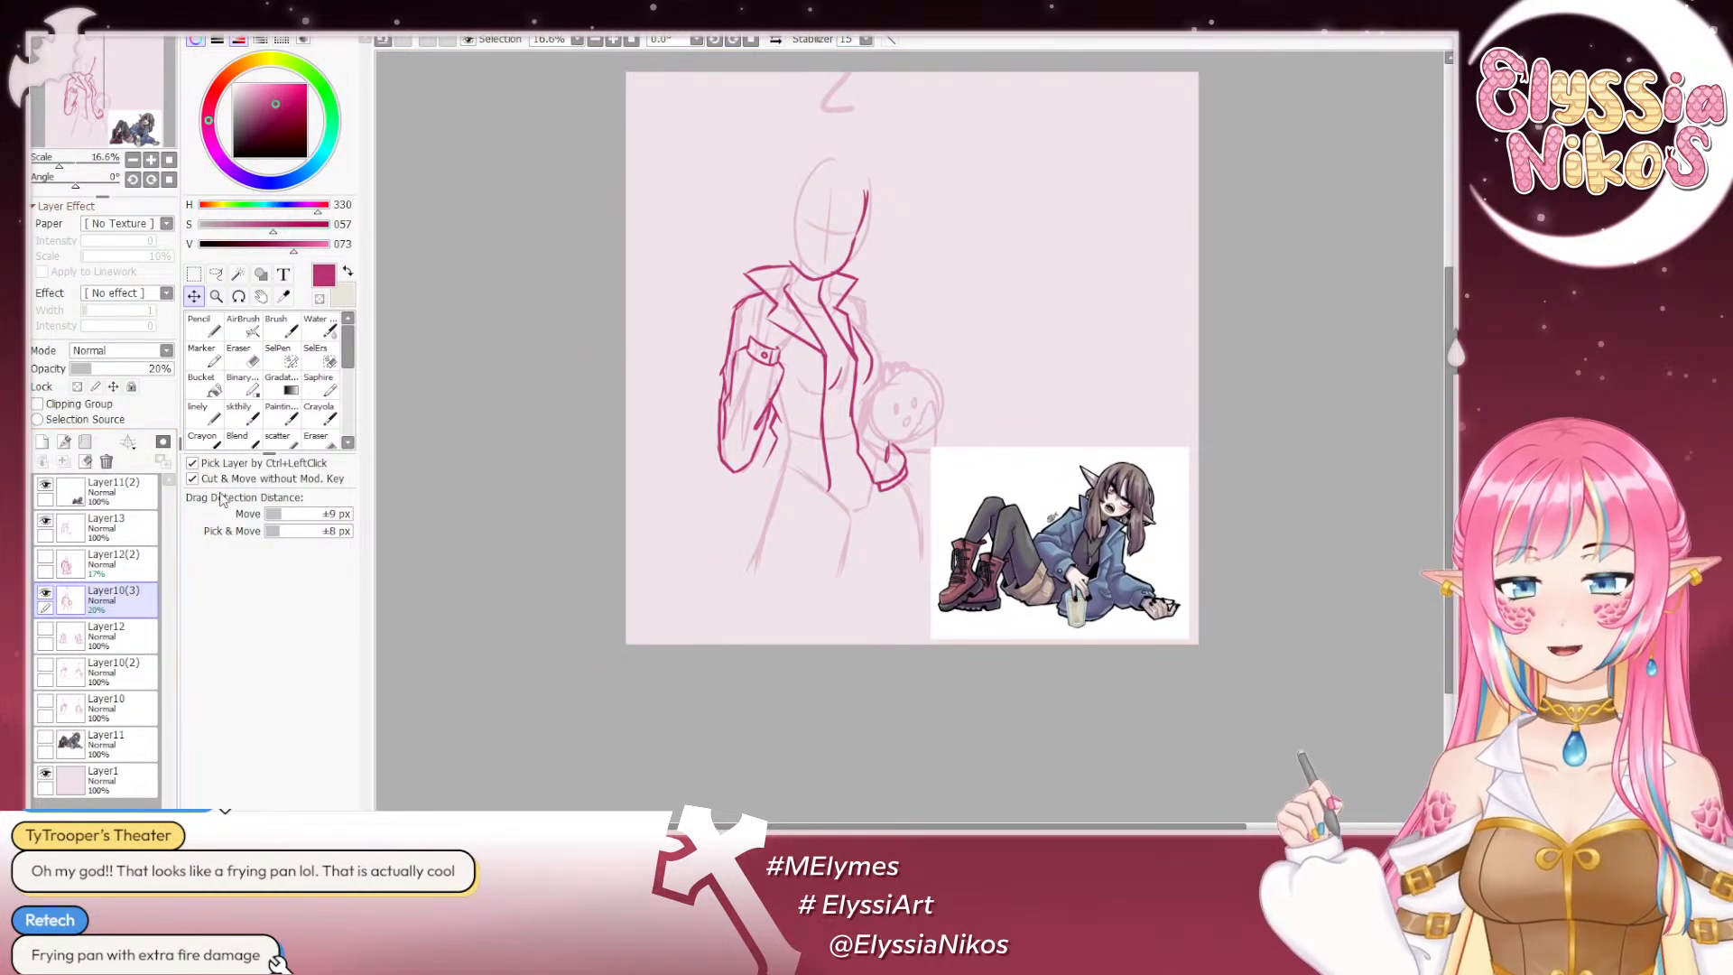
pyautogui.hotkey('ctrl', 't')
pyautogui.moveTo(797, 280)
pyautogui.mouseDown()
pyautogui.moveTo(776, 297)
pyautogui.moveTo(794, 306)
pyautogui.moveTo(787, 284)
pyautogui.mouseUp()
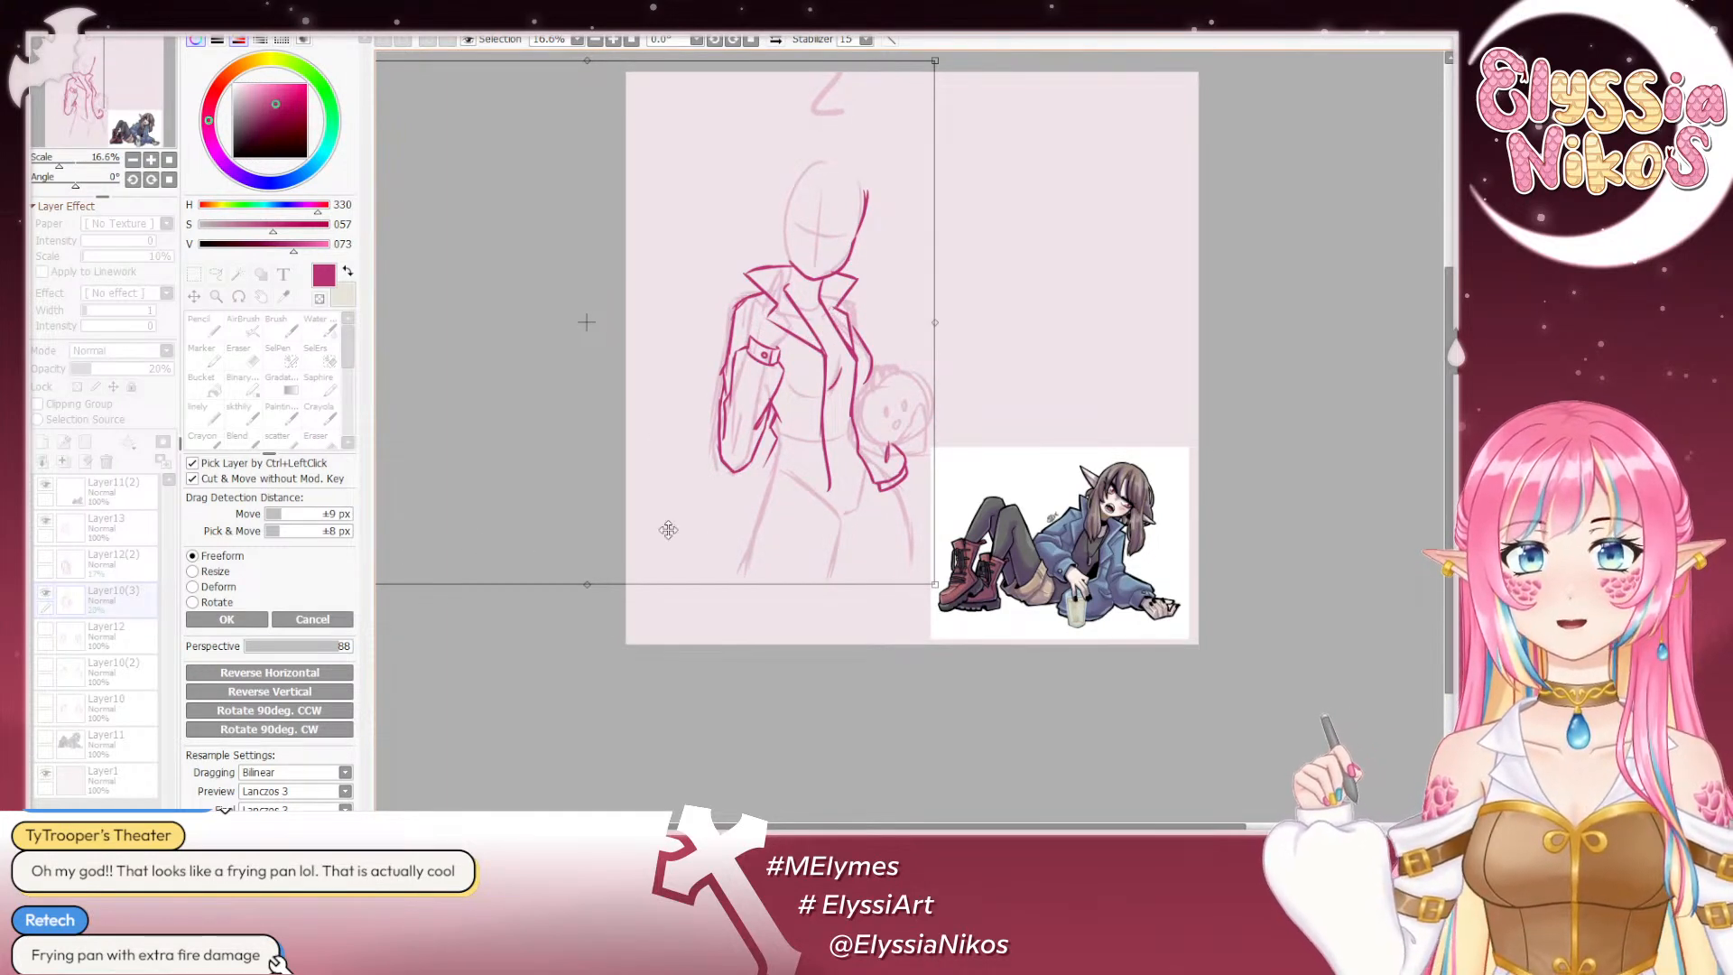
pyautogui.moveTo(515, 662); pyautogui.dragTo(794, 580)
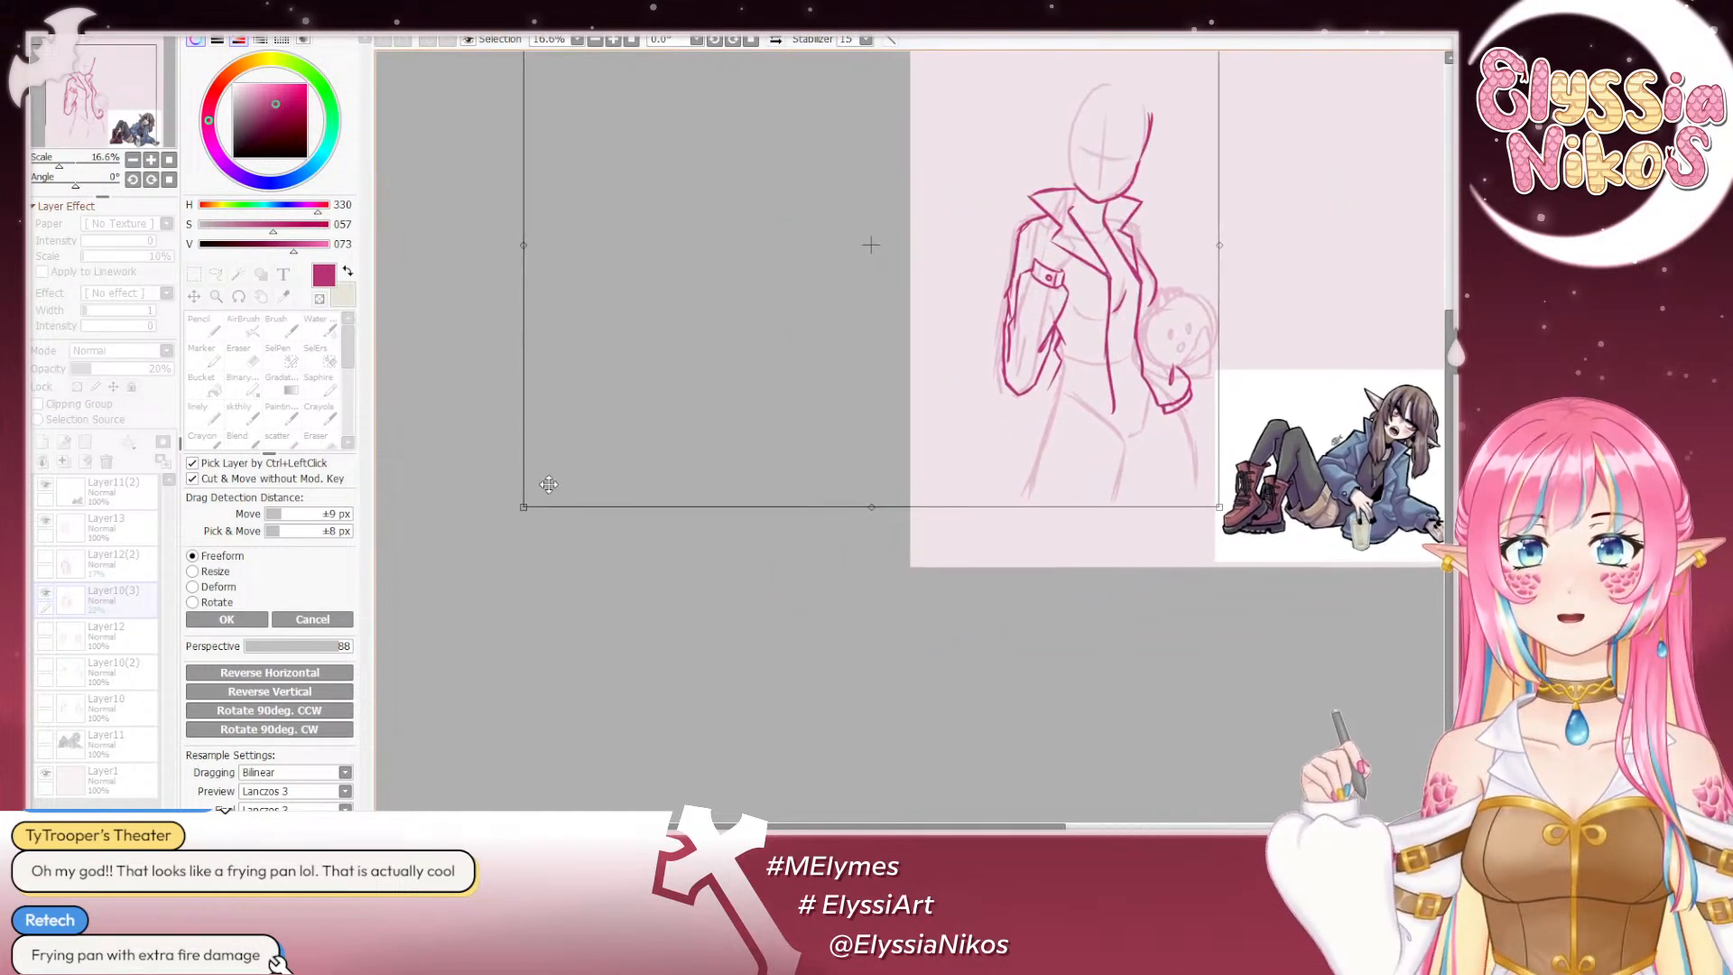
pyautogui.moveTo(524, 507); pyautogui.dragTo(537, 497)
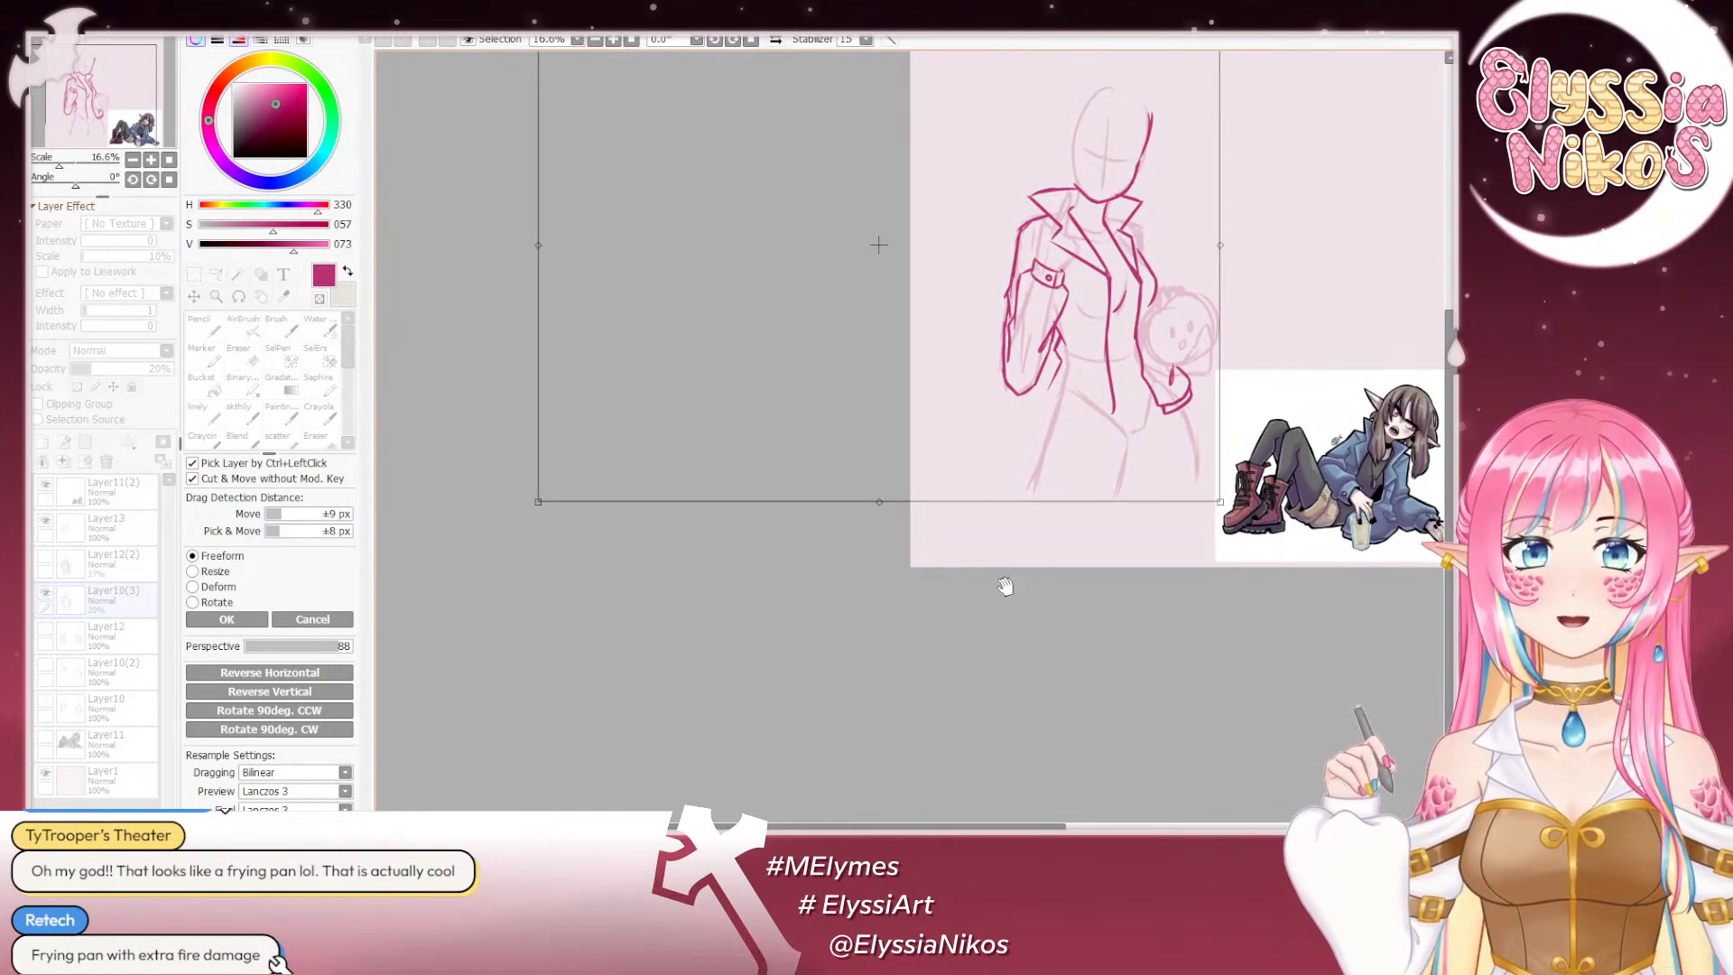
pyautogui.moveTo(1018, 580); pyautogui.dragTo(806, 595)
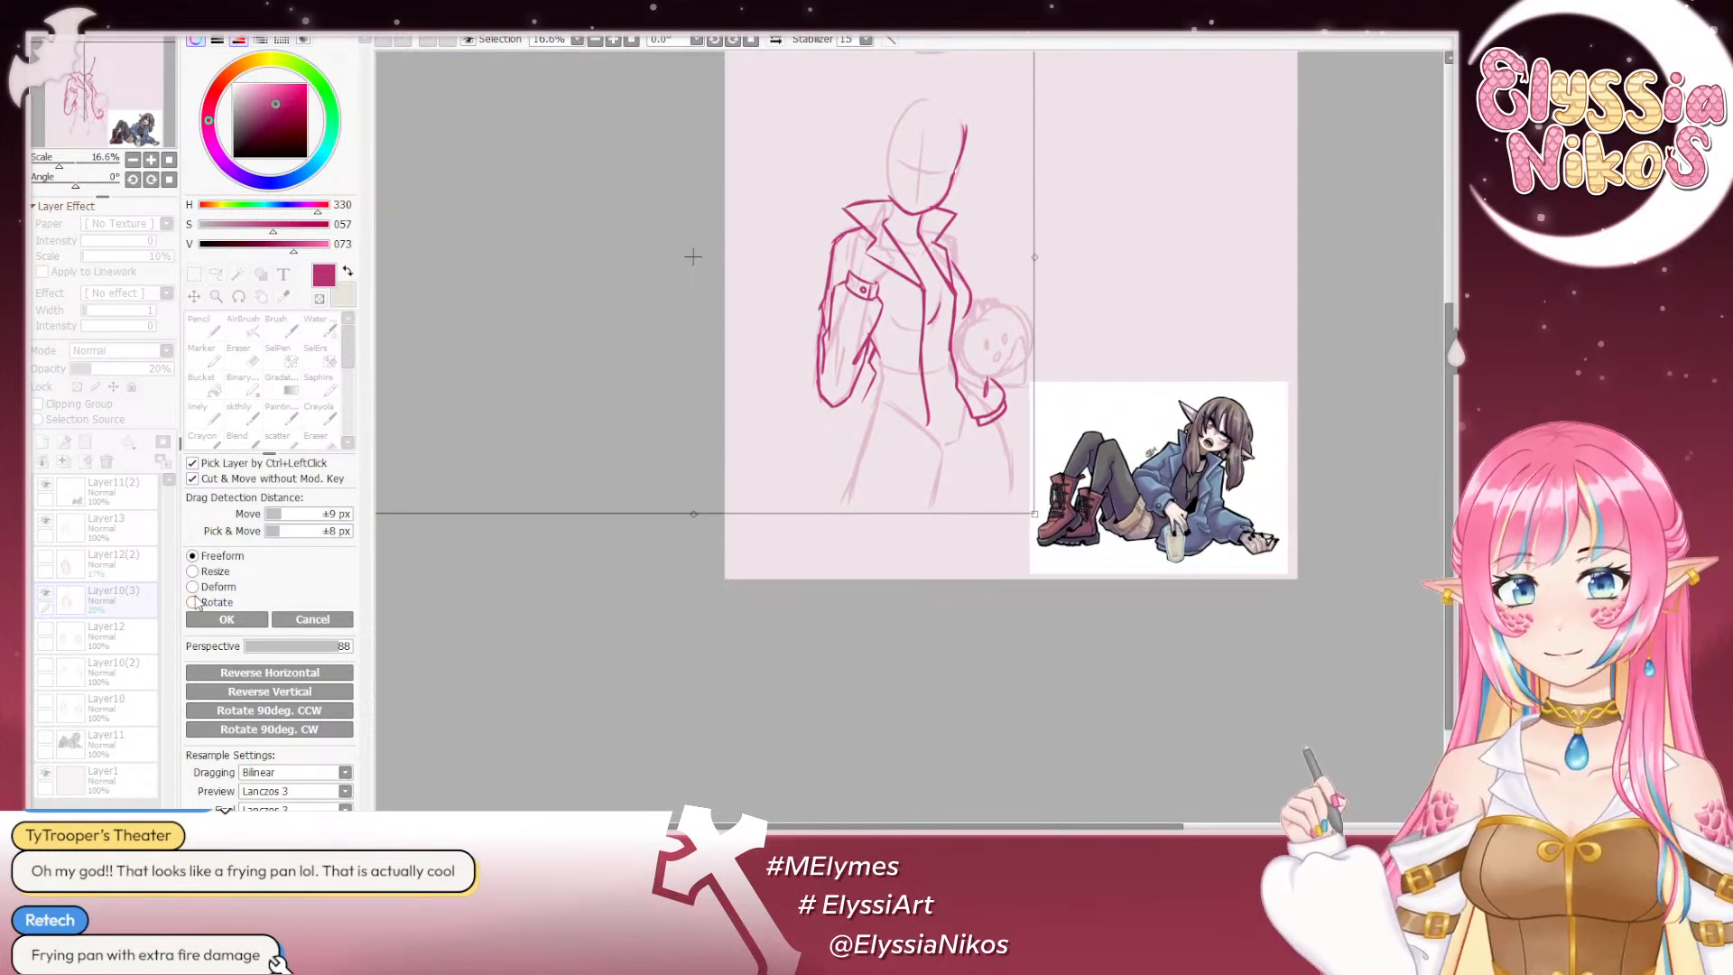
pyautogui.click(227, 619)
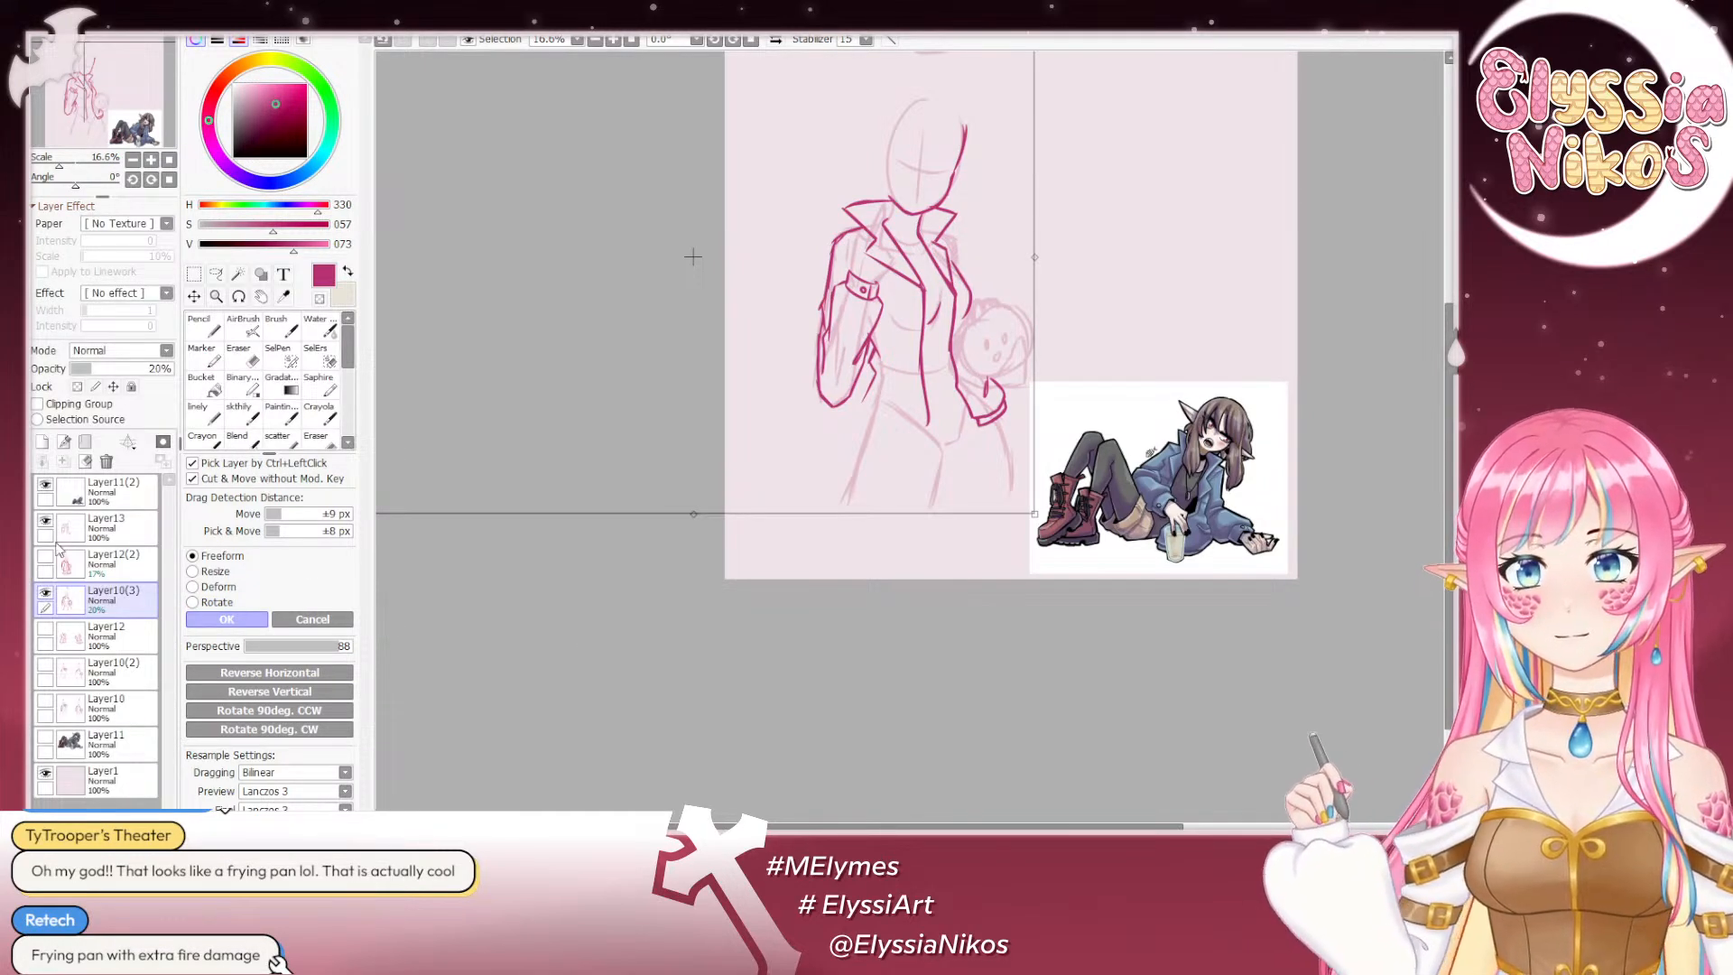
# Step: On Layer13, erase the side-edge stroke beneath the near sleeve and tidy the lines around the cuff with a size 22 eraser
pyautogui.click(108, 531)
pyautogui.click(246, 412)
pyautogui.moveTo(676, 397); pyautogui.dragTo(651, 417)
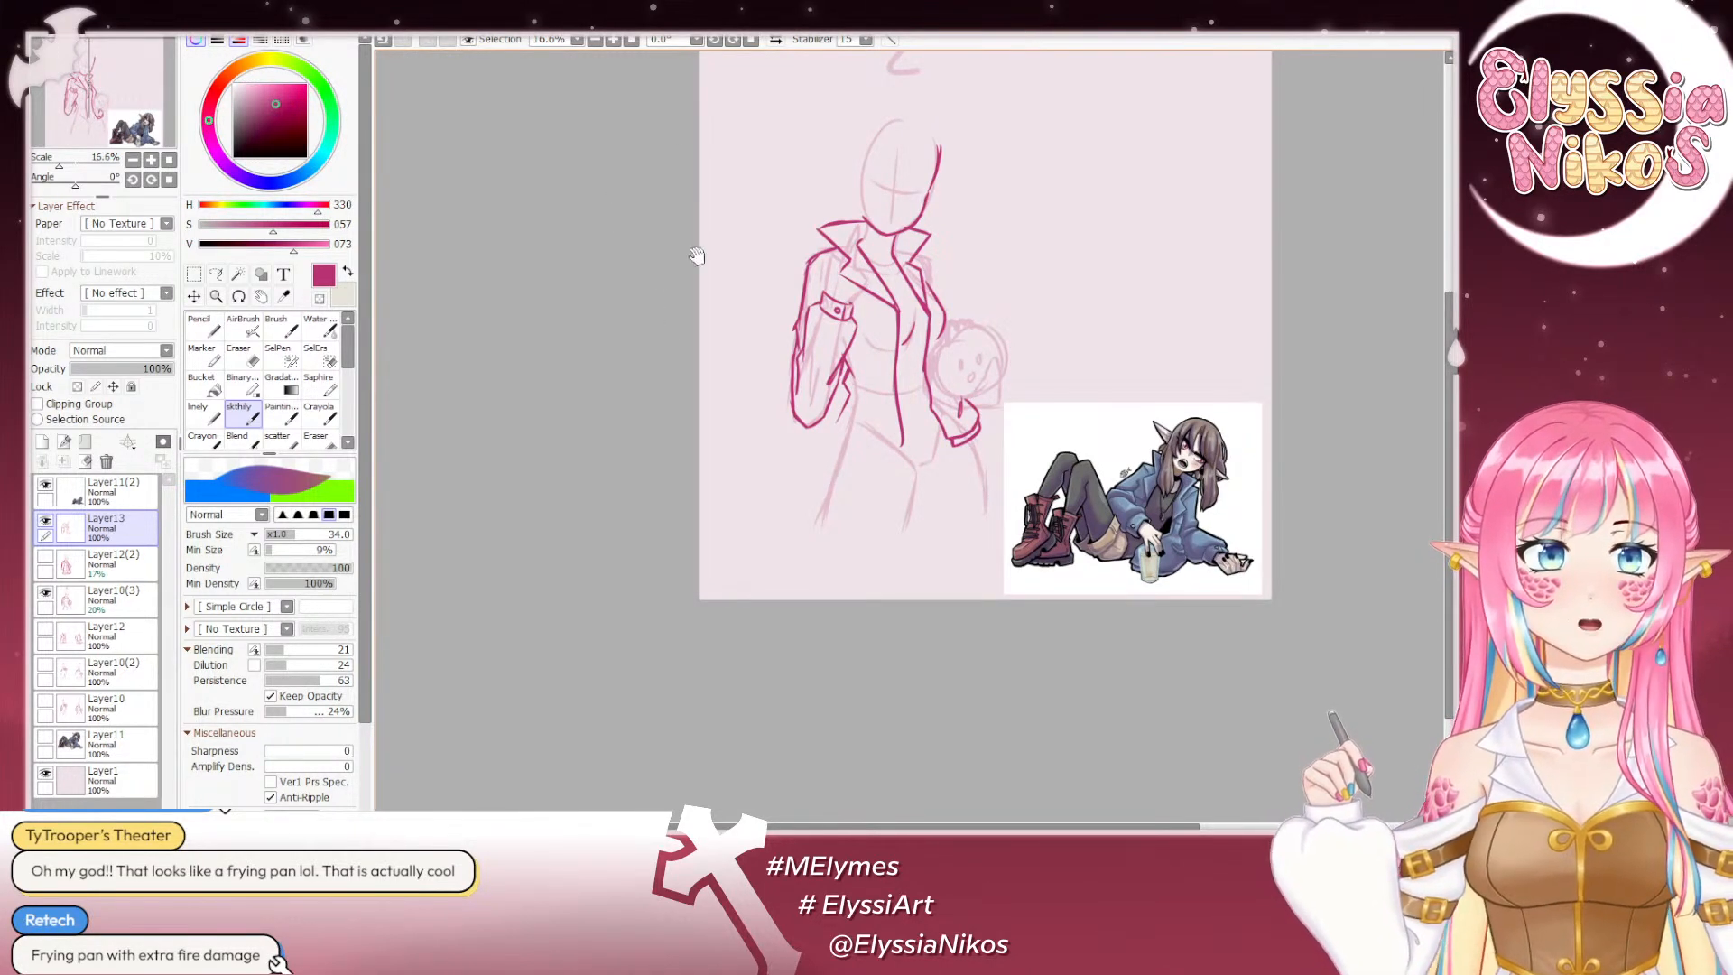
pyautogui.moveTo(710, 306); pyautogui.dragTo(615, 314)
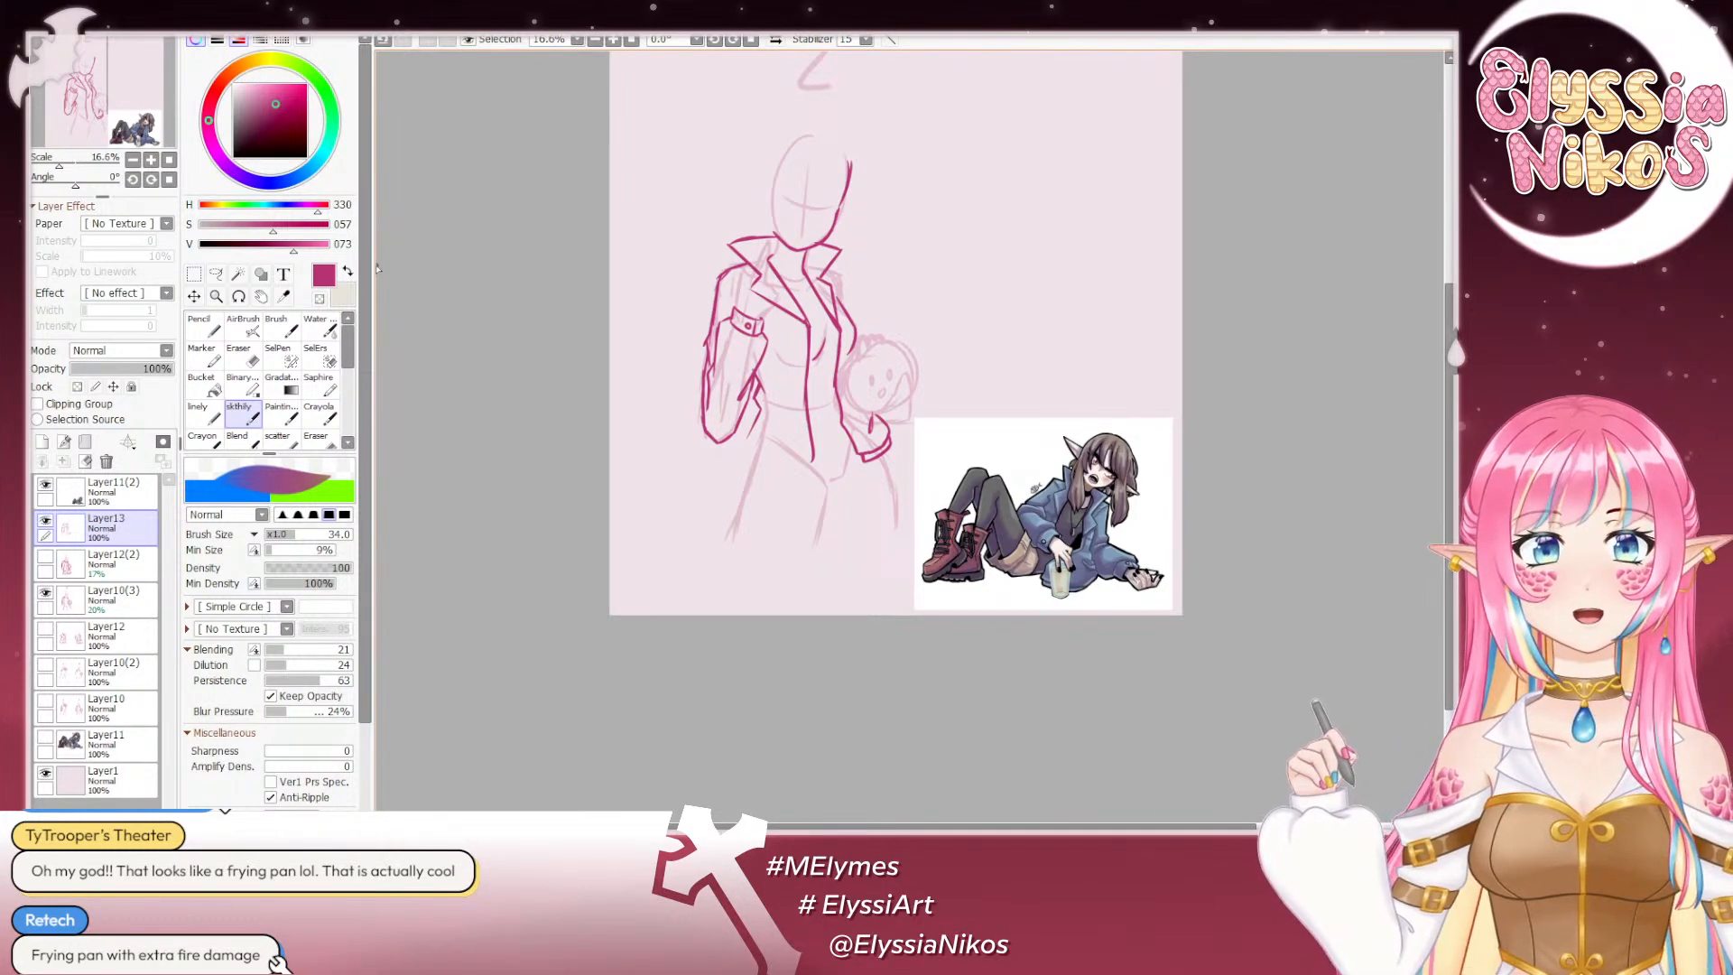
pyautogui.click(240, 356)
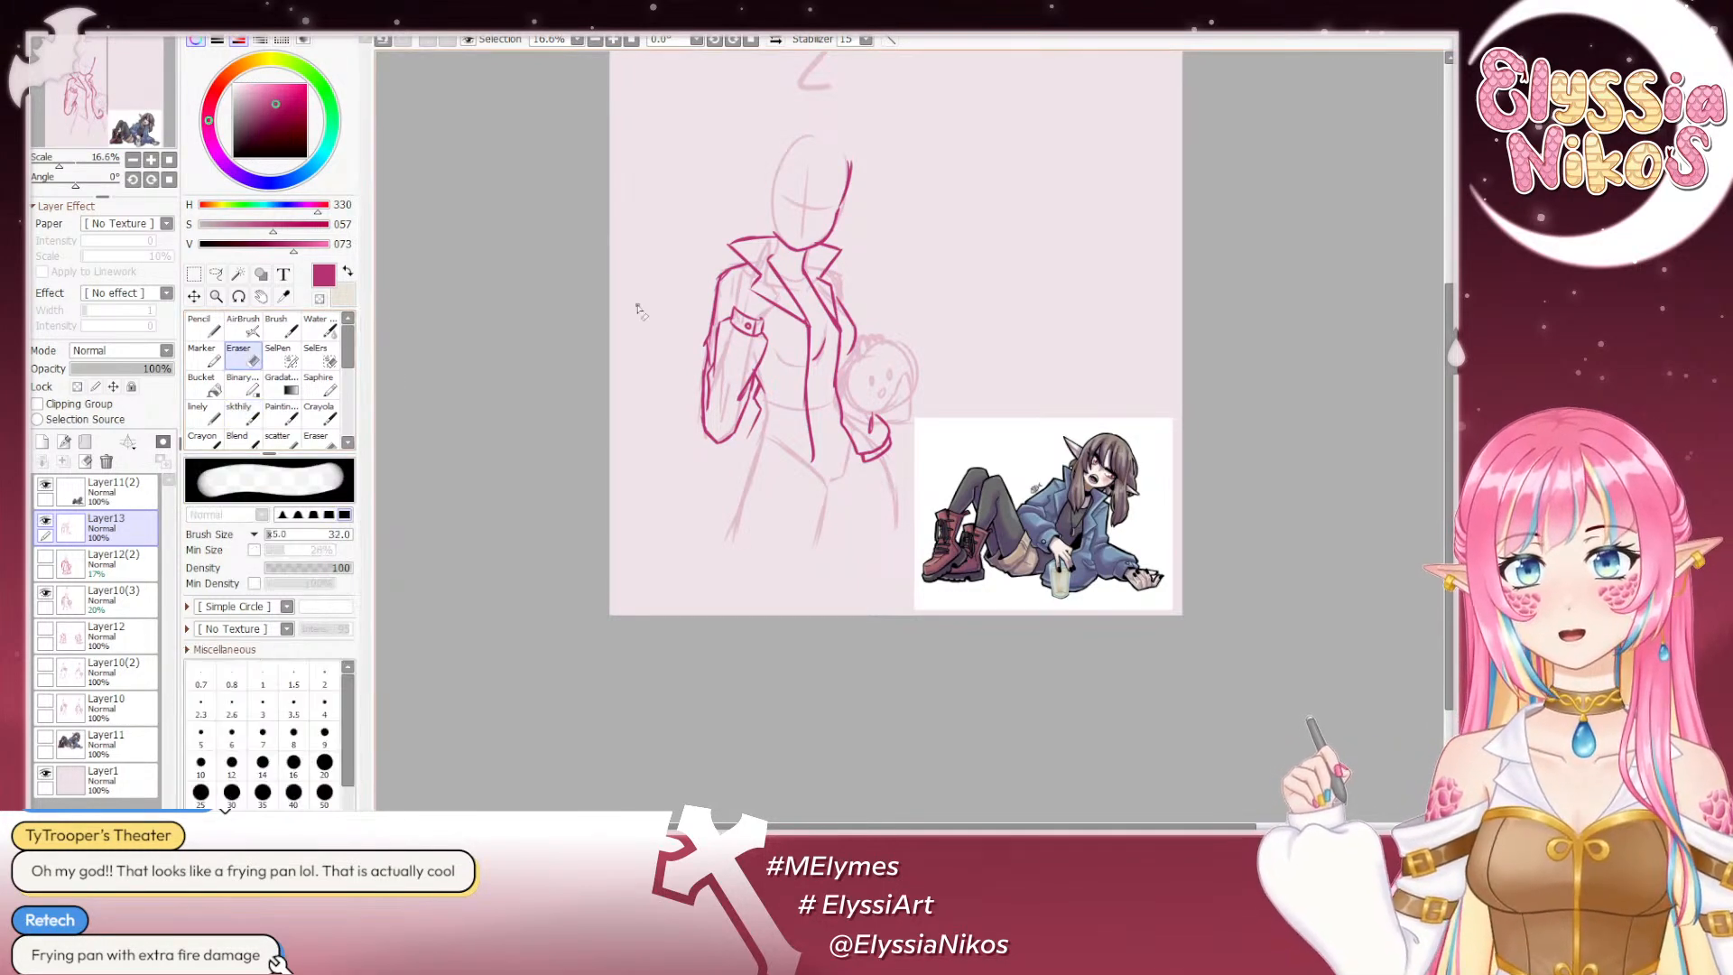
pyautogui.moveTo(760, 398)
pyautogui.mouseDown()
pyautogui.moveTo(783, 398)
pyautogui.moveTo(754, 442)
pyautogui.moveTo(764, 378)
pyautogui.moveTo(747, 372)
pyautogui.mouseUp()
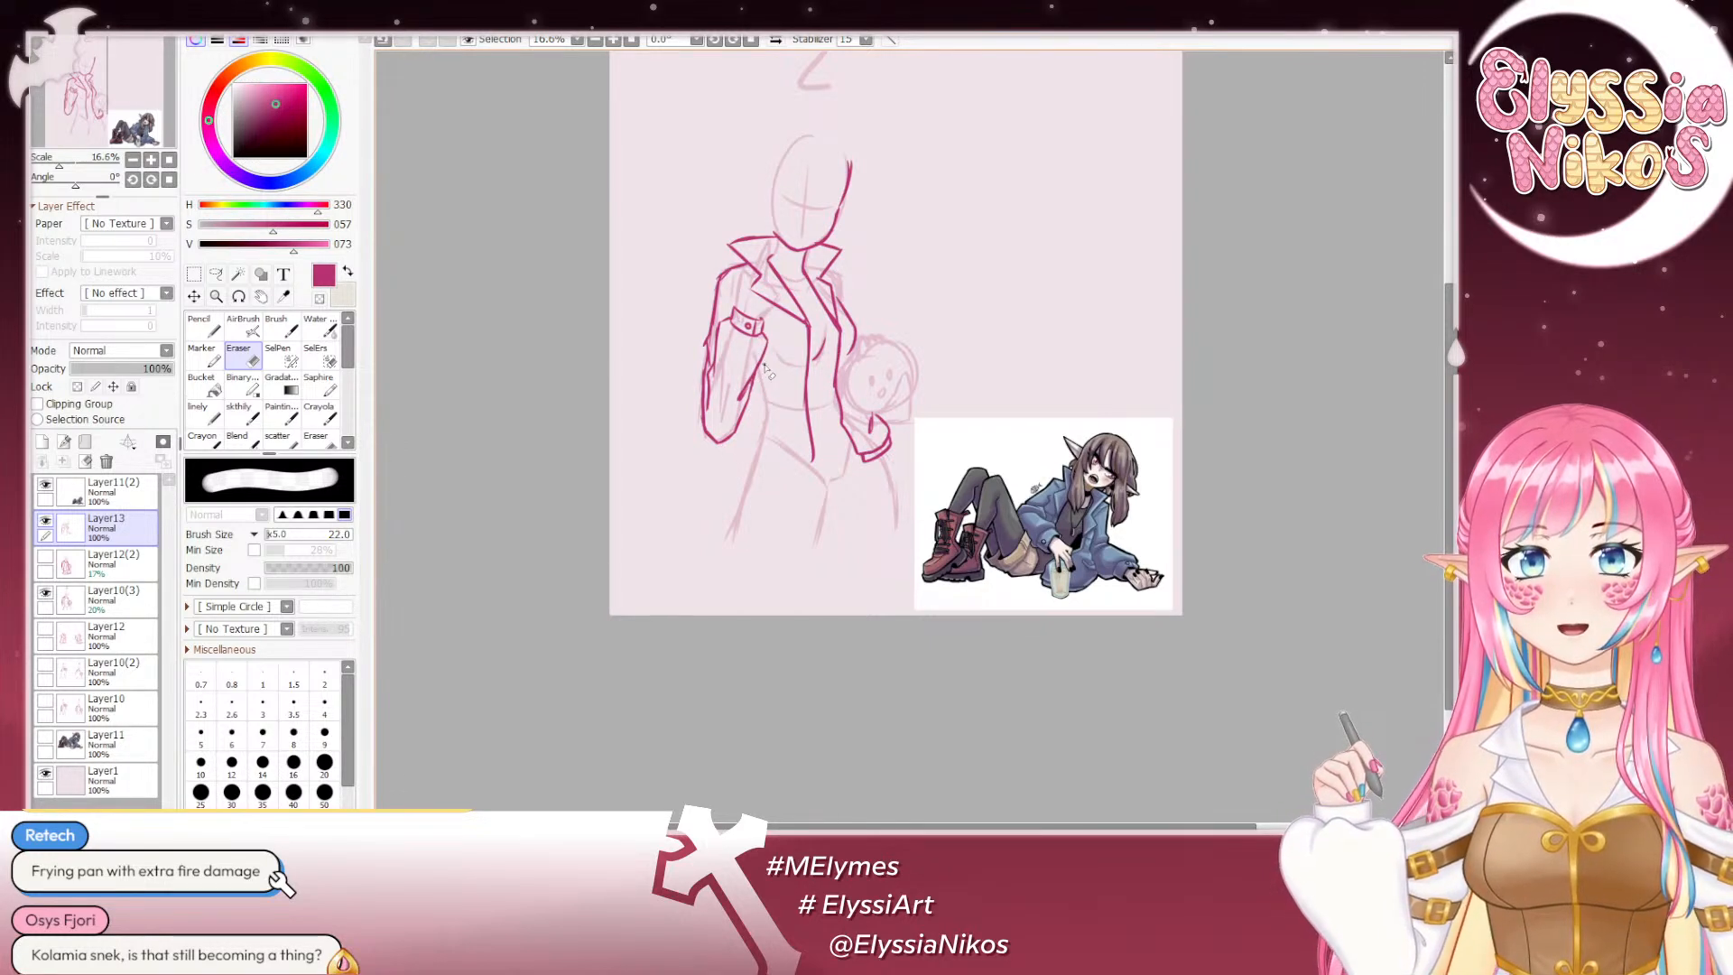
pyautogui.click(245, 417)
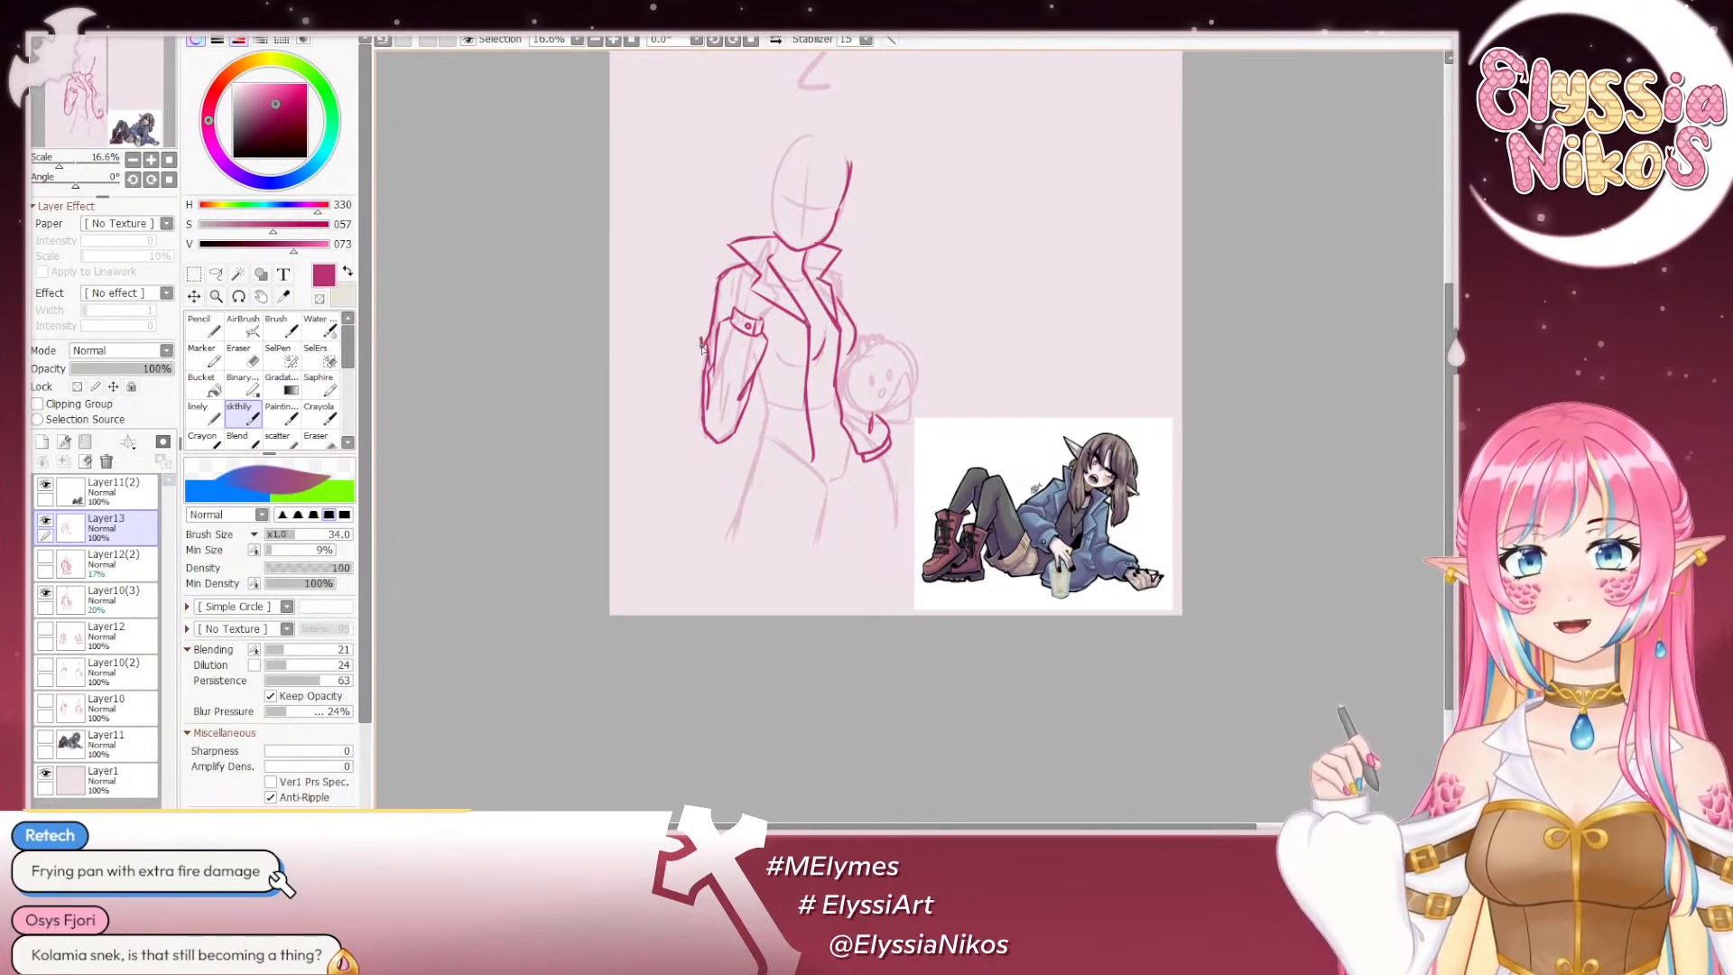
pyautogui.click(252, 360)
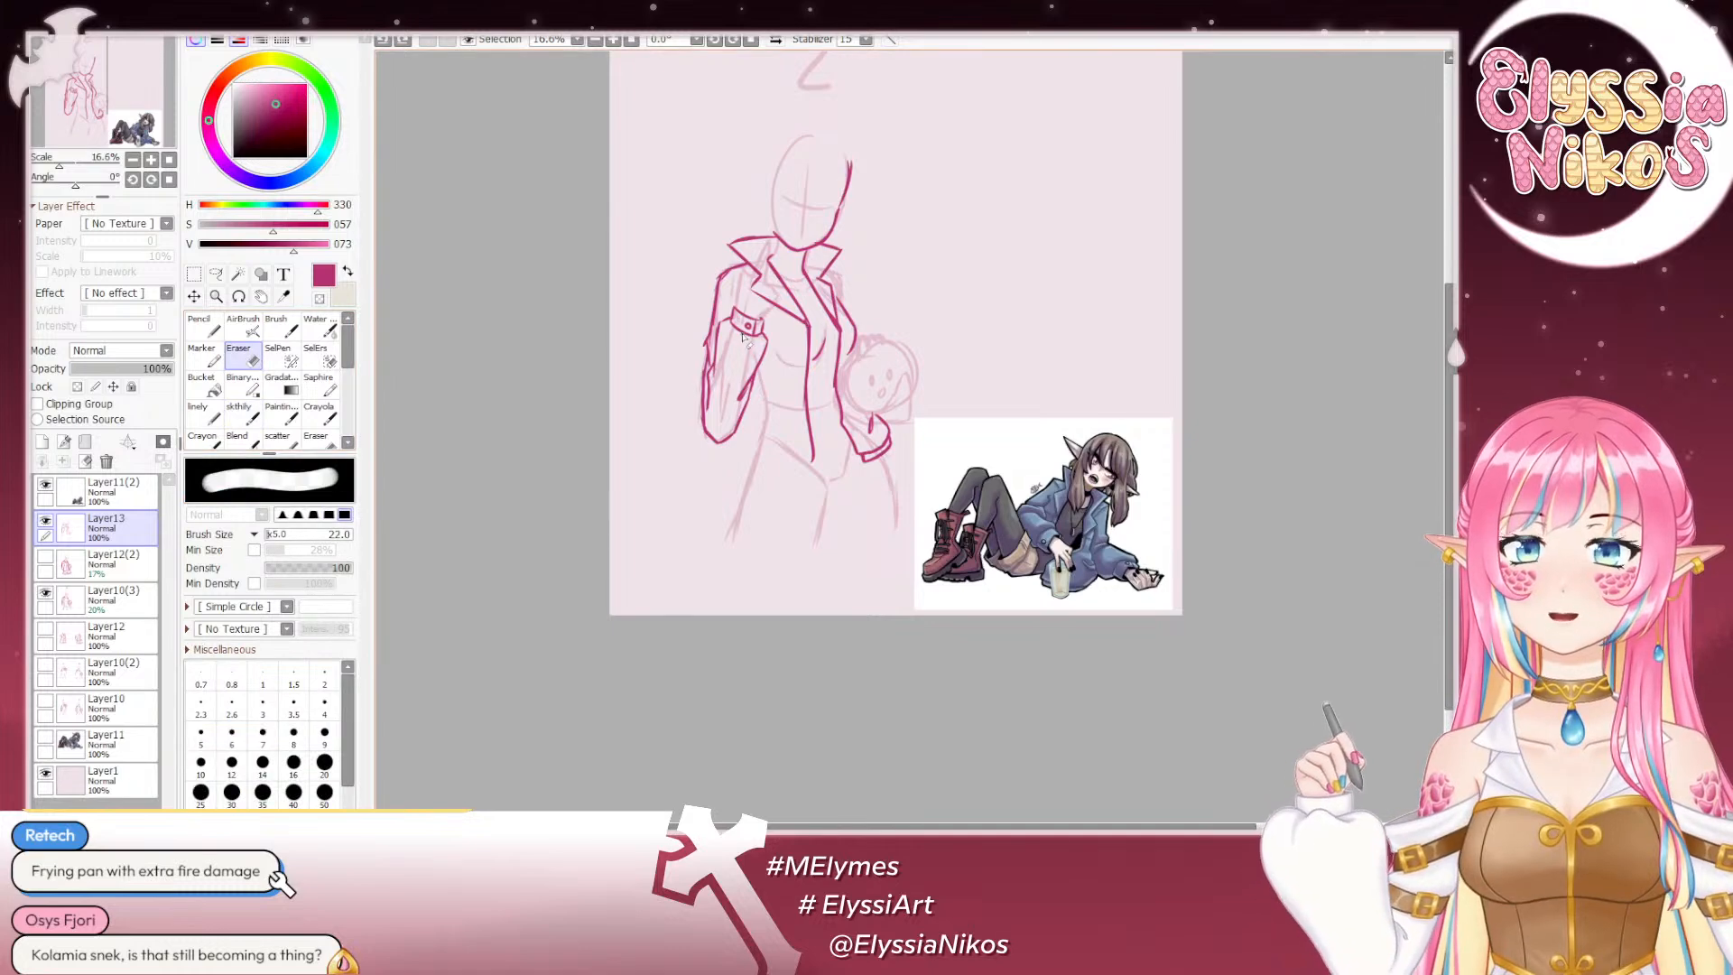
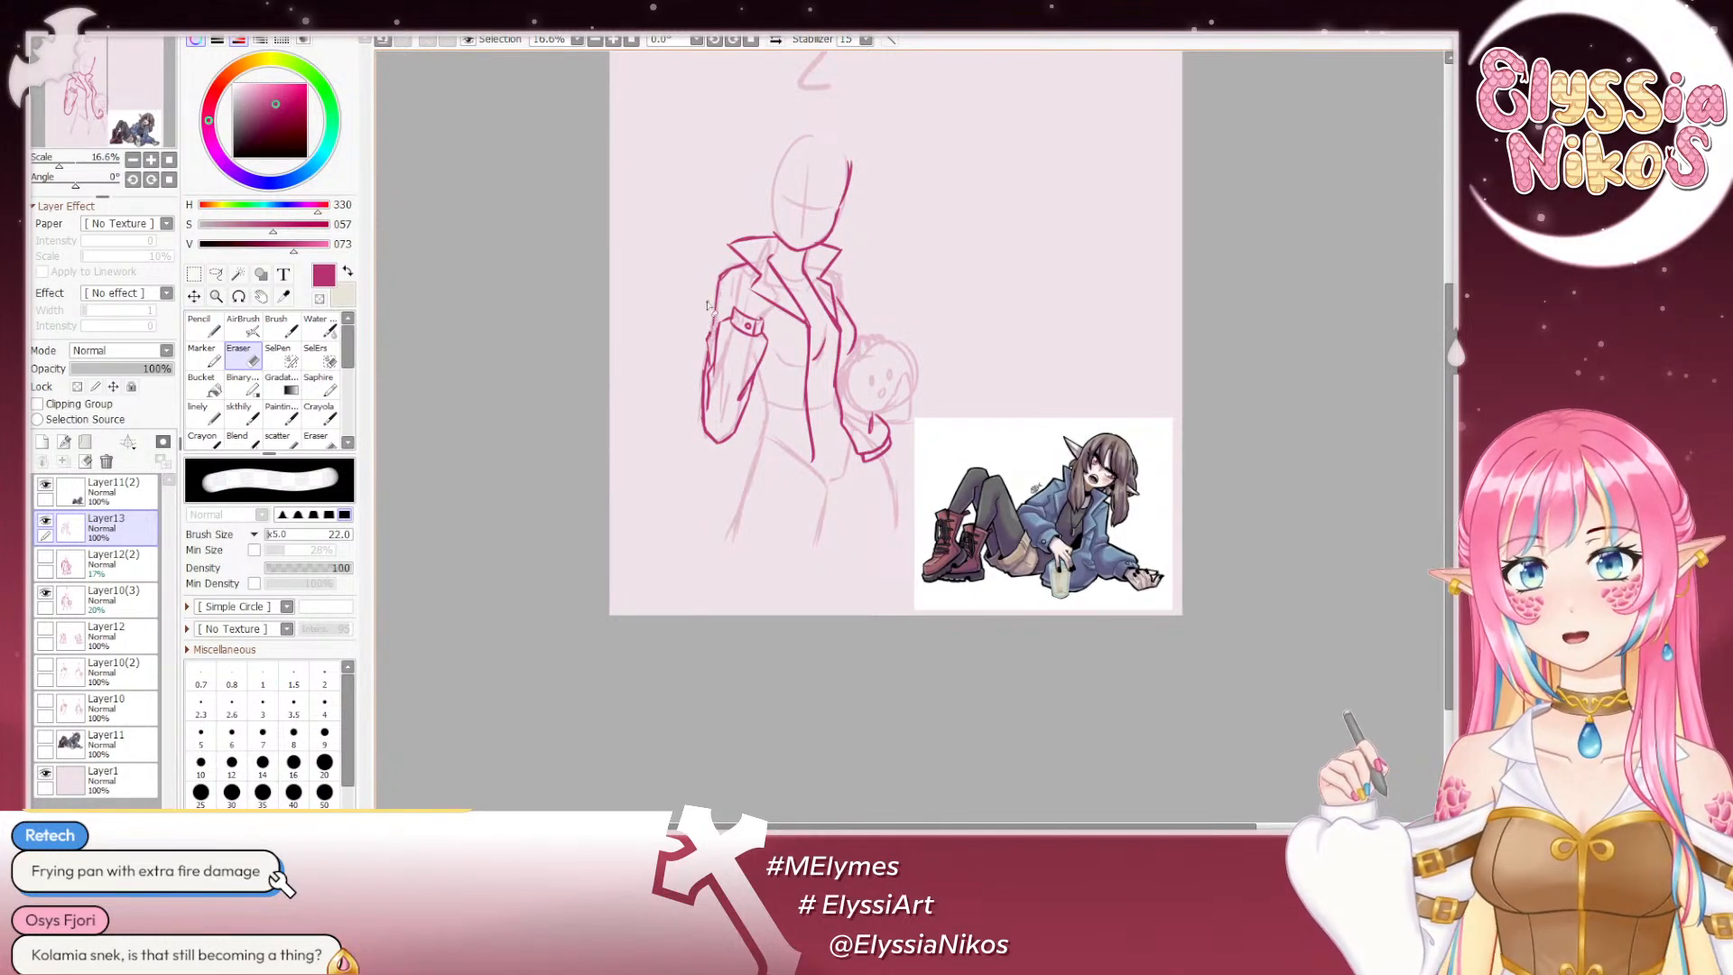
# Step: Refine the outline of the near shoulder and upper sleeve with the sketch brush and eraser, undoing unsuitable strokes
pyautogui.click(236, 416)
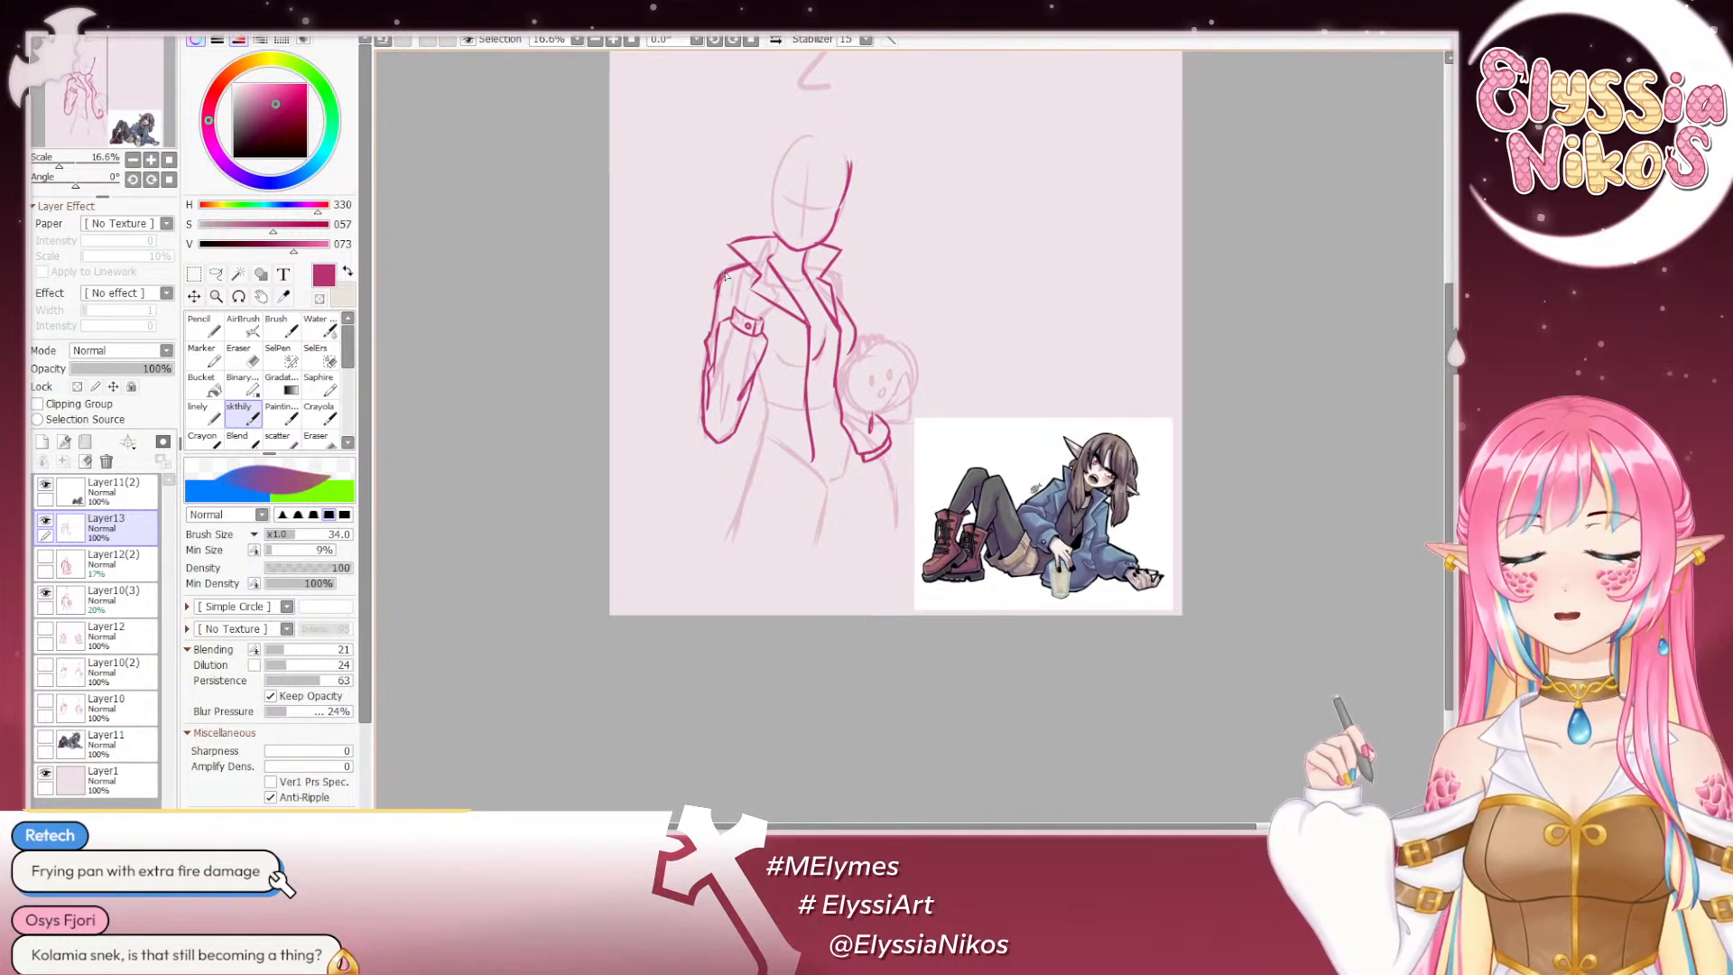
pyautogui.hotkey('ctrl', 'z')
pyautogui.moveTo(723, 272); pyautogui.dragTo(718, 301)
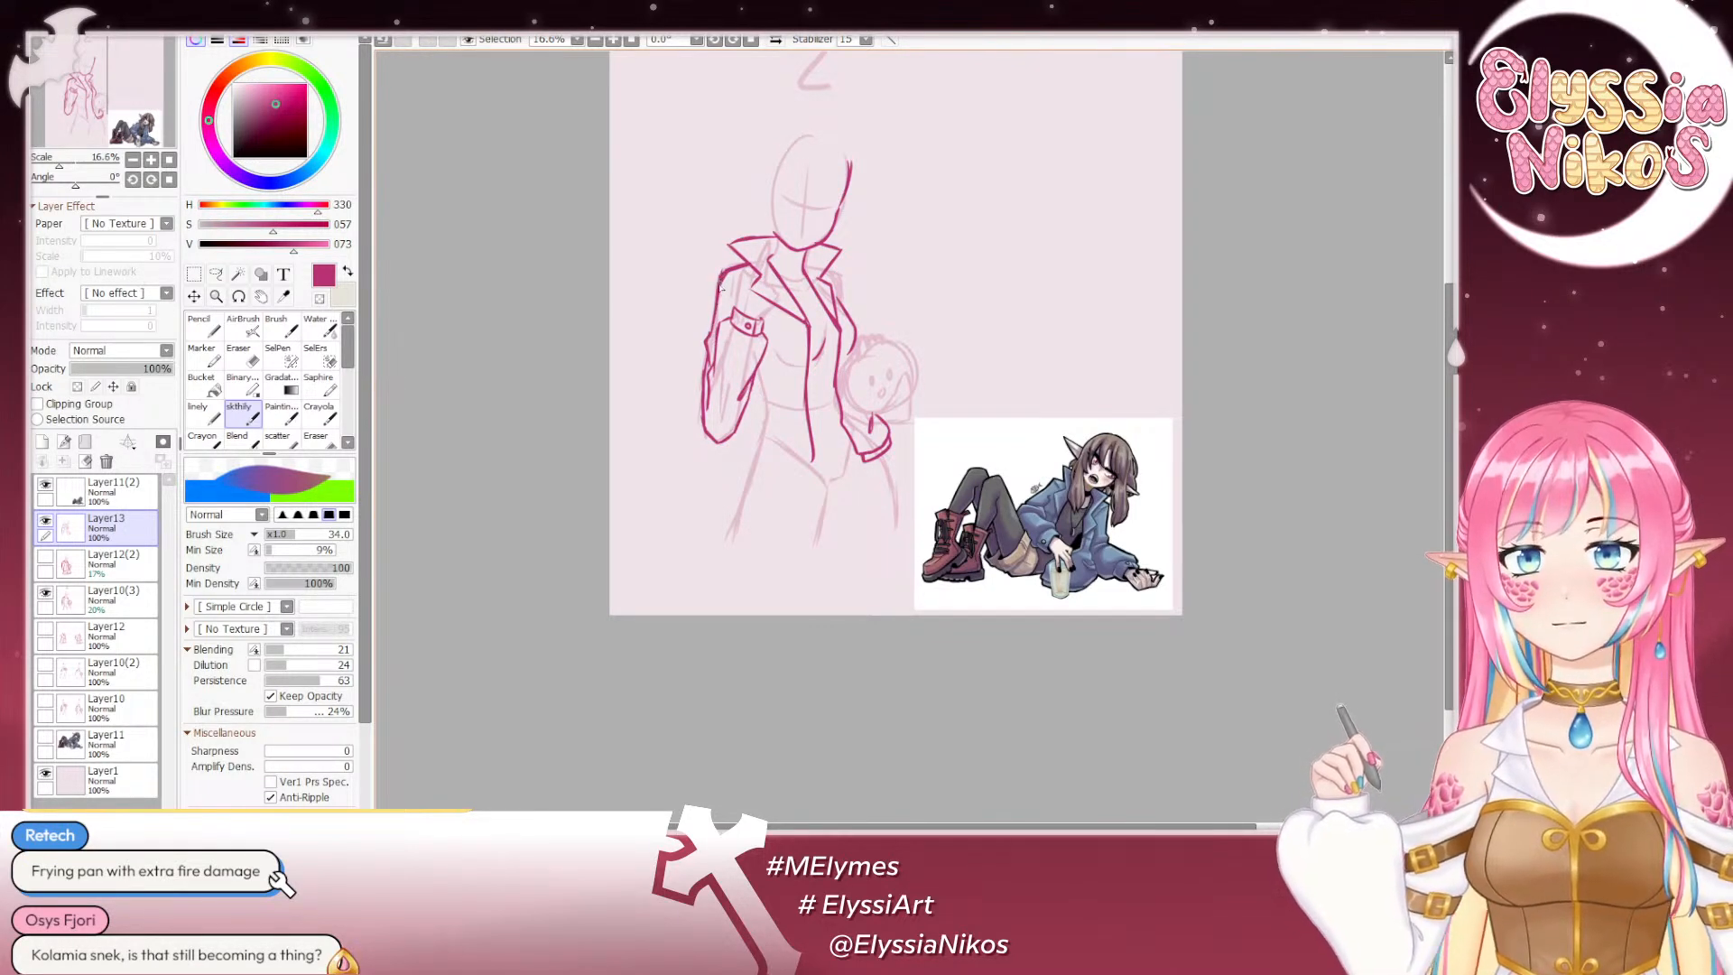
pyautogui.press('e')
pyautogui.moveTo(709, 309); pyautogui.dragTo(720, 274)
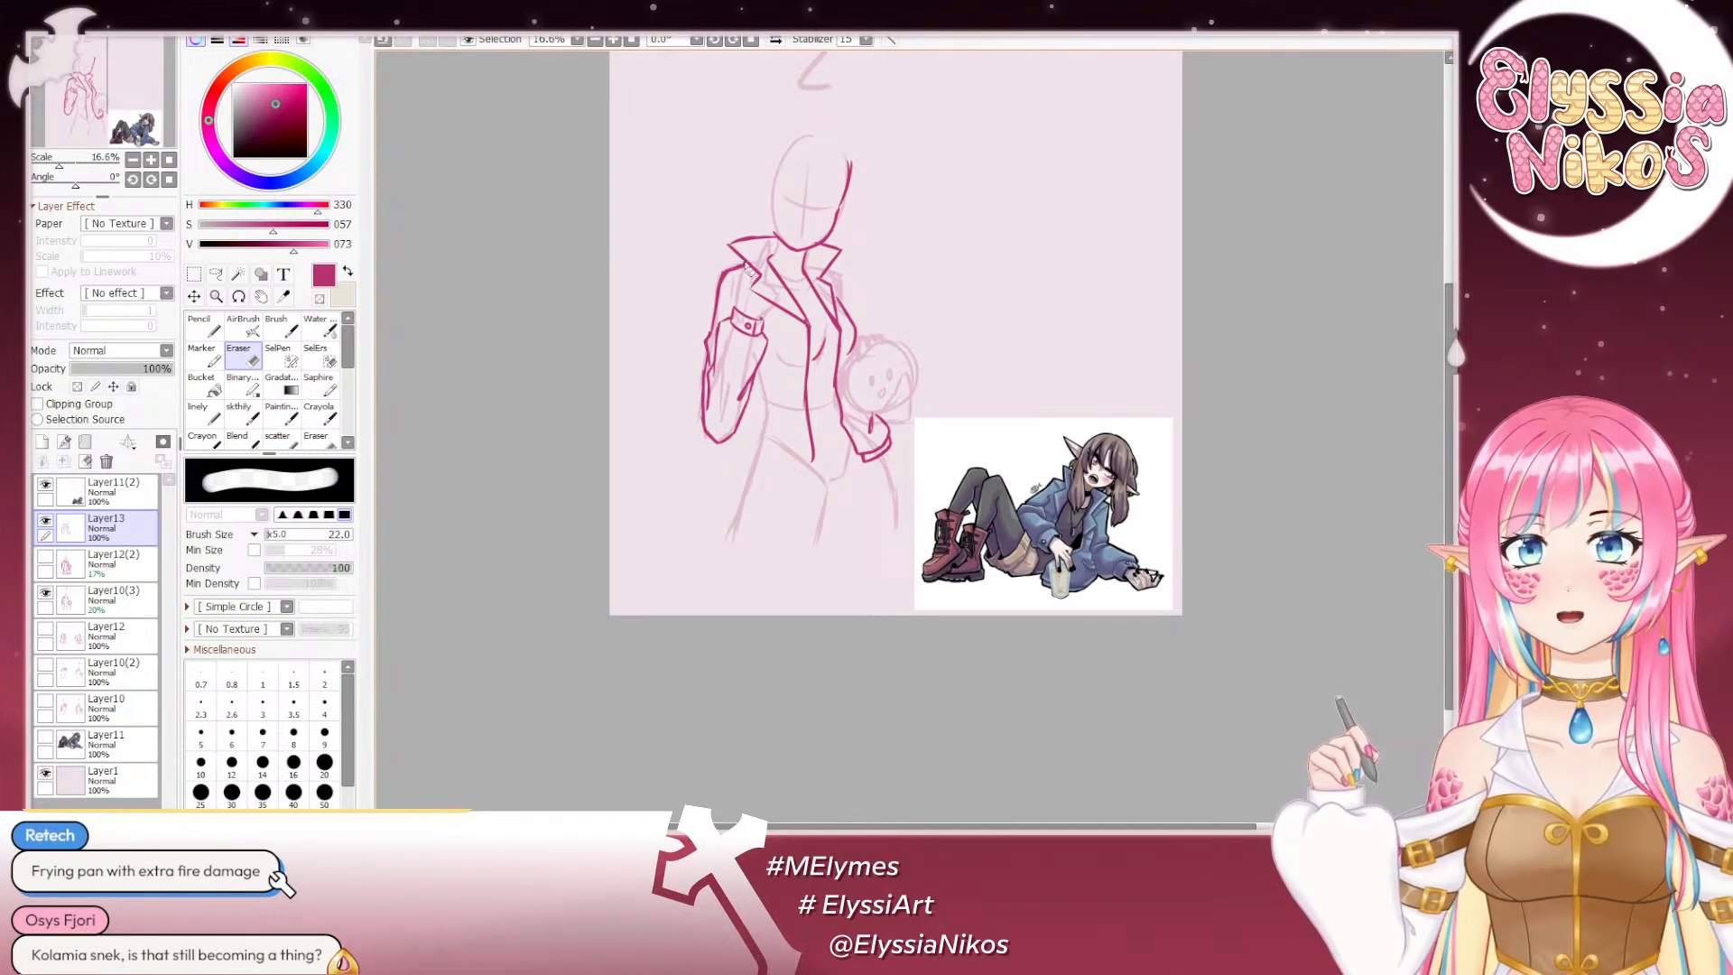
pyautogui.hotkey('ctrl', 'z')
pyautogui.moveTo(739, 266)
pyautogui.mouseDown()
pyautogui.moveTo(721, 275)
pyautogui.moveTo(732, 263)
pyautogui.mouseUp()
pyautogui.hotkey('ctrl', 'z')
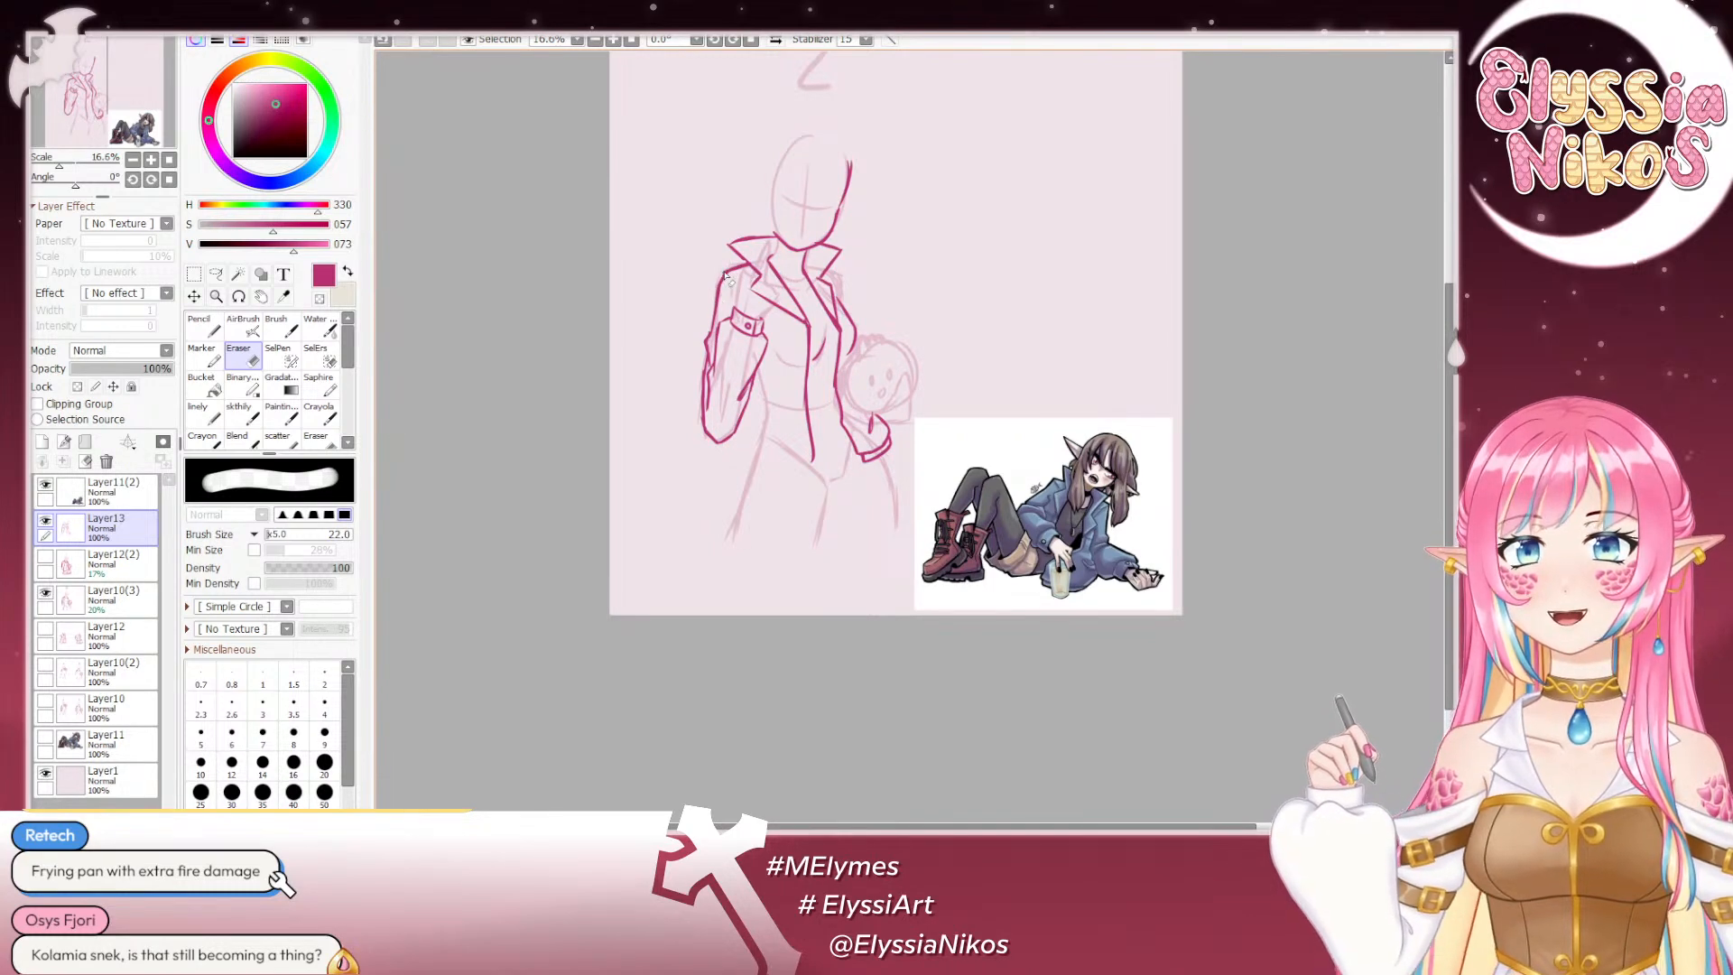
pyautogui.click(242, 415)
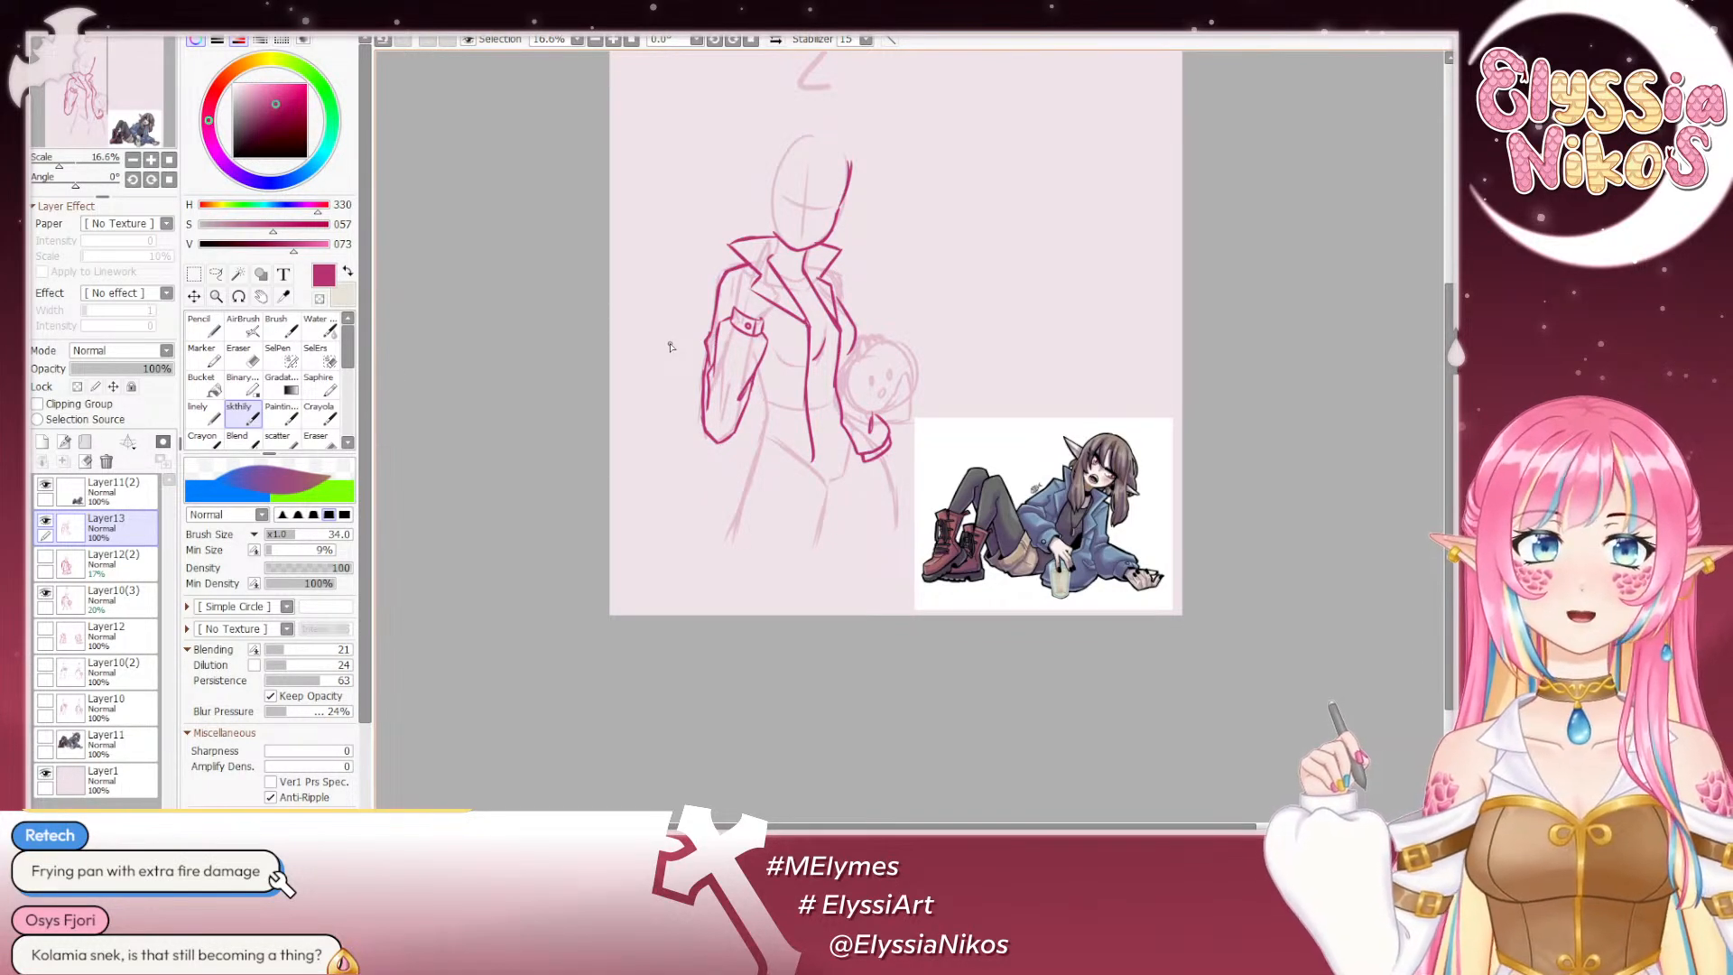
# Step: Draw the jacket's side edge from beneath the near sleeve to the hip and a hem line across to the front opening
pyautogui.moveTo(782, 202); pyautogui.dragTo(776, 142)
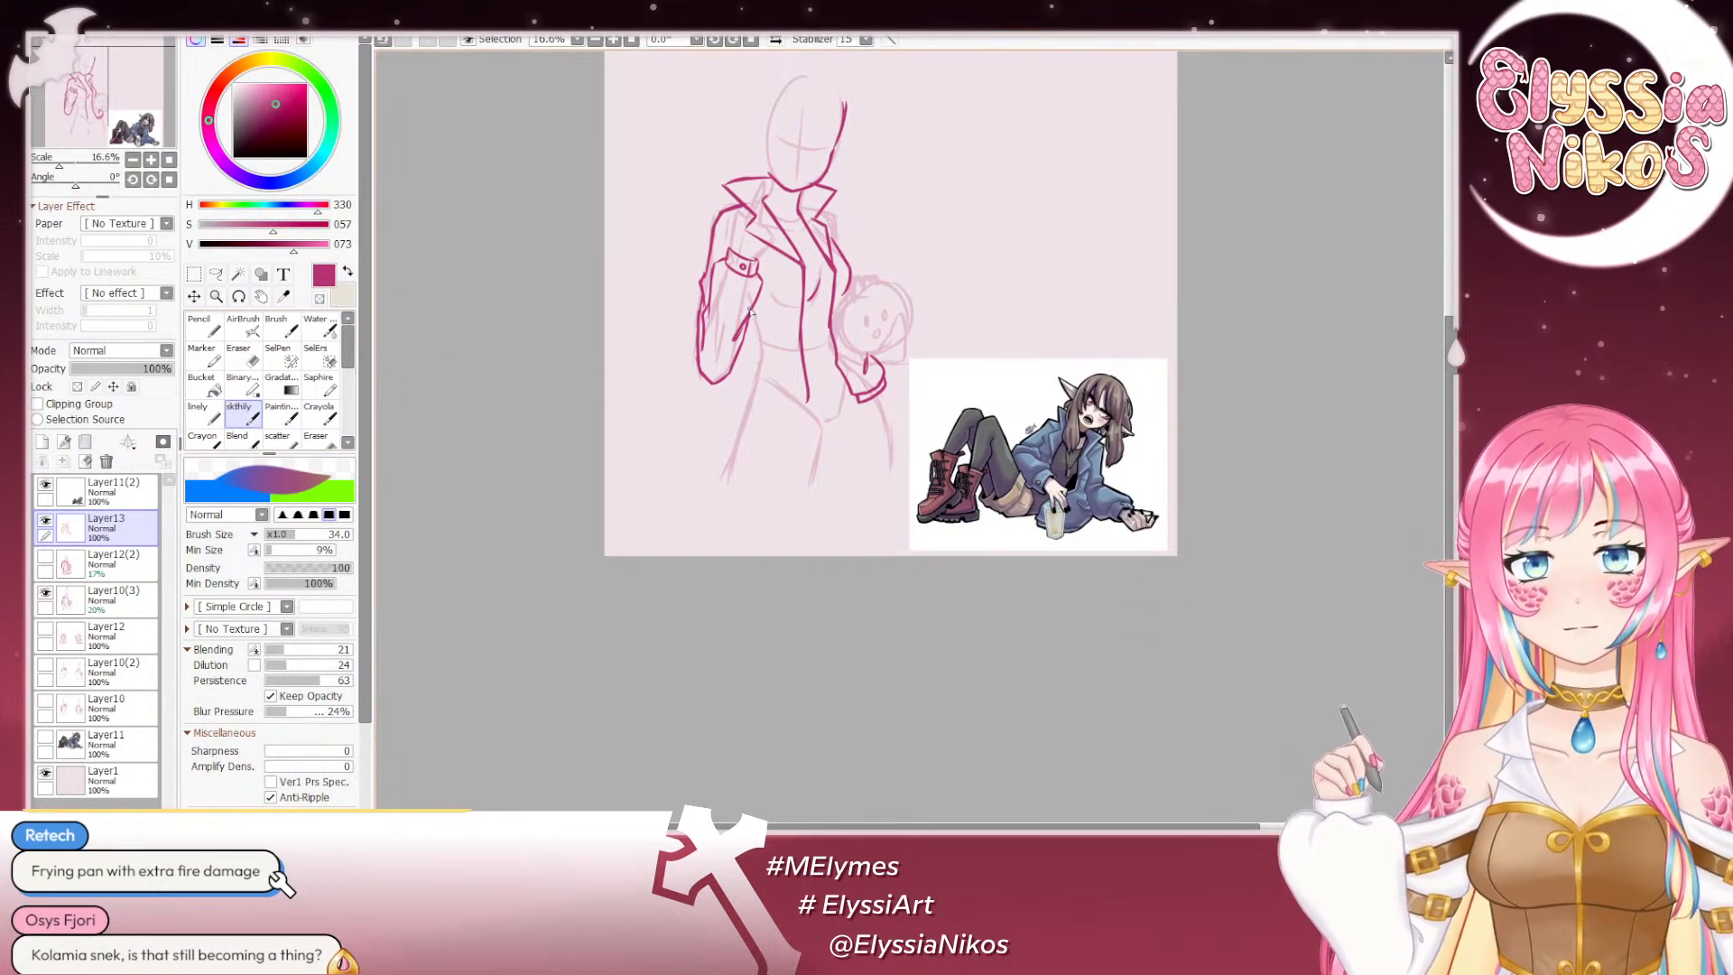
pyautogui.hotkey('ctrl', 'z')
pyautogui.moveTo(751, 313)
pyautogui.mouseDown()
pyautogui.moveTo(766, 358)
pyautogui.moveTo(756, 337)
pyautogui.moveTo(776, 339)
pyautogui.moveTo(743, 376)
pyautogui.moveTo(748, 409)
pyautogui.moveTo(803, 426)
pyautogui.moveTo(764, 421)
pyautogui.mouseUp()
pyautogui.hotkey('ctrl', 'z')
pyautogui.hotkey('ctrl', 'z')
pyautogui.hotkey('ctrl', 'z')
pyautogui.hotkey('ctrl', 'z')
pyautogui.moveTo(765, 421); pyautogui.dragTo(809, 408)
pyautogui.hotkey('ctrl', 'z')
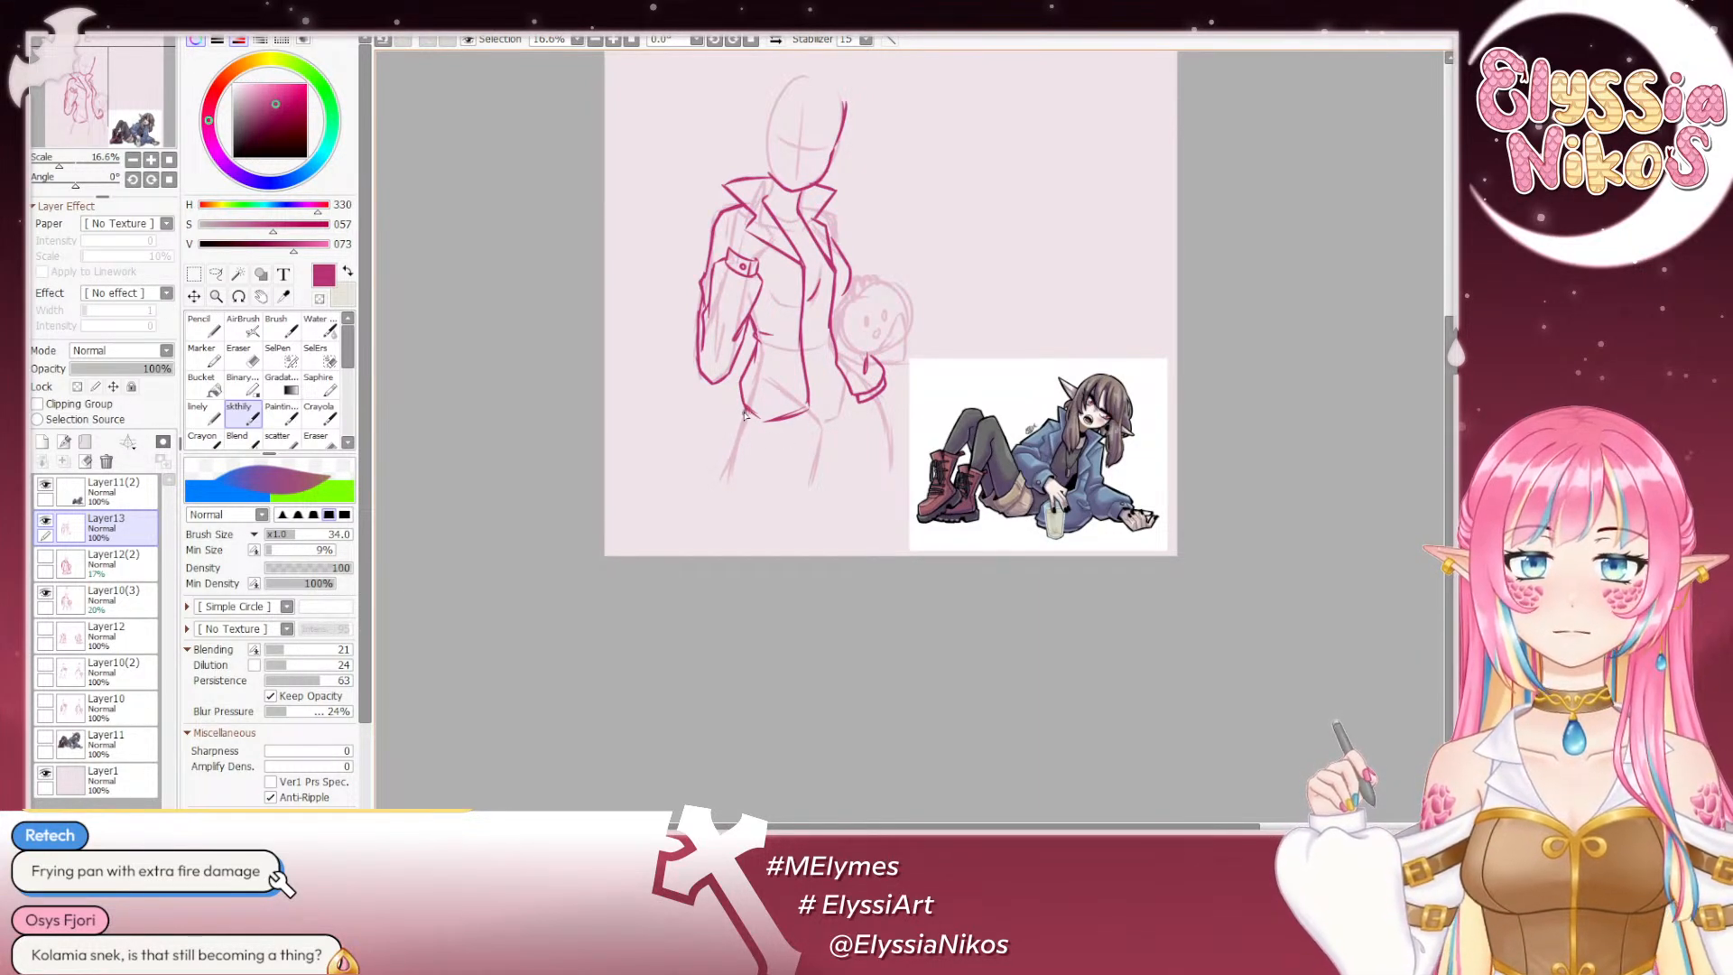
# Step: Undo the hem line and rework the lower end of the jacket's side edge at the hip
pyautogui.hotkey('ctrl', 'z')
pyautogui.moveTo(745, 406); pyautogui.dragTo(757, 427)
pyautogui.hotkey('ctrl', 'z')
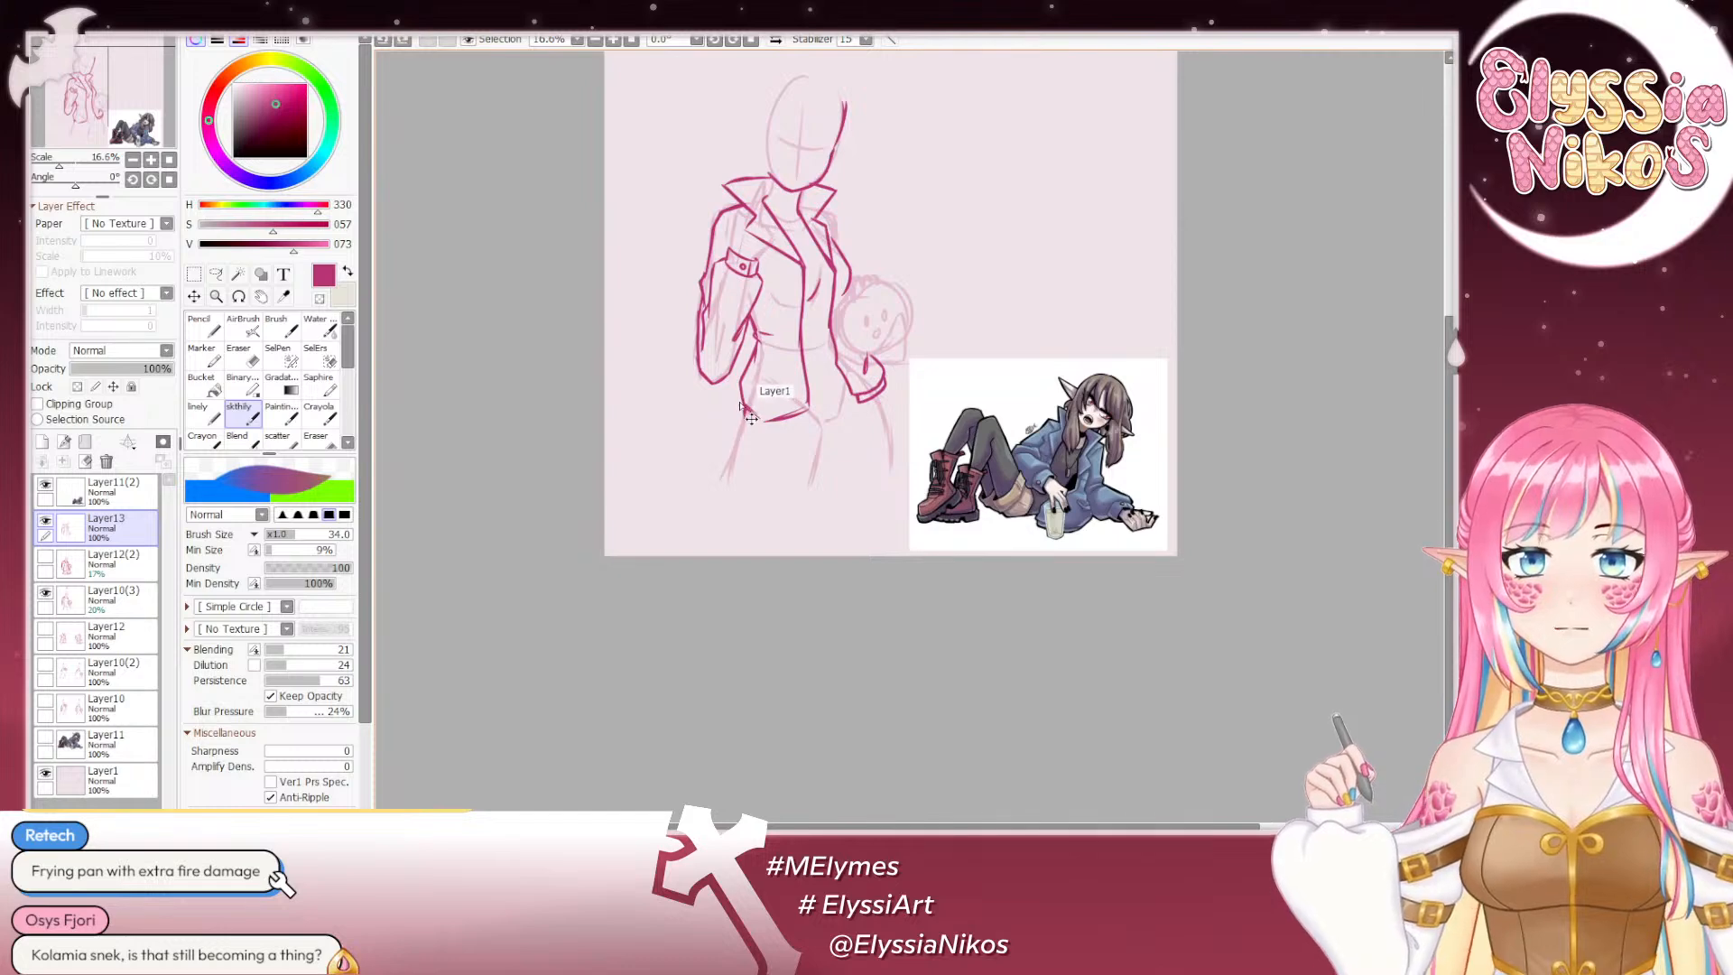
pyautogui.hotkey('ctrl', 'z')
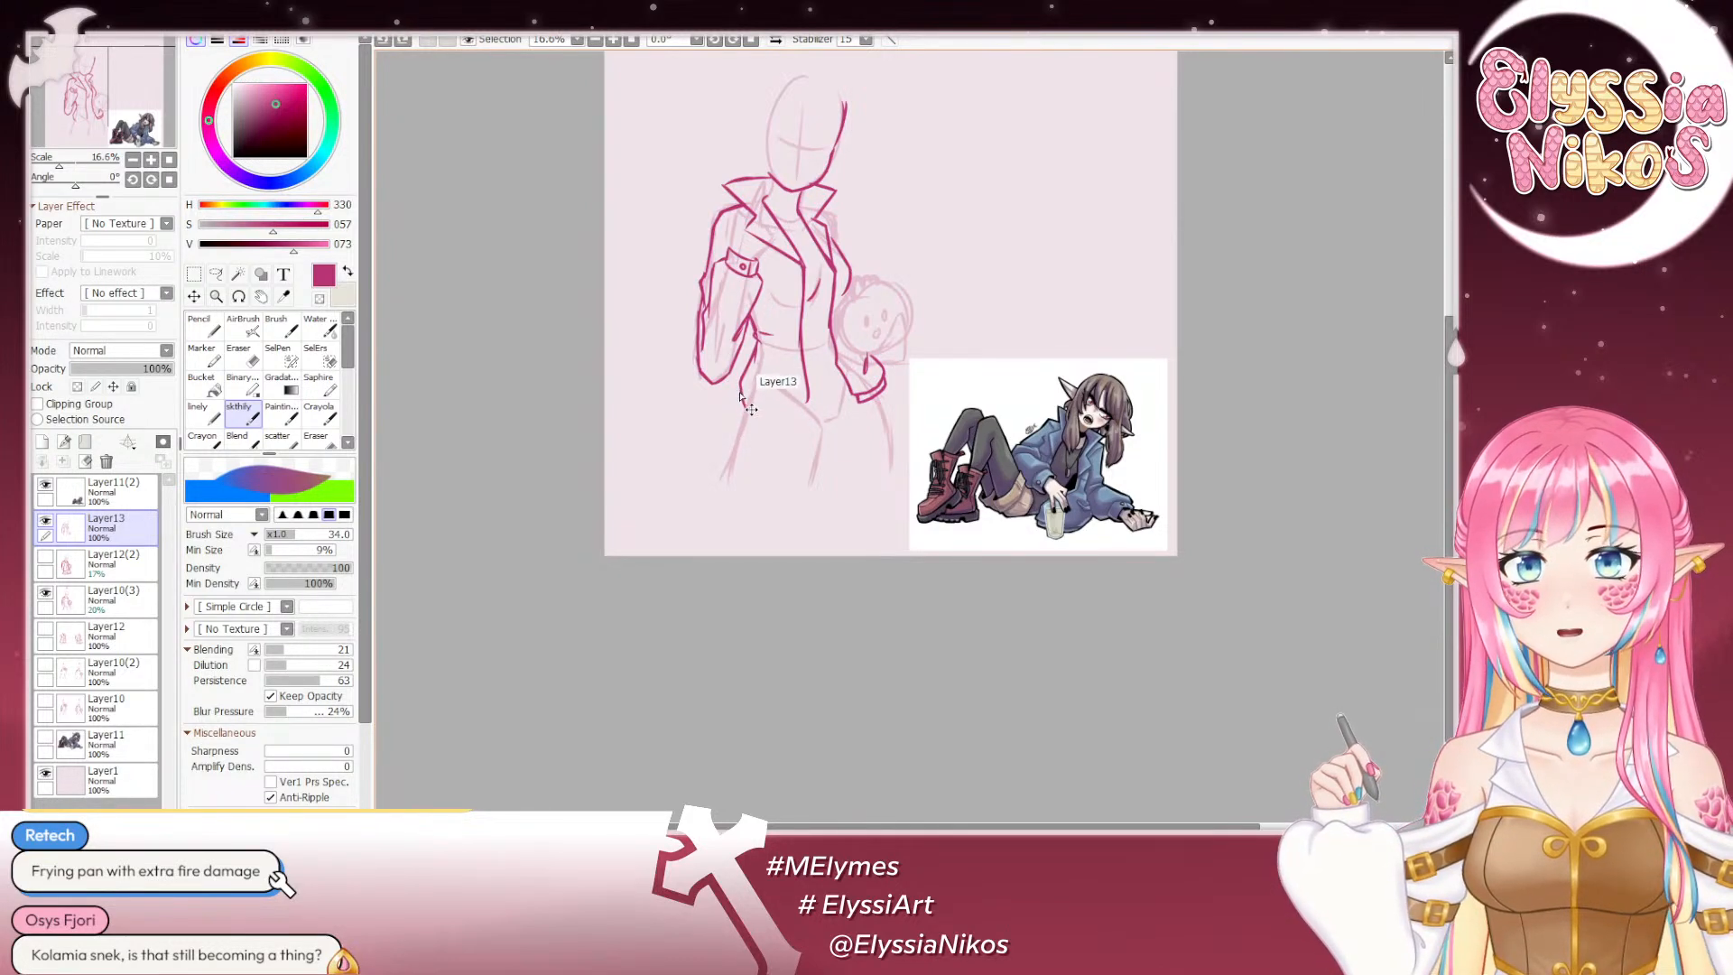
pyautogui.moveTo(739, 380)
pyautogui.mouseDown()
pyautogui.moveTo(738, 406)
pyautogui.moveTo(807, 362)
pyautogui.moveTo(739, 379)
pyautogui.mouseUp()
pyautogui.hotkey('ctrl', 'z')
pyautogui.hotkey('ctrl', 'z')
pyautogui.hotkey('ctrl', 'z')
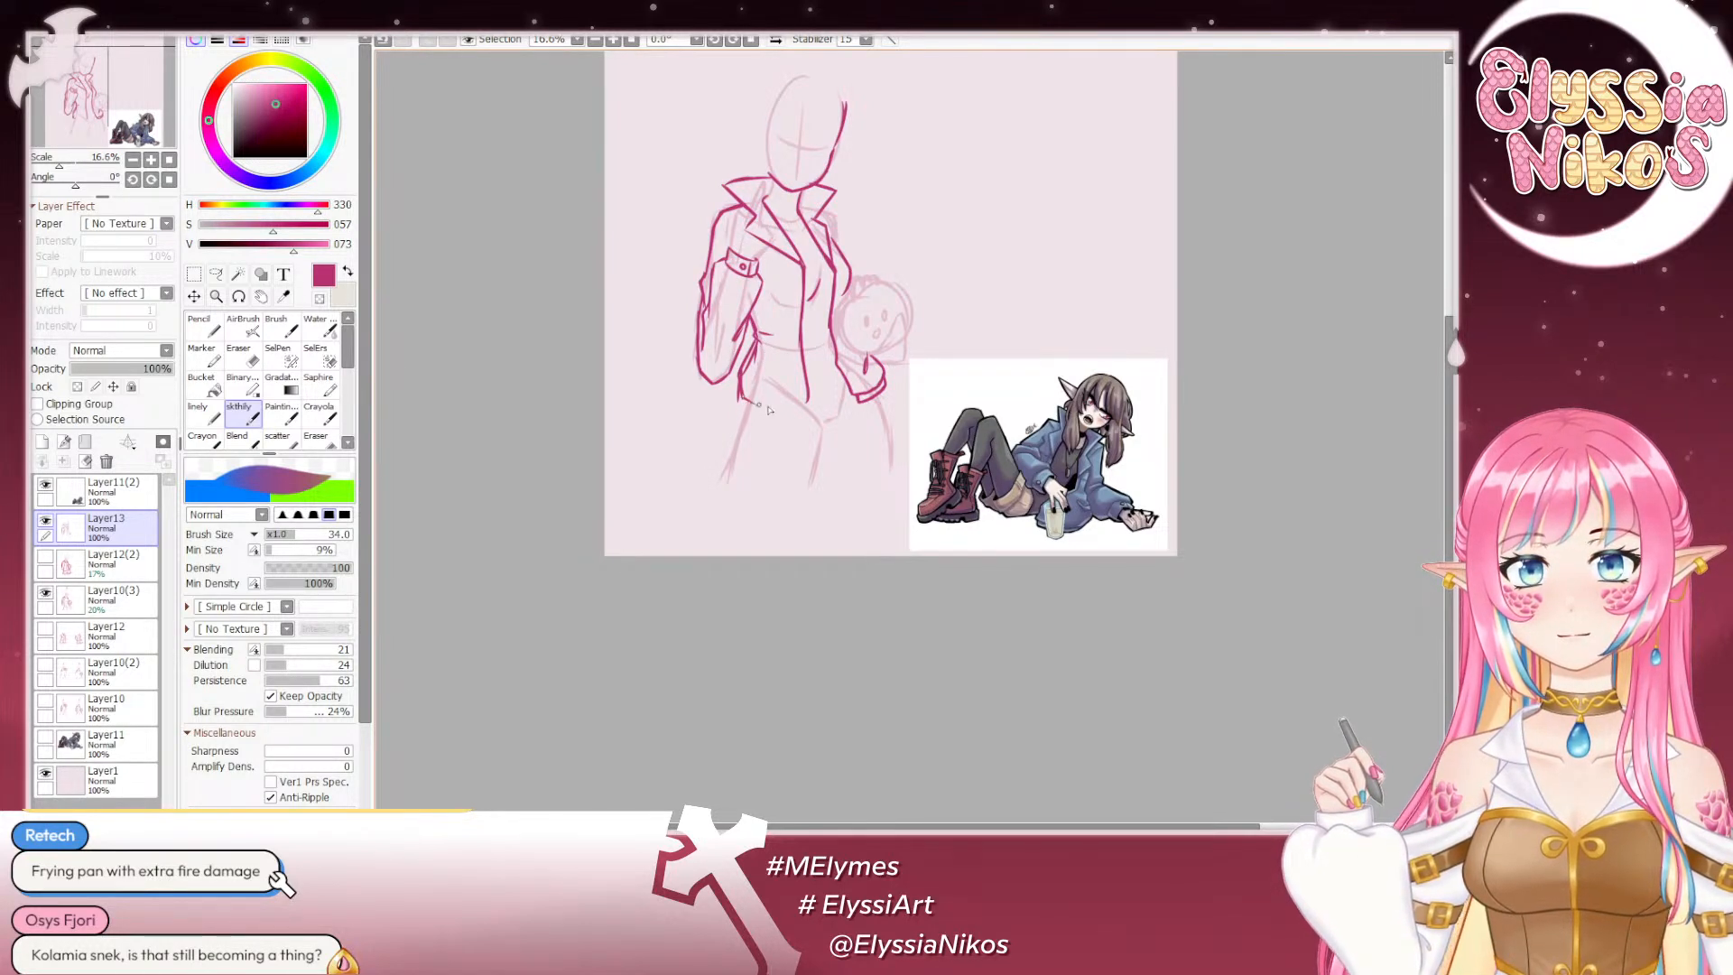
# Step: Draw the near side's hem band as two curved lines from the side edge to the front opening
pyautogui.moveTo(746, 401); pyautogui.dragTo(806, 411)
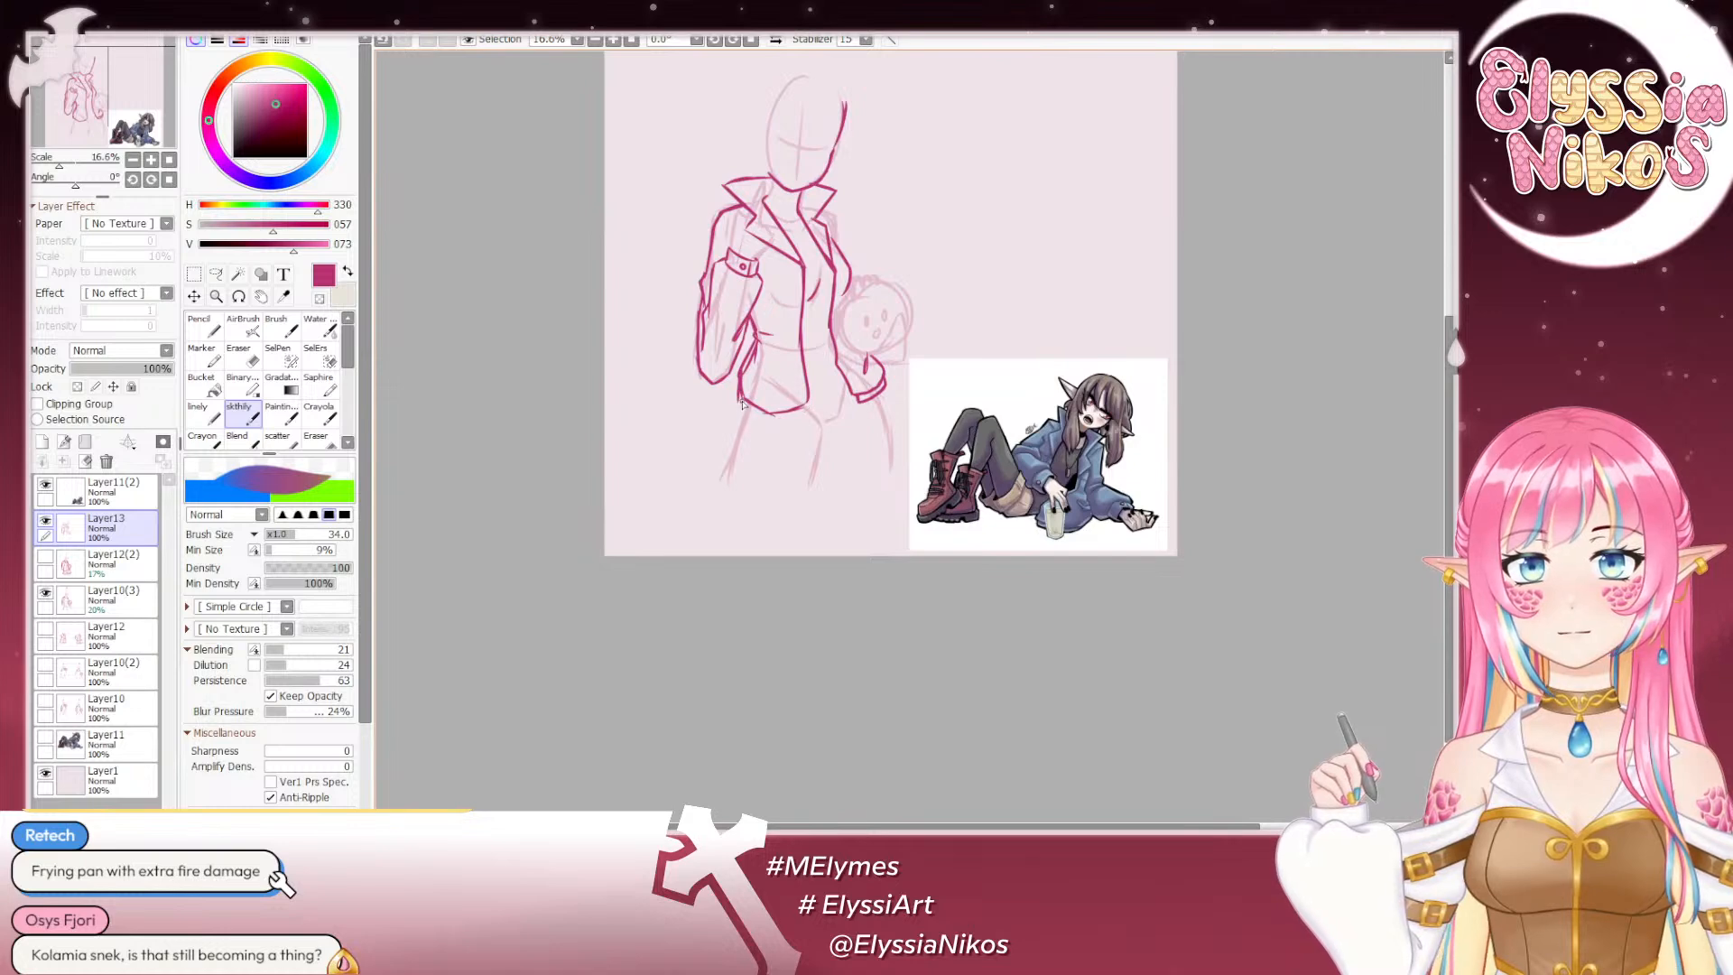
pyautogui.hotkey('ctrl', 'z')
pyautogui.hotkey('ctrl', 'y')
pyautogui.moveTo(742, 413); pyautogui.dragTo(808, 408)
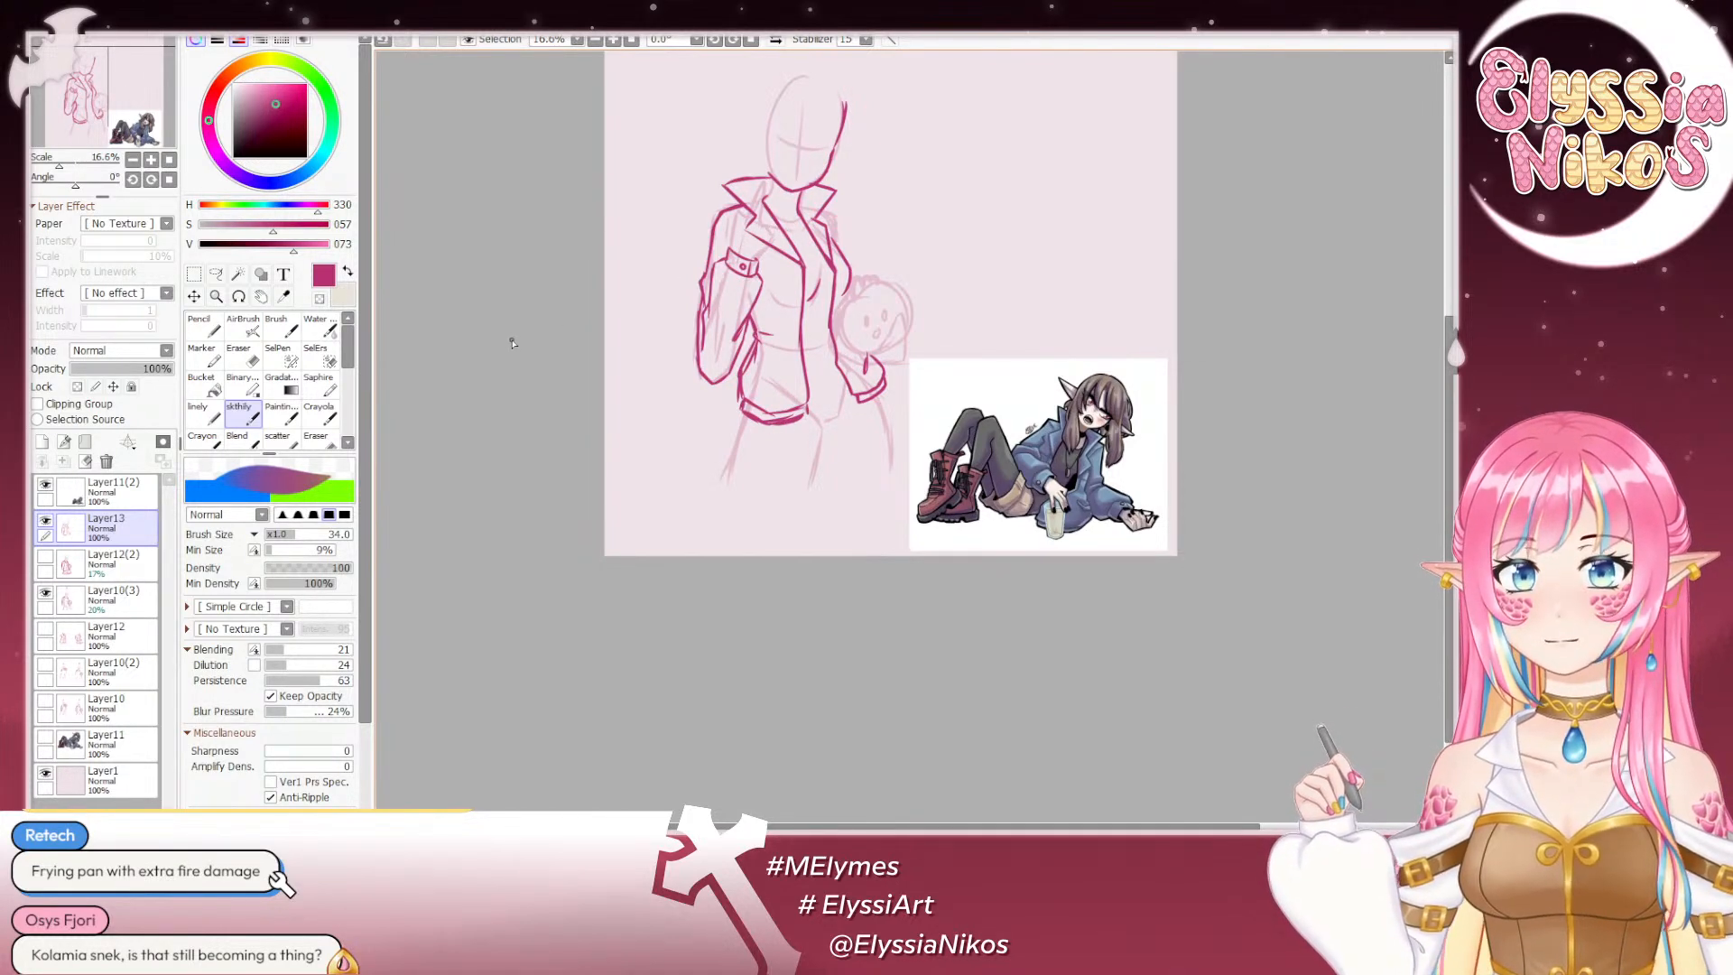
# Step: Show Layer12(2) and hide Layer10(3), switching the faded guide beneath the jacket linework
pyautogui.click(46, 557)
pyautogui.click(45, 559)
pyautogui.click(45, 559)
pyautogui.click(45, 560)
pyautogui.click(46, 568)
pyautogui.click(45, 557)
pyautogui.click(45, 593)
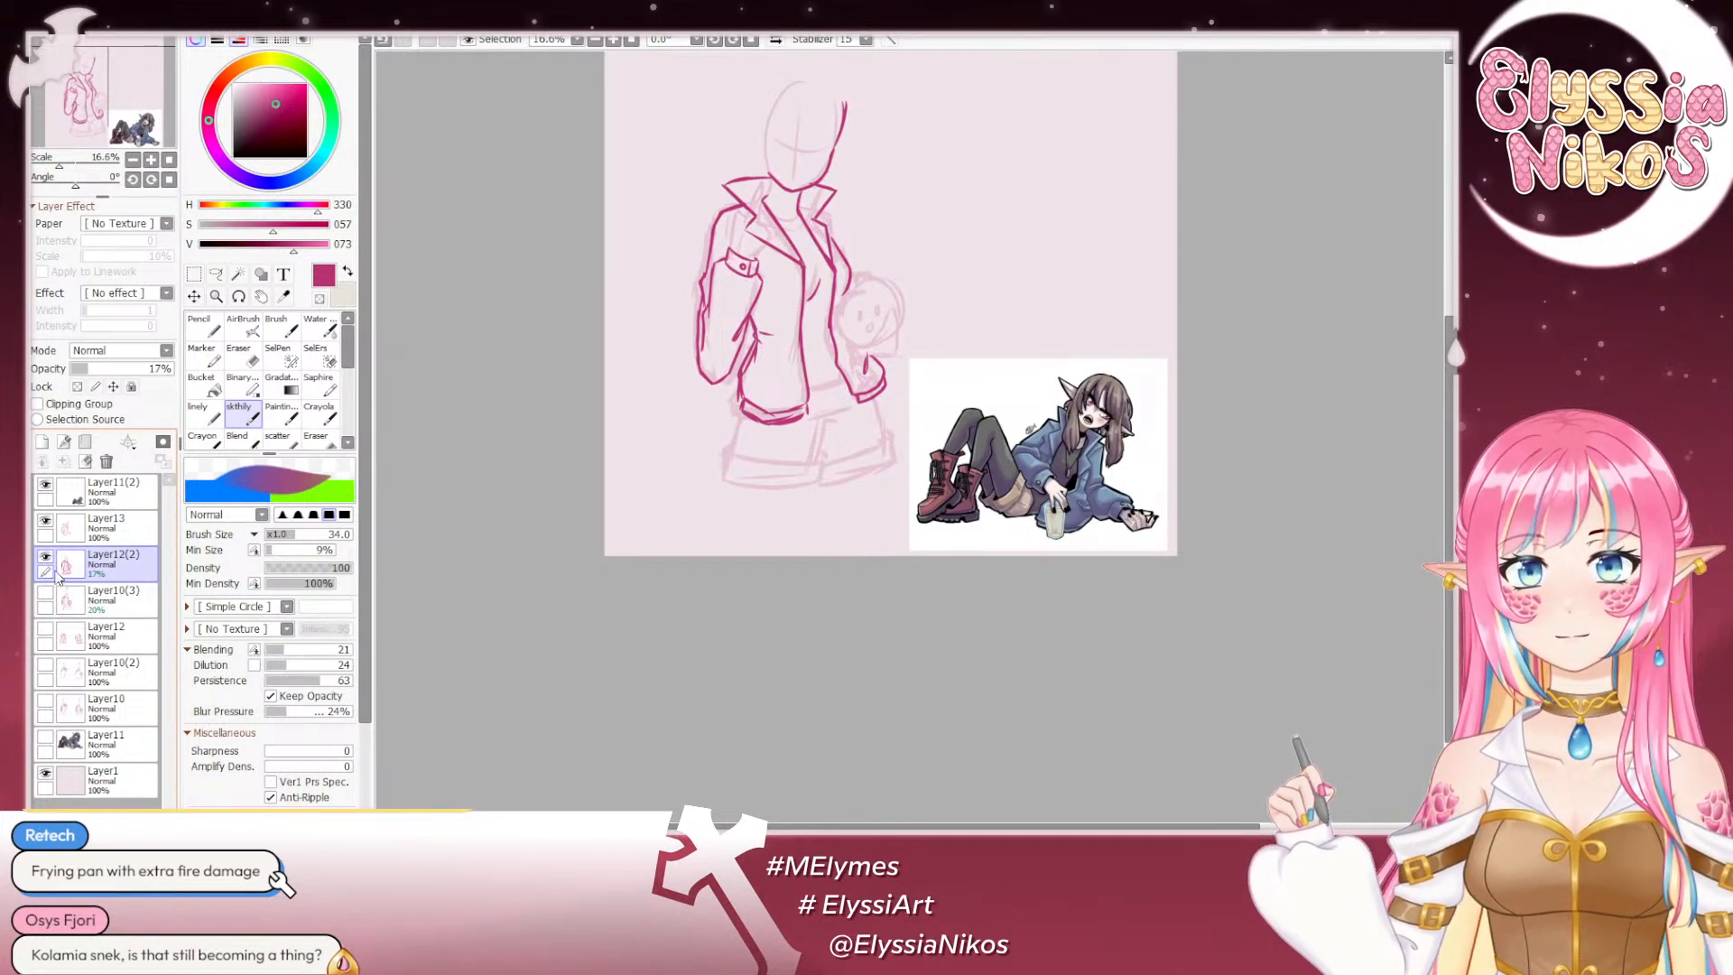
# Step: Toggle the visibility of Layer12(2) and Layer13 to compare the jacket linework with the earlier sketch, leaving both visible
pyautogui.click(45, 557)
pyautogui.click(45, 557)
pyautogui.click(45, 557)
pyautogui.click(45, 557)
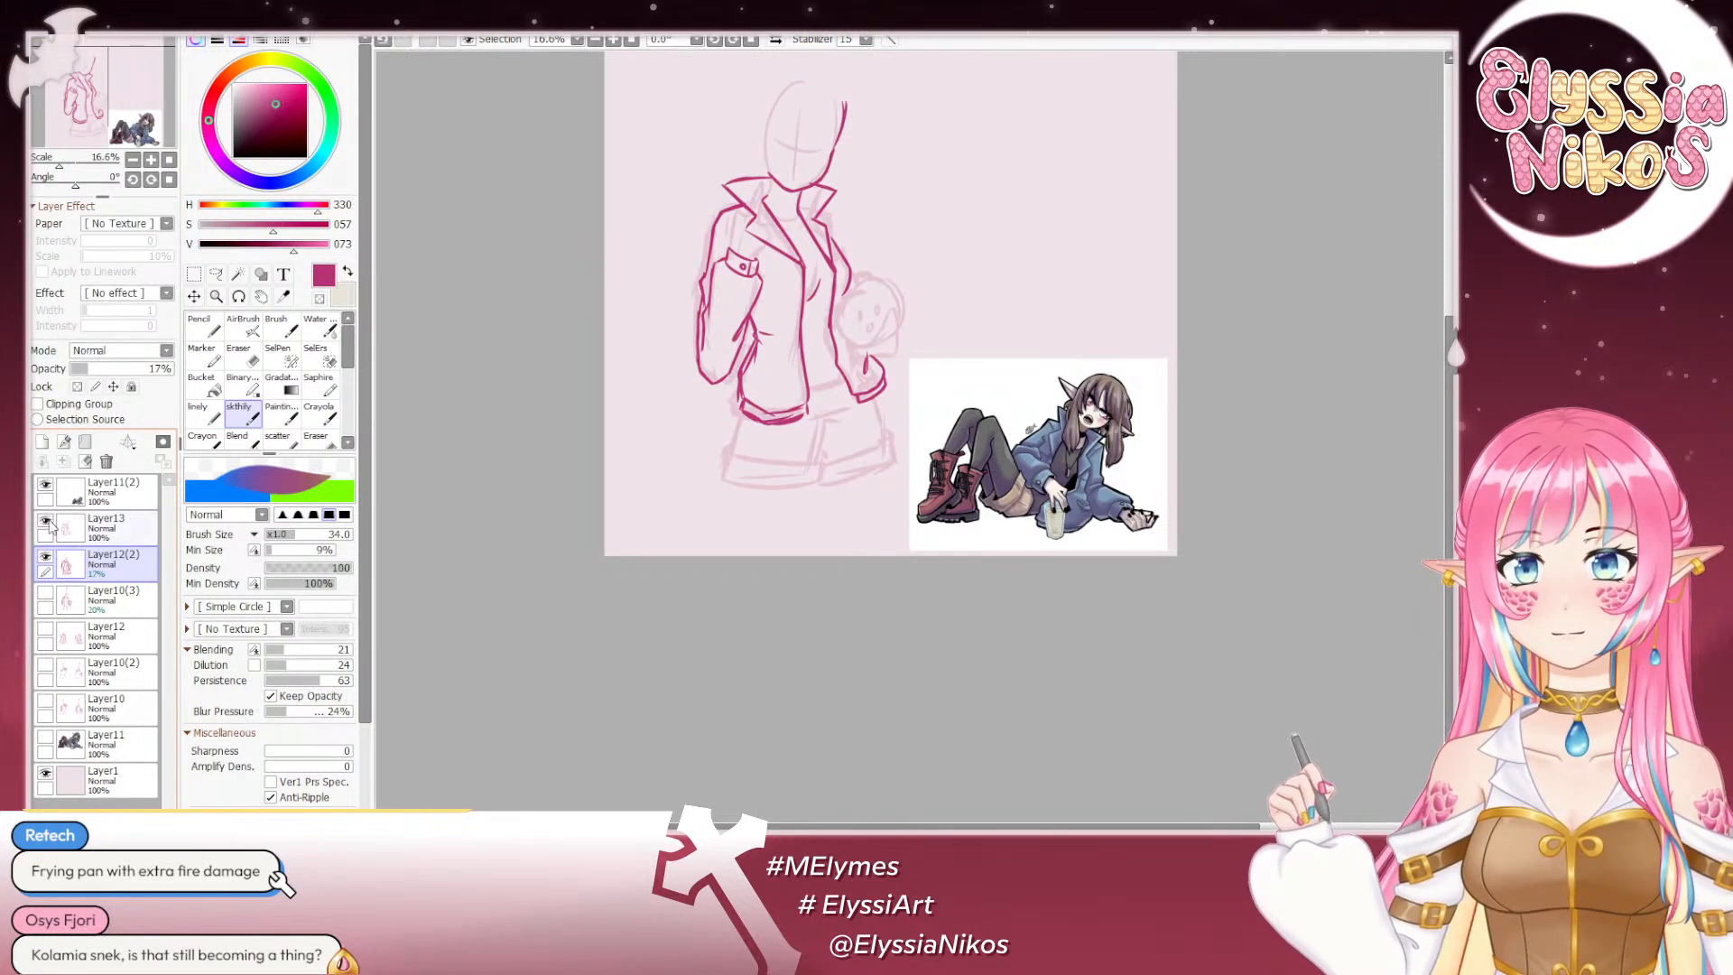
pyautogui.click(45, 522)
pyautogui.click(45, 522)
pyautogui.click(45, 522)
pyautogui.click(46, 521)
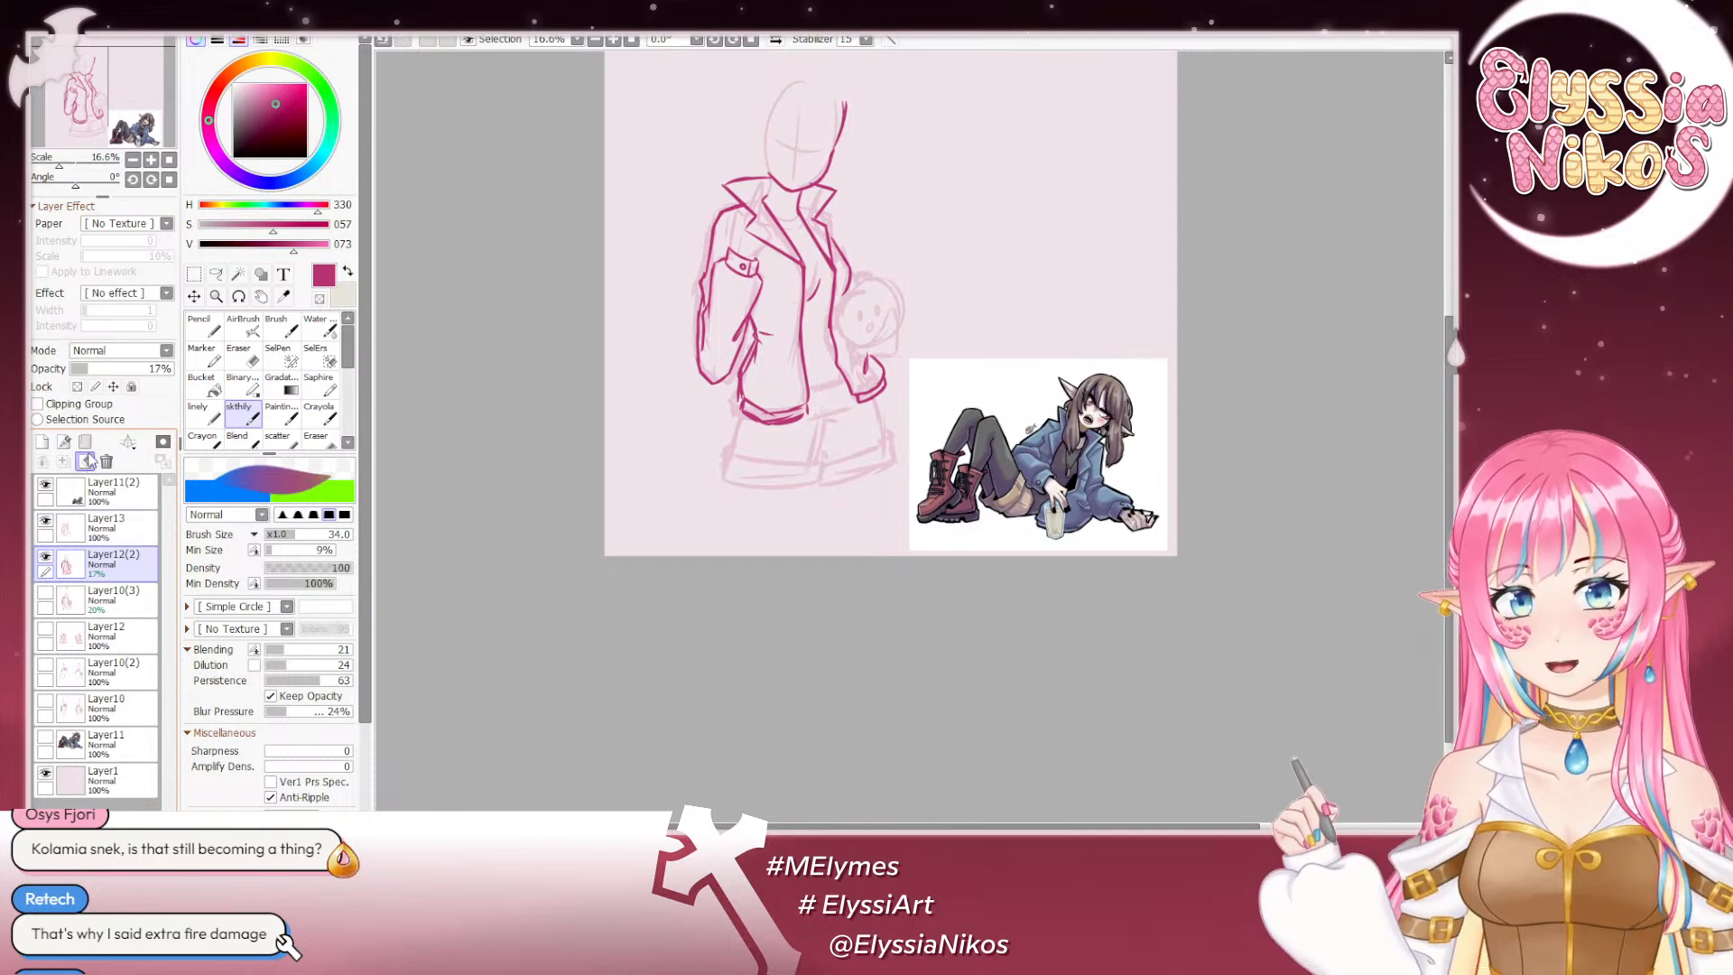
# Step: On Layer13, erase and redraw the hem band's outer corner, cleaning up the lines along the near hem
pyautogui.click(124, 525)
pyautogui.press('e')
pyautogui.moveTo(754, 359); pyautogui.dragTo(735, 401)
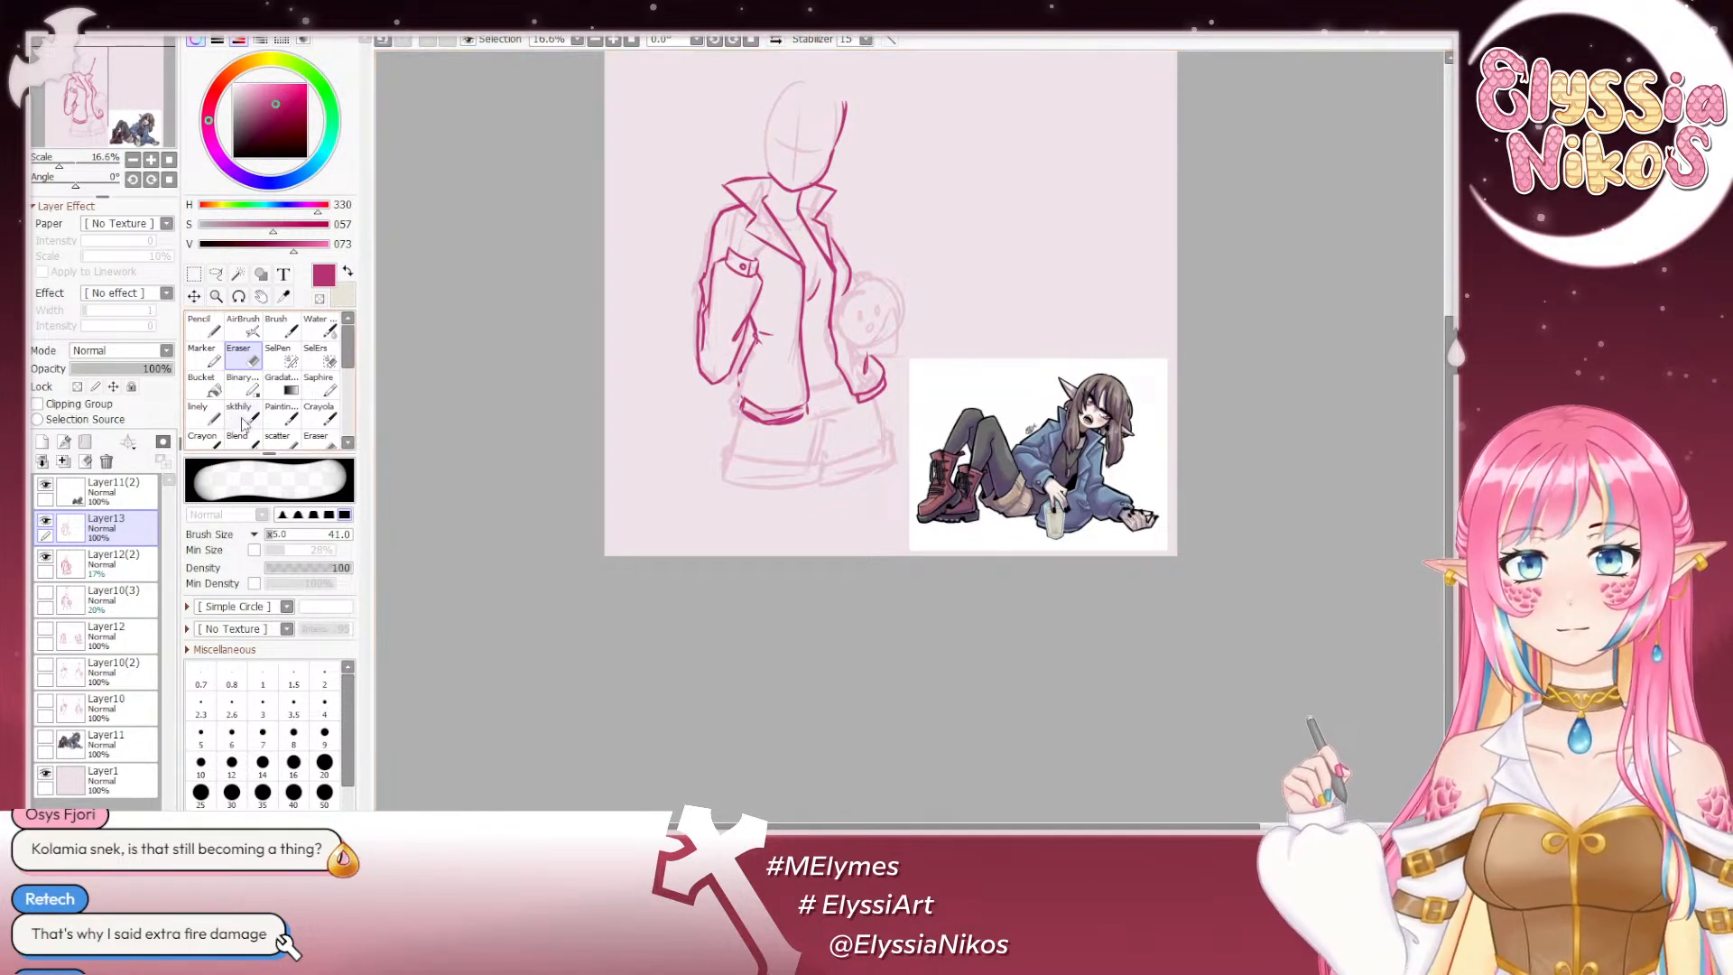
pyautogui.click(242, 419)
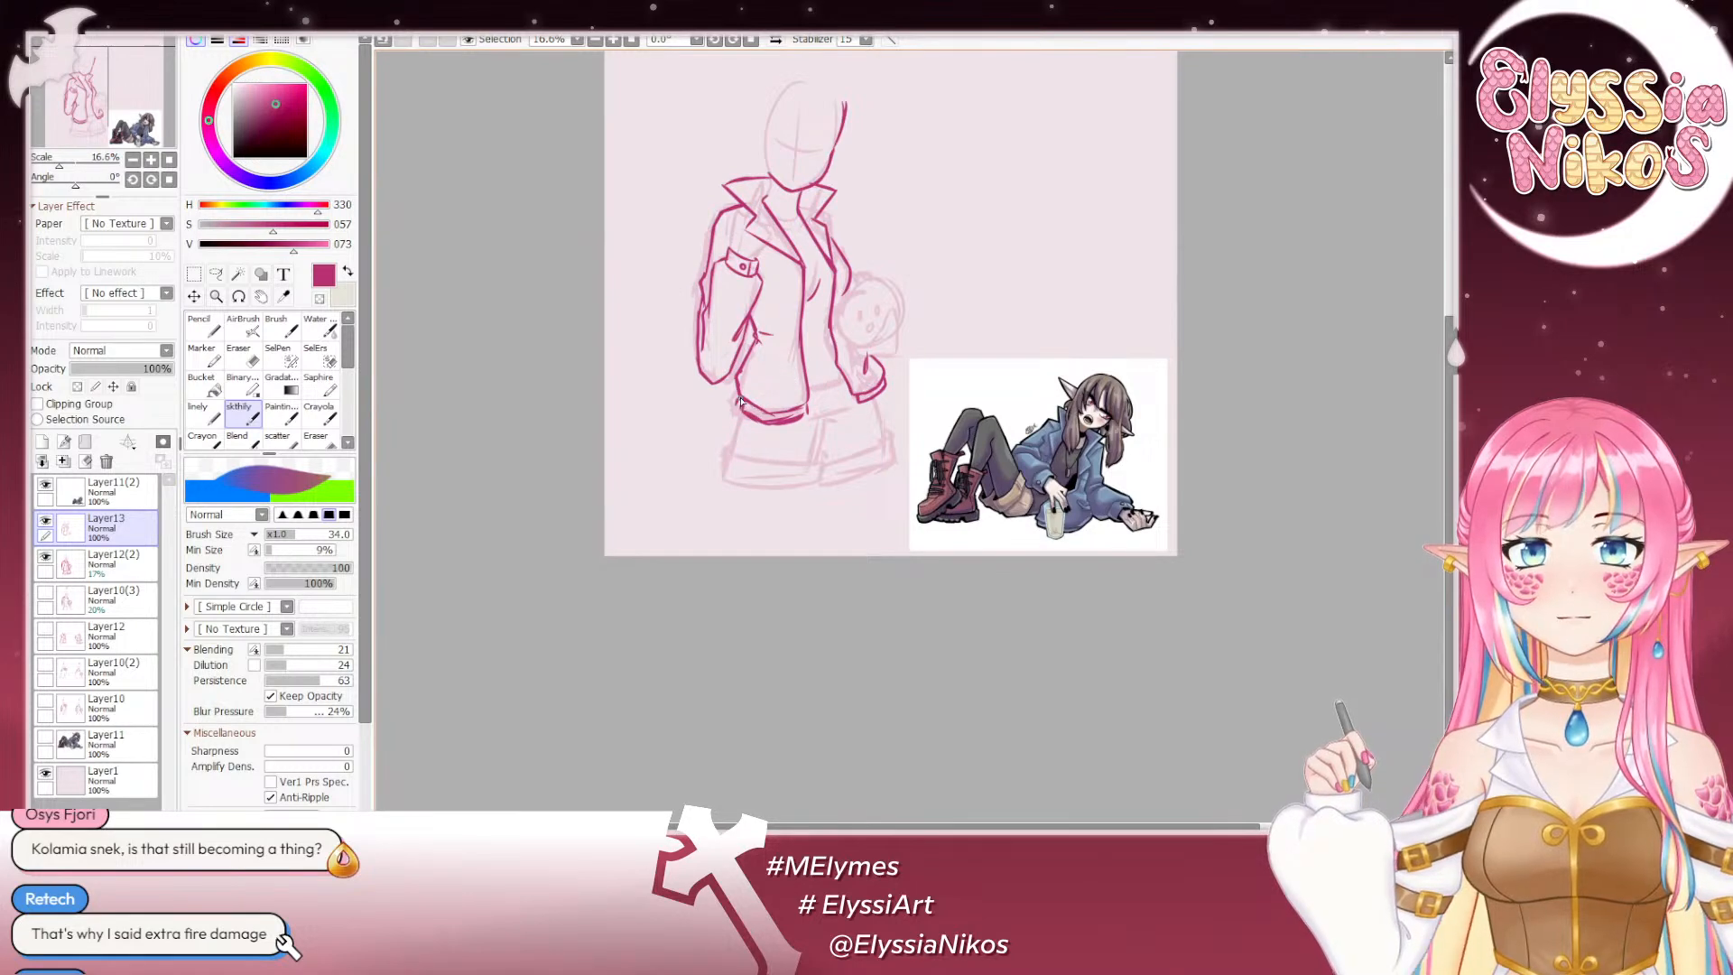
pyautogui.press('e')
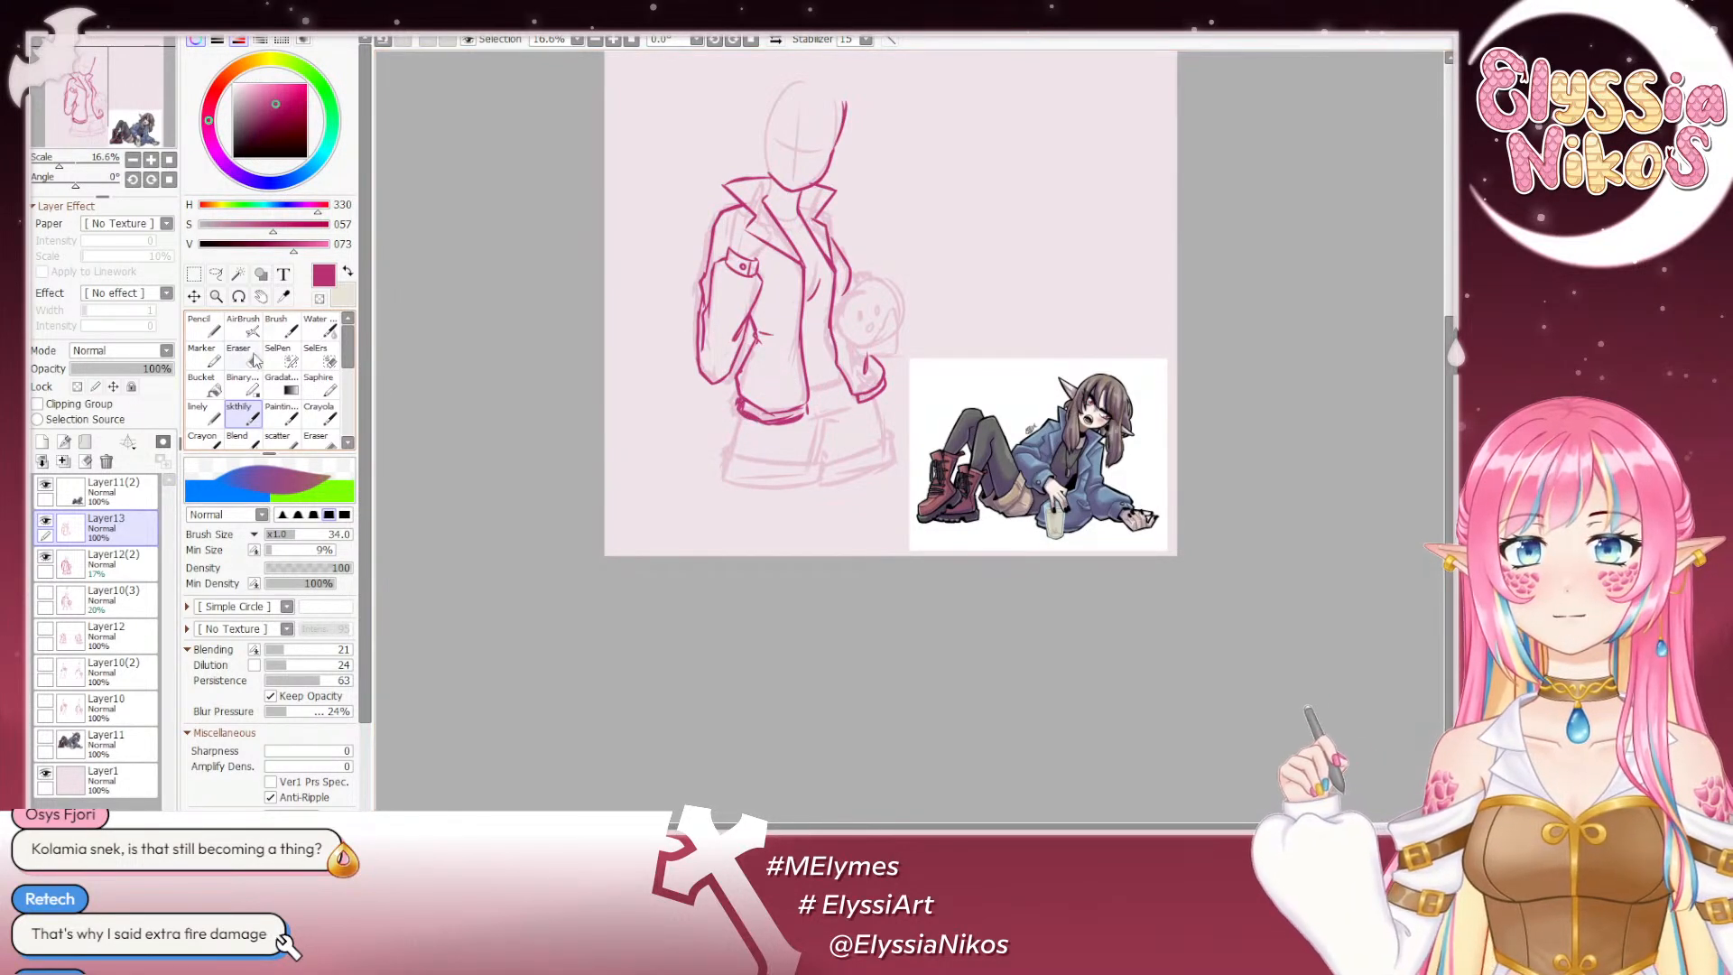
pyautogui.moveTo(751, 413); pyautogui.dragTo(798, 421)
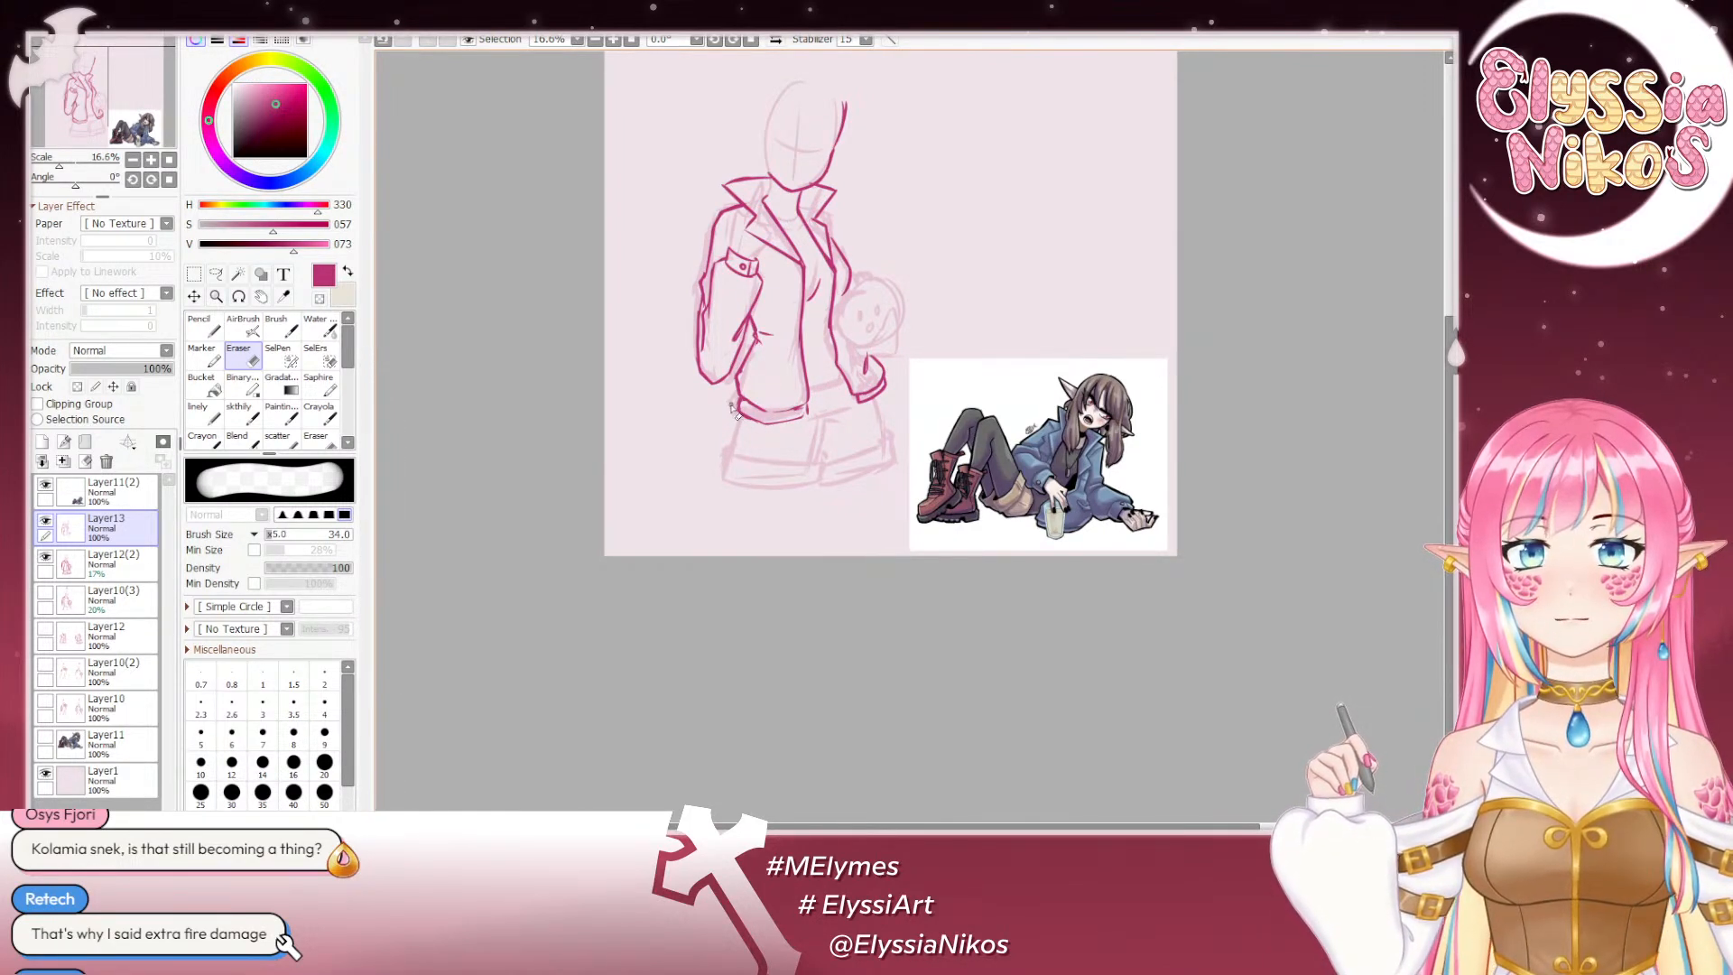
# Step: Redraw the lower line of the near hem band up to the jacket's front opening with the sketch brush
pyautogui.click(240, 416)
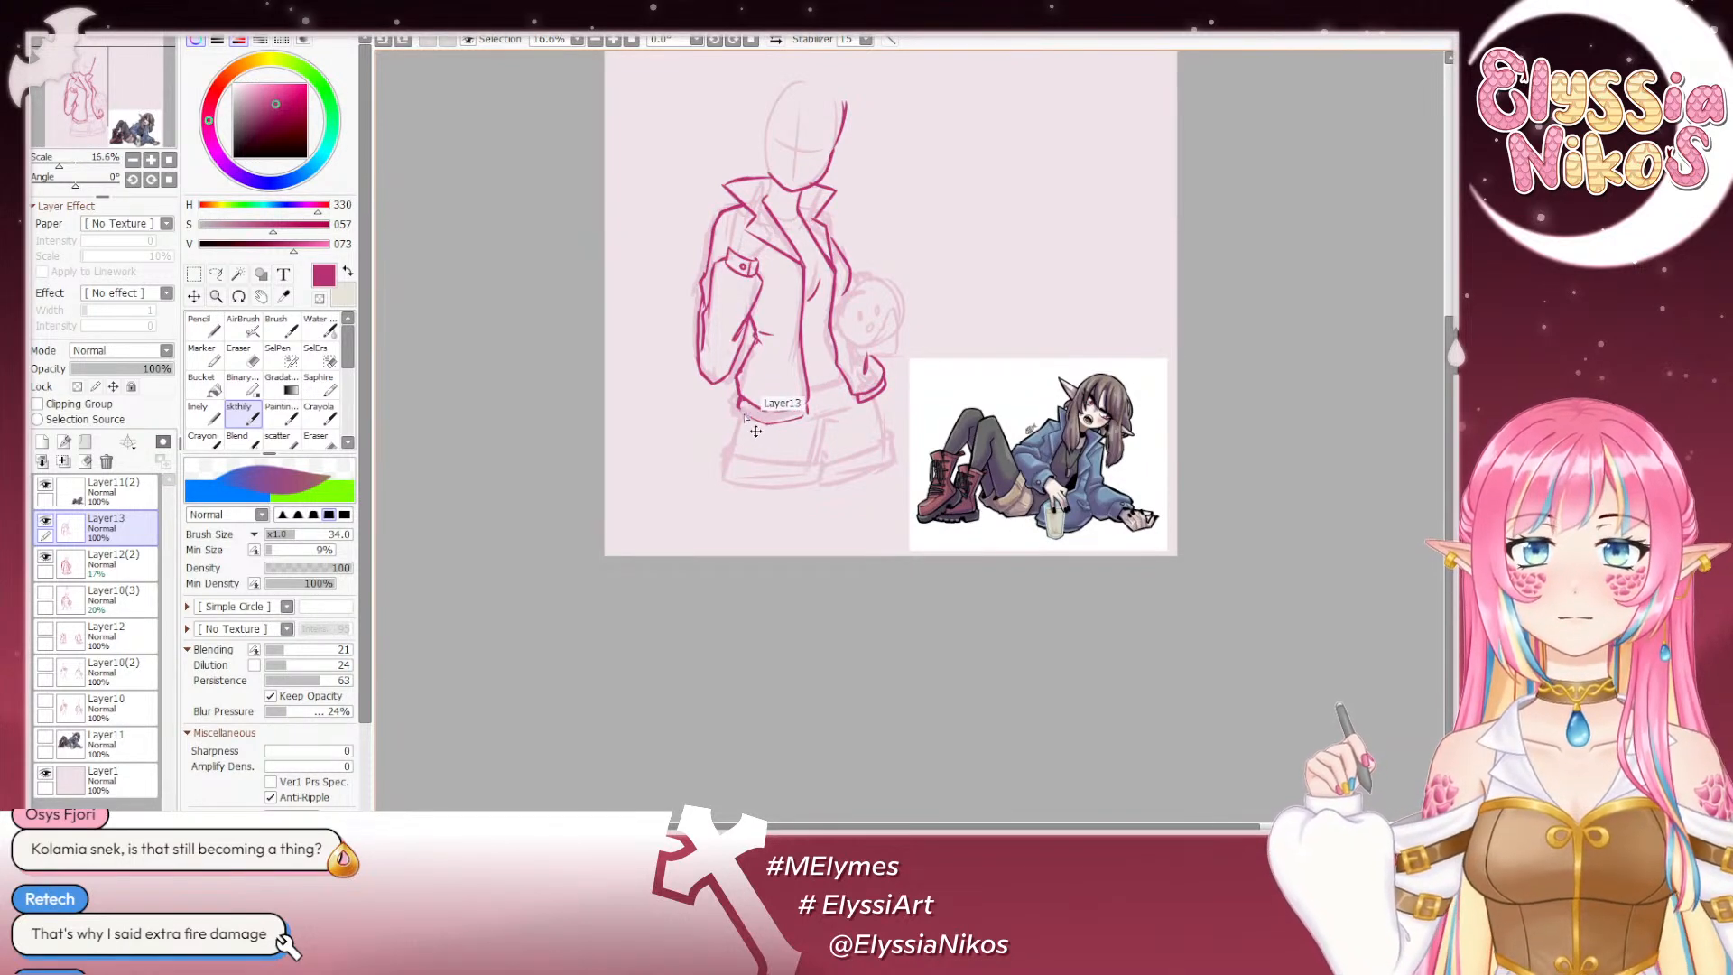
pyautogui.moveTo(761, 424); pyautogui.dragTo(813, 414)
pyautogui.hotkey('ctrl', 'z')
pyautogui.hotkey('ctrl', 'z')
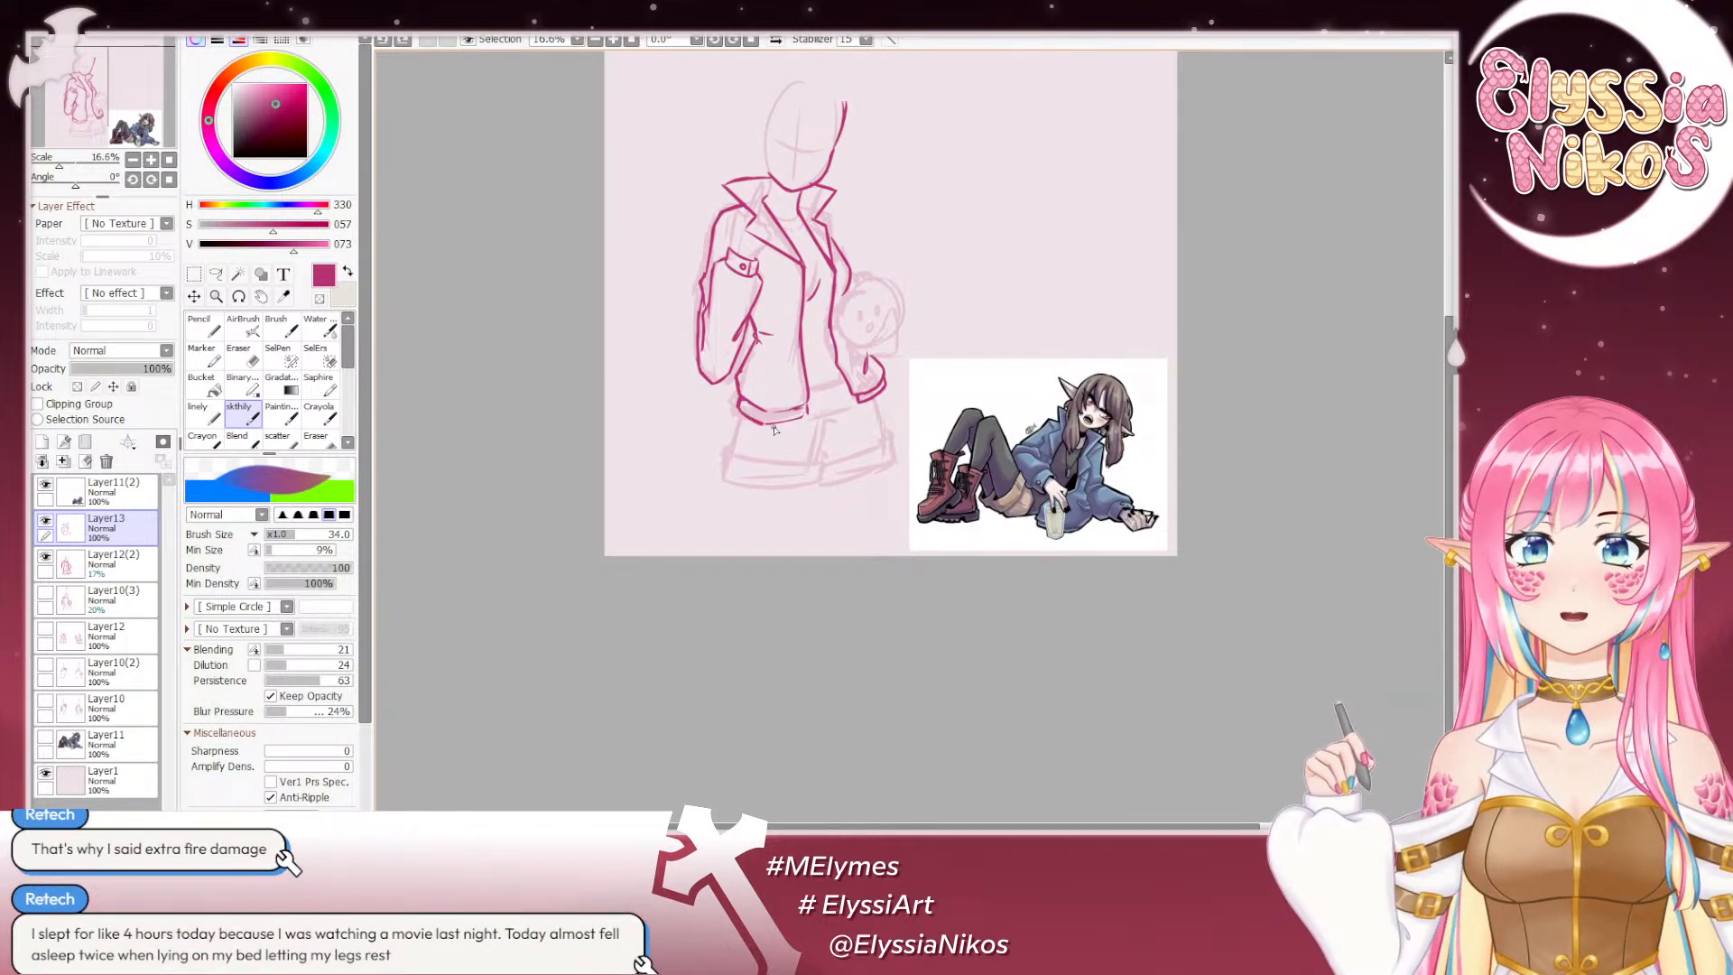
pyautogui.moveTo(763, 425); pyautogui.dragTo(801, 410)
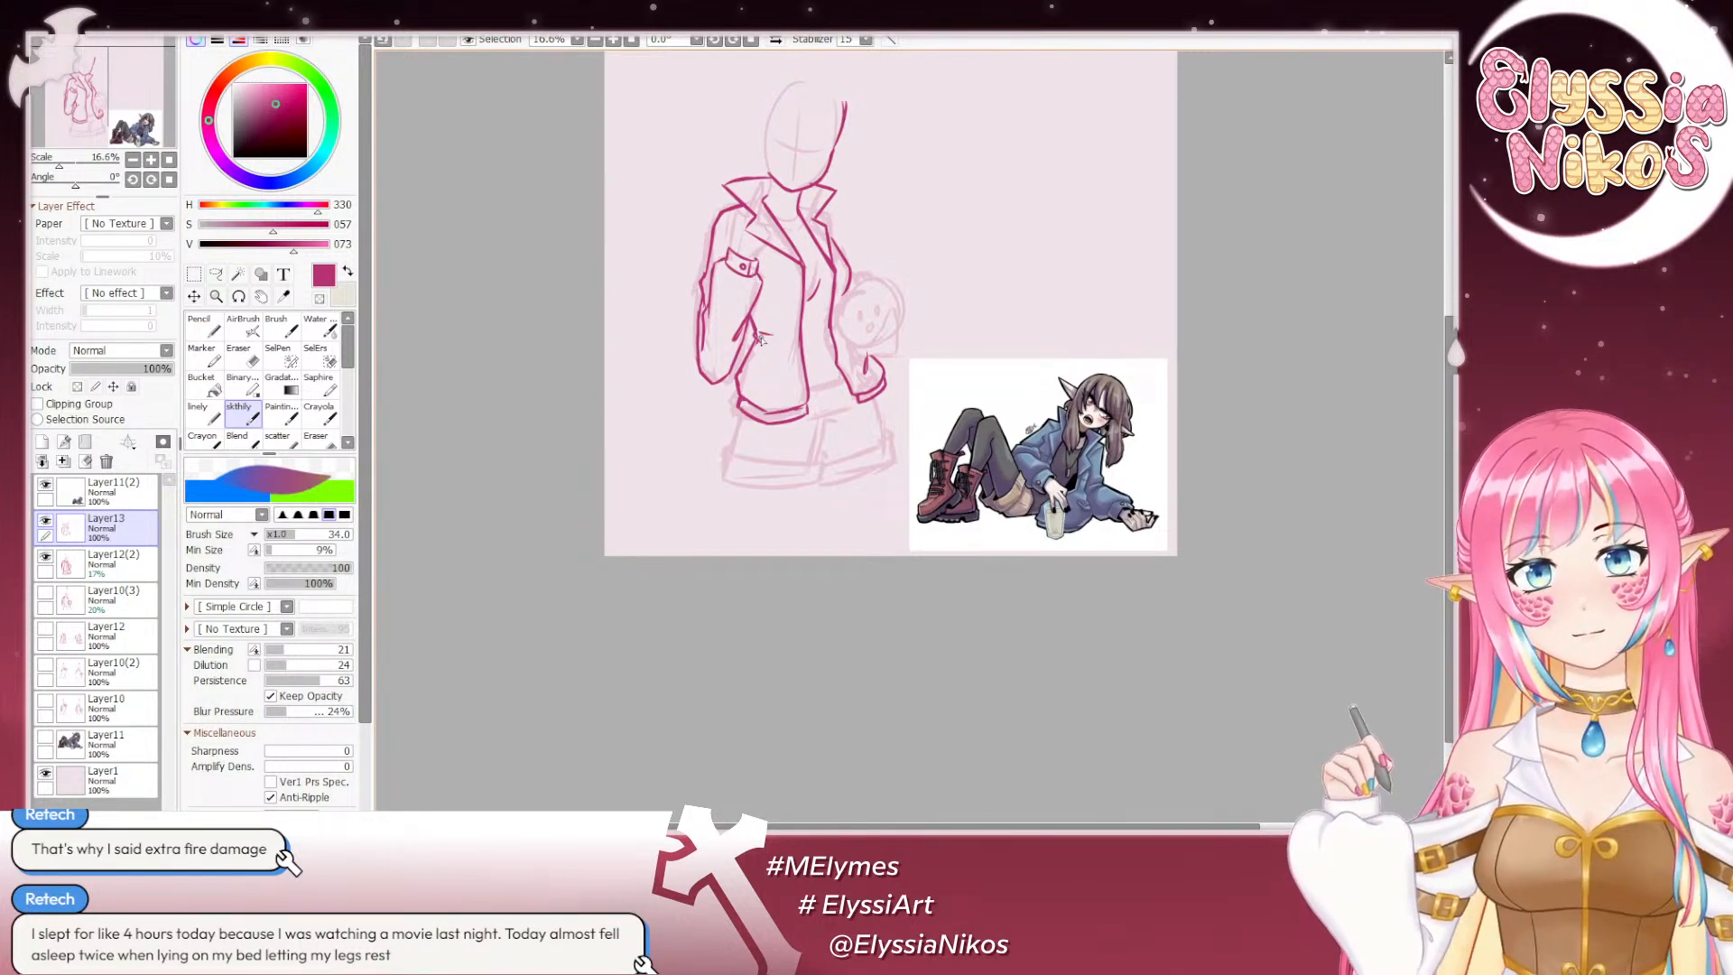
# Step: Draw short fold lines on the near side of the jacket's waist, beside the bent elbow
pyautogui.moveTo(764, 352); pyautogui.dragTo(753, 342)
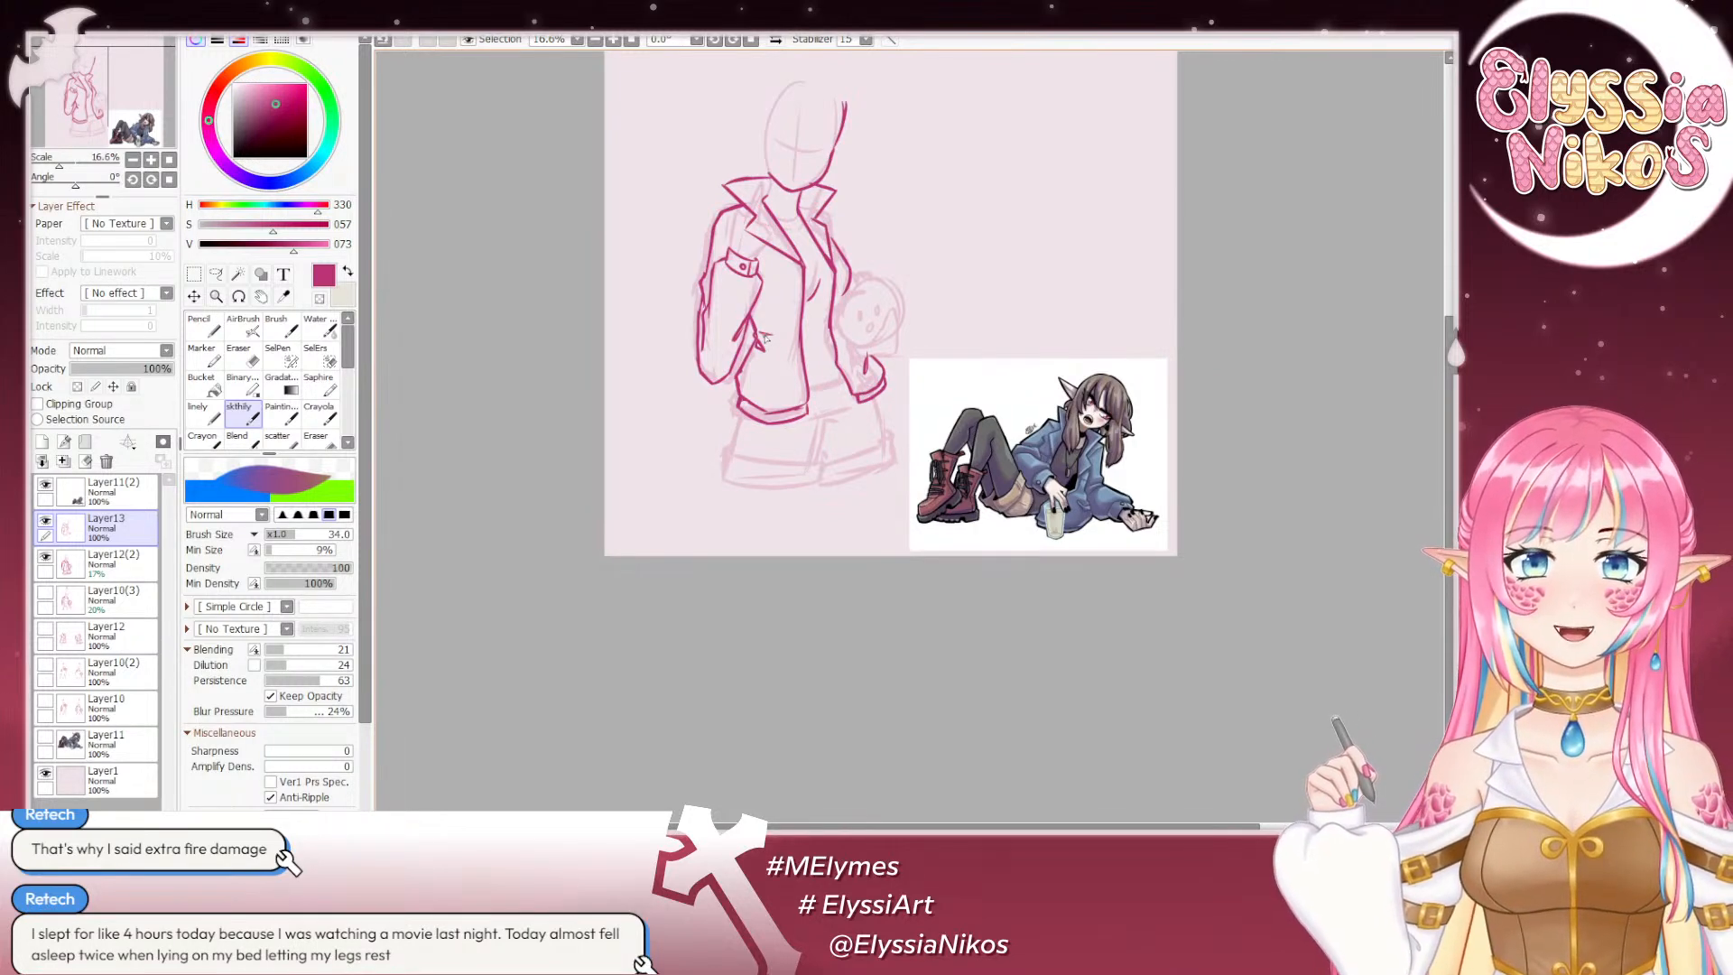
pyautogui.hotkey('ctrl', 'z')
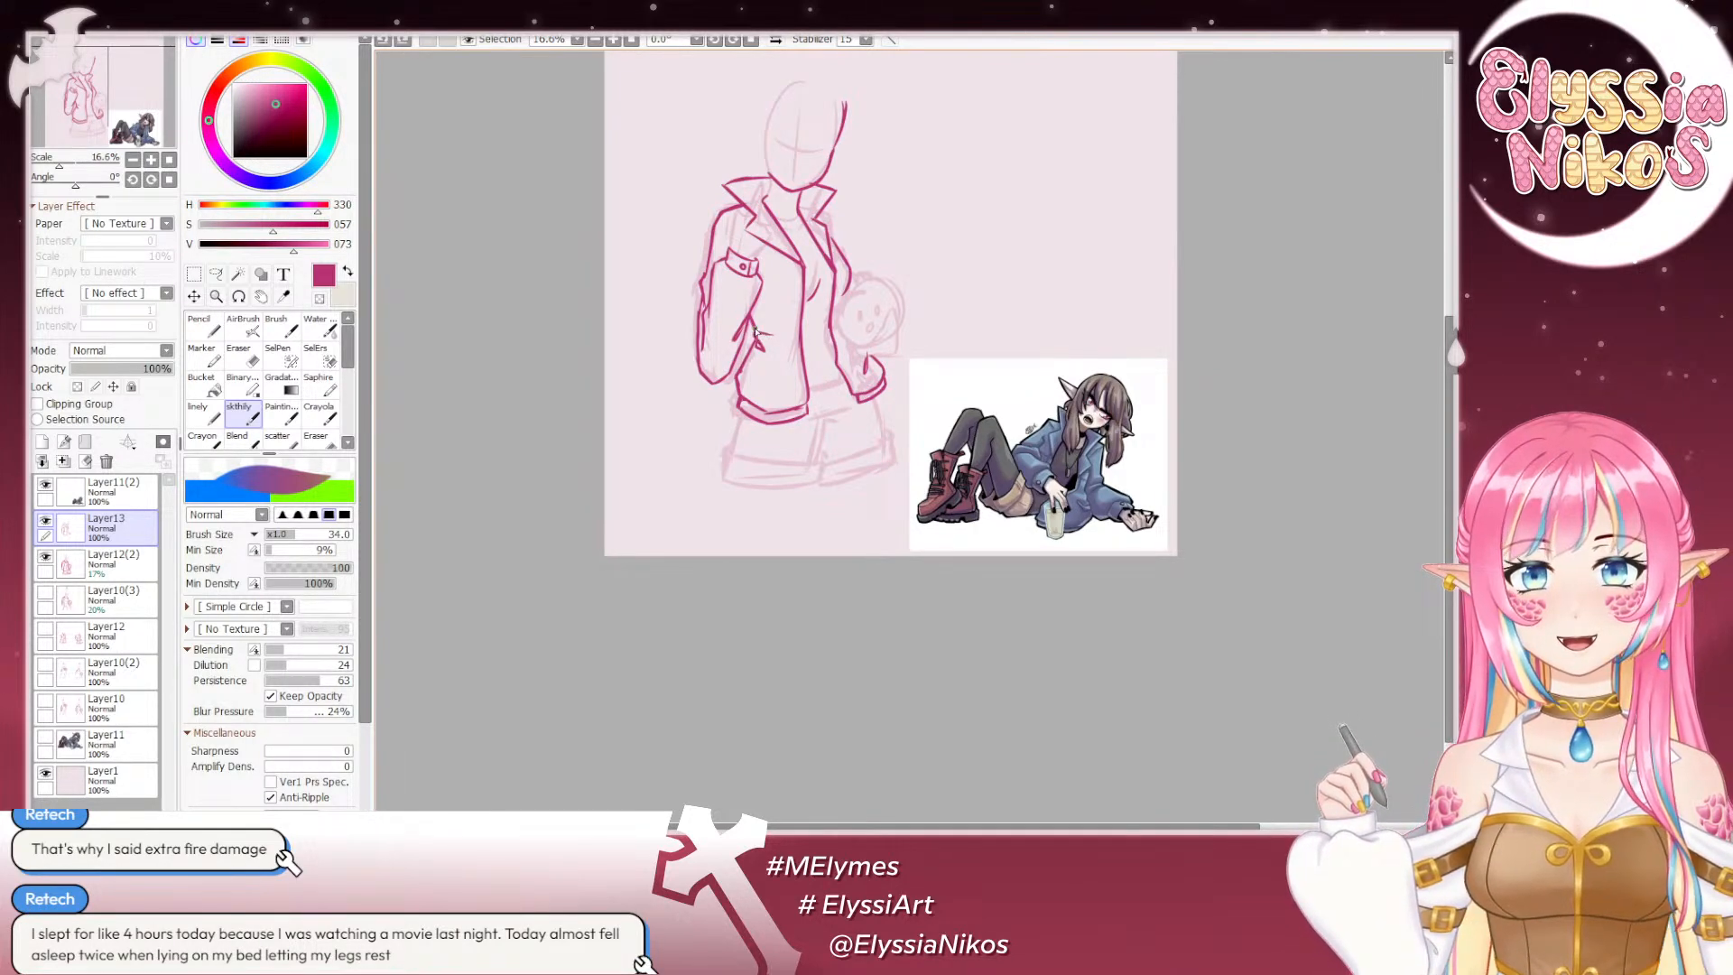
pyautogui.moveTo(764, 350); pyautogui.dragTo(755, 342)
pyautogui.hotkey('ctrl', 'z')
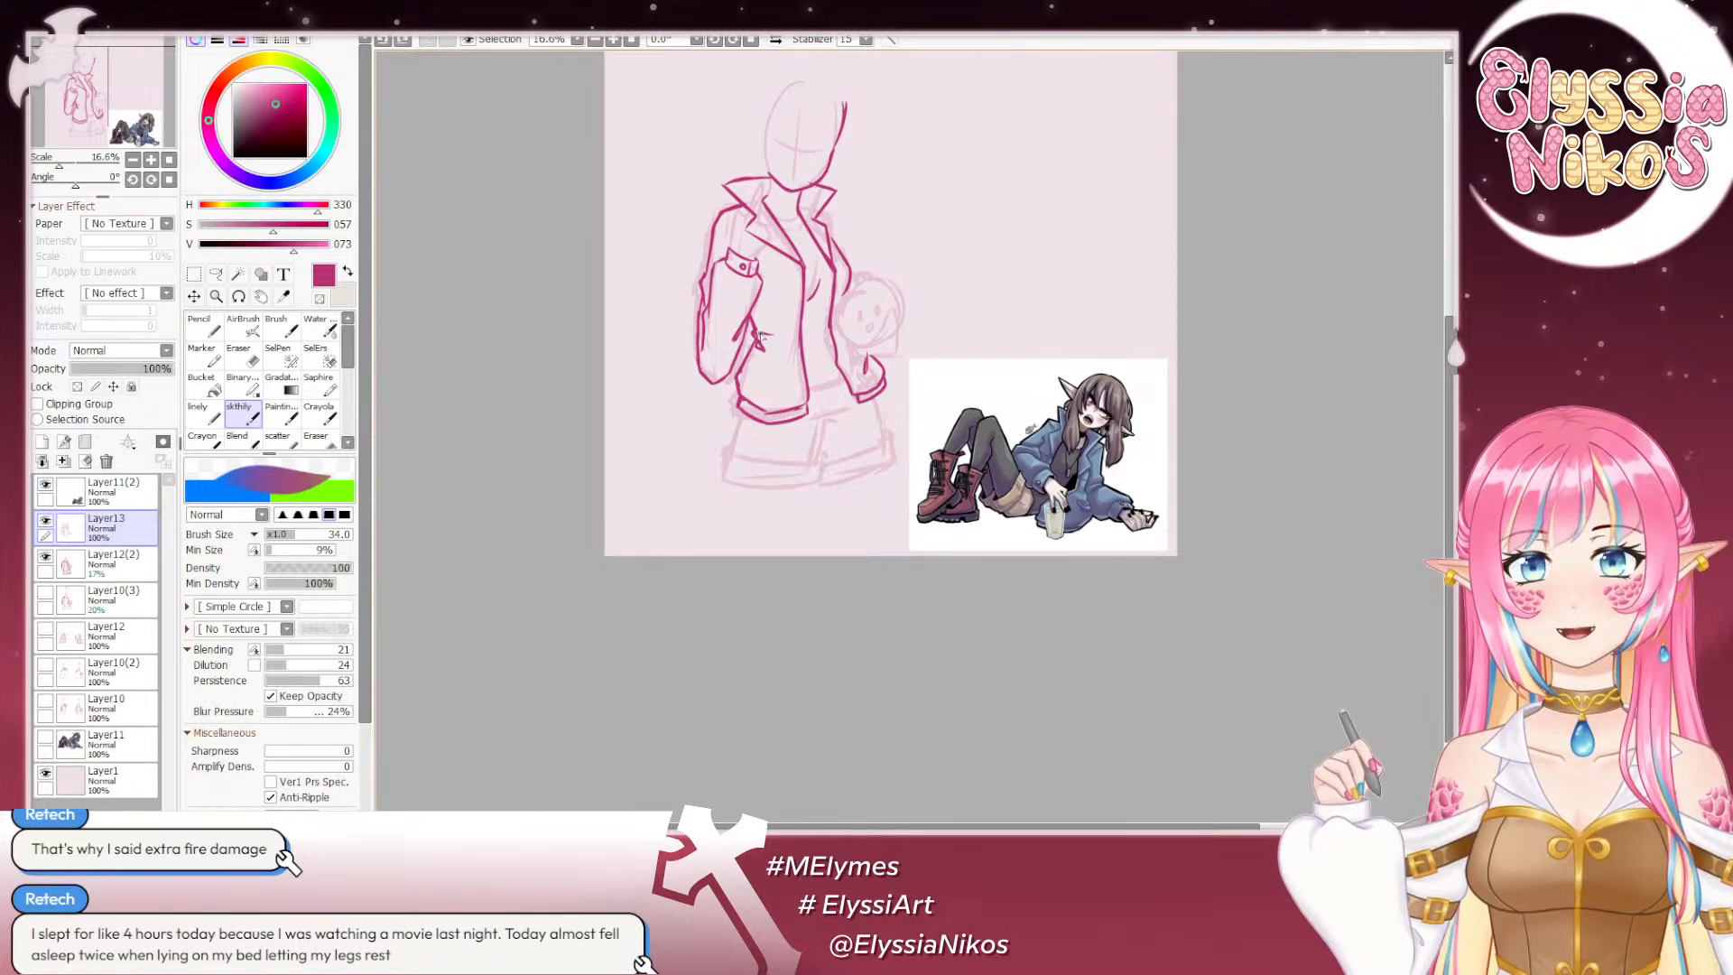
pyautogui.press('e')
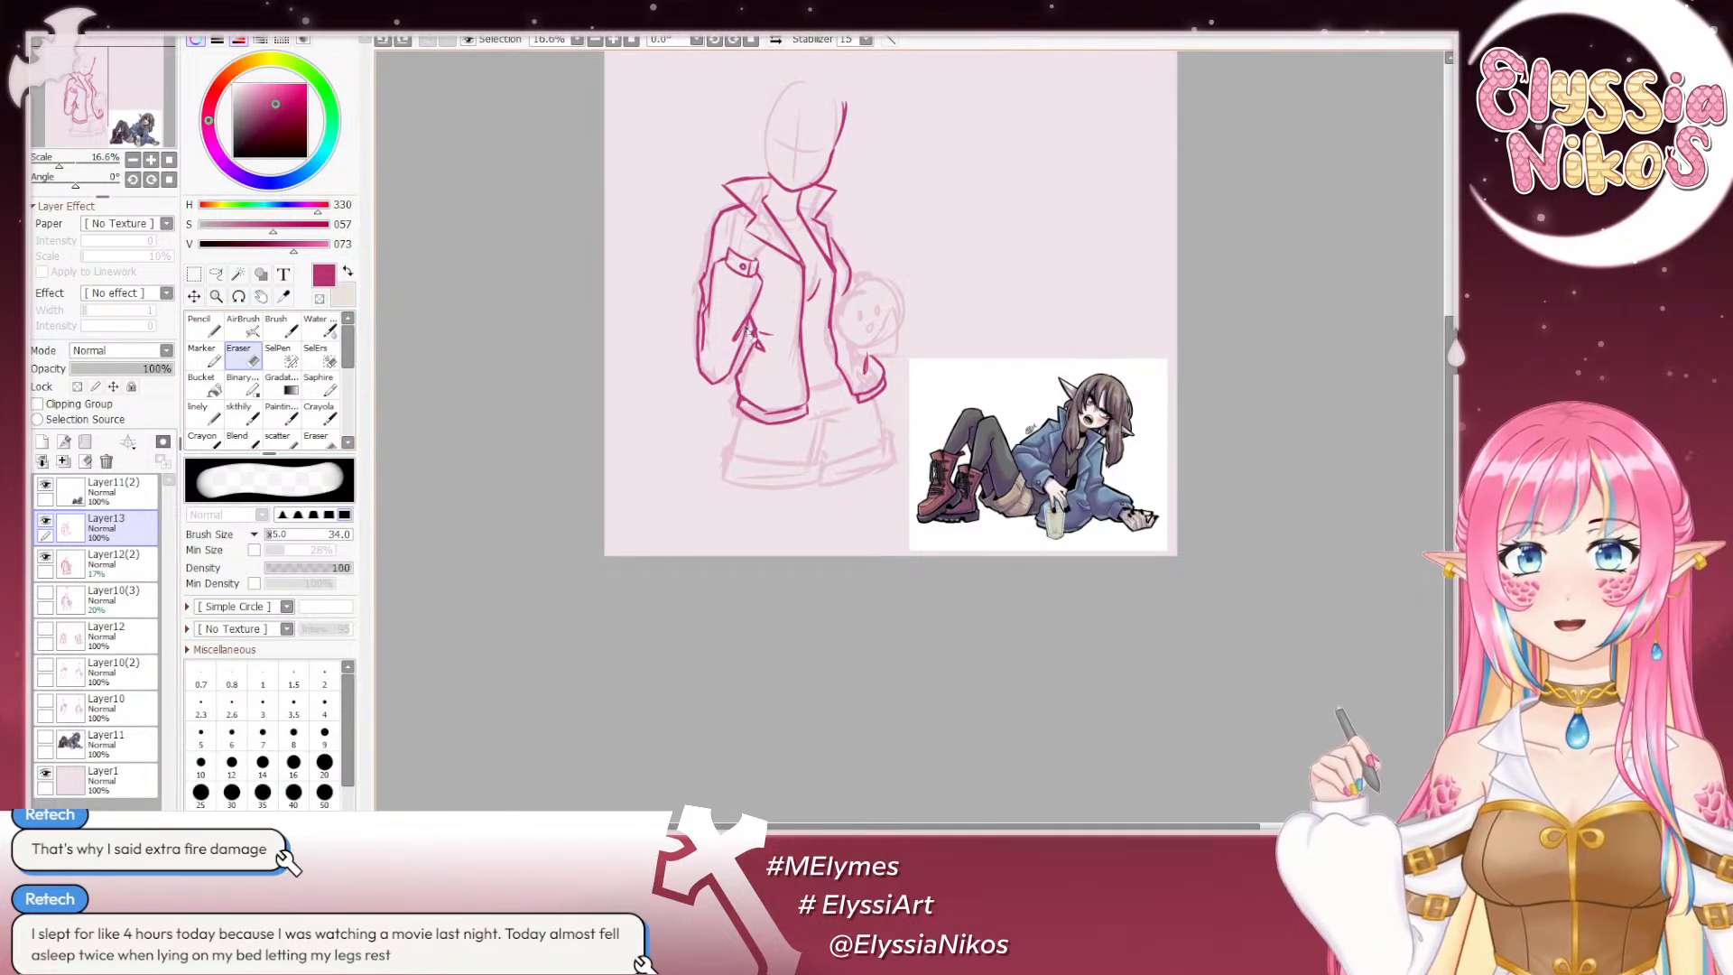
pyautogui.press('b')
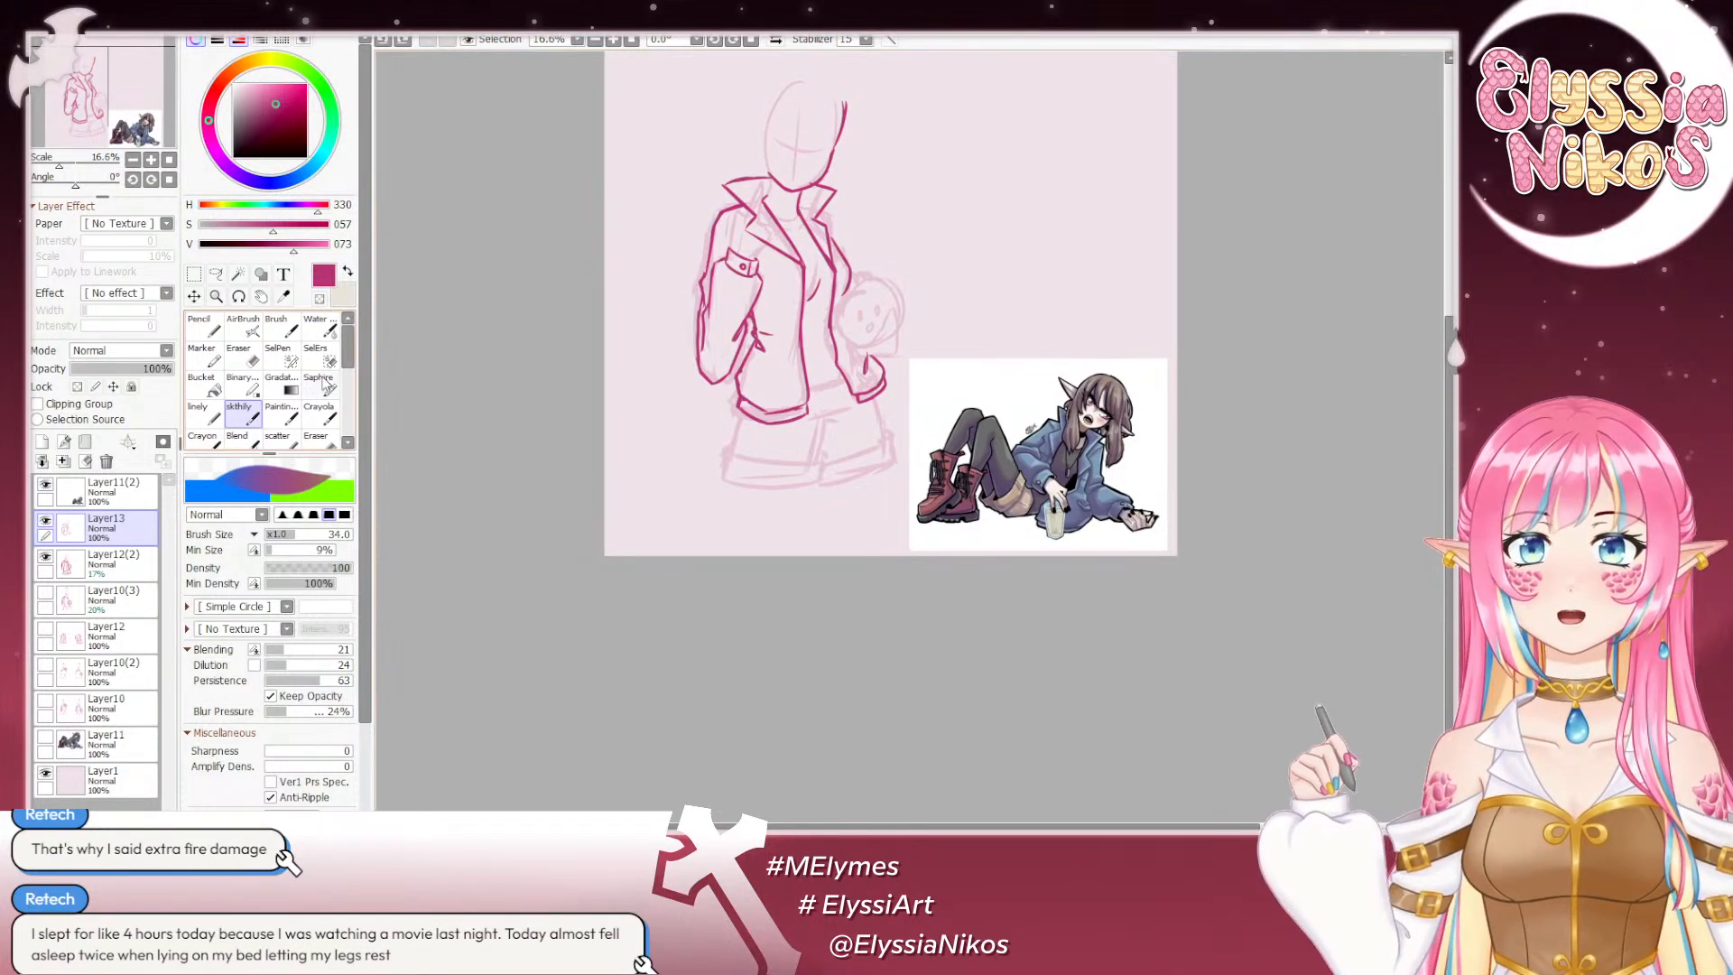
# Step: Try to sketch slanted pocket openings on the near and far sides of the jacket, removing them again
pyautogui.moveTo(882, 413); pyautogui.dragTo(898, 402)
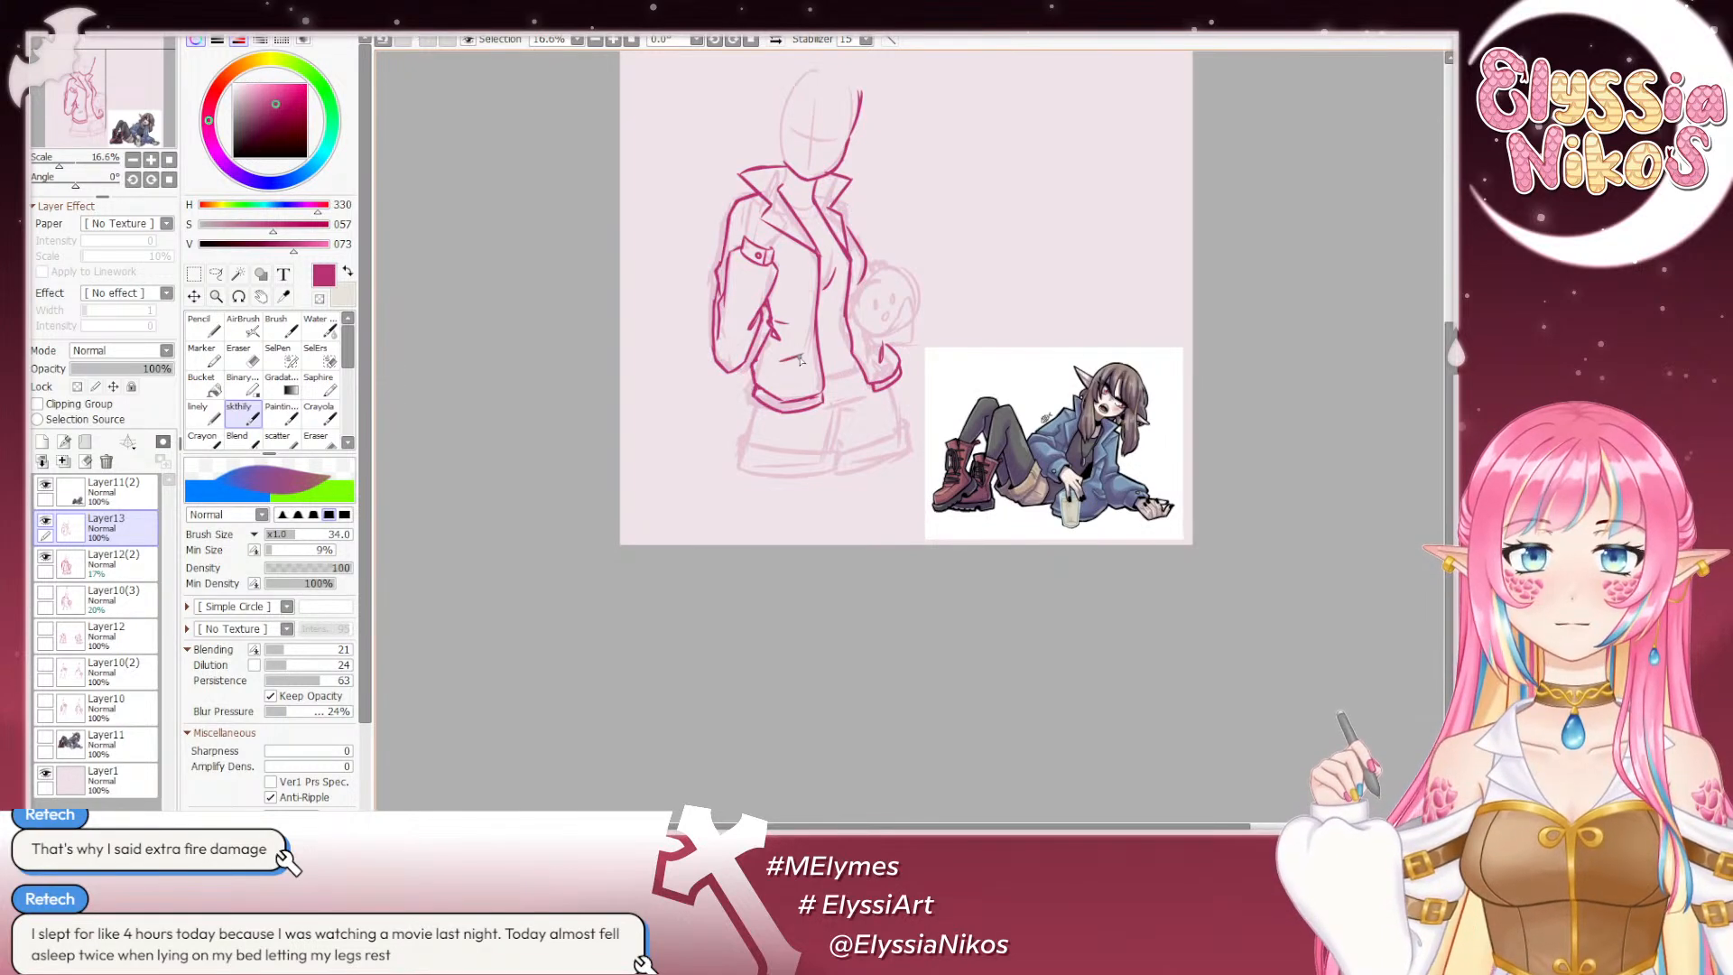
pyautogui.moveTo(778, 366); pyautogui.dragTo(803, 360)
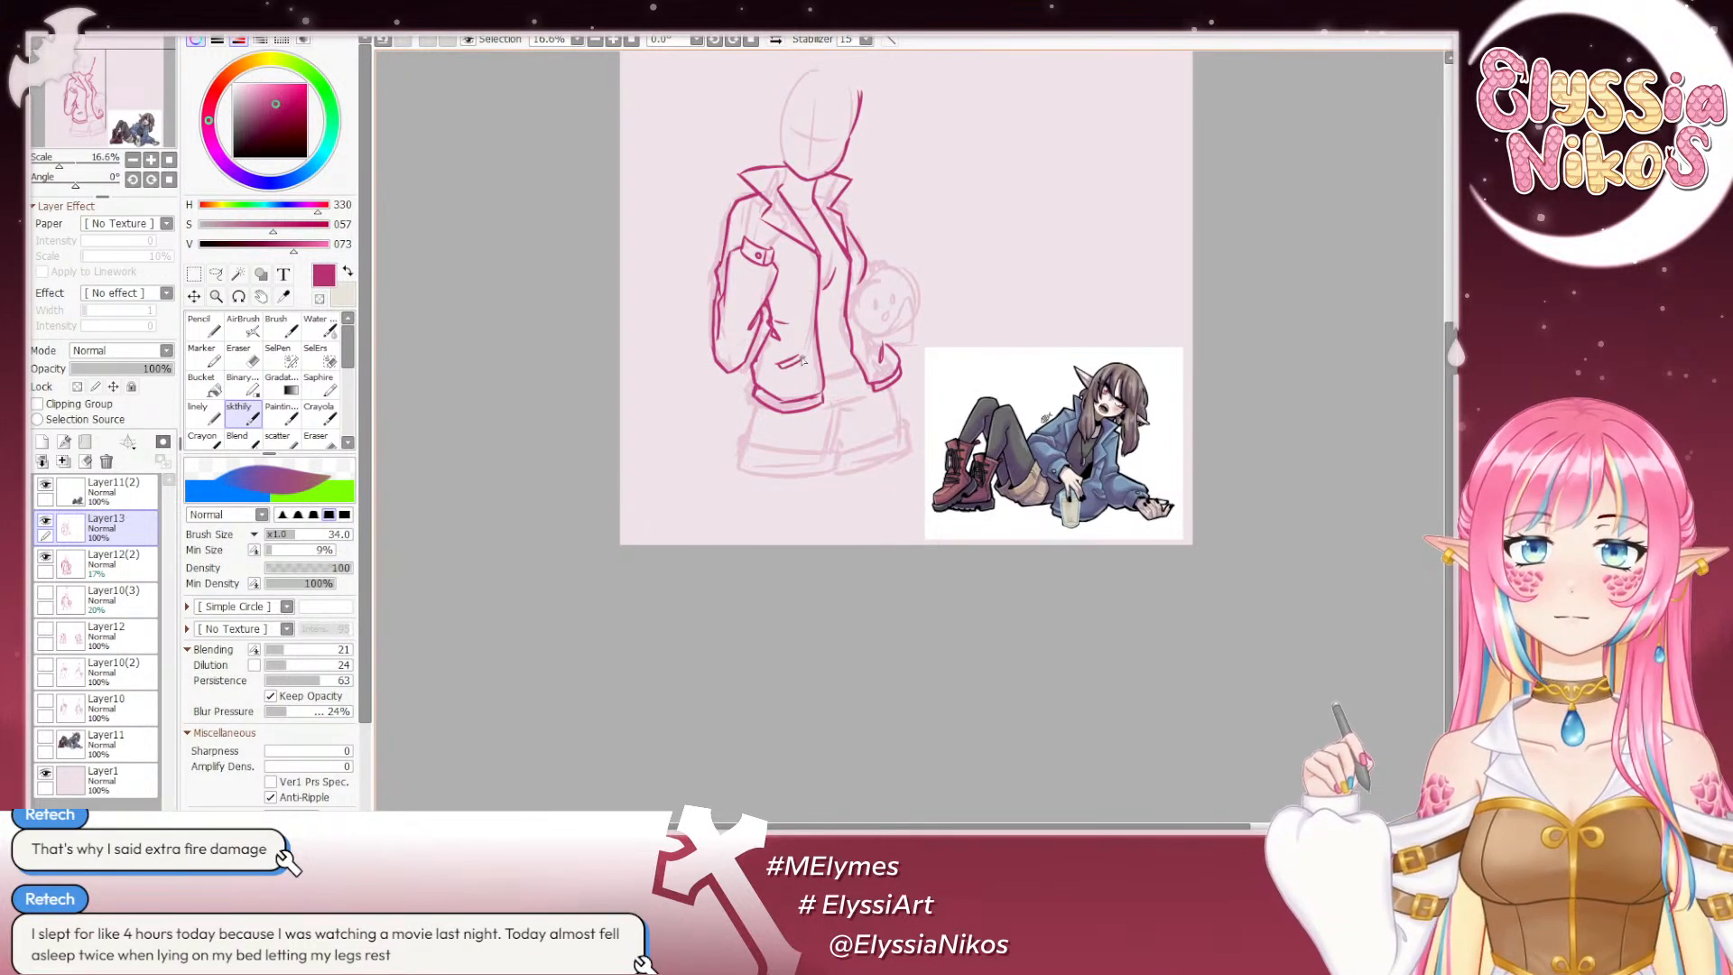
pyautogui.moveTo(911, 341); pyautogui.dragTo(891, 346)
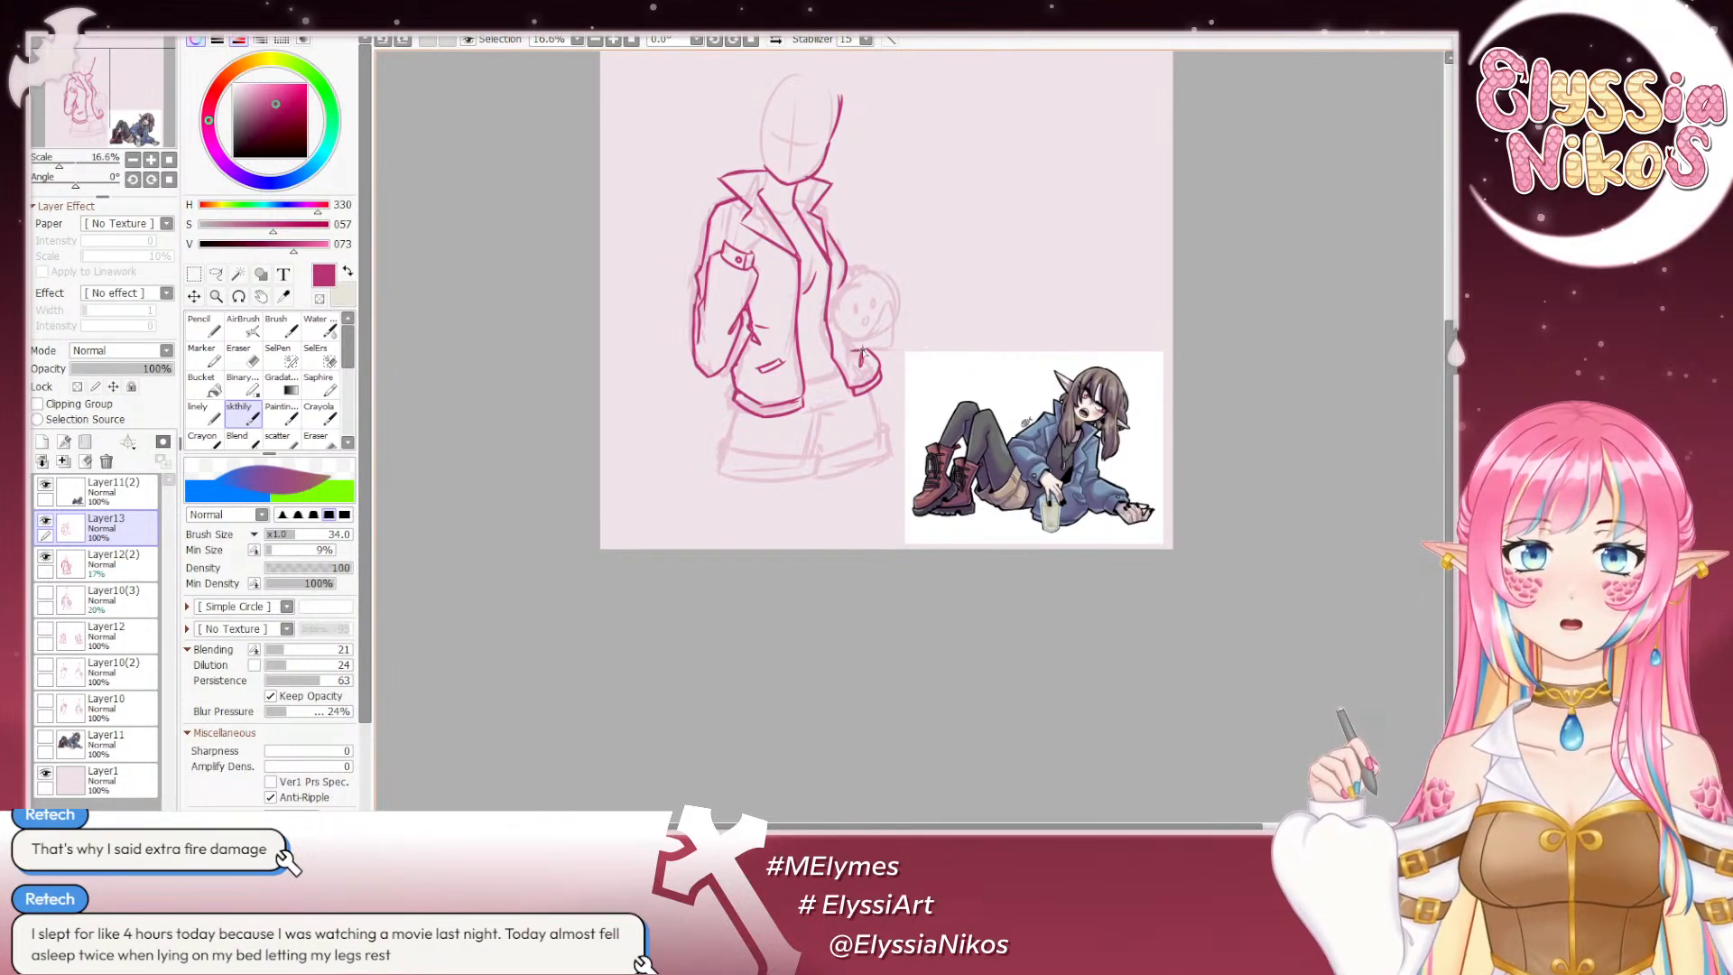
pyautogui.moveTo(850, 353)
pyautogui.mouseDown()
pyautogui.moveTo(868, 370)
pyautogui.moveTo(872, 345)
pyautogui.mouseUp()
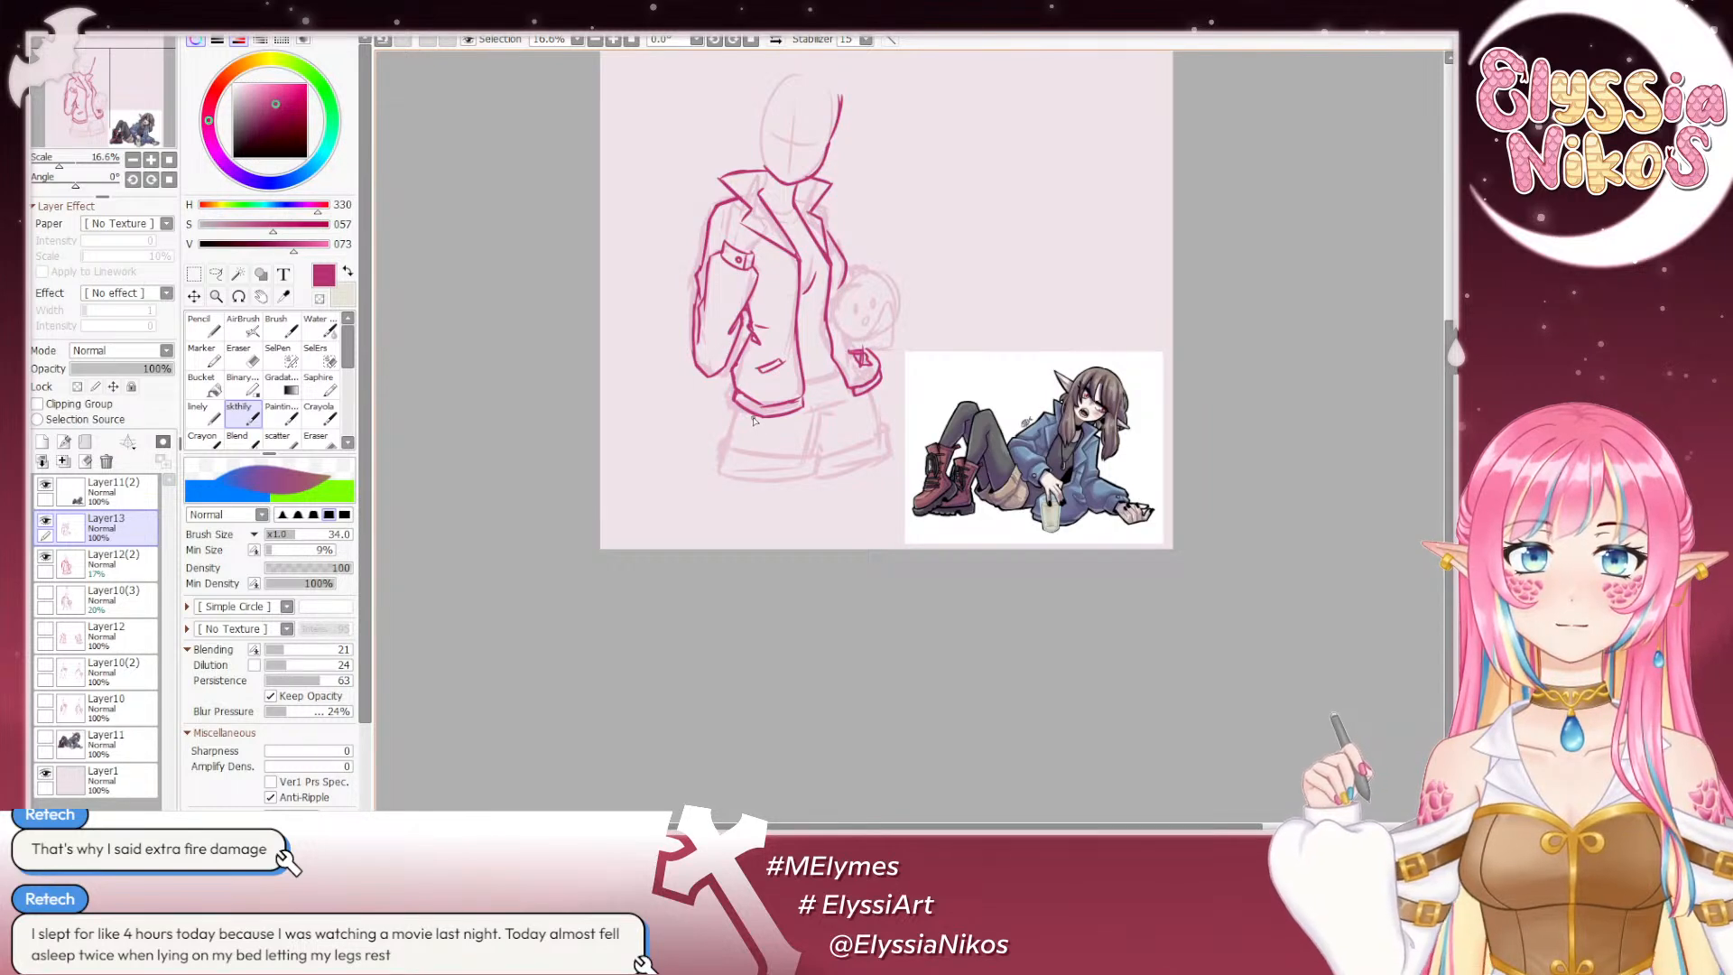
pyautogui.hotkey('ctrl', 'z')
pyautogui.hotkey('ctrl', 'z')
pyautogui.hotkey('ctrl', 'z')
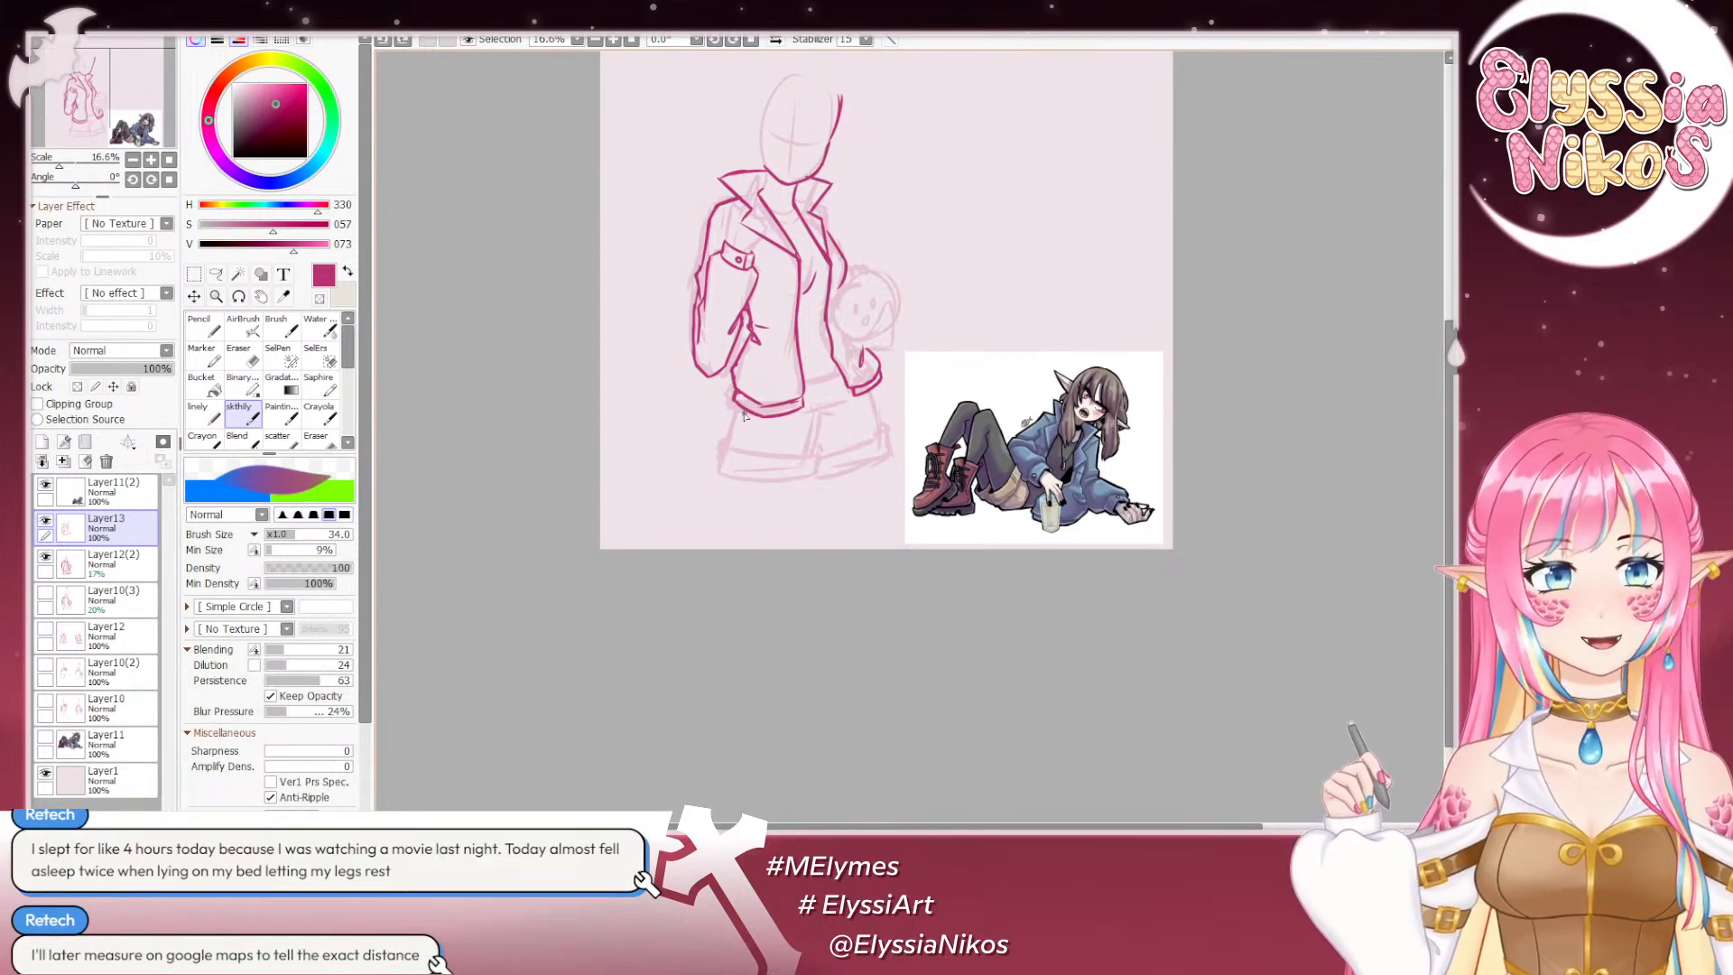
# Step: Erase part of the far hem band and redraw its lower edge and corner
pyautogui.moveTo(788, 391); pyautogui.dragTo(808, 369)
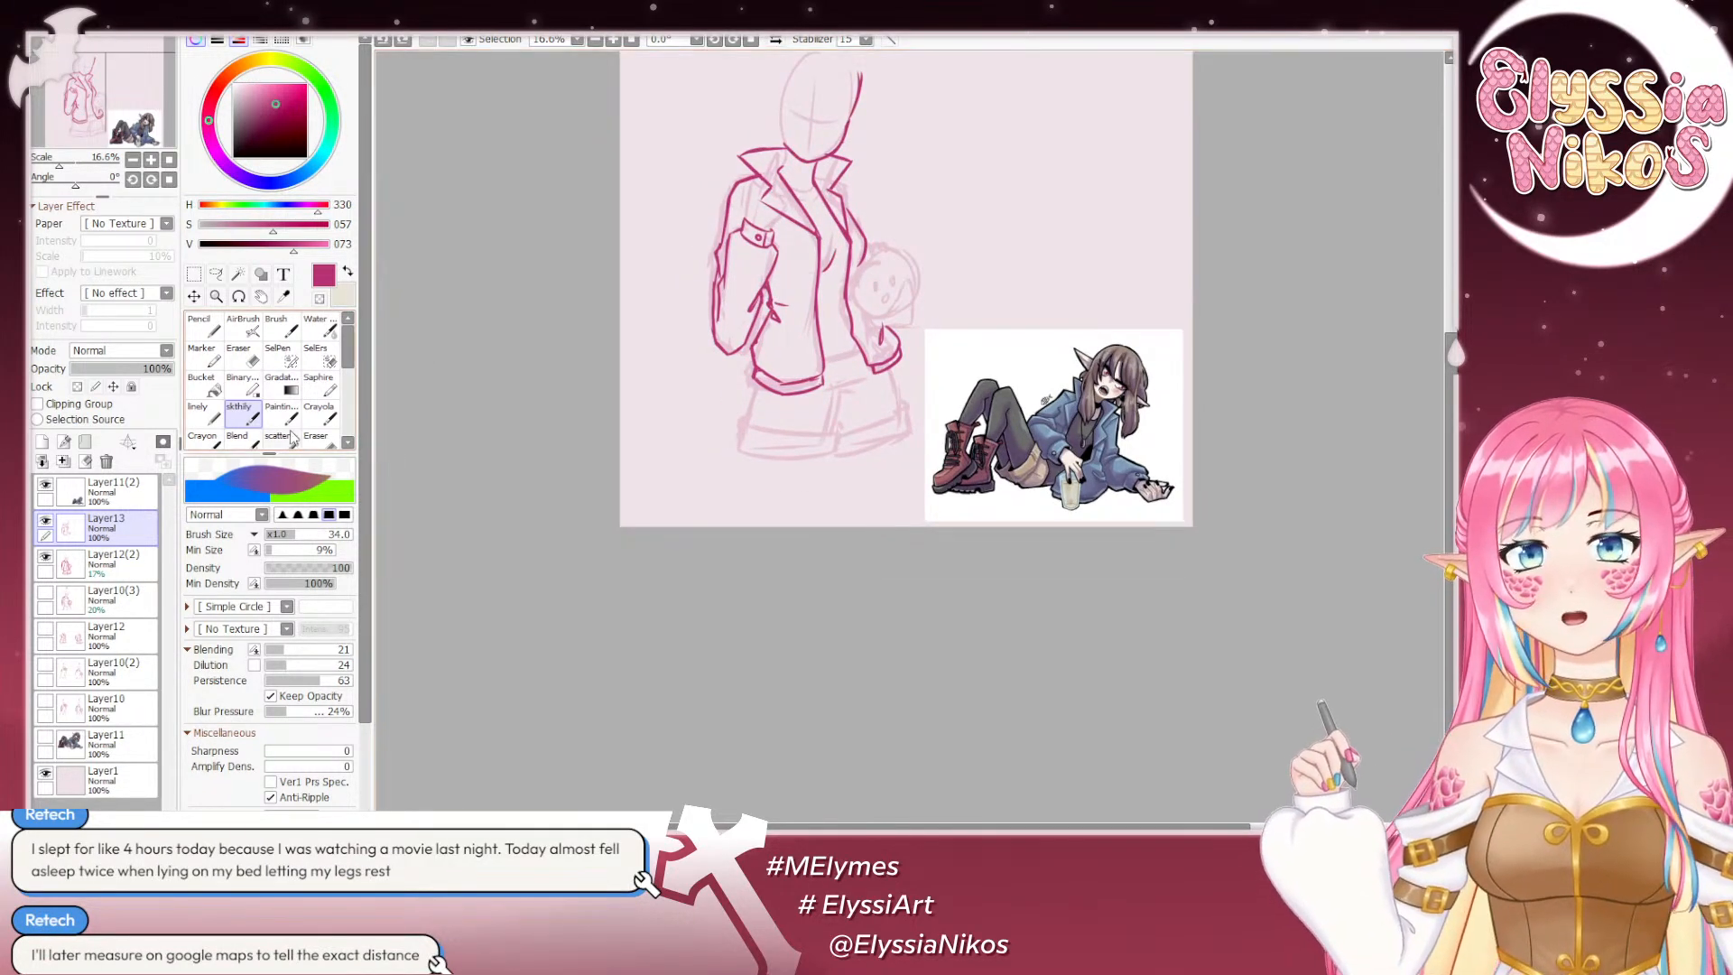
pyautogui.click(254, 362)
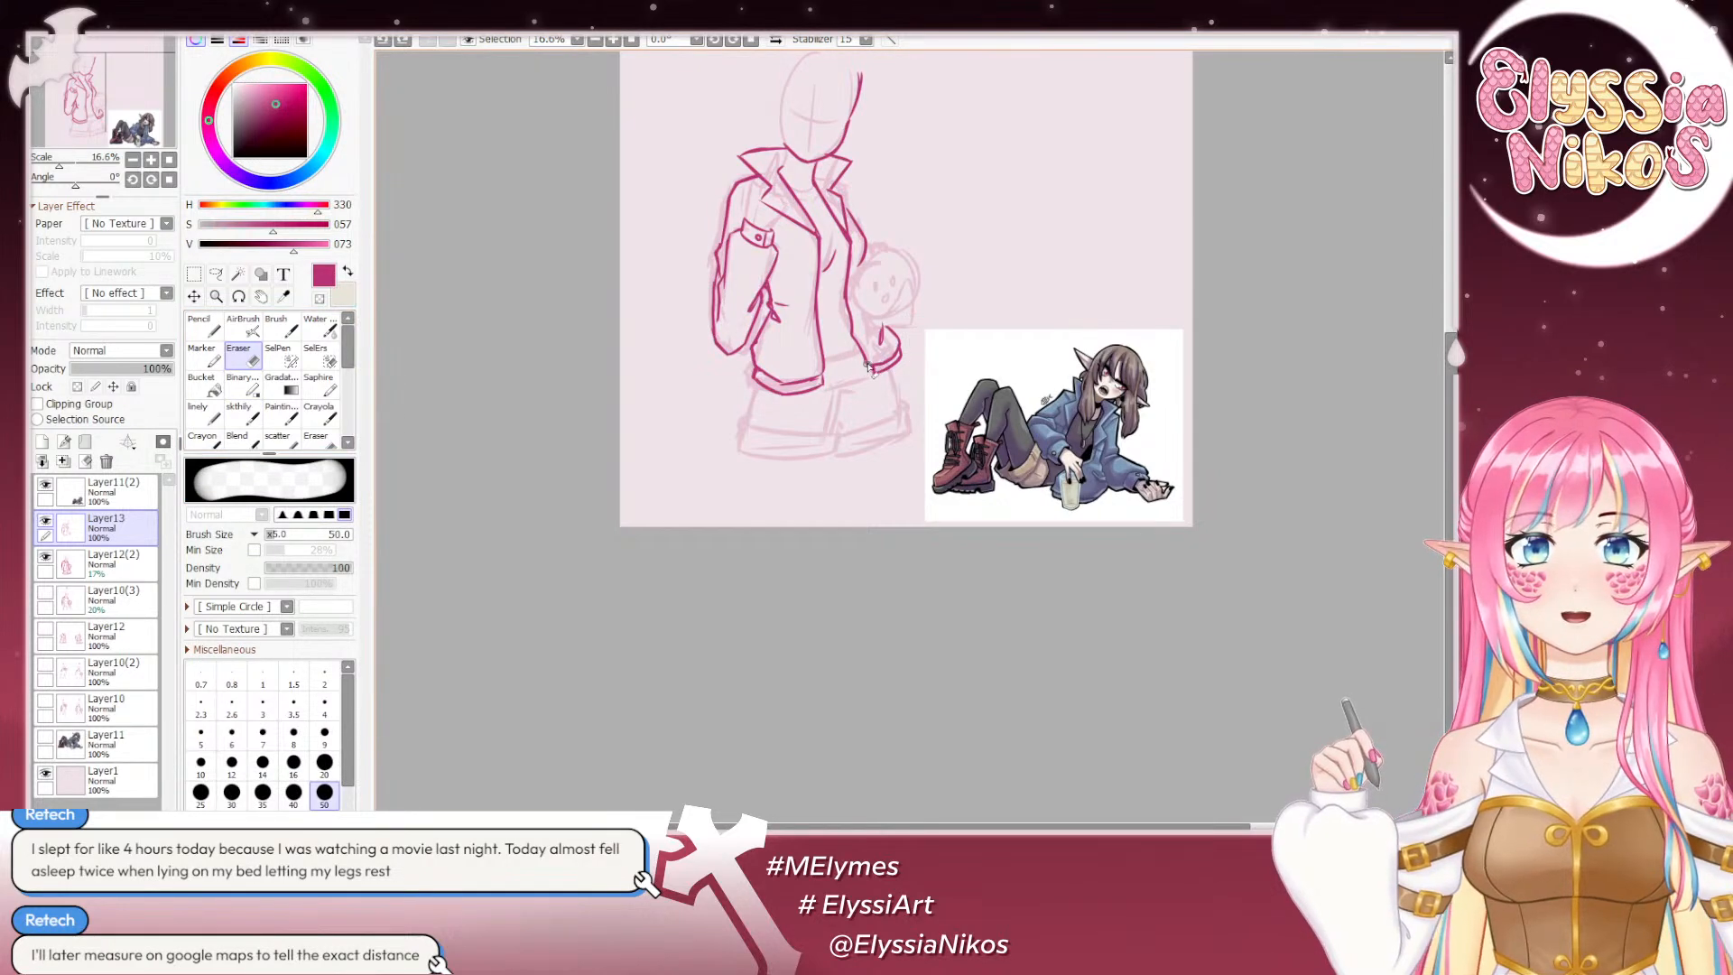
pyautogui.moveTo(887, 360); pyautogui.dragTo(883, 360)
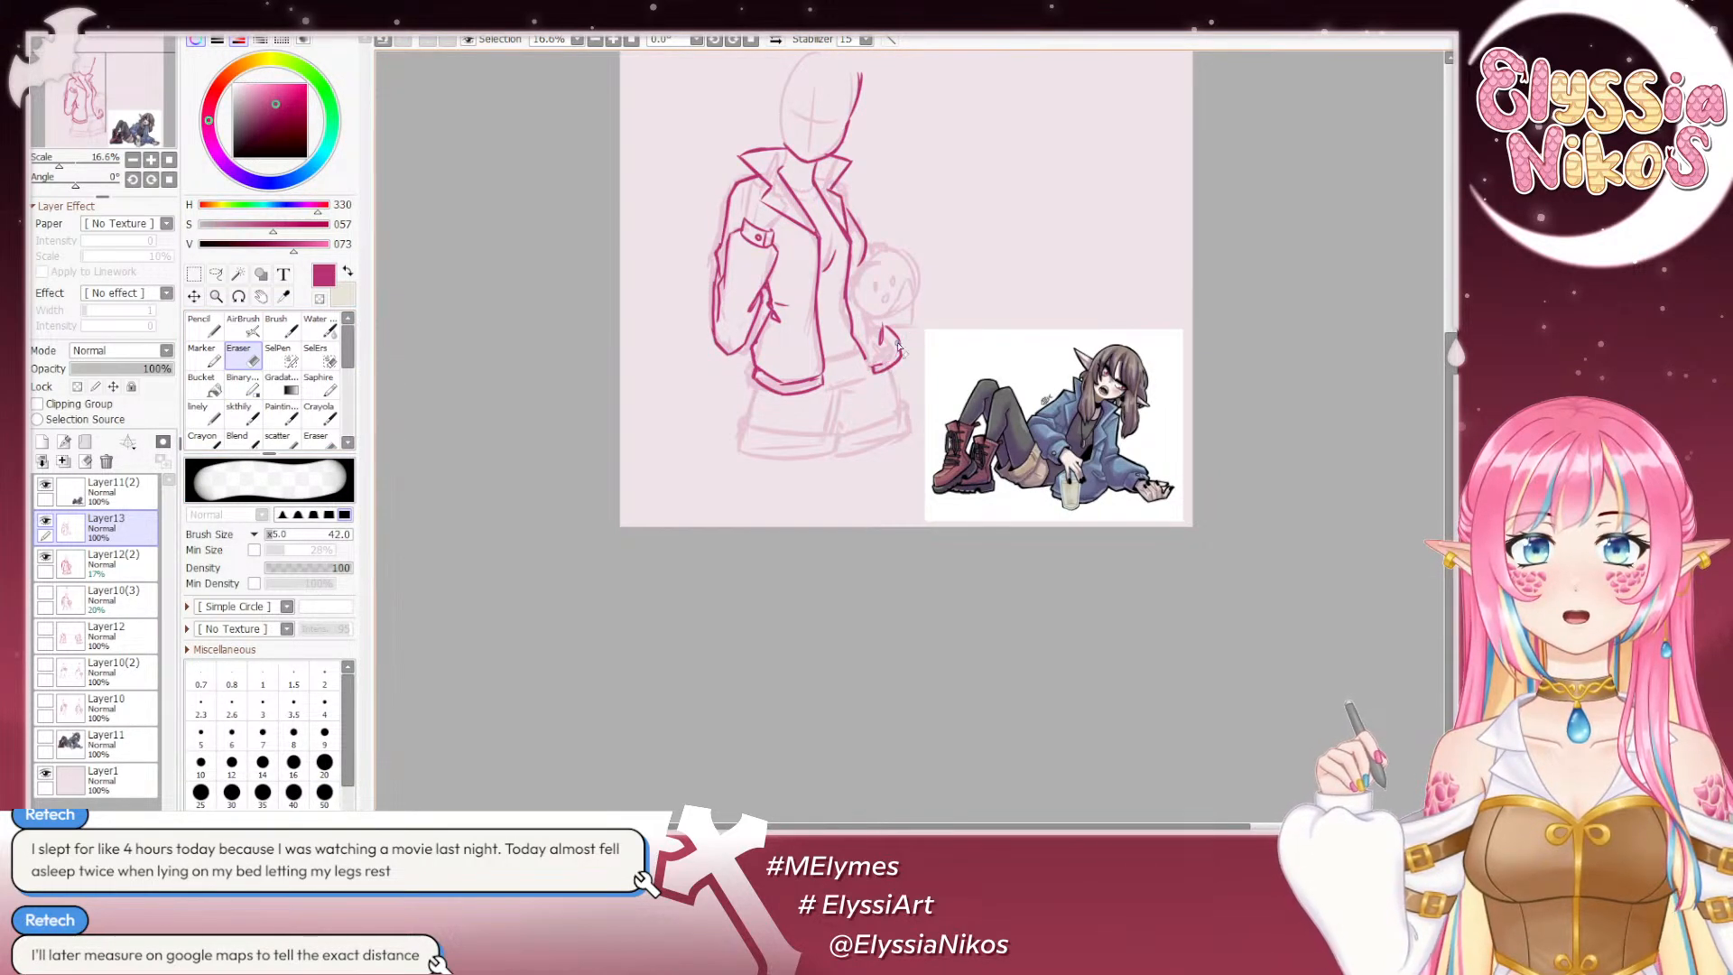
pyautogui.click(254, 418)
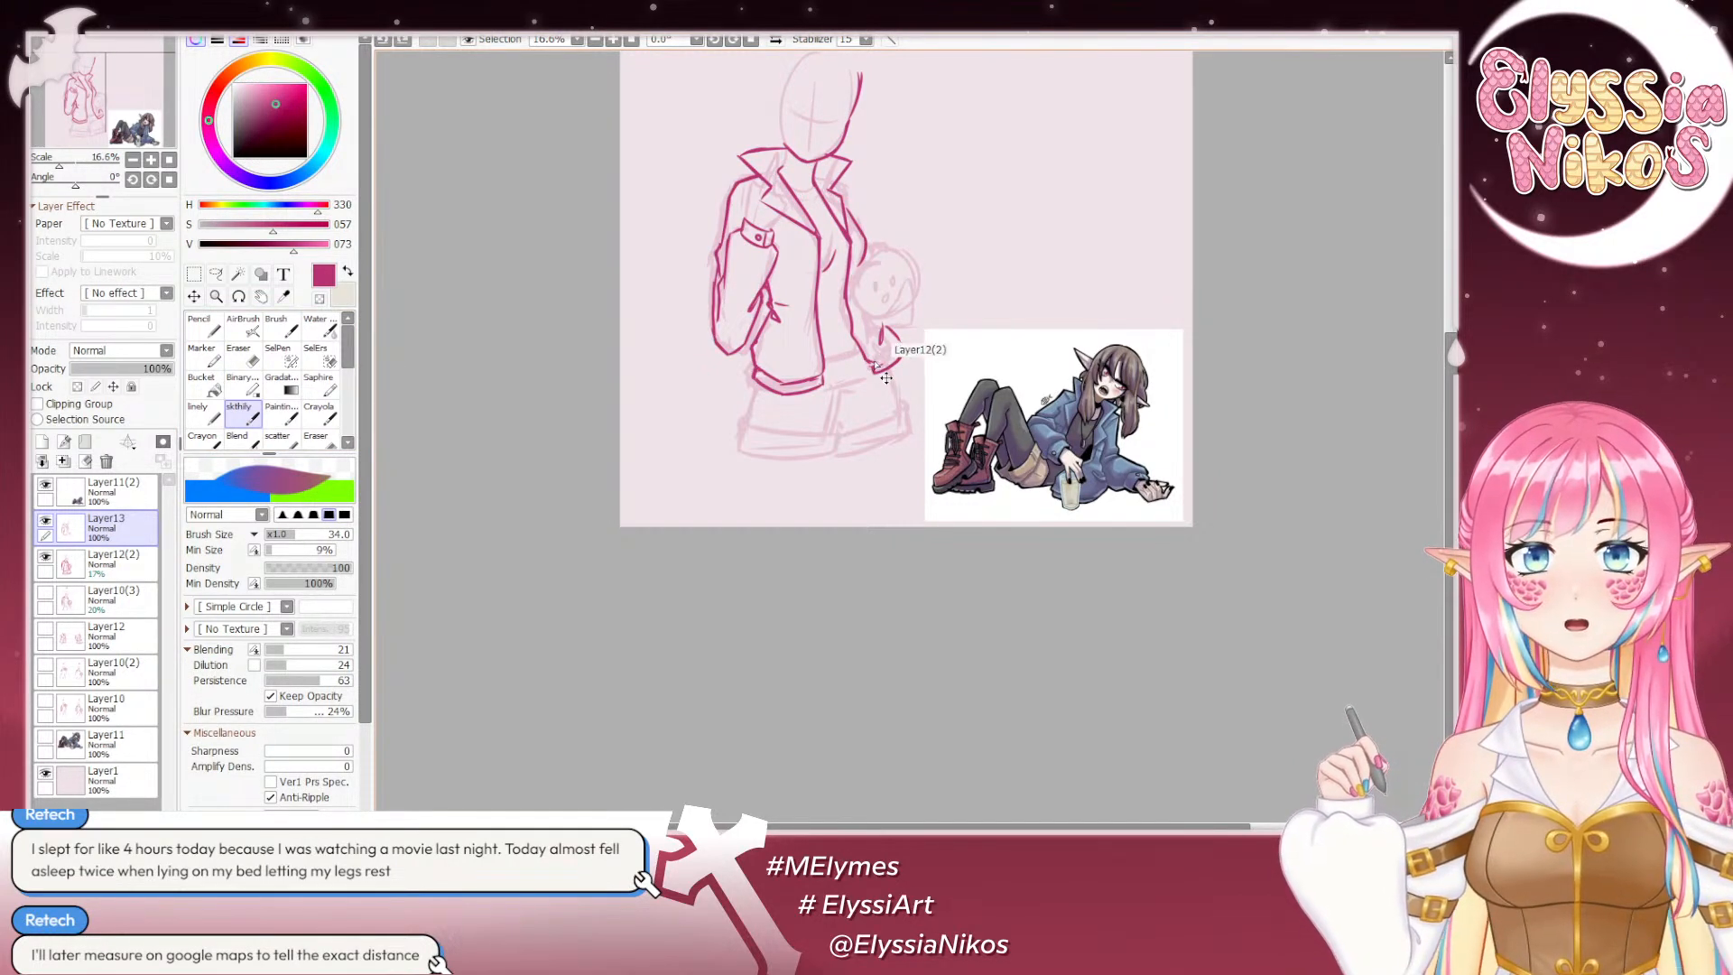
pyautogui.hotkey('ctrl', 'z')
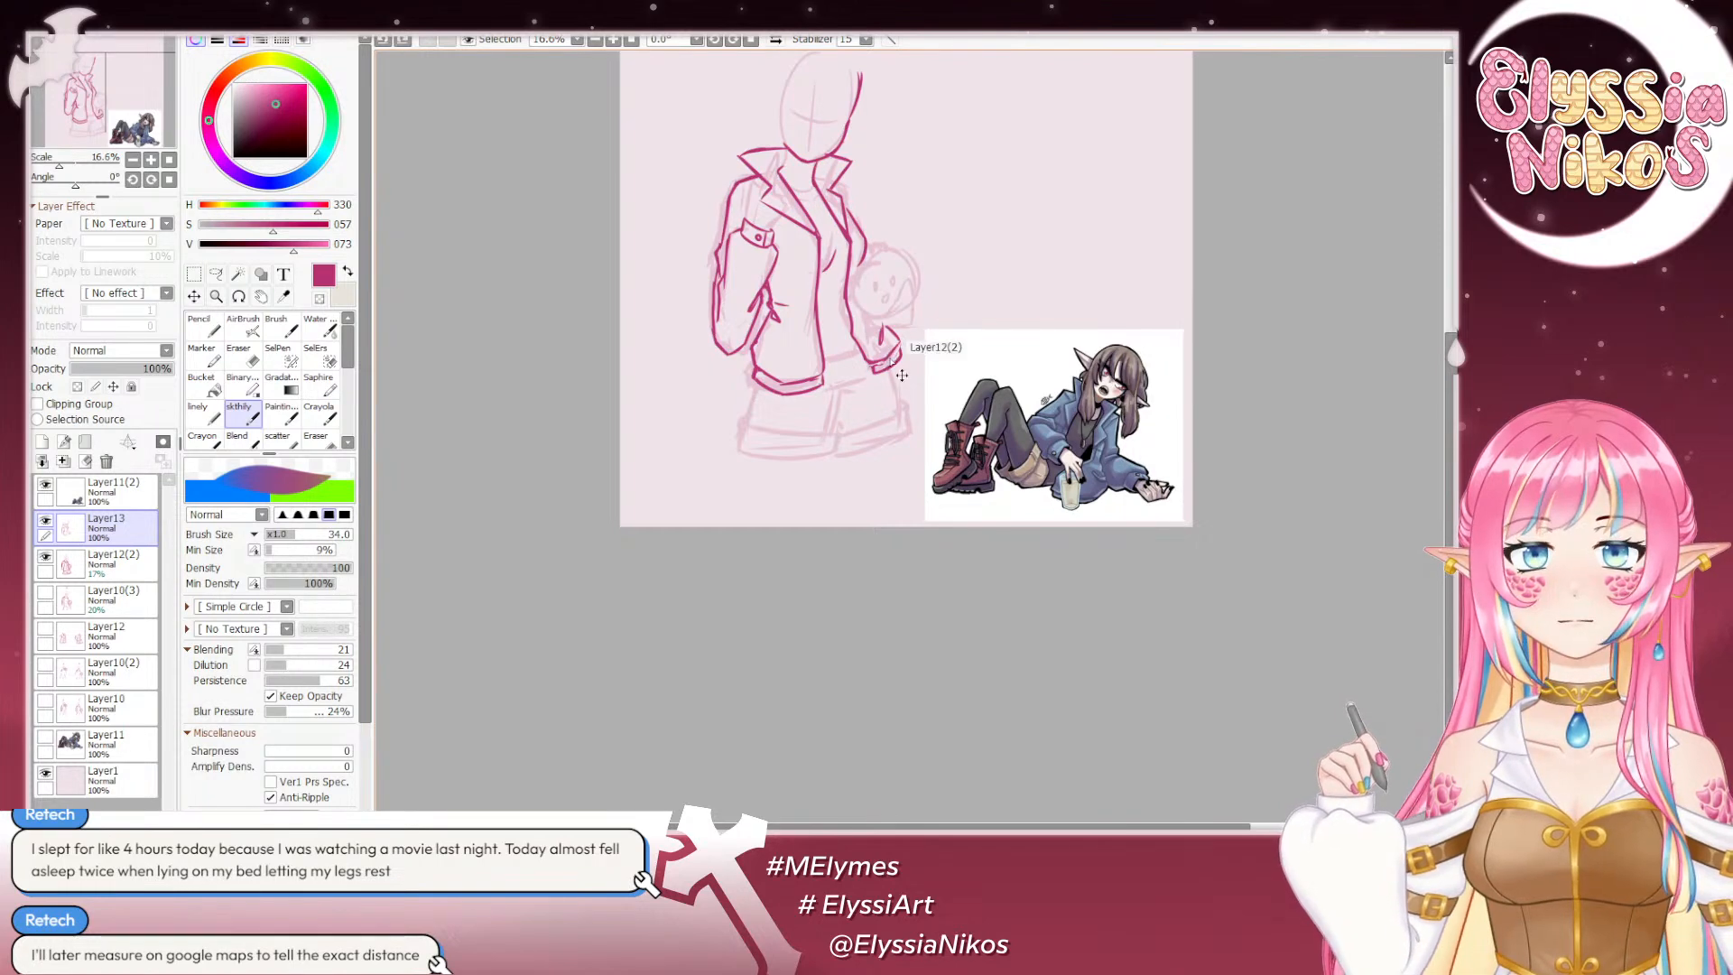
pyautogui.moveTo(874, 371); pyautogui.dragTo(900, 358)
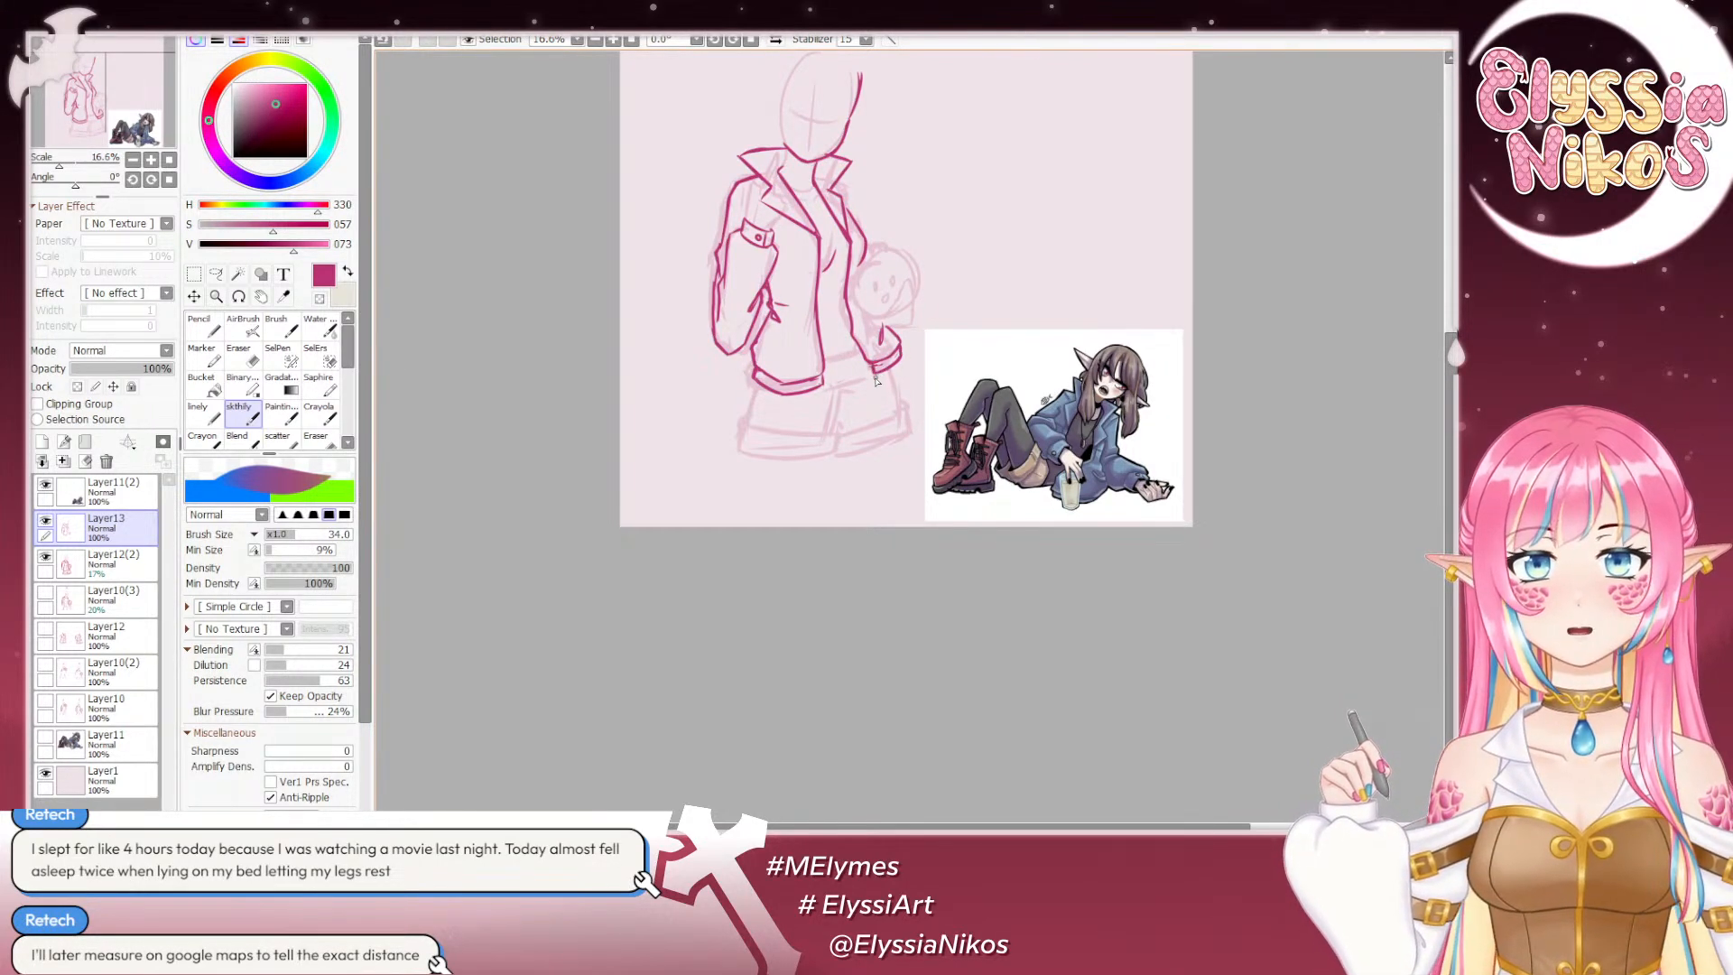
# Step: Draw the upper edge of the shorts cuff on the near leg and trim the line with the eraser
pyautogui.moveTo(756, 375); pyautogui.dragTo(752, 424)
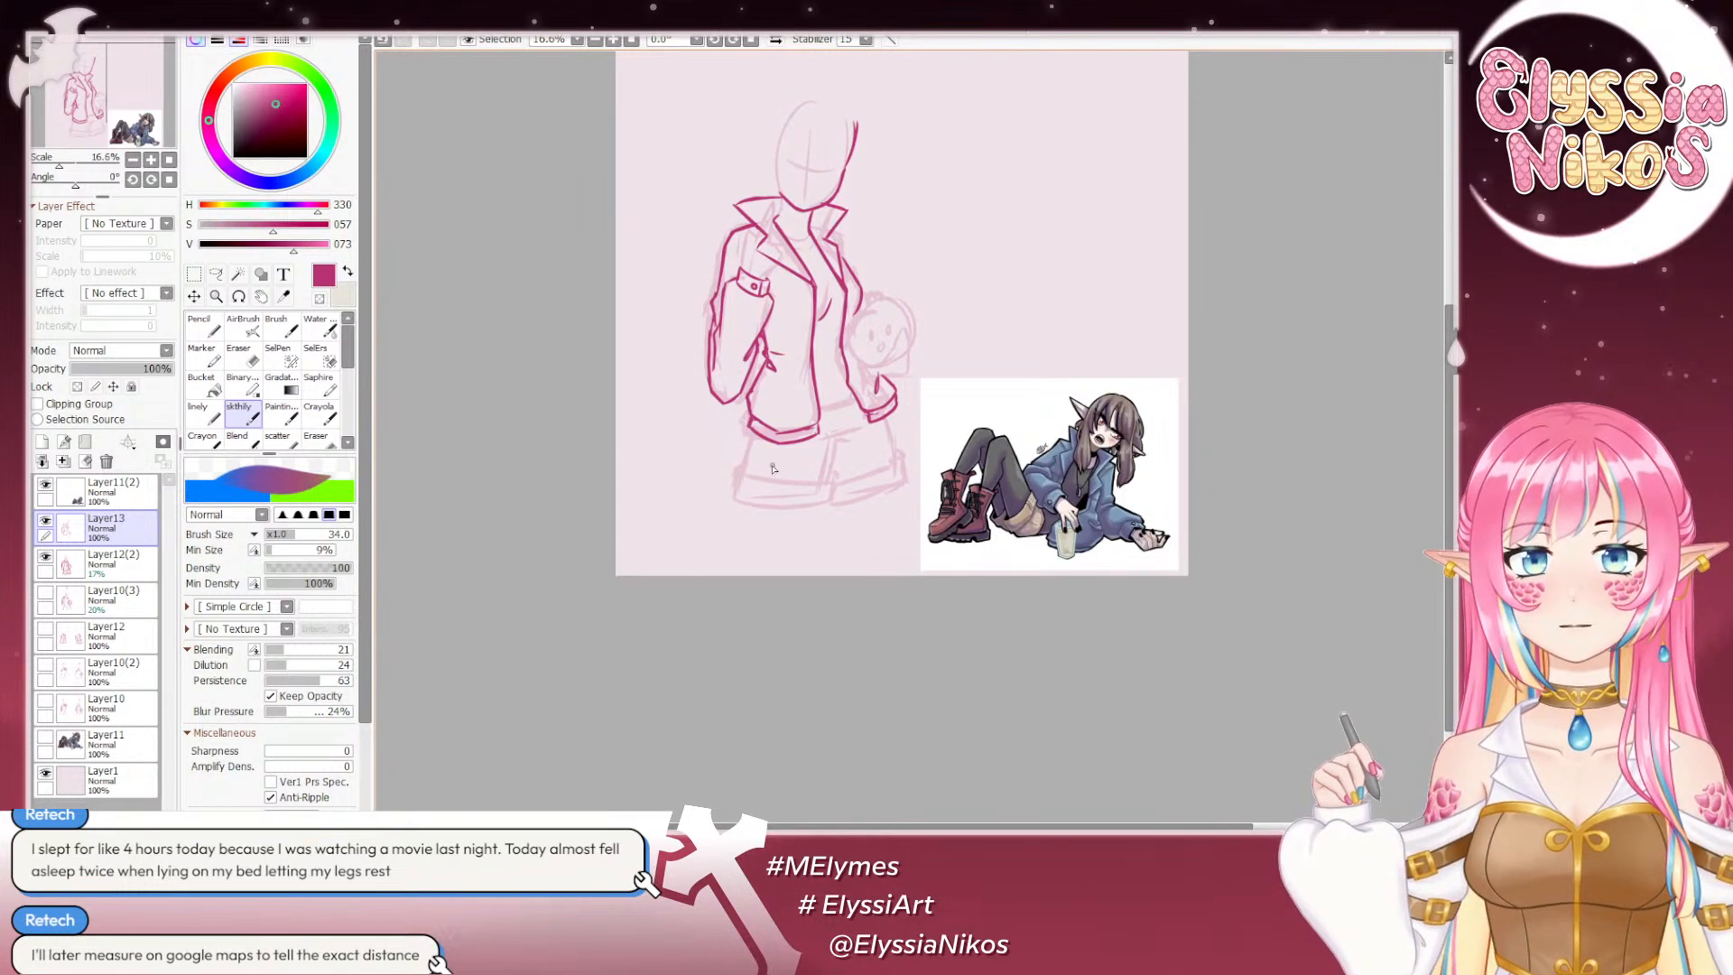
pyautogui.moveTo(745, 455)
pyautogui.mouseDown()
pyautogui.moveTo(745, 465)
pyautogui.moveTo(811, 463)
pyautogui.moveTo(741, 460)
pyautogui.moveTo(827, 470)
pyautogui.mouseUp()
pyautogui.hotkey('ctrl', 'z')
pyautogui.hotkey('ctrl', 'z')
pyautogui.hotkey('ctrl', 'z')
pyautogui.hotkey('ctrl', 'z')
pyautogui.hotkey('ctrl', 'z')
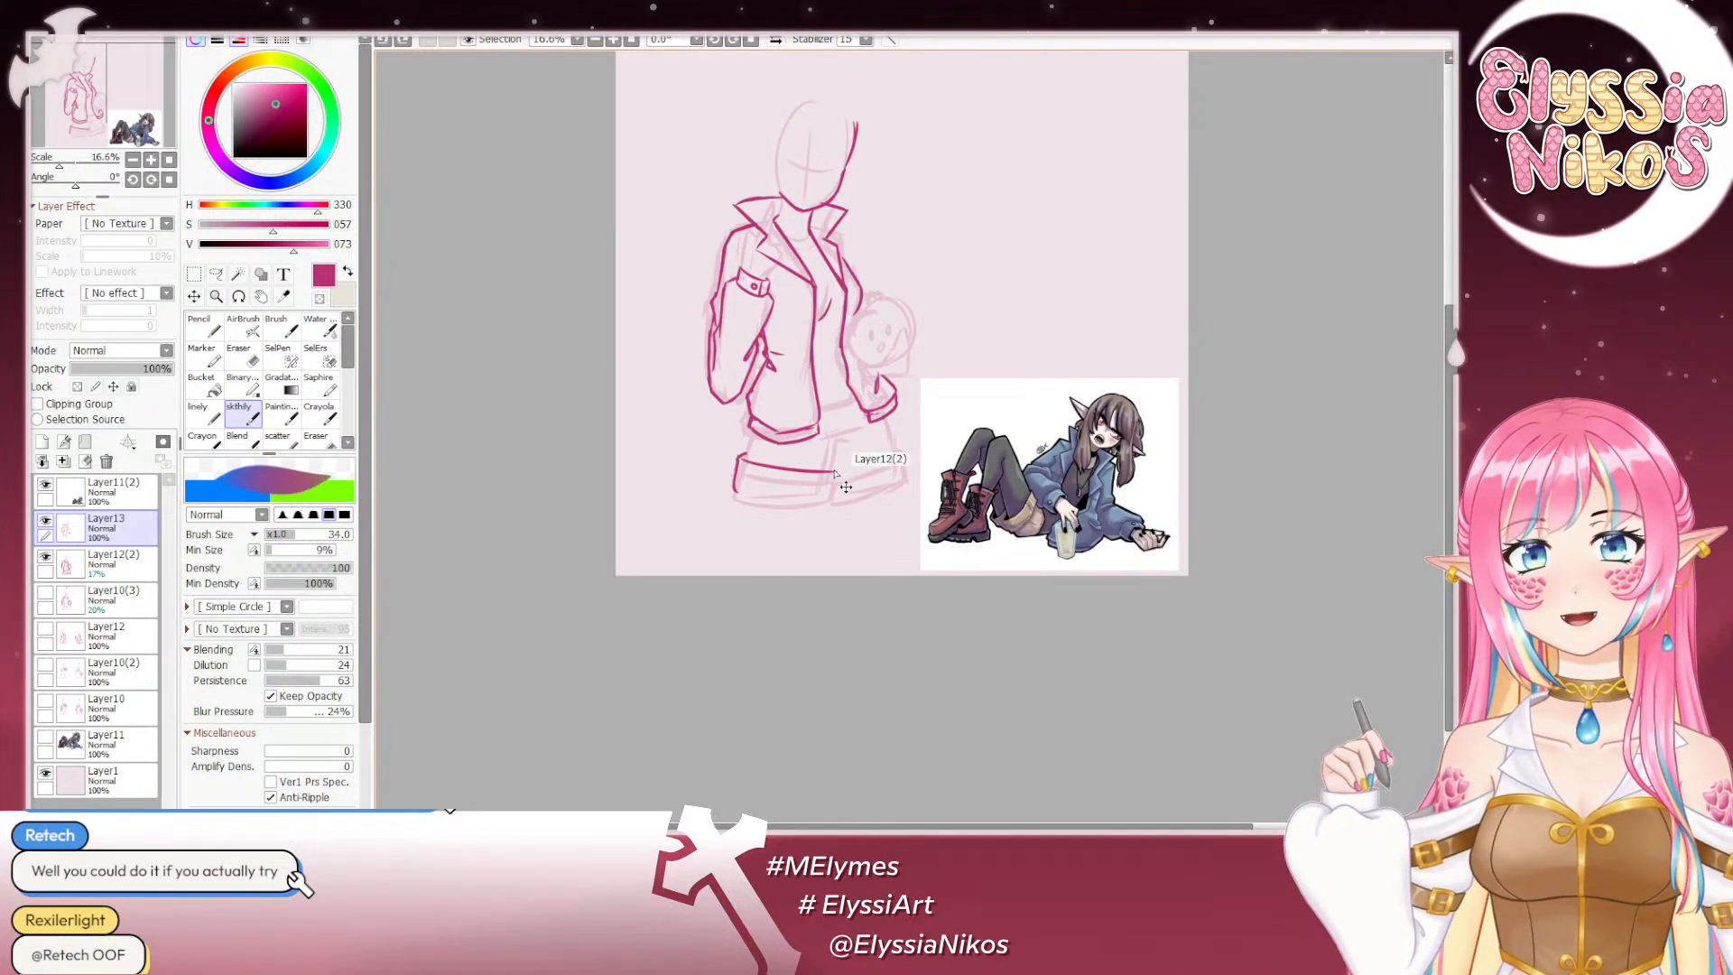
pyautogui.press('e')
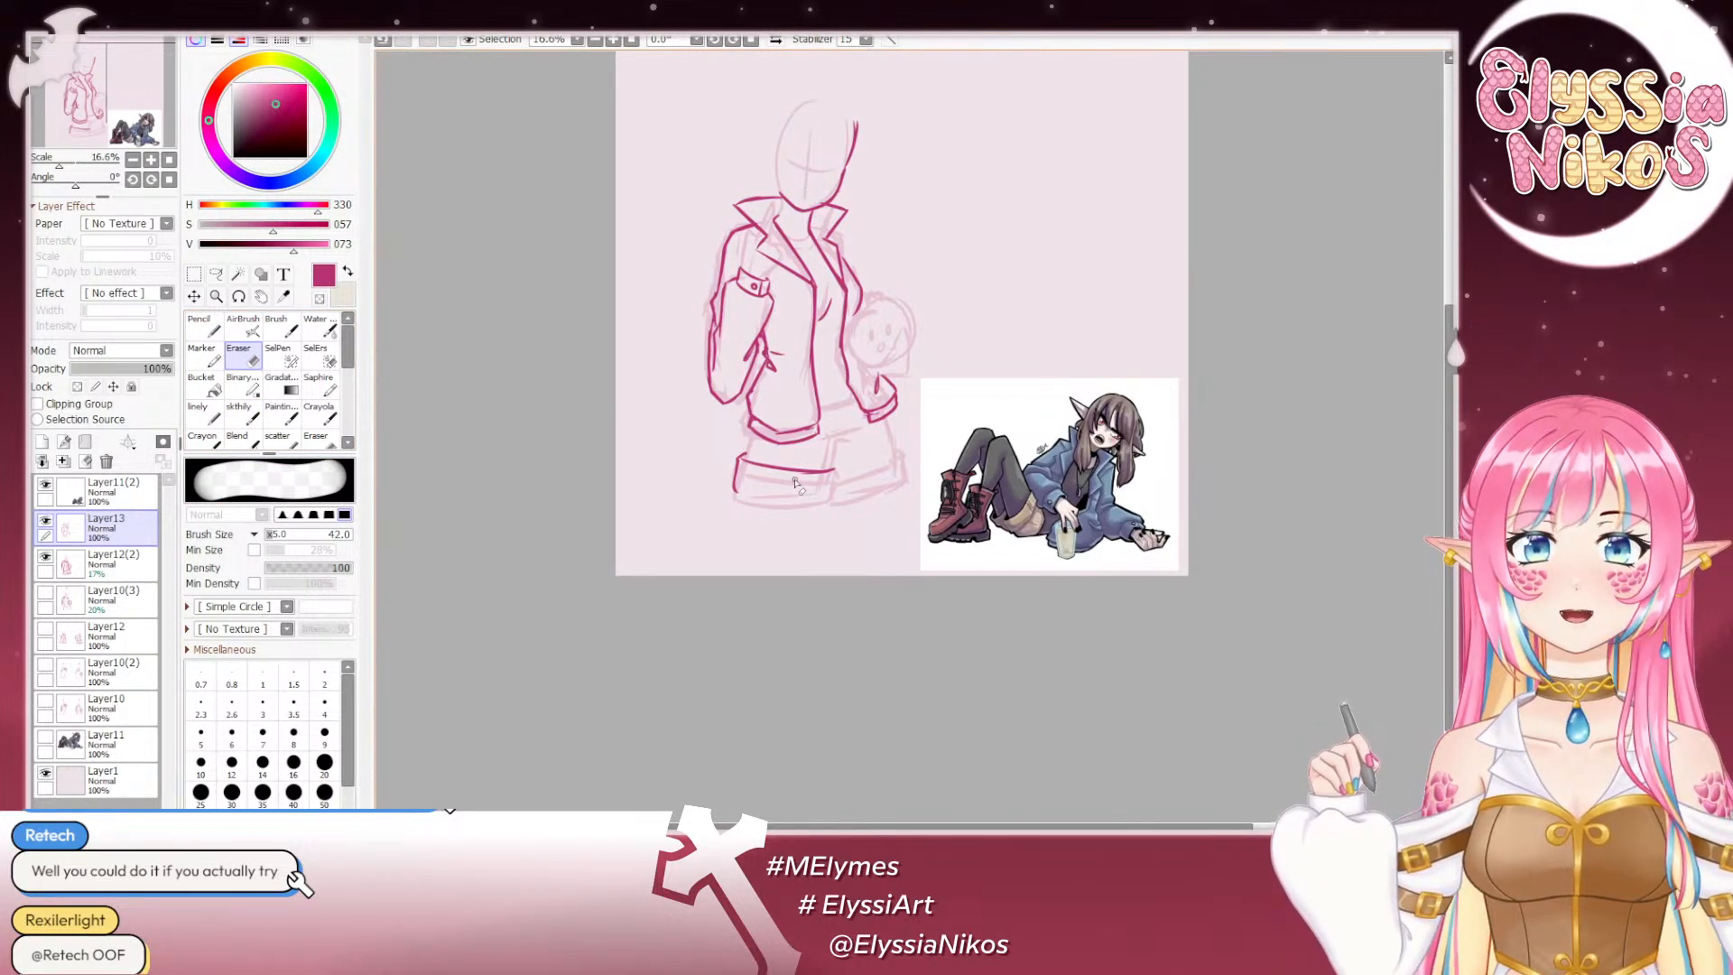
pyautogui.moveTo(786, 475); pyautogui.dragTo(855, 475)
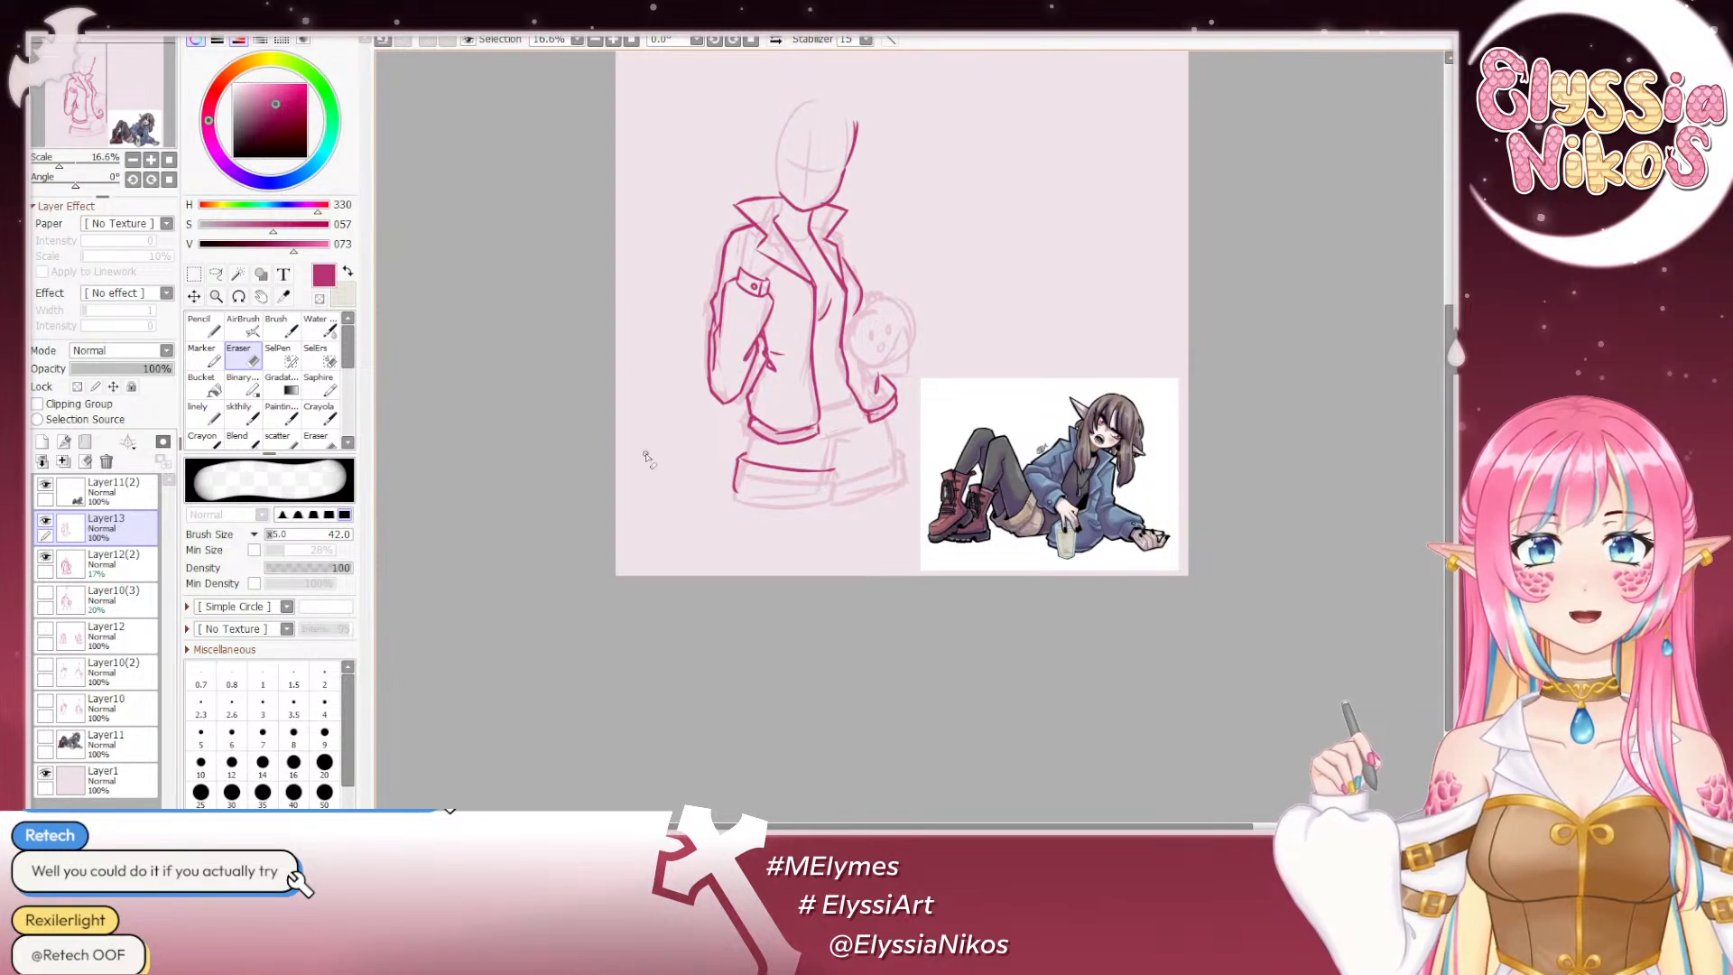
# Step: Draw the near shorts cuff's inner side edge and its bottom line, following the faded sketch
pyautogui.click(239, 412)
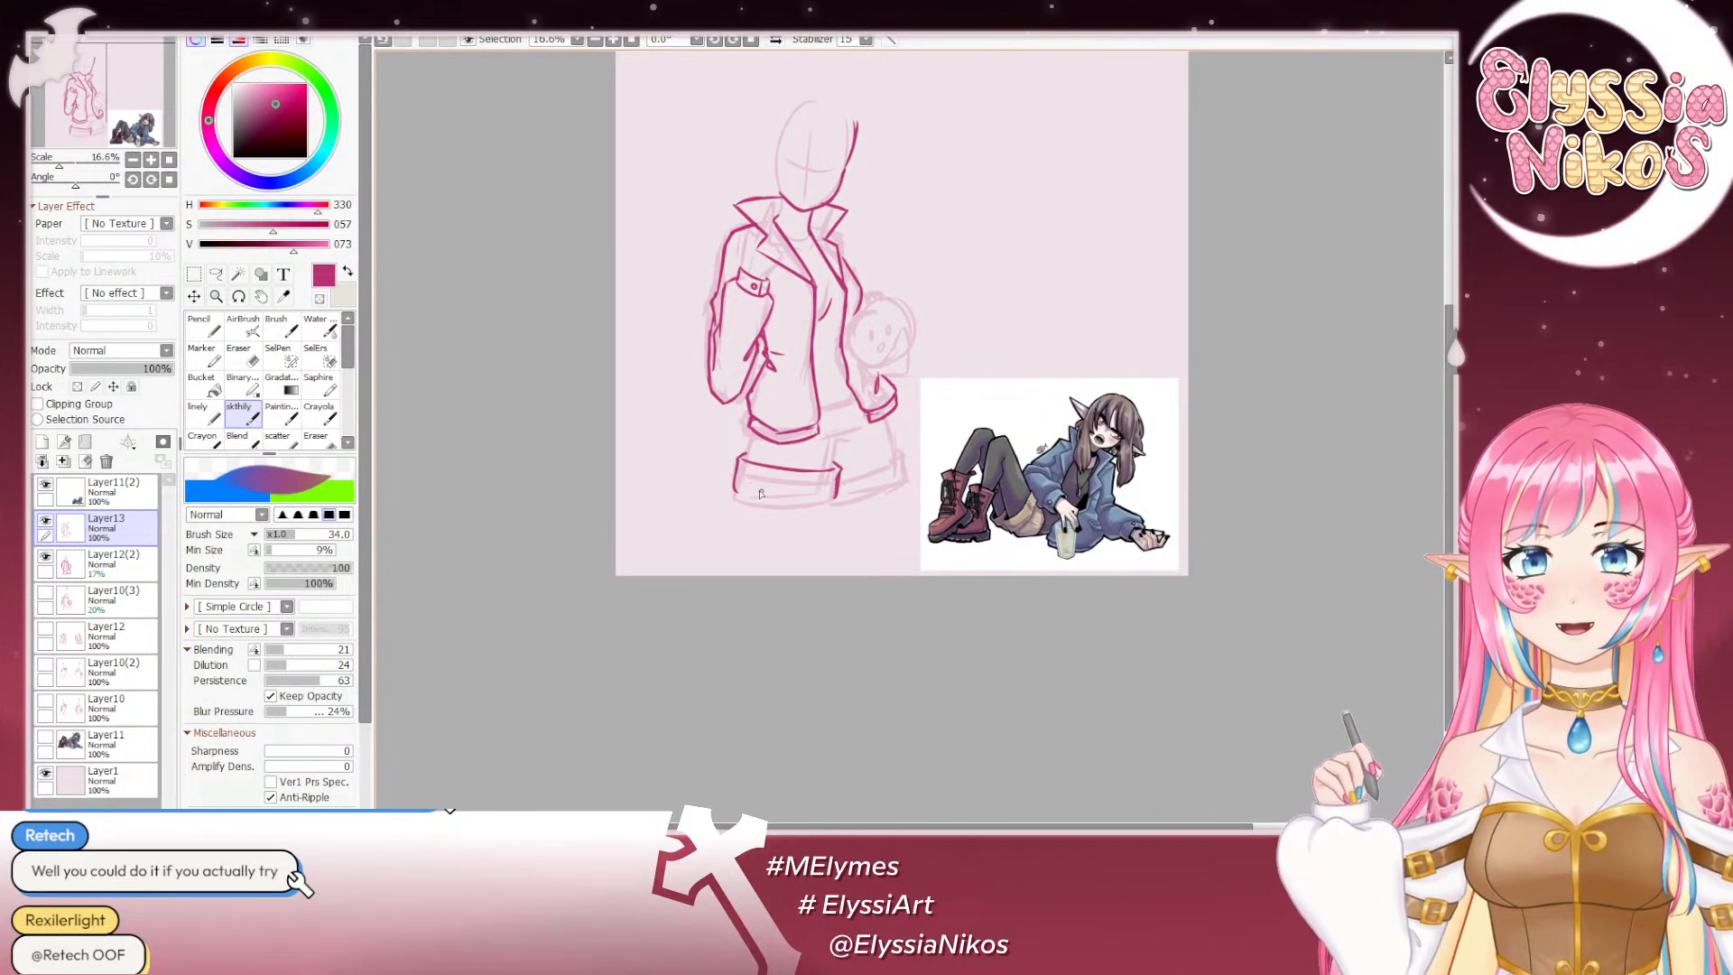
pyautogui.hotkey('ctrl', 'z')
pyautogui.moveTo(788, 503)
pyautogui.mouseDown()
pyautogui.moveTo(733, 489)
pyautogui.moveTo(841, 499)
pyautogui.mouseUp()
pyautogui.hotkey('ctrl', 'z')
pyautogui.moveTo(736, 490)
pyautogui.mouseDown()
pyautogui.moveTo(828, 495)
pyautogui.moveTo(741, 489)
pyautogui.moveTo(781, 508)
pyautogui.moveTo(829, 499)
pyautogui.moveTo(737, 487)
pyautogui.moveTo(841, 493)
pyautogui.moveTo(740, 486)
pyautogui.moveTo(834, 496)
pyautogui.mouseUp()
pyautogui.hotkey('ctrl', 'z')
pyautogui.hotkey('ctrl', 'z')
pyautogui.hotkey('ctrl', 'z')
pyautogui.hotkey('ctrl', 'z')
pyautogui.press('e')
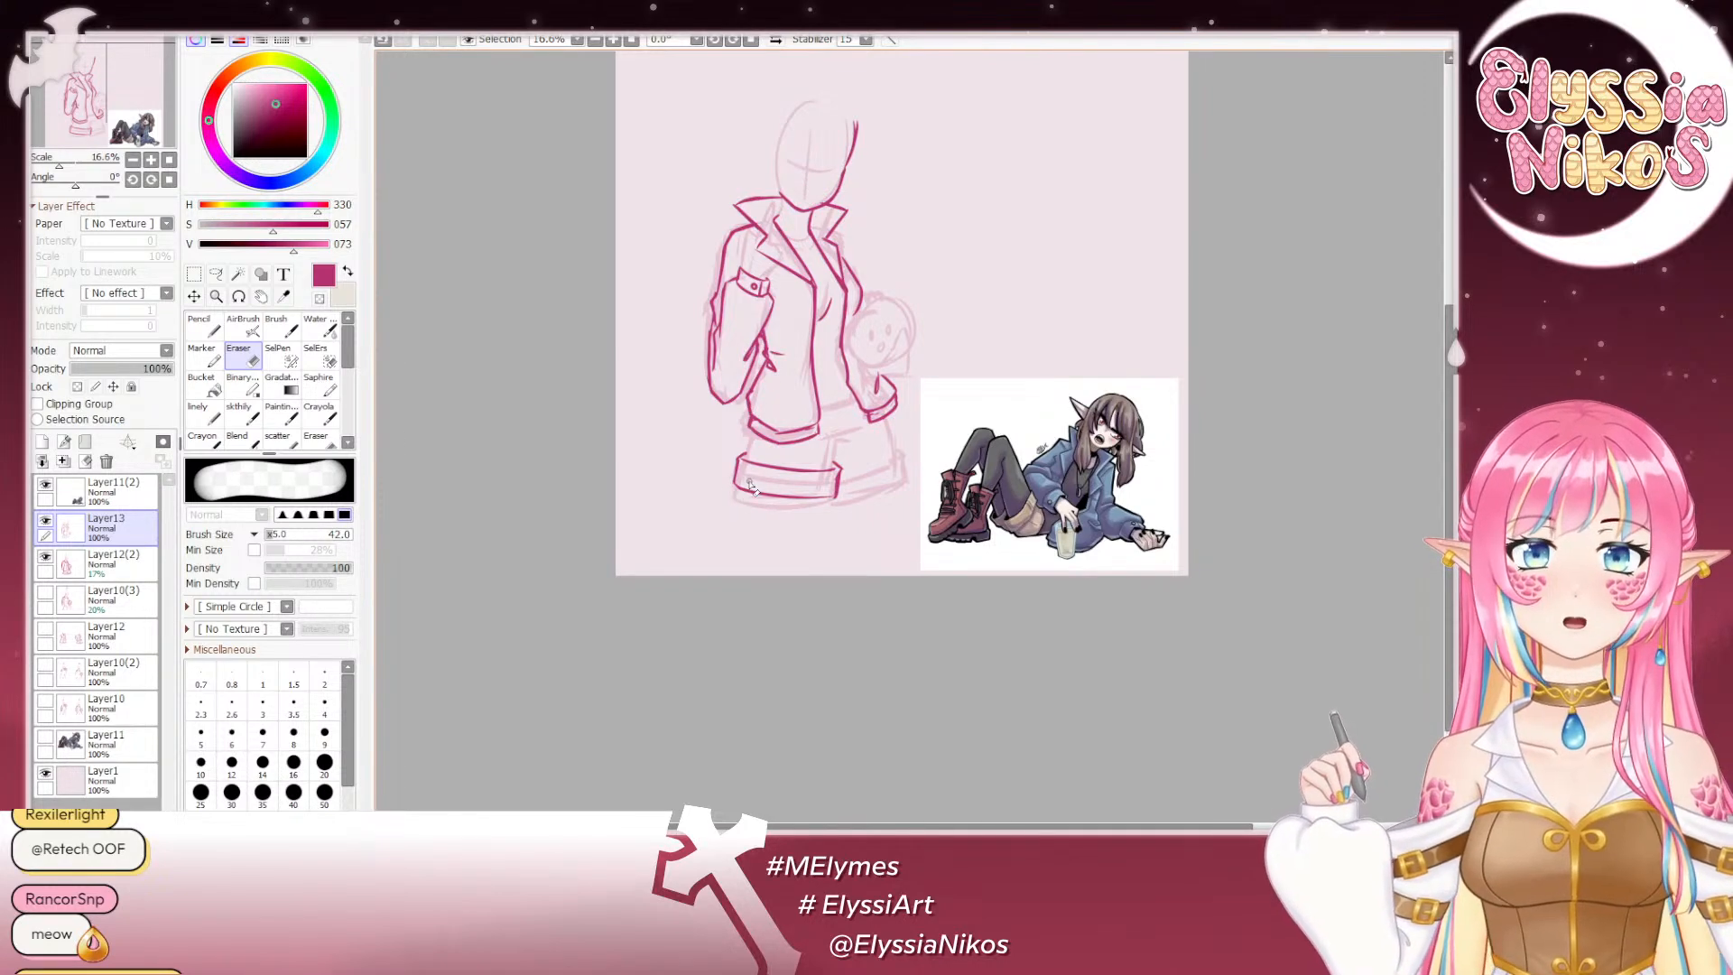
# Step: Erase and redraw the outer side edge of the near shorts cuff
pyautogui.click(249, 412)
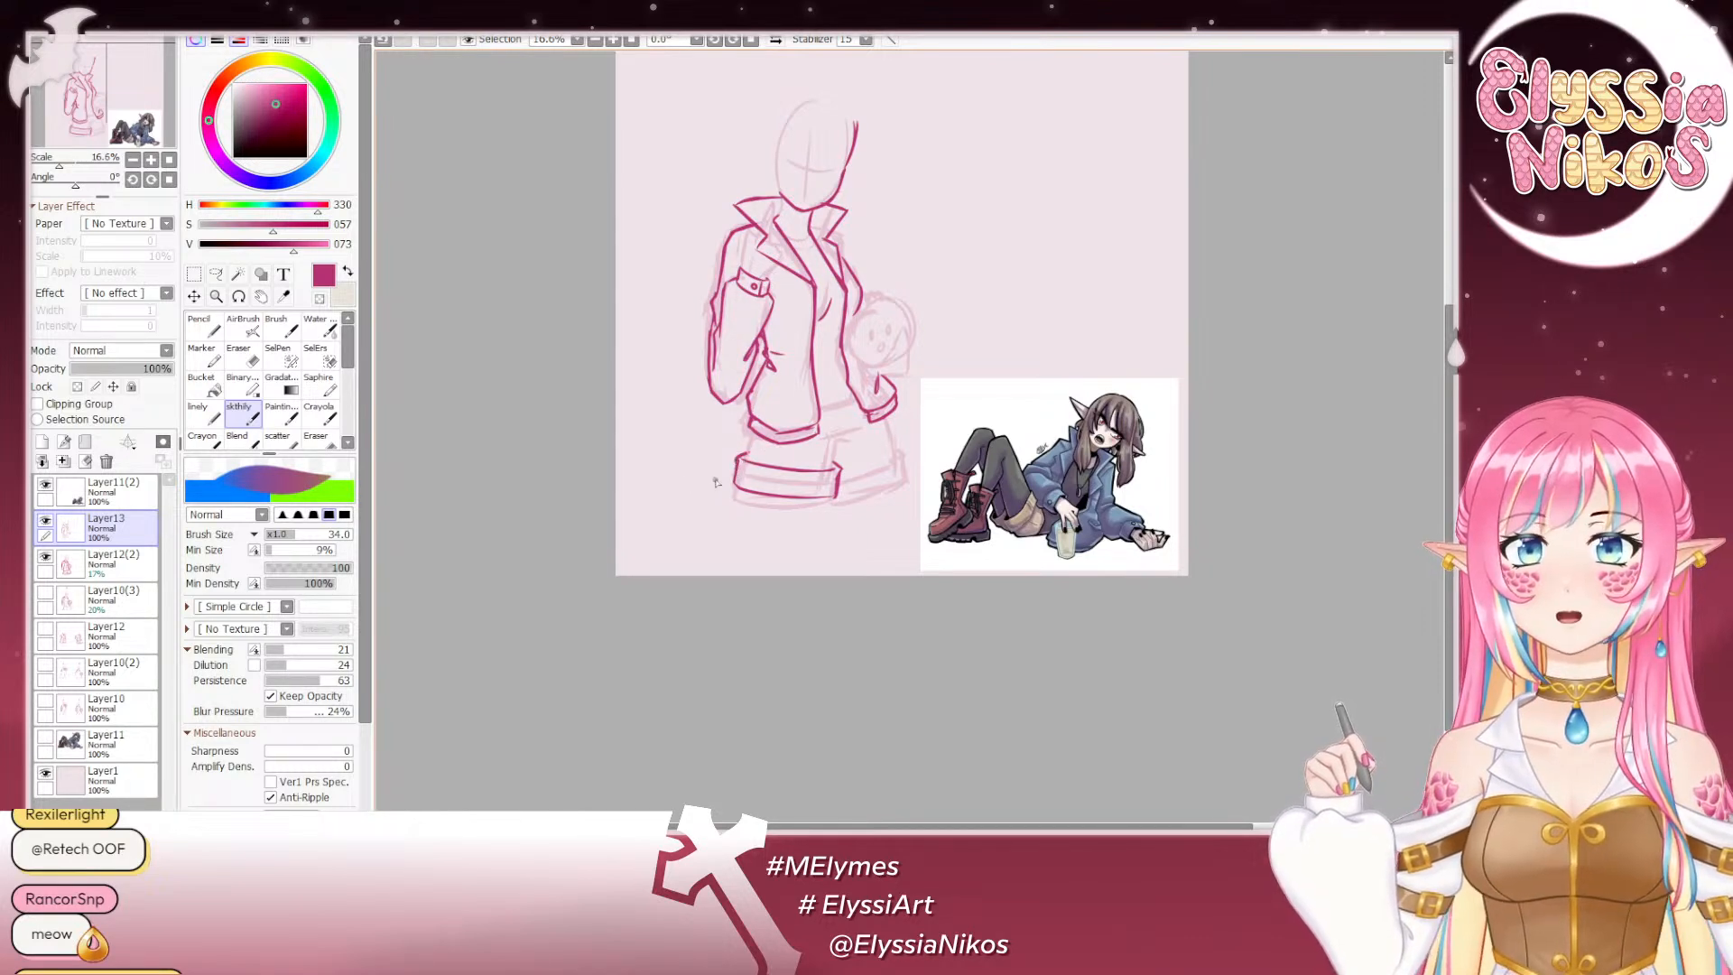
pyautogui.click(240, 354)
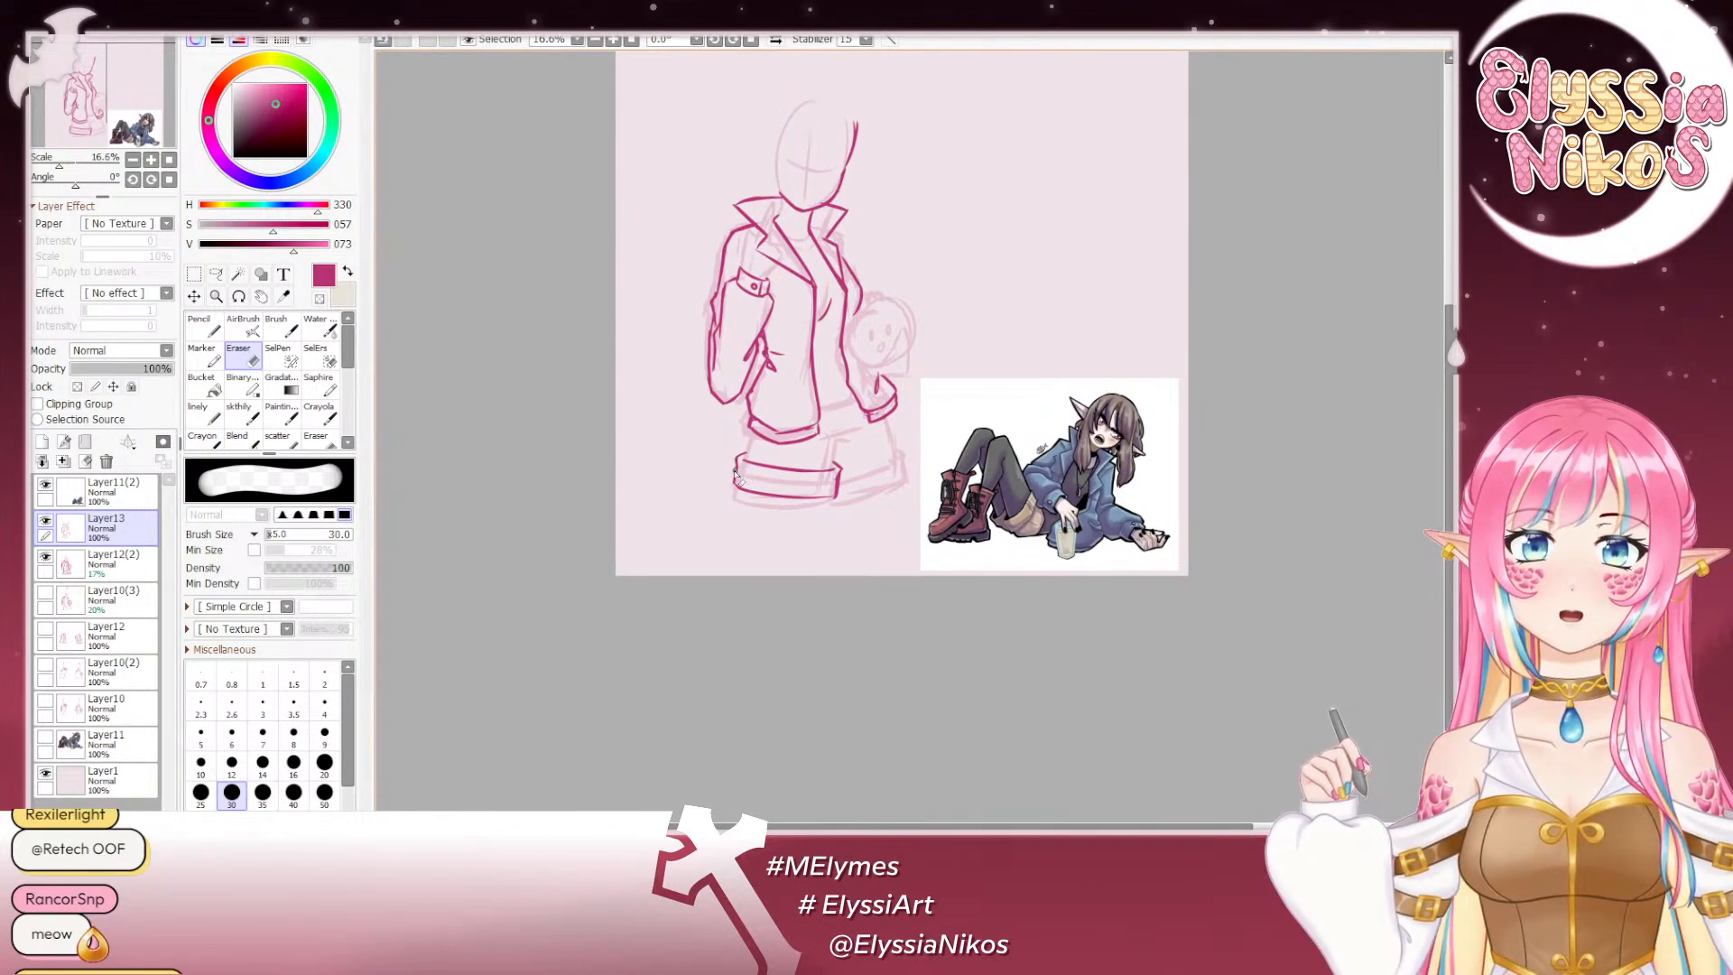
pyautogui.click(234, 419)
pyautogui.moveTo(735, 470); pyautogui.dragTo(736, 488)
pyautogui.hotkey('ctrl', 'z')
pyautogui.hotkey('ctrl', 'z')
pyautogui.hotkey('ctrl', 'z')
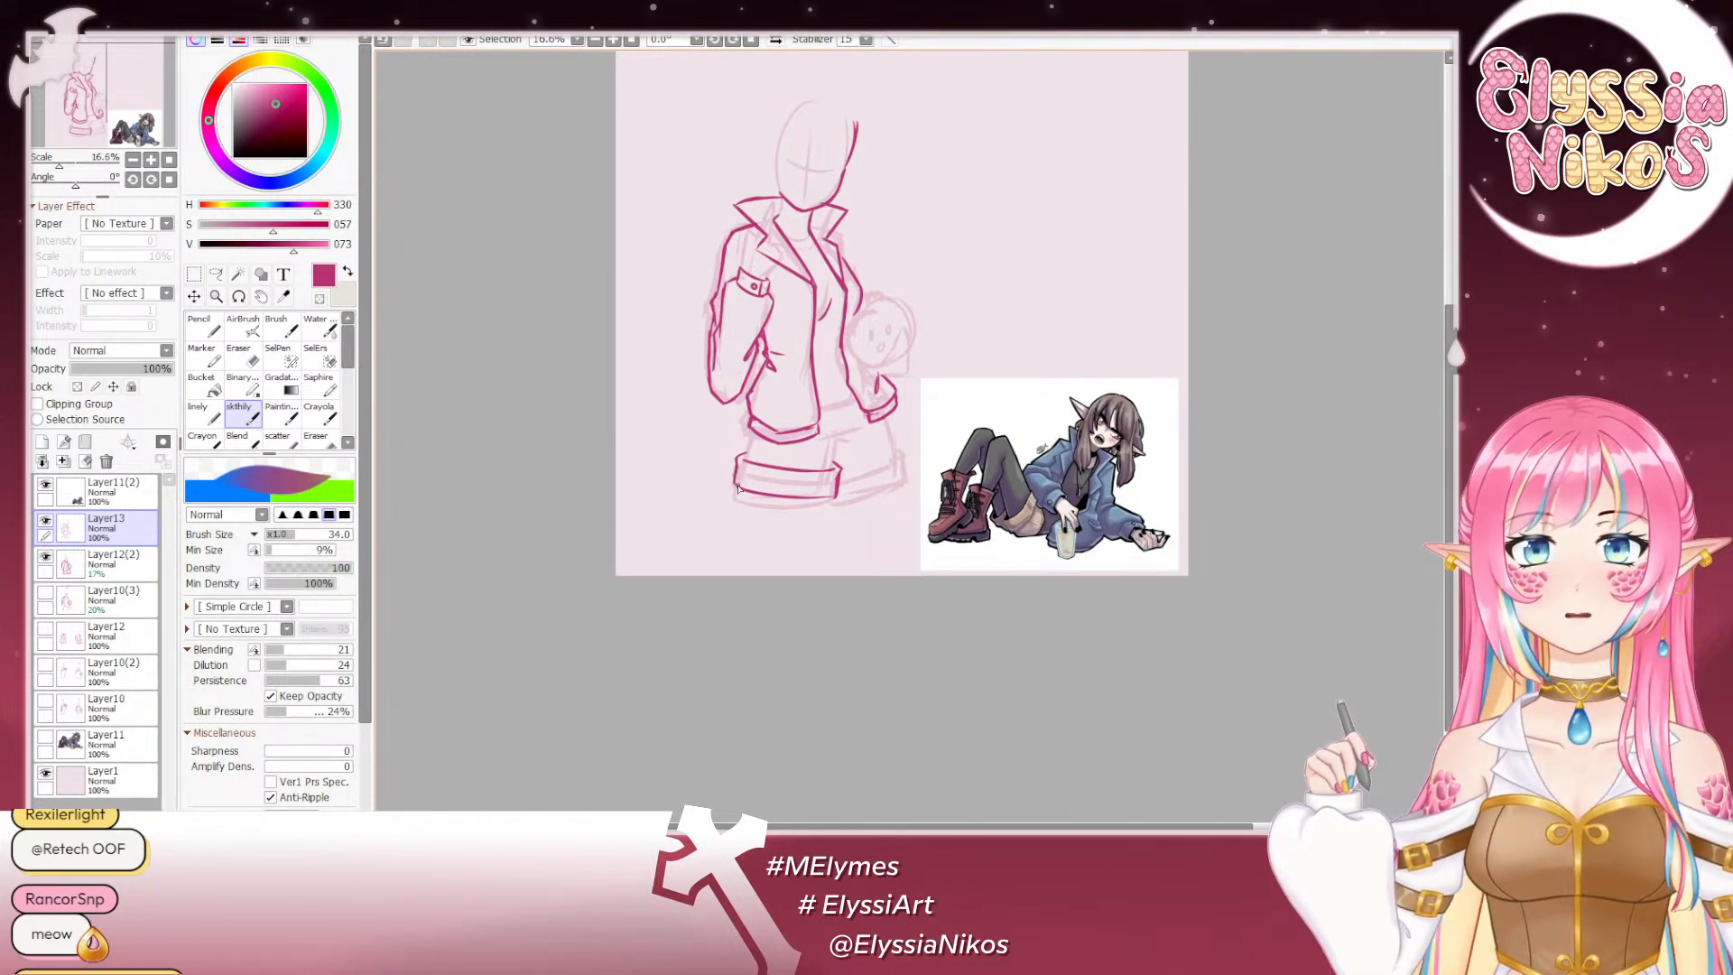
# Step: Redraw the near shorts cuff's bottom line as a smooth curve joining its outer side edge
pyautogui.click(79, 183)
pyautogui.moveTo(87, 184); pyautogui.dragTo(100, 184)
pyautogui.moveTo(828, 356); pyautogui.dragTo(797, 358)
pyautogui.hotkey('ctrl', 'z')
pyautogui.moveTo(857, 264); pyautogui.dragTo(841, 308)
pyautogui.hotkey('ctrl', 'z')
pyautogui.hotkey('ctrl', 'z')
pyautogui.hotkey('ctrl', 'z')
pyautogui.hotkey('ctrl', 'z')
pyautogui.hotkey('ctrl', 'z')
pyautogui.hotkey('ctrl', 'z')
pyautogui.hotkey('ctrl', 'z')
pyautogui.hotkey('ctrl', 'z')
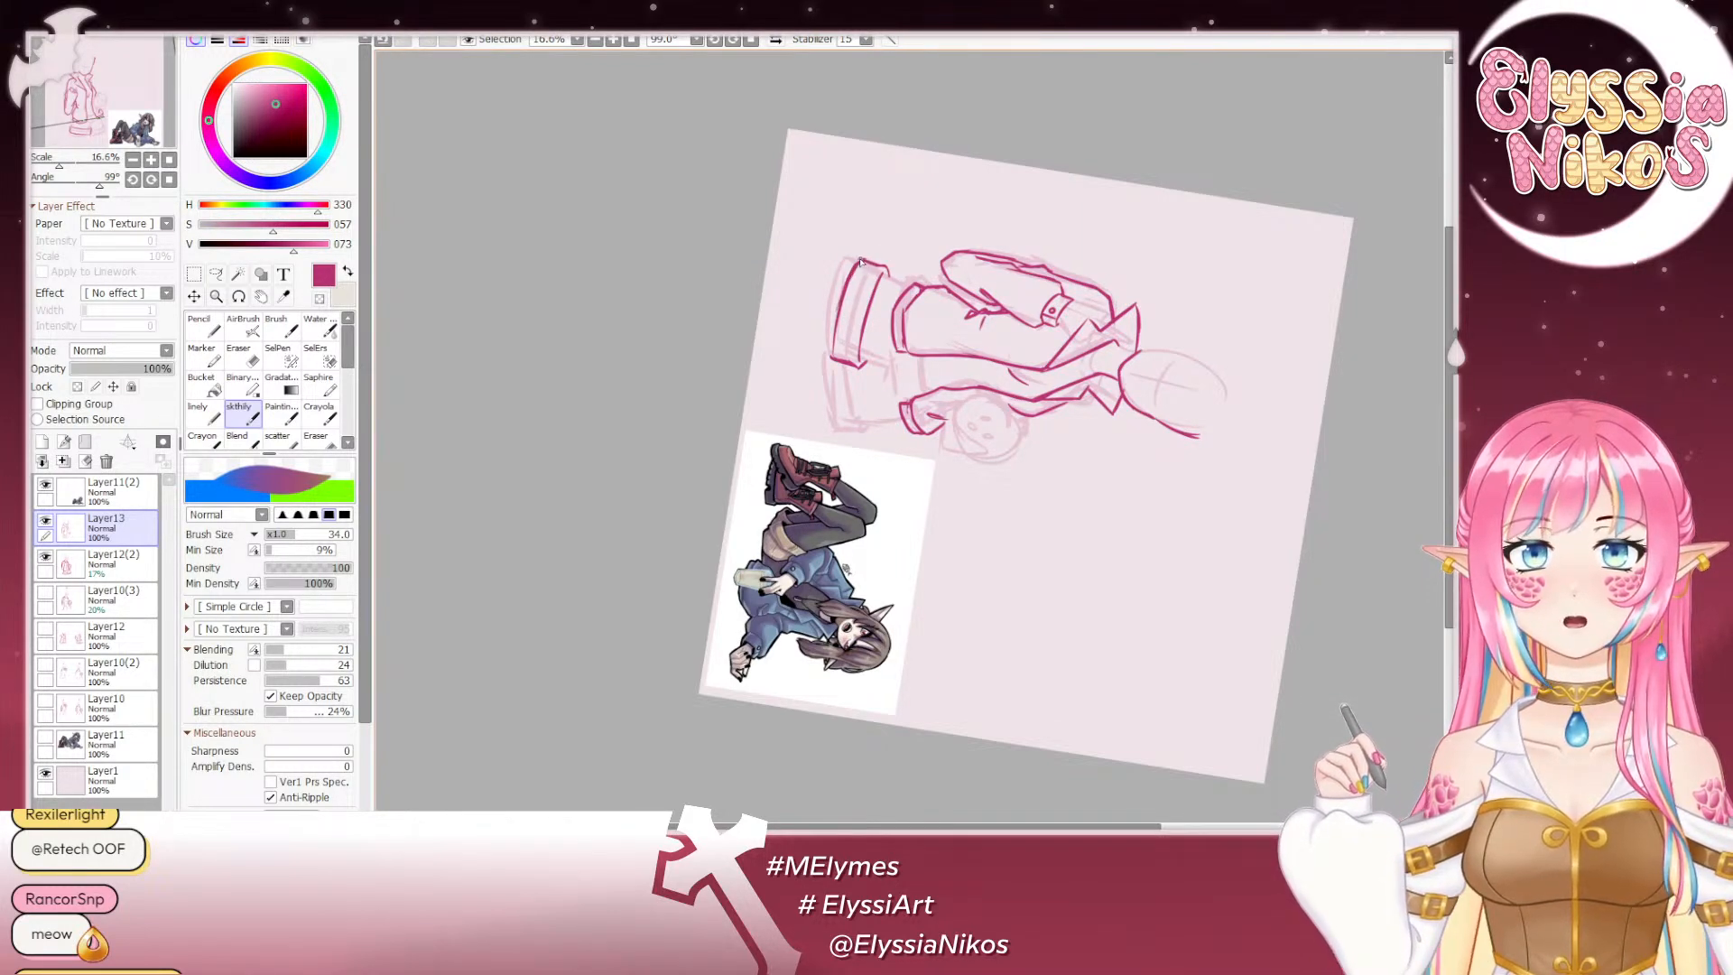
pyautogui.hotkey('ctrl', 'z')
pyautogui.moveTo(858, 264)
pyautogui.mouseDown()
pyautogui.moveTo(834, 368)
pyautogui.moveTo(841, 309)
pyautogui.mouseUp()
pyautogui.hotkey('ctrl', 'z')
pyautogui.hotkey('ctrl', 'z')
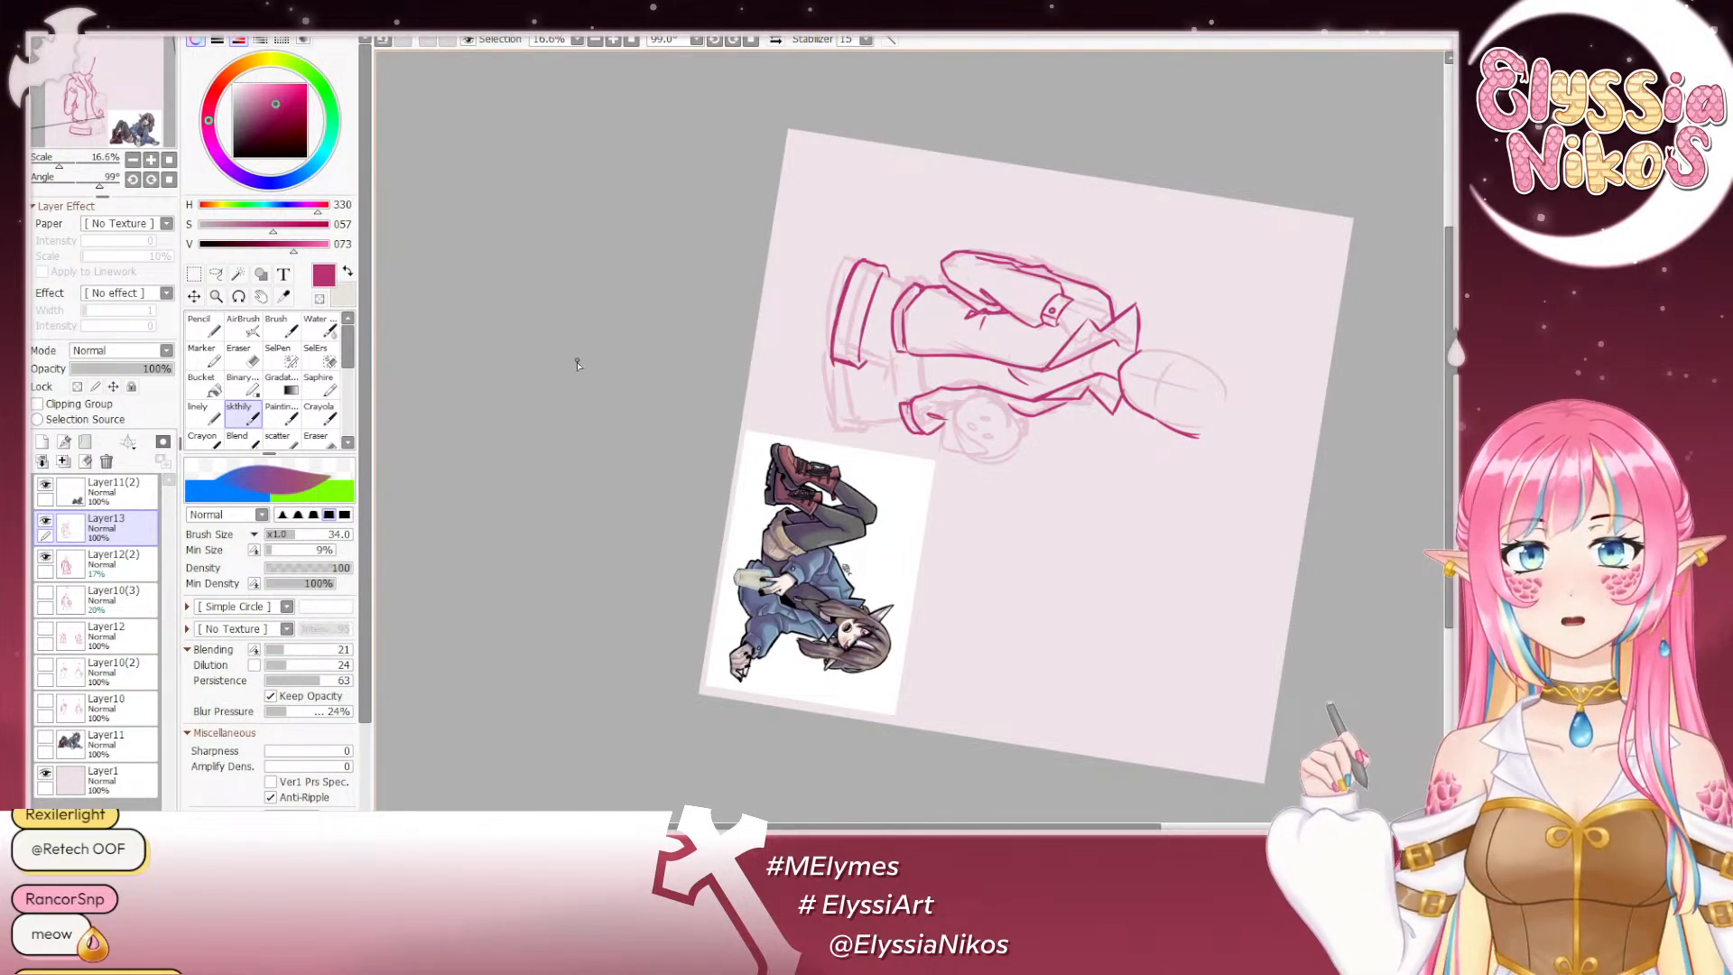
# Step: Clean up the near shorts cuff's bottom line with the eraser at size 53
pyautogui.click(255, 361)
pyautogui.moveTo(868, 299)
pyautogui.mouseDown()
pyautogui.moveTo(839, 342)
pyautogui.moveTo(859, 283)
pyautogui.mouseUp()
pyautogui.hotkey('ctrl', 'z')
pyautogui.hotkey('ctrl', 'z')
pyautogui.hotkey('ctrl', 'z')
pyautogui.moveTo(841, 350); pyautogui.dragTo(858, 293)
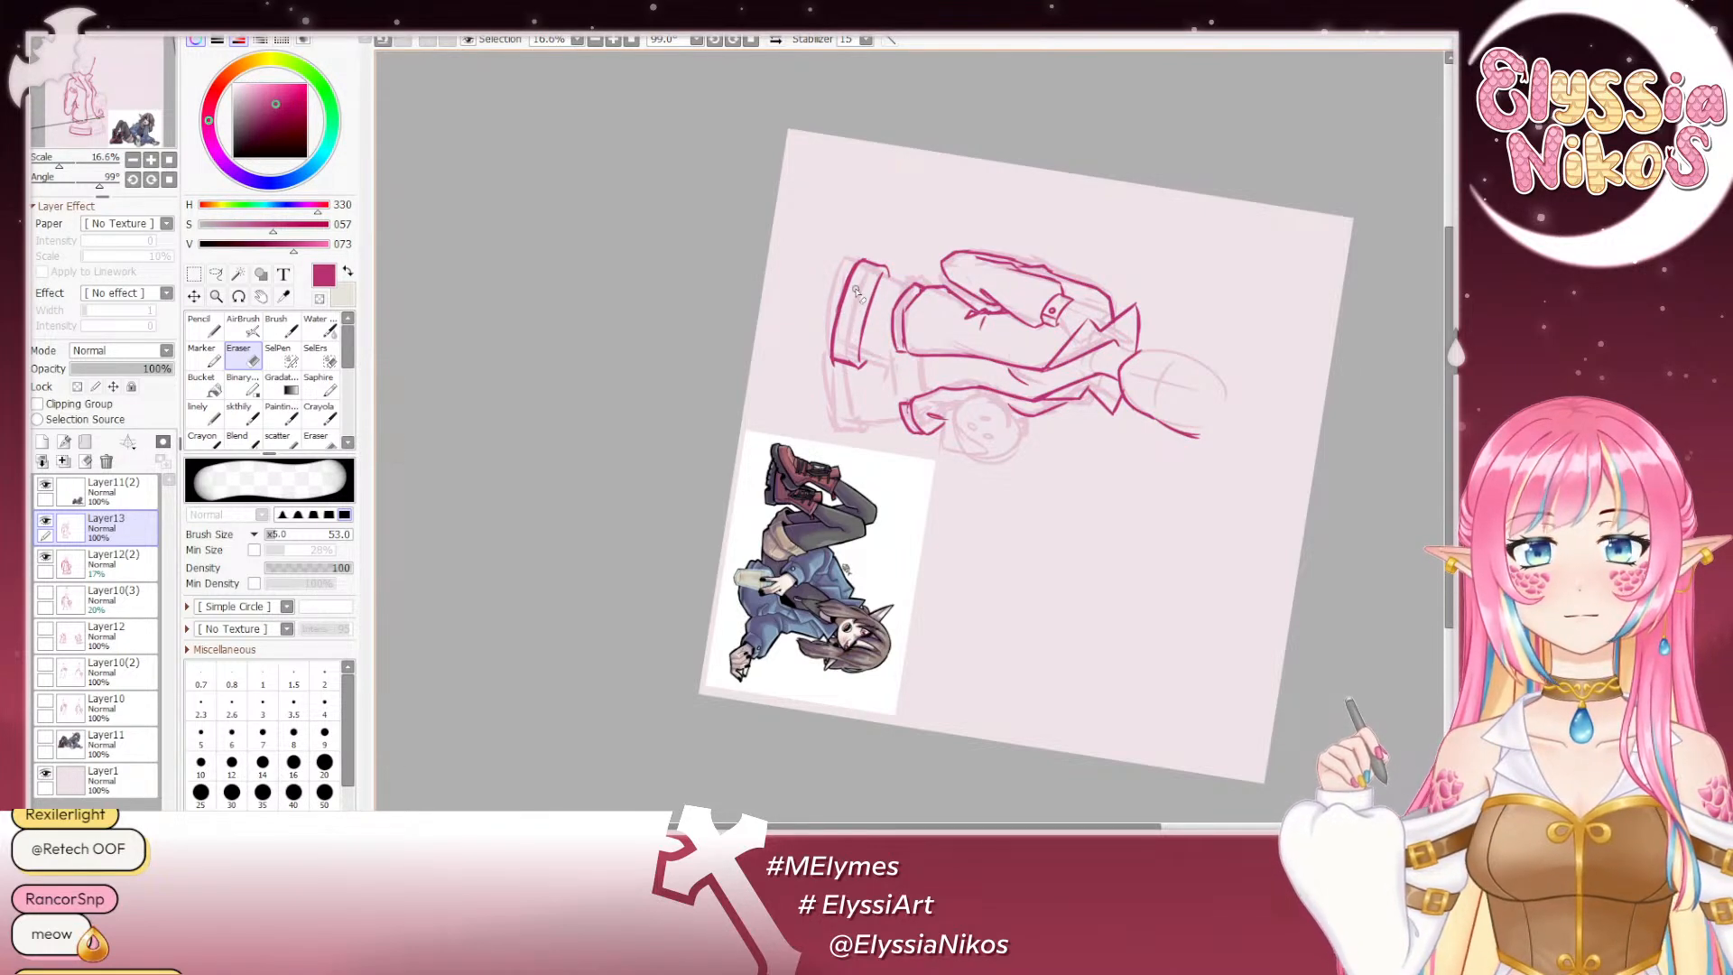
pyautogui.hotkey('ctrl', 'z')
pyautogui.moveTo(858, 285)
pyautogui.mouseDown()
pyautogui.moveTo(839, 341)
pyautogui.moveTo(853, 307)
pyautogui.moveTo(839, 337)
pyautogui.moveTo(899, 301)
pyautogui.moveTo(844, 338)
pyautogui.mouseUp()
pyautogui.hotkey('ctrl', 'z')
pyautogui.hotkey('ctrl', 'z')
pyautogui.hotkey('ctrl', 'z')
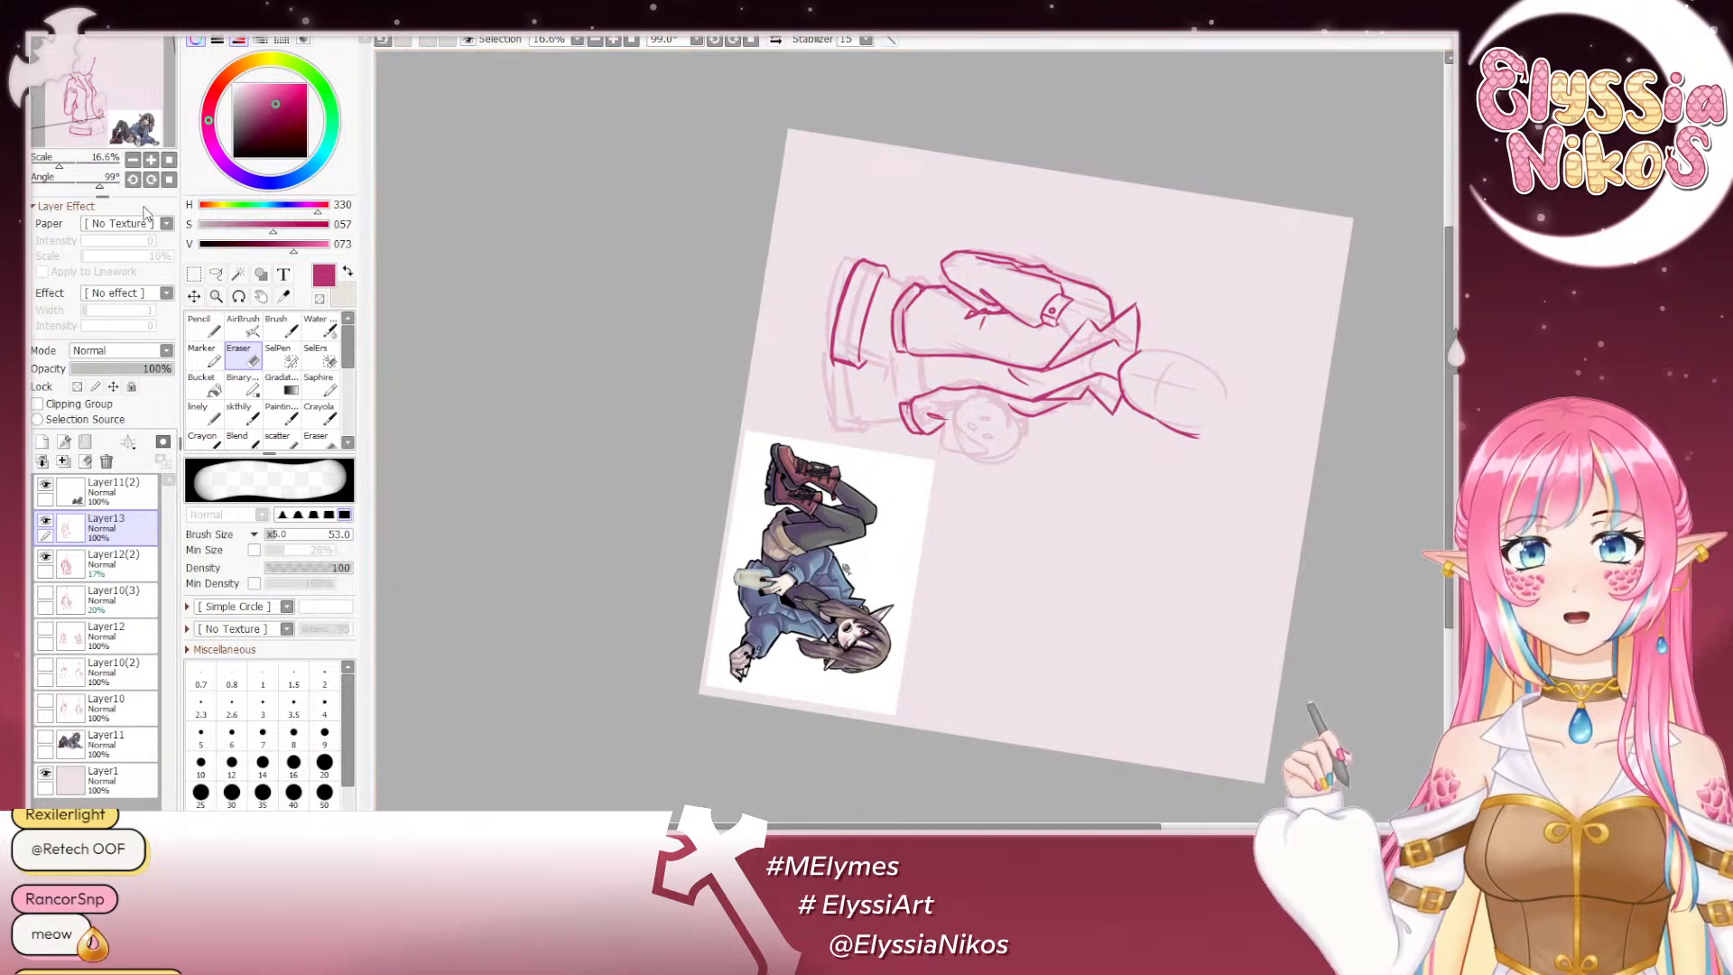
# Step: Tidy the near shorts cuff's lower inner corner with the eraser at size 36
pyautogui.click(169, 179)
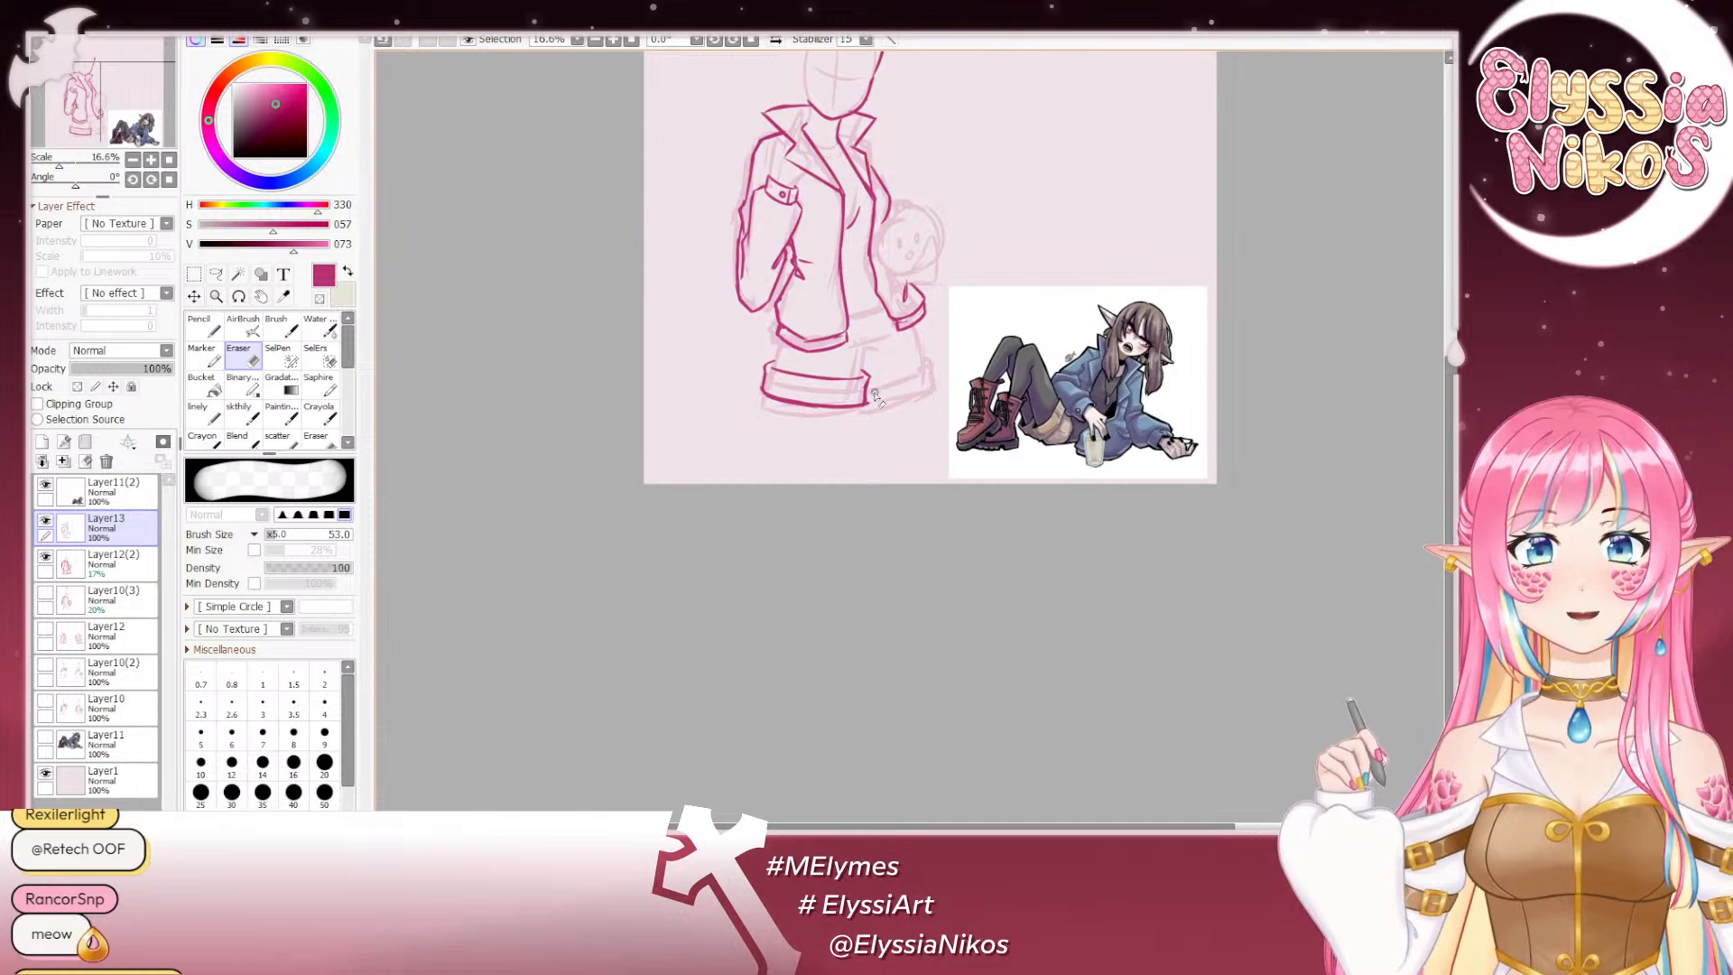
pyautogui.hotkey('ctrl', 'z')
pyautogui.moveTo(873, 393)
pyautogui.mouseDown()
pyautogui.moveTo(859, 392)
pyautogui.moveTo(876, 391)
pyautogui.mouseUp()
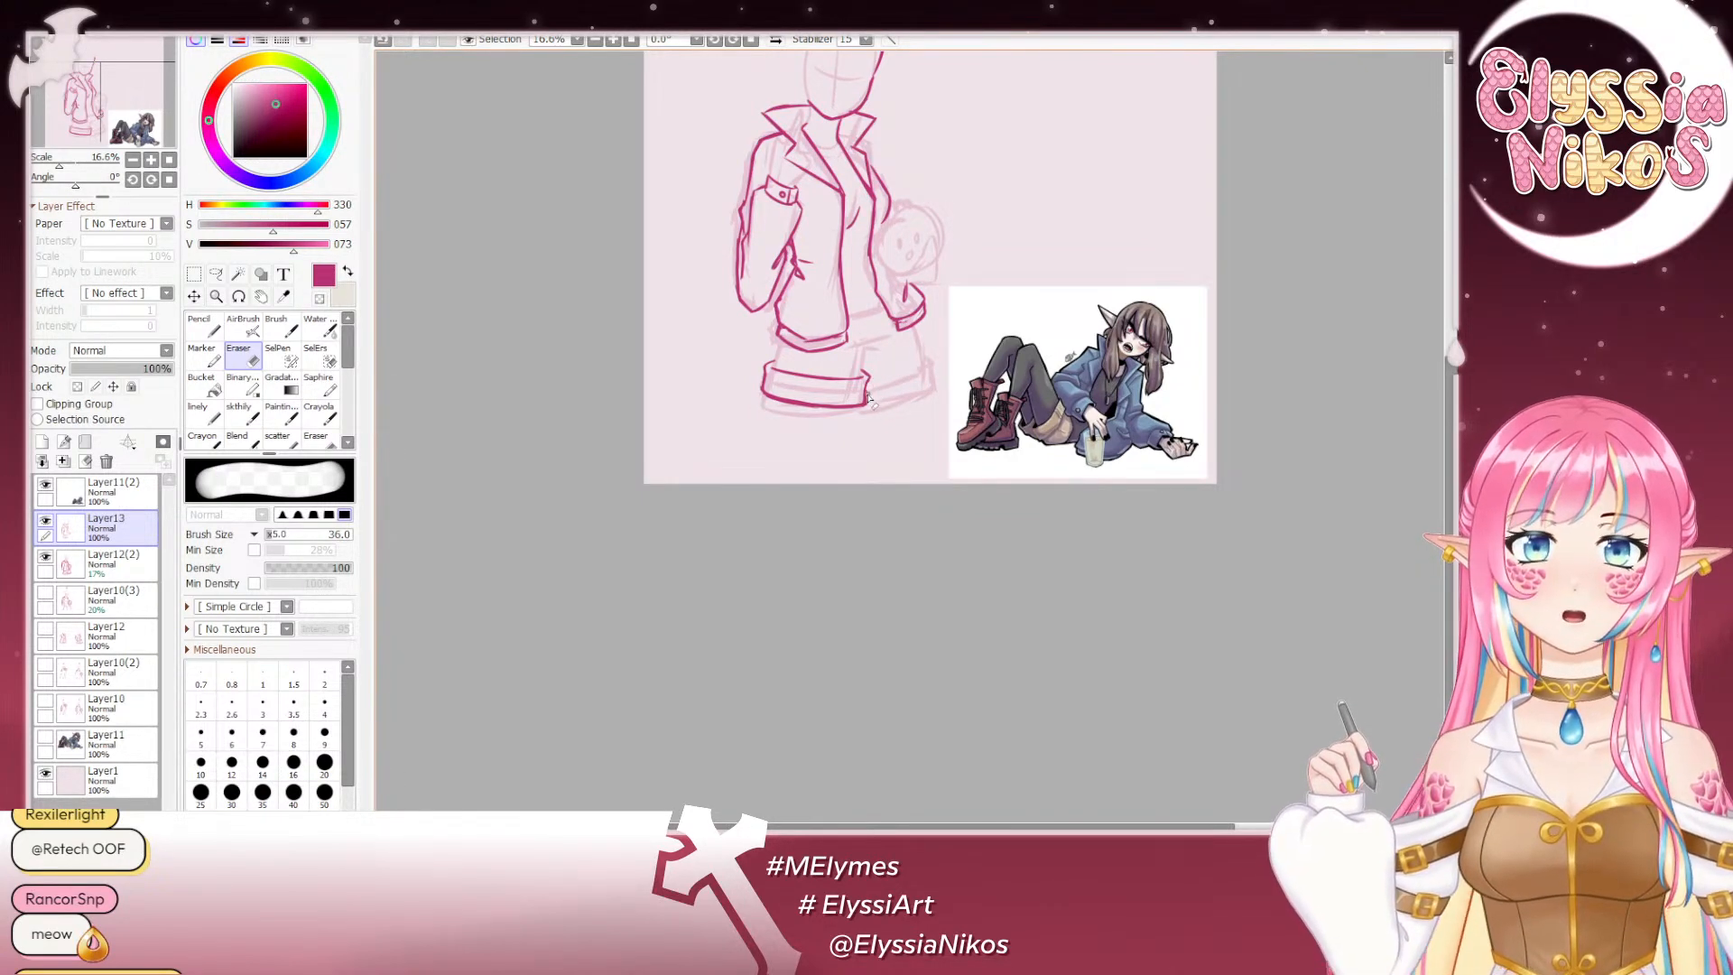
pyautogui.hotkey('ctrl', 'z')
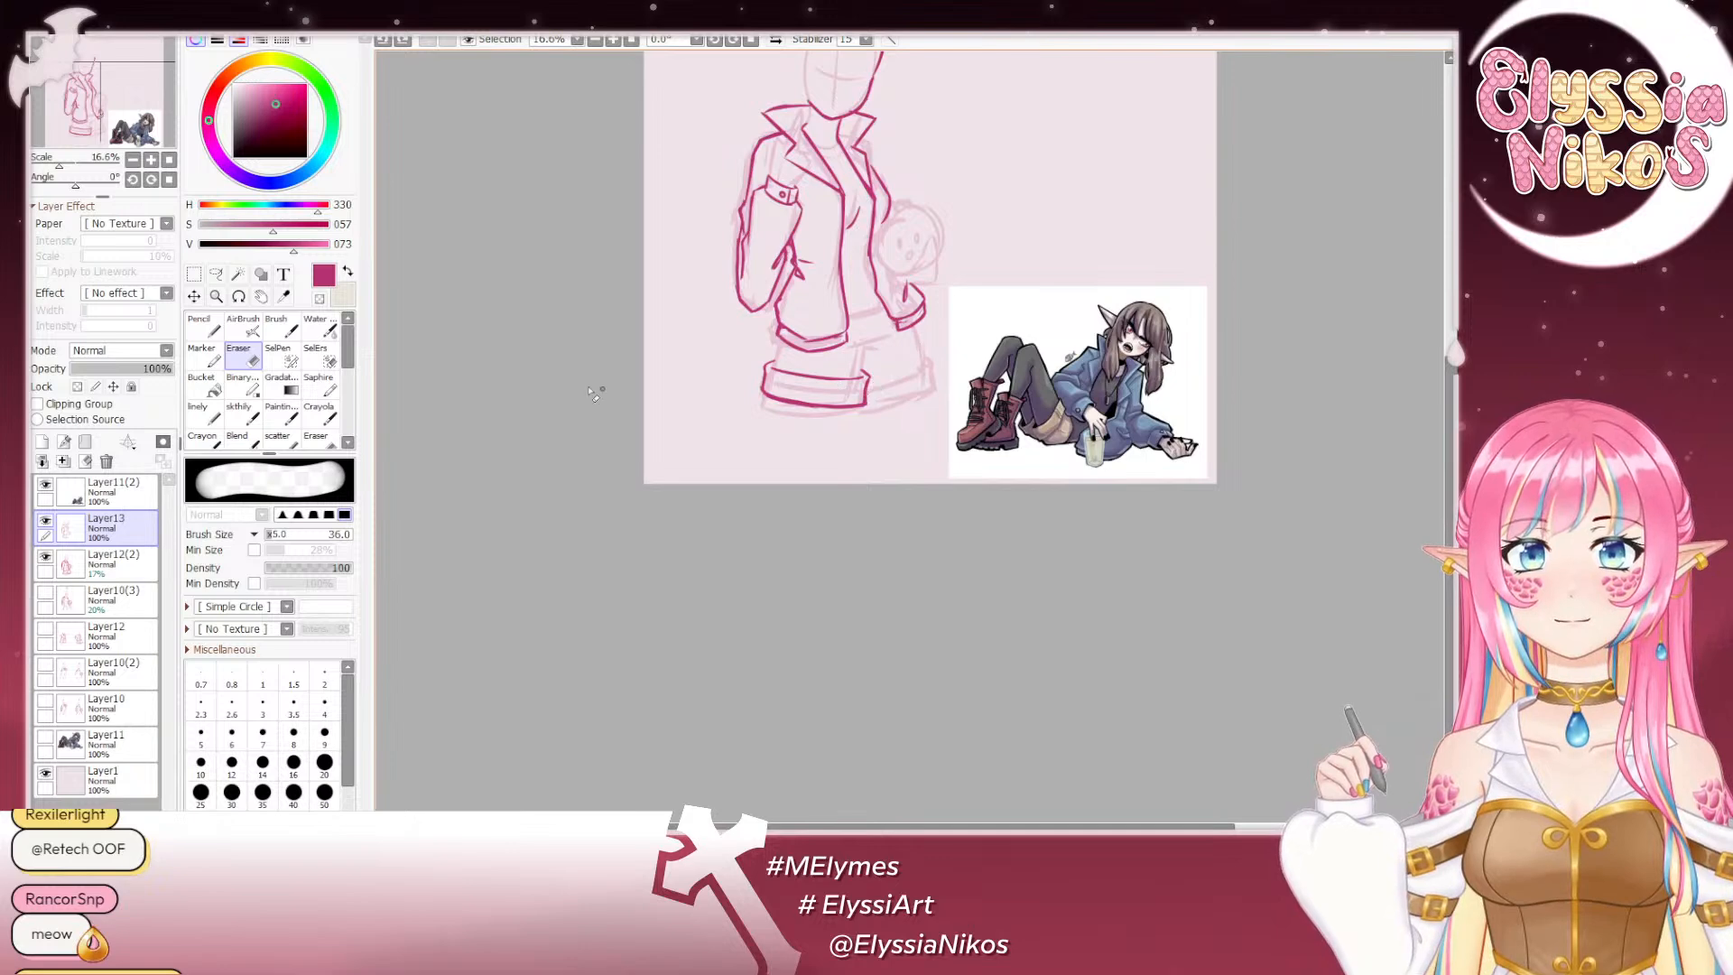
# Step: Trim the near shorts cuff's lower inner corner with the eraser at size 24
pyautogui.click(244, 412)
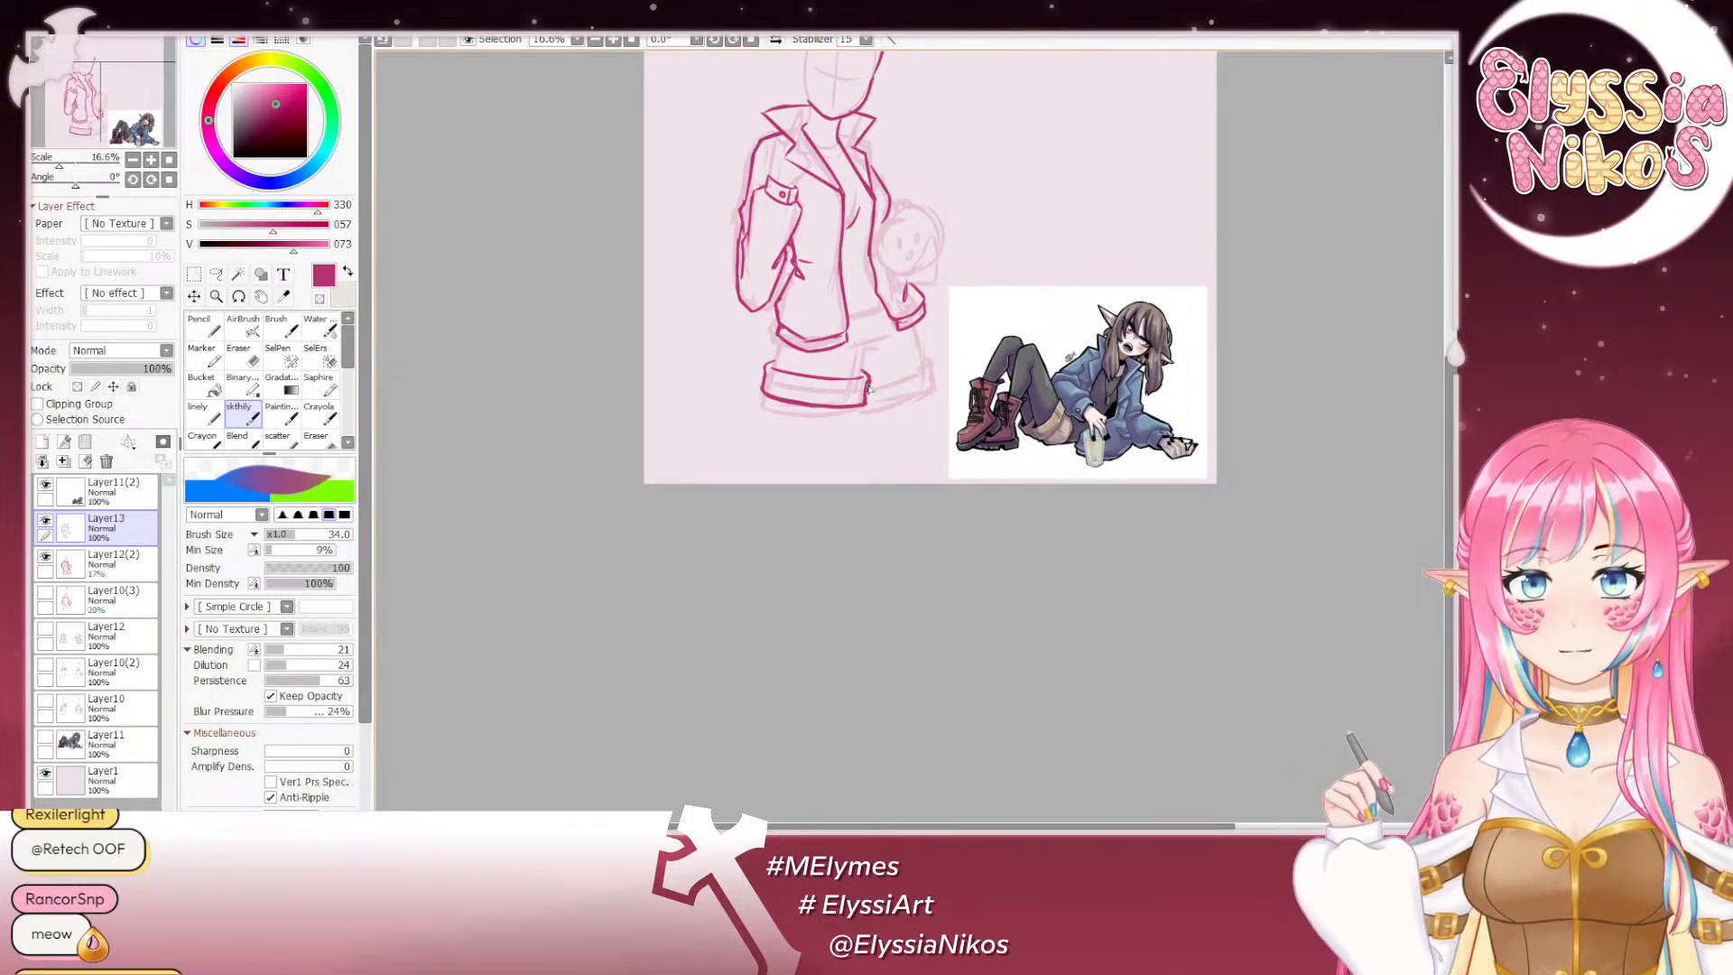
pyautogui.press('e')
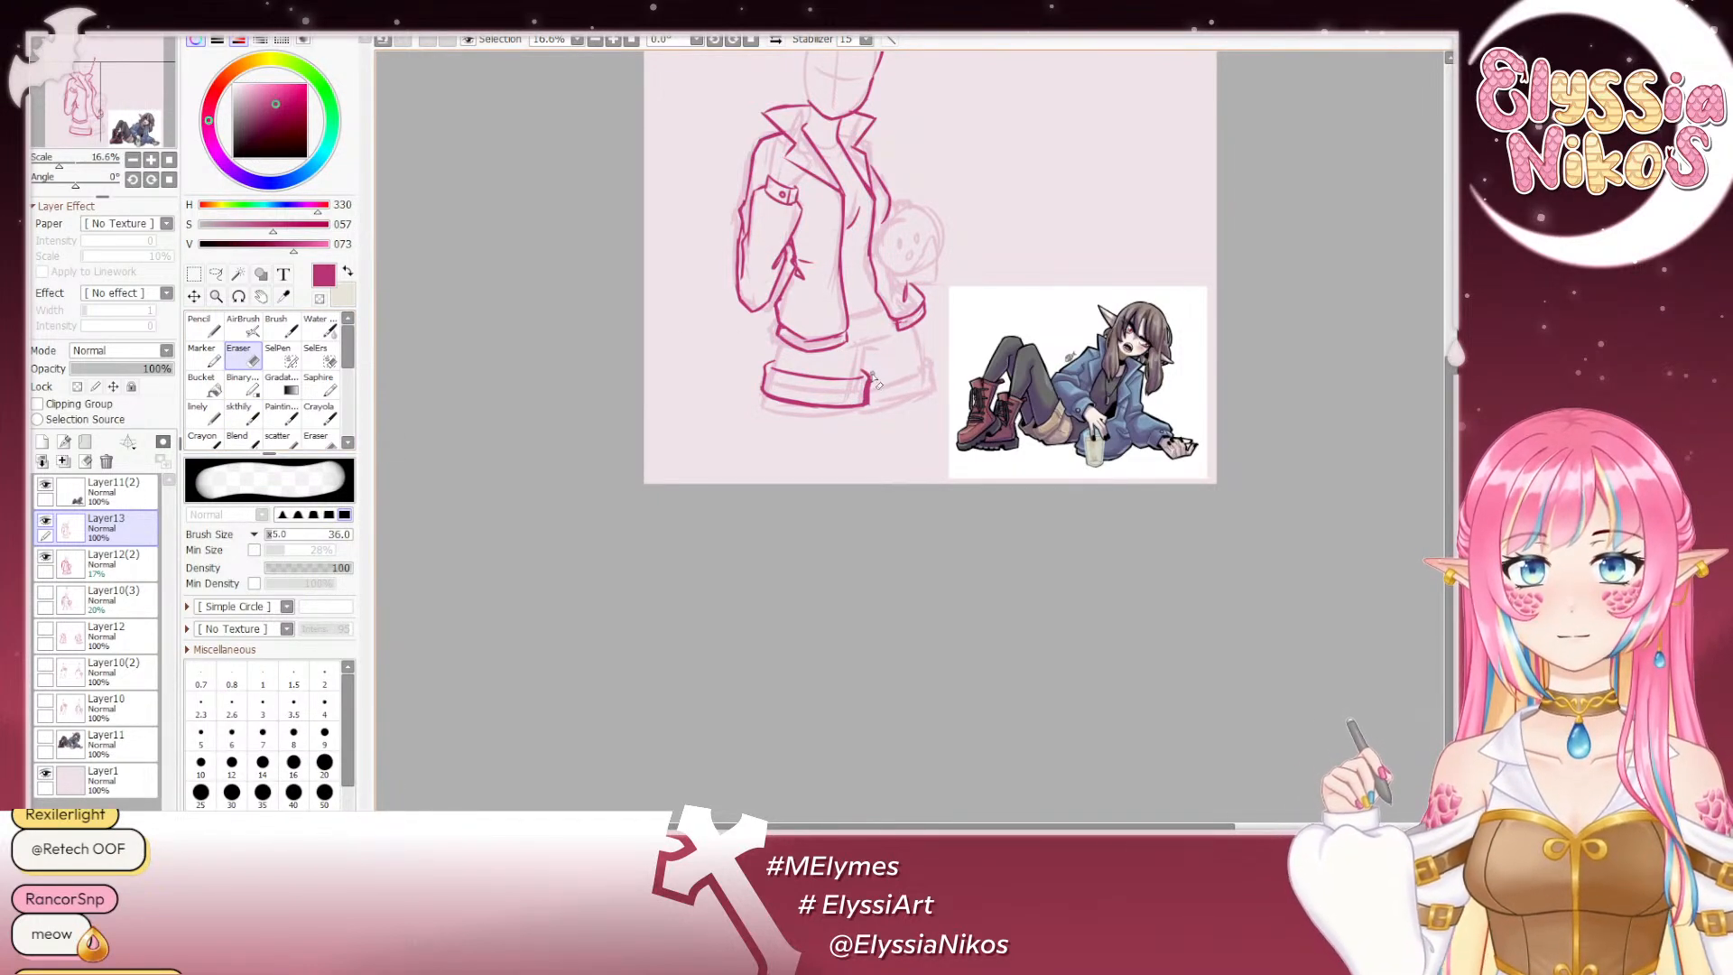
pyautogui.press('[')
pyautogui.press('[')
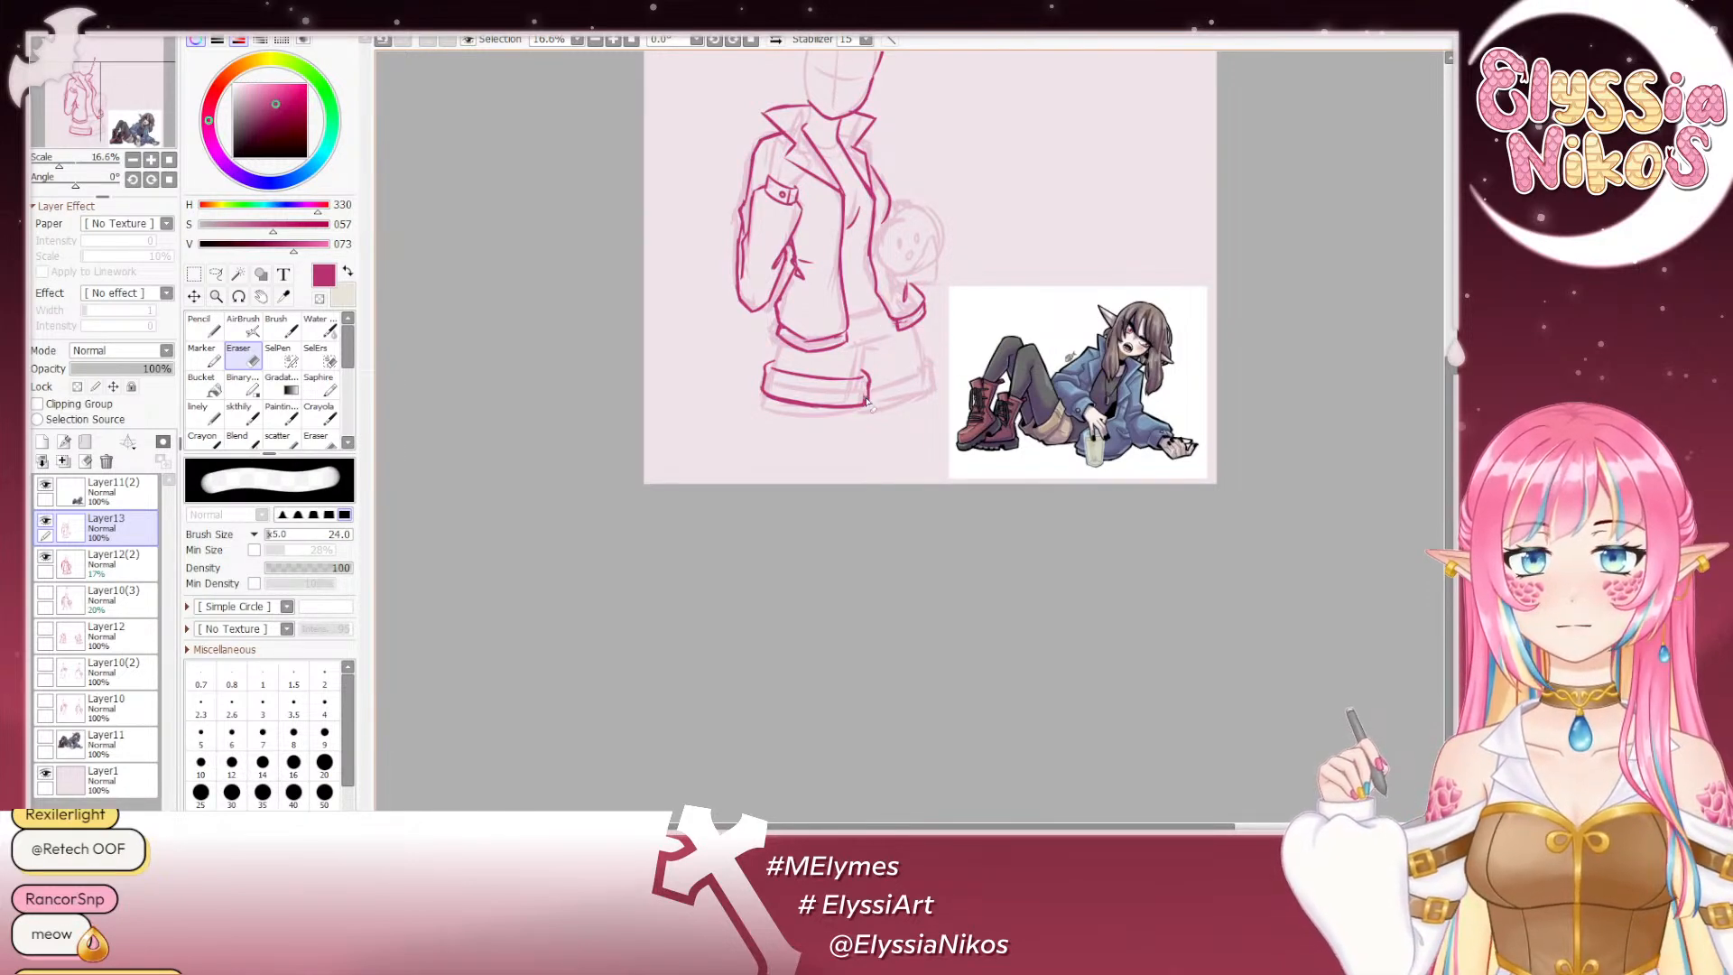
pyautogui.hotkey('ctrl', 'z')
pyautogui.click(864, 397)
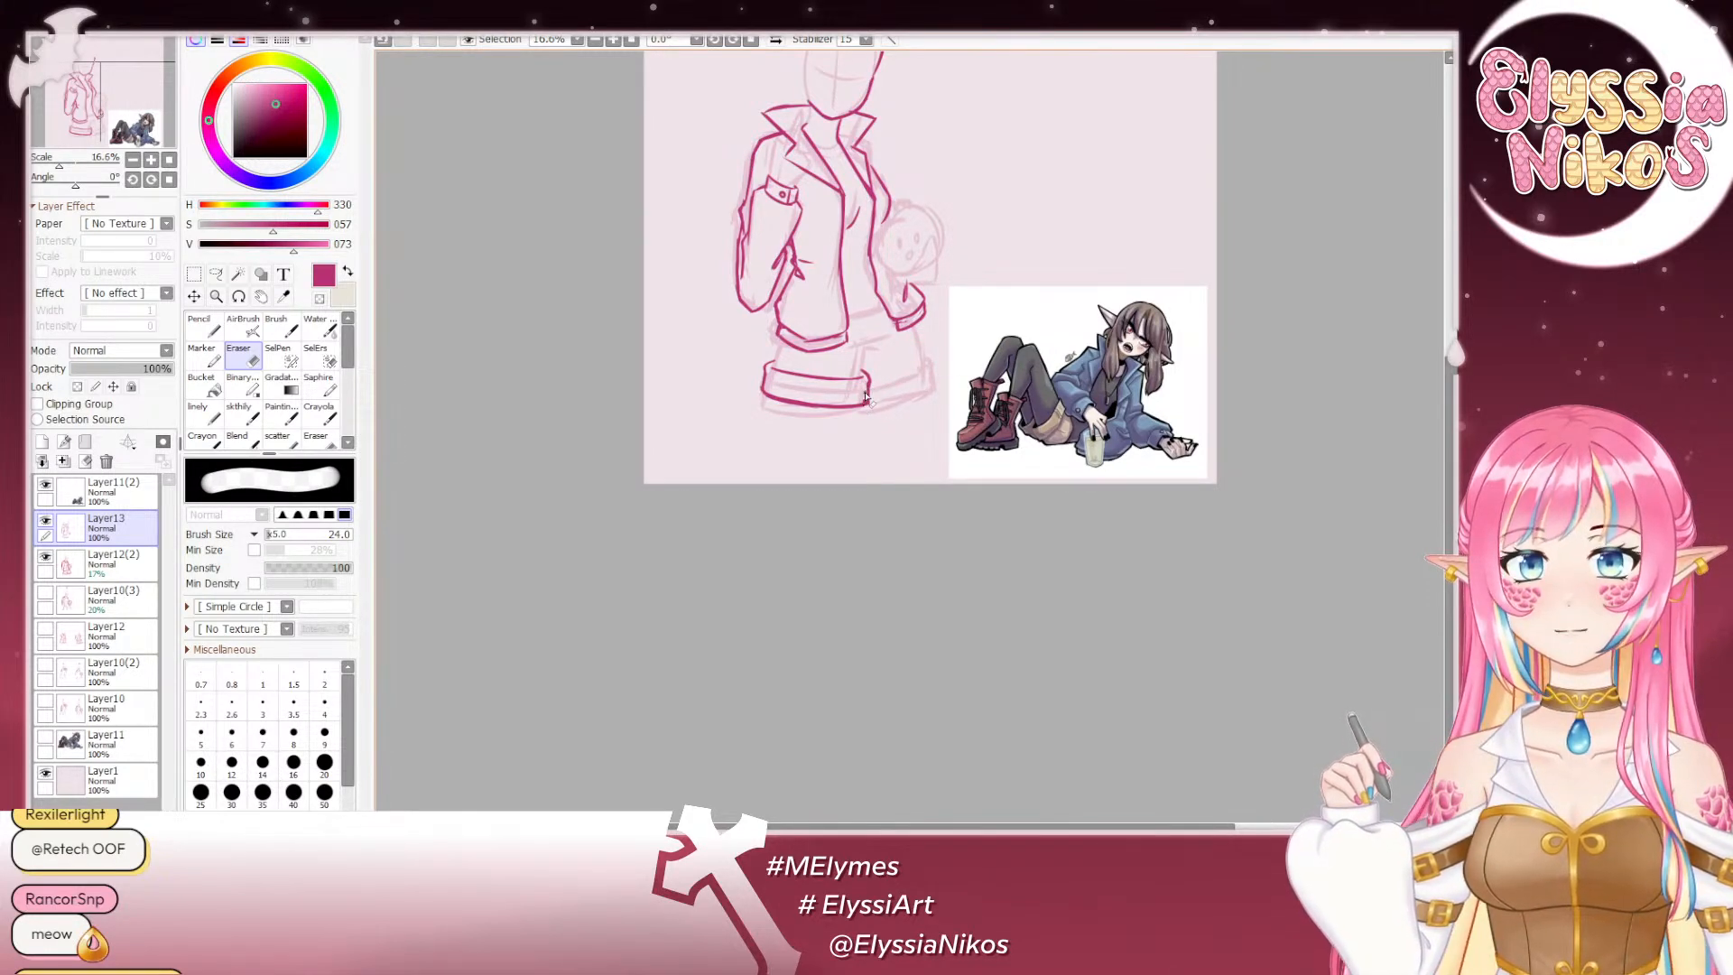
# Step: Redraw the near shorts cuff's inner side edge with the sketch brush at size 34
pyautogui.click(240, 416)
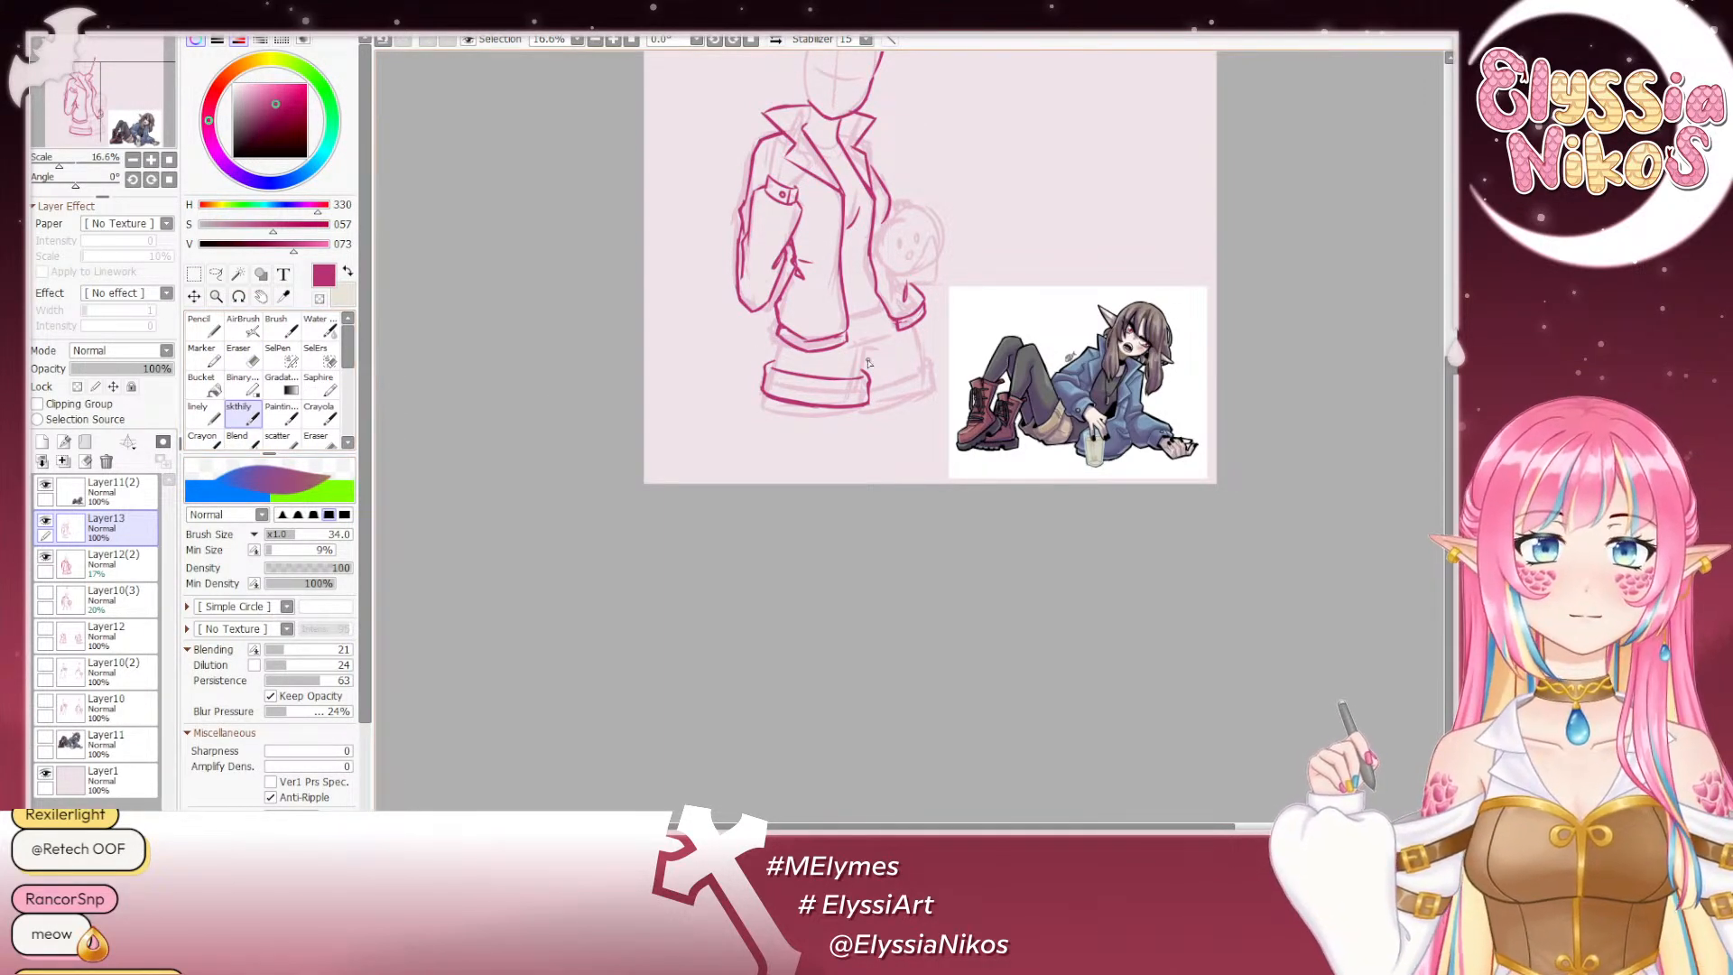
pyautogui.moveTo(866, 388)
pyautogui.mouseDown()
pyautogui.moveTo(801, 370)
pyautogui.moveTo(823, 399)
pyautogui.moveTo(836, 387)
pyautogui.moveTo(838, 426)
pyautogui.moveTo(816, 389)
pyautogui.moveTo(869, 354)
pyautogui.mouseUp()
pyautogui.hotkey('ctrl', 'z')
pyautogui.hotkey('ctrl', 'z')
pyautogui.hotkey('ctrl', 'z')
pyautogui.hotkey('ctrl', 'z')
pyautogui.hotkey('ctrl', 'z')
pyautogui.hotkey('ctrl', 'z')
# Step: Thin the near shorts cuff's bottom line and round its inner corner with the eraser, enlarged to size 54
pyautogui.click(240, 356)
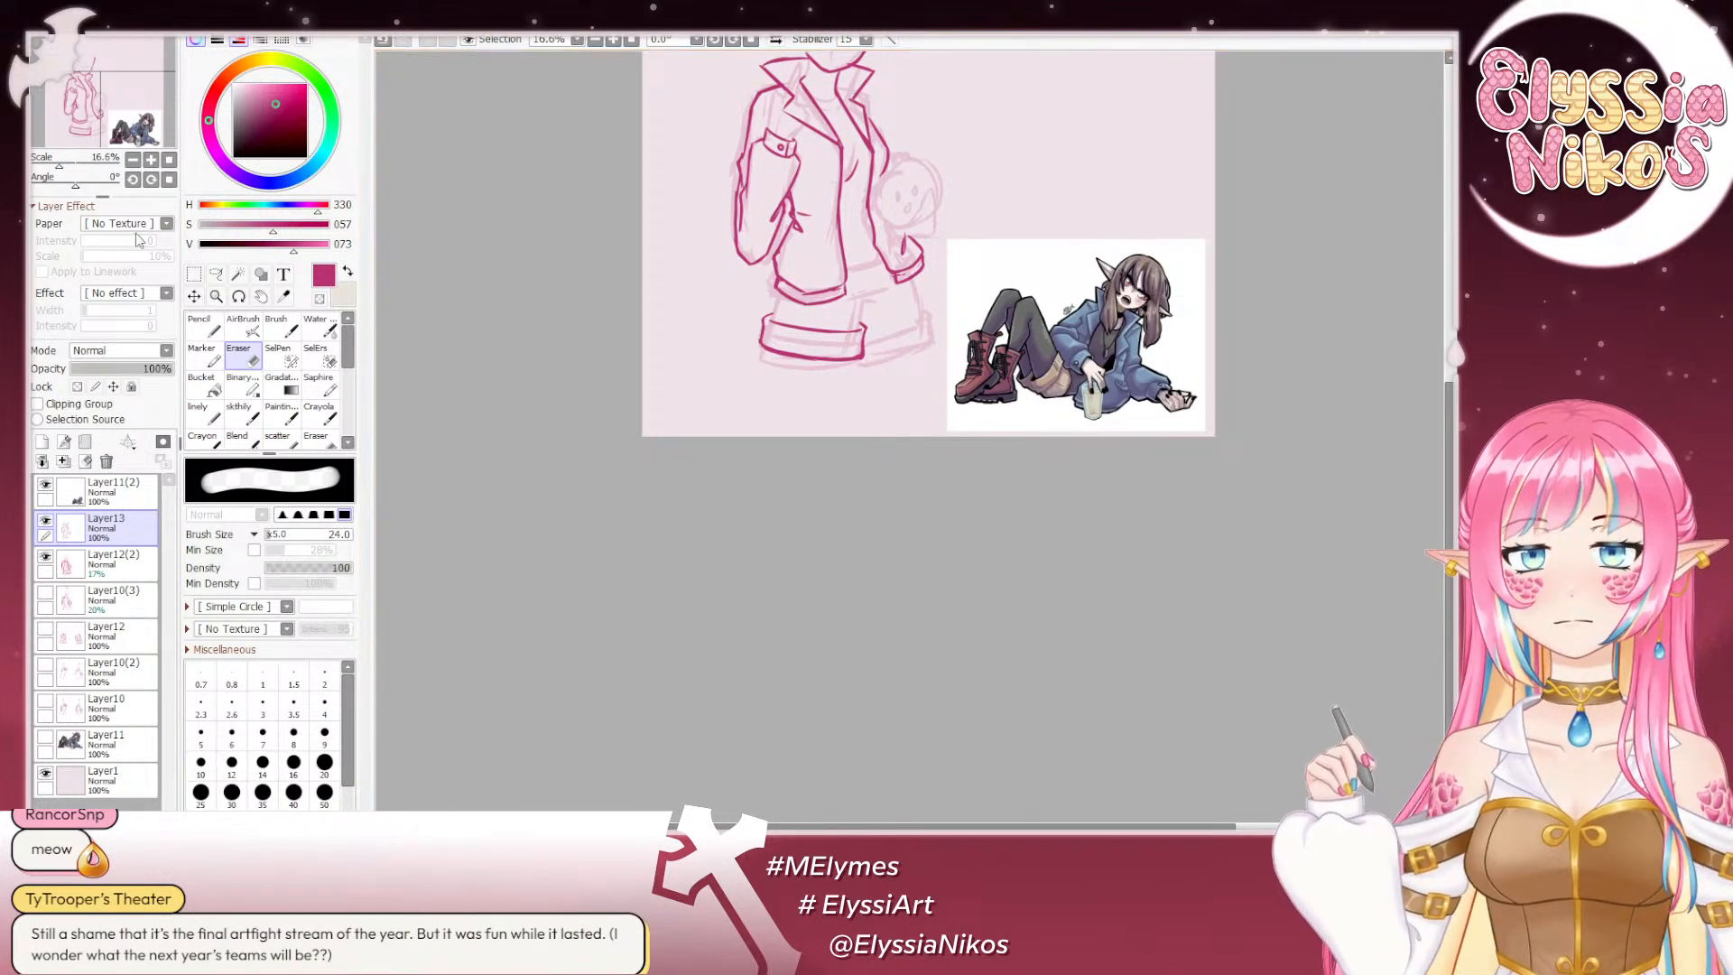
pyautogui.moveTo(76, 186); pyautogui.dragTo(60, 185)
pyautogui.moveTo(639, 456); pyautogui.dragTo(716, 366)
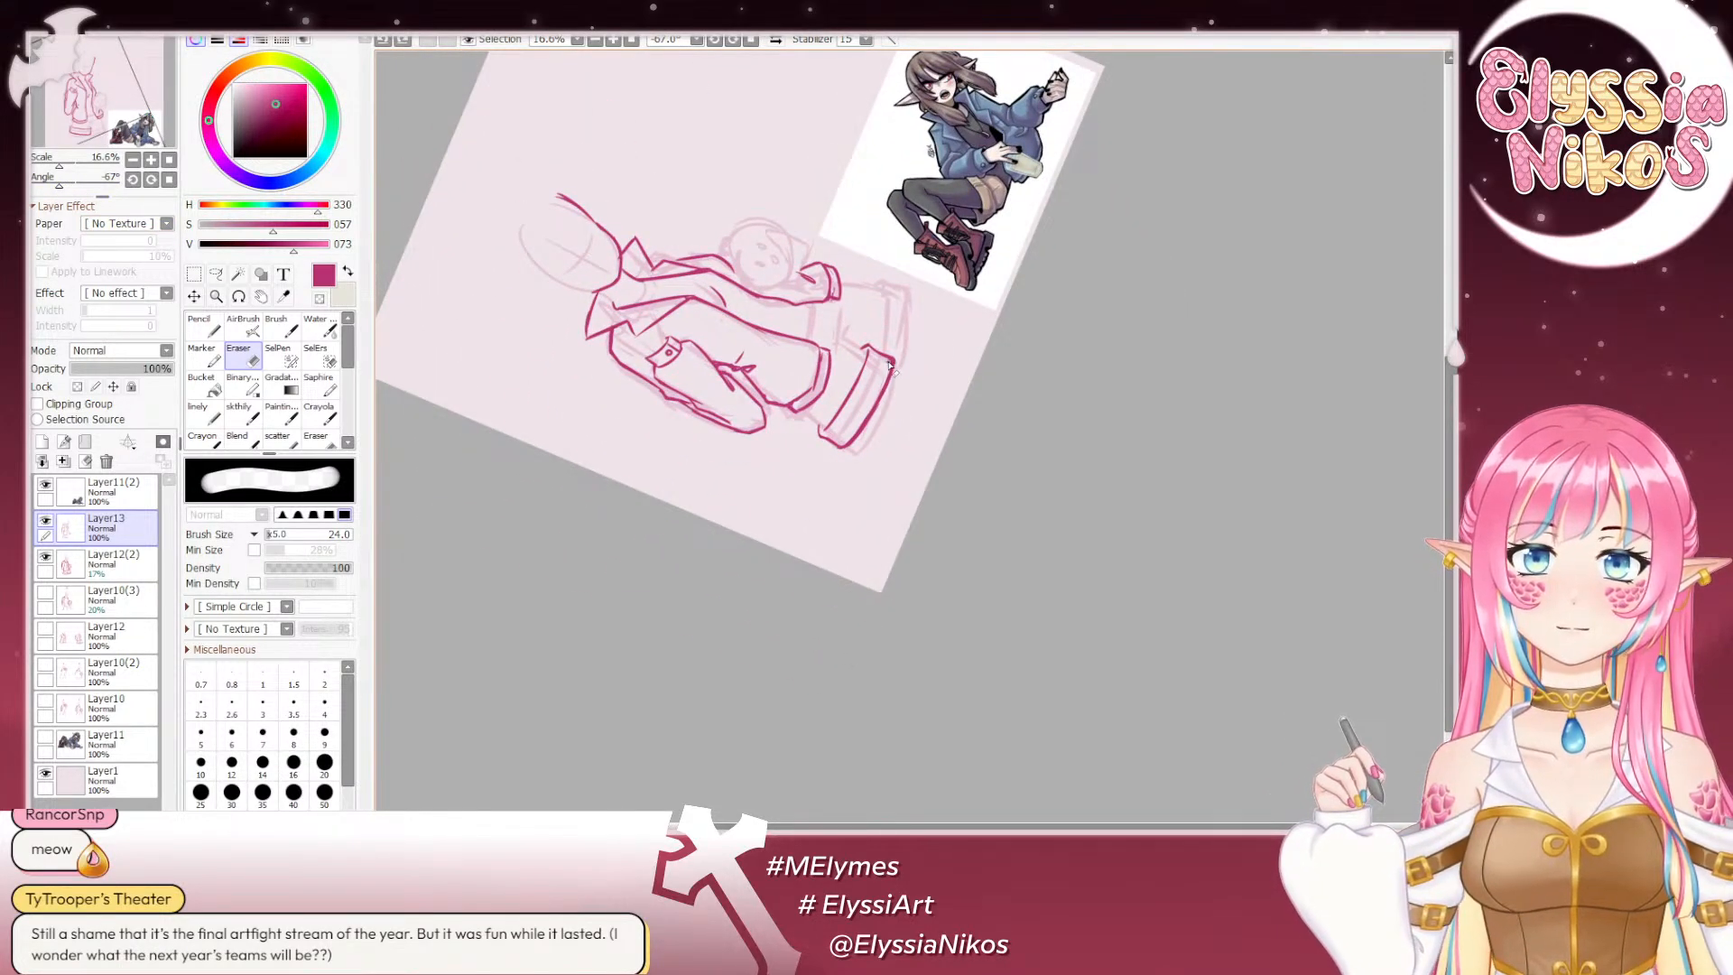
pyautogui.moveTo(903, 368); pyautogui.dragTo(896, 354)
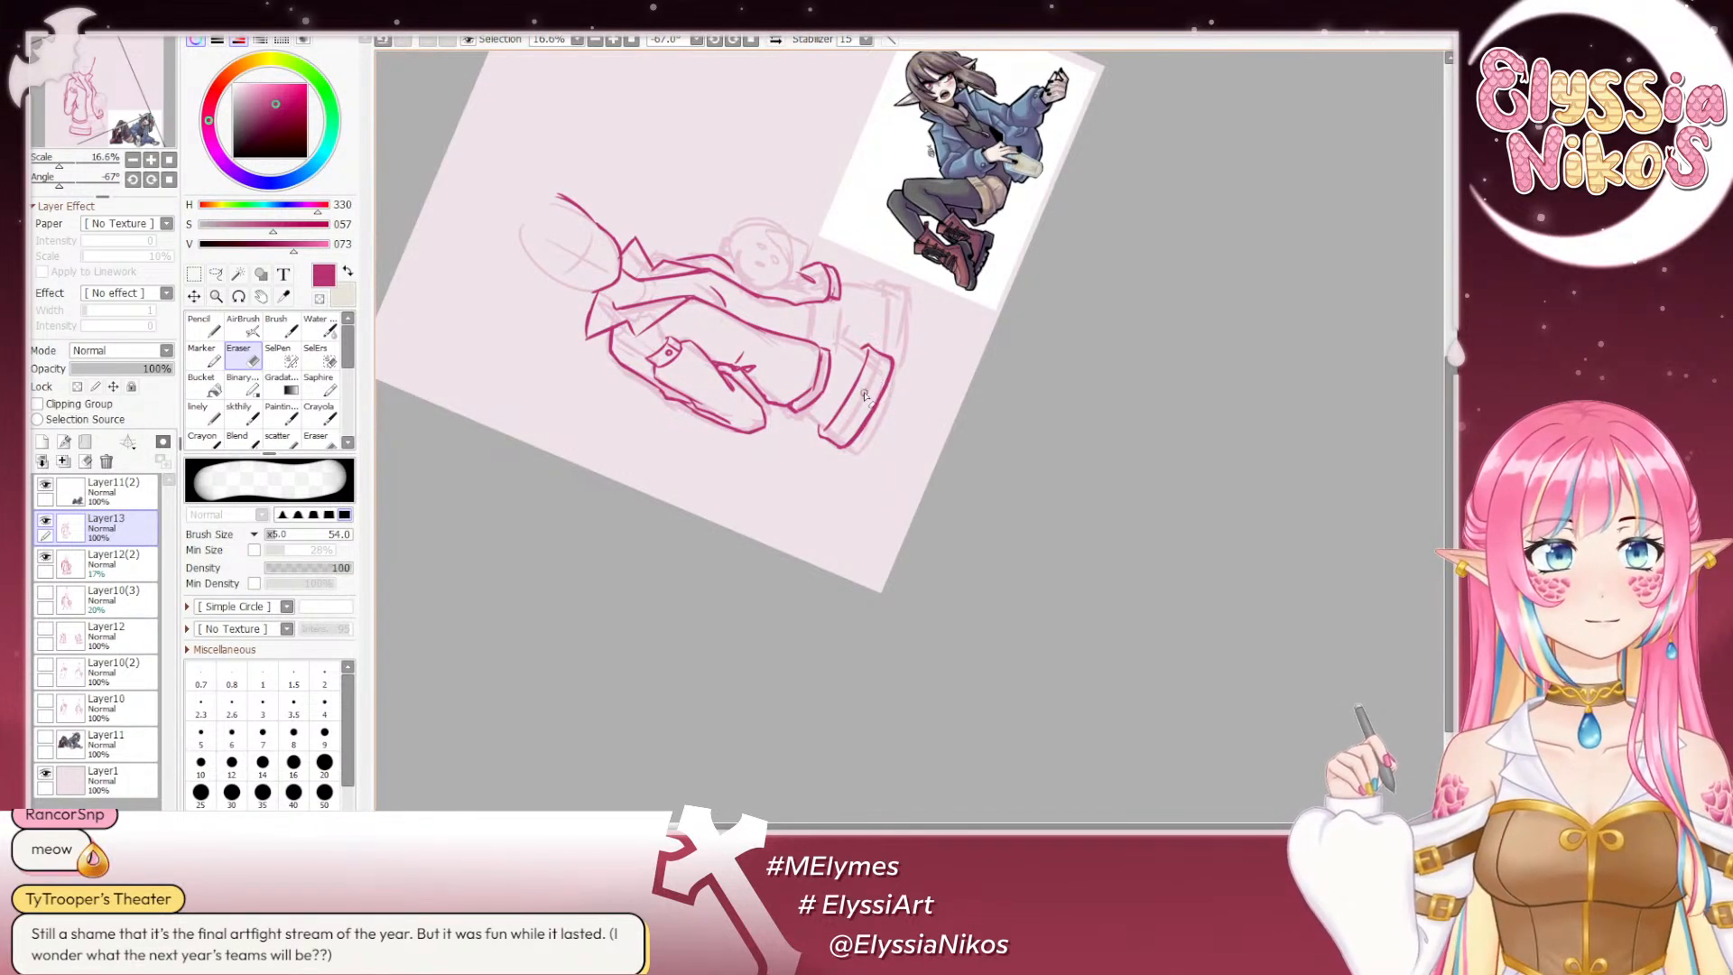
pyautogui.moveTo(864, 411); pyautogui.dragTo(876, 392)
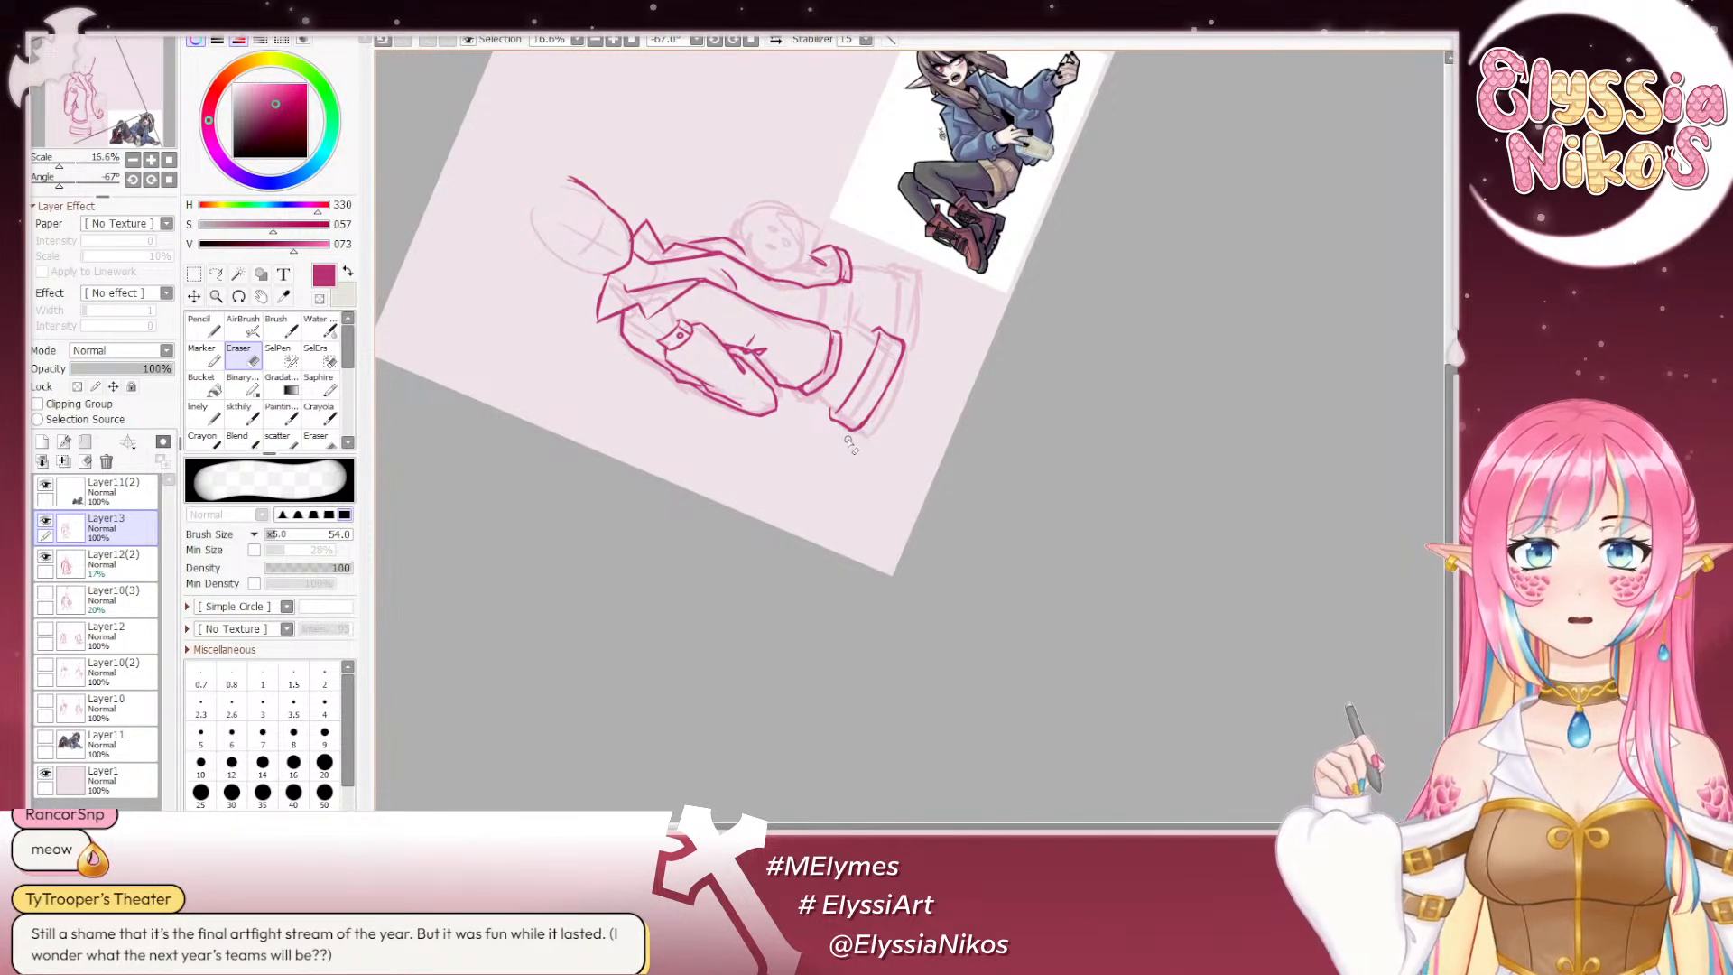
# Step: Touch up the near shorts cuff's lower outer corner with the eraser at size 35 and the sketch brush at size 23
pyautogui.click(169, 180)
pyautogui.moveTo(73, 186); pyautogui.dragTo(111, 186)
pyautogui.moveTo(940, 433); pyautogui.dragTo(836, 358)
pyautogui.press('[')
pyautogui.press('[')
pyautogui.press('[')
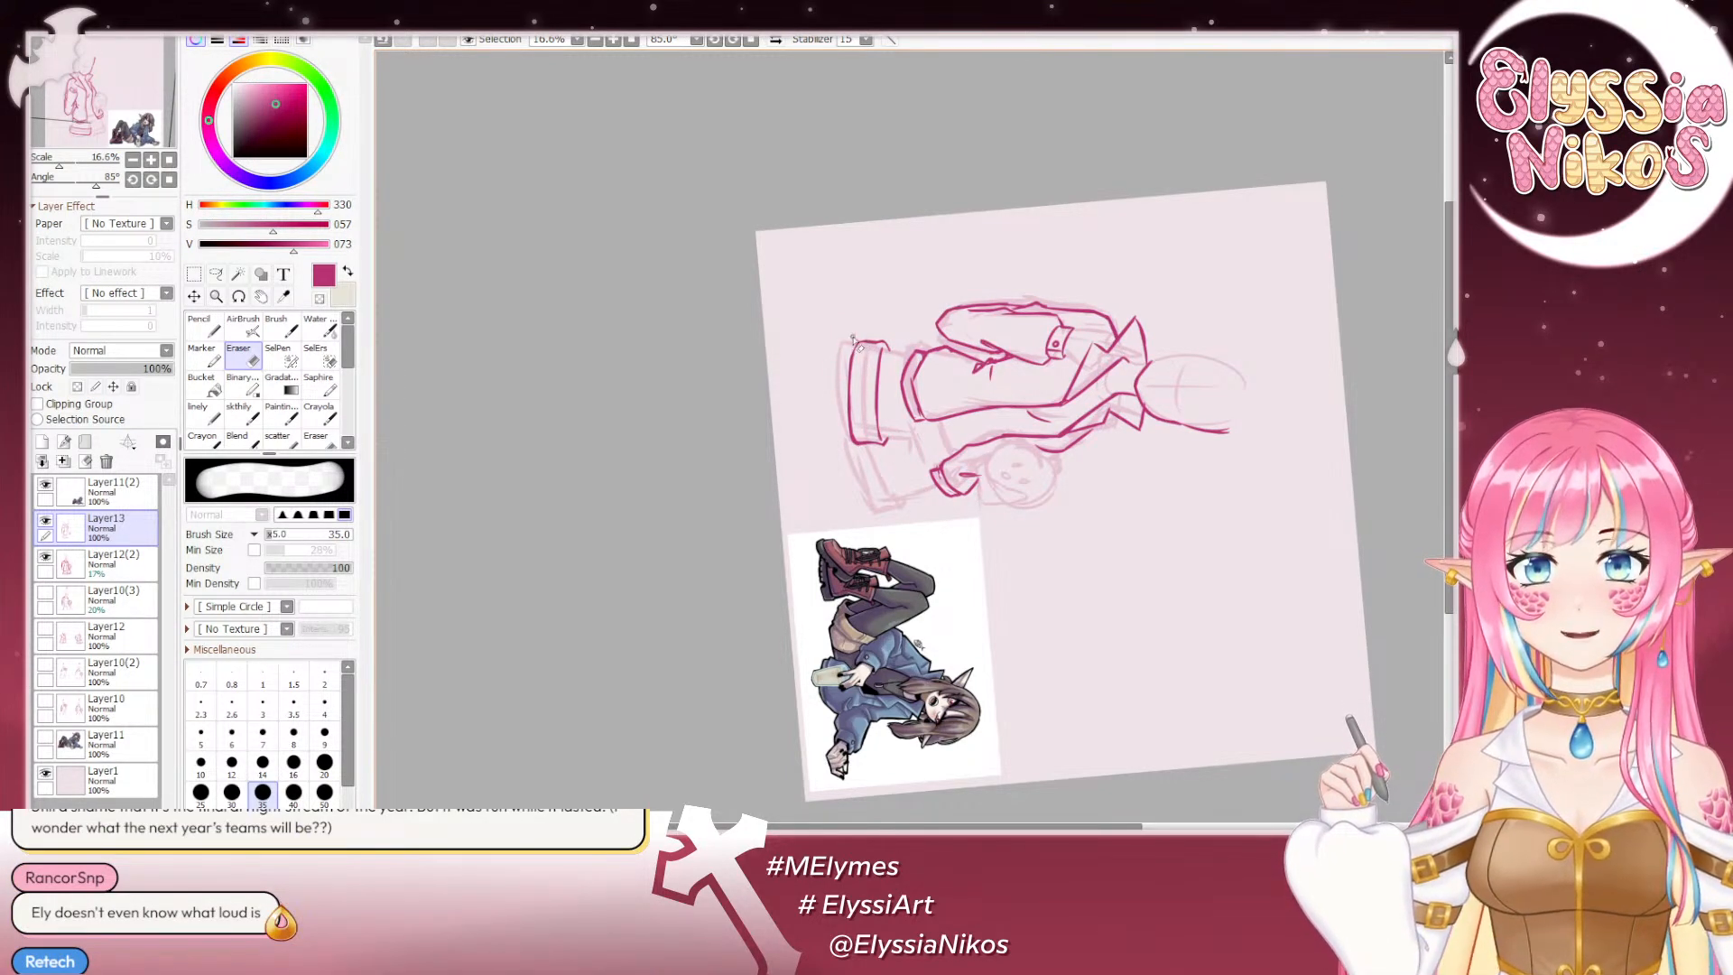
pyautogui.click(240, 414)
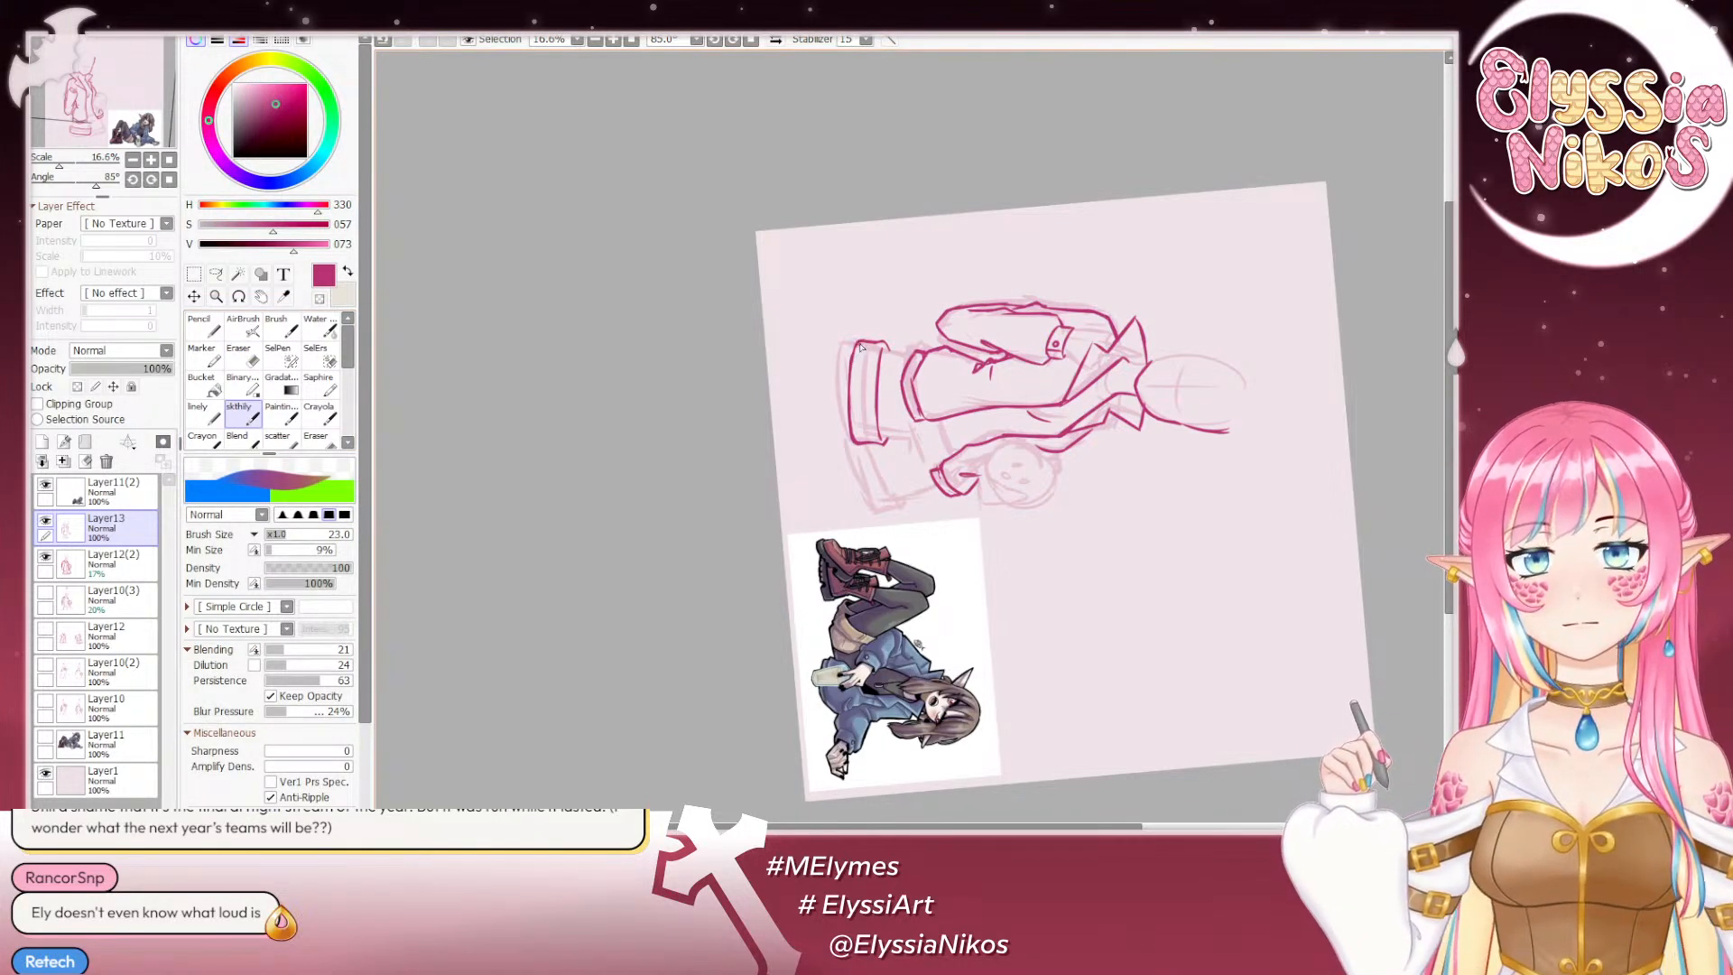
pyautogui.click(169, 179)
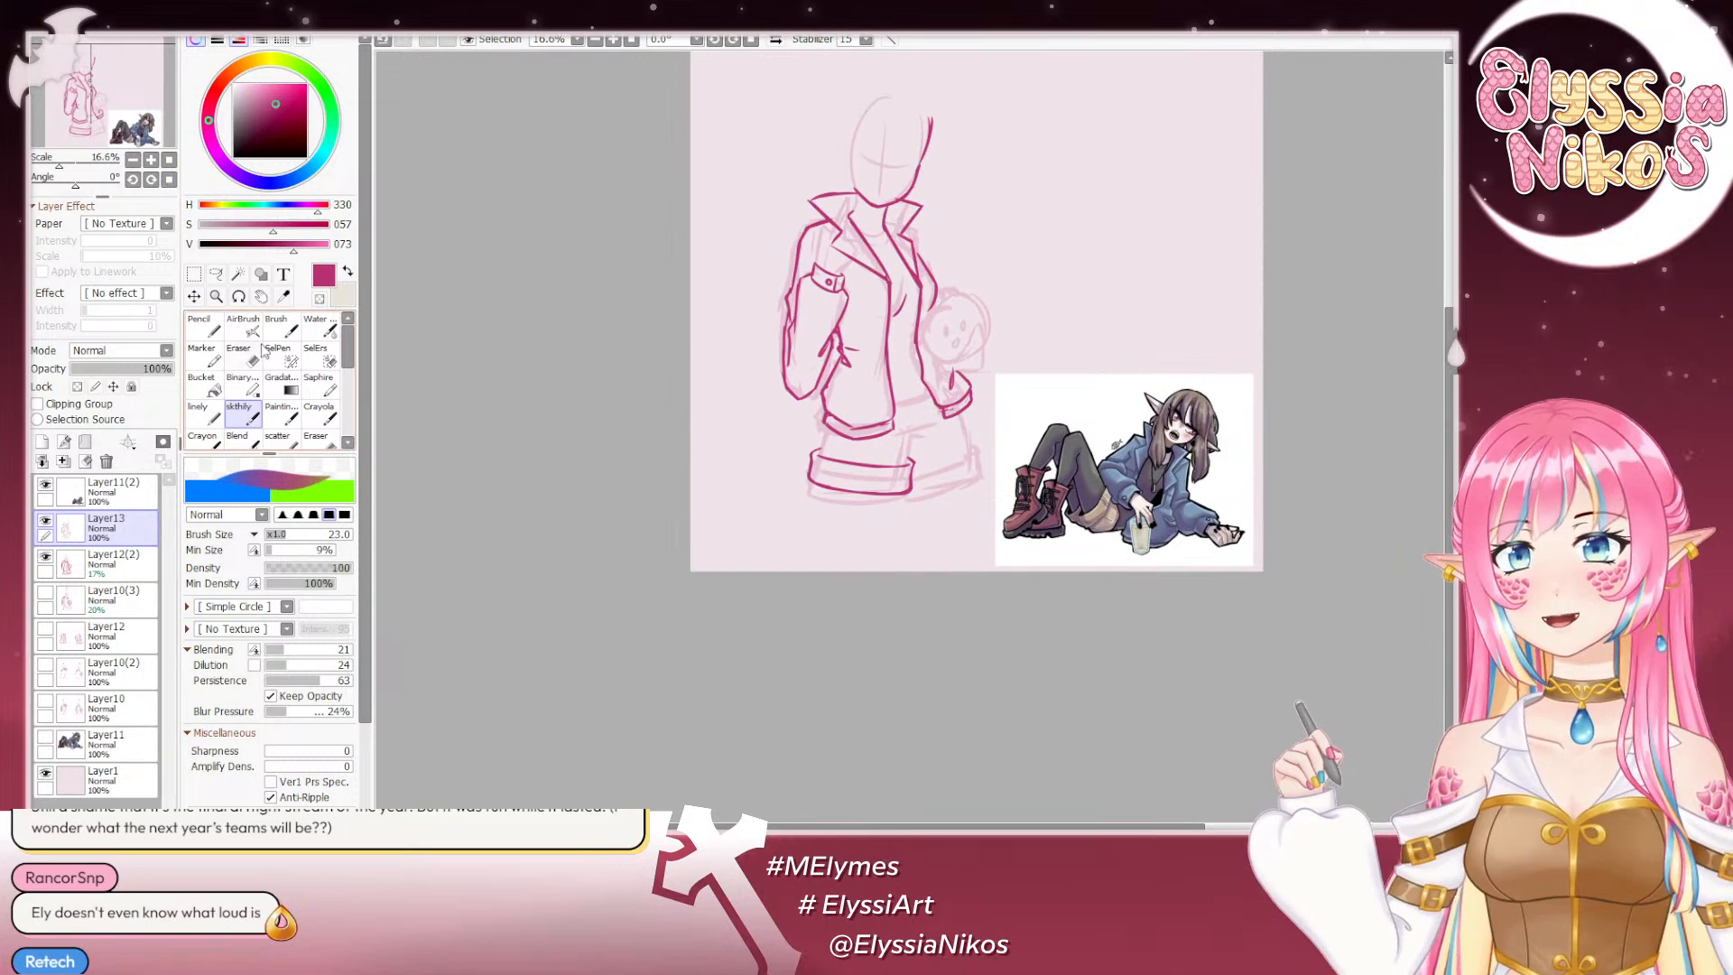
# Step: Try to trim the near shorts cuff's bottom line near its inner corner with the eraser at size 35
pyautogui.moveTo(917, 490); pyautogui.dragTo(913, 464)
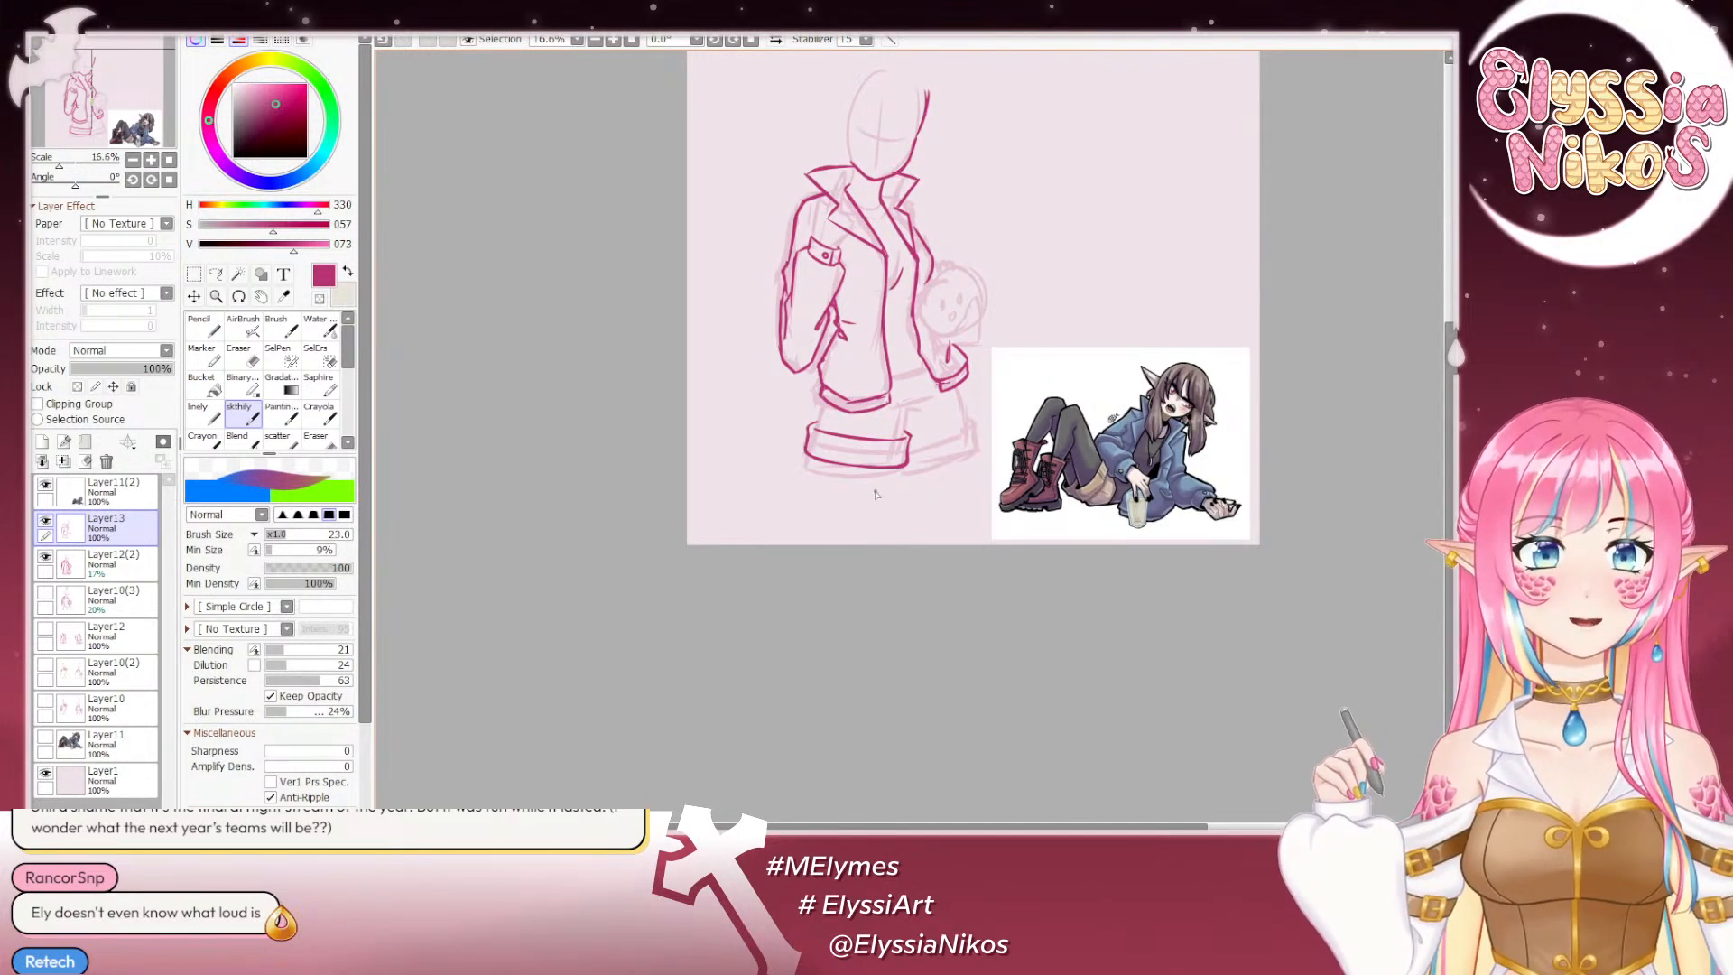
pyautogui.scroll(-2, 908, 527)
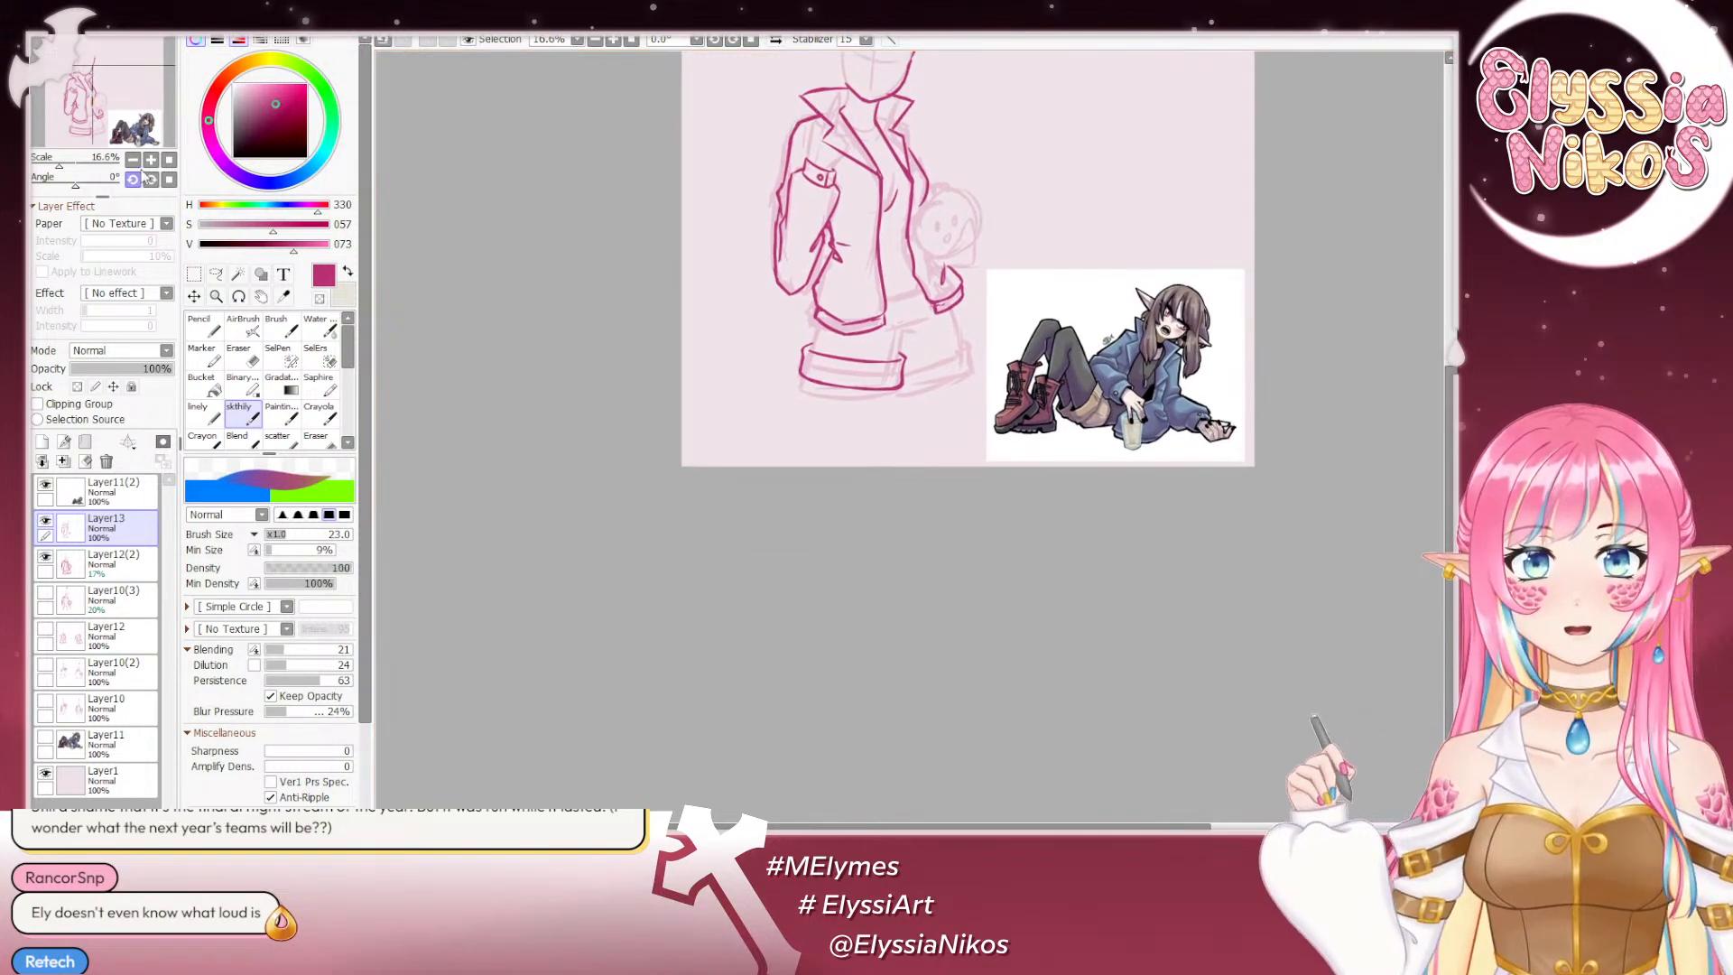
pyautogui.moveTo(75, 186); pyautogui.dragTo(64, 191)
pyautogui.scroll(-2, 848, 301)
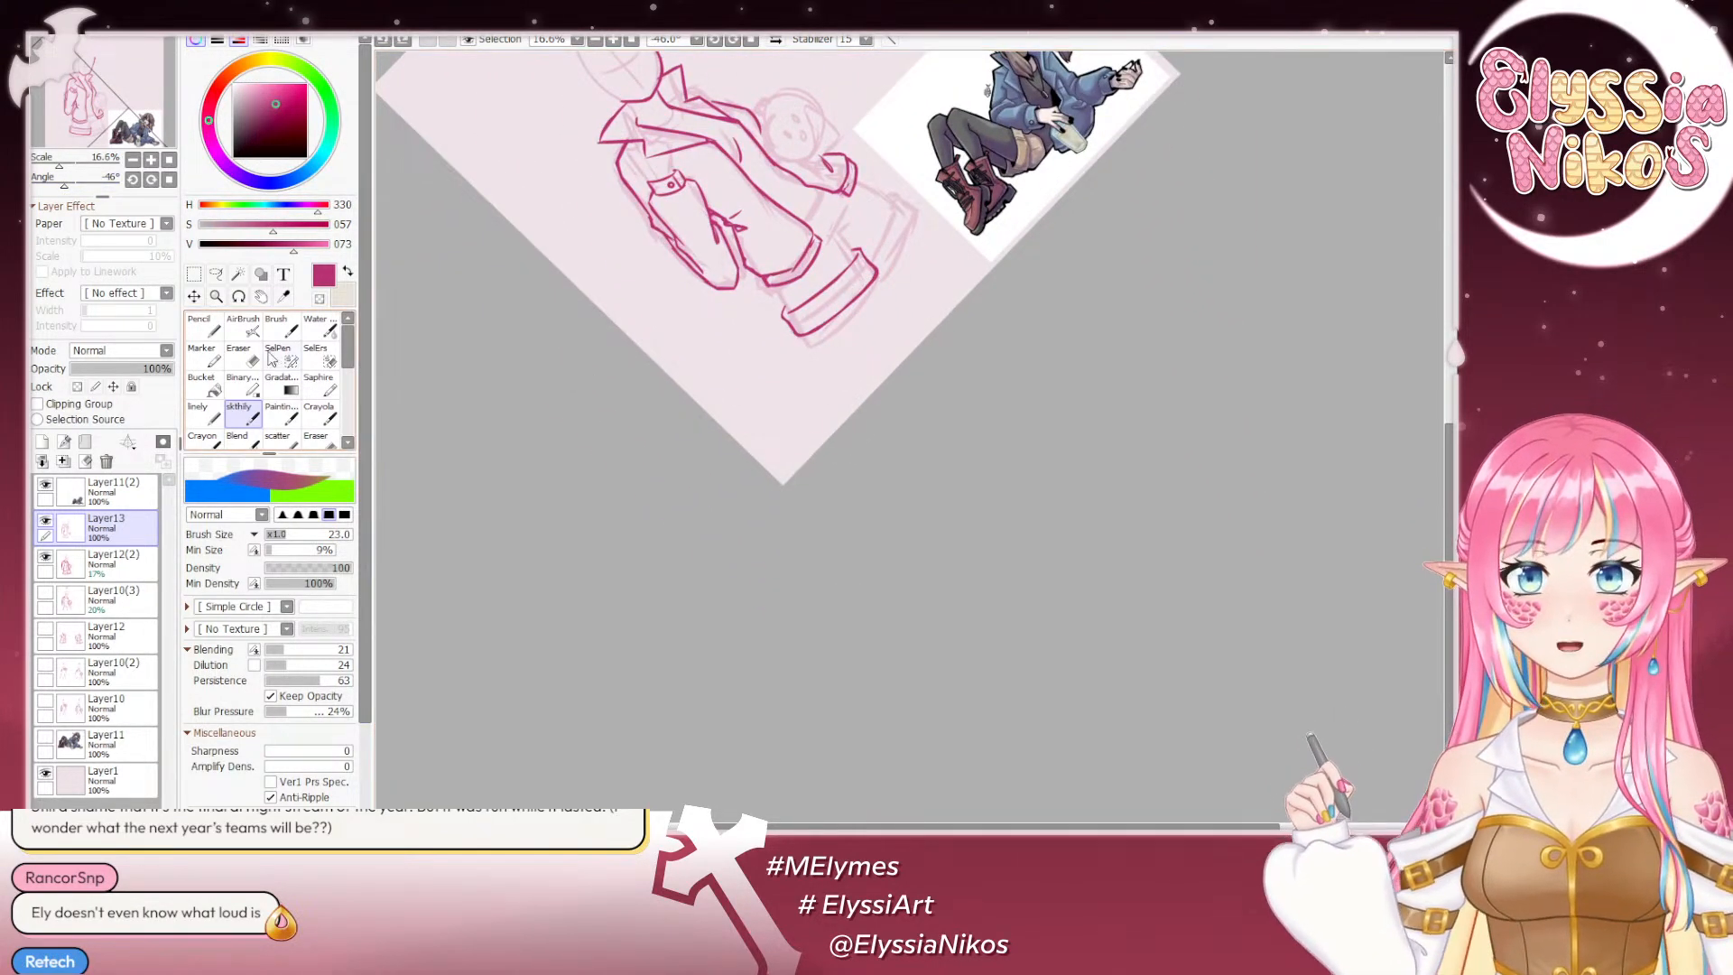
pyautogui.press('e')
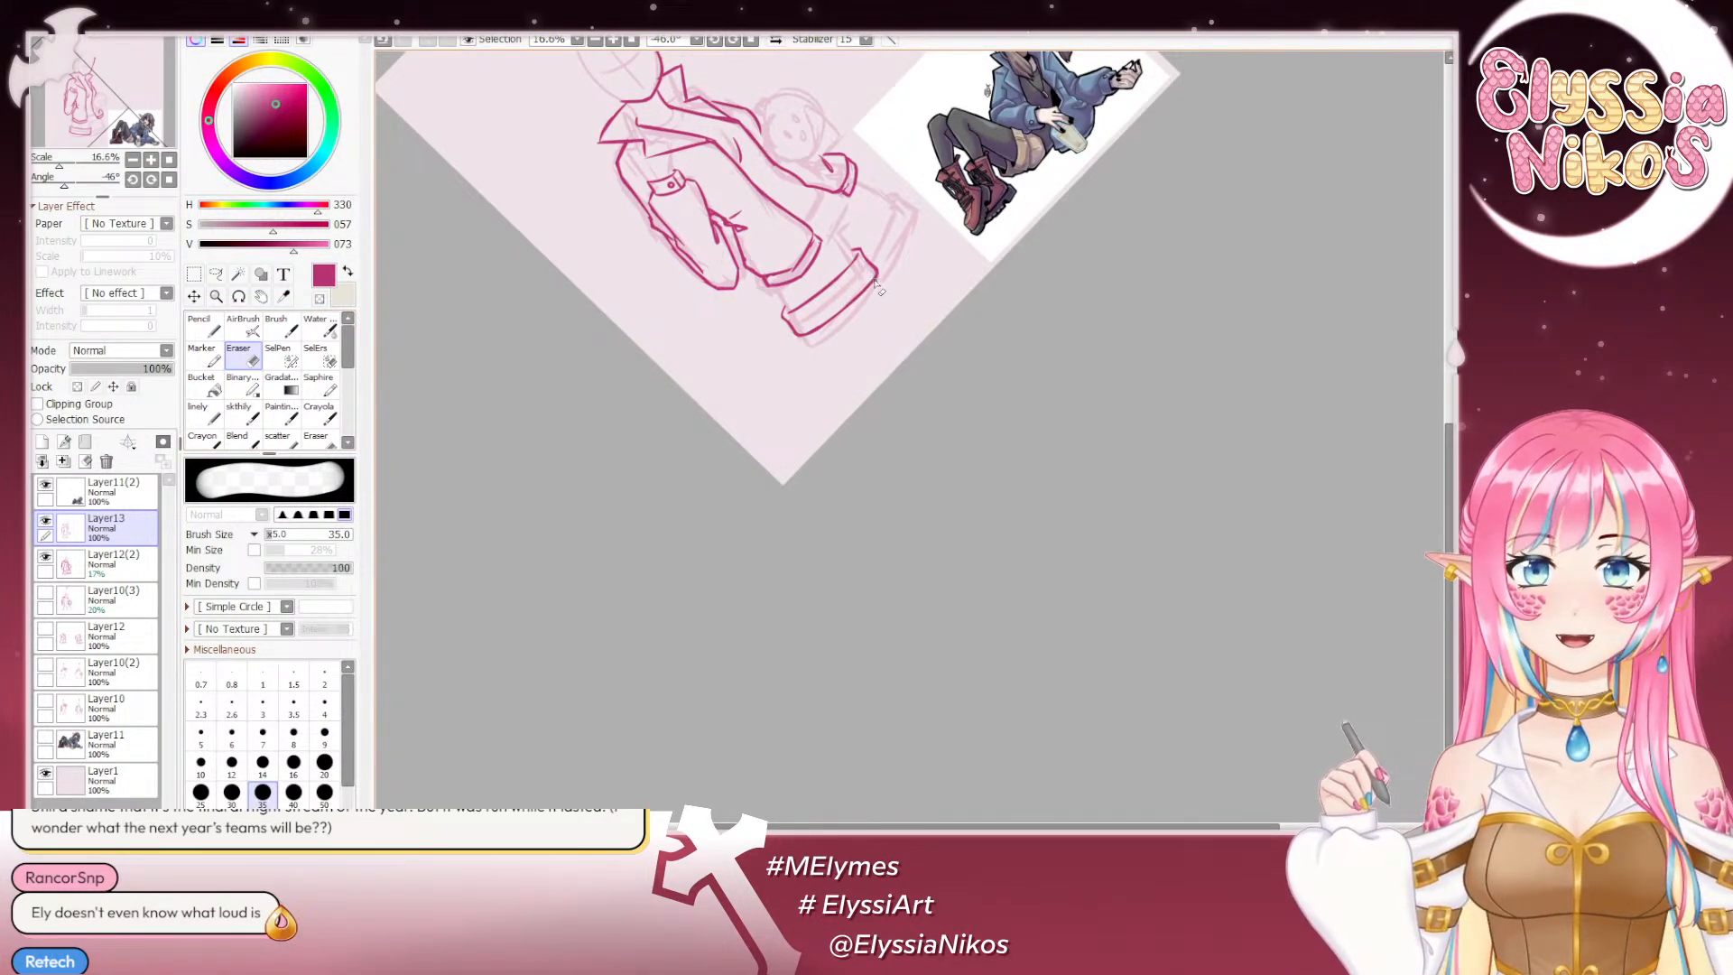
pyautogui.moveTo(871, 278); pyautogui.dragTo(835, 313)
pyautogui.hotkey('ctrl', 'z')
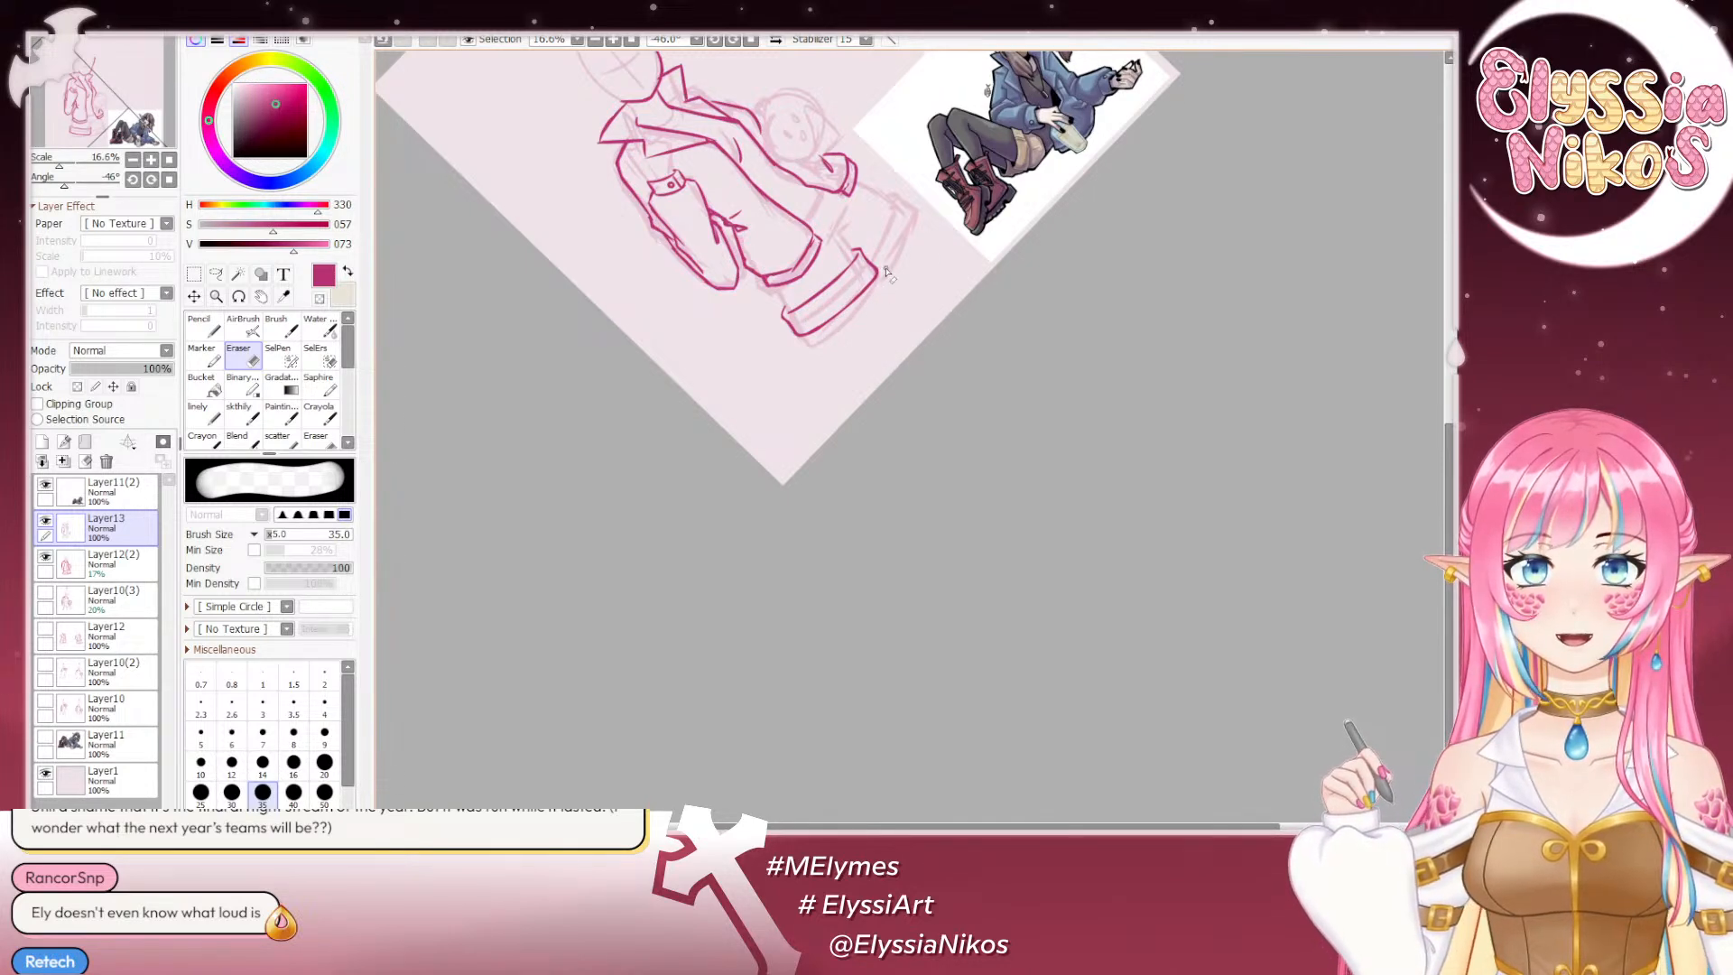
pyautogui.click(169, 180)
# Step: Draw the far shorts cuff's top line with the sketch brush at size 36
pyautogui.click(239, 413)
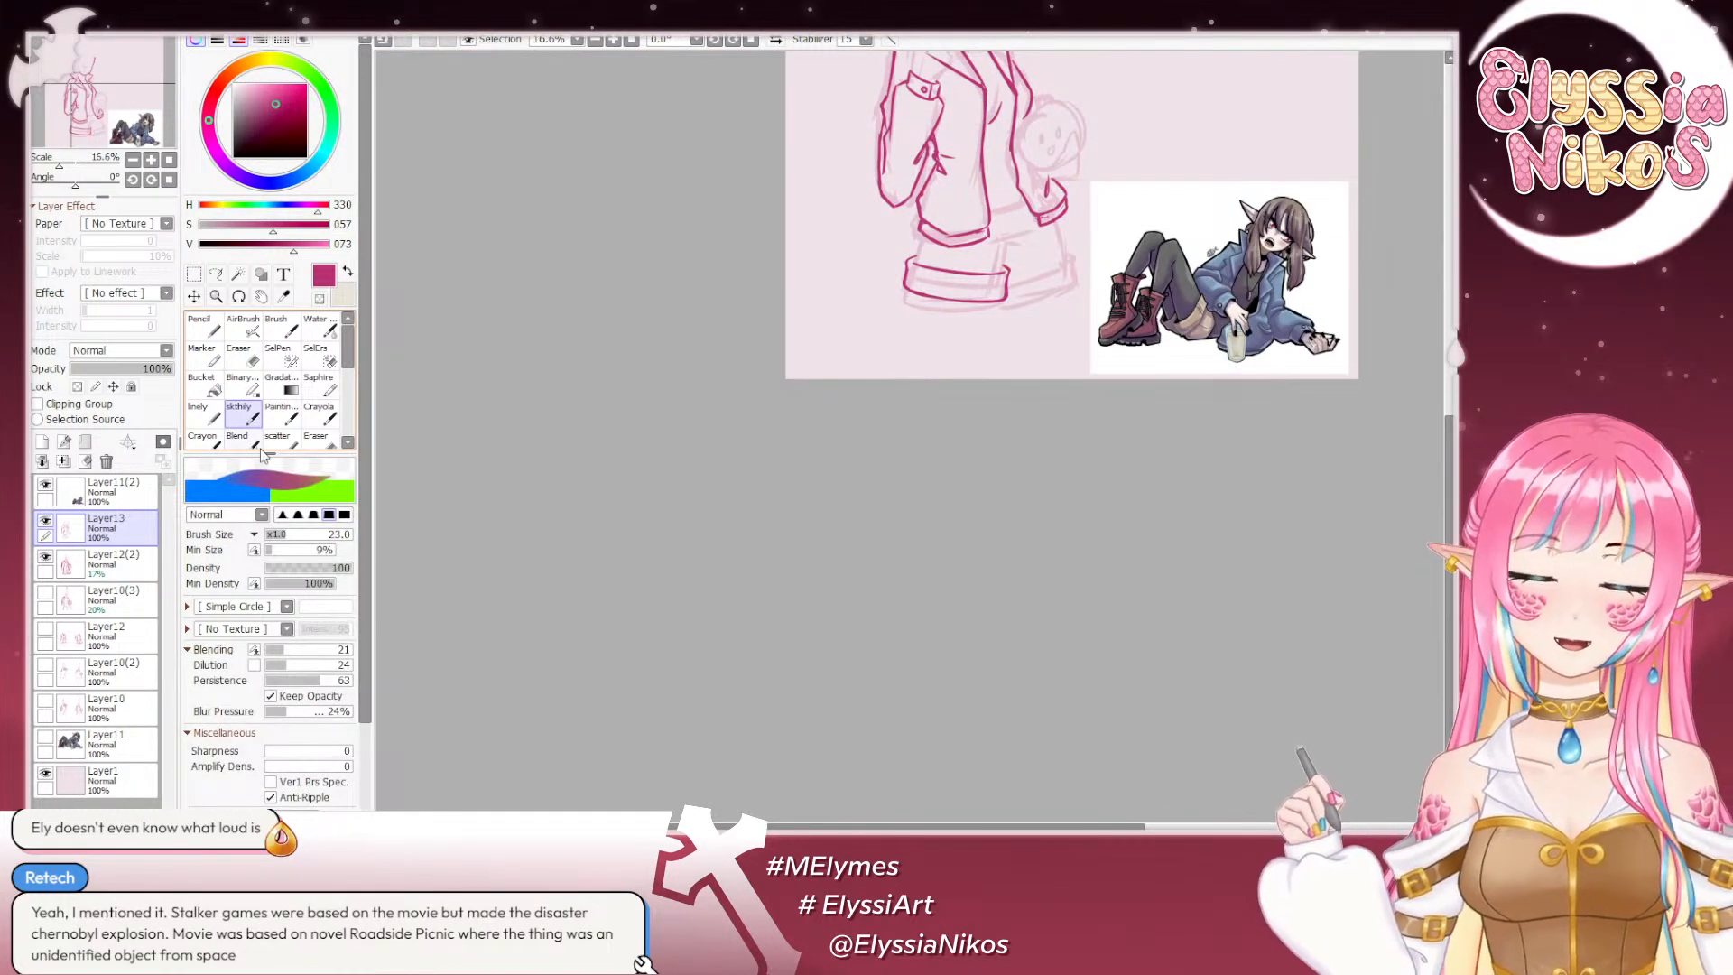
pyautogui.moveTo(808, 471); pyautogui.dragTo(612, 548)
pyautogui.moveTo(815, 355); pyautogui.dragTo(874, 333)
pyautogui.hotkey('ctrl', 'z')
pyautogui.hotkey('ctrl', 'z')
pyautogui.hotkey('ctrl', 'z')
pyautogui.hotkey('ctrl', 'z')
pyautogui.hotkey('ctrl', 'z')
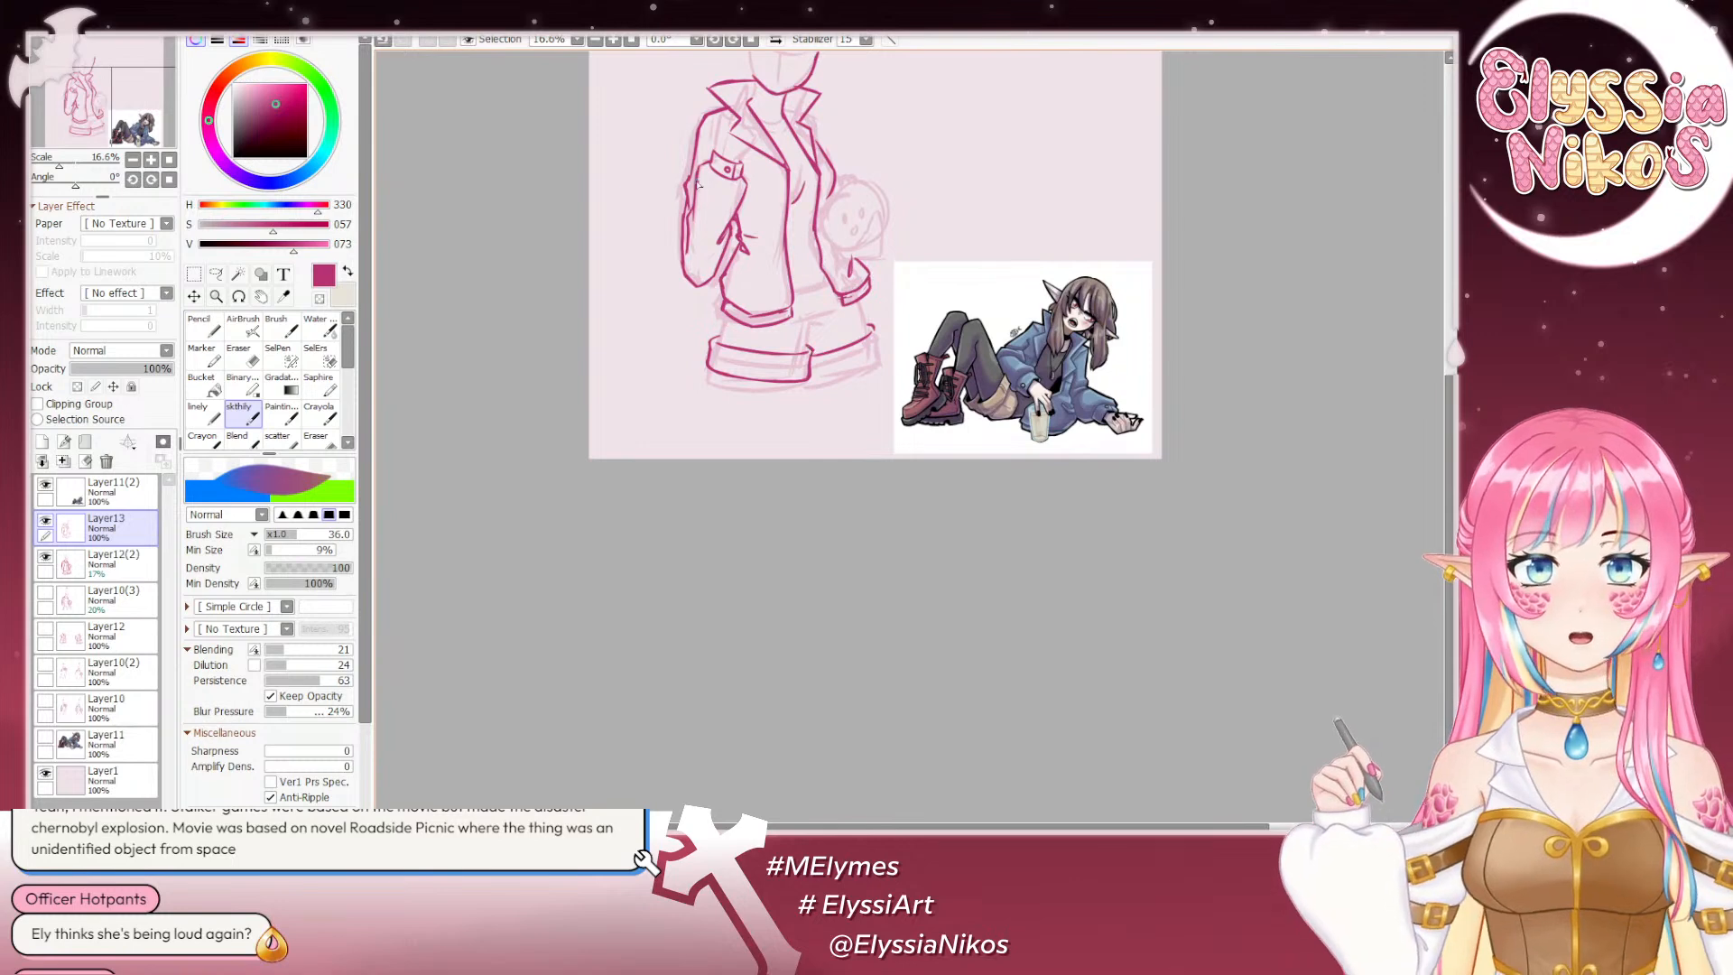
# Step: Draw the far shorts cuff's outer side edge and its bottom line, closing the cuff shape
pyautogui.moveTo(873, 406); pyautogui.dragTo(881, 399)
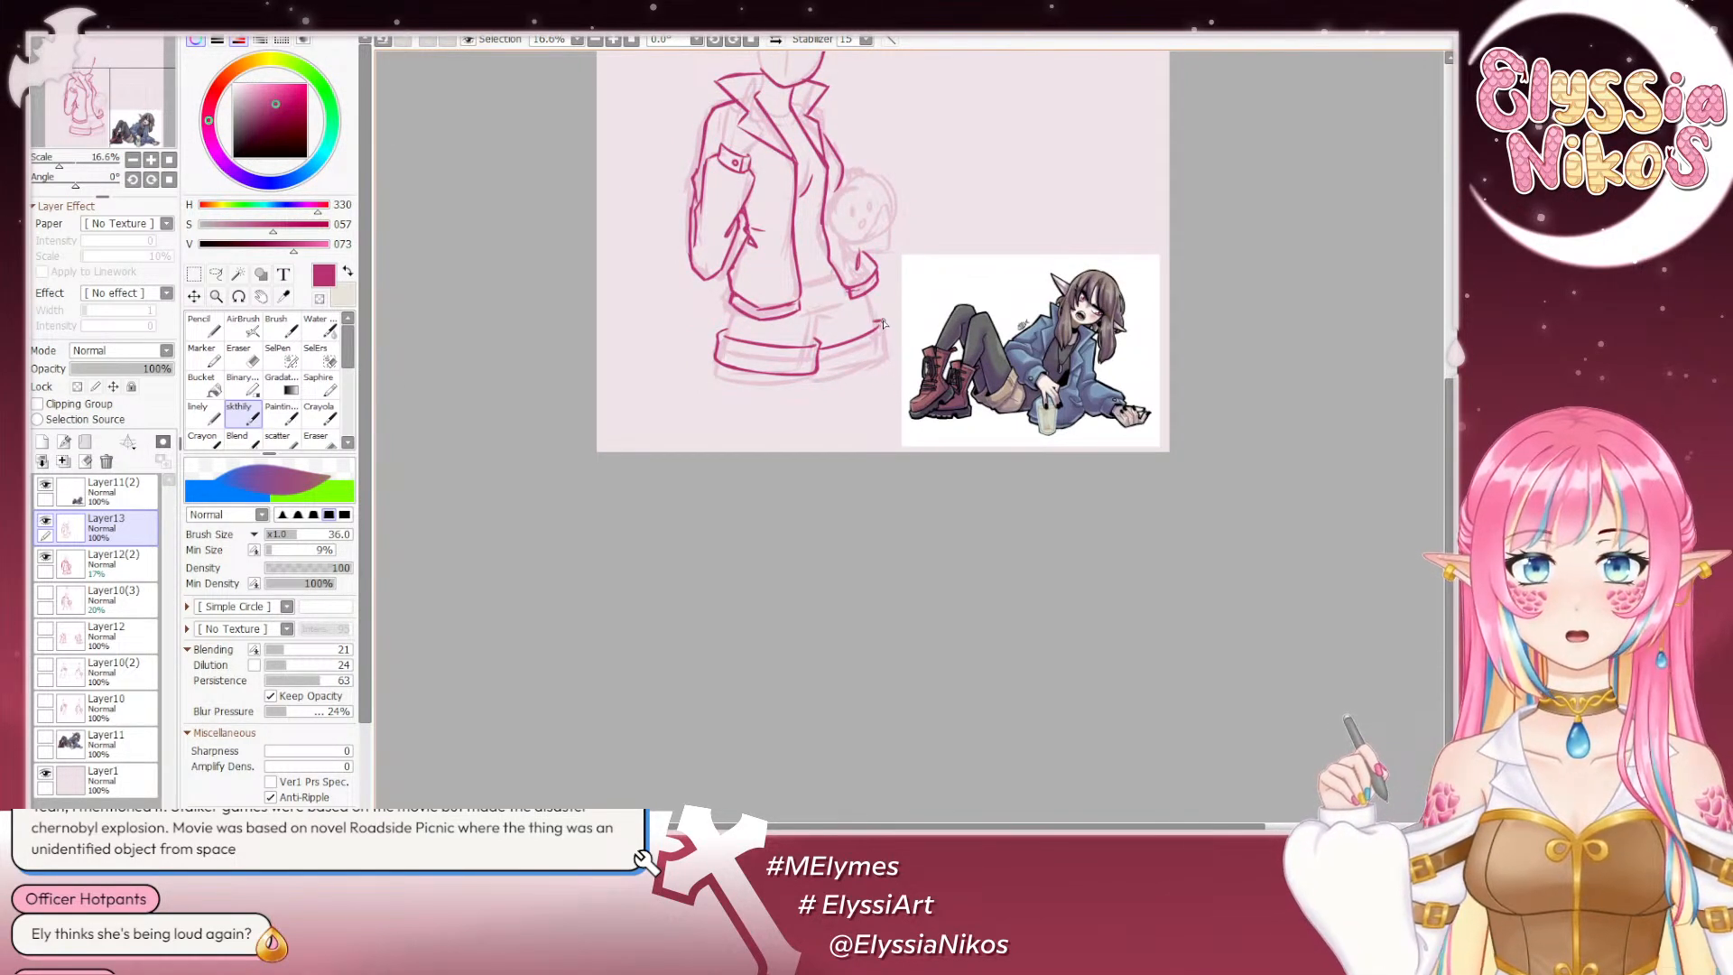
pyautogui.moveTo(883, 323)
pyautogui.mouseDown()
pyautogui.moveTo(890, 357)
pyautogui.moveTo(817, 375)
pyautogui.moveTo(884, 354)
pyautogui.mouseUp()
pyautogui.hotkey('ctrl', 'z')
pyautogui.hotkey('ctrl', 'z')
pyautogui.hotkey('ctrl', 'z')
pyautogui.hotkey('ctrl', 'z')
pyautogui.hotkey('ctrl', 'z')
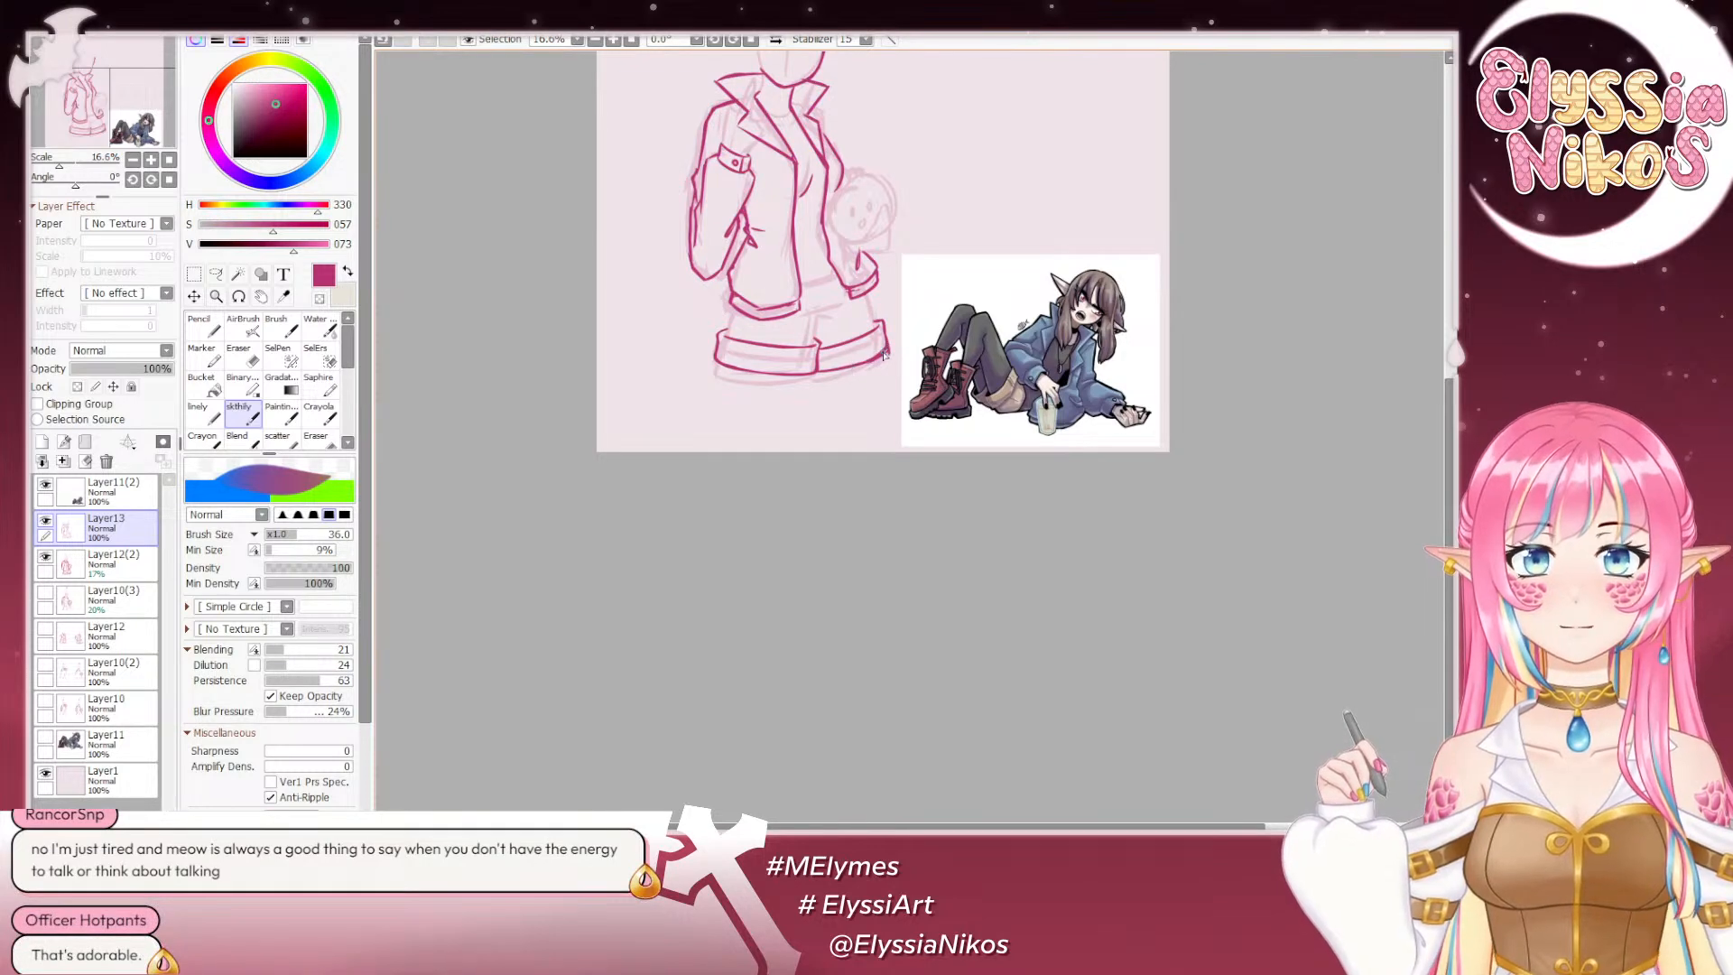
# Step: Add a short seam line just inside the far shorts cuff's outer side edge
pyautogui.press('e')
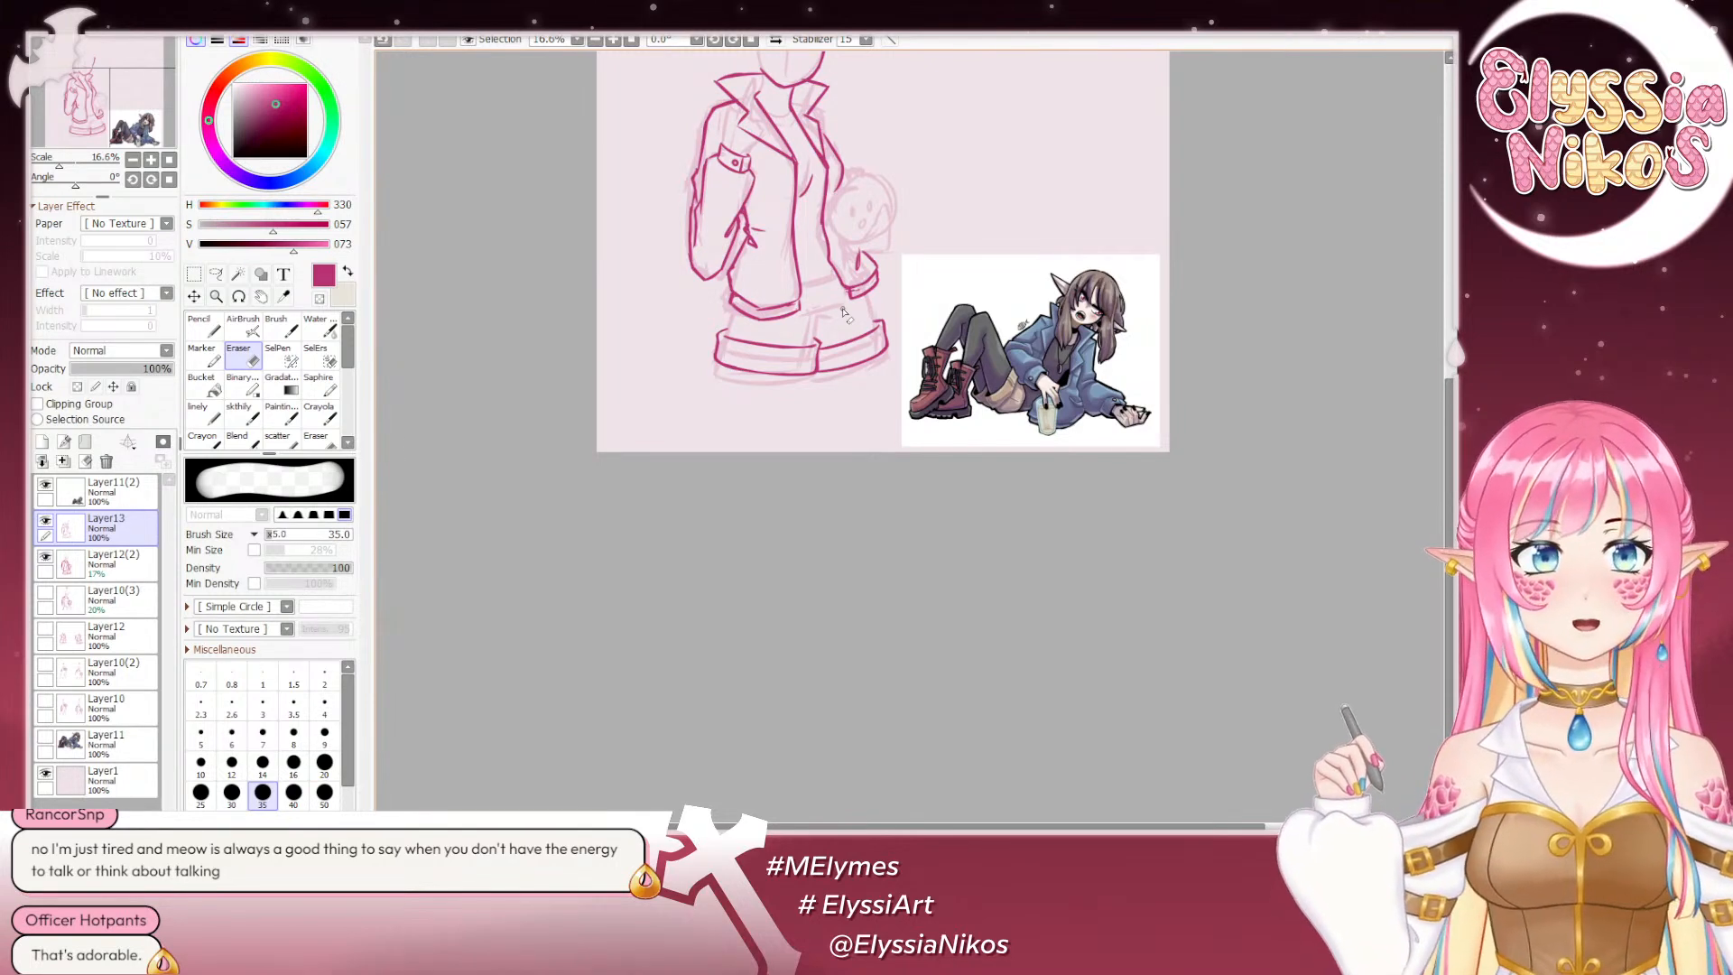
pyautogui.click(250, 423)
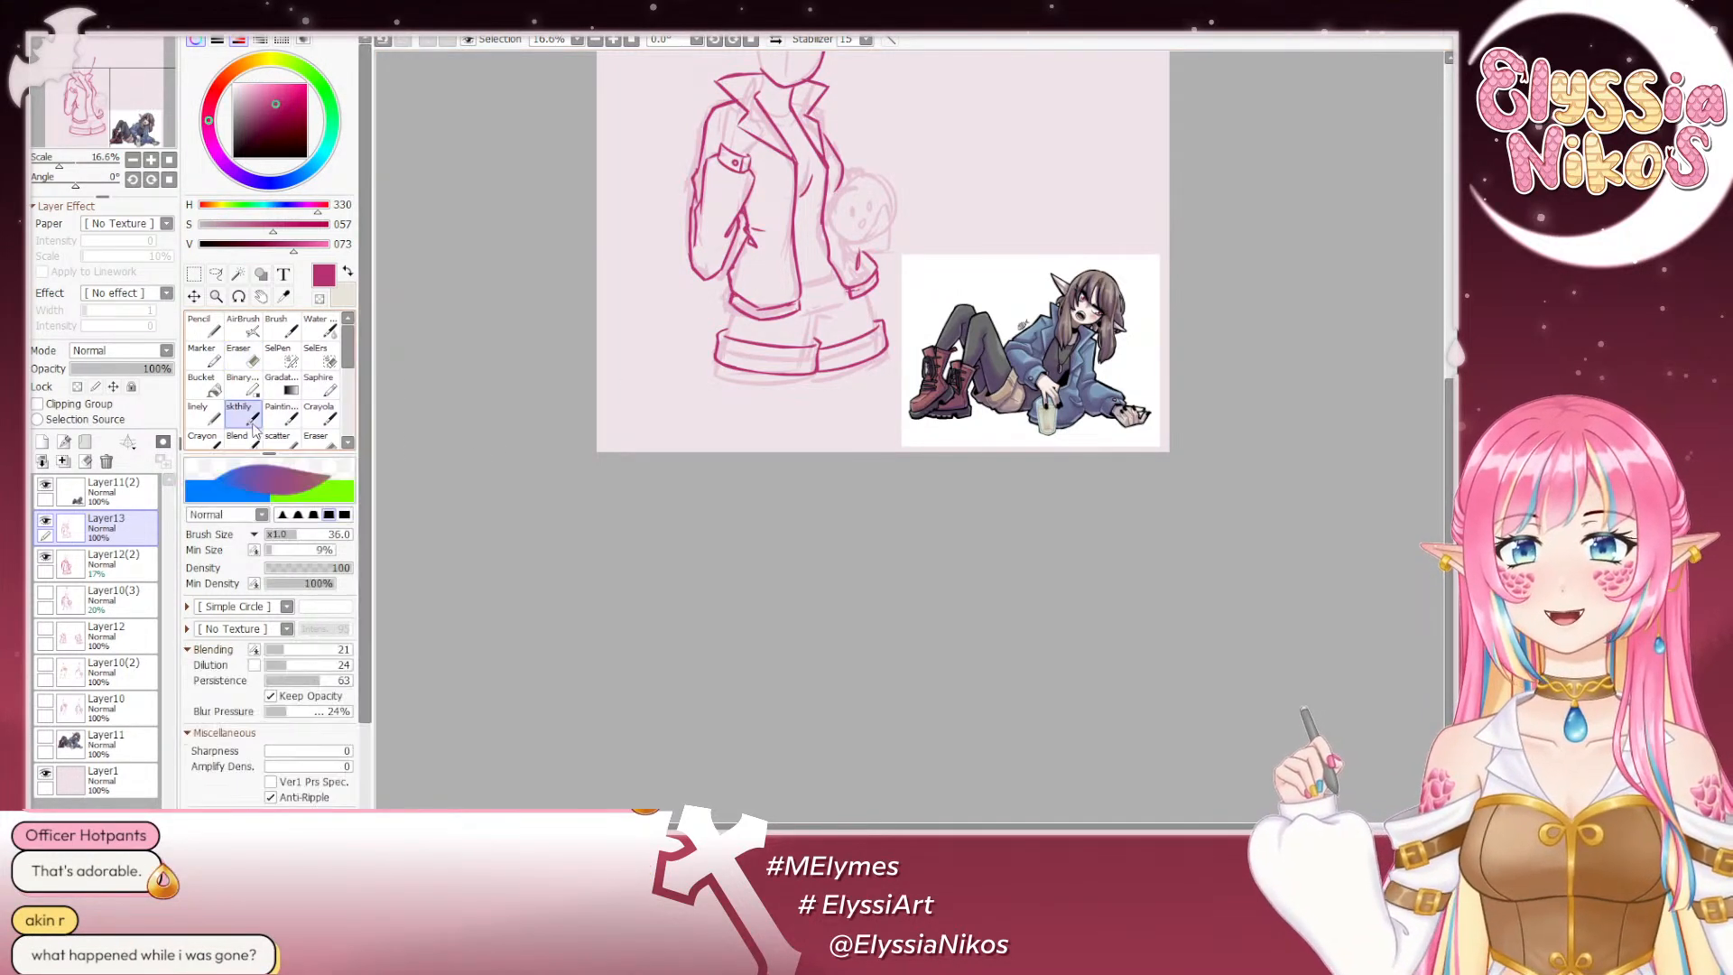
pyautogui.moveTo(763, 425); pyautogui.dragTo(762, 409)
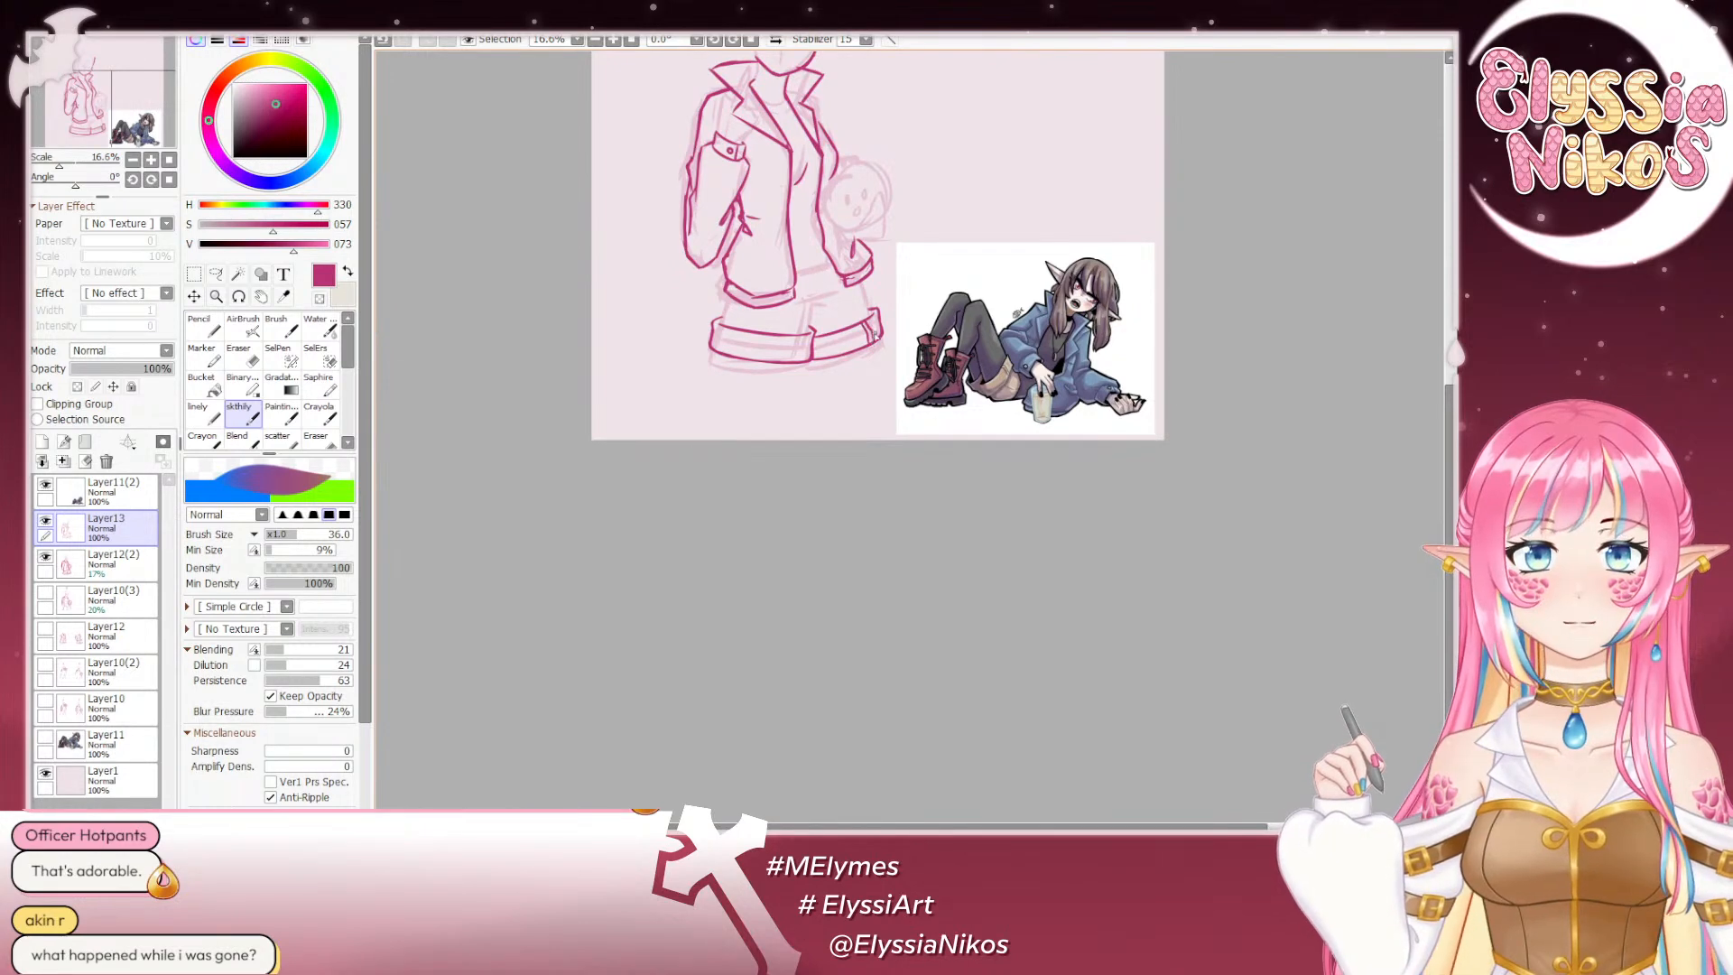
pyautogui.moveTo(867, 319); pyautogui.dragTo(872, 340)
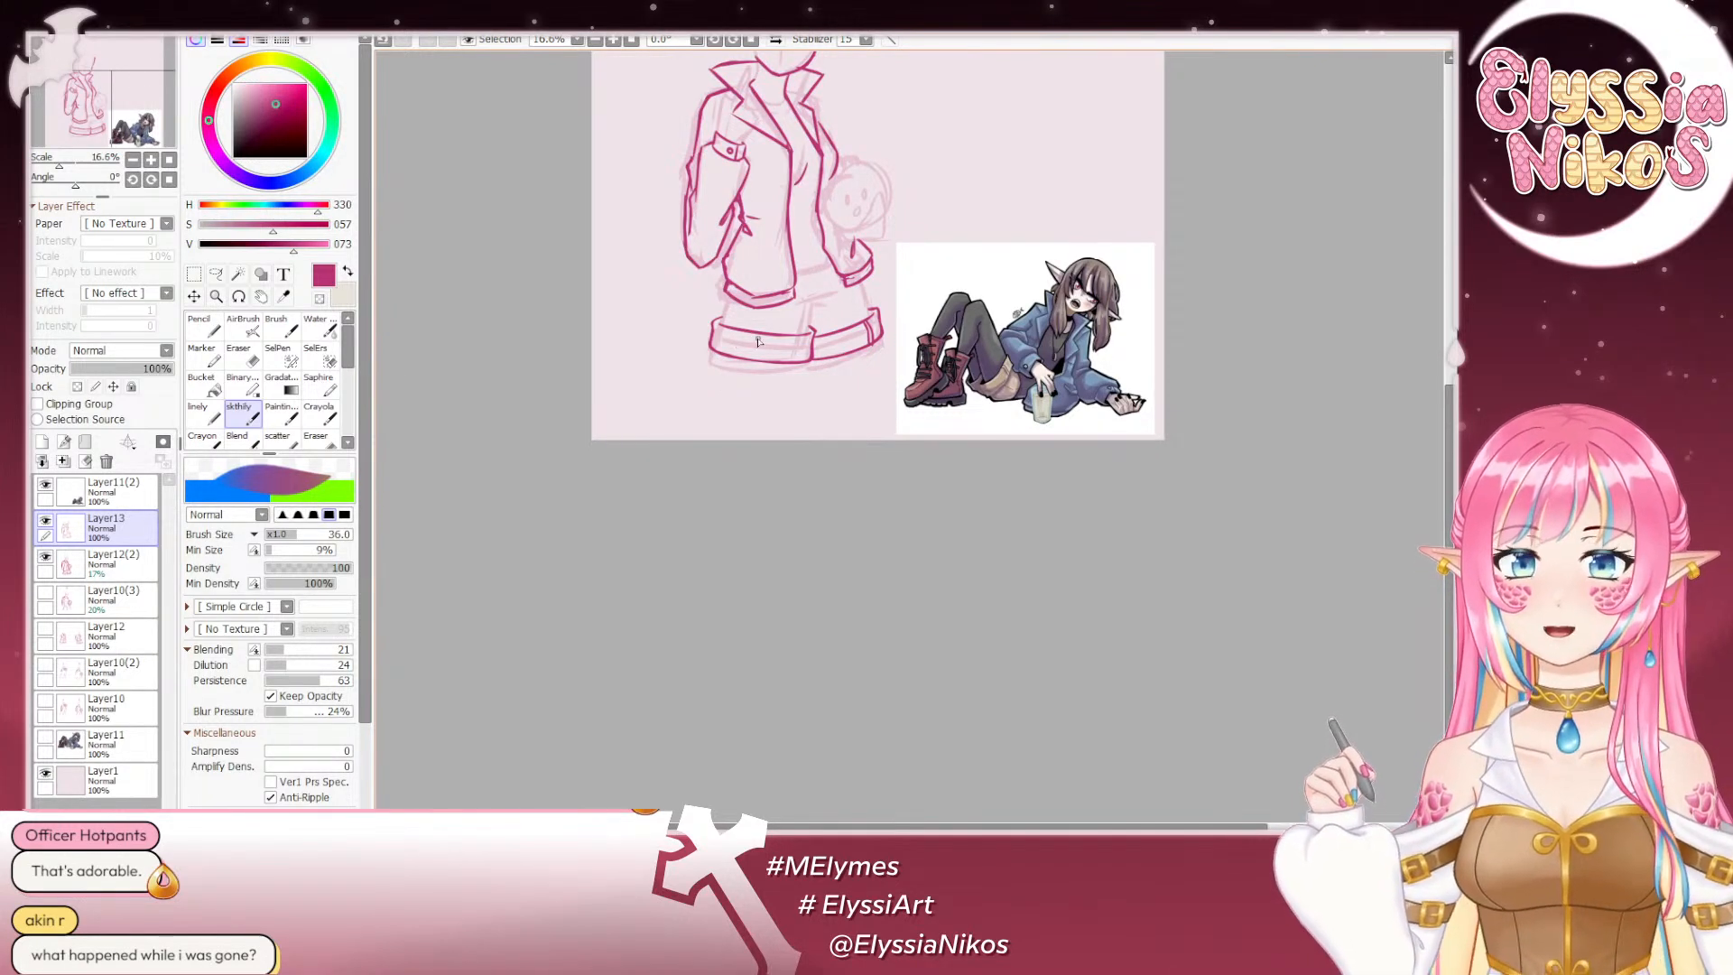
# Step: Draw a short crease where the two shorts cuffs meet, and check the linework by toggling Layer13's visibility
pyautogui.moveTo(814, 310); pyautogui.dragTo(821, 337)
pyautogui.hotkey('ctrl', 'z')
pyautogui.hotkey('ctrl', 'z')
pyautogui.hotkey('ctrl', 'z')
pyautogui.hotkey('ctrl', 'z')
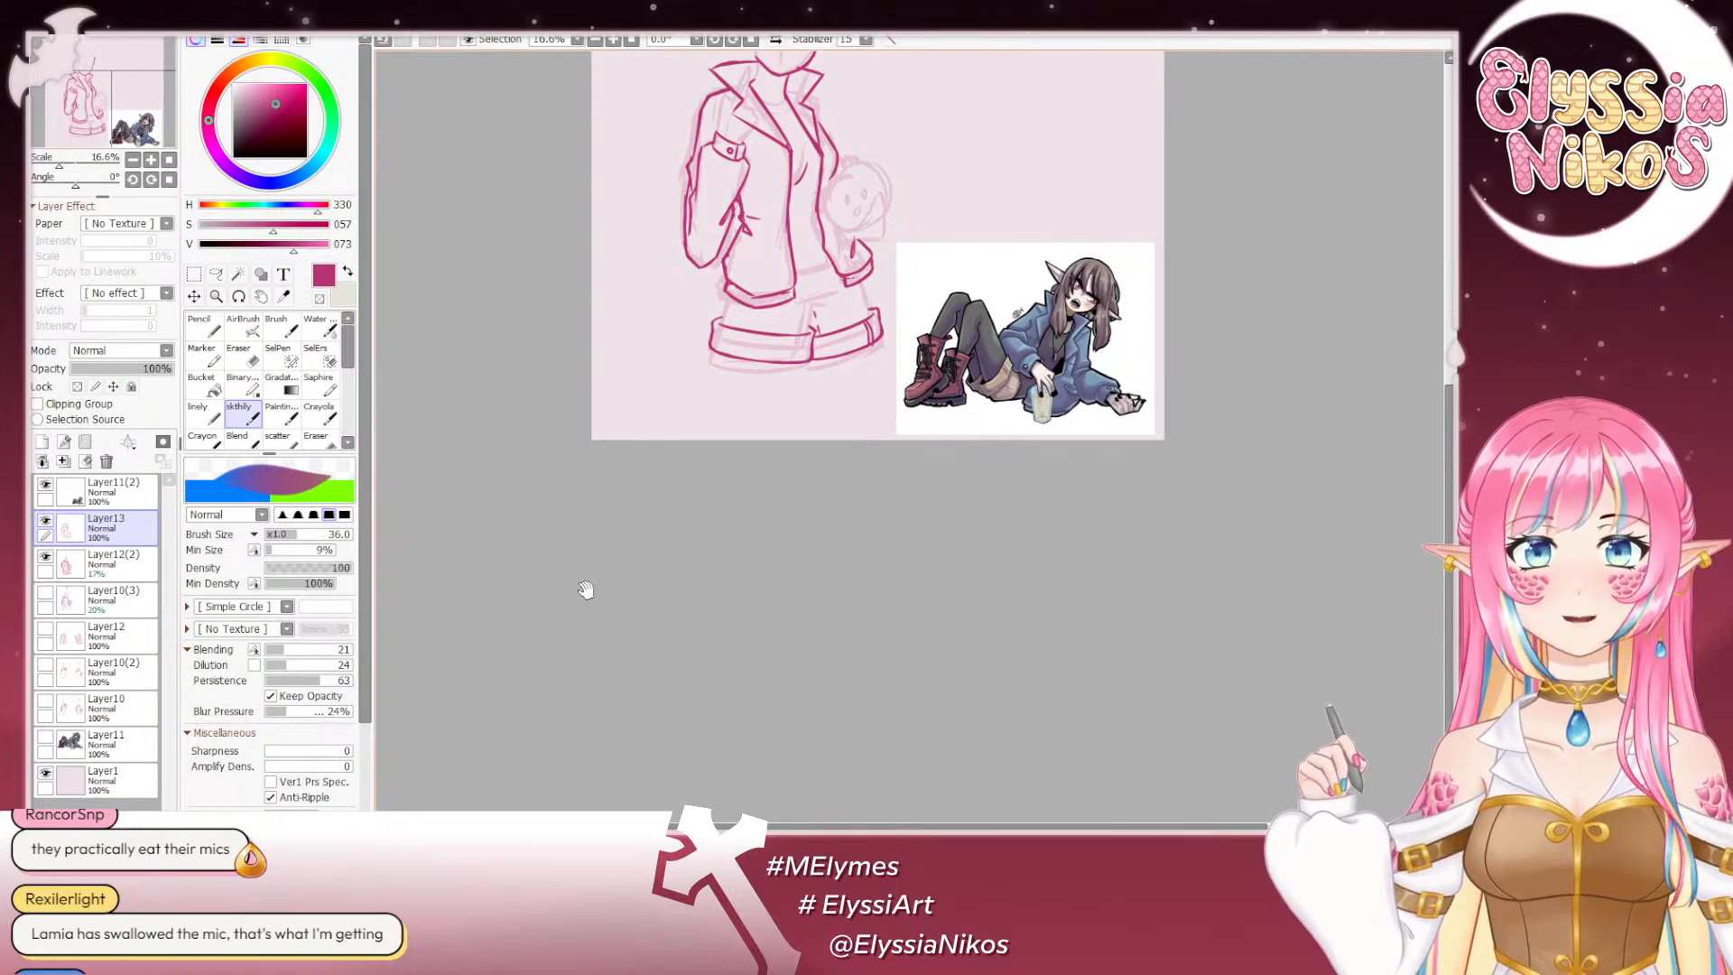
pyautogui.moveTo(583, 587); pyautogui.dragTo(587, 606)
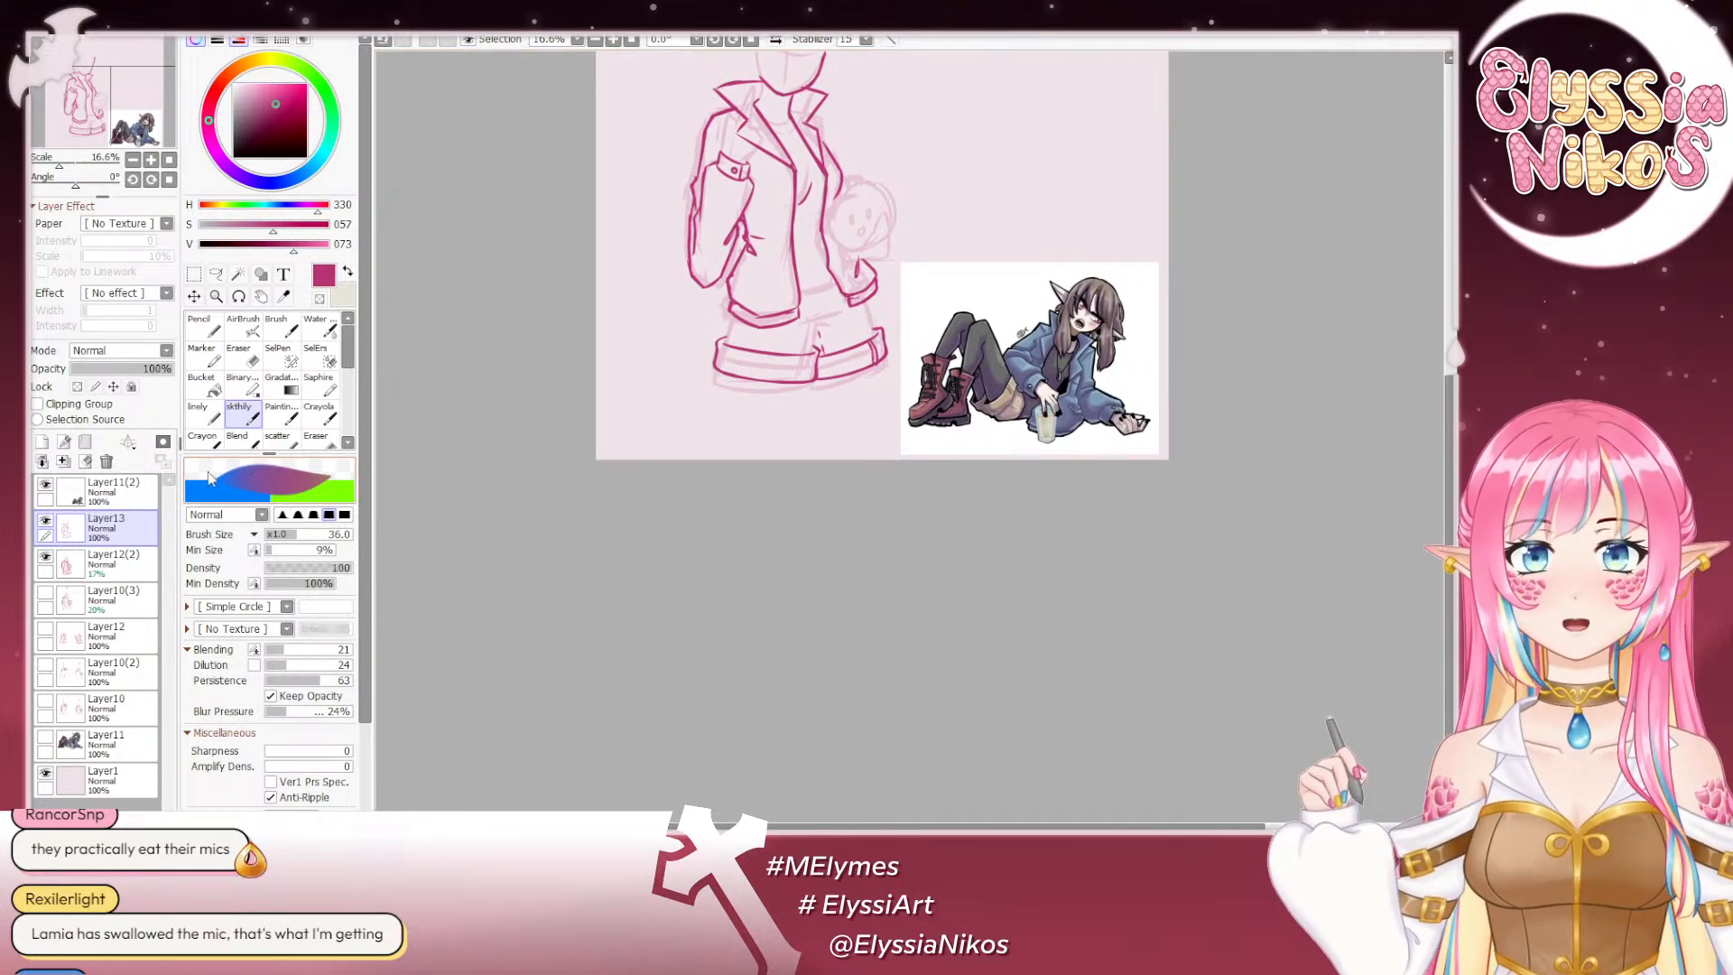
pyautogui.click(45, 522)
pyautogui.click(45, 522)
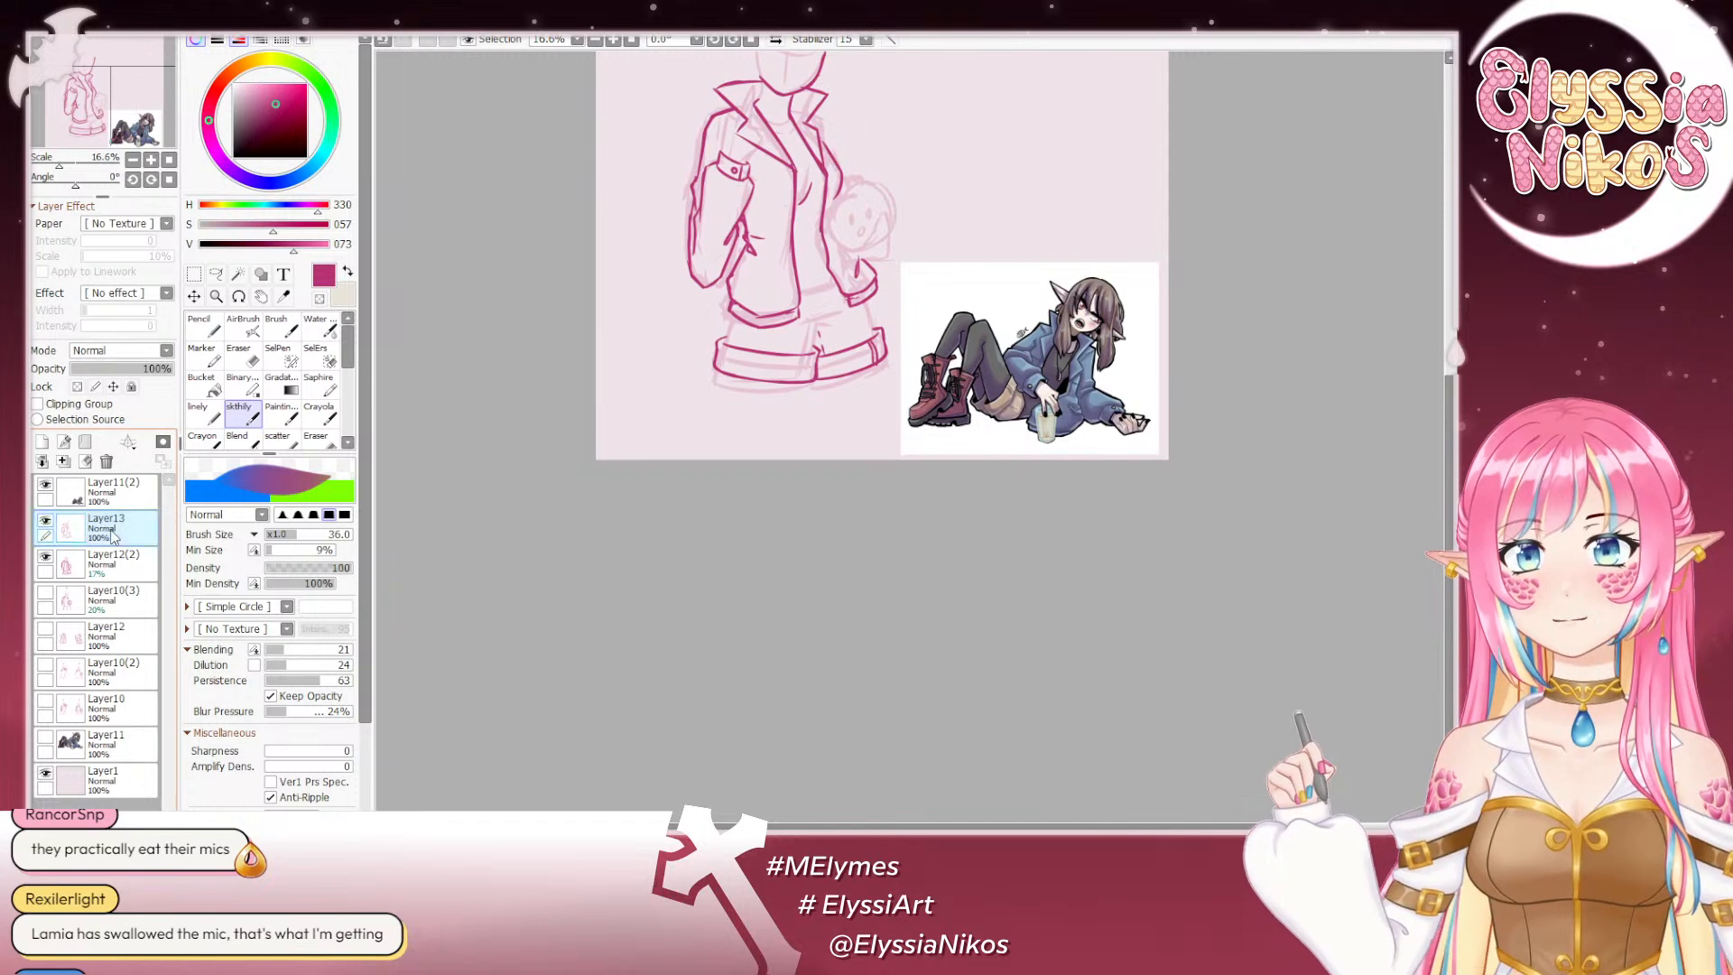
# Step: Draw the hem line across the gap between the jacket's front edges, above the shorts
pyautogui.moveTo(807, 297); pyautogui.dragTo(847, 287)
pyautogui.hotkey('ctrl', 'z')
pyautogui.hotkey('ctrl', 'z')
pyautogui.hotkey('ctrl', 'z')
pyautogui.hotkey('ctrl', 'z')
pyautogui.hotkey('ctrl', 'z')
pyautogui.hotkey('ctrl', 'z')
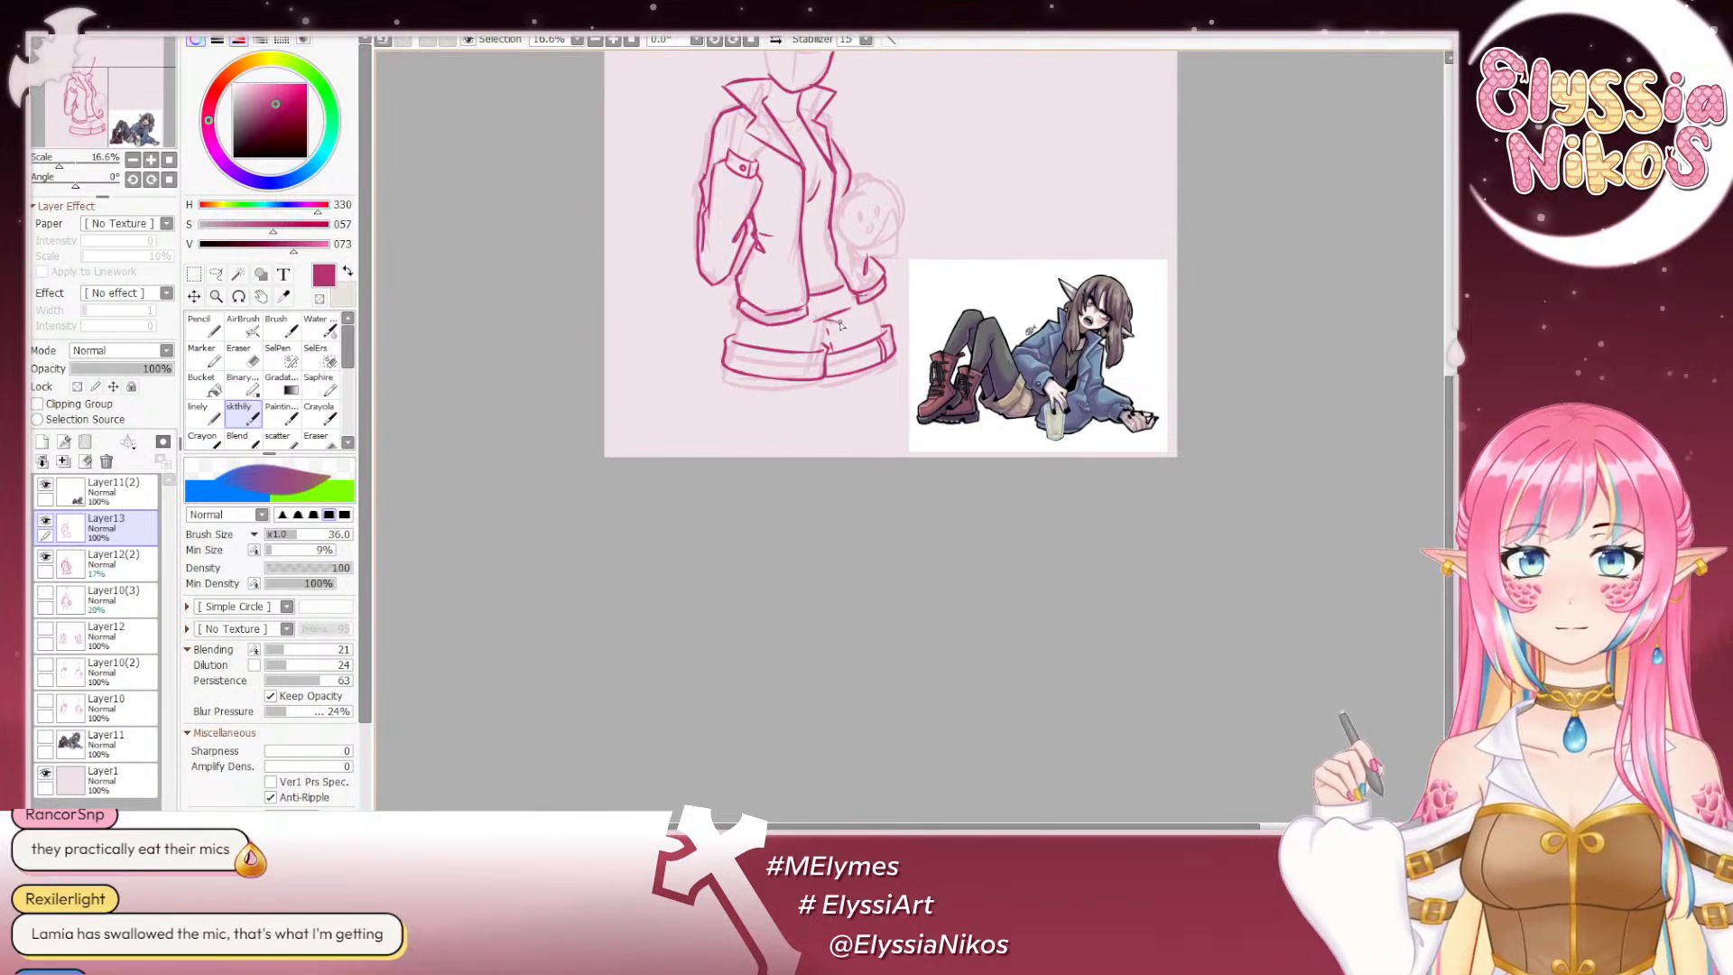
# Step: Draw the shorts' crotch fold and the inner leg line running down to where the cuffs meet
pyautogui.moveTo(843, 315)
pyautogui.mouseDown()
pyautogui.moveTo(886, 303)
pyautogui.moveTo(847, 315)
pyautogui.moveTo(822, 357)
pyautogui.mouseUp()
pyautogui.hotkey('ctrl', 'z')
pyautogui.hotkey('ctrl', 'z')
pyautogui.hotkey('ctrl', 'z')
pyautogui.hotkey('ctrl', 'z')
pyautogui.hotkey('ctrl', 'z')
pyautogui.hotkey('ctrl', 'z')
pyautogui.hotkey('ctrl', 'z')
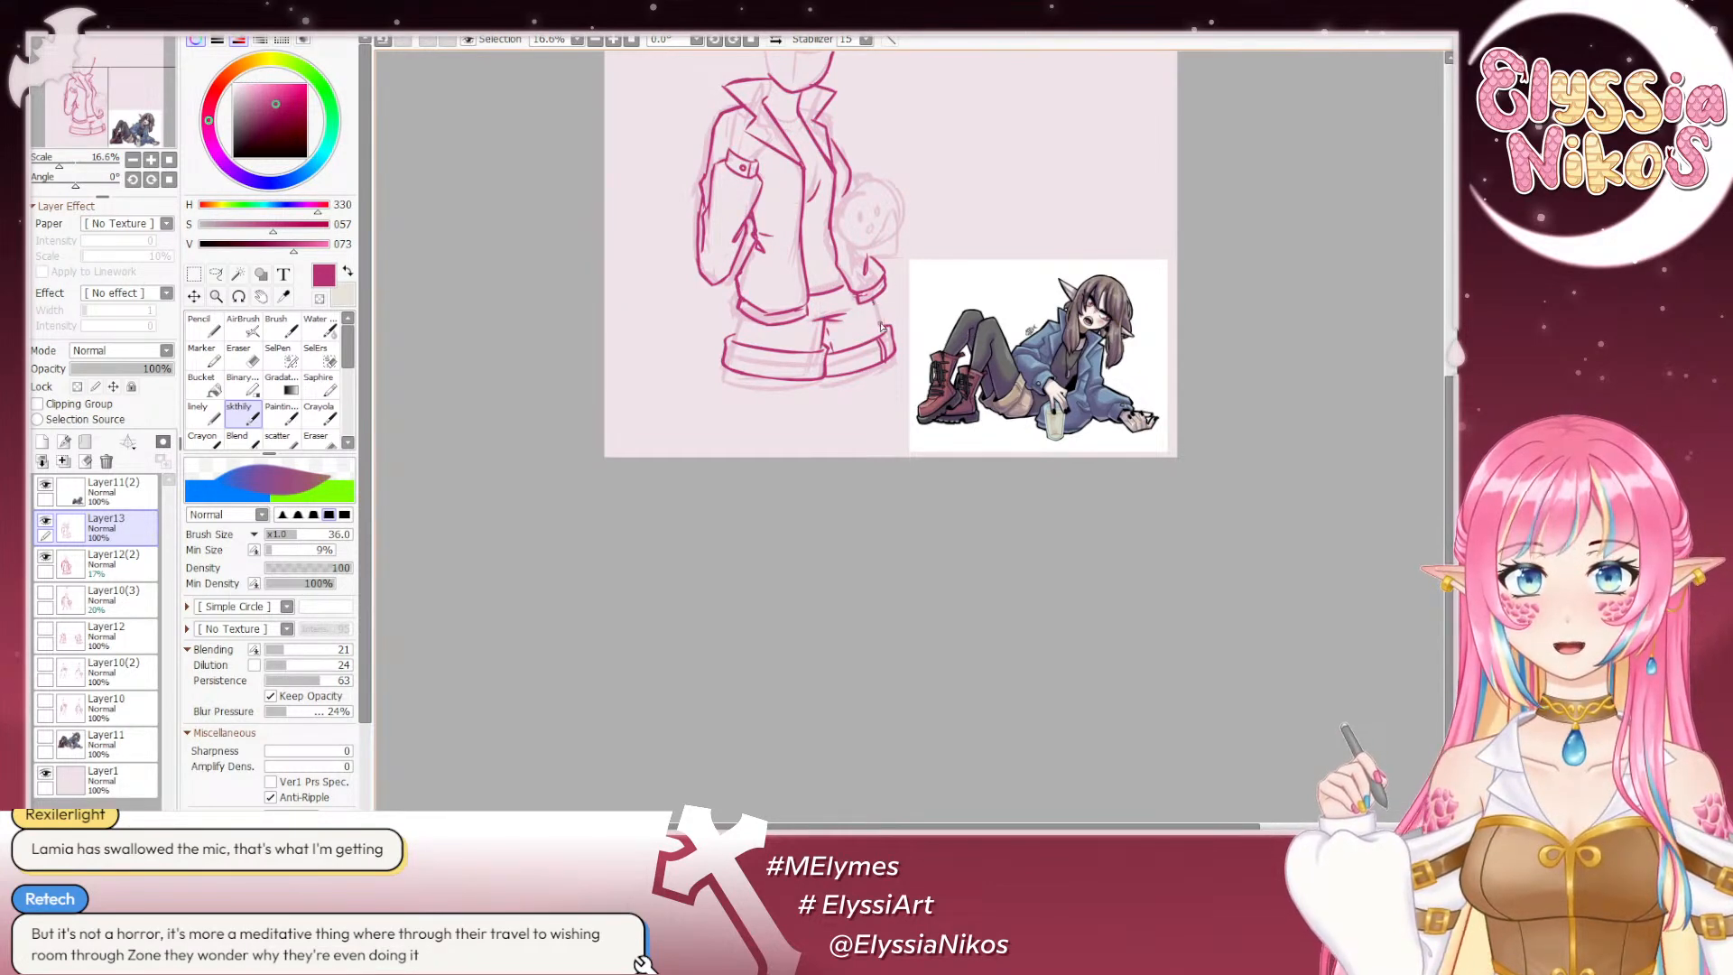
# Step: Draw the near outer side line of the shorts from the jacket hem down to the cuff
pyautogui.moveTo(742, 315); pyautogui.dragTo(727, 367)
pyautogui.hotkey('ctrl', 'z')
pyautogui.hotkey('ctrl', 'z')
pyautogui.hotkey('ctrl', 'y')
pyautogui.hotkey('ctrl', 'z')
pyautogui.hotkey('ctrl', 'z')
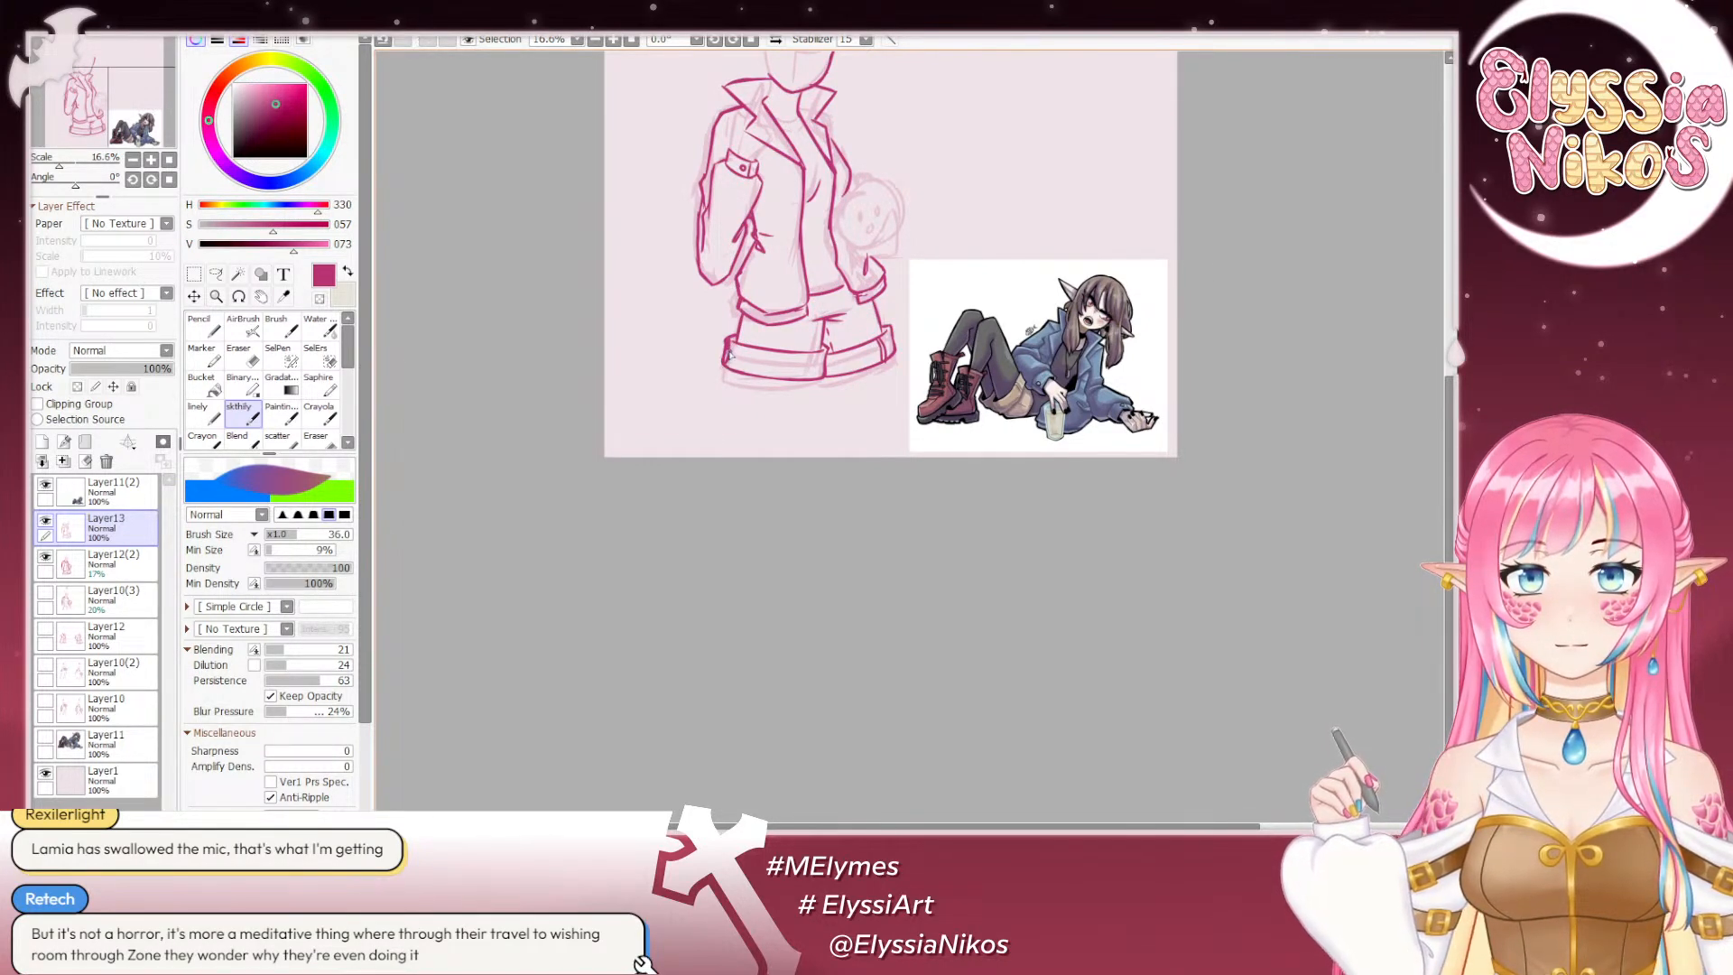
# Step: Redraw the near shorts cuff's short outer side edge until it joins the top and bottom lines cleanly
pyautogui.hotkey('ctrl', 'z')
pyautogui.moveTo(728, 342); pyautogui.dragTo(724, 366)
pyautogui.hotkey('ctrl', 'z')
pyautogui.hotkey('ctrl', 'z')
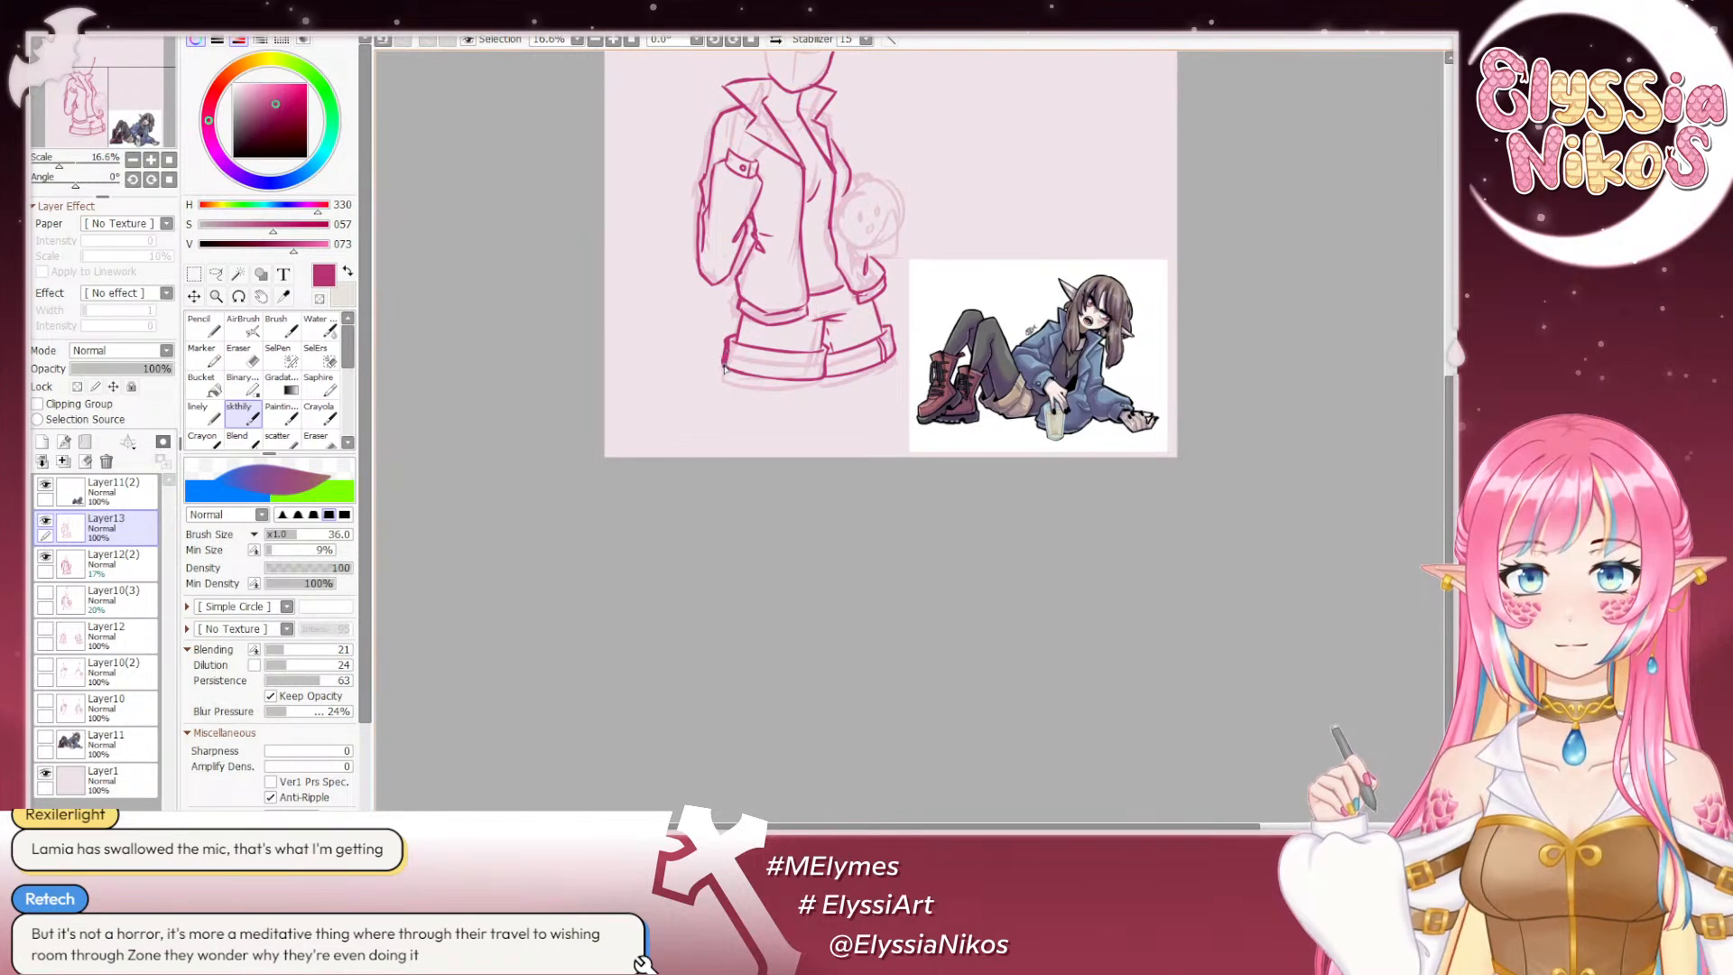
pyautogui.hotkey('ctrl', 'z')
pyautogui.moveTo(728, 341); pyautogui.dragTo(725, 368)
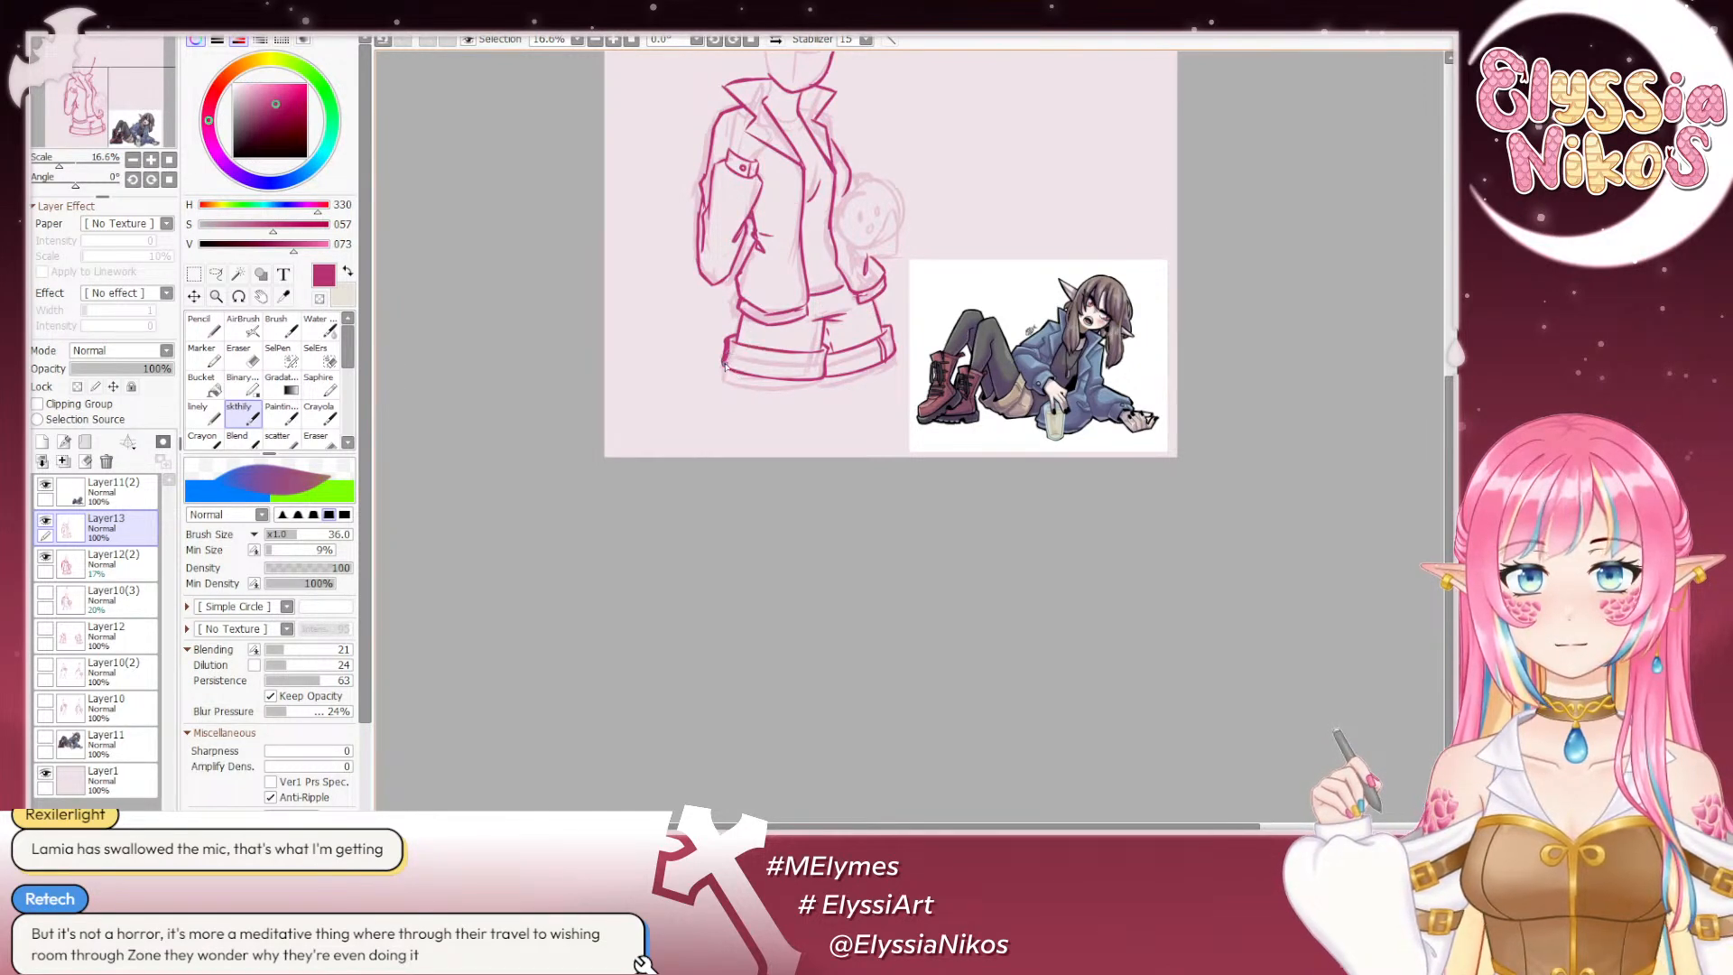
pyautogui.hotkey('ctrl', 'z')
pyautogui.moveTo(729, 341); pyautogui.dragTo(724, 368)
# Step: Clean up the near shorts cuff's outer edge and lower corner with the eraser at size 35
pyautogui.click(243, 352)
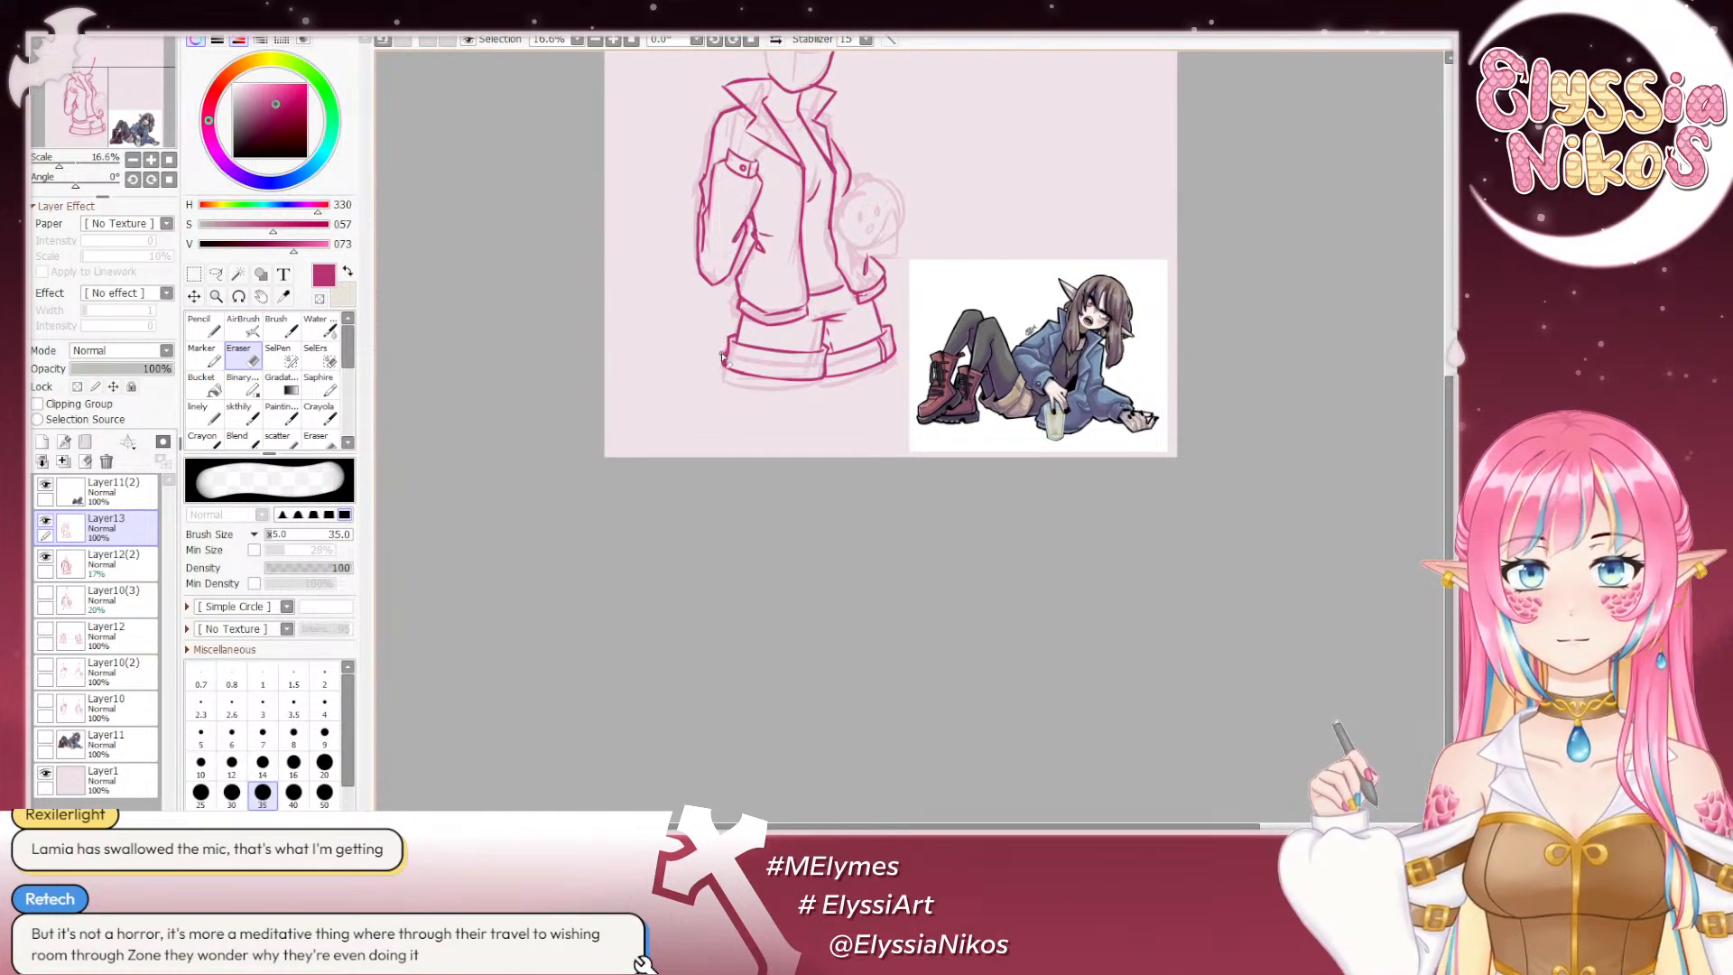
pyautogui.hotkey('ctrl', 'z')
pyautogui.moveTo(721, 367); pyautogui.dragTo(722, 367)
pyautogui.hotkey('ctrl', 'z')
pyautogui.hotkey('ctrl', 'z')
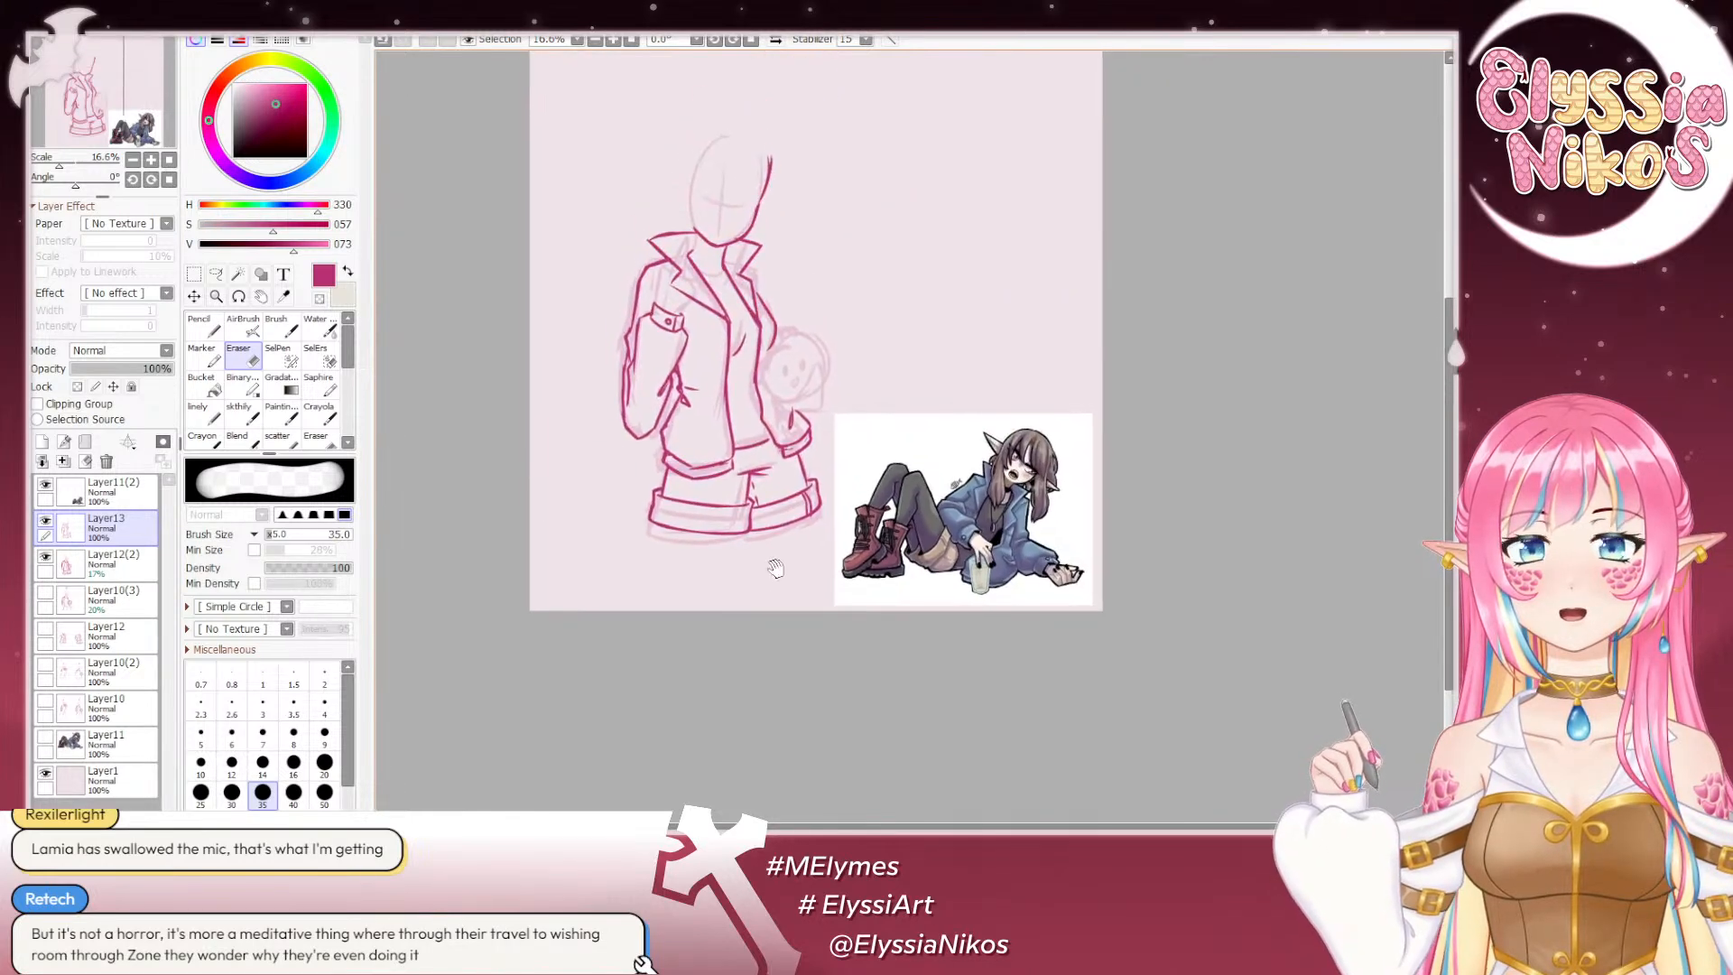
# Step: Hide the faded Layer12(2) guide sketch so the jacket and shorts linework stands alone beside the coloured reference
pyautogui.moveTo(849, 451); pyautogui.dragTo(773, 605)
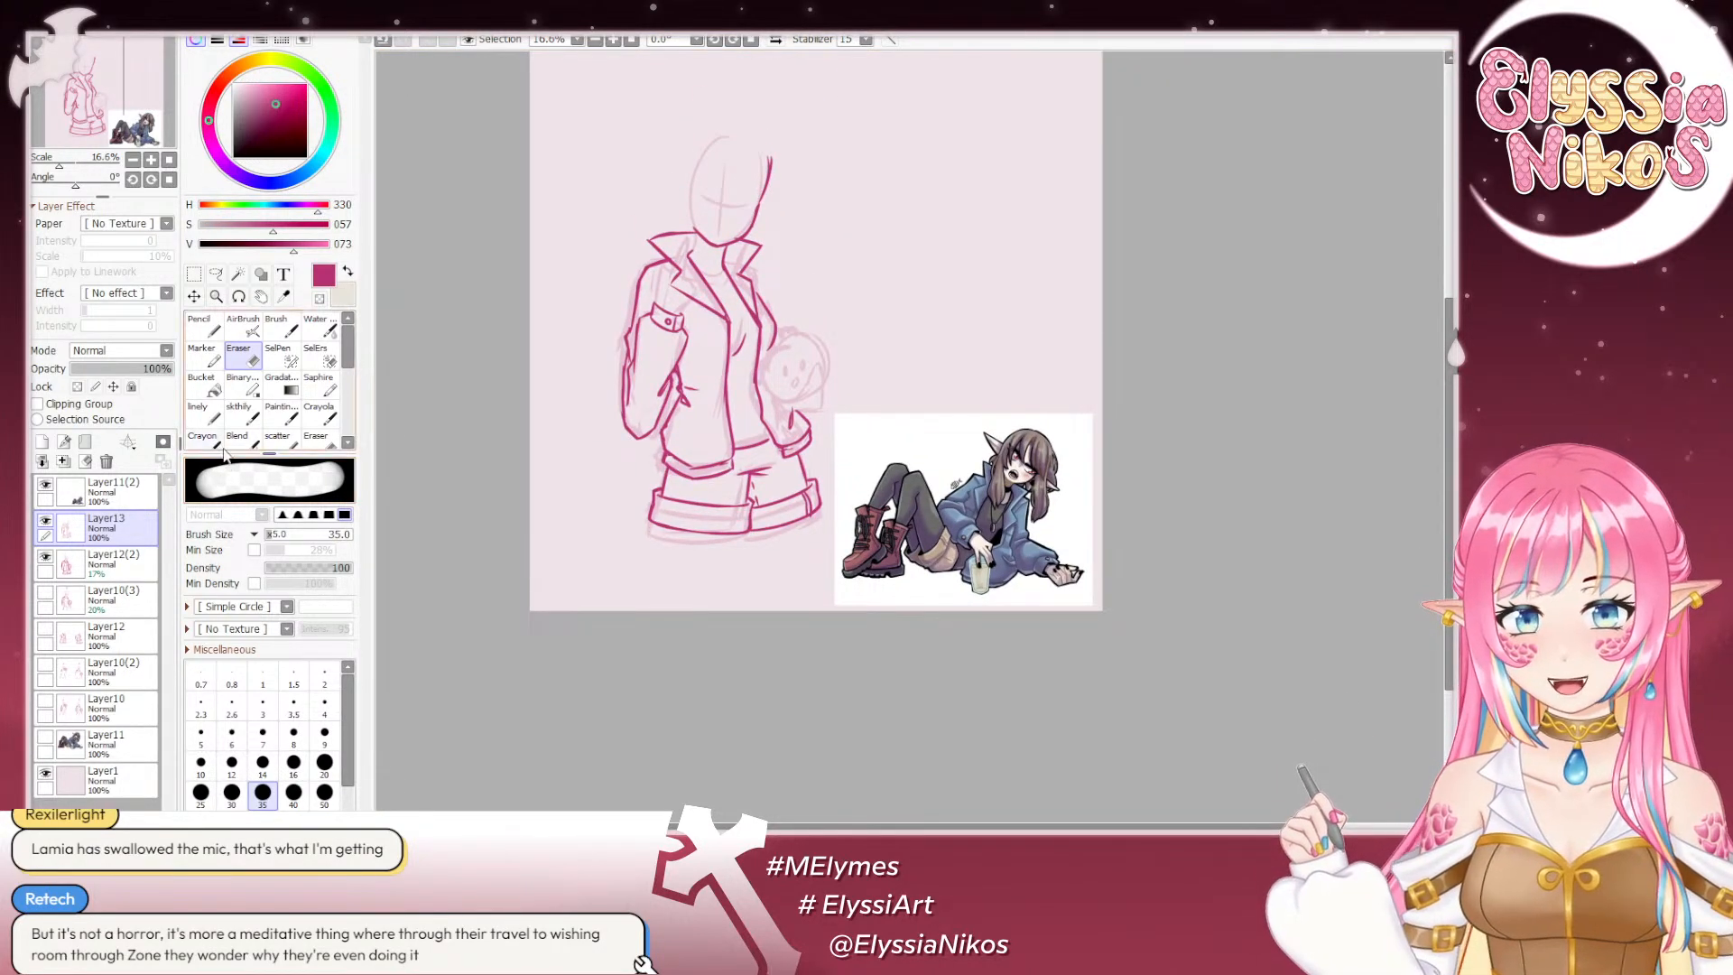
pyautogui.click(239, 416)
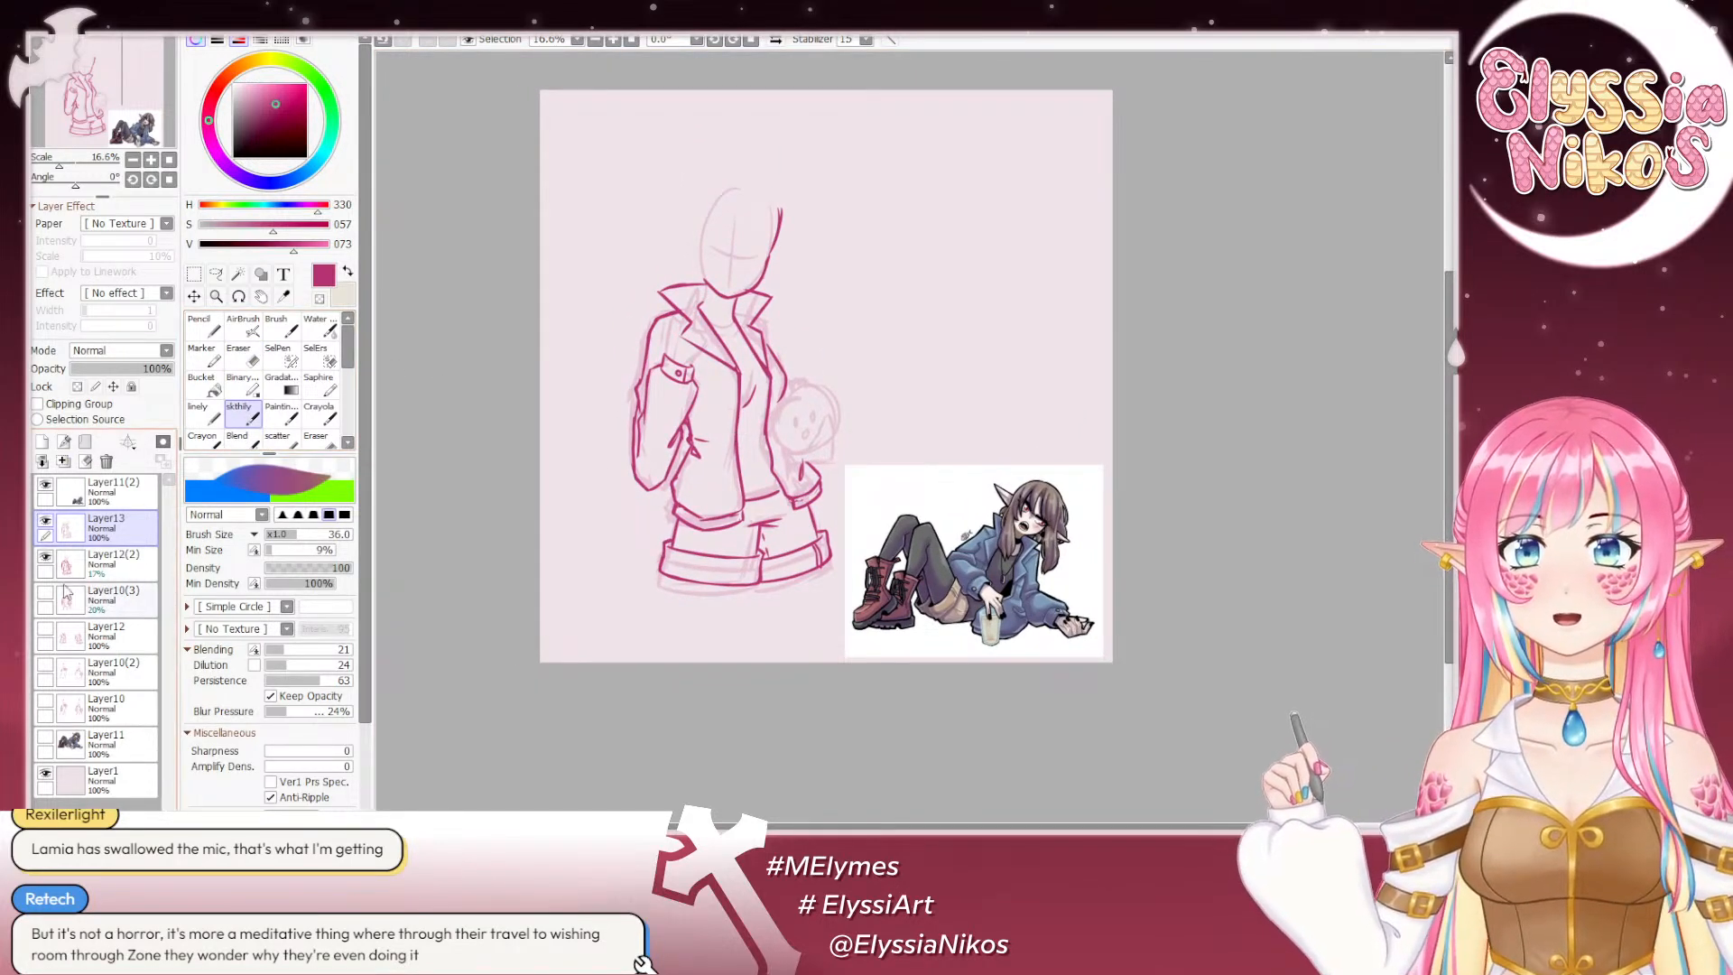
pyautogui.click(45, 558)
pyautogui.click(45, 558)
pyautogui.click(45, 558)
pyautogui.click(117, 494)
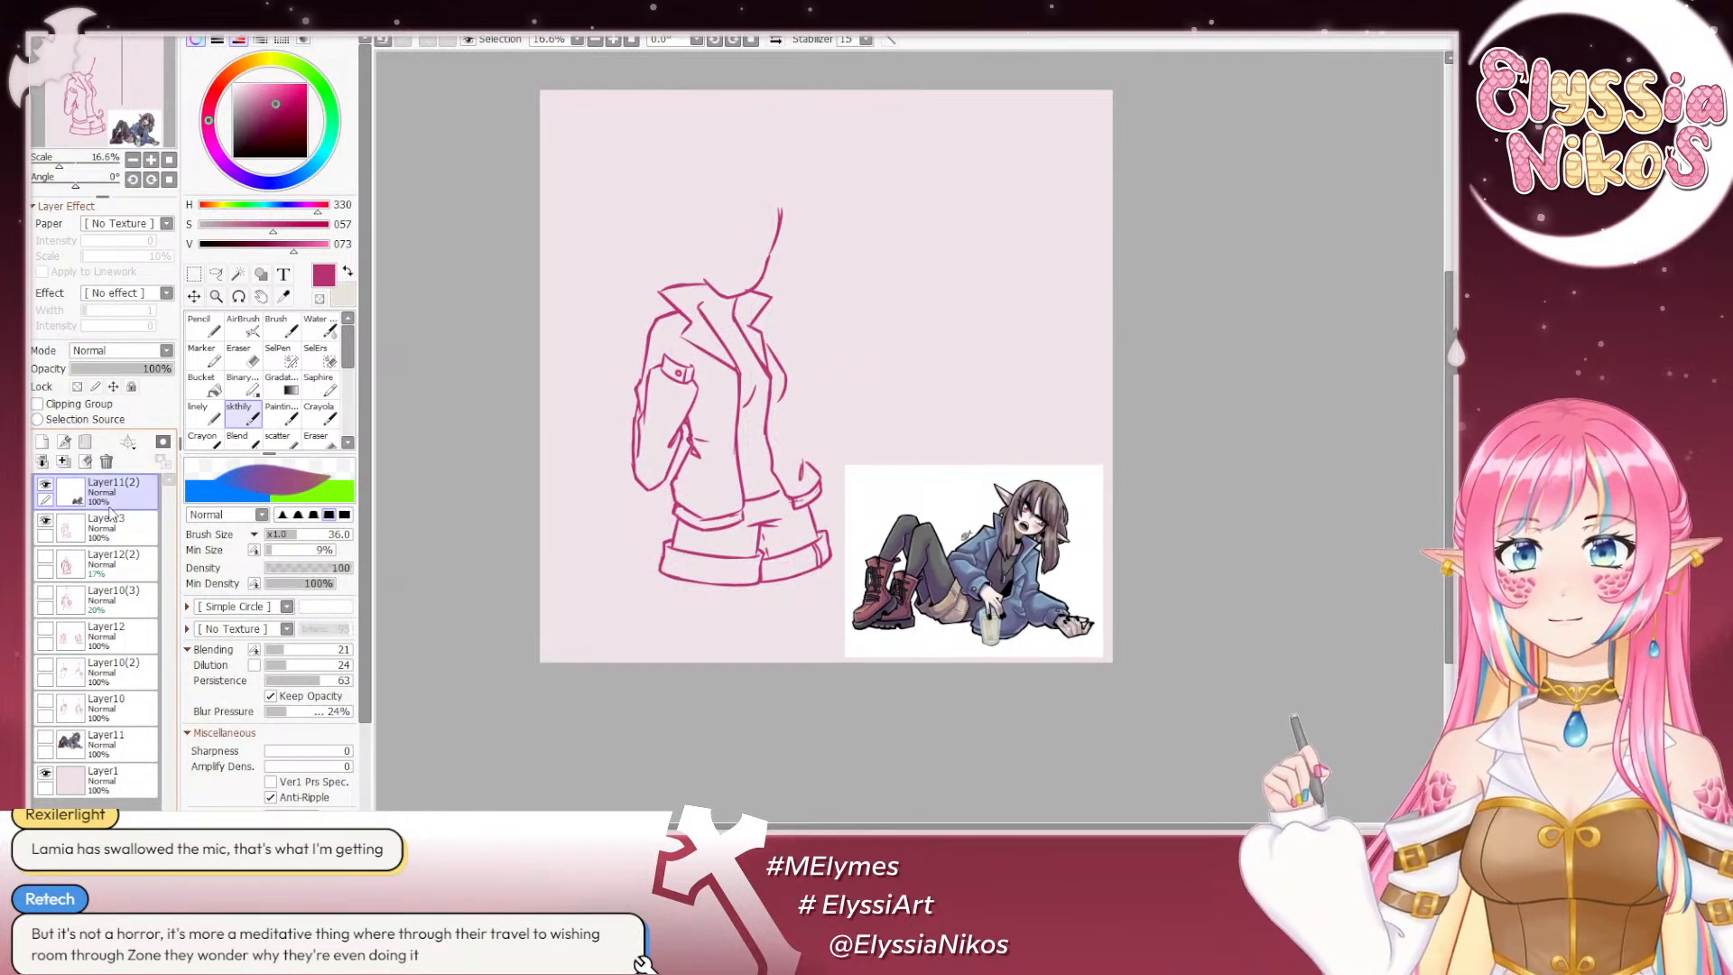
# Step: Set up the eraser on Layer13 and reduce its size to 8 for fine line cleanup
pyautogui.click(243, 351)
pyautogui.moveTo(660, 476); pyautogui.dragTo(668, 362)
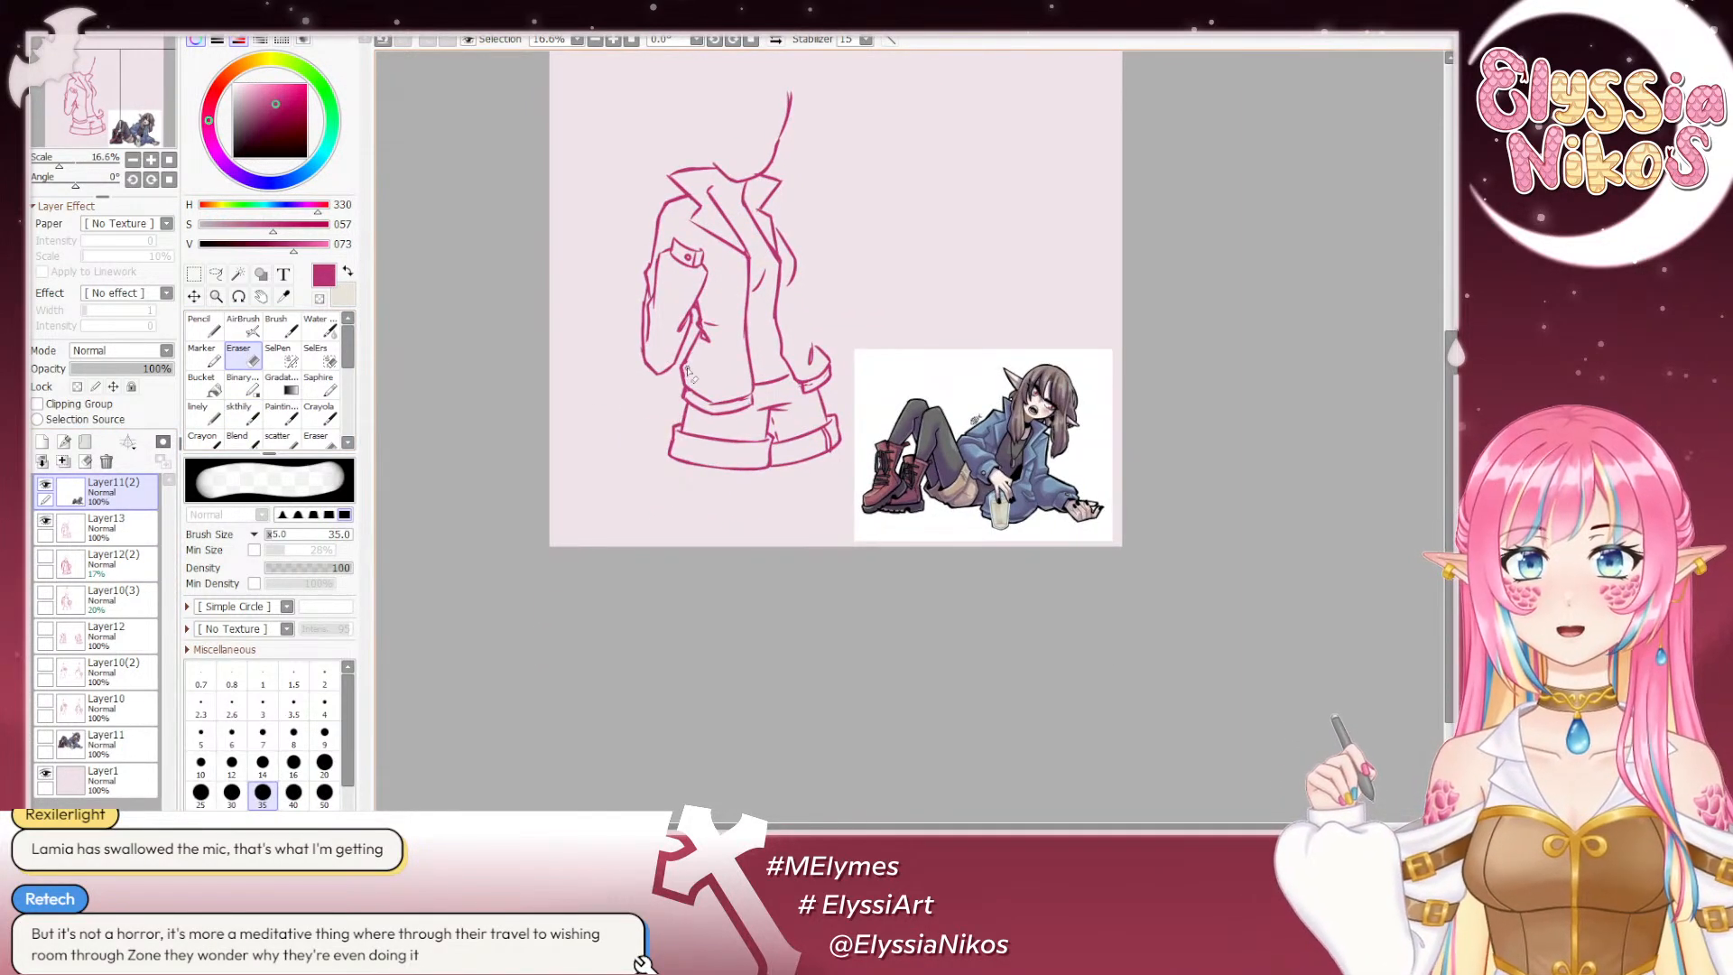
pyautogui.click(113, 523)
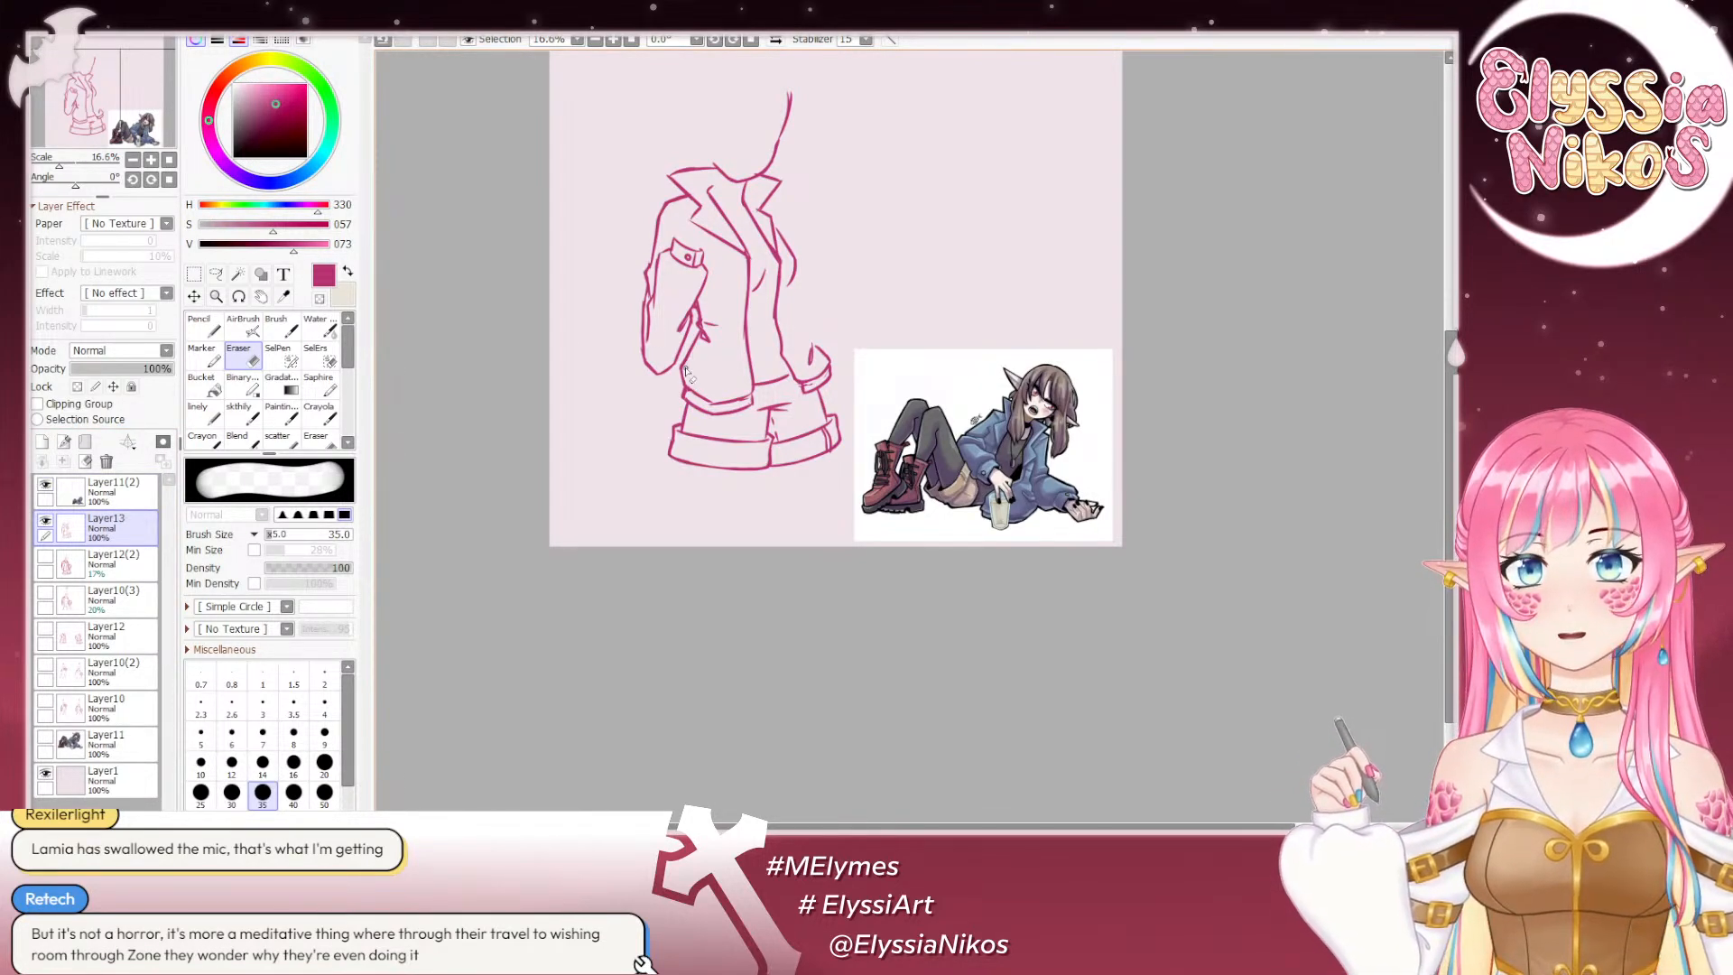
pyautogui.press('[')
pyautogui.press('[')
pyautogui.press('[')
pyautogui.press('[')
pyautogui.press('[')
pyautogui.press('[')
pyautogui.press('[')
pyautogui.press('[')
pyautogui.press('[')
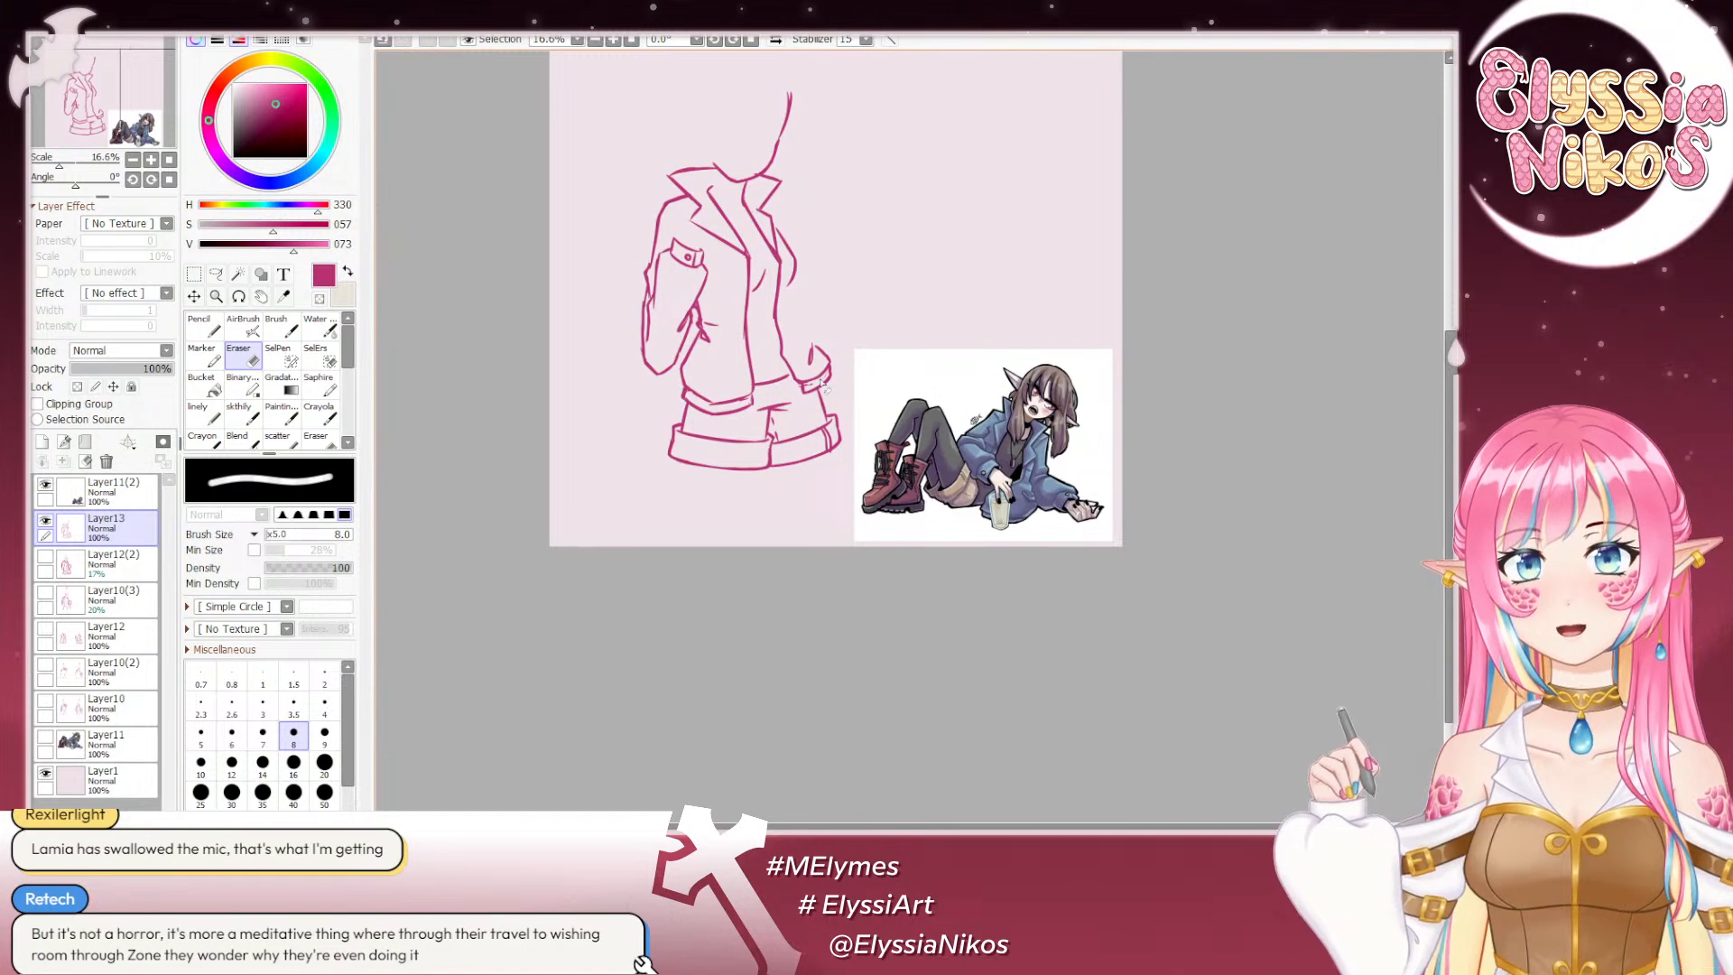
# Step: Trim the inner lower edge of the near sleeve with the eraser at size 28, undoing strokes that cut too much
pyautogui.press(']')
pyautogui.press(']')
pyautogui.press(']')
pyautogui.press(']')
pyautogui.press(']')
pyautogui.press(']')
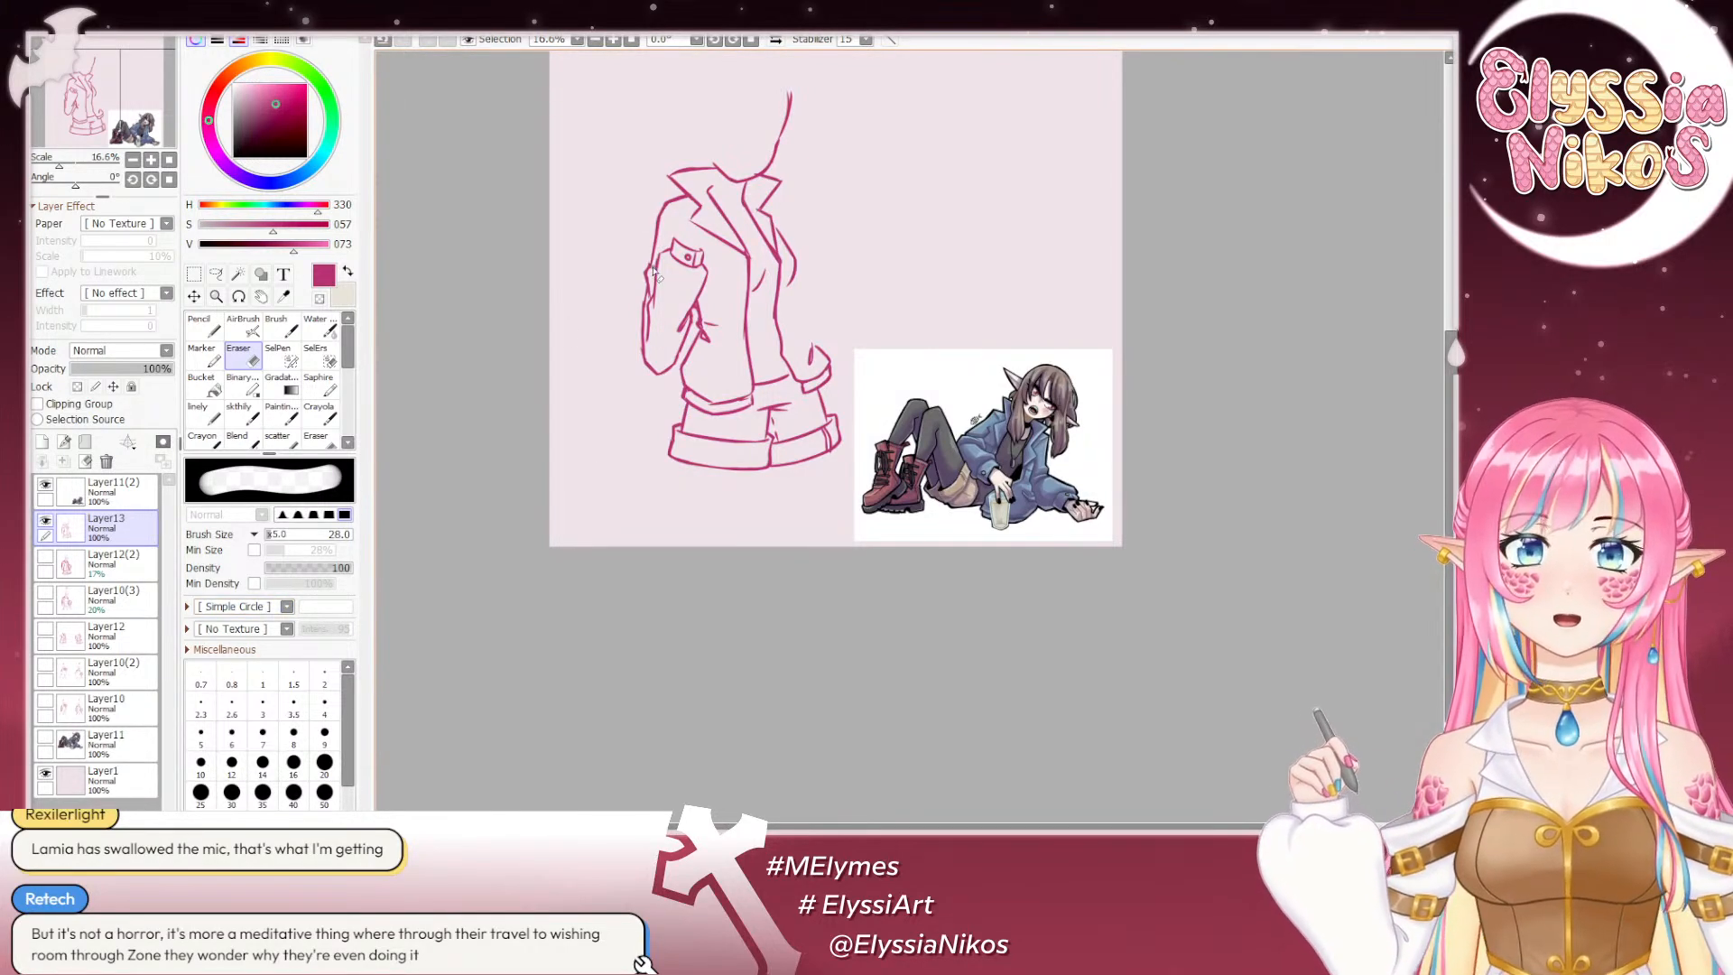
pyautogui.moveTo(648, 263)
pyautogui.mouseDown()
pyautogui.moveTo(641, 279)
pyautogui.moveTo(660, 279)
pyautogui.mouseUp()
pyautogui.hotkey('ctrl', 'z')
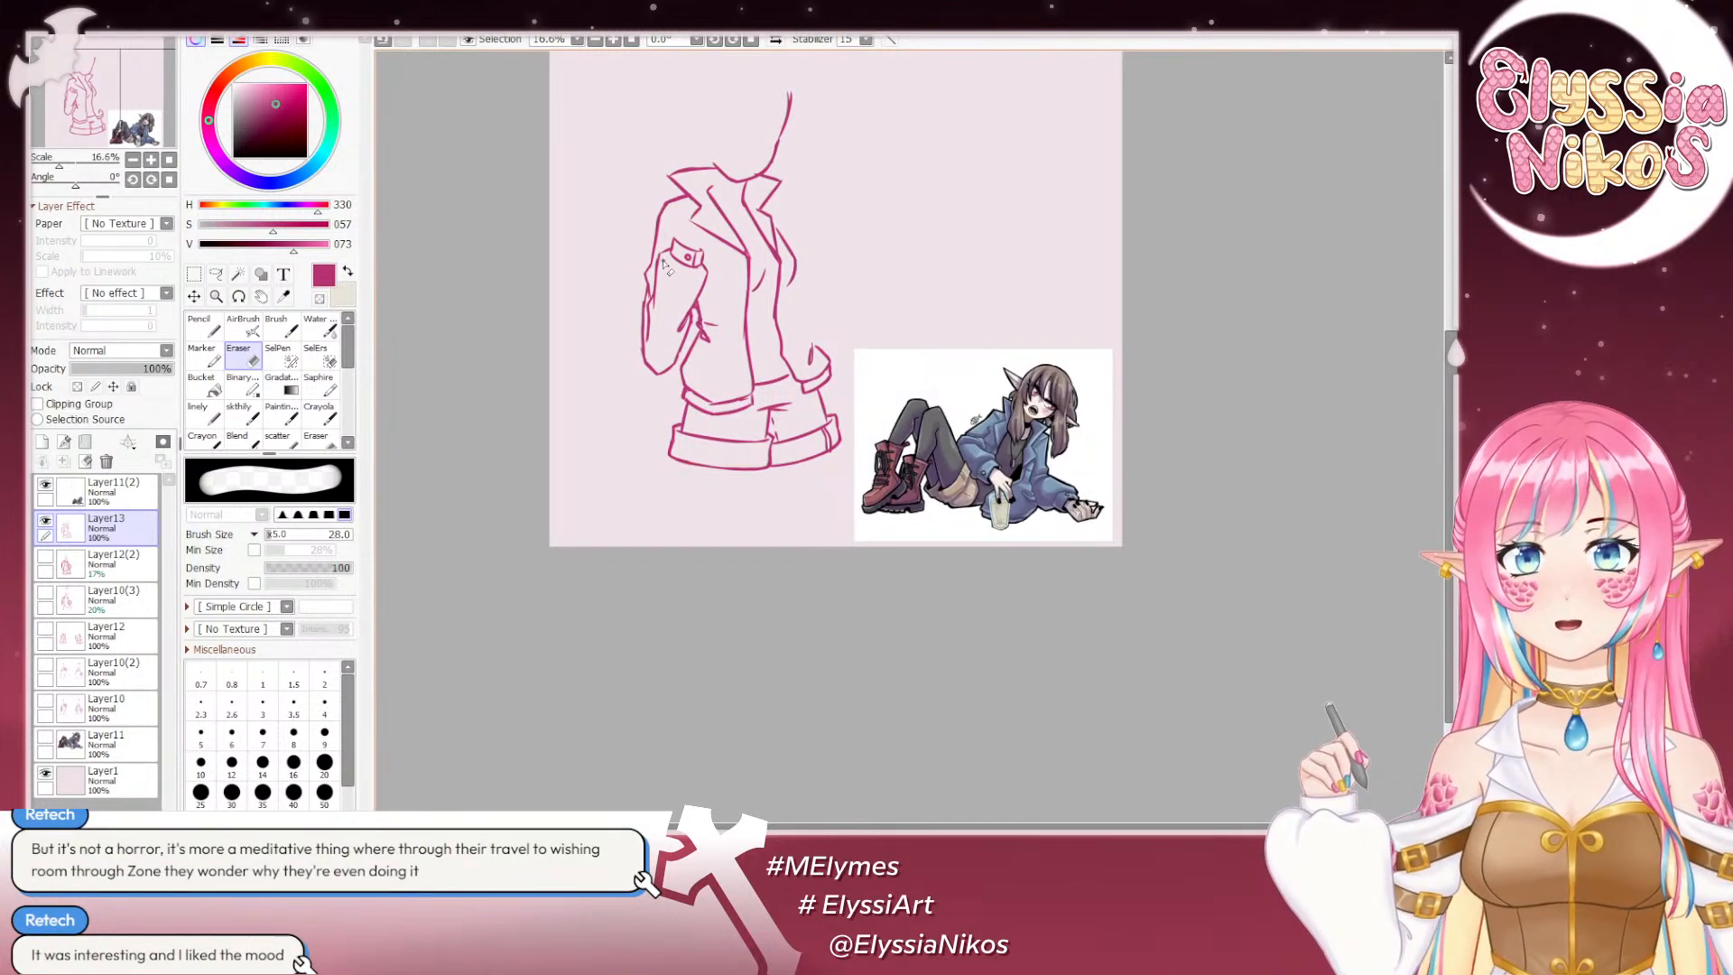
pyautogui.hotkey('ctrl', 'z')
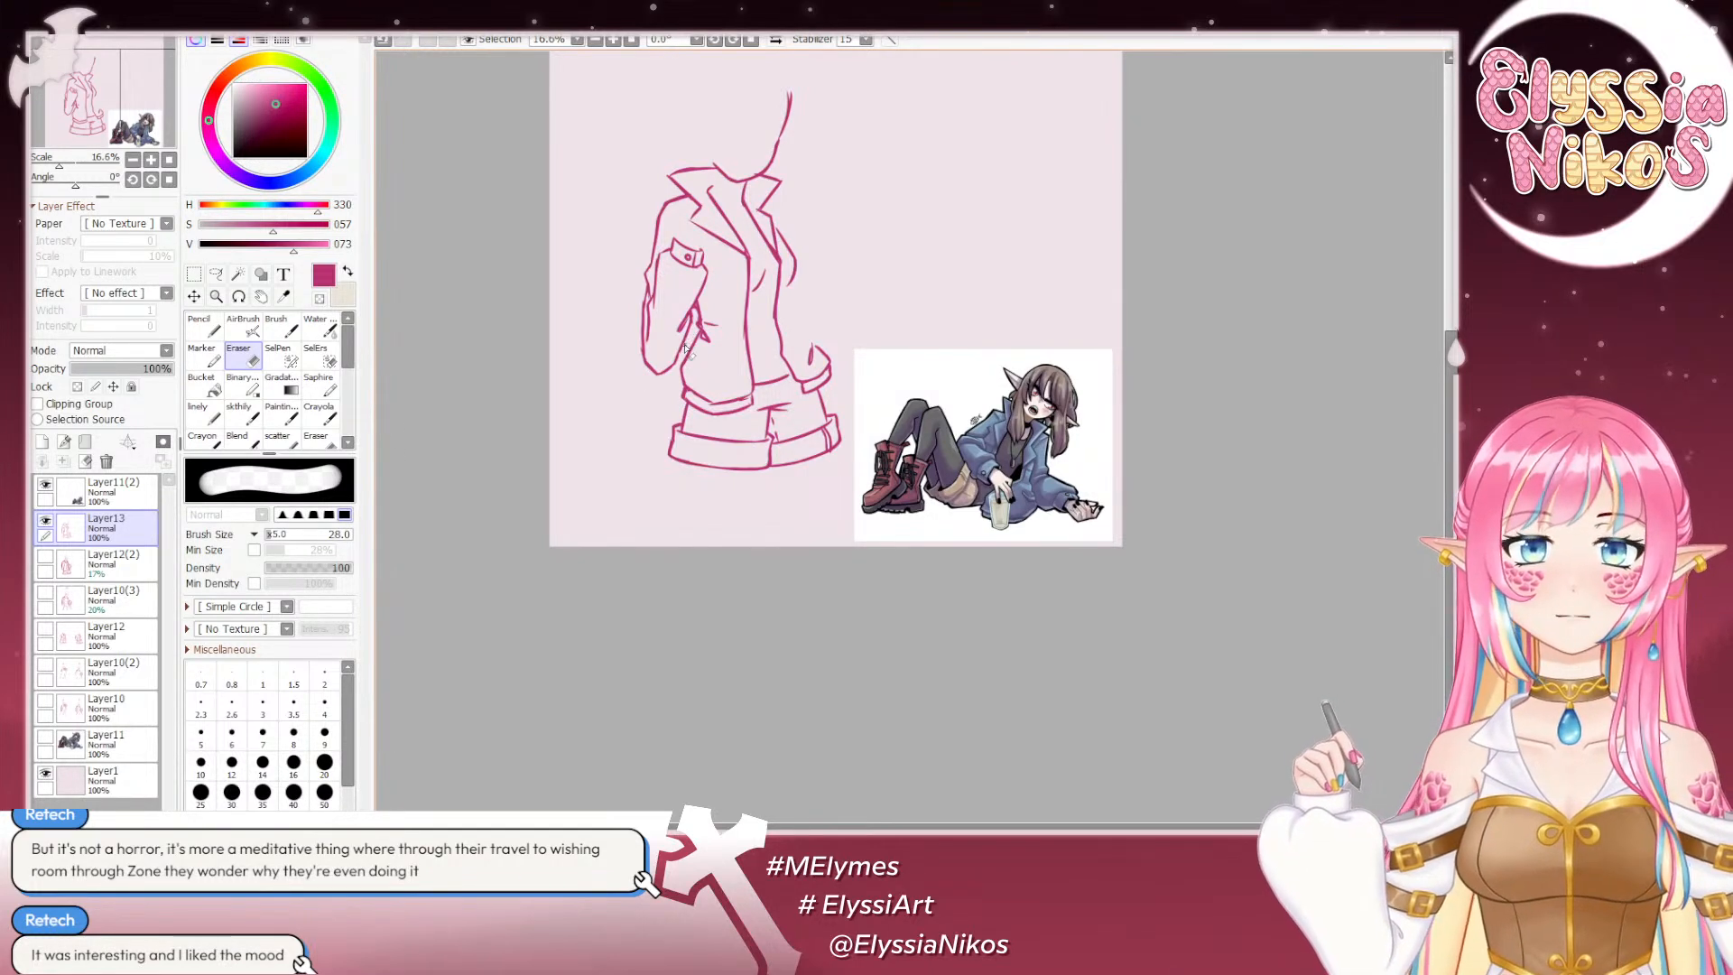
pyautogui.hotkey('ctrl', 'z')
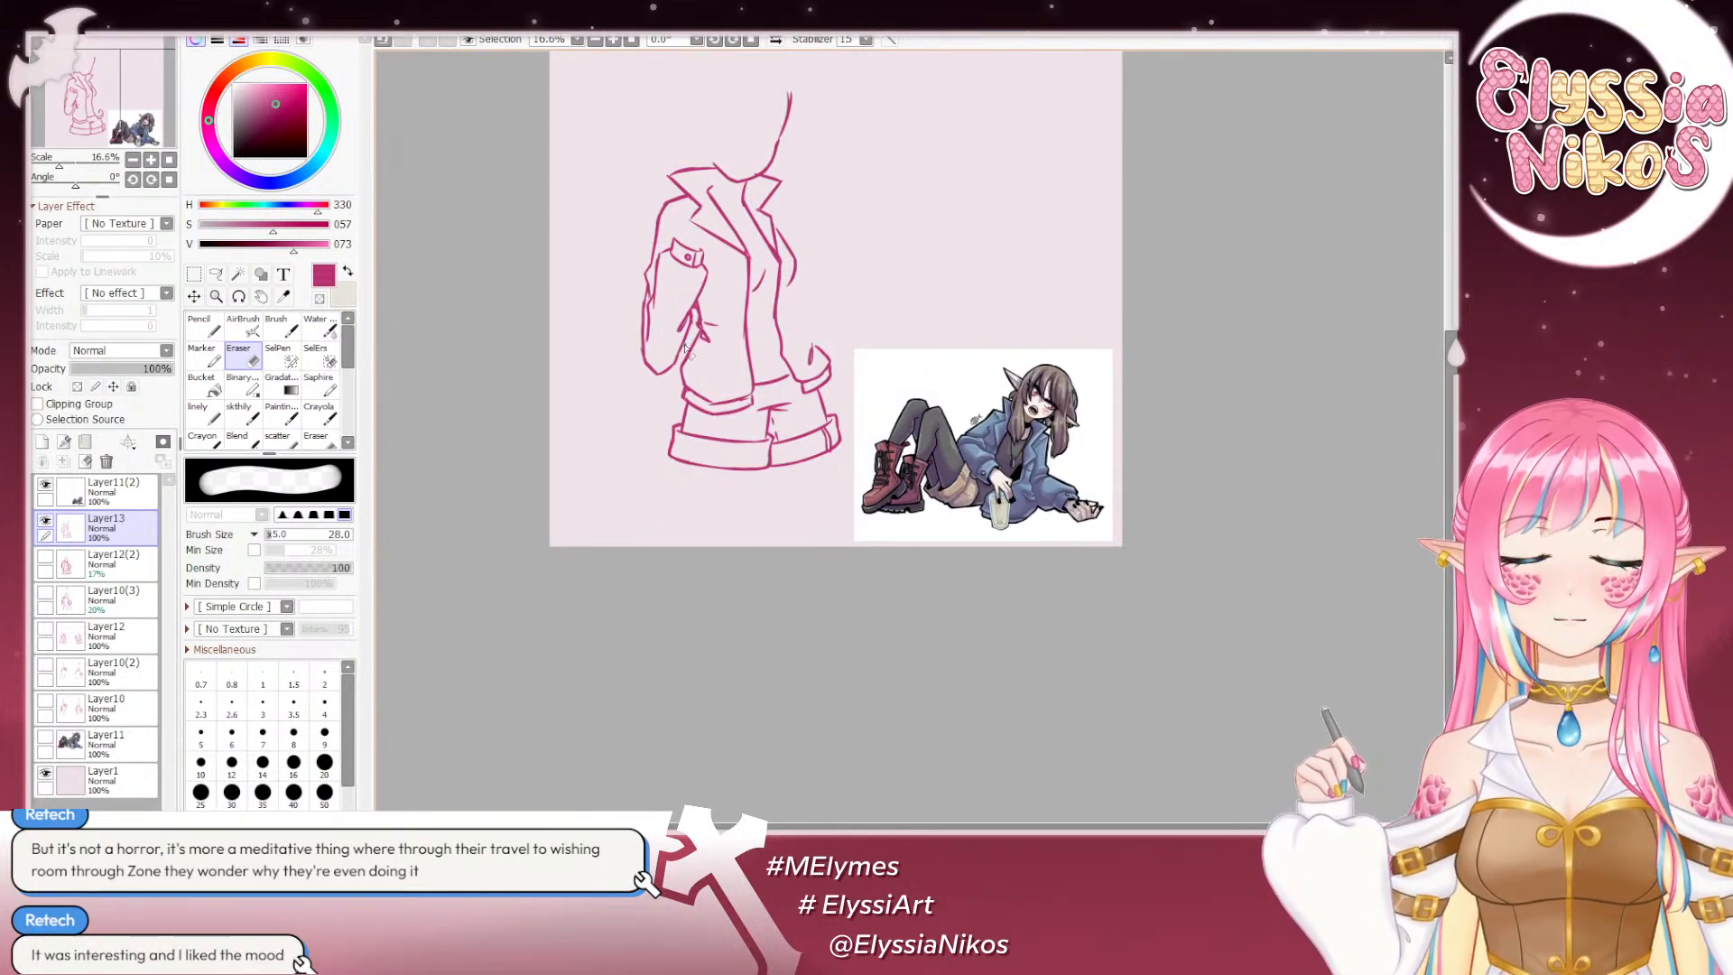
pyautogui.moveTo(687, 341); pyautogui.dragTo(679, 360)
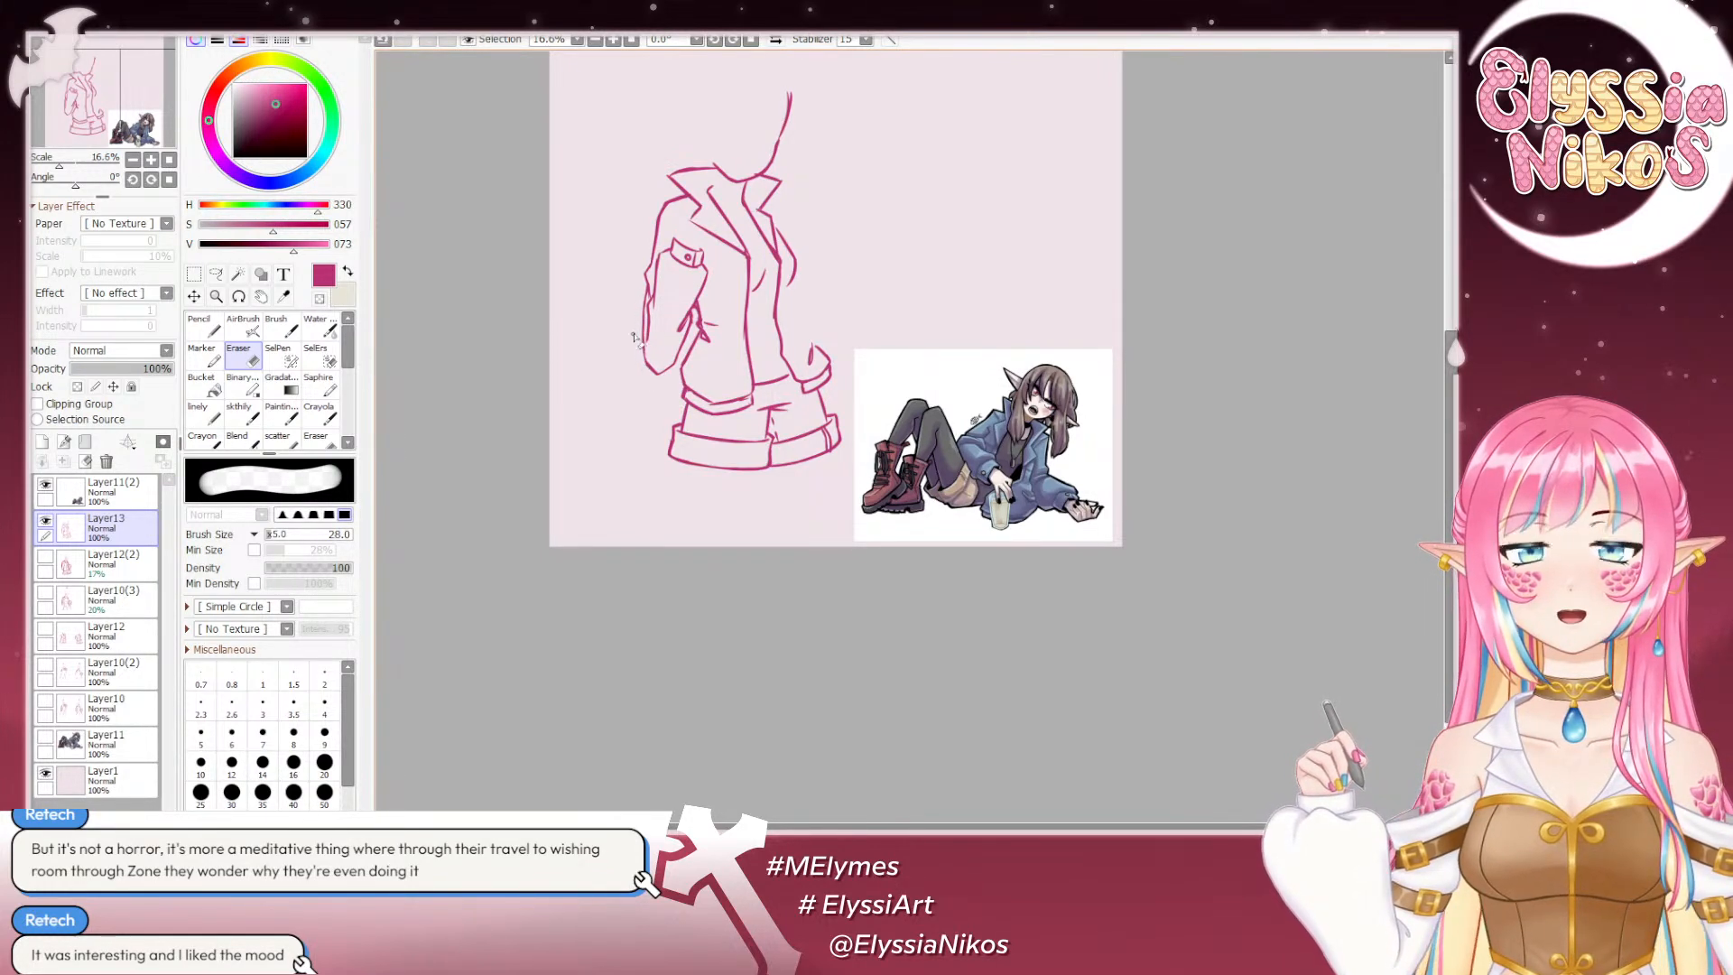
# Step: Refine the near sleeve's outer edge around the elbow, alternating size 36 brush strokes with eraser trims at size 28
pyautogui.click(233, 421)
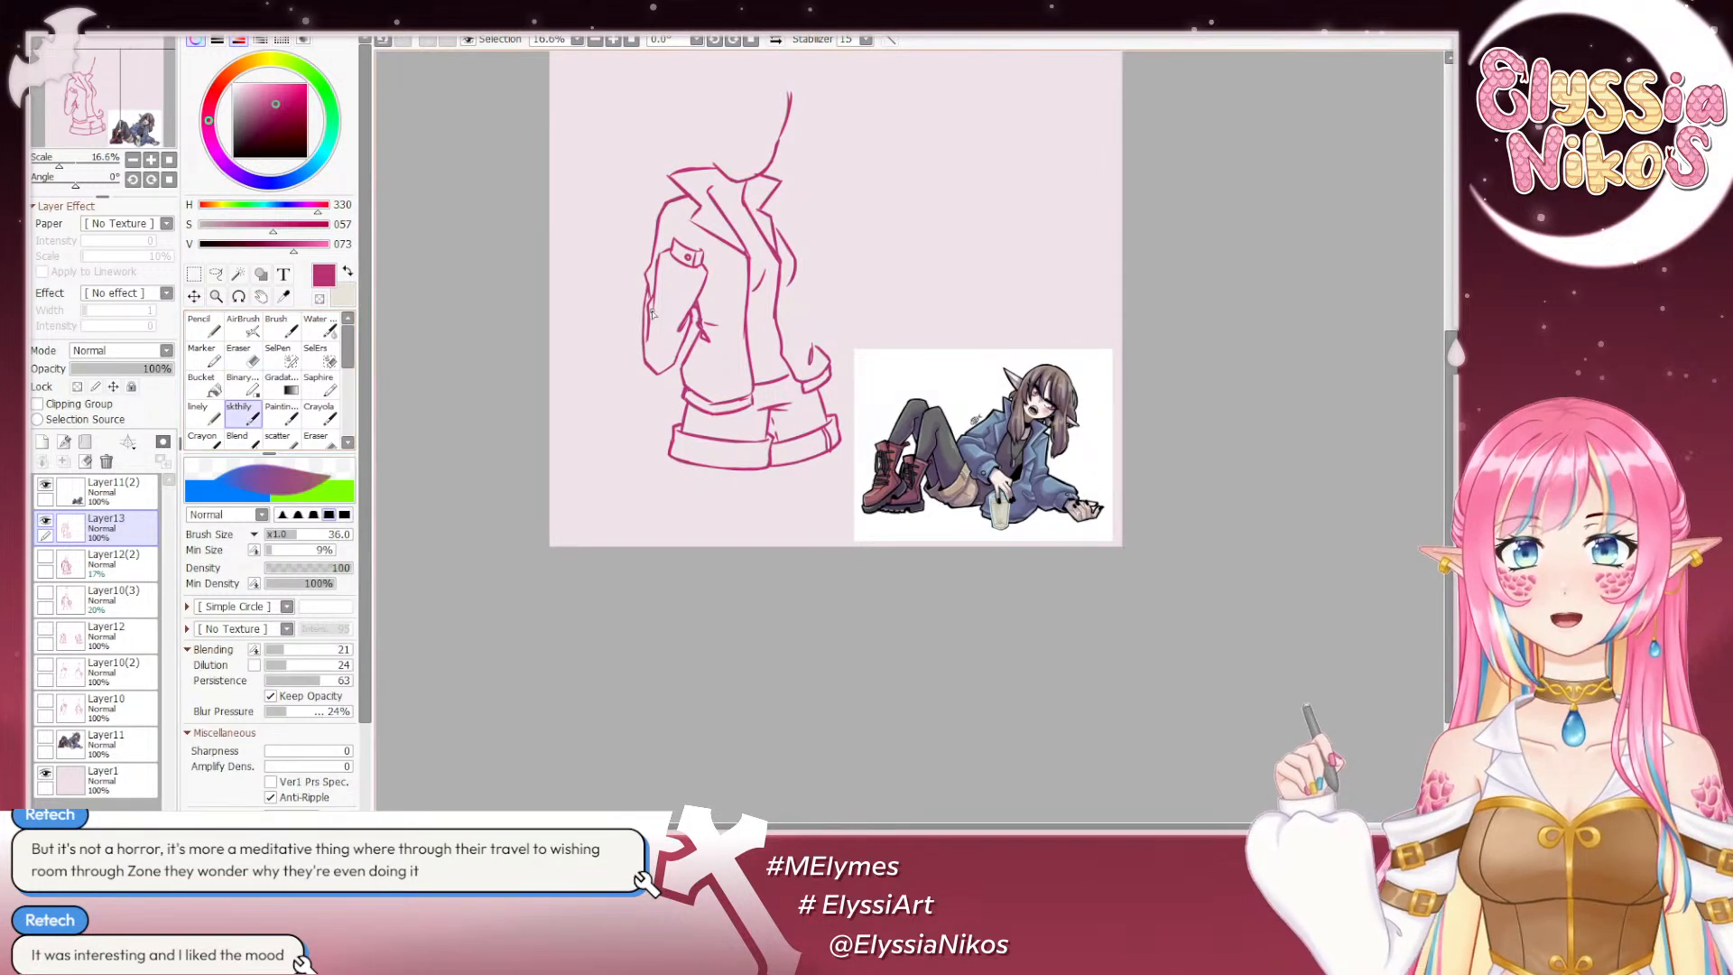
pyautogui.moveTo(645, 289); pyautogui.dragTo(643, 328)
pyautogui.hotkey('ctrl', 'z')
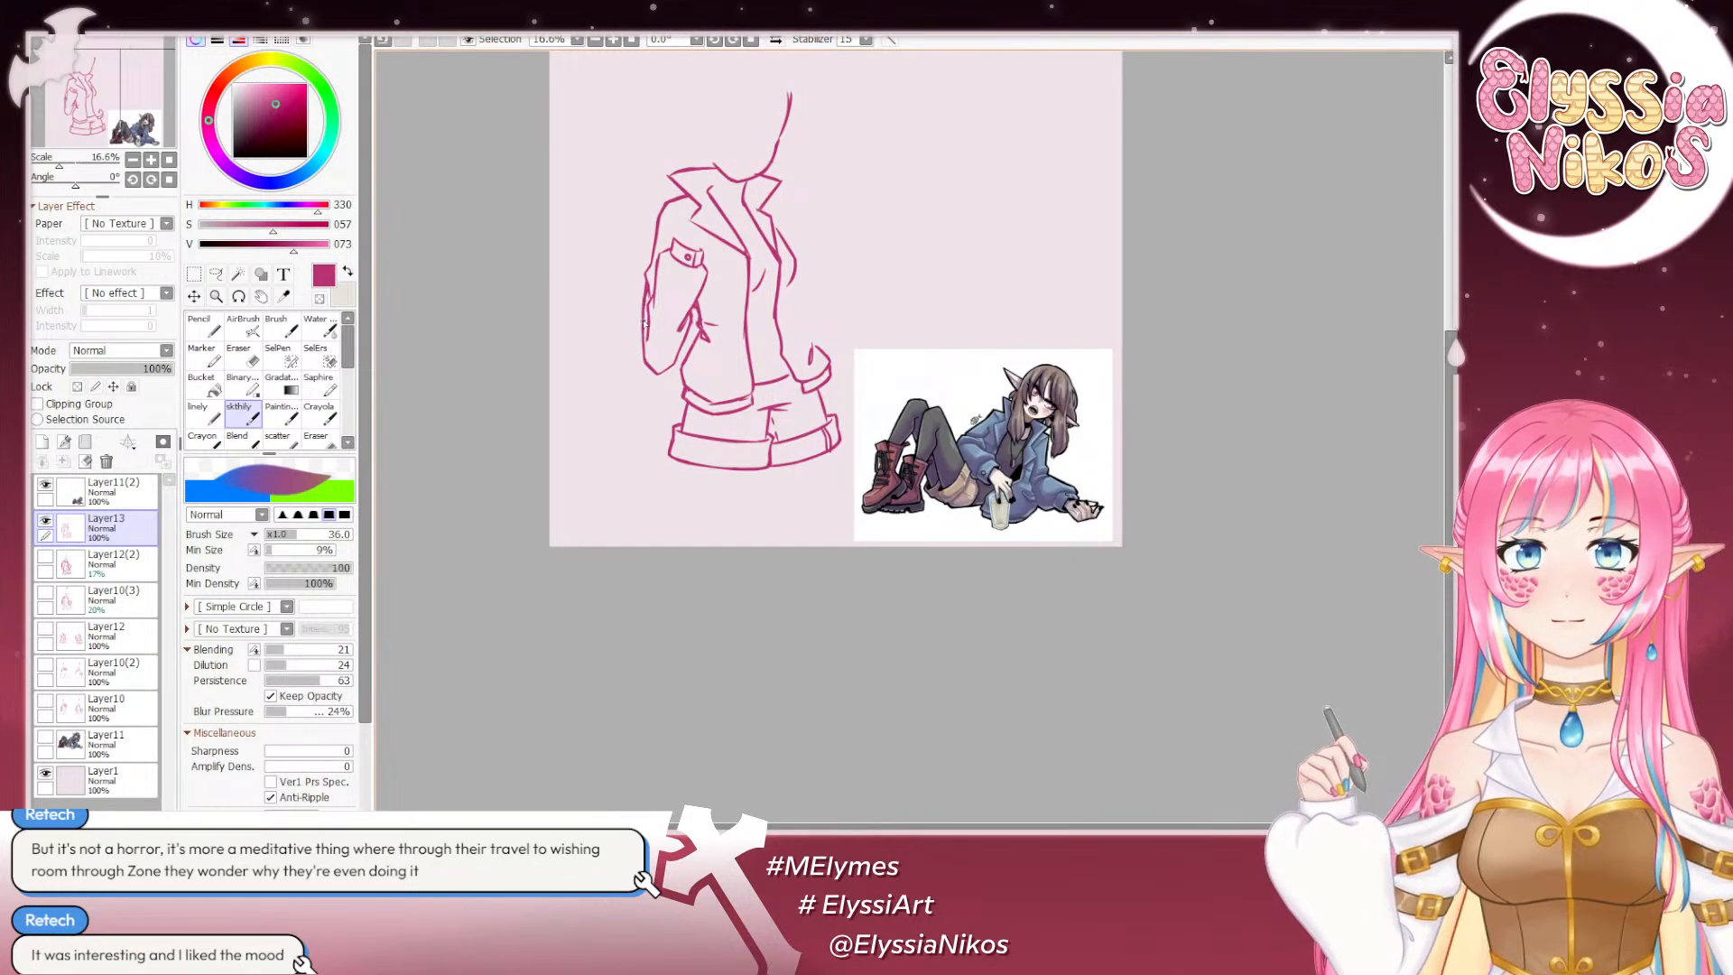
pyautogui.press('e')
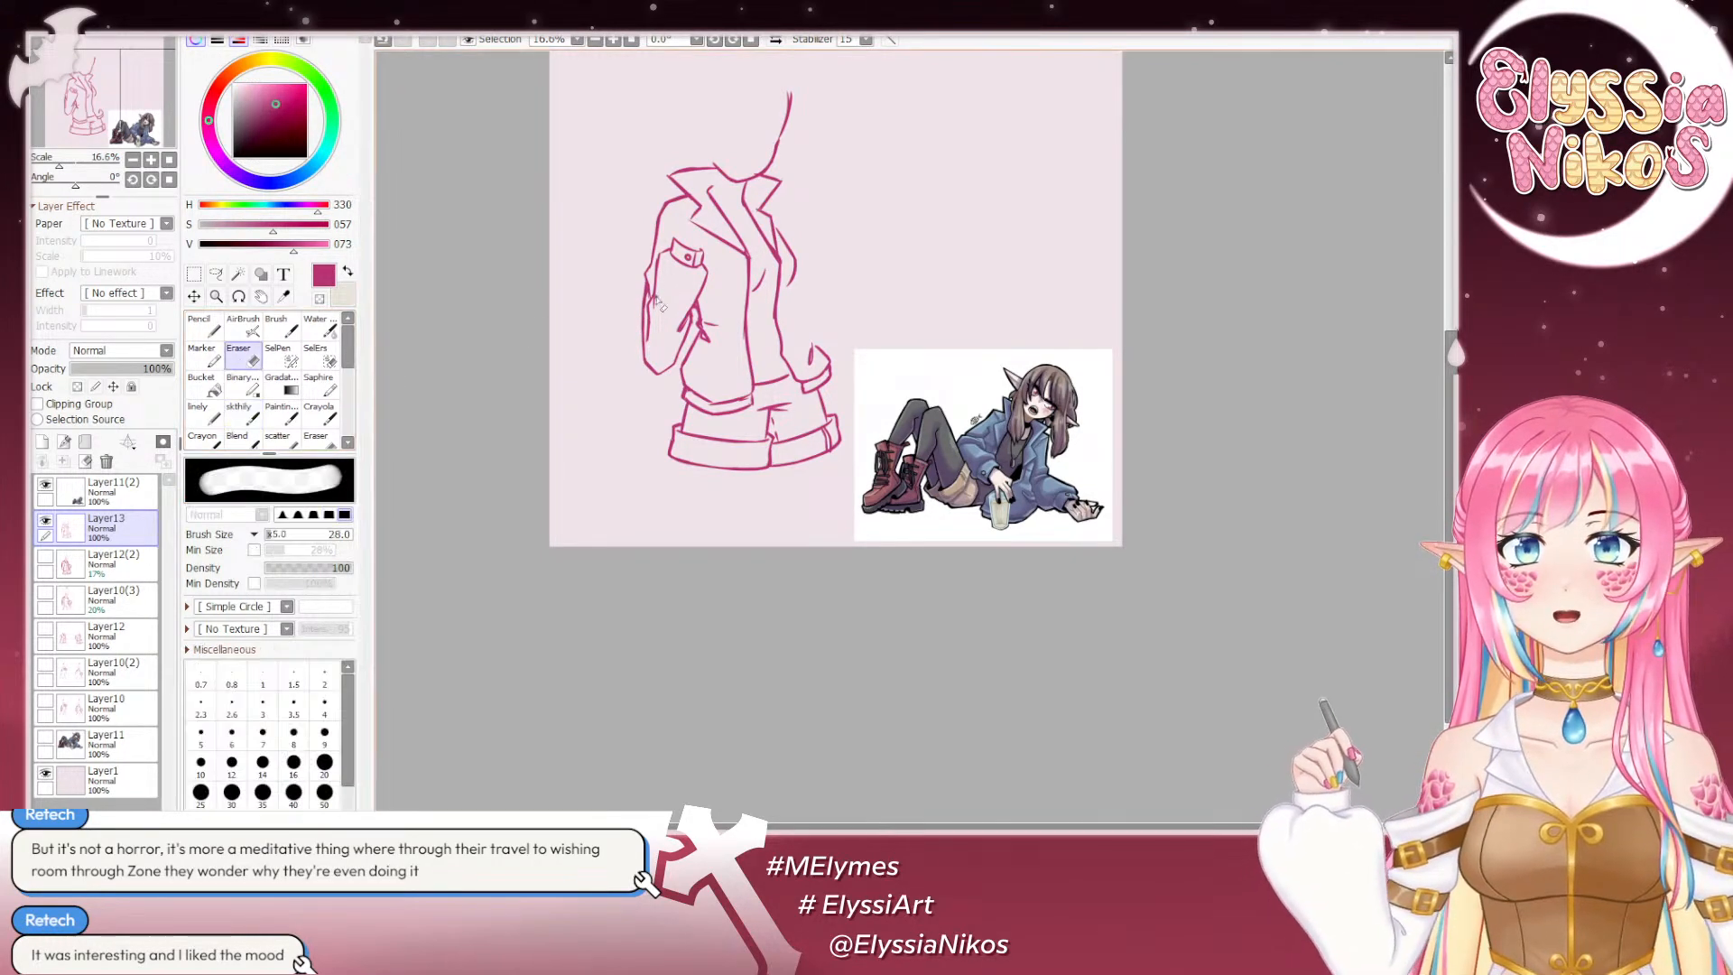
pyautogui.hotkey('ctrl', 'z')
pyautogui.moveTo(644, 295); pyautogui.dragTo(643, 282)
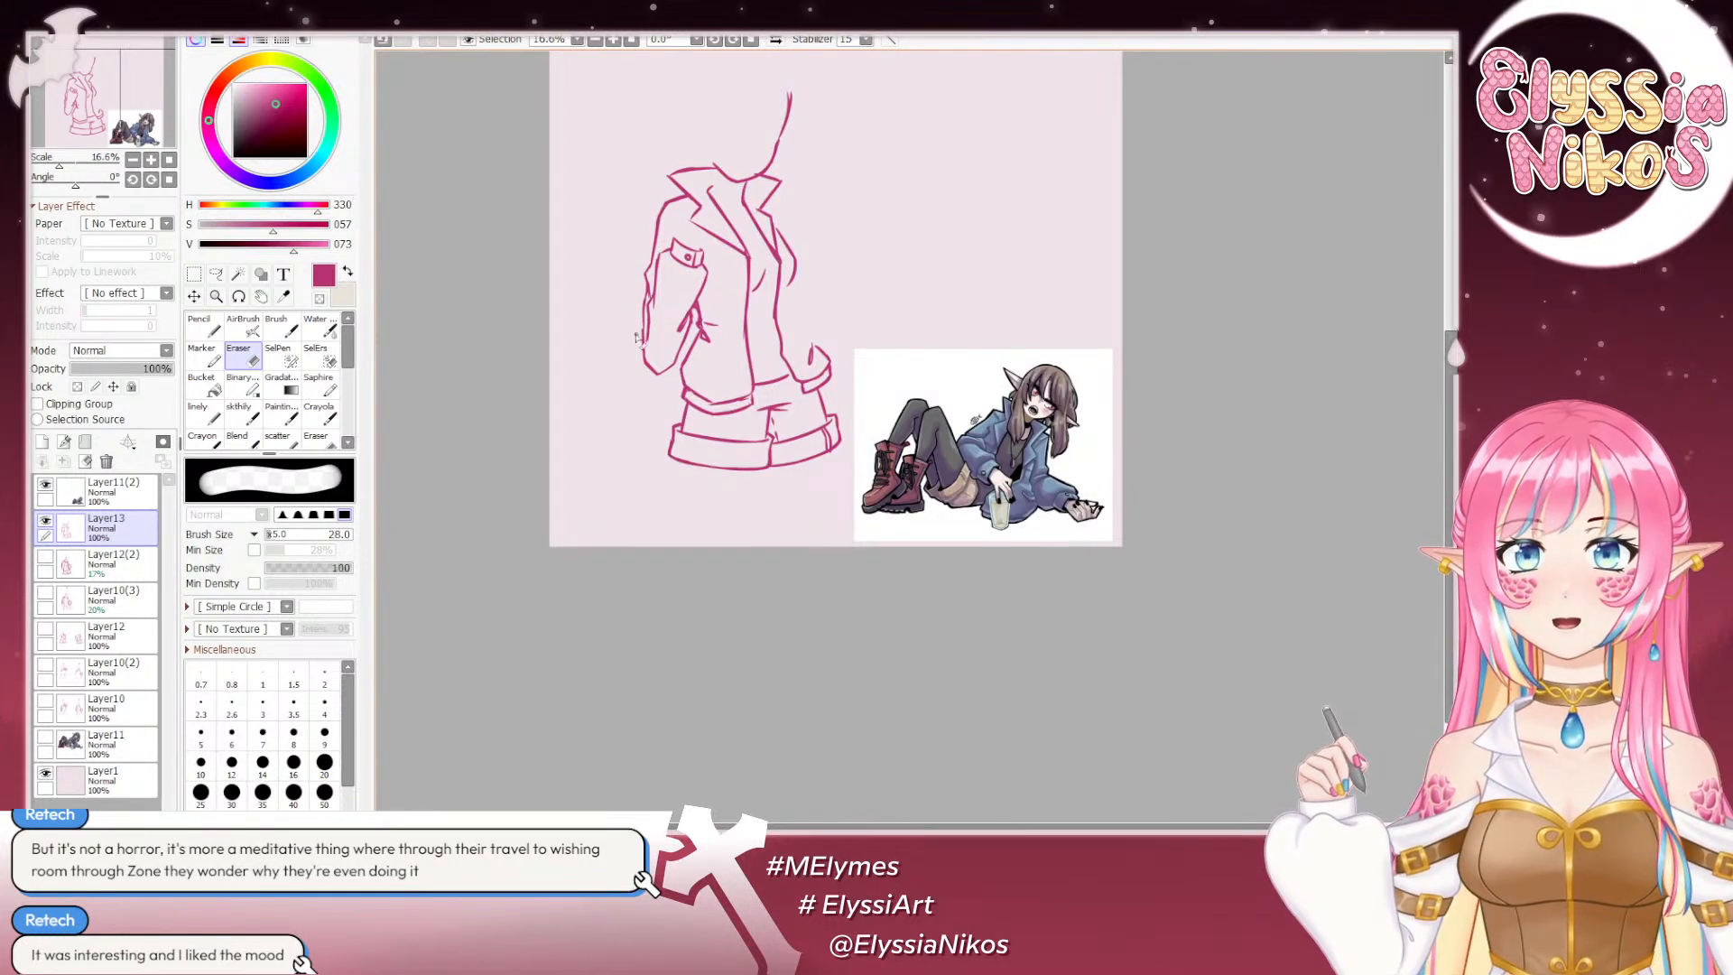
pyautogui.press('e')
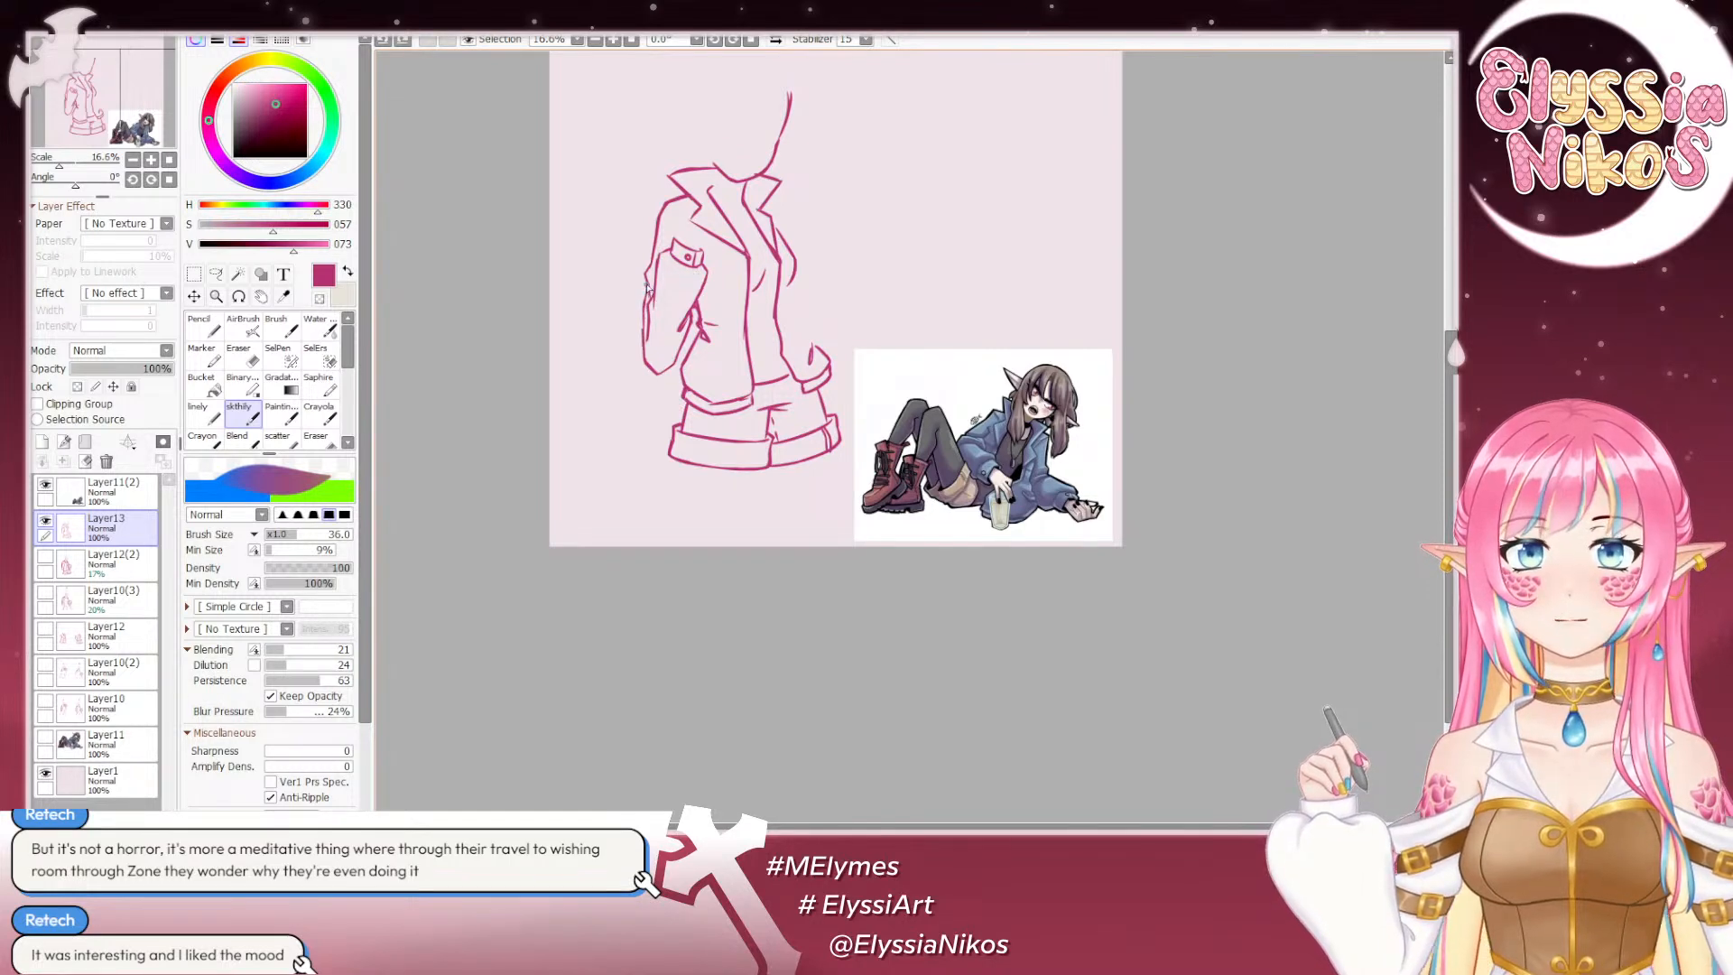
pyautogui.press('ctrl')
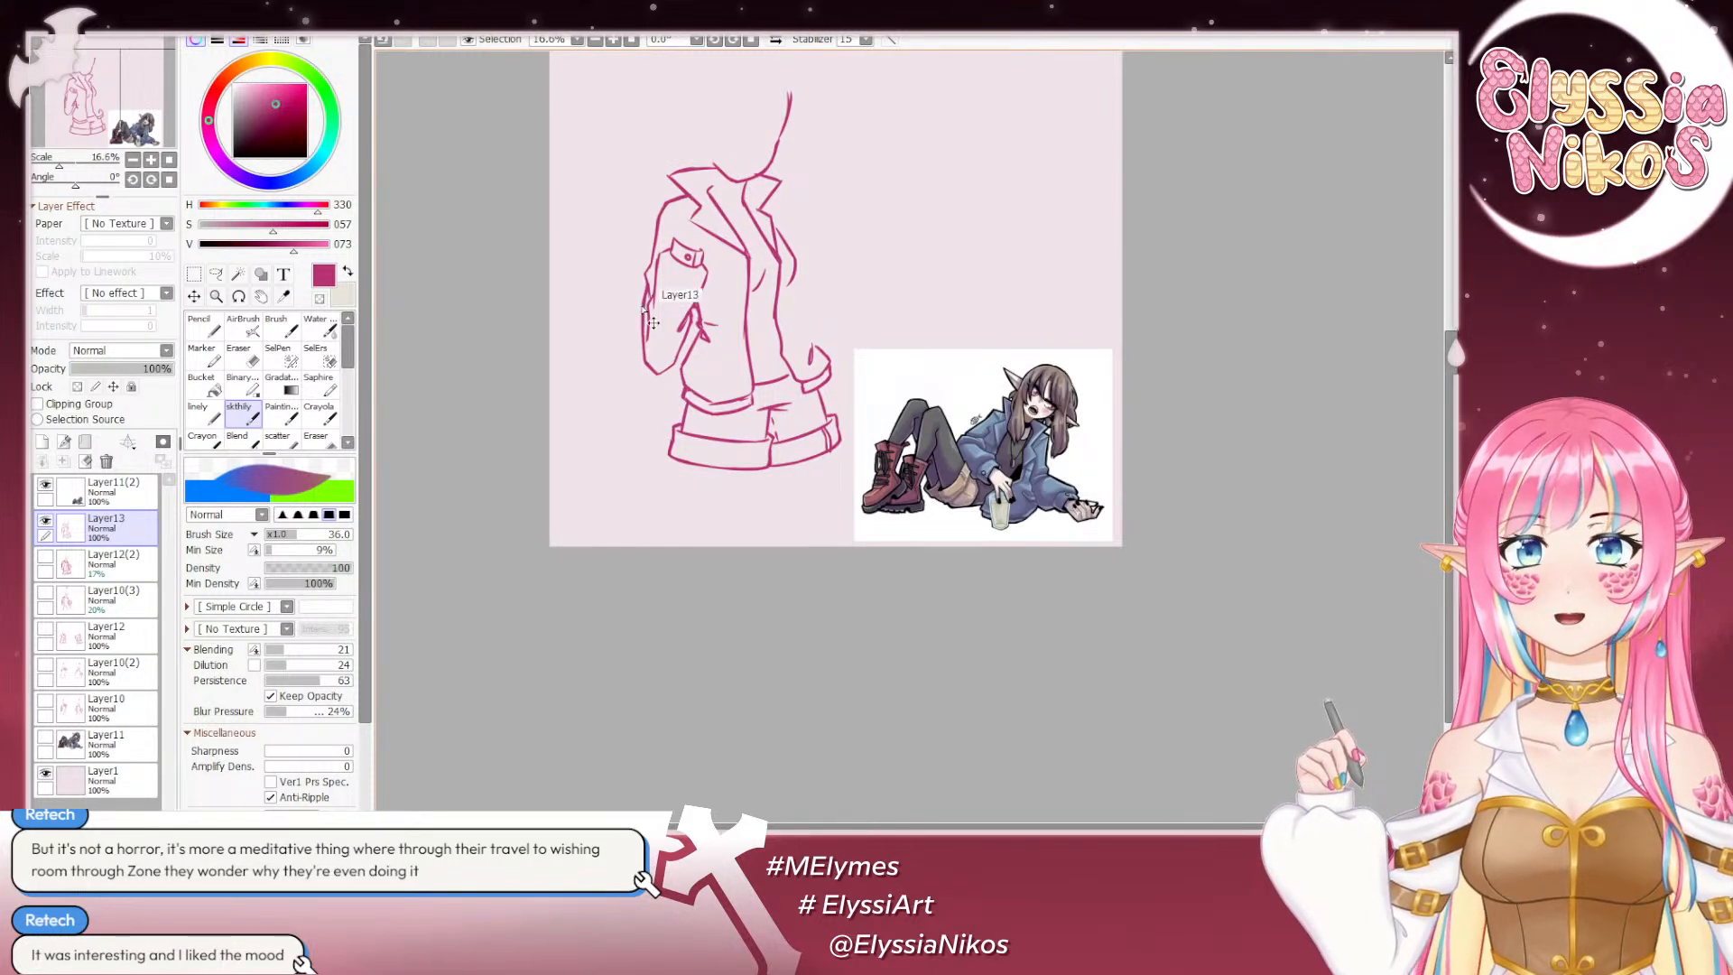
pyautogui.press('e')
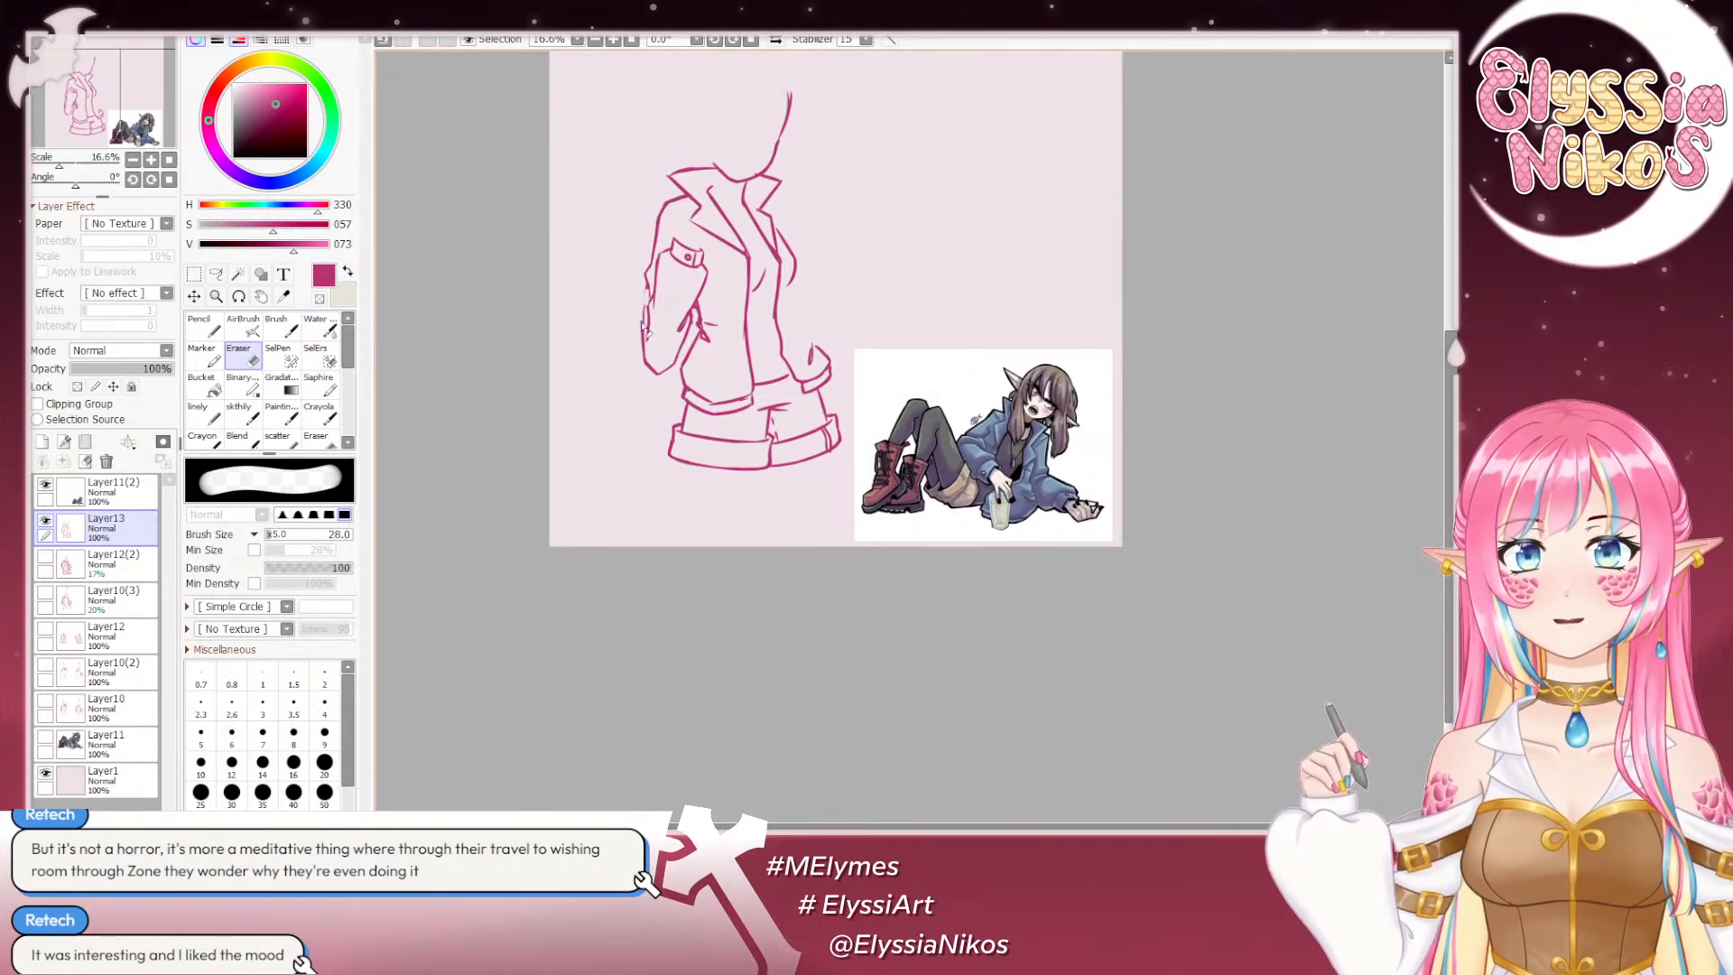
# Step: Erase and redraw the outer contour of the bent sleeve around the elbow on Layer13
pyautogui.moveTo(634, 289); pyautogui.dragTo(645, 290)
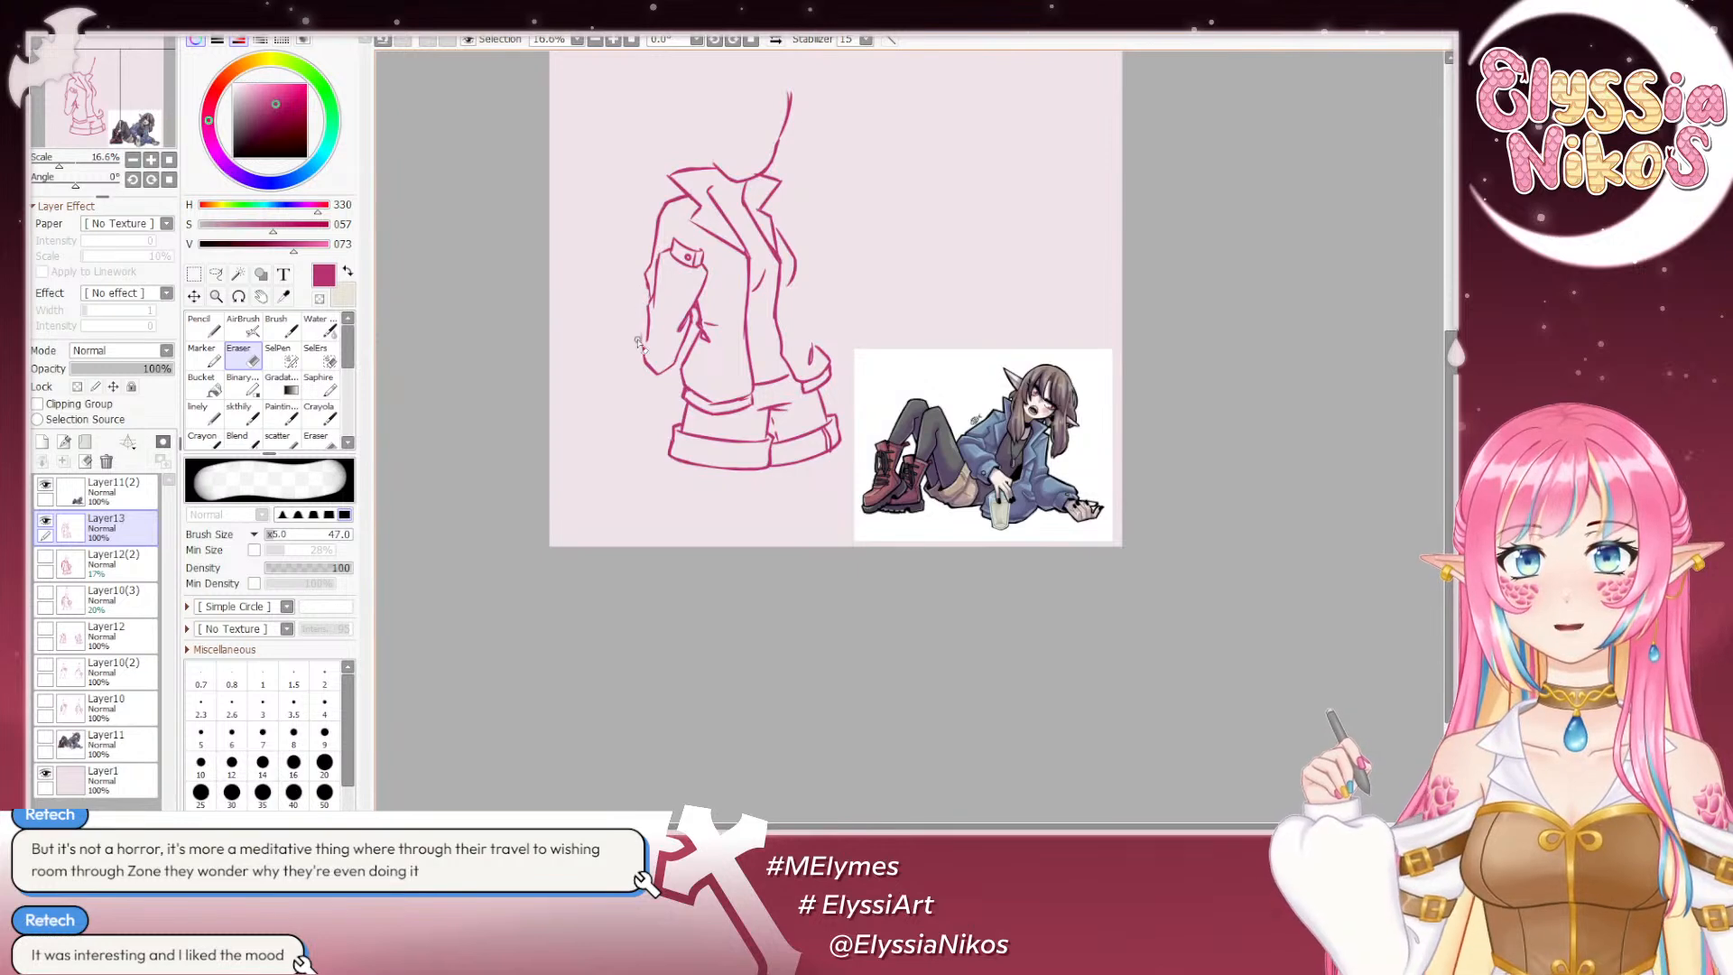
pyautogui.click(250, 419)
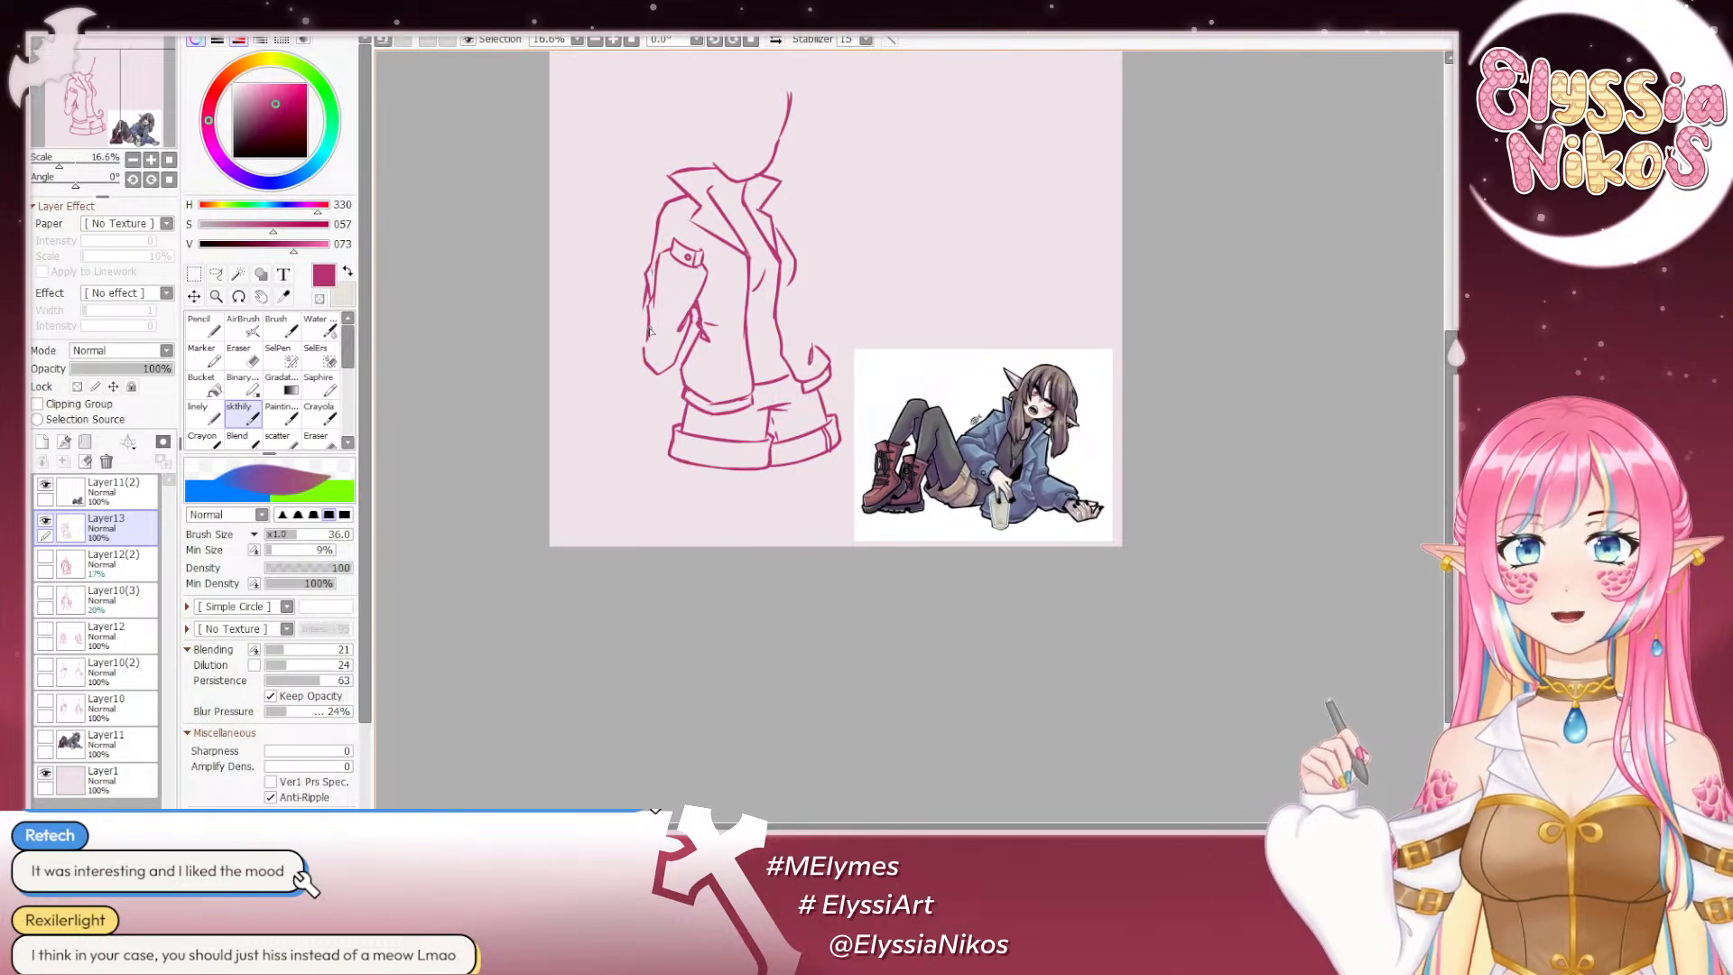
pyautogui.moveTo(645, 303); pyautogui.dragTo(646, 333)
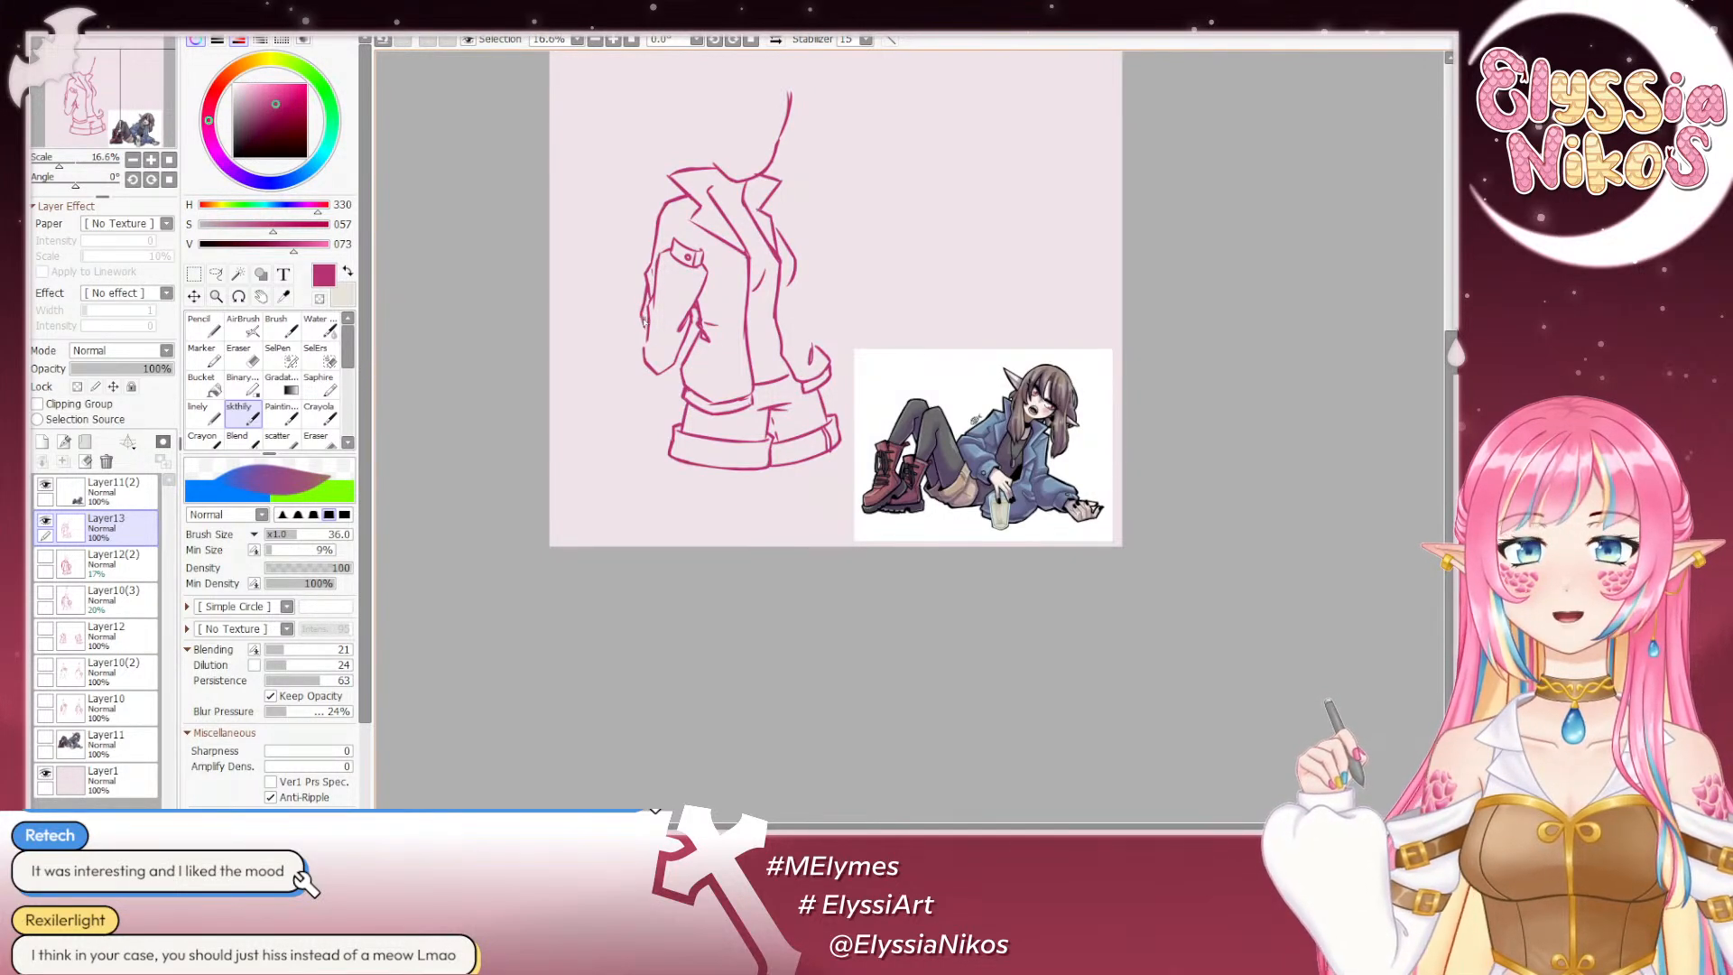
pyautogui.moveTo(644, 327); pyautogui.dragTo(644, 355)
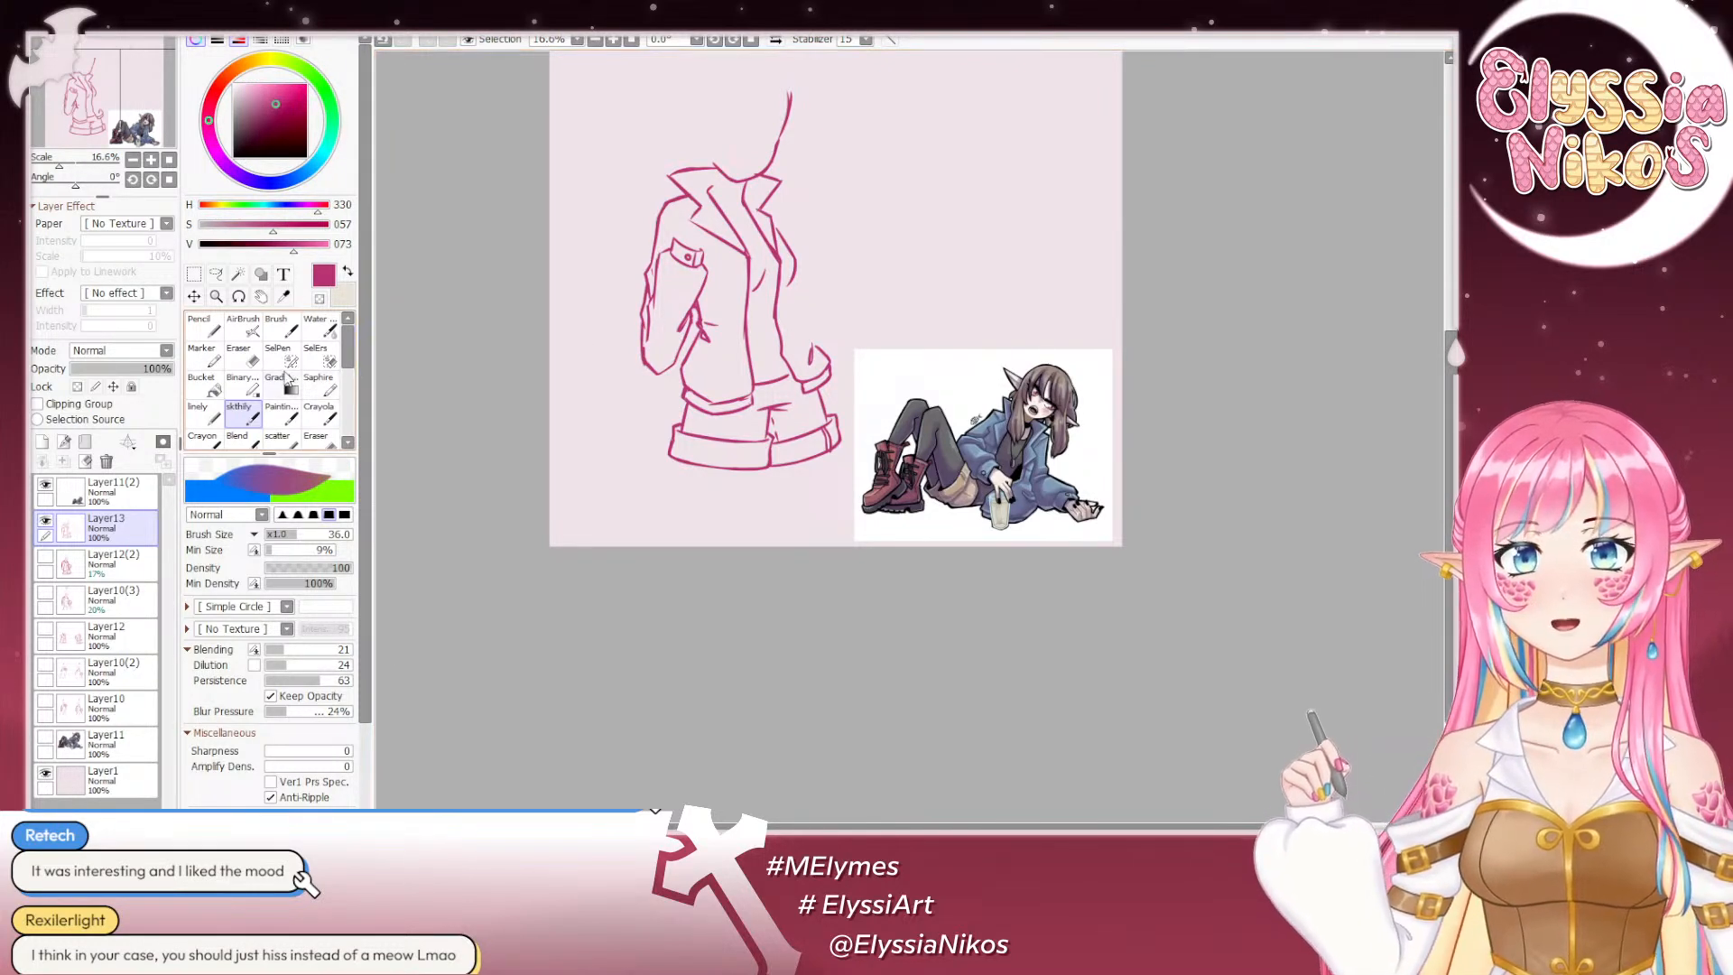
pyautogui.click(242, 358)
pyautogui.moveTo(647, 348)
pyautogui.mouseDown()
pyautogui.moveTo(632, 340)
pyautogui.moveTo(645, 320)
pyautogui.moveTo(652, 372)
pyautogui.mouseUp()
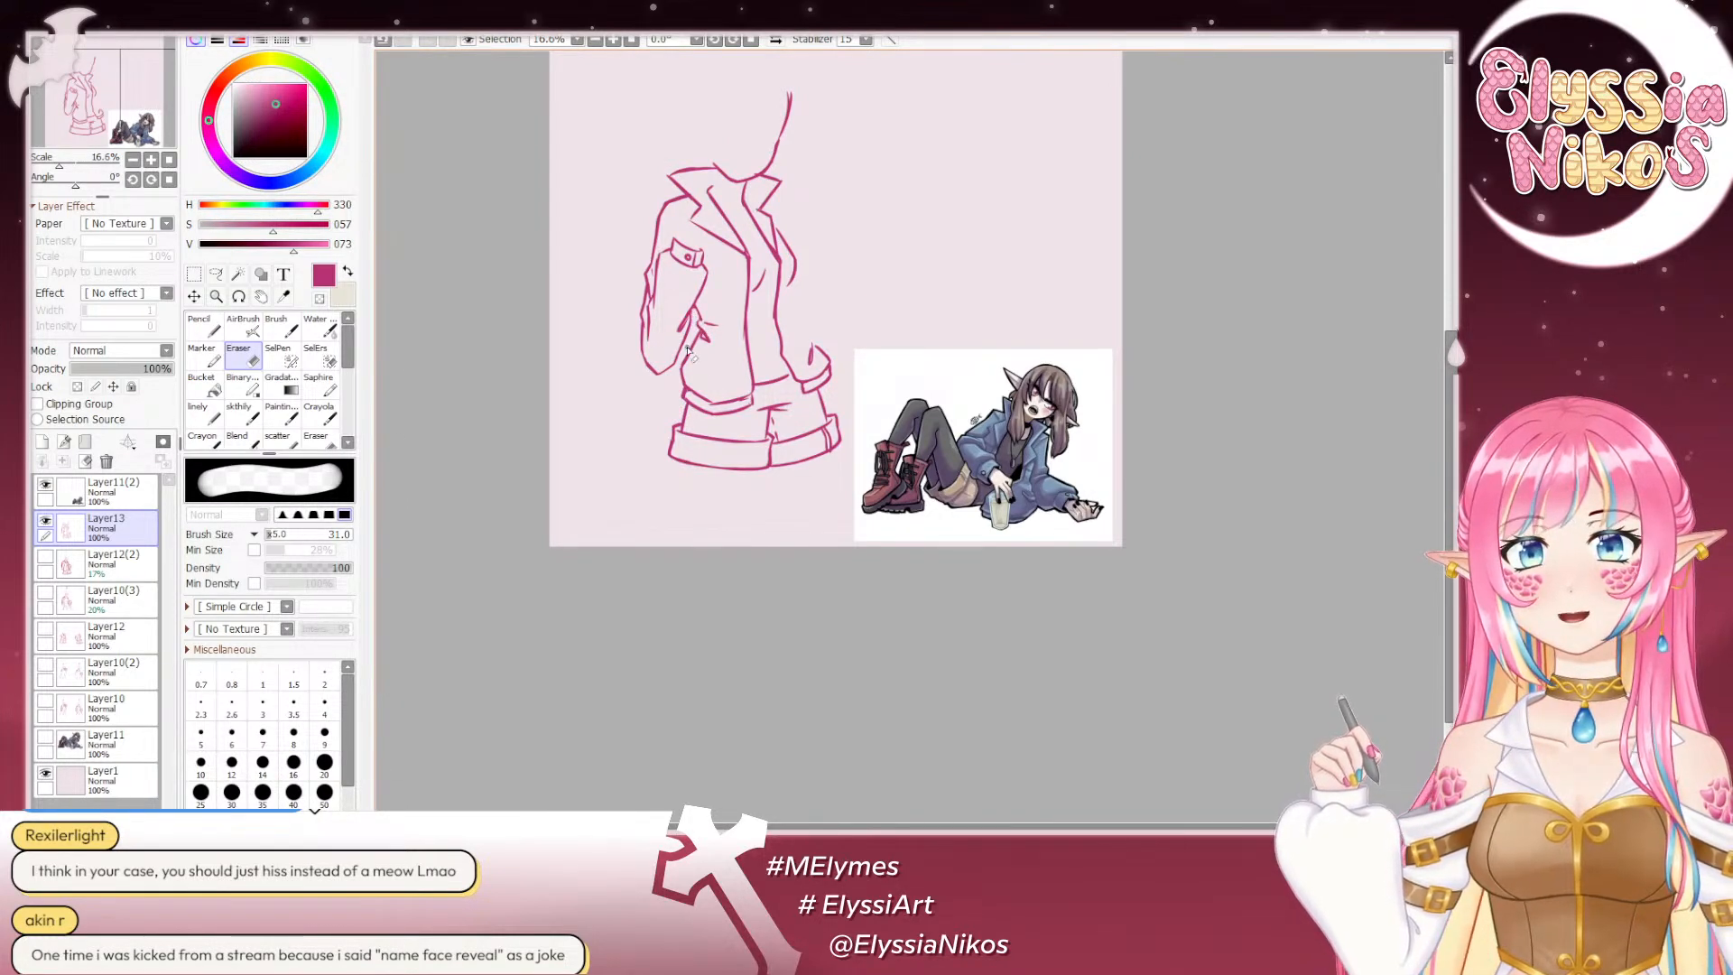
# Step: Refine the jacket's open front and collar lines with the sketch brush and the eraser
pyautogui.click(248, 416)
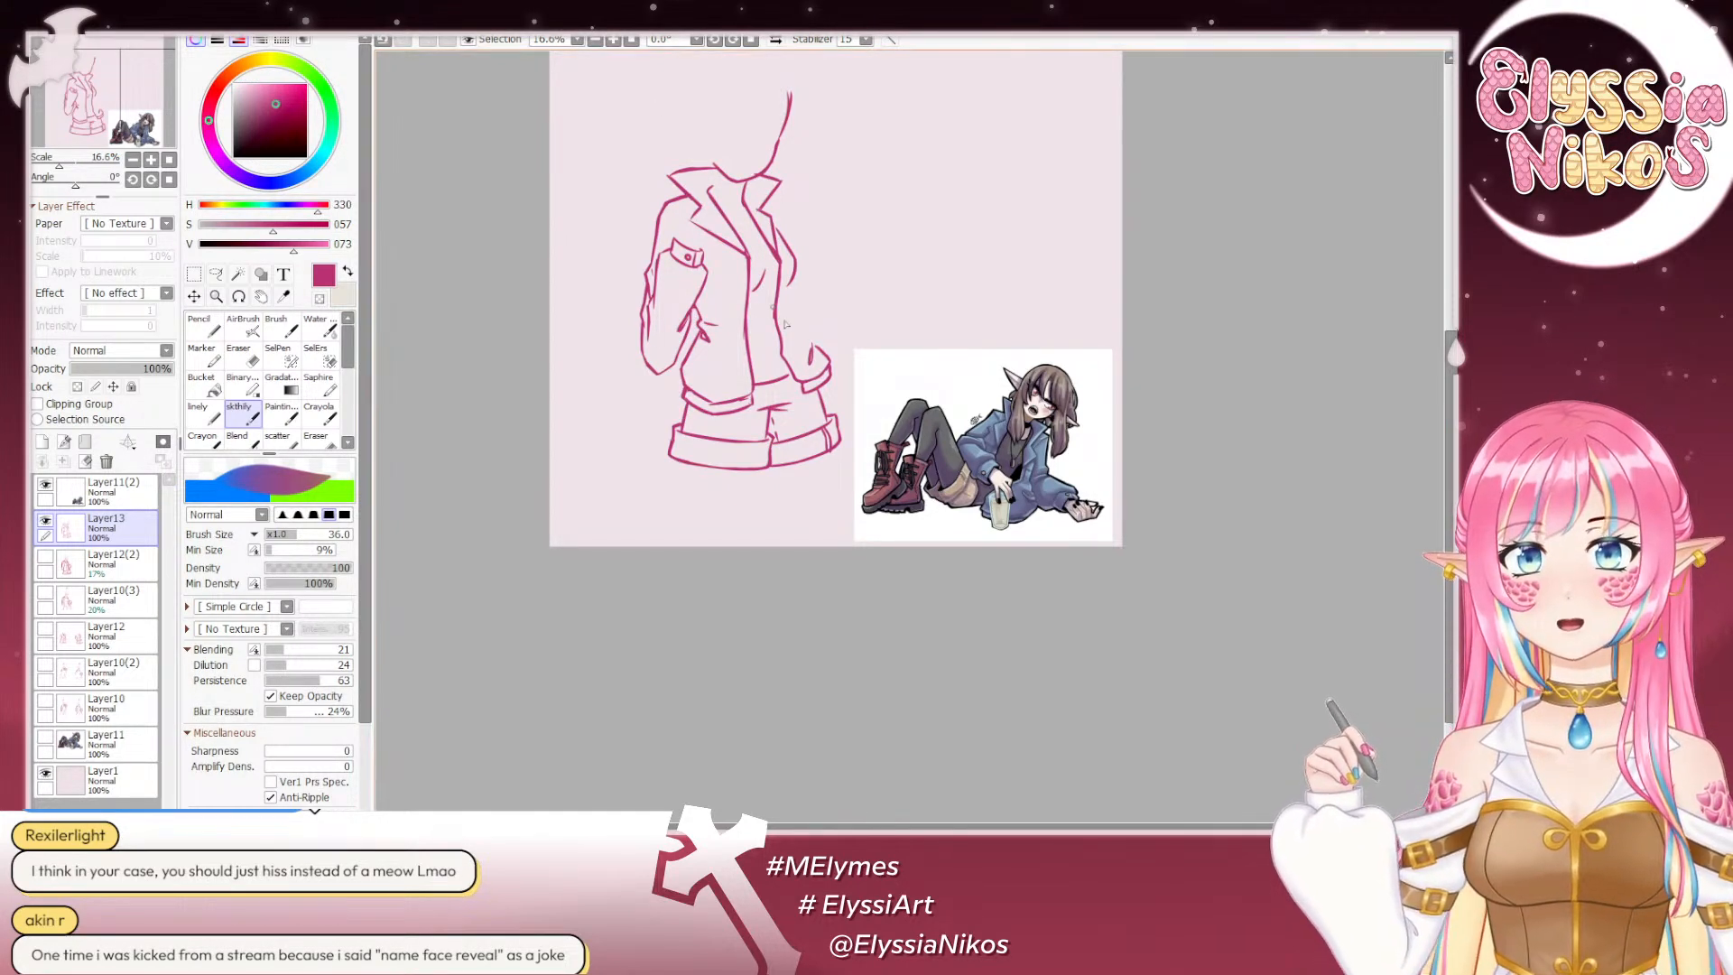
pyautogui.click(244, 361)
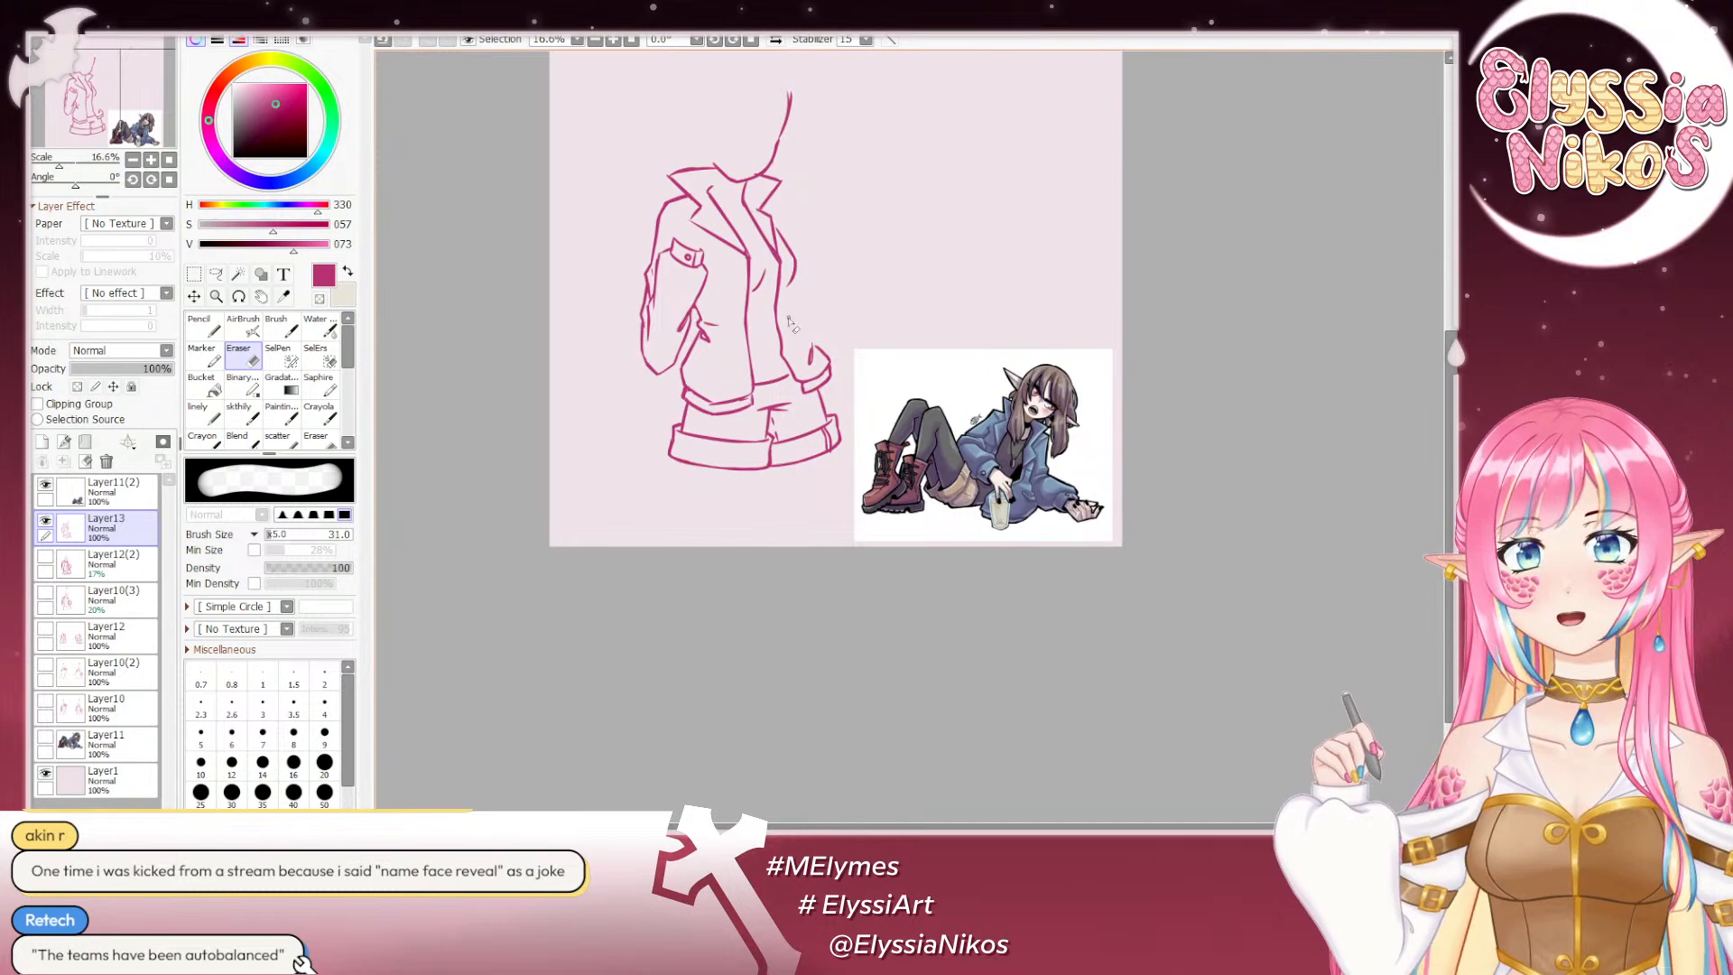
pyautogui.click(242, 417)
pyautogui.scroll(3, 799, 249)
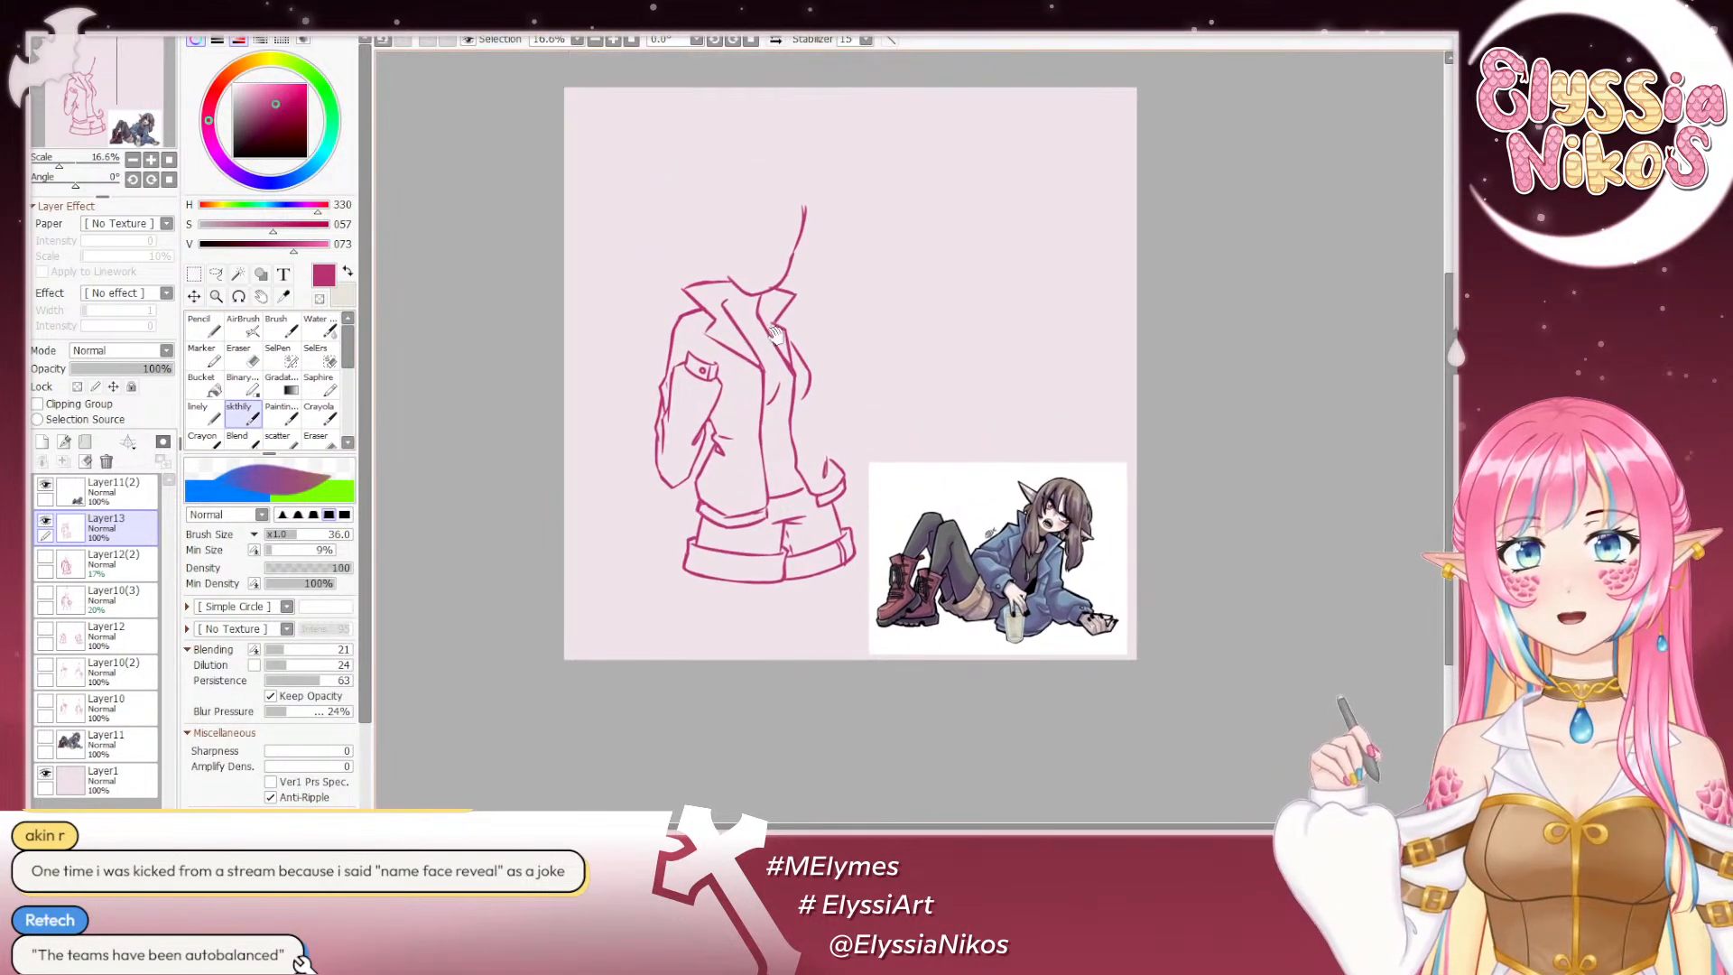
pyautogui.click(242, 359)
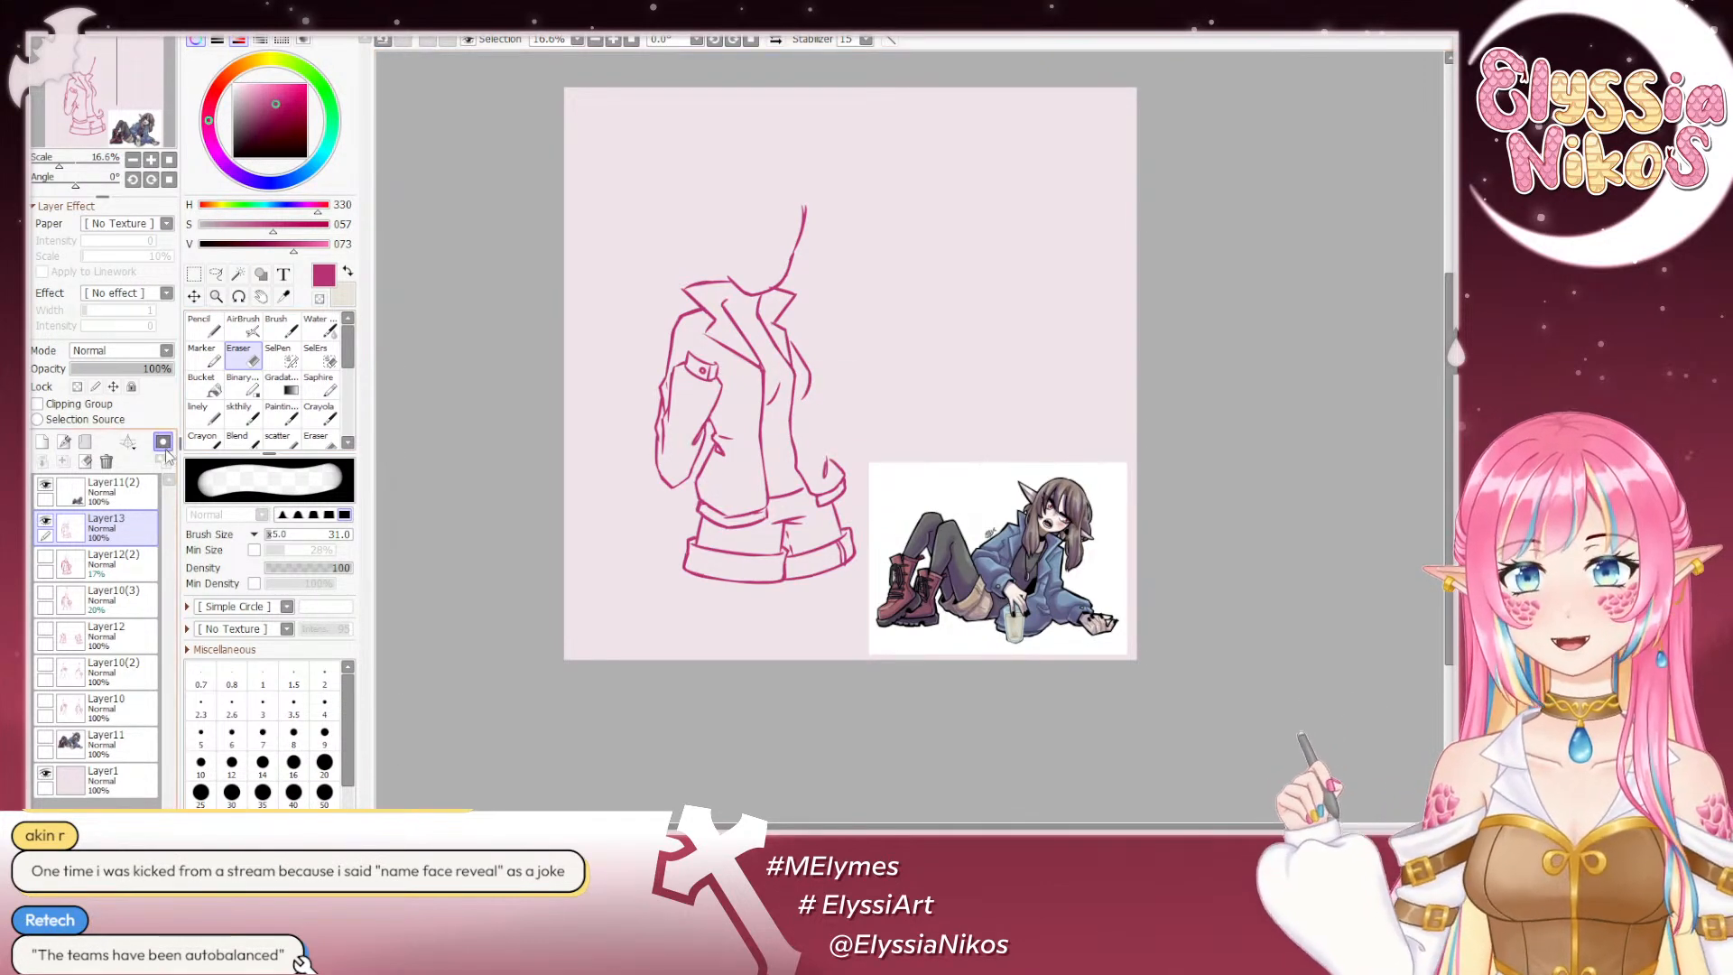
pyautogui.click(239, 414)
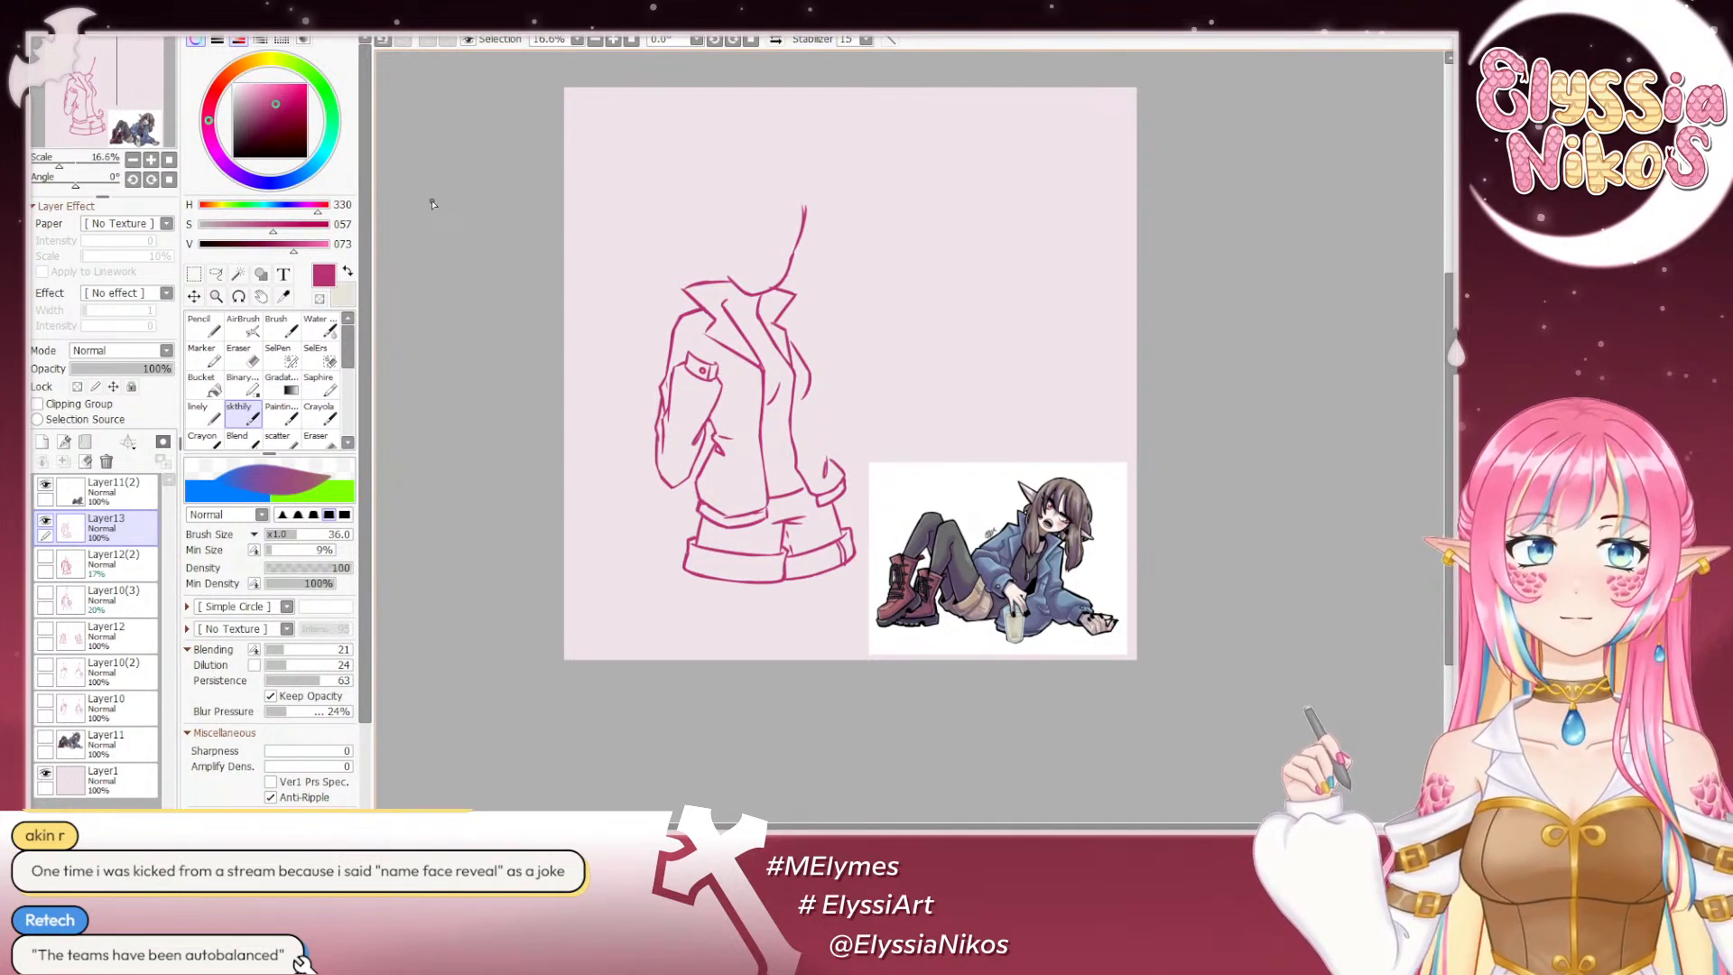
# Step: Clean up the line ends at the jacket's front hem with a size 13 eraser
pyautogui.moveTo(636, 297); pyautogui.dragTo(612, 220)
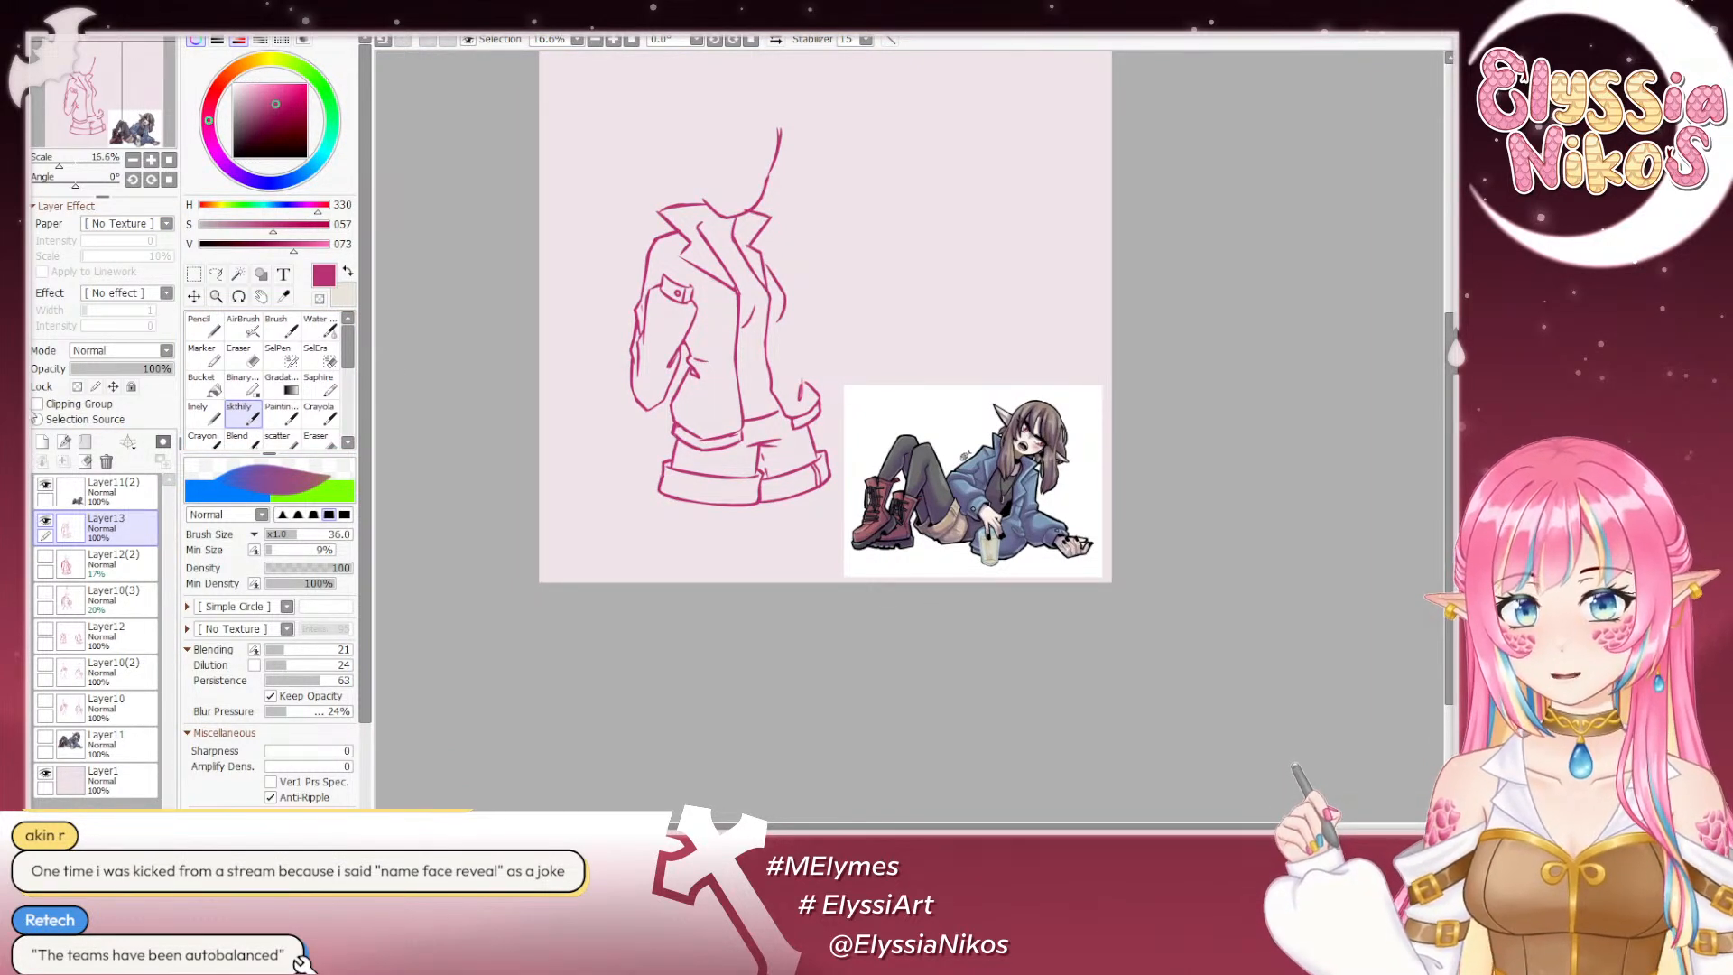
pyautogui.click(239, 355)
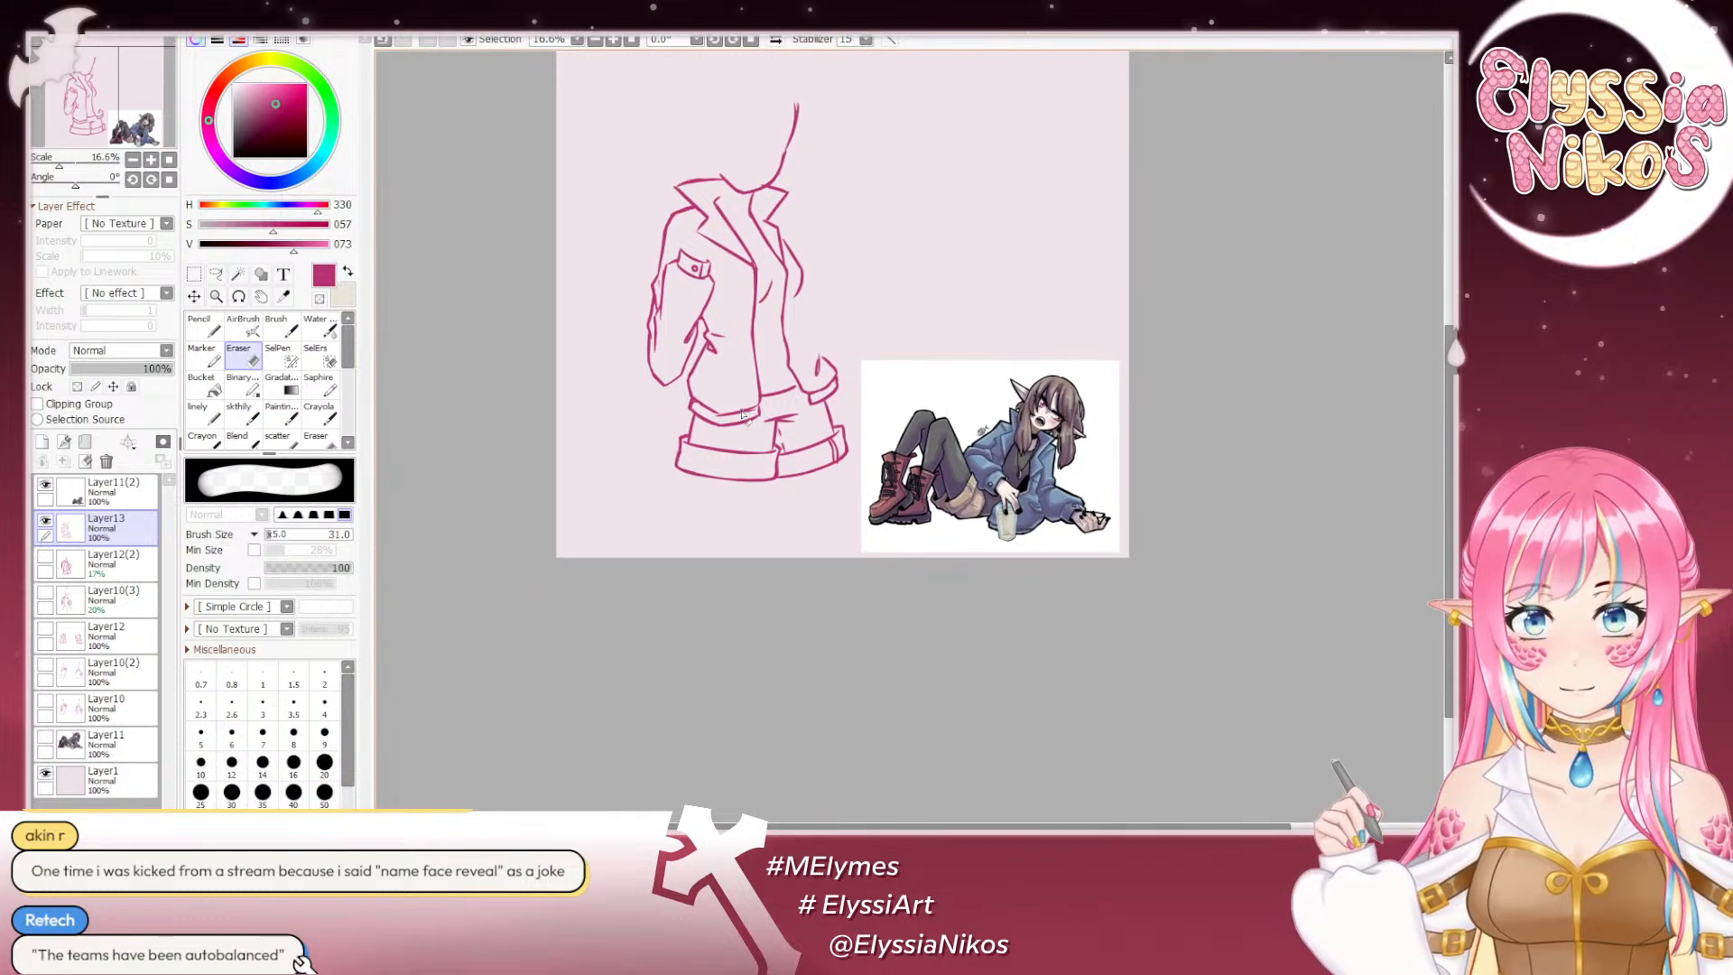
pyautogui.moveTo(754, 417); pyautogui.dragTo(750, 415)
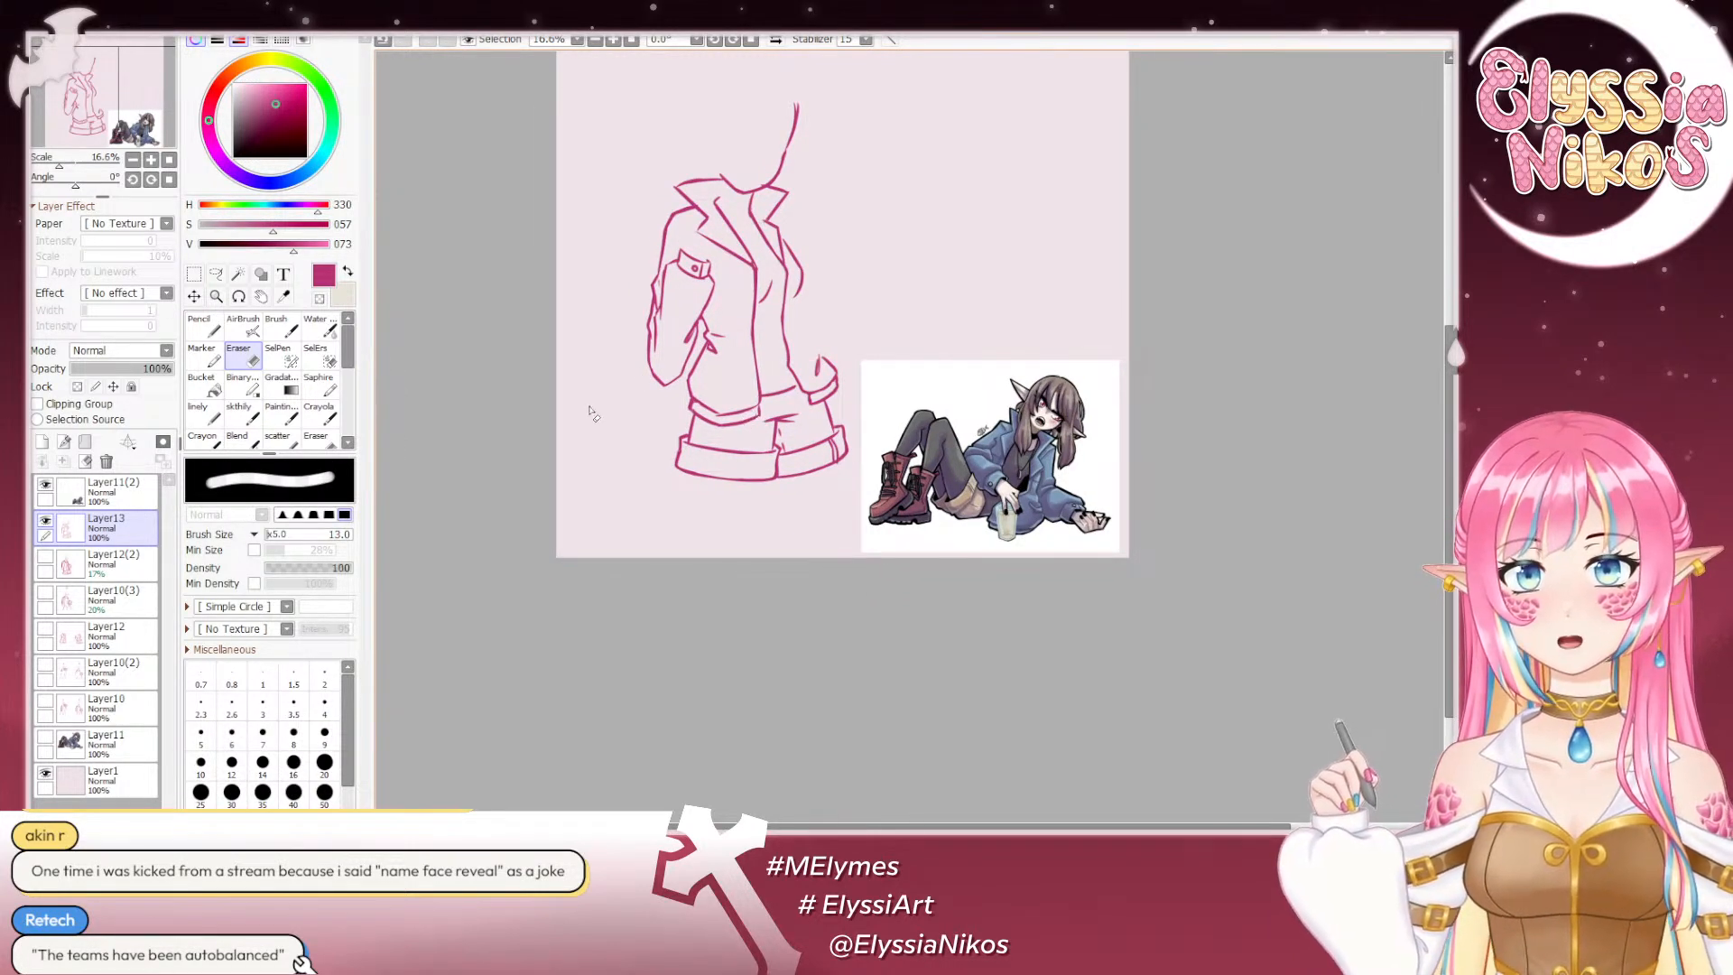
# Step: Show the rough sketch on Layer12(2) and add a new layer named "hands" above Layer13
pyautogui.click(242, 413)
pyautogui.click(46, 557)
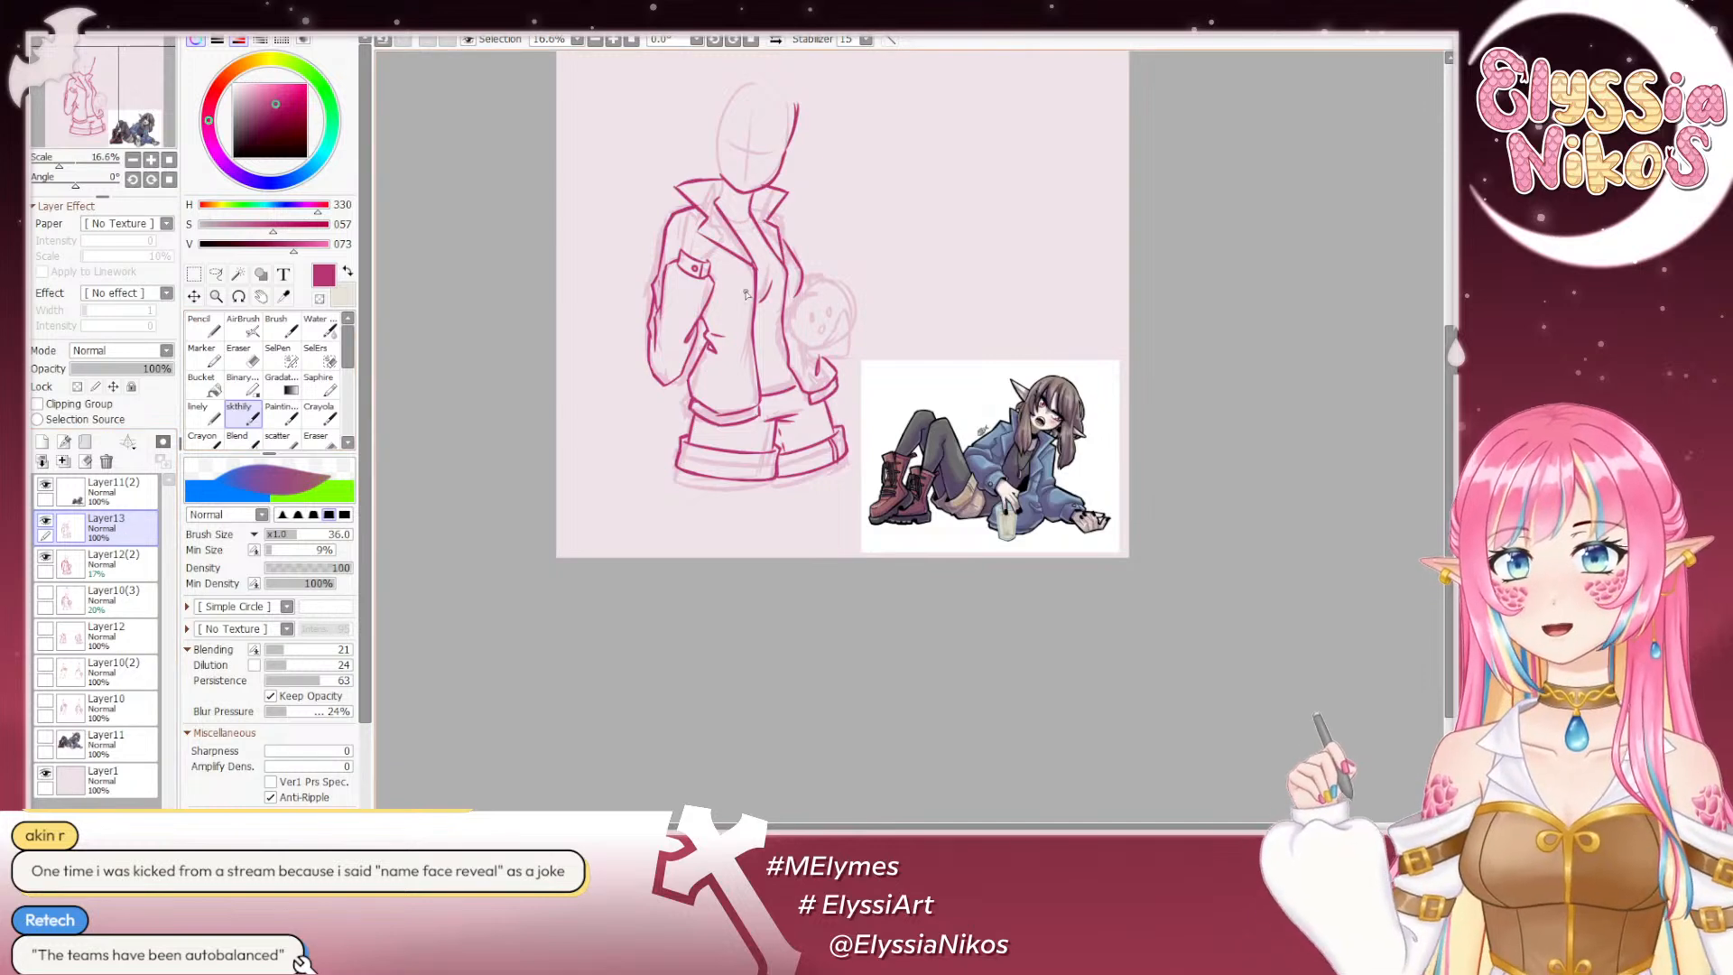
pyautogui.click(42, 441)
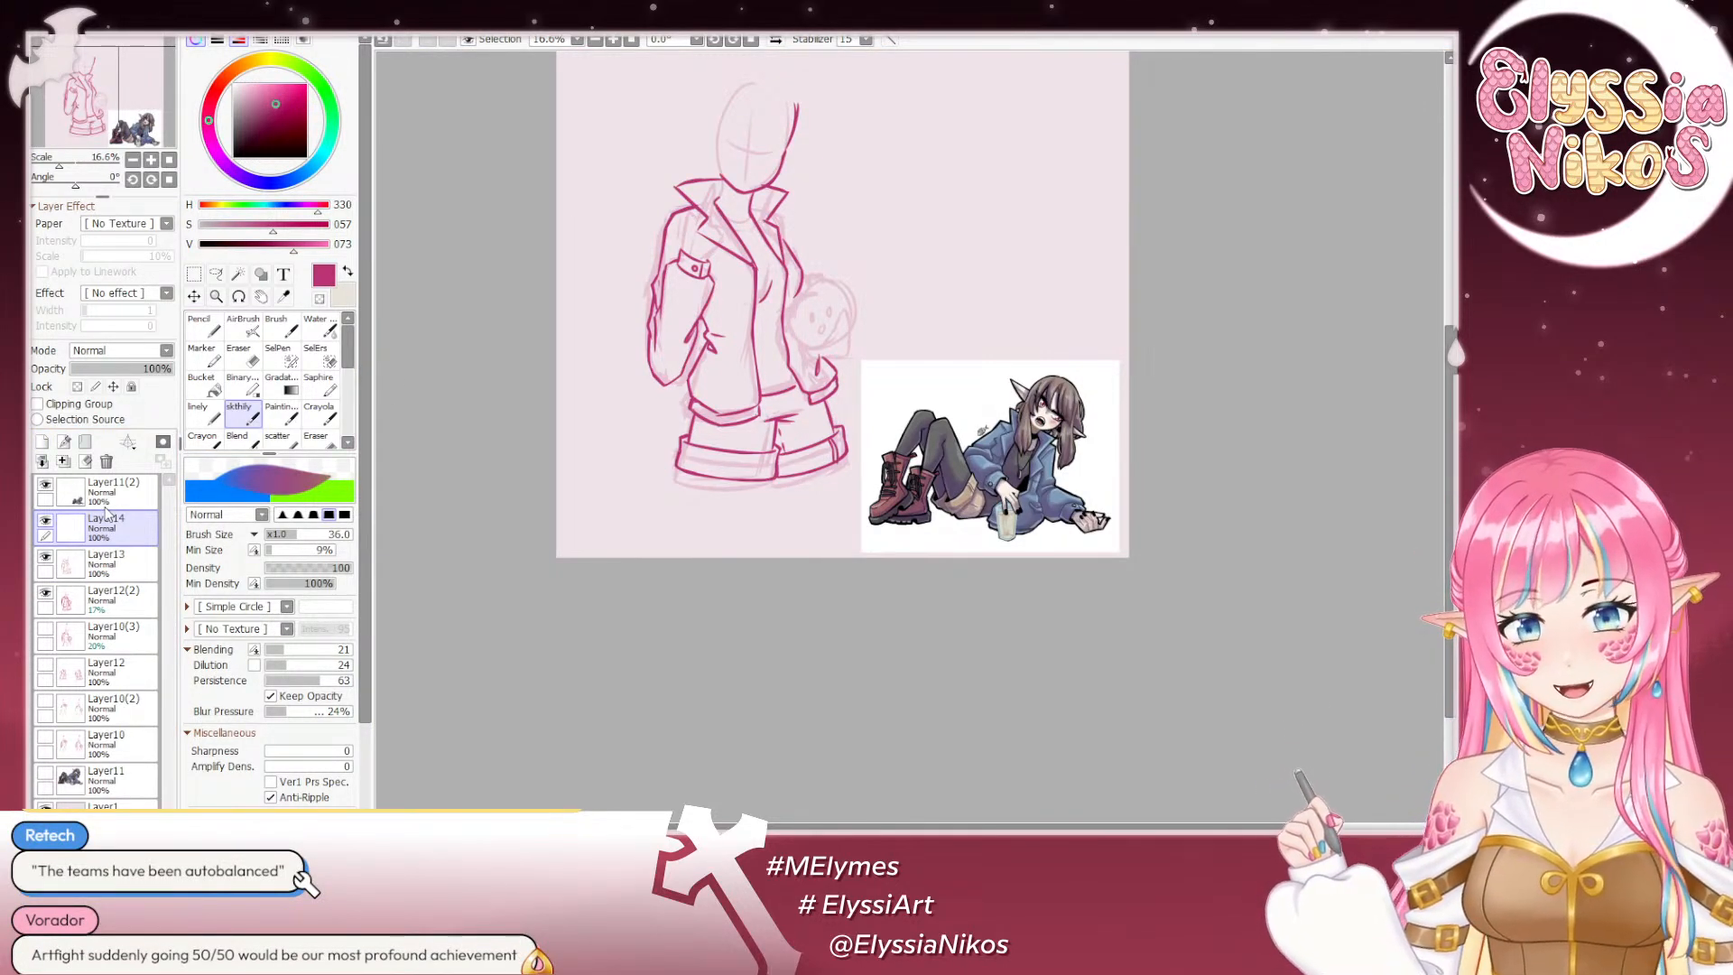
pyautogui.press('Return')
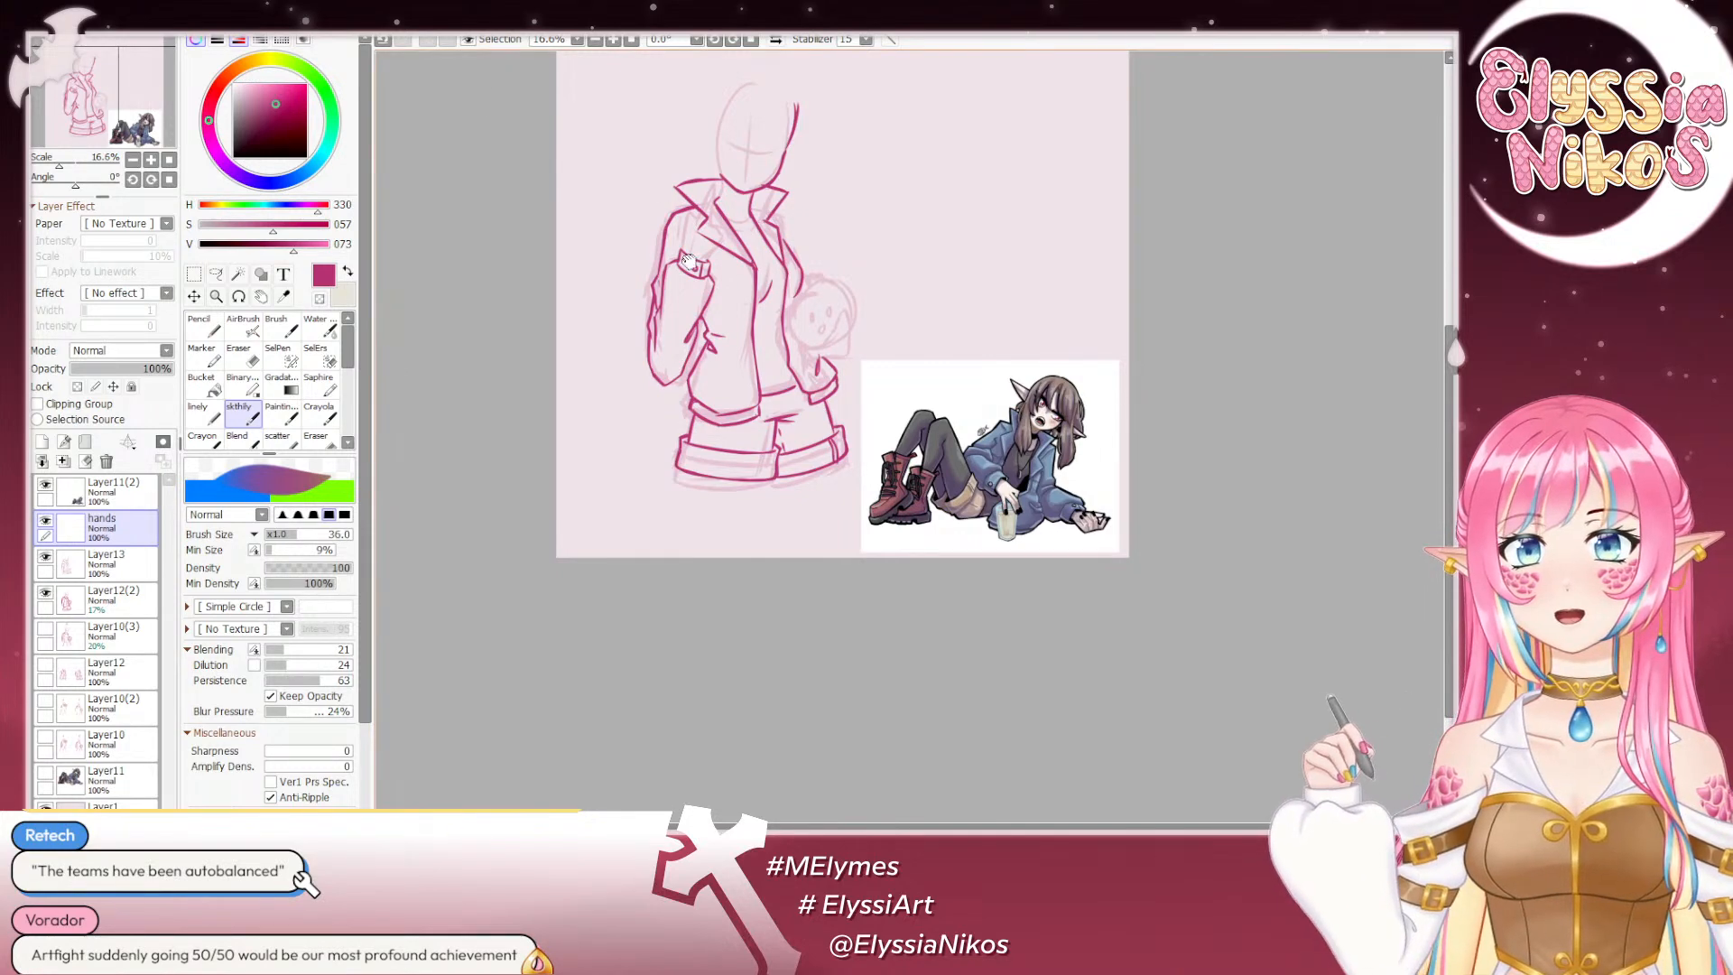
# Step: Try to outline the raised finger beside the collar on the hands layer
pyautogui.moveTo(702, 97); pyautogui.dragTo(639, 149)
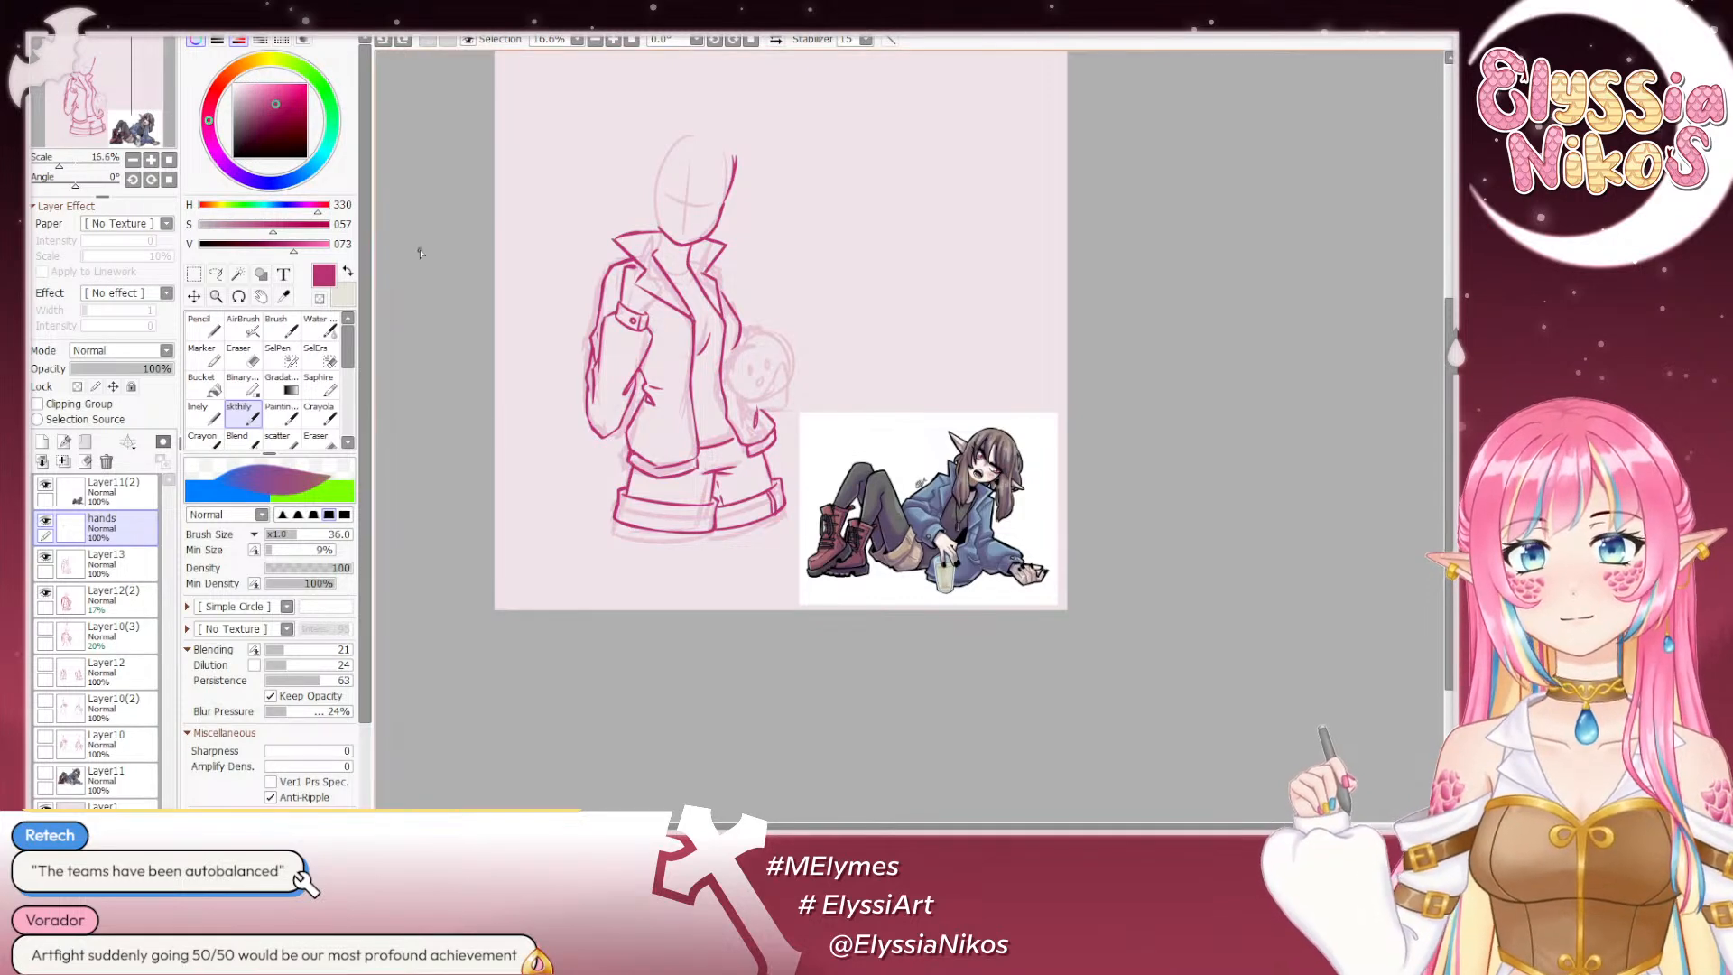
pyautogui.moveTo(638, 270)
pyautogui.mouseDown()
pyautogui.moveTo(647, 231)
pyautogui.moveTo(647, 262)
pyautogui.mouseUp()
pyautogui.hotkey('ctrl', 'z')
pyautogui.hotkey('ctrl', 'z')
pyautogui.hotkey('ctrl', 'z')
pyautogui.hotkey('ctrl', 'z')
pyautogui.hotkey('ctrl', 'z')
pyautogui.hotkey('ctrl', 'z')
pyautogui.hotkey('ctrl', 'z')
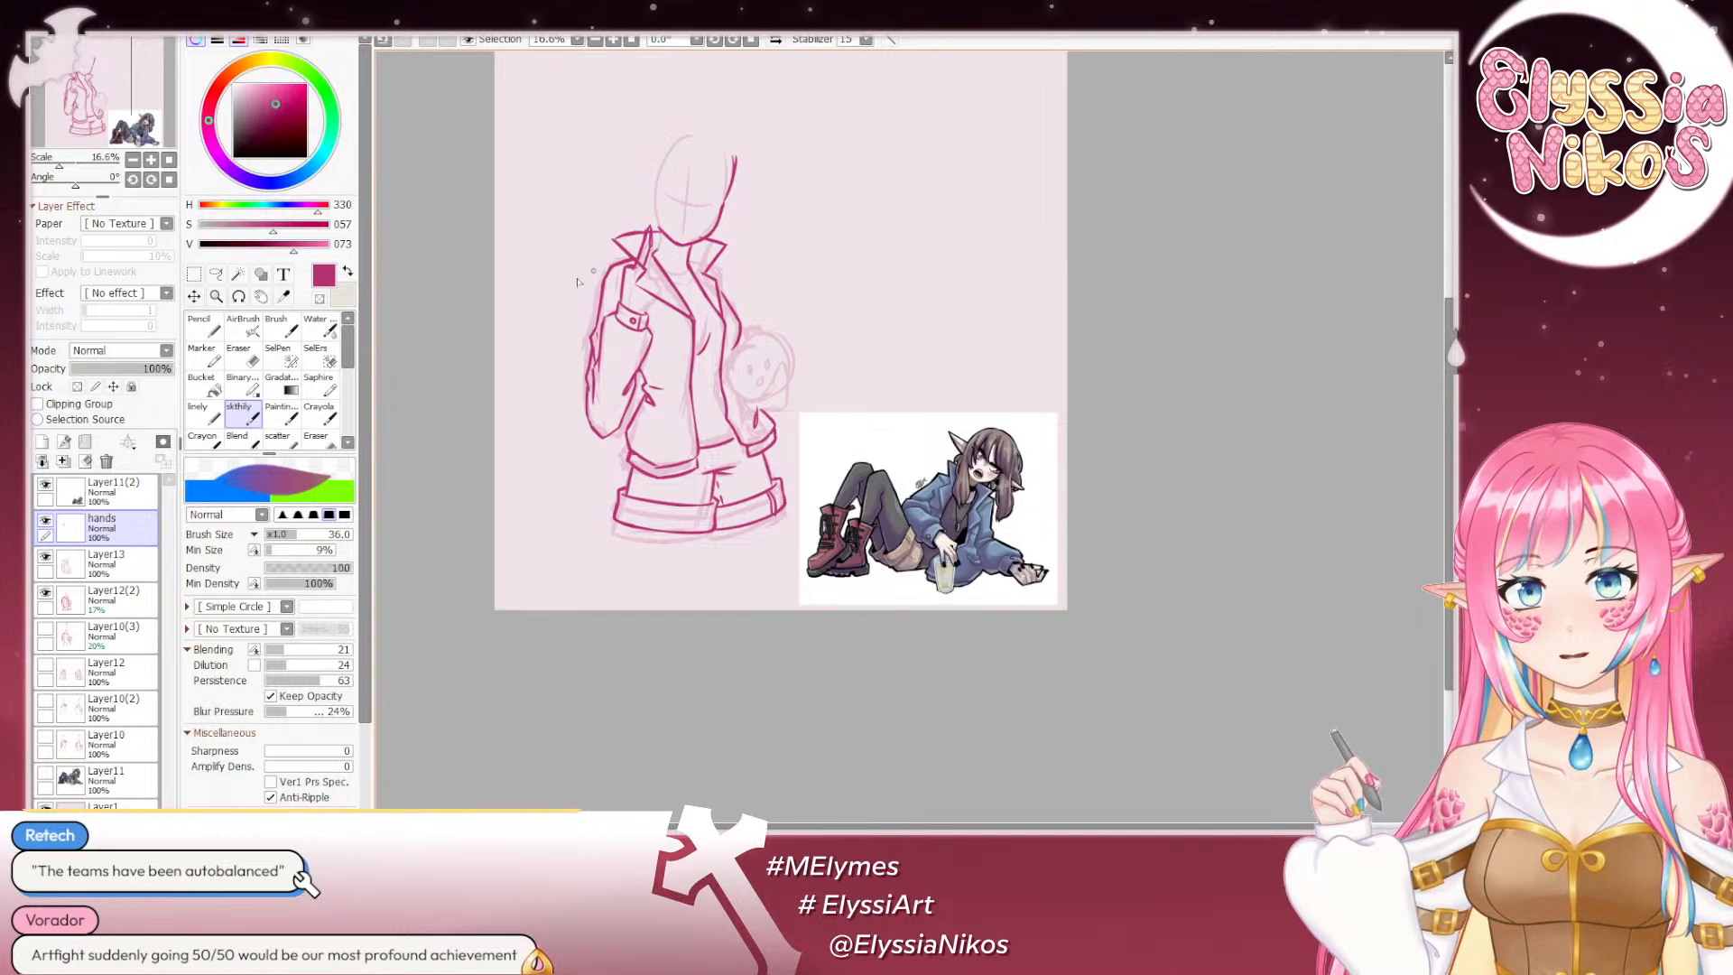
# Step: Hide the Layer13 line art and erase the finger strokes on the hands layer with a size 80 eraser
pyautogui.click(234, 355)
pyautogui.click(47, 556)
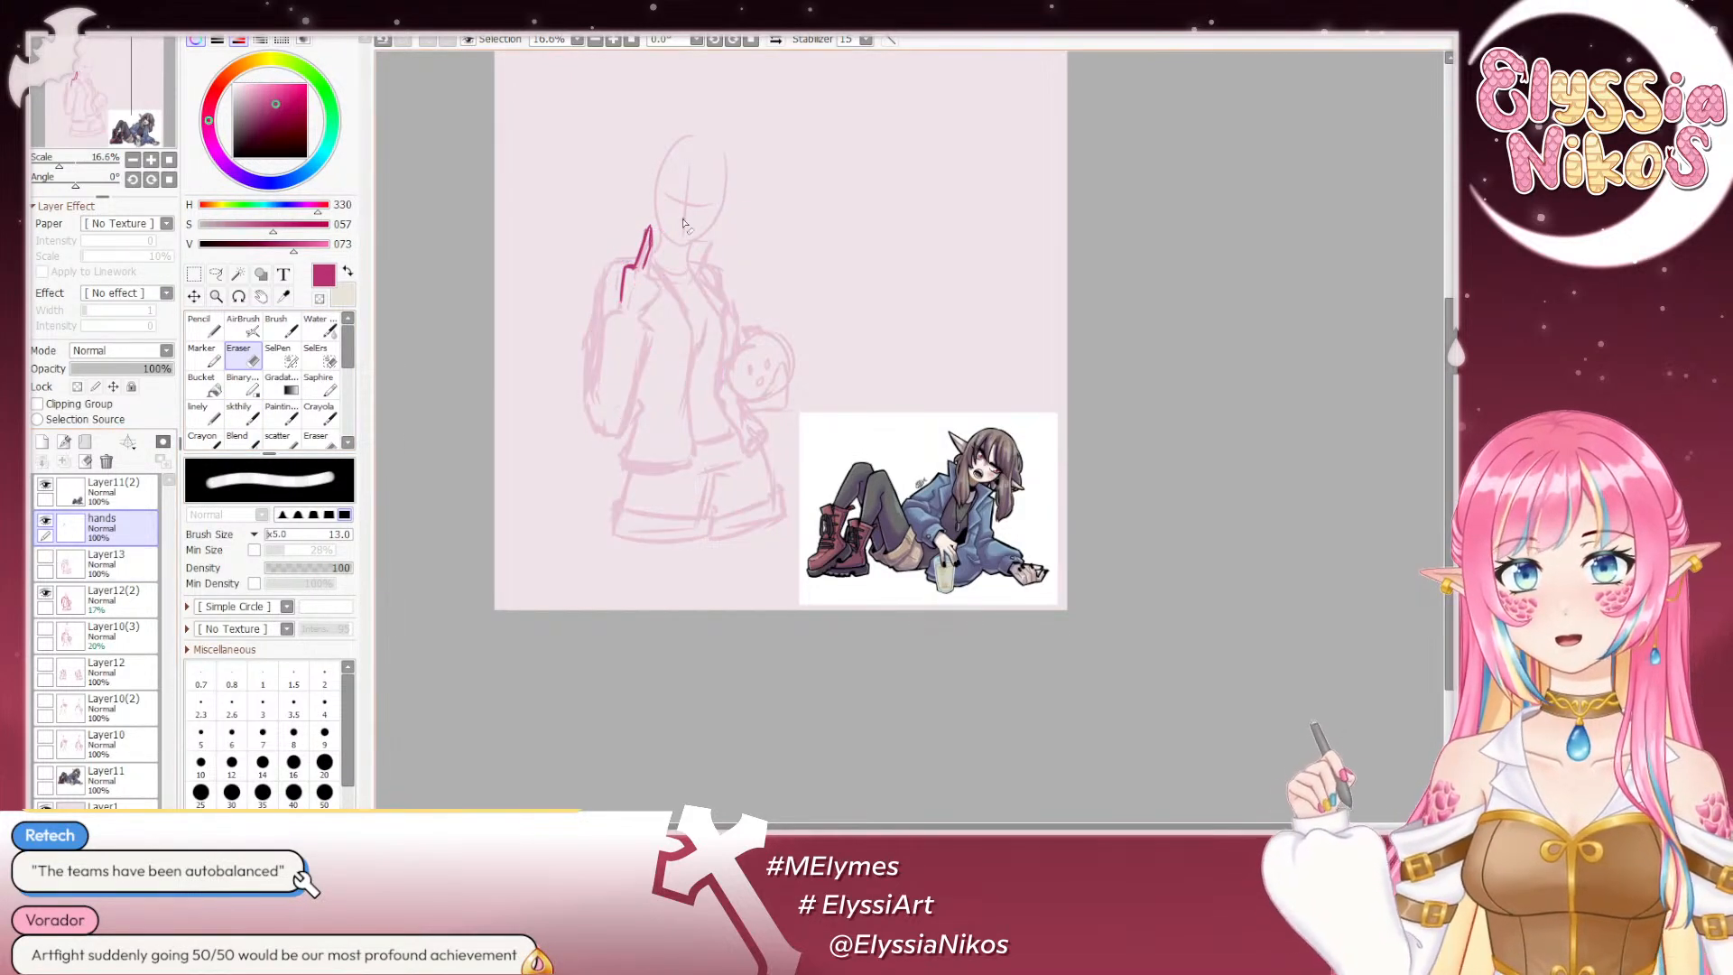
pyautogui.moveTo(659, 226); pyautogui.dragTo(629, 290)
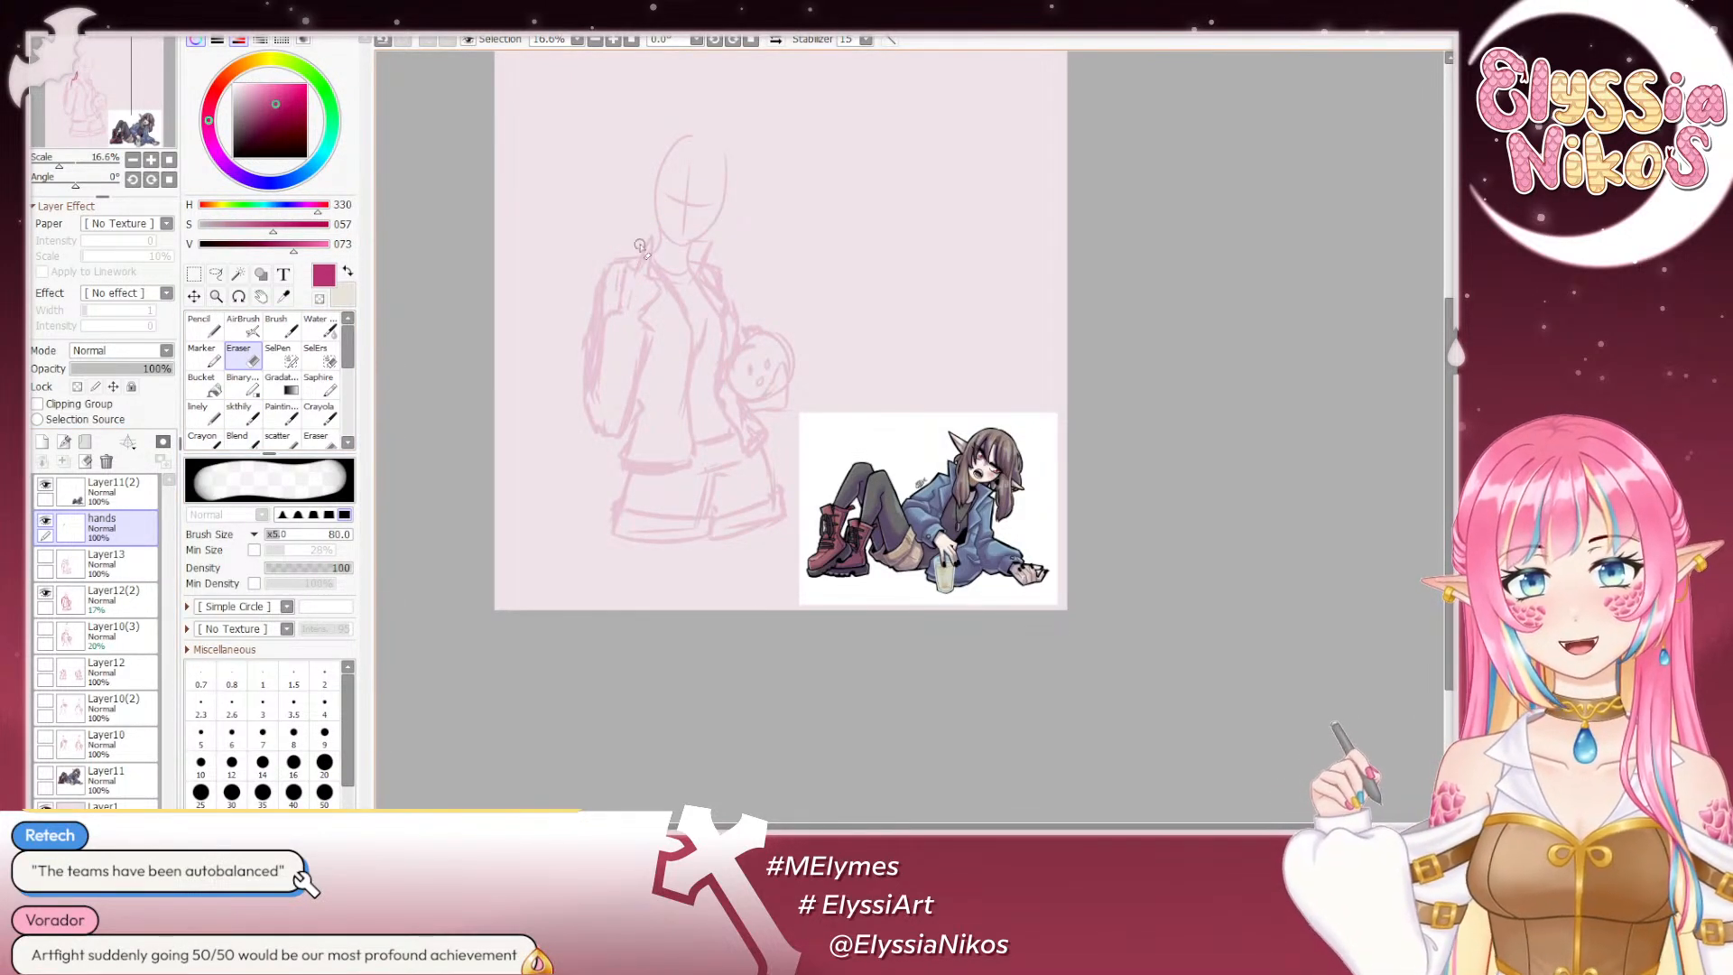
# Step: Sketch the raised finger and the upper edge of the hand over the rough sketch with the size 36 brush
pyautogui.click(238, 415)
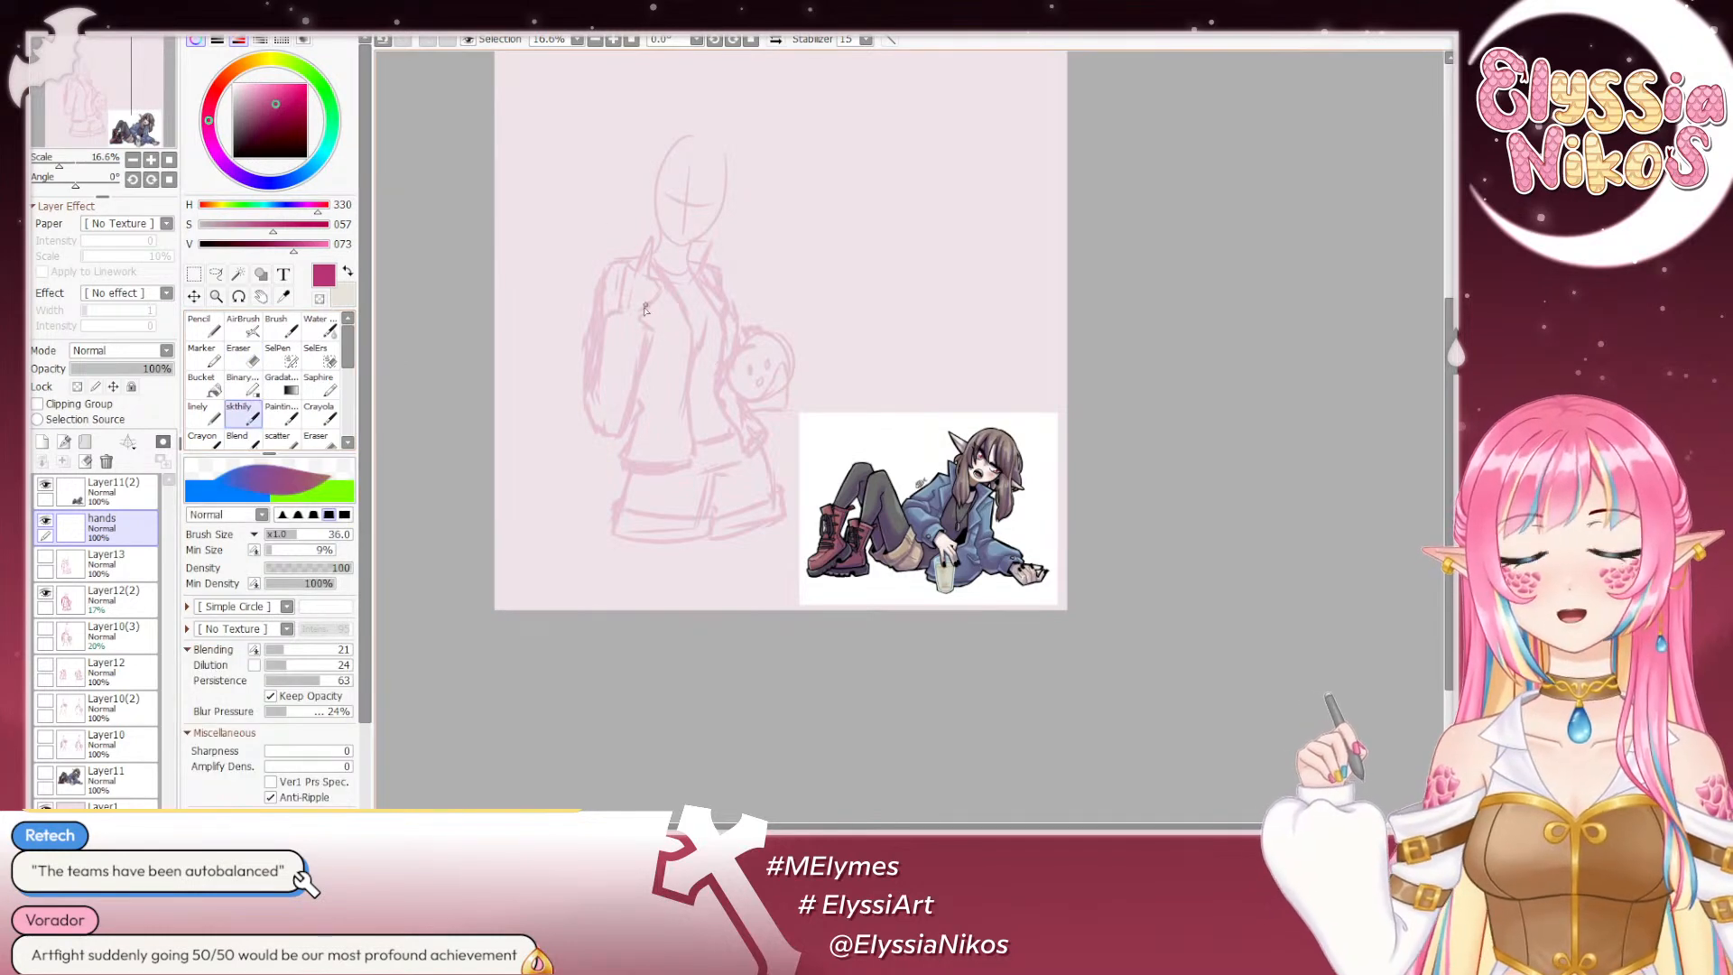
pyautogui.hotkey('ctrl', 'z')
pyautogui.moveTo(621, 305); pyautogui.dragTo(645, 241)
pyautogui.hotkey('ctrl', 'z')
pyautogui.hotkey('ctrl', 'z')
pyautogui.hotkey('ctrl', 'z')
pyautogui.hotkey('ctrl', 'z')
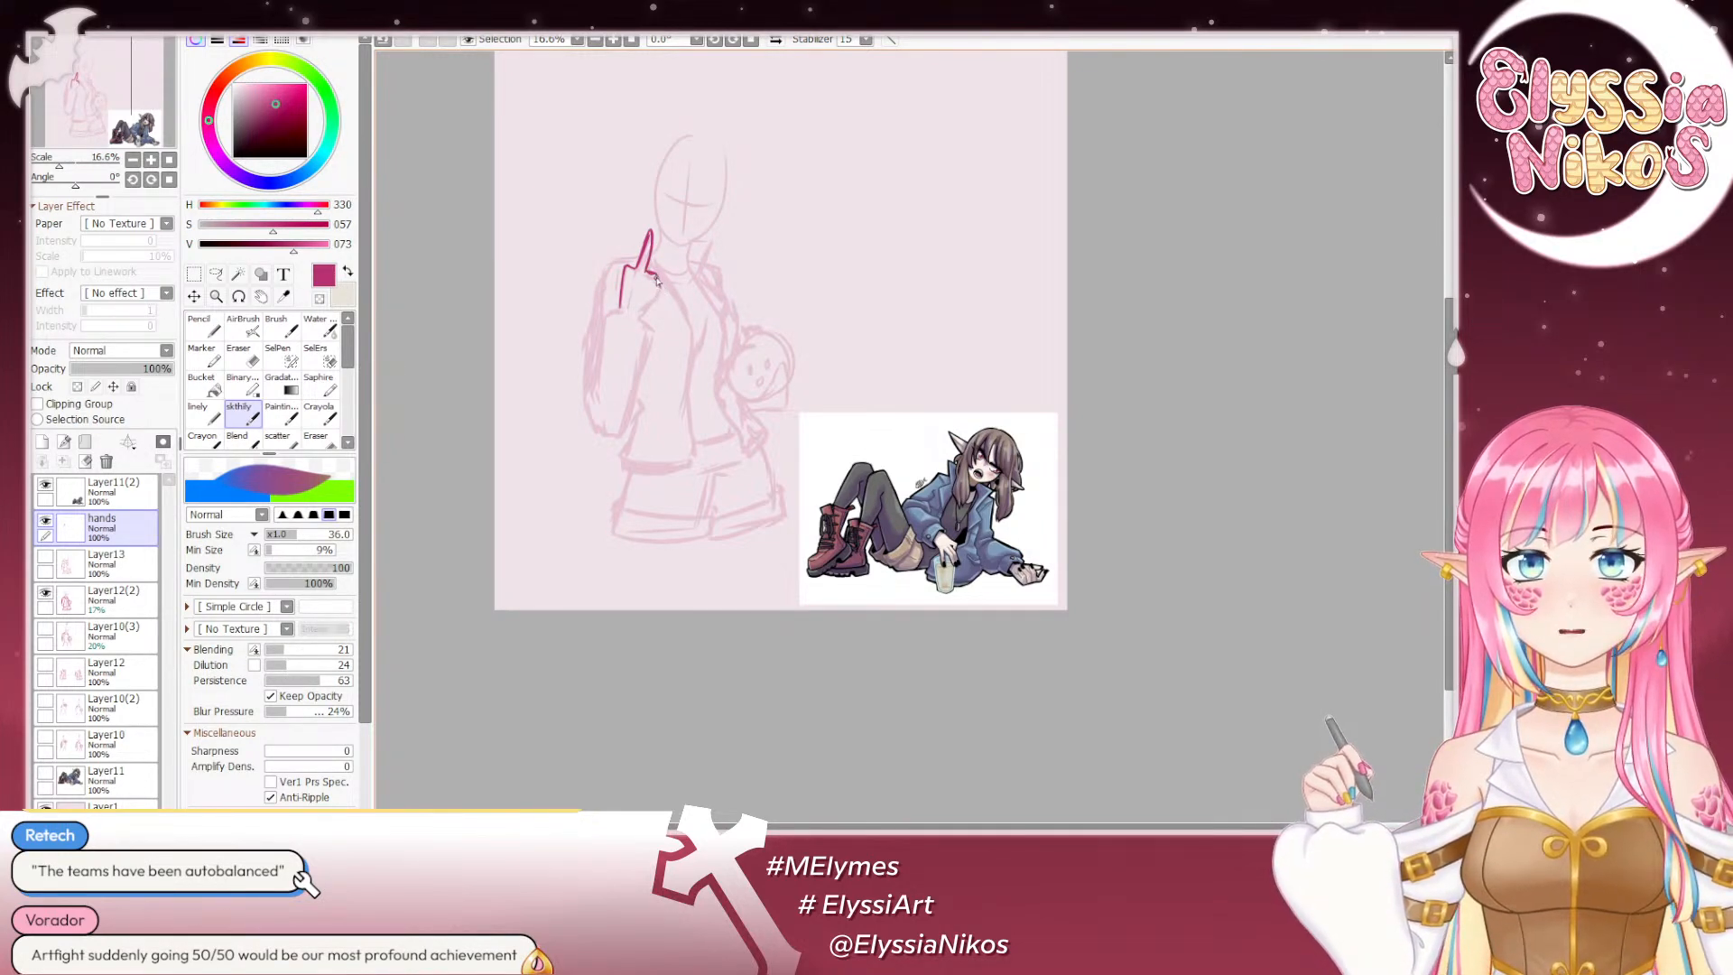
# Step: Try to reshape the raised finger's outline with a size 13 eraser and the size 36 brush
pyautogui.click(243, 352)
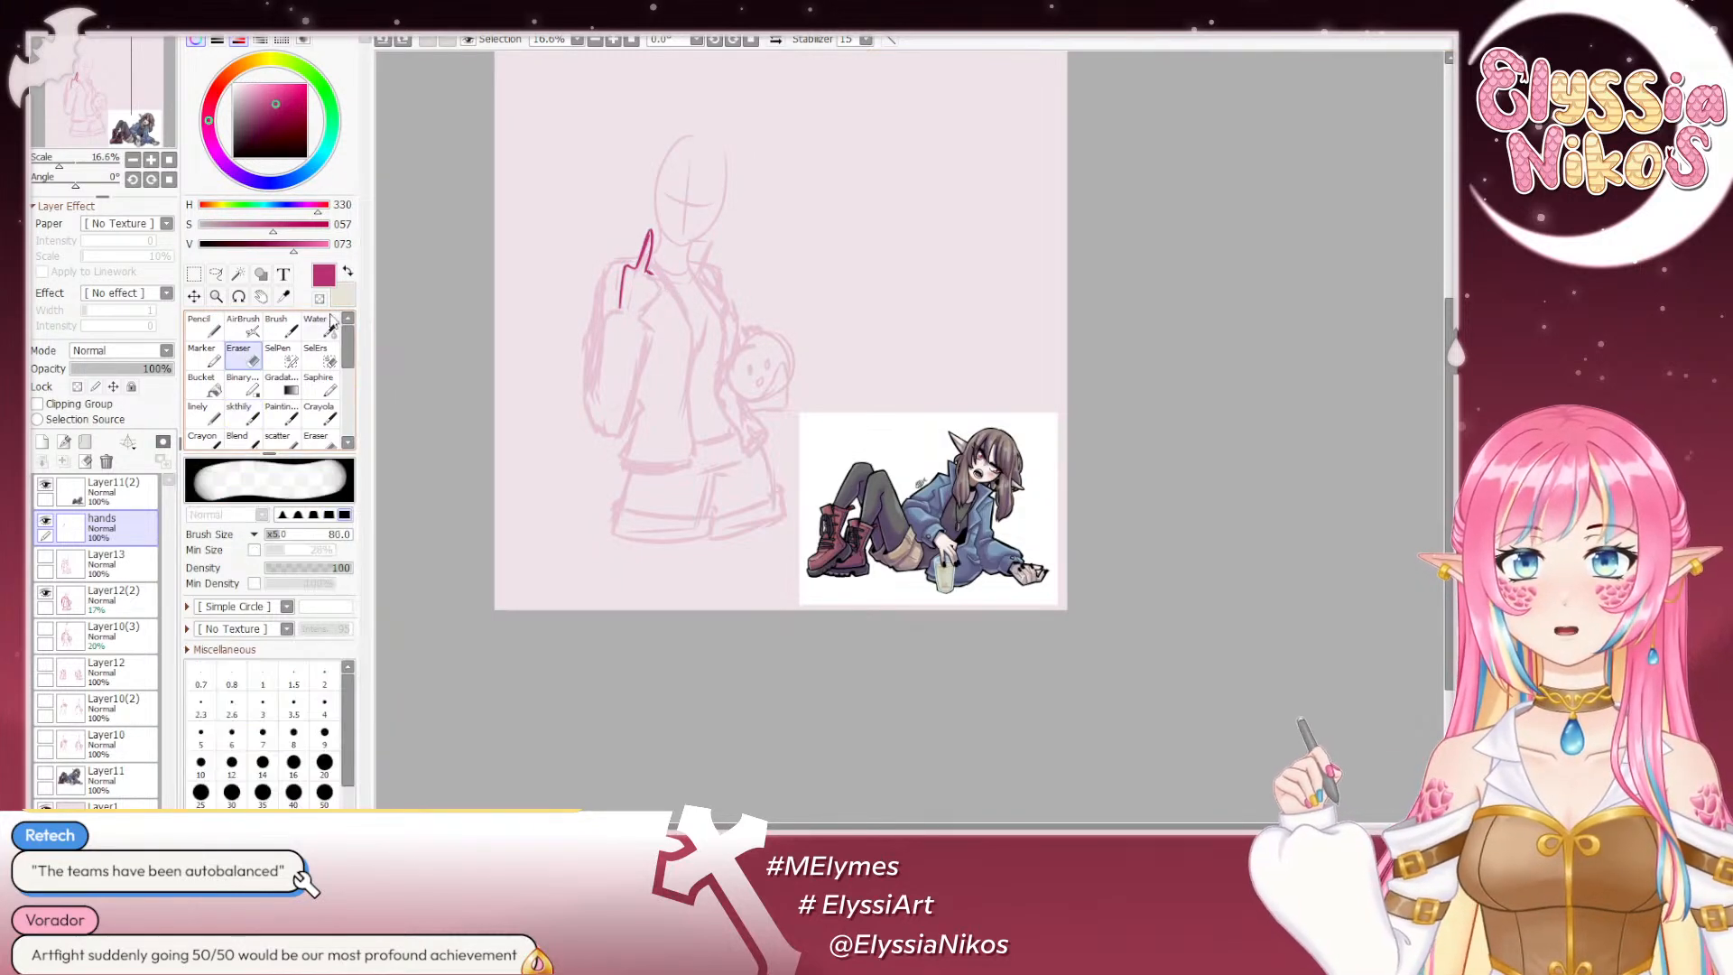
pyautogui.keyDown('ctrl'); pyautogui.keyDown('alt'); pyautogui.moveTo(745, 262); pyautogui.dragTo(642, 273); pyautogui.keyUp('alt'); pyautogui.keyUp('ctrl')
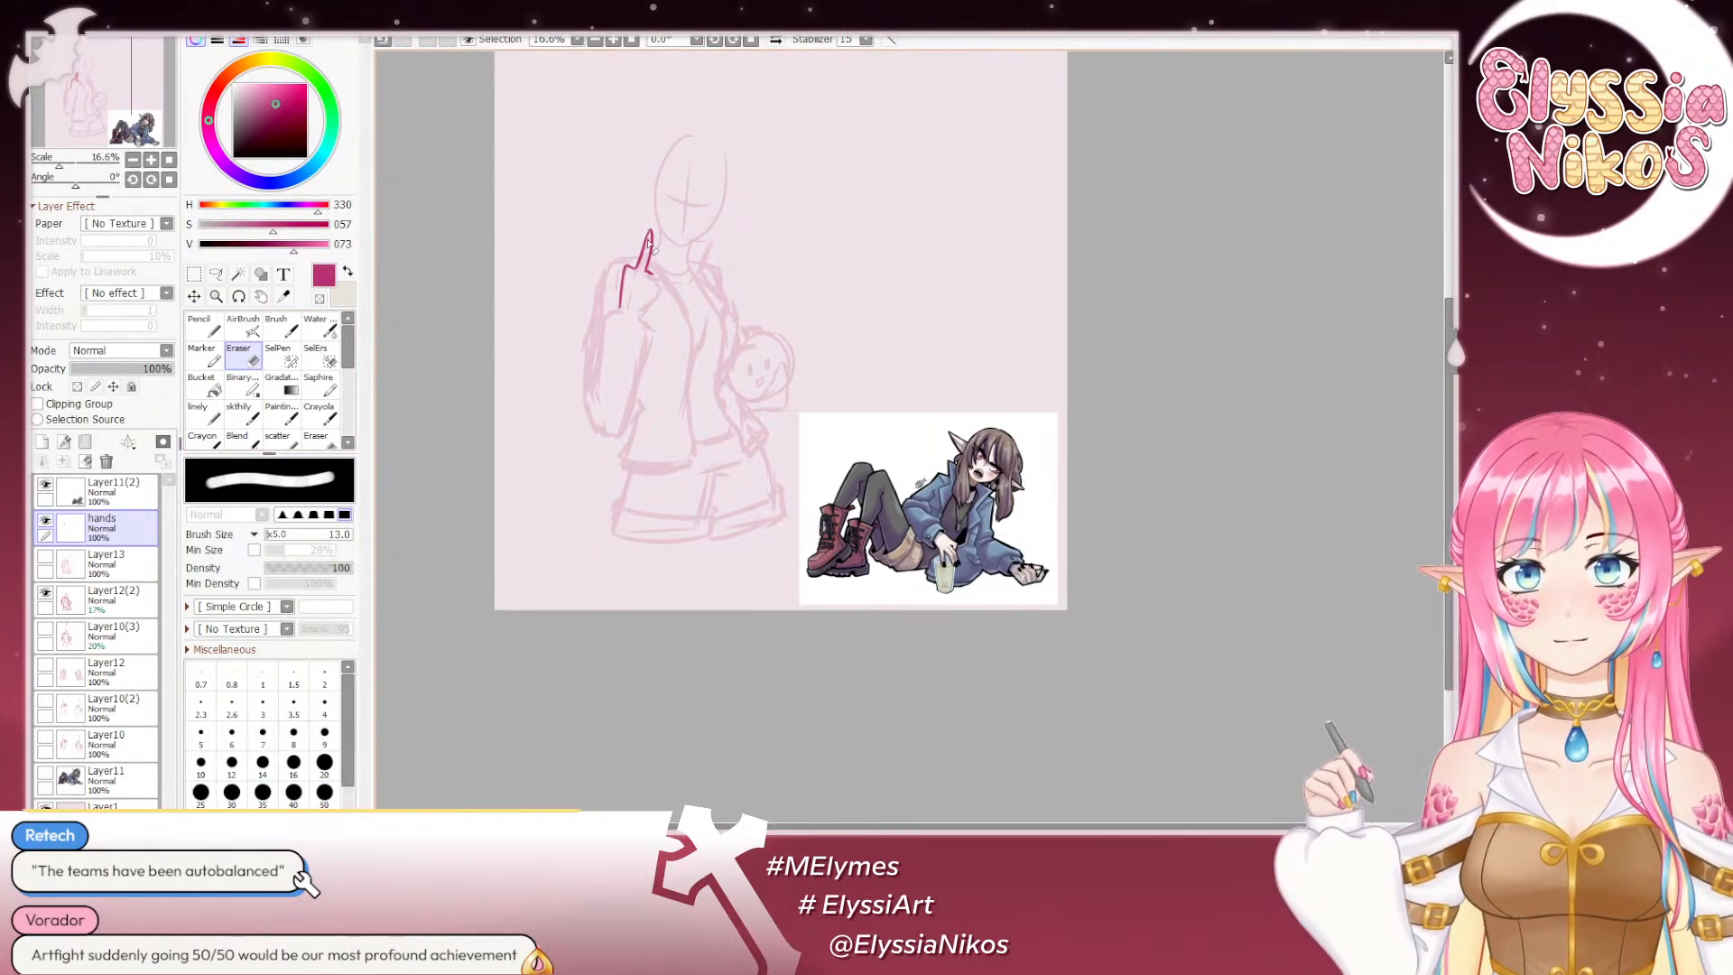
pyautogui.click(233, 417)
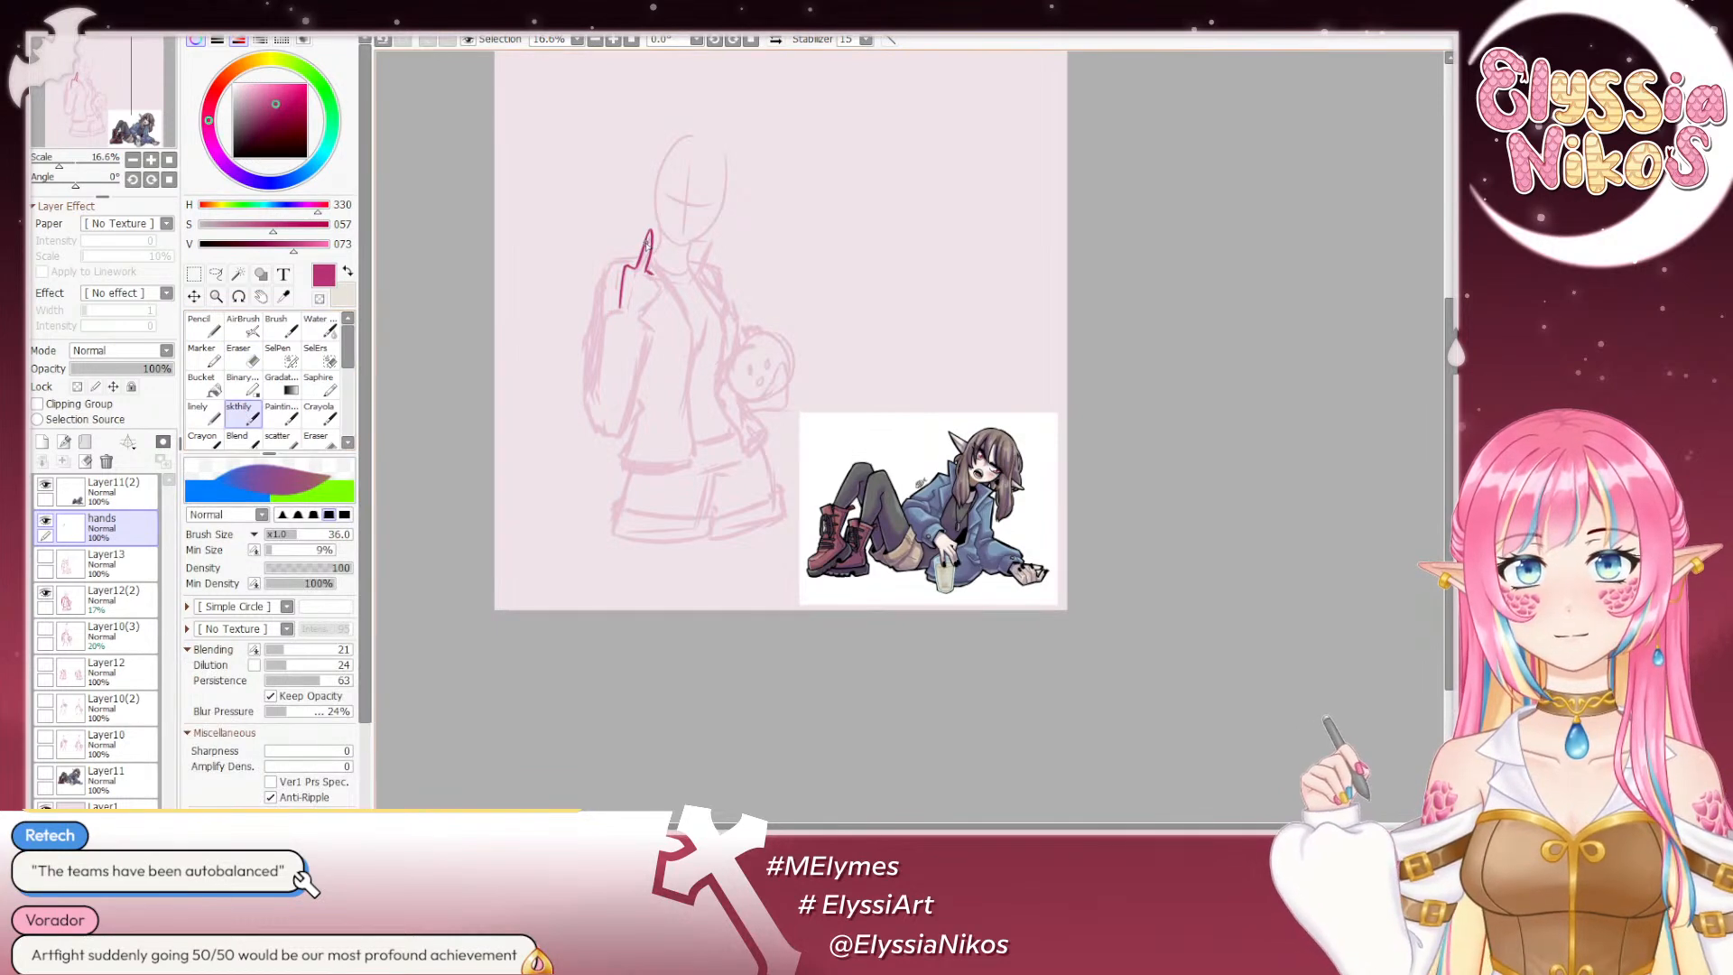
pyautogui.hotkey('ctrl', 'z')
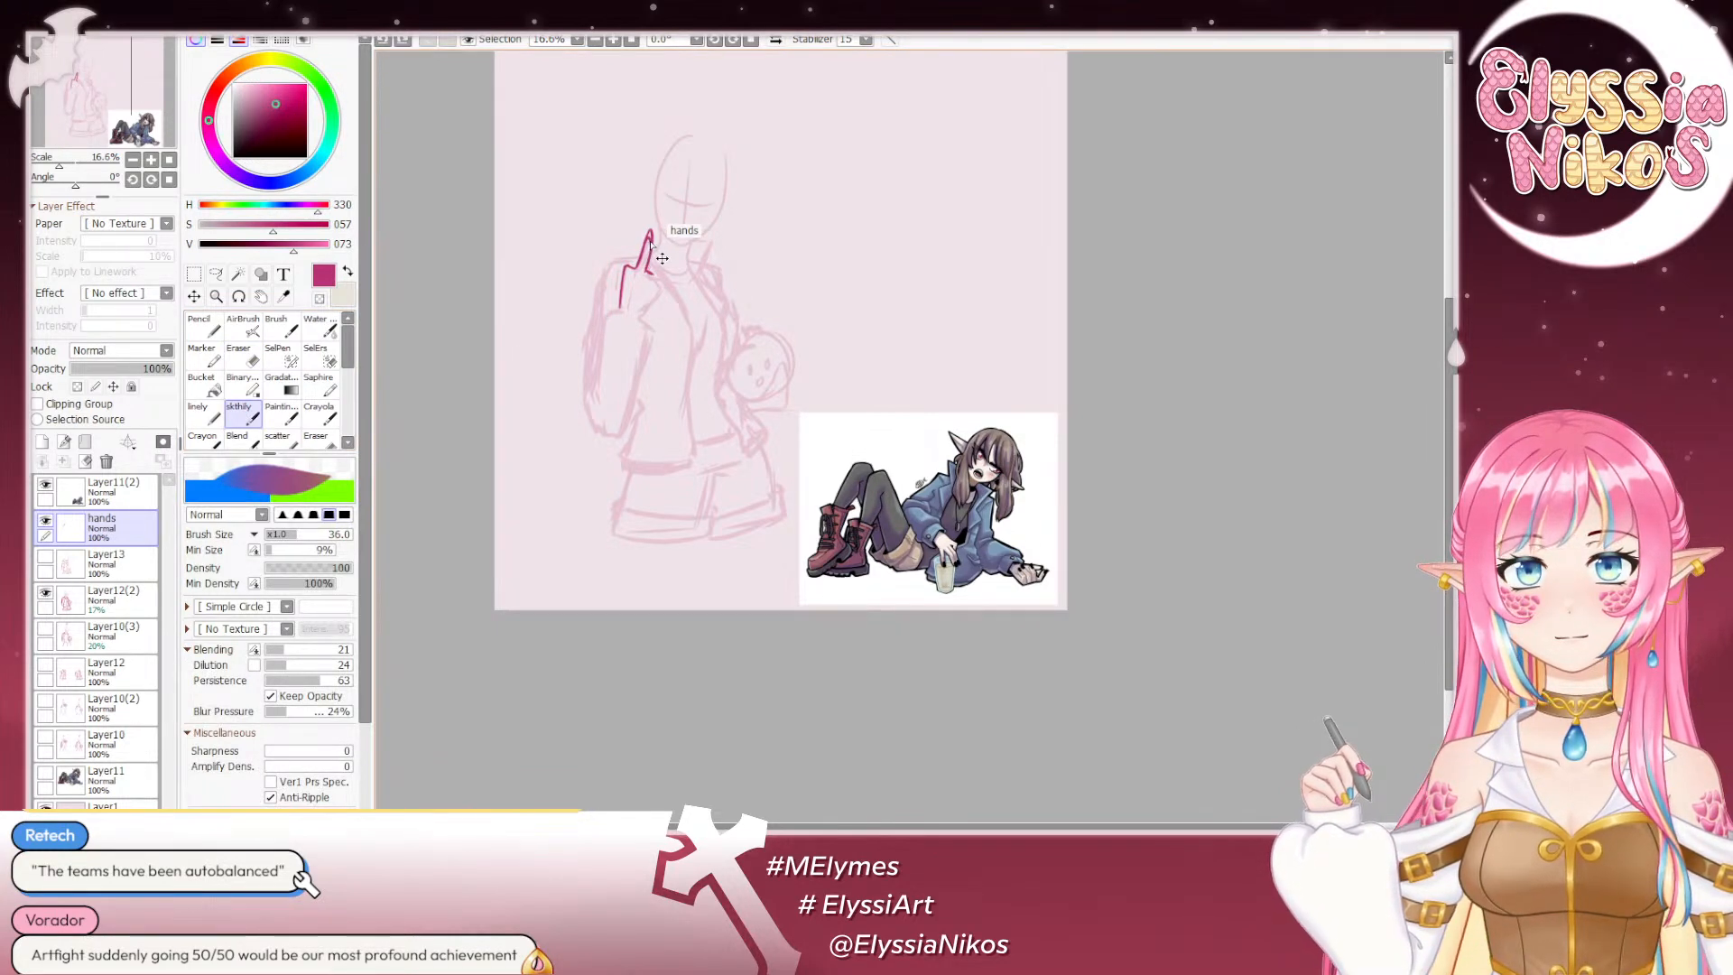
pyautogui.moveTo(650, 237)
pyautogui.mouseDown()
pyautogui.moveTo(645, 267)
pyautogui.moveTo(649, 242)
pyautogui.mouseUp()
pyautogui.hotkey('ctrl', 'z')
pyautogui.hotkey('ctrl', 'z')
pyautogui.hotkey('ctrl', 'z')
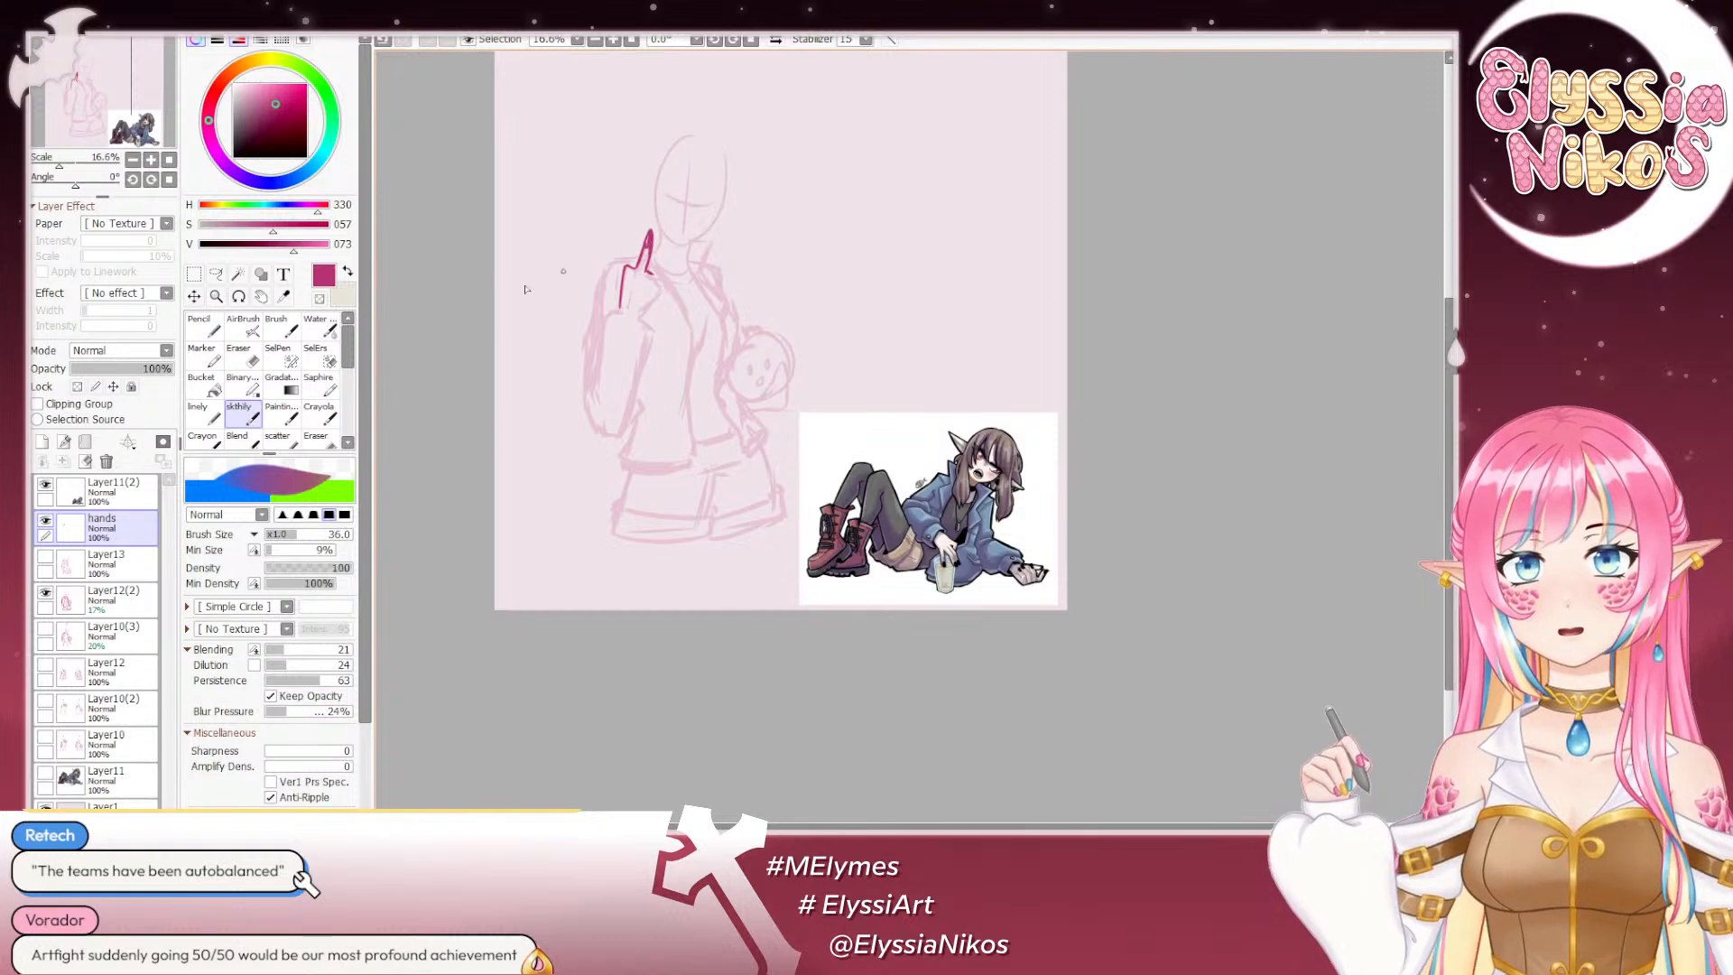
pyautogui.hotkey('ctrl', 'z')
# Step: Erase the raised finger down to its base, keeping the short strokes of the hand
pyautogui.press('e')
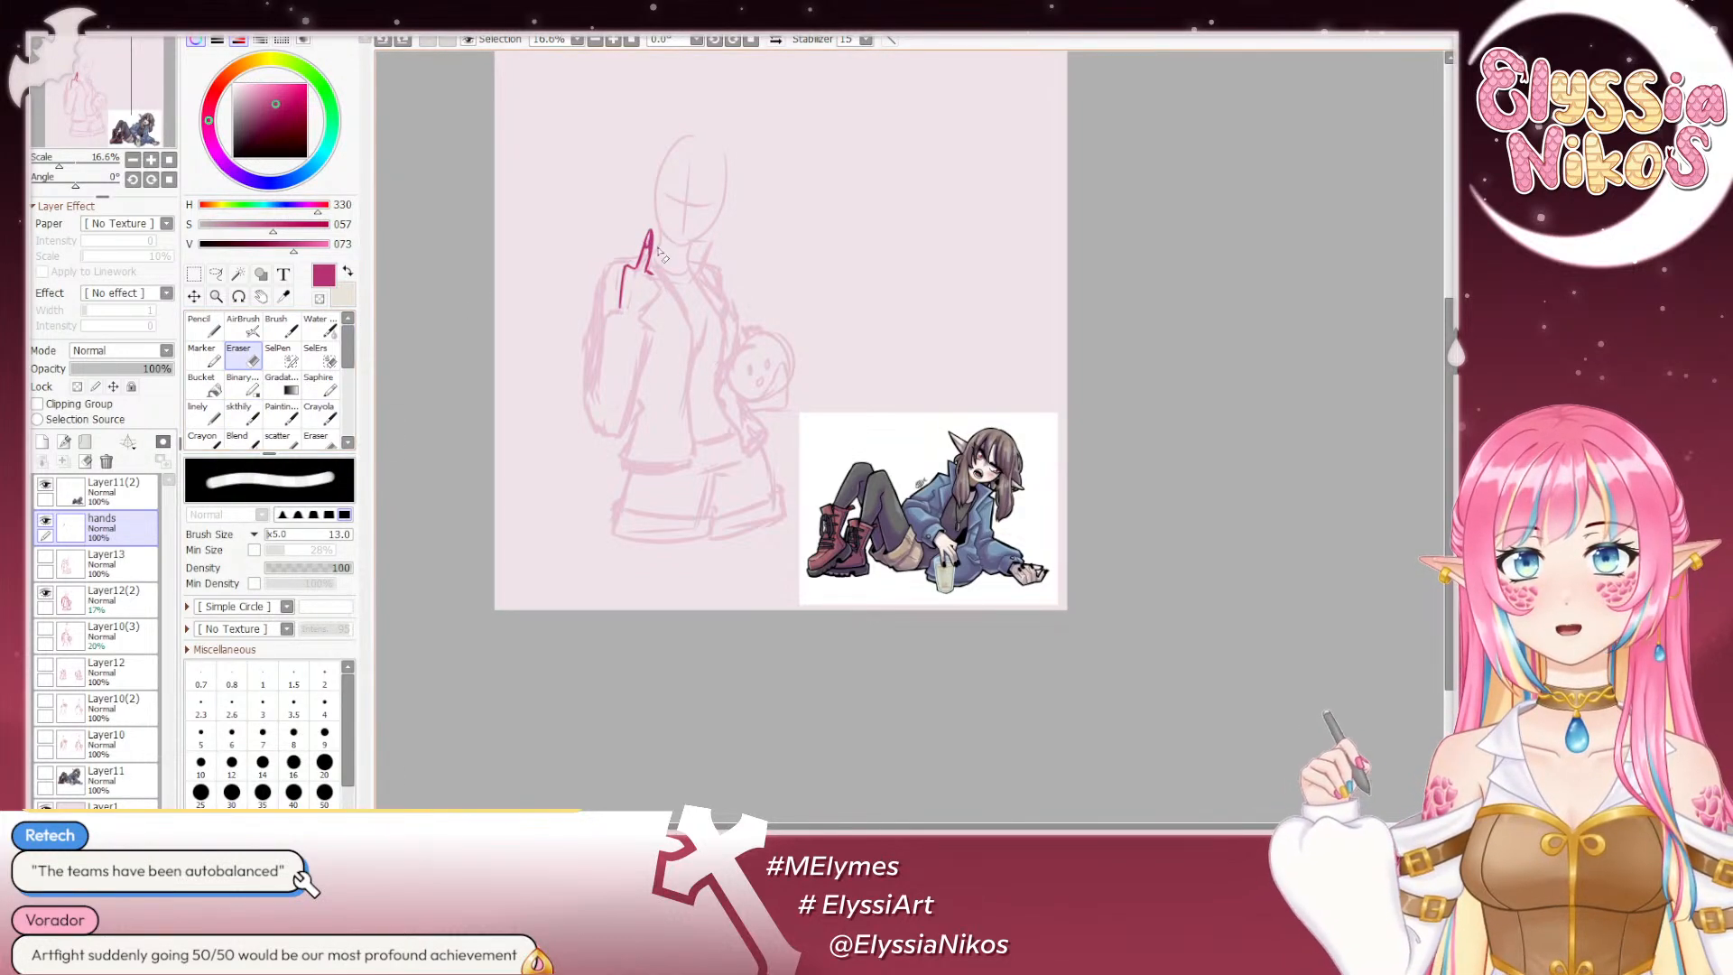
pyautogui.moveTo(651, 250); pyautogui.dragTo(655, 236)
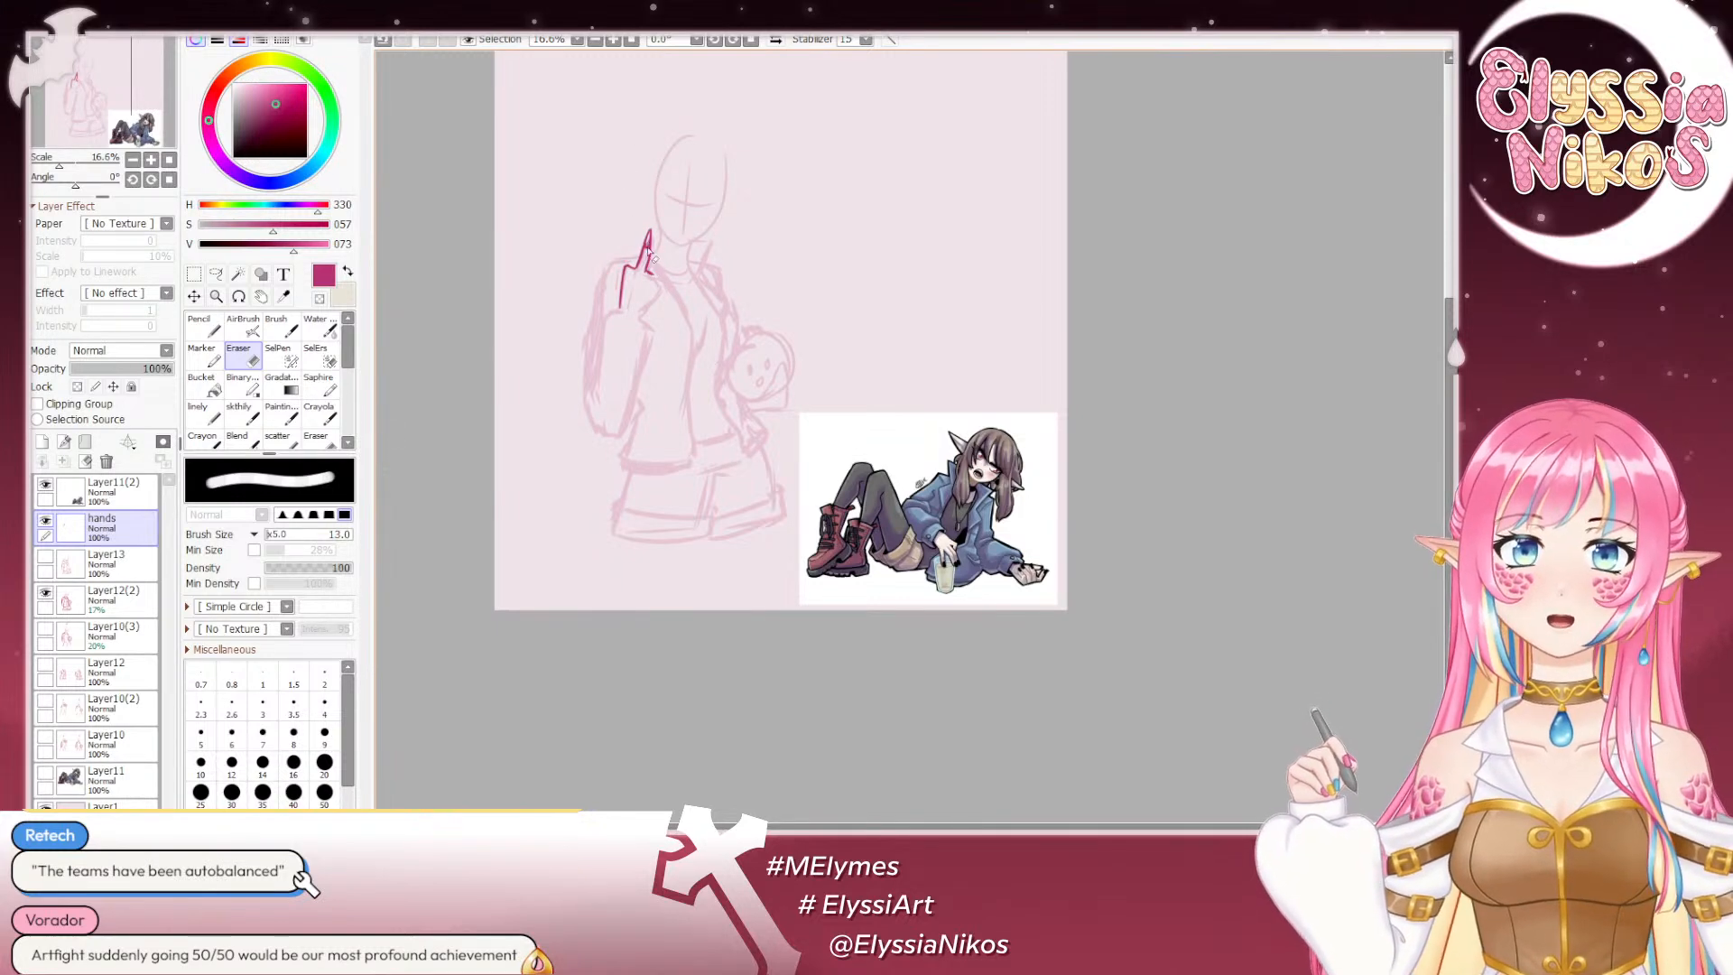
pyautogui.moveTo(649, 246)
pyautogui.mouseDown()
pyautogui.moveTo(643, 259)
pyautogui.moveTo(748, 217)
pyautogui.moveTo(646, 255)
pyautogui.mouseUp()
pyautogui.hotkey('ctrl', 'z')
pyautogui.click(244, 413)
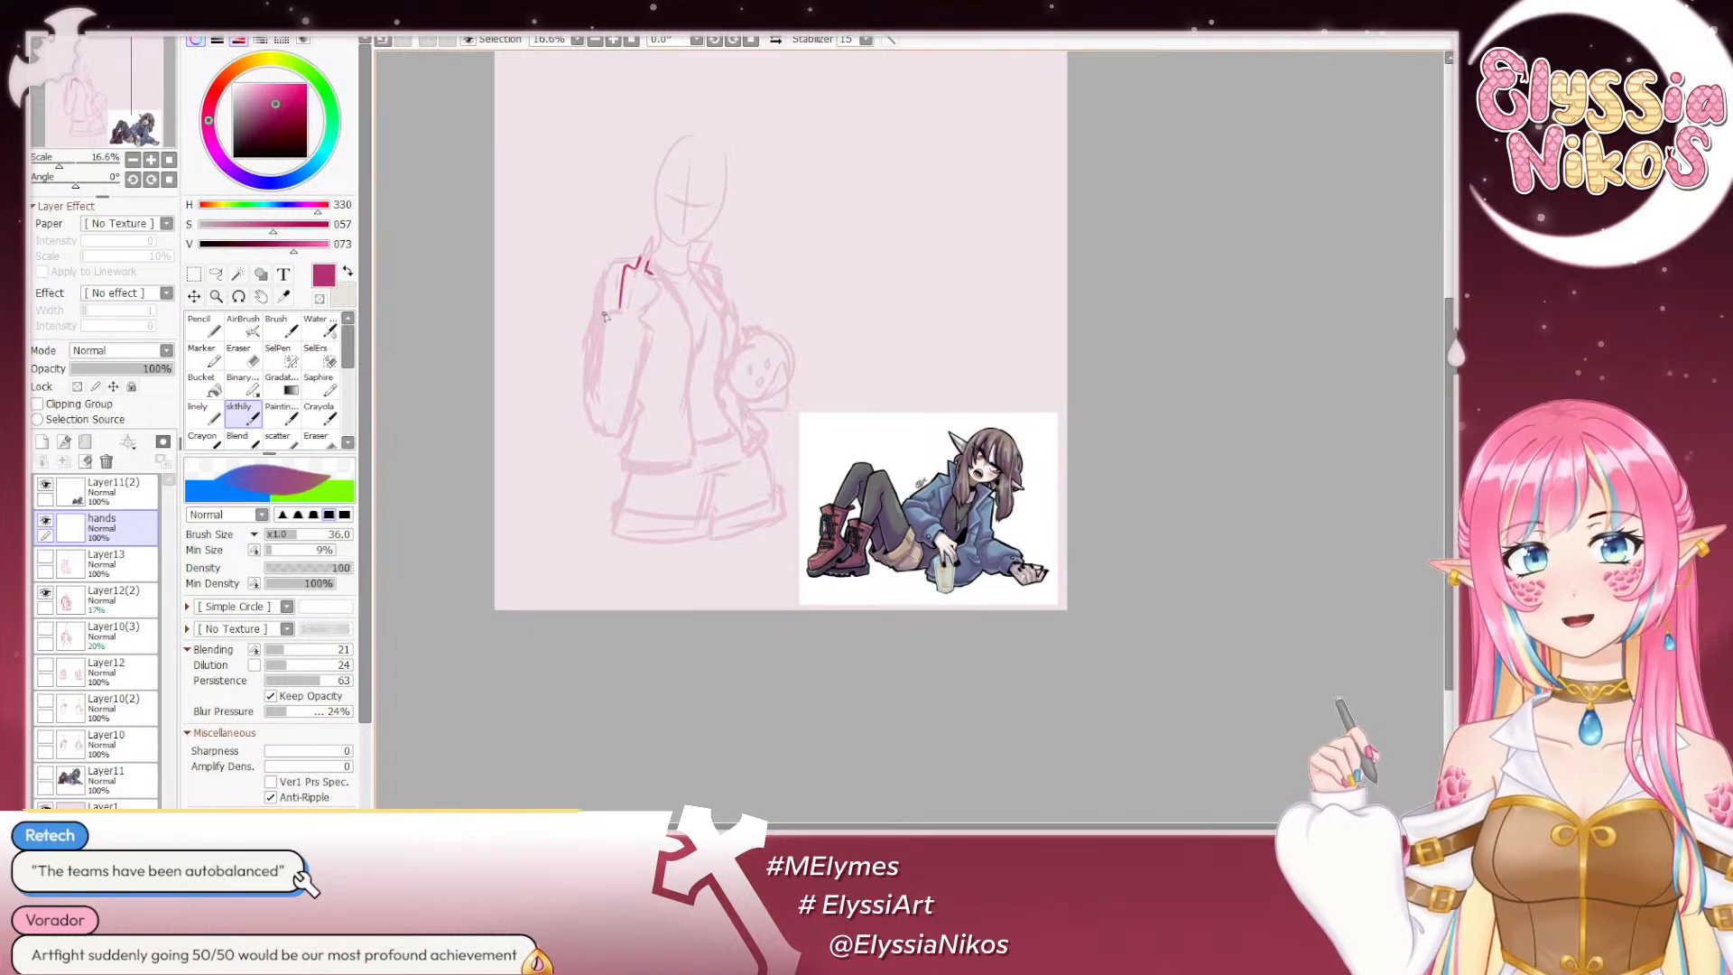
# Step: Redraw one side of the raised finger with the sketch brush at size 24
pyautogui.moveTo(645, 255); pyautogui.dragTo(651, 274)
pyautogui.hotkey('ctrl', 'z')
pyautogui.hotkey('ctrl', 'z')
pyautogui.hotkey('ctrl', 'z')
pyautogui.hotkey('ctrl', 'z')
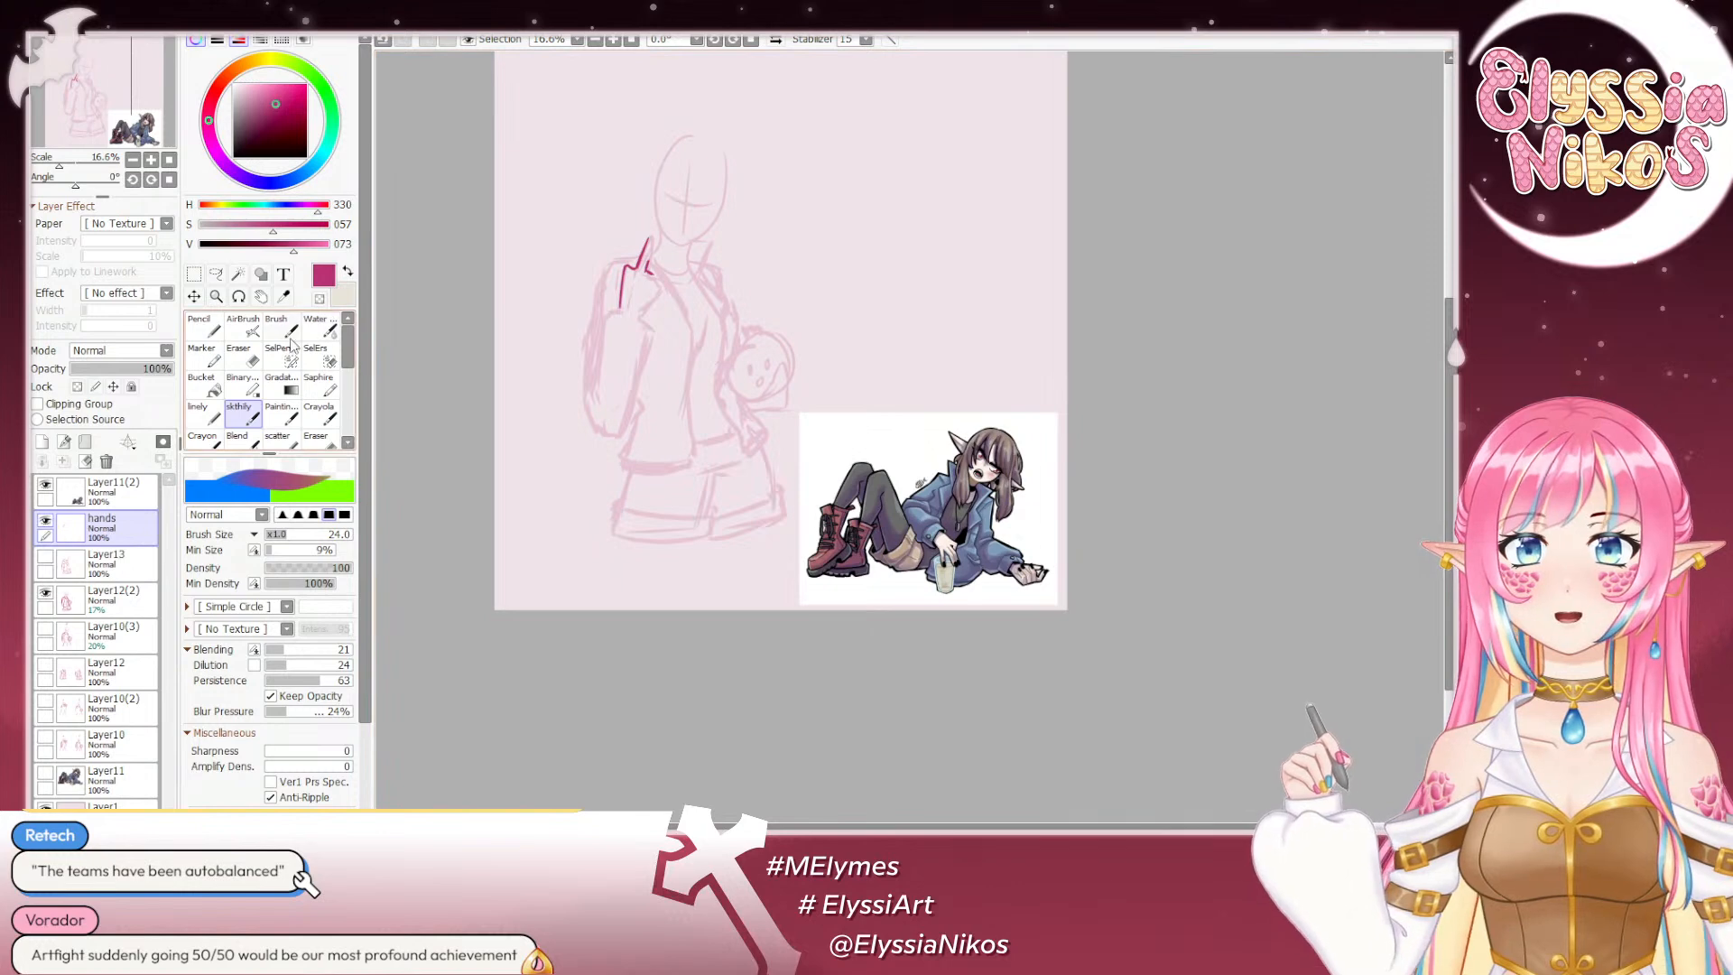
# Step: Trim the raised finger's strokes with the eraser at sizes 7 and 21, and sketch its second side with the size 24 brush
pyautogui.click(238, 356)
pyautogui.moveTo(738, 244); pyautogui.dragTo(673, 242)
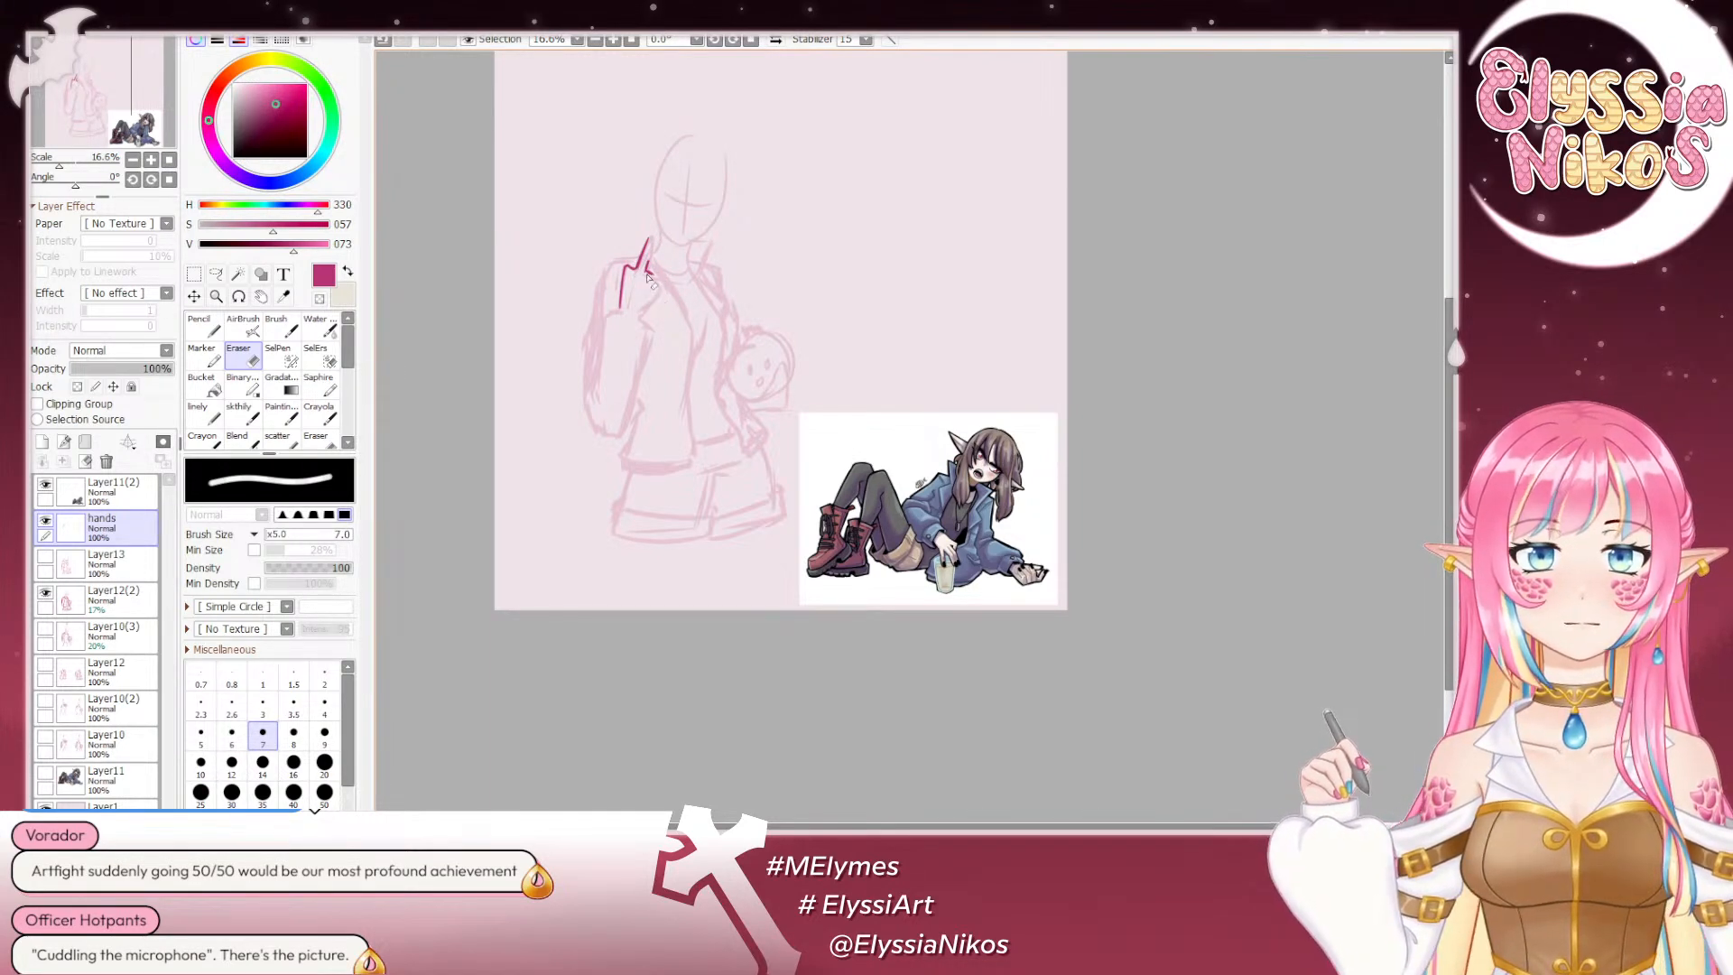
pyautogui.moveTo(647, 271); pyautogui.dragTo(667, 269)
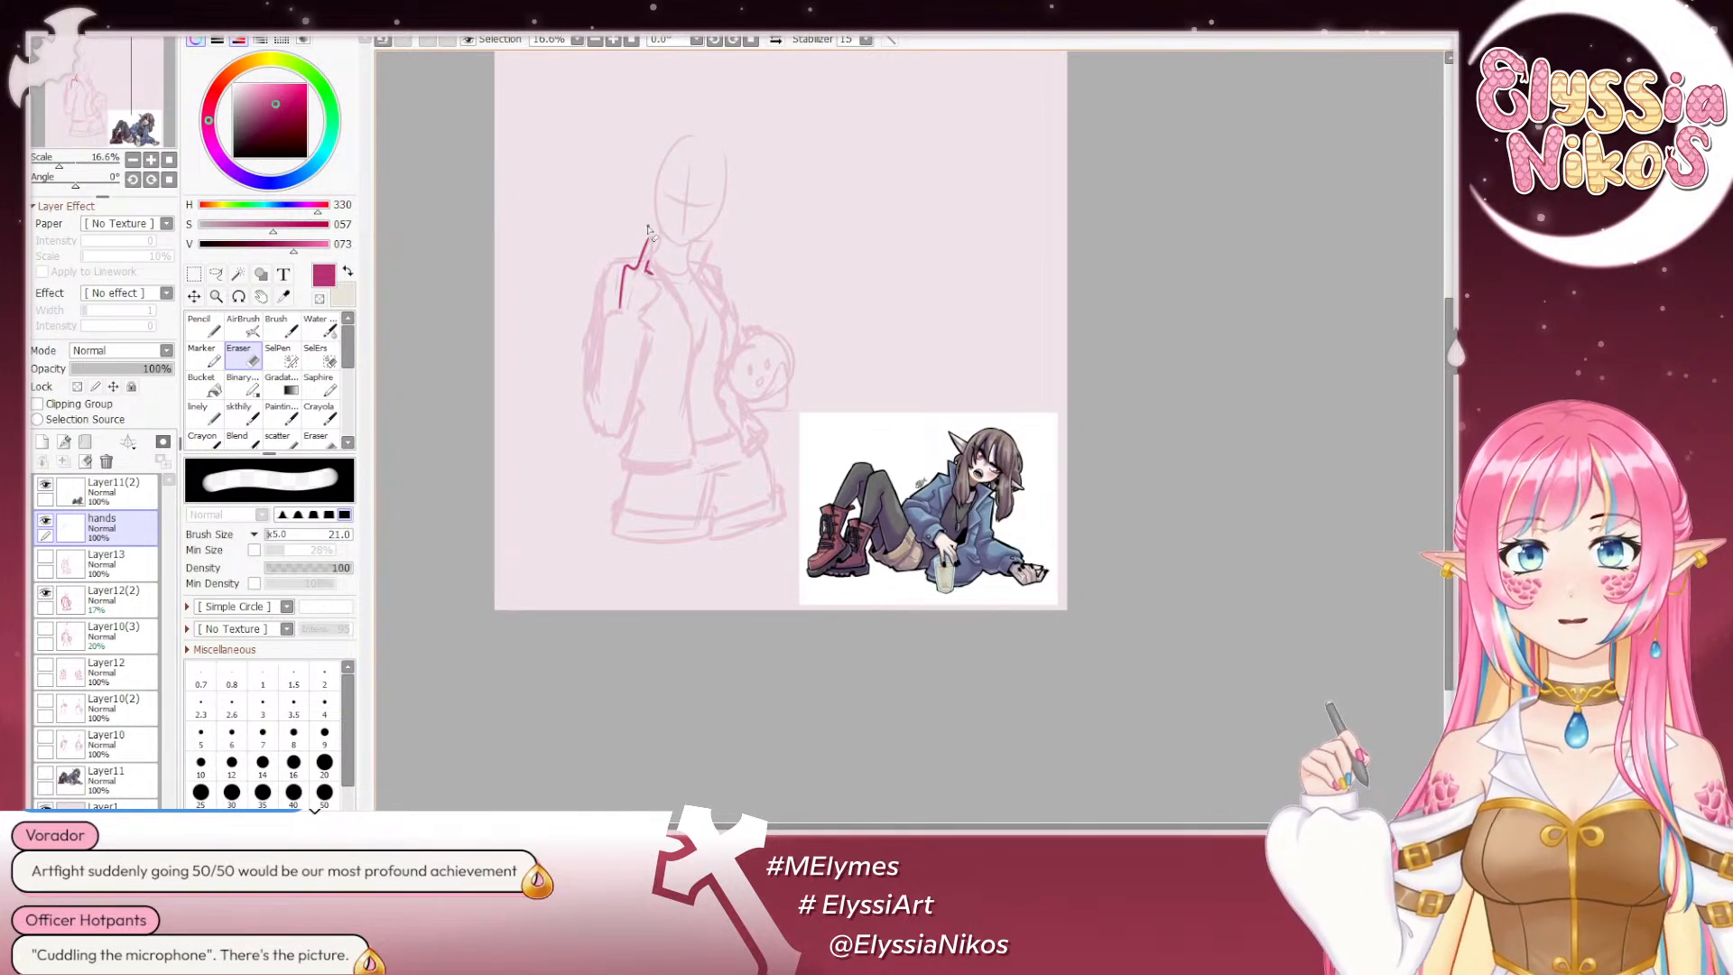
pyautogui.press('n')
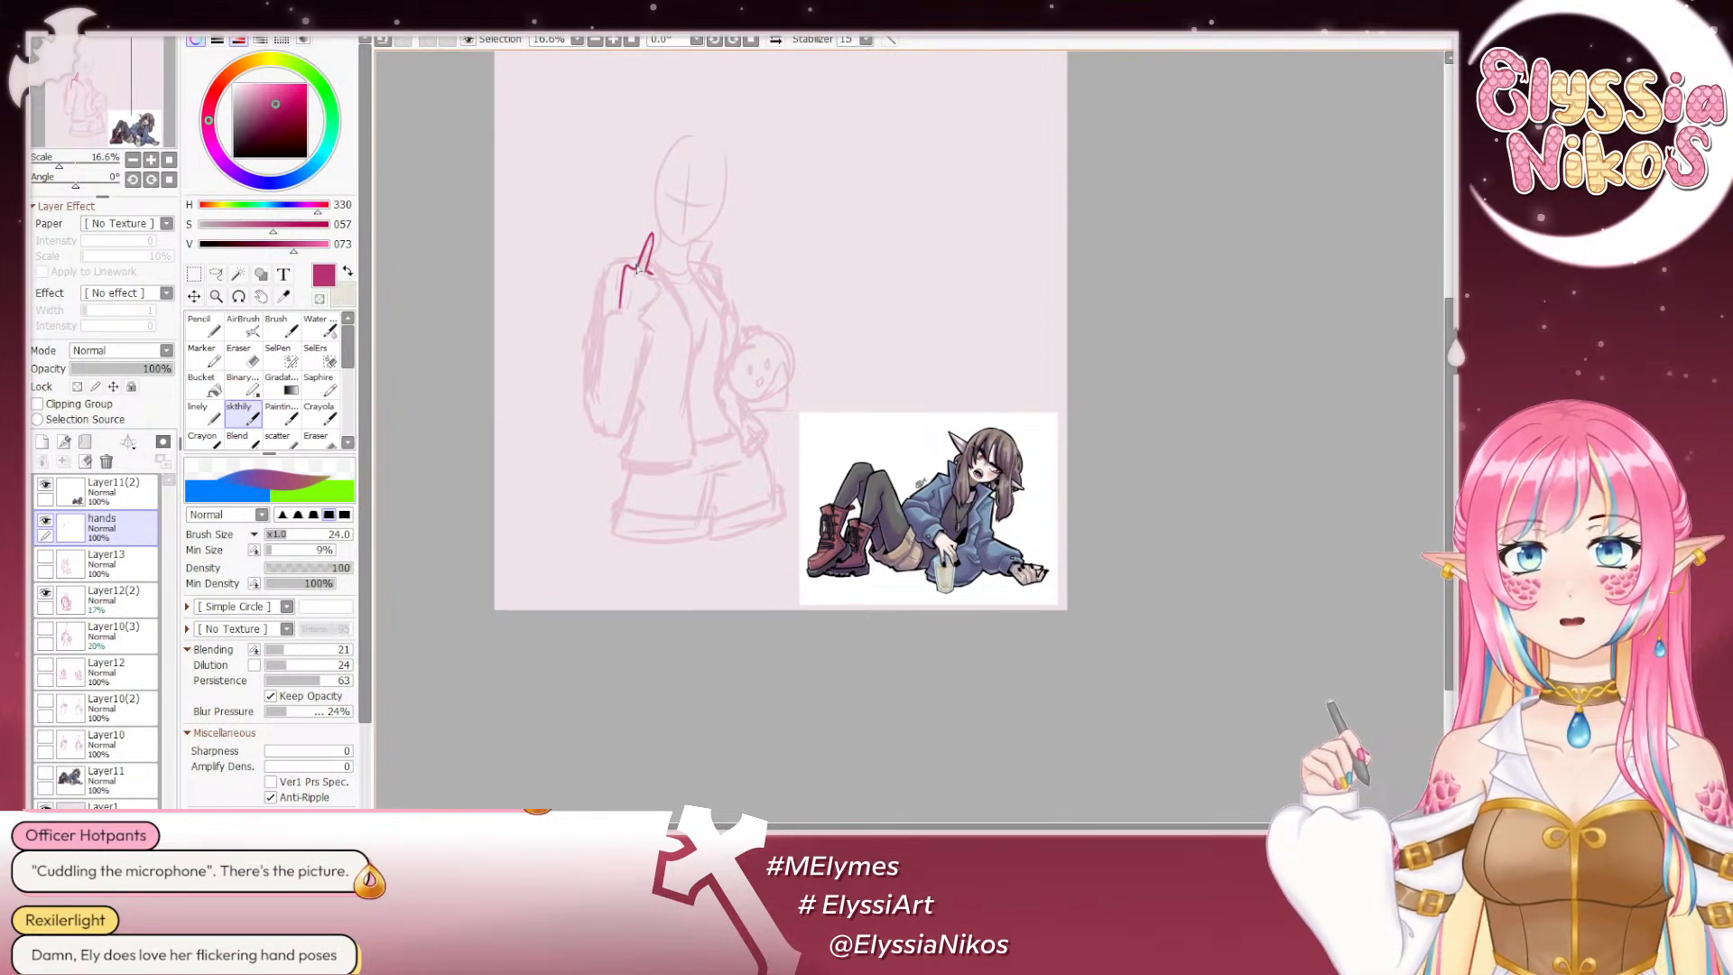
# Step: Clean up the base and tip of the raised finger with the size 21 eraser
pyautogui.press('e')
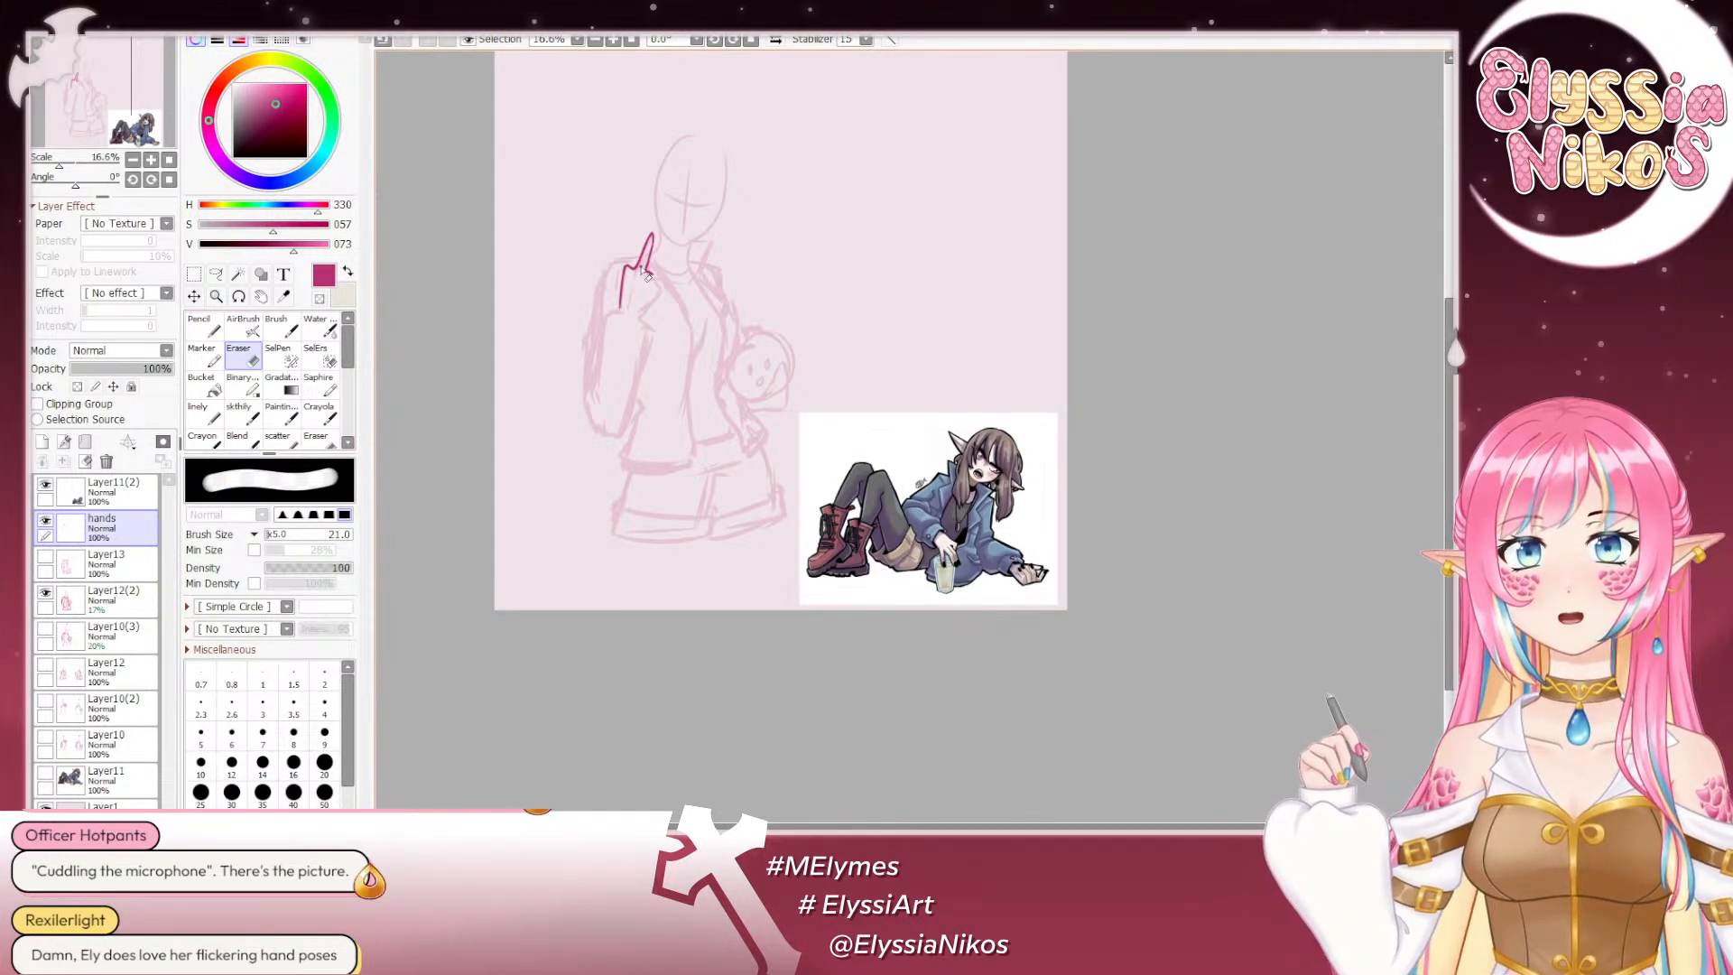
pyautogui.hotkey('ctrl', 'z')
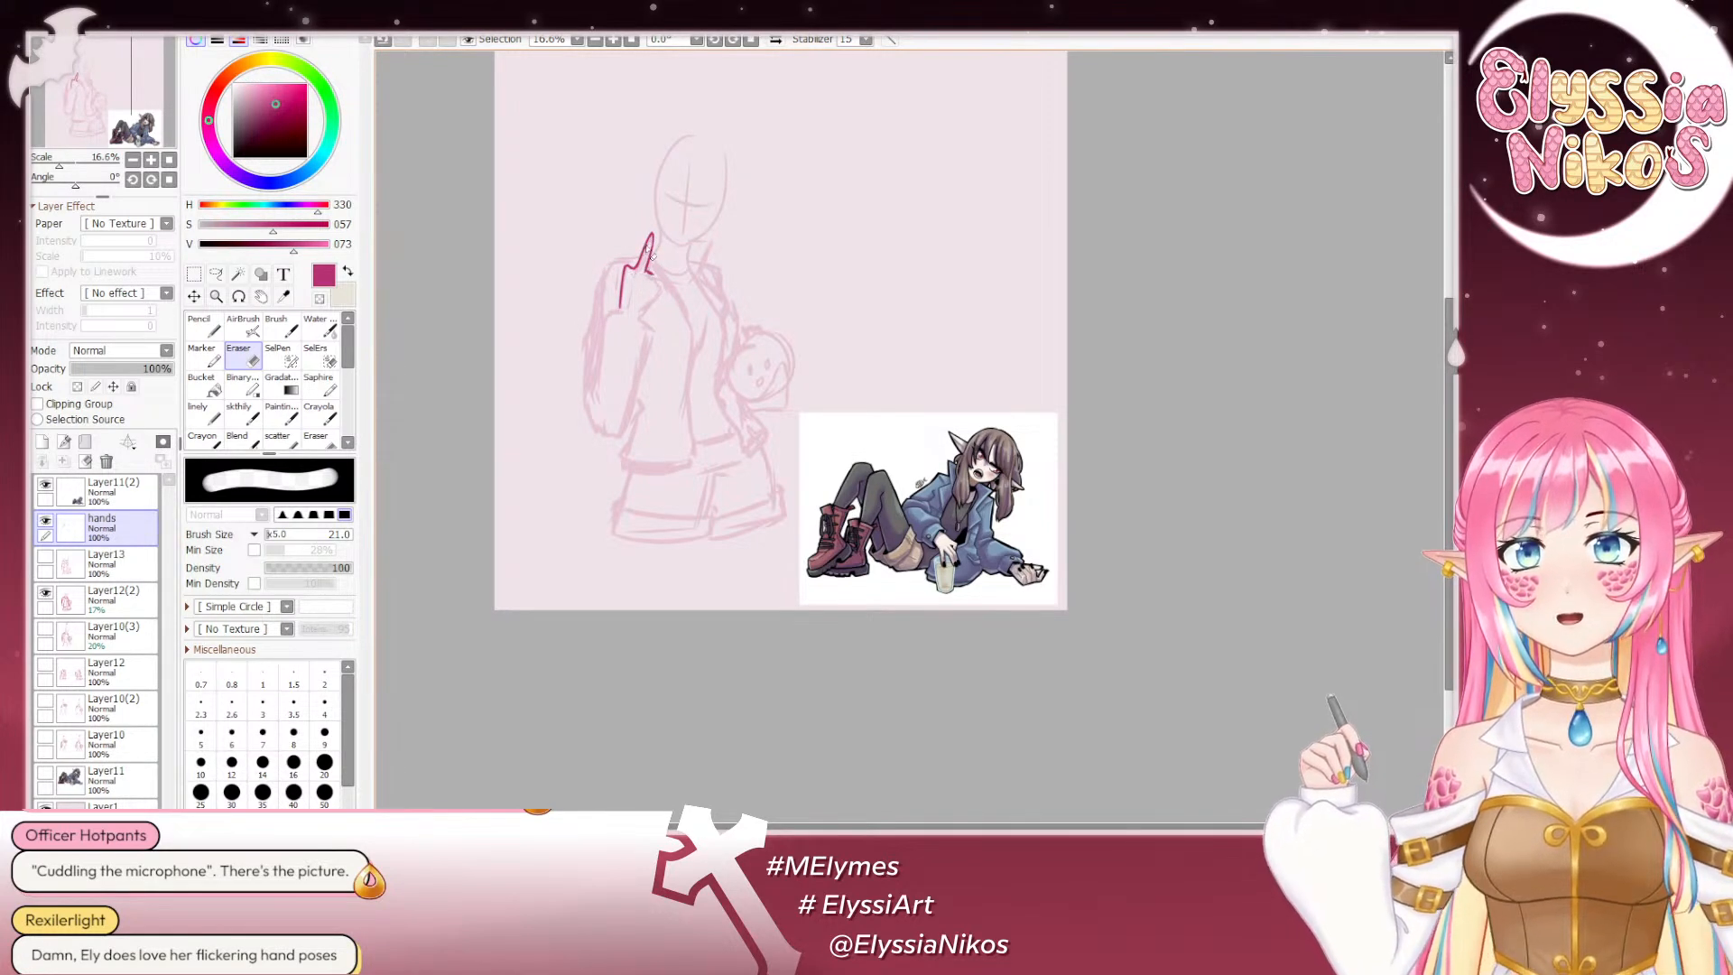
pyautogui.hotkey('ctrl', 'z')
pyautogui.moveTo(647, 235); pyautogui.dragTo(652, 242)
# Step: Redraw the tip of the raised finger with the size 24 sketch brush, undoing the unwanted strokes
pyautogui.click(236, 406)
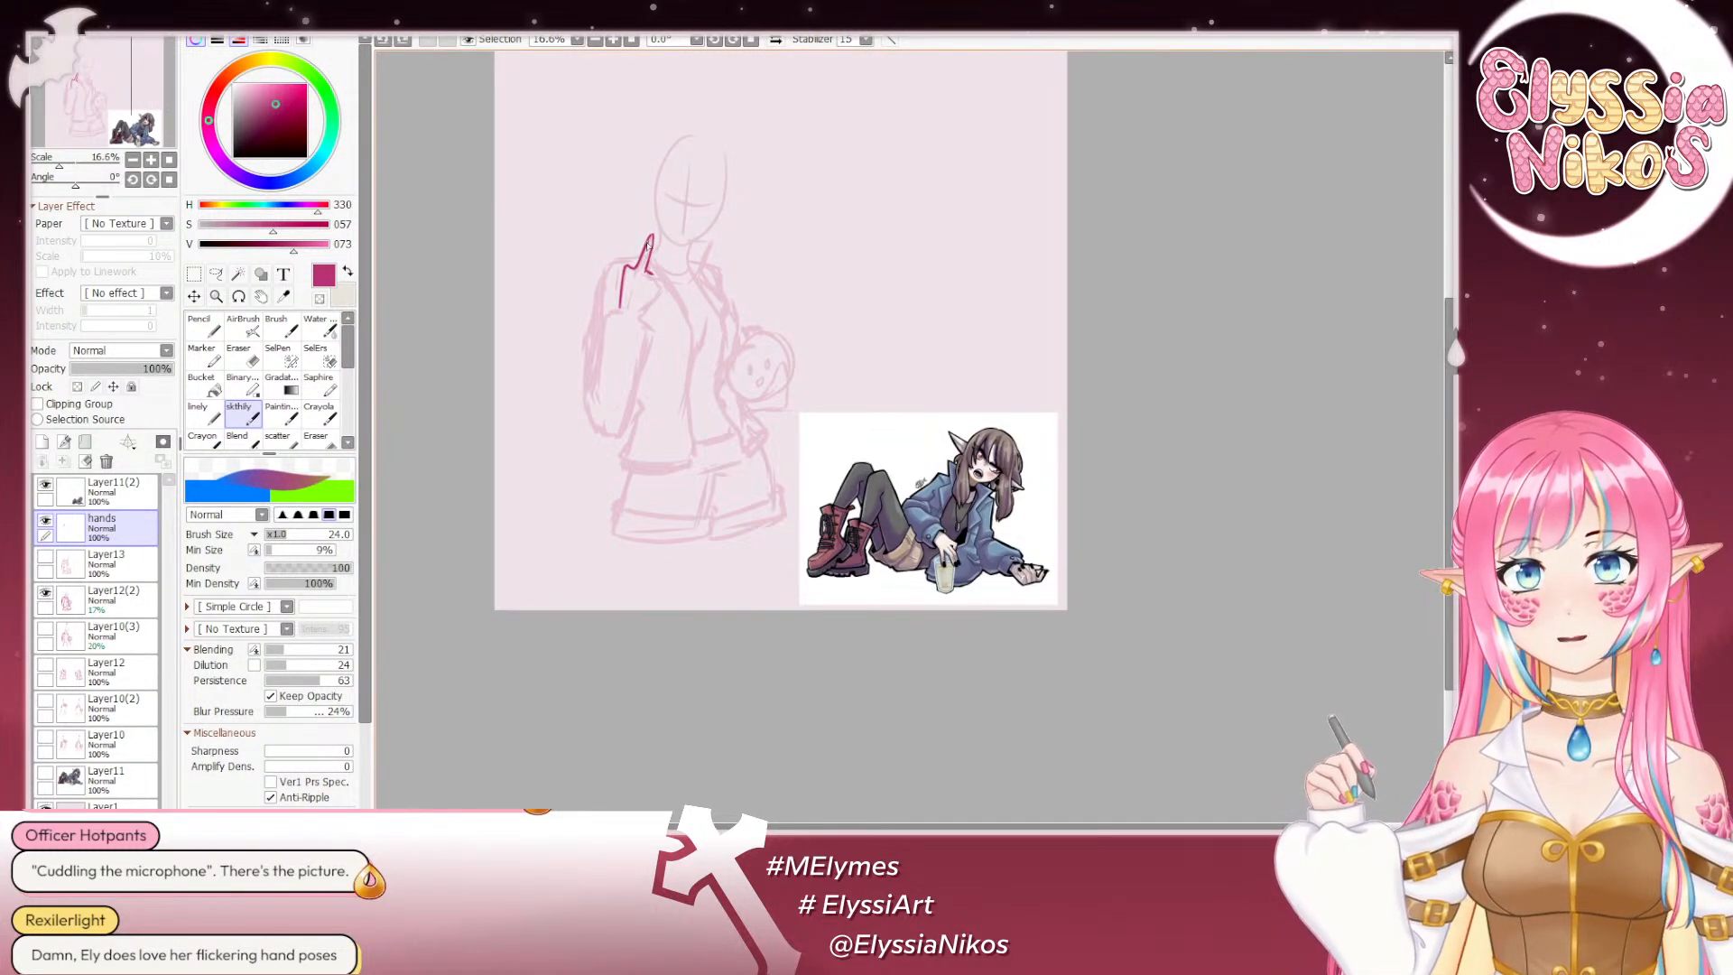
pyautogui.hotkey('ctrl', 'z')
pyautogui.moveTo(651, 235); pyautogui.dragTo(654, 241)
pyautogui.hotkey('ctrl', 'z')
pyautogui.hotkey('ctrl', 'z')
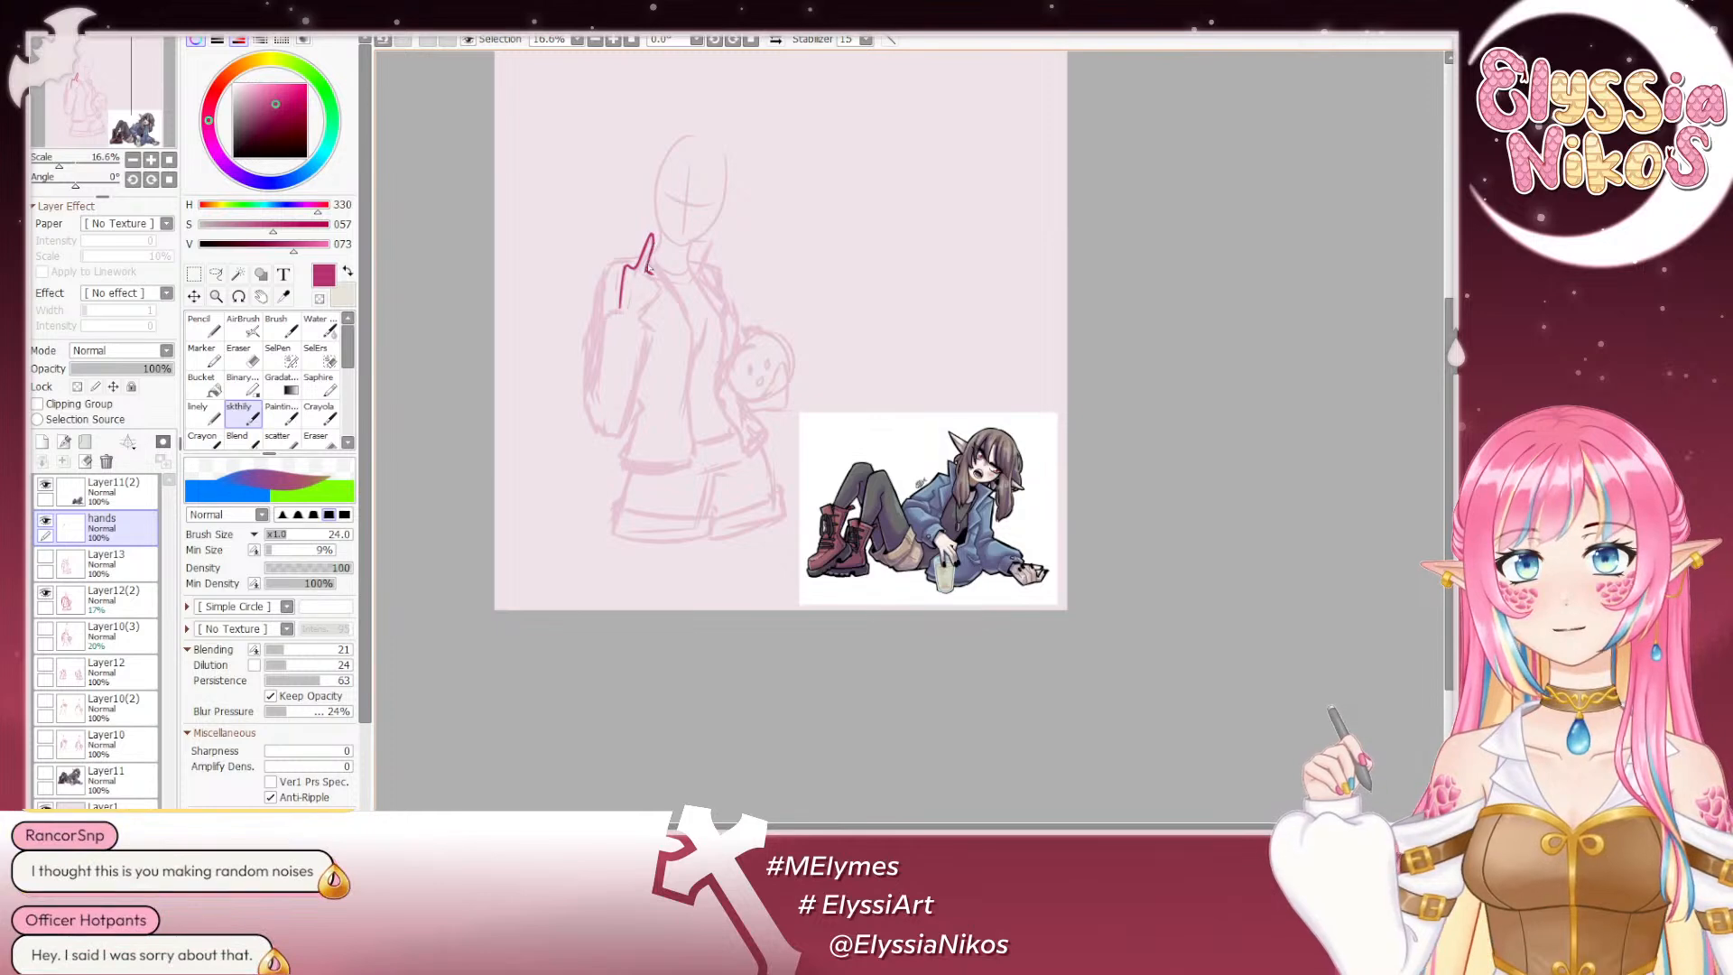
pyautogui.hotkey('ctrl', 'z')
pyautogui.moveTo(651, 235); pyautogui.dragTo(654, 241)
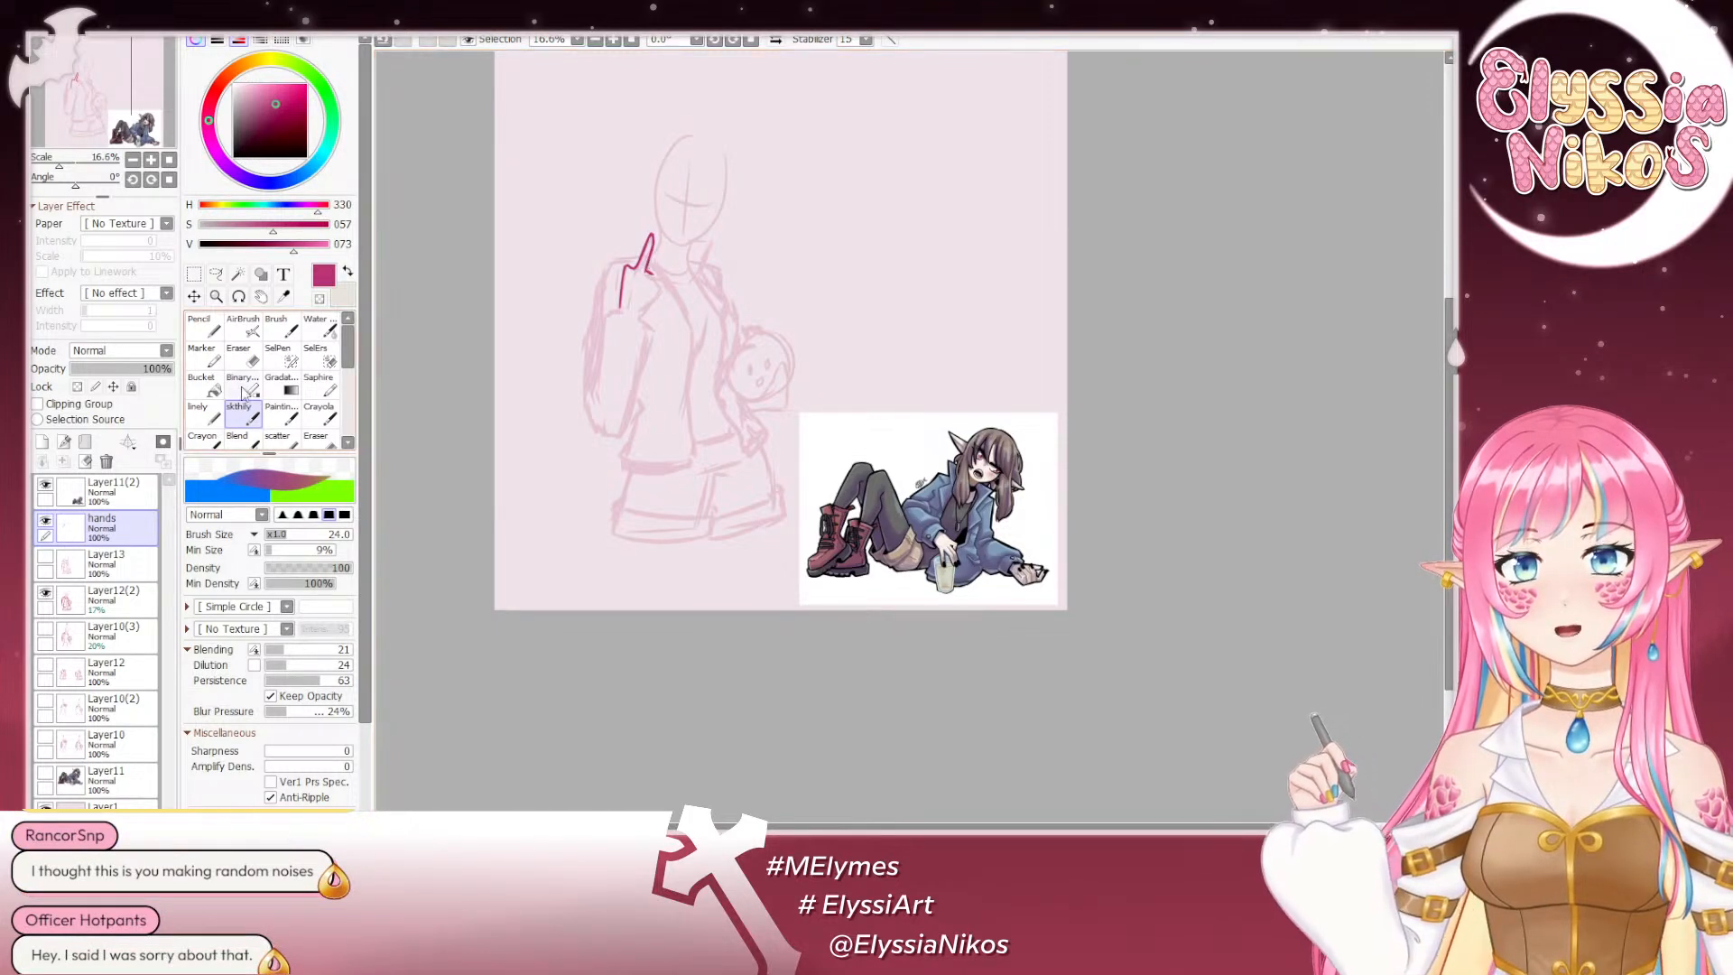
# Step: Trim the tip of the raised finger with the size 21 eraser
pyautogui.press('e')
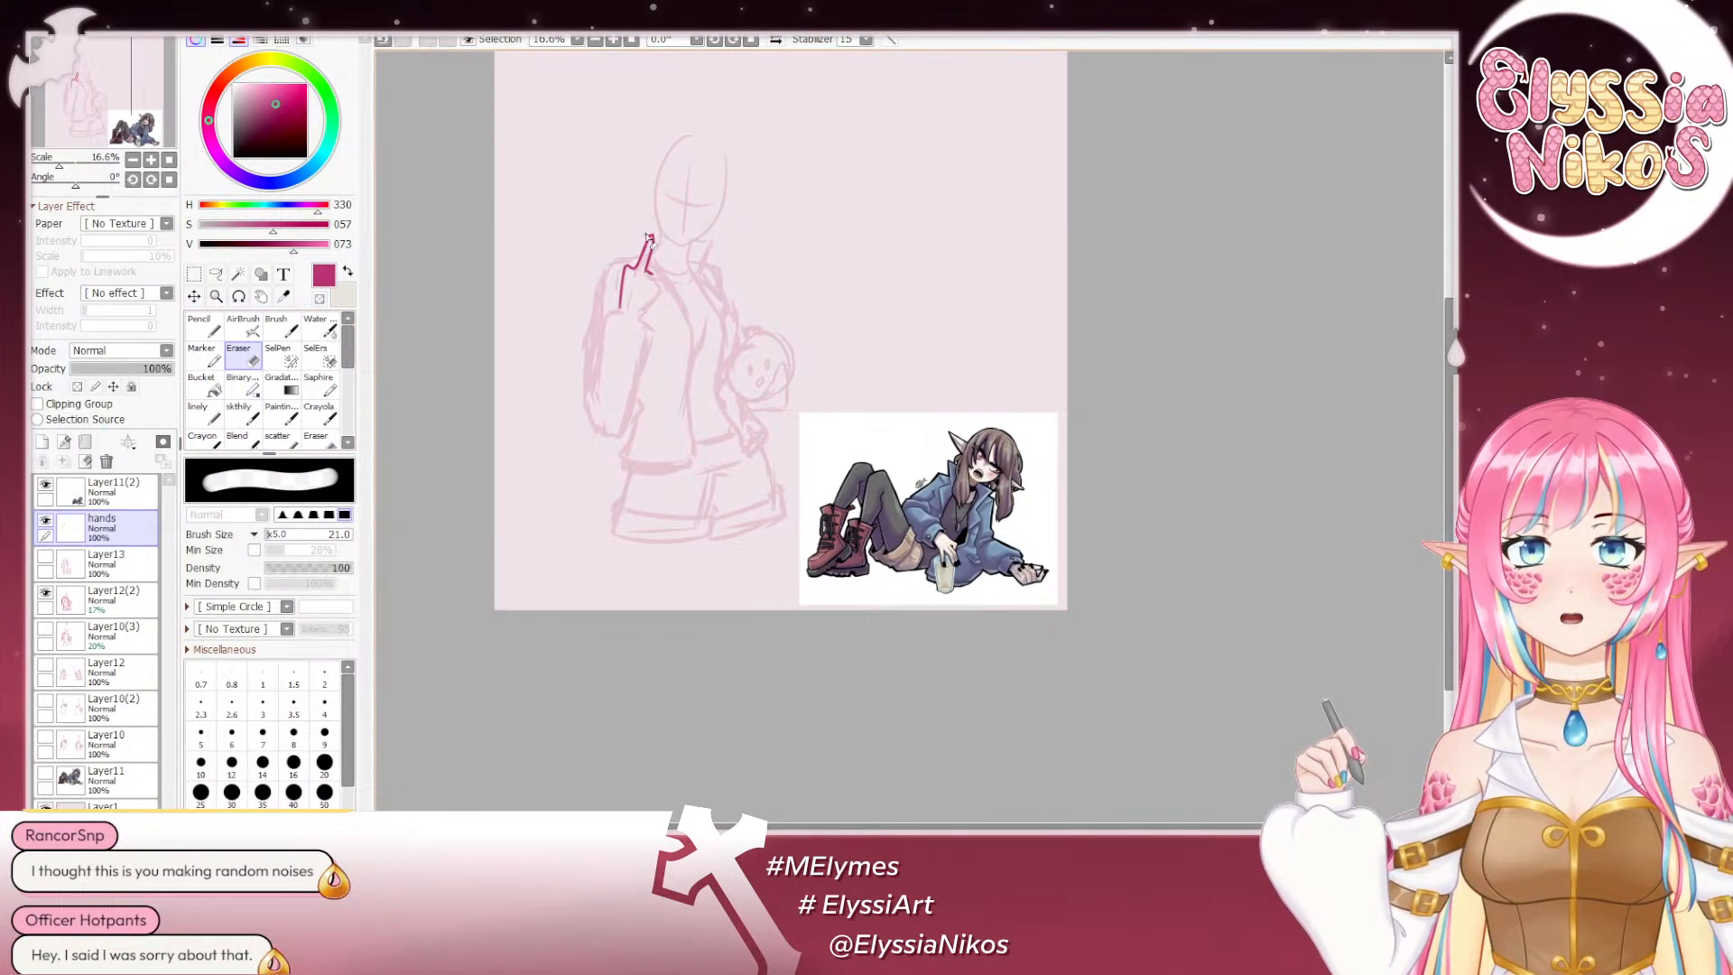
pyautogui.hotkey('ctrl', 'z')
pyautogui.moveTo(652, 236); pyautogui.dragTo(651, 235)
pyautogui.hotkey('ctrl', 'z')
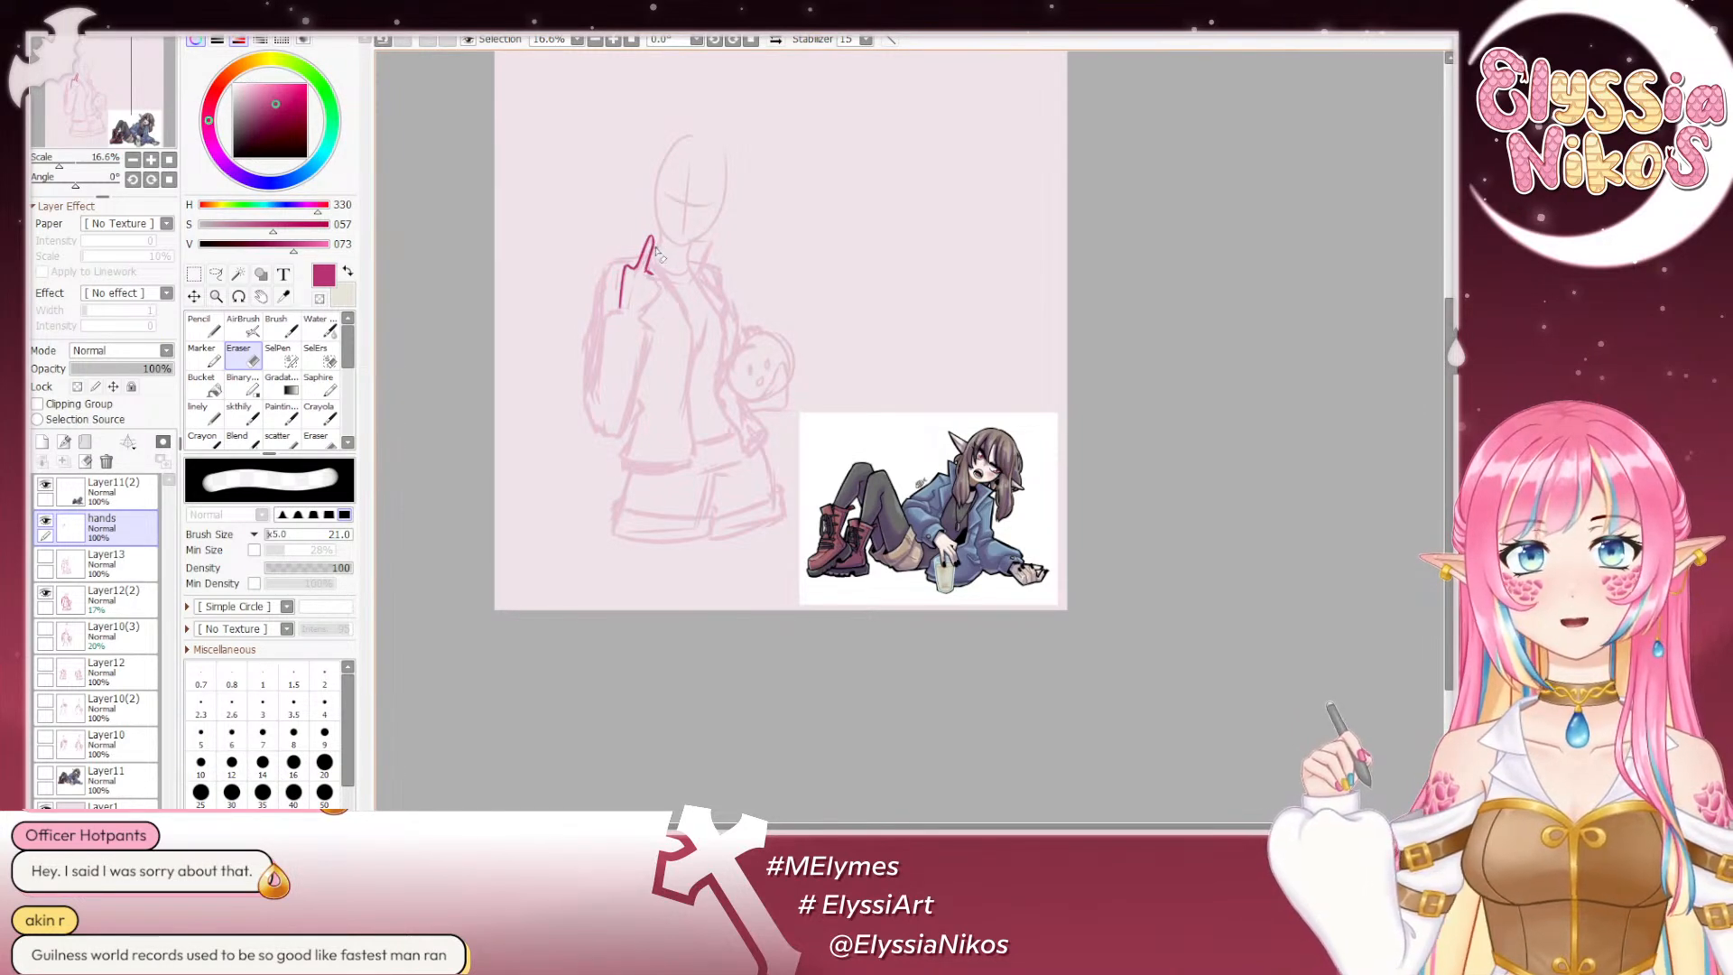
# Step: Redraw the side of the raised finger nearest the face with the sketch brush at sizes 14 and 26
pyautogui.click(237, 417)
pyautogui.press('[')
pyautogui.press('[')
pyautogui.press('[')
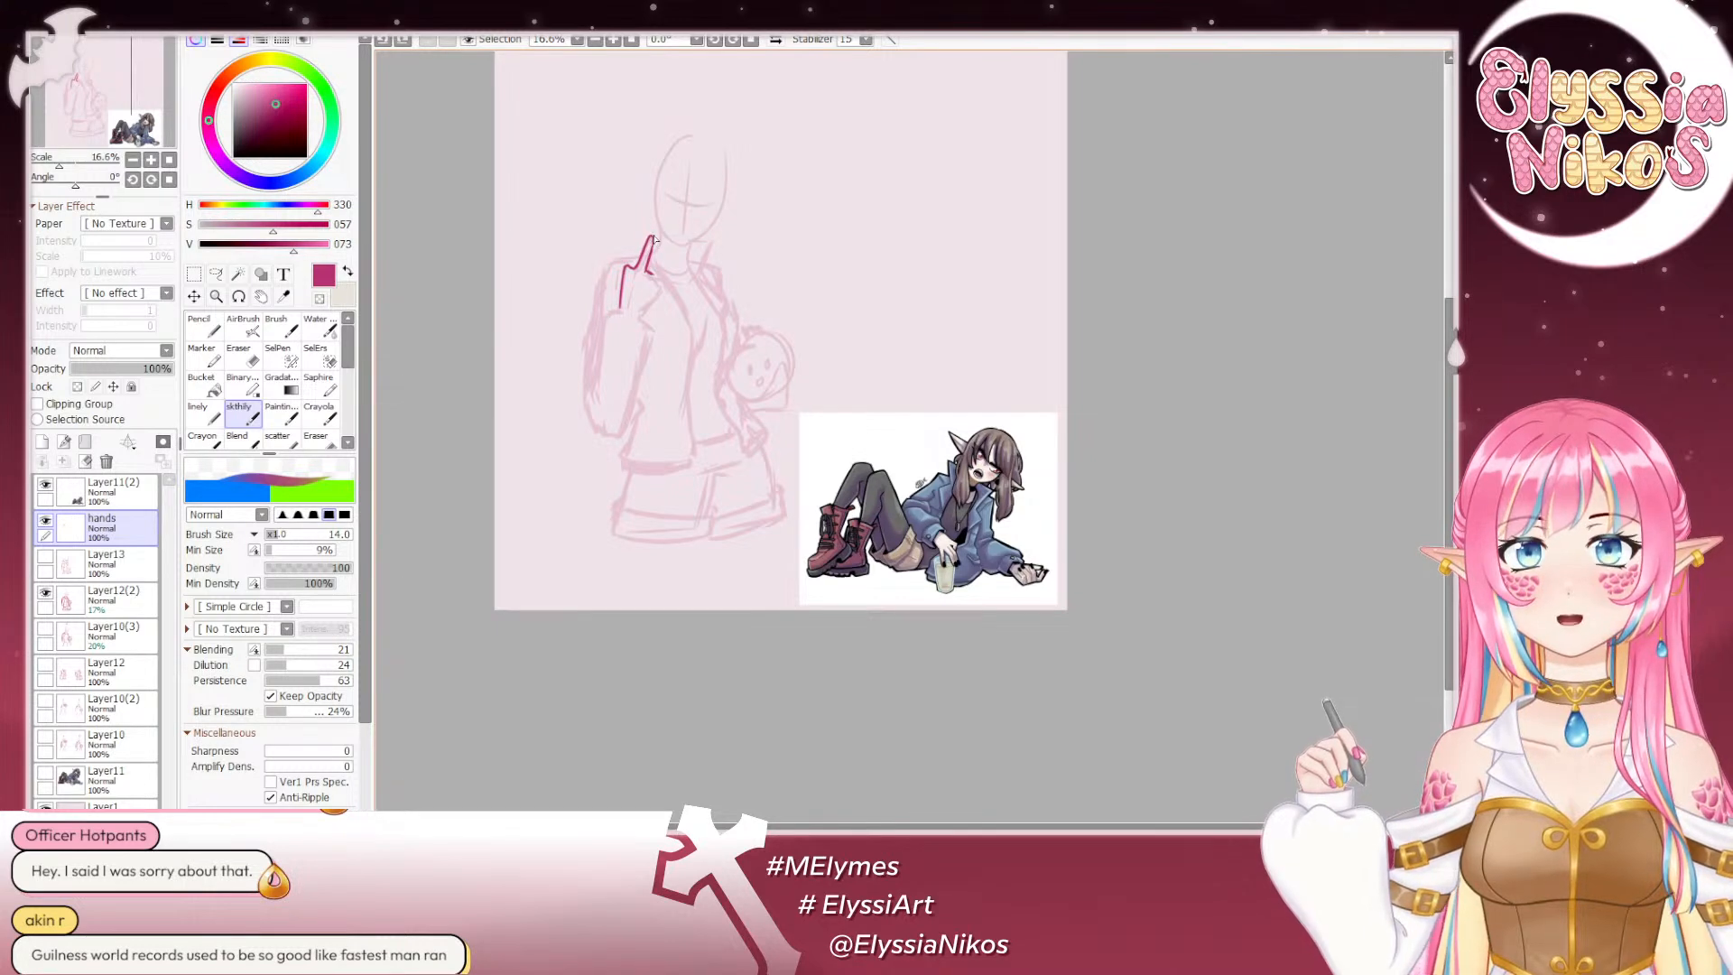
pyautogui.hotkey('ctrl', 'z')
pyautogui.moveTo(653, 238); pyautogui.dragTo(653, 253)
pyautogui.hotkey('ctrl', 'z')
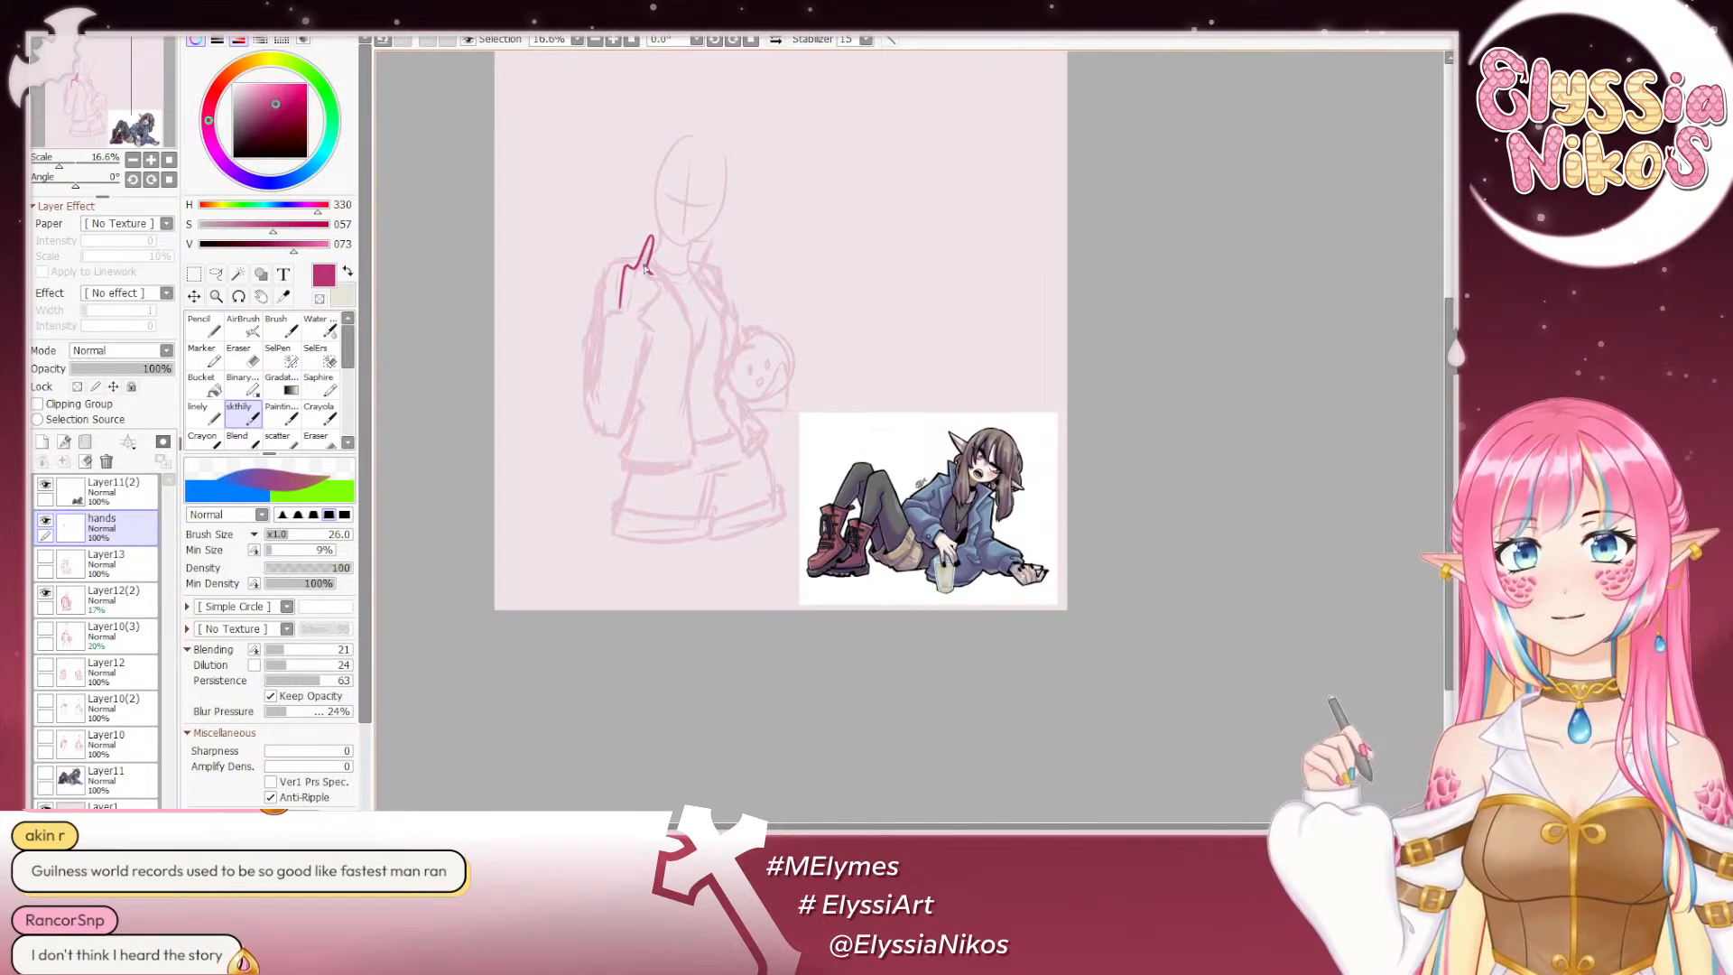
# Step: Clean up the raised finger's base with the size 21 eraser and sketch the folded fingers beside it with the size 26 brush
pyautogui.press('e')
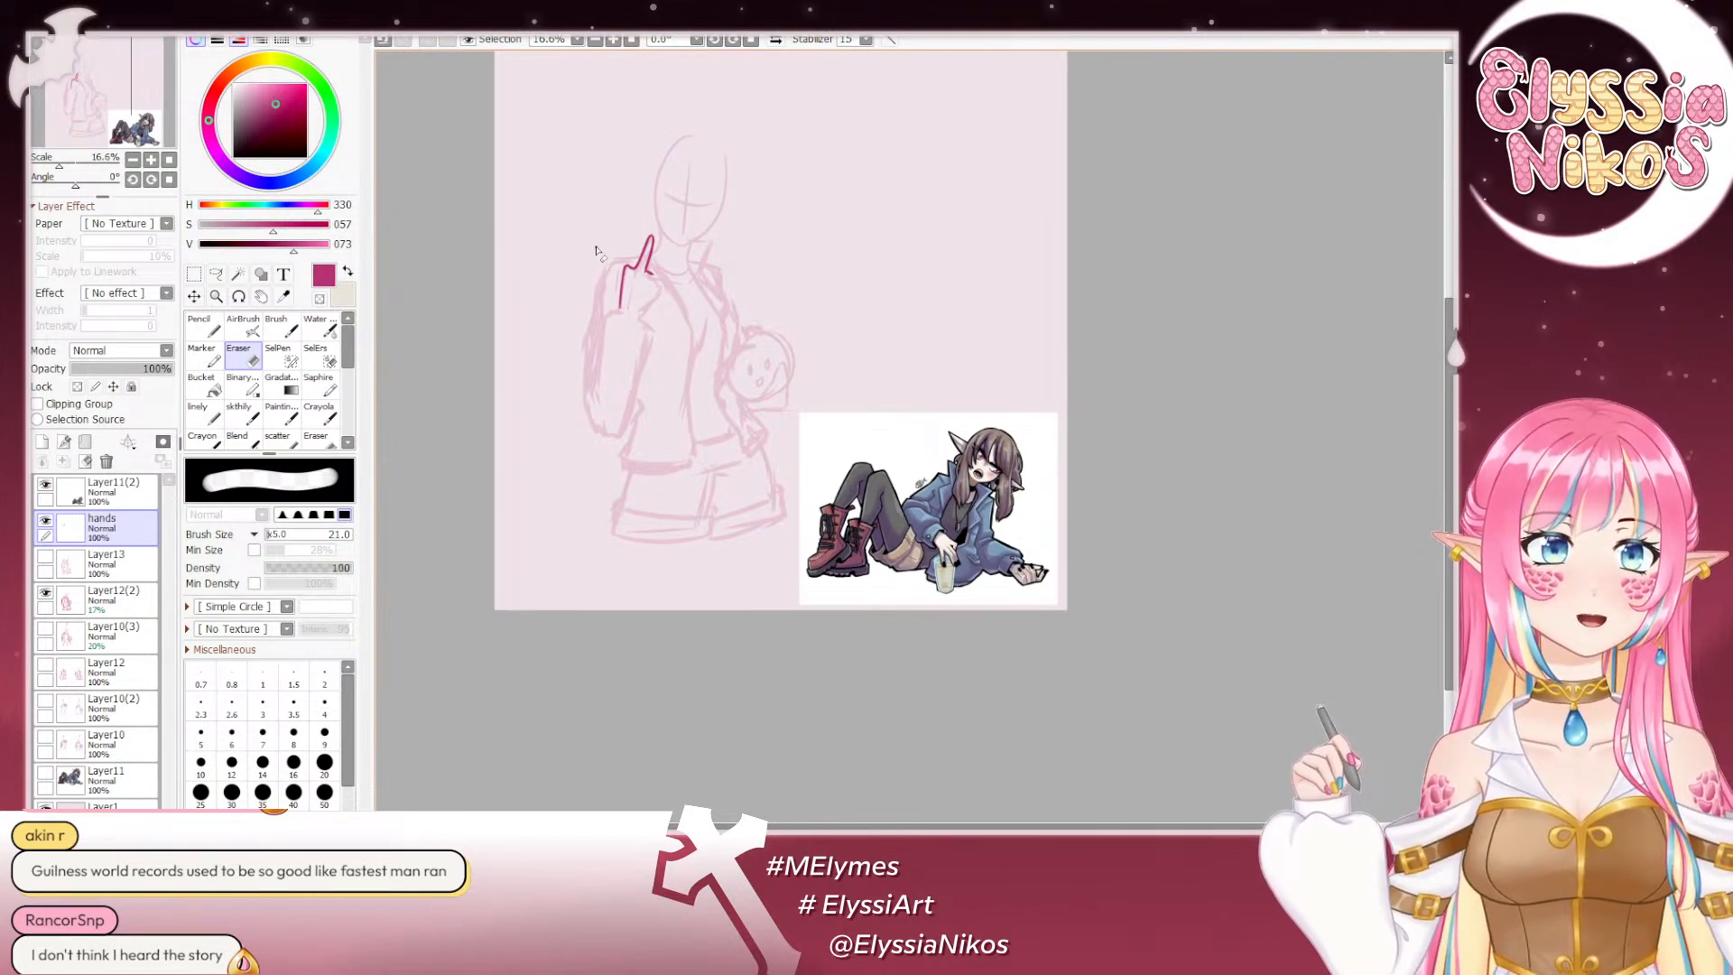
pyautogui.moveTo(639, 277); pyautogui.dragTo(636, 254)
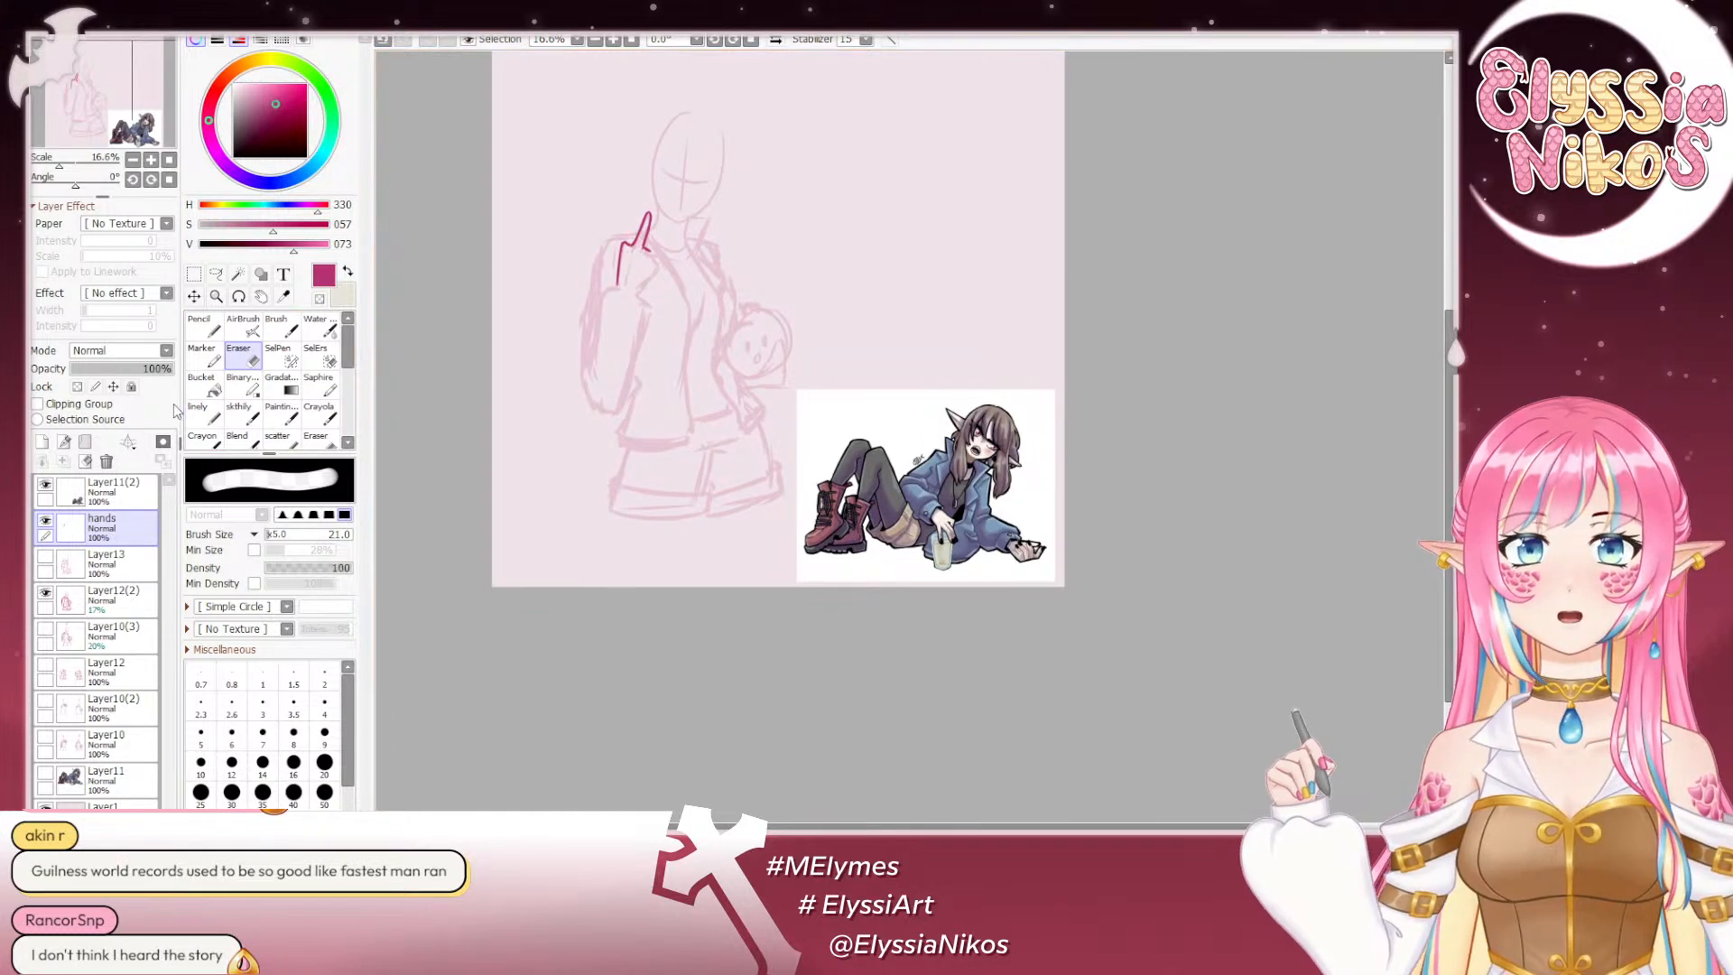
pyautogui.click(246, 415)
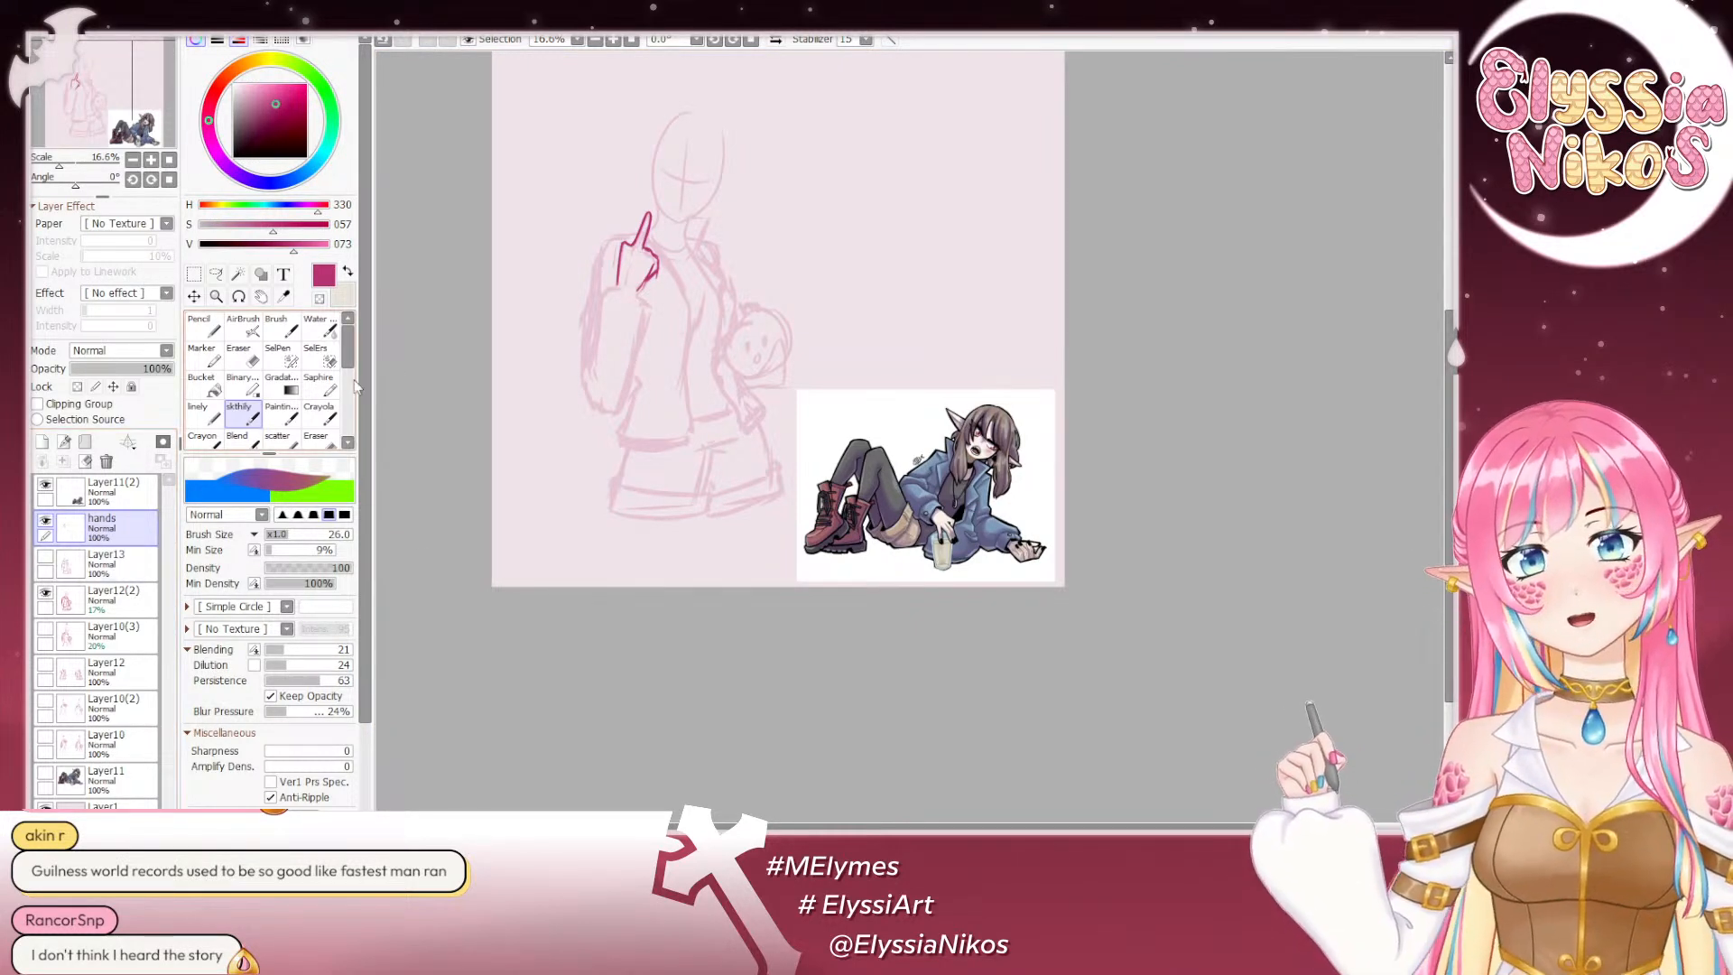
# Step: Refine the knuckle lines of the raised hand with the size 21 eraser and the size 26 brush
pyautogui.click(253, 352)
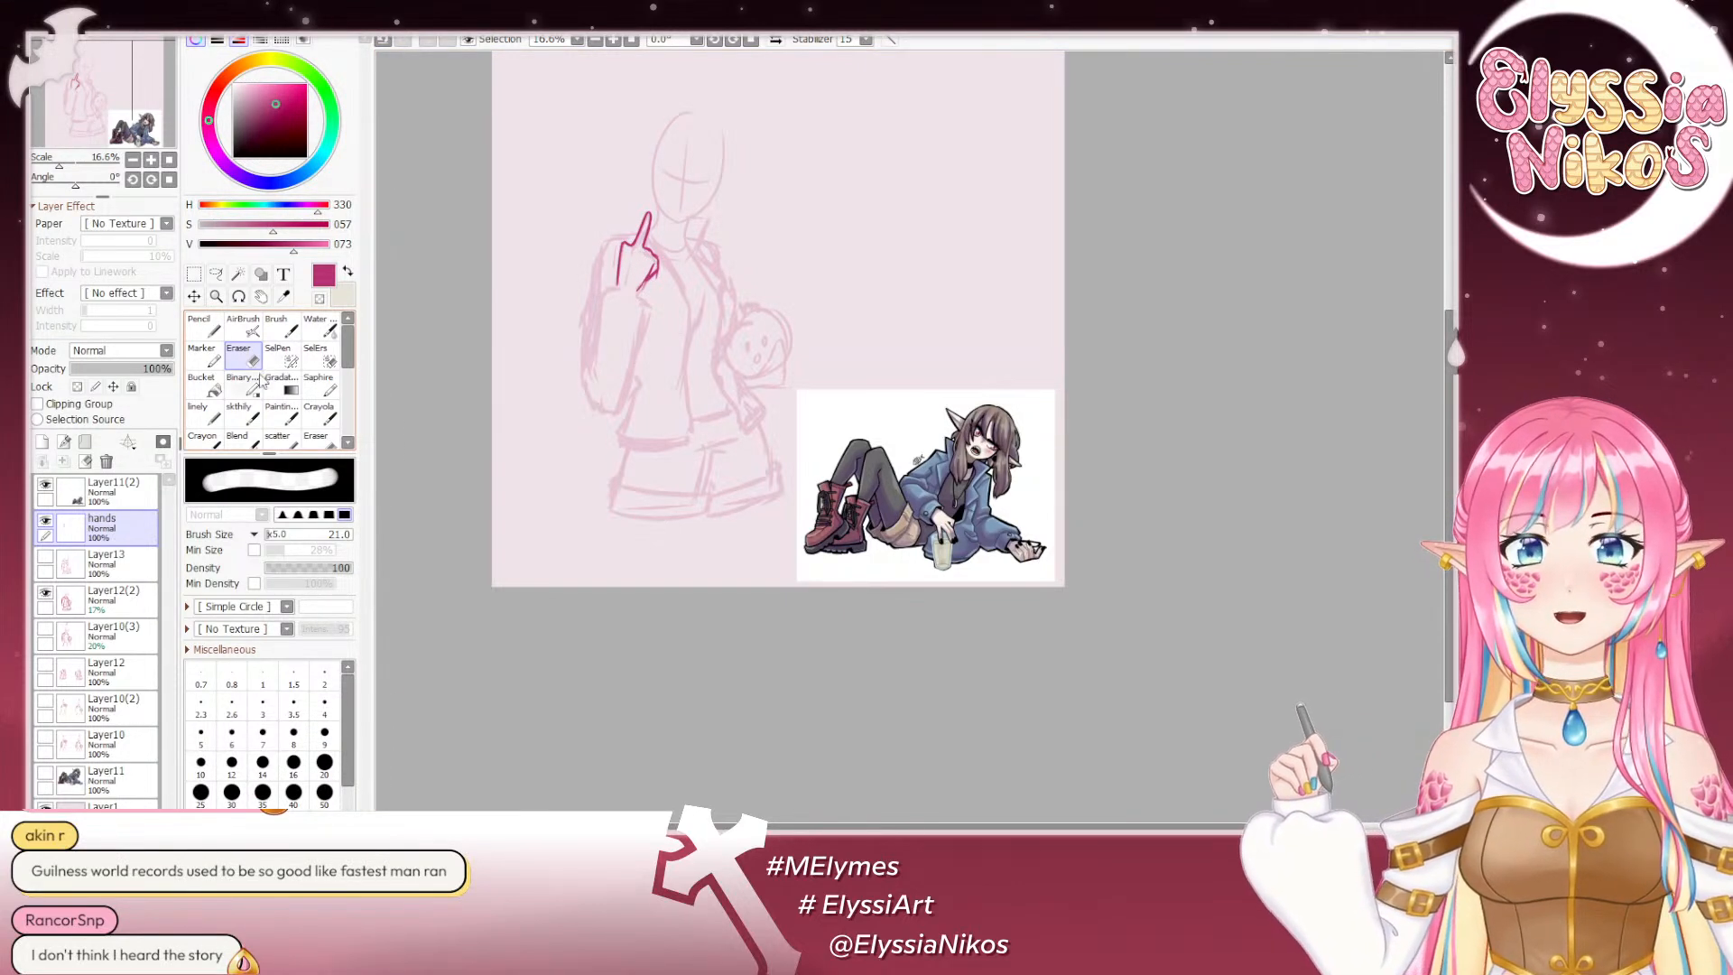
pyautogui.click(244, 414)
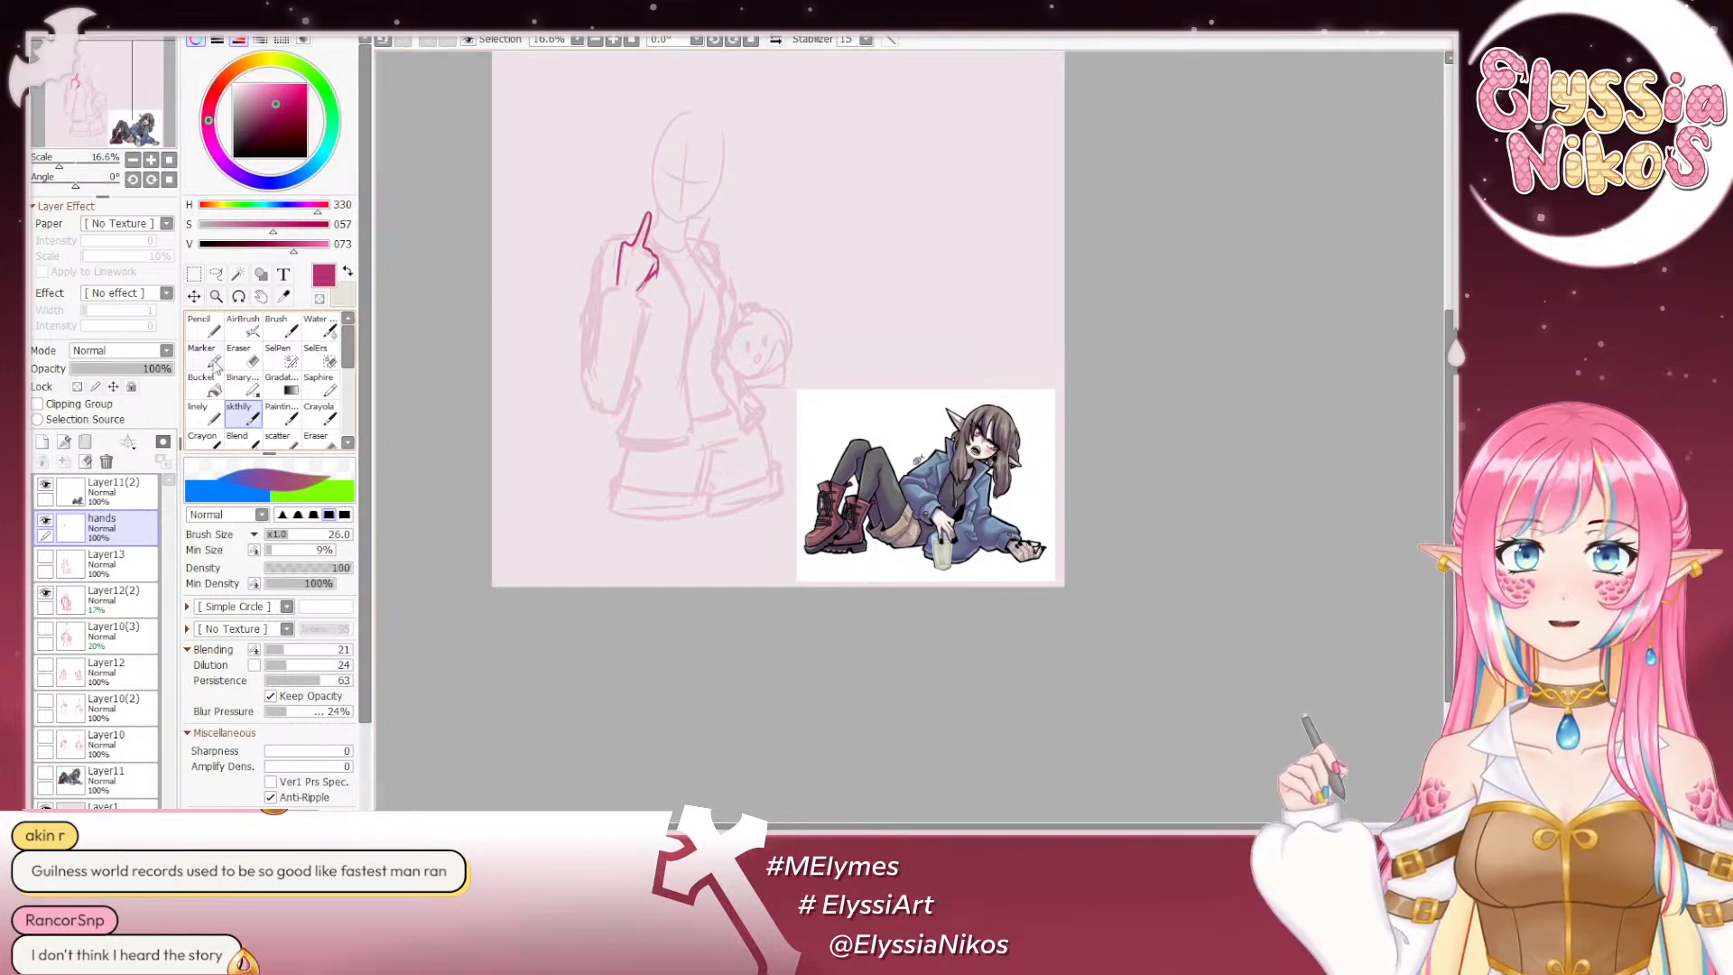
pyautogui.click(248, 358)
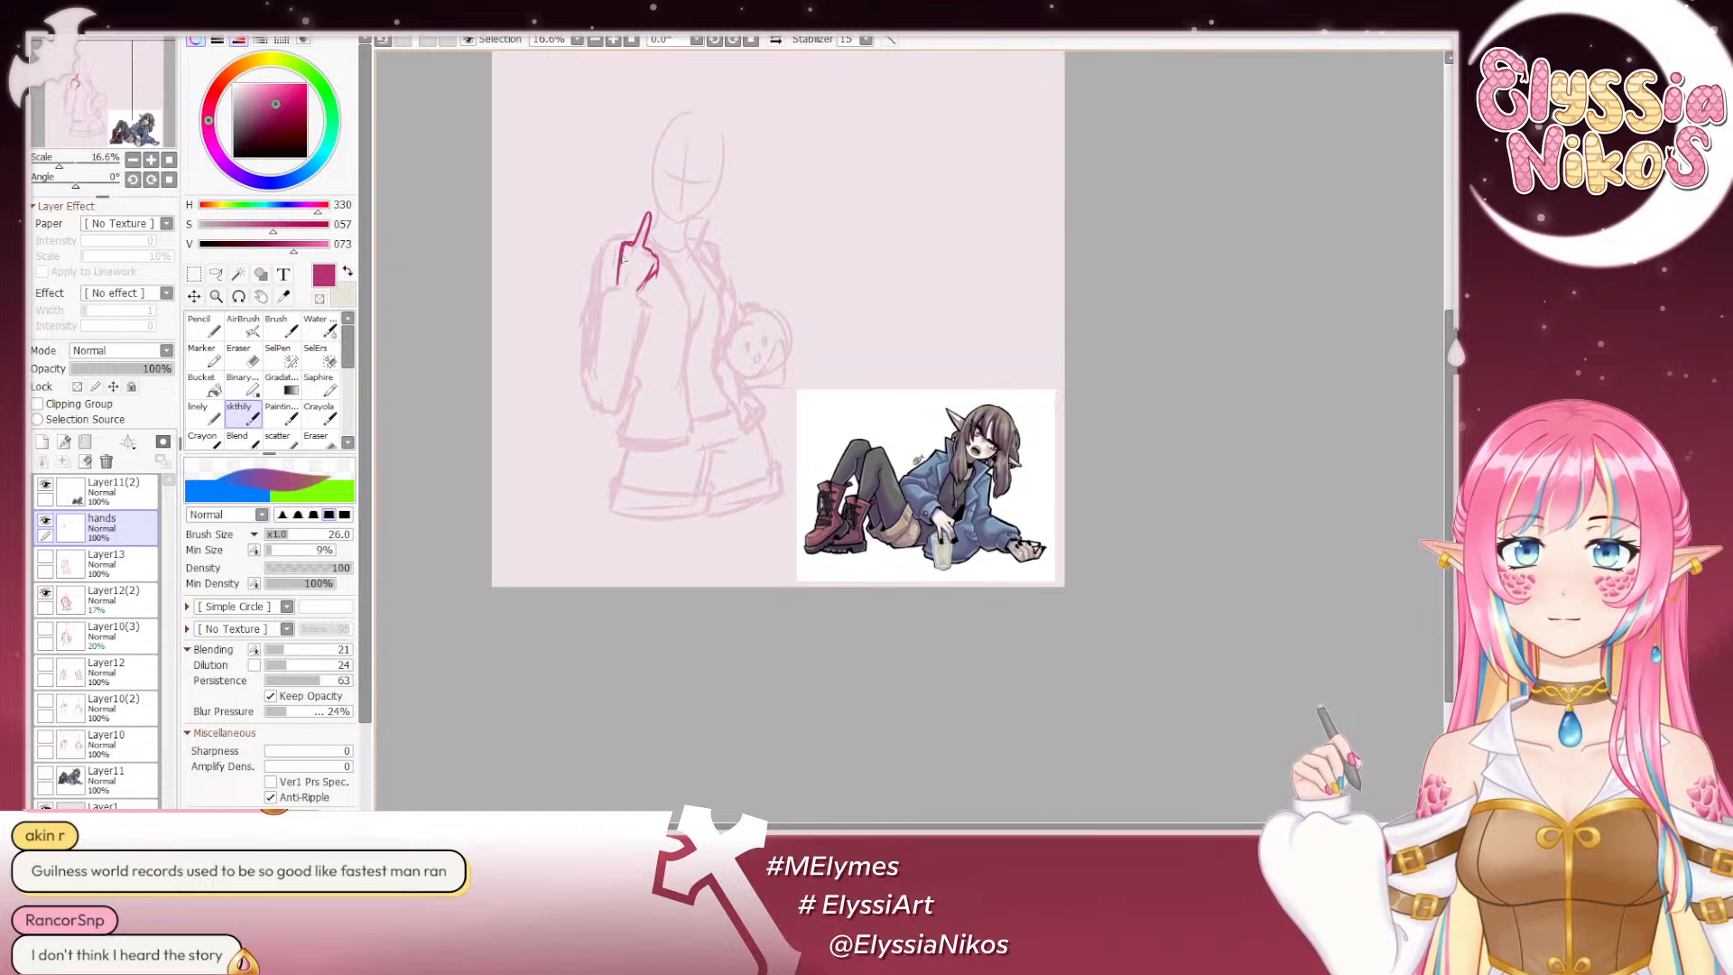
pyautogui.press('e')
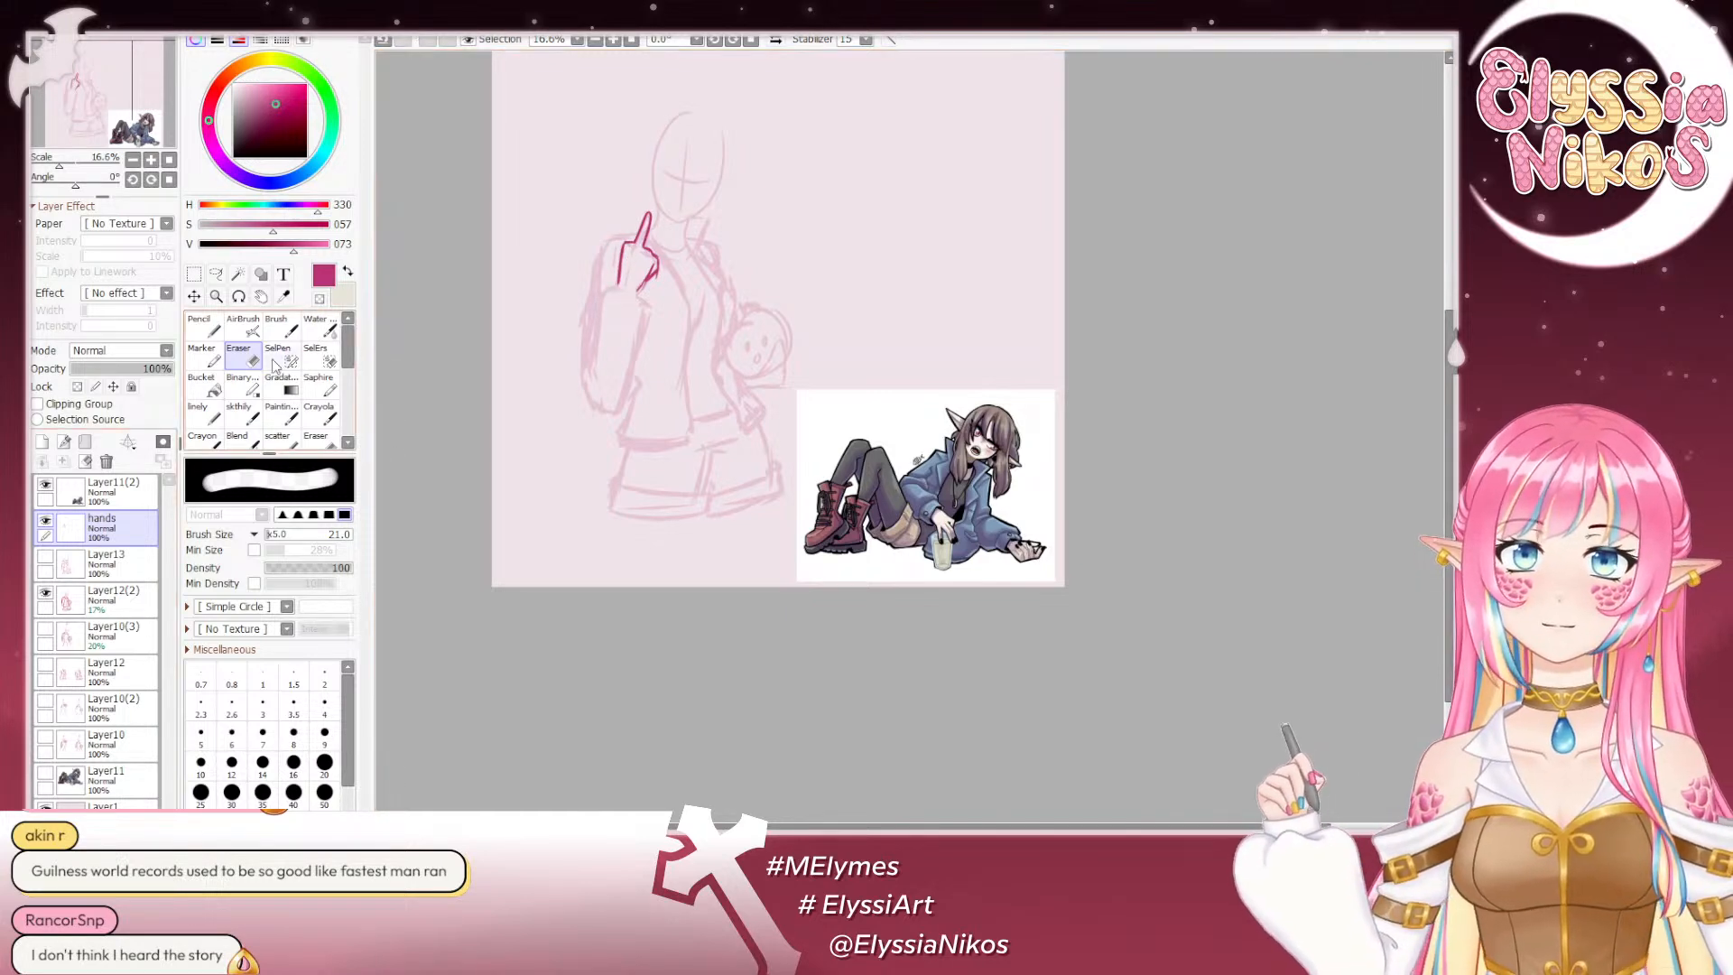
# Step: Lengthen and reshape the tip of the raised finger with the size 17 sketch brush
pyautogui.click(242, 412)
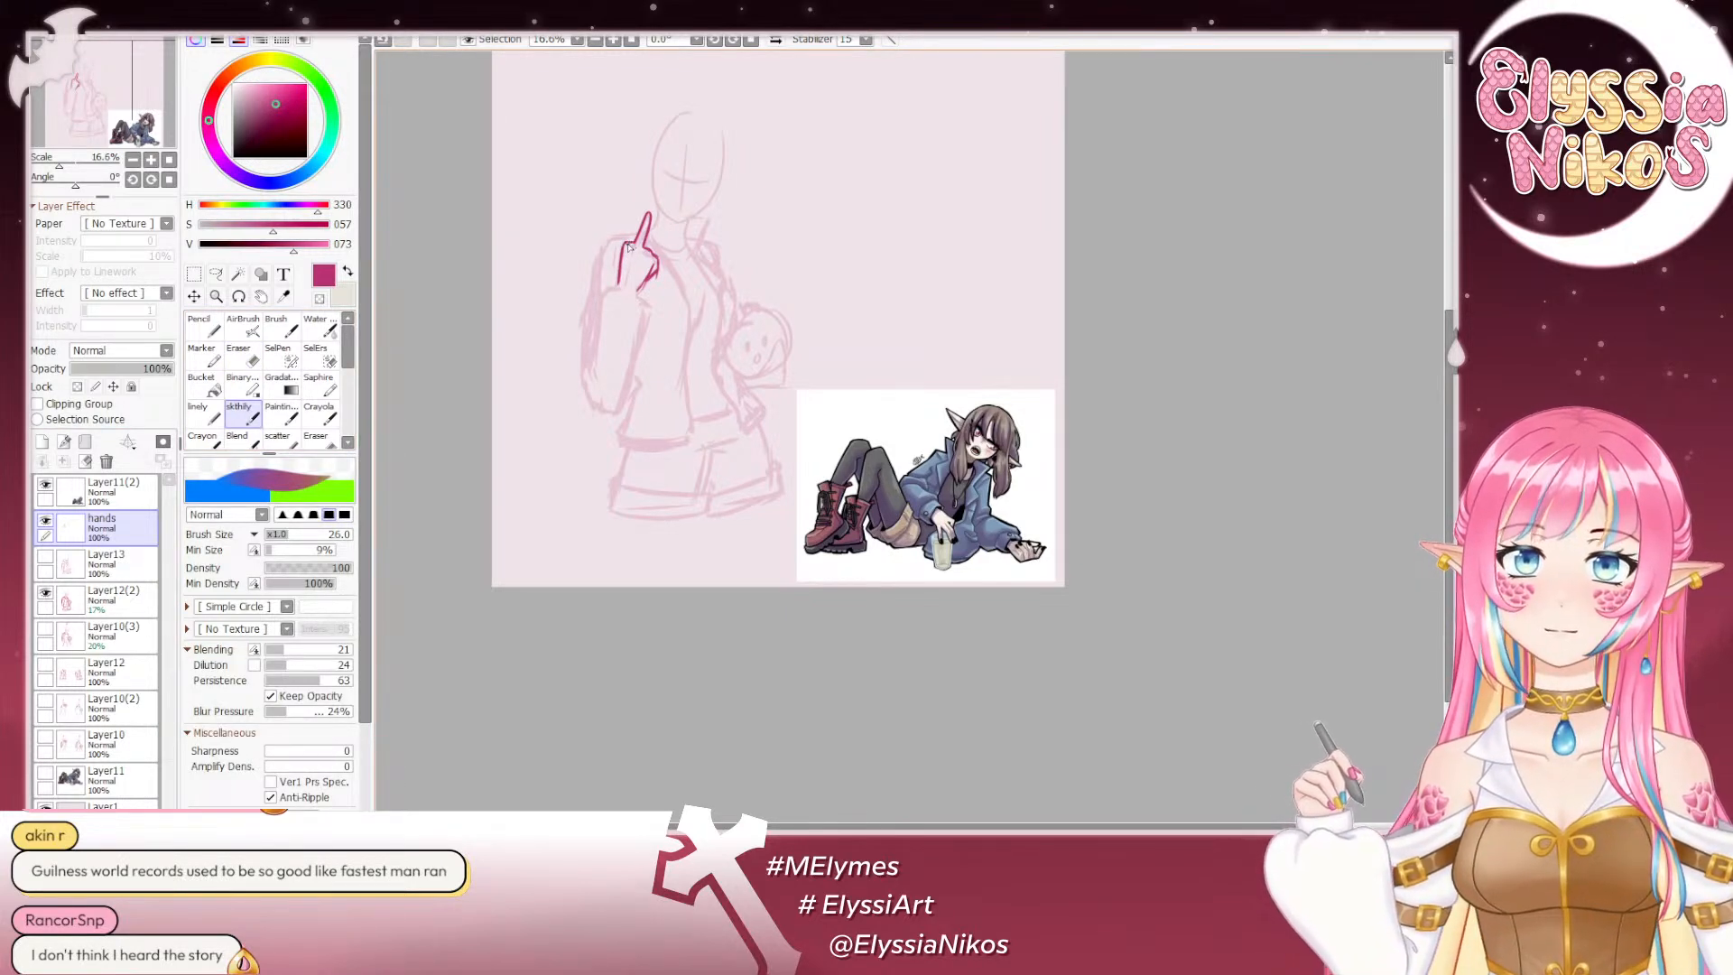
pyautogui.moveTo(650, 214)
pyautogui.mouseDown()
pyautogui.moveTo(636, 215)
pyautogui.moveTo(645, 240)
pyautogui.mouseUp()
pyautogui.hotkey('ctrl', 'z')
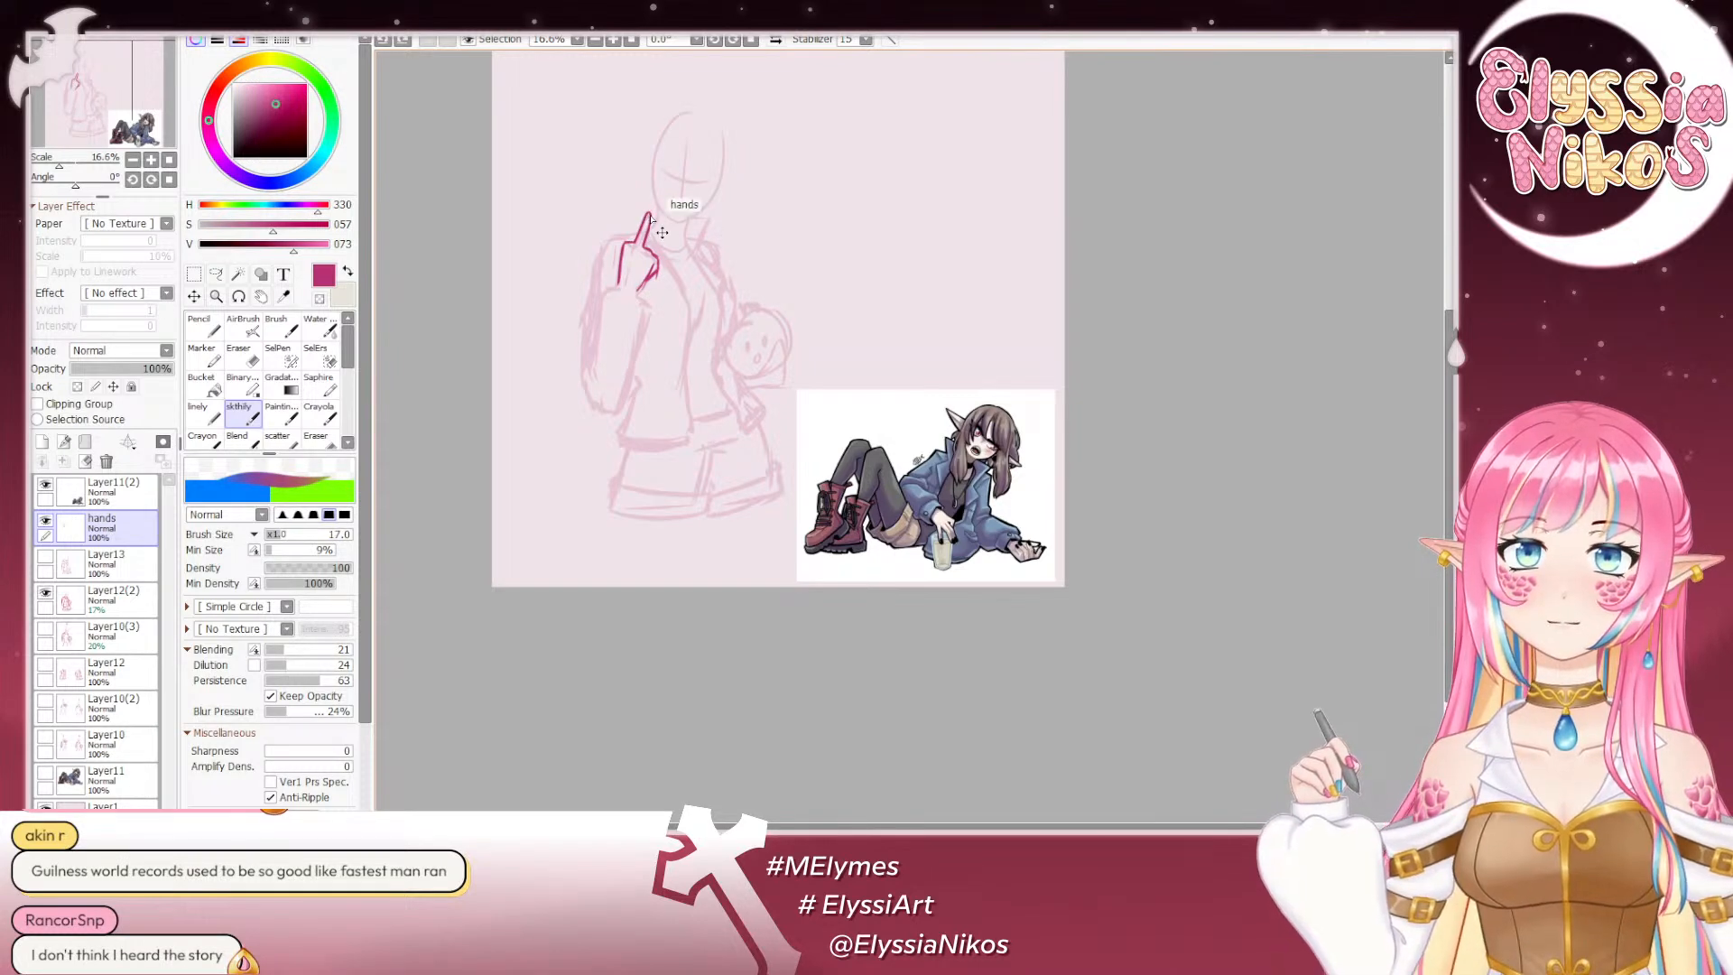
pyautogui.hotkey('ctrl', 'z')
pyautogui.moveTo(649, 213)
pyautogui.mouseDown()
pyautogui.moveTo(645, 236)
pyautogui.moveTo(646, 221)
pyautogui.mouseUp()
pyautogui.hotkey('ctrl', 'z')
pyautogui.hotkey('ctrl', 'z')
pyautogui.hotkey('ctrl', 'z')
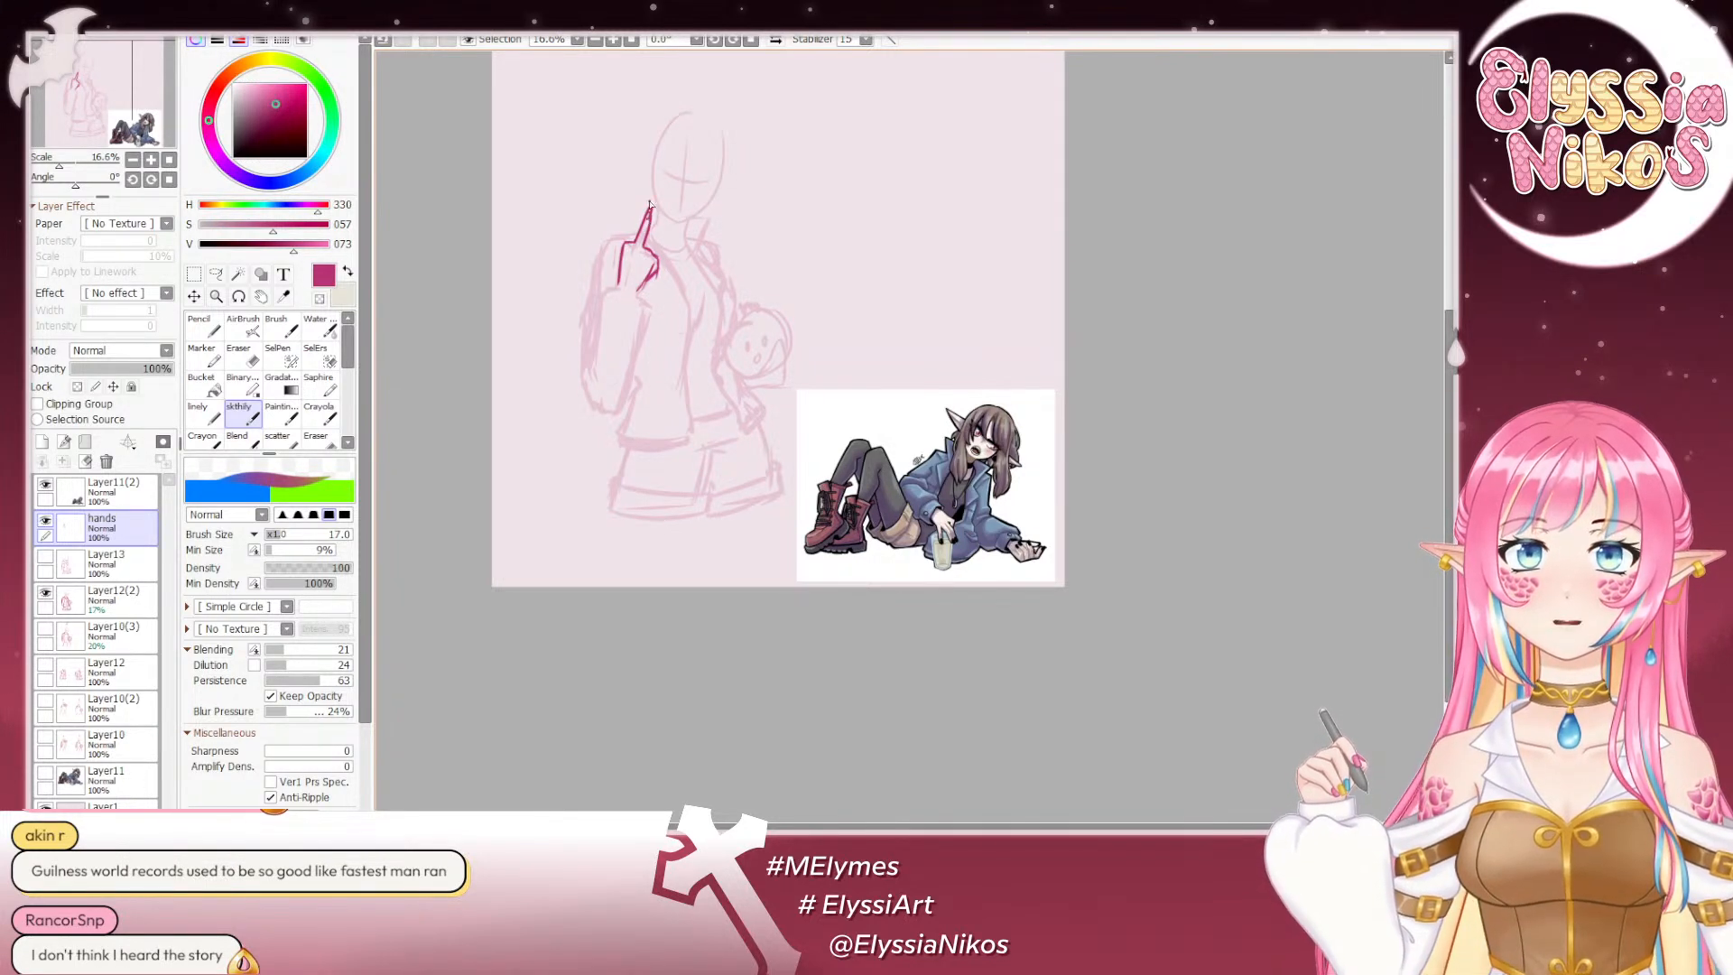
# Step: Thin the raised fingertip's lines with the size 7 eraser and touch up its outline with the size 17 brush
pyautogui.press('e')
pyautogui.click(151, 160)
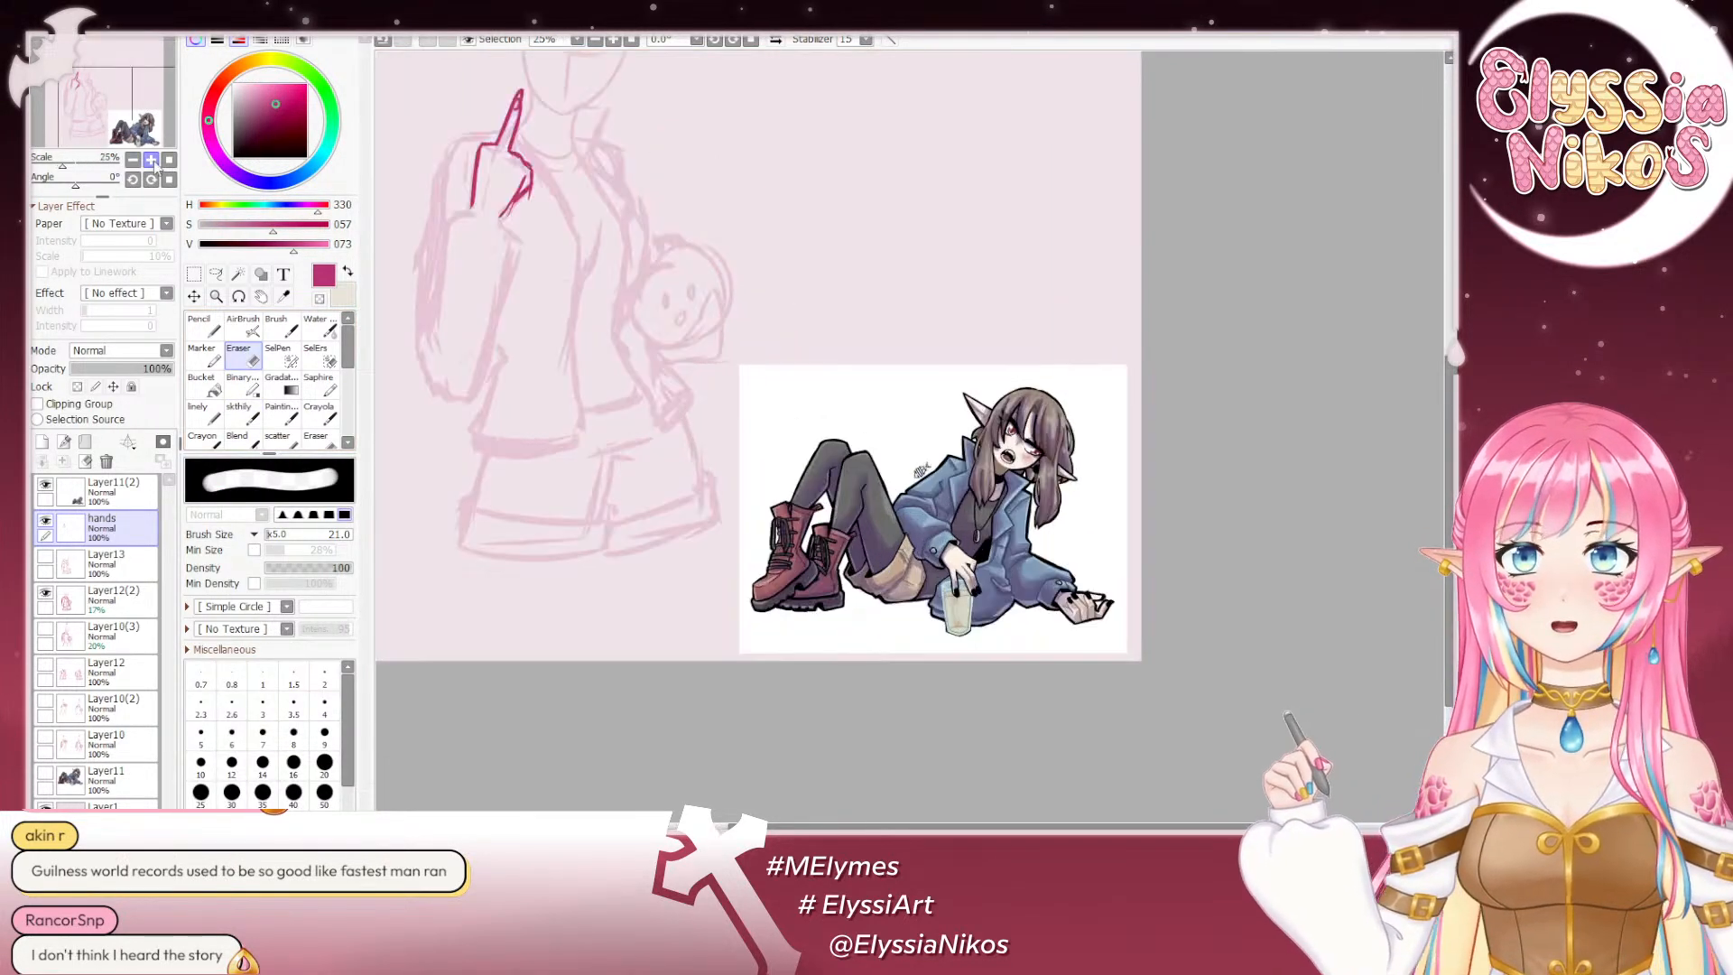
pyautogui.moveTo(504, 160); pyautogui.dragTo(559, 246)
pyautogui.press(']')
pyautogui.moveTo(575, 187); pyautogui.dragTo(565, 195)
pyautogui.hotkey('ctrl', 'z')
pyautogui.moveTo(577, 192); pyautogui.dragTo(574, 187)
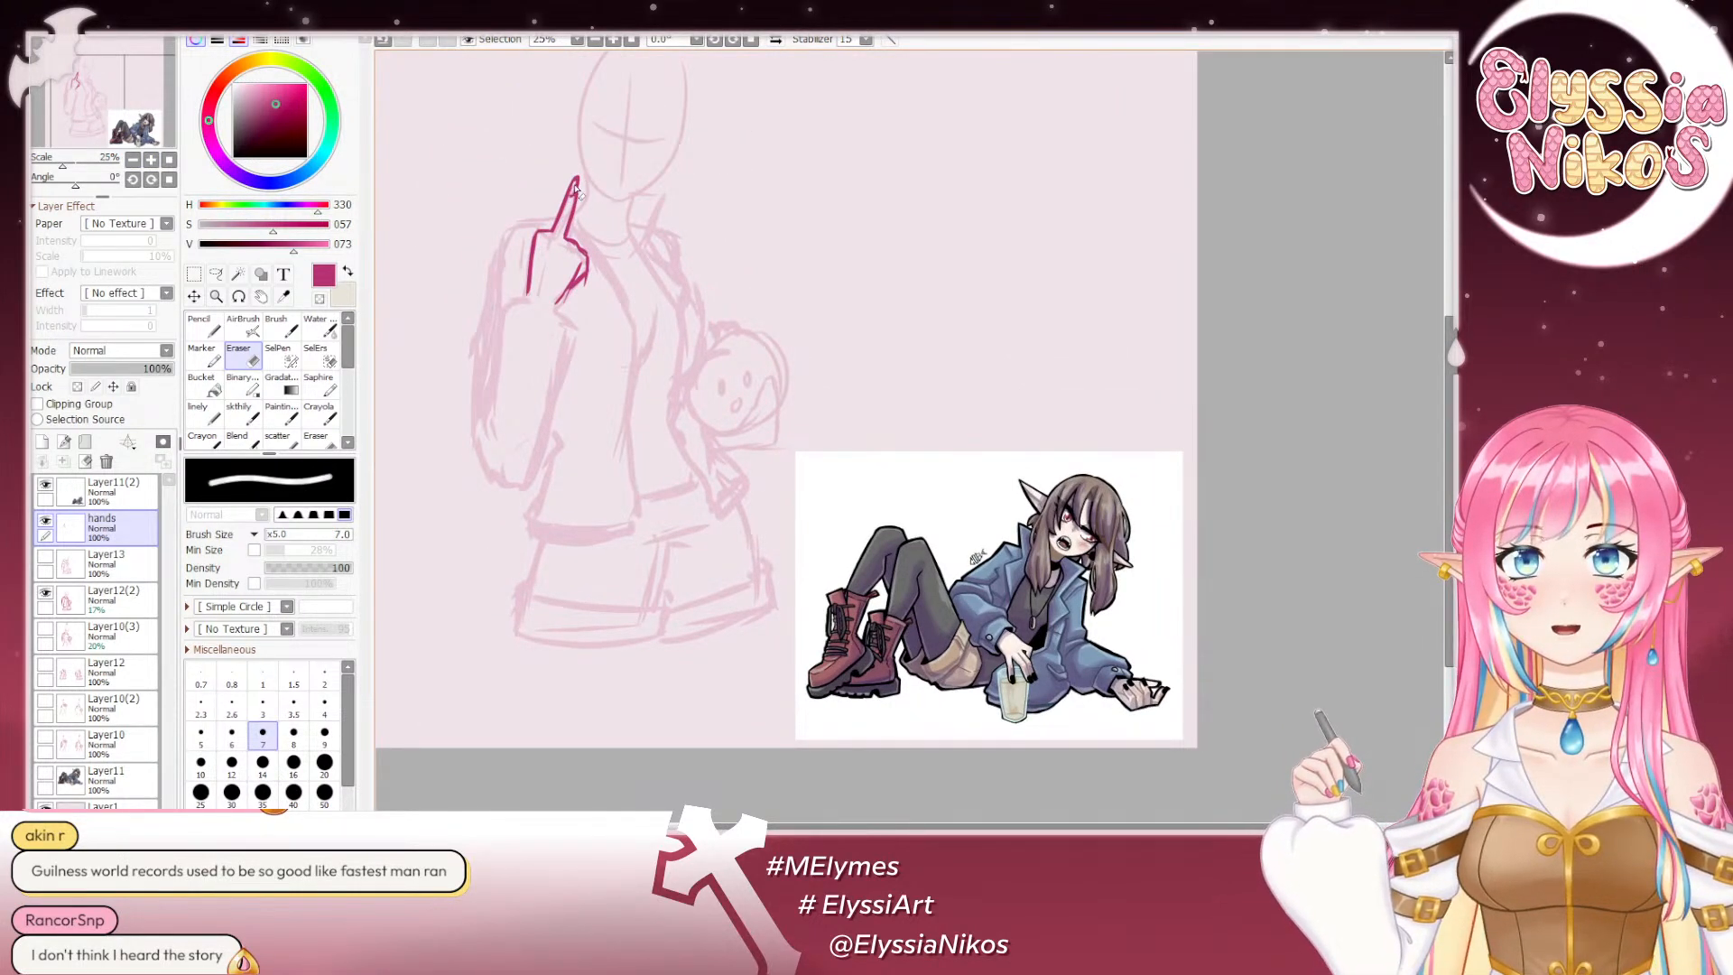
pyautogui.hotkey('ctrl', 'z')
pyautogui.moveTo(576, 188); pyautogui.dragTo(573, 193)
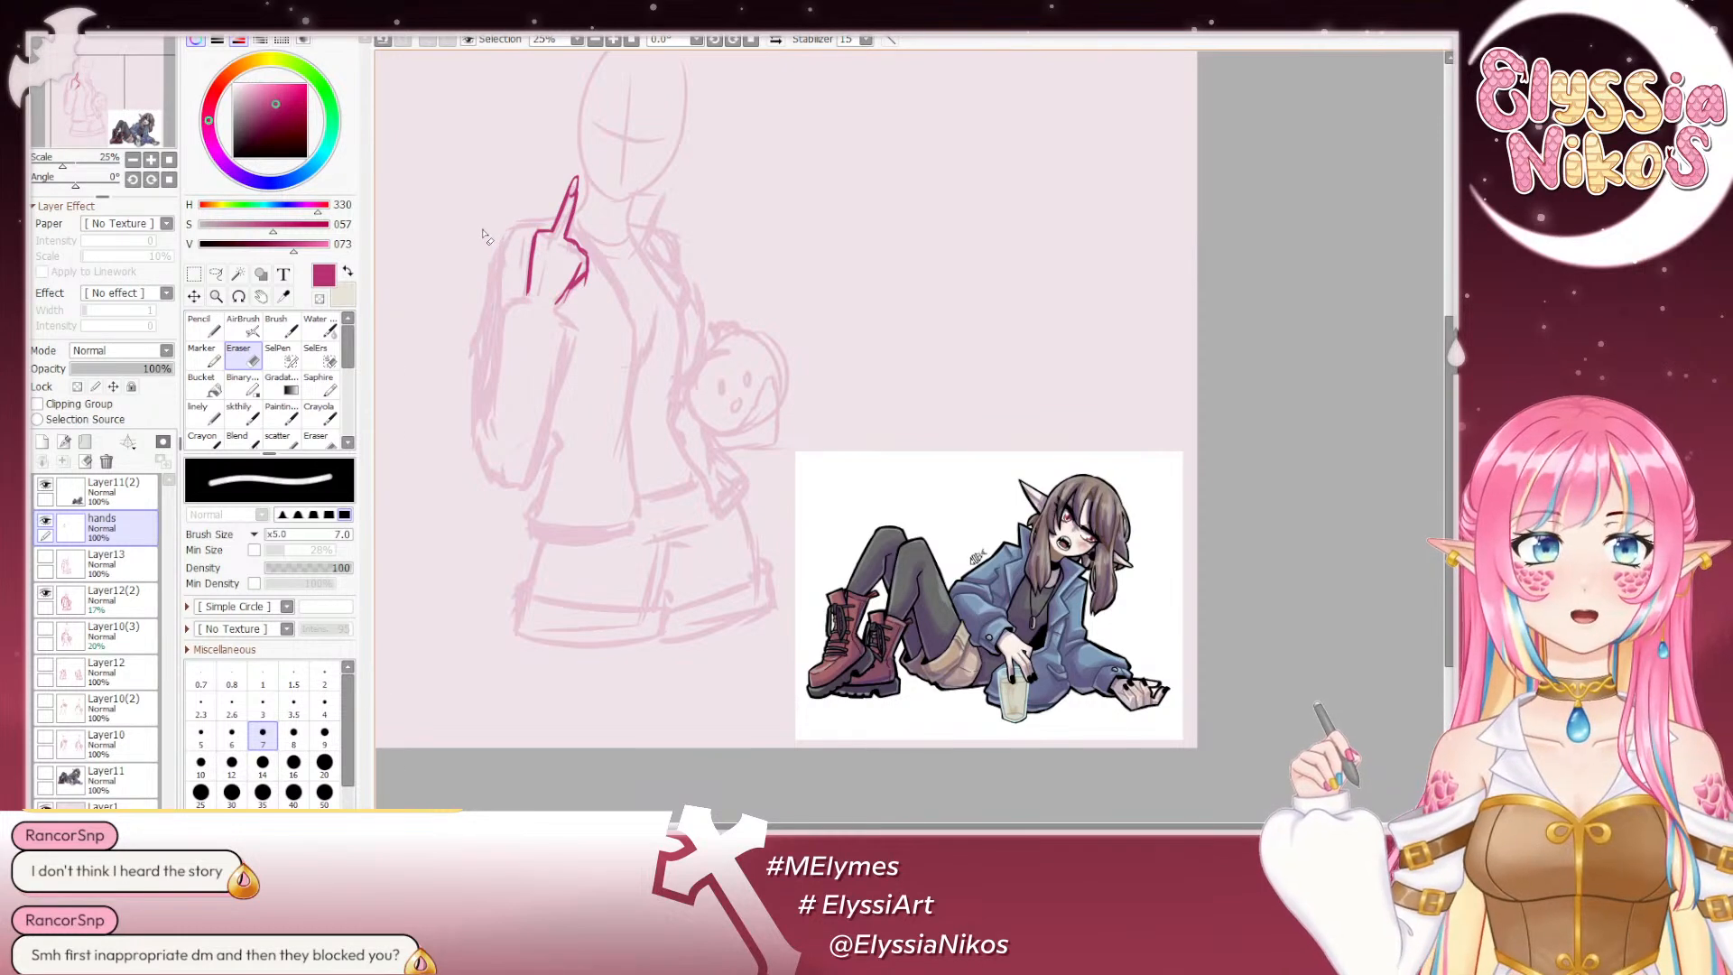
pyautogui.click(241, 415)
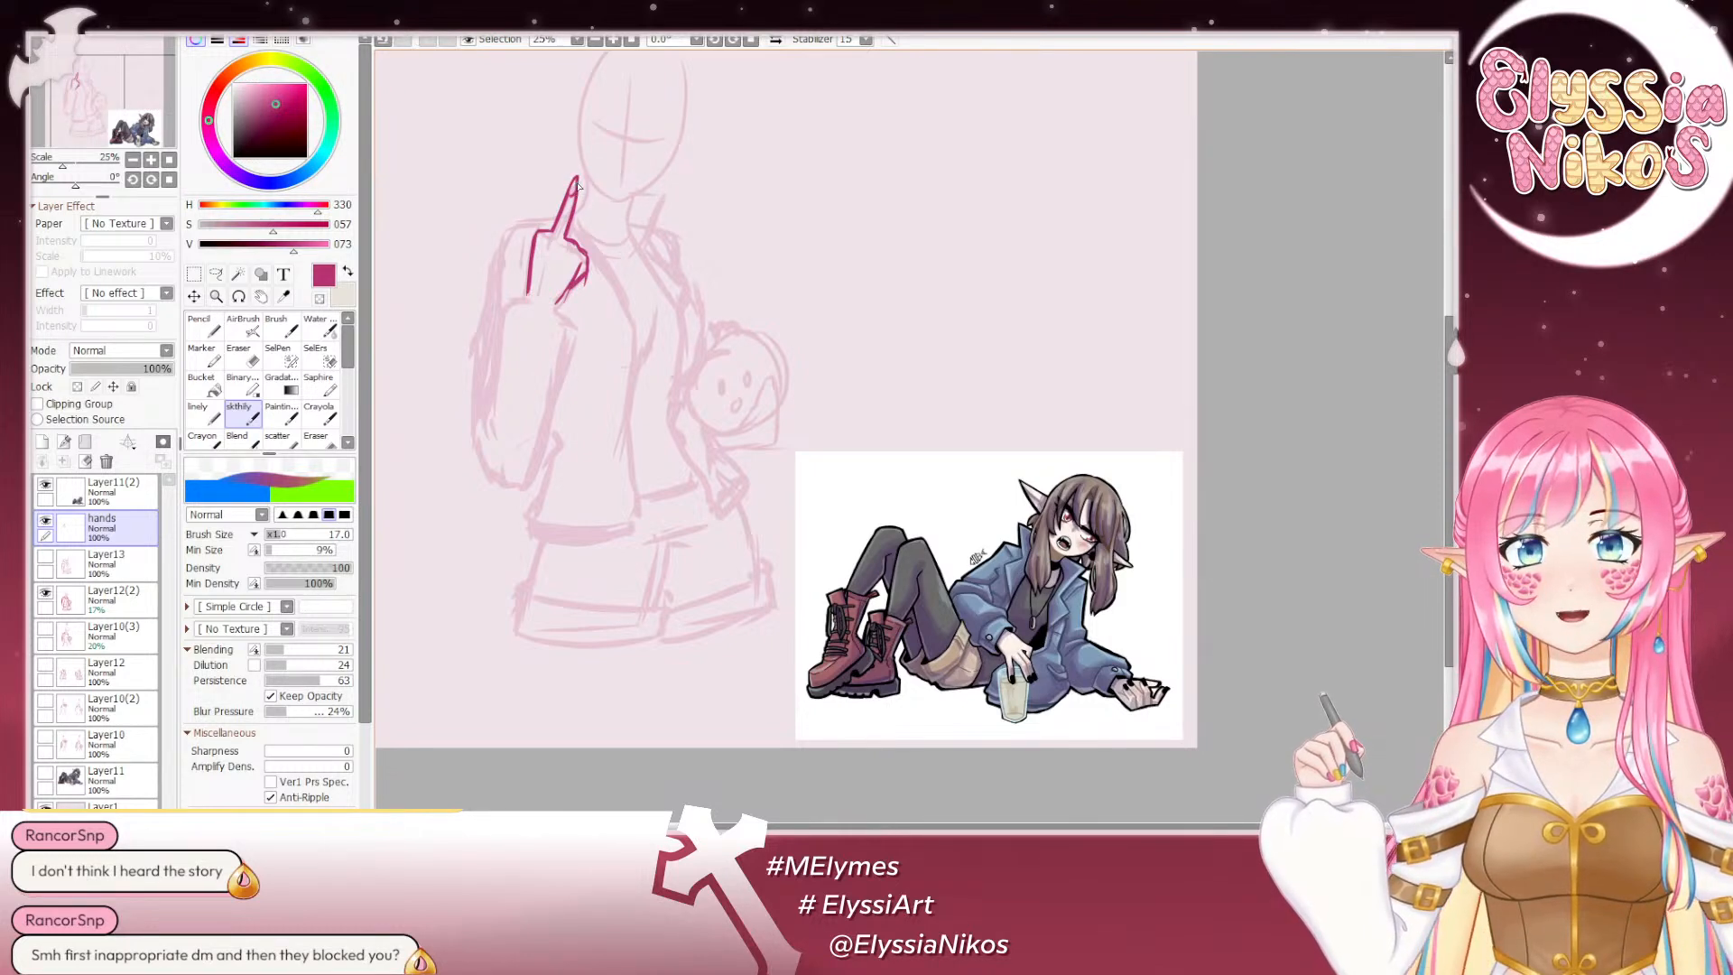
pyautogui.press('ctrl')
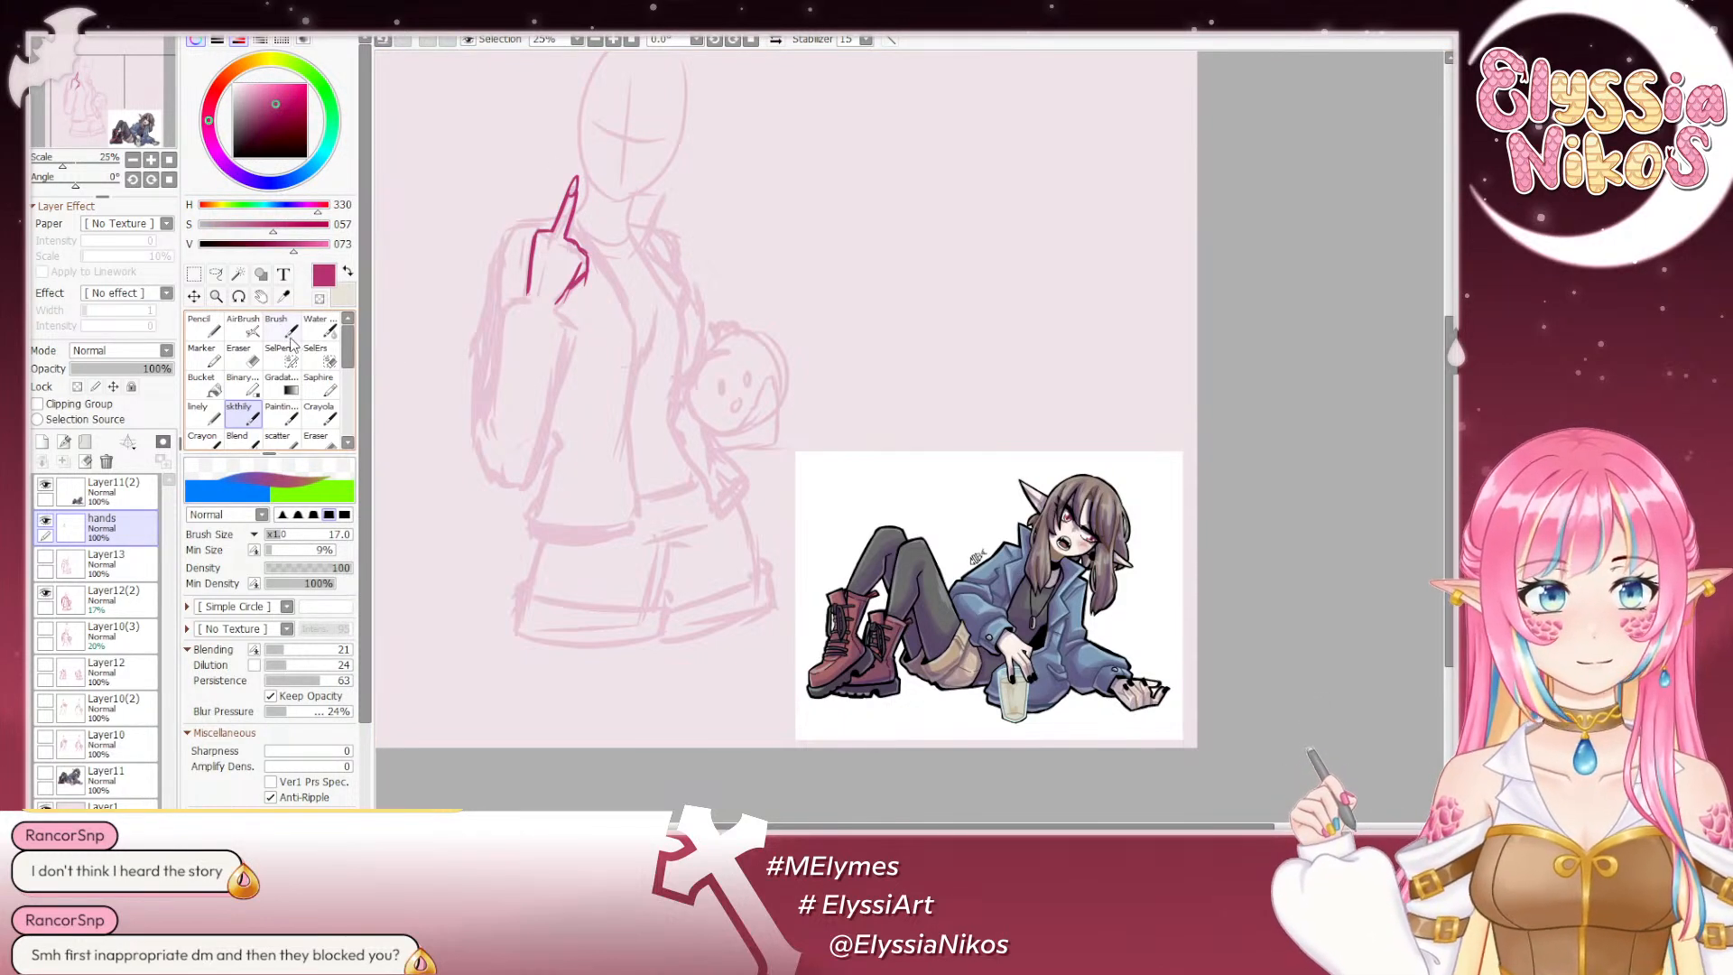
# Step: Trim the knuckle outline of the folded fingers with the eraser at sizes 7 and 19
pyautogui.moveTo(547, 323); pyautogui.dragTo(567, 321)
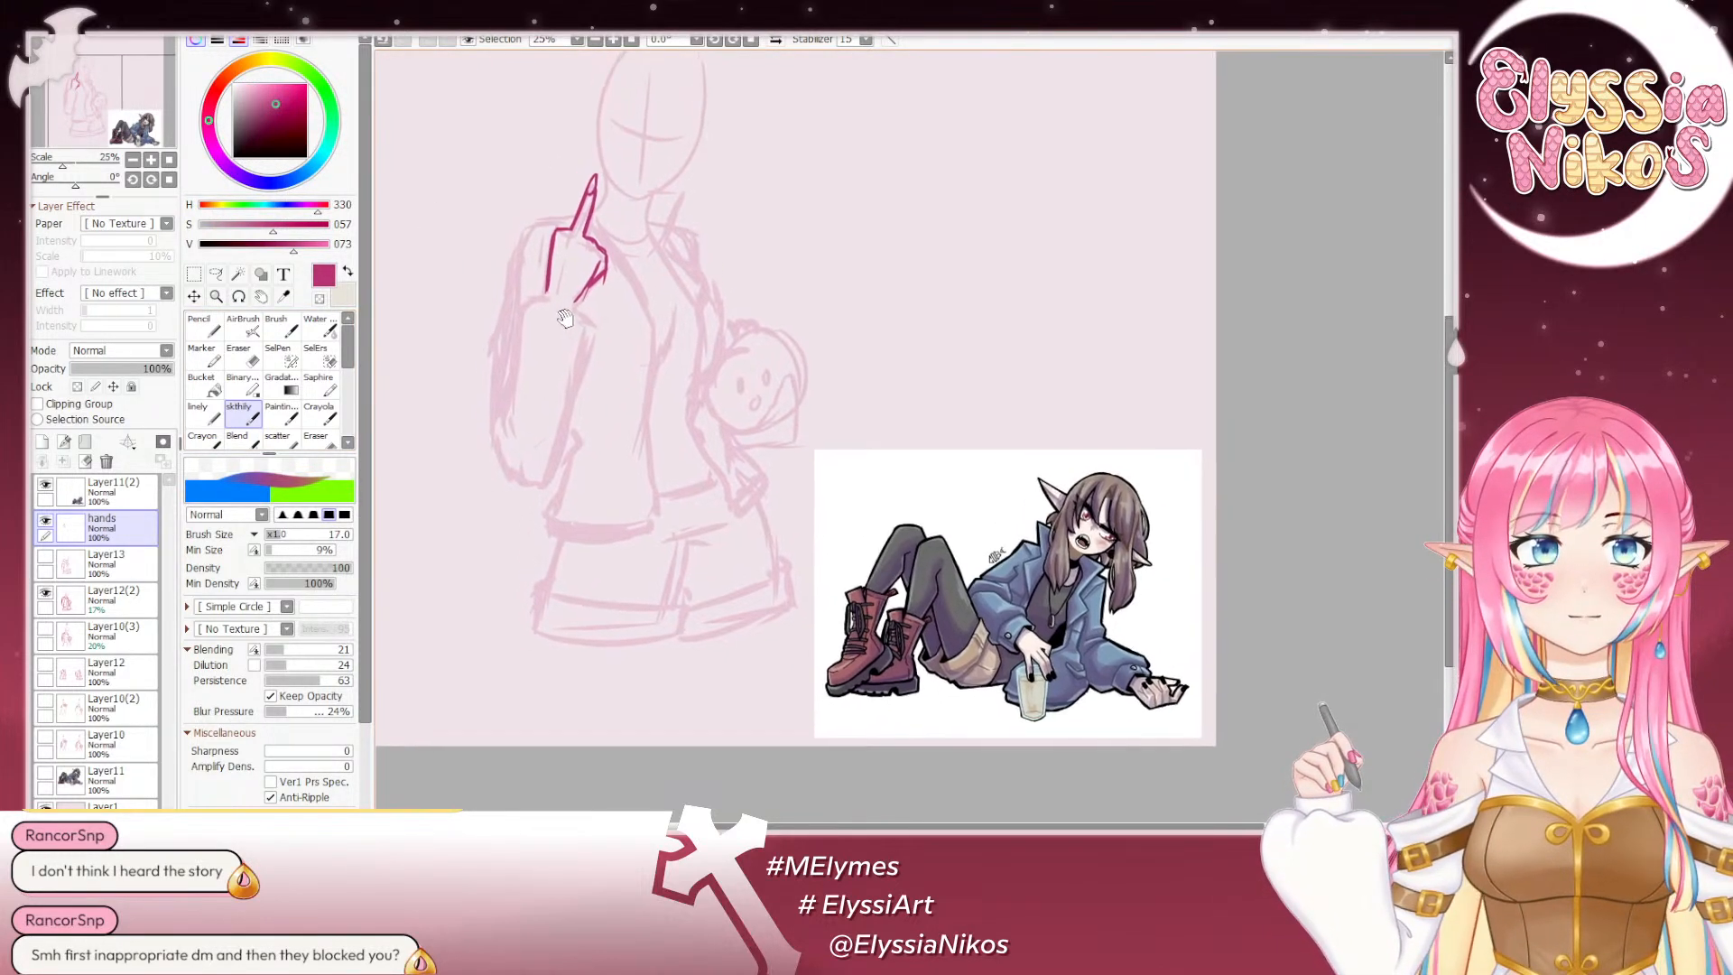
pyautogui.press('e')
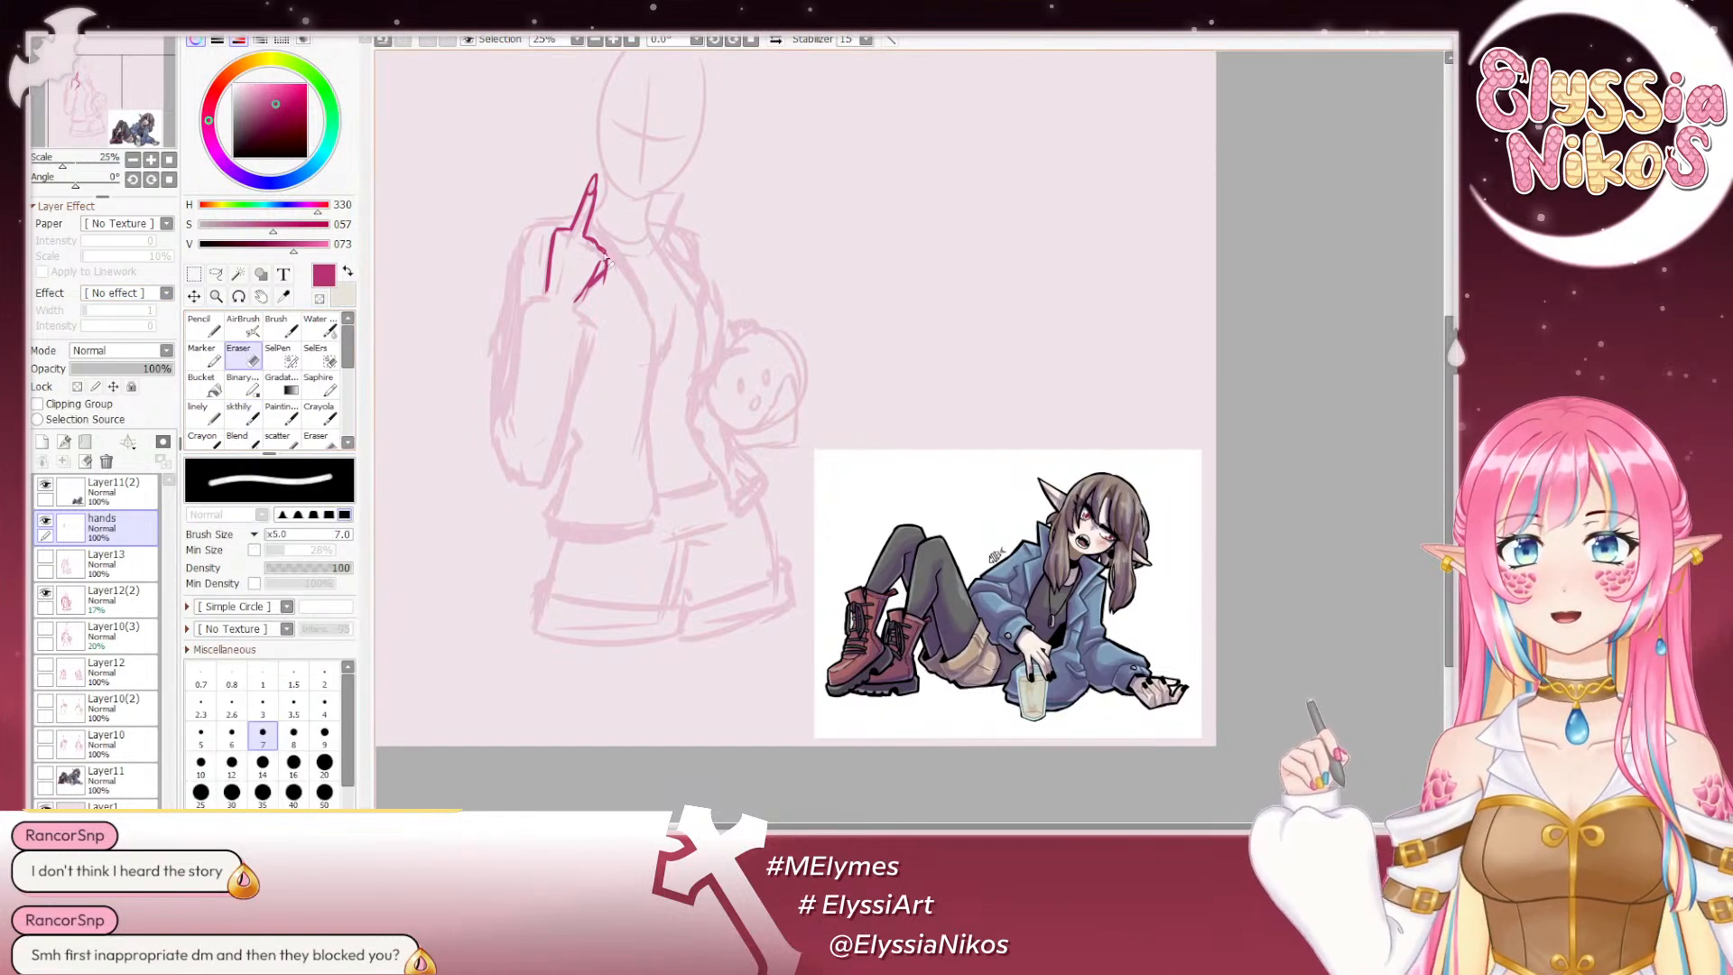
pyautogui.moveTo(590, 246)
pyautogui.mouseDown()
pyautogui.moveTo(607, 244)
pyautogui.moveTo(589, 217)
pyautogui.moveTo(586, 231)
pyautogui.moveTo(592, 206)
pyautogui.moveTo(593, 233)
pyautogui.mouseUp()
pyautogui.hotkey('ctrl', 'z')
pyautogui.hotkey('ctrl', 'z')
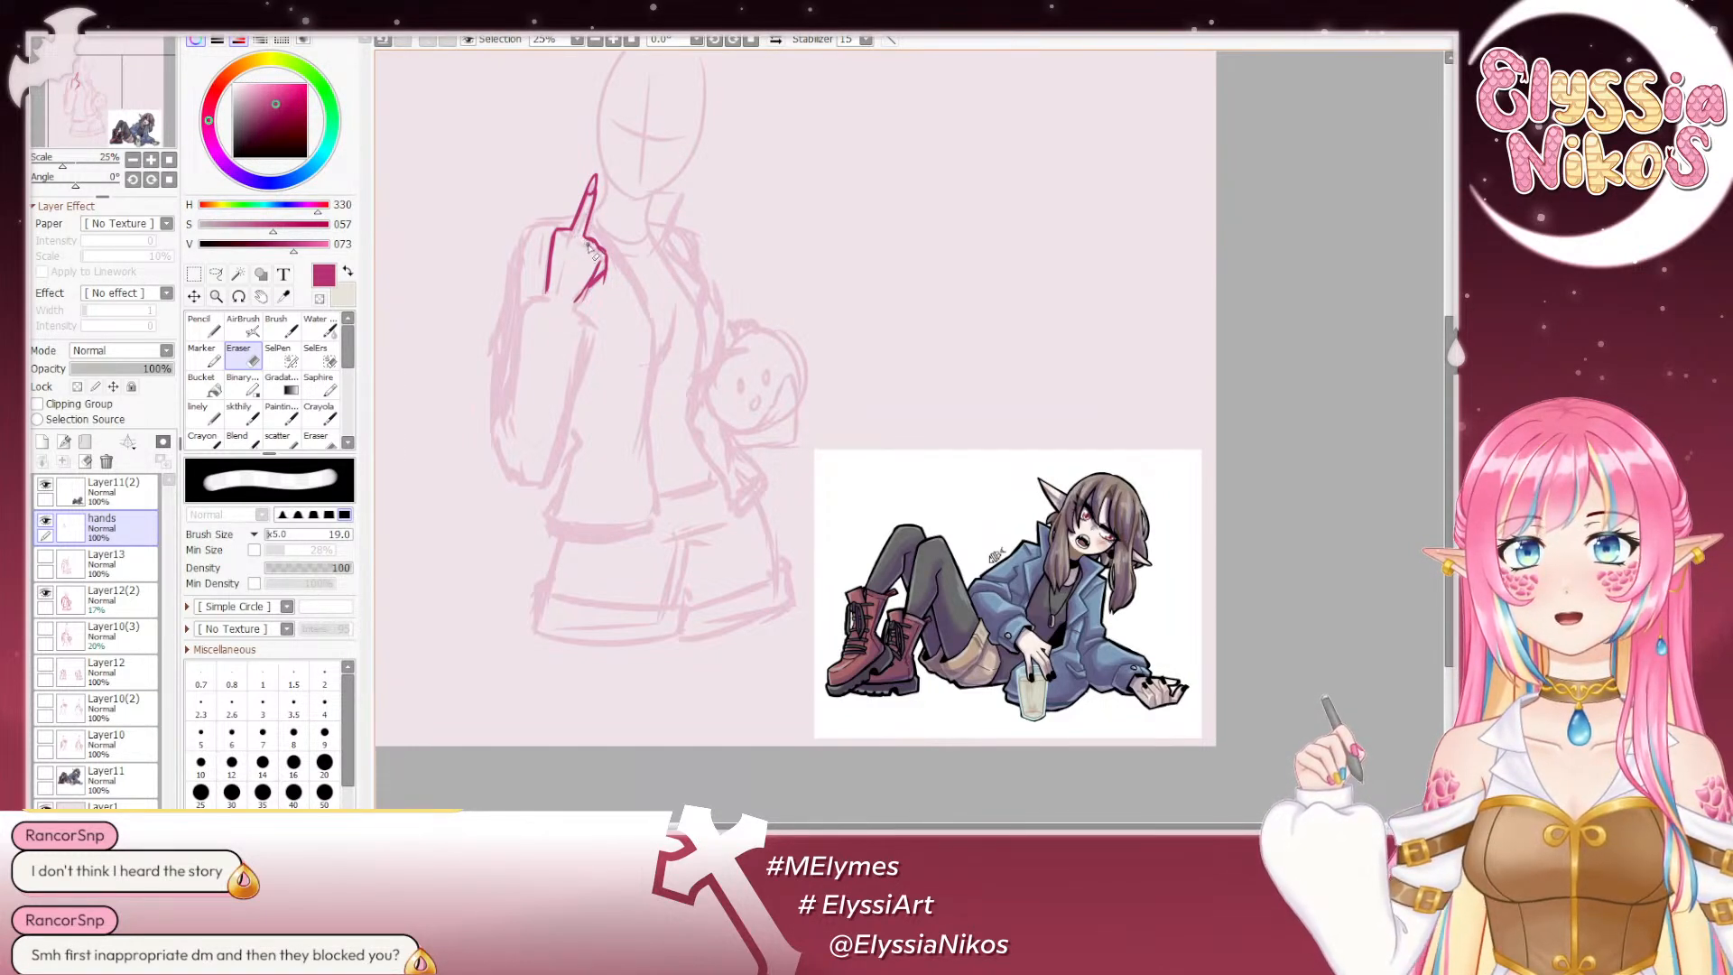
# Step: Redraw the folded fingers' outline with the size 17 brush and thin its lower part with the size 19 eraser
pyautogui.press('b')
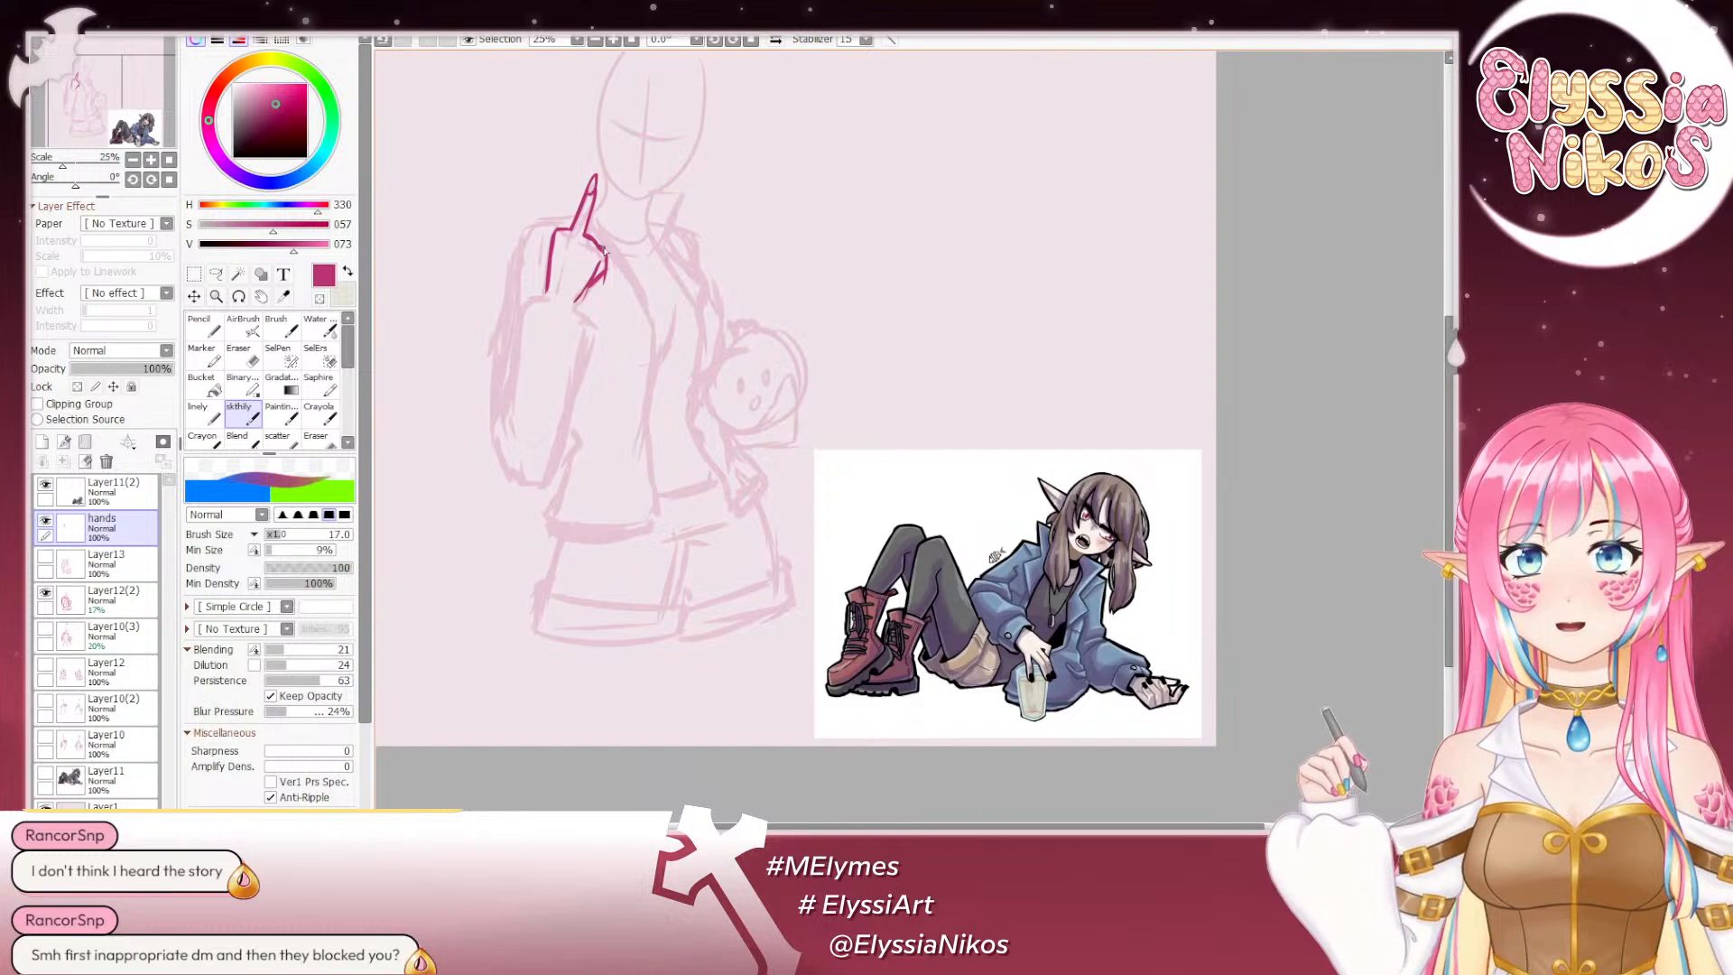
pyautogui.press('e')
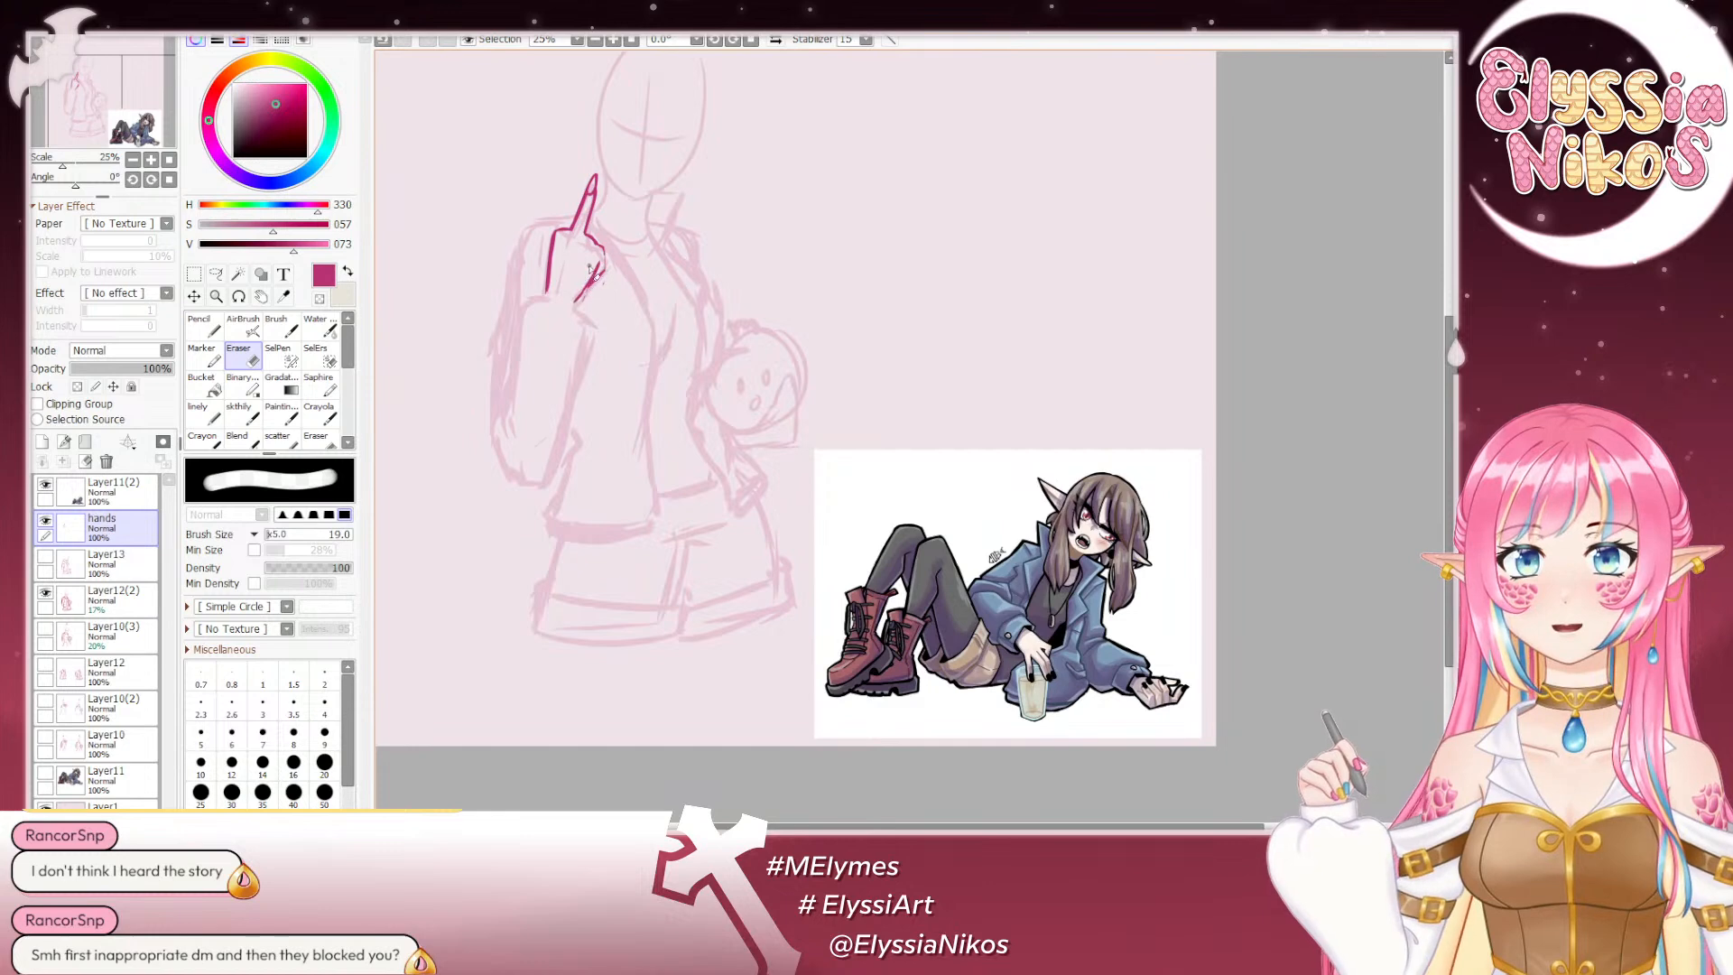
pyautogui.click(240, 413)
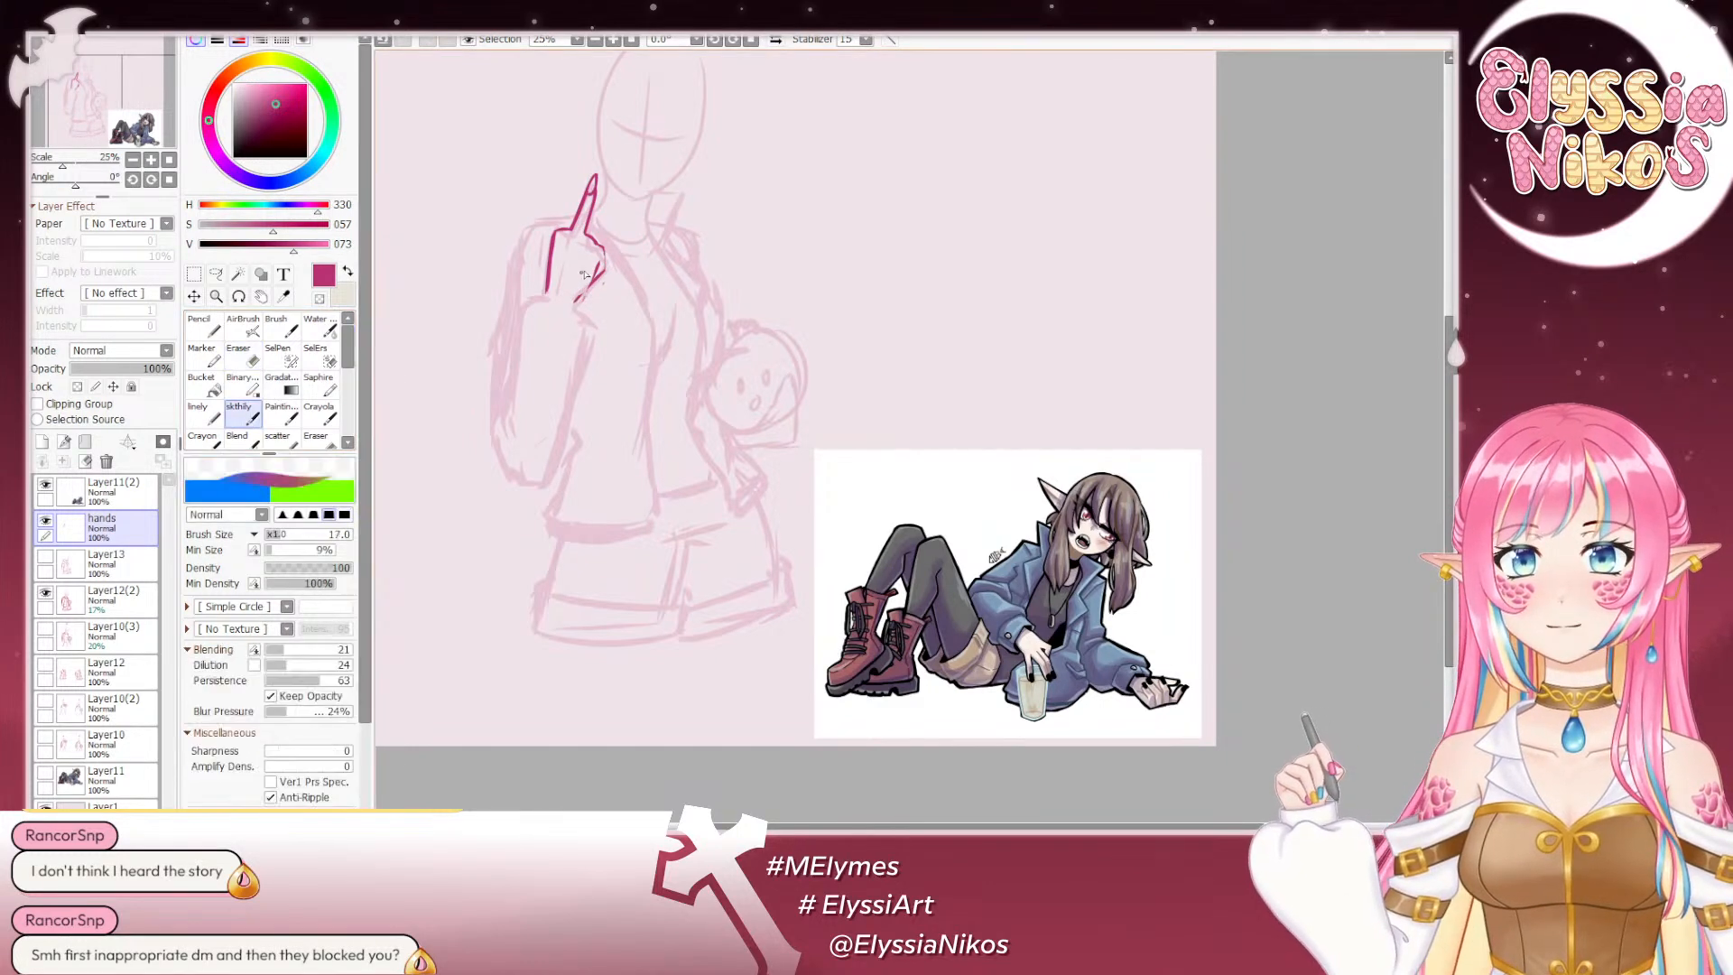
# Step: Redraw the lower outline of the folded fingers with the size 18 brush, undoing the unwanted strokes
pyautogui.hotkey('ctrl', 'z')
pyautogui.press(']')
pyautogui.moveTo(599, 261)
pyautogui.mouseDown()
pyautogui.moveTo(572, 301)
pyautogui.moveTo(591, 289)
pyautogui.mouseUp()
pyautogui.hotkey('ctrl', 'z')
pyautogui.hotkey('ctrl', 'z')
pyautogui.hotkey('ctrl', 'z')
pyautogui.hotkey('ctrl', 'z')
pyautogui.hotkey('ctrl', 'z')
pyautogui.hotkey('ctrl', 'z')
pyautogui.hotkey('ctrl', 'z')
pyautogui.hotkey('ctrl', 'z')
pyautogui.hotkey('ctrl', 'z')
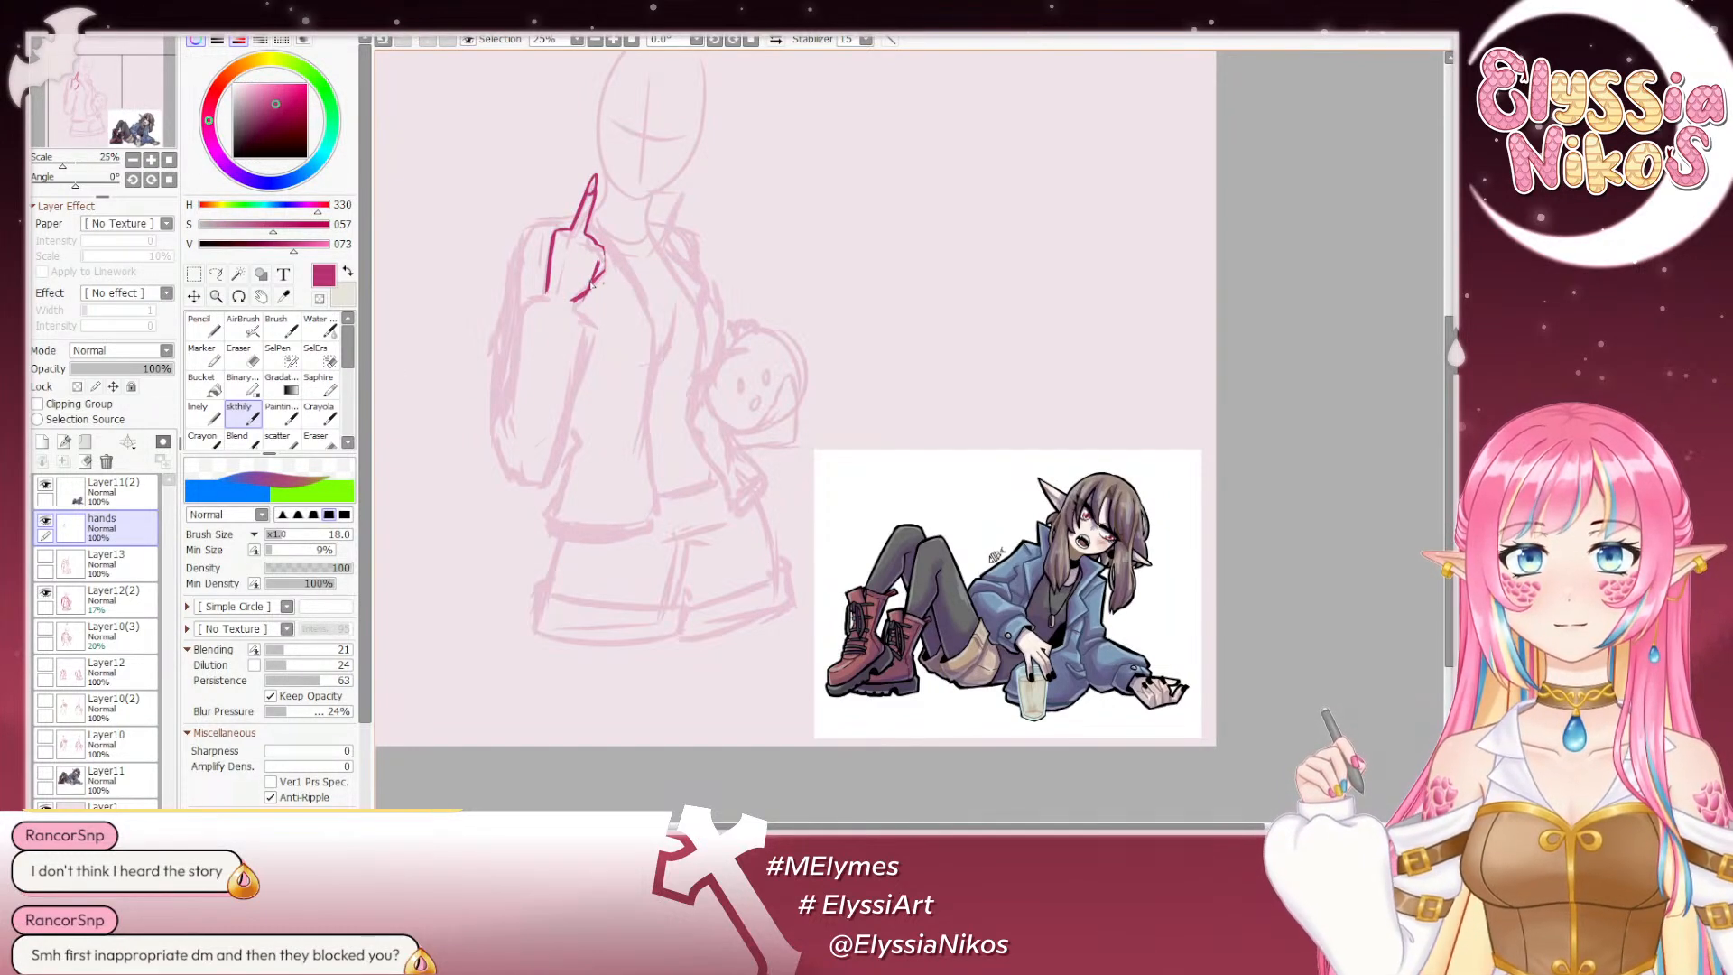
pyautogui.hotkey('ctrl', 'z')
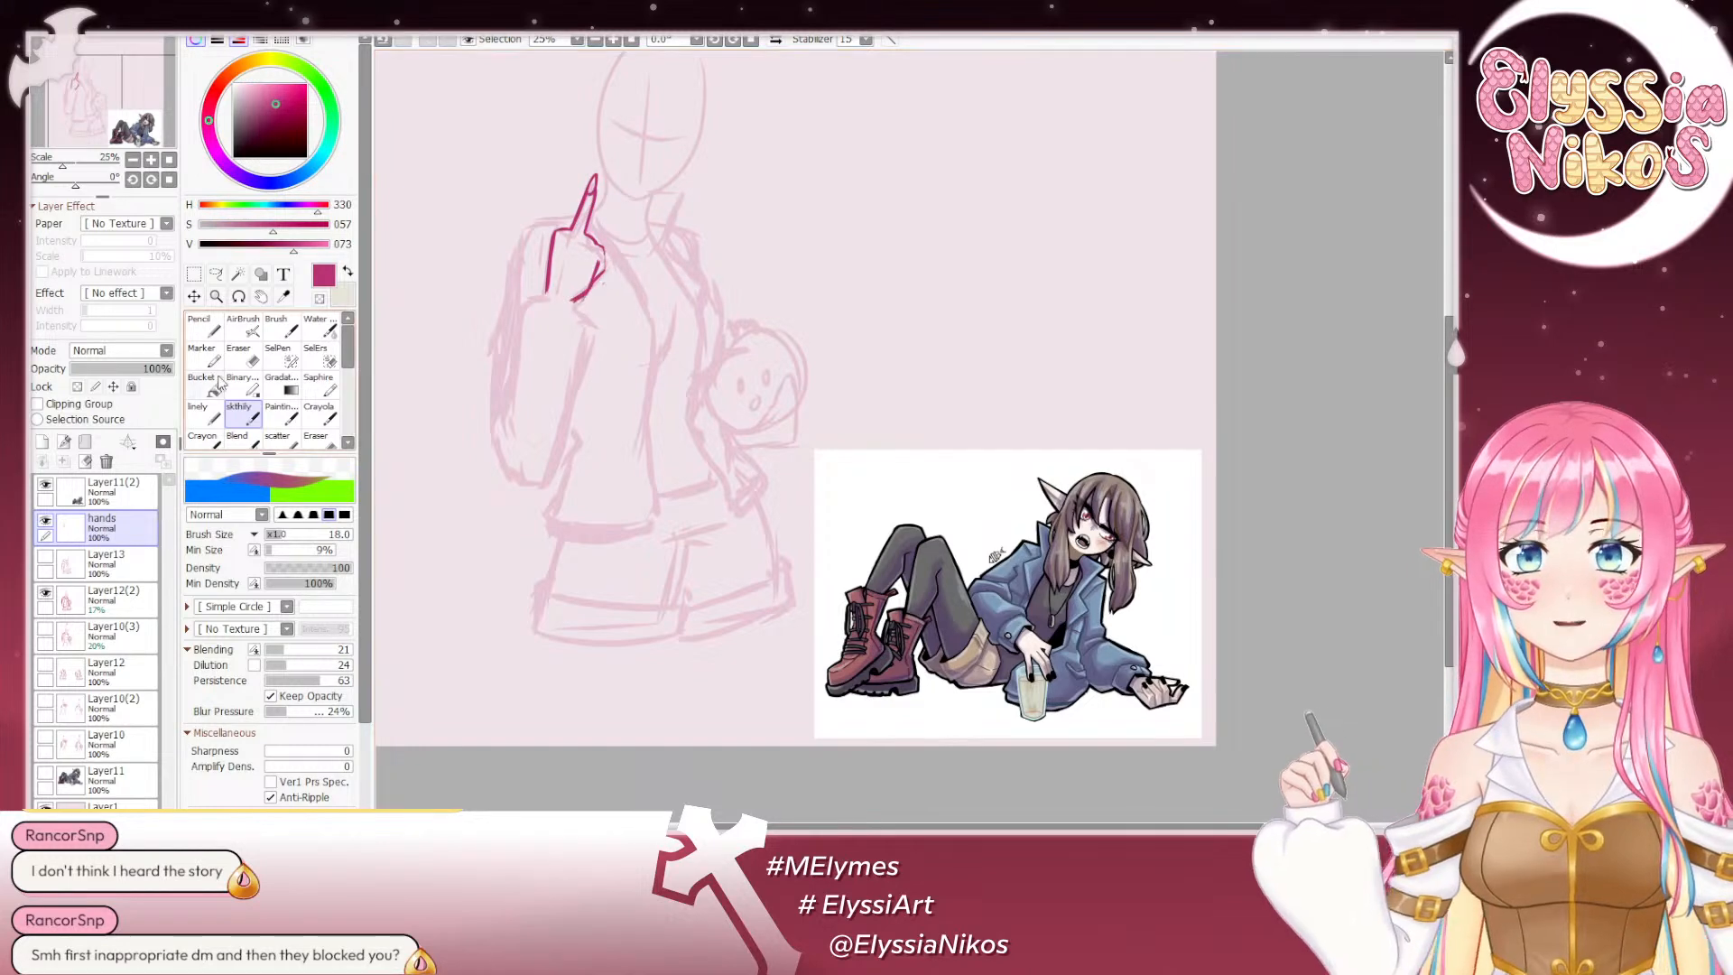
# Step: Trim the lower edge of the folded fingers with the size 19 eraser, undoing the unwanted strokes
pyautogui.press('e')
pyautogui.hotkey('ctrl', 'z')
pyautogui.moveTo(604, 276); pyautogui.dragTo(591, 307)
pyautogui.hotkey('ctrl', 'z')
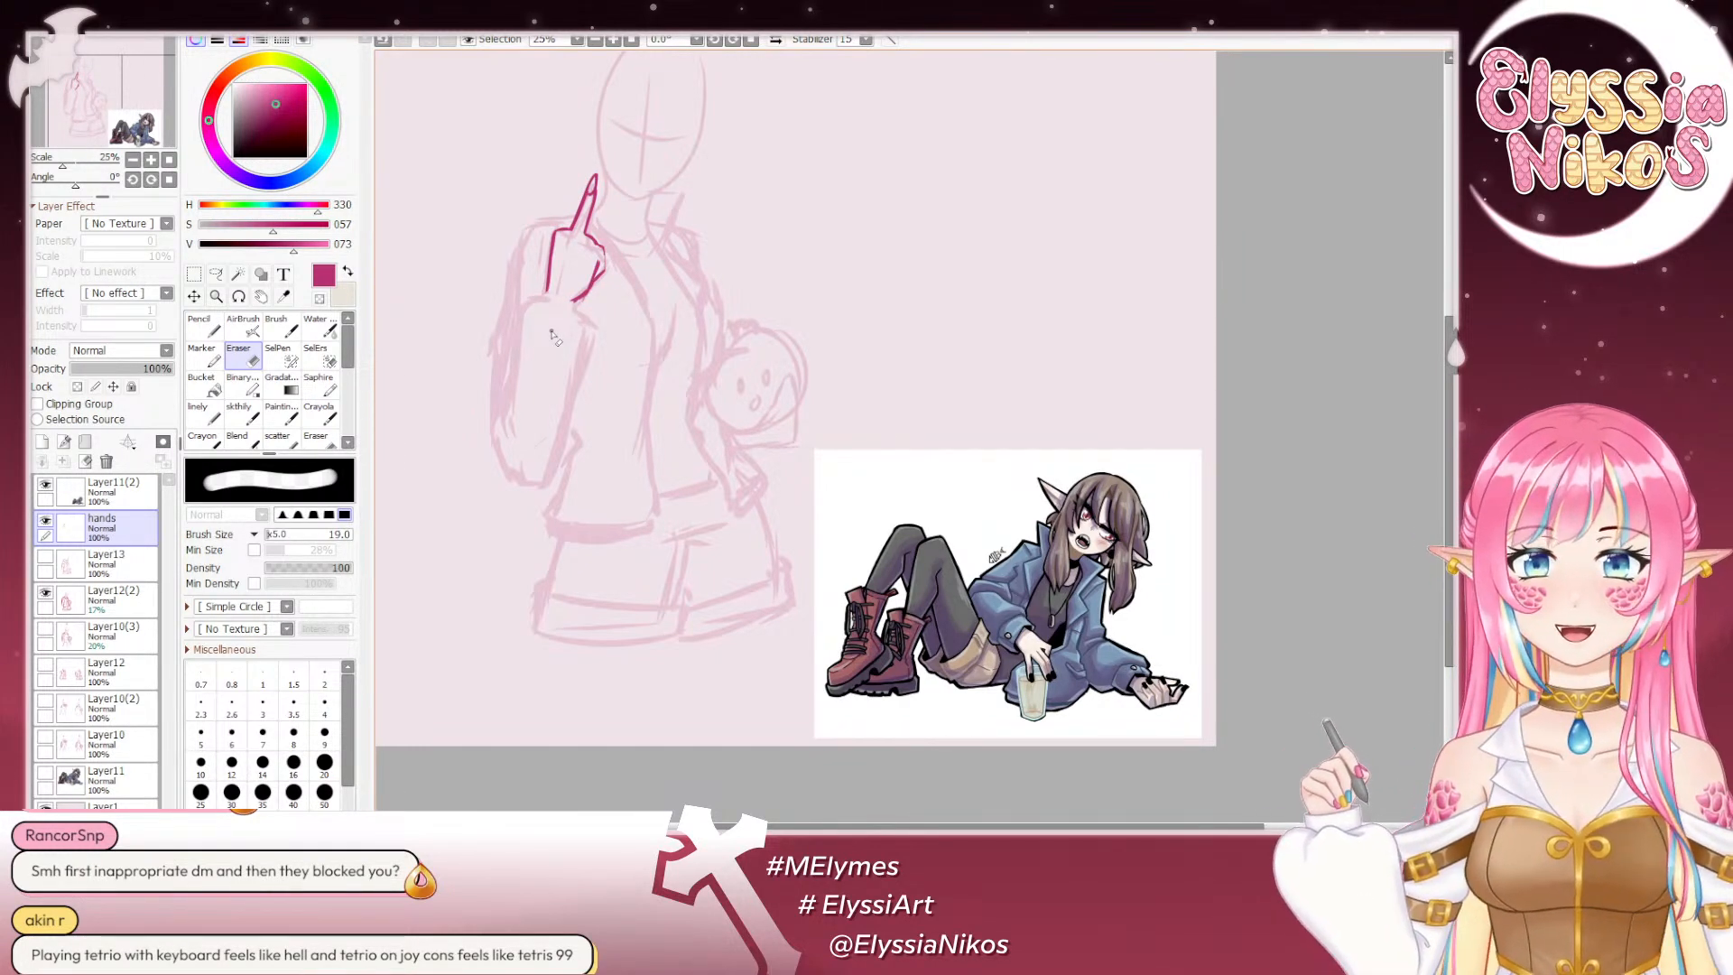
# Step: Fill in the fingernail of the extended finger with the size 18 brush
pyautogui.scroll(-1, 553, 336)
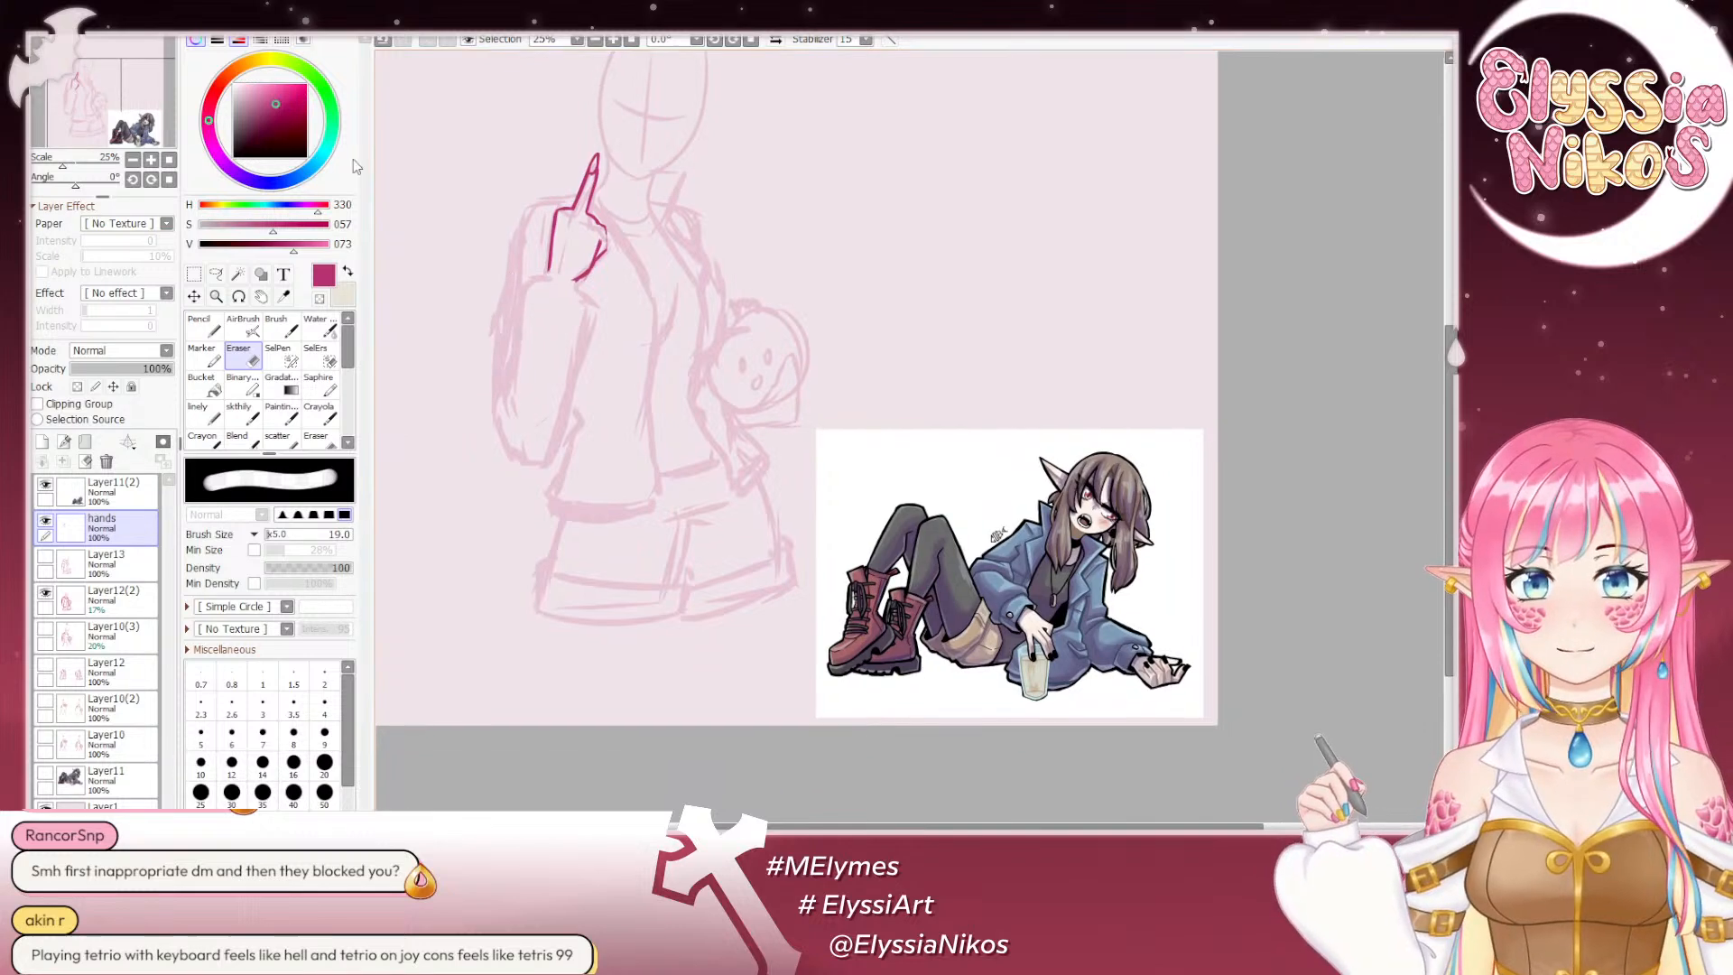
pyautogui.click(239, 413)
pyautogui.moveTo(593, 163); pyautogui.dragTo(558, 210)
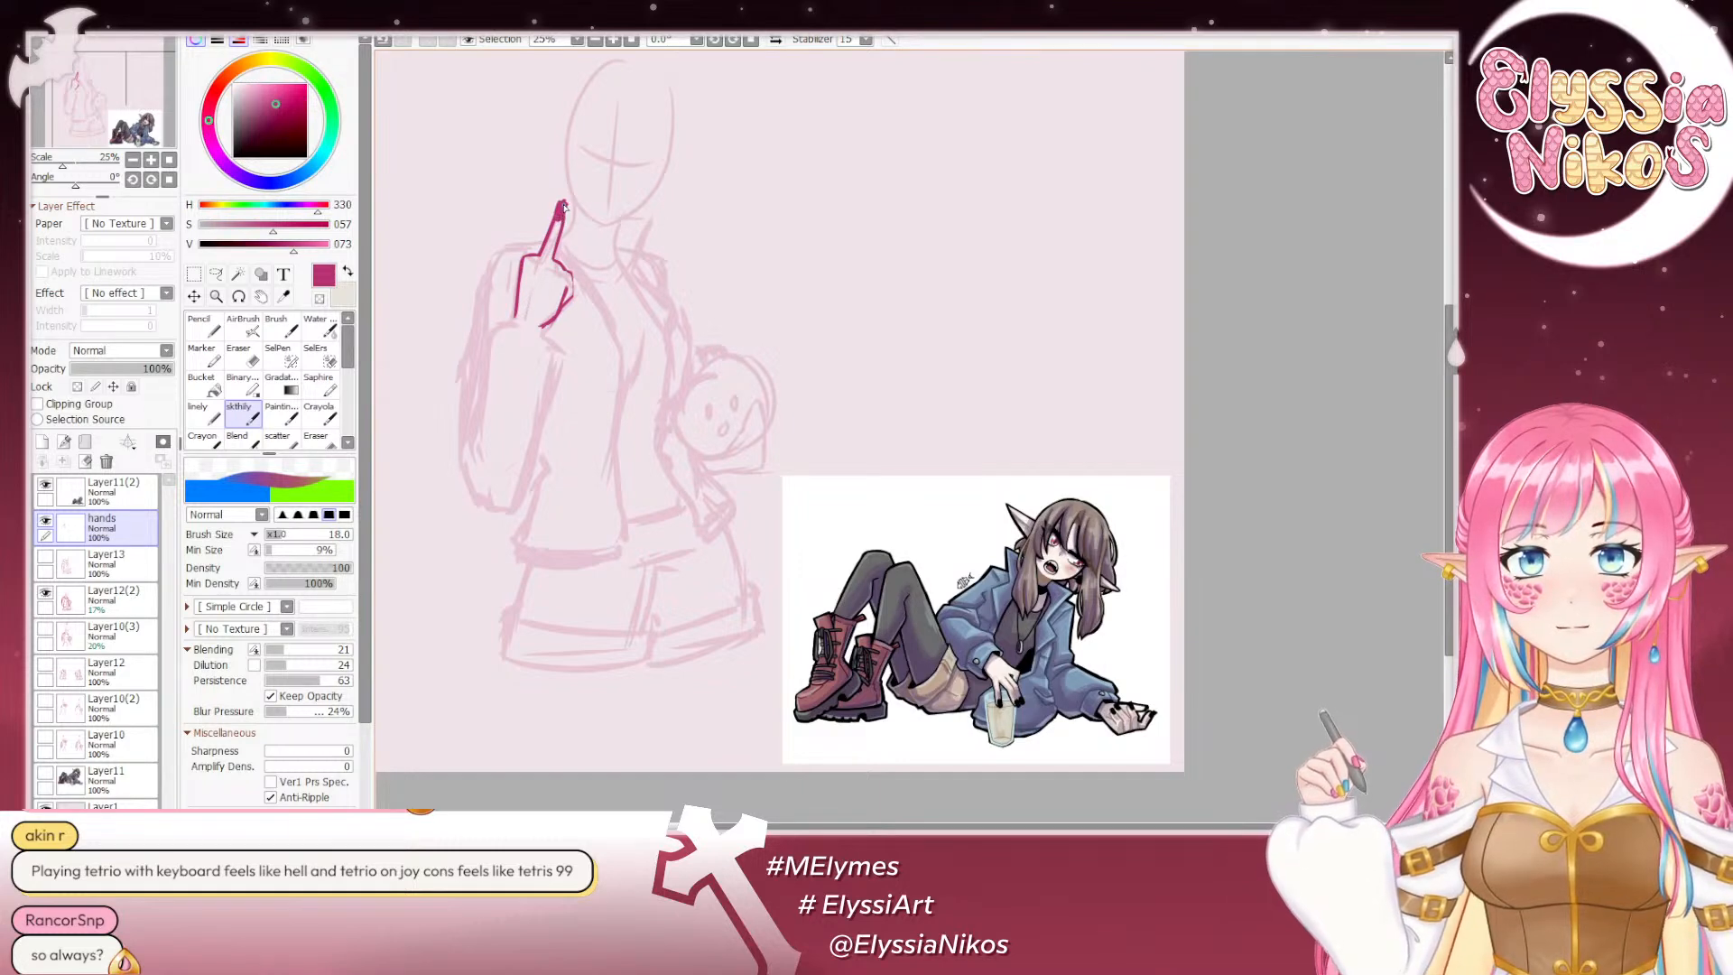
# Step: Redraw the outer edge of the folded fingers with the size 18 brush, using the size 19 eraser for cleanup and undoing unwanted strokes
pyautogui.press('e')
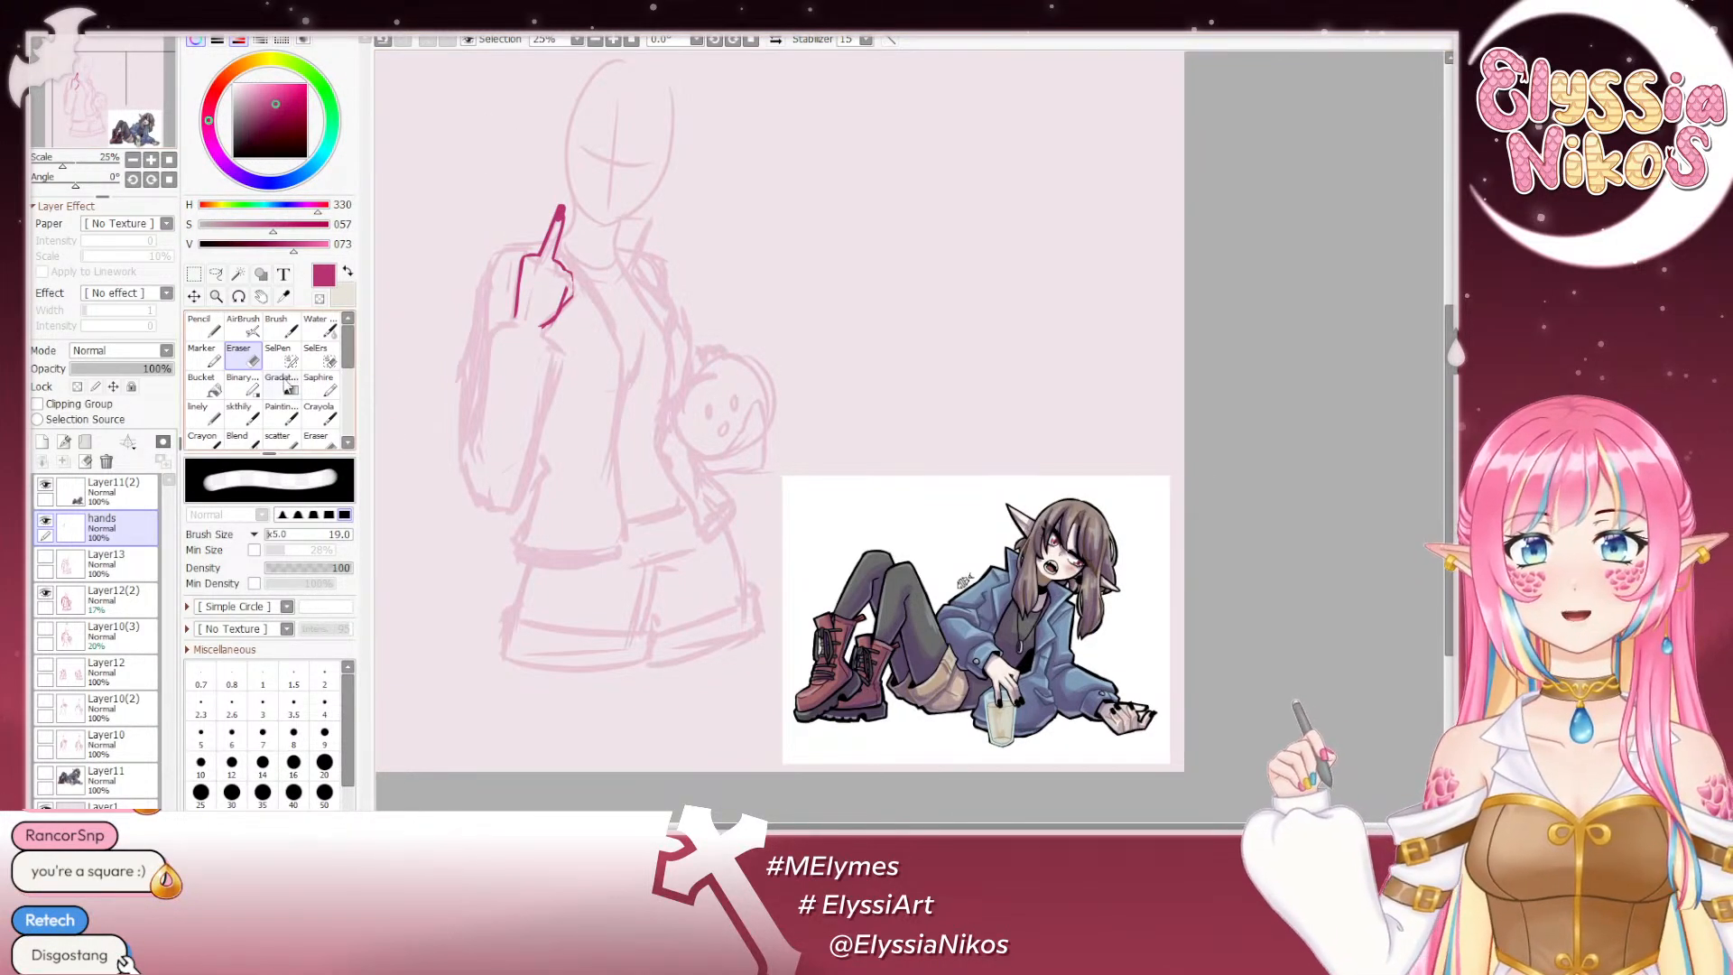
pyautogui.click(240, 412)
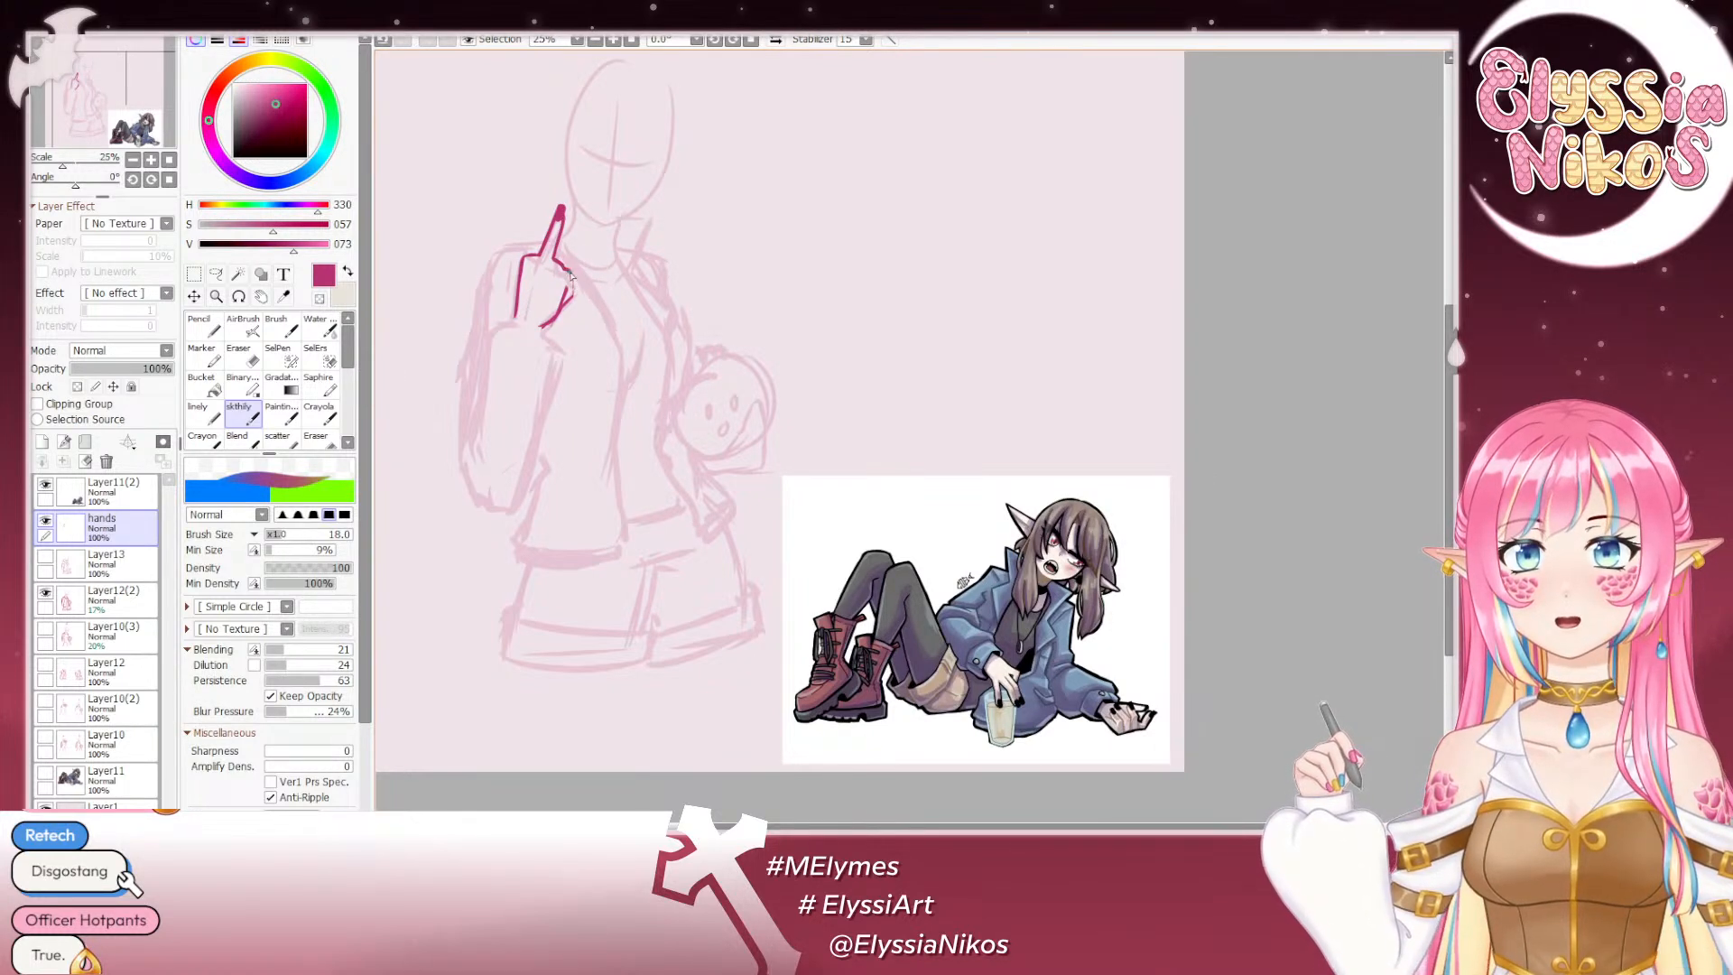
pyautogui.press('e')
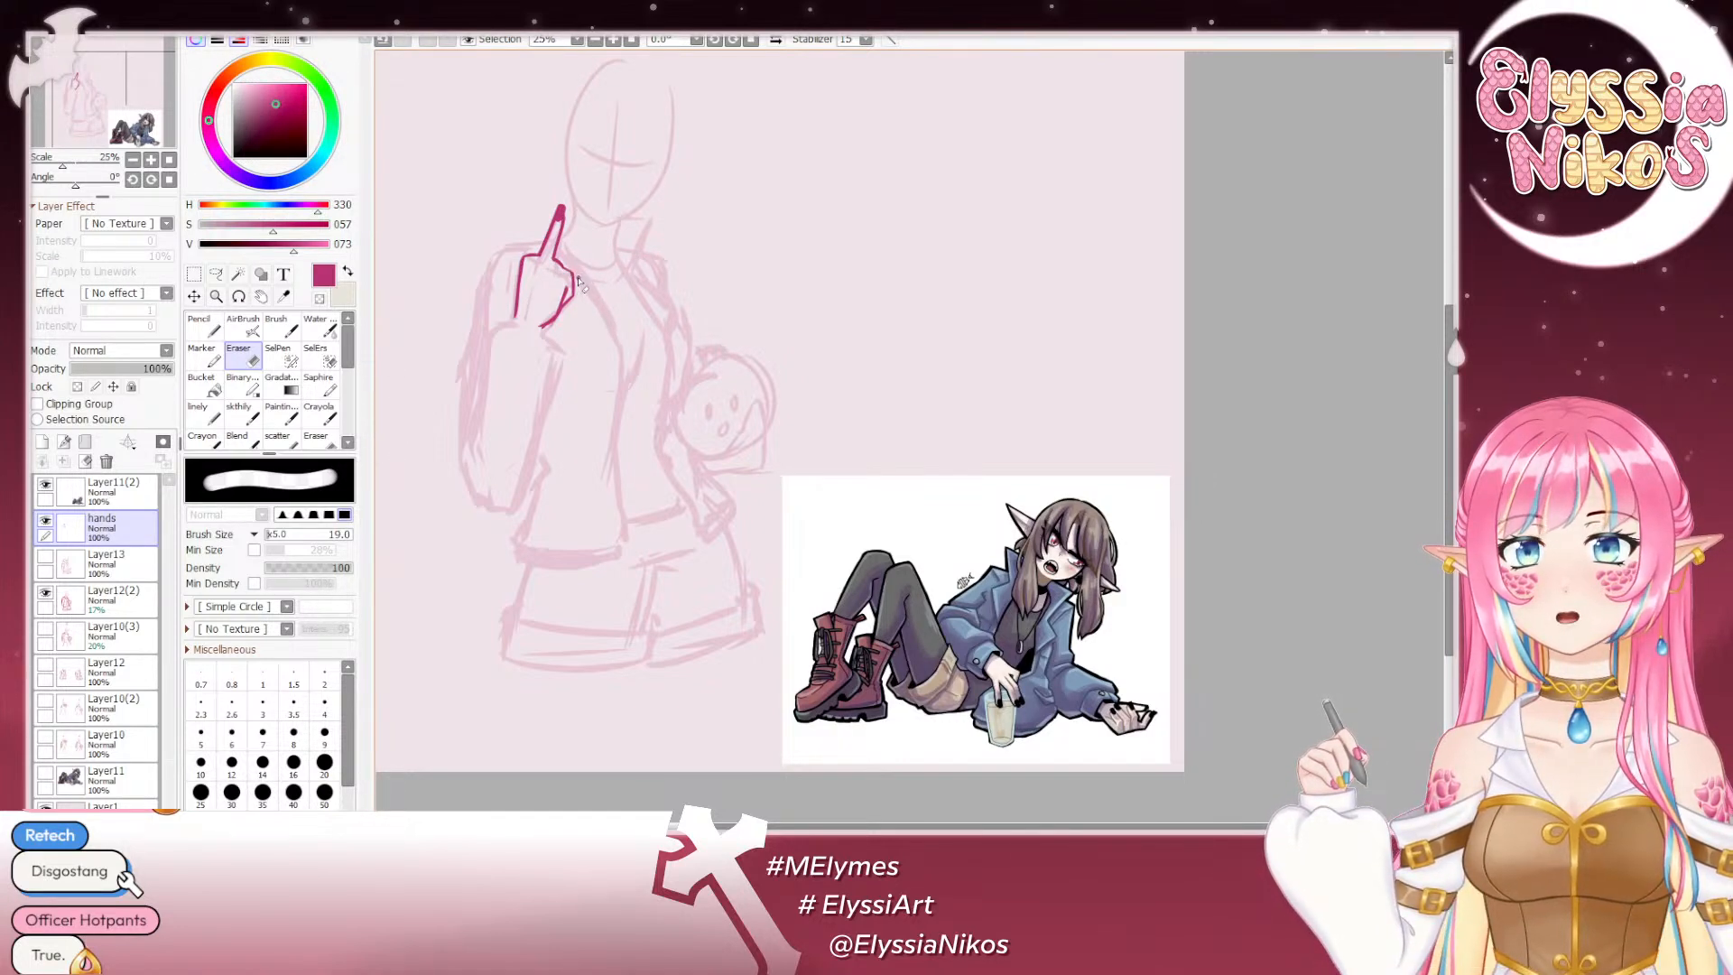
pyautogui.click(240, 414)
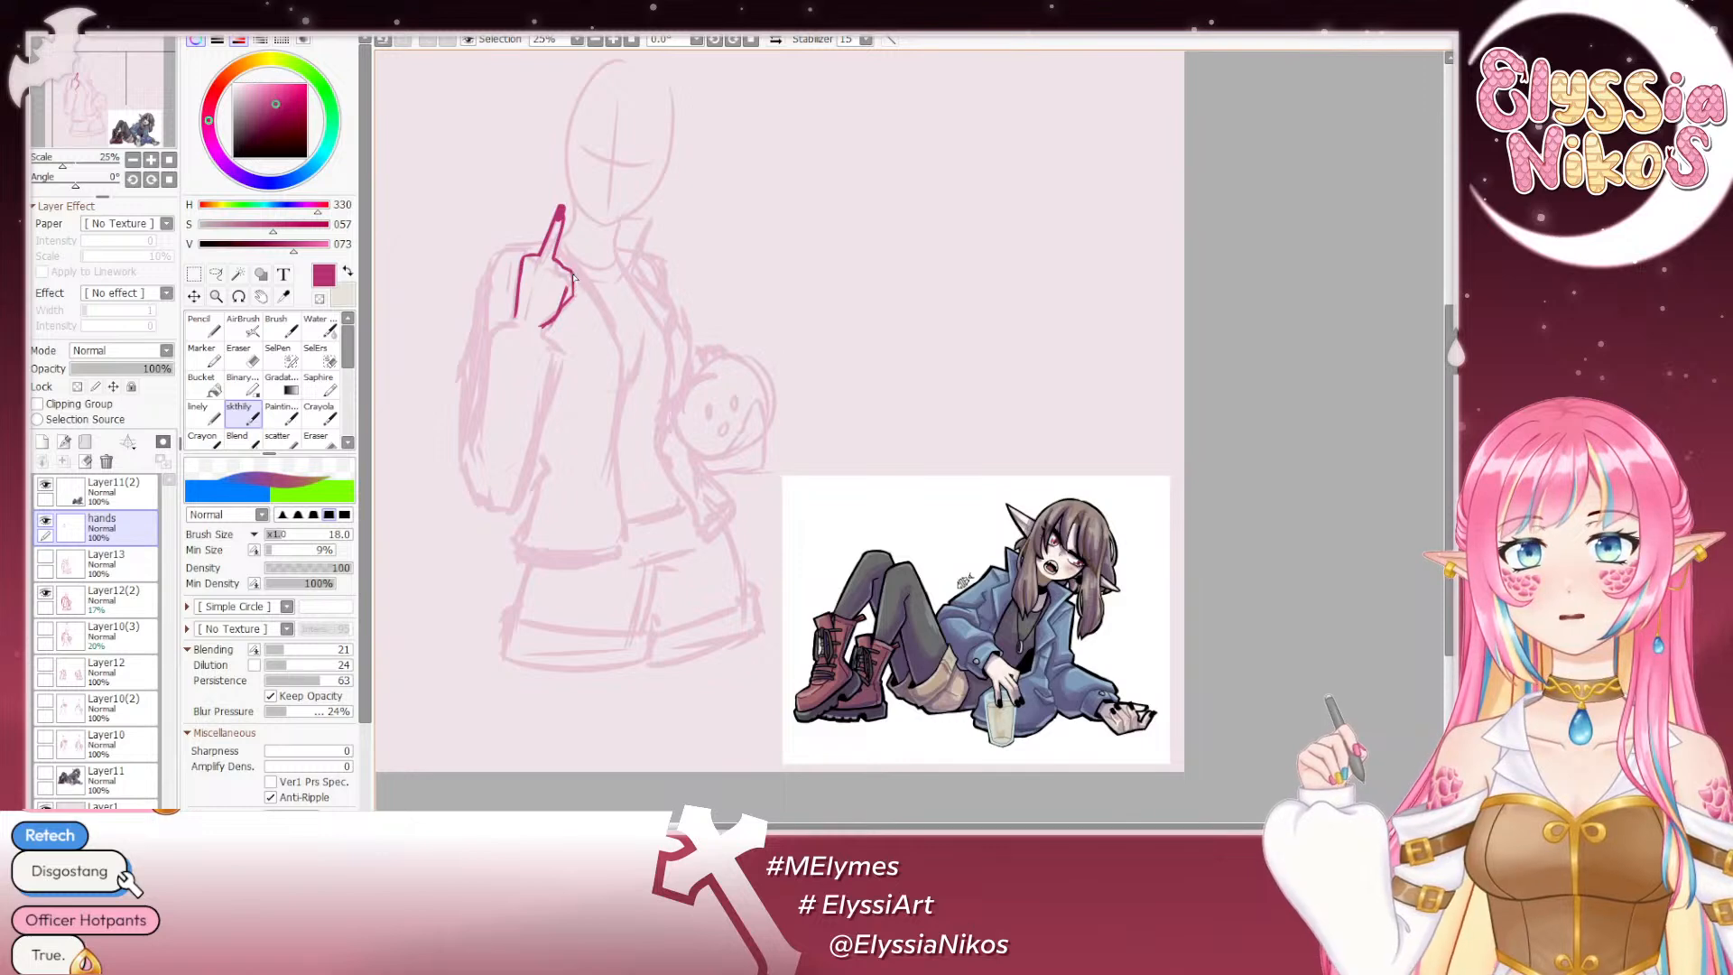
pyautogui.hotkey('ctrl', 'z')
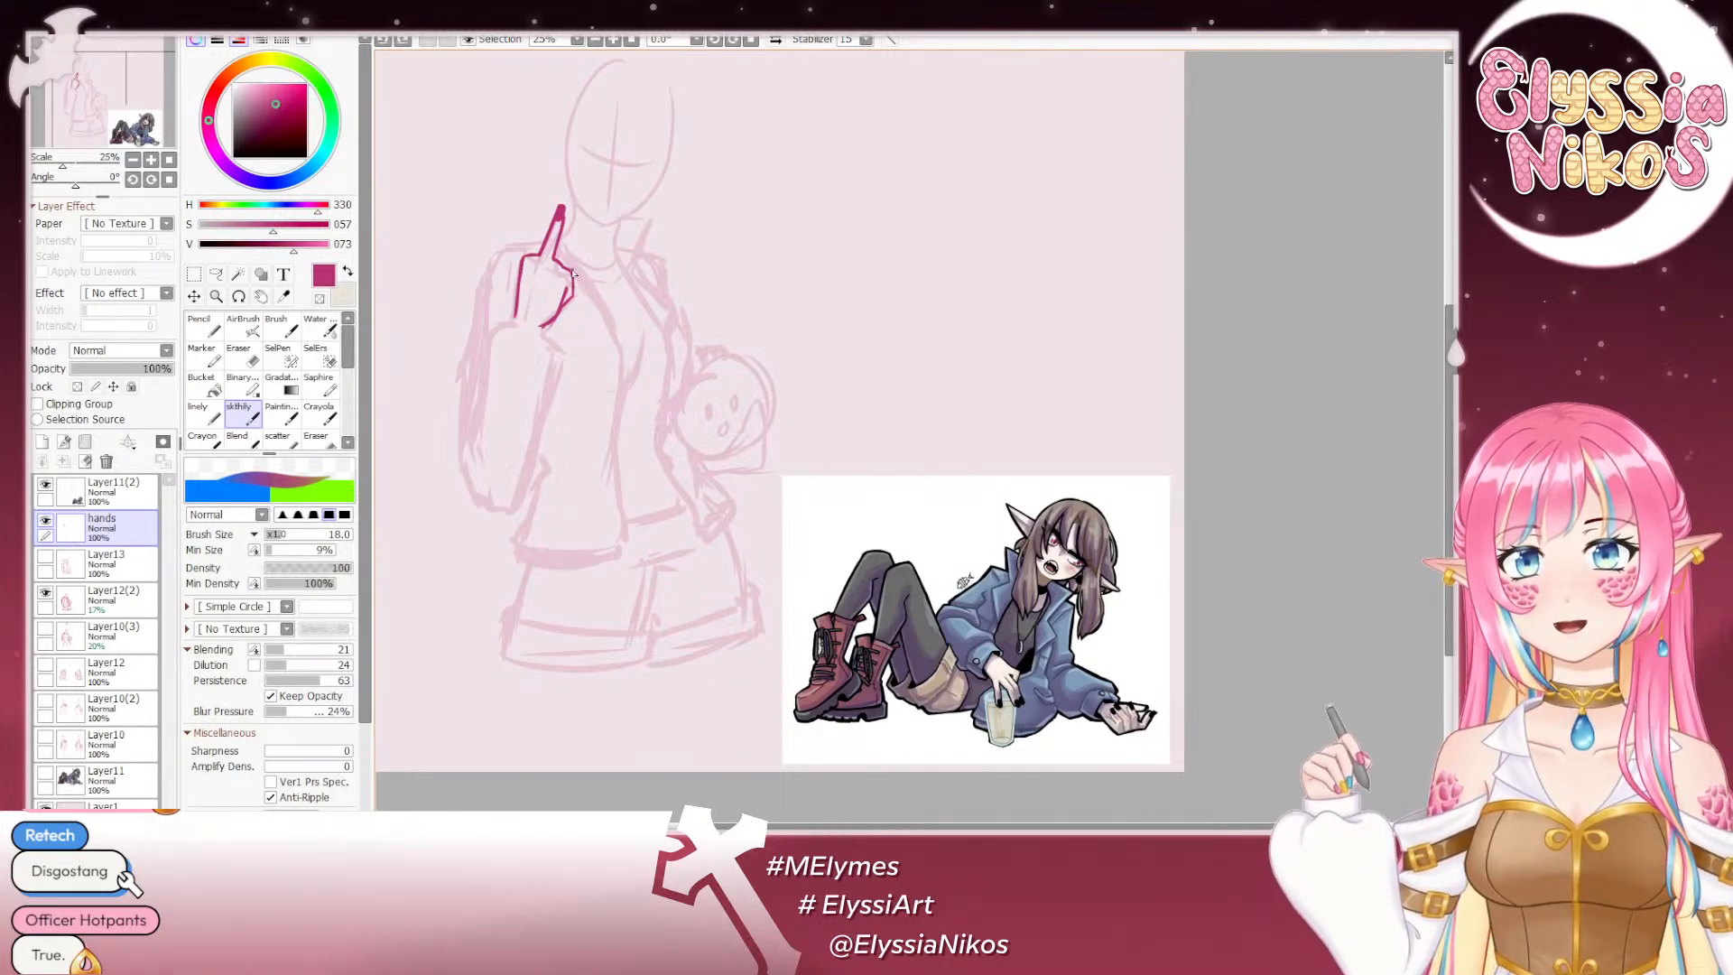
pyautogui.moveTo(573, 273); pyautogui.dragTo(574, 293)
pyautogui.hotkey('ctrl', 'z')
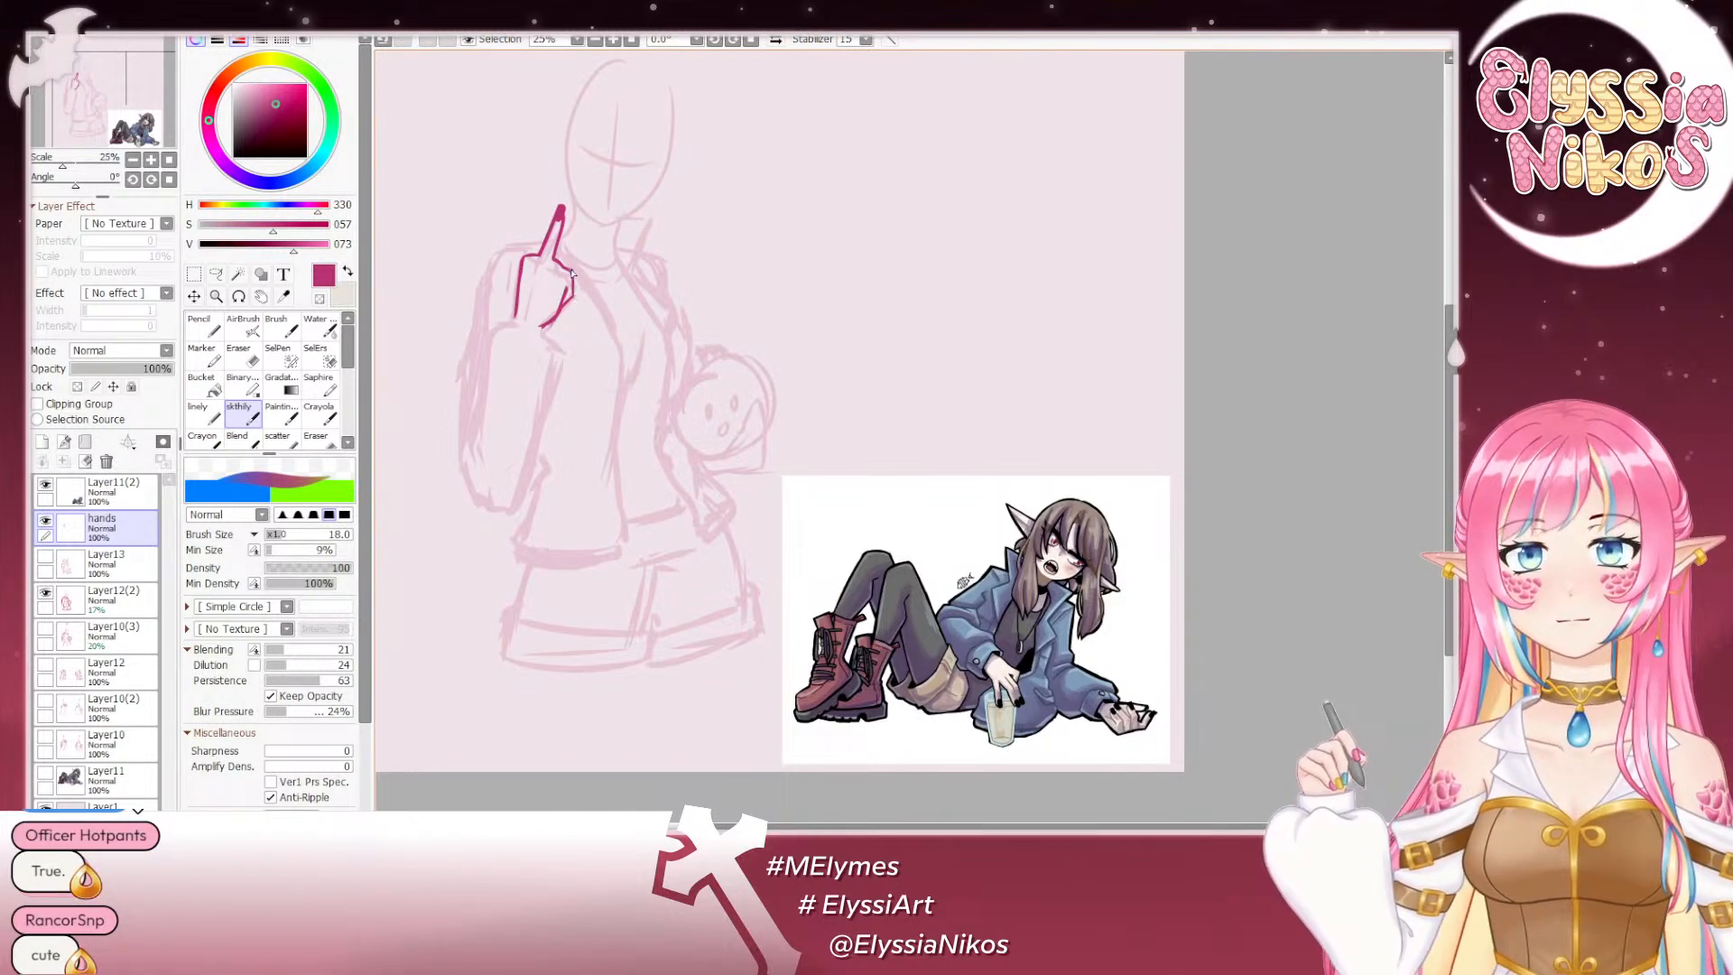
pyautogui.hotkey('ctrl', 'z')
pyautogui.moveTo(572, 273); pyautogui.dragTo(573, 299)
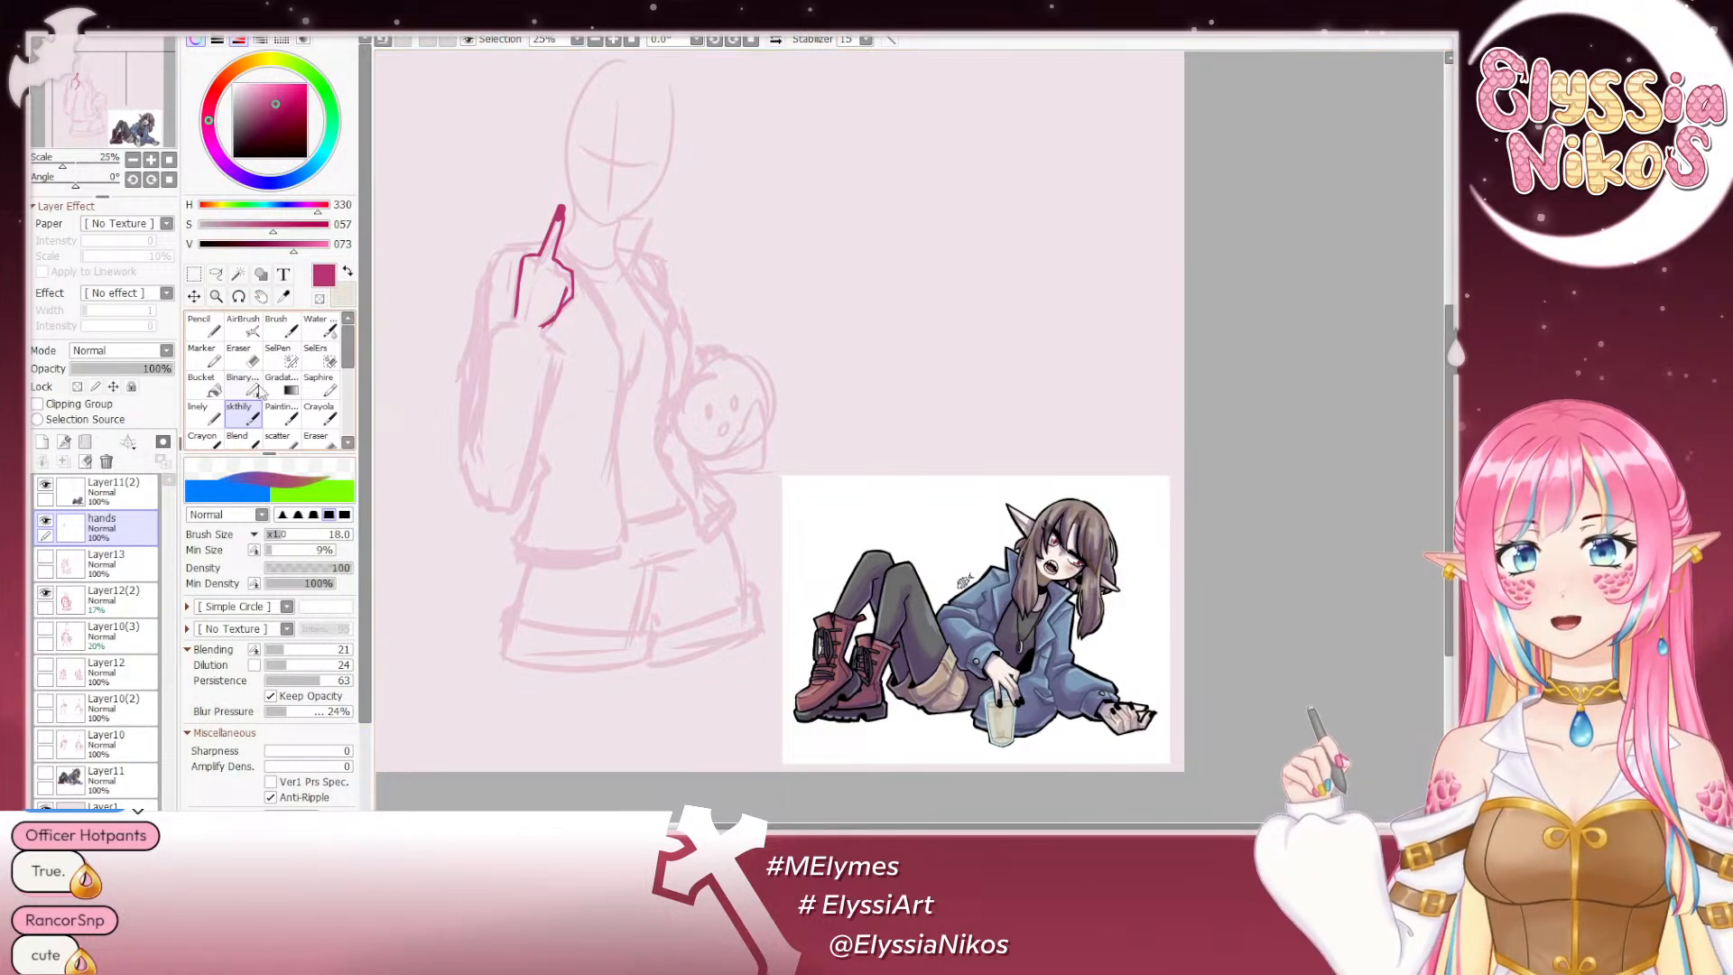
# Step: Thin the outer edge of the folded fingers with the eraser at sizes 9 and 23, undoing the unwanted strokes
pyautogui.press('e')
pyautogui.keyDown('ctrl'); pyautogui.keyDown('alt'); pyautogui.moveTo(574, 288); pyautogui.dragTo(572, 289); pyautogui.keyUp('alt'); pyautogui.keyUp('ctrl')
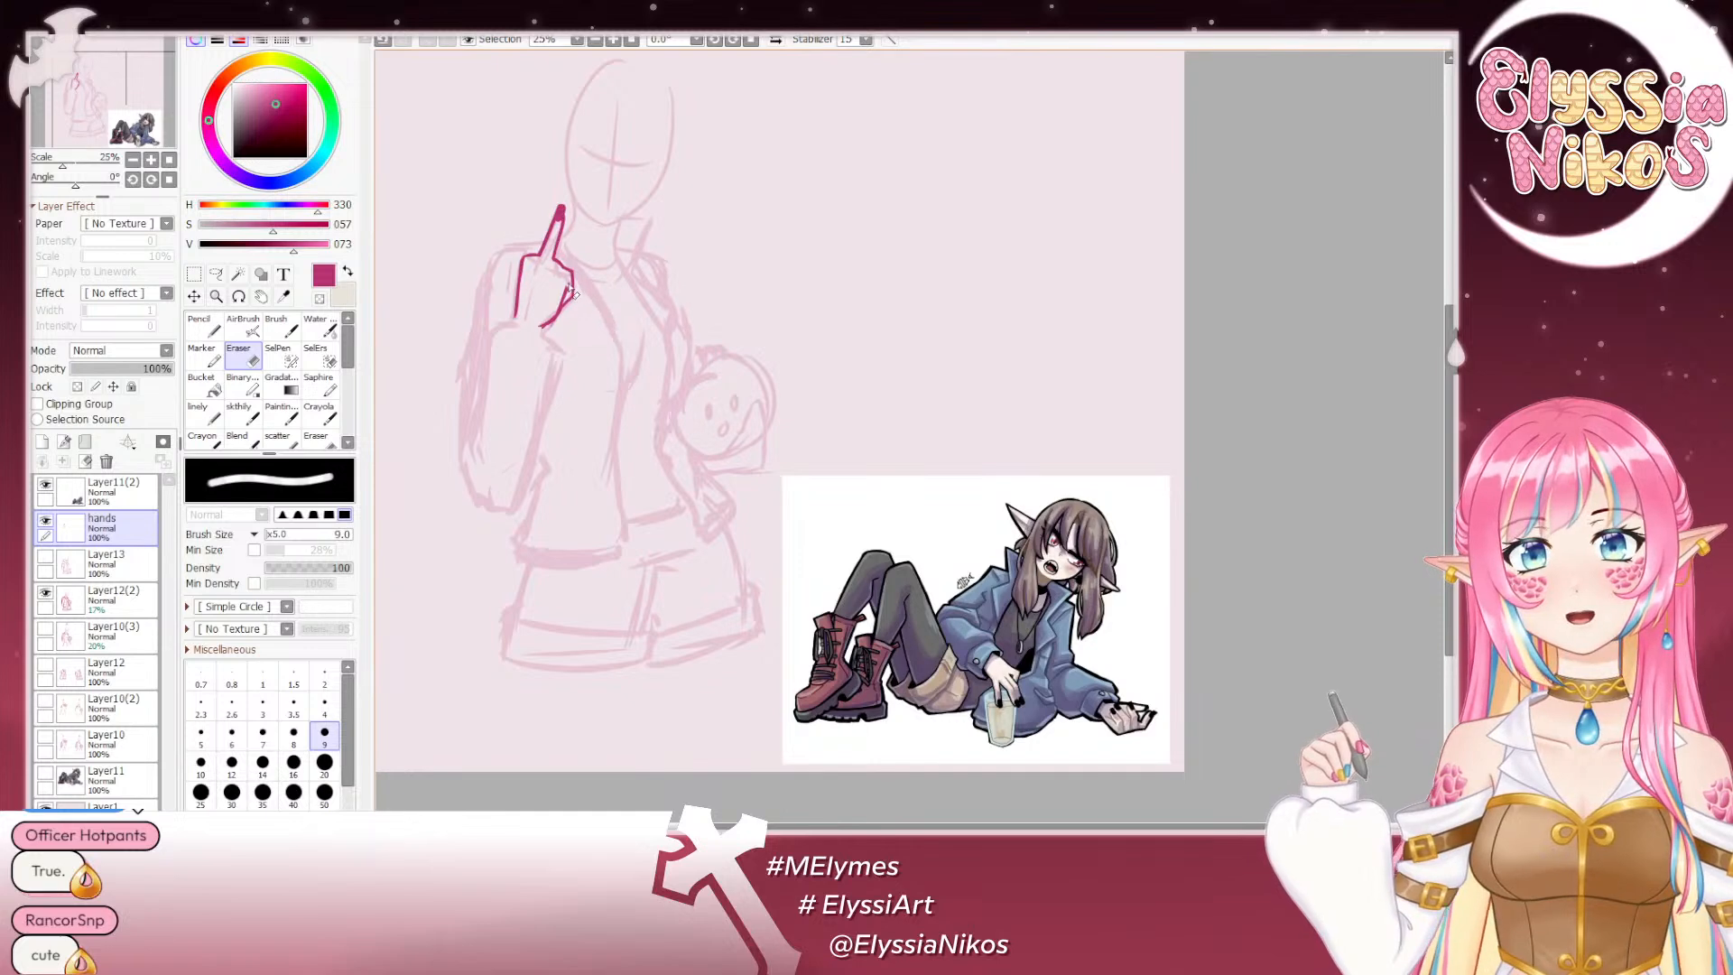
pyautogui.hotkey('ctrl', 'z')
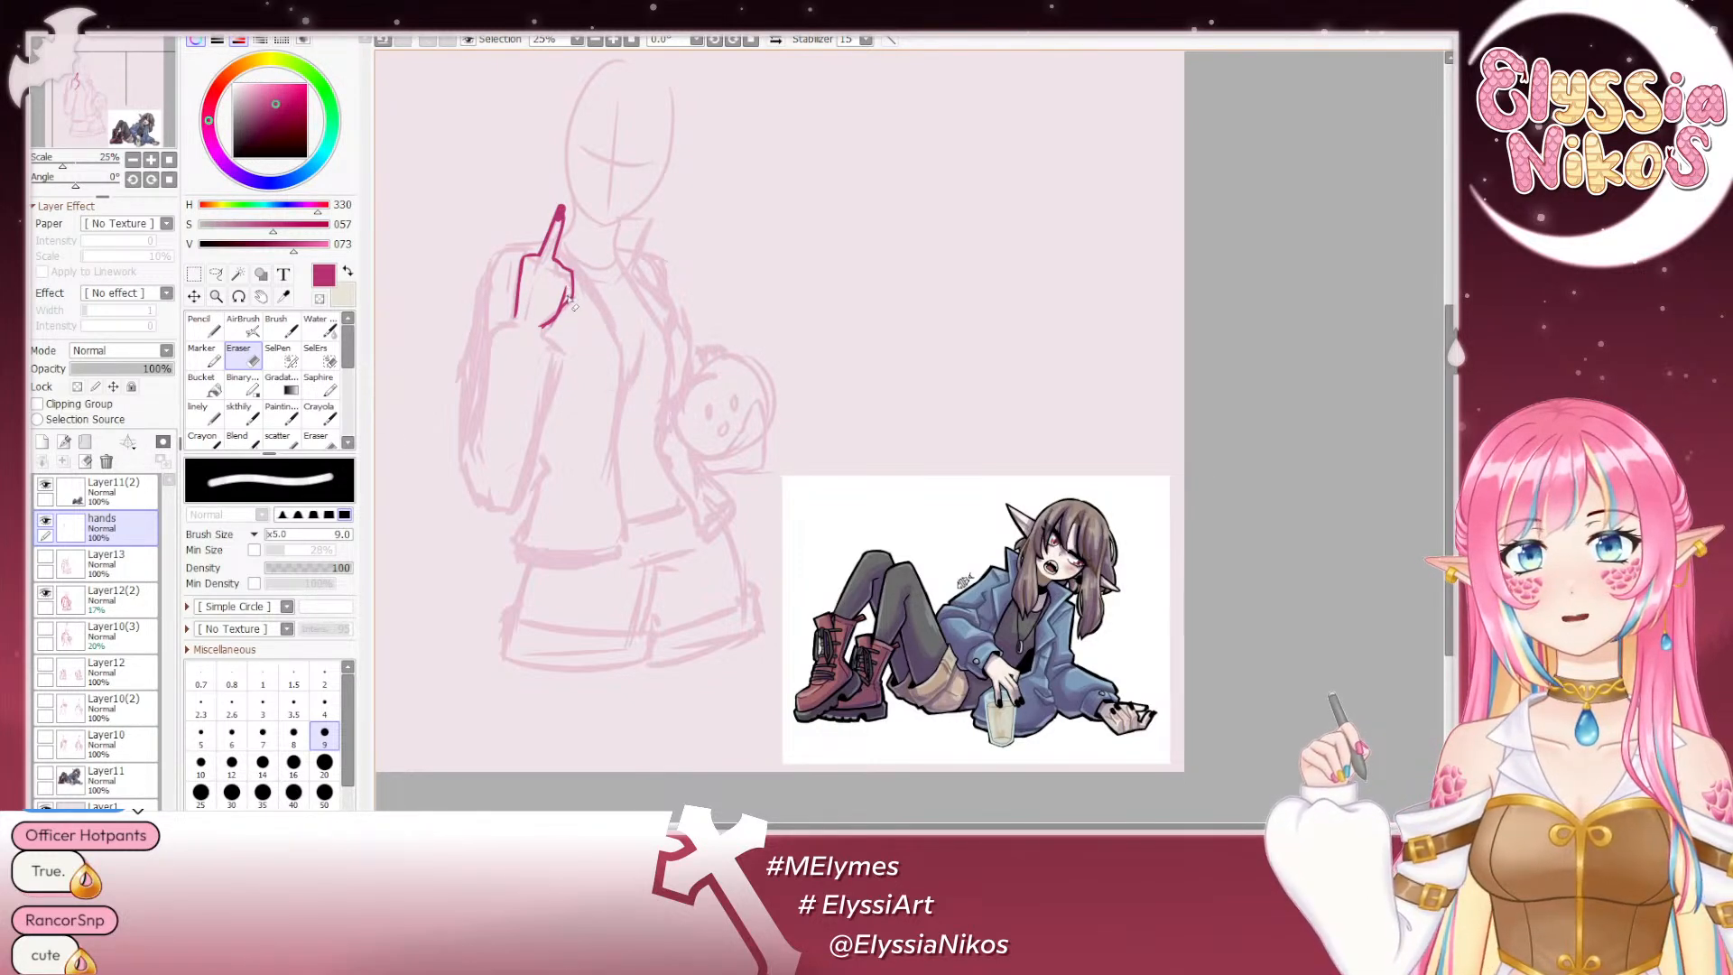
pyautogui.hotkey('ctrl', 'z')
pyautogui.keyDown('ctrl'); pyautogui.keyDown('alt'); pyautogui.moveTo(571, 266); pyautogui.dragTo(581, 282); pyautogui.keyUp('alt'); pyautogui.keyUp('ctrl')
pyautogui.hotkey('ctrl', 'z')
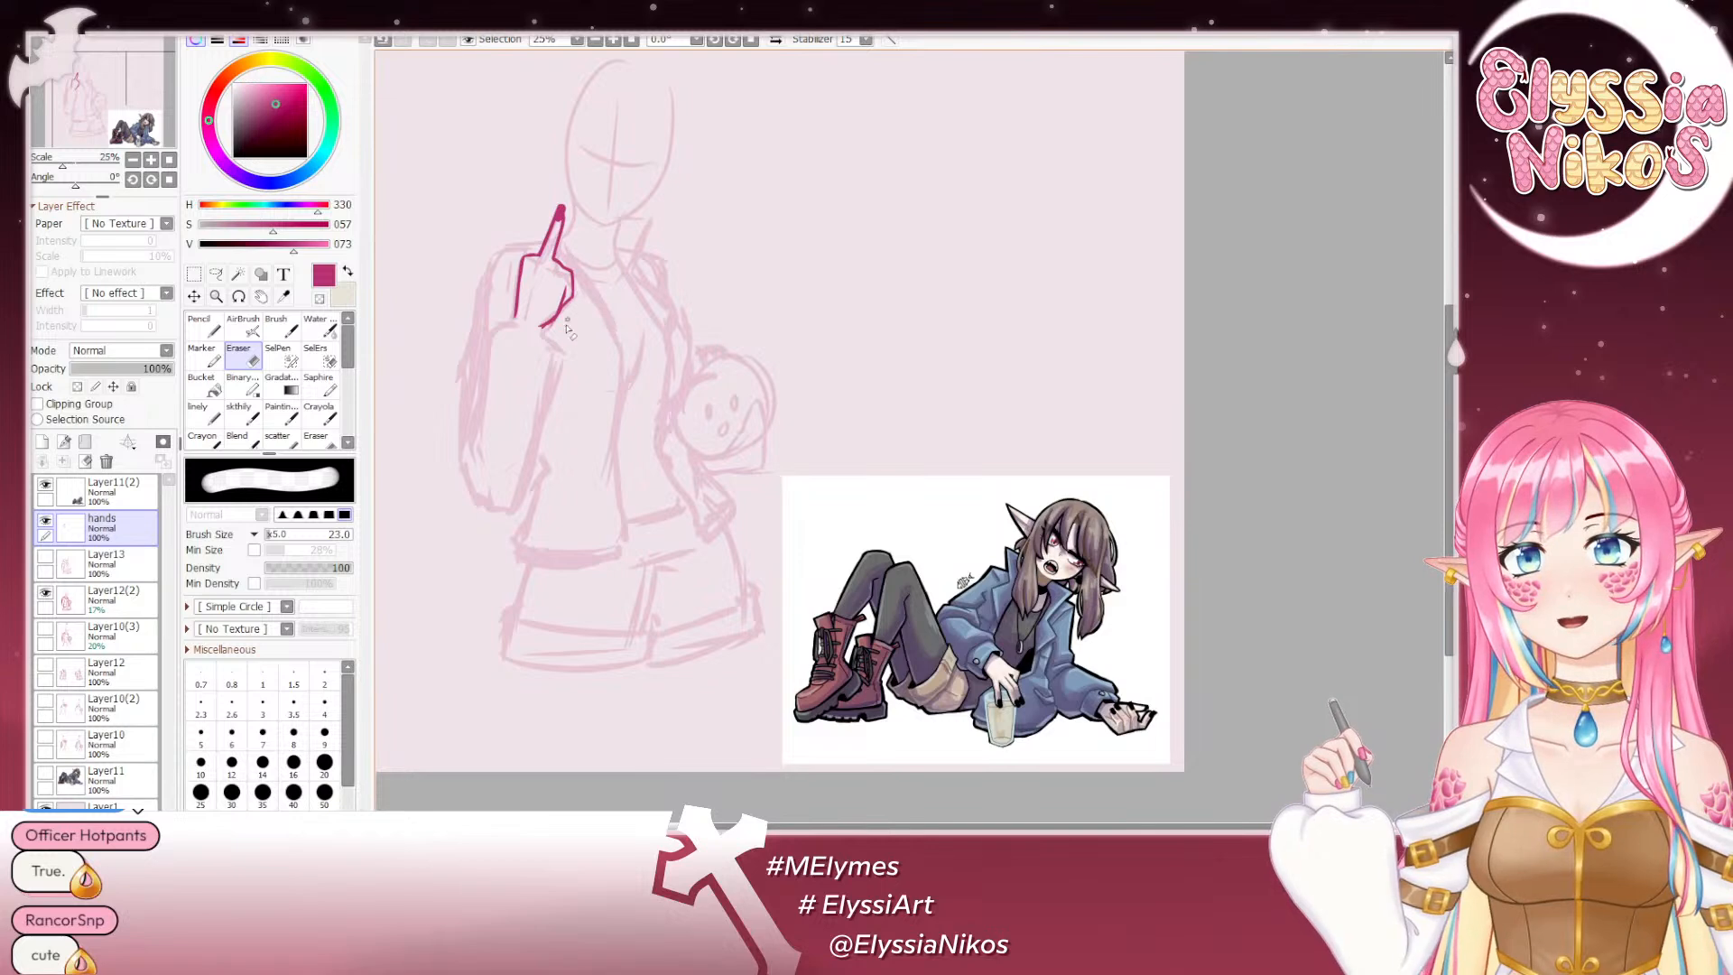
# Step: Trim the line along the base of the folded fingers with the size 23 eraser and undo the unwanted strokes
pyautogui.moveTo(562, 315); pyautogui.dragTo(528, 331)
pyautogui.hotkey('ctrl', 'z')
pyautogui.hotkey('ctrl', 'z')
pyautogui.hotkey('ctrl', 'z')
pyautogui.hotkey('ctrl', 'z')
pyautogui.hotkey('ctrl', 'z')
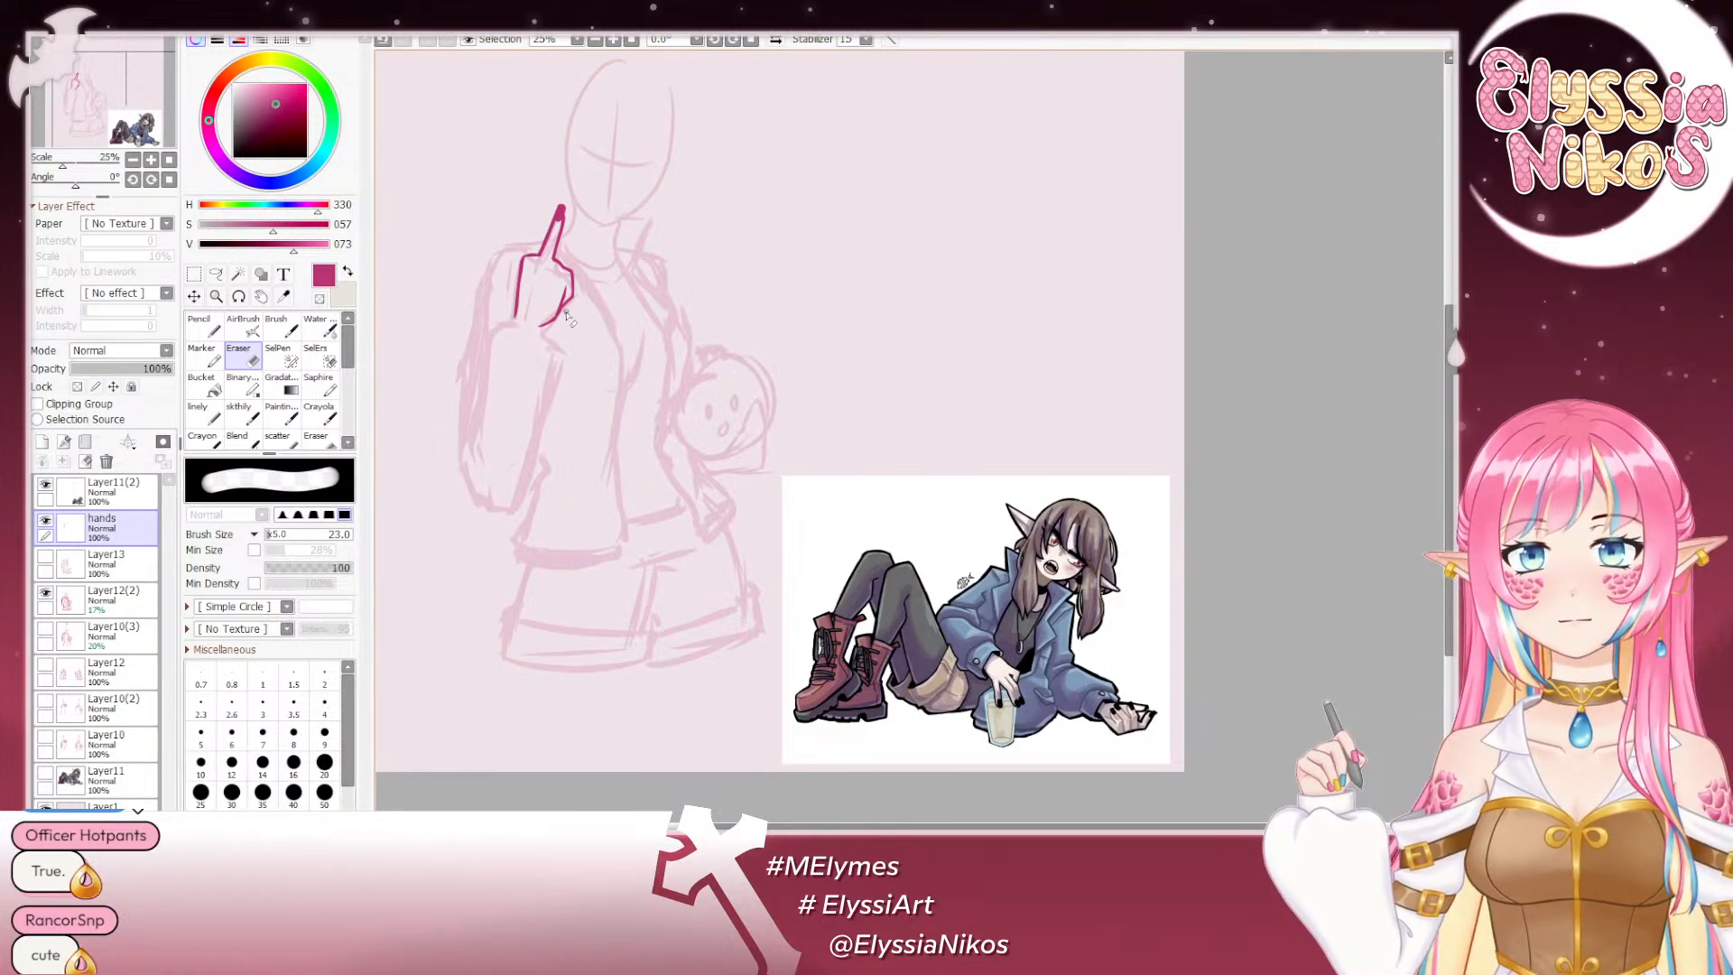
# Step: Show Layer13 with the jacket lines and erase the collar lines crossing the raised hand with the size 44 eraser
pyautogui.click(134, 159)
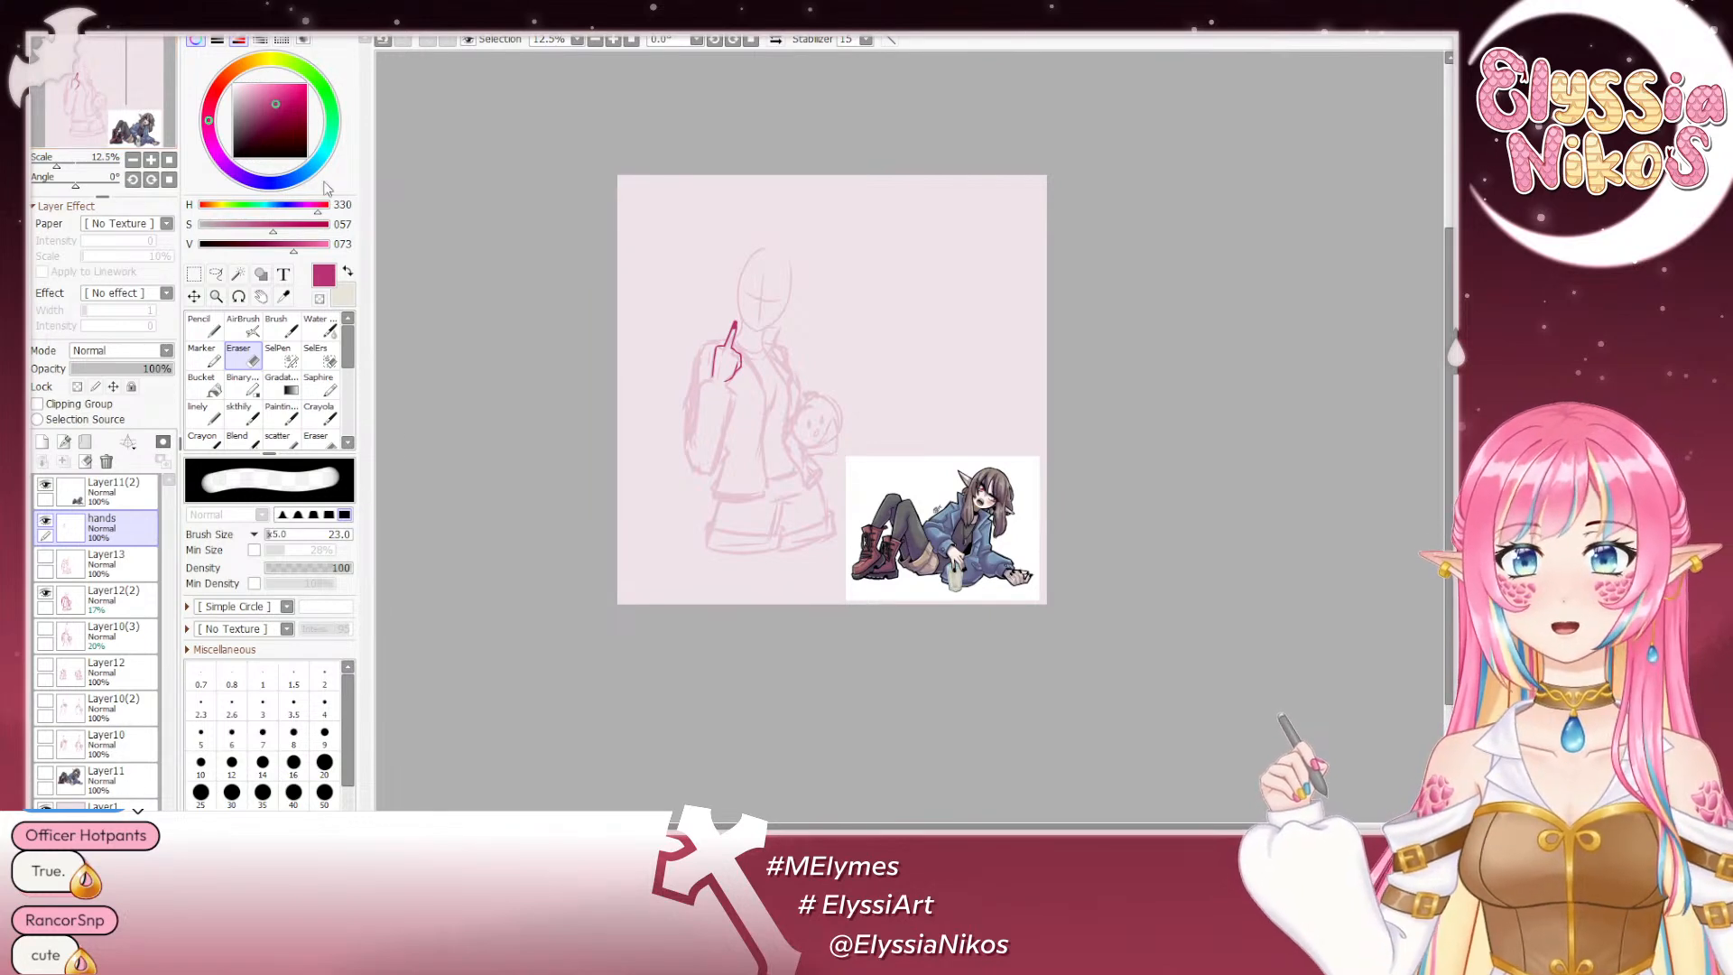
pyautogui.click(45, 556)
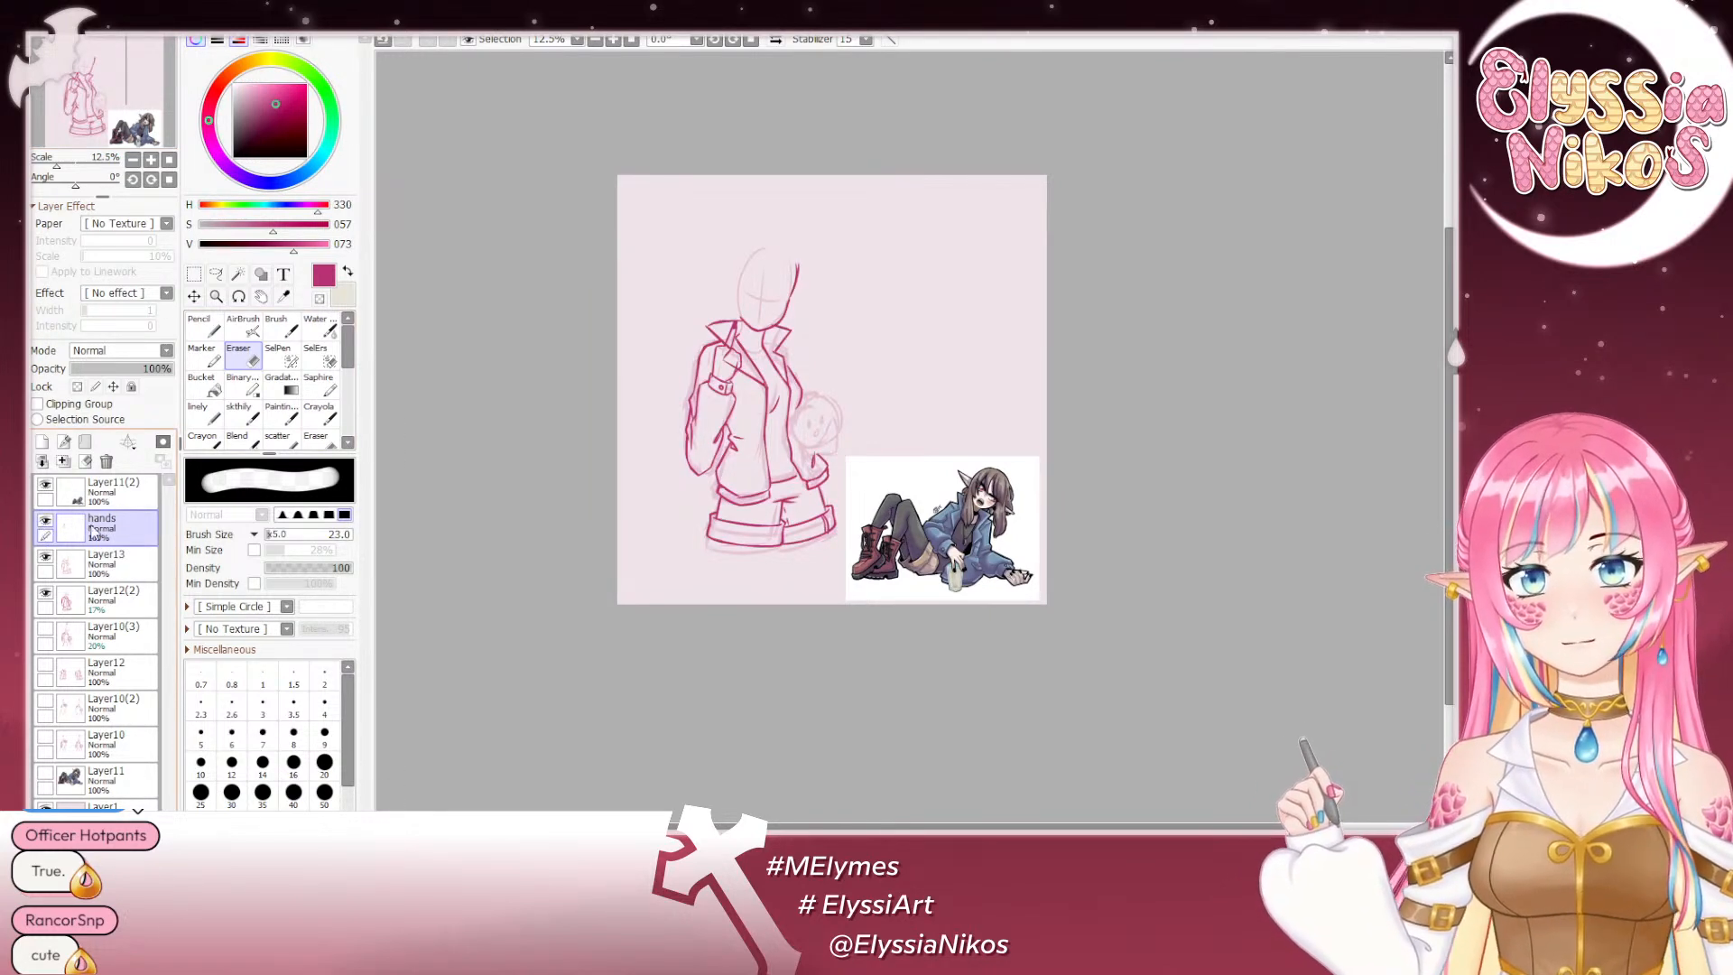
pyautogui.click(152, 160)
pyautogui.click(152, 160)
pyautogui.click(151, 159)
pyautogui.moveTo(452, 166)
pyautogui.mouseDown()
pyautogui.moveTo(768, 213)
pyautogui.moveTo(742, 228)
pyautogui.mouseUp()
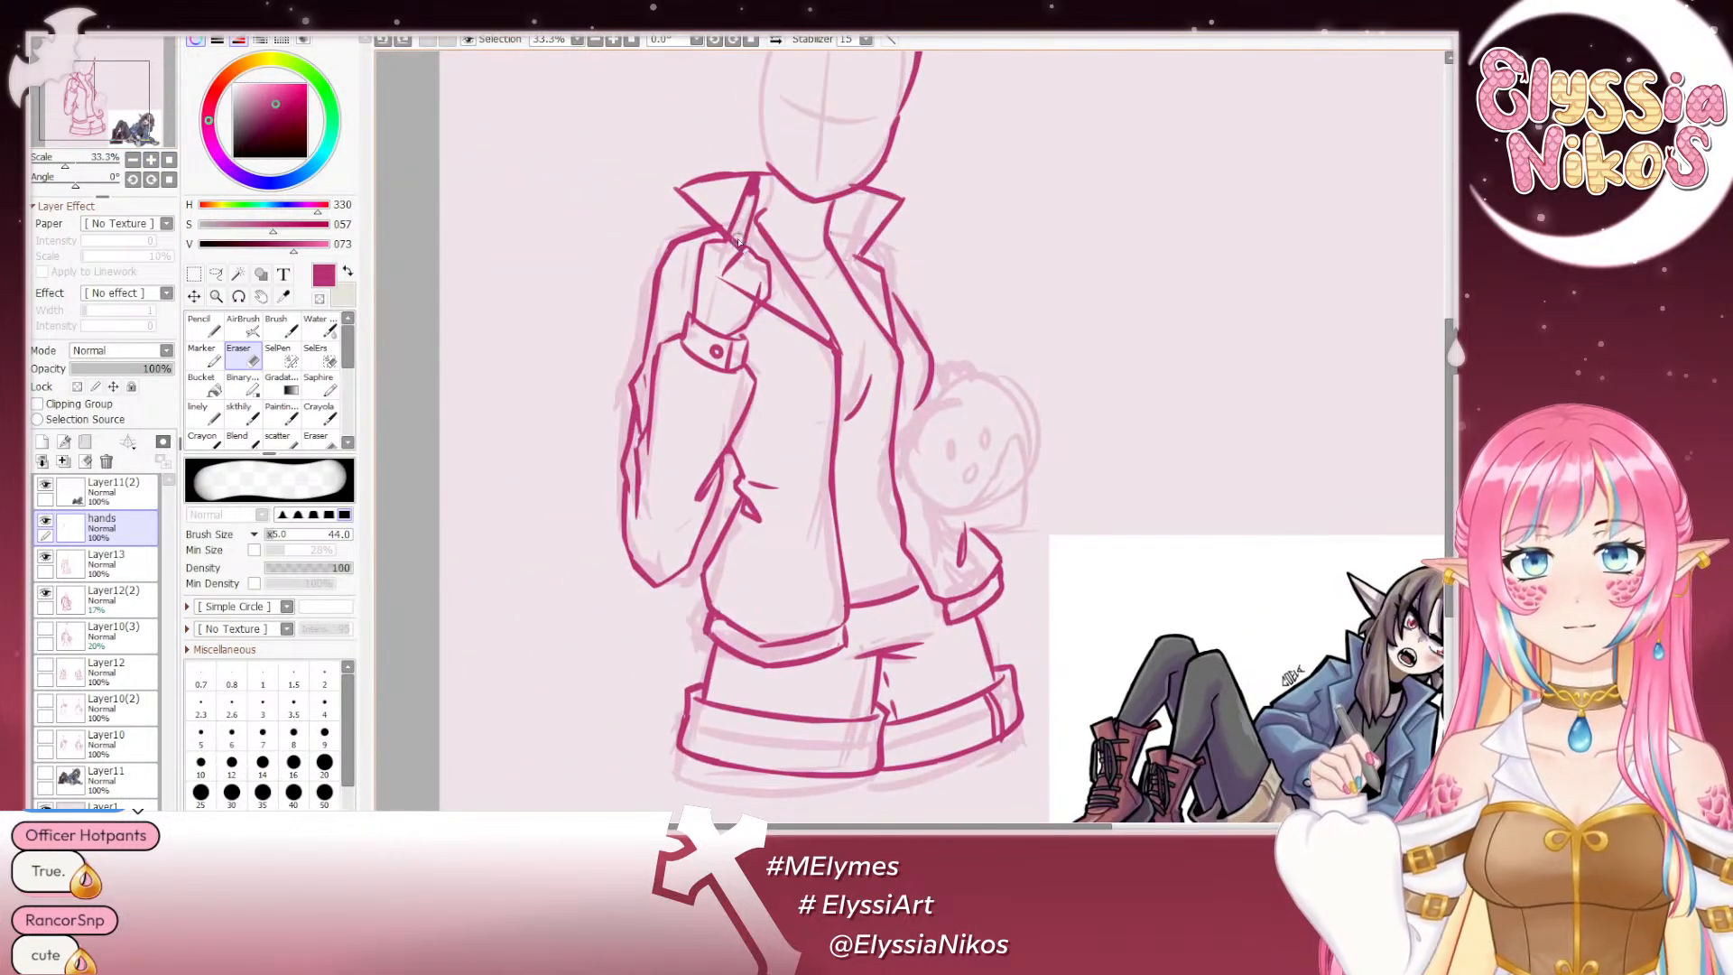
pyautogui.click(142, 561)
pyautogui.moveTo(732, 242); pyautogui.dragTo(748, 308)
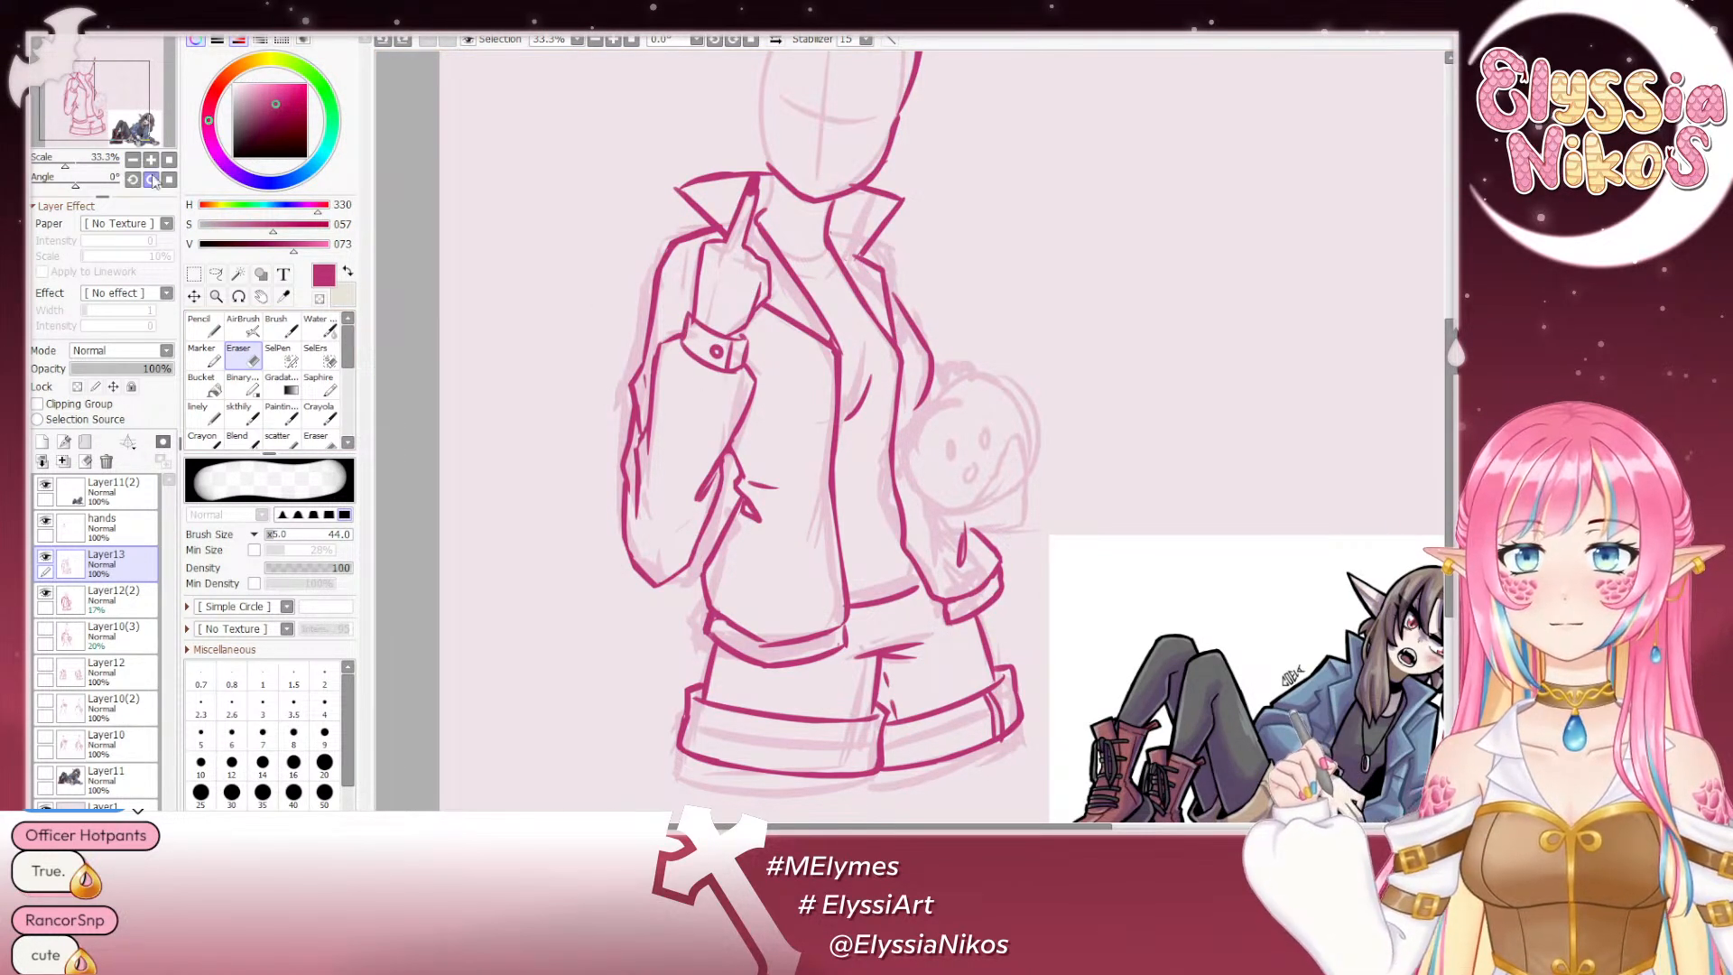
# Step: Draw the jacket's shoulder line below the collar on the plush's side with the size 18 brush on Layer13
pyautogui.click(133, 160)
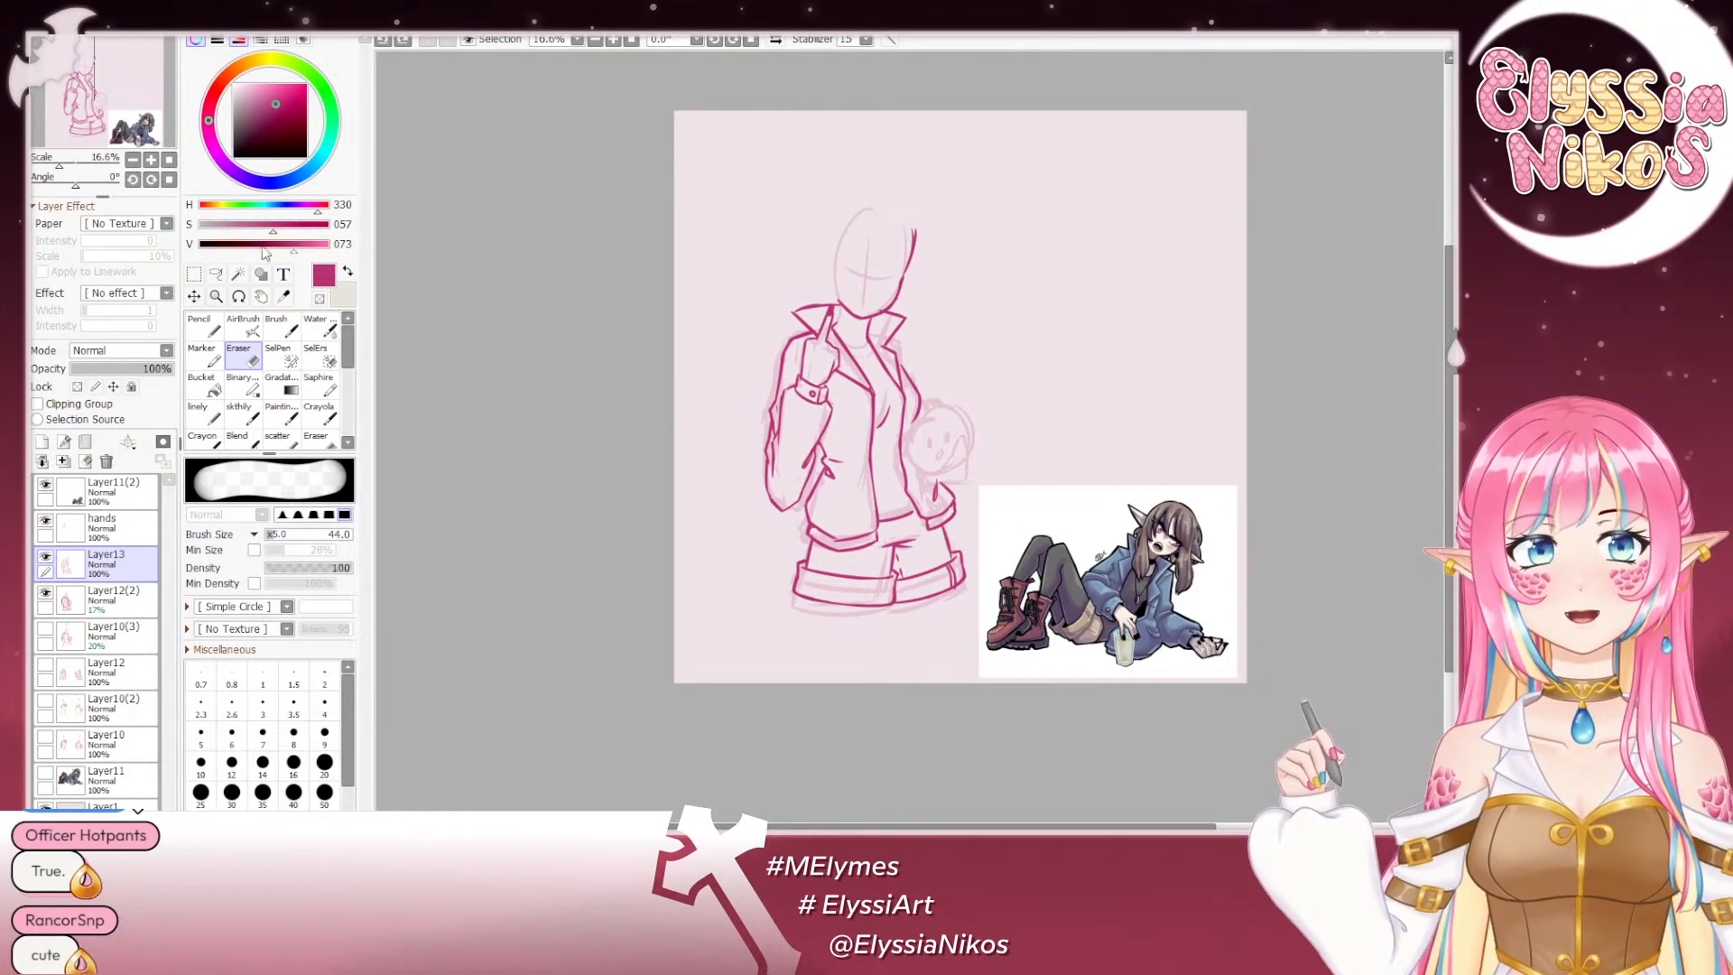
pyautogui.moveTo(506, 196); pyautogui.dragTo(500, 228)
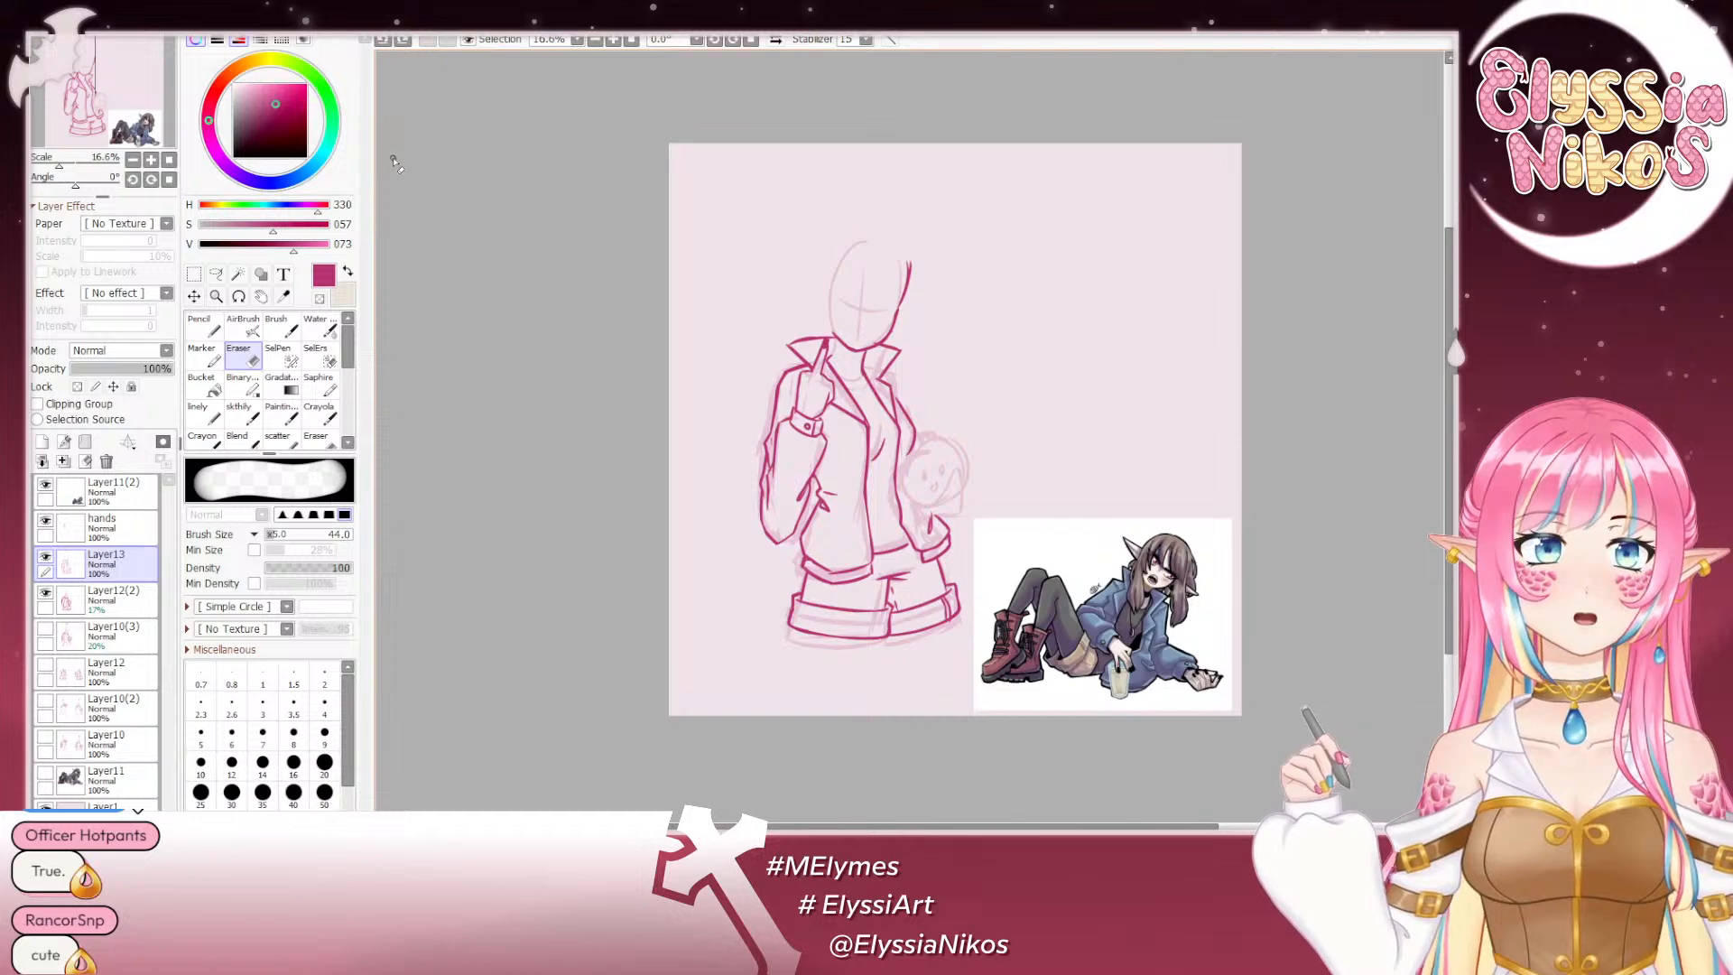
pyautogui.click(239, 413)
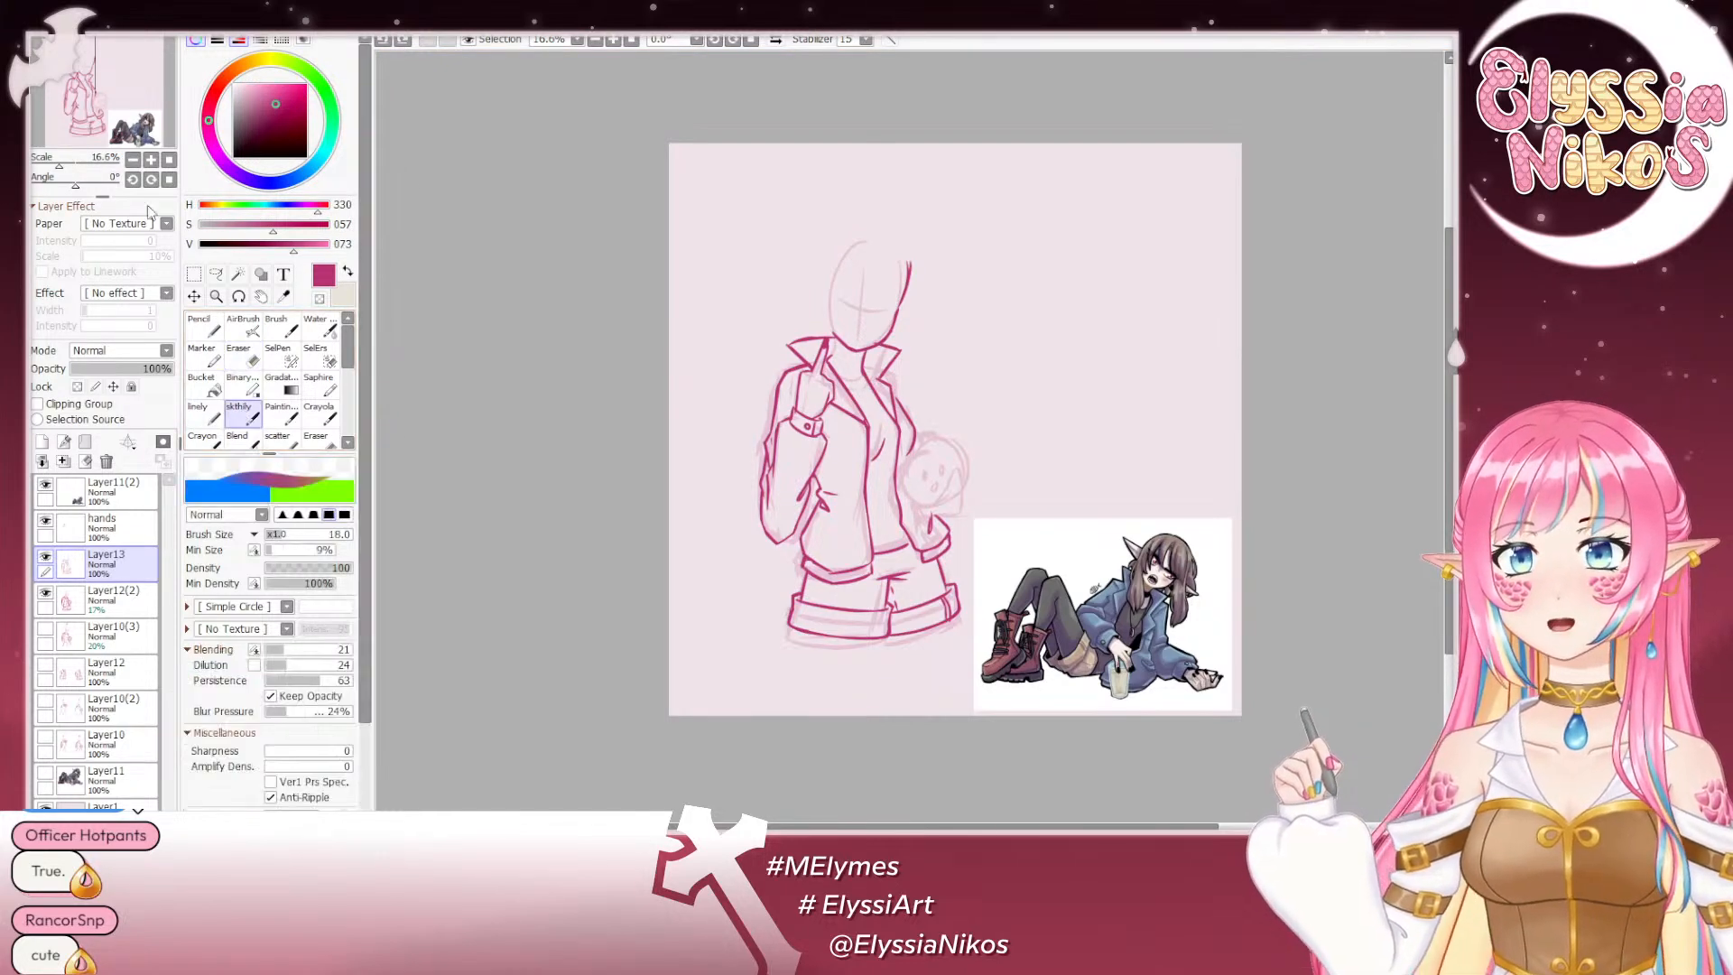
pyautogui.click(151, 161)
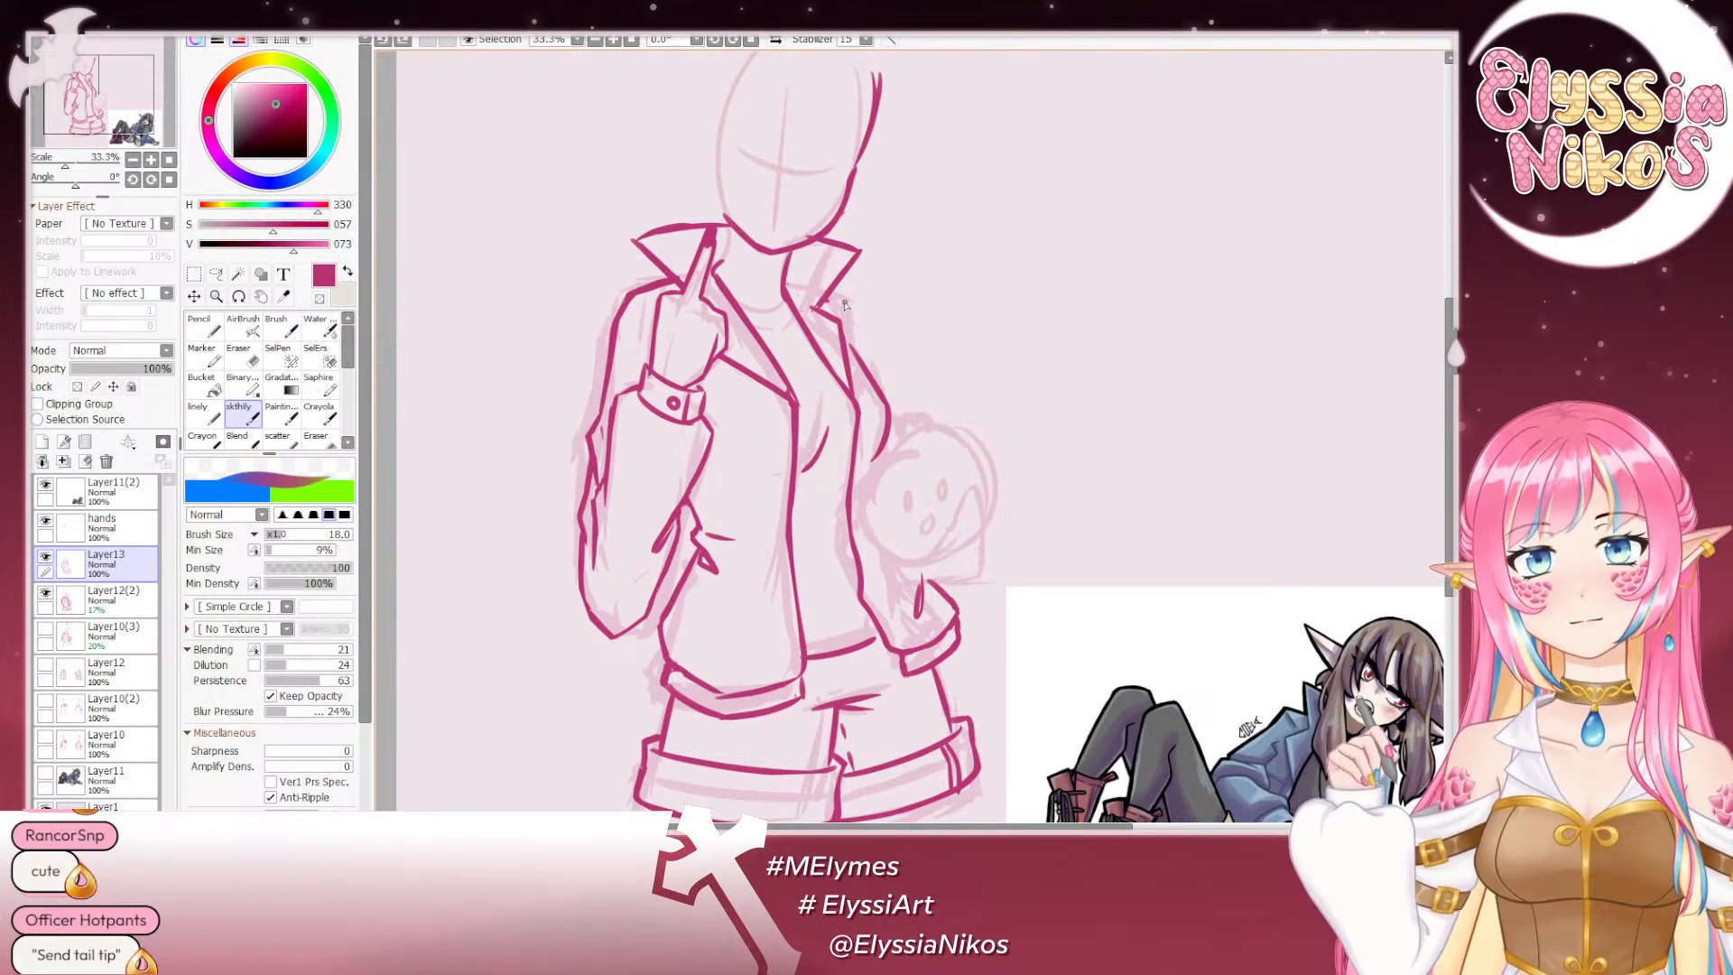
pyautogui.moveTo(828, 296); pyautogui.dragTo(866, 338)
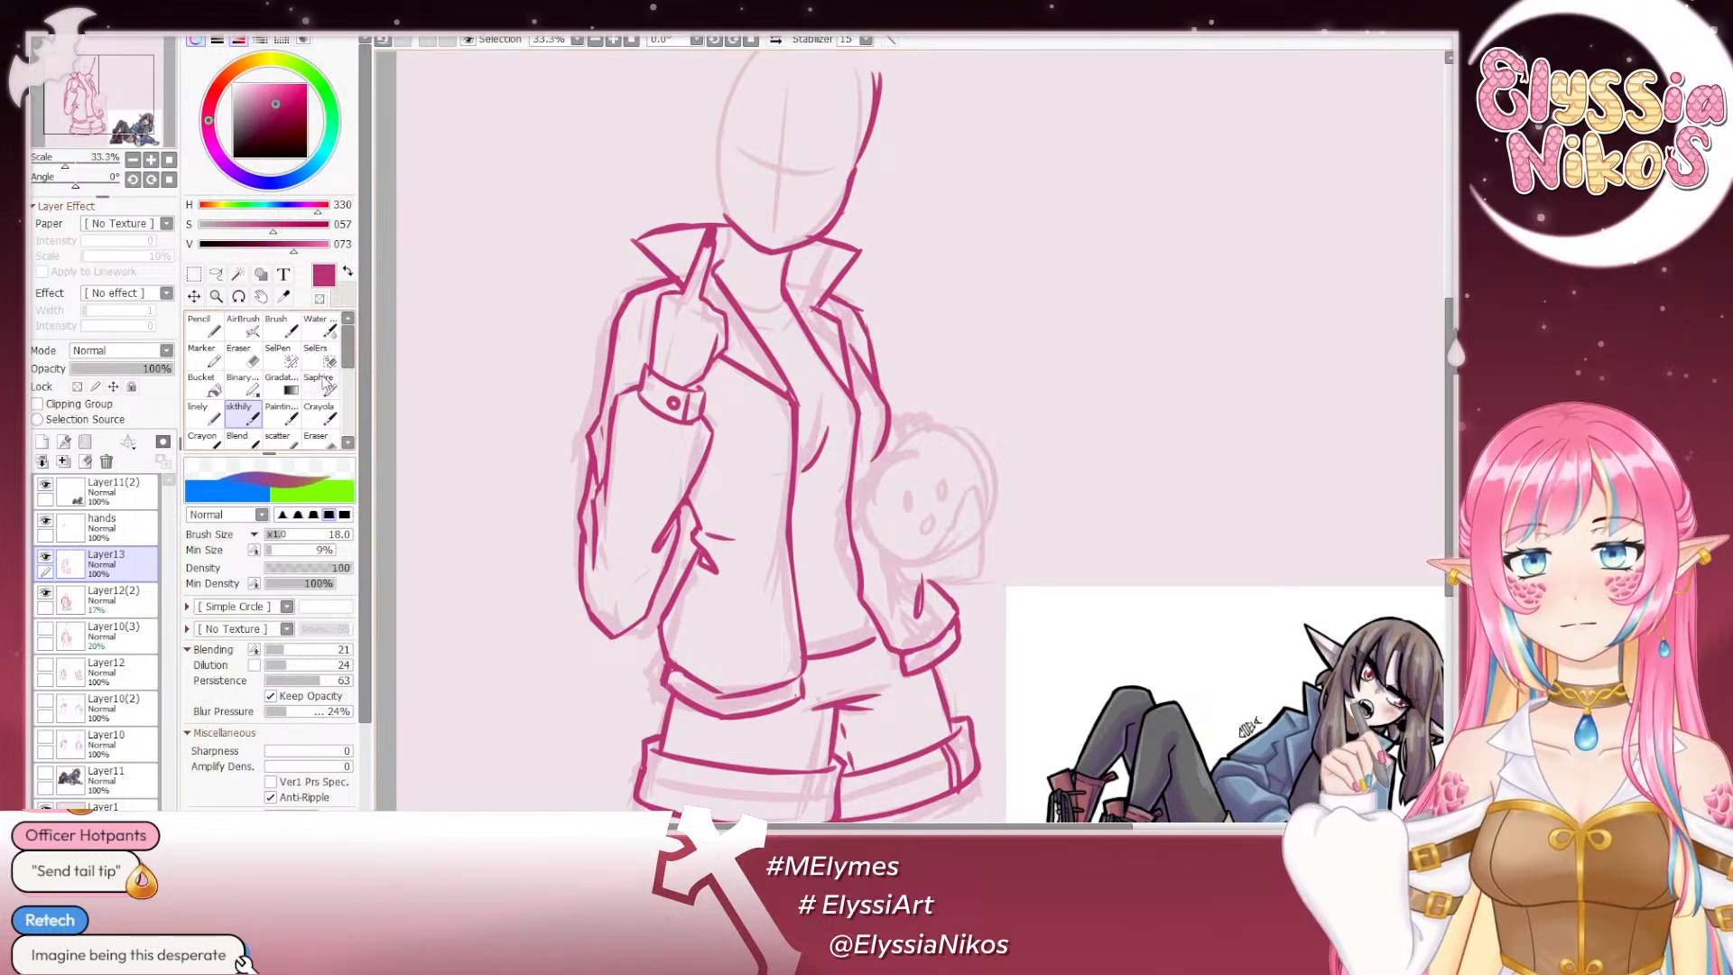
# Step: Trim the new shoulder line's overshooting end and outer edge with the size 44 eraser, undoing the unwanted strokes
pyautogui.press('e')
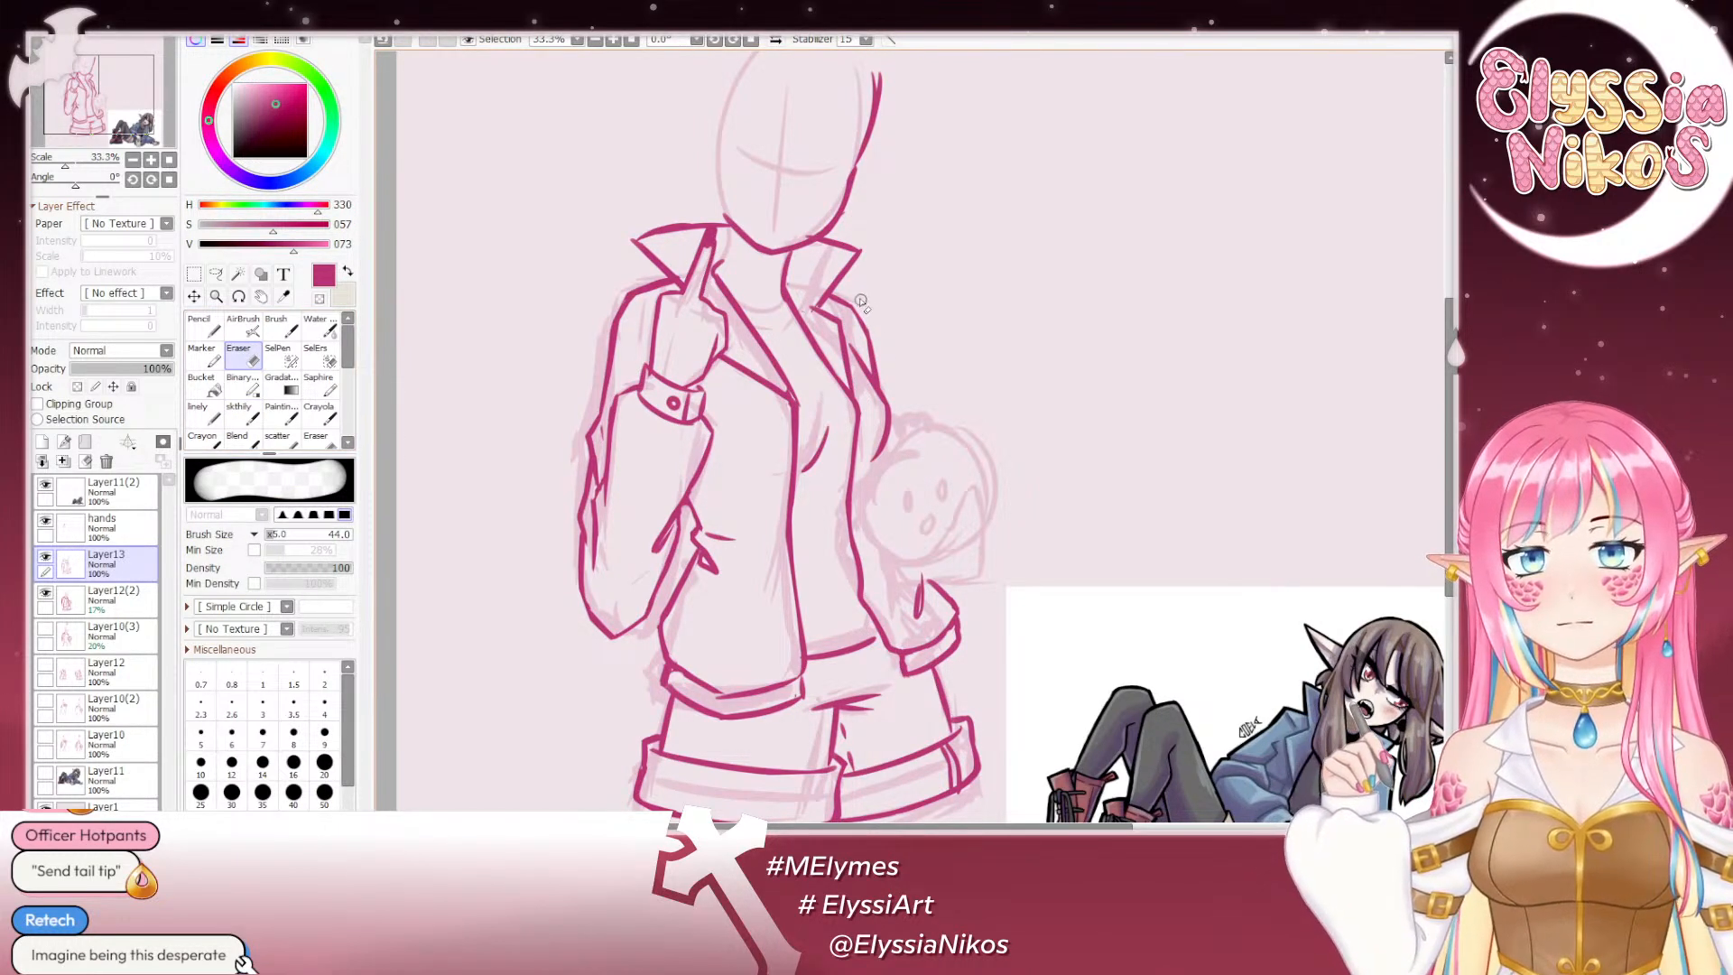
pyautogui.press('e')
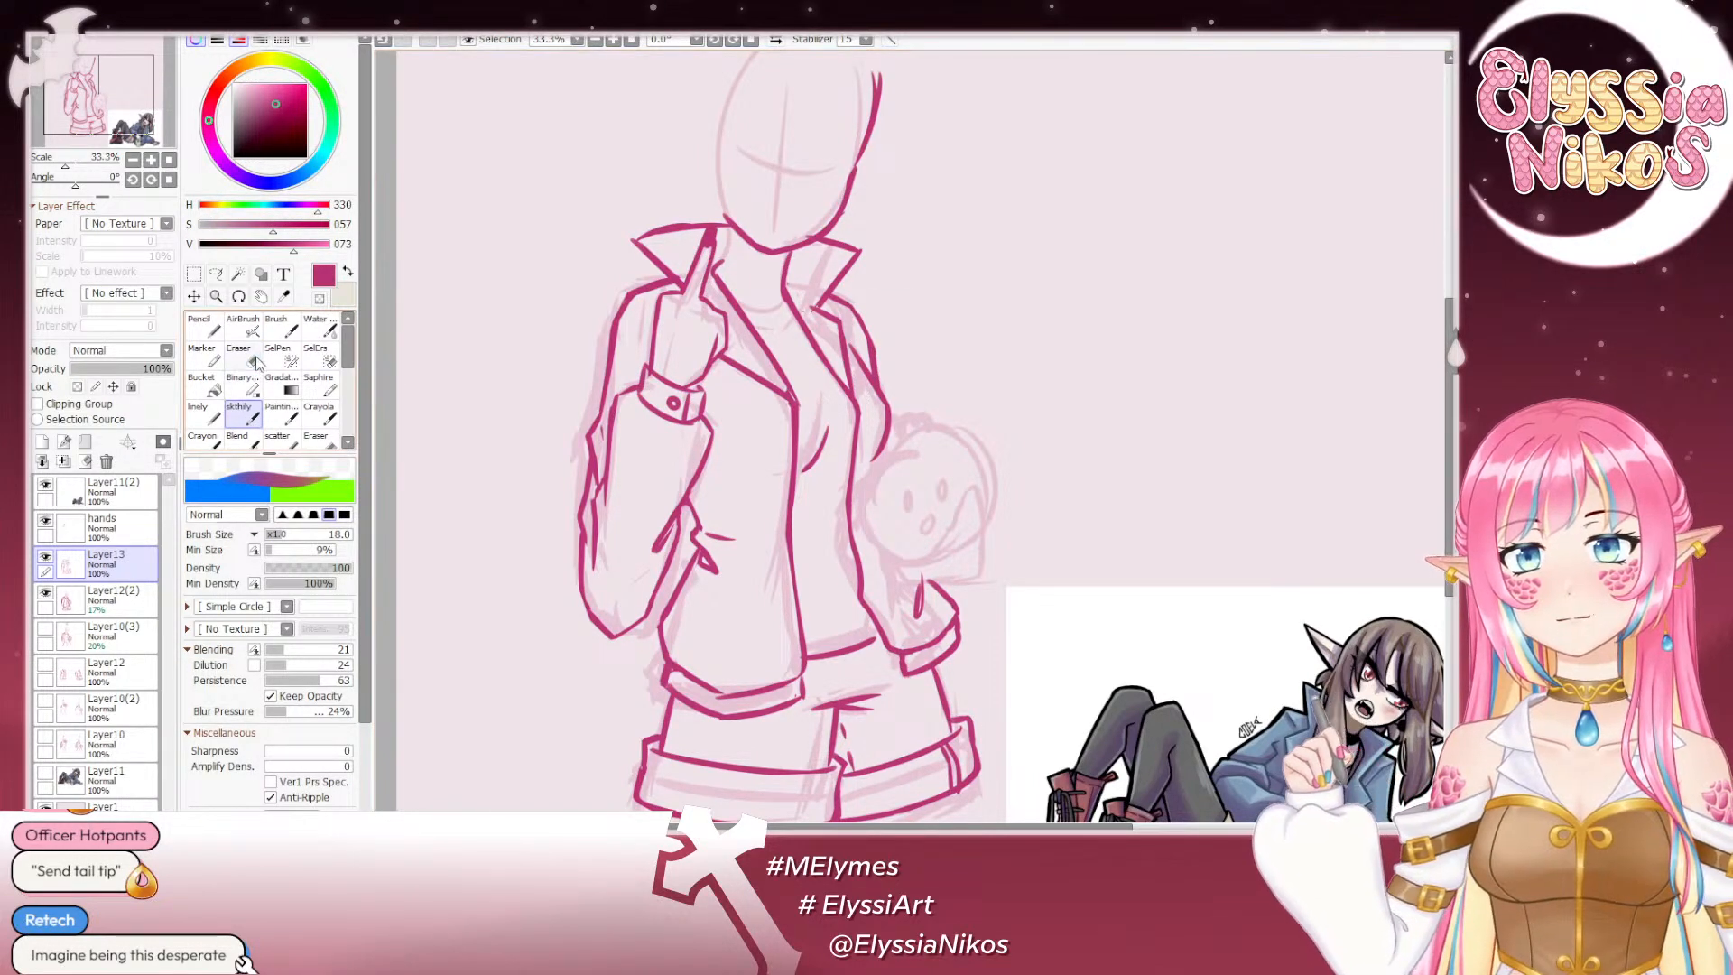
pyautogui.press('e')
pyautogui.moveTo(874, 343); pyautogui.dragTo(884, 382)
pyautogui.hotkey('ctrl', 'z')
pyautogui.hotkey('ctrl', 'z')
pyautogui.hotkey('ctrl', 'z')
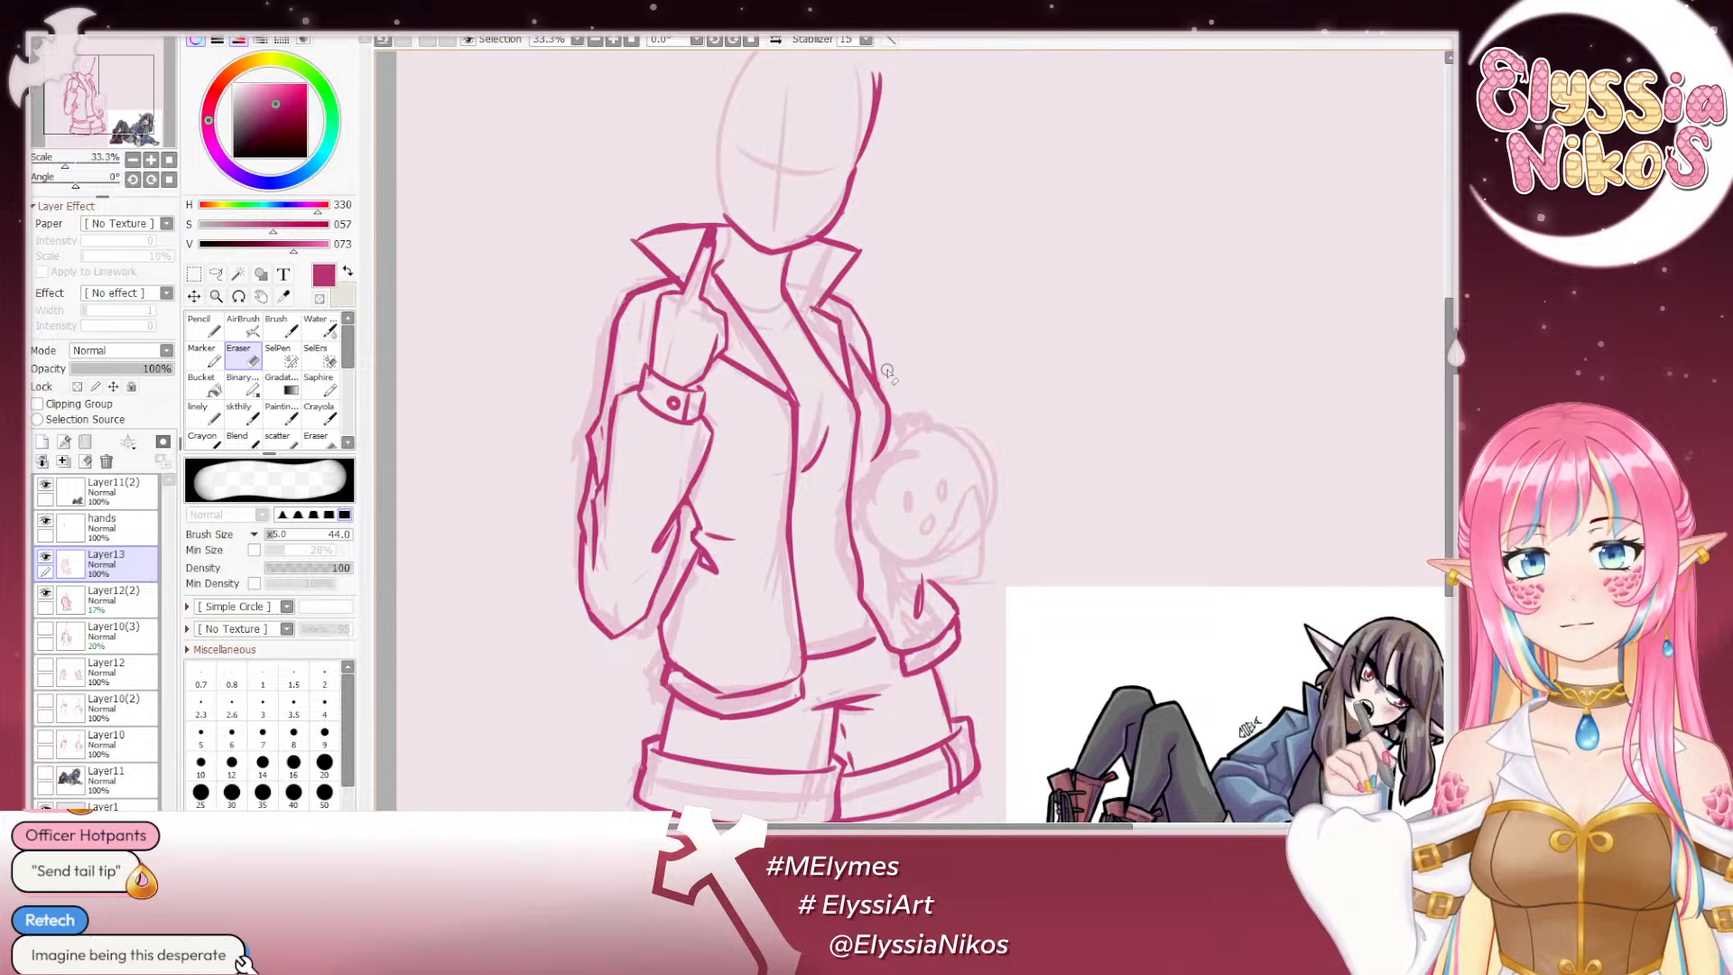
# Step: Rotate the canvas to -113° and thin the chin outline above the collar with the size 21 eraser
pyautogui.click(132, 159)
pyautogui.moveTo(662, 321); pyautogui.dragTo(660, 248)
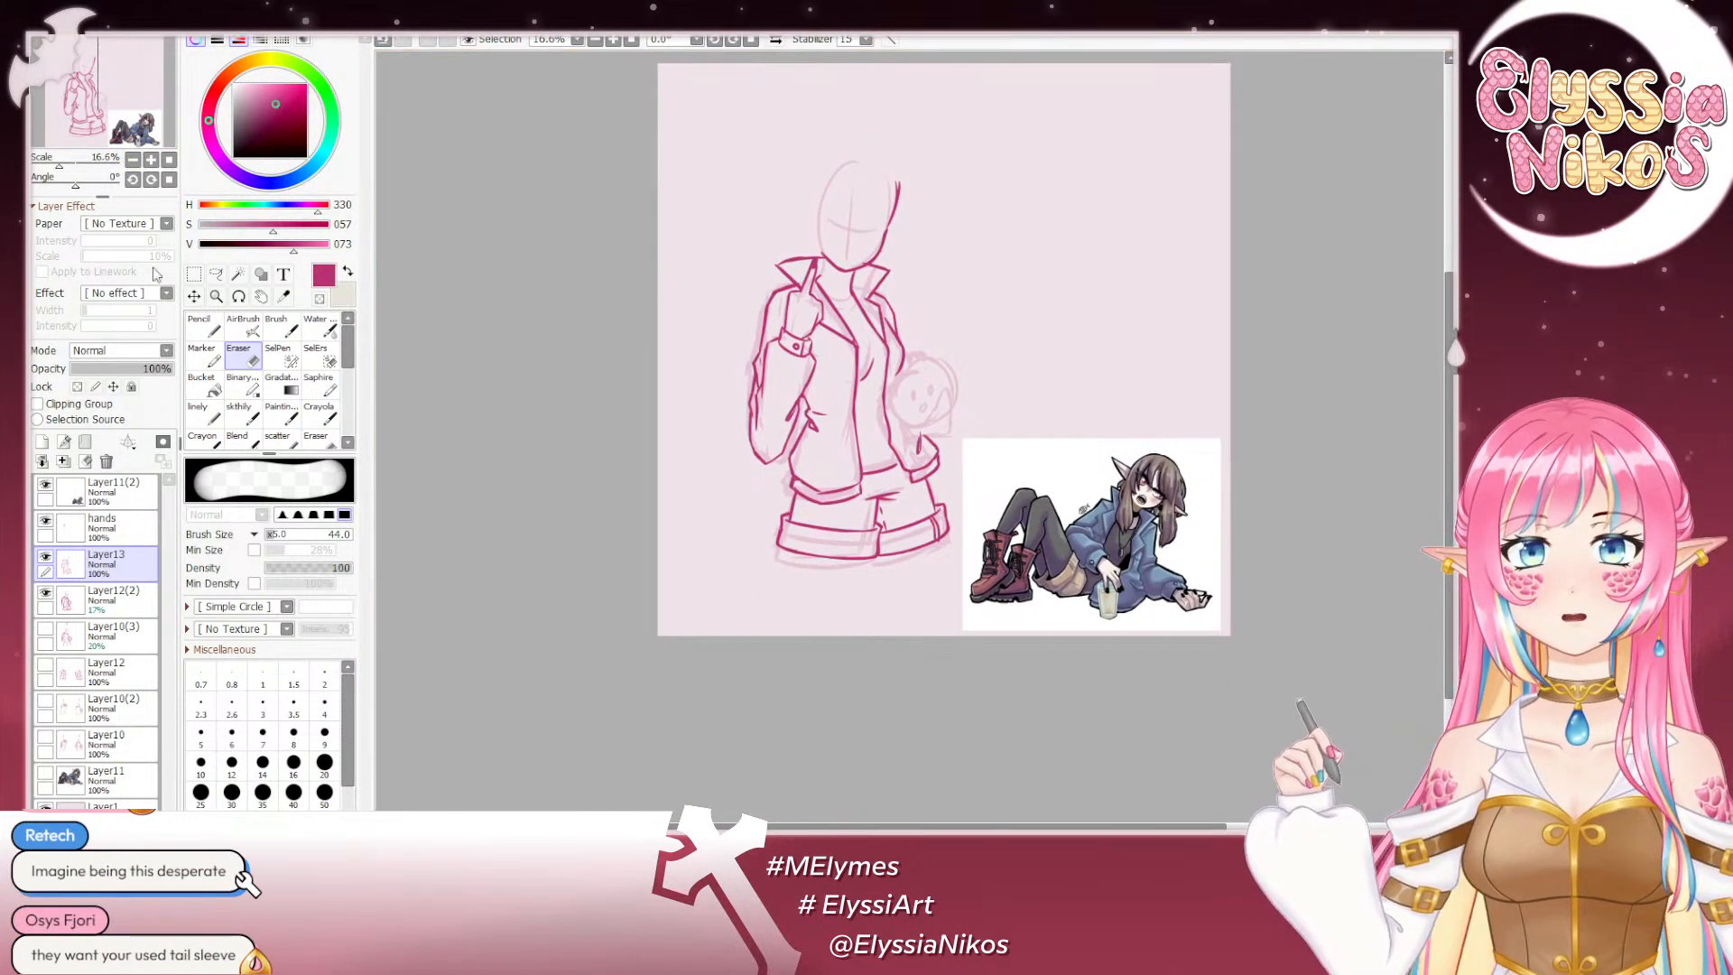
pyautogui.click(151, 159)
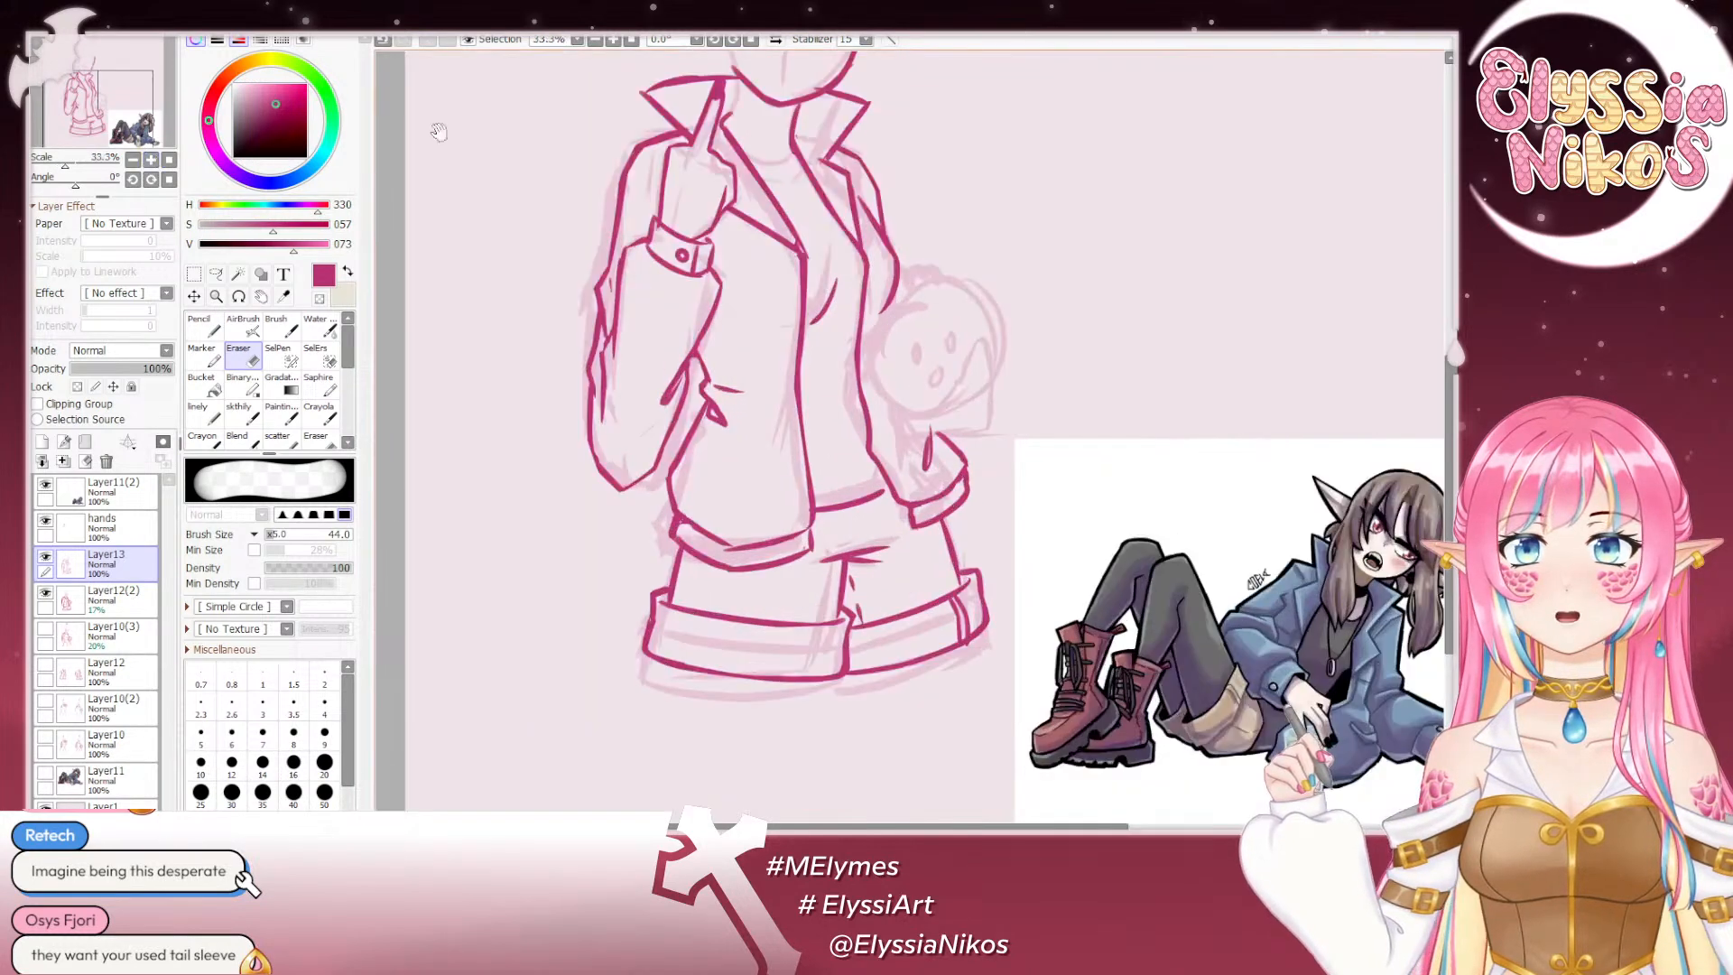
pyautogui.moveTo(791, 107); pyautogui.dragTo(737, 552)
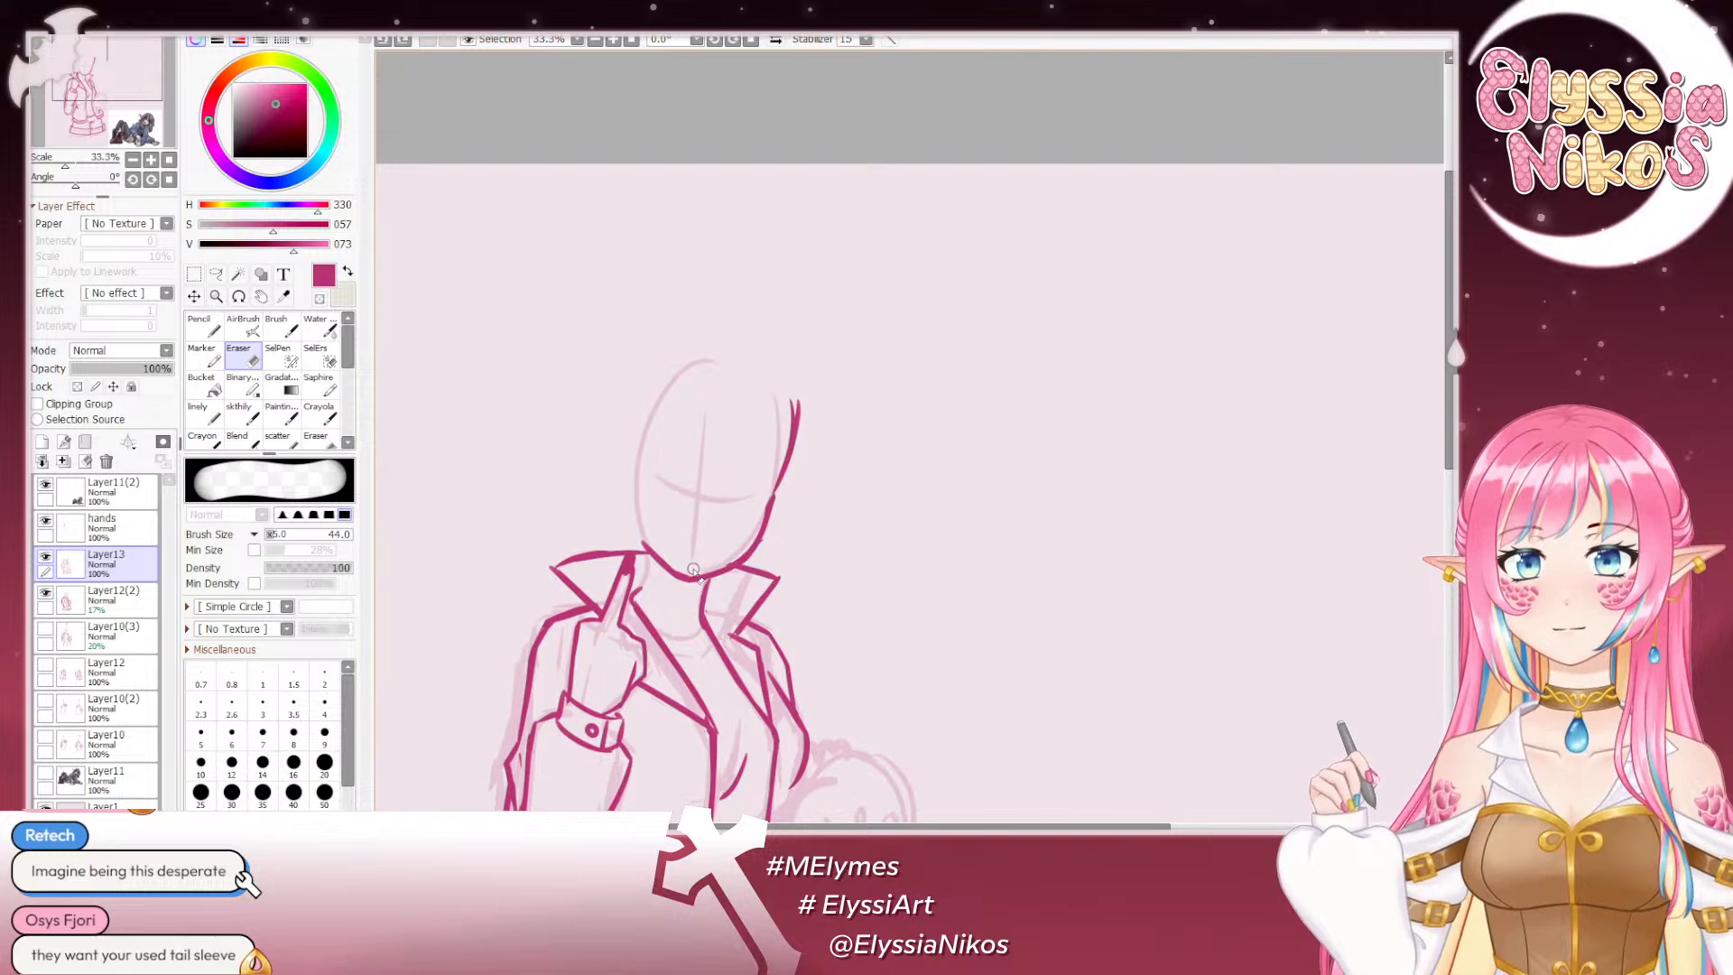
pyautogui.moveTo(1208, 325)
pyautogui.mouseDown()
pyautogui.moveTo(1070, 159)
pyautogui.moveTo(803, 136)
pyautogui.moveTo(695, 203)
pyautogui.moveTo(587, 95)
pyautogui.mouseUp()
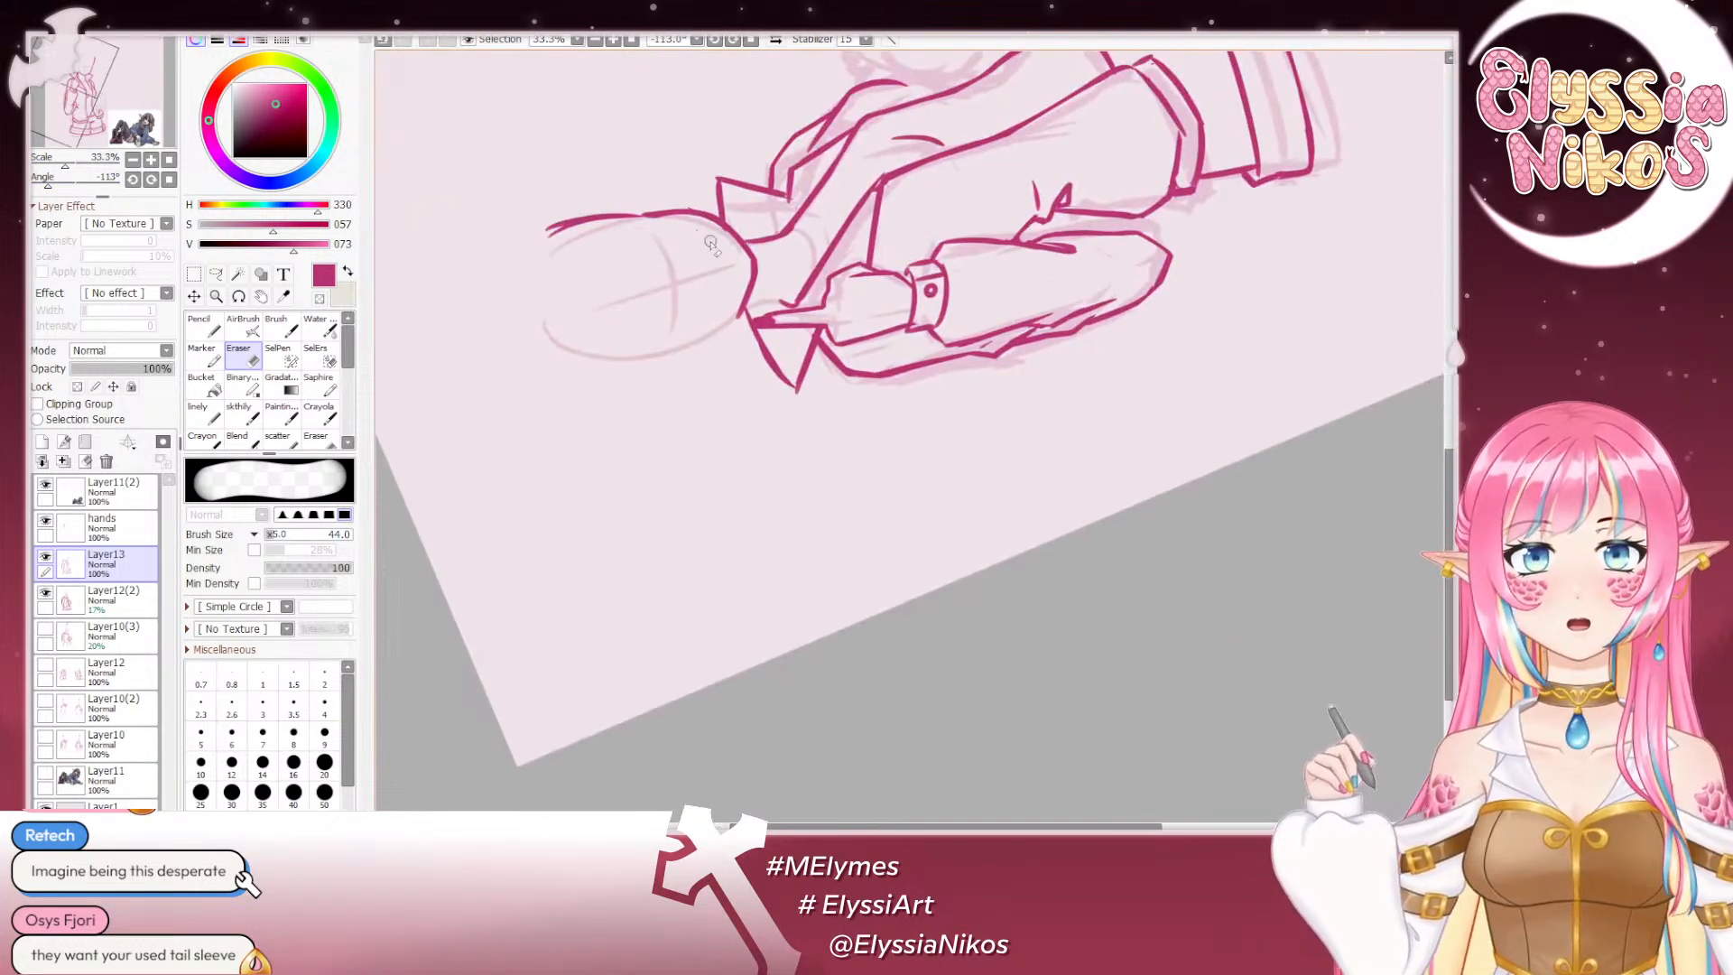
pyautogui.moveTo(755, 271)
pyautogui.mouseDown()
pyautogui.moveTo(794, 209)
pyautogui.moveTo(785, 222)
pyautogui.mouseUp()
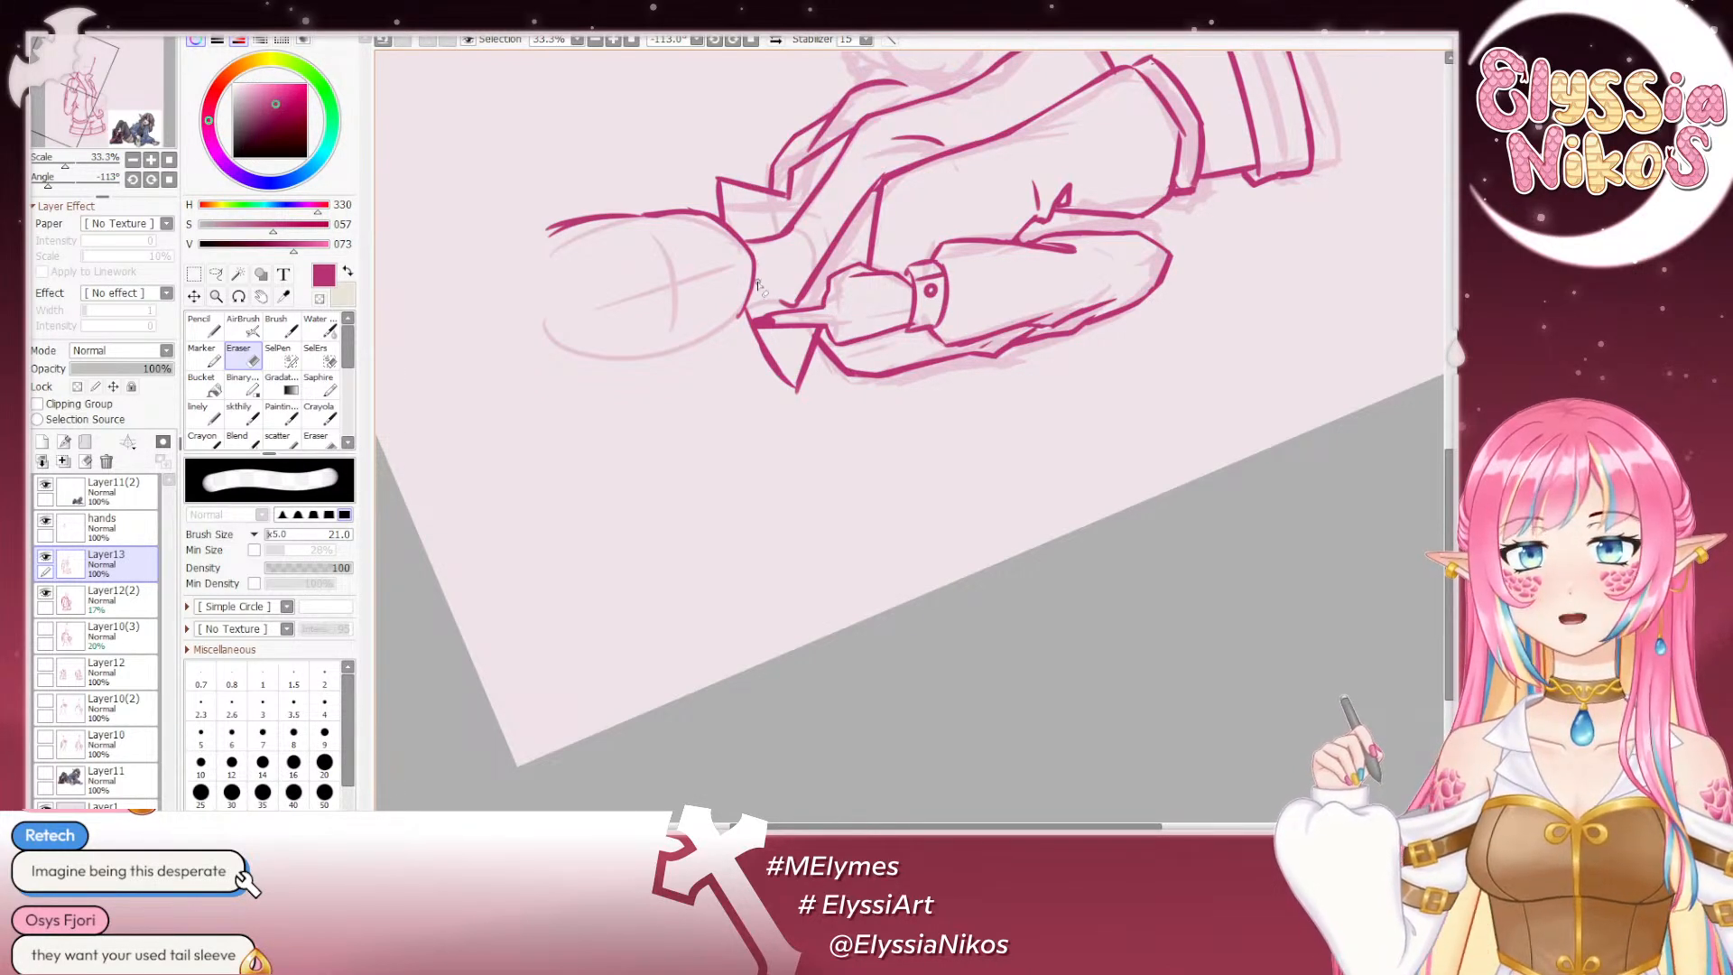
# Step: Turn the canvas to 180° and thin the cheek outline of the head with the size 21 eraser, undoing the unwanted stroke
pyautogui.press('Home')
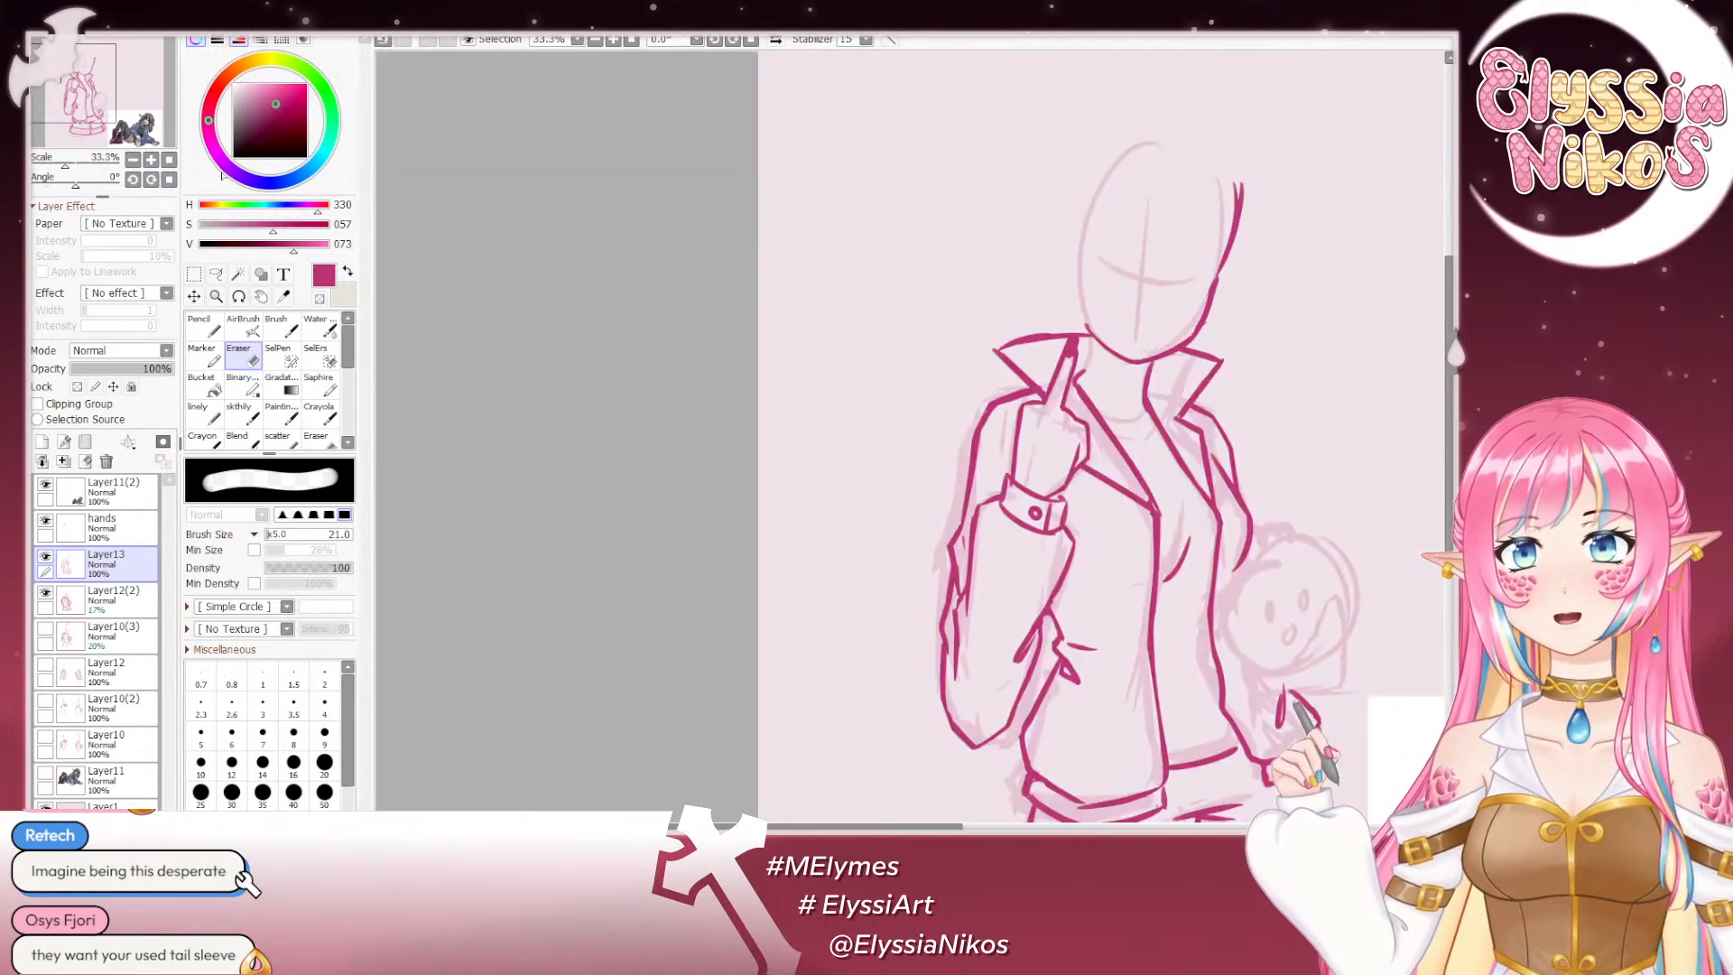
pyautogui.moveTo(970, 347); pyautogui.dragTo(623, 384)
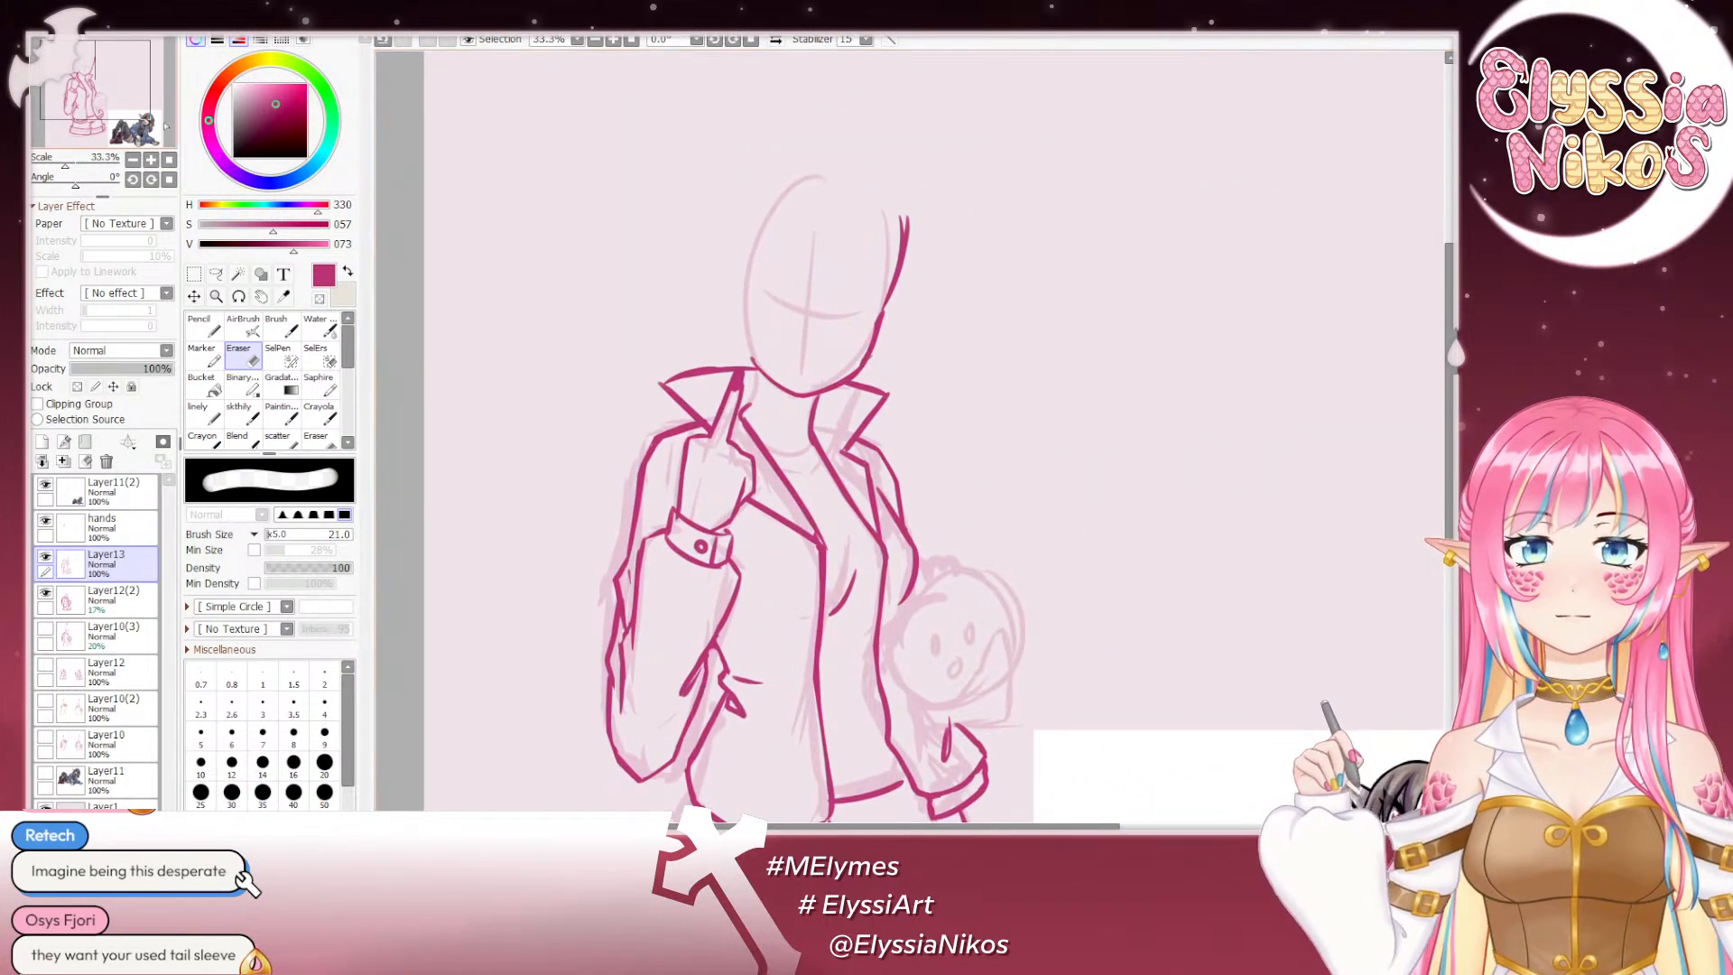
pyautogui.moveTo(76, 188); pyautogui.dragTo(30, 192)
pyautogui.moveTo(897, 422); pyautogui.dragTo(757, 142)
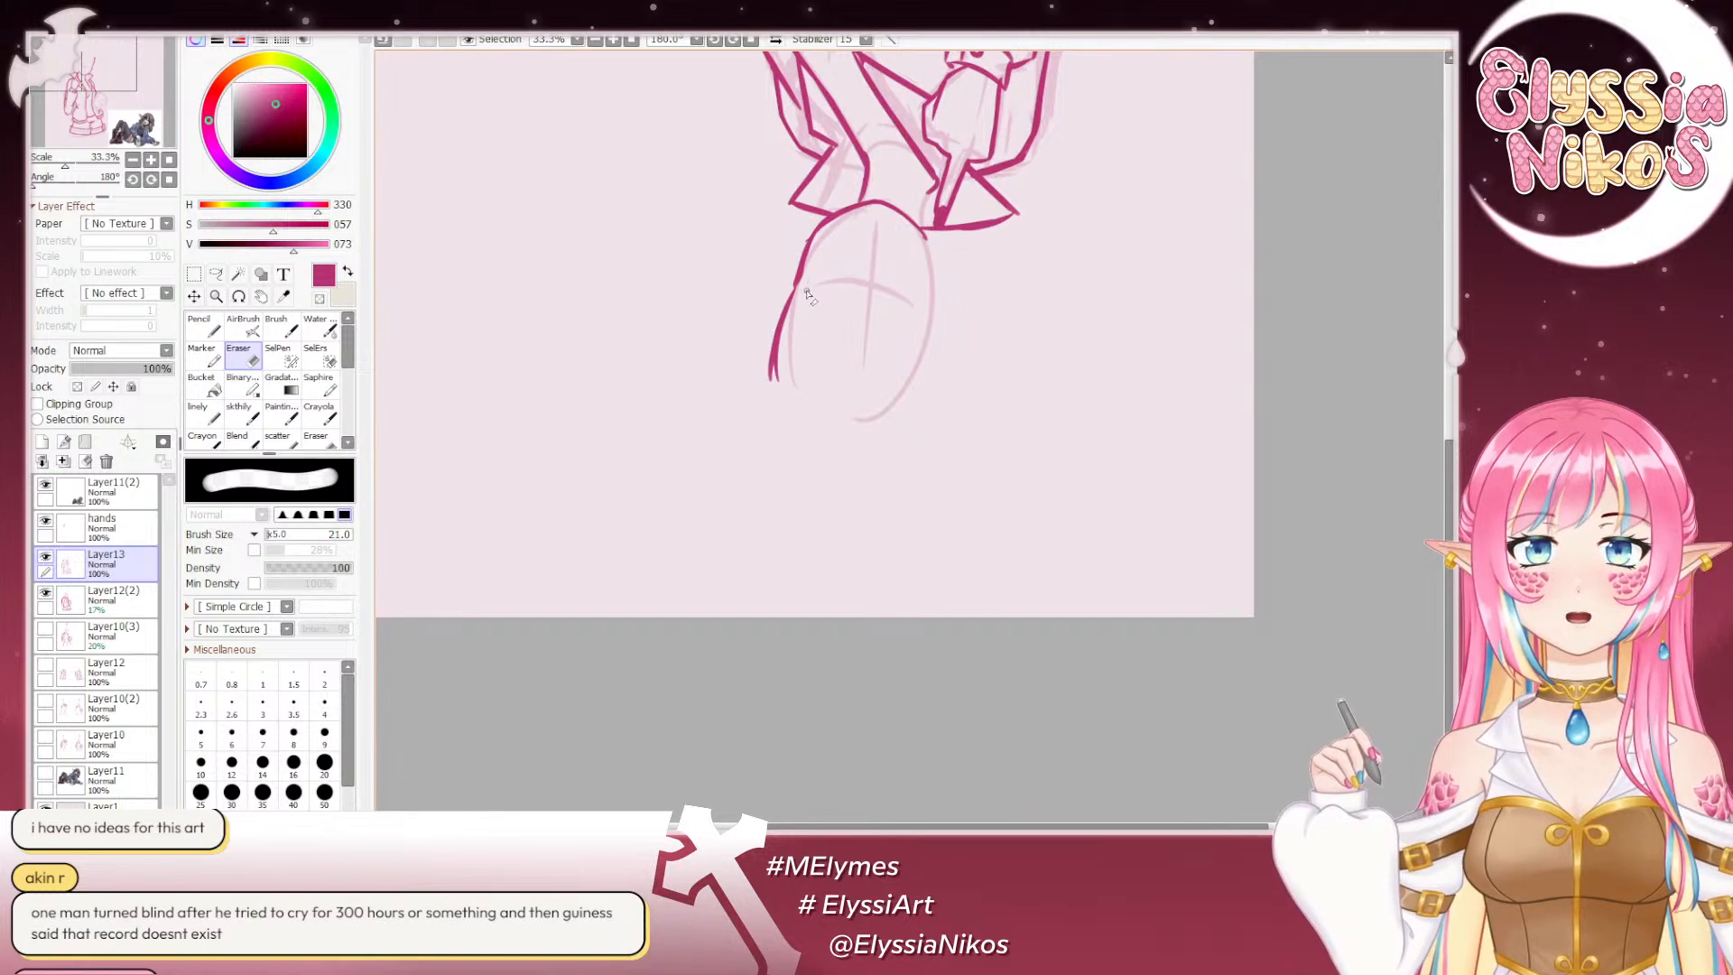
pyautogui.hotkey('ctrl', 'z')
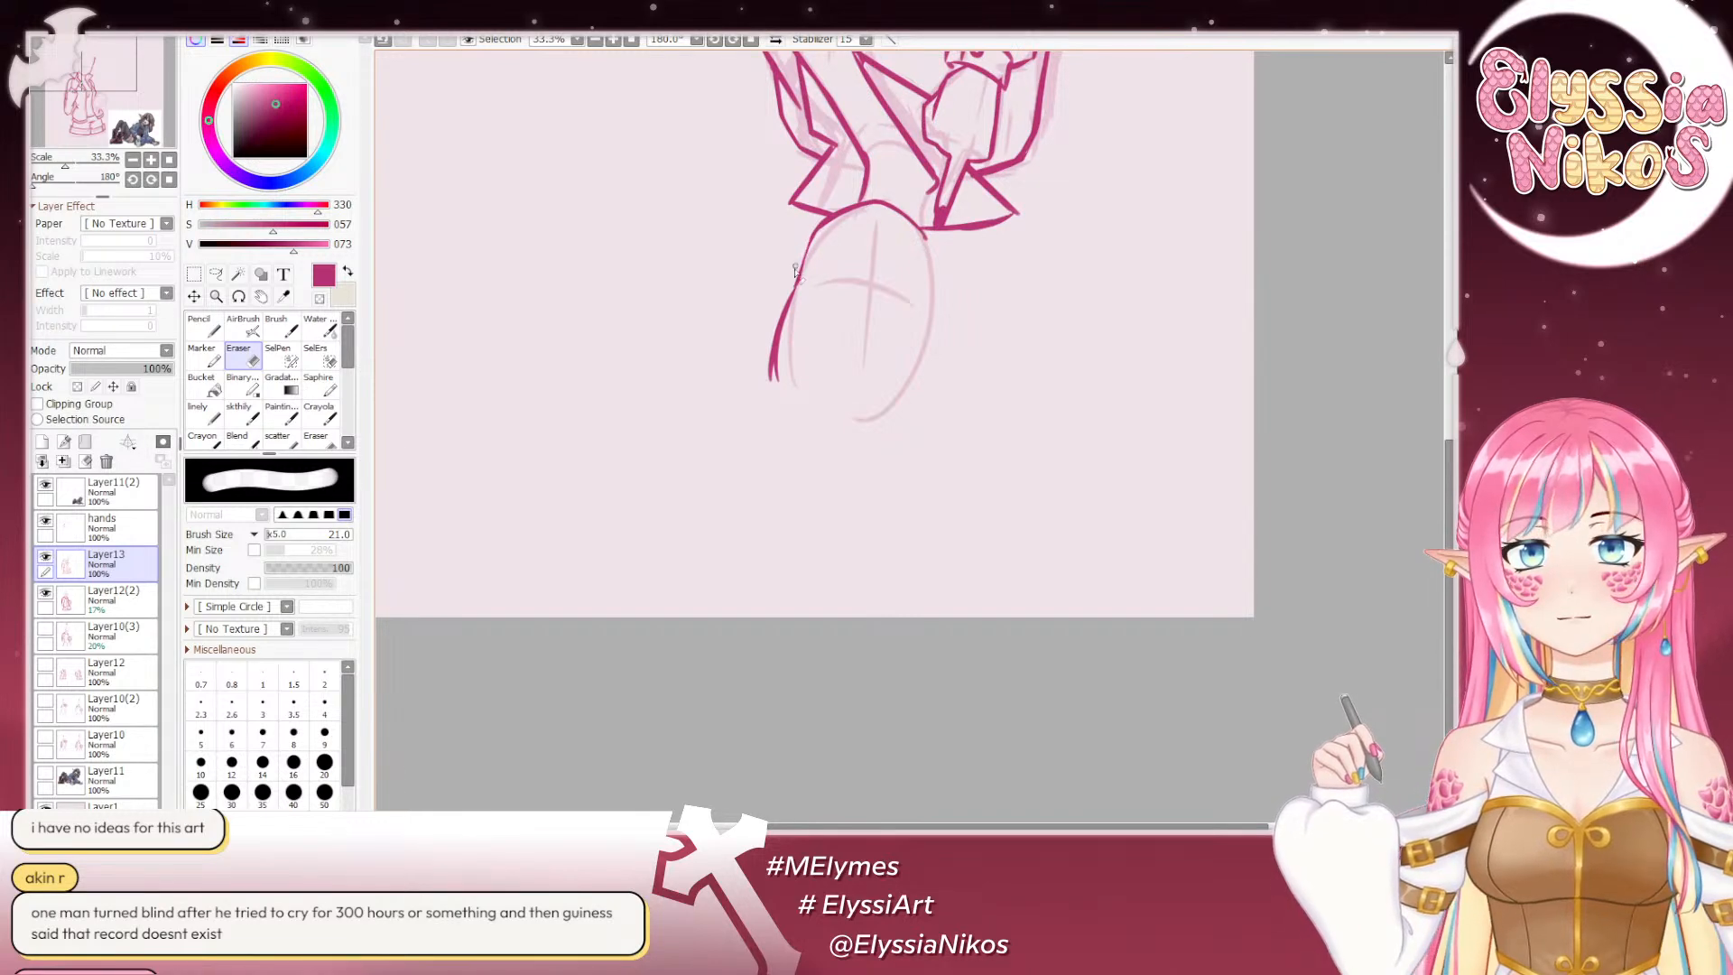
# Step: Restore the canvas rotation to 0° and reinforce the jawline above the collar on the plush's side with the size 18 brush
pyautogui.click(240, 413)
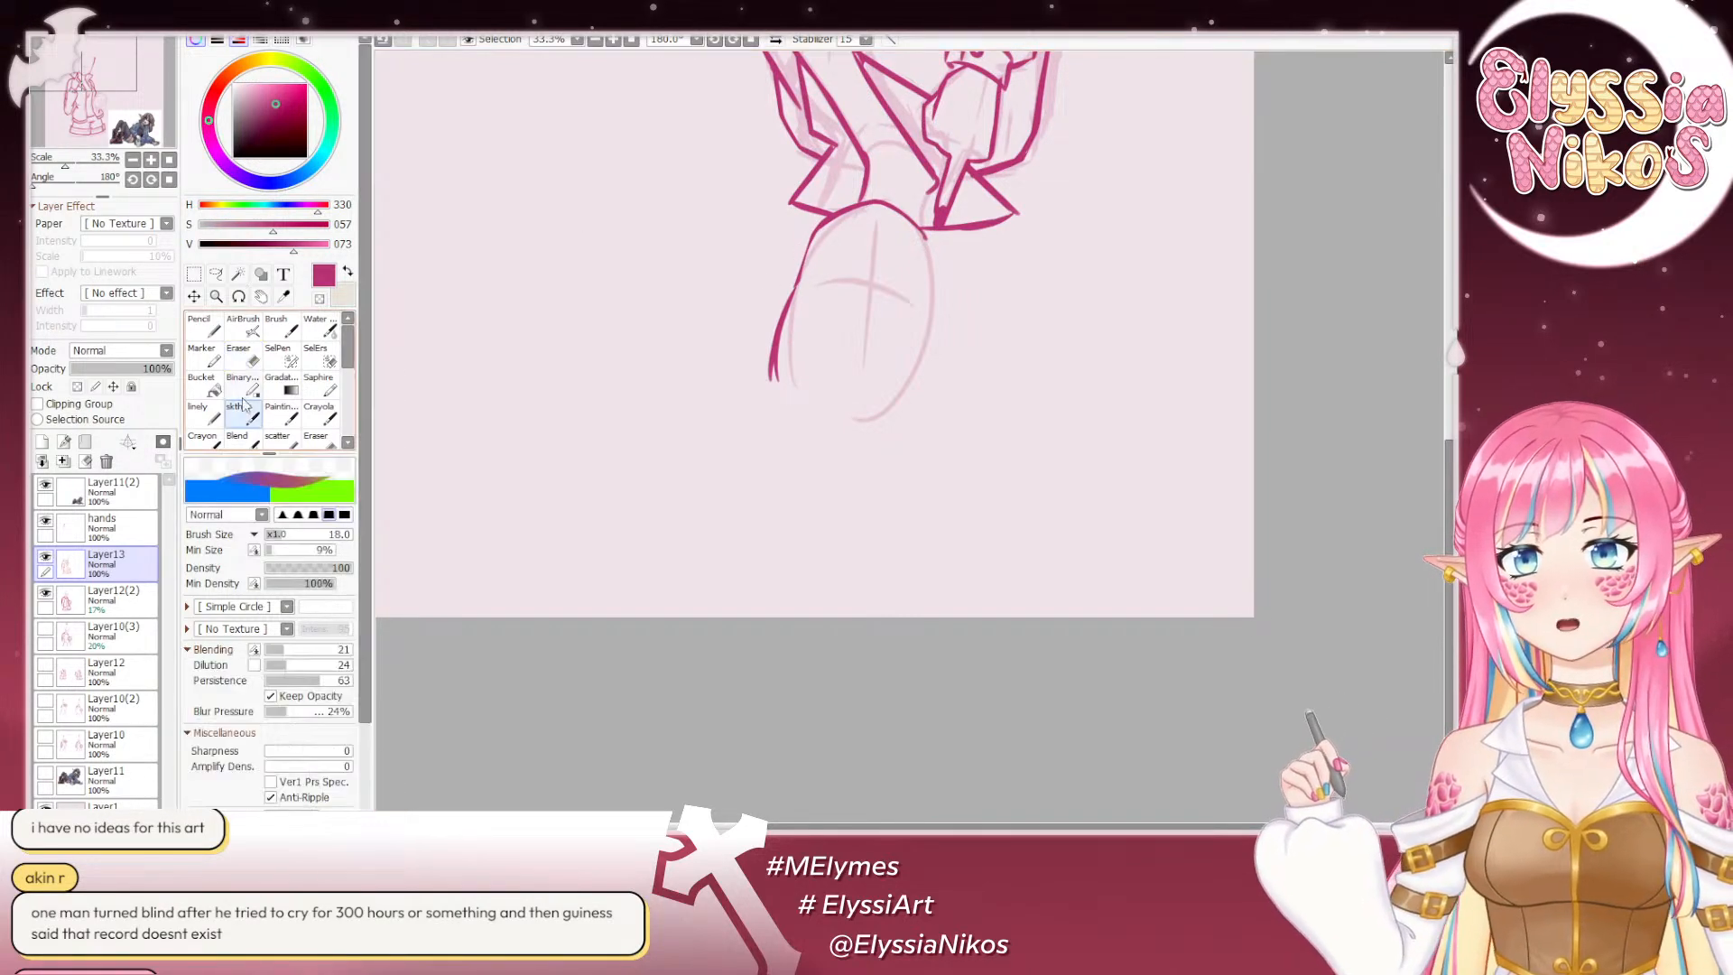
pyautogui.click(169, 179)
pyautogui.moveTo(864, 512); pyautogui.dragTo(700, 256)
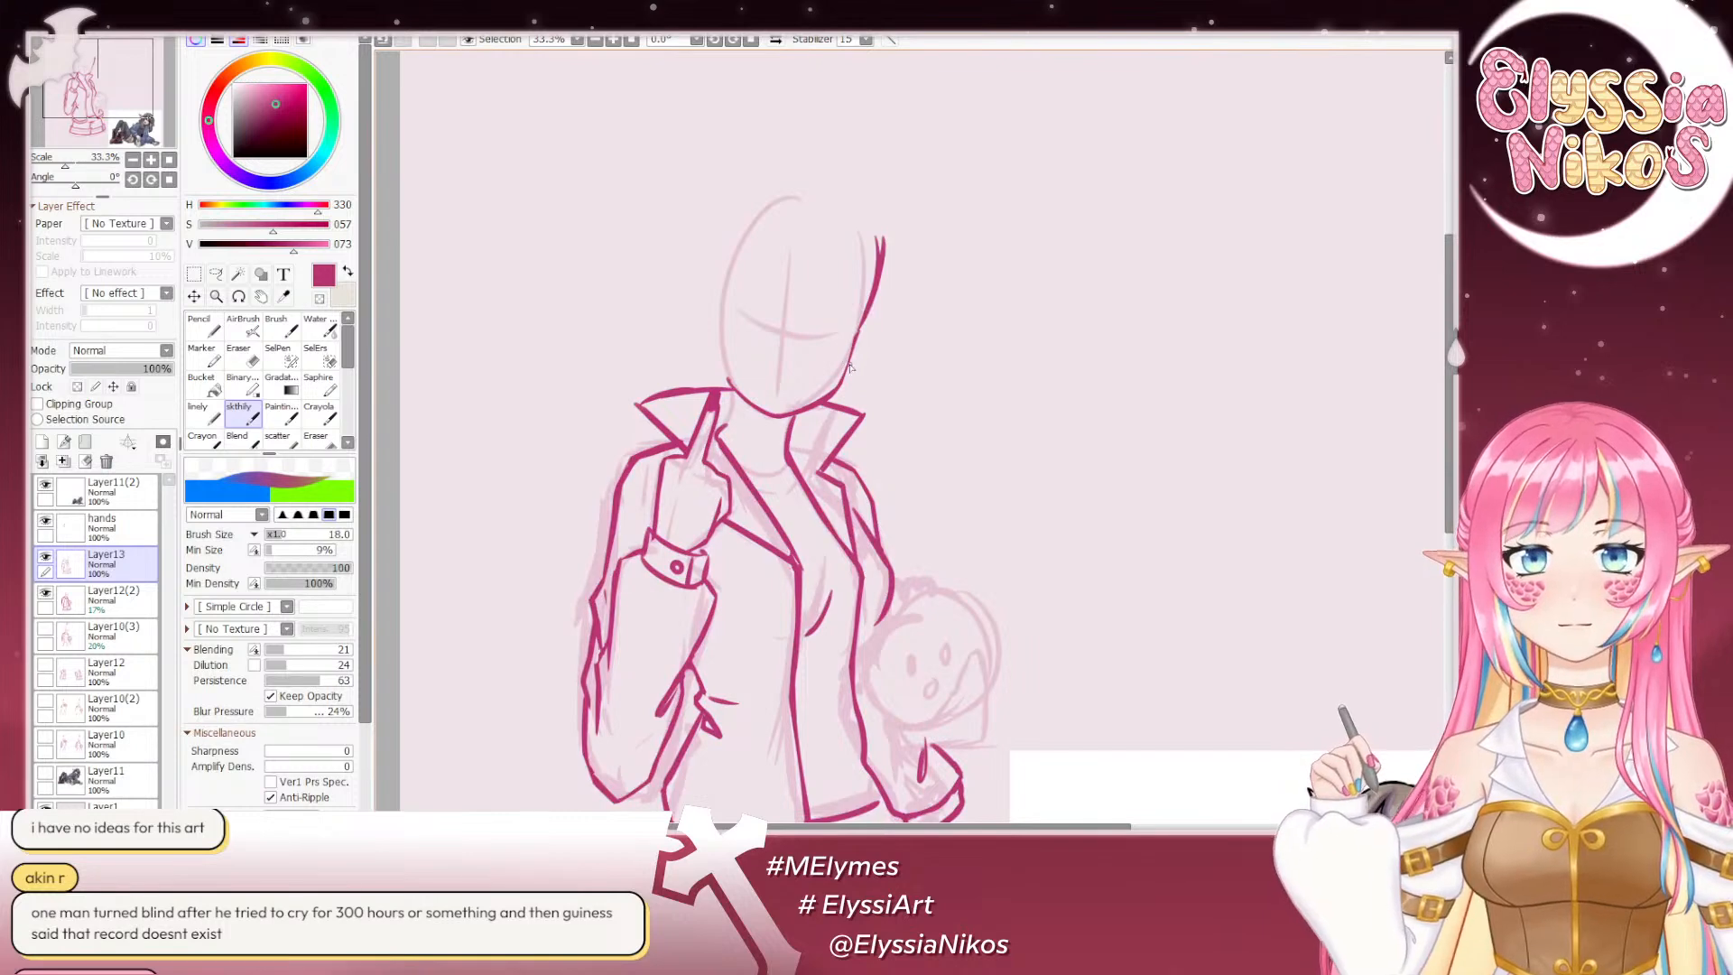
pyautogui.moveTo(845, 387); pyautogui.dragTo(855, 341)
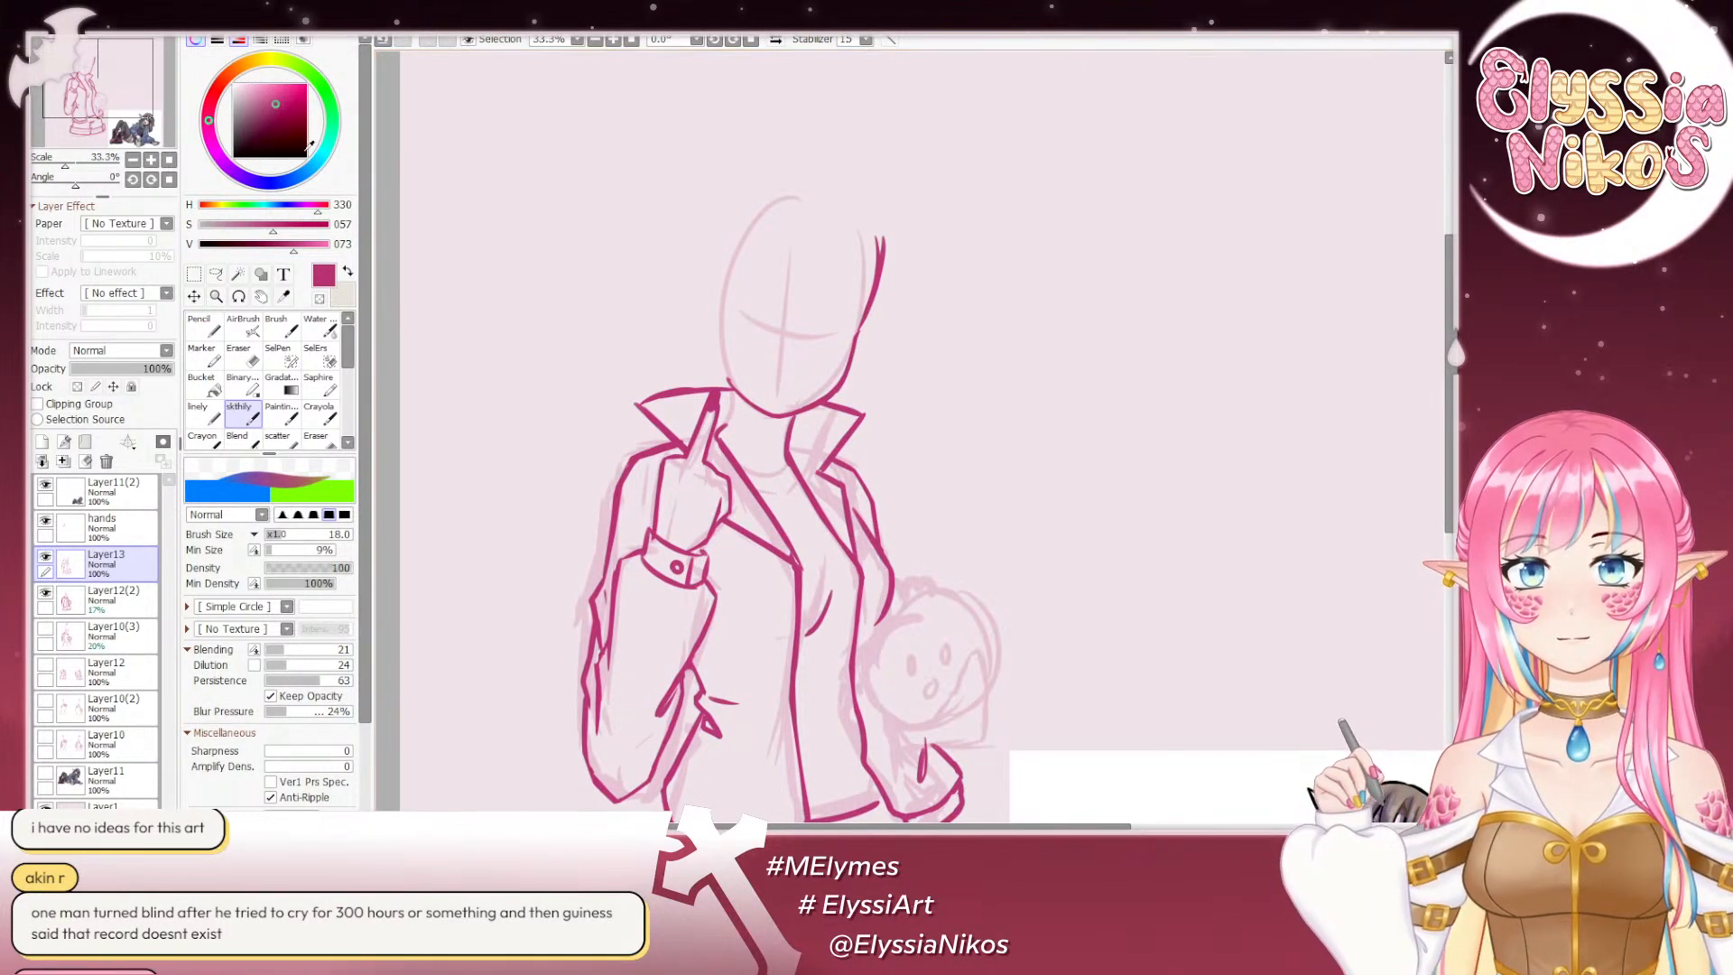
pyautogui.click(133, 160)
pyautogui.click(133, 160)
pyautogui.click(133, 159)
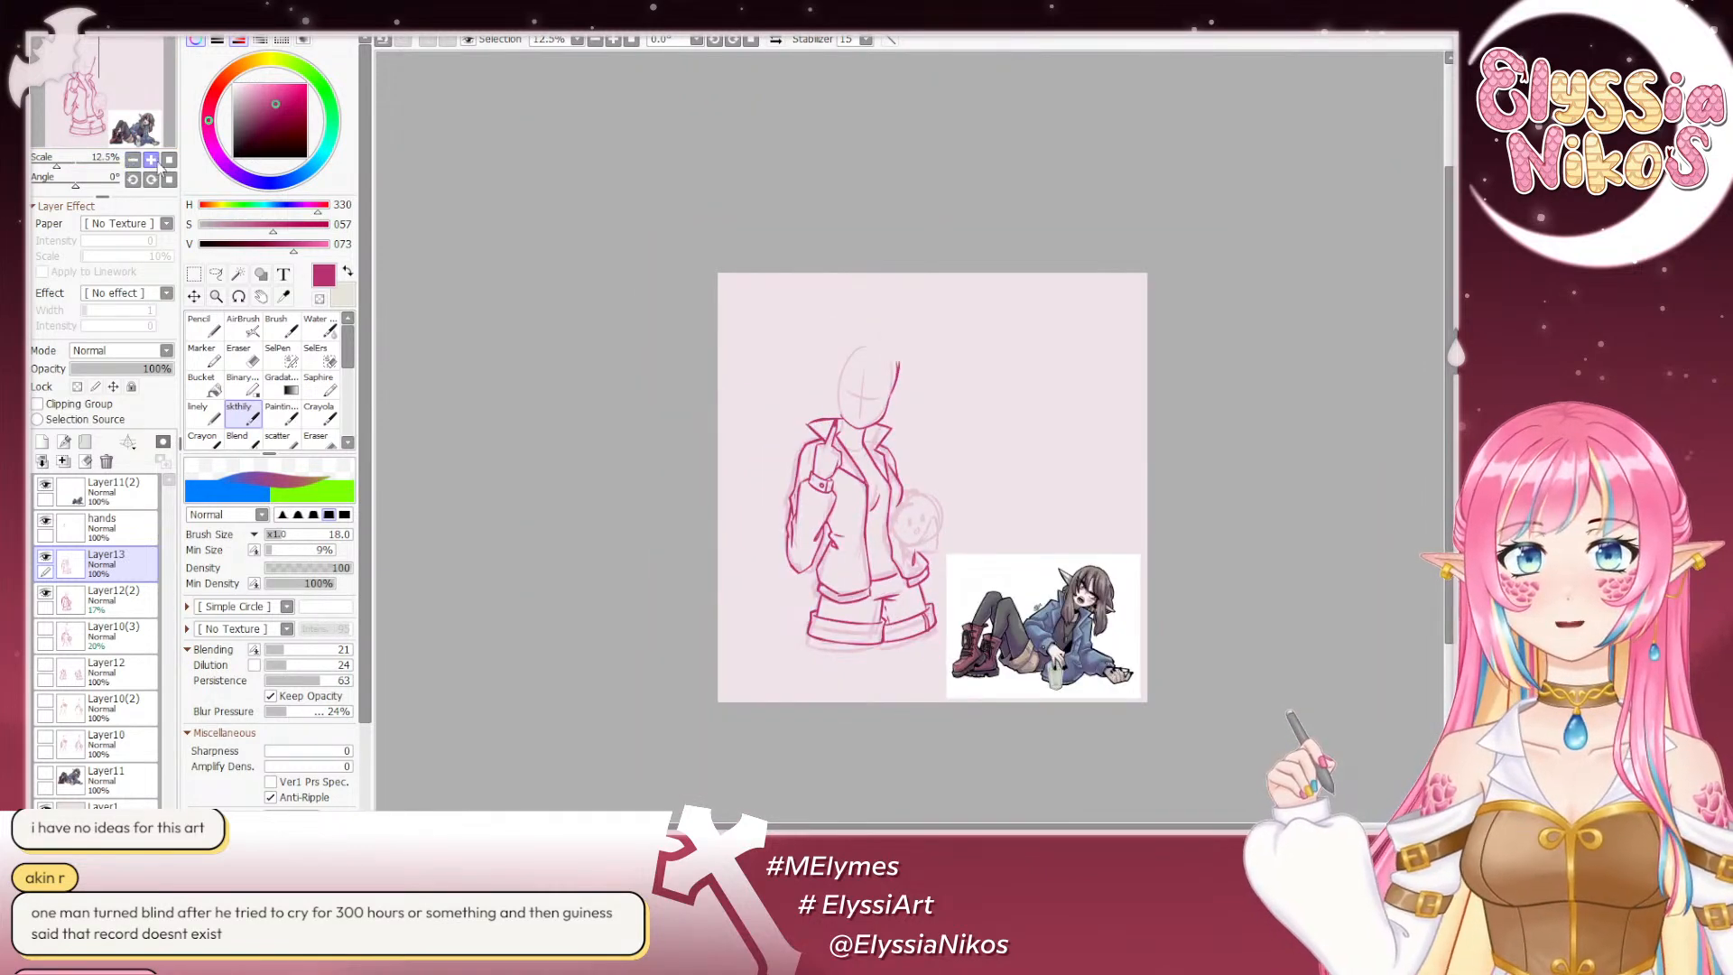
pyautogui.click(151, 160)
pyautogui.click(151, 160)
pyautogui.moveTo(627, 487); pyautogui.dragTo(546, 216)
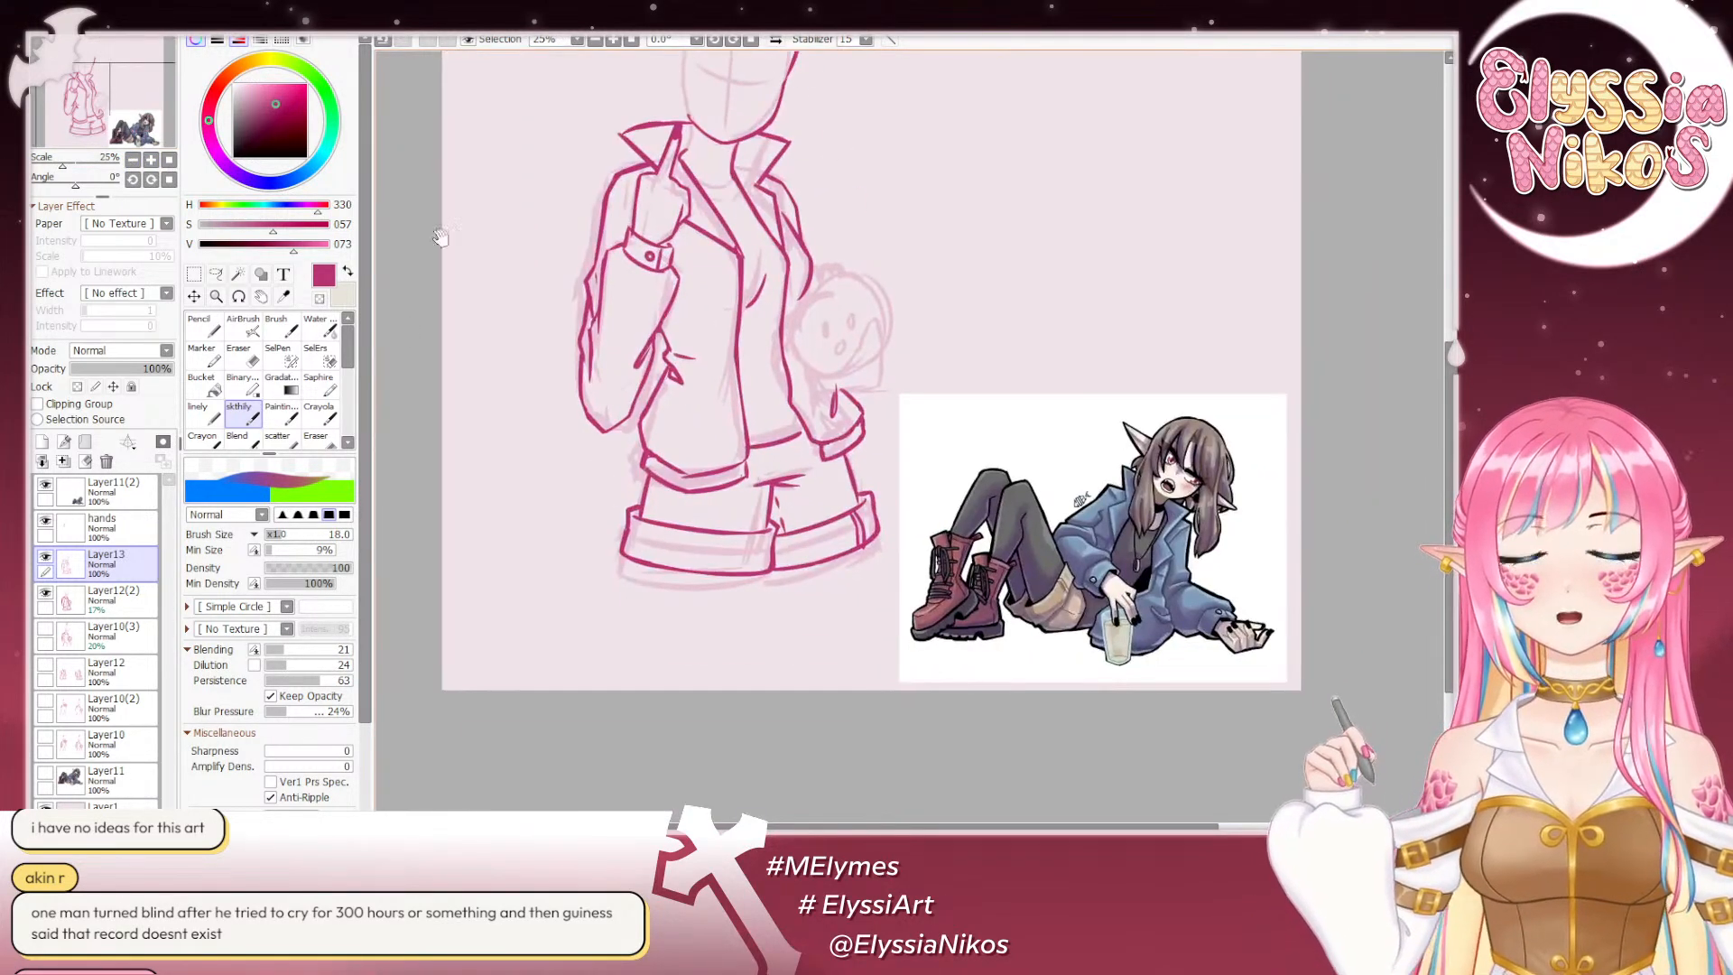
# Step: Thin the top edge of the collar beside the raised finger with the size 16 eraser, rotating the canvas to -67°
pyautogui.click(238, 360)
pyautogui.click(151, 162)
pyautogui.moveTo(510, 98)
pyautogui.mouseDown()
pyautogui.moveTo(734, 222)
pyautogui.moveTo(695, 292)
pyautogui.mouseUp()
pyautogui.moveTo(708, 275); pyautogui.dragTo(703, 274)
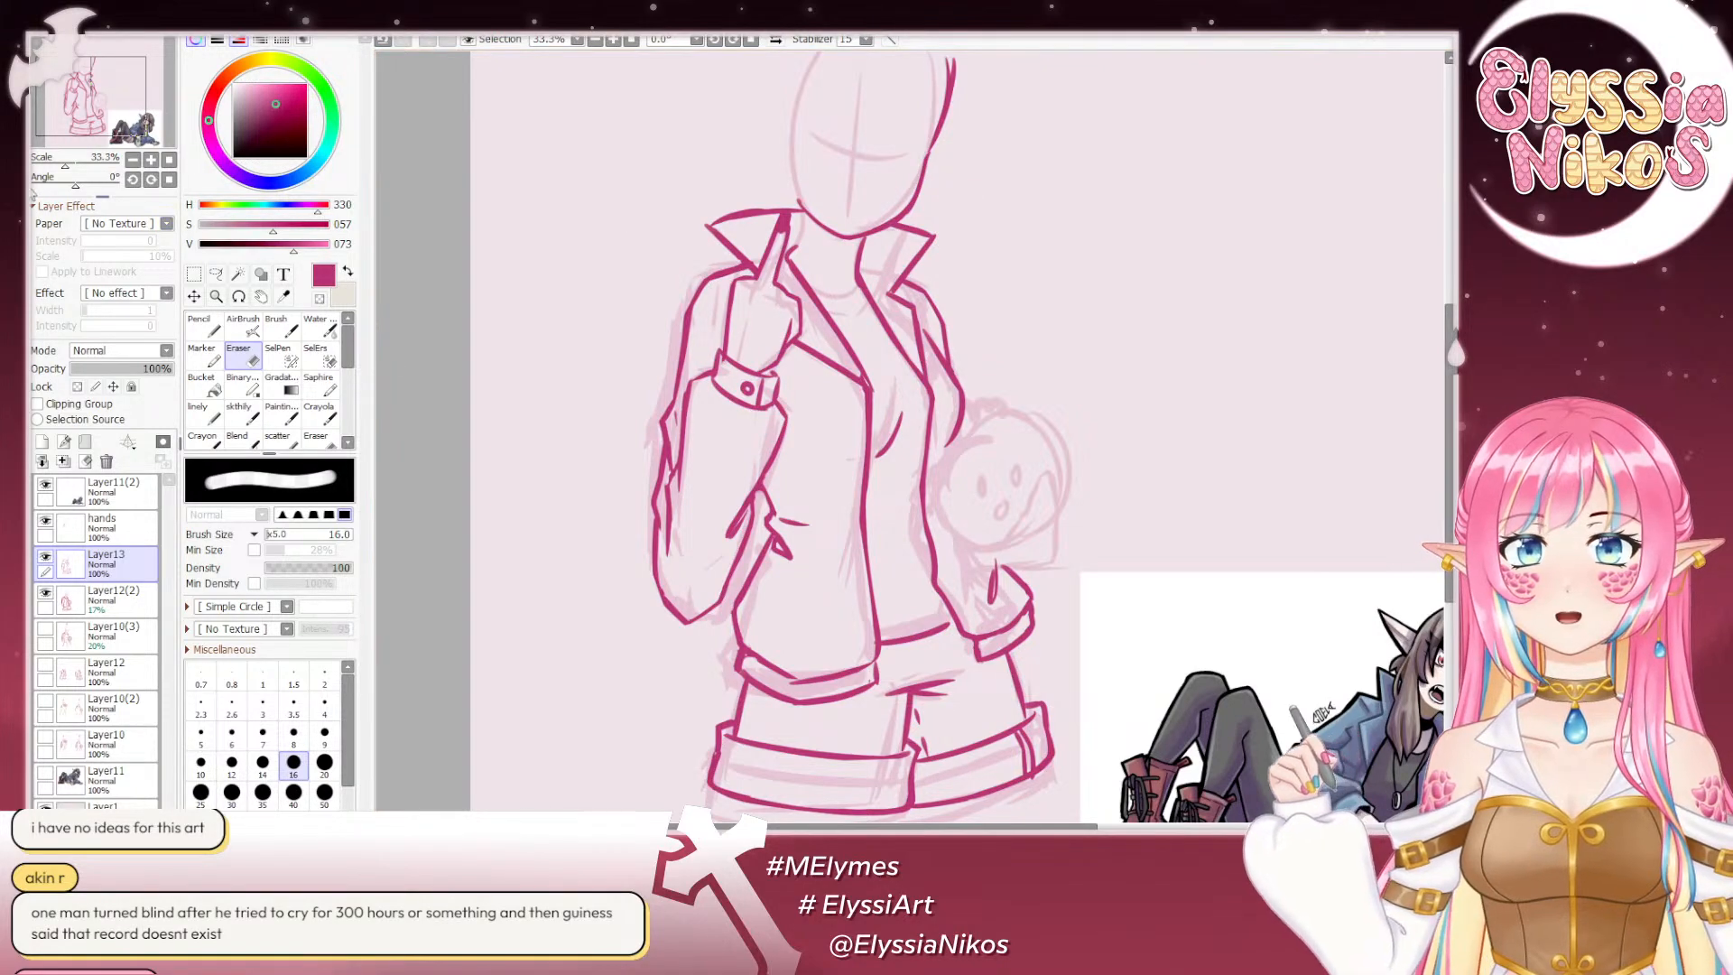
pyautogui.moveTo(683, 485)
pyautogui.mouseDown()
pyautogui.moveTo(522, 243)
pyautogui.moveTo(462, 188)
pyautogui.mouseUp()
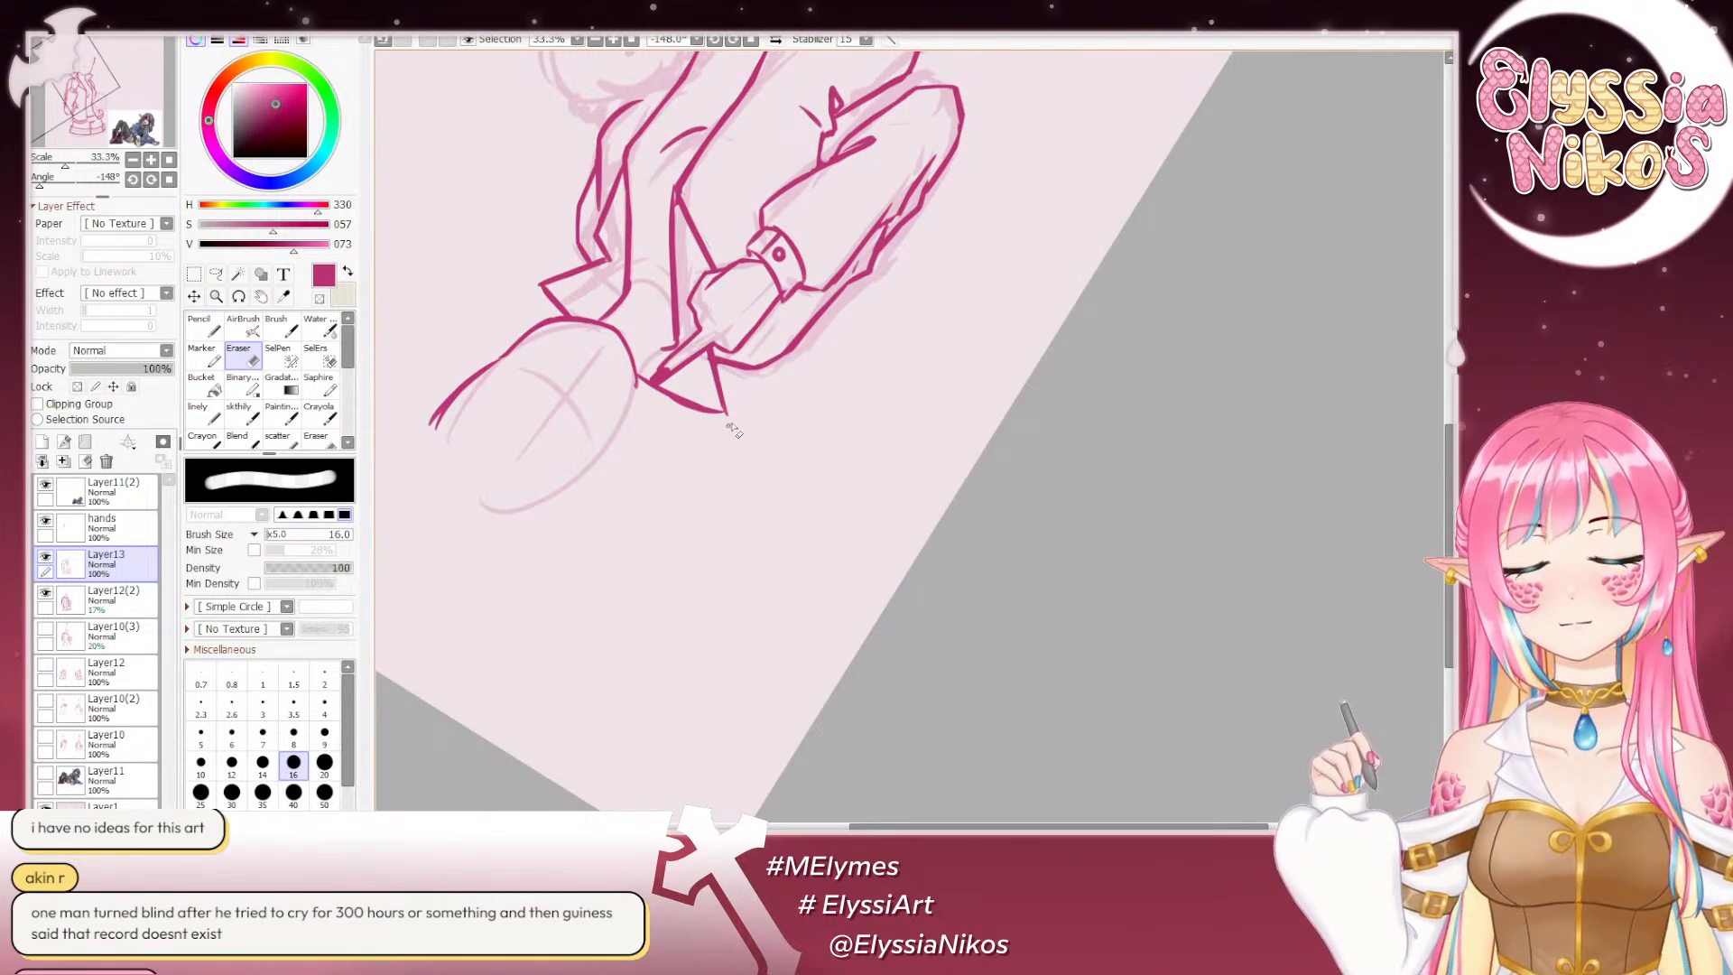
pyautogui.moveTo(47, 187); pyautogui.dragTo(59, 186)
pyautogui.moveTo(789, 294); pyautogui.dragTo(711, 411)
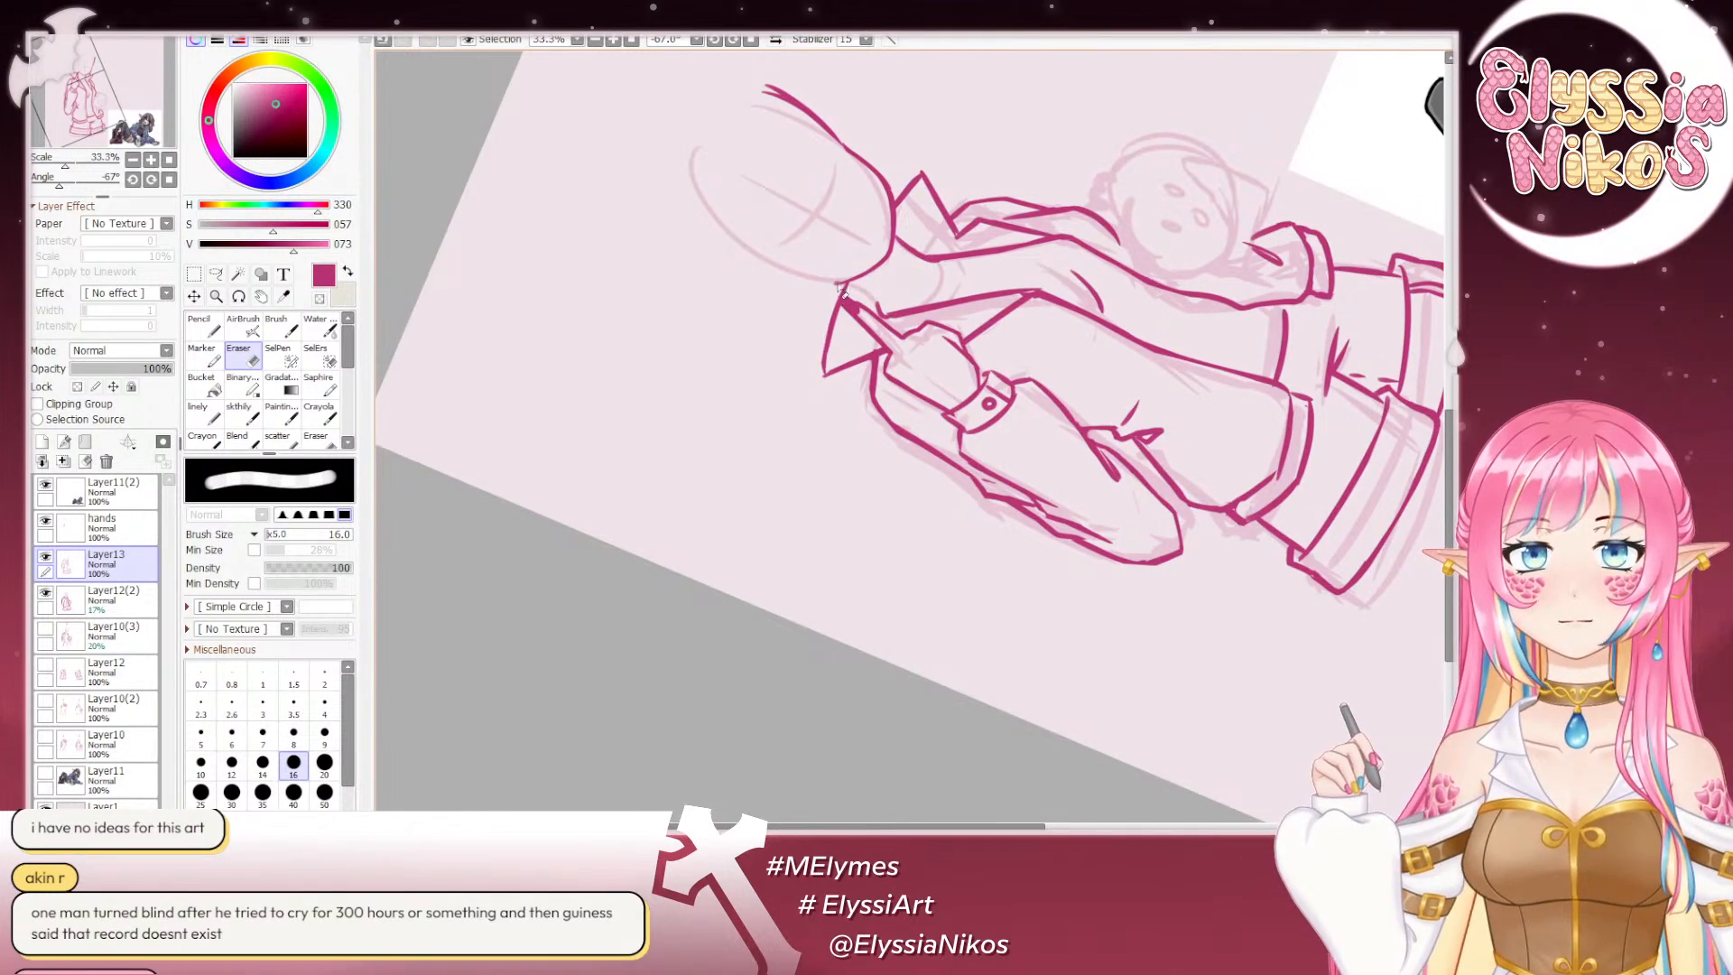
pyautogui.moveTo(830, 301); pyautogui.dragTo(818, 406)
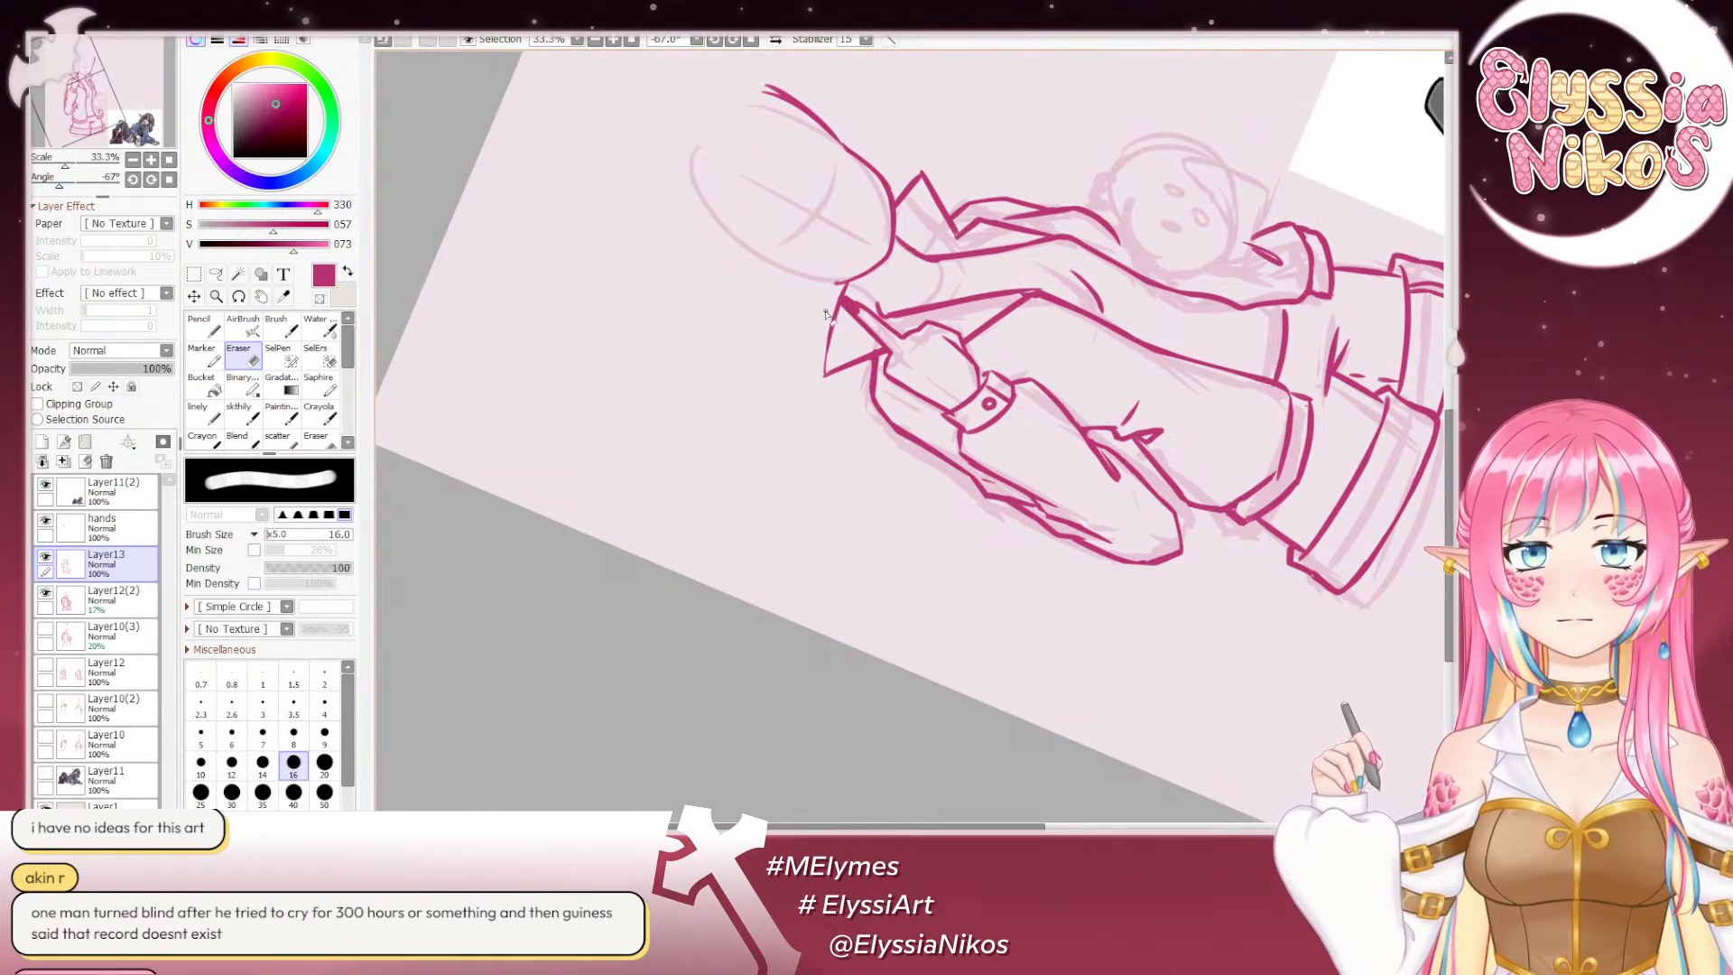
# Step: Redraw the top edge of the collar beside the raised finger with the size 18 brush, undoing unwanted strokes, and erase its overshooting tip
pyautogui.click(245, 423)
pyautogui.moveTo(846, 284)
pyautogui.mouseDown()
pyautogui.moveTo(831, 391)
pyautogui.moveTo(844, 286)
pyautogui.moveTo(823, 397)
pyautogui.mouseUp()
pyautogui.hotkey('ctrl', 'z')
pyautogui.hotkey('ctrl', 'z')
pyautogui.click(169, 181)
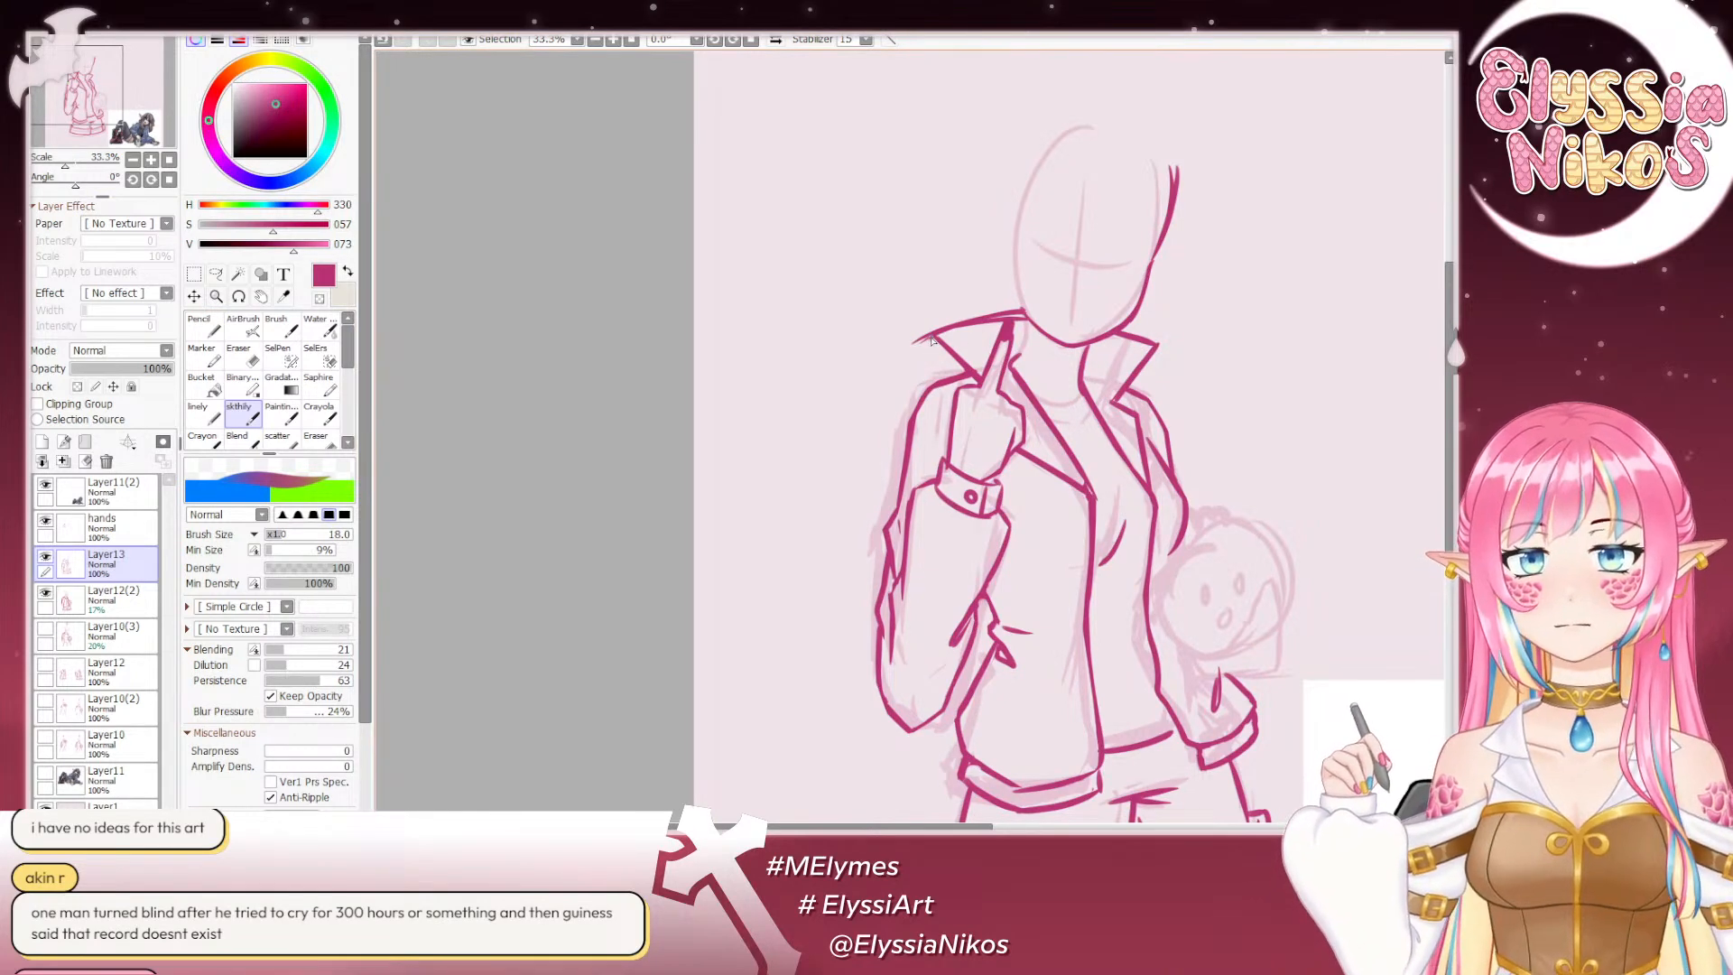
pyautogui.press('e')
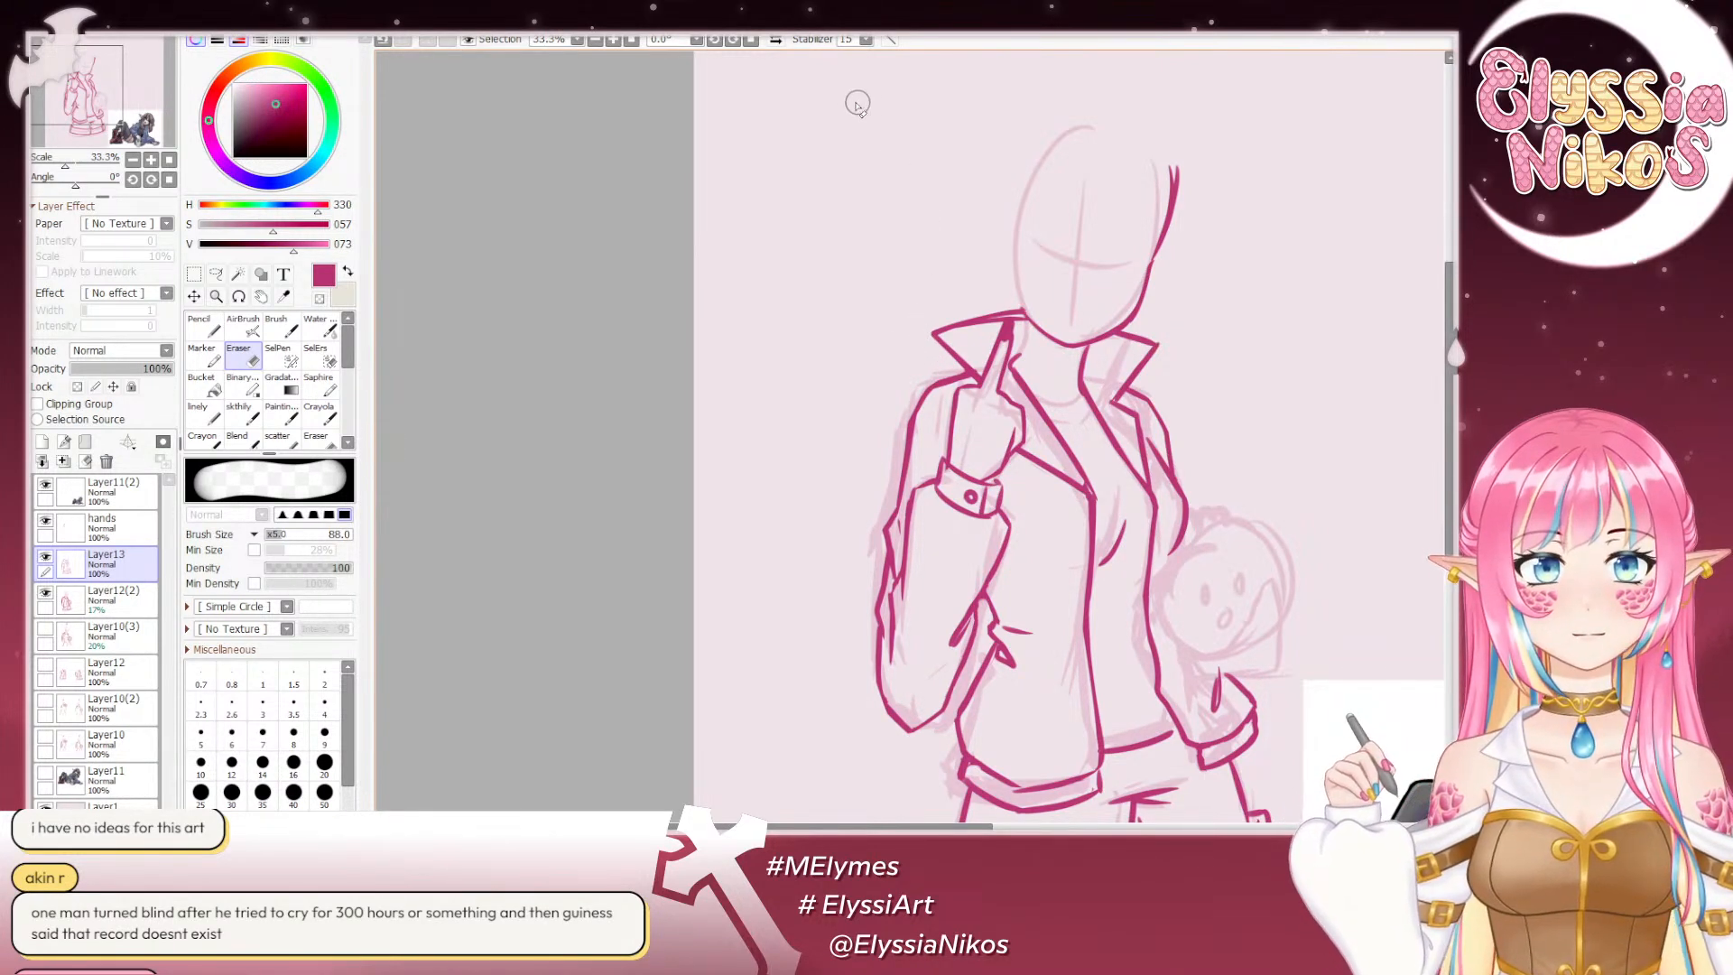
pyautogui.moveTo(862, 239)
pyautogui.mouseDown()
pyautogui.moveTo(879, 305)
pyautogui.moveTo(803, 181)
pyautogui.moveTo(779, 233)
pyautogui.moveTo(799, 212)
pyautogui.mouseUp()
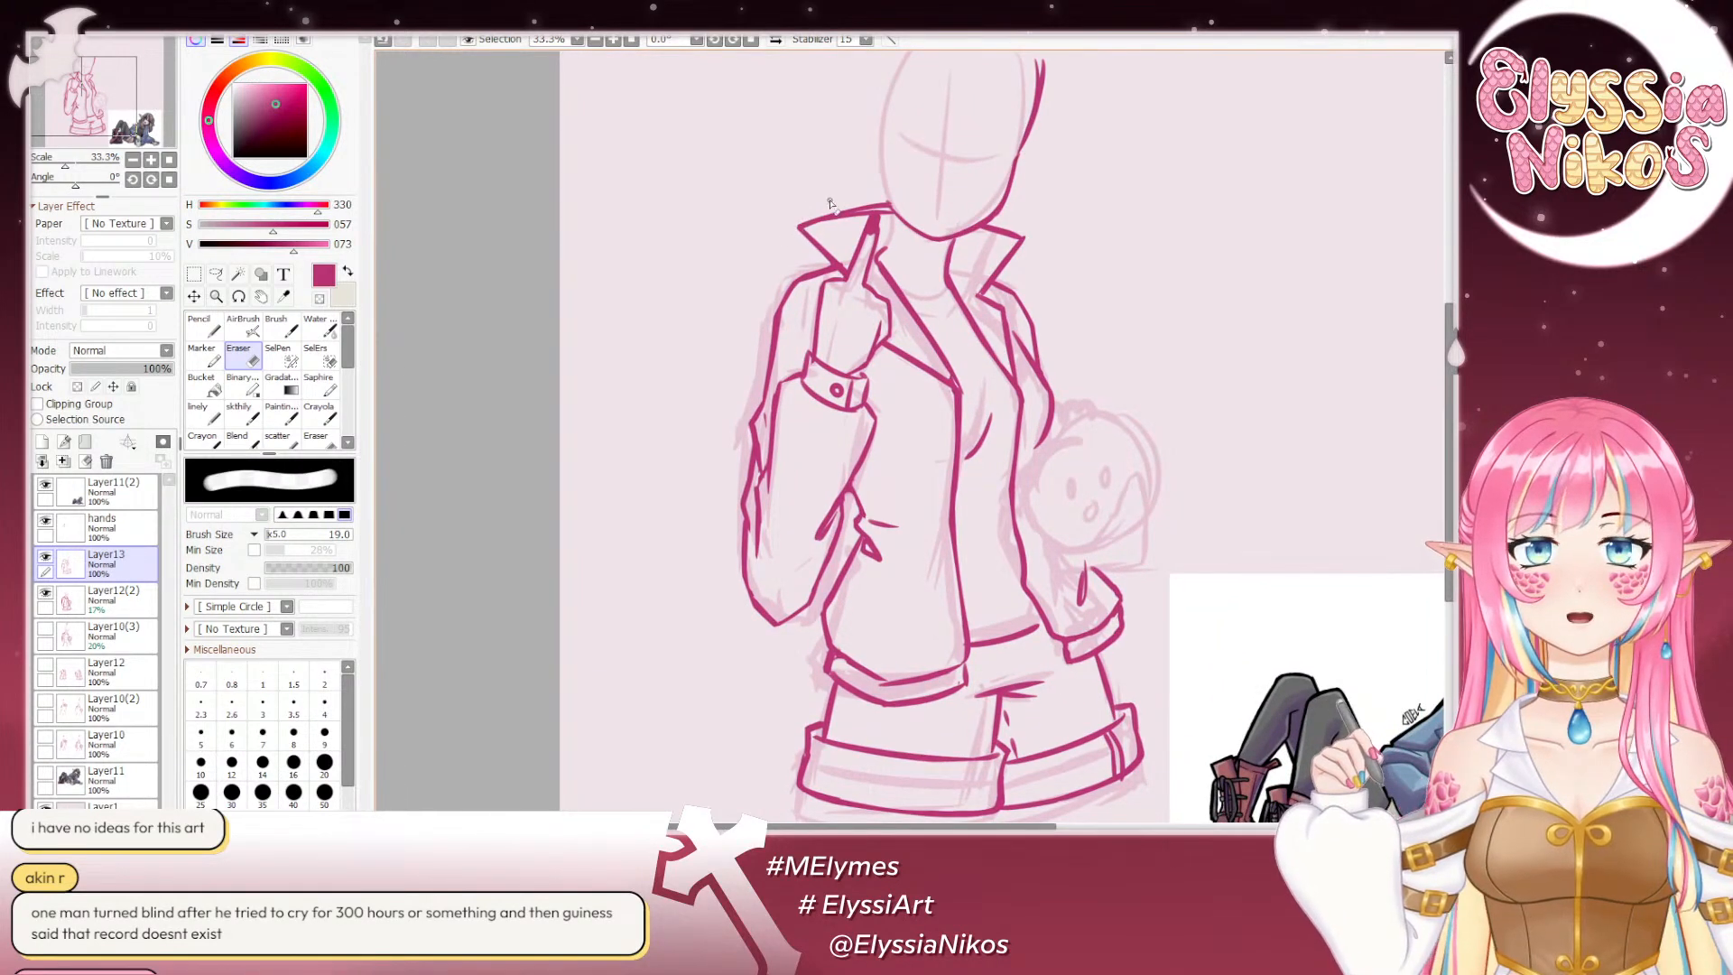
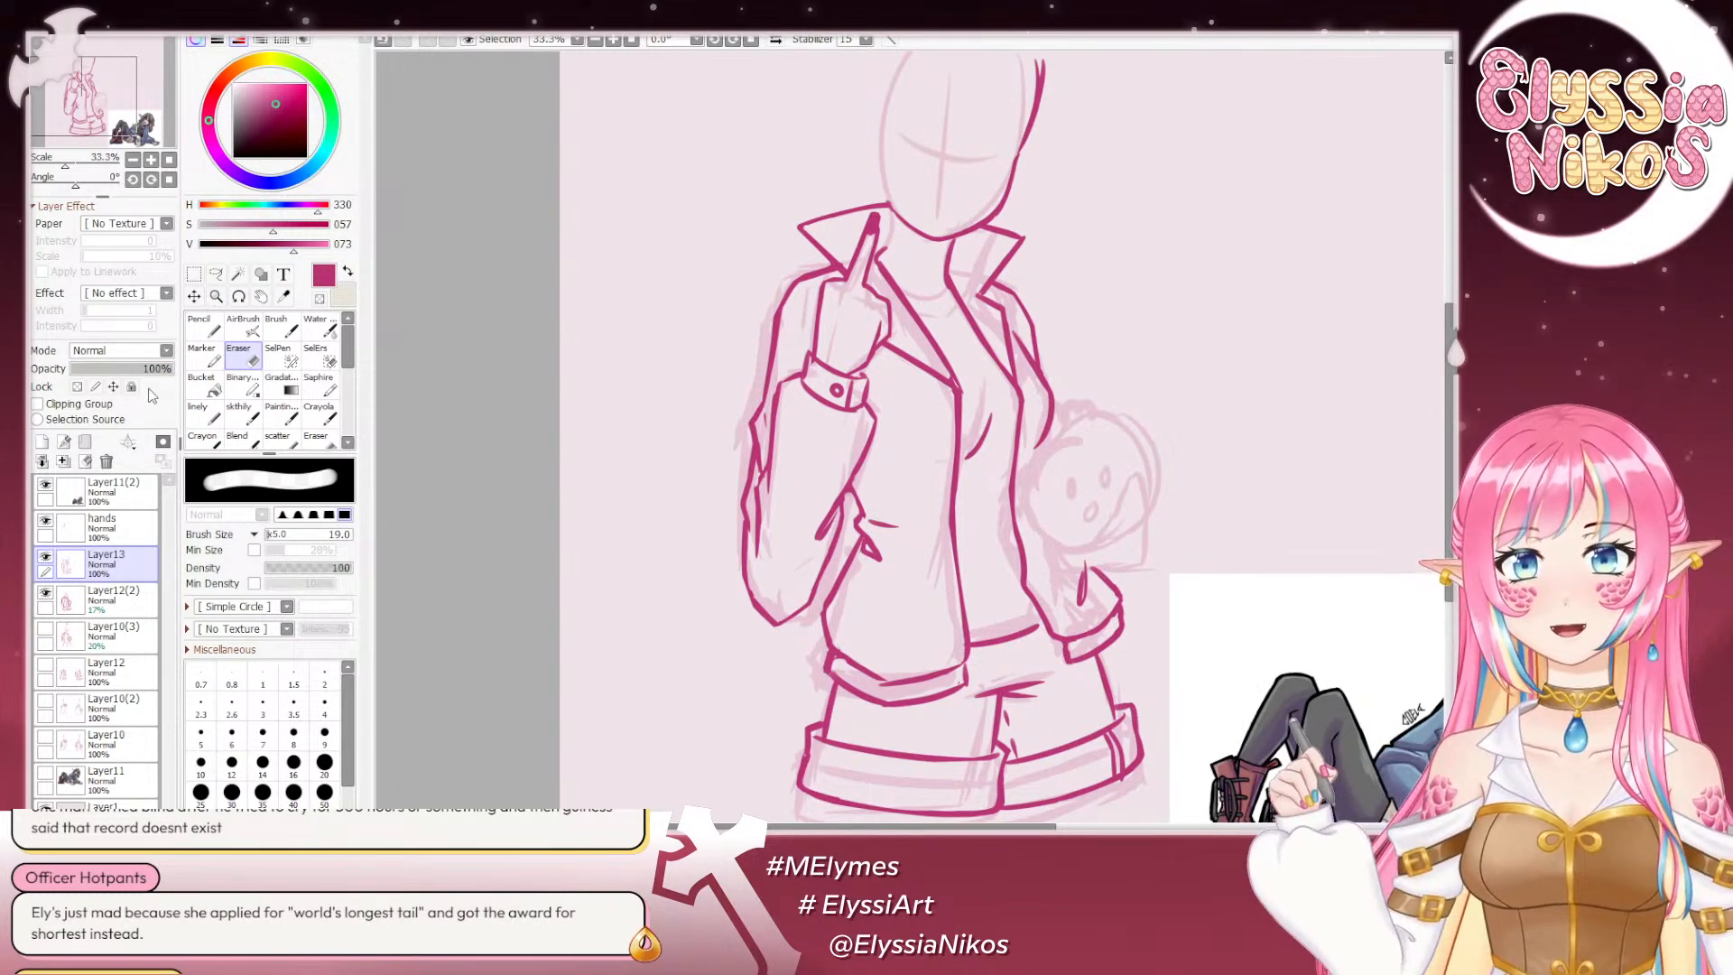
# Step: Toggle the visibility of Layer13 and Layer12(2) to compare the clean lines with the rough sketch
pyautogui.click(239, 414)
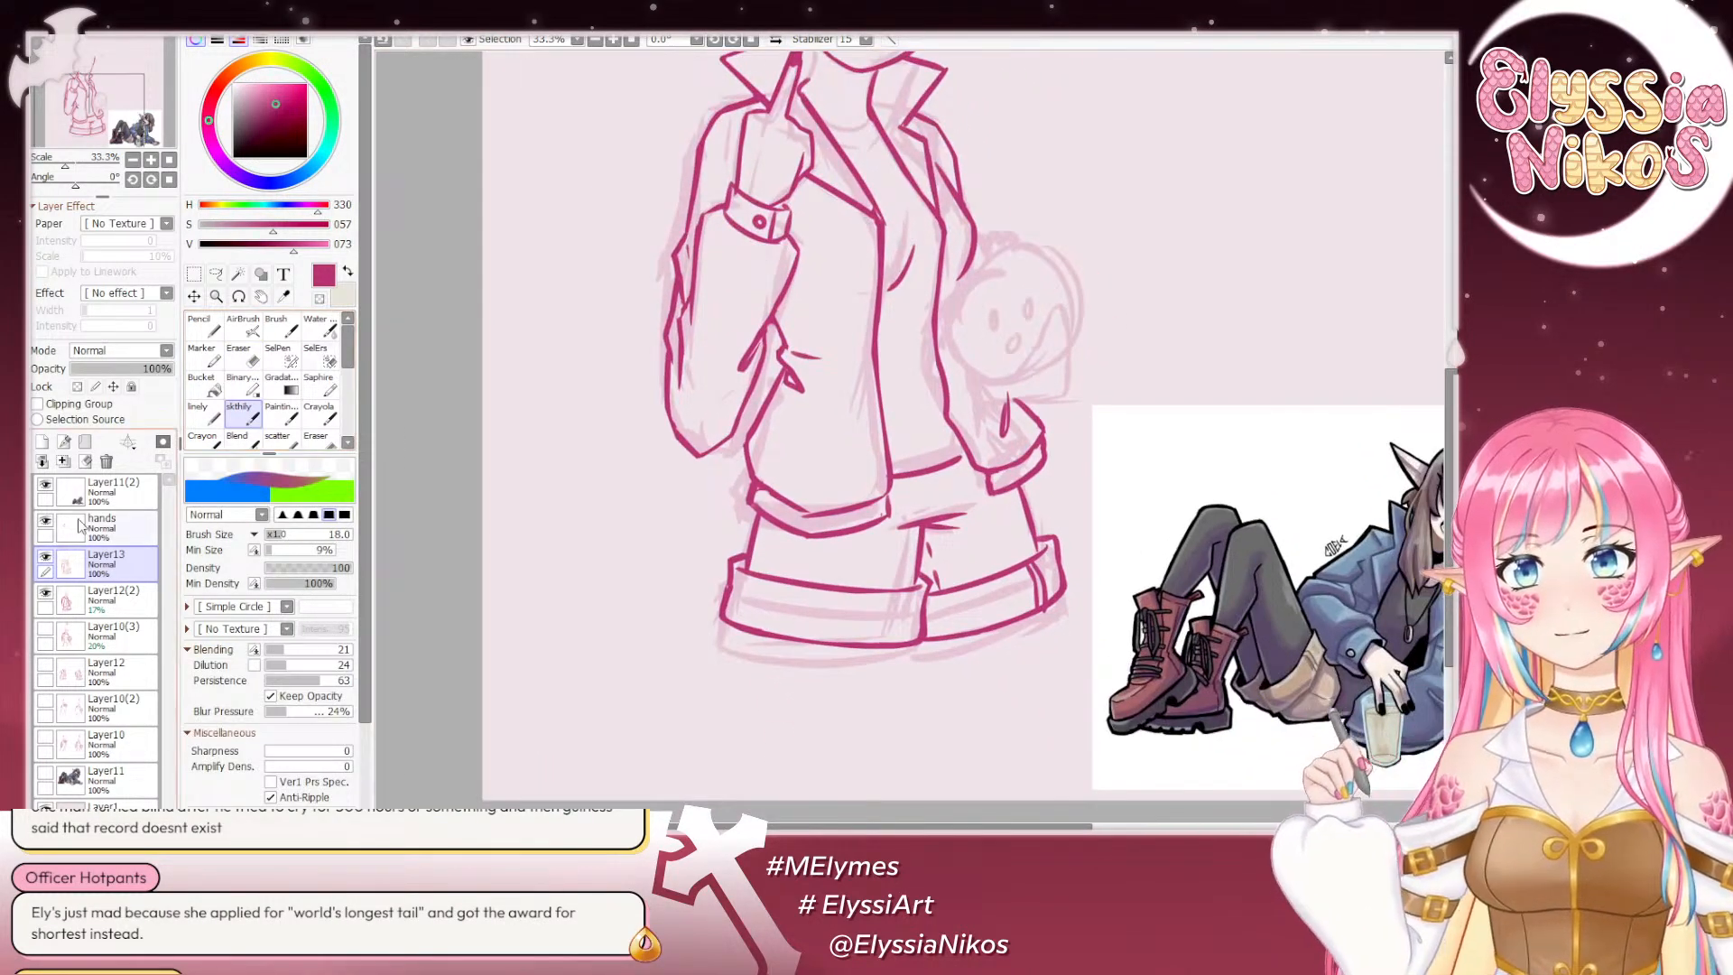
pyautogui.click(45, 559)
pyautogui.click(46, 559)
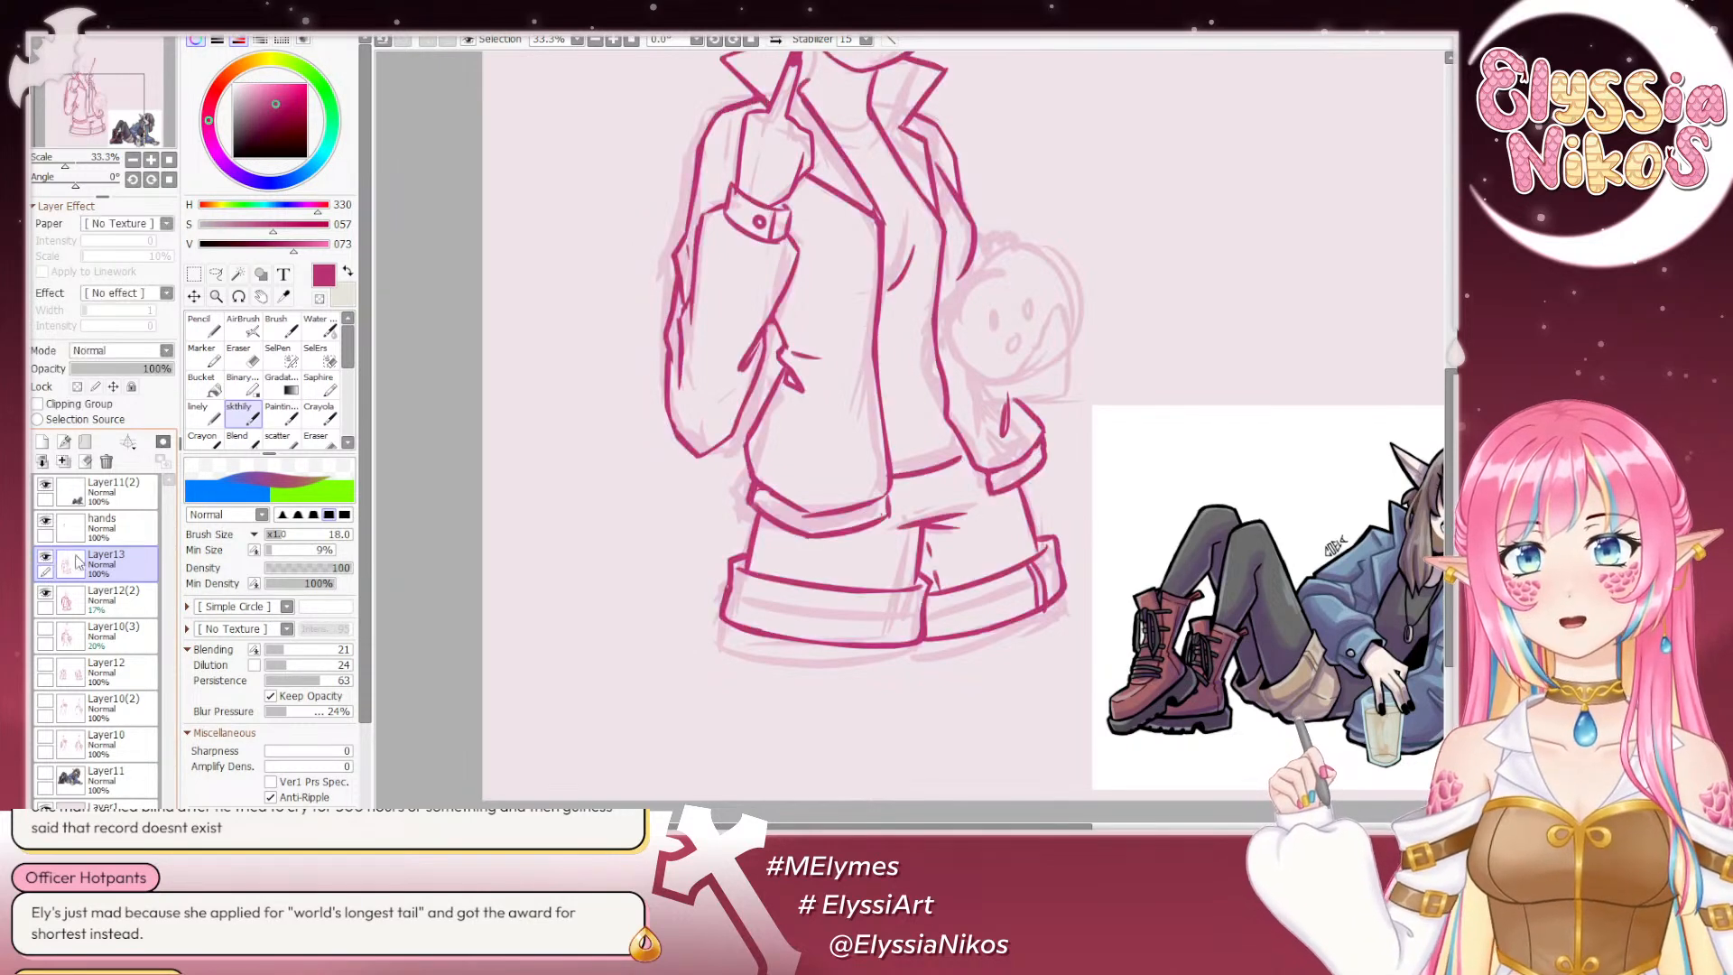
pyautogui.click(45, 593)
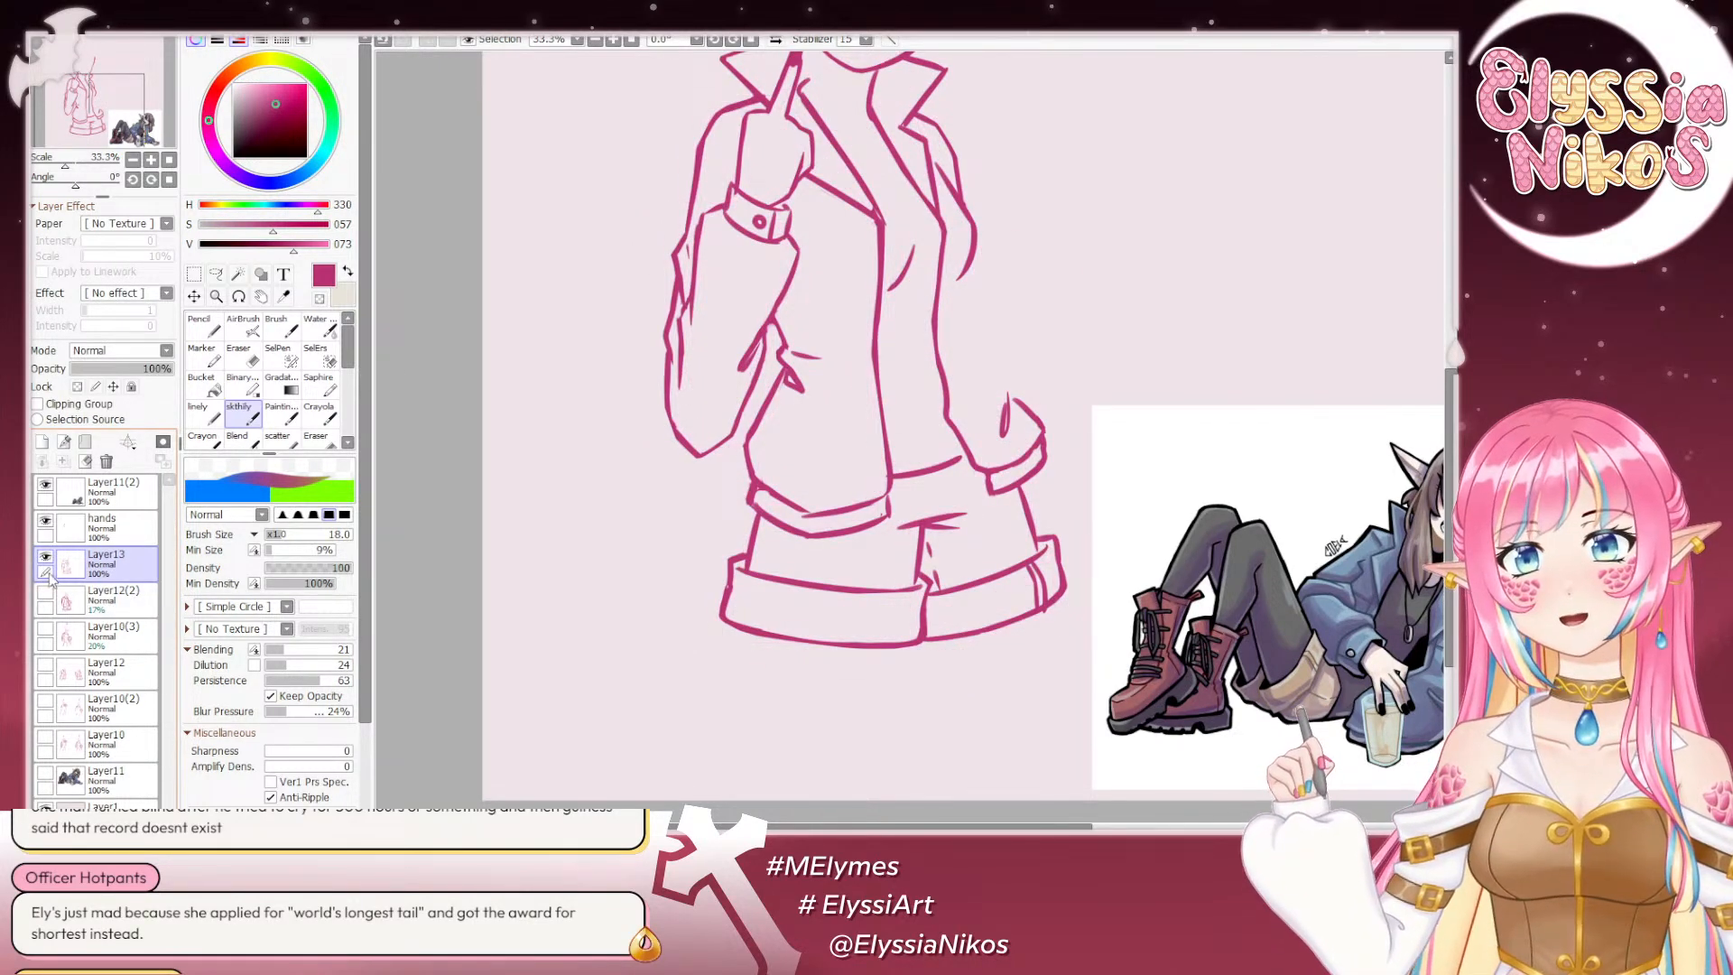
pyautogui.click(46, 594)
# Step: Lasso the raised hand on the hands layer and deform it slightly at the wrist
pyautogui.click(84, 521)
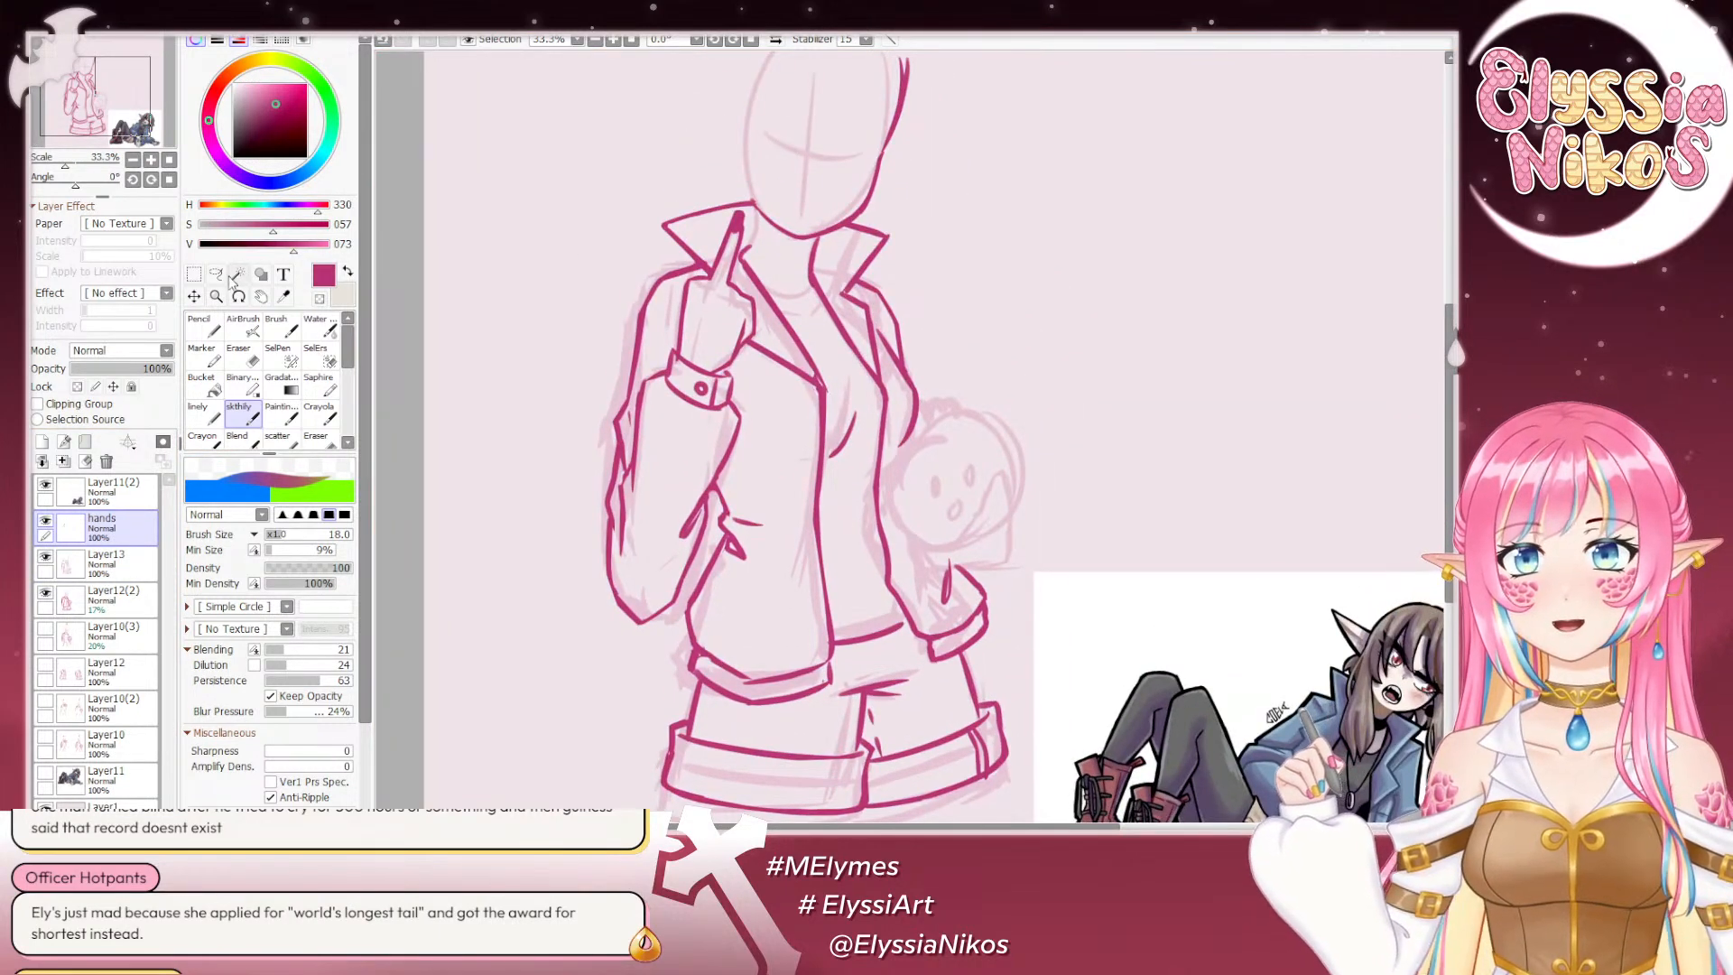
pyautogui.click(218, 275)
pyautogui.moveTo(742, 213)
pyautogui.mouseDown()
pyautogui.moveTo(686, 177)
pyautogui.moveTo(650, 370)
pyautogui.moveTo(813, 271)
pyautogui.moveTo(778, 204)
pyautogui.mouseUp()
pyautogui.hotkey('ctrl', 't')
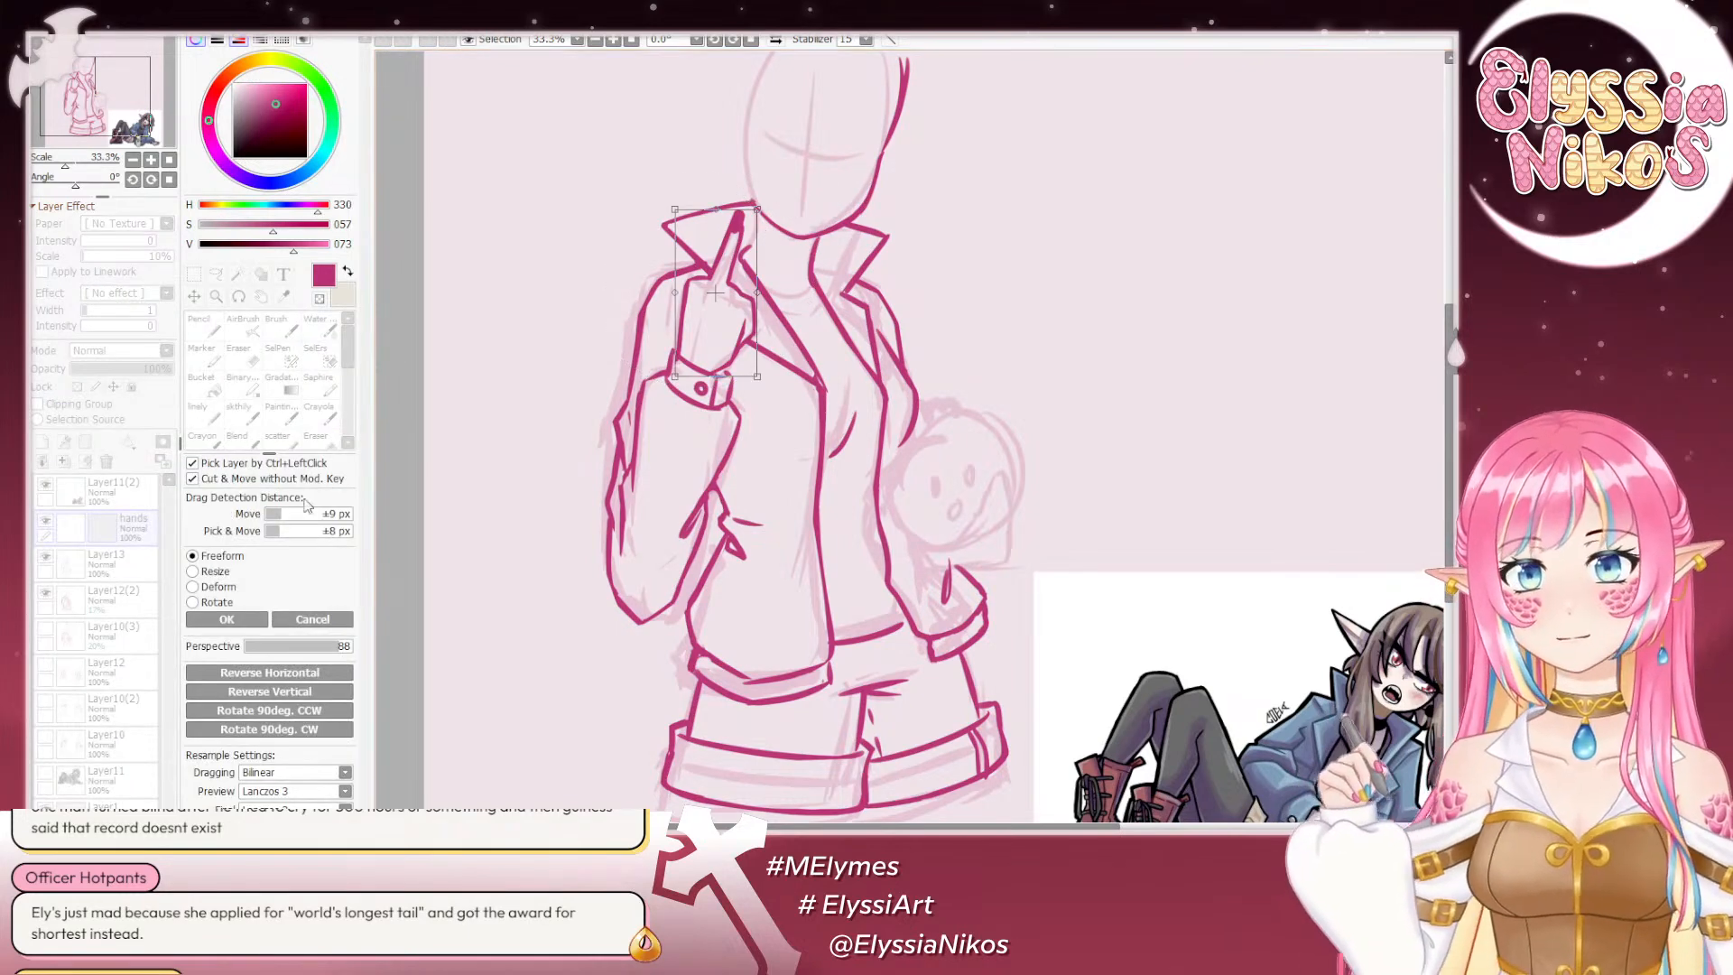
pyautogui.click(216, 588)
pyautogui.moveTo(712, 378); pyautogui.dragTo(721, 378)
pyautogui.click(225, 617)
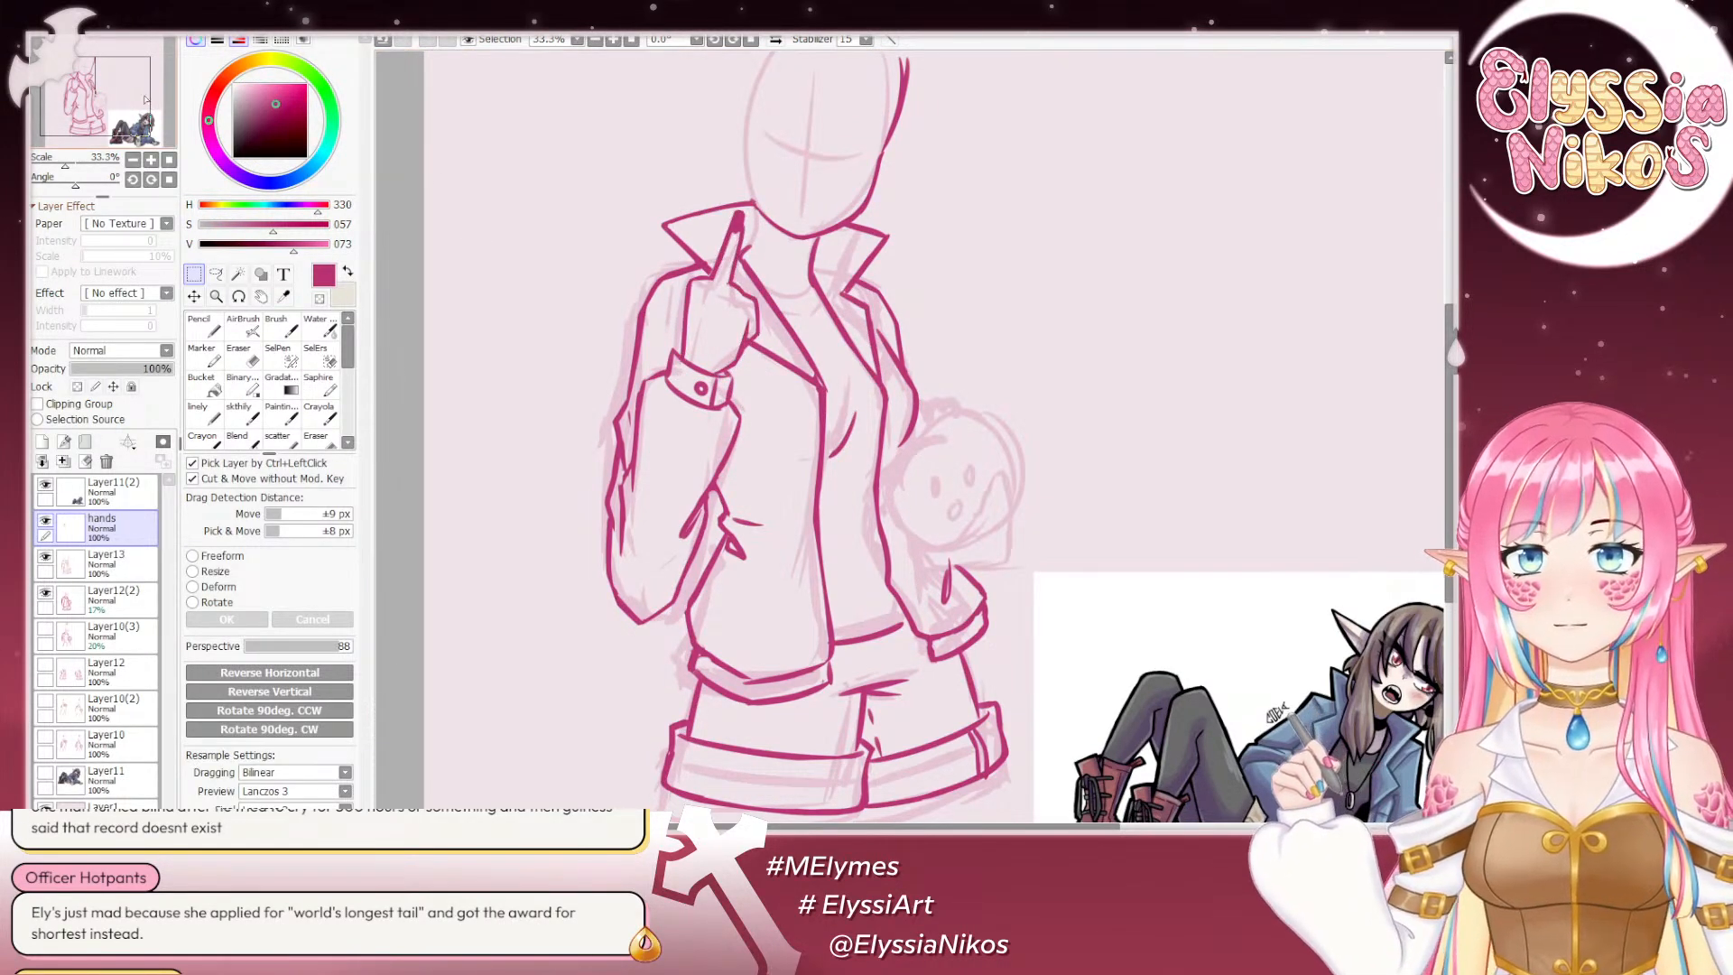
pyautogui.click(132, 158)
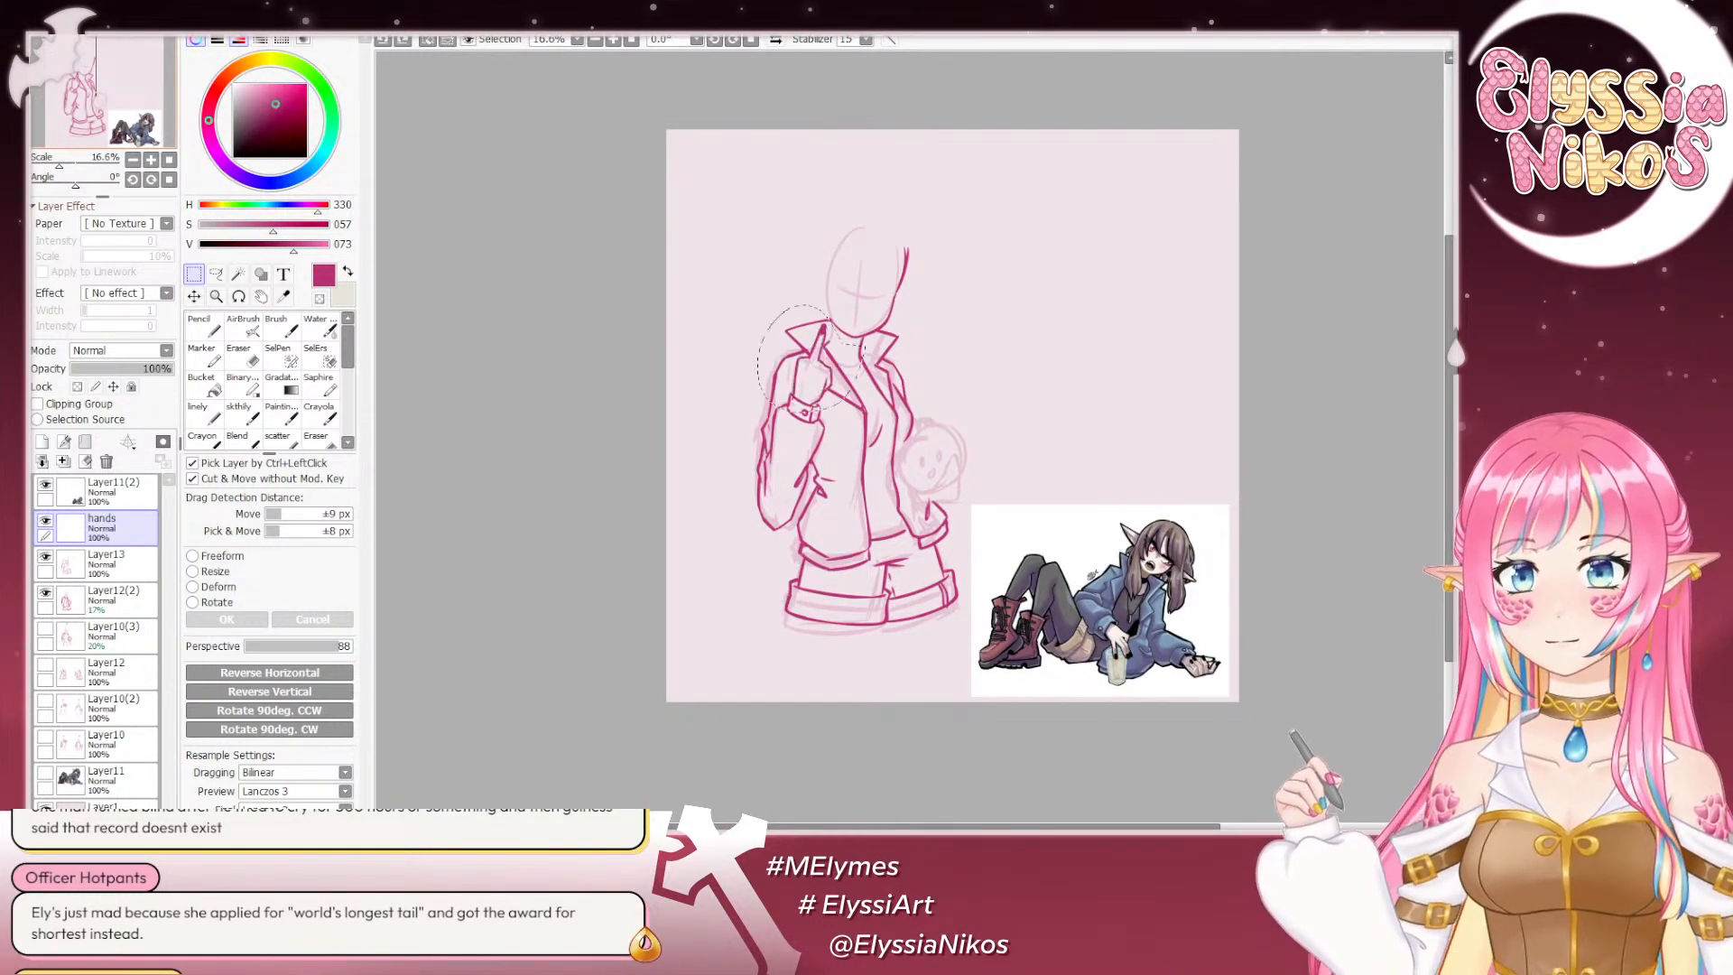
pyautogui.scroll(3, 375, 150)
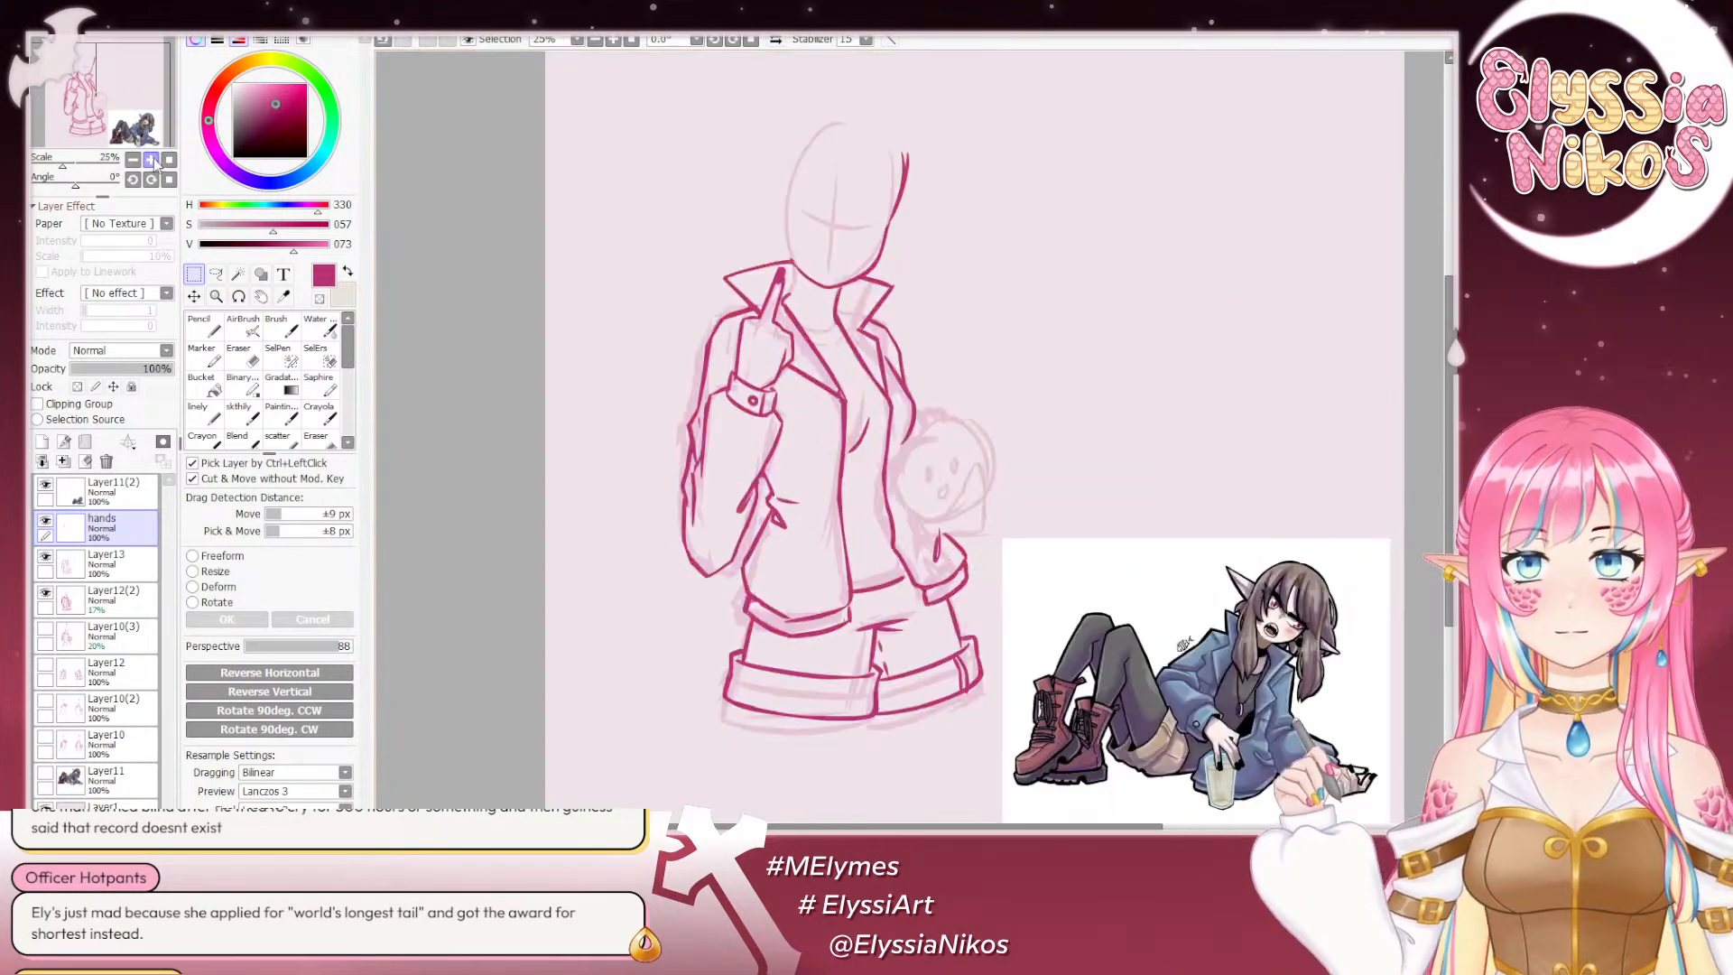
# Step: Touch up the raised hand's outline near the cuff on the hands layer with the size 18 brush and size 19 eraser
pyautogui.click(238, 355)
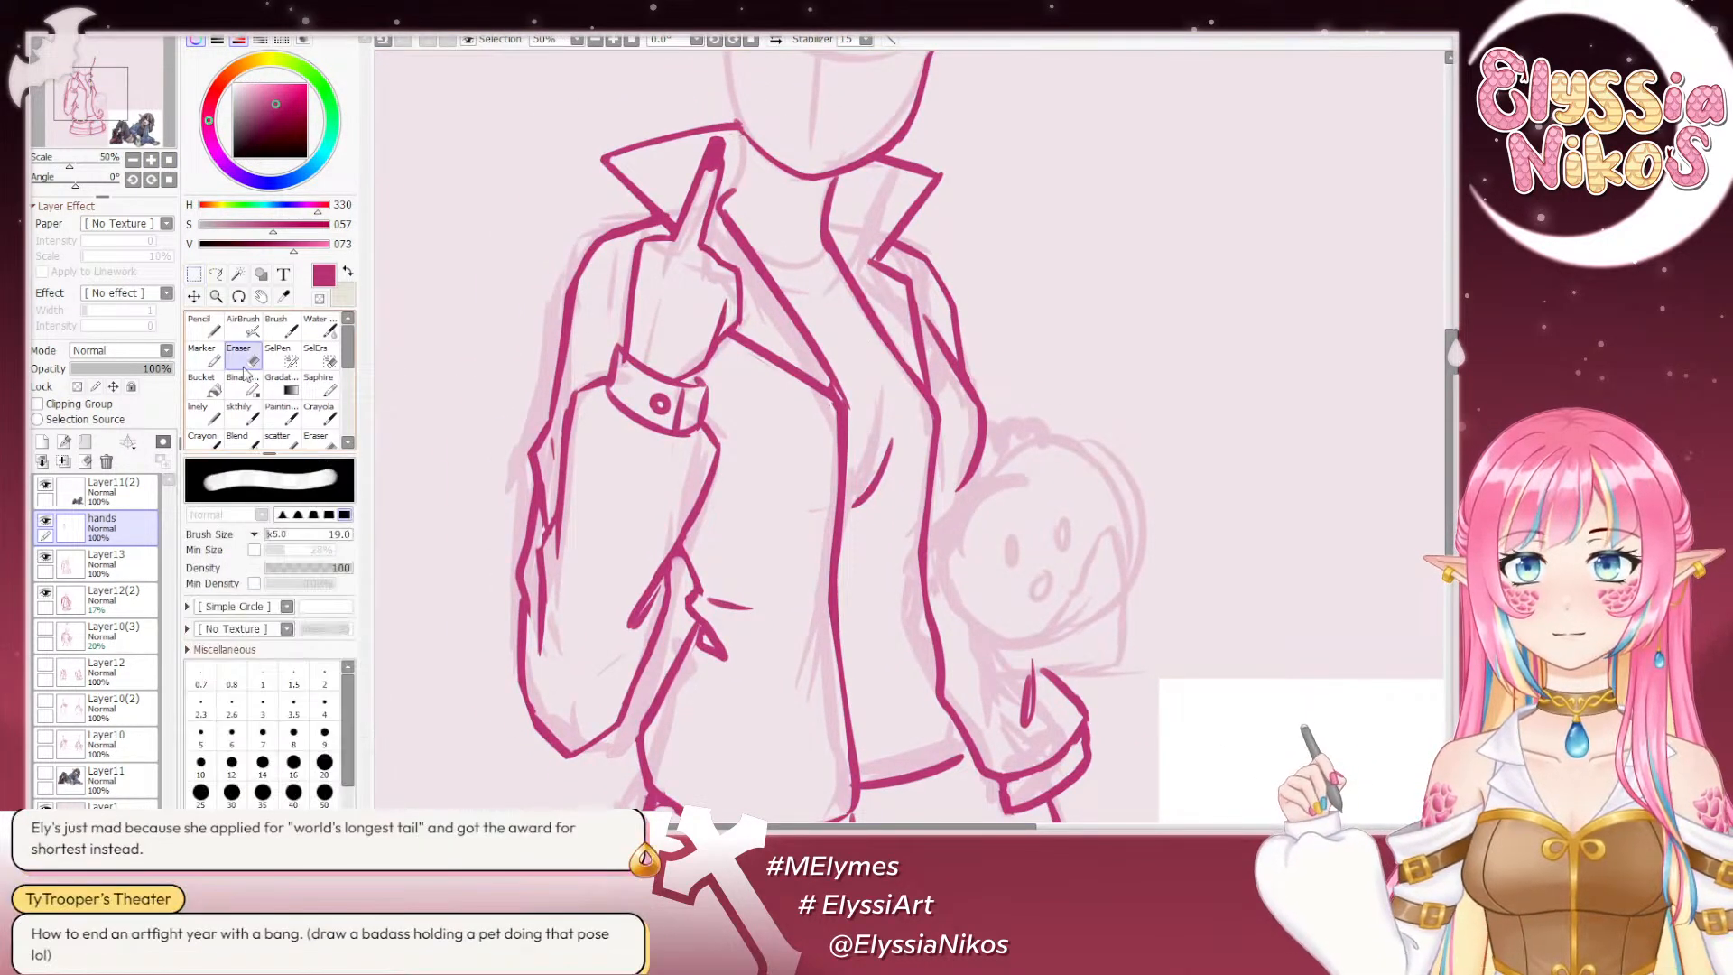
pyautogui.click(235, 412)
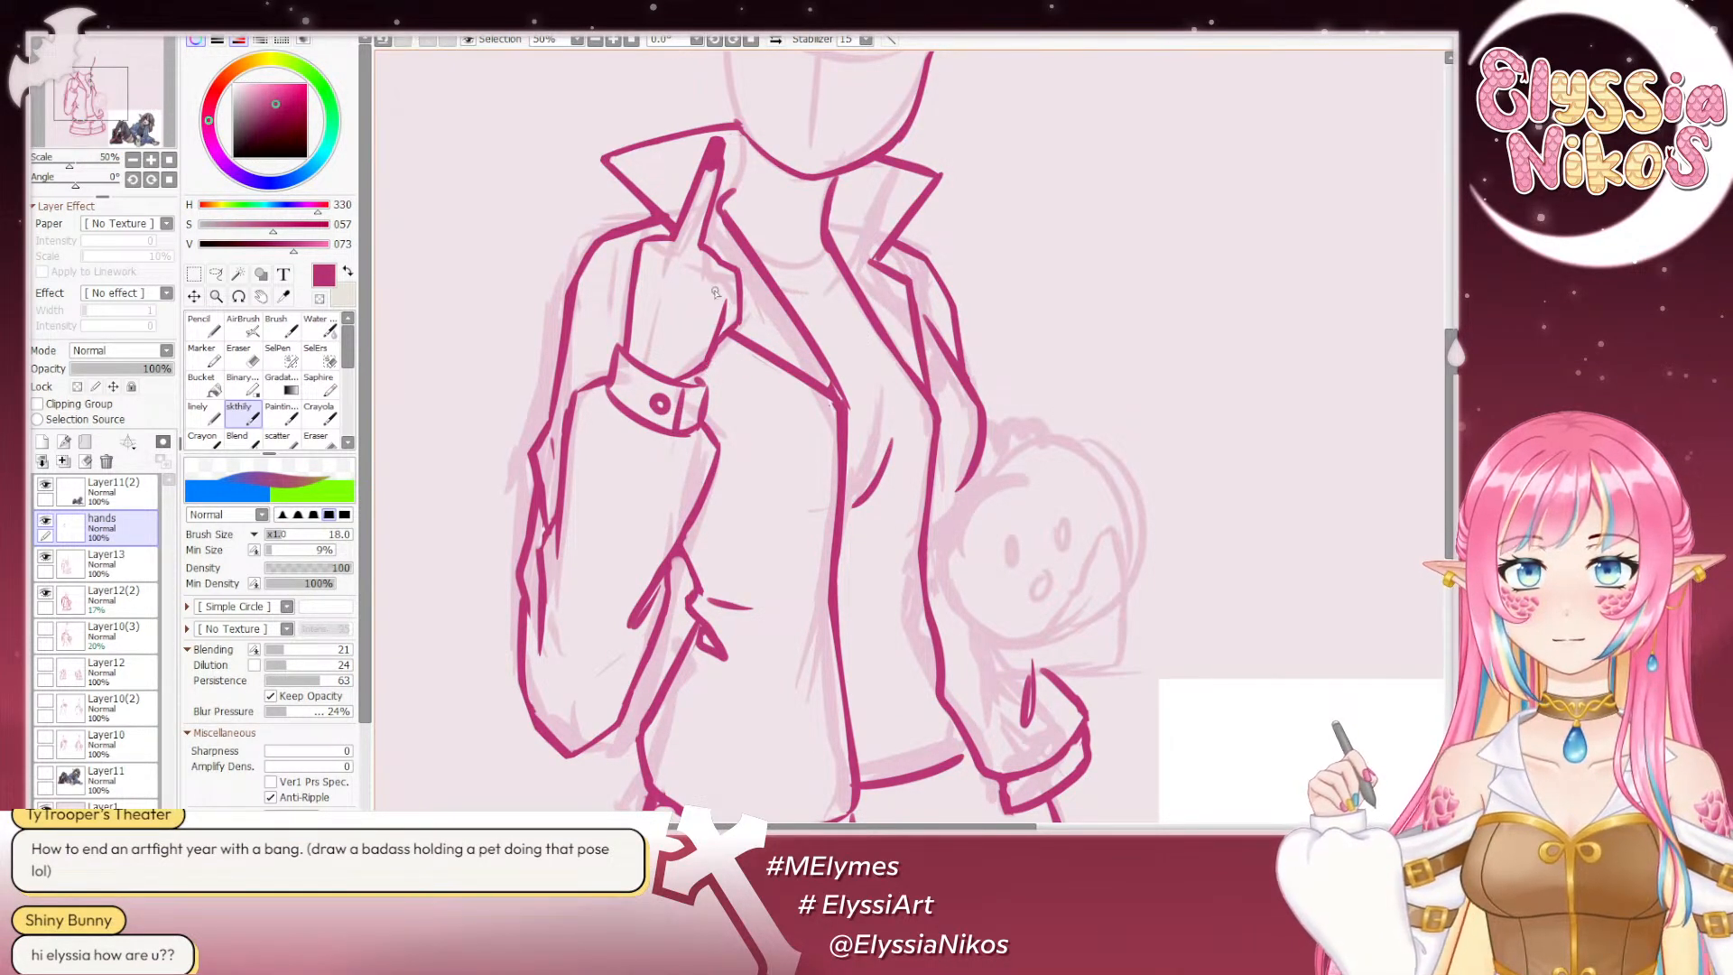
pyautogui.press('e')
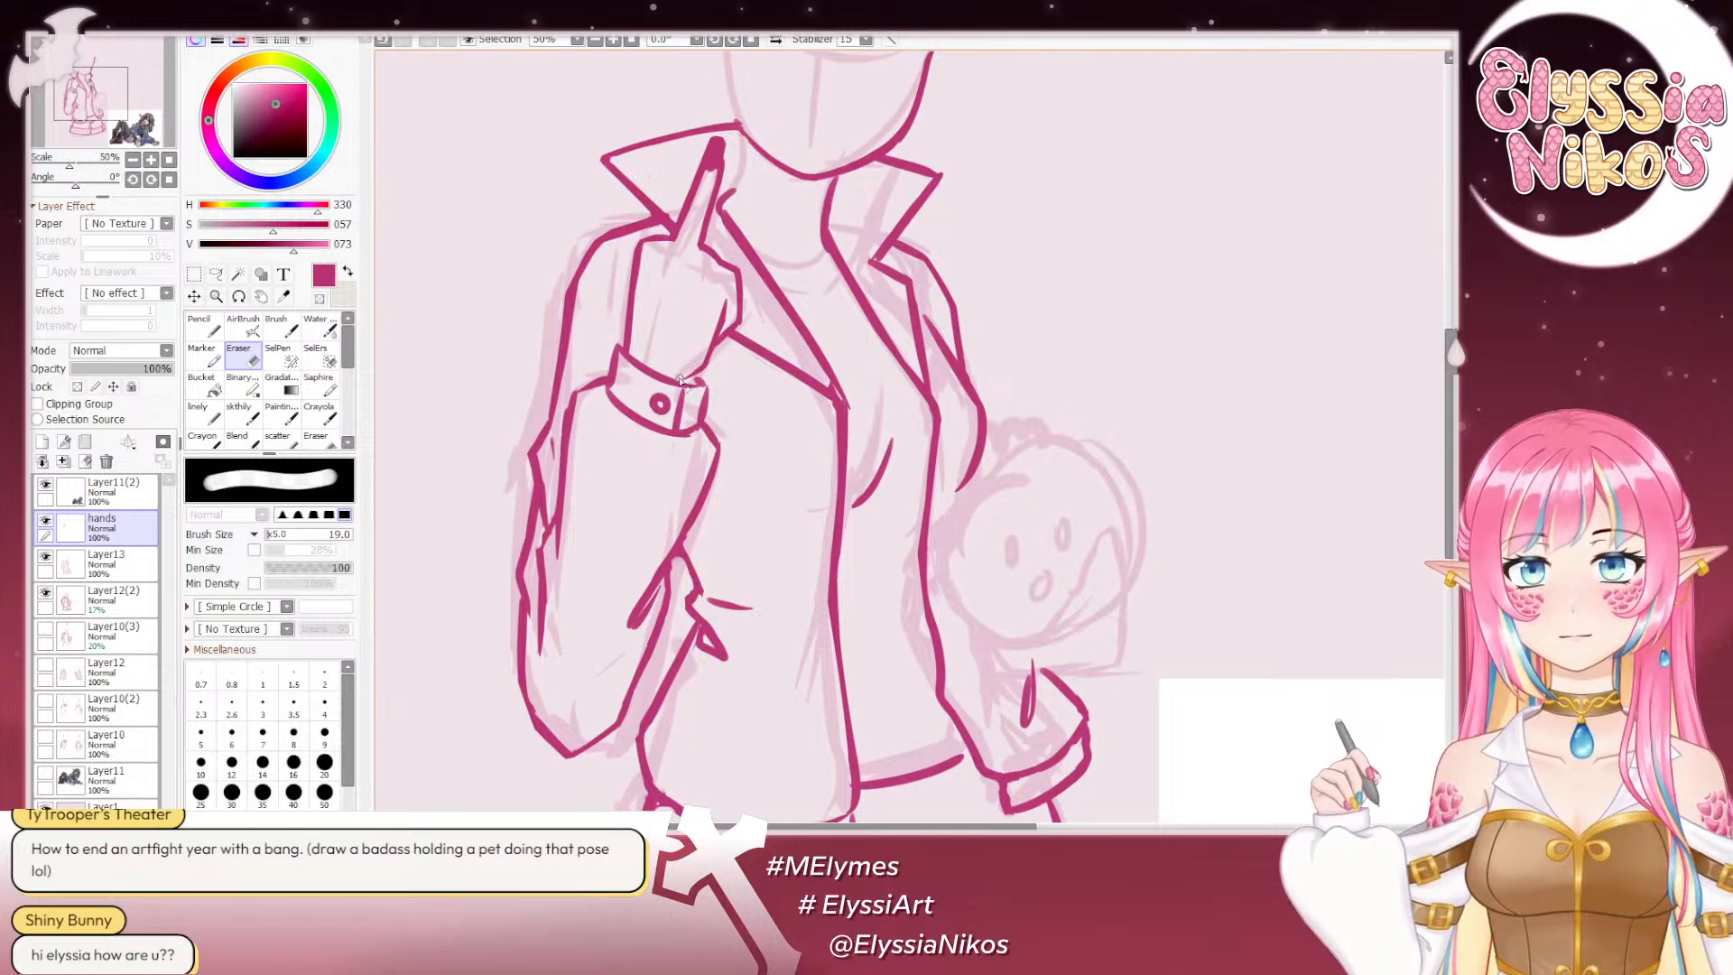
pyautogui.click(133, 160)
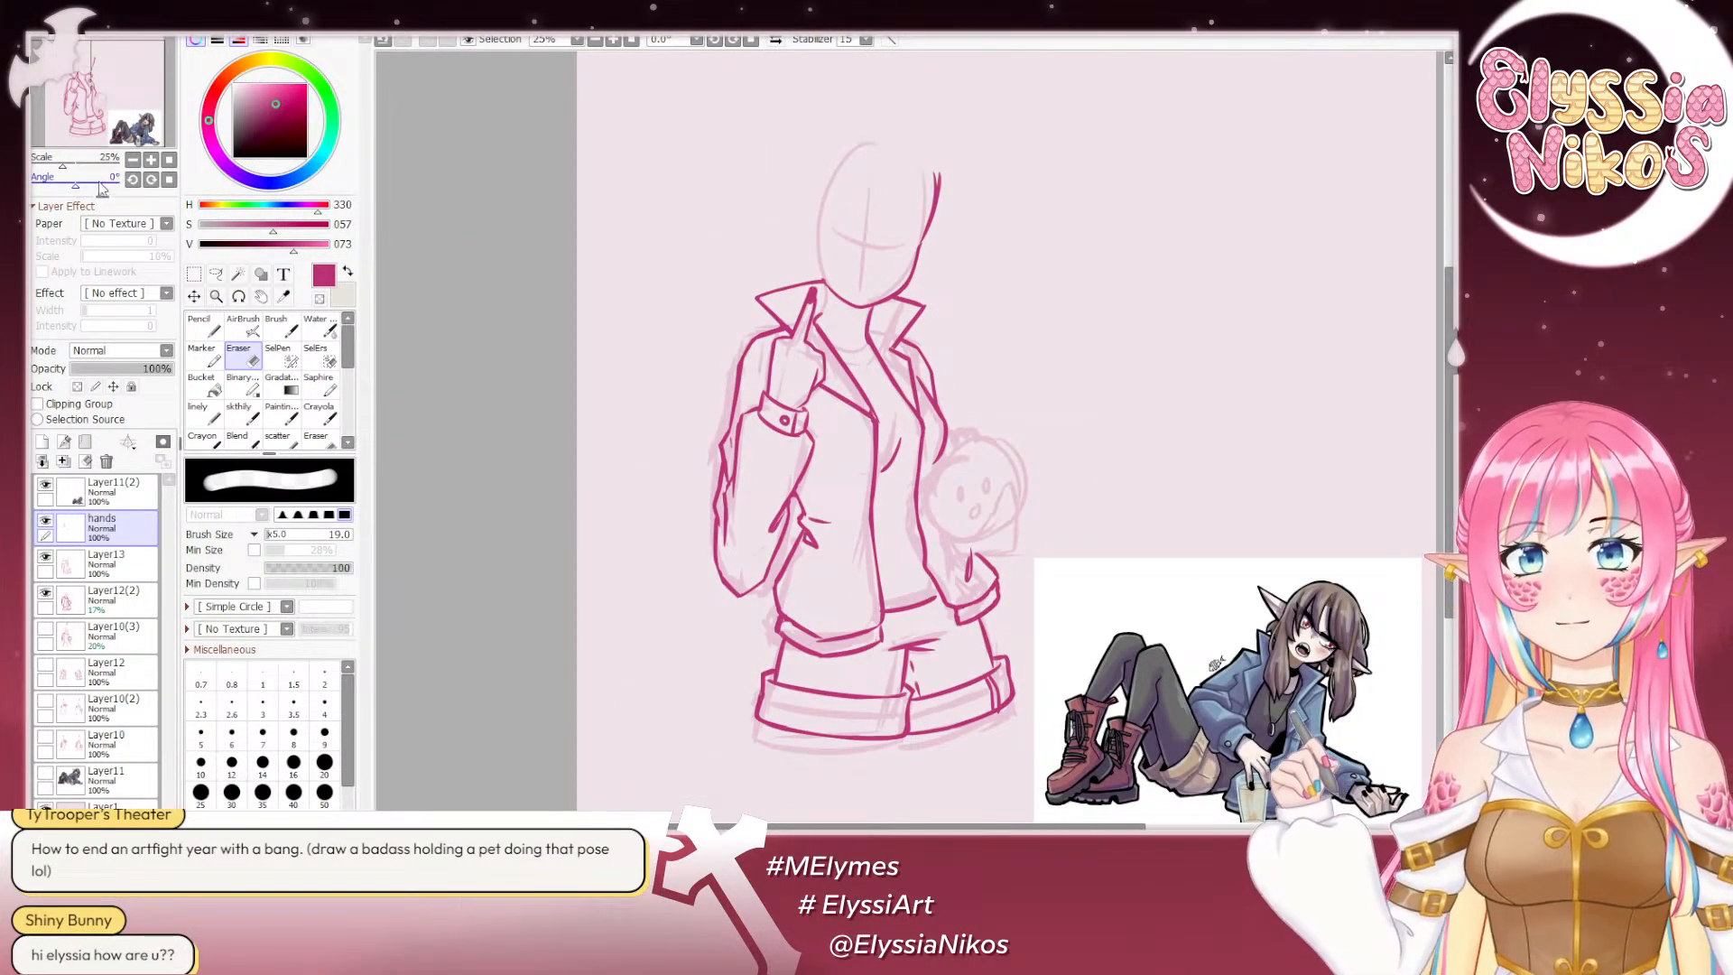
pyautogui.click(150, 161)
pyautogui.click(137, 163)
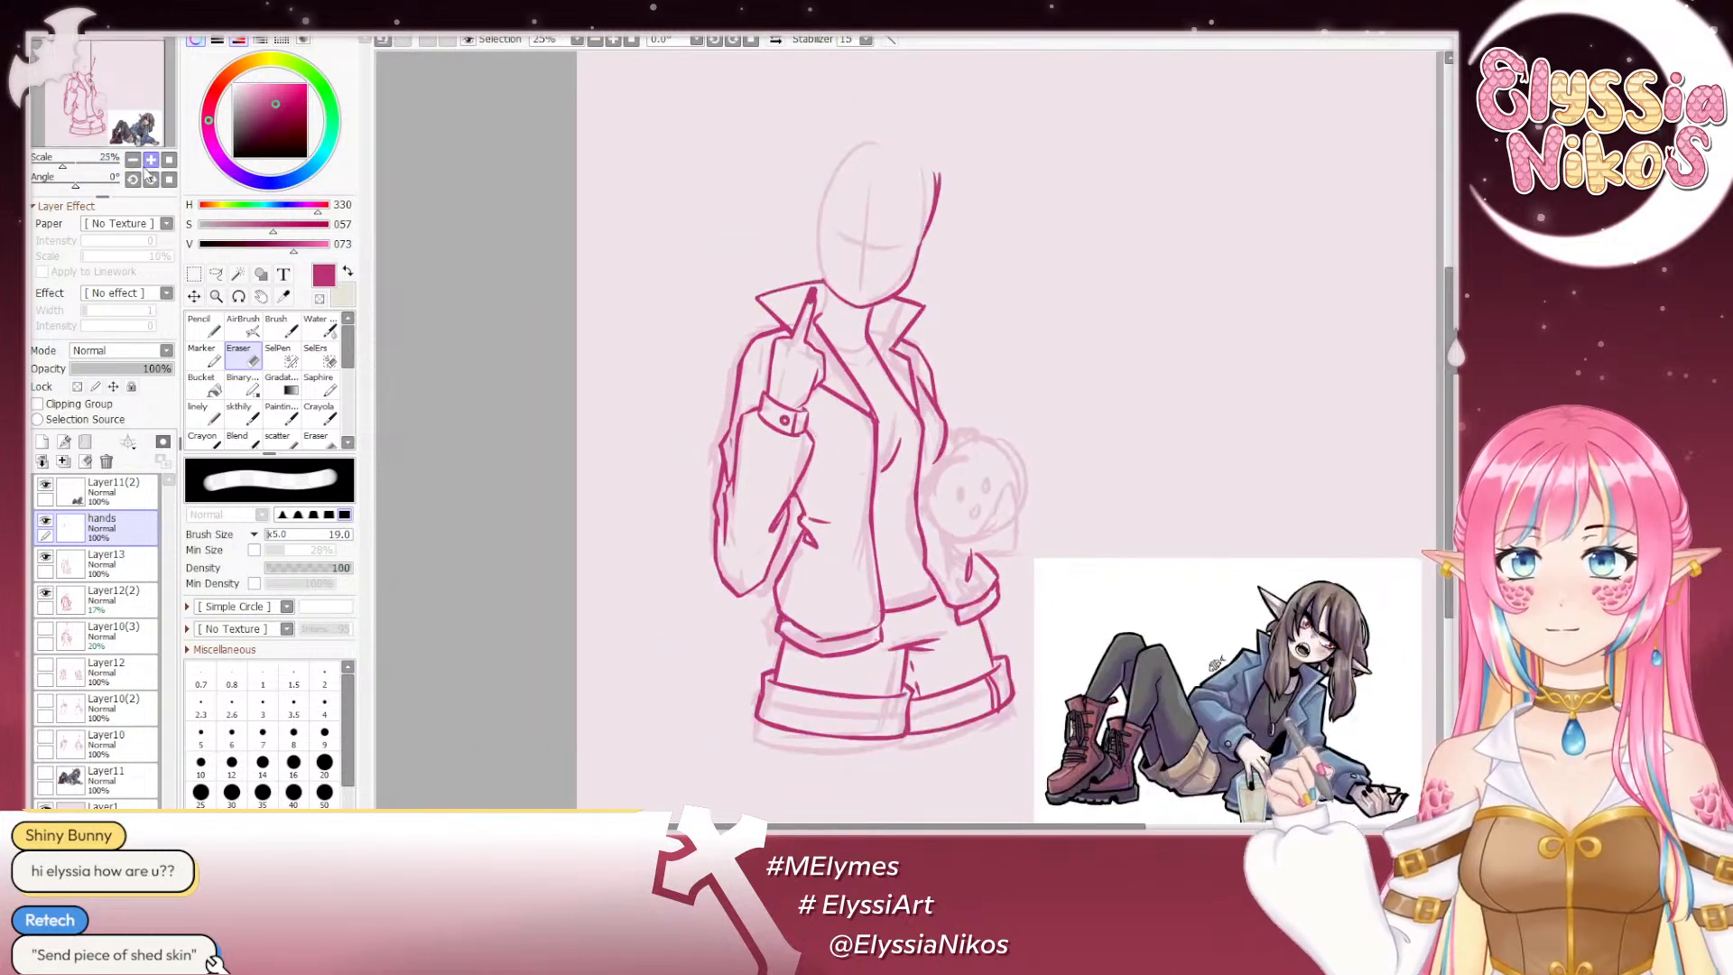
# Step: Lasso the raised arm's cuff and inner forearm on Layer13, deform the cuff slightly to fit the wrist, and clear the selection
pyautogui.click(219, 273)
pyautogui.click(45, 559)
pyautogui.click(44, 560)
pyautogui.click(108, 561)
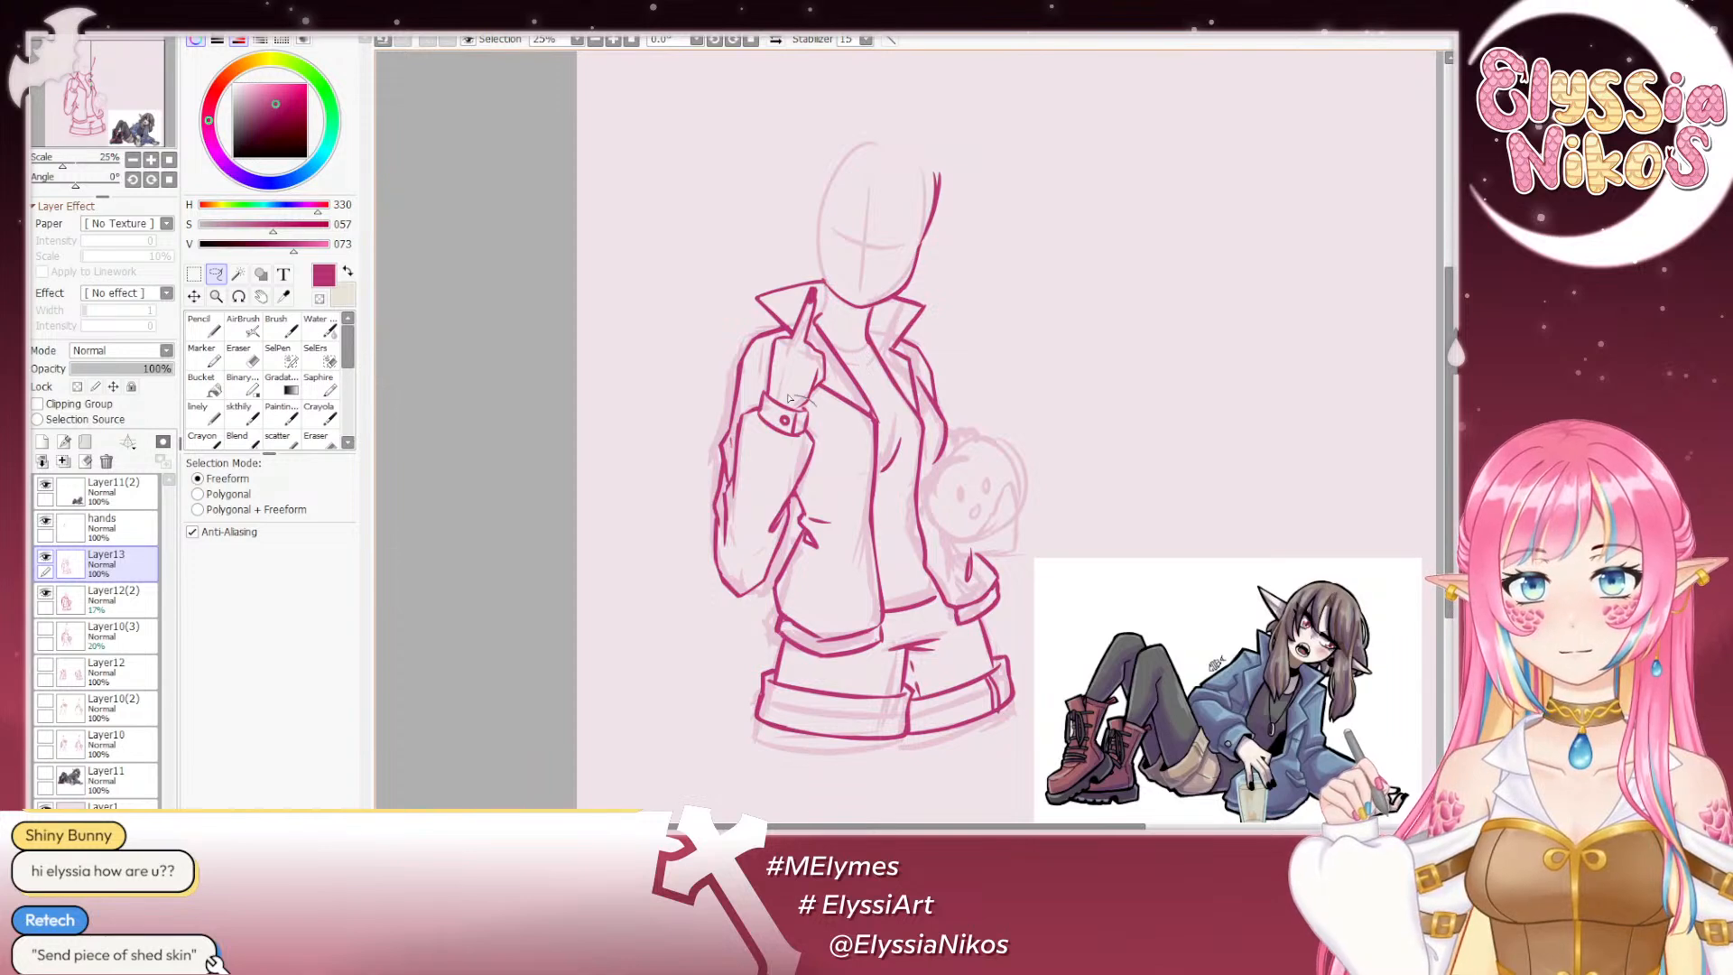
pyautogui.moveTo(750, 479); pyautogui.dragTo(763, 547)
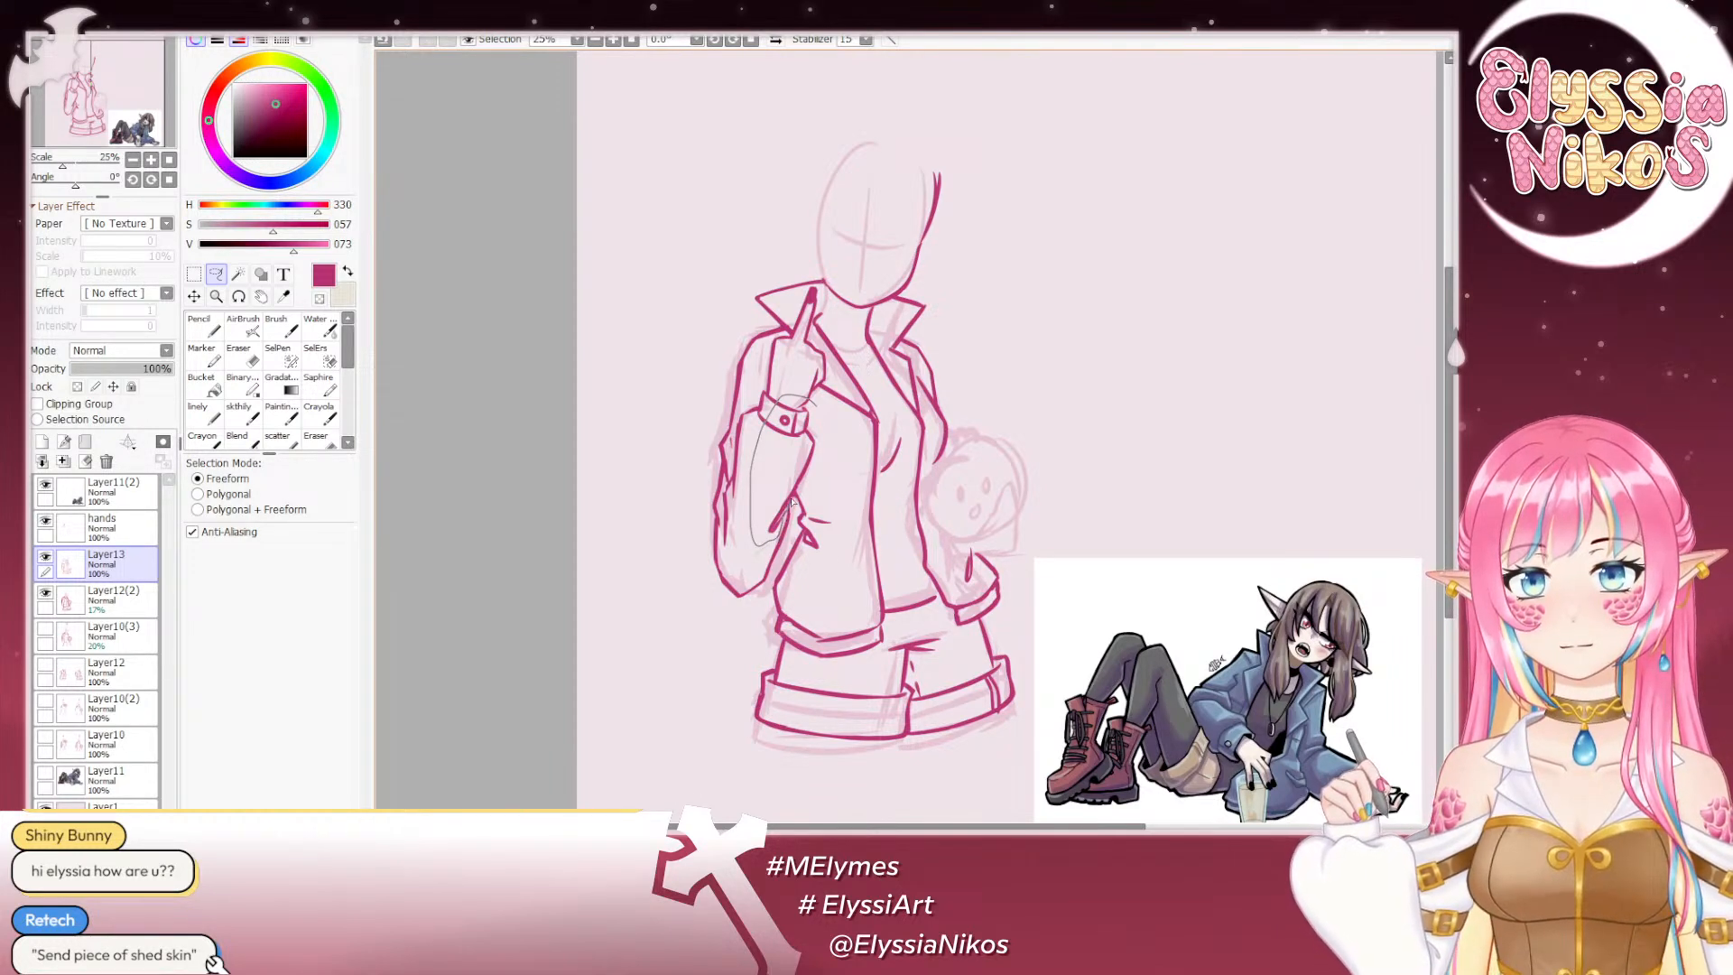
pyautogui.moveTo(815, 470); pyautogui.dragTo(813, 401)
pyautogui.hotkey('ctrl', 't')
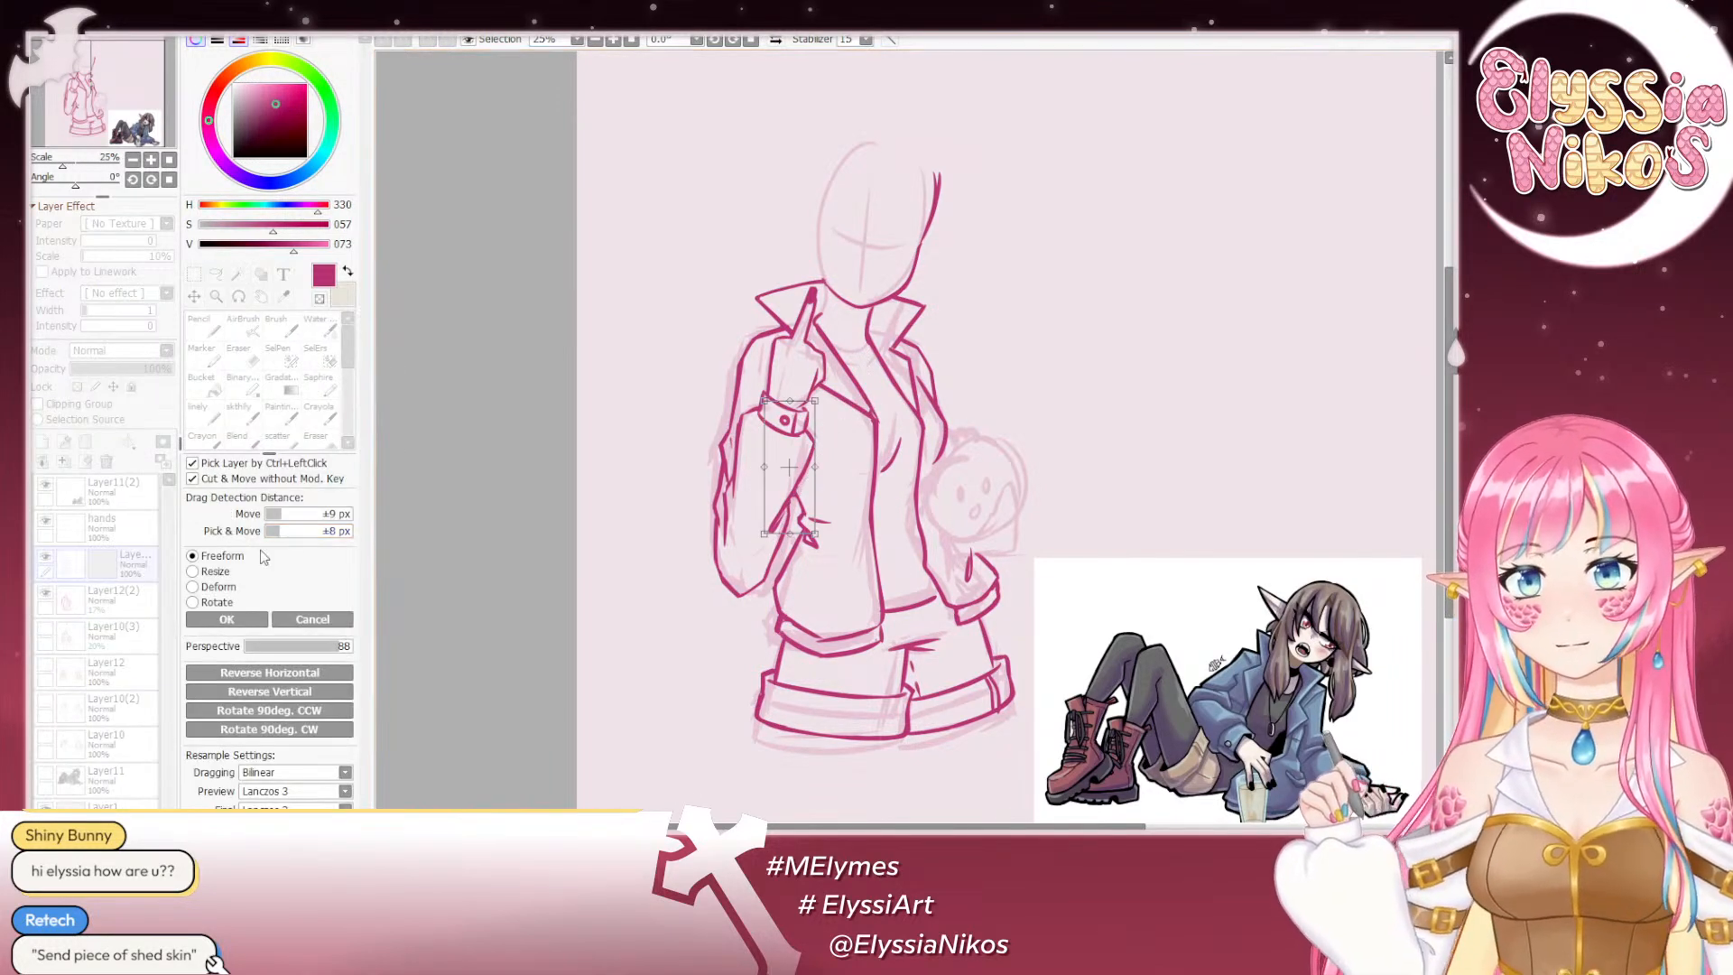
pyautogui.click(229, 590)
pyautogui.moveTo(790, 400); pyautogui.dragTo(786, 398)
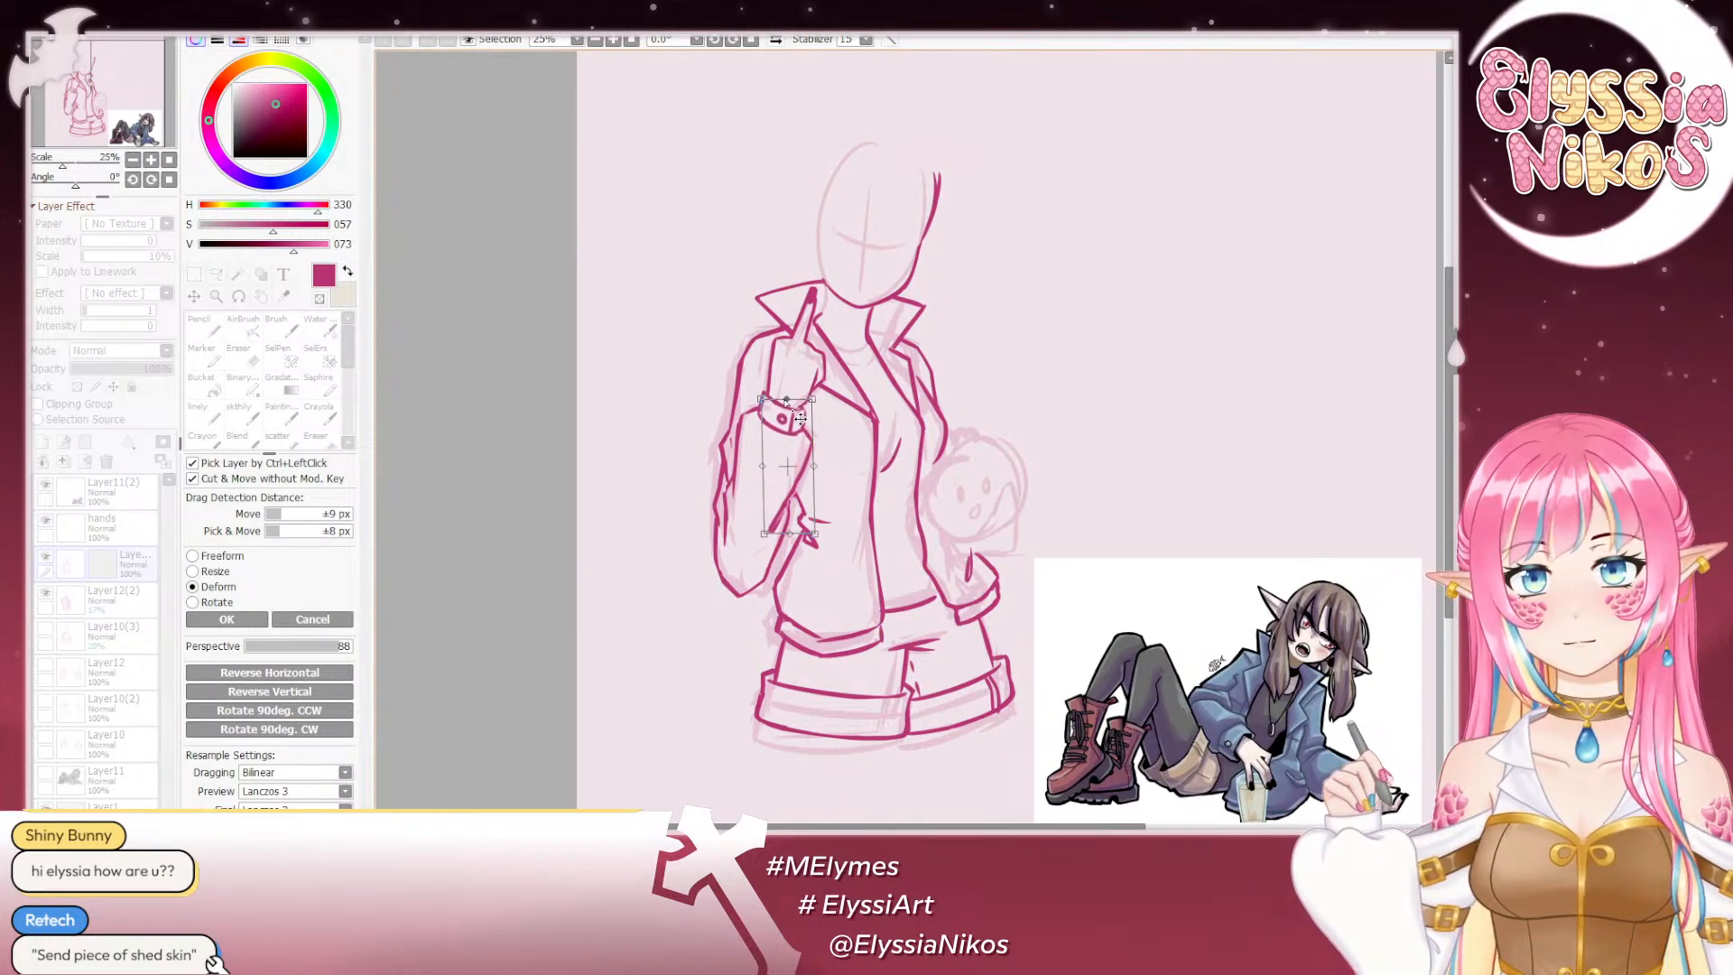
pyautogui.click(227, 619)
pyautogui.hotkey('ctrl', 'd')
# Step: Touch up the fold lines at the raised arm's inner elbow on Layer13 and set the brush size to 23
pyautogui.click(239, 414)
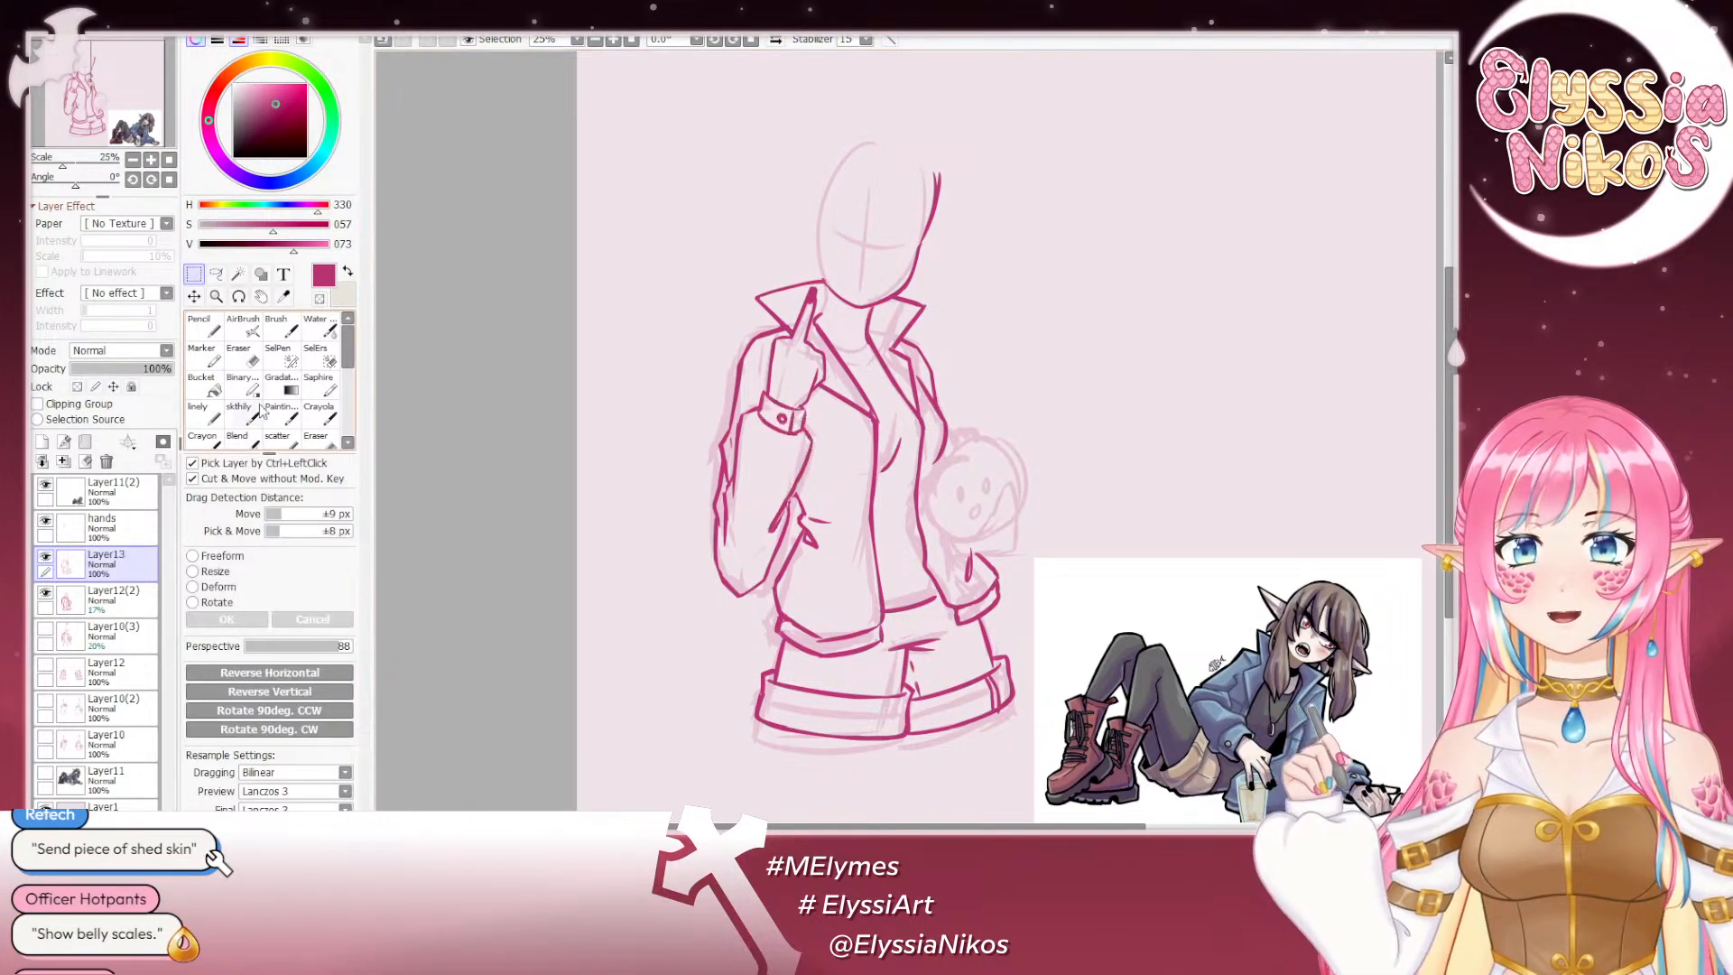
pyautogui.press('[')
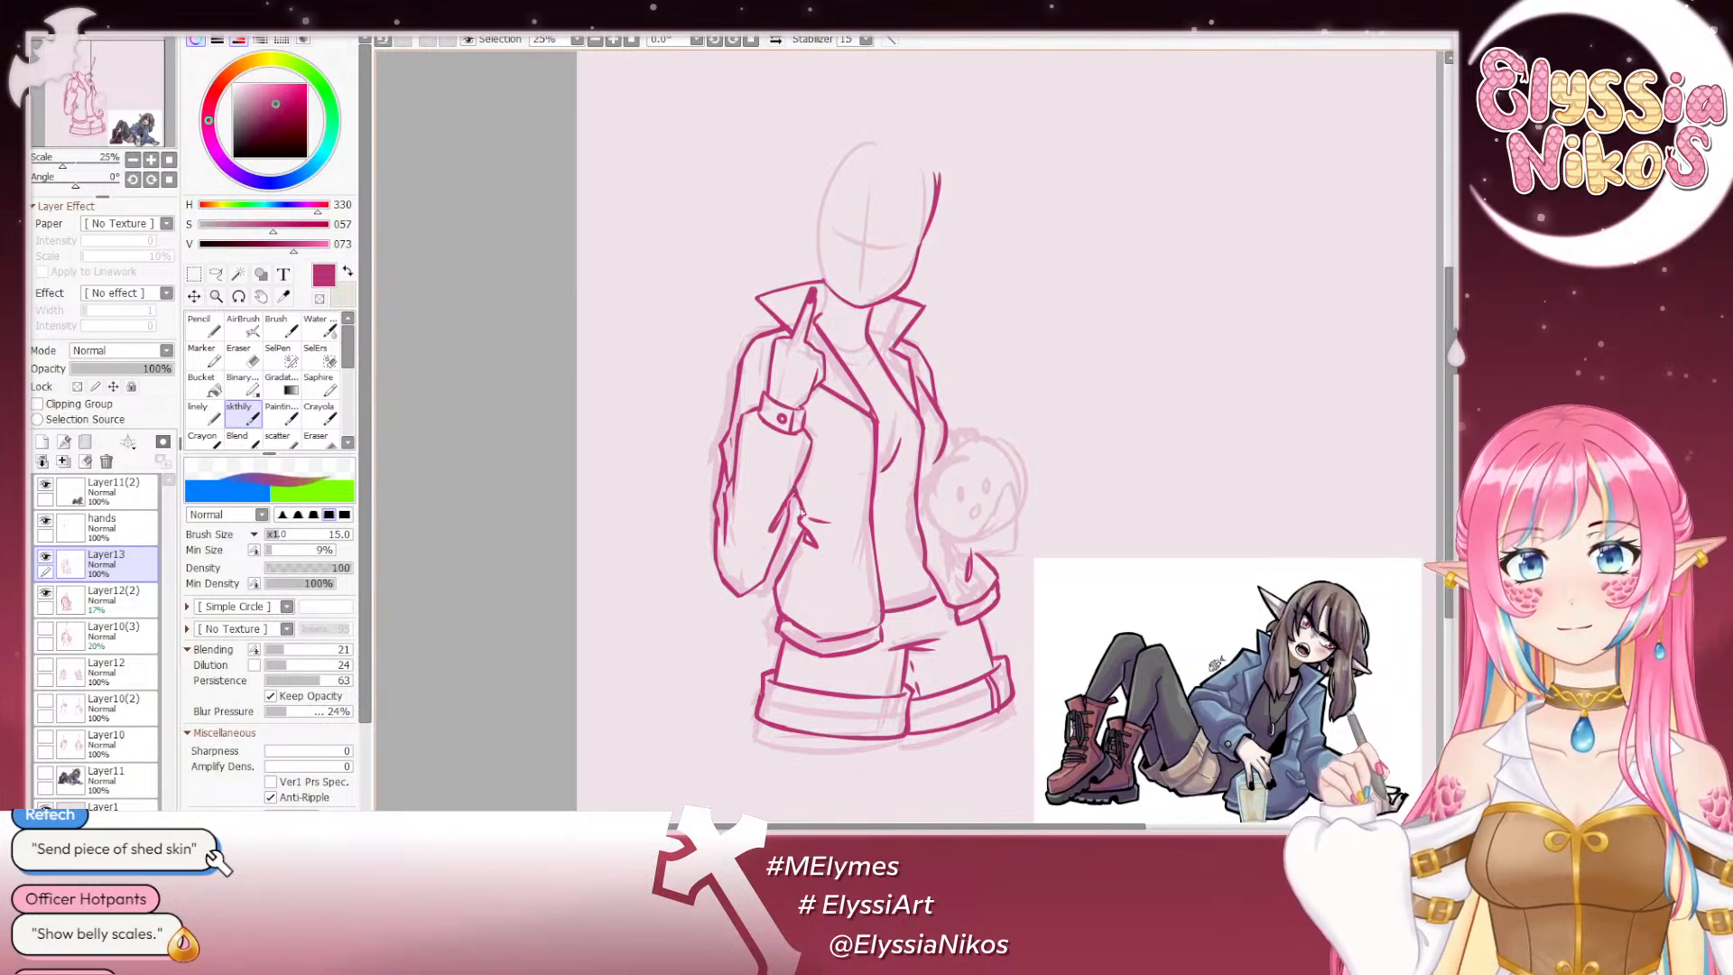
pyautogui.moveTo(778, 520); pyautogui.dragTo(789, 519)
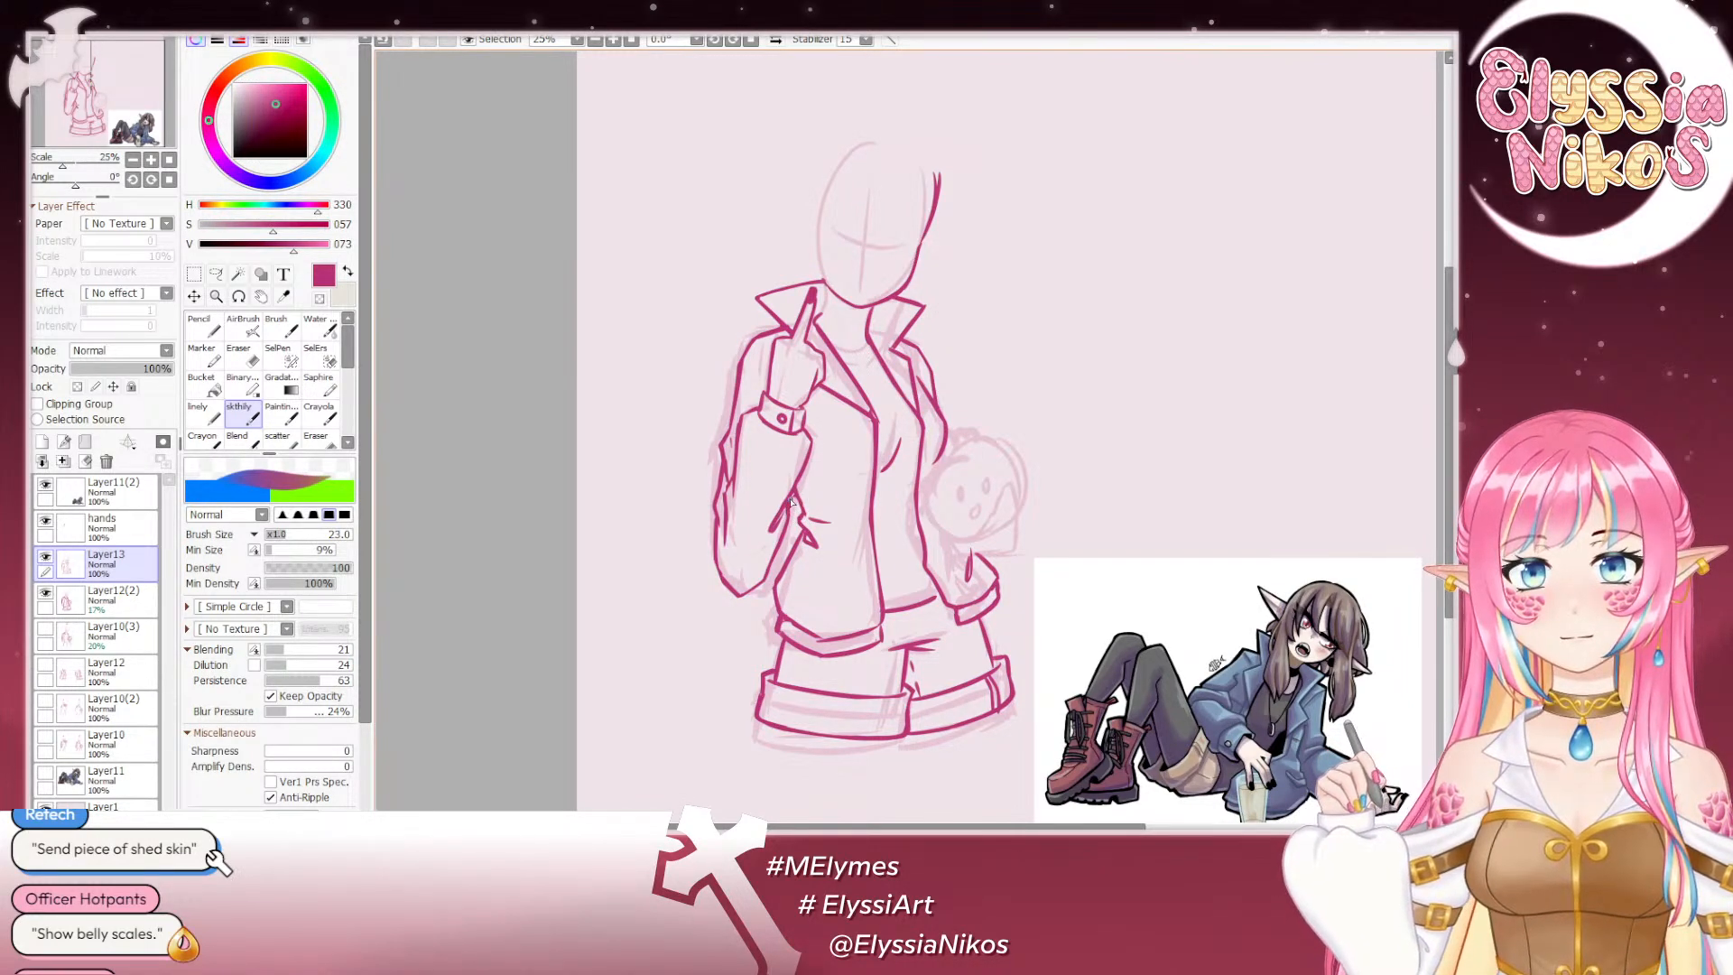
pyautogui.moveTo(799, 280); pyautogui.dragTo(787, 425)
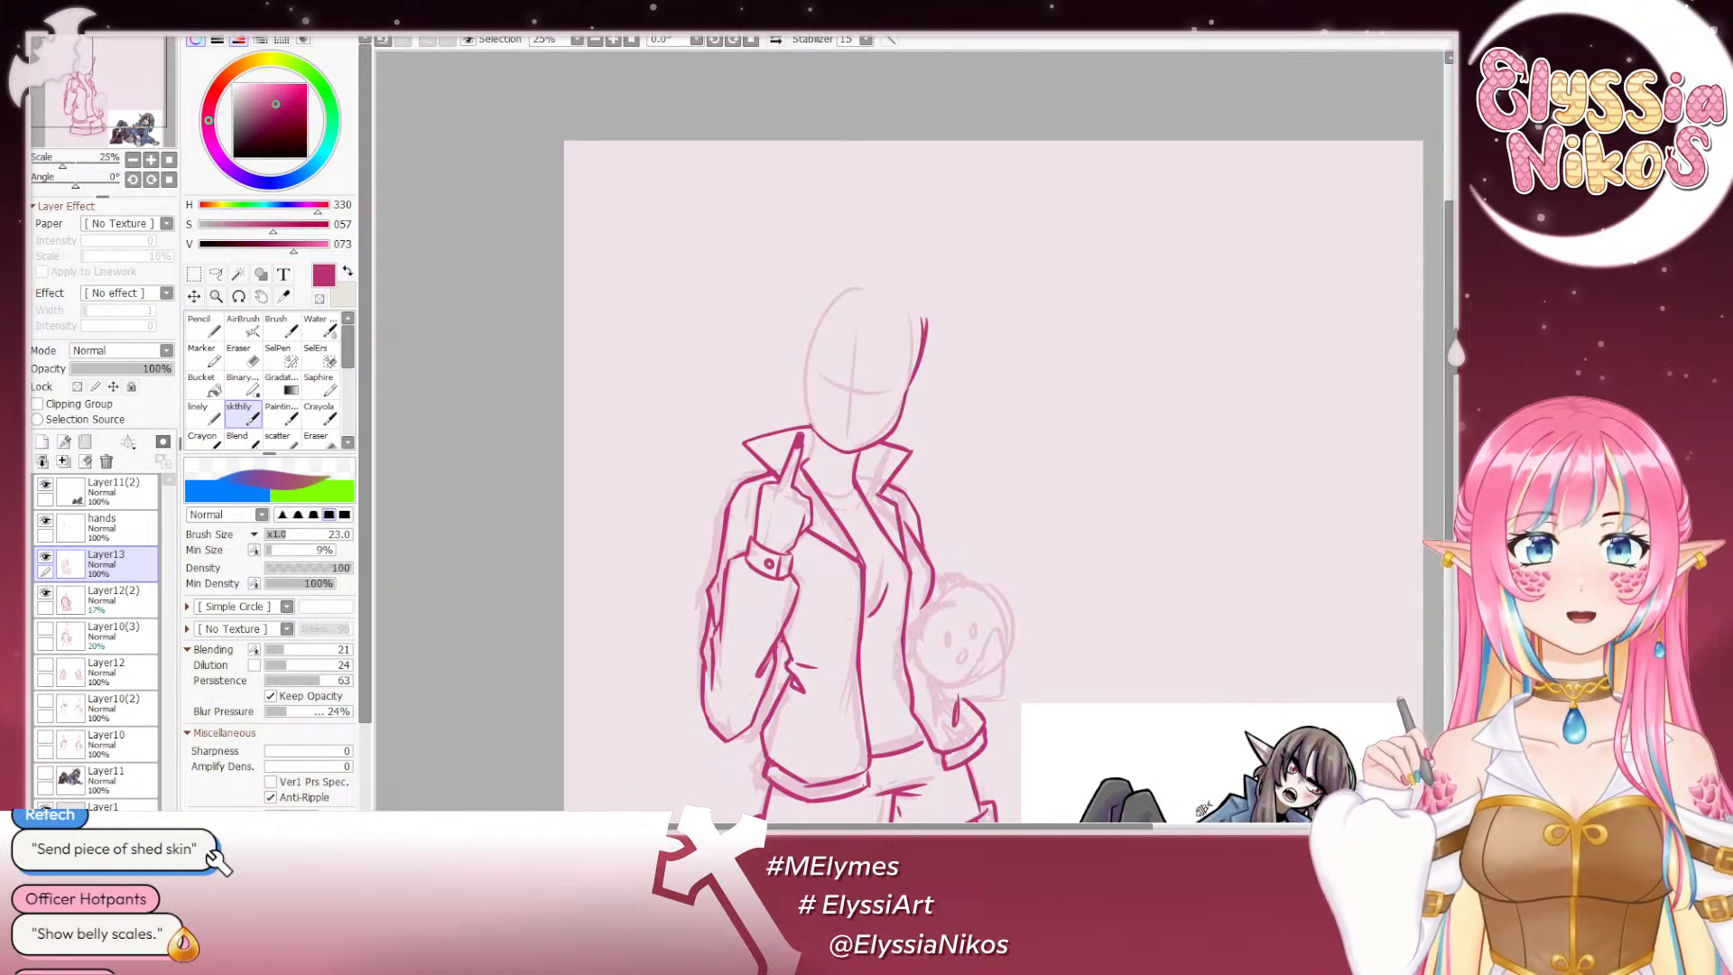
pyautogui.scroll(-1, 742, 191)
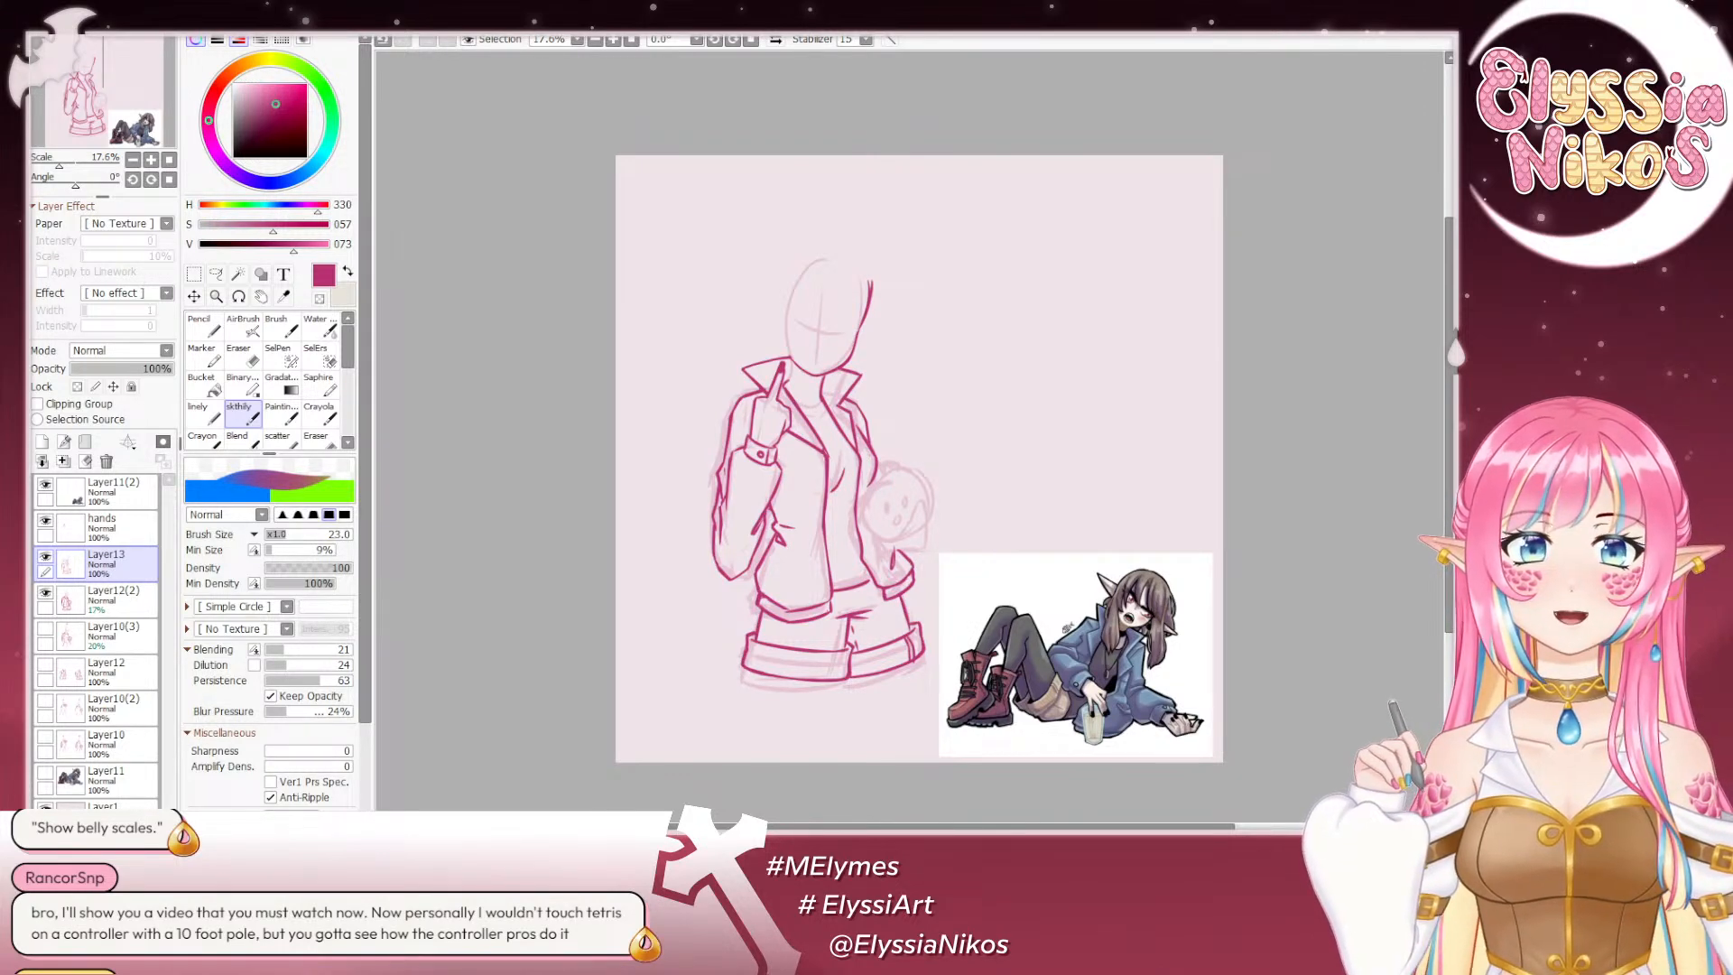
# Step: Draw the shirt's neckline between the jacket's open lapels on Layer13 with the size 32 brush
pyautogui.click(45, 558)
pyautogui.click(45, 558)
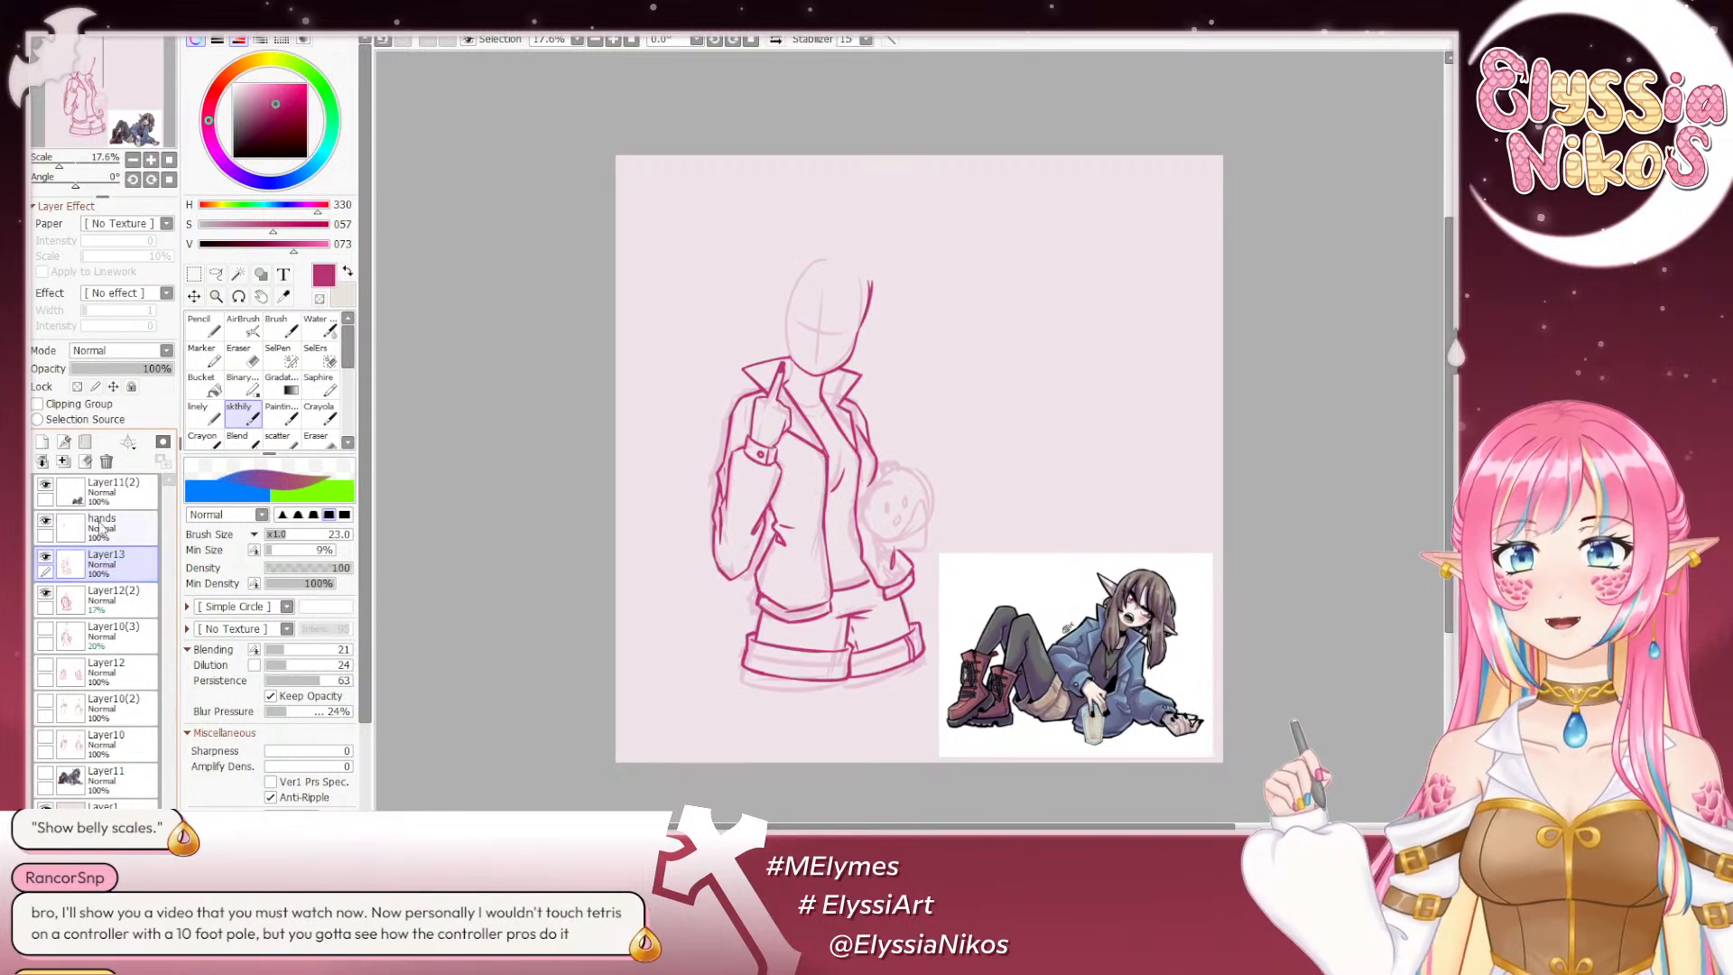
pyautogui.moveTo(829, 434); pyautogui.dragTo(839, 436)
pyautogui.hotkey('ctrl', 'z')
pyautogui.moveTo(835, 419); pyautogui.dragTo(819, 416)
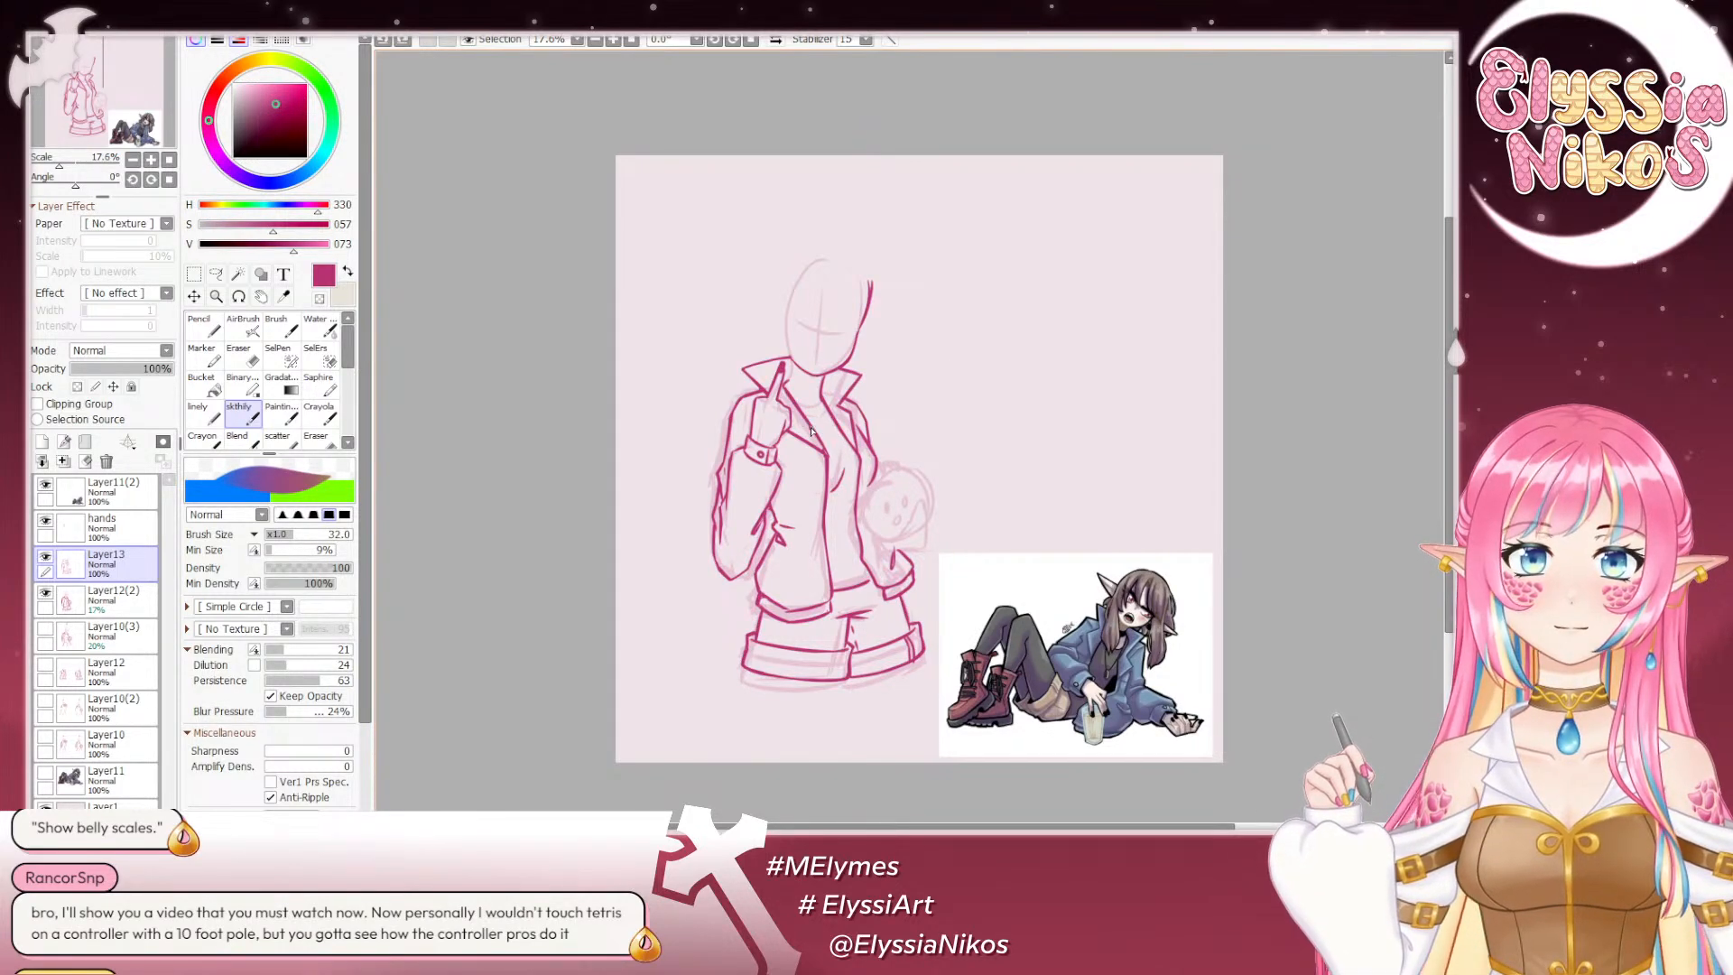
pyautogui.moveTo(803, 406); pyautogui.dragTo(834, 421)
pyautogui.hotkey('ctrl', 'z')
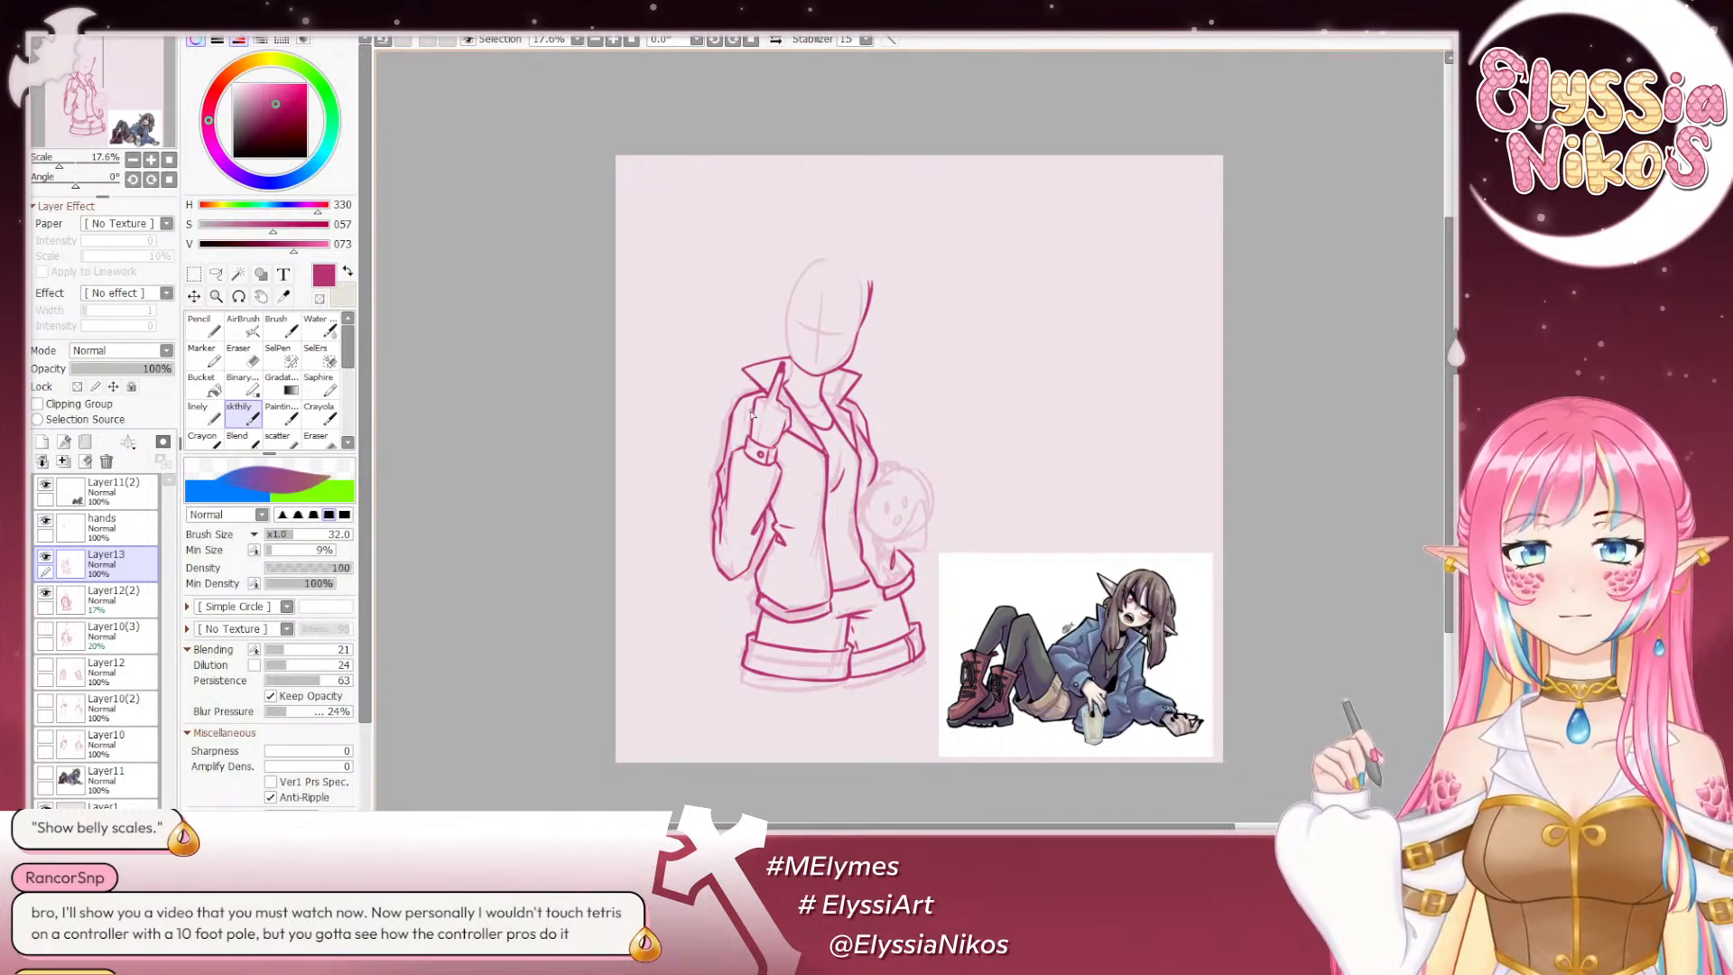
# Step: Draw a band around the neck below the chin on Layer13, undoing the stray strokes
pyautogui.hotkey('ctrl', 'z')
pyautogui.moveTo(787, 396)
pyautogui.mouseDown()
pyautogui.moveTo(818, 405)
pyautogui.moveTo(790, 391)
pyautogui.mouseUp()
pyautogui.hotkey('ctrl', 'z')
pyautogui.hotkey('ctrl', 'z')
pyautogui.hotkey('ctrl', 'z')
pyautogui.hotkey('ctrl', 'z')
pyautogui.hotkey('ctrl', 'z')
pyautogui.hotkey('ctrl', 'z')
pyautogui.hotkey('ctrl', 'z')
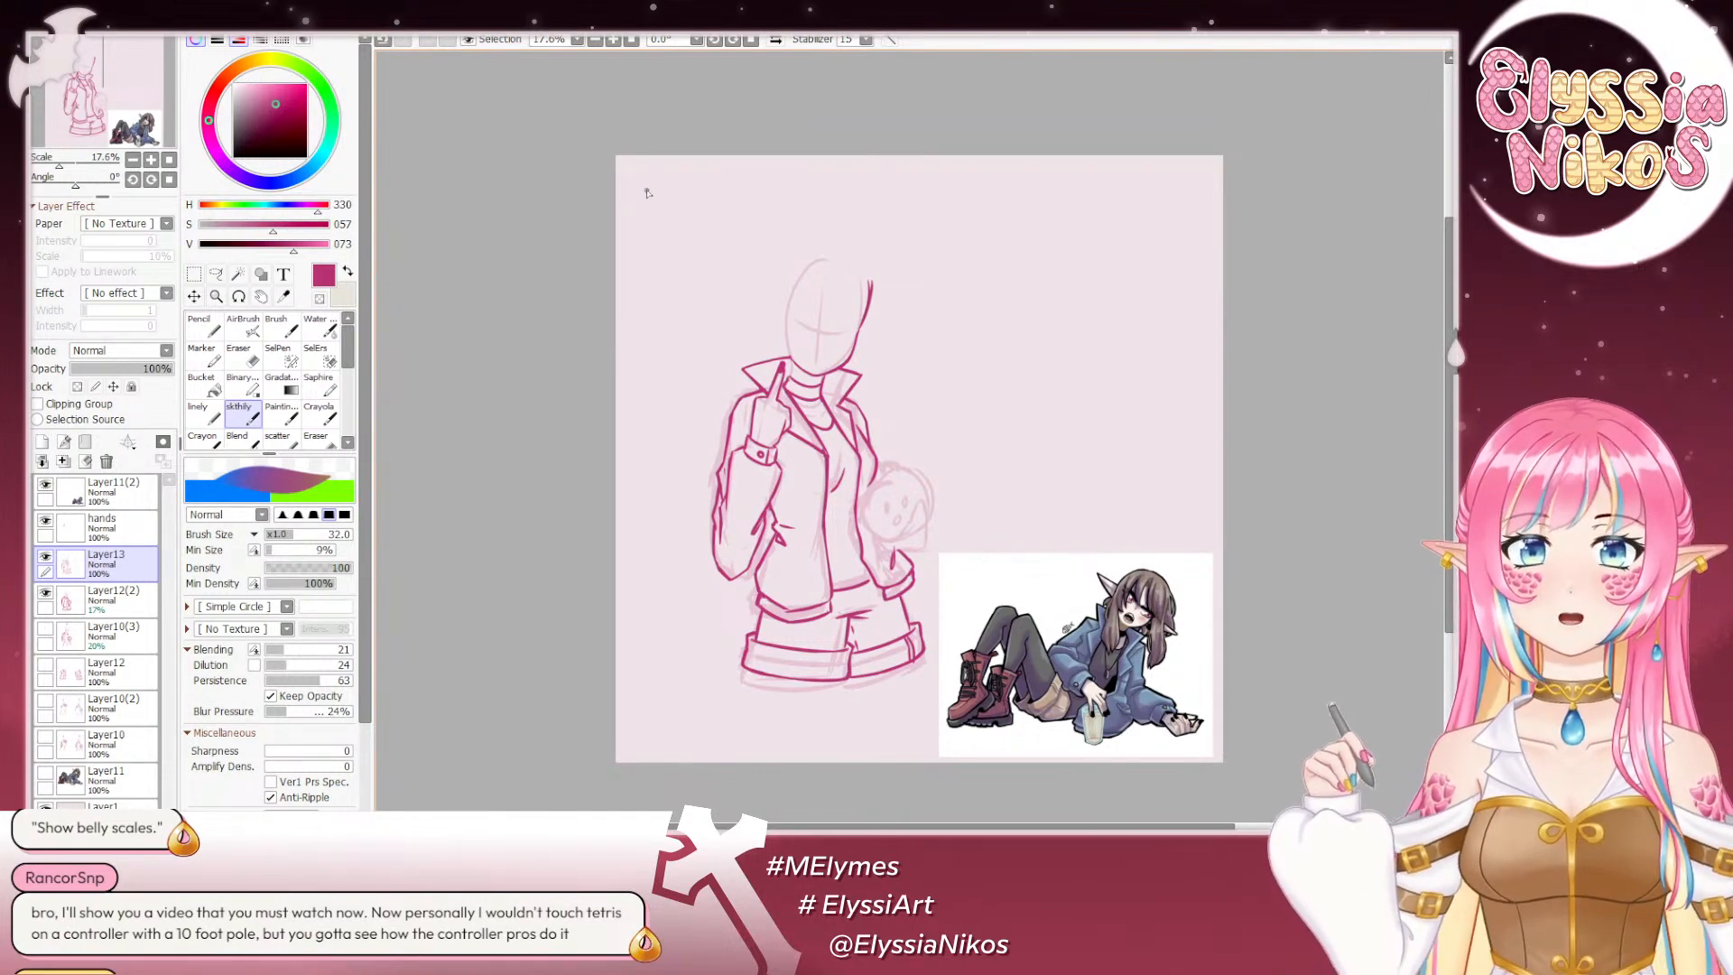
pyautogui.hotkey('ctrl', 'z')
pyautogui.moveTo(785, 378); pyautogui.dragTo(790, 391)
pyautogui.hotkey('ctrl', 'z')
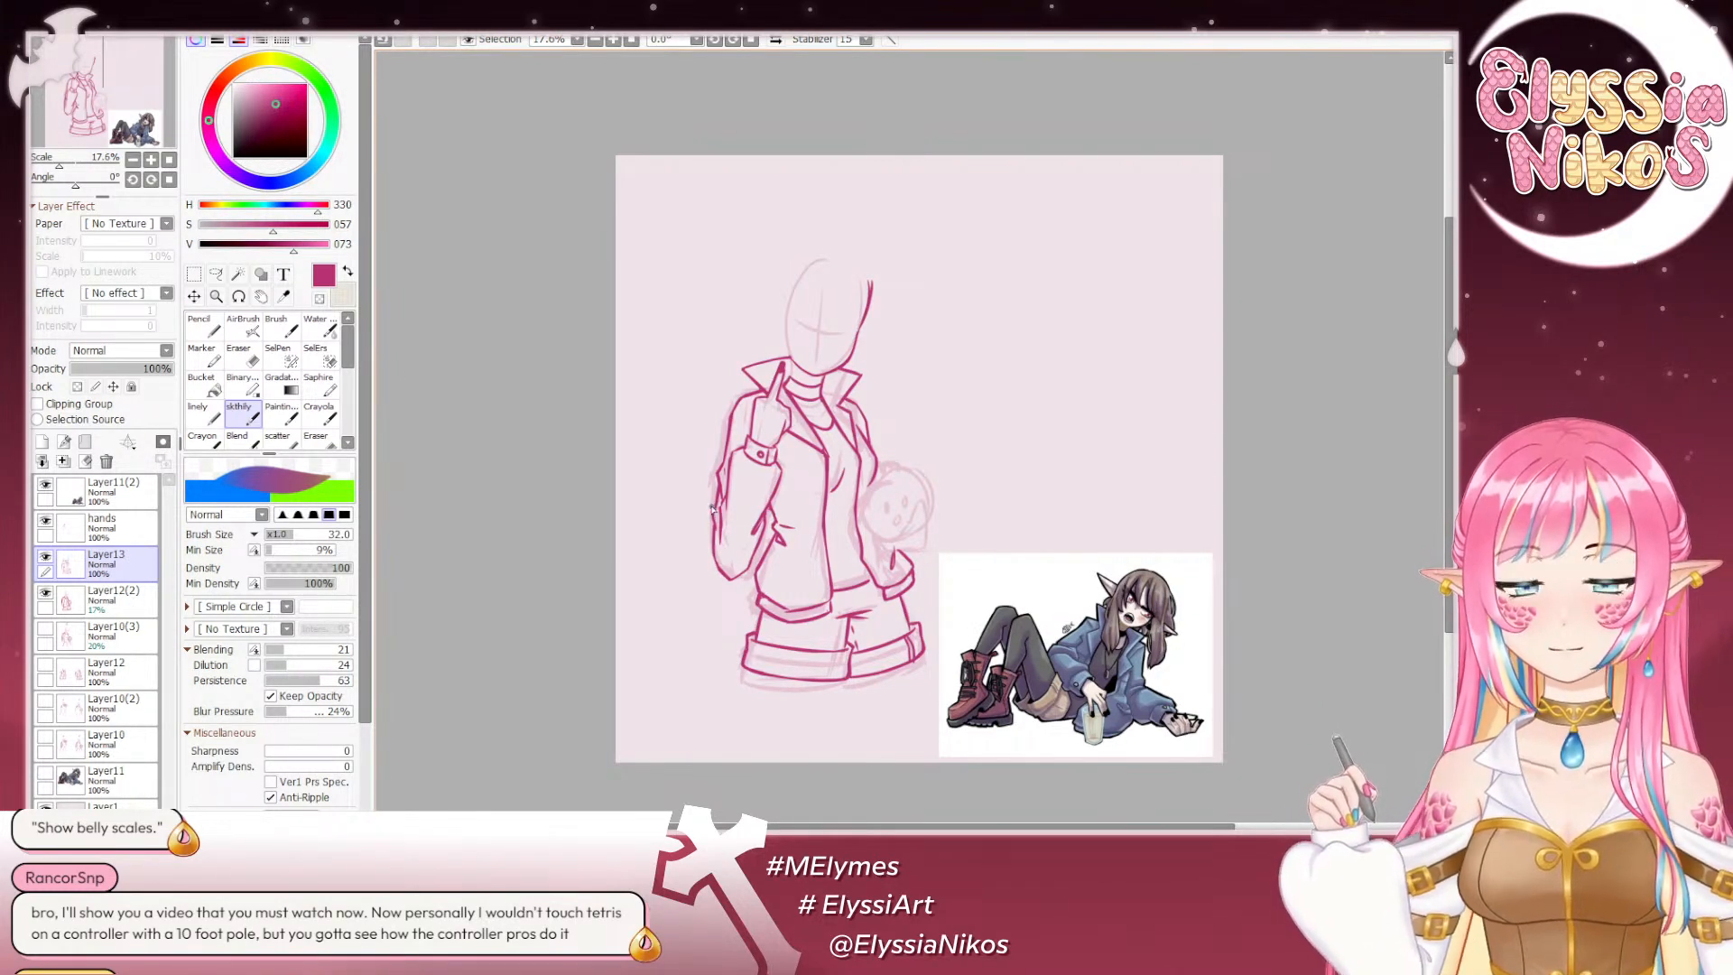
# Step: Examine the figure's overall line work, comparing it with Layer13 hidden and shown
pyautogui.moveTo(930, 518); pyautogui.dragTo(927, 507)
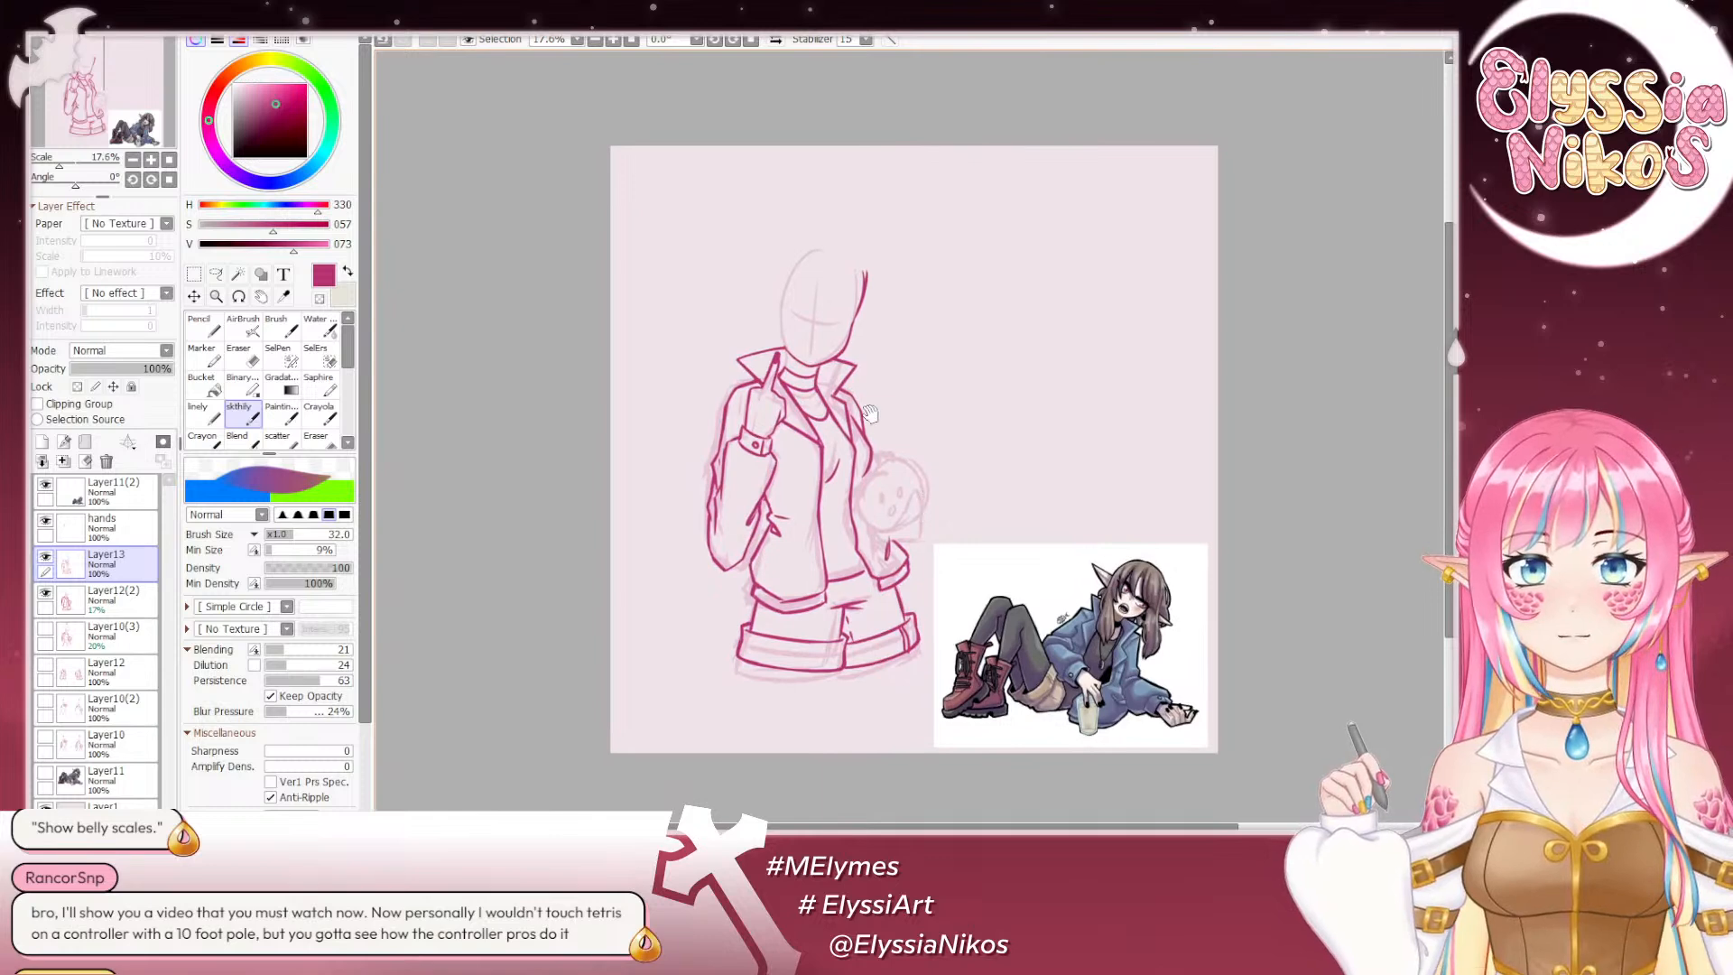
pyautogui.click(45, 558)
pyautogui.click(45, 558)
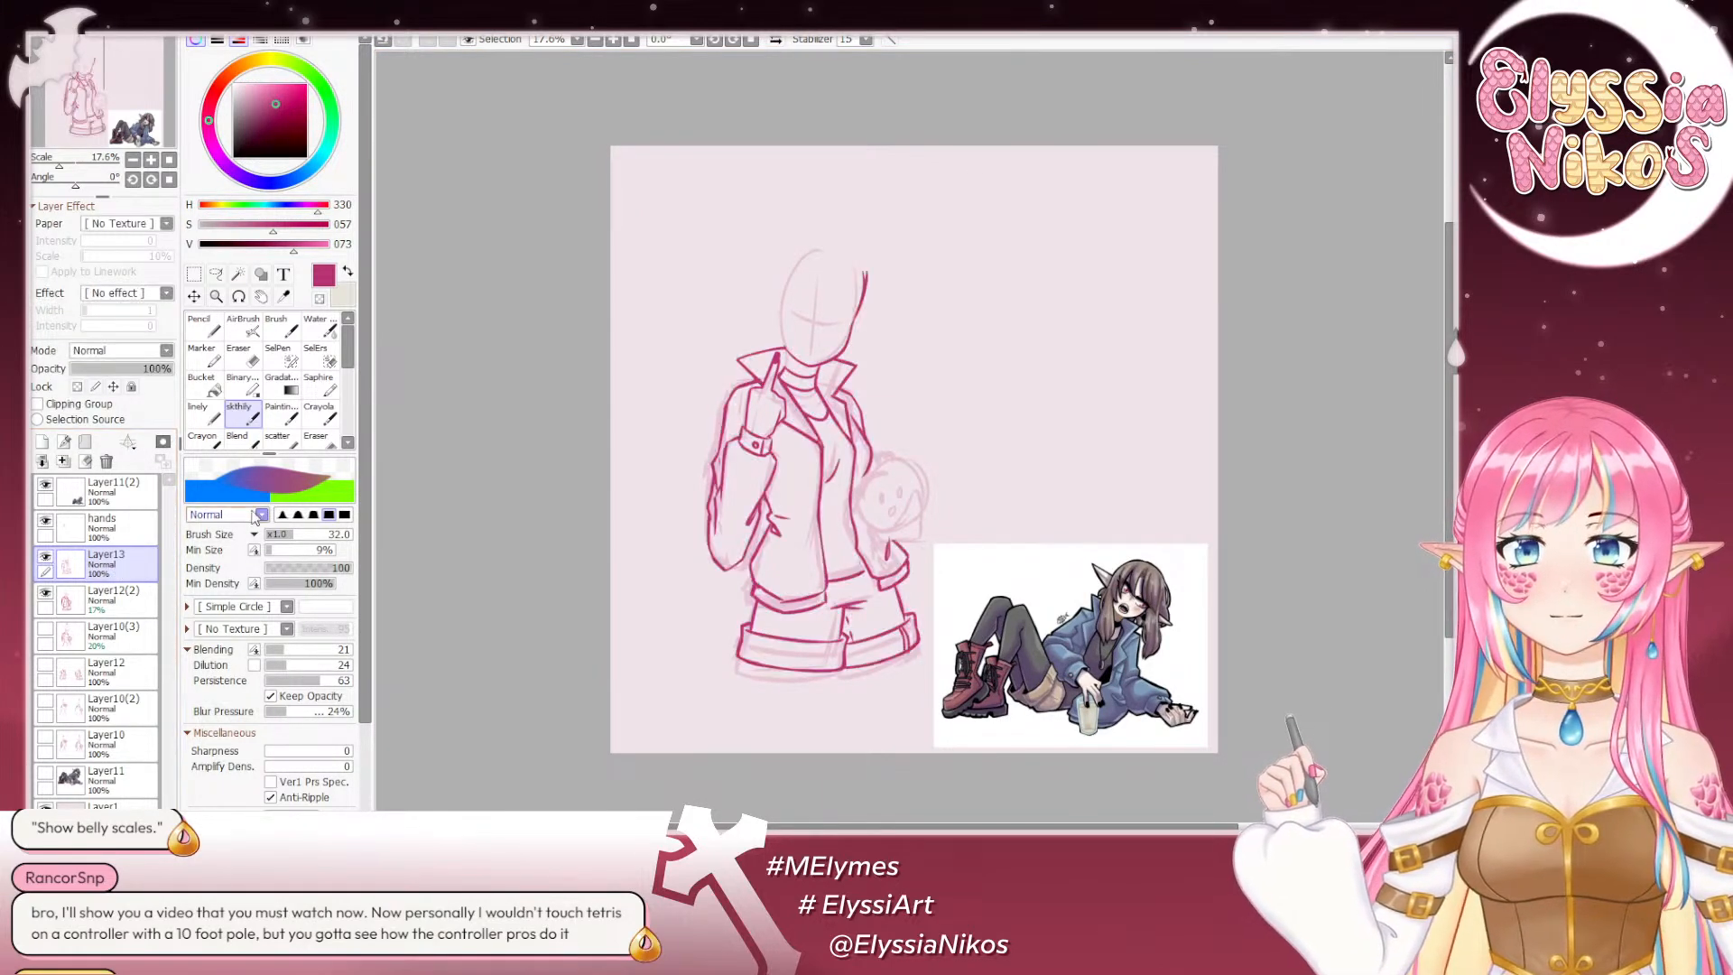
pyautogui.moveTo(856, 357); pyautogui.dragTo(869, 329)
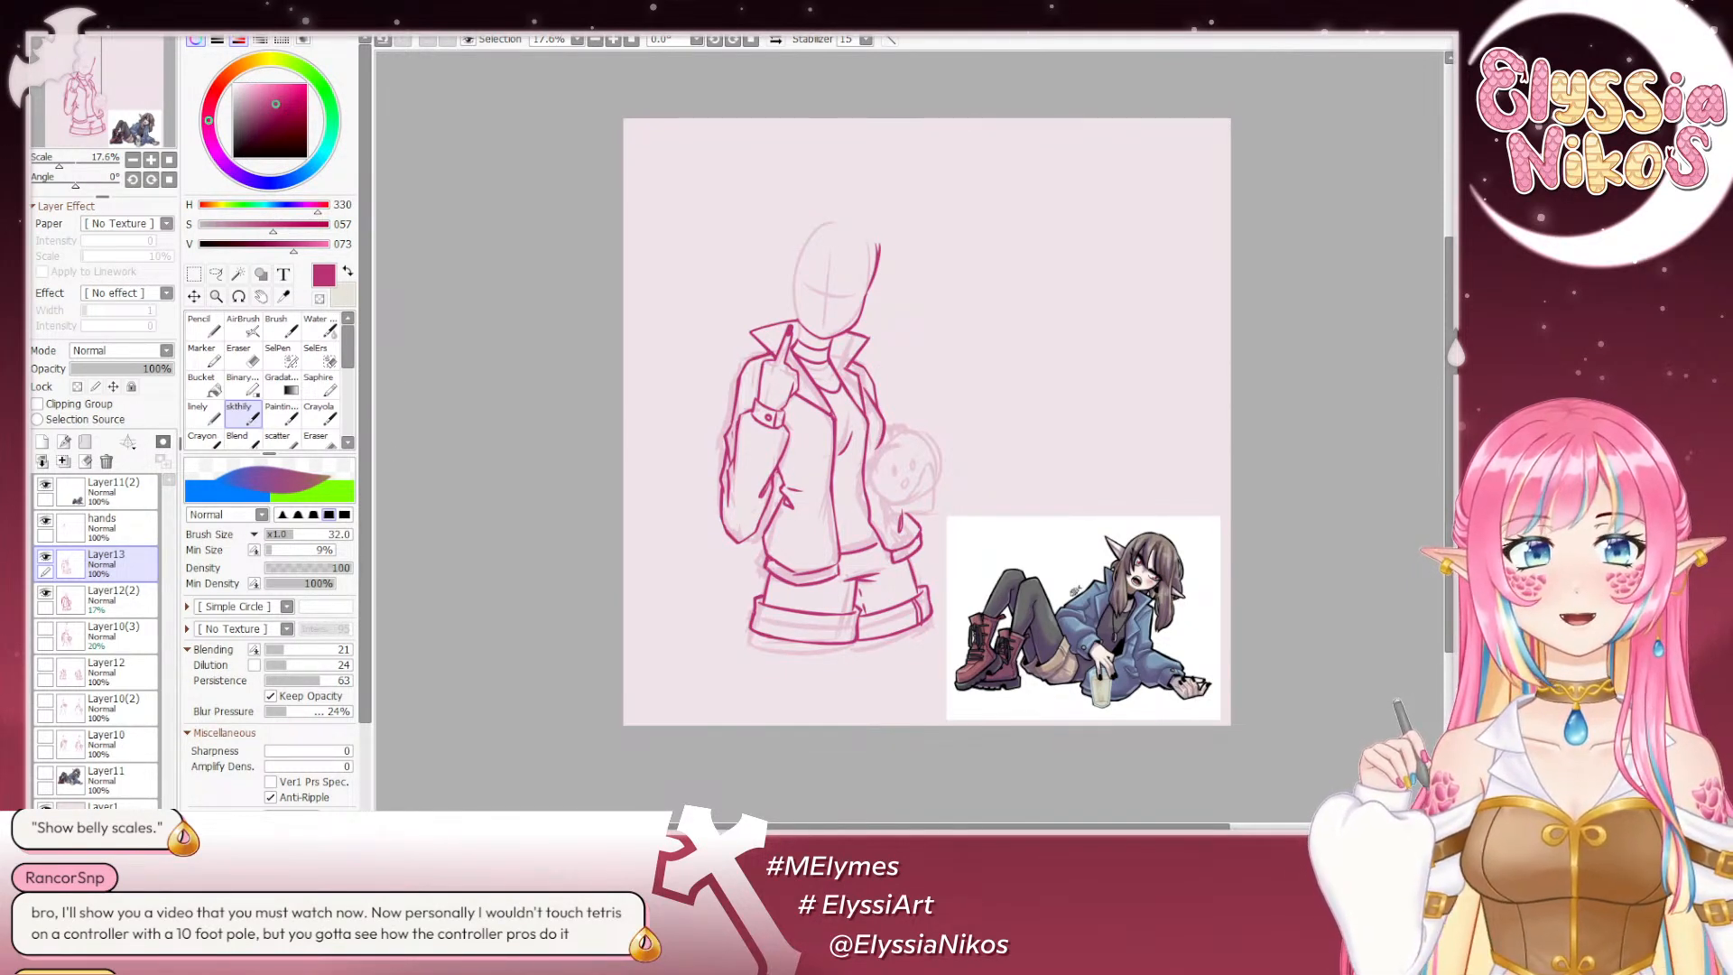
pyautogui.moveTo(501, 260); pyautogui.dragTo(464, 173)
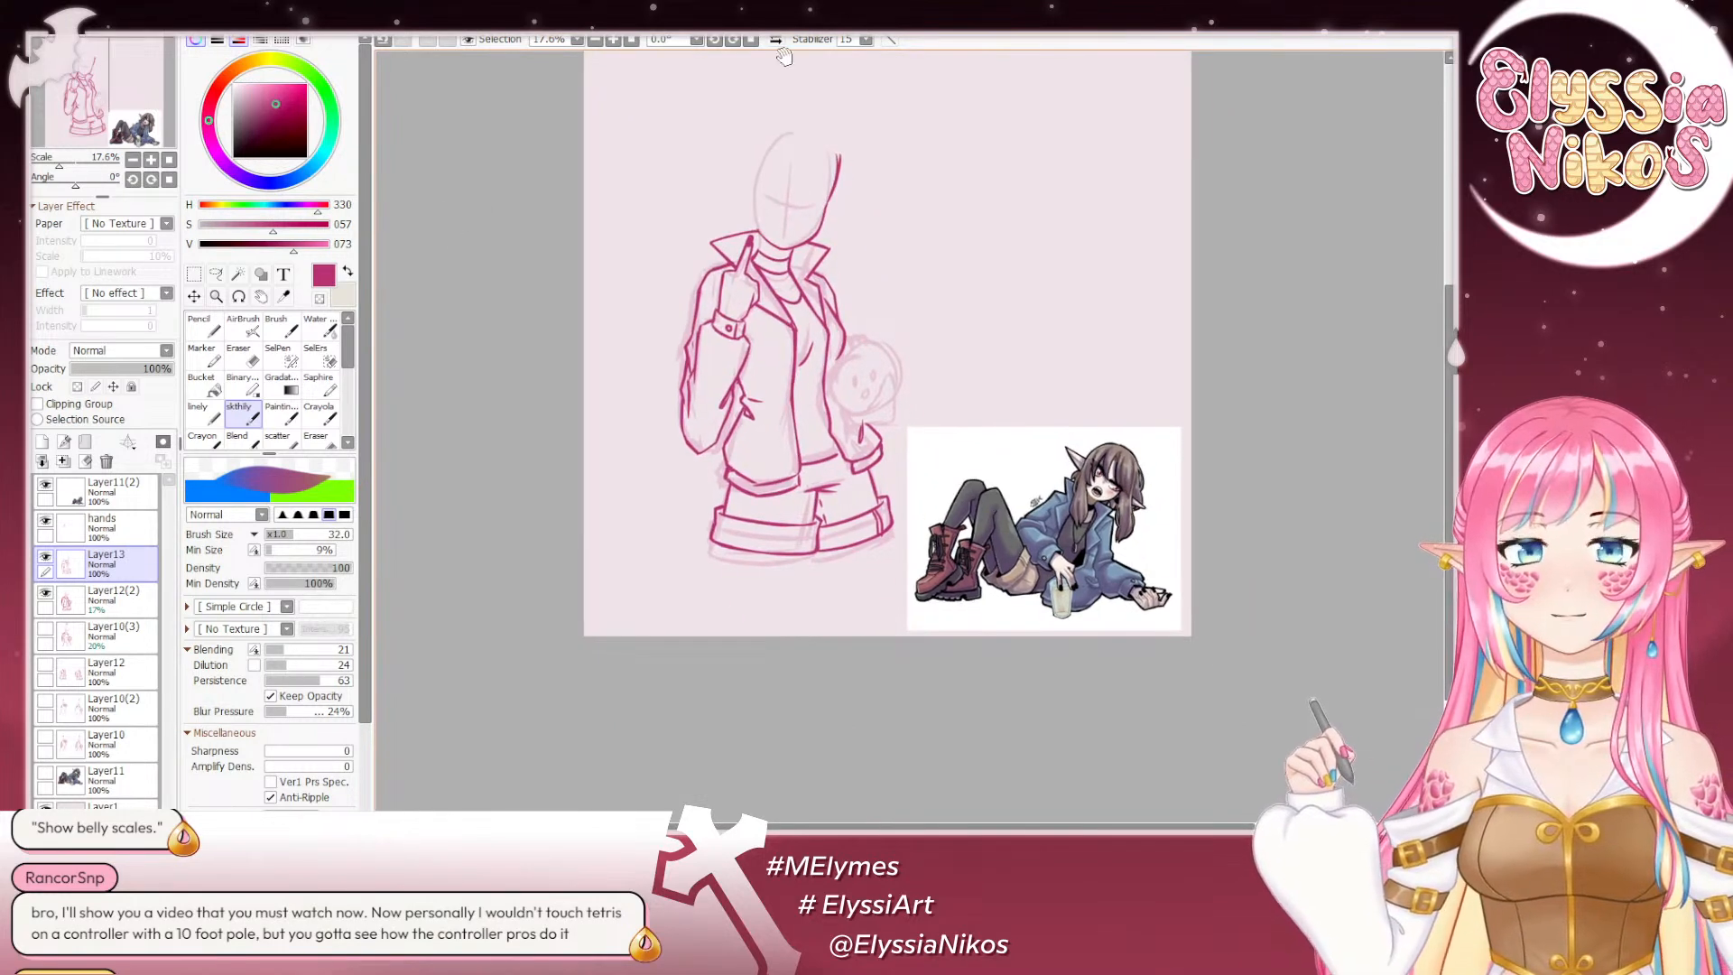
pyautogui.moveTo(1018, 141); pyautogui.dragTo(1029, 208)
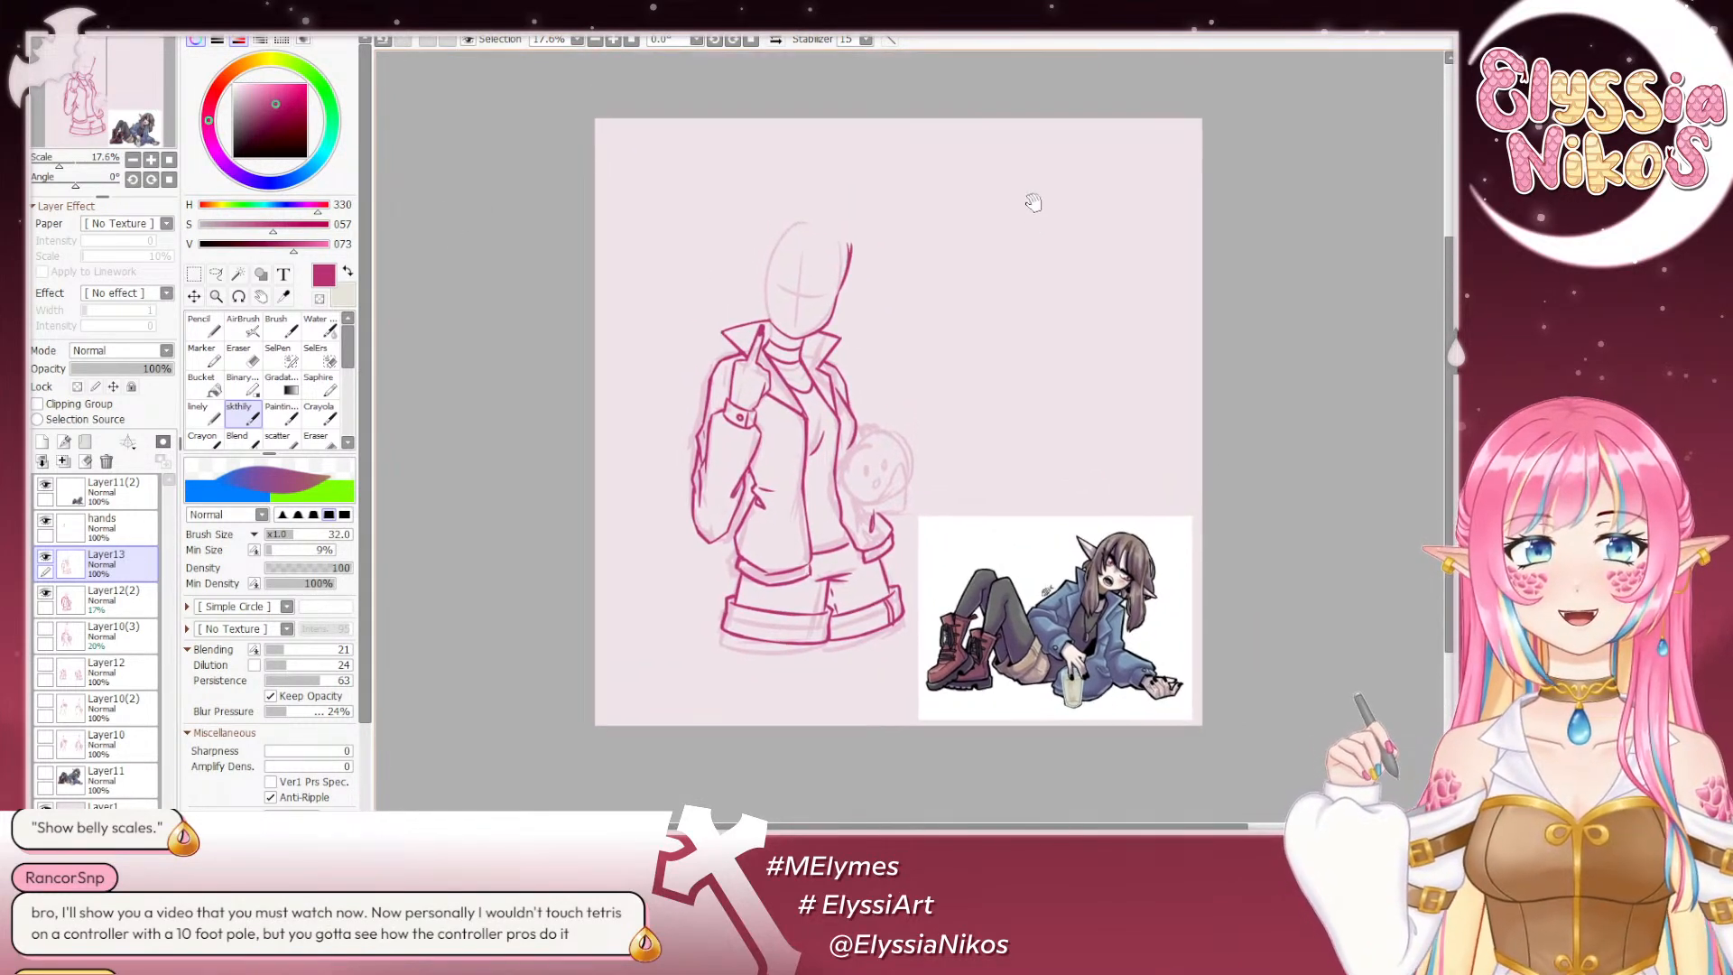
pyautogui.moveTo(727, 281); pyautogui.dragTo(731, 241)
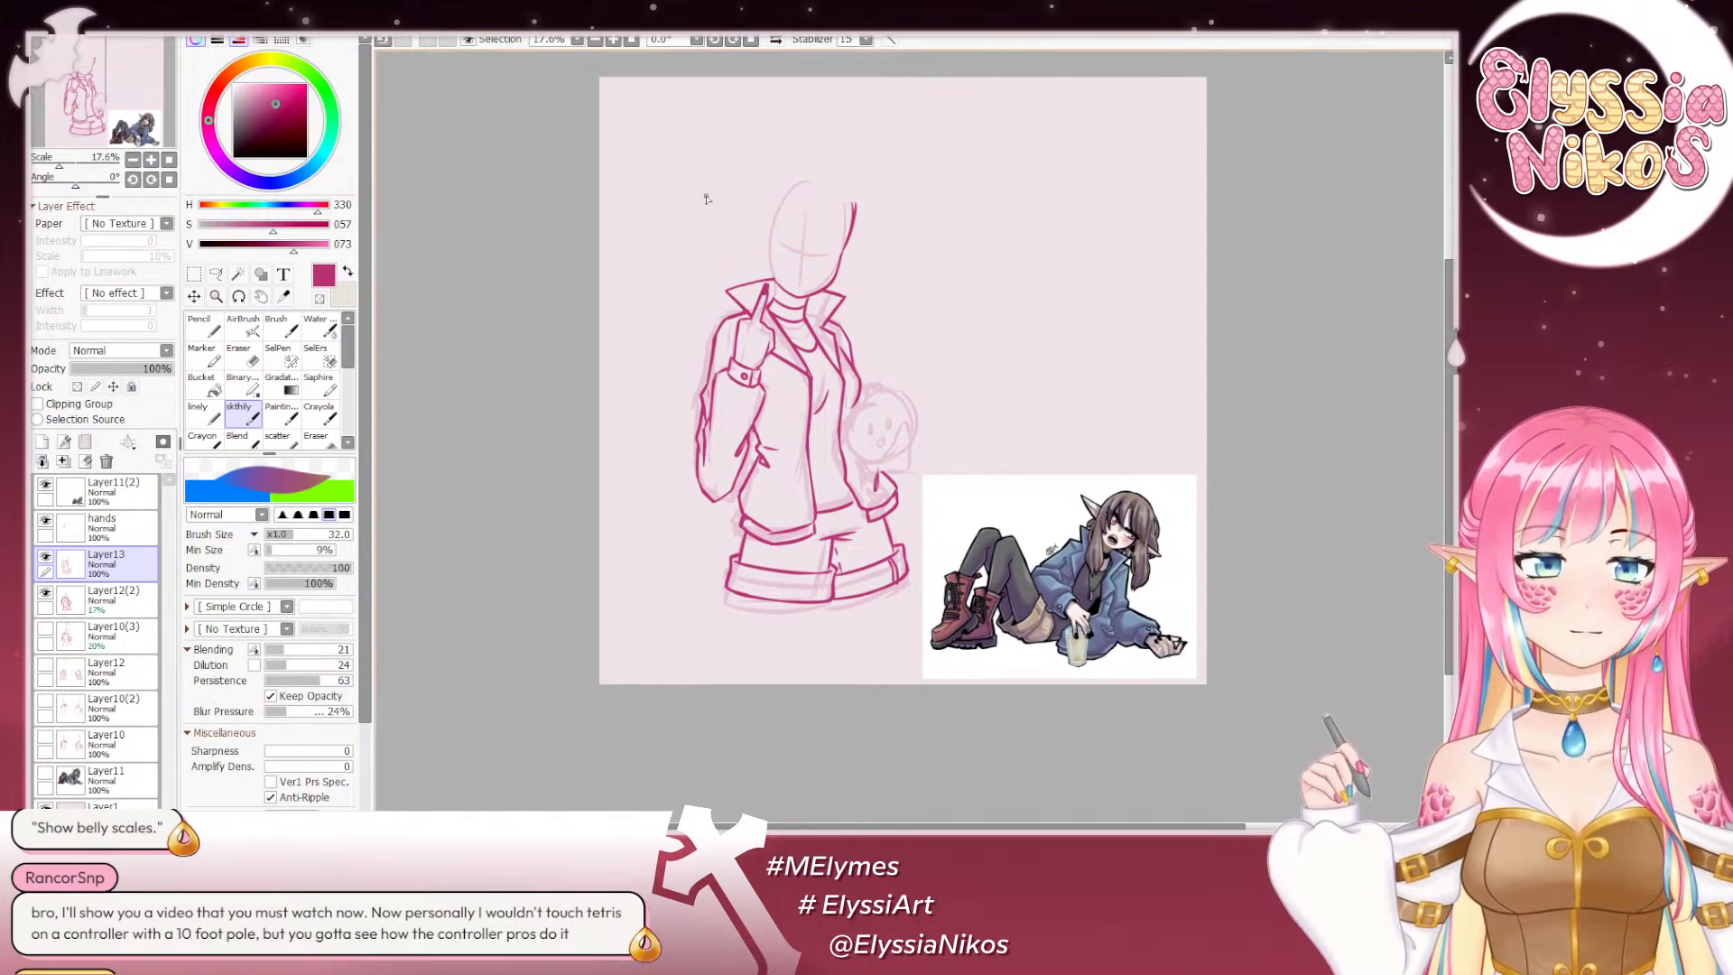
pyautogui.moveTo(622, 298)
pyautogui.mouseDown()
pyautogui.moveTo(606, 317)
pyautogui.moveTo(659, 247)
pyautogui.mouseUp()
# Step: Touch up the jacket's lower hem on Layer13 with the size 32 brush and the size 19 eraser
pyautogui.press('e')
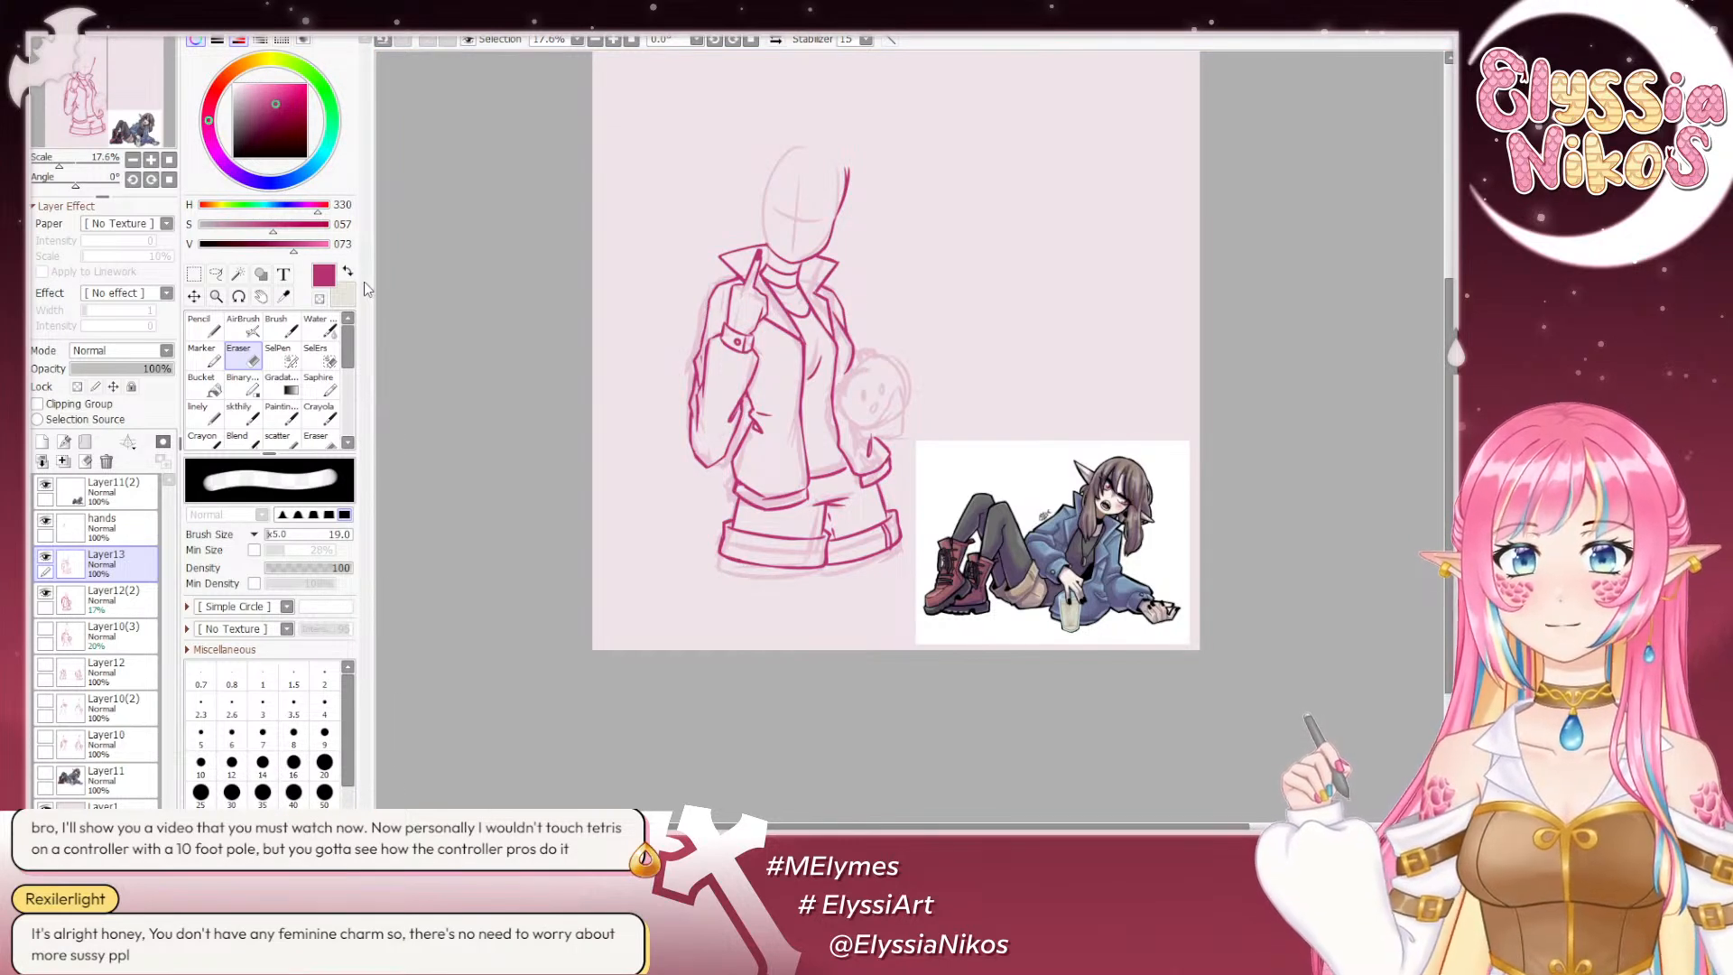
pyautogui.moveTo(614, 439); pyautogui.dragTo(576, 375)
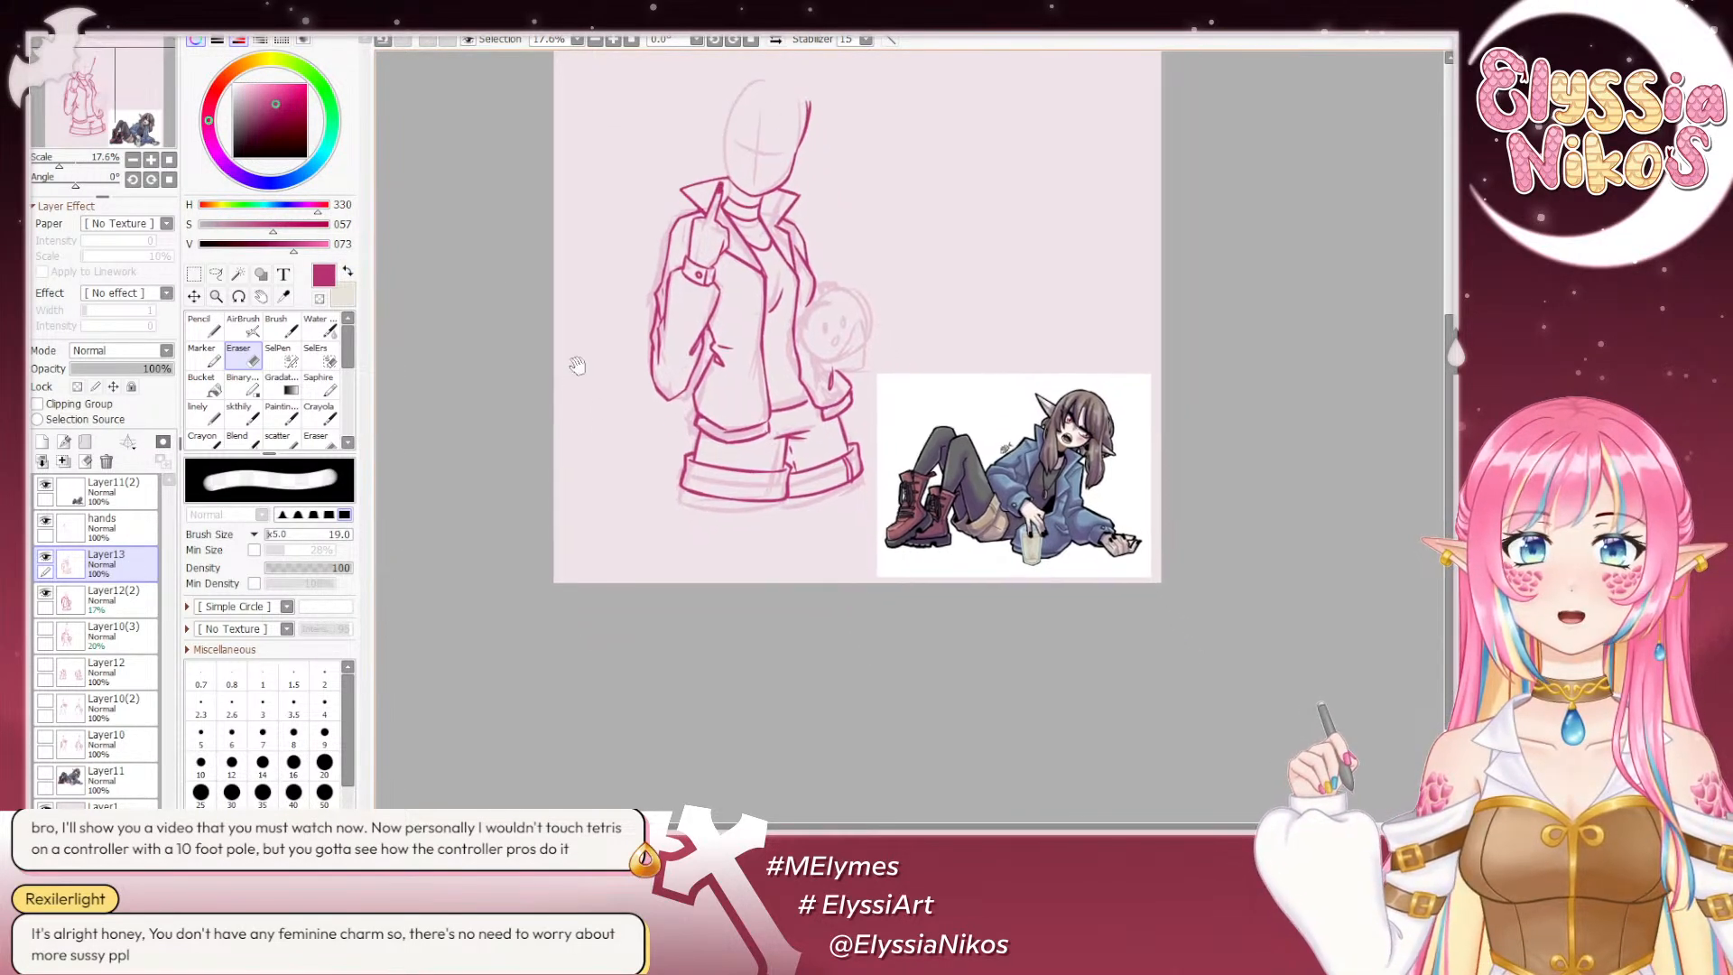
pyautogui.moveTo(76, 184); pyautogui.dragTo(94, 186)
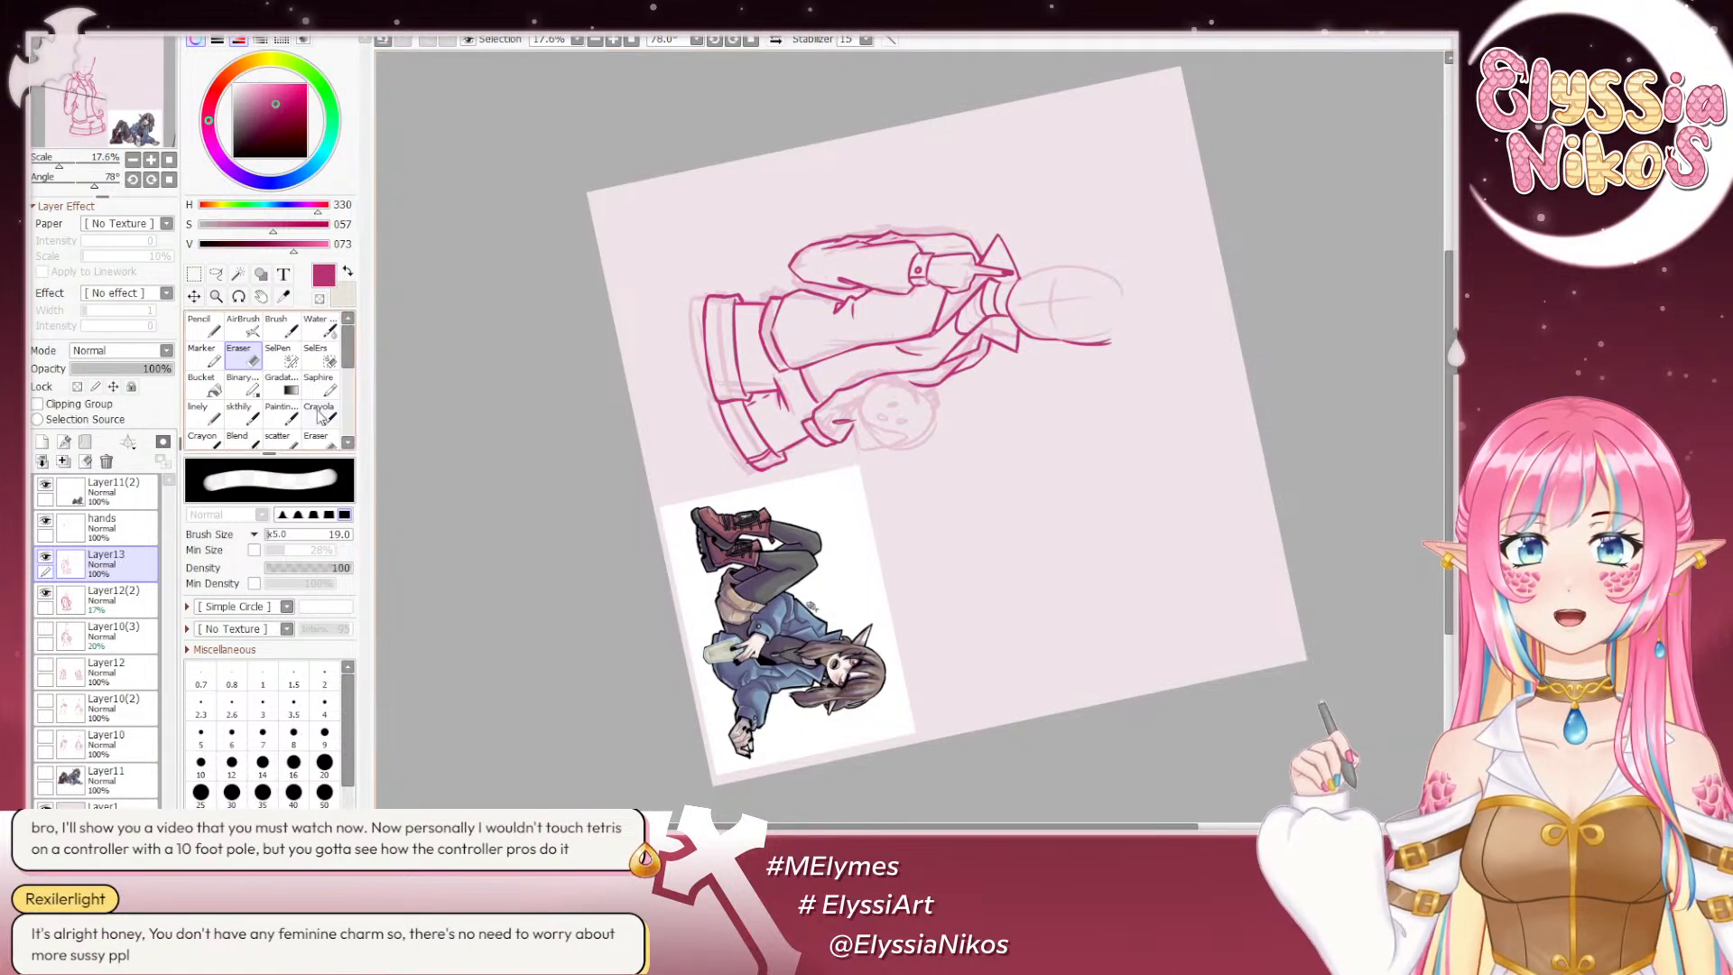
pyautogui.click(239, 413)
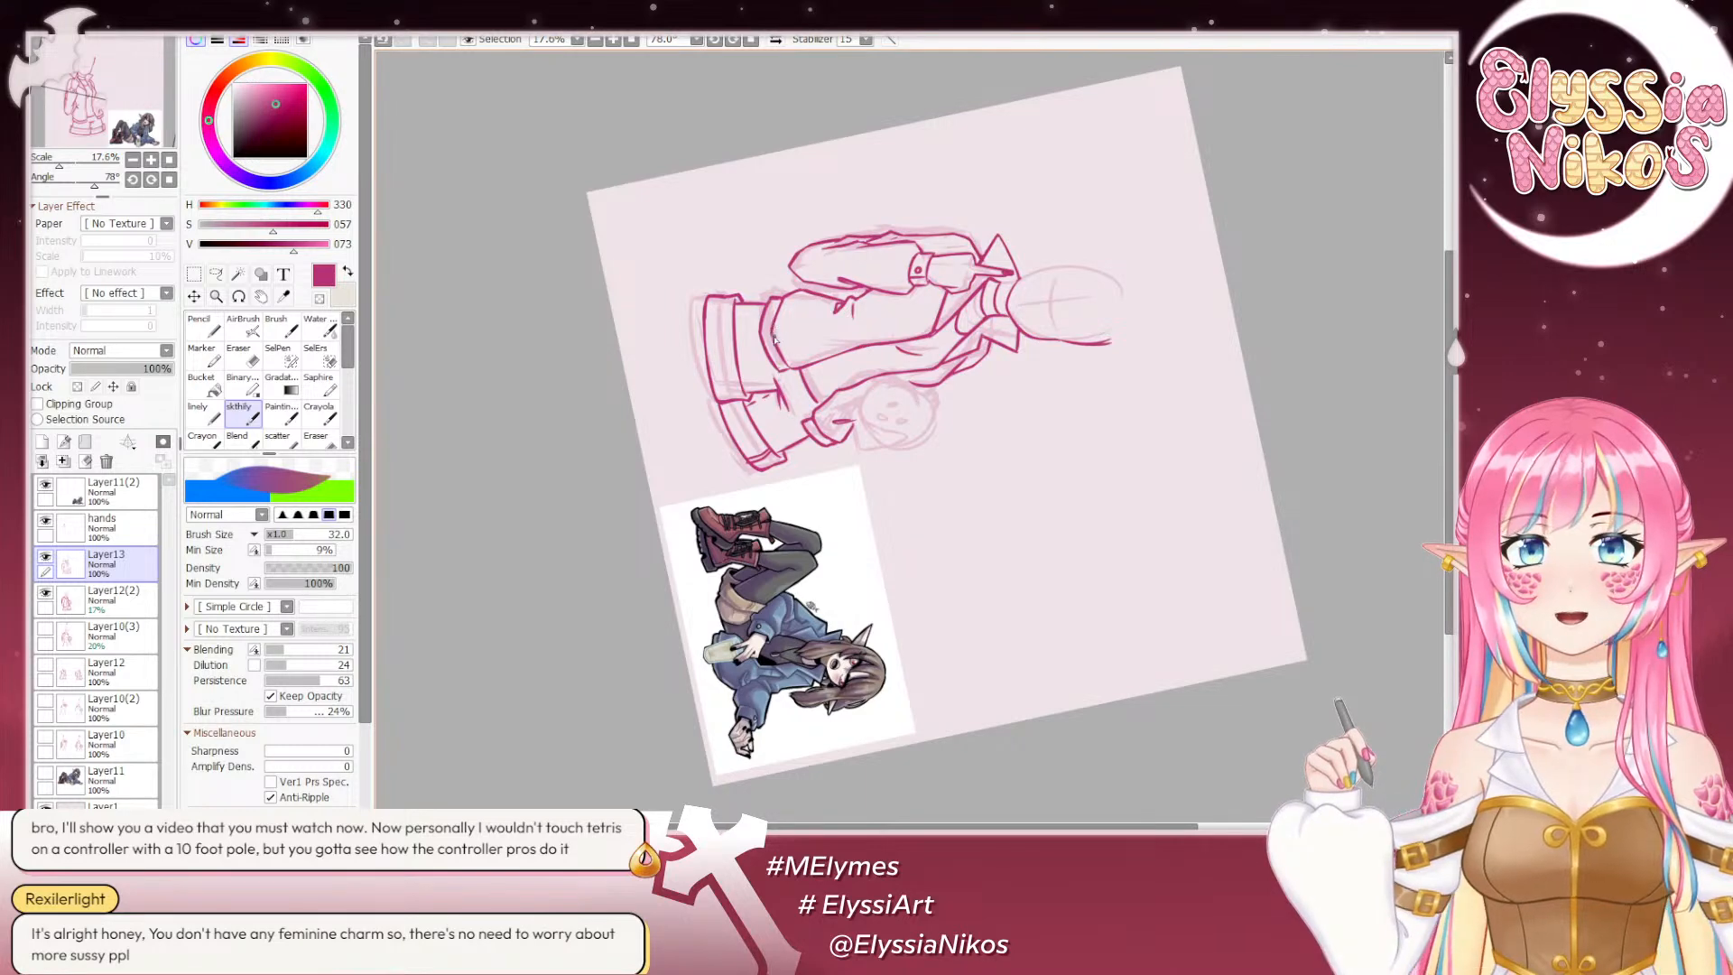
pyautogui.click(168, 180)
pyautogui.moveTo(654, 489); pyautogui.dragTo(677, 312)
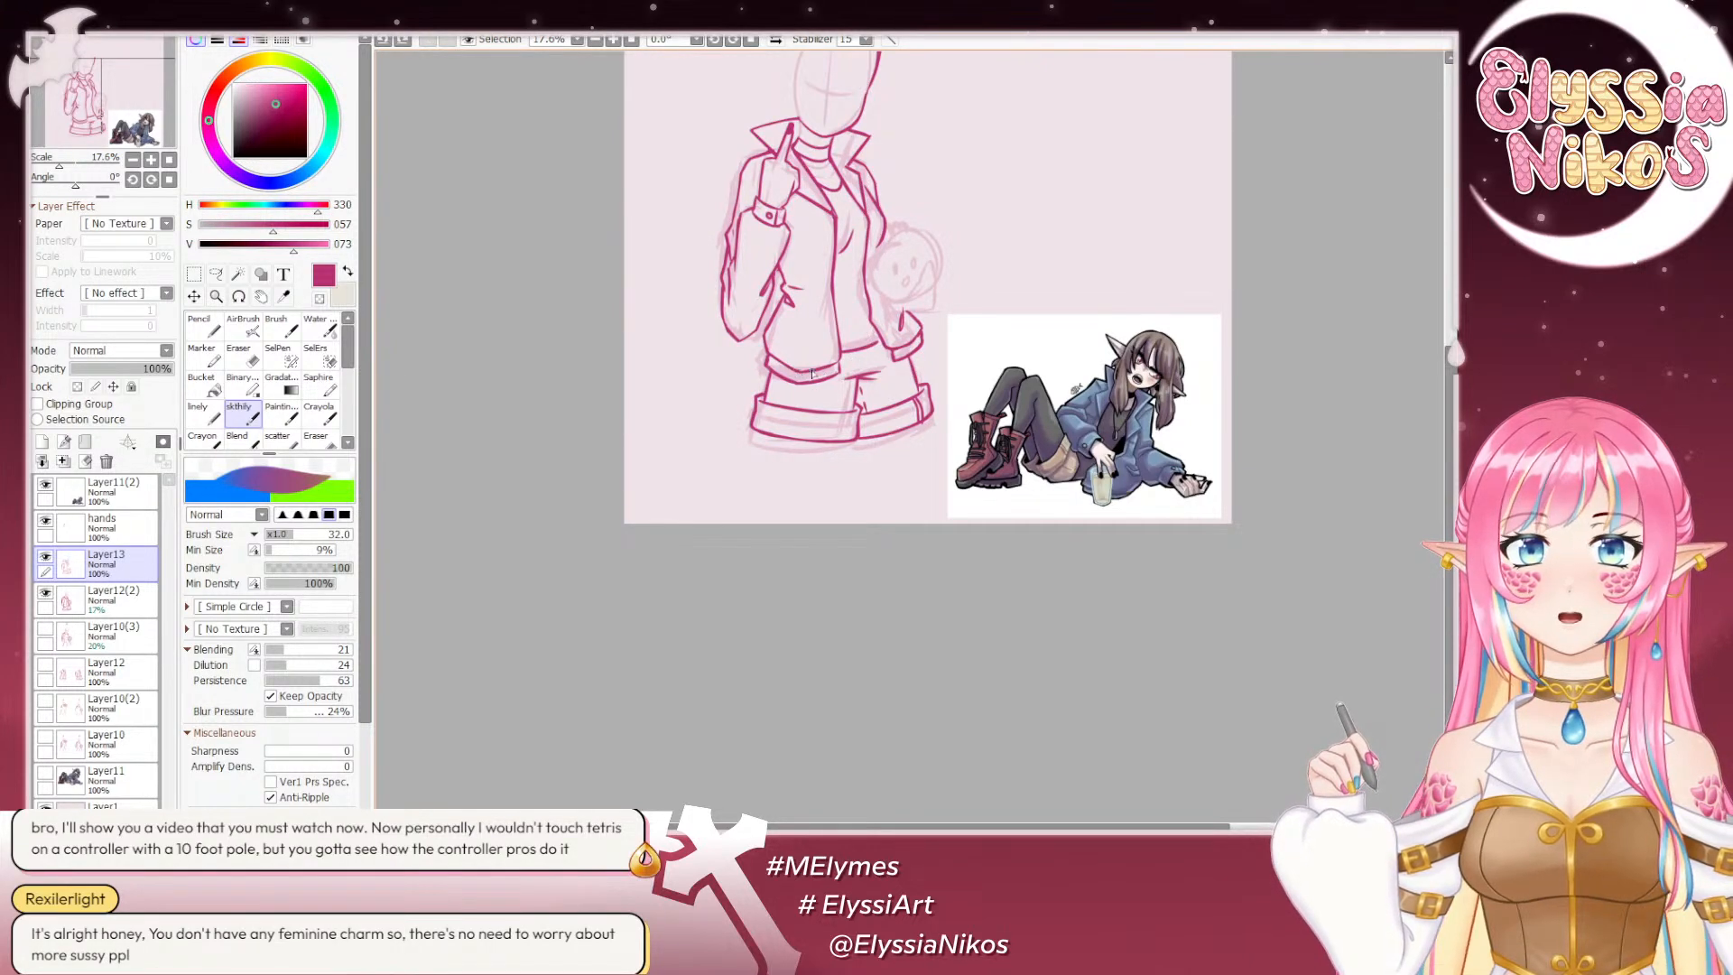
pyautogui.click(249, 361)
pyautogui.moveTo(79, 187); pyautogui.dragTo(51, 188)
pyautogui.moveTo(681, 448); pyautogui.dragTo(645, 317)
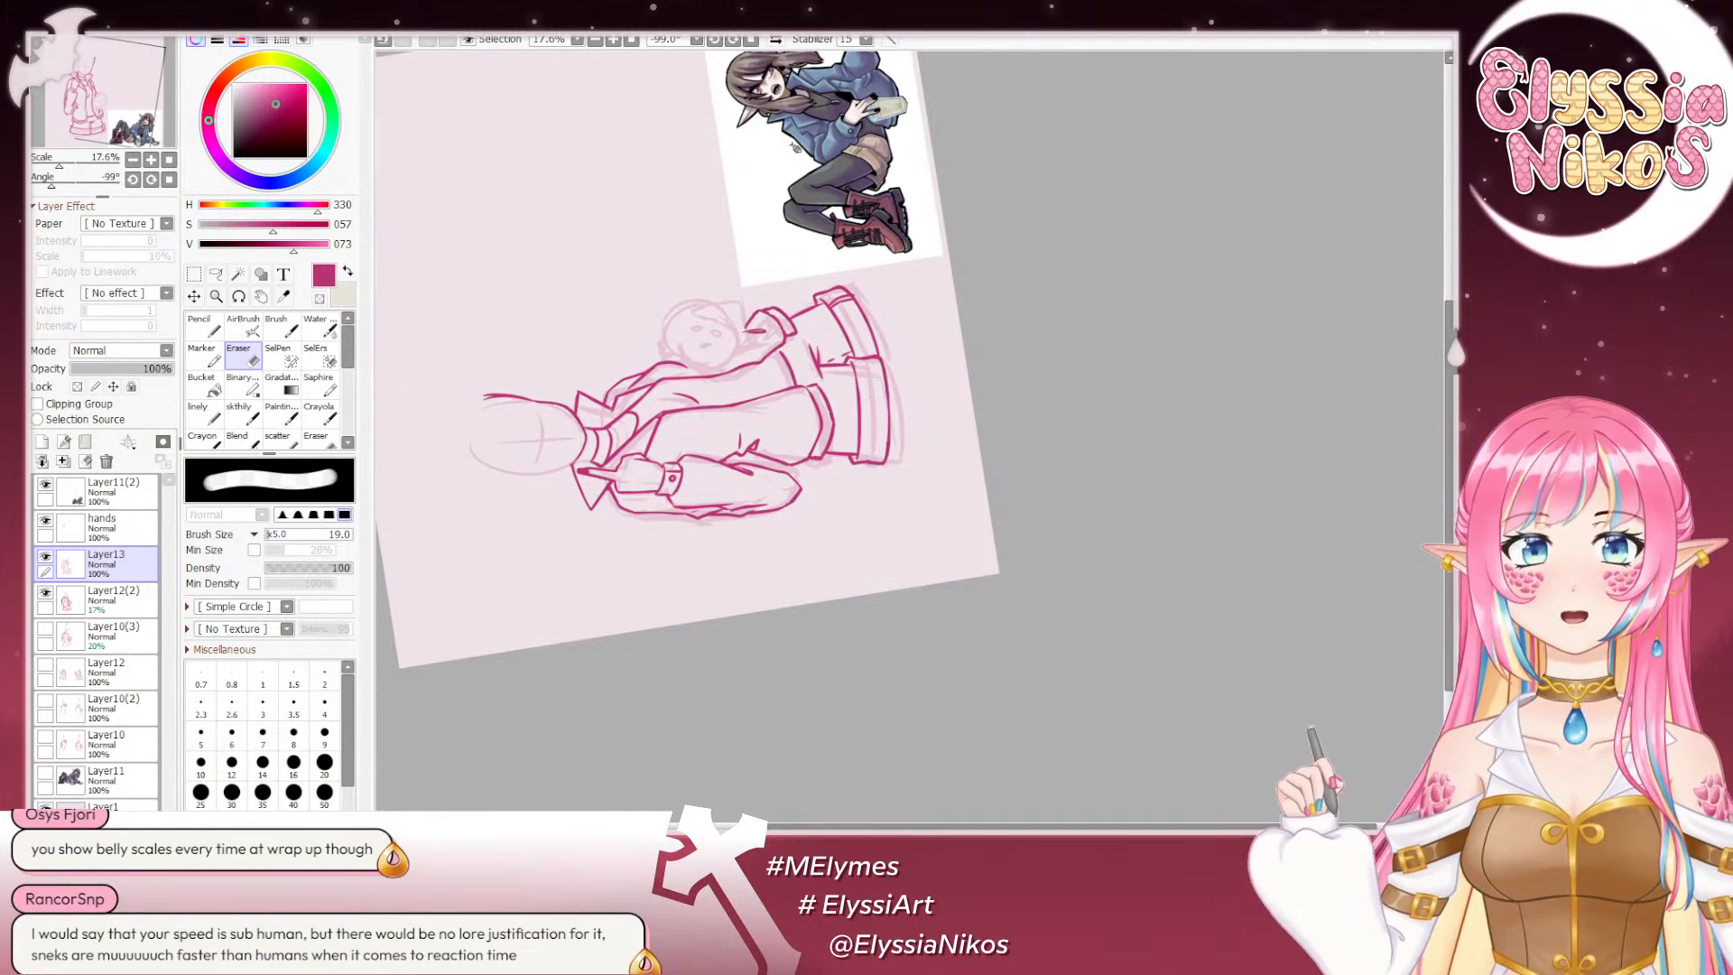
pyautogui.click(132, 180)
pyautogui.moveTo(970, 242); pyautogui.dragTo(903, 271)
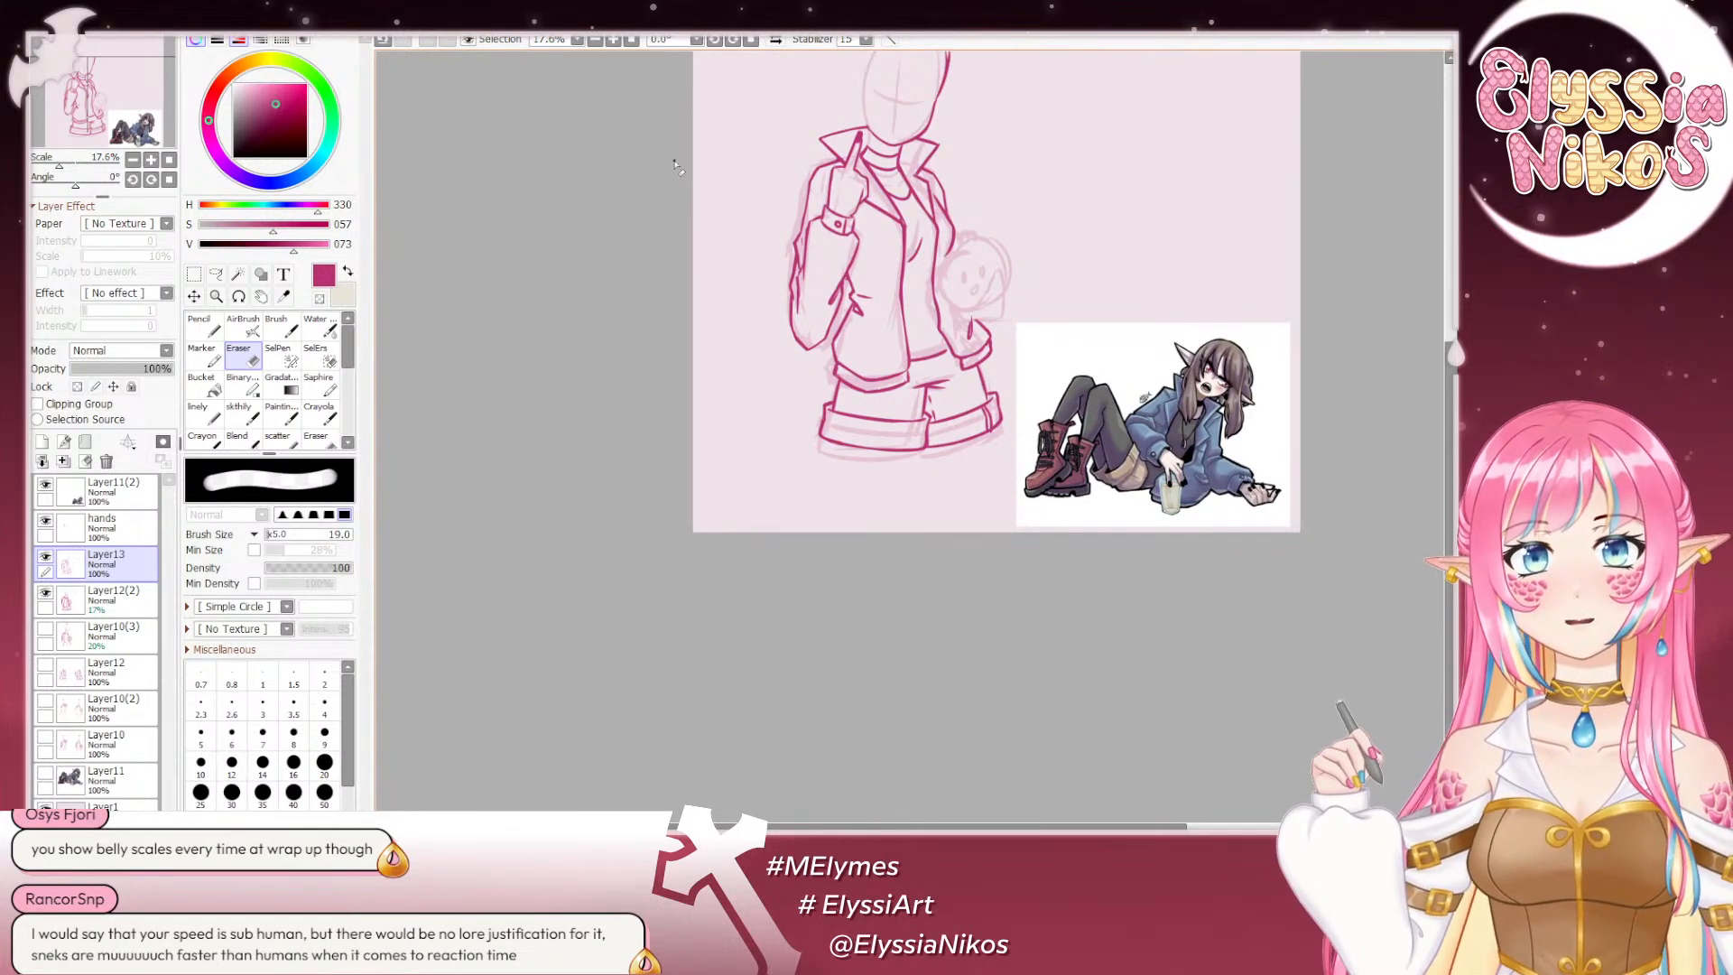
# Step: Refine the jawline on Layer13 with the size 32 sketch brush
pyautogui.moveTo(686, 126); pyautogui.dragTo(666, 225)
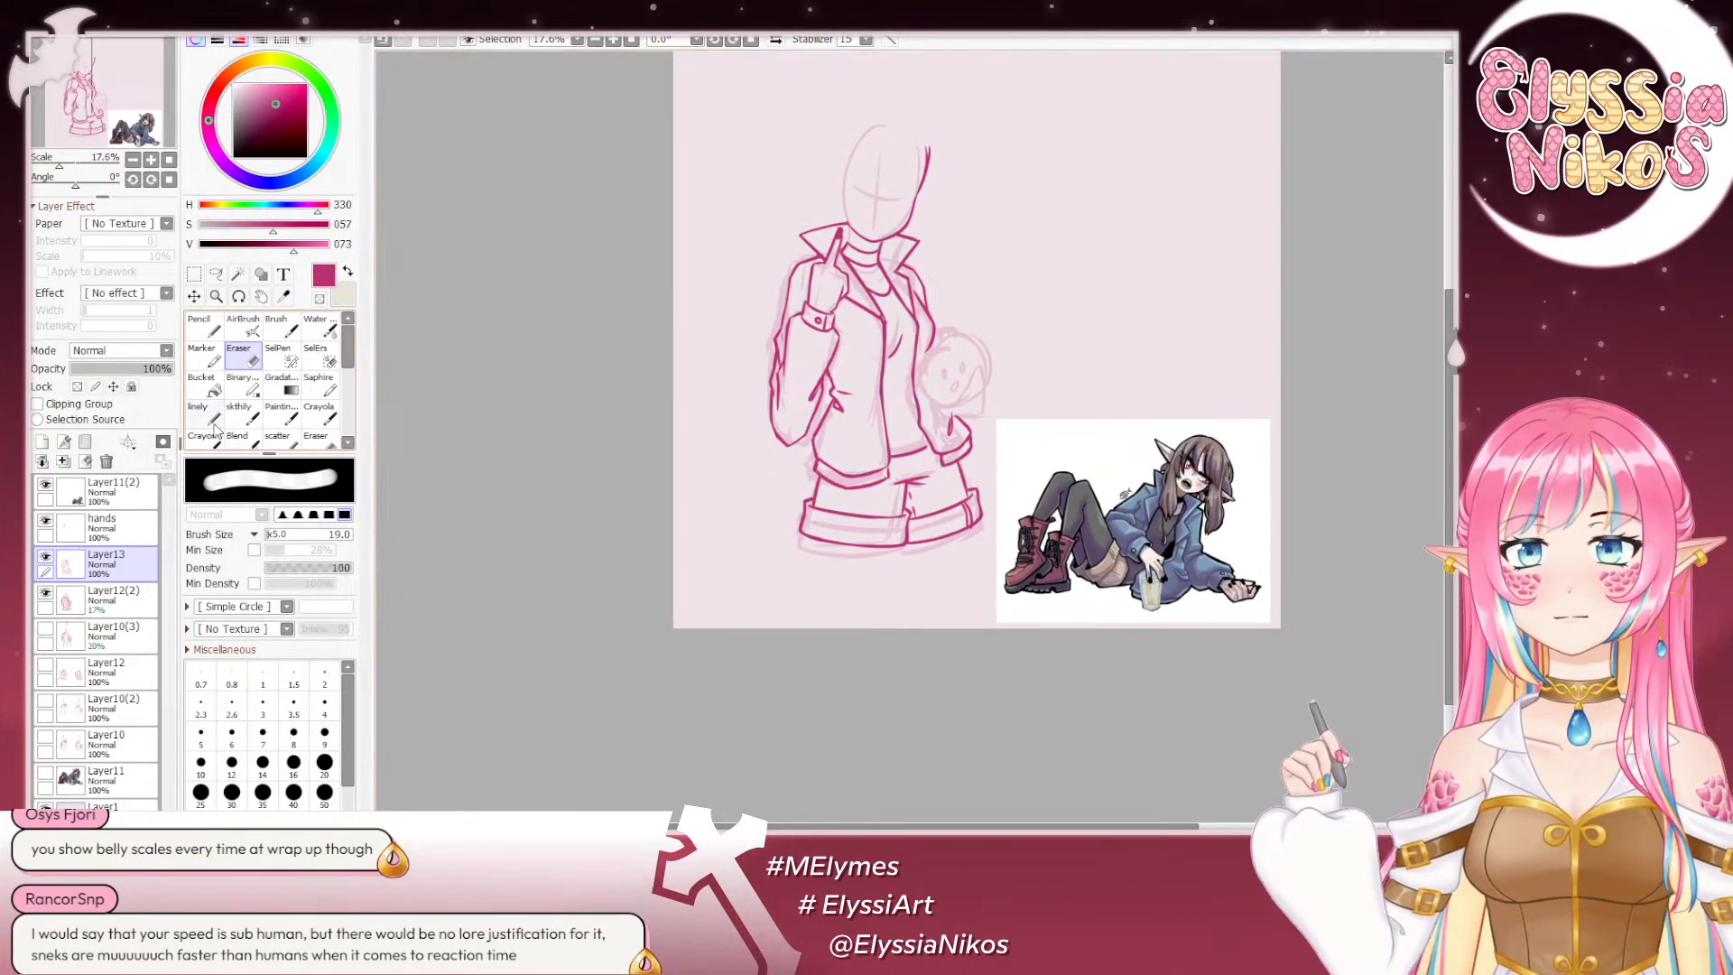
pyautogui.click(242, 415)
pyautogui.moveTo(853, 209); pyautogui.dragTo(838, 293)
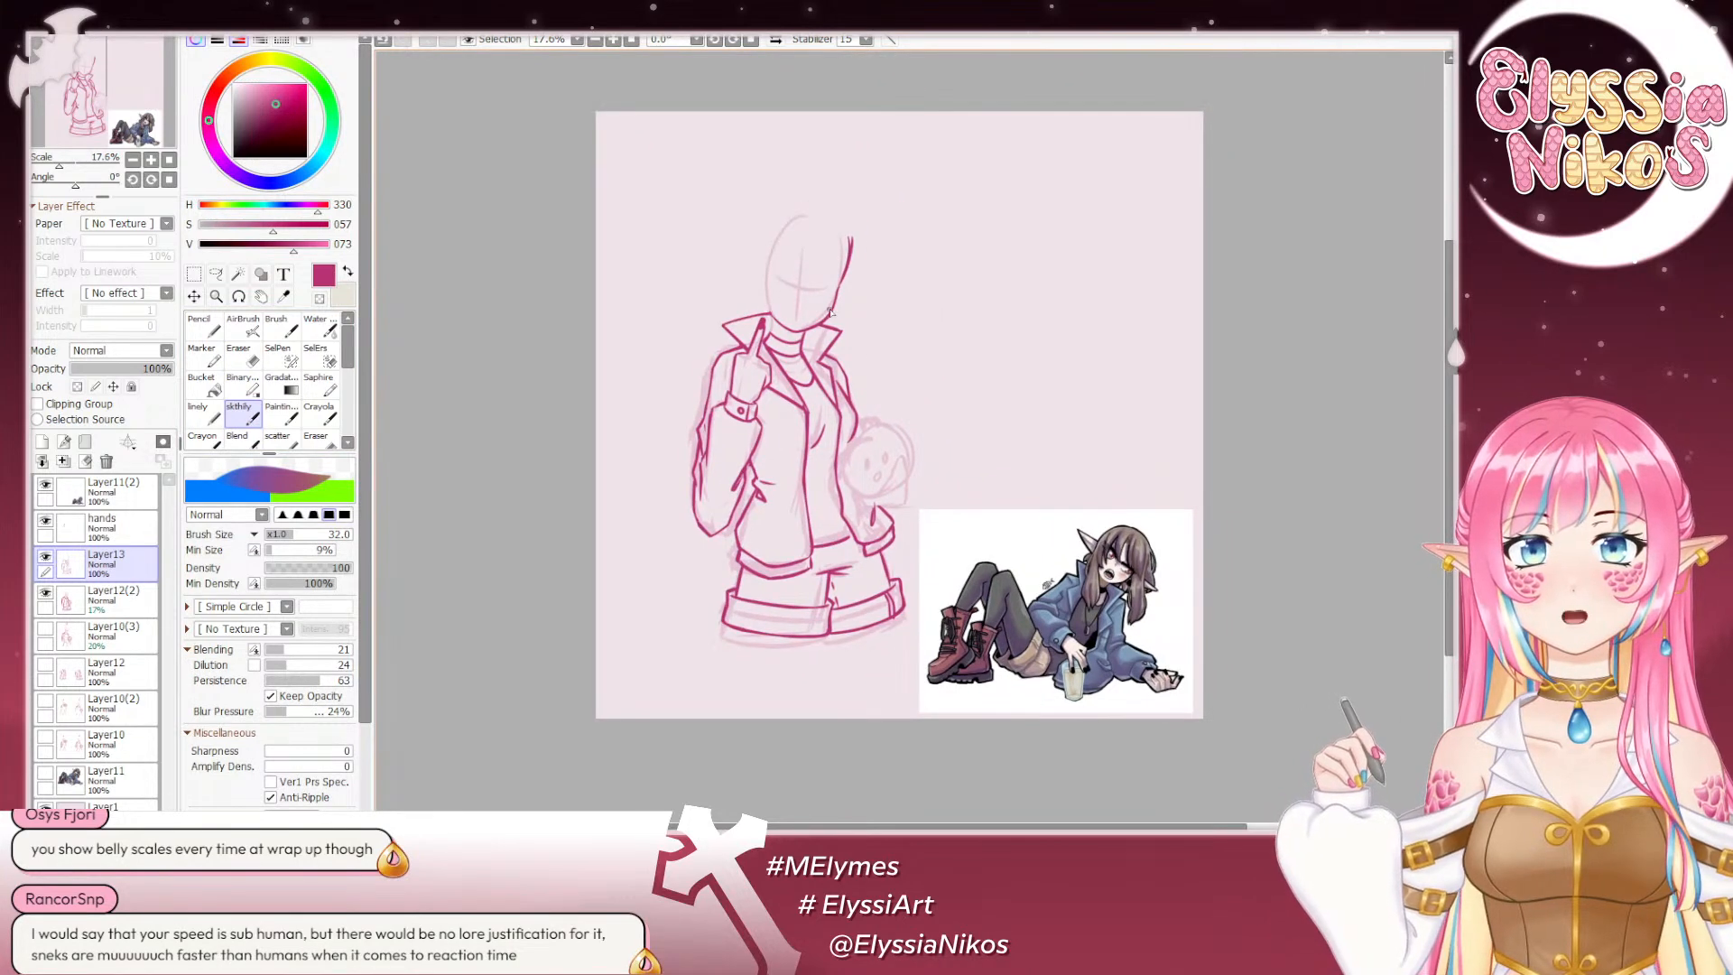
# Step: Erase the facial guidelines inside the head on Layer12(2) with the size 87 eraser
pyautogui.click(240, 357)
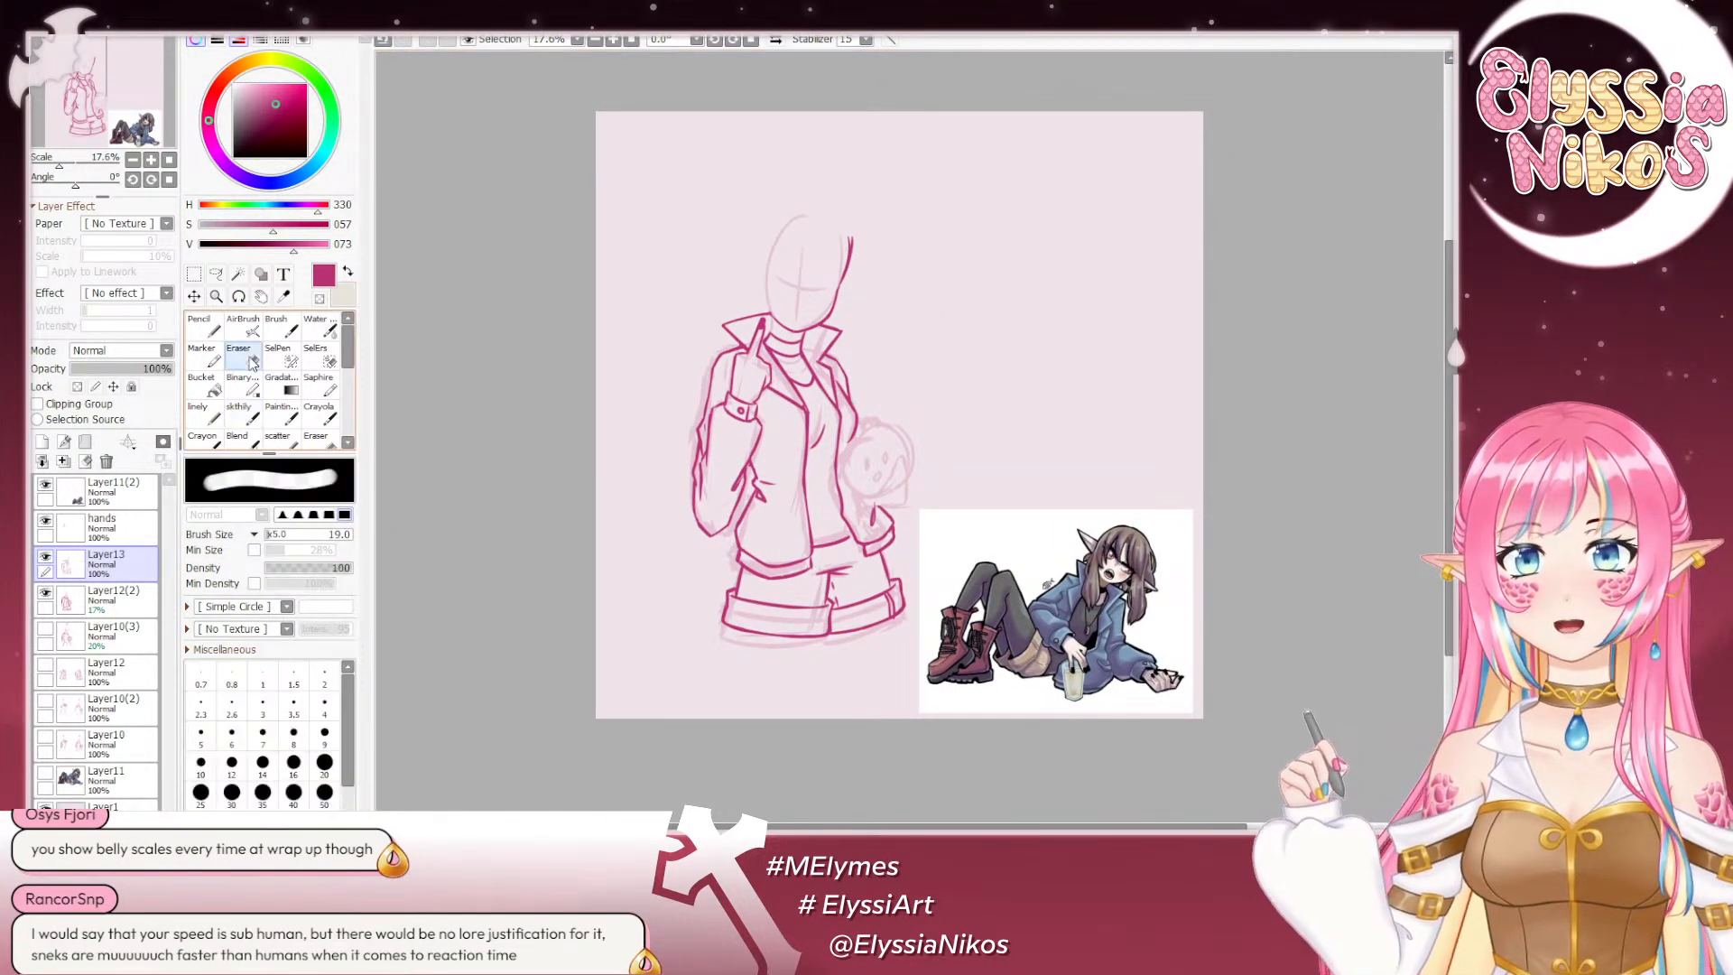
pyautogui.click(112, 600)
pyautogui.click(47, 593)
pyautogui.click(46, 594)
pyautogui.rightClick(813, 305)
pyautogui.moveTo(813, 304); pyautogui.dragTo(827, 305)
pyautogui.moveTo(808, 280)
pyautogui.mouseDown()
pyautogui.moveTo(798, 304)
pyautogui.moveTo(819, 285)
pyautogui.mouseUp()
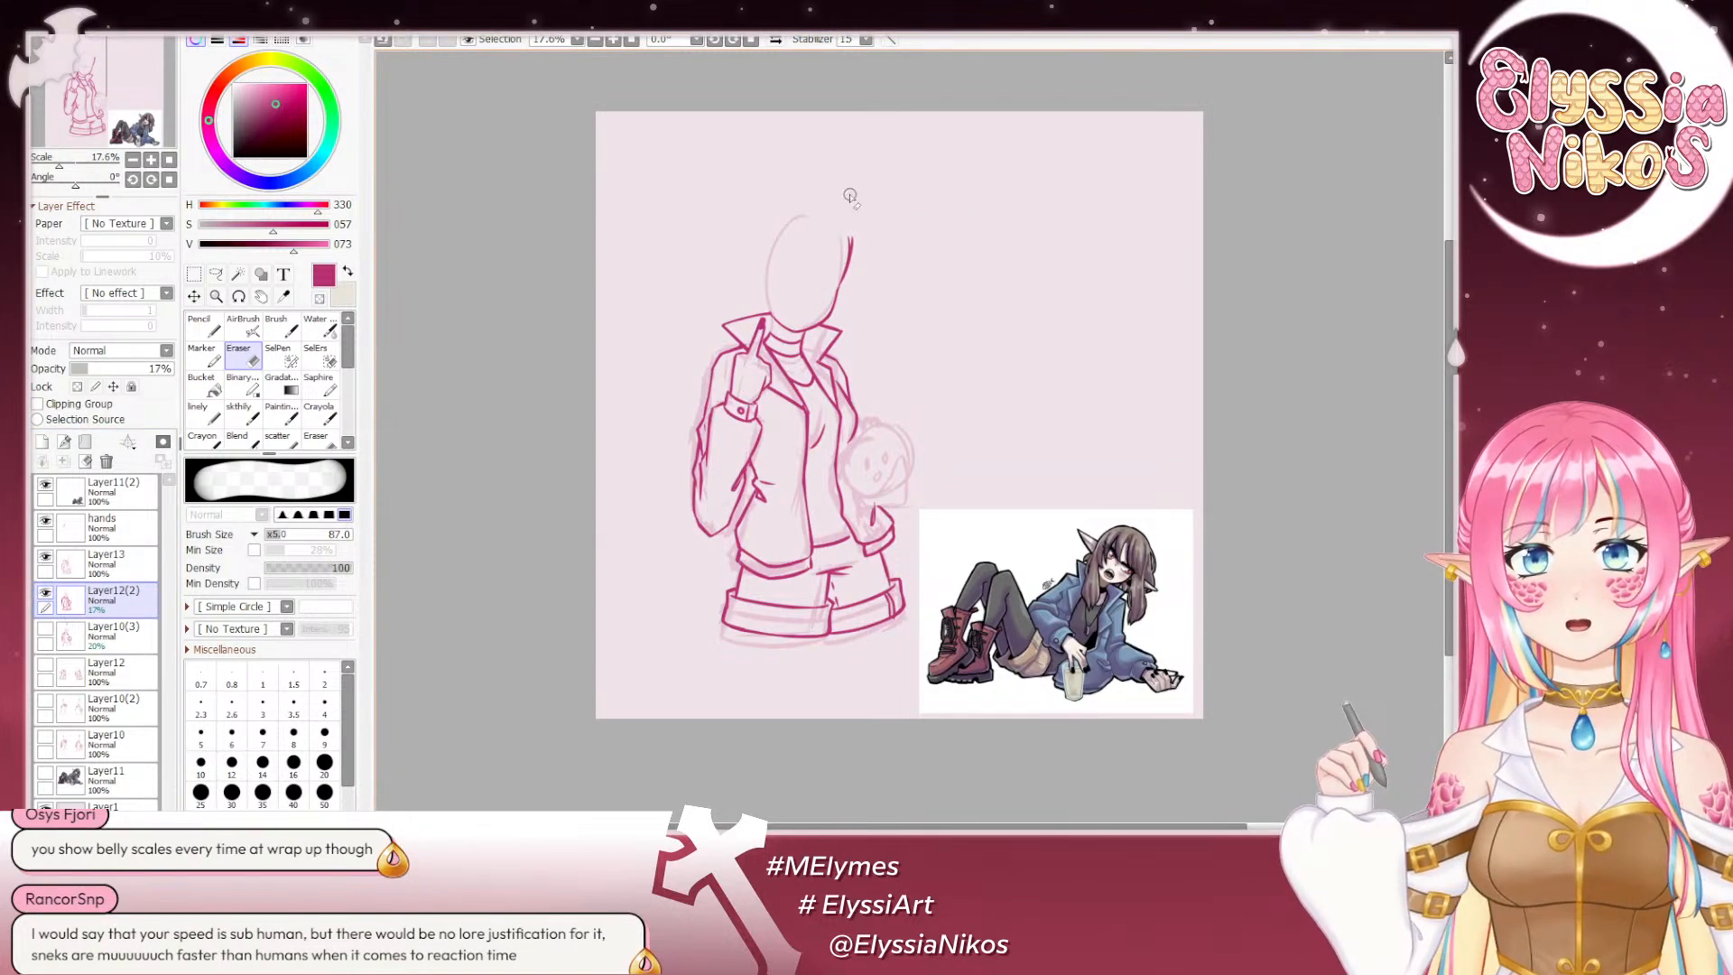
# Step: Sketch the first finger lines of the lower hand over the small round face on the hands layer with the size 32 brush
pyautogui.click(251, 422)
pyautogui.click(45, 556)
pyautogui.click(45, 557)
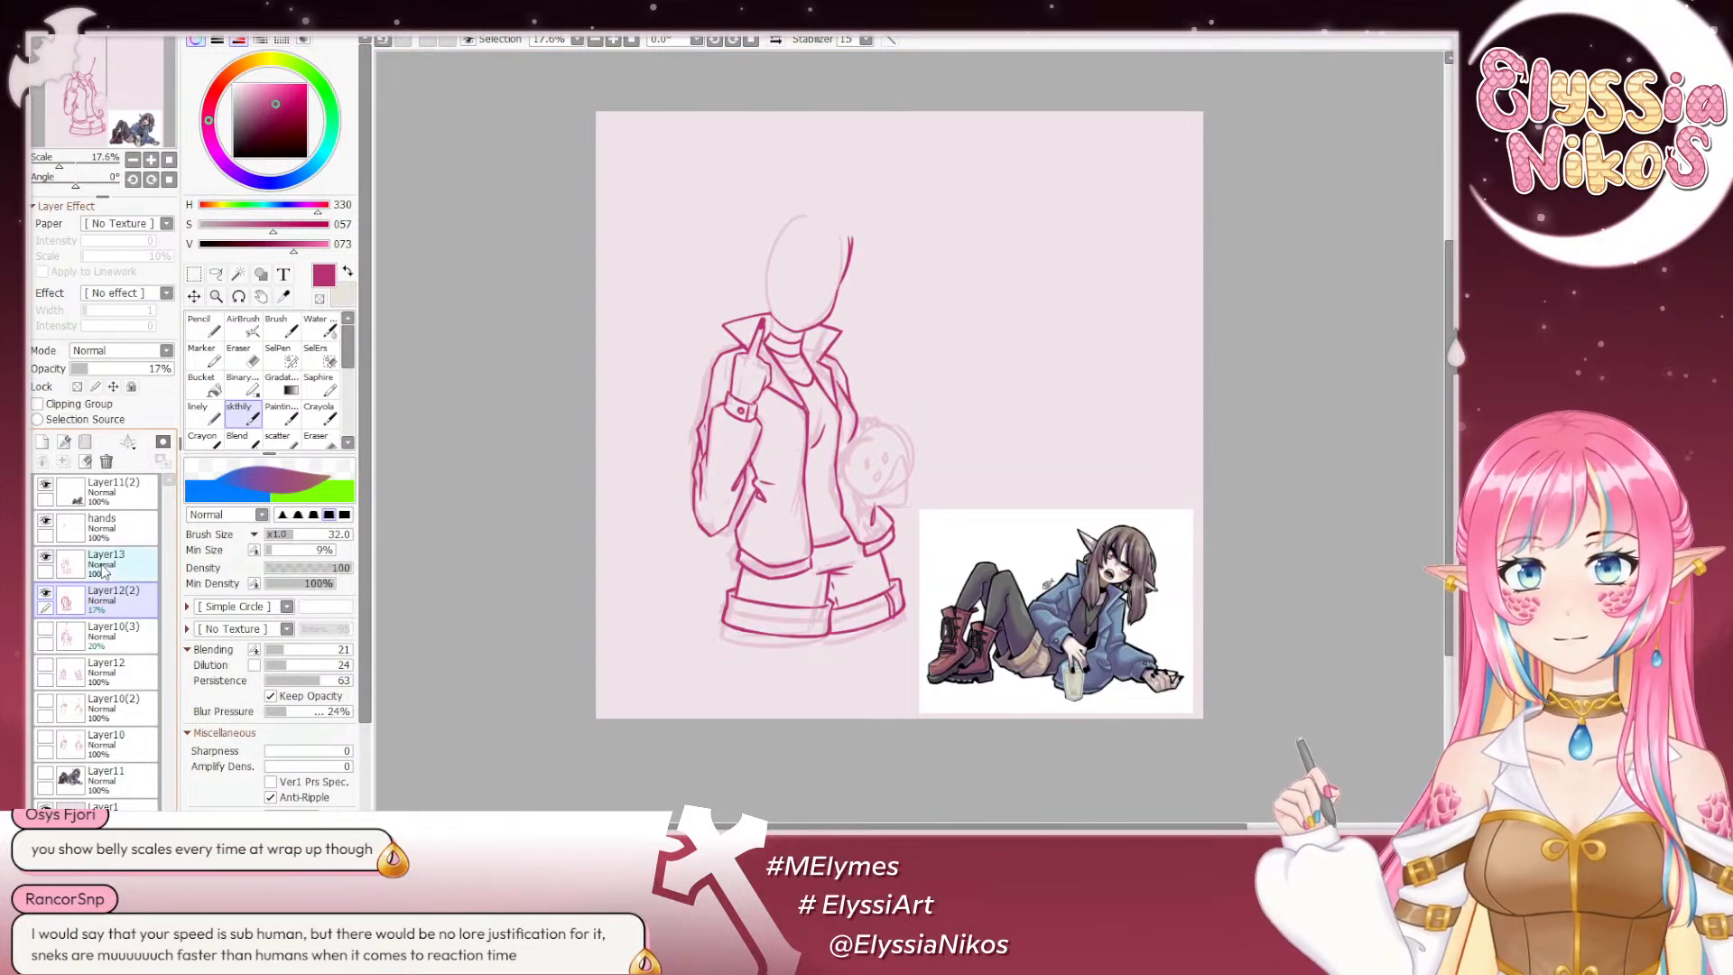
pyautogui.click(103, 571)
pyautogui.click(44, 521)
pyautogui.click(107, 527)
pyautogui.moveTo(613, 513); pyautogui.dragTo(571, 415)
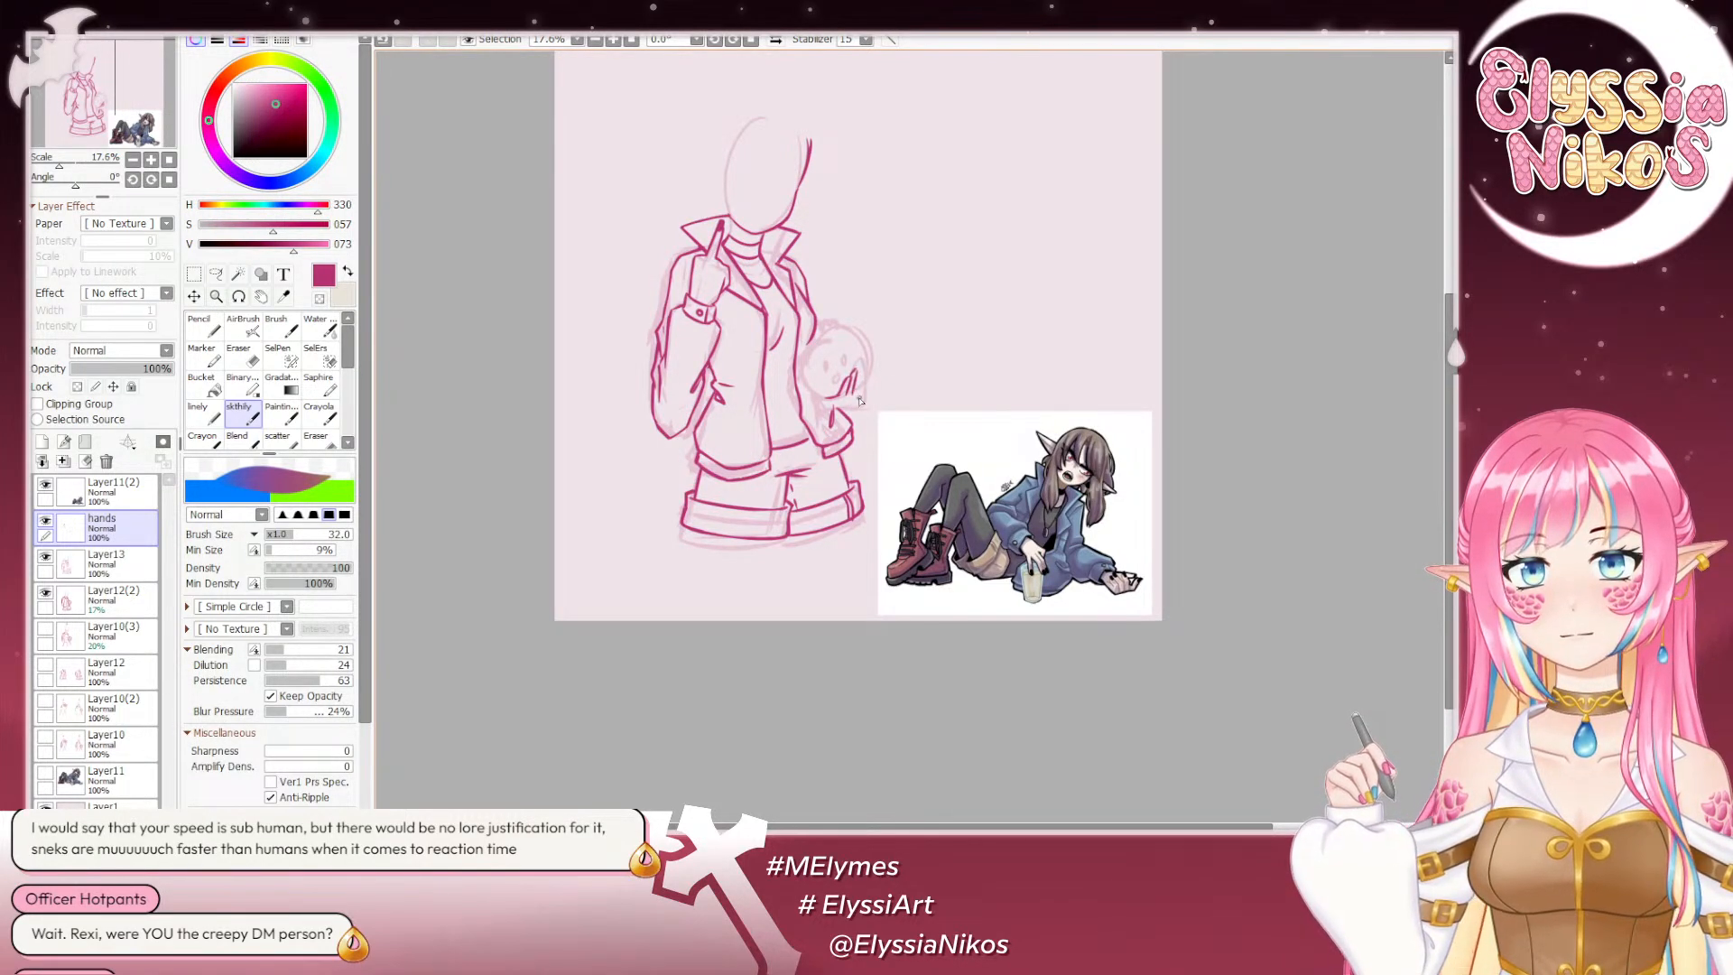
pyautogui.hotkey('ctrl', 'z')
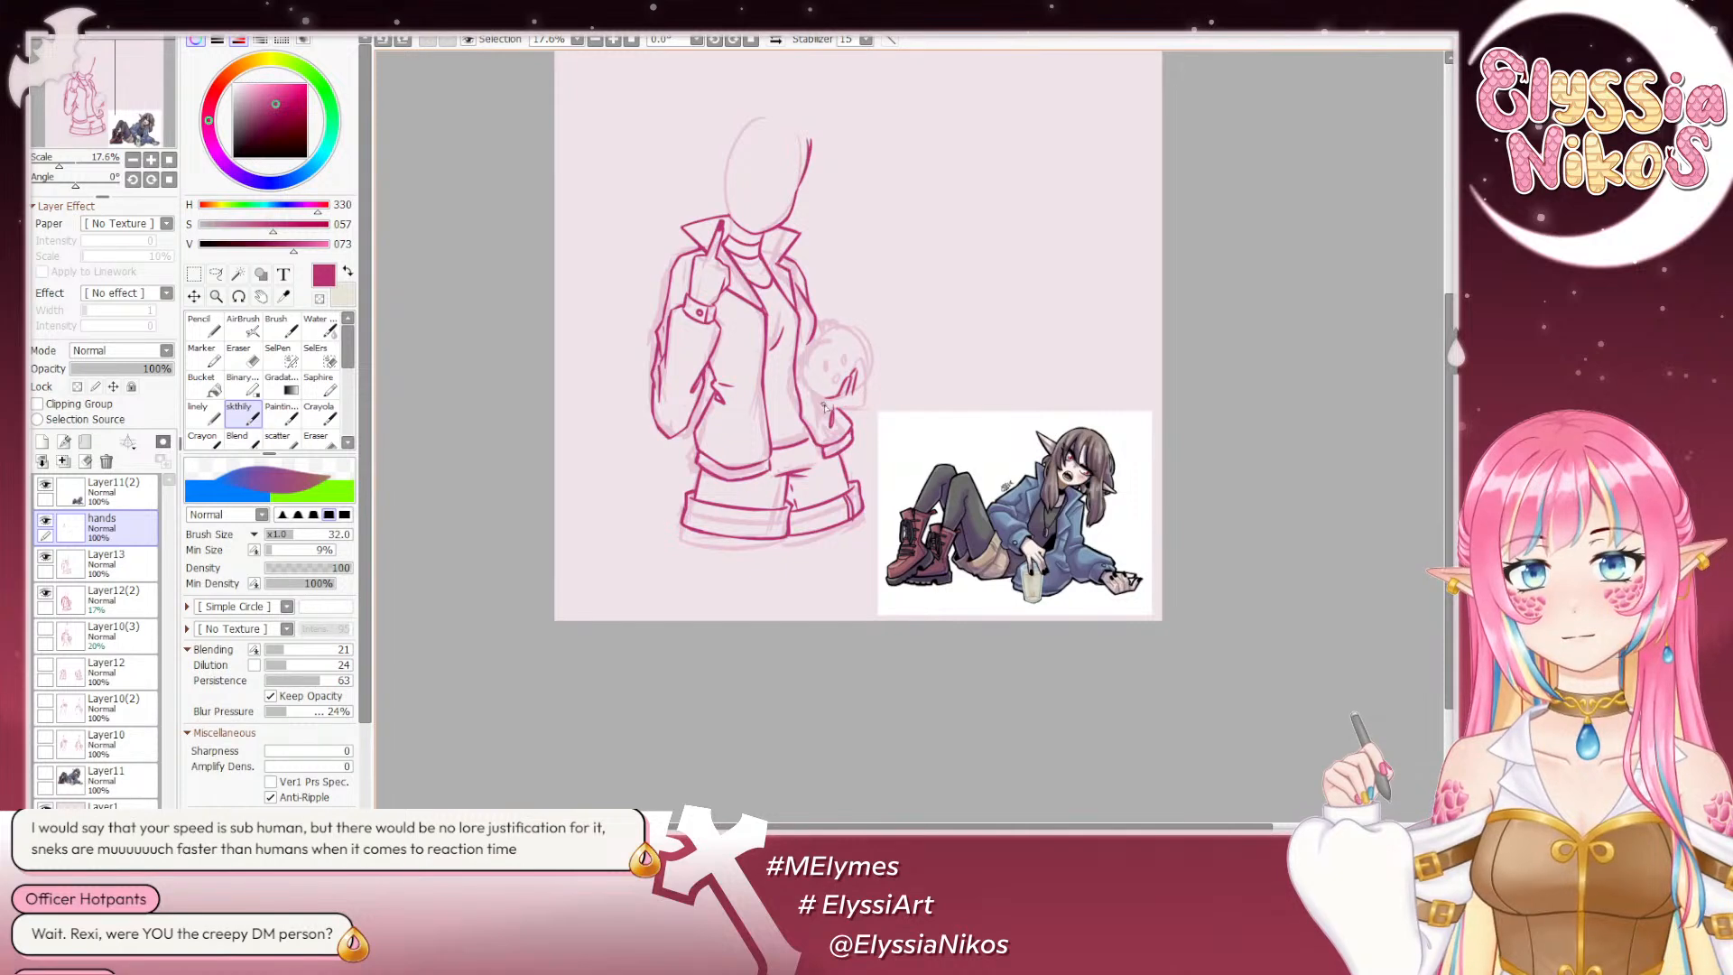
# Step: Draw the lower sleeve's cuff edge at the wrist on Layer13, undoing the unwanted attempts
pyautogui.click(95, 570)
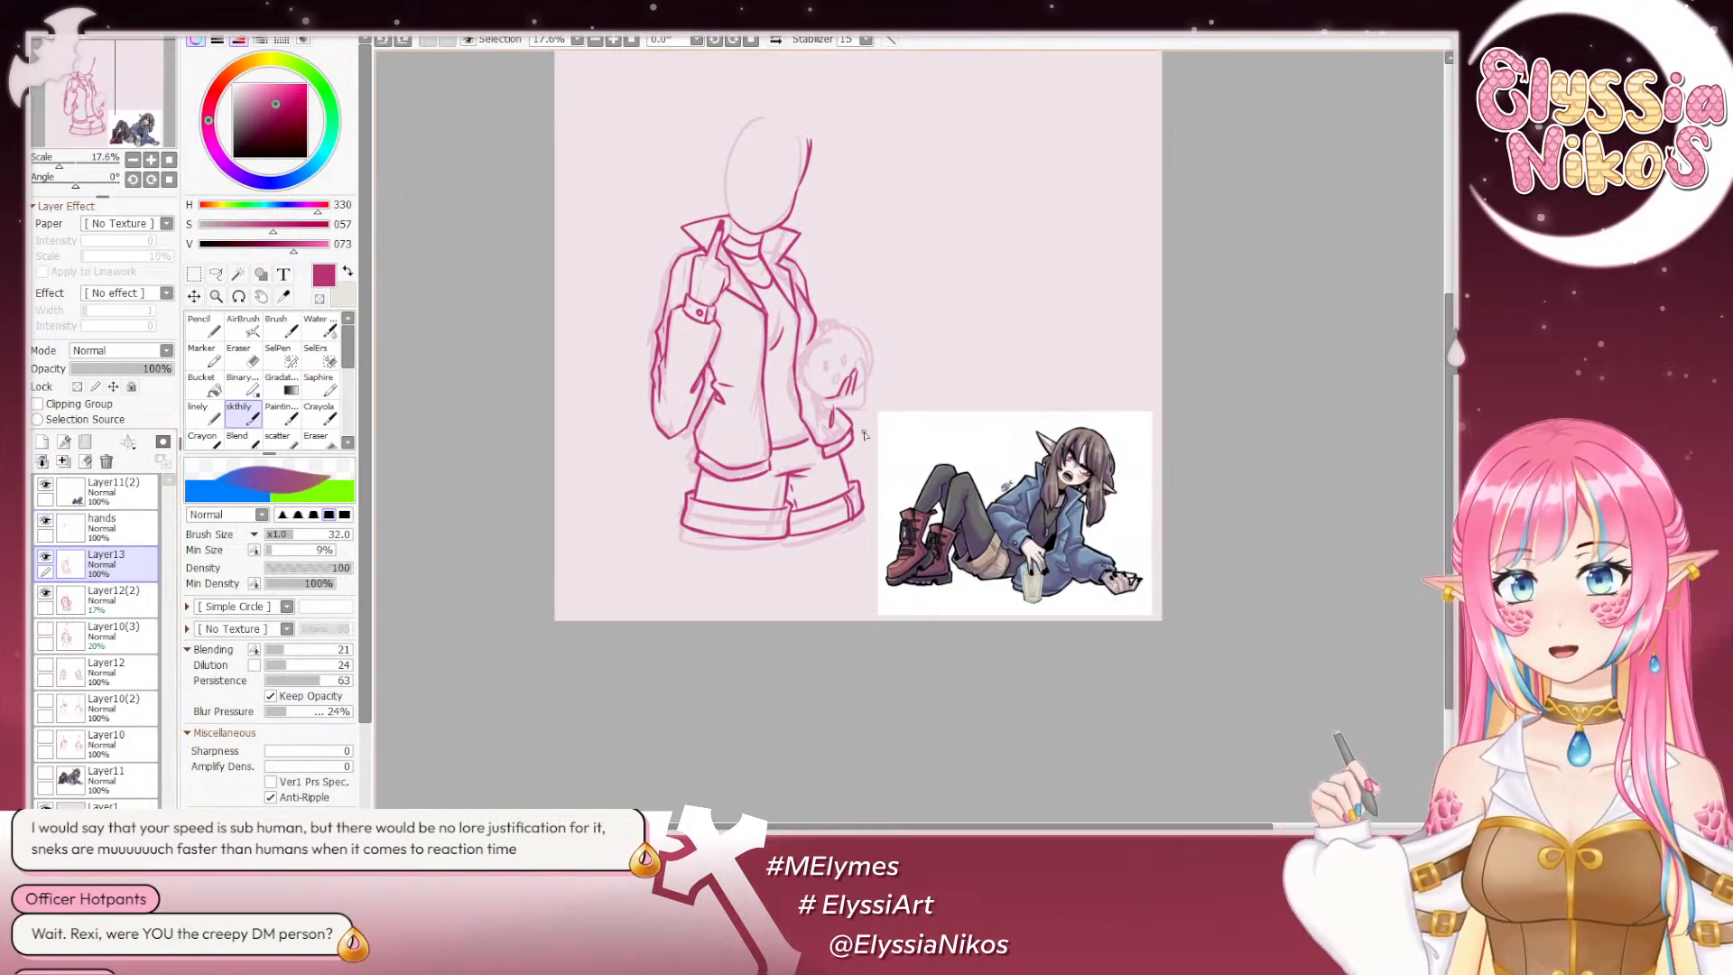
pyautogui.moveTo(822, 399); pyautogui.dragTo(818, 420)
pyautogui.hotkey('ctrl', 'z')
pyautogui.hotkey('ctrl', 'z')
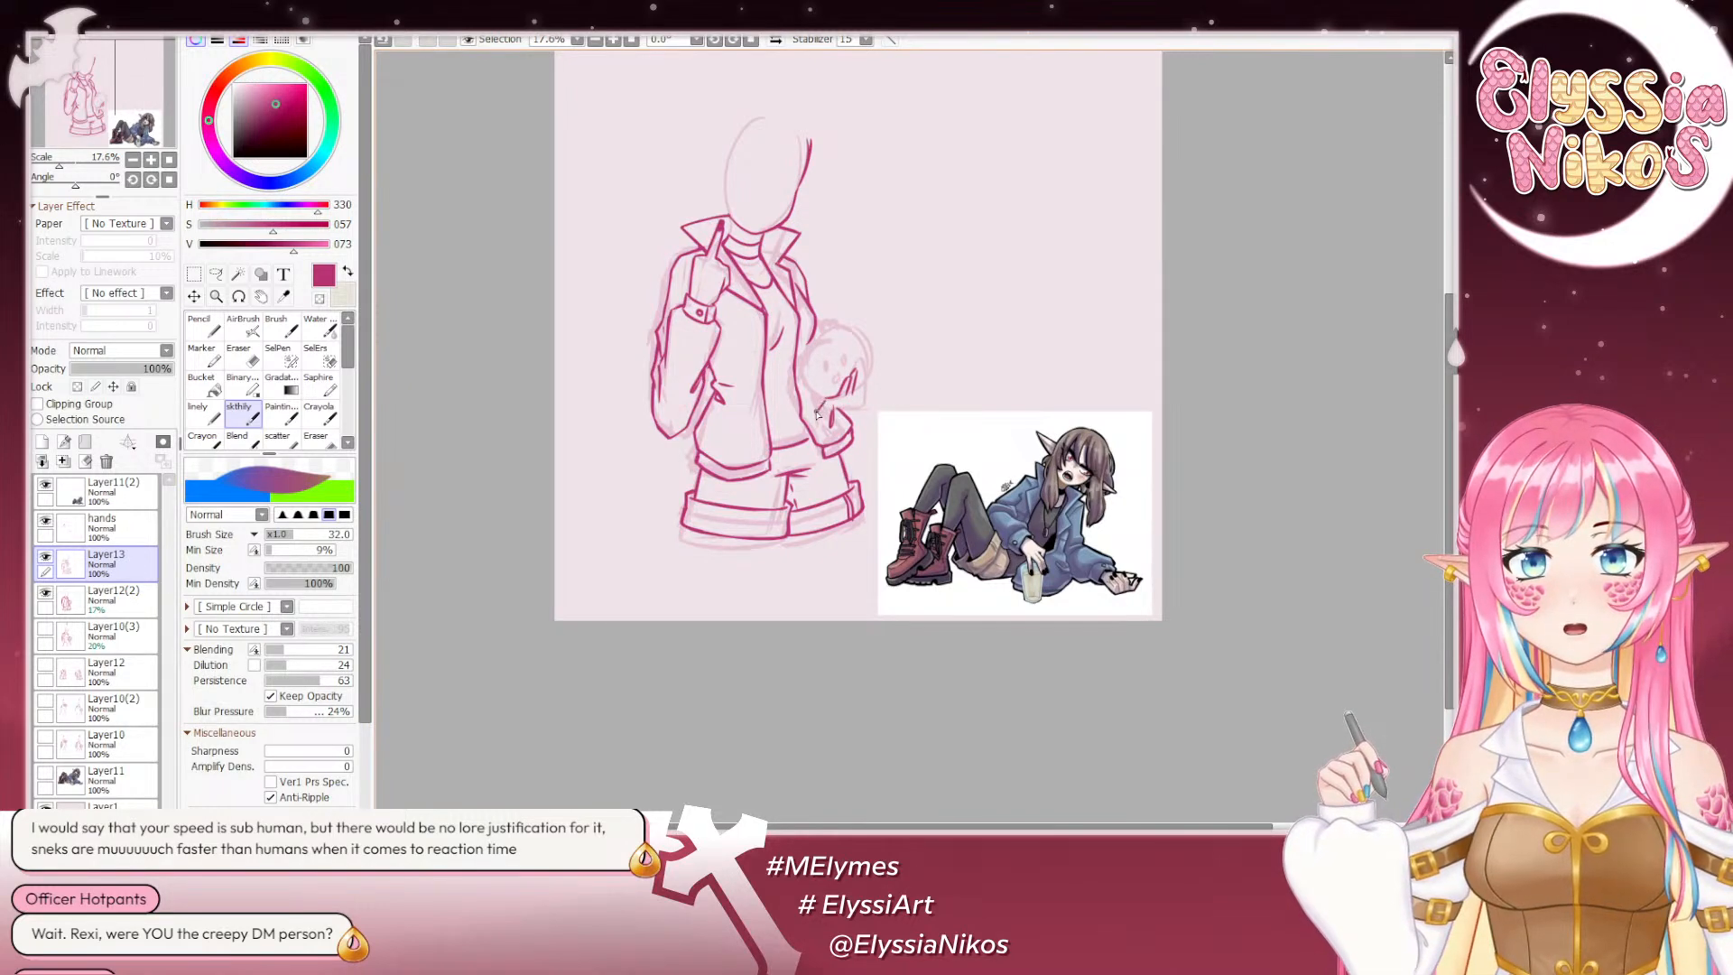
pyautogui.hotkey('ctrl', 'z')
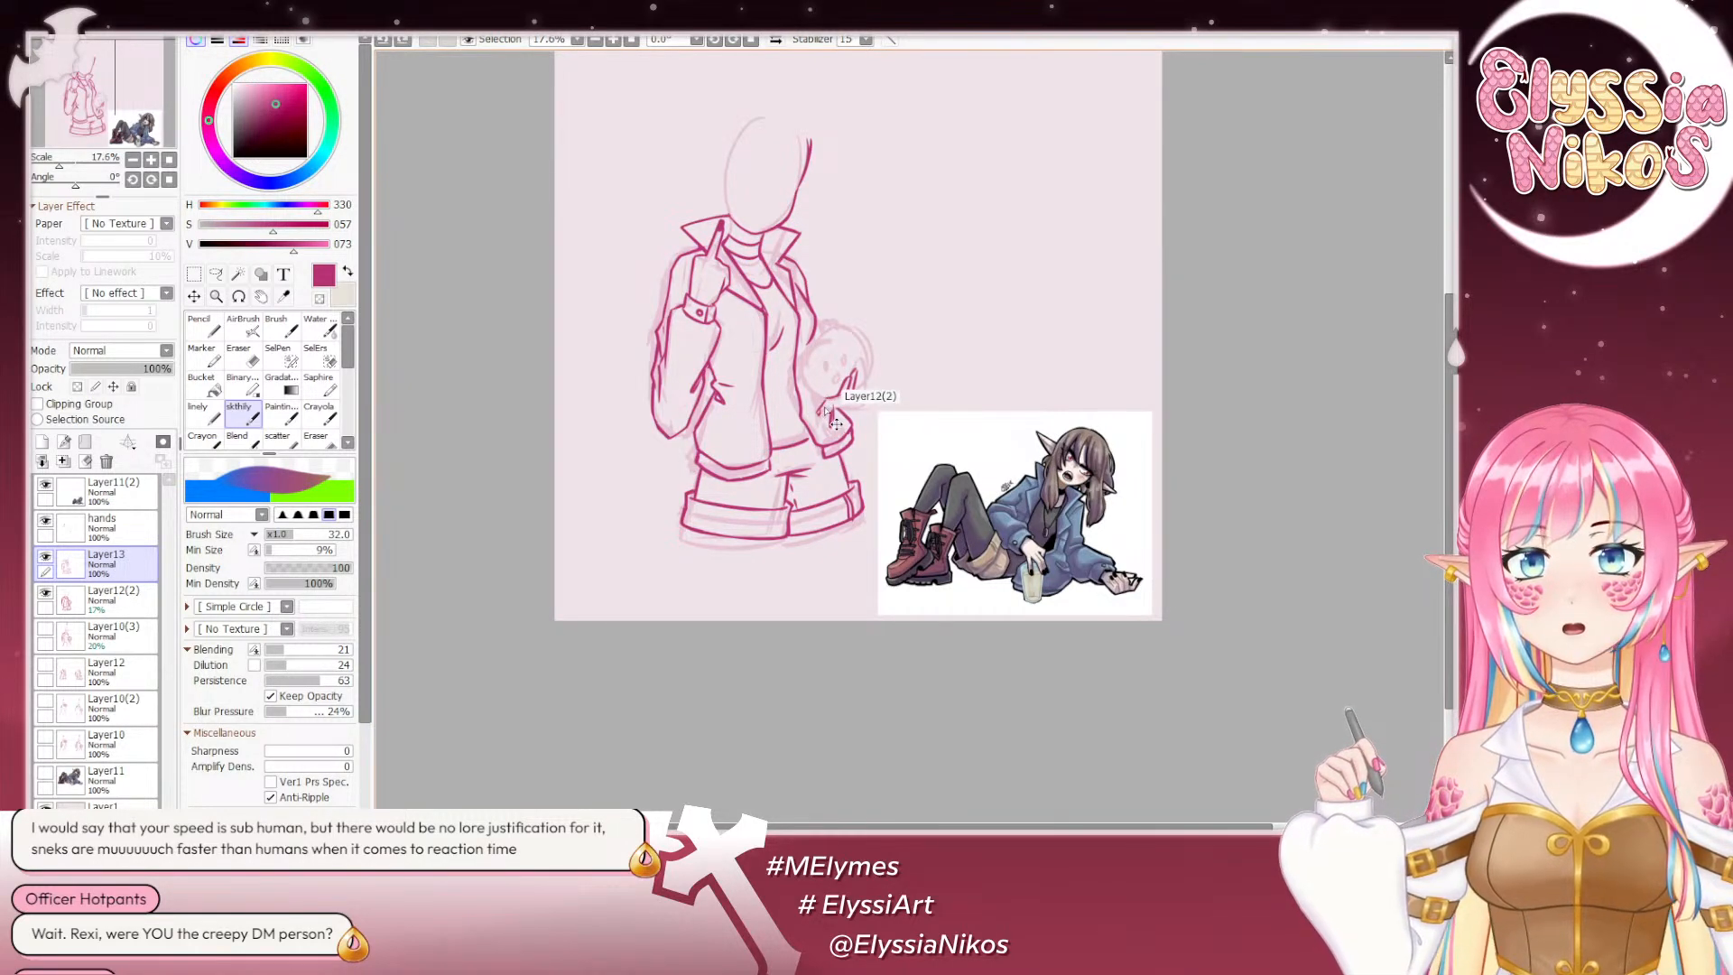
pyautogui.moveTo(822, 399)
pyautogui.mouseDown()
pyautogui.moveTo(817, 421)
pyautogui.moveTo(820, 400)
pyautogui.mouseUp()
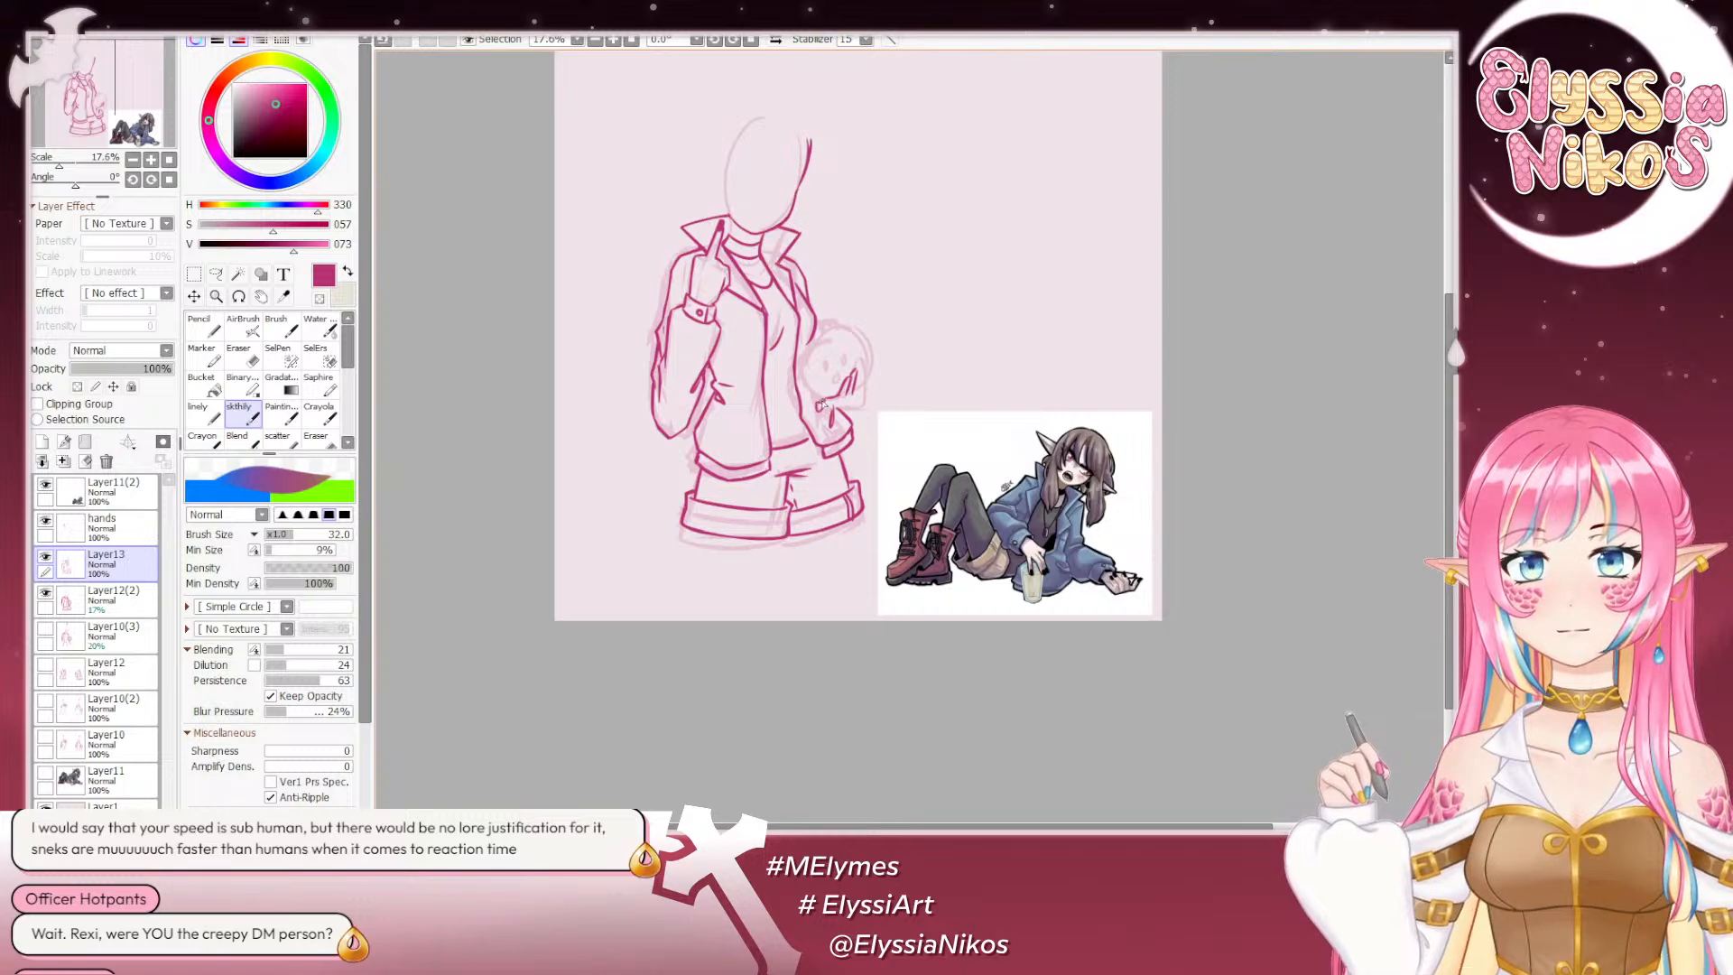
# Step: Try sketching the lower hand's remaining fingers on the hands layer, and clear them with the size 252 eraser
pyautogui.click(113, 525)
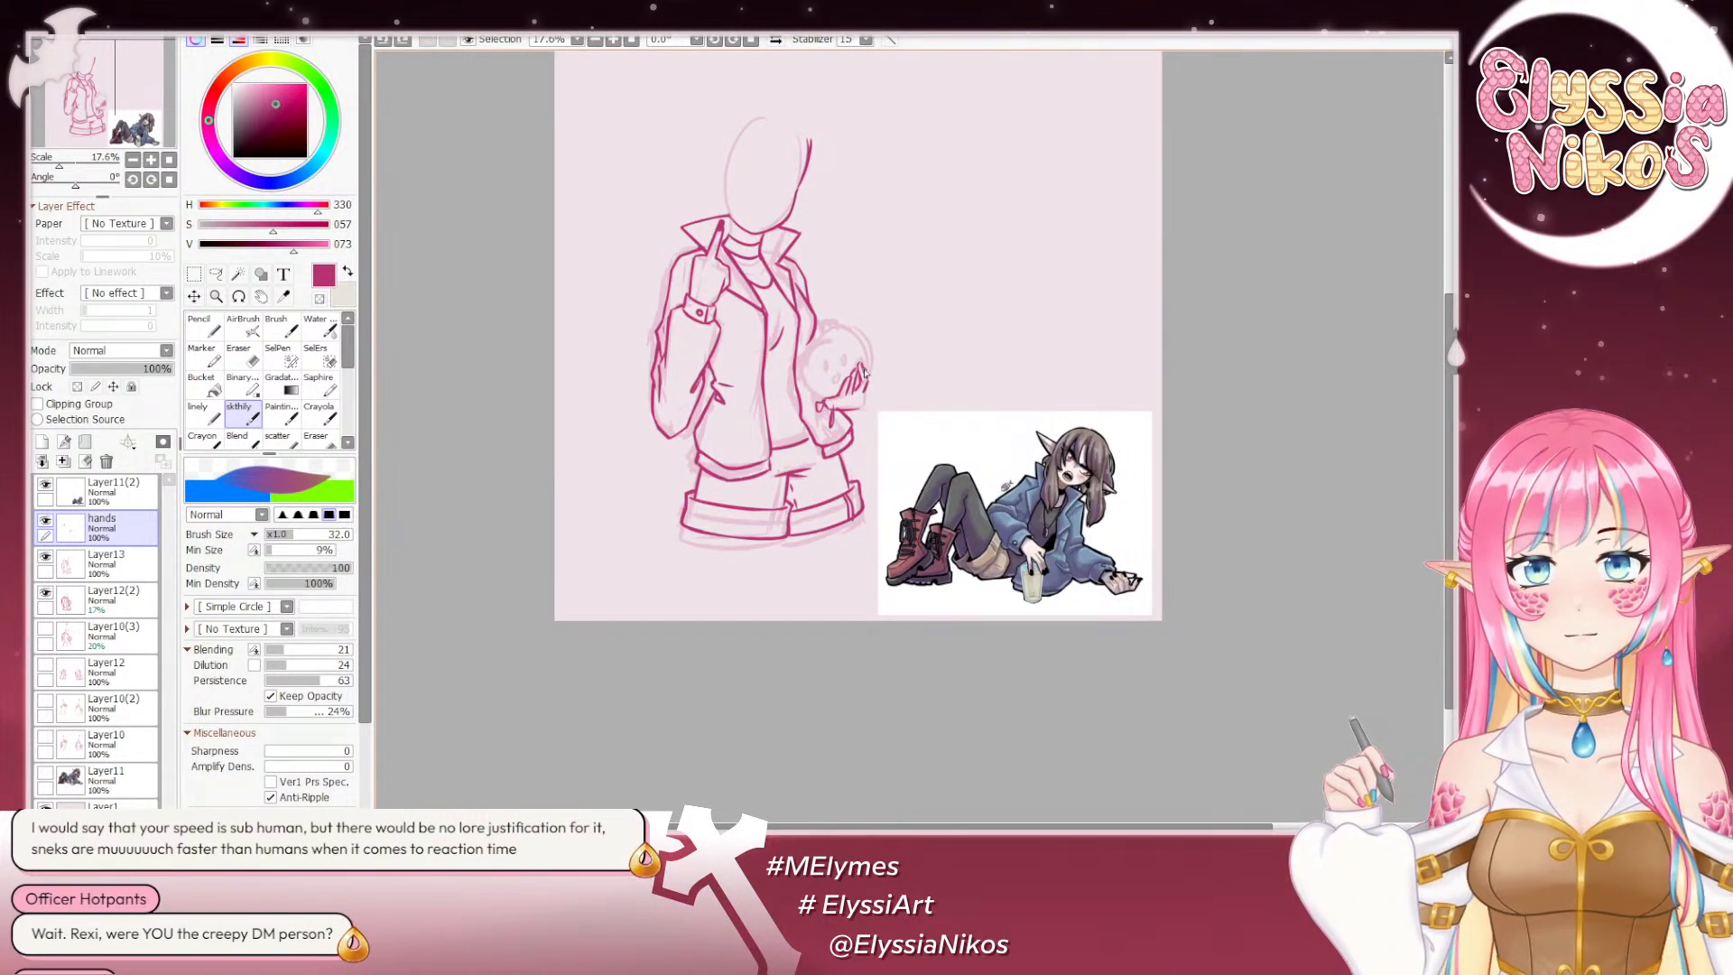
pyautogui.moveTo(863, 369); pyautogui.dragTo(855, 408)
pyautogui.hotkey('ctrl', 'z')
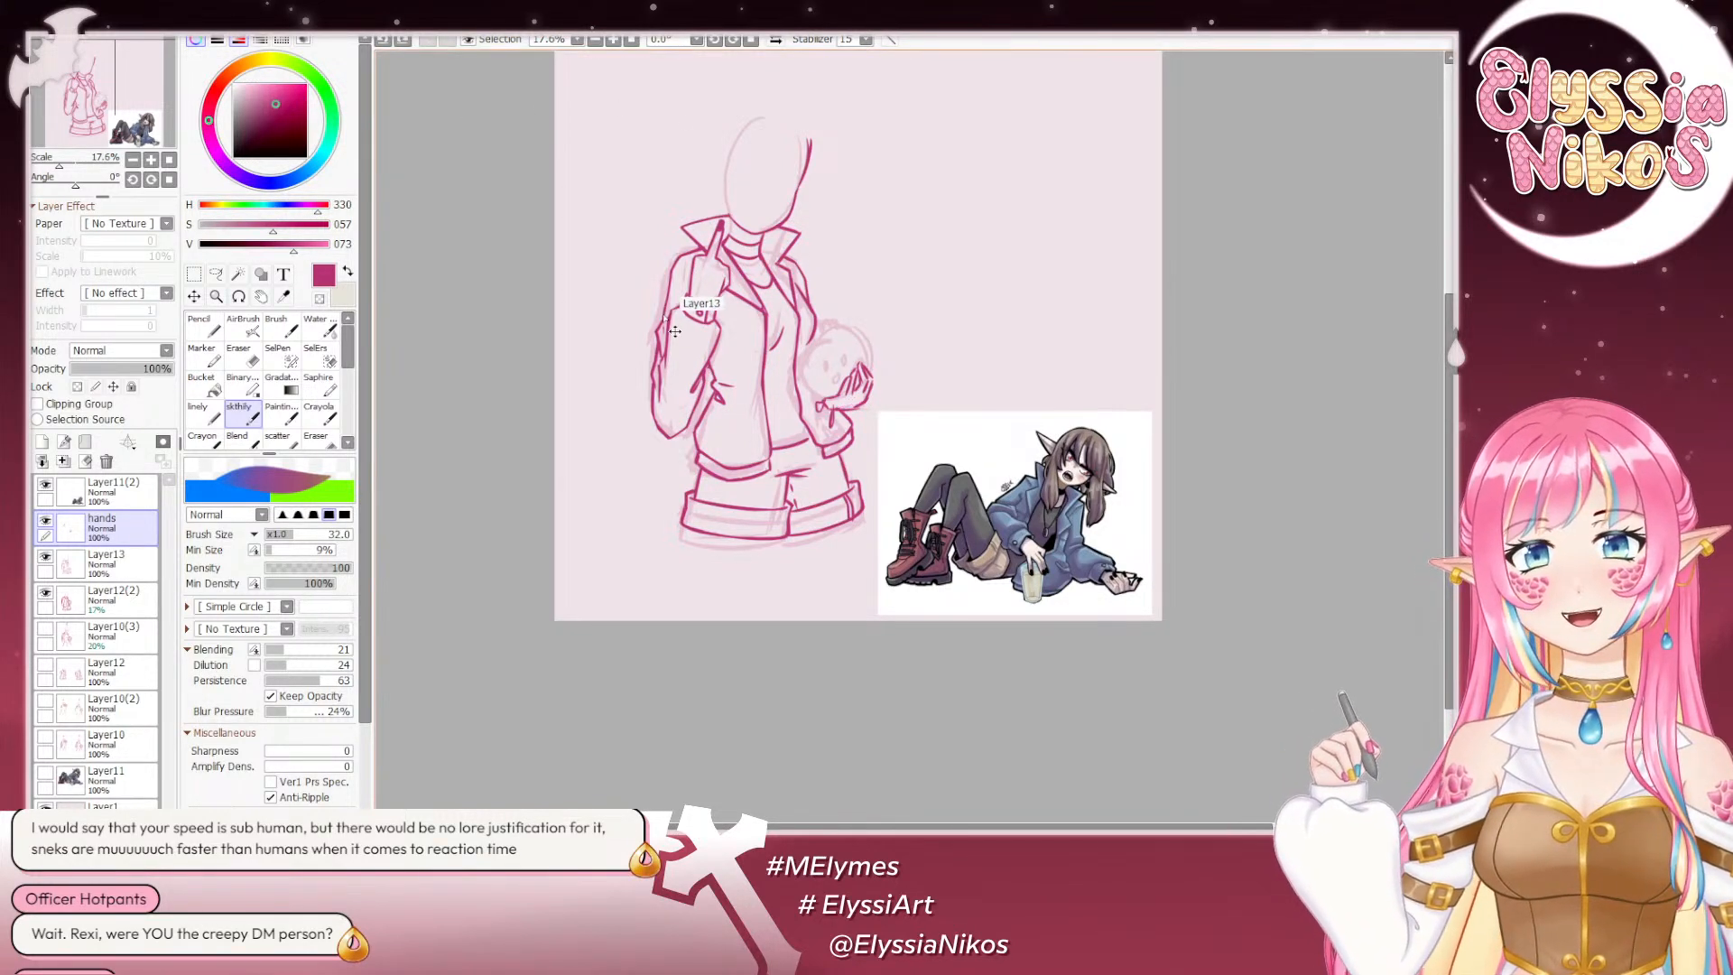
pyautogui.click(246, 361)
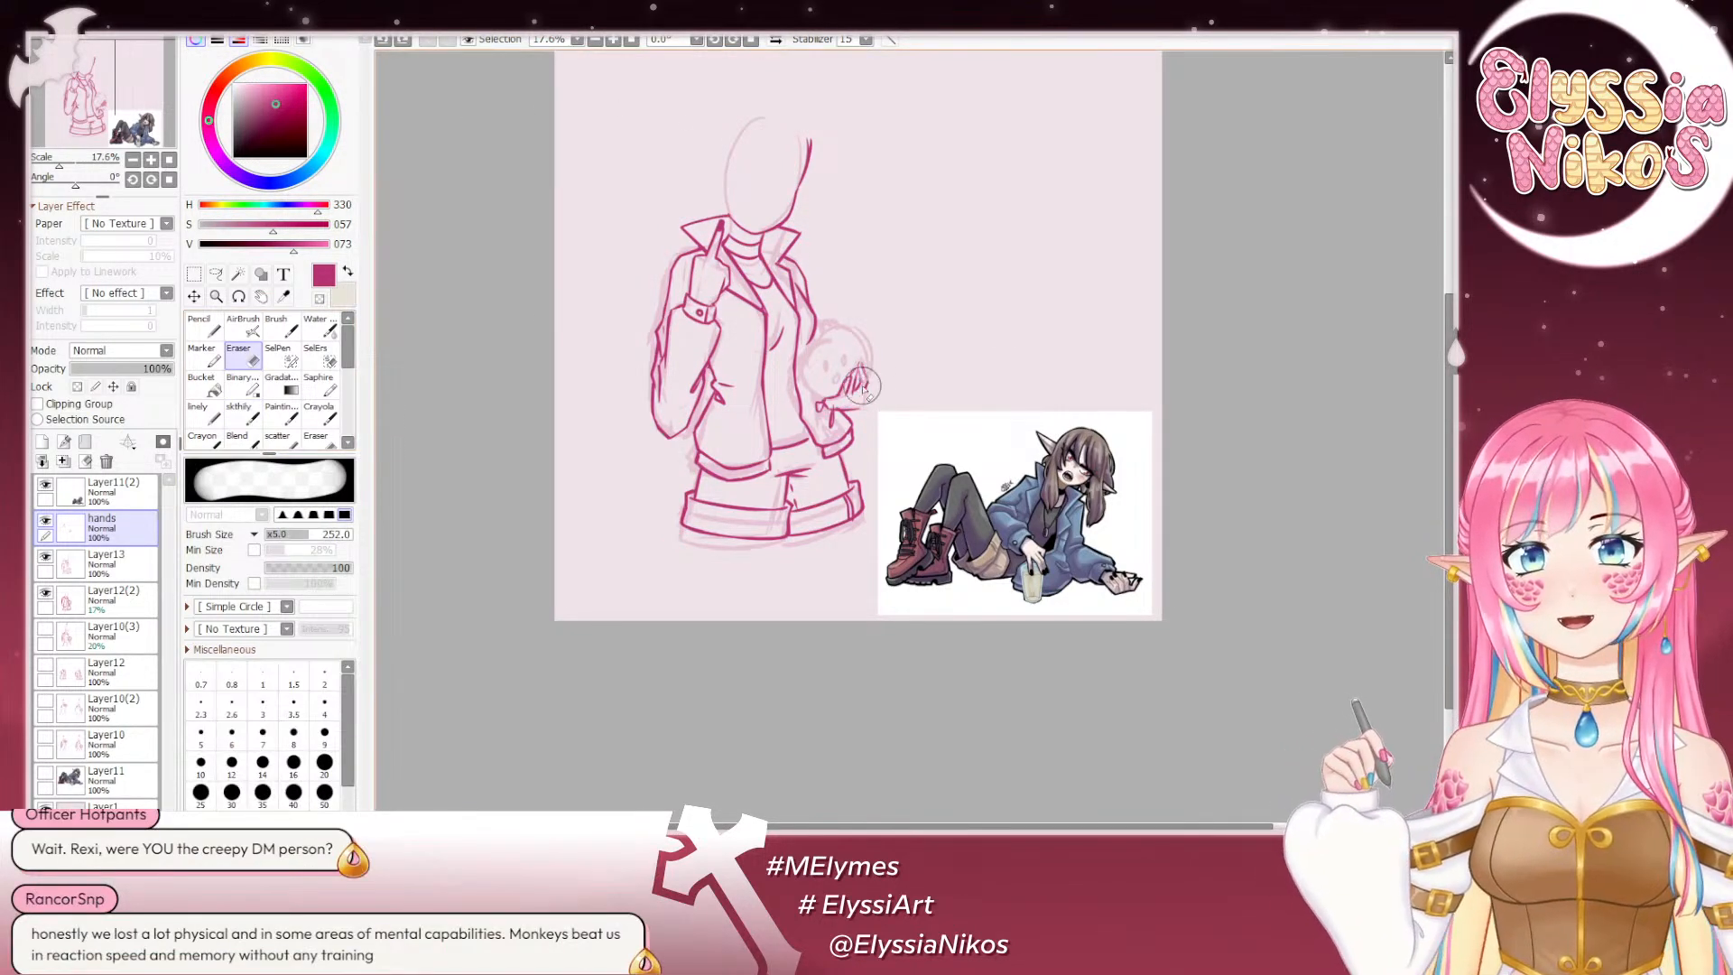
# Step: Sketch a finger line of the lower hand over the small round face on the hands layer, trimming it with the size 55 eraser
pyautogui.click(240, 413)
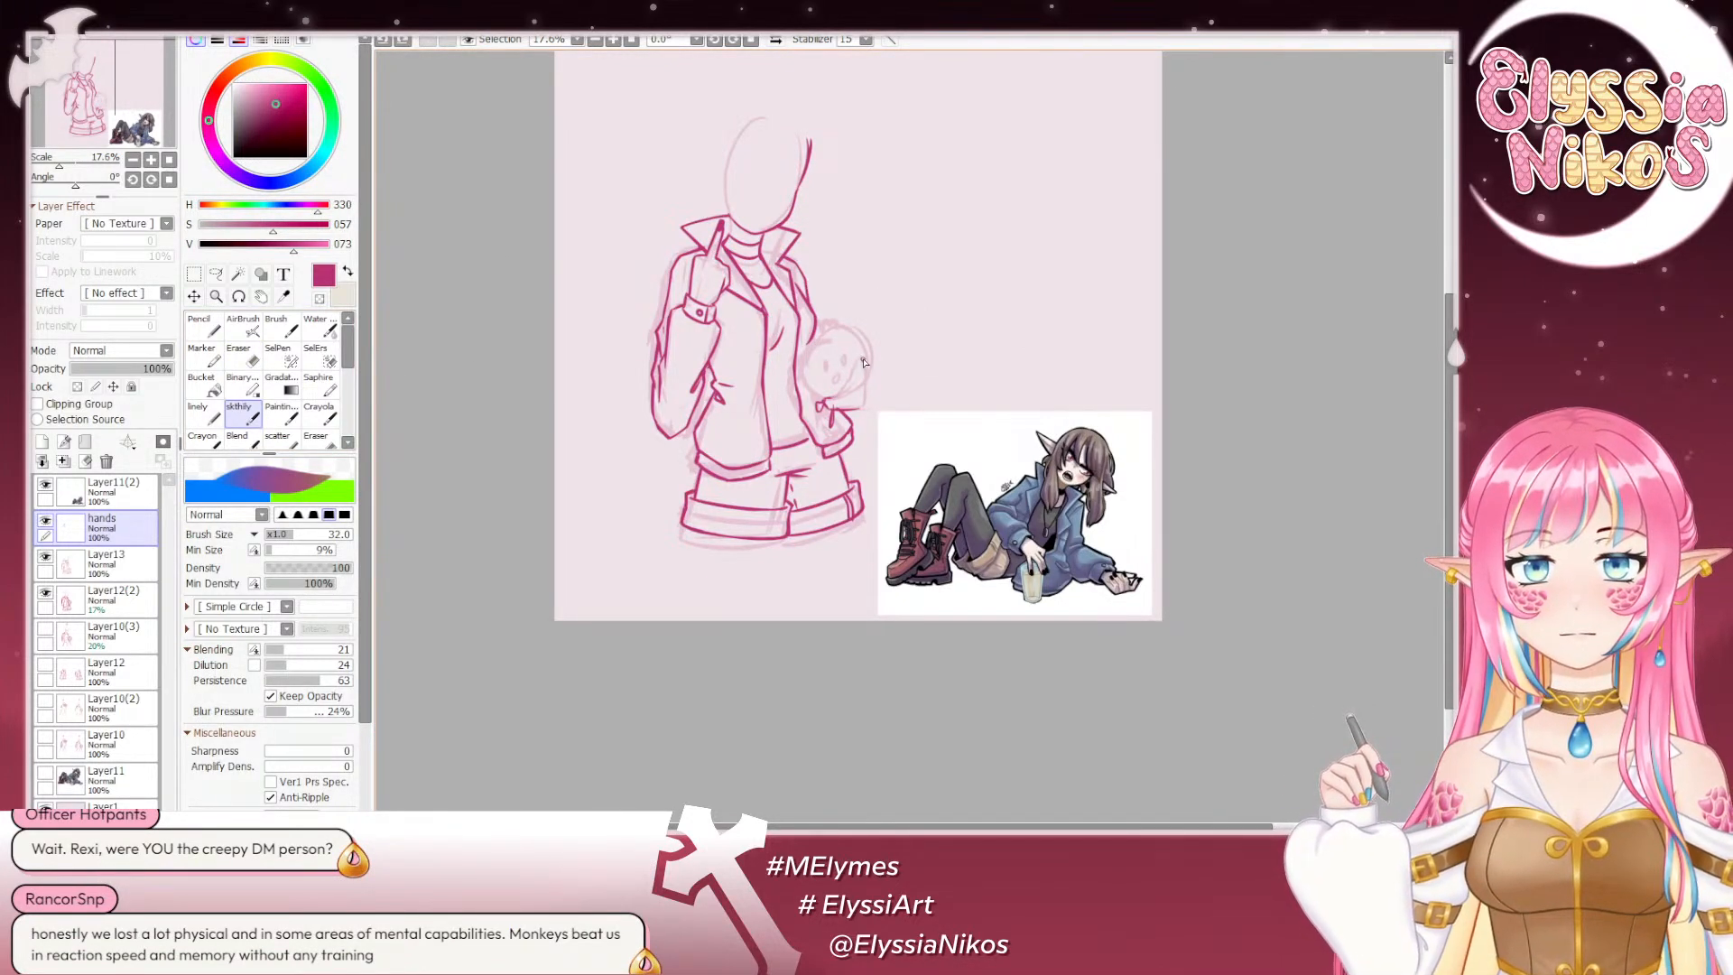
pyautogui.moveTo(861, 360); pyautogui.dragTo(866, 395)
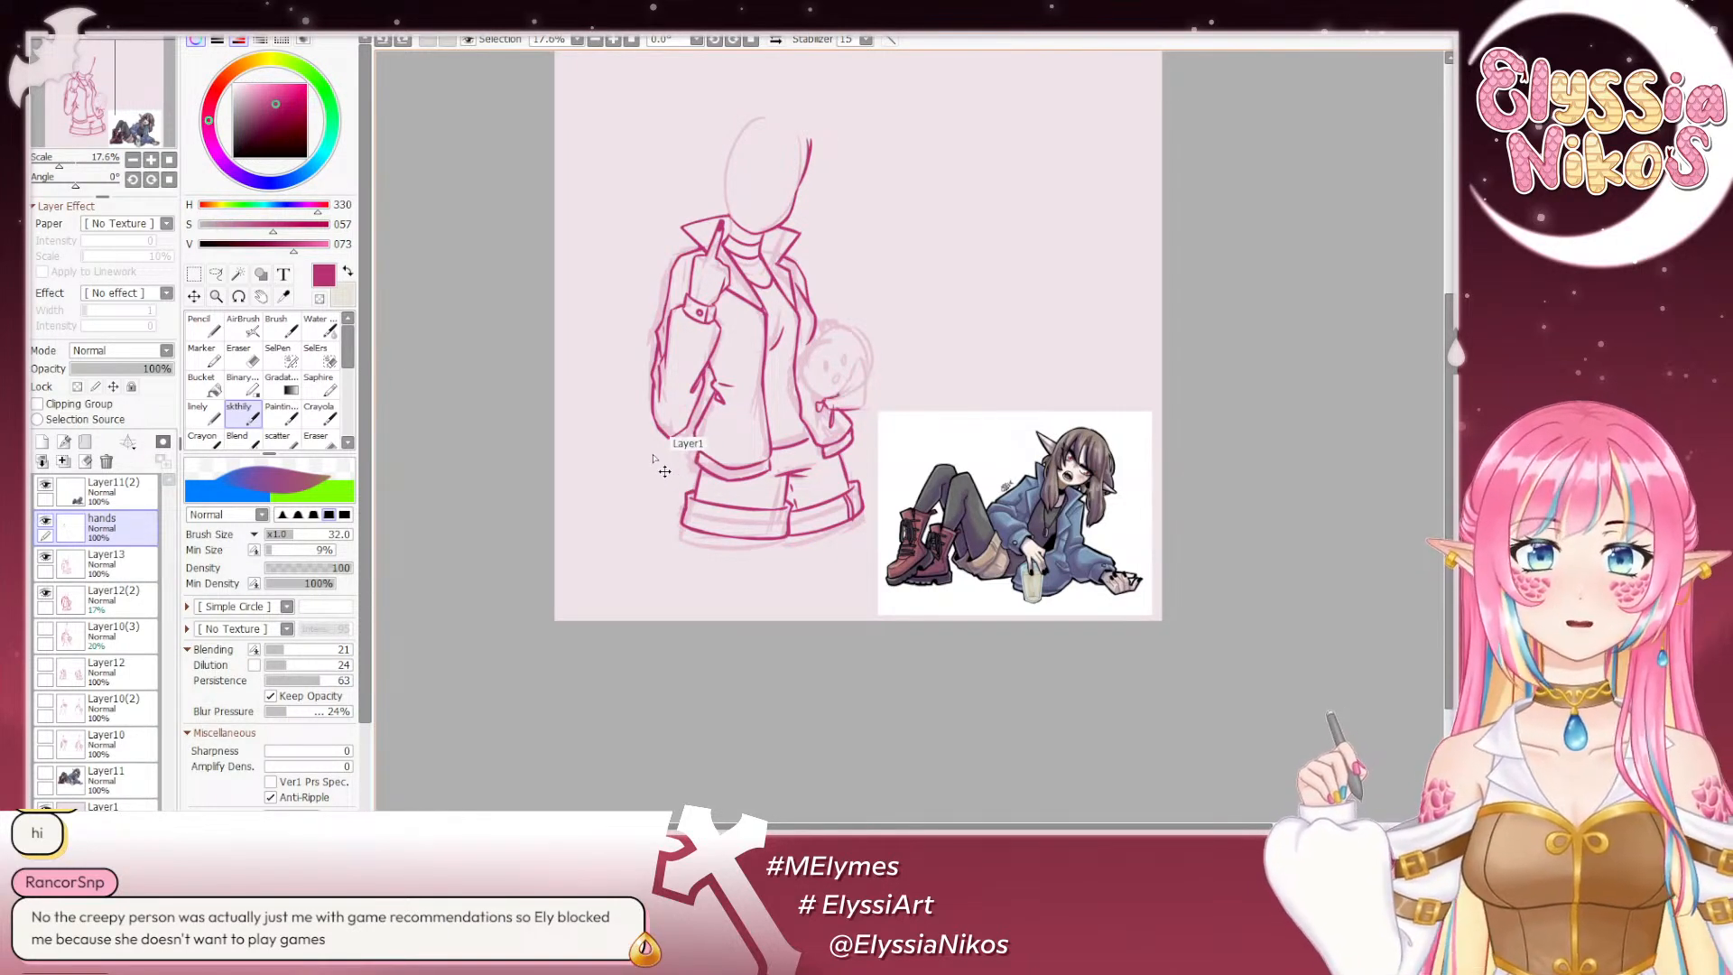
pyautogui.hotkey('ctrl', 'y')
pyautogui.press('e')
pyautogui.moveTo(874, 336)
pyautogui.mouseDown()
pyautogui.moveTo(857, 335)
pyautogui.moveTo(852, 391)
pyautogui.mouseUp()
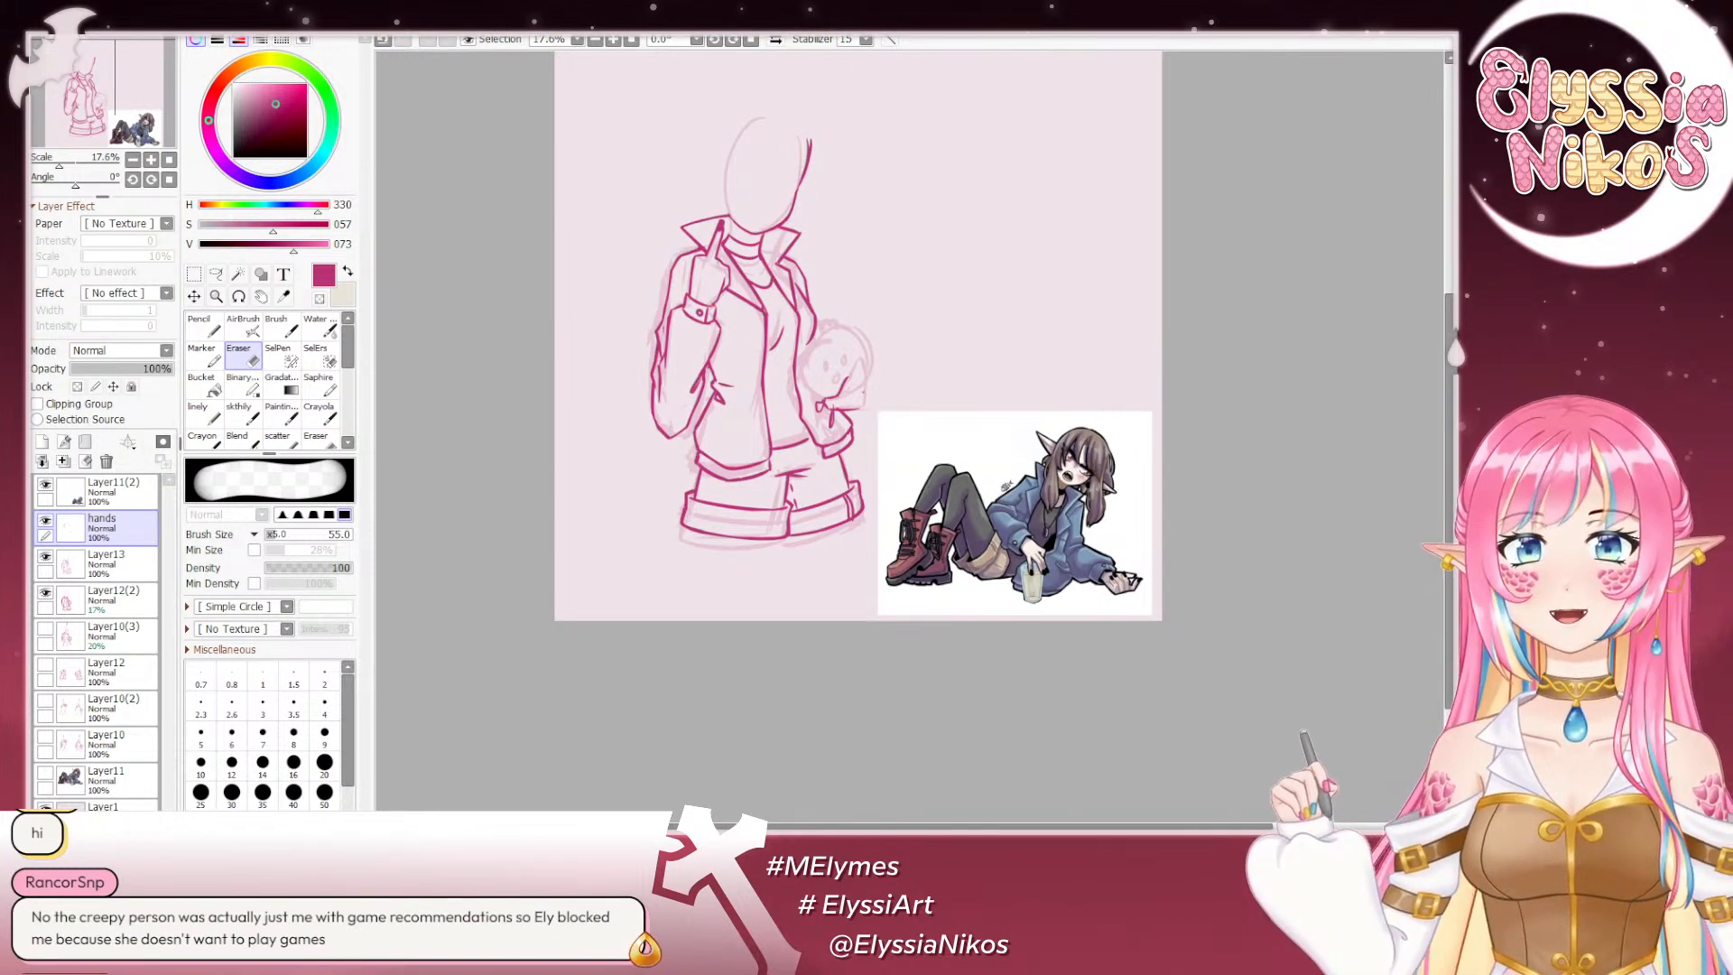
pyautogui.click(241, 412)
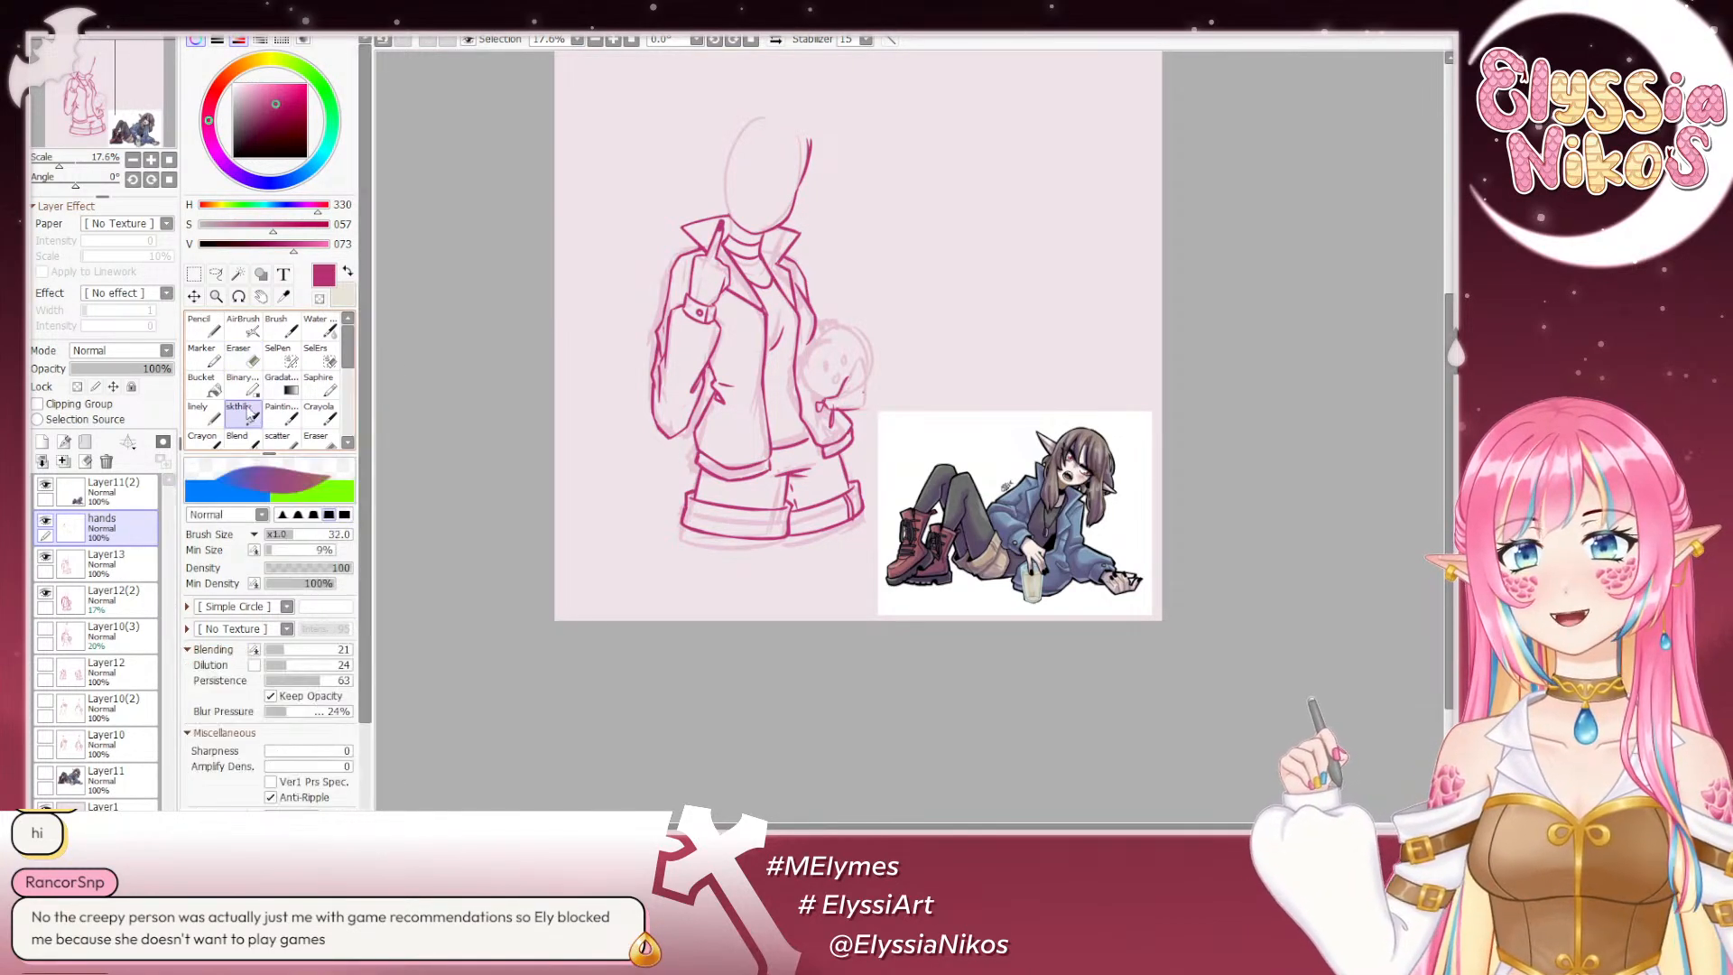
# Step: Add a new layer above the hands layer and name it face
pyautogui.moveTo(819, 158)
pyautogui.mouseDown()
pyautogui.moveTo(823, 289)
pyautogui.moveTo(776, 237)
pyautogui.mouseUp()
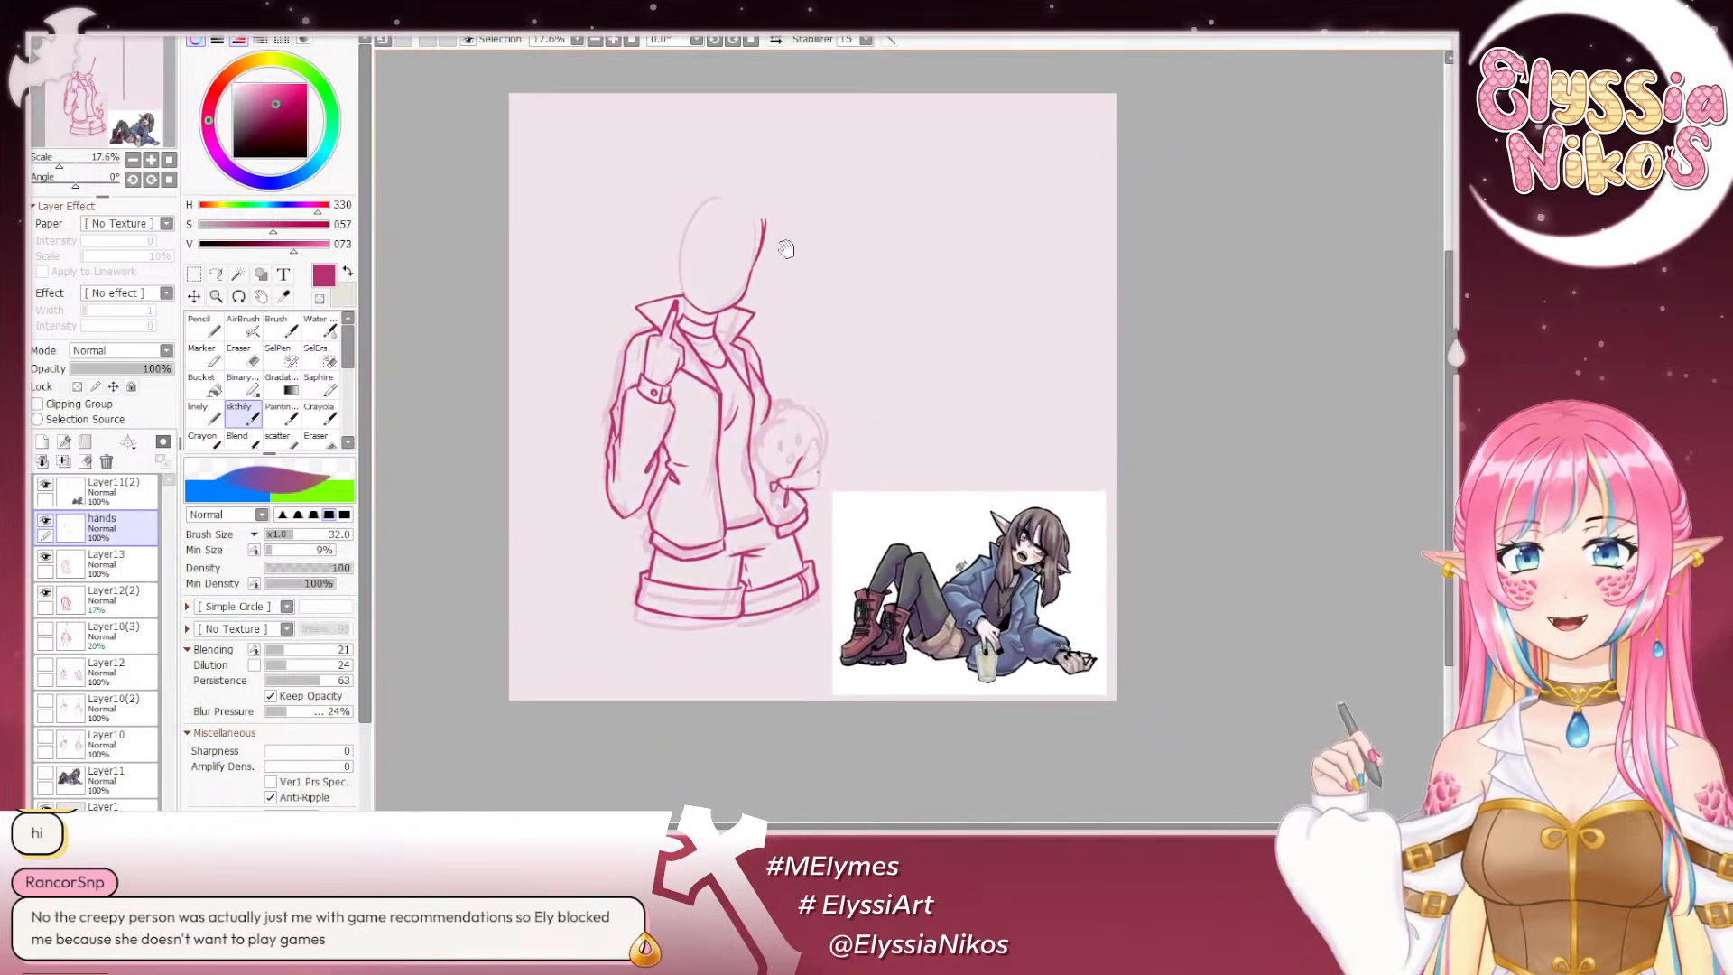
pyautogui.click(41, 441)
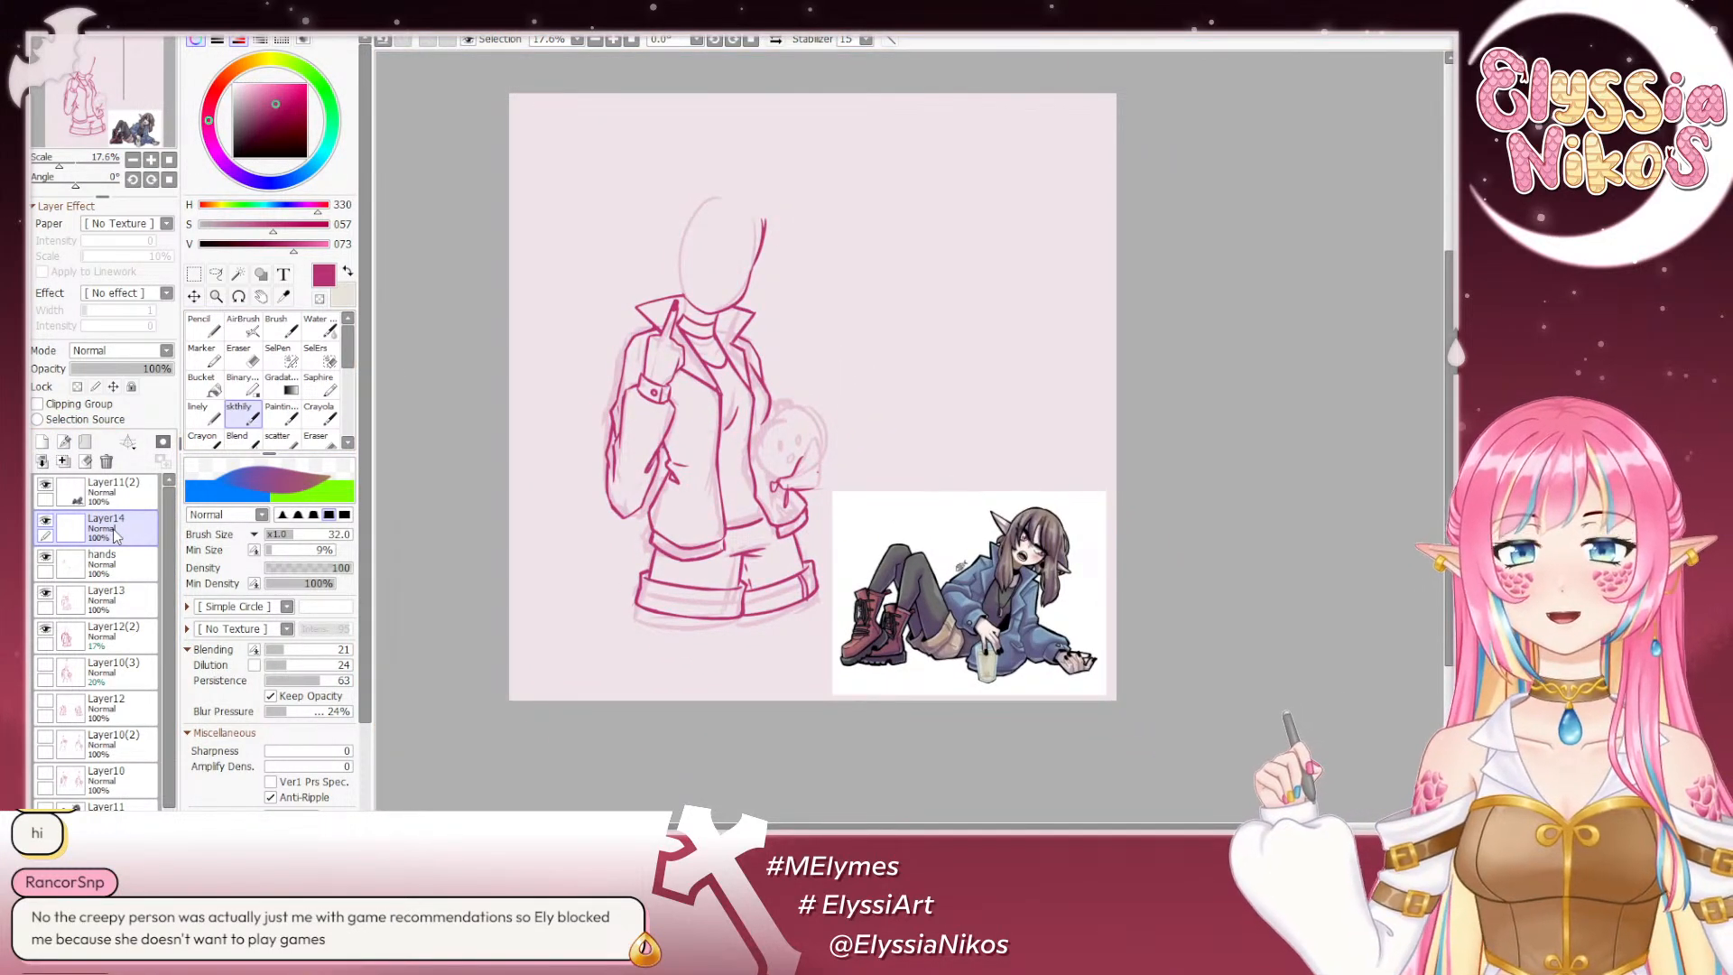
pyautogui.write('face')
pyautogui.press('Return')
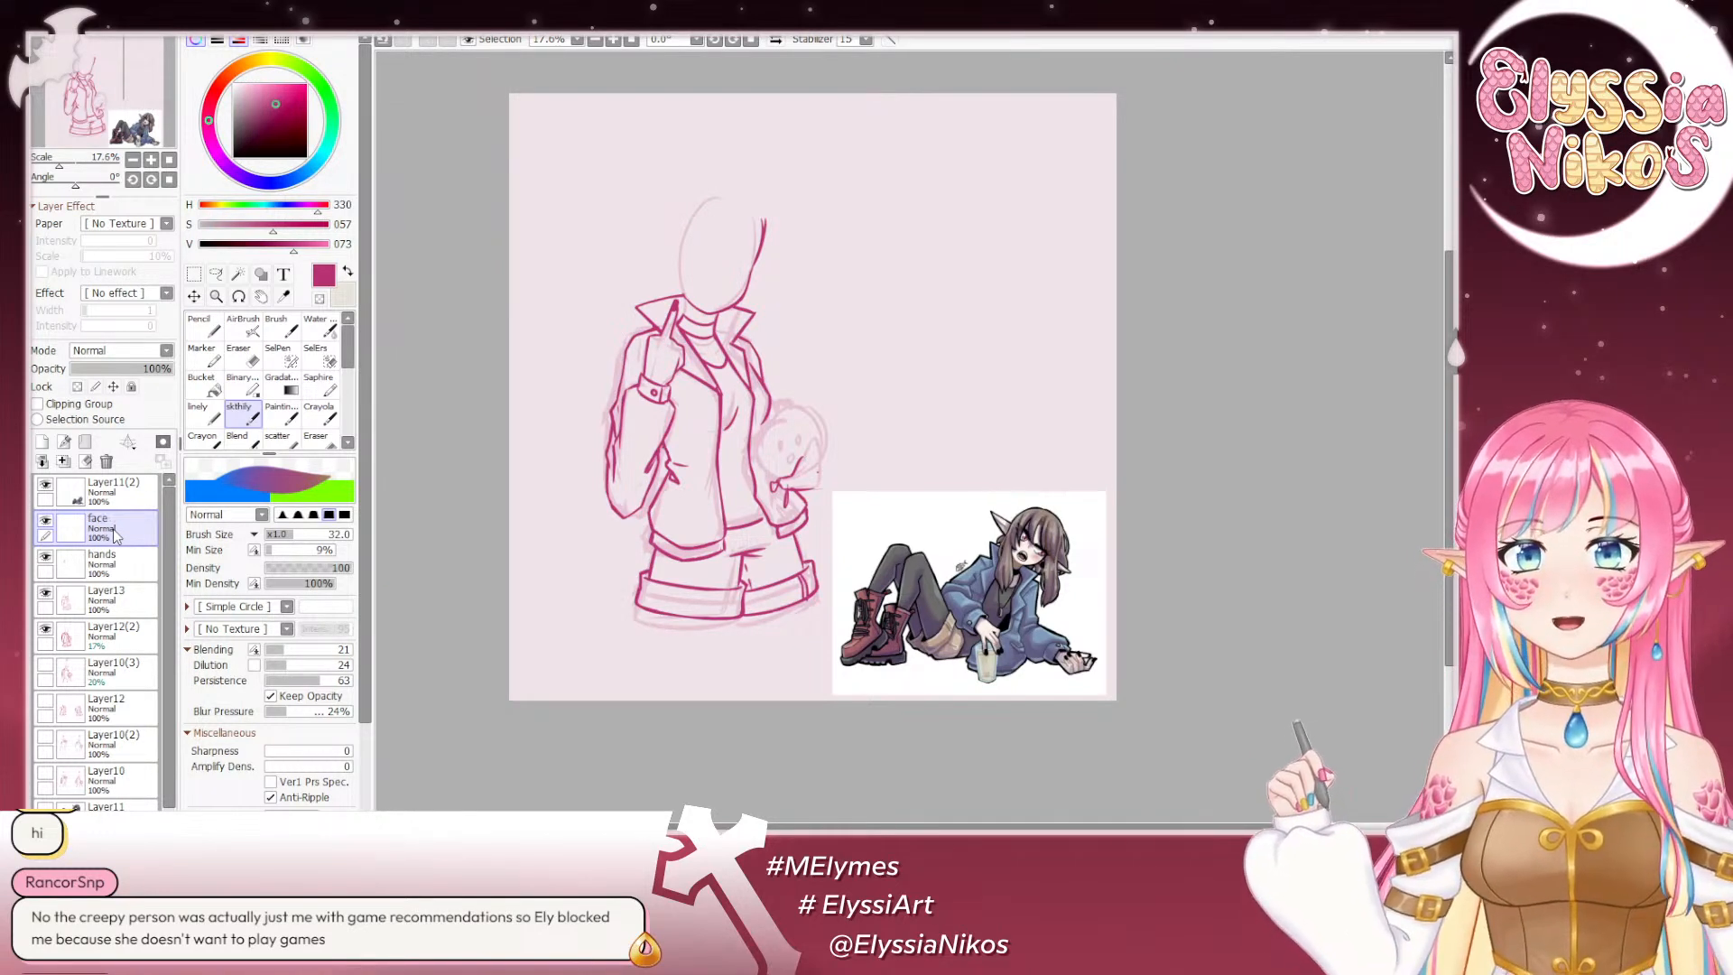
pyautogui.moveTo(789, 412); pyautogui.dragTo(792, 427)
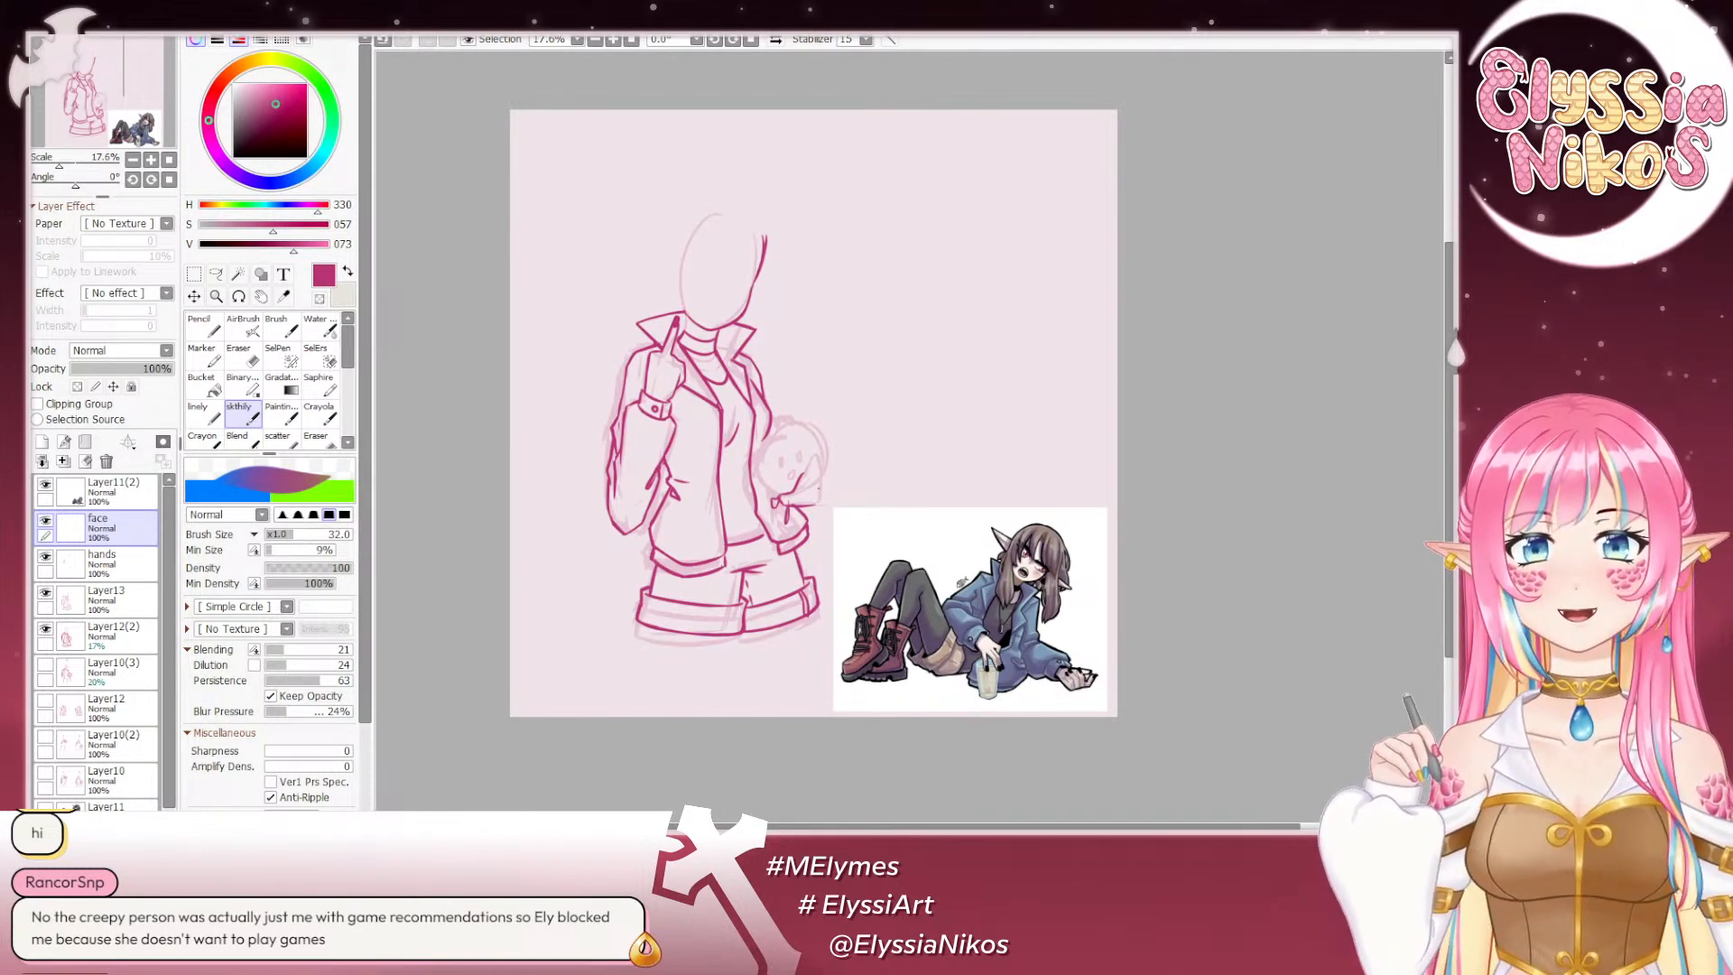
pyautogui.press('e')
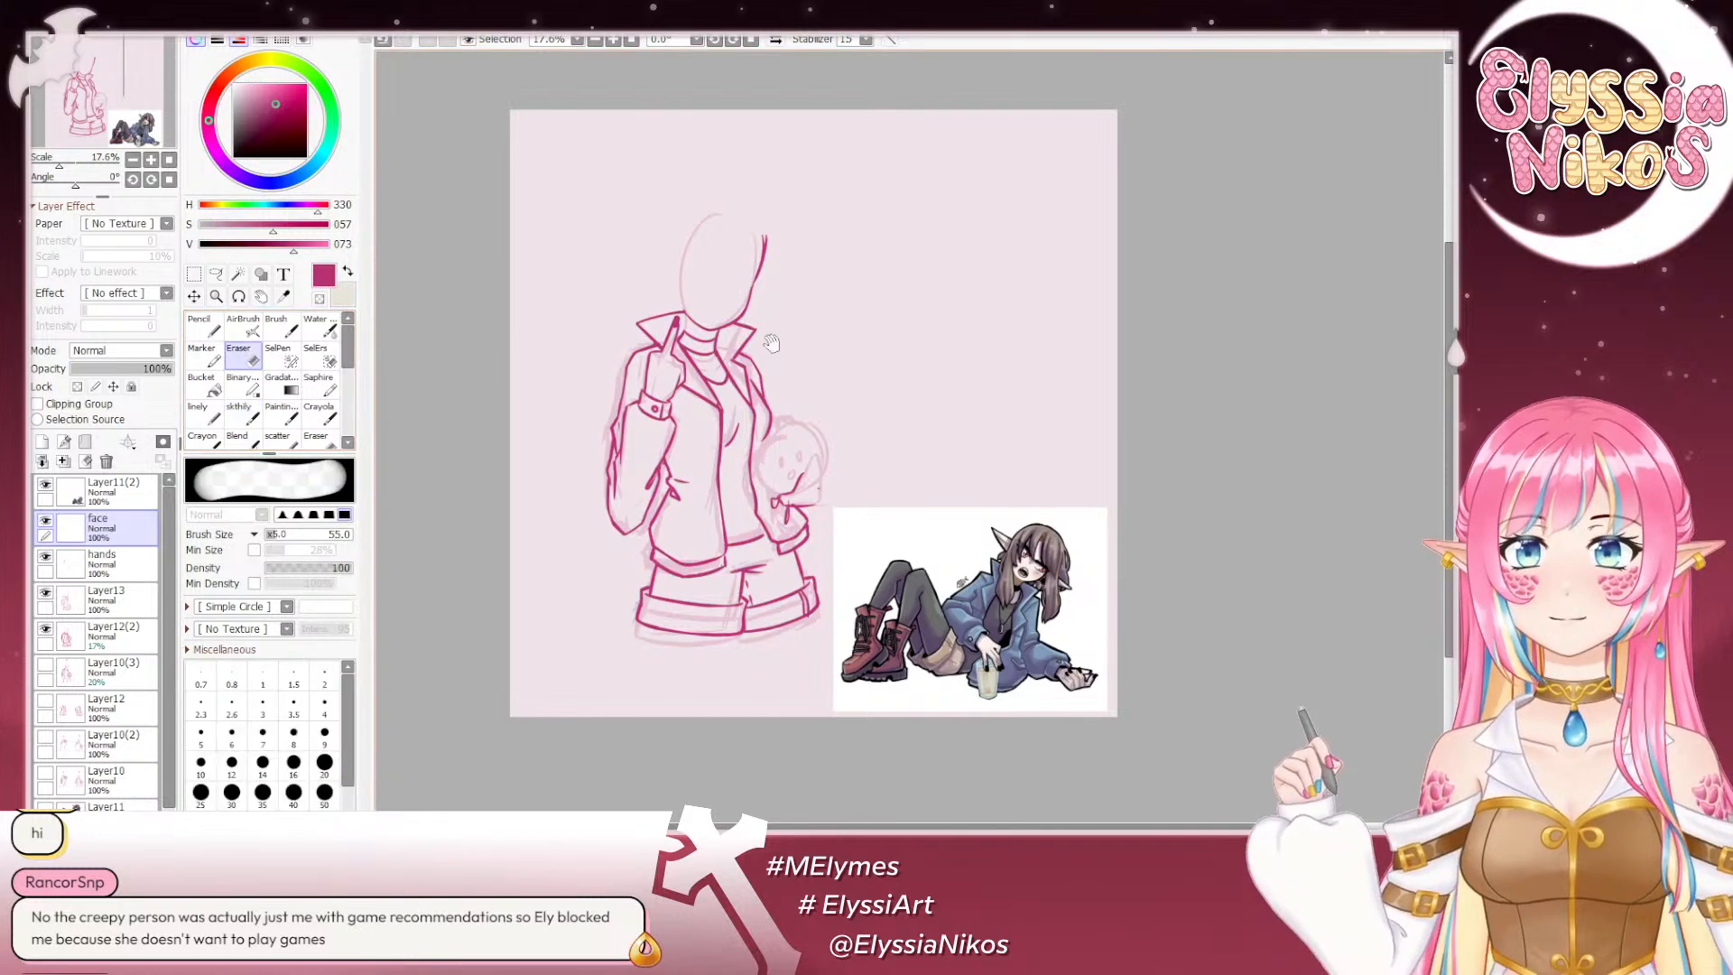
pyautogui.moveTo(695, 336); pyautogui.dragTo(703, 207)
pyautogui.moveTo(845, 353); pyautogui.dragTo(868, 342)
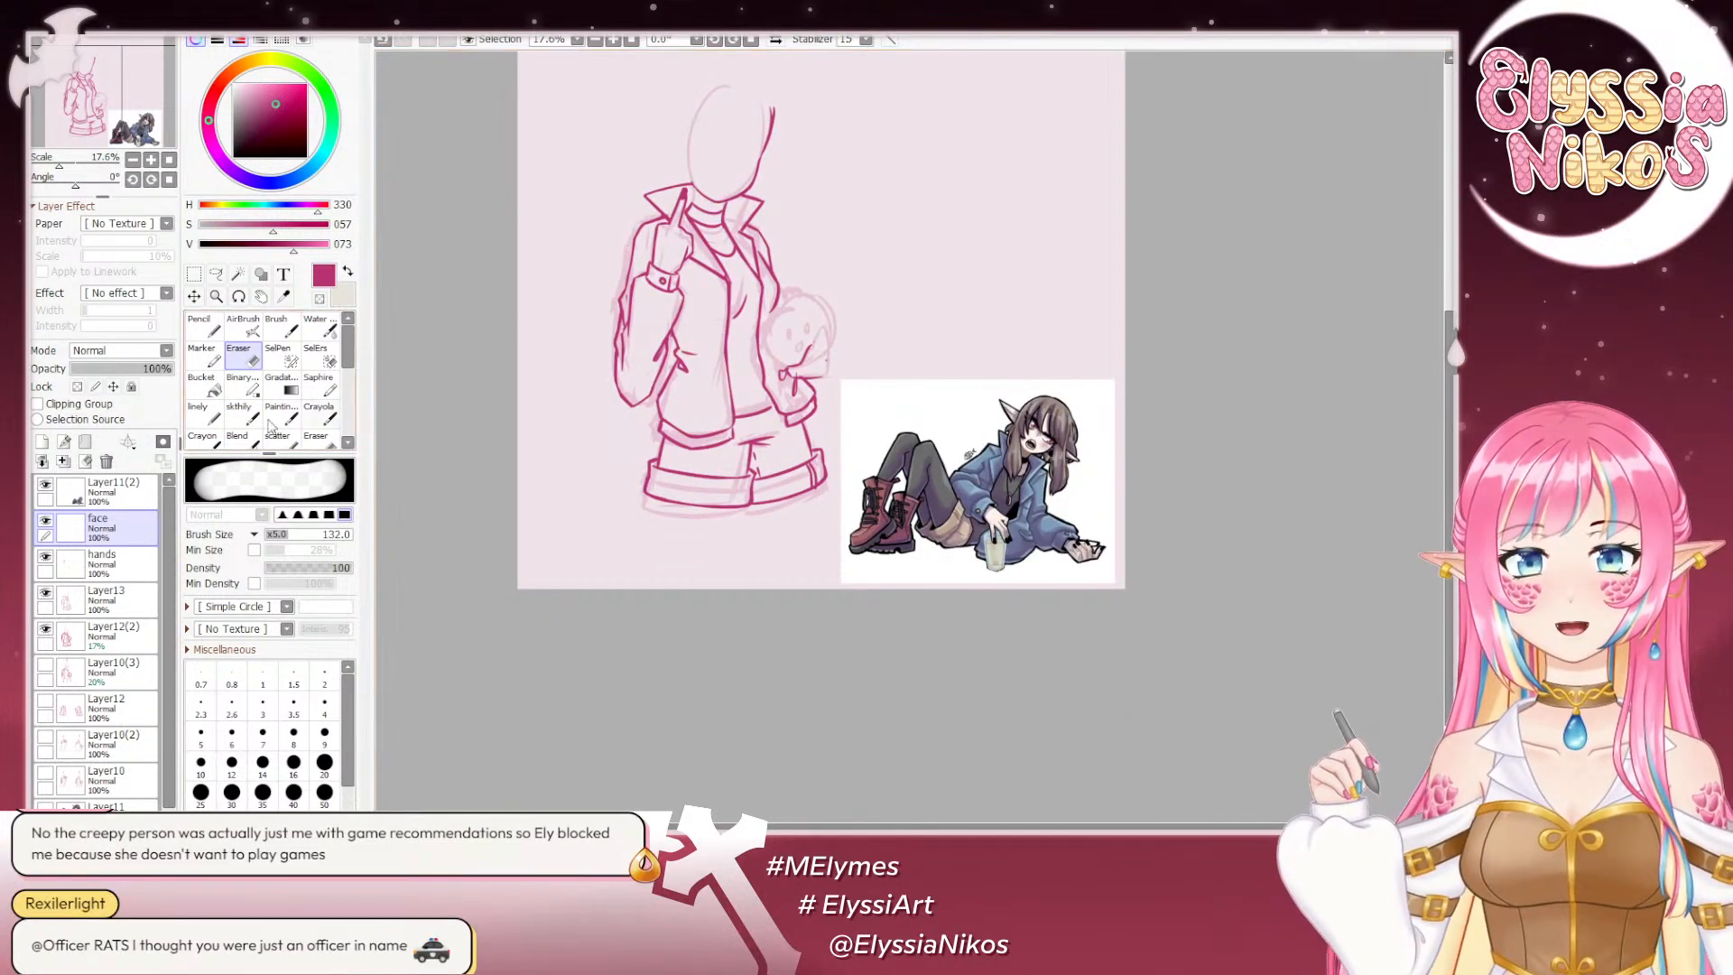
pyautogui.click(102, 560)
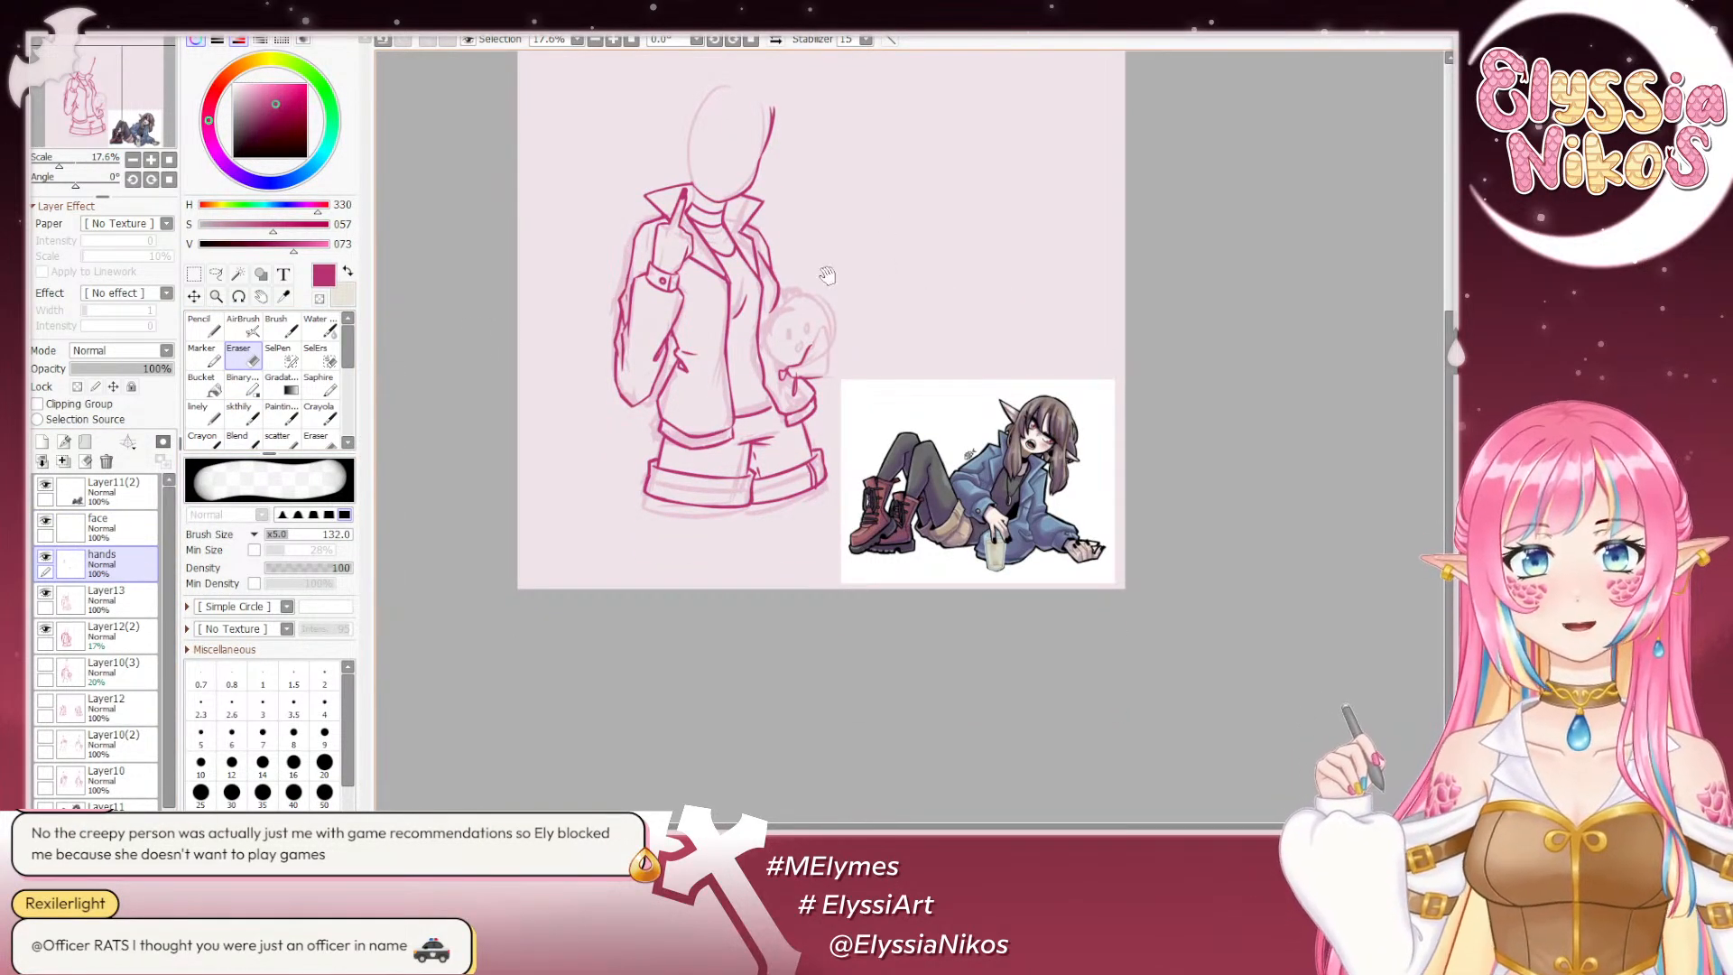
pyautogui.moveTo(840, 300); pyautogui.dragTo(855, 402)
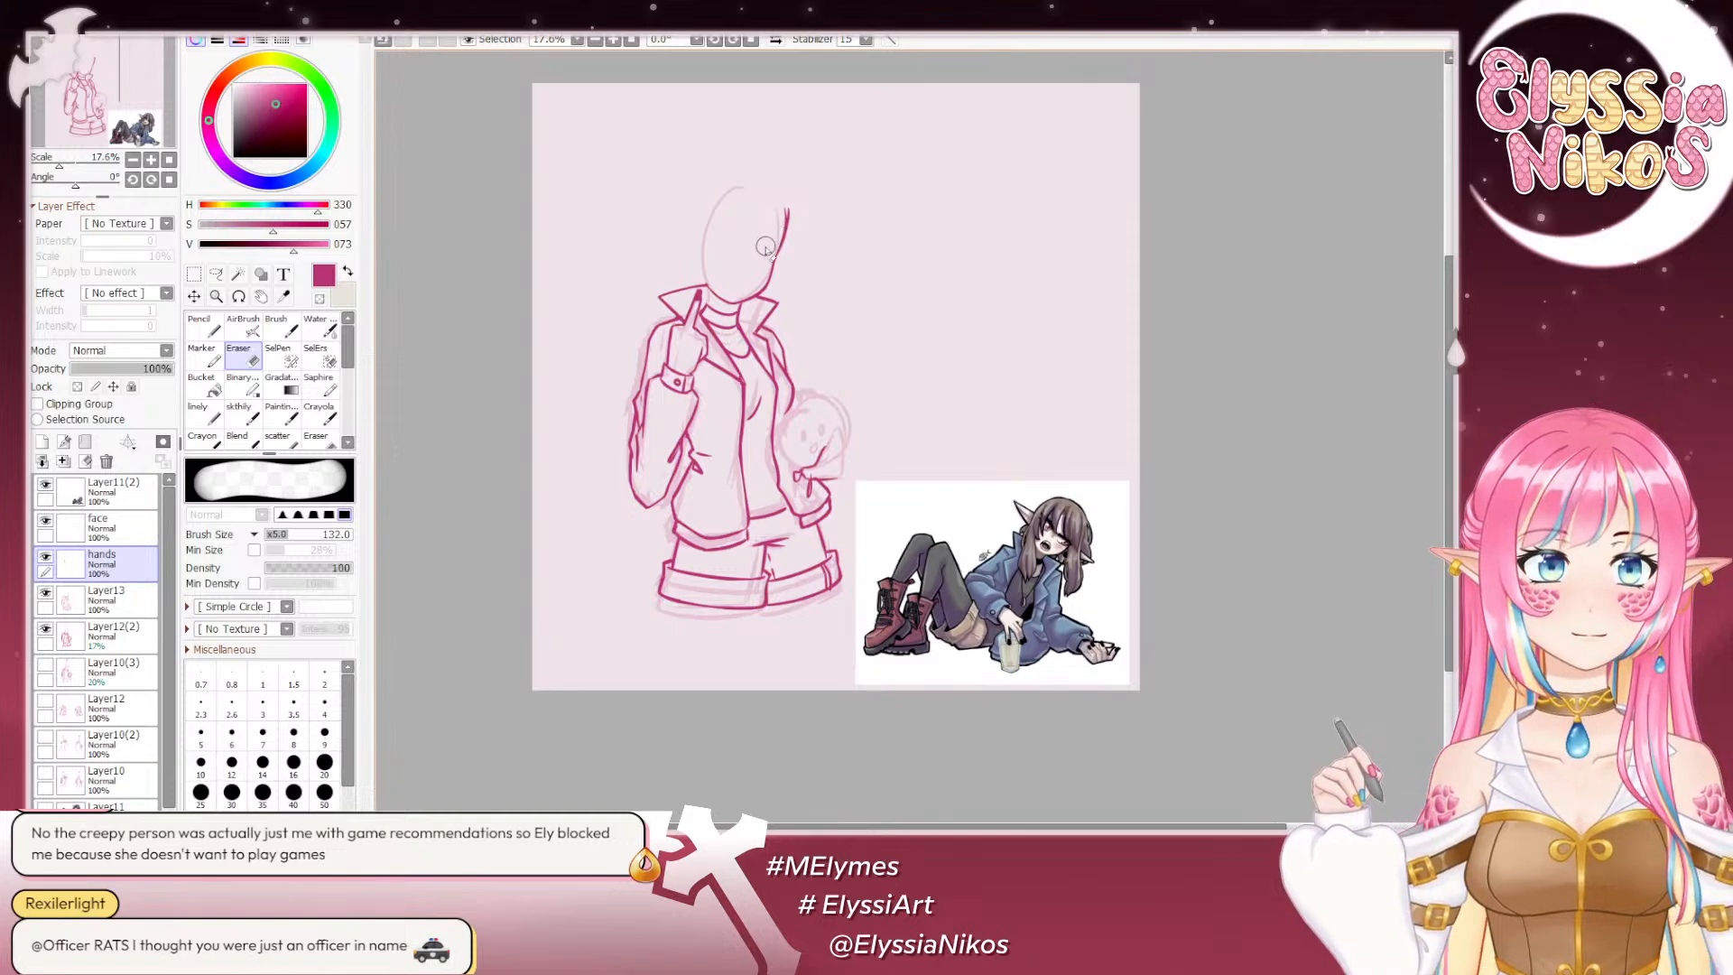
pyautogui.moveTo(774, 276); pyautogui.dragTo(785, 263)
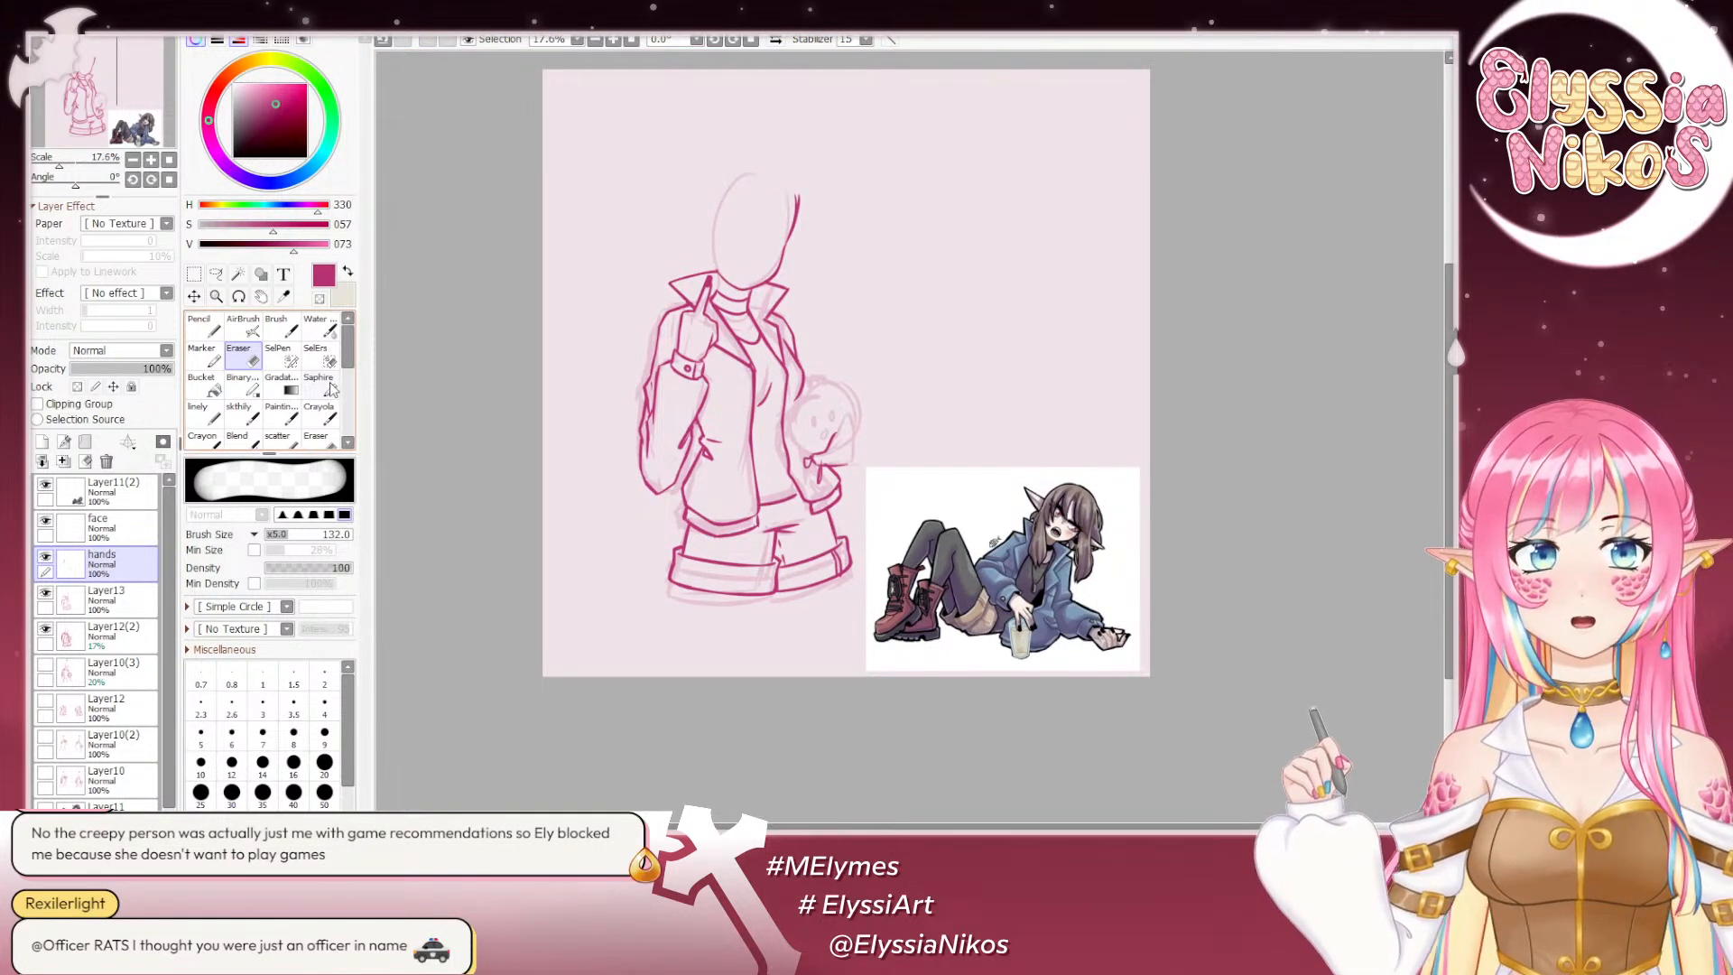
pyautogui.click(259, 411)
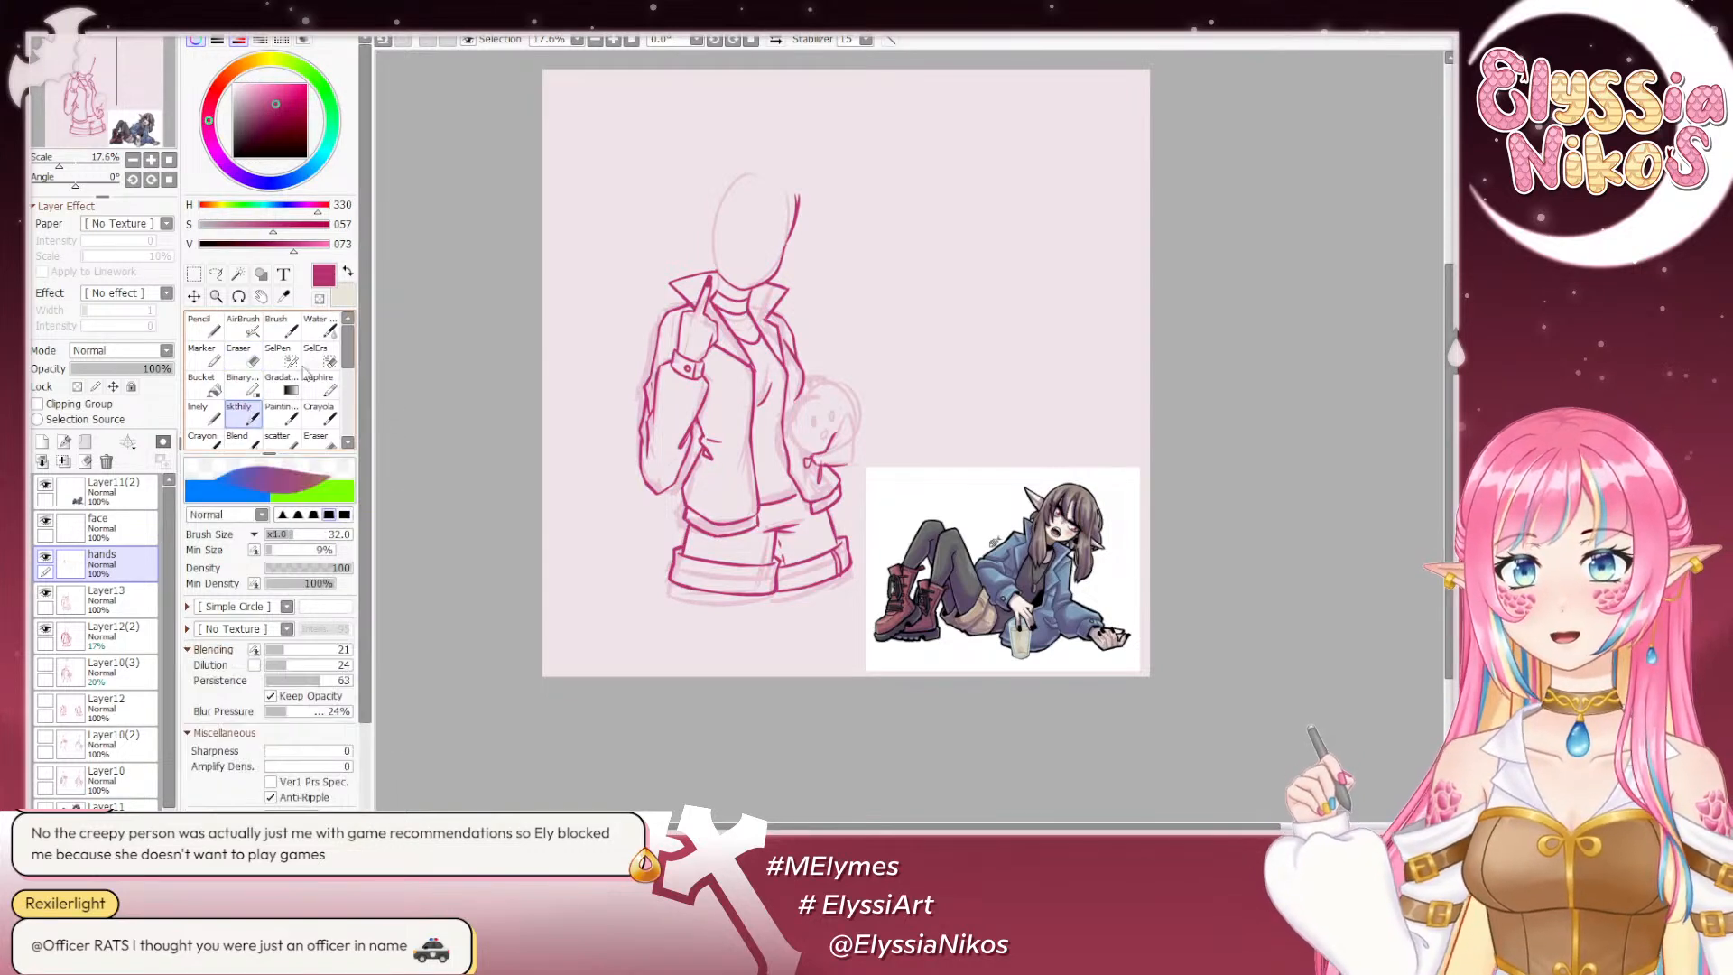
pyautogui.moveTo(814, 264); pyautogui.dragTo(797, 294)
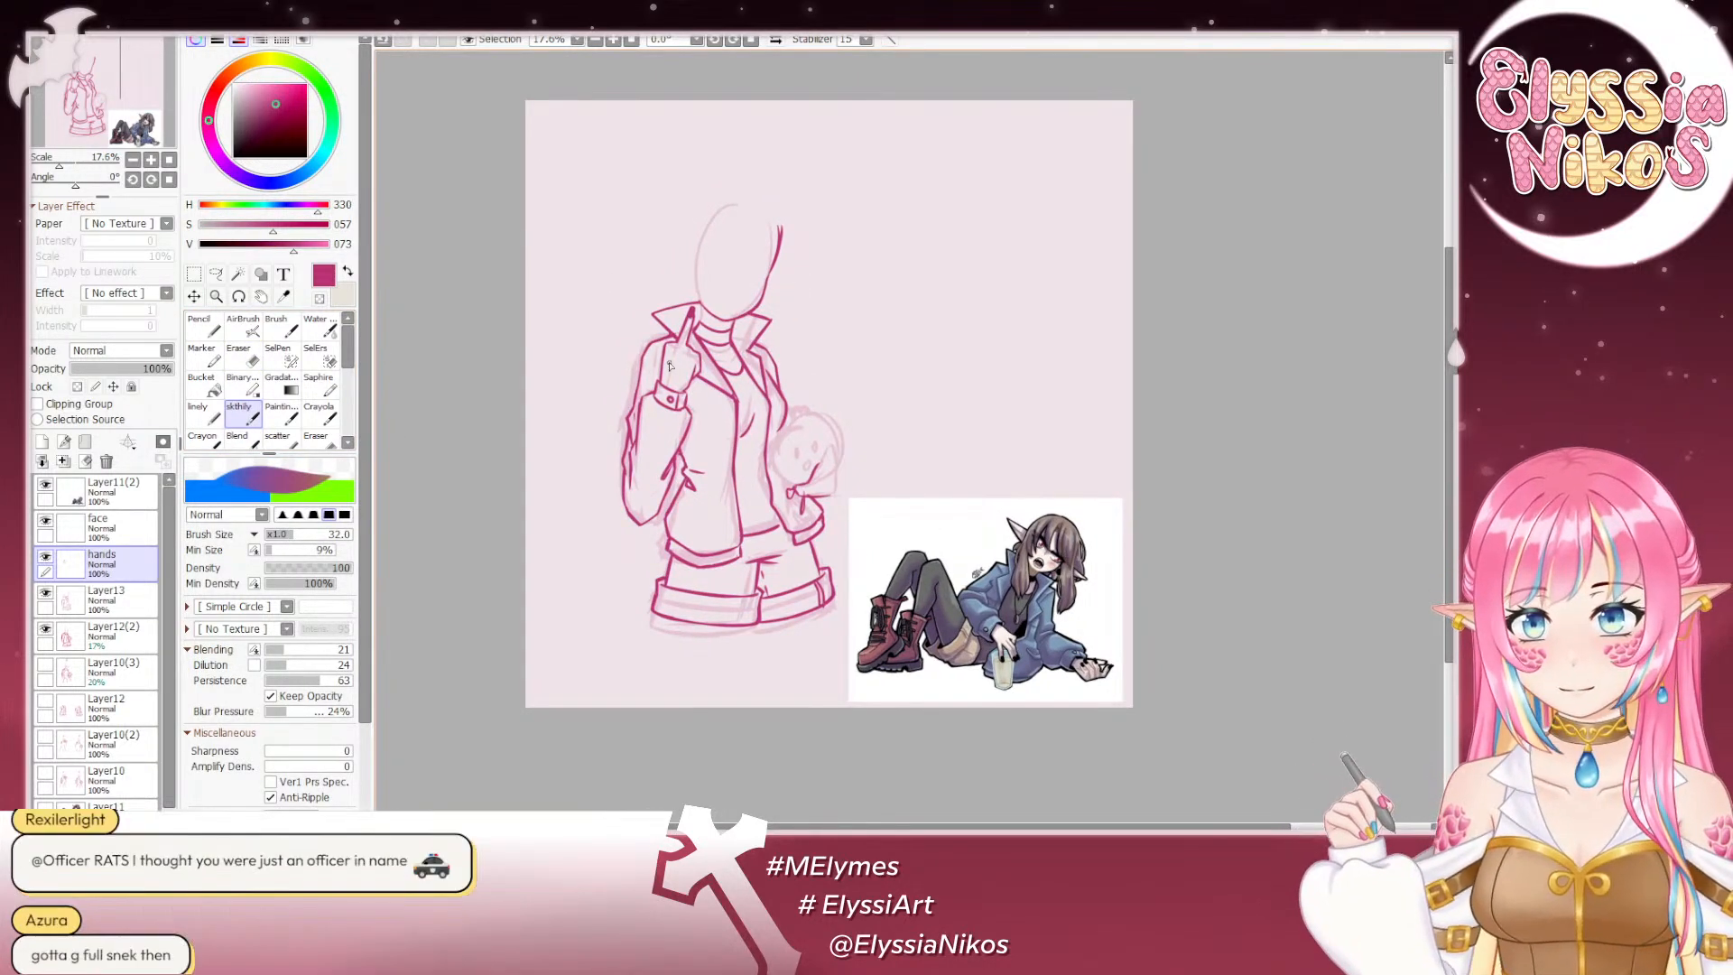
# Step: Sketch a small nose mark on the face layer with the size 32 brush and try out a mouth below it, undoing the mouth attempts
pyautogui.click(126, 532)
pyautogui.moveTo(917, 184); pyautogui.dragTo(909, 170)
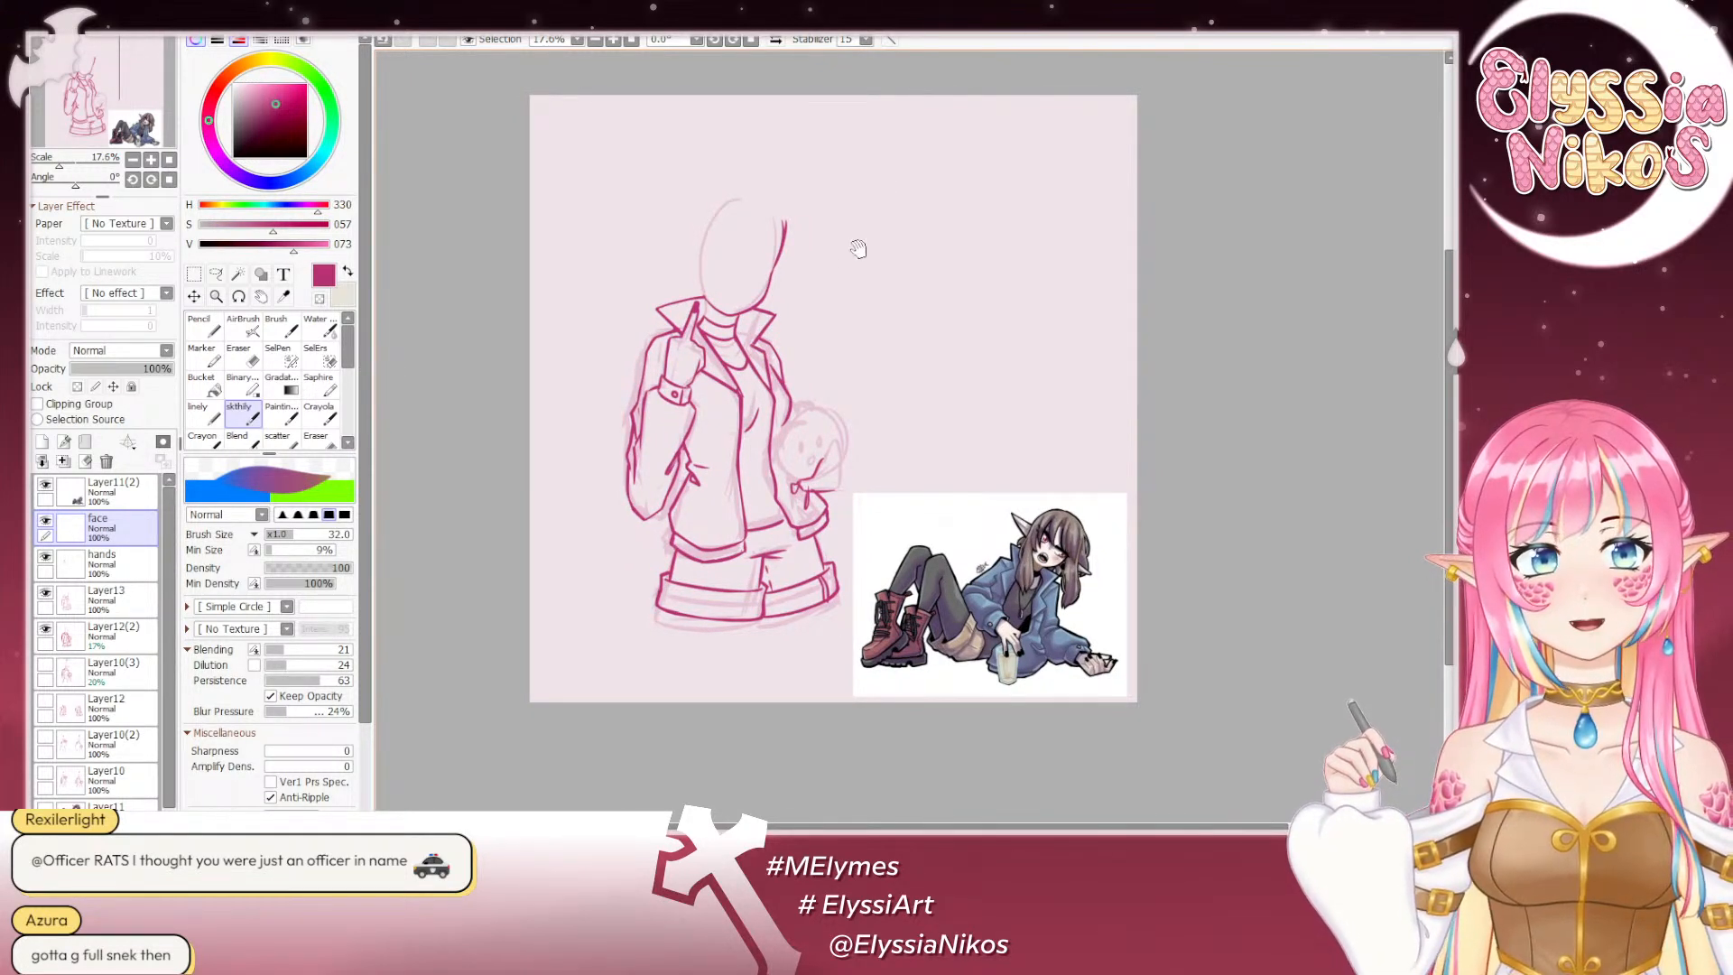
pyautogui.scroll(-1, 848, 230)
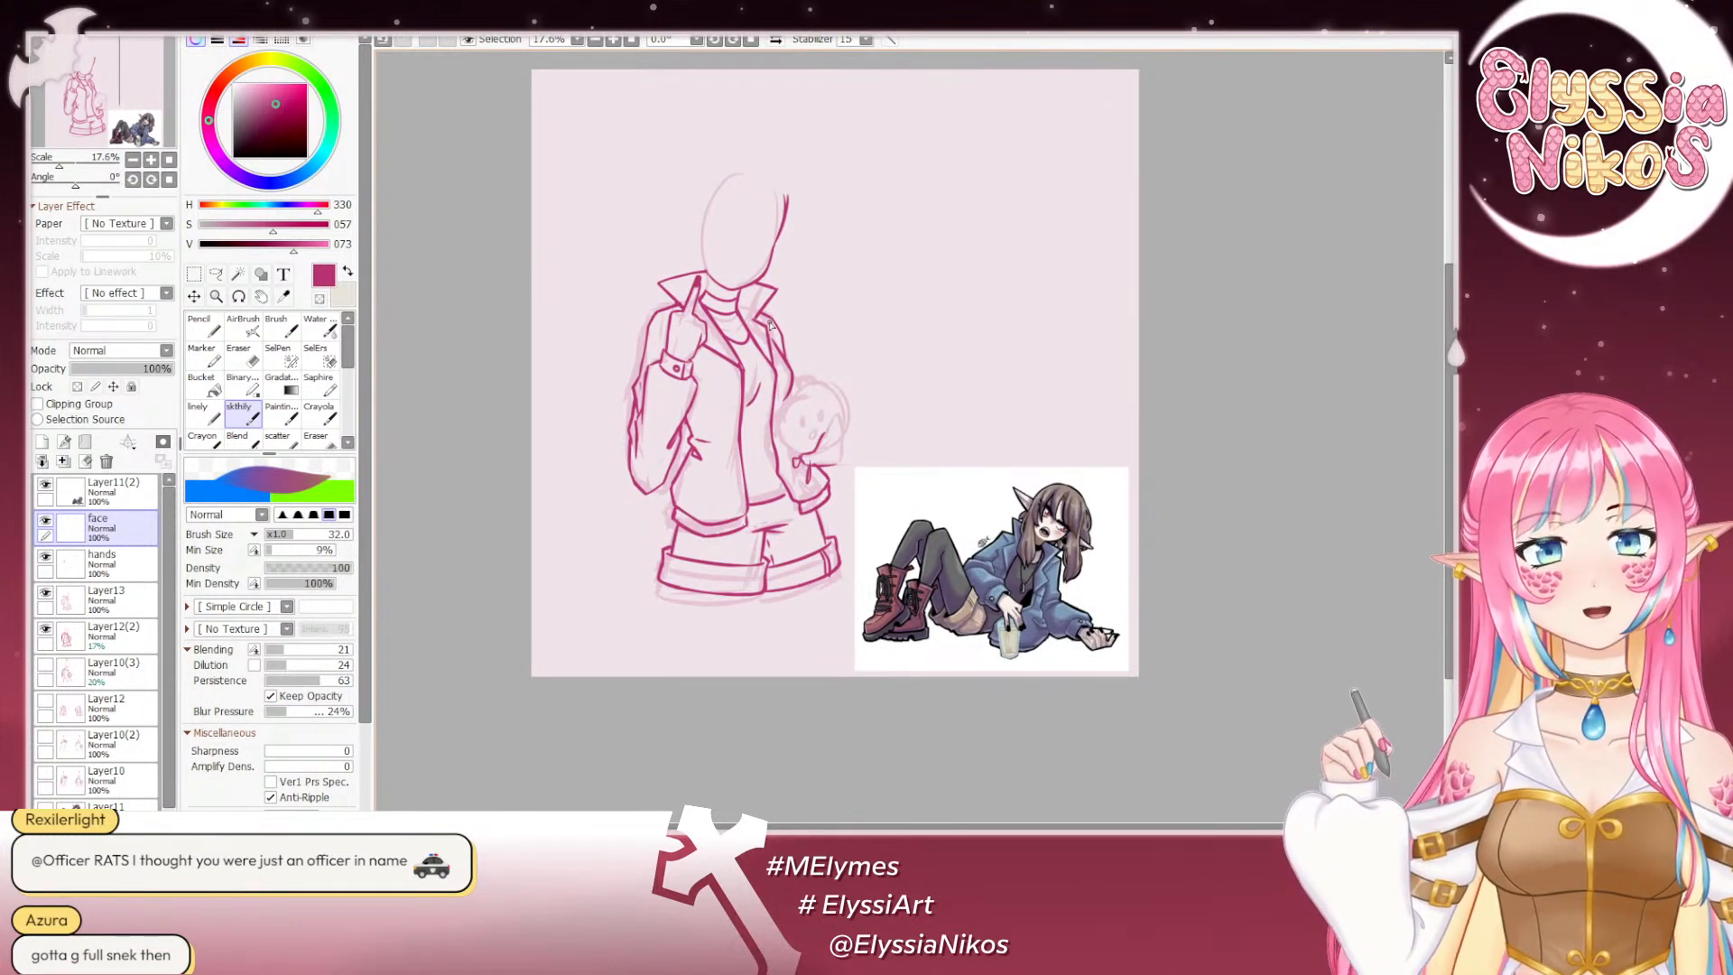
pyautogui.moveTo(733, 315); pyautogui.dragTo(748, 282)
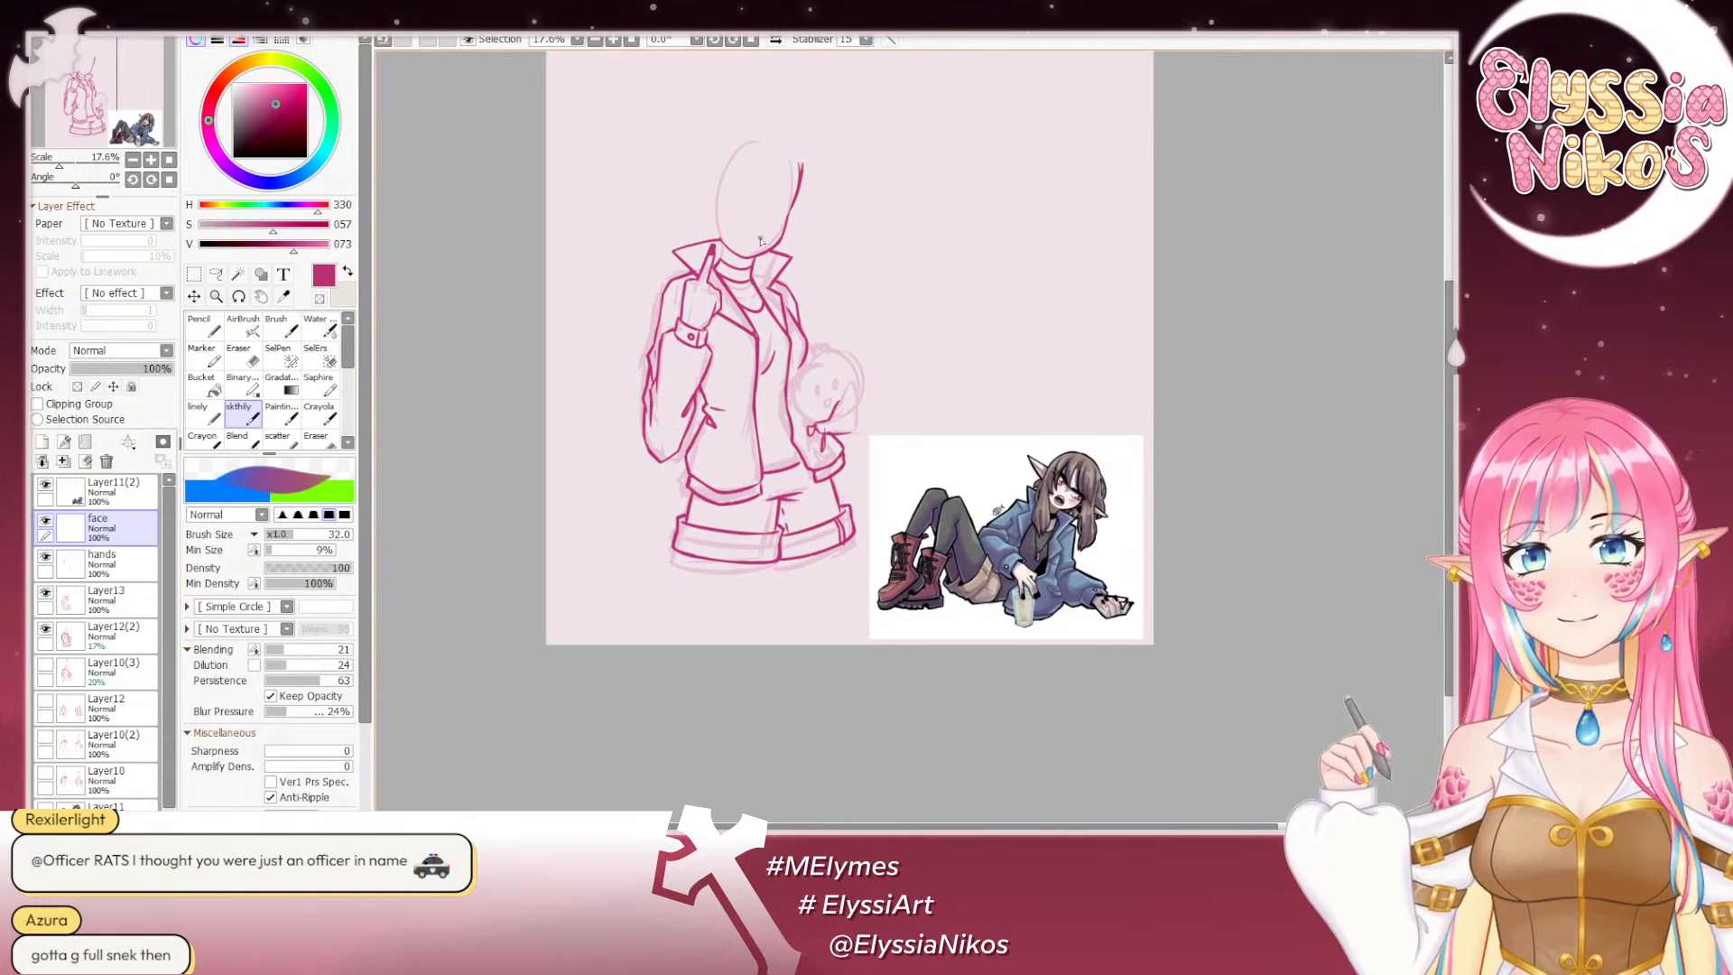
pyautogui.hotkey('ctrl', 'z')
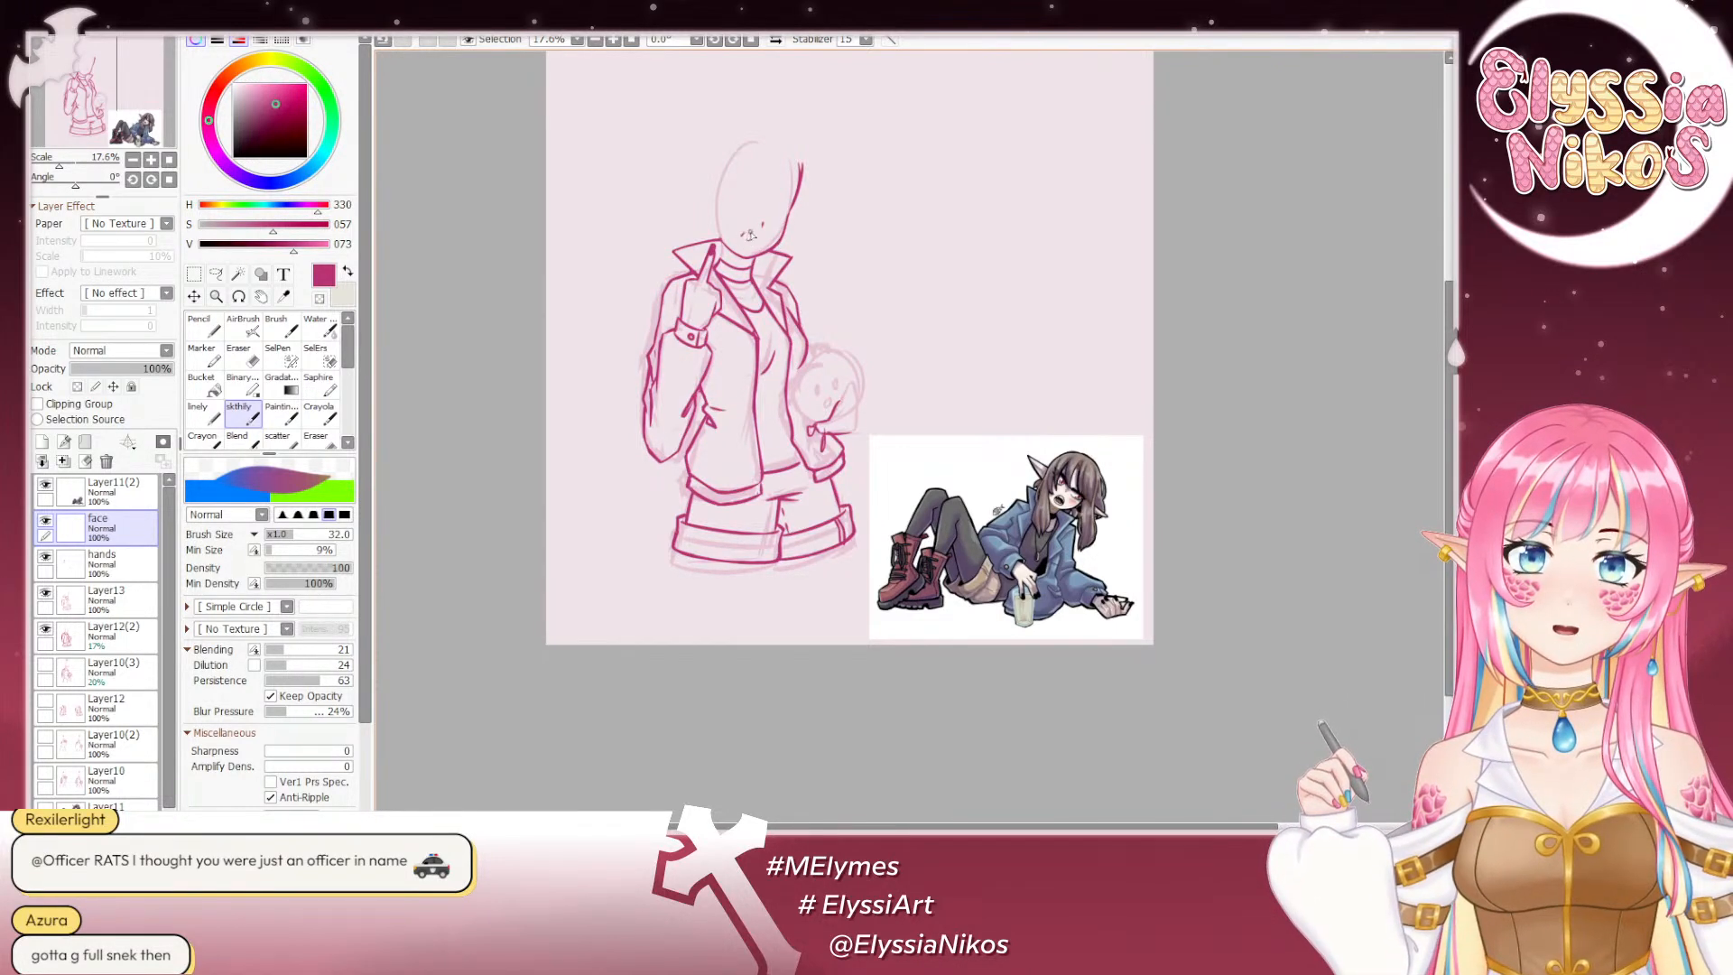
pyautogui.hotkey('ctrl', 'z')
pyautogui.hotkey('ctrl', 'z')
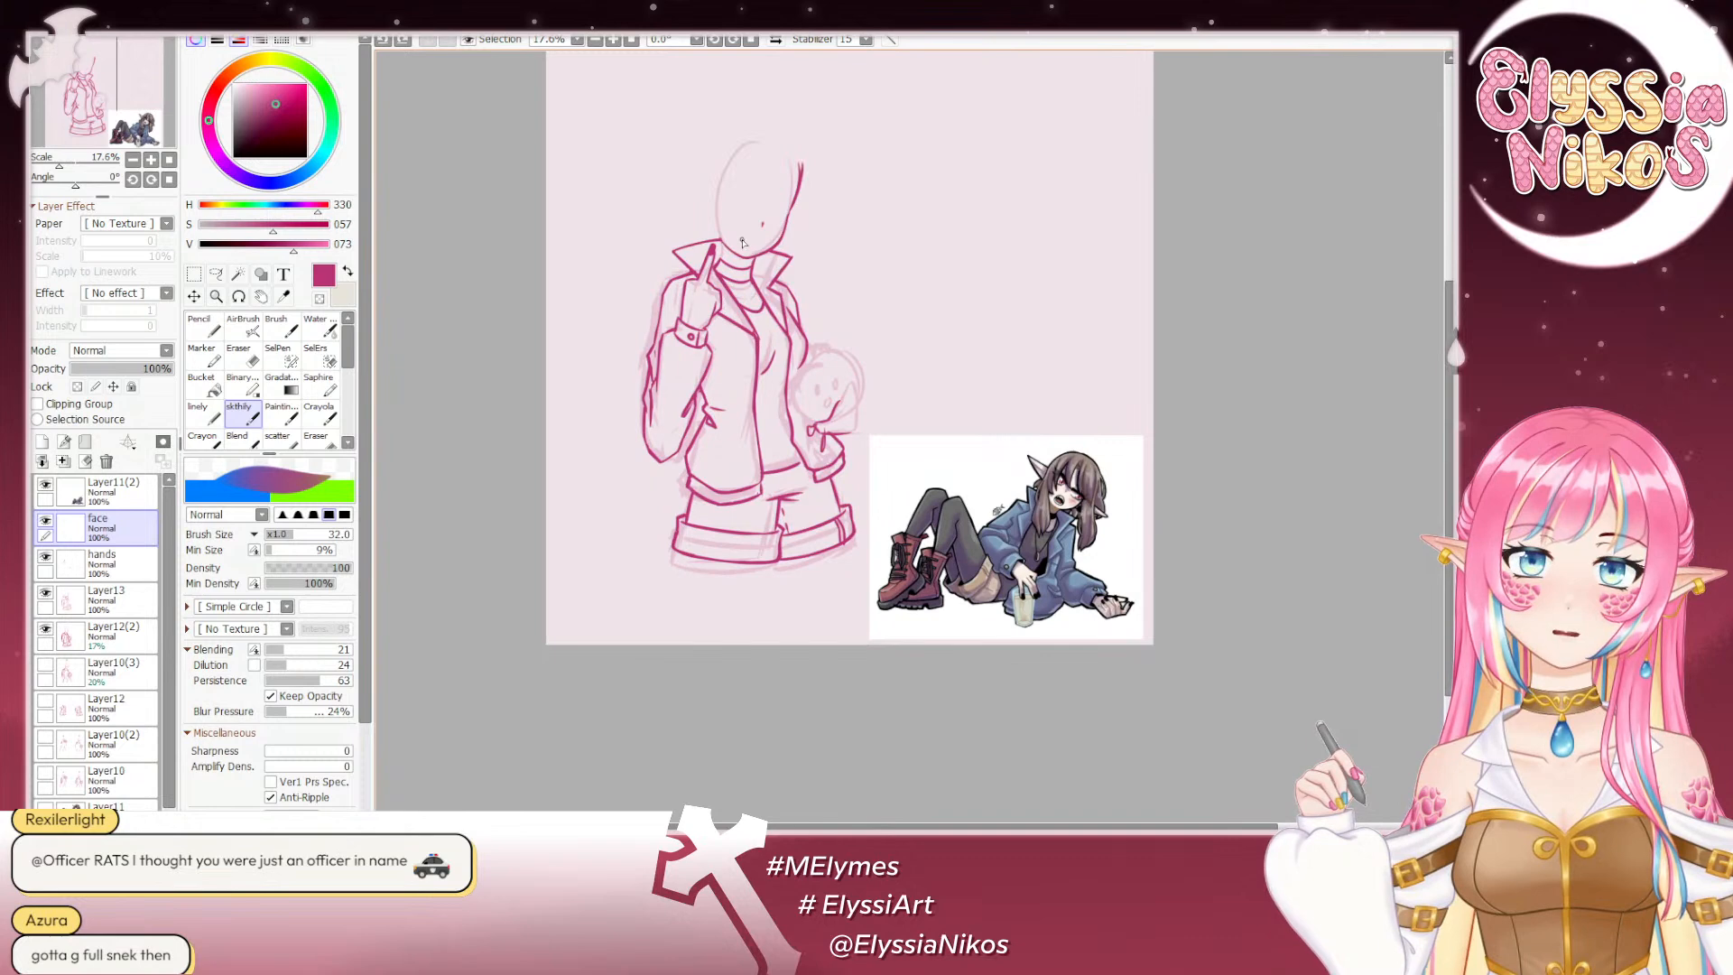
pyautogui.hotkey('ctrl', 'z')
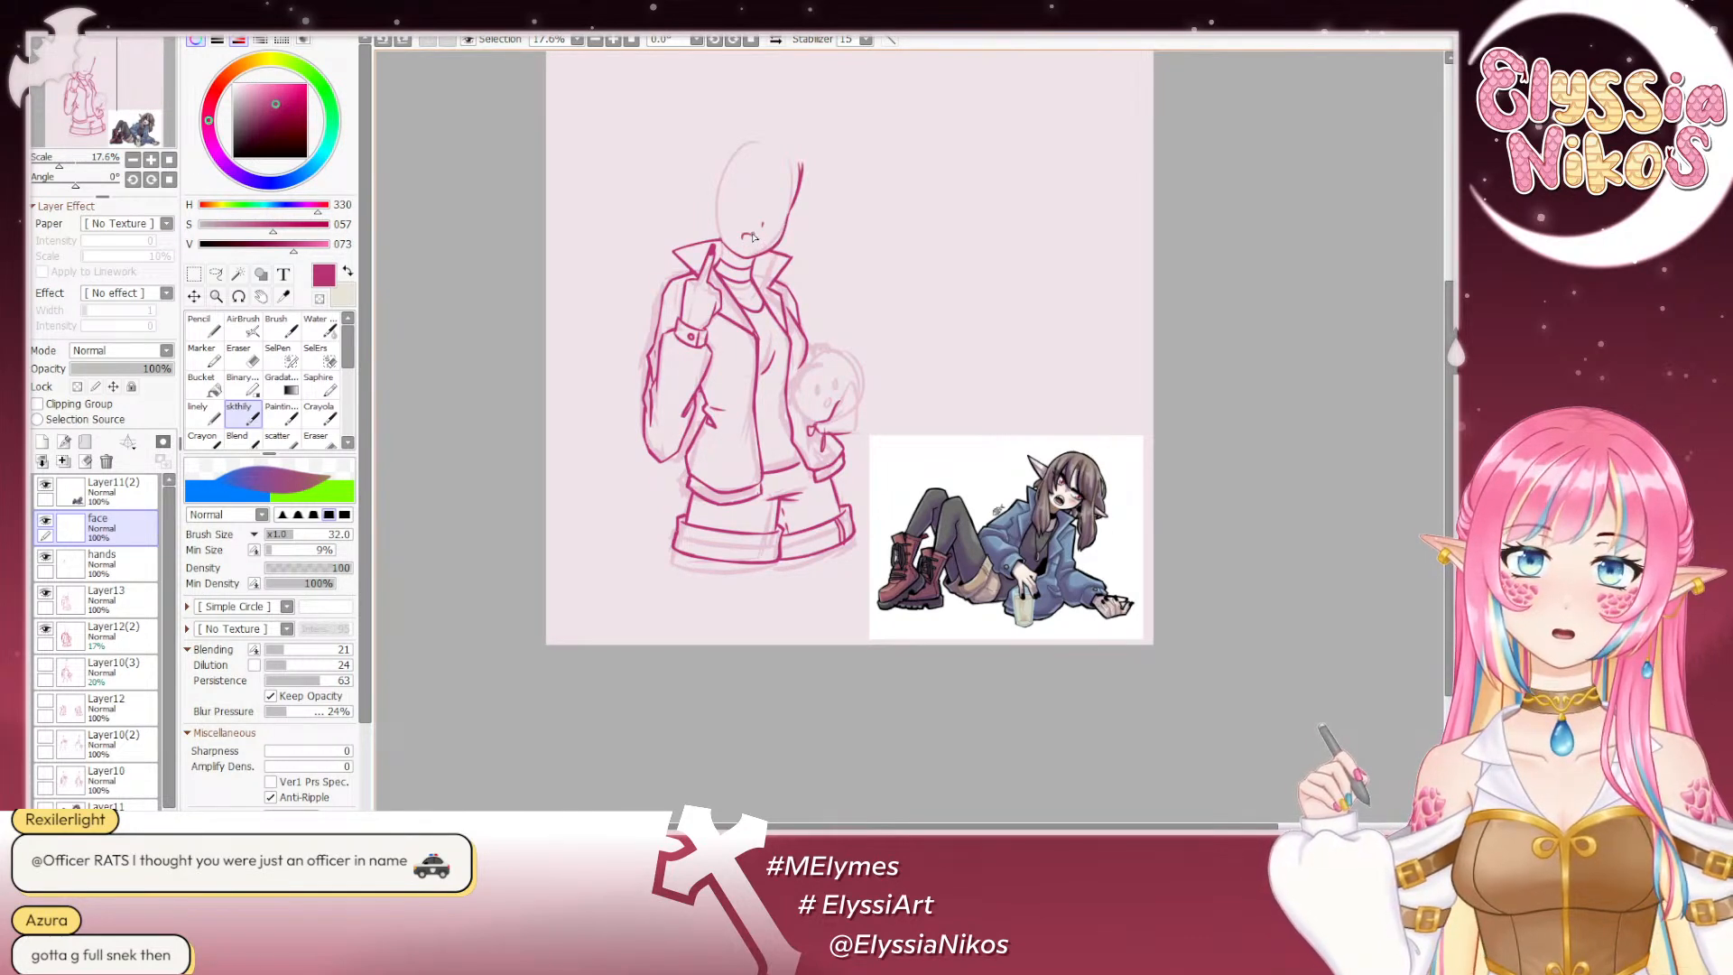
pyautogui.hotkey('ctrl', 'z')
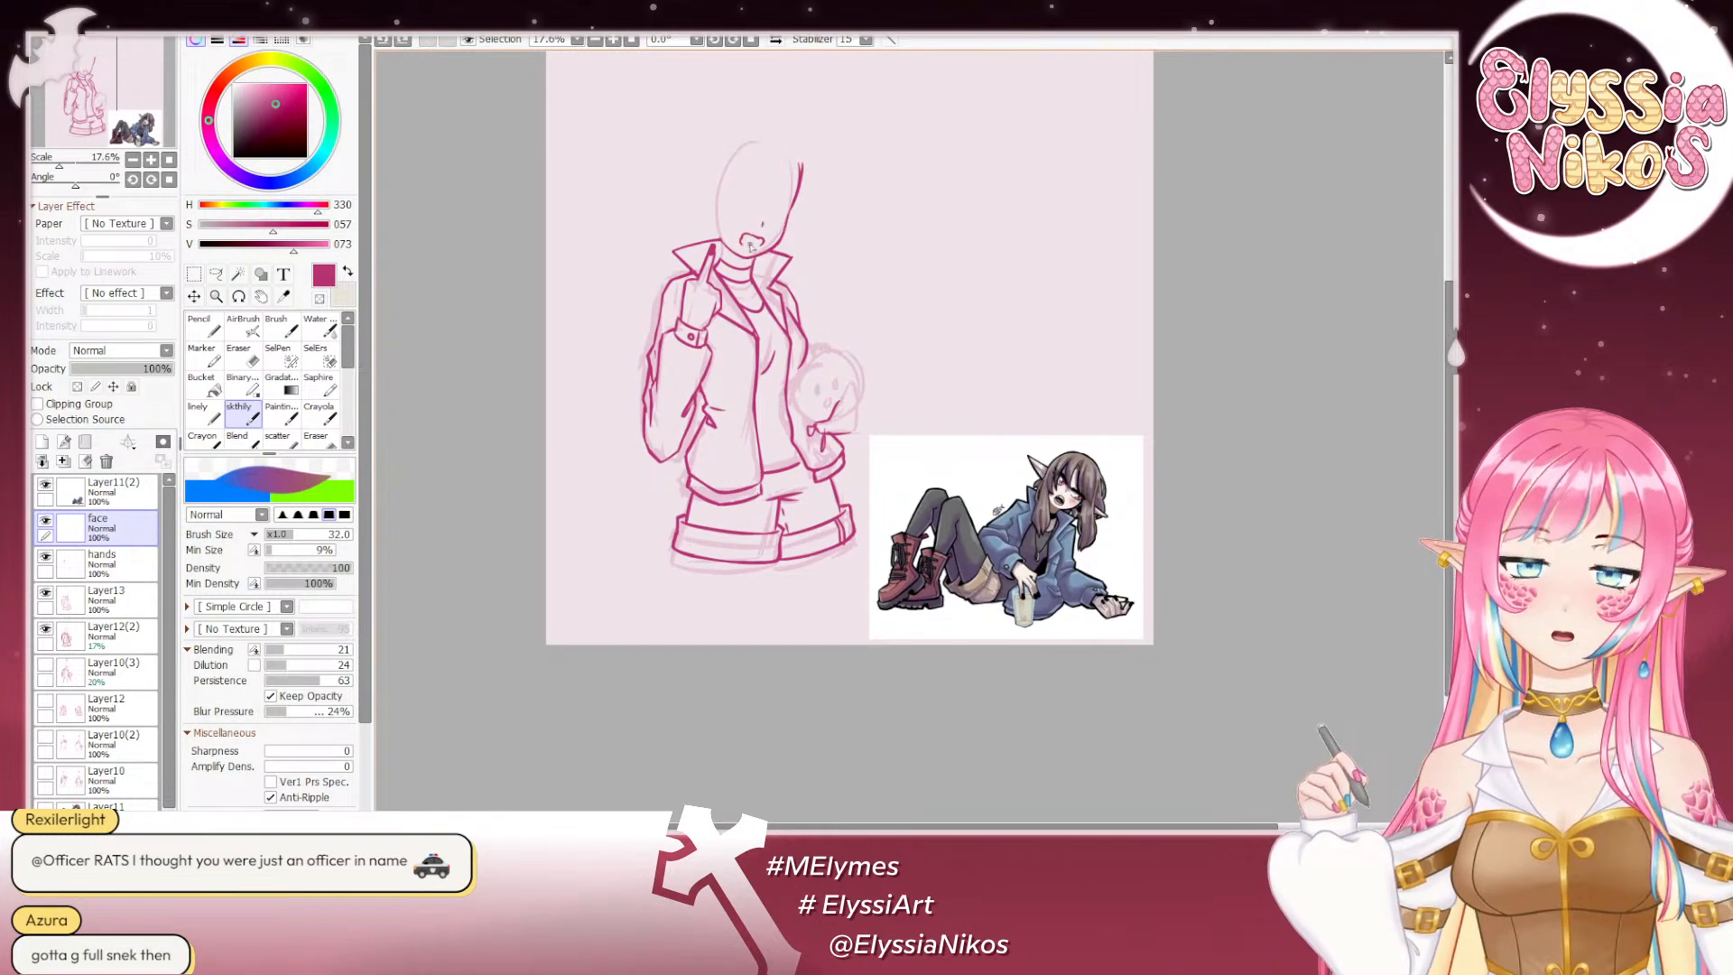
pyautogui.hotkey('ctrl', 'z')
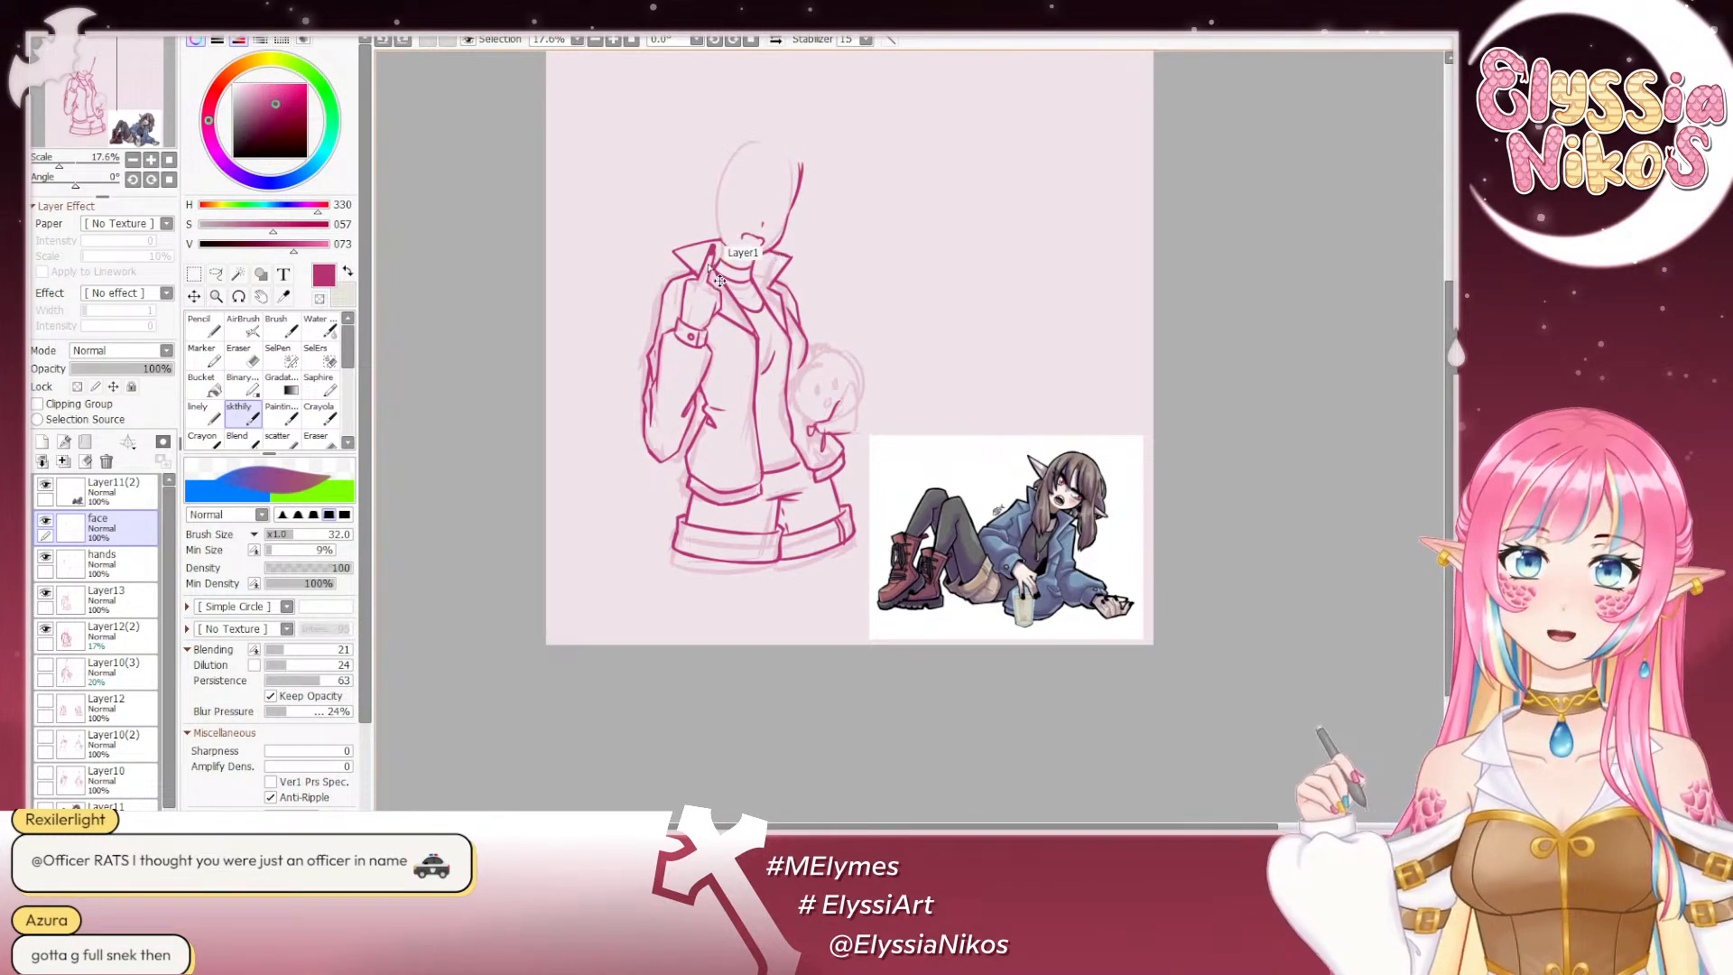
# Step: Add a new layer directly above the hands layer and name it head
pyautogui.click(151, 159)
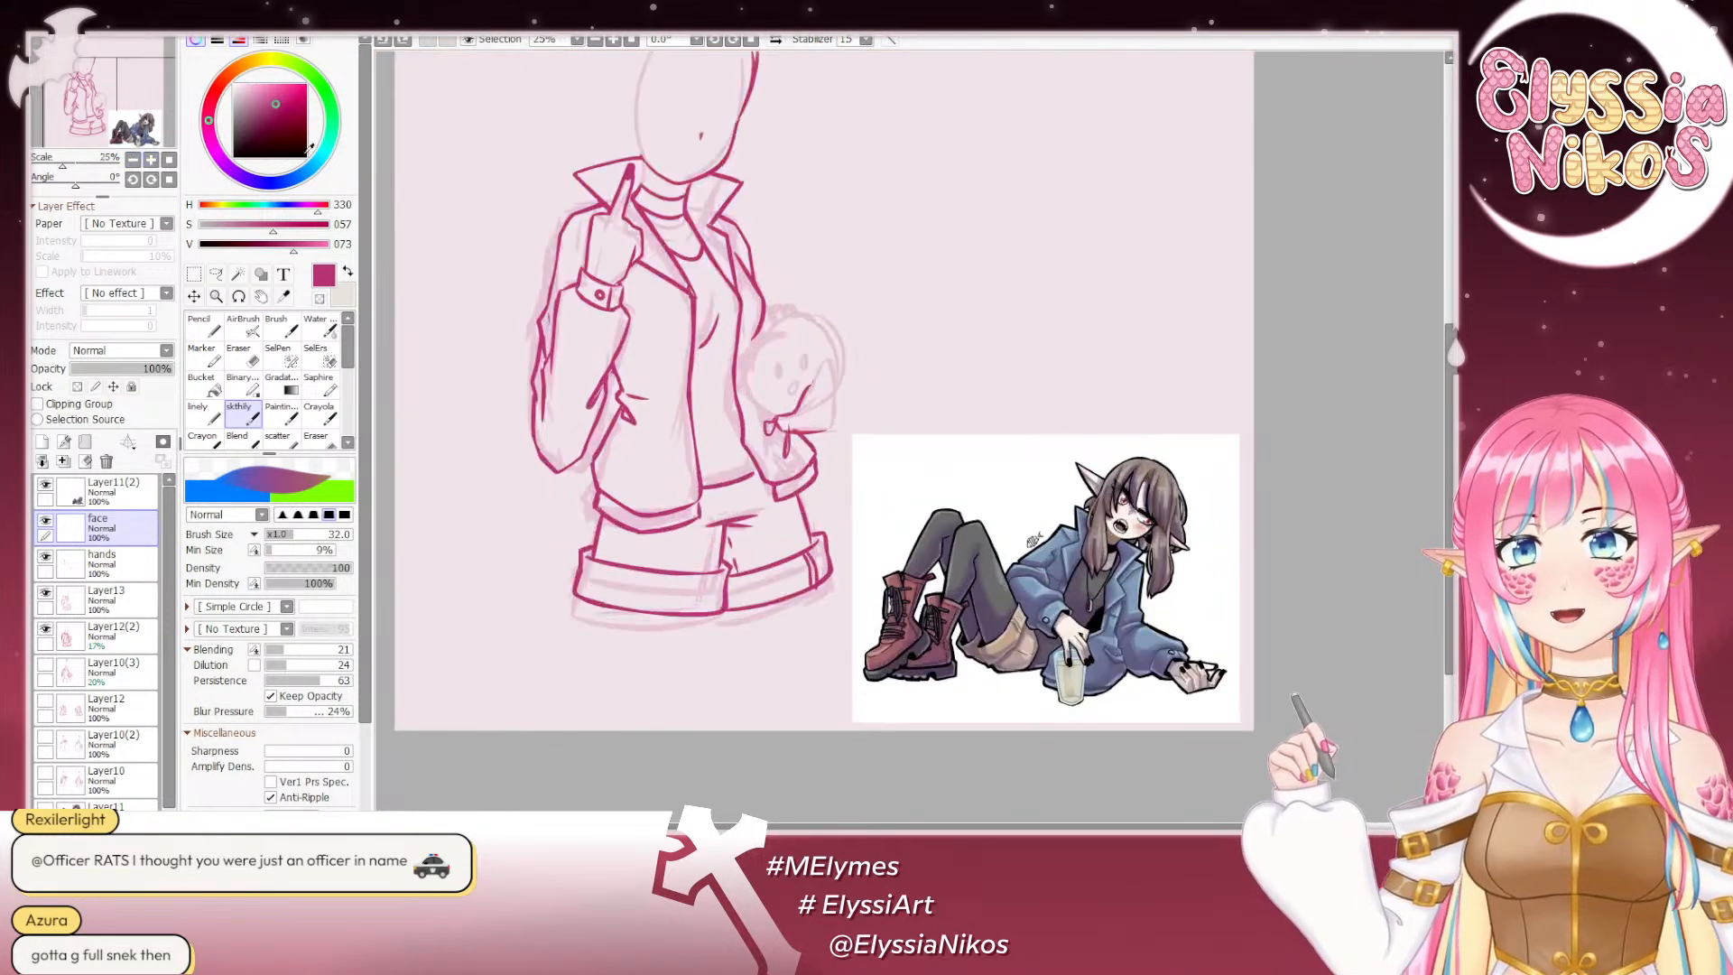
pyautogui.click(133, 159)
pyautogui.click(133, 159)
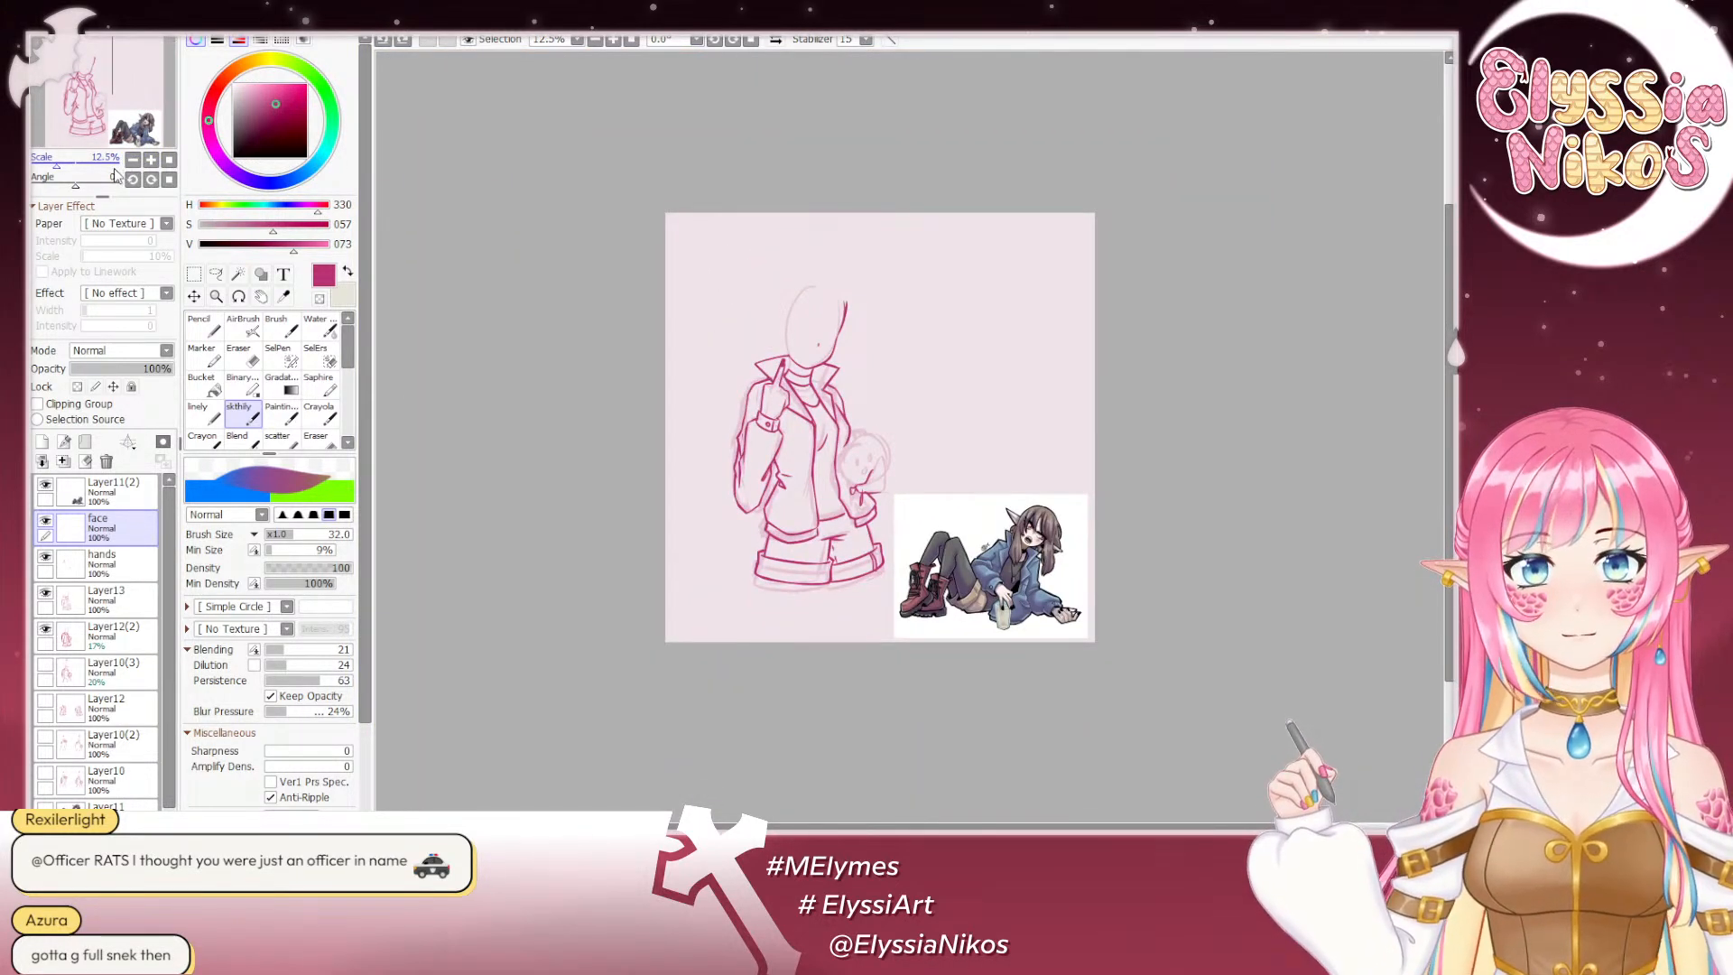
pyautogui.click(115, 597)
pyautogui.click(94, 560)
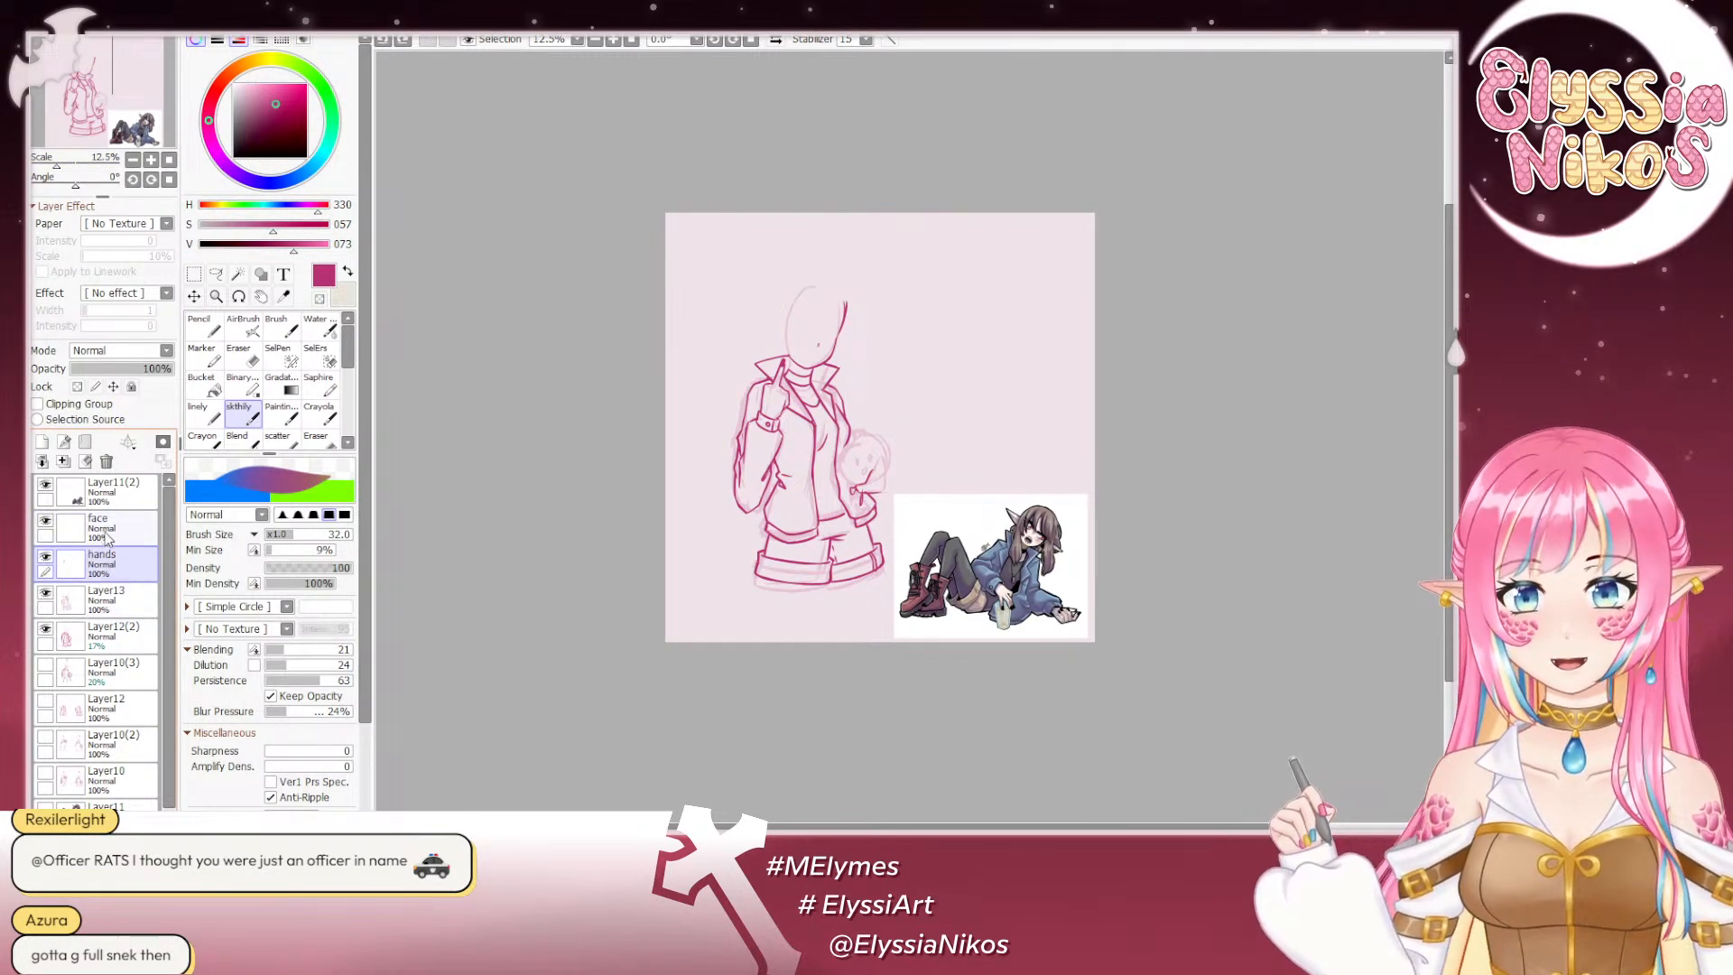
pyautogui.click(41, 443)
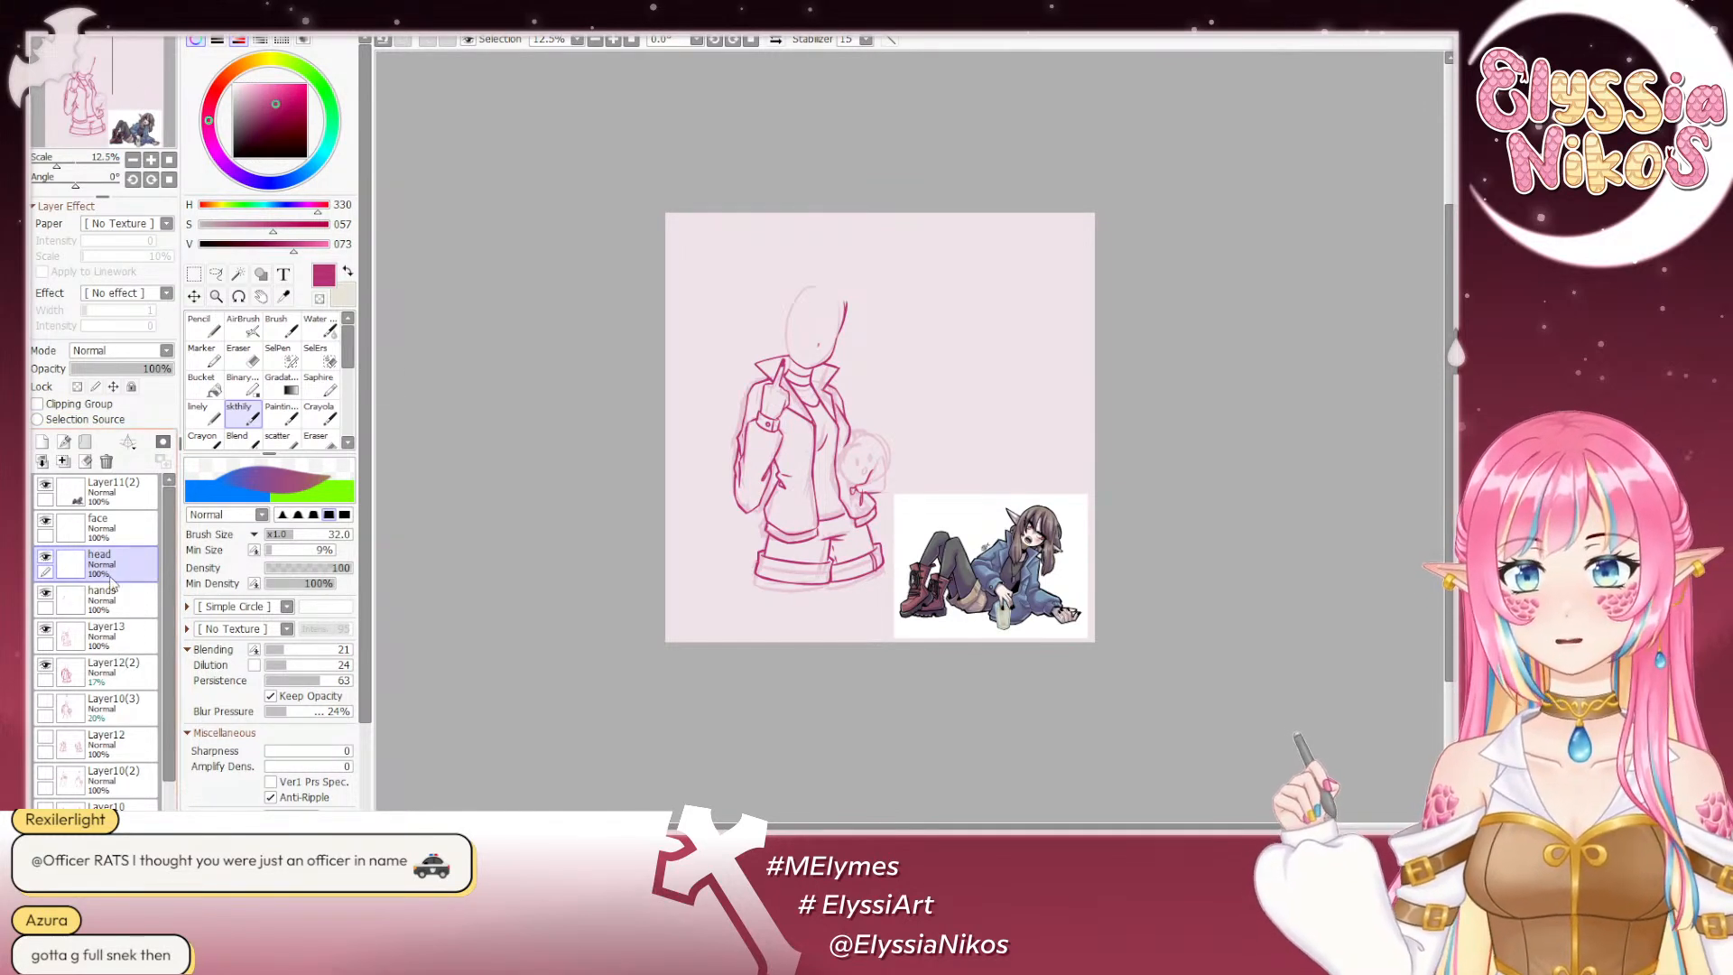
# Step: Remove the dark line along the side of the head from Layer13 using a freeform selection around the head
pyautogui.click(113, 632)
pyautogui.click(244, 357)
pyautogui.moveTo(825, 321)
pyautogui.mouseDown()
pyautogui.moveTo(854, 298)
pyautogui.moveTo(817, 348)
pyautogui.moveTo(847, 321)
pyautogui.mouseUp()
pyautogui.hotkey('ctrl', 'z')
pyautogui.click(216, 275)
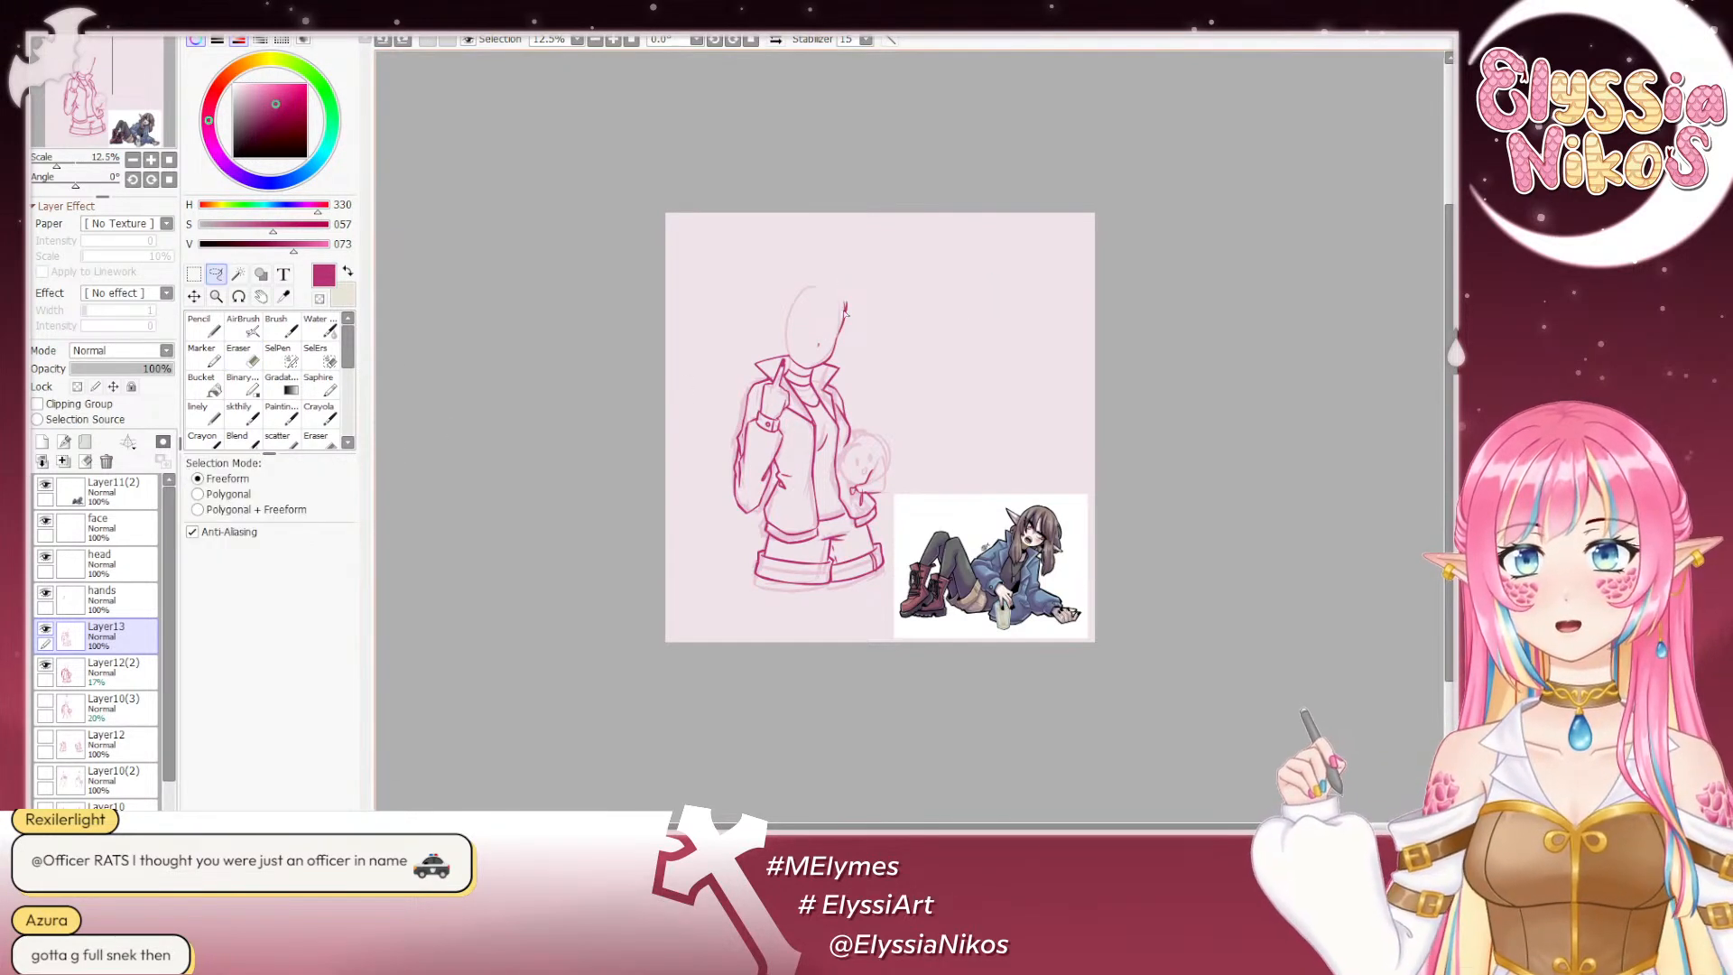
pyautogui.moveTo(855, 290); pyautogui.dragTo(790, 337)
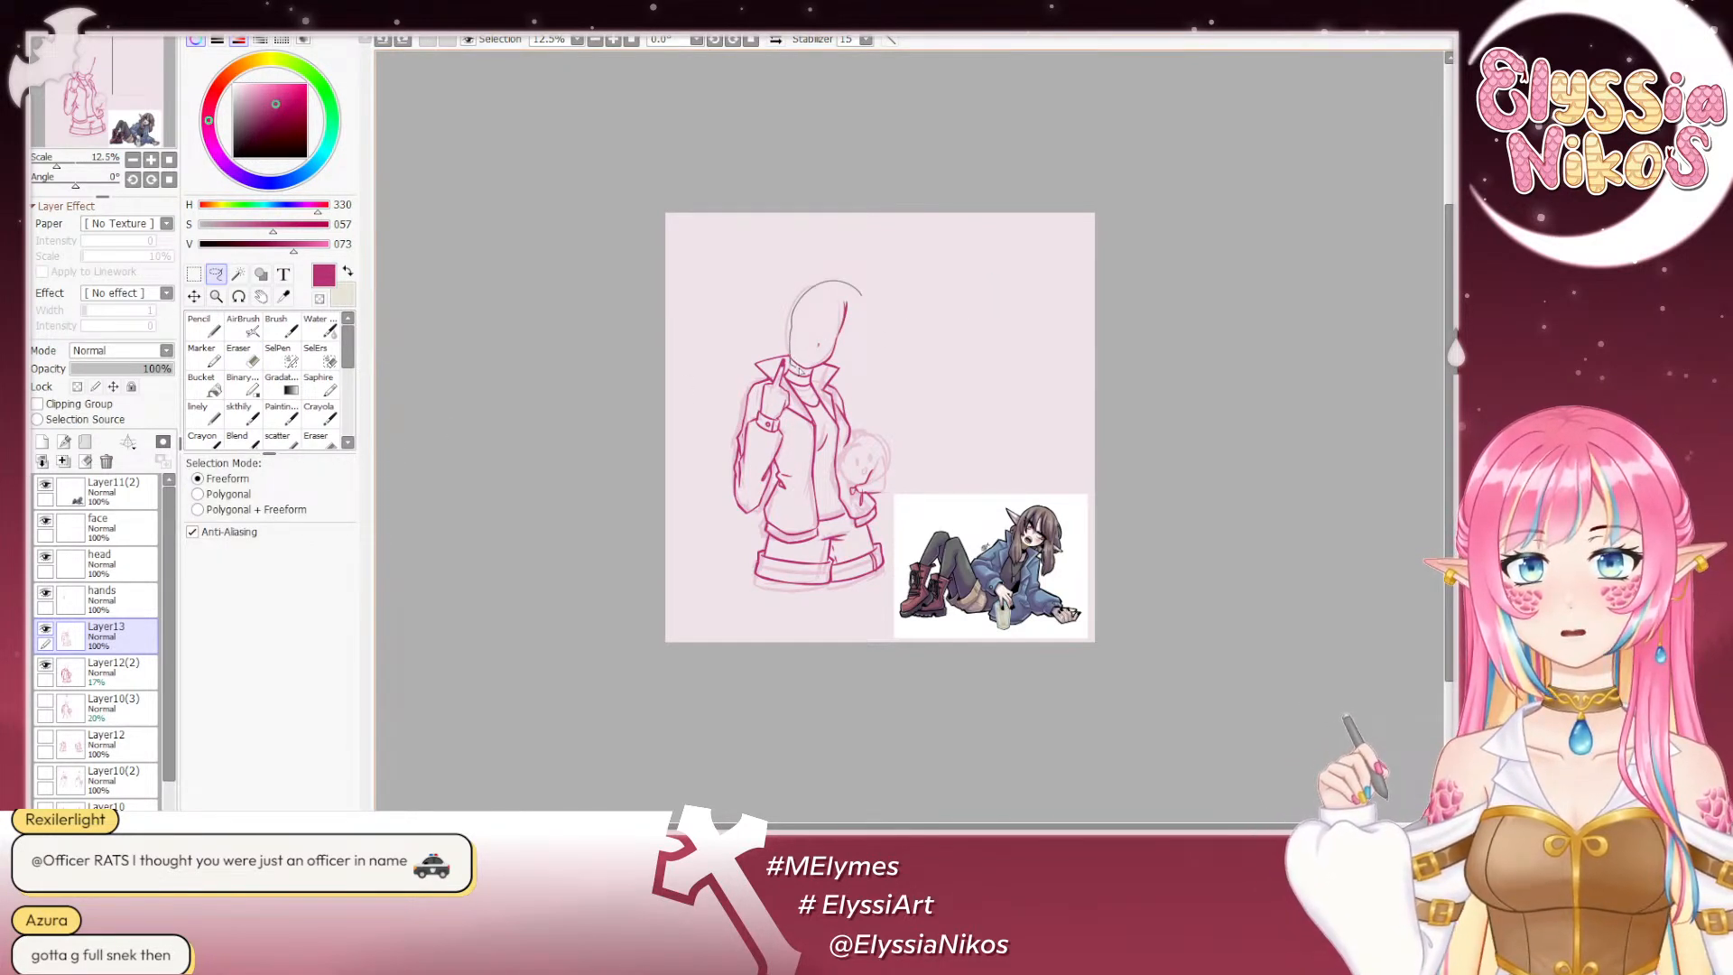
pyautogui.moveTo(830, 367); pyautogui.dragTo(863, 293)
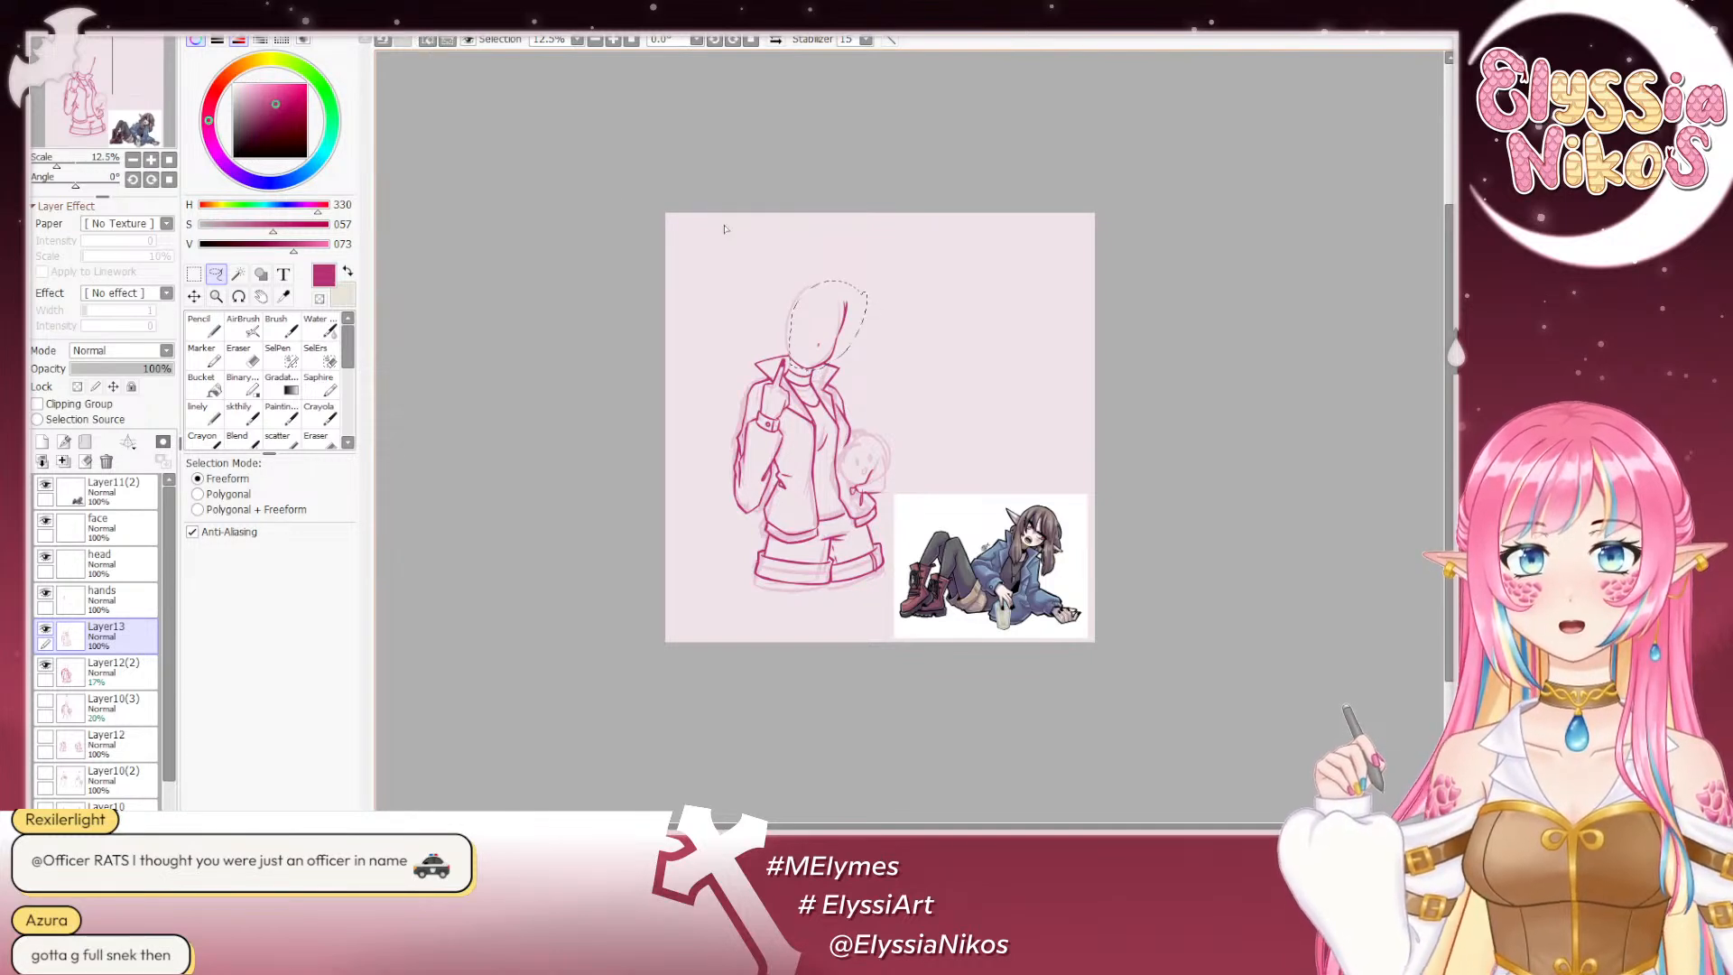
pyautogui.click(153, 159)
pyautogui.click(152, 158)
pyautogui.moveTo(684, 250); pyautogui.dragTo(894, 274)
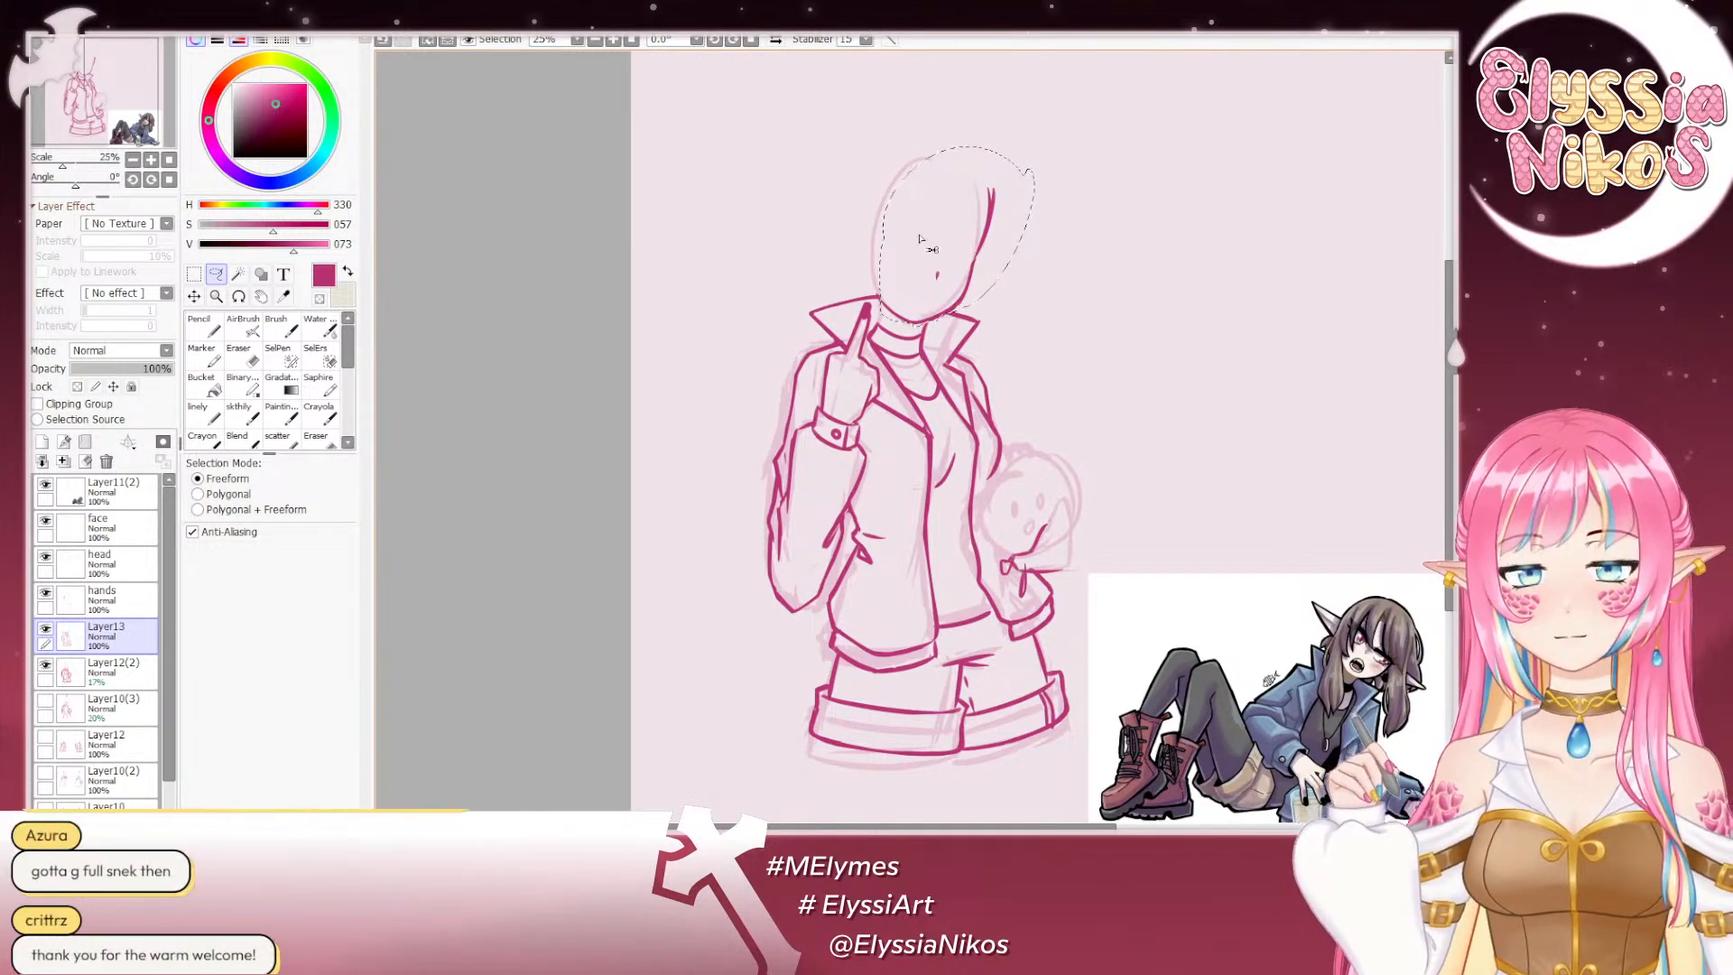
pyautogui.press('Delete')
pyautogui.hotkey('ctrl', 'd')
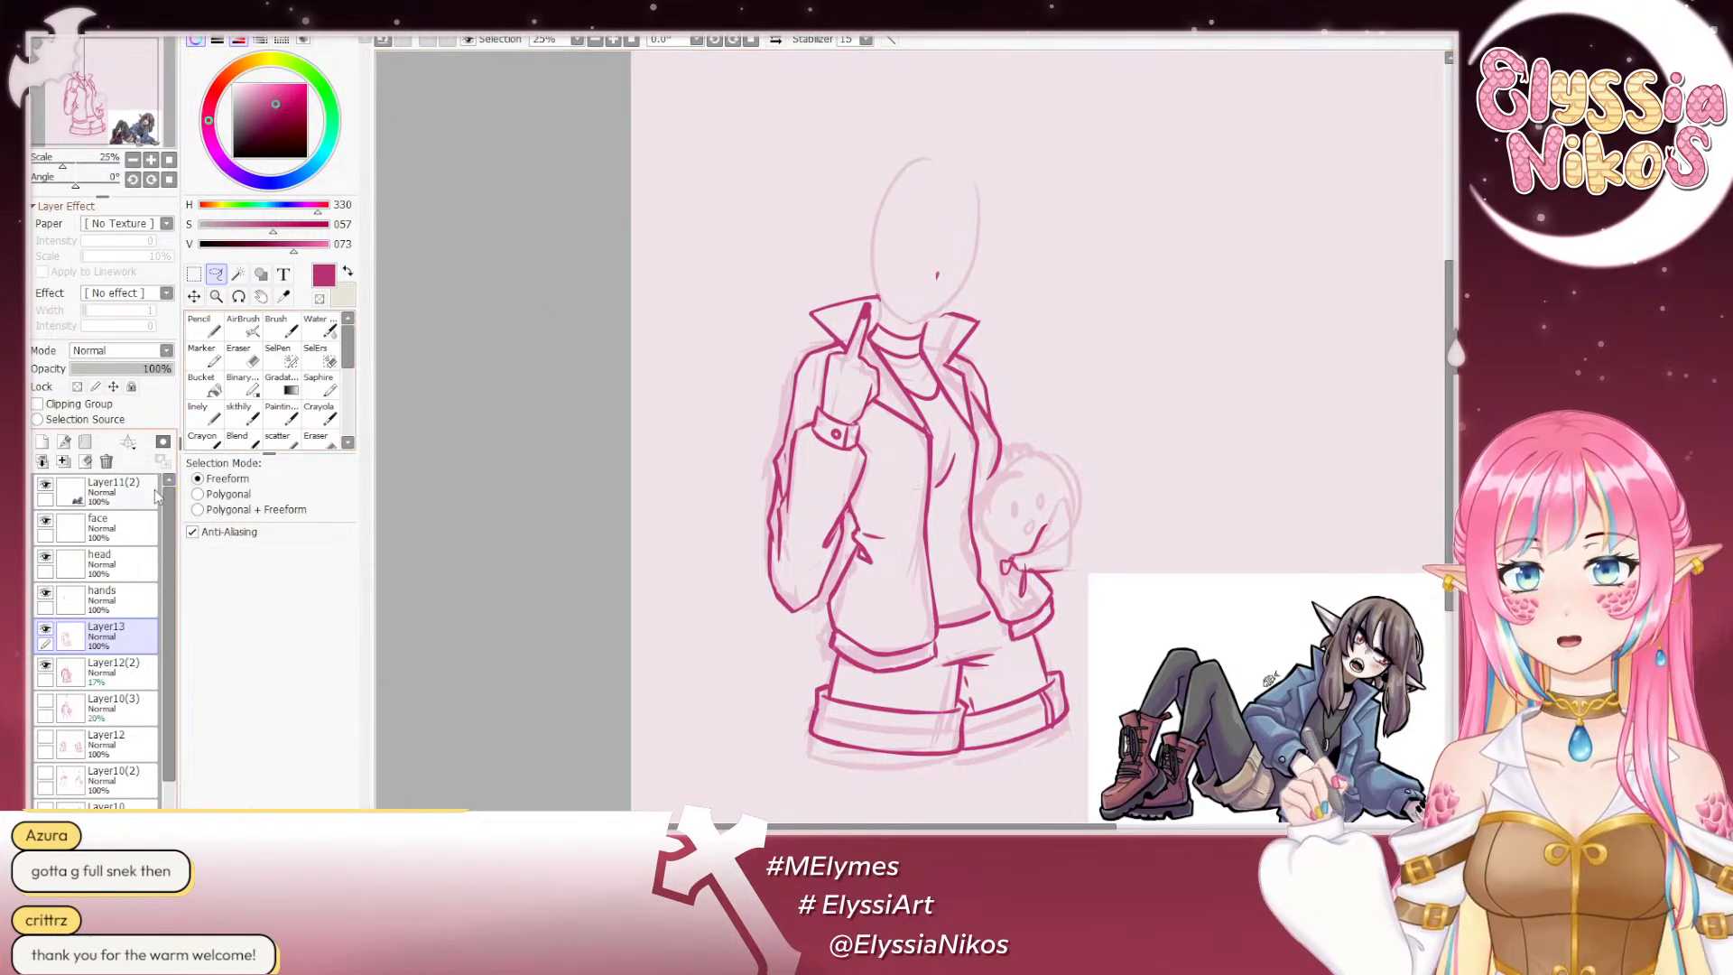
# Step: Put the removed side line of the head onto the head layer and switch back to the size 32 sketch brush
pyautogui.click(134, 574)
pyautogui.moveTo(991, 189); pyautogui.dragTo(968, 293)
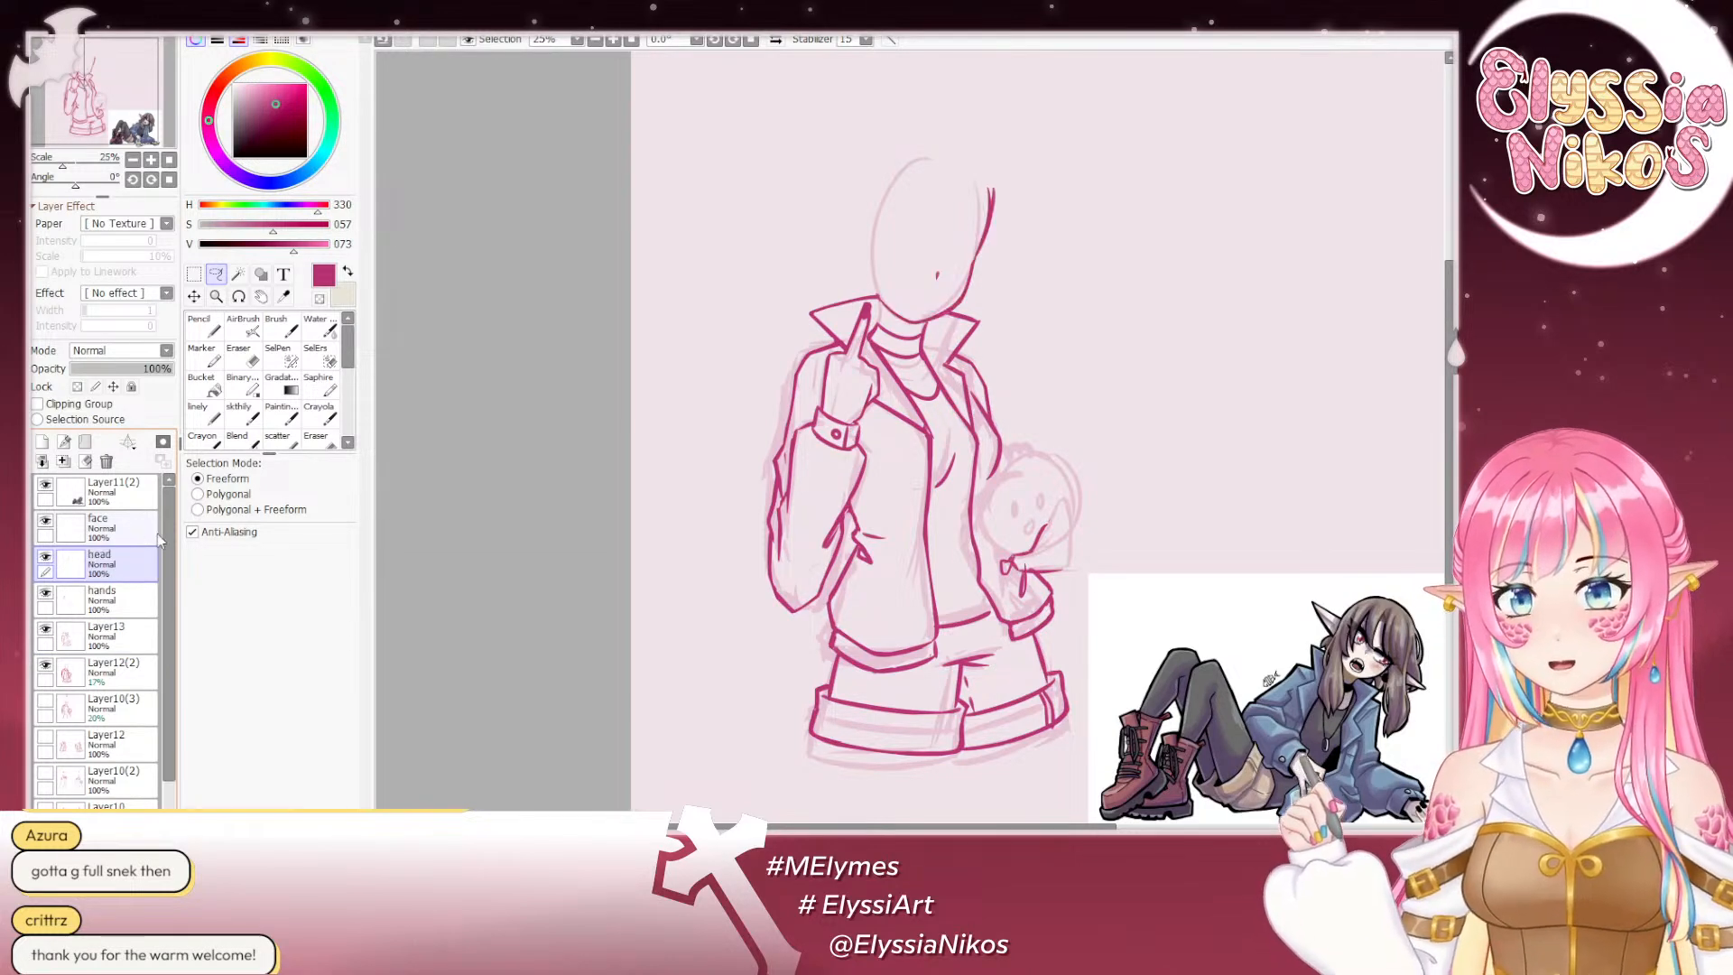
pyautogui.scroll(-1, 551, 290)
pyautogui.click(239, 412)
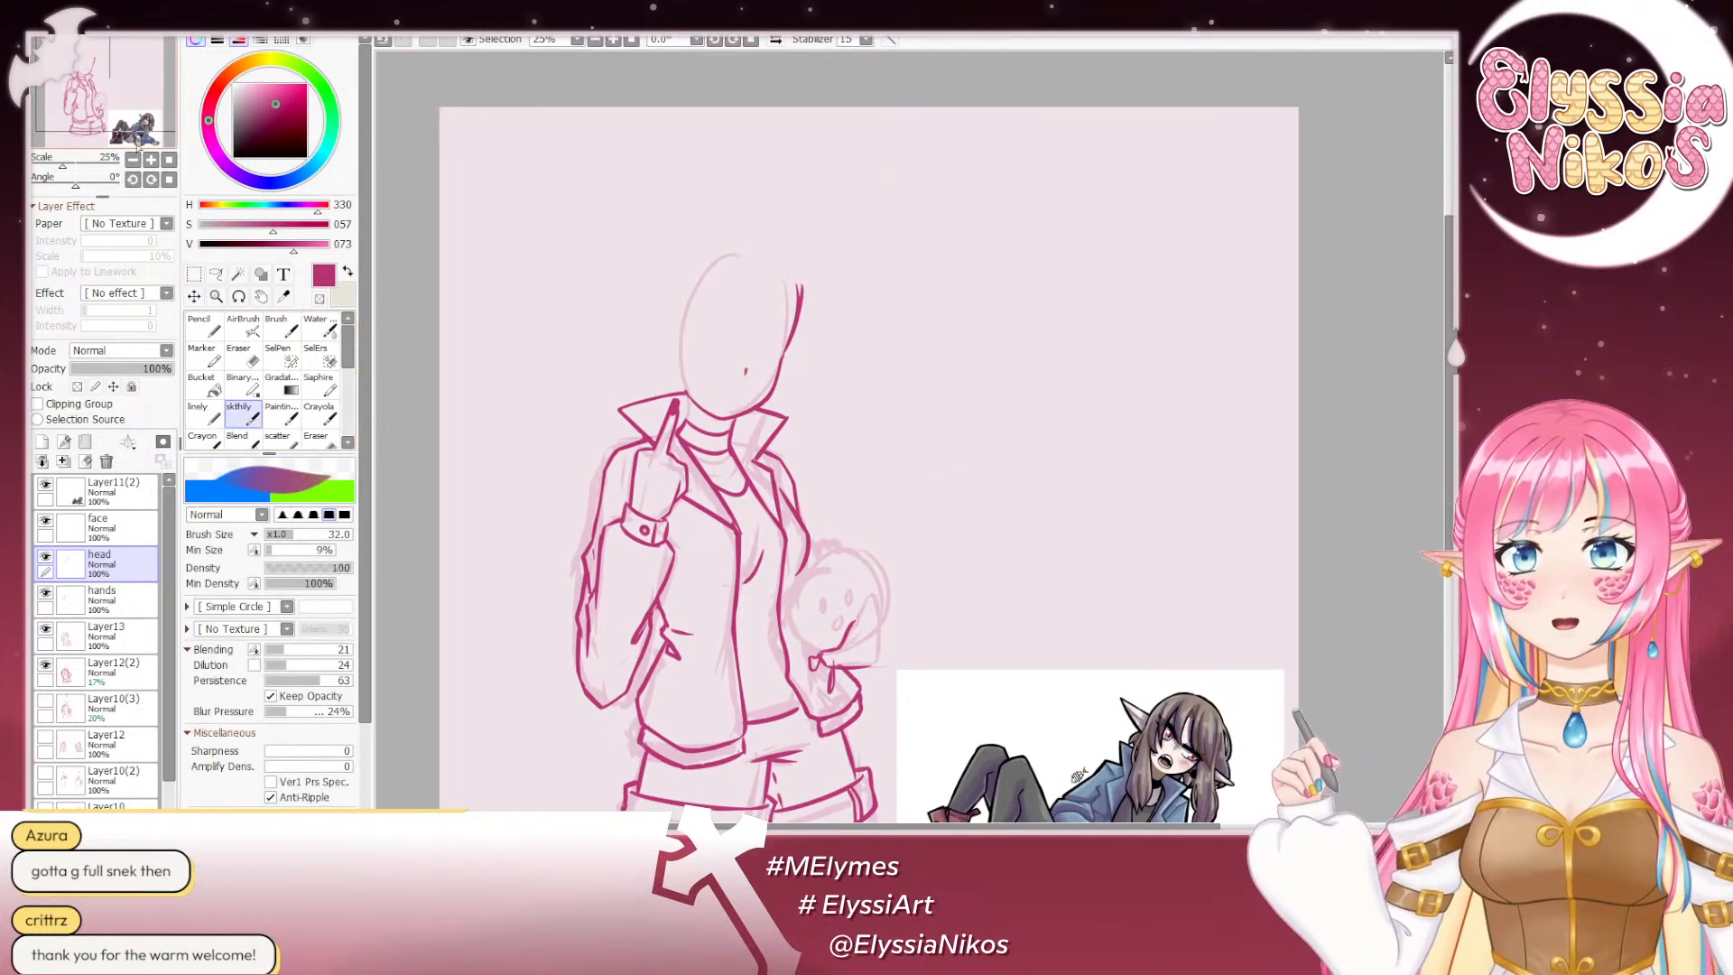
pyautogui.click(151, 159)
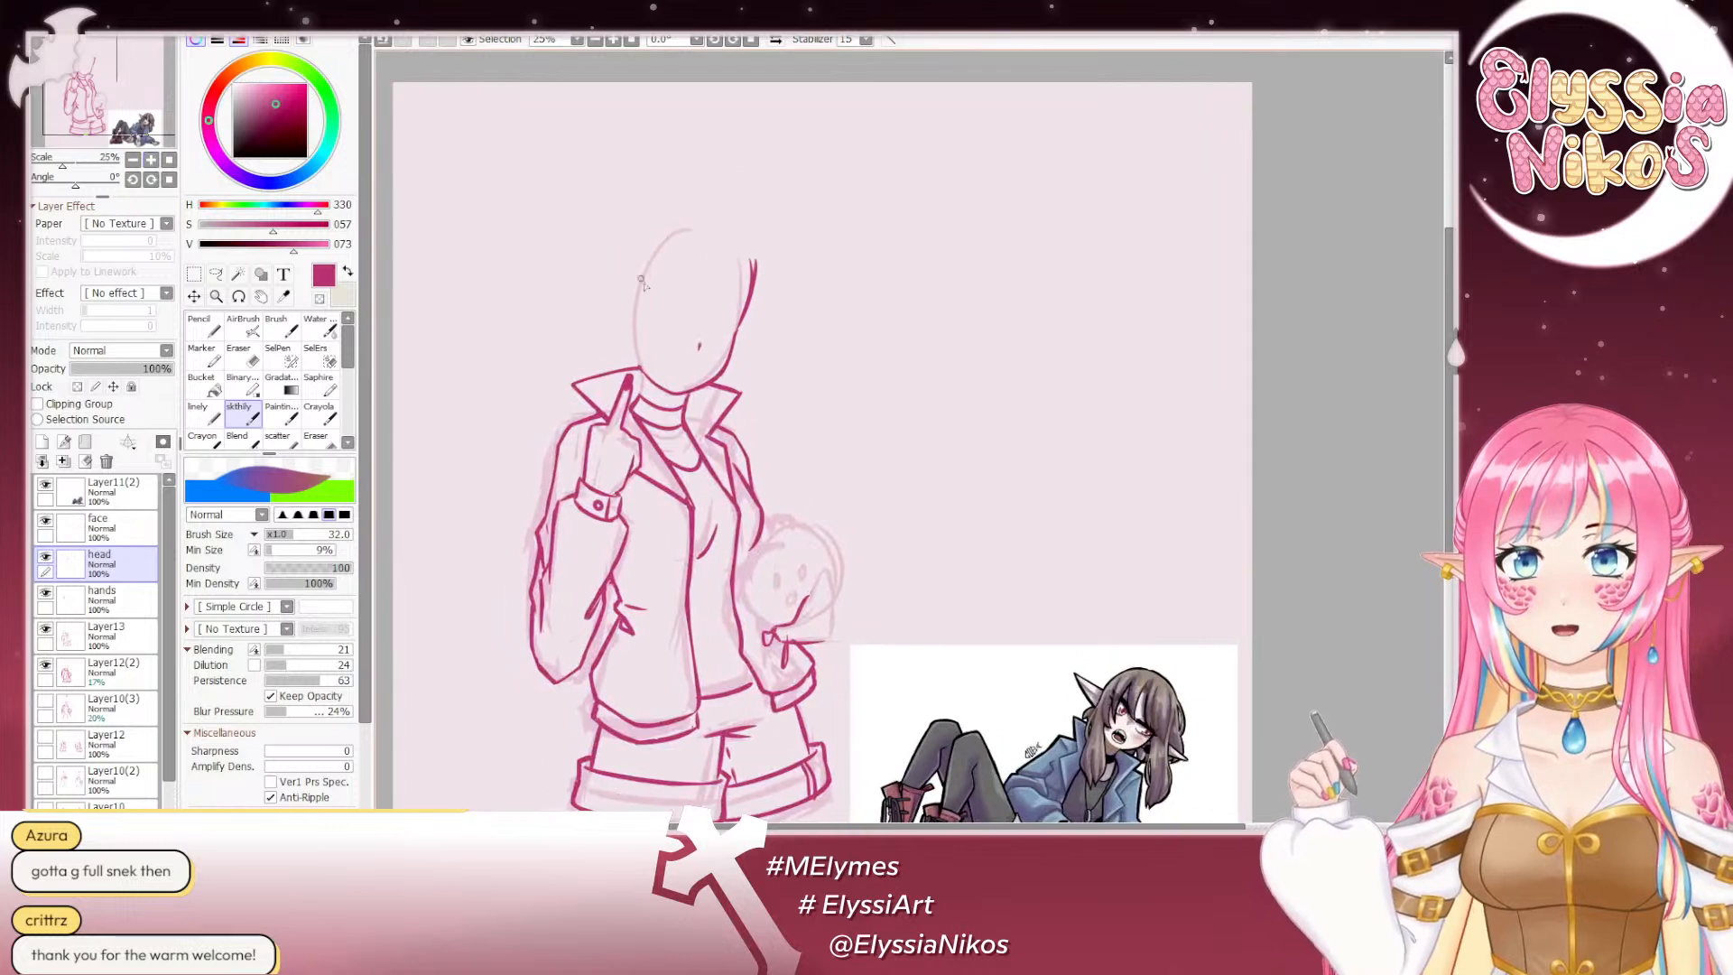
# Step: Reduce the sketch brush to size 24 and try out a stroke at the lower edge of the head on the head layer
pyautogui.press('[')
pyautogui.press('[')
pyautogui.moveTo(635, 359); pyautogui.dragTo(656, 385)
pyautogui.hotkey('ctrl', 'z')
pyautogui.hotkey('ctrl', 'z')
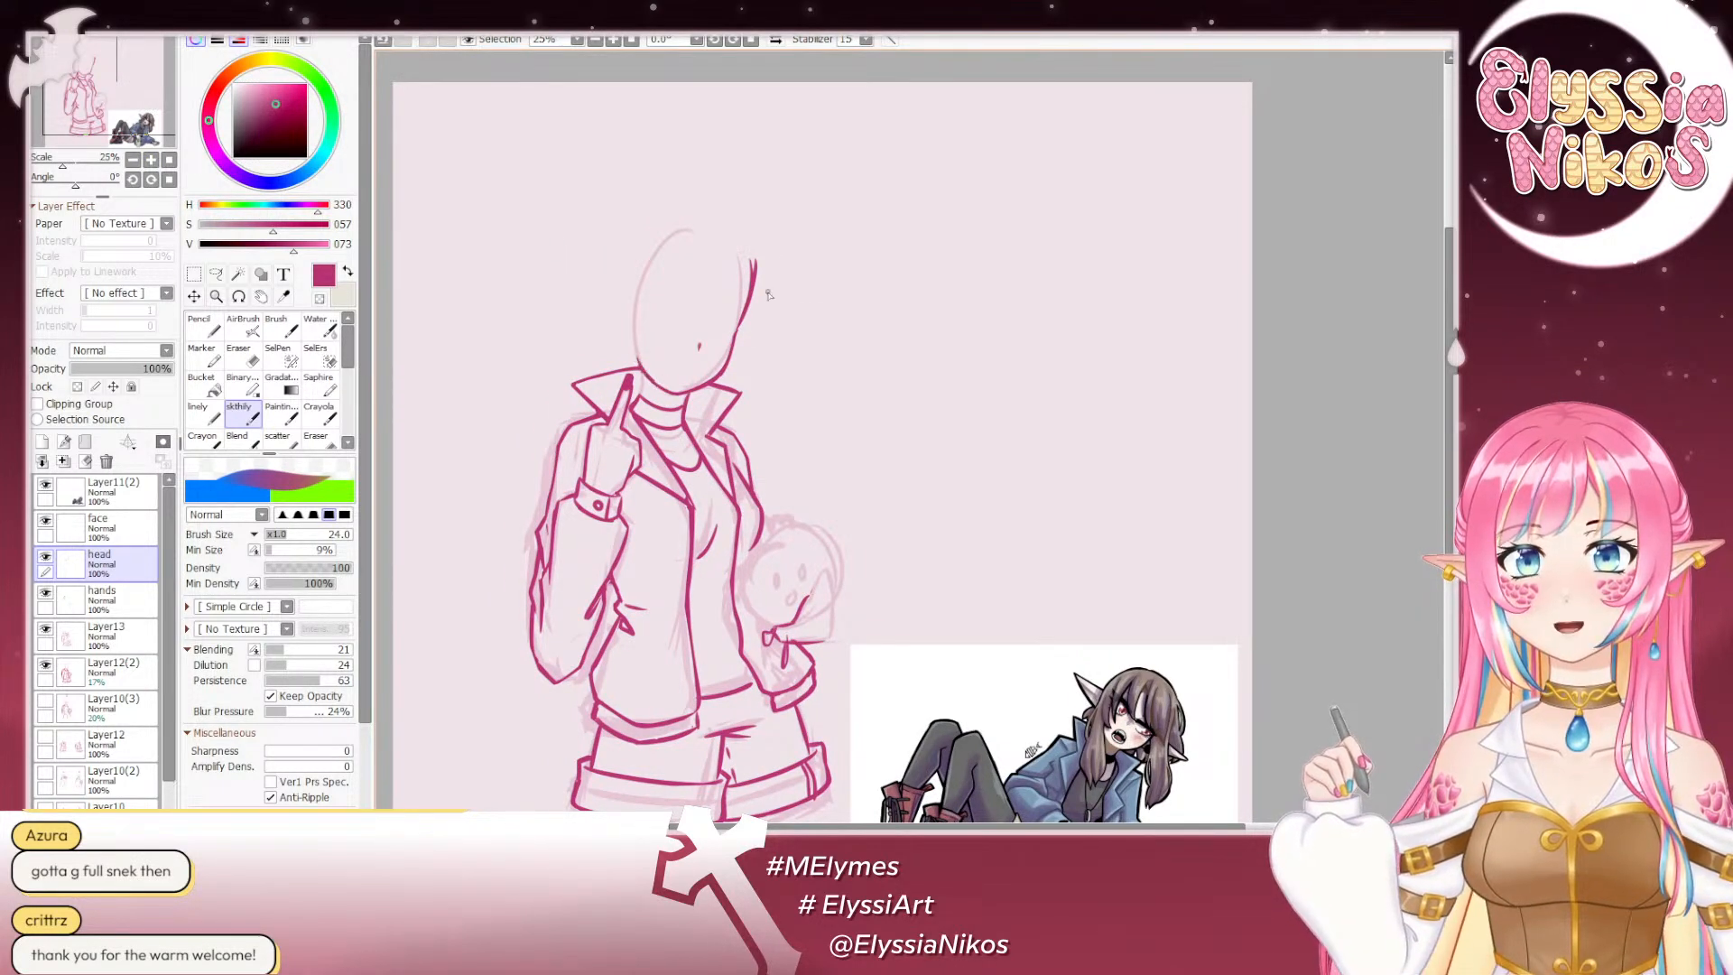
pyautogui.hotkey('ctrl', 'z')
# Step: Sketch the curved top of the head on the head layer, redrawing it until it flows into the side line
pyautogui.moveTo(659, 233)
pyautogui.mouseDown()
pyautogui.moveTo(753, 274)
pyautogui.moveTo(730, 244)
pyautogui.moveTo(751, 289)
pyautogui.mouseUp()
pyautogui.hotkey('ctrl', 'z')
pyautogui.hotkey('ctrl', 'z')
pyautogui.moveTo(651, 242); pyautogui.dragTo(754, 272)
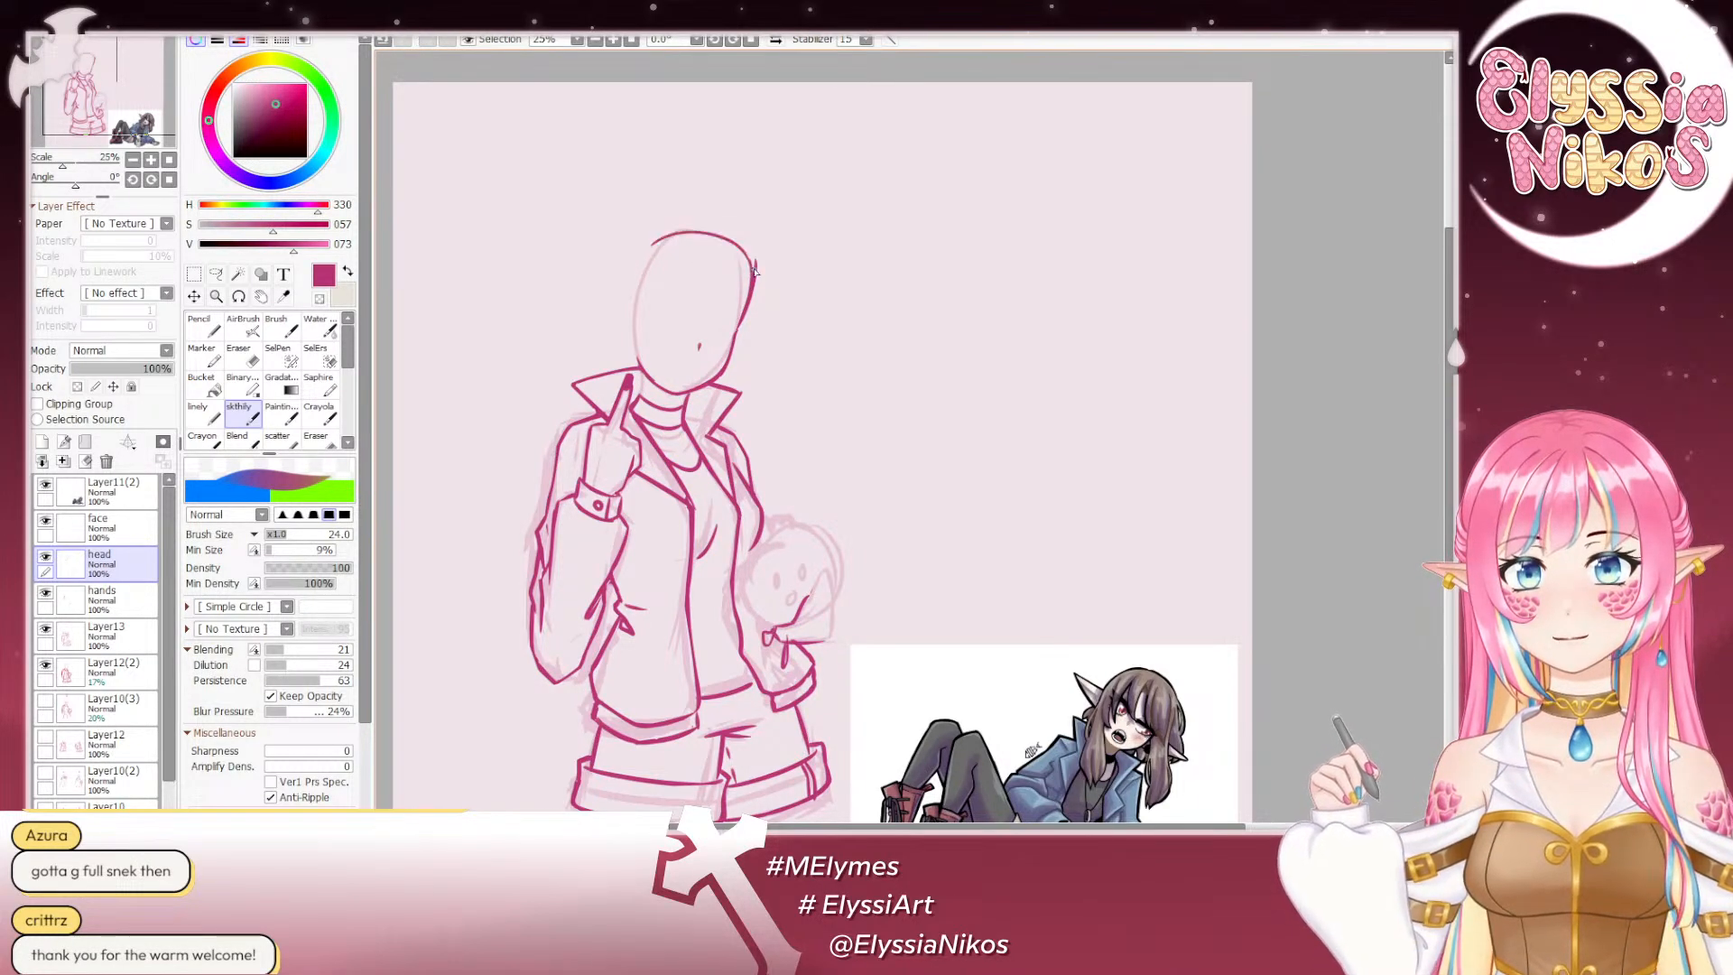
pyautogui.hotkey('ctrl', 'z')
pyautogui.moveTo(664, 224); pyautogui.dragTo(743, 270)
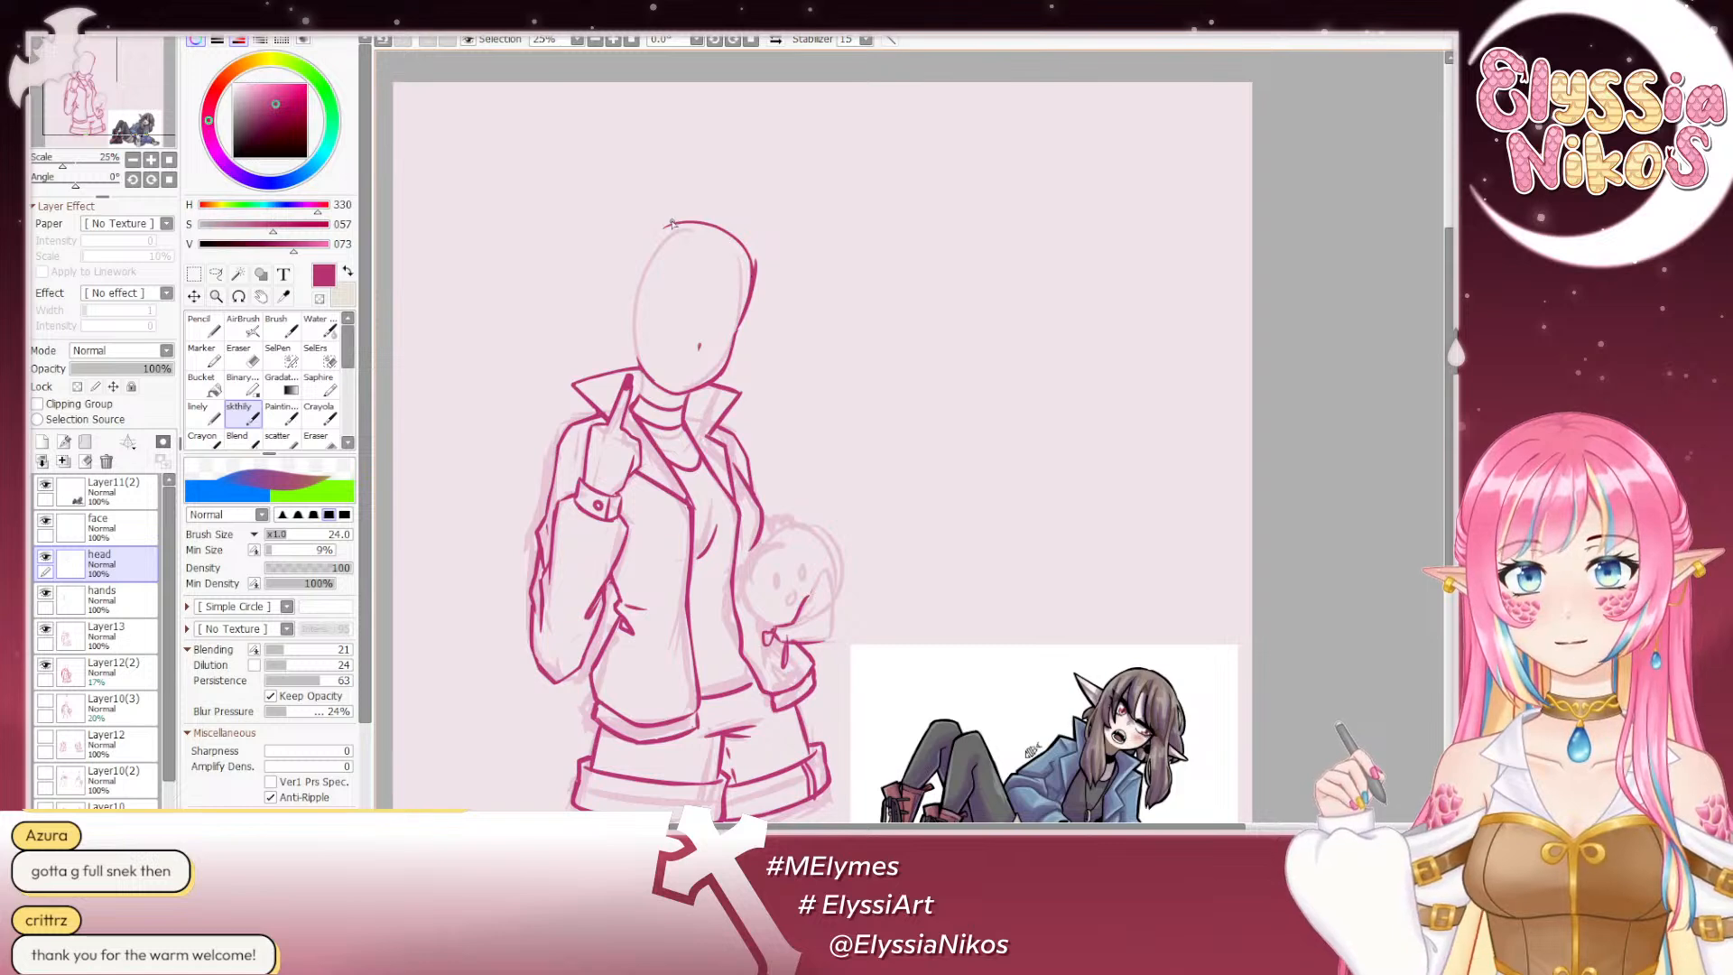
pyautogui.hotkey('ctrl', 'z')
pyautogui.moveTo(651, 236)
pyautogui.mouseDown()
pyautogui.moveTo(735, 242)
pyautogui.moveTo(752, 278)
pyautogui.mouseUp()
pyautogui.hotkey('ctrl', 'z')
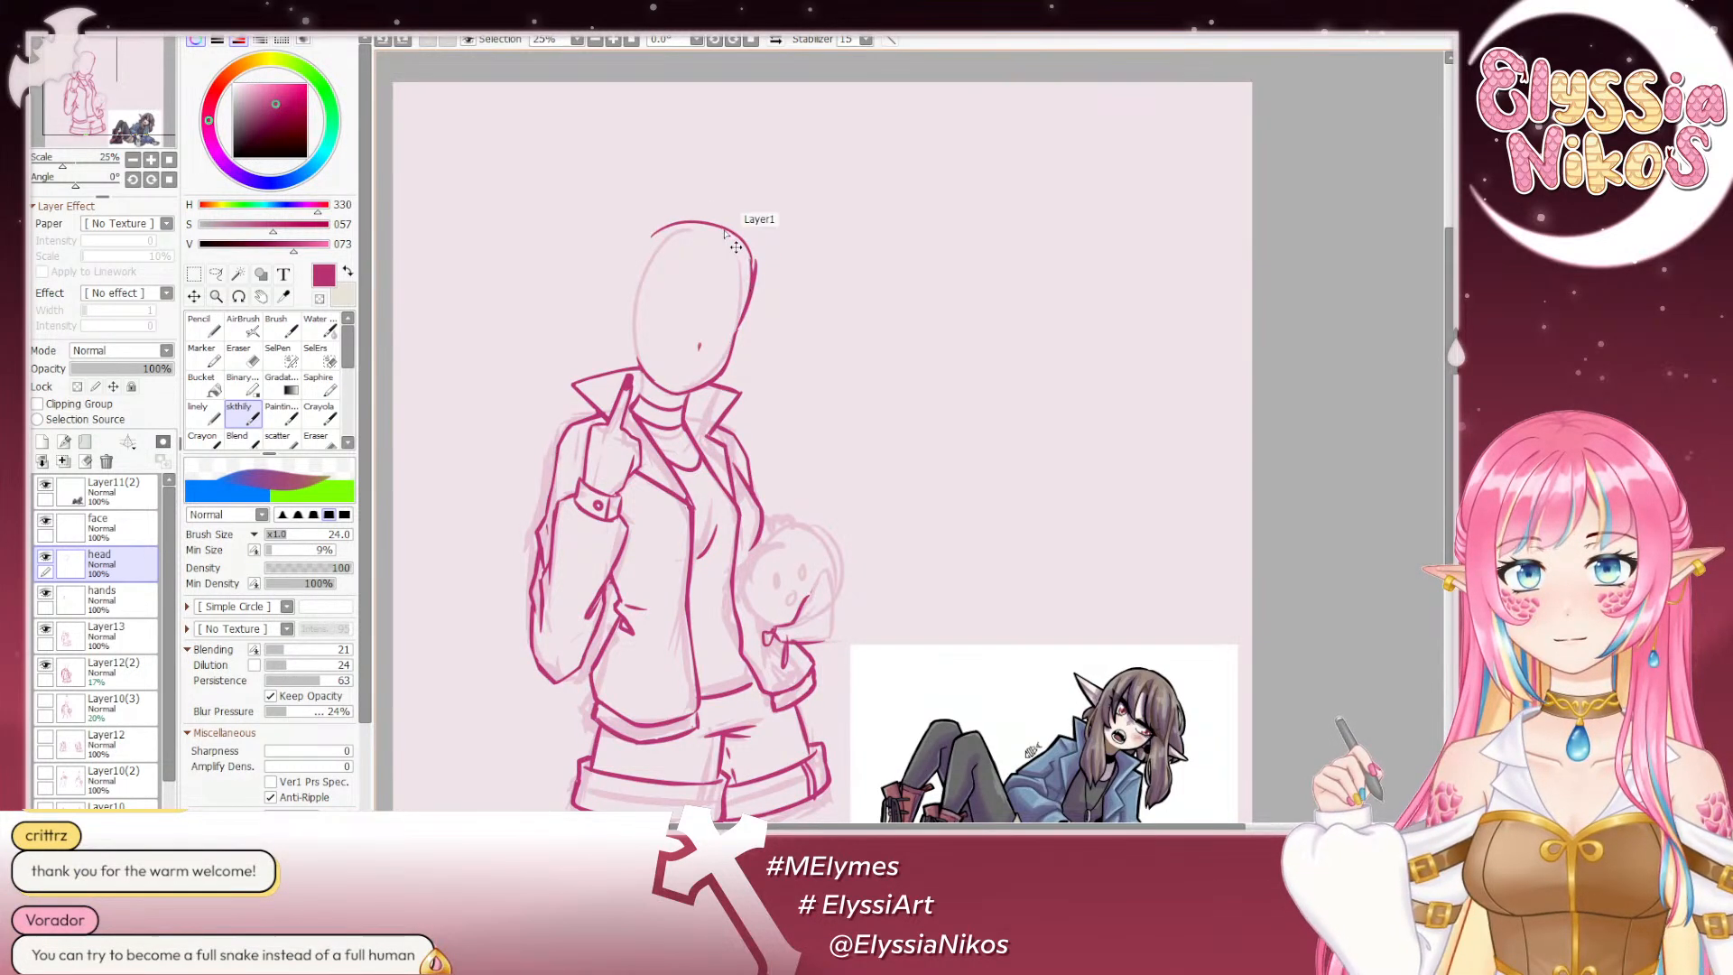
pyautogui.hotkey('ctrl', 'z')
pyautogui.moveTo(648, 240)
pyautogui.mouseDown()
pyautogui.moveTo(695, 214)
pyautogui.moveTo(749, 271)
pyautogui.mouseUp()
pyautogui.hotkey('ctrl', 'z')
pyautogui.moveTo(649, 239); pyautogui.dragTo(751, 275)
pyautogui.hotkey('ctrl', 'z')
pyautogui.moveTo(648, 242); pyautogui.dragTo(762, 282)
pyautogui.hotkey('ctrl', 'z')
pyautogui.moveTo(656, 233)
pyautogui.mouseDown()
pyautogui.moveTo(759, 266)
pyautogui.moveTo(752, 252)
pyautogui.moveTo(757, 275)
pyautogui.moveTo(737, 226)
pyautogui.moveTo(755, 266)
pyautogui.mouseUp()
pyautogui.hotkey('ctrl', 'z')
pyautogui.hotkey('ctrl', 'z')
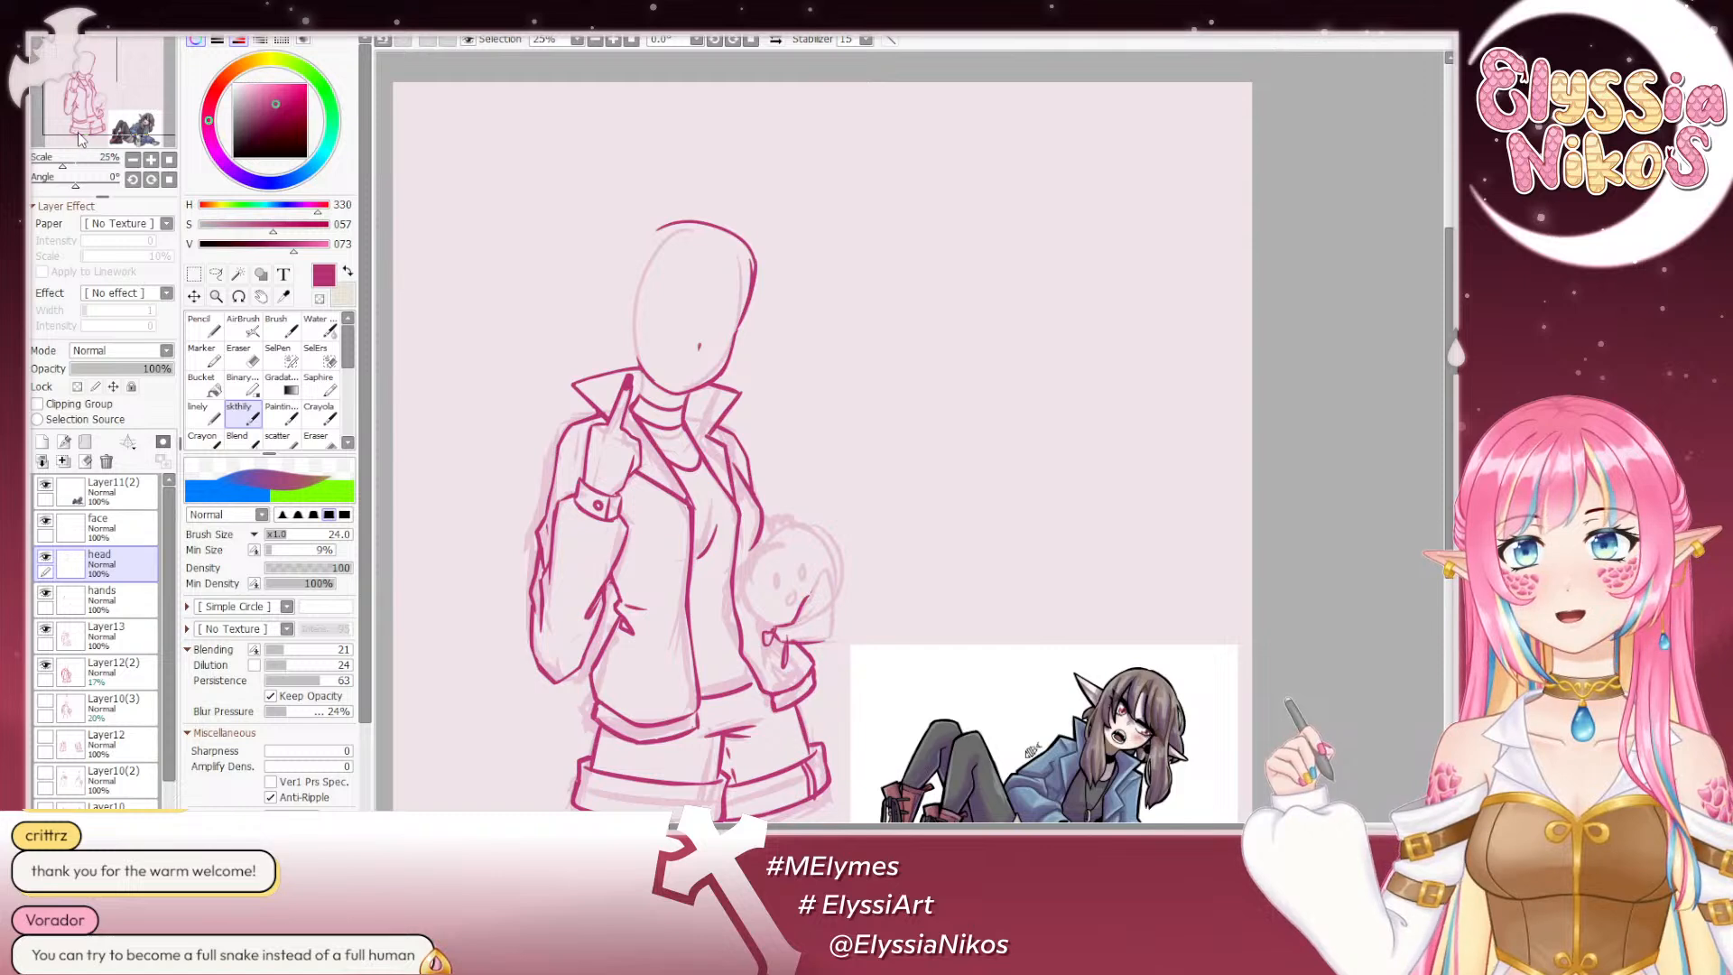
# Step: Mirror the canvas view, then rotate the head outline slightly clockwise with a freeform transform and reposition it over the faint head guide
pyautogui.click(134, 160)
pyautogui.click(775, 40)
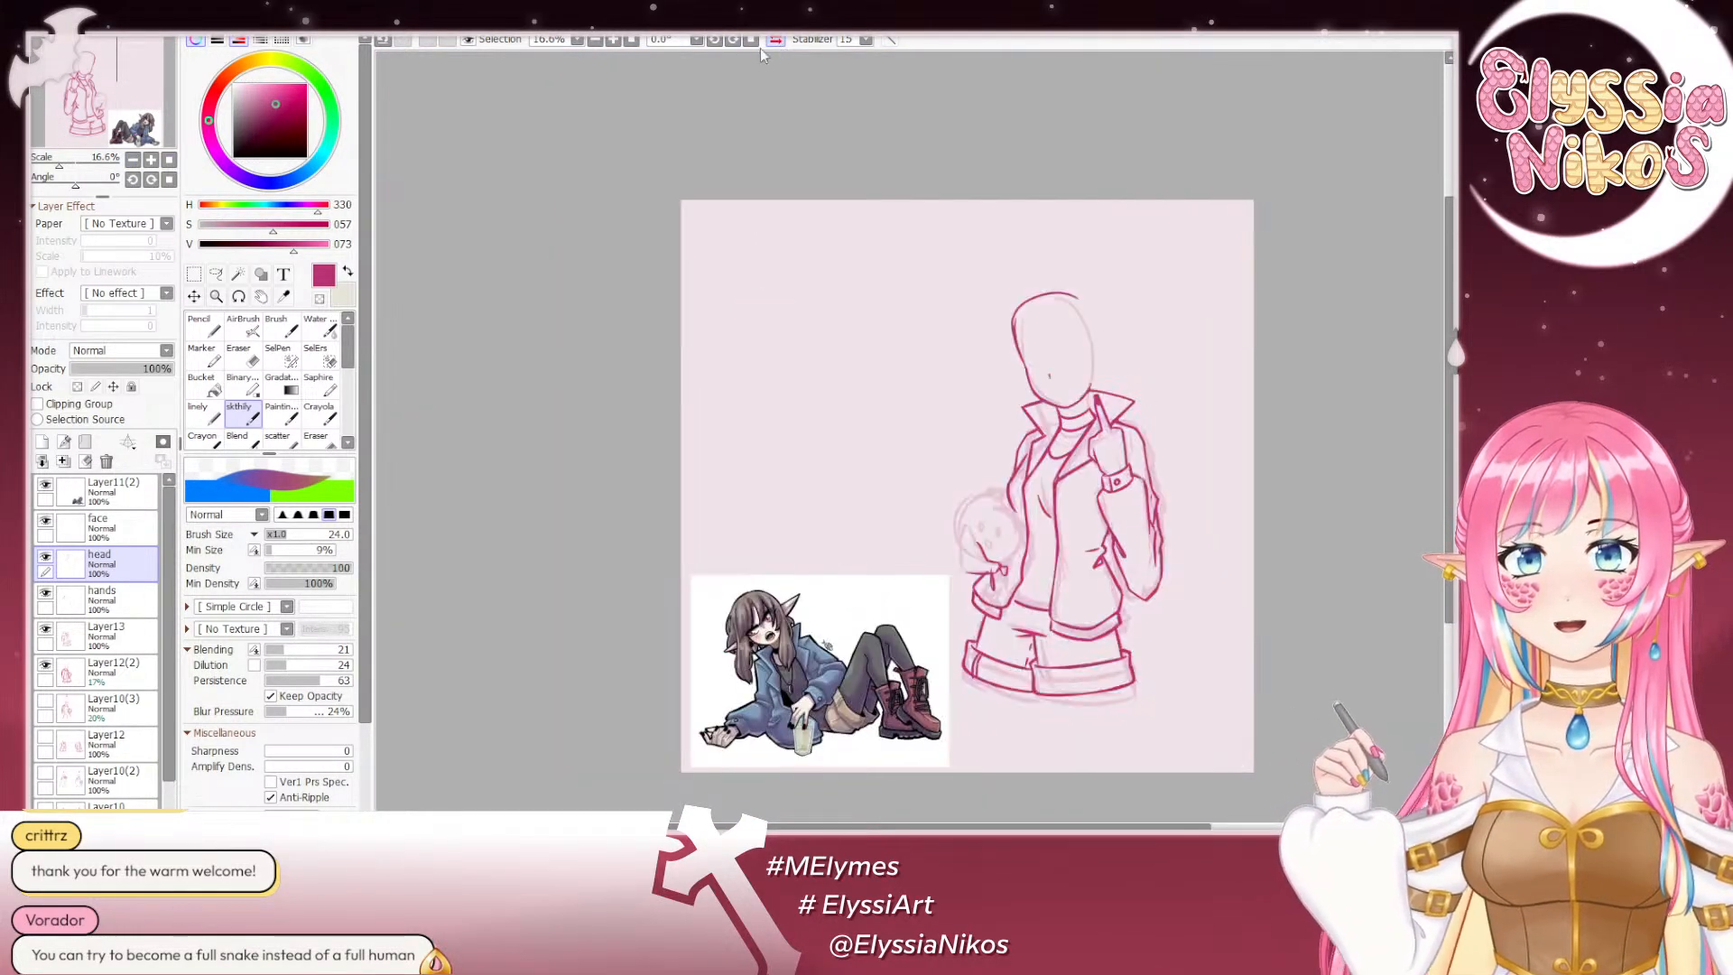
pyautogui.moveTo(662, 155); pyautogui.dragTo(425, 167)
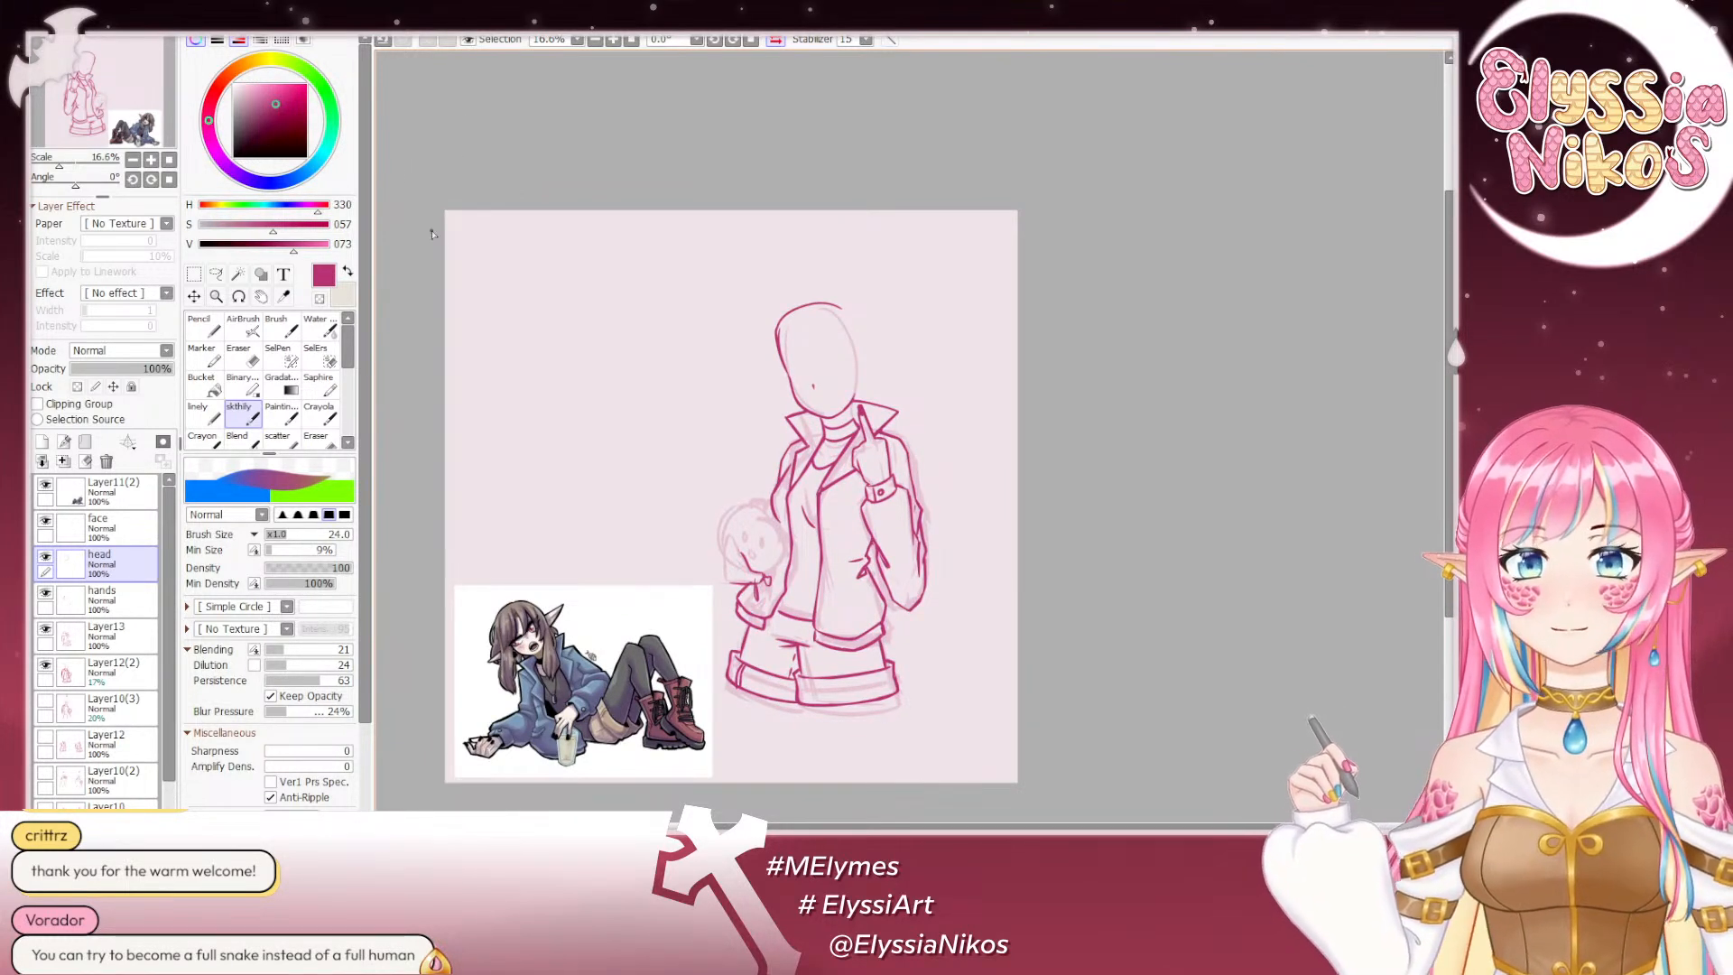
pyautogui.press('e')
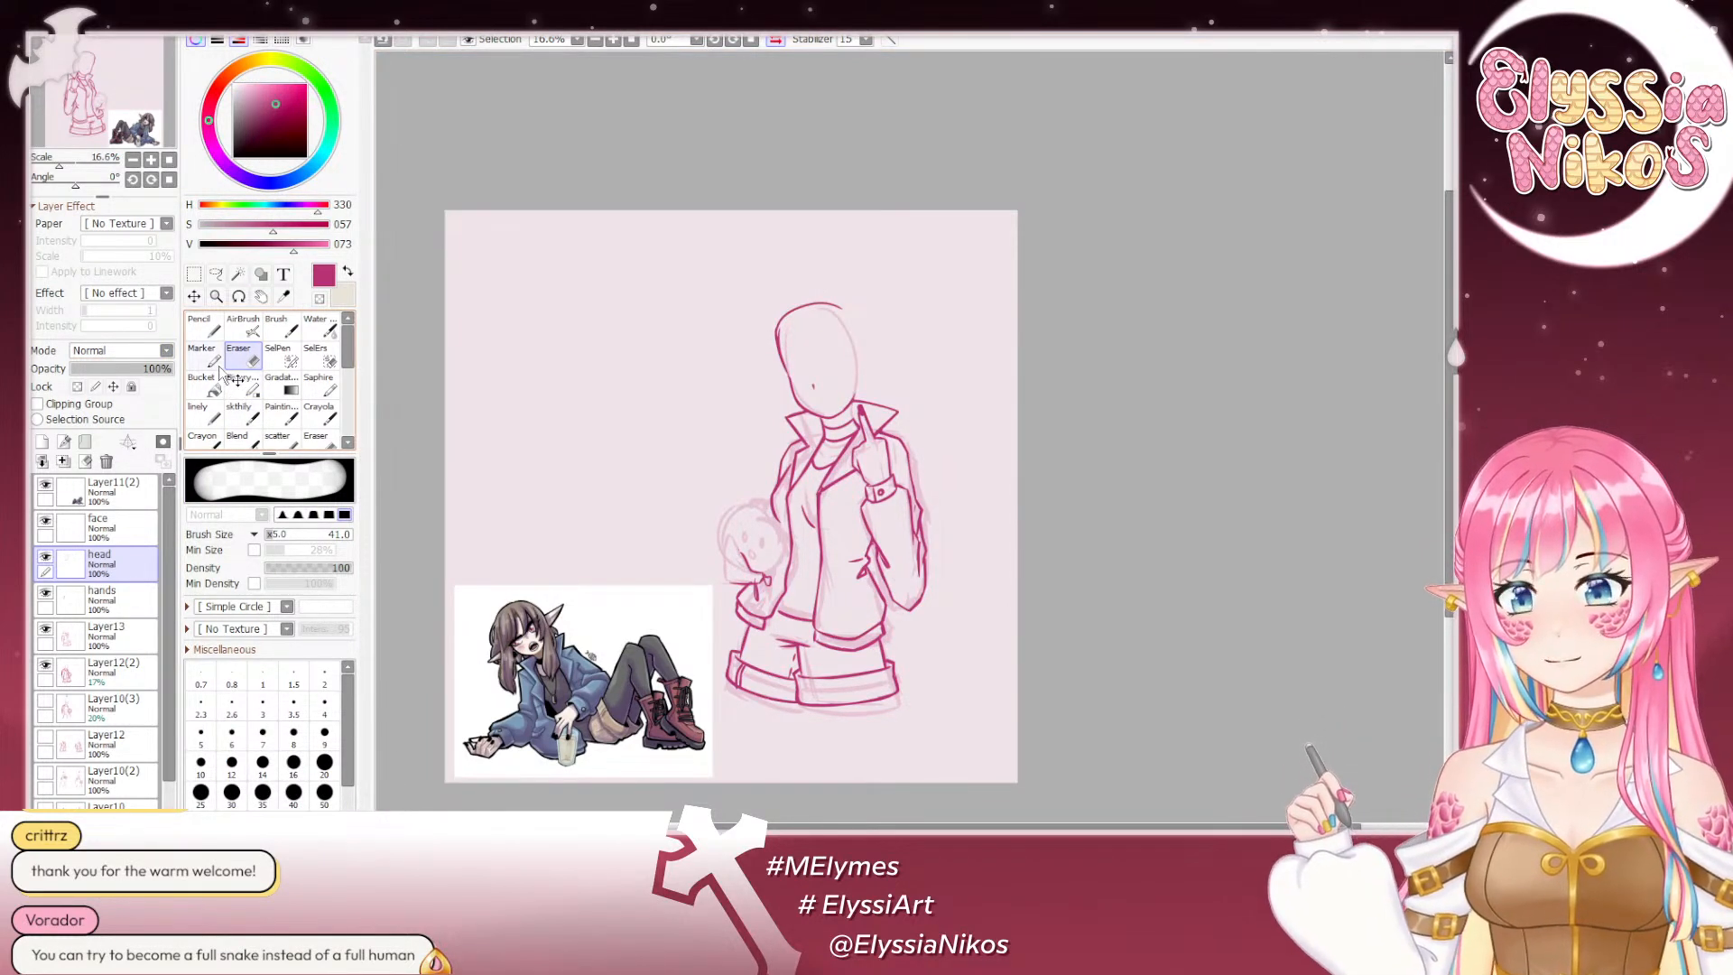
pyautogui.hotkey('ctrl', 't')
pyautogui.moveTo(869, 487); pyautogui.dragTo(840, 482)
pyautogui.moveTo(819, 343); pyautogui.dragTo(820, 349)
pyautogui.moveTo(912, 530); pyautogui.dragTo(888, 546)
pyautogui.moveTo(821, 361); pyautogui.dragTo(830, 358)
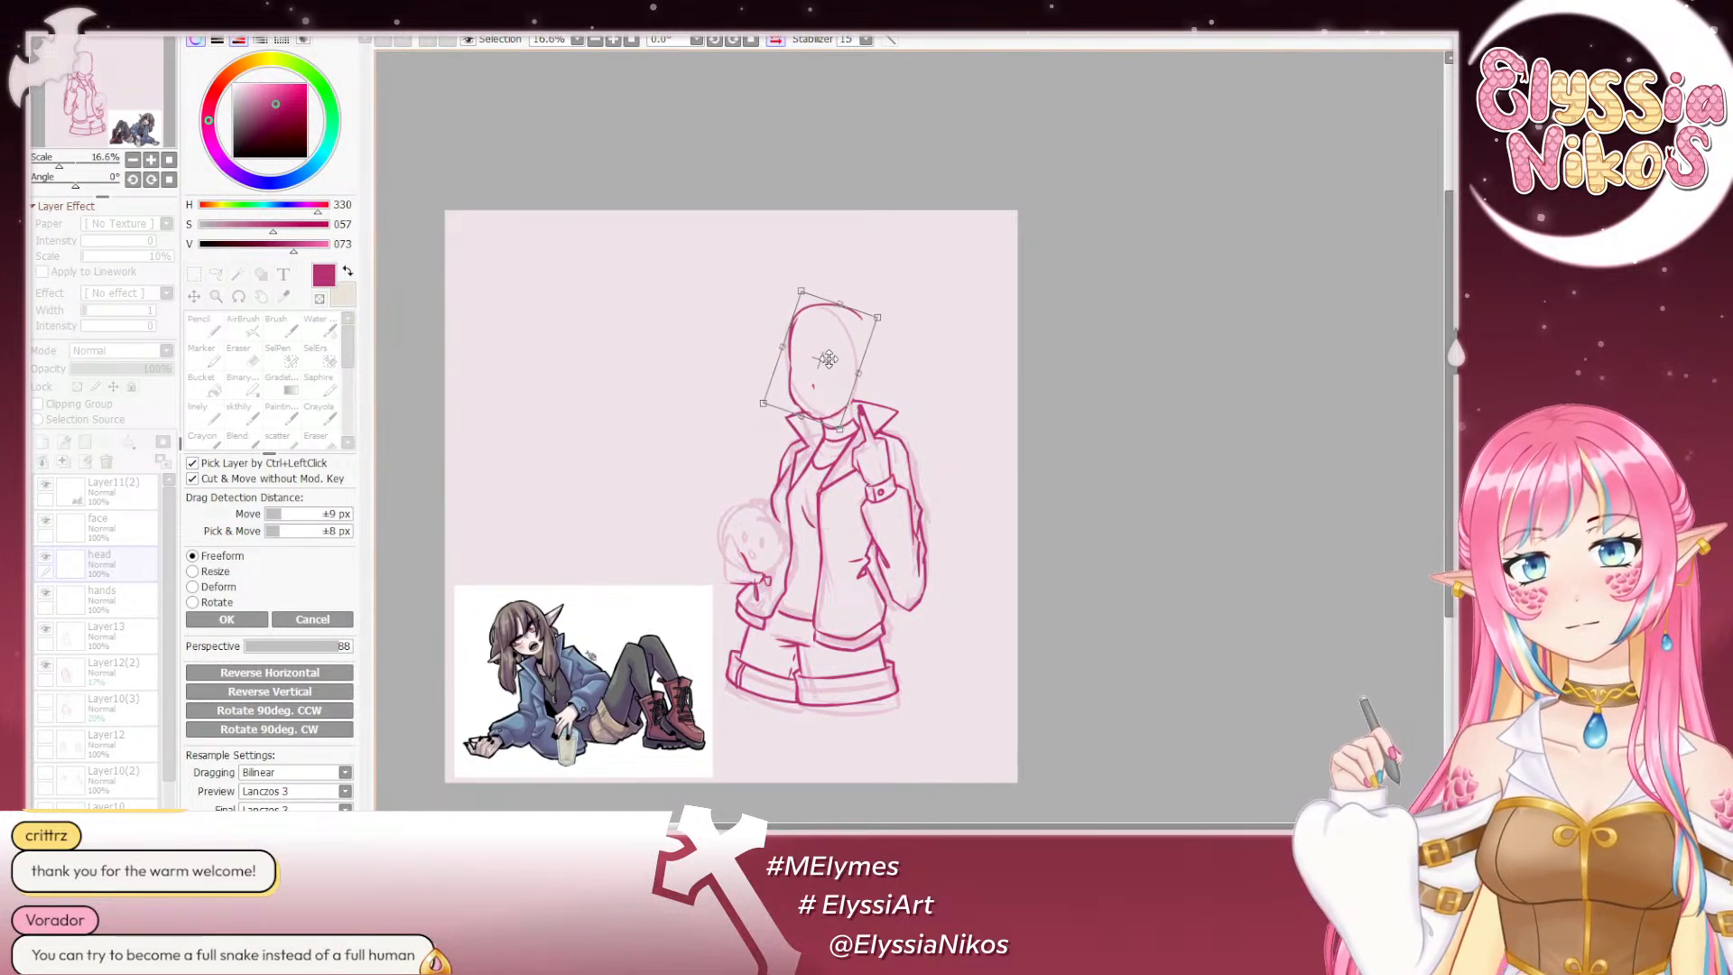
pyautogui.click(227, 622)
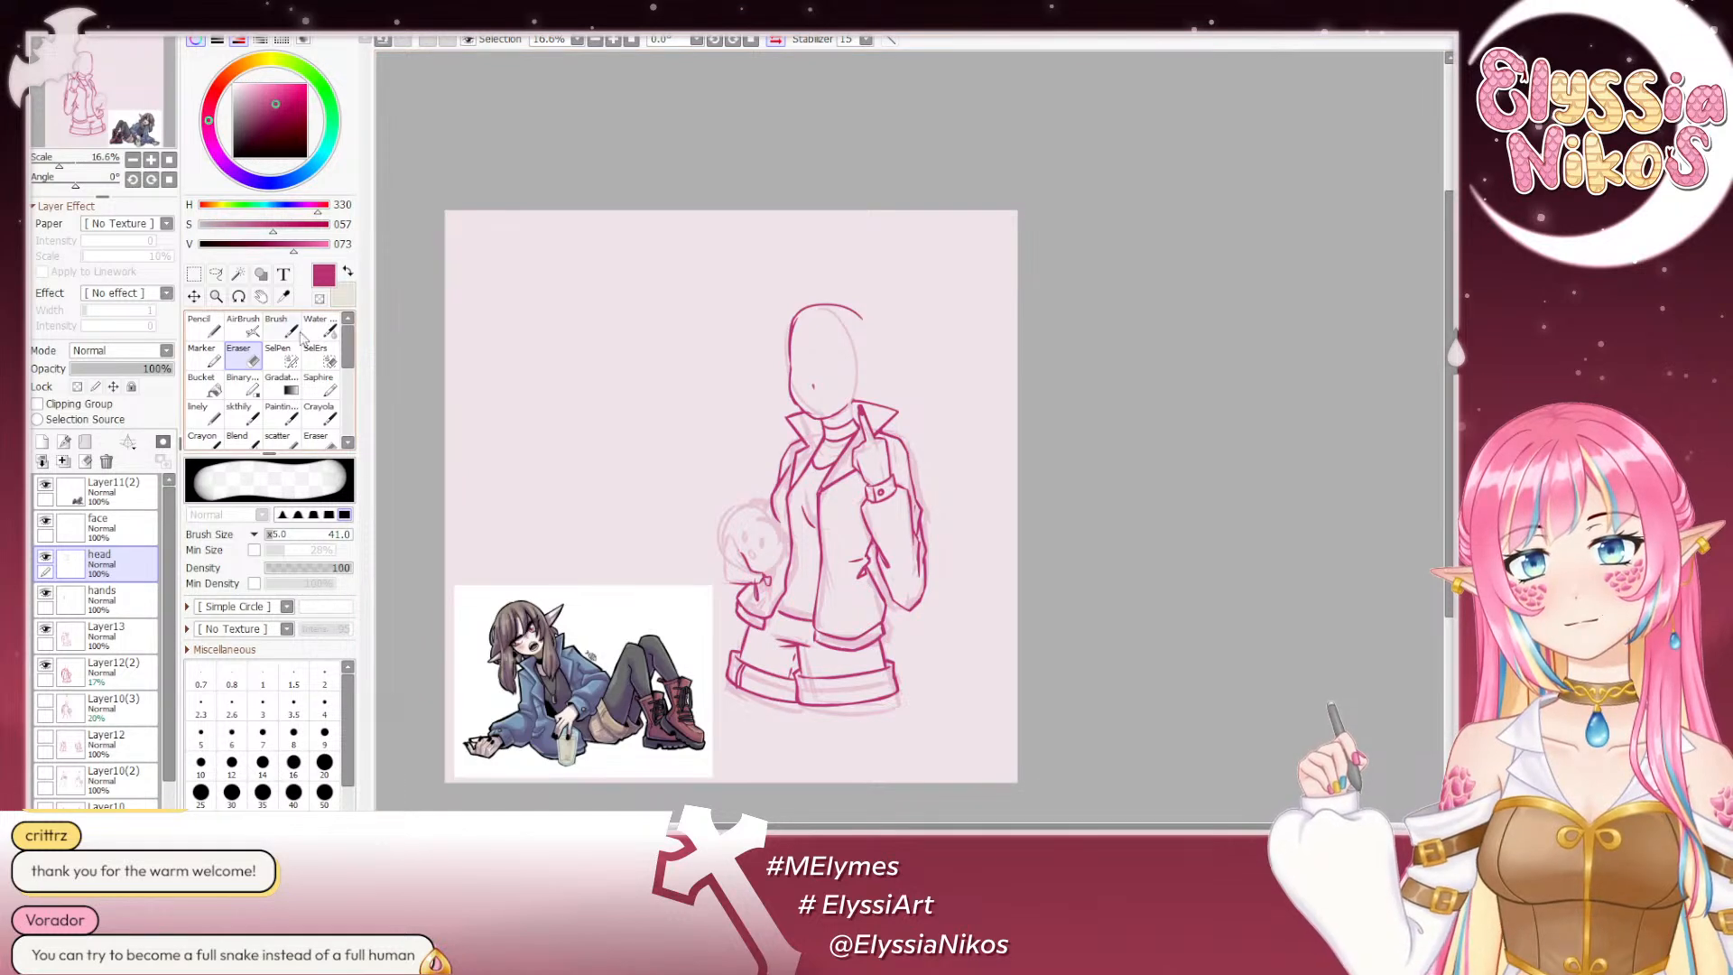
# Step: Examine how the rotated head outline sits on the body in mirrored view and at smaller scale, then return to the unmirrored view
pyautogui.click(244, 415)
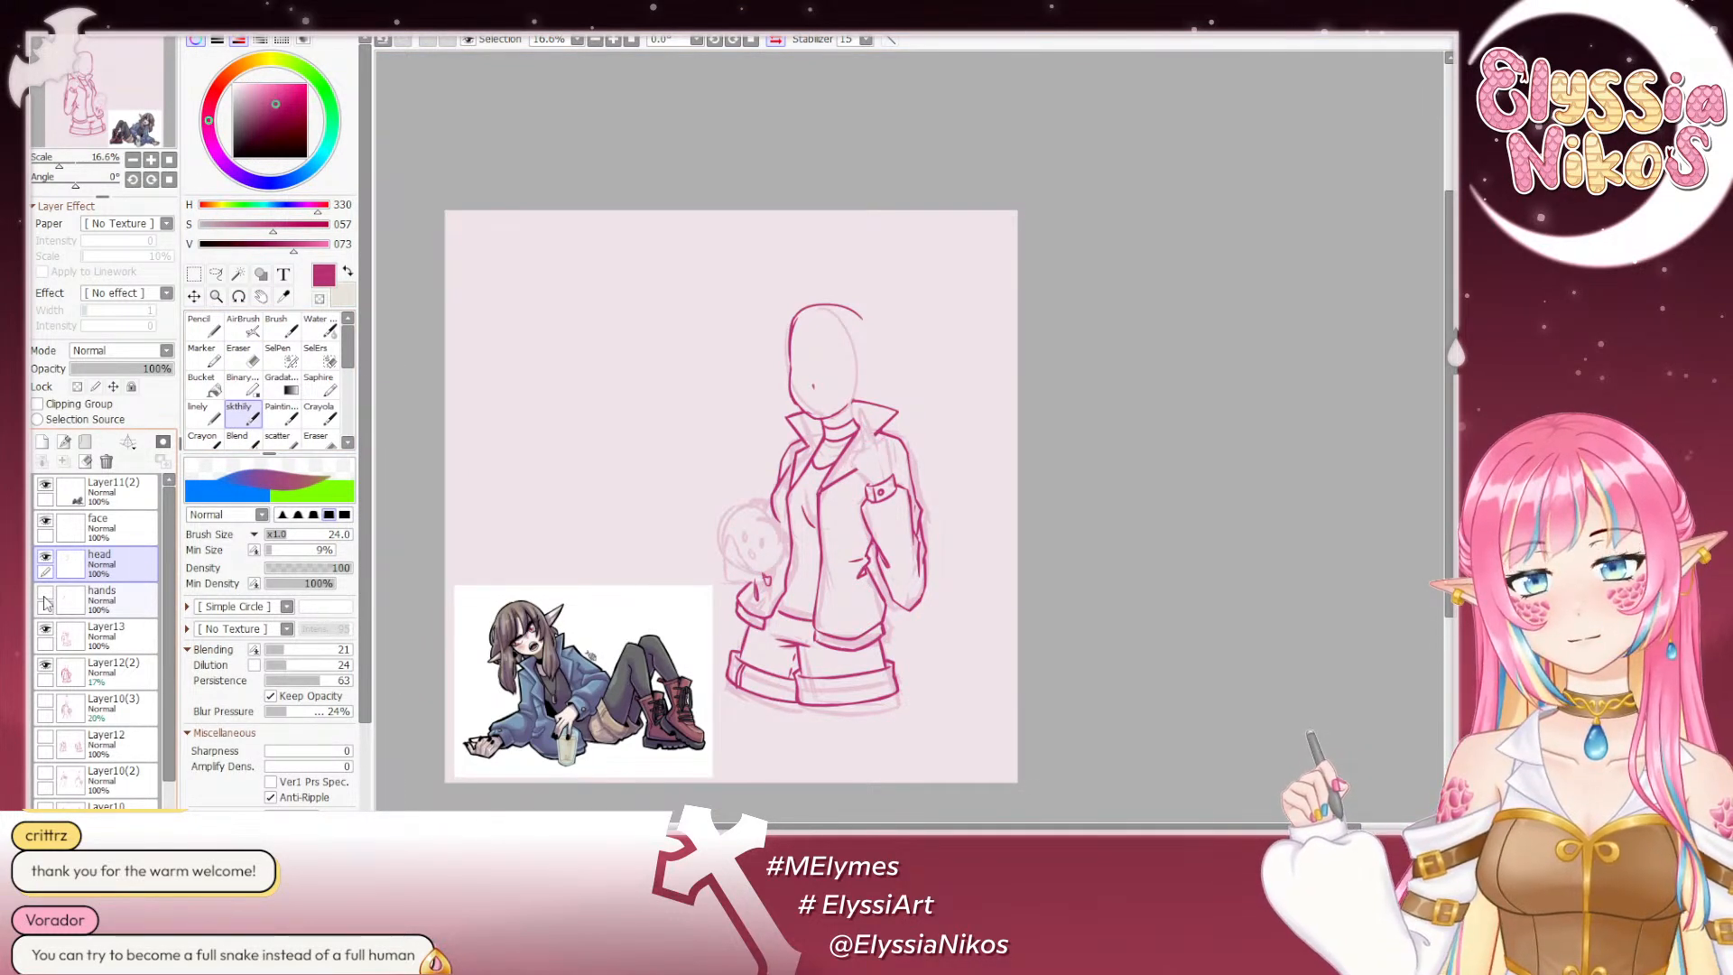
pyautogui.click(109, 634)
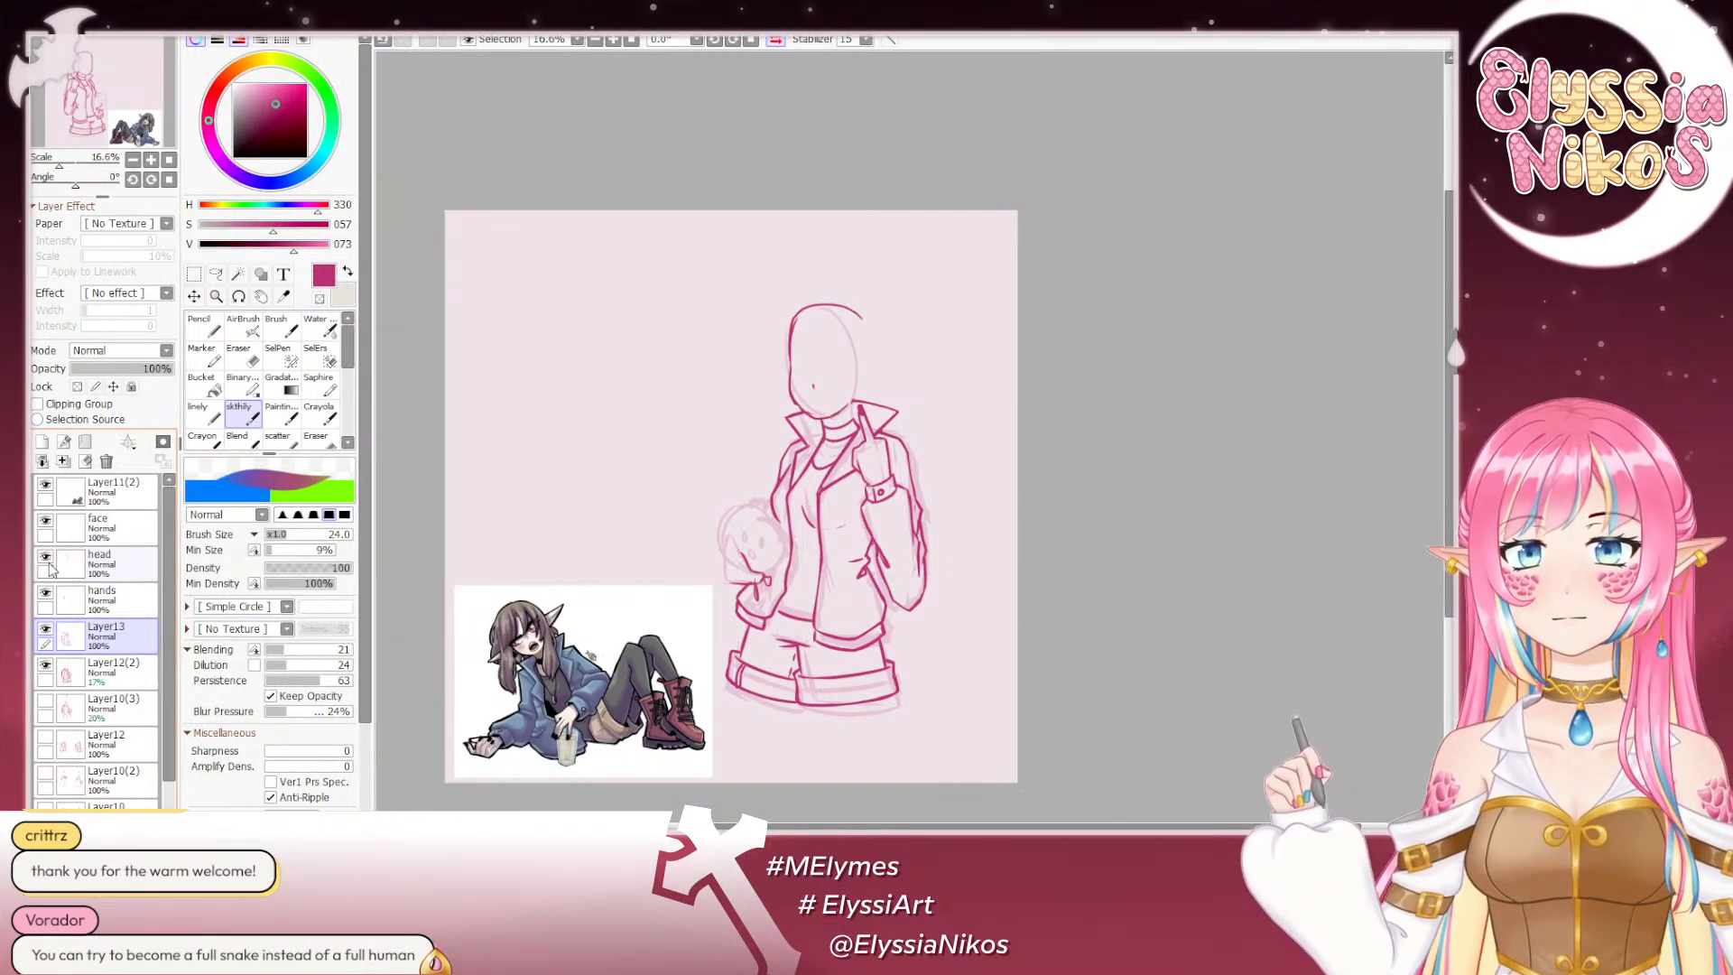
pyautogui.click(90, 562)
pyautogui.press('e')
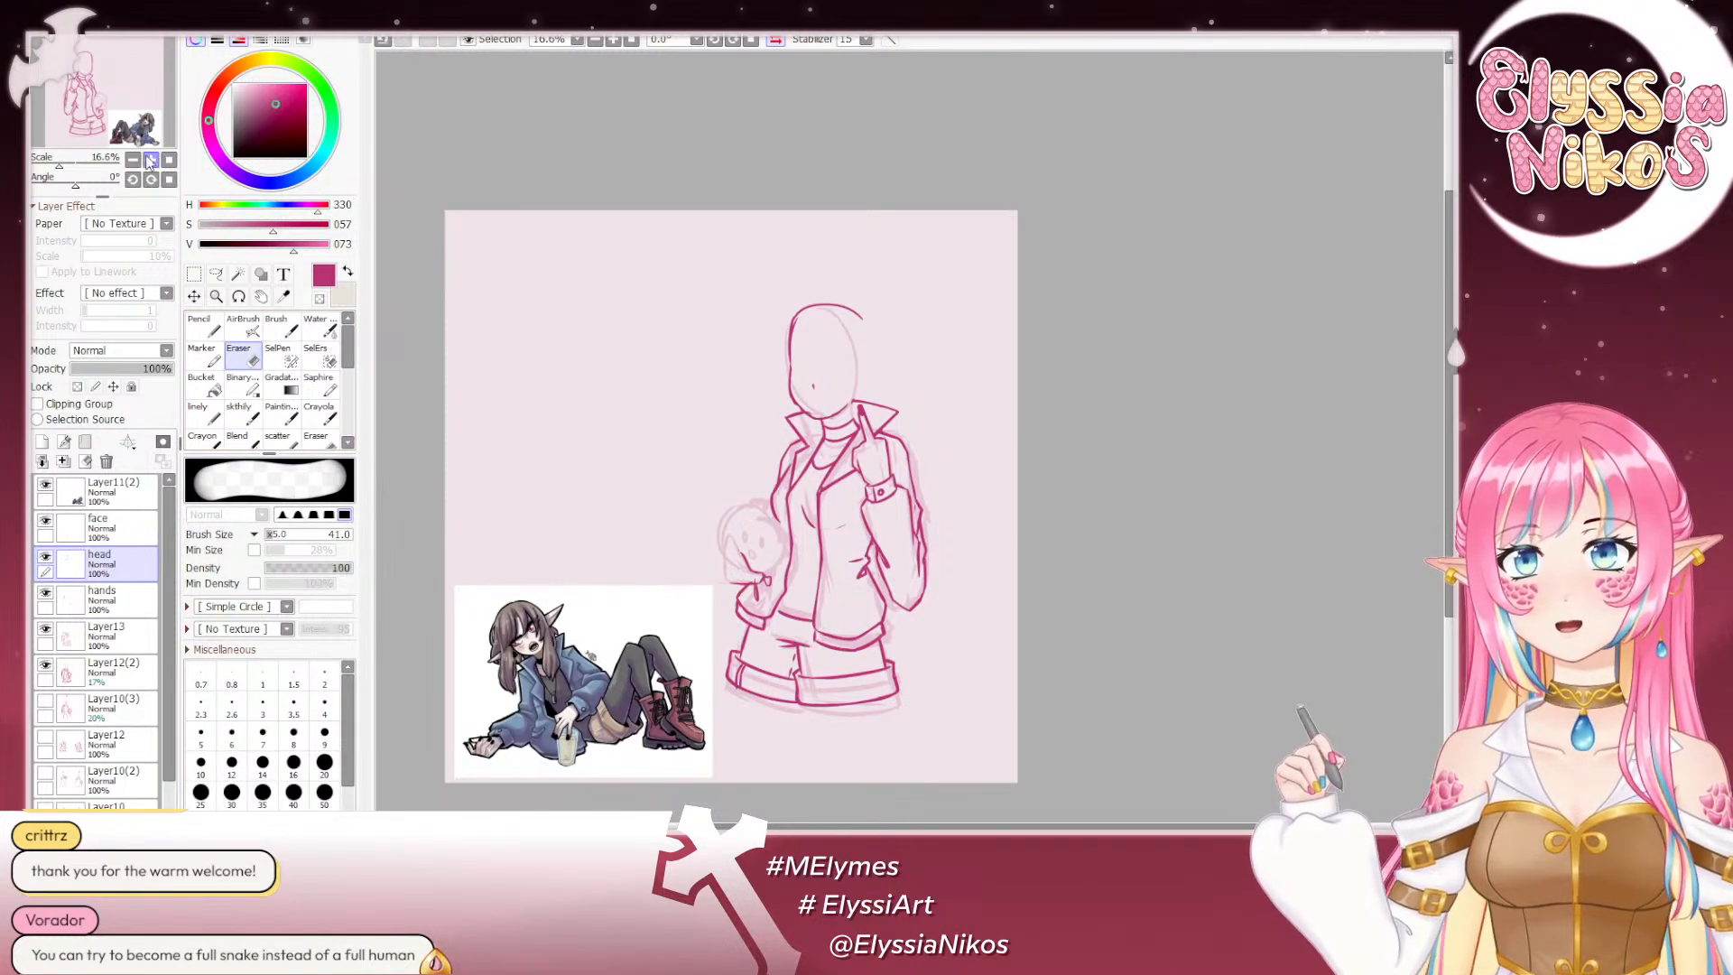
pyautogui.click(151, 159)
pyautogui.moveTo(661, 155); pyautogui.dragTo(645, 121)
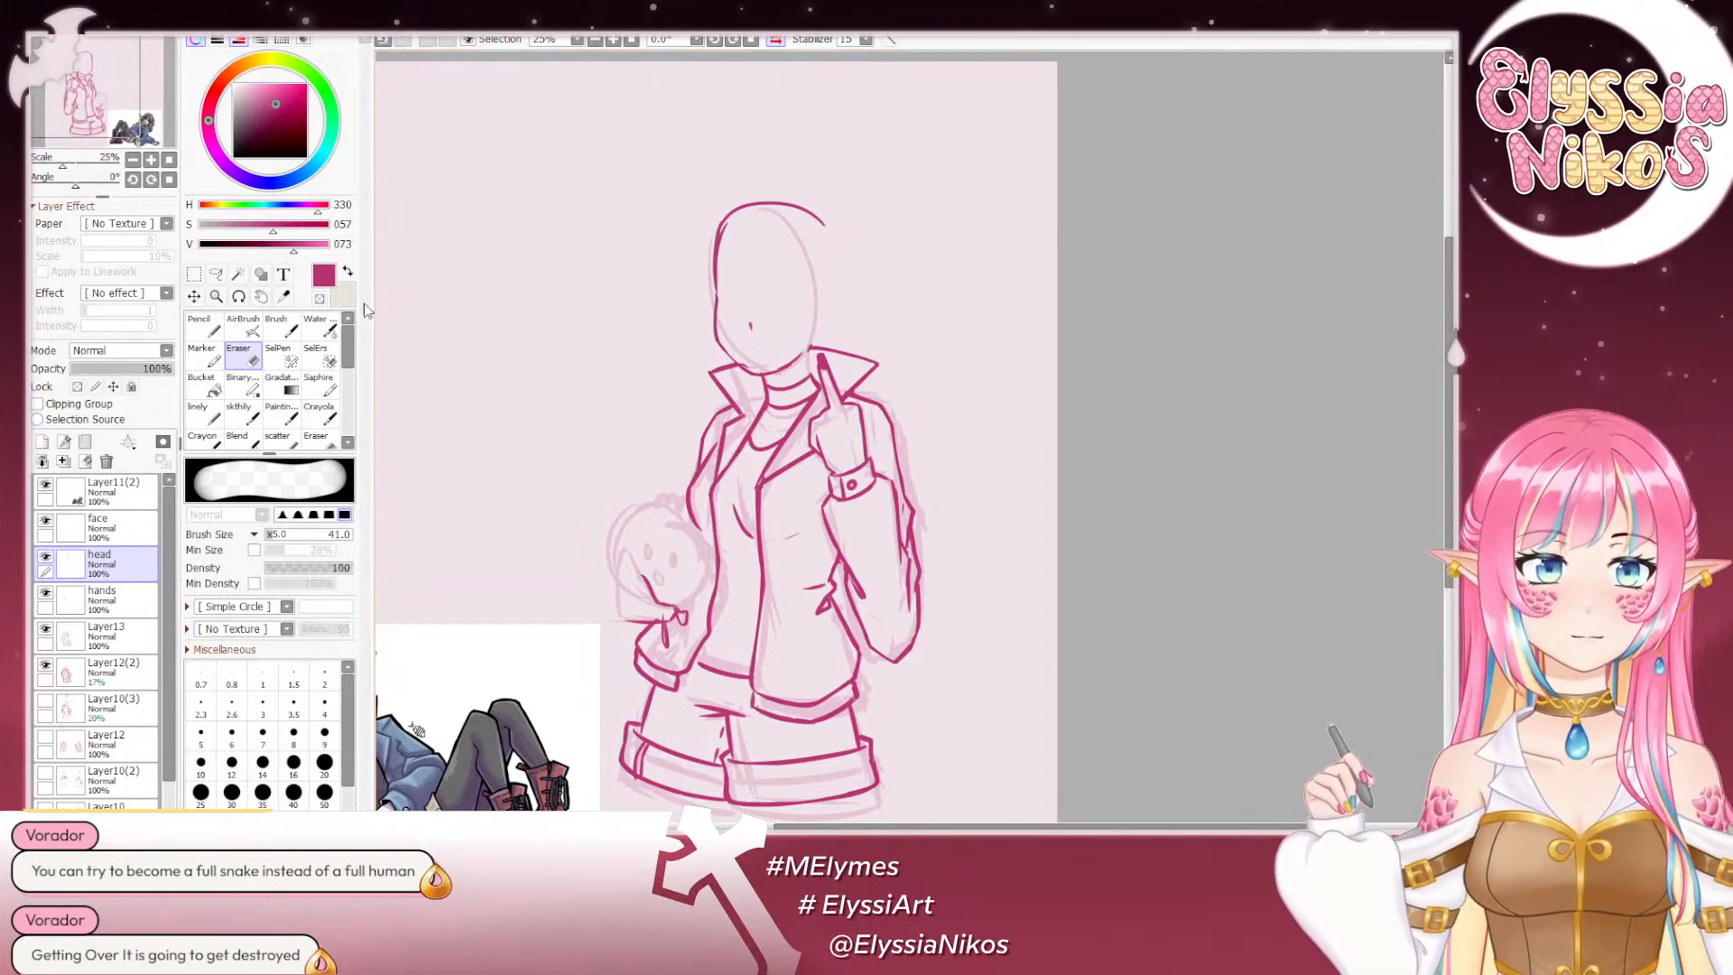
pyautogui.click(133, 160)
pyautogui.moveTo(496, 238); pyautogui.dragTo(462, 217)
pyautogui.click(778, 40)
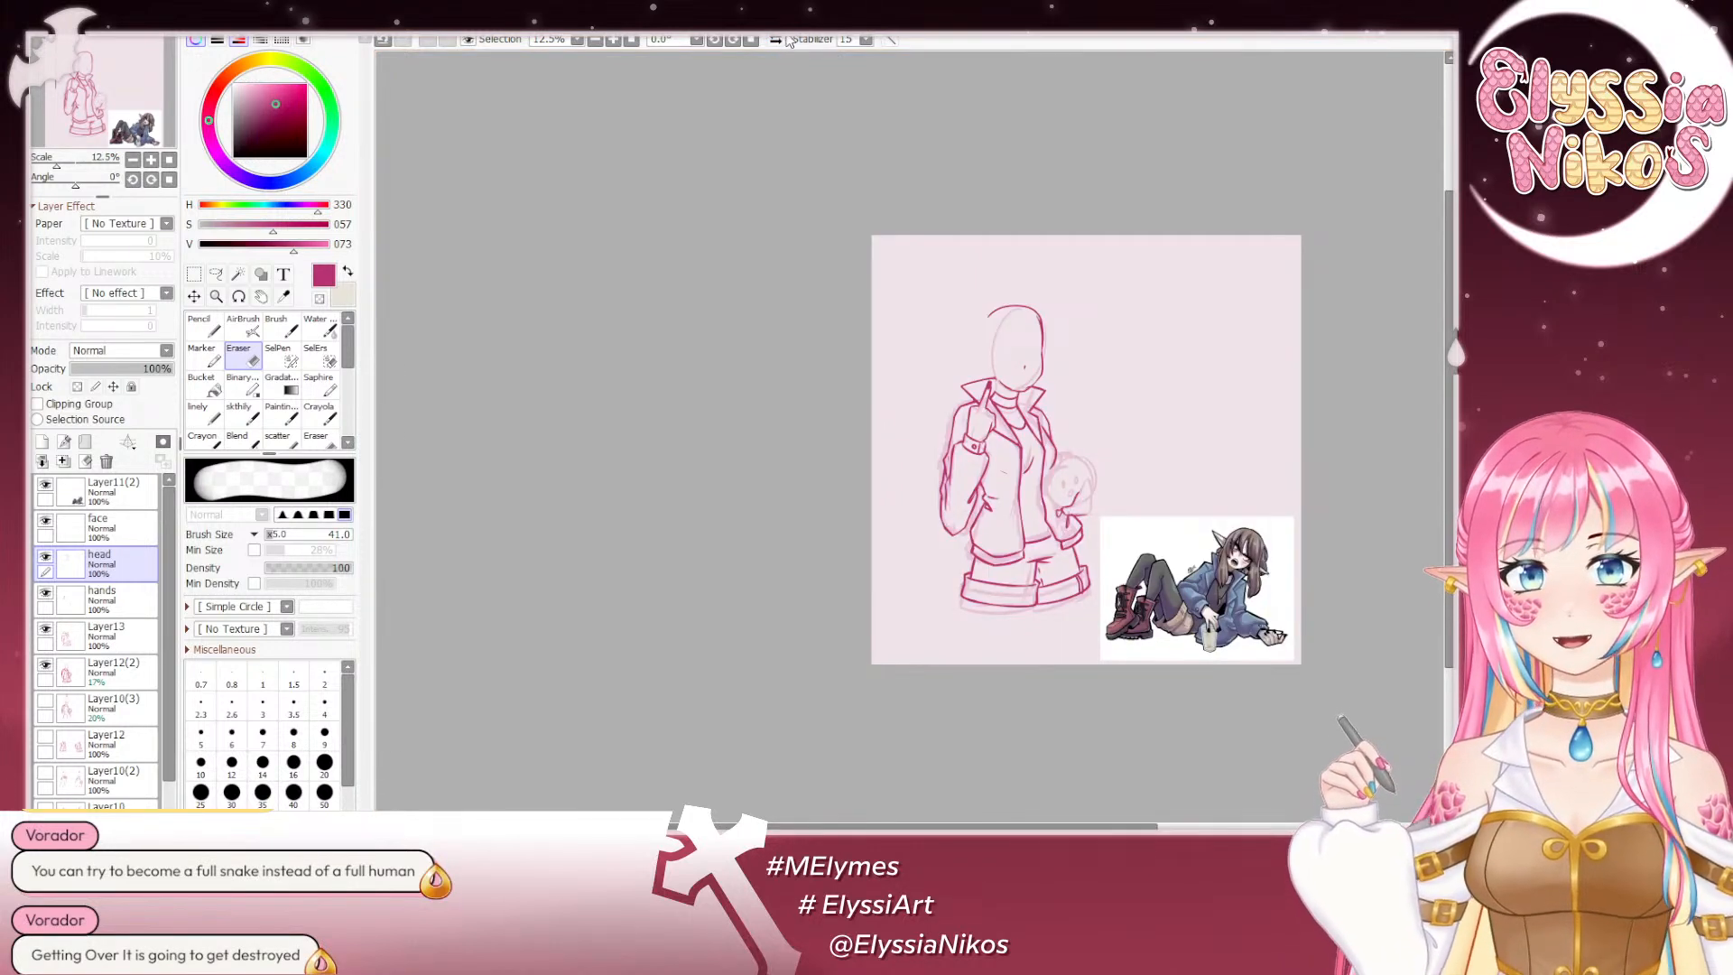
pyautogui.click(780, 40)
pyautogui.click(779, 40)
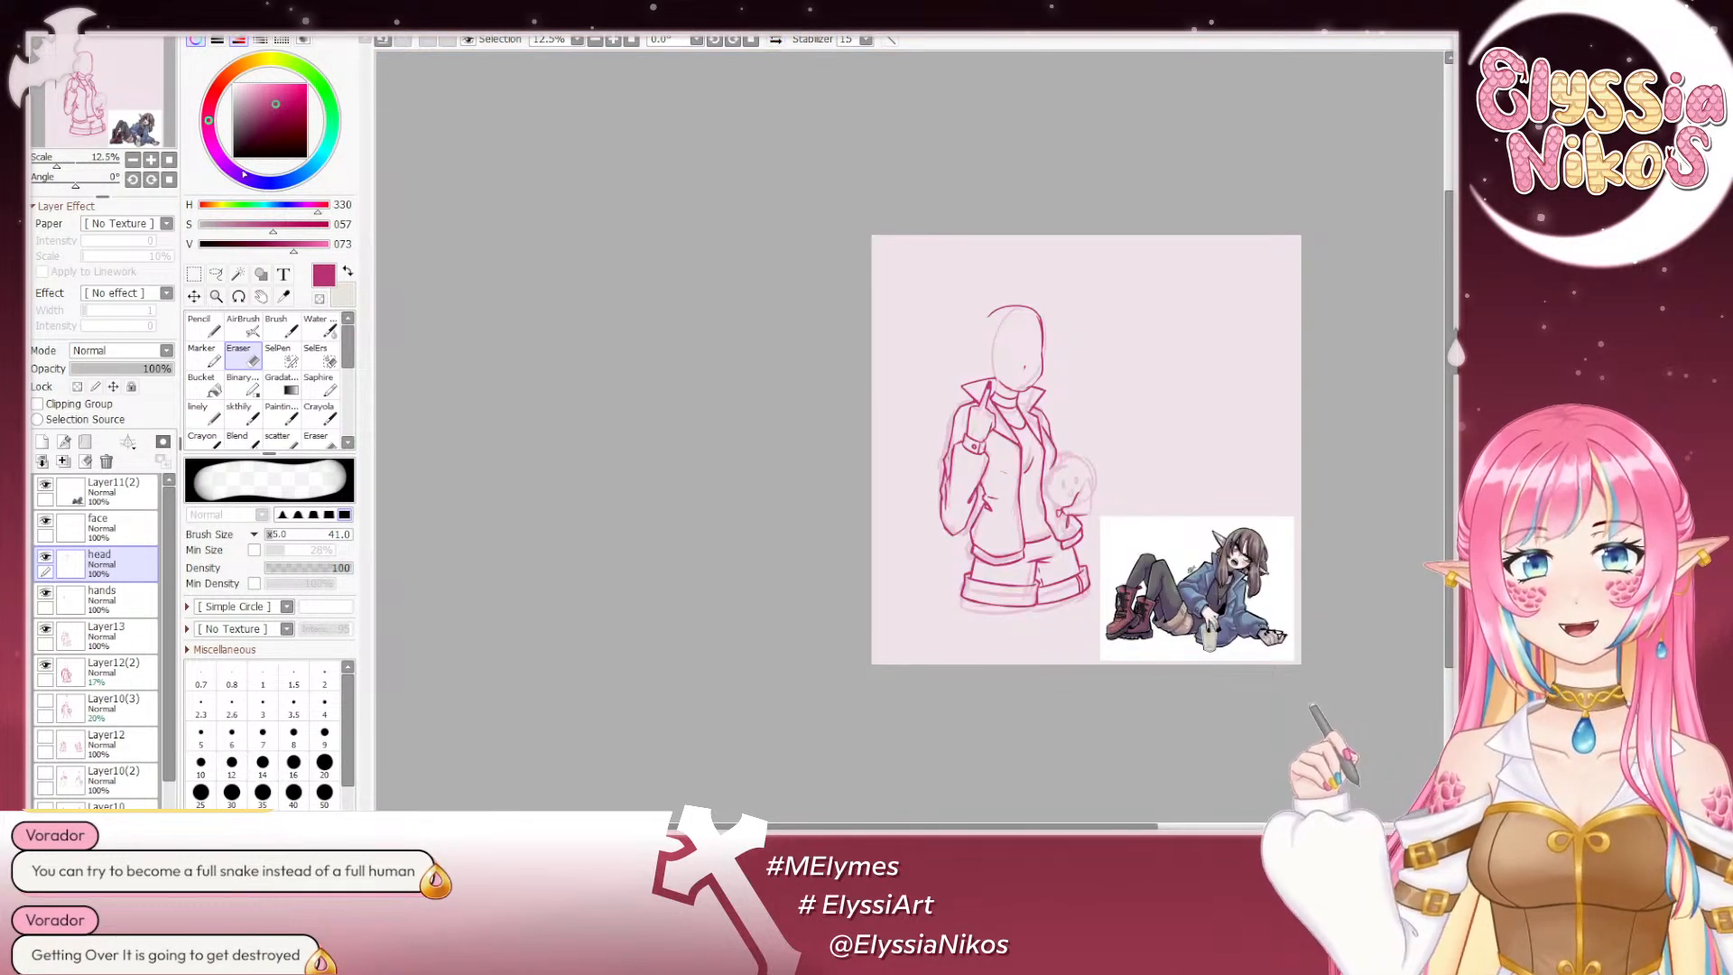
# Step: Redraw the head's side line from the crown down to the cheek with the size 24 sketch brush, smoothing its bend
pyautogui.click(150, 161)
pyautogui.click(150, 161)
pyautogui.moveTo(656, 260); pyautogui.dragTo(484, 291)
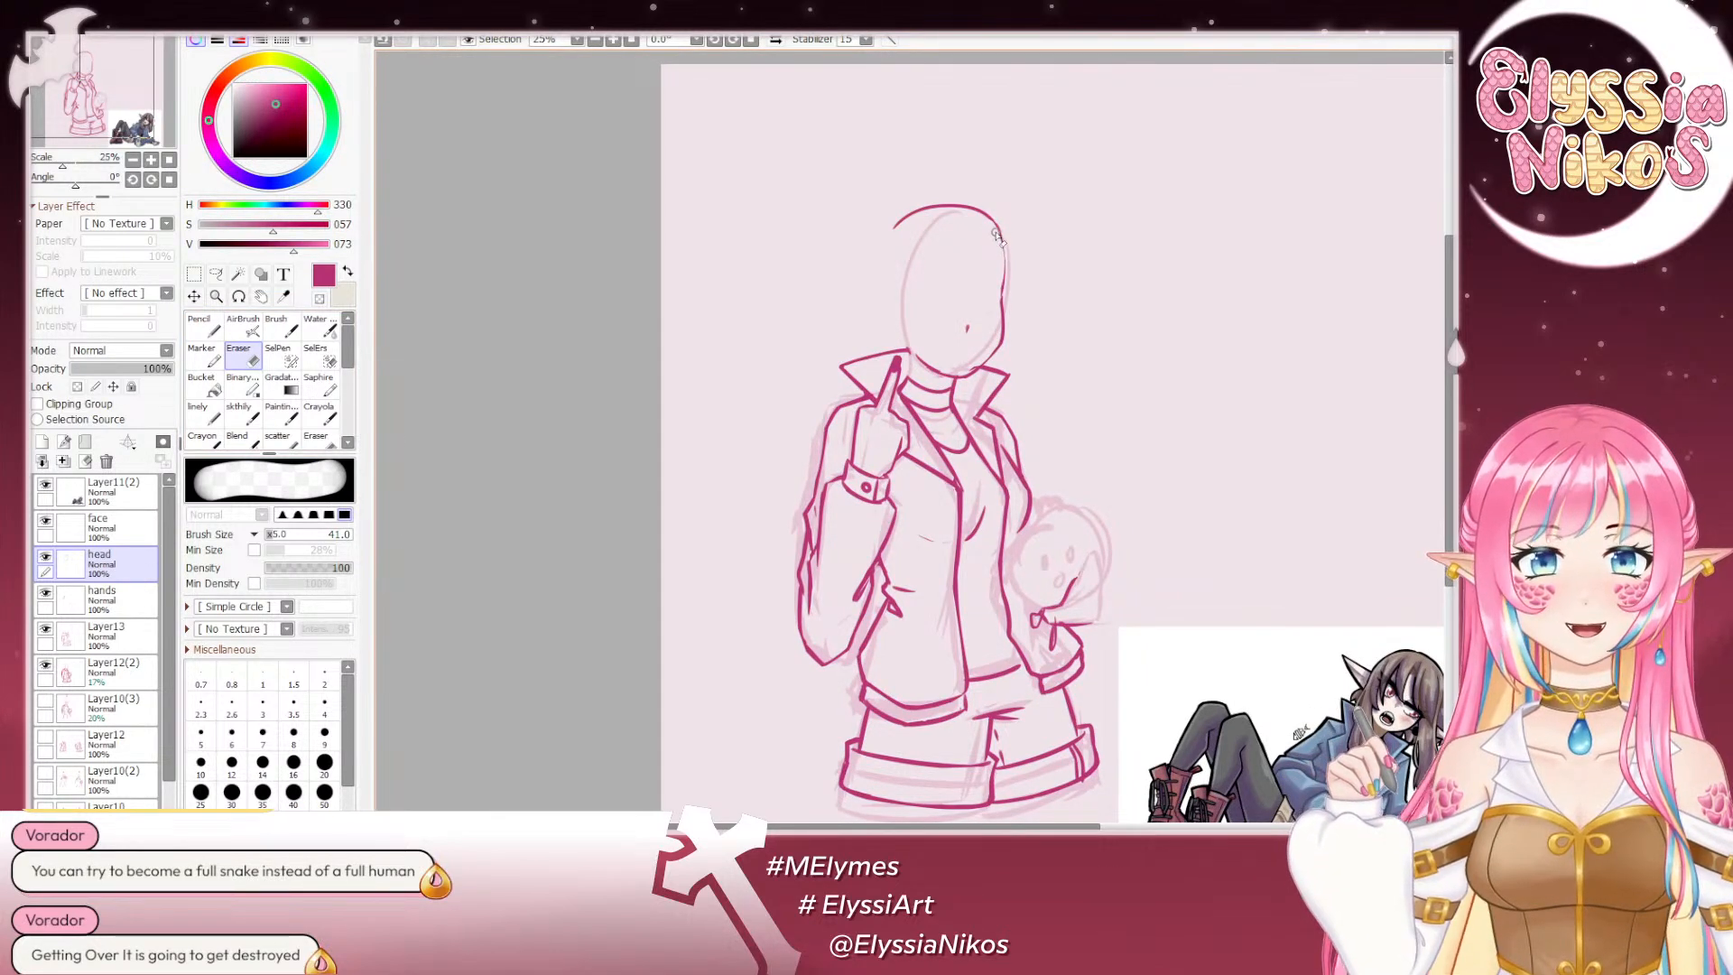
pyautogui.click(245, 420)
pyautogui.hotkey('ctrl', 'z')
pyautogui.moveTo(1002, 248); pyautogui.dragTo(1009, 268)
pyautogui.hotkey('ctrl', 'z')
pyautogui.hotkey('ctrl', 'z')
pyautogui.hotkey('ctrl', 'z')
pyautogui.hotkey('ctrl', 'z')
pyautogui.hotkey('ctrl', 'z')
pyautogui.hotkey('ctrl', 'z')
pyautogui.hotkey('ctrl', 'z')
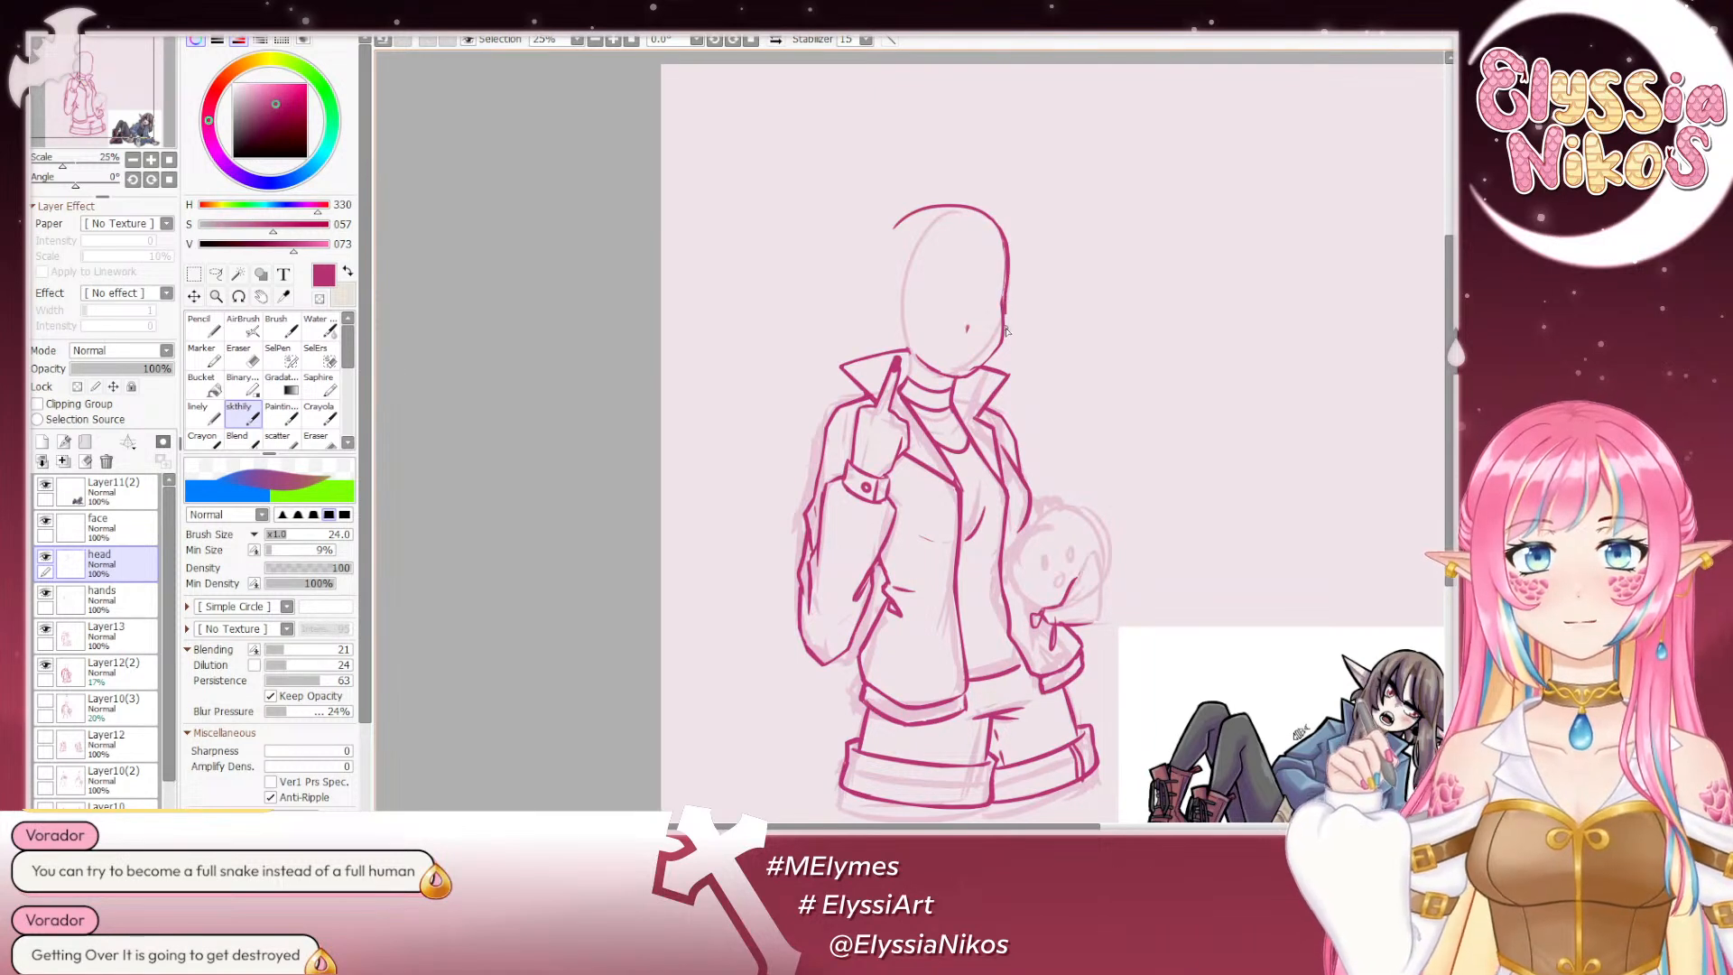
pyautogui.hotkey('ctrl', 'z')
pyautogui.moveTo(1005, 287); pyautogui.dragTo(1004, 338)
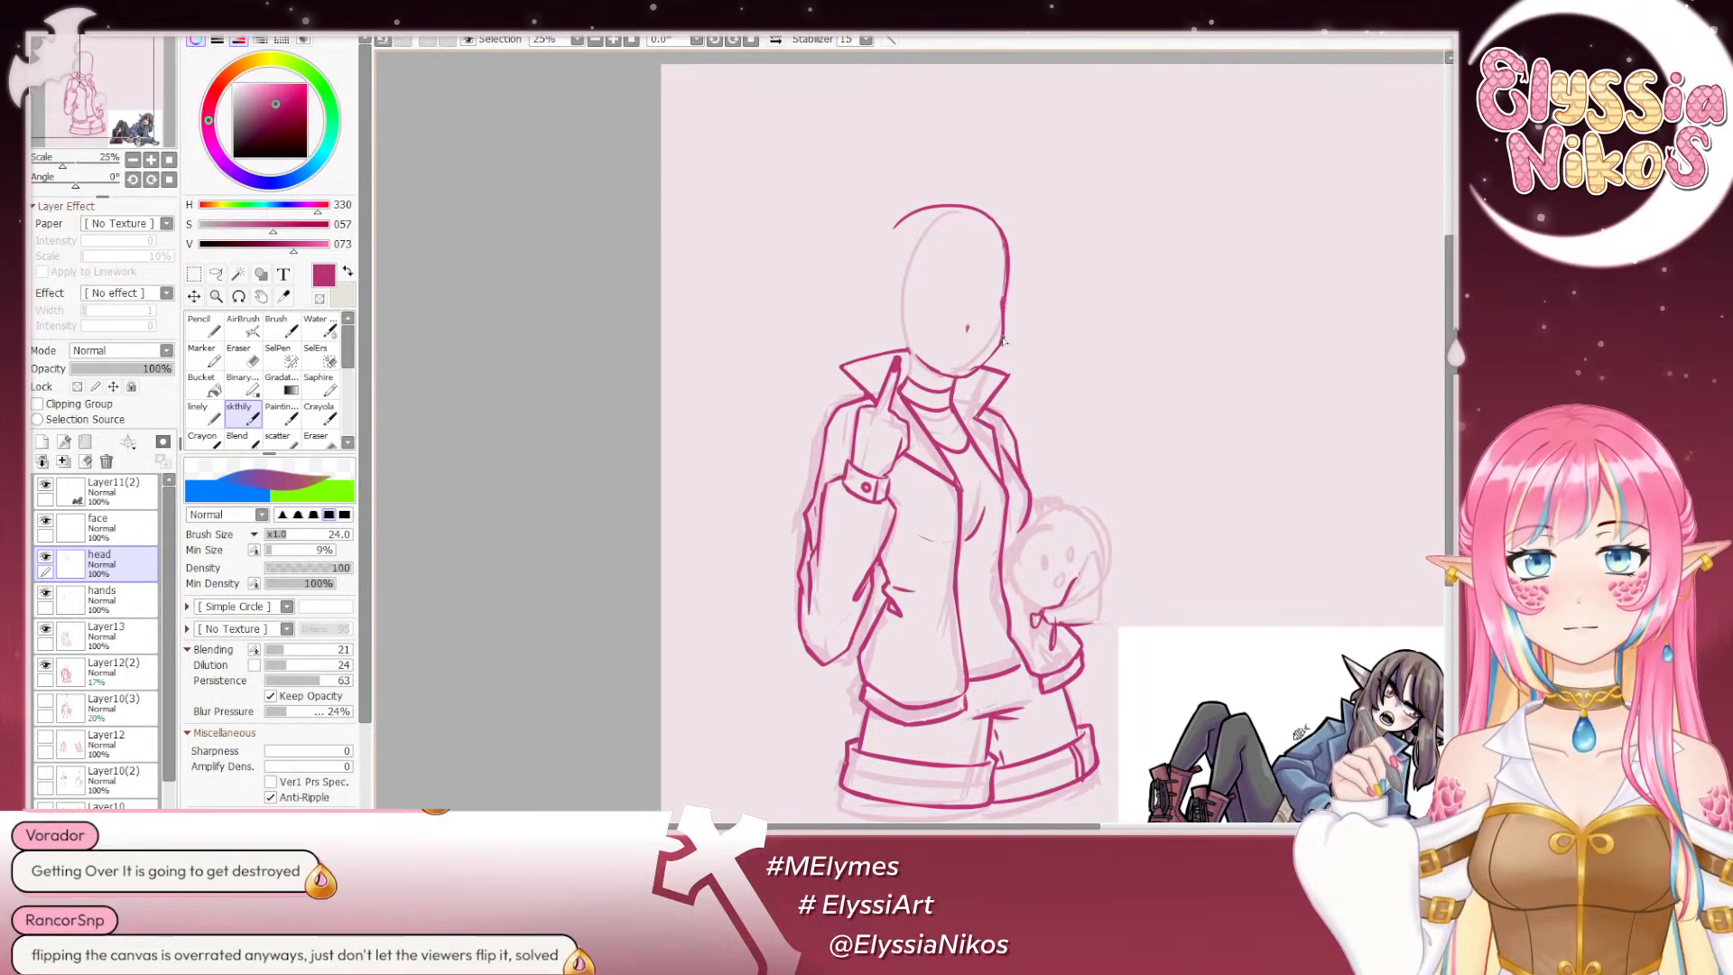
# Step: Try out a jaw stroke from the cheek towards the chin and a small SelPen selection at the same place
pyautogui.scroll(-1, 1009, 306)
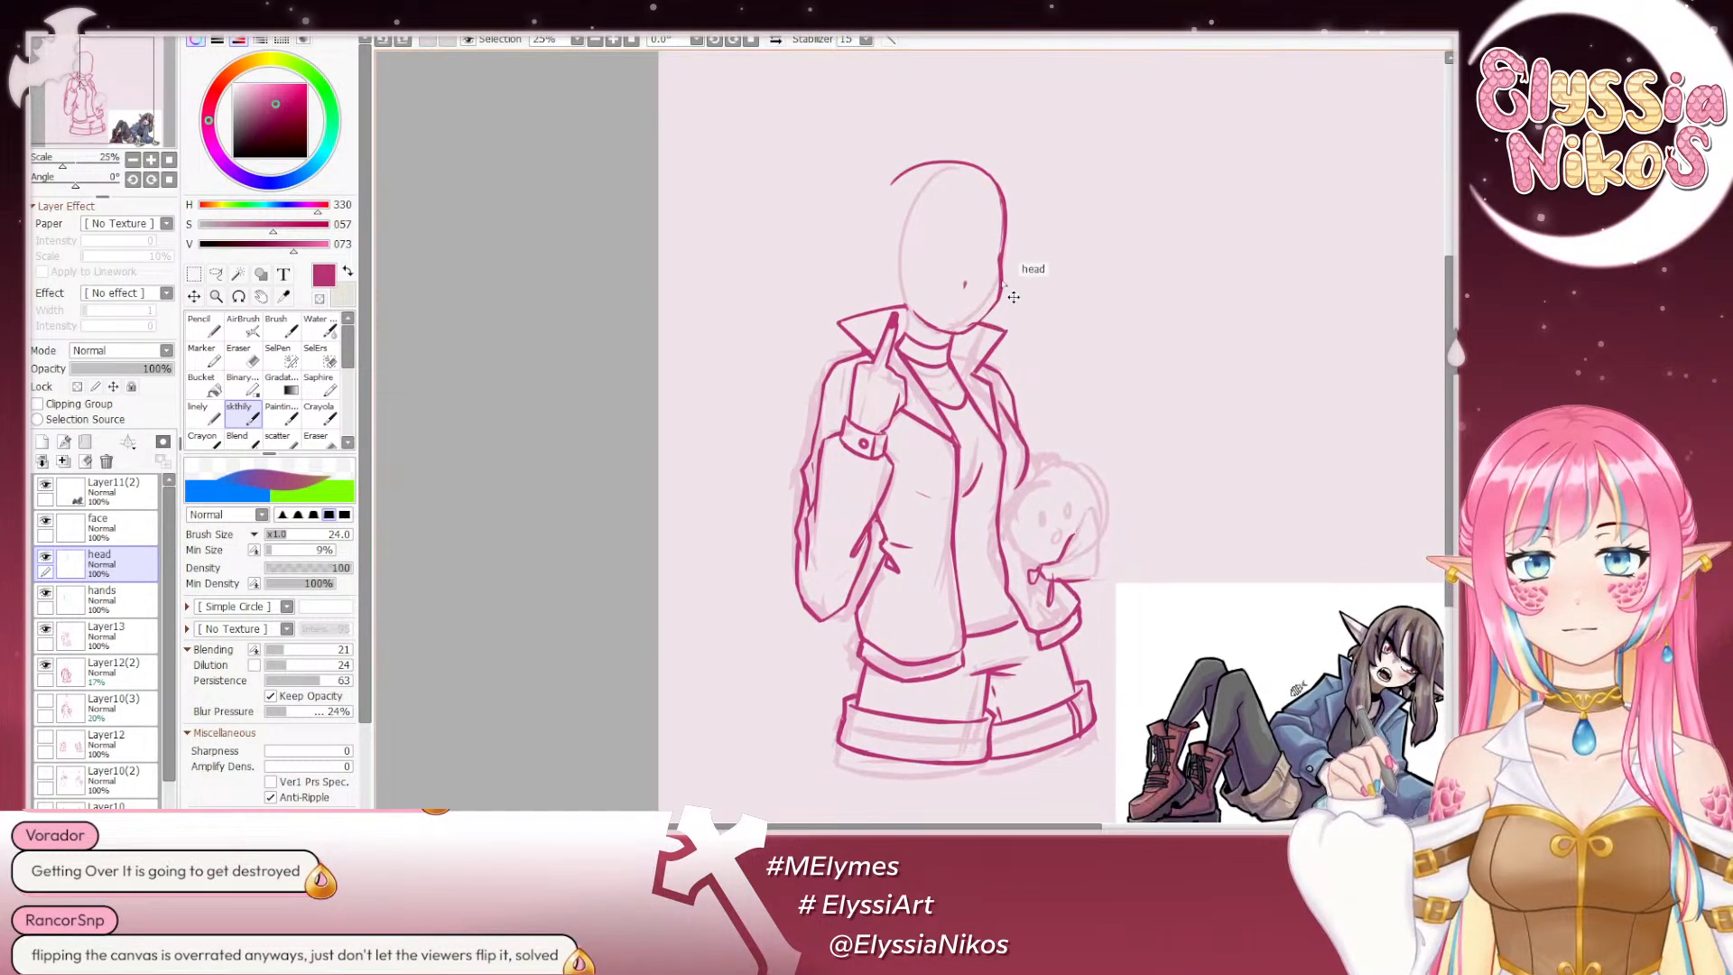
pyautogui.hotkey('ctrl', 'z')
pyautogui.moveTo(1004, 286); pyautogui.dragTo(984, 323)
pyautogui.hotkey('ctrl', 'z')
pyautogui.click(271, 359)
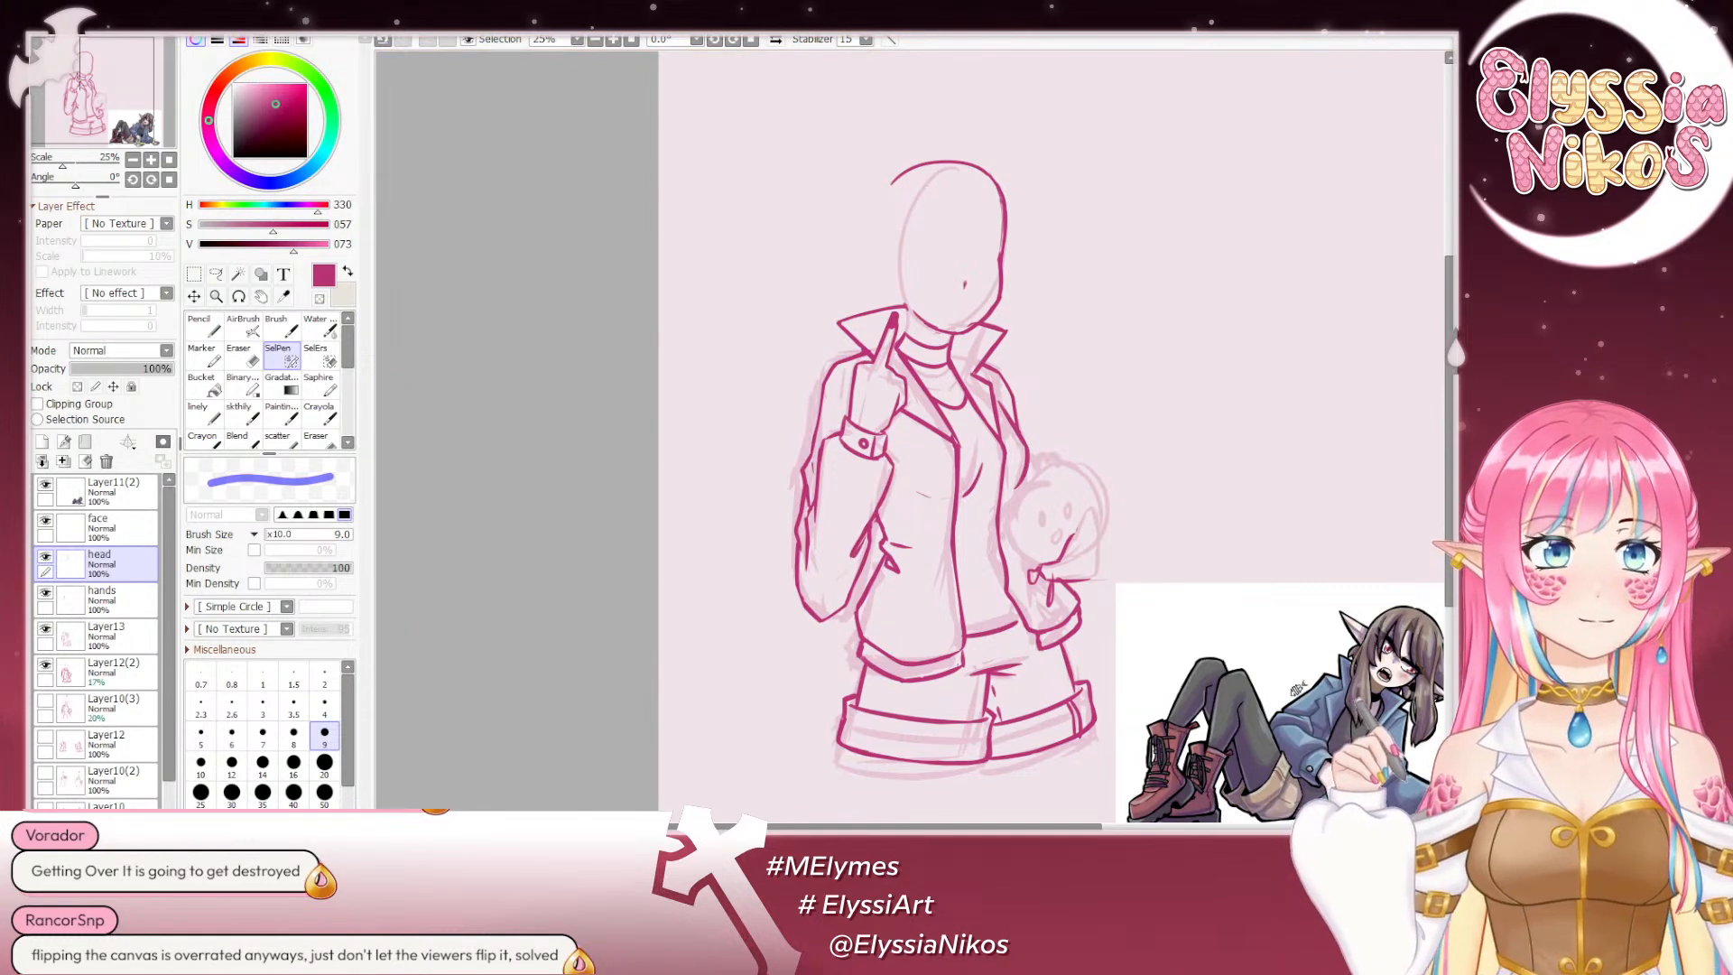
pyautogui.keyDown('ctrl'); pyautogui.keyDown('alt'); pyautogui.moveTo(1016, 303); pyautogui.dragTo(1001, 327); pyautogui.keyUp('alt'); pyautogui.keyUp('ctrl')
pyautogui.hotkey('ctrl', 'z')
pyautogui.click(213, 276)
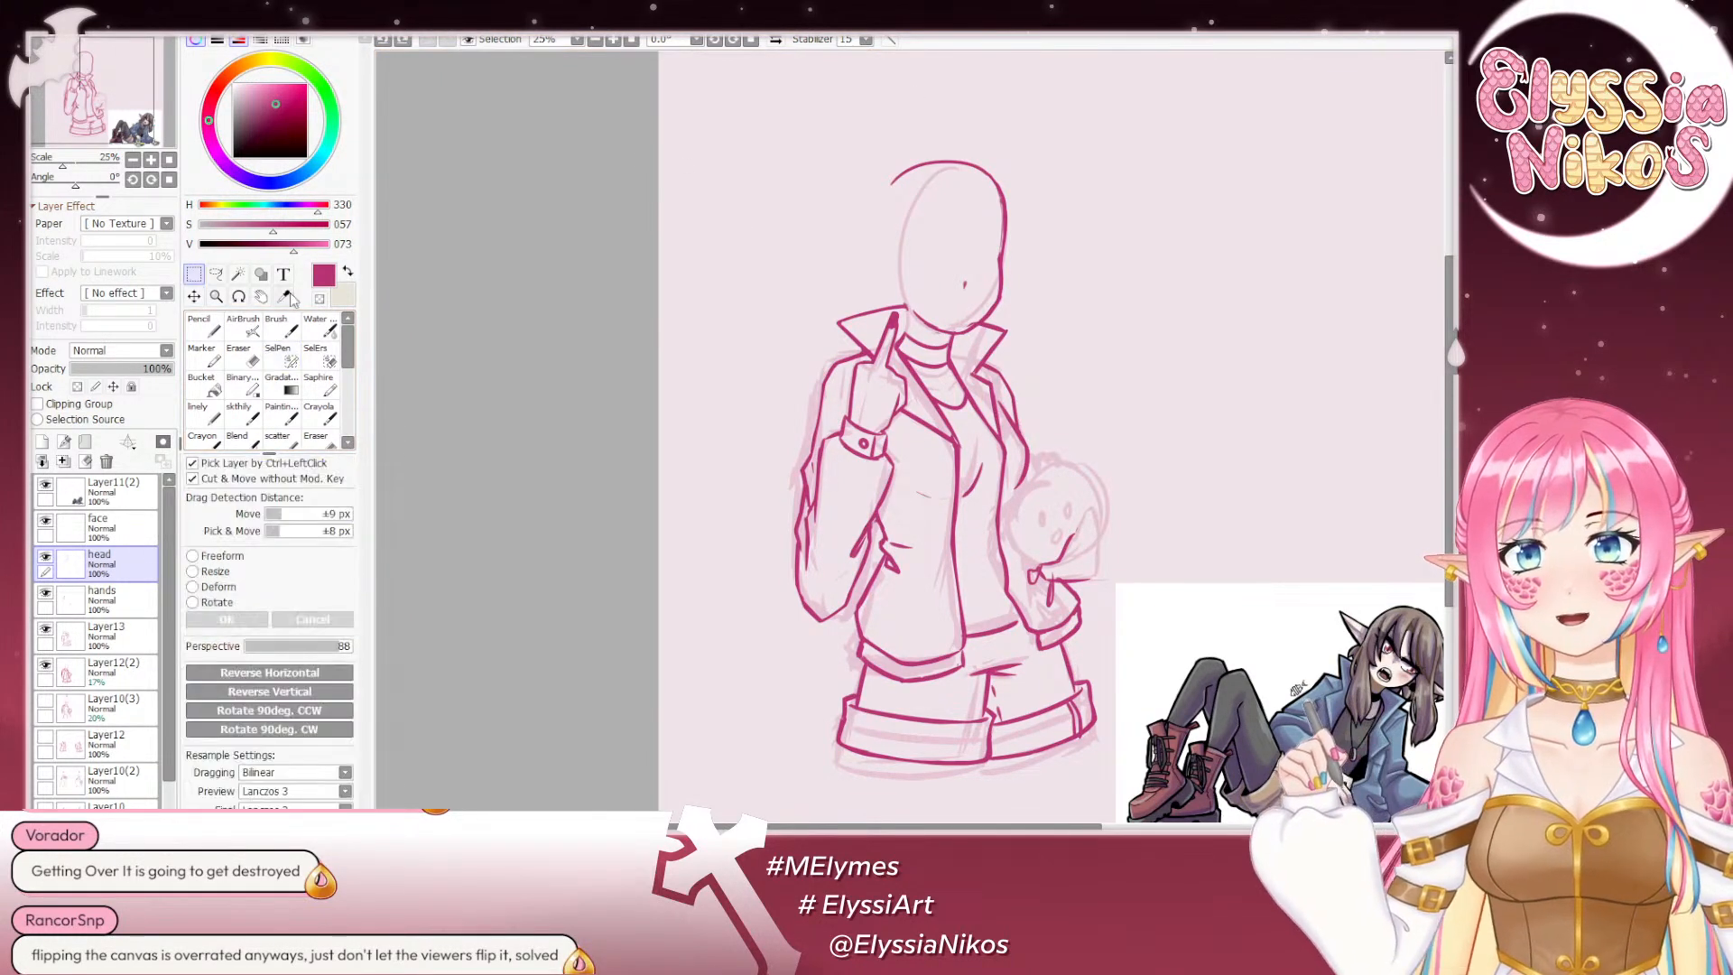
# Step: Clean up the lower end of the head's side line near the jaw with the size 41 eraser
pyautogui.click(251, 359)
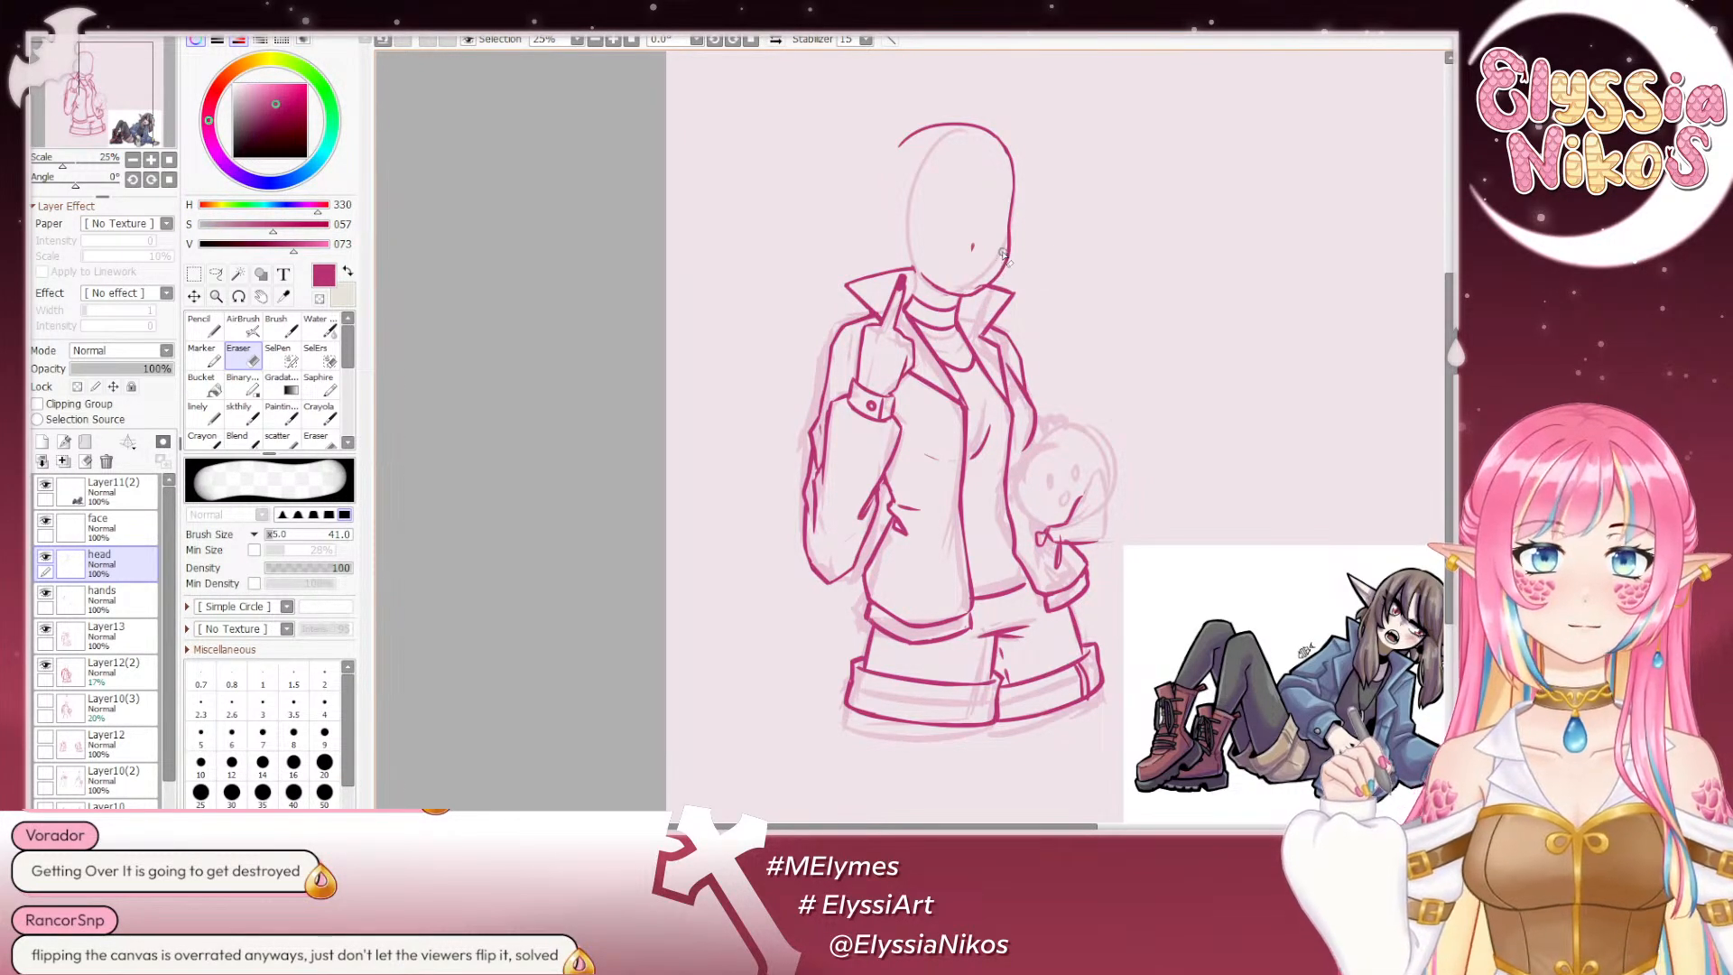
pyautogui.hotkey('ctrl', 'z')
pyautogui.moveTo(1001, 255); pyautogui.dragTo(1001, 253)
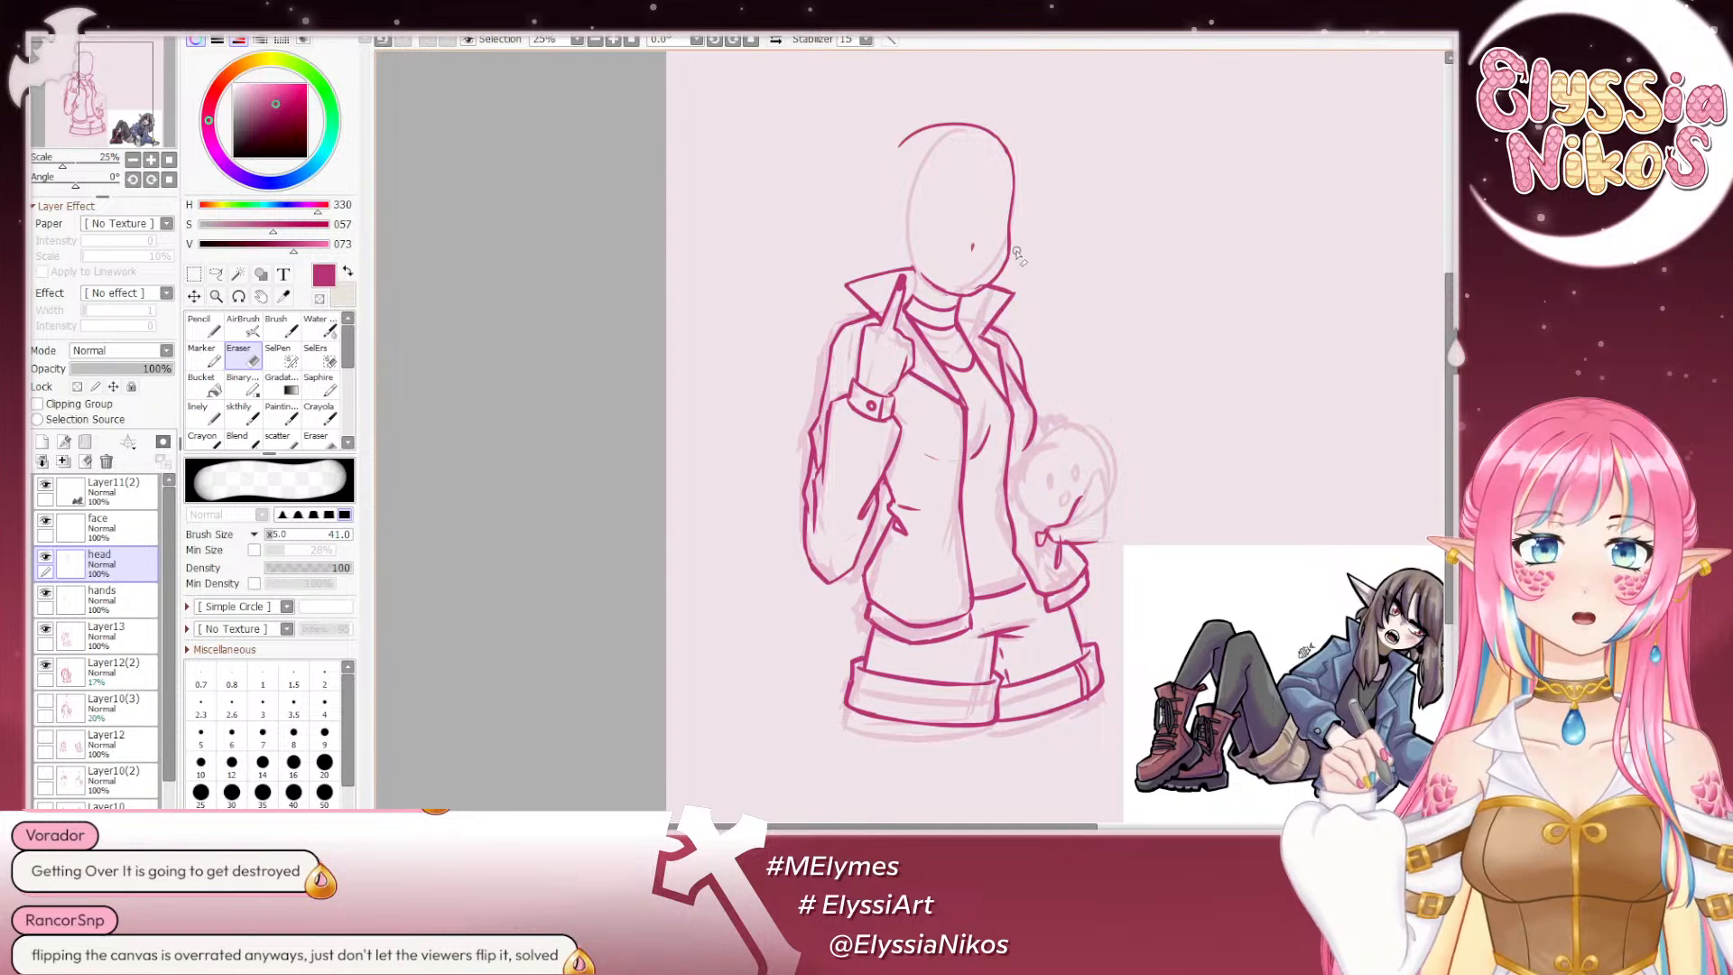
pyautogui.hotkey('ctrl', 'z')
pyautogui.moveTo(1010, 271); pyautogui.dragTo(1000, 284)
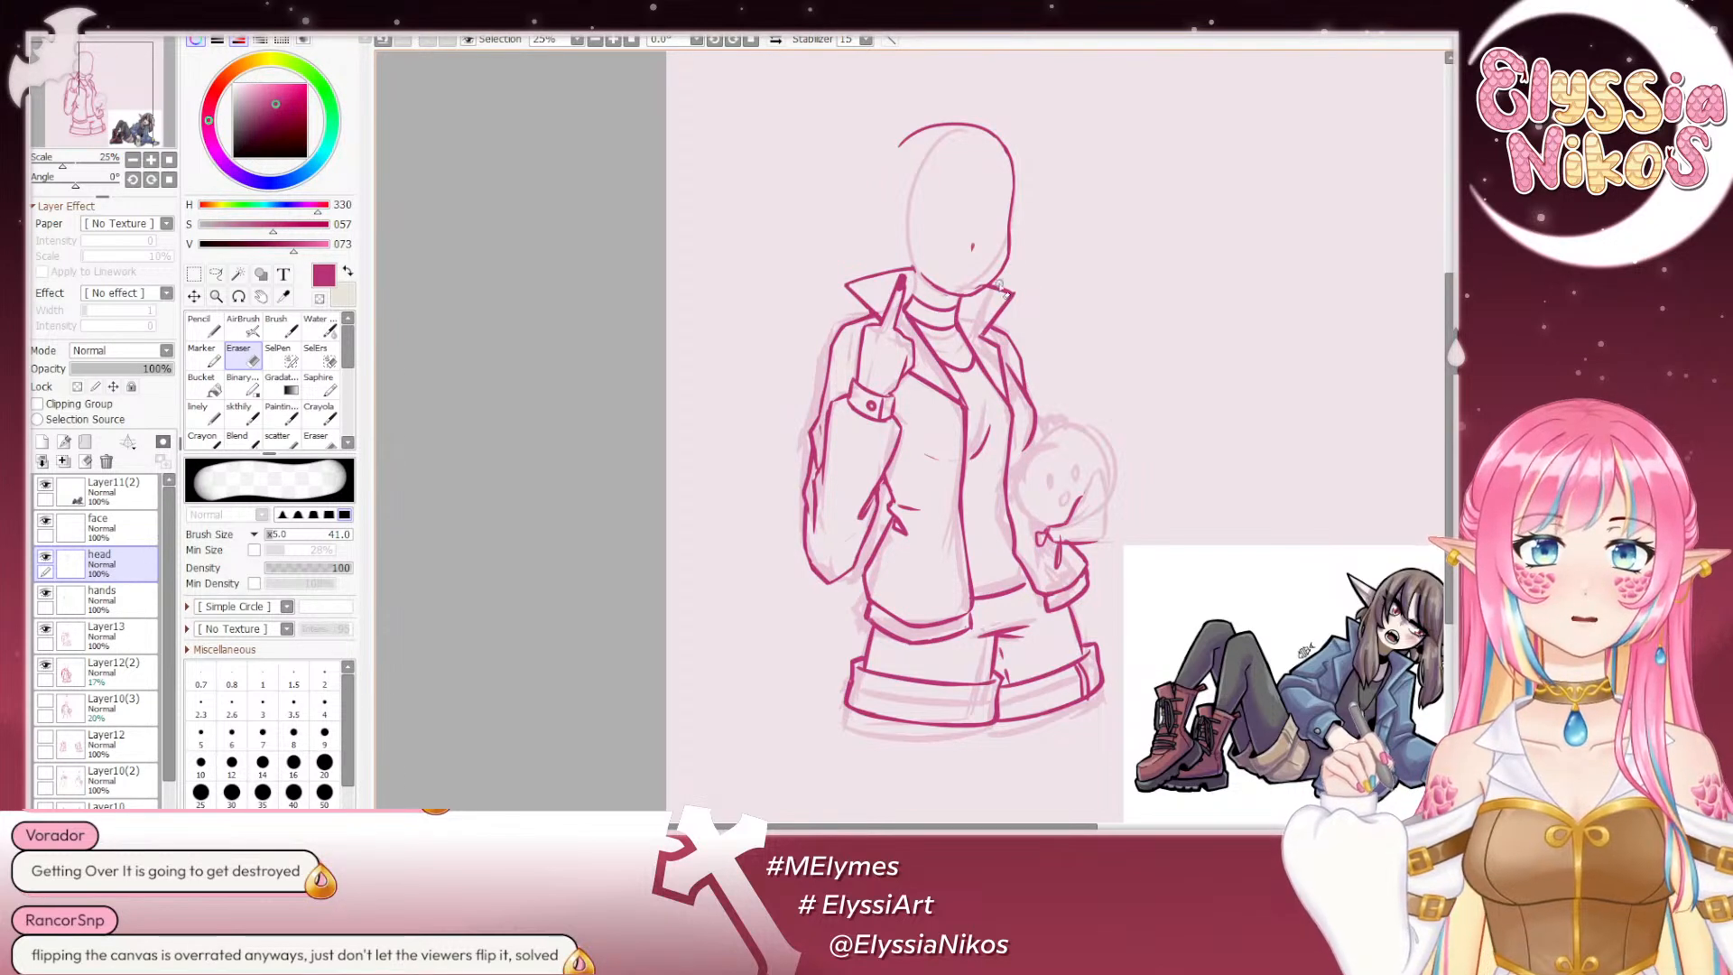
# Step: Reduce the eraser to size 20 and try trimming the line work where the chin meets the neck
pyautogui.moveTo(76, 183); pyautogui.dragTo(96, 183)
pyautogui.moveTo(800, 332); pyautogui.dragTo(781, 165)
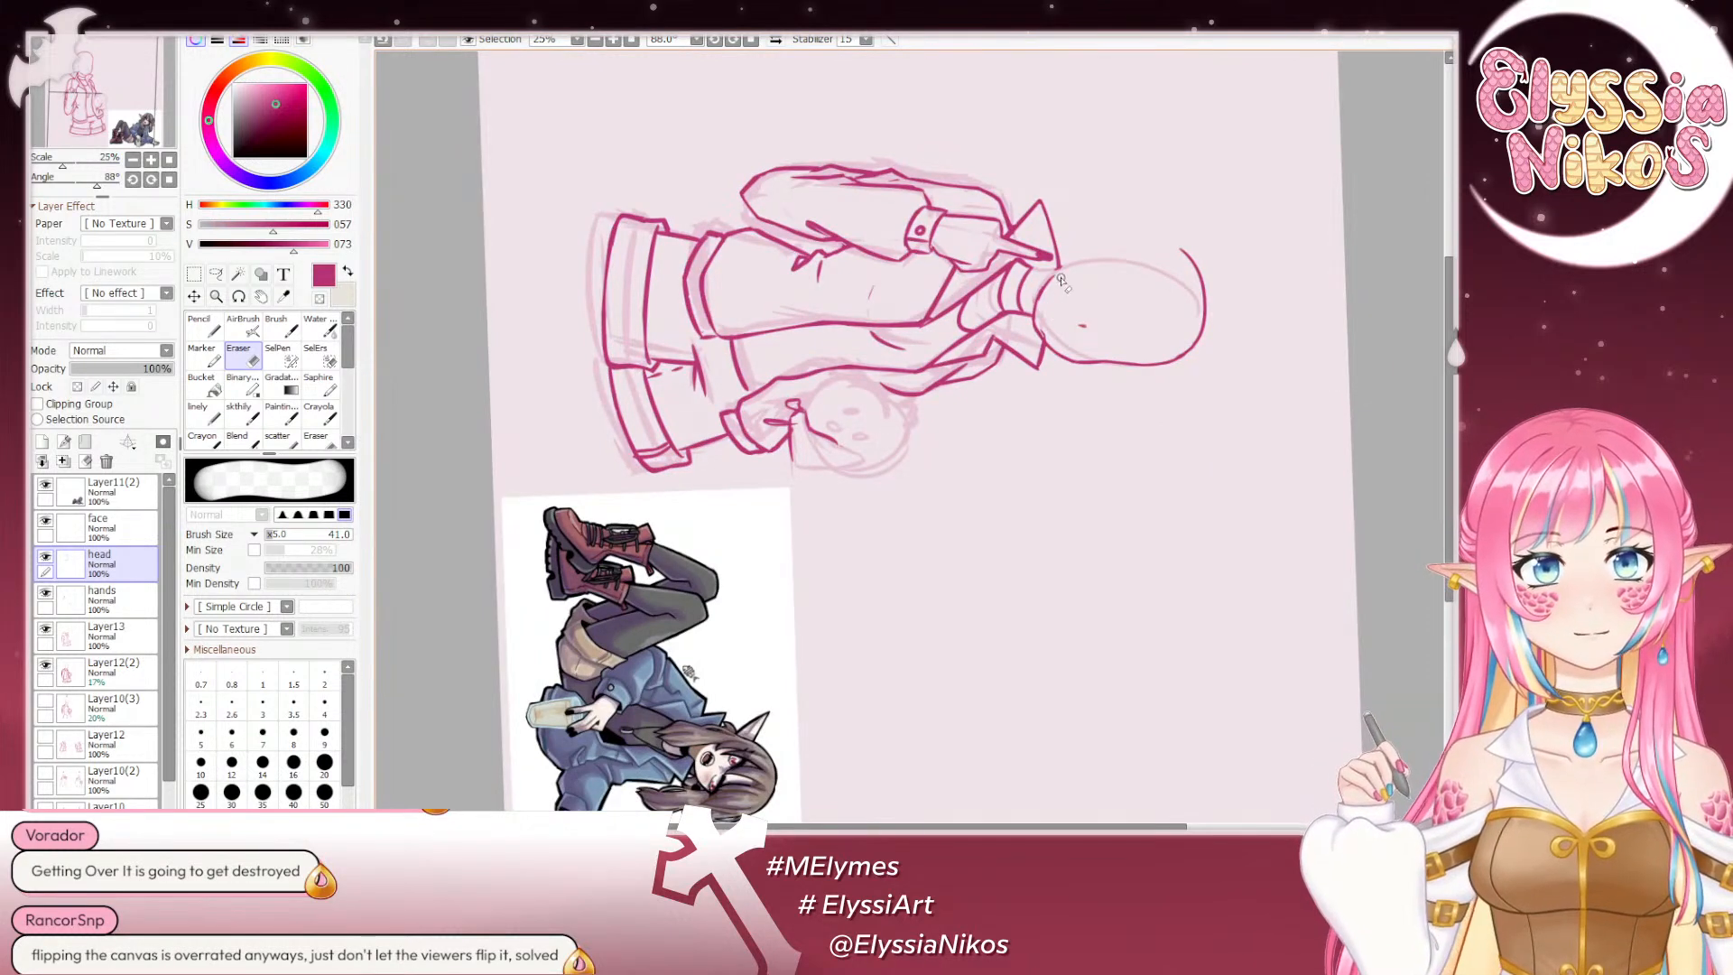
pyautogui.hotkey('ctrl', 'z')
pyautogui.press('[')
pyautogui.press('[')
pyautogui.press('[')
pyautogui.press('[')
pyautogui.press('[')
pyautogui.moveTo(1035, 302)
pyautogui.mouseDown()
pyautogui.moveTo(1050, 274)
pyautogui.moveTo(1033, 312)
pyautogui.mouseUp()
pyautogui.hotkey('ctrl', 'z')
# Step: Set the sketch brush to size 21, try out a jaw line beside the neck and reset the canvas rotation to 0°
pyautogui.click(239, 416)
pyautogui.press('[')
pyautogui.press('[')
pyautogui.hotkey('ctrl', 'z')
pyautogui.moveTo(1059, 271); pyautogui.dragTo(1037, 317)
pyautogui.hotkey('ctrl', 'z')
pyautogui.hotkey('ctrl', 'z')
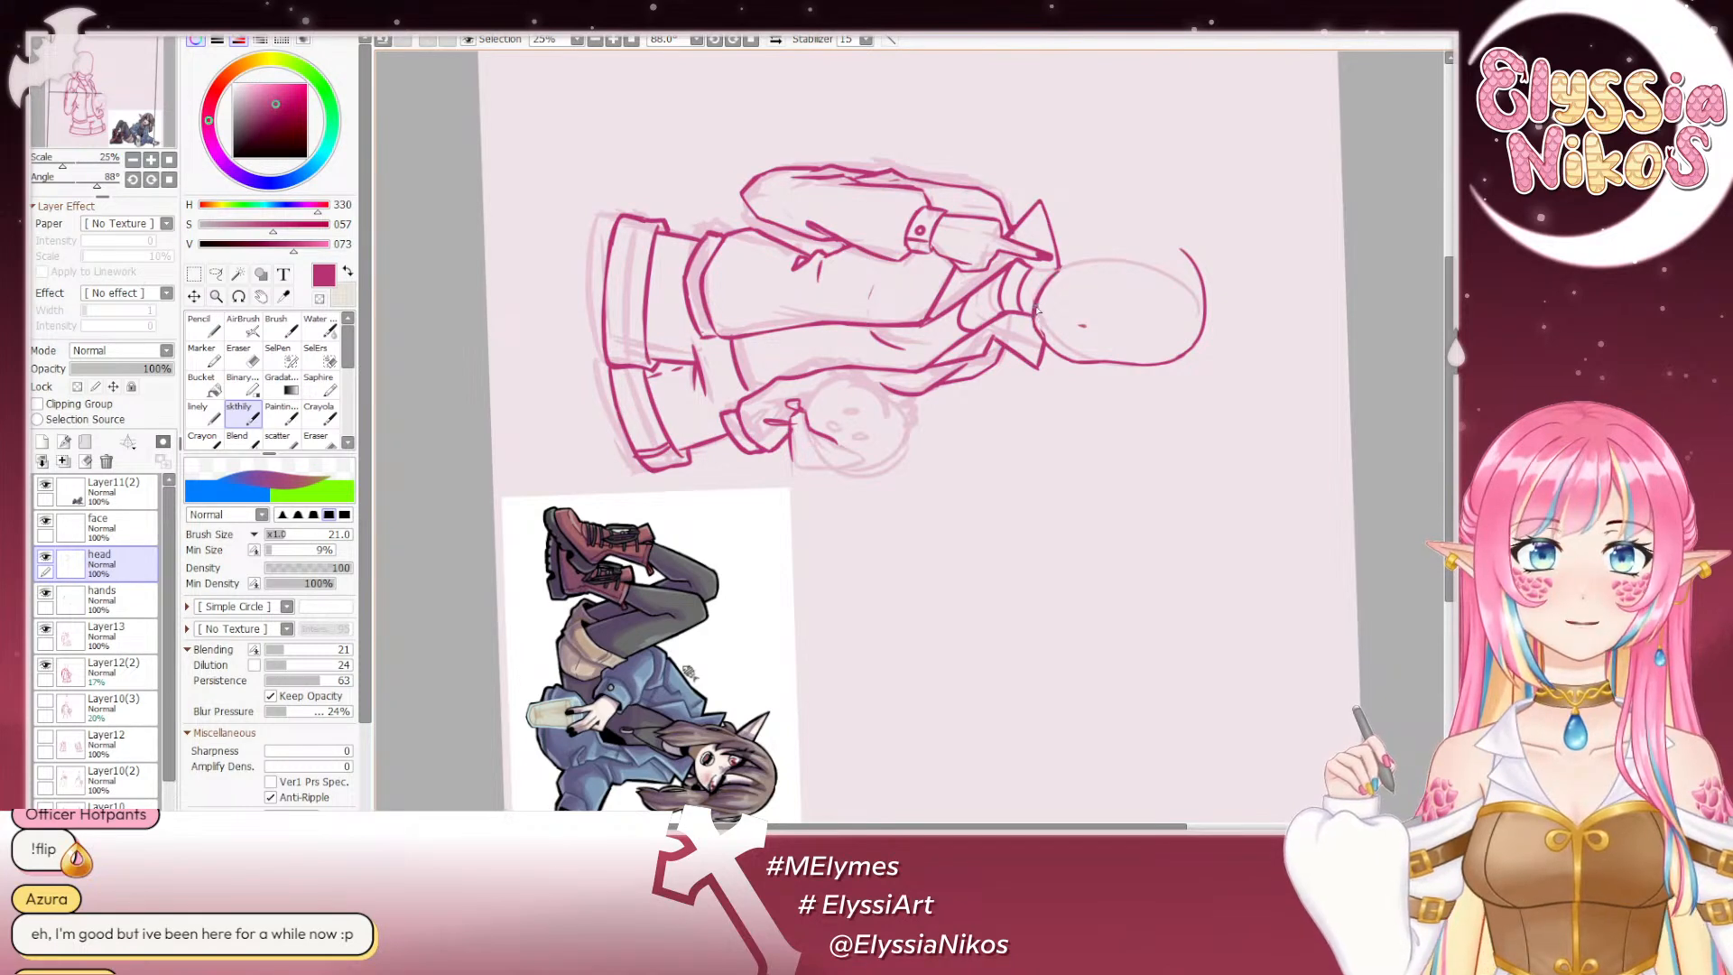
pyautogui.click(168, 180)
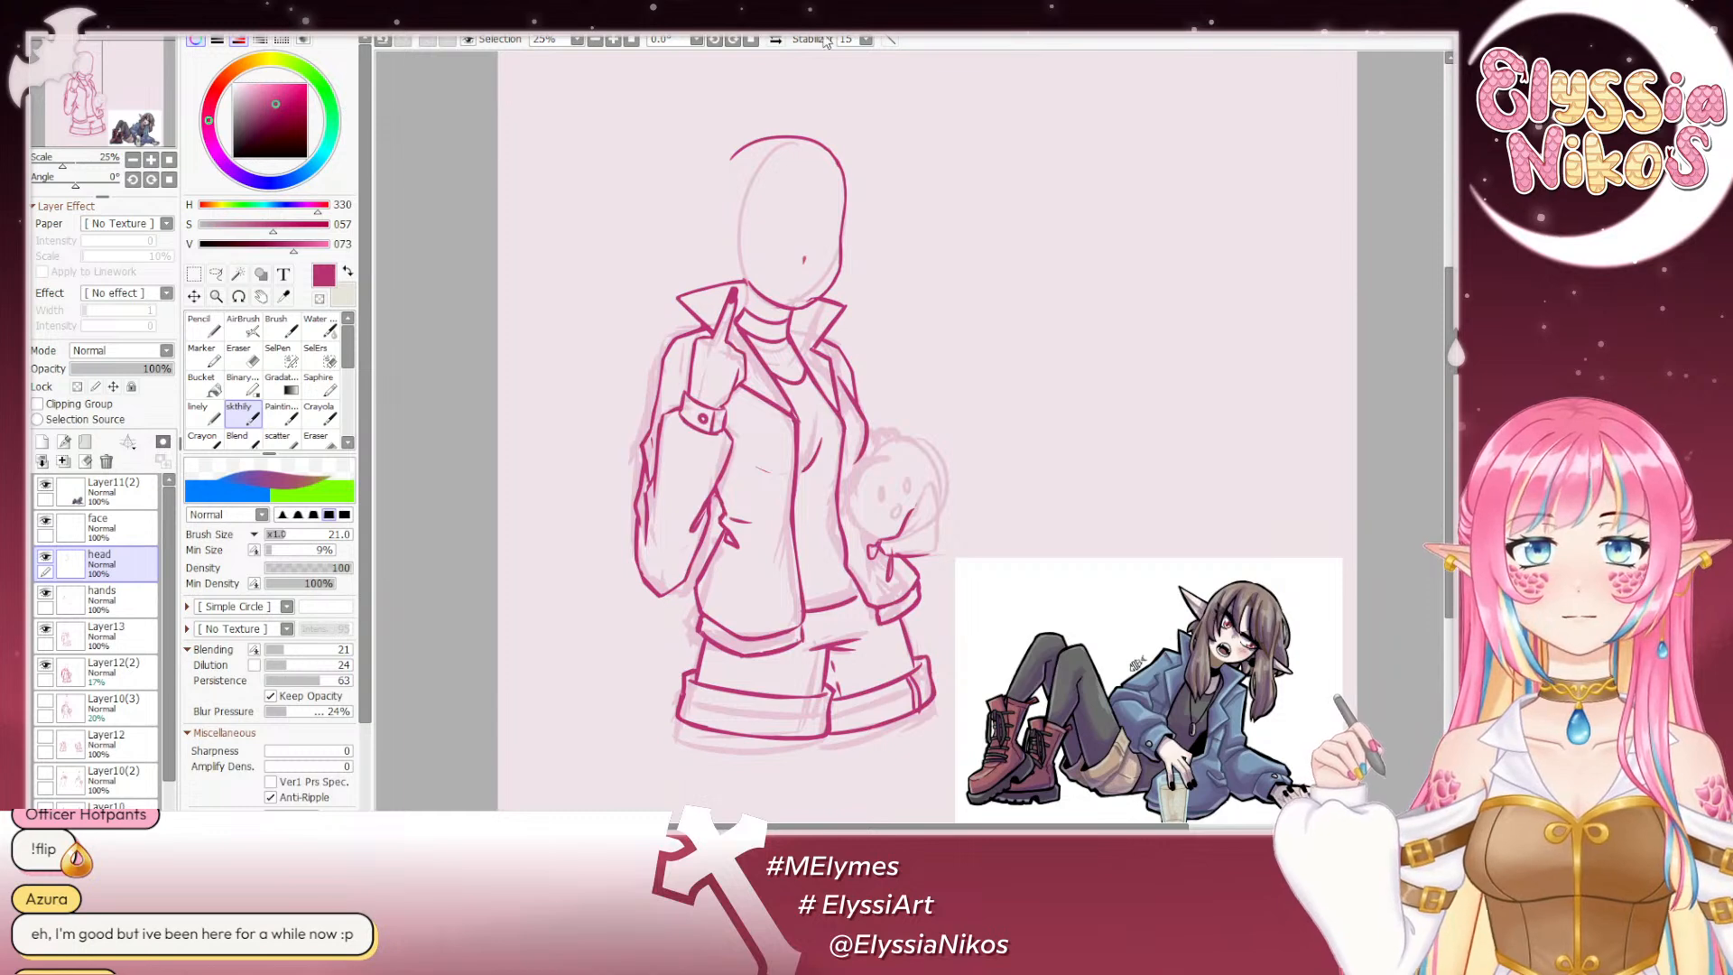
# Step: Mirror the canvas view, make Layer13 the active layer and switch to the Brush tool
pyautogui.click(779, 42)
pyautogui.moveTo(906, 192); pyautogui.dragTo(695, 193)
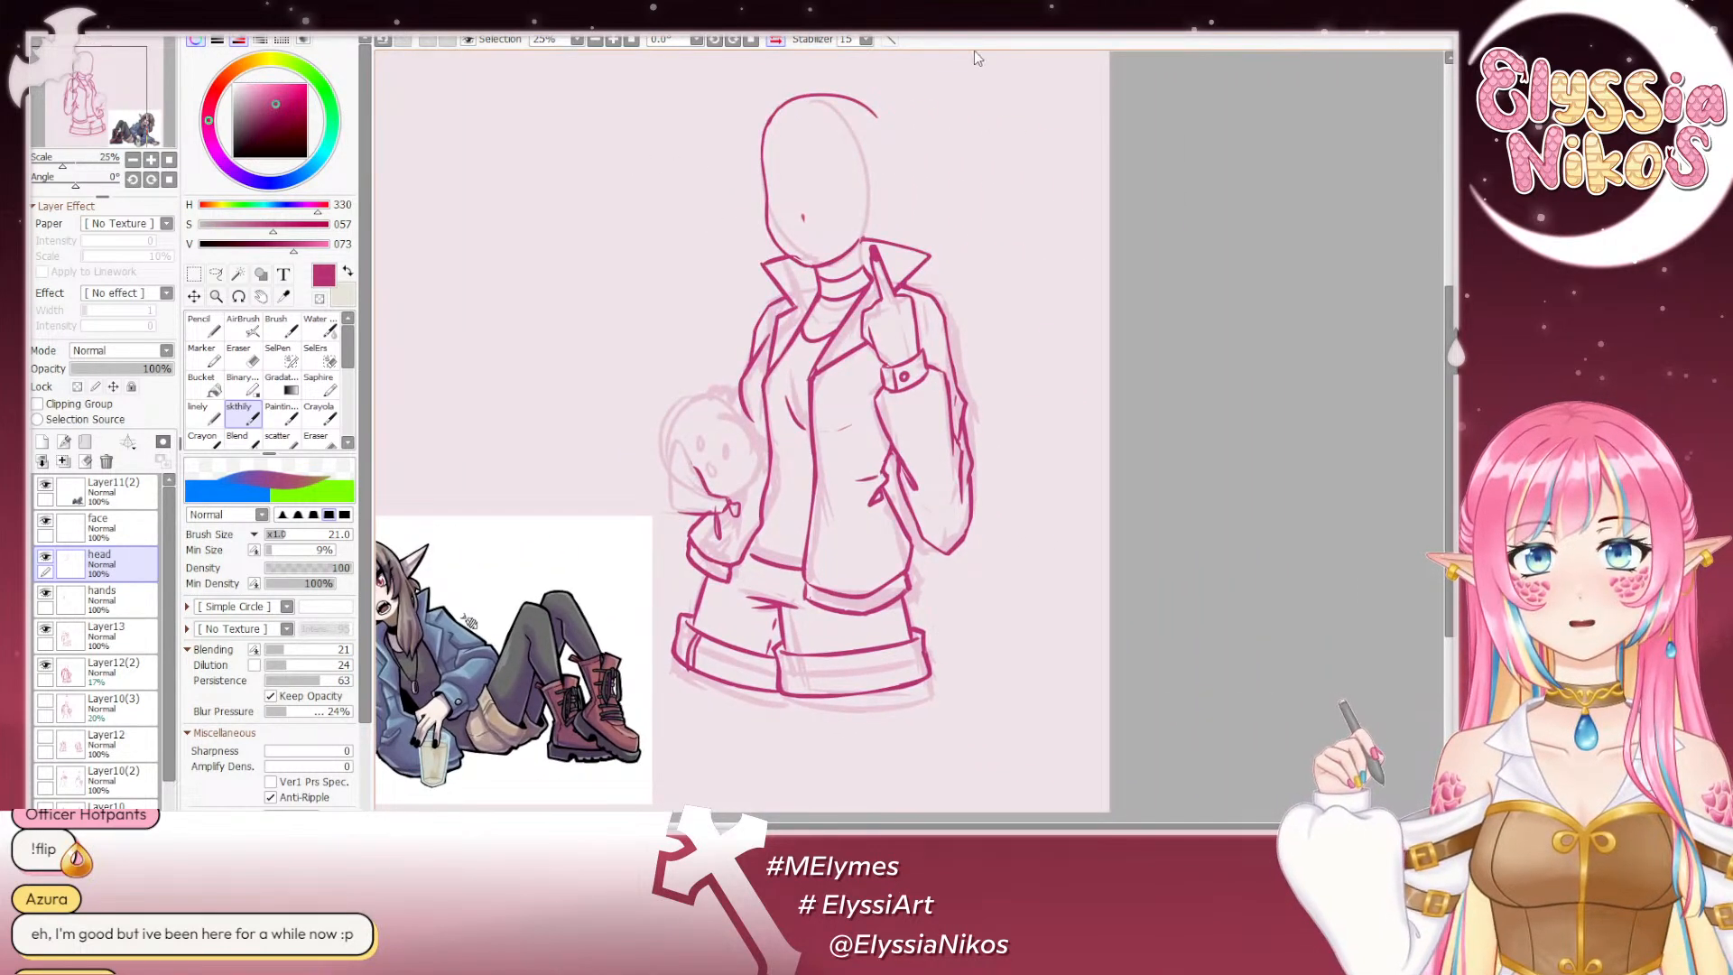
pyautogui.moveTo(639, 414); pyautogui.dragTo(562, 416)
pyautogui.click(113, 631)
pyautogui.click(239, 355)
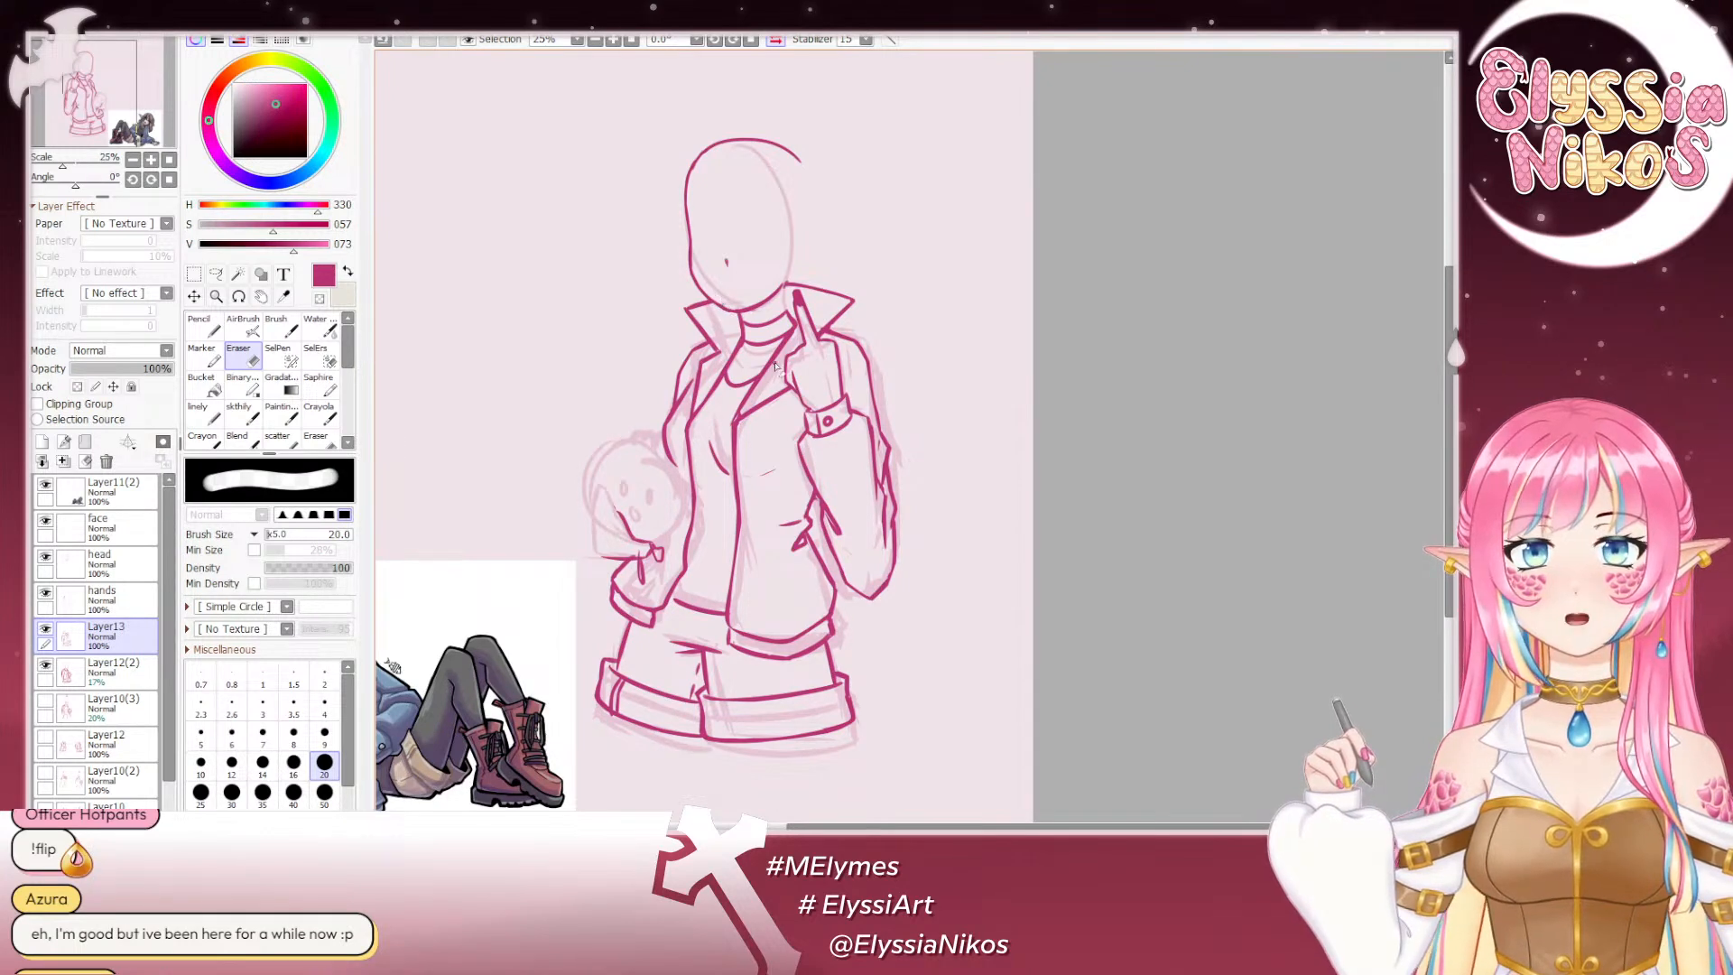
pyautogui.click(242, 417)
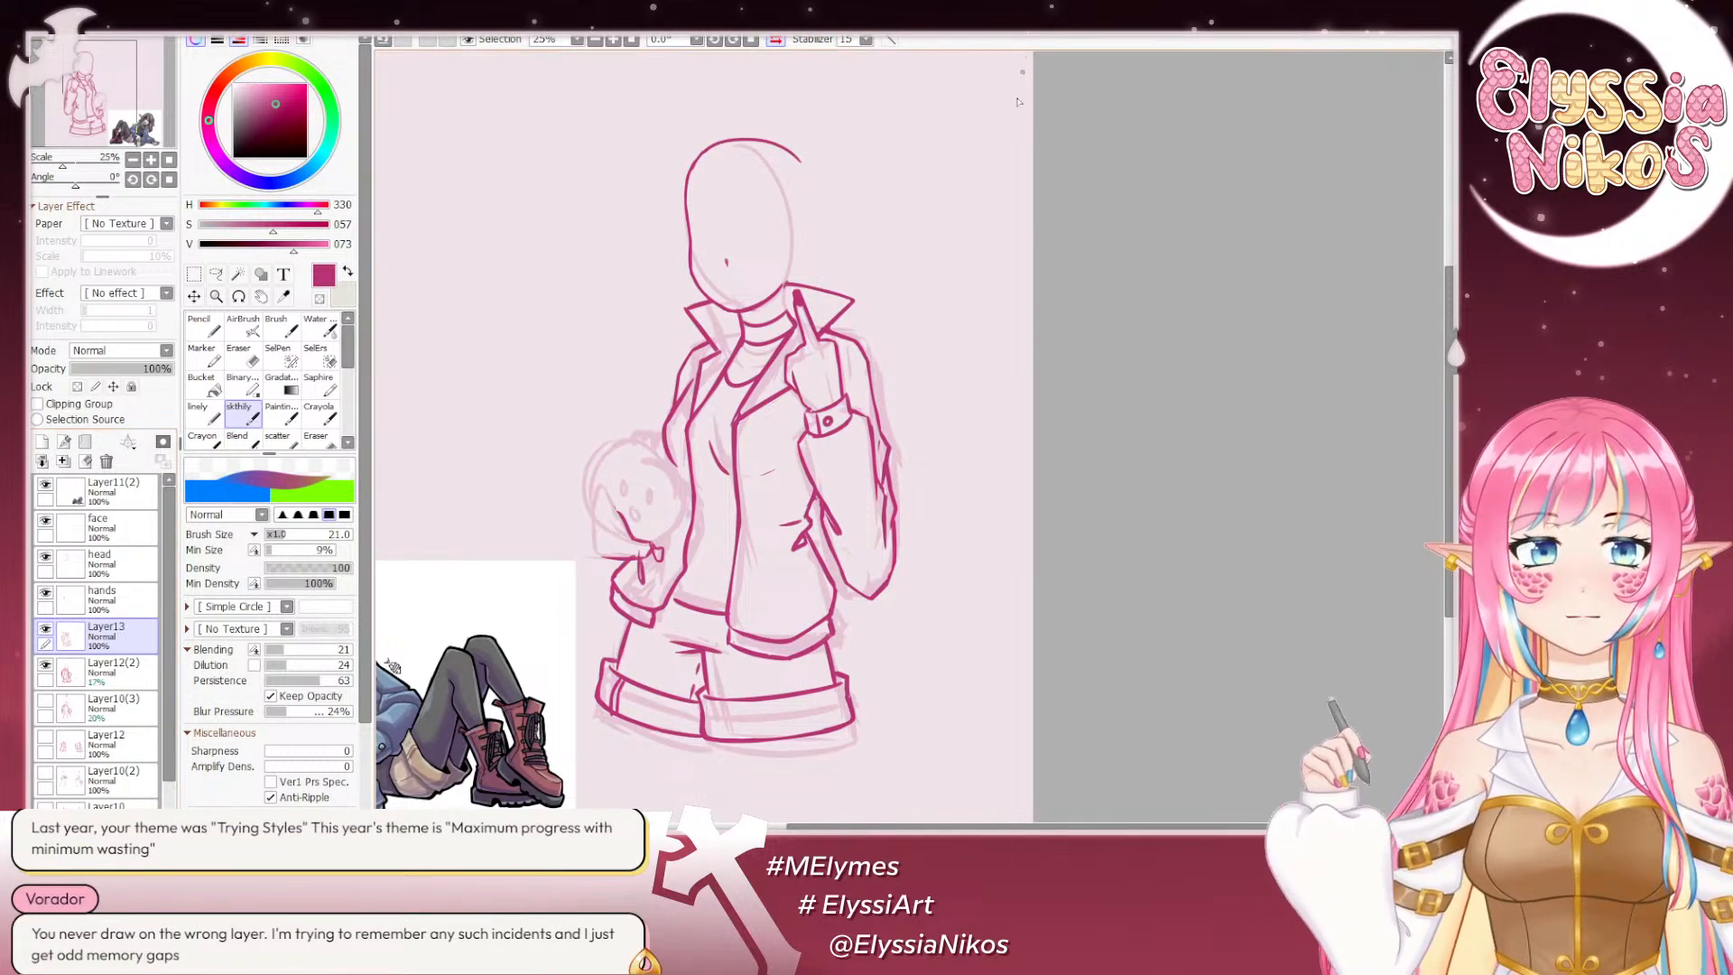
pyautogui.press('b')
pyautogui.moveTo(905, 226); pyautogui.dragTo(1017, 225)
pyautogui.hotkey('ctrl', 'z')
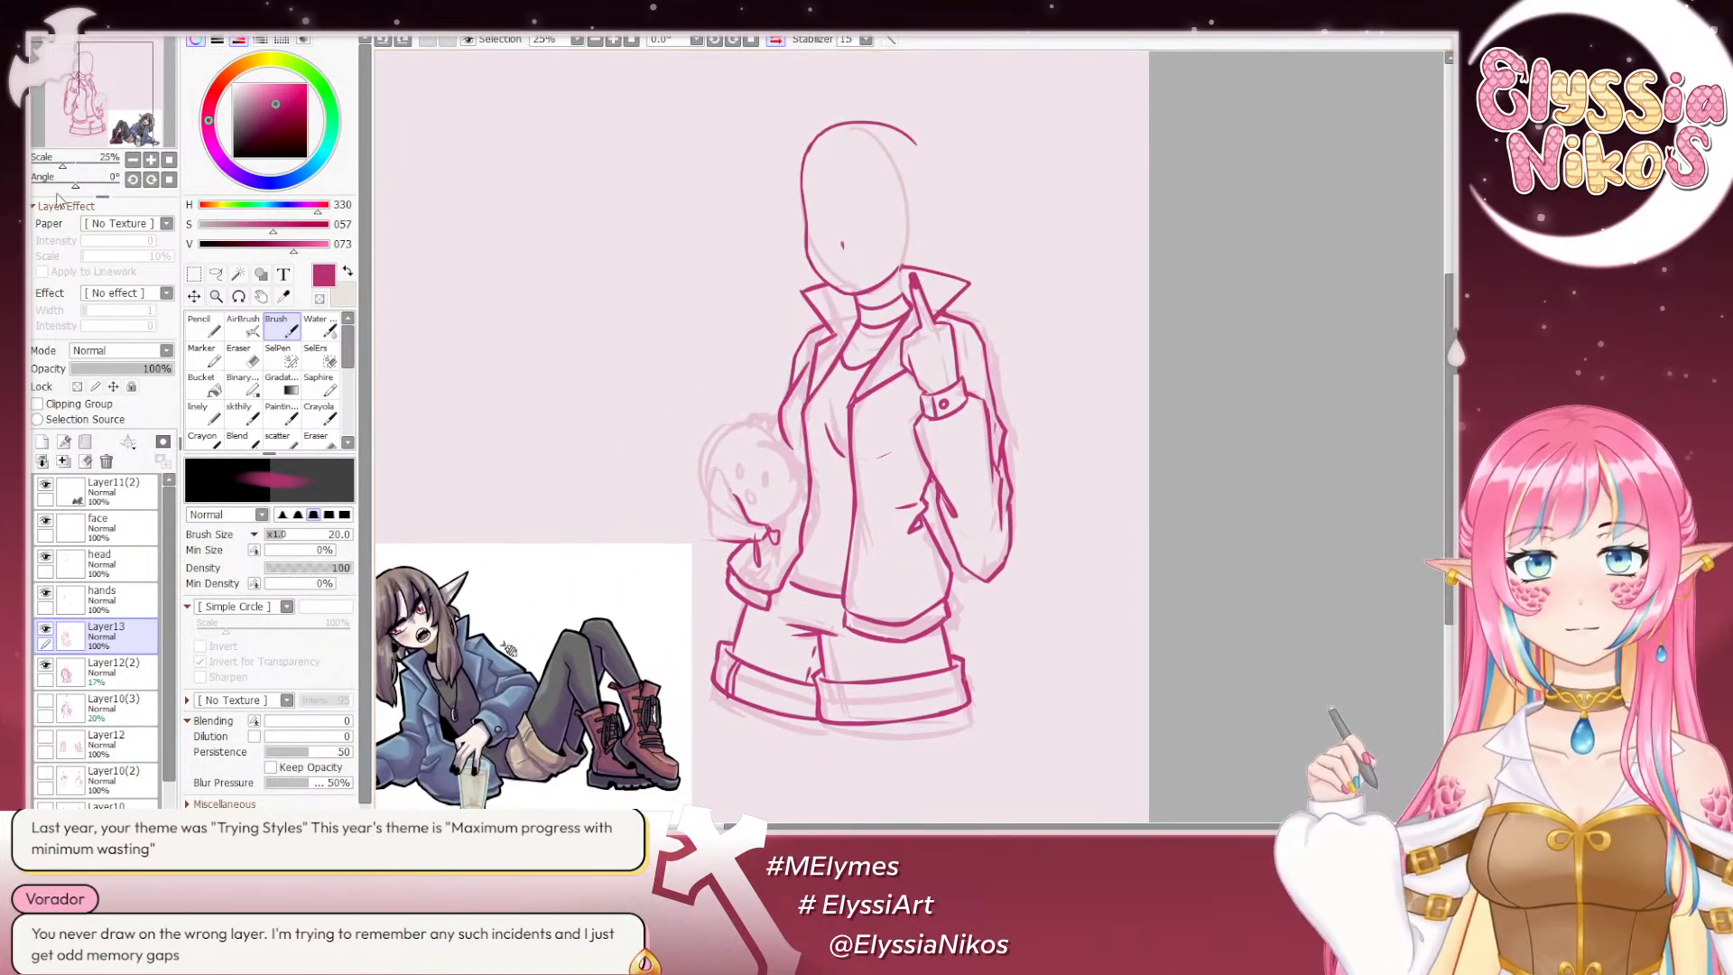
# Step: Return the canvas to the unmirrored view at 12.5% scale and hide the head layer
pyautogui.click(132, 159)
pyautogui.click(132, 159)
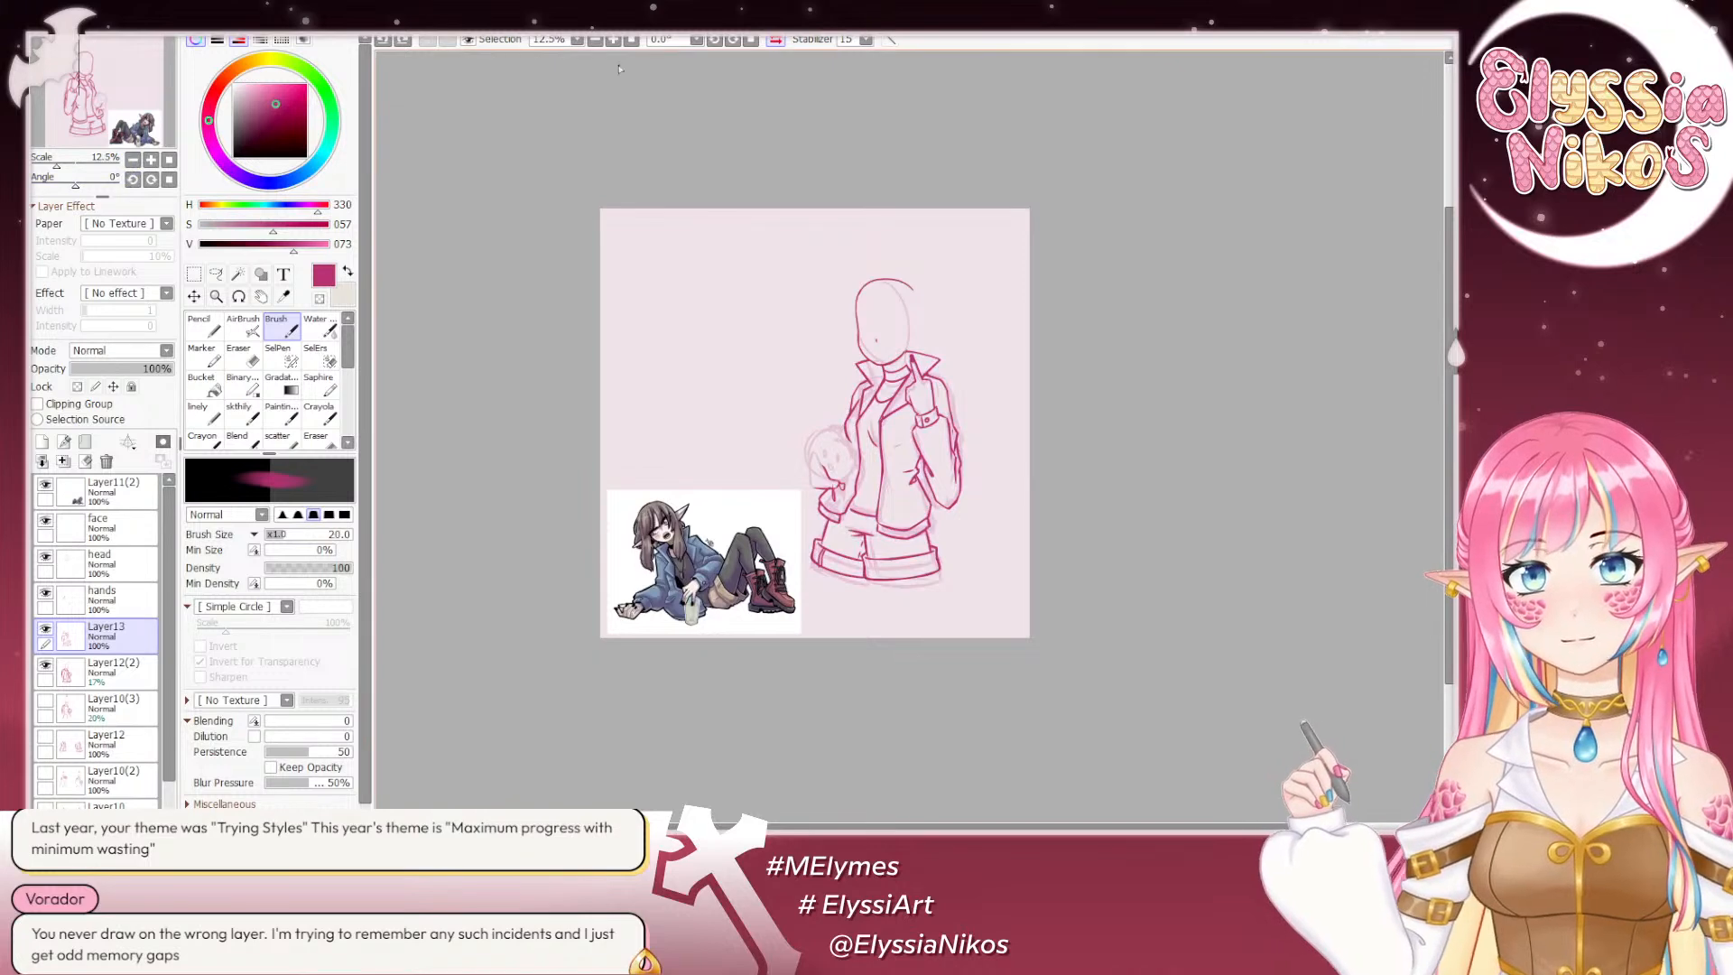
pyautogui.click(778, 42)
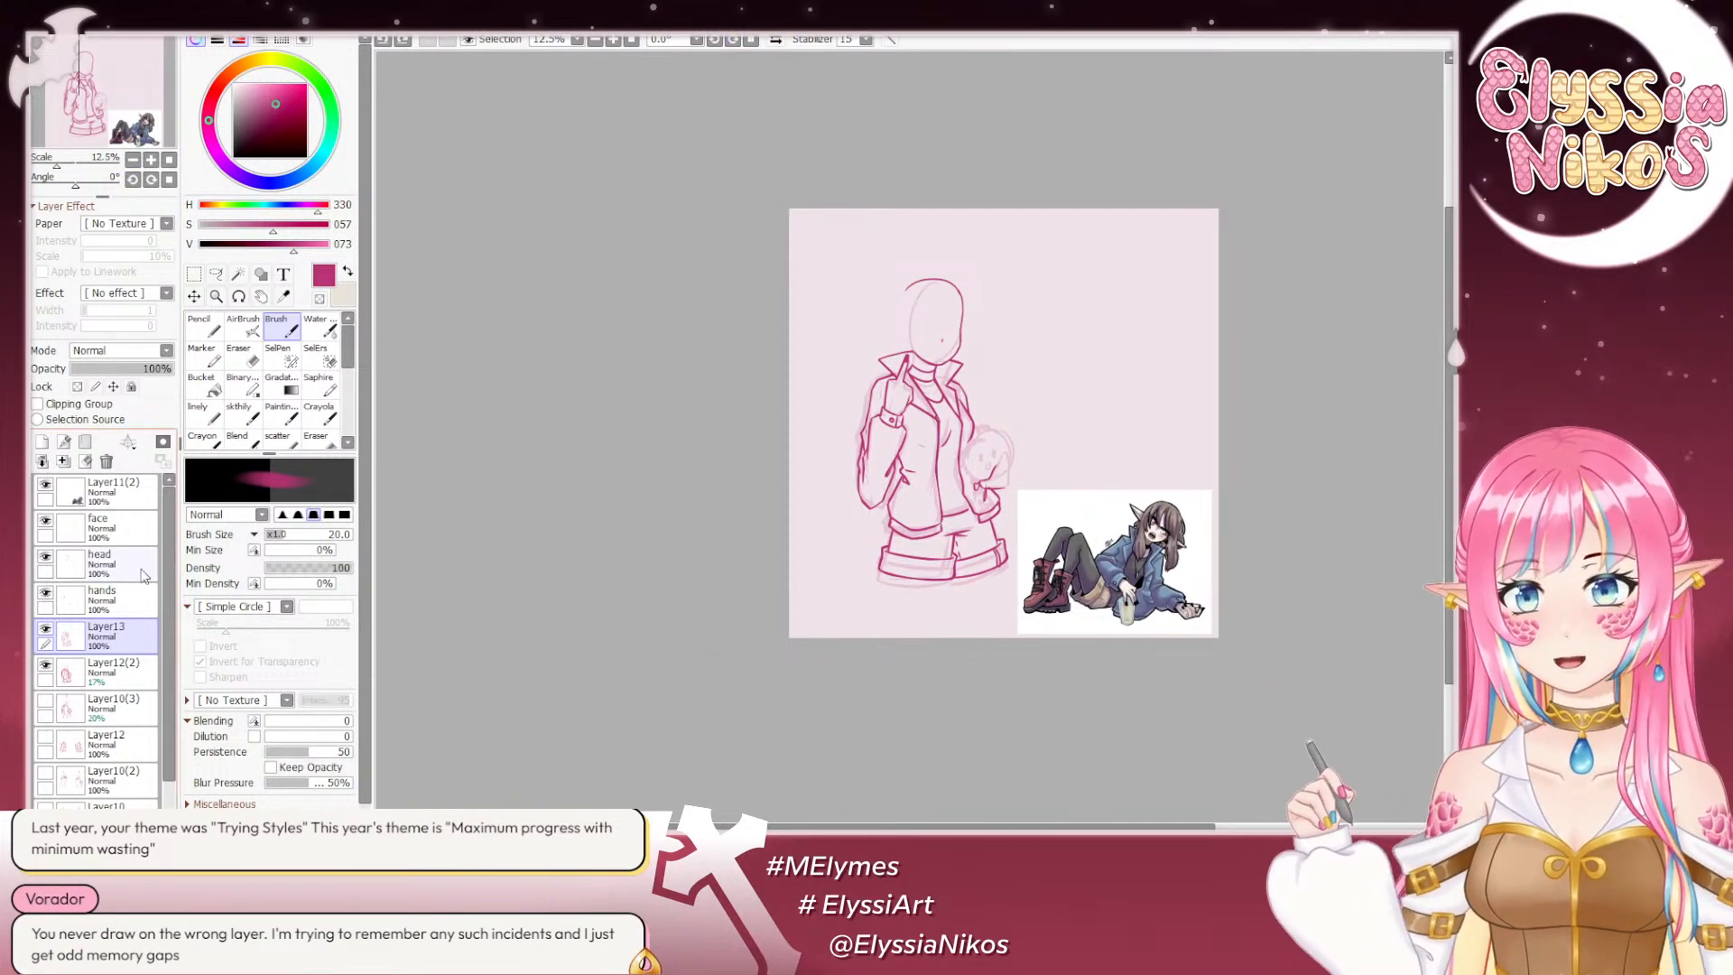
pyautogui.click(46, 557)
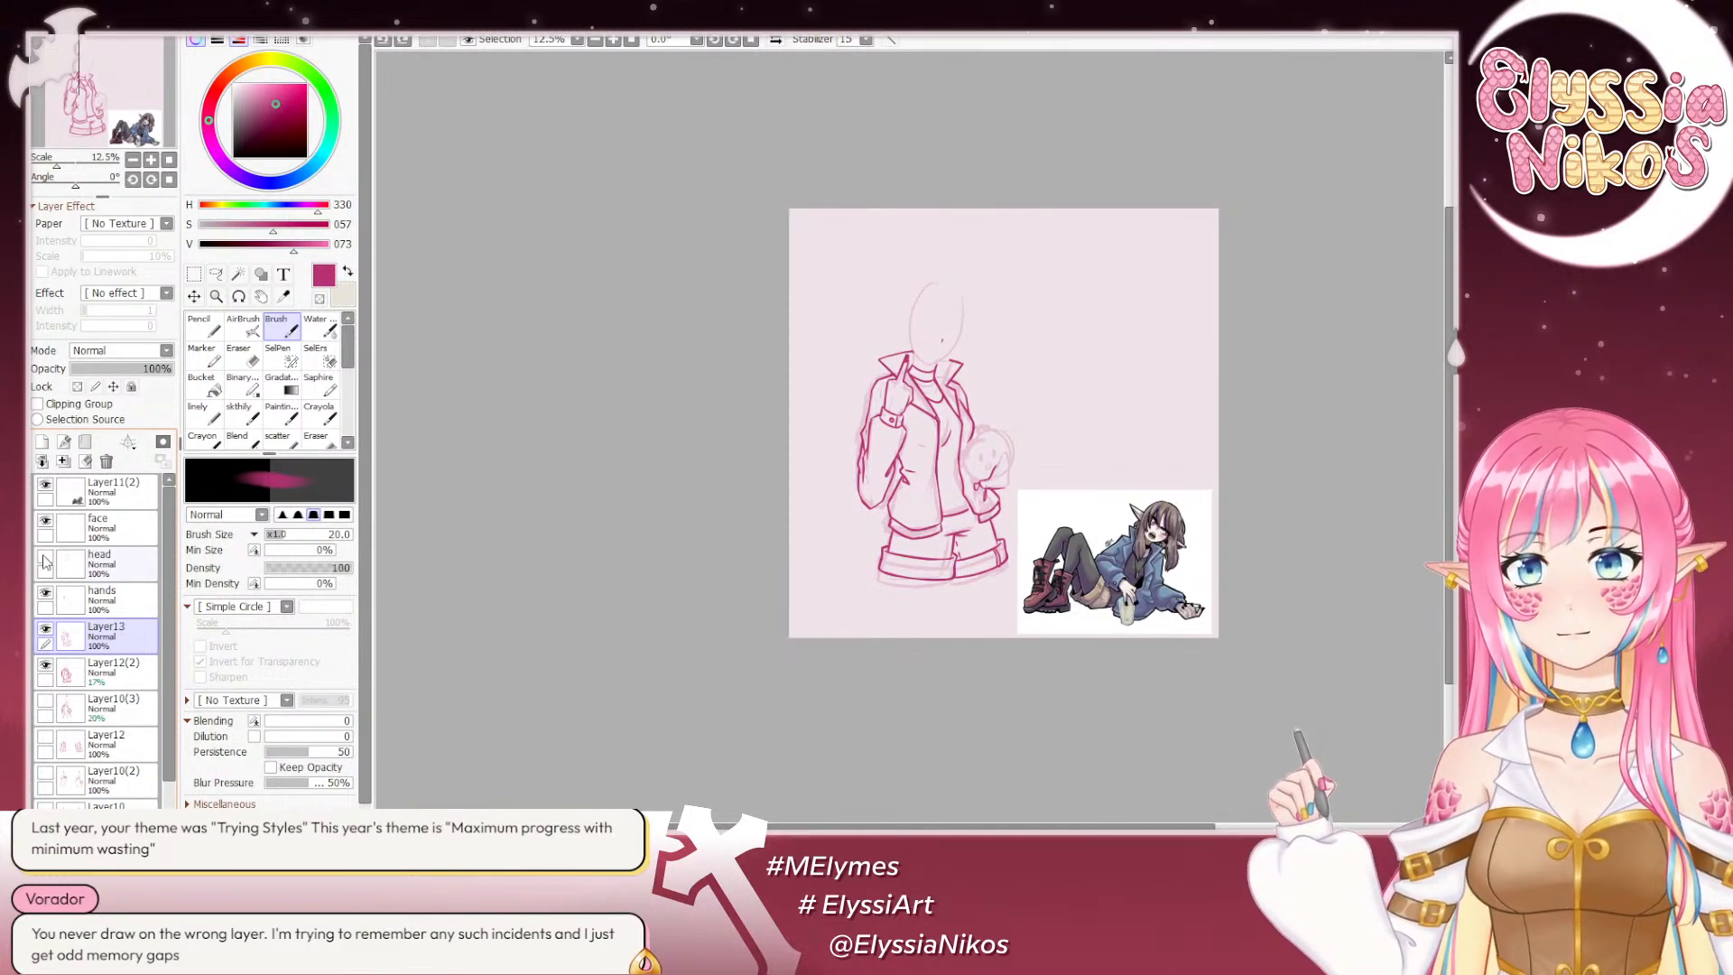
# Step: Show the head layer again and make it the active layer
pyautogui.click(45, 557)
pyautogui.click(121, 567)
# Step: Try tilting and shifting the head outline with a freeform transform, compare it by toggling the layer, and undo the transform
pyautogui.hotkey('ctrl', 't')
pyautogui.moveTo(1060, 421); pyautogui.dragTo(1037, 449)
pyautogui.moveTo(942, 325); pyautogui.dragTo(946, 326)
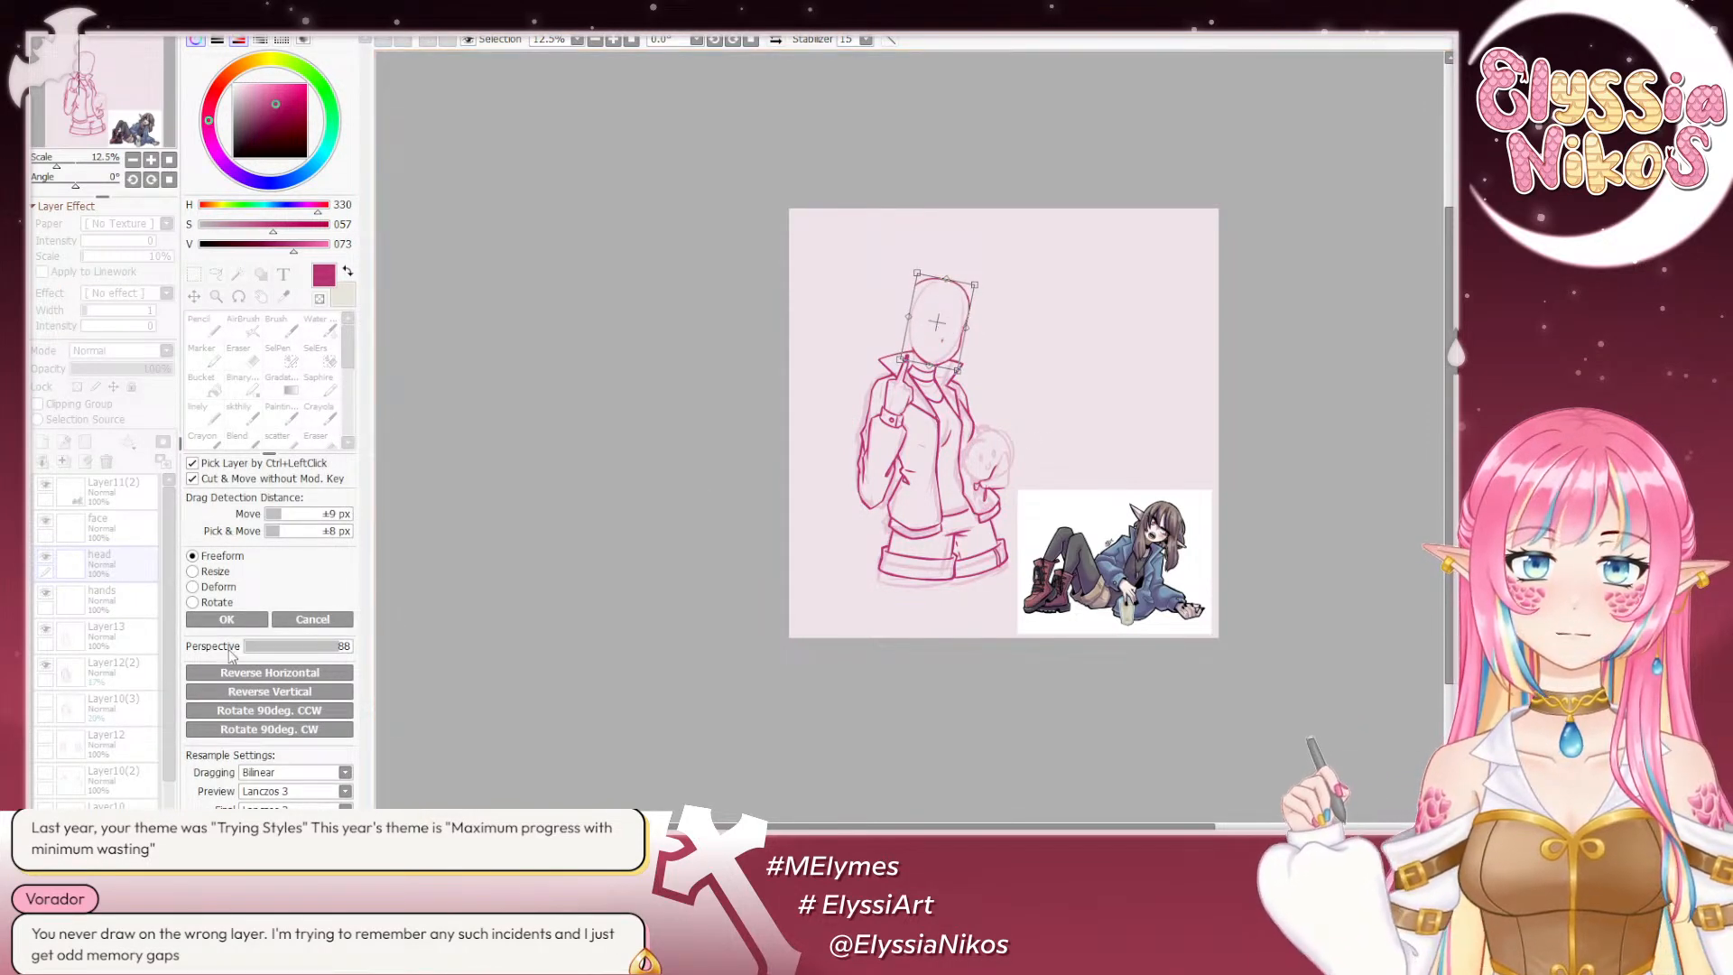
pyautogui.click(226, 619)
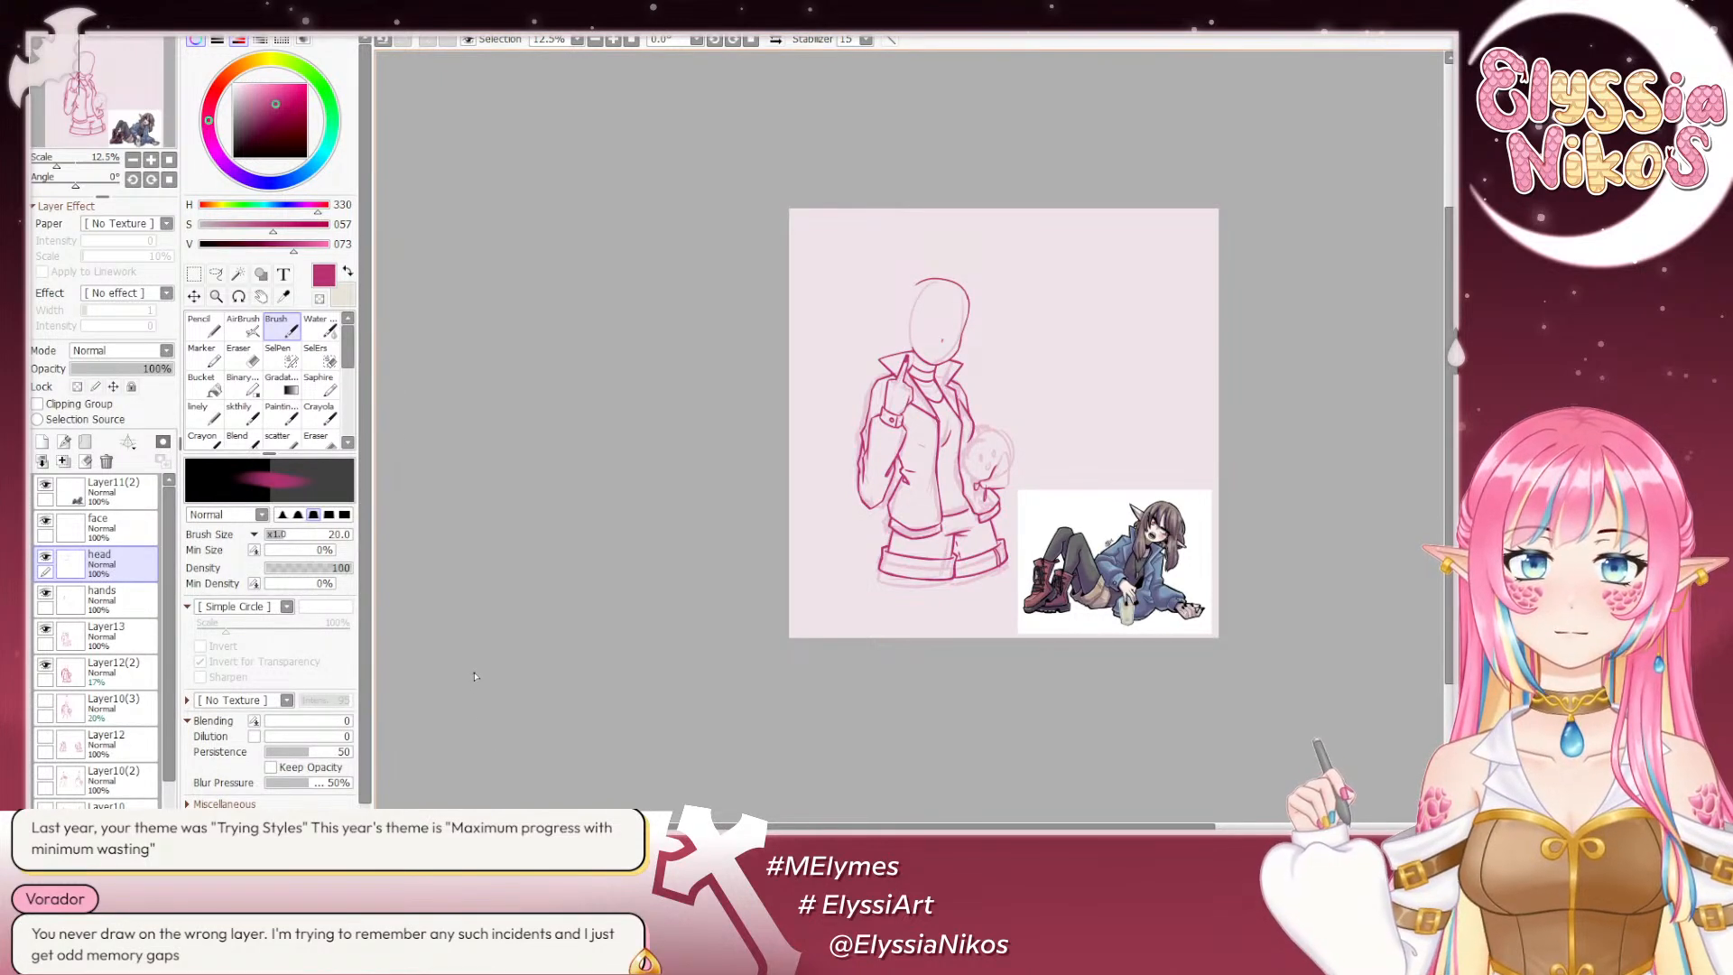
pyautogui.click(45, 557)
pyautogui.click(45, 557)
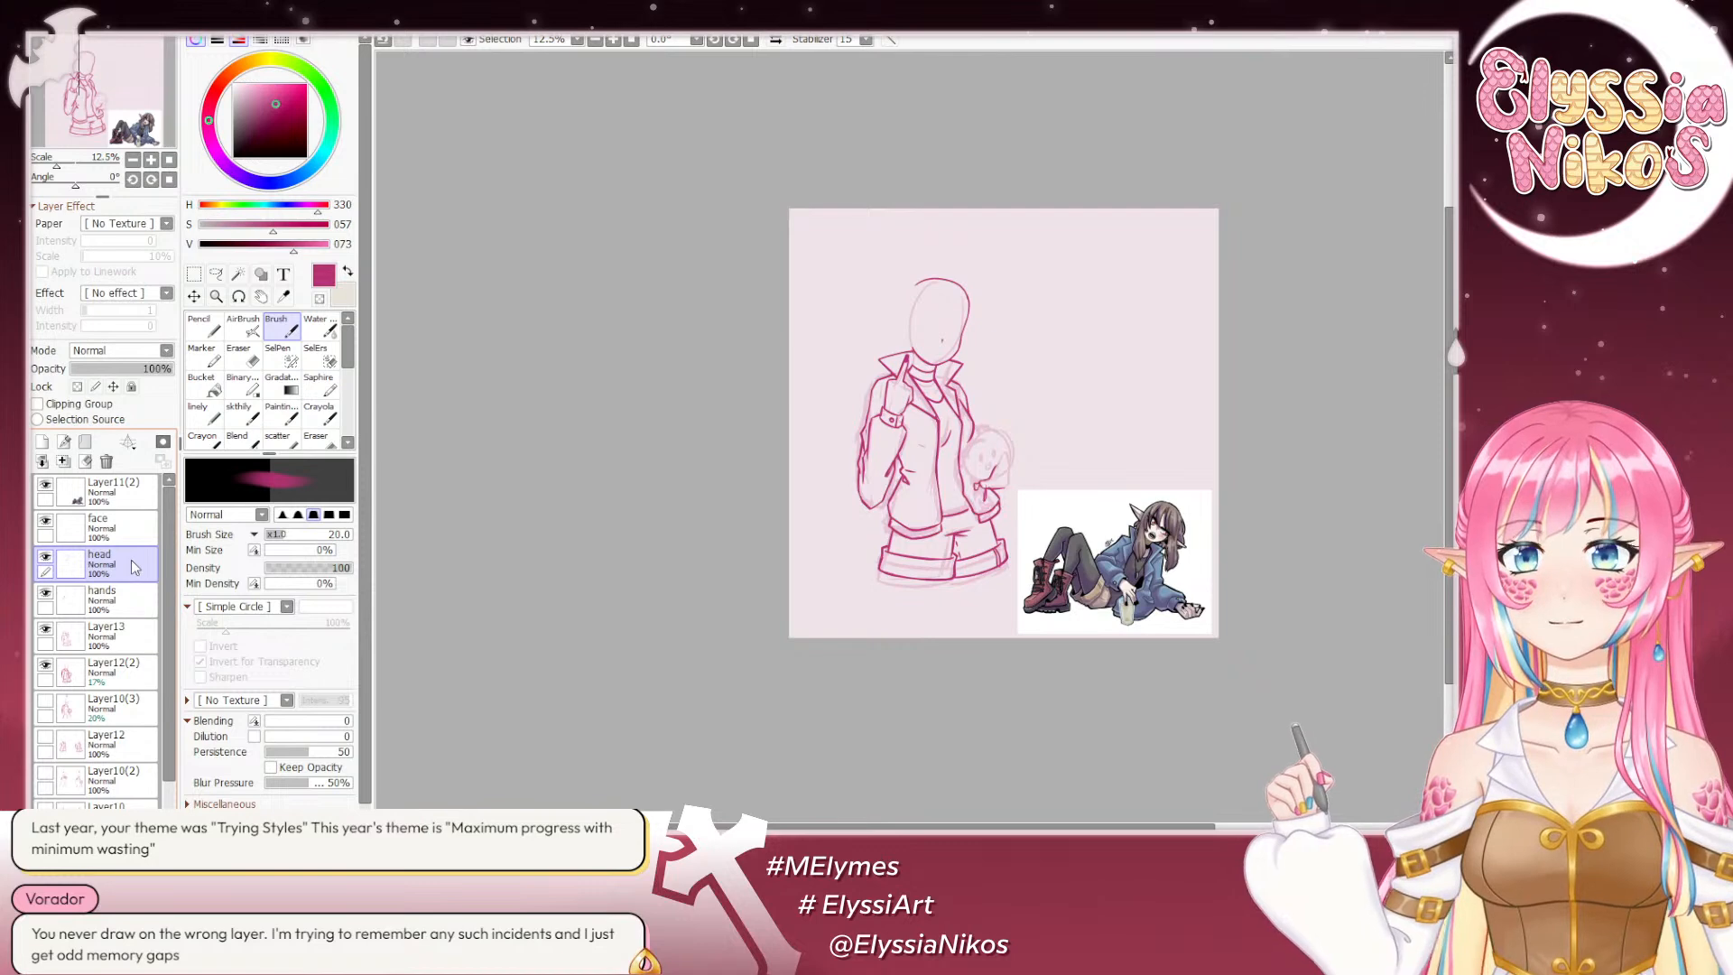
pyautogui.hotkey('ctrl', 'z')
# Step: Make the head layer active for drawing and set the sketch brush to size 19
pyautogui.click(109, 632)
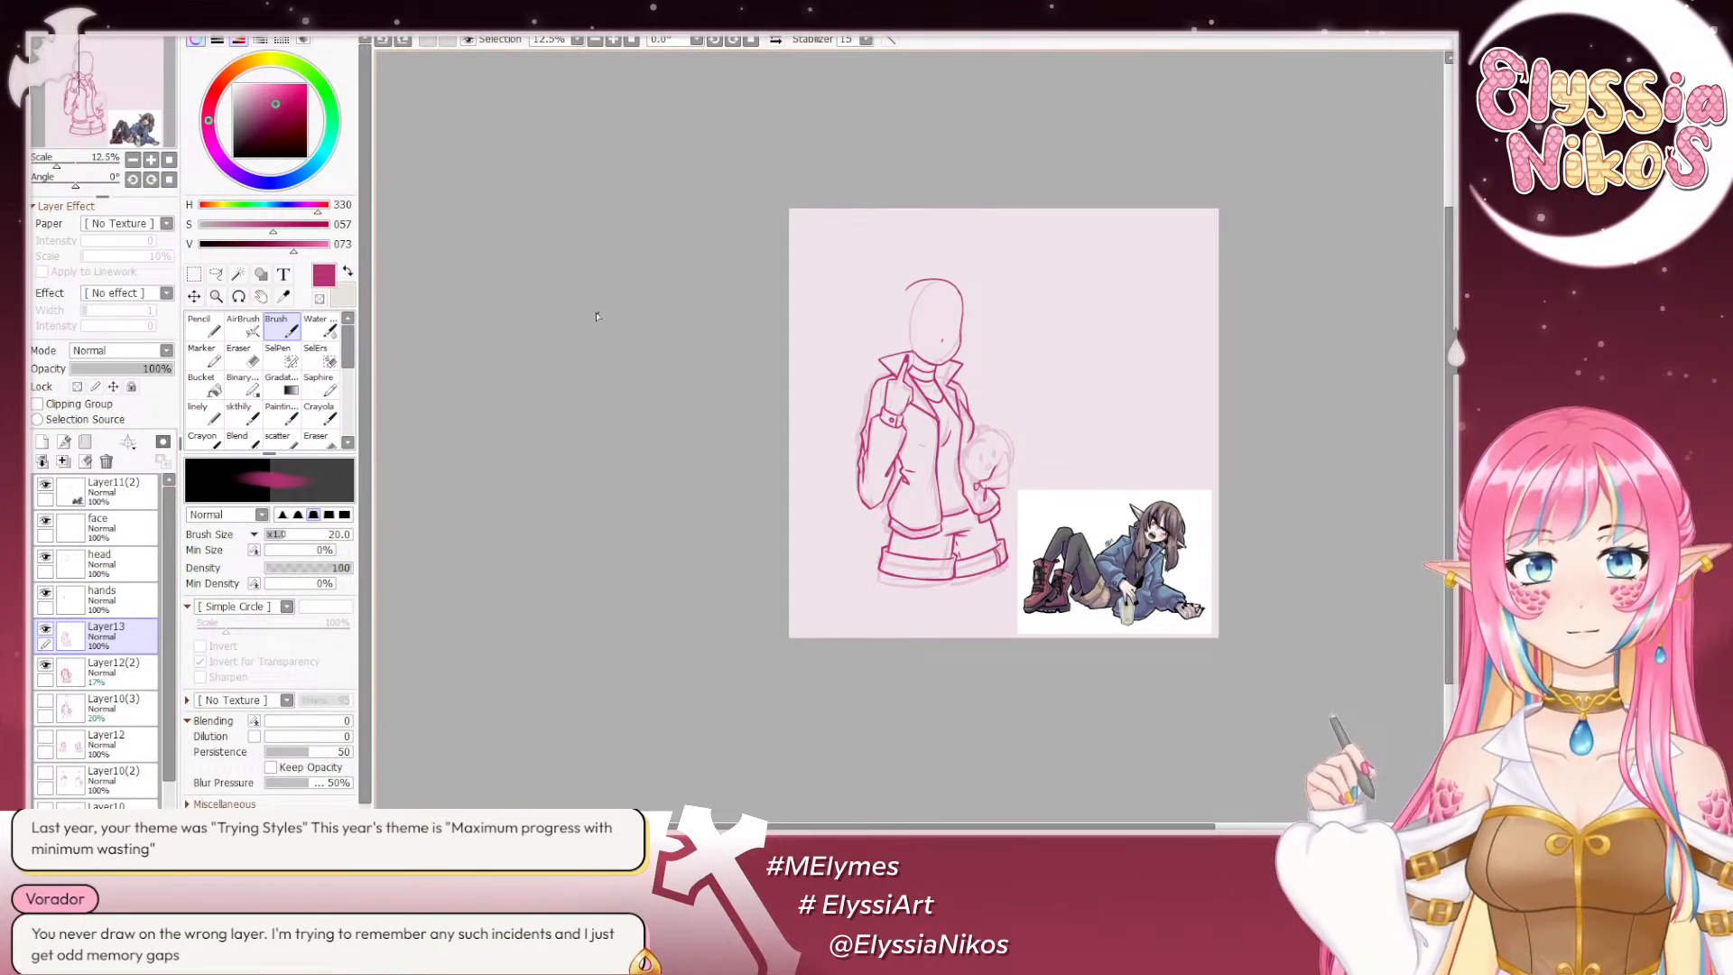
pyautogui.click(149, 160)
pyautogui.click(149, 161)
pyautogui.moveTo(758, 308); pyautogui.dragTo(712, 372)
pyautogui.click(242, 417)
pyautogui.click(79, 571)
pyautogui.click(46, 558)
pyautogui.click(47, 555)
pyautogui.moveTo(915, 277); pyautogui.dragTo(768, 270)
pyautogui.press('[')
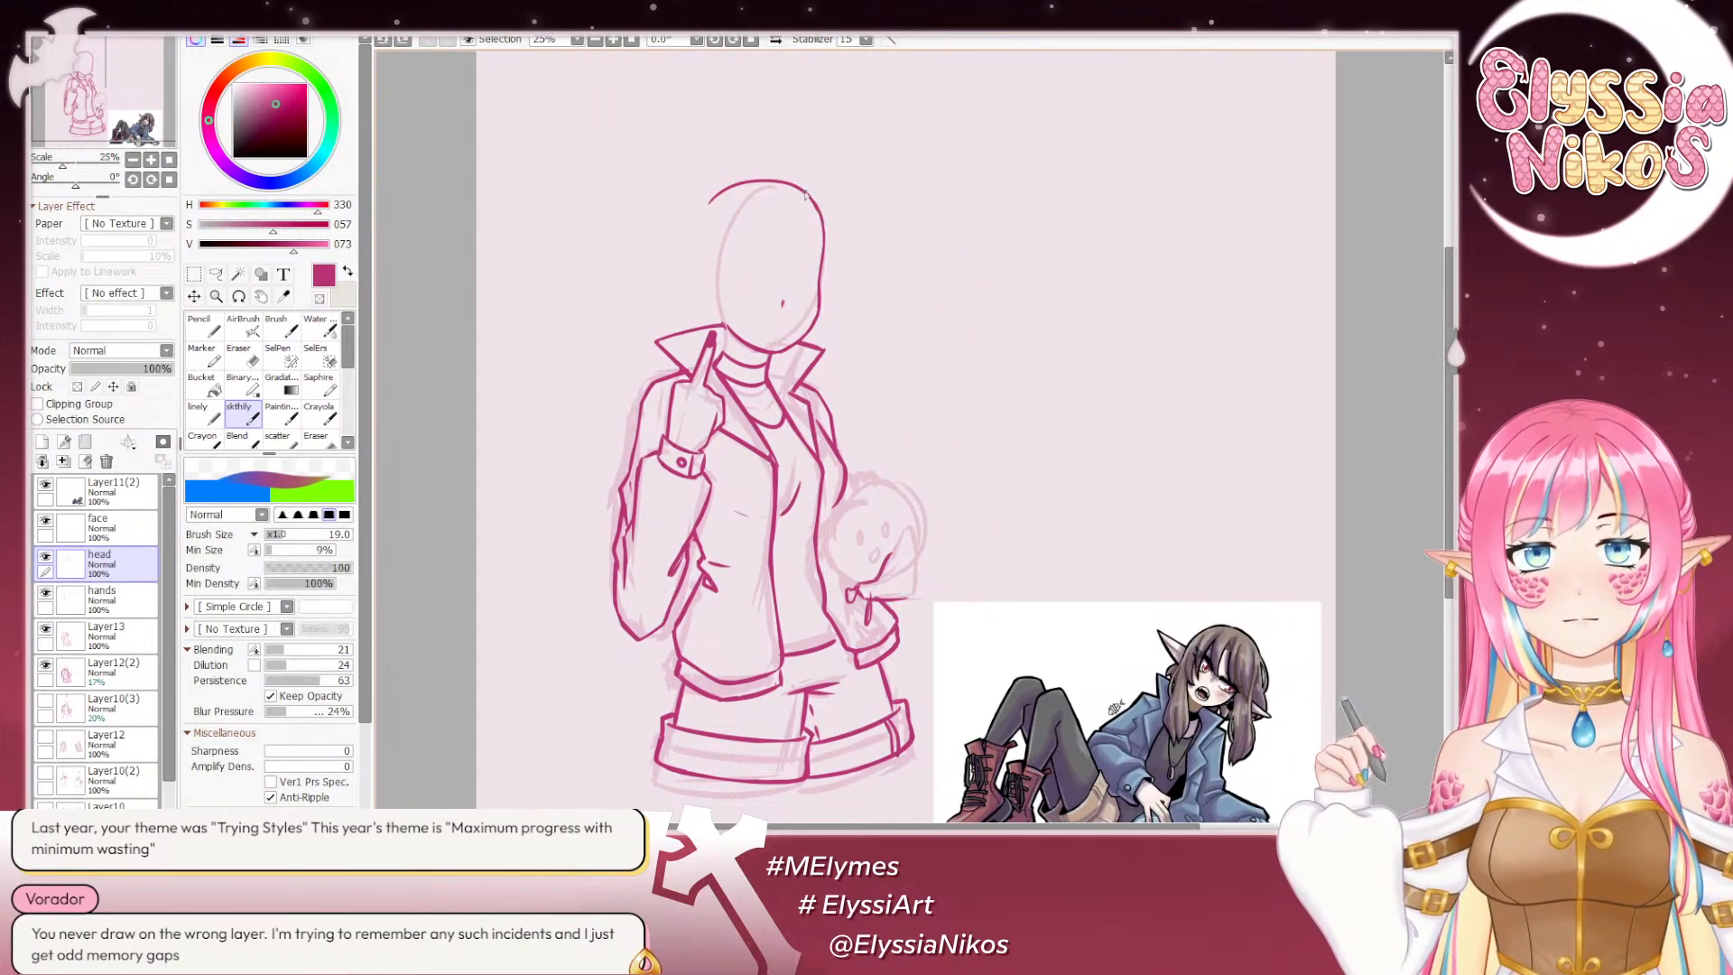
# Step: Refine the cheek and jaw contour on the front side of the head outline with short sketch strokes
pyautogui.keyDown('ctrl'); pyautogui.keyDown('shift'); pyautogui.click(827, 236); pyautogui.keyUp('shift'); pyautogui.keyUp('ctrl')
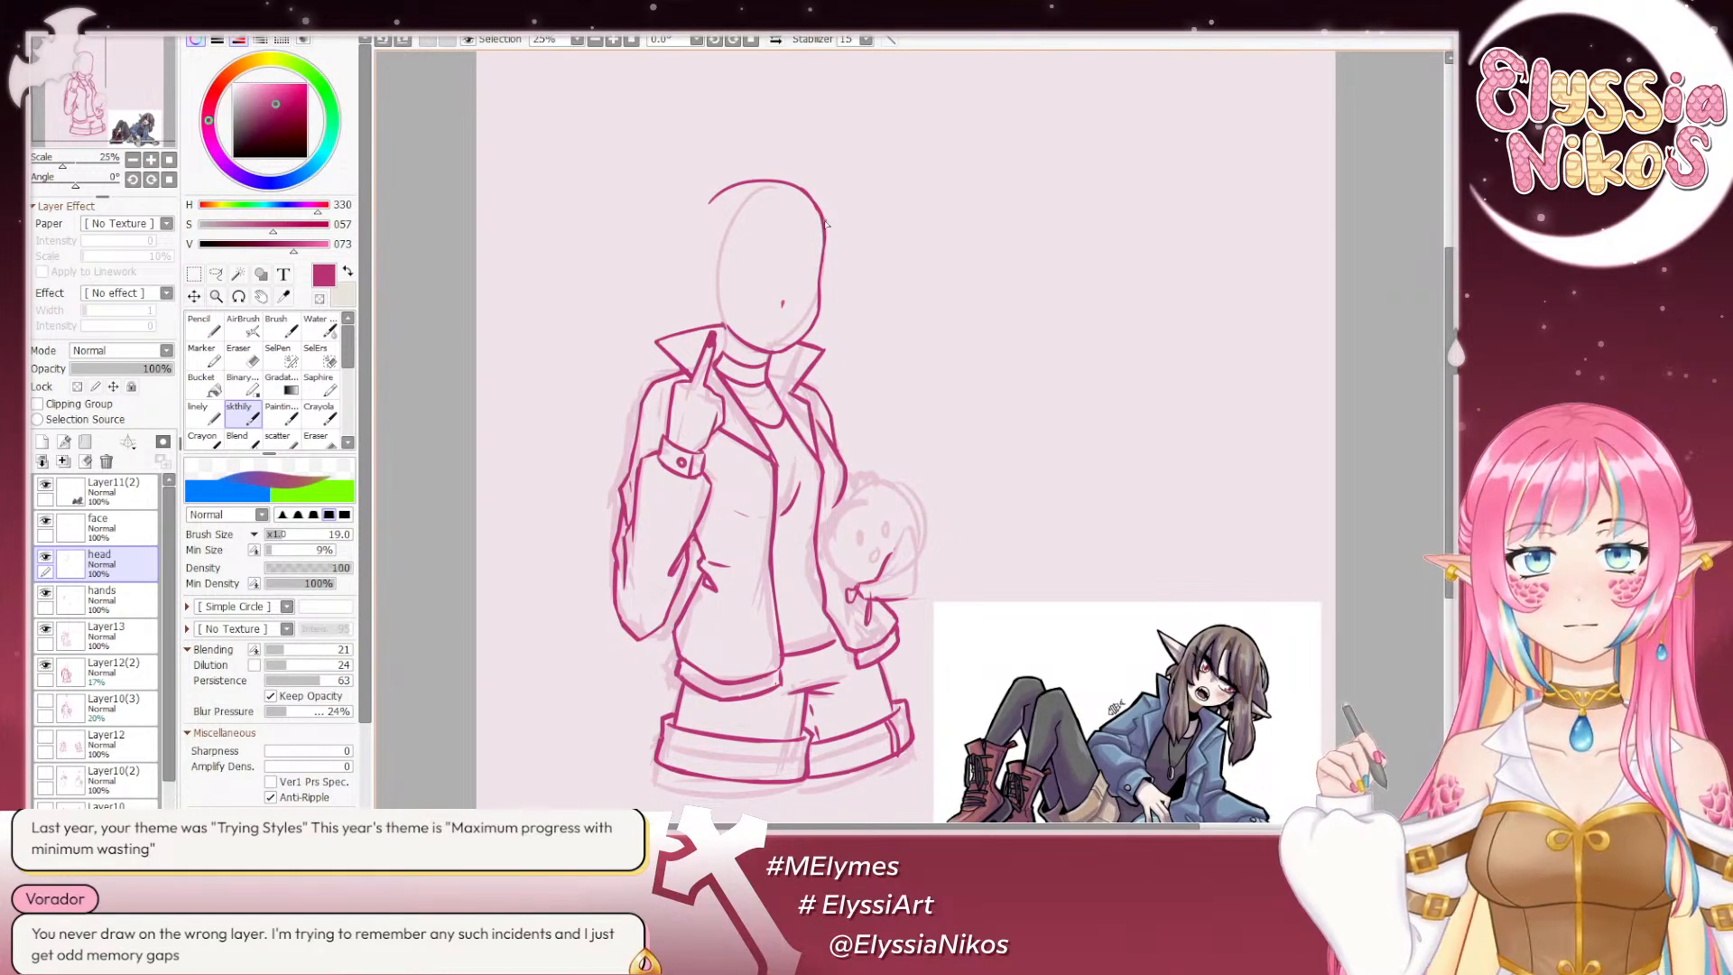
pyautogui.keyDown('ctrl'); pyautogui.keyDown('shift'); pyautogui.click(826, 233); pyautogui.keyUp('shift'); pyautogui.keyUp('ctrl')
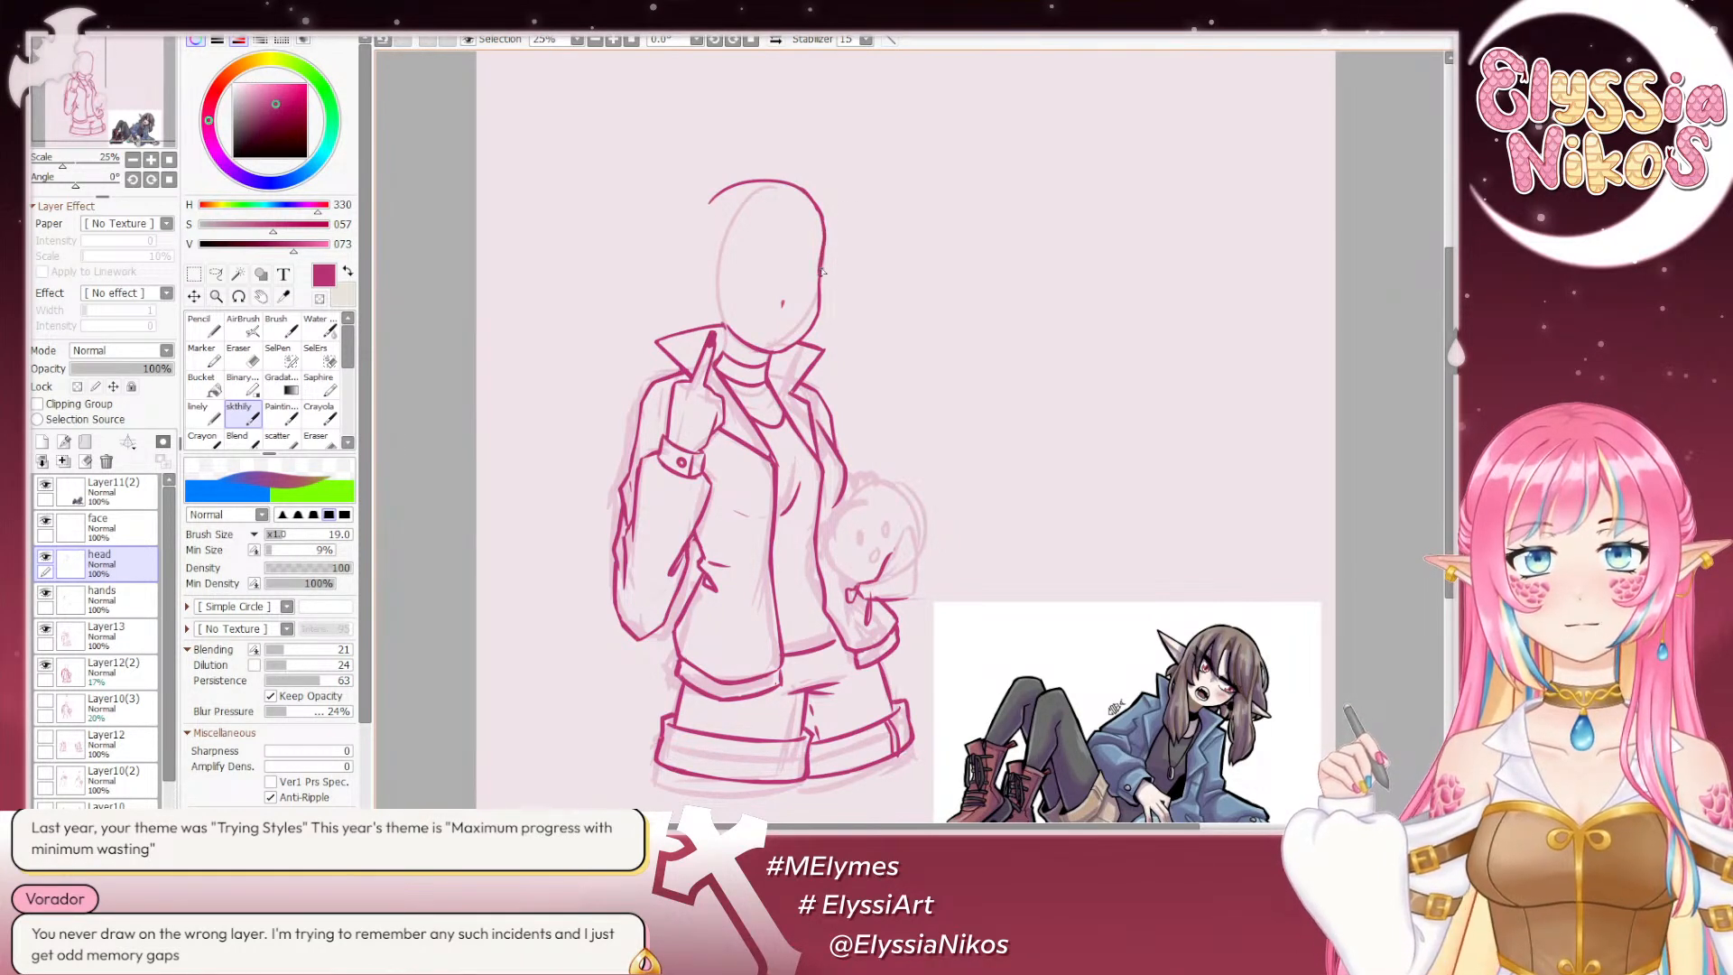
pyautogui.keyDown('ctrl'); pyautogui.keyDown('shift'); pyautogui.click(827, 249); pyautogui.keyUp('shift'); pyautogui.keyUp('ctrl')
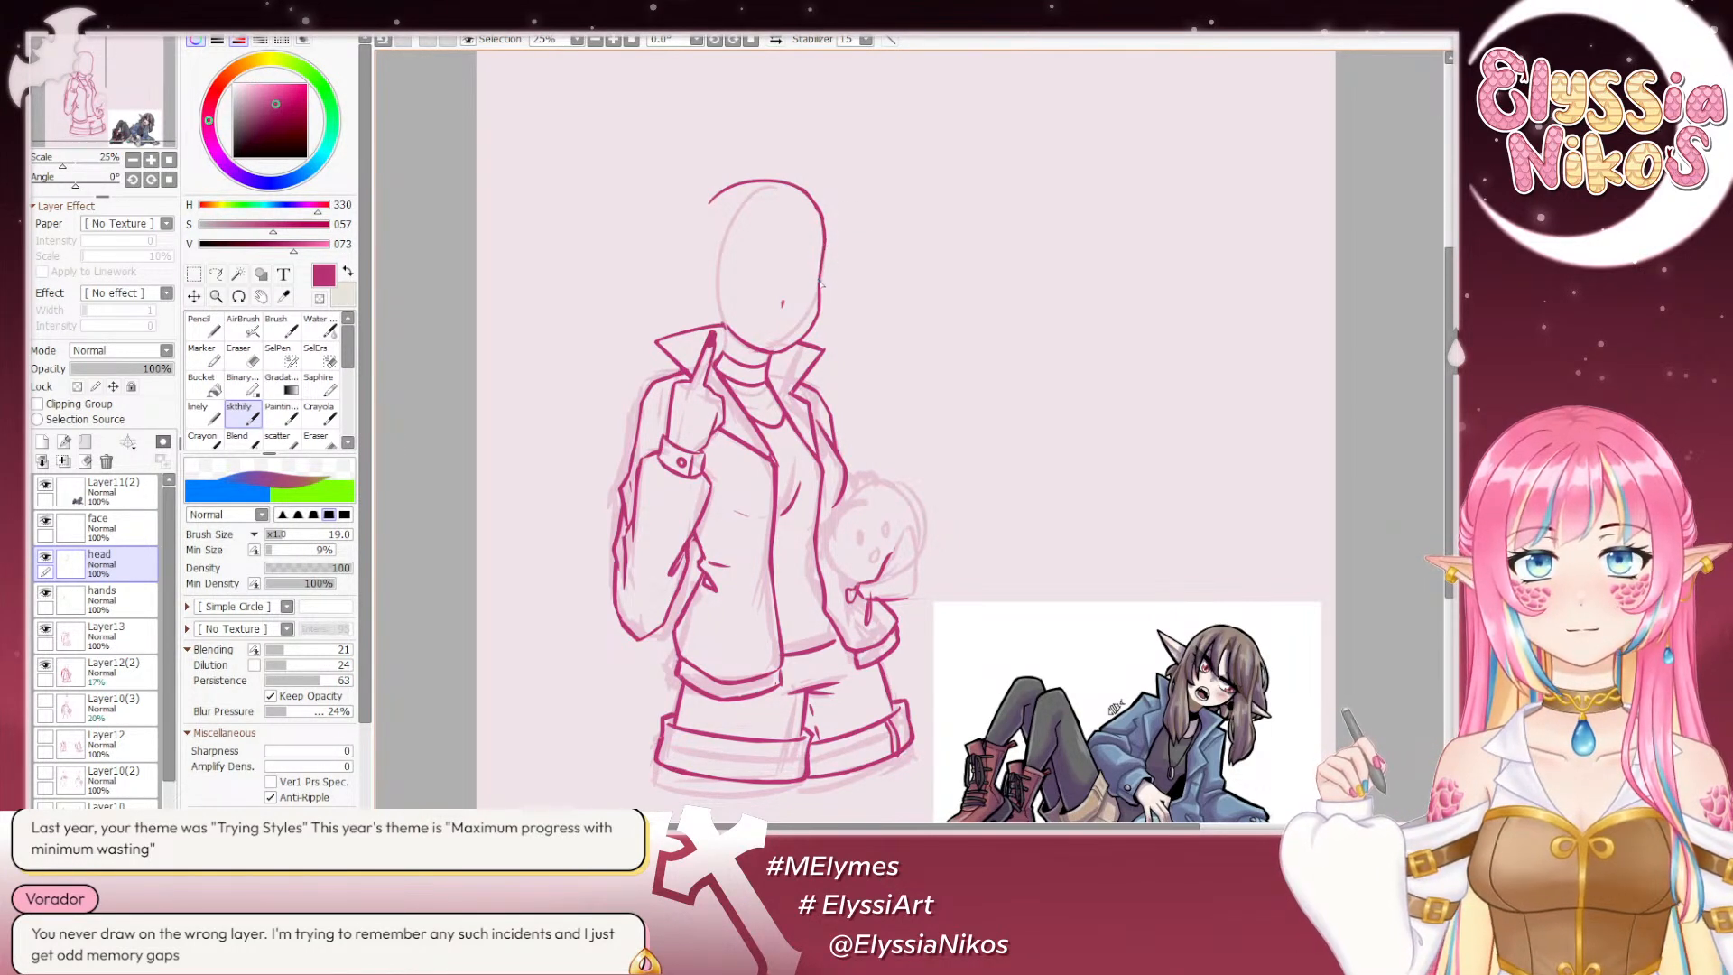
pyautogui.keyDown('ctrl'); pyautogui.keyDown('shift'); pyautogui.click(821, 277); pyautogui.keyUp('shift'); pyautogui.keyUp('ctrl')
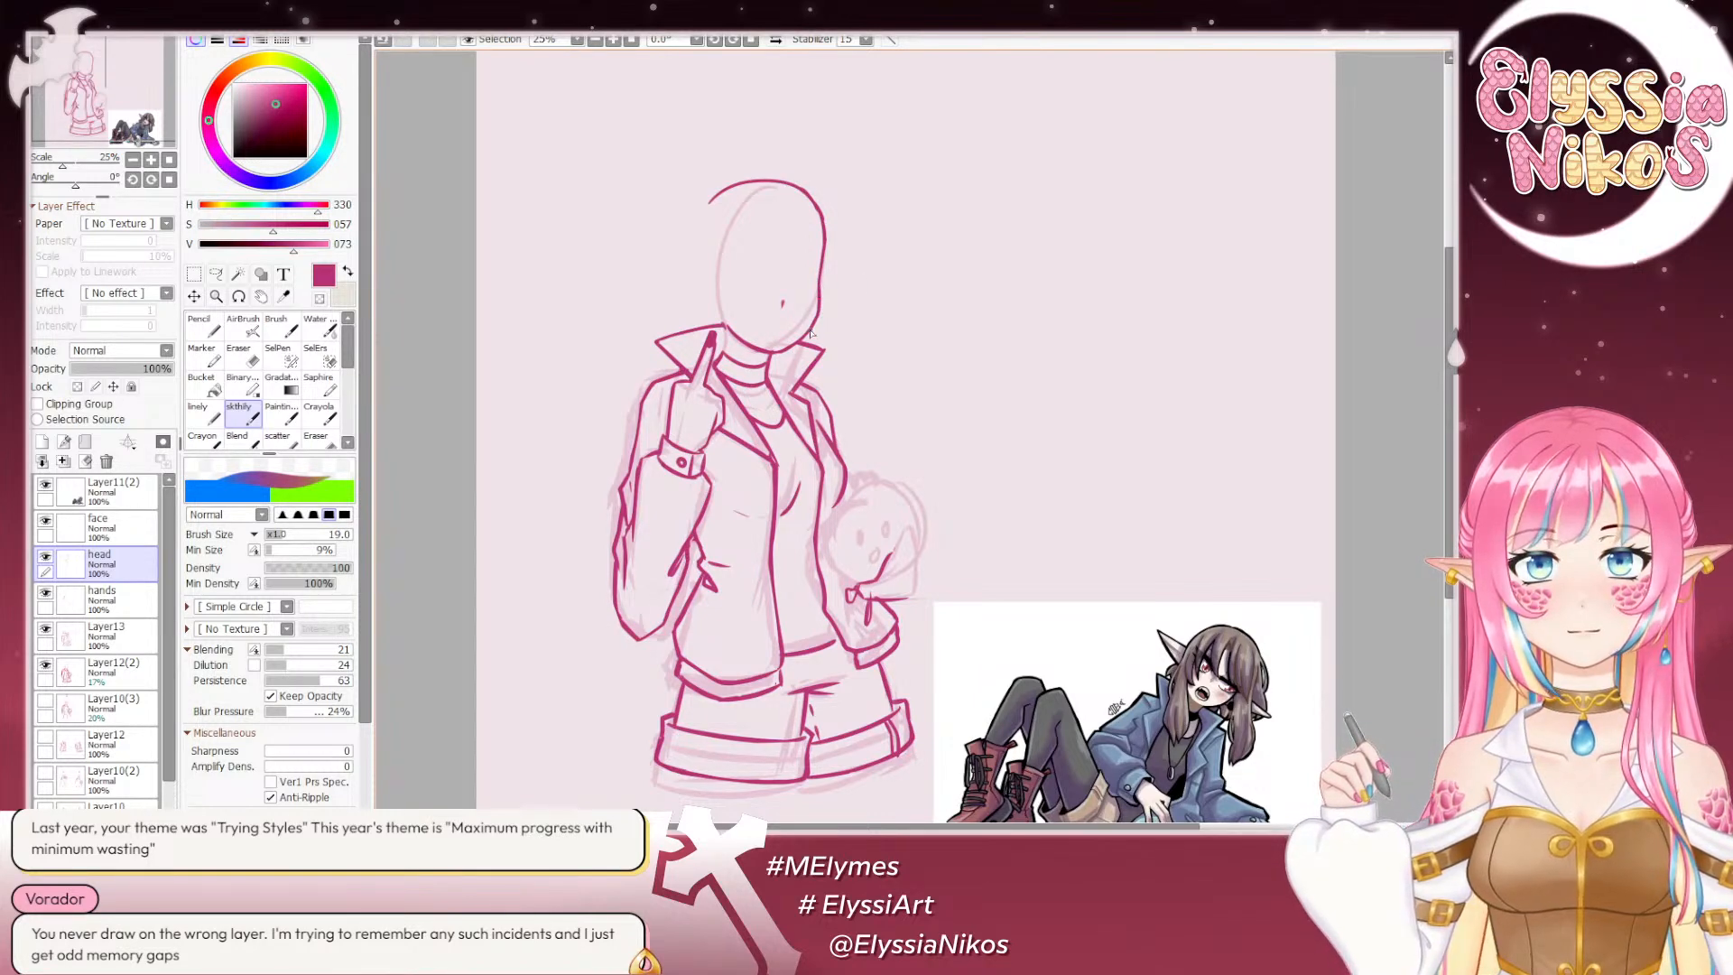
pyautogui.moveTo(812, 332); pyautogui.dragTo(859, 258)
pyautogui.keyDown('ctrl'); pyautogui.keyDown('shift'); pyautogui.click(850, 264); pyautogui.keyUp('shift'); pyautogui.keyUp('ctrl')
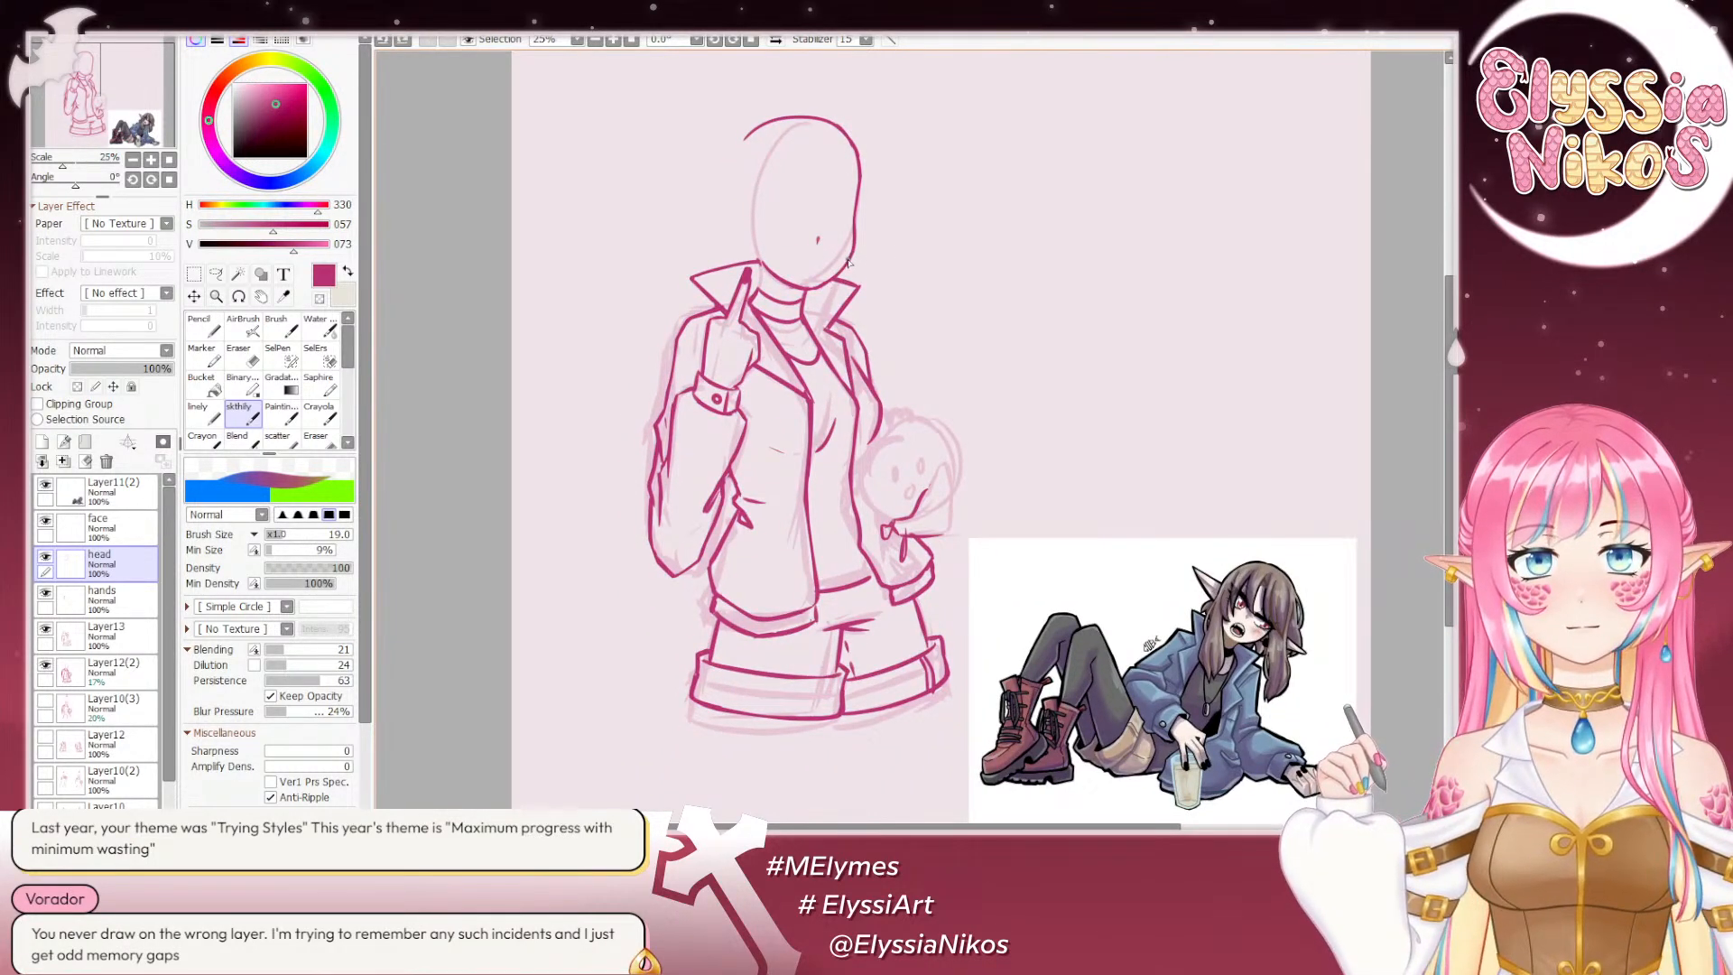
pyautogui.keyDown('ctrl'); pyautogui.keyDown('shift'); pyautogui.click(859, 269); pyautogui.keyUp('shift'); pyautogui.keyUp('ctrl')
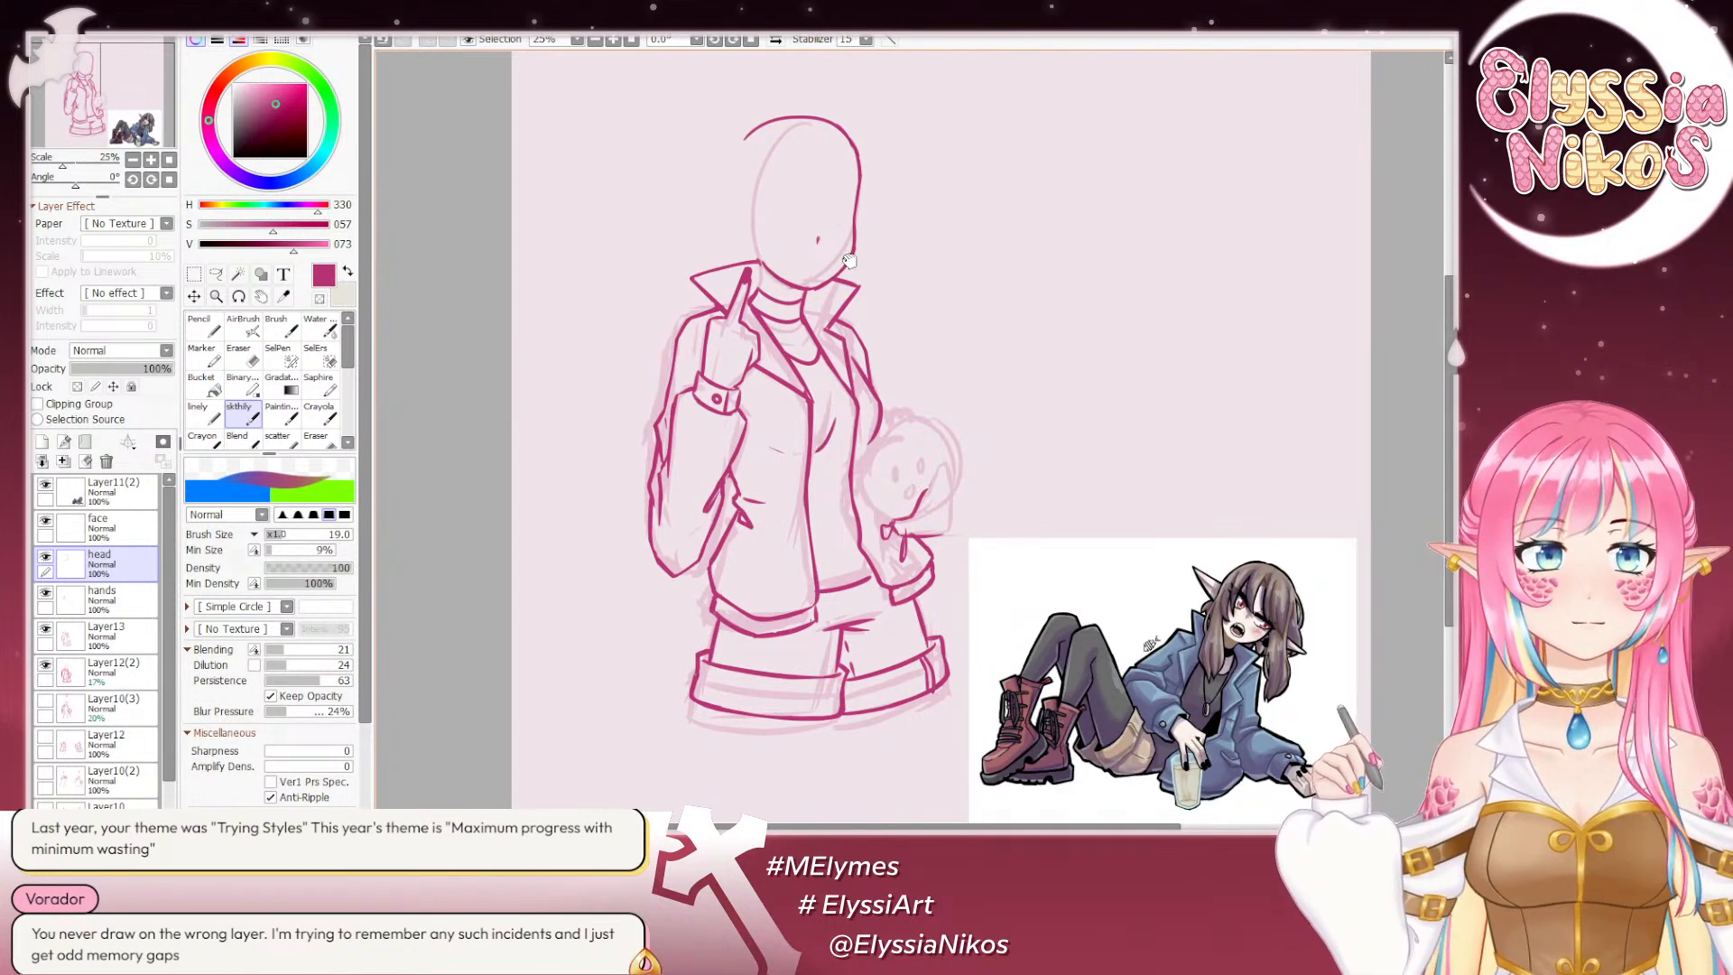
pyautogui.moveTo(849, 262); pyautogui.dragTo(848, 248)
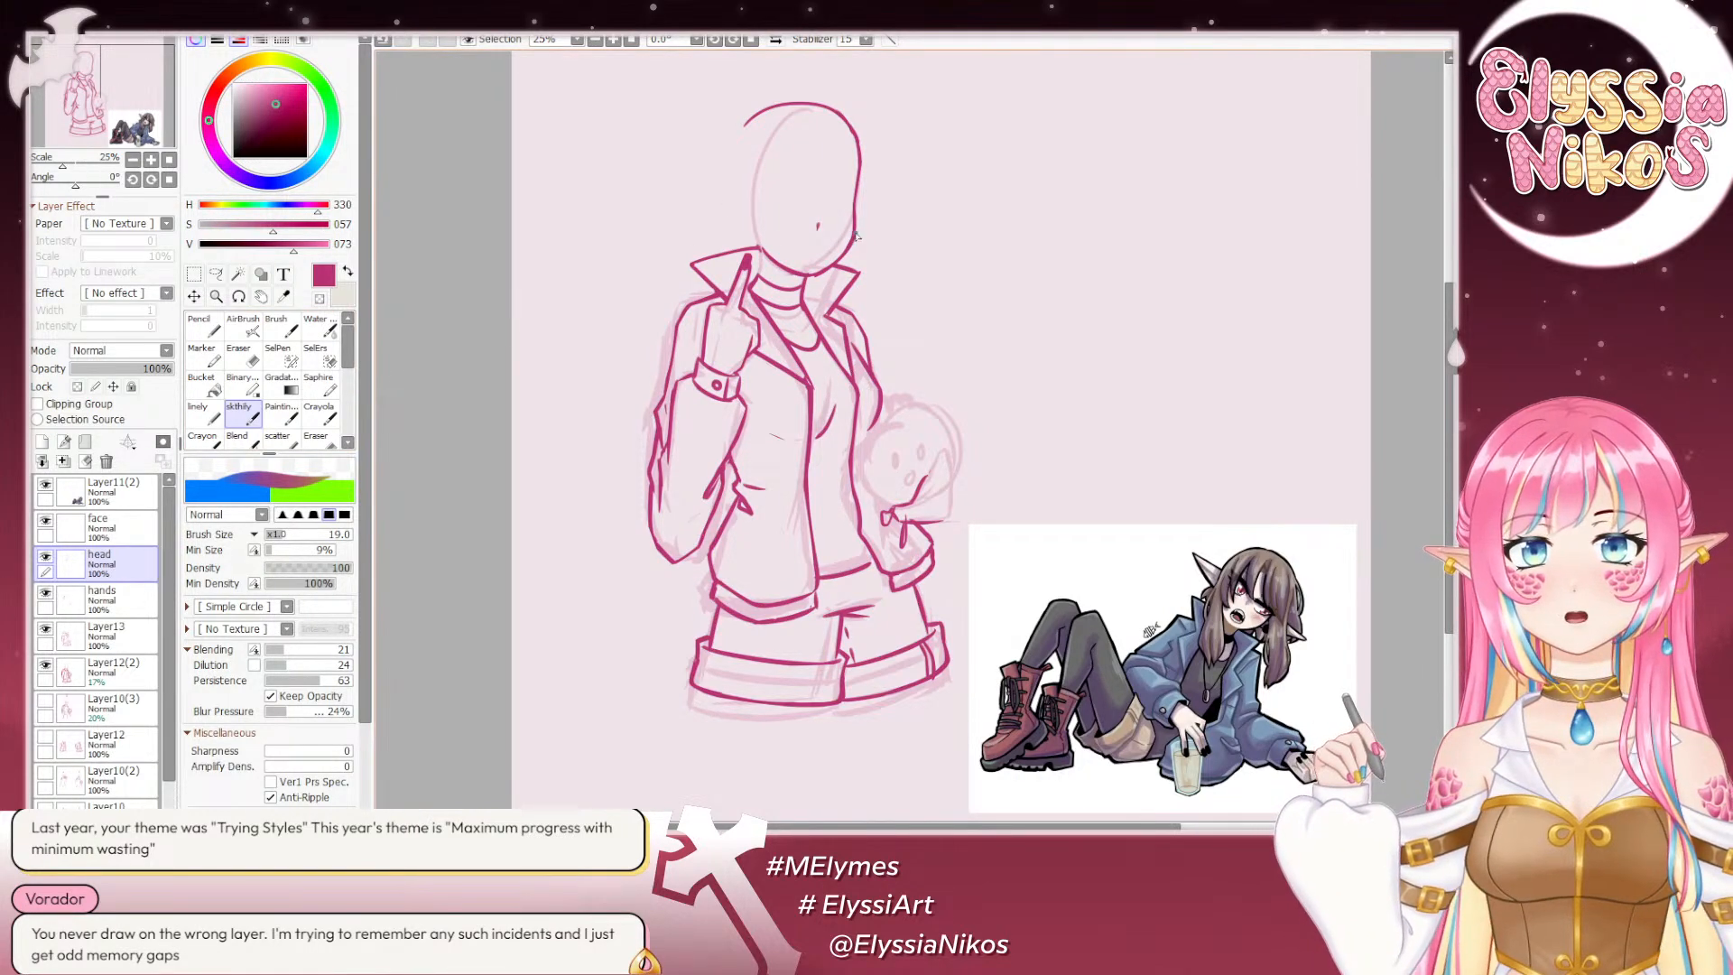
# Step: Trim the jaw and chin line of the head with the eraser at size 20
pyautogui.press('e')
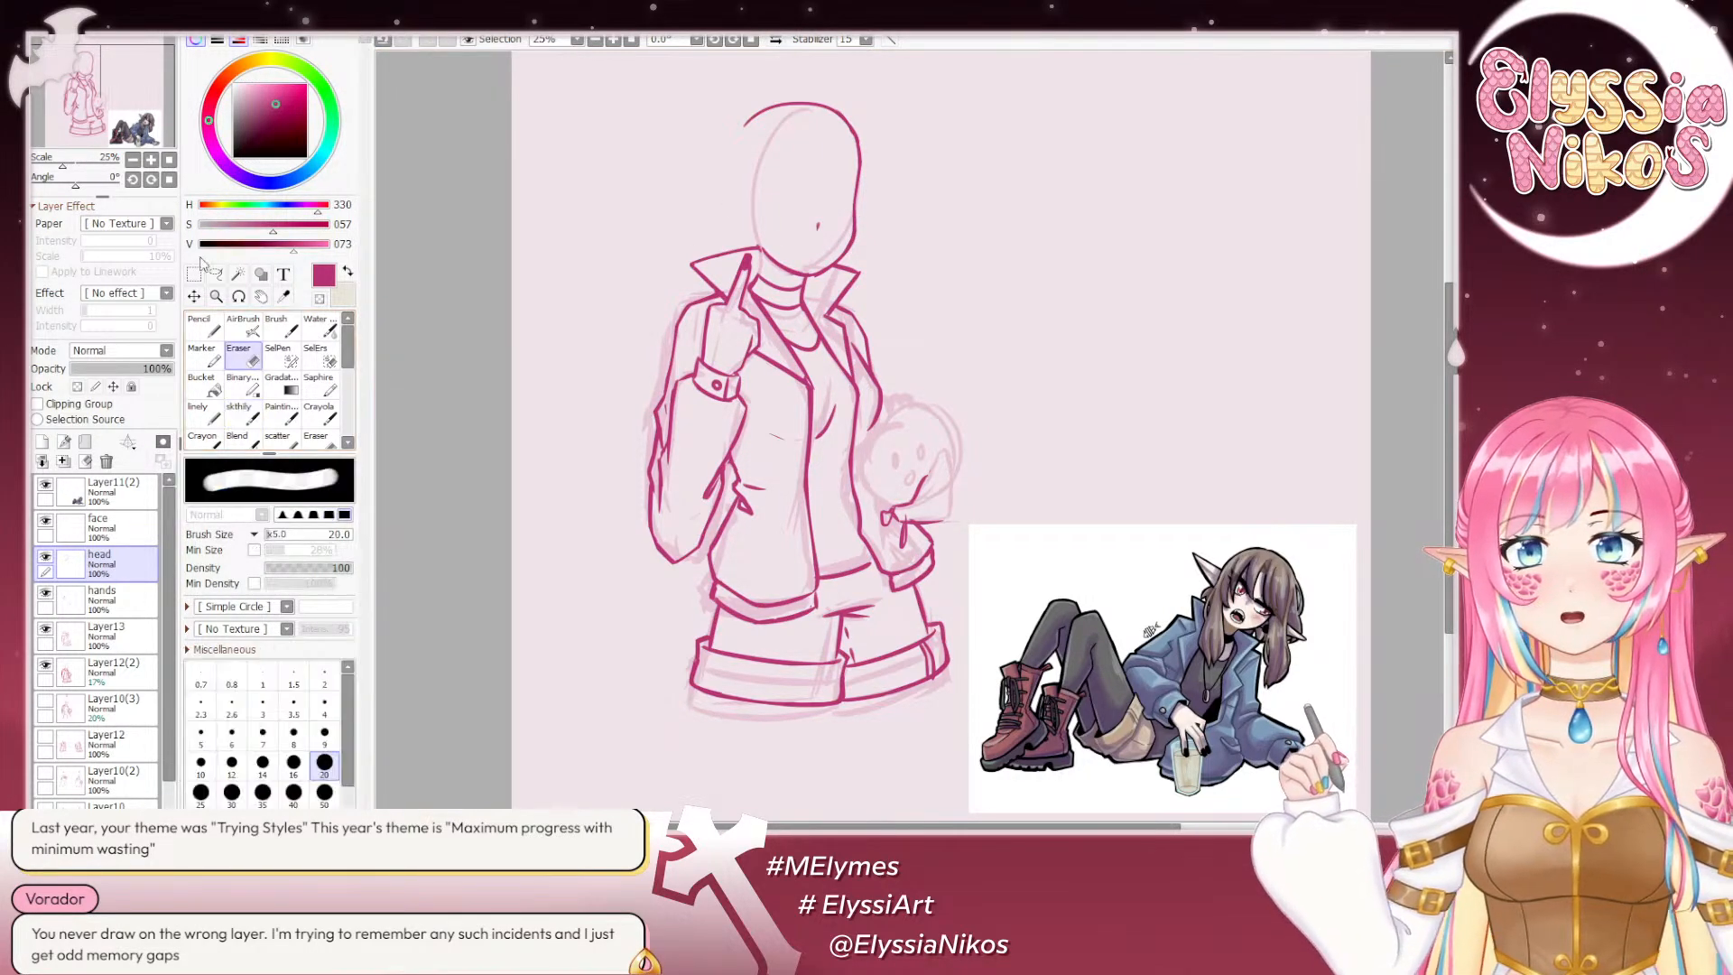
pyautogui.moveTo(79, 189); pyautogui.dragTo(32, 191)
pyautogui.moveTo(871, 468); pyautogui.dragTo(840, 117)
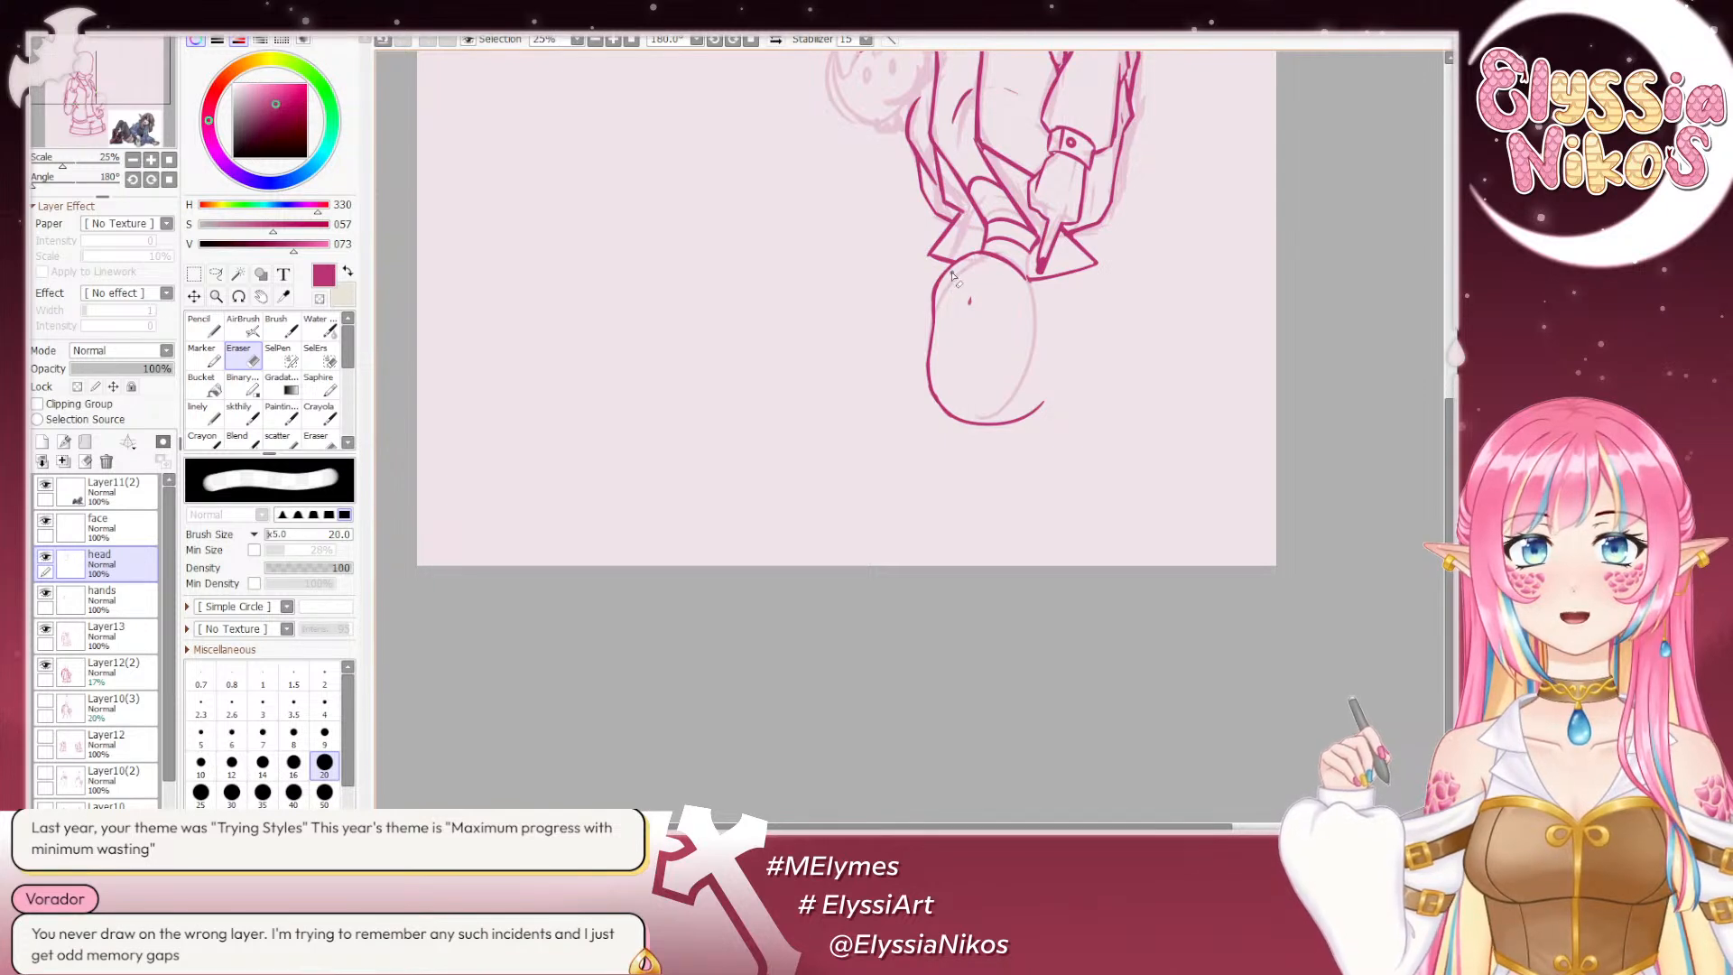
pyautogui.click(169, 180)
pyautogui.moveTo(758, 414); pyautogui.dragTo(689, 185)
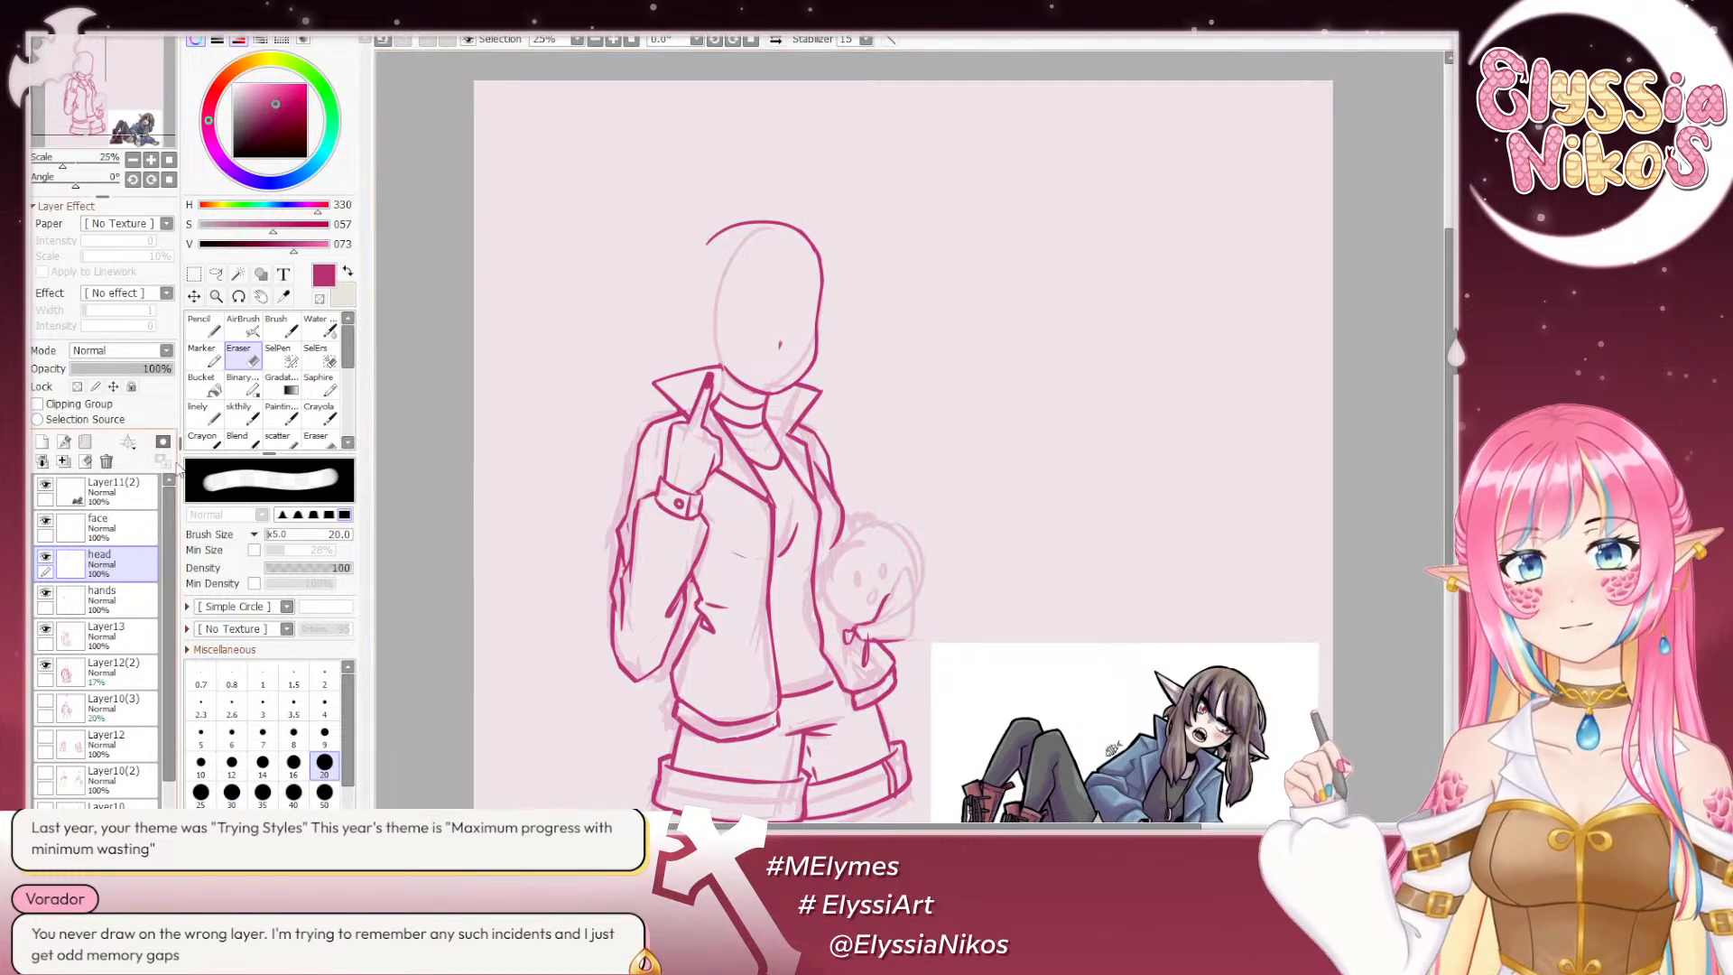
# Step: Set the sketch brush to size 21 and draw the rounded back of the skull, joining it to the crown line
pyautogui.click(242, 413)
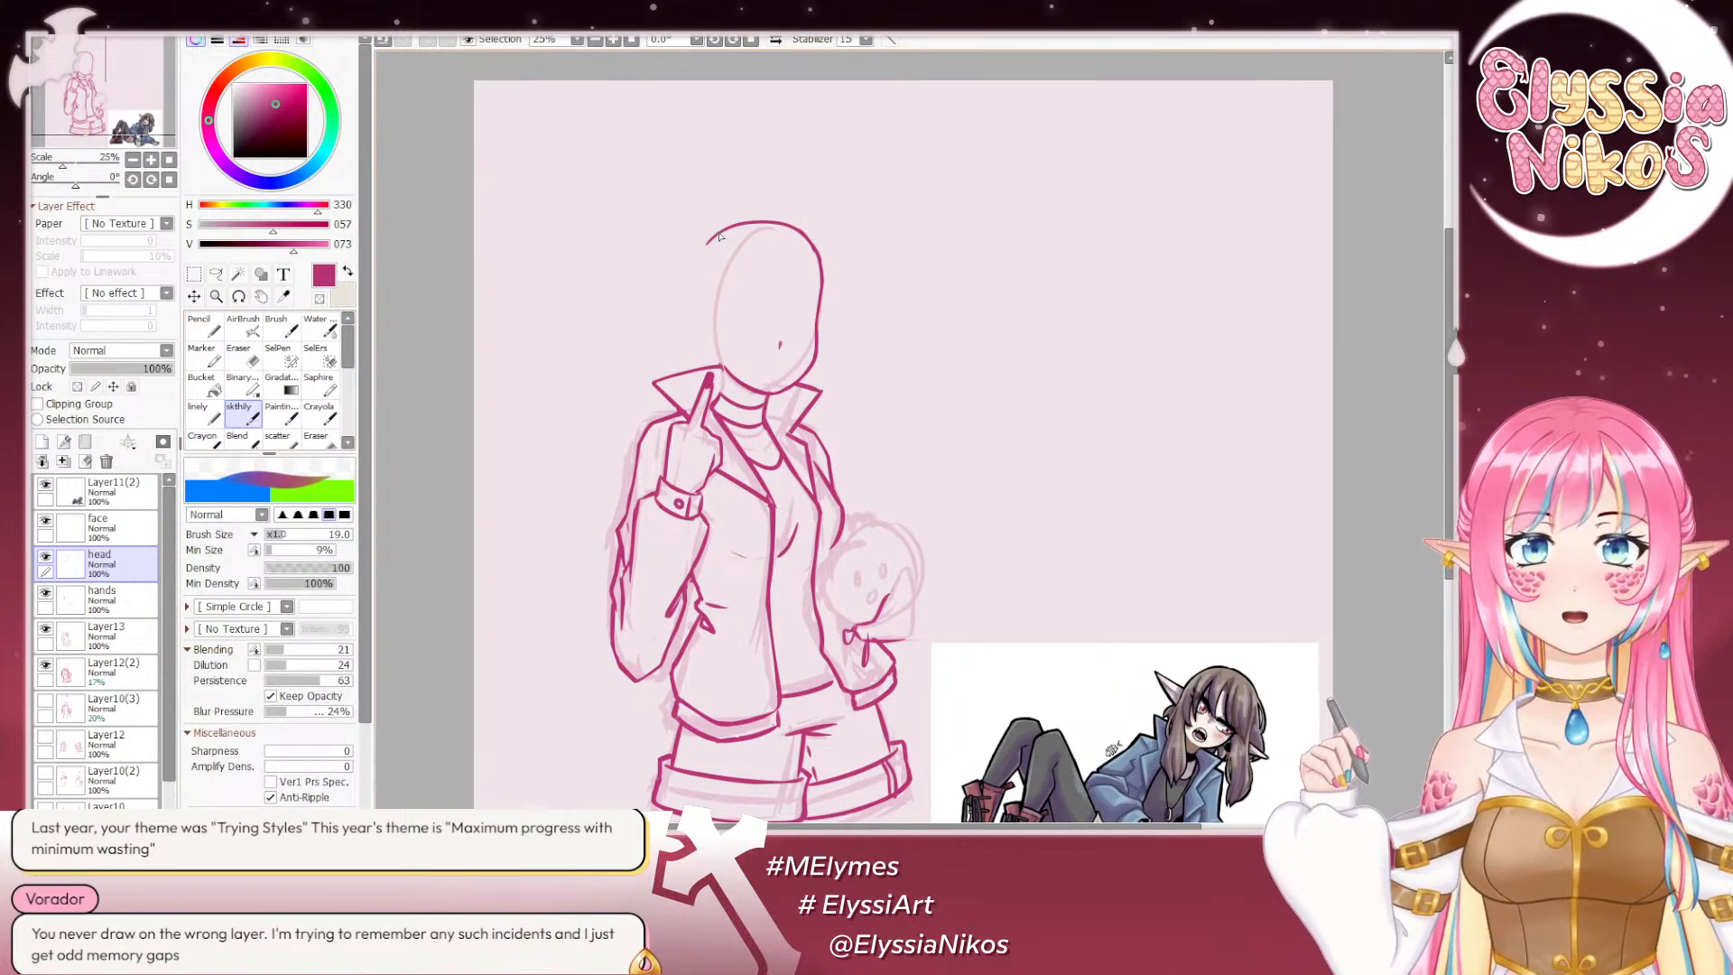
pyautogui.press(']')
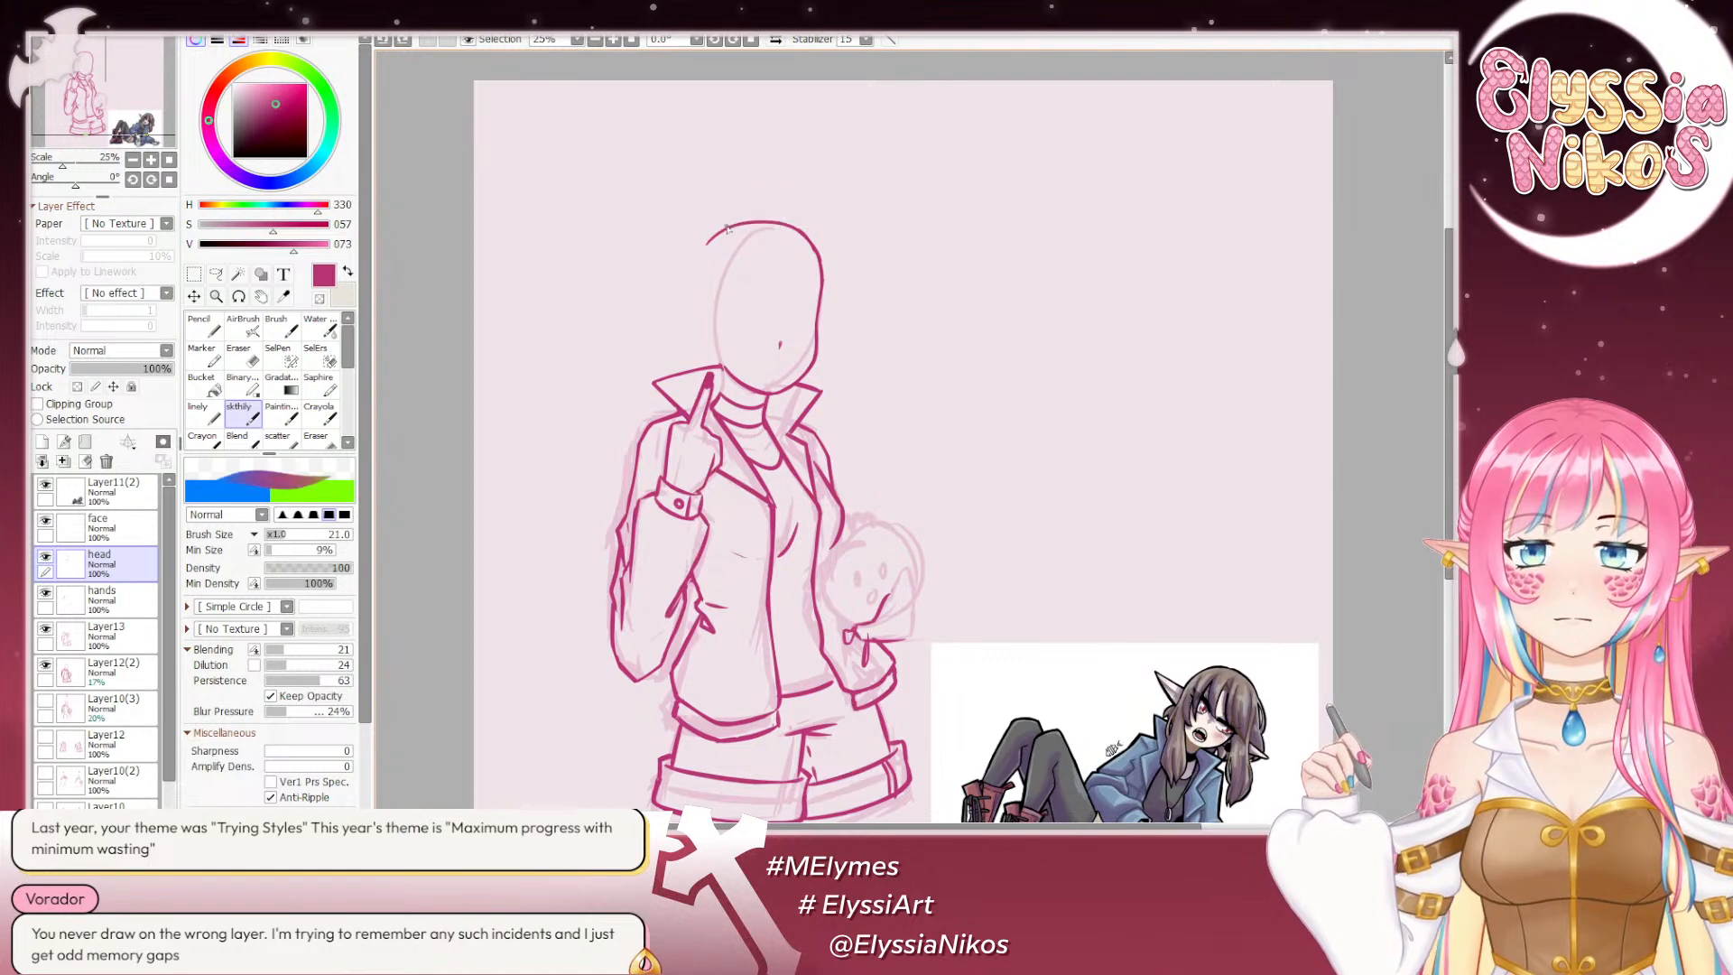
pyautogui.moveTo(708, 237); pyautogui.dragTo(689, 298)
pyautogui.hotkey('ctrl', 'z')
pyautogui.moveTo(712, 240)
pyautogui.mouseDown()
pyautogui.moveTo(689, 287)
pyautogui.moveTo(714, 331)
pyautogui.mouseUp()
pyautogui.hotkey('ctrl', 'z')
pyautogui.hotkey('ctrl', 'z')
pyautogui.hotkey('ctrl', 'z')
pyautogui.moveTo(697, 256); pyautogui.dragTo(713, 335)
pyautogui.hotkey('ctrl', 'z')
pyautogui.hotkey('ctrl', 'z')
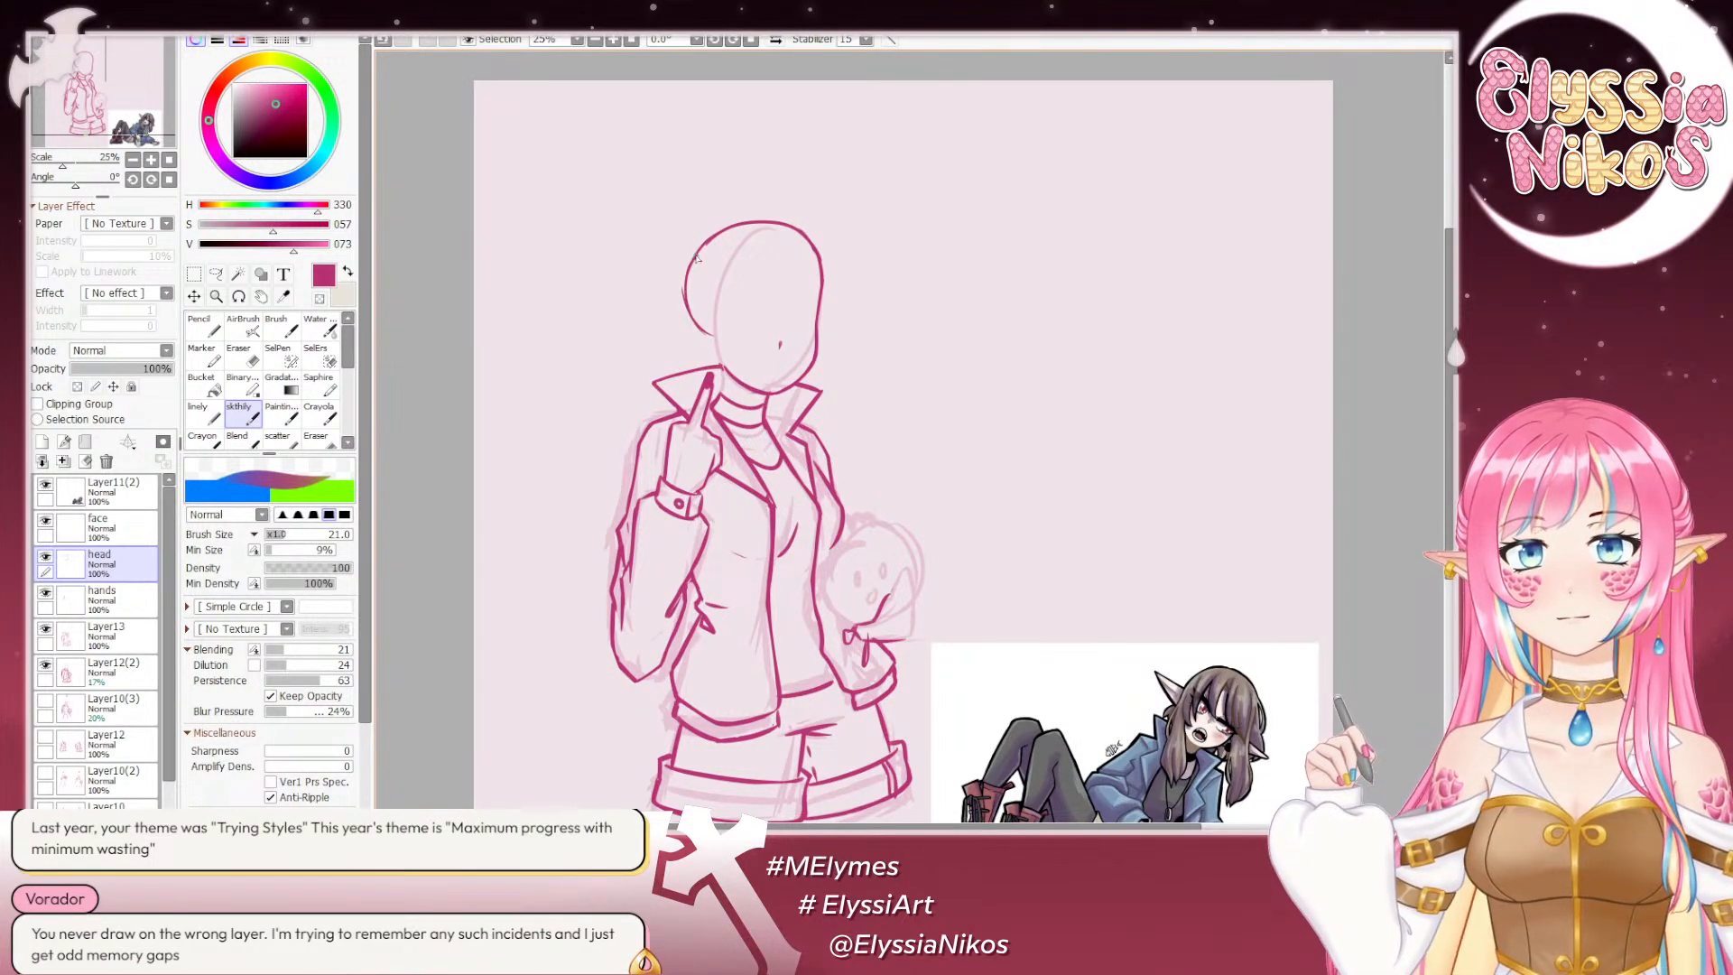
pyautogui.moveTo(689, 263); pyautogui.dragTo(758, 223)
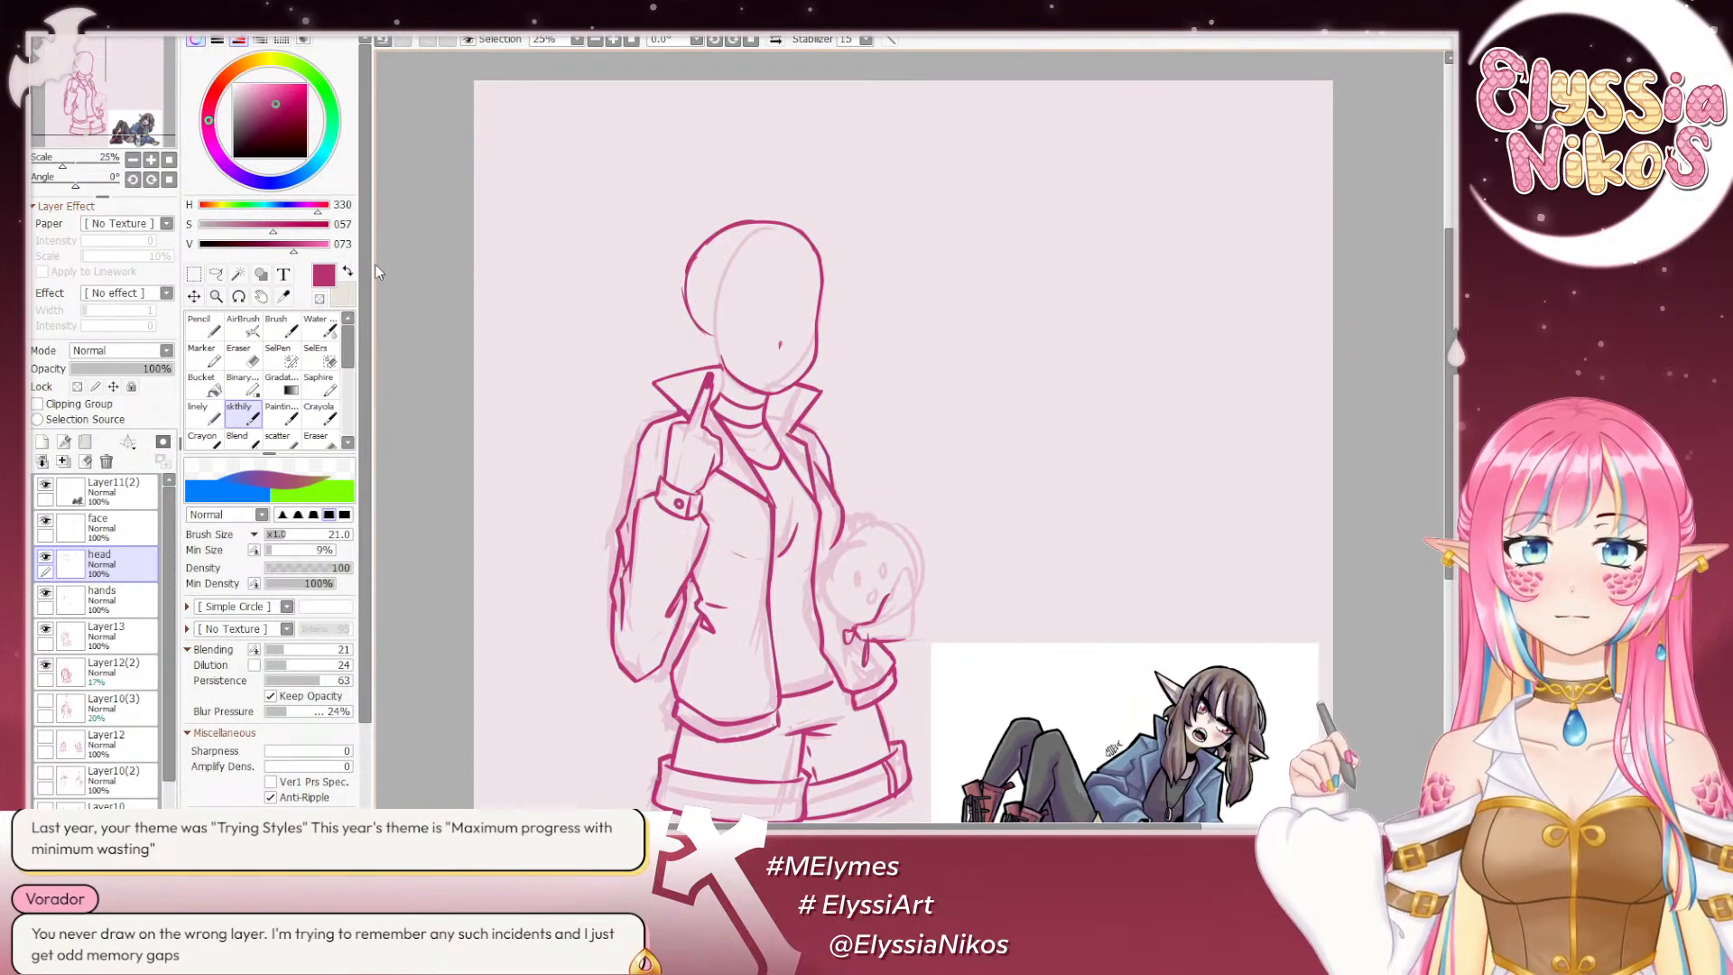
# Step: Strengthen the curve along the back and crown of the head with further sketch strokes
pyautogui.moveTo(75, 184); pyautogui.dragTo(117, 185)
pyautogui.moveTo(896, 491); pyautogui.dragTo(697, 174)
pyautogui.hotkey('ctrl', 'z')
pyautogui.moveTo(954, 272); pyautogui.dragTo(912, 327)
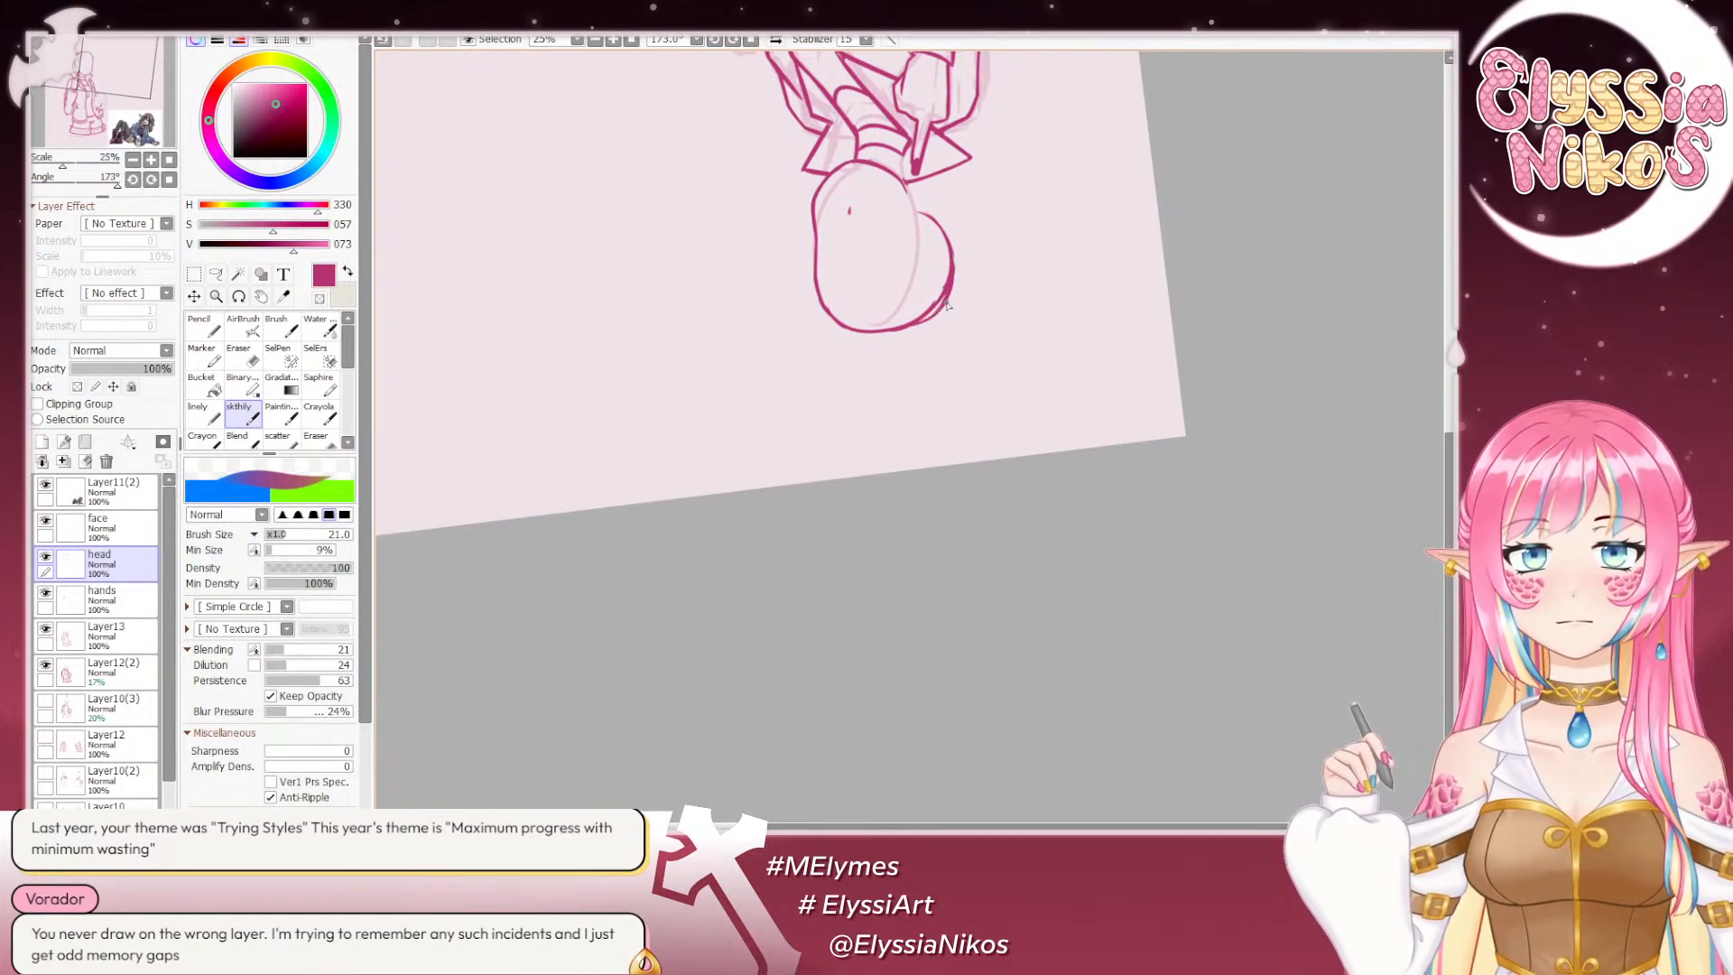
pyautogui.moveTo(784, 420); pyautogui.dragTo(765, 181)
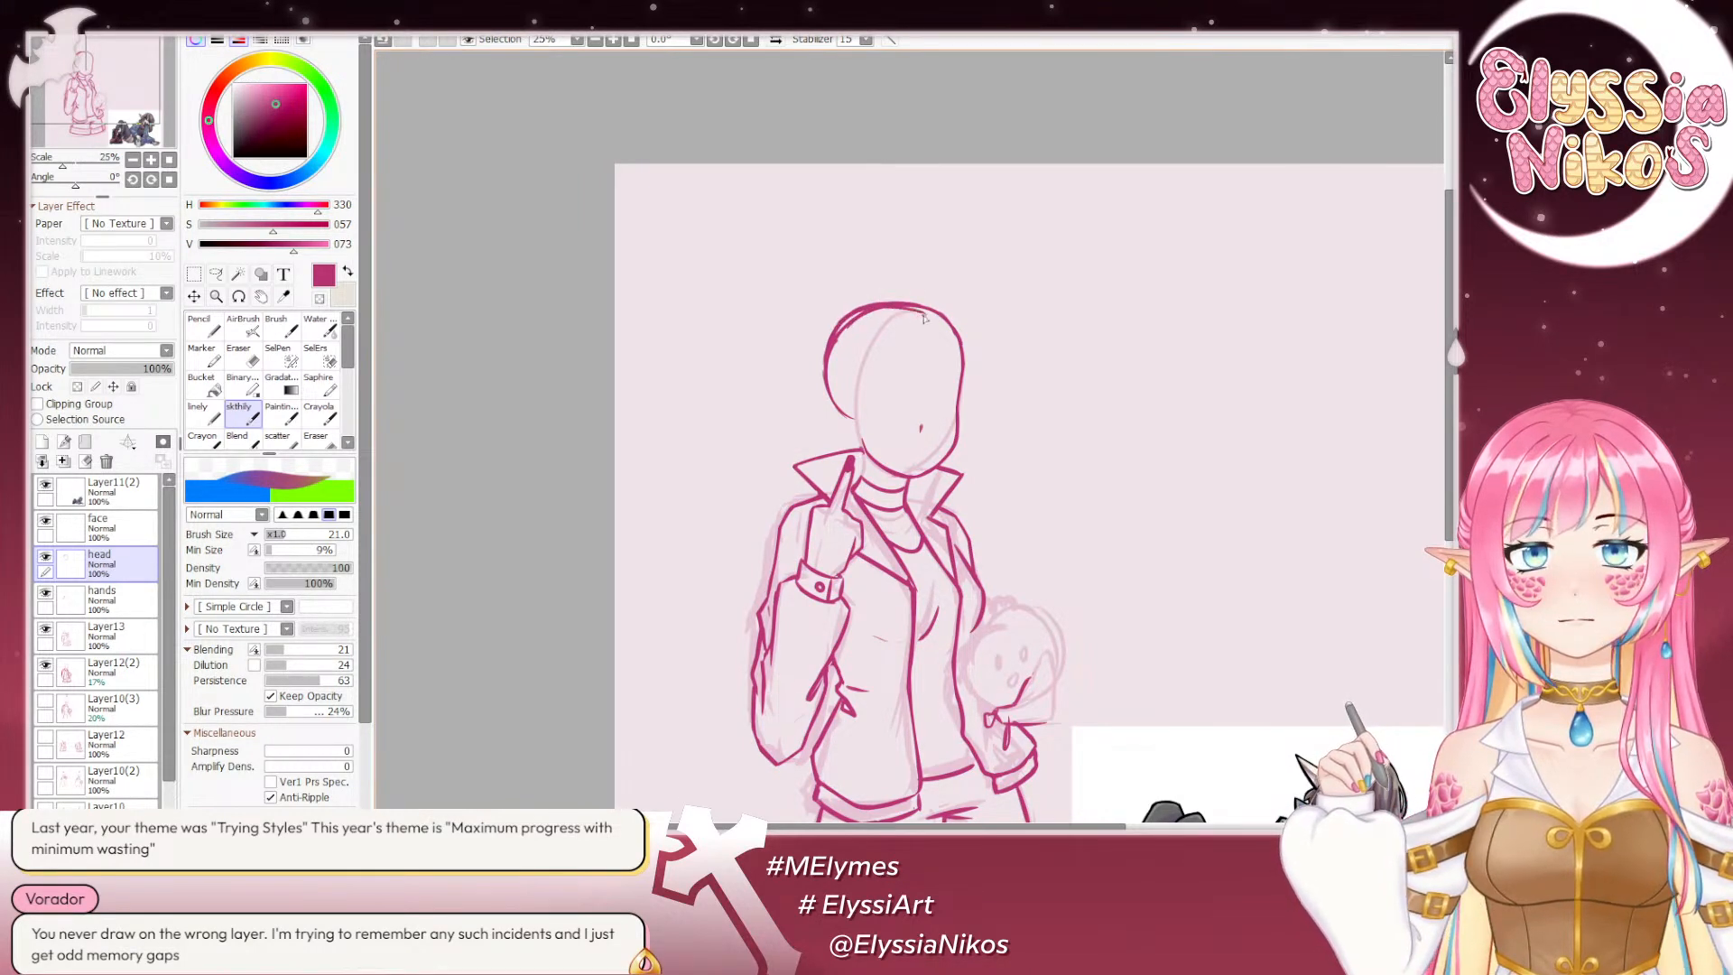
# Step: Clean up the line along the crown and back of the head with the eraser at size 48, checking the figure mirrored
pyautogui.click(239, 354)
pyautogui.moveTo(843, 339)
pyautogui.mouseDown()
pyautogui.moveTo(868, 339)
pyautogui.moveTo(848, 333)
pyautogui.mouseUp()
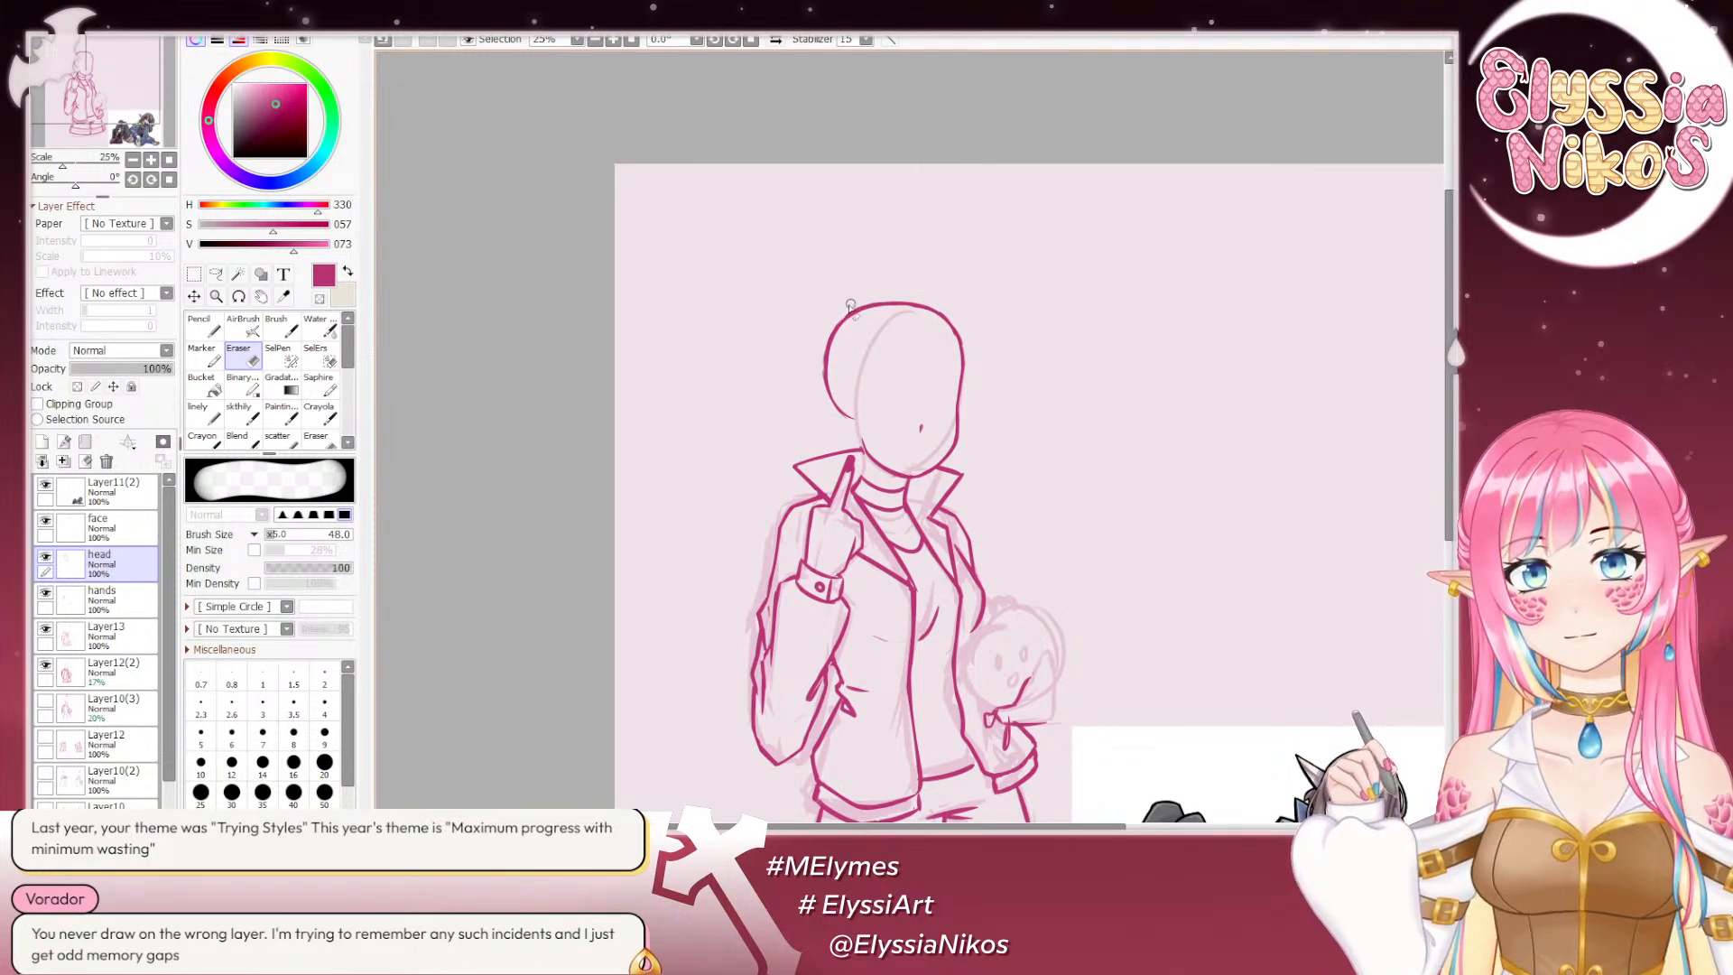
pyautogui.press('ctrl')
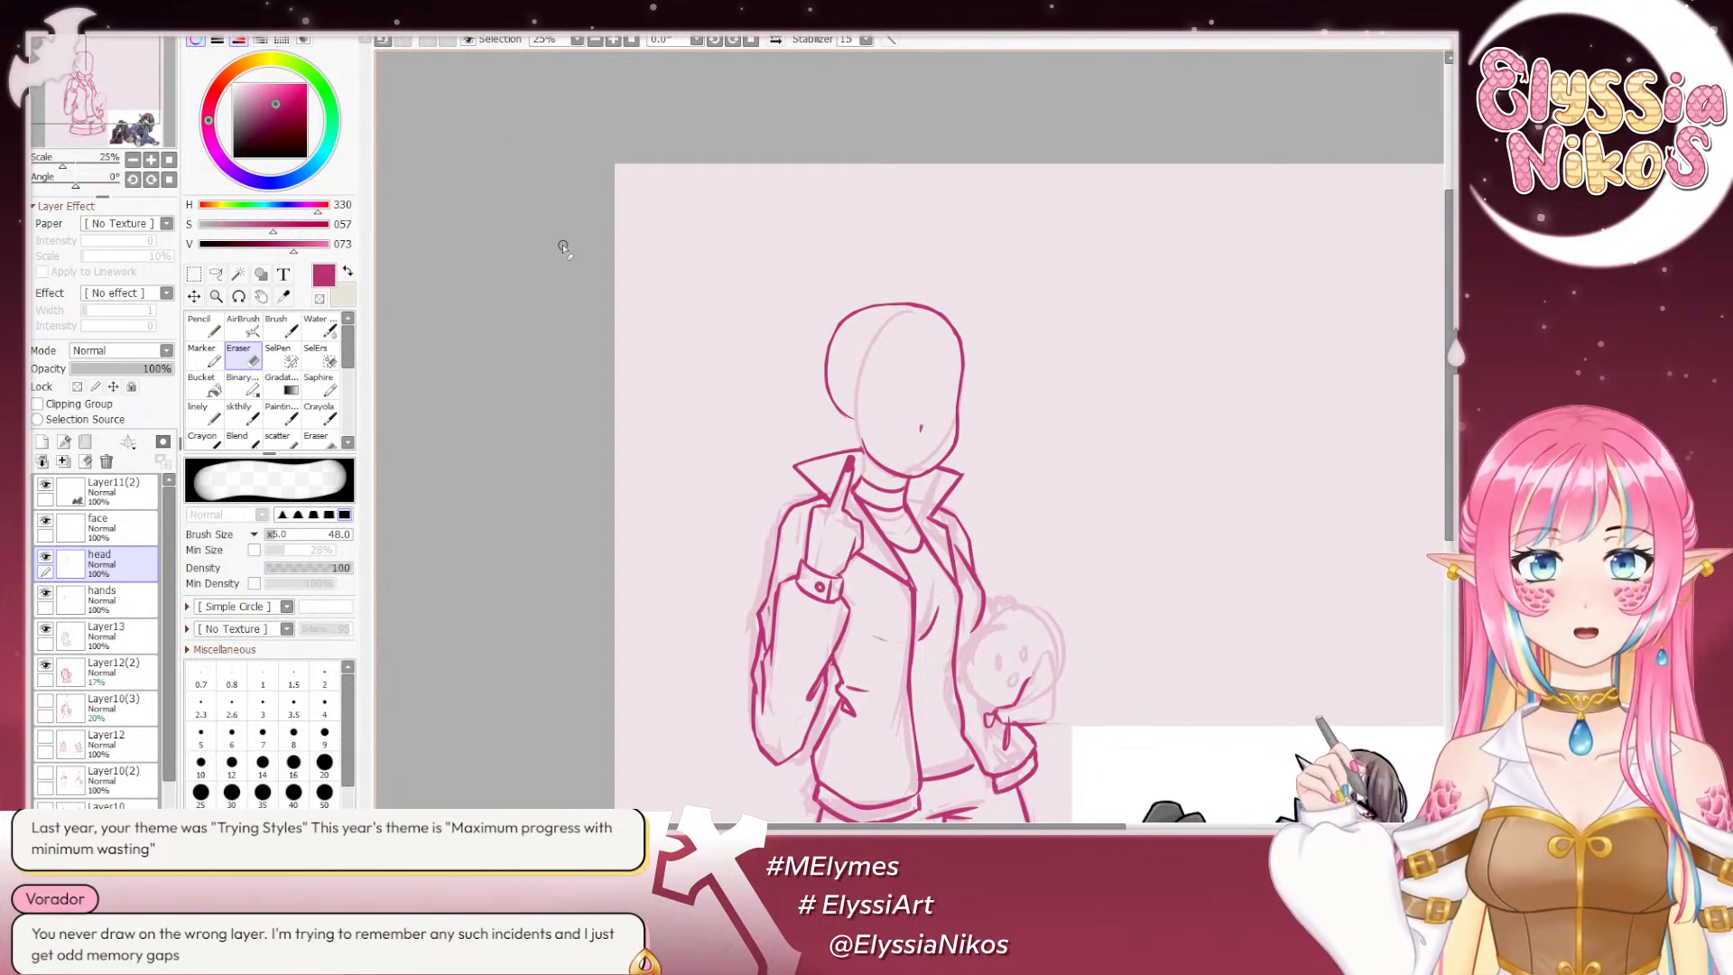
pyautogui.moveTo(539, 375); pyautogui.dragTo(475, 228)
pyautogui.click(133, 158)
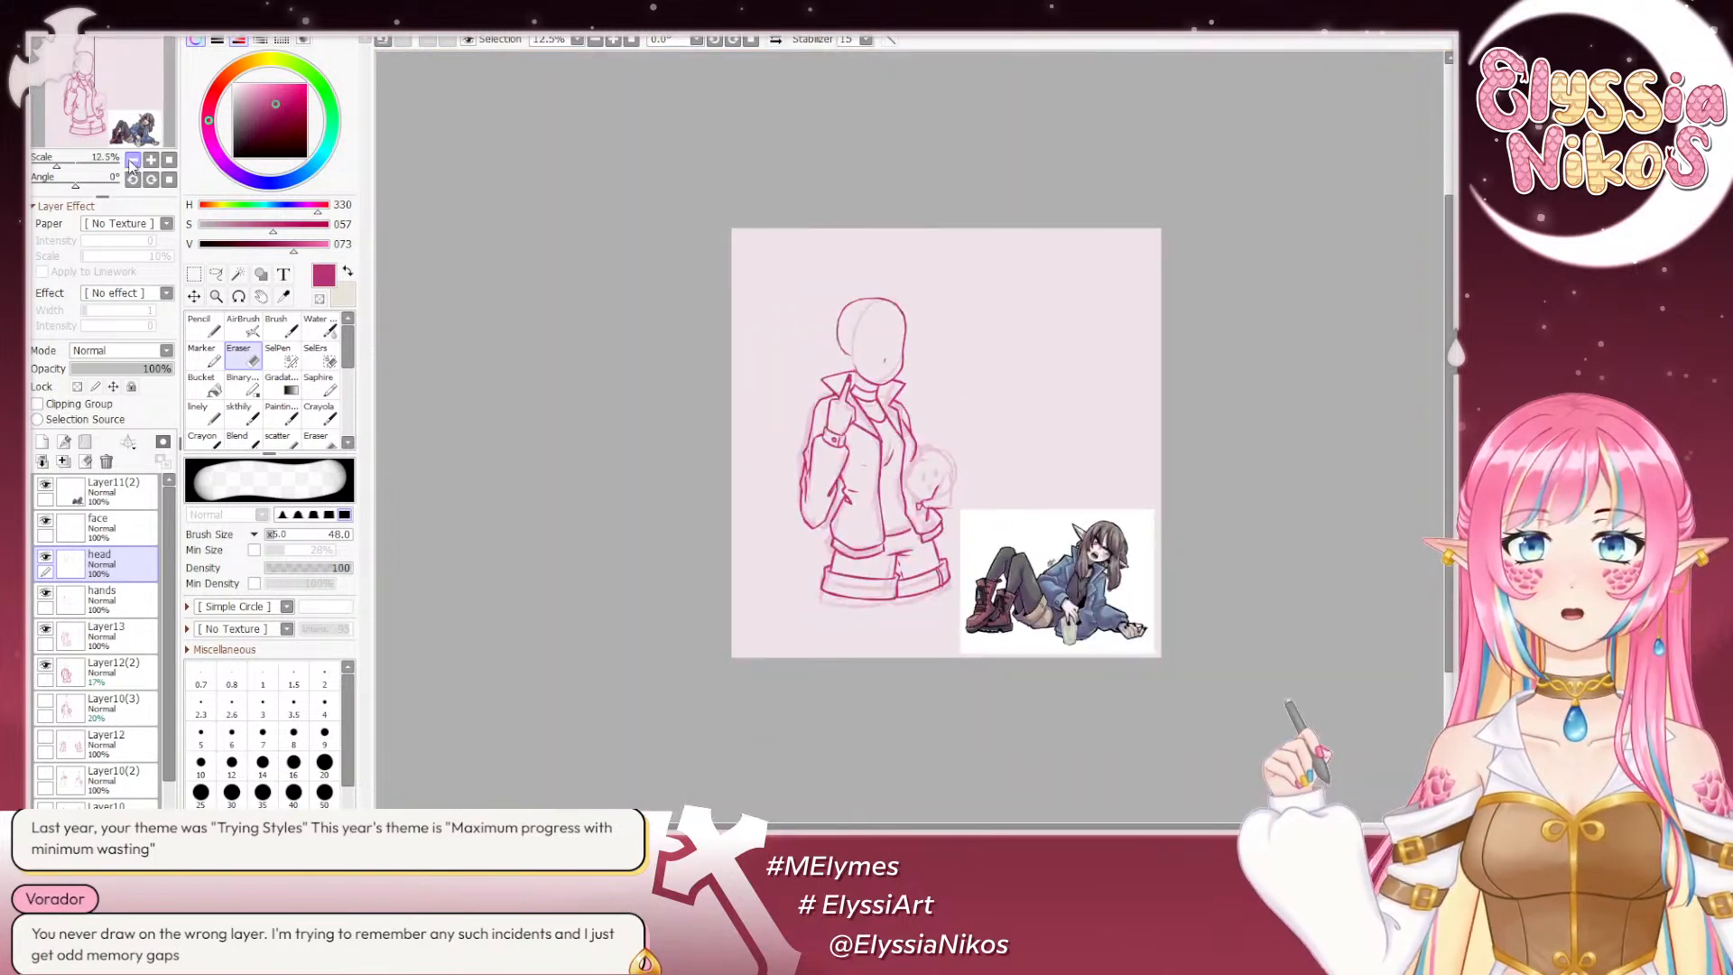
pyautogui.click(776, 40)
pyautogui.click(748, 41)
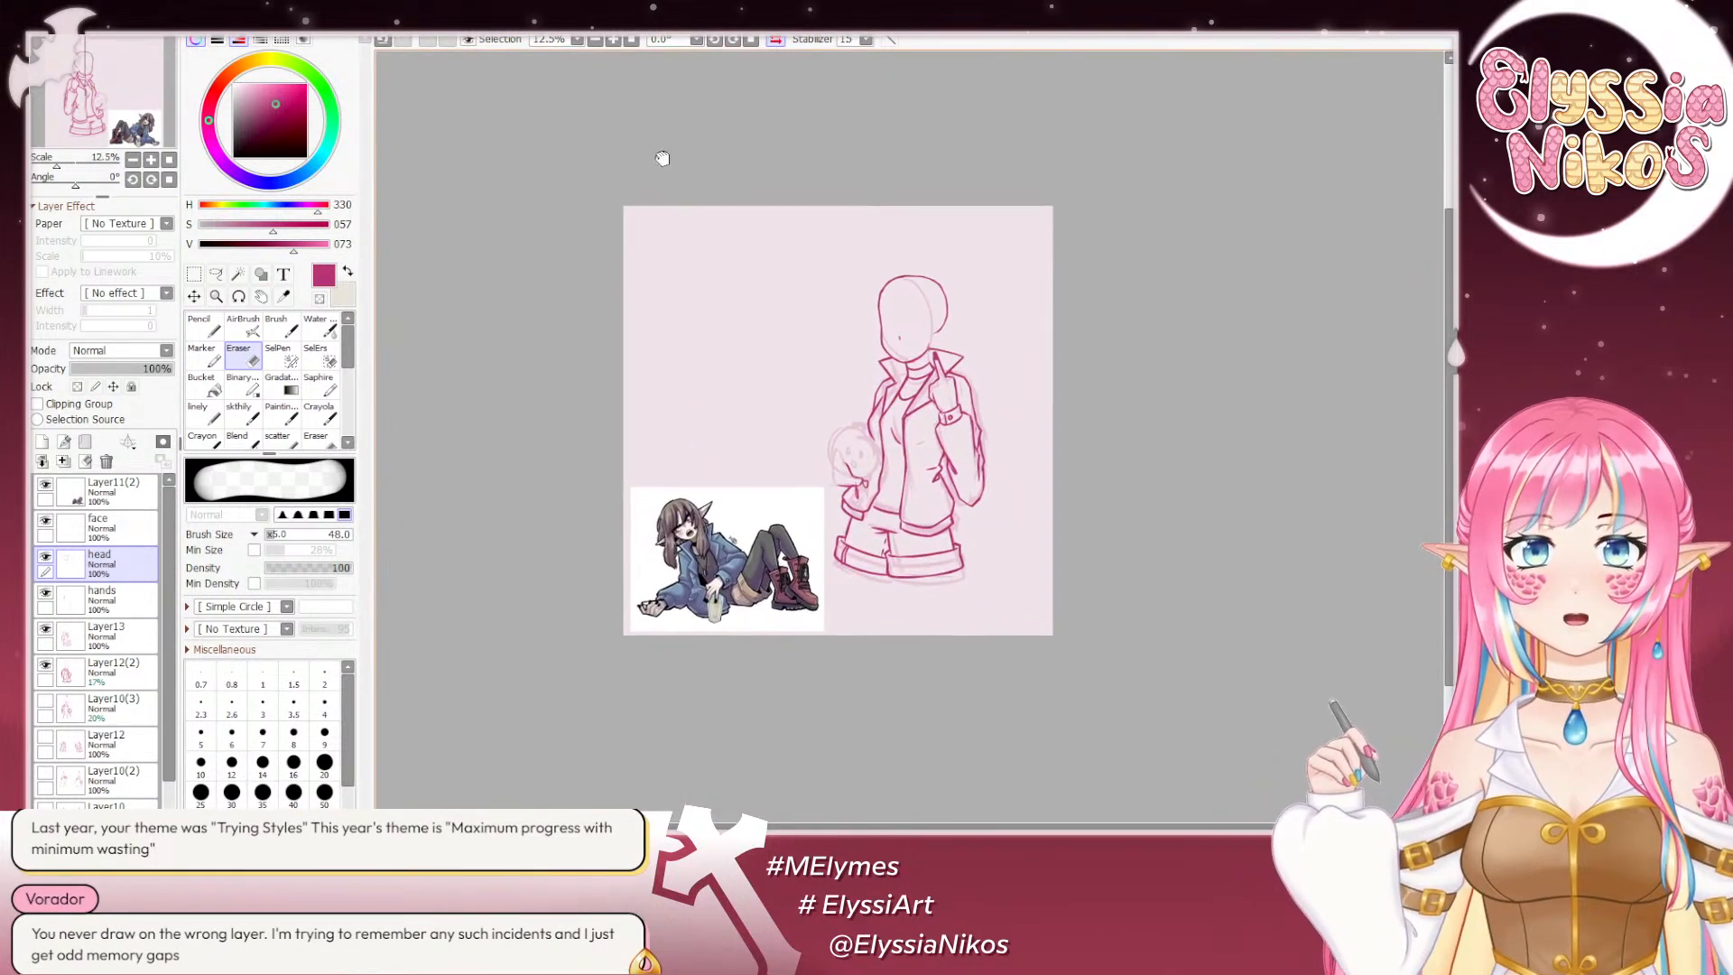
pyautogui.click(776, 40)
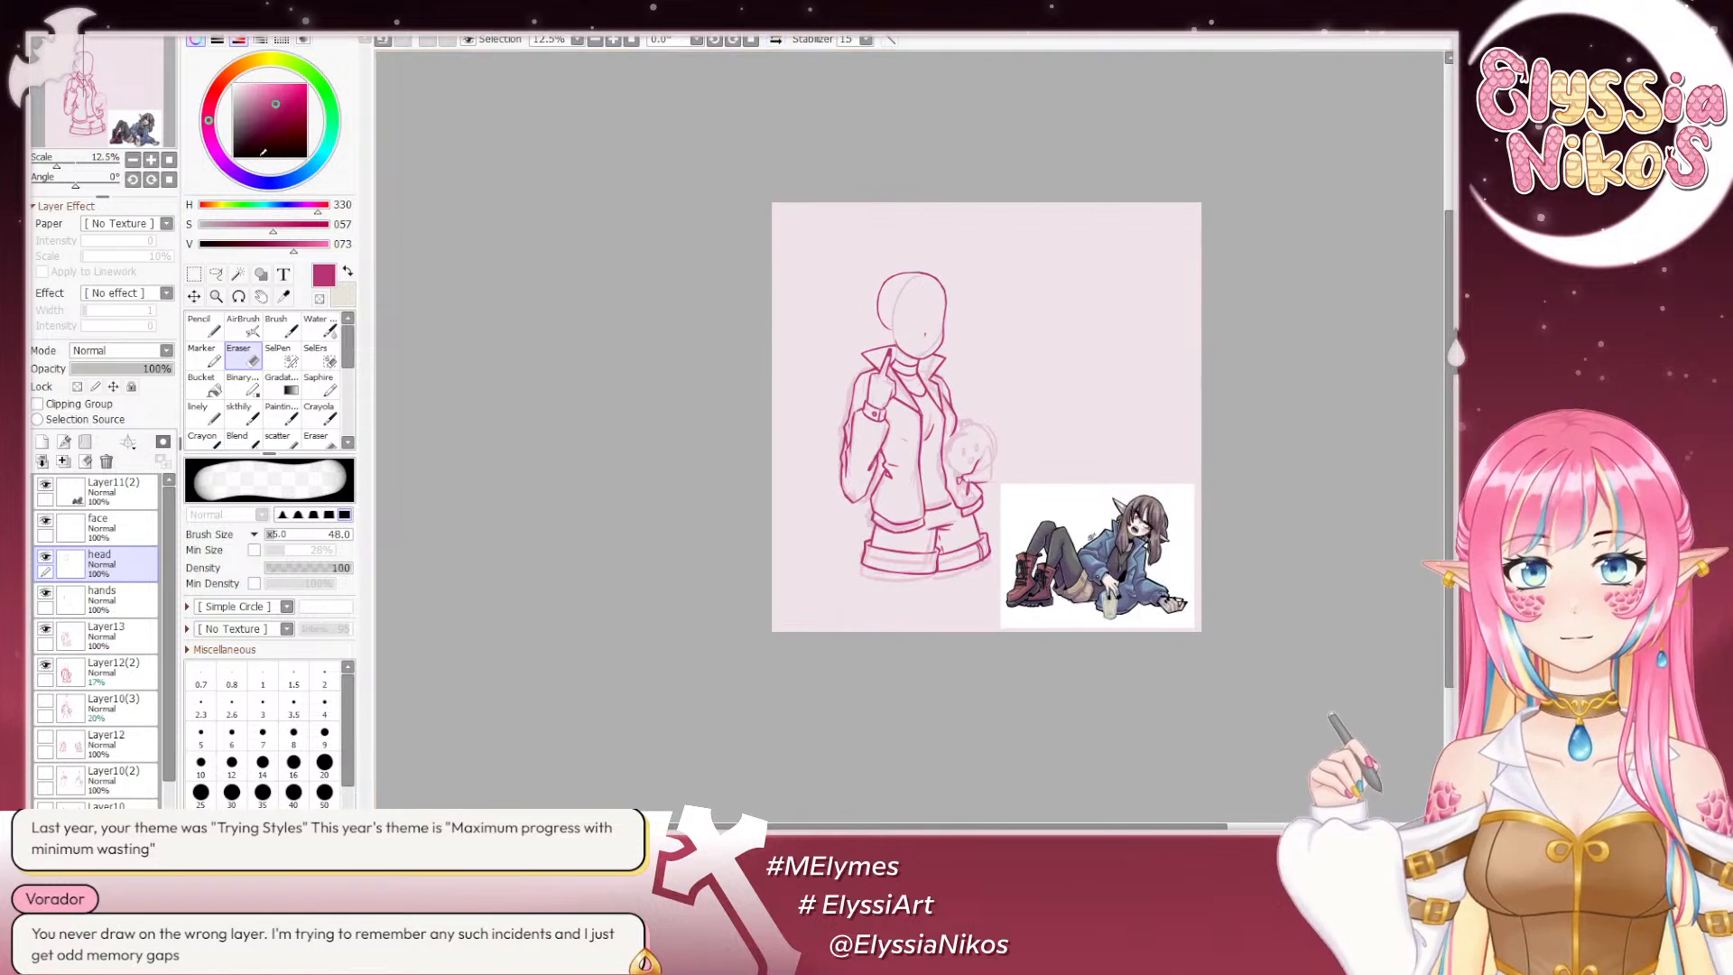
# Step: Make the face layer active and erase the old nose marks with the eraser at size 48
pyautogui.click(152, 160)
pyautogui.click(152, 160)
pyautogui.click(238, 410)
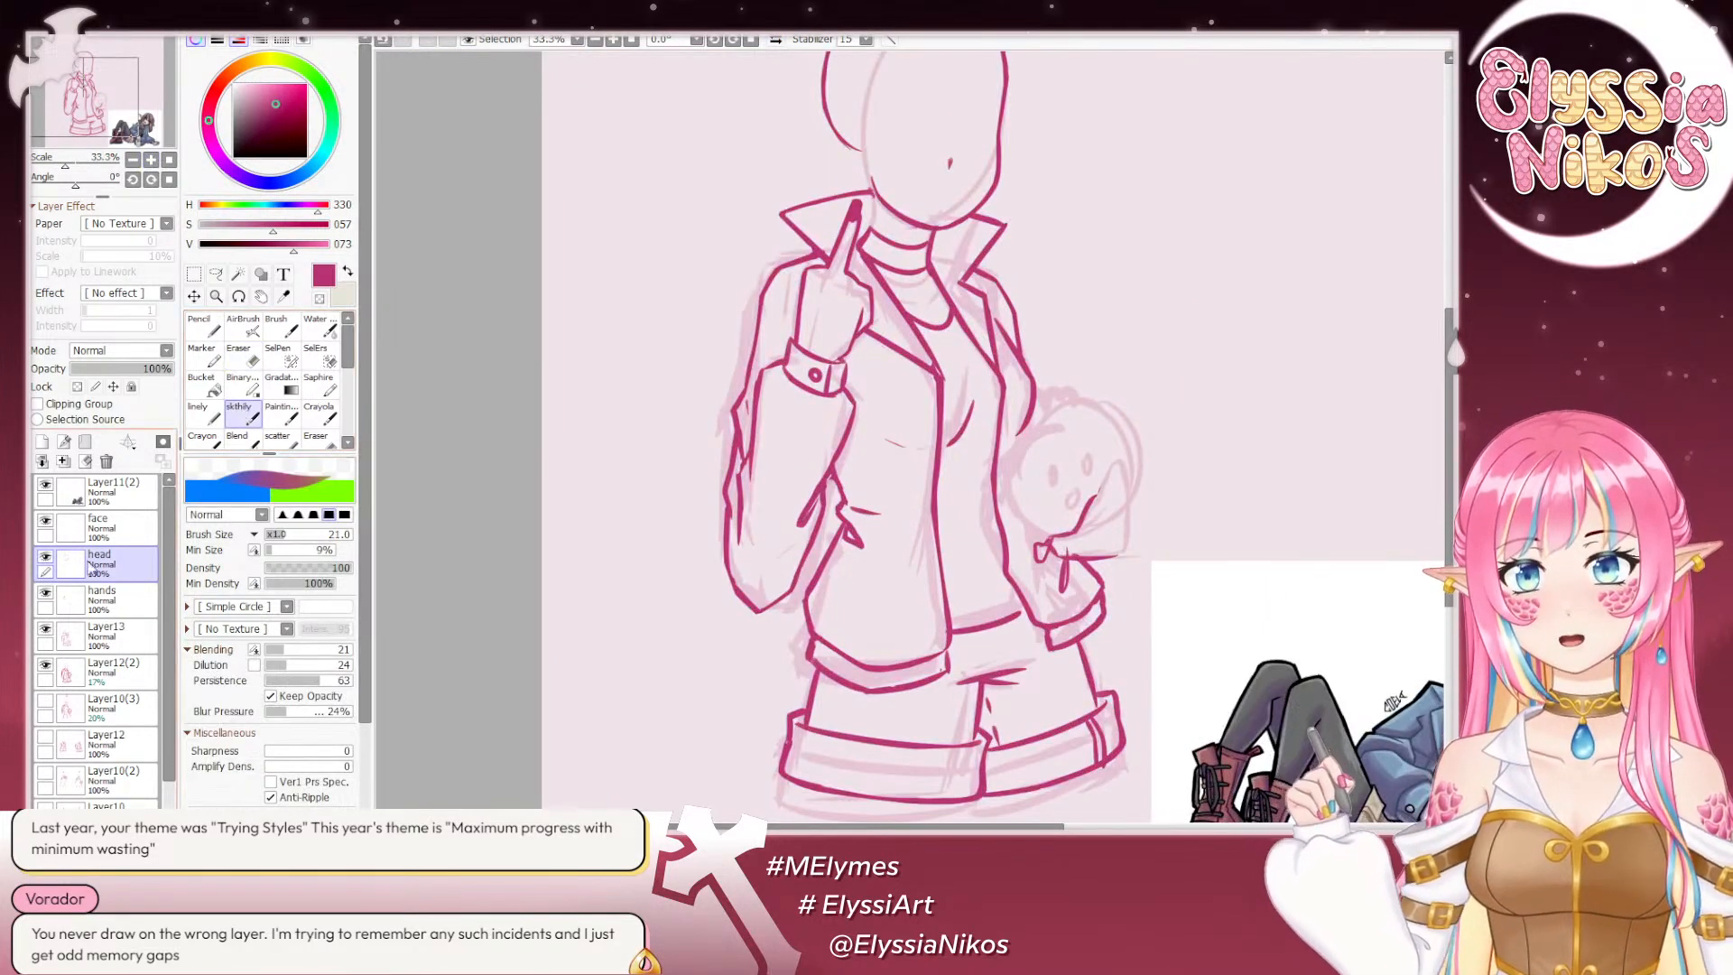
pyautogui.click(99, 523)
pyautogui.moveTo(771, 203); pyautogui.dragTo(577, 465)
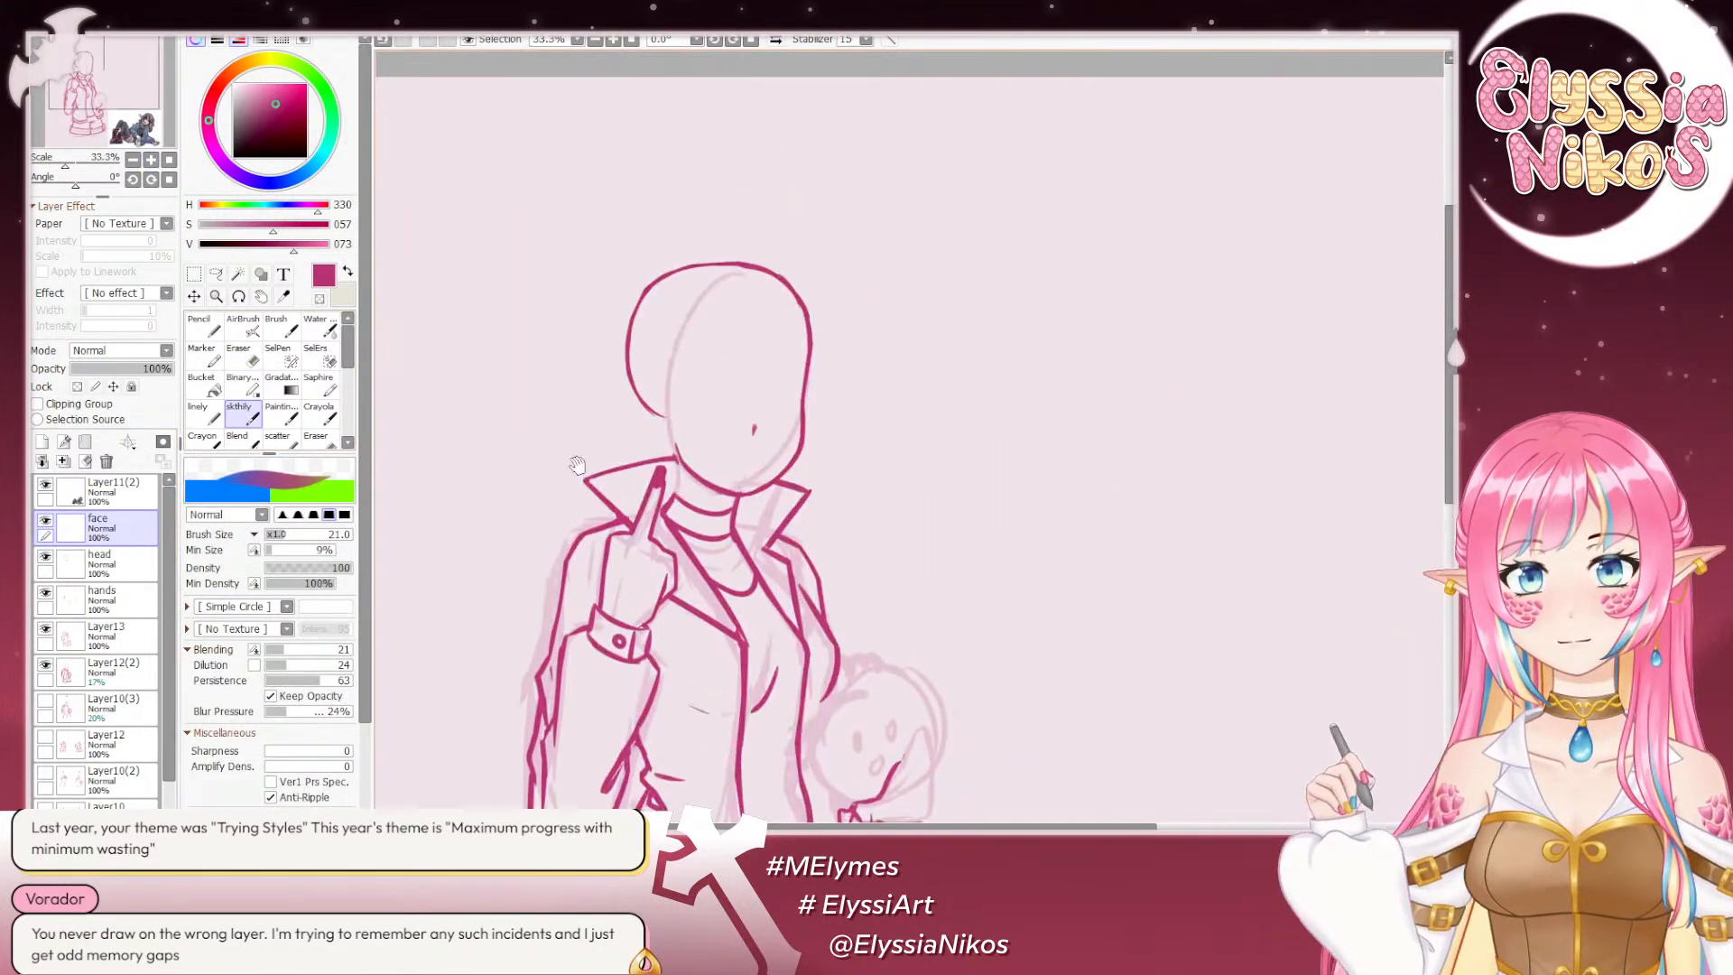
pyautogui.click(132, 159)
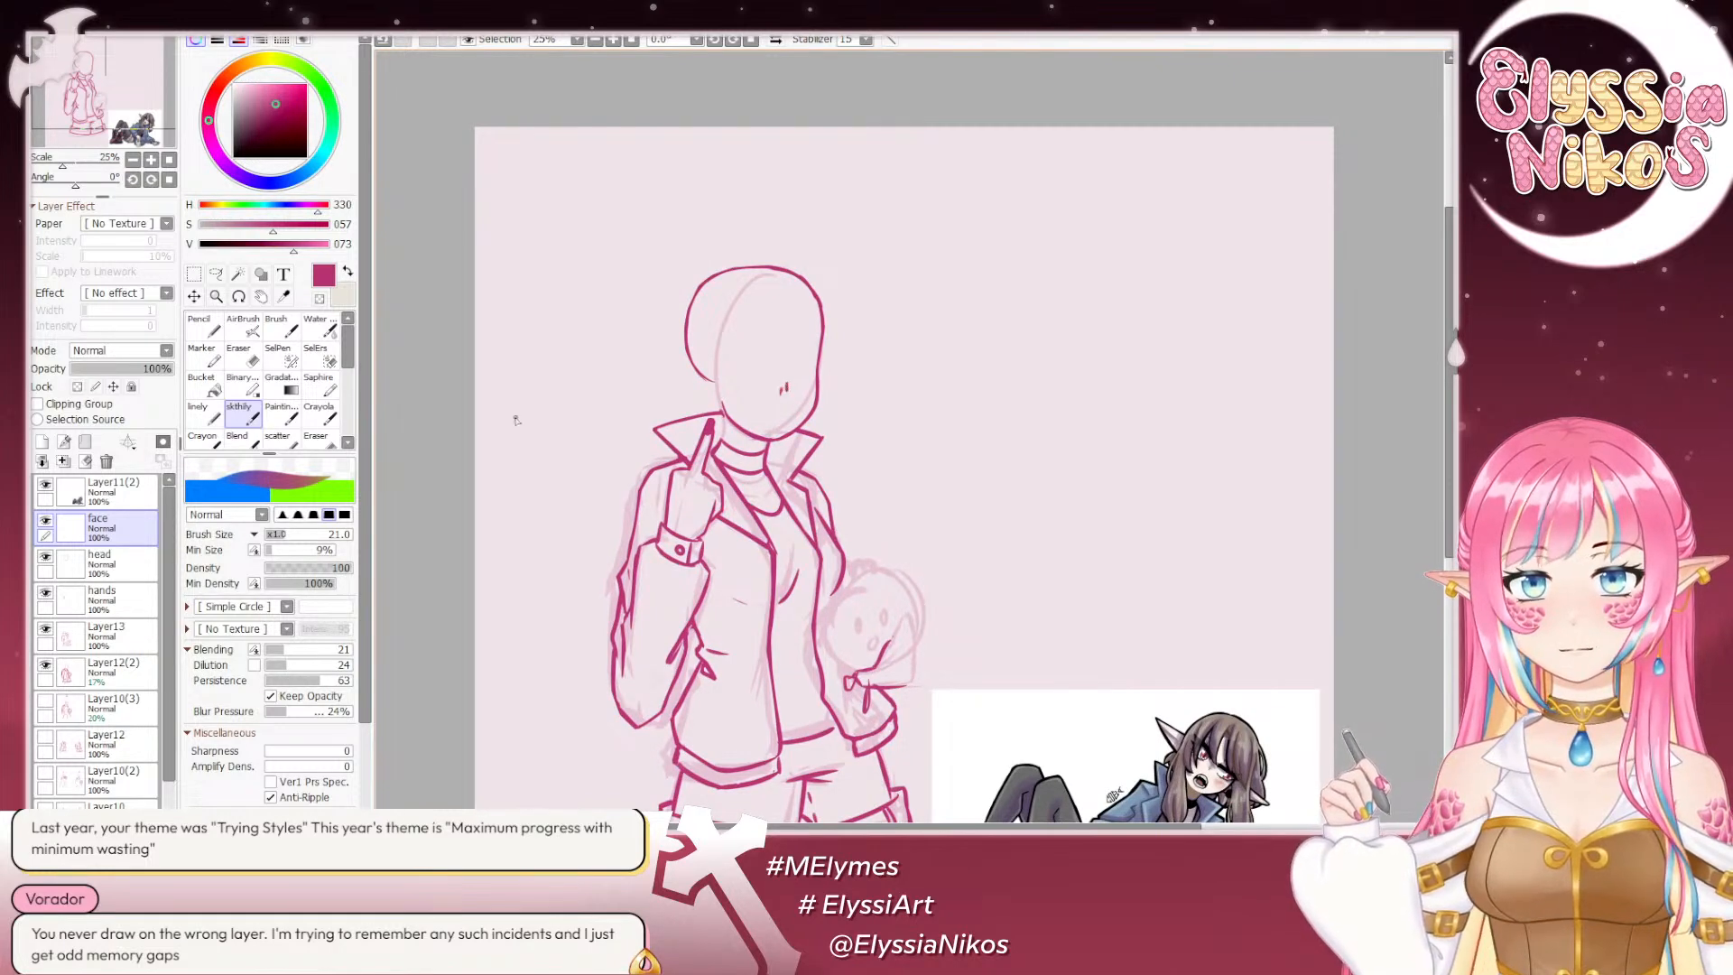
pyautogui.click(244, 358)
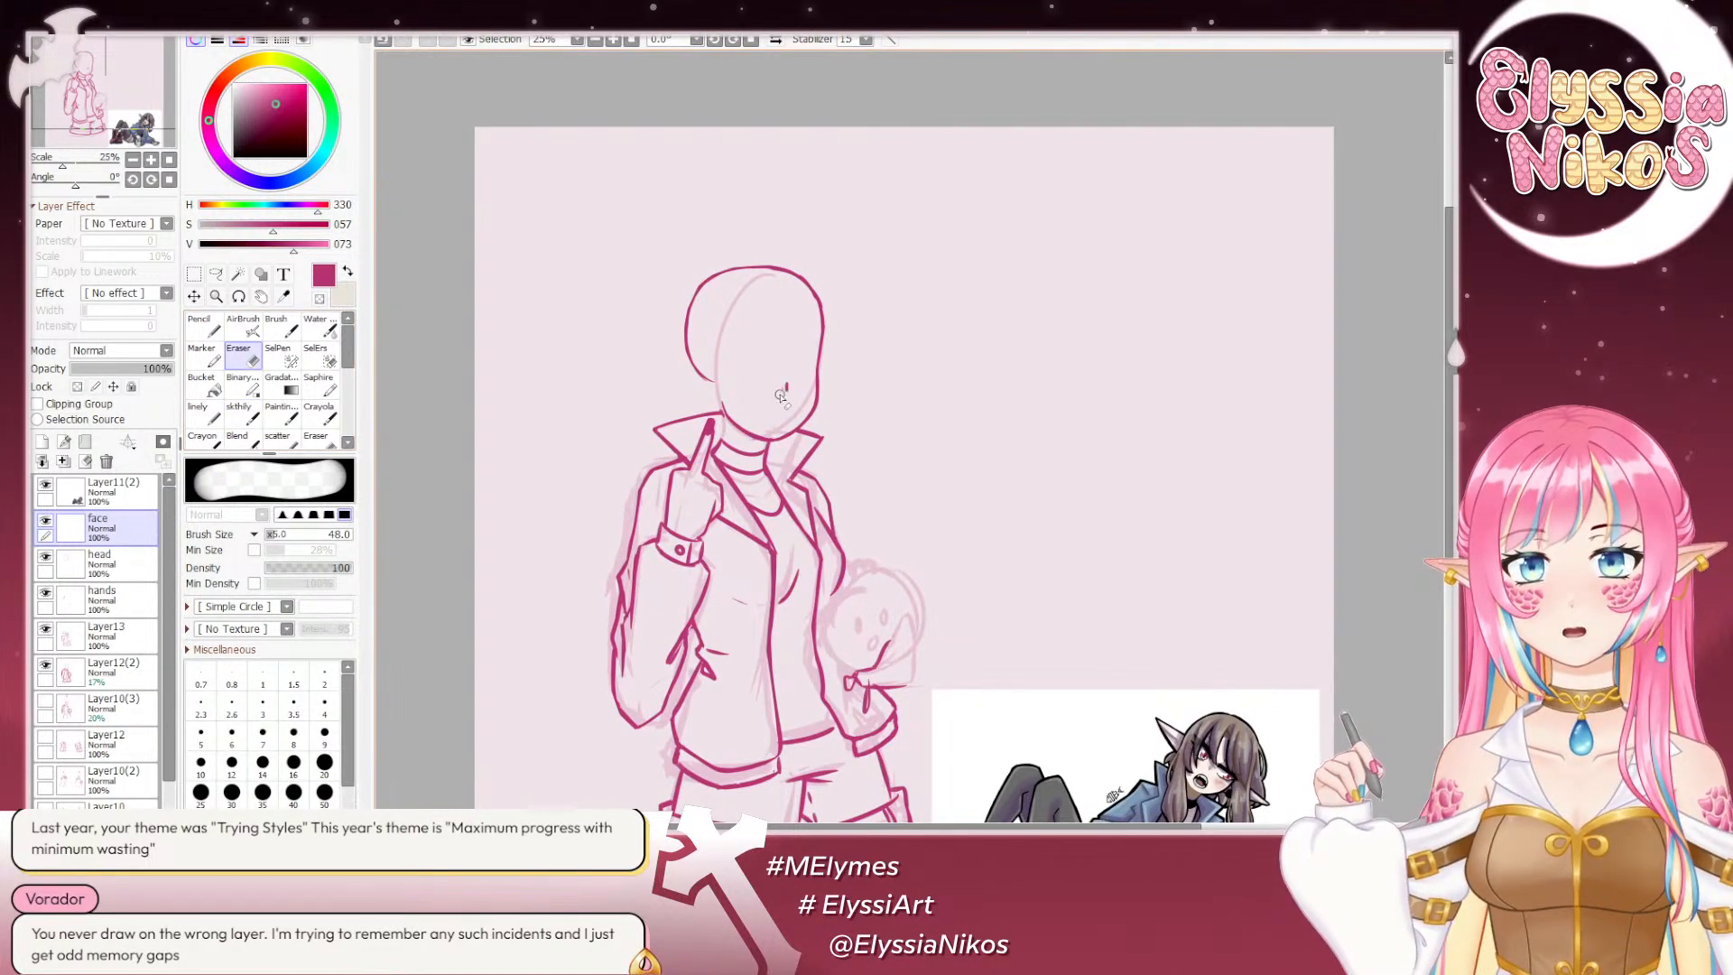
# Step: Redraw the nose as a small short mark on the face layer with the sketch brush at size 21
pyautogui.click(248, 414)
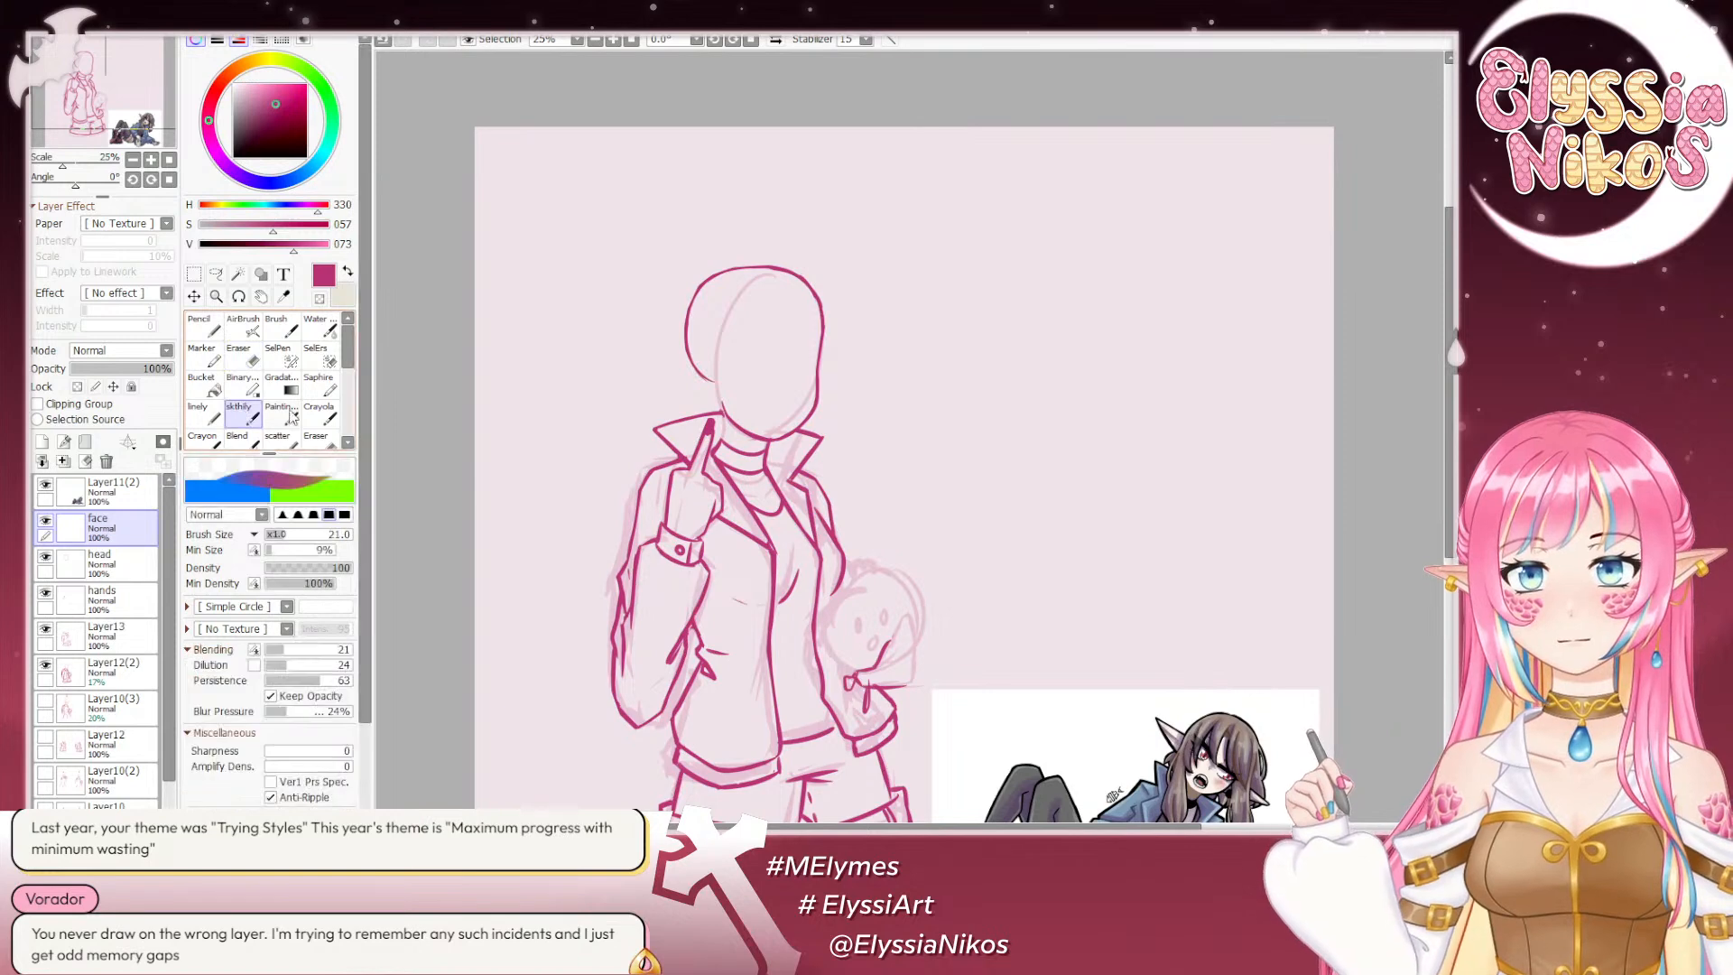
pyautogui.hotkey('ctrl', 'z')
pyautogui.moveTo(784, 390); pyautogui.dragTo(782, 395)
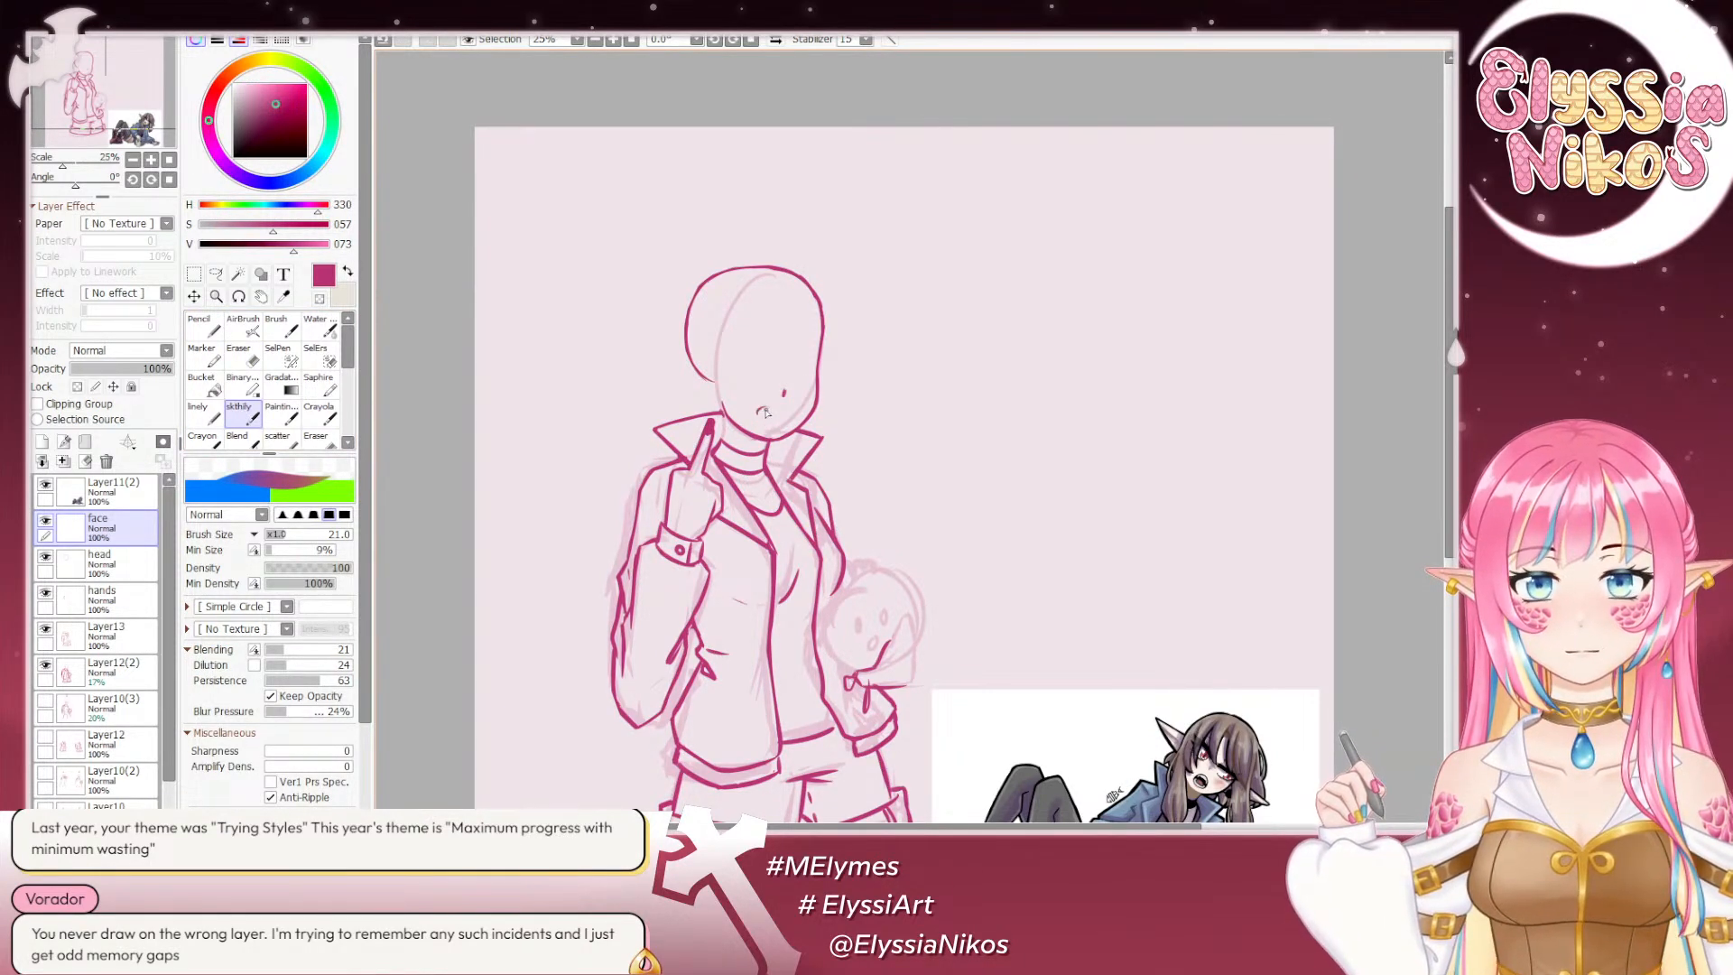
pyautogui.hotkey('ctrl', 'z')
pyautogui.moveTo(784, 390); pyautogui.dragTo(784, 397)
pyautogui.hotkey('ctrl', 'z')
# Step: Sketch the upper lip and side of an open mouth below the nose on the face layer, redoing strokes as needed
pyautogui.moveTo(760, 411); pyautogui.dragTo(773, 411)
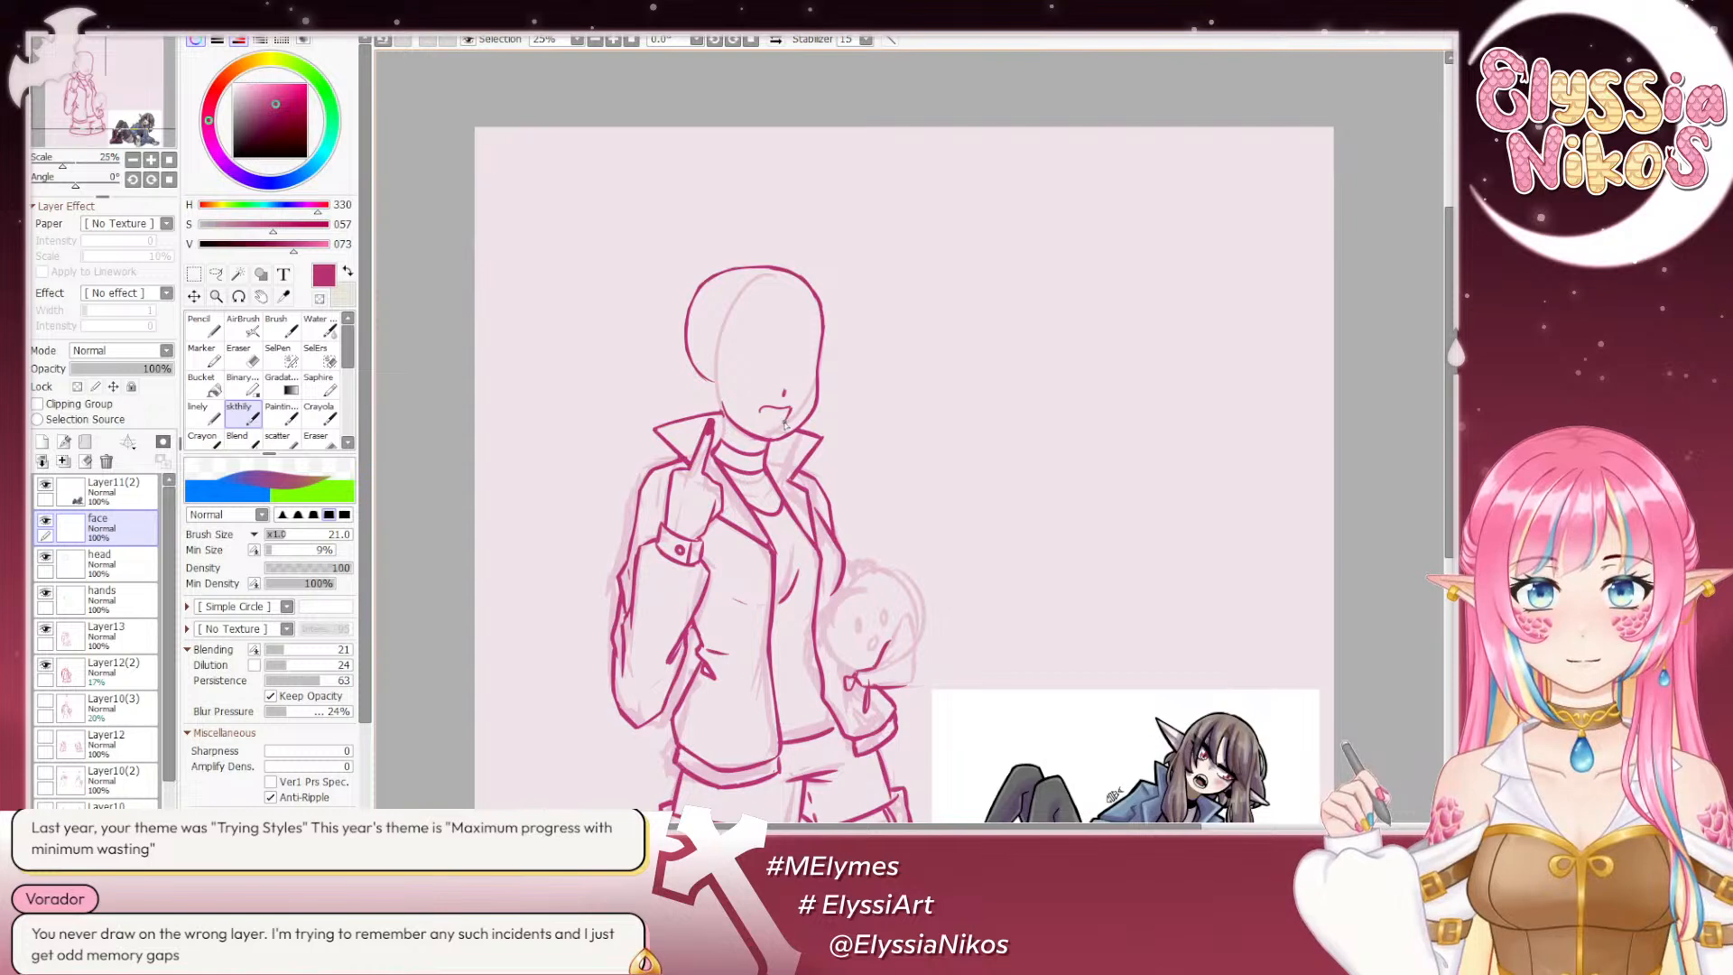
pyautogui.hotkey('ctrl', 'z')
pyautogui.hotkey('ctrl', 'y')
pyautogui.hotkey('ctrl', 'z')
pyautogui.hotkey('ctrl', 'y')
pyautogui.hotkey('ctrl', 'z')
pyautogui.moveTo(763, 409); pyautogui.dragTo(766, 409)
pyautogui.hotkey('ctrl', 'z')
pyautogui.hotkey('ctrl', 'z')
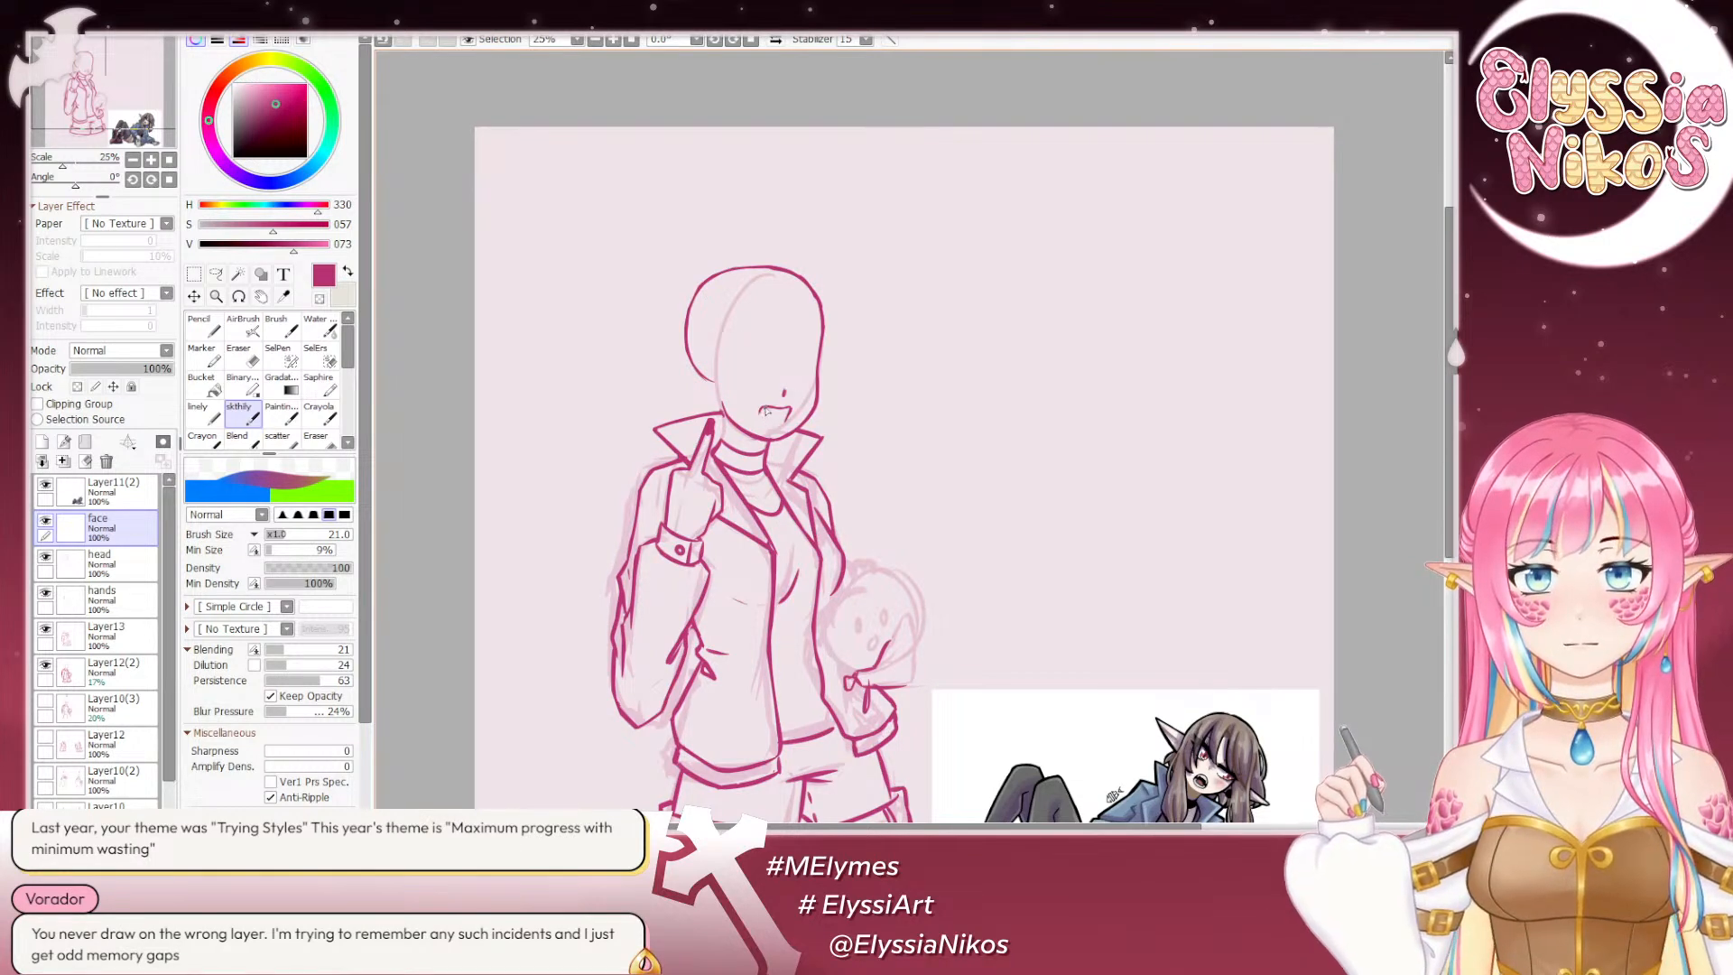
pyautogui.hotkey('ctrl', 'z')
pyautogui.hotkey('ctrl', 'y')
pyautogui.hotkey('ctrl', 'z')
pyautogui.hotkey('ctrl', 'y')
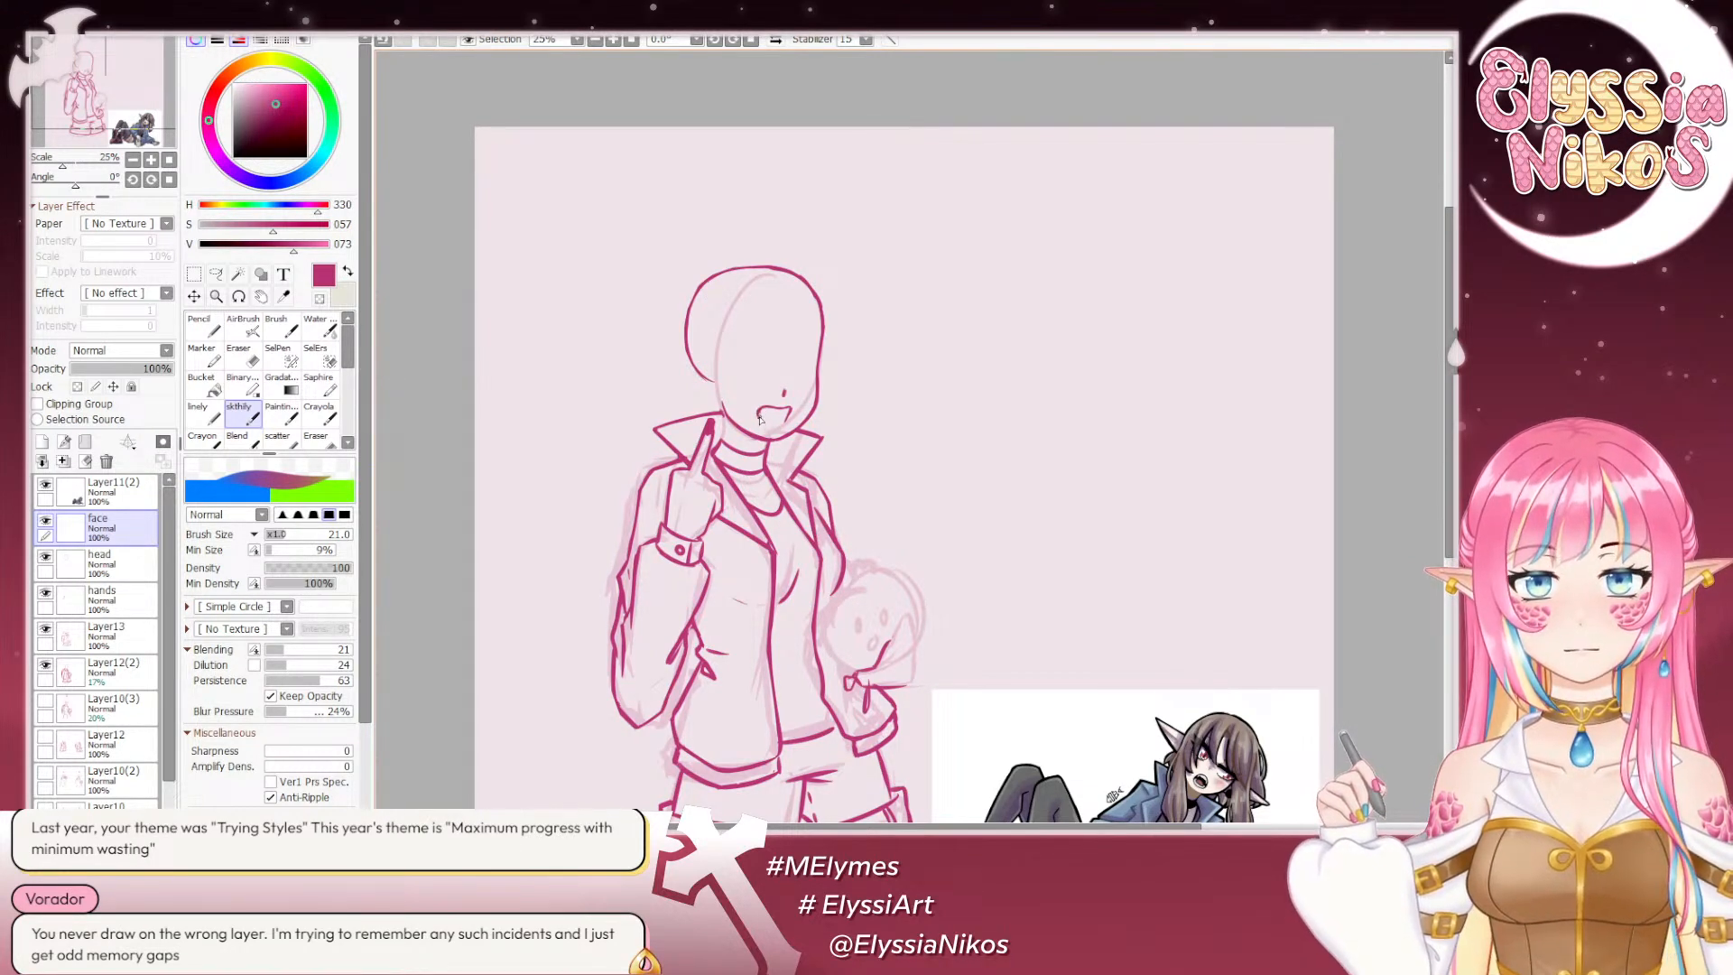
# Step: Close the open mouth shape with a lower lip line, retrying the strokes until the outline is complete
pyautogui.hotkey('ctrl', 'z')
pyautogui.hotkey('ctrl', 'y')
pyautogui.hotkey('ctrl', 'z')
pyautogui.hotkey('ctrl', 'y')
pyautogui.hotkey('ctrl', 'z')
pyautogui.hotkey('ctrl', 'y')
pyautogui.hotkey('ctrl', 'z')
pyautogui.hotkey('ctrl', 'y')
pyautogui.hotkey('ctrl', 'z')
pyautogui.hotkey('ctrl', 'y')
pyautogui.hotkey('ctrl', 'z')
pyautogui.hotkey('ctrl', 'y')
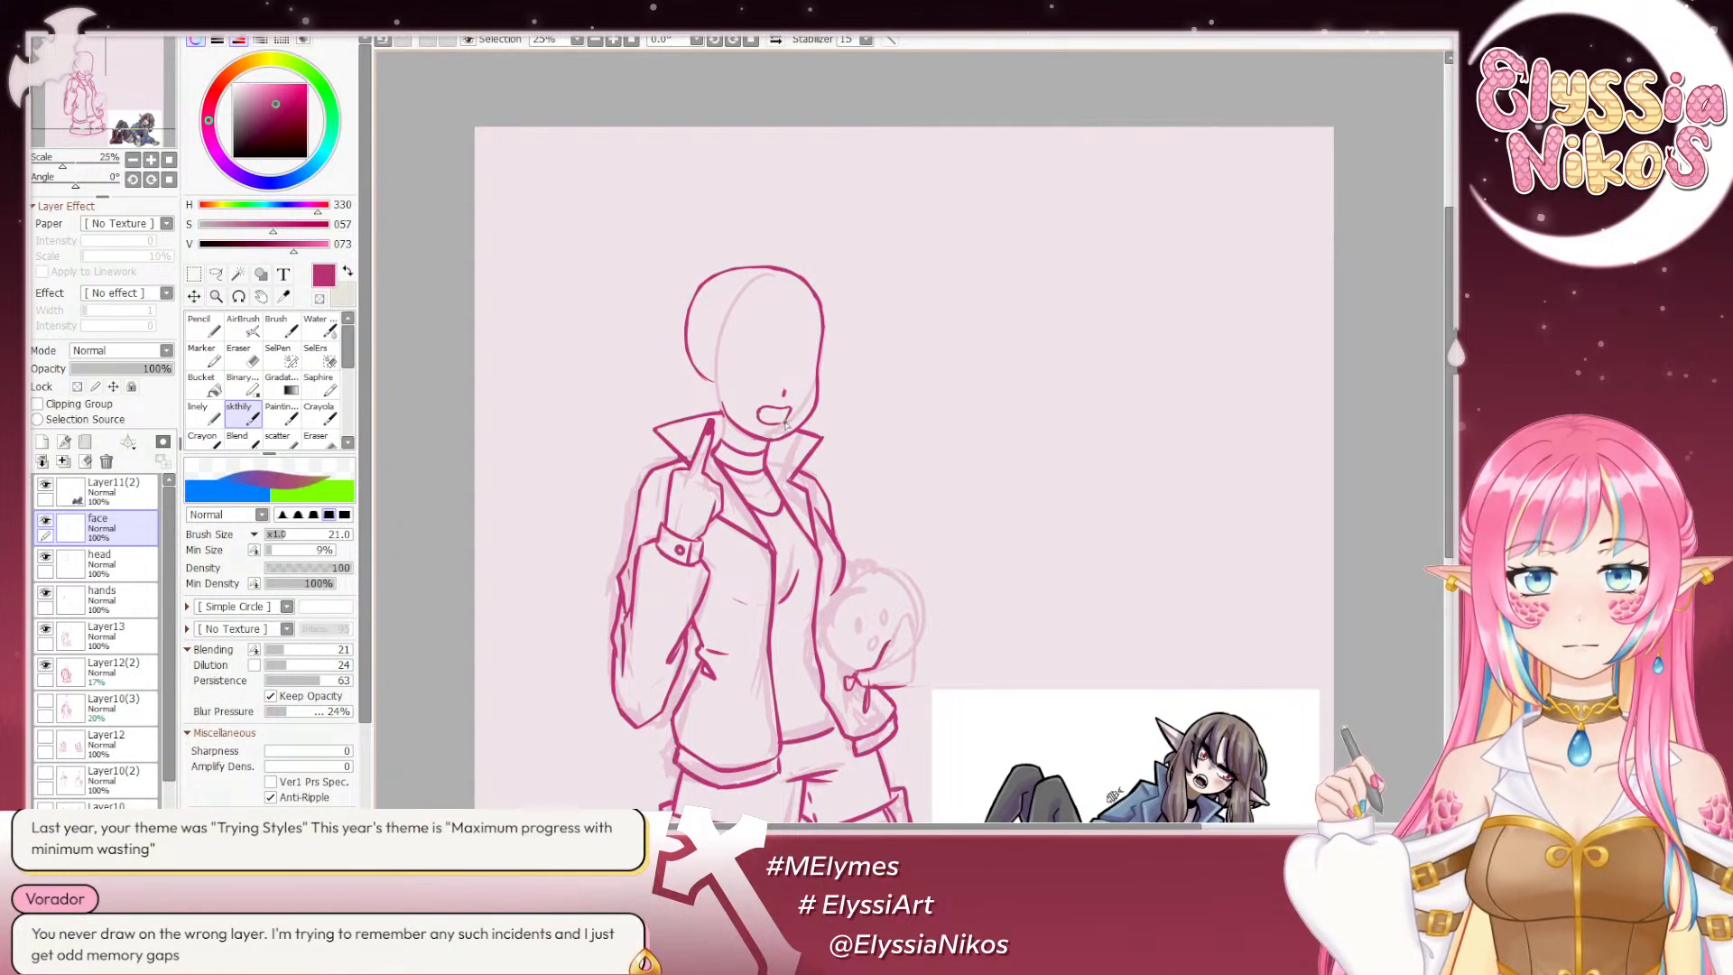
pyautogui.hotkey('ctrl', 'z')
pyautogui.hotkey('ctrl', 'y')
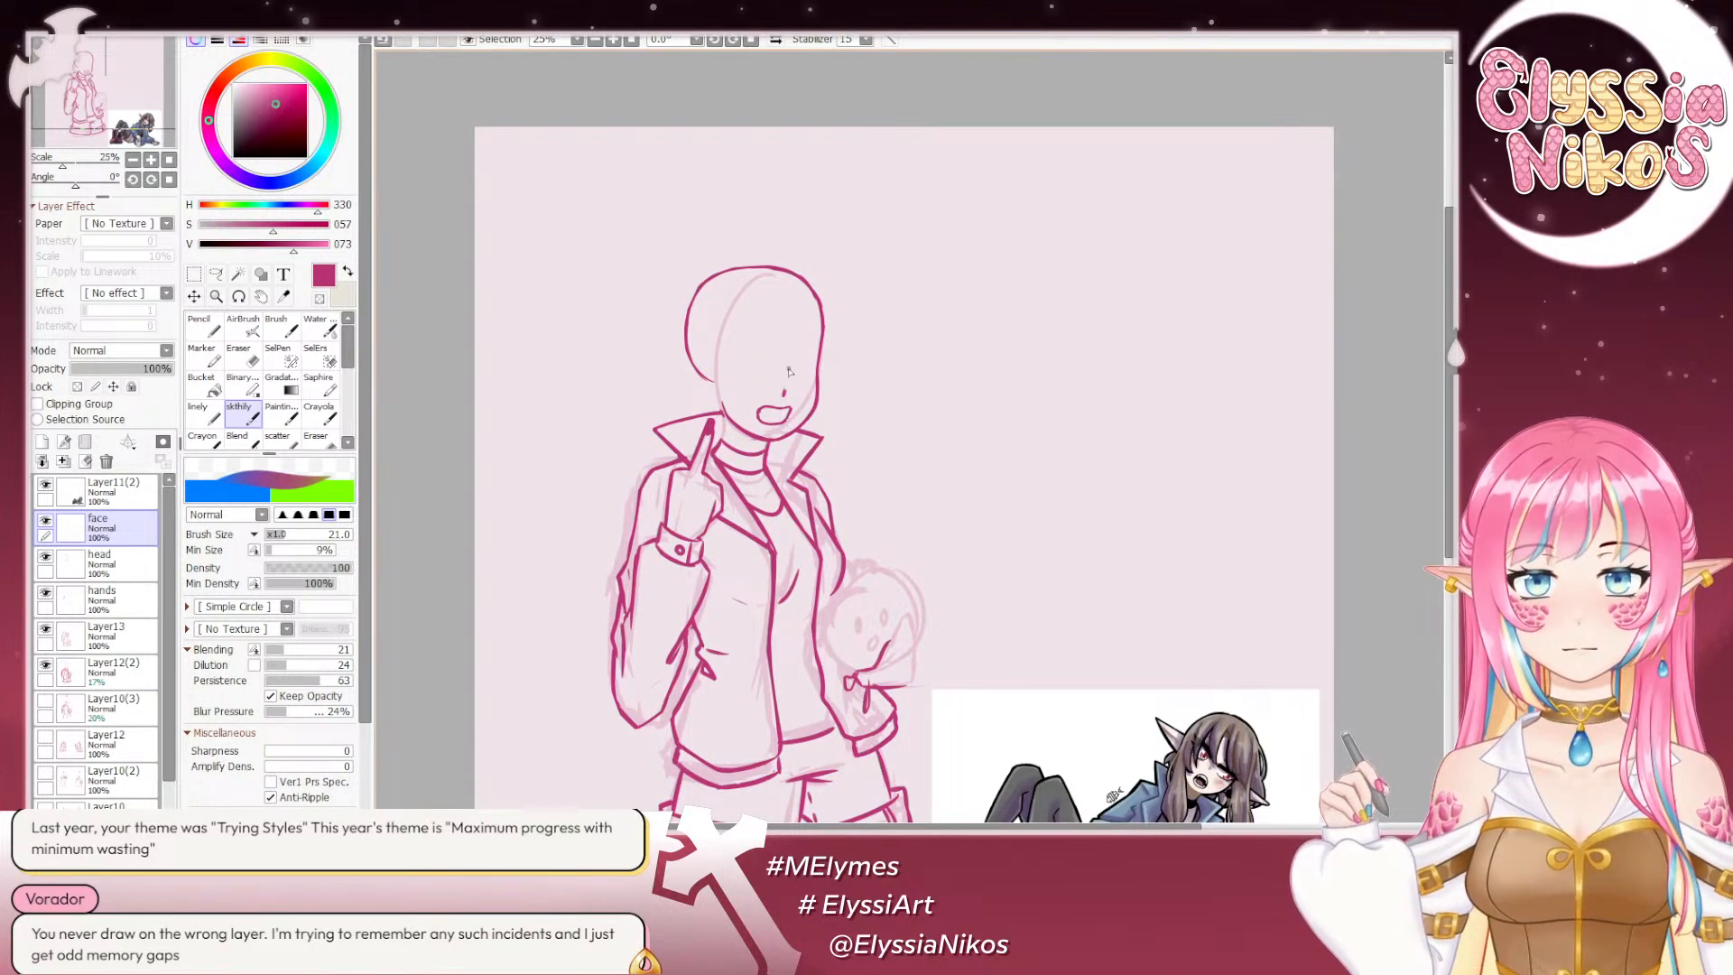
# Step: Thin and trim the mouth outline with the eraser at size 15, after checking the face against the whole figure
pyautogui.click(133, 160)
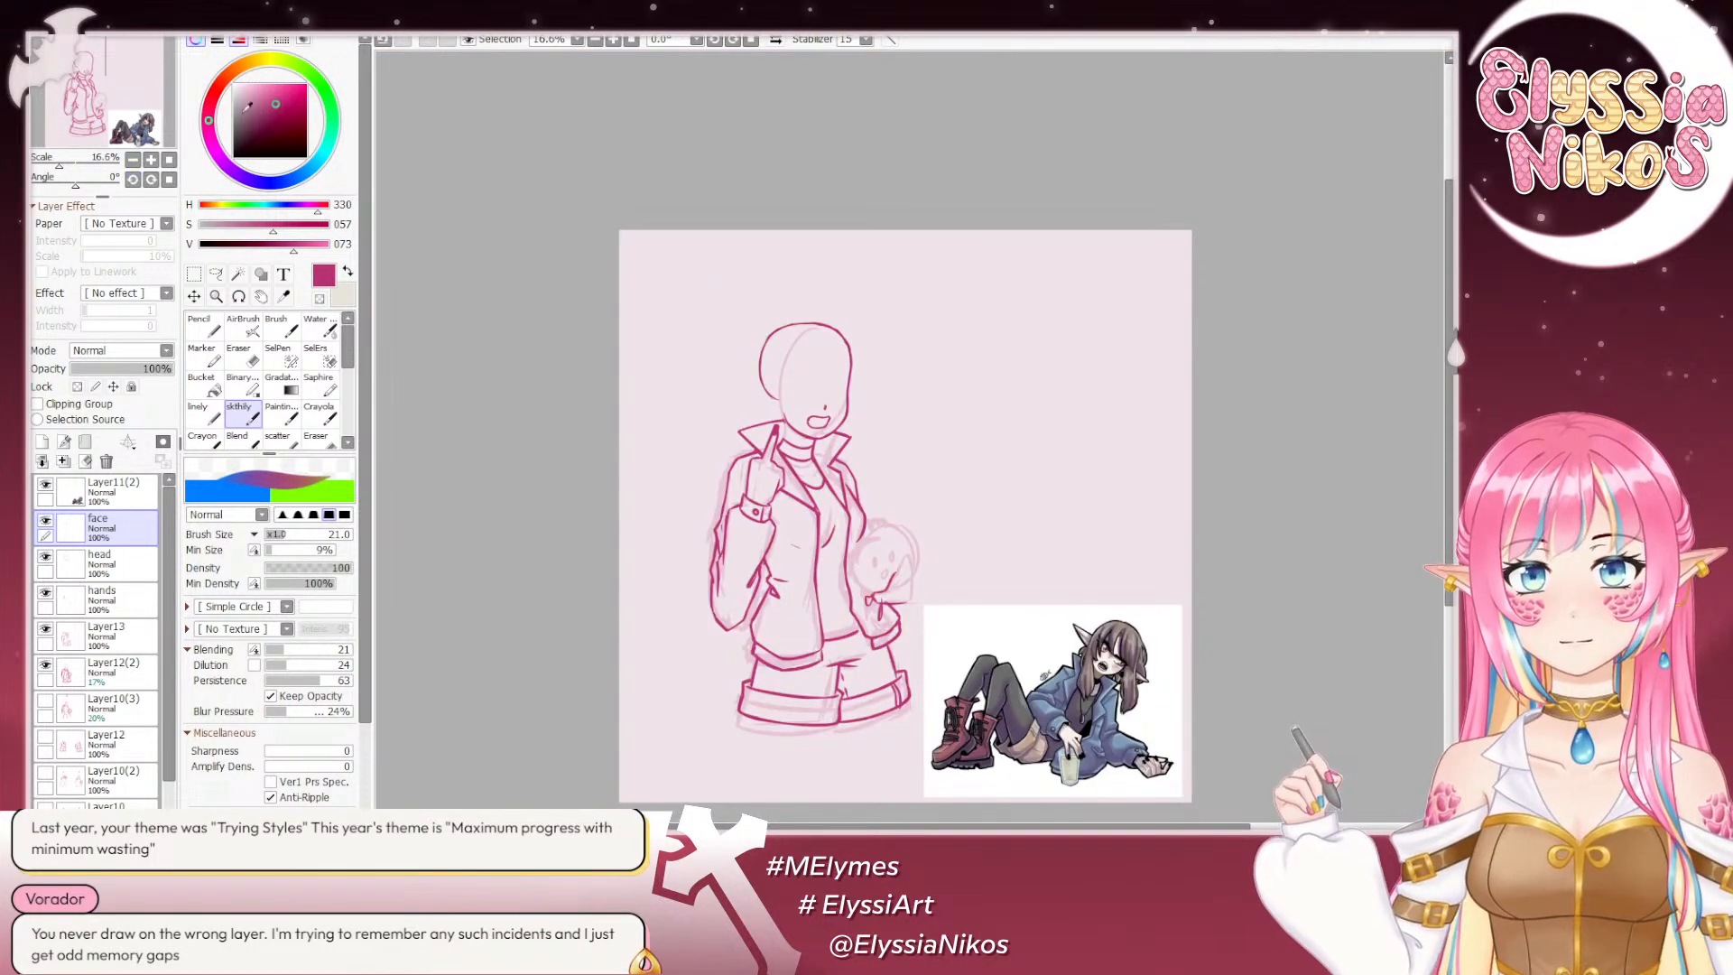
pyautogui.click(781, 41)
pyautogui.click(782, 41)
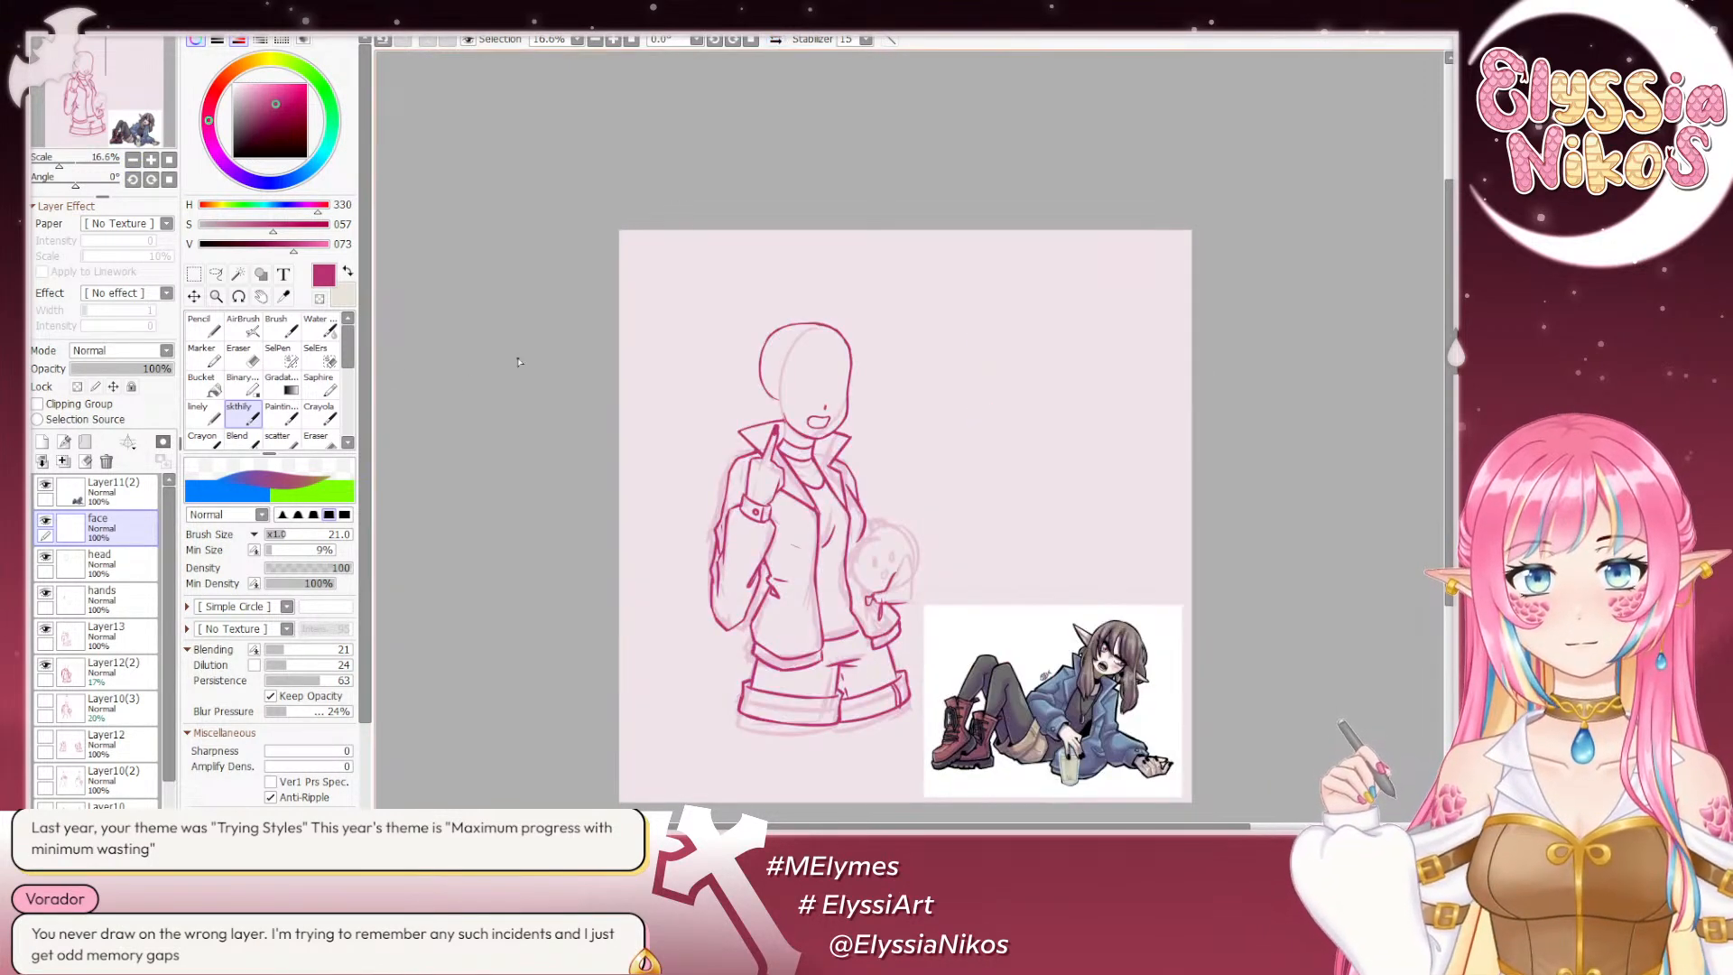
pyautogui.click(151, 160)
pyautogui.click(151, 160)
pyautogui.moveTo(839, 525); pyautogui.dragTo(887, 490)
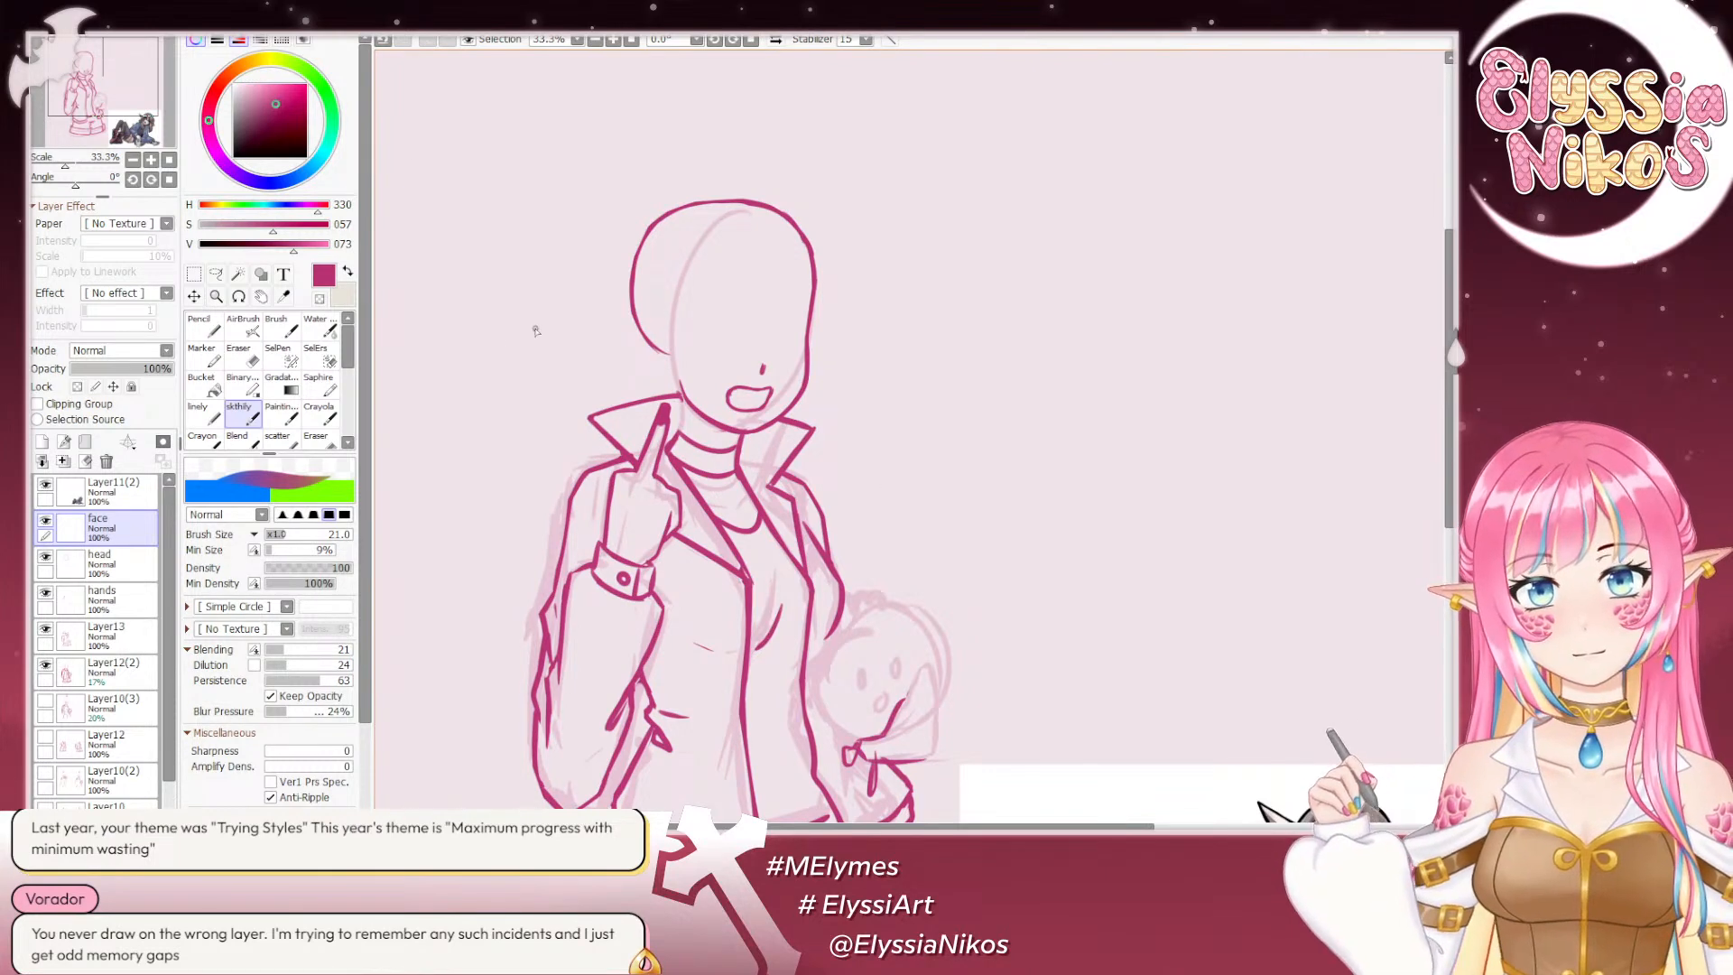
pyautogui.press('e')
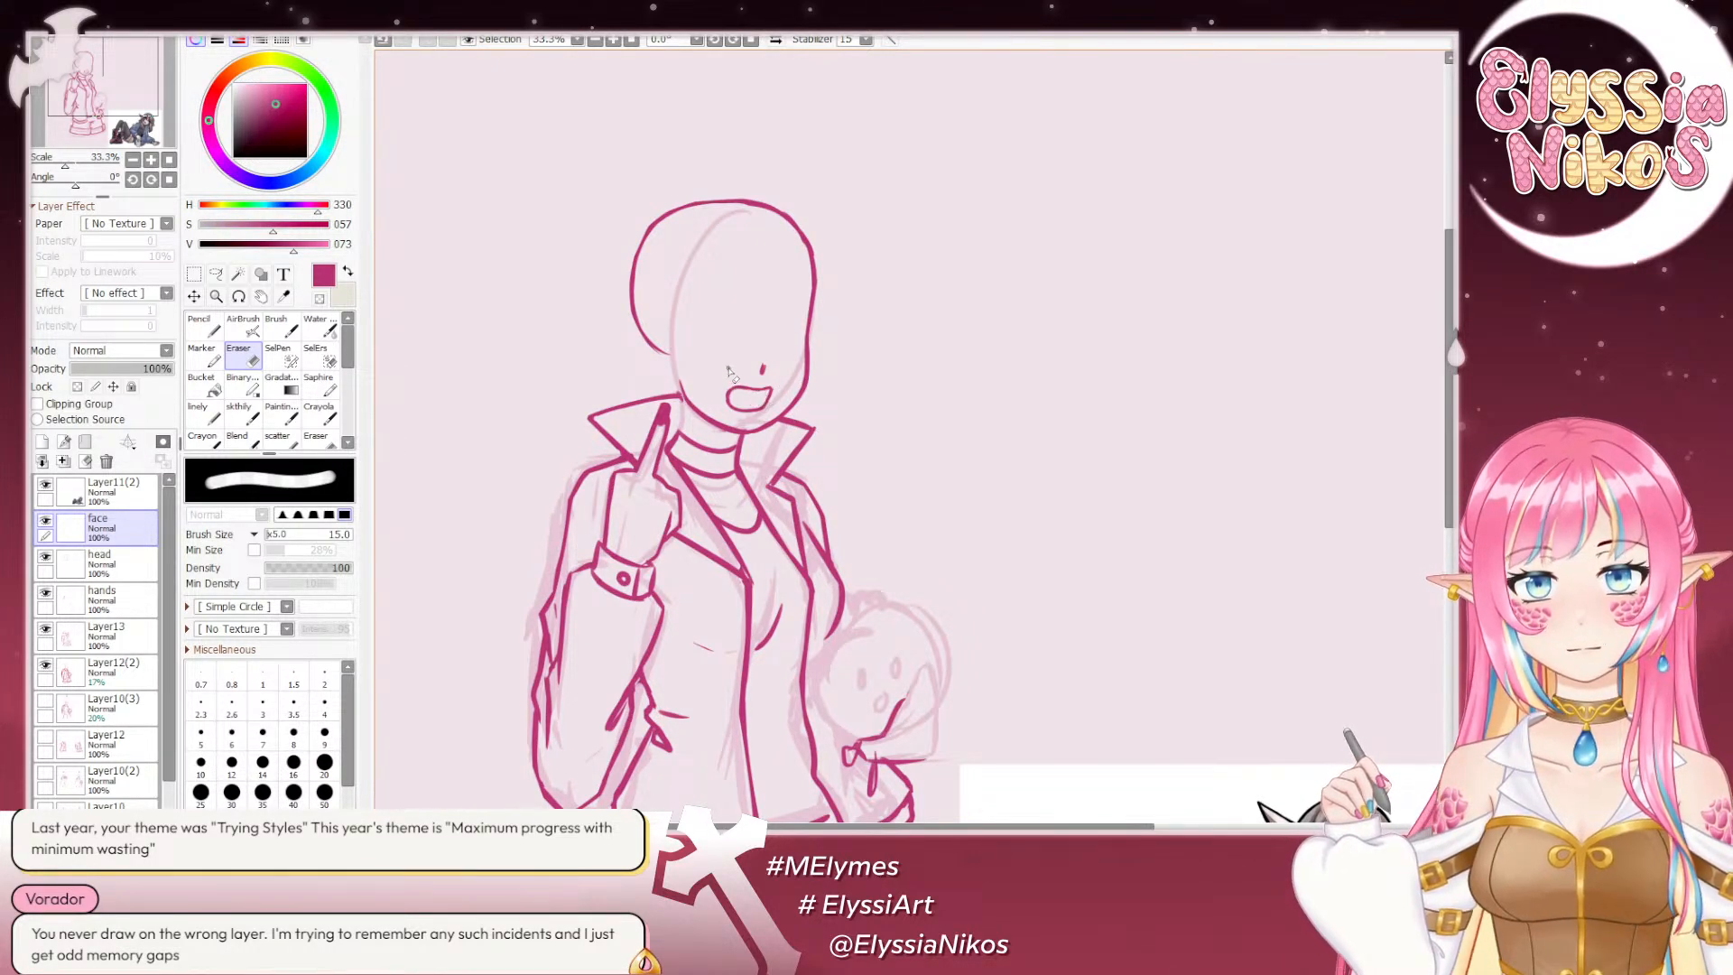
pyautogui.hotkey('ctrl', 'z')
pyautogui.moveTo(766, 413)
pyautogui.mouseDown()
pyautogui.moveTo(773, 401)
pyautogui.moveTo(765, 413)
pyautogui.mouseUp()
pyautogui.hotkey('ctrl', 'z')
pyautogui.hotkey('ctrl', 'z')
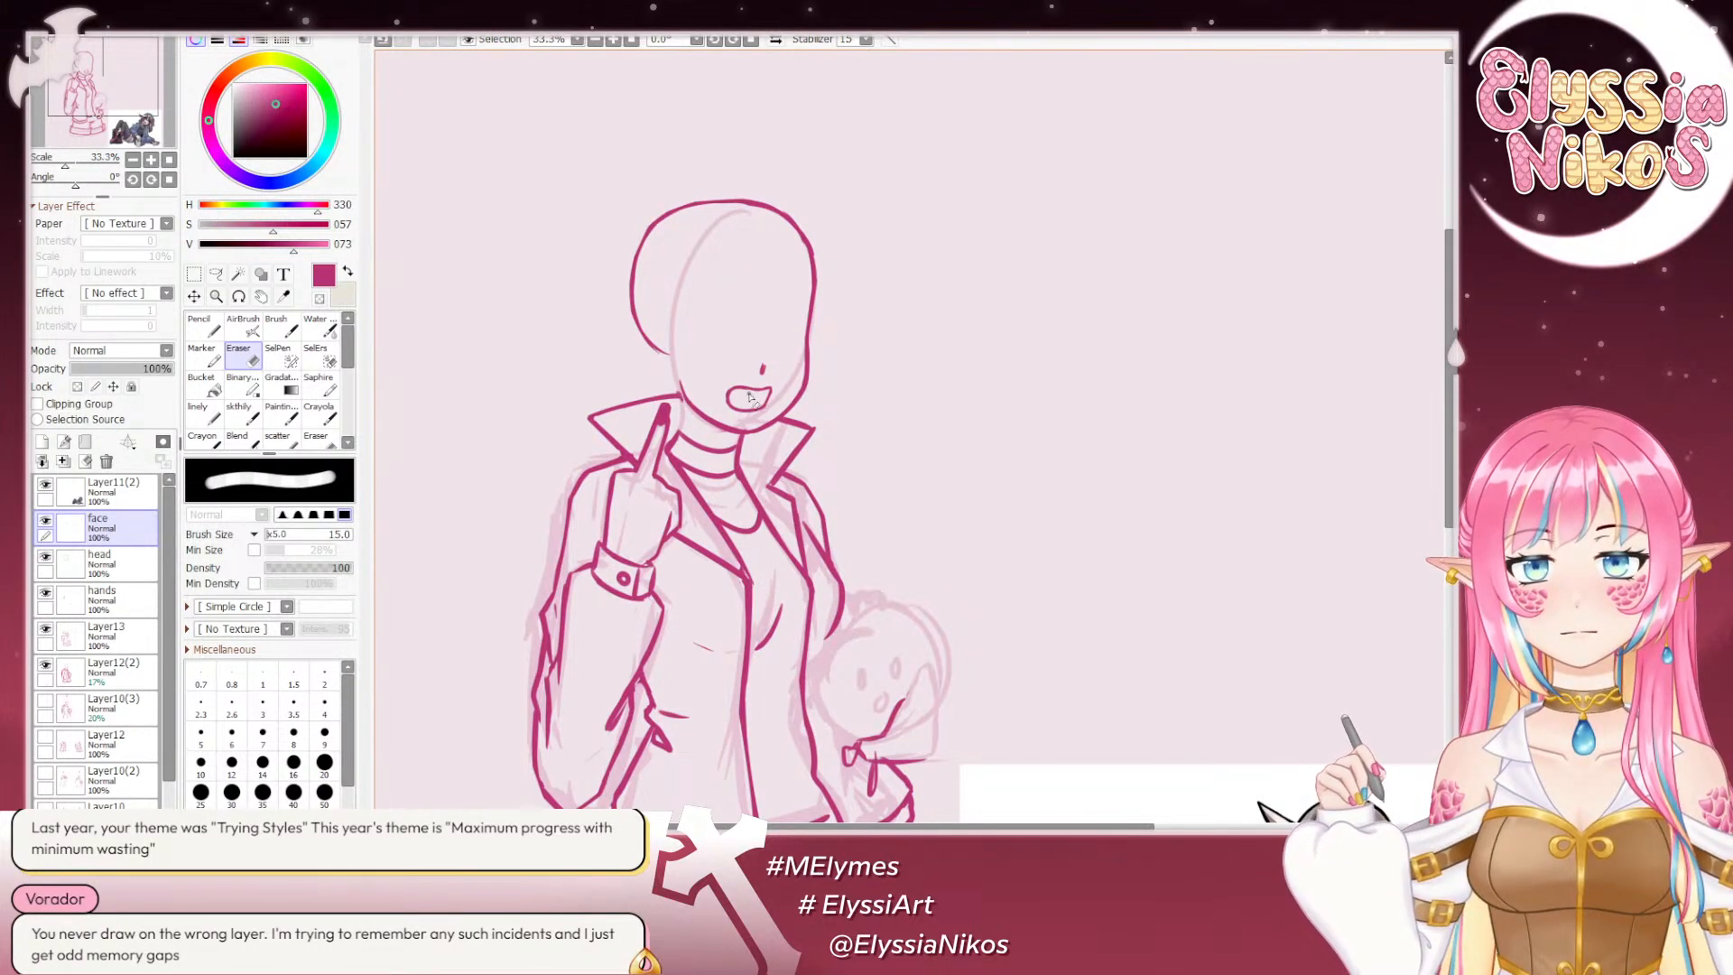
pyautogui.hotkey('ctrl', 'z')
pyautogui.moveTo(769, 394); pyautogui.dragTo(747, 400)
pyautogui.hotkey('ctrl', 'z')
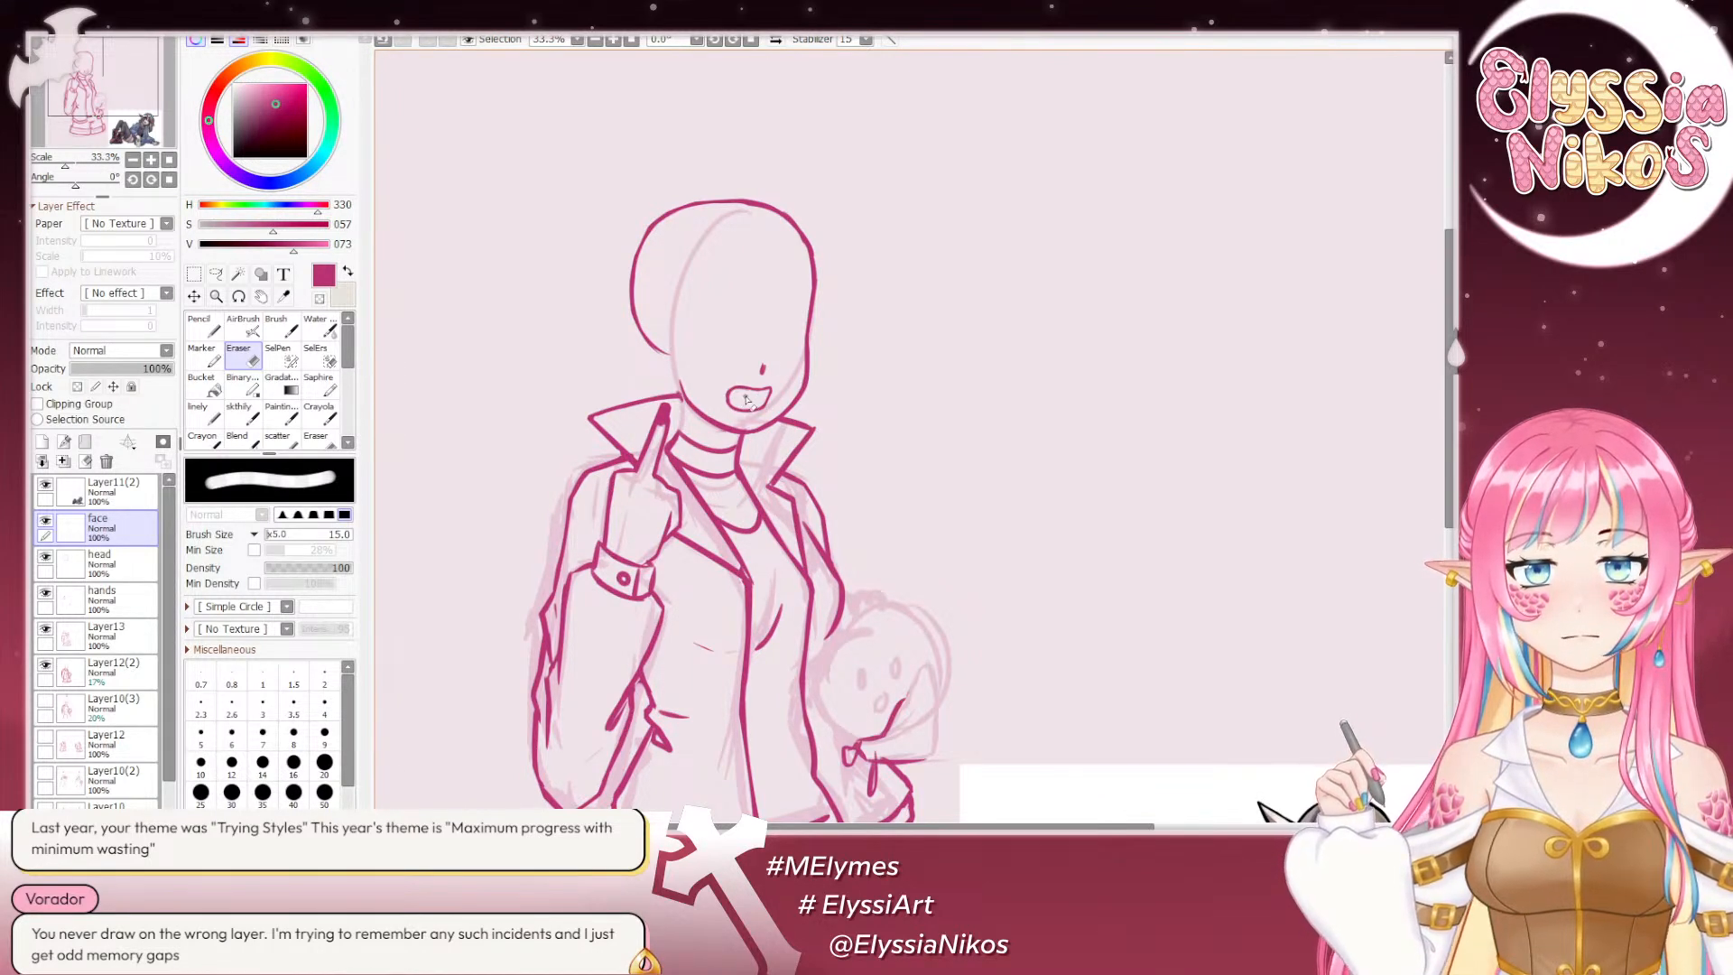
pyautogui.hotkey('ctrl', 'z')
pyautogui.moveTo(763, 389); pyautogui.dragTo(741, 398)
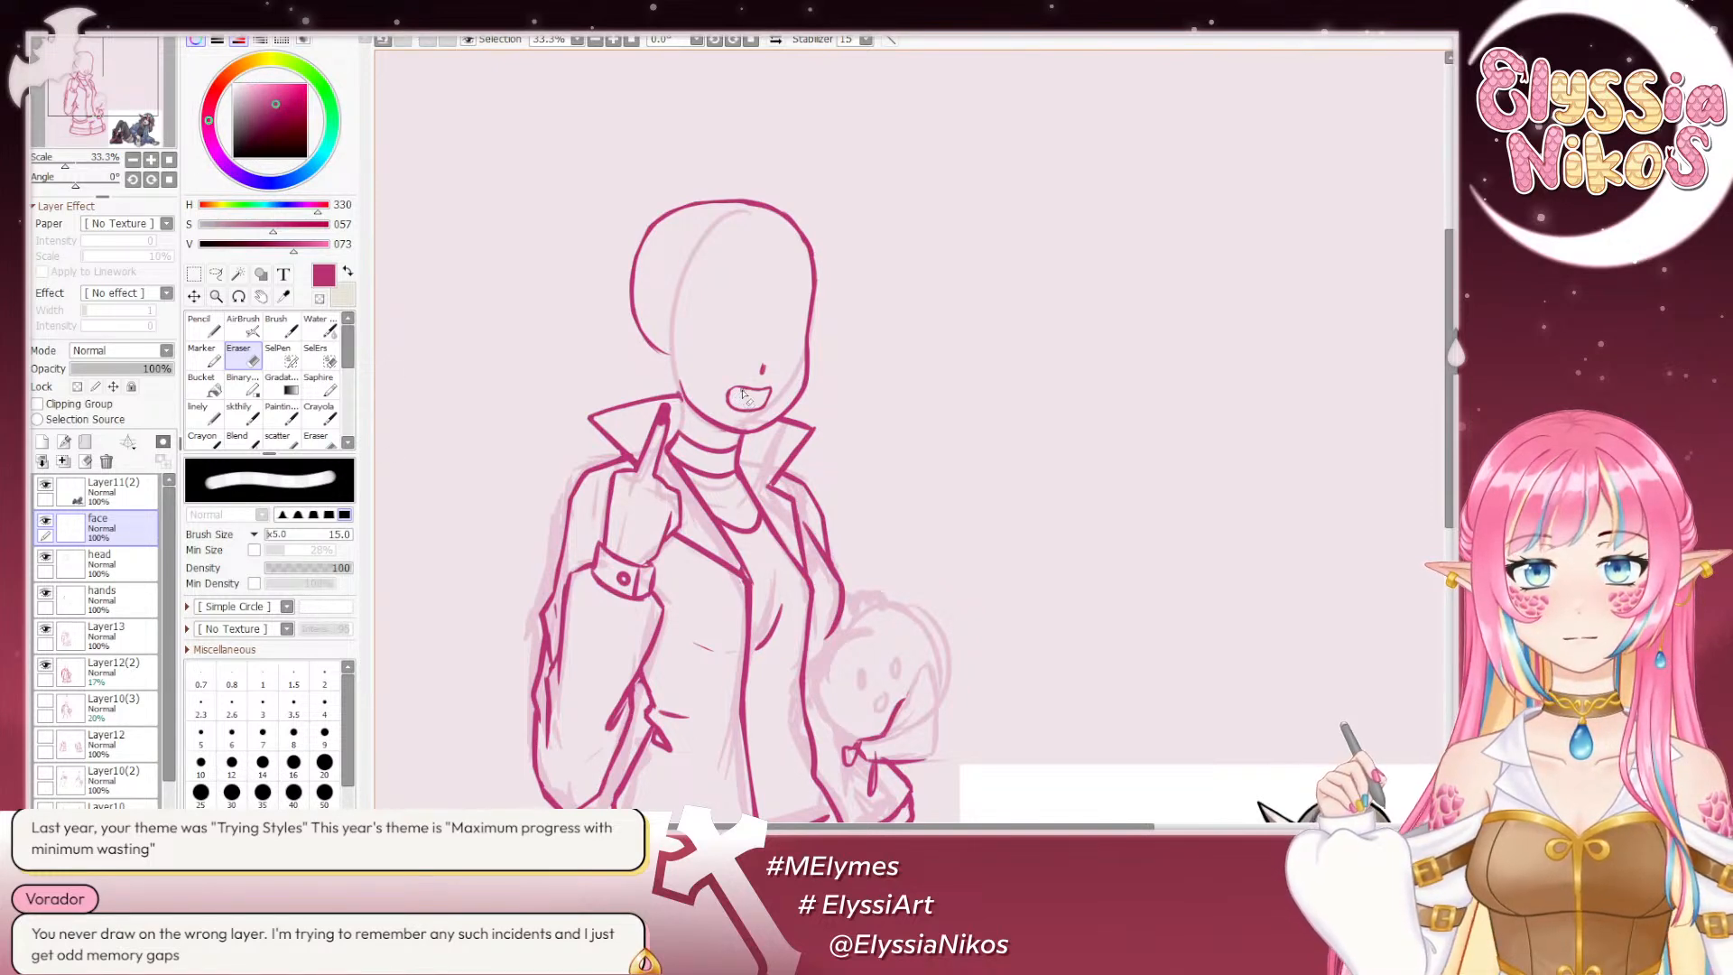
pyautogui.hotkey('ctrl', 'z')
pyautogui.moveTo(763, 389); pyautogui.dragTo(740, 394)
pyautogui.hotkey('ctrl', 'z')
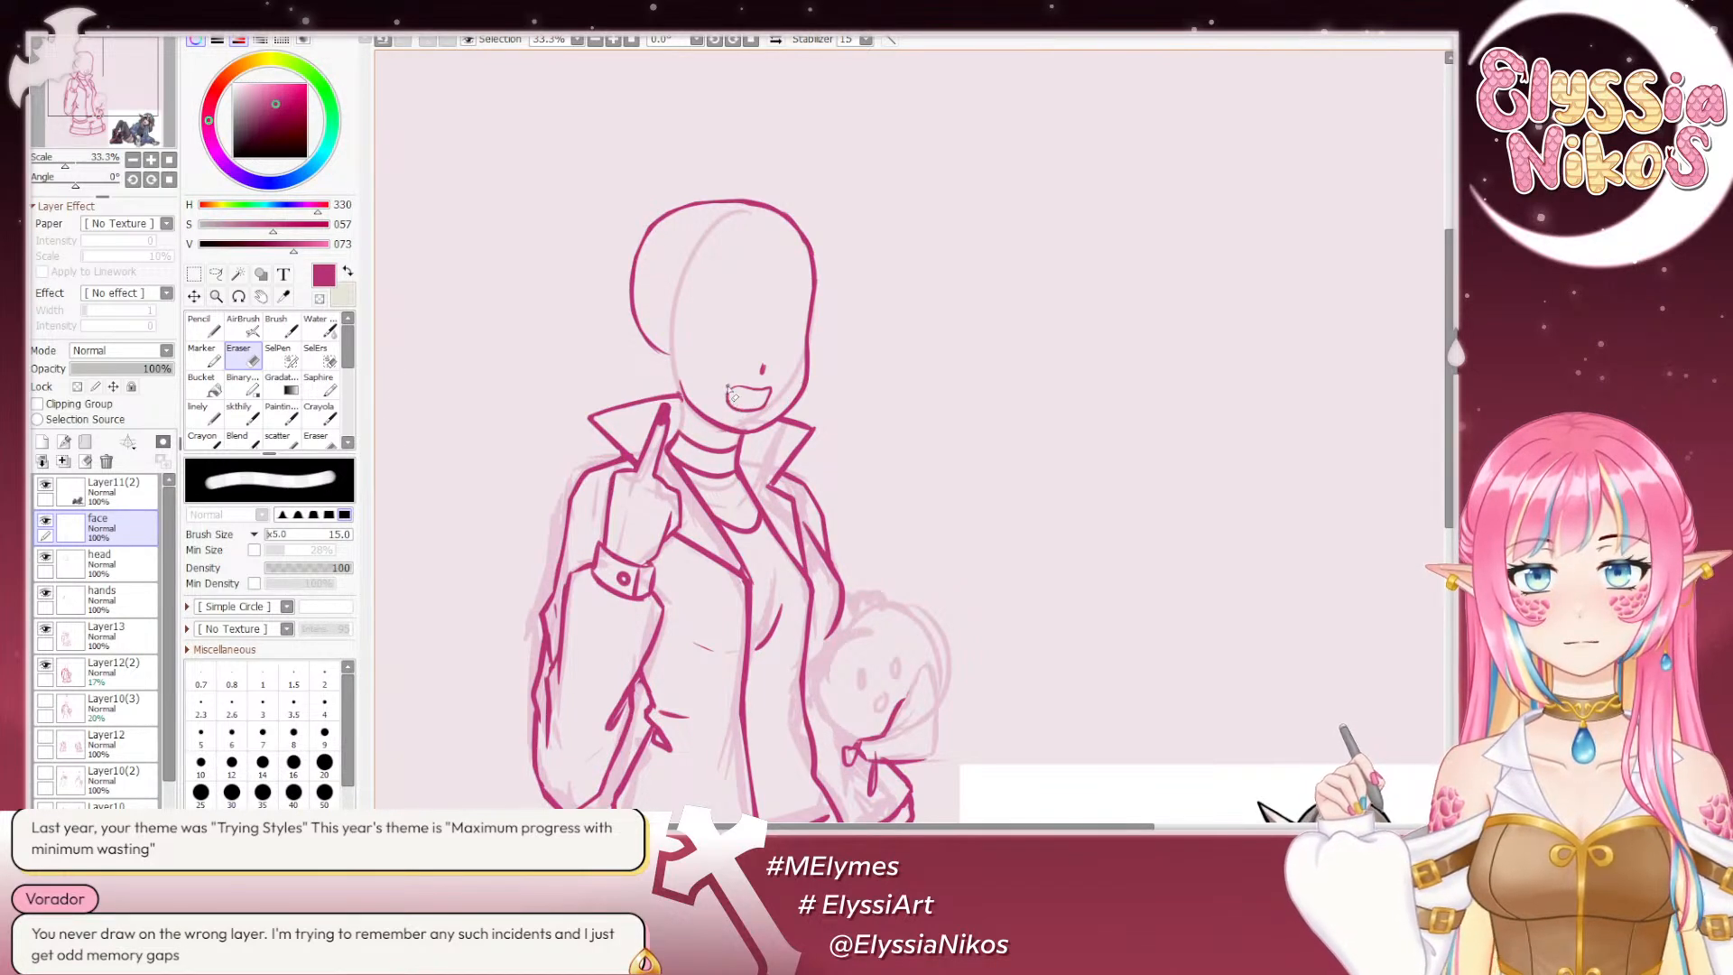
pyautogui.hotkey('ctrl', 'z')
pyautogui.moveTo(764, 389); pyautogui.dragTo(723, 403)
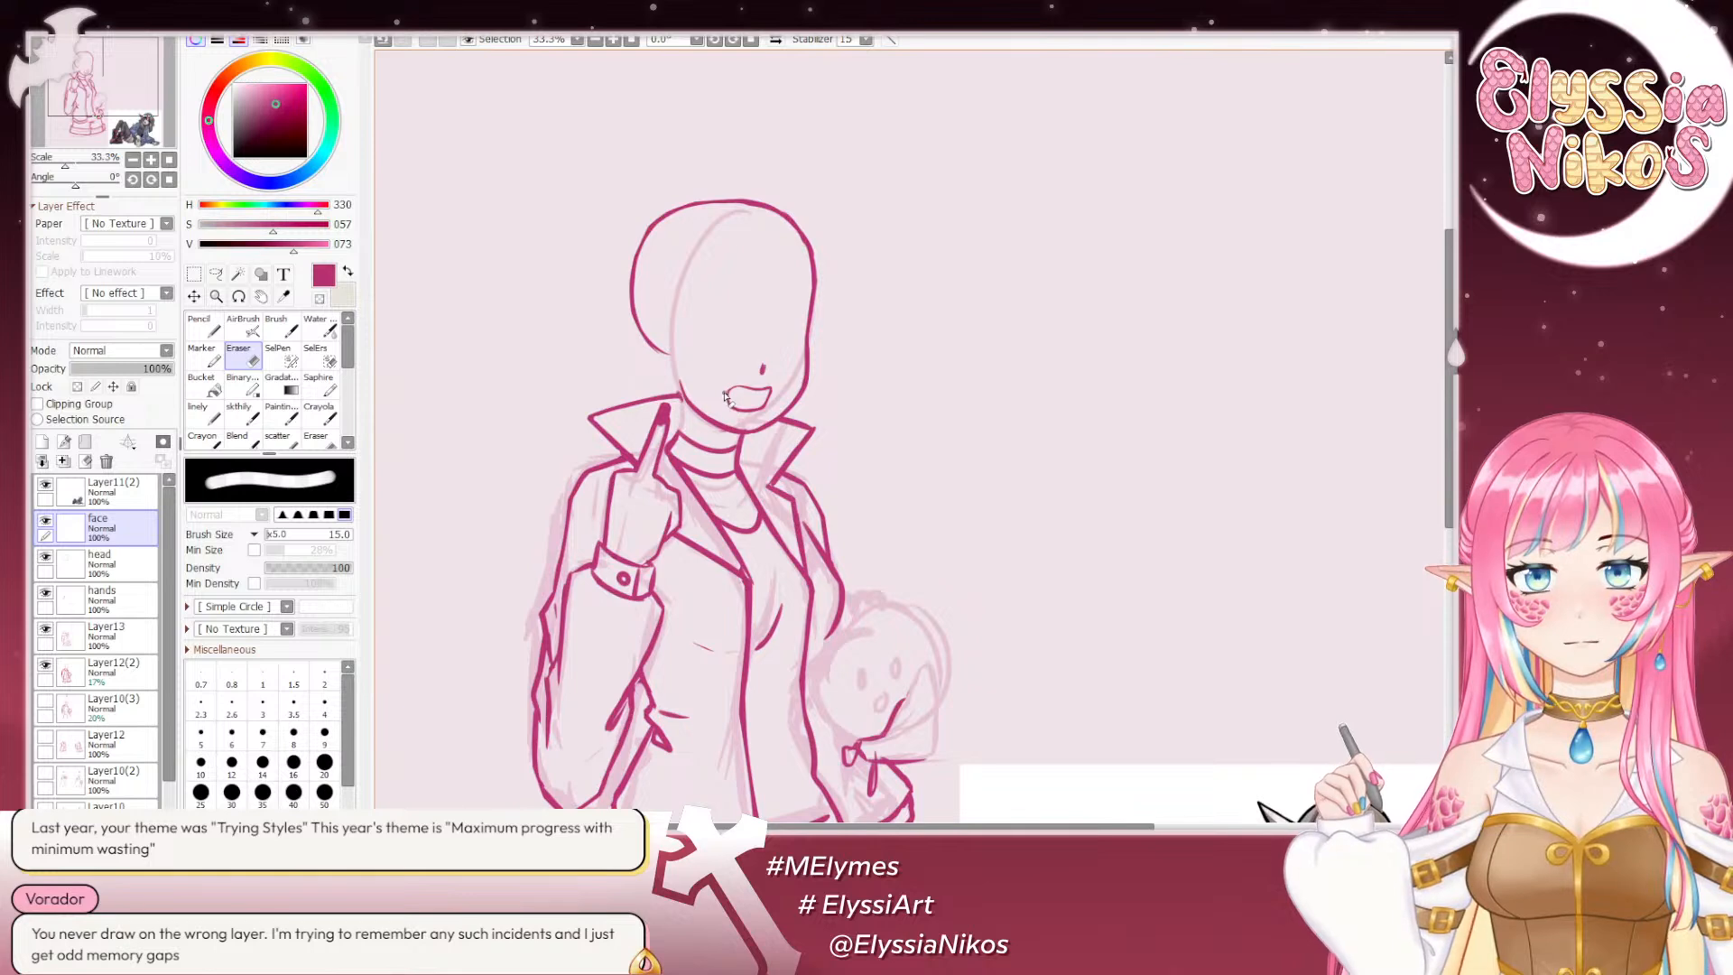
# Step: Redraw the mouth's corner and upper edge with the sketch brush reduced to size 12
pyautogui.press('e')
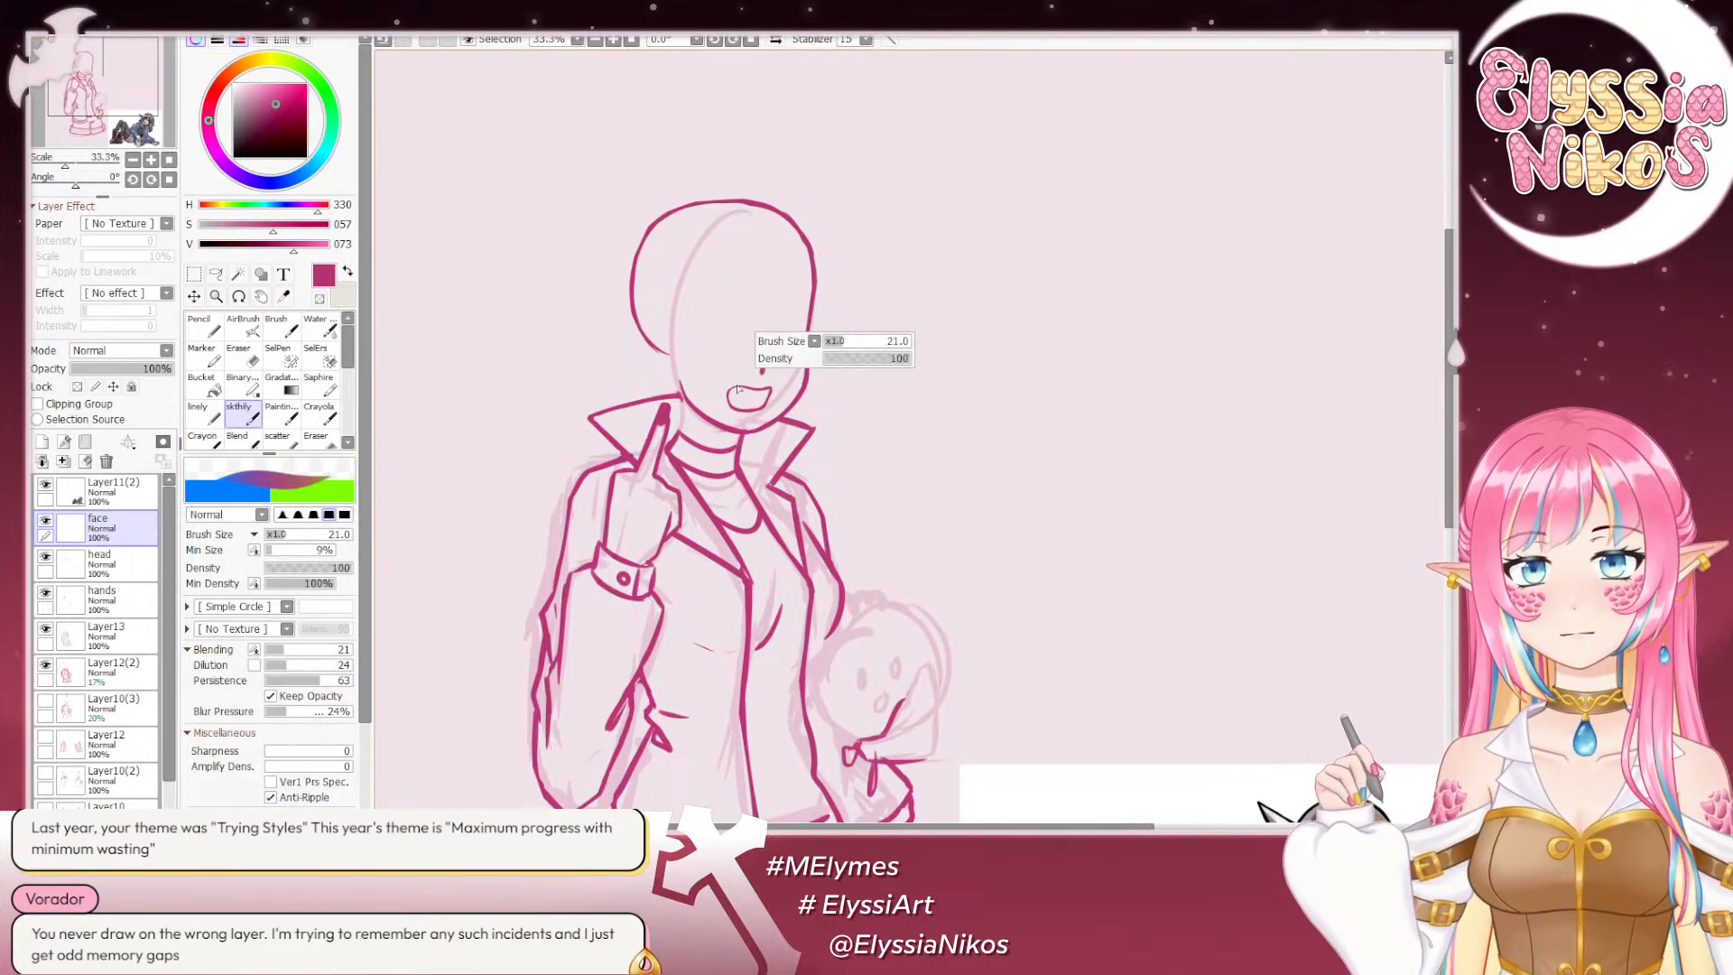
pyautogui.hotkey('ctrl', 'z')
pyautogui.moveTo(728, 398); pyautogui.dragTo(748, 388)
pyautogui.hotkey('ctrl', 'z')
pyautogui.hotkey('ctrl', 'z')
pyautogui.hotkey('ctrl', 'z')
pyautogui.hotkey('ctrl', 'z')
pyautogui.hotkey('ctrl', 'z')
pyautogui.hotkey('ctrl', 'z')
pyautogui.hotkey('ctrl', 'z')
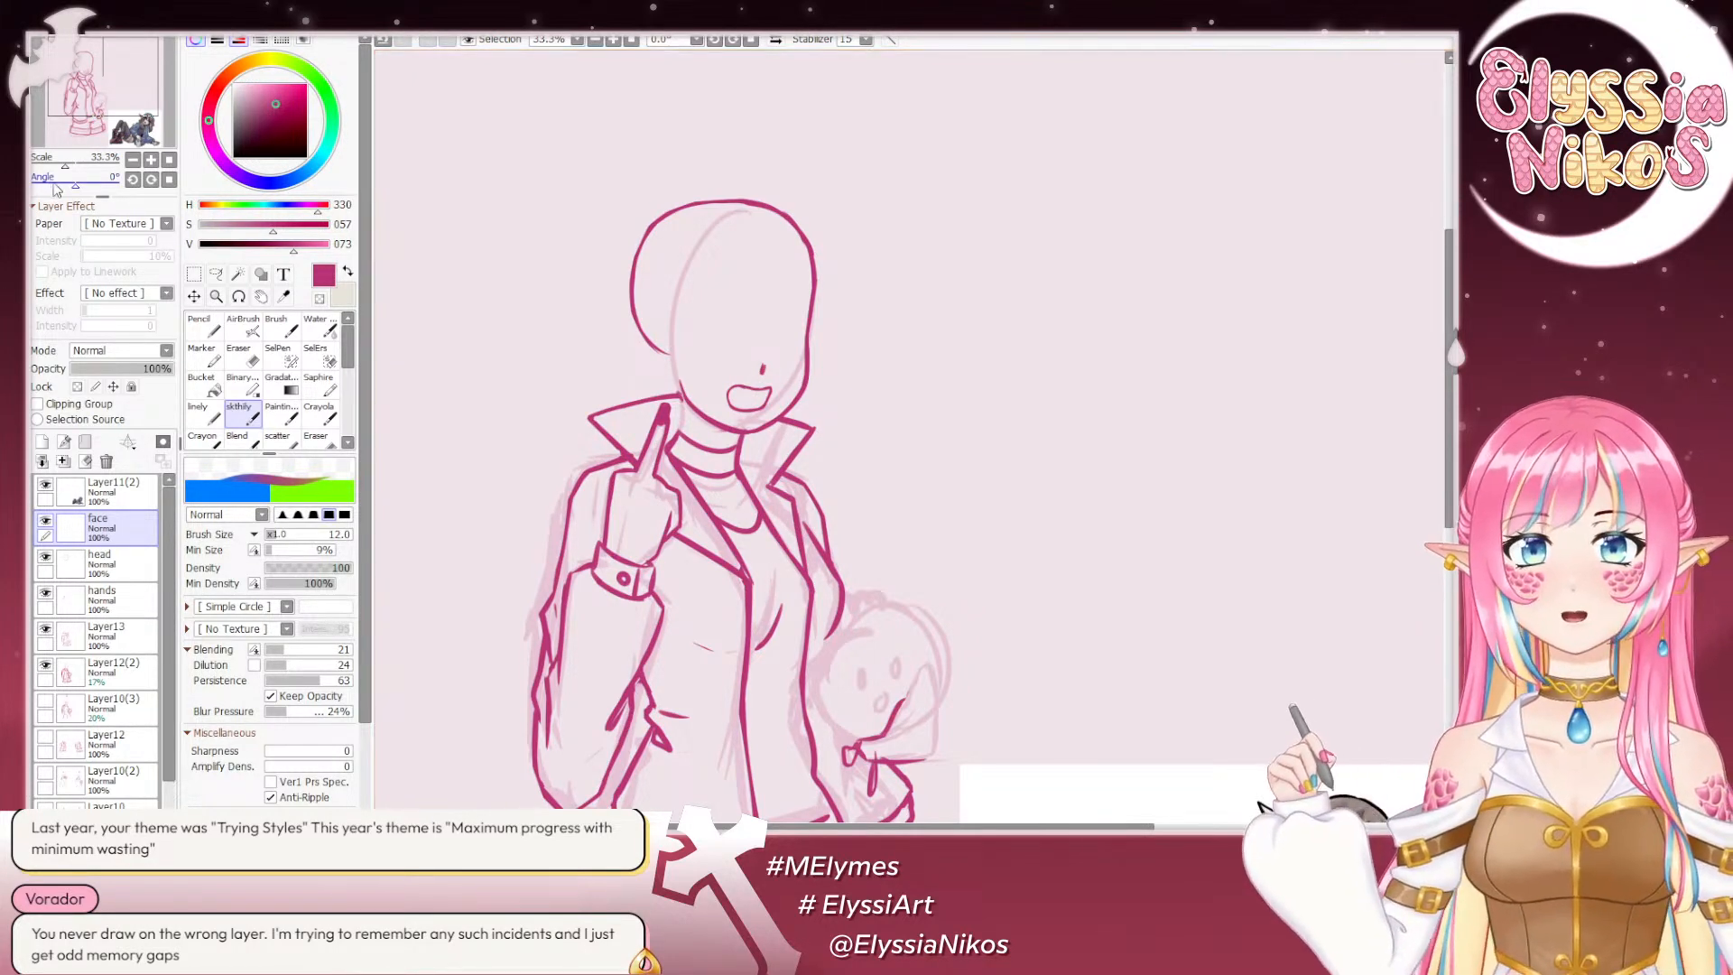
# Step: Thin the lower edge of the mouth with the eraser at size 15
pyautogui.click(243, 355)
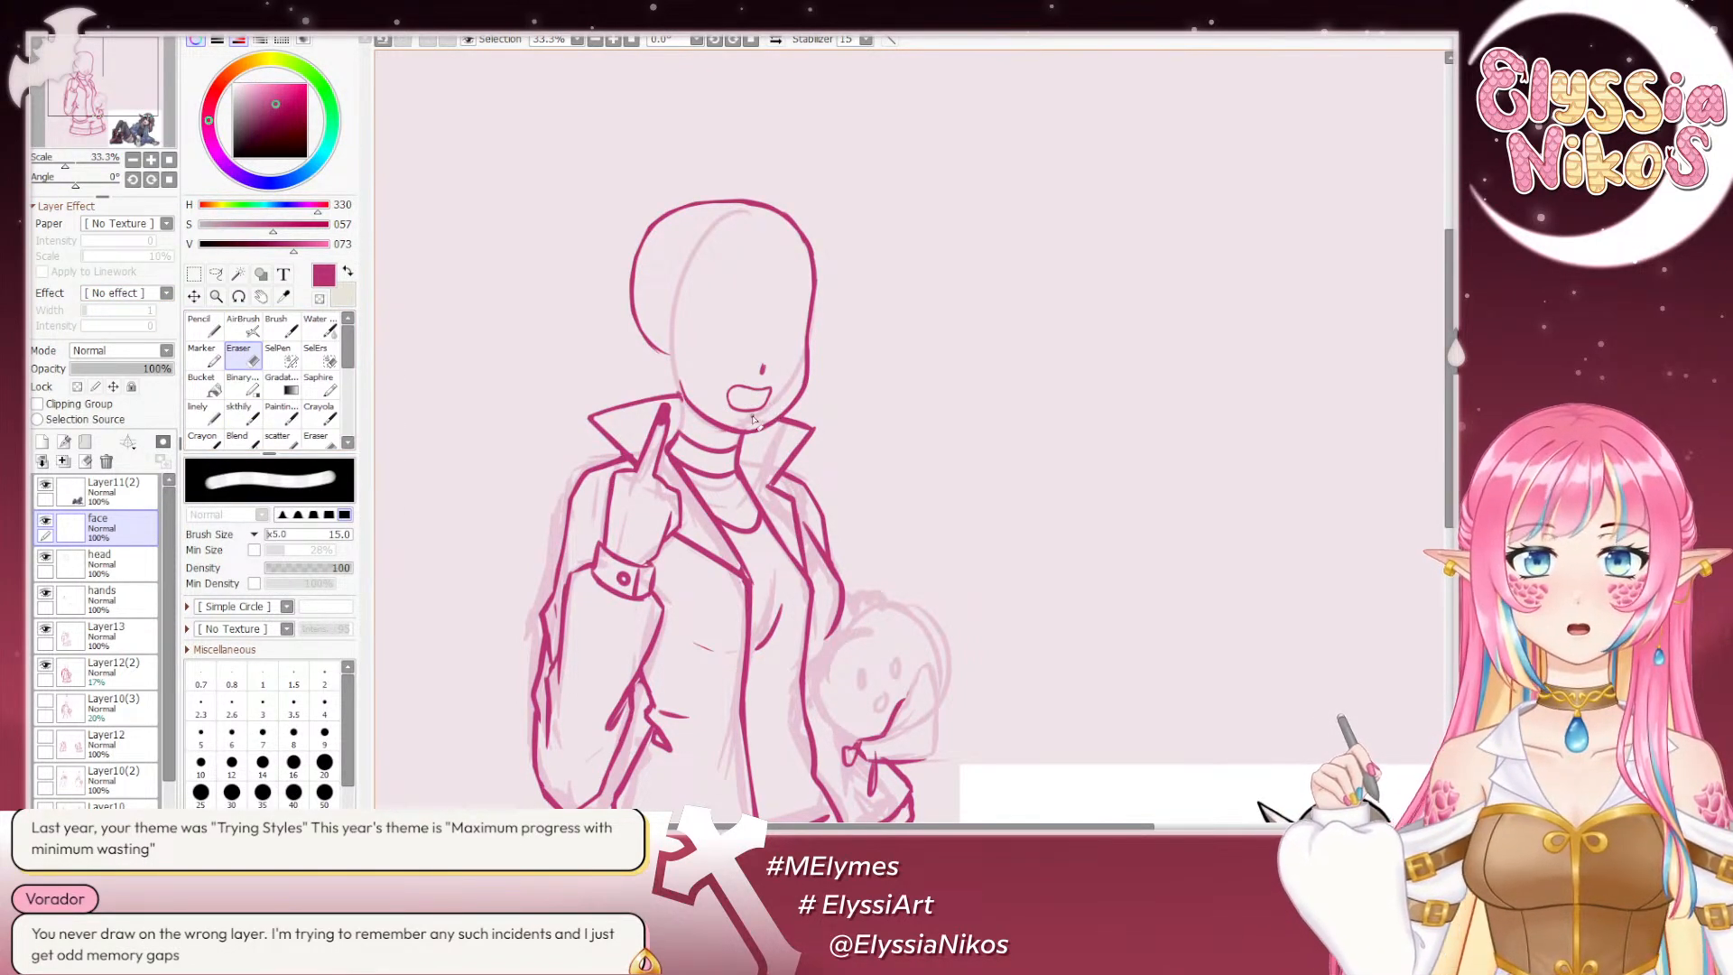
pyautogui.hotkey('ctrl', 'z')
pyautogui.moveTo(725, 405); pyautogui.dragTo(740, 414)
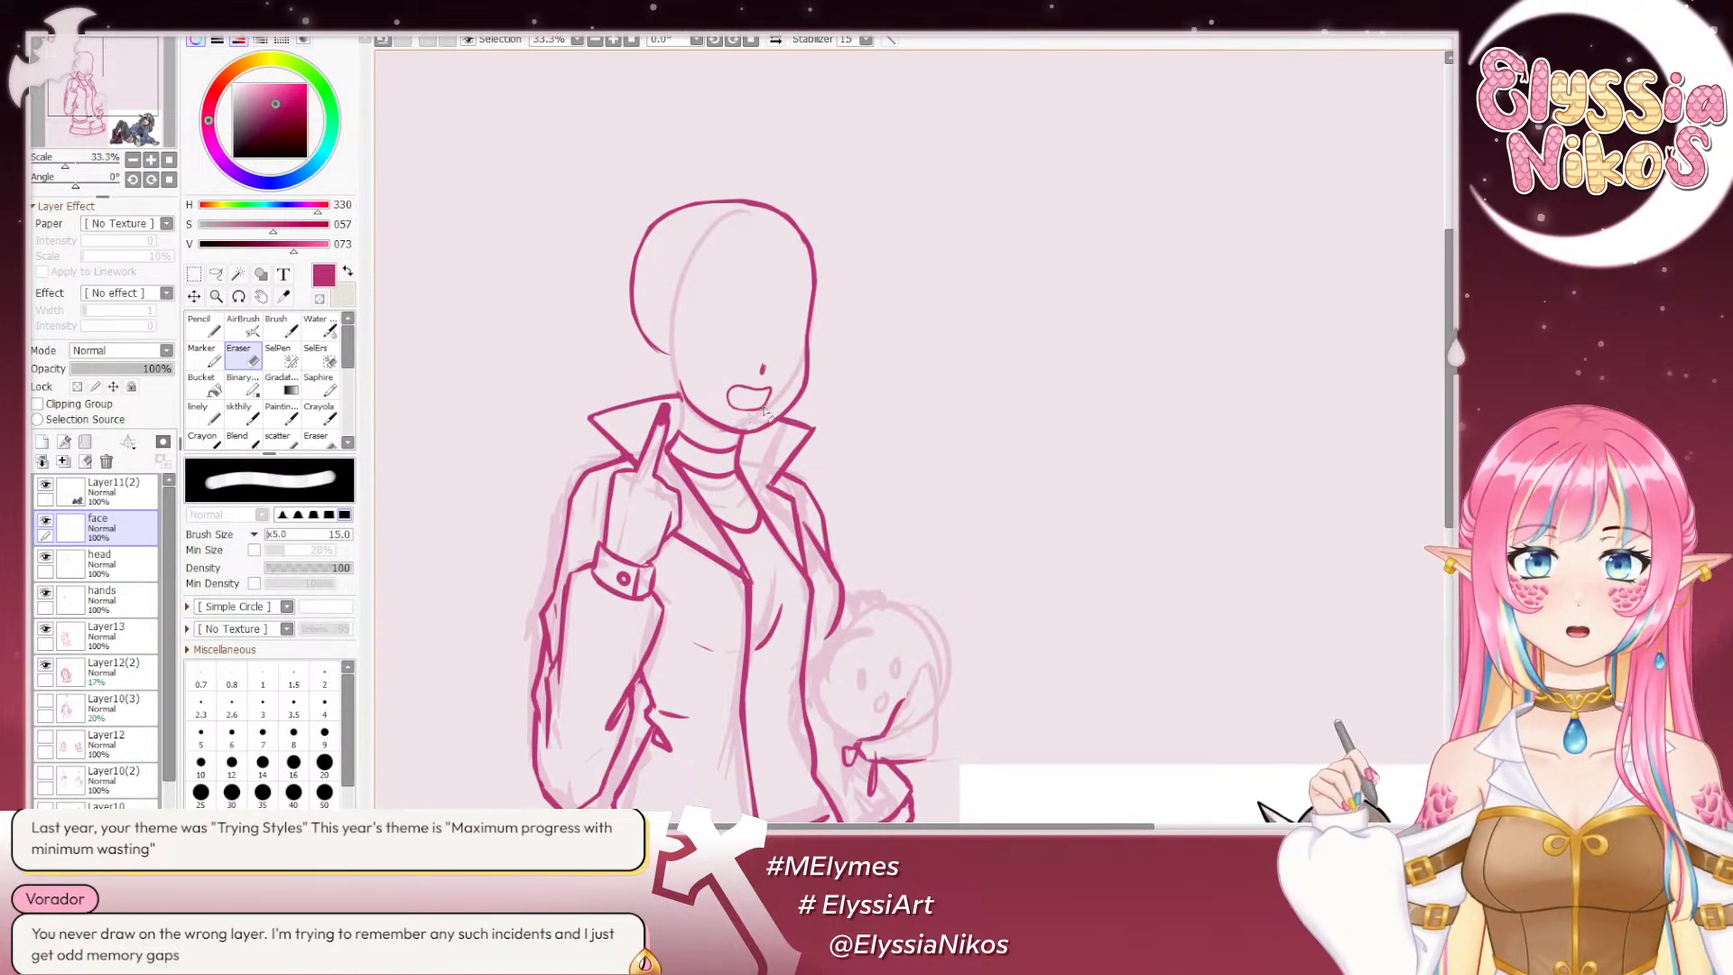
pyautogui.click(132, 159)
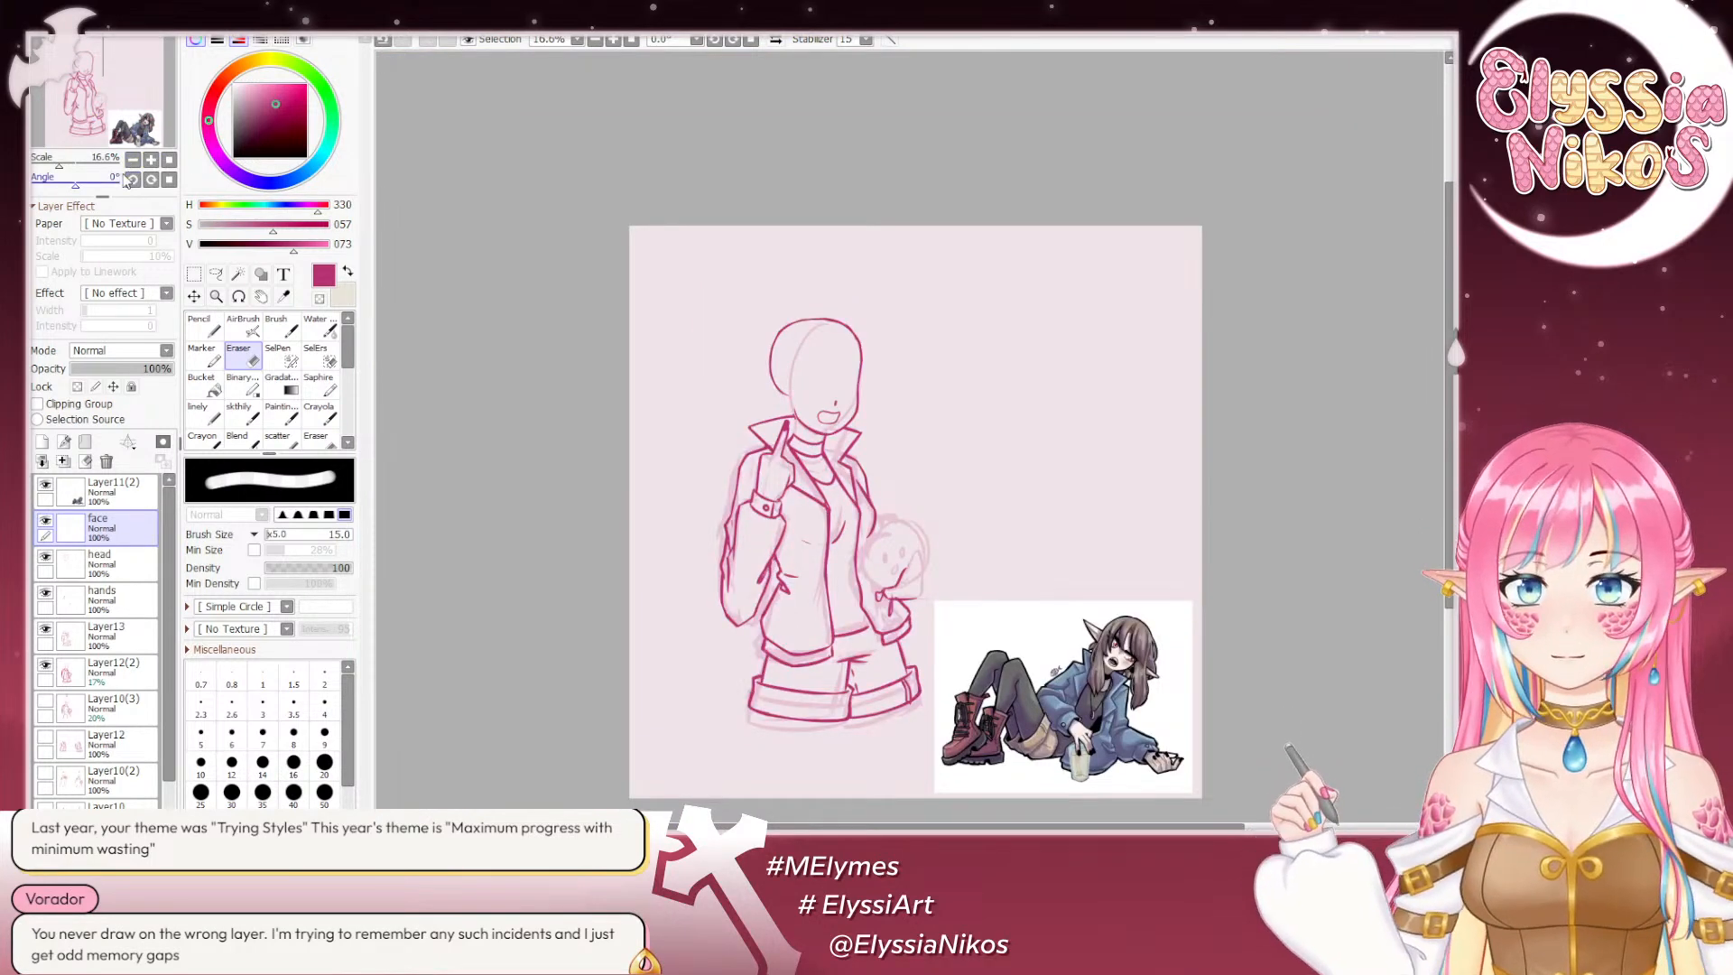
# Step: Trim around the nose mark with the eraser at size 26 and check the whole figure
pyautogui.click(244, 416)
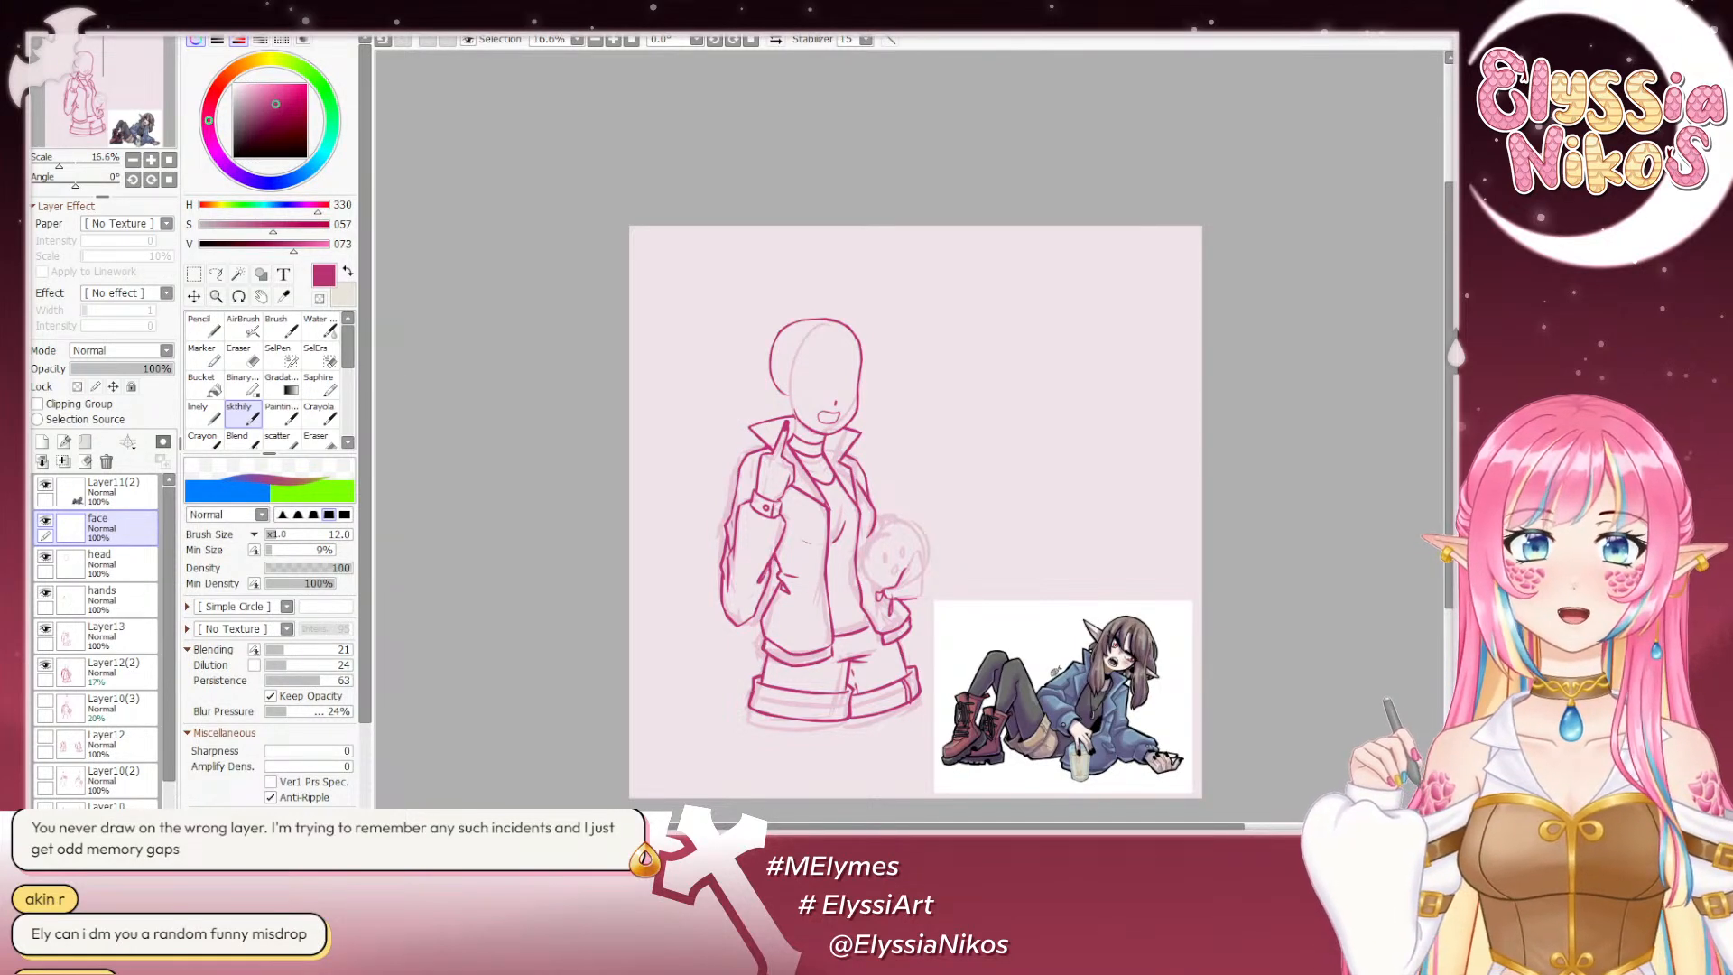
pyautogui.scroll(3, 909, 436)
pyautogui.moveTo(578, 326); pyautogui.dragTo(702, 191)
pyautogui.press('e')
pyautogui.moveTo(839, 181)
pyautogui.mouseDown()
pyautogui.moveTo(784, 227)
pyautogui.moveTo(810, 231)
pyautogui.mouseUp()
pyautogui.hotkey('ctrl', 'z')
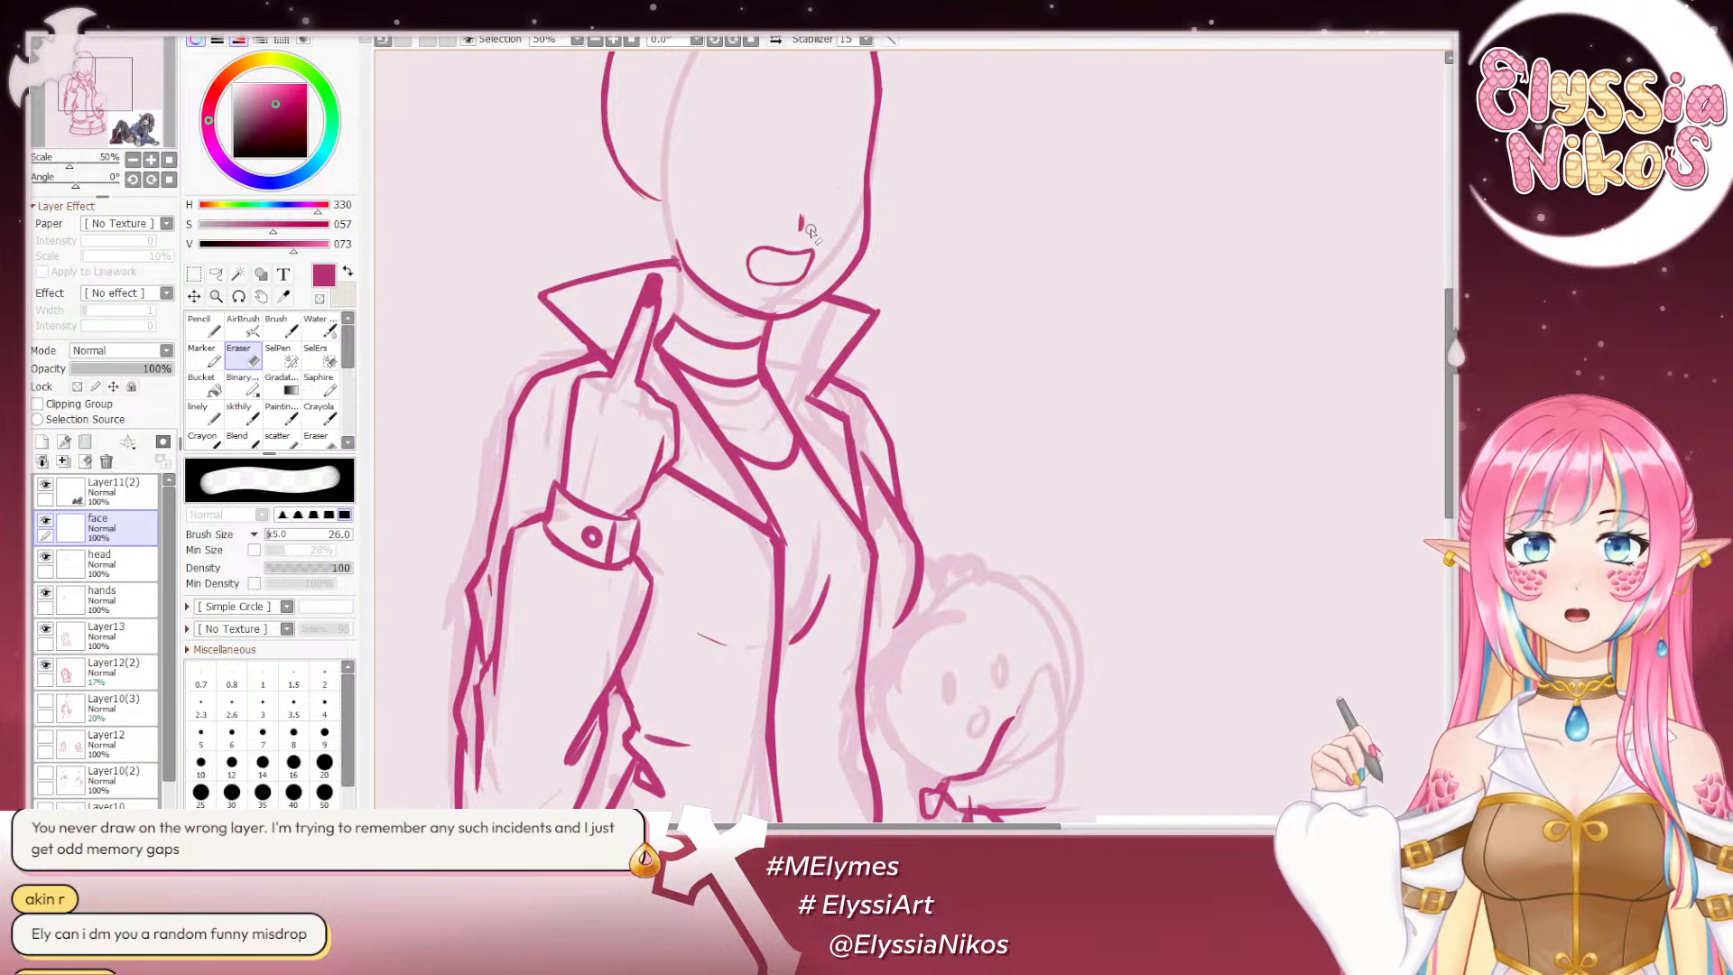
pyautogui.click(133, 160)
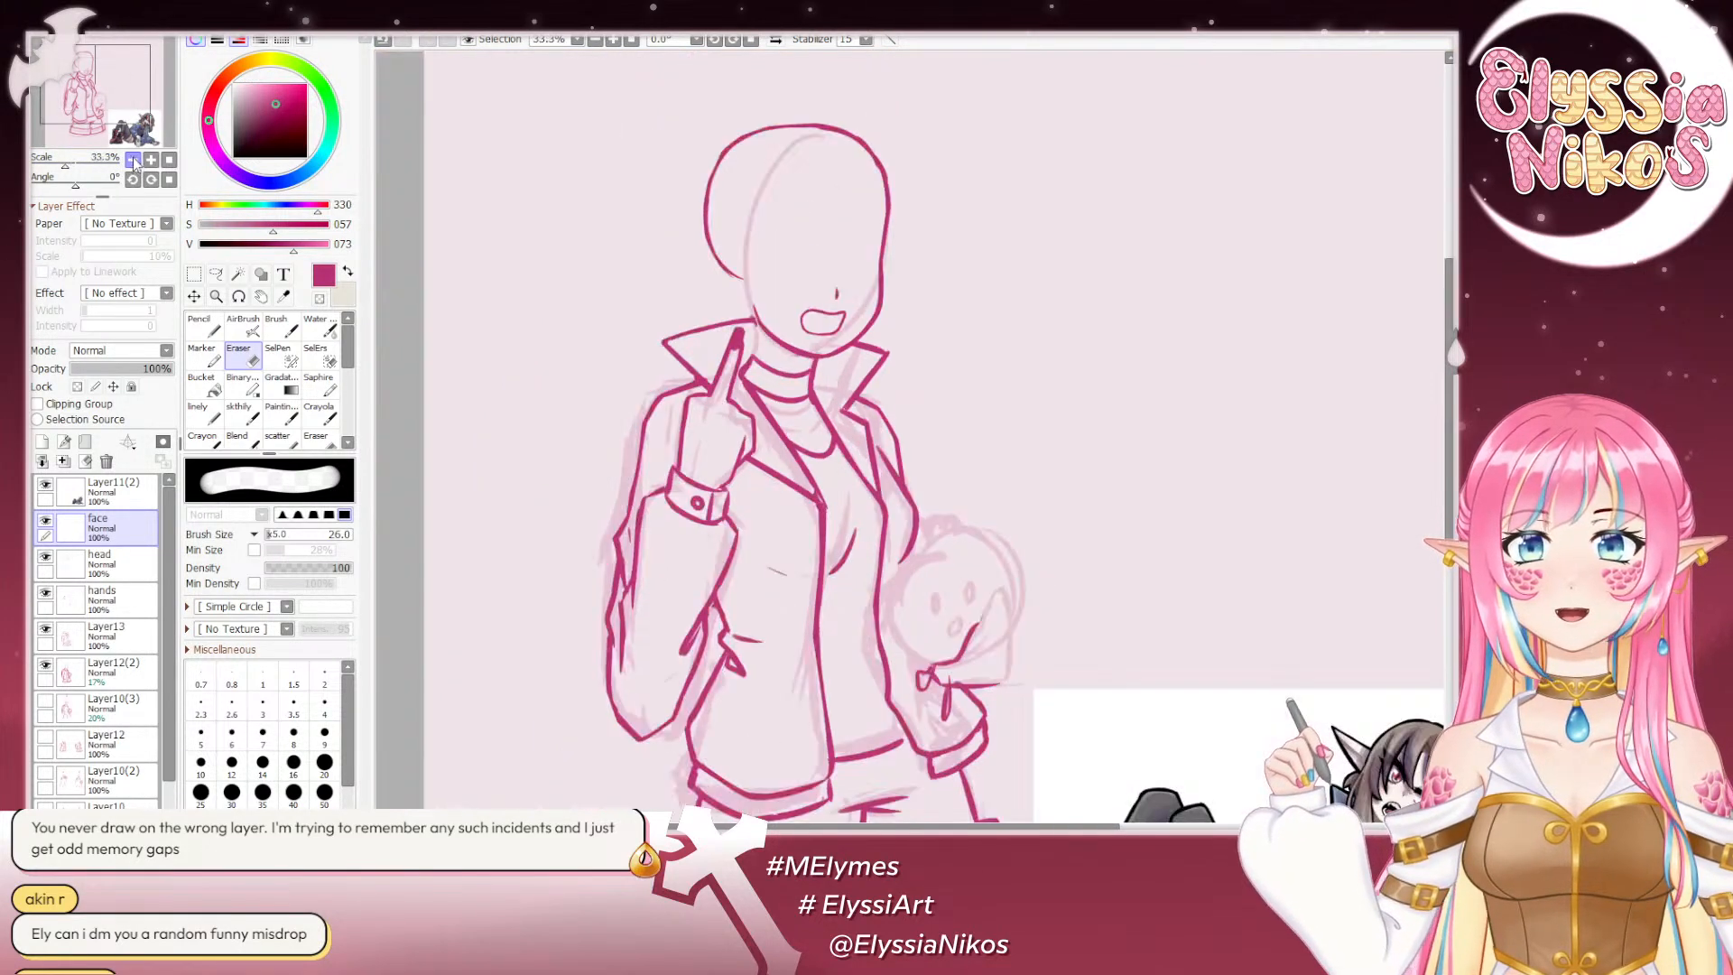
pyautogui.click(133, 159)
pyautogui.click(133, 160)
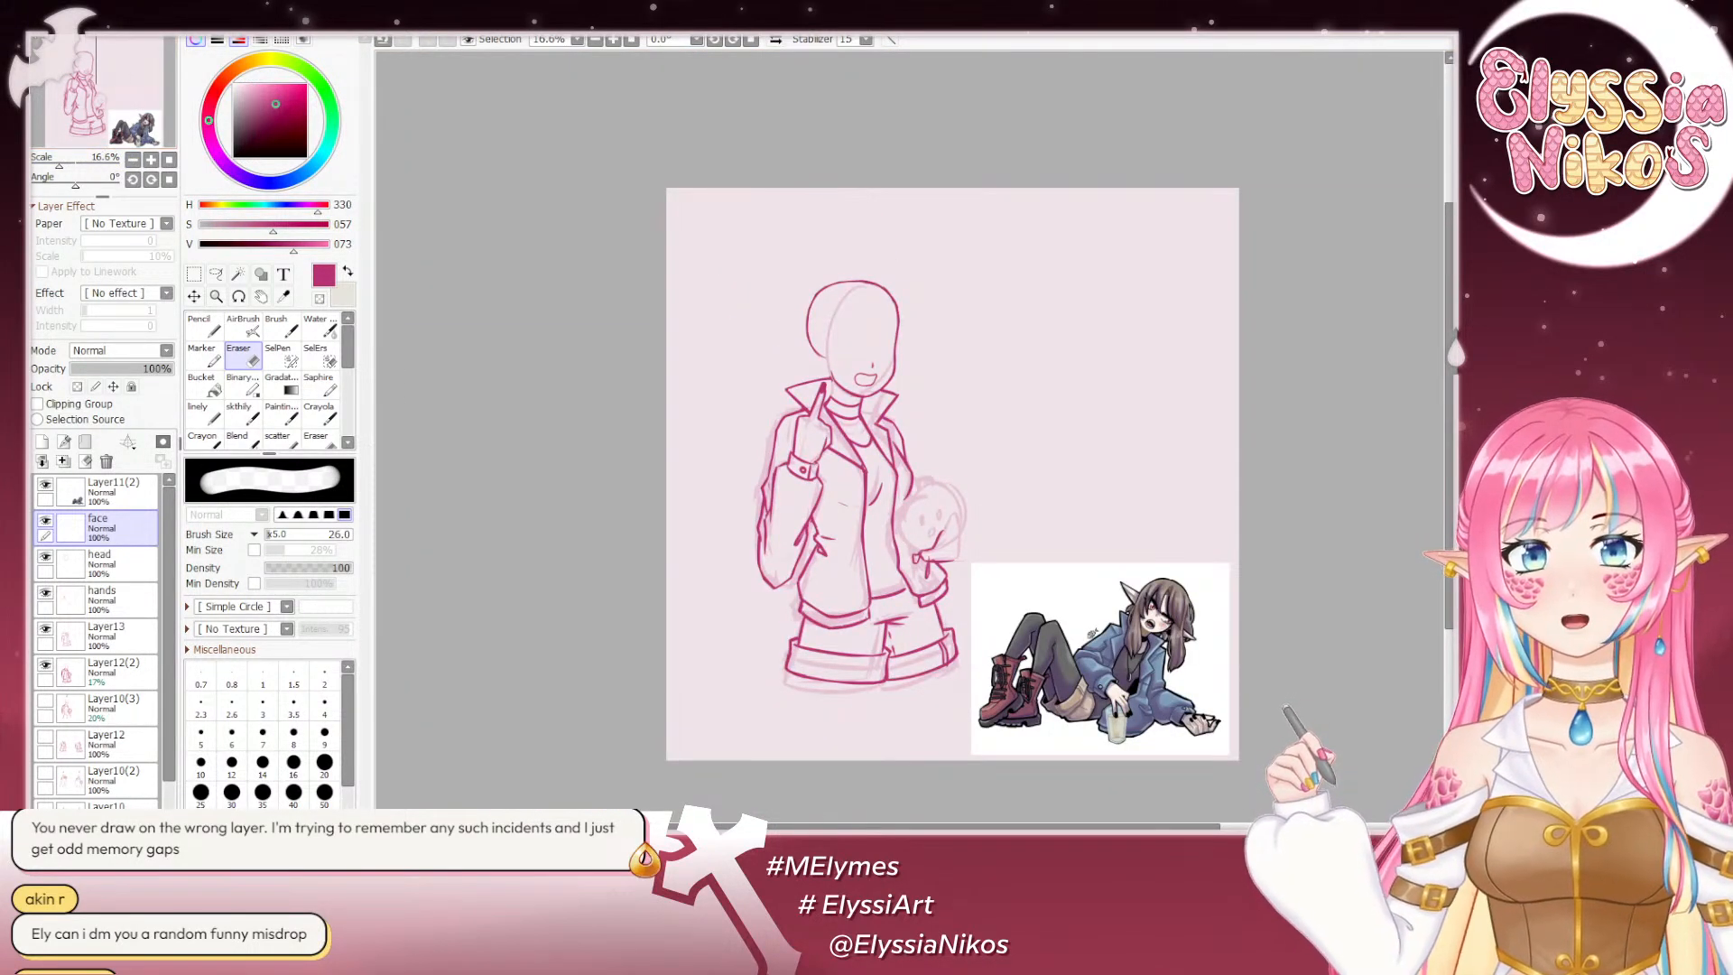
# Step: Sketch the upper edge of a long pointed ear slanting down and back on the head layer, with the sketch brush at size 19
pyautogui.click(151, 160)
pyautogui.click(151, 159)
pyautogui.click(243, 415)
pyautogui.moveTo(798, 371)
pyautogui.mouseDown()
pyautogui.moveTo(868, 322)
pyautogui.moveTo(884, 374)
pyautogui.mouseUp()
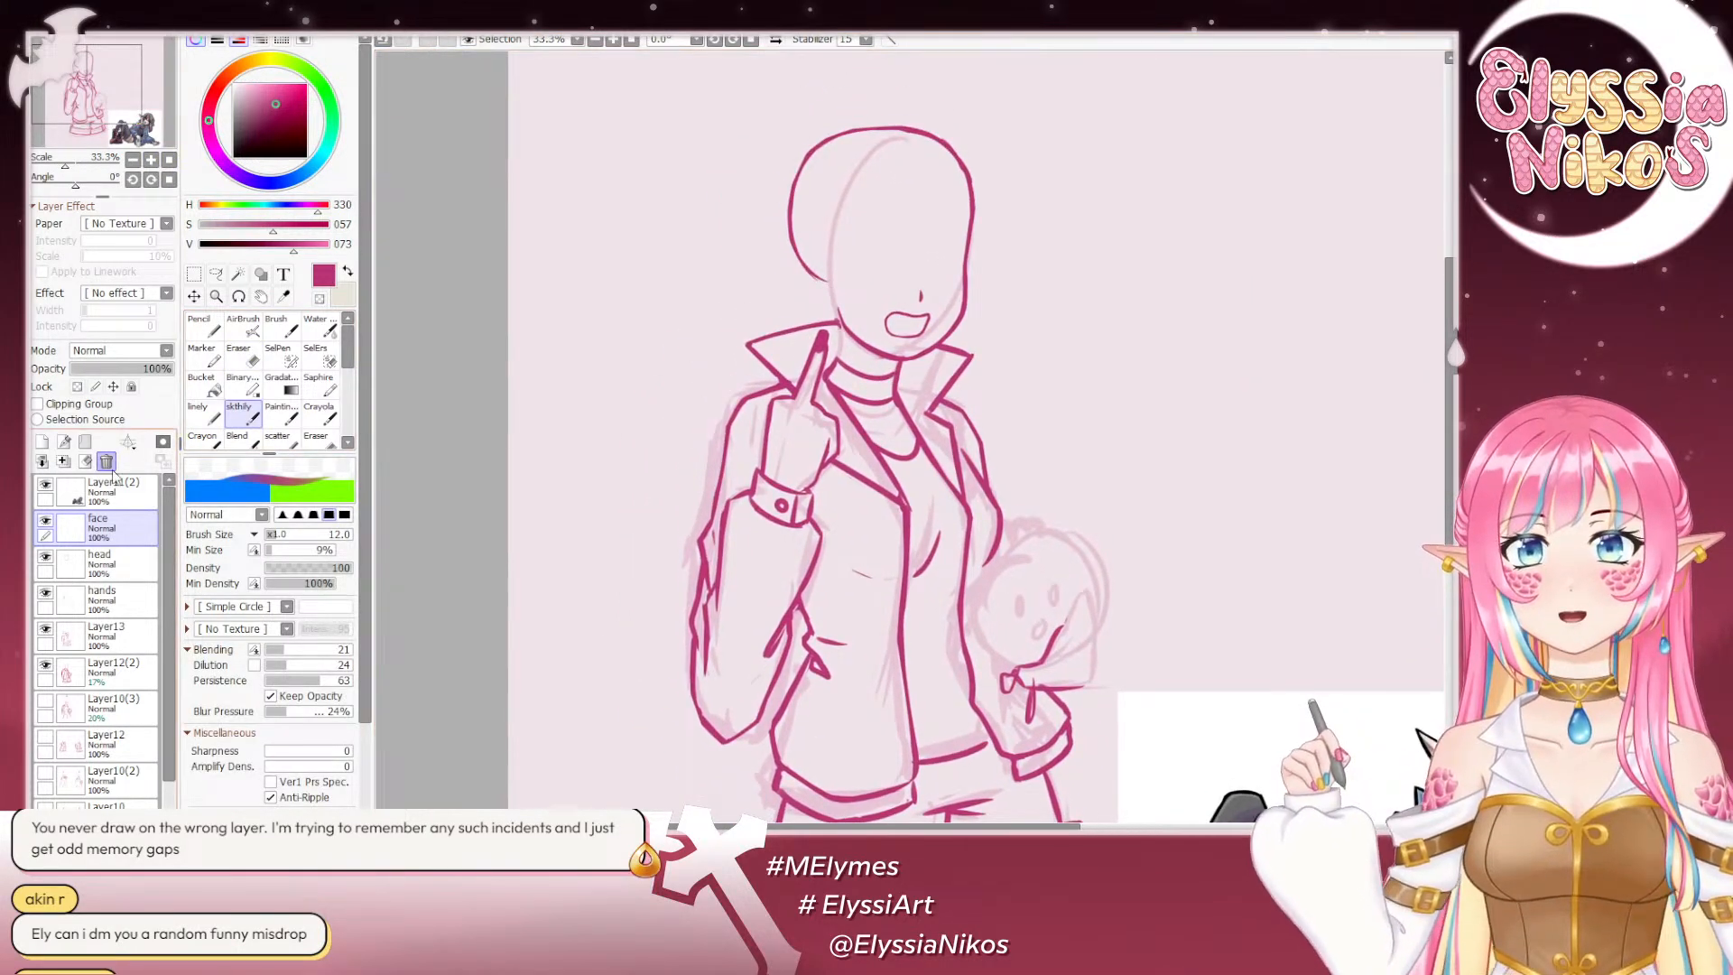
pyautogui.click(118, 561)
pyautogui.moveTo(822, 273)
pyautogui.mouseDown()
pyautogui.moveTo(816, 232)
pyautogui.moveTo(828, 259)
pyautogui.moveTo(663, 255)
pyautogui.mouseUp()
pyautogui.press(']')
pyautogui.press(']')
pyautogui.press(']')
pyautogui.press(']')
pyautogui.press(']')
pyautogui.press(']')
pyautogui.press(']')
pyautogui.hotkey('ctrl', 'z')
pyautogui.hotkey('ctrl', 'z')
pyautogui.moveTo(817, 235); pyautogui.dragTo(691, 221)
pyautogui.hotkey('ctrl', 'z')
pyautogui.moveTo(817, 235); pyautogui.dragTo(582, 210)
pyautogui.hotkey('ctrl', 'z')
pyautogui.hotkey('ctrl', 'z')
pyautogui.moveTo(687, 193)
pyautogui.mouseDown()
pyautogui.moveTo(579, 202)
pyautogui.moveTo(667, 212)
pyautogui.mouseUp()
pyautogui.hotkey('ctrl', 'z')
pyautogui.hotkey('ctrl', 'z')
pyautogui.moveTo(771, 183)
pyautogui.mouseDown()
pyautogui.moveTo(728, 208)
pyautogui.moveTo(591, 184)
pyautogui.mouseUp()
pyautogui.hotkey('ctrl', 'z')
pyautogui.moveTo(696, 193); pyautogui.dragTo(601, 182)
pyautogui.hotkey('ctrl', 'z')
pyautogui.hotkey('ctrl', 'z')
pyautogui.moveTo(691, 190); pyautogui.dragTo(598, 237)
pyautogui.click(133, 160)
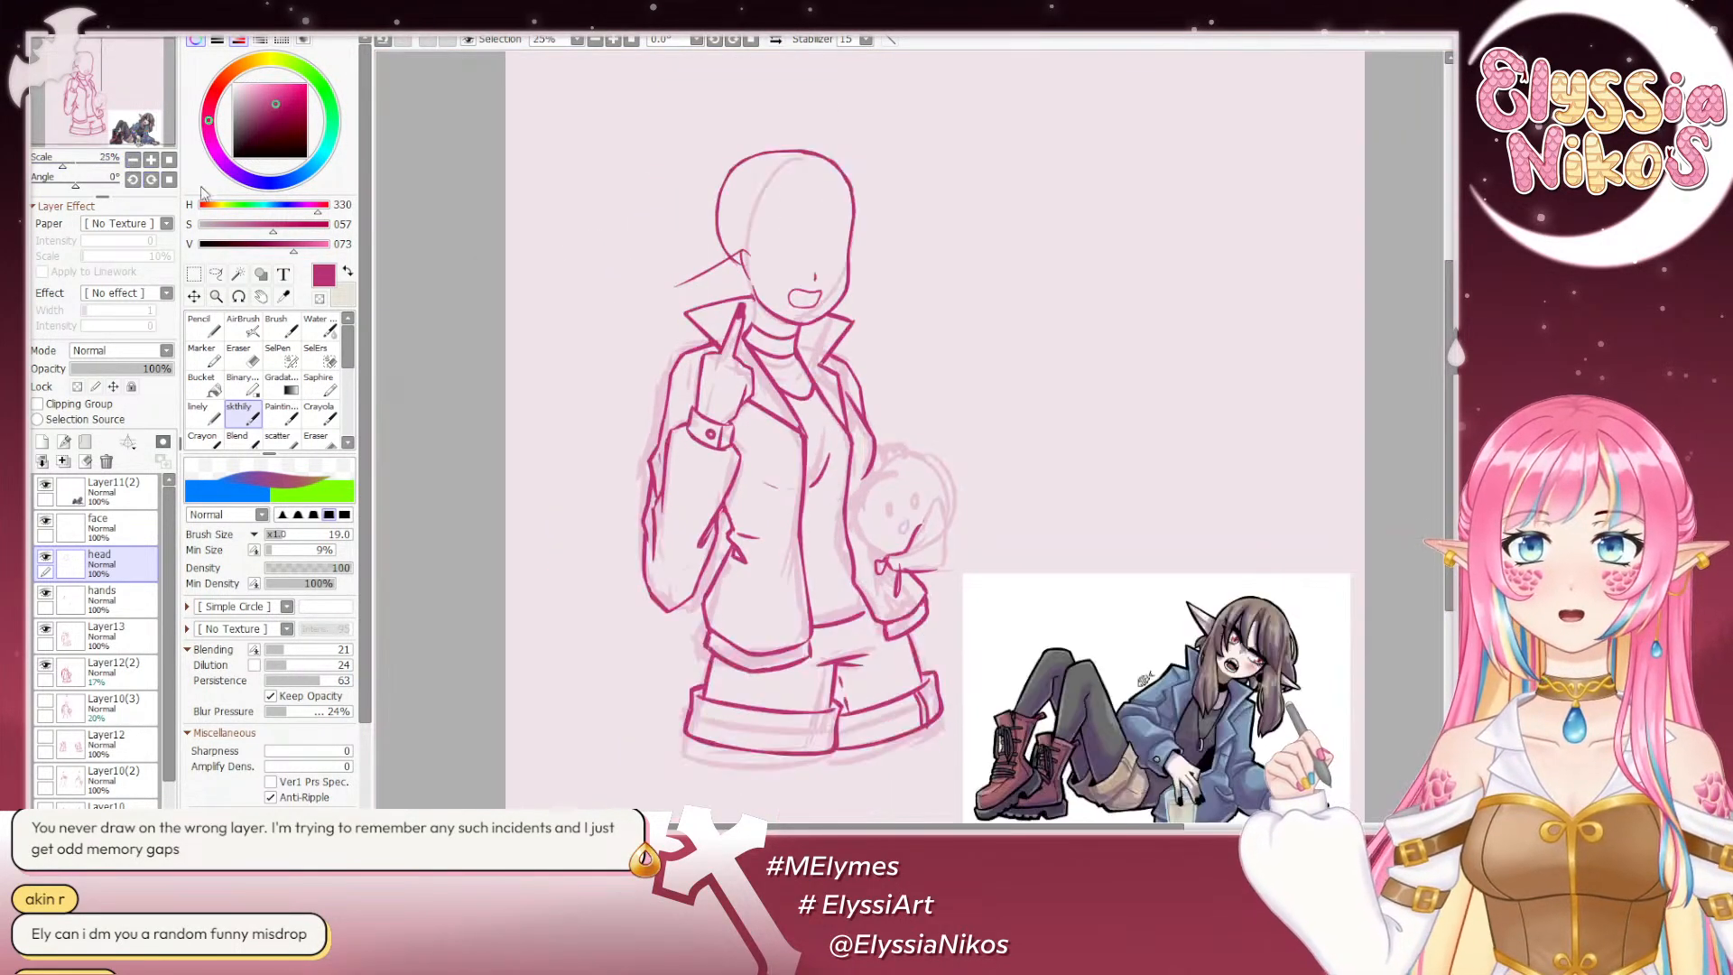
# Step: Sketch the lower edge of the drooping pointed ear back to the jaw
pyautogui.moveTo(650, 347); pyautogui.dragTo(639, 402)
pyautogui.hotkey('ctrl', 'z')
pyautogui.moveTo(735, 308); pyautogui.dragTo(657, 362)
pyautogui.hotkey('ctrl', 'z')
pyautogui.moveTo(731, 309)
pyautogui.mouseDown()
pyautogui.moveTo(667, 356)
pyautogui.moveTo(713, 349)
pyautogui.moveTo(665, 355)
pyautogui.moveTo(746, 336)
pyautogui.mouseUp()
pyautogui.hotkey('ctrl', 'z')
pyautogui.hotkey('ctrl', 'z')
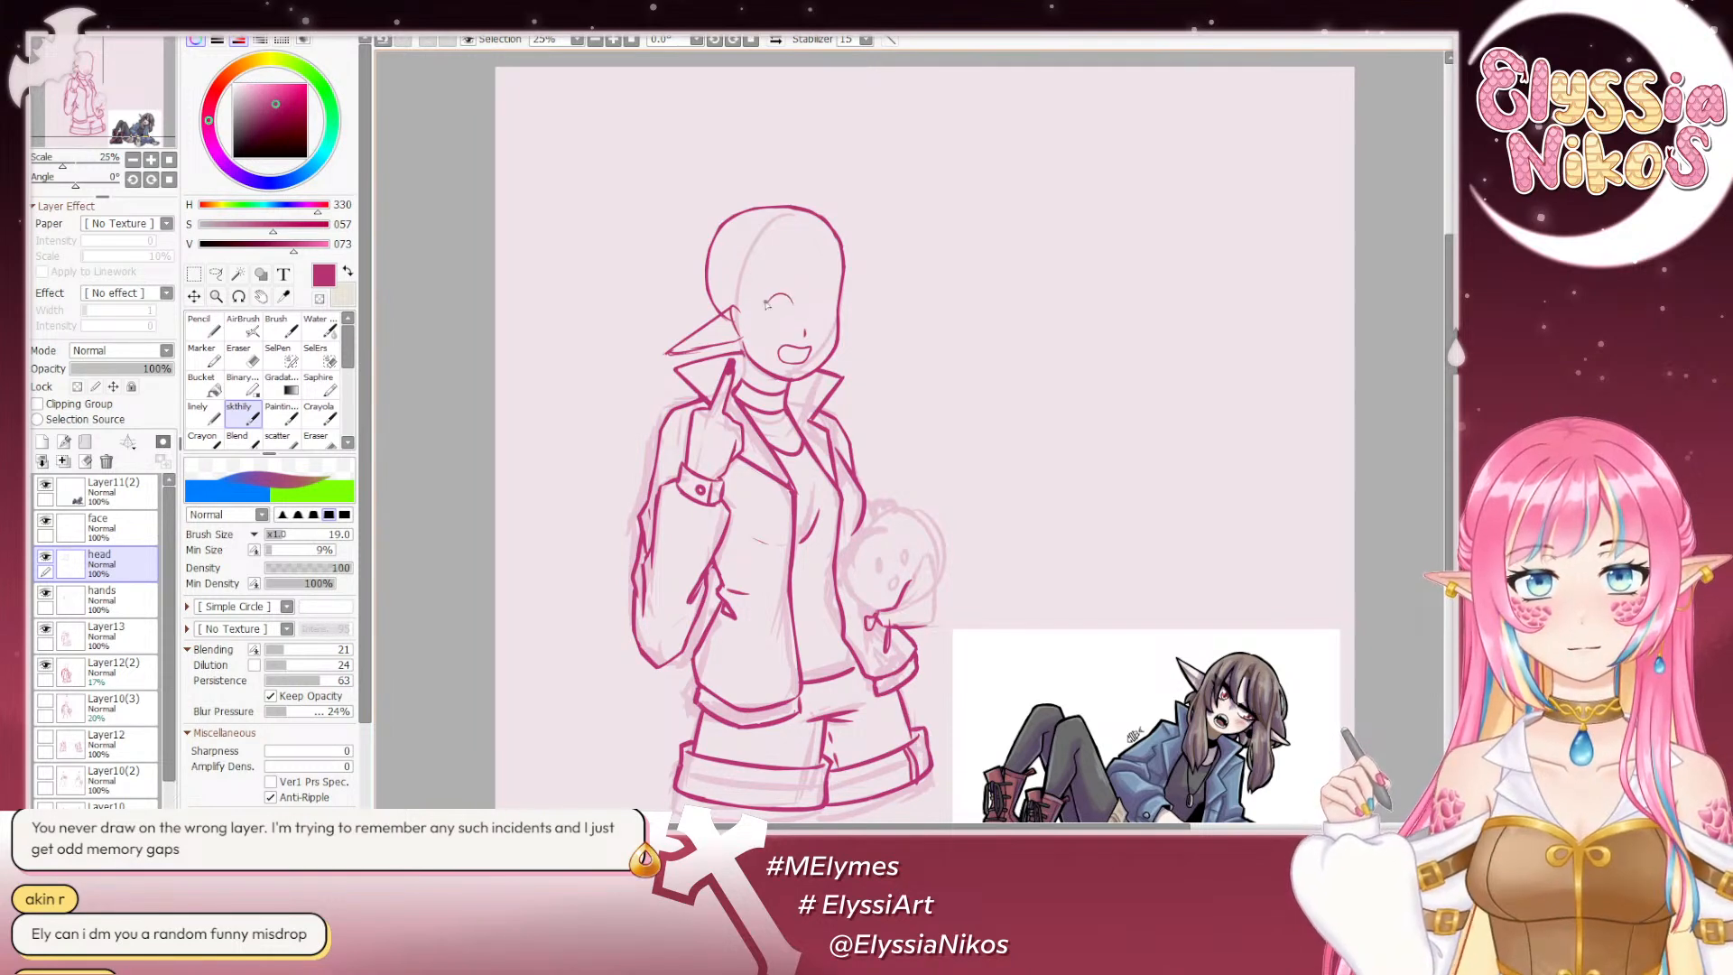
# Step: Make the face layer active and draw two narrow oval eyes with angry slanted brows, using the sketch brush at size 19
pyautogui.click(118, 523)
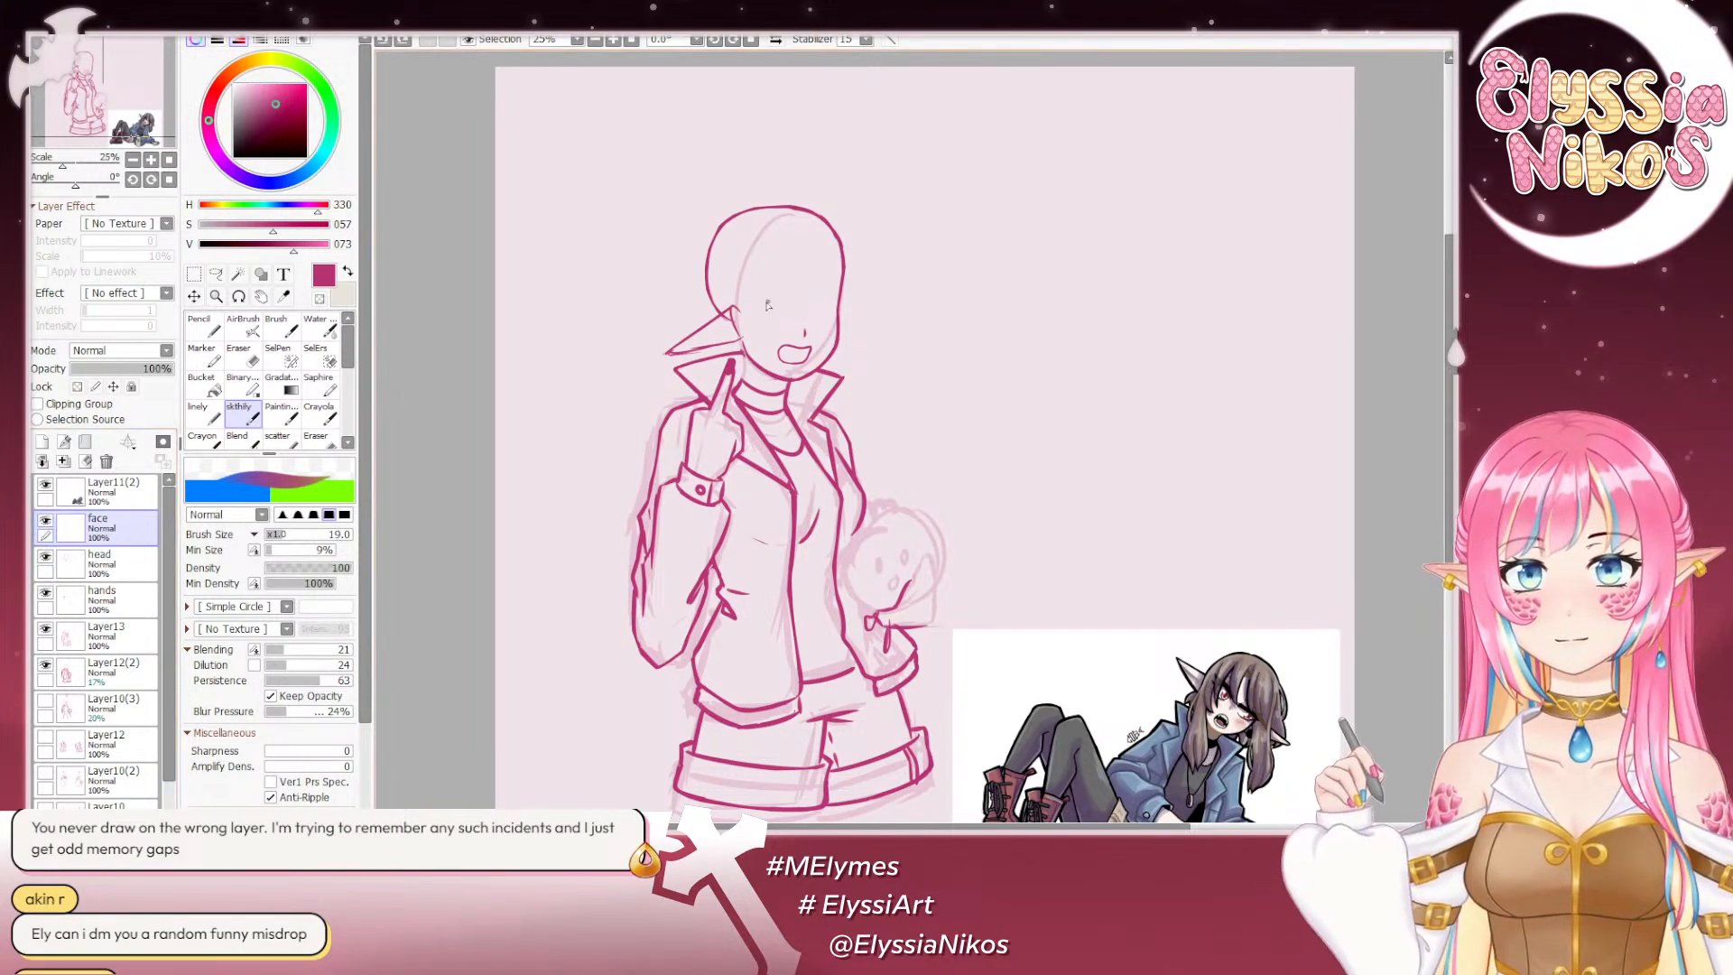
pyautogui.hotkey('ctrl', 'z')
pyautogui.moveTo(783, 298)
pyautogui.mouseDown()
pyautogui.moveTo(872, 285)
pyautogui.moveTo(783, 319)
pyautogui.moveTo(825, 288)
pyautogui.mouseUp()
pyautogui.hotkey('ctrl', 'z')
pyautogui.hotkey('ctrl', 'z')
pyautogui.hotkey('ctrl', 'z')
pyautogui.hotkey('ctrl', 'z')
pyautogui.hotkey('ctrl', 'z')
pyautogui.hotkey('ctrl', 'z')
pyautogui.hotkey('ctrl', 'z')
pyautogui.moveTo(585, 391)
pyautogui.mouseDown()
pyautogui.moveTo(601, 392)
pyautogui.moveTo(600, 360)
pyautogui.mouseUp()
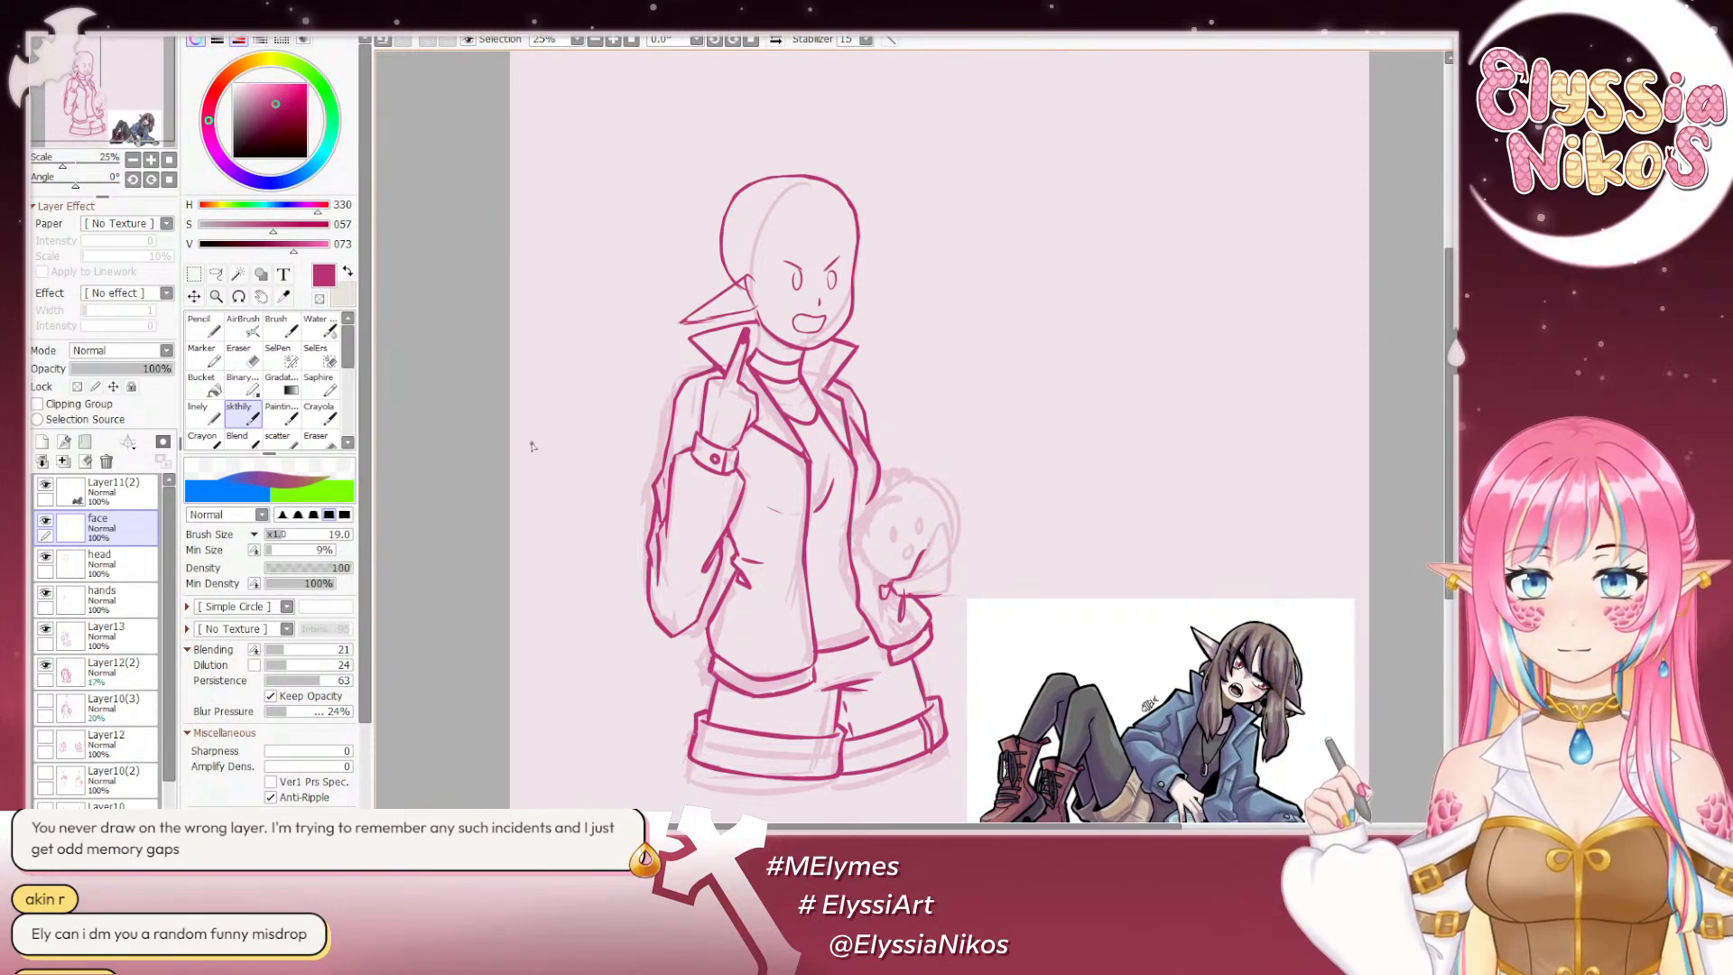
# Step: Erase the drooping ear on the head layer and redraw it pointing up and back with the sketch brush
pyautogui.click(119, 558)
pyautogui.click(242, 354)
pyautogui.moveTo(731, 327)
pyautogui.mouseDown()
pyautogui.moveTo(709, 297)
pyautogui.moveTo(755, 287)
pyautogui.mouseUp()
pyautogui.moveTo(766, 296)
pyautogui.mouseDown()
pyautogui.moveTo(732, 268)
pyautogui.moveTo(745, 283)
pyautogui.moveTo(750, 247)
pyautogui.moveTo(757, 260)
pyautogui.moveTo(720, 260)
pyautogui.moveTo(756, 262)
pyautogui.moveTo(707, 250)
pyautogui.moveTo(754, 285)
pyautogui.mouseUp()
pyautogui.click(239, 412)
pyautogui.hotkey('ctrl', 'z')
pyautogui.hotkey('ctrl', 'z')
pyautogui.hotkey('ctrl', 'z')
pyautogui.hotkey('ctrl', 'z')
pyautogui.hotkey('ctrl', 'z')
pyautogui.hotkey('ctrl', 'z')
pyautogui.hotkey('ctrl', 'z')
pyautogui.hotkey('ctrl', 'z')
pyautogui.hotkey('ctrl', 'z')
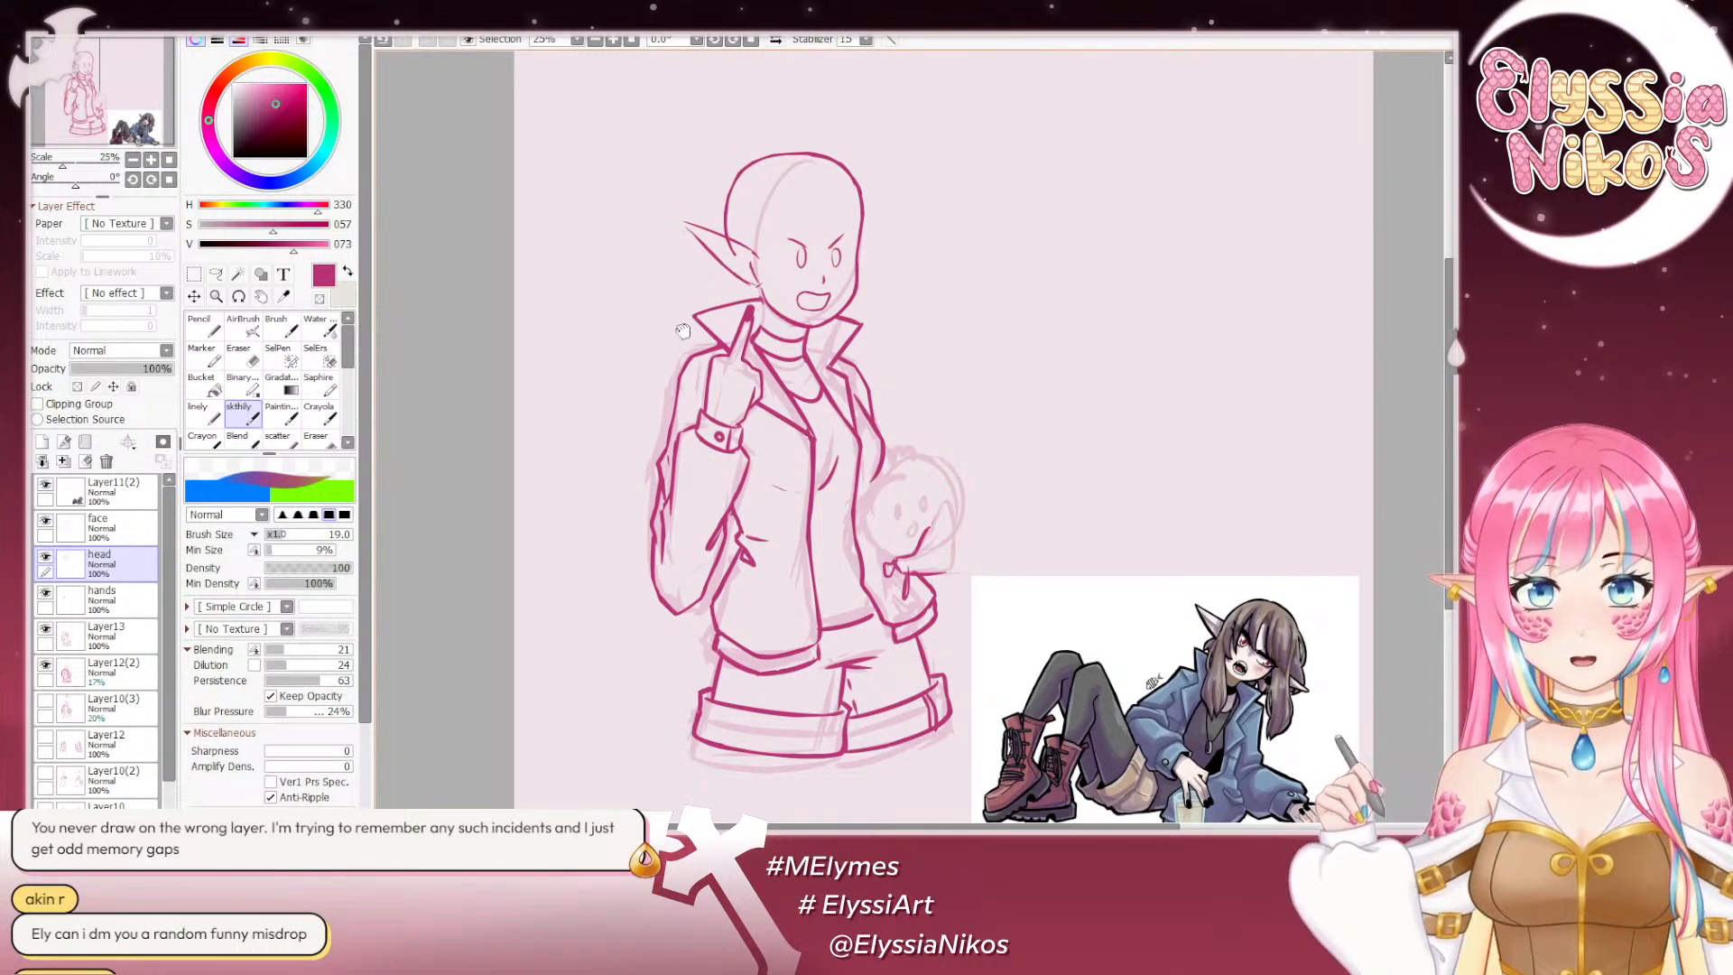
# Step: Strengthen the outline of the raised pointed ear with further sketch strokes at size 19
pyautogui.moveTo(656, 361); pyautogui.dragTo(709, 328)
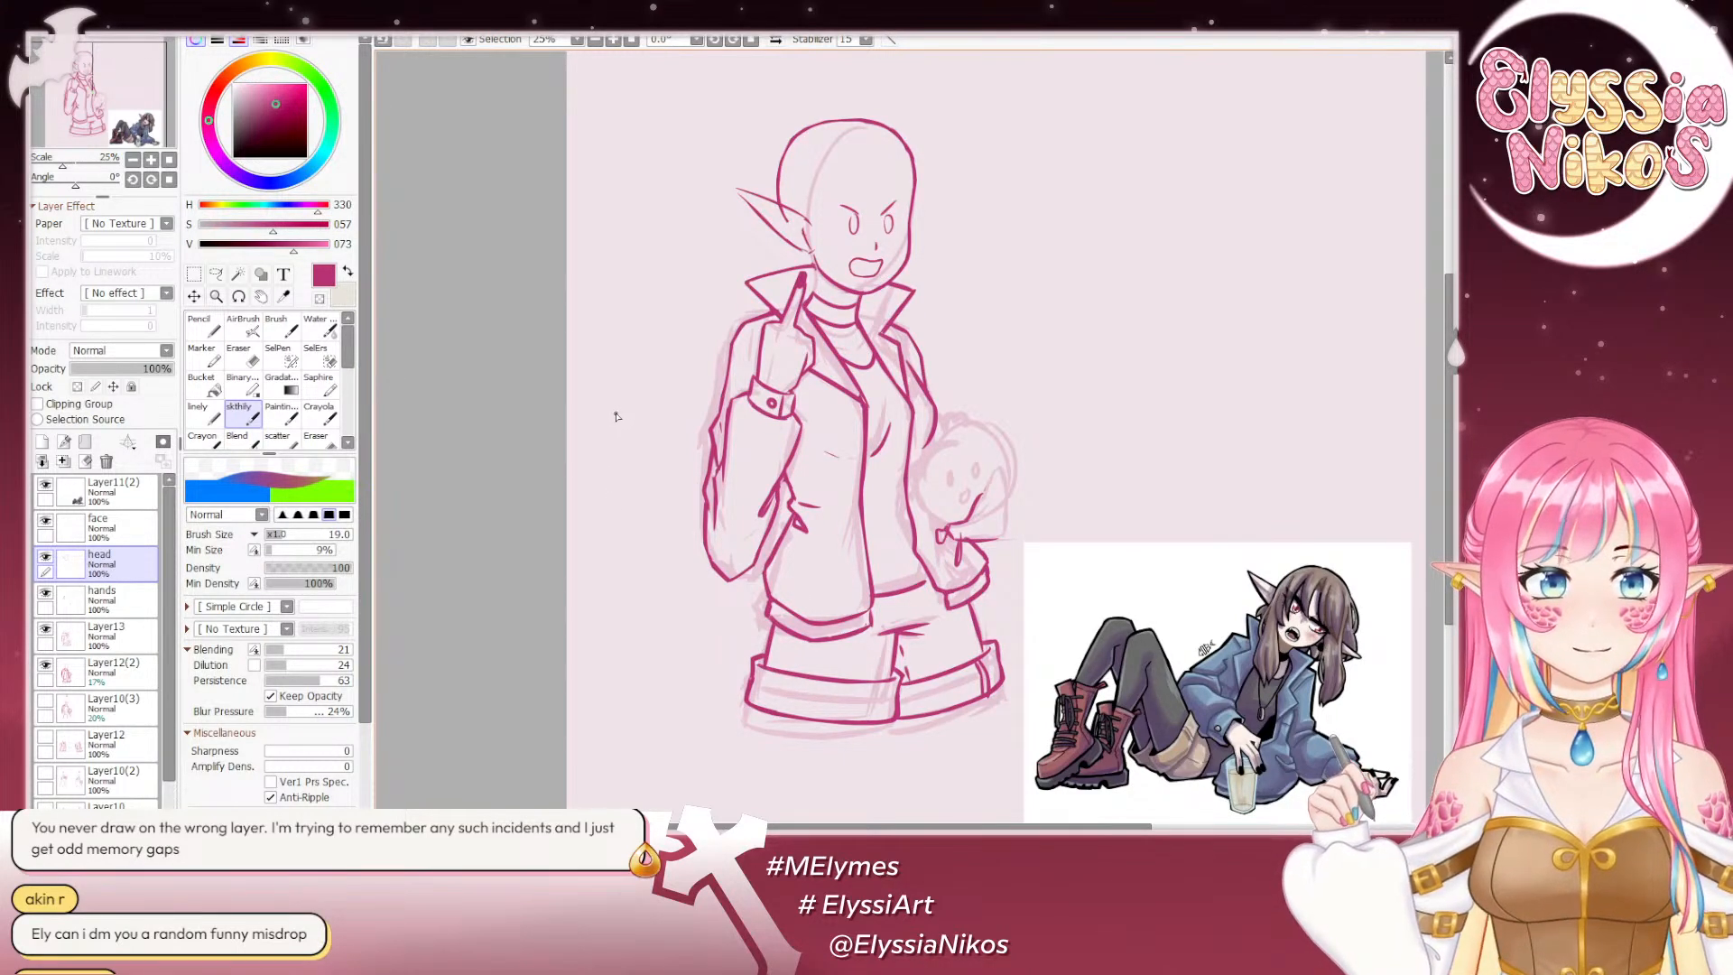
pyautogui.moveTo(761, 366)
pyautogui.mouseDown()
pyautogui.moveTo(704, 365)
pyautogui.moveTo(715, 383)
pyautogui.mouseUp()
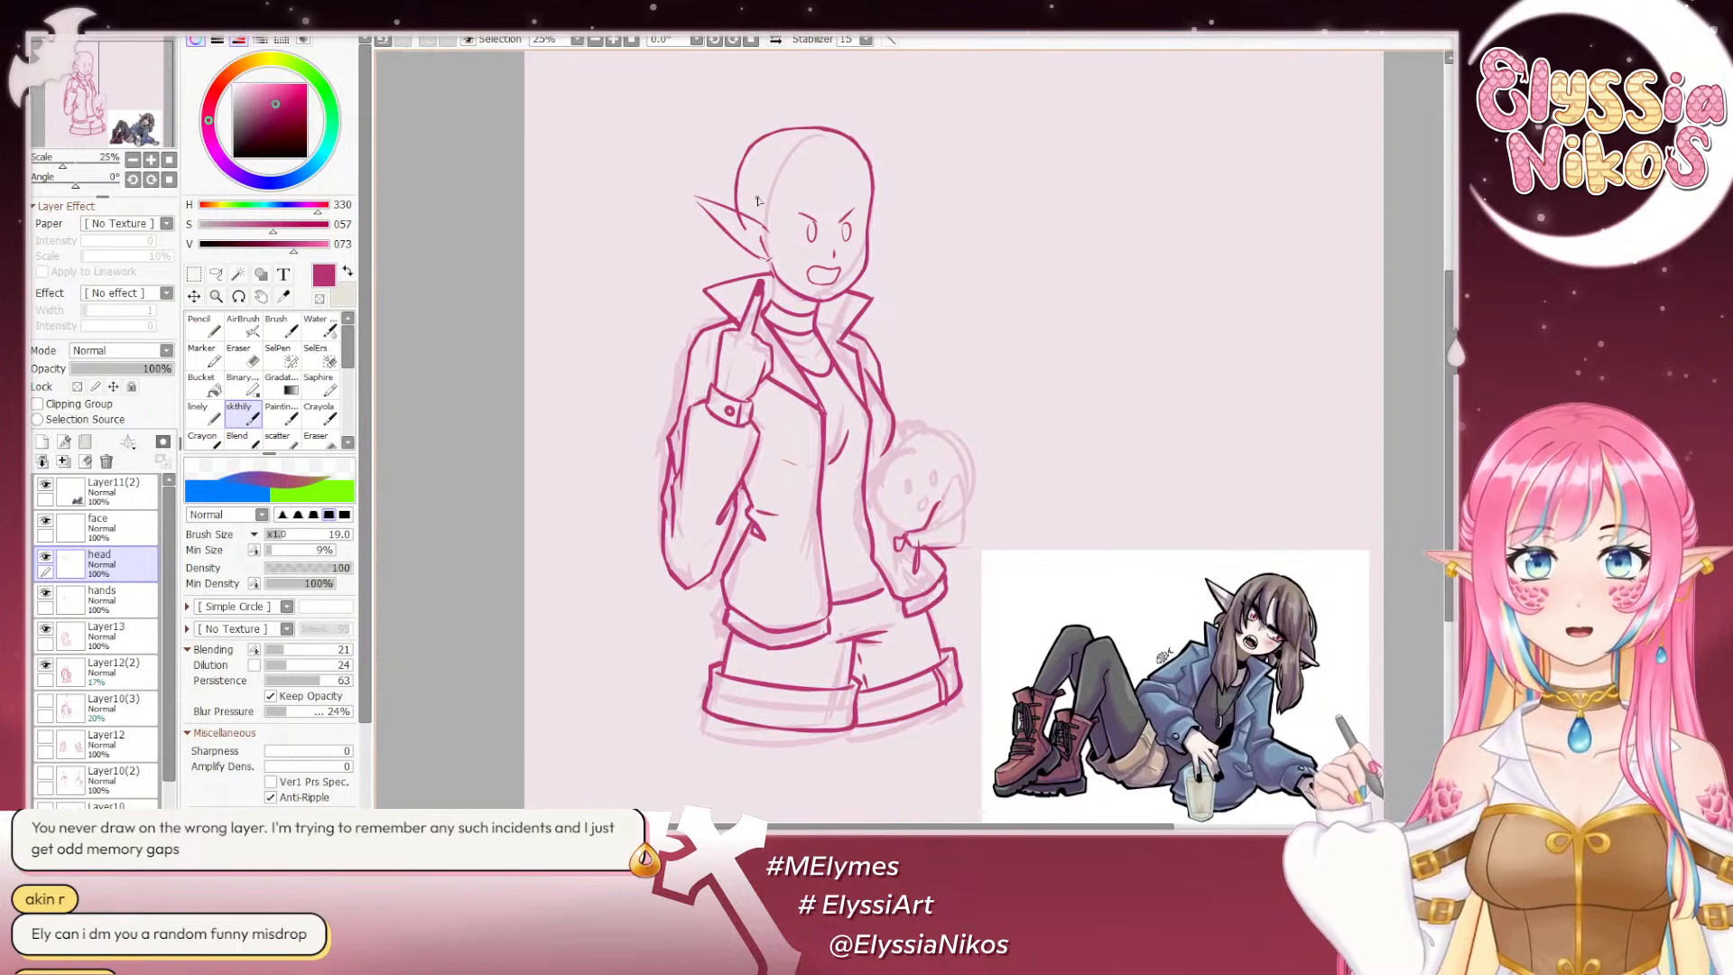
pyautogui.moveTo(687, 192)
pyautogui.mouseDown()
pyautogui.moveTo(742, 214)
pyautogui.moveTo(709, 222)
pyautogui.moveTo(731, 239)
pyautogui.moveTo(694, 203)
pyautogui.moveTo(754, 255)
pyautogui.moveTo(778, 240)
pyautogui.moveTo(749, 254)
pyautogui.moveTo(767, 261)
pyautogui.mouseUp()
pyautogui.hotkey('ctrl', 'z')
pyautogui.hotkey('ctrl', 'z')
pyautogui.hotkey('ctrl', 'z')
pyautogui.hotkey('ctrl', 'z')
pyautogui.hotkey('ctrl', 'z')
pyautogui.hotkey('ctrl', 'z')
pyautogui.hotkey('ctrl', 'z')
pyautogui.hotkey('ctrl', 'y')
pyautogui.hotkey('ctrl', 'z')
pyautogui.hotkey('ctrl', 'z')
pyautogui.hotkey('ctrl', 'z')
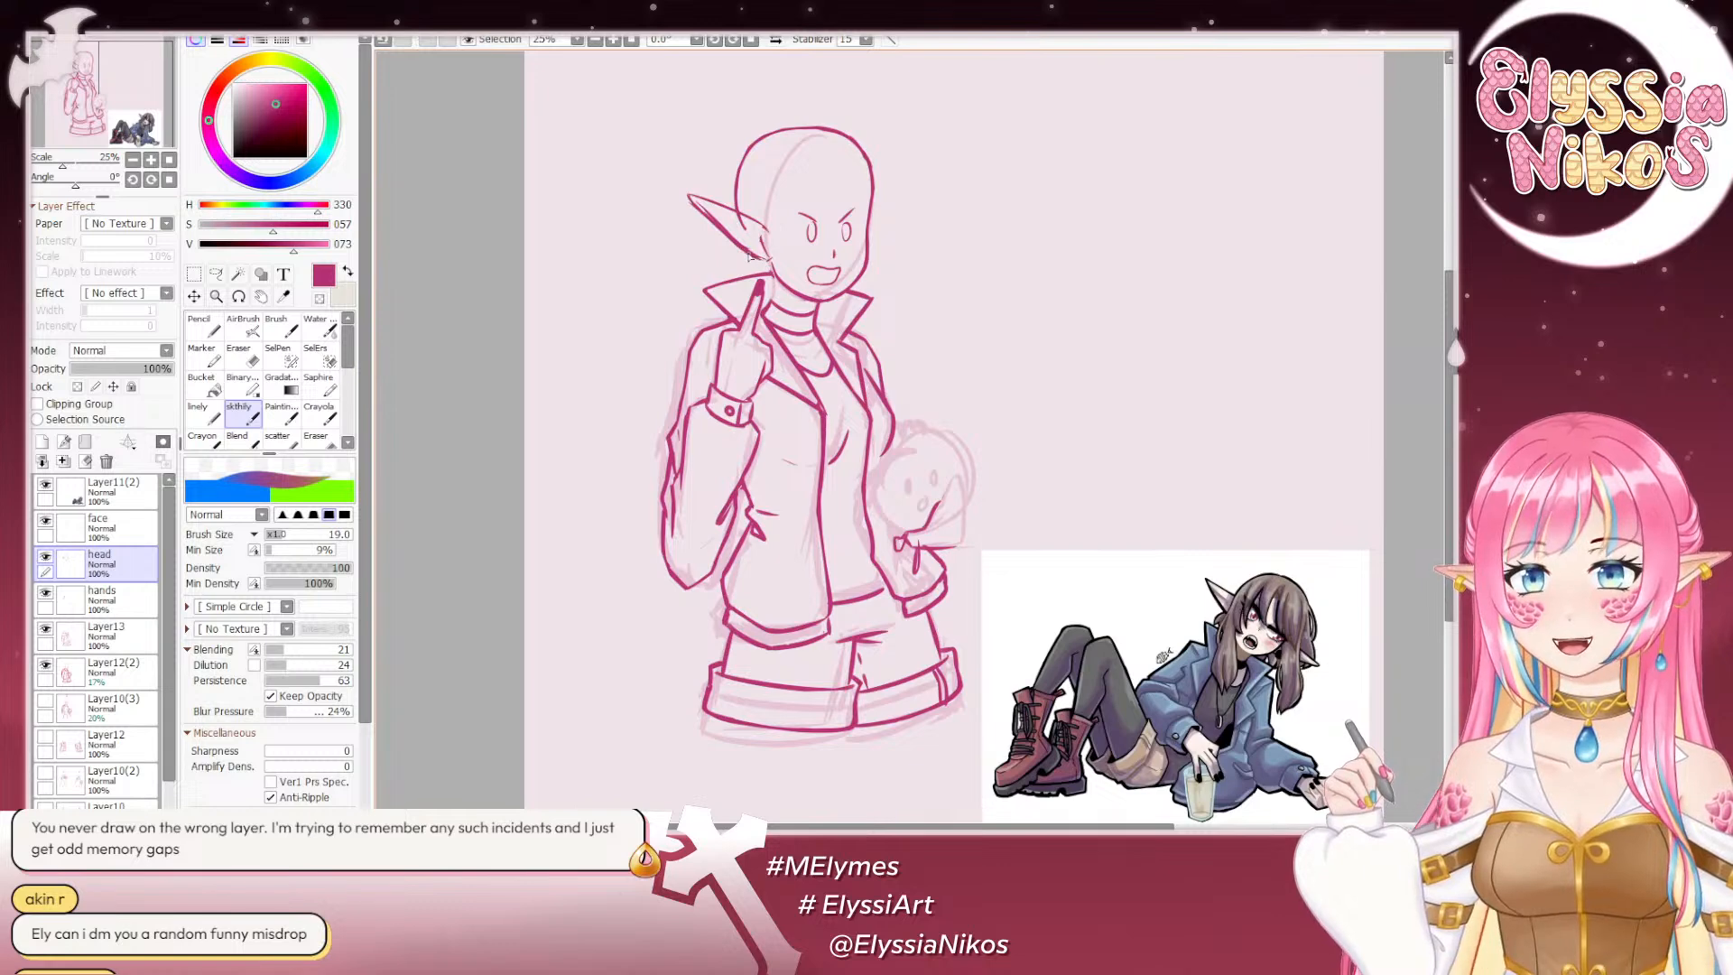
# Step: Thin the ear's thick lines with the eraser, using sizes 11 and 22
pyautogui.click(247, 360)
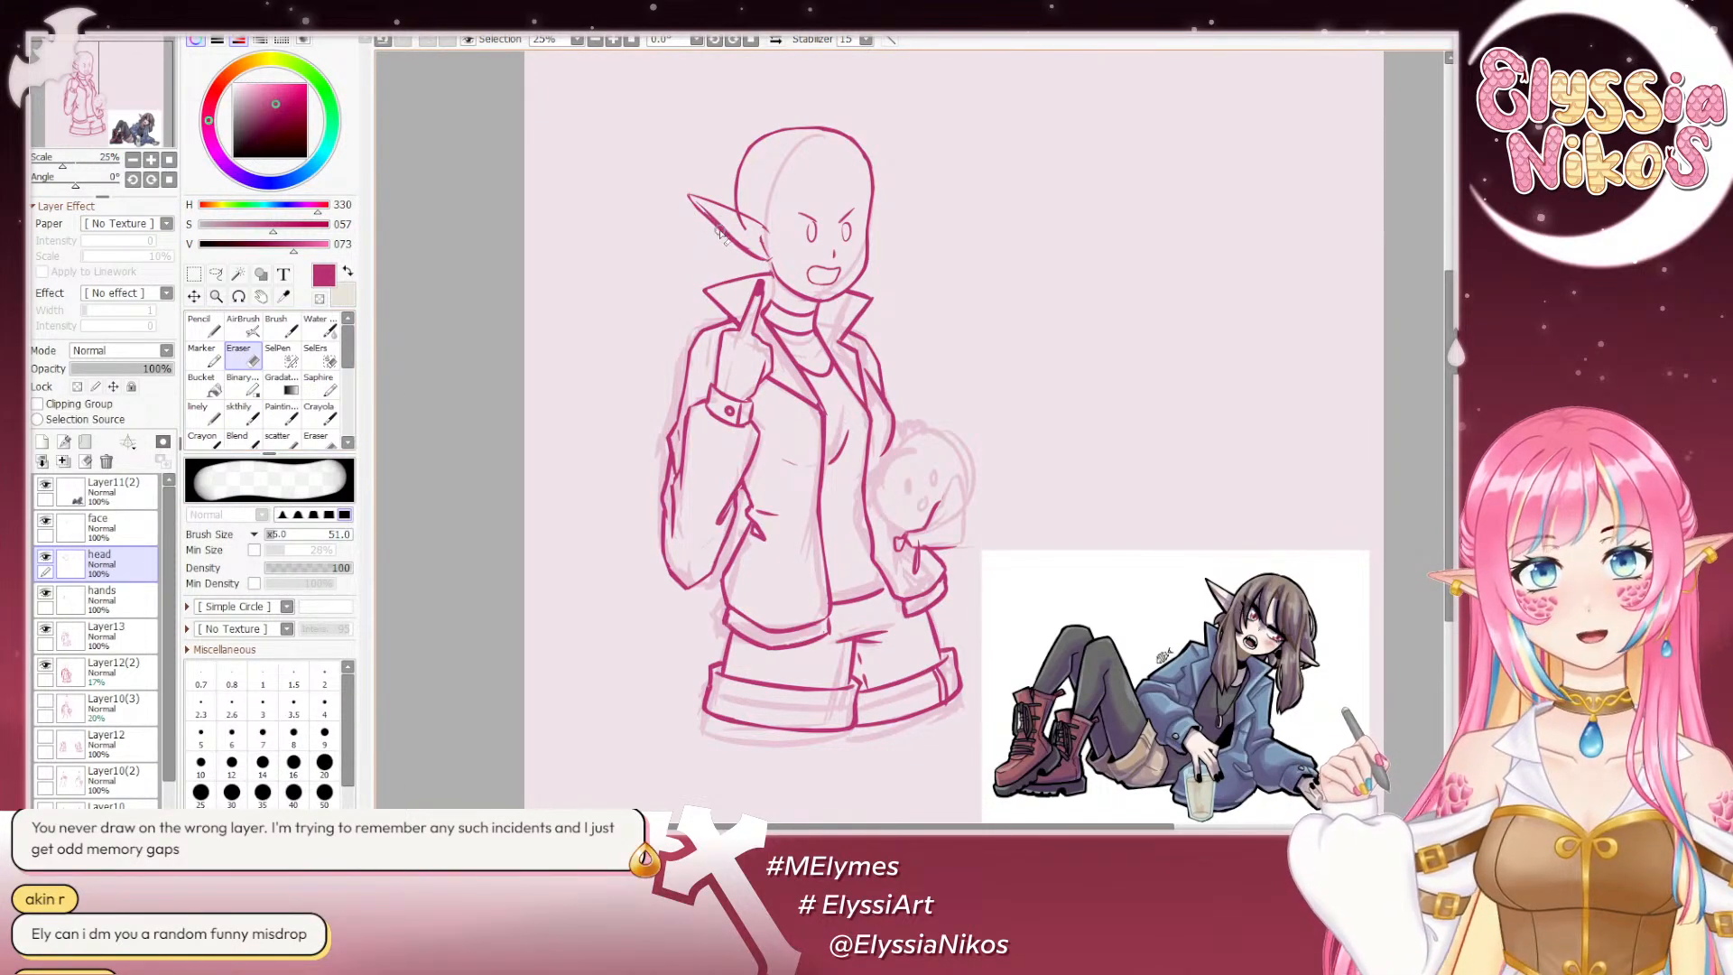
pyautogui.moveTo(738, 236); pyautogui.dragTo(709, 236)
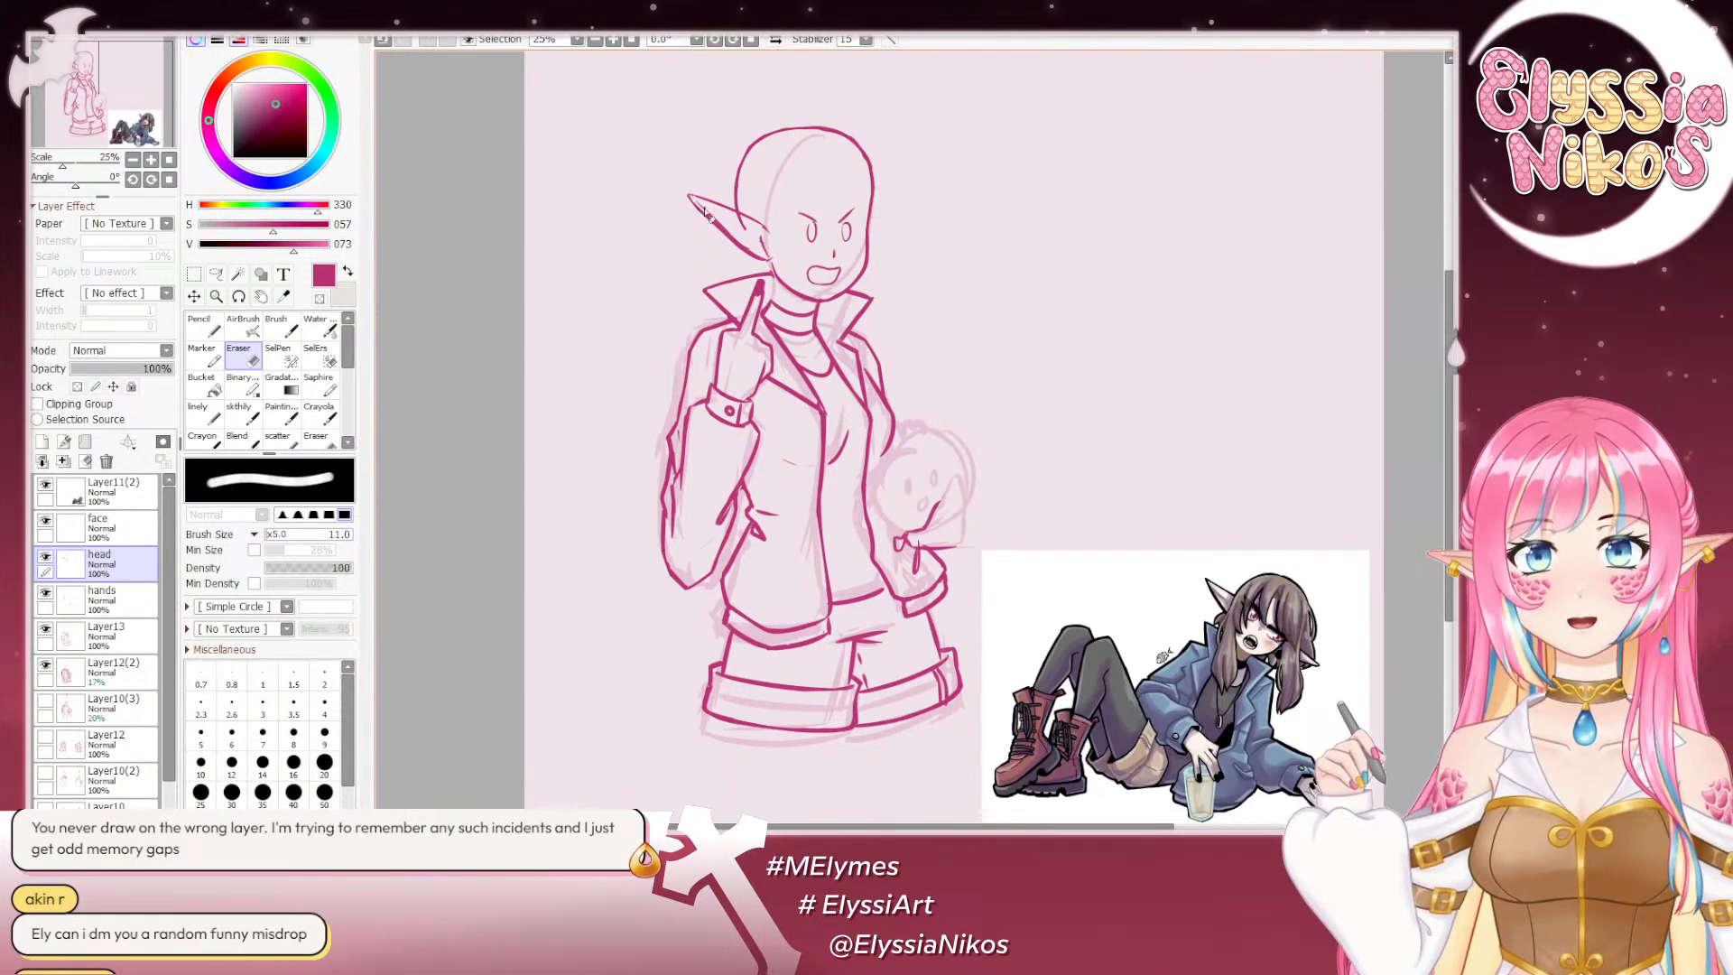
pyautogui.moveTo(701, 210); pyautogui.dragTo(719, 224)
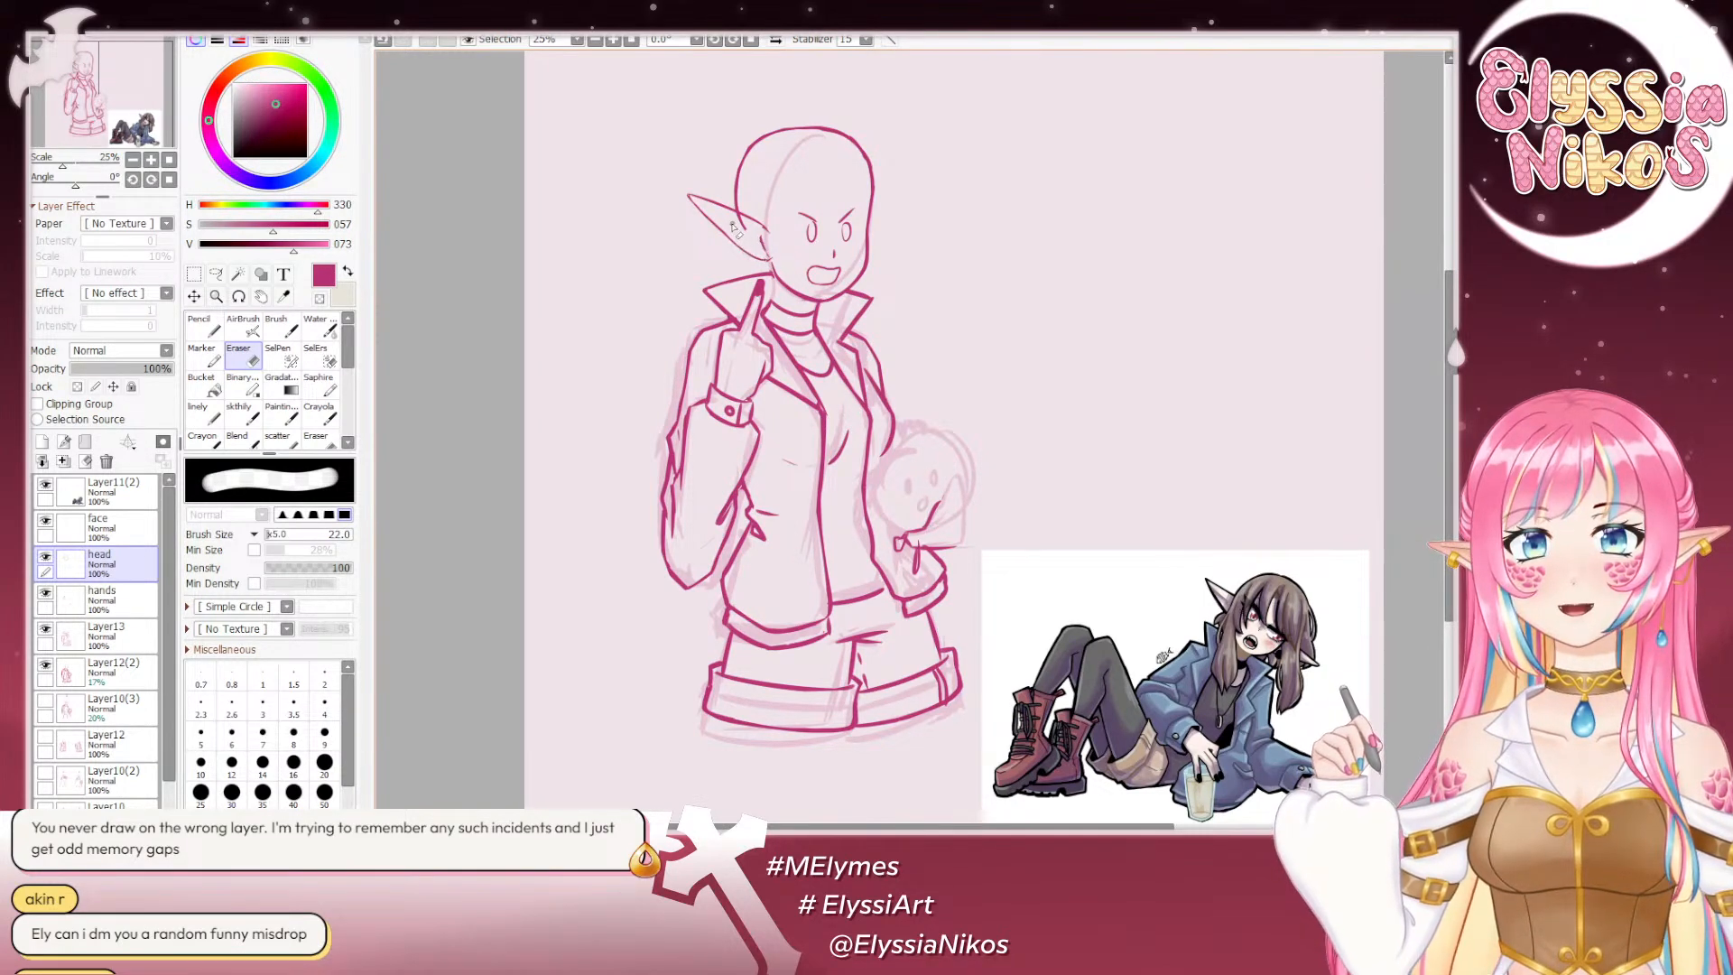
# Step: Clean up the raised ear's edges on the head layer with the eraser at size 35 and check the whole figure
pyautogui.press(']')
pyautogui.press(']')
pyautogui.press(']')
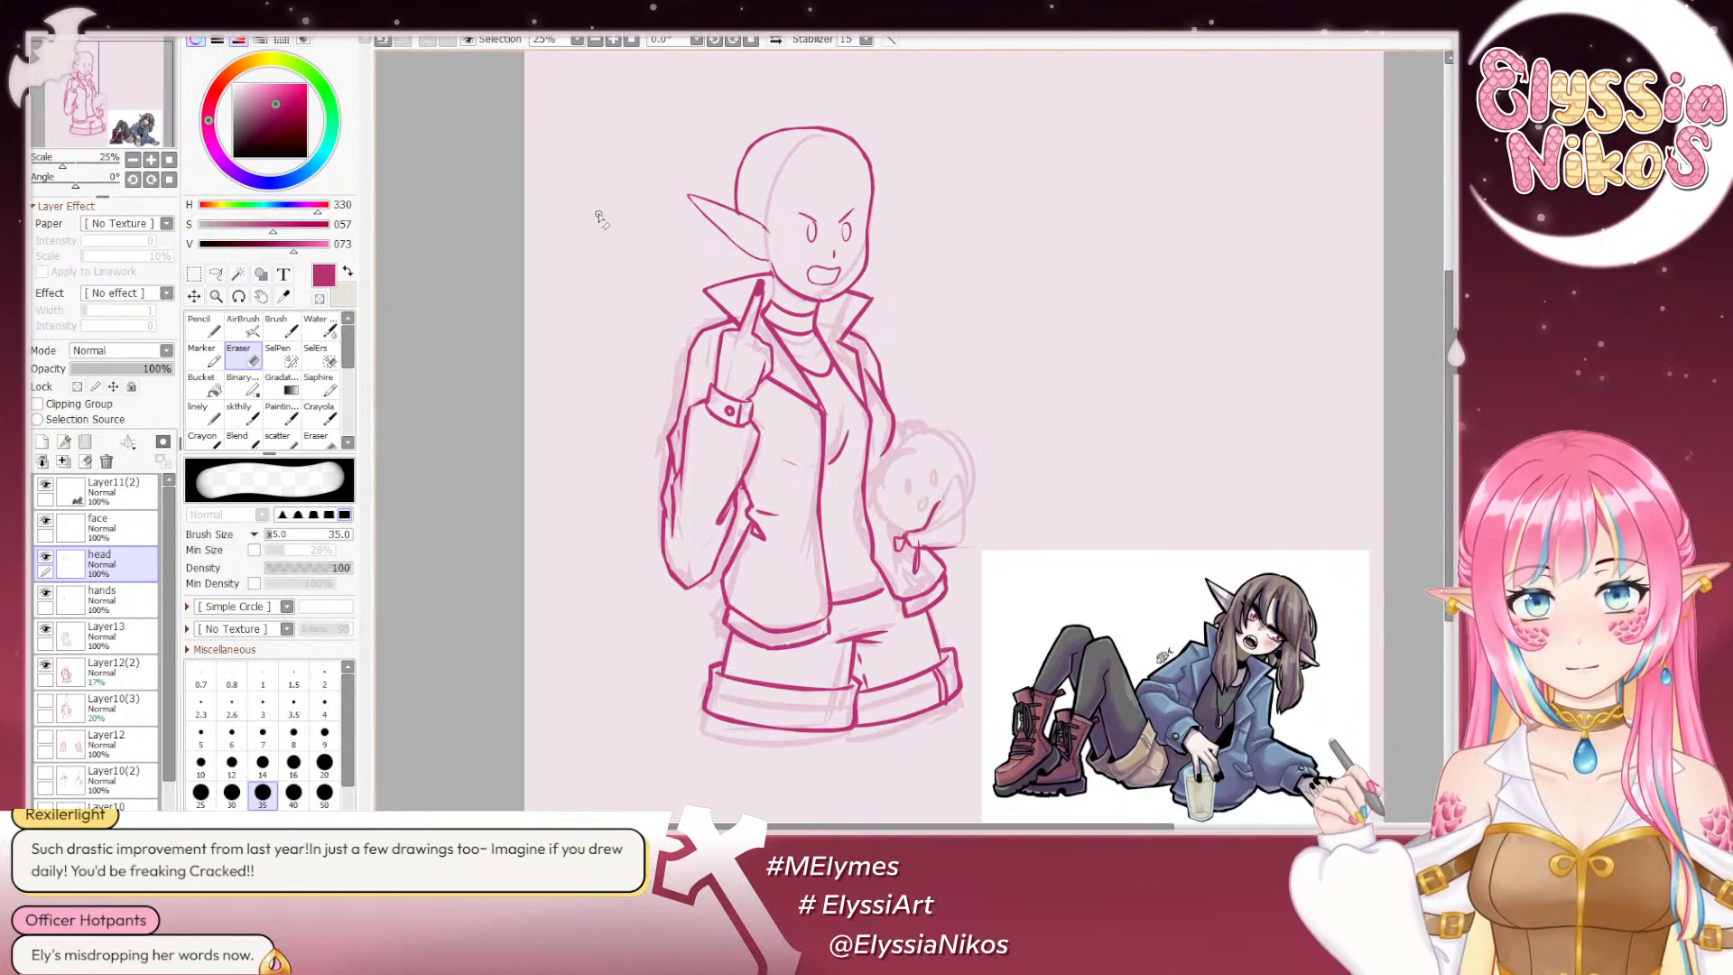
pyautogui.moveTo(599, 215); pyautogui.dragTo(593, 135)
pyautogui.click(133, 160)
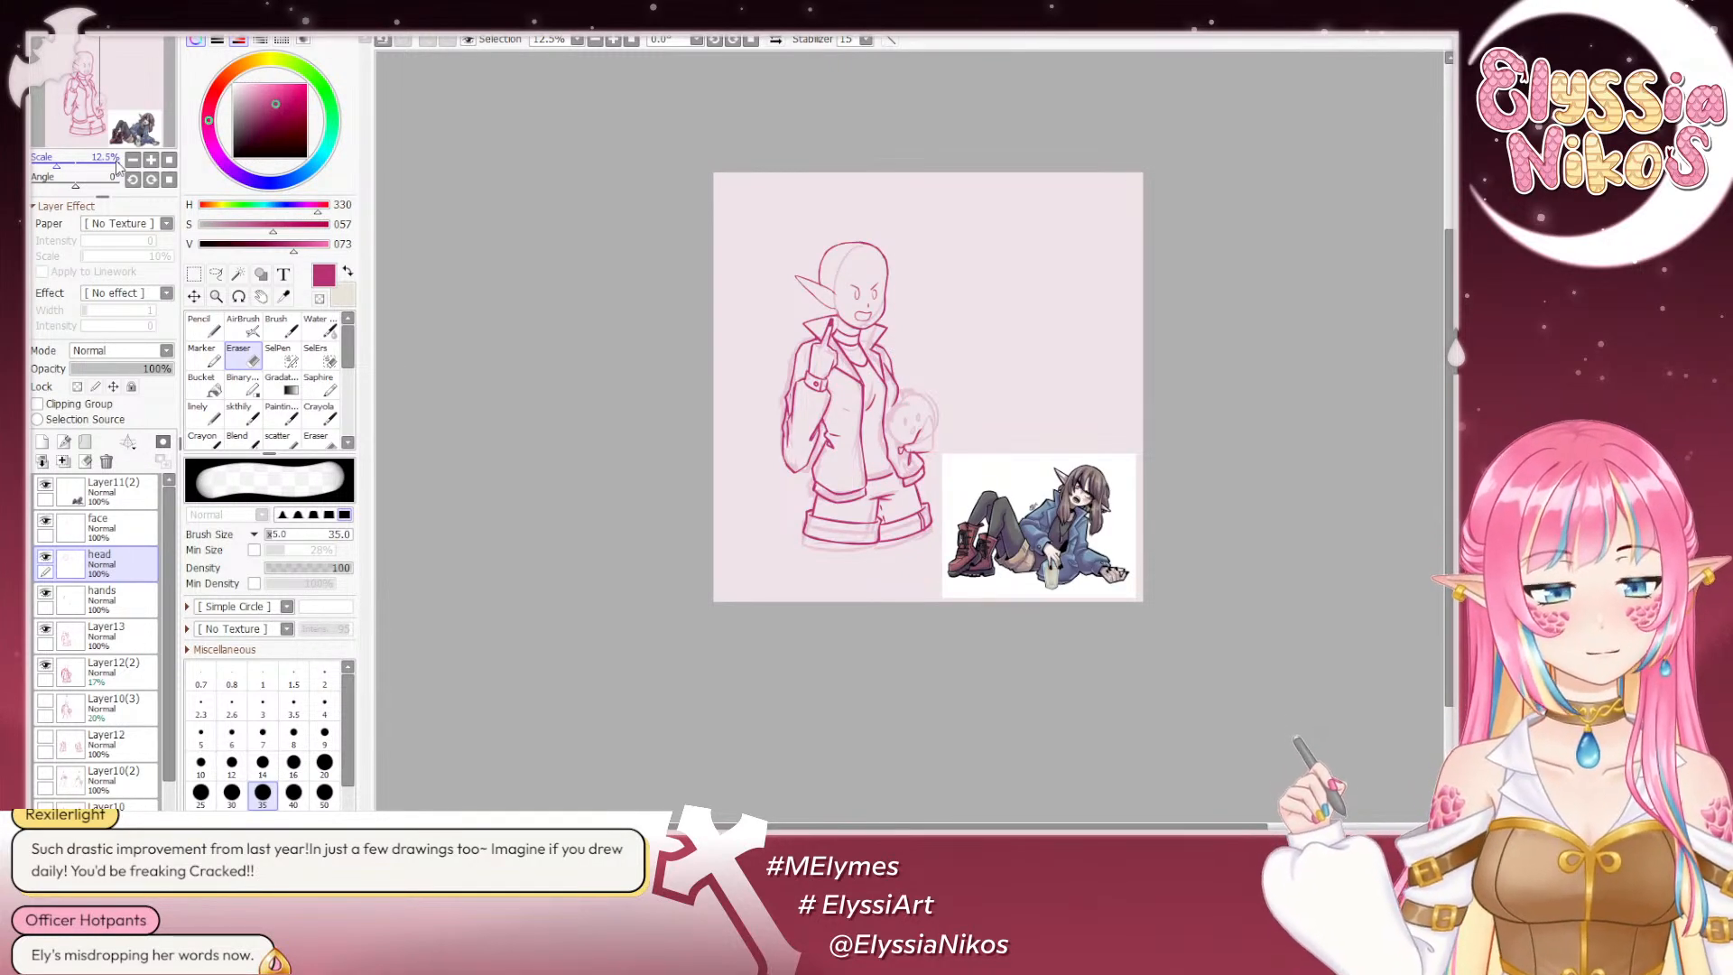
pyautogui.moveTo(857, 94)
pyautogui.mouseDown()
pyautogui.moveTo(855, 109)
pyautogui.moveTo(837, 83)
pyautogui.mouseUp()
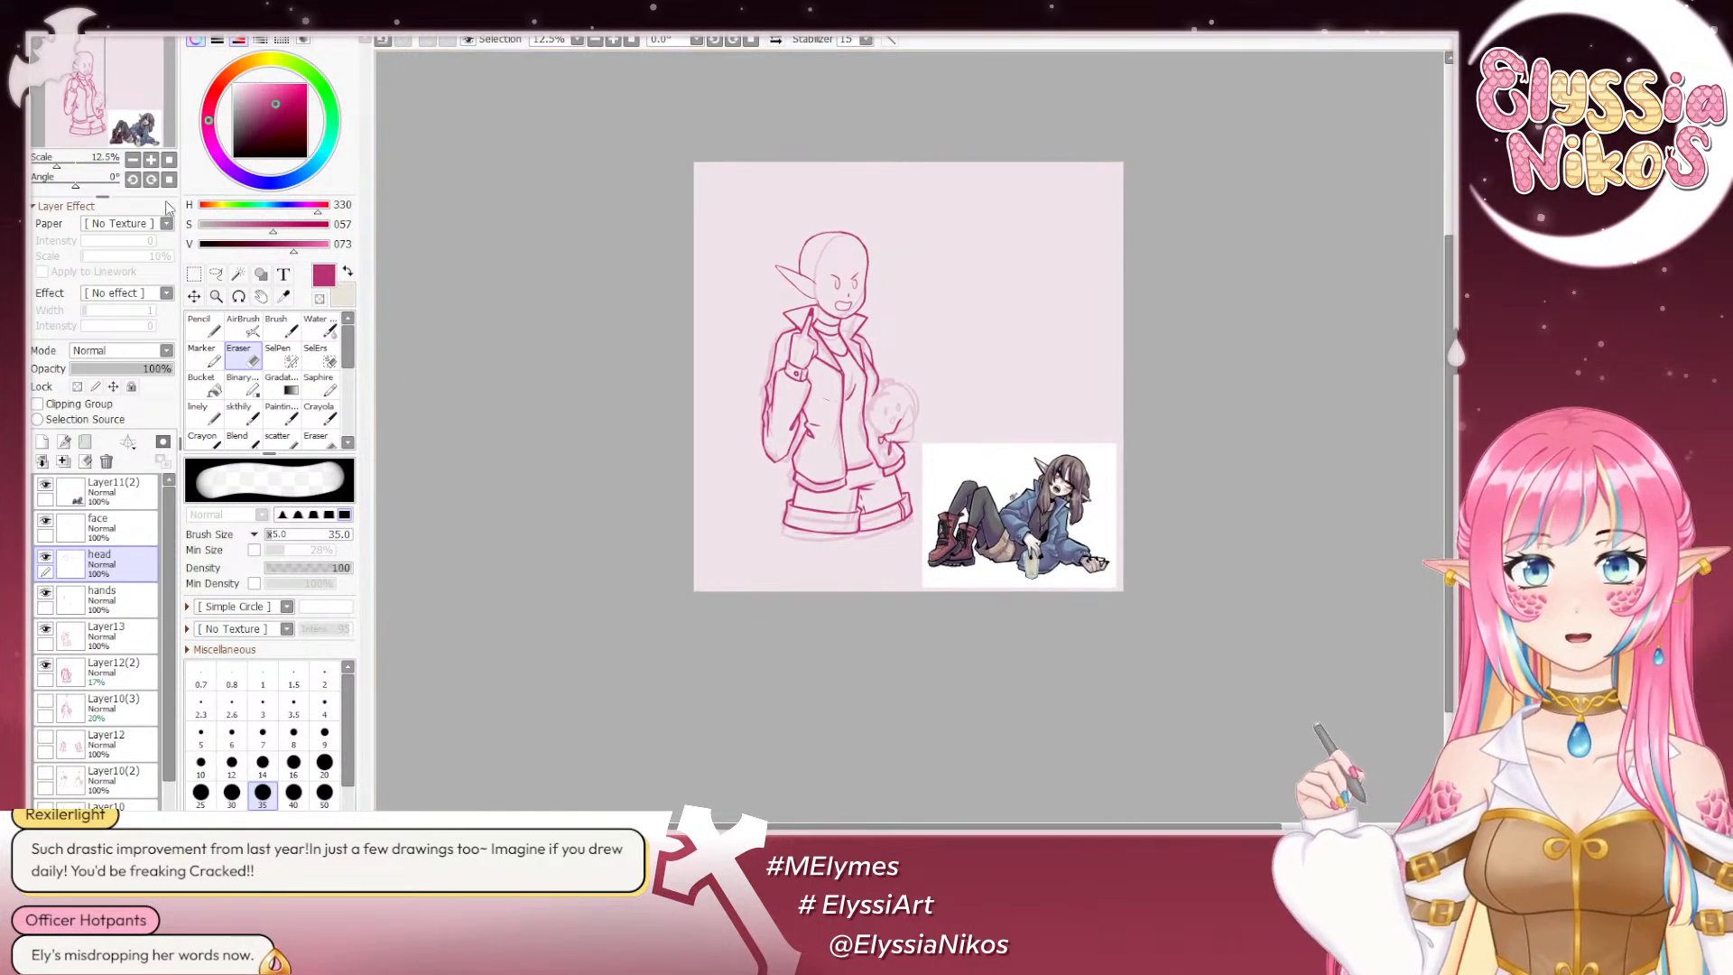
pyautogui.click(151, 160)
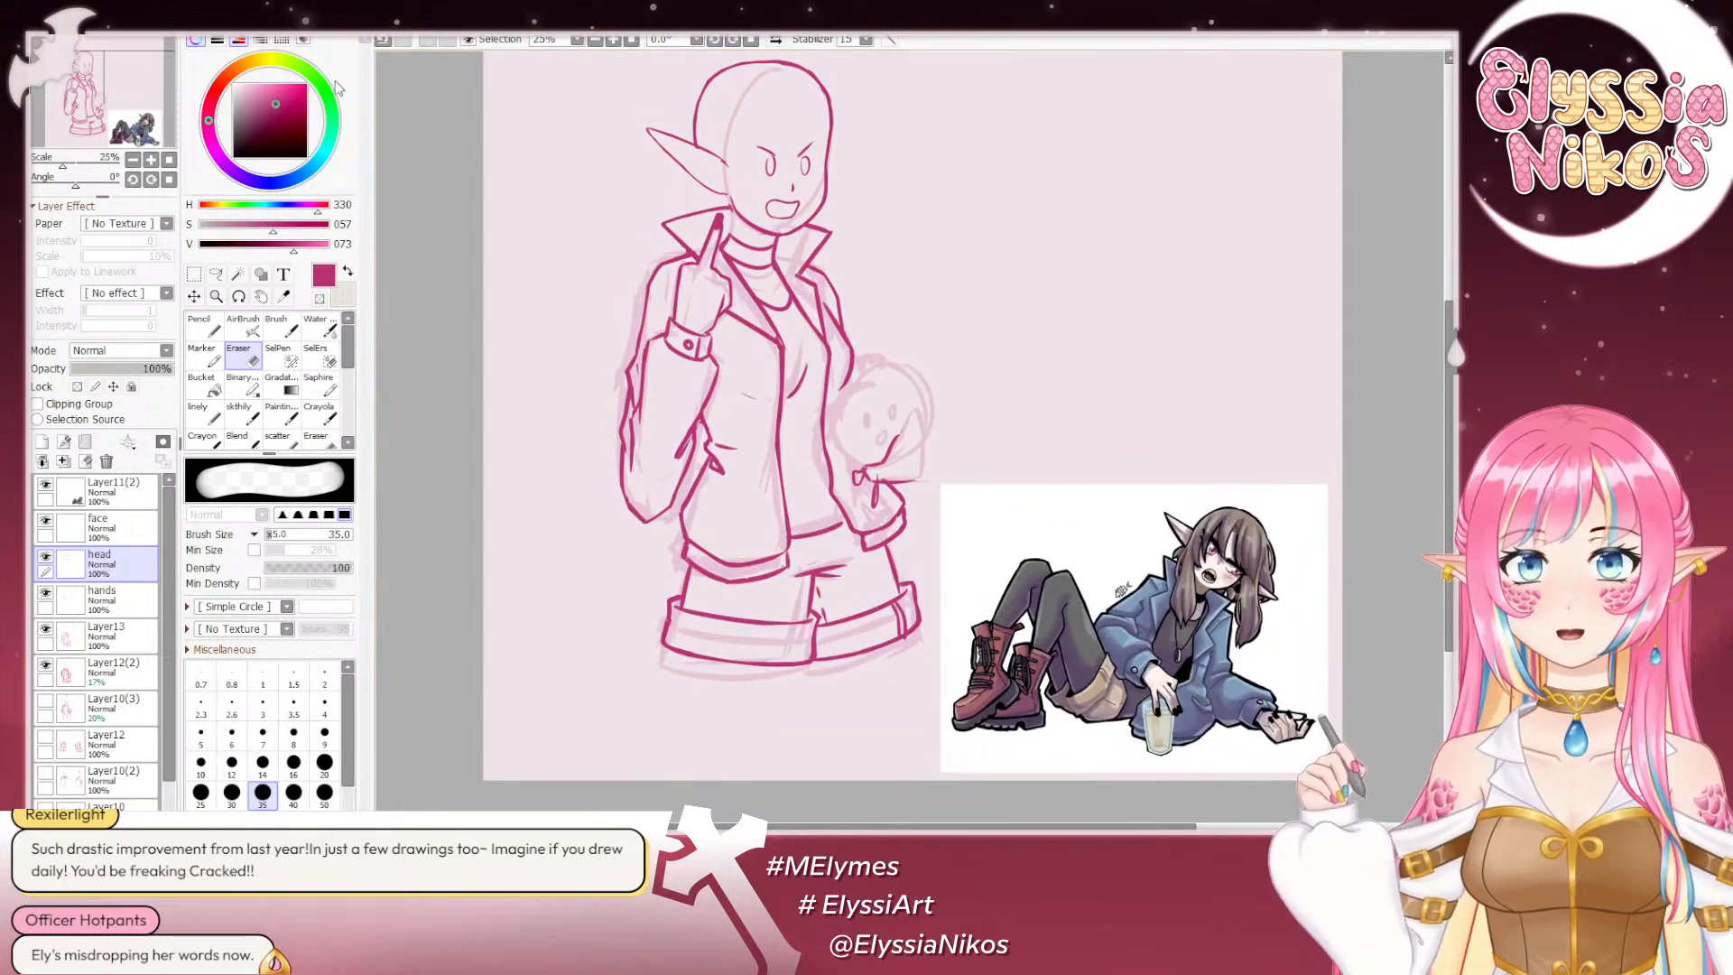
# Step: Examine the ear and collar lines up close with the canvas rotated to -138°, and reset the rotation
pyautogui.moveTo(76, 179); pyautogui.dragTo(42, 179)
pyautogui.moveTo(749, 454); pyautogui.dragTo(623, 55)
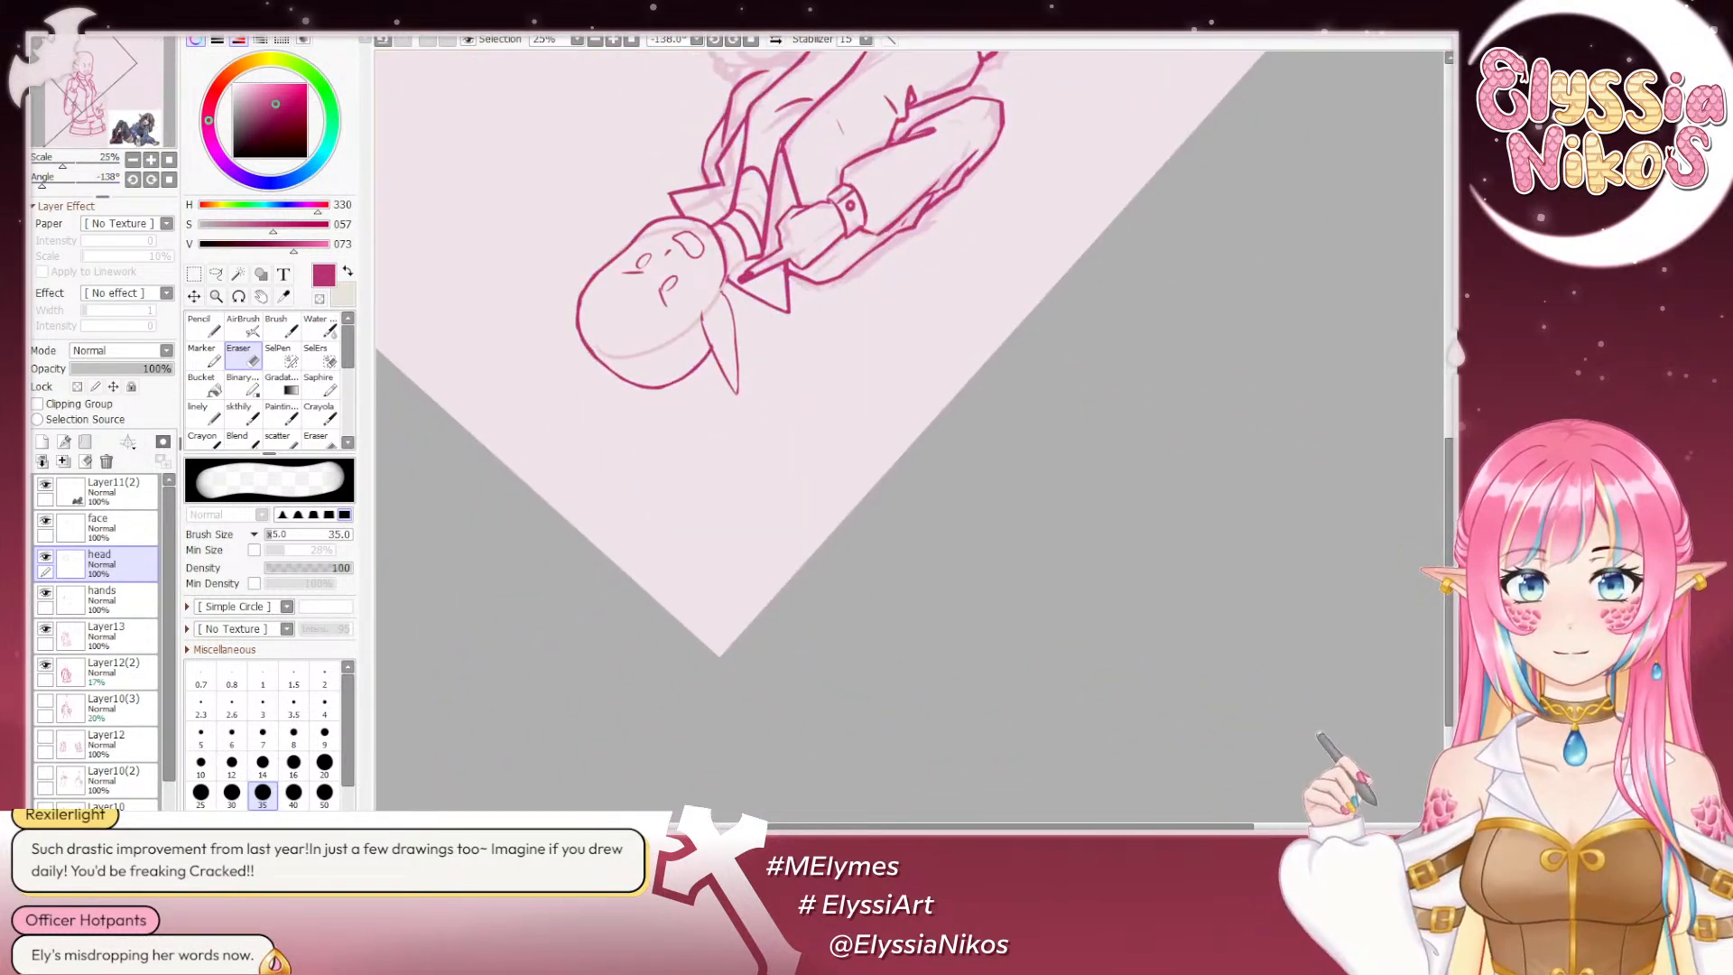
pyautogui.click(151, 160)
pyautogui.click(154, 162)
pyautogui.click(153, 162)
pyautogui.moveTo(668, 228)
pyautogui.mouseDown()
pyautogui.moveTo(804, 526)
pyautogui.moveTo(700, 227)
pyautogui.moveTo(673, 227)
pyautogui.mouseUp()
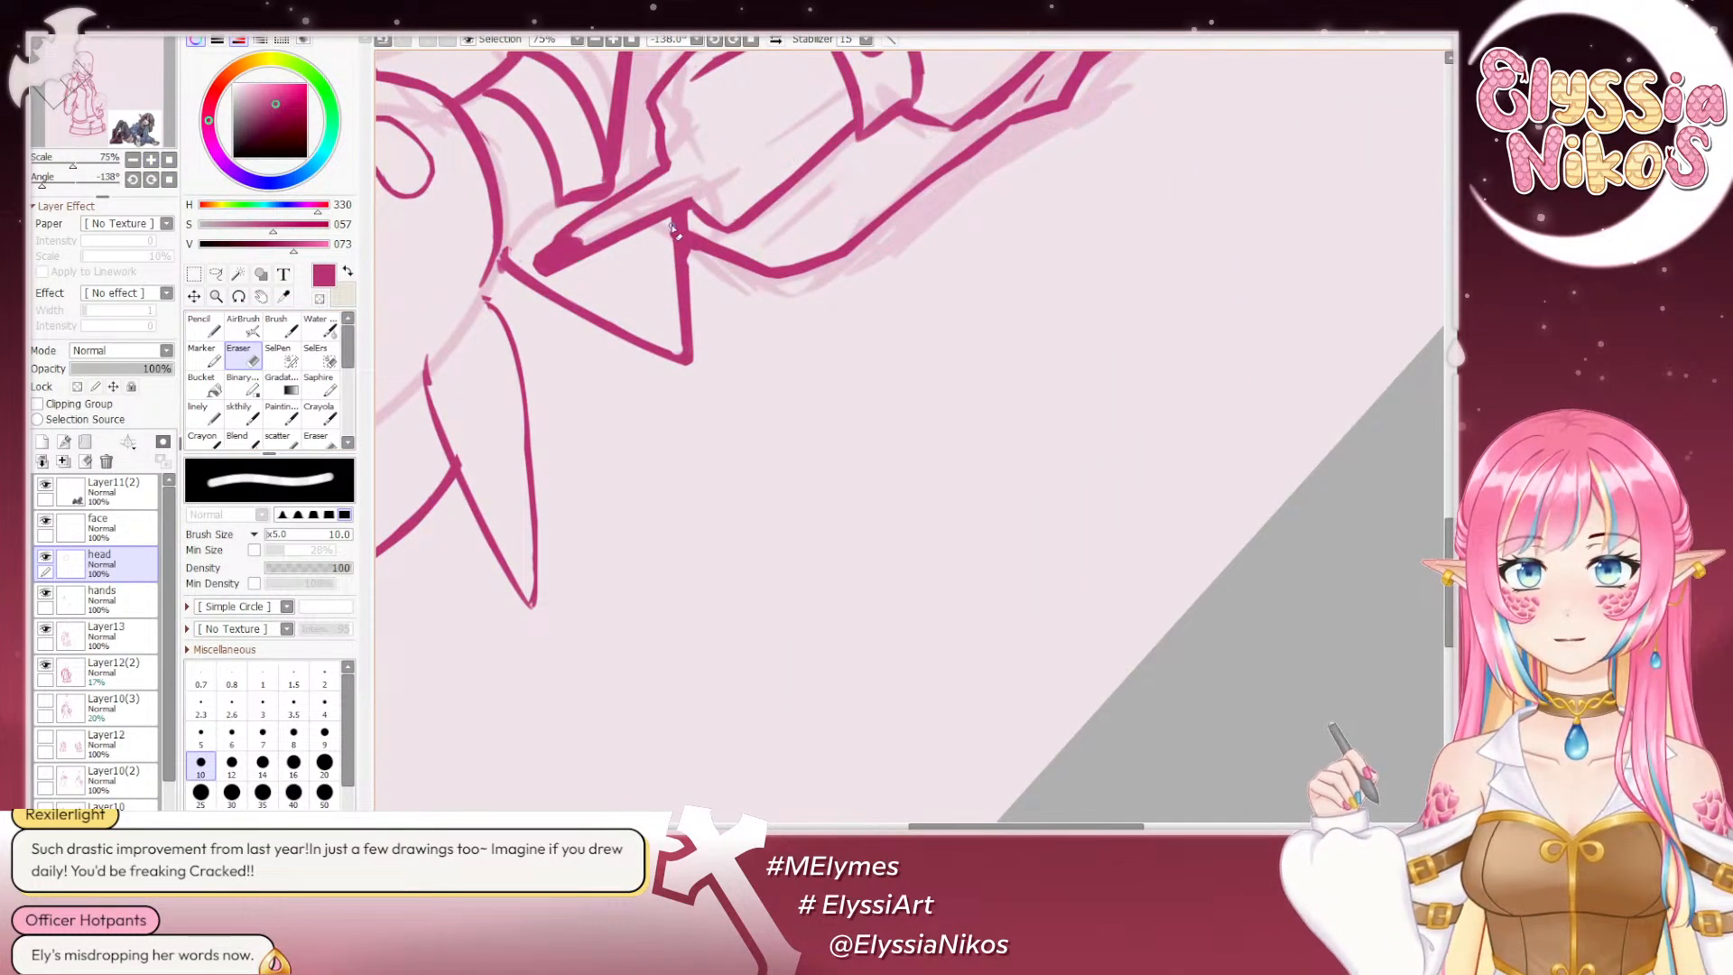
pyautogui.click(170, 181)
pyautogui.click(133, 161)
pyautogui.click(133, 160)
pyautogui.click(132, 160)
pyautogui.moveTo(704, 312); pyautogui.dragTo(492, 291)
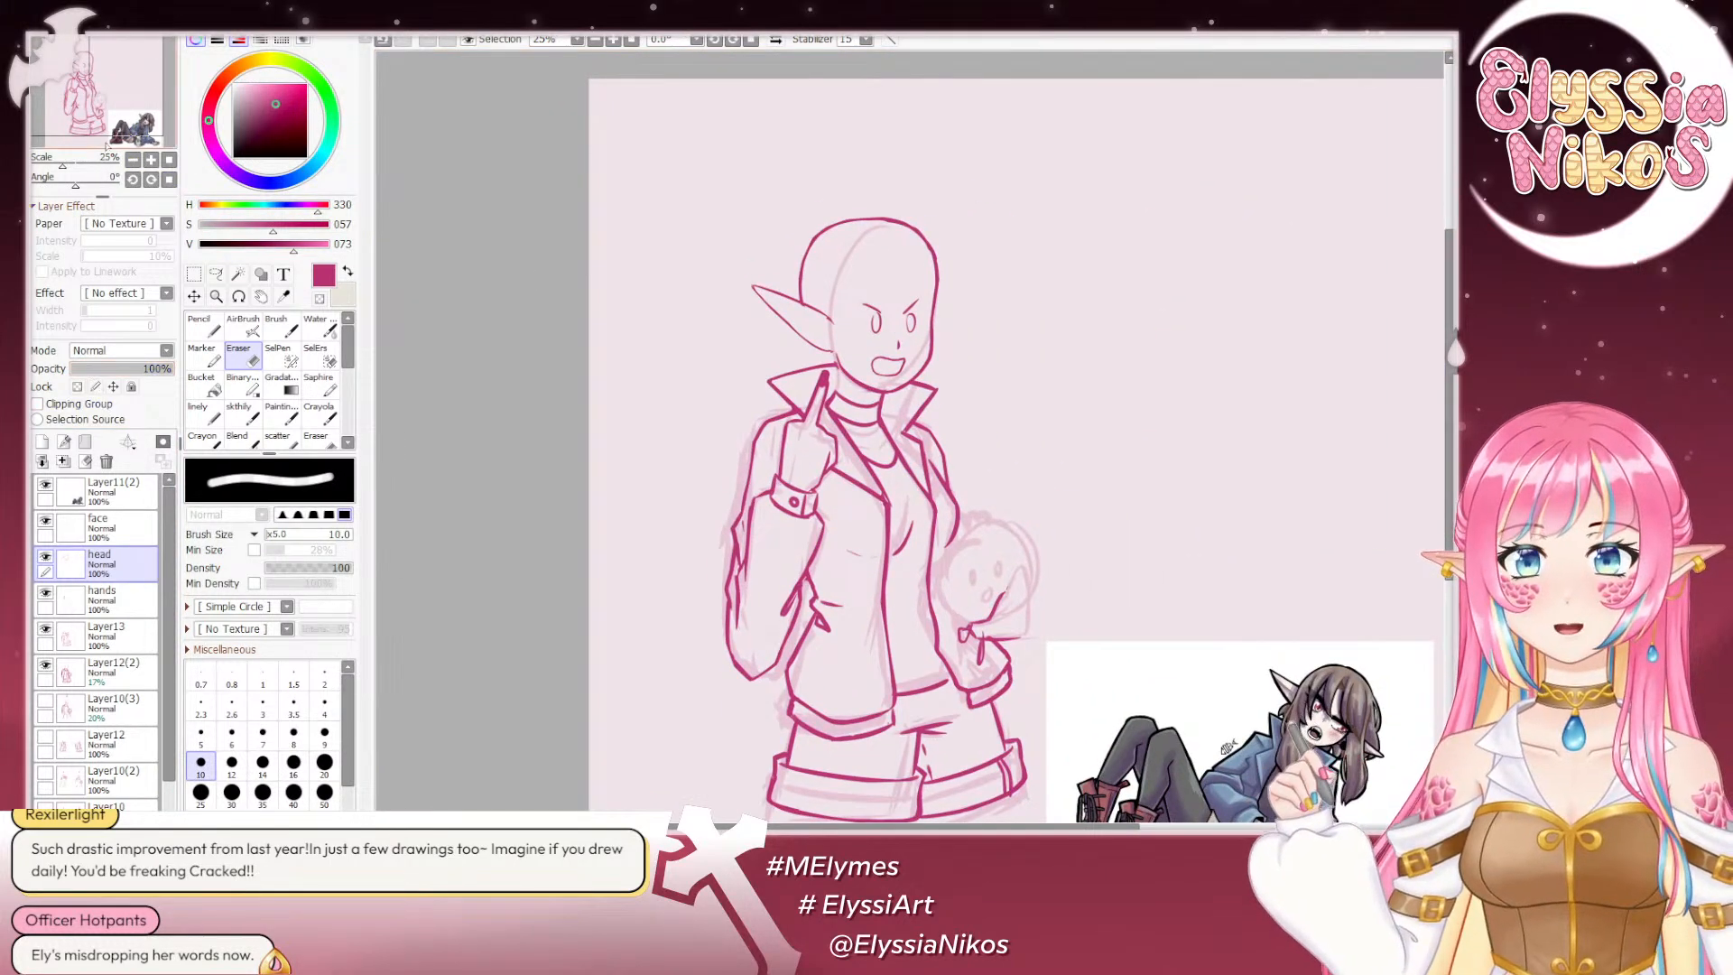
# Step: Make the face layer active and erase both oval eyes and their slanted brows
pyautogui.click(128, 531)
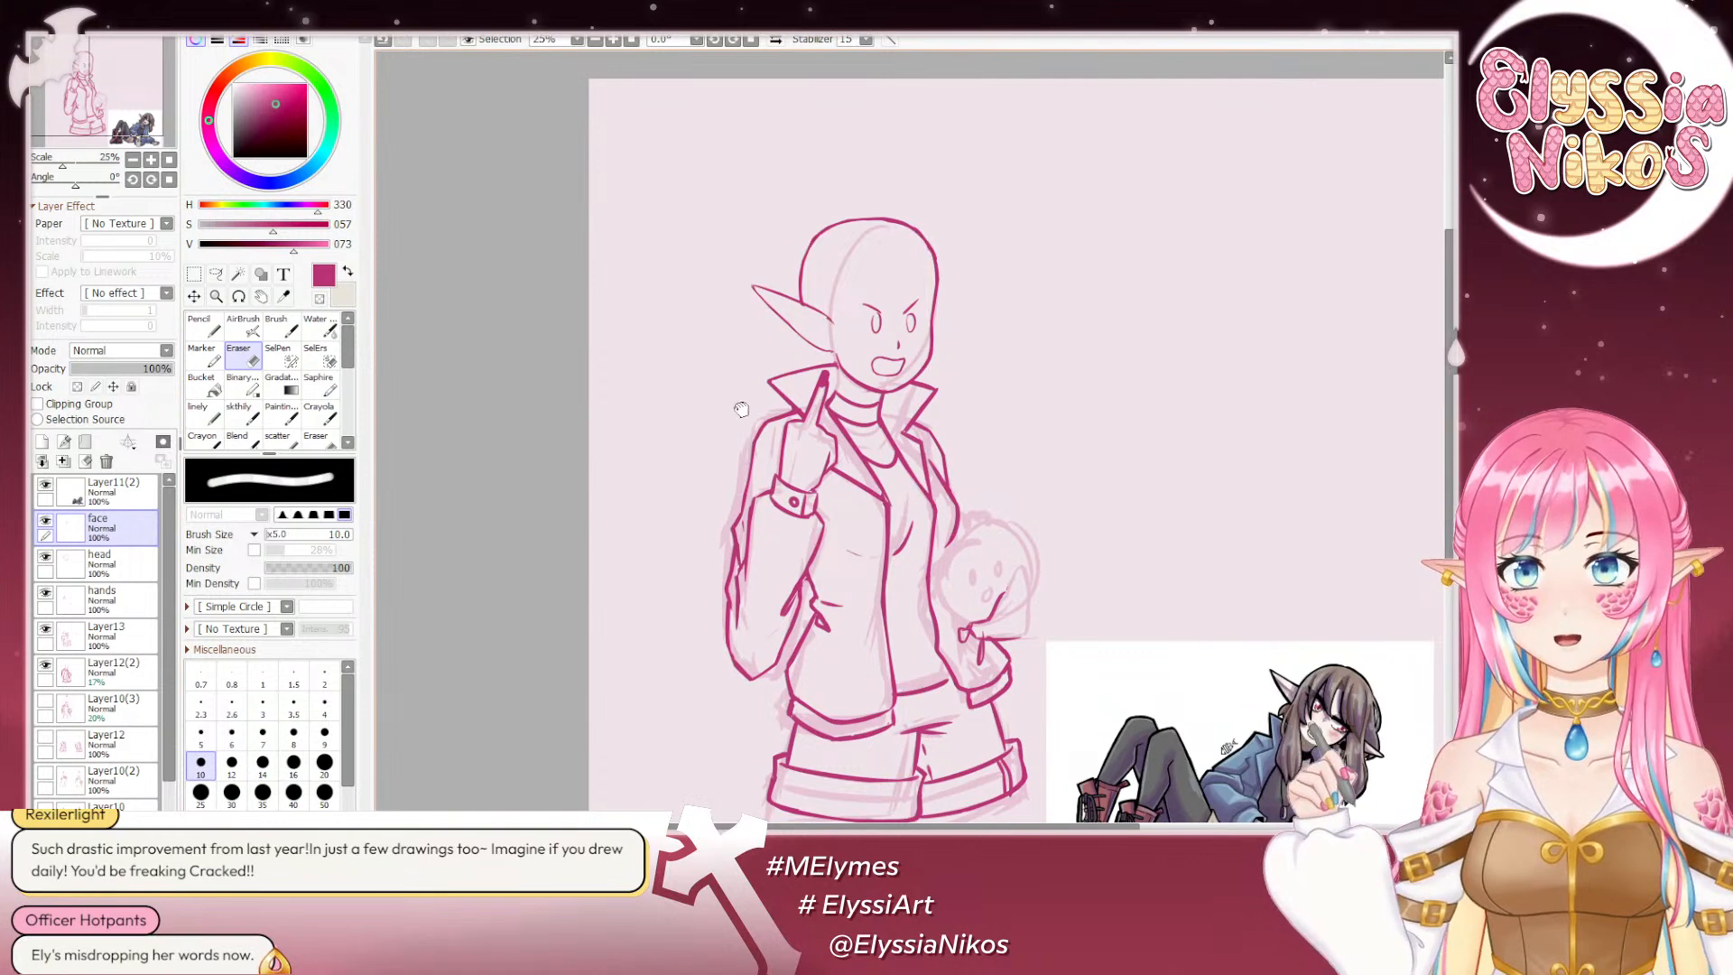
pyautogui.moveTo(734, 403); pyautogui.dragTo(679, 376)
pyautogui.moveTo(823, 301); pyautogui.dragTo(842, 301)
pyautogui.moveTo(823, 309)
pyautogui.mouseDown()
pyautogui.moveTo(811, 291)
pyautogui.moveTo(855, 298)
pyautogui.moveTo(861, 274)
pyautogui.moveTo(826, 217)
pyautogui.mouseUp()
# Step: Draw the upper lid of the far eye with the sketch brush at size 19, undoing the rejected lid and iris strokes
pyautogui.click(249, 407)
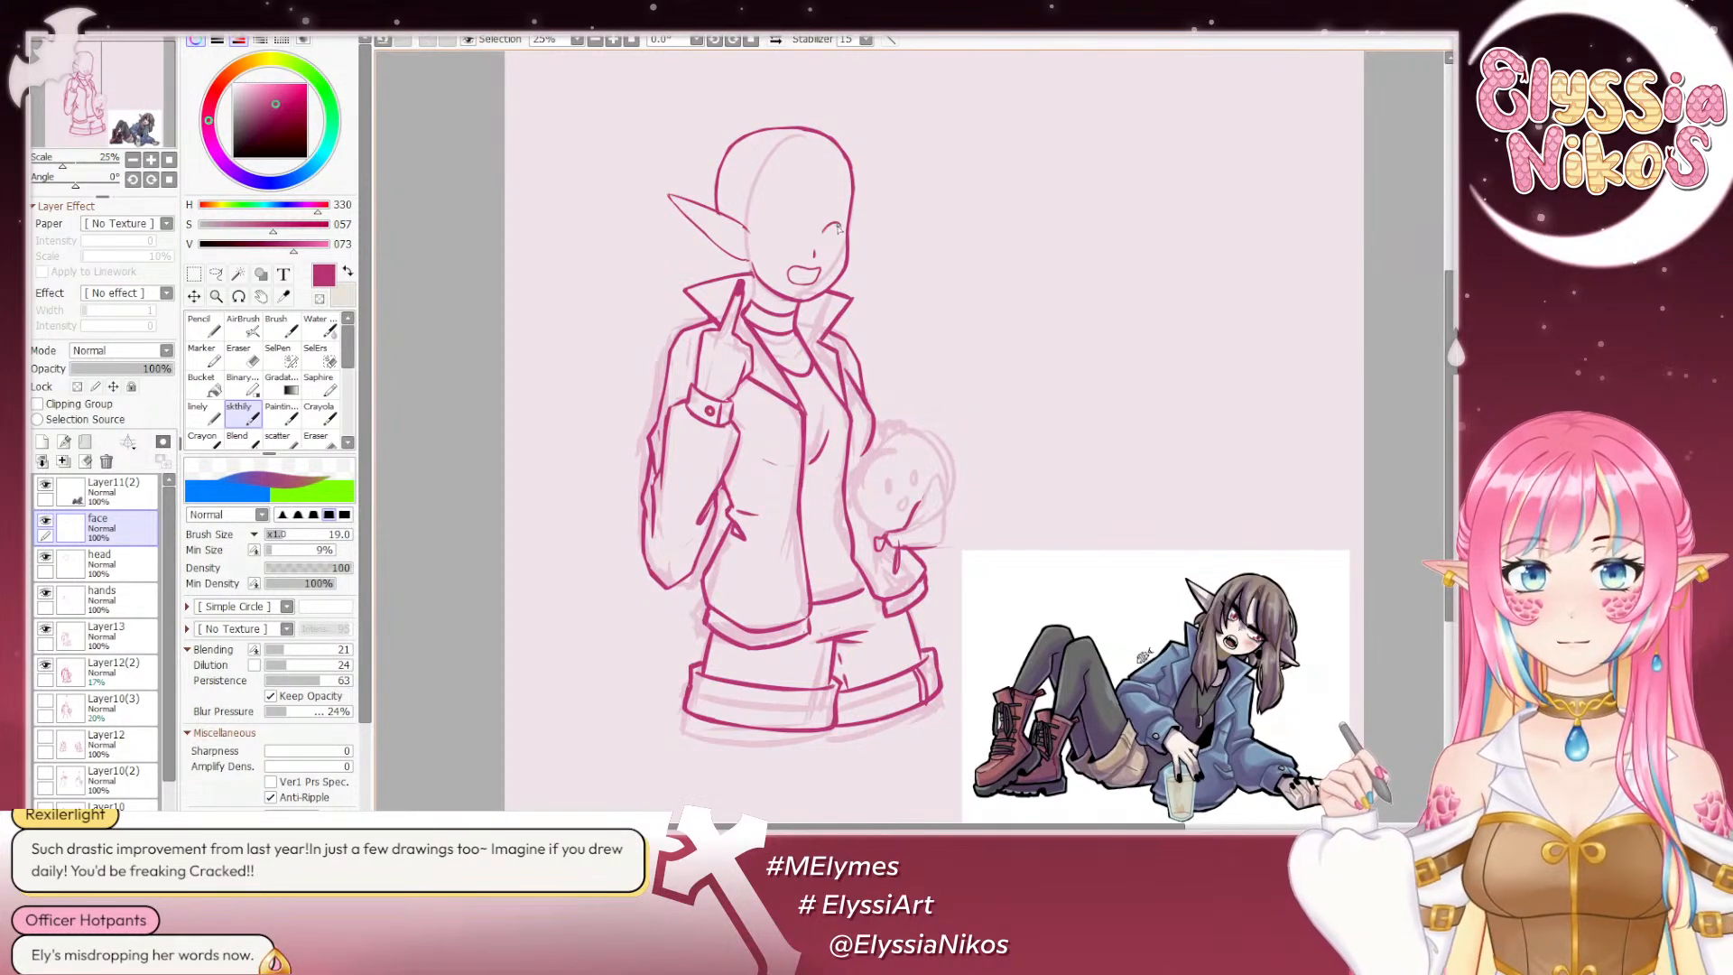
pyautogui.hotkey('ctrl', 'z')
pyautogui.moveTo(825, 245)
pyautogui.mouseDown()
pyautogui.moveTo(843, 243)
pyautogui.moveTo(827, 235)
pyautogui.mouseUp()
pyautogui.hotkey('ctrl', 'z')
pyautogui.hotkey('ctrl', 'z')
pyautogui.hotkey('ctrl', 'z')
pyautogui.hotkey('ctrl', 'z')
pyautogui.hotkey('ctrl', 'z')
pyautogui.hotkey('ctrl', 'z')
pyautogui.hotkey('ctrl', 'z')
pyautogui.hotkey('ctrl', 'z')
pyautogui.hotkey('ctrl', 'z')
pyautogui.hotkey('ctrl', 'z')
pyautogui.hotkey('ctrl', 'z')
pyautogui.hotkey('ctrl', 'z')
pyautogui.hotkey('ctrl', 'z')
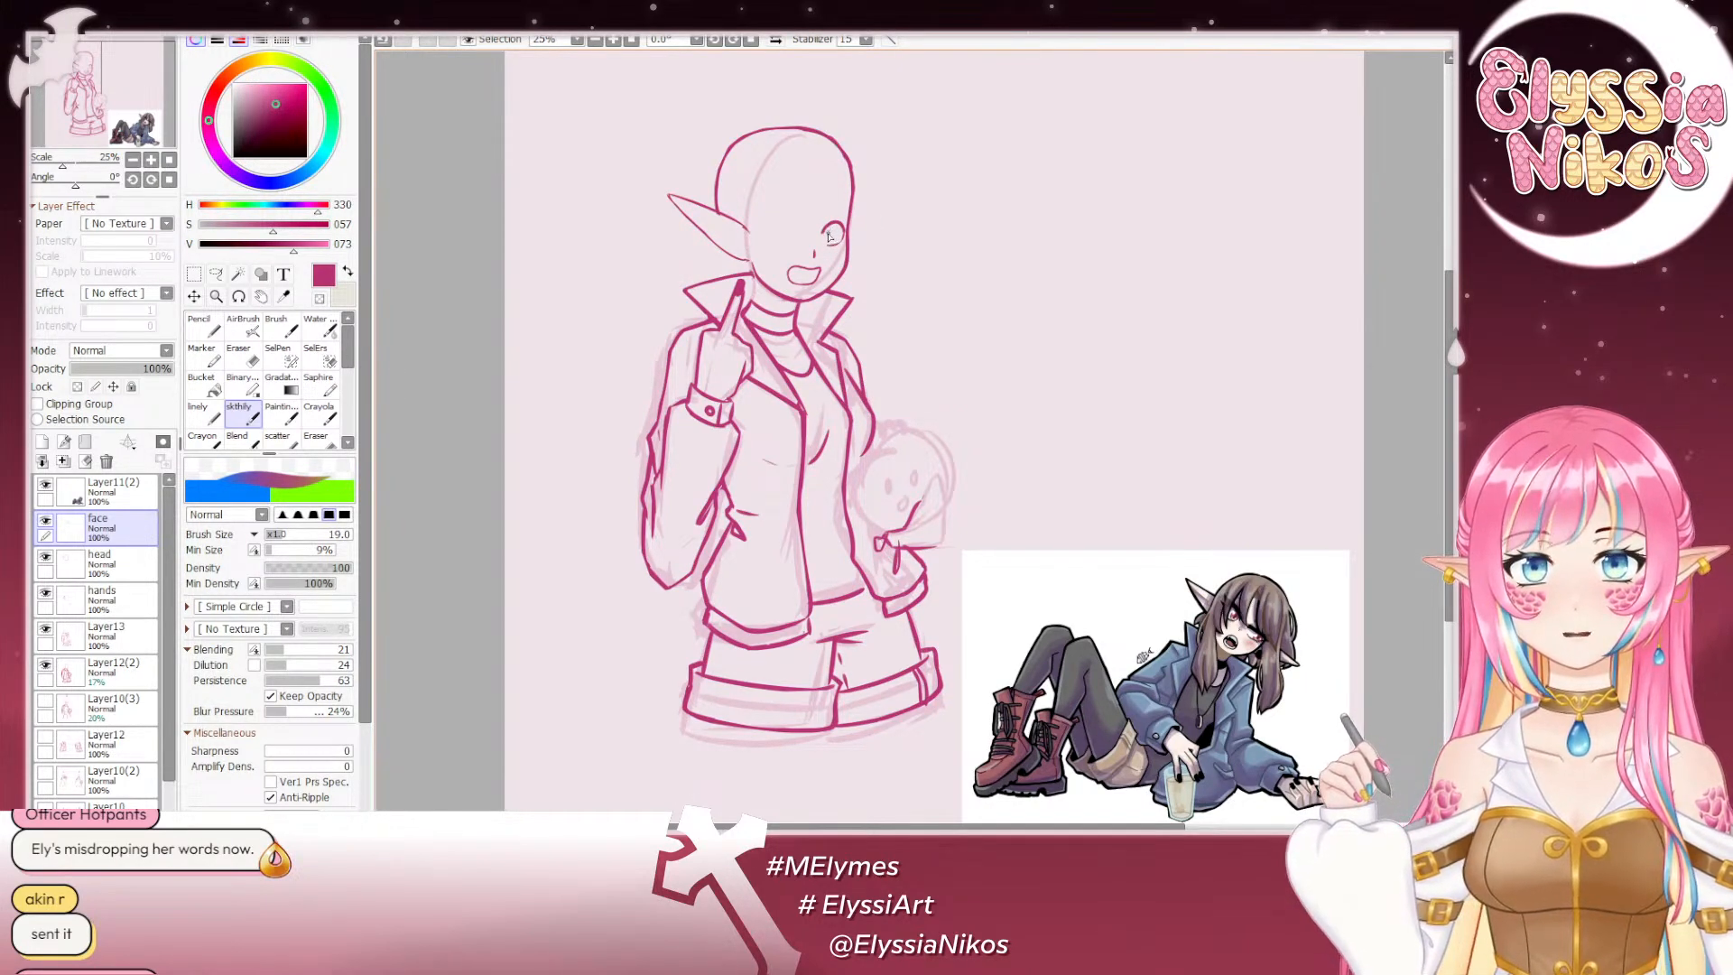
pyautogui.hotkey('ctrl', 'z')
# Step: Add short lashes at the outer corner of the far eye, undoing the unsuitable strokes
pyautogui.moveTo(834, 225)
pyautogui.mouseDown()
pyautogui.moveTo(855, 236)
pyautogui.moveTo(895, 208)
pyautogui.moveTo(852, 232)
pyautogui.mouseUp()
pyautogui.hotkey('ctrl', 'z')
pyautogui.hotkey('ctrl', 'z')
pyautogui.hotkey('ctrl', 'z')
pyautogui.hotkey('ctrl', 'z')
pyautogui.hotkey('ctrl', 'z')
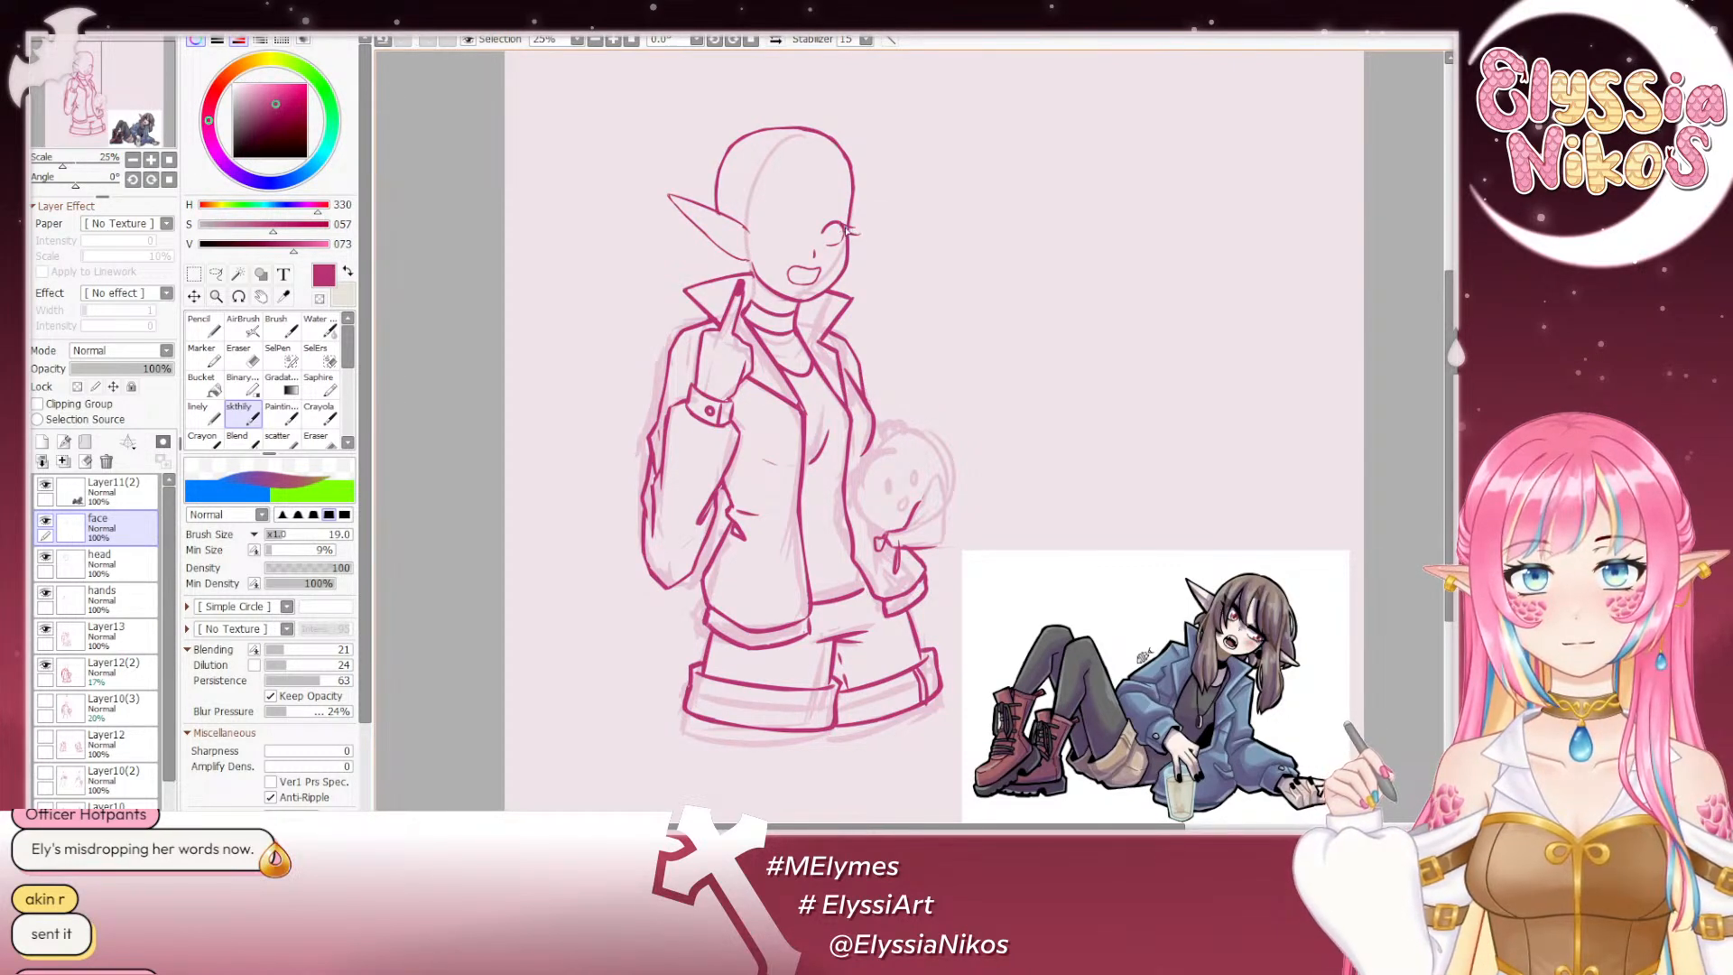
# Step: Draw a narrow oval iris under the far eye's lid and start a slanted brow, undoing rejected strokes
pyautogui.moveTo(847, 228)
pyautogui.mouseDown()
pyautogui.moveTo(880, 210)
pyautogui.moveTo(826, 236)
pyautogui.moveTo(888, 215)
pyautogui.moveTo(832, 243)
pyautogui.mouseUp()
pyautogui.hotkey('ctrl', 'z')
pyautogui.hotkey('ctrl', 'z')
pyautogui.hotkey('ctrl', 'z')
pyautogui.hotkey('ctrl', 'z')
pyautogui.hotkey('ctrl', 'z')
pyautogui.hotkey('ctrl', 'z')
pyautogui.hotkey('ctrl', 'y')
pyautogui.hotkey('ctrl', 'z')
pyautogui.hotkey('ctrl', 'z')
pyautogui.hotkey('ctrl', 'z')
pyautogui.hotkey('ctrl', 'z')
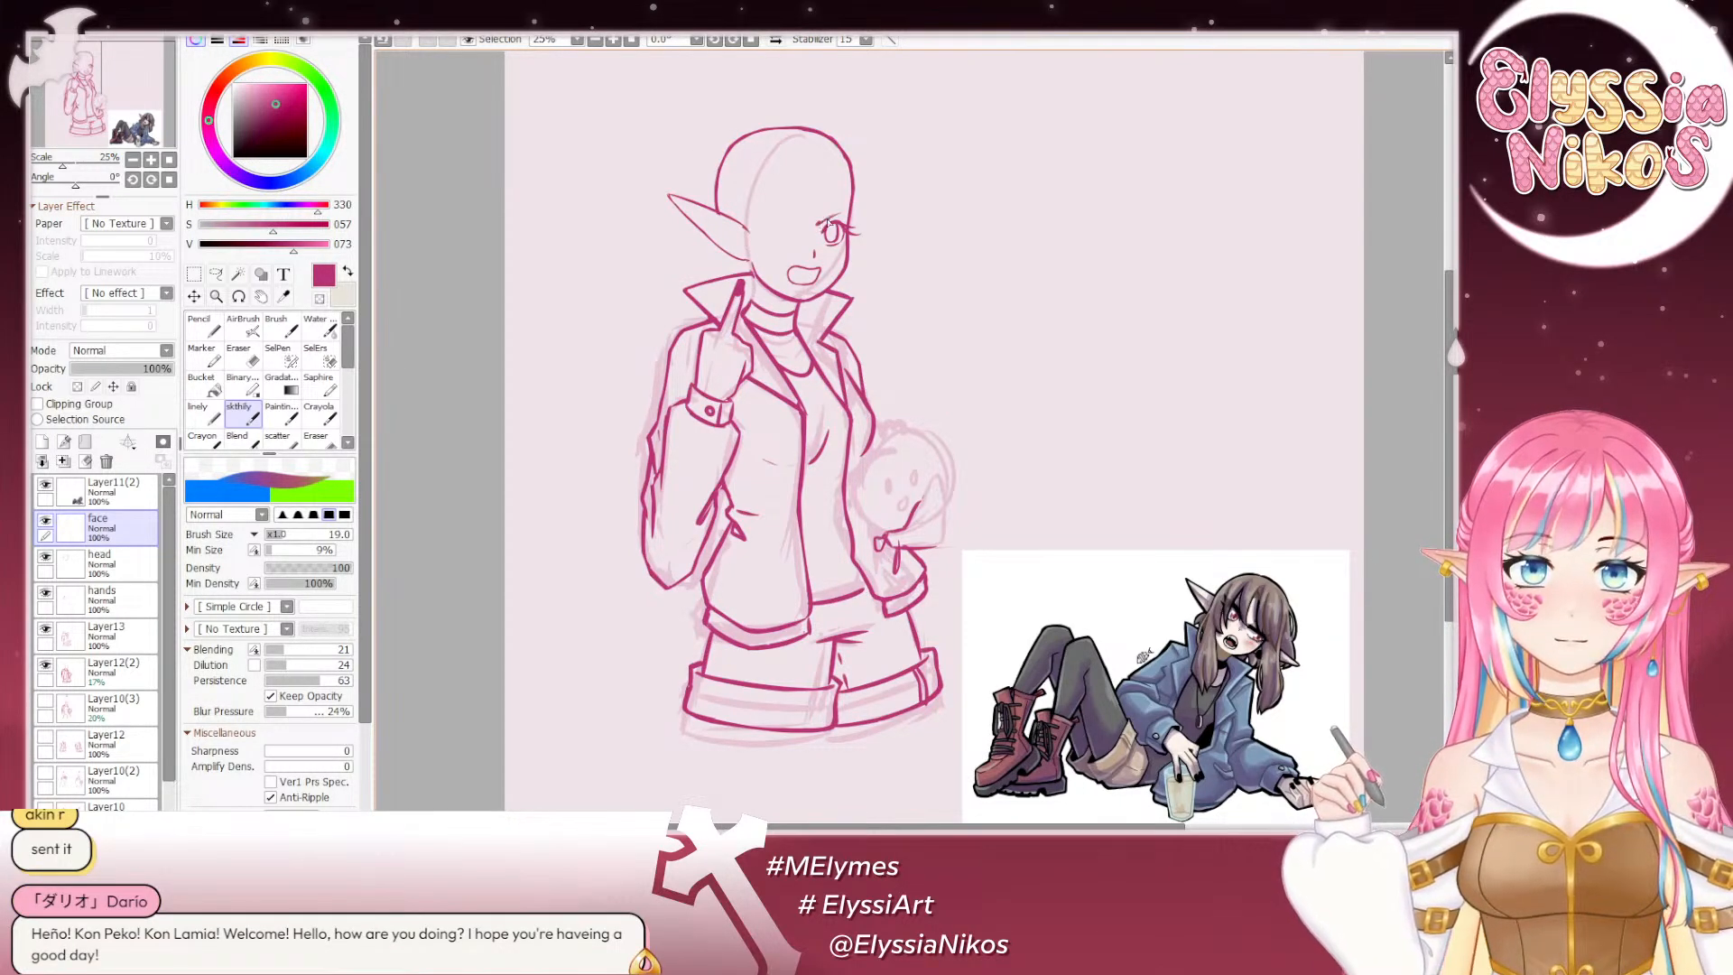
# Step: Redraw the far eye's angry brow as a thicker stroke slanting down toward the nose
pyautogui.hotkey('ctrl', 'z')
pyautogui.moveTo(822, 235); pyautogui.dragTo(828, 223)
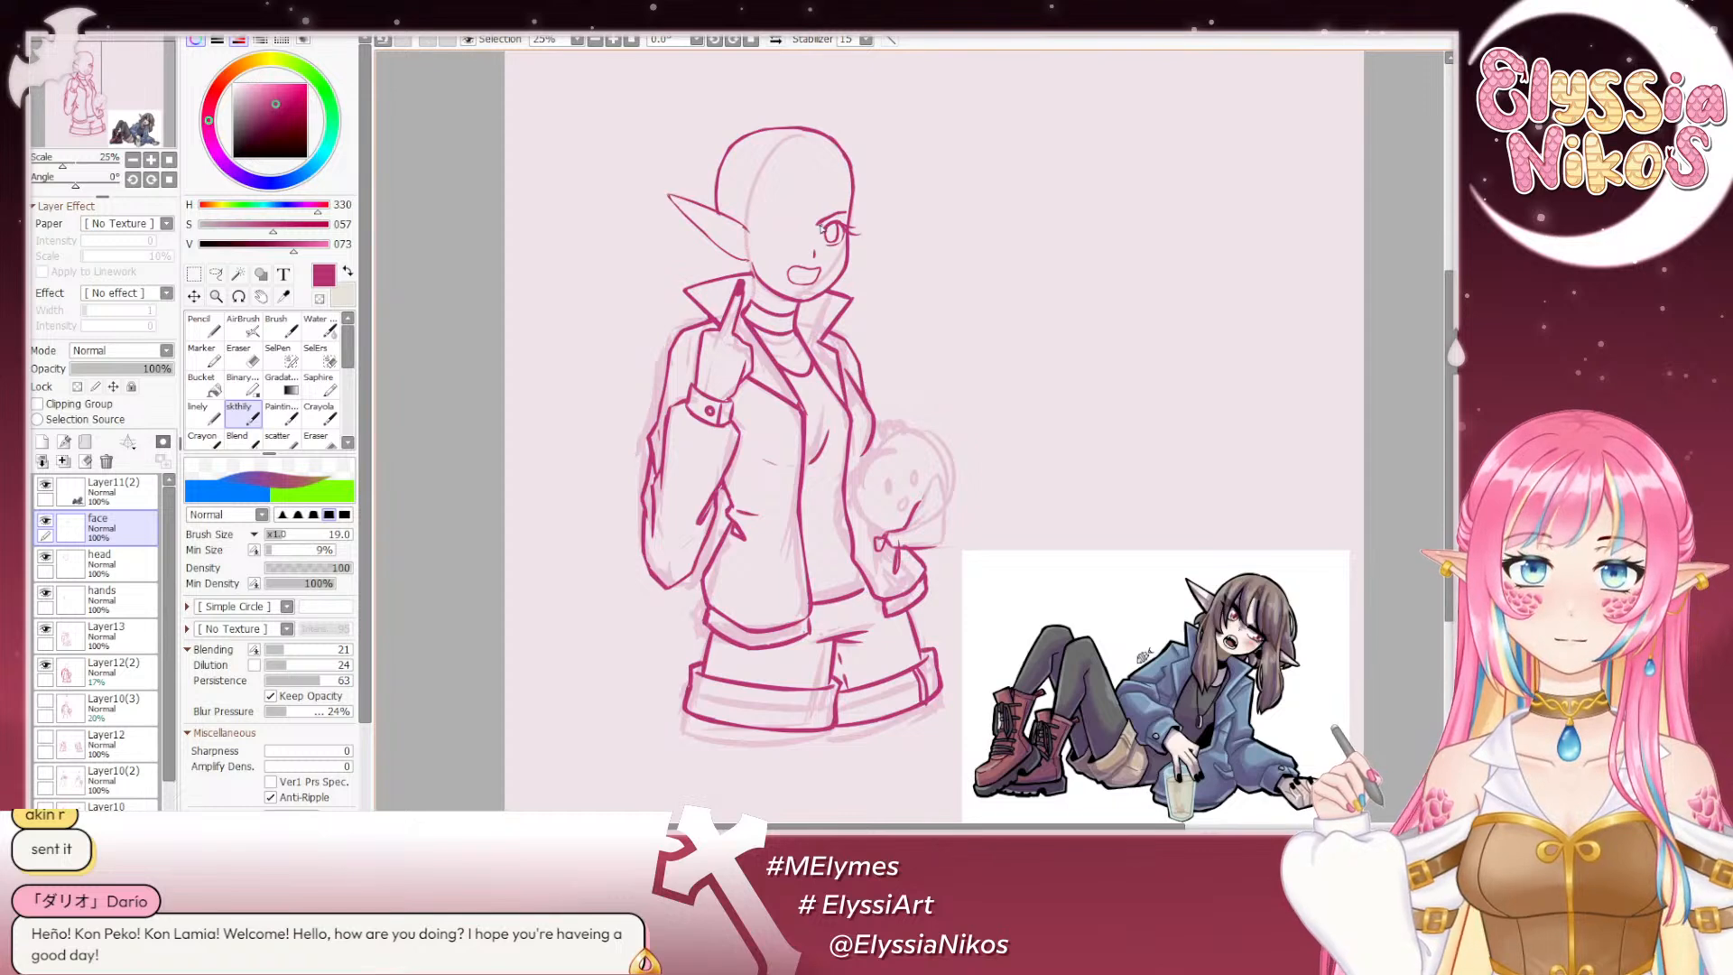
pyautogui.moveTo(829, 223)
pyautogui.mouseDown()
pyautogui.moveTo(855, 209)
pyautogui.moveTo(825, 223)
pyautogui.mouseUp()
pyautogui.hotkey('ctrl', 'z')
pyautogui.hotkey('ctrl', 'z')
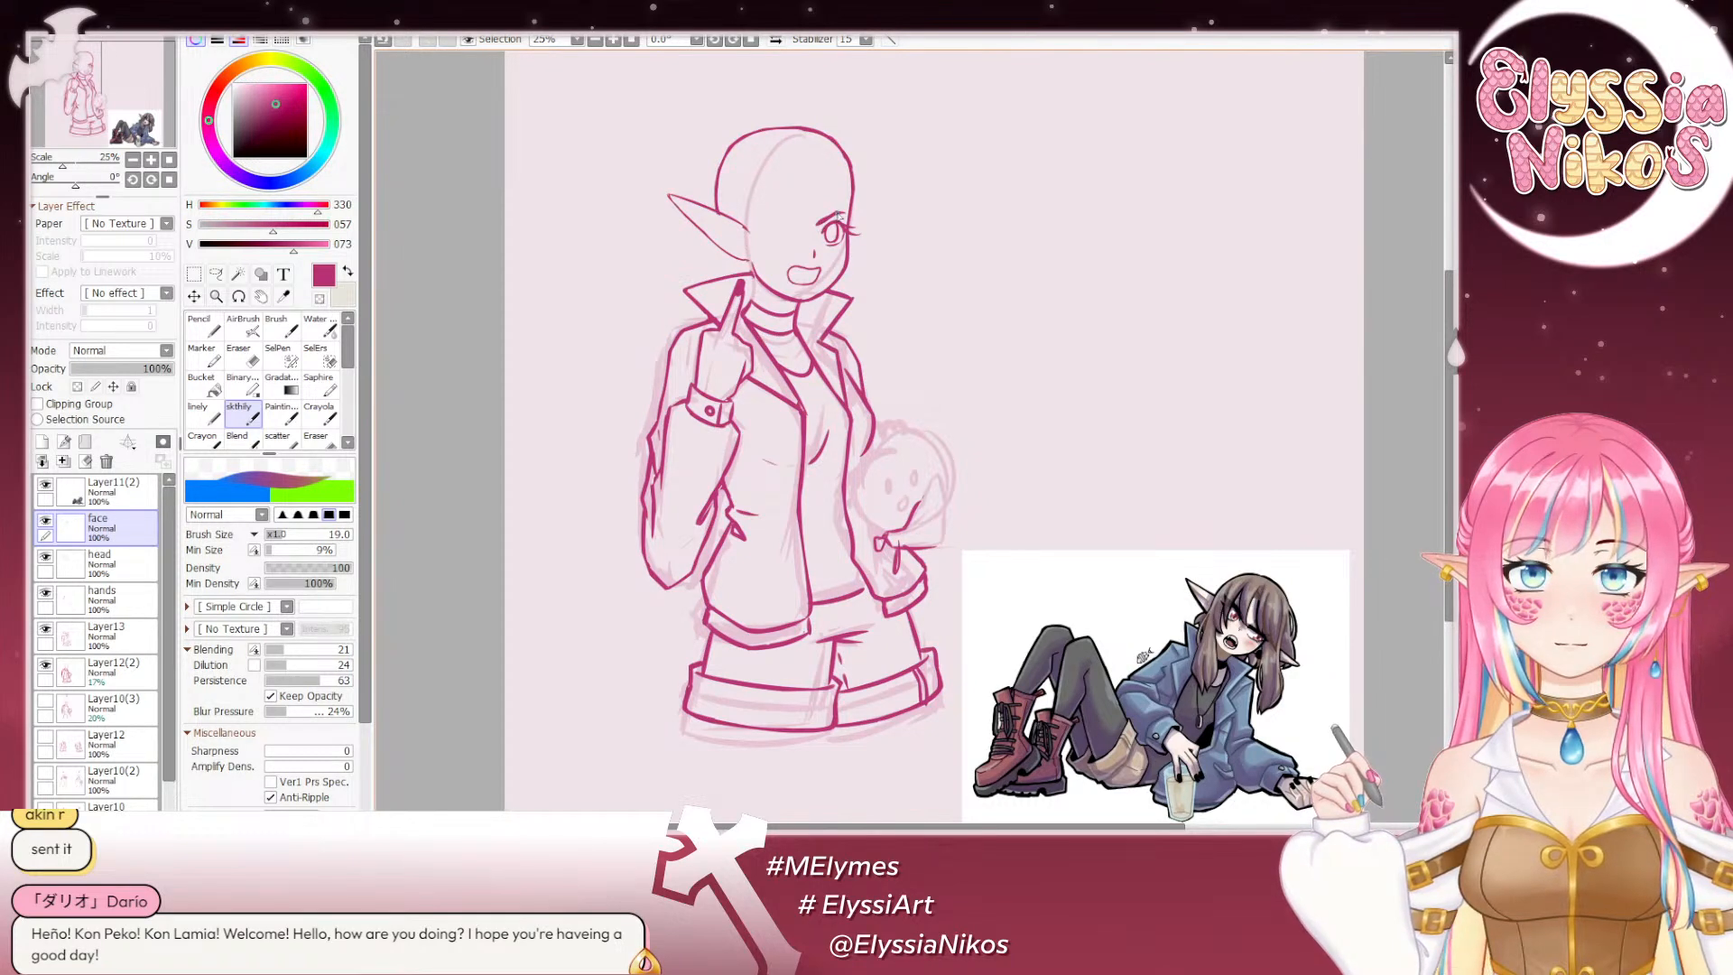
pyautogui.hotkey('ctrl', 'z')
pyautogui.moveTo(820, 223); pyautogui.dragTo(846, 213)
pyautogui.hotkey('ctrl', 'z')
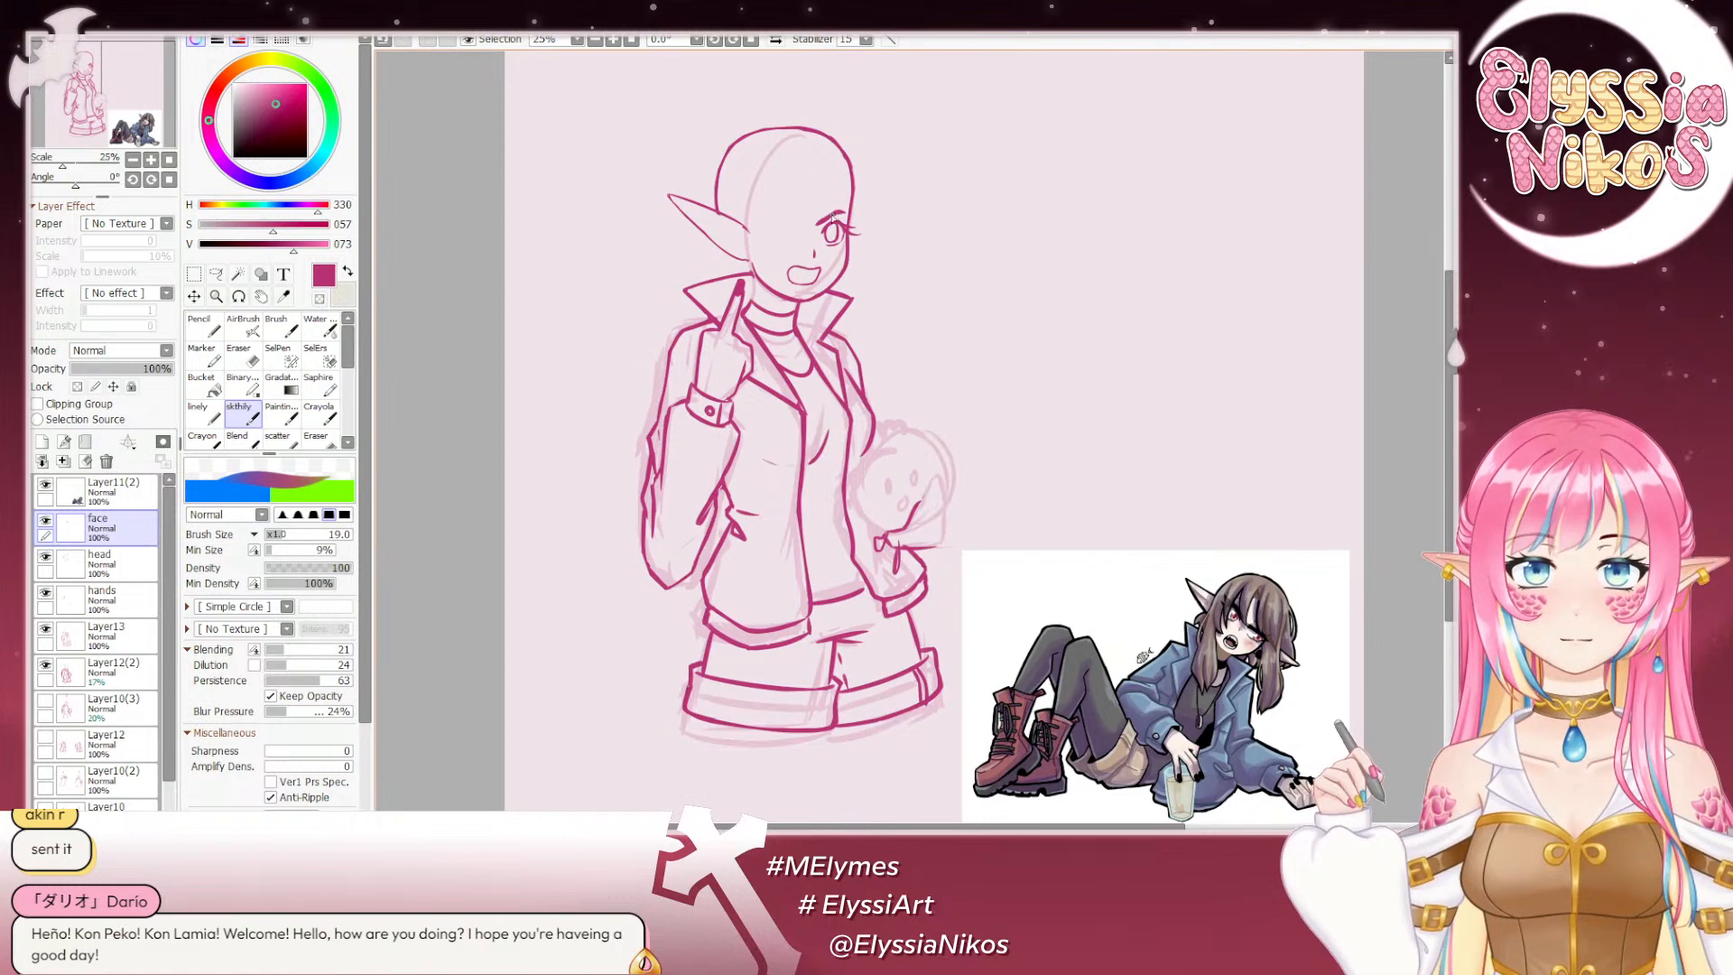
# Step: Trim the far eye's angry brow with the eraser at size 20 and check the face against the whole figure
pyautogui.press('e')
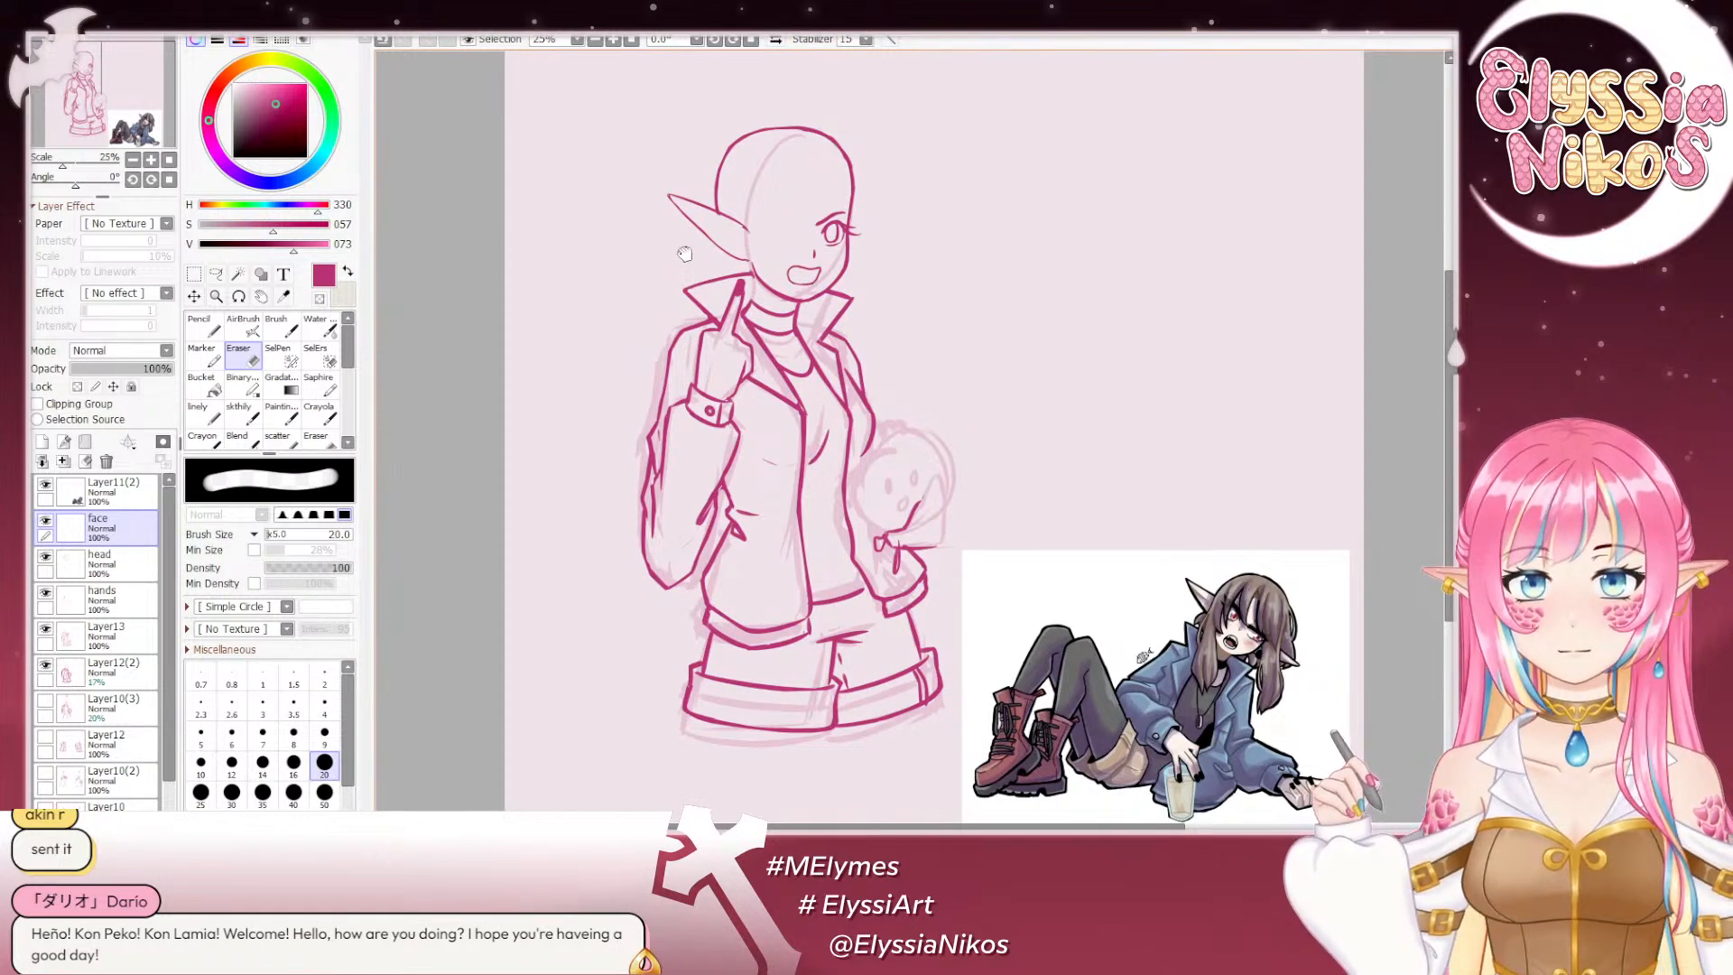
pyautogui.scroll(2, 808, 276)
pyautogui.click(133, 160)
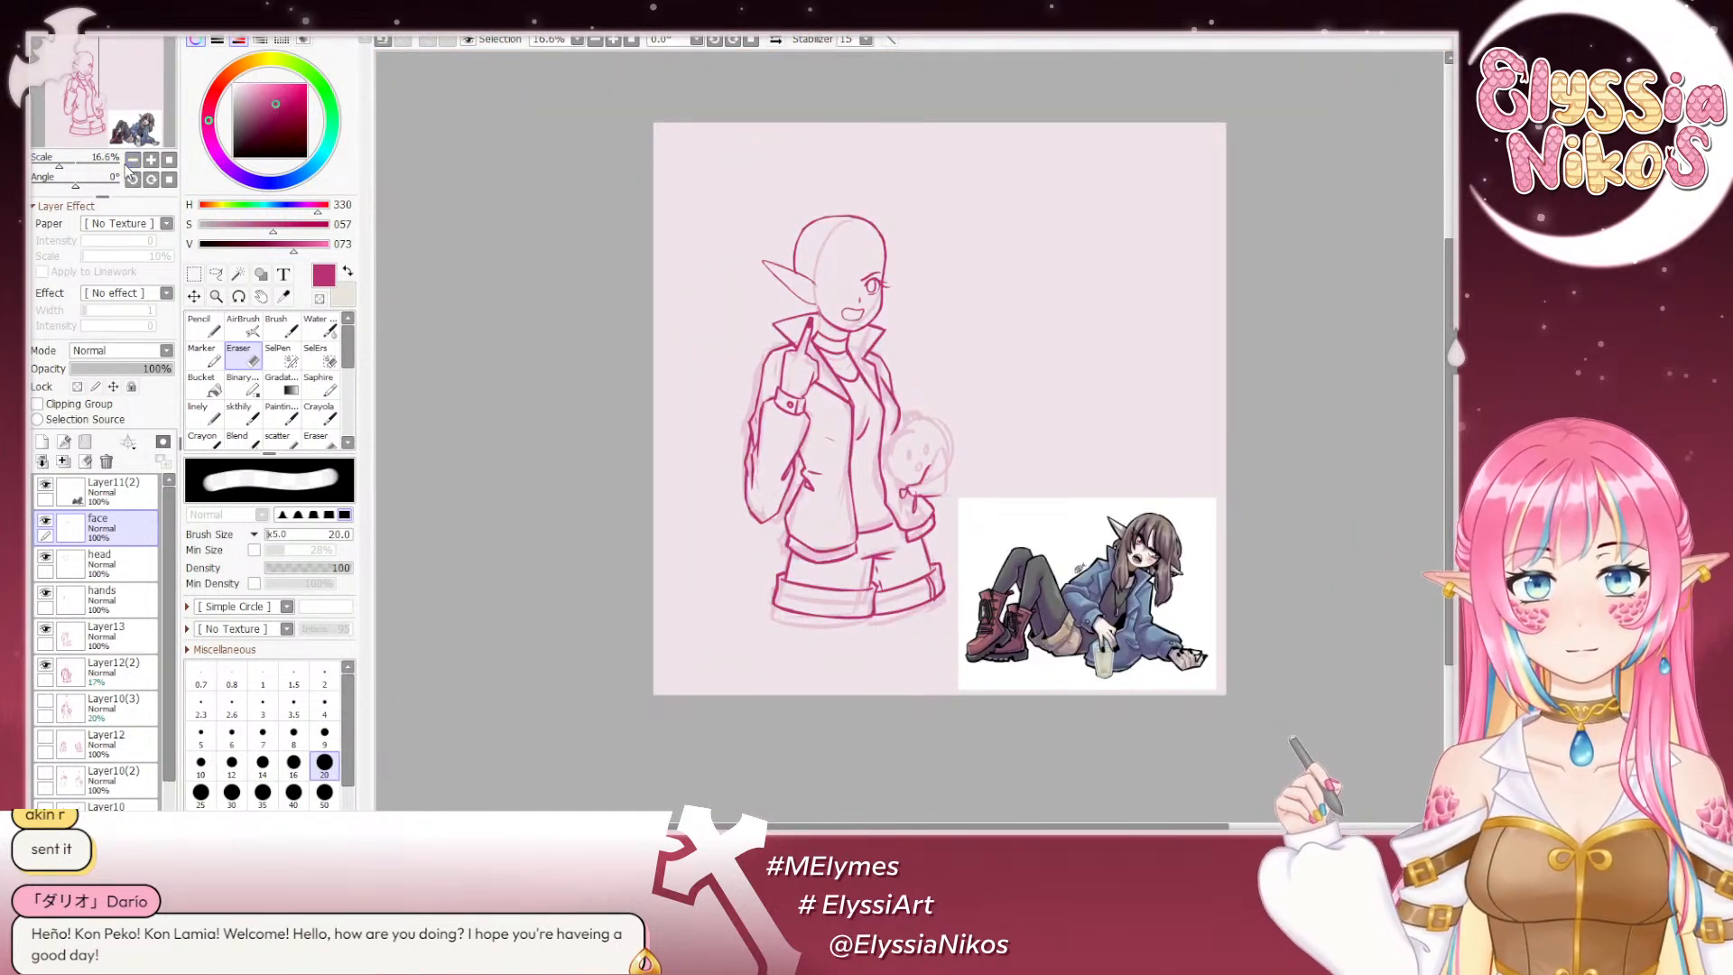
pyautogui.click(151, 159)
pyautogui.moveTo(875, 281); pyautogui.dragTo(823, 276)
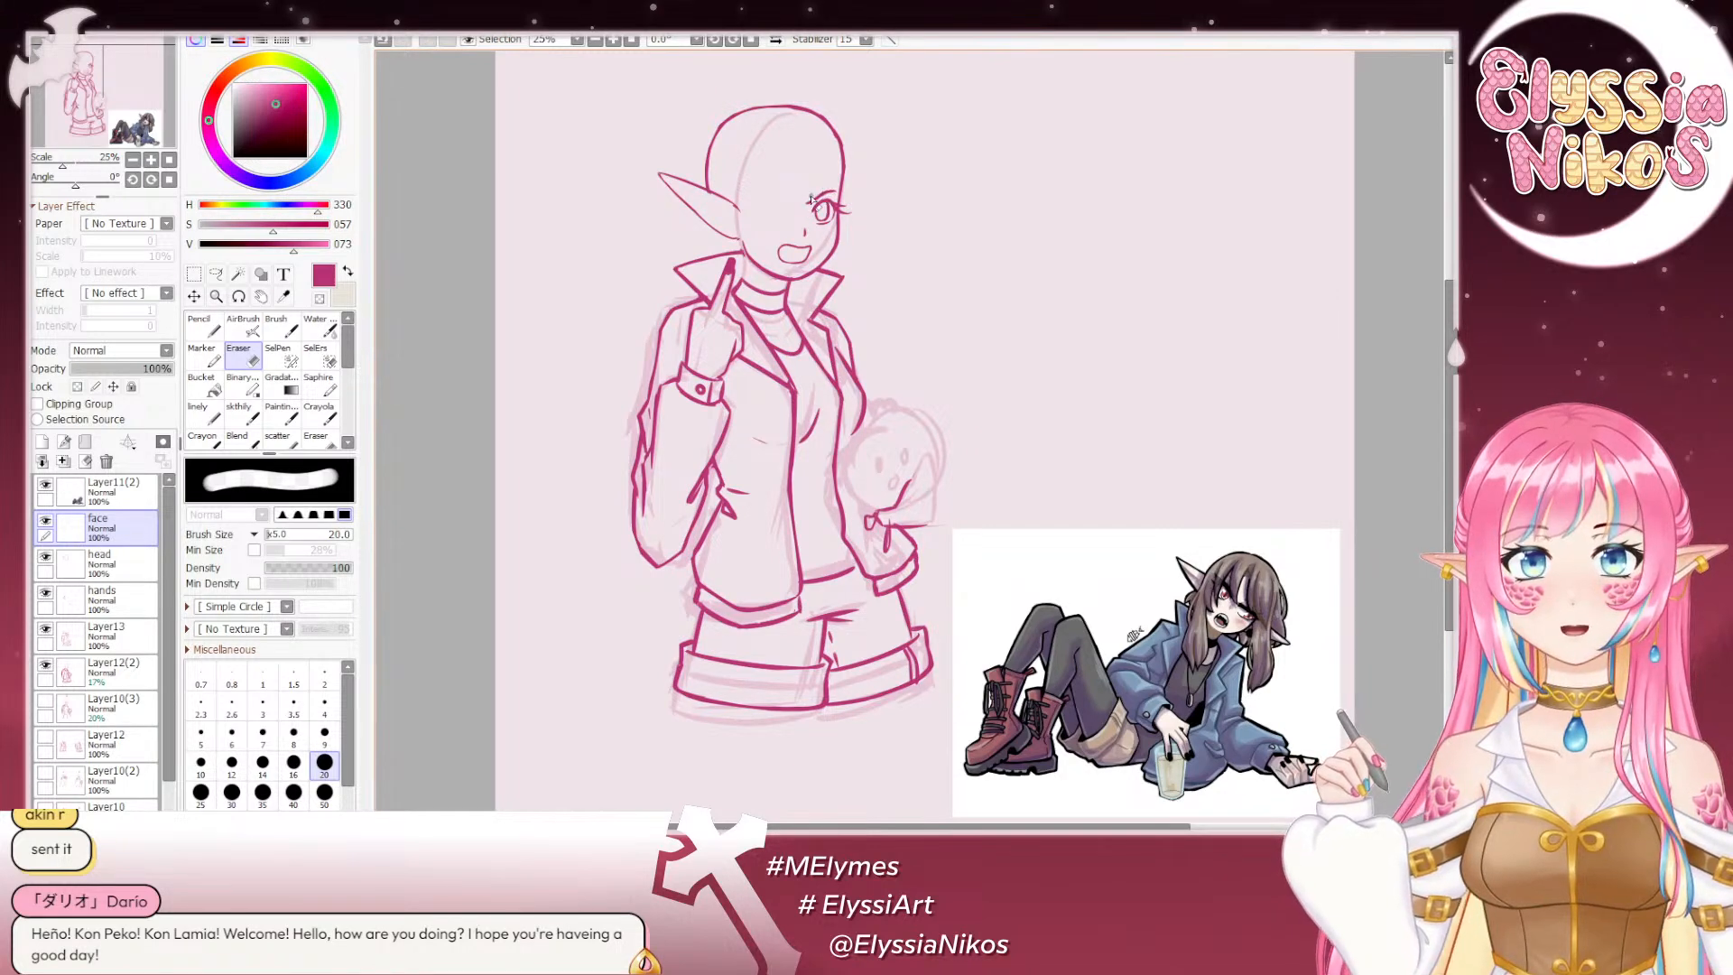
# Step: Rework the brow and lid of the far eye with the sketch brush at size 17 and the eraser at size 20
pyautogui.click(239, 415)
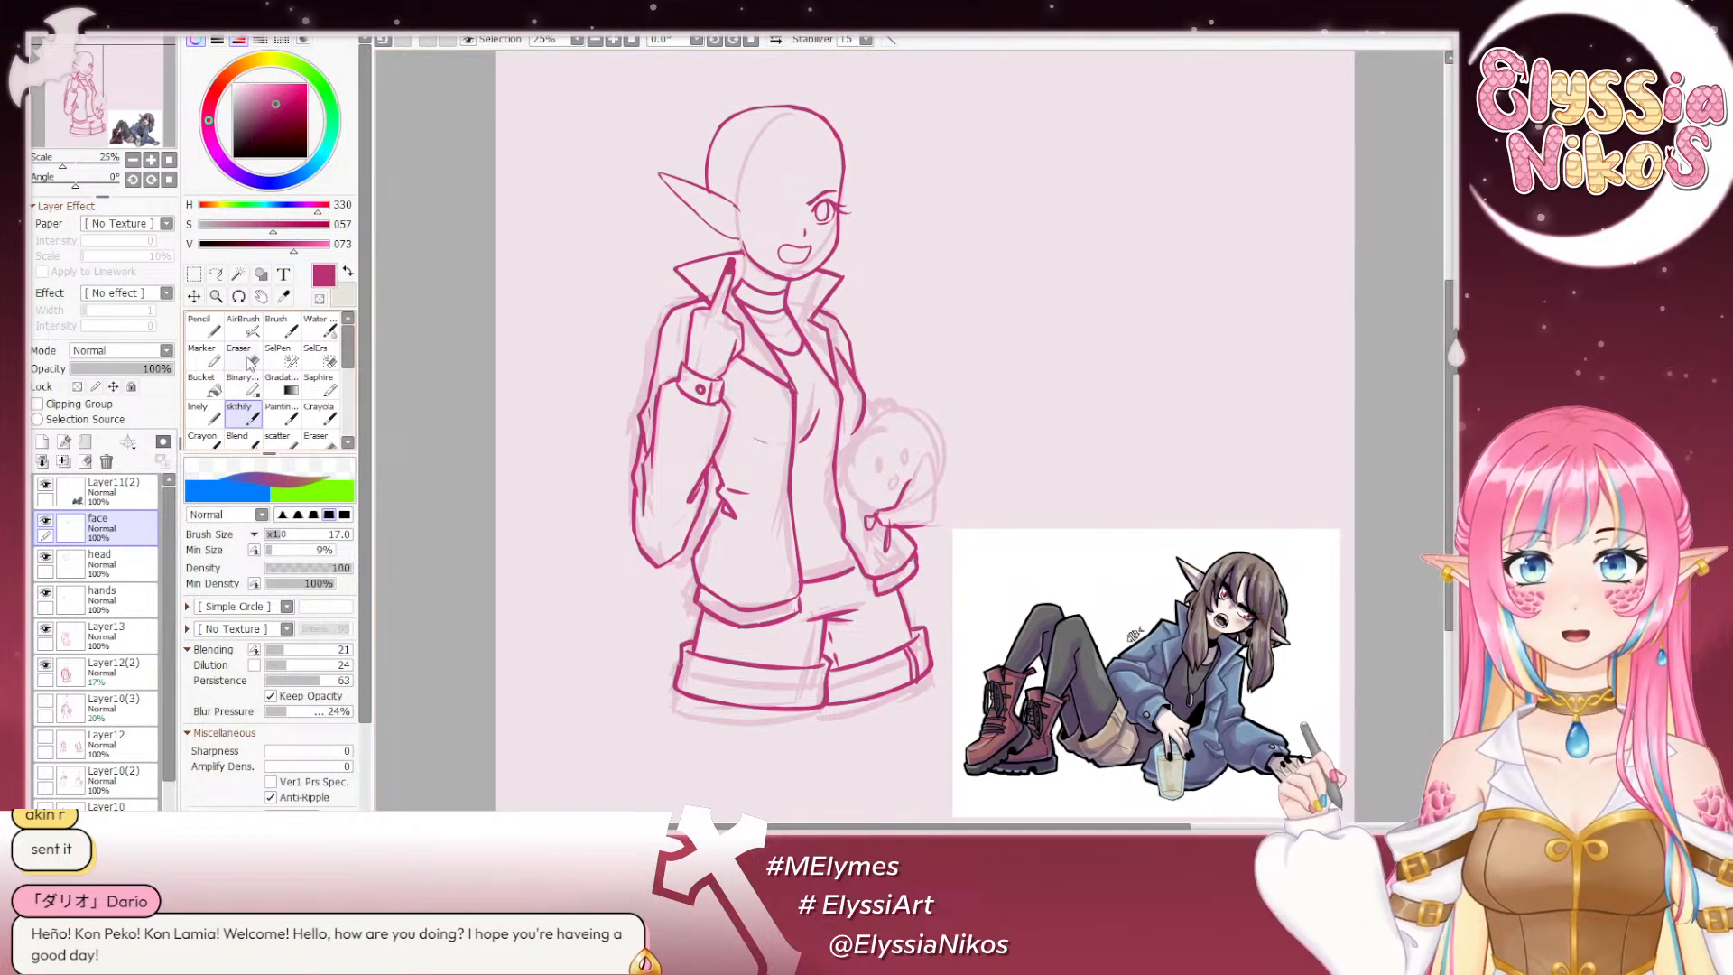
pyautogui.press('e')
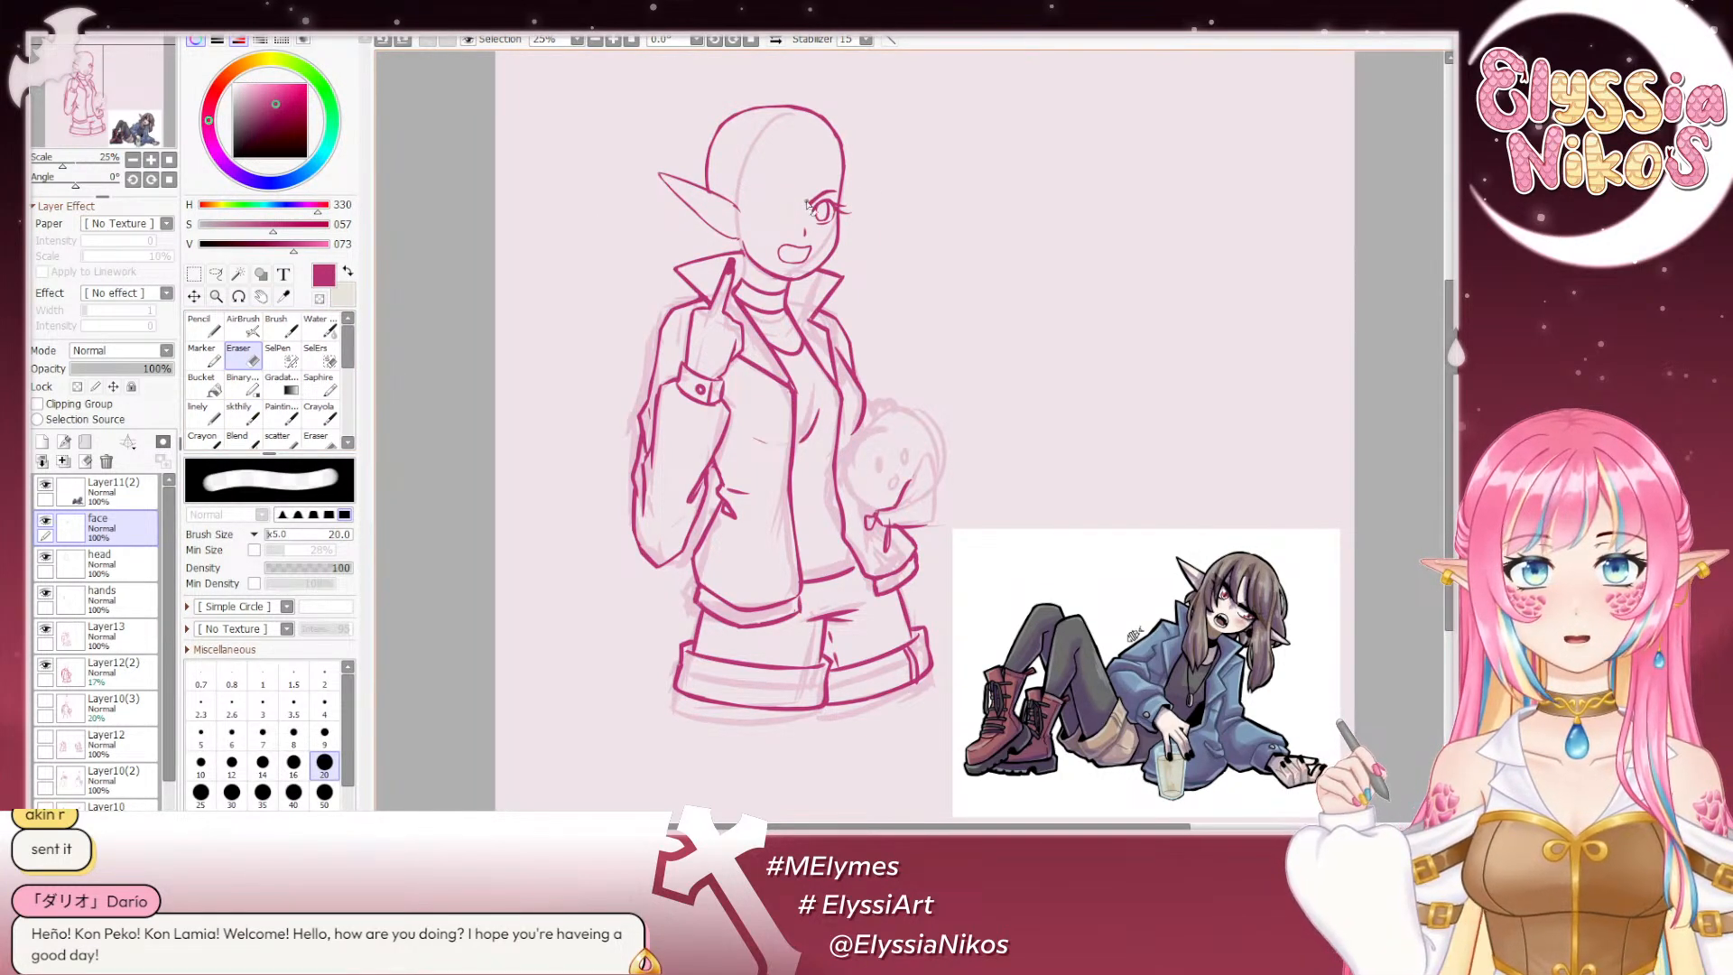
pyautogui.click(133, 160)
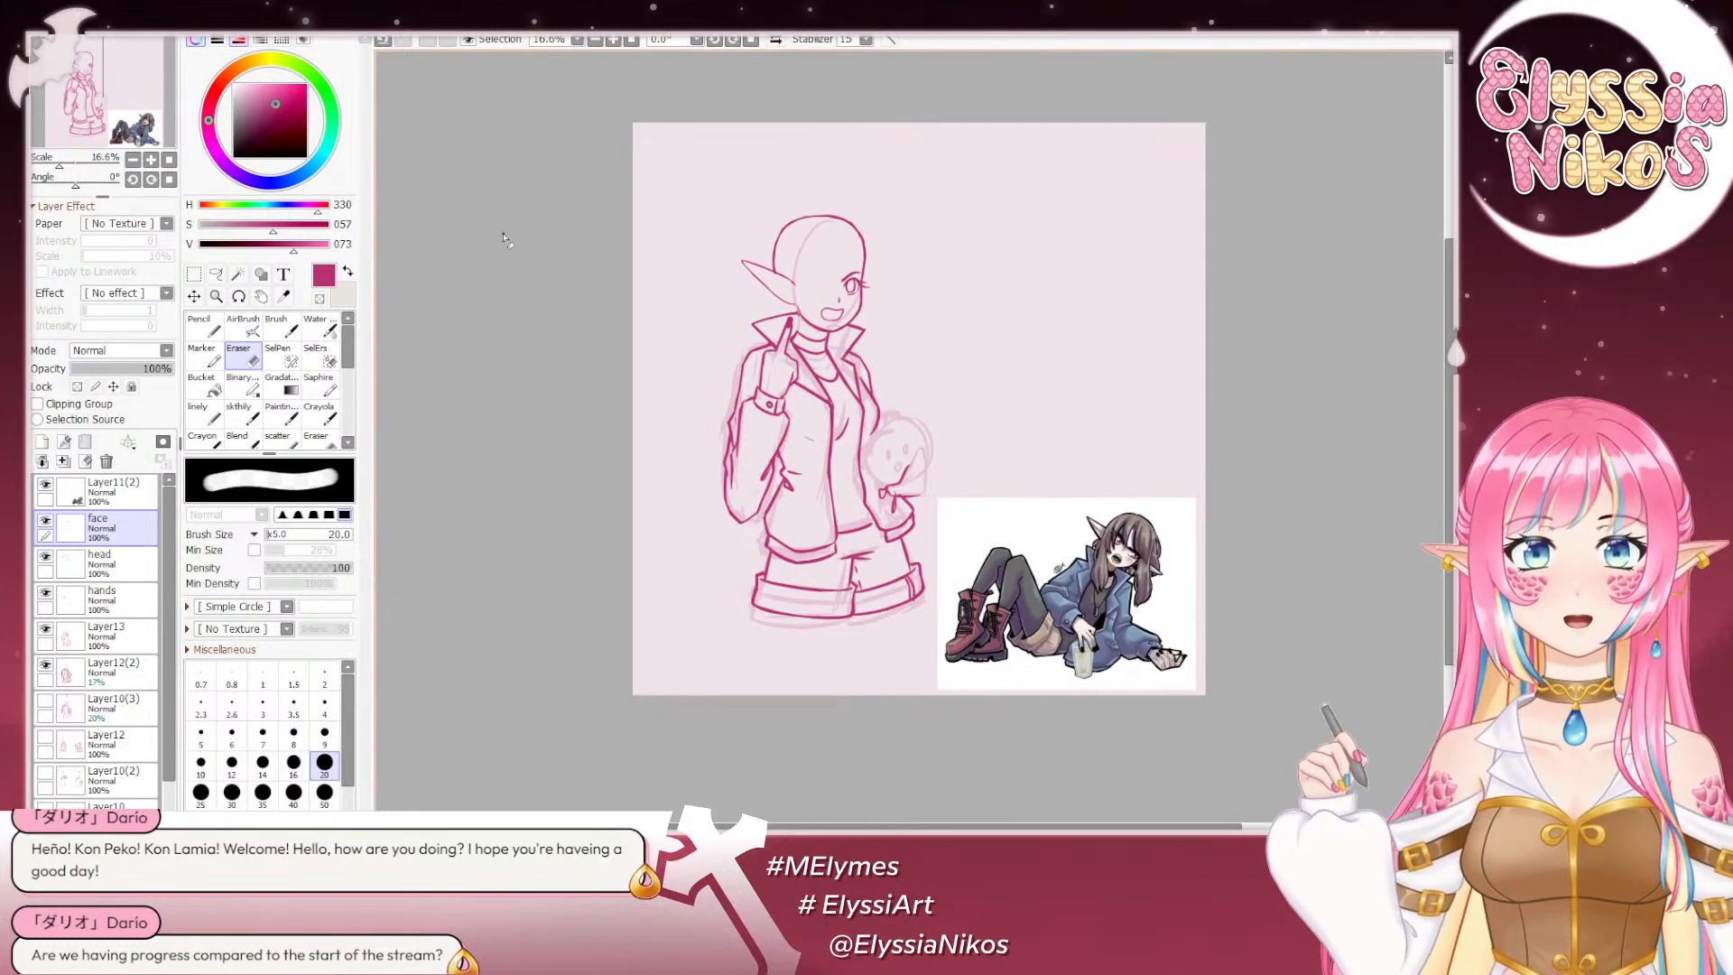
# Step: Hide the face, head, hands, Layer13 and Layer12(2) layers and show Layer10 to view the first pose sketches
pyautogui.click(46, 521)
pyautogui.click(99, 563)
pyautogui.click(45, 593)
pyautogui.click(45, 629)
pyautogui.click(45, 666)
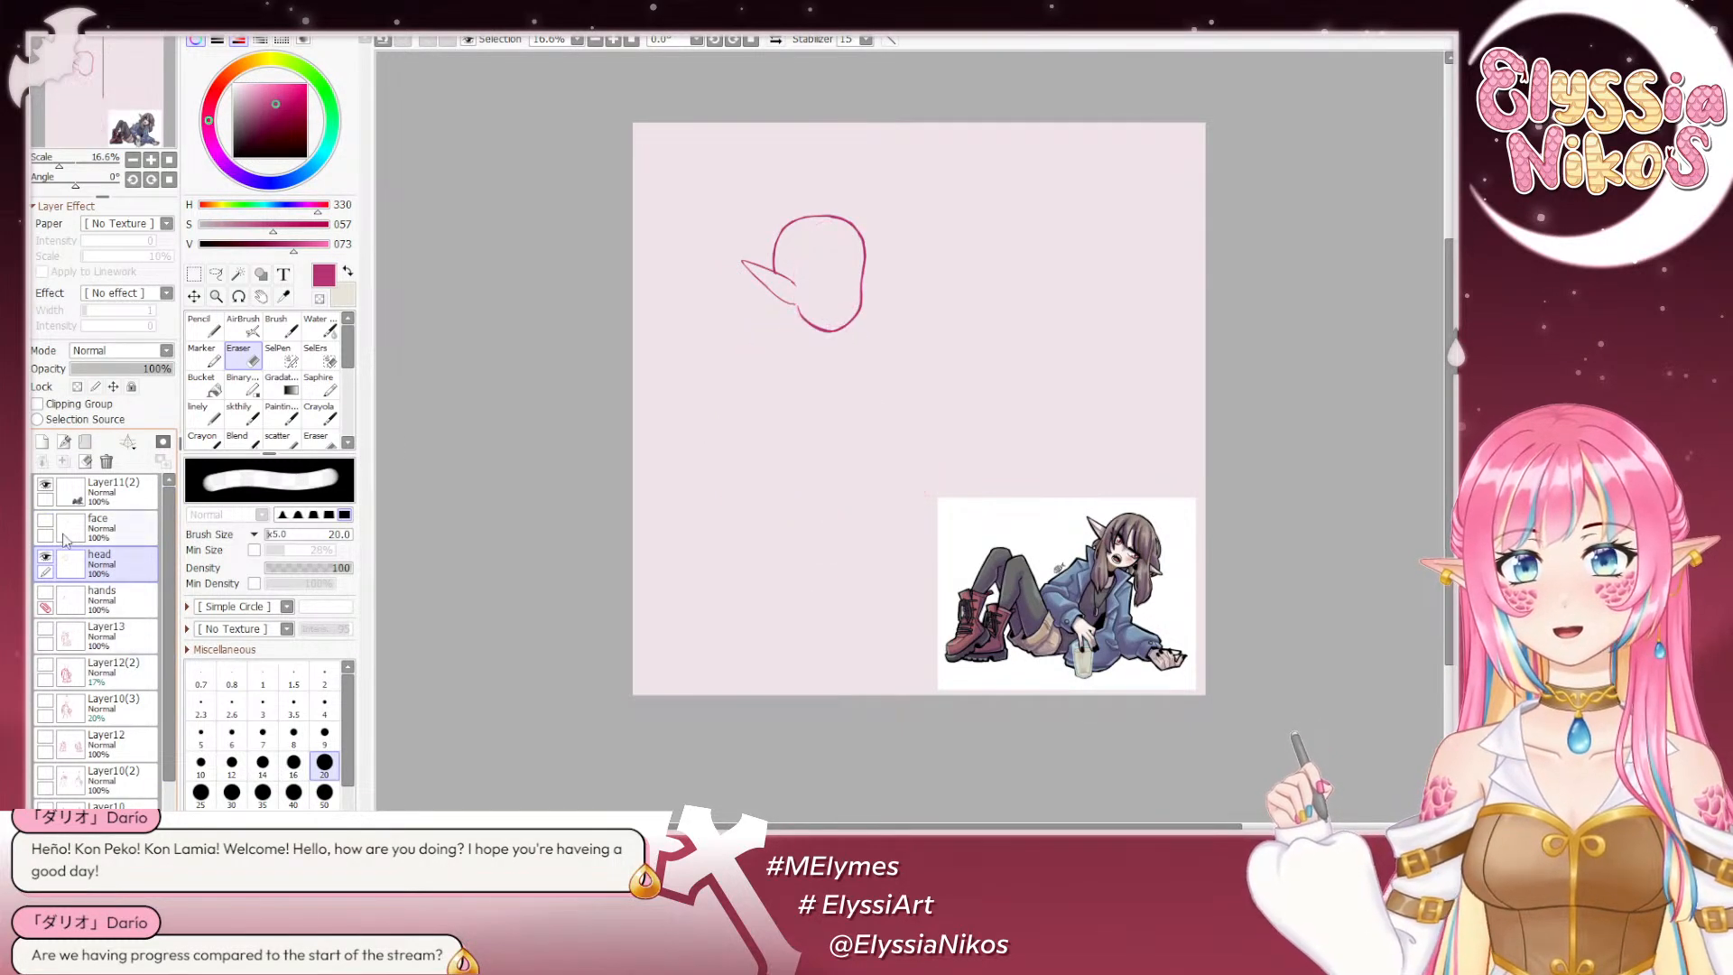
pyautogui.click(45, 557)
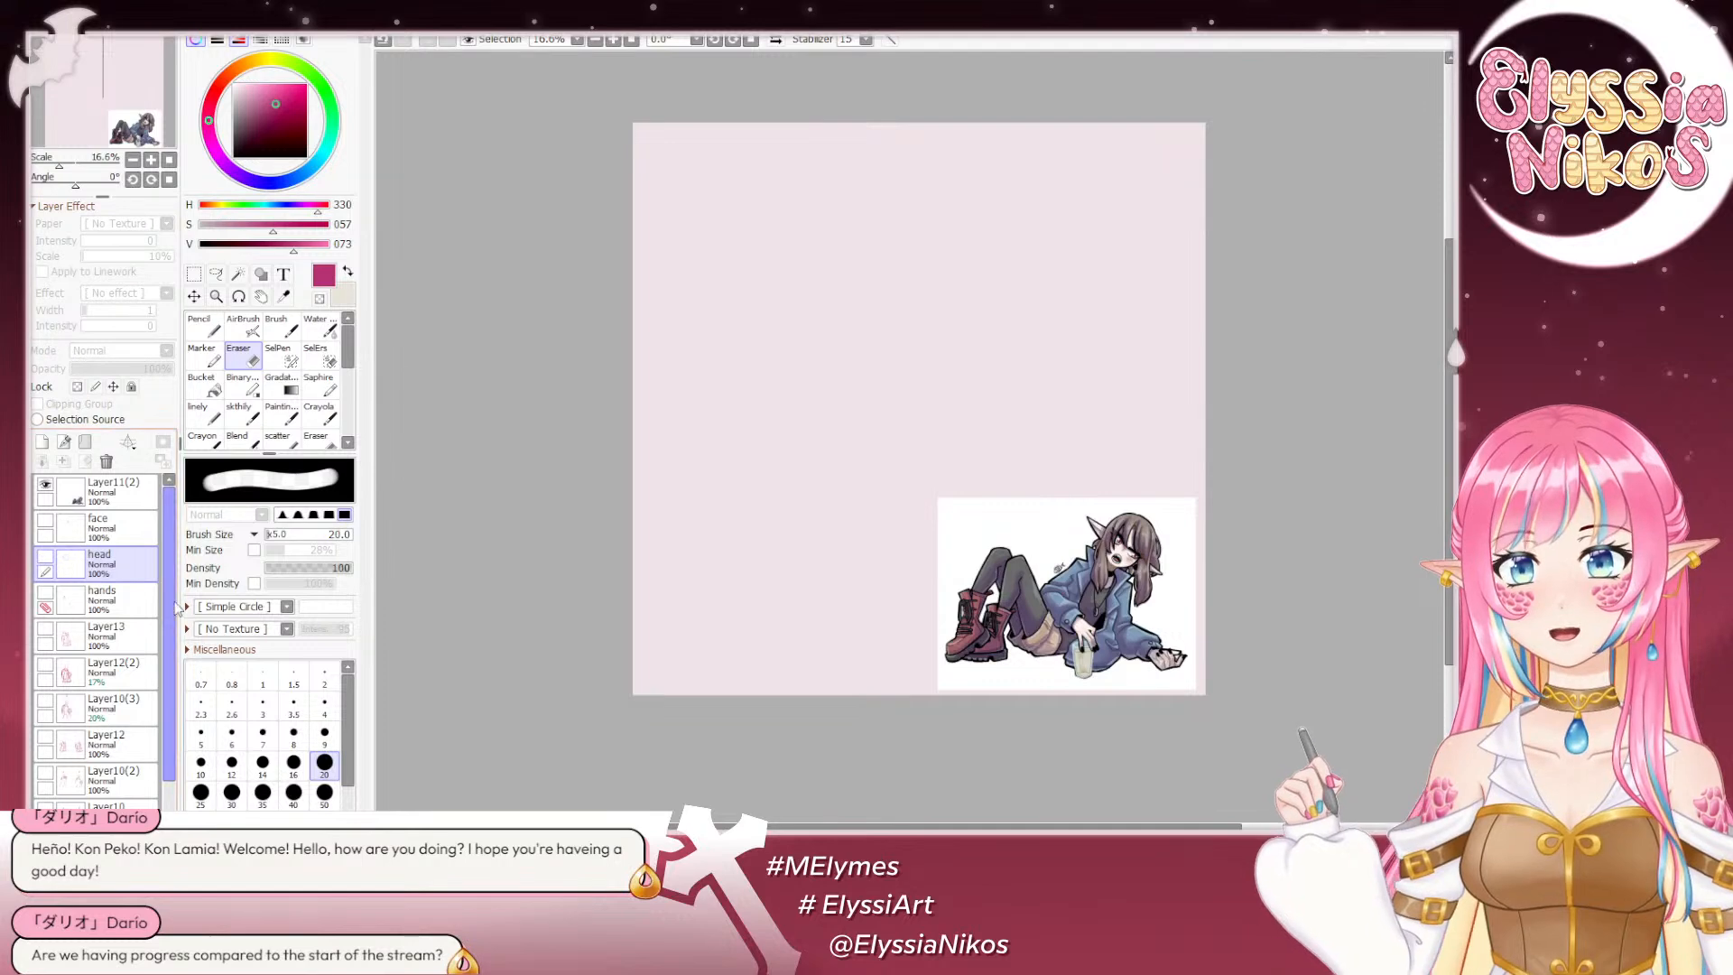
pyautogui.scroll(-2, 90, 650)
pyautogui.click(45, 747)
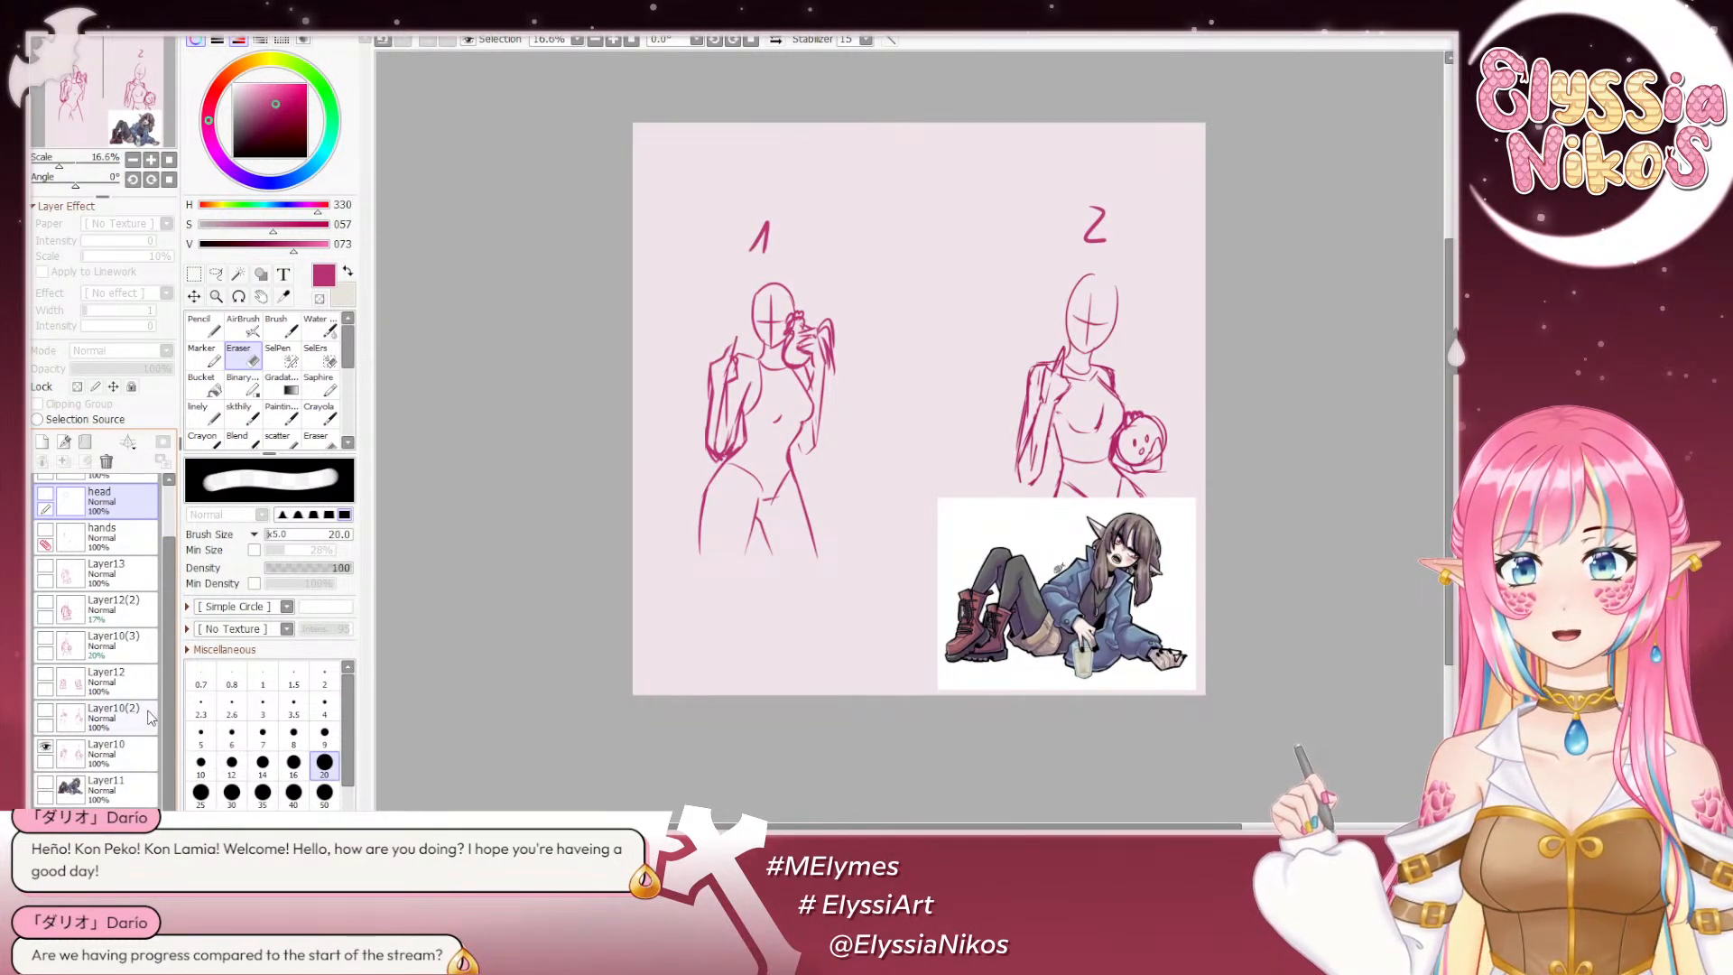
# Step: Hide the reference picture on Layer11(2) to view both rough pose sketches in full
pyautogui.scroll(2, 153, 713)
pyautogui.click(48, 491)
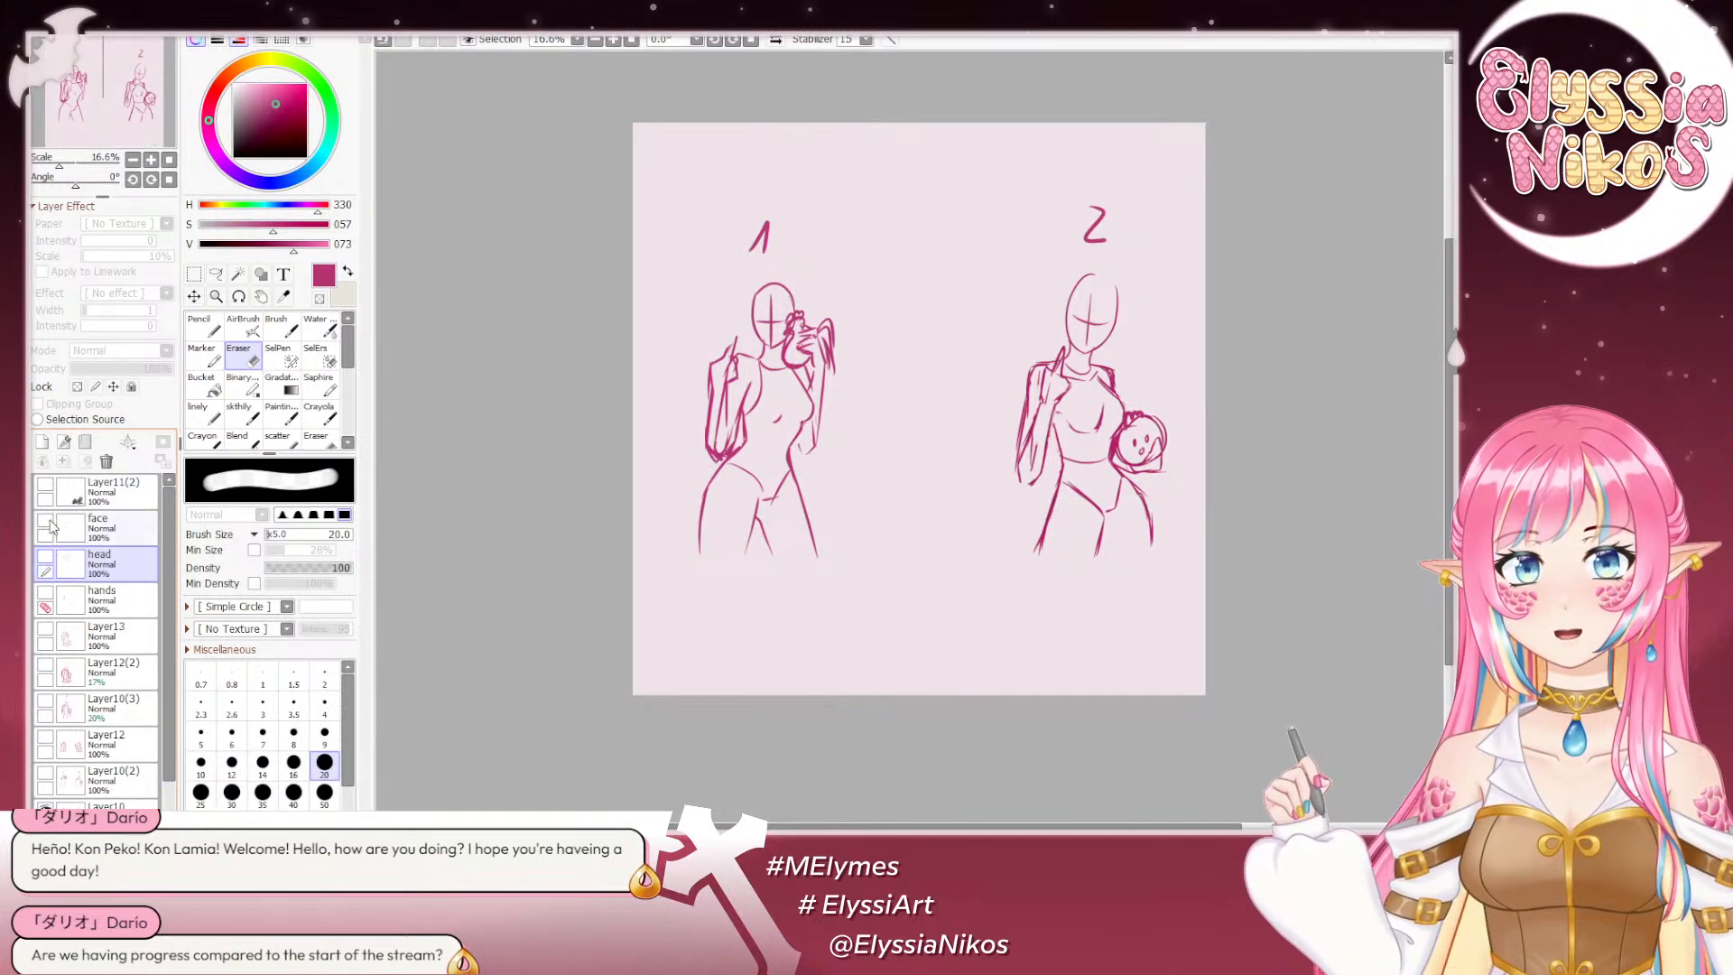
pyautogui.click(133, 160)
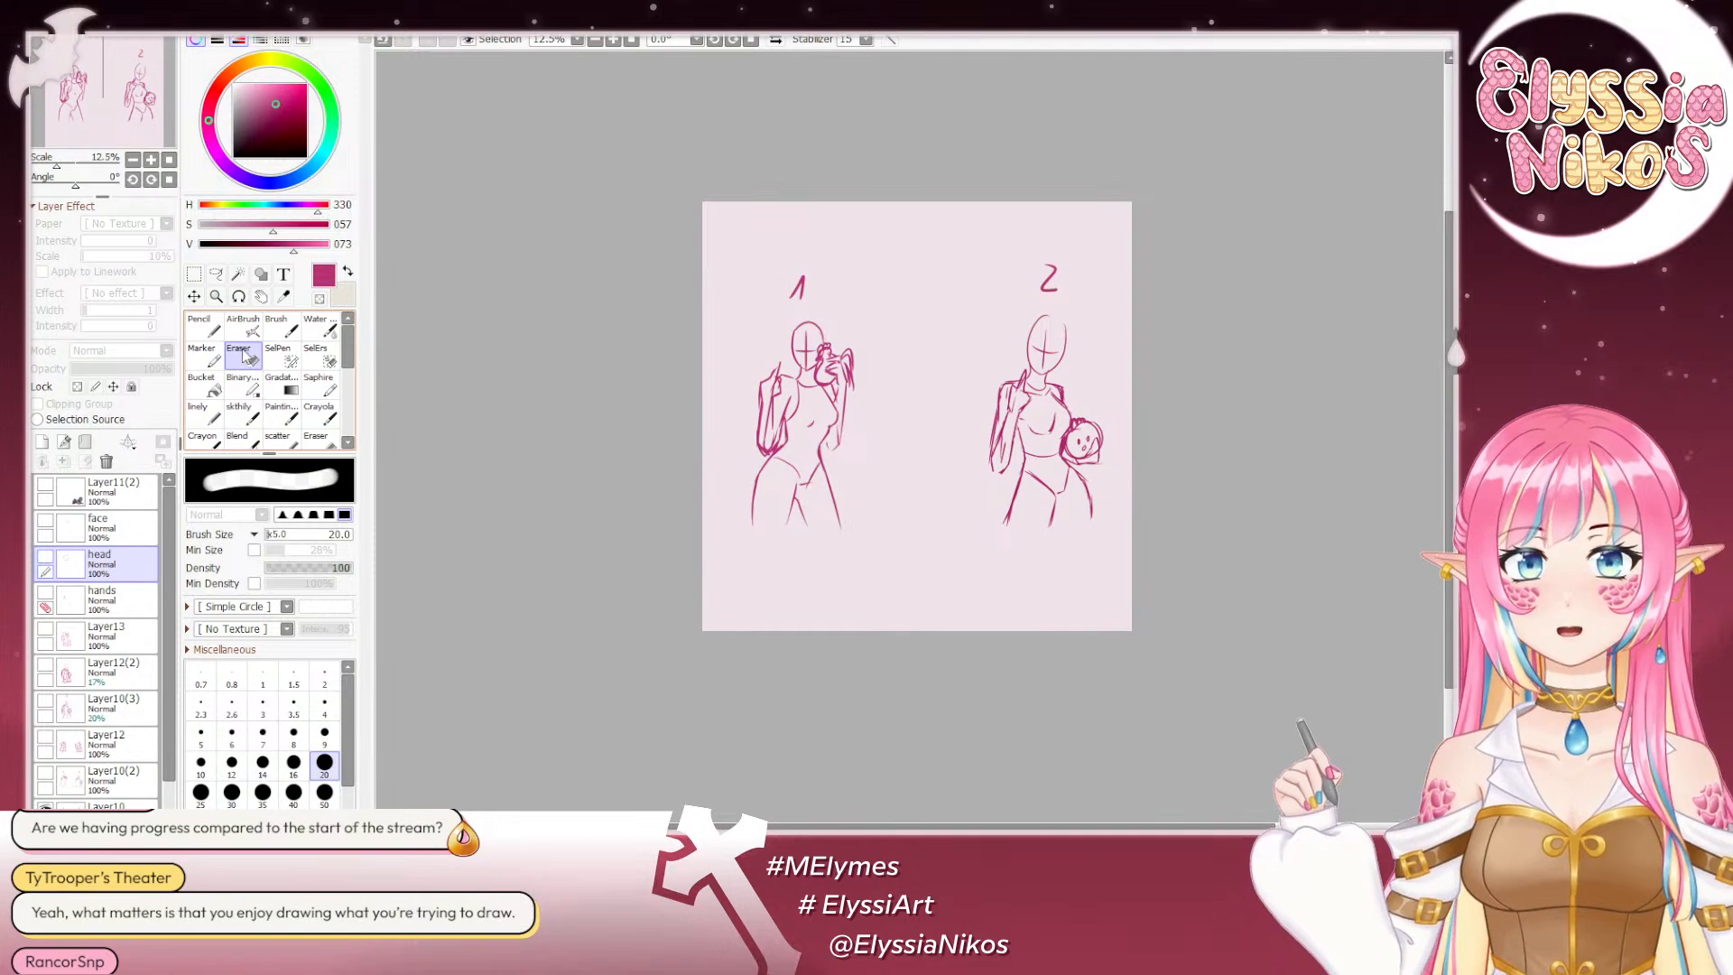
# Step: Show the Layer13, hands, head, face and Layer11(2) layers over the rough pose sketches
pyautogui.click(44, 631)
pyautogui.click(47, 593)
pyautogui.click(46, 556)
pyautogui.click(50, 520)
pyautogui.click(45, 521)
pyautogui.click(46, 484)
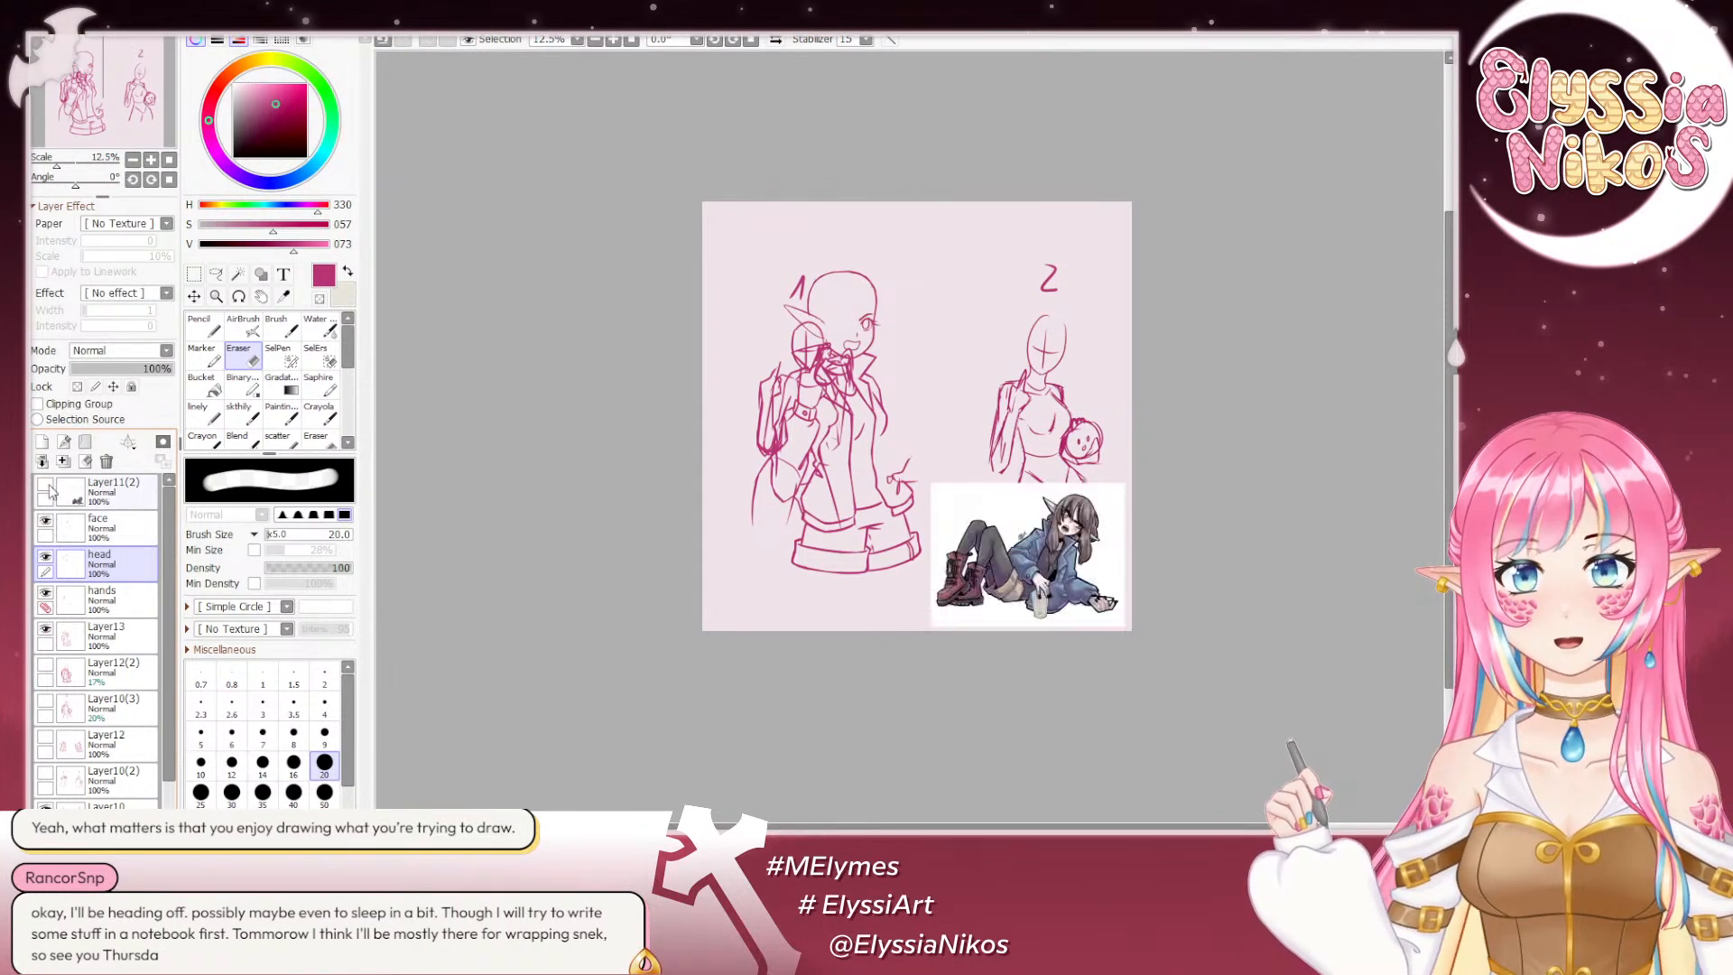
# Step: Compare the cleaner figure with the rough poses by switching Layer10 on and off, leaving it hidden
pyautogui.click(44, 805)
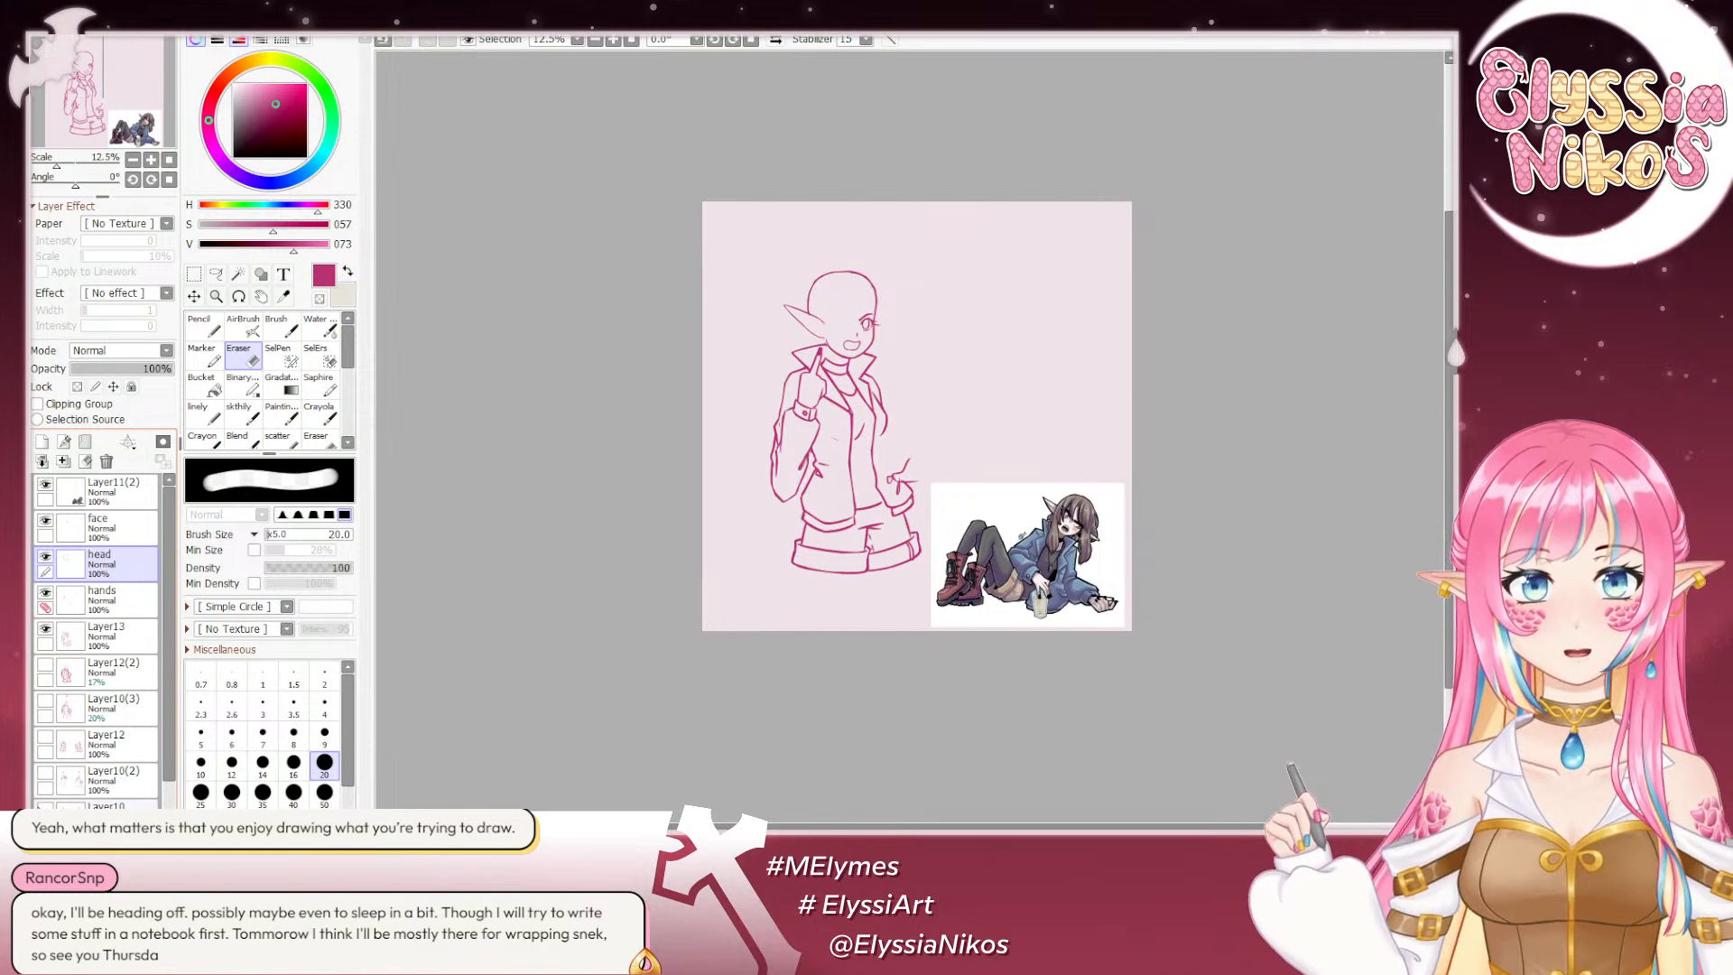
pyautogui.click(108, 805)
pyautogui.click(44, 805)
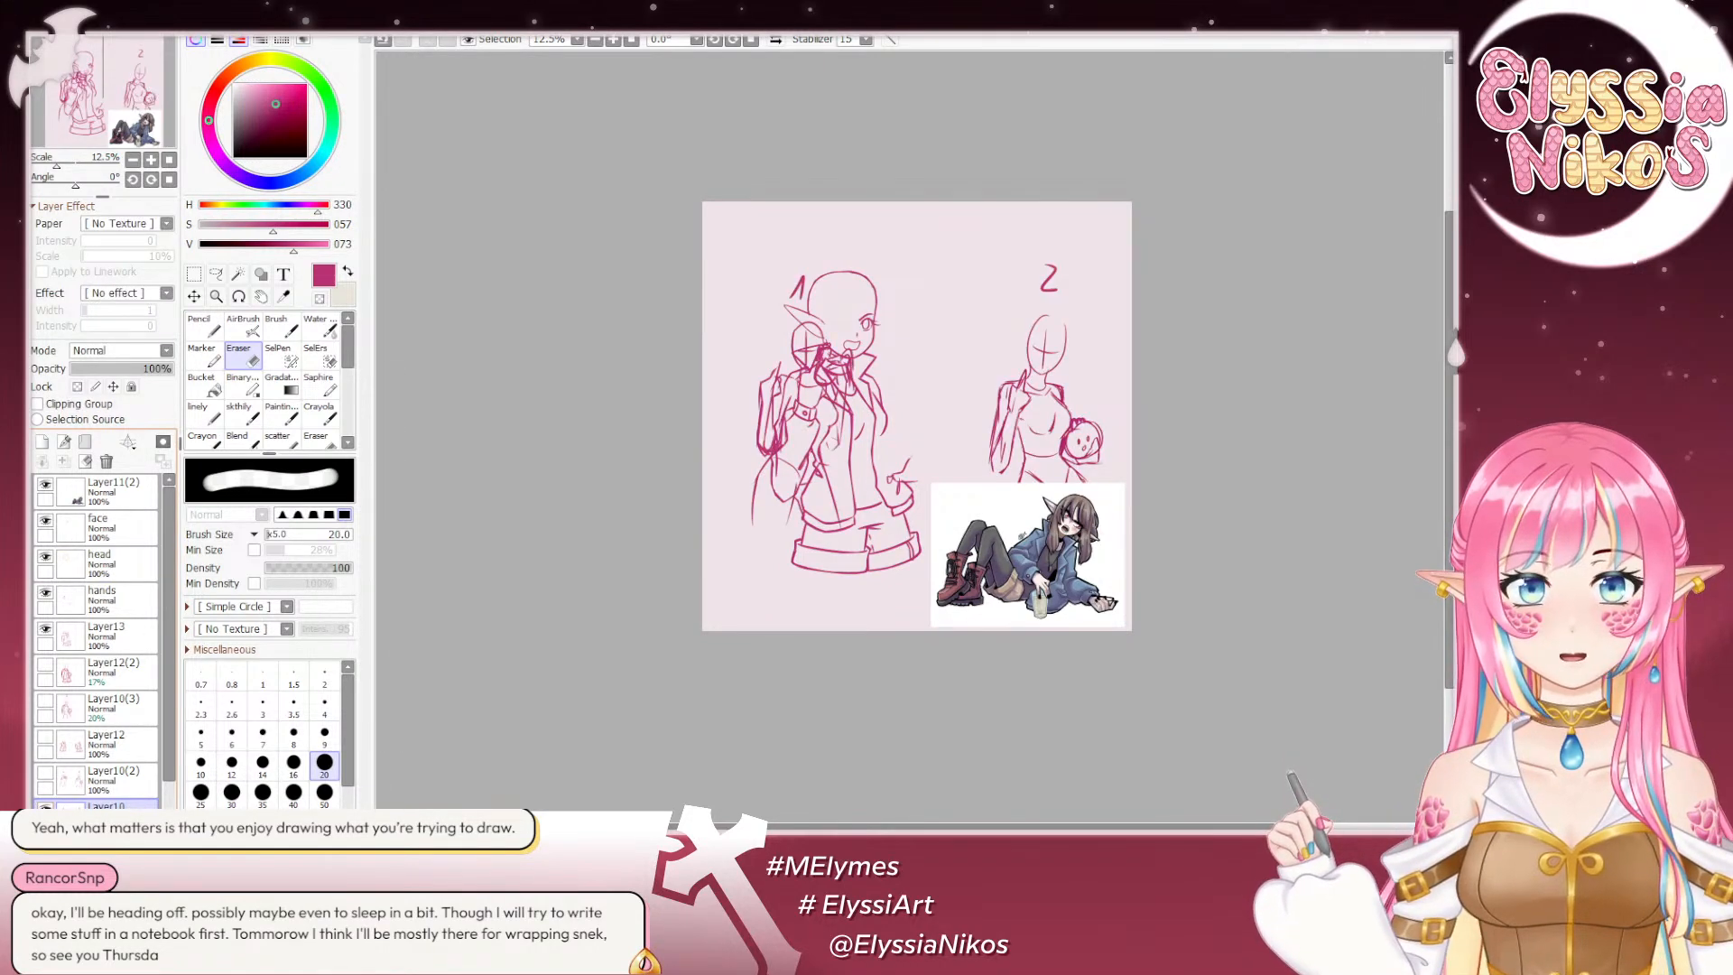
pyautogui.click(44, 805)
pyautogui.click(44, 805)
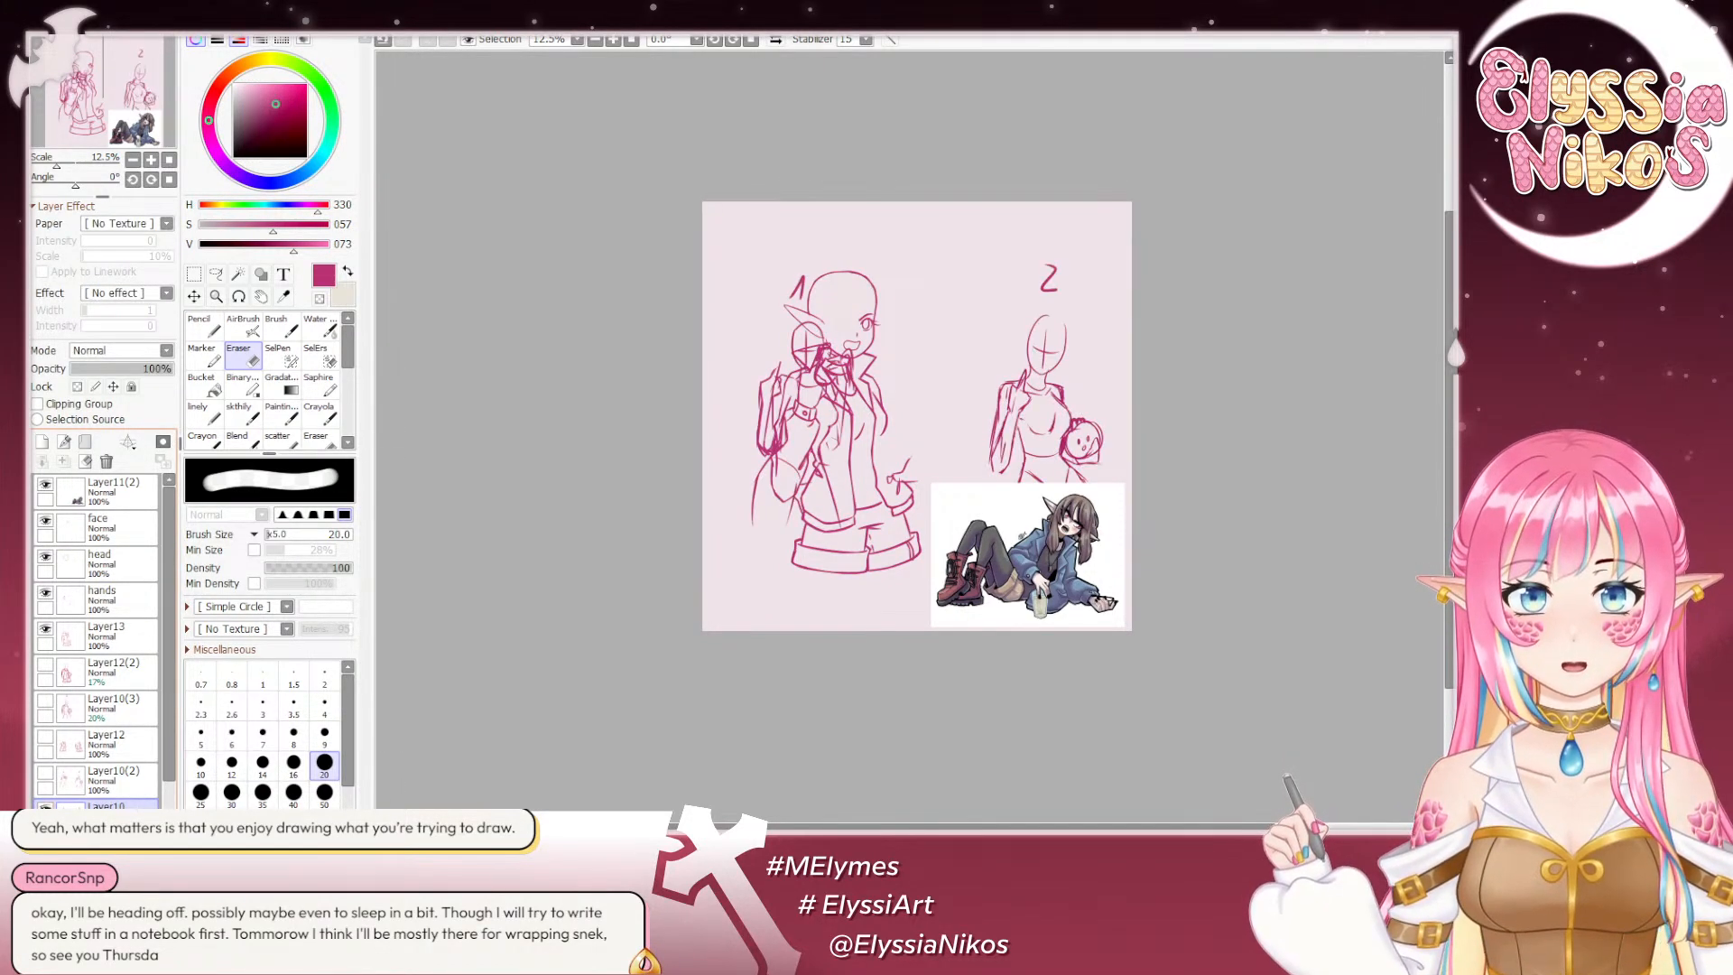
pyautogui.click(40, 803)
pyautogui.click(40, 803)
pyautogui.click(41, 804)
pyautogui.click(40, 803)
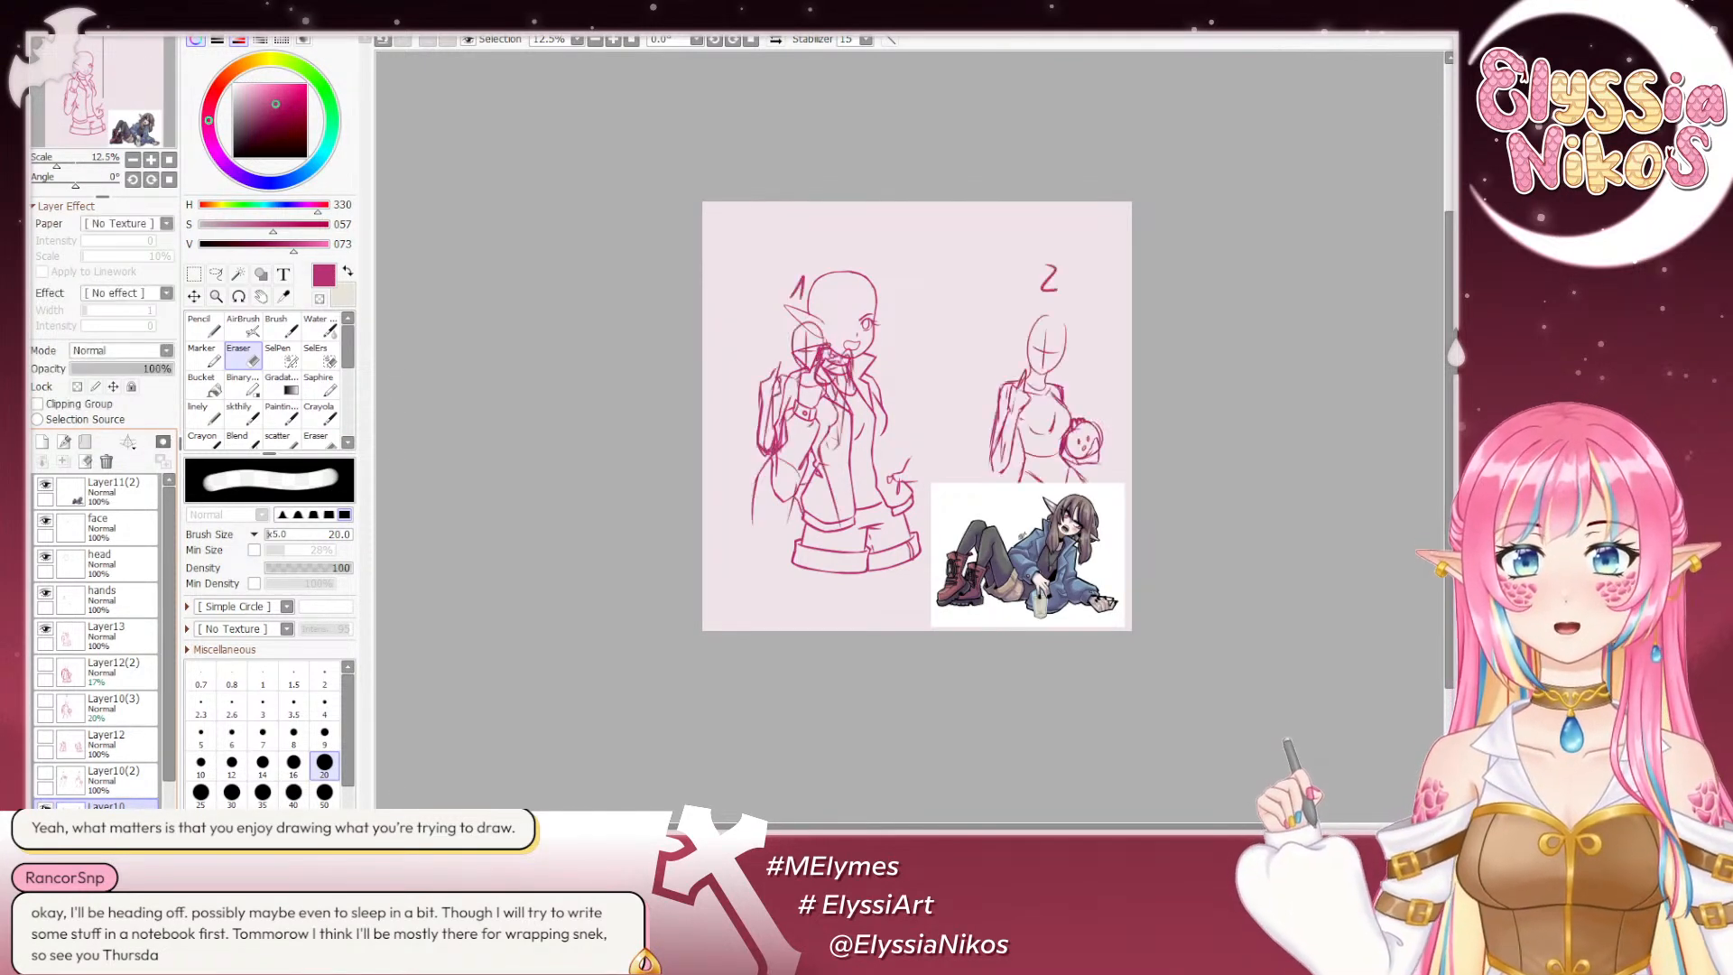
pyautogui.click(41, 803)
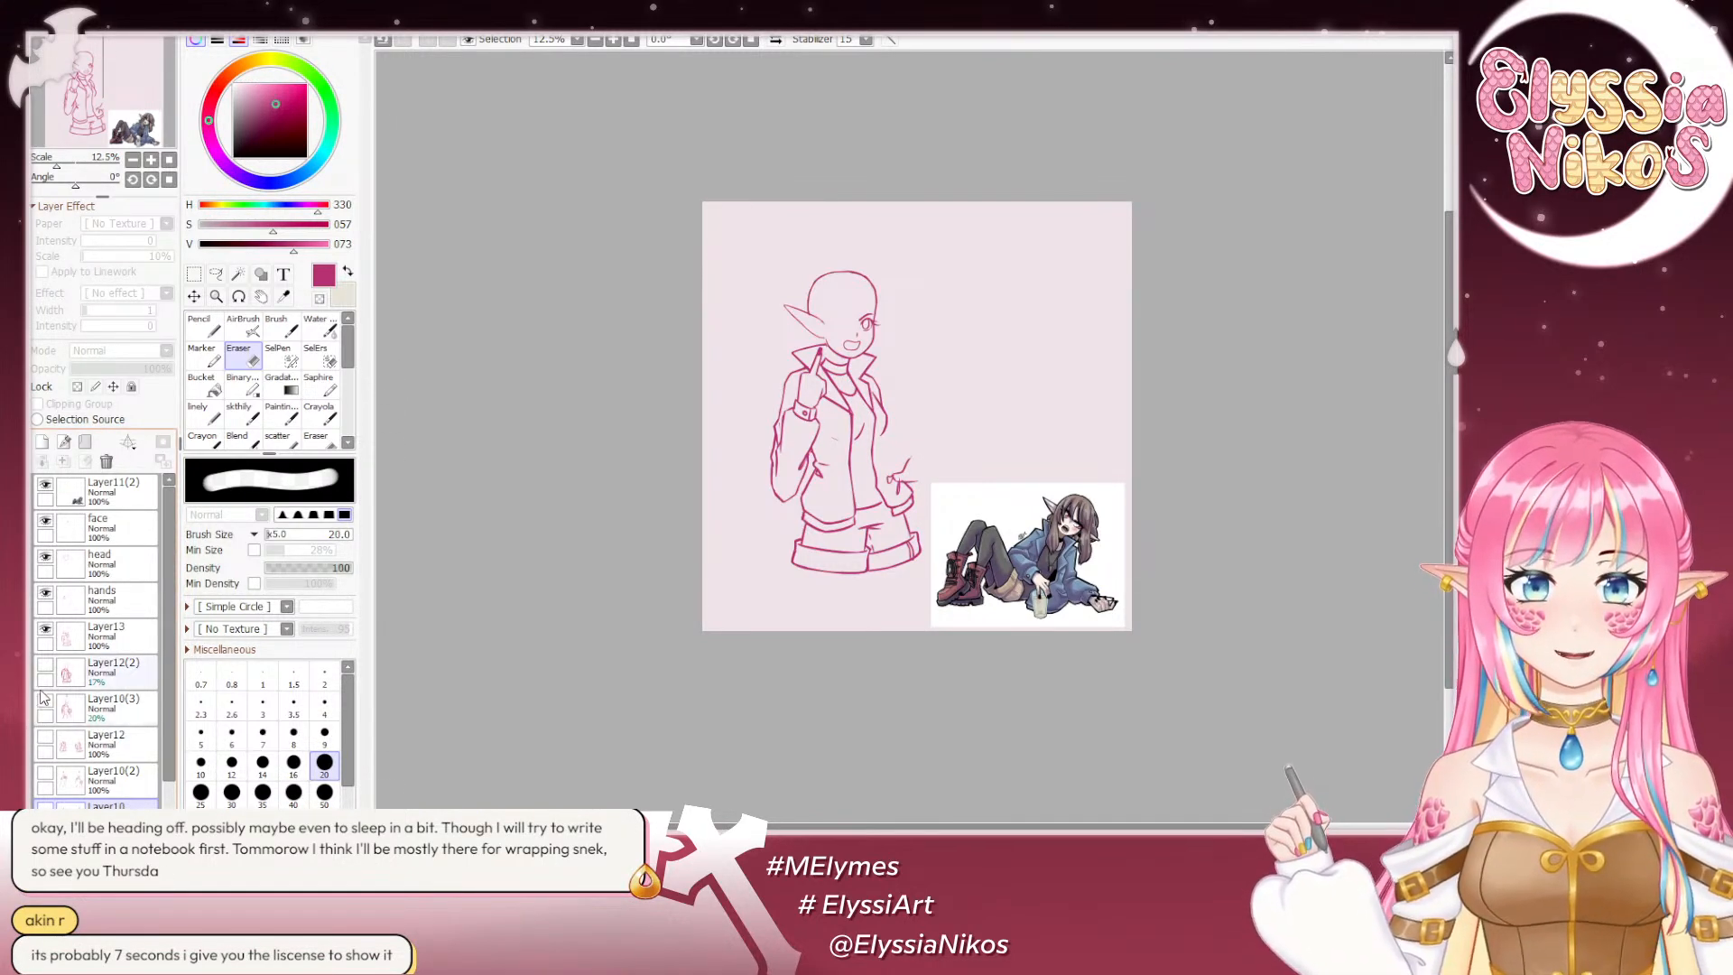
# Step: Thicken the angry eyebrow on the face layer using the skthily brush at size 20
pyautogui.click(151, 160)
pyautogui.click(151, 159)
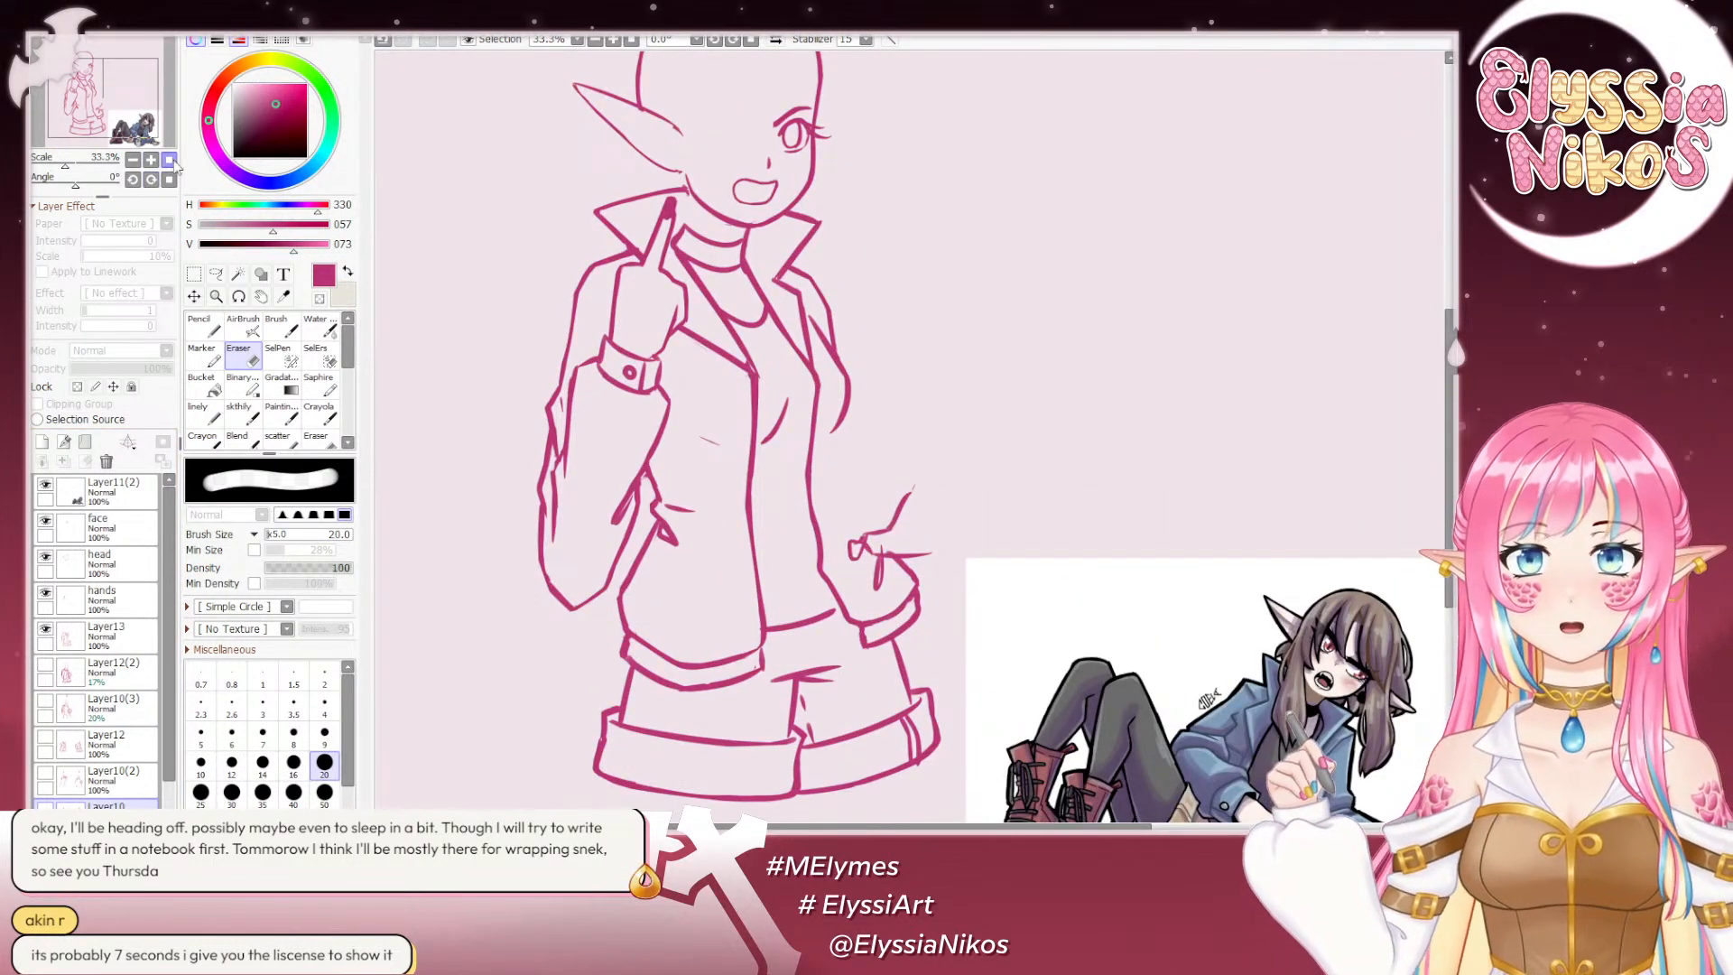
pyautogui.click(241, 413)
pyautogui.click(108, 528)
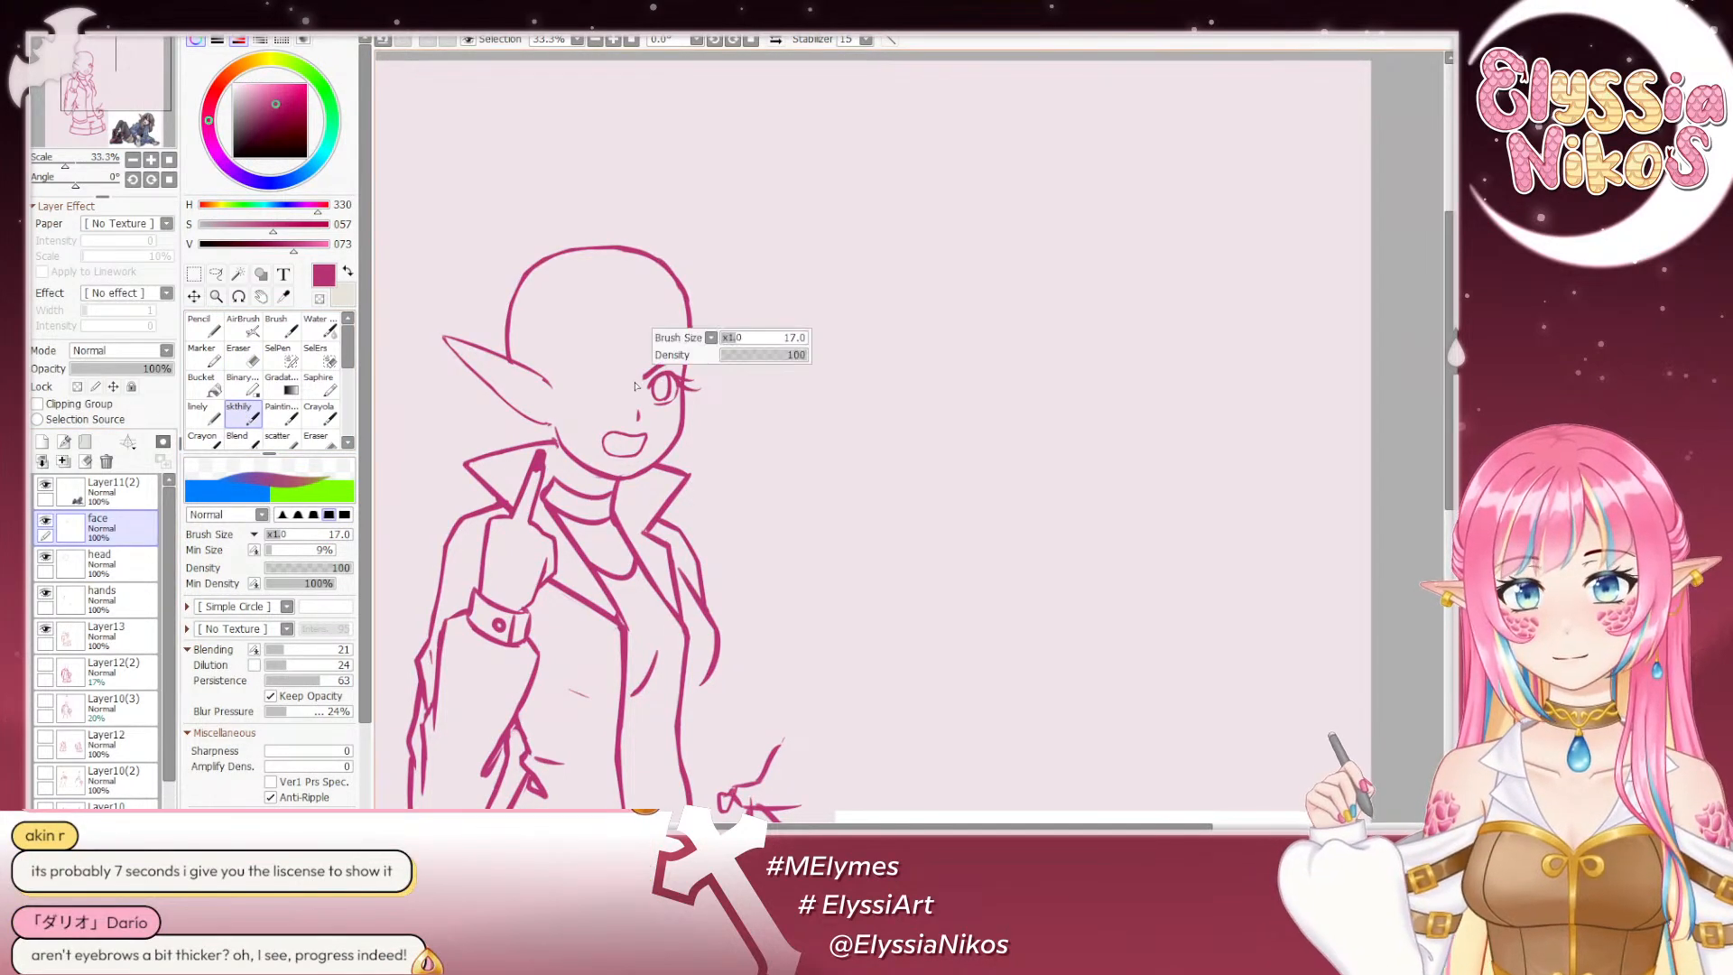
pyautogui.press('[')
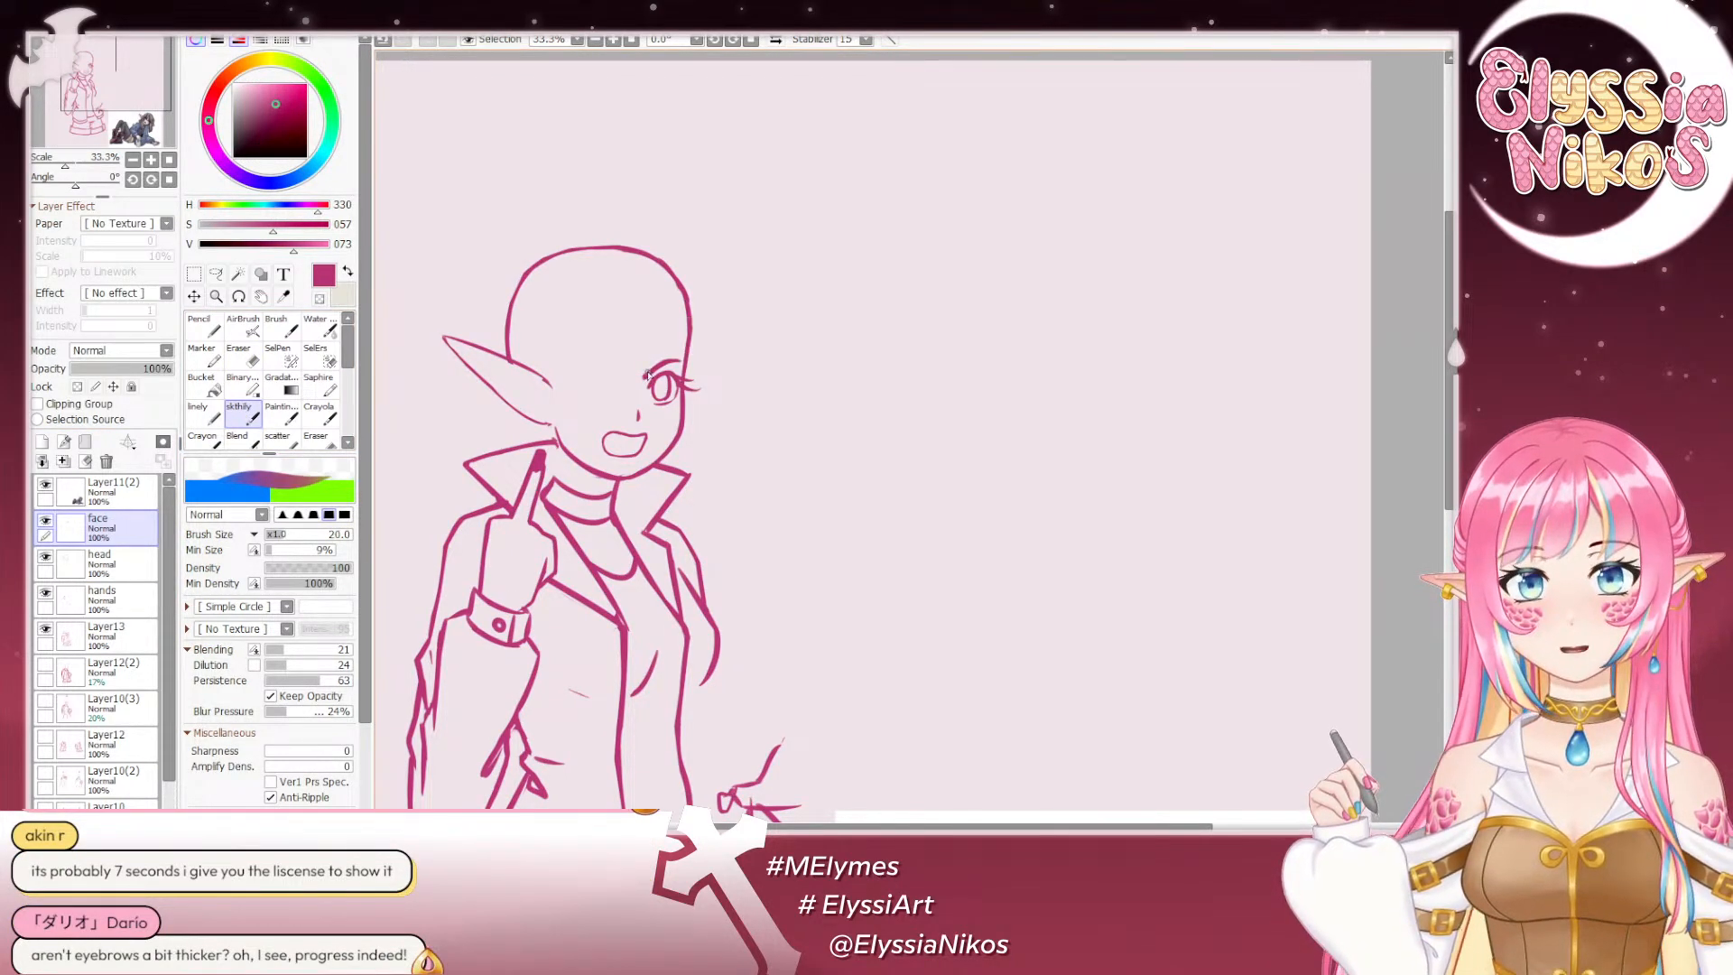
pyautogui.moveTo(644, 374); pyautogui.dragTo(679, 360)
pyautogui.hotkey('ctrl', 'z')
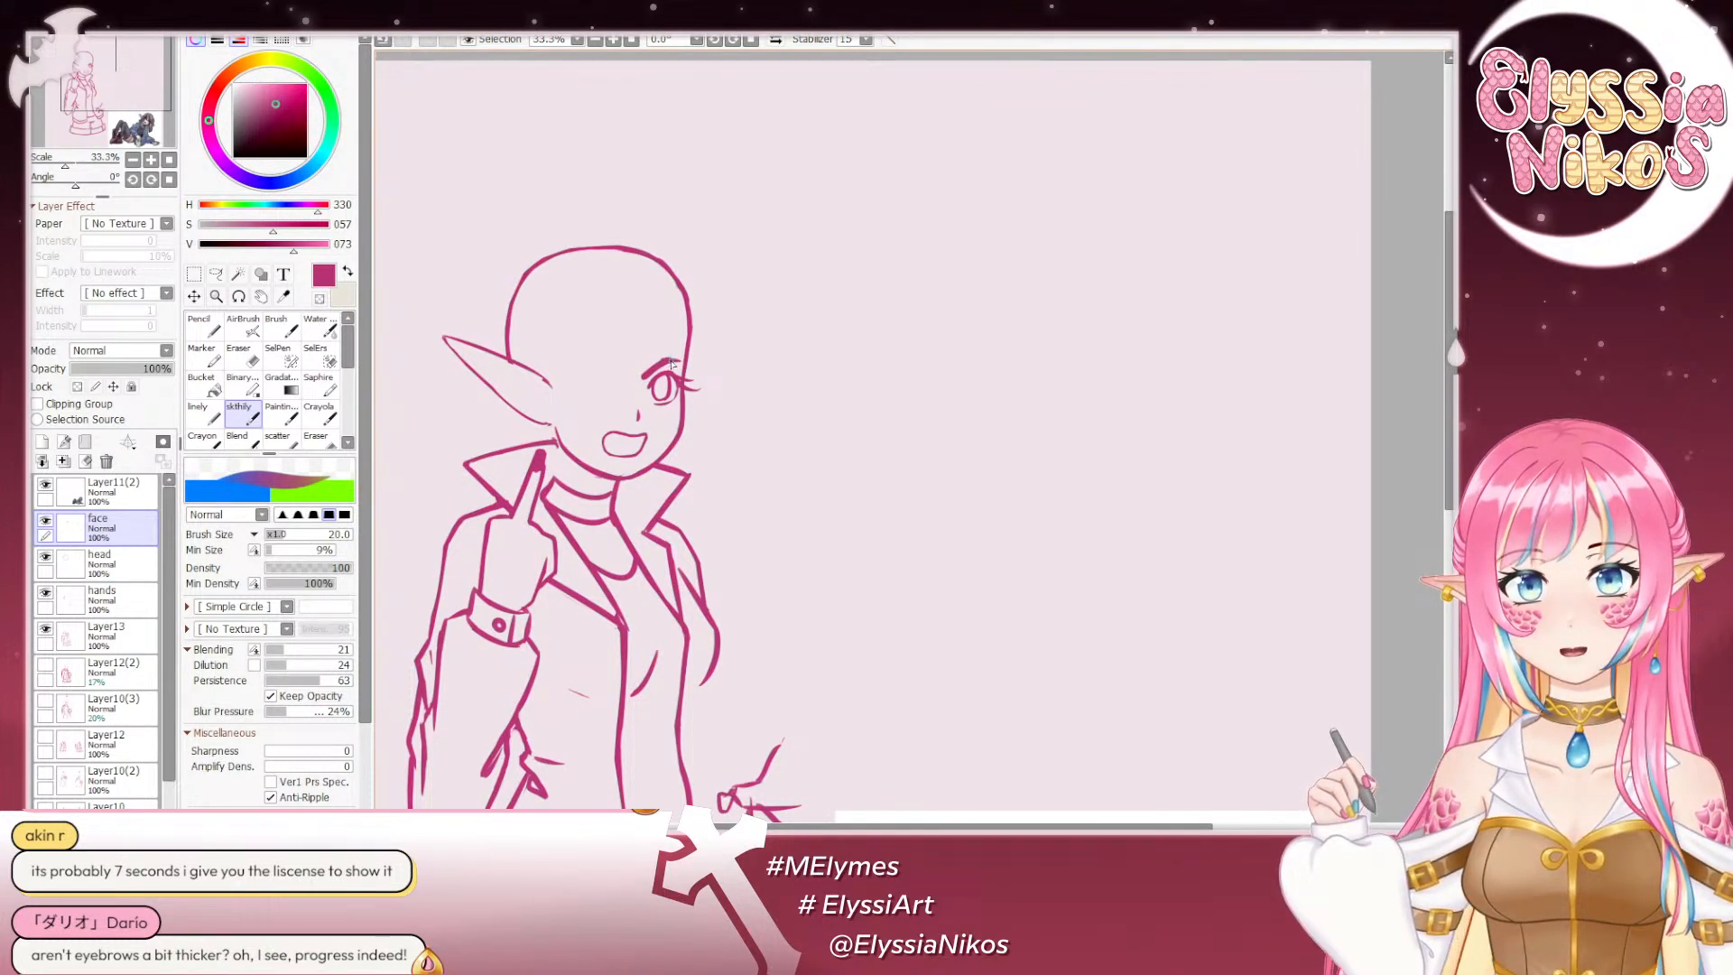
pyautogui.moveTo(666, 360); pyautogui.dragTo(681, 363)
pyautogui.hotkey('ctrl', 'z')
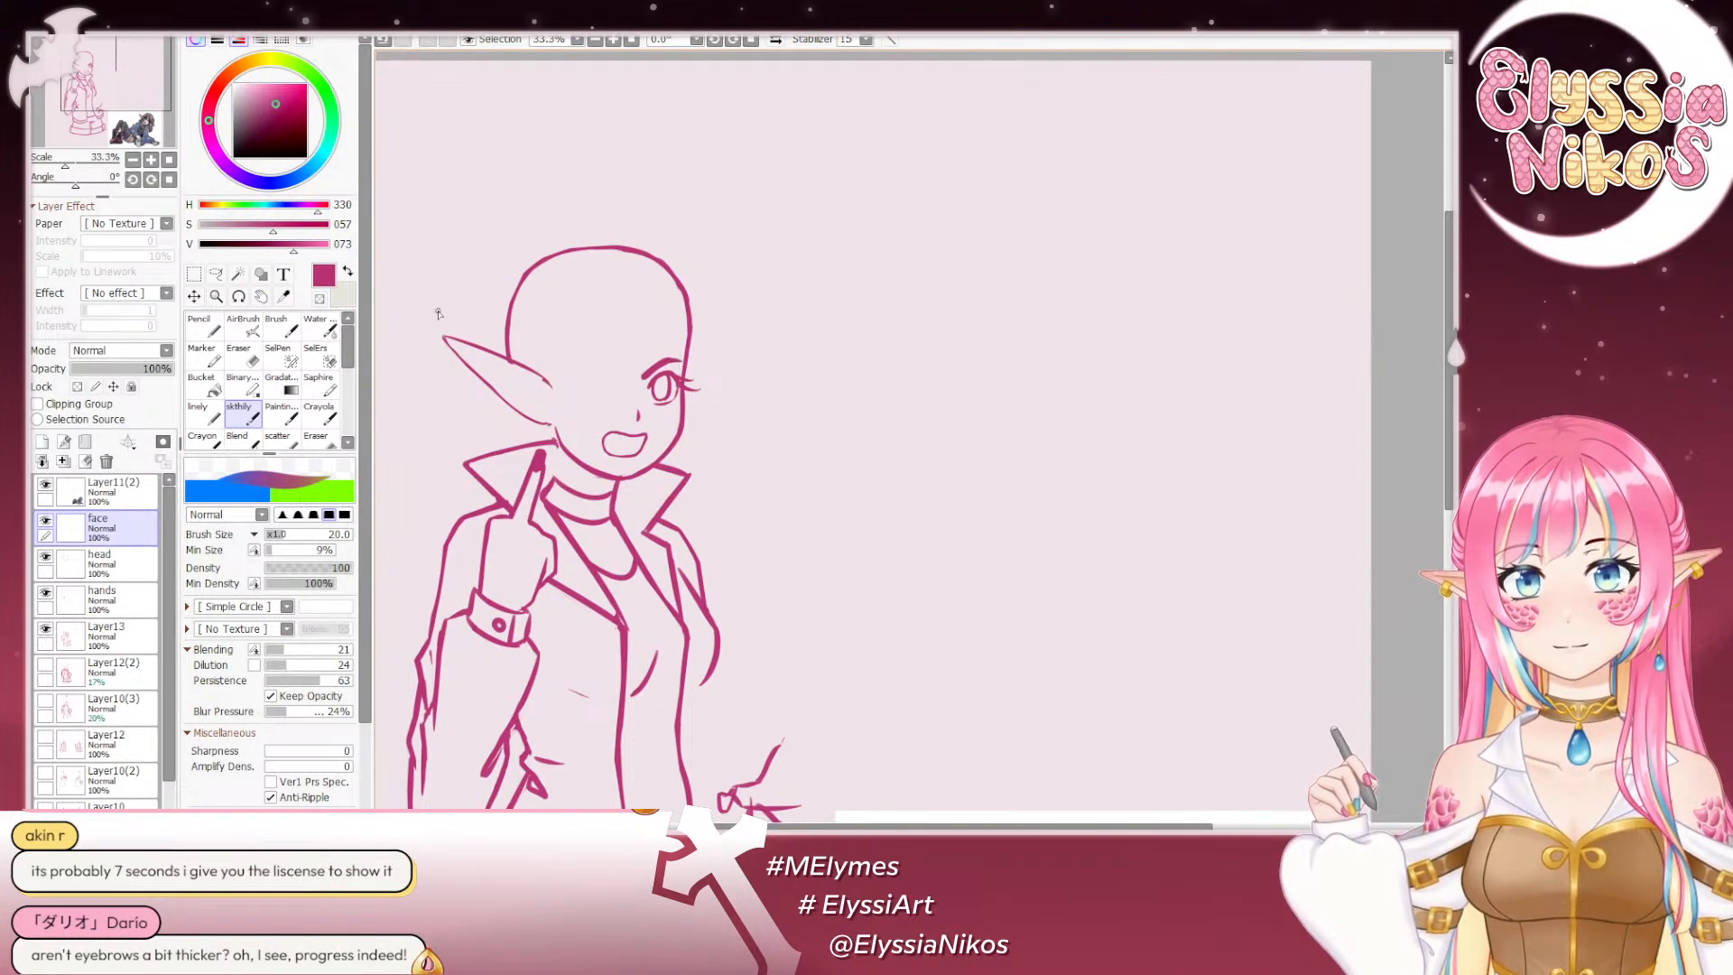
# Step: Trim the outer end of the eyebrow with the Eraser at size 12
pyautogui.click(242, 355)
pyautogui.click(132, 159)
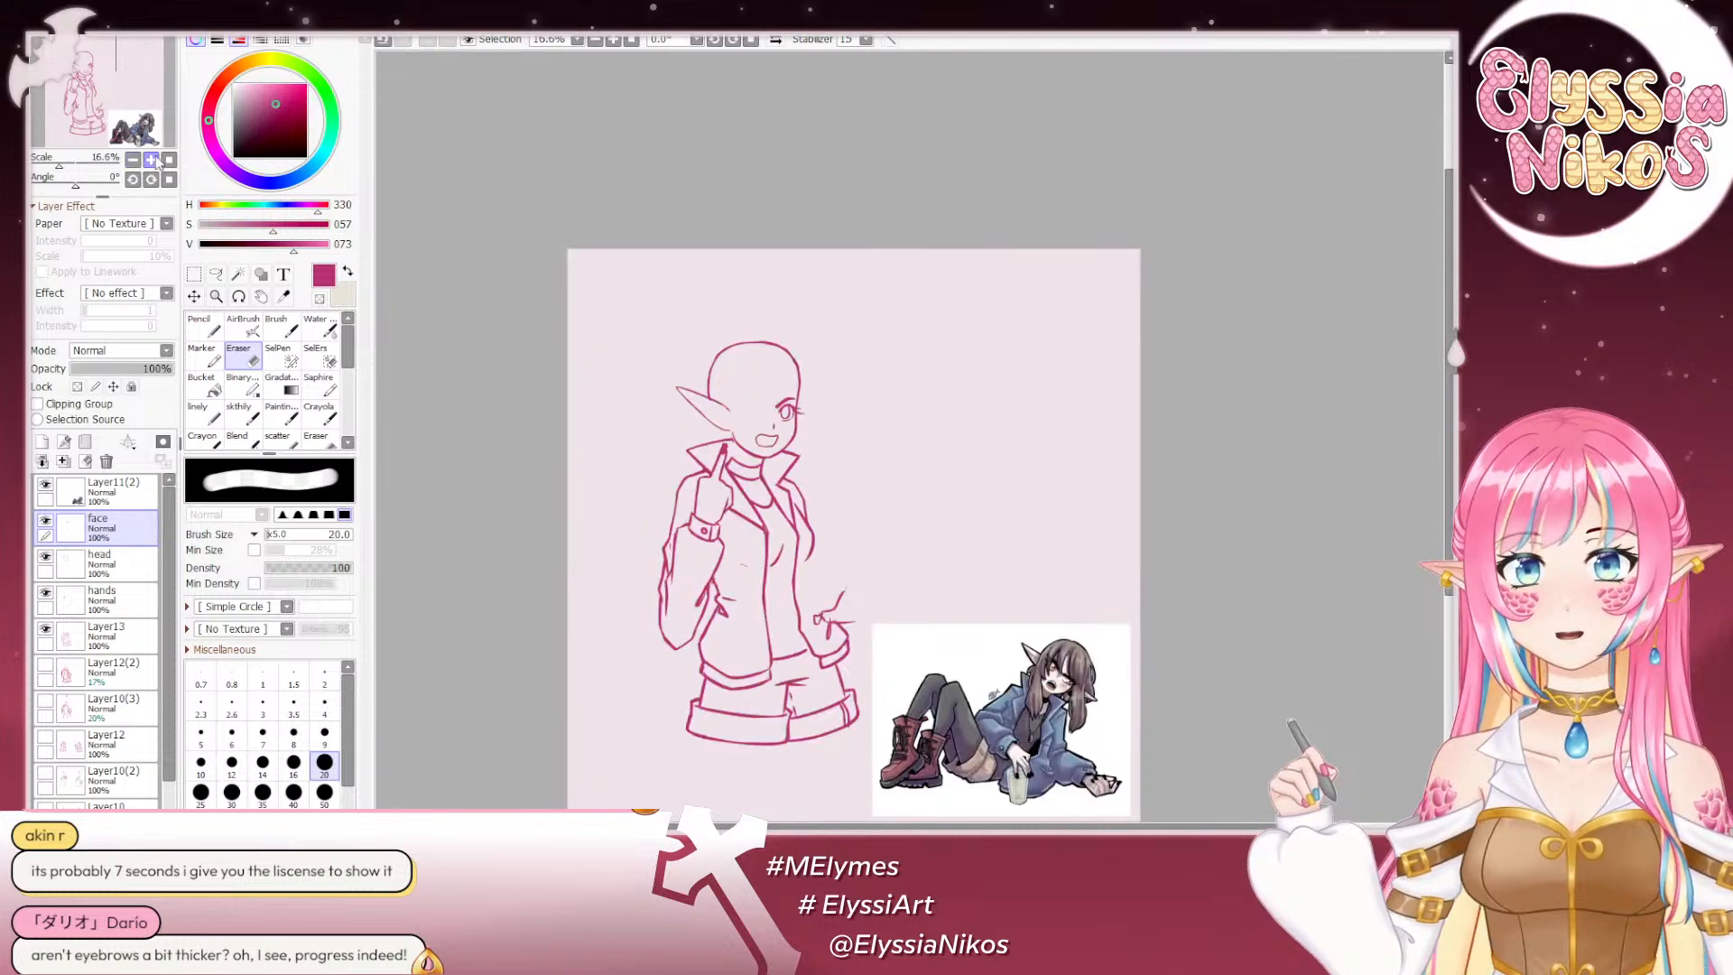
pyautogui.click(151, 160)
pyautogui.moveTo(683, 337); pyautogui.dragTo(685, 326)
pyautogui.hotkey('ctrl', 'z')
pyautogui.hotkey('ctrl', 'z')
pyautogui.hotkey('ctrl', 'z')
pyautogui.hotkey('ctrl', 'z')
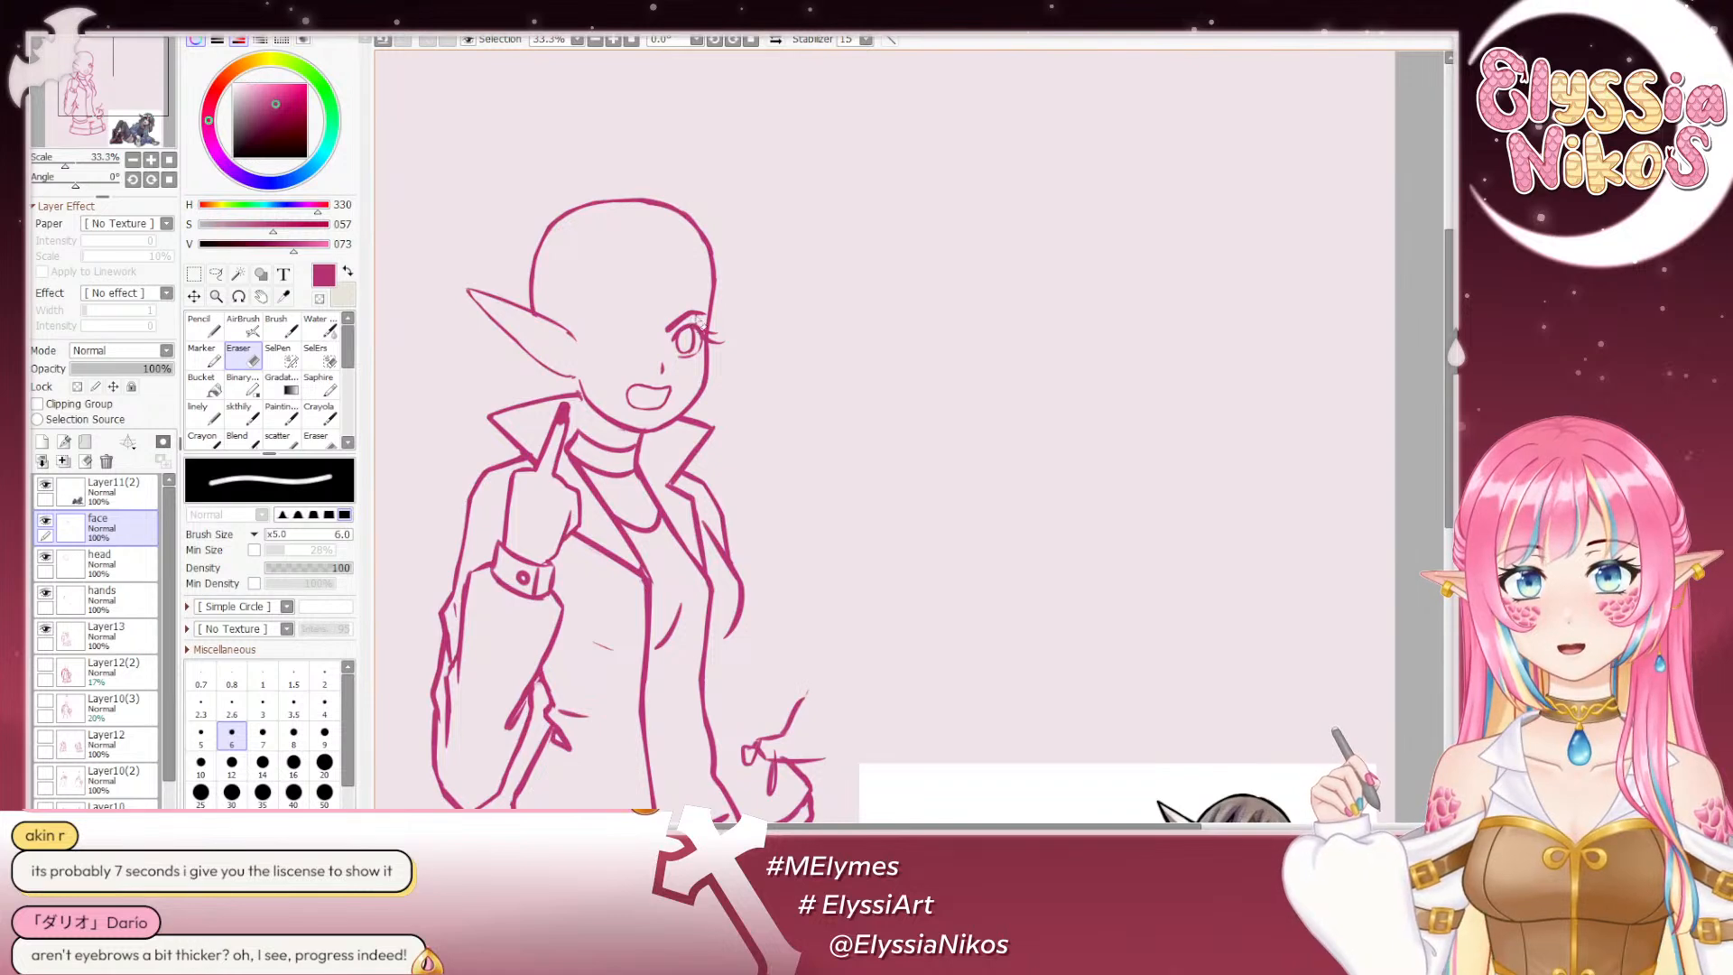
pyautogui.hotkey('ctrl', 'z')
pyautogui.moveTo(701, 317); pyautogui.dragTo(703, 319)
pyautogui.hotkey('ctrl', 'z')
pyautogui.hotkey('ctrl', 'z')
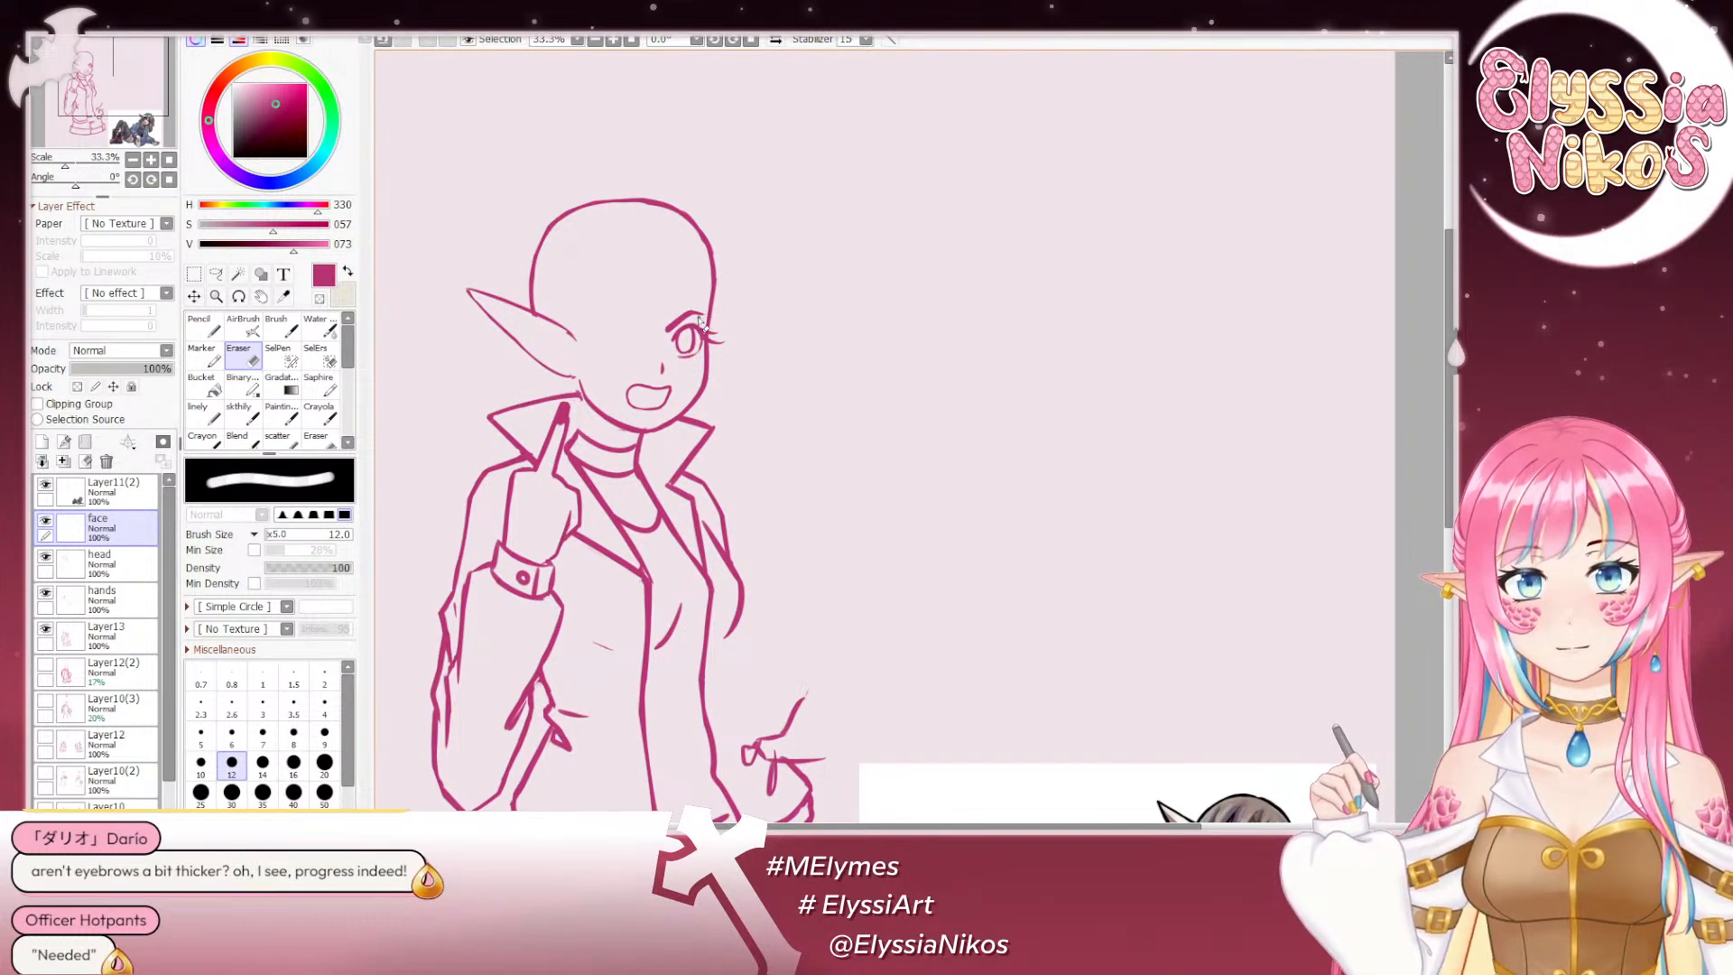
pyautogui.click(133, 160)
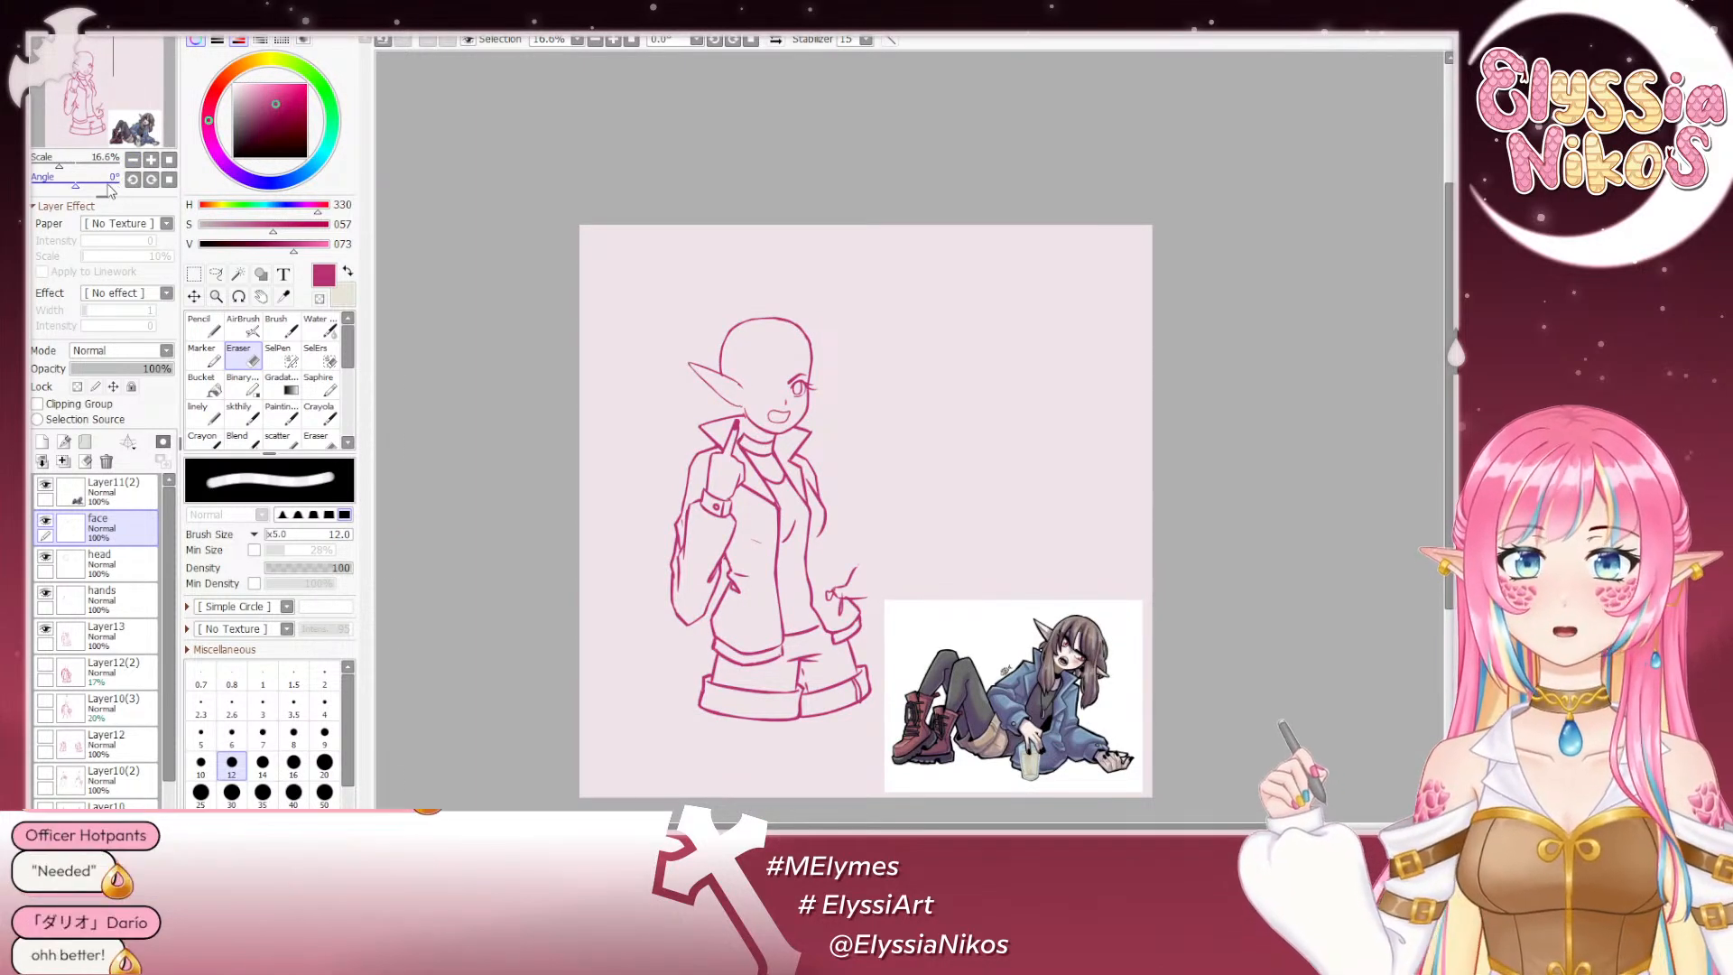
# Step: Sketch a thin line for the upper teeth inside the open mouth using the skthily brush at size 4
pyautogui.click(245, 418)
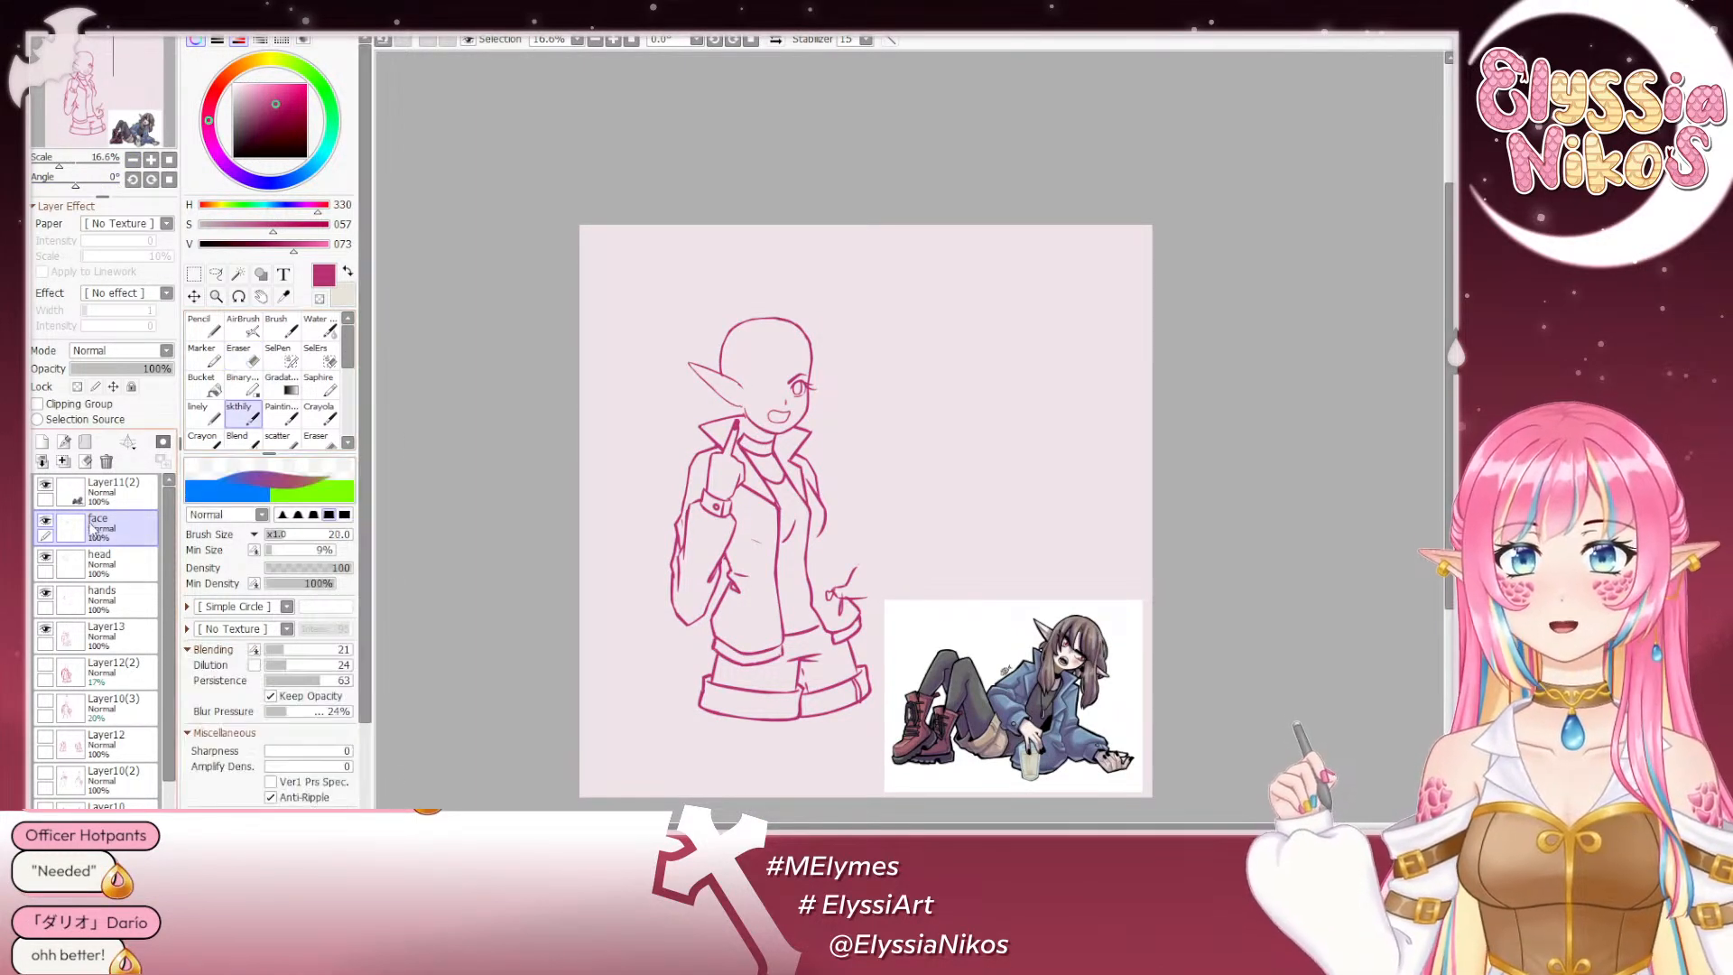
pyautogui.click(150, 160)
pyautogui.click(151, 160)
pyautogui.moveTo(618, 406); pyautogui.dragTo(711, 356)
pyautogui.moveTo(625, 318)
pyautogui.mouseDown()
pyautogui.moveTo(604, 328)
pyautogui.moveTo(623, 329)
pyautogui.mouseUp()
pyautogui.hotkey('ctrl', 'z')
pyautogui.hotkey('ctrl', 'z')
pyautogui.hotkey('ctrl', 'z')
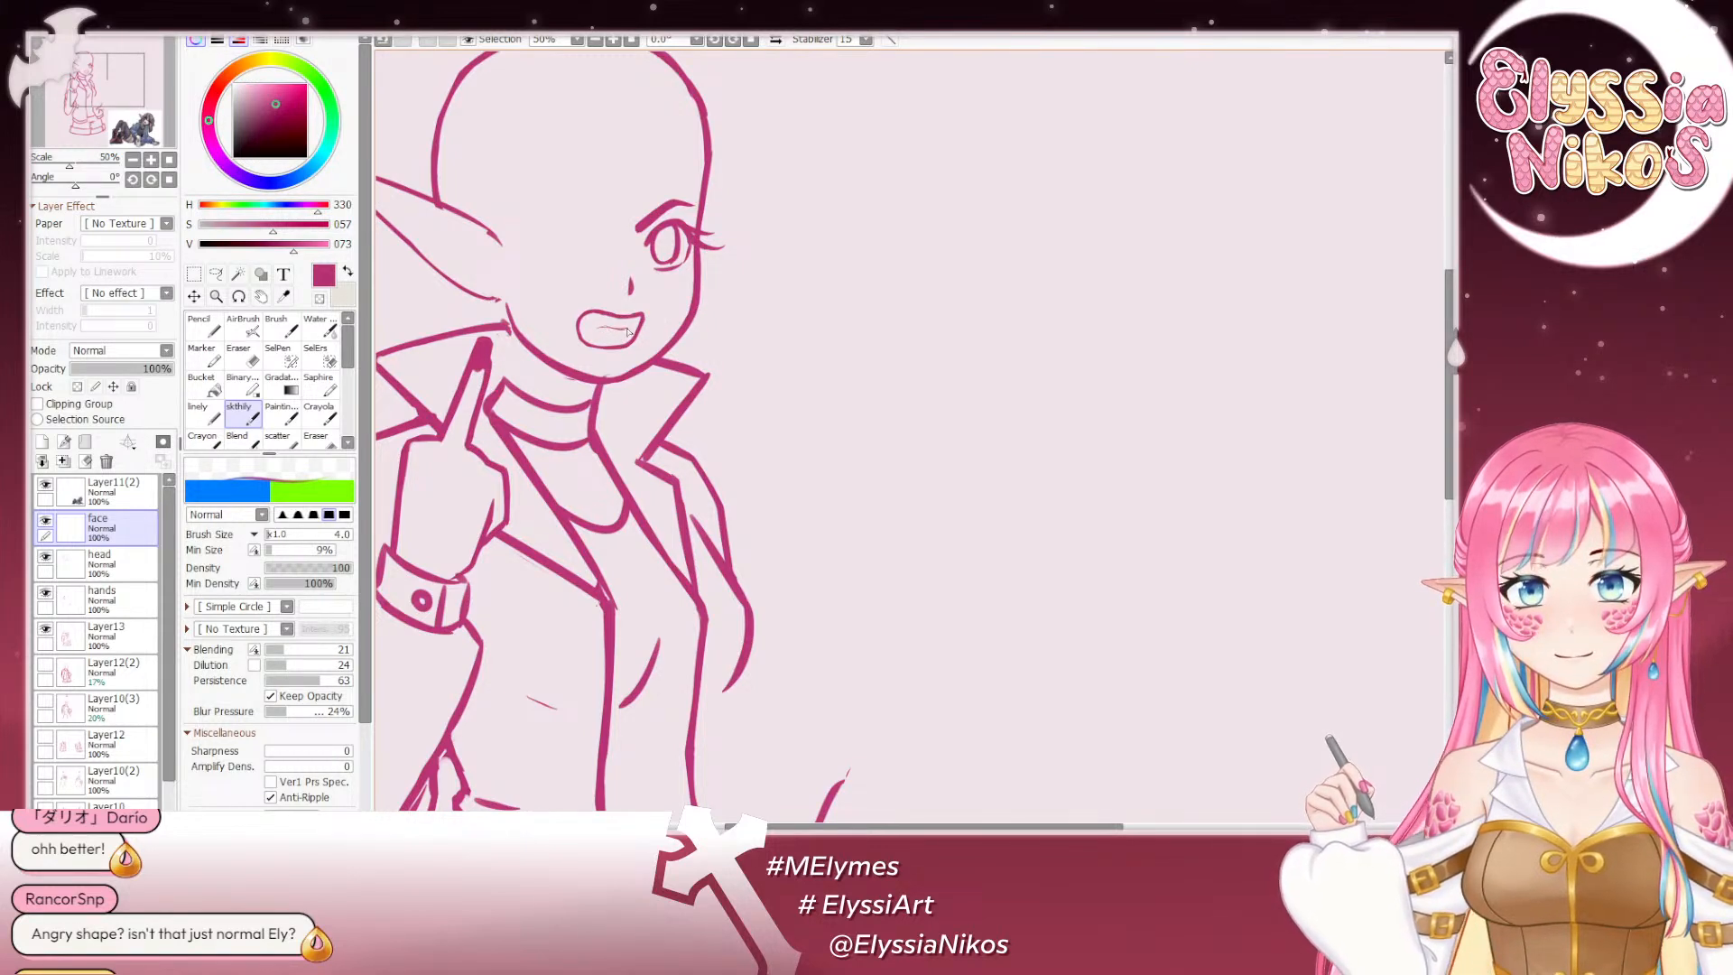
pyautogui.hotkey('ctrl', 'z')
pyautogui.moveTo(598, 329); pyautogui.dragTo(617, 332)
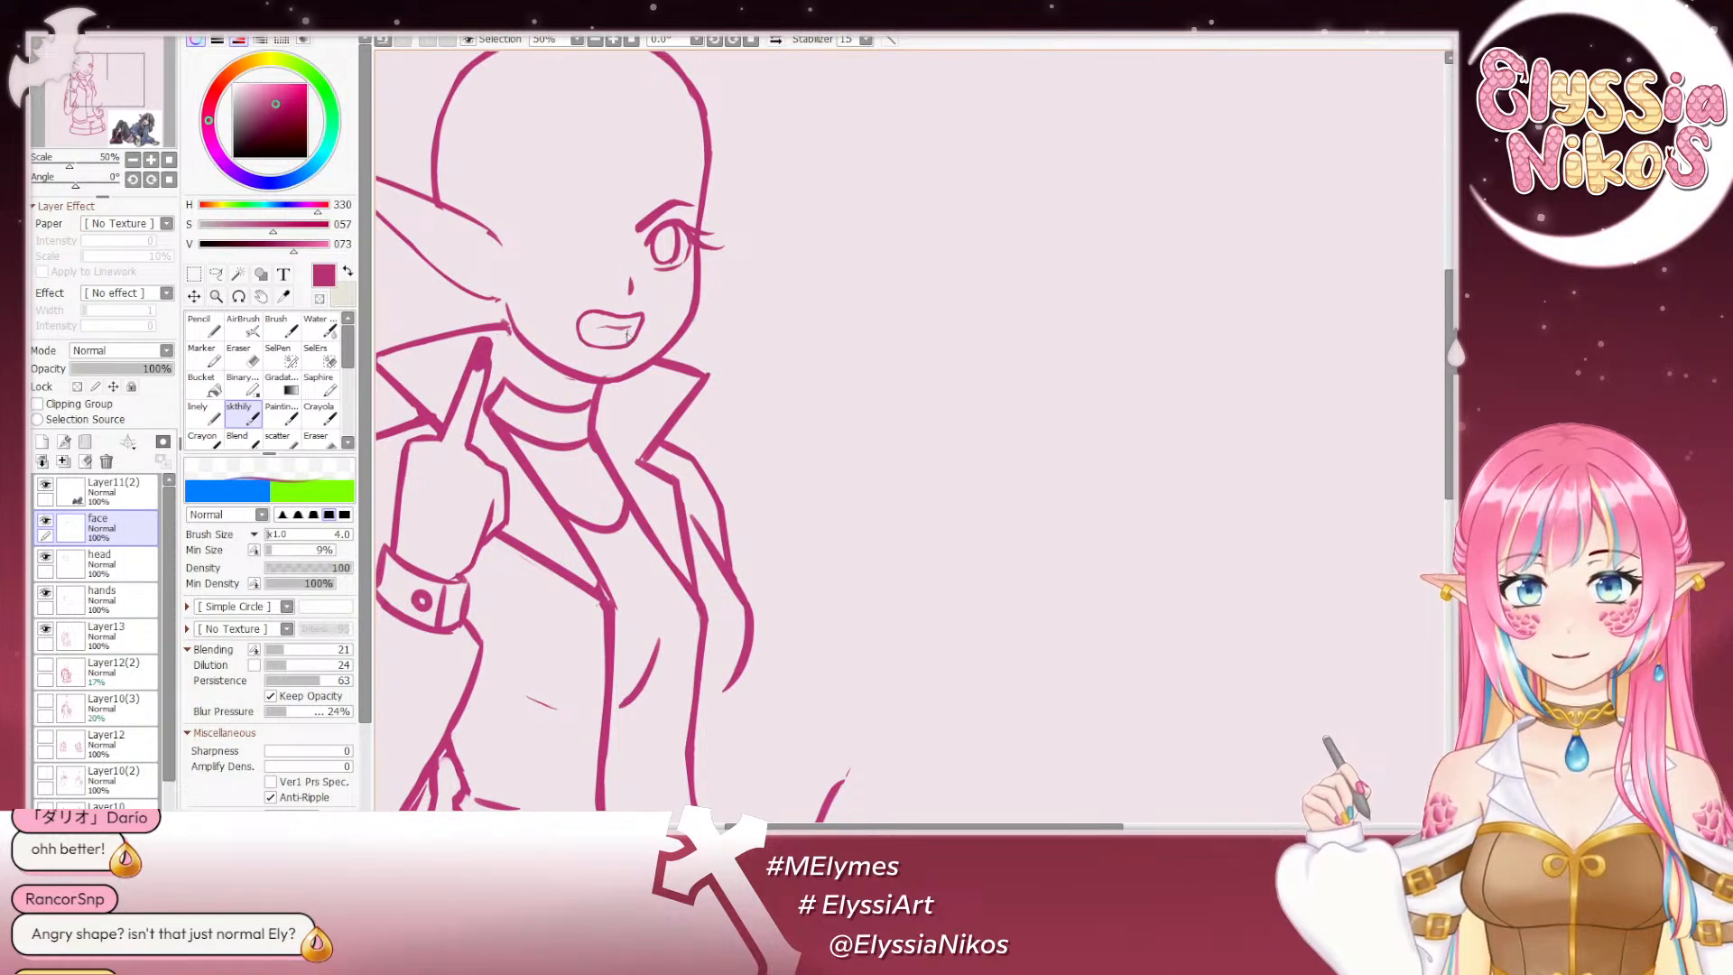
# Step: Draw pointed fangs and tooth divisions along the upper teeth
pyautogui.hotkey('ctrl', 'z')
pyautogui.moveTo(630, 327); pyautogui.dragTo(625, 342)
pyautogui.hotkey('ctrl', 'z')
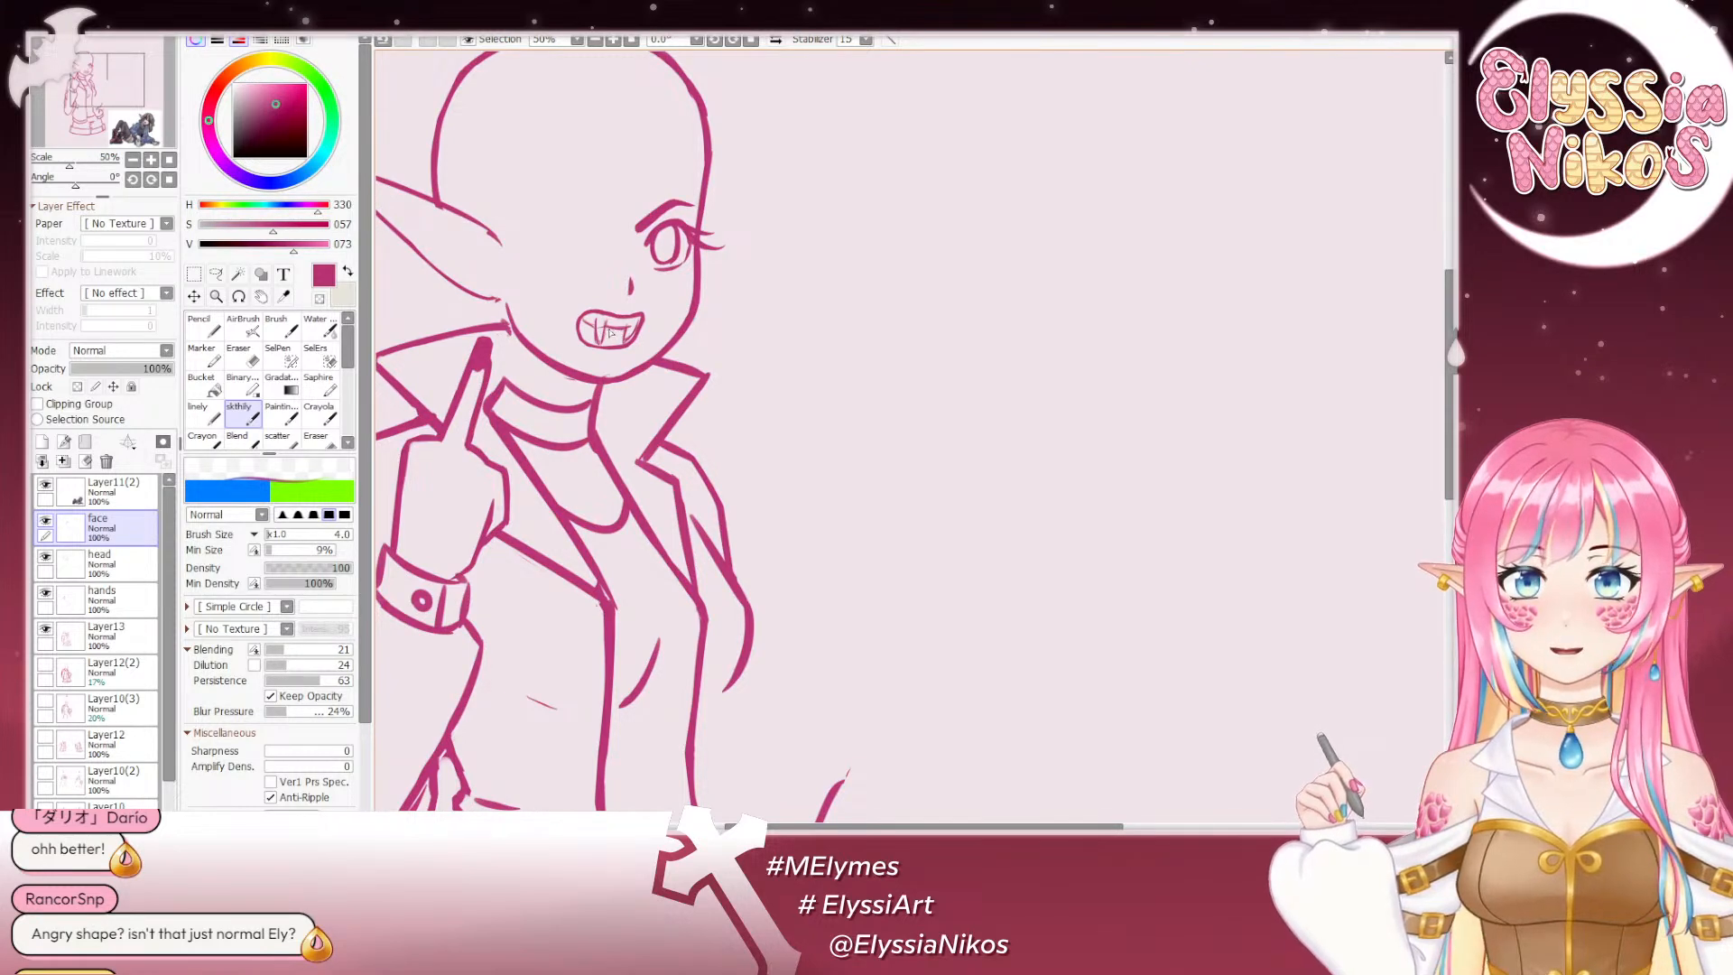
pyautogui.click(133, 158)
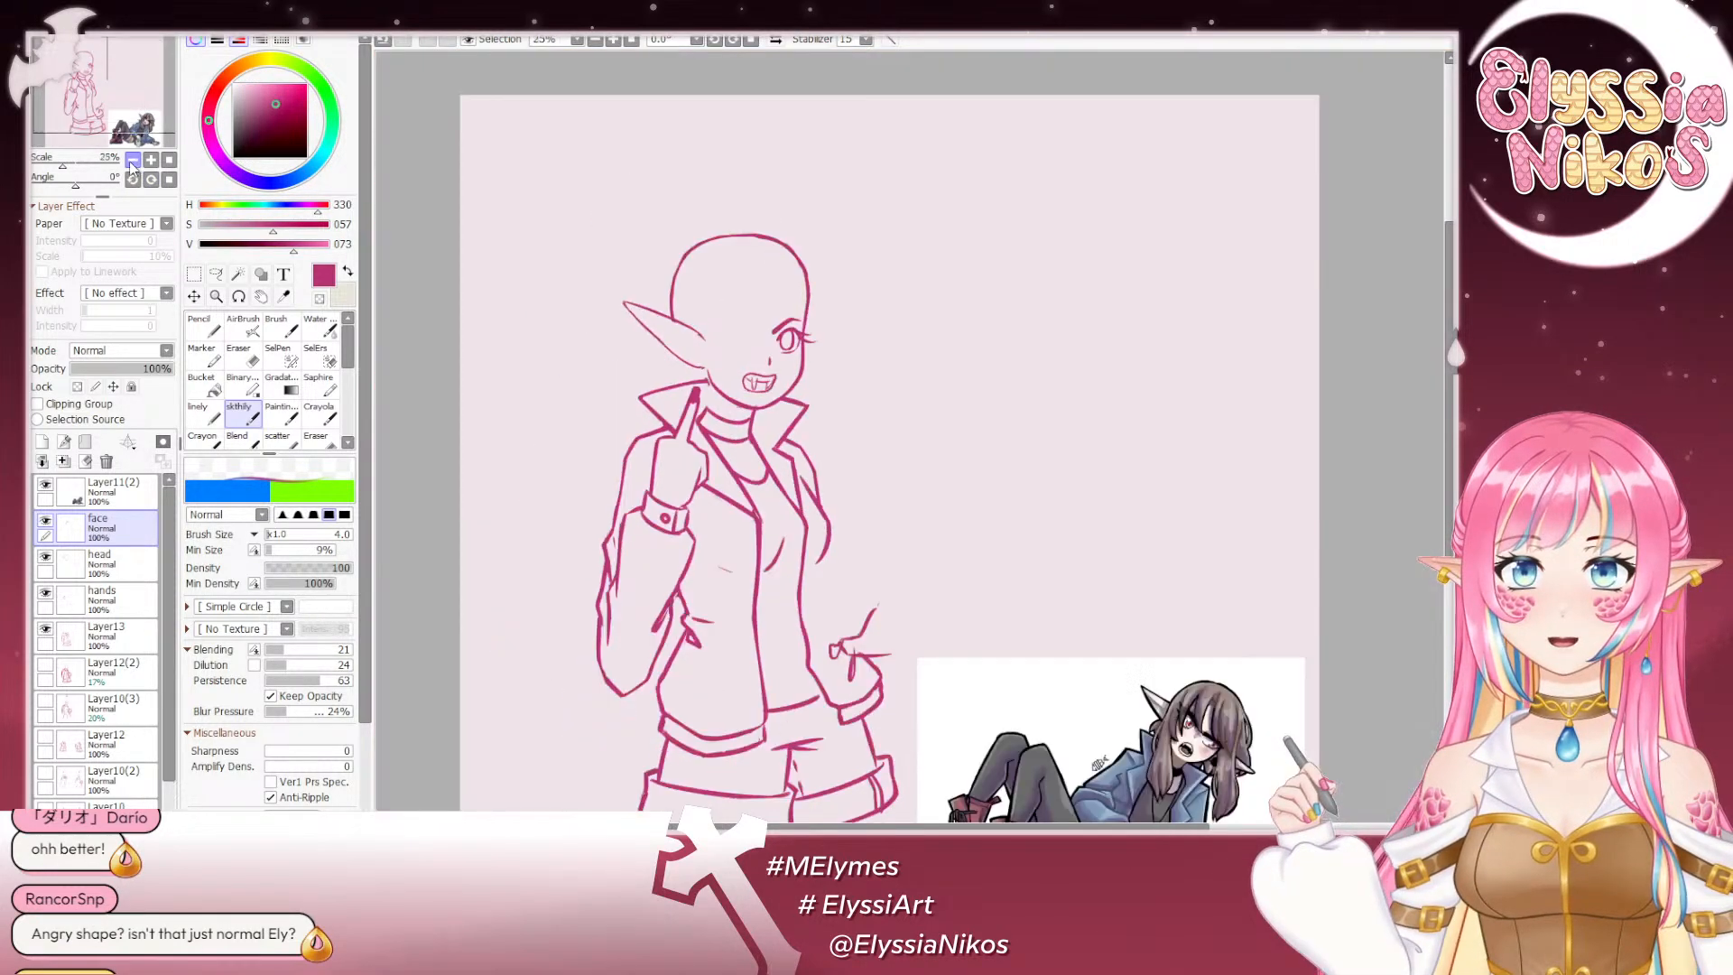
# Step: Mirror the canvas view horizontally and reinforce the fang lines in the mouth at brush size 5
pyautogui.click(774, 39)
pyautogui.moveTo(805, 350); pyautogui.dragTo(410, 336)
pyautogui.scroll(2, 776, 384)
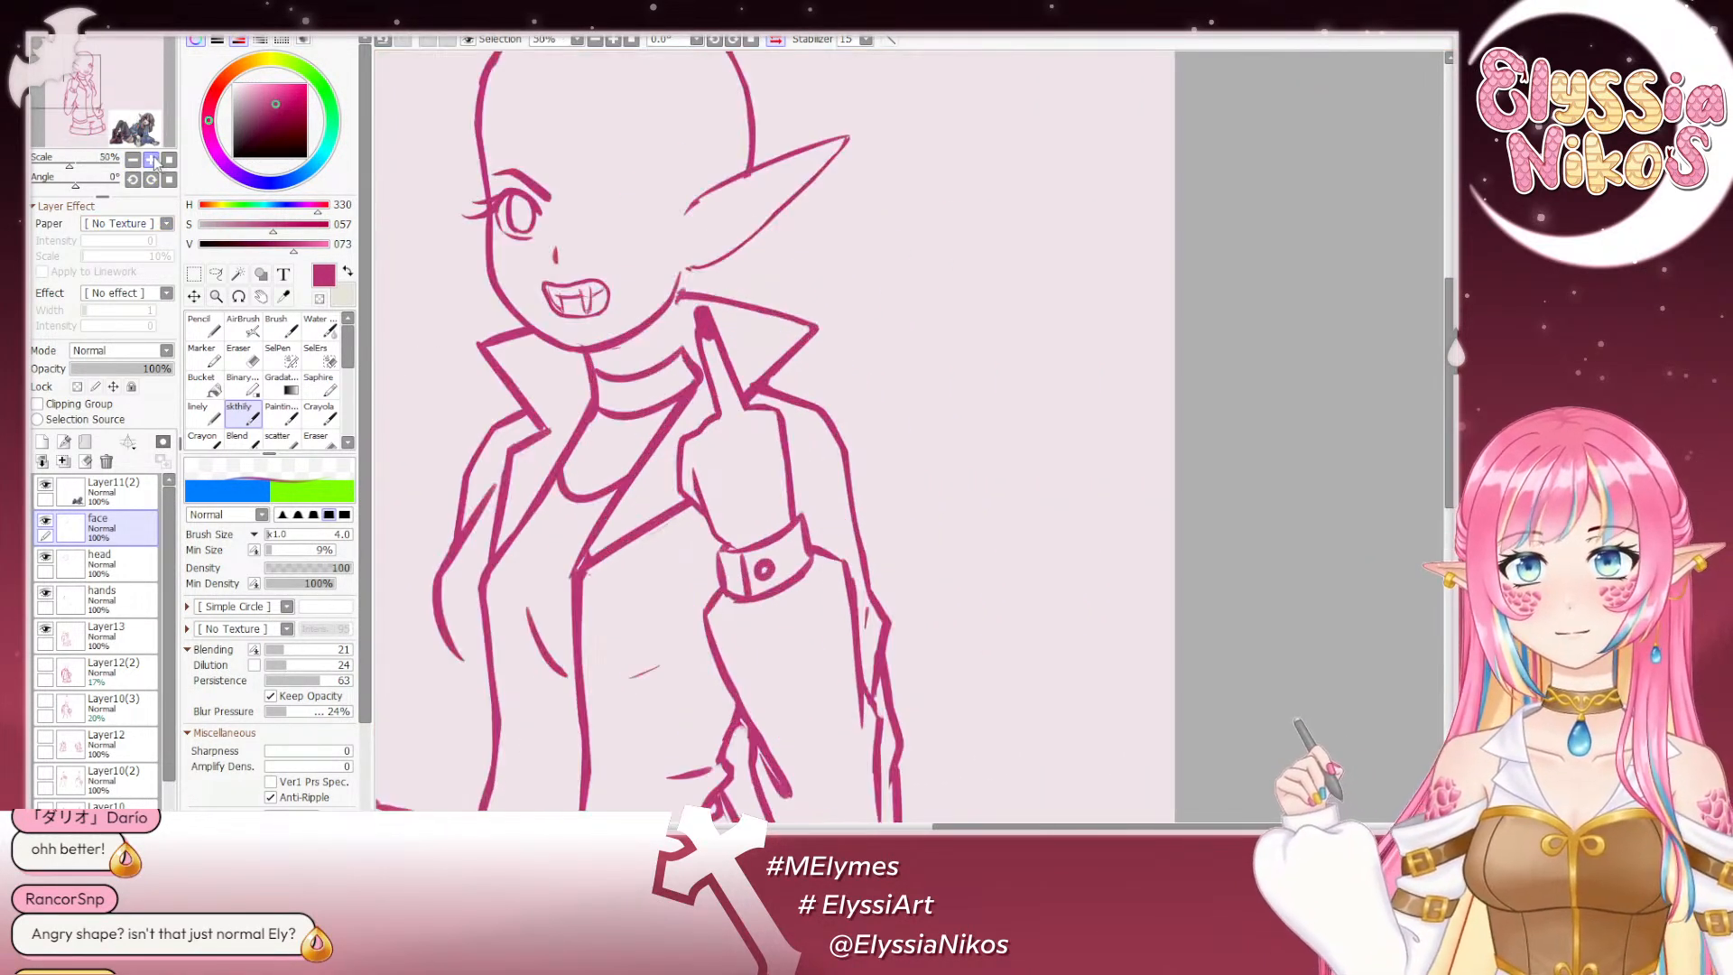
pyautogui.press(']')
pyautogui.moveTo(712, 344); pyautogui.dragTo(715, 361)
pyautogui.hotkey('ctrl', 'z')
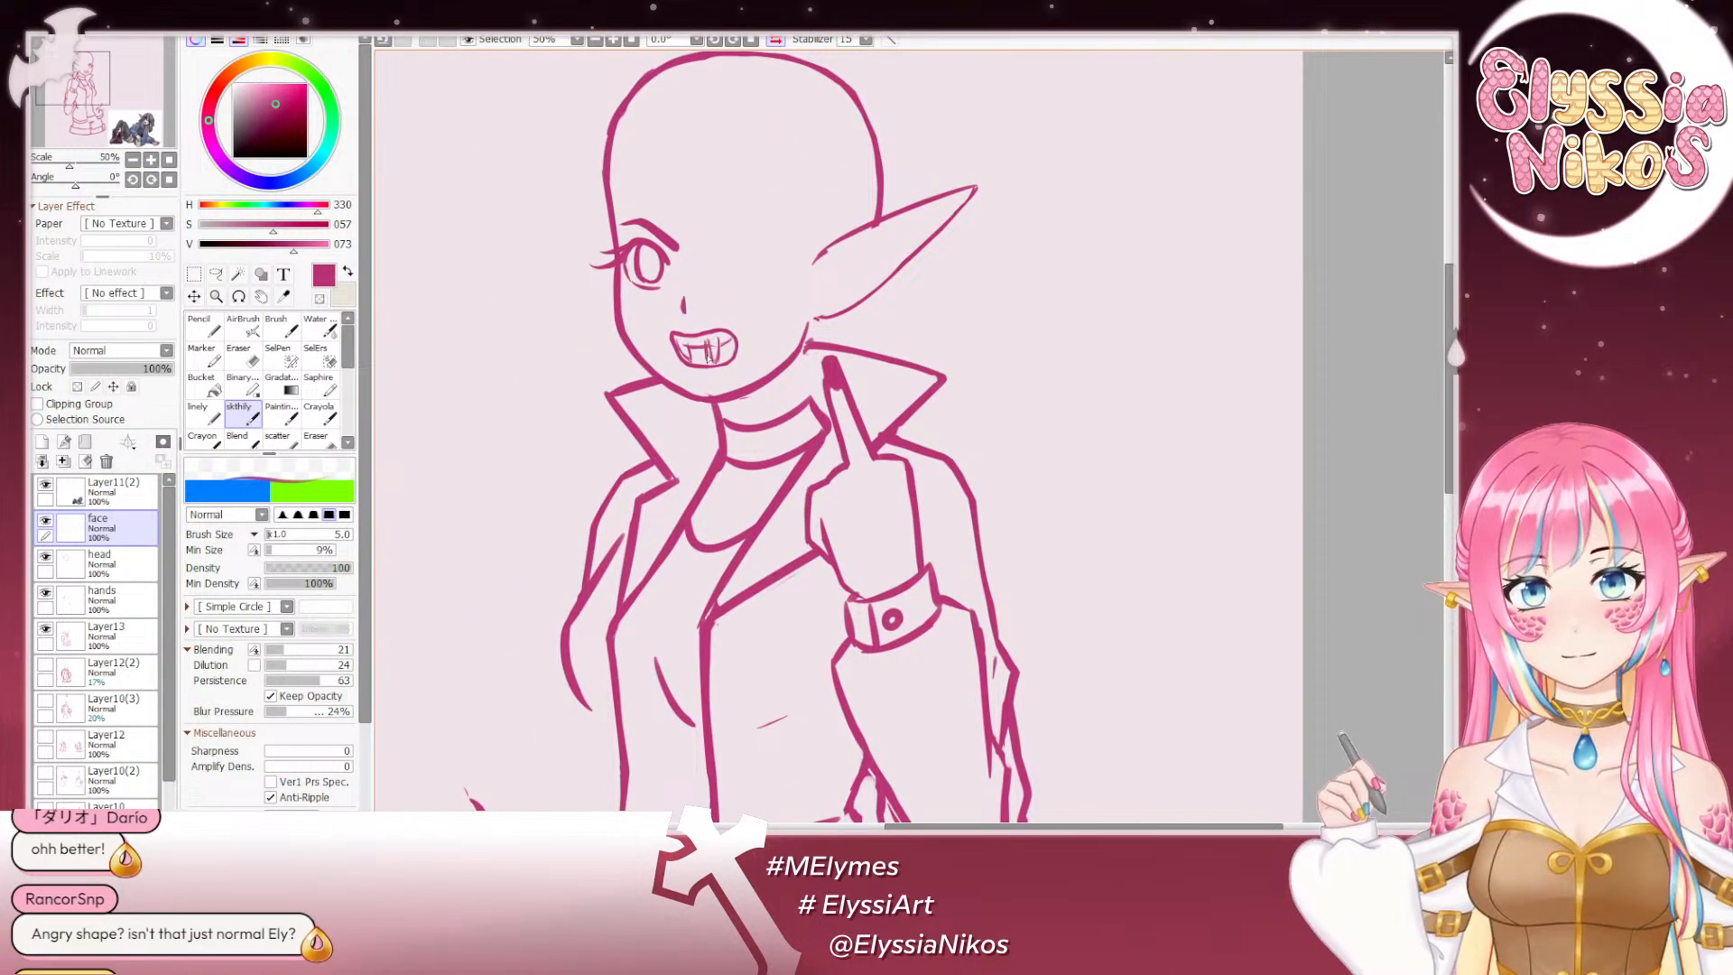
# Step: Erase the inner fang's uneven lines with the Eraser at size 12 and redraw it with the skthily brush at size 5
pyautogui.press('e')
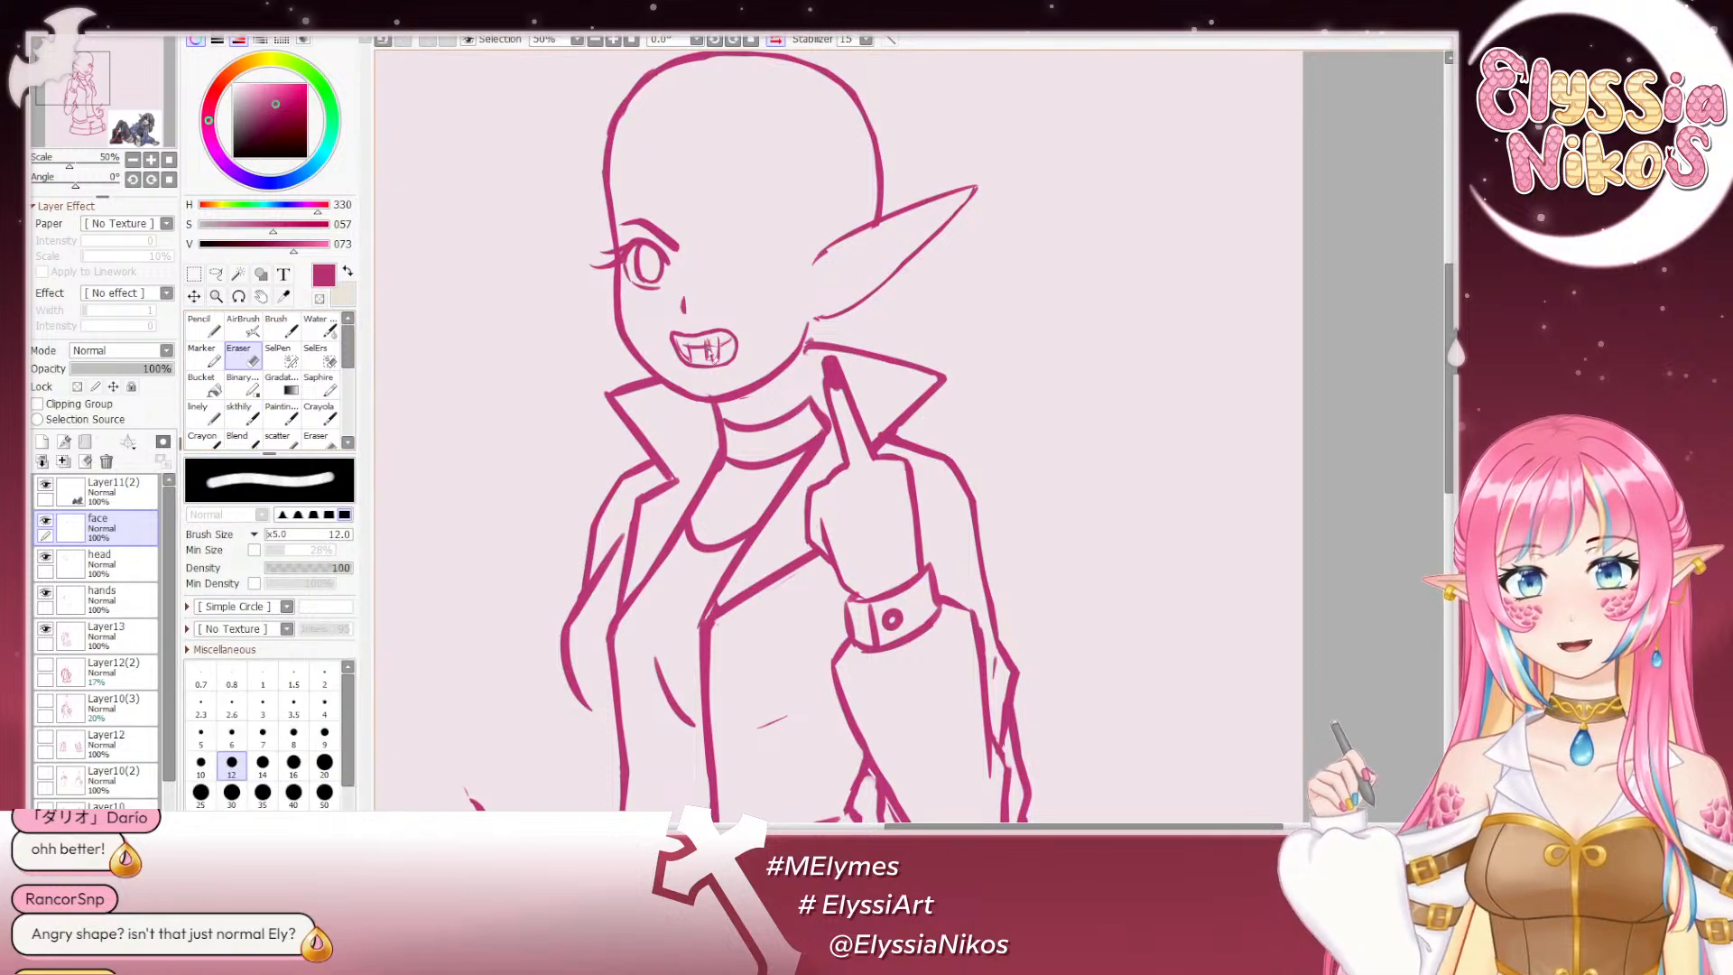
pyautogui.hotkey('ctrl', 'z')
pyautogui.moveTo(712, 358); pyautogui.dragTo(711, 363)
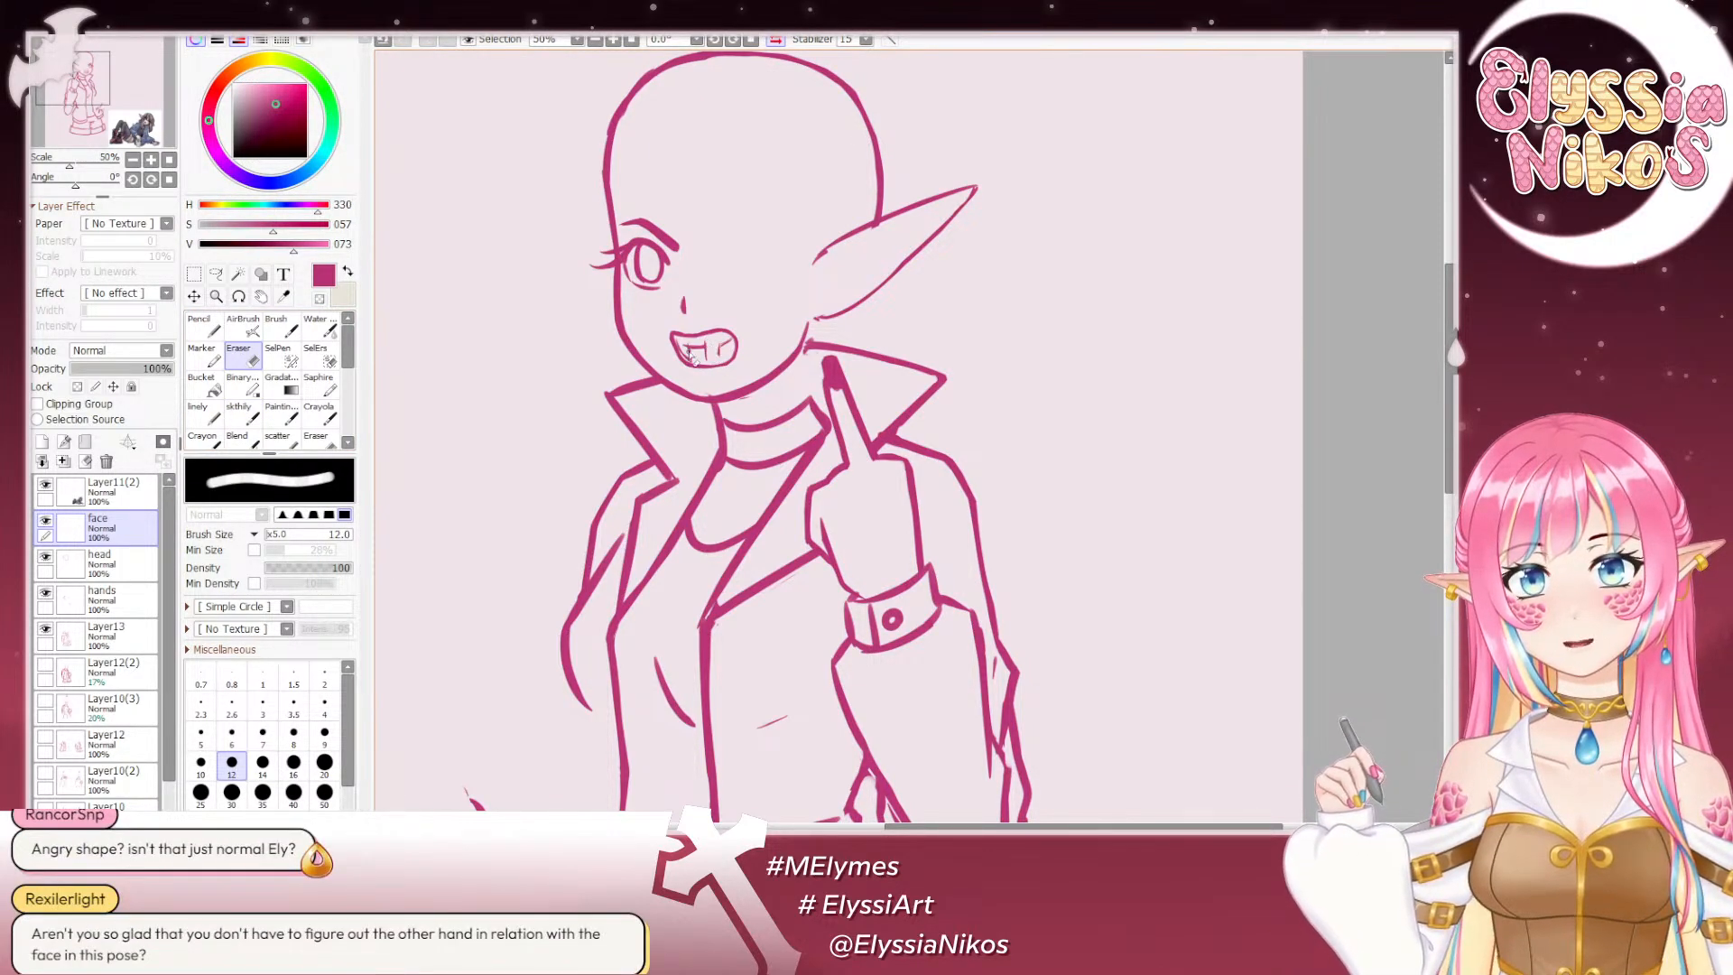
pyautogui.click(252, 410)
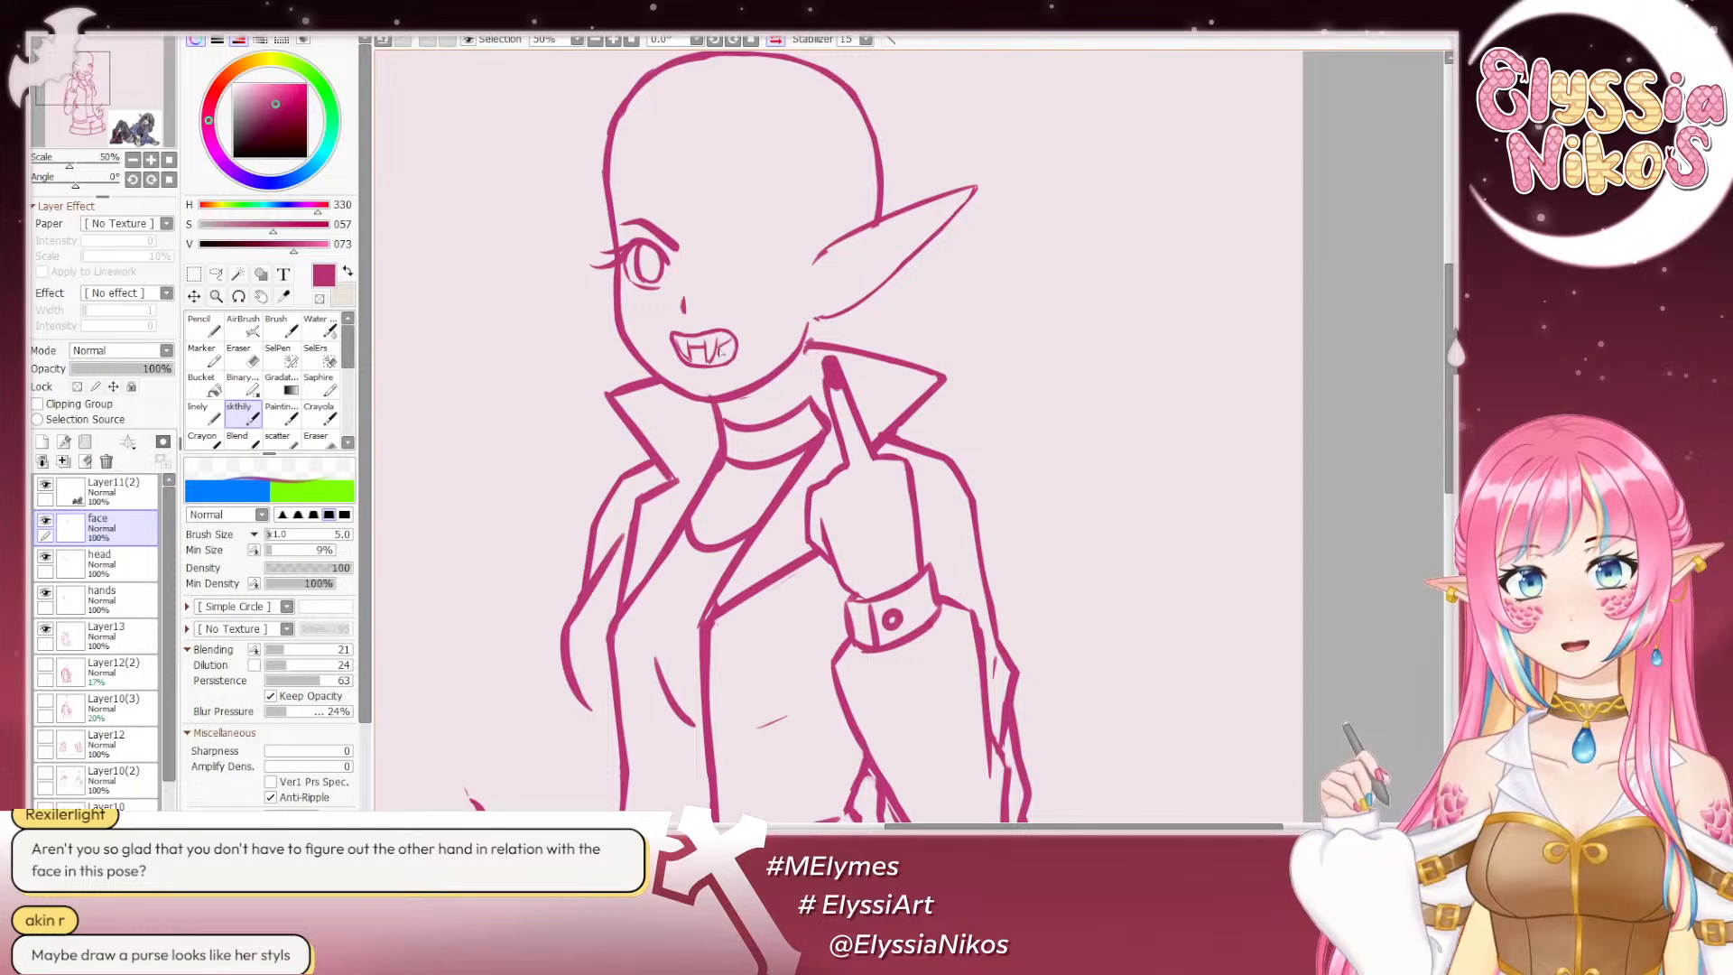
# Step: Clean up the tooth lines beside the inner fang with the Eraser at size 7
pyautogui.press('e')
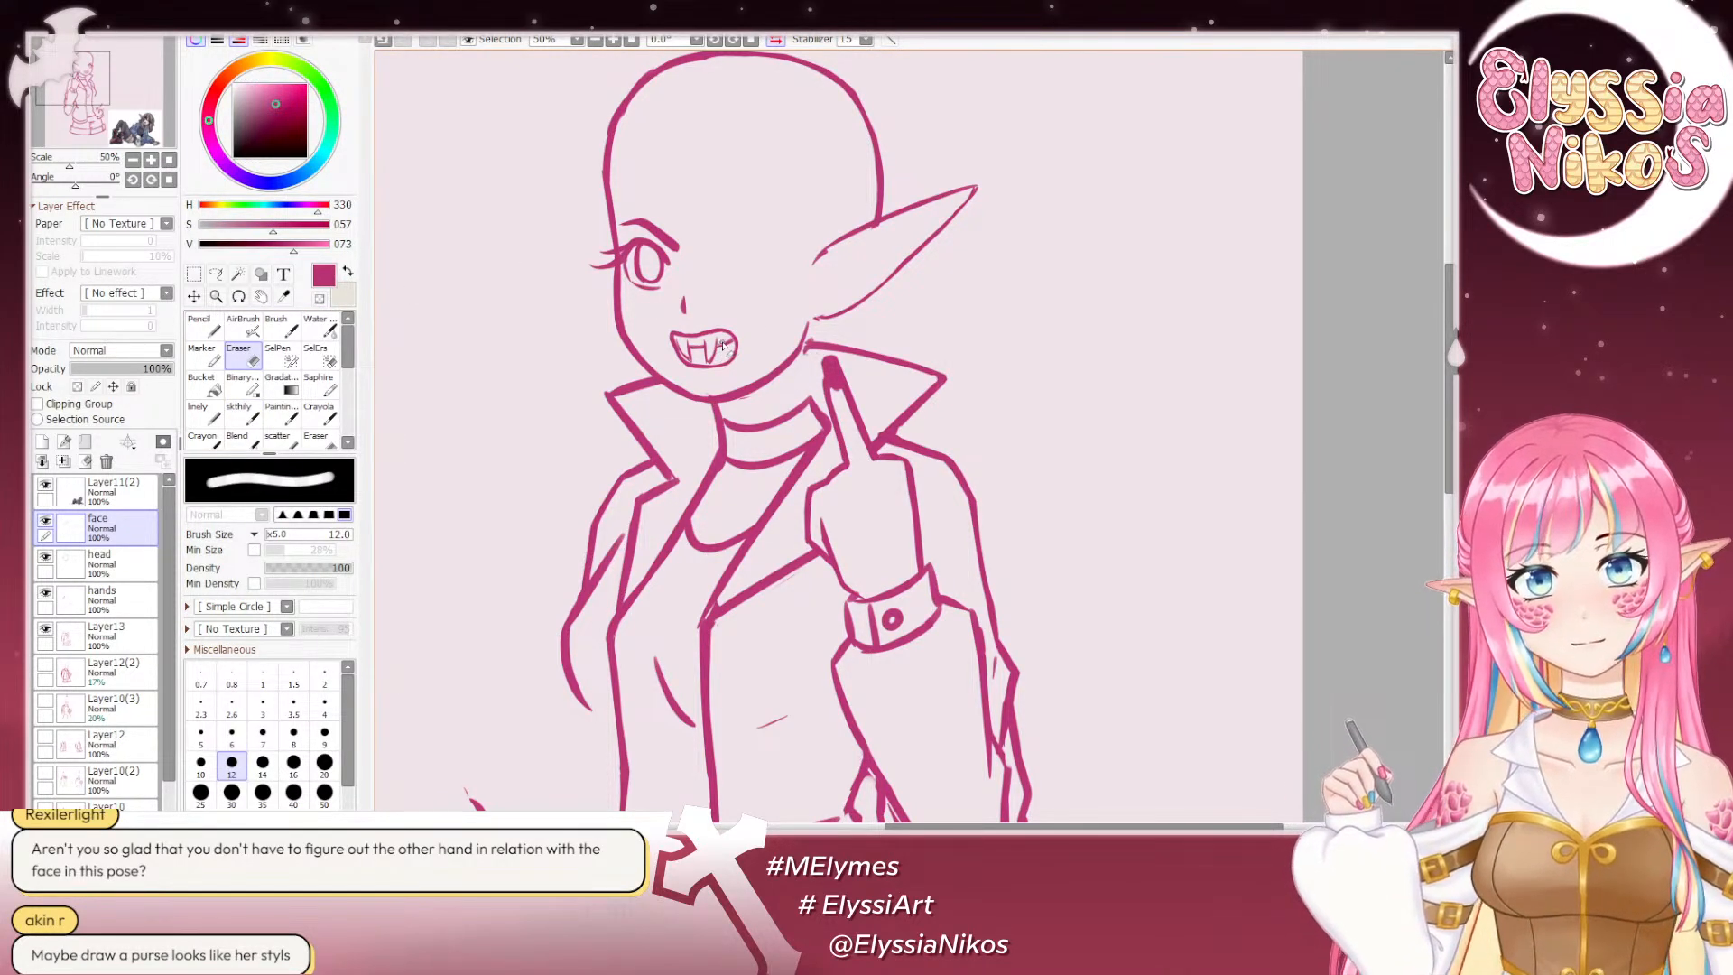
pyautogui.press('[')
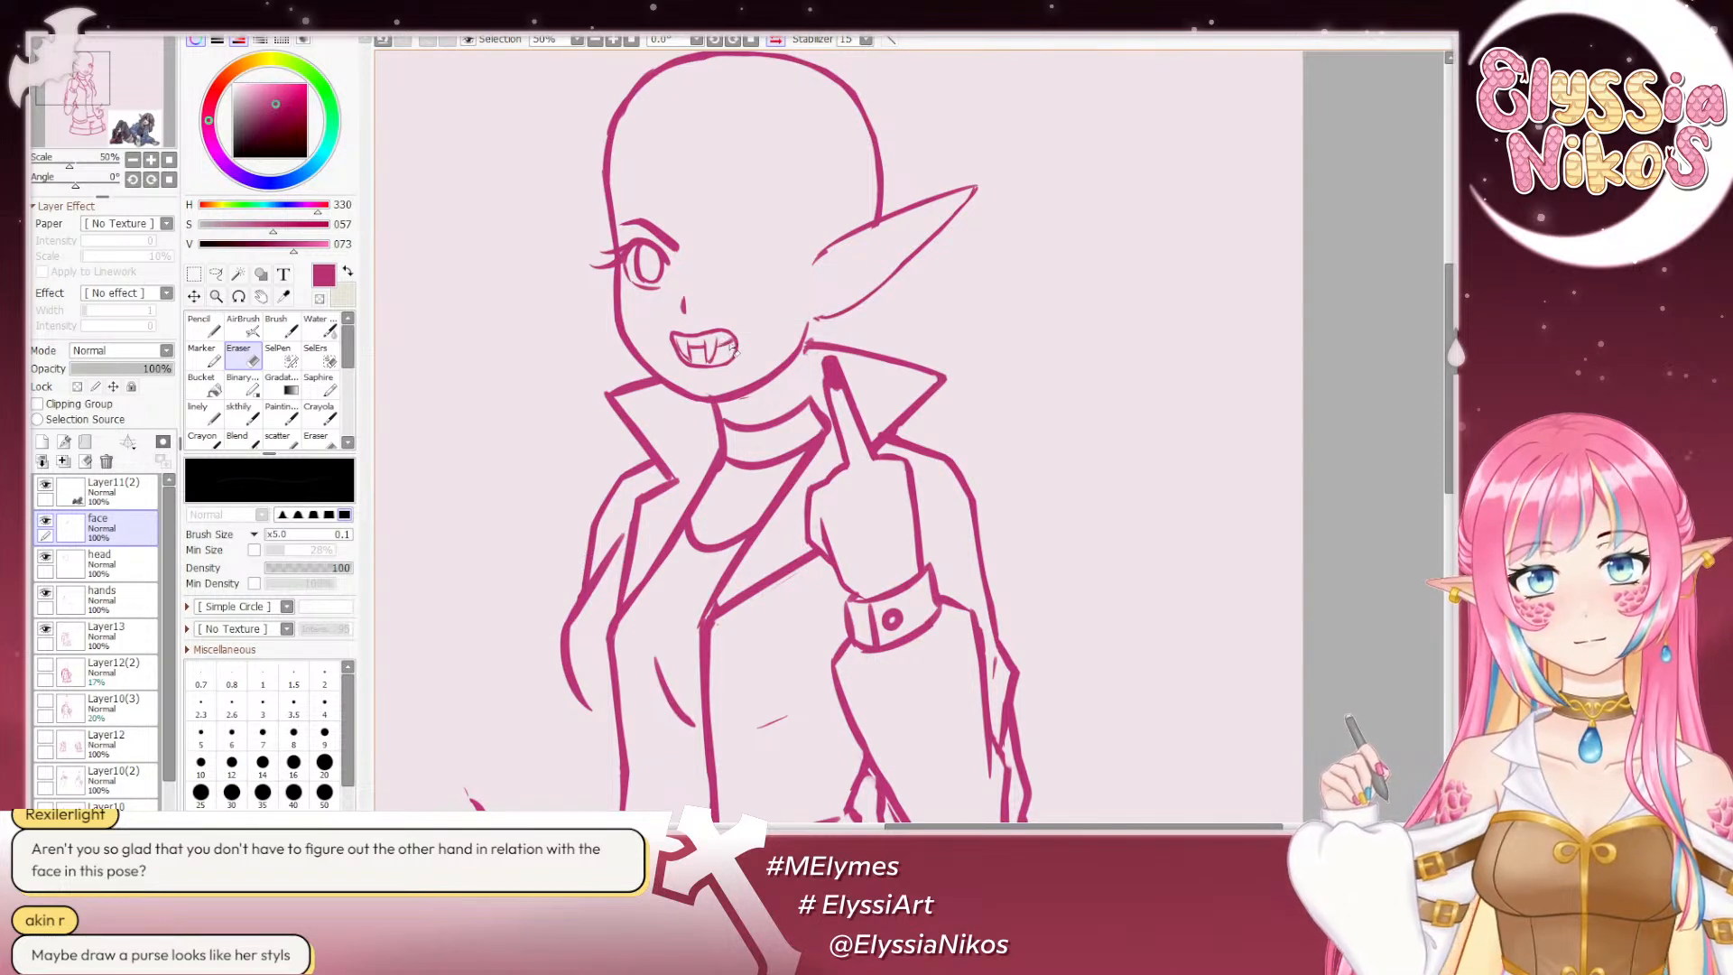
pyautogui.press(']')
pyautogui.press(']')
pyautogui.press(']')
pyautogui.press(']')
pyautogui.press(']')
pyautogui.press(']')
pyautogui.press(']')
pyautogui.press(']')
pyautogui.press(']')
pyautogui.press(']')
pyautogui.press(']')
pyautogui.press(']')
pyautogui.press(']')
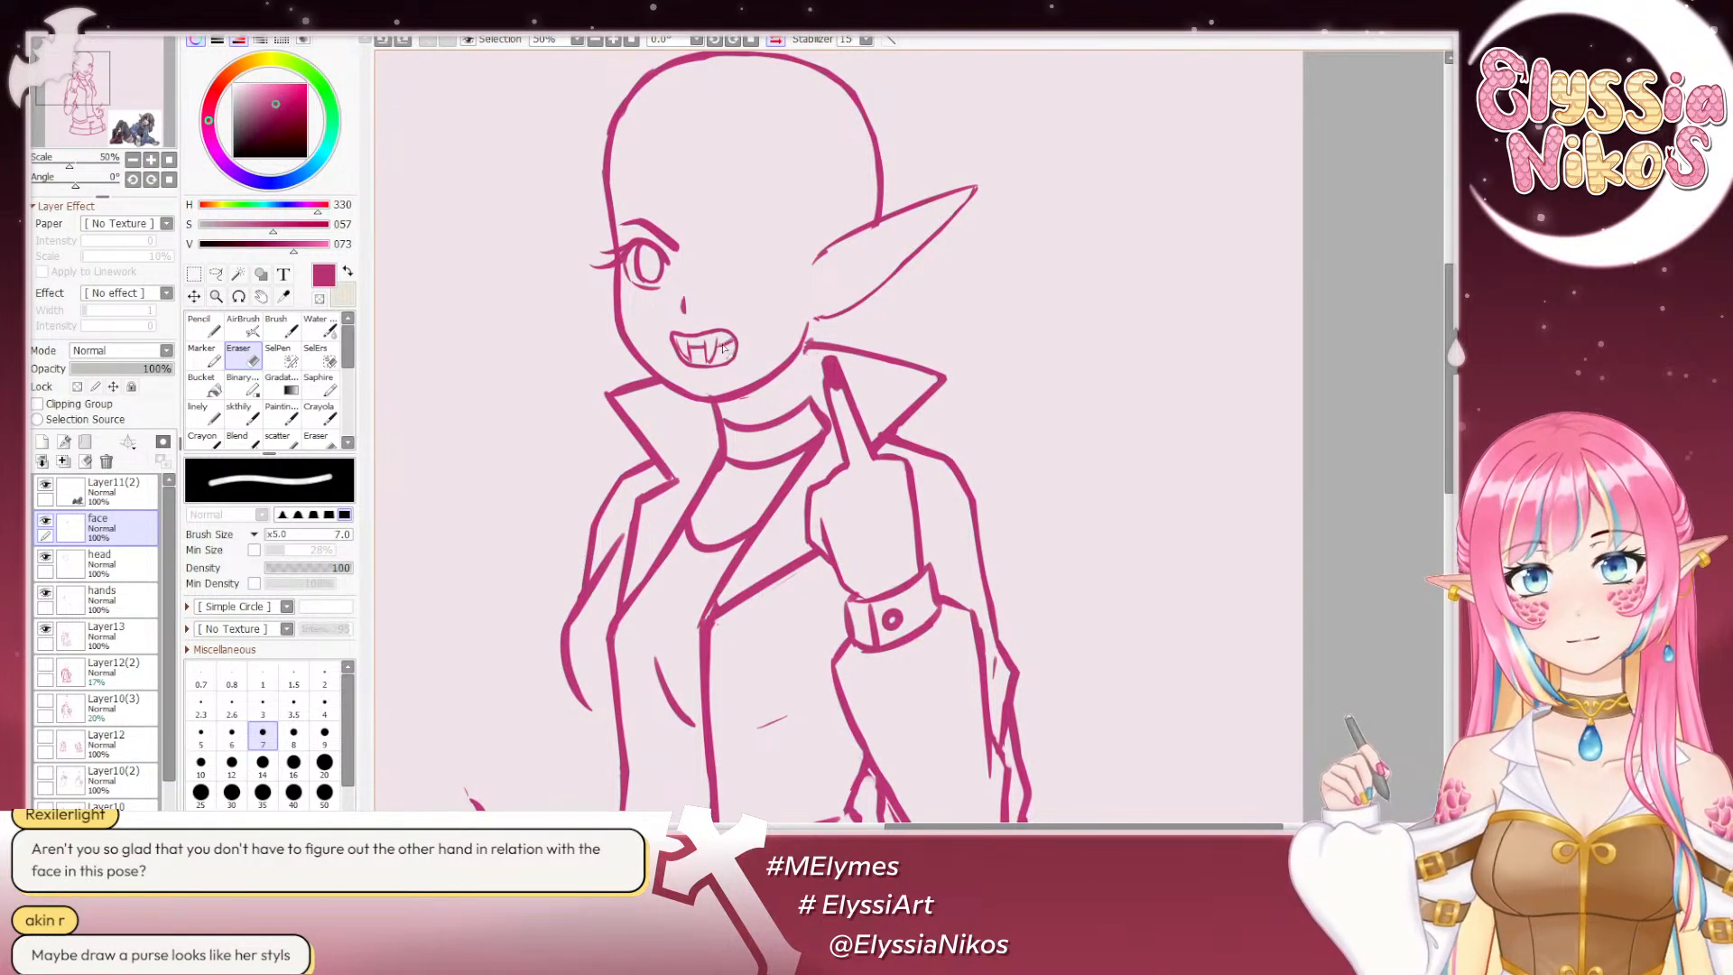
pyautogui.moveTo(735, 350)
pyautogui.mouseDown()
pyautogui.moveTo(683, 332)
pyautogui.moveTo(673, 362)
pyautogui.moveTo(704, 346)
pyautogui.mouseUp()
pyautogui.hotkey('ctrl', 'z')
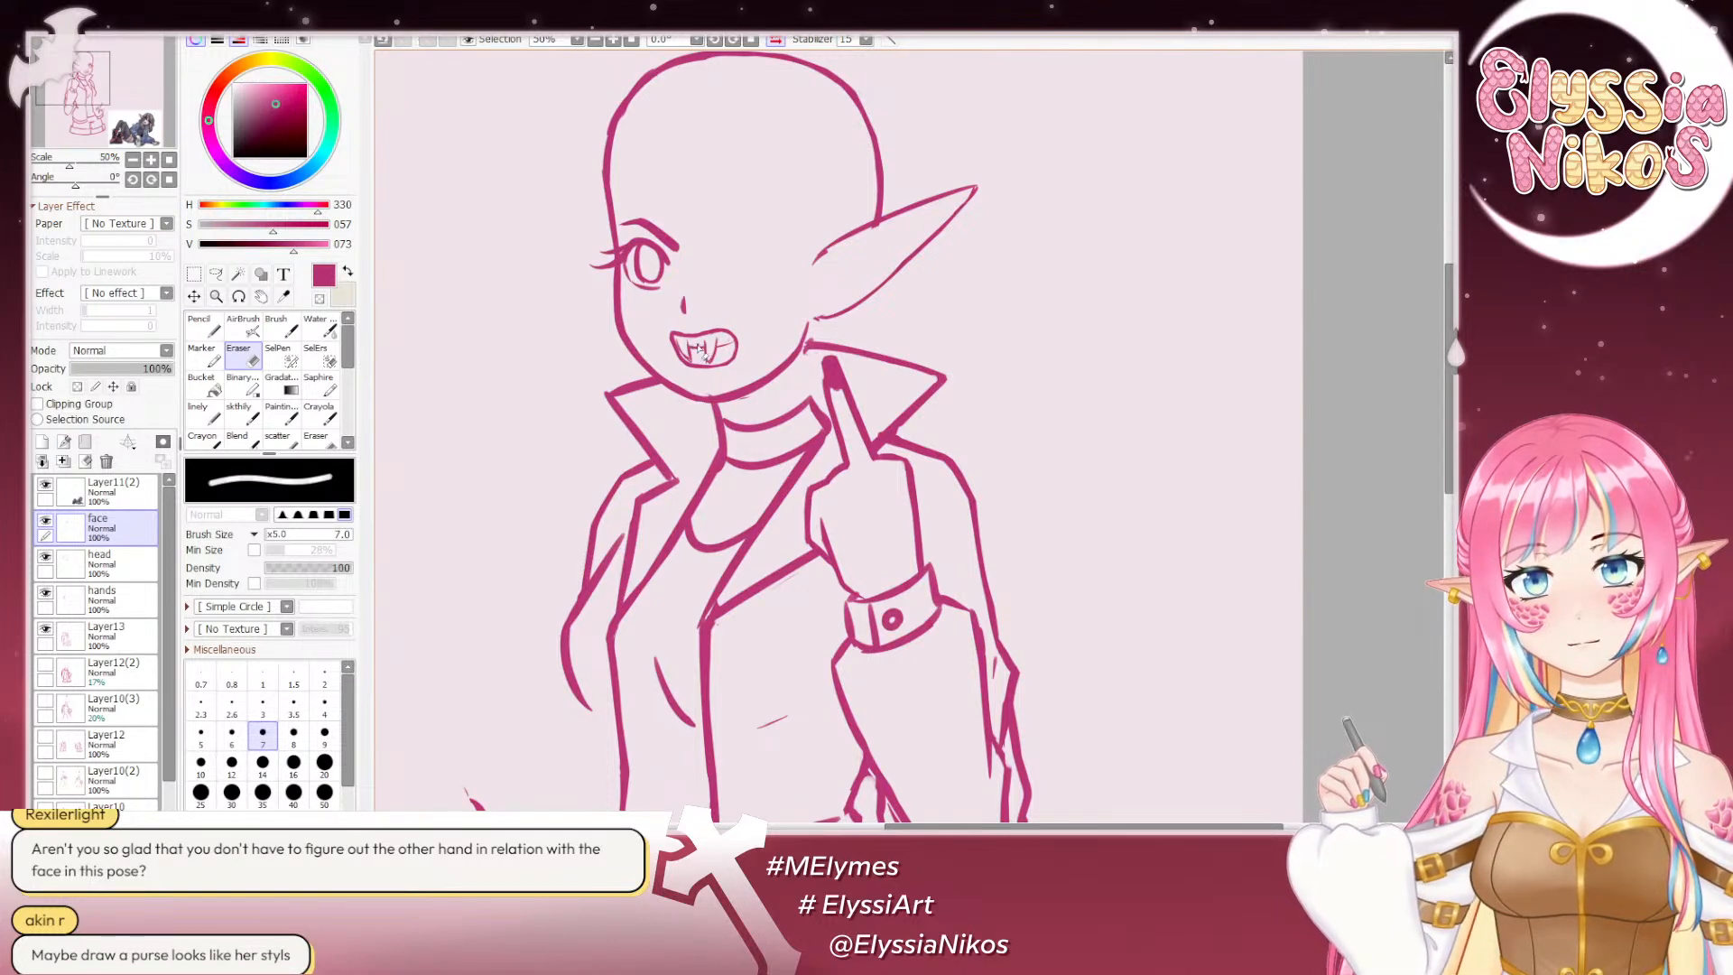
# Step: Touch up the teeth near the mouth corner using the skthily brush at size 6
pyautogui.click(242, 416)
pyautogui.hotkey('ctrl', 'z')
pyautogui.moveTo(734, 339)
pyautogui.mouseDown()
pyautogui.moveTo(709, 347)
pyautogui.moveTo(727, 346)
pyautogui.mouseUp()
pyautogui.hotkey('ctrl', 'z')
pyautogui.press(']')
pyautogui.hotkey('ctrl', 'z')
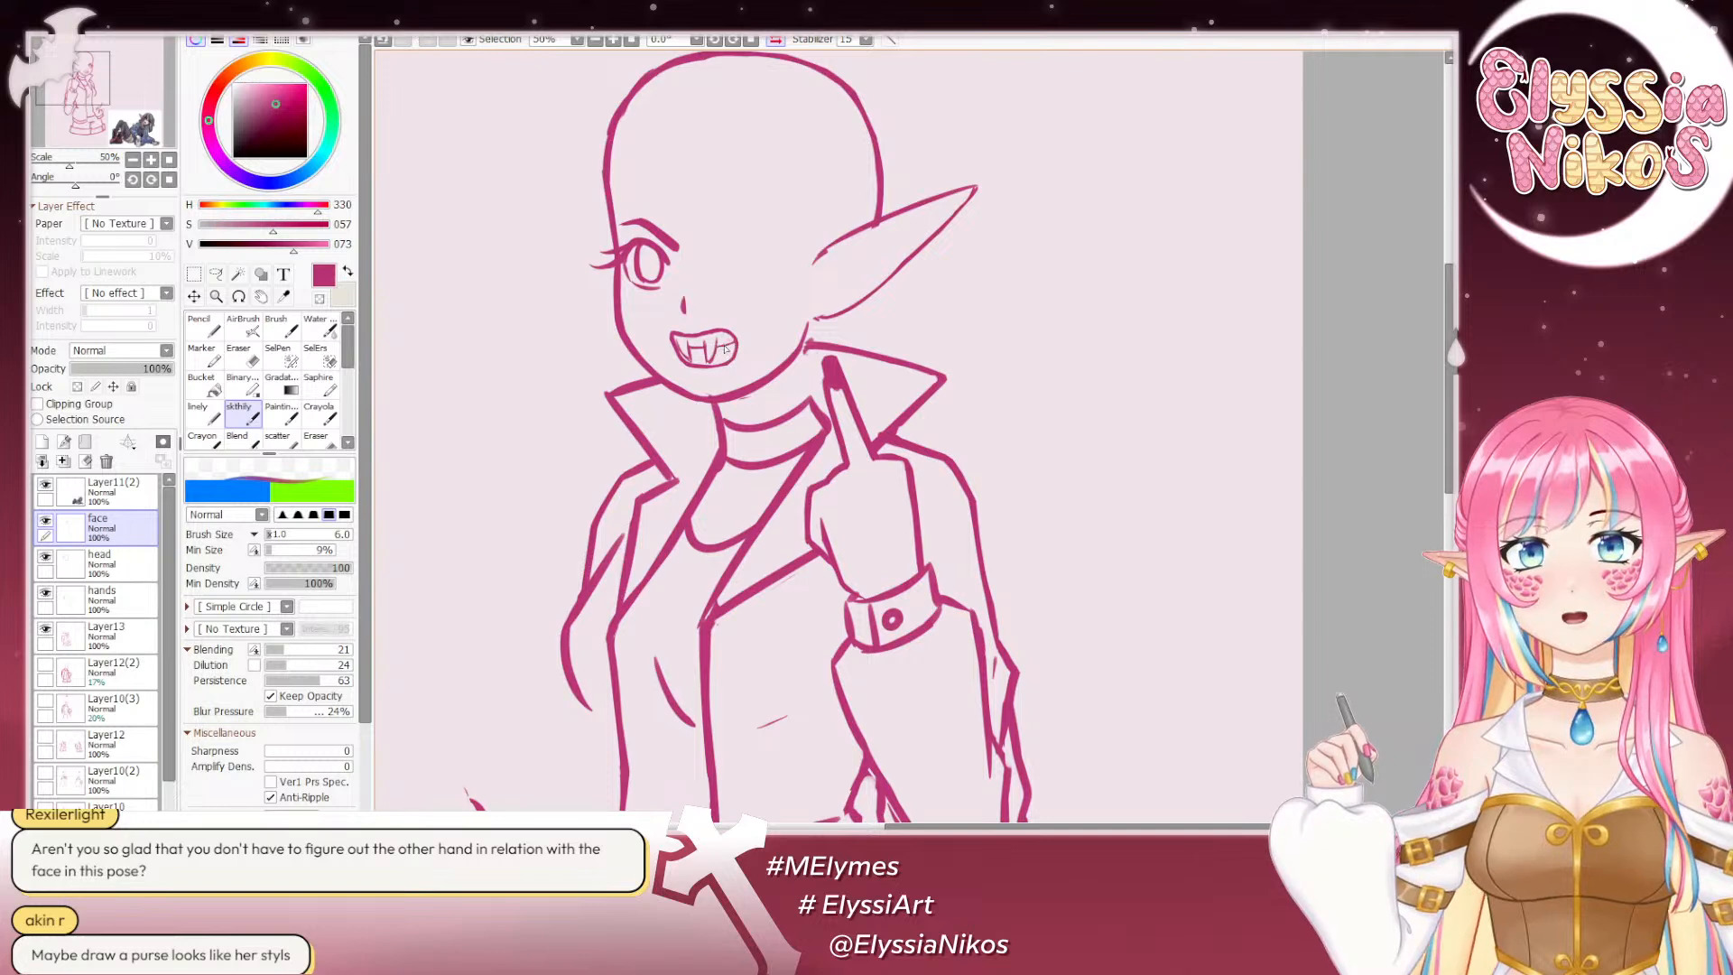
# Step: Examine the whole figure by flipping the canvas view between normal and mirrored
pyautogui.click(132, 160)
pyautogui.click(132, 160)
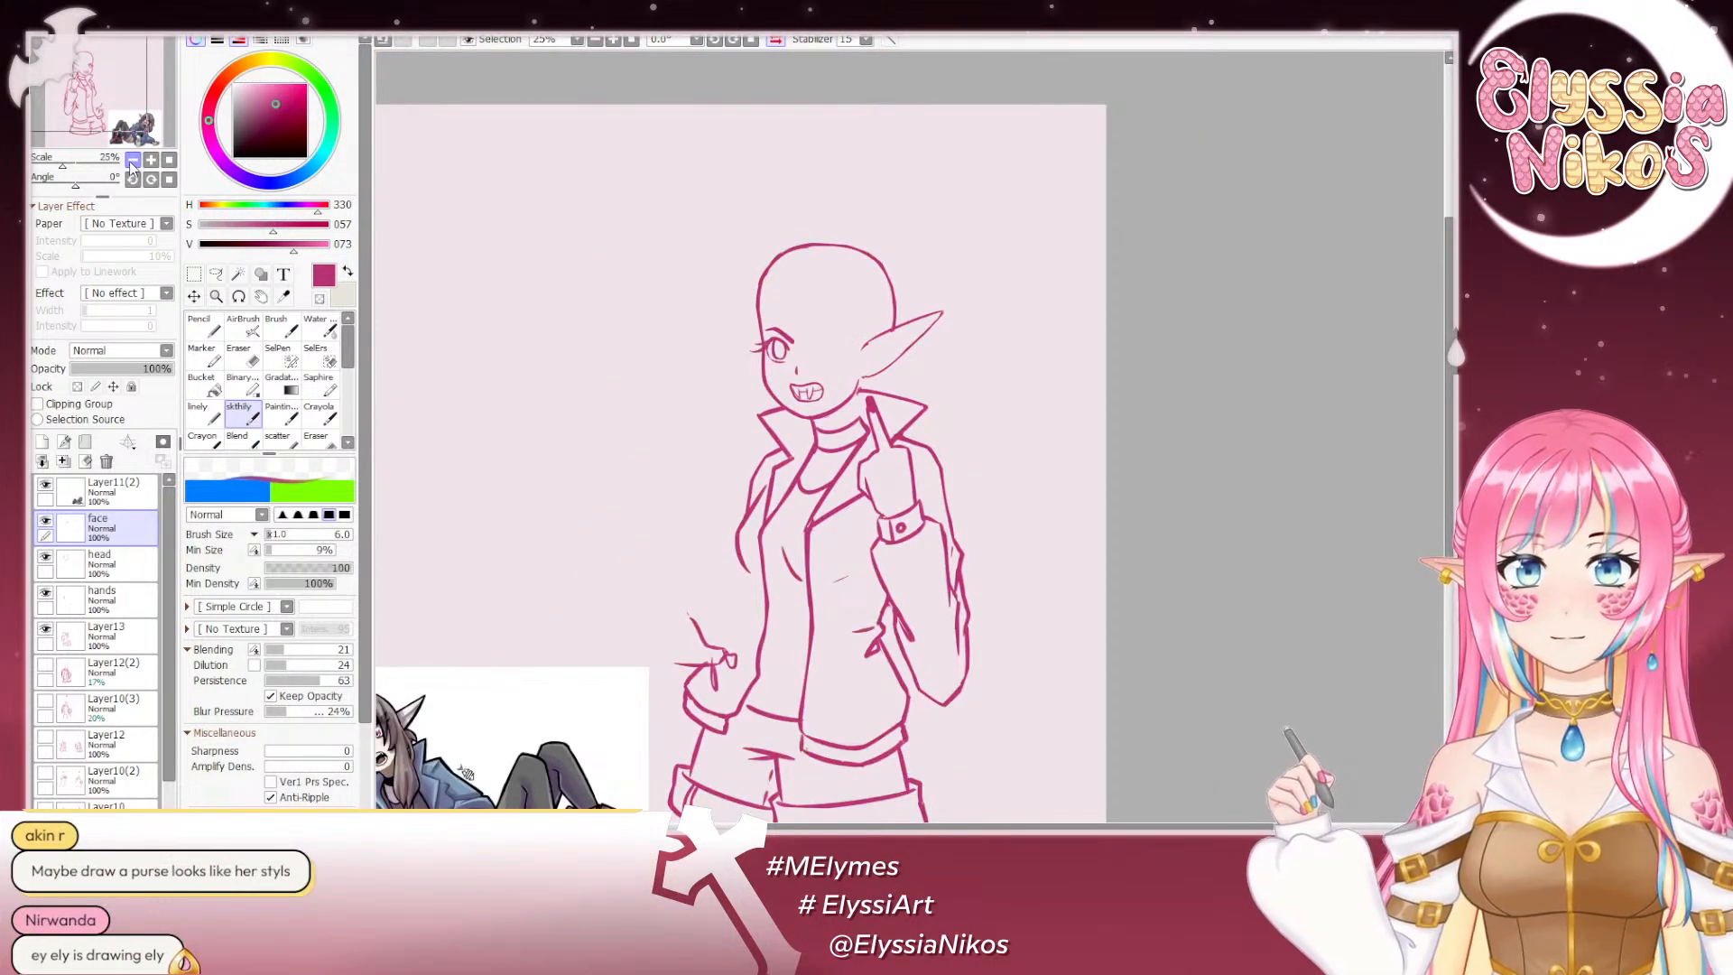
pyautogui.click(132, 164)
pyautogui.click(776, 39)
pyautogui.click(778, 40)
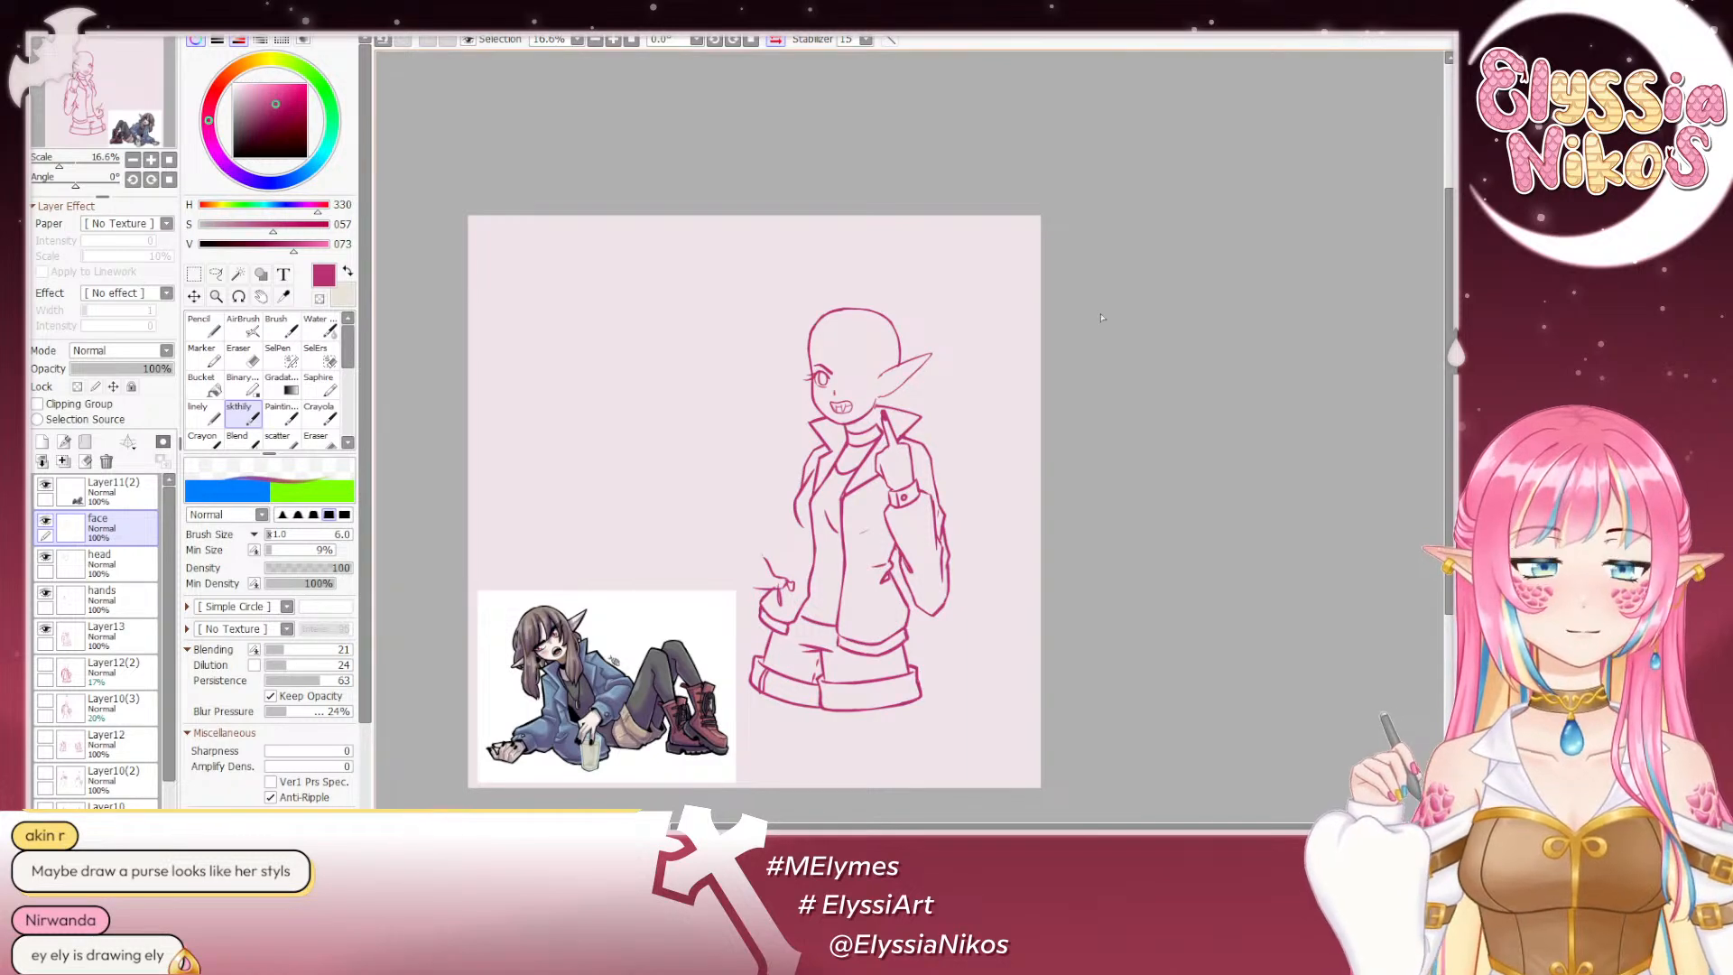
pyautogui.scroll(-1, 663, 226)
pyautogui.click(781, 42)
pyautogui.click(781, 42)
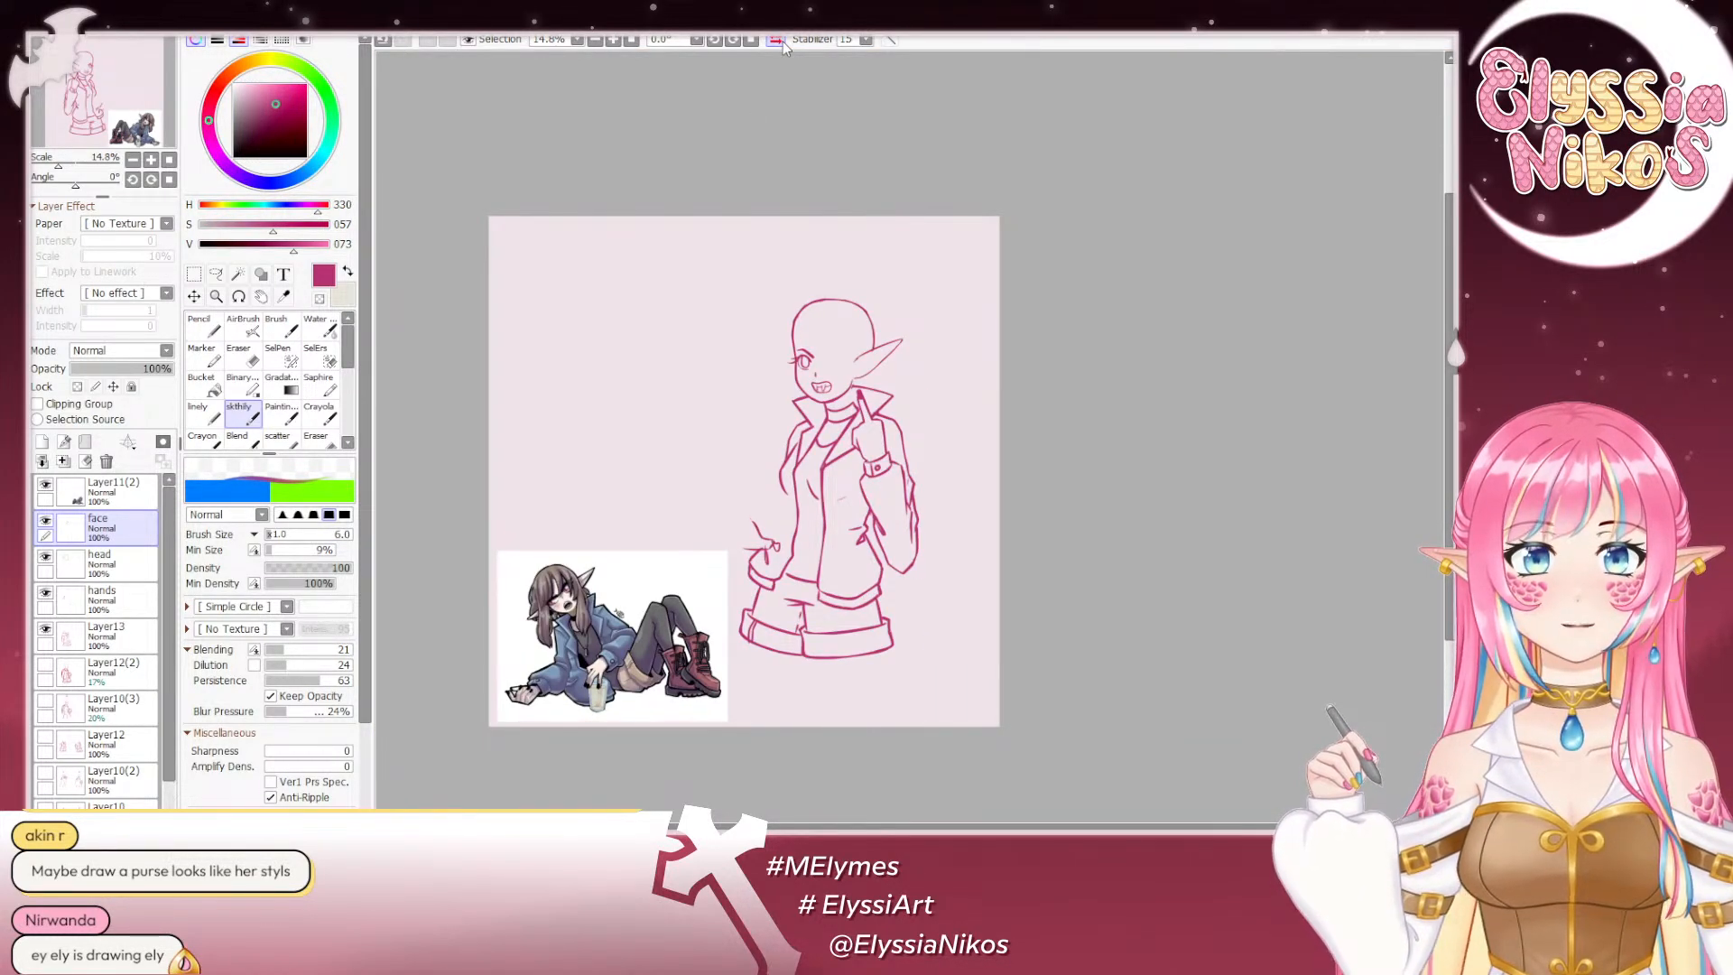
# Step: Compare the mirrored and normal views of the figure to check the face and pose
pyautogui.click(782, 41)
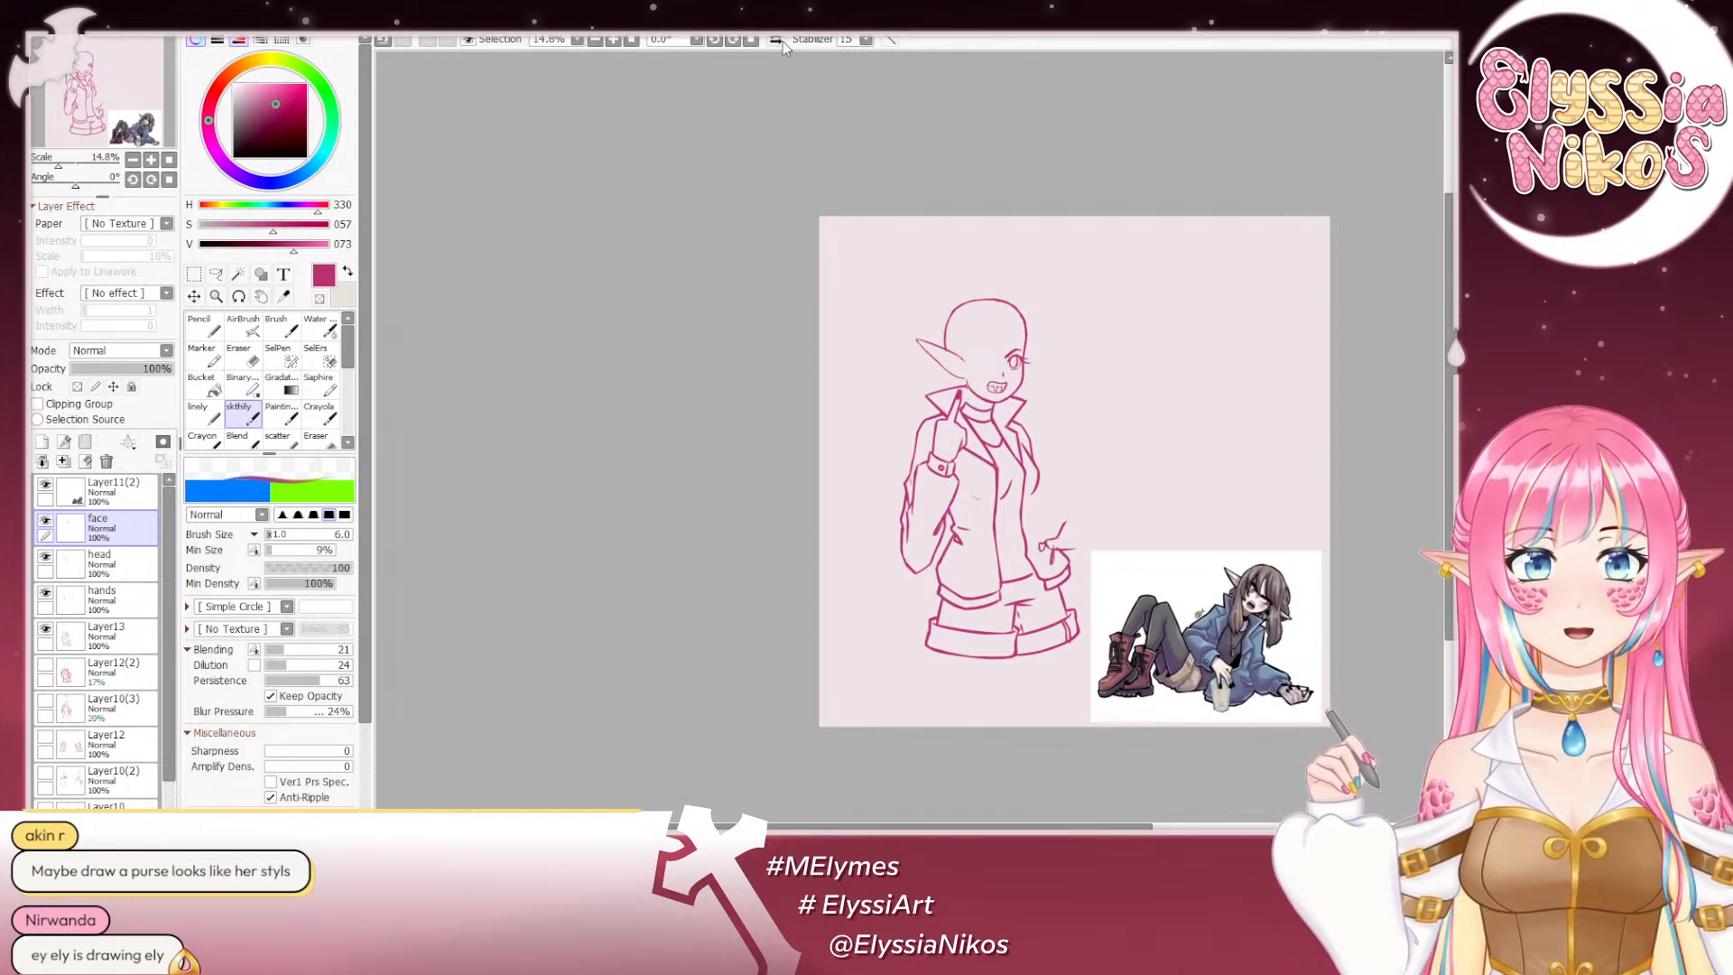
pyautogui.click(782, 41)
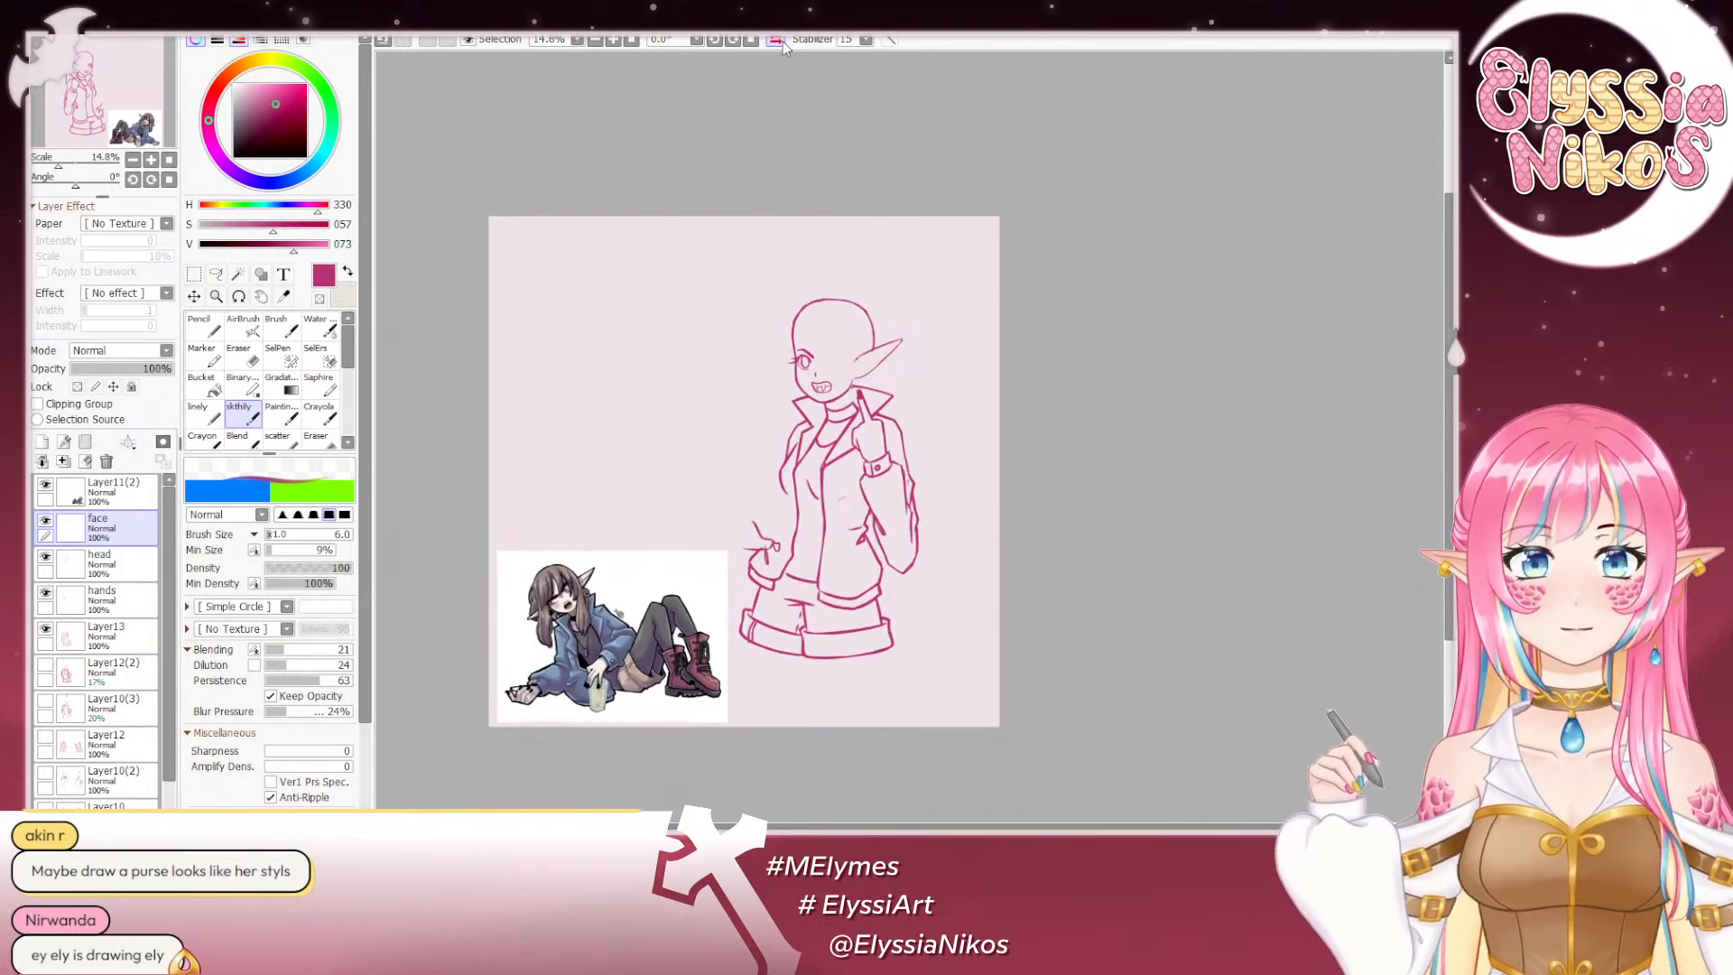
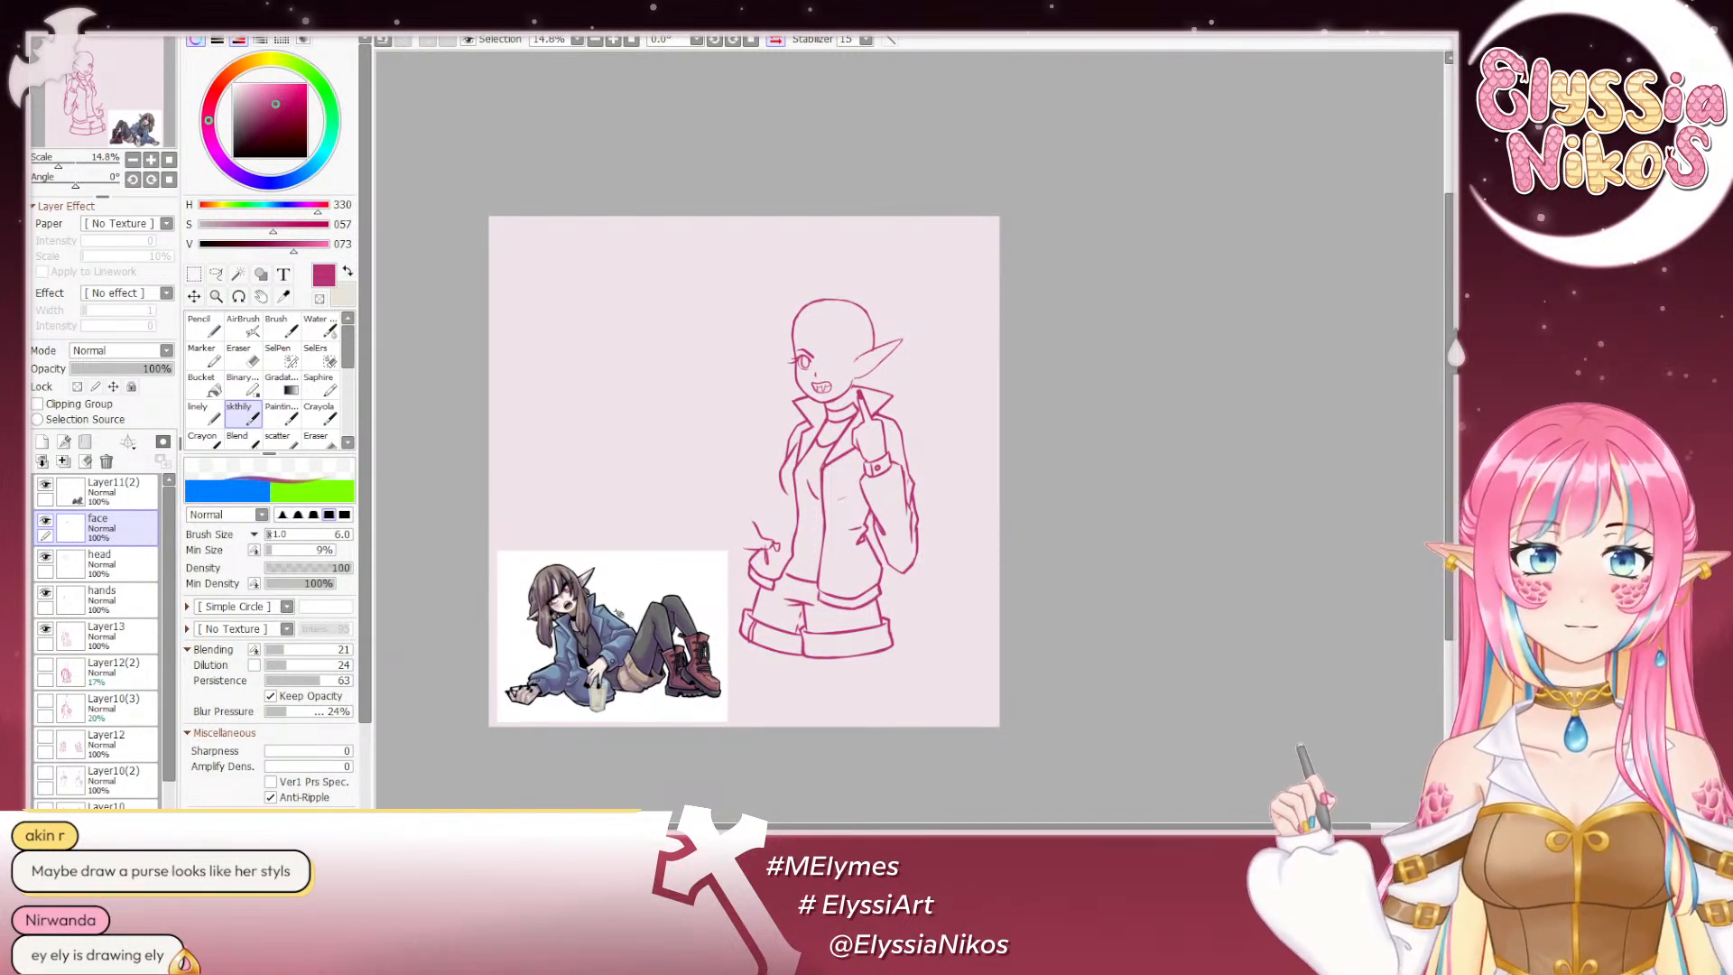
pyautogui.click(151, 160)
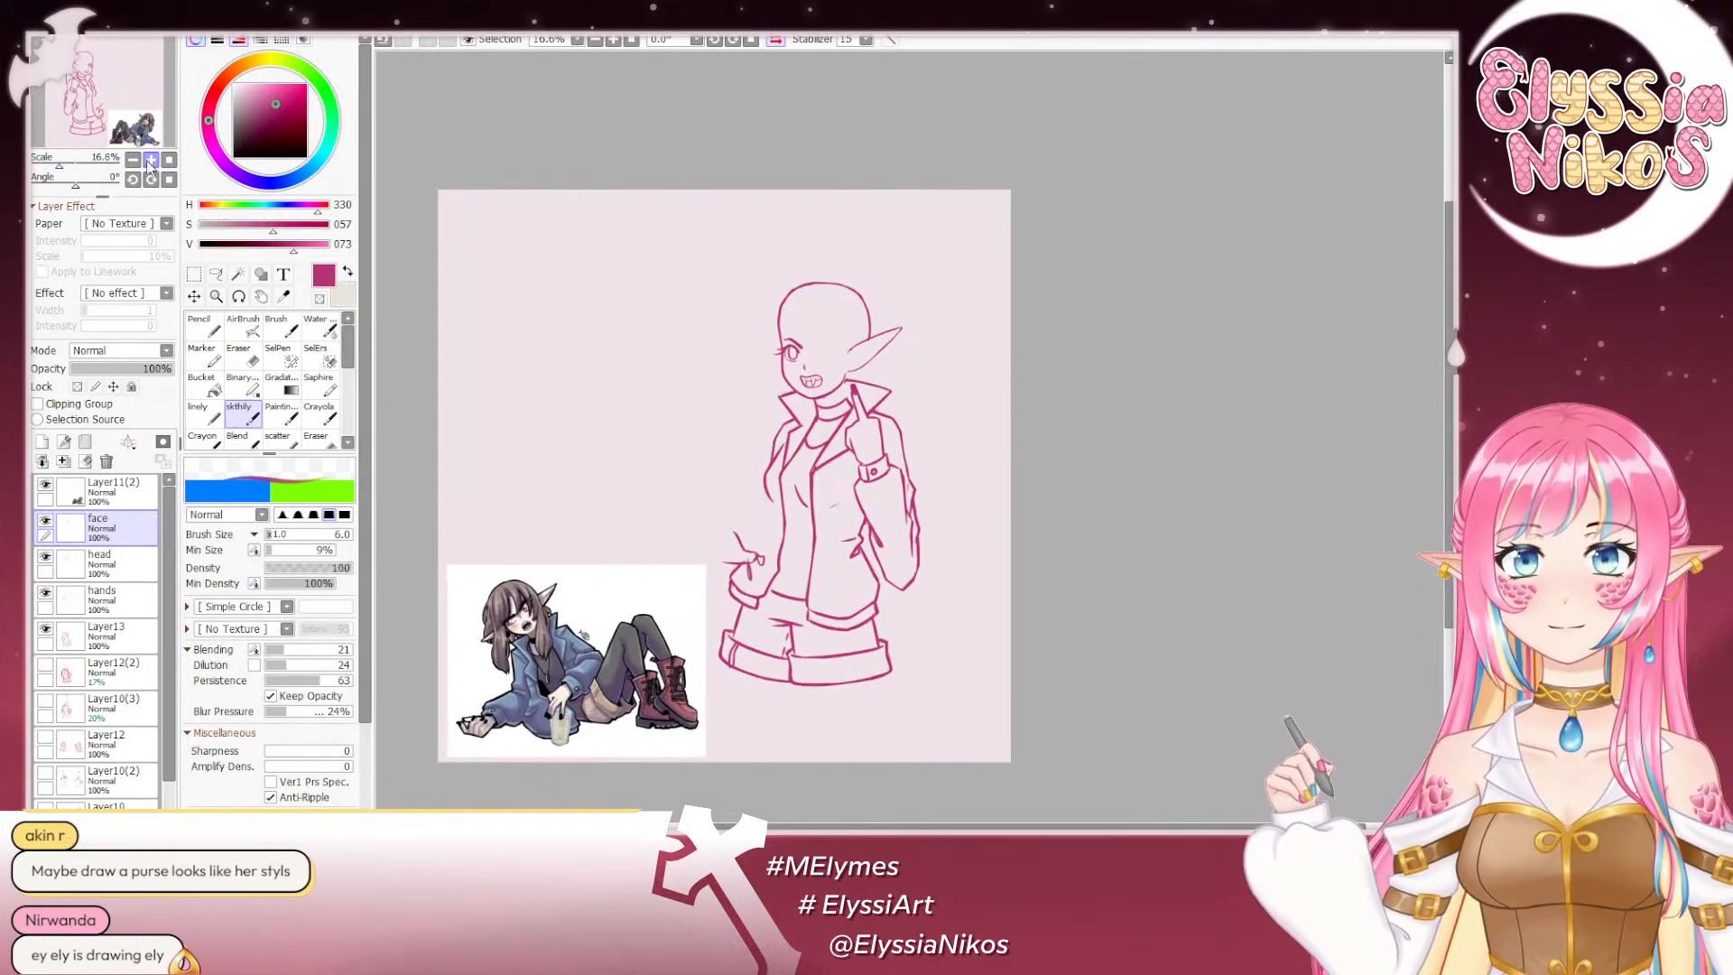
pyautogui.moveTo(669, 259); pyautogui.dragTo(641, 188)
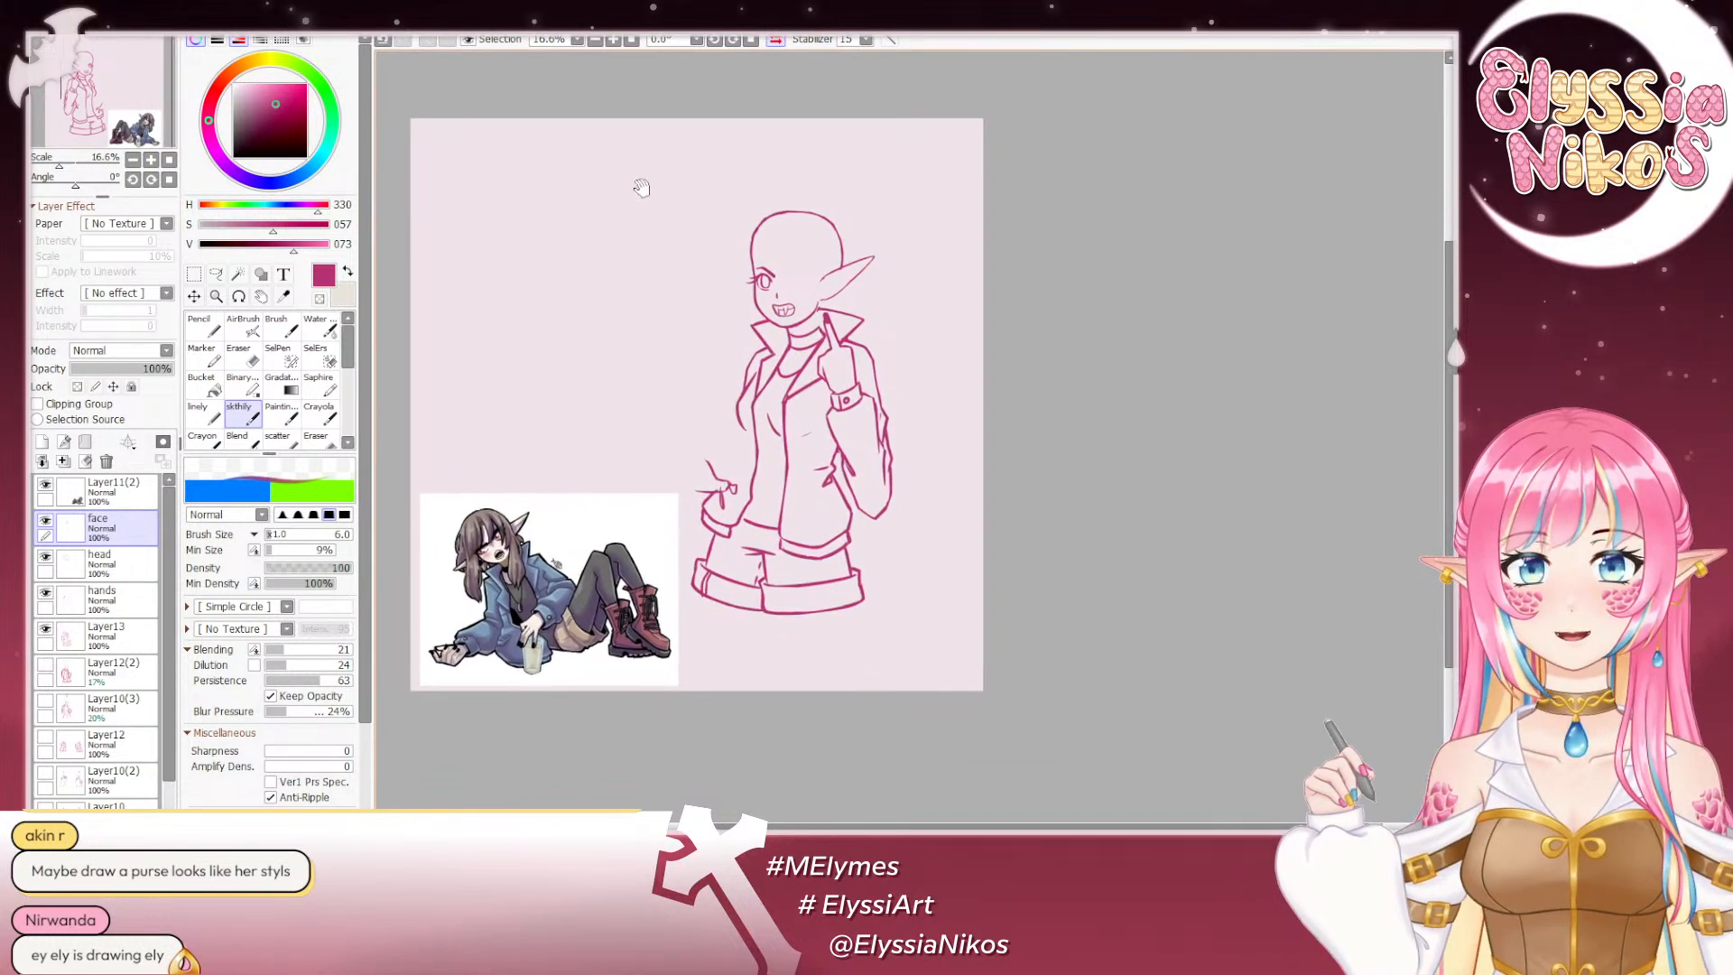
pyautogui.click(775, 41)
pyautogui.moveTo(833, 176); pyautogui.dragTo(768, 156)
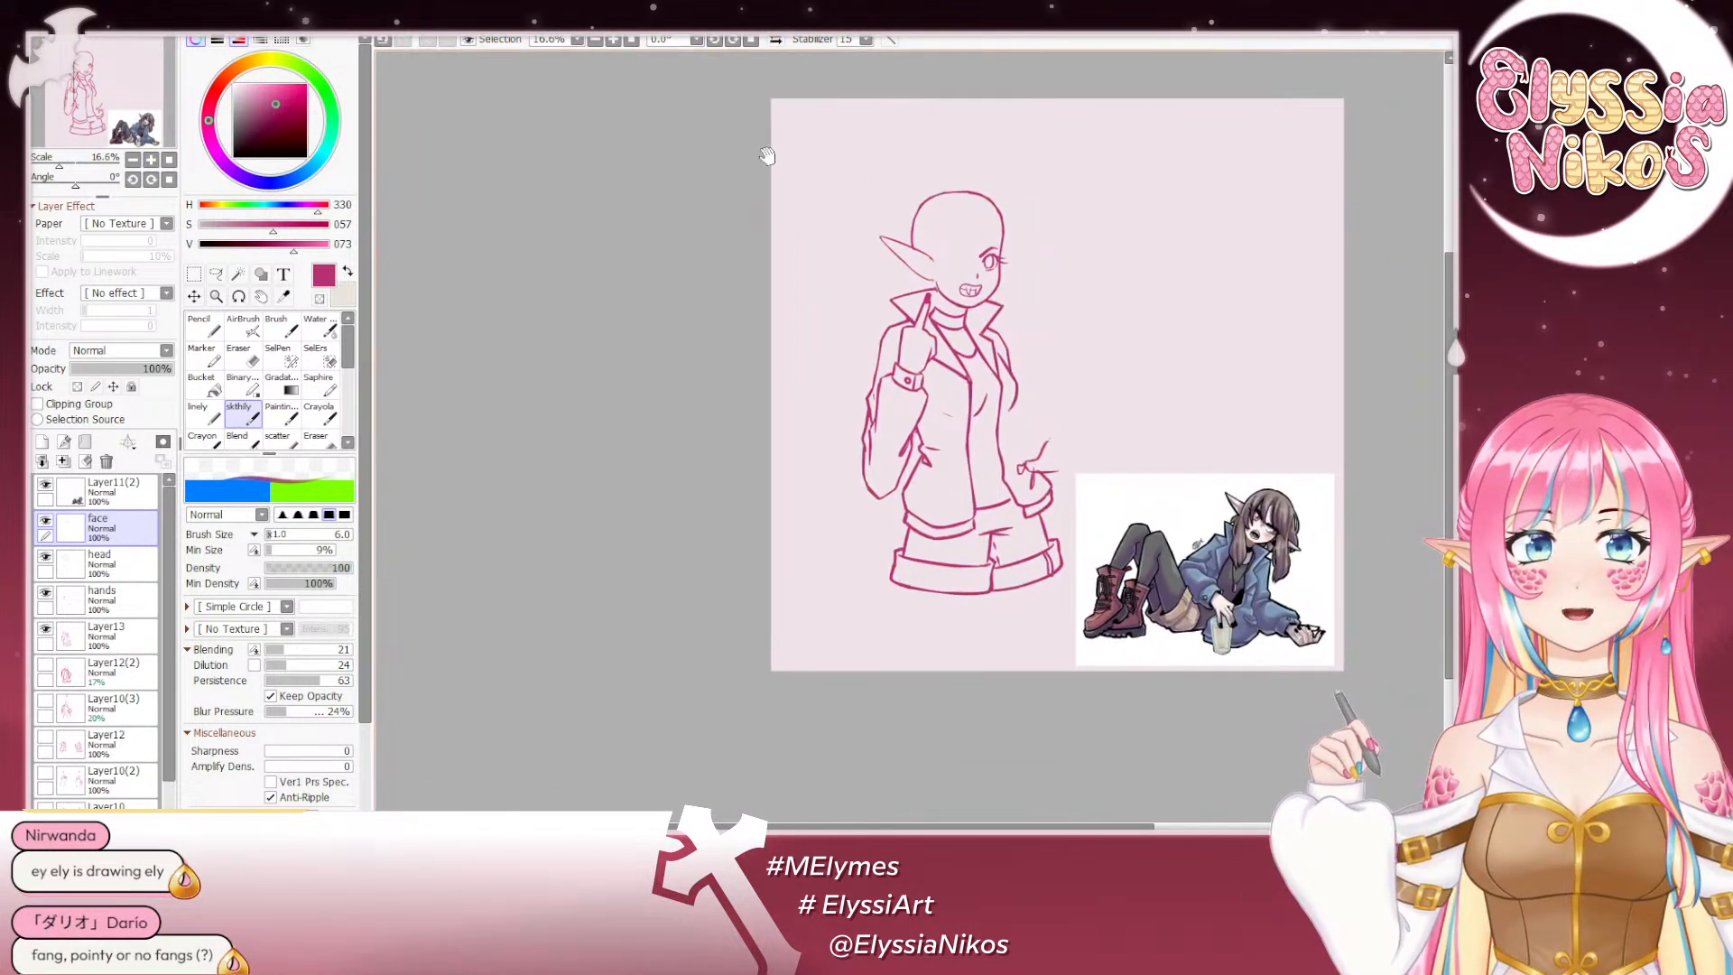
# Step: Clean up the fang and tooth lines near the mouth corner with the Eraser, going from size 7 down to size 2
pyautogui.click(151, 160)
pyautogui.moveTo(712, 289); pyautogui.dragTo(584, 493)
pyautogui.moveTo(756, 360); pyautogui.dragTo(705, 328)
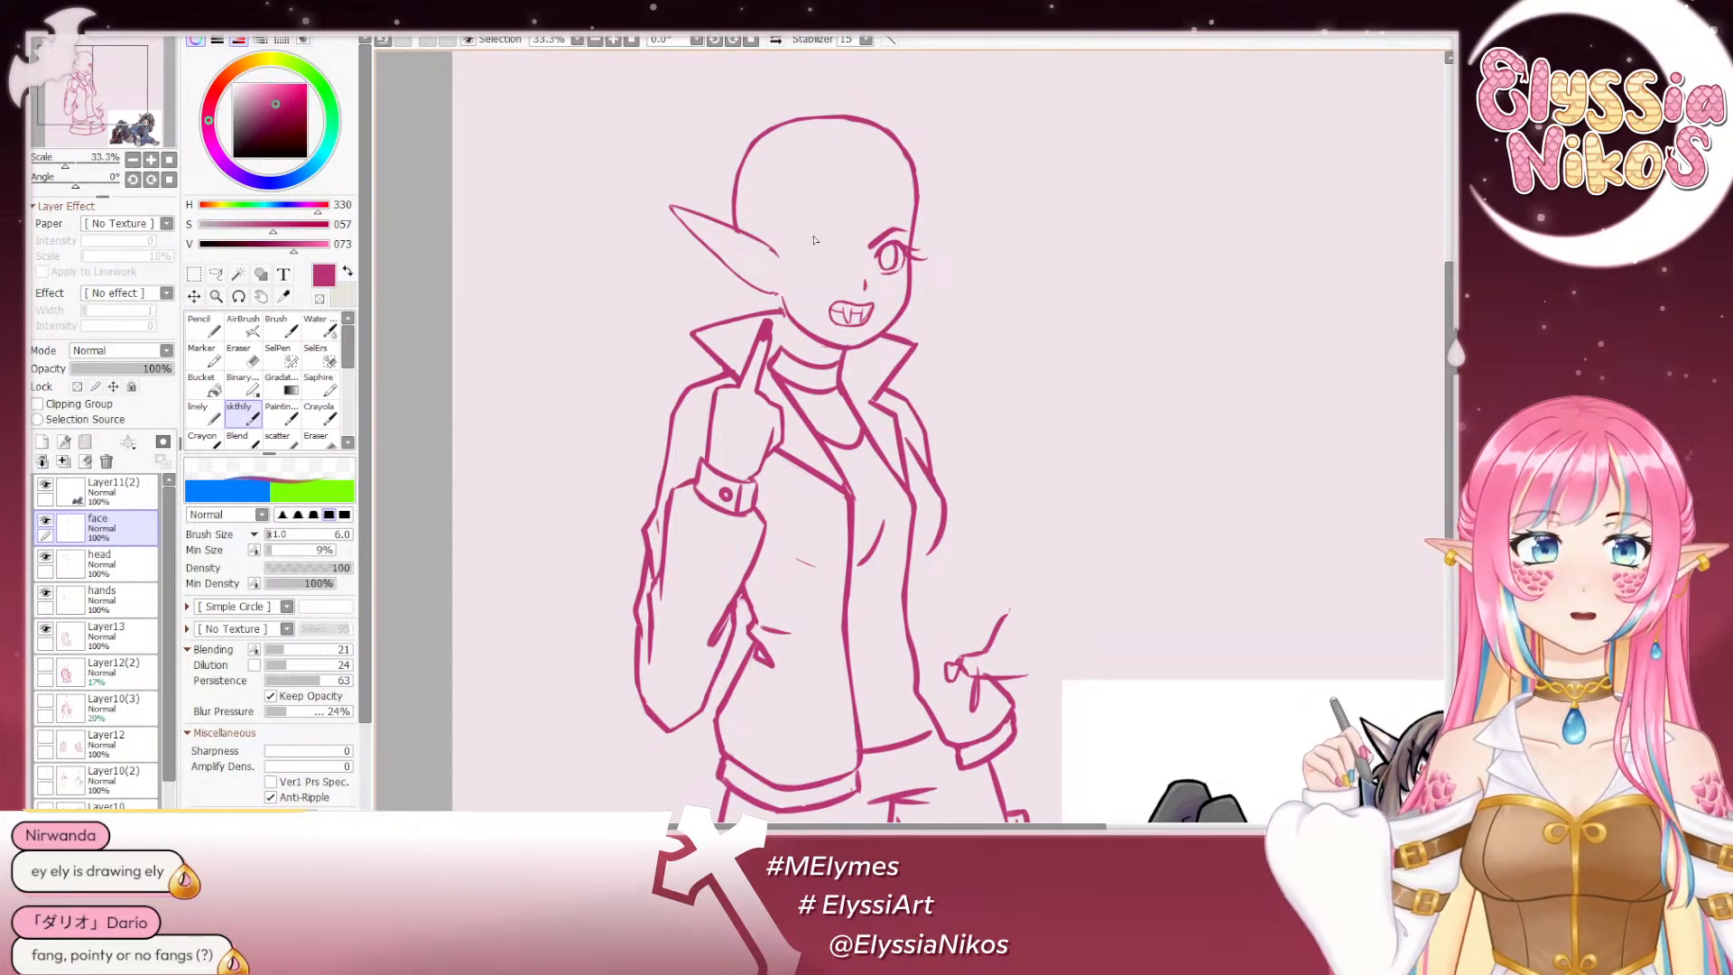
pyautogui.hscroll(2, 821, 303)
pyautogui.click(150, 159)
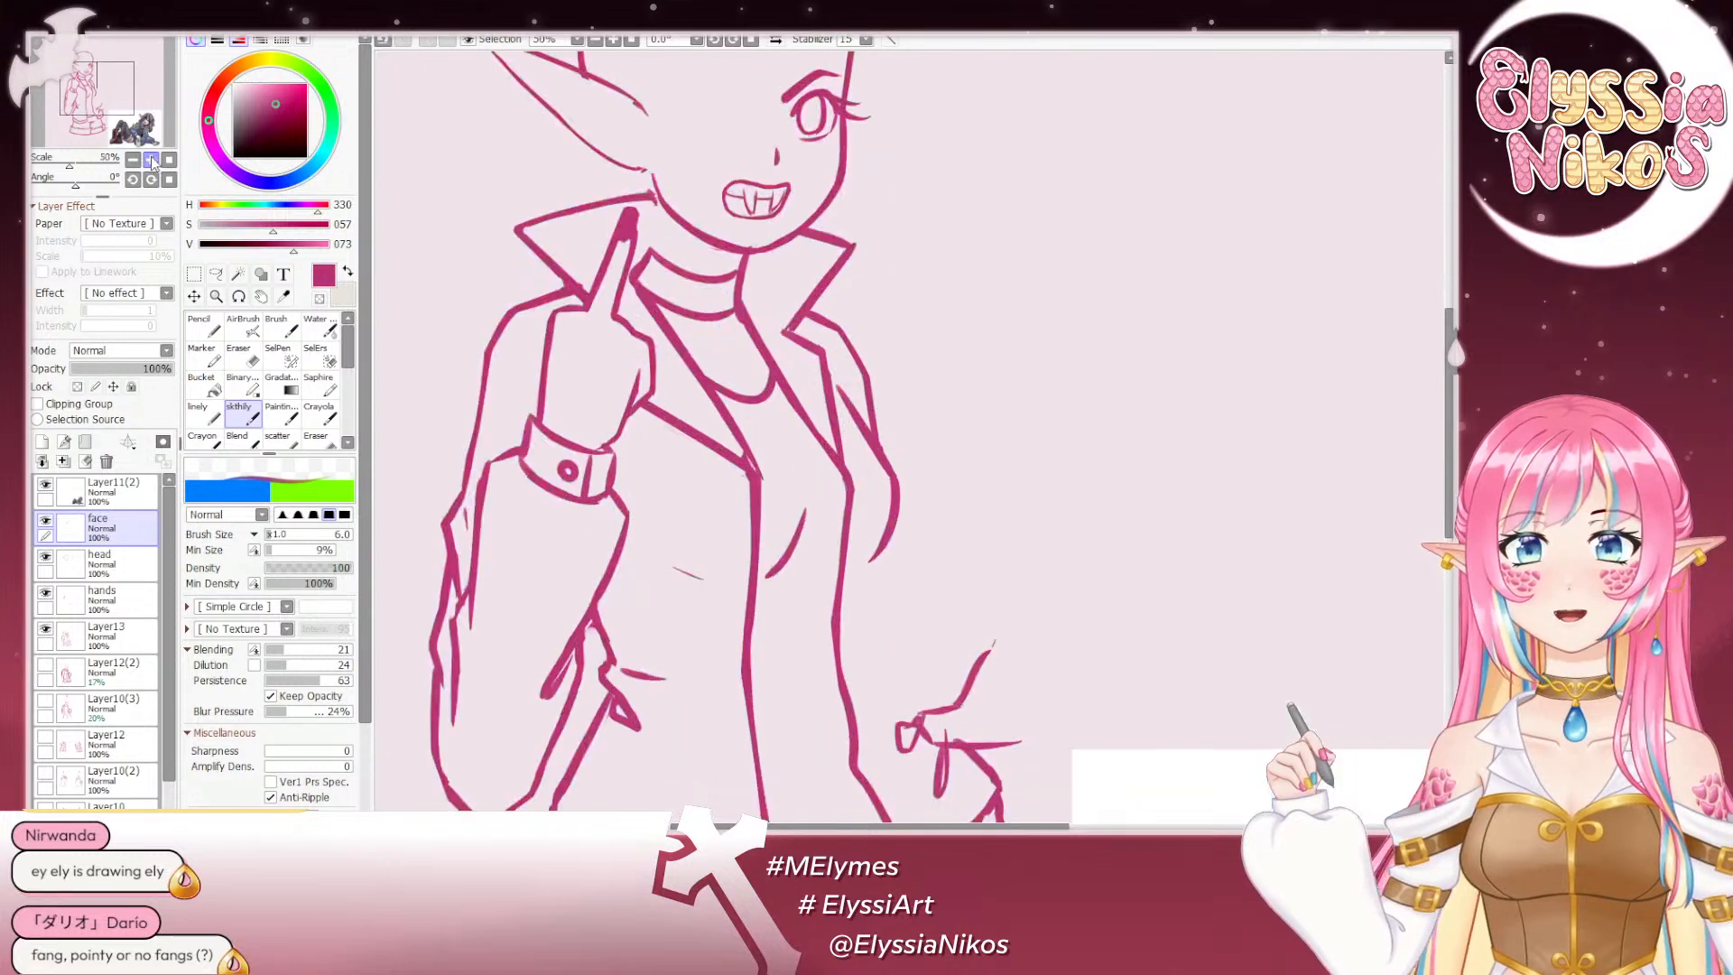
pyautogui.click(152, 160)
pyautogui.click(246, 355)
pyautogui.moveTo(663, 136); pyautogui.dragTo(678, 291)
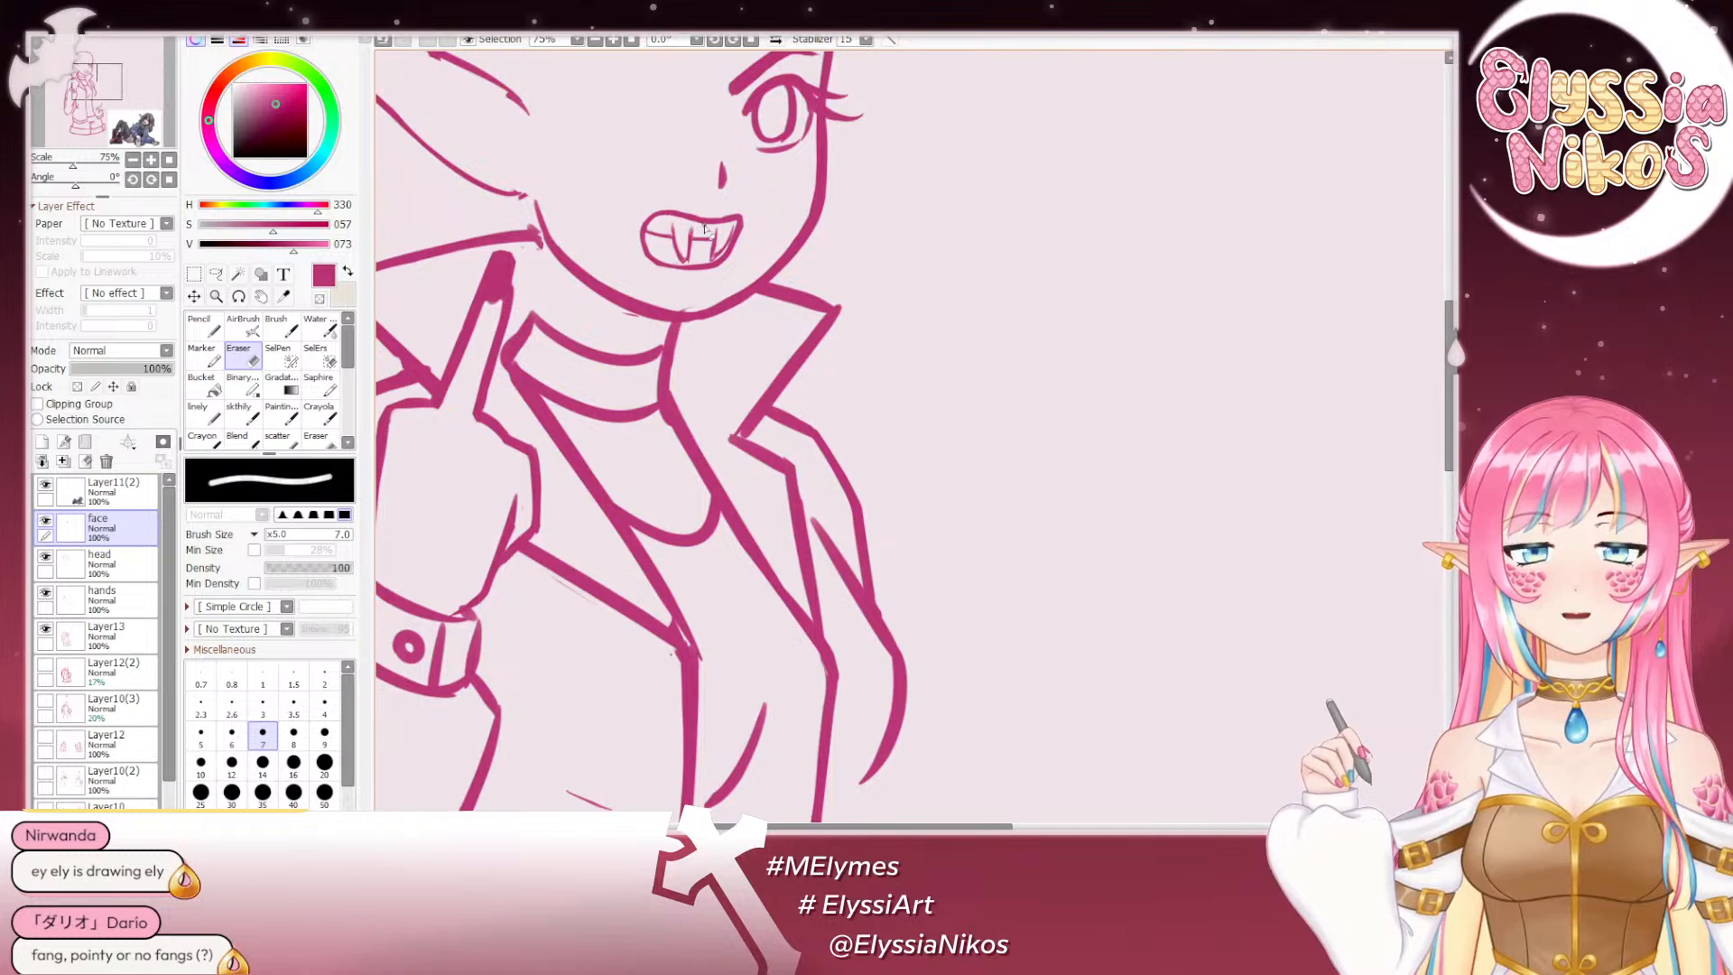
pyautogui.moveTo(86, 194); pyautogui.dragTo(66, 194)
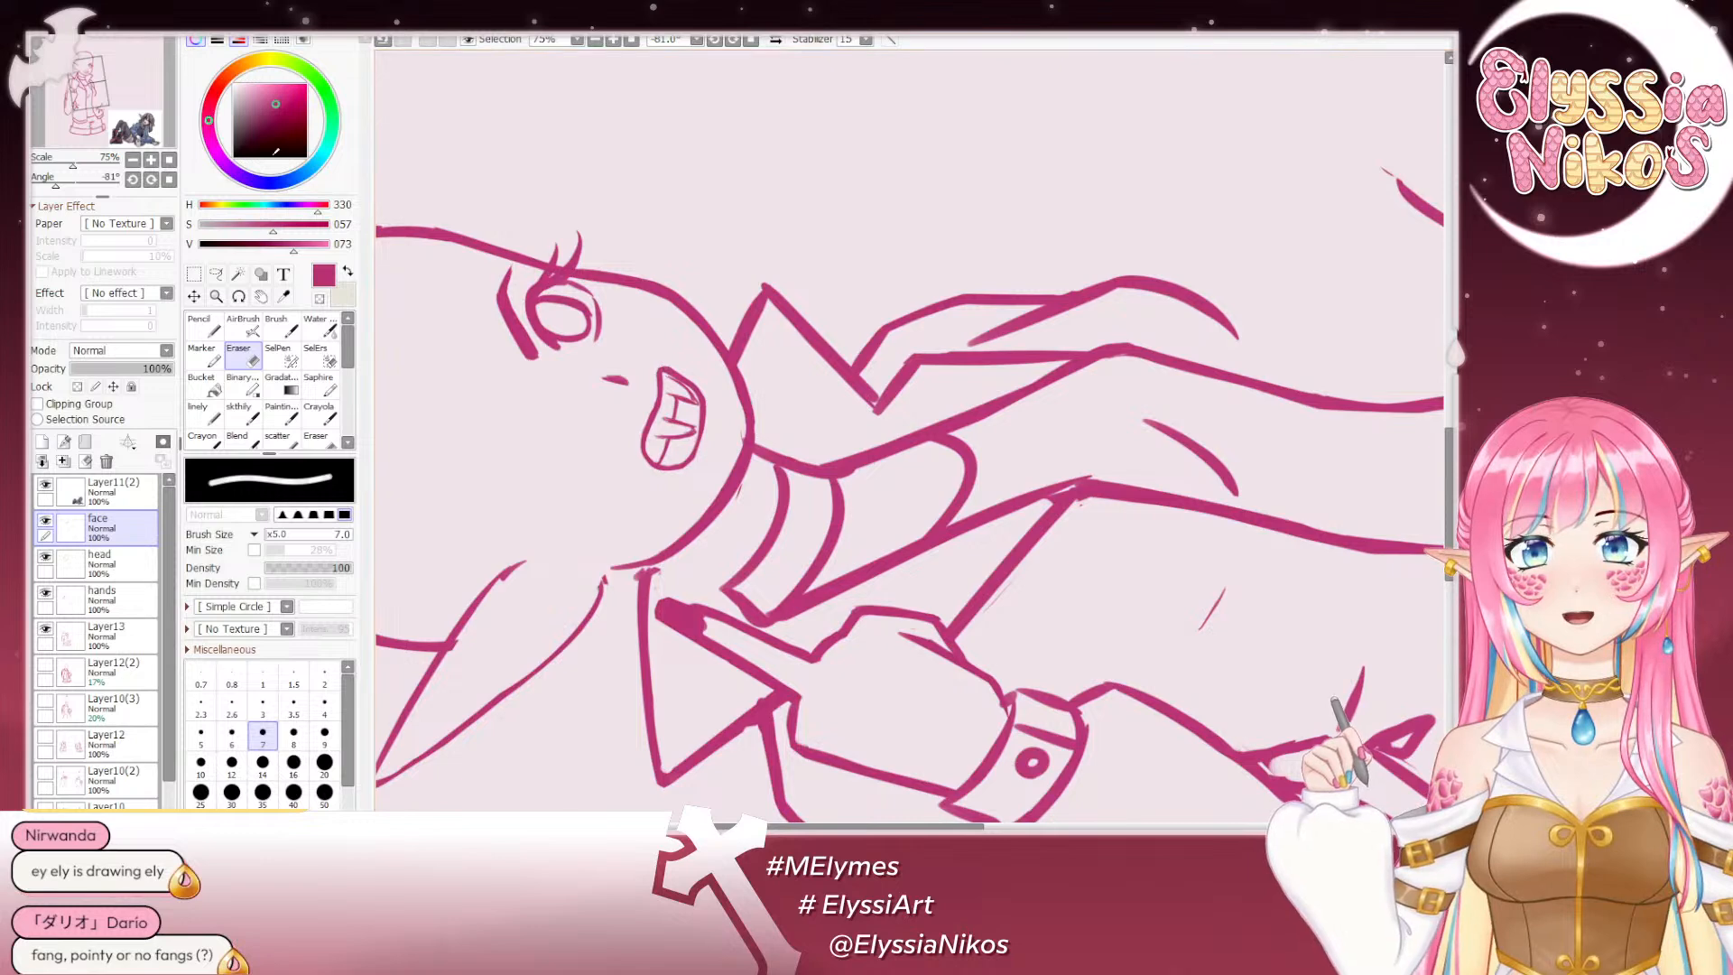
pyautogui.click(168, 179)
pyautogui.moveTo(845, 281); pyautogui.dragTo(793, 294)
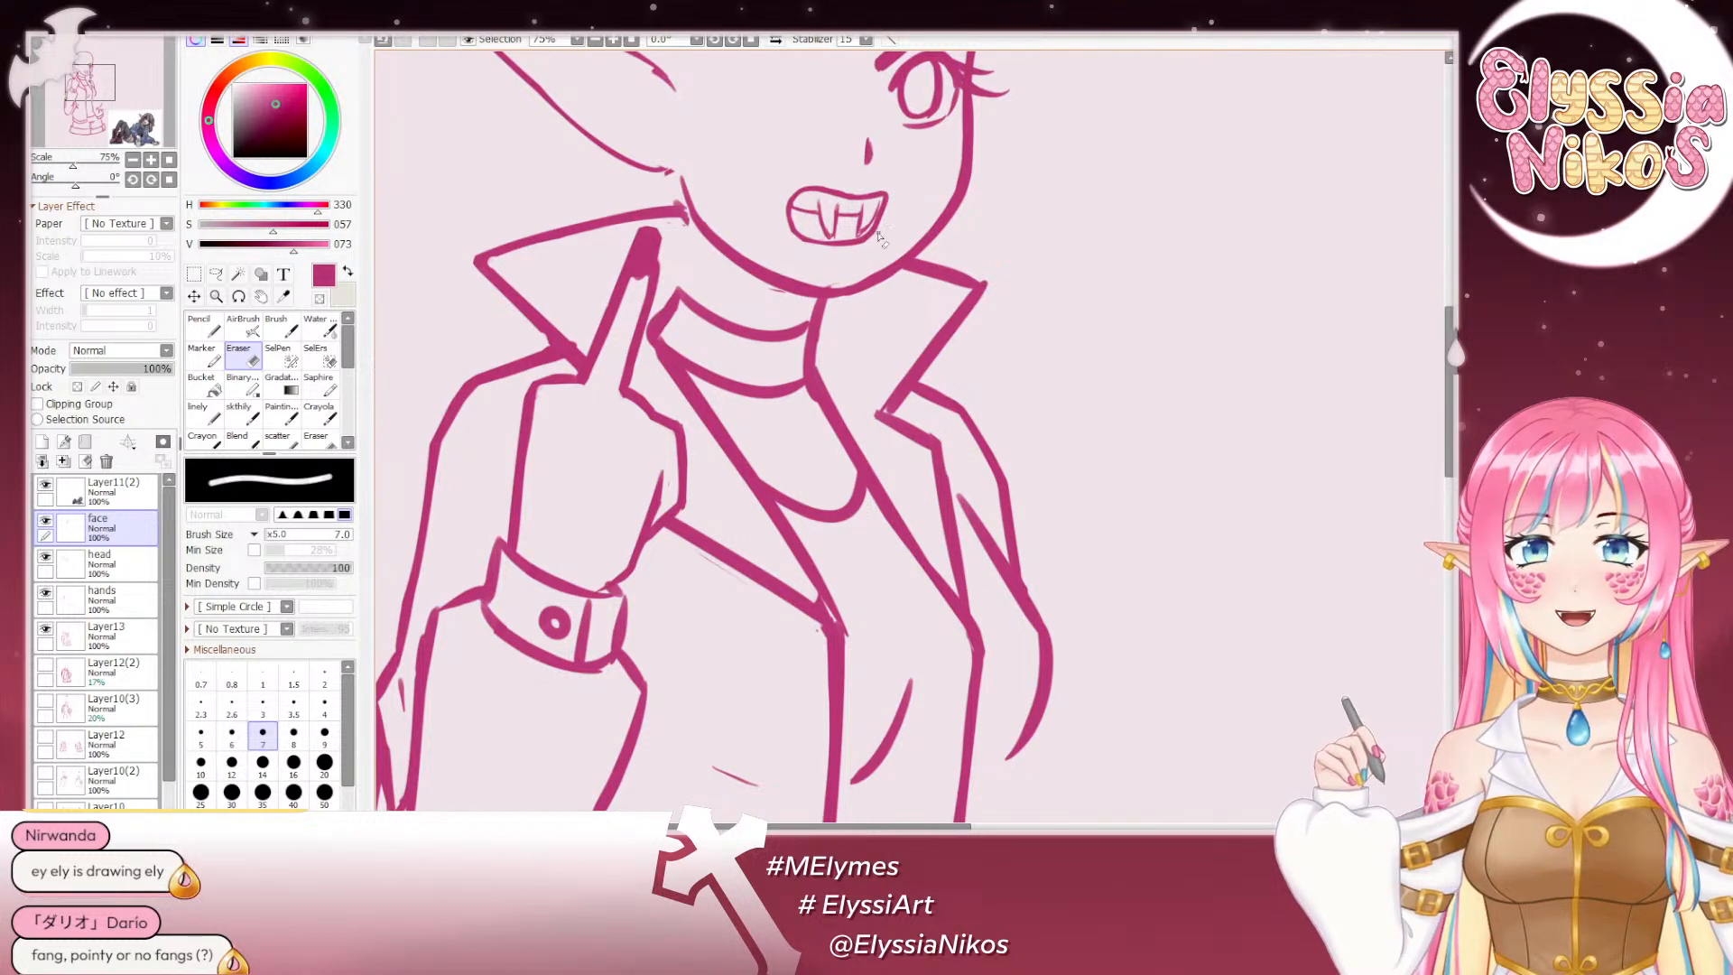
pyautogui.moveTo(873, 222); pyautogui.dragTo(856, 220)
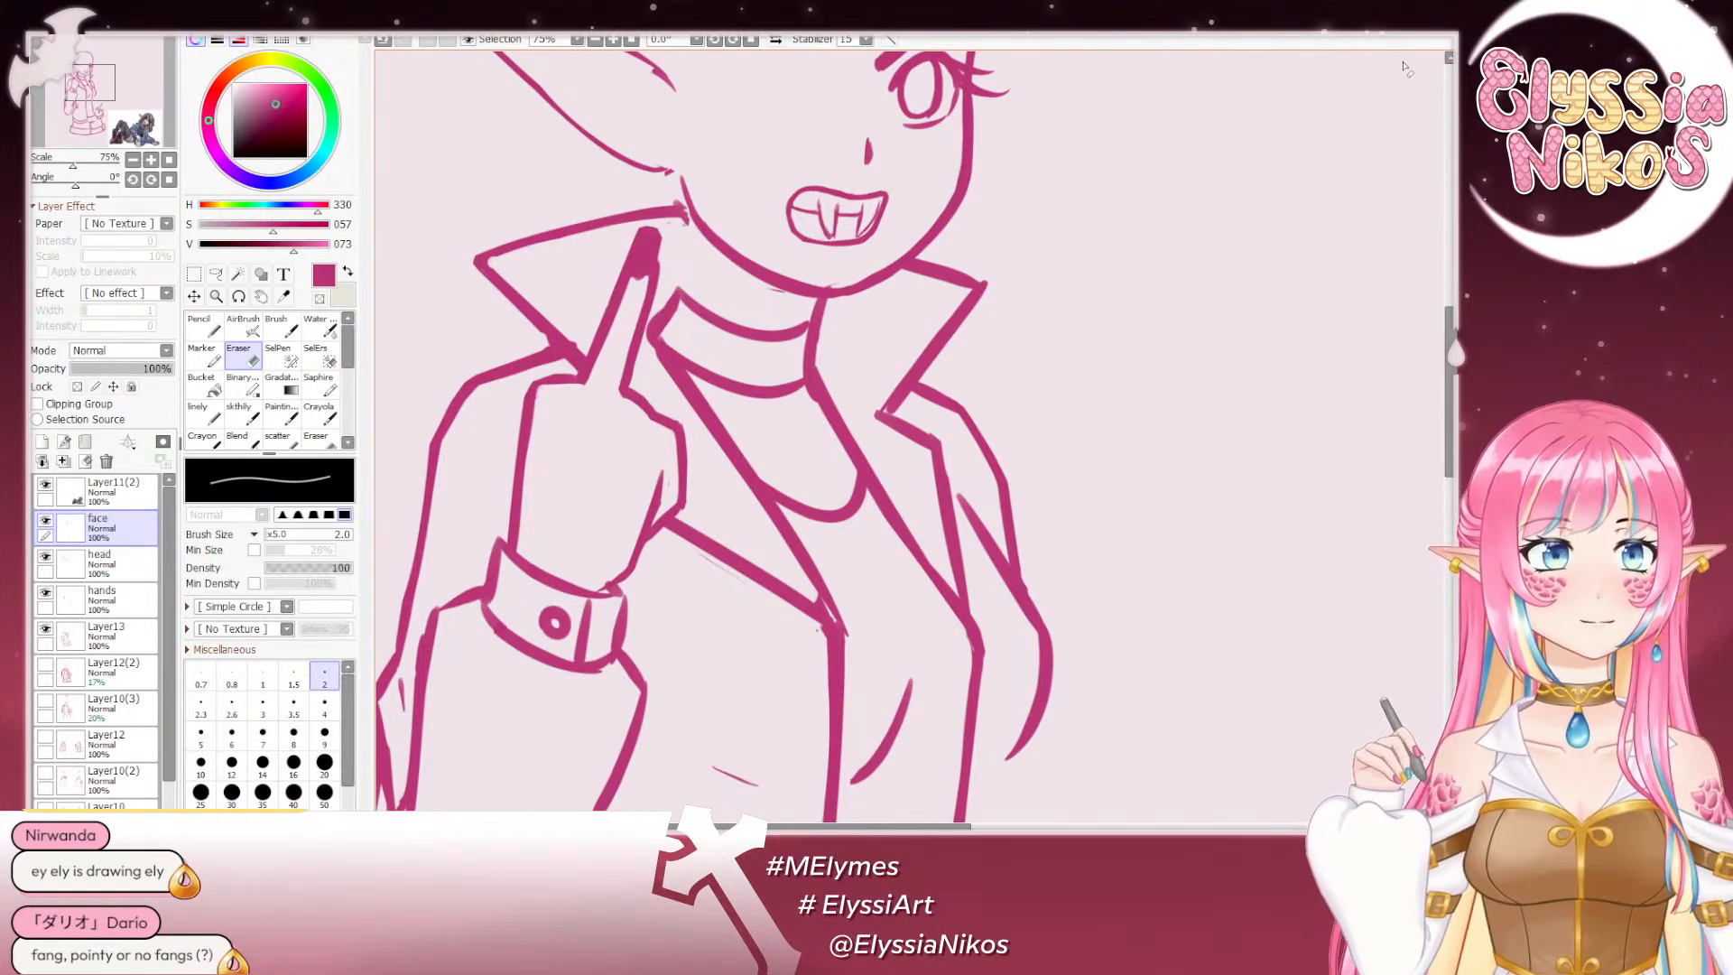
pyautogui.moveTo(749, 233); pyautogui.dragTo(715, 380)
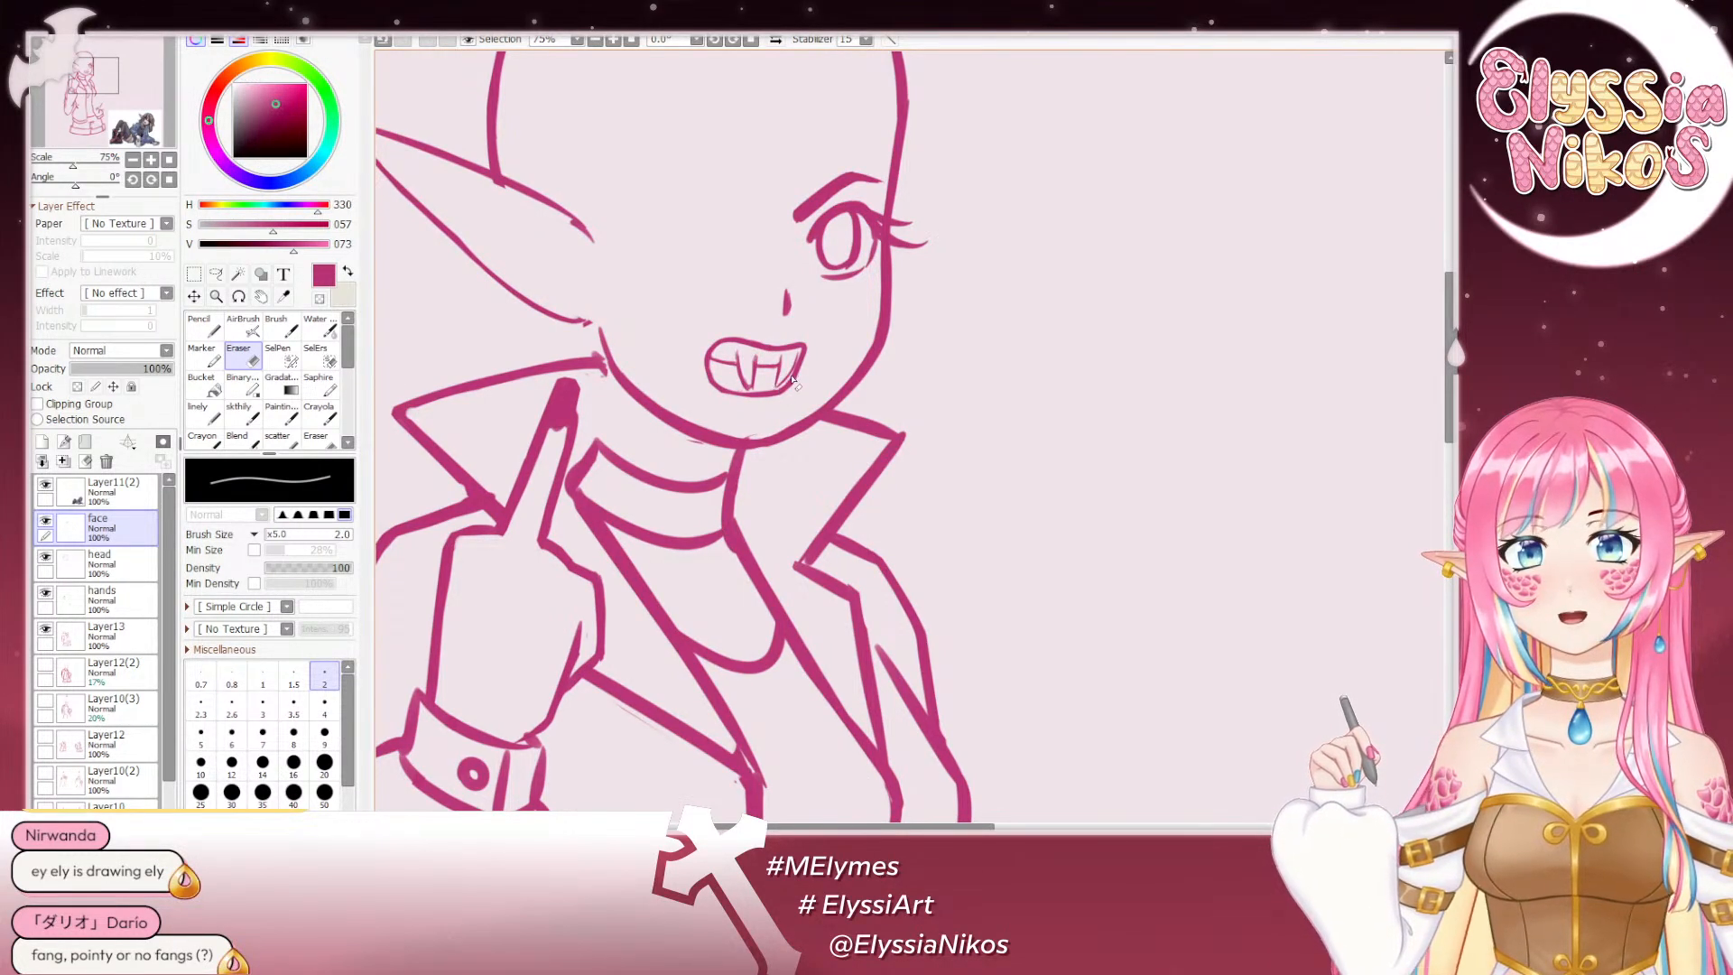
# Step: Redraw the outer fang near the mouth corner using the skthily brush at size 8, undoing the unsatisfactory strokes
pyautogui.click(251, 413)
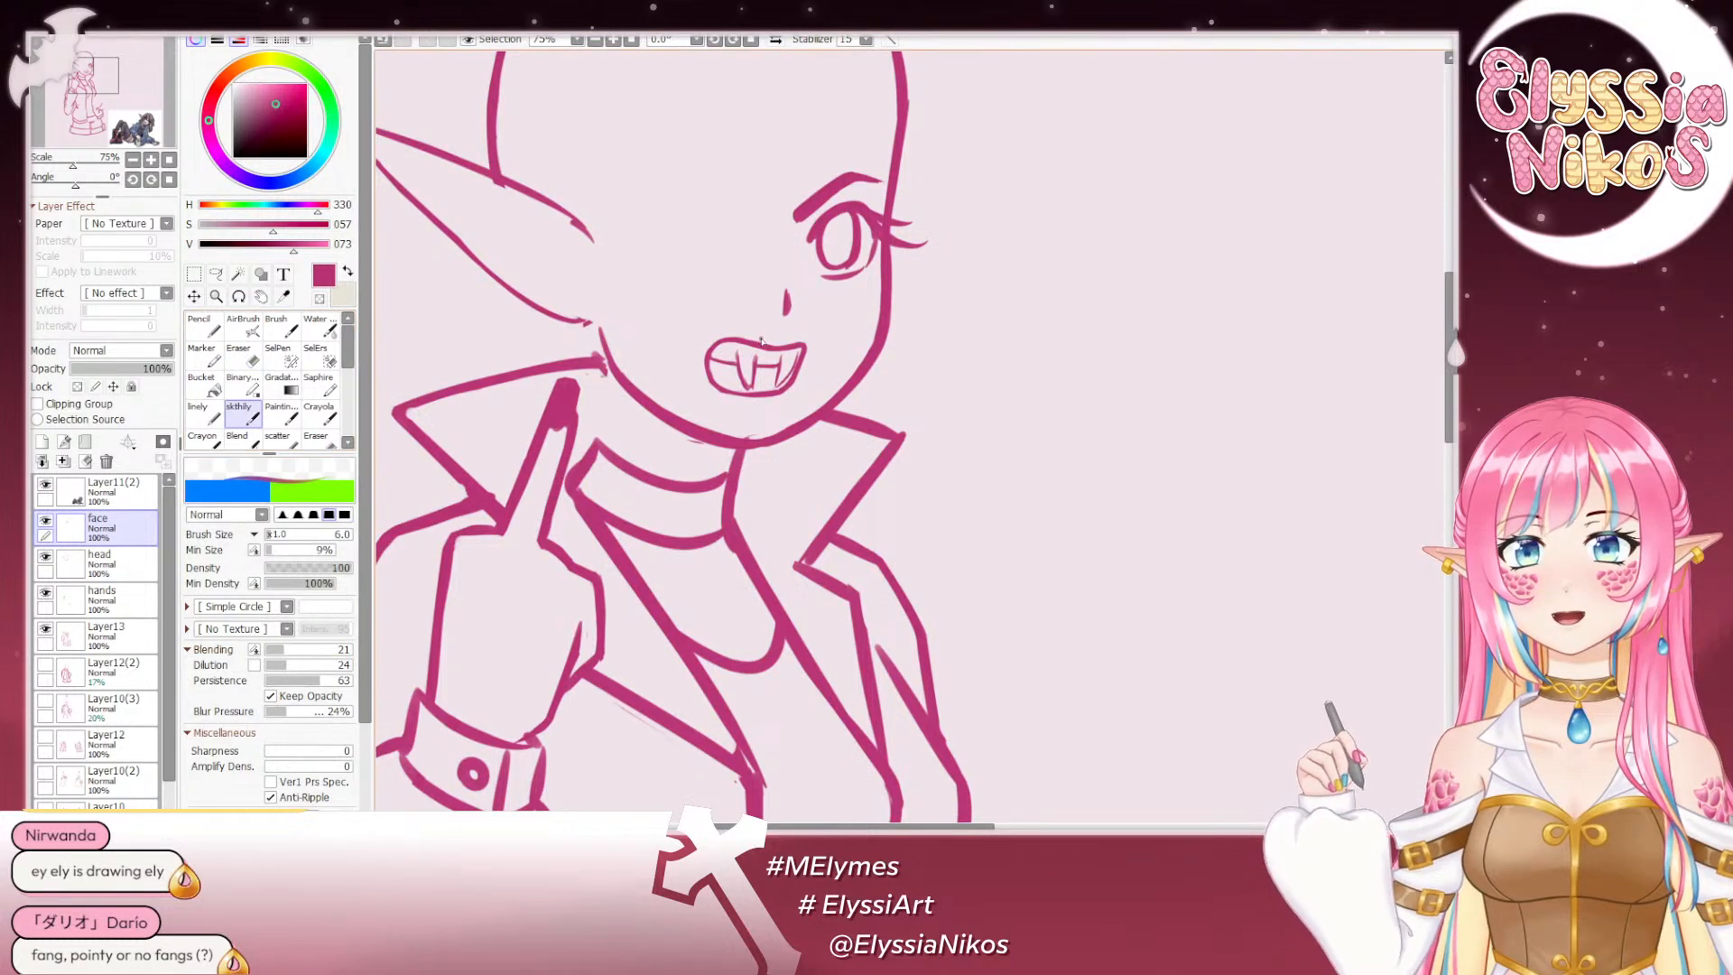
pyautogui.press(']')
pyautogui.press(']')
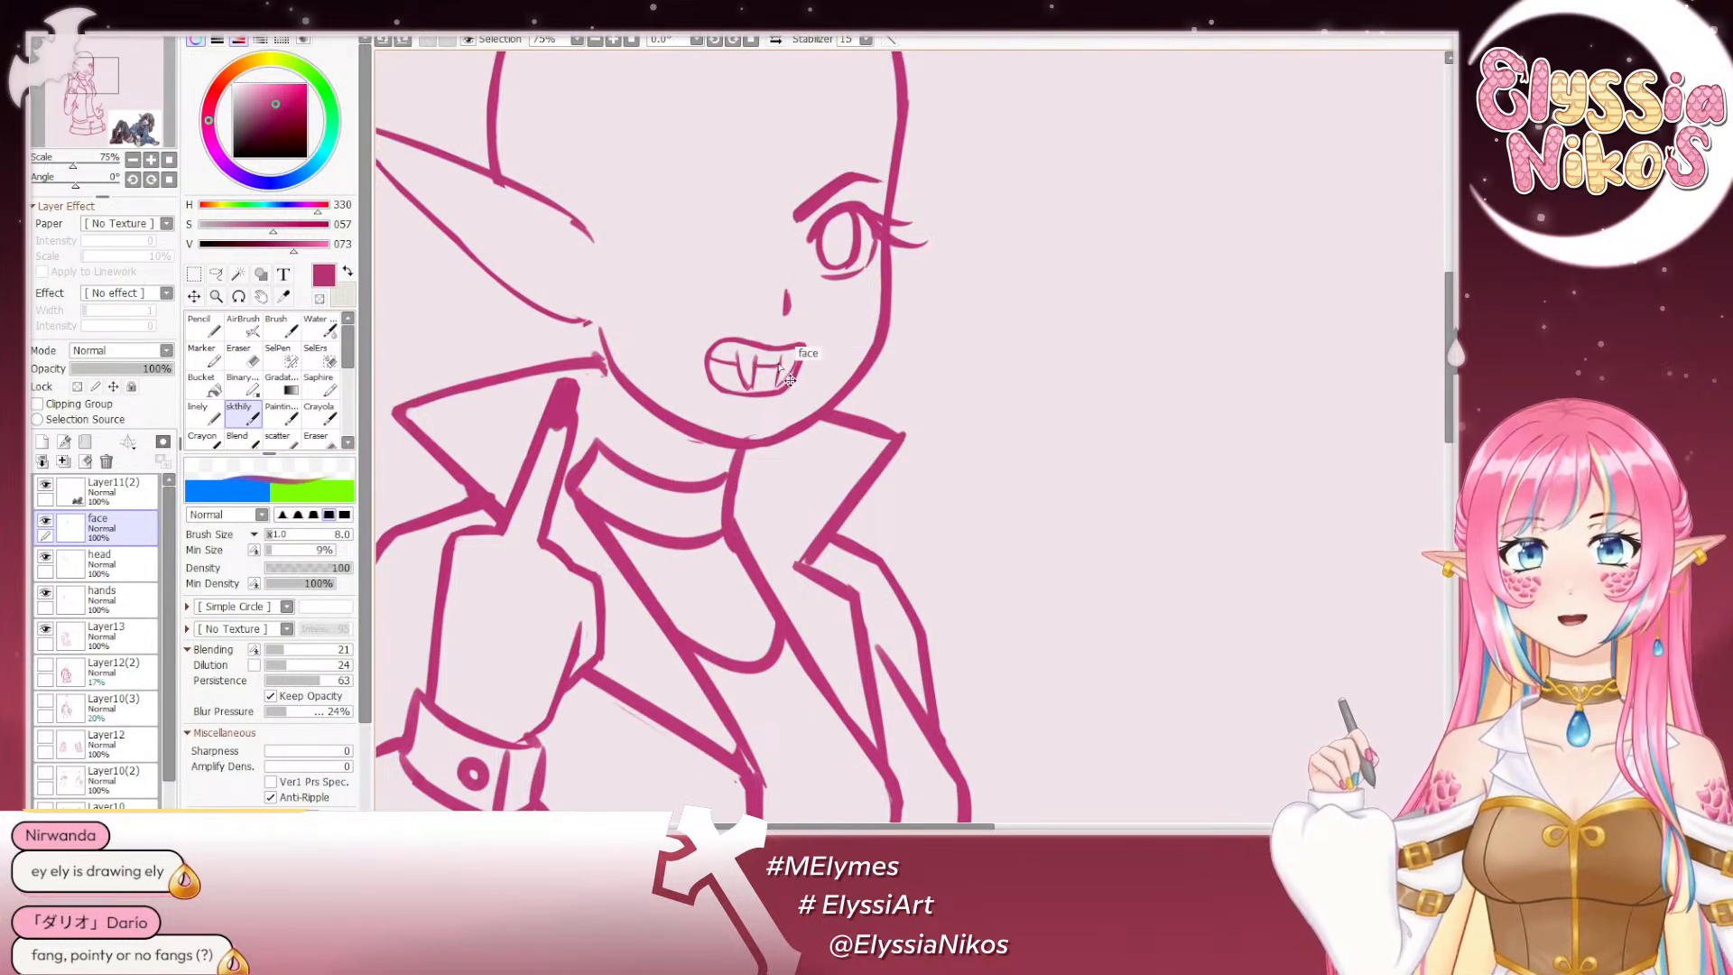
pyautogui.moveTo(773, 369); pyautogui.dragTo(776, 389)
pyautogui.hotkey('ctrl', 'z')
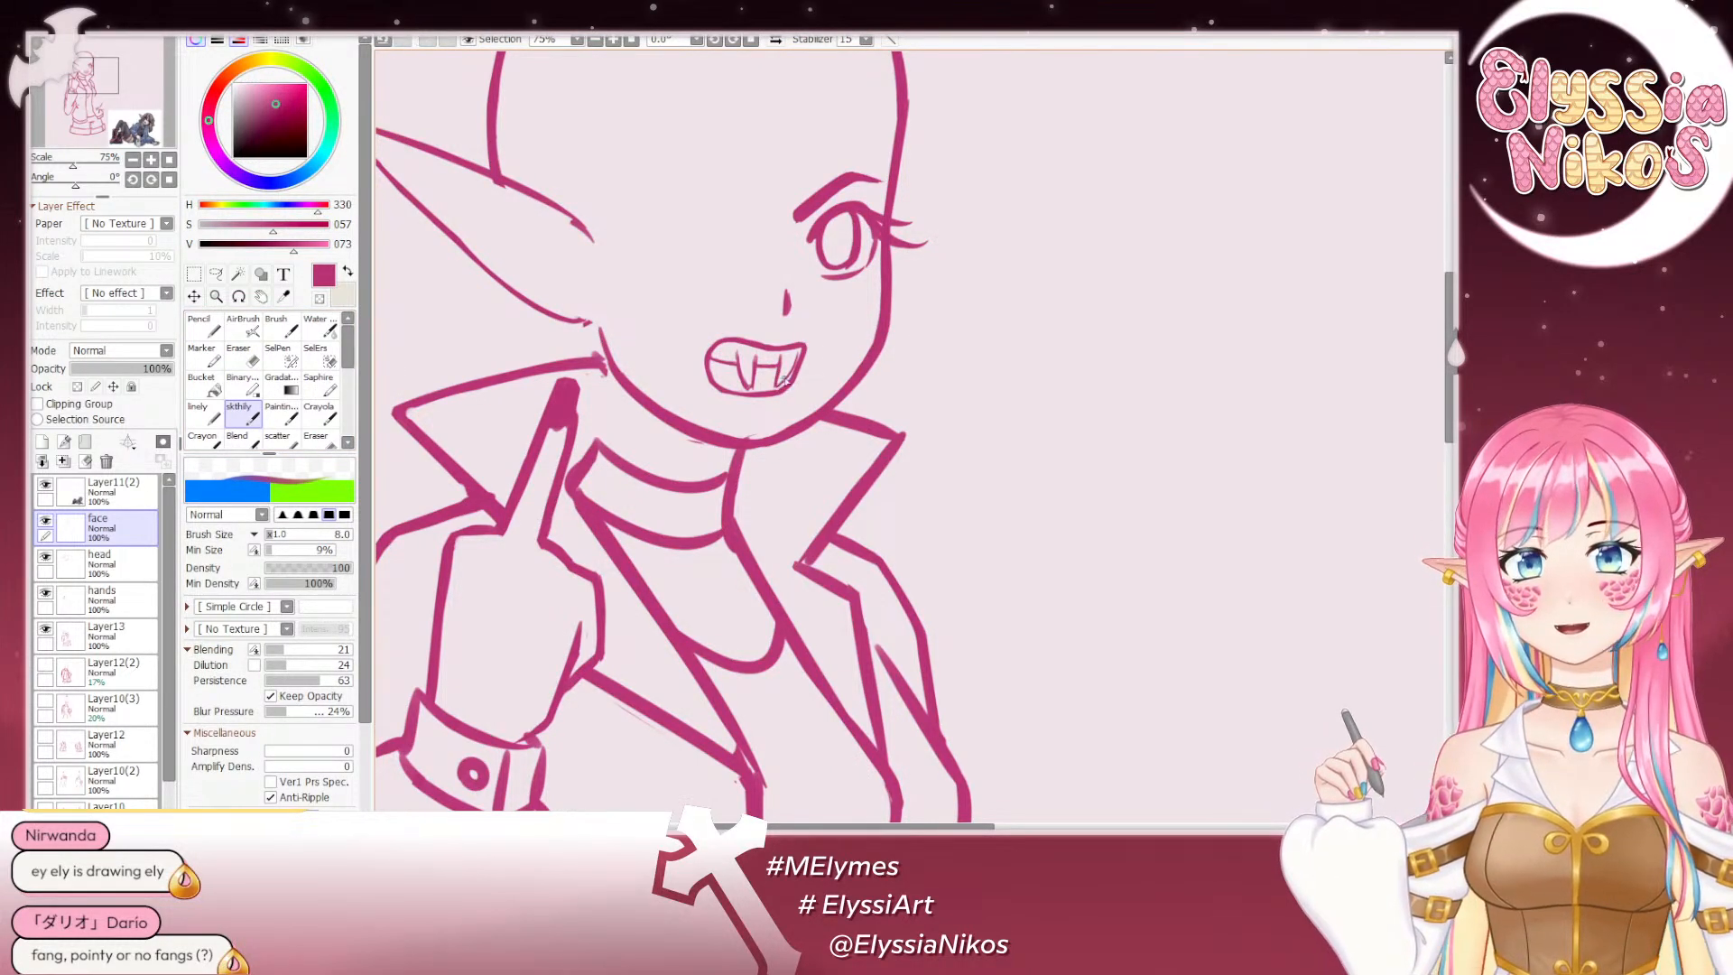
pyautogui.hotkey('ctrl', 'z')
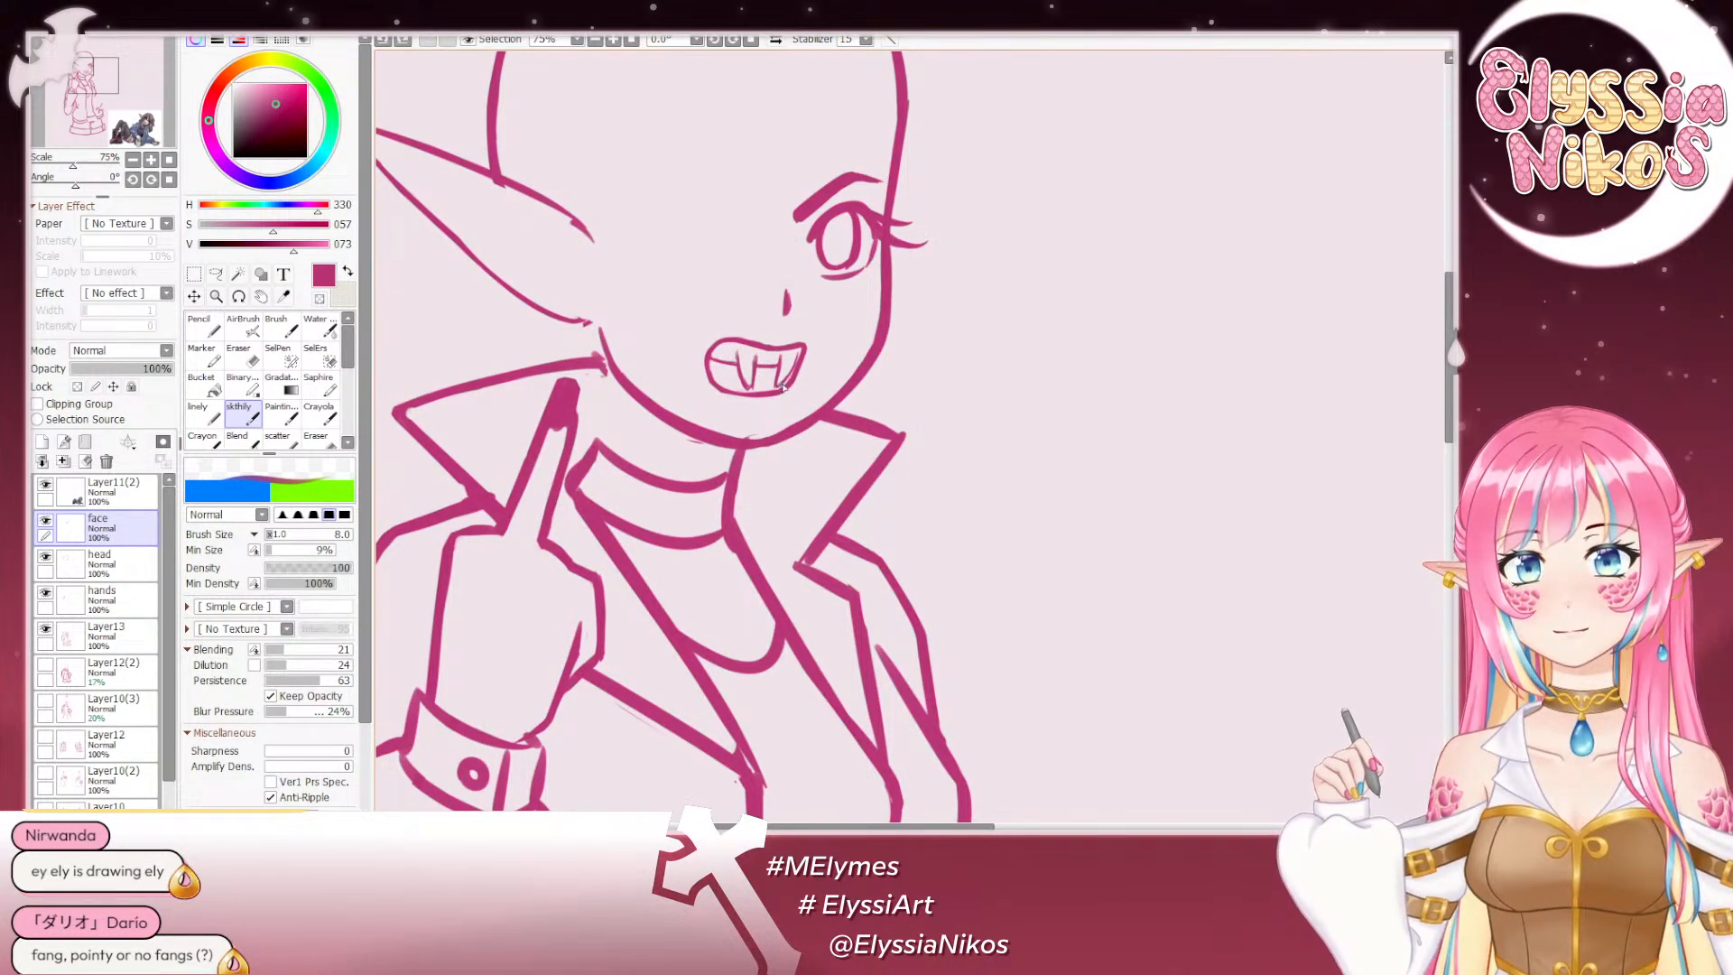
pyautogui.hotkey('ctrl', 'z')
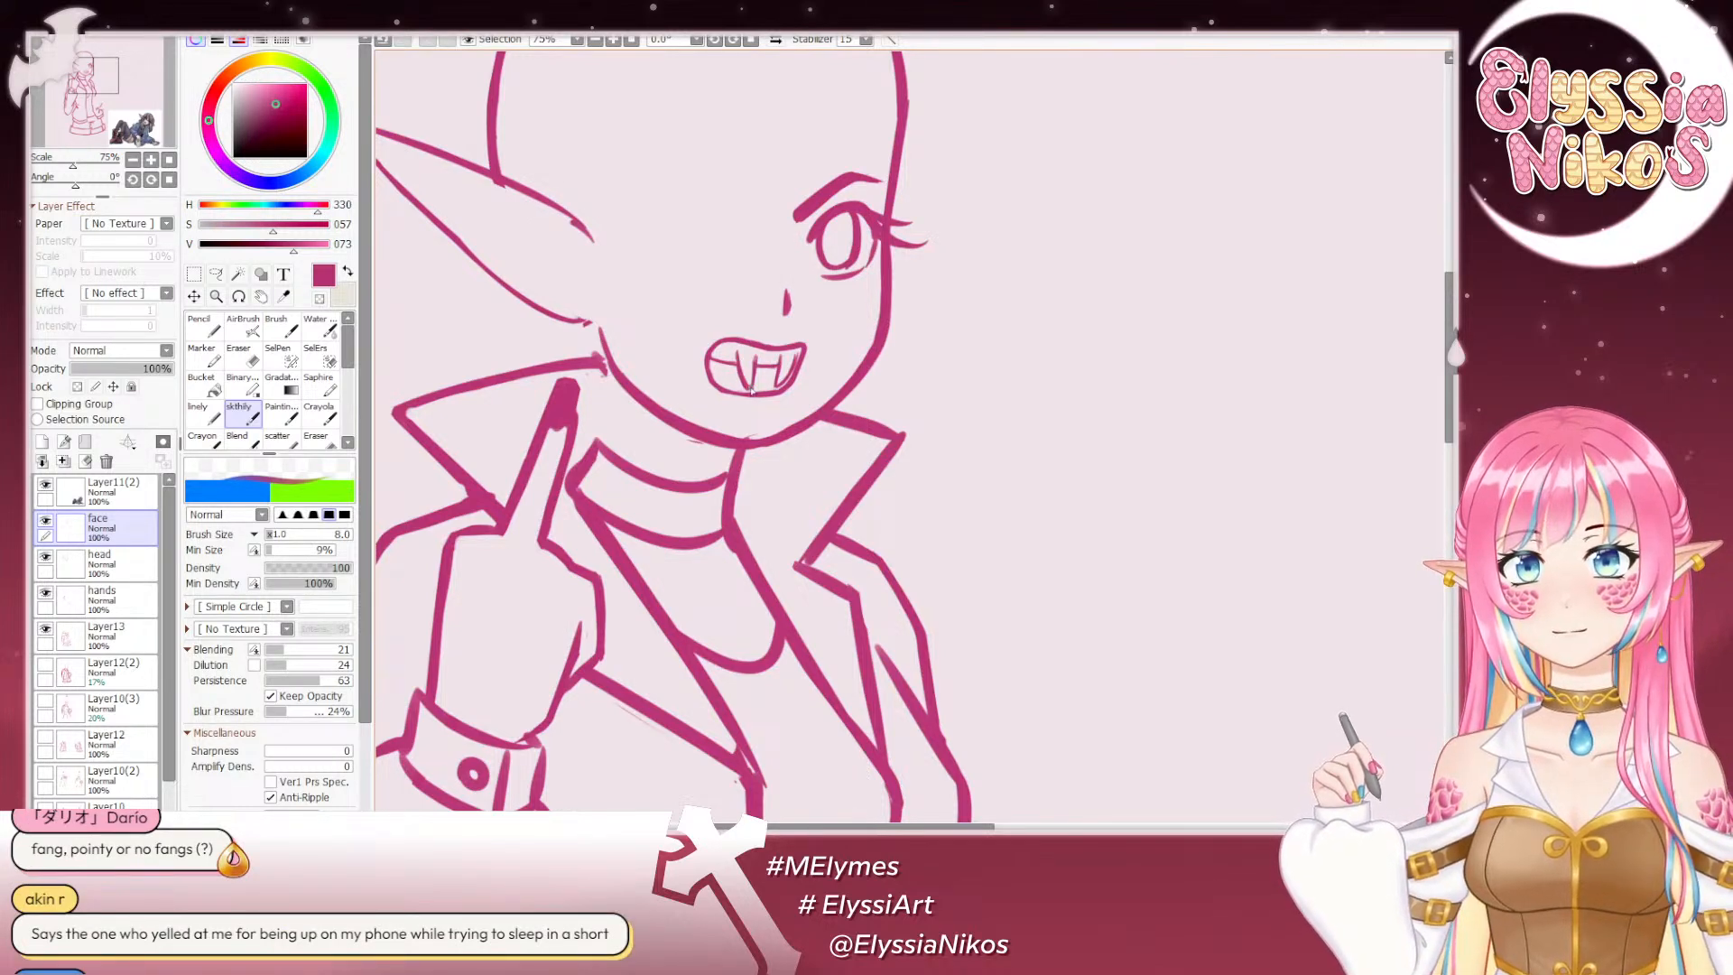
# Step: Trim the fang lines inside the mouth with the Eraser at sizes 3 and 4
pyautogui.click(254, 356)
pyautogui.moveTo(76, 184); pyautogui.dragTo(82, 183)
pyautogui.moveTo(728, 385); pyautogui.dragTo(751, 364)
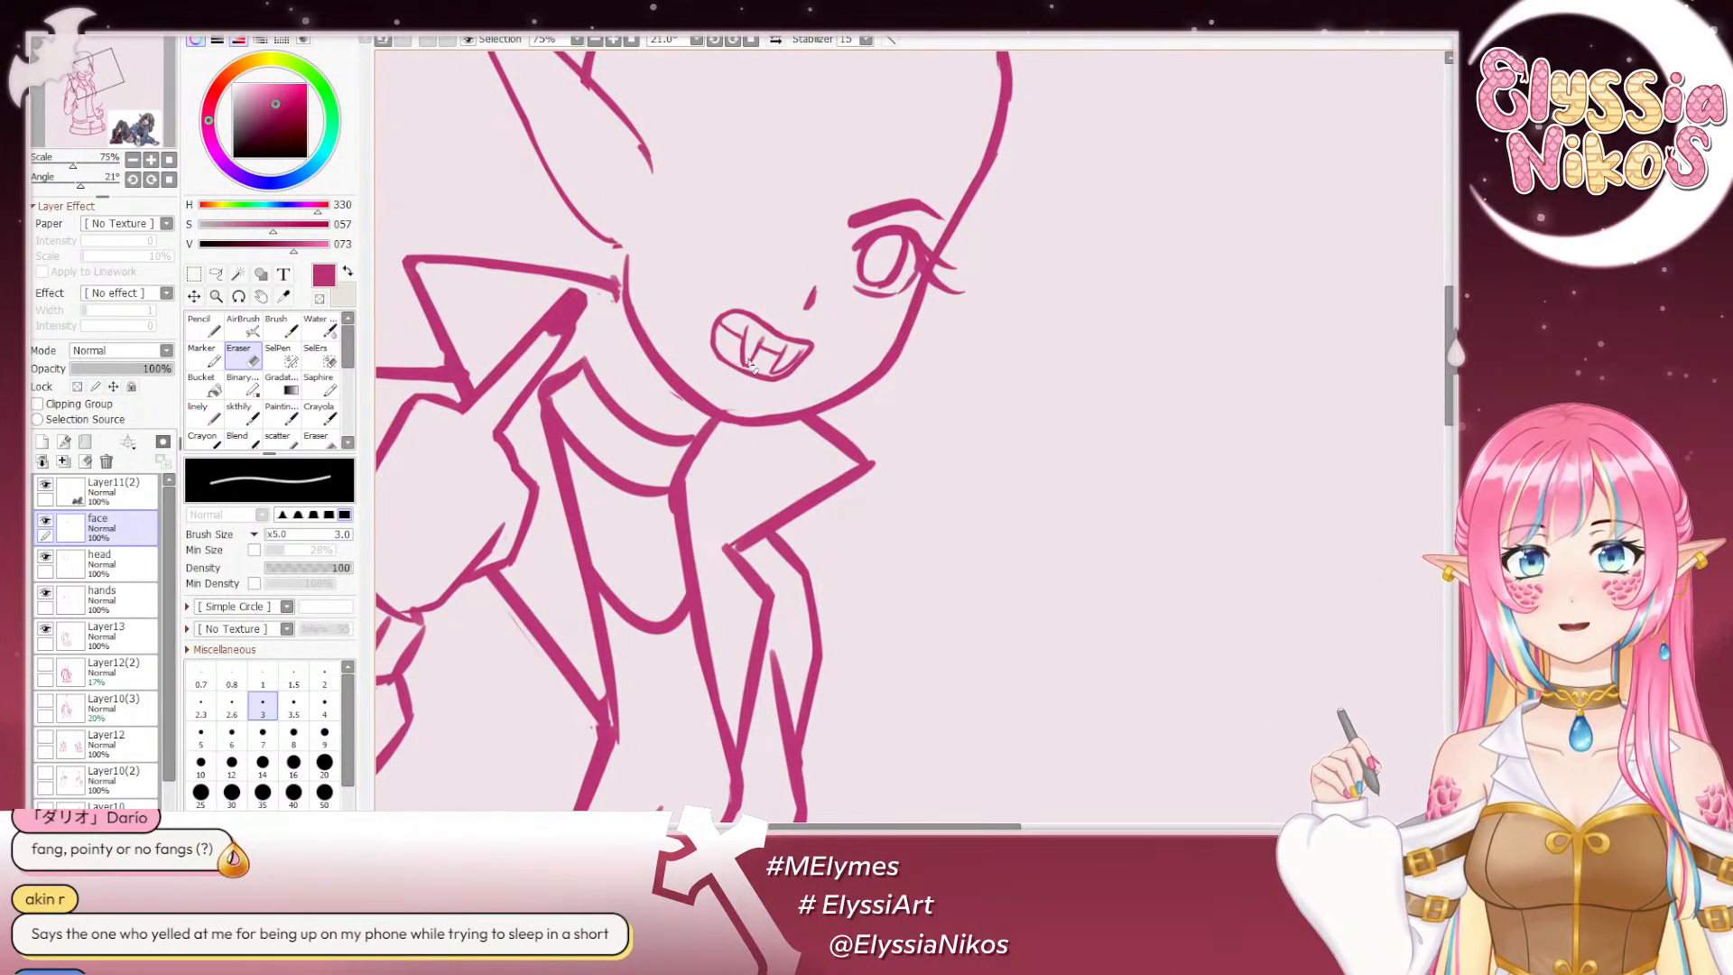
pyautogui.hotkey('ctrl', 'z')
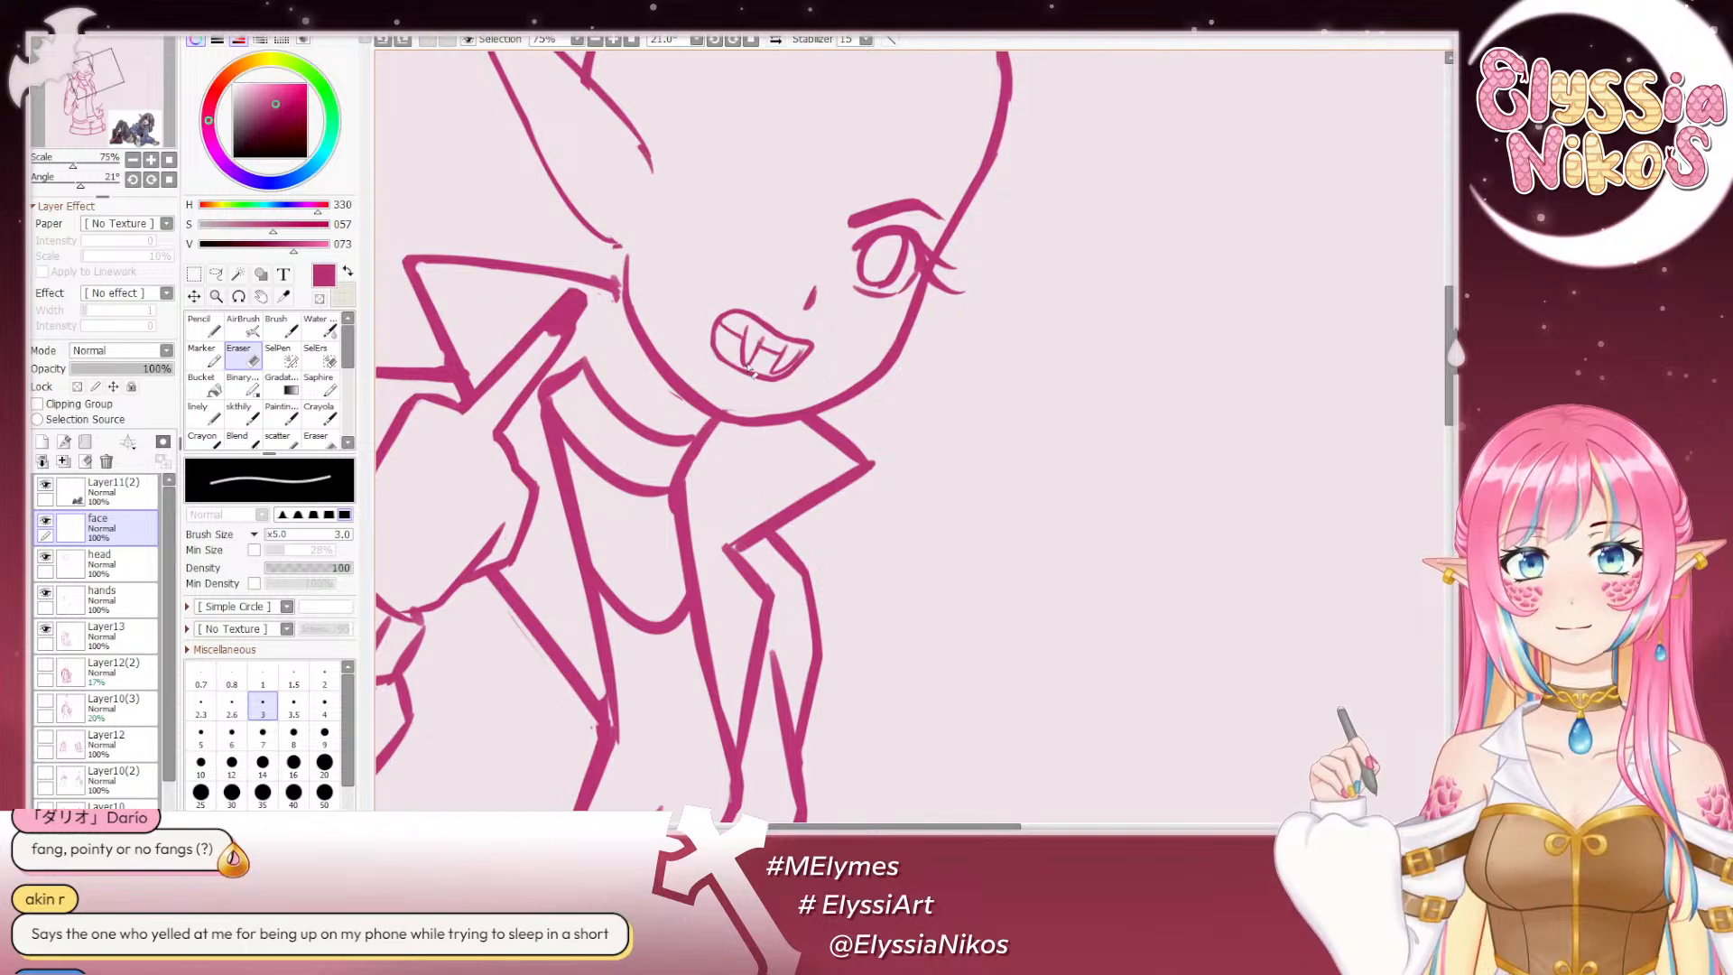
pyautogui.moveTo(738, 360)
pyautogui.mouseDown()
pyautogui.moveTo(819, 496)
pyautogui.moveTo(845, 401)
pyautogui.mouseUp()
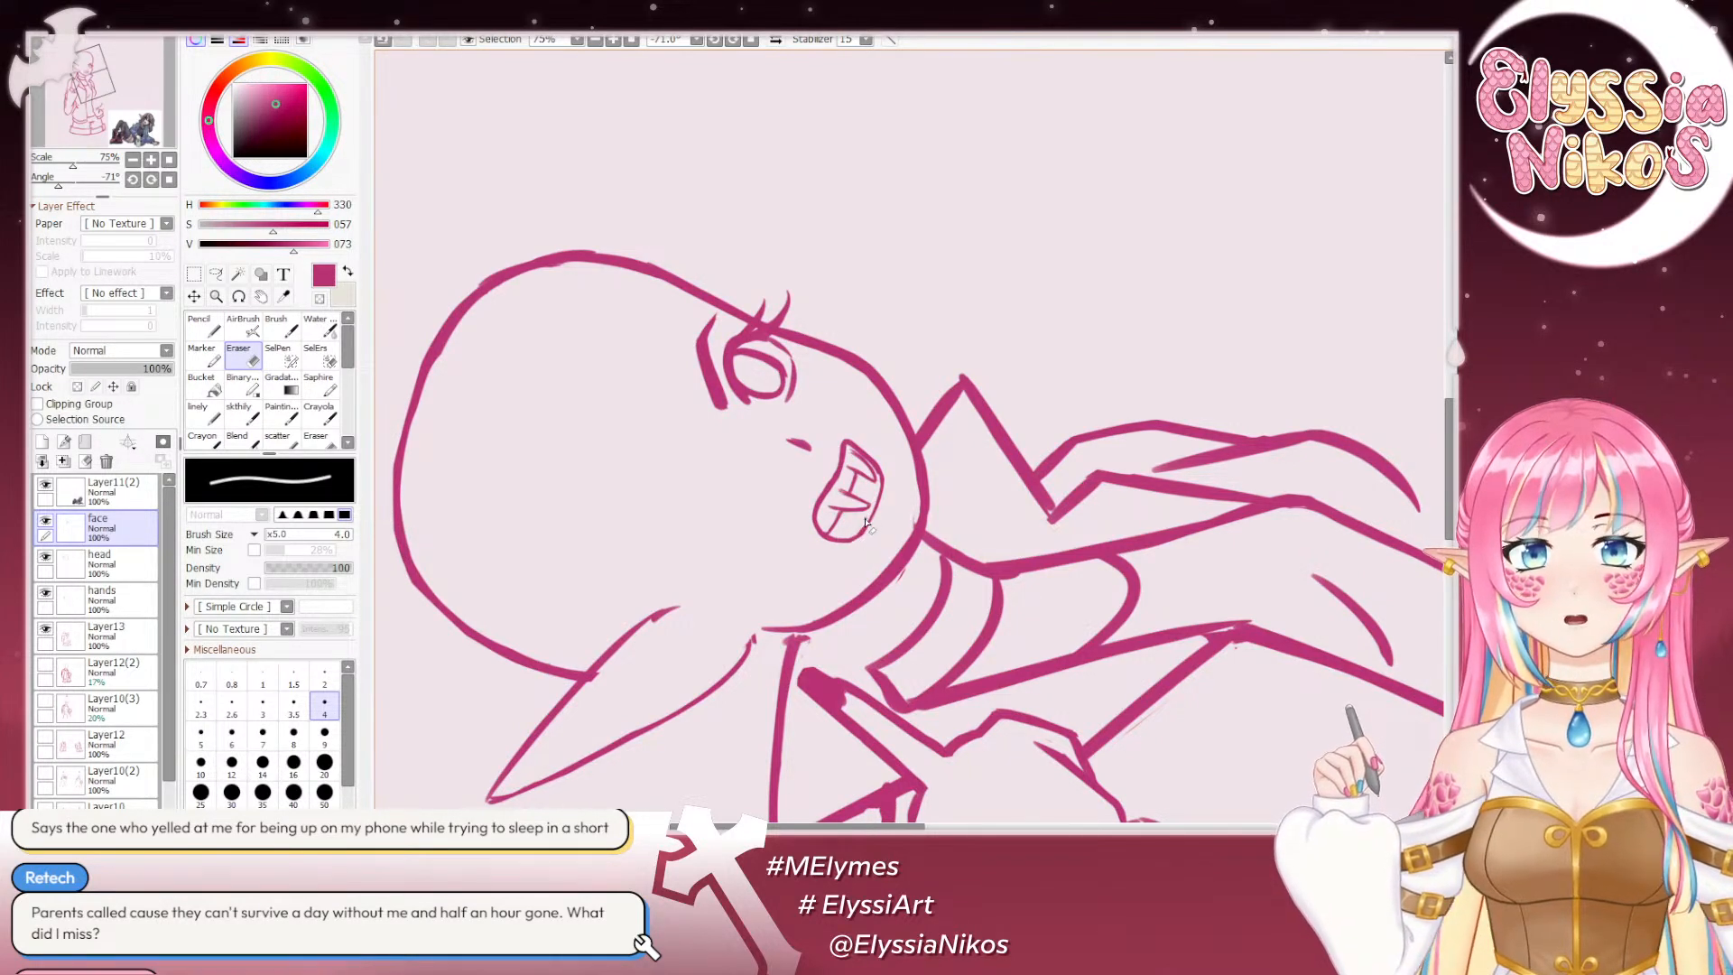
# Step: Thin the mouth's lower outline with the Eraser at size 13, undoing the excess strokes
pyautogui.moveTo(866, 551); pyautogui.dragTo(875, 524)
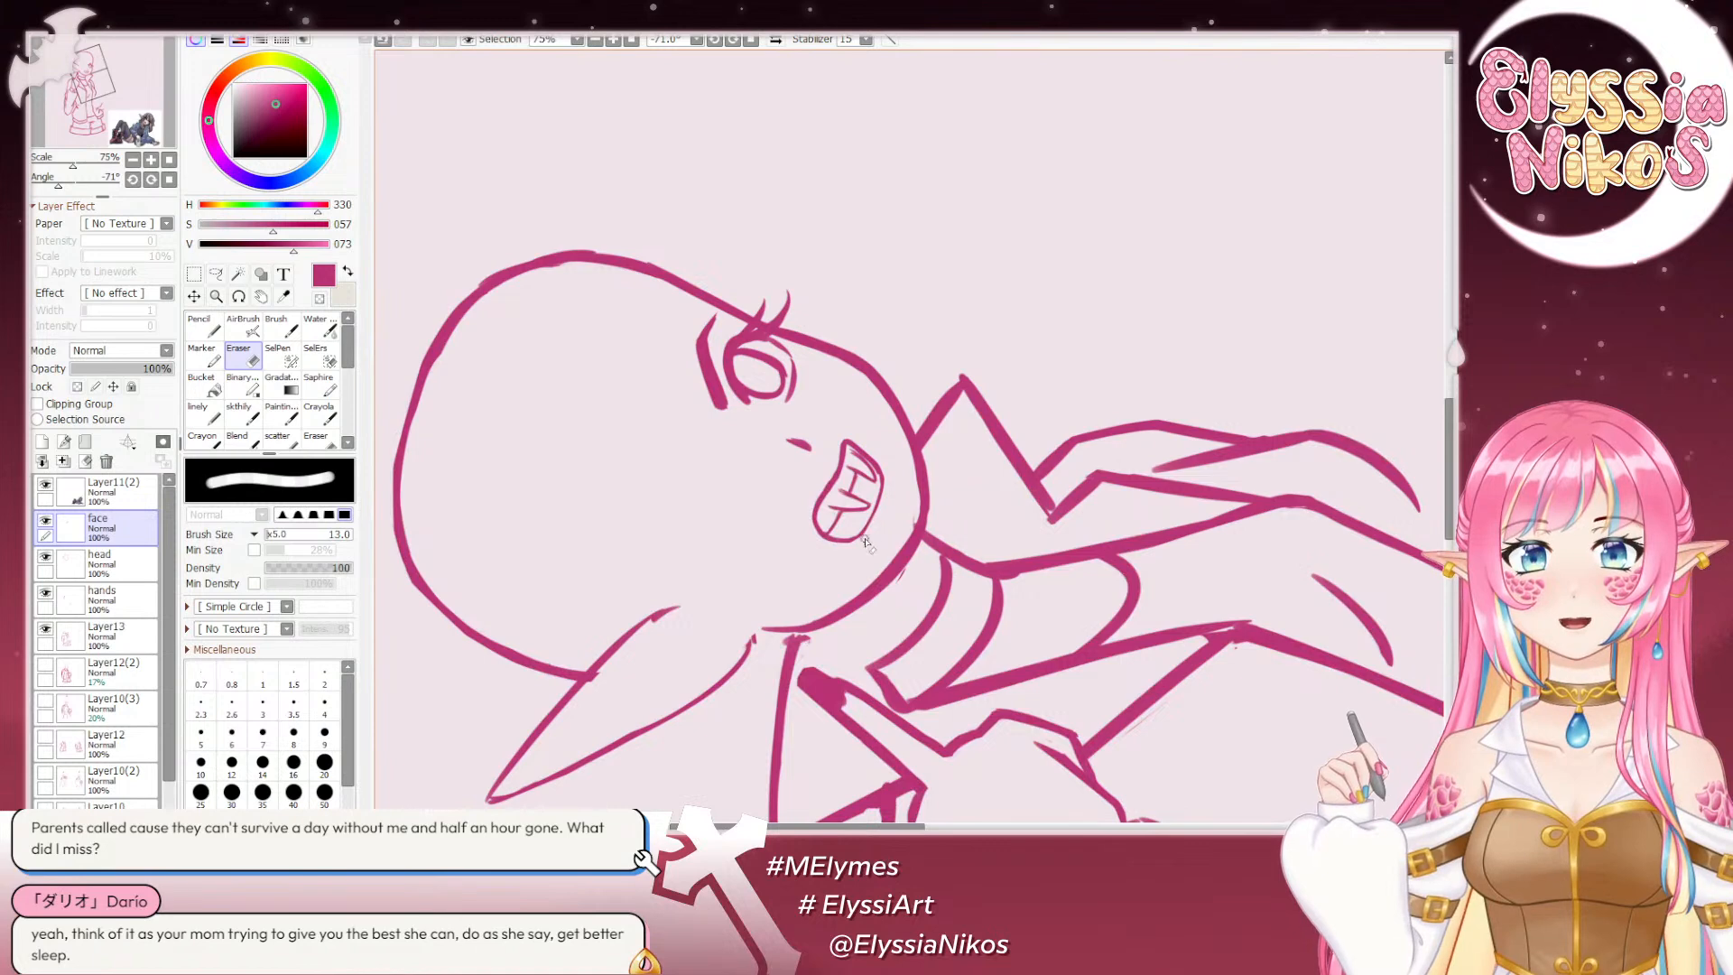
pyautogui.hotkey('ctrl', 'z')
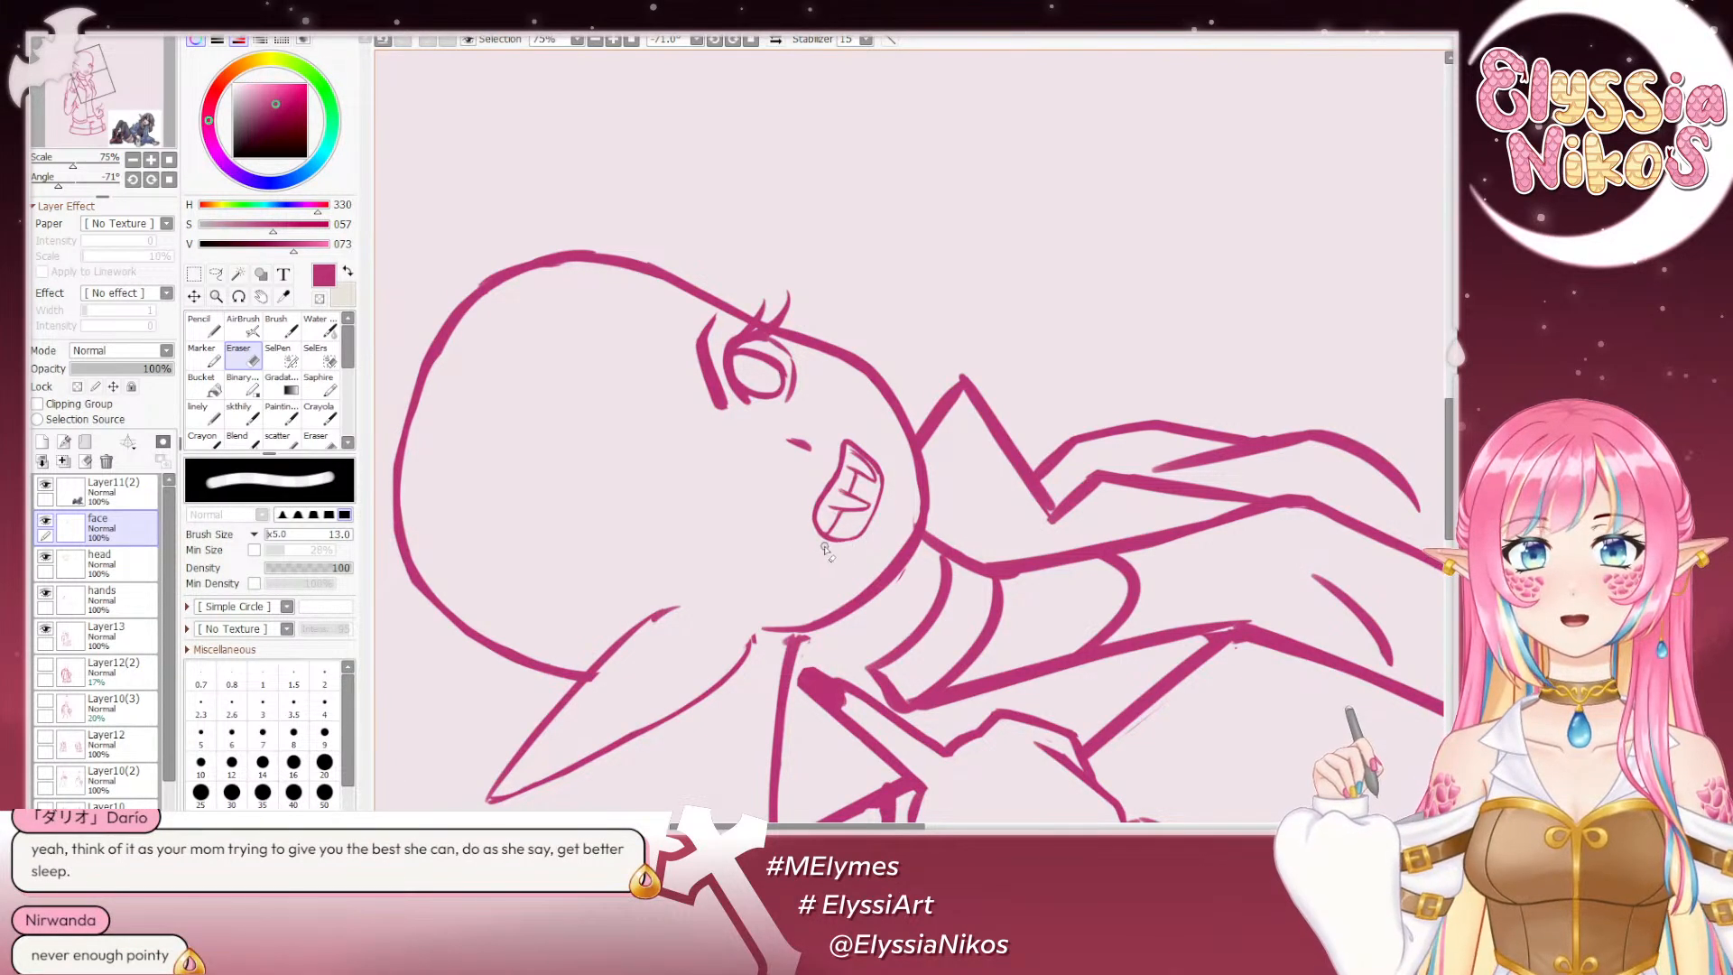
pyautogui.click(168, 180)
pyautogui.moveTo(781, 390)
pyautogui.mouseDown()
pyautogui.moveTo(709, 361)
pyautogui.moveTo(708, 386)
pyautogui.moveTo(708, 369)
pyautogui.mouseUp()
pyautogui.hotkey('ctrl', 'z')
pyautogui.hotkey('ctrl', 'z')
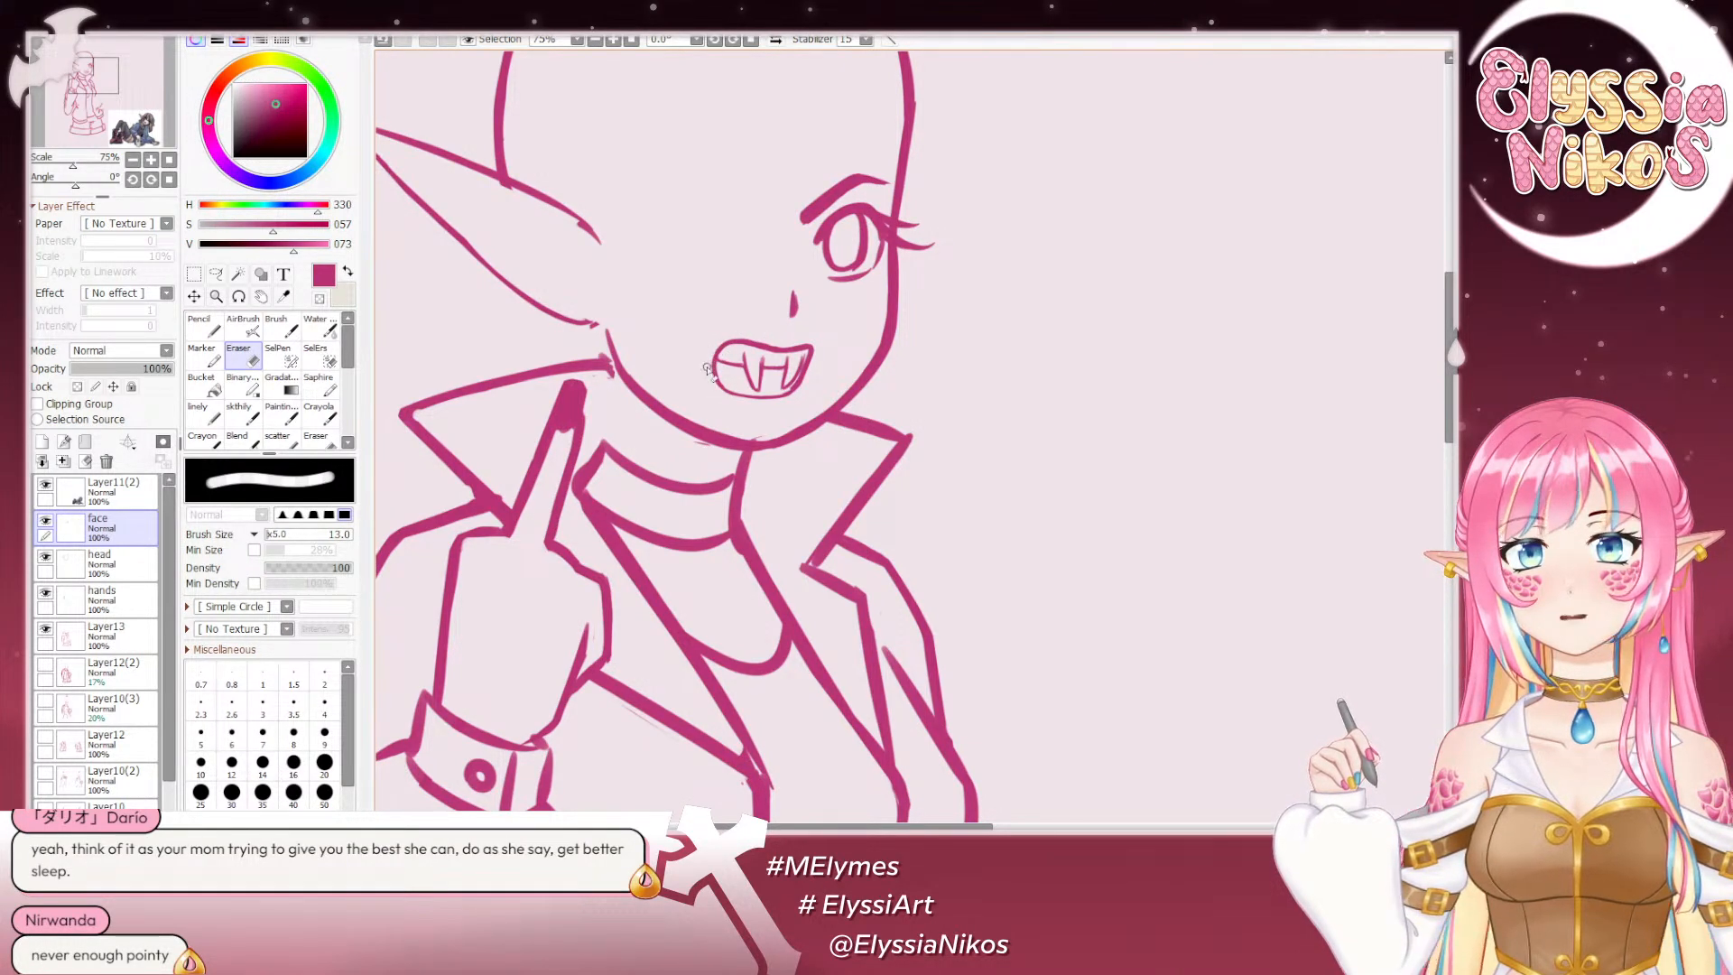
# Step: Redraw the mouth's lower outline on the rotated canvas with the skthily brush at size 8, retrying the stroke
pyautogui.click(231, 424)
pyautogui.moveTo(76, 182); pyautogui.dragTo(94, 184)
pyautogui.moveTo(834, 358); pyautogui.dragTo(725, 352)
pyautogui.moveTo(802, 231)
pyautogui.mouseDown()
pyautogui.moveTo(797, 287)
pyautogui.moveTo(802, 225)
pyautogui.moveTo(814, 302)
pyautogui.mouseUp()
pyautogui.hotkey('ctrl', 'z')
pyautogui.hotkey('ctrl', 'z')
pyautogui.moveTo(798, 236); pyautogui.dragTo(814, 304)
pyautogui.hotkey('ctrl', 'z')
pyautogui.hotkey('ctrl', 'z')
pyautogui.moveTo(800, 237); pyautogui.dragTo(814, 303)
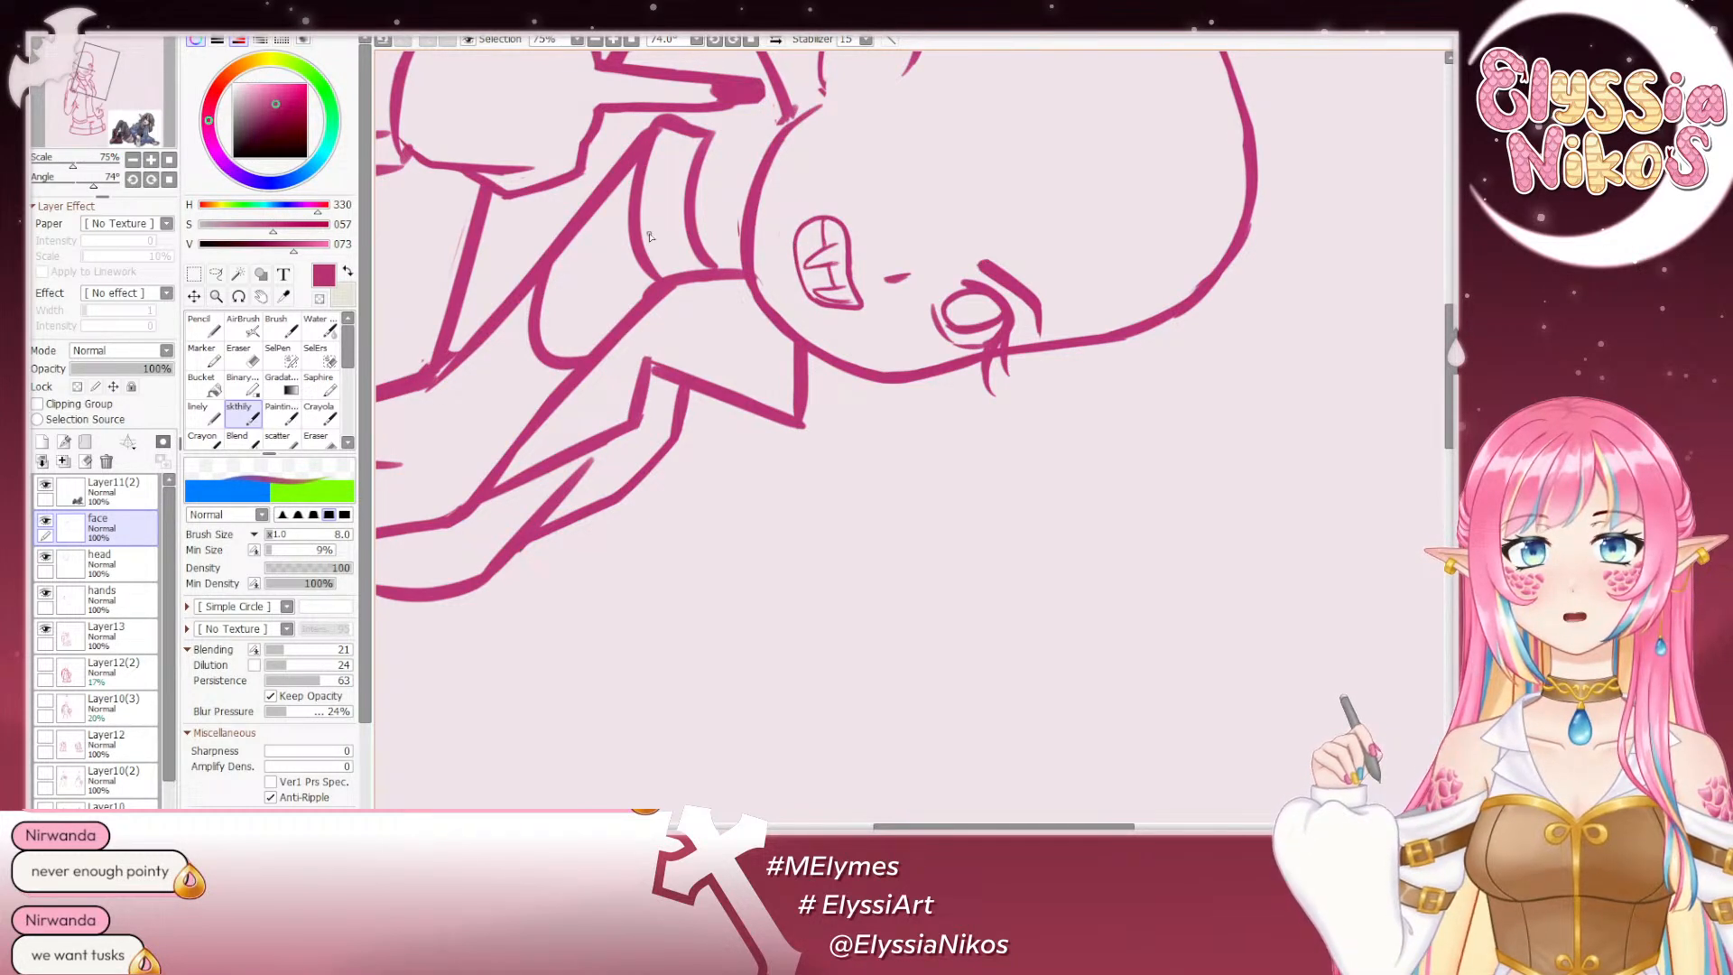
# Step: Review the reworked mouth against the whole figure in mirrored and normal view
pyautogui.click(169, 179)
pyautogui.click(133, 160)
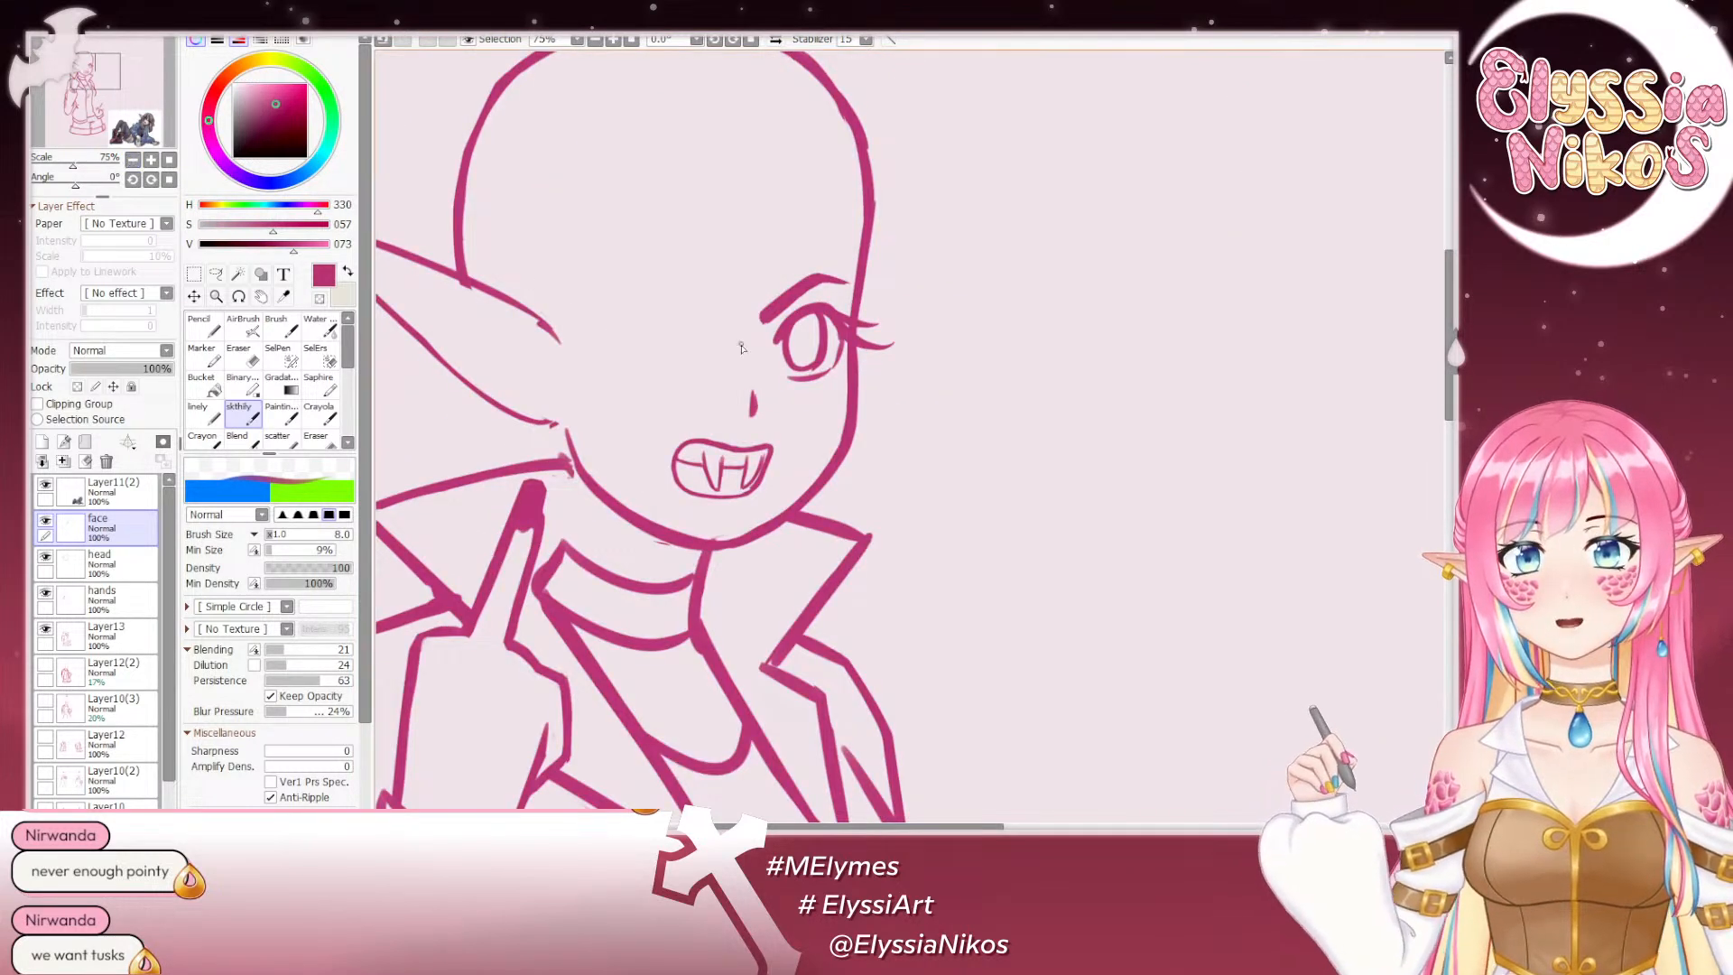
pyautogui.click(133, 161)
pyautogui.click(133, 161)
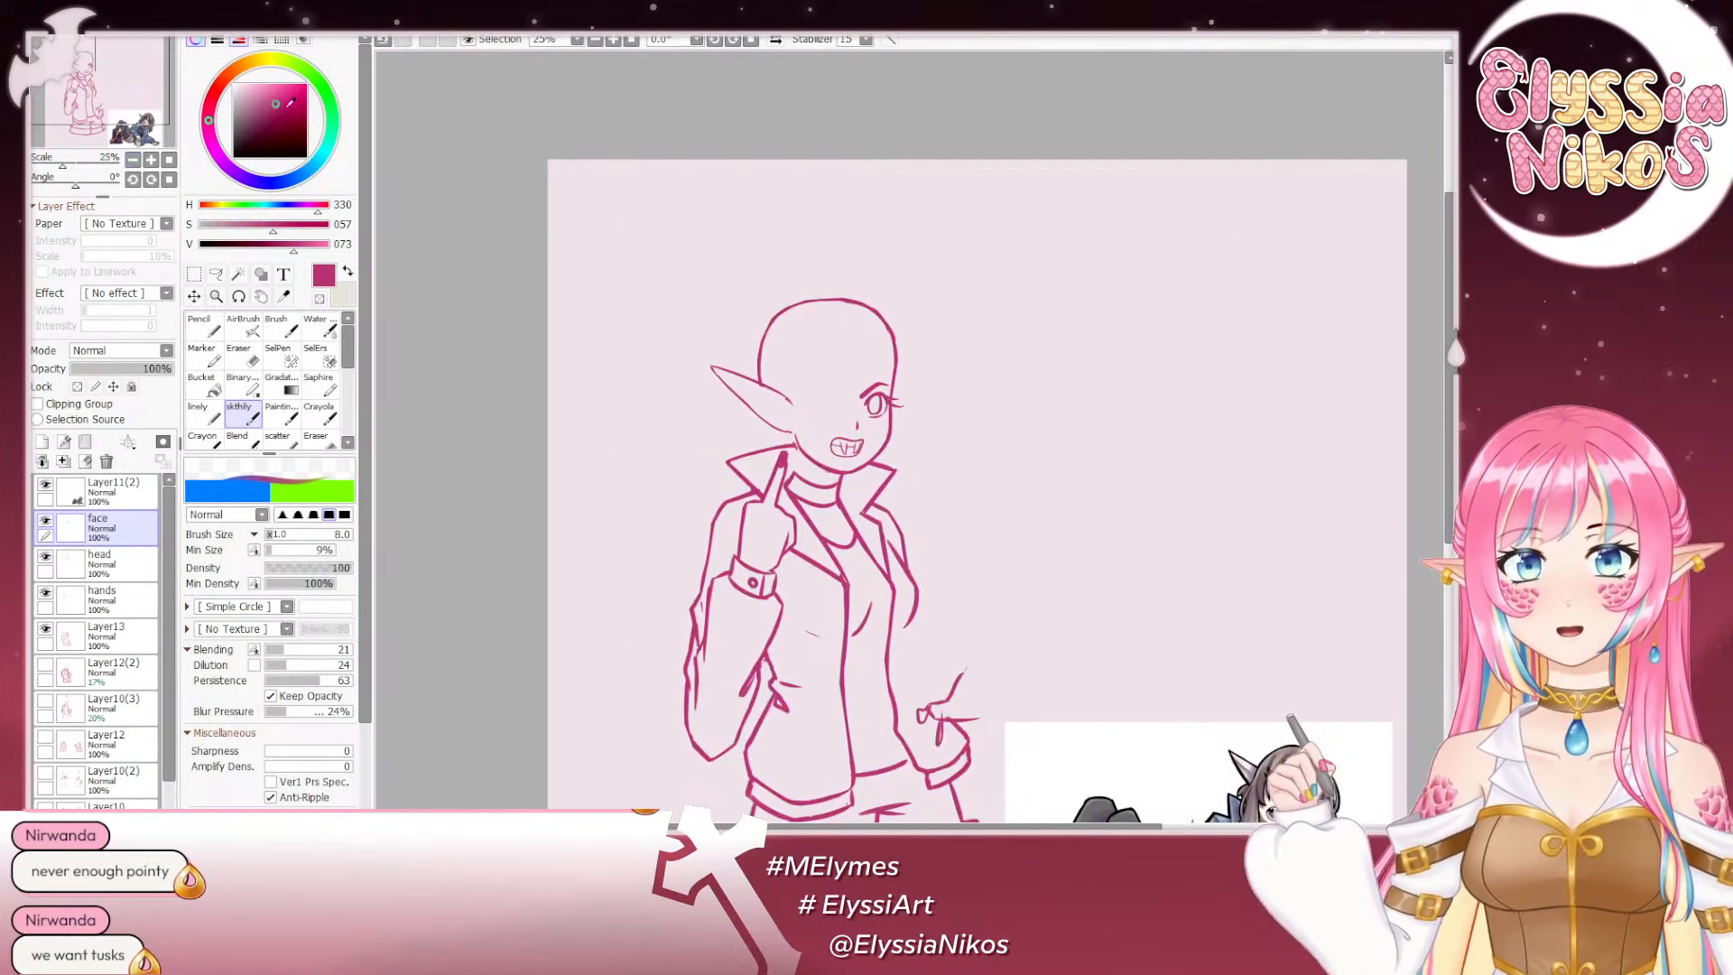
pyautogui.click(775, 40)
pyautogui.click(776, 40)
pyautogui.moveTo(755, 312); pyautogui.dragTo(596, 165)
# Step: Touch up the mouth's lower outline on the rotated canvas with the skthily brush at size 8 and the Eraser at size 15
pyautogui.click(151, 160)
pyautogui.click(151, 160)
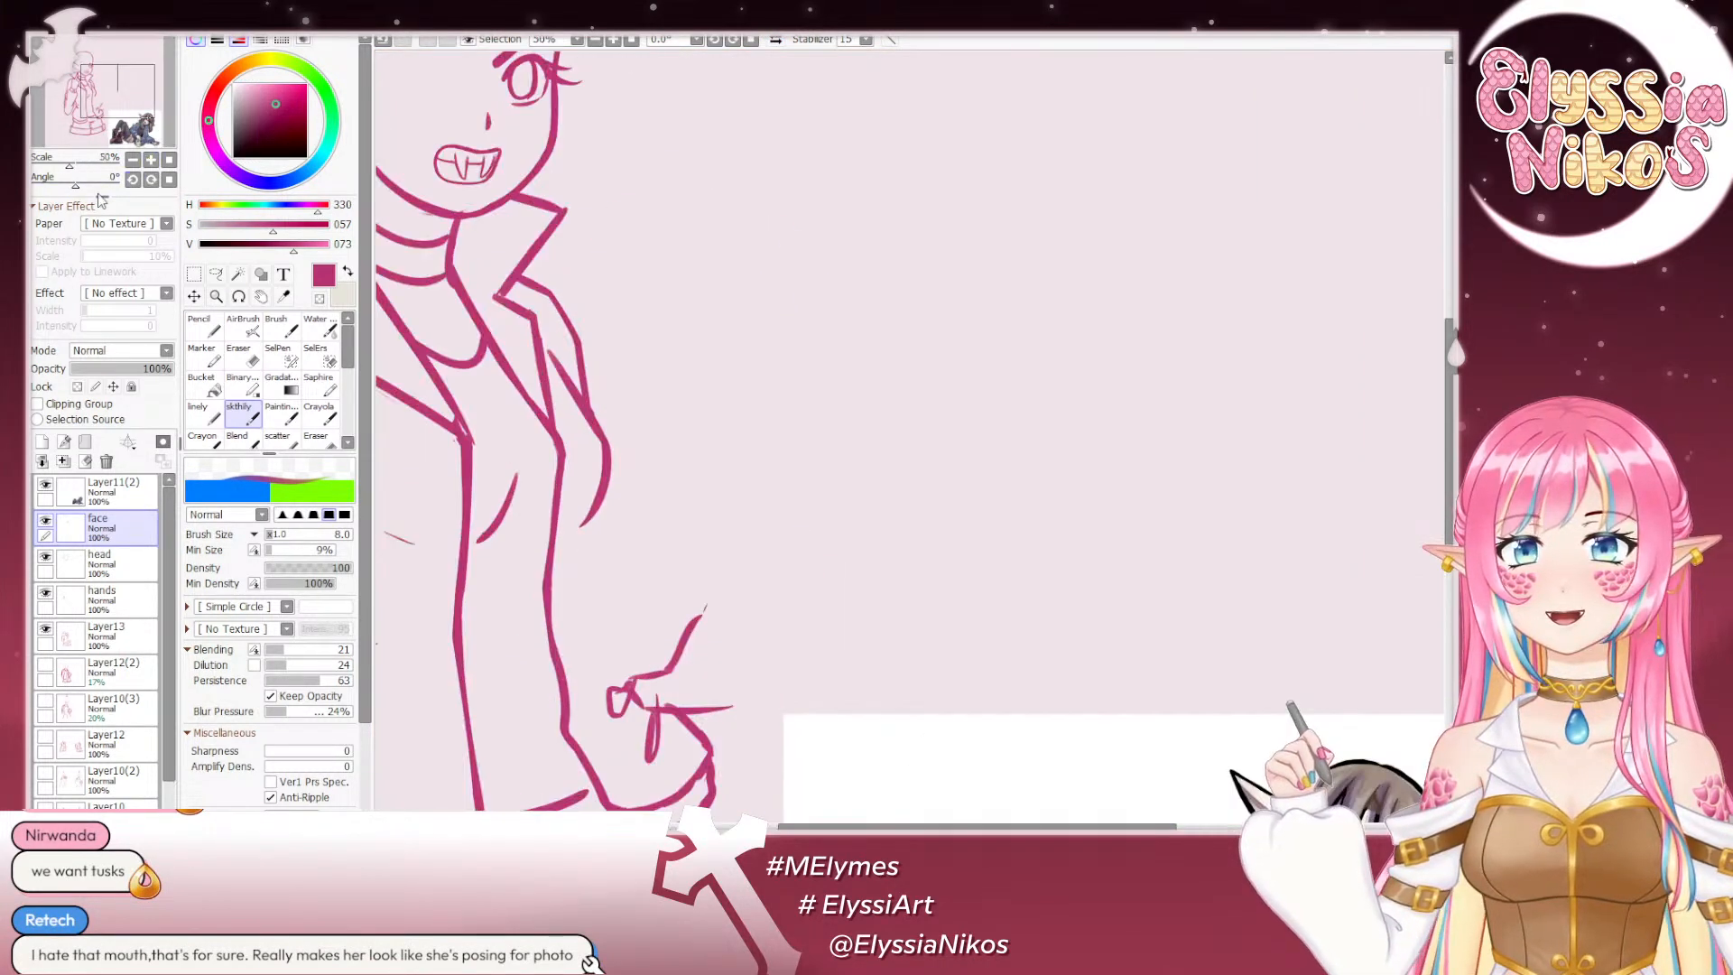
pyautogui.moveTo(81, 186); pyautogui.dragTo(62, 186)
pyautogui.moveTo(742, 528); pyautogui.dragTo(967, 342)
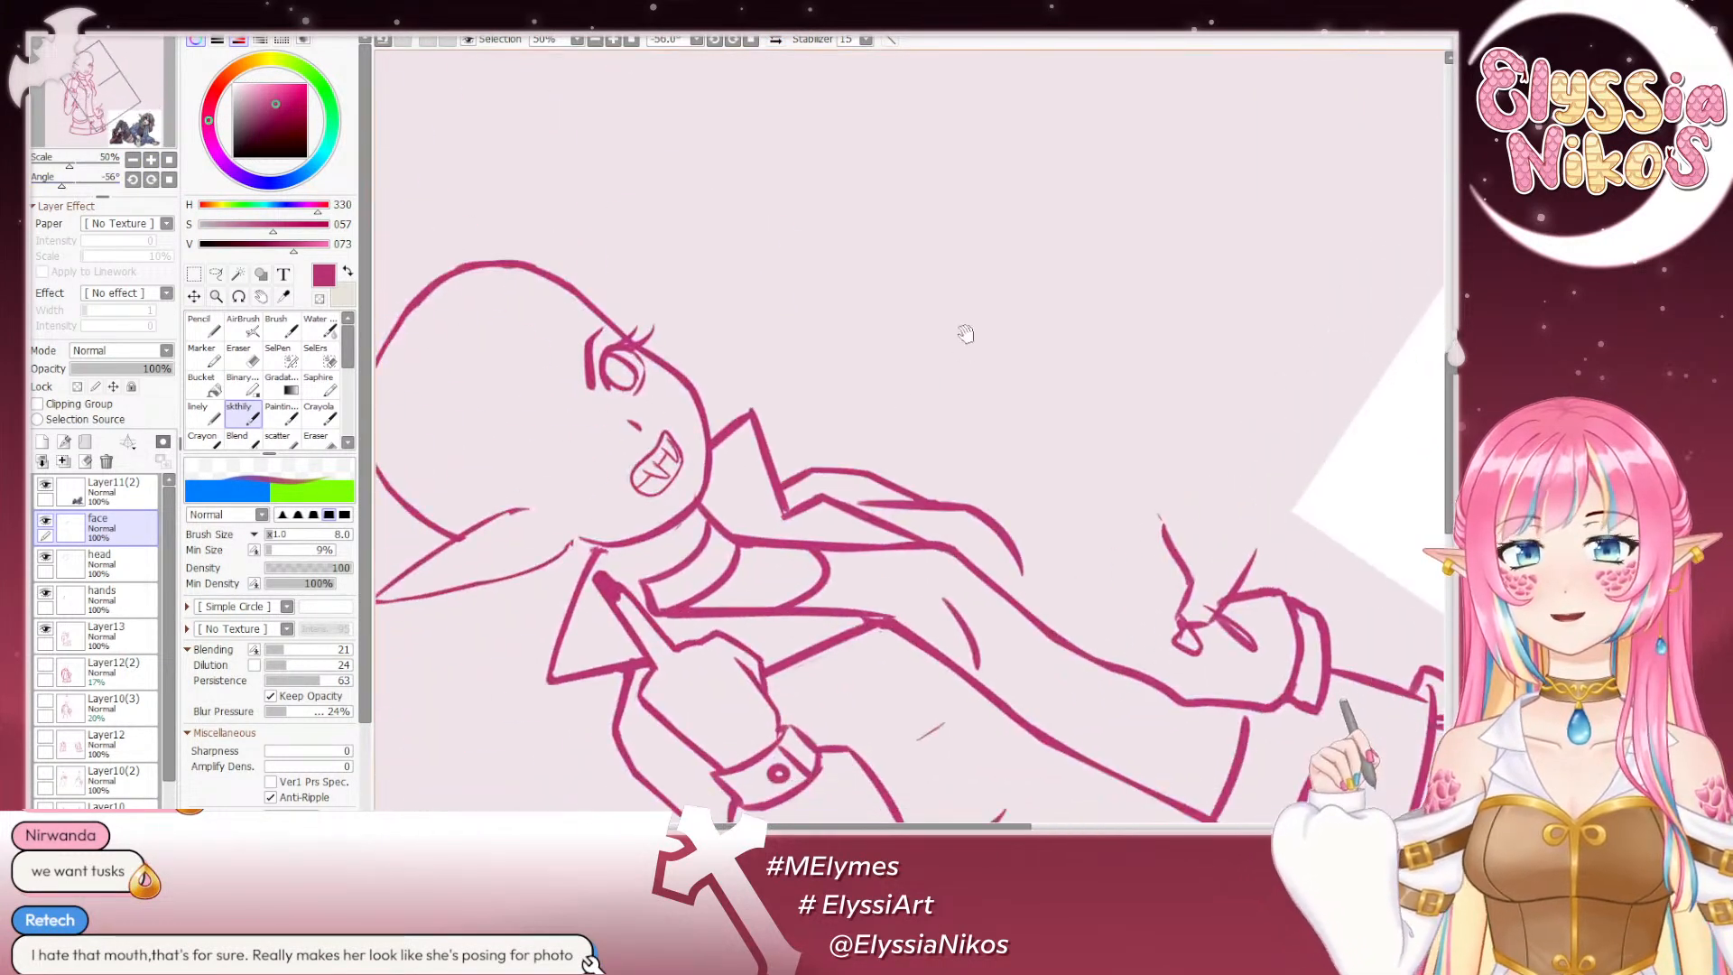
pyautogui.moveTo(62, 186); pyautogui.dragTo(53, 187)
pyautogui.moveTo(438, 322); pyautogui.dragTo(445, 145)
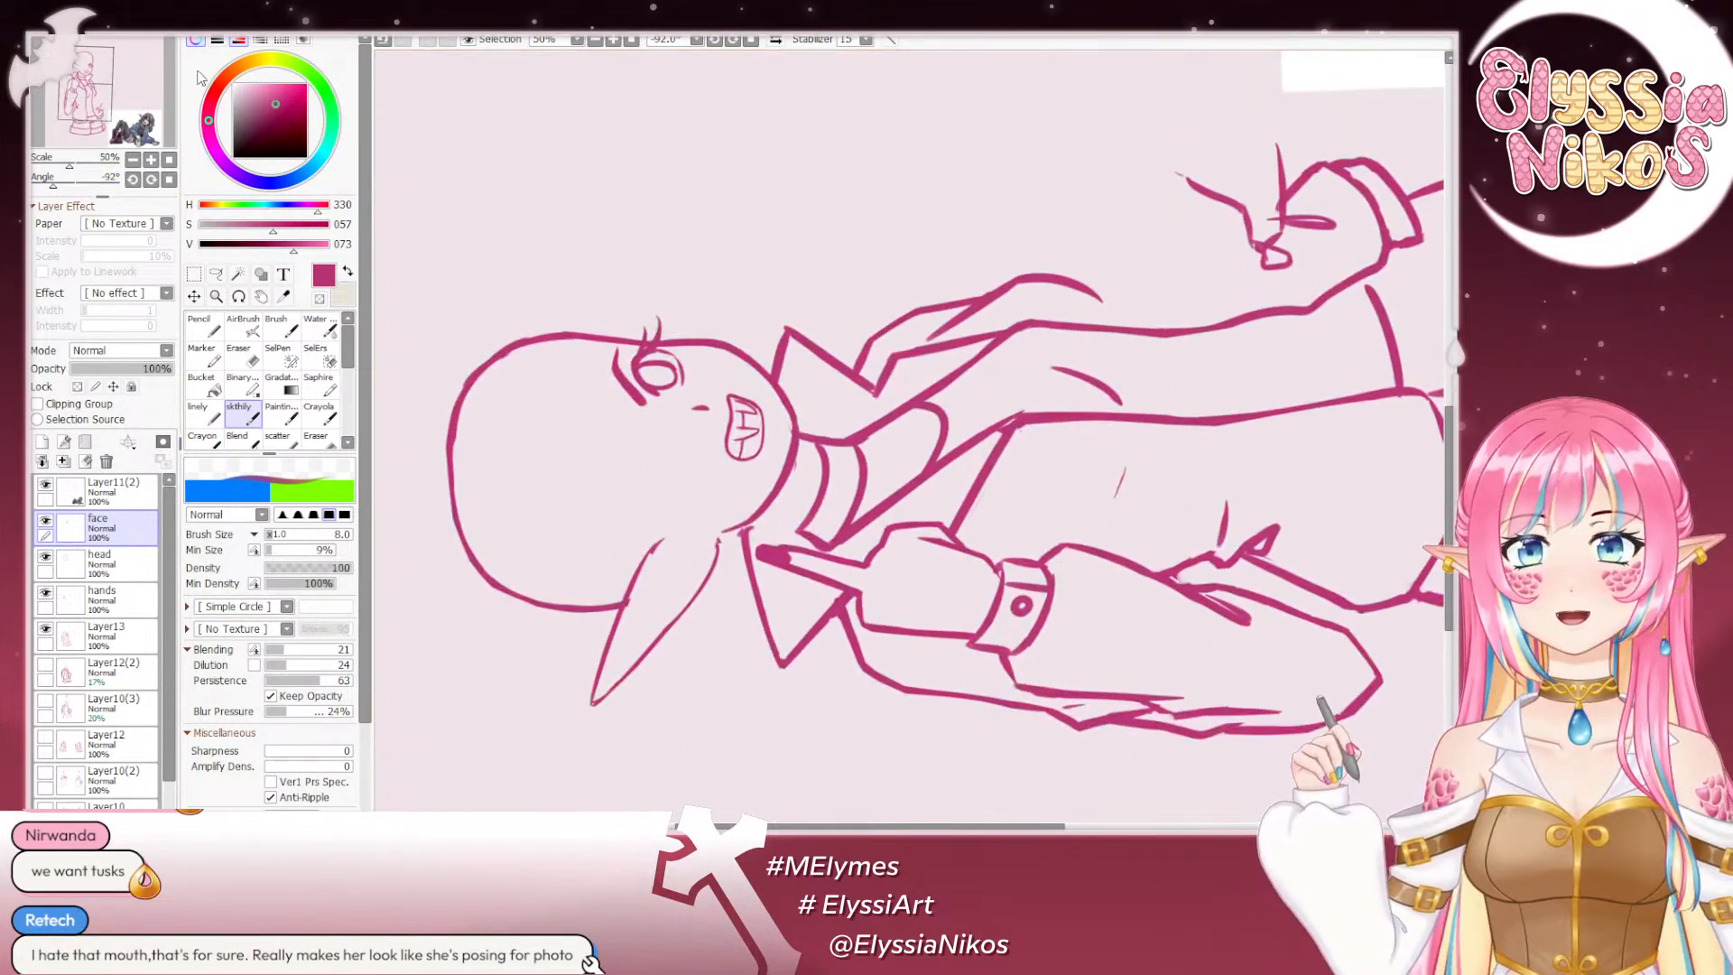
pyautogui.click(152, 161)
pyautogui.moveTo(614, 650); pyautogui.dragTo(731, 337)
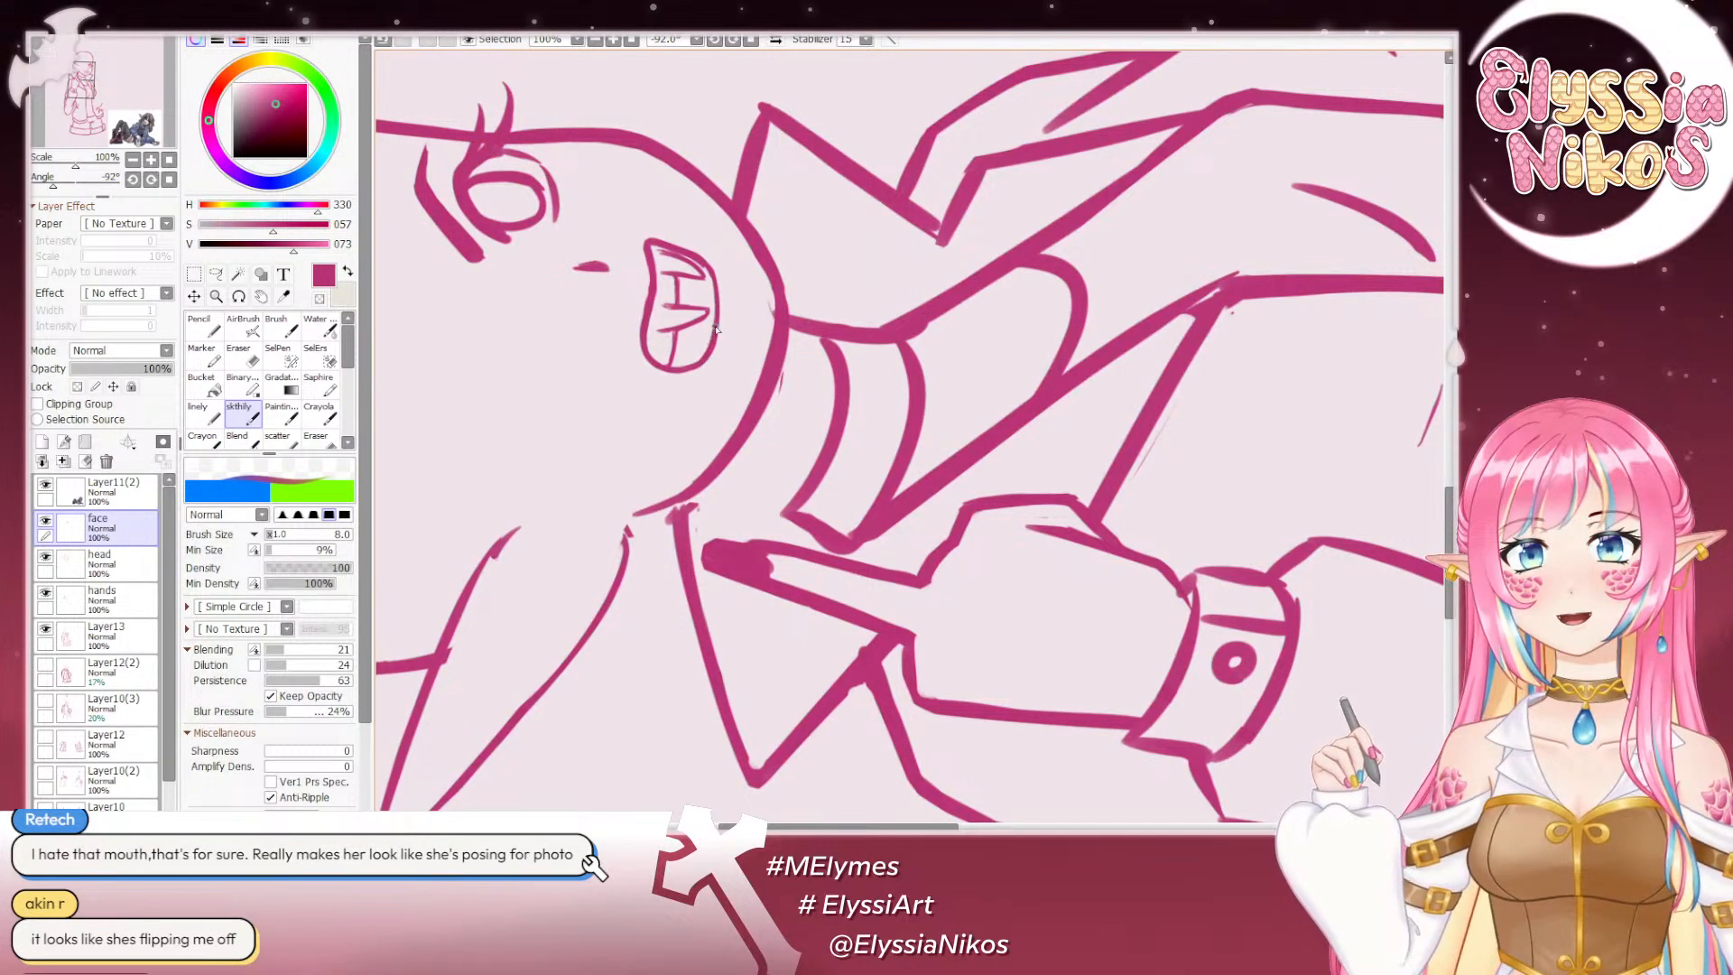
pyautogui.press('e')
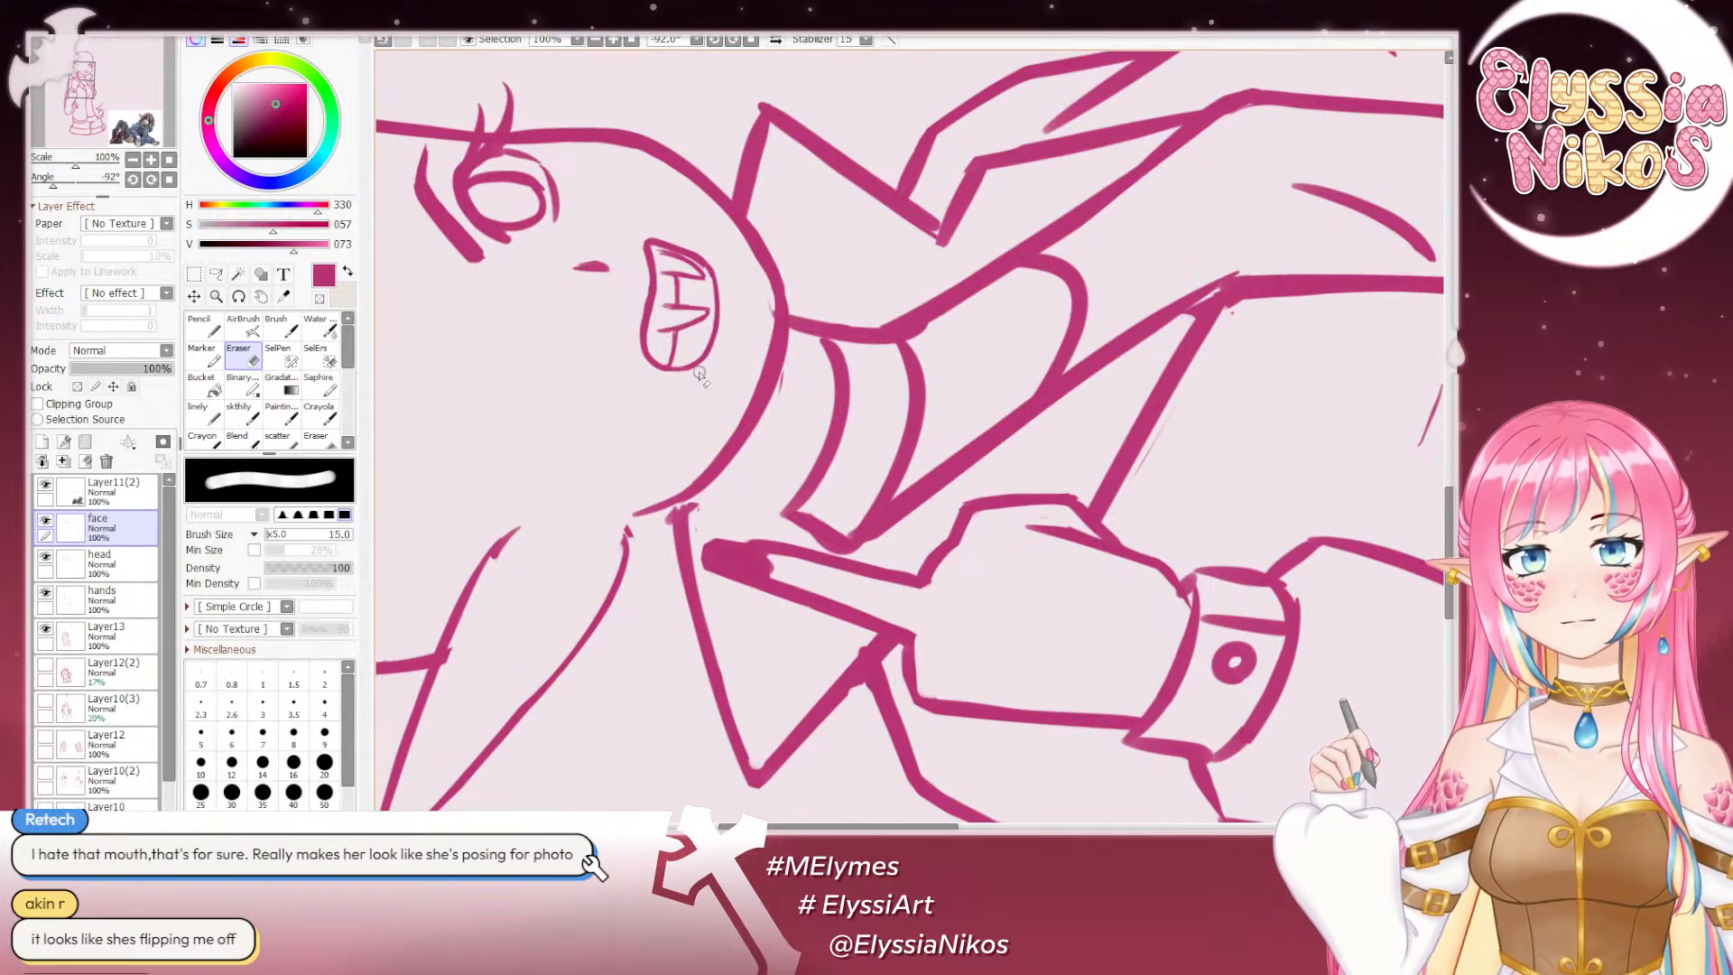
# Step: Inspect the head and upper body upright at 33.3% zoom, flipping the canvas view to judge the mouth
pyautogui.click(168, 180)
pyautogui.click(133, 159)
pyautogui.click(132, 159)
pyautogui.click(133, 160)
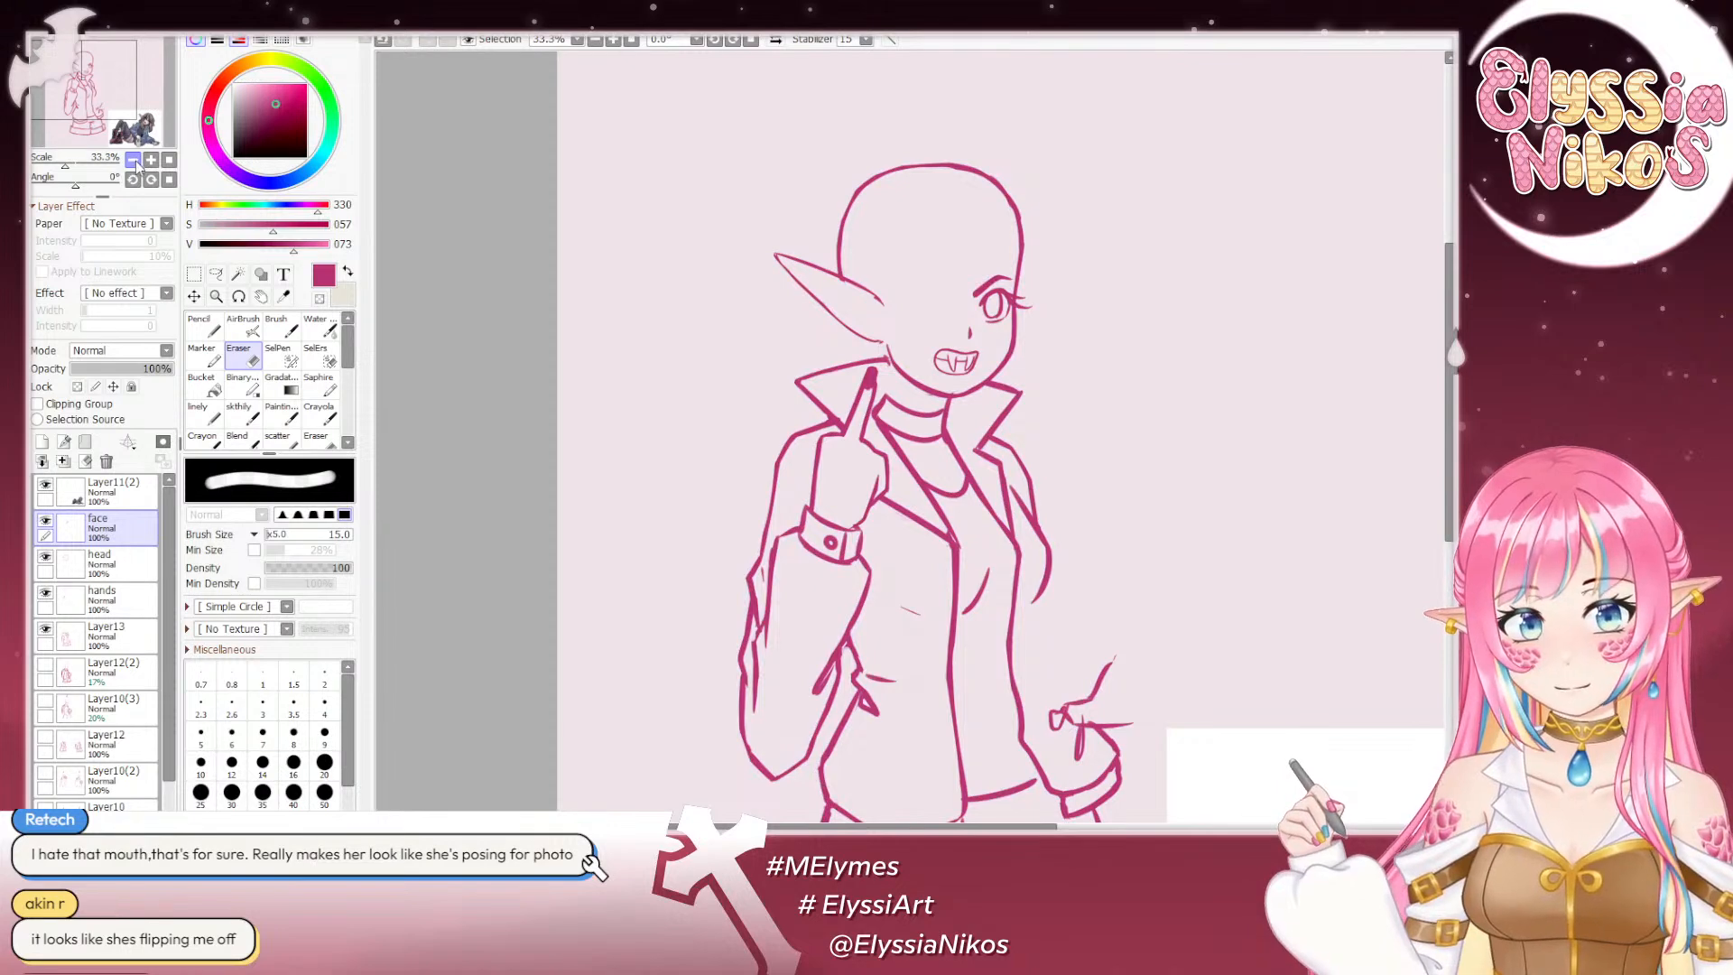
pyautogui.click(775, 40)
pyautogui.click(775, 39)
pyautogui.click(240, 413)
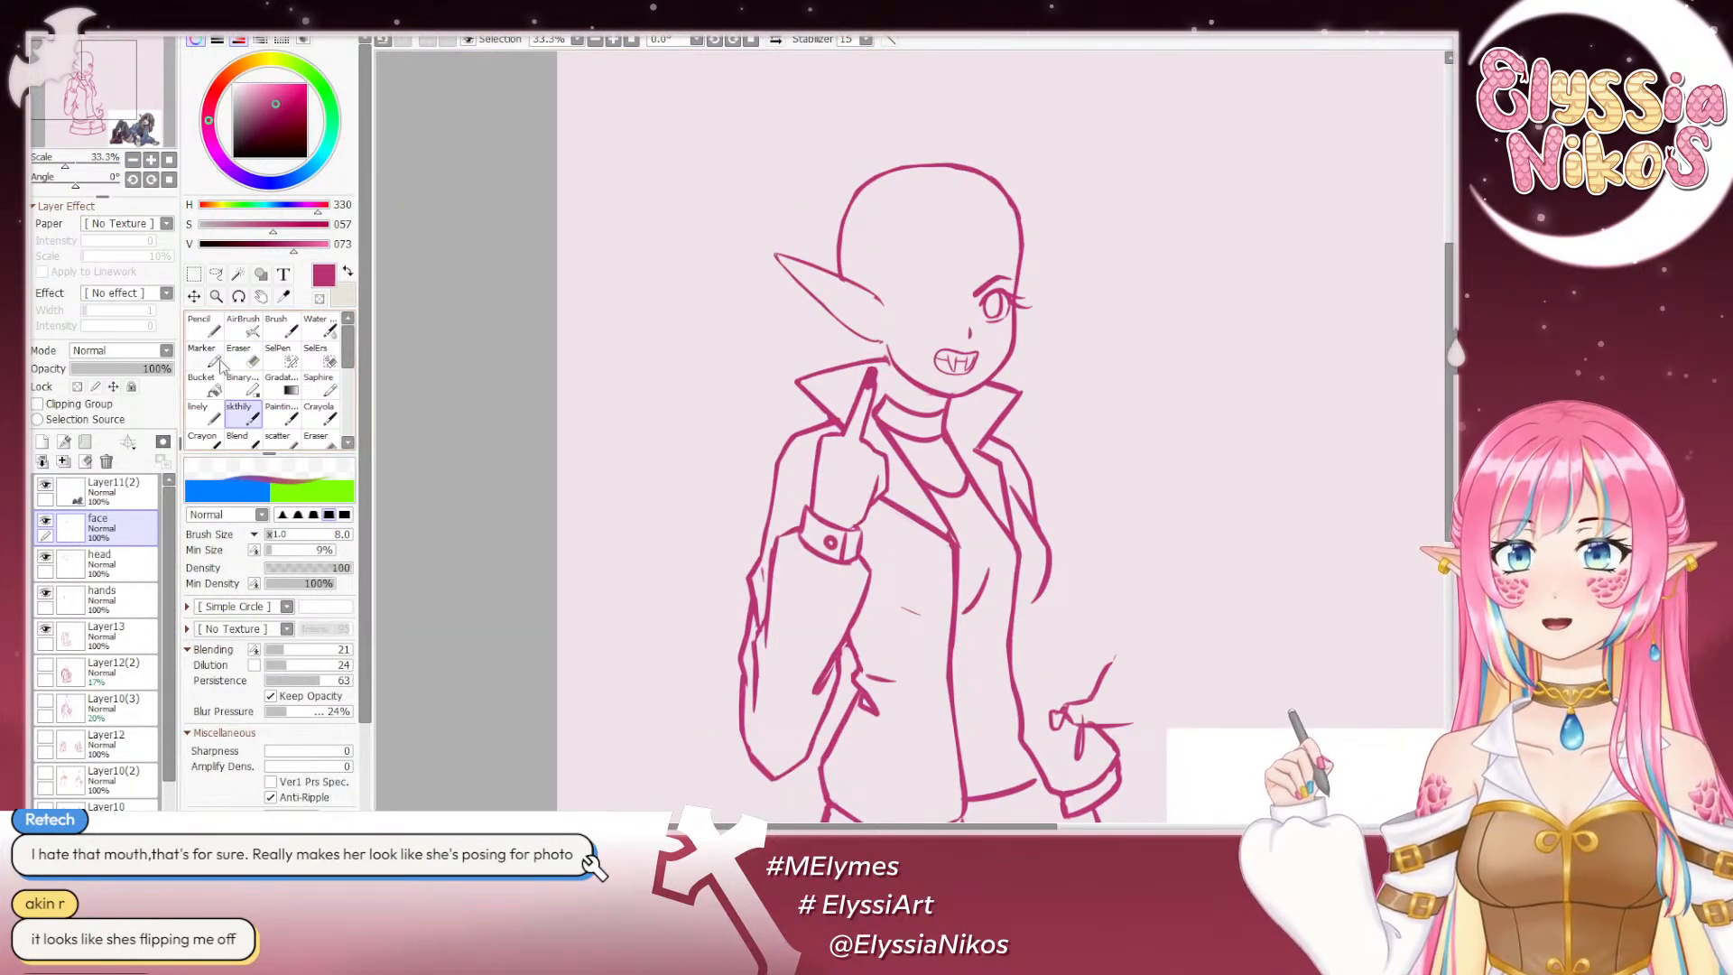
pyautogui.moveTo(941, 367); pyautogui.dragTo(927, 332)
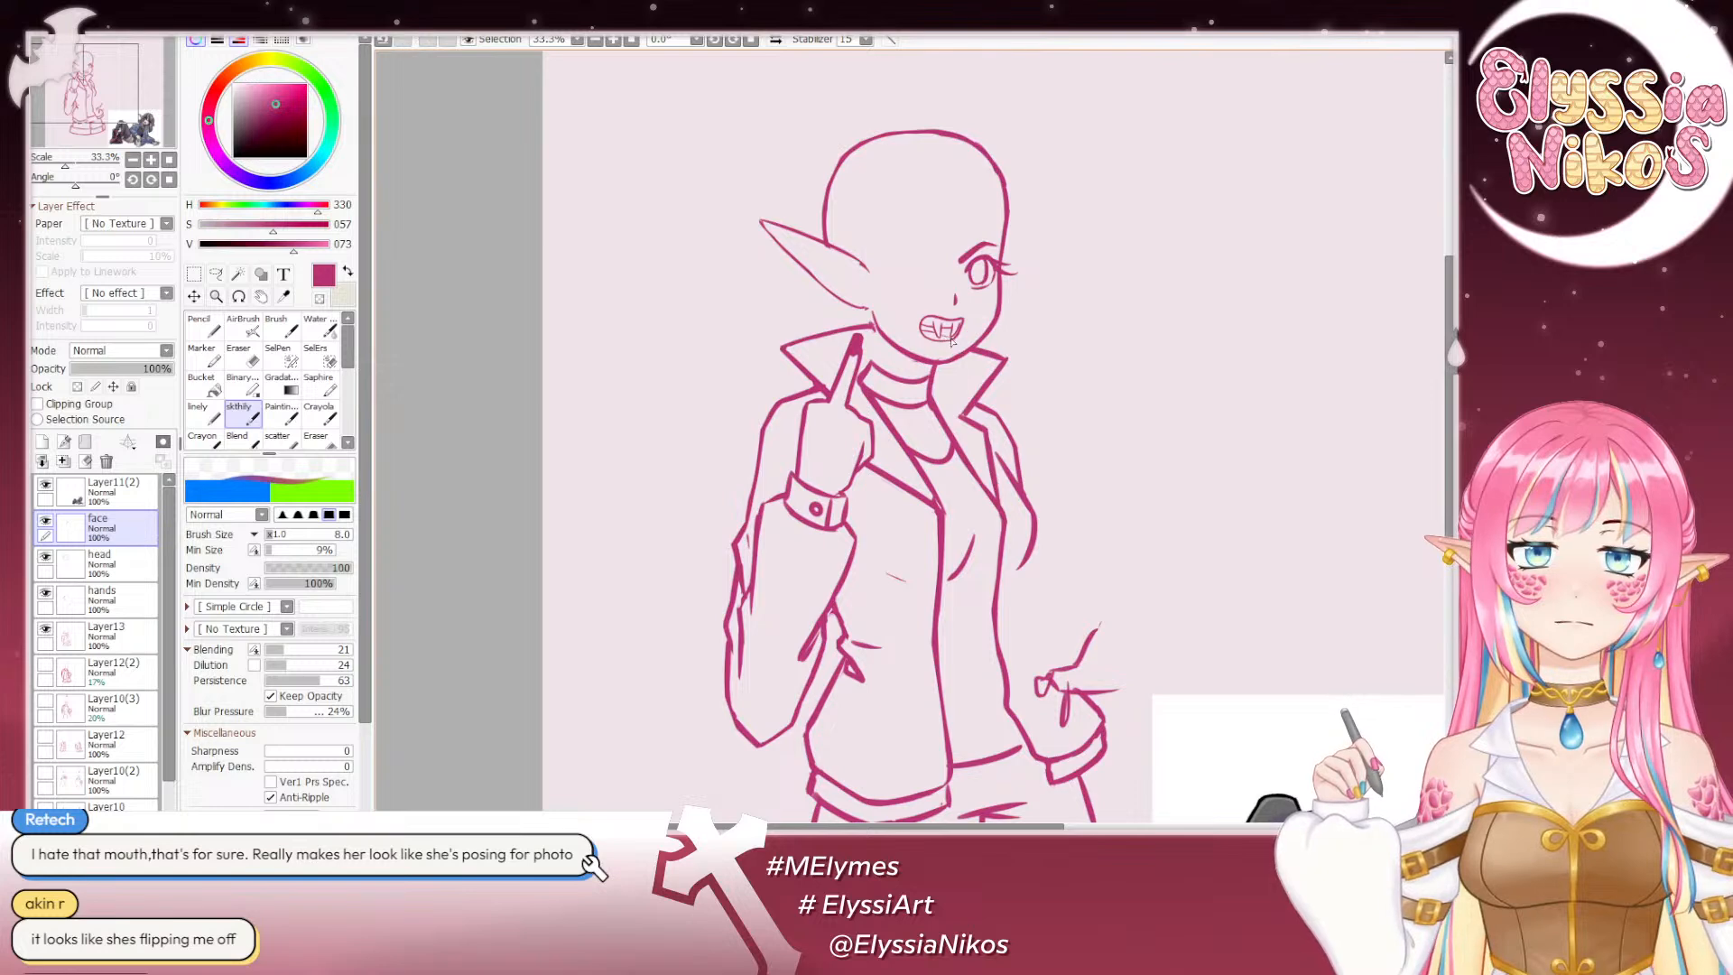
# Step: Examine the whole figure at 25% and 33.3% zoom to judge the face before adding the second eye
pyautogui.click(133, 160)
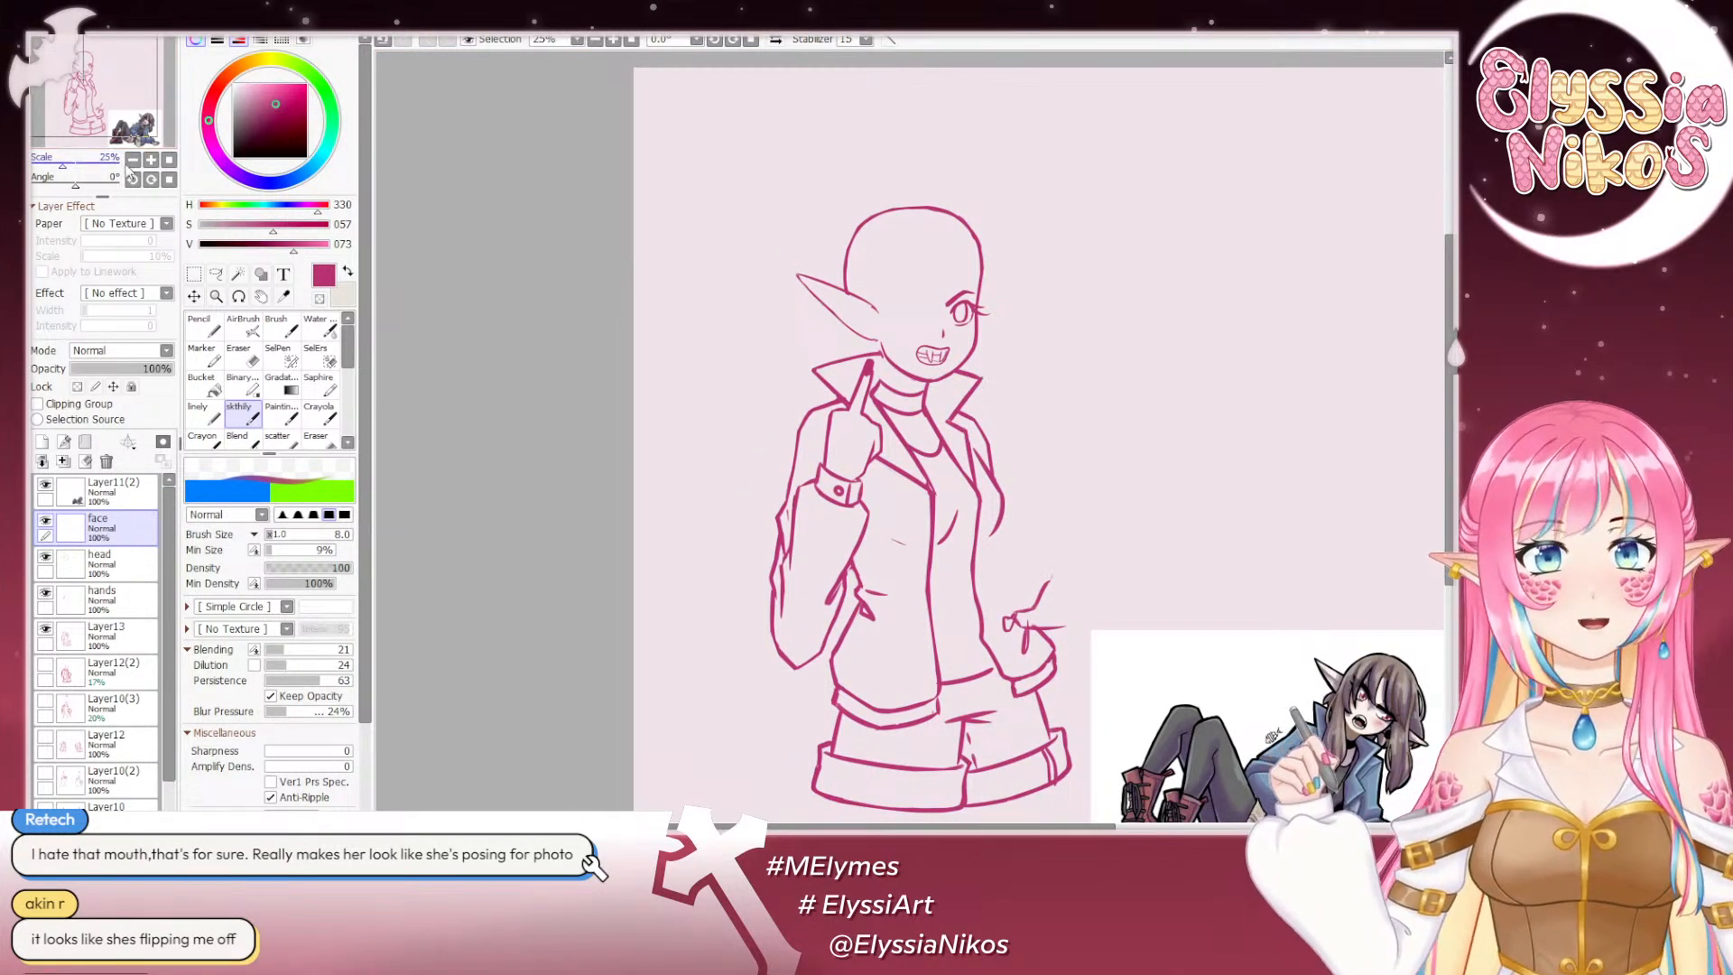
pyautogui.click(135, 161)
pyautogui.click(152, 161)
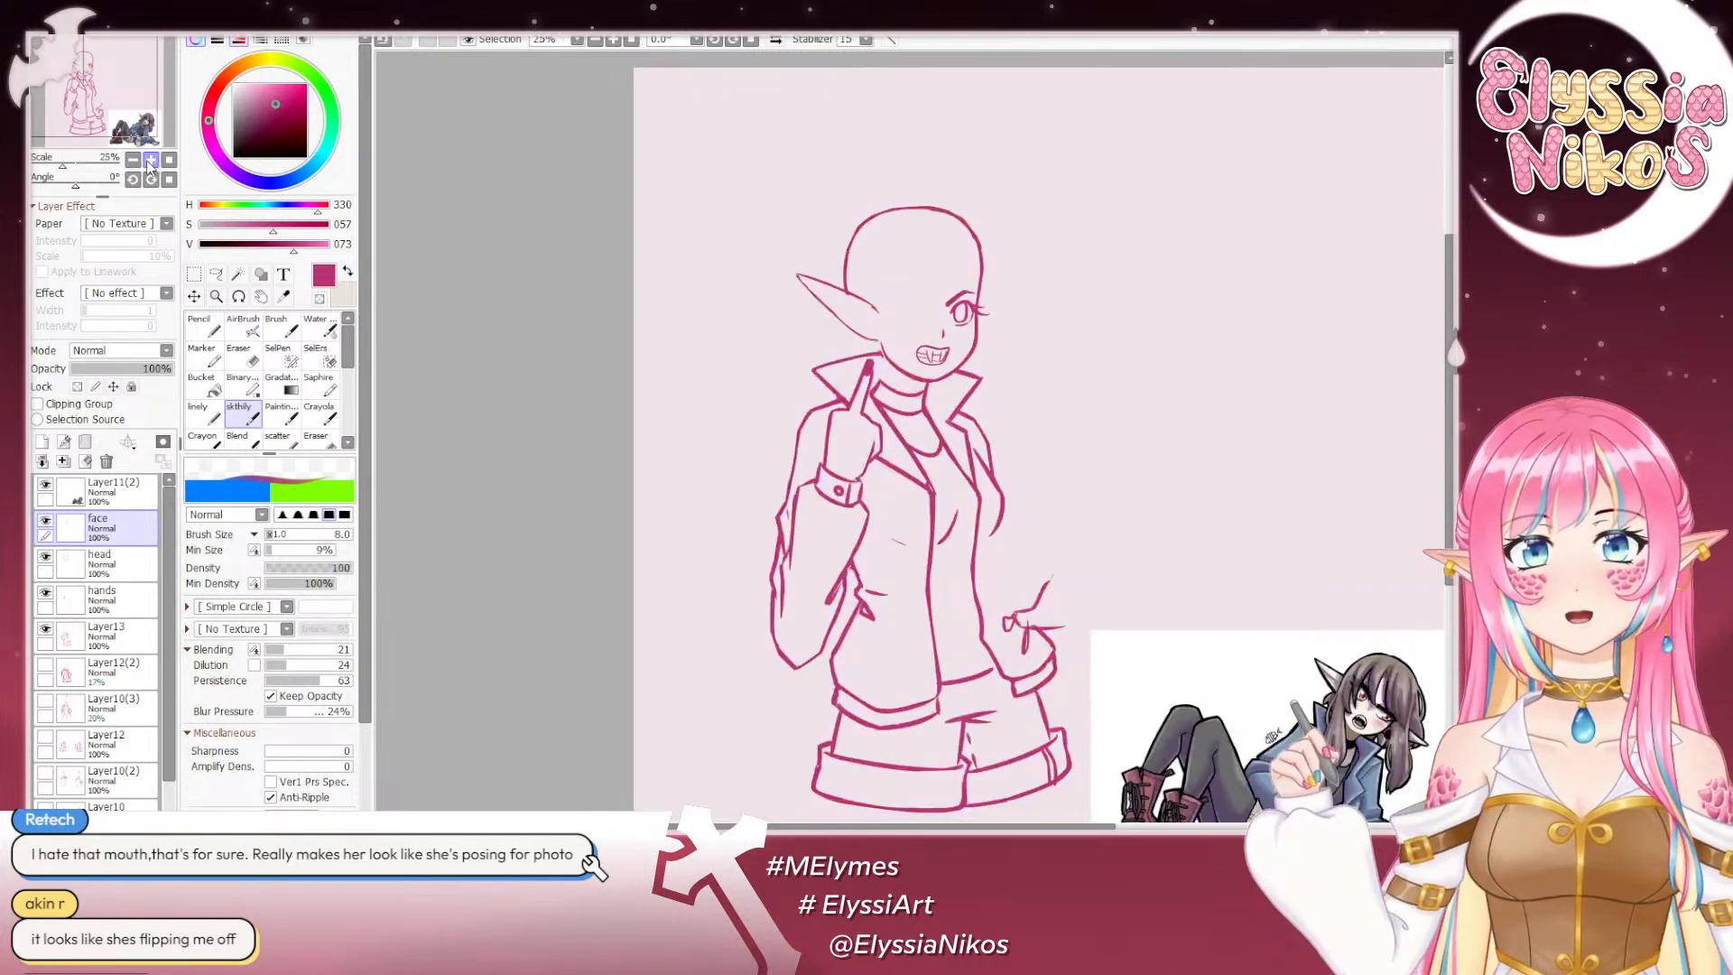
pyautogui.click(152, 160)
pyautogui.moveTo(718, 402); pyautogui.dragTo(533, 371)
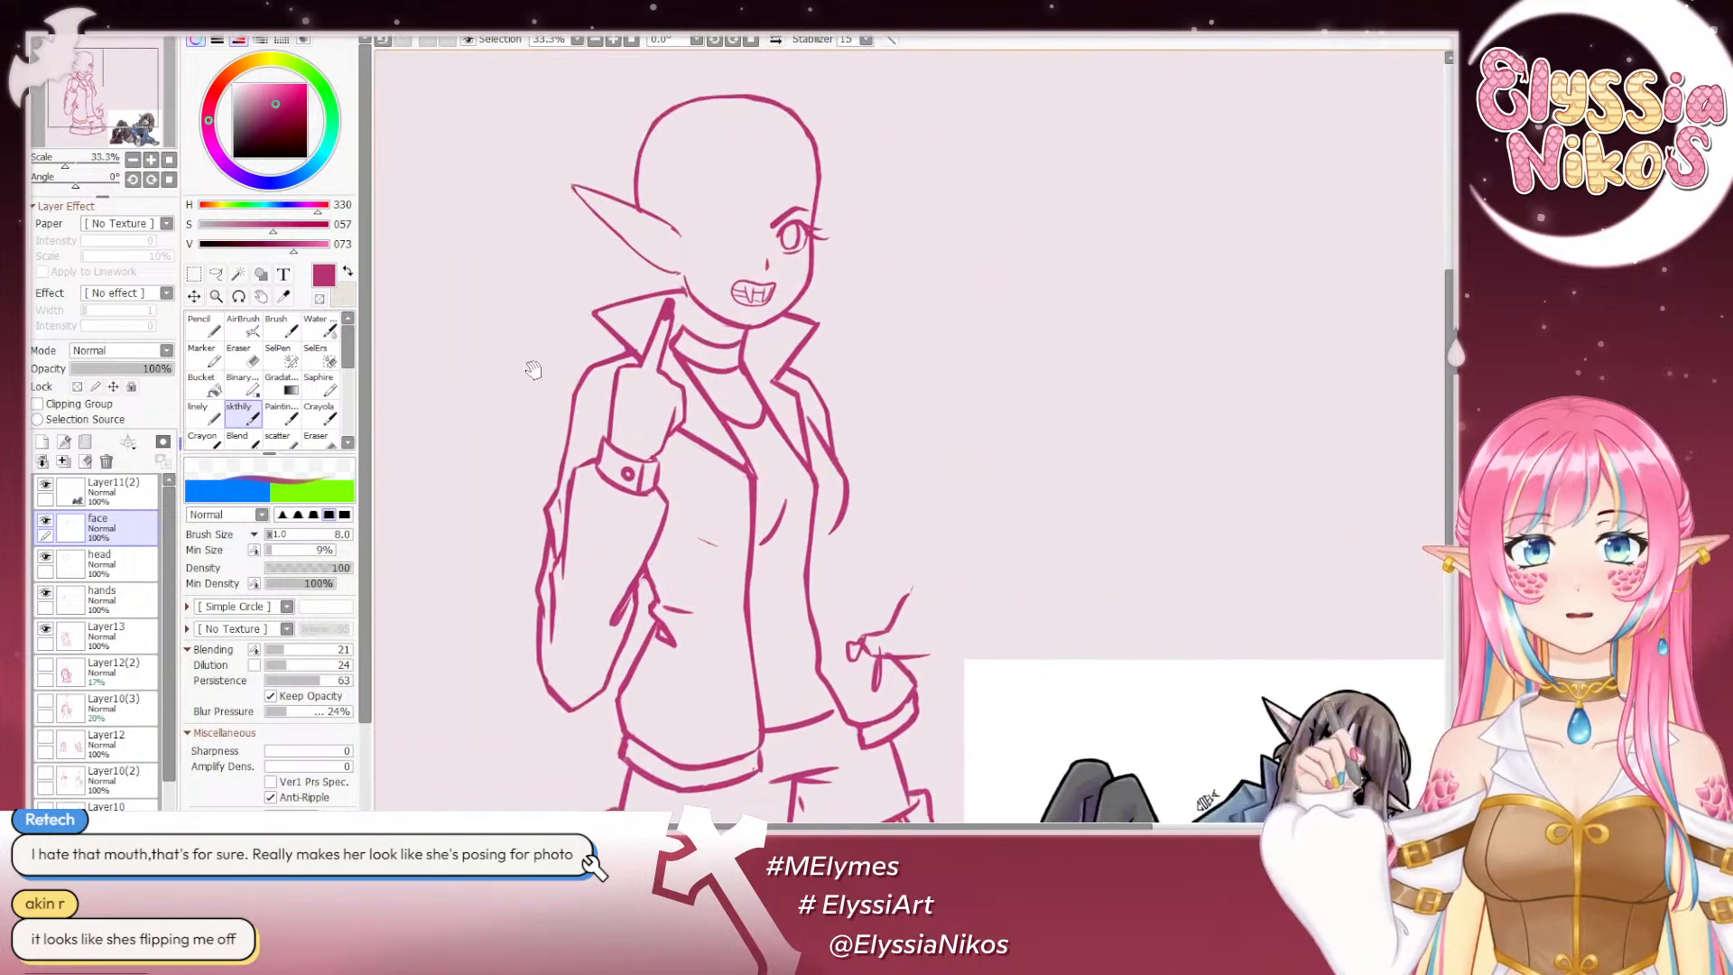
pyautogui.moveTo(718, 224); pyautogui.dragTo(749, 224)
pyautogui.click(133, 160)
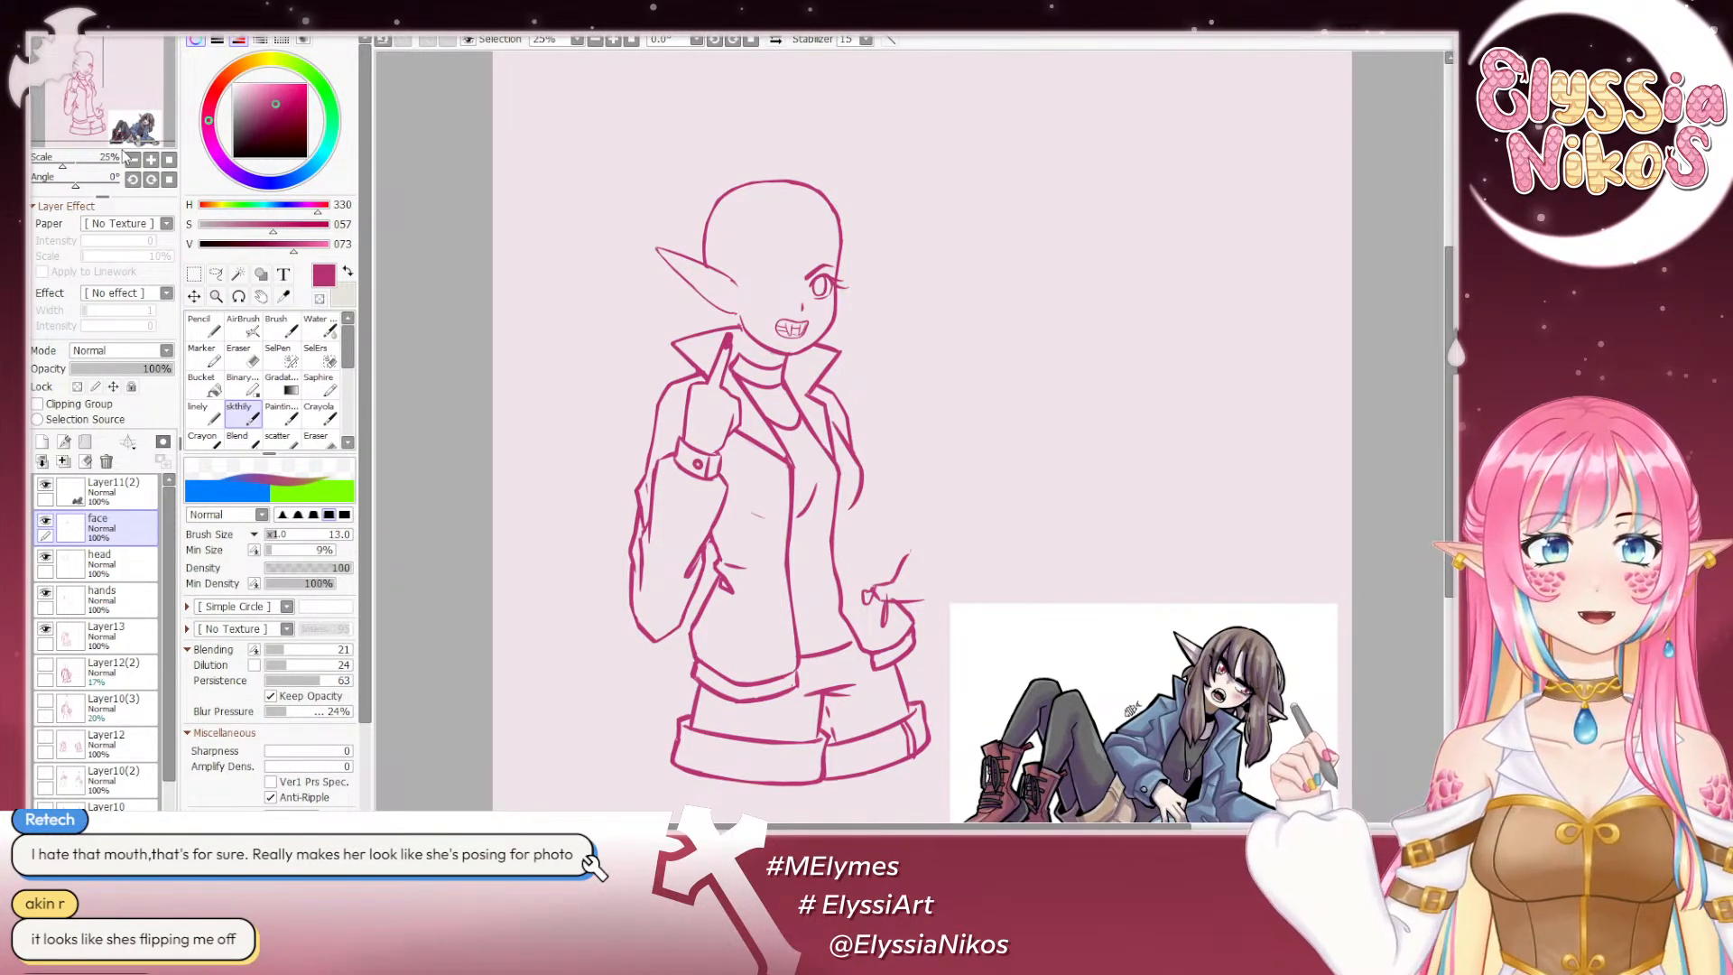
pyautogui.moveTo(447, 293); pyautogui.dragTo(438, 309)
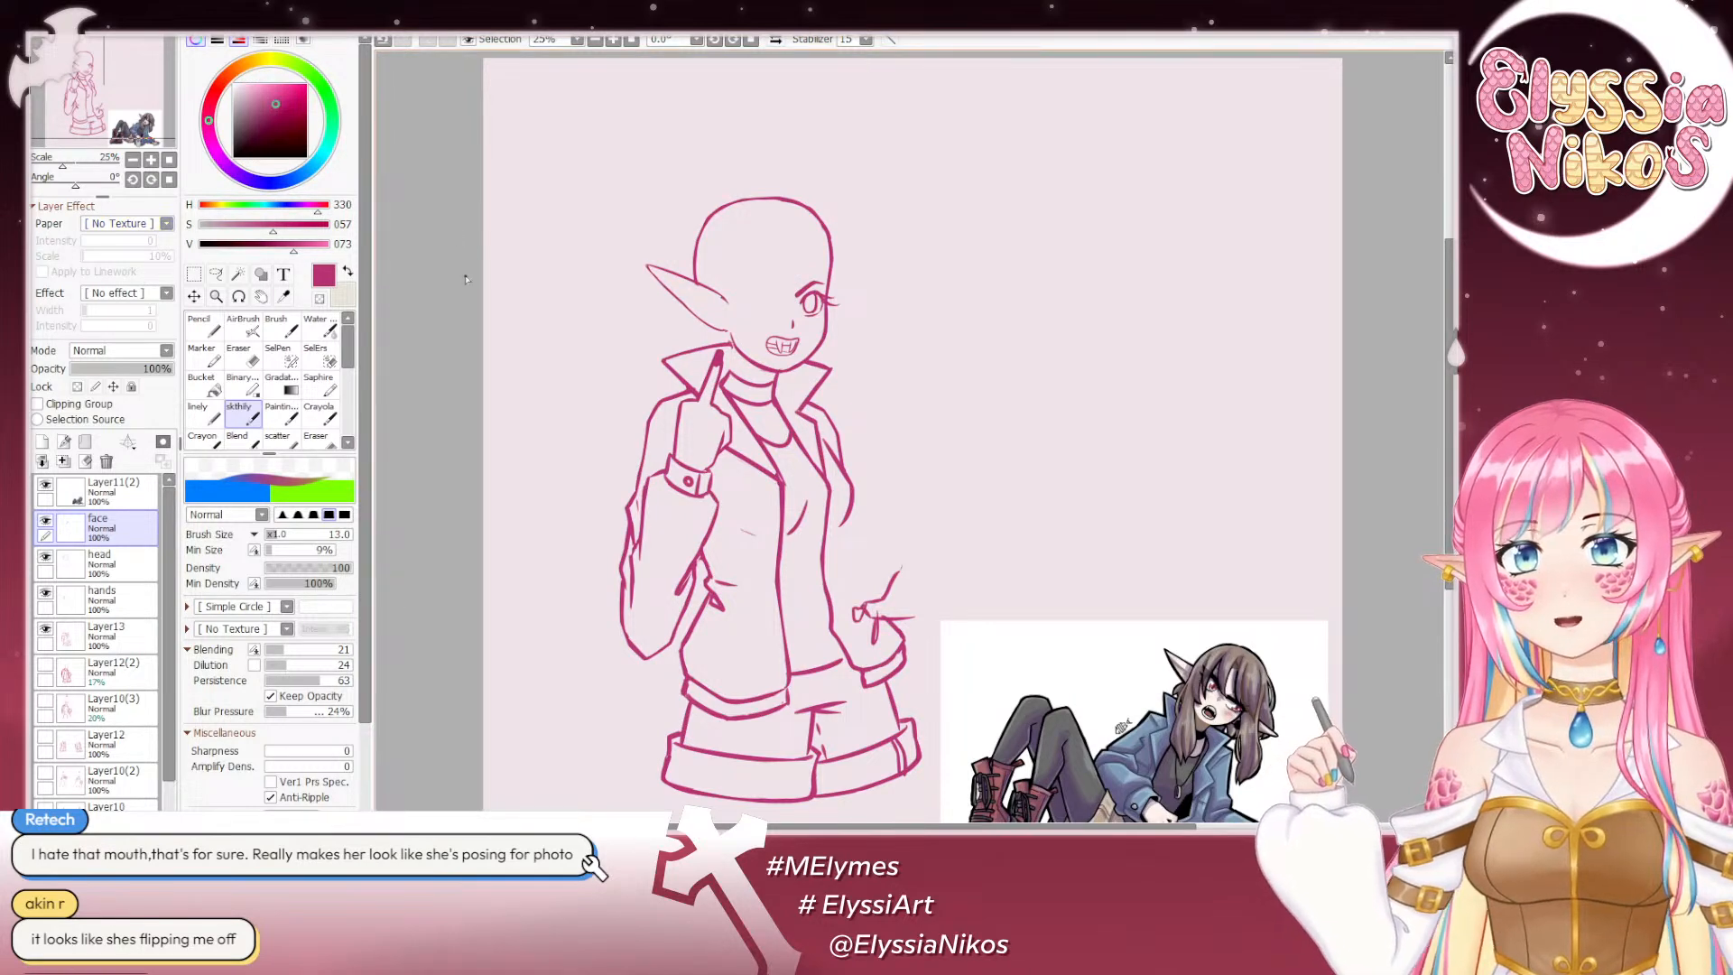
# Step: Sketch the second eye's upper lid and lower line on the ear side of the face with the skthily brush at size 19
pyautogui.moveTo(728, 305); pyautogui.dragTo(695, 287)
pyautogui.press(']')
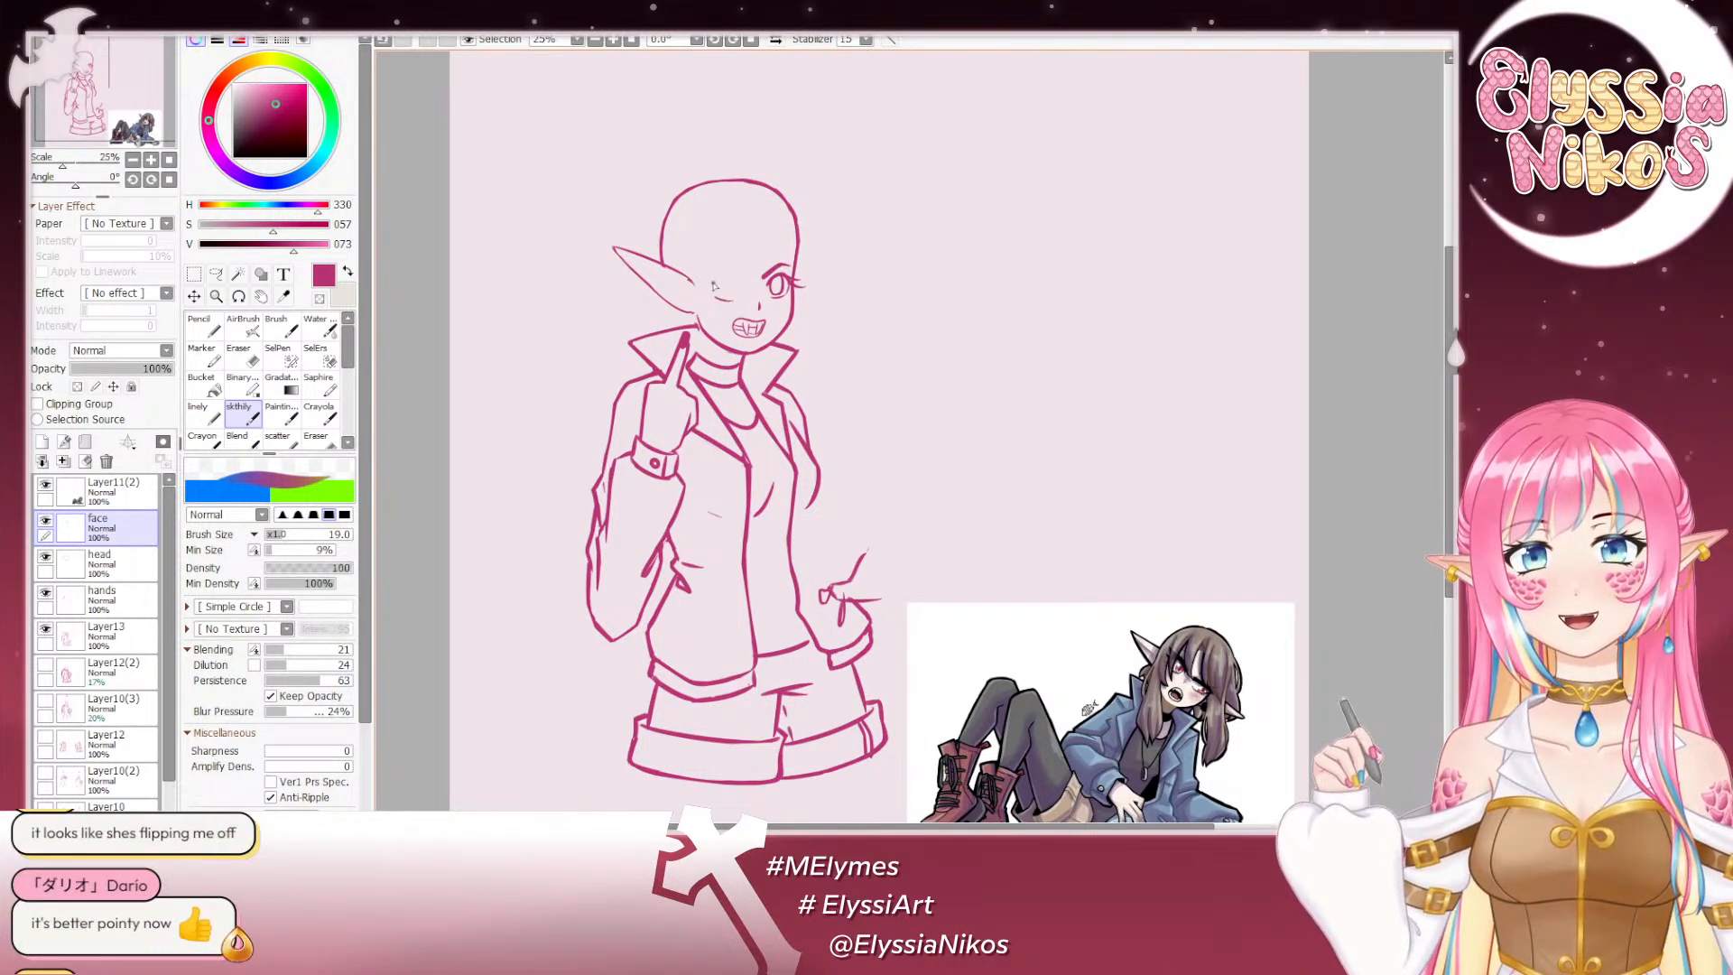
pyautogui.hotkey('ctrl', 'z')
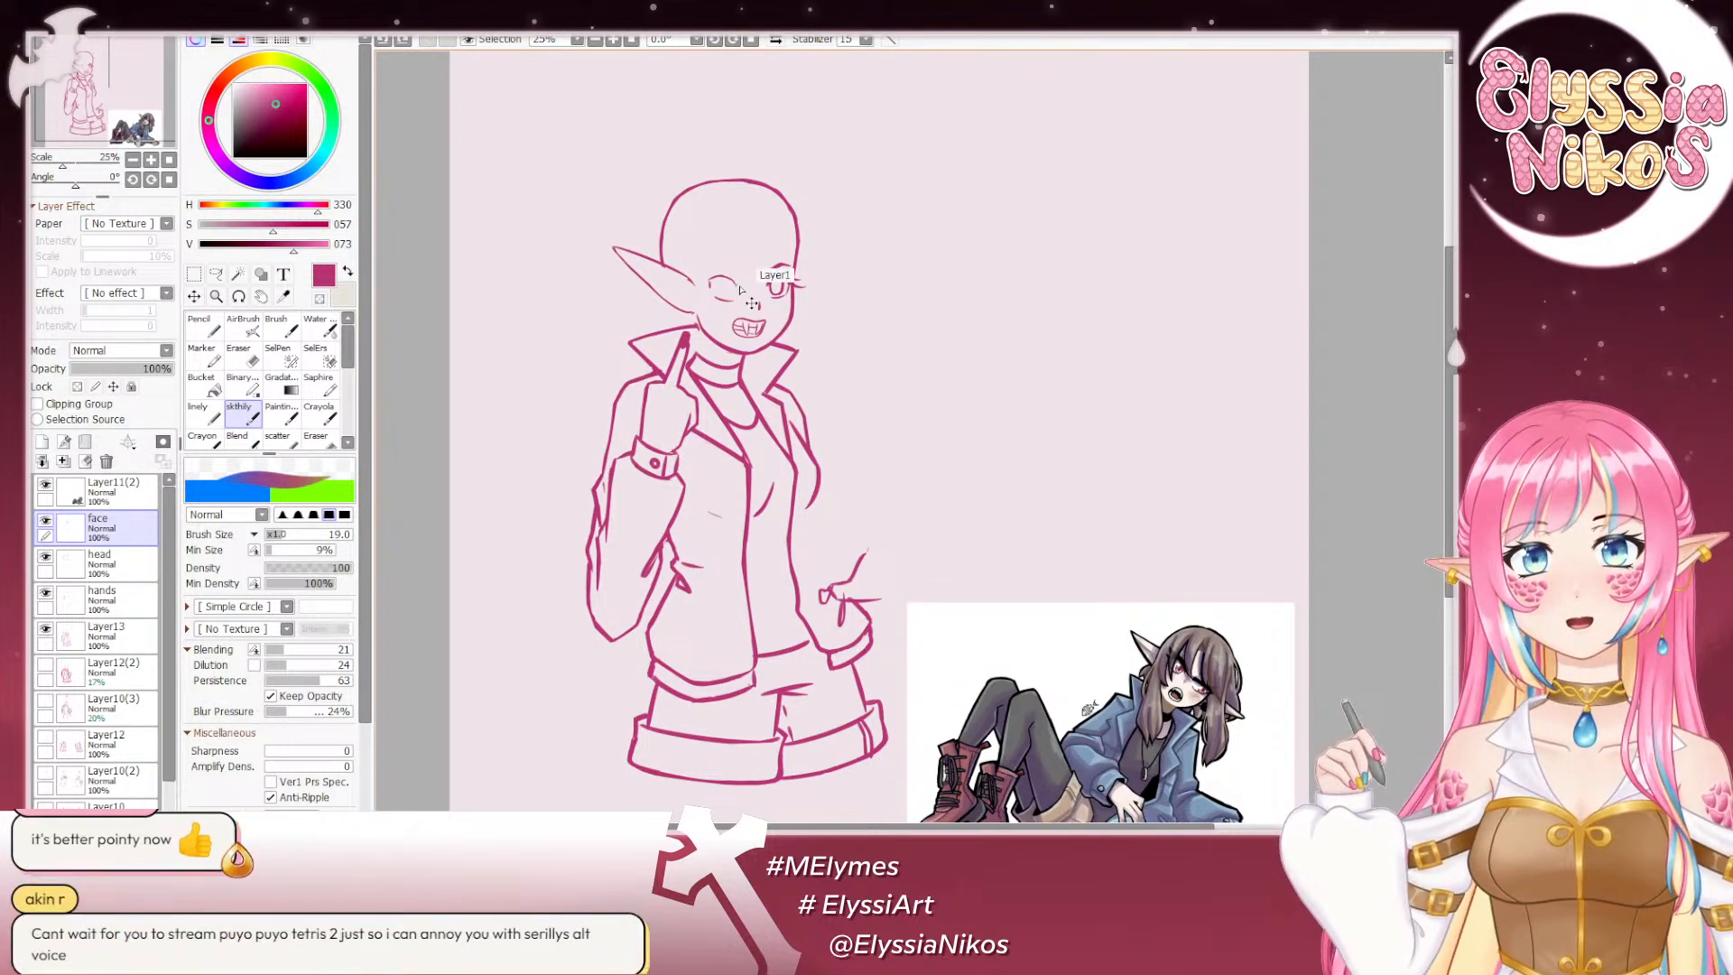
pyautogui.moveTo(711, 281); pyautogui.dragTo(740, 288)
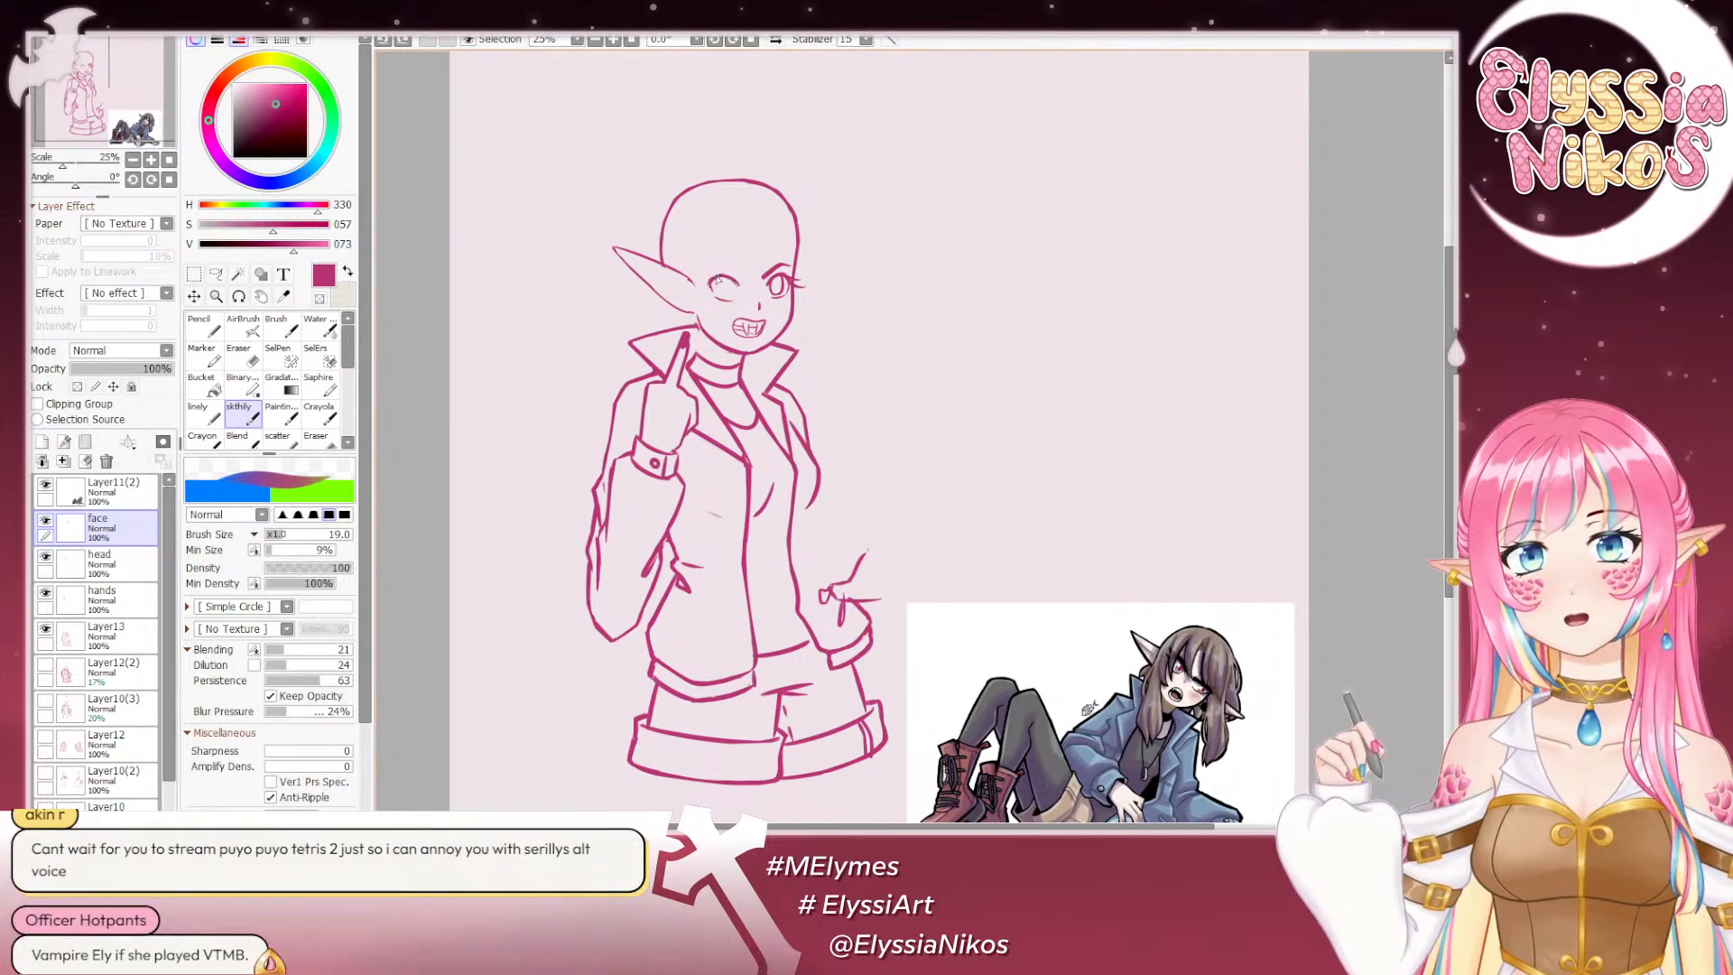
# Step: Check the new eye in mirrored, rotated and zoomed-out views, ending mirrored at 33.3% zoom
pyautogui.click(776, 40)
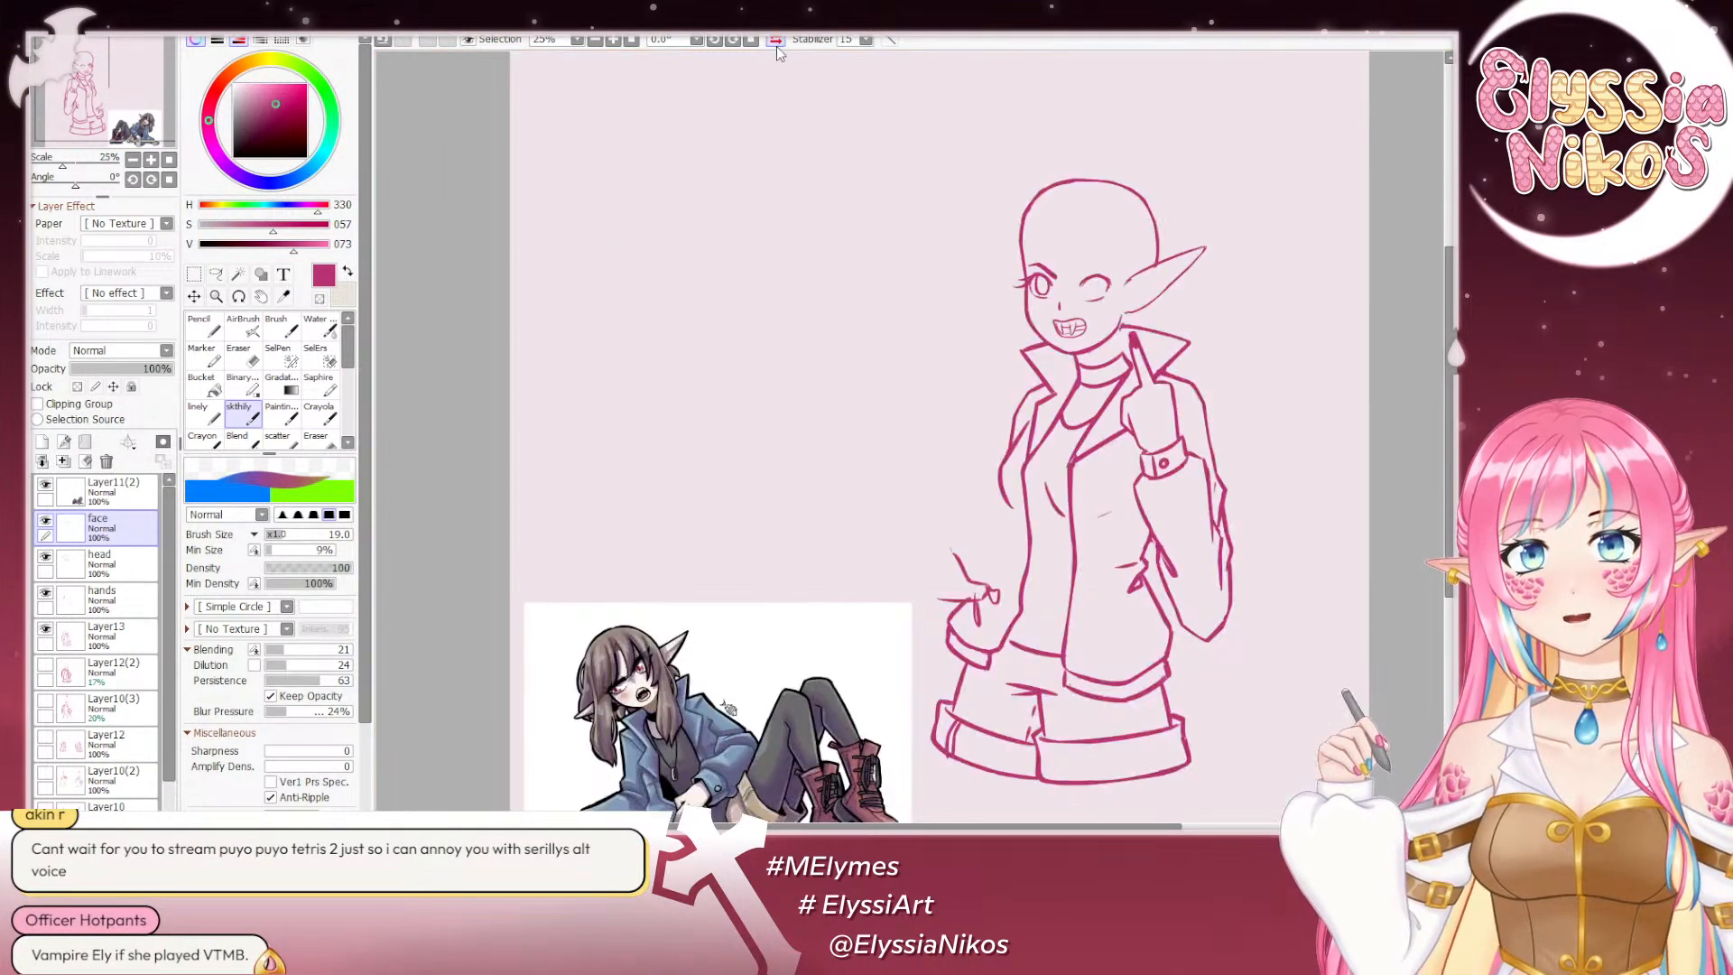
pyautogui.click(778, 43)
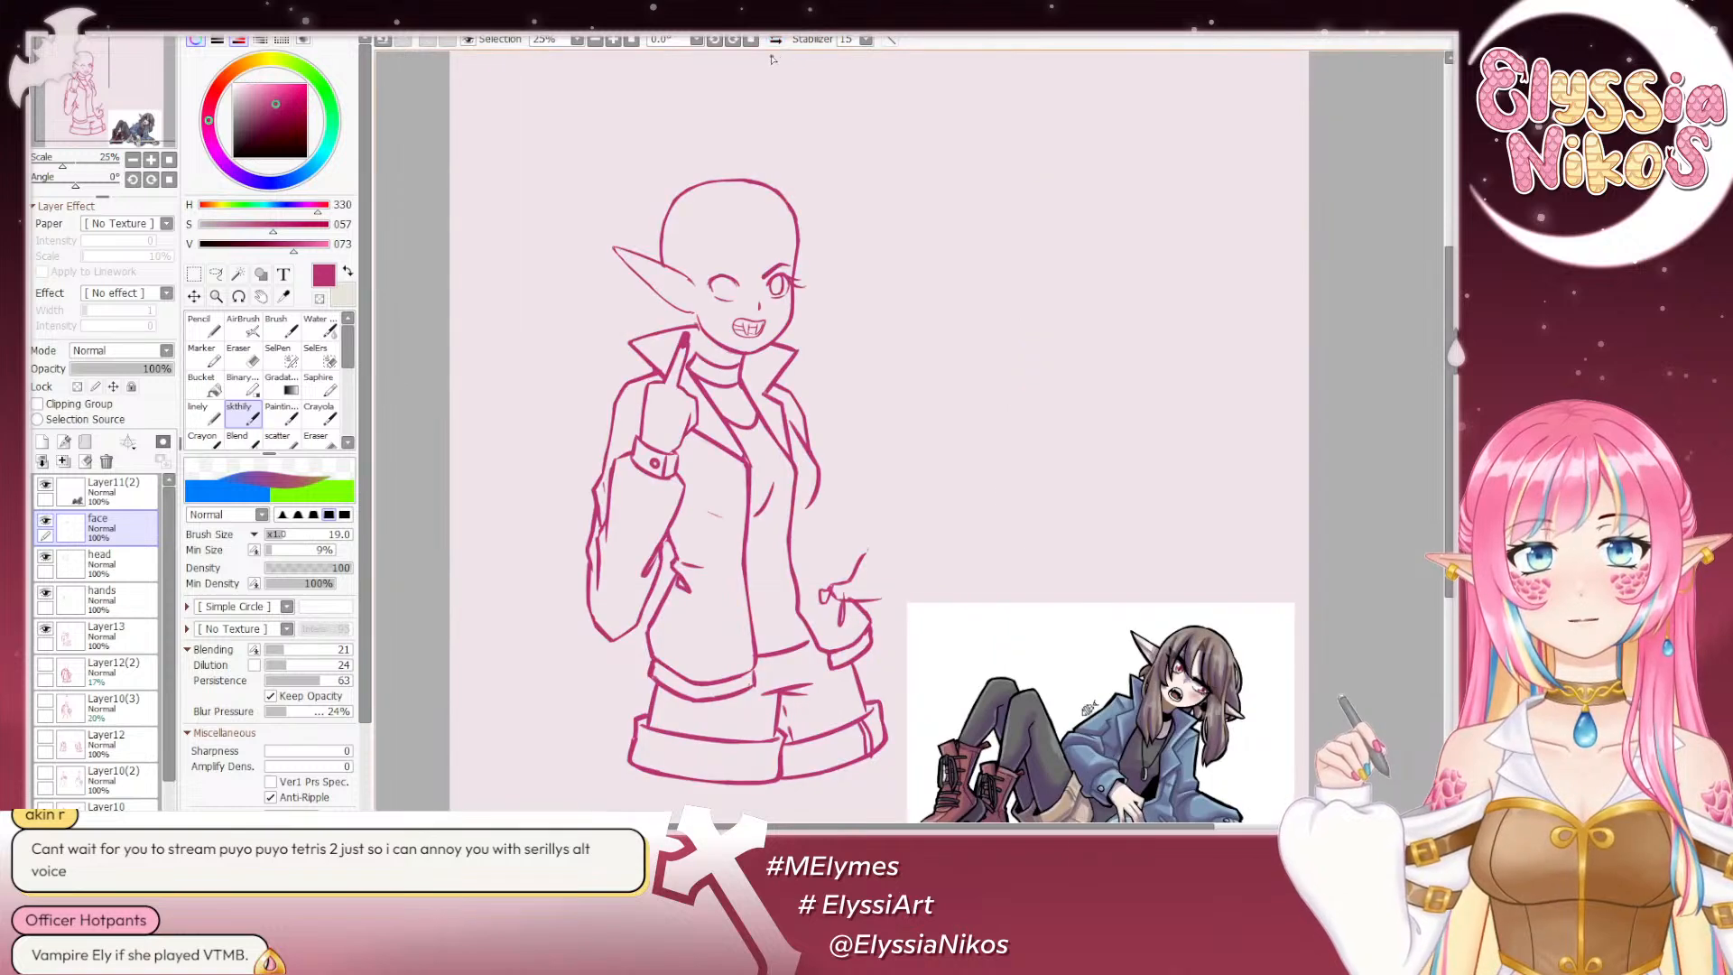
pyautogui.click(240, 356)
pyautogui.moveTo(79, 187); pyautogui.dragTo(90, 187)
pyautogui.click(151, 161)
pyautogui.moveTo(1037, 91); pyautogui.dragTo(848, 285)
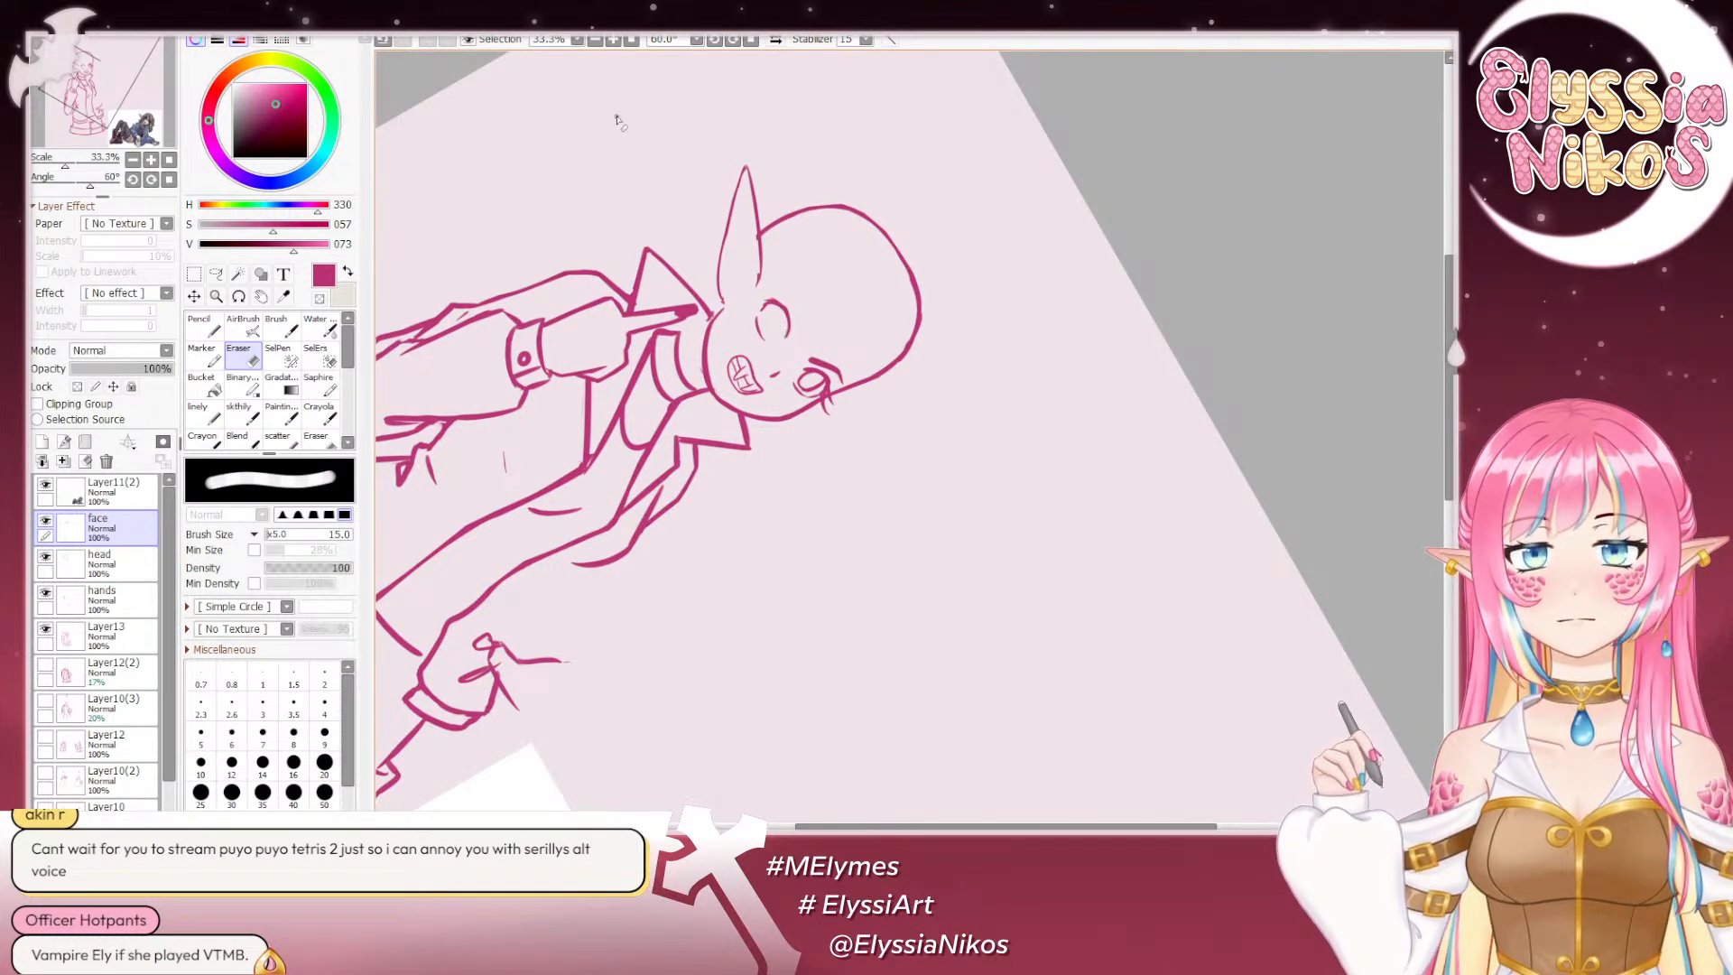
pyautogui.click(170, 180)
pyautogui.click(138, 162)
pyautogui.click(138, 161)
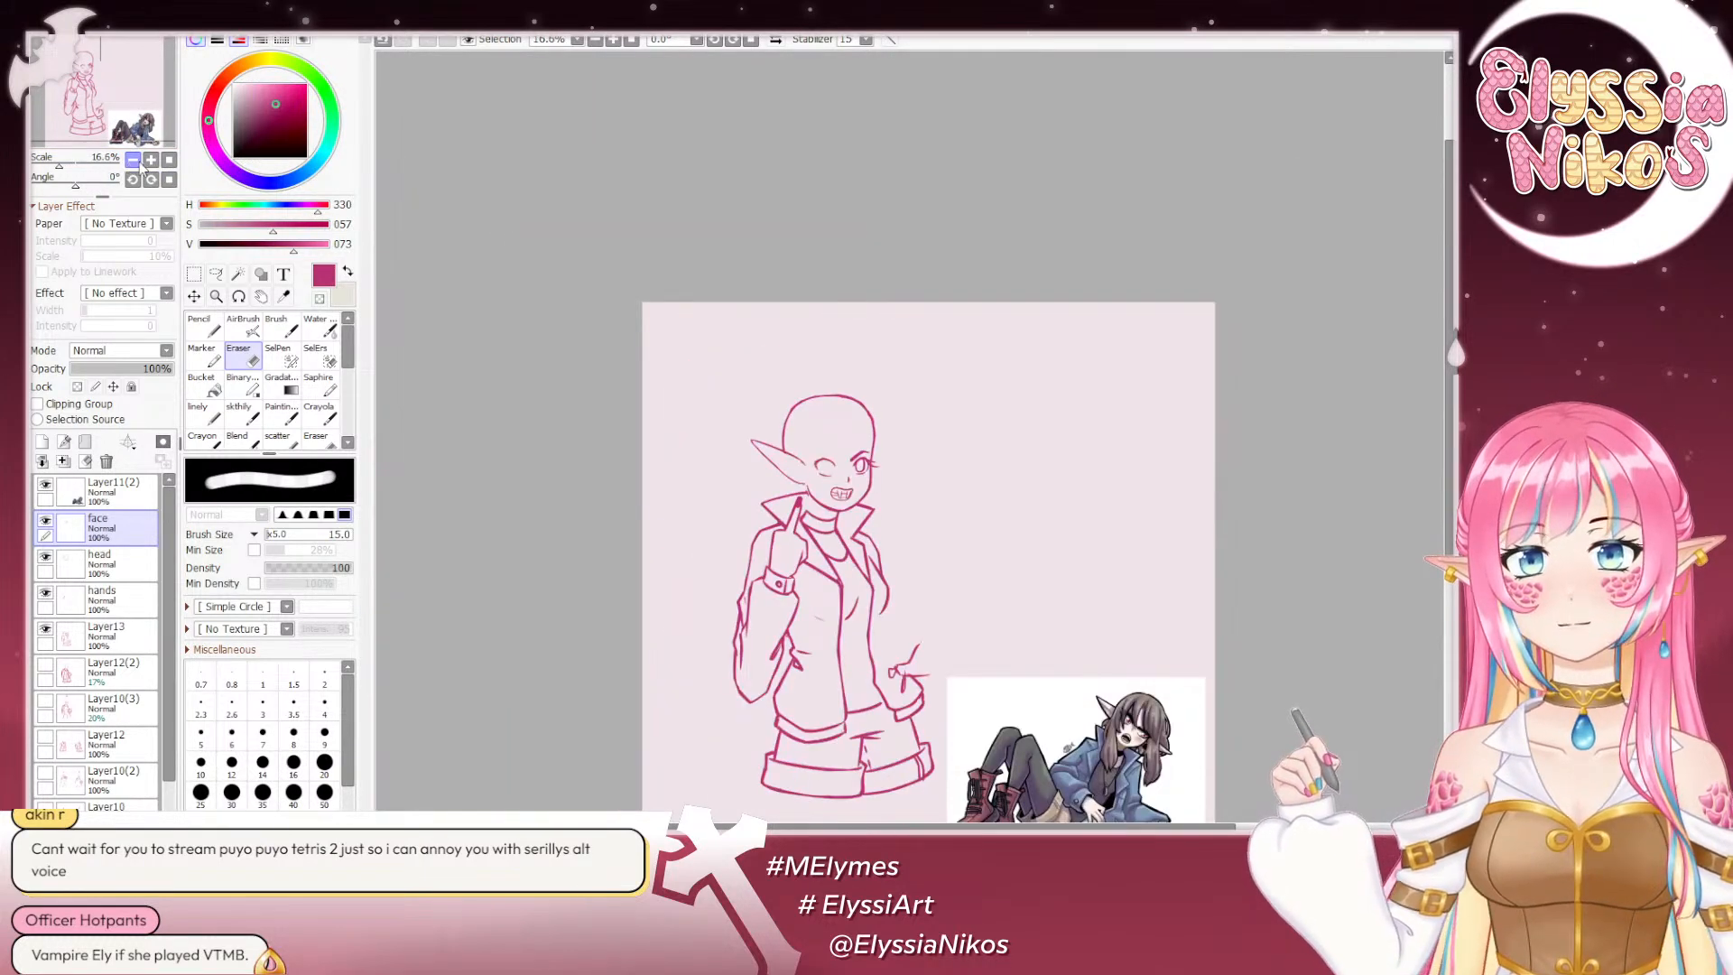
pyautogui.click(777, 41)
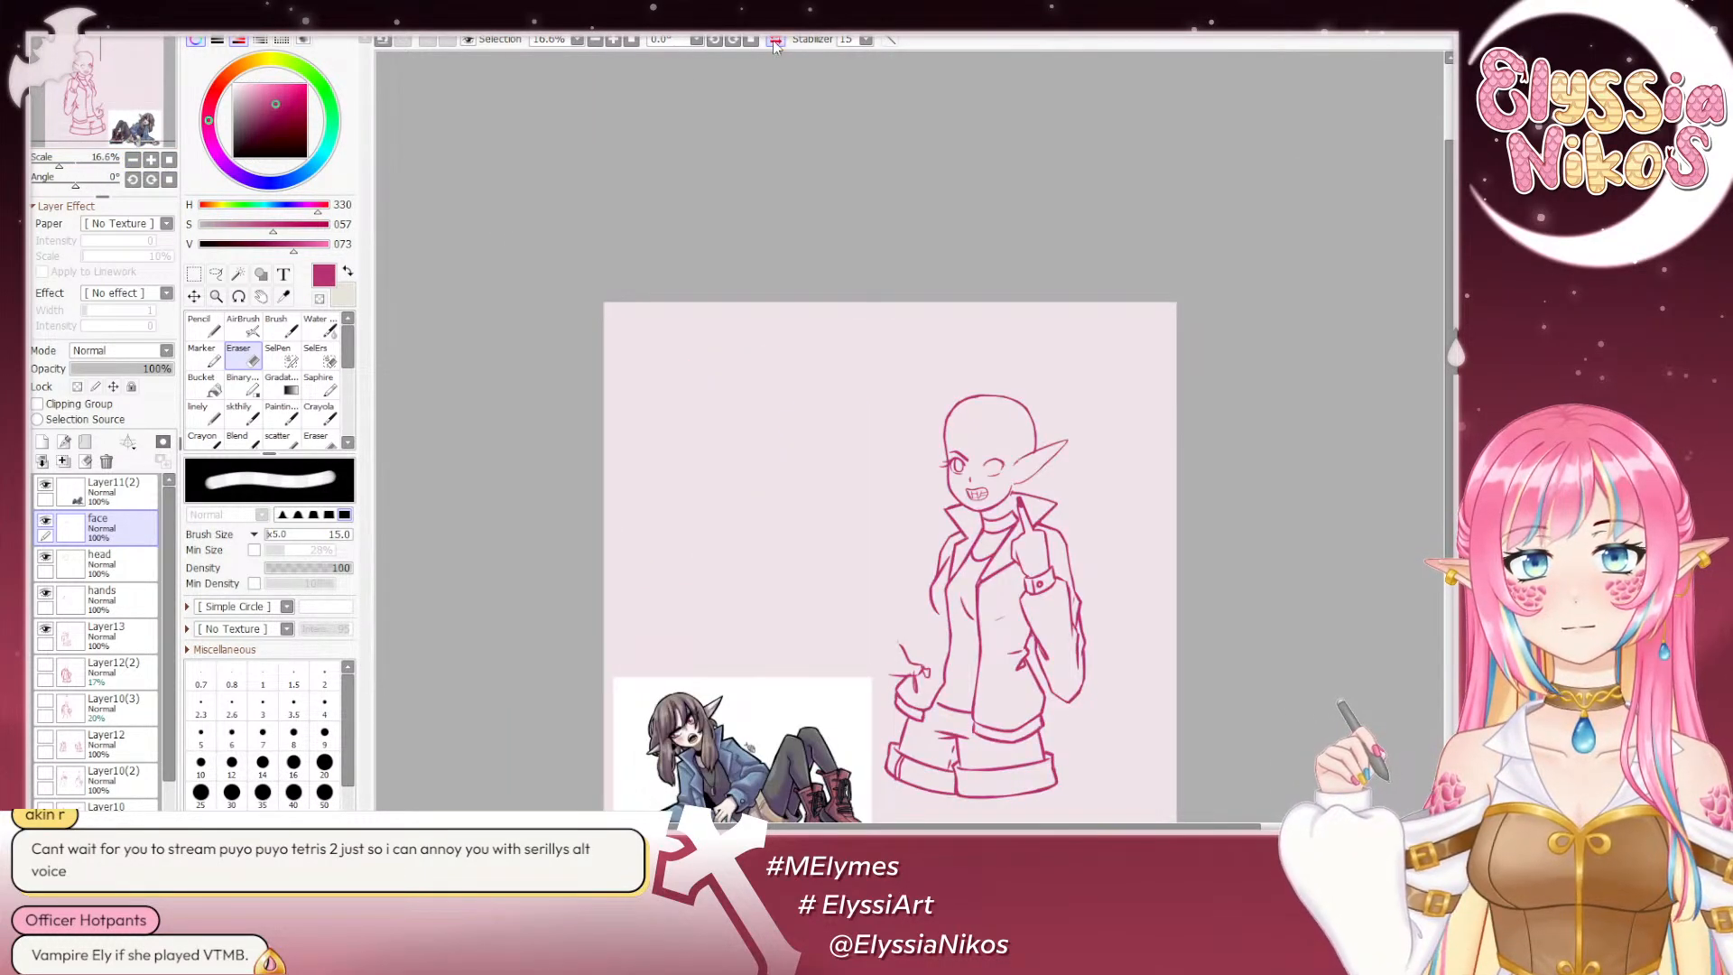
pyautogui.click(151, 159)
pyautogui.click(151, 159)
pyautogui.moveTo(769, 392); pyautogui.dragTo(487, 178)
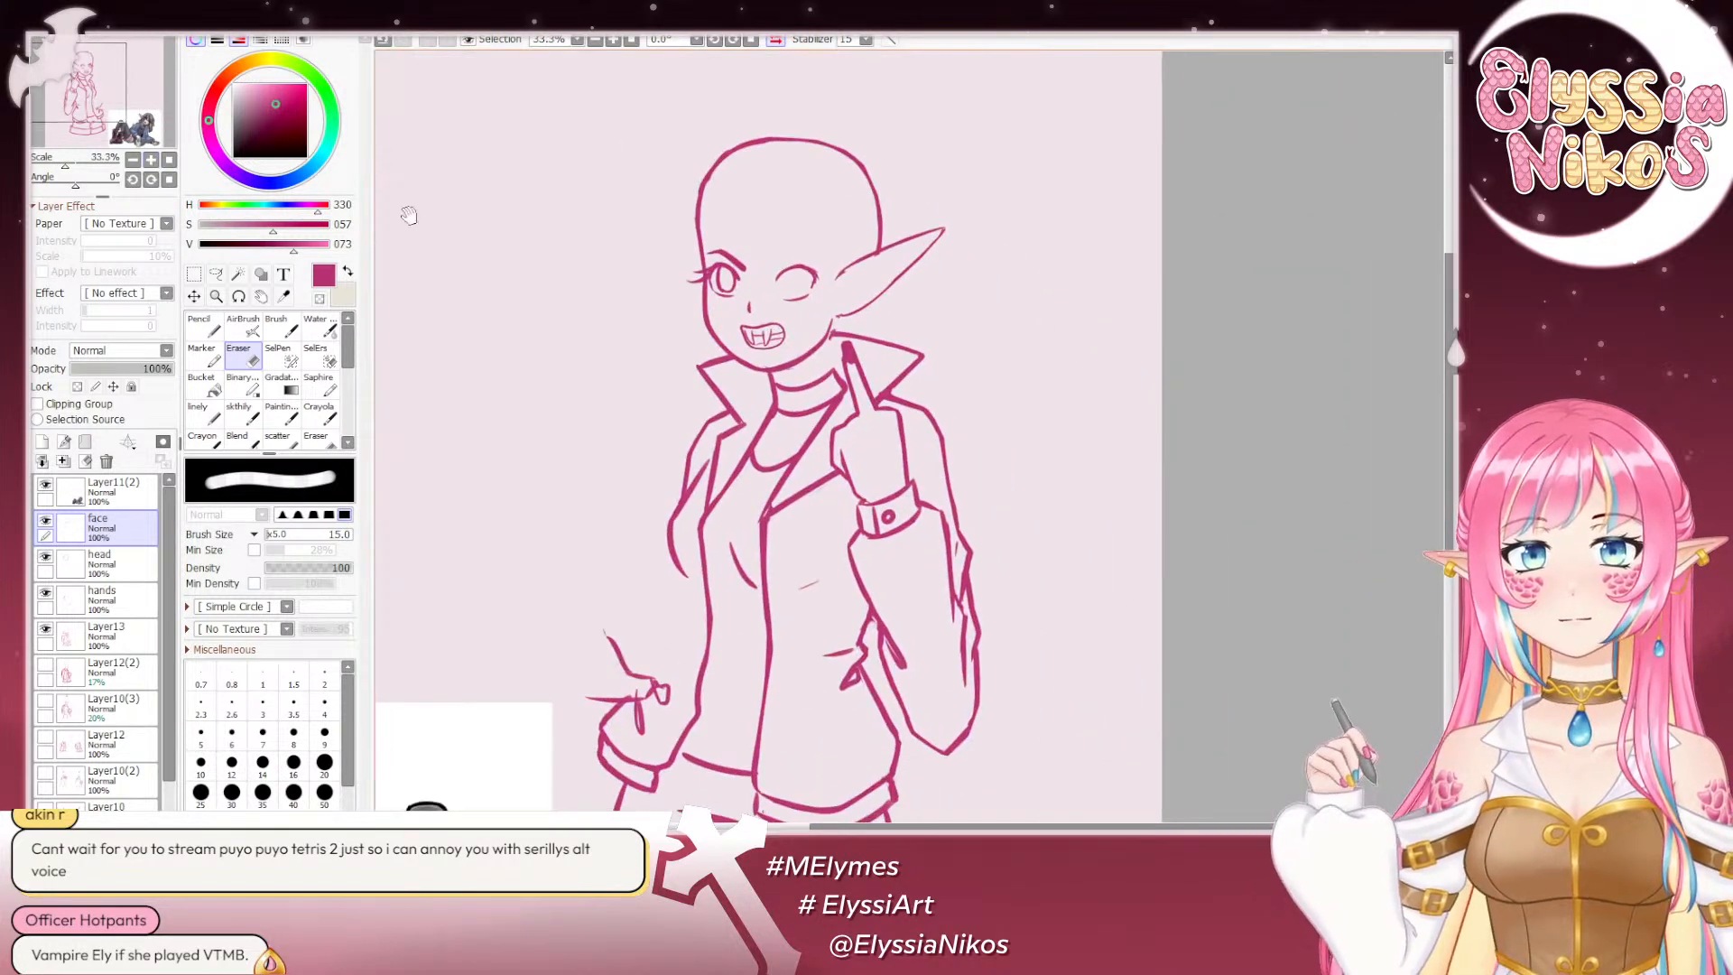
# Step: Try to thicken the second eye's lower line with the skthily brush at size 19, and undo the strokes
pyautogui.click(245, 423)
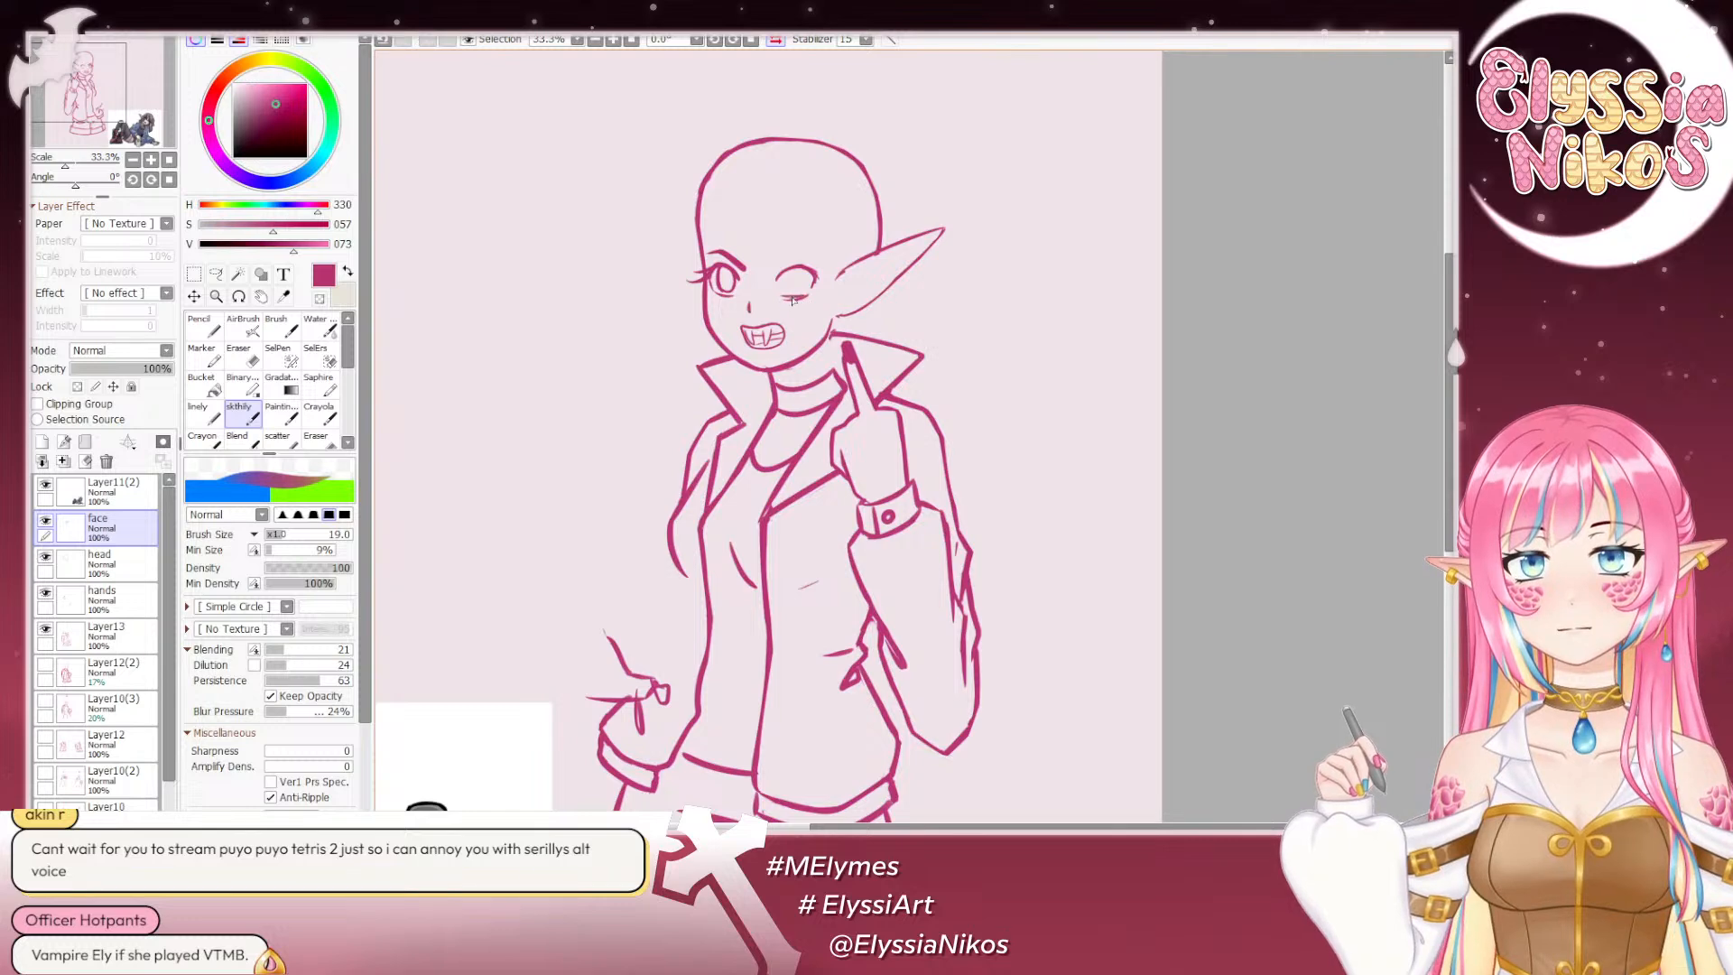
pyautogui.moveTo(795, 298); pyautogui.dragTo(806, 296)
pyautogui.hotkey('ctrl', 'z')
pyautogui.hotkey('ctrl', 'z')
pyautogui.hotkey('ctrl', 'z')
# Step: Rework the second eye's upper lid in the mirrored view with the Eraser at size 15 and the skthily brush at size 19
pyautogui.press('e')
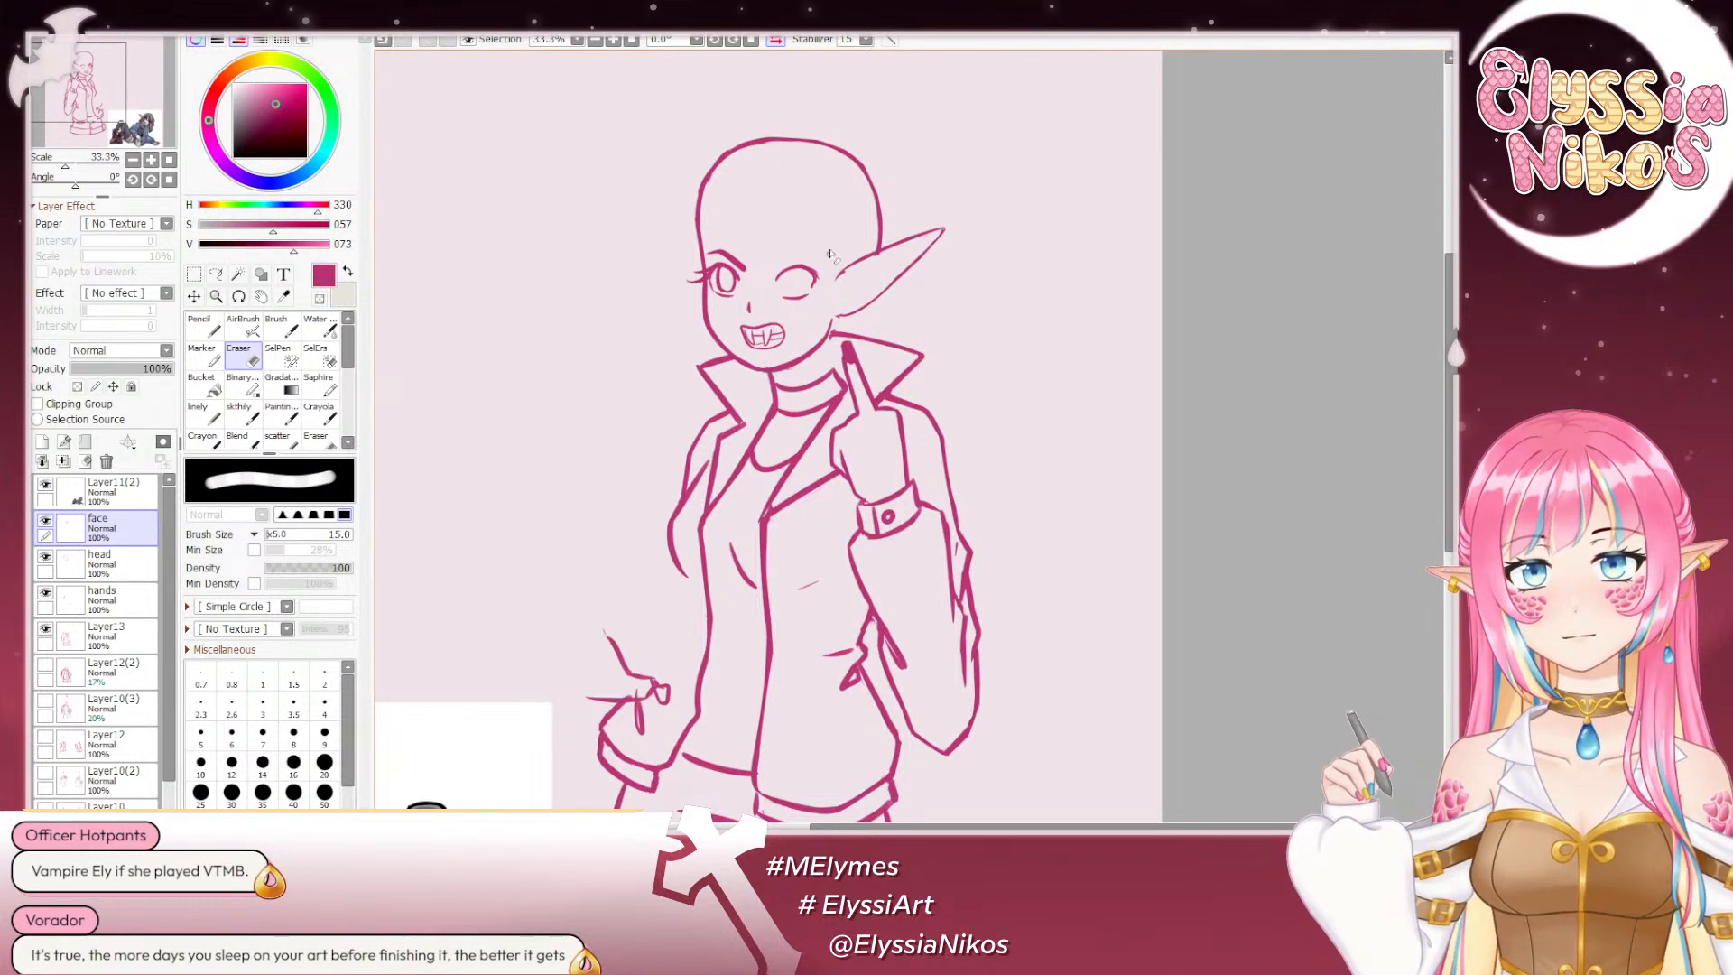
pyautogui.click(242, 411)
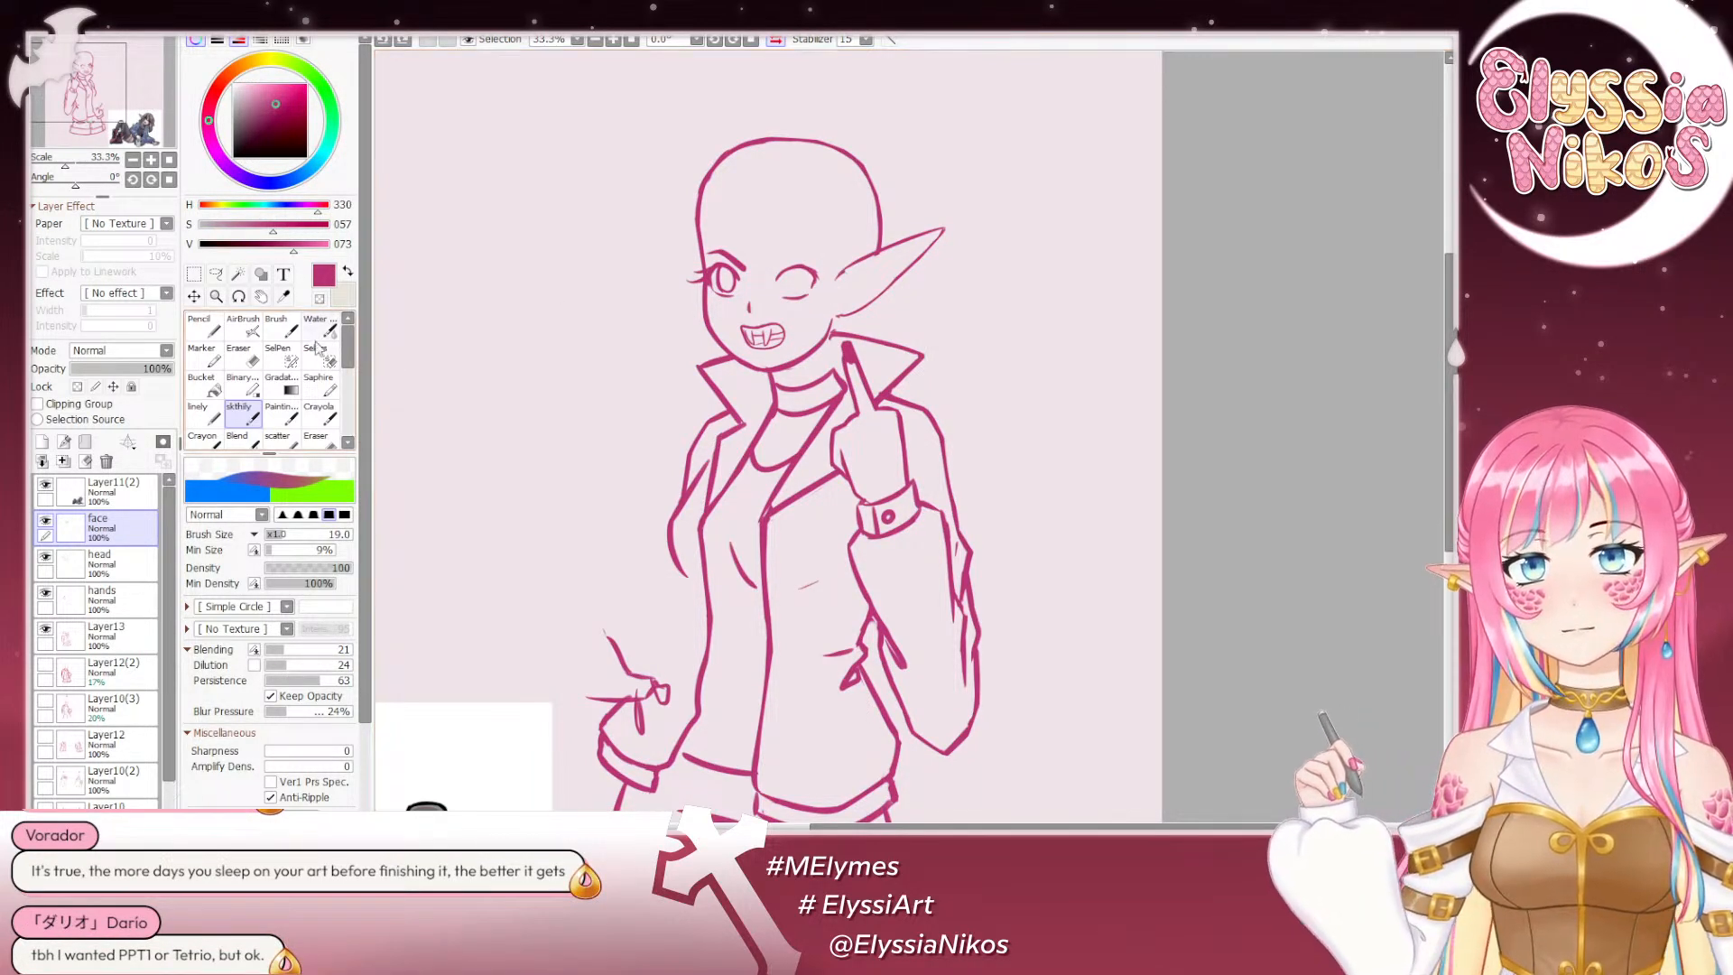
pyautogui.click(252, 363)
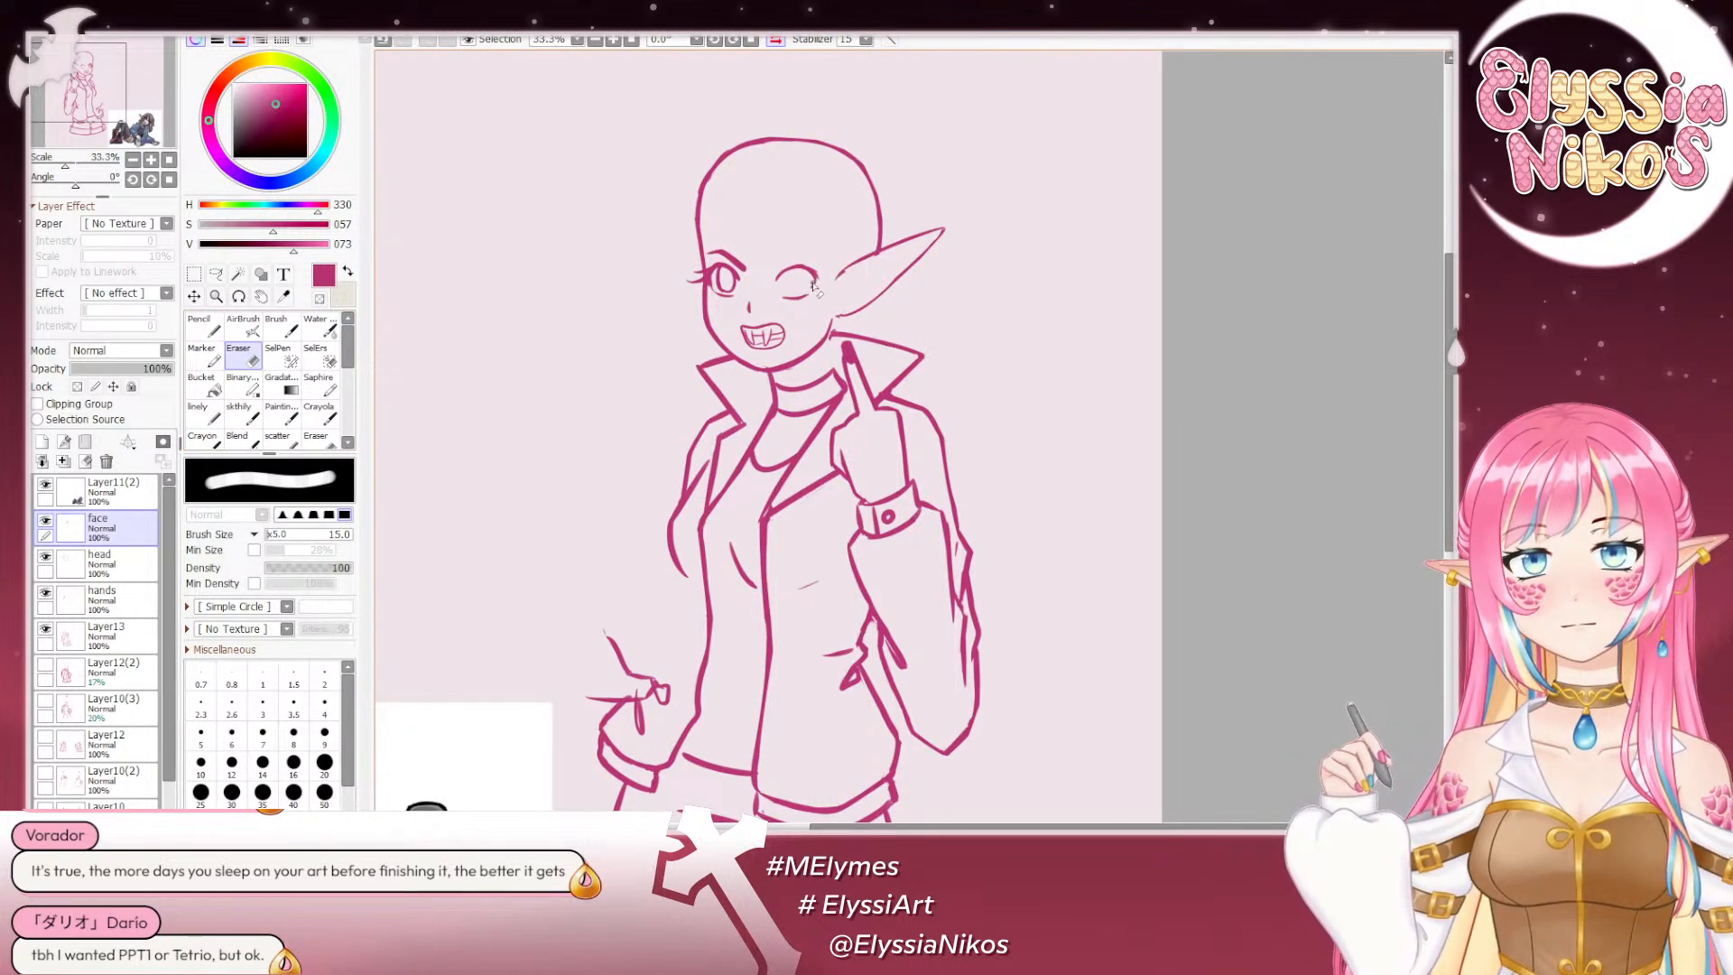
pyautogui.click(242, 416)
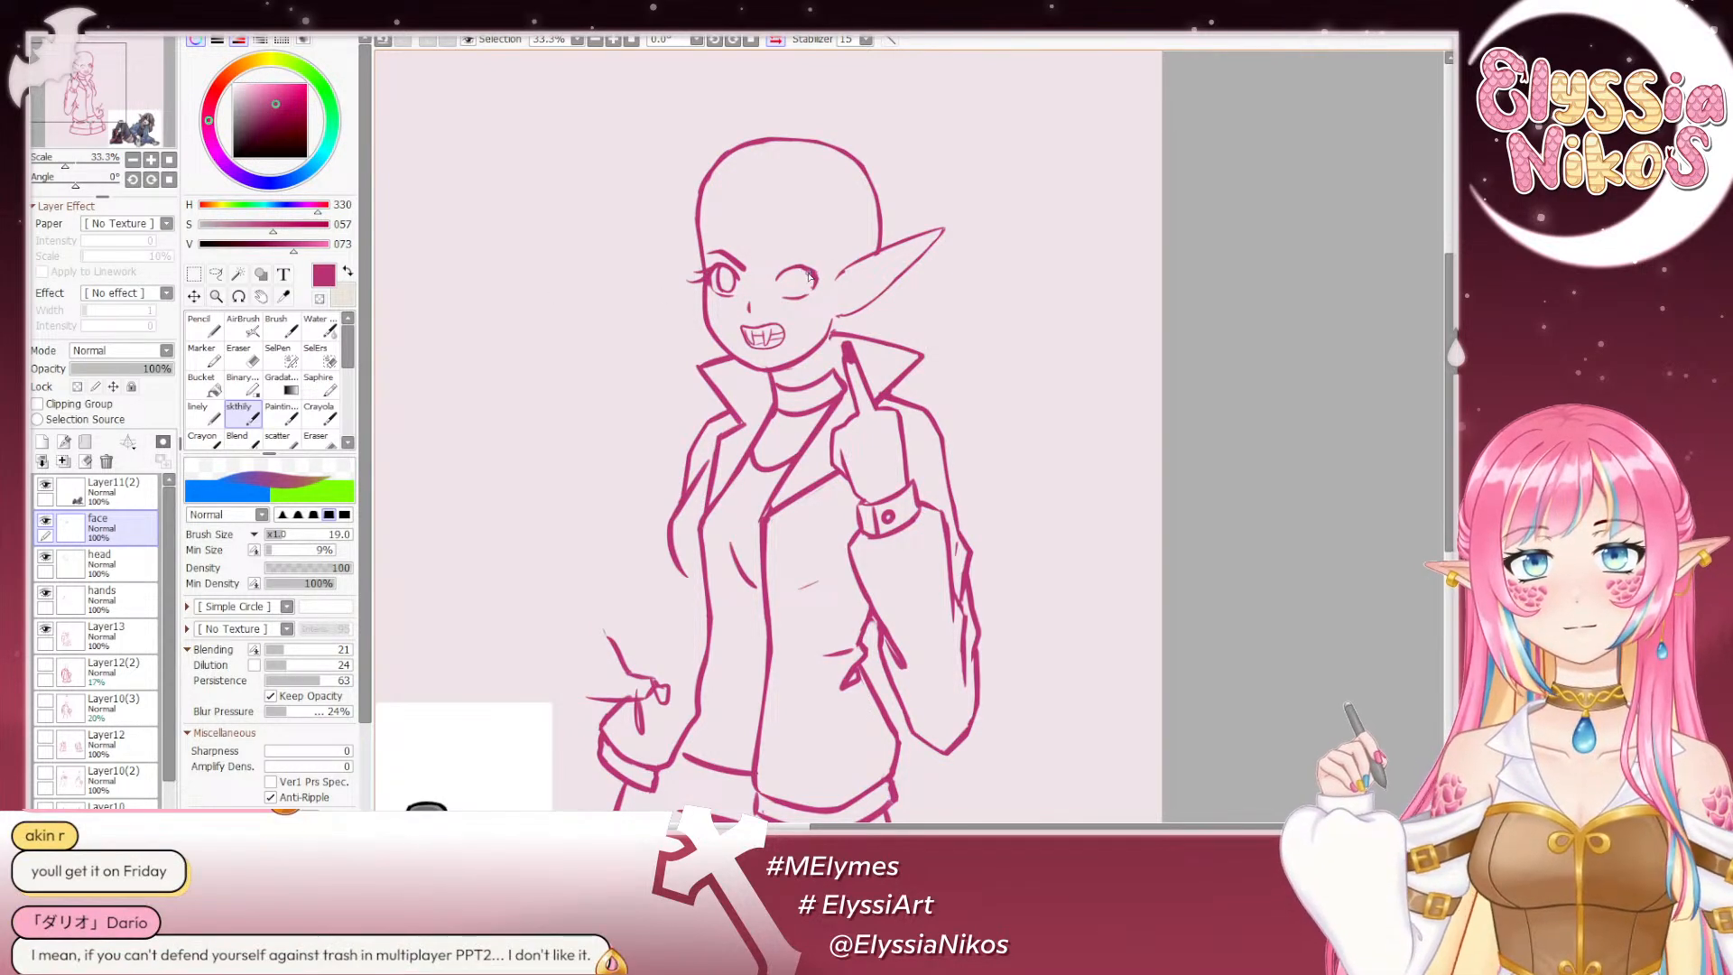
pyautogui.hotkey('ctrl', 'z')
pyautogui.moveTo(777, 278)
pyautogui.mouseDown()
pyautogui.moveTo(835, 252)
pyautogui.moveTo(801, 273)
pyautogui.moveTo(818, 280)
pyautogui.mouseUp()
pyautogui.hotkey('ctrl', 'z')
pyautogui.hotkey('ctrl', 'z')
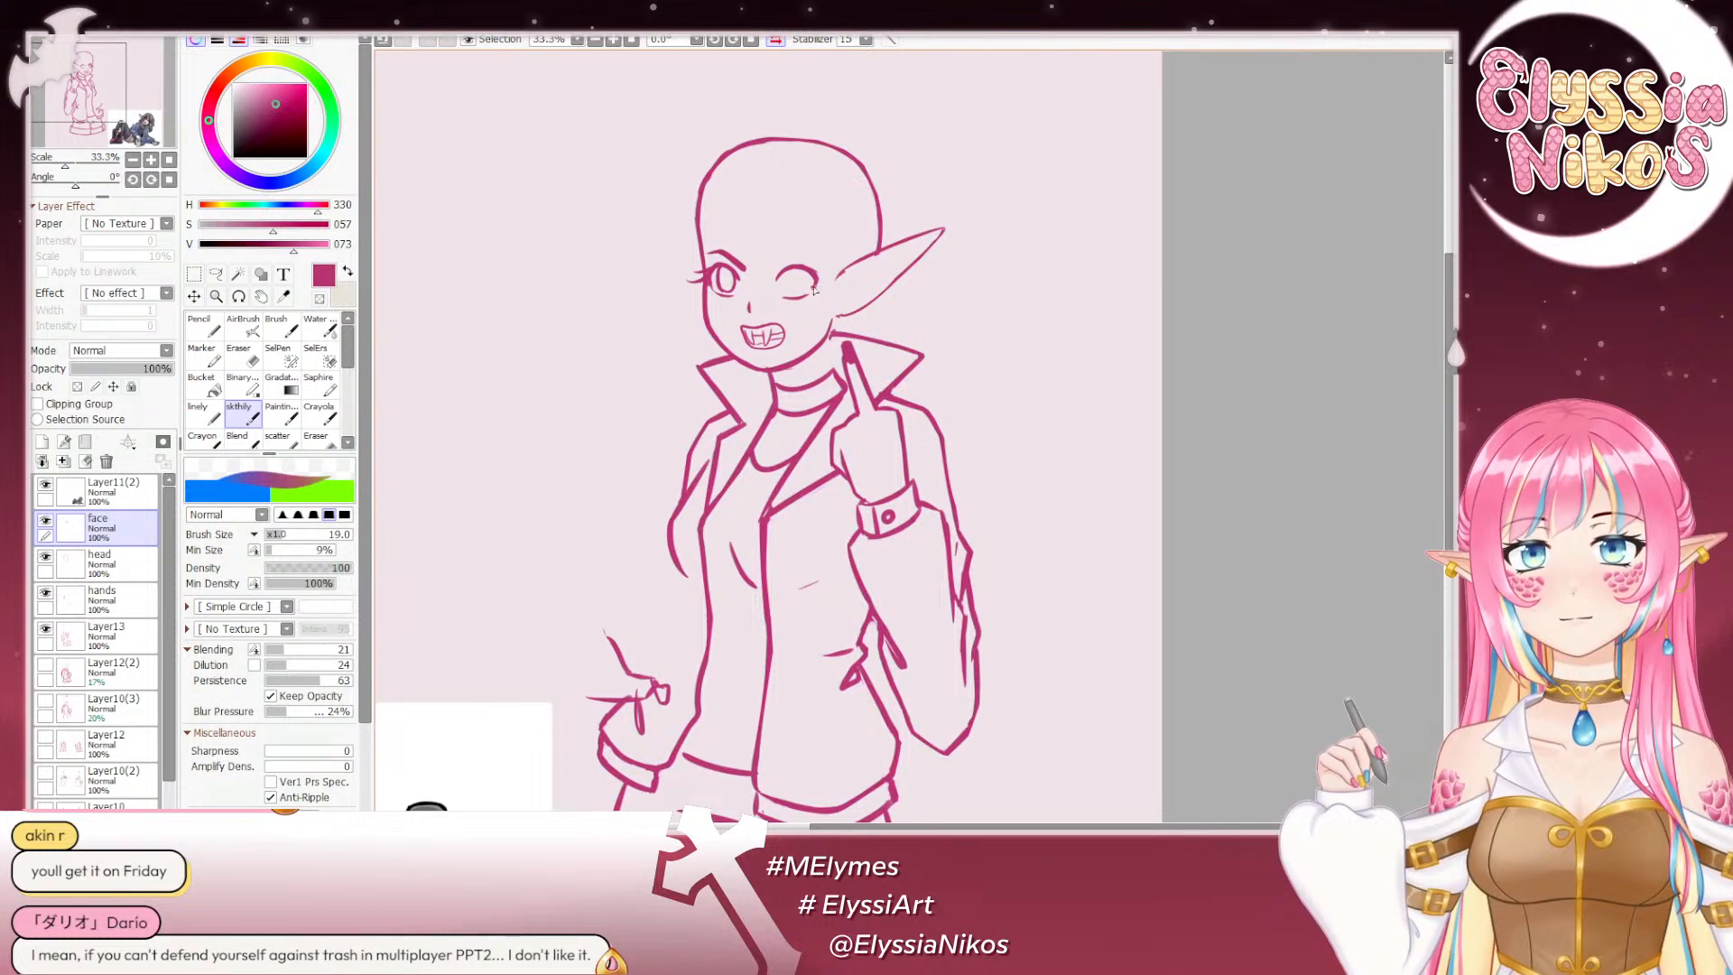
# Step: Compare the face with the reference picture at 16.6% zoom in normal and mirrored view, and inspect the eyes at 50%
pyautogui.click(132, 159)
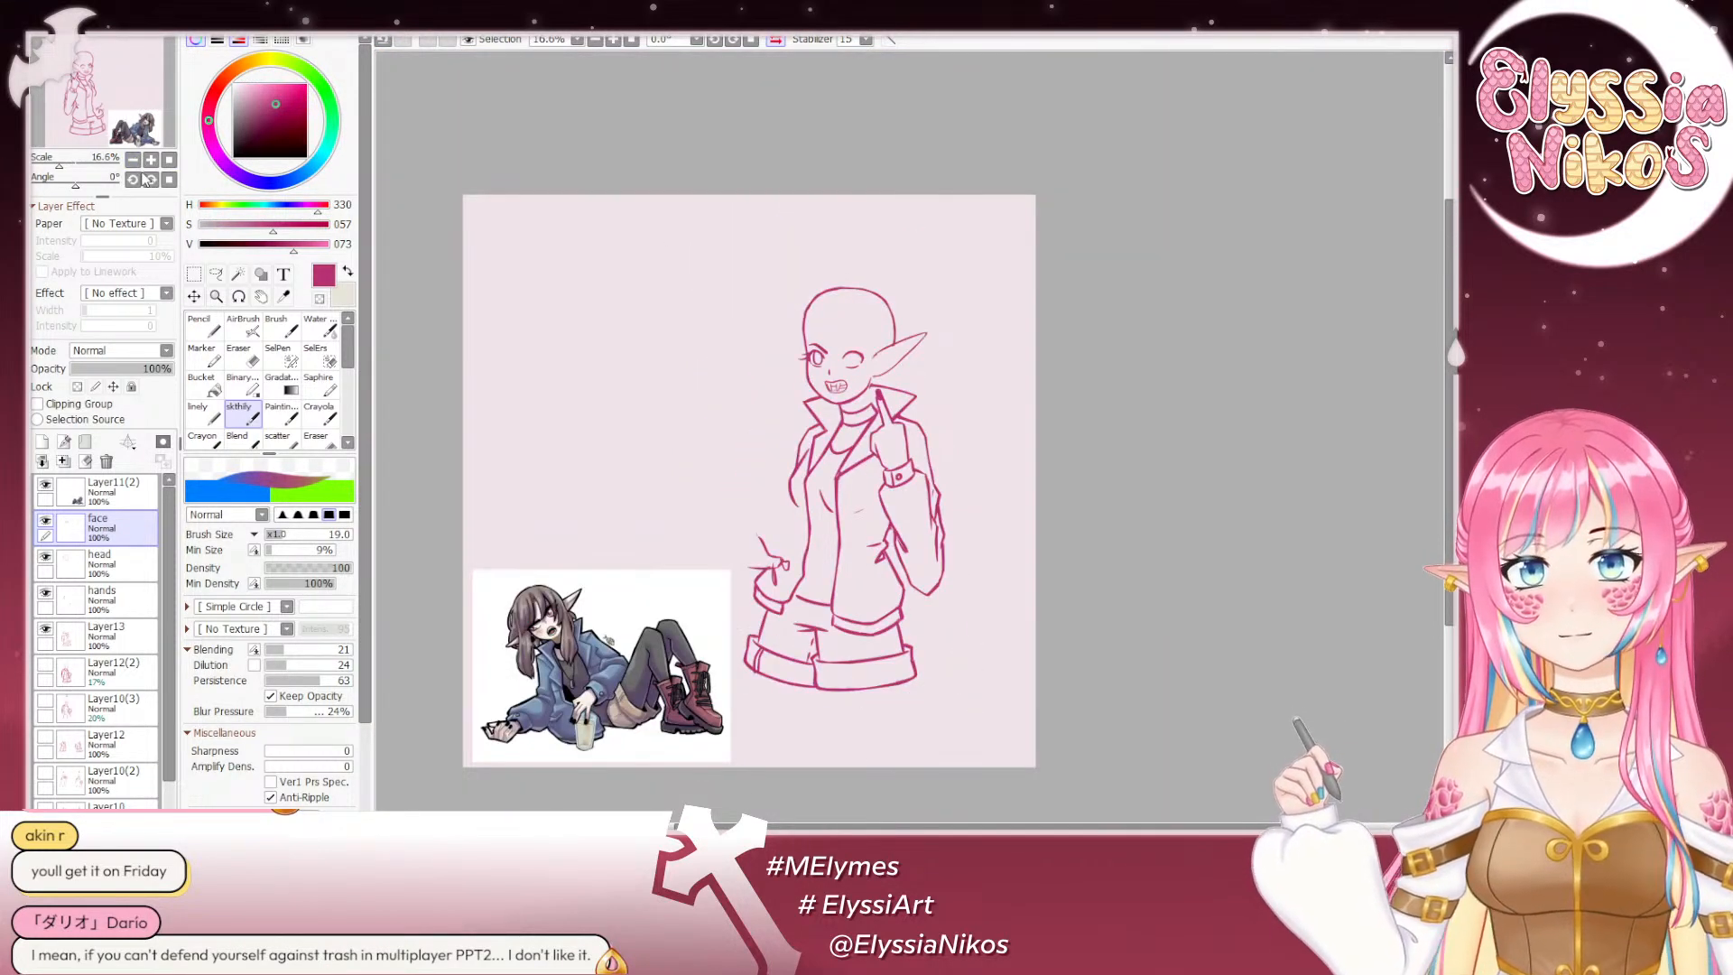
pyautogui.click(776, 40)
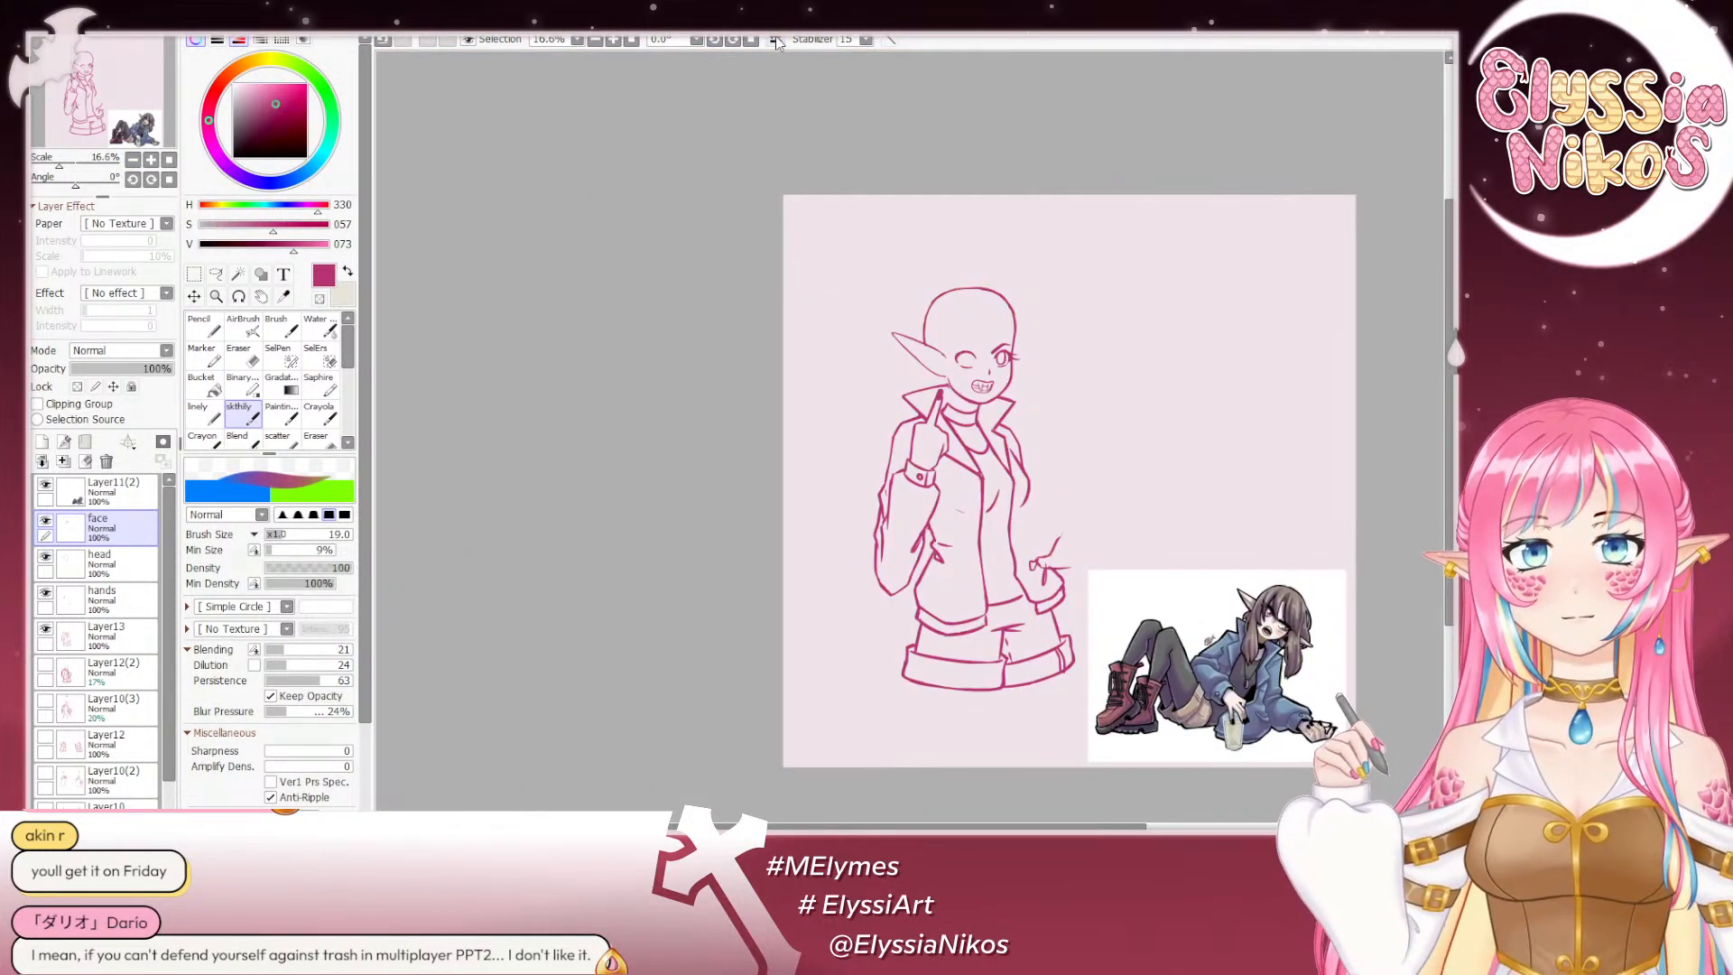
pyautogui.click(776, 41)
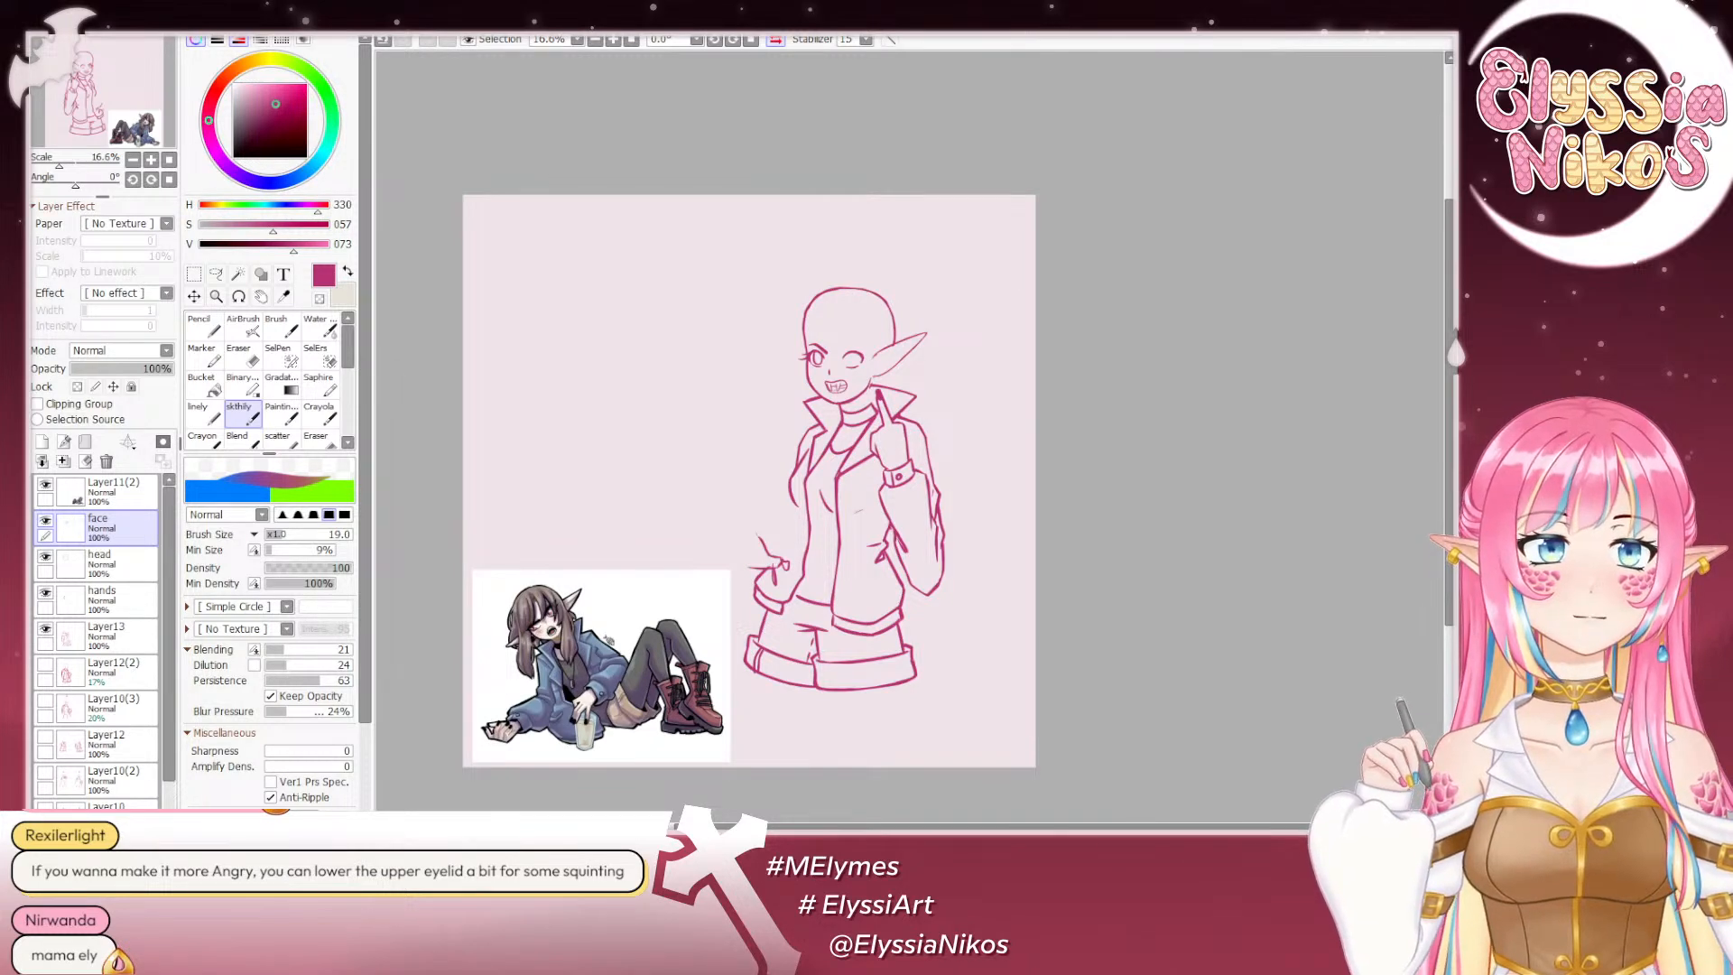
pyautogui.click(151, 160)
pyautogui.click(151, 160)
pyautogui.click(151, 160)
pyautogui.moveTo(665, 232); pyautogui.dragTo(733, 293)
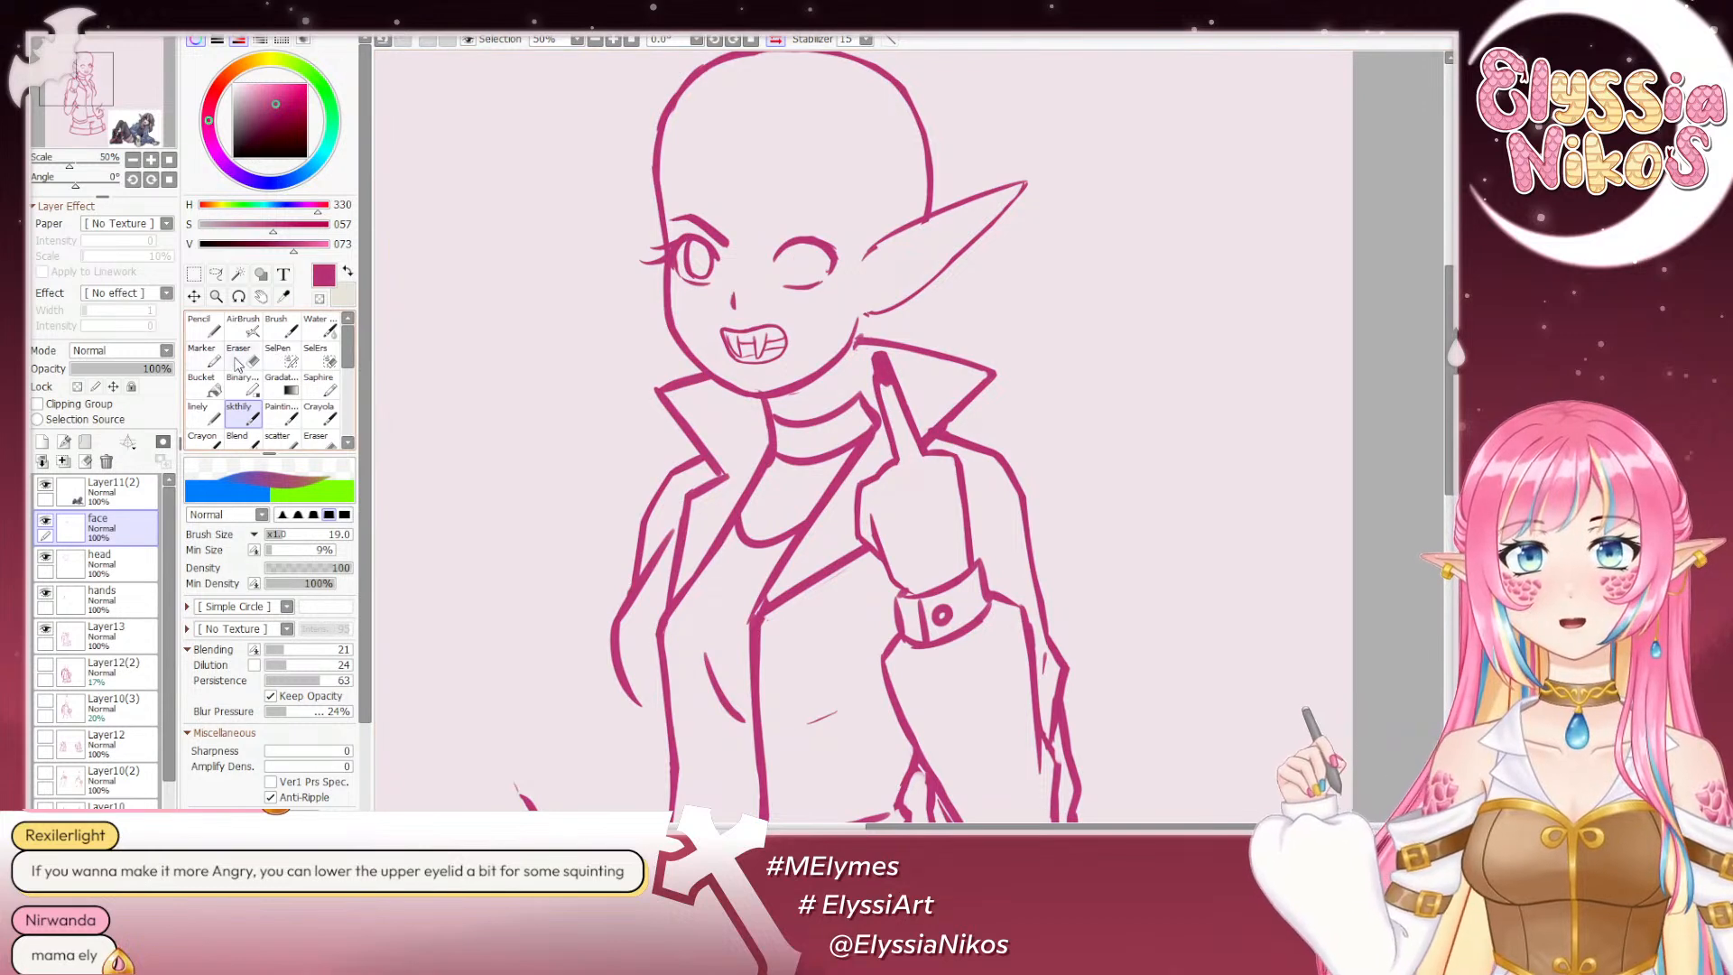
# Step: Try to trim the outer edges of the eyes with the Eraser at sizes 21 and 3, and undo the erasing
pyautogui.press('e')
pyautogui.moveTo(860, 267)
pyautogui.mouseDown()
pyautogui.moveTo(875, 267)
pyautogui.moveTo(827, 267)
pyautogui.mouseUp()
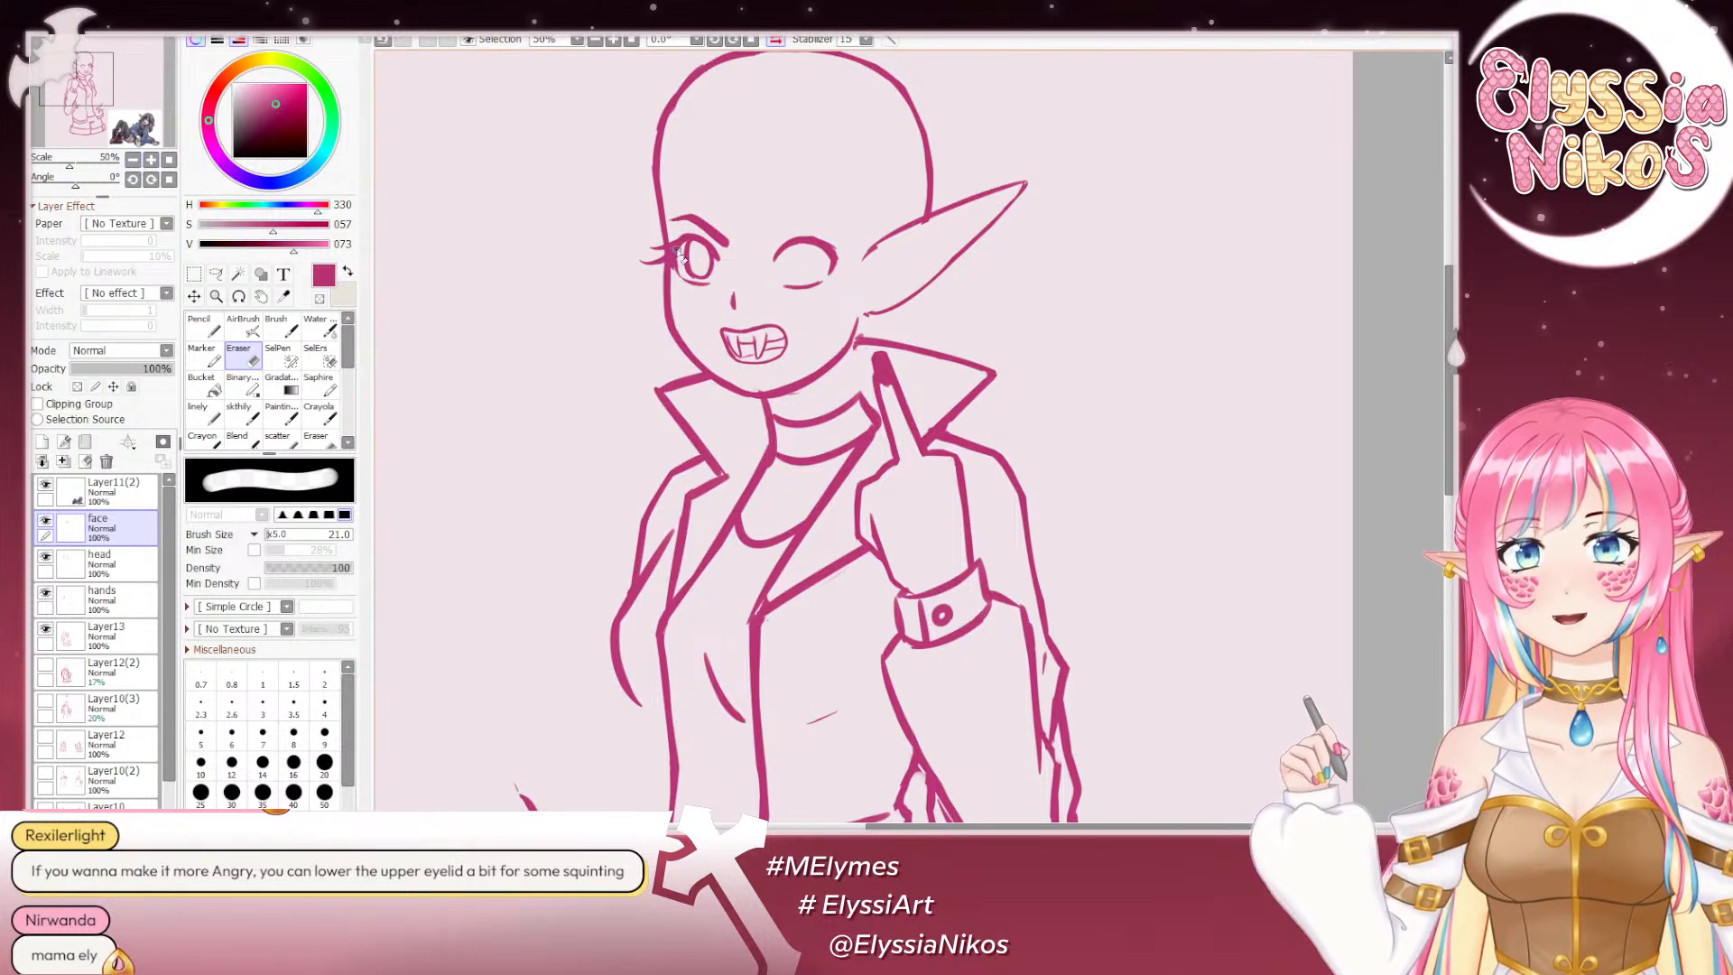
pyautogui.click(262, 704)
pyautogui.moveTo(681, 265)
pyautogui.mouseDown()
pyautogui.moveTo(720, 256)
pyautogui.moveTo(683, 272)
pyautogui.moveTo(665, 259)
pyautogui.mouseUp()
pyautogui.hotkey('ctrl', 'z')
pyautogui.hotkey('ctrl', 'z')
pyautogui.hotkey('ctrl', 'z')
pyautogui.hotkey('ctrl', 'z')
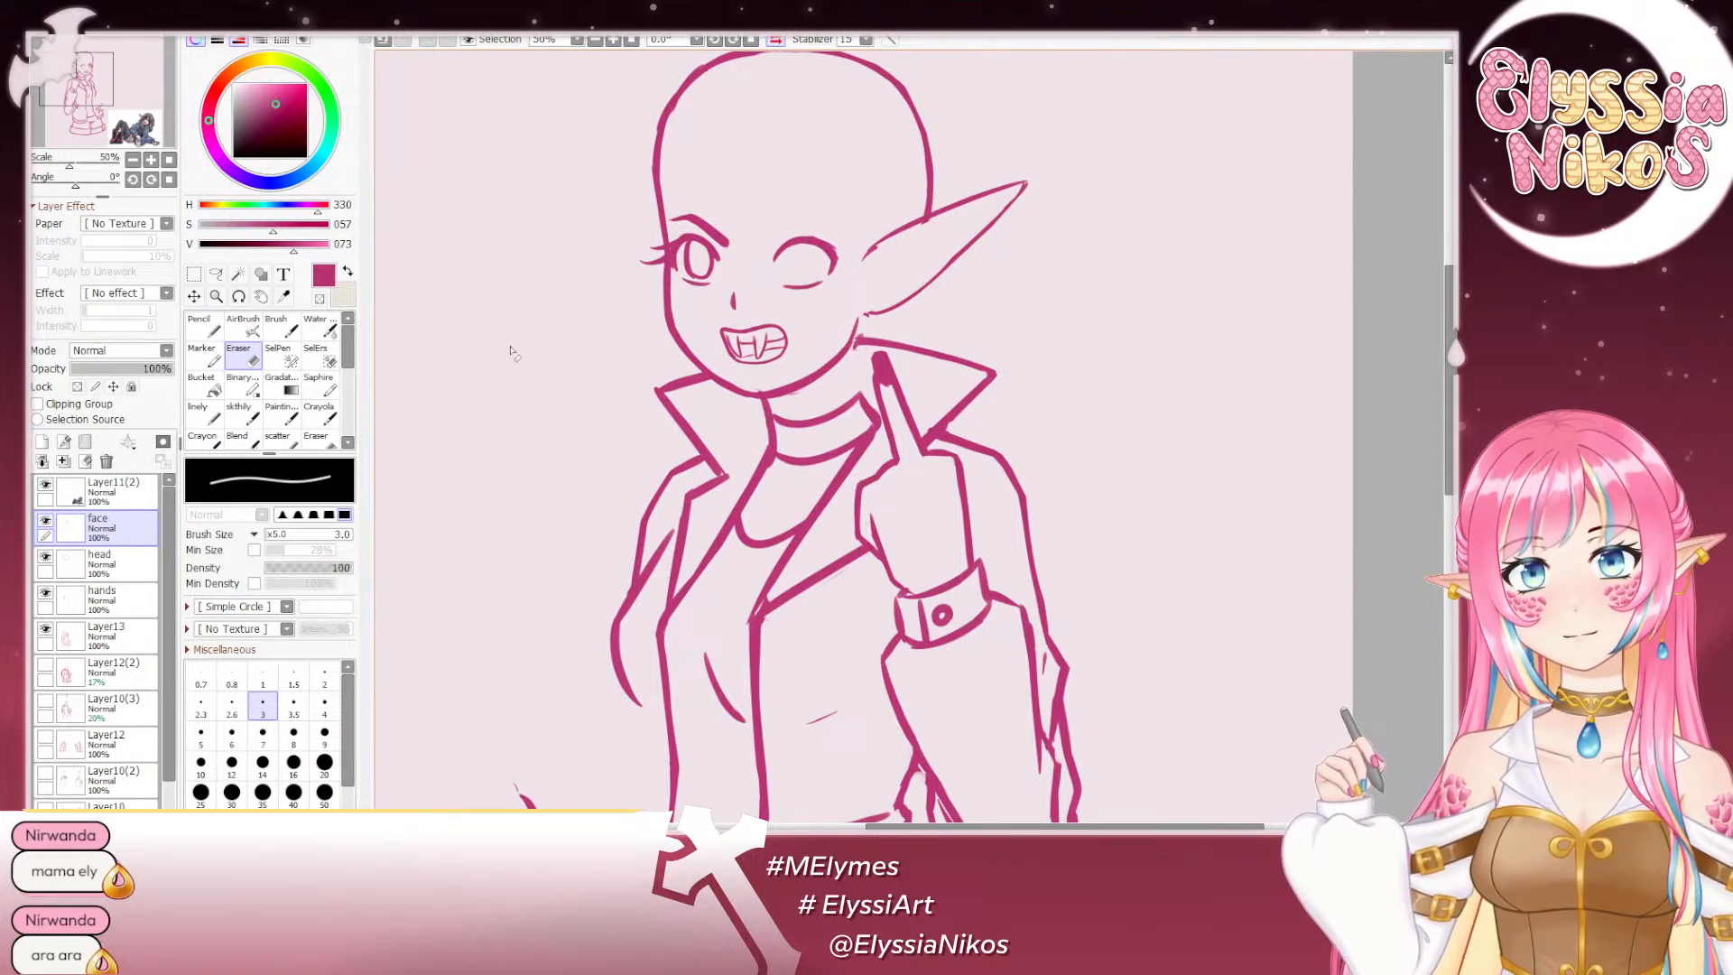
# Step: Add a lash line to the second eye's outer corner in the unmirrored view with the skthily brush reduced to size 9
pyautogui.click(132, 159)
pyautogui.click(132, 160)
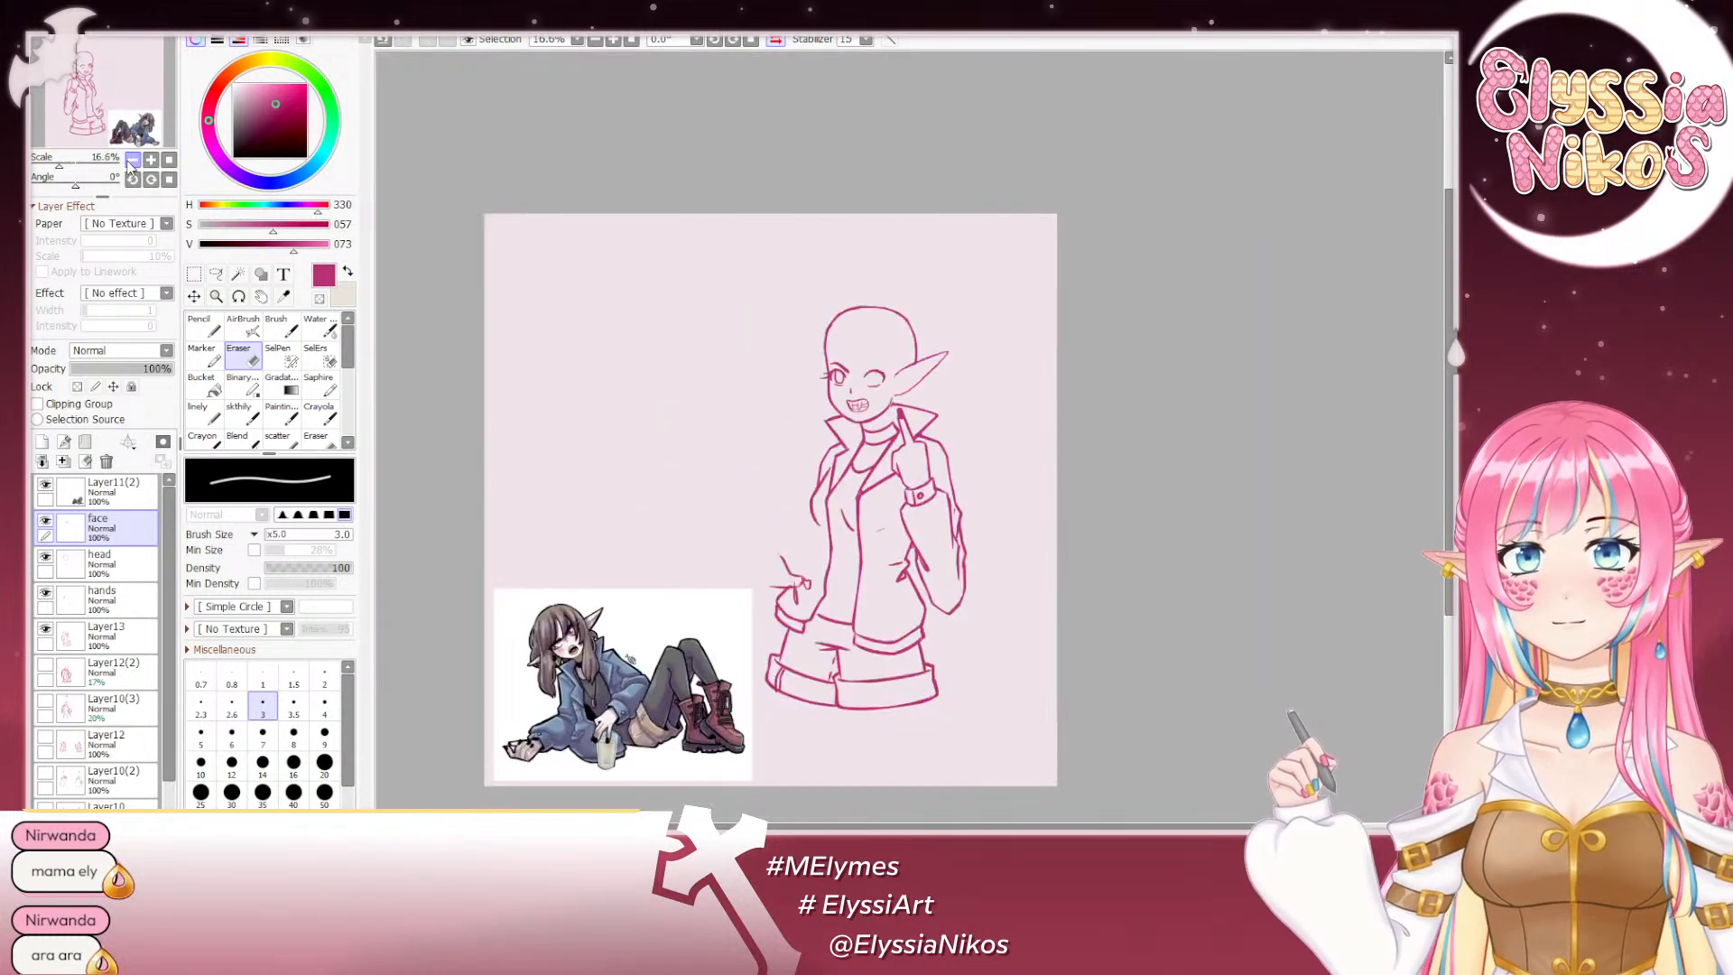
pyautogui.click(776, 42)
pyautogui.click(241, 414)
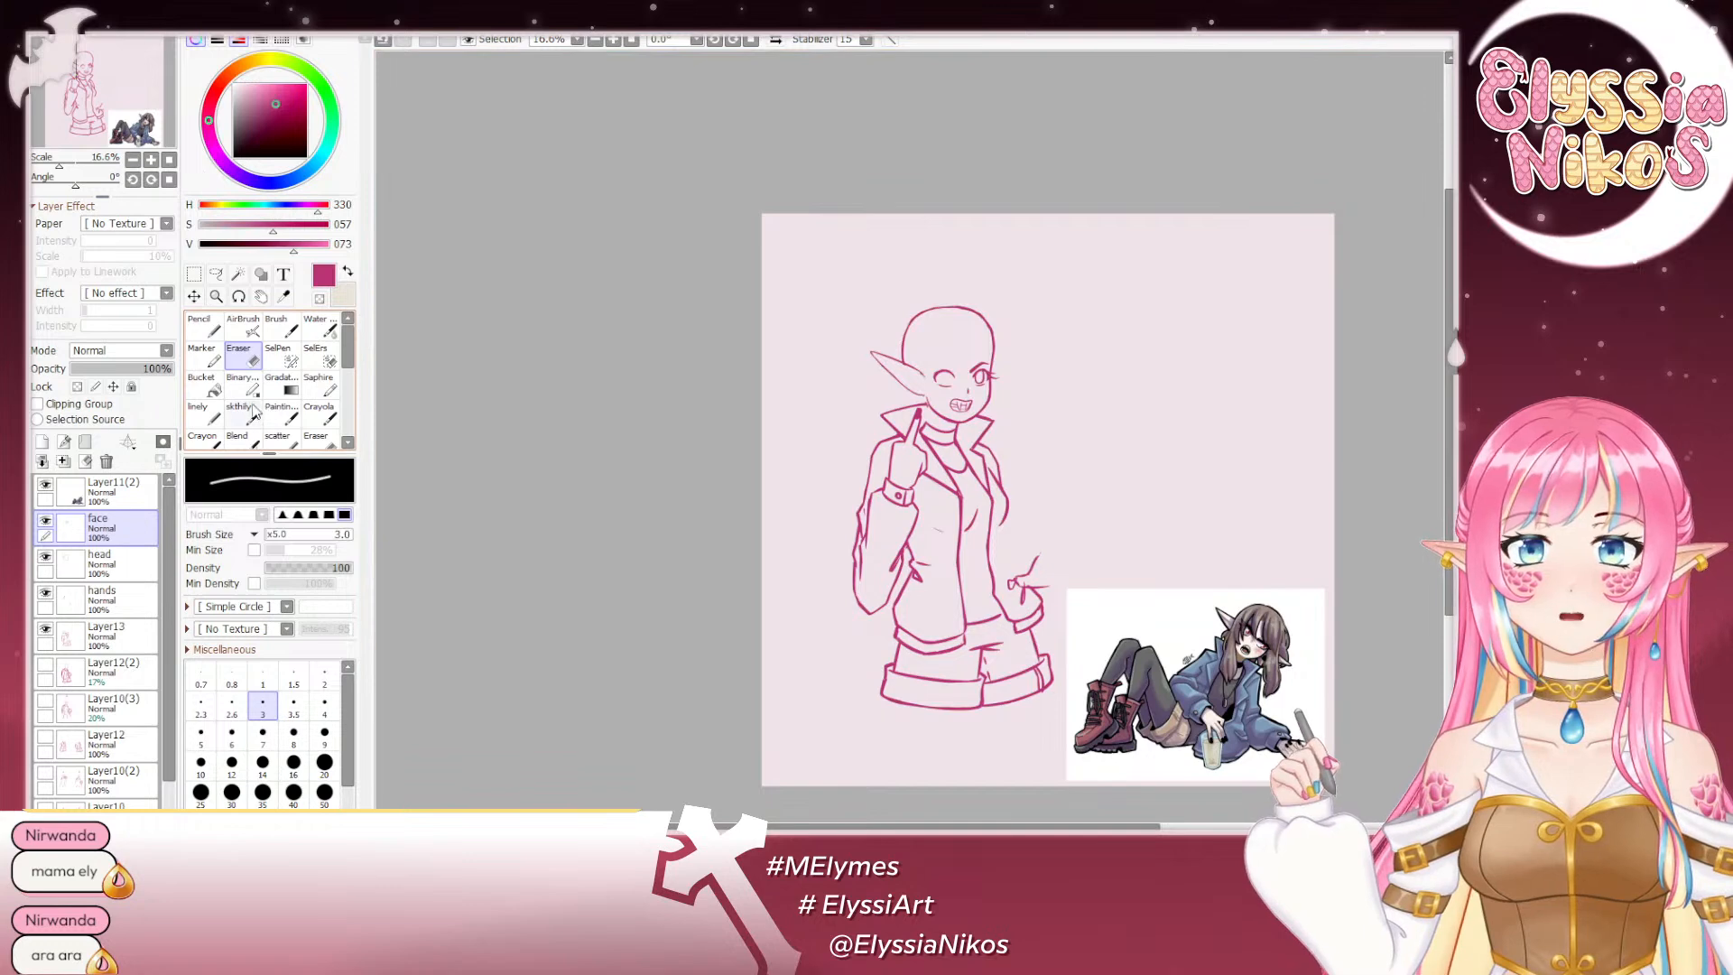
pyautogui.click(151, 160)
pyautogui.click(152, 161)
pyautogui.moveTo(875, 335); pyautogui.dragTo(757, 308)
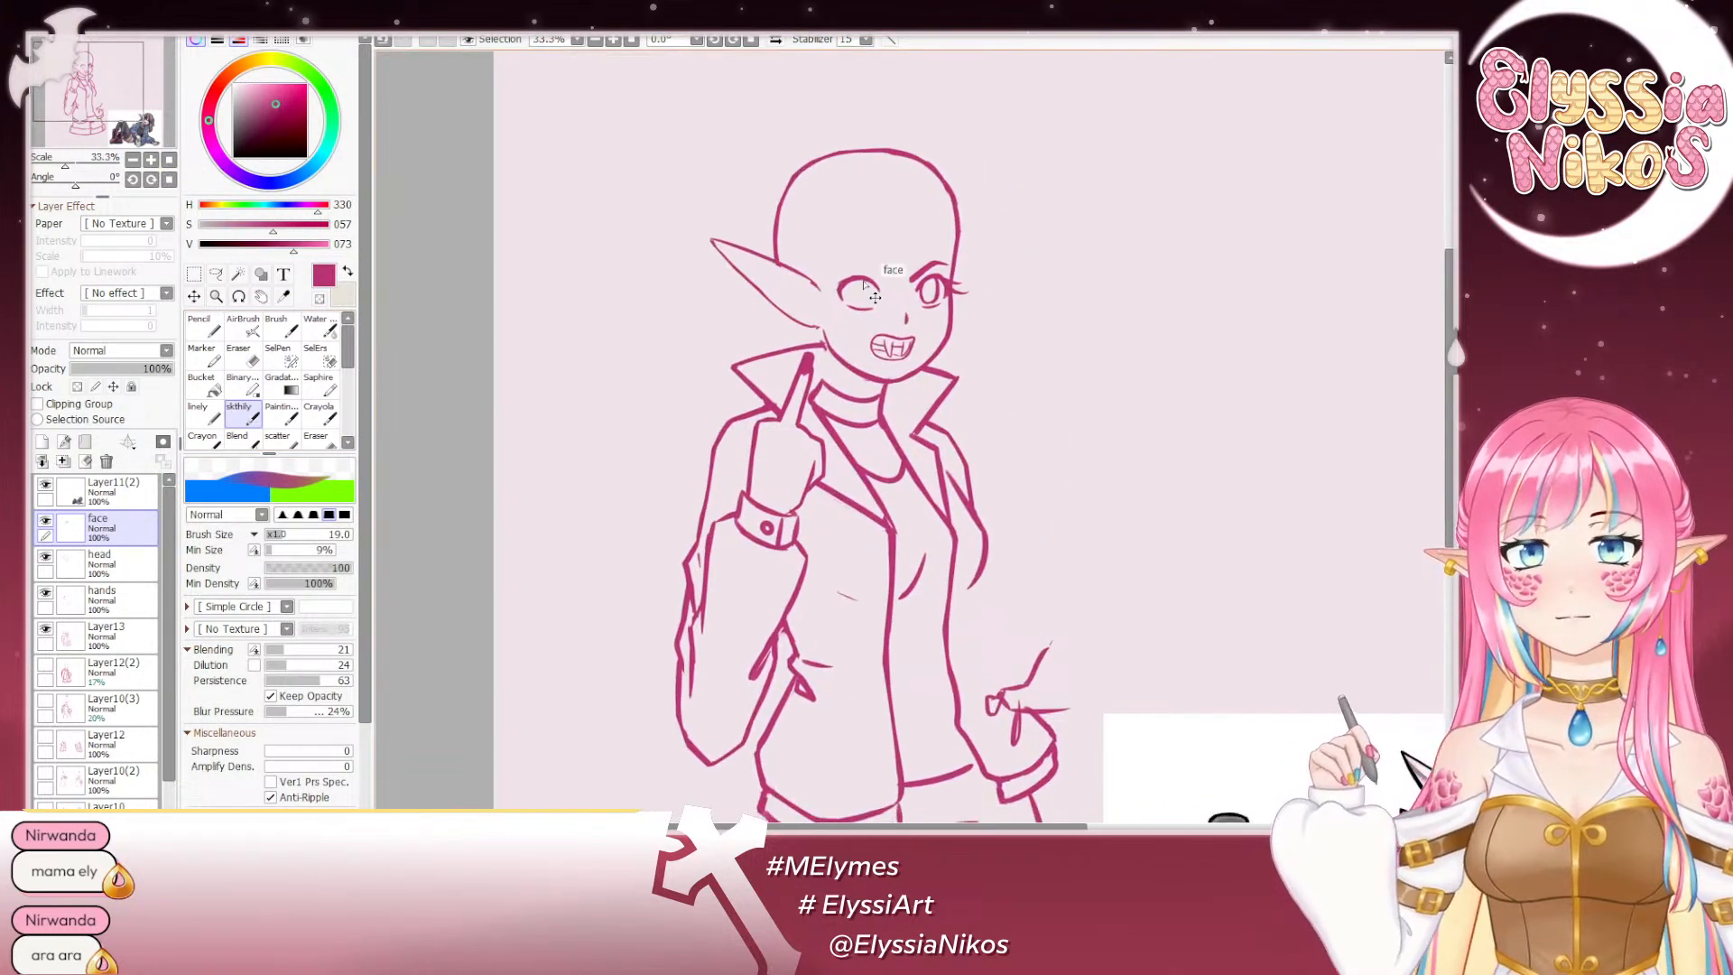
pyautogui.press('[')
pyautogui.press('[')
pyautogui.press('[')
pyautogui.press('[')
pyautogui.press('[')
pyautogui.press('[')
pyautogui.press('[')
pyautogui.press('[')
pyautogui.press('[')
pyautogui.press('[')
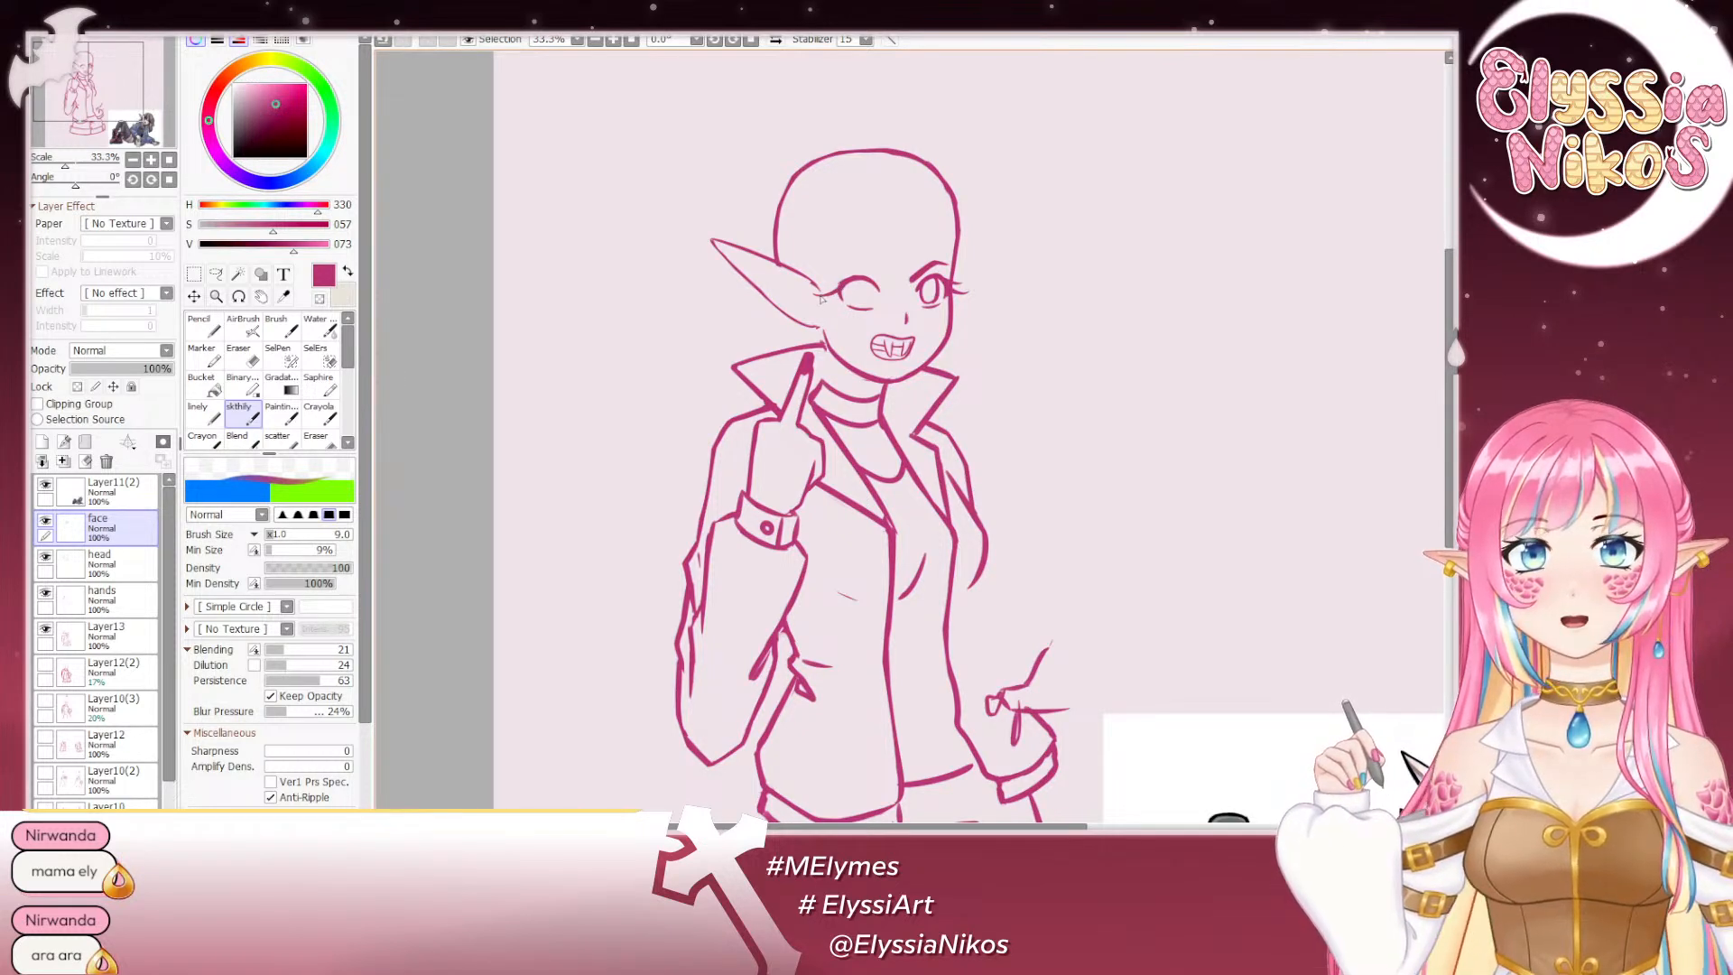
# Step: Redraw the second eye's upper lid and outer lashes with the skthily brush at size 15, retrying strokes, and view the whole canvas
pyautogui.hotkey('ctrl', 'z')
pyautogui.hotkey('ctrl', 'z')
pyautogui.moveTo(849, 285)
pyautogui.mouseDown()
pyautogui.moveTo(820, 287)
pyautogui.moveTo(854, 289)
pyautogui.mouseUp()
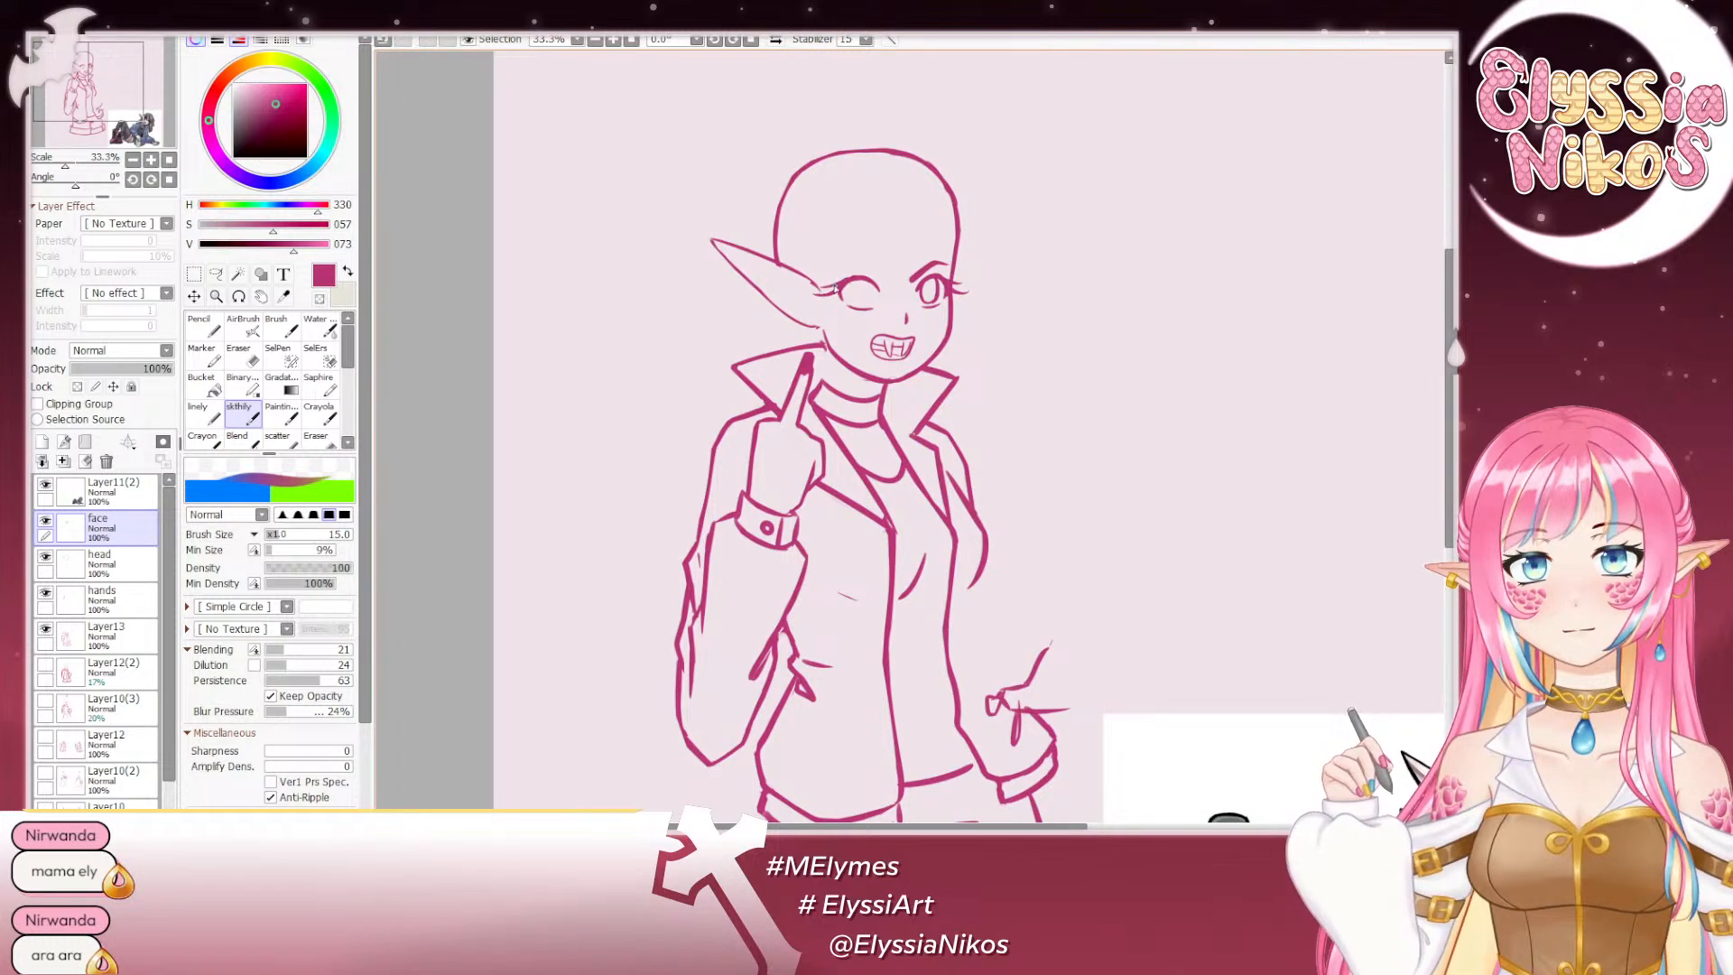
pyautogui.hotkey('ctrl', 'z')
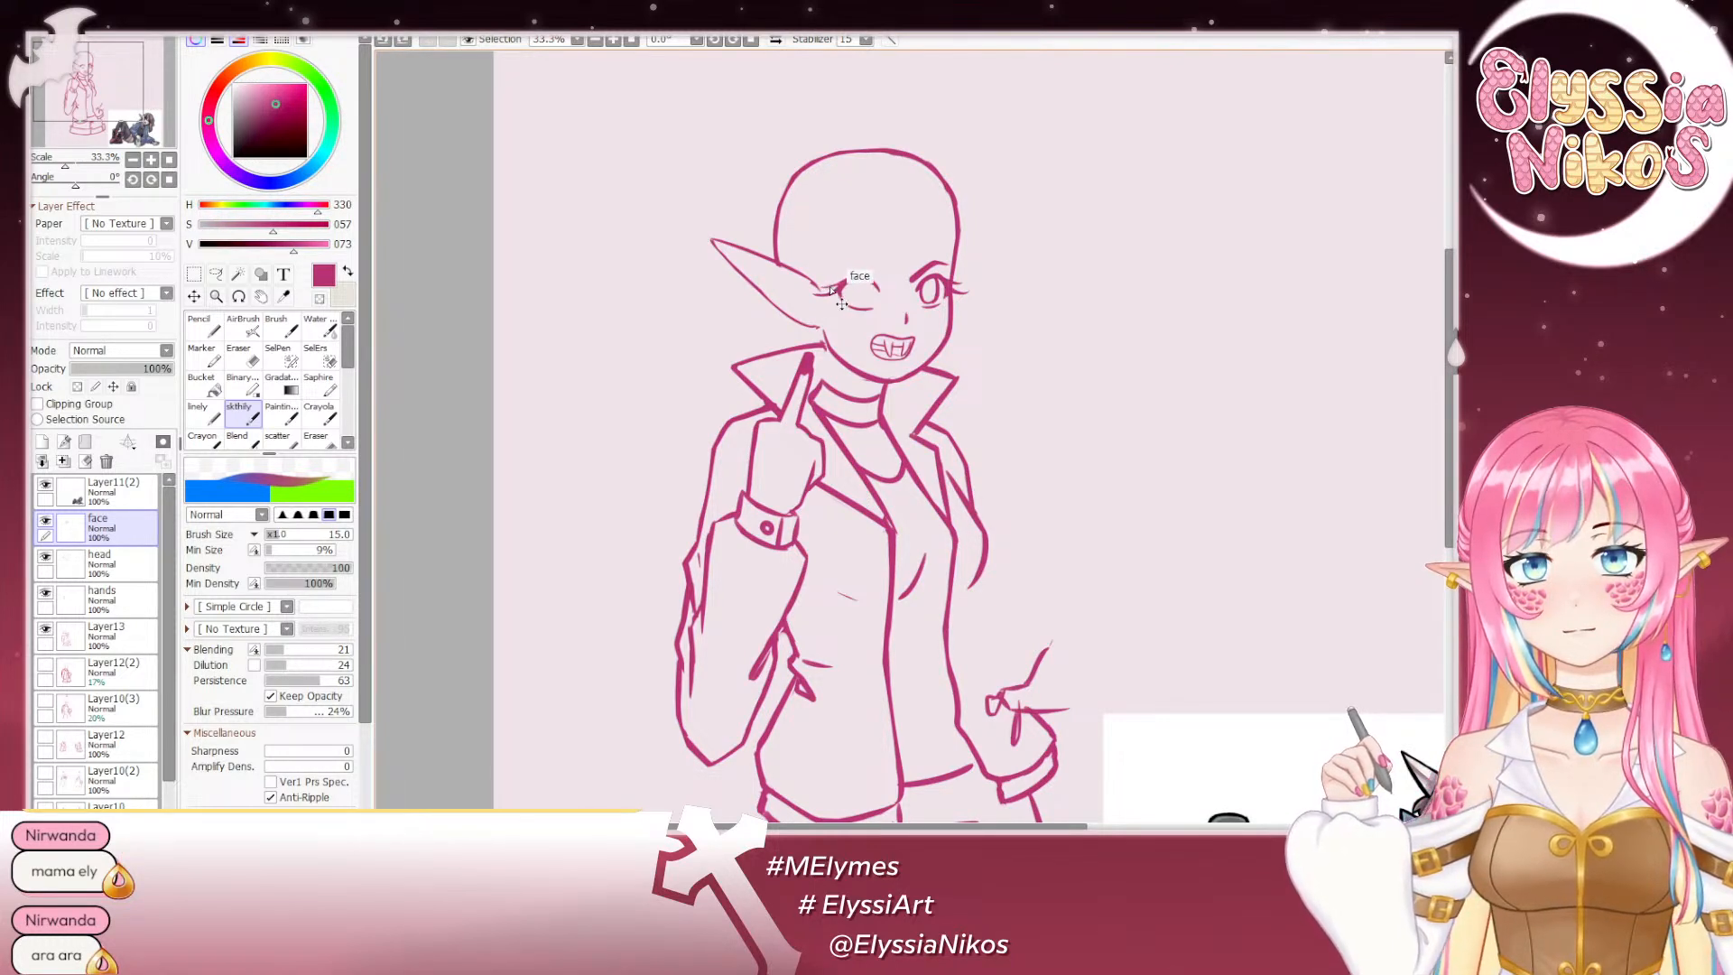
pyautogui.moveTo(823, 290); pyautogui.dragTo(840, 288)
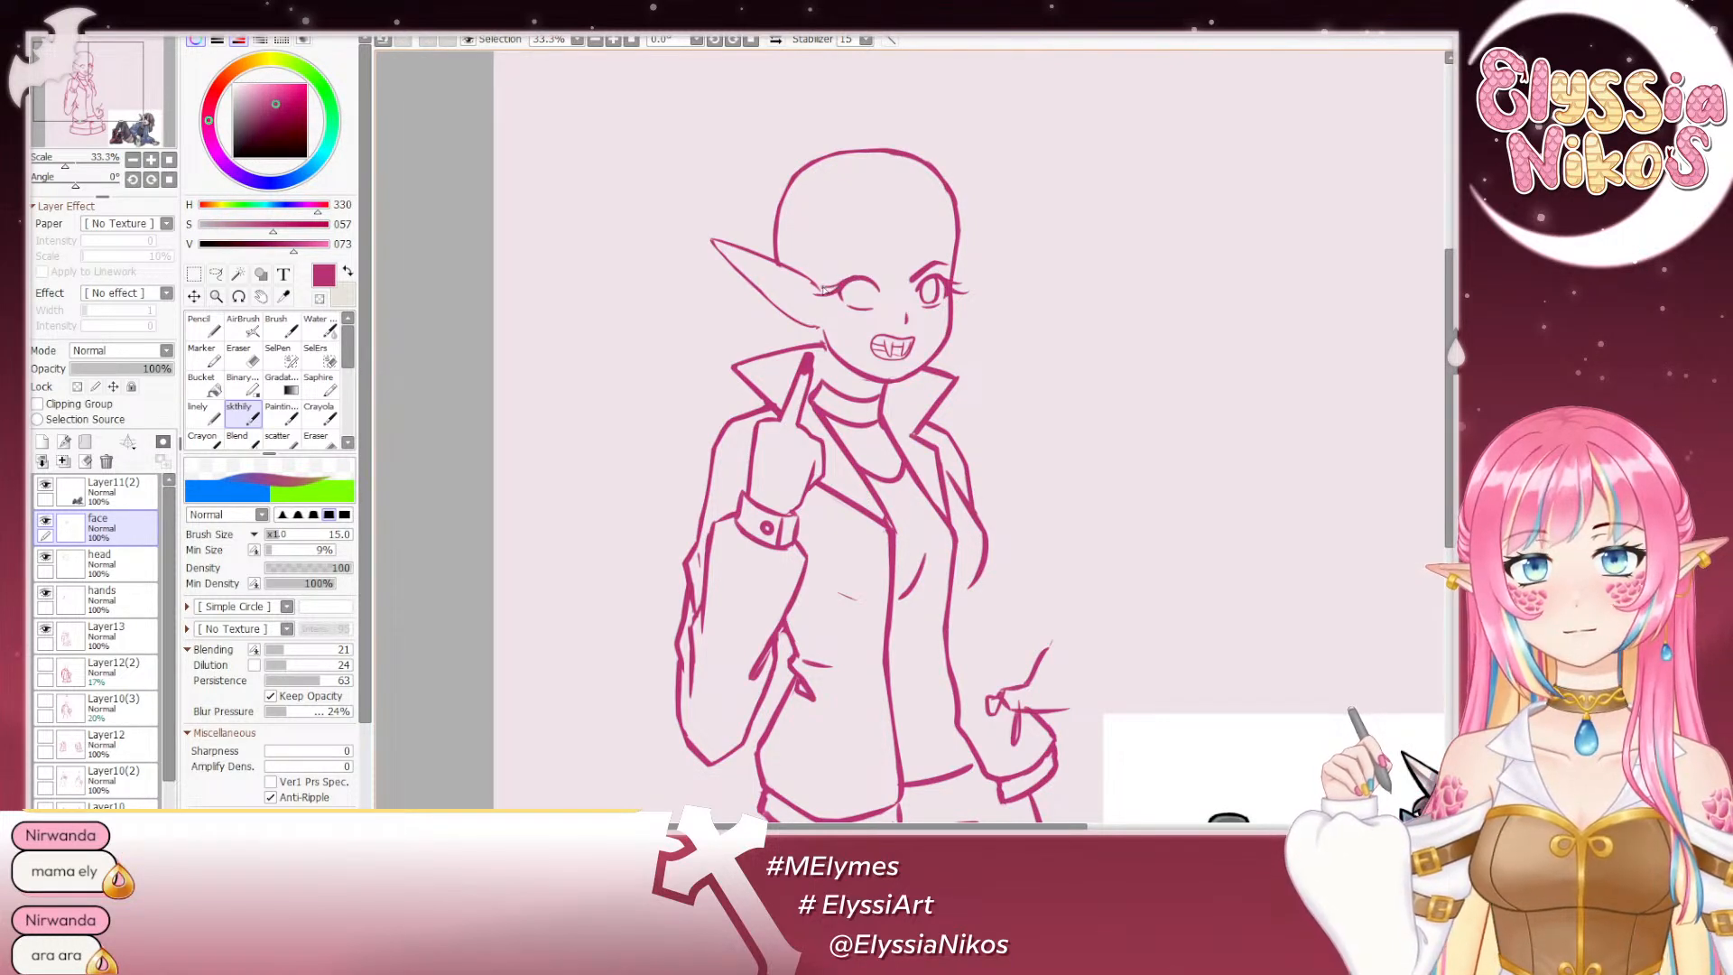
pyautogui.hotkey('ctrl', 'z')
pyautogui.moveTo(821, 289); pyautogui.dragTo(839, 287)
pyautogui.hotkey('ctrl', 'z')
pyautogui.hotkey('ctrl', 'z')
pyautogui.hotkey('ctrl', 'z')
pyautogui.hotkey('ctrl', 'z')
pyautogui.hotkey('ctrl', 'z')
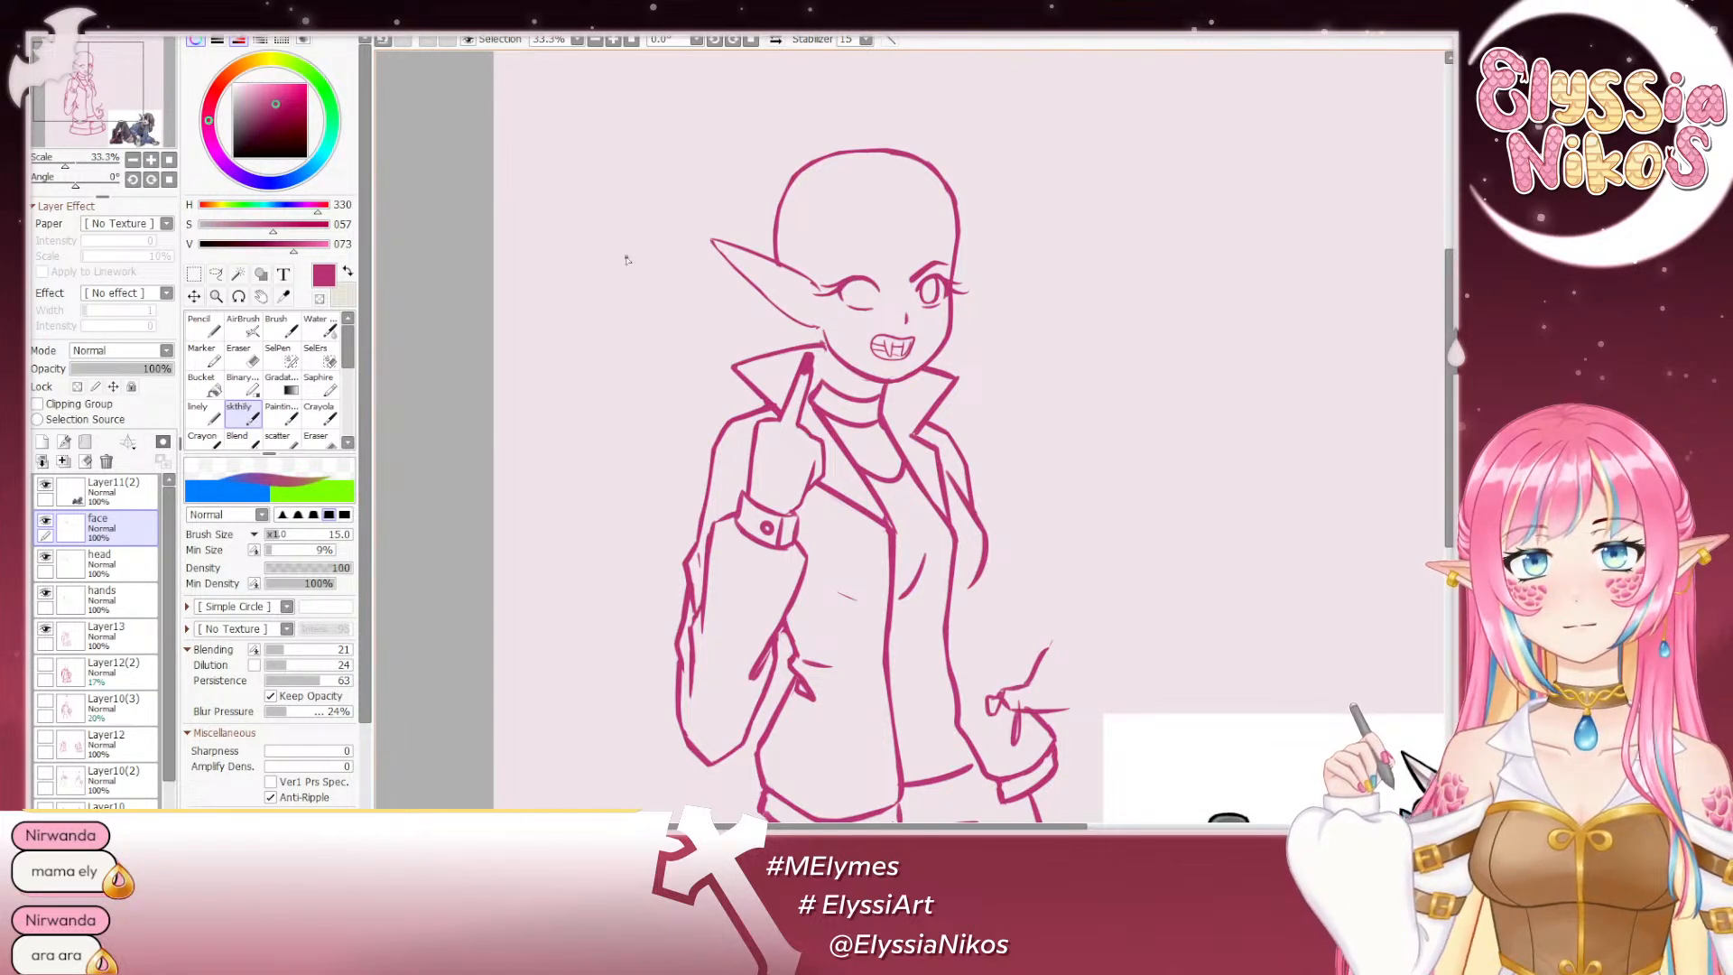
pyautogui.click(132, 158)
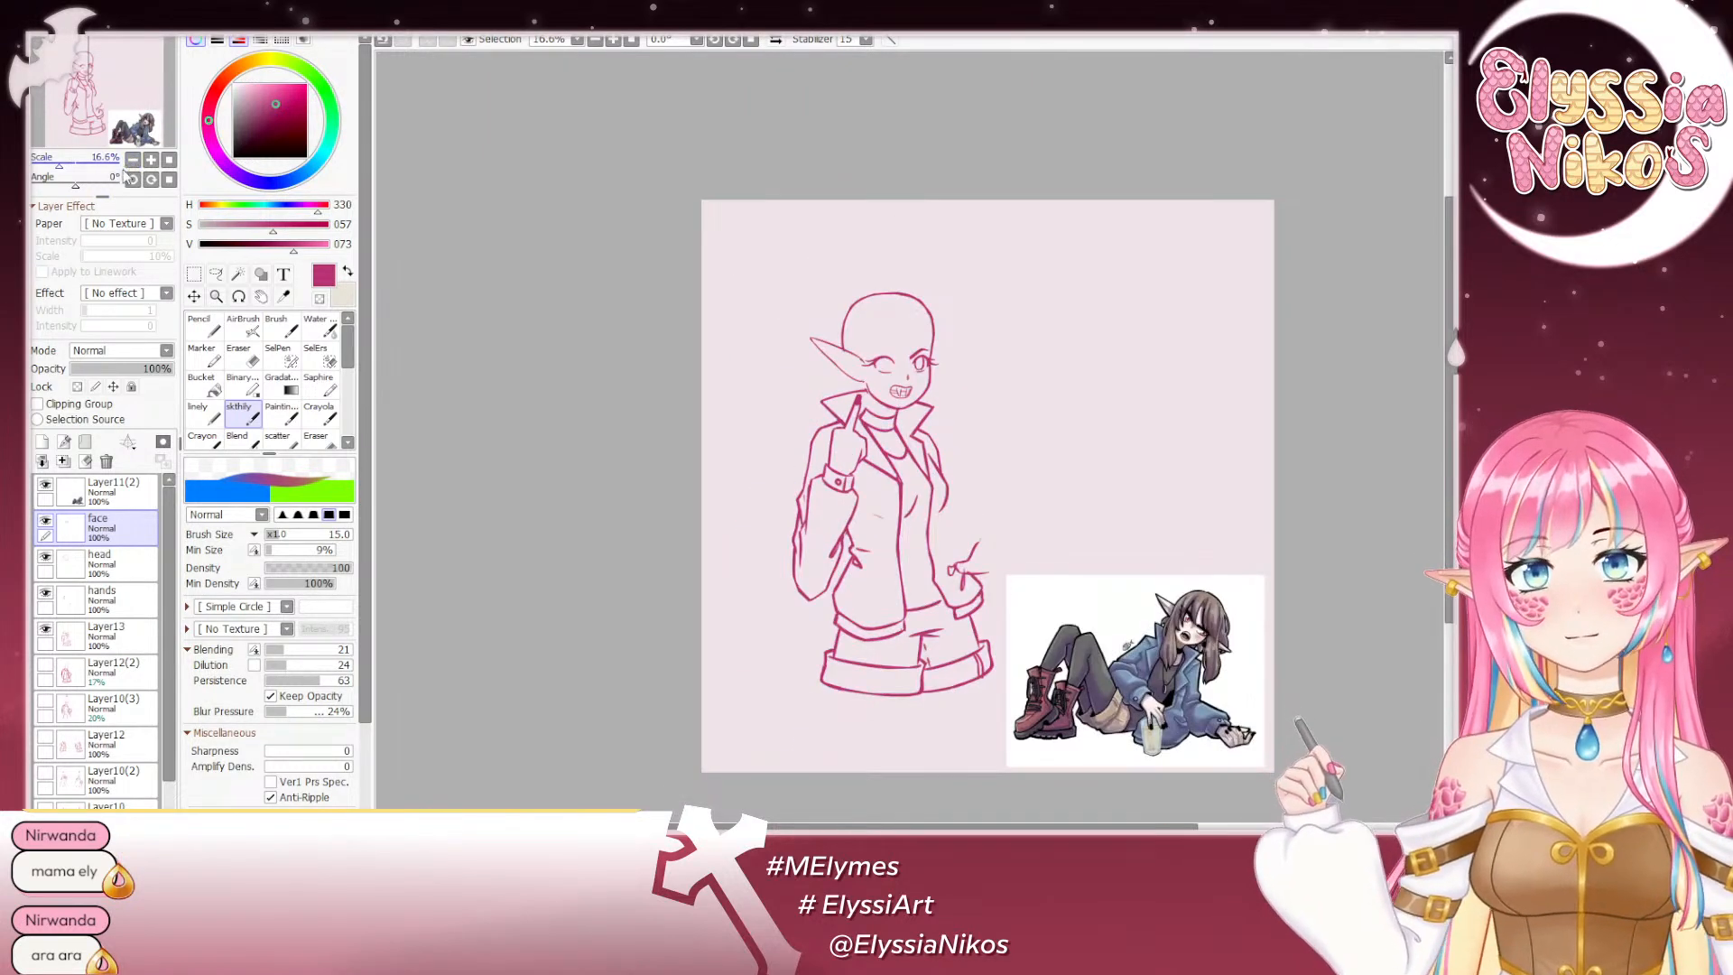
# Step: Check the face in mirrored view, then add a new layer above the face layer and name it eyes
pyautogui.click(776, 40)
pyautogui.click(776, 40)
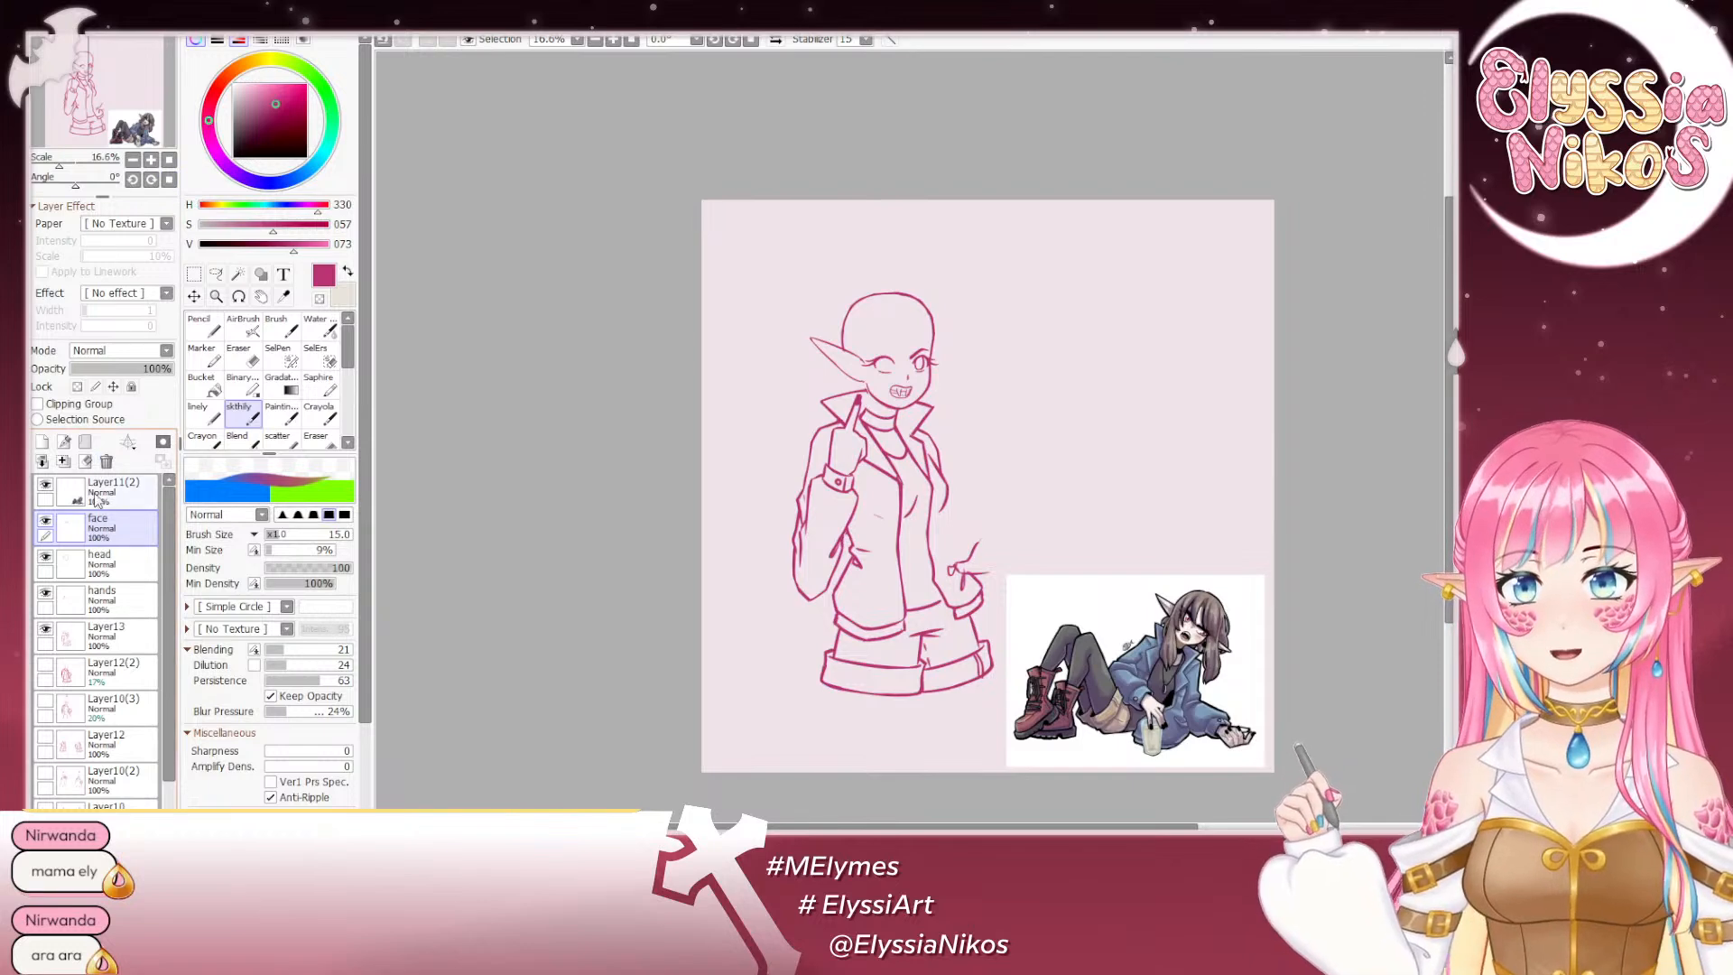
pyautogui.click(41, 441)
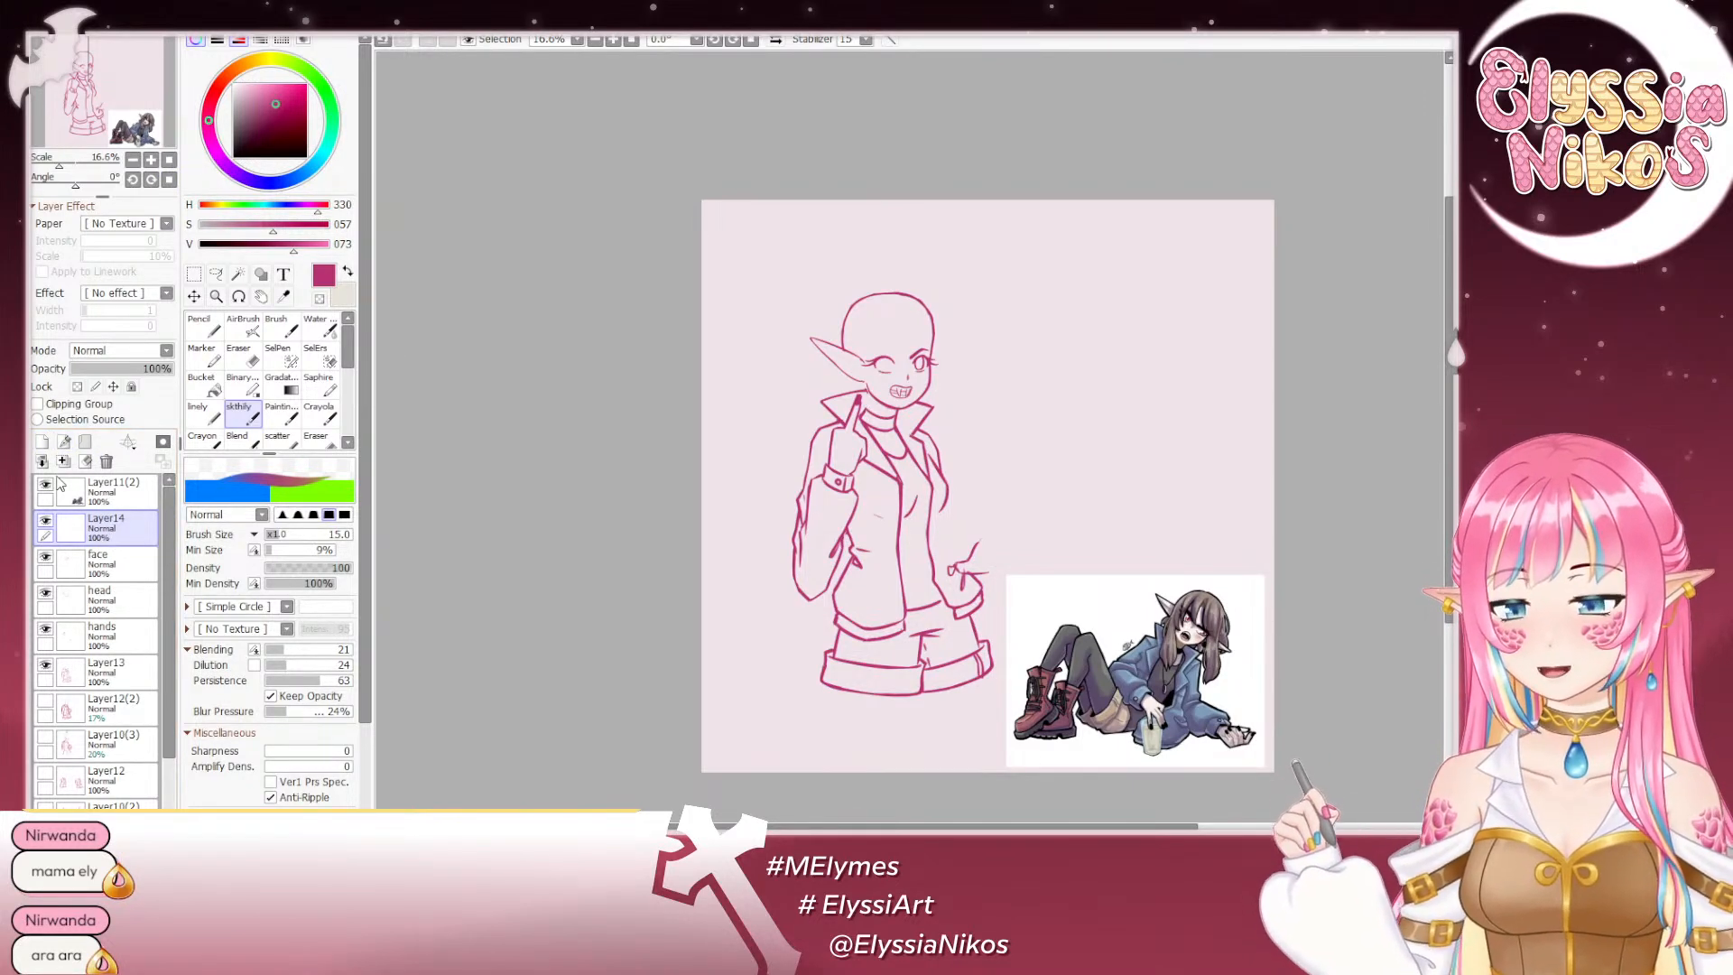
pyautogui.write('eyes')
pyautogui.press('Return')
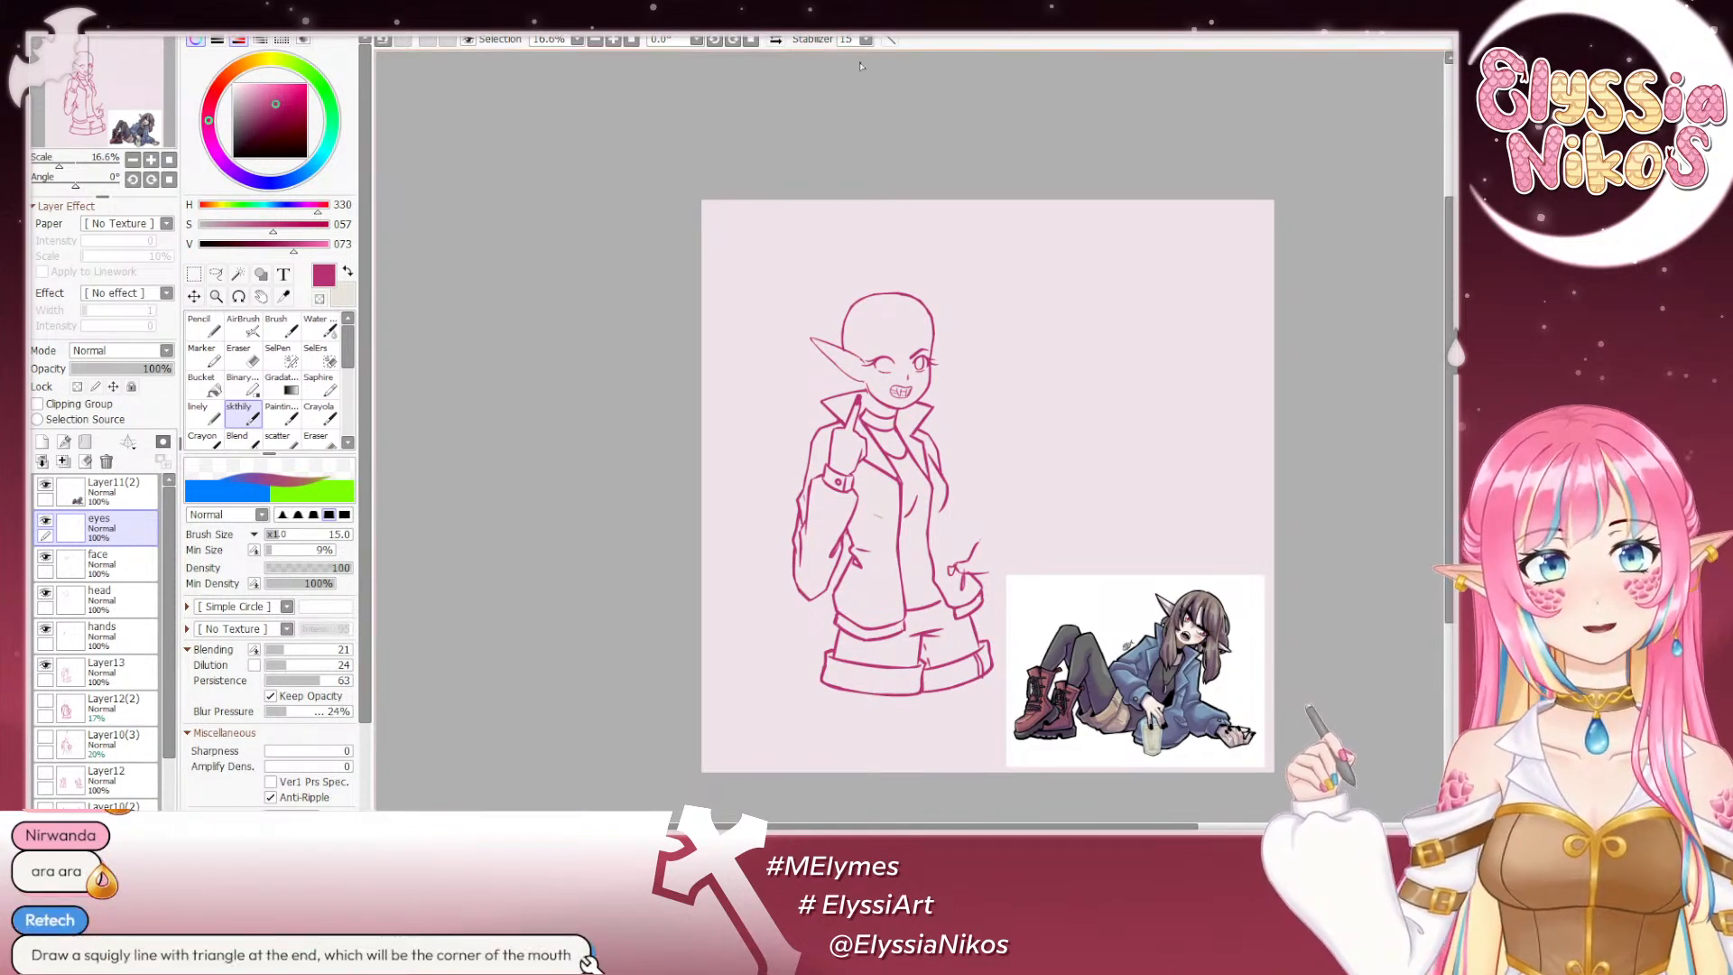
# Step: Try a wavy mouth line with triangular ends in the blank area beside the head at brush size 33, and undo it
pyautogui.keyDown('ctrl'); pyautogui.keyDown('alt'); pyautogui.moveTo(1039, 354); pyautogui.dragTo(1109, 362); pyautogui.keyUp('alt'); pyautogui.keyUp('ctrl')
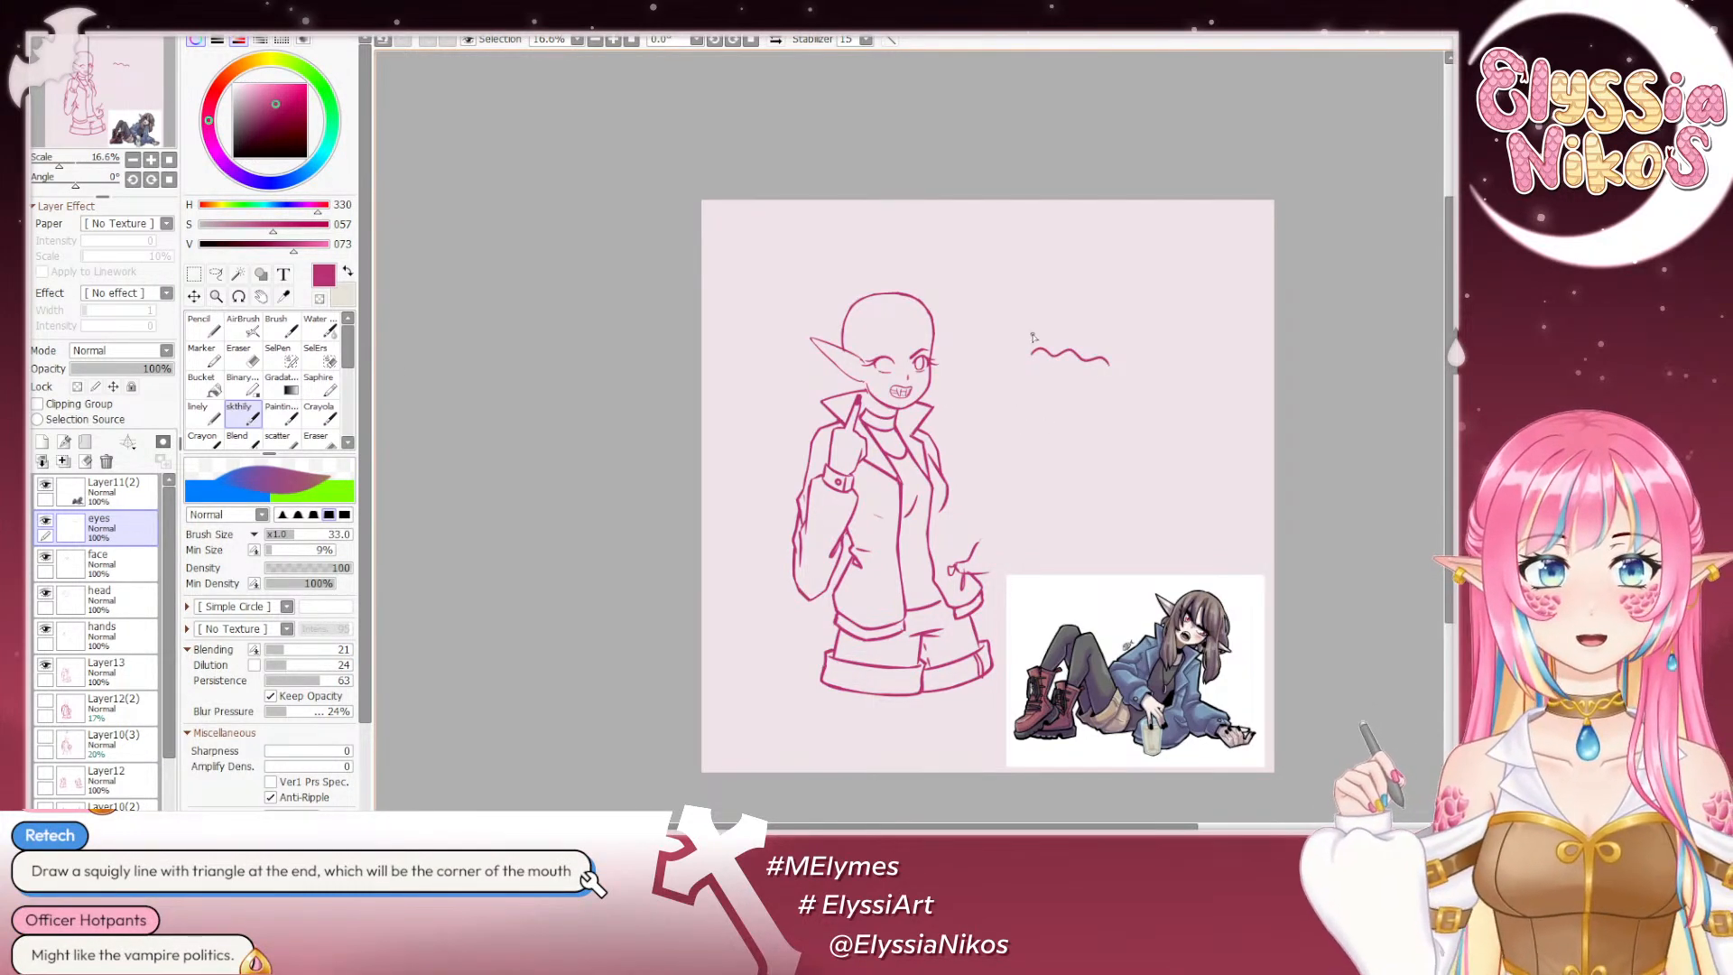
pyautogui.moveTo(1028, 351); pyautogui.dragTo(1112, 361)
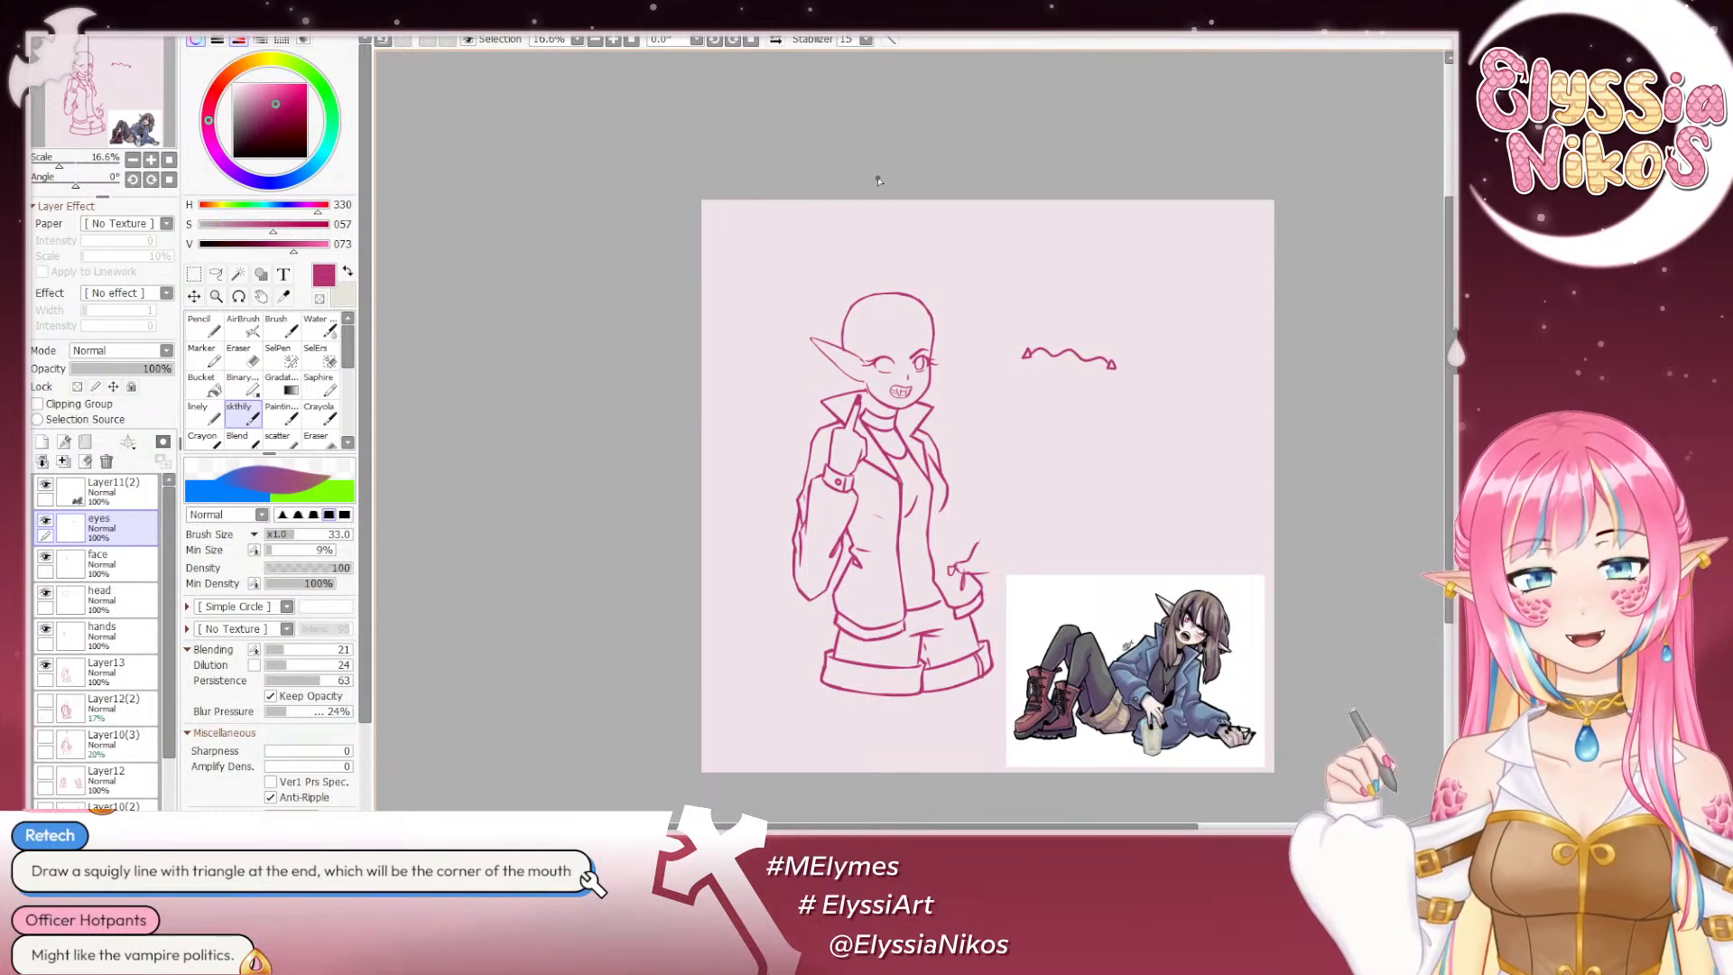
pyautogui.hotkey('ctrl', 'z')
pyautogui.hotkey('ctrl', 'z')
pyautogui.hotkey('ctrl', 'z')
pyautogui.hotkey('ctrl', 'z')
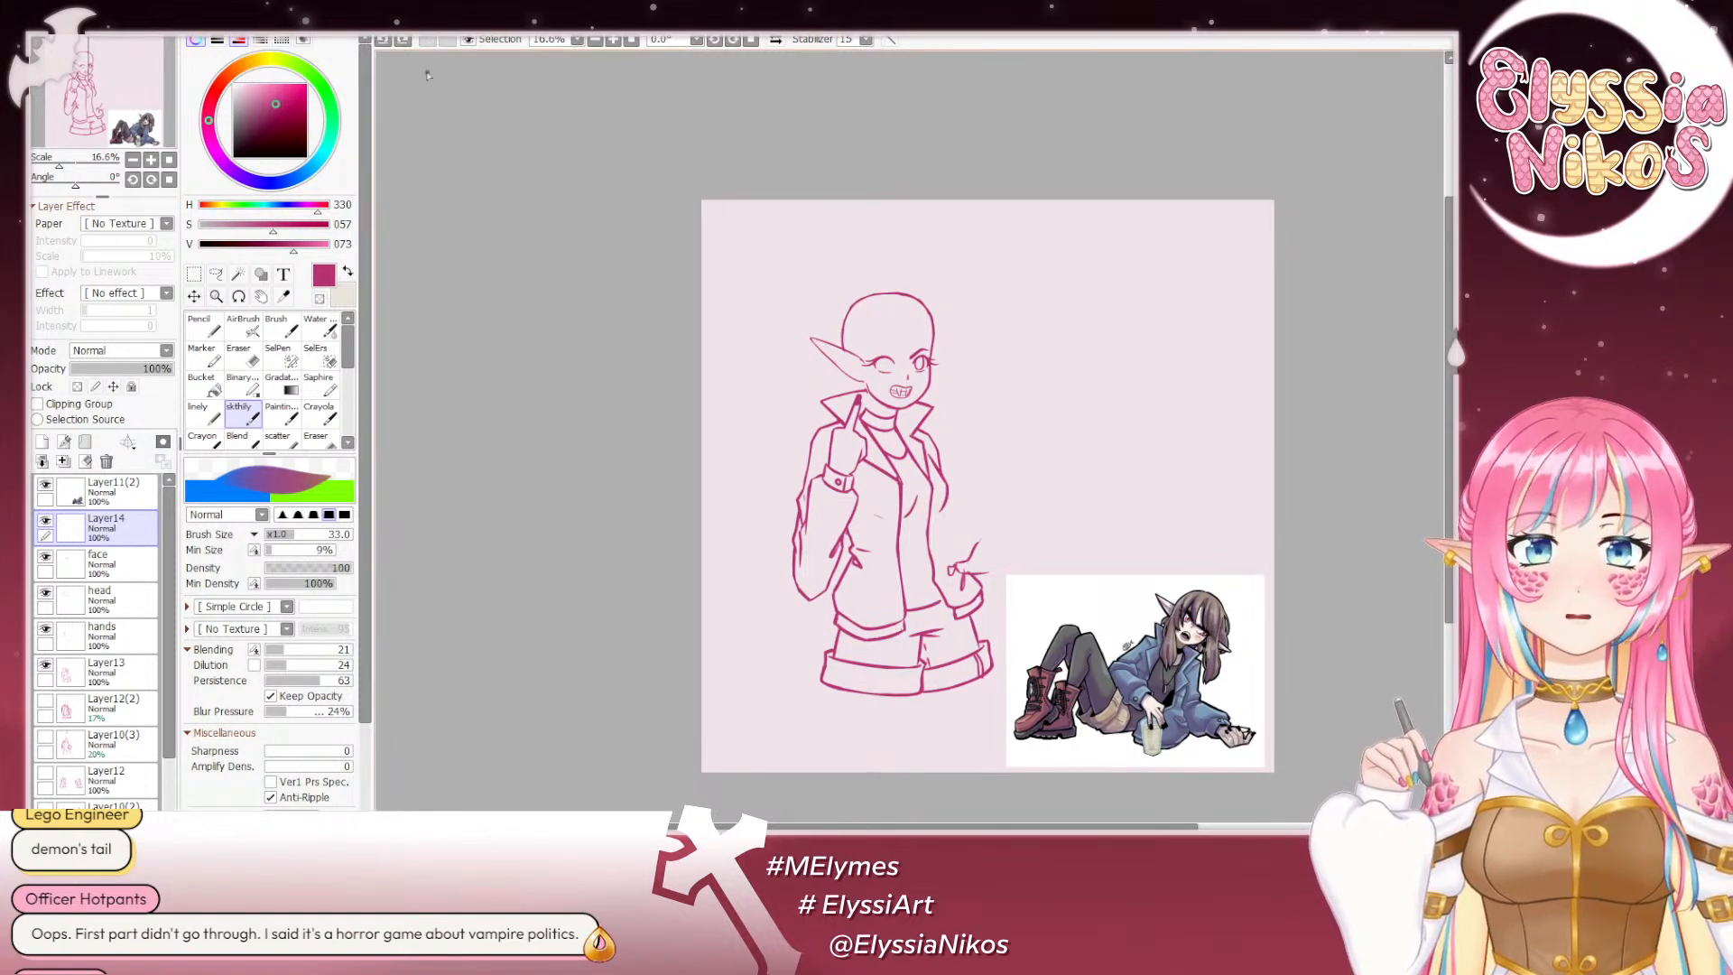
# Step: Rename the empty layer above the face layer as eys
pyautogui.click(151, 159)
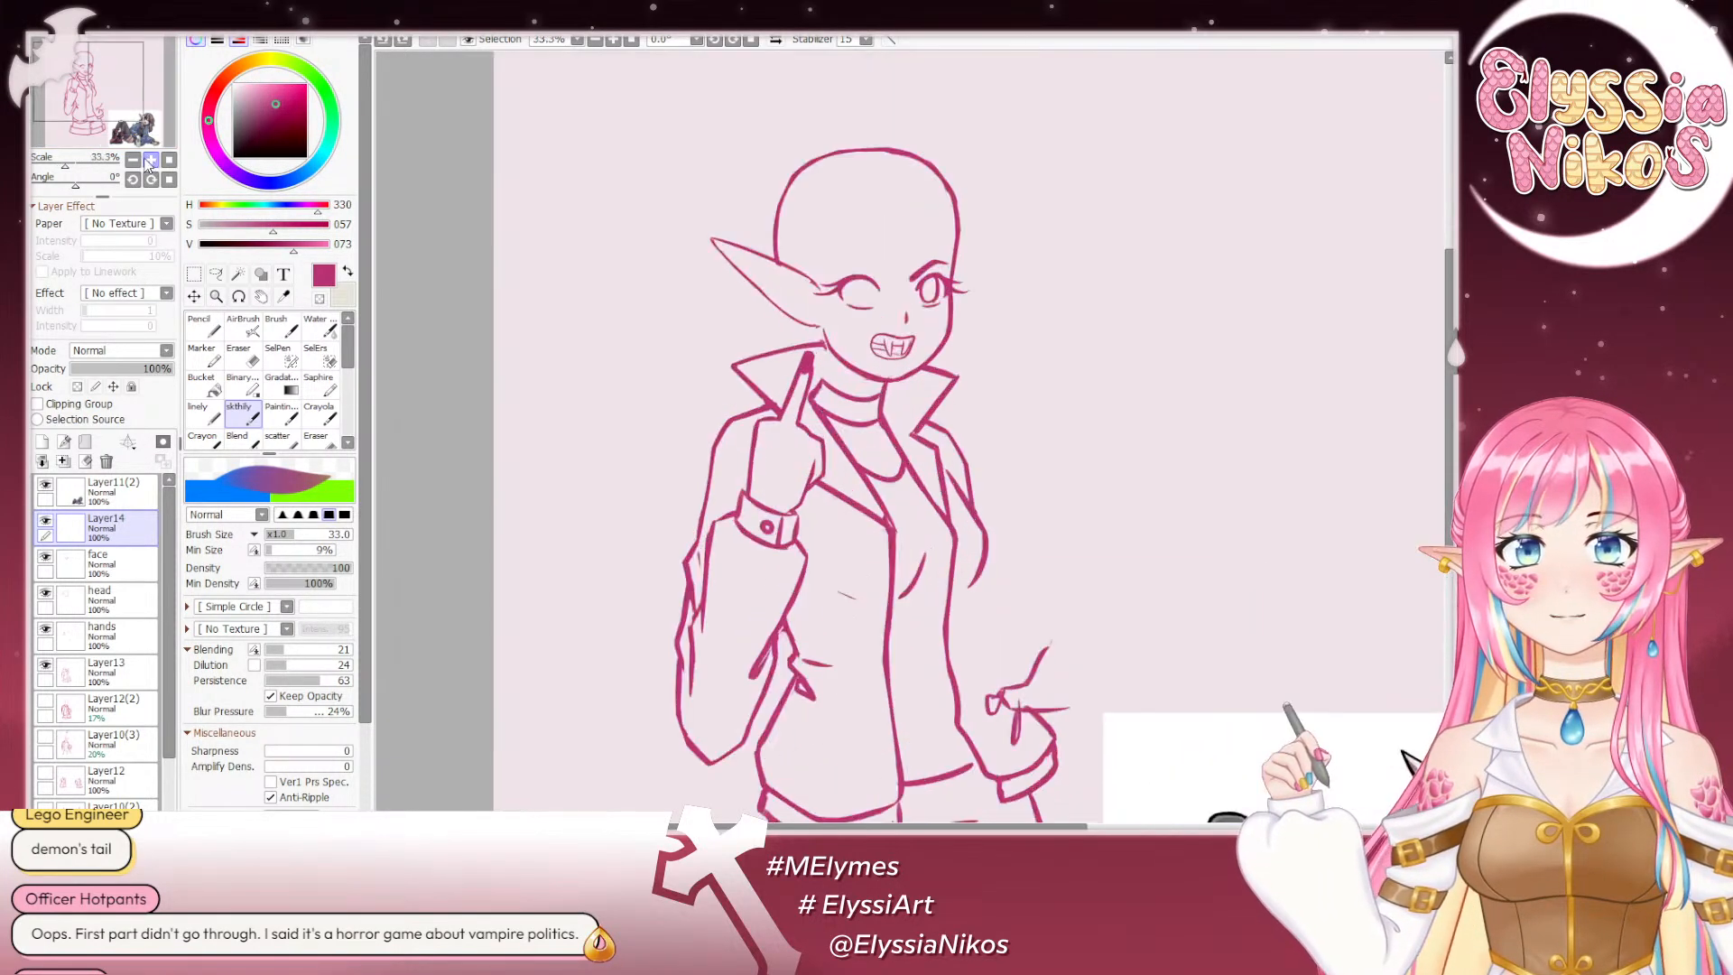
pyautogui.click(151, 160)
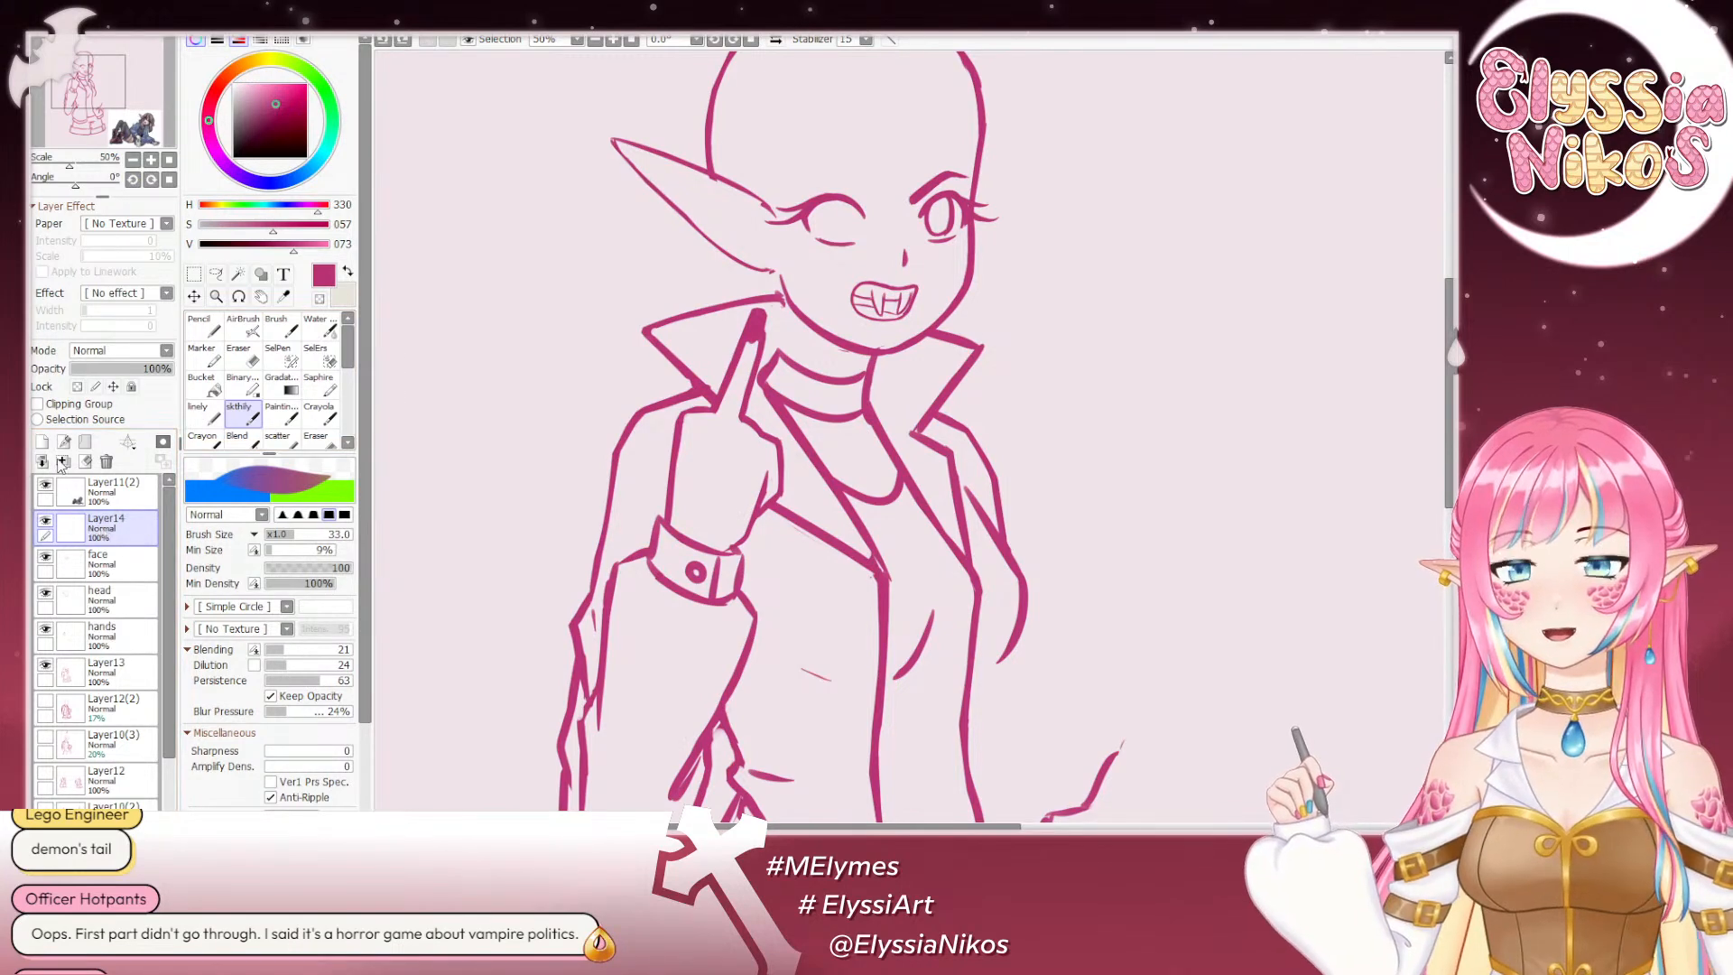
pyautogui.write('eys')
pyautogui.press('Return')
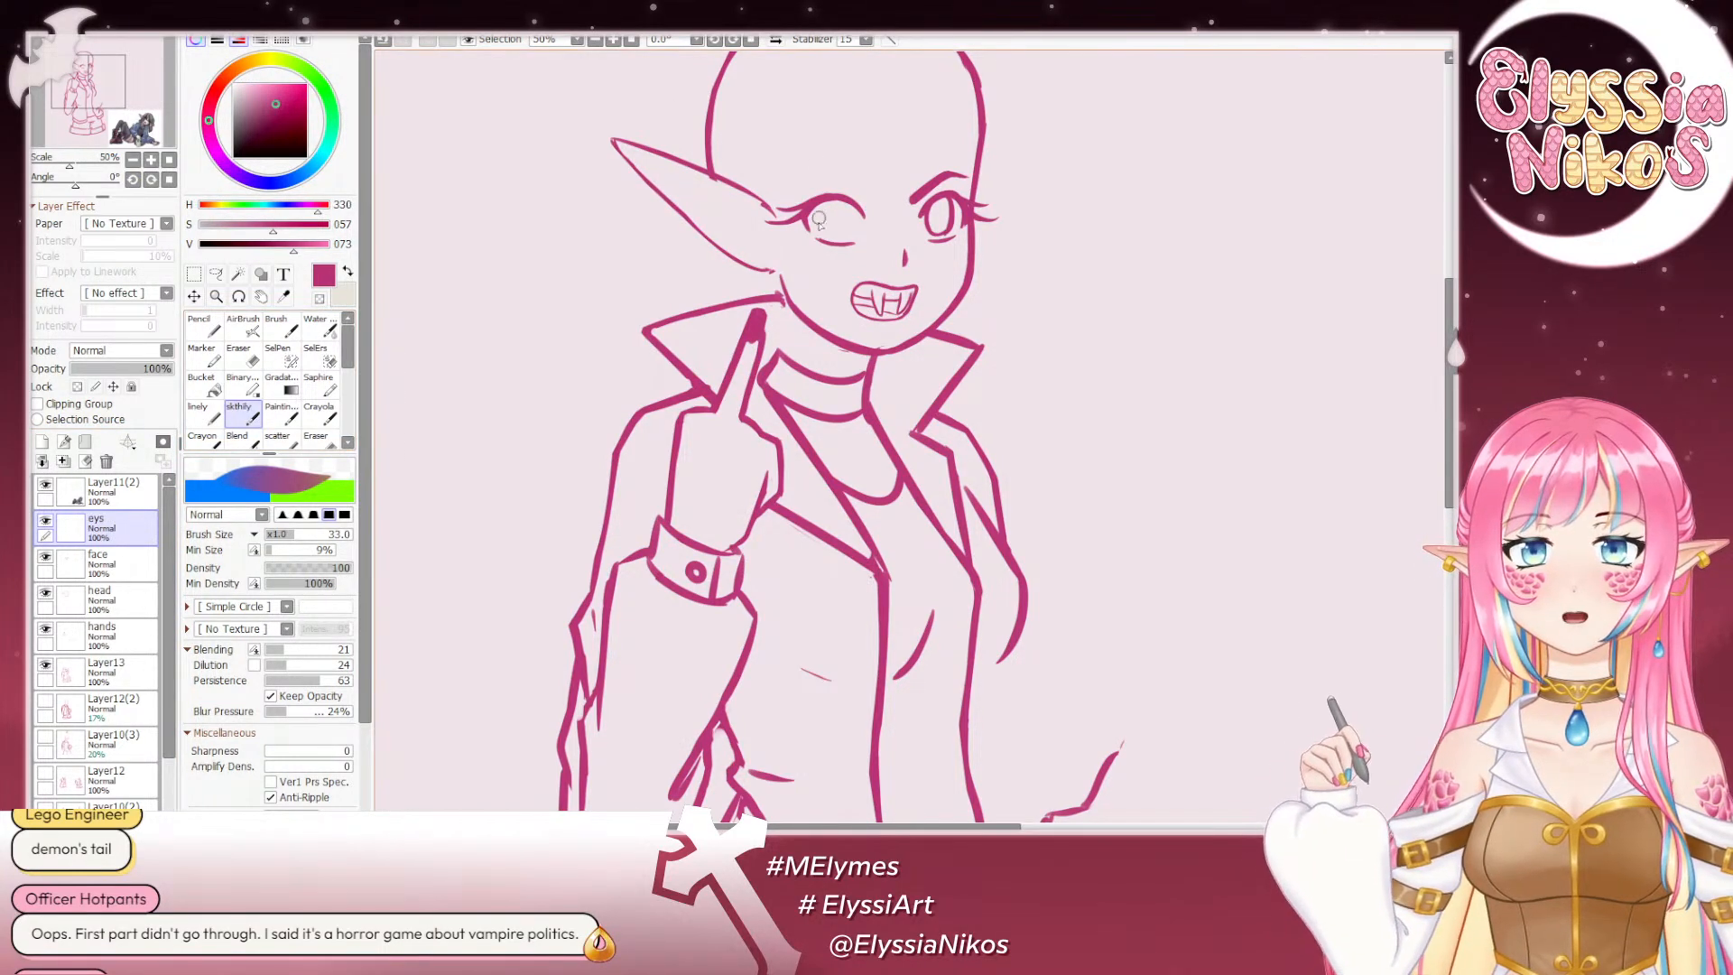
# Step: Draw the iris of the eye nearest the ear on the eys layer with the skthily brush at size 16, retrying strokes
pyautogui.click(132, 160)
pyautogui.moveTo(768, 278); pyautogui.dragTo(614, 324)
pyautogui.moveTo(719, 338)
pyautogui.mouseDown()
pyautogui.moveTo(693, 338)
pyautogui.moveTo(716, 355)
pyautogui.moveTo(728, 335)
pyautogui.mouseUp()
pyautogui.hotkey('ctrl', 'z')
pyautogui.hotkey('ctrl', 'z')
pyautogui.hotkey('ctrl', 'z')
pyautogui.hotkey('ctrl', 'z')
pyautogui.hotkey('ctrl', 'z')
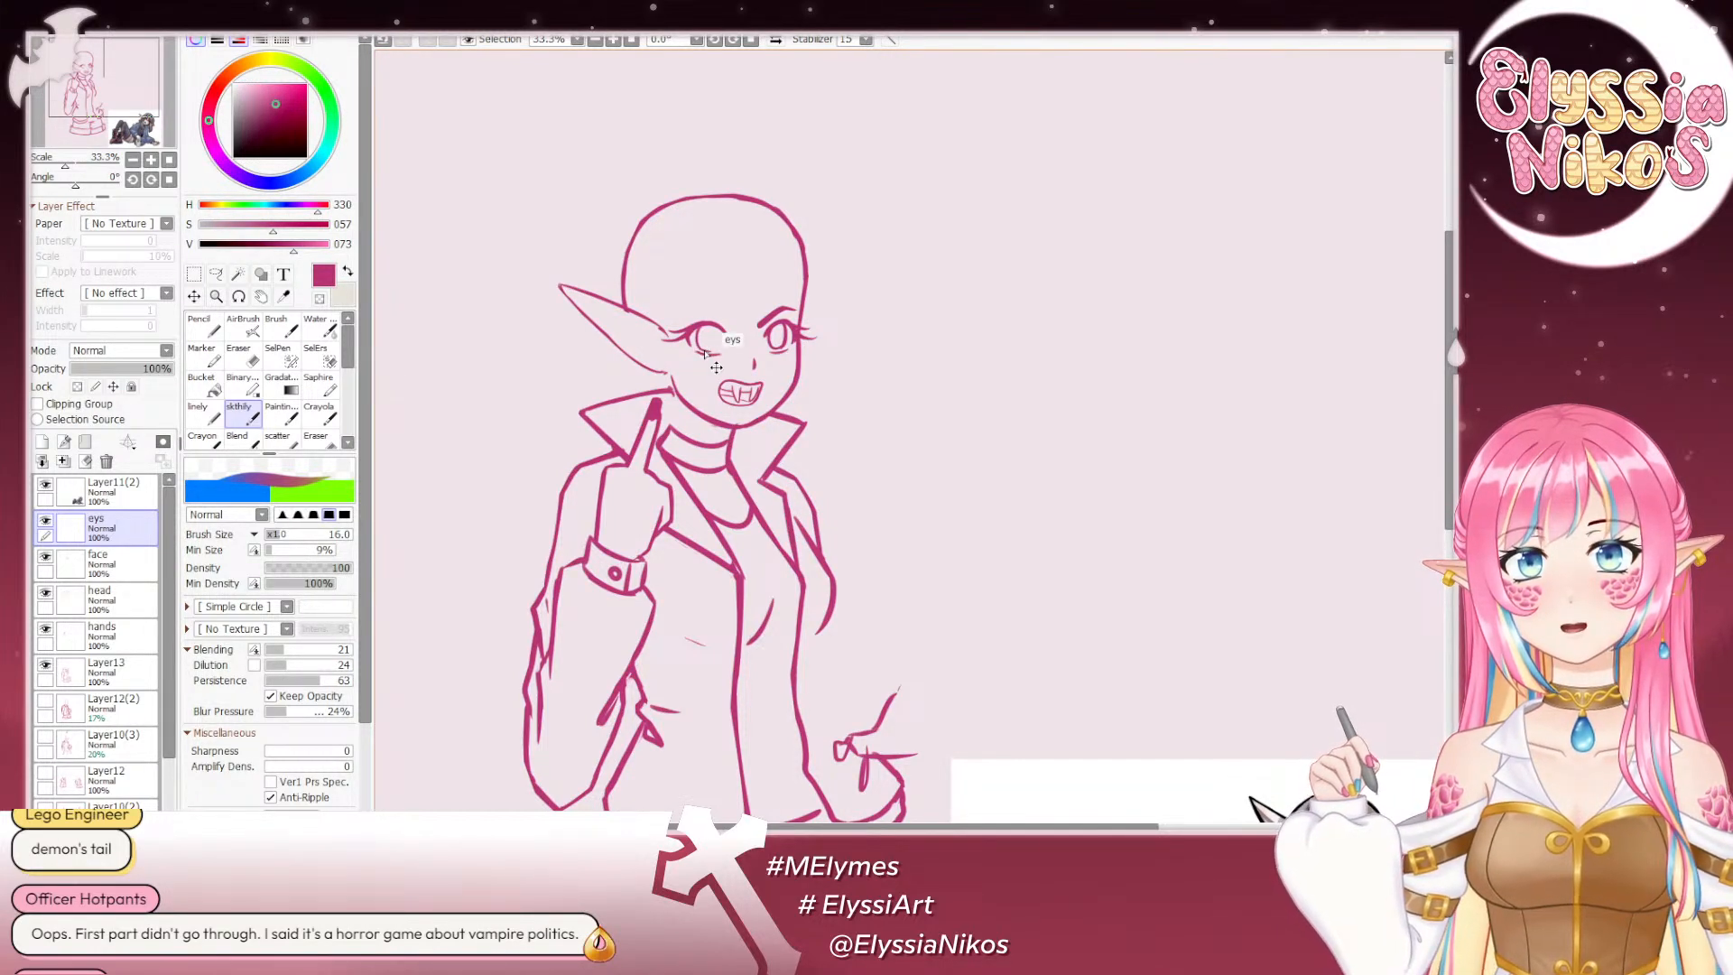
pyautogui.hotkey('ctrl', 'z')
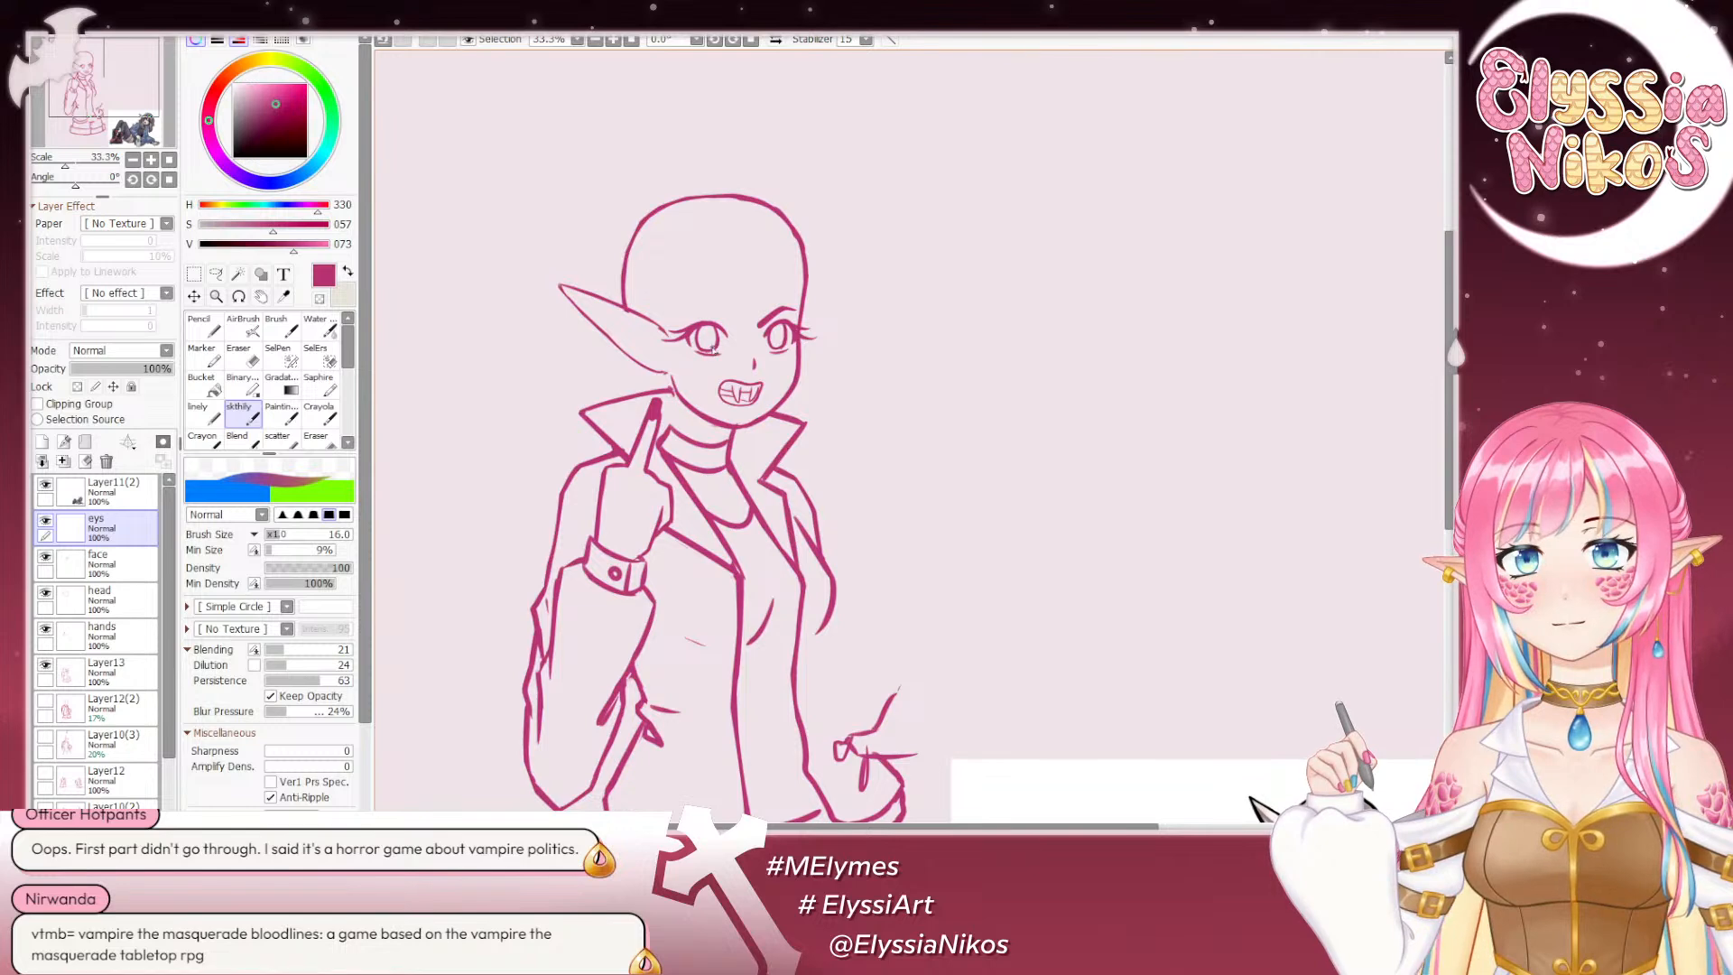
# Step: Compare both eyes with the reference picture at 16.6% zoom, and inspect the face in mirrored view up to 33.3%
pyautogui.click(133, 160)
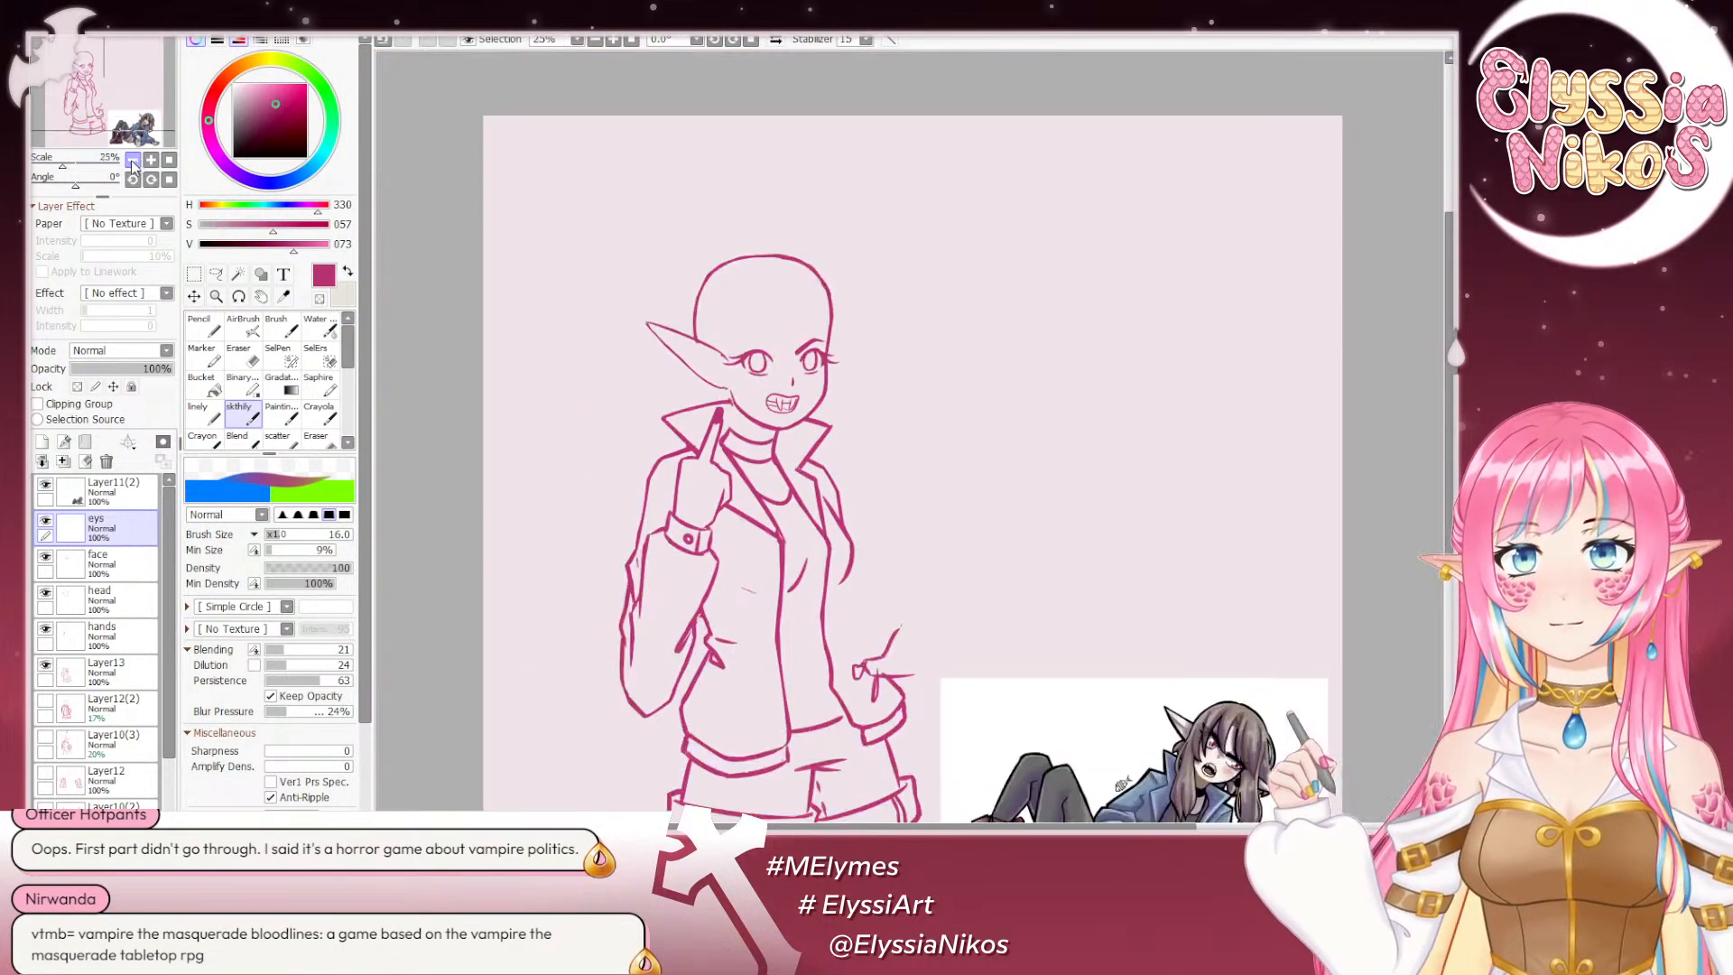
pyautogui.click(132, 161)
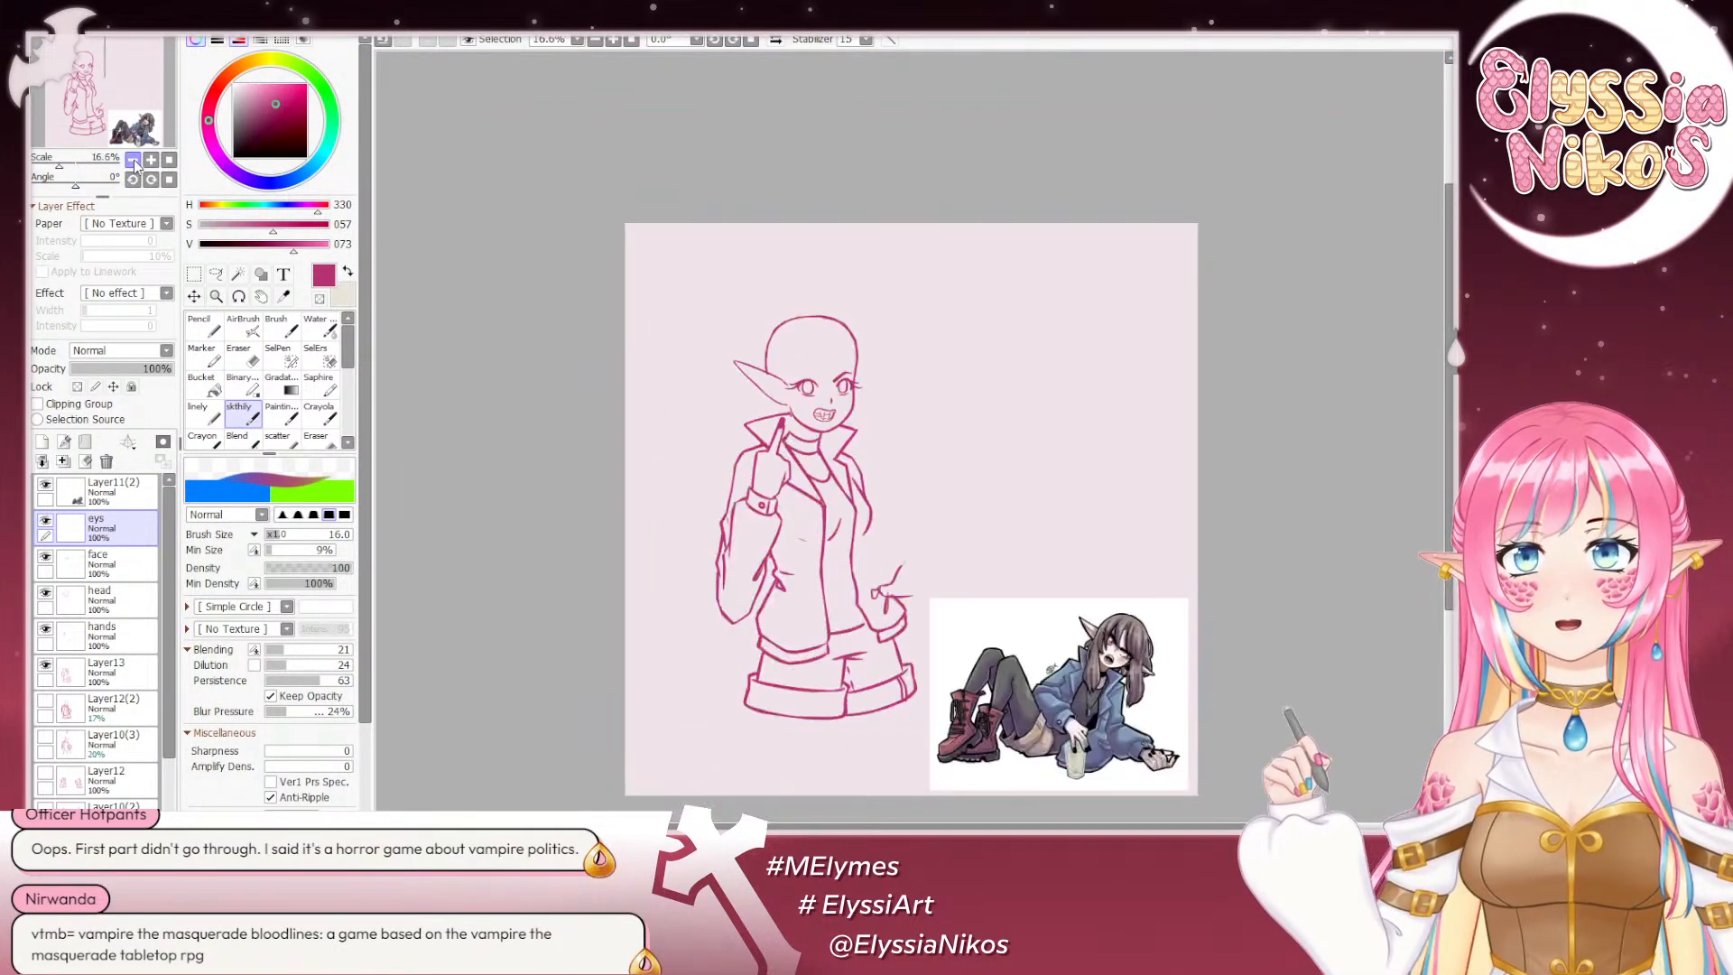
pyautogui.click(774, 40)
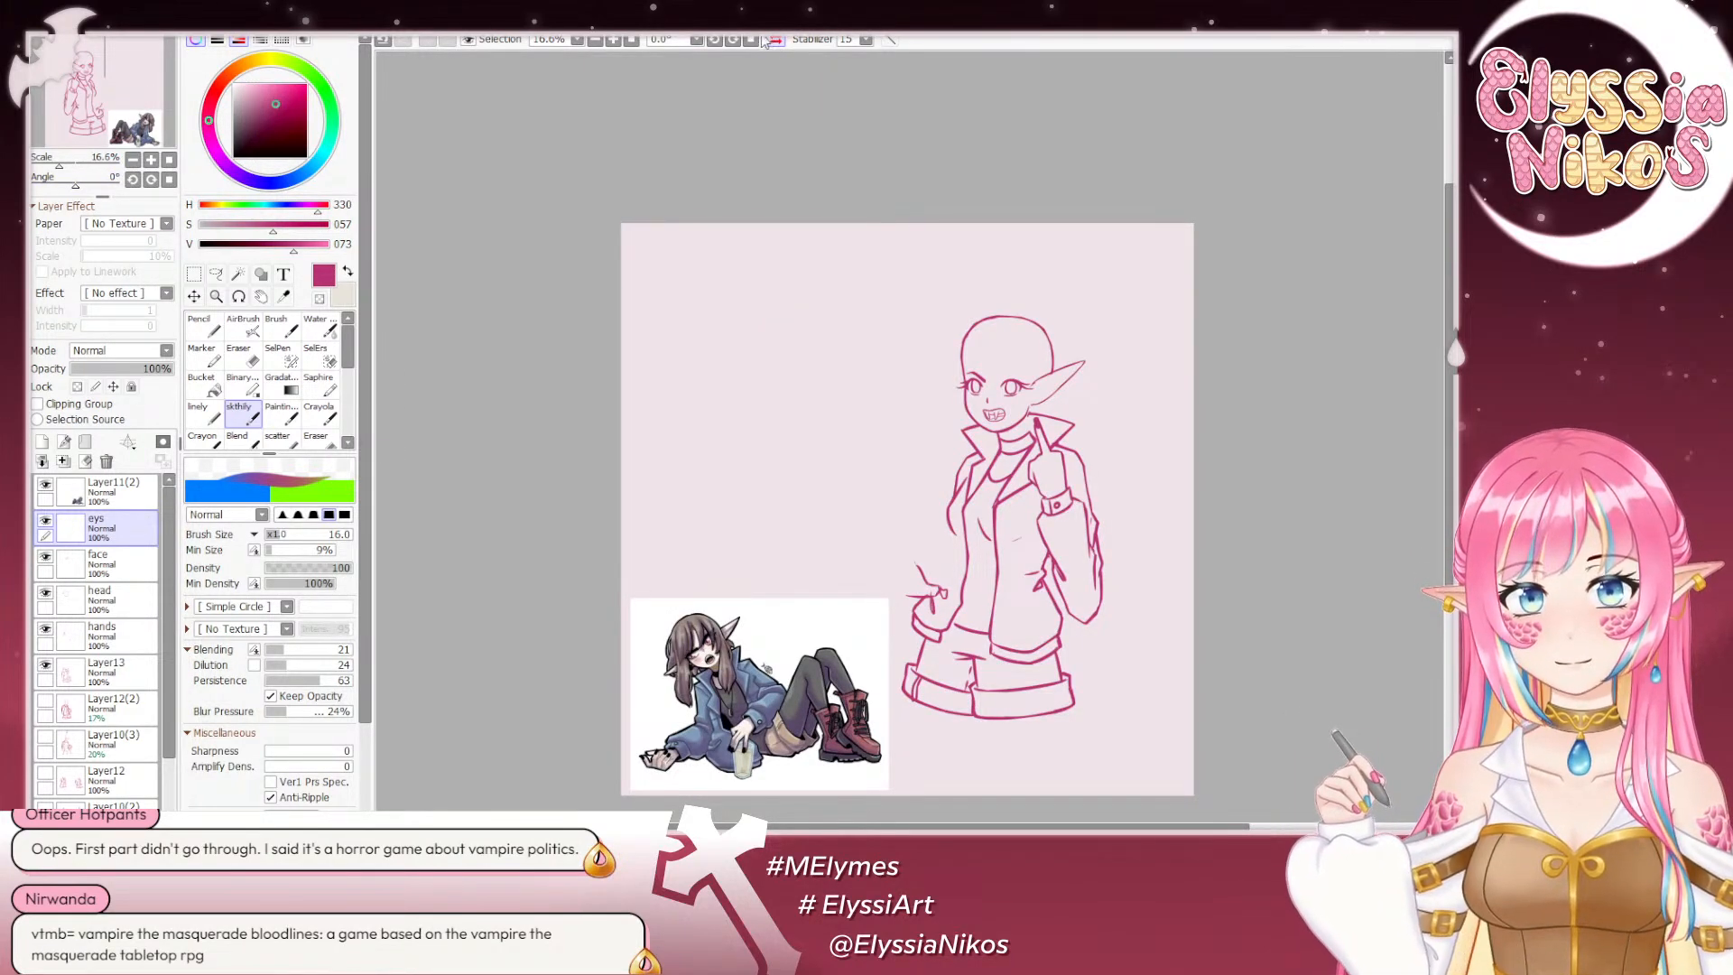
pyautogui.click(150, 159)
pyautogui.moveTo(709, 289); pyautogui.dragTo(420, 263)
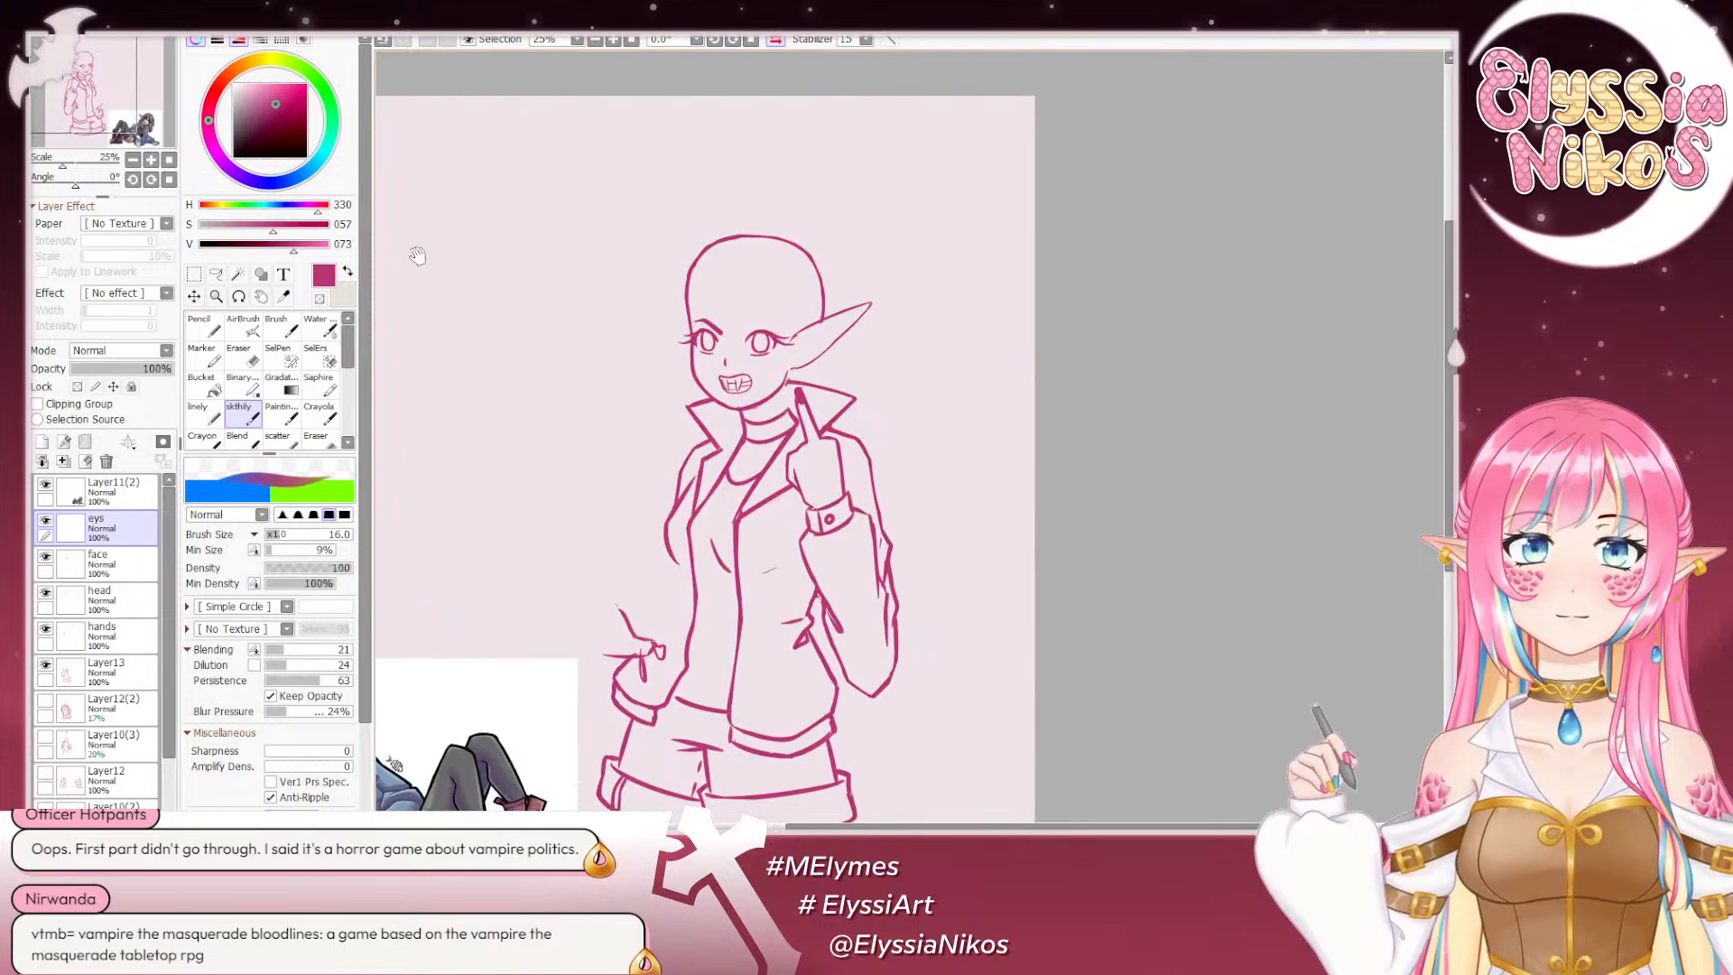
pyautogui.click(150, 160)
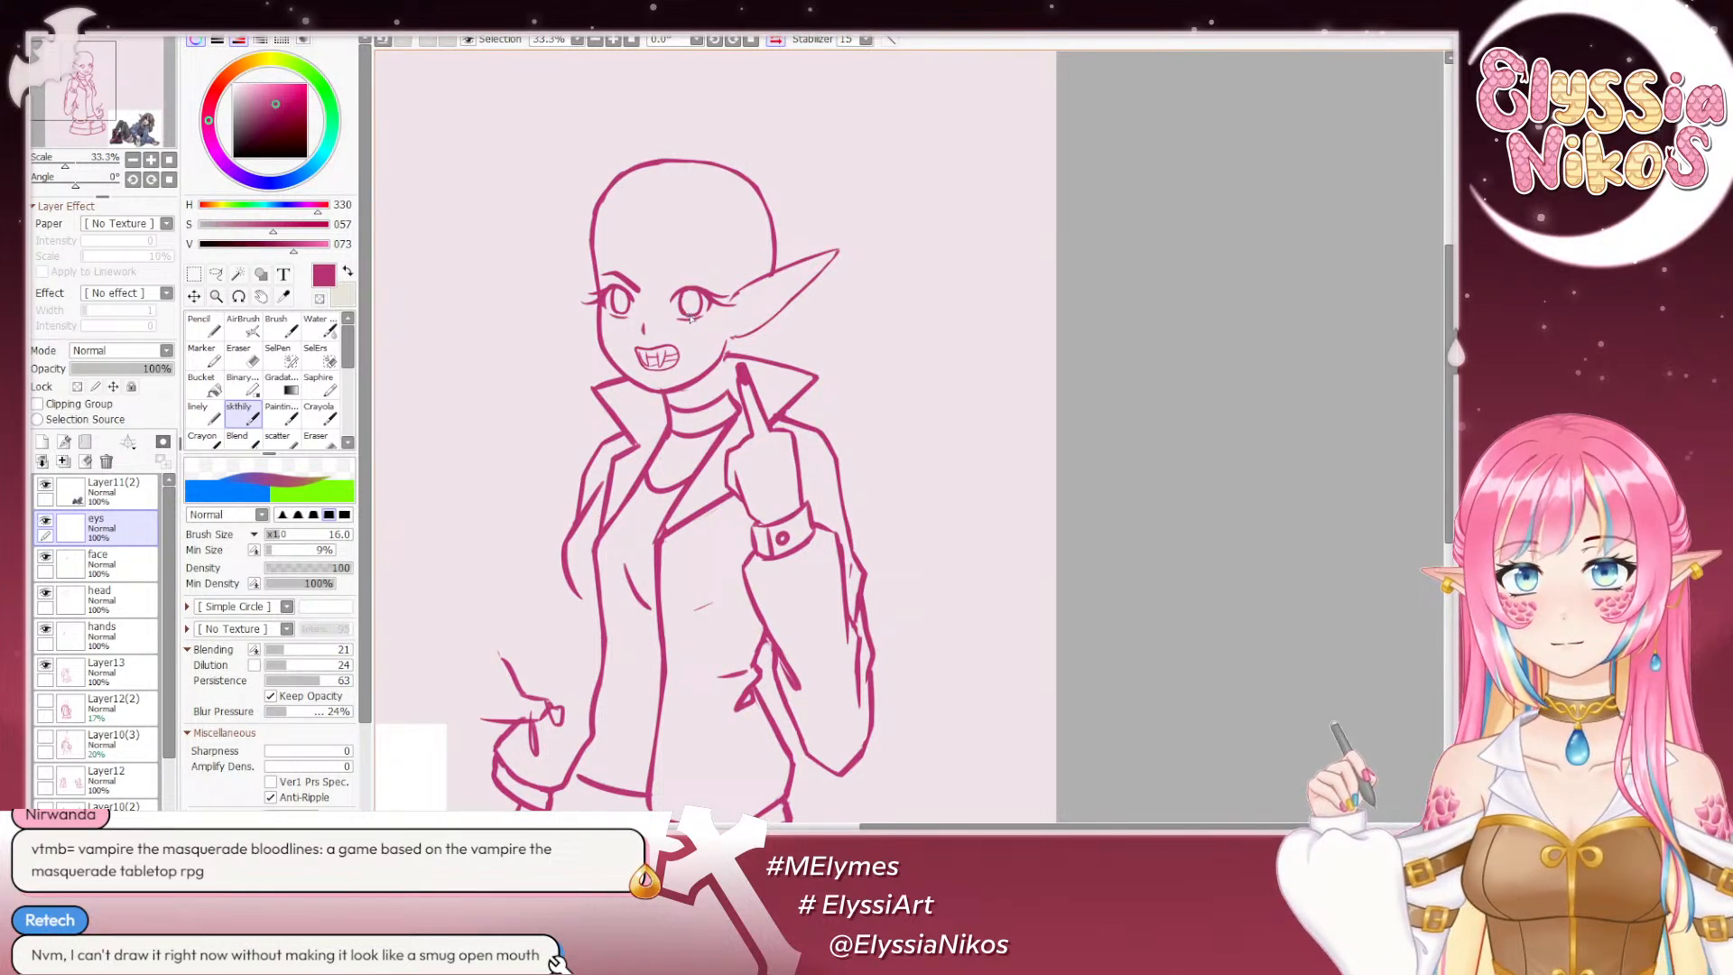
# Step: Try small strokes around the lower part of the ear-side iris in the mirrored view, and undo them
pyautogui.hotkey('ctrl', 'z')
pyautogui.moveTo(681, 301); pyautogui.dragTo(691, 317)
pyautogui.hotkey('ctrl', 'z')
pyautogui.hotkey('ctrl', 'z')
pyautogui.hotkey('ctrl', 'z')
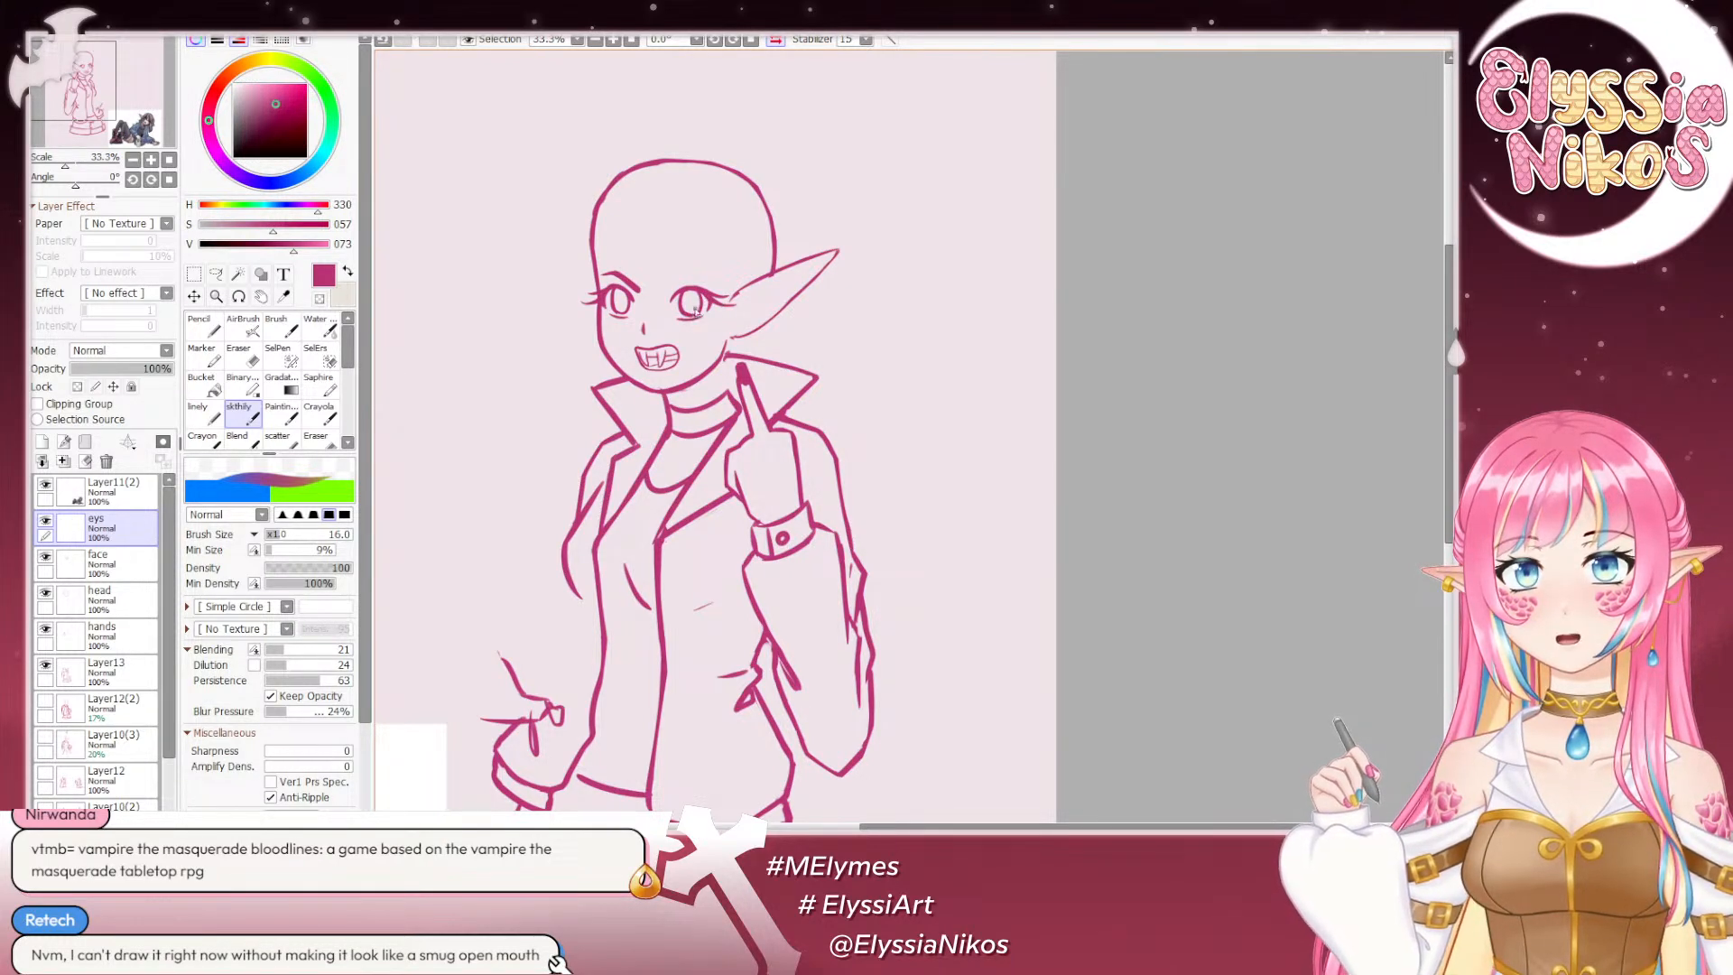
pyautogui.hotkey('ctrl', 'z')
pyautogui.moveTo(683, 309); pyautogui.dragTo(695, 315)
pyautogui.hotkey('ctrl', 'z')
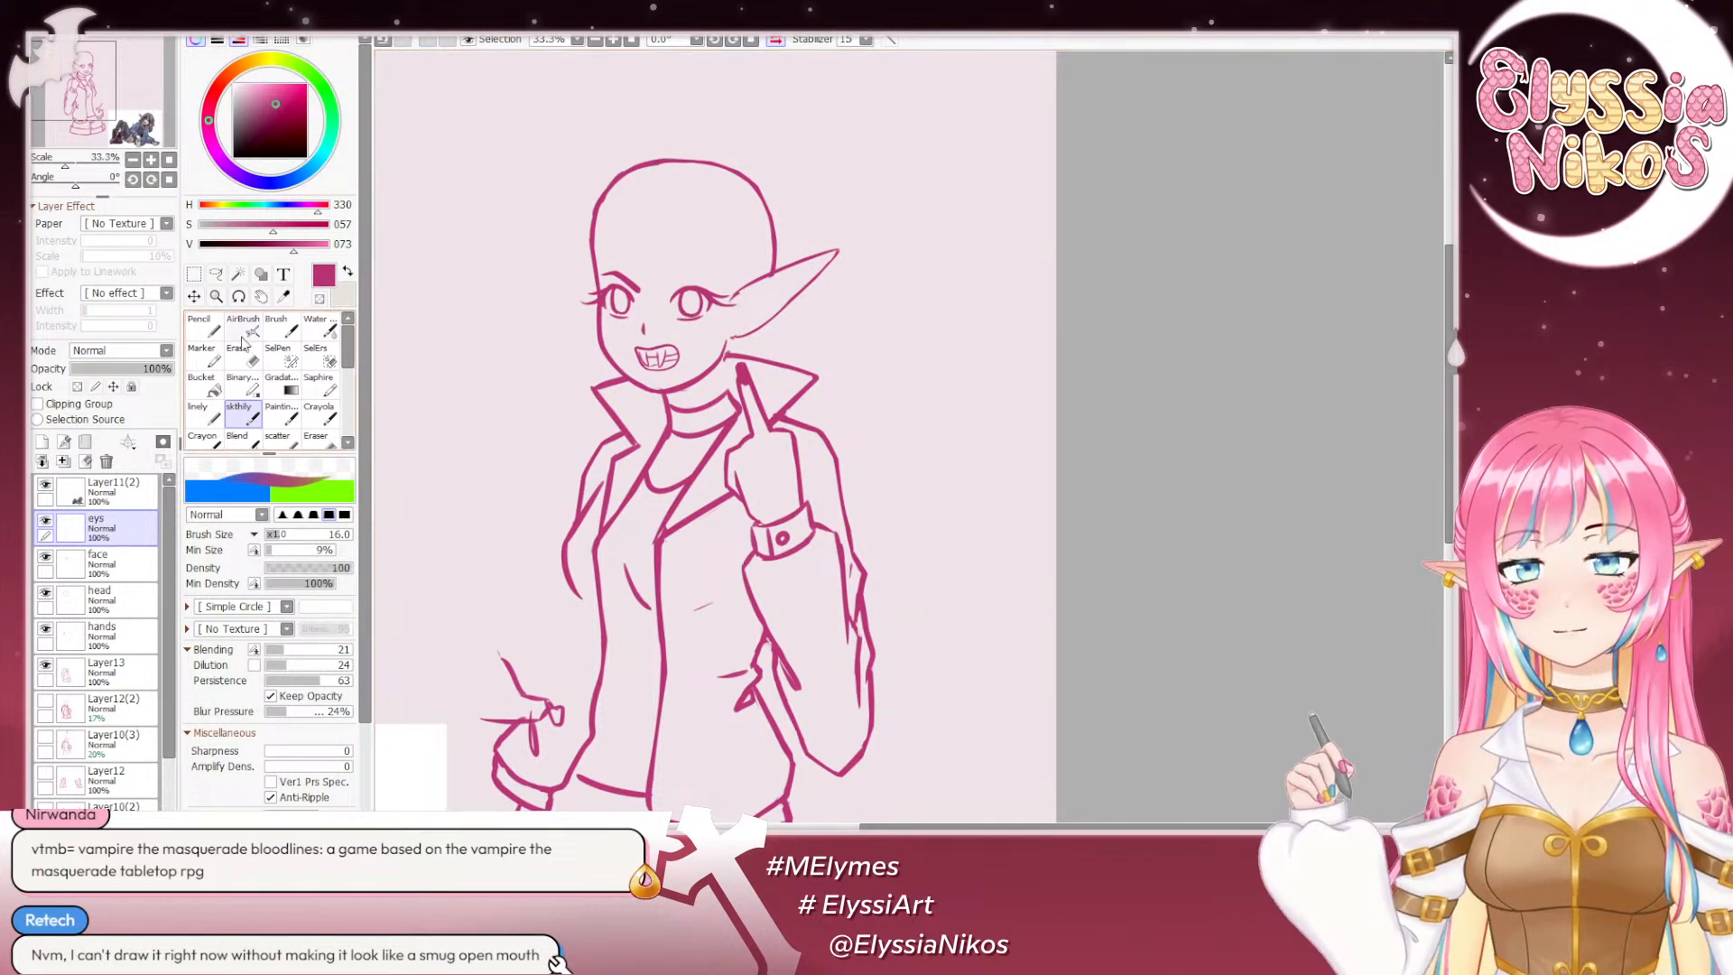
# Step: Trim the ear-side eye with the Eraser at size 9 and view the whole canvas in normal orientation
pyautogui.press('e')
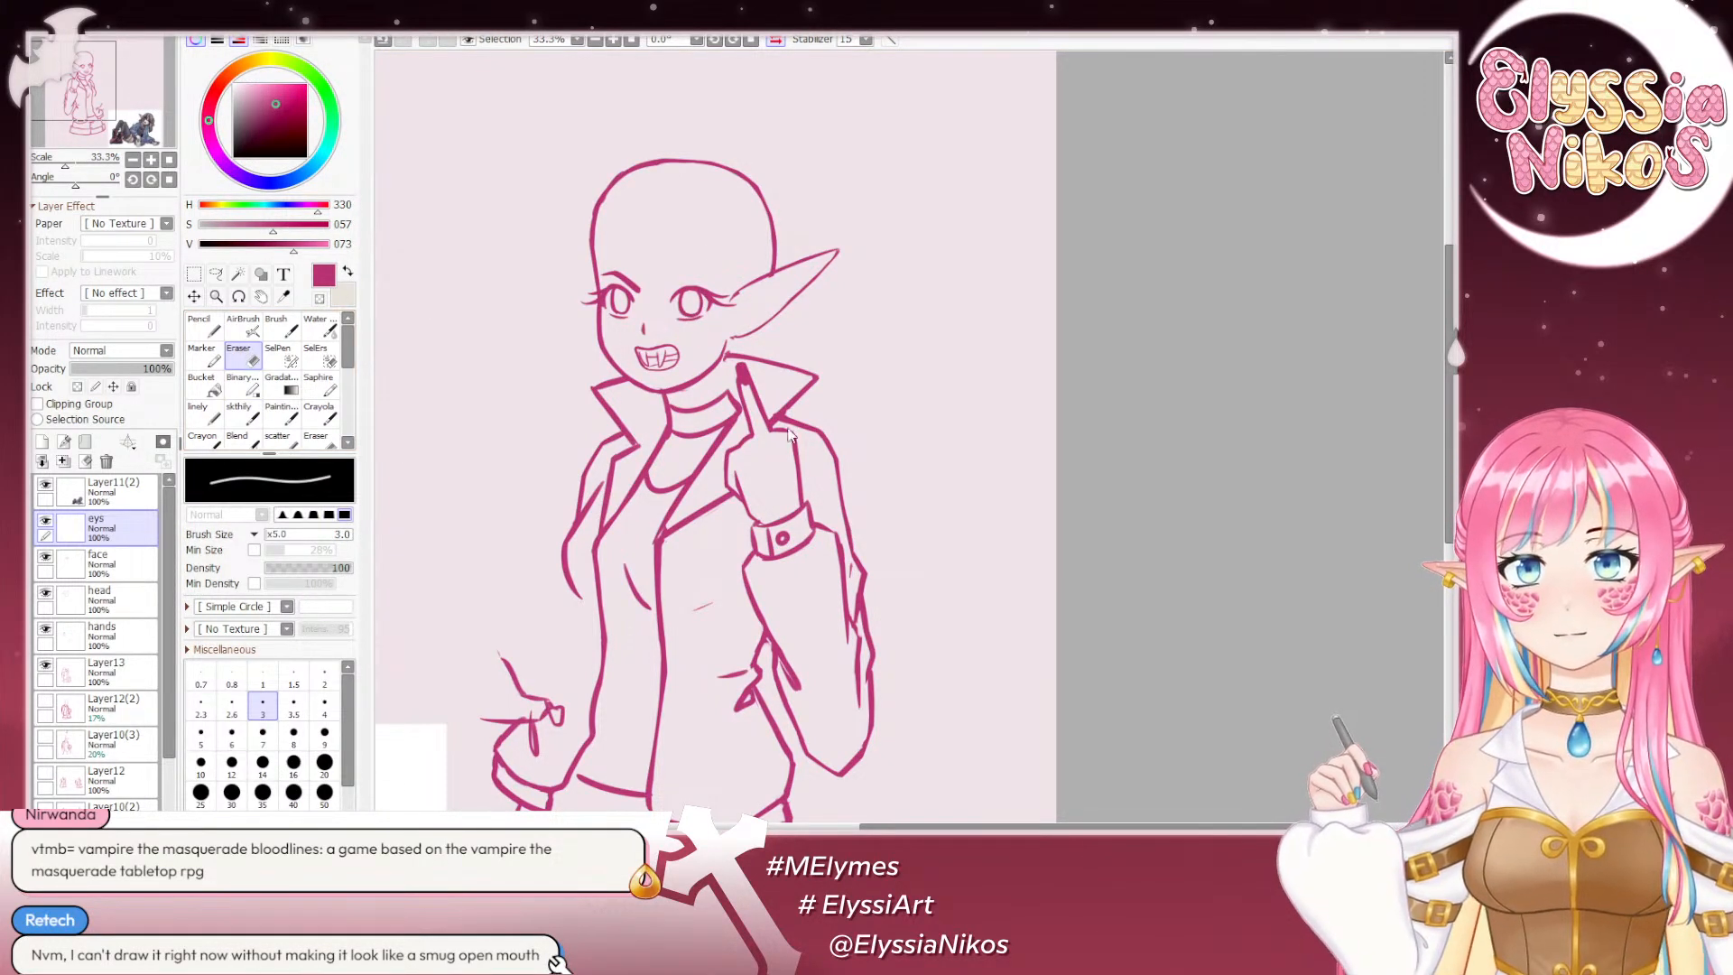
pyautogui.press('ctrl')
pyautogui.moveTo(659, 311); pyautogui.dragTo(666, 312)
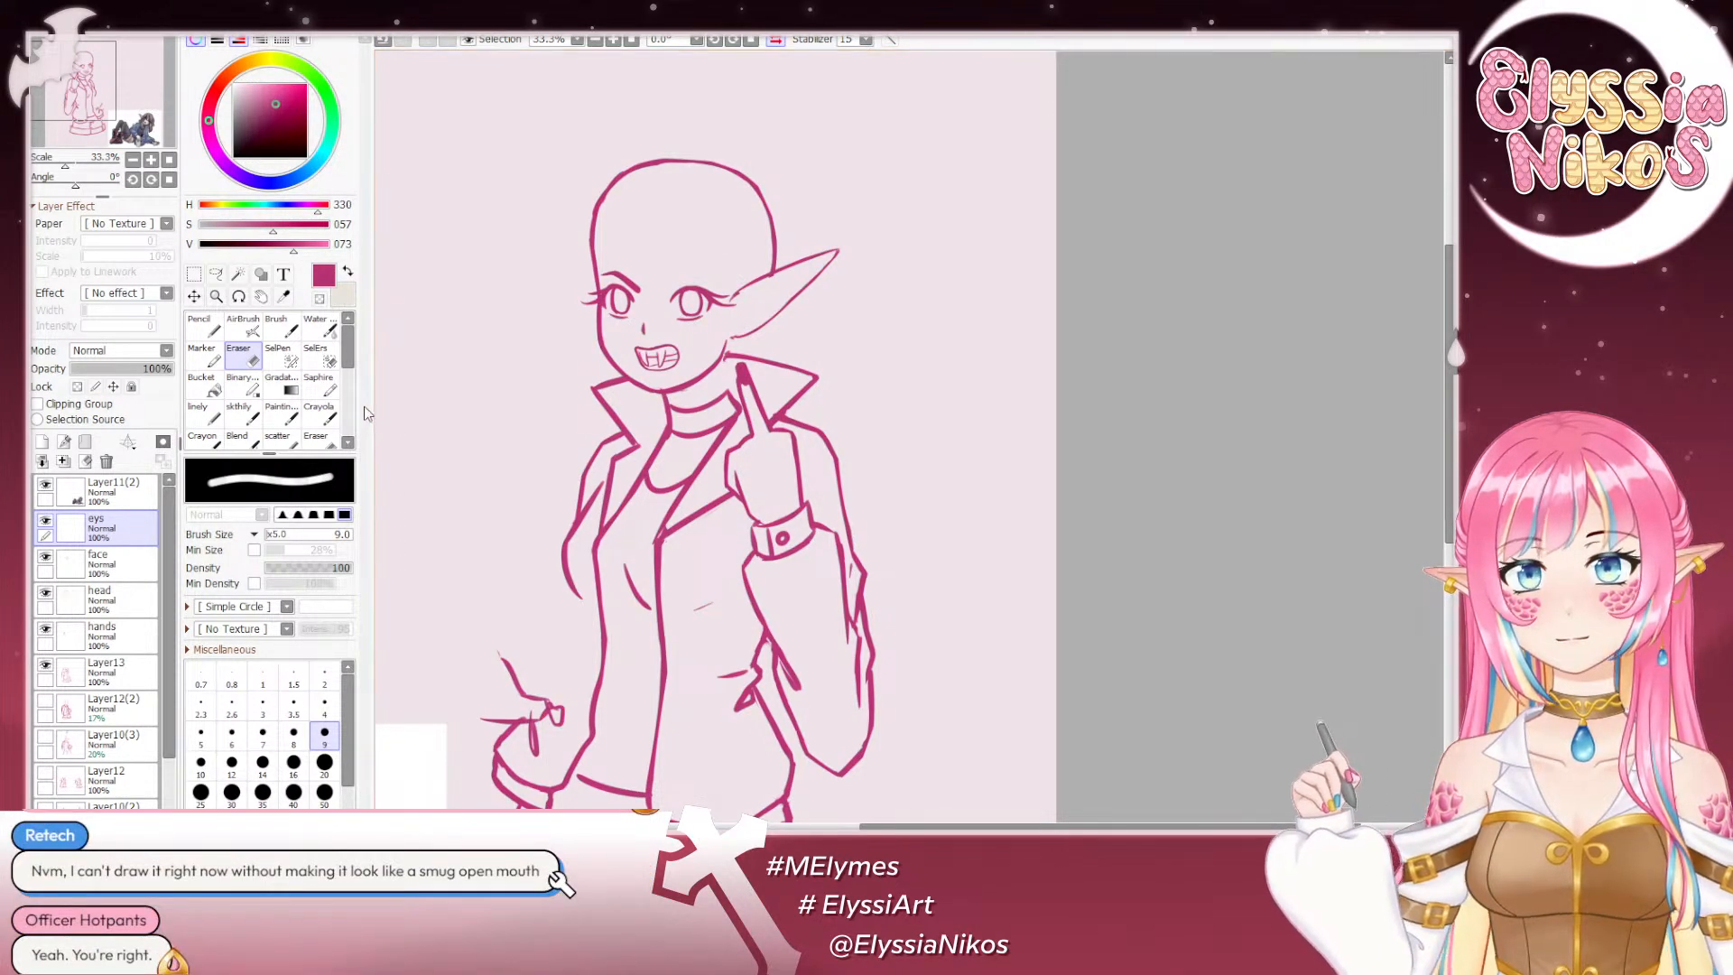
pyautogui.click(132, 159)
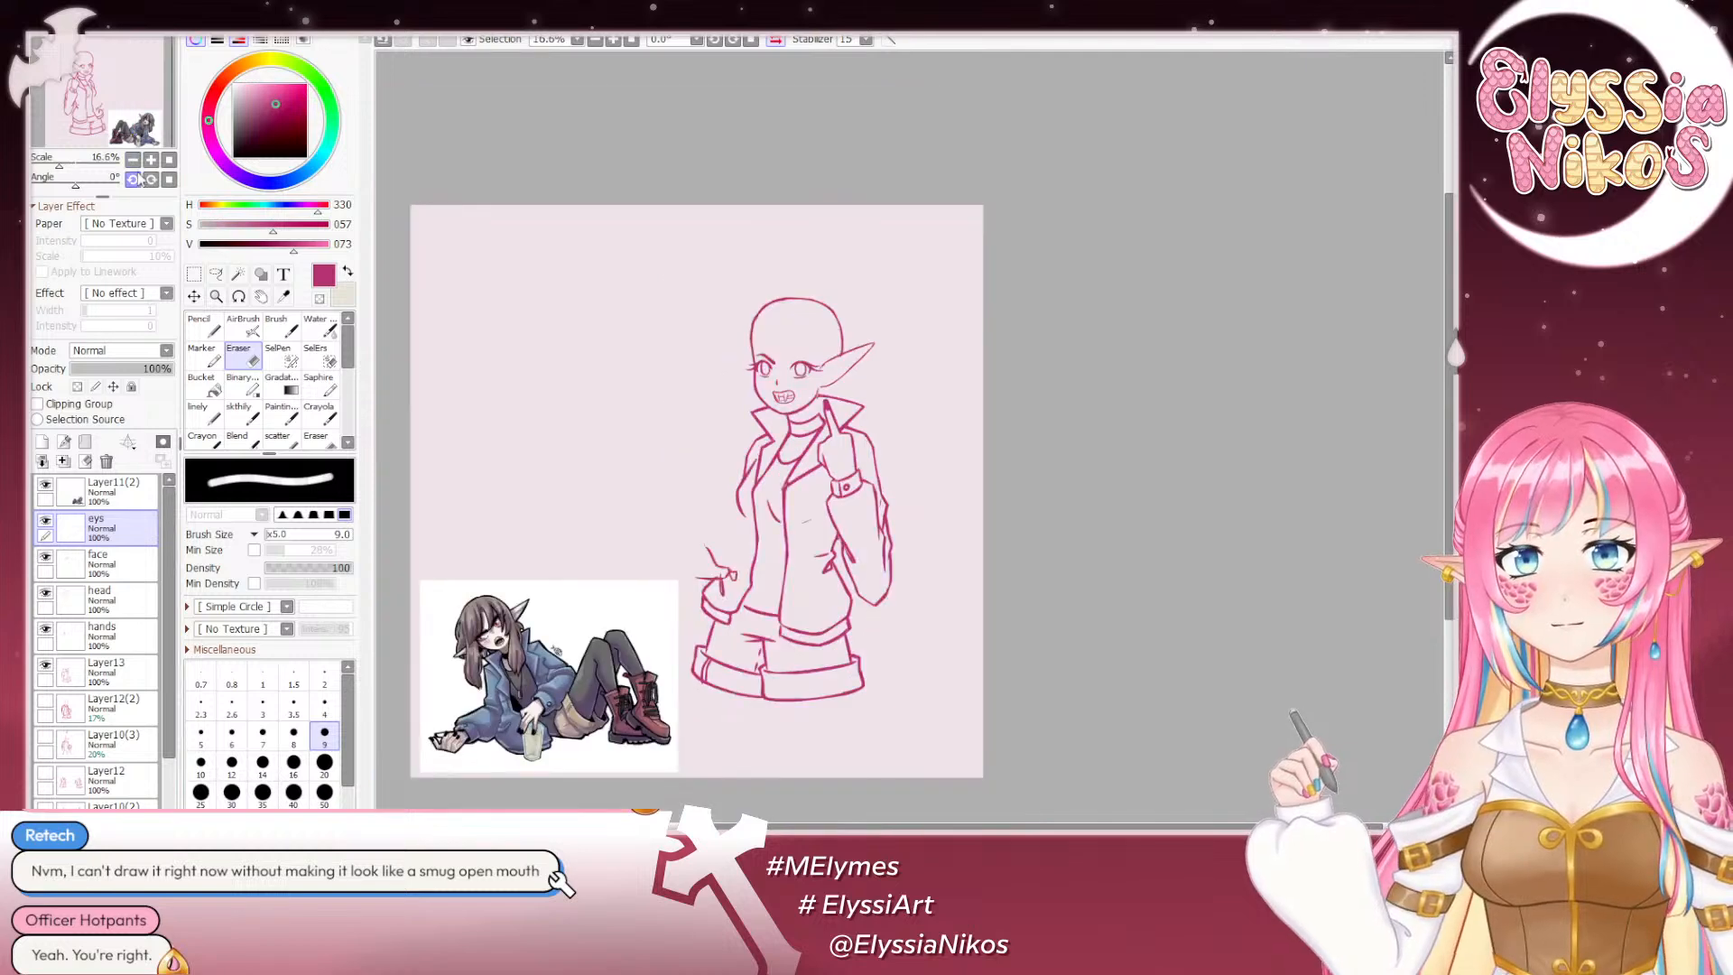
pyautogui.click(776, 39)
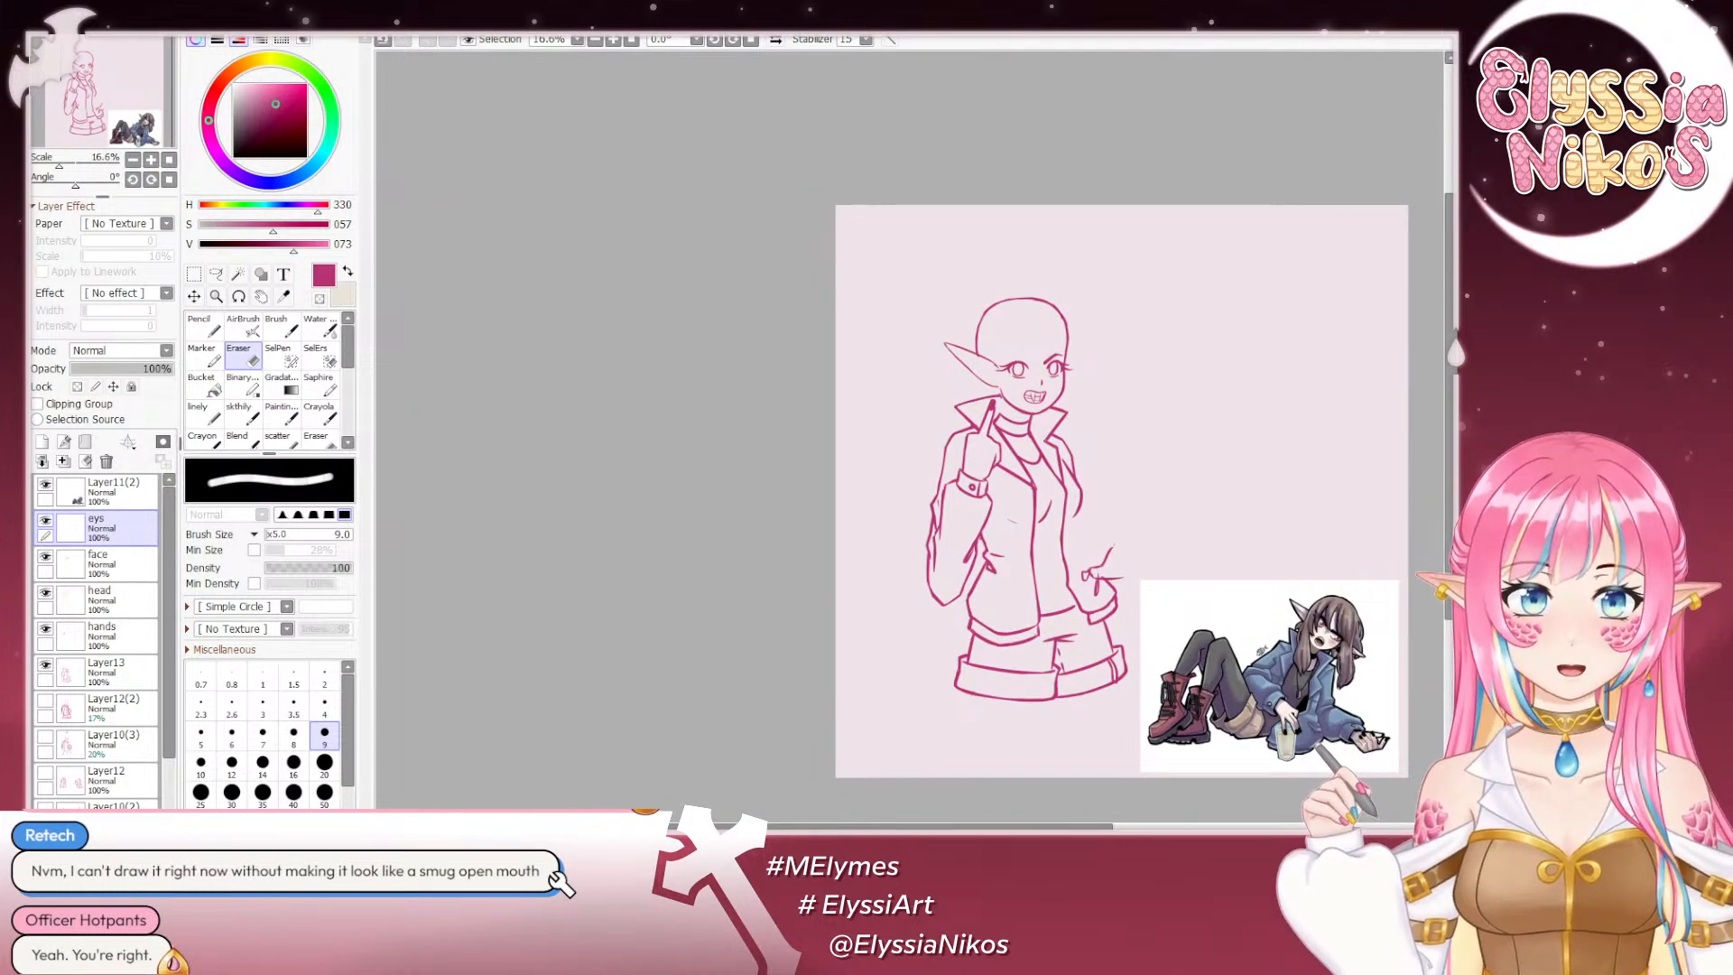
# Step: Refine the upper lid of the ear-side eye on the face layer with the skthily brush at size 9
pyautogui.click(151, 160)
pyautogui.click(151, 160)
pyautogui.moveTo(693, 219); pyautogui.dragTo(415, 244)
pyautogui.click(239, 414)
pyautogui.click(151, 160)
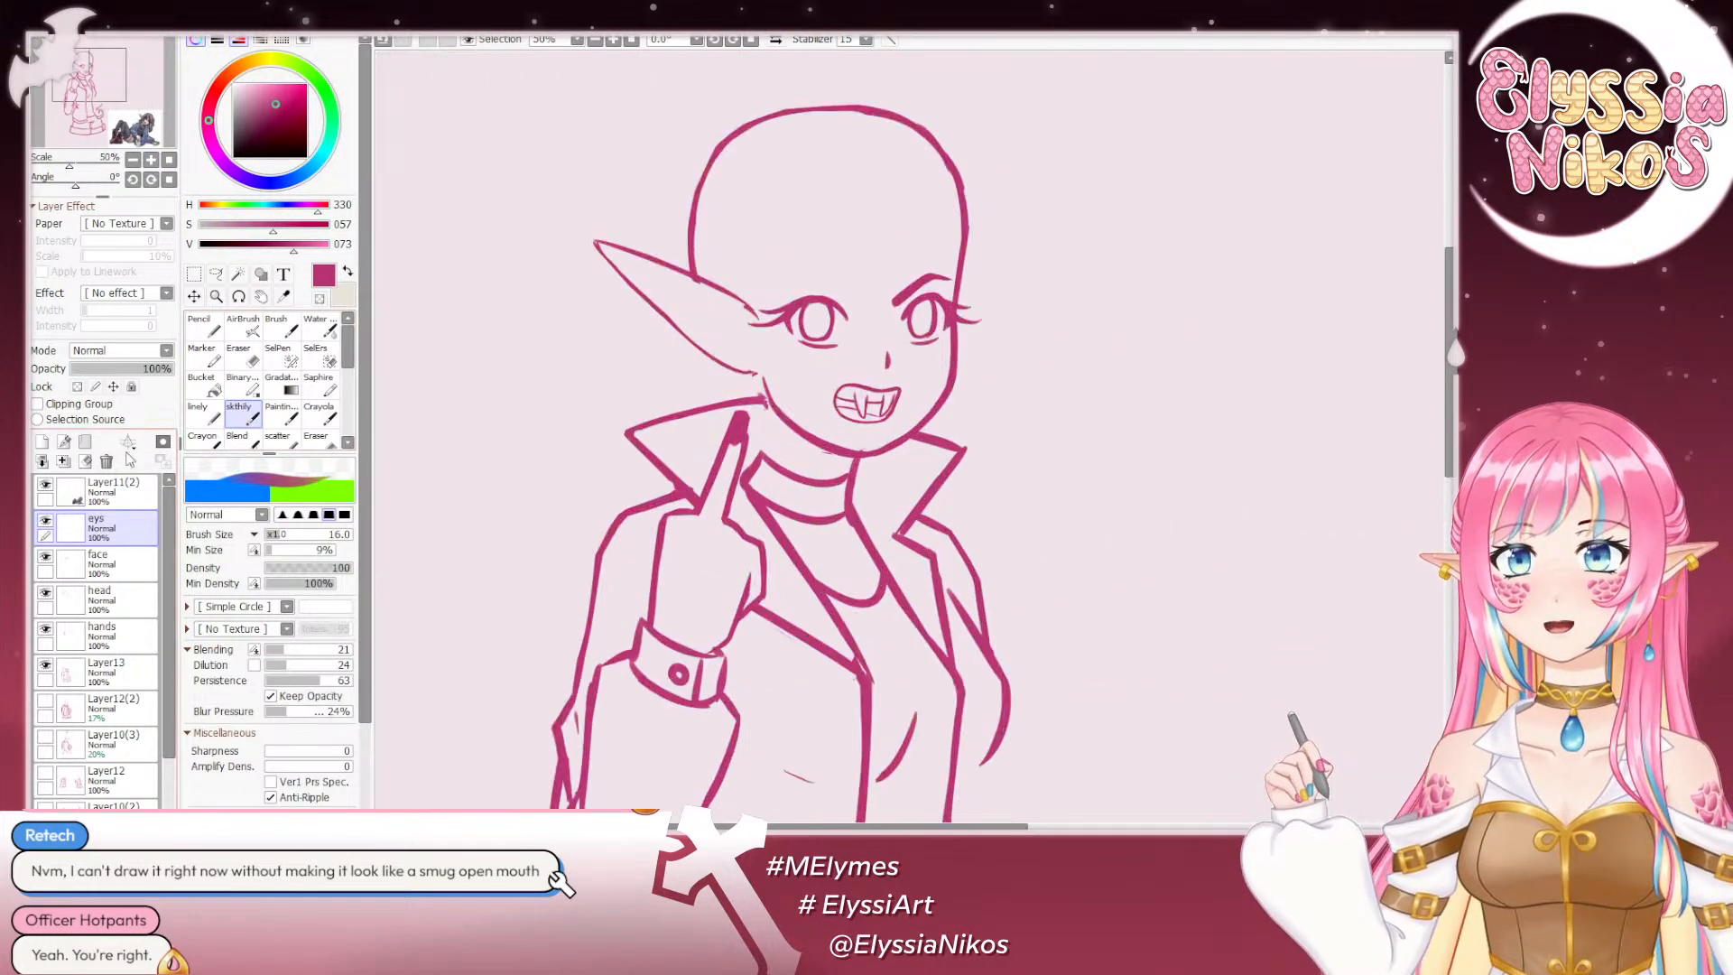
pyautogui.click(124, 556)
pyautogui.moveTo(76, 184); pyautogui.dragTo(90, 184)
pyautogui.moveTo(861, 385); pyautogui.dragTo(734, 394)
pyautogui.press('[')
pyautogui.press('[')
pyautogui.press('[')
pyautogui.press('[')
pyautogui.press('[')
pyautogui.press('[')
pyautogui.press(']')
pyautogui.press(']')
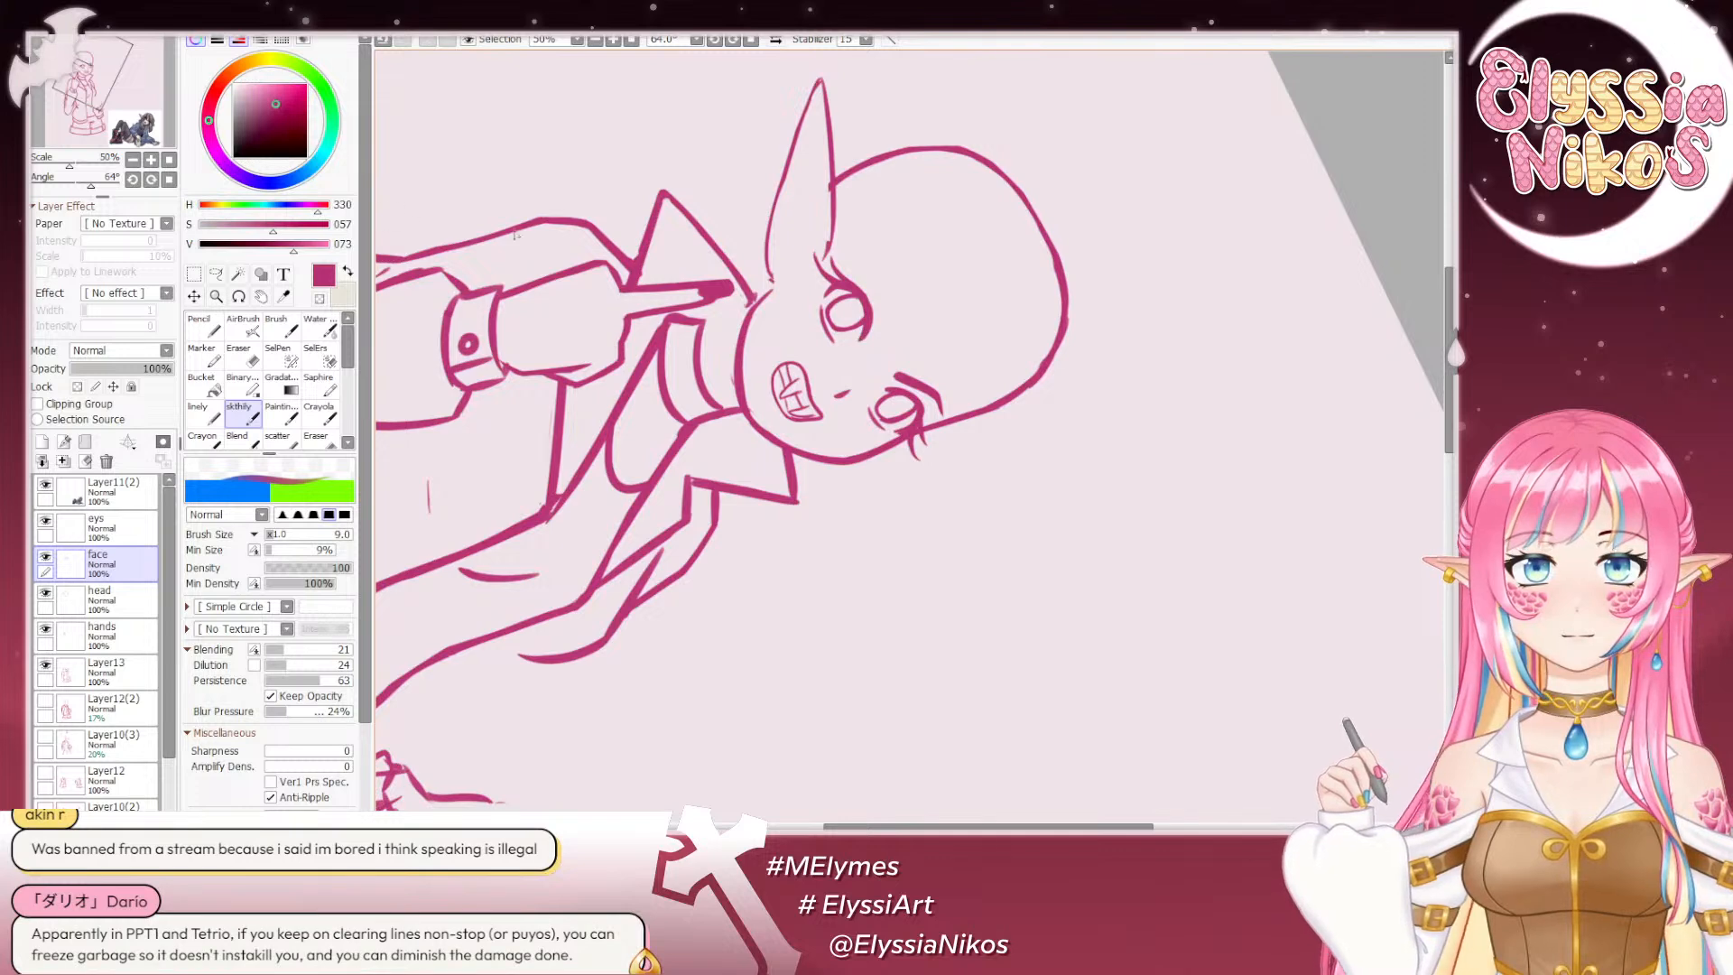
pyautogui.click(168, 180)
pyautogui.click(133, 159)
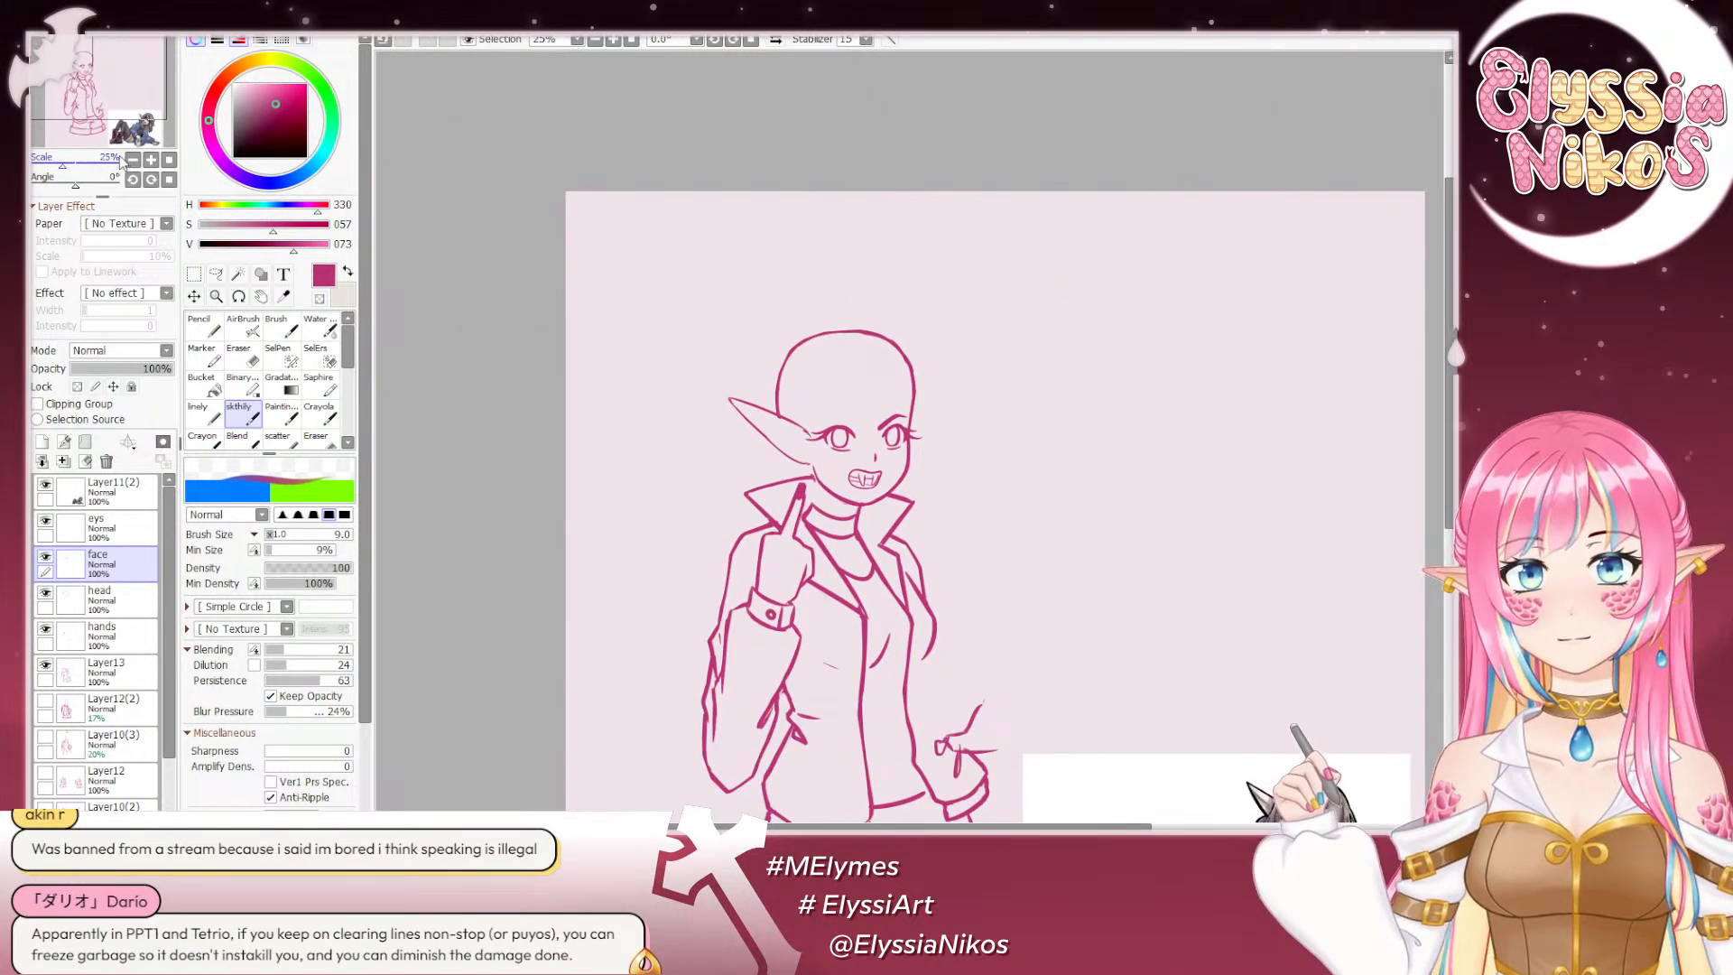
pyautogui.click(151, 159)
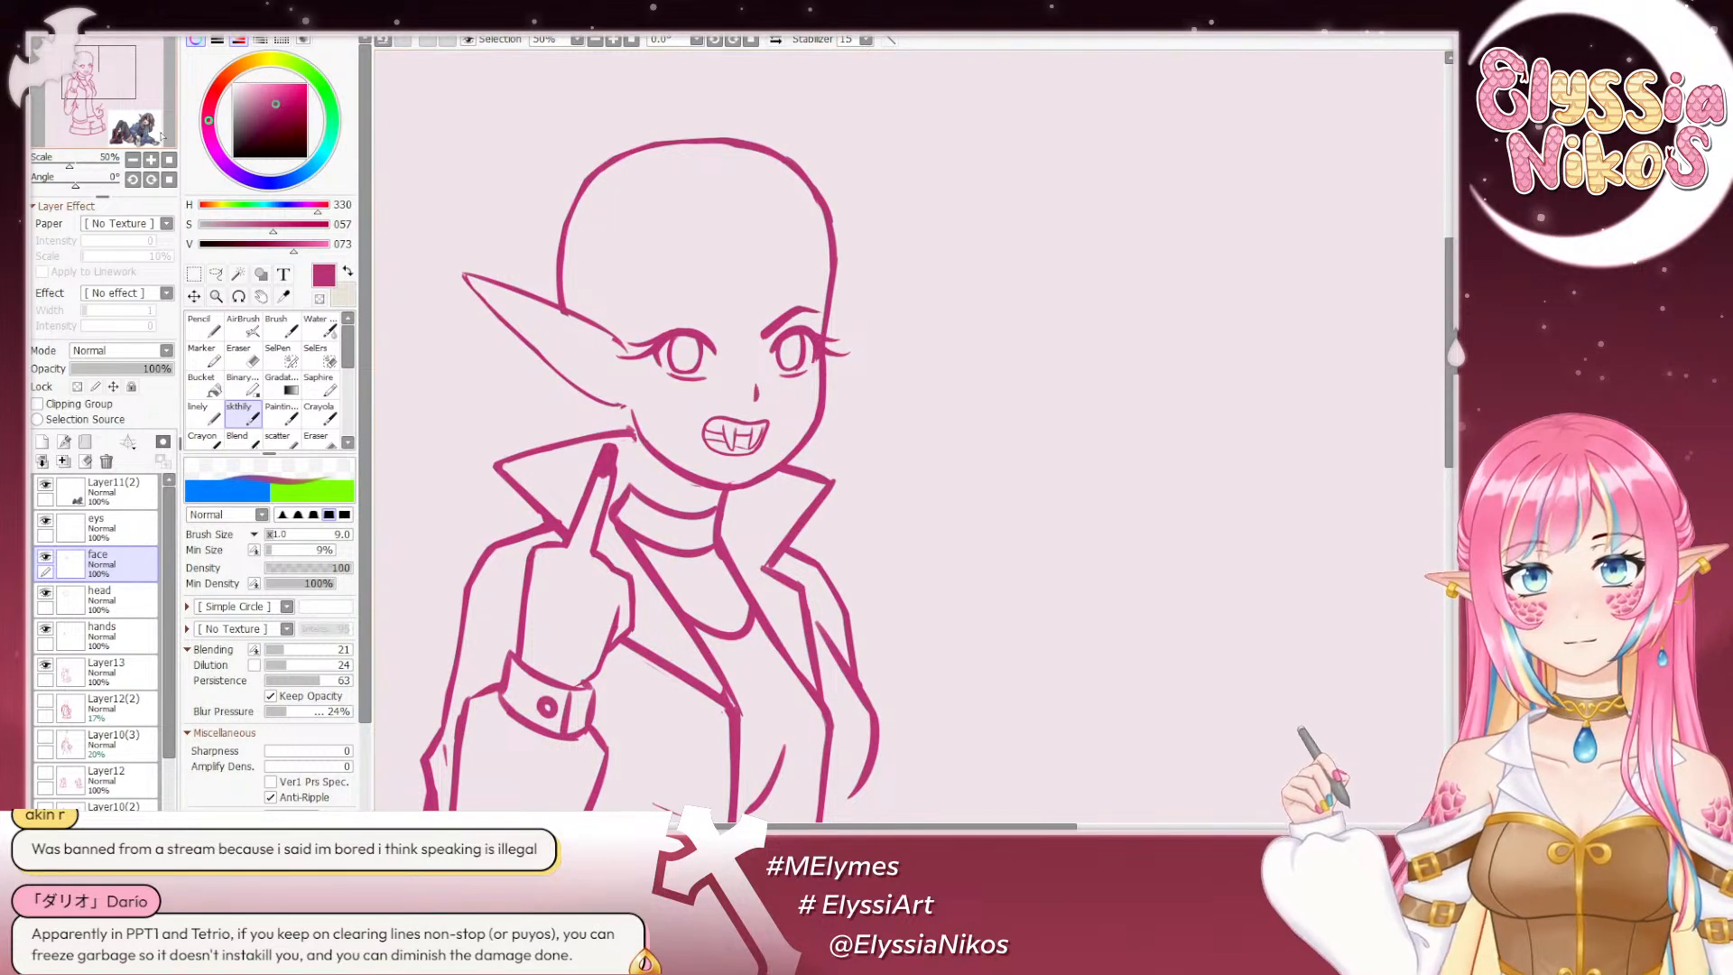
# Step: Draw a slanted angry eyebrow above the ear-side eye on a new layer and adjust its shape with a Deform transform
pyautogui.click(133, 160)
pyautogui.click(132, 160)
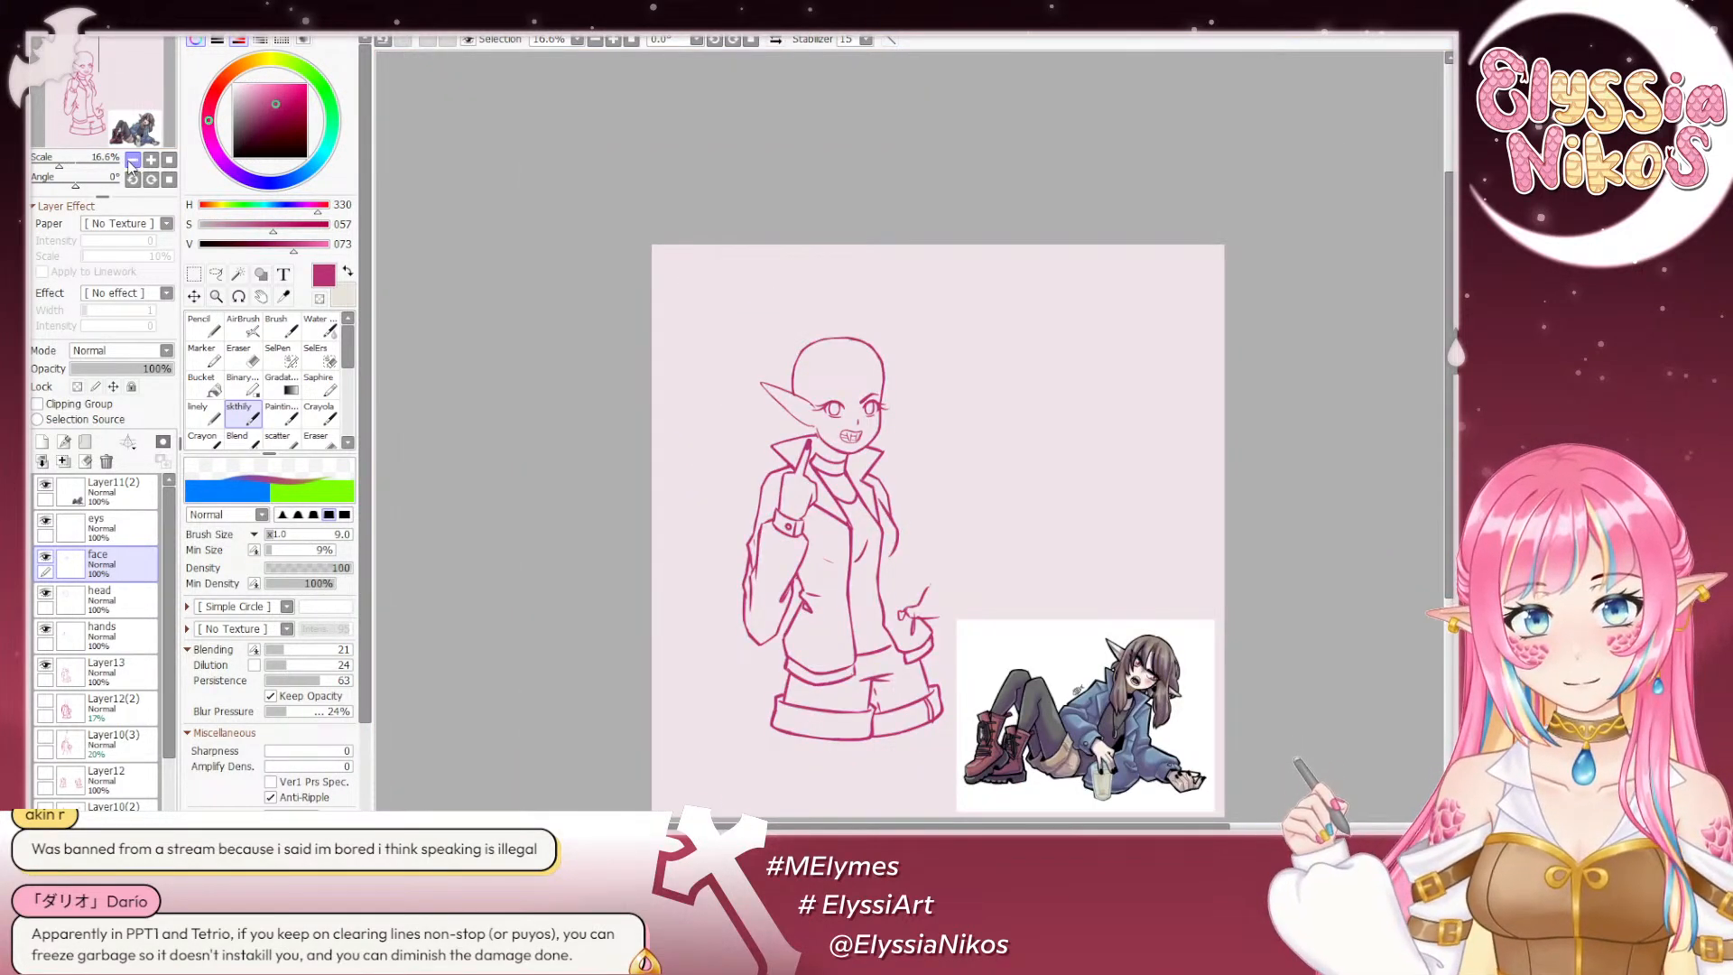
pyautogui.click(776, 40)
pyautogui.click(777, 40)
pyautogui.click(151, 160)
pyautogui.click(150, 160)
pyautogui.moveTo(671, 264); pyautogui.dragTo(679, 252)
pyautogui.click(216, 275)
pyautogui.moveTo(844, 280)
pyautogui.mouseDown()
pyautogui.moveTo(833, 323)
pyautogui.moveTo(895, 300)
pyautogui.moveTo(892, 260)
pyautogui.moveTo(759, 275)
pyautogui.moveTo(803, 303)
pyautogui.moveTo(730, 276)
pyautogui.moveTo(763, 306)
pyautogui.mouseUp()
pyautogui.hotkey('ctrl', 't')
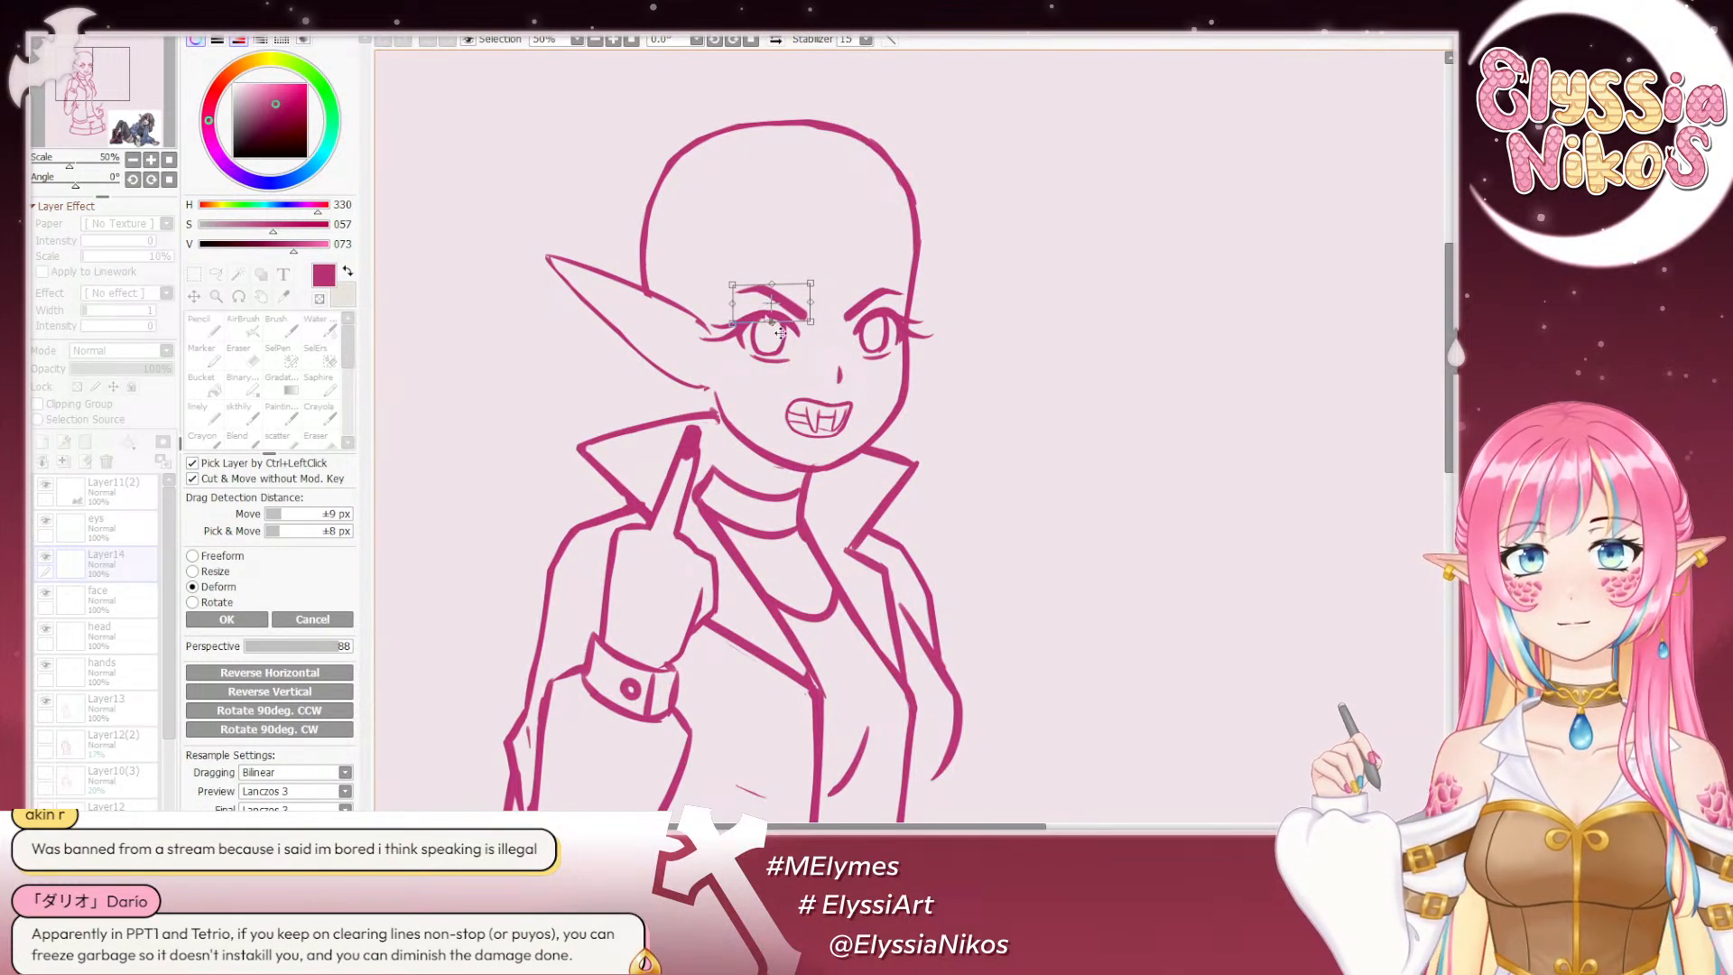
pyautogui.click(226, 619)
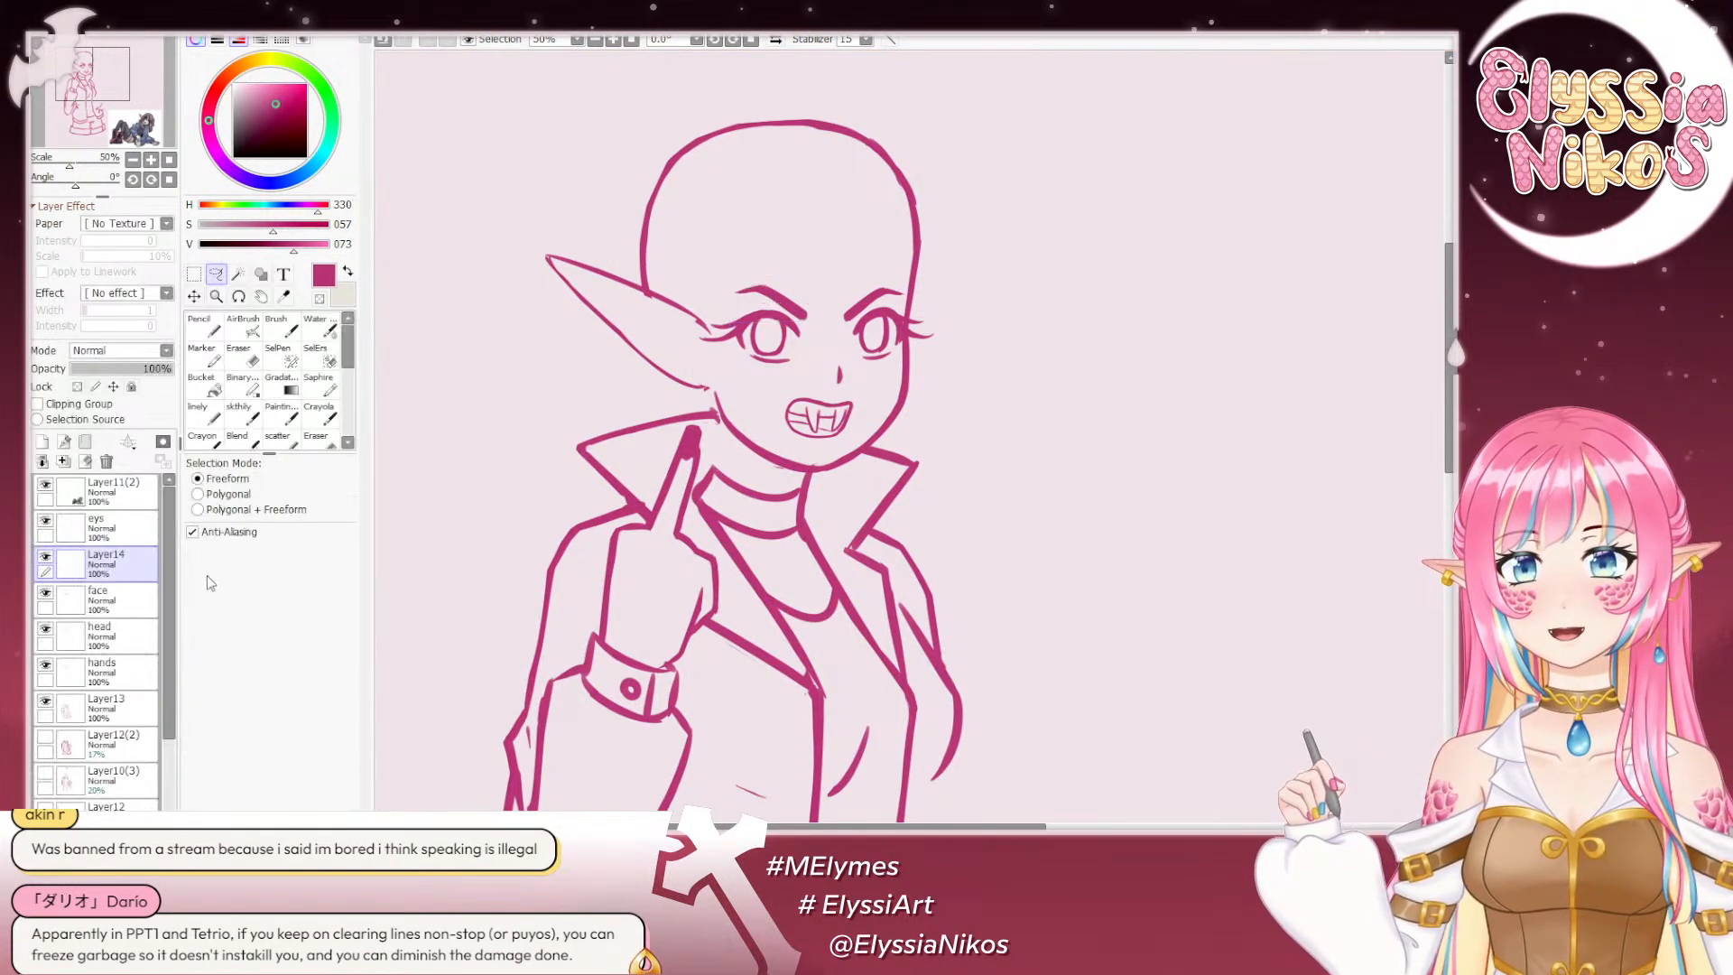
# Step: Merge the eyebrow layer into the face layer and view the whole canvas at 16.6%
pyautogui.click(194, 274)
pyautogui.click(132, 160)
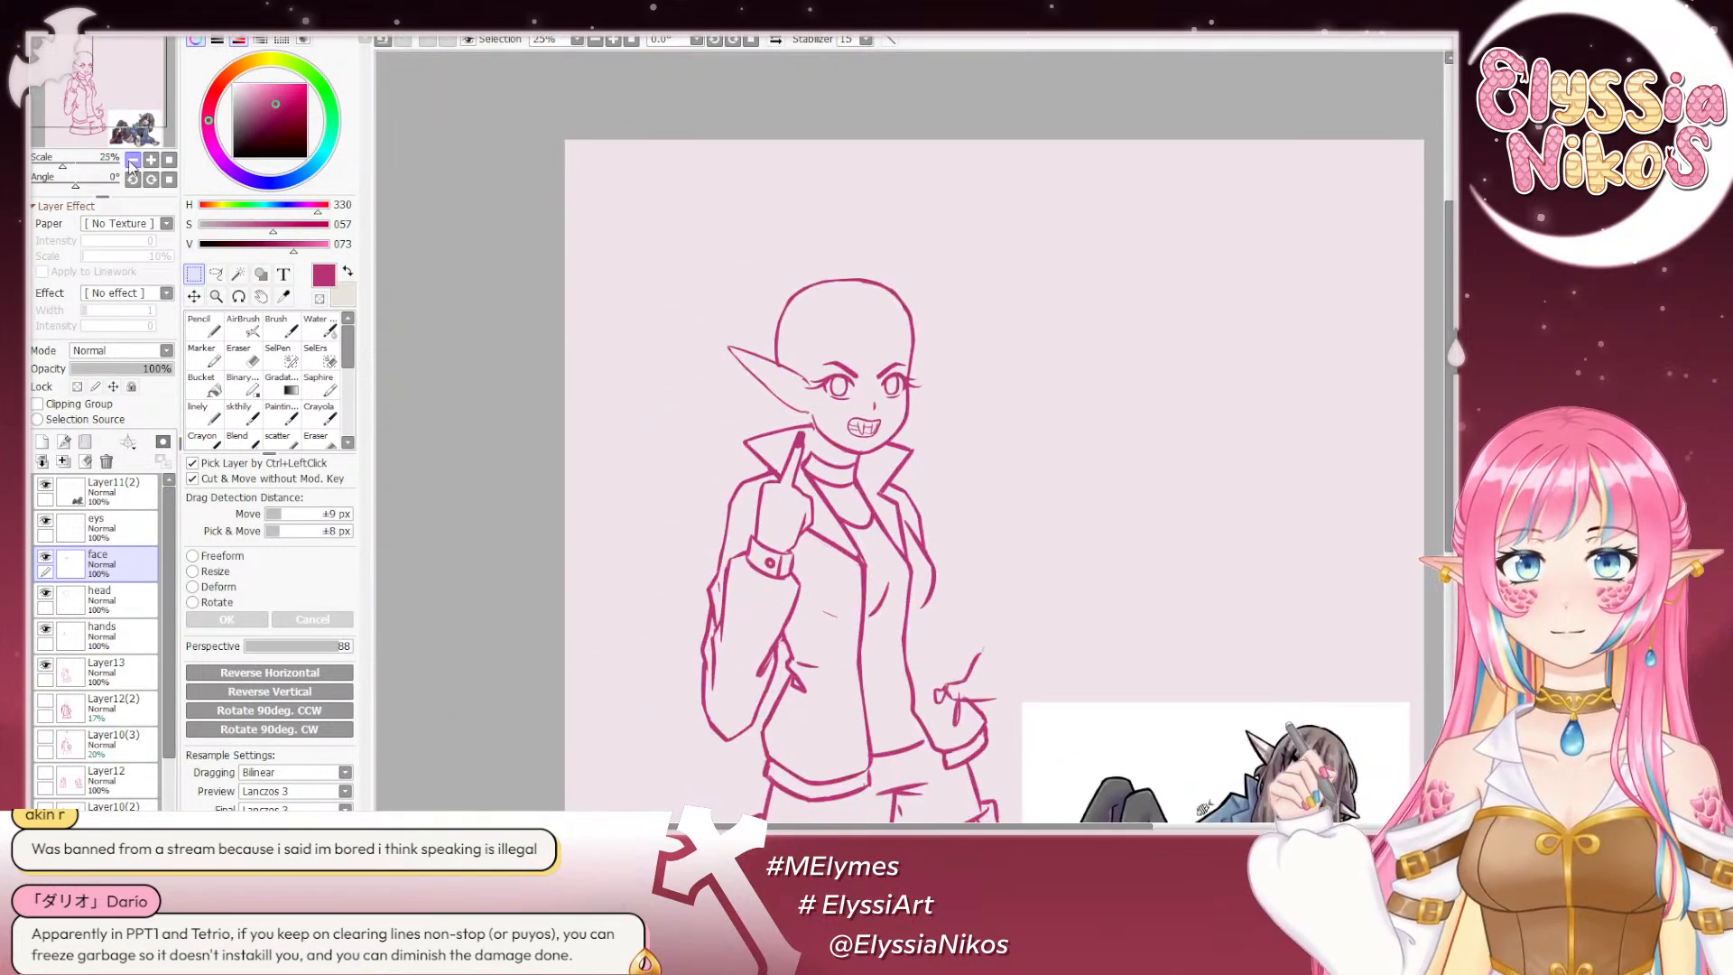
pyautogui.click(133, 160)
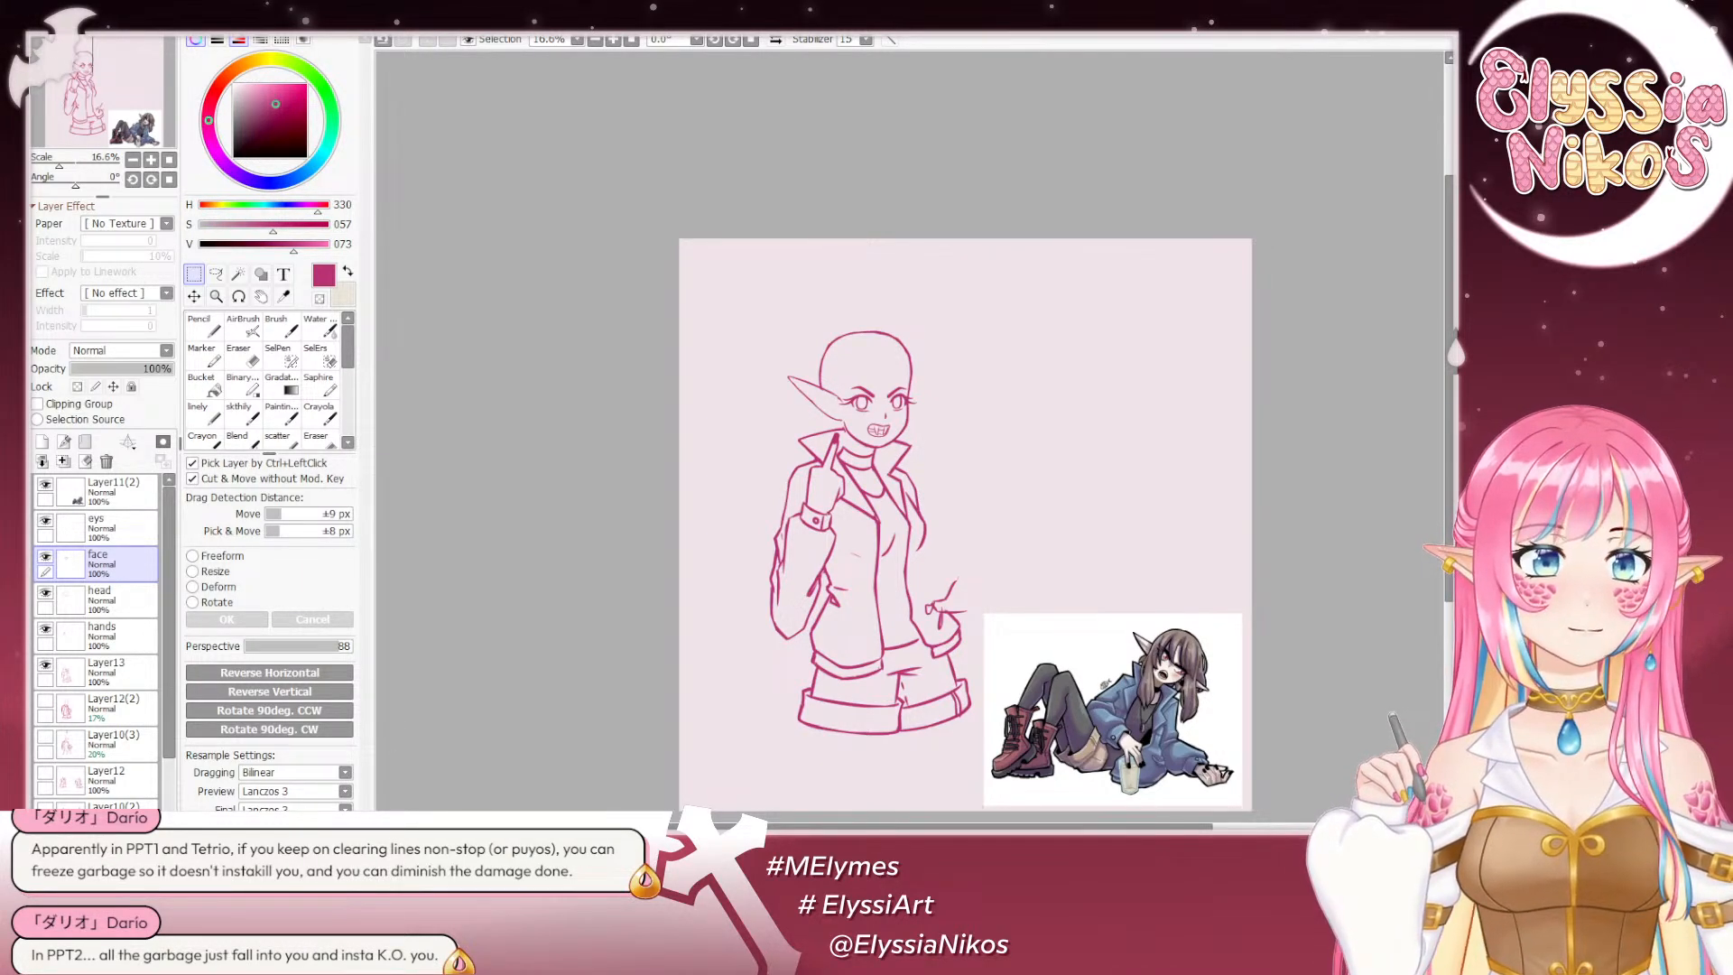
# Step: Sketch the outline of an alternative open mouth in the blank area beside the head with the skthily brush at size 24
pyautogui.click(247, 414)
pyautogui.moveTo(1102, 335)
pyautogui.mouseDown()
pyautogui.moveTo(894, 287)
pyautogui.moveTo(834, 297)
pyautogui.moveTo(851, 323)
pyautogui.moveTo(807, 314)
pyautogui.mouseUp()
pyautogui.hotkey('ctrl', 'z')
pyautogui.hotkey('ctrl', 'z')
pyautogui.hotkey('ctrl', 'z')
pyautogui.hotkey('ctrl', 'z')
pyautogui.hotkey('ctrl', 'z')
pyautogui.hotkey('ctrl', 'z')
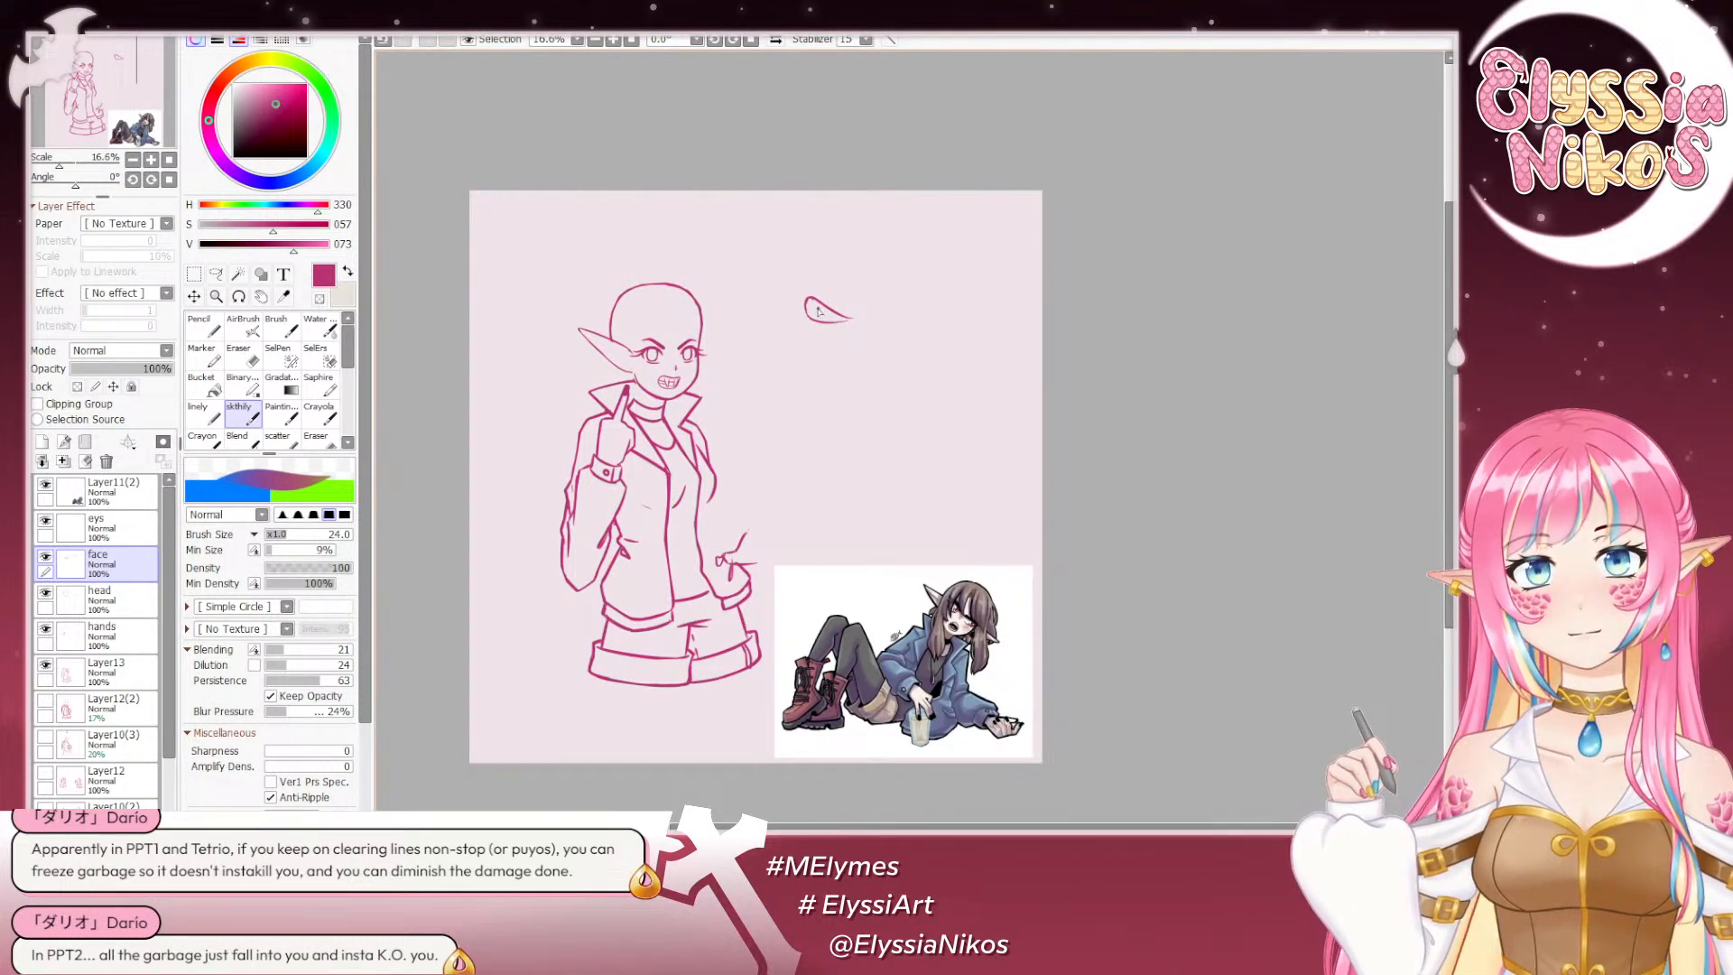
# Step: Add a fanged tooth line inside the alternative mouth sketch, retrying strokes
pyautogui.hotkey('ctrl', 'z')
pyautogui.moveTo(819, 308); pyautogui.dragTo(835, 316)
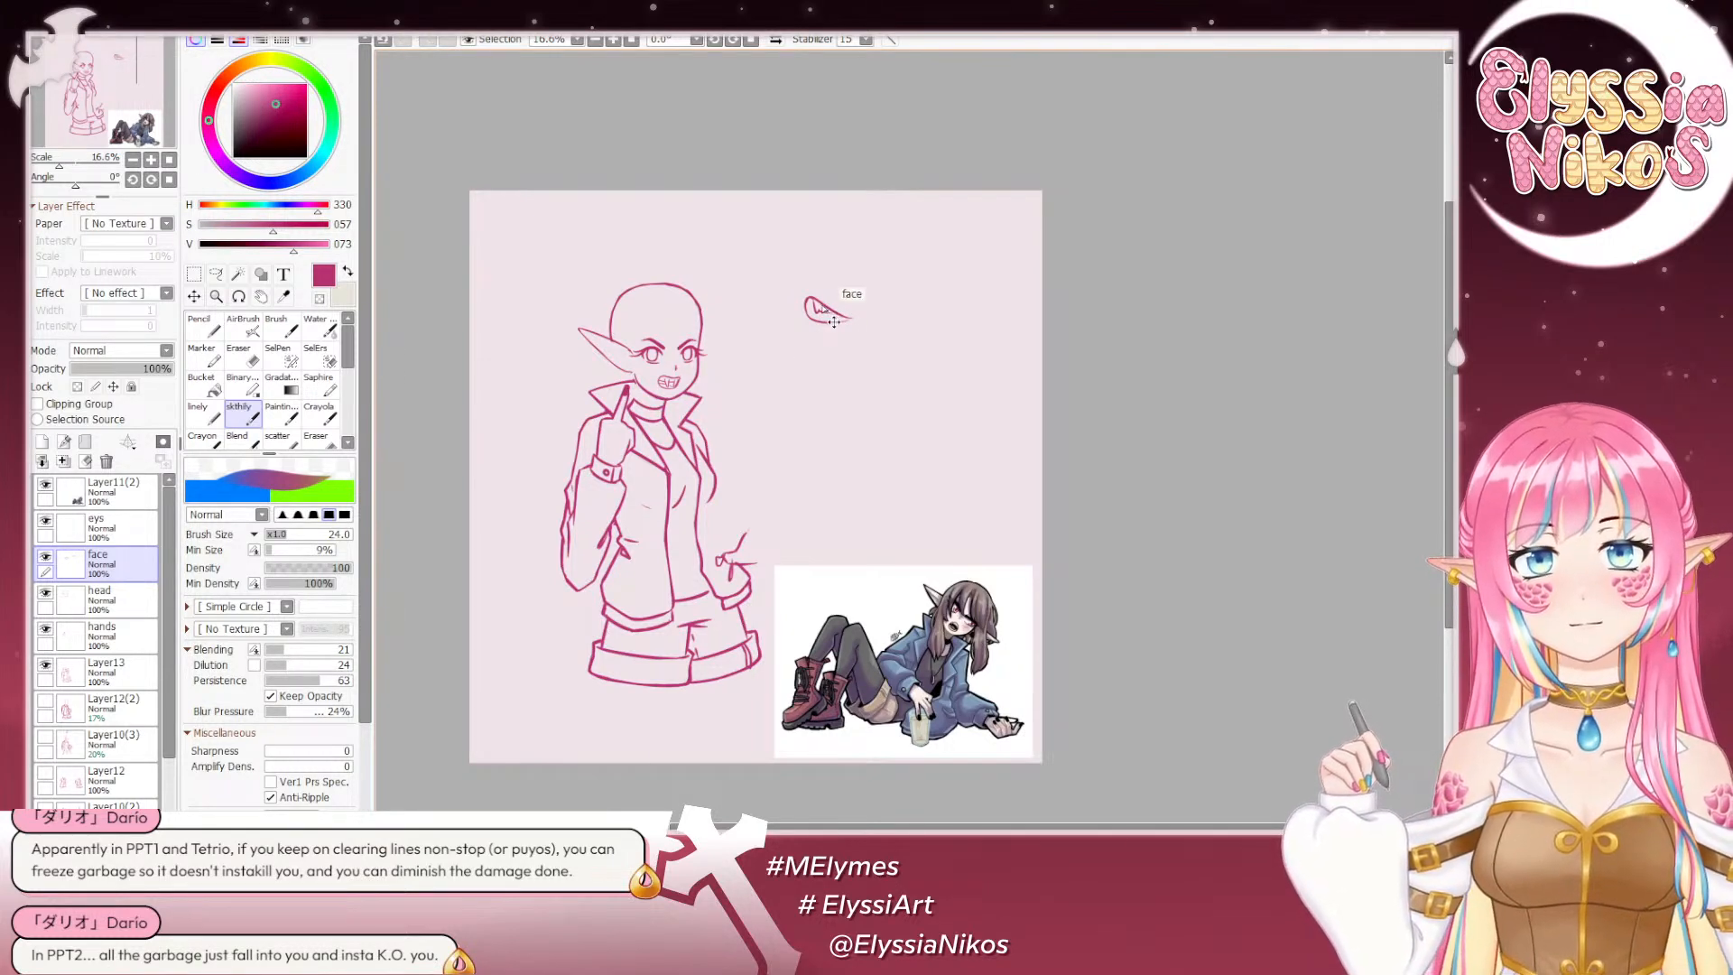
pyautogui.hotkey('ctrl', 'z')
pyautogui.moveTo(816, 307)
pyautogui.mouseDown()
pyautogui.moveTo(841, 322)
pyautogui.moveTo(811, 322)
pyautogui.mouseUp()
pyautogui.hotkey('ctrl', 'z')
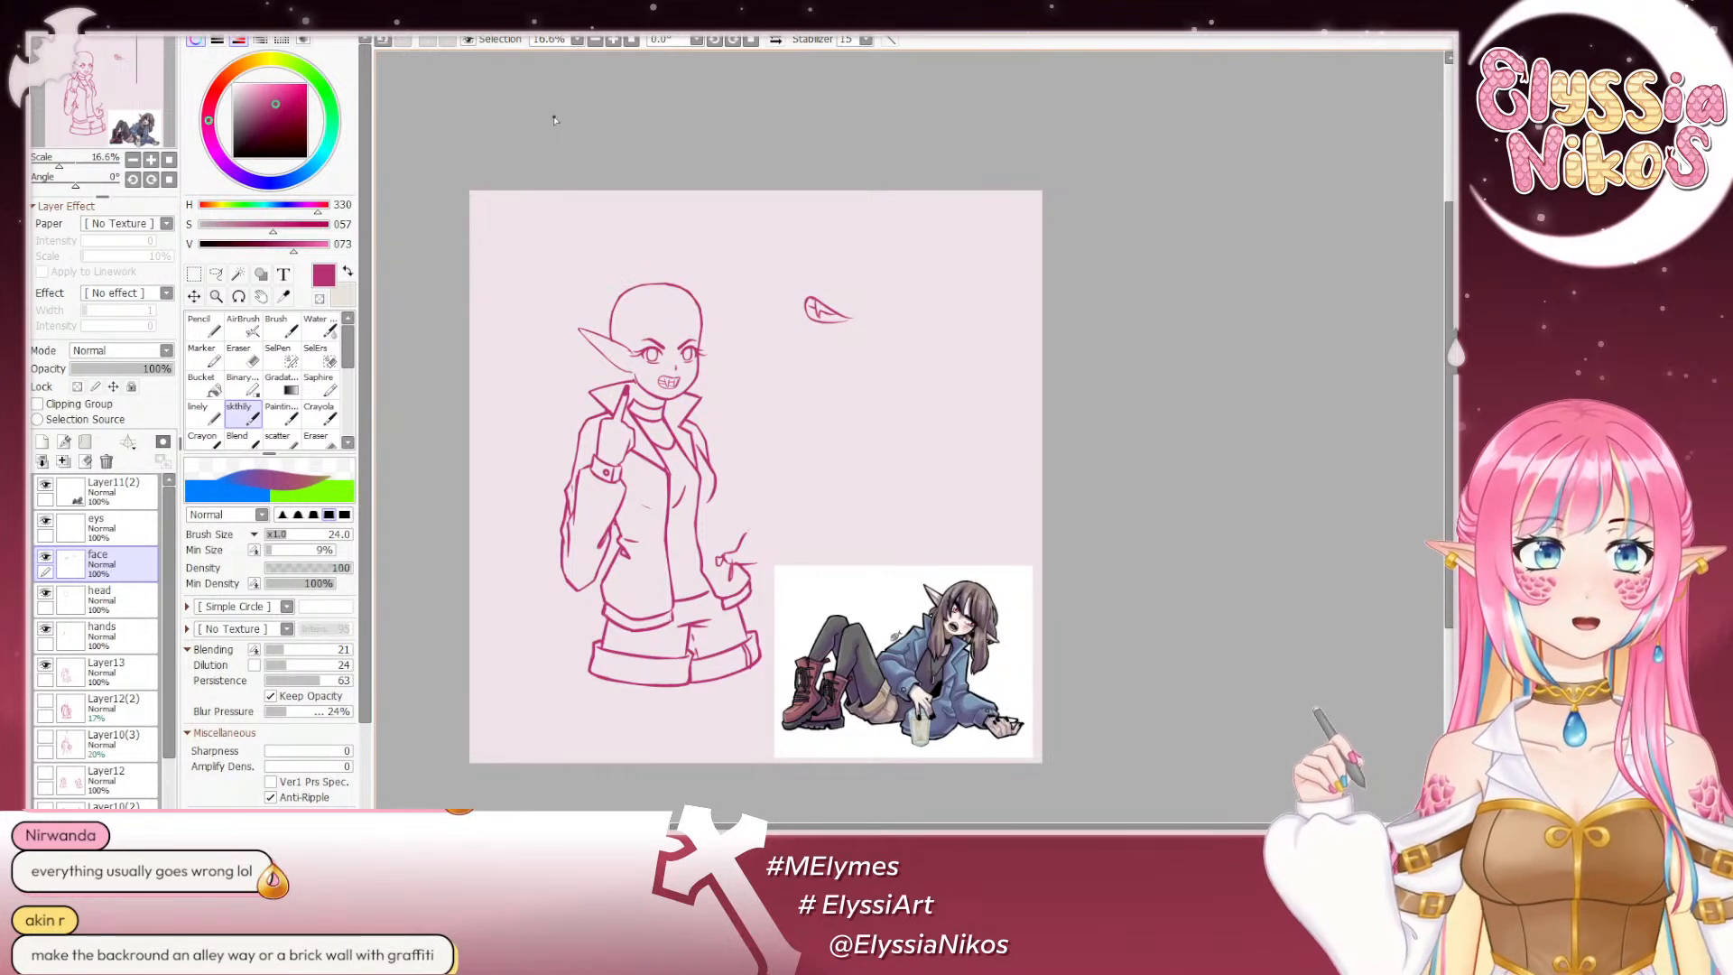
pyautogui.moveTo(537, 173); pyautogui.dragTo(570, 127)
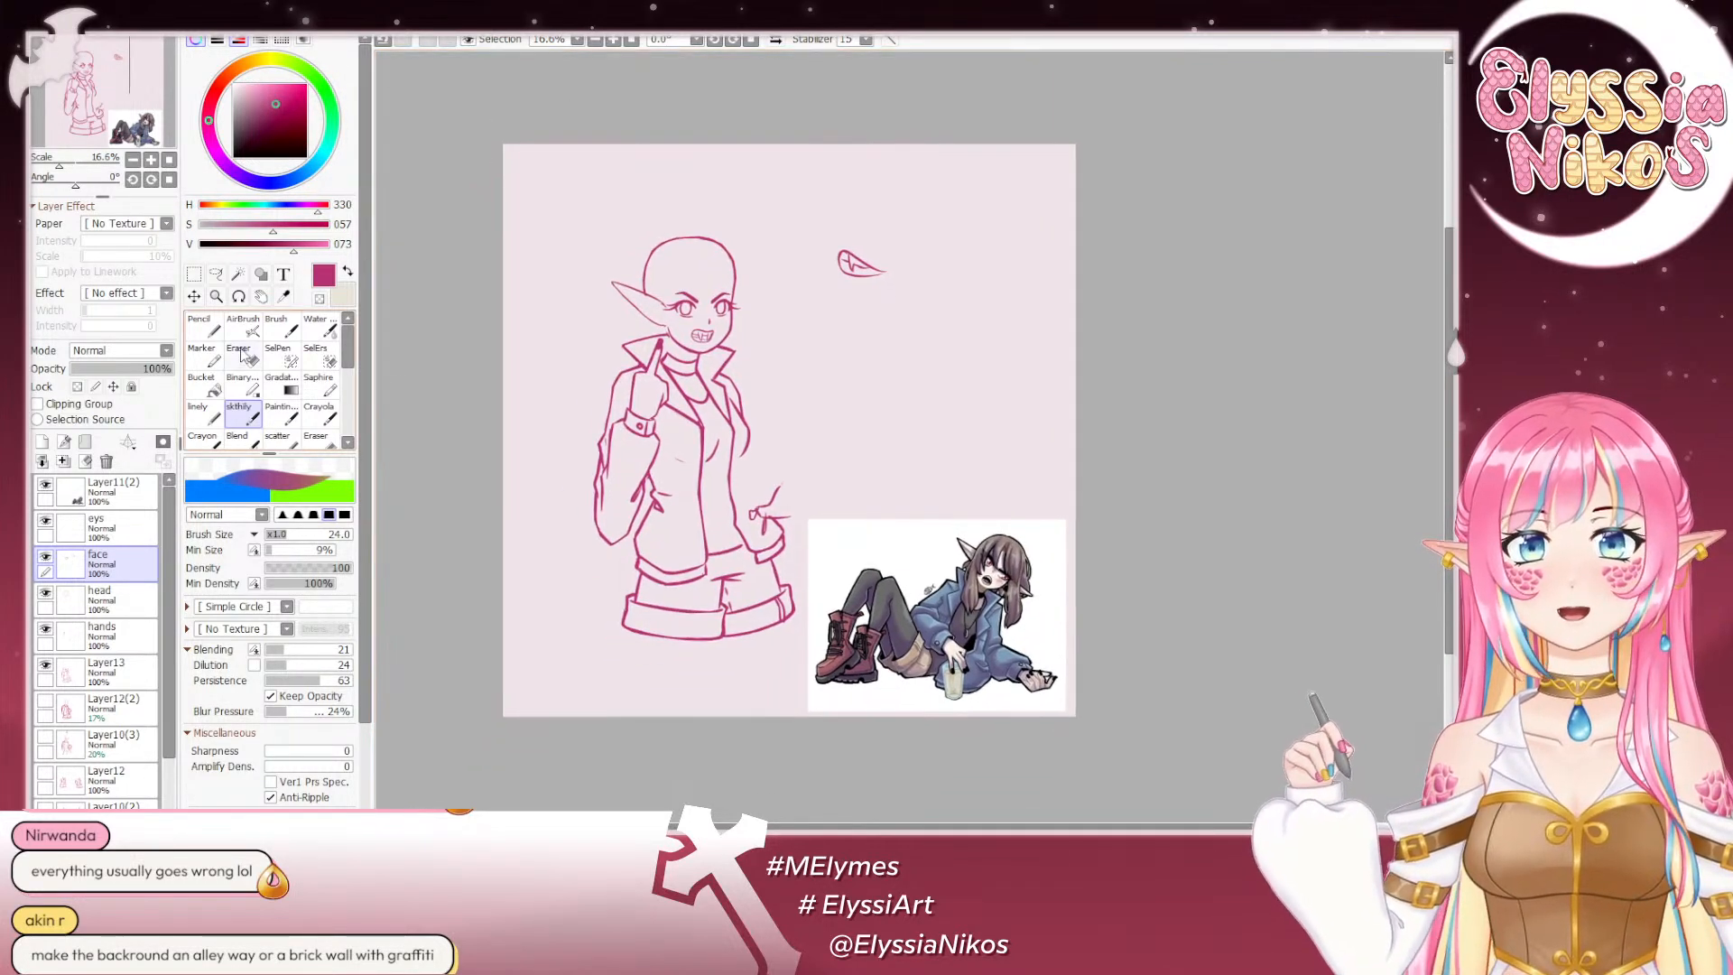
# Step: Erase the alternative mouth sketch from the blank area beside the head and return to the skthily brush
pyautogui.click(241, 359)
pyautogui.moveTo(882, 317); pyautogui.dragTo(897, 240)
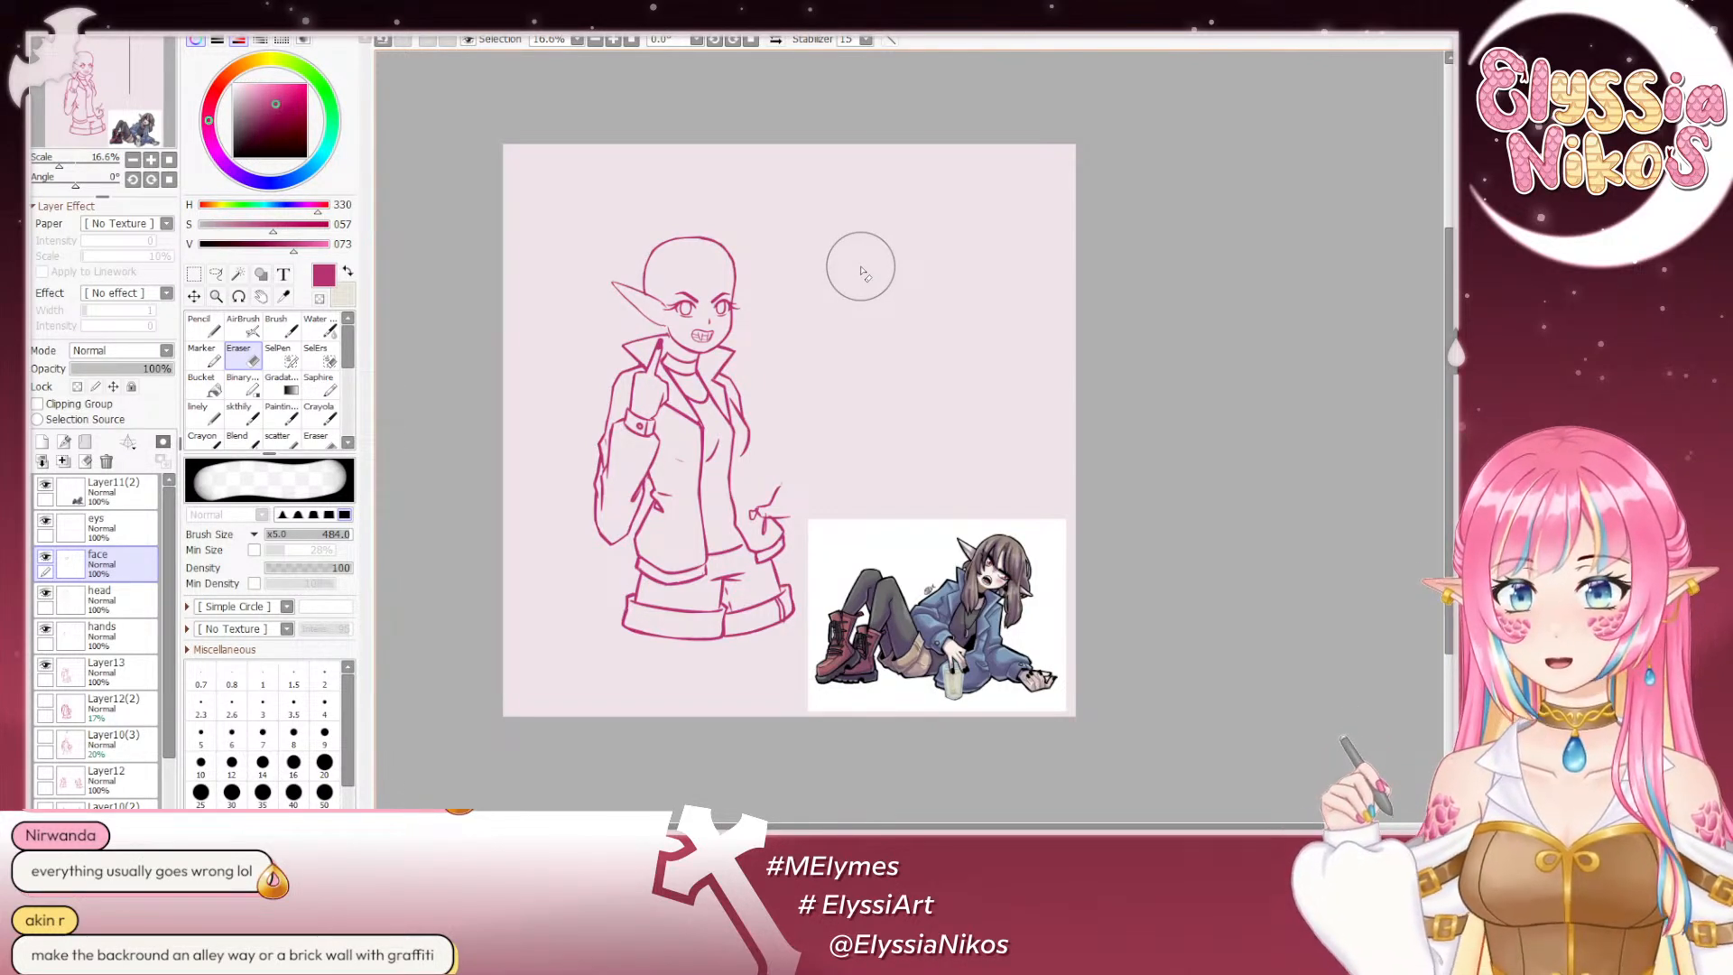
pyautogui.click(238, 413)
# Step: Set the eraser to size 14 and begin trimming the cheek outline on the head layer
pyautogui.click(150, 161)
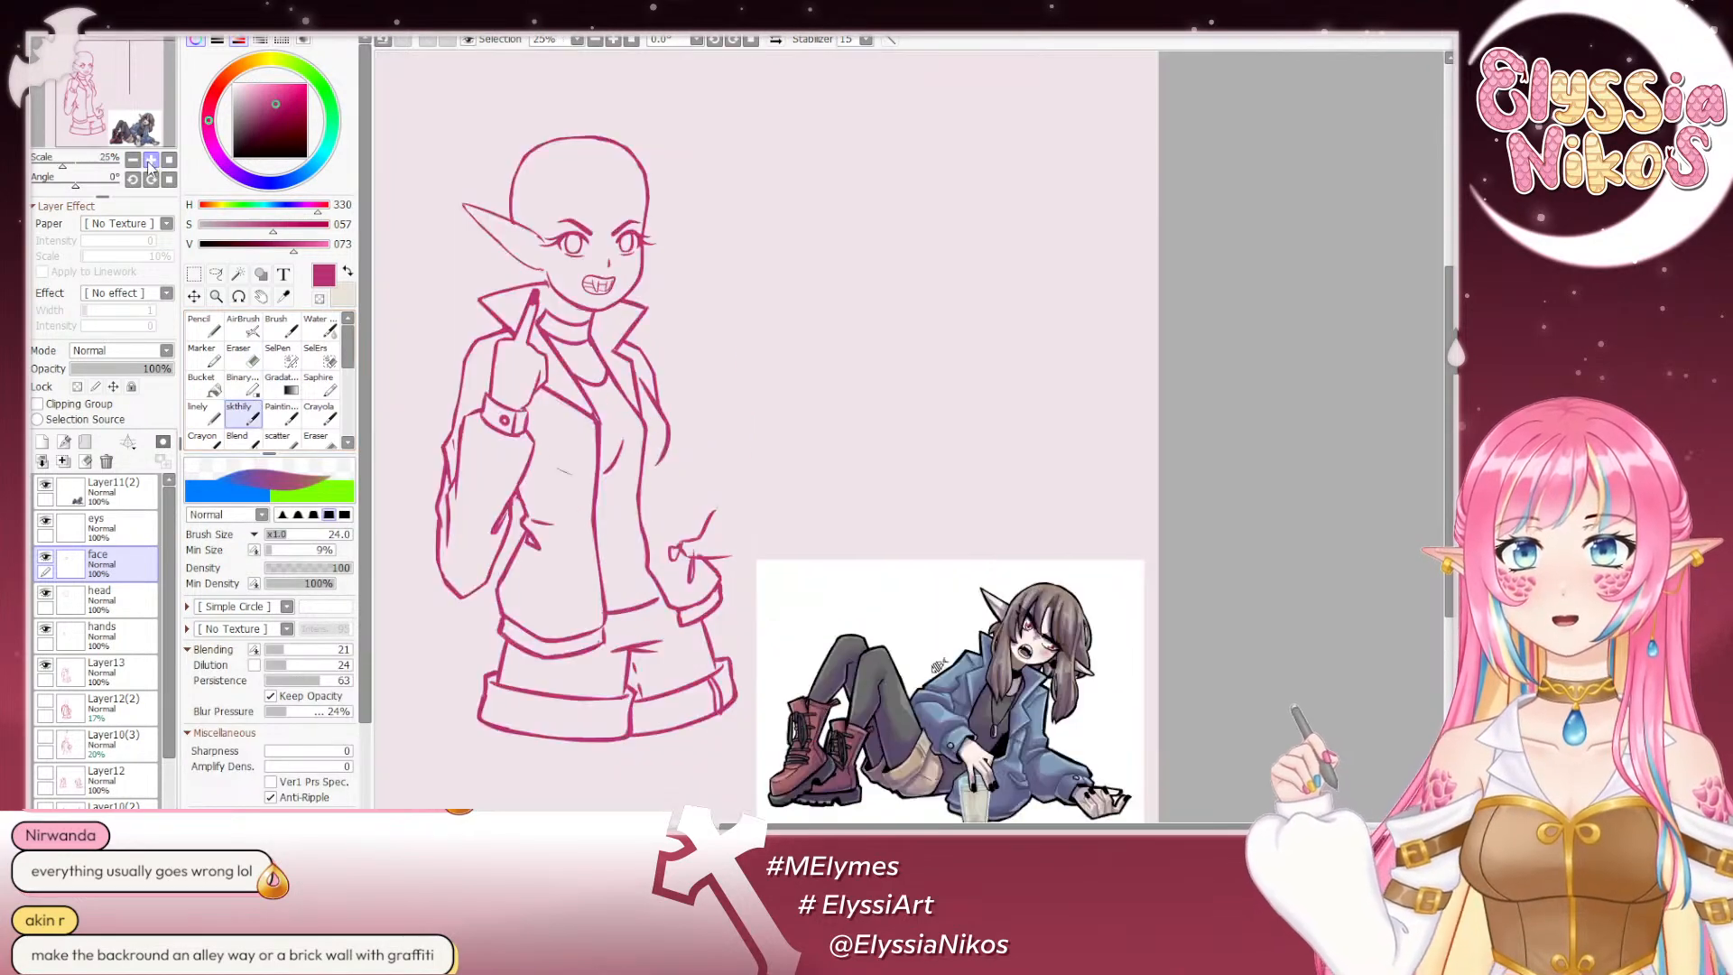
pyautogui.click(151, 161)
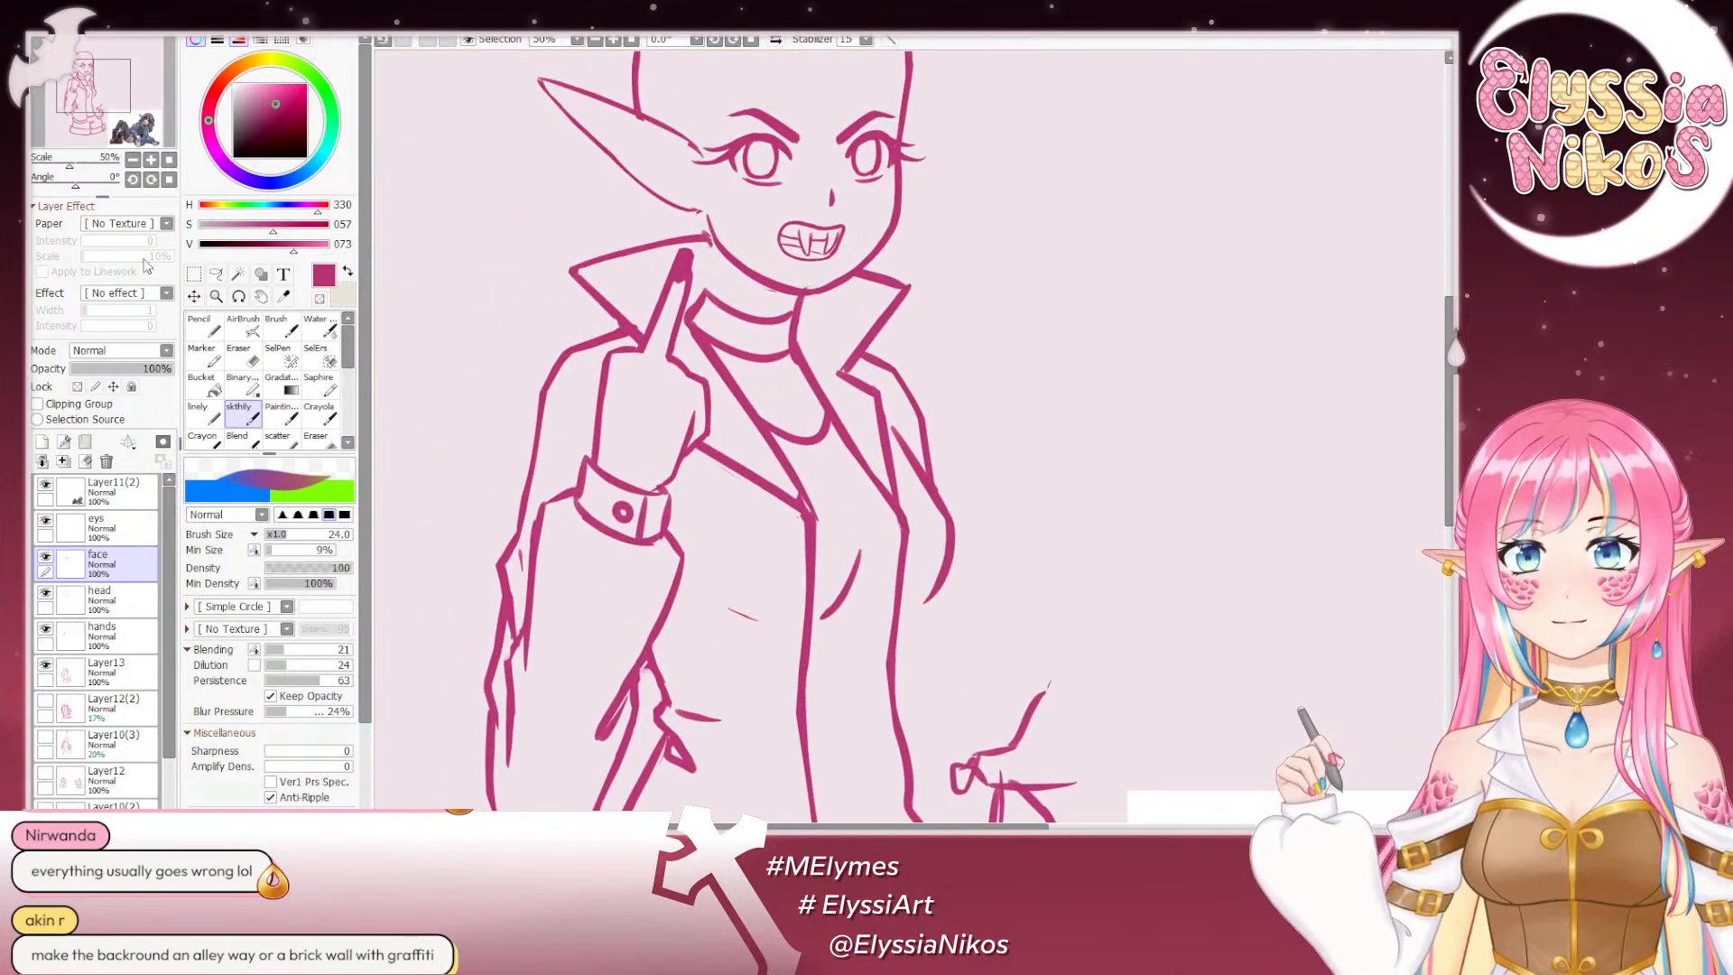
pyautogui.moveTo(76, 185); pyautogui.dragTo(54, 187)
pyautogui.click(244, 356)
pyautogui.moveTo(719, 348); pyautogui.dragTo(671, 38)
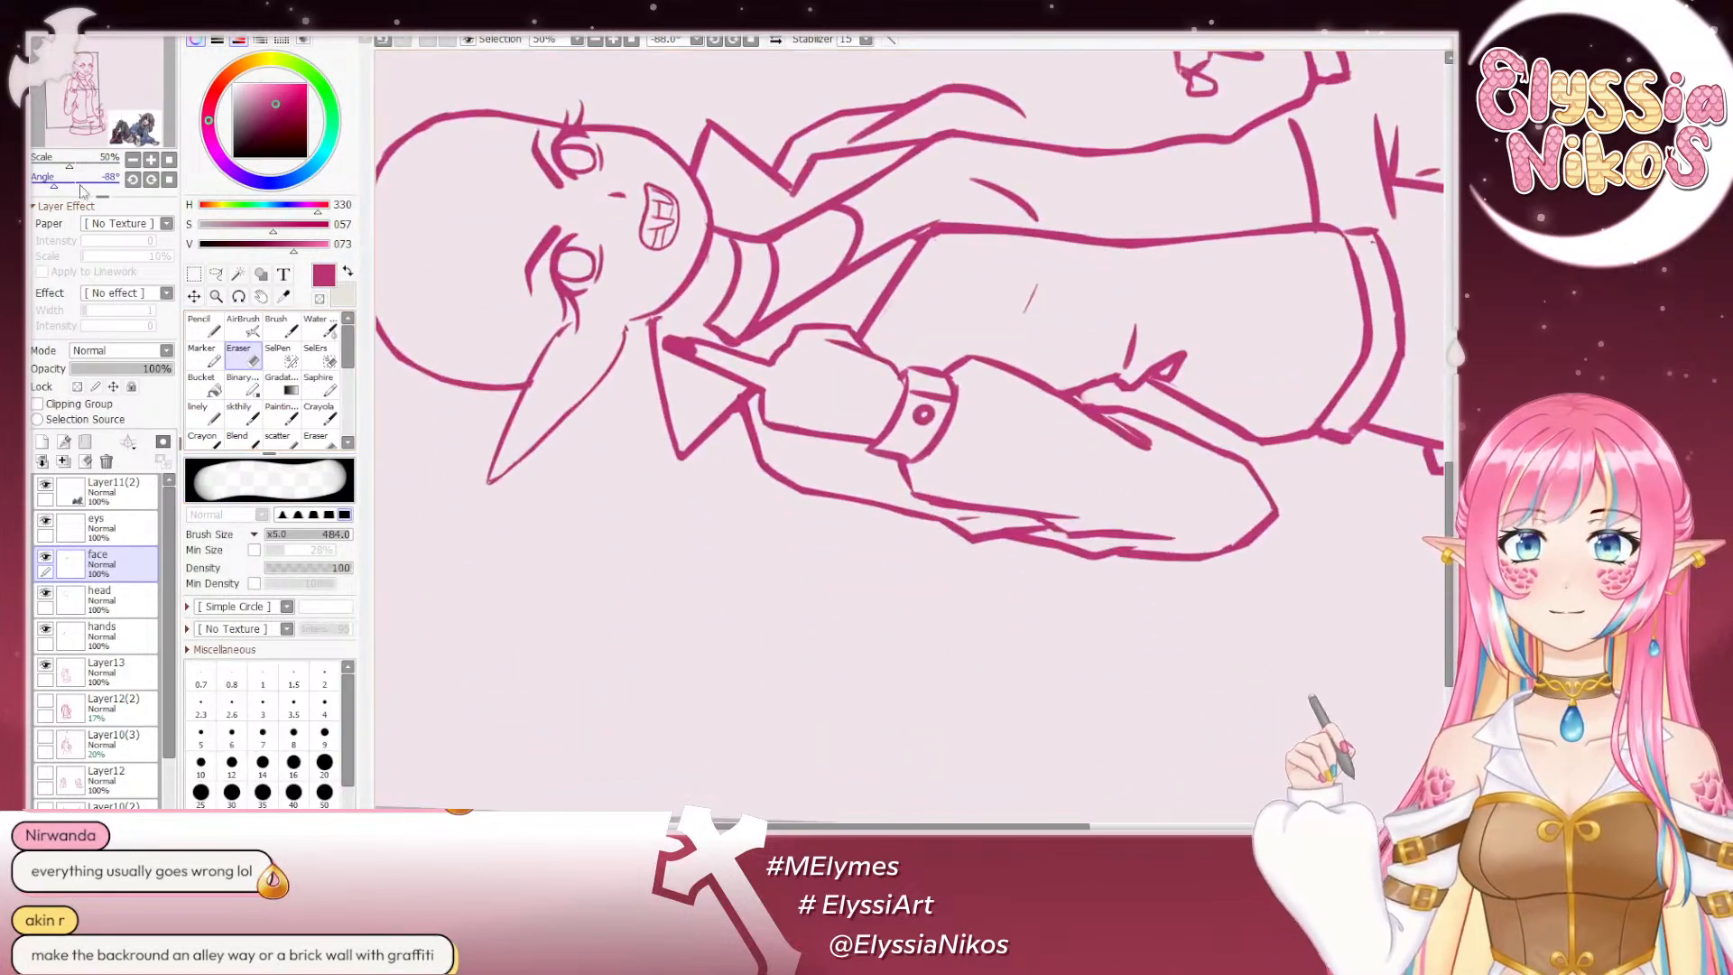
pyautogui.moveTo(54, 186); pyautogui.dragTo(67, 187)
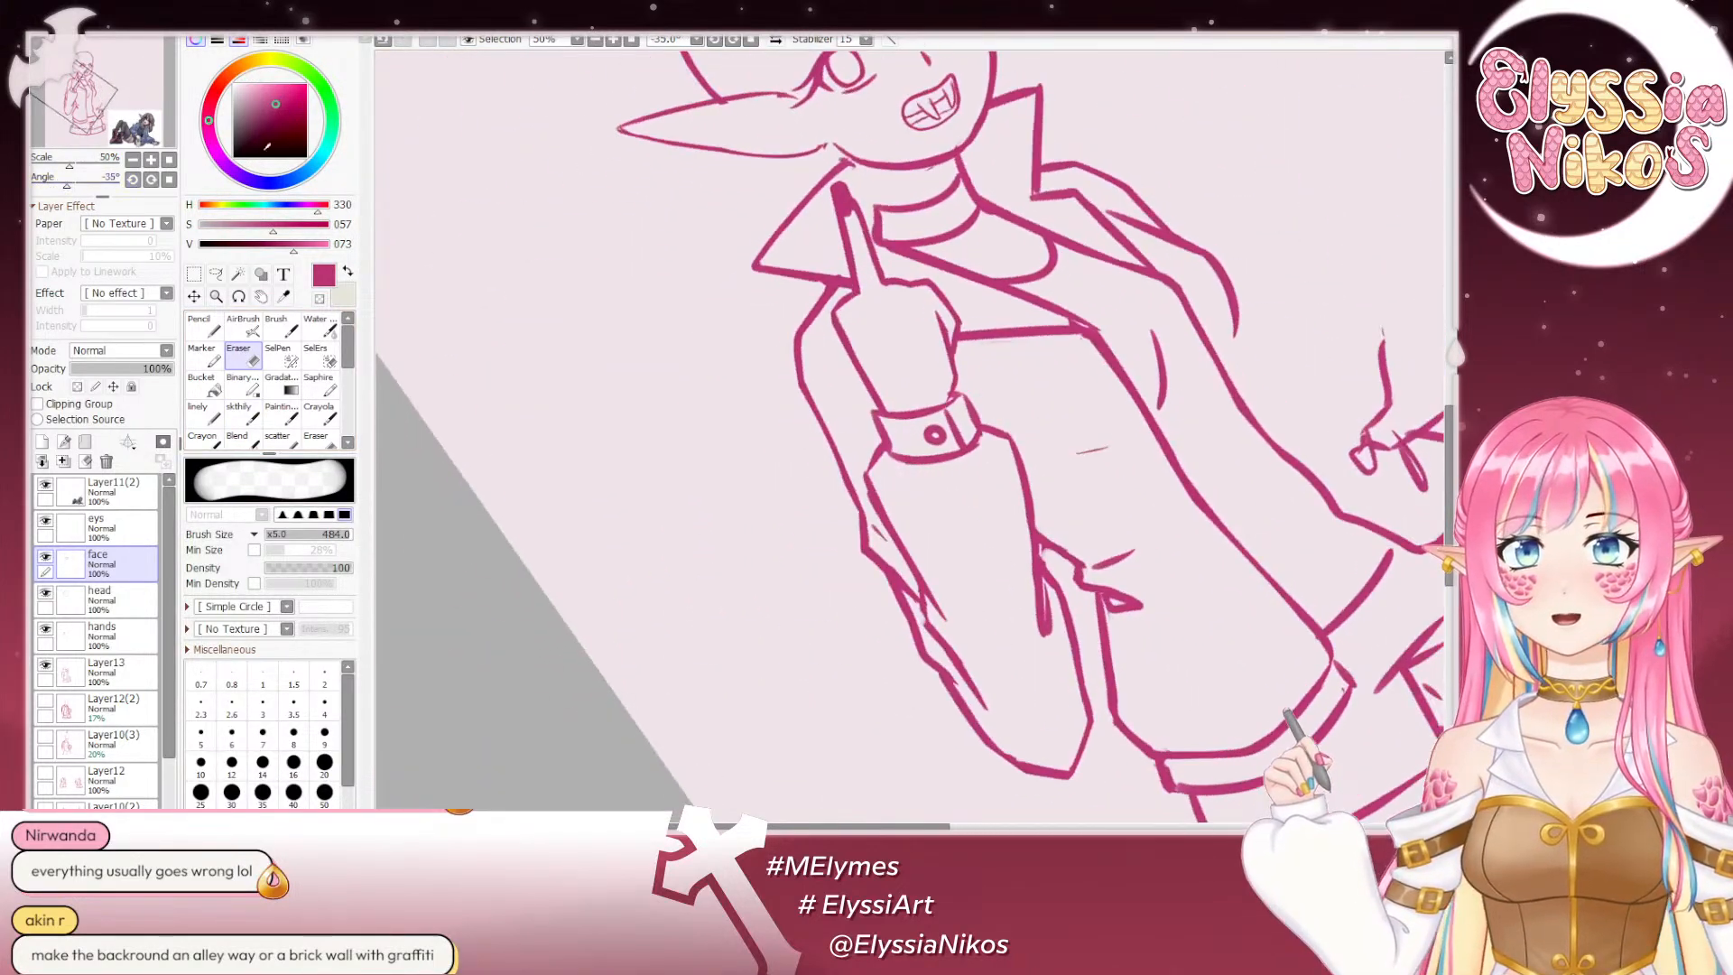
pyautogui.moveTo(996, 143); pyautogui.dragTo(845, 306)
pyautogui.moveTo(873, 215); pyautogui.dragTo(833, 217)
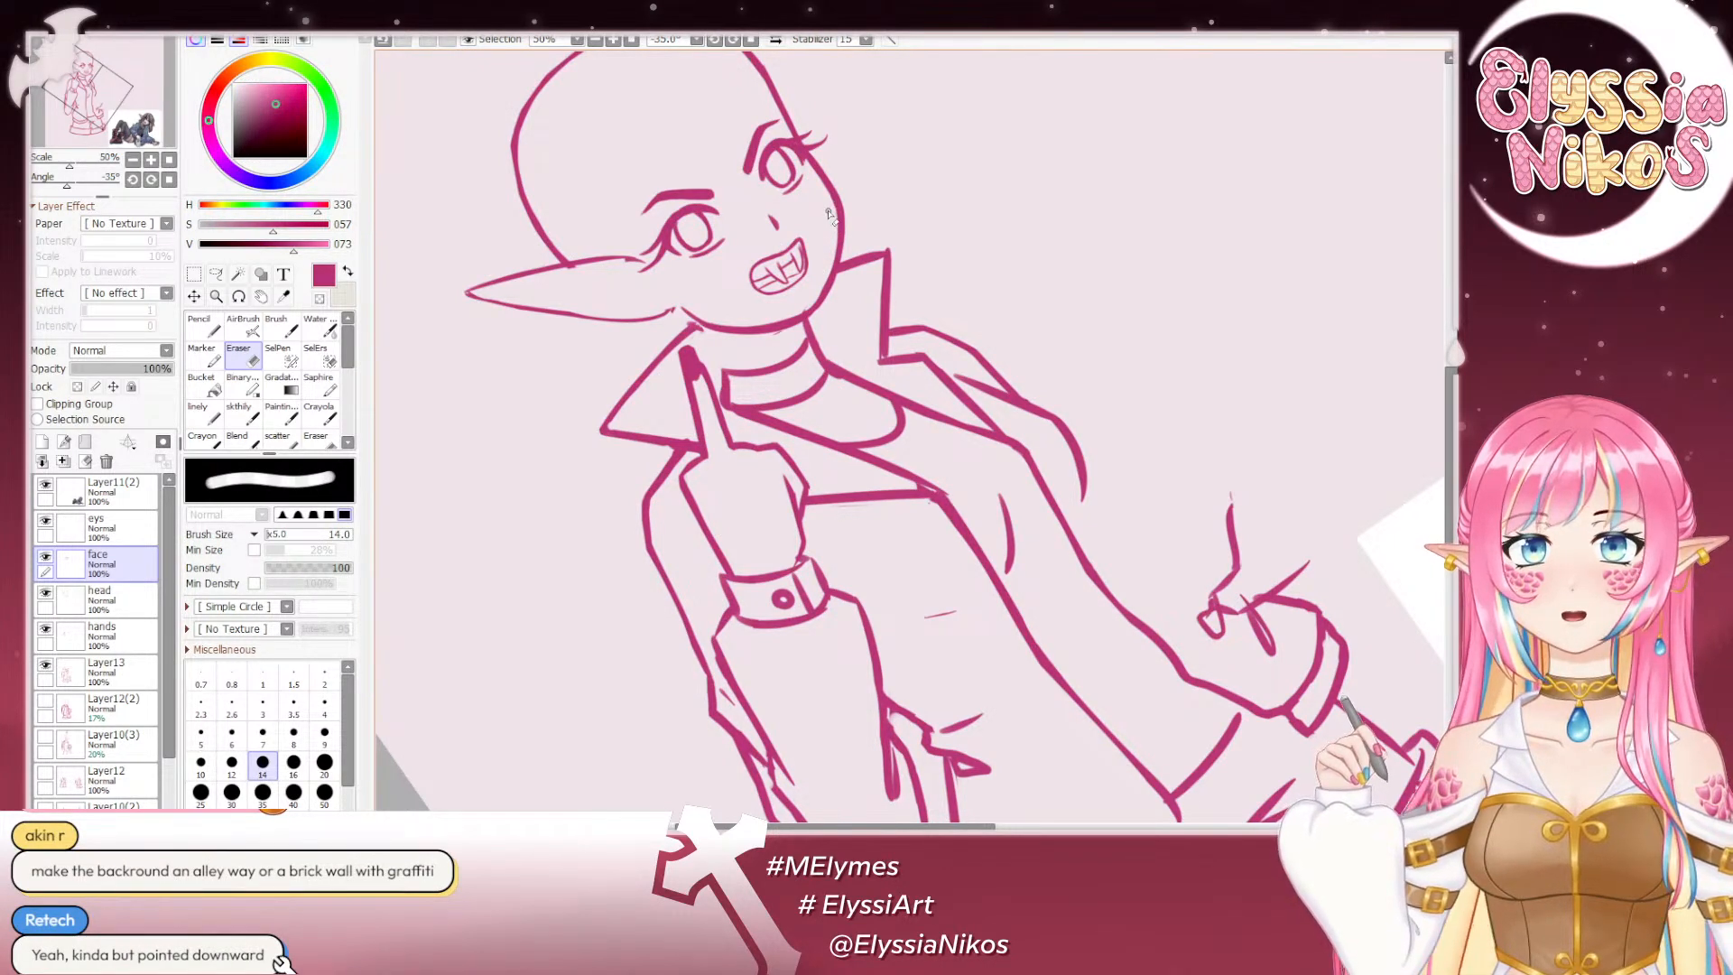
pyautogui.click(169, 180)
pyautogui.click(113, 599)
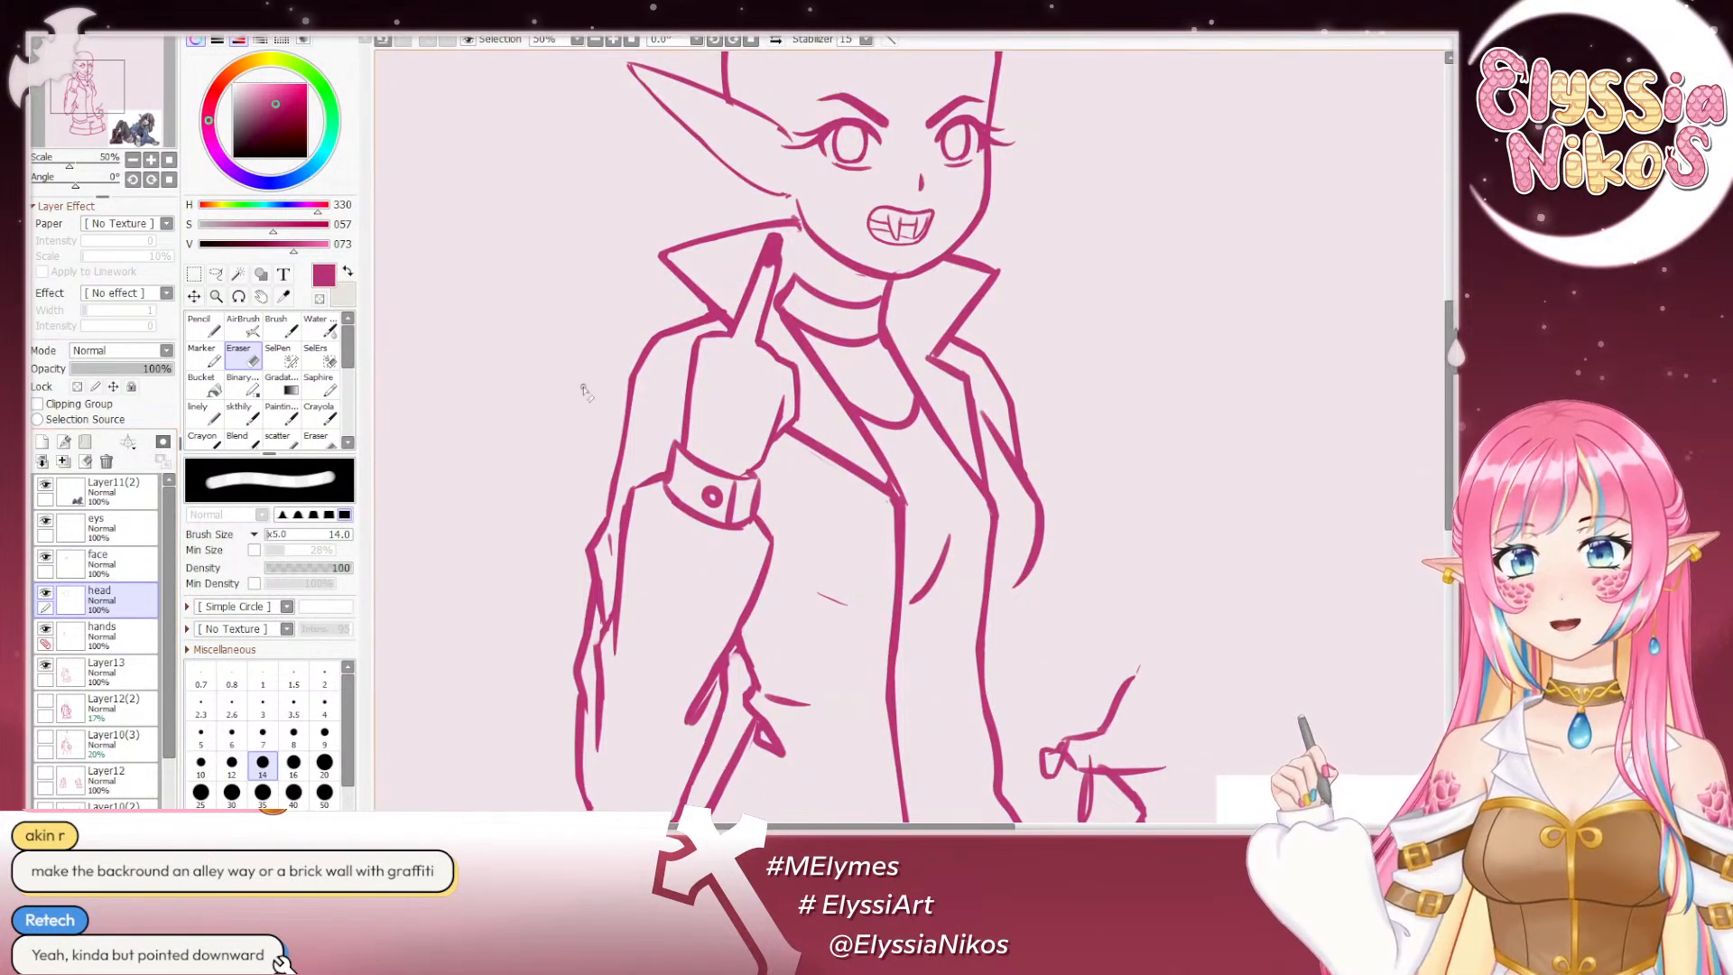
pyautogui.moveTo(982, 162); pyautogui.dragTo(806, 239)
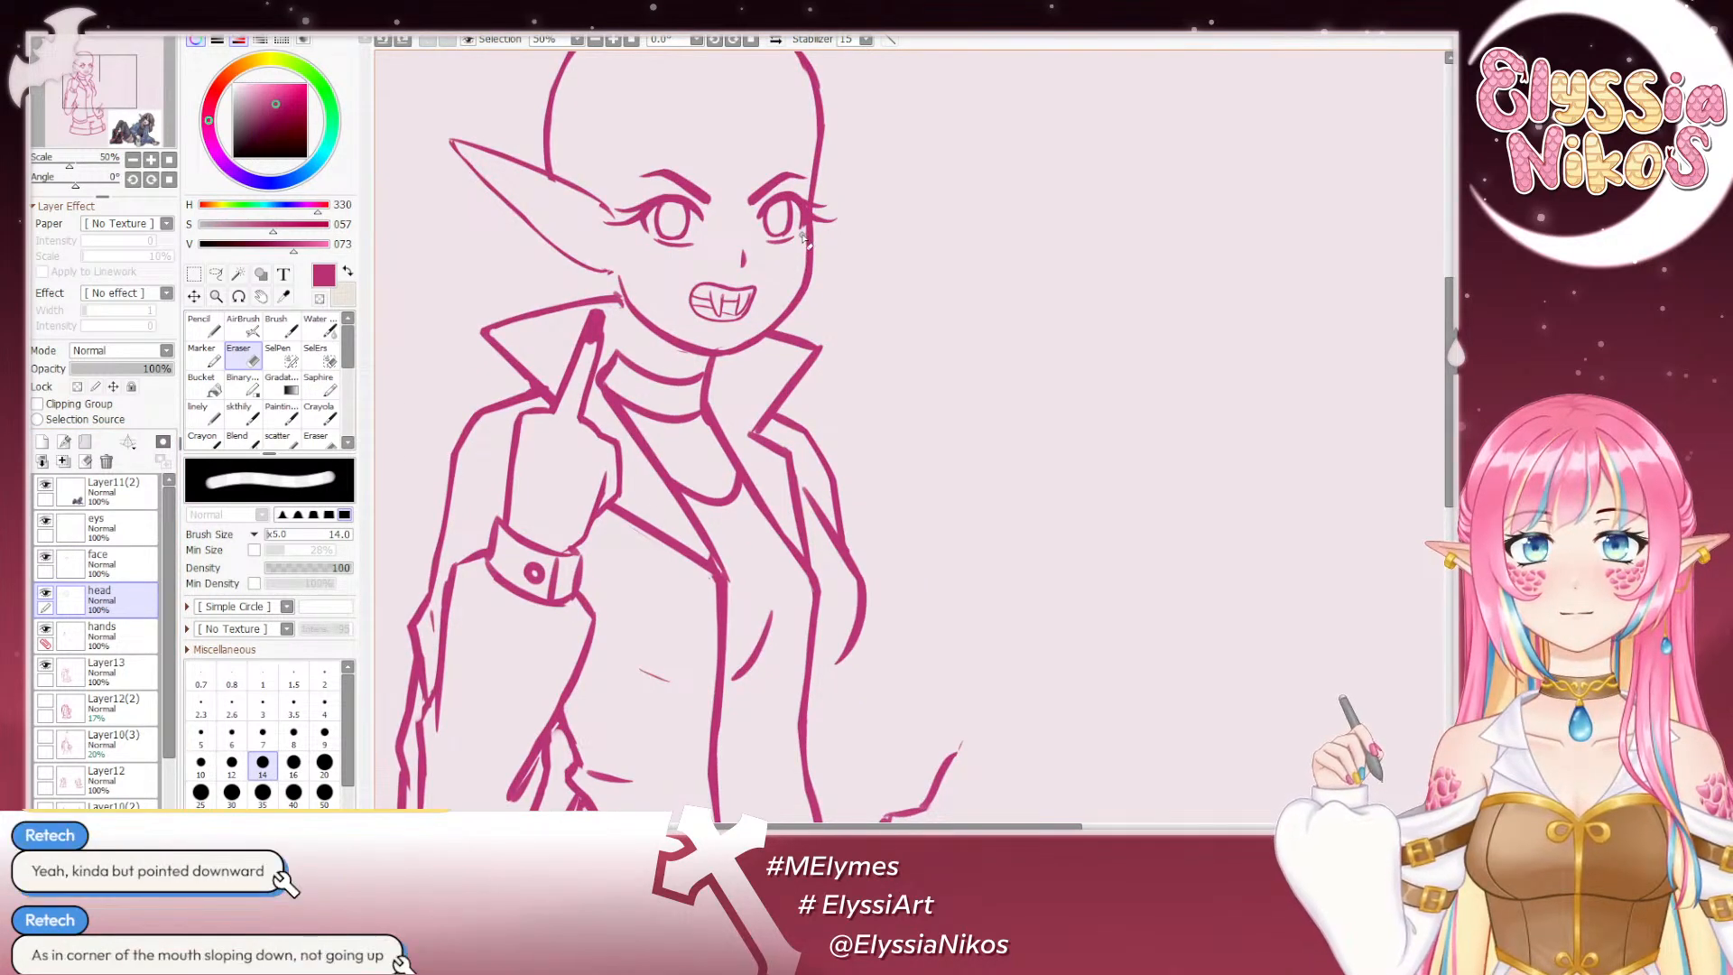
pyautogui.moveTo(803, 268); pyautogui.dragTo(835, 227)
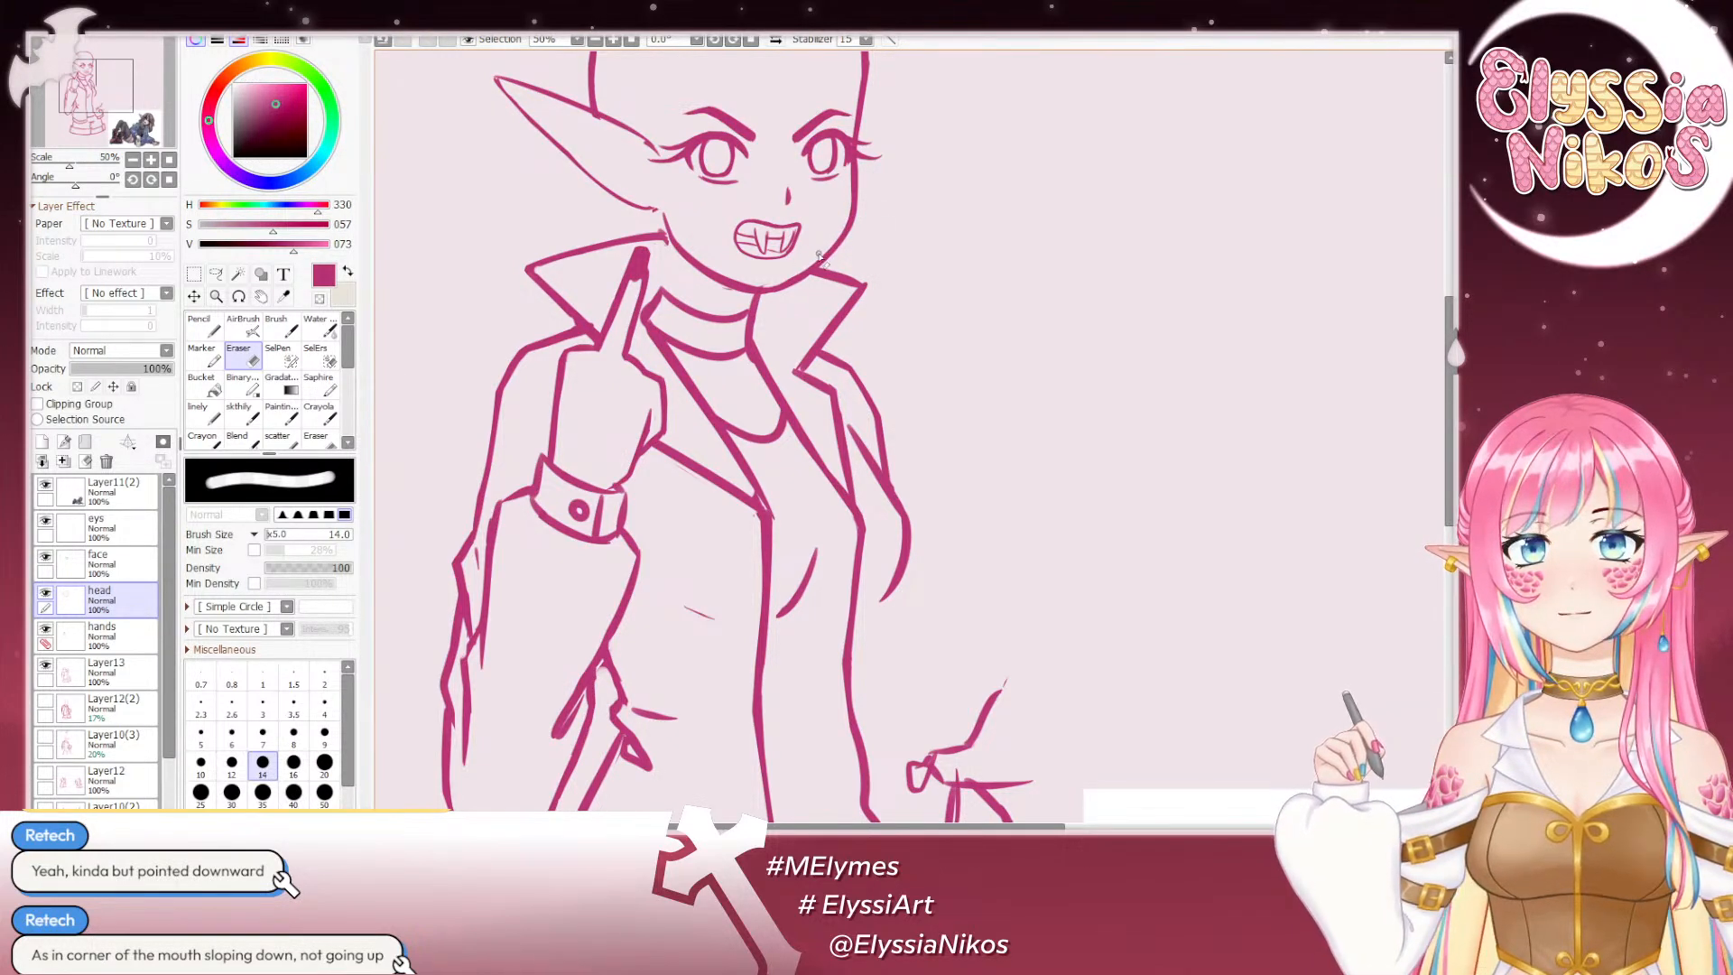
# Step: Thin the jaw and chin line on the head layer with the size 14 eraser, working in tilted views
pyautogui.moveTo(767, 269); pyautogui.dragTo(683, 359)
pyautogui.moveTo(706, 420); pyautogui.dragTo(715, 389)
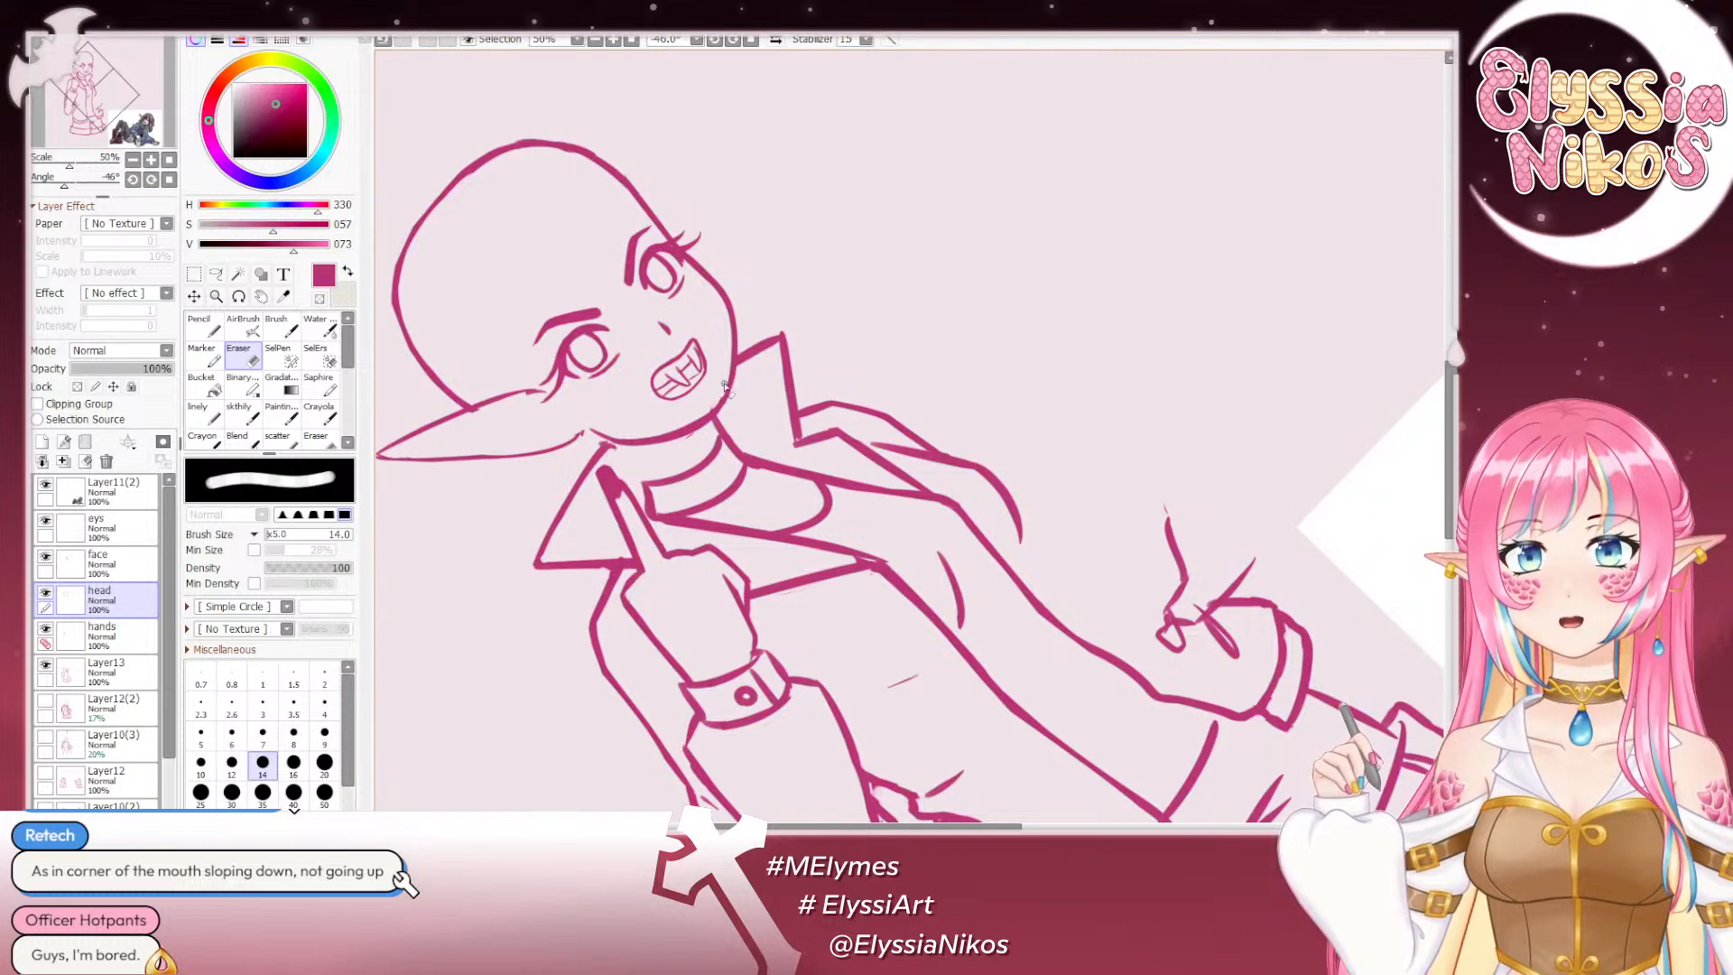
pyautogui.moveTo(66, 182); pyautogui.dragTo(45, 184)
pyautogui.moveTo(648, 434); pyautogui.dragTo(523, 71)
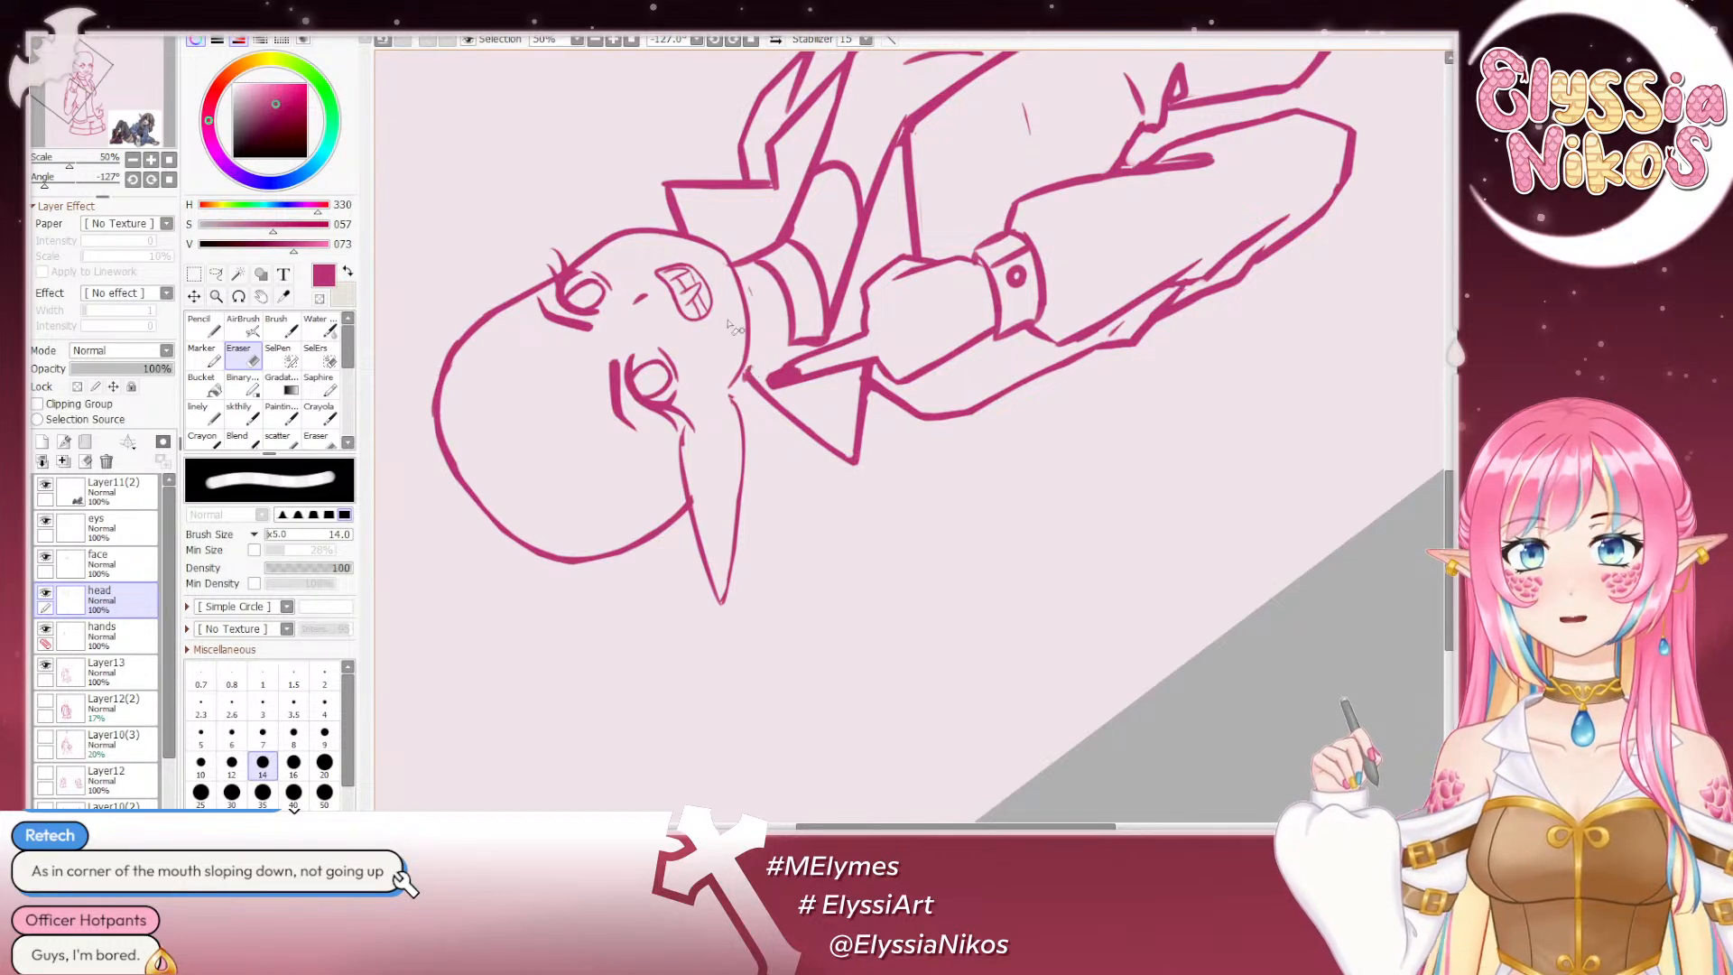
pyautogui.click(169, 180)
pyautogui.click(133, 159)
pyautogui.click(133, 160)
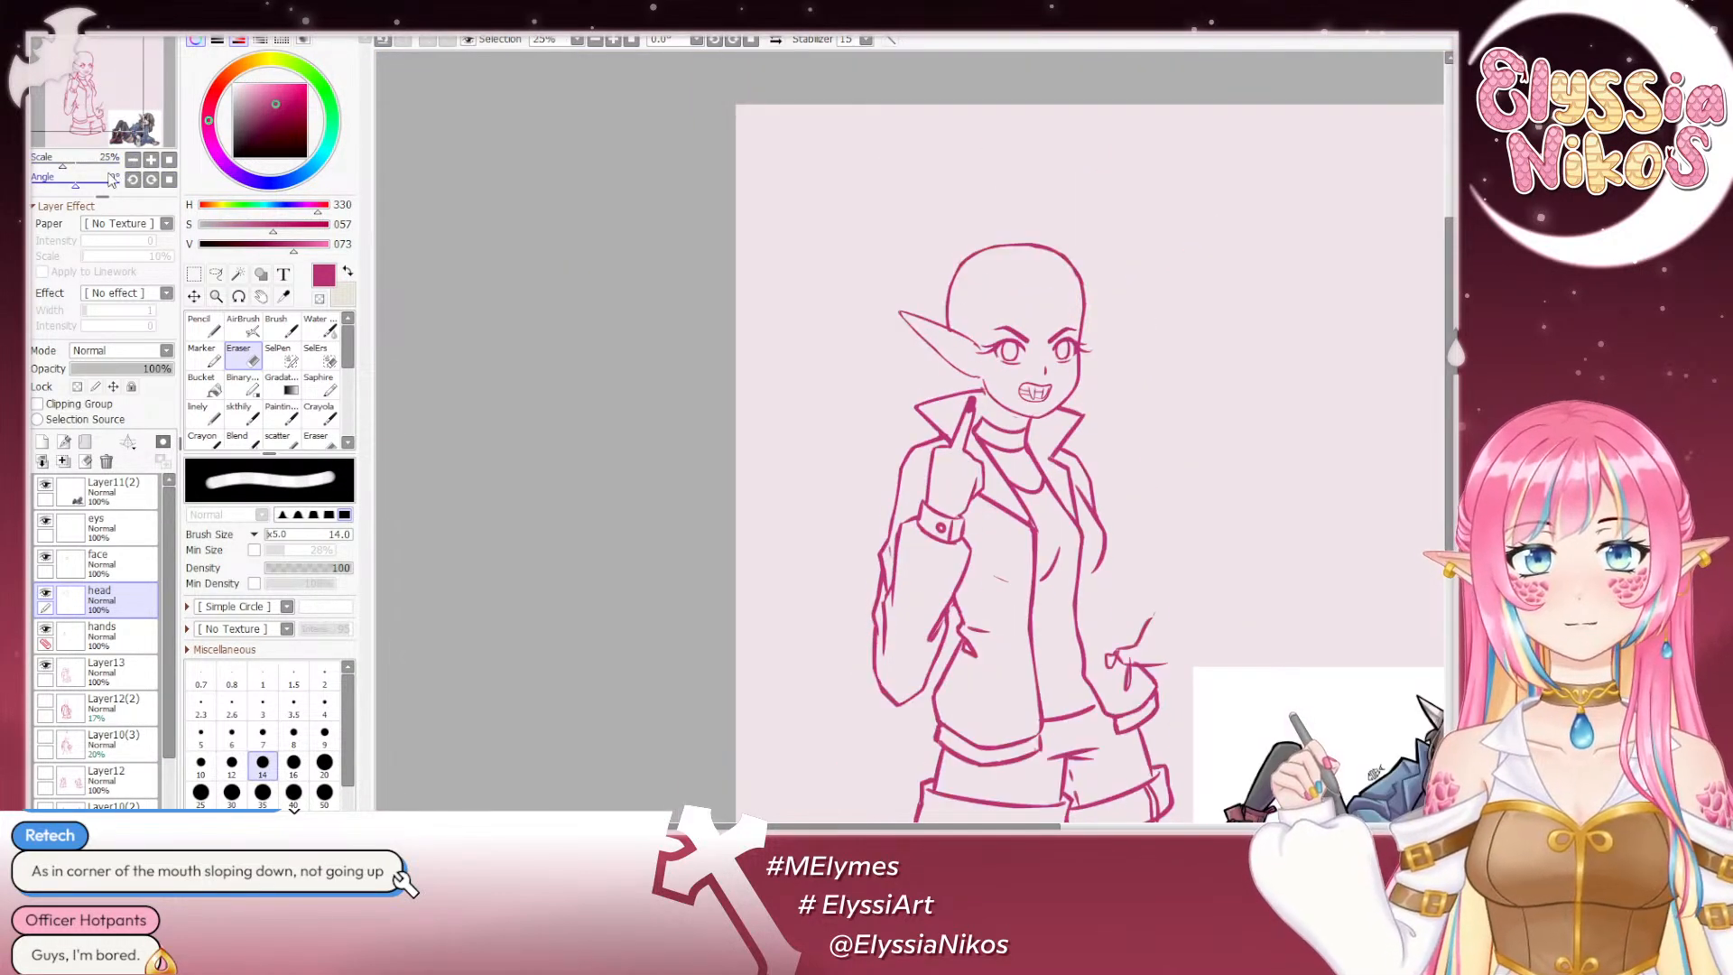
# Step: Refine the edge of the jaw and cheek curve with the eraser at 75% zoom, with the canvas rotated to 102°
pyautogui.click(151, 160)
pyautogui.click(151, 159)
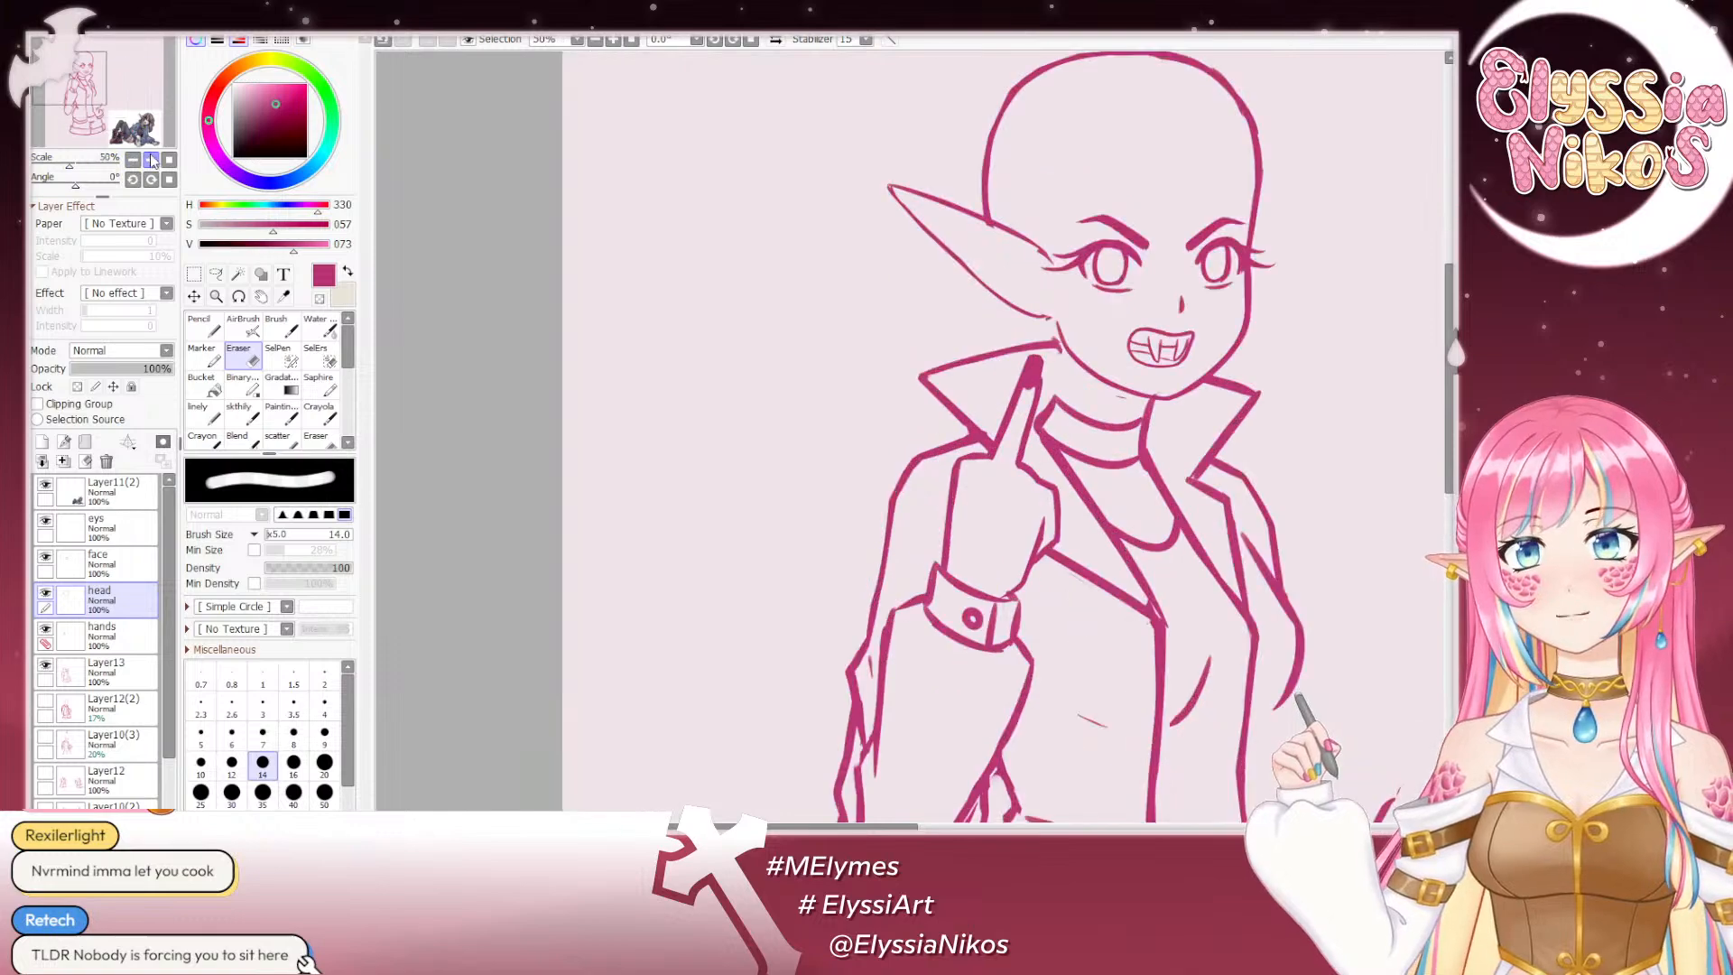
pyautogui.click(151, 161)
pyautogui.moveTo(76, 184); pyautogui.dragTo(100, 184)
pyautogui.moveTo(67, 79); pyautogui.dragTo(88, 64)
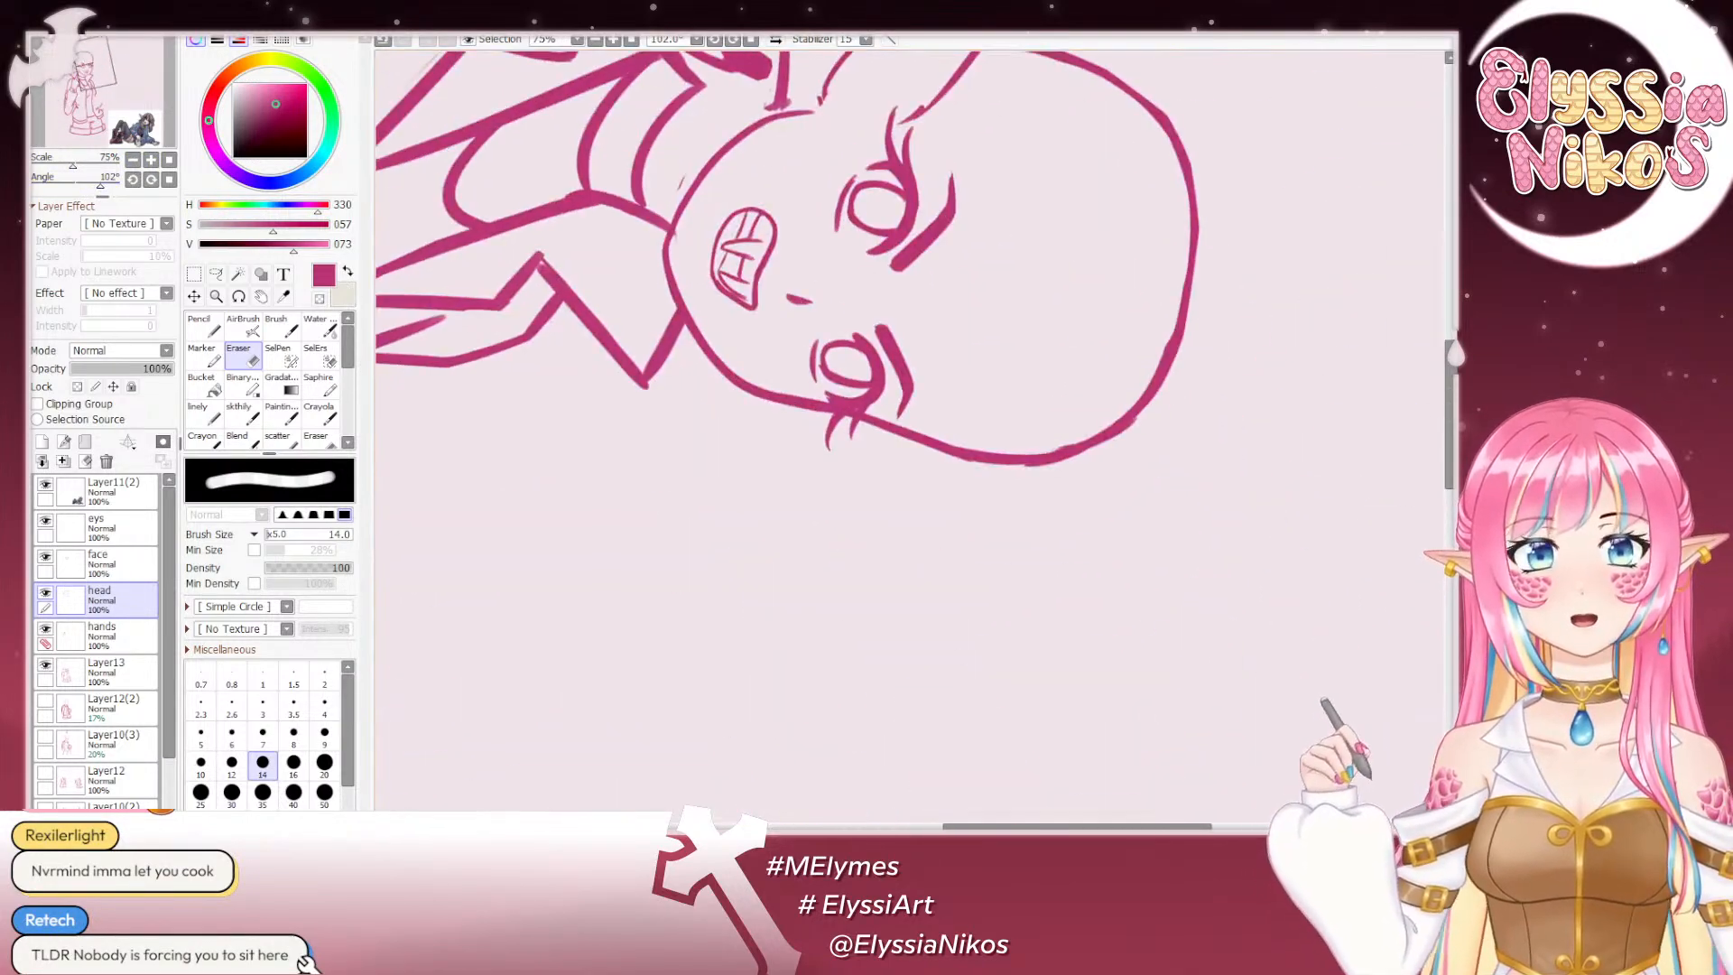
pyautogui.moveTo(673, 269); pyautogui.dragTo(707, 318)
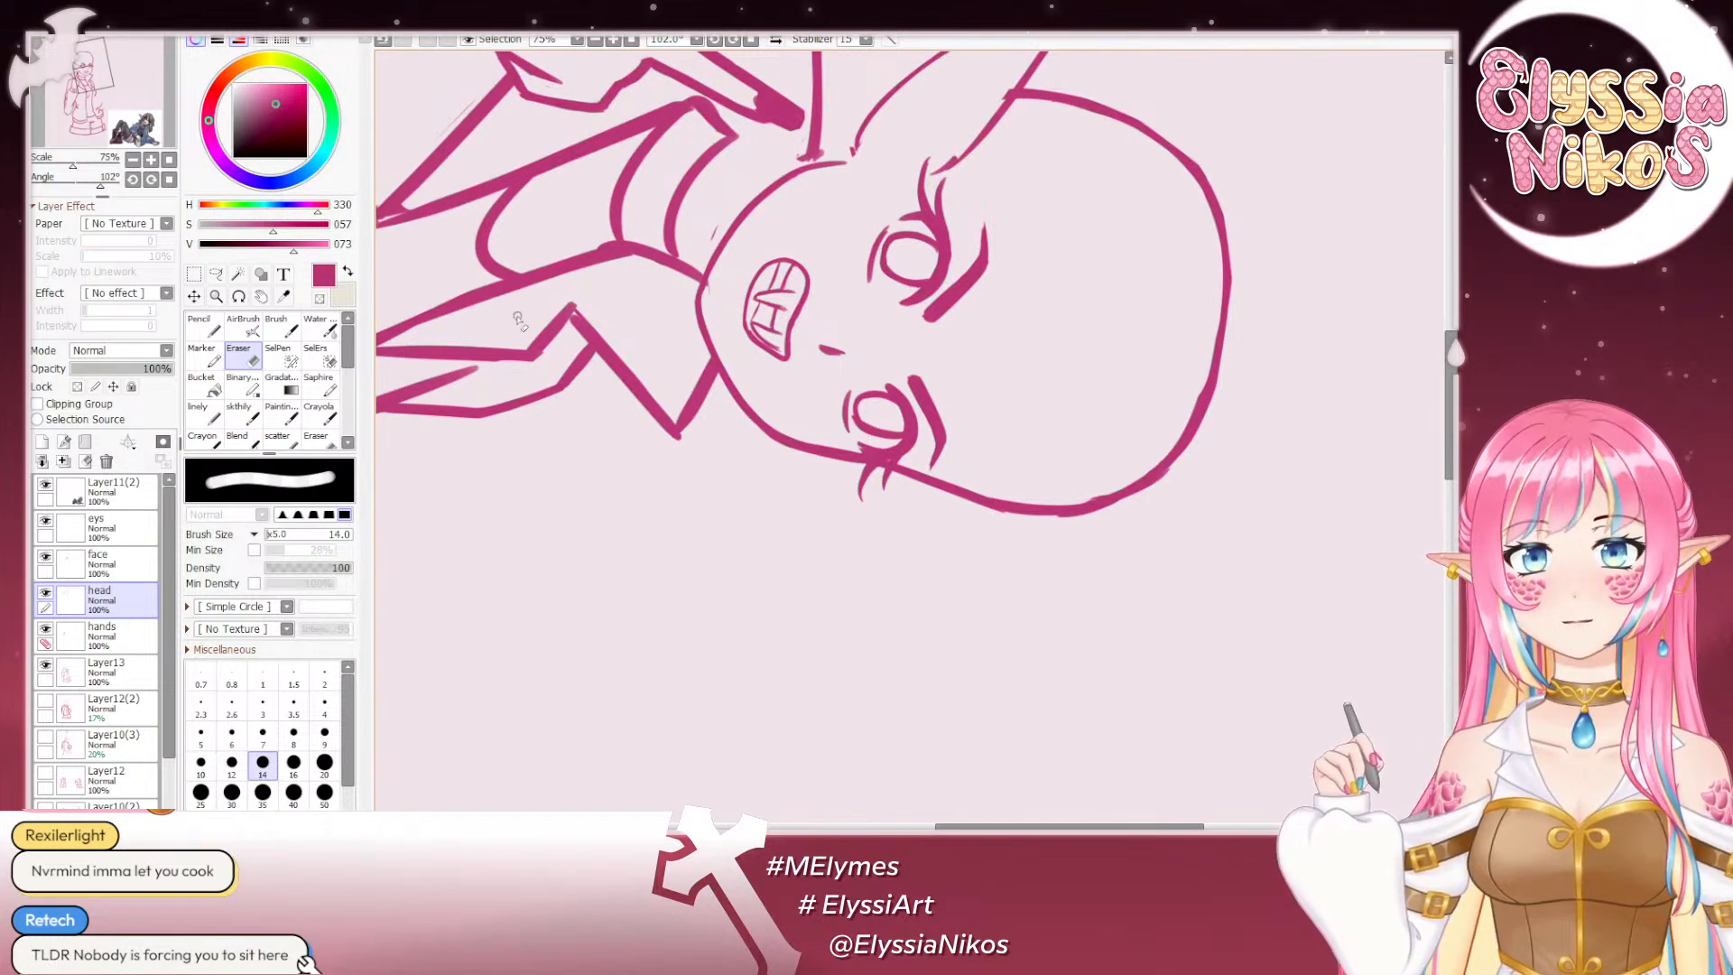
pyautogui.click(169, 178)
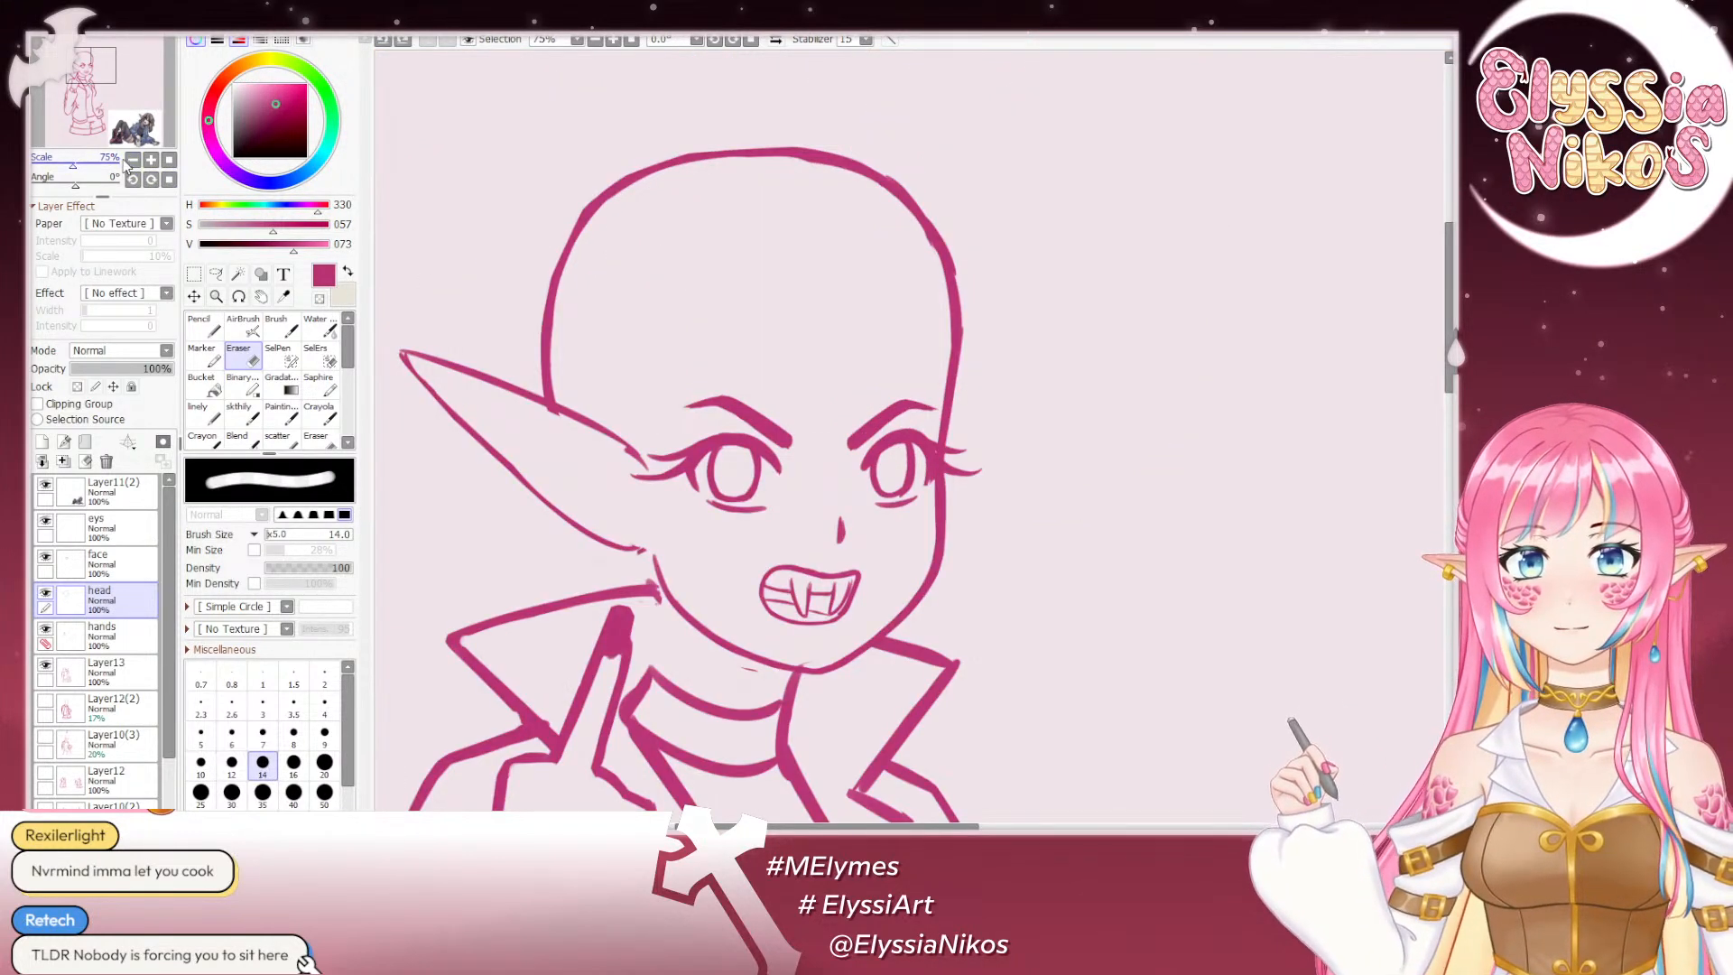
# Step: Check the cleaned head outline against the whole figure at 25%, then at 50%
pyautogui.click(132, 159)
pyautogui.click(133, 160)
pyautogui.click(133, 160)
pyautogui.moveTo(542, 218); pyautogui.dragTo(562, 99)
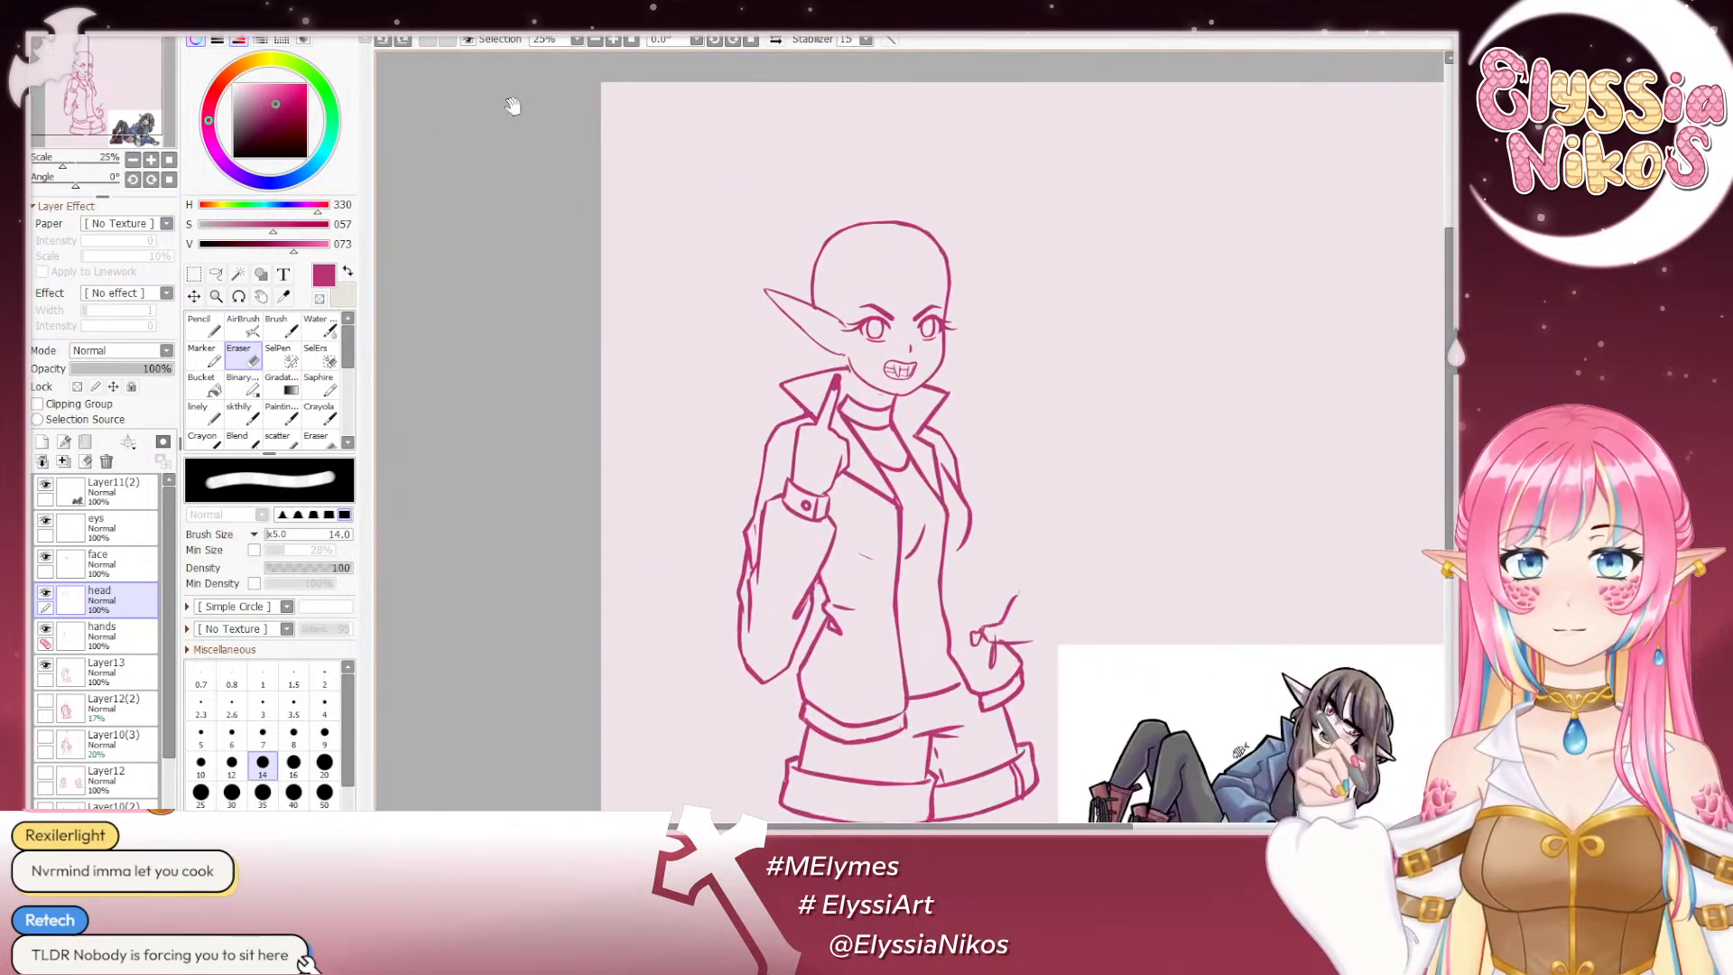
pyautogui.click(151, 160)
pyautogui.click(151, 160)
pyautogui.moveTo(994, 215); pyautogui.dragTo(818, 208)
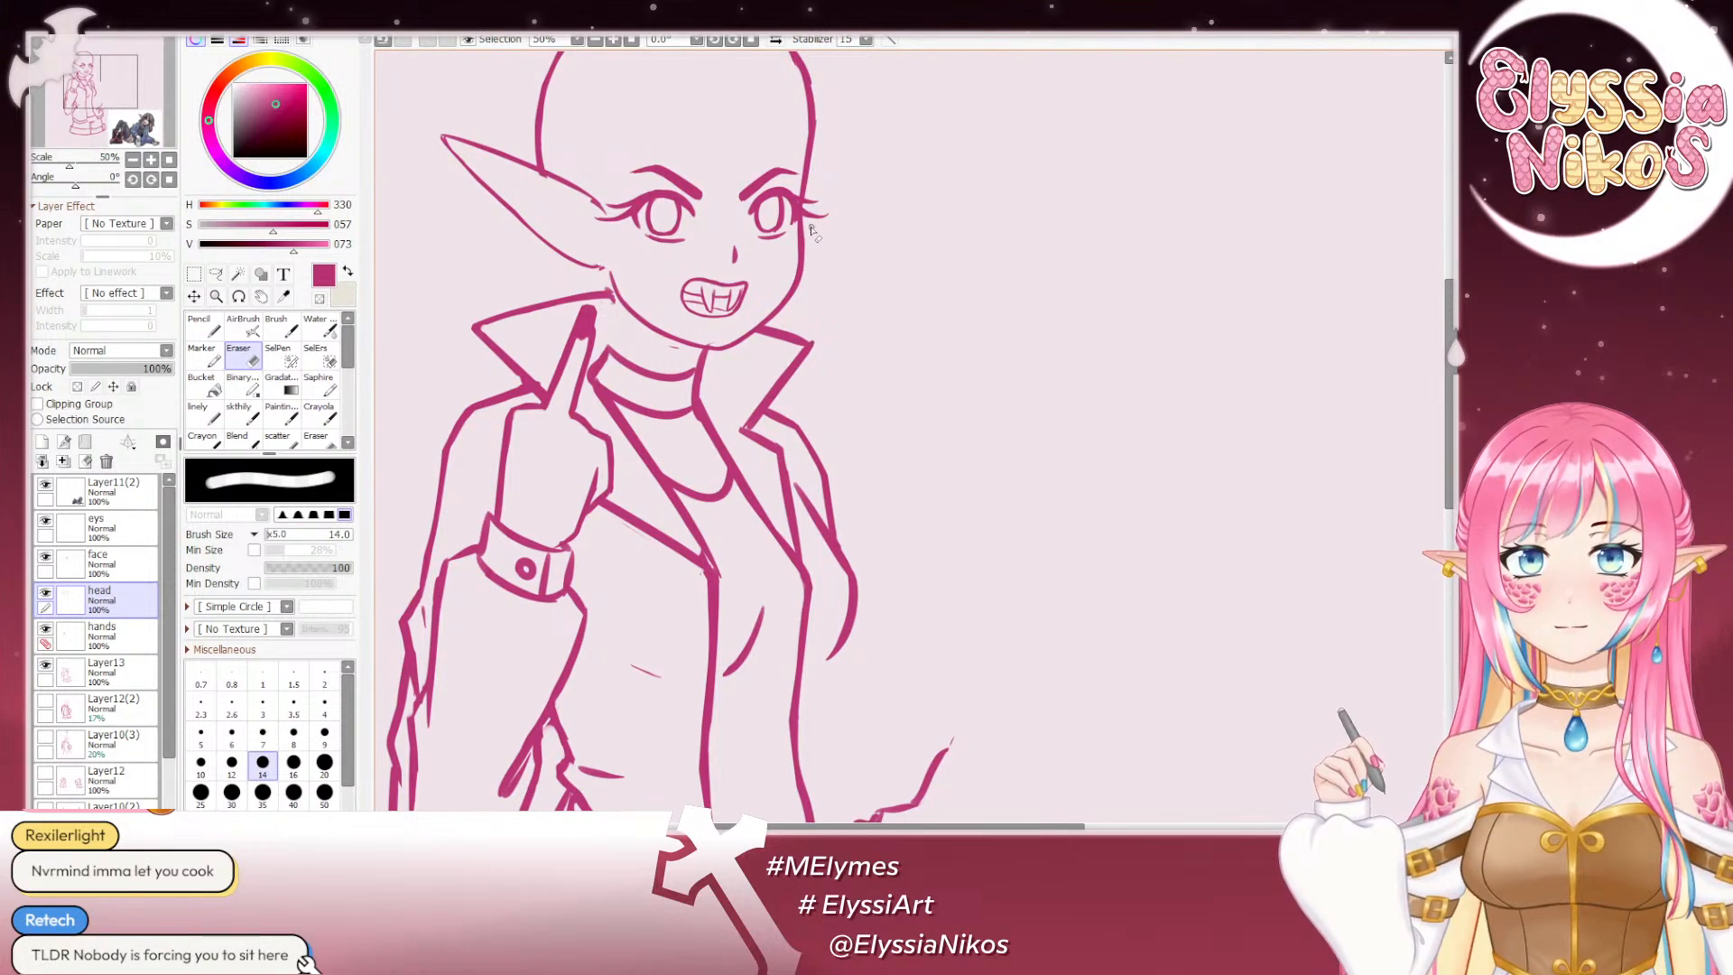
# Step: Compare the cheek outline with and without the latest eraser strokes by repeatedly undoing and redoing them
pyautogui.hotkey('ctrl', 'z')
pyautogui.moveTo(804, 222); pyautogui.dragTo(810, 264)
pyautogui.hotkey('ctrl', 'z')
pyautogui.hotkey('ctrl', 'y')
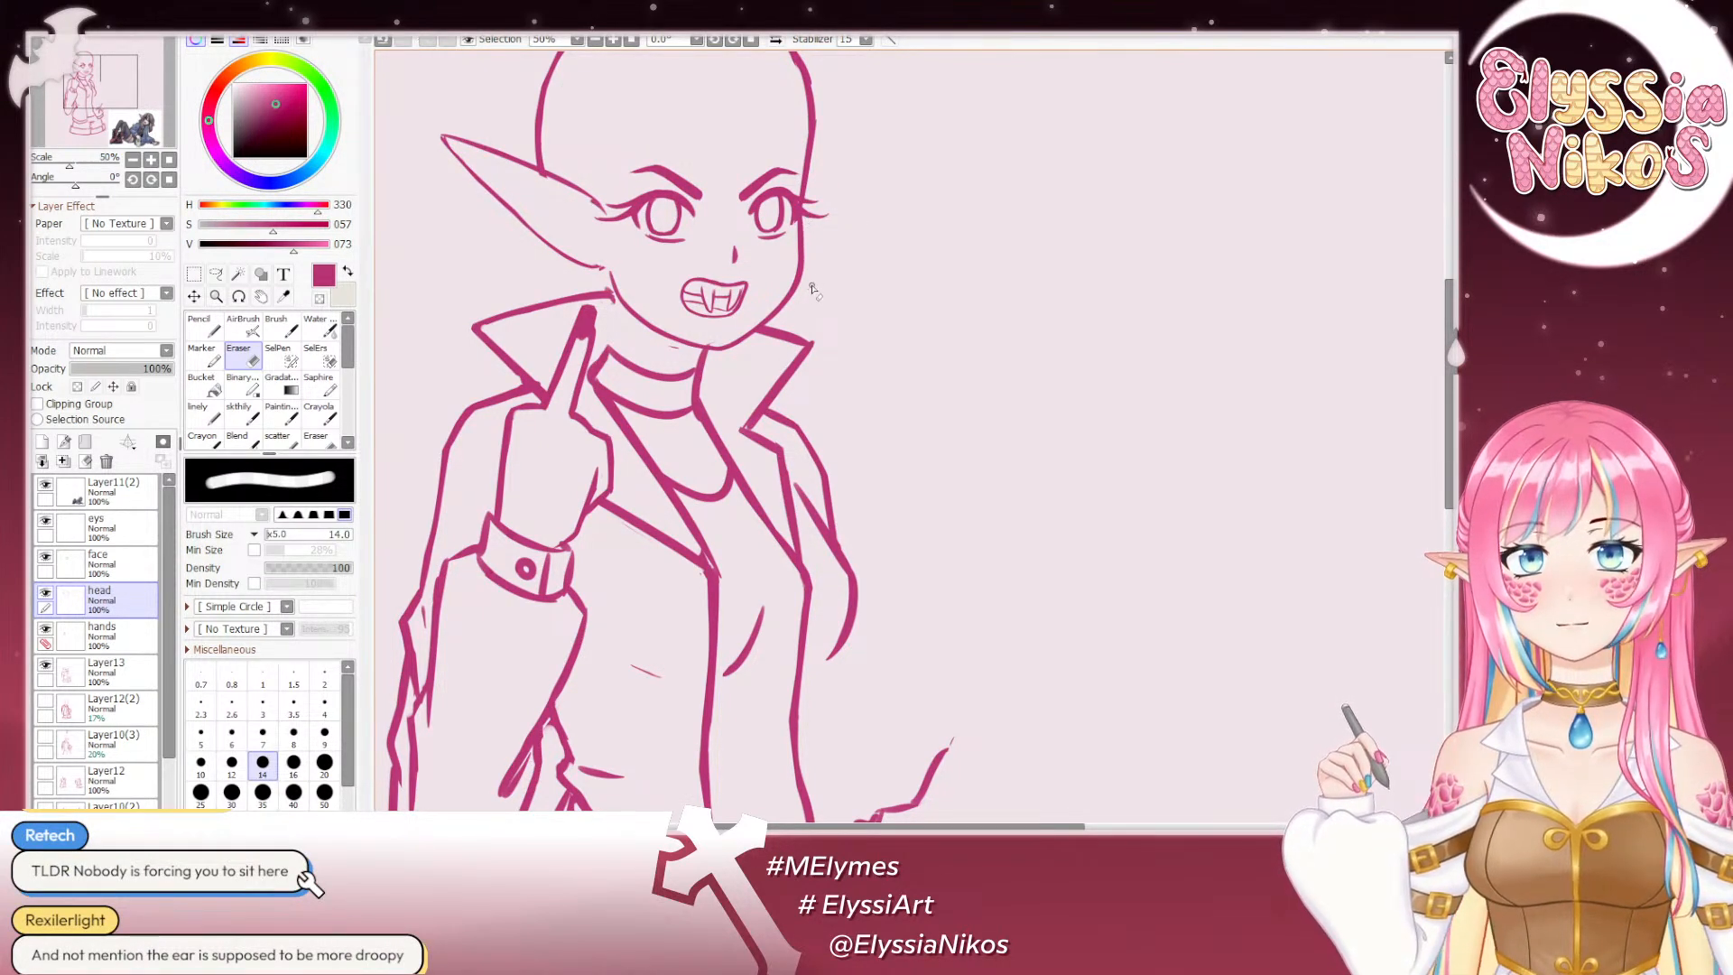
pyautogui.hotkey('ctrl', 'z')
pyautogui.hotkey('ctrl', 'y')
pyautogui.hotkey('ctrl', 'y')
pyautogui.hotkey('ctrl', 'z')
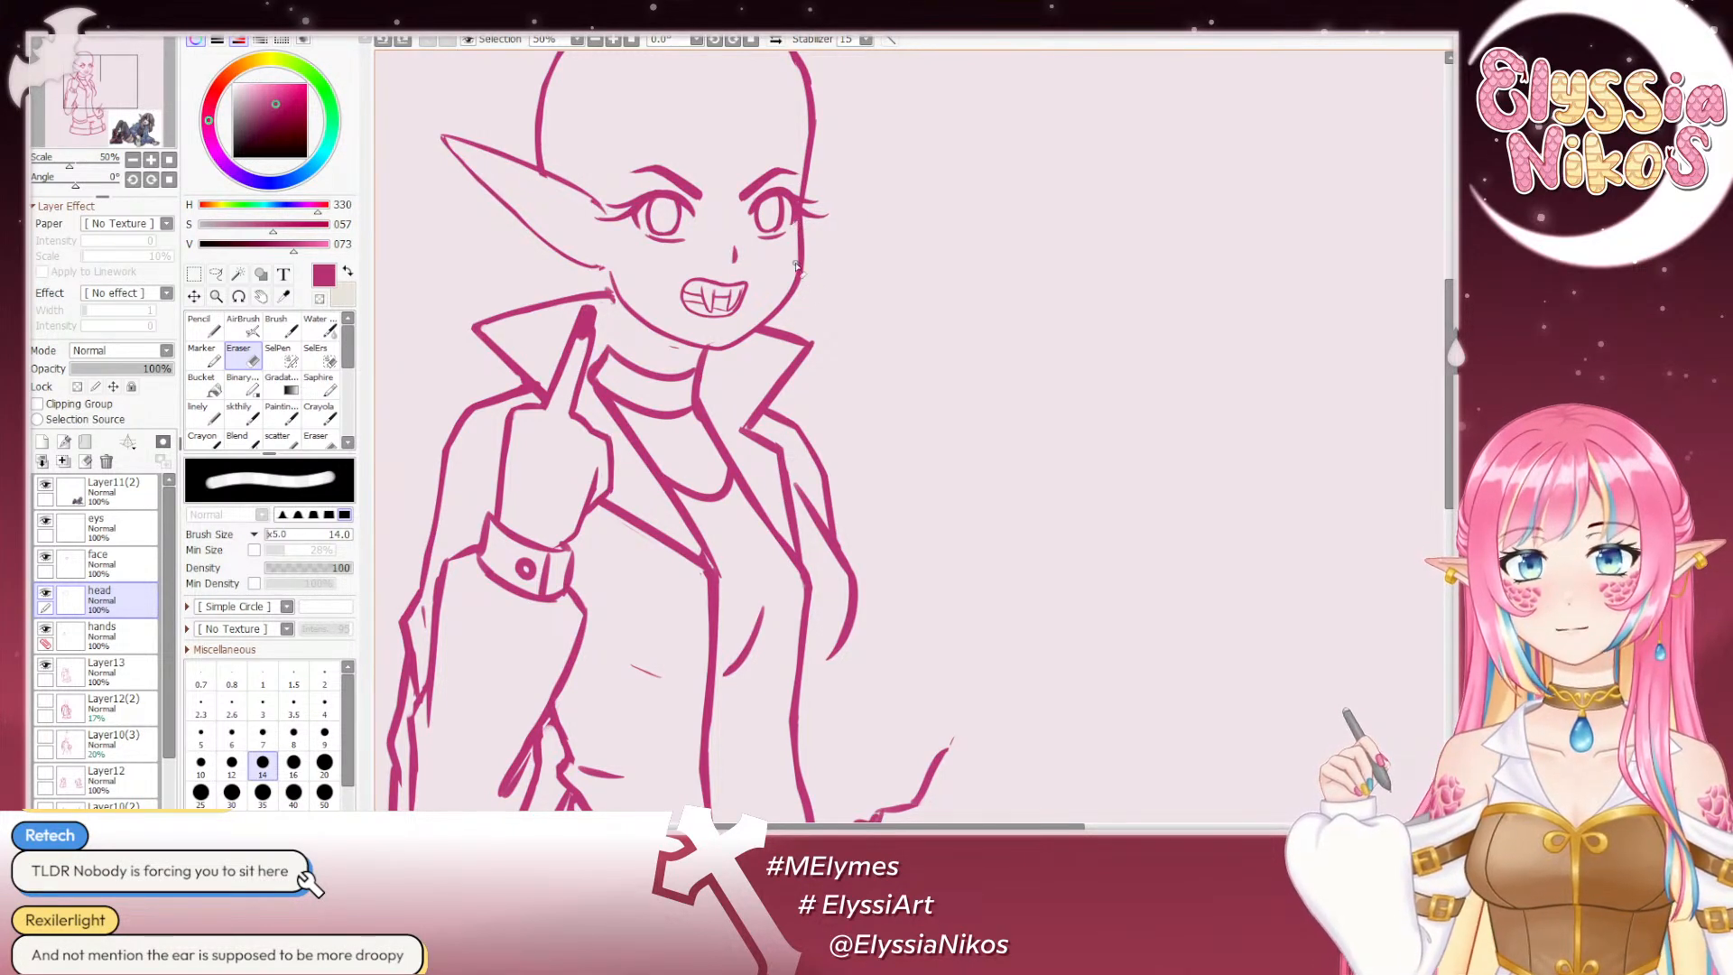
pyautogui.hotkey('ctrl', 'y')
pyautogui.hotkey('ctrl', 'z')
pyautogui.hotkey('ctrl', 'y')
pyautogui.hotkey('ctrl', 'z')
pyautogui.moveTo(690, 339); pyautogui.dragTo(688, 328)
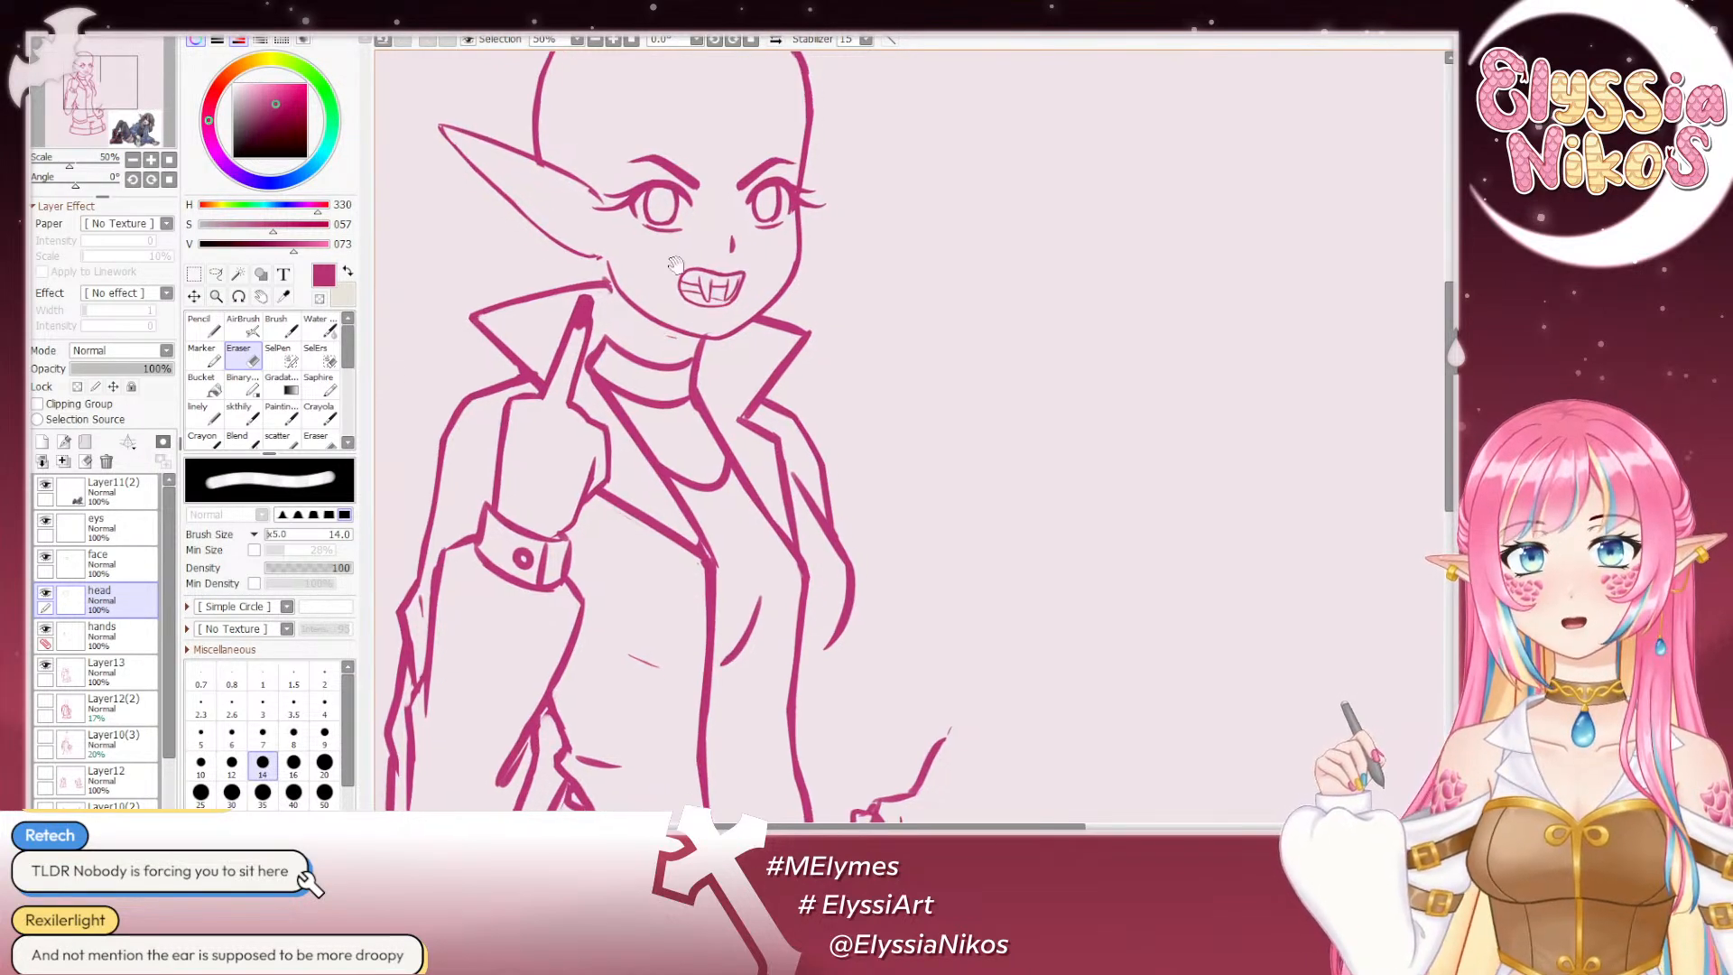
# Step: Try erasing along the jawline with the canvas tilted to -49° and undo the strokes
pyautogui.moveTo(75, 185); pyautogui.dragTo(64, 185)
pyautogui.moveTo(649, 431)
pyautogui.mouseDown()
pyautogui.moveTo(635, 257)
pyautogui.moveTo(690, 249)
pyautogui.mouseUp()
pyautogui.hotkey('ctrl', 'z')
pyautogui.hotkey('ctrl', 'z')
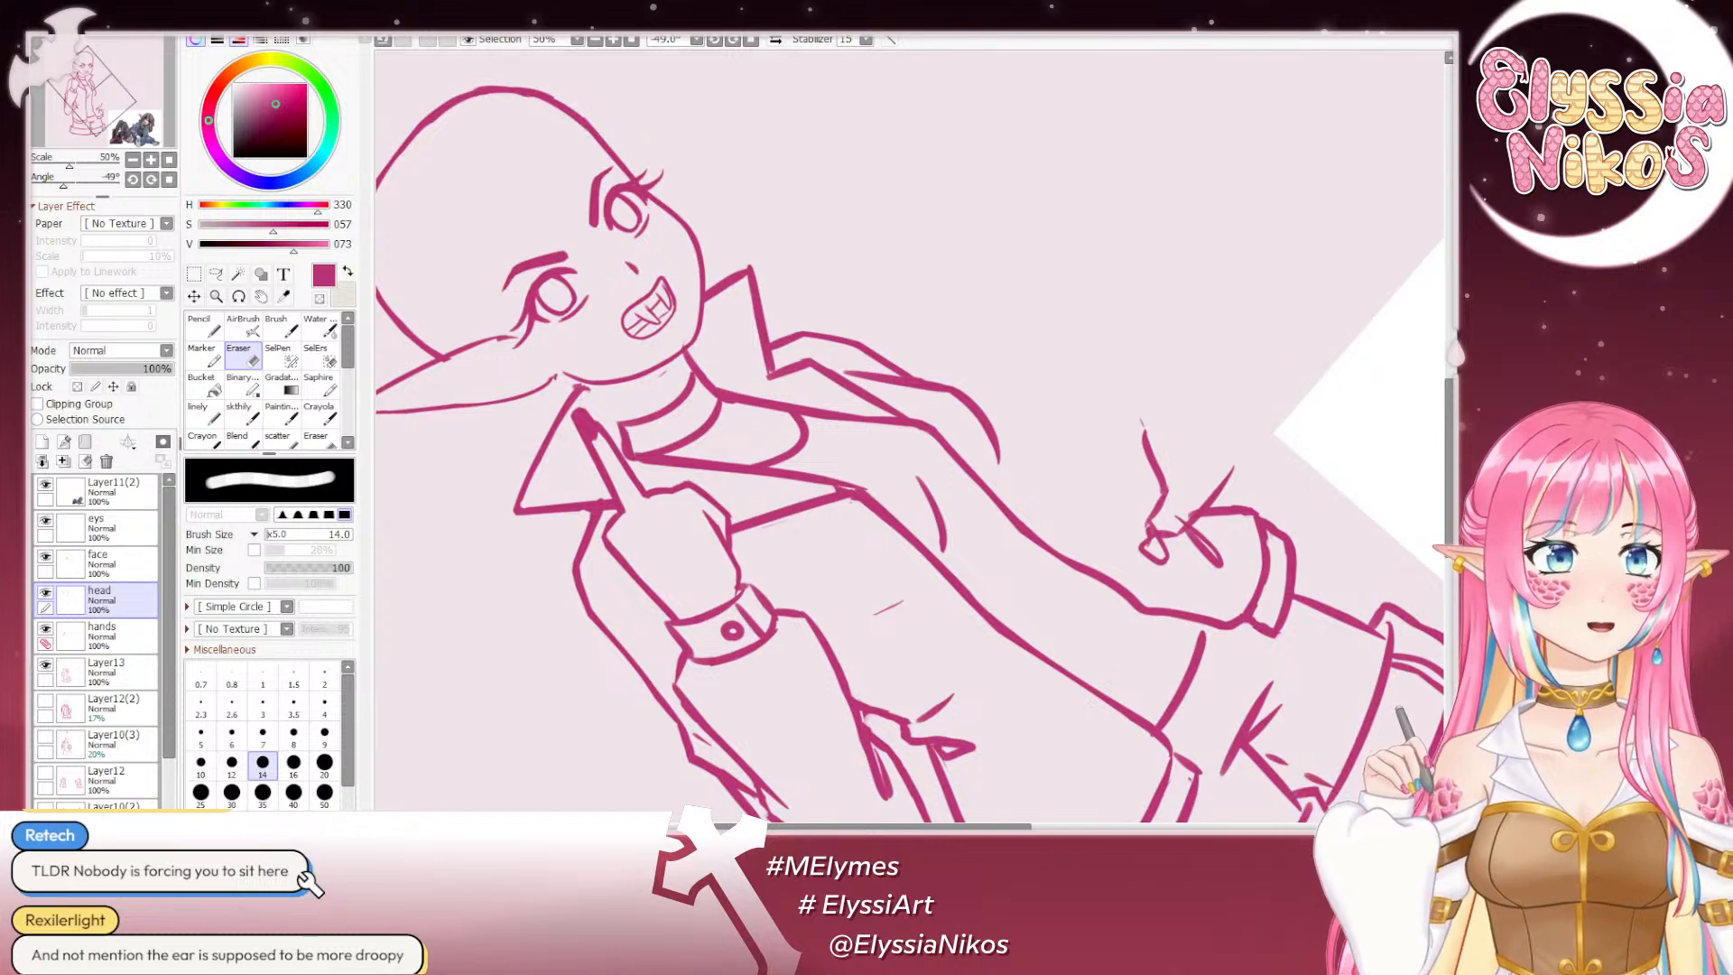
pyautogui.click(168, 178)
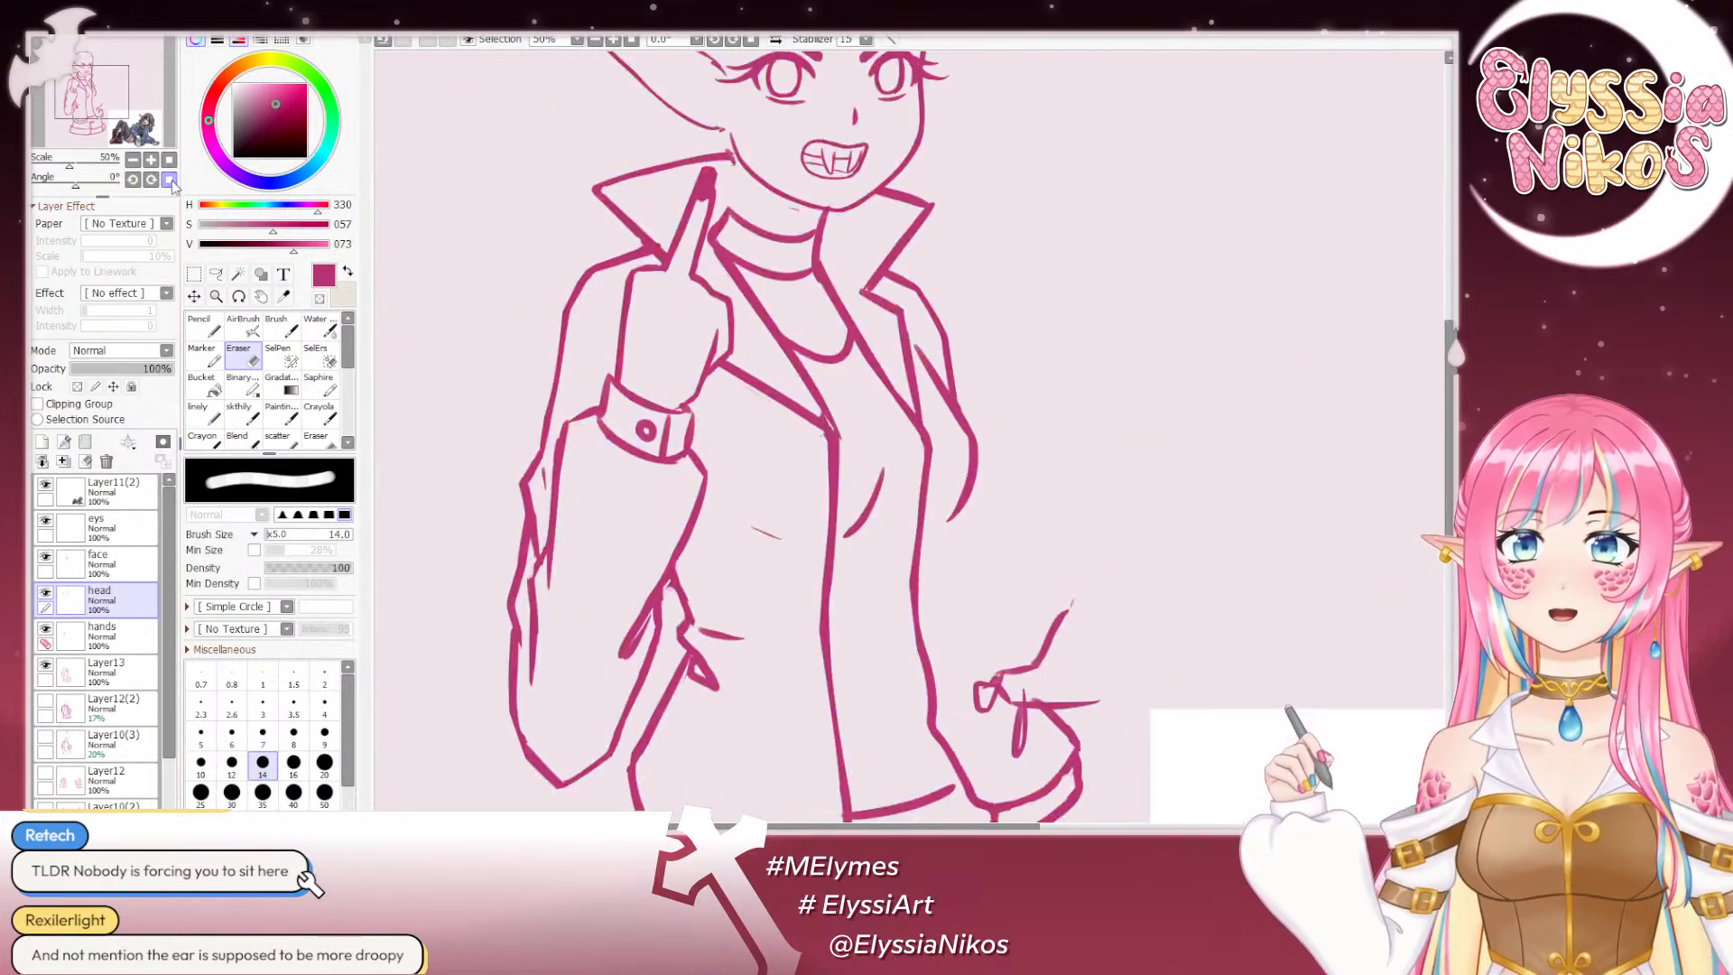
pyautogui.click(132, 159)
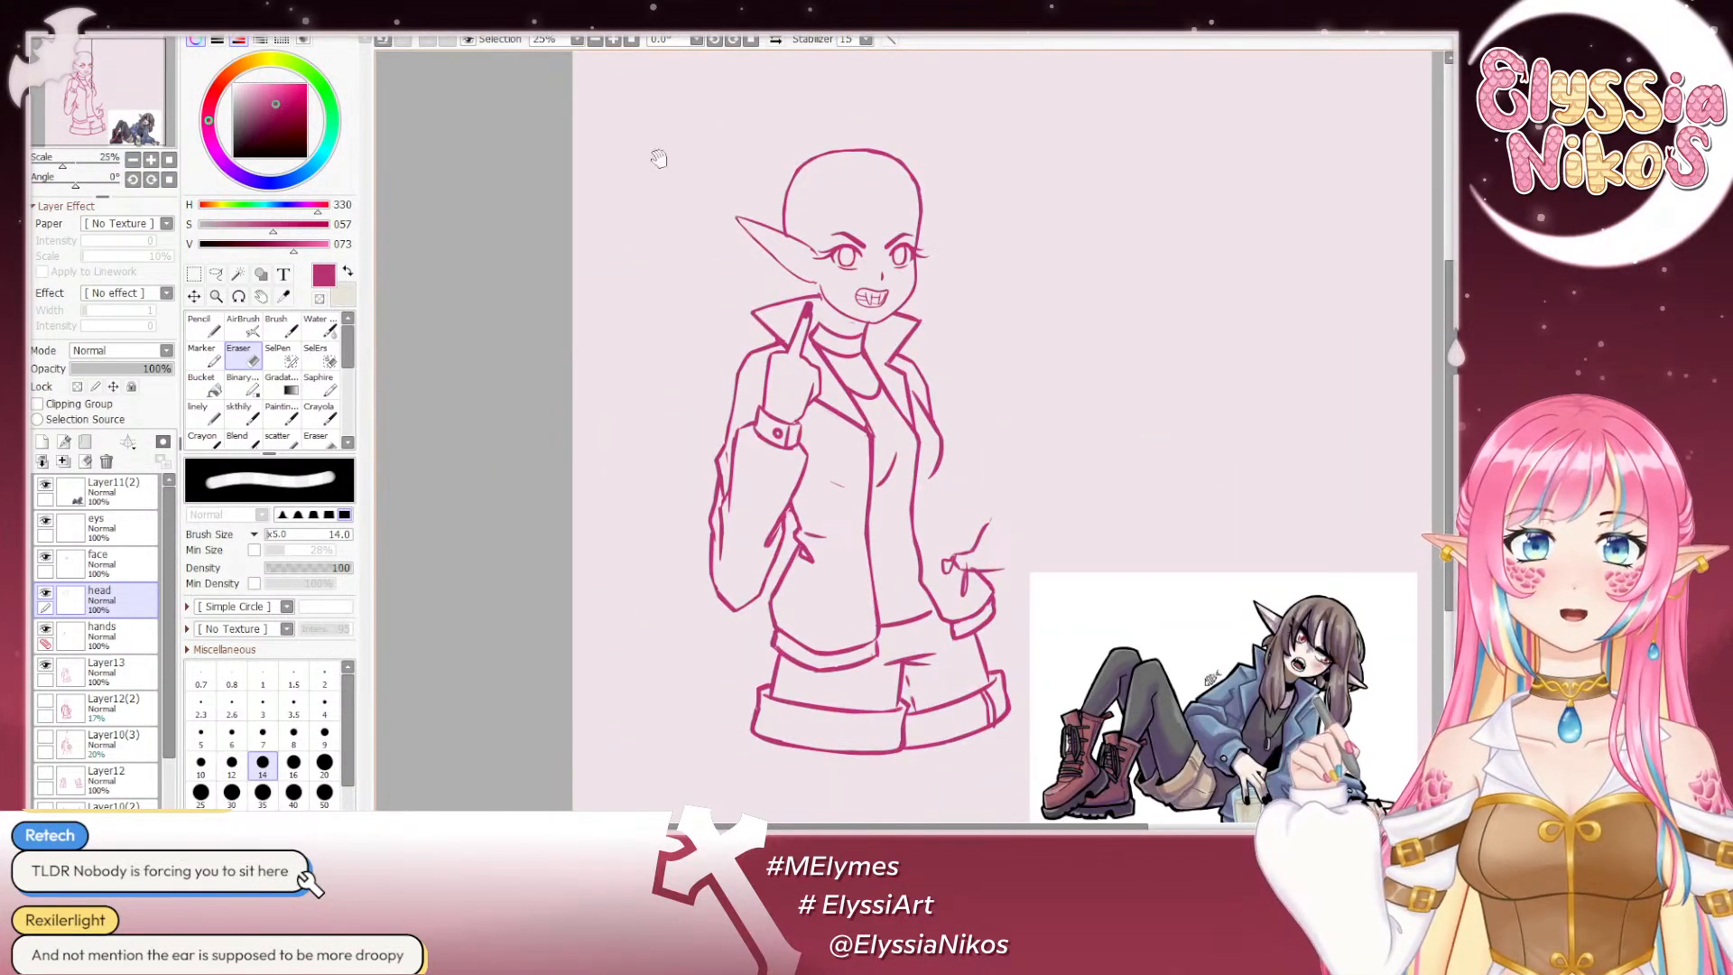
pyautogui.moveTo(654, 135); pyautogui.dragTo(594, 184)
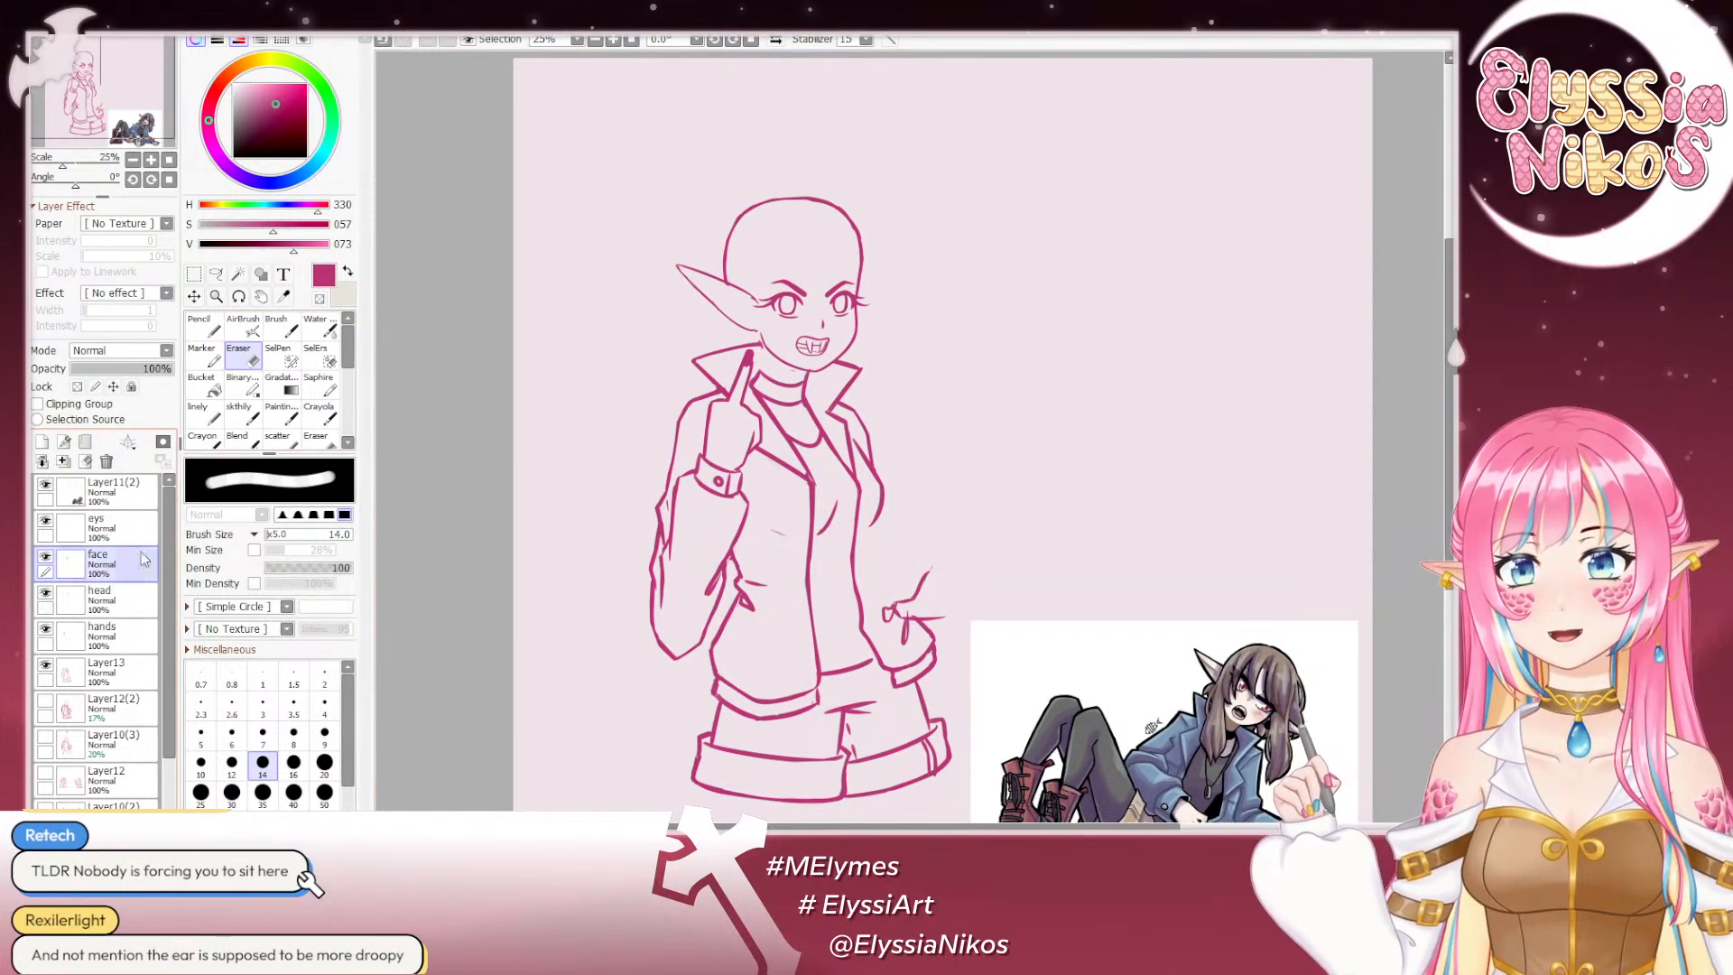
# Step: Select the mouth on the face layer with a freeform lasso and adjust it with a Freeform transform
pyautogui.click(100, 562)
pyautogui.moveTo(839, 338); pyautogui.dragTo(794, 262)
pyautogui.press('l')
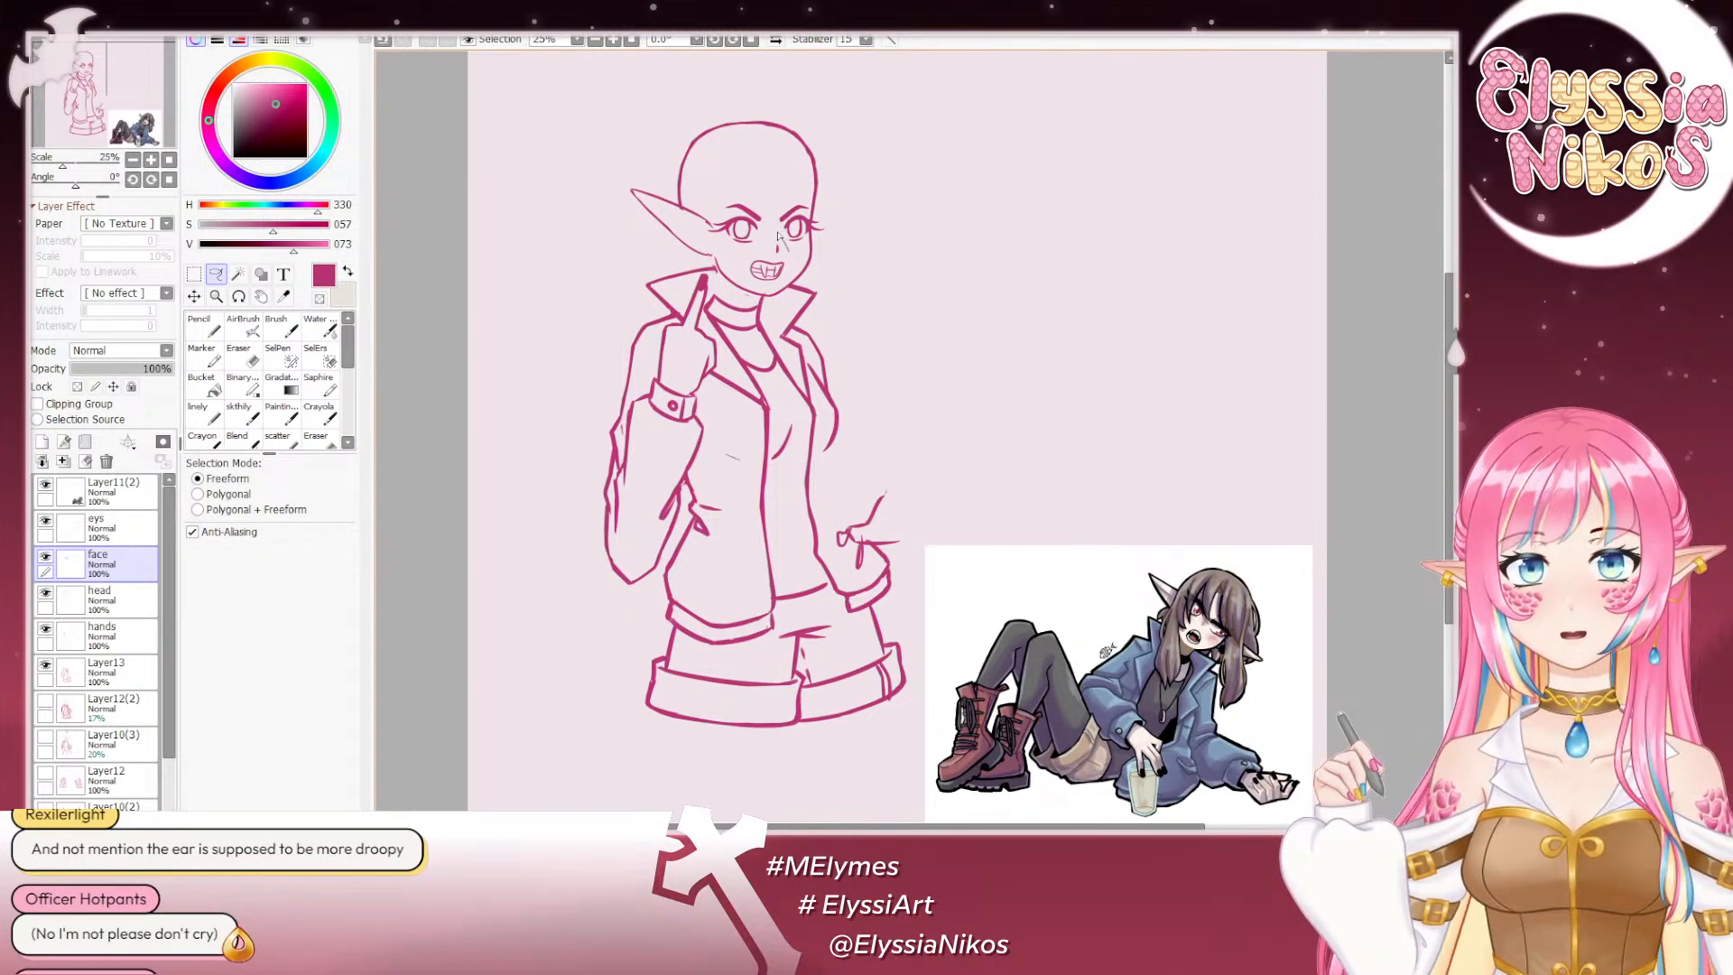
pyautogui.moveTo(760, 287); pyautogui.dragTo(794, 258)
pyautogui.hotkey('ctrl', 't')
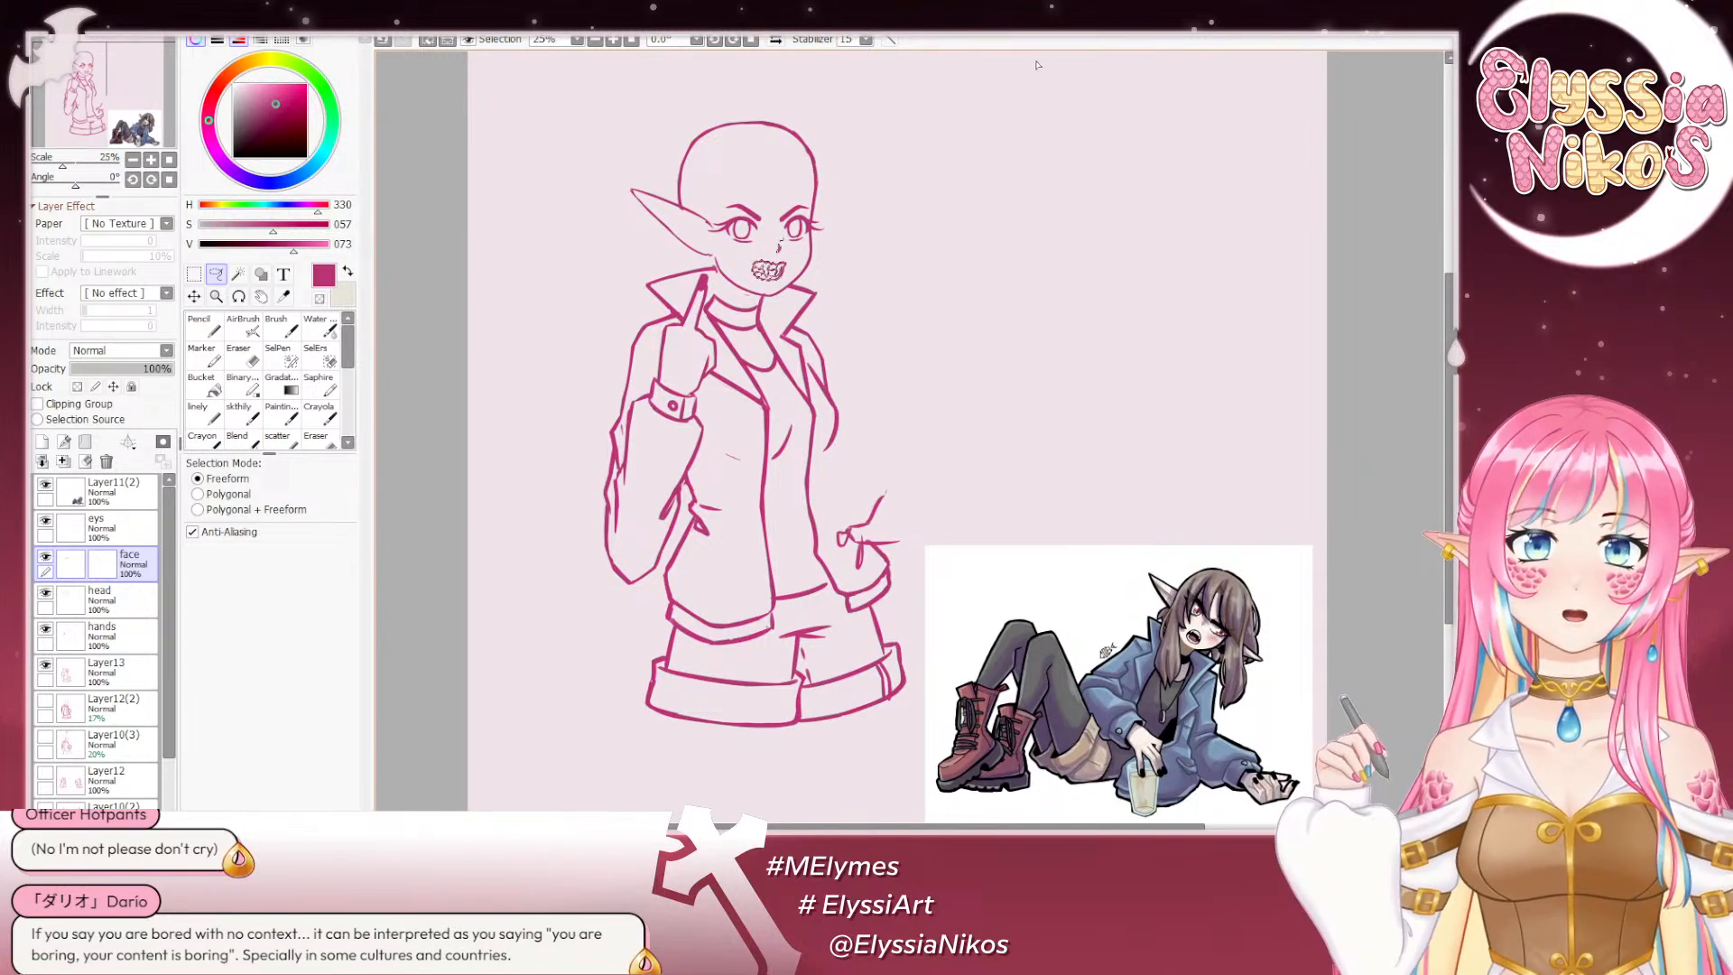
pyautogui.hotkey('ctrl', 't')
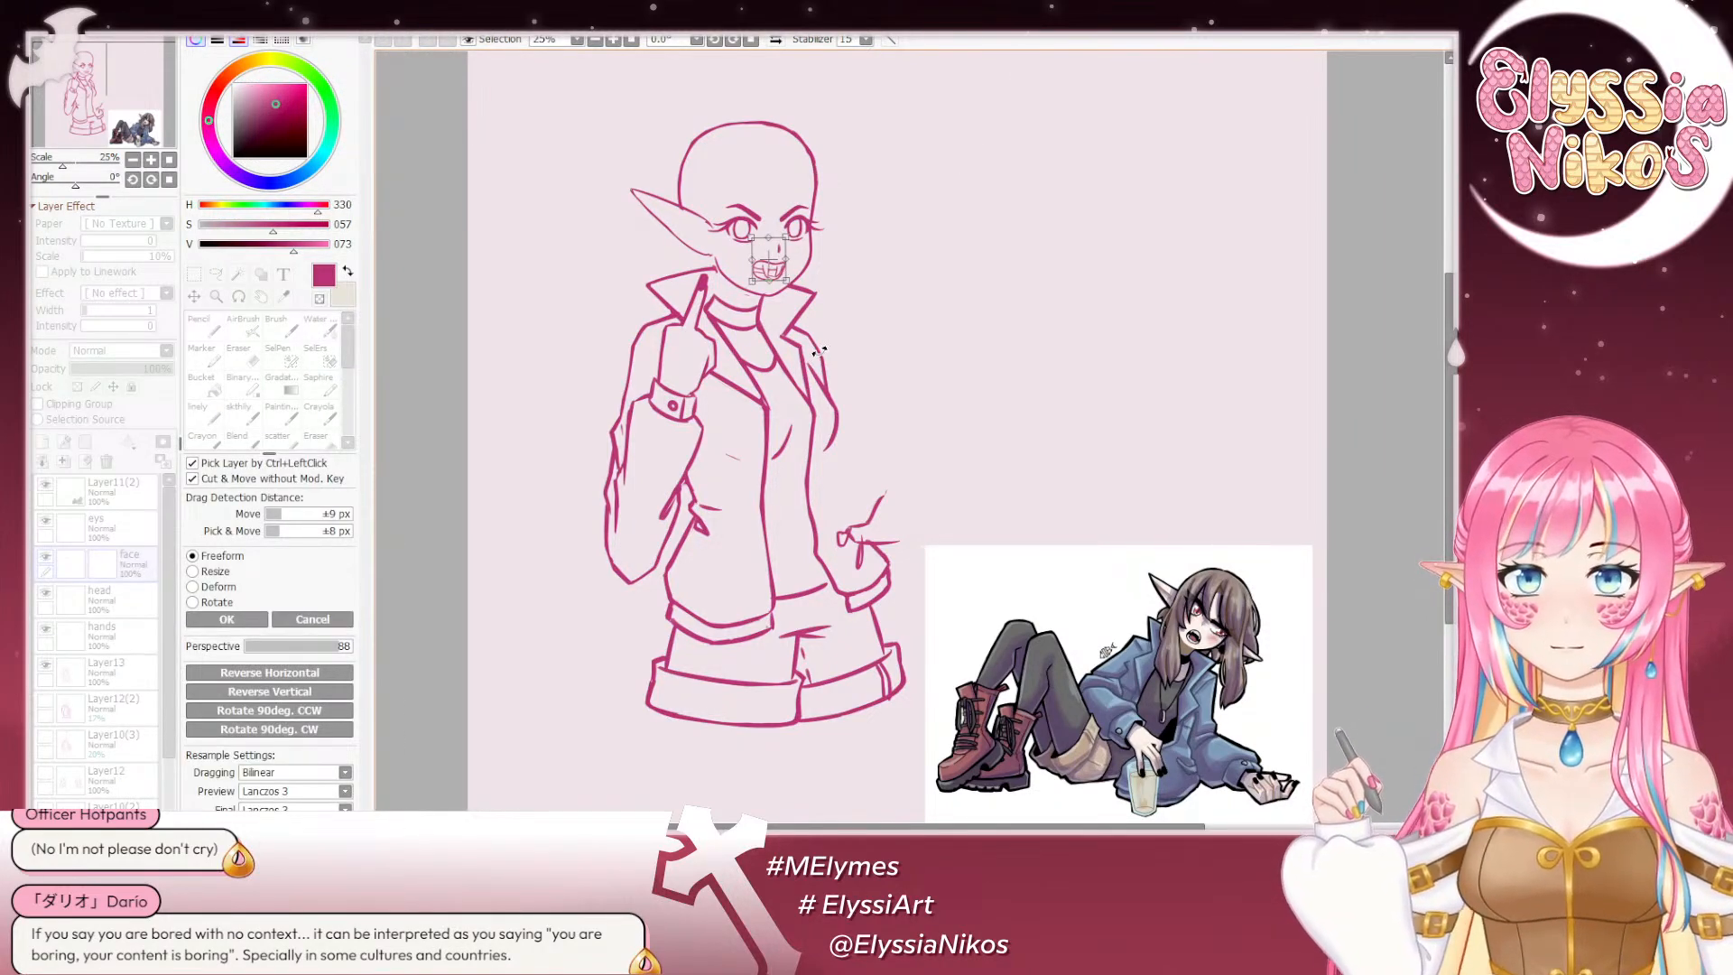
pyautogui.click(226, 619)
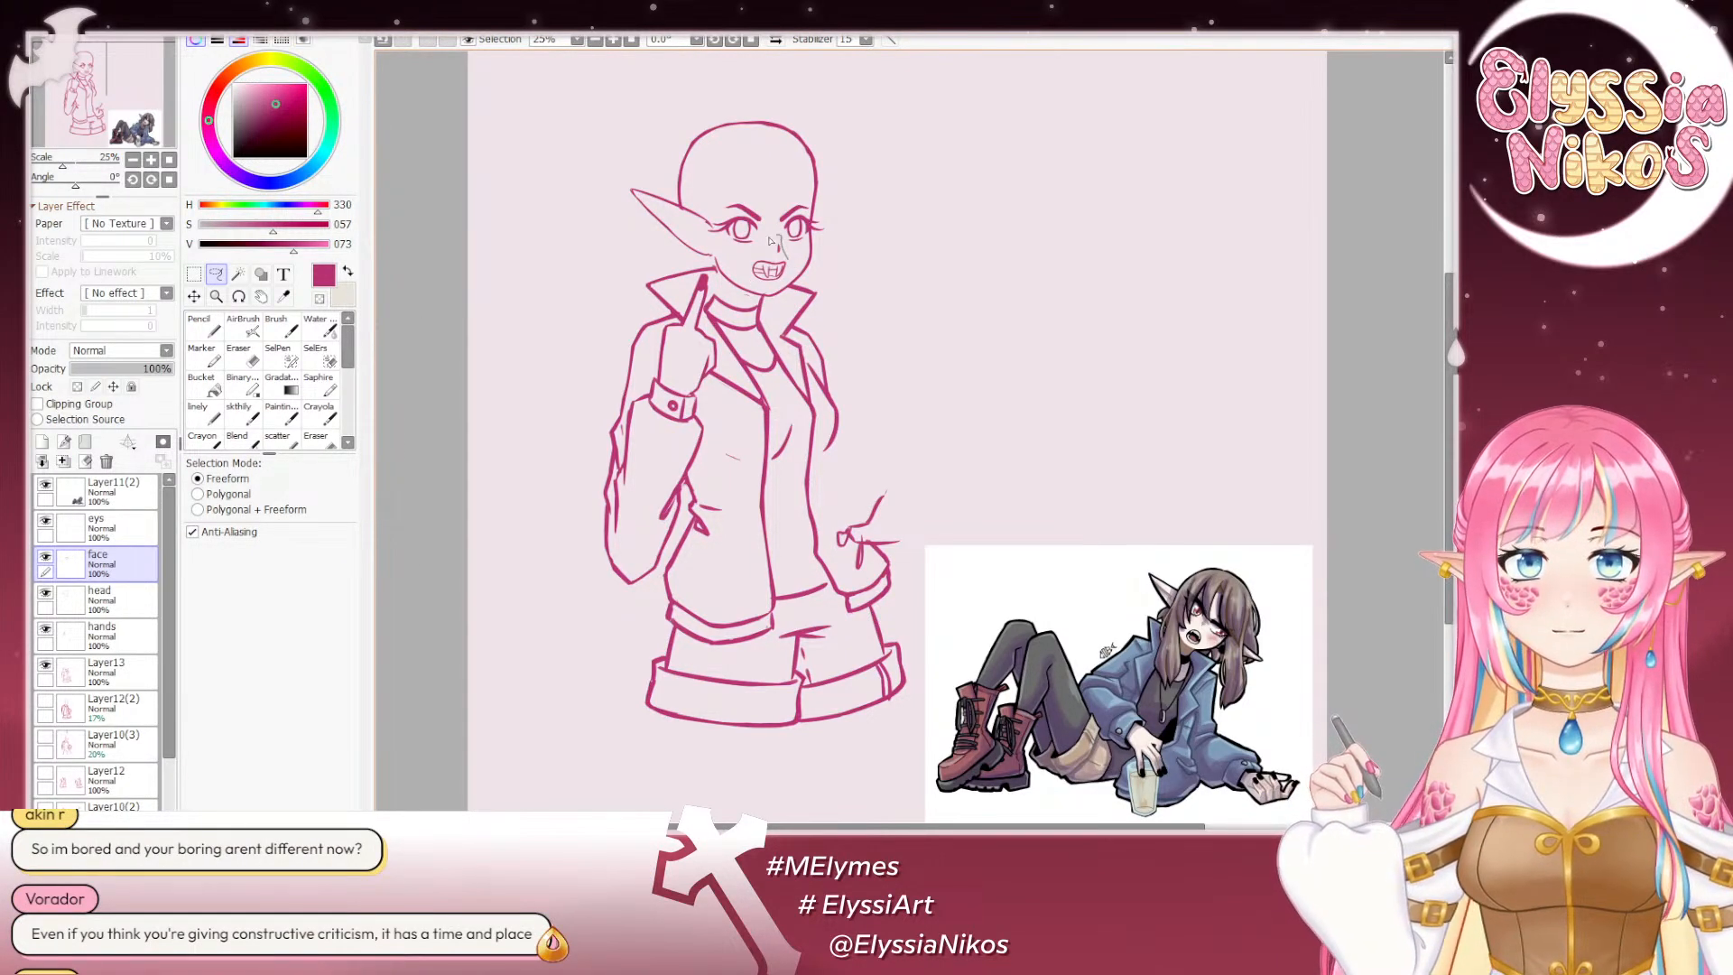
# Step: Lasso the mouth area on the face layer again, retrying the selection, and clear it
pyautogui.moveTo(759, 293); pyautogui.dragTo(790, 262)
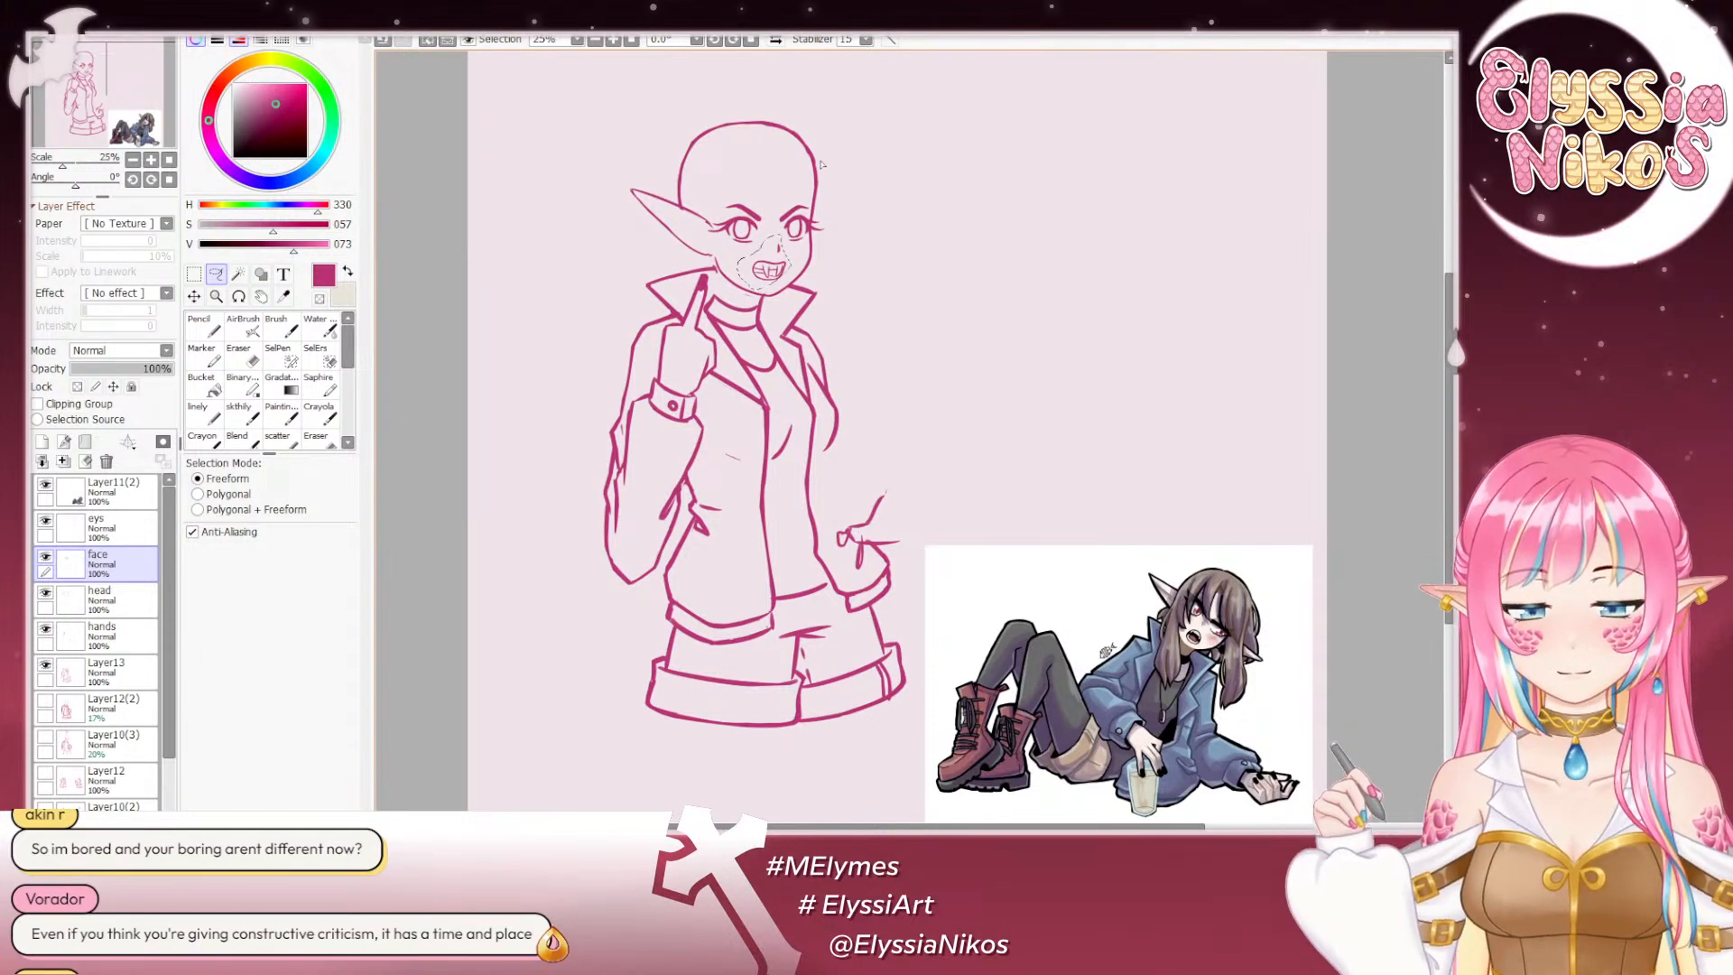
pyautogui.hotkey('ctrl', 'd')
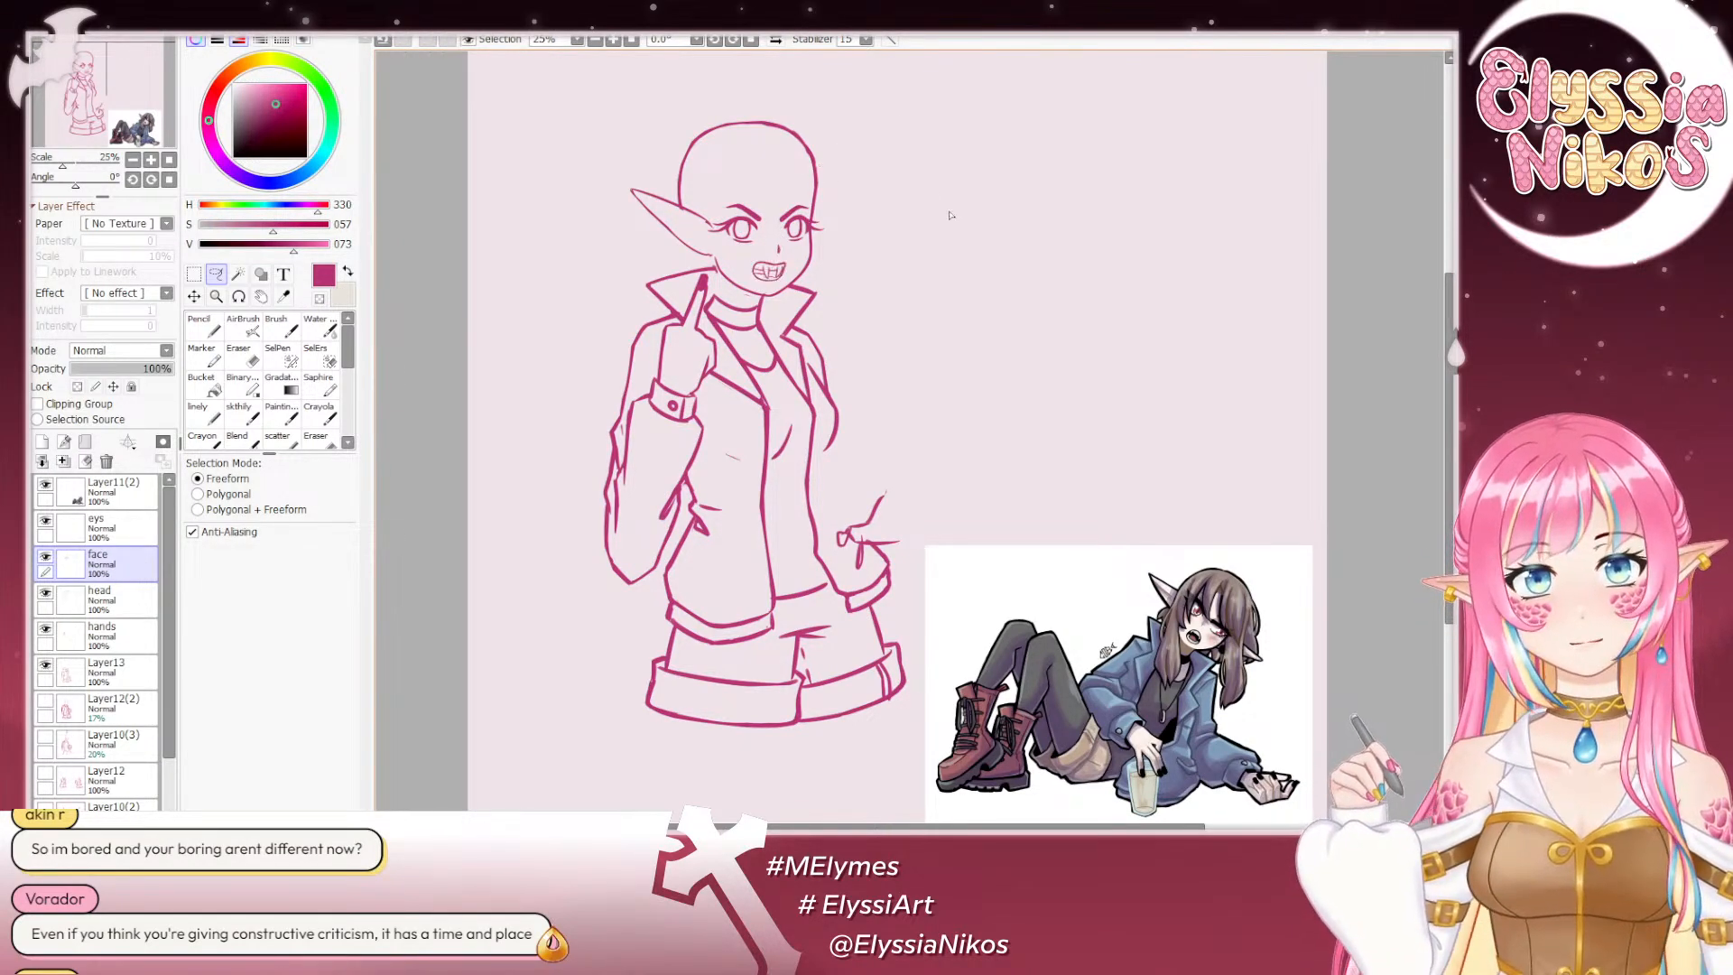
pyautogui.hotkey('ctrl', 'z')
pyautogui.moveTo(783, 285)
pyautogui.mouseDown()
pyautogui.moveTo(772, 240)
pyautogui.moveTo(748, 263)
pyautogui.moveTo(780, 287)
pyautogui.mouseUp()
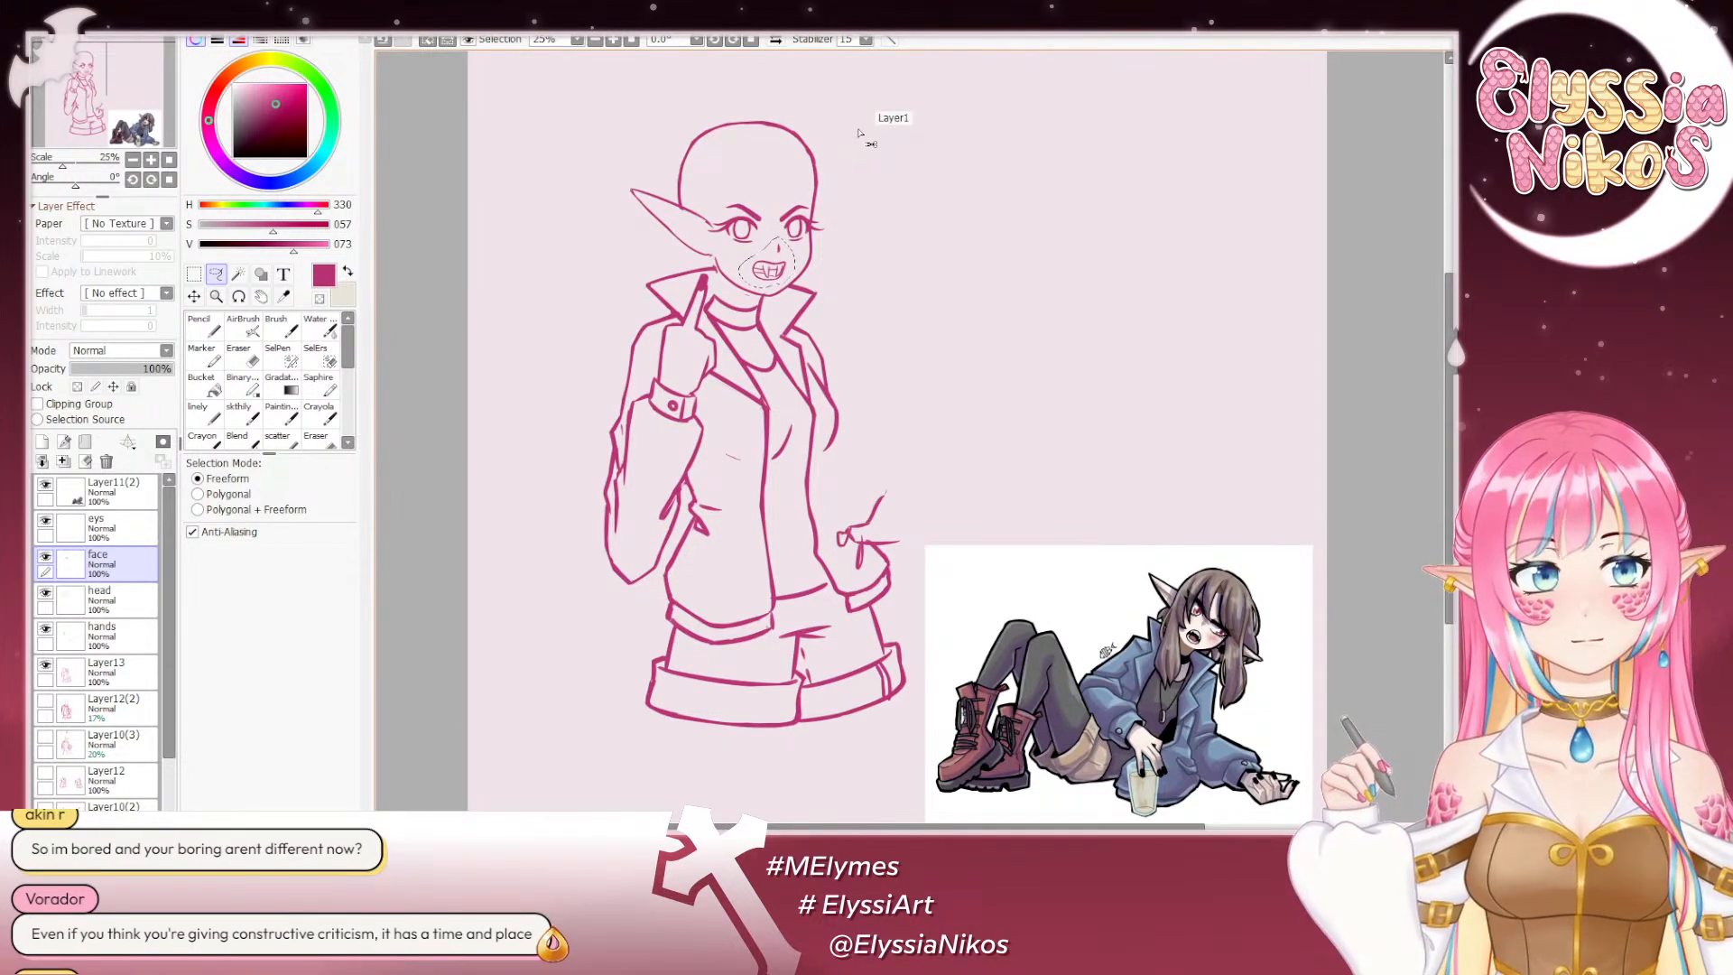
pyautogui.keyDown('ctrl'); pyautogui.click(859, 134); pyautogui.keyUp('ctrl')
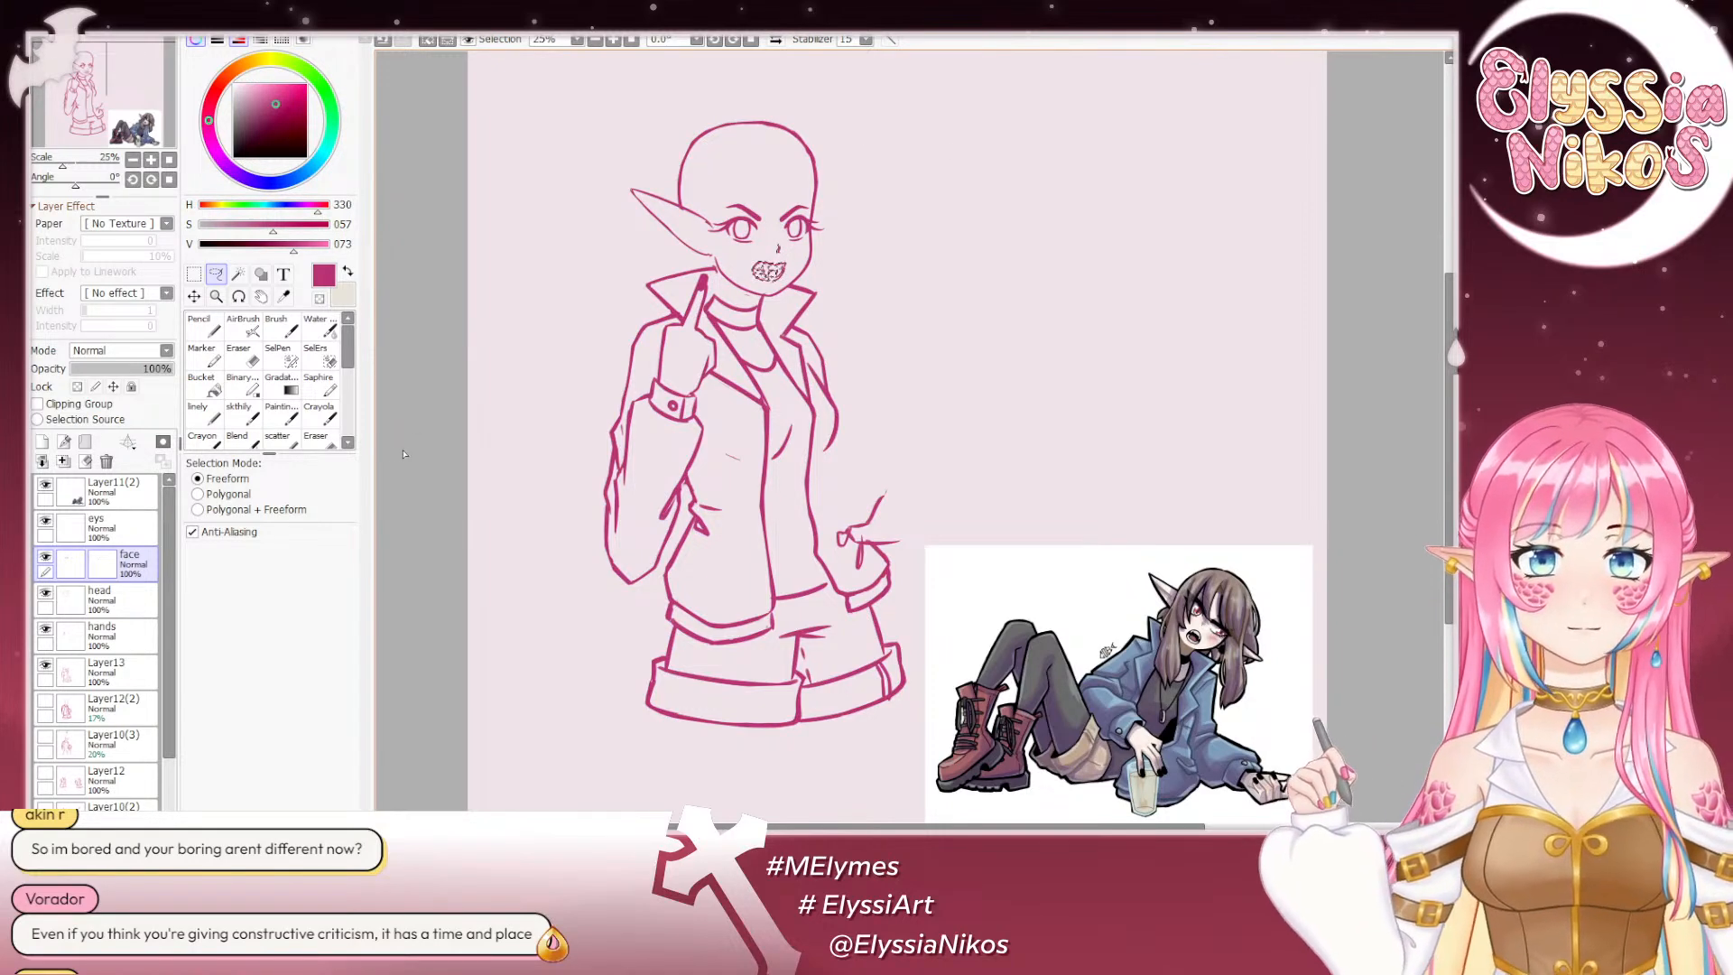
pyautogui.hotkey('ctrl', 'd')
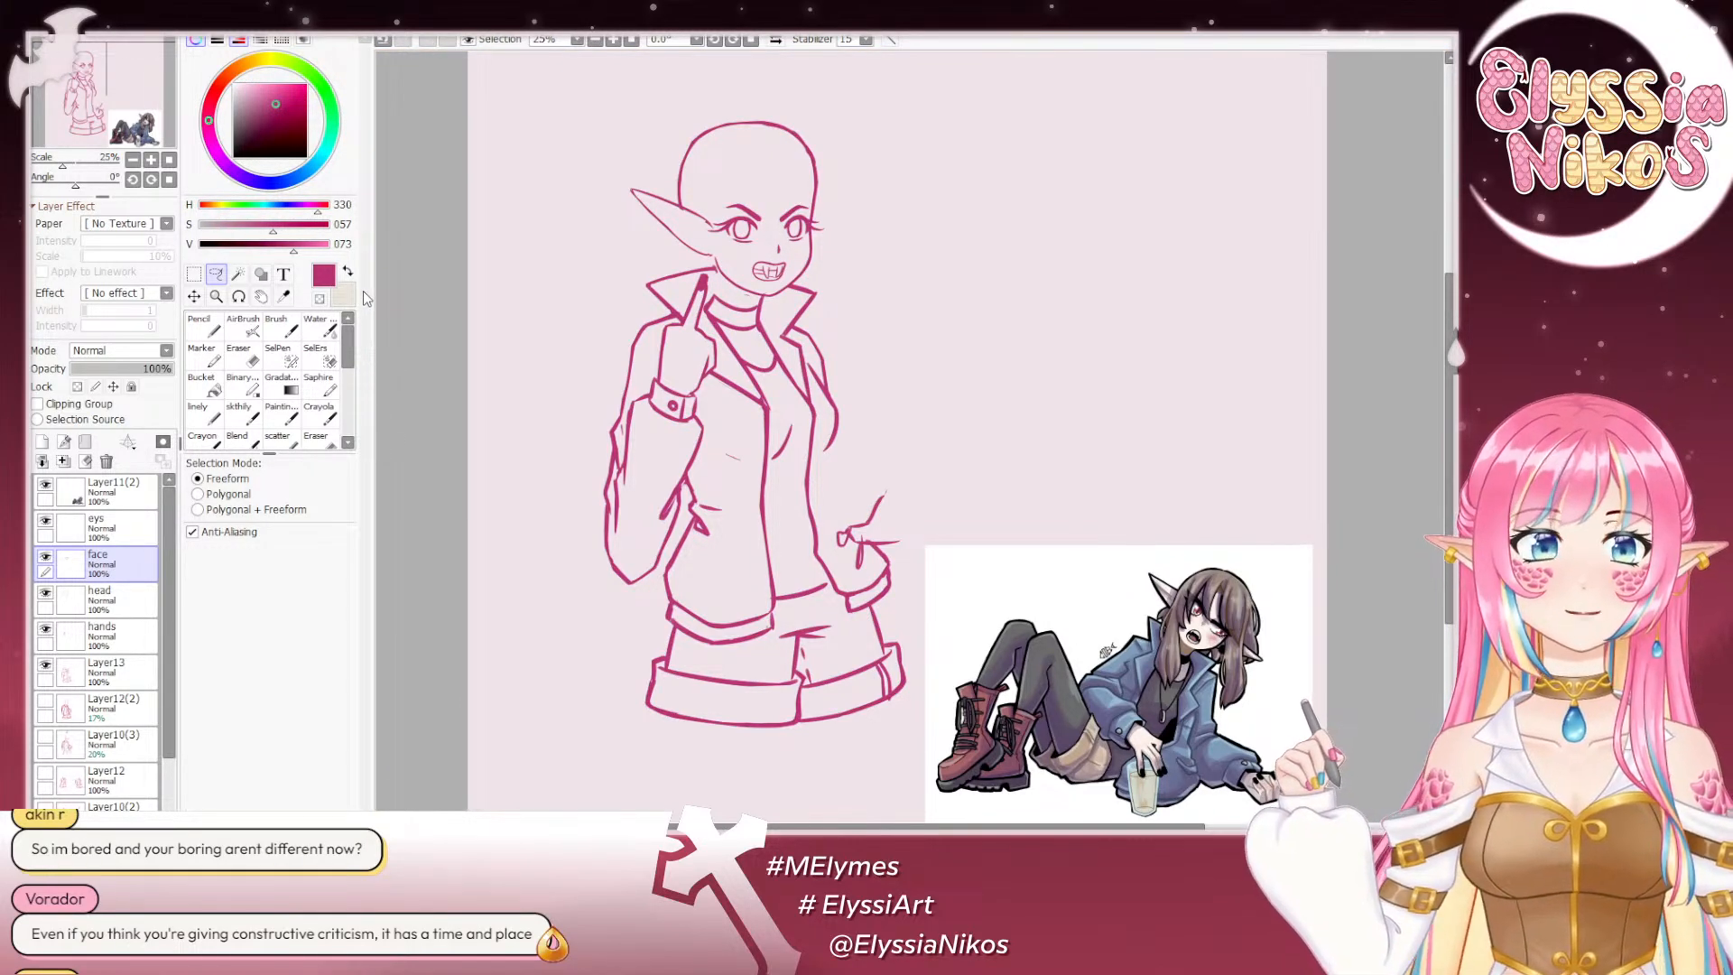
pyautogui.moveTo(670, 273); pyautogui.dragTo(667, 268)
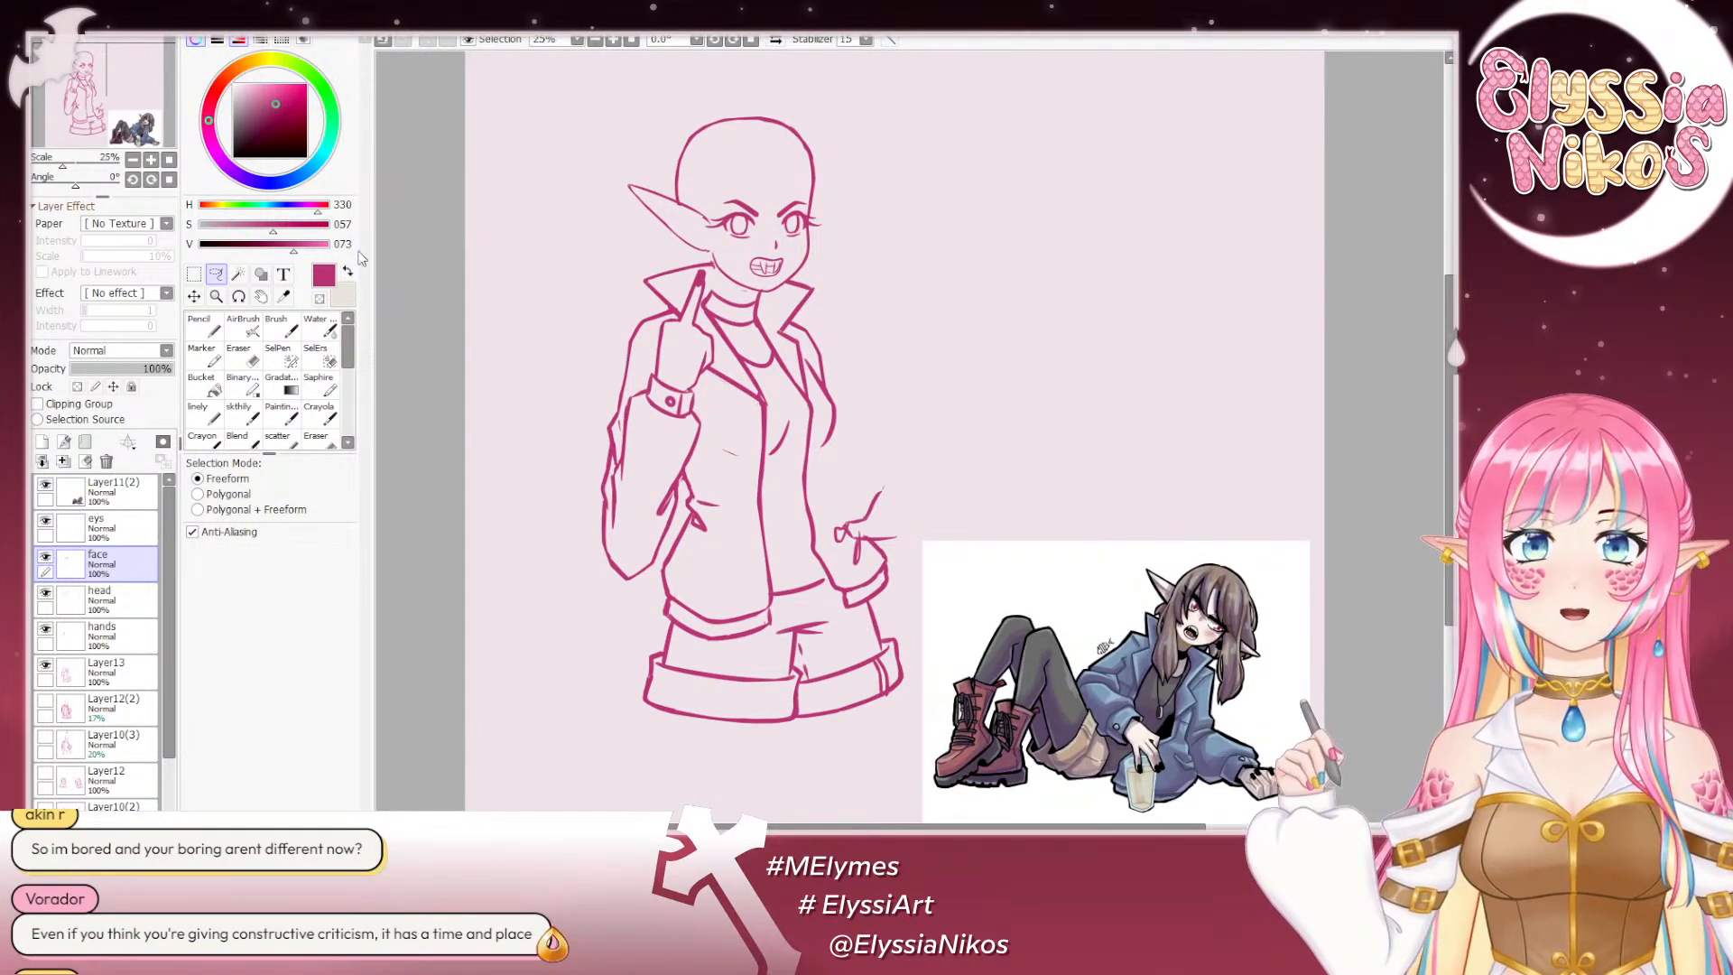
# Step: Flip the canvas horizontally to check the face and mouth, and flip it back
pyautogui.click(774, 40)
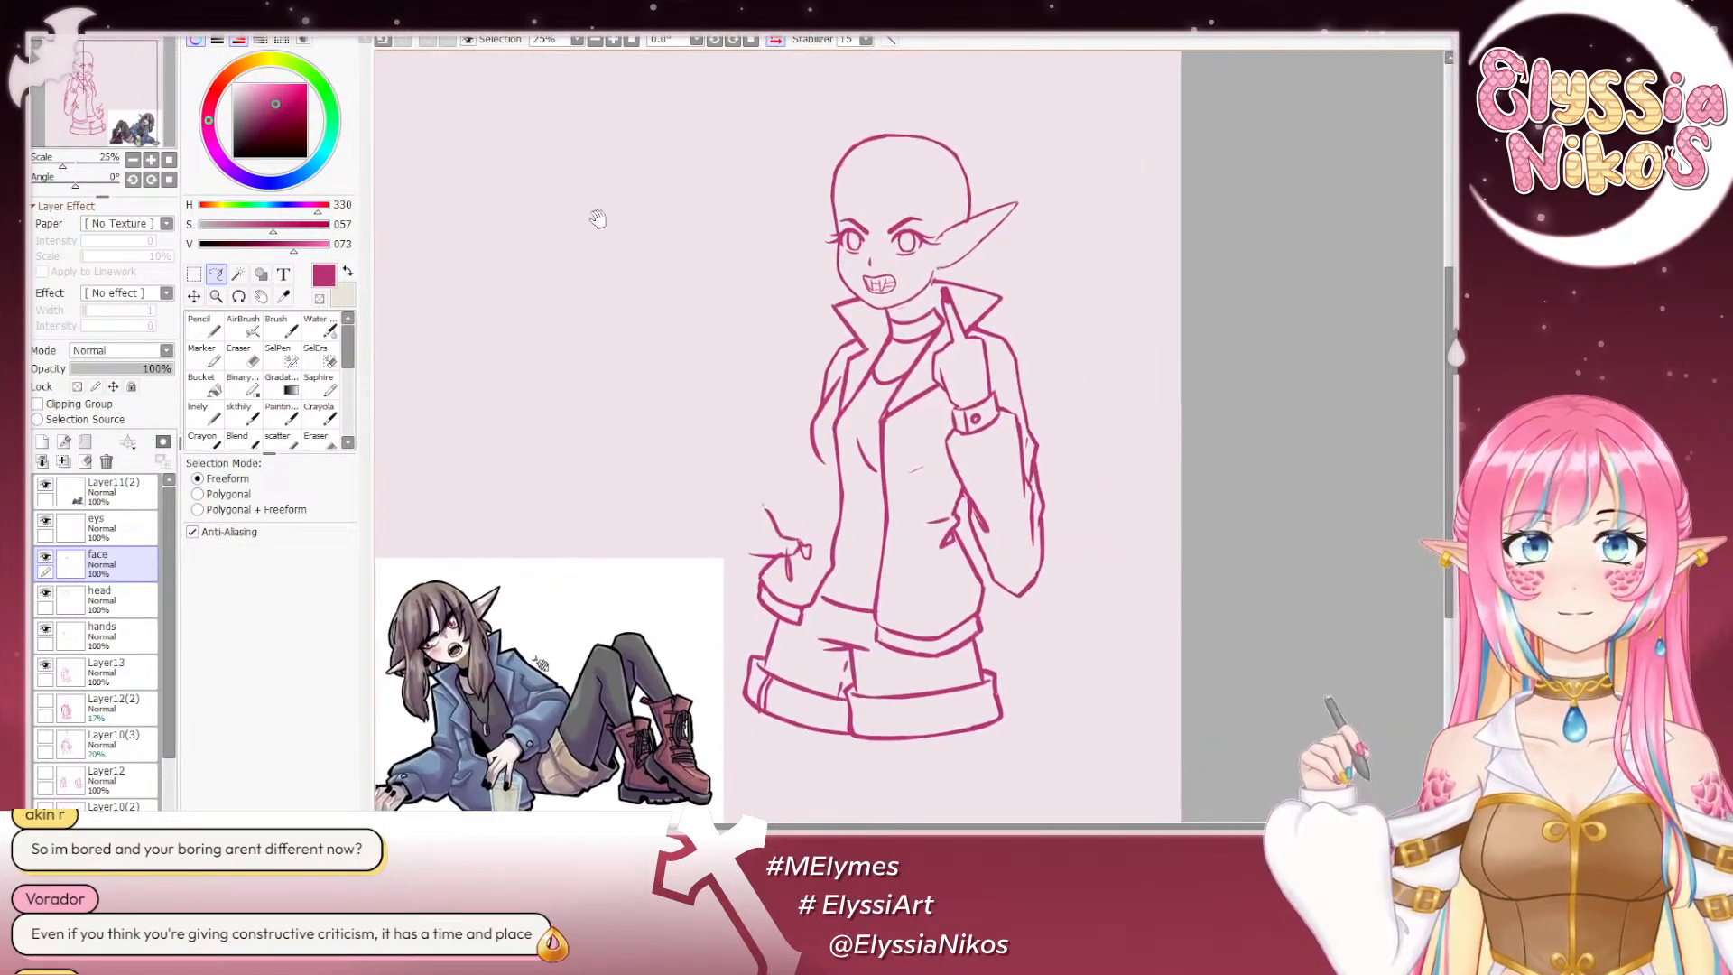
pyautogui.click(774, 40)
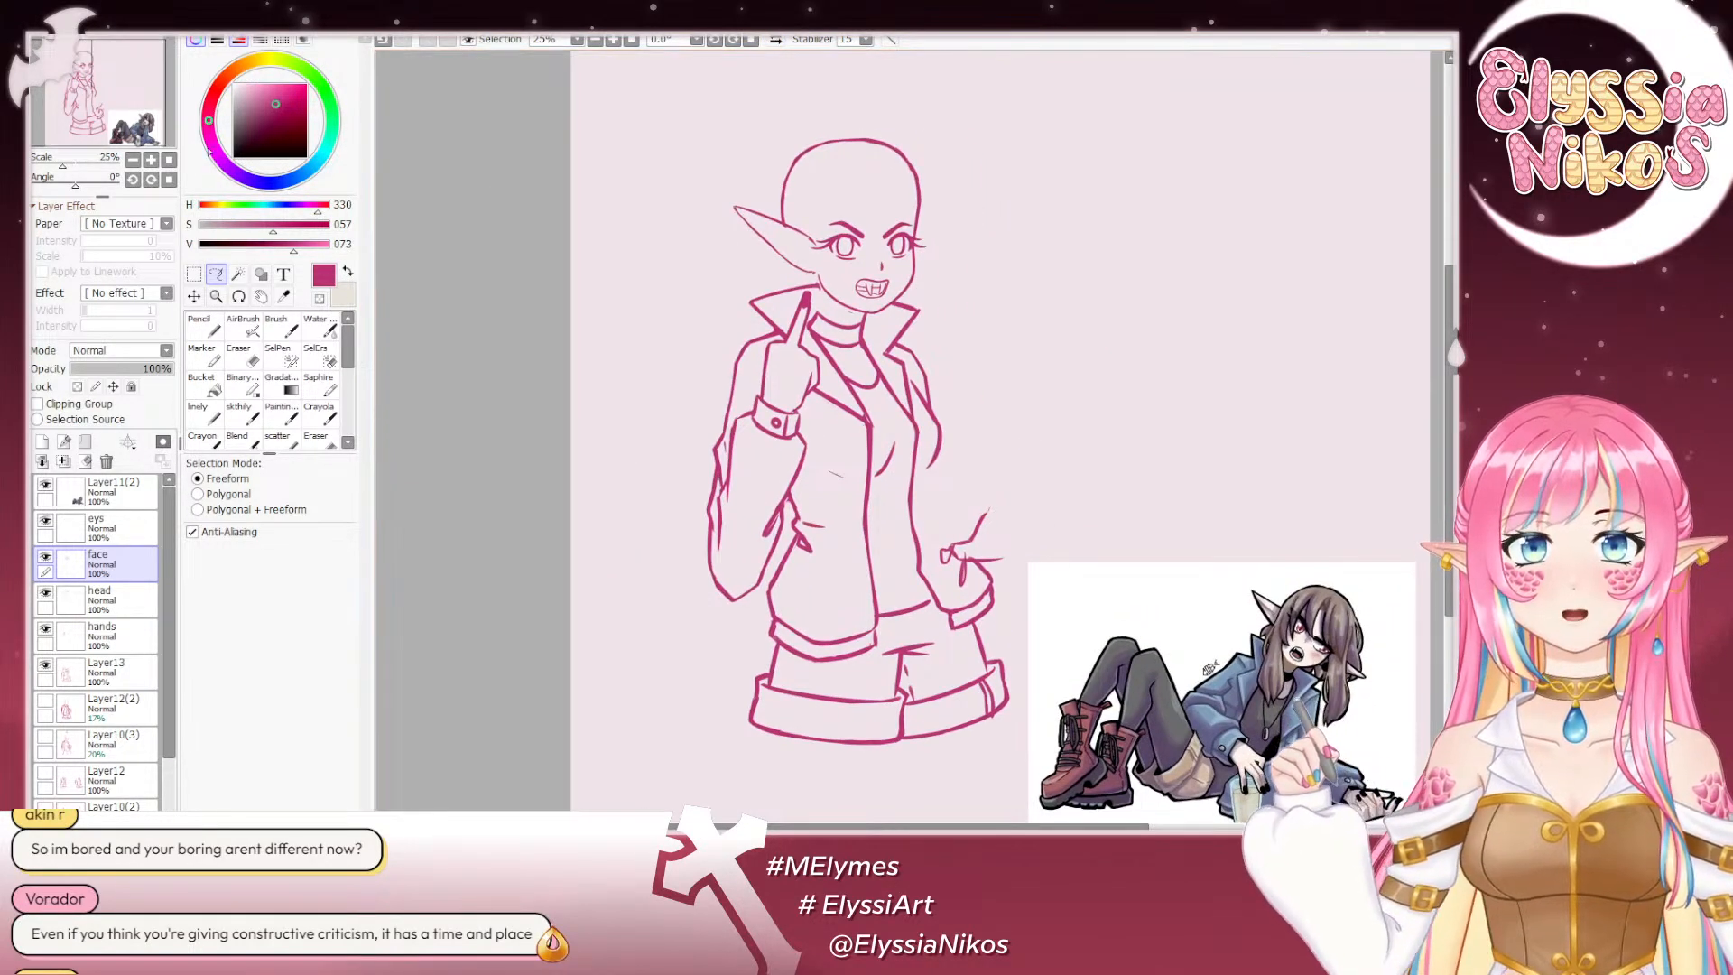
pyautogui.click(194, 274)
pyautogui.moveTo(586, 231)
pyautogui.mouseDown()
pyautogui.moveTo(568, 302)
pyautogui.moveTo(577, 270)
pyautogui.mouseUp()
# Step: Sketch a small open wedge shape on the face layer in the empty area beside the head, using the skthly brush at size 39
pyautogui.click(239, 413)
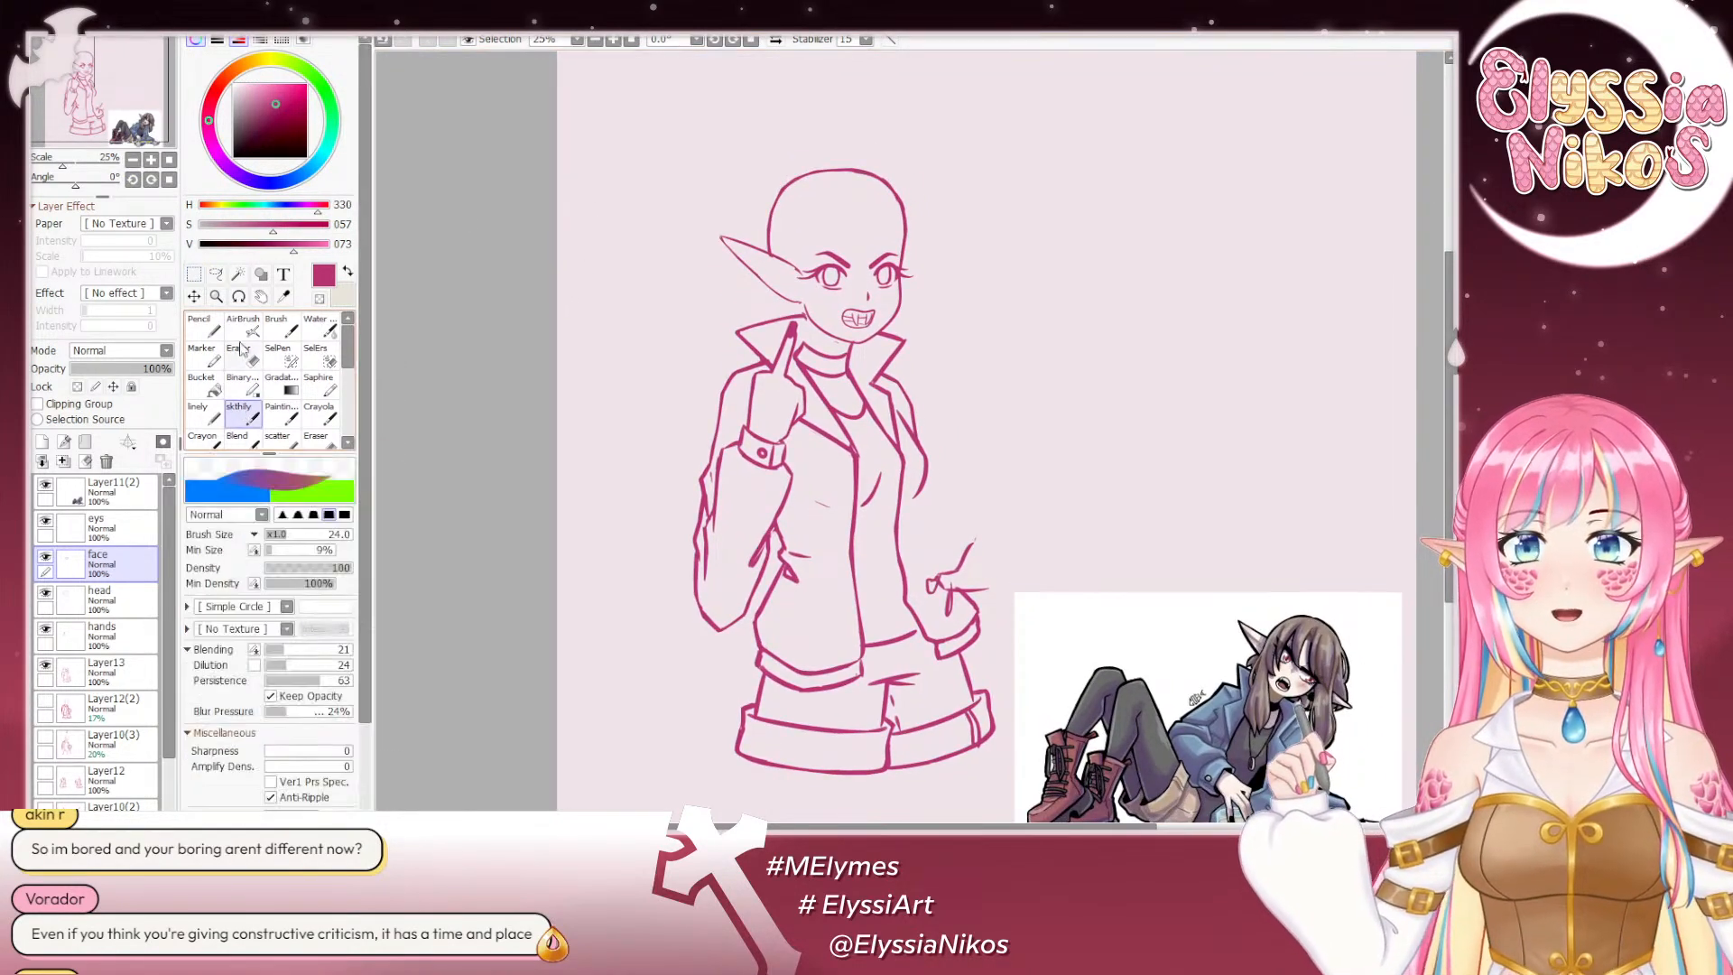
pyautogui.moveTo(665, 220); pyautogui.dragTo(636, 202)
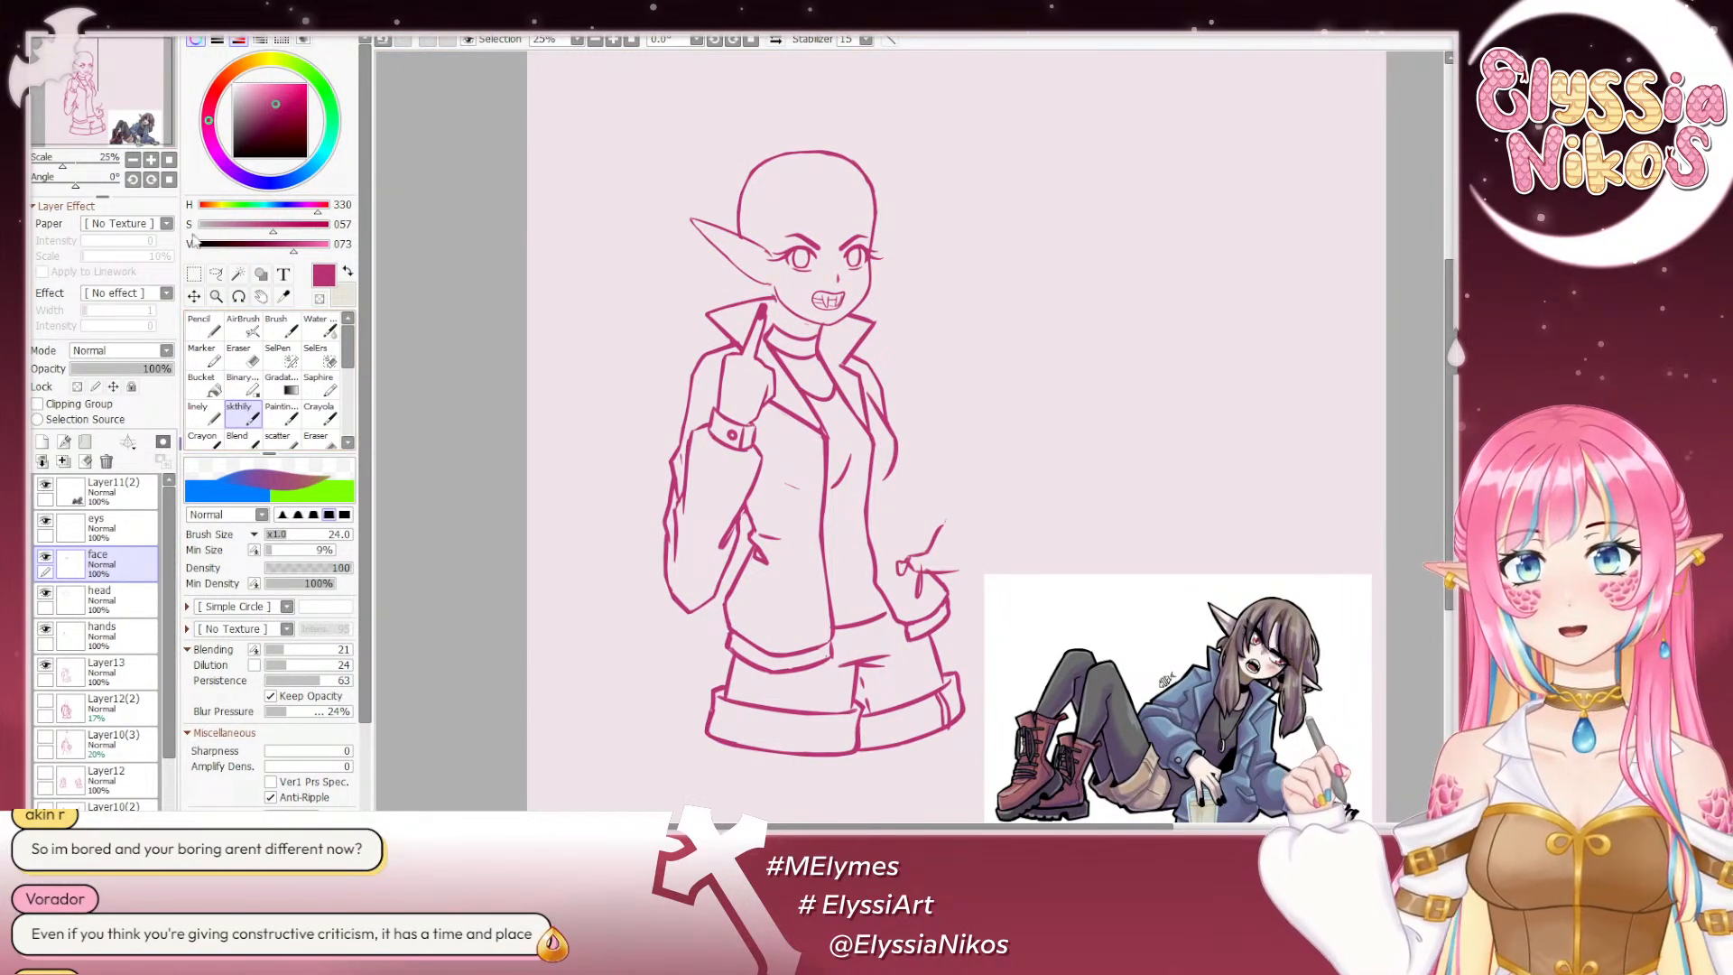
pyautogui.click(152, 159)
pyautogui.click(169, 159)
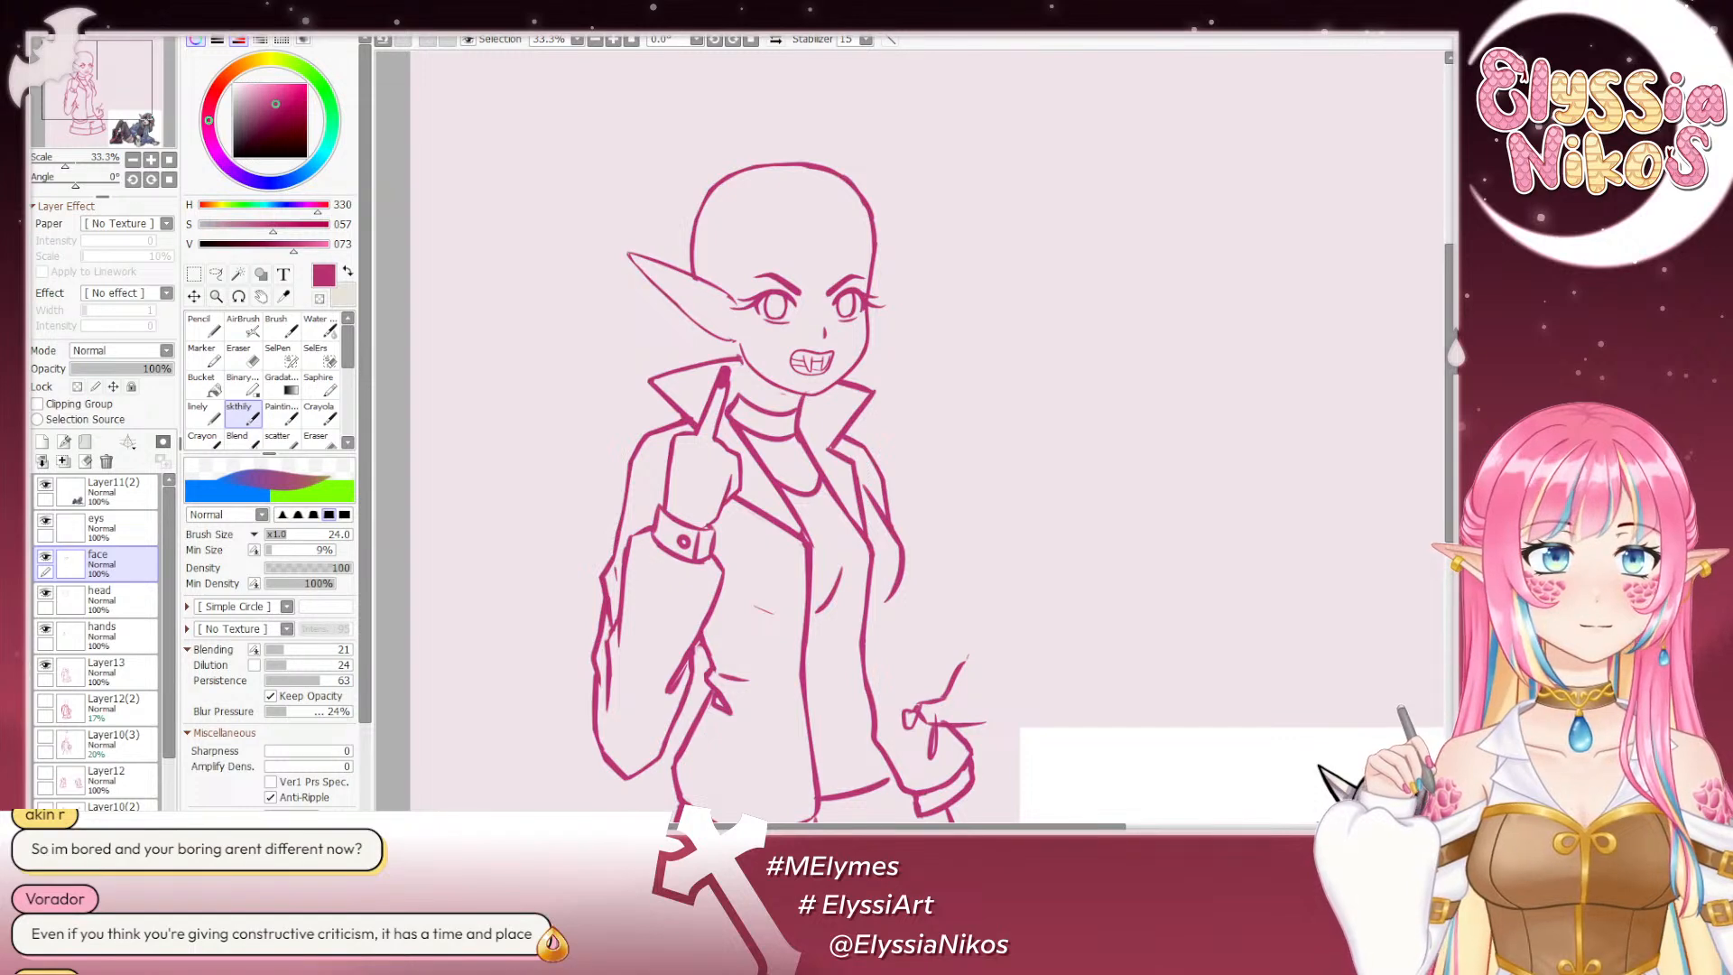
pyautogui.scroll(-2, 905, 367)
pyautogui.moveTo(801, 129); pyautogui.dragTo(699, 51)
pyautogui.moveTo(999, 206)
pyautogui.mouseDown()
pyautogui.moveTo(1030, 235)
pyautogui.moveTo(1004, 260)
pyautogui.moveTo(1031, 271)
pyautogui.moveTo(1003, 259)
pyautogui.moveTo(1014, 268)
pyautogui.mouseUp()
pyautogui.hotkey('ctrl', 'z')
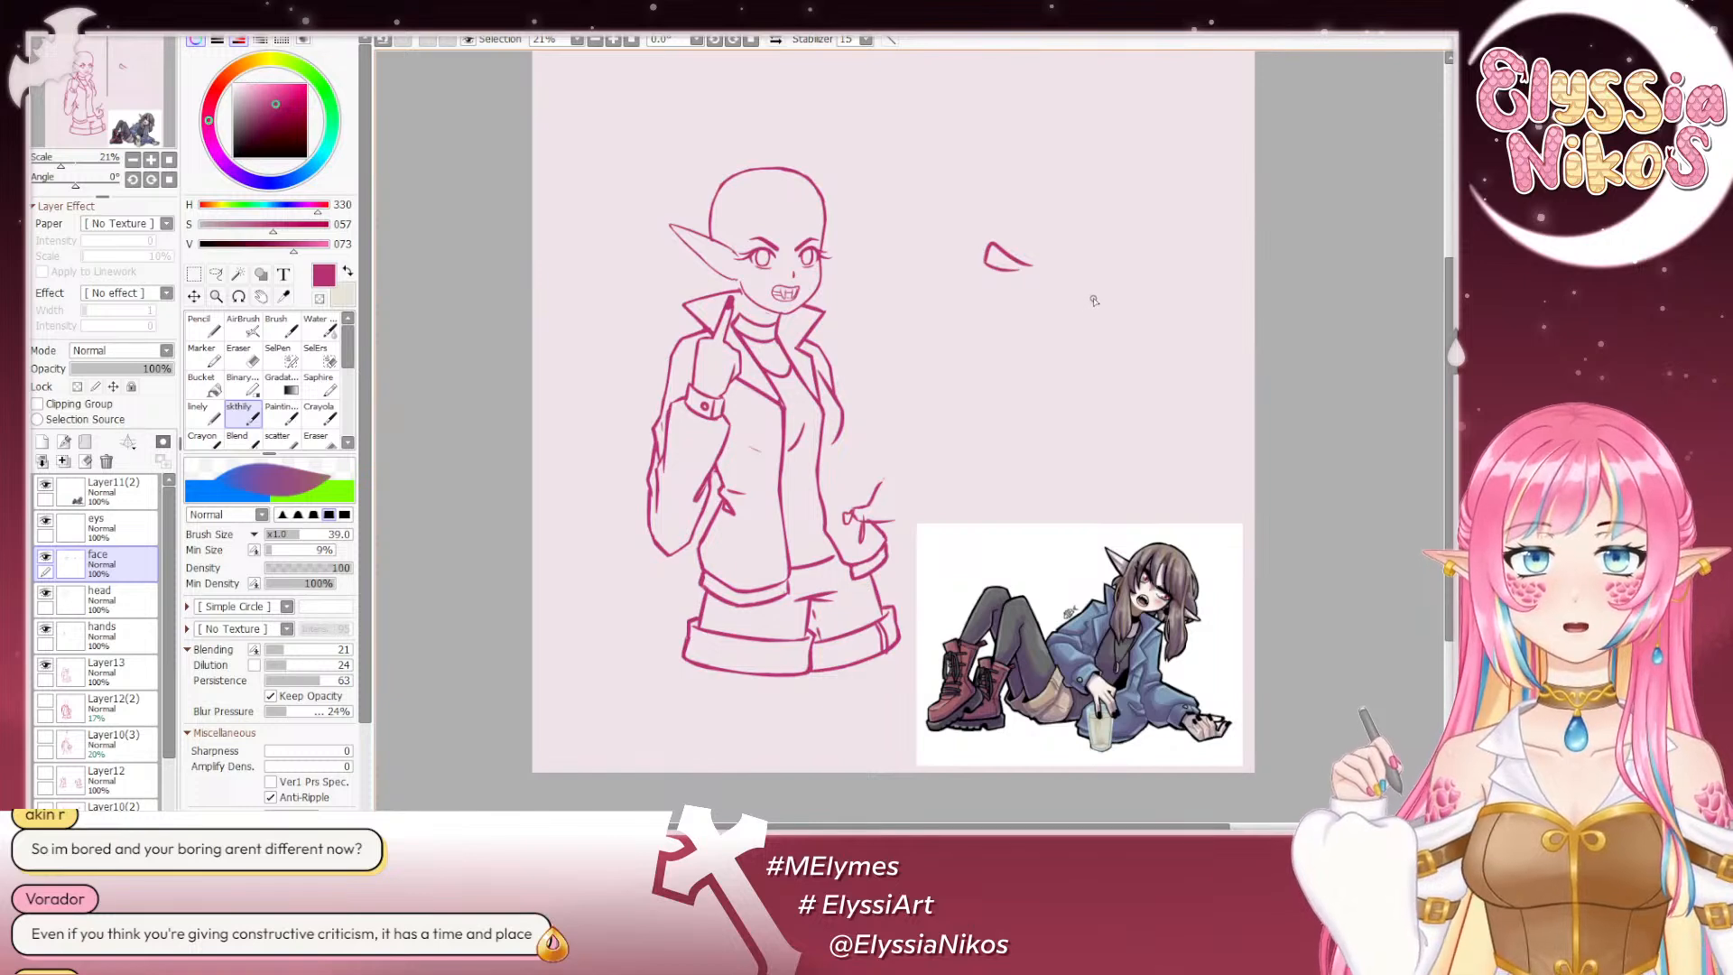
# Step: Sketch a second, longer pointed wedge below the first one, undoing and redrawing its strokes until the outline is closed
pyautogui.moveTo(1094, 300); pyautogui.dragTo(1075, 304)
pyautogui.hotkey('ctrl', 'z')
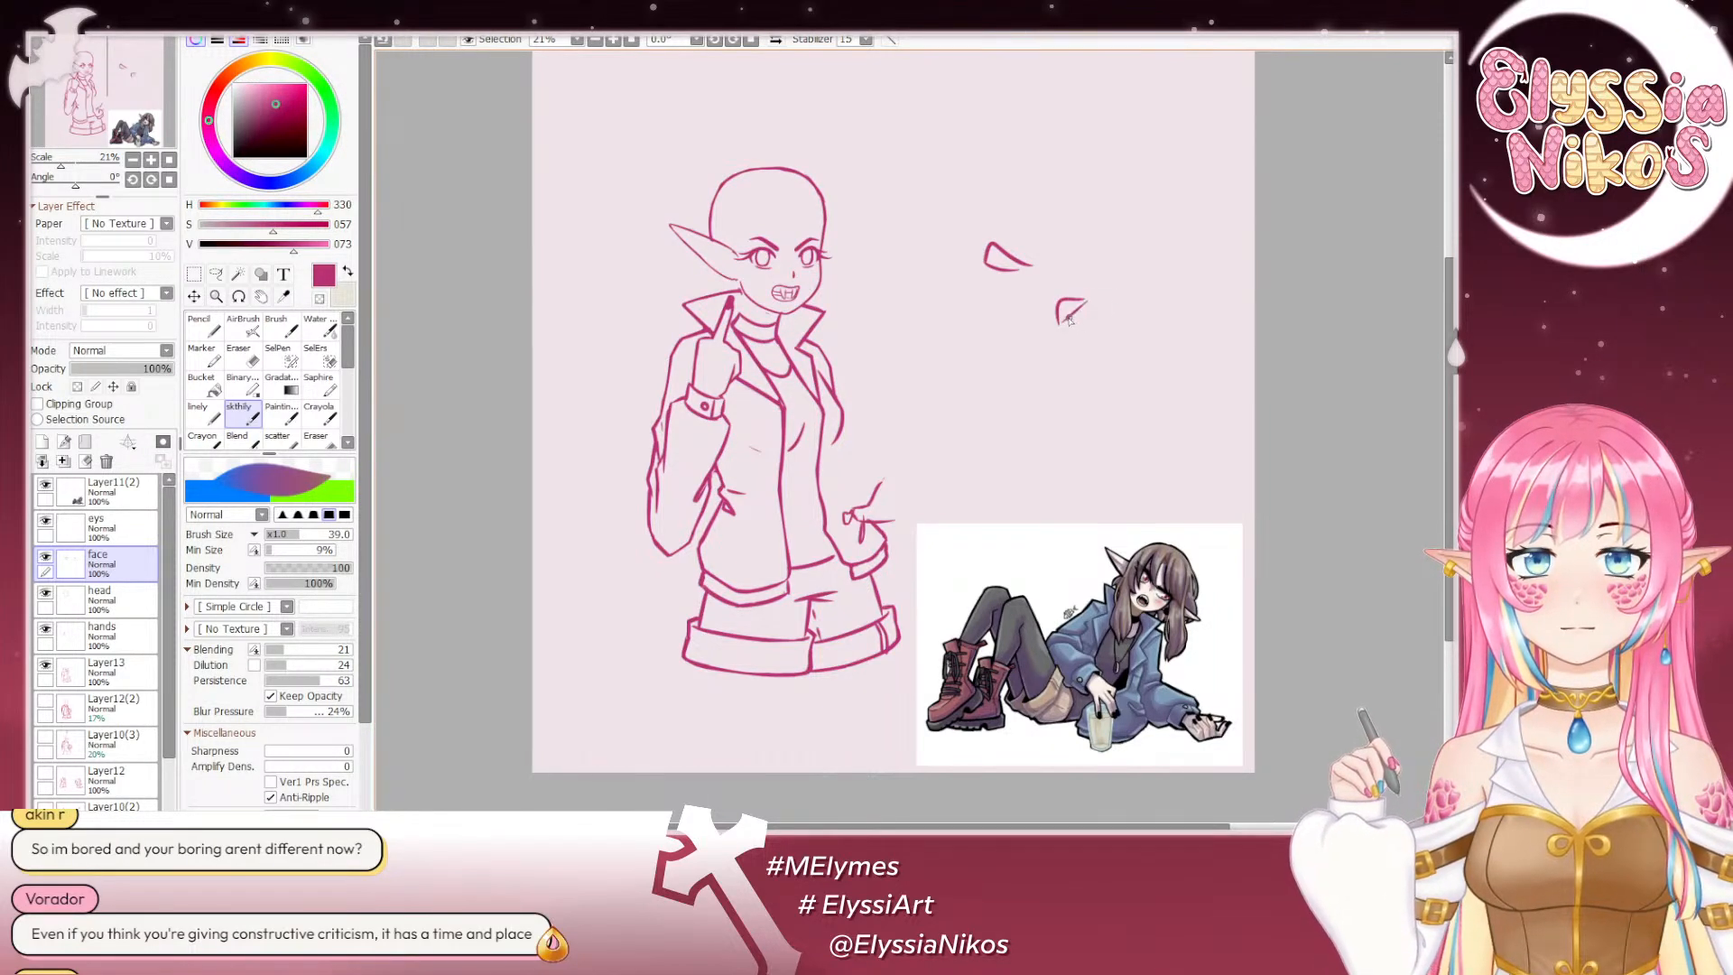
pyautogui.moveTo(1059, 316); pyautogui.dragTo(1117, 307)
pyautogui.hotkey('ctrl', 'z')
pyautogui.hotkey('ctrl', 'z')
pyautogui.hotkey('ctrl', 'z')
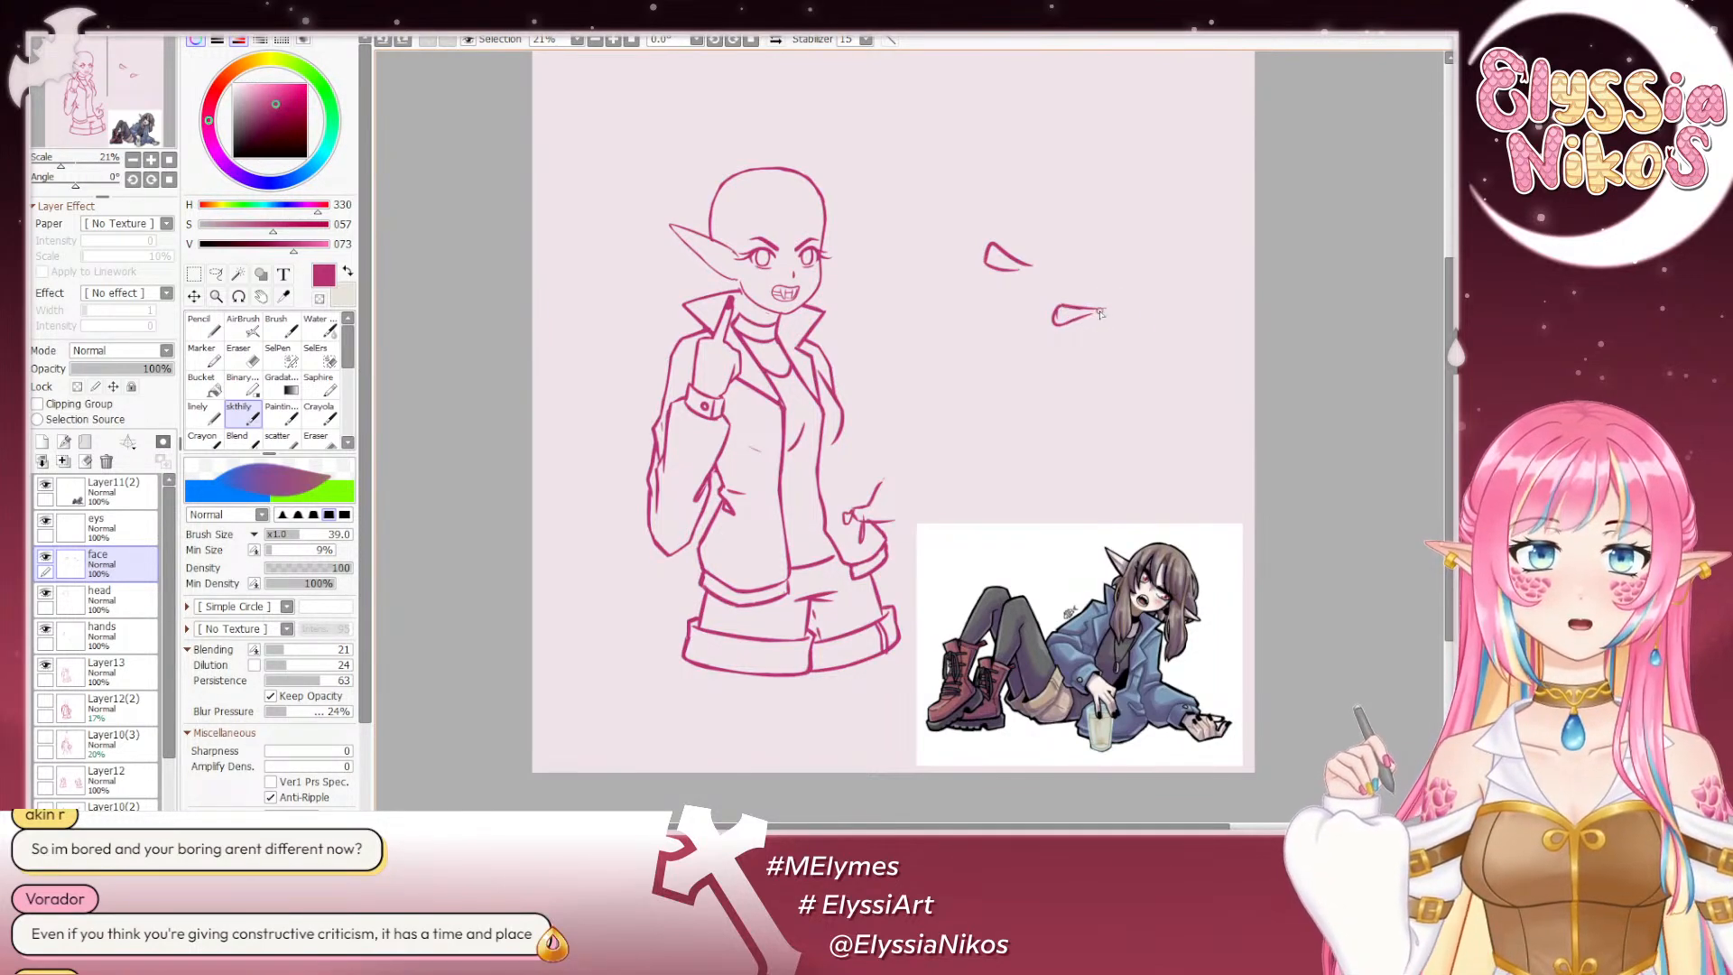
pyautogui.moveTo(1069, 313); pyautogui.dragTo(1114, 311)
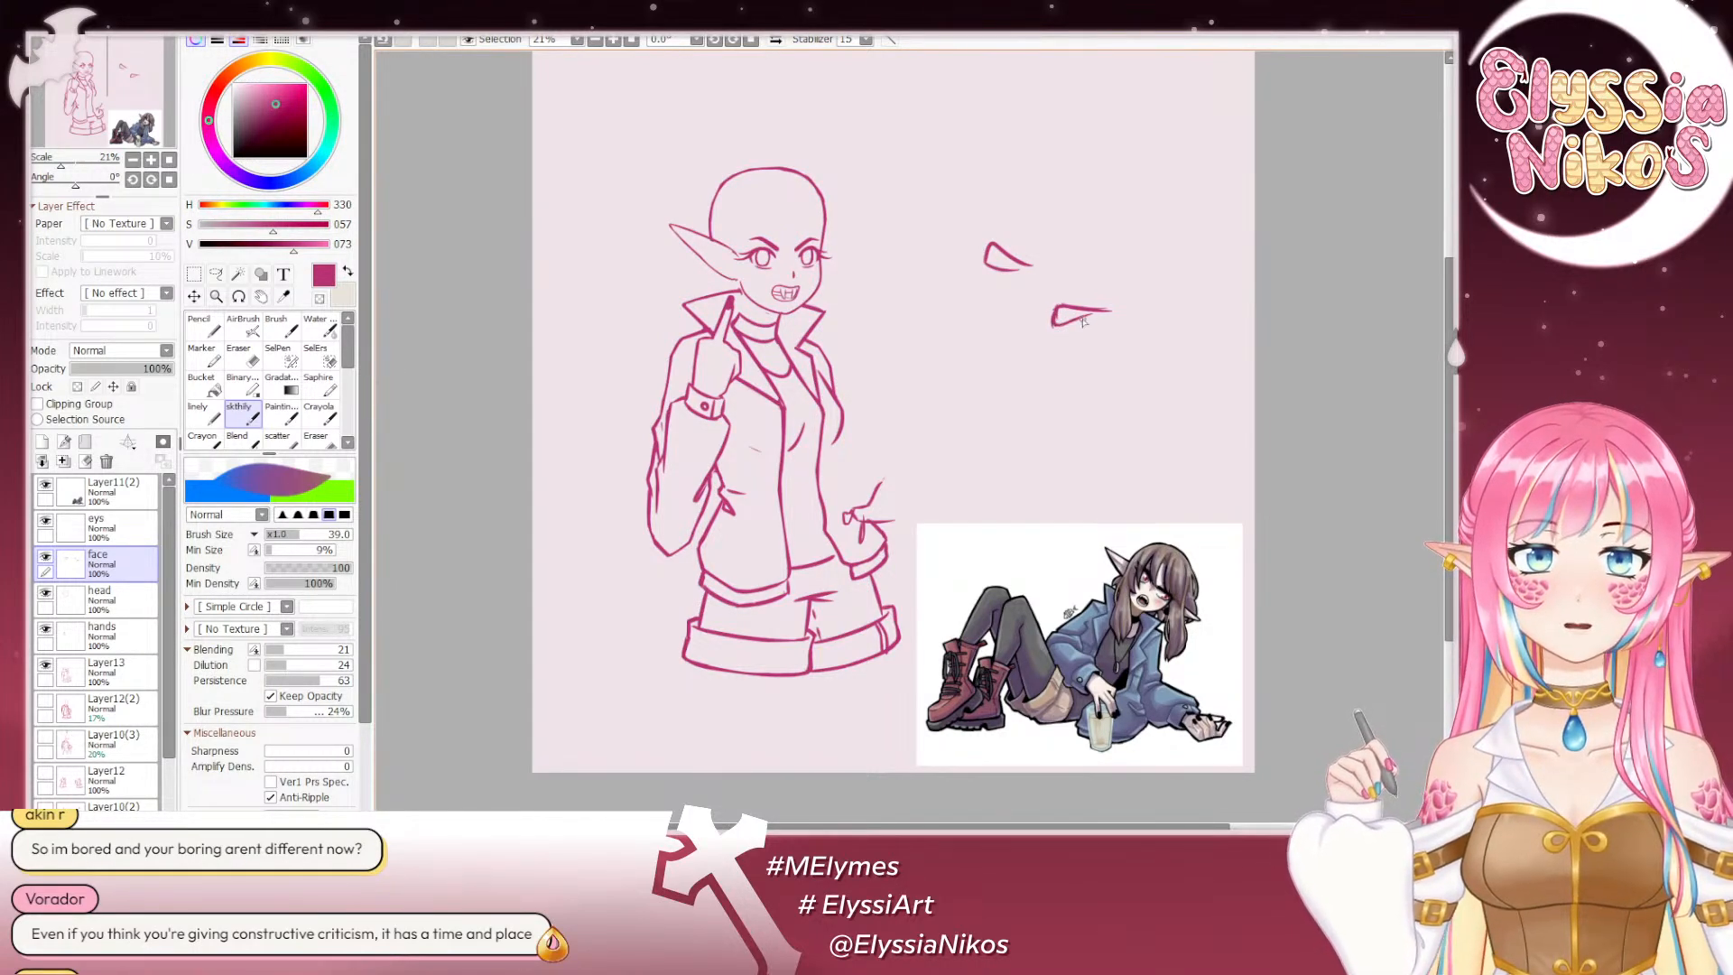
pyautogui.moveTo(1068, 324); pyautogui.dragTo(1114, 311)
pyautogui.hotkey('ctrl', 'z')
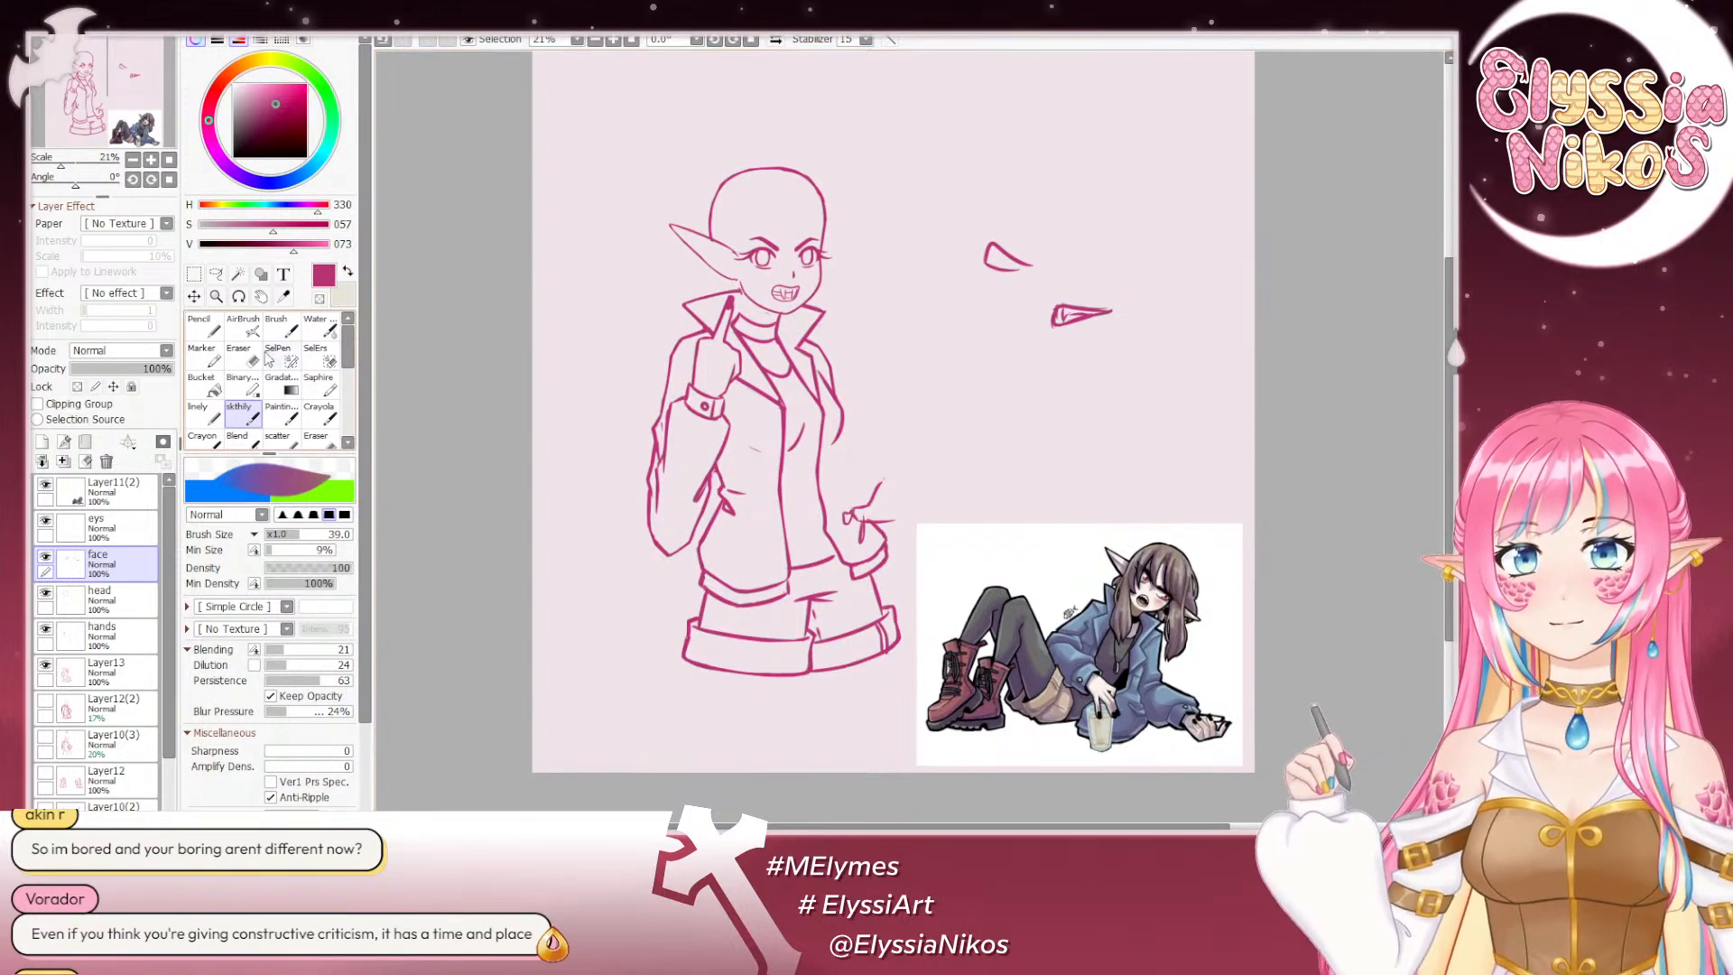
# Step: Clean up the lines inside the pointed wedge with the eraser at size 6
pyautogui.press('e')
pyautogui.press('[')
pyautogui.press('[')
pyautogui.press('[')
pyautogui.press('[')
pyautogui.press('[')
pyautogui.press('[')
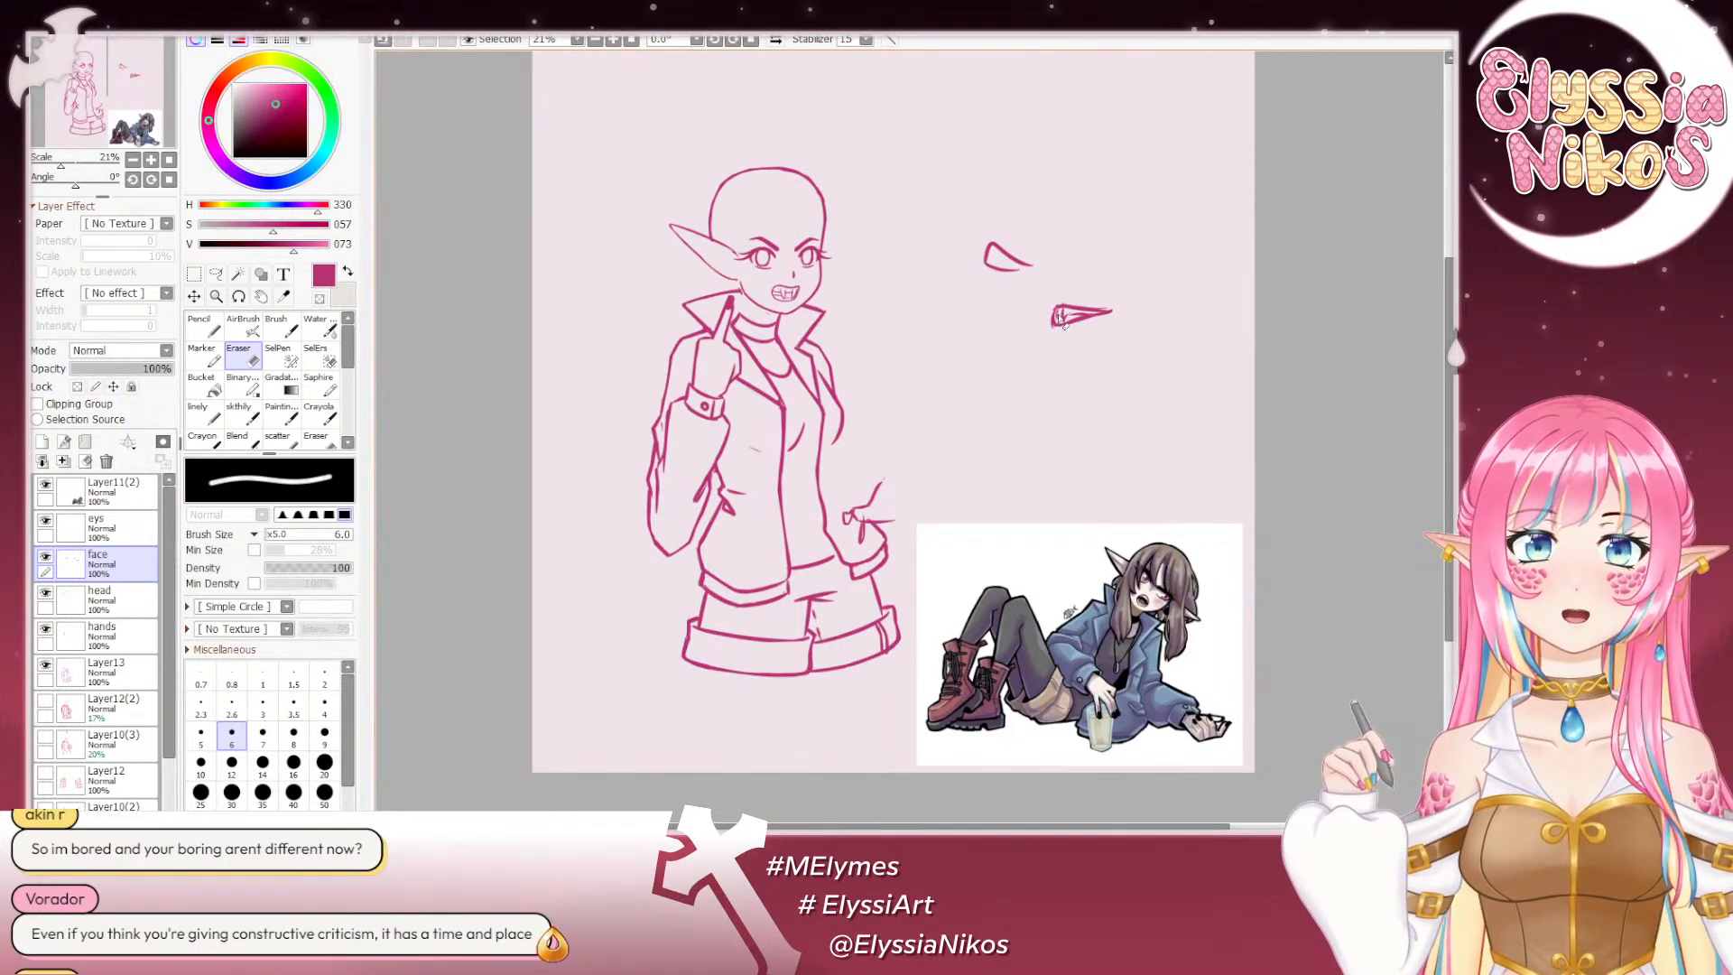
pyautogui.moveTo(1060, 318); pyautogui.dragTo(1146, 280)
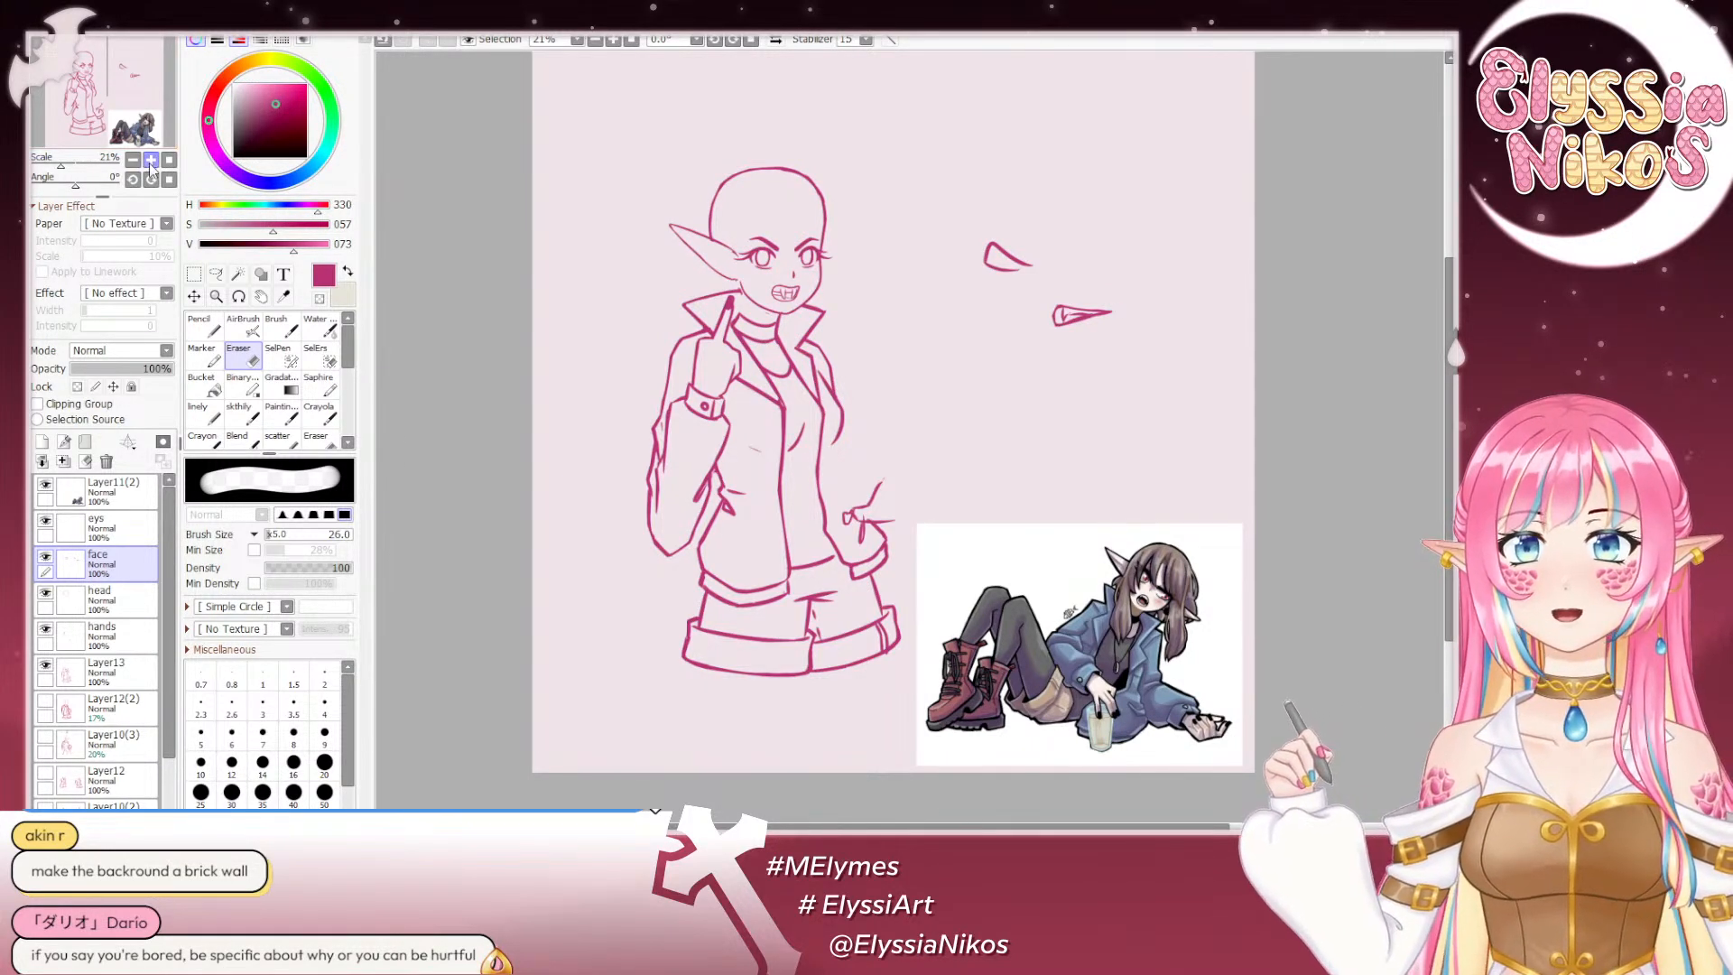
# Step: Touch up the eyebrow nearest the ear on the face layer with the skthly brush at size 8, with the canvas tilted to -60°
pyautogui.scroll(2, 852, 236)
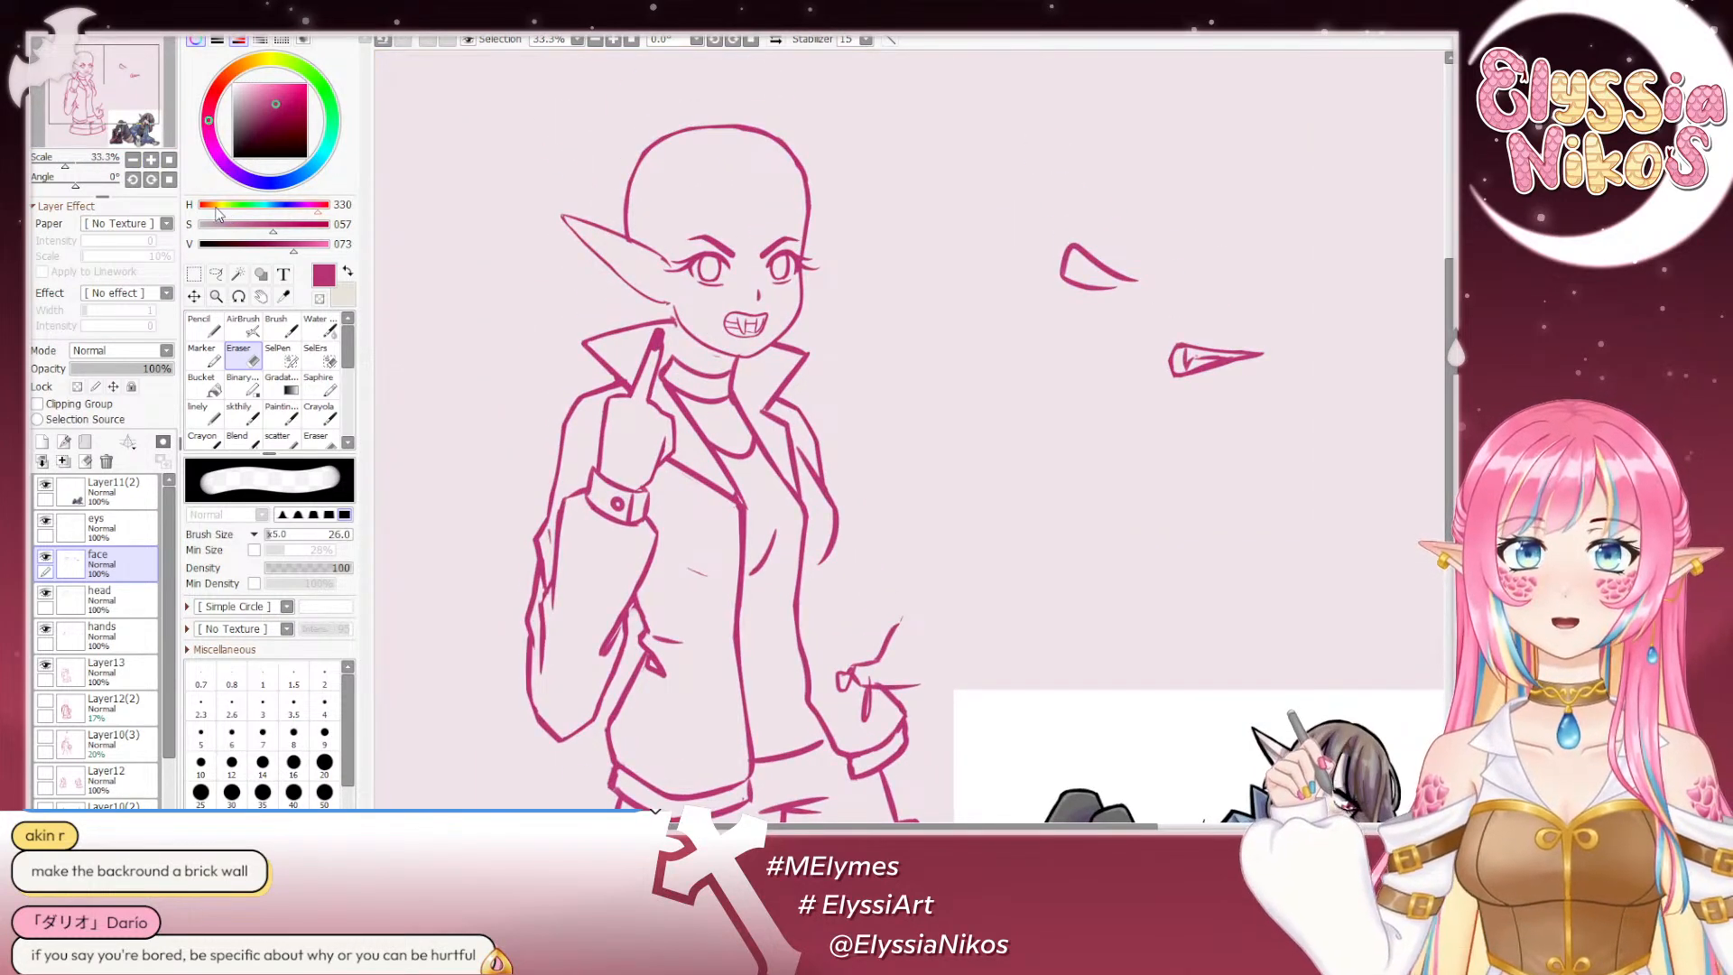
pyautogui.click(246, 414)
pyautogui.click(151, 160)
pyautogui.click(152, 161)
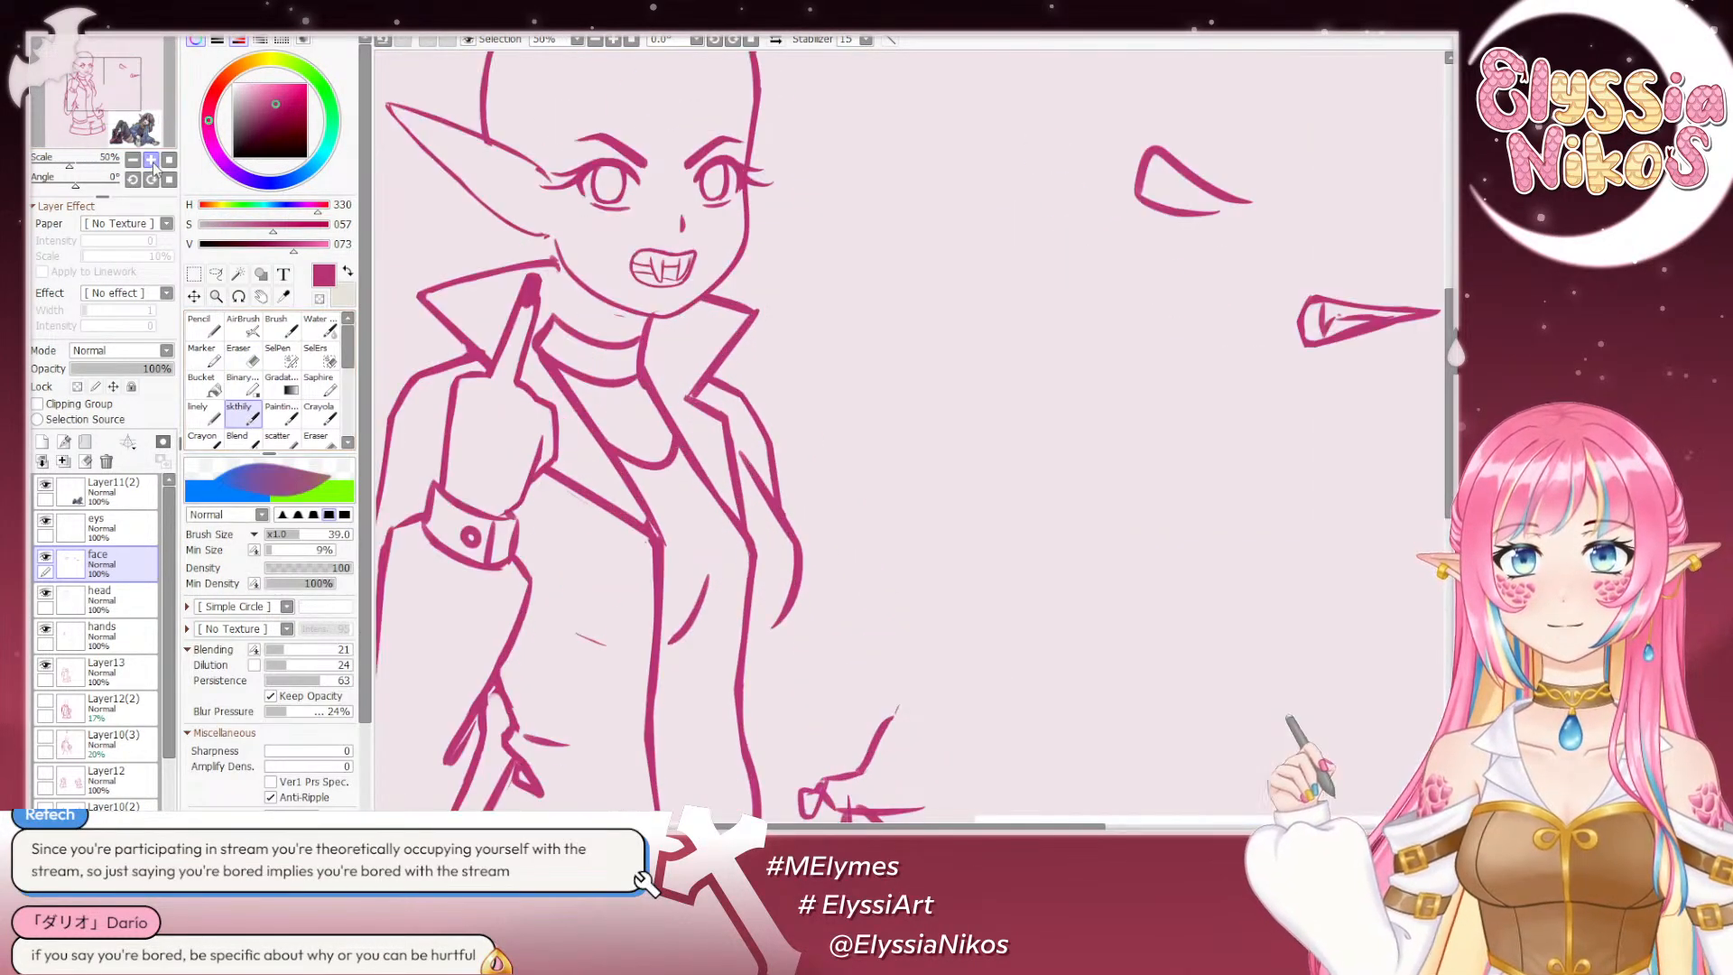
pyautogui.moveTo(74, 186); pyautogui.dragTo(63, 188)
pyautogui.moveTo(715, 343); pyautogui.dragTo(1014, 154)
pyautogui.moveTo(628, 339); pyautogui.dragTo(710, 234)
pyautogui.moveTo(717, 287); pyautogui.dragTo(690, 289)
pyautogui.press(']')
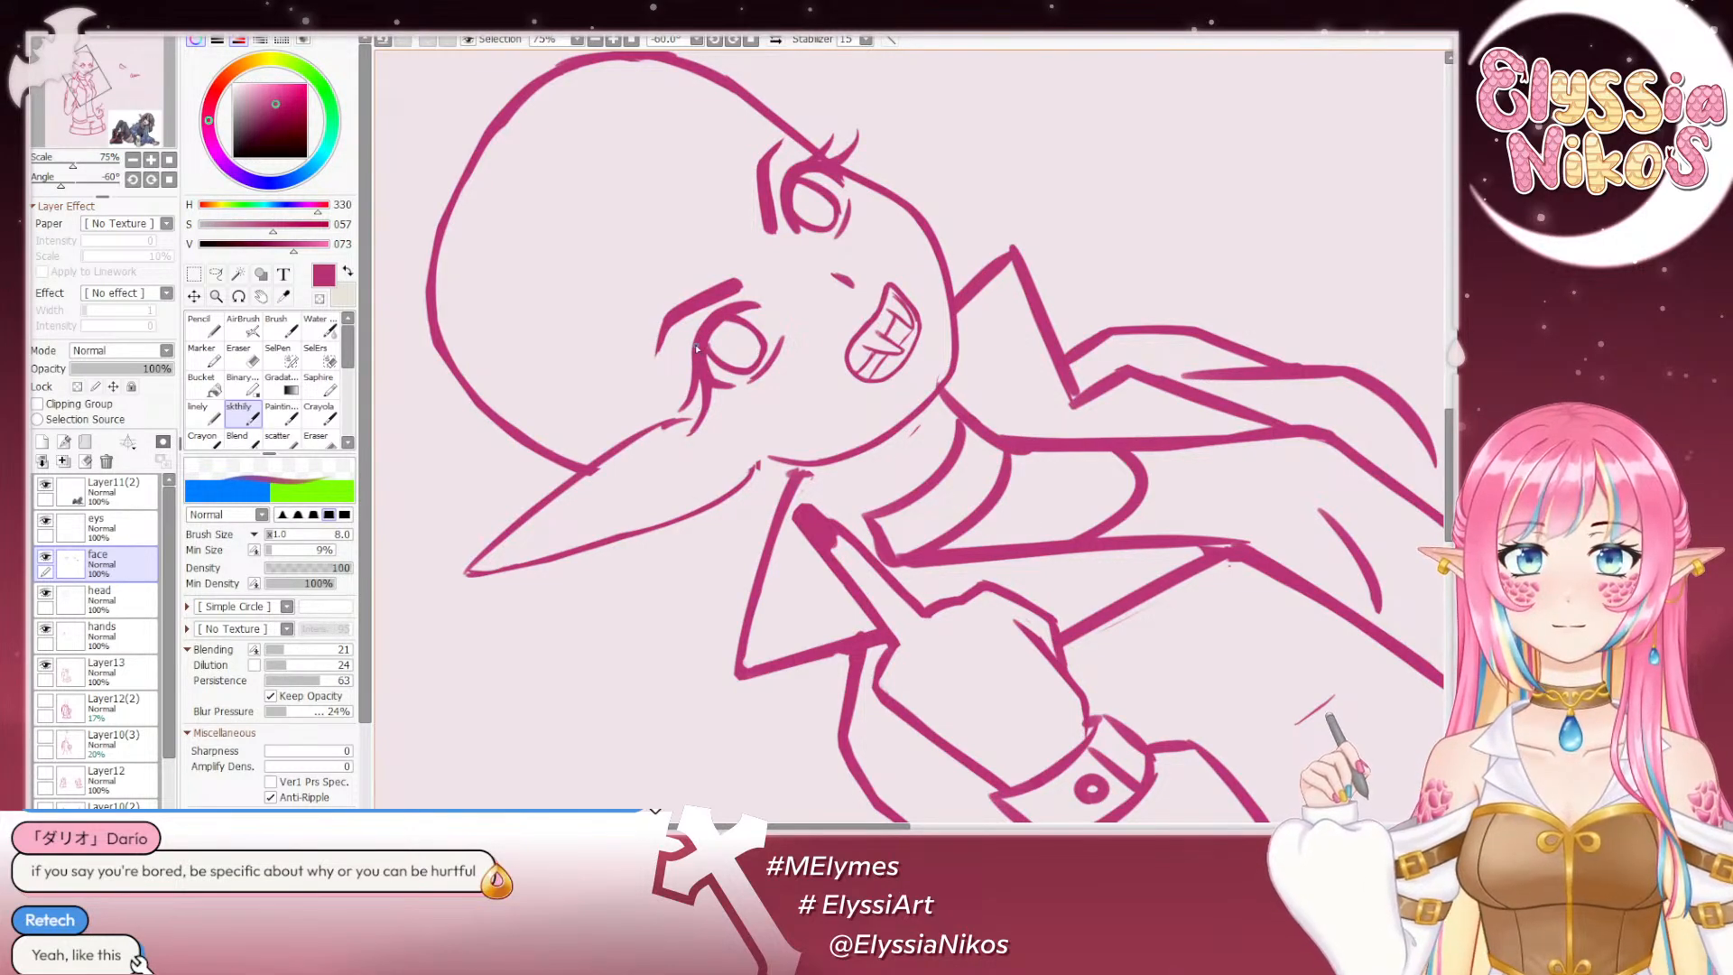
pyautogui.click(169, 179)
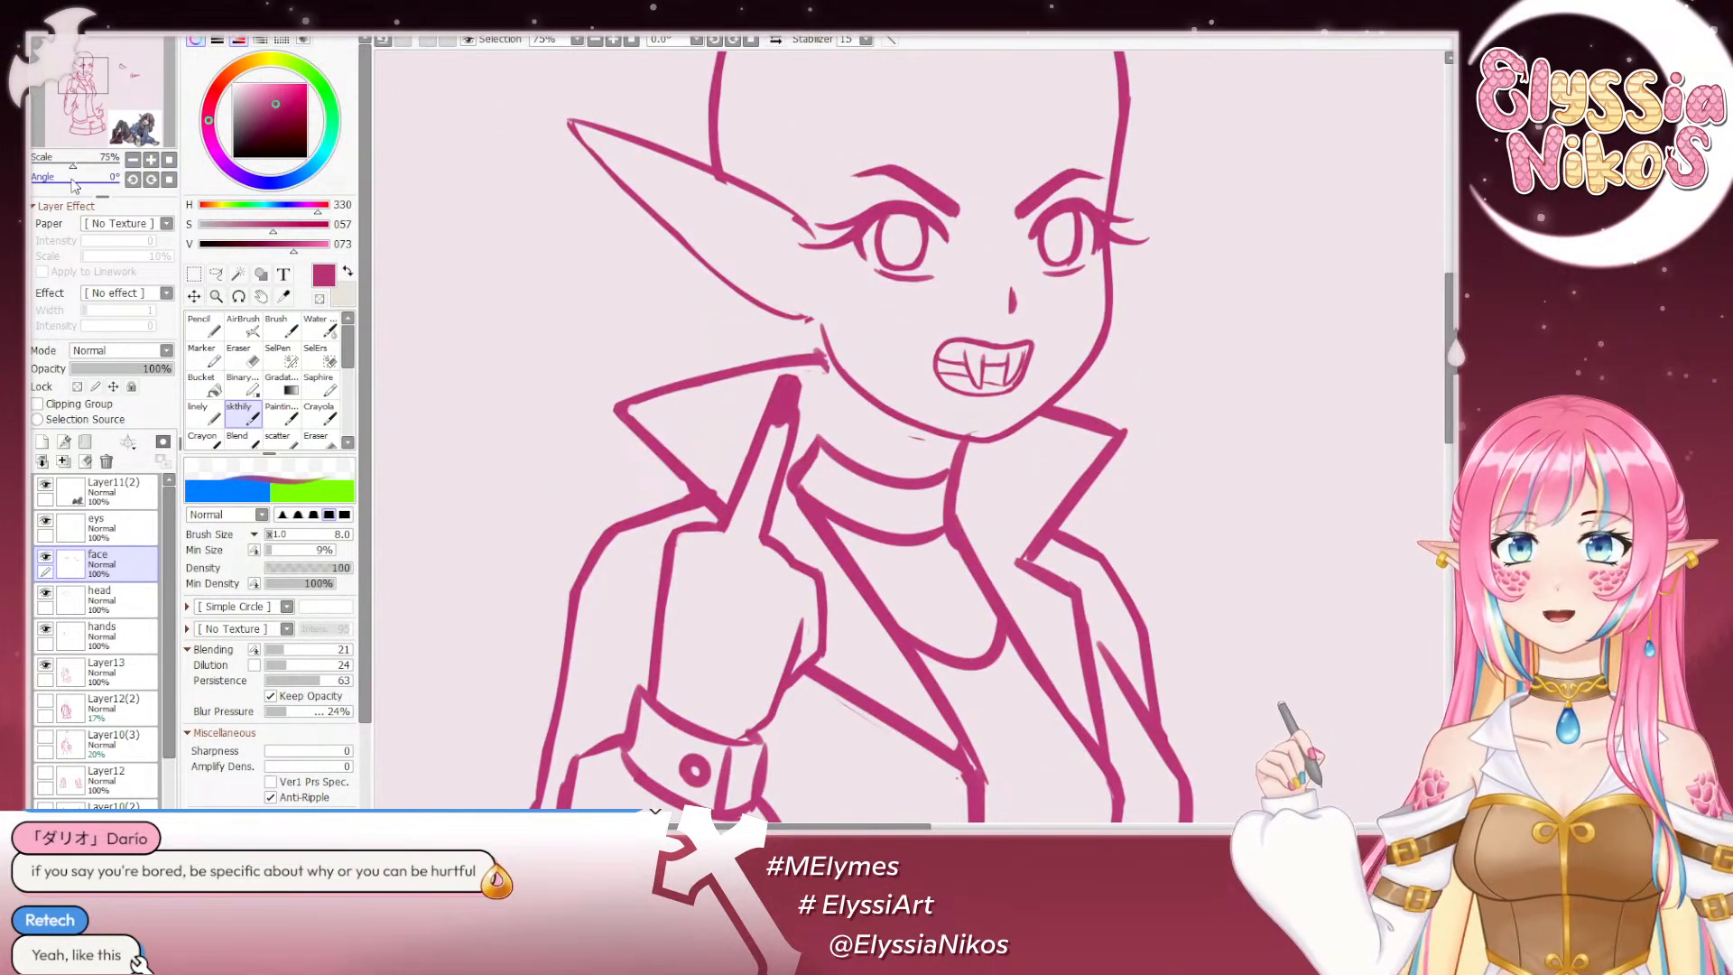
# Step: Try trimming the eyebrow nearest the ear with the eraser at size 7 and the canvas tilted to 71°, and undo the strokes
pyautogui.moveTo(78, 182); pyautogui.dragTo(92, 182)
pyautogui.click(243, 356)
pyautogui.moveTo(955, 359); pyautogui.dragTo(632, 257)
pyautogui.keyDown('ctrl'); pyautogui.keyDown('alt'); pyautogui.moveTo(825, 262); pyautogui.dragTo(778, 318); pyautogui.keyUp('alt'); pyautogui.keyUp('ctrl')
pyautogui.hotkey('ctrl', 'z')
pyautogui.hotkey('ctrl', 'z')
pyautogui.hotkey('ctrl', 'z')
pyautogui.hotkey('ctrl', 'z')
pyautogui.hotkey('ctrl', 'z')
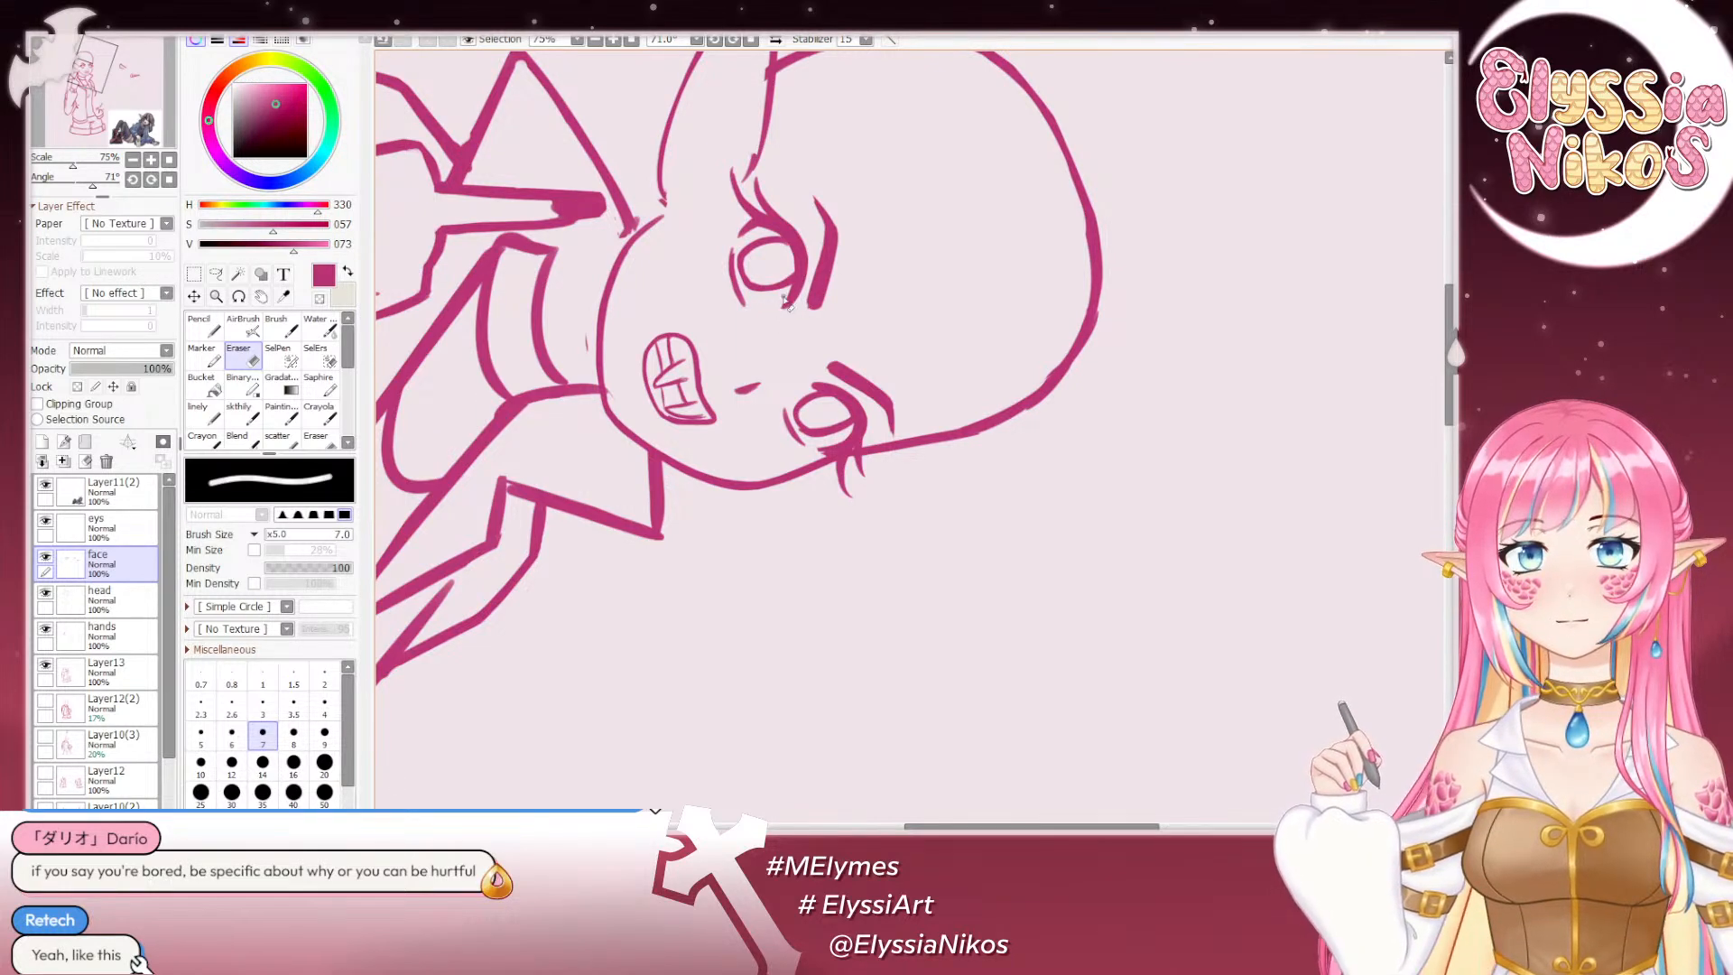
pyautogui.click(169, 179)
pyautogui.click(134, 160)
pyautogui.click(134, 160)
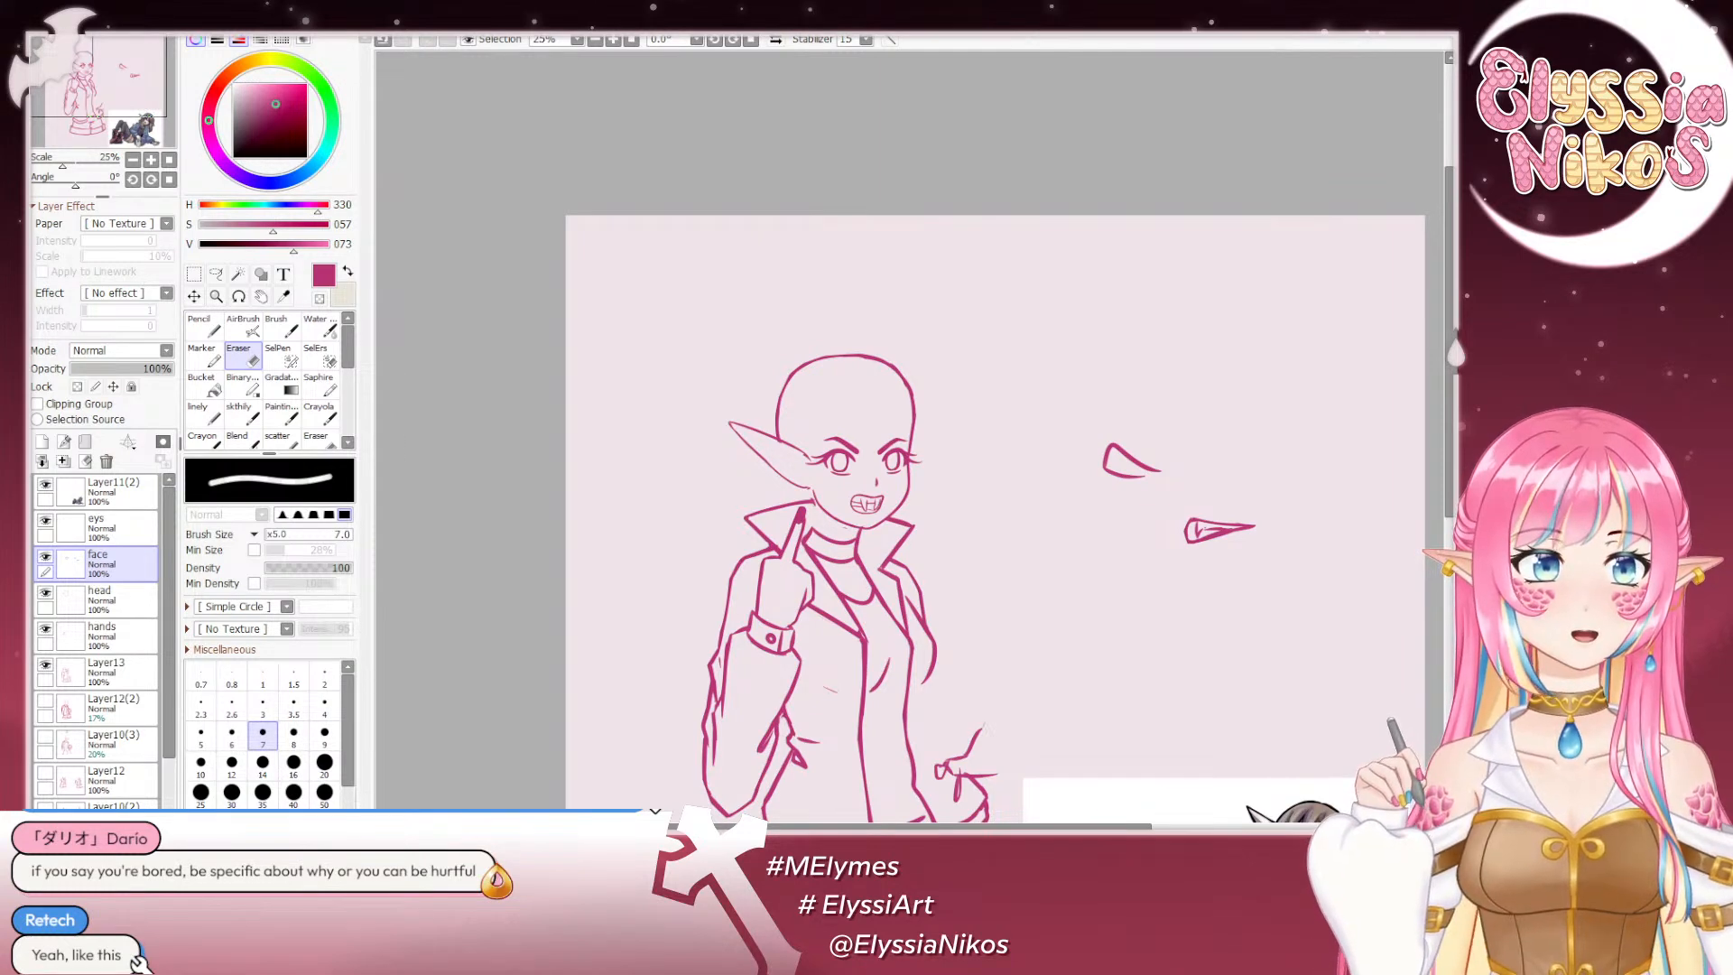
# Step: Select the ear on the head layer with a freeform lasso and rotate its tip slightly downward using a Freeform transform
pyautogui.scroll(-3, 612, 88)
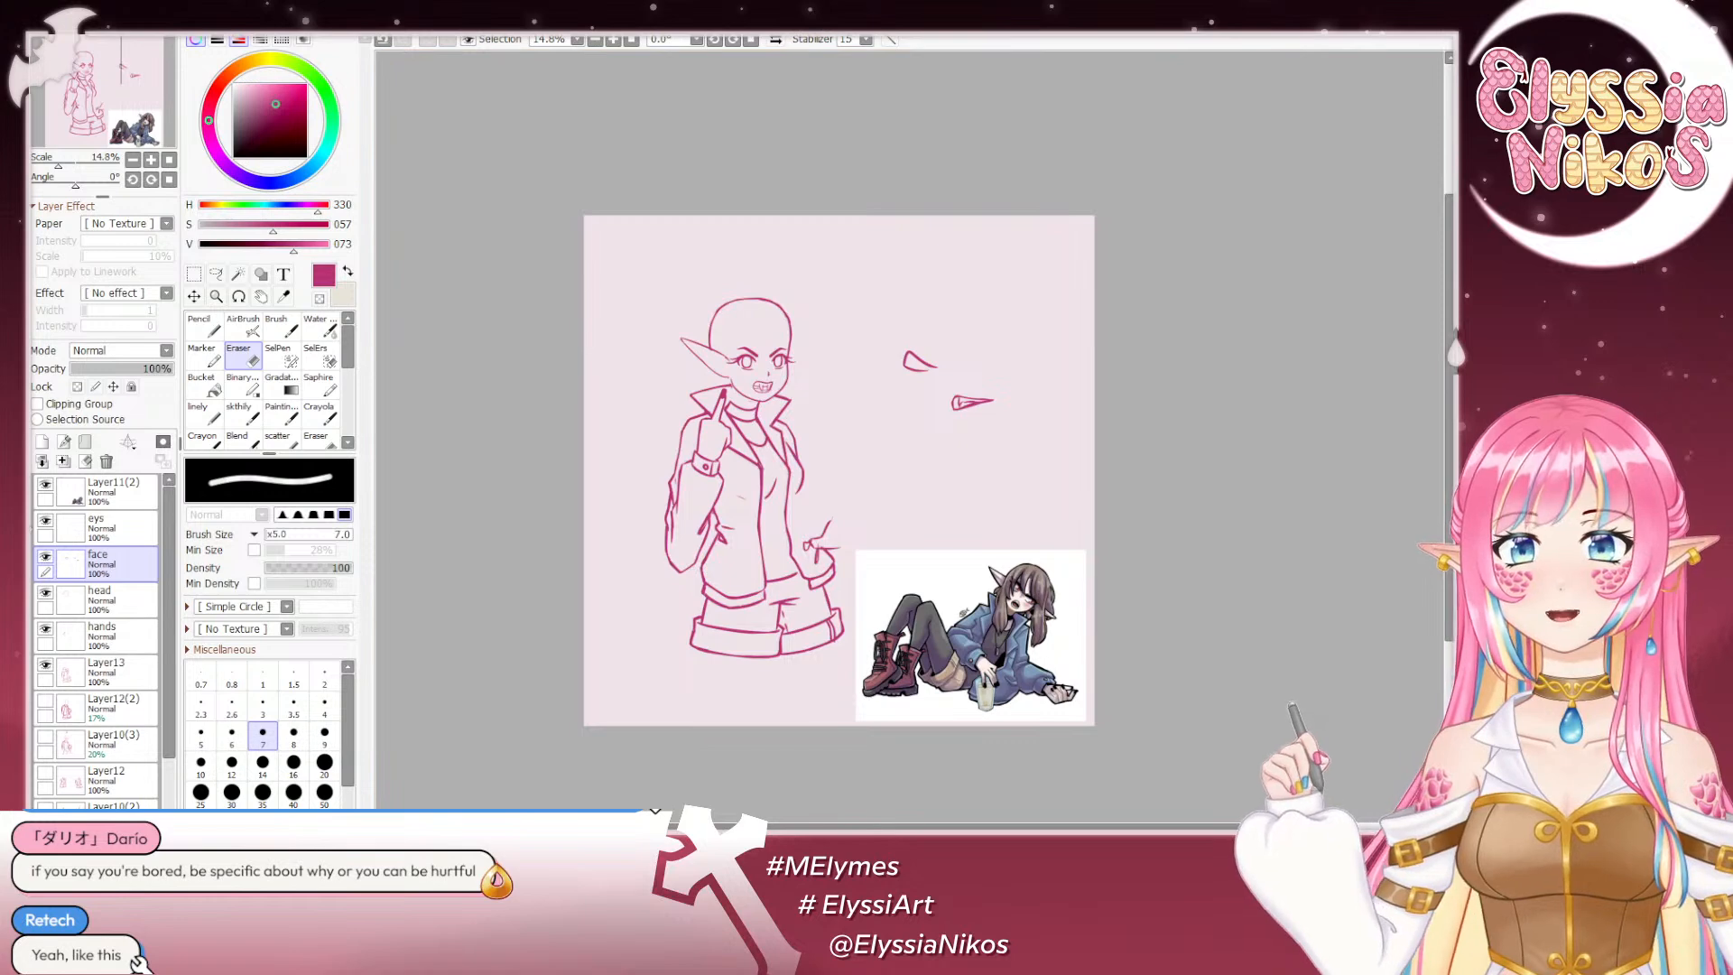
pyautogui.click(46, 595)
pyautogui.click(45, 596)
pyautogui.click(99, 597)
pyautogui.click(151, 159)
pyautogui.click(151, 159)
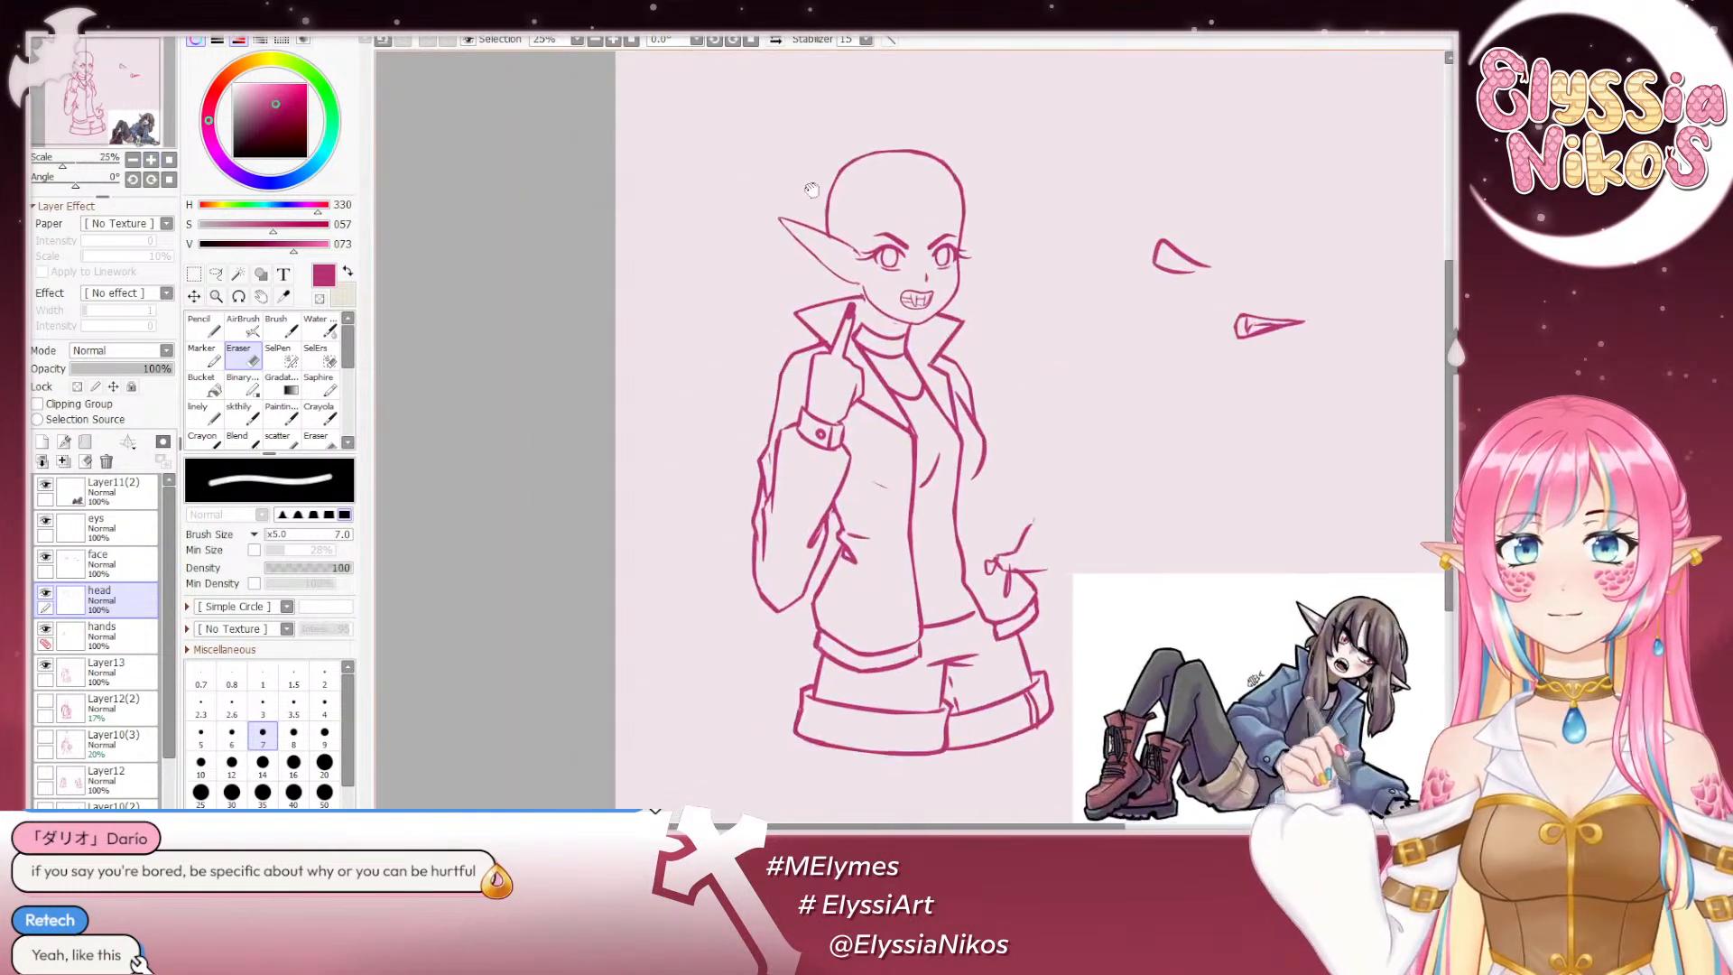
pyautogui.click(216, 273)
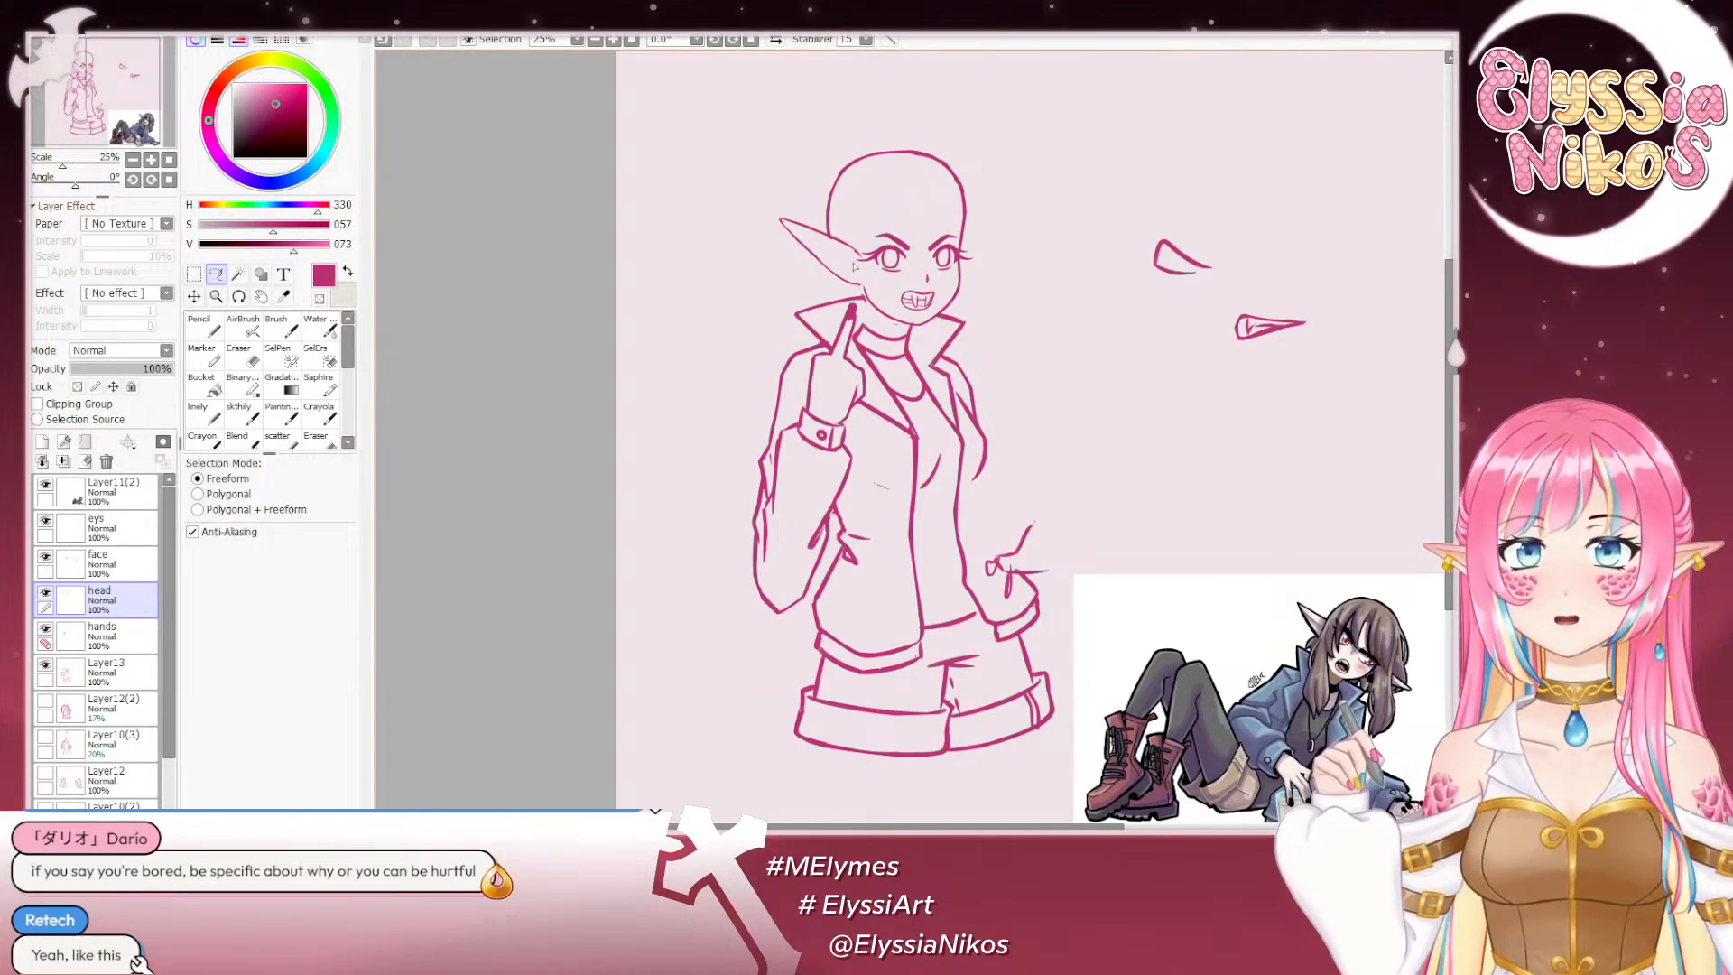
pyautogui.moveTo(837, 239)
pyautogui.mouseDown()
pyautogui.moveTo(770, 212)
pyautogui.moveTo(757, 246)
pyautogui.moveTo(804, 287)
pyautogui.moveTo(864, 283)
pyautogui.moveTo(811, 379)
pyautogui.moveTo(824, 383)
pyautogui.moveTo(827, 254)
pyautogui.mouseUp()
pyautogui.hotkey('ctrl', 't')
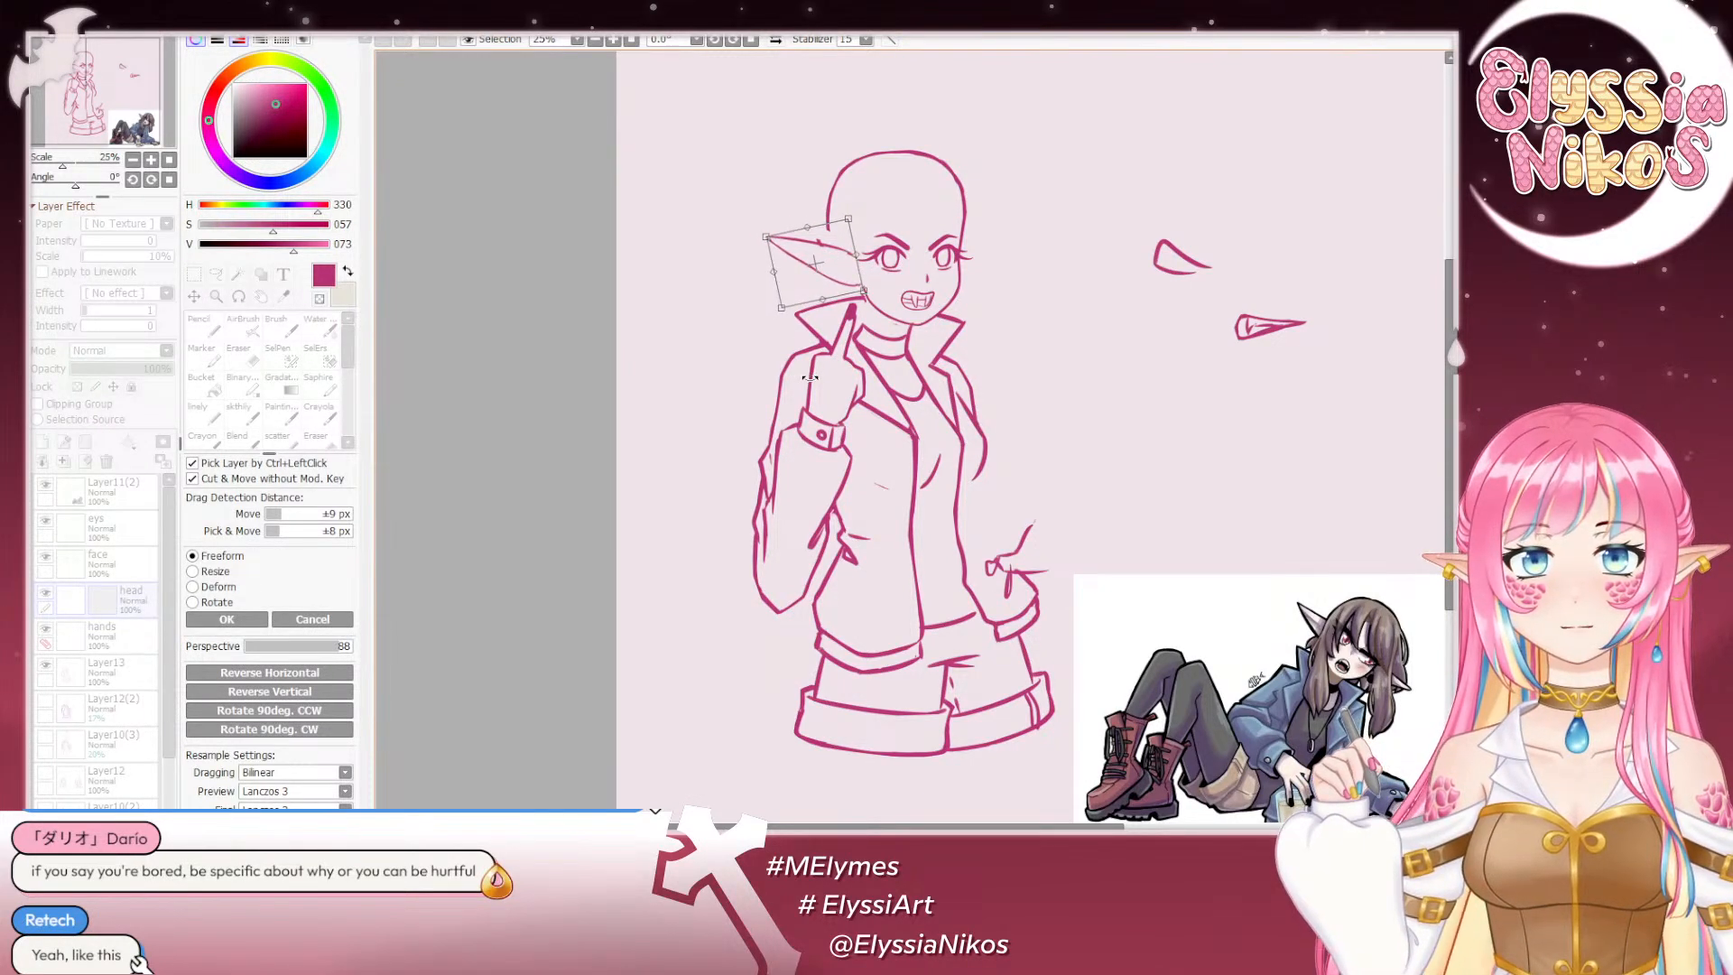
pyautogui.moveTo(817, 262); pyautogui.dragTo(817, 261)
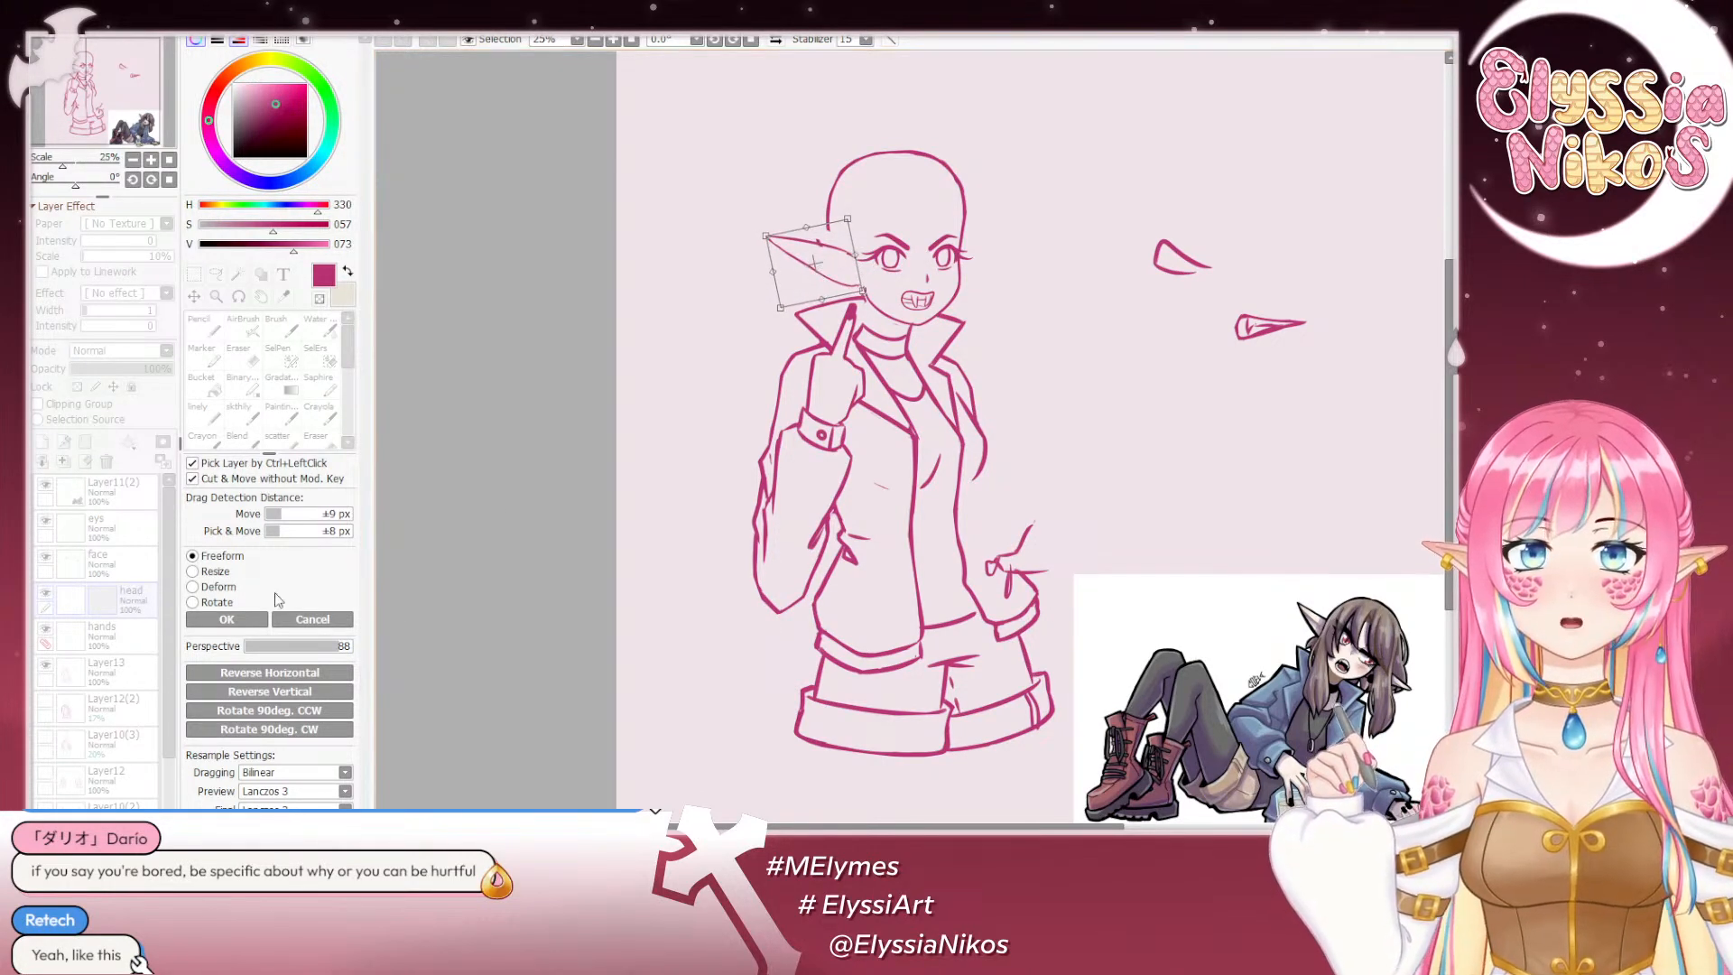
pyautogui.click(207, 620)
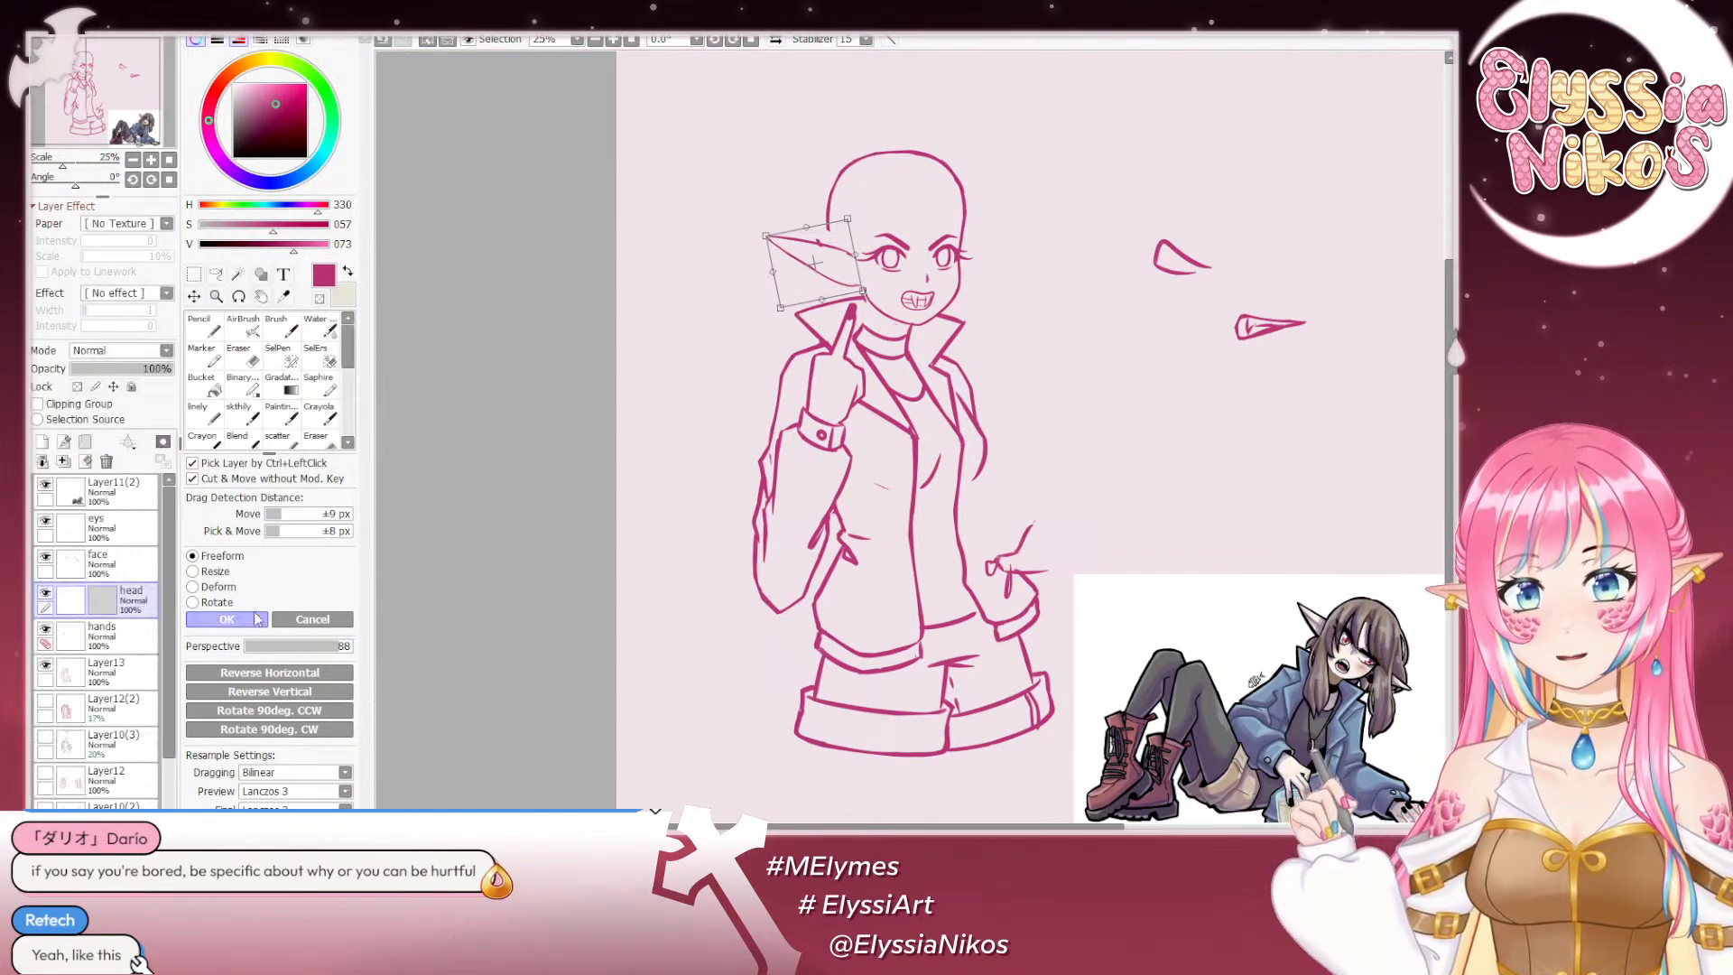
pyautogui.click(132, 159)
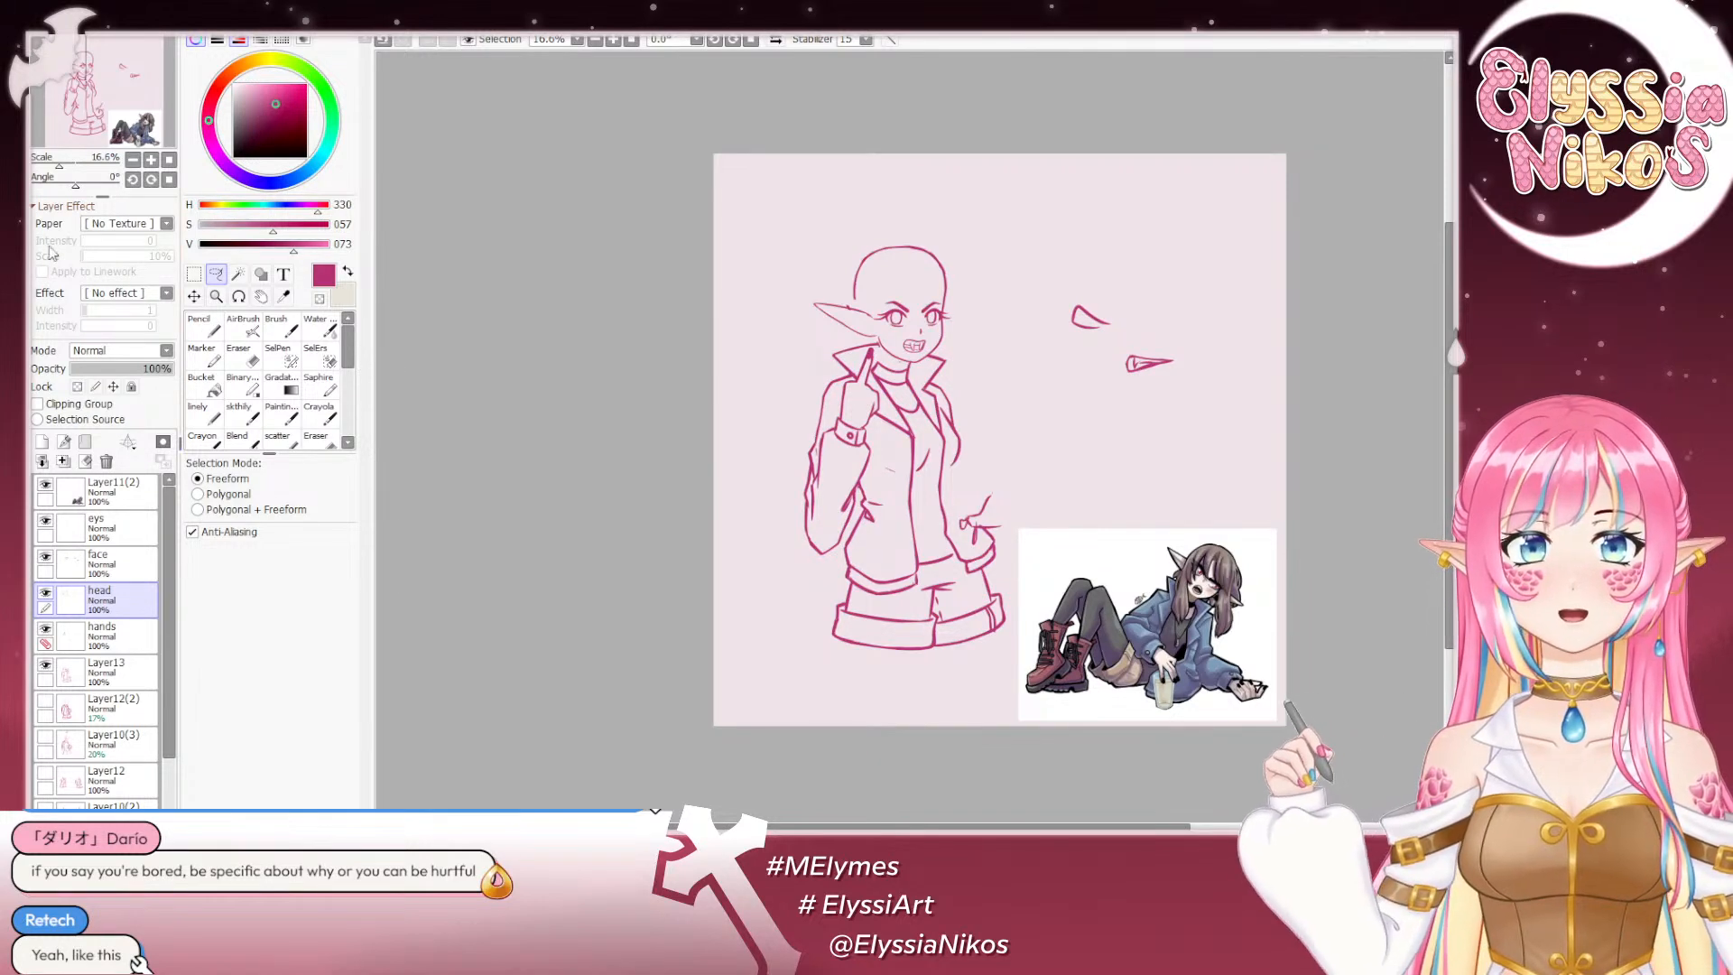
# Step: Hide and show Layer13 to check its contents, select it, undo a trial stroke, and set the skthly brush size to 20
pyautogui.click(240, 413)
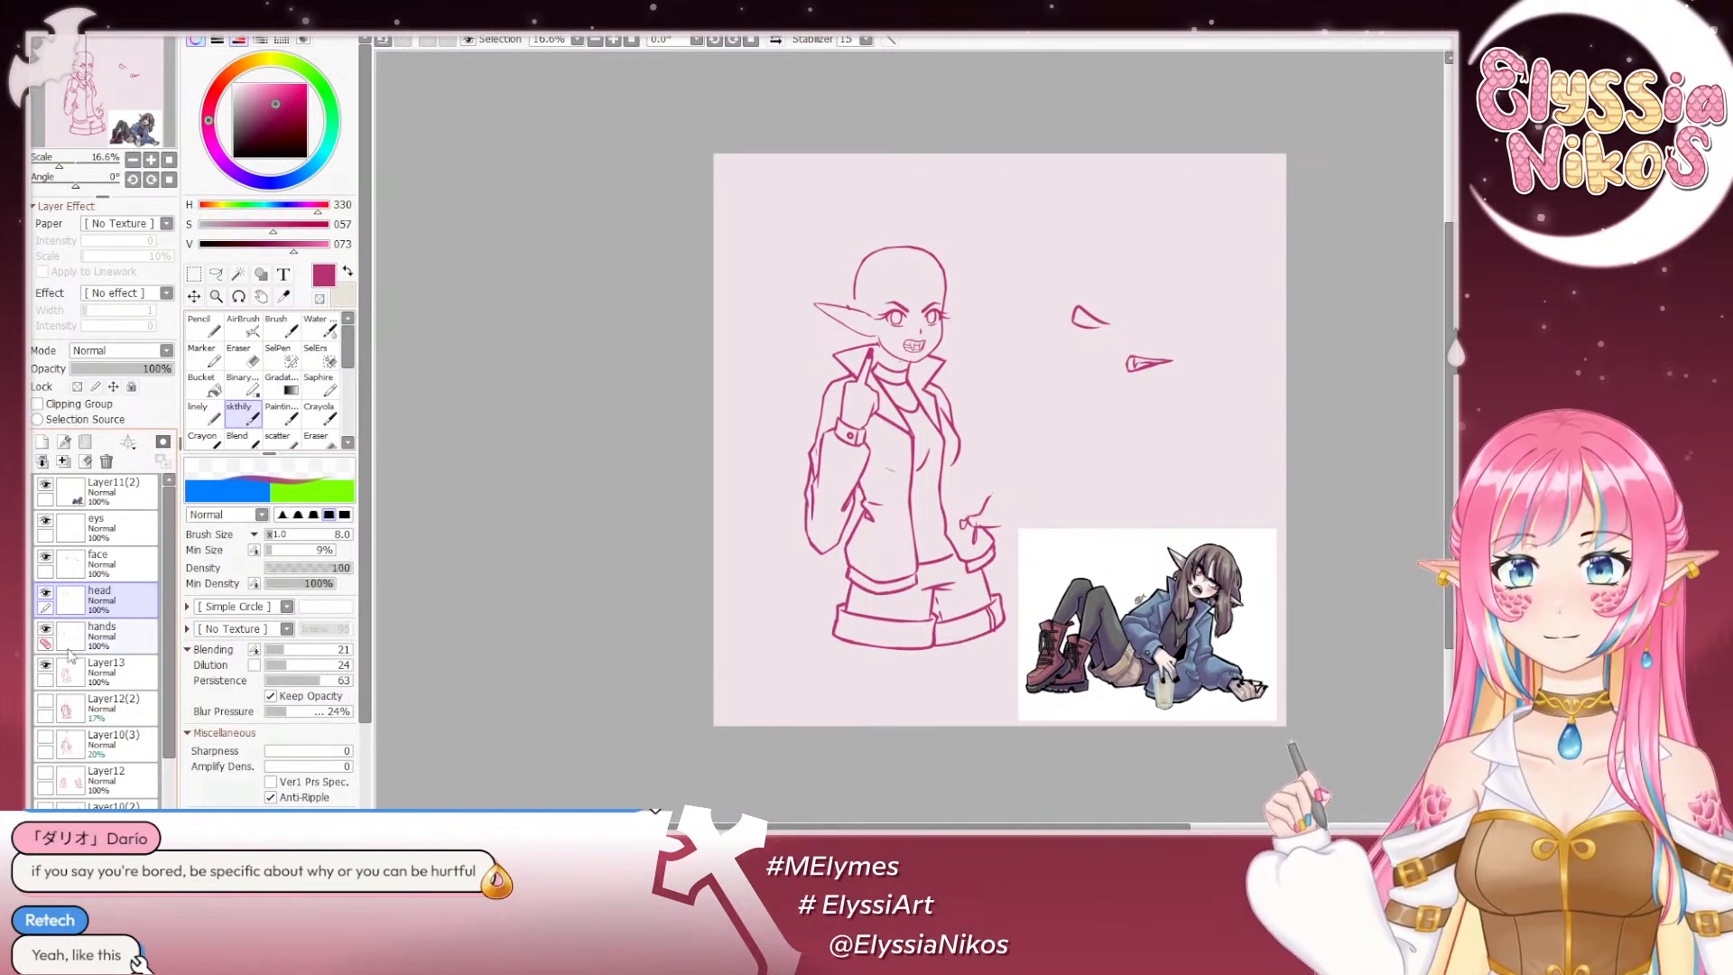
pyautogui.click(45, 665)
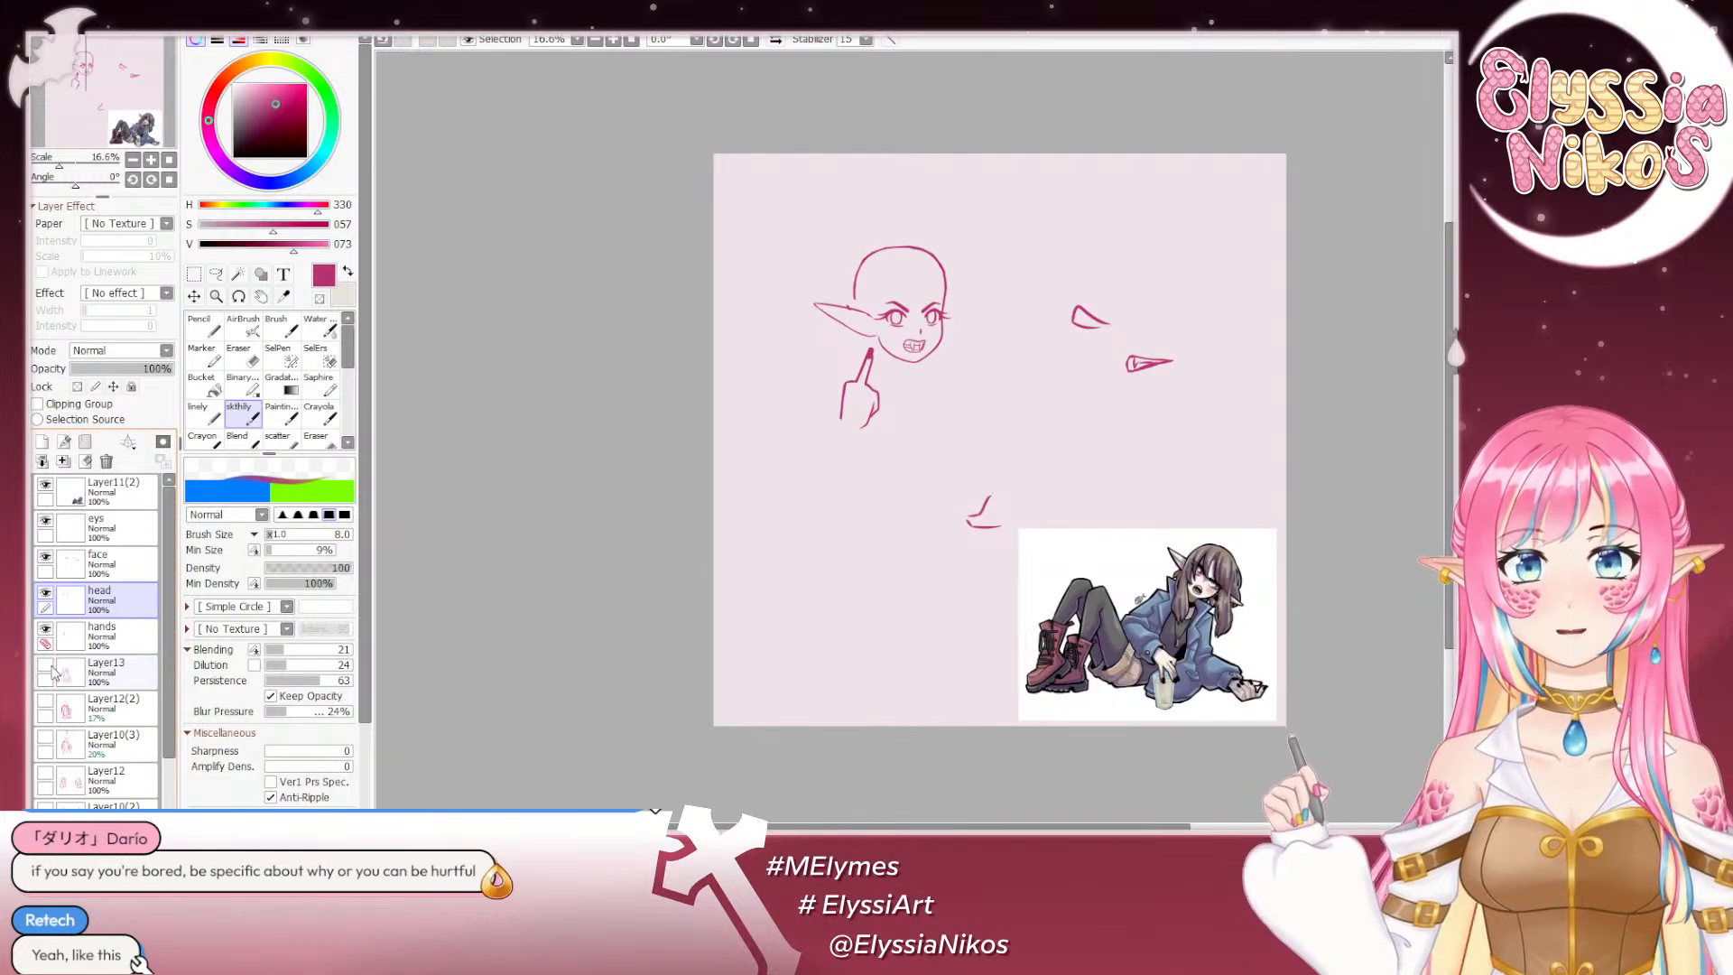
pyautogui.click(46, 665)
pyautogui.click(106, 673)
pyautogui.click(151, 159)
pyautogui.moveTo(794, 249)
pyautogui.mouseDown()
pyautogui.moveTo(809, 132)
pyautogui.moveTo(864, 166)
pyautogui.mouseUp()
pyautogui.hotkey('ctrl', 'z')
pyautogui.press(']')
pyautogui.press(']')
pyautogui.press(']')
pyautogui.press(']')
pyautogui.press(']')
pyautogui.press(']')
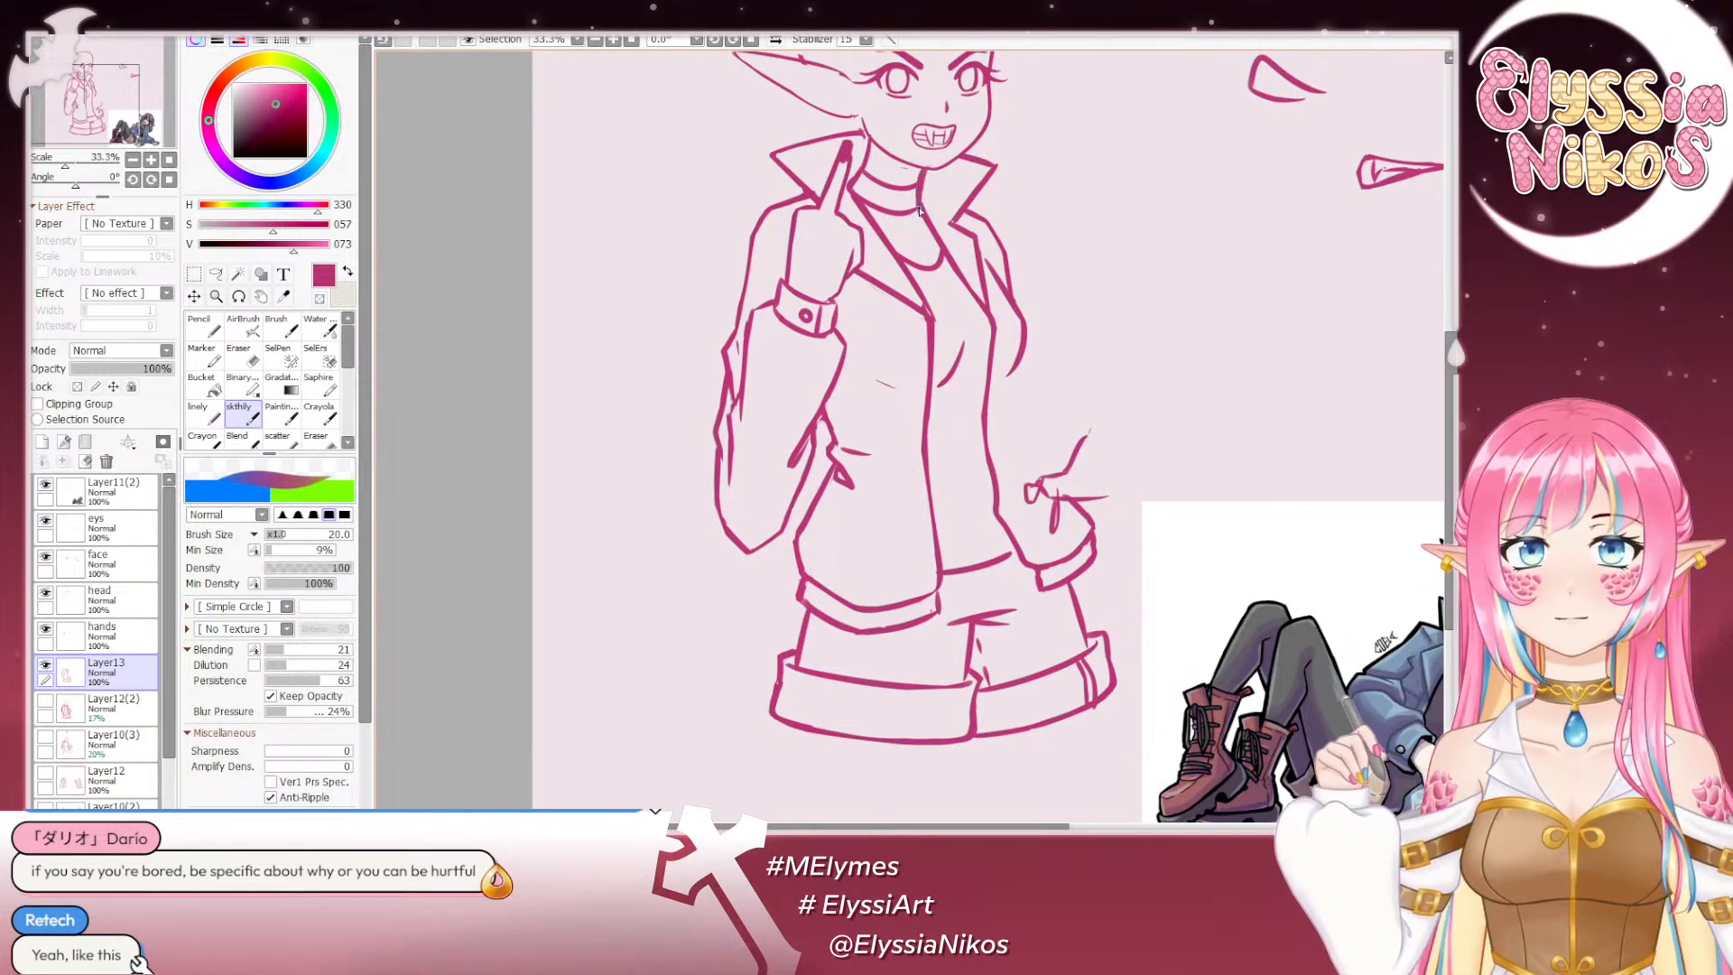
# Step: Clean up the jacket linework on Layer13 with the eraser at size 19 and the canvas tilted to 56°
pyautogui.press('e')
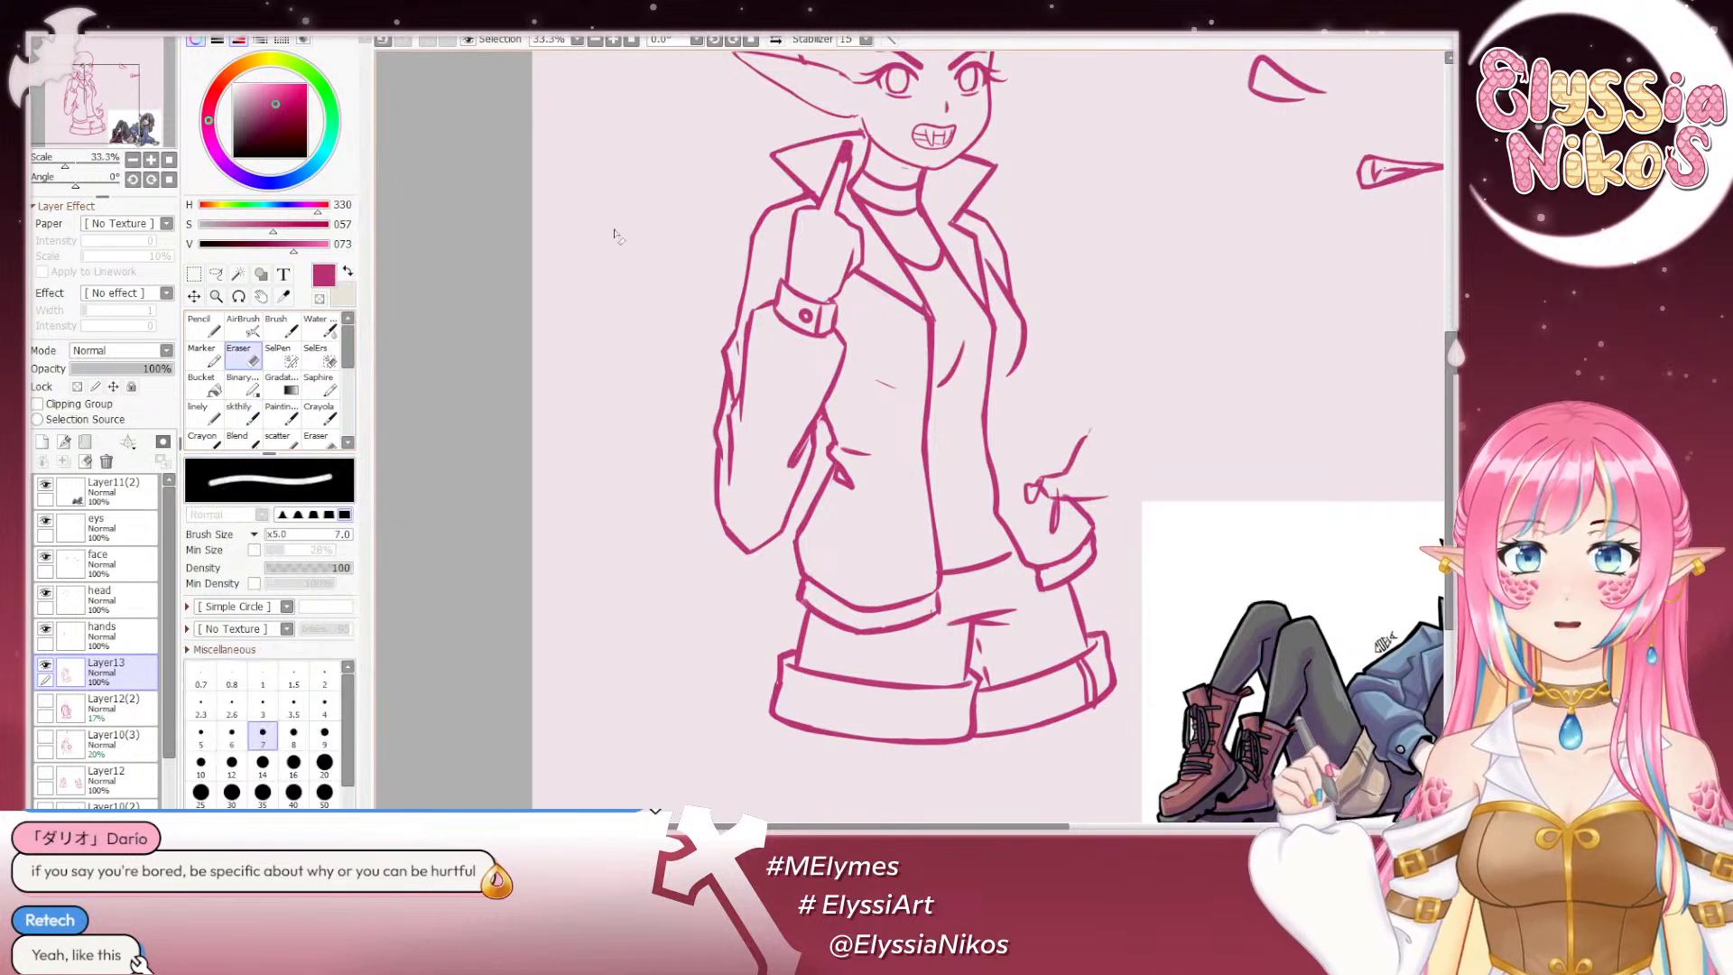
pyautogui.press(']')
pyautogui.press(']')
pyautogui.press(']')
pyautogui.press(']')
pyautogui.press(']')
pyautogui.press(']')
pyautogui.press(']')
pyautogui.press(']')
pyautogui.press(']')
pyautogui.press(']')
pyautogui.press(']')
pyautogui.press(']')
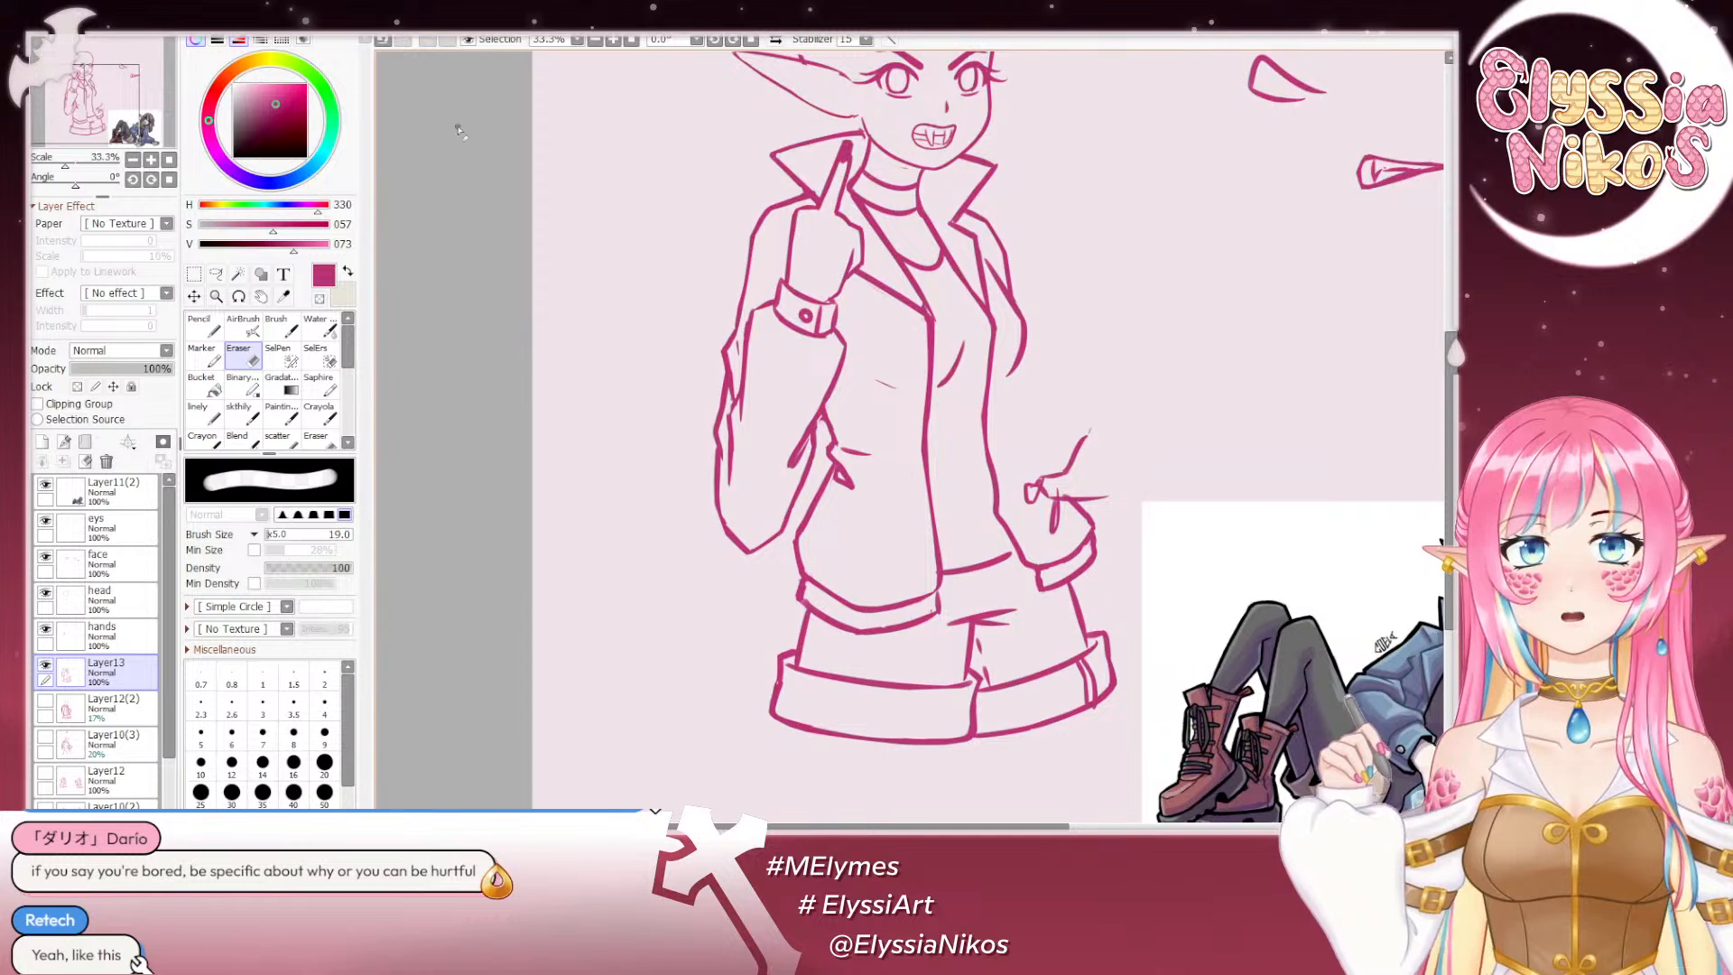
pyautogui.moveTo(76, 186); pyautogui.dragTo(88, 186)
pyautogui.moveTo(944, 355); pyautogui.dragTo(754, 231)
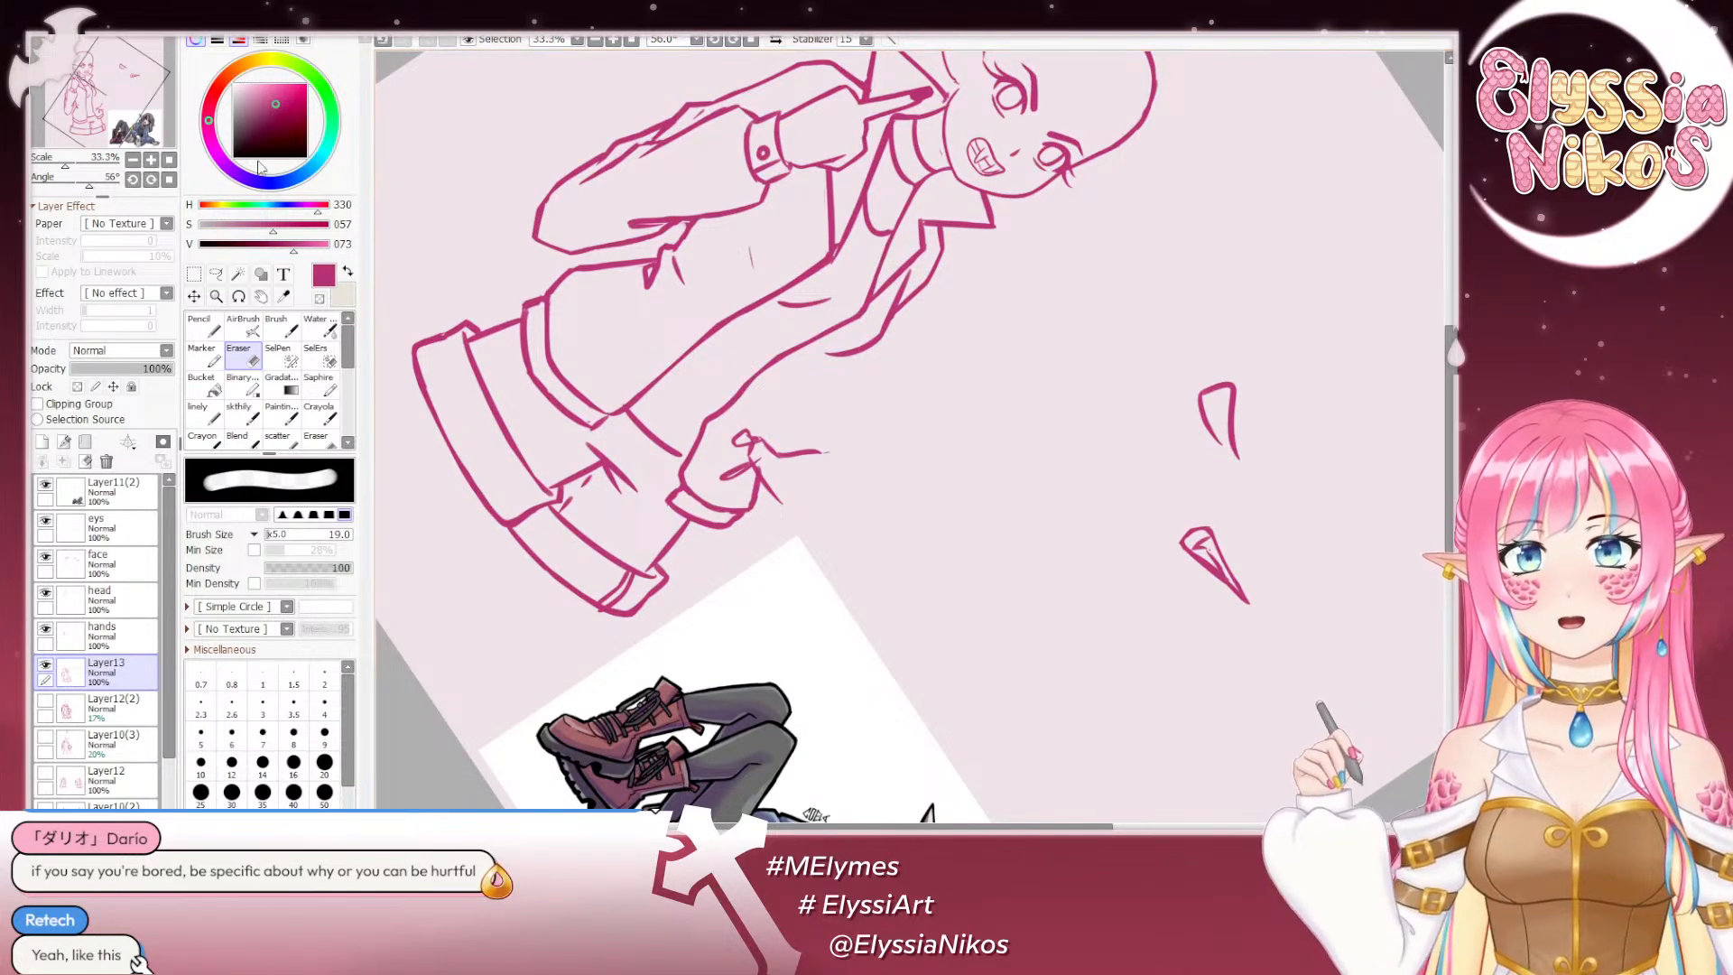
pyautogui.click(169, 180)
pyautogui.click(132, 160)
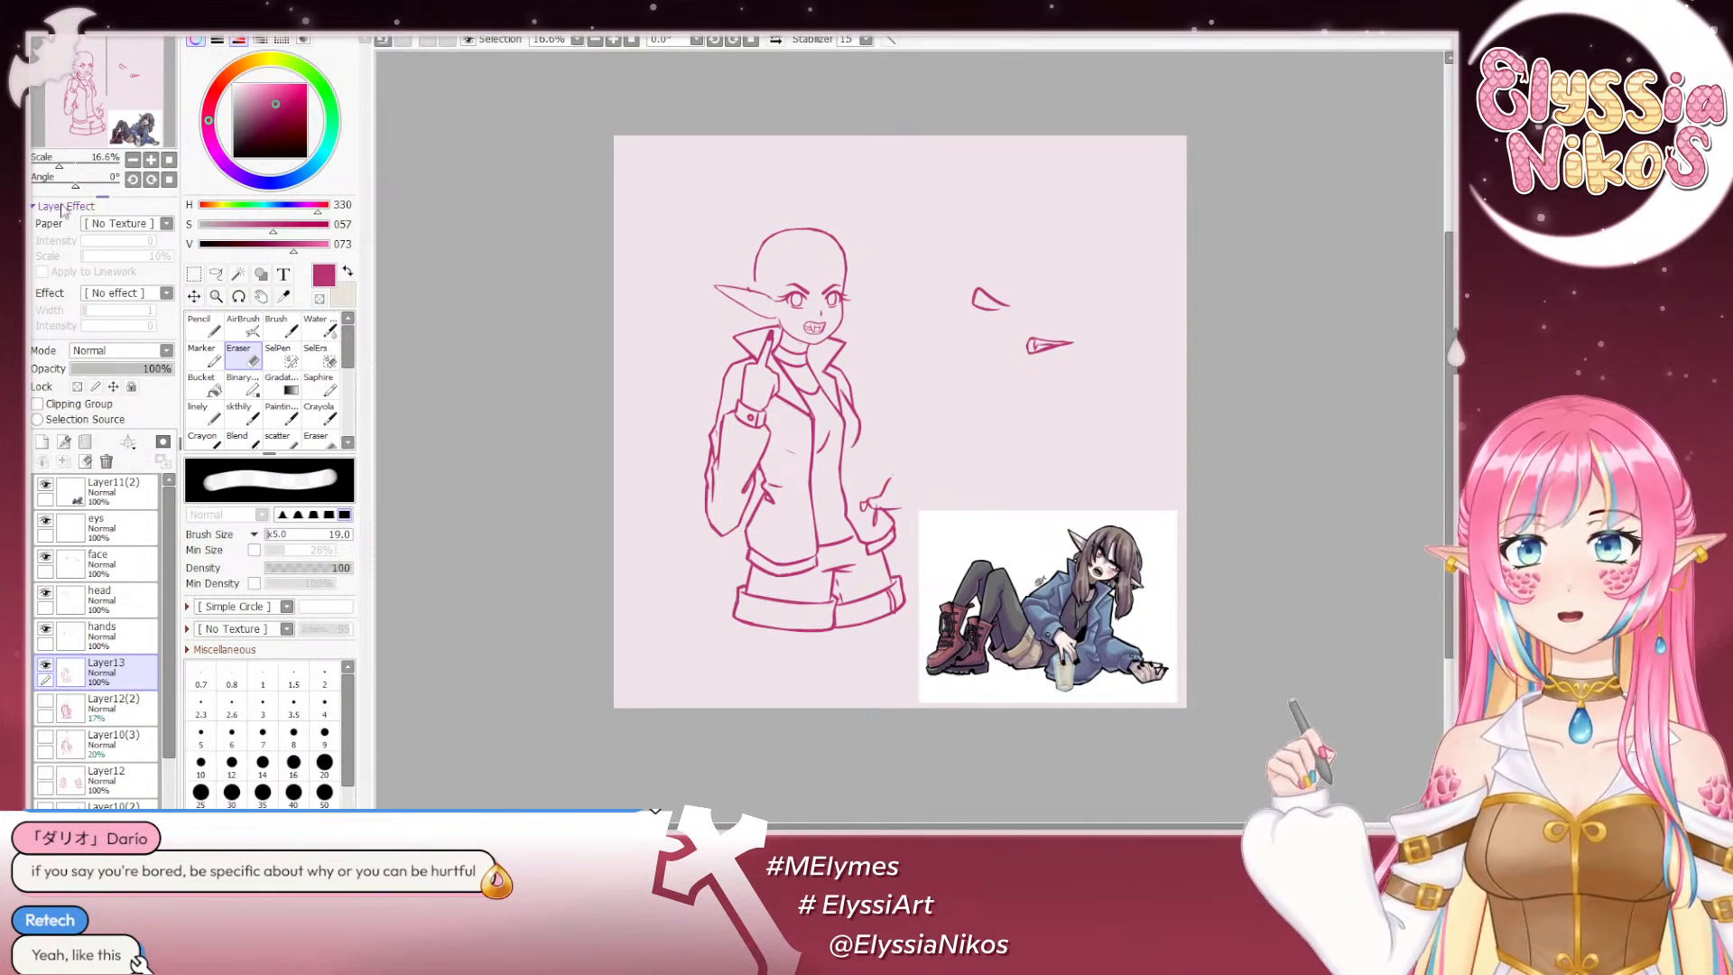
# Step: Check the whole figure's proportions in a mirrored view with the skthly brush active, and return to the normal view
pyautogui.click(240, 414)
pyautogui.moveTo(727, 227); pyautogui.dragTo(727, 199)
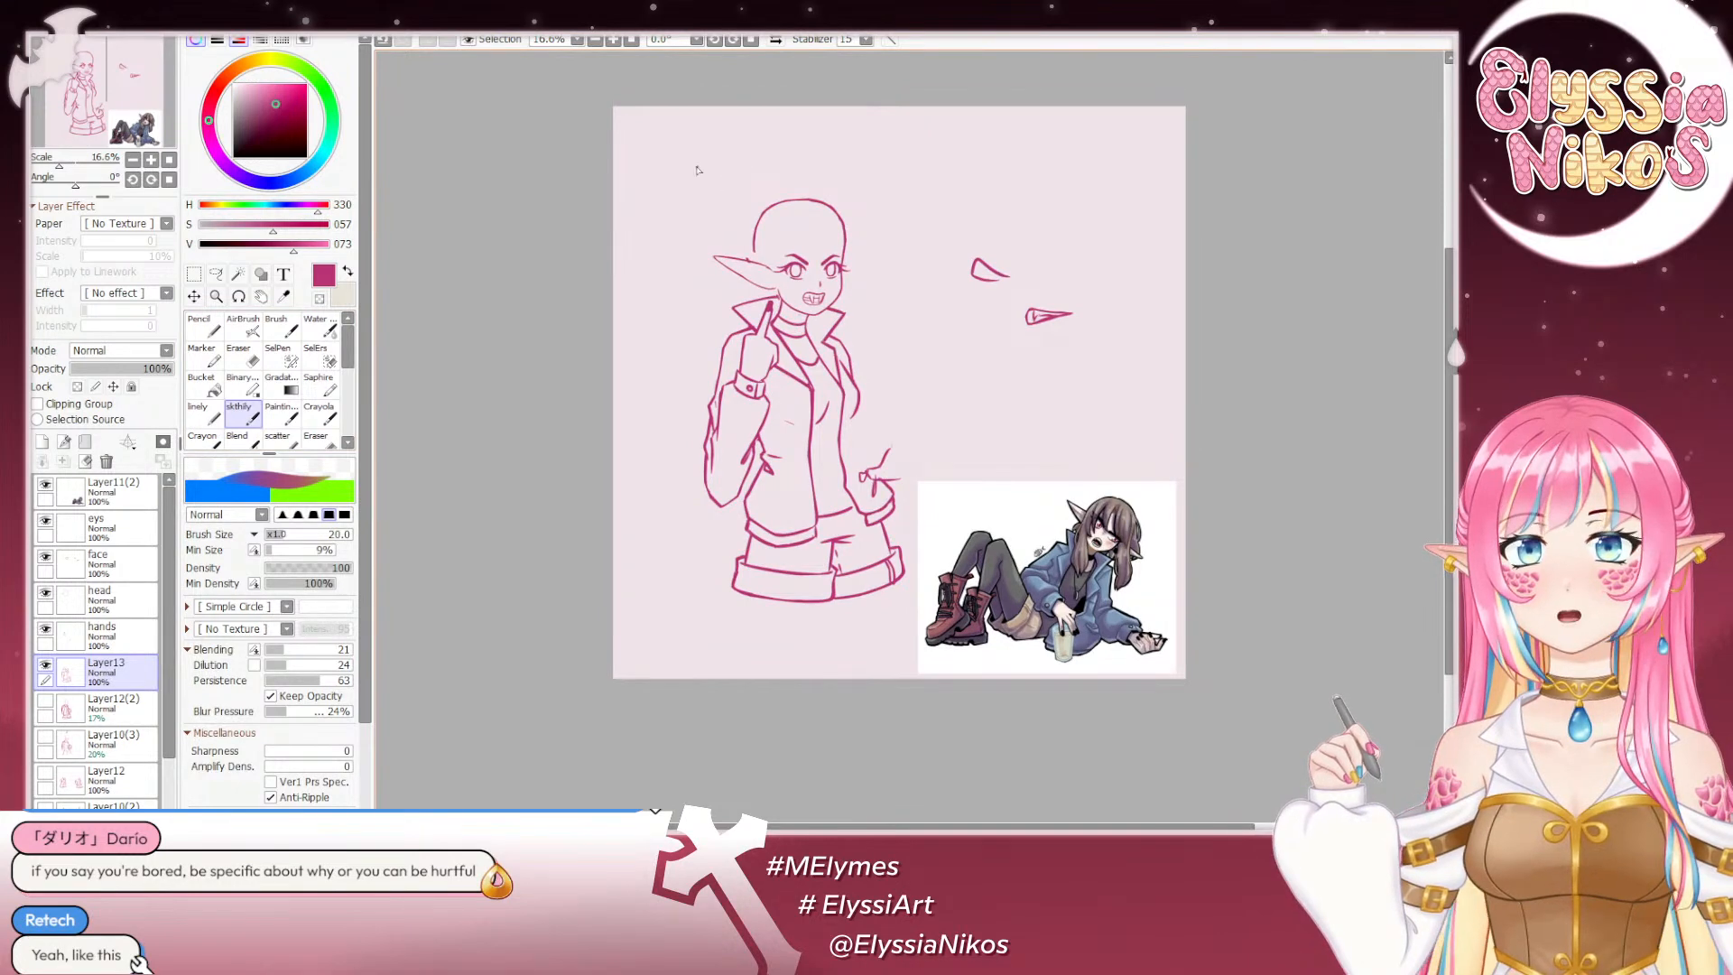
pyautogui.click(775, 40)
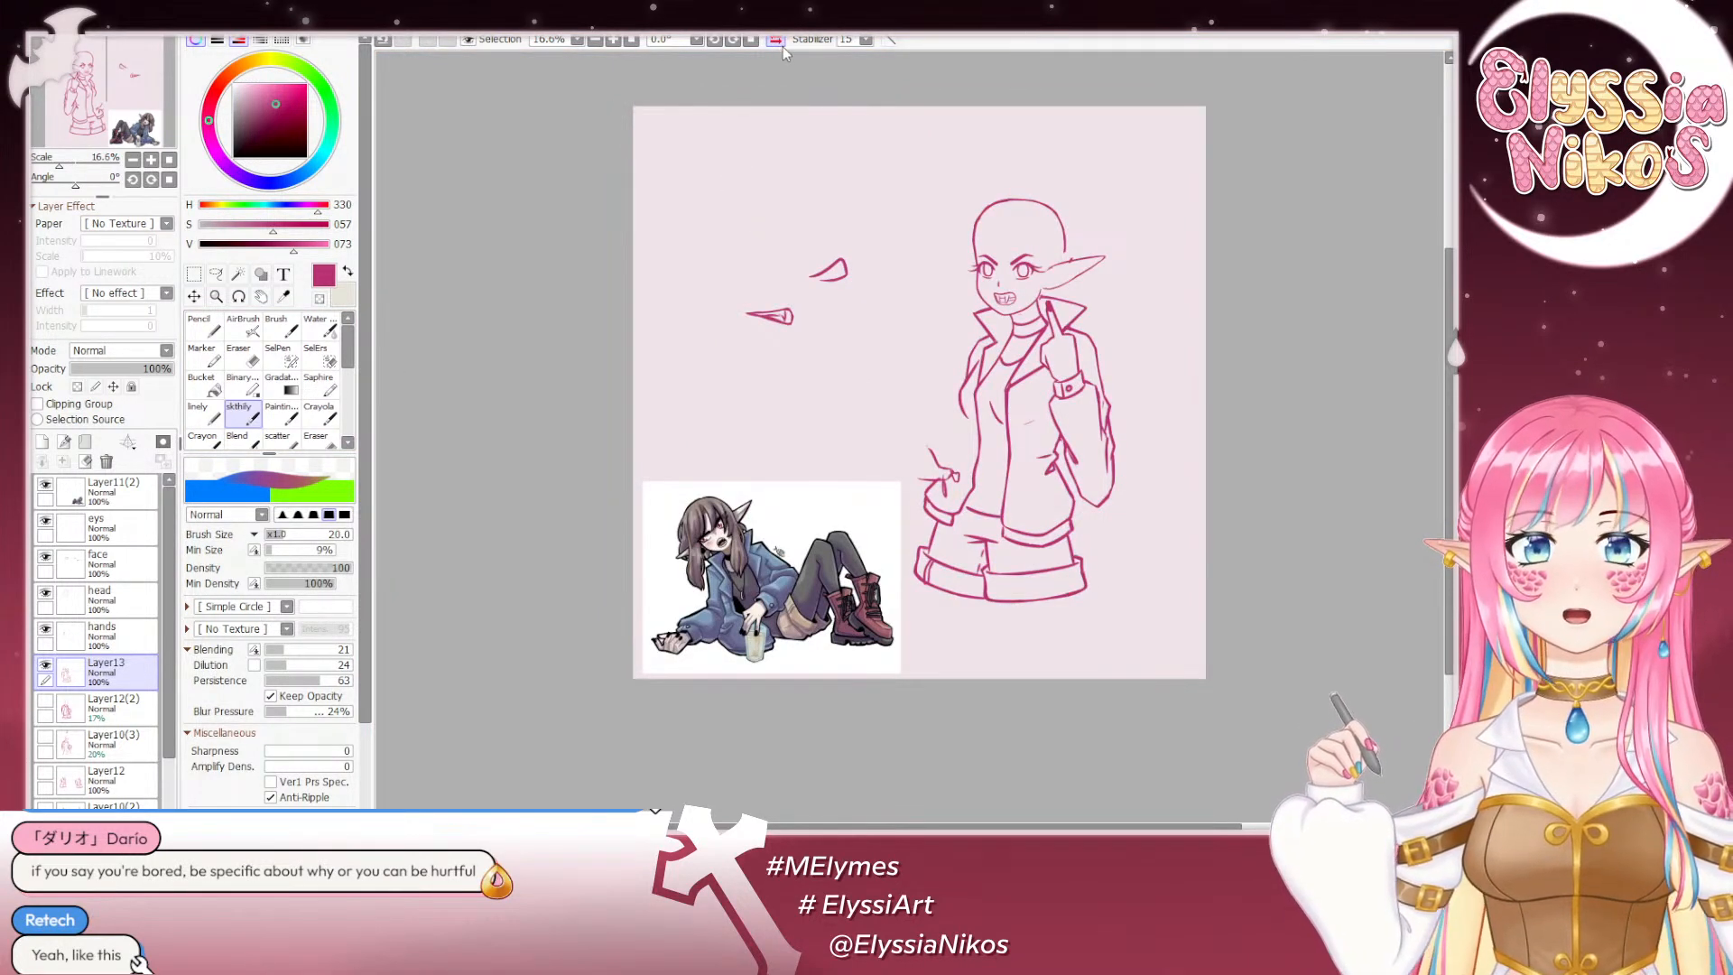
pyautogui.click(776, 41)
pyautogui.click(152, 160)
pyautogui.click(151, 161)
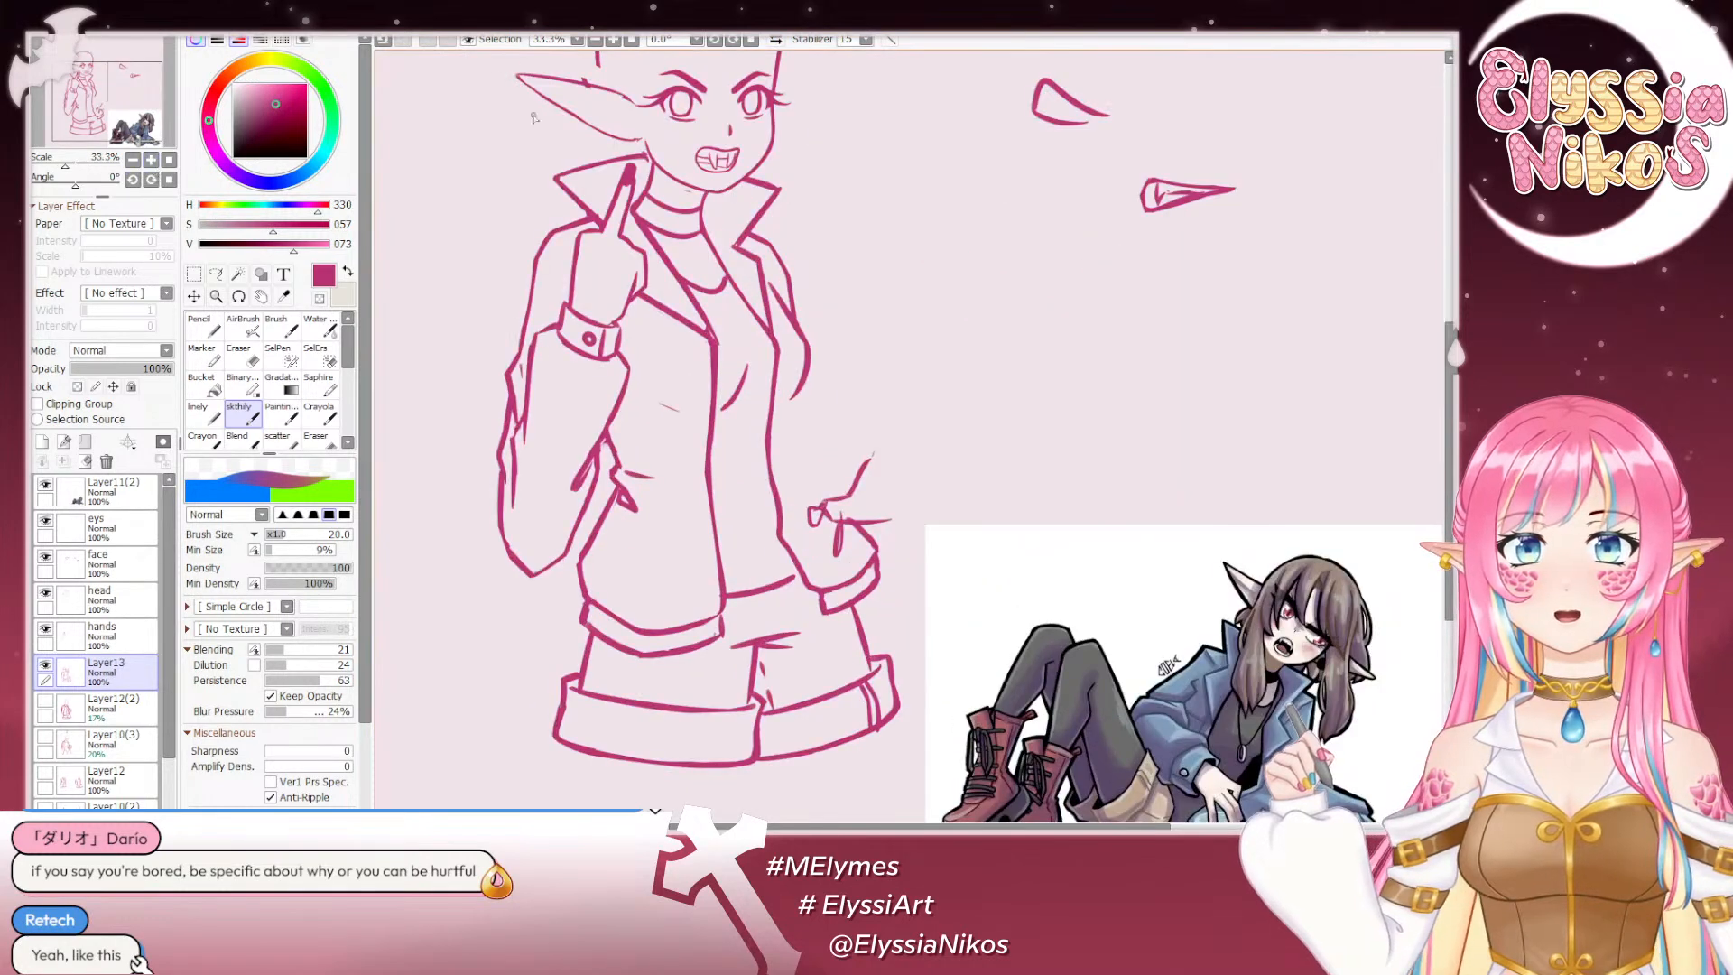
# Step: Add a new layer directly above the eys layer and name it hair
pyautogui.click(251, 418)
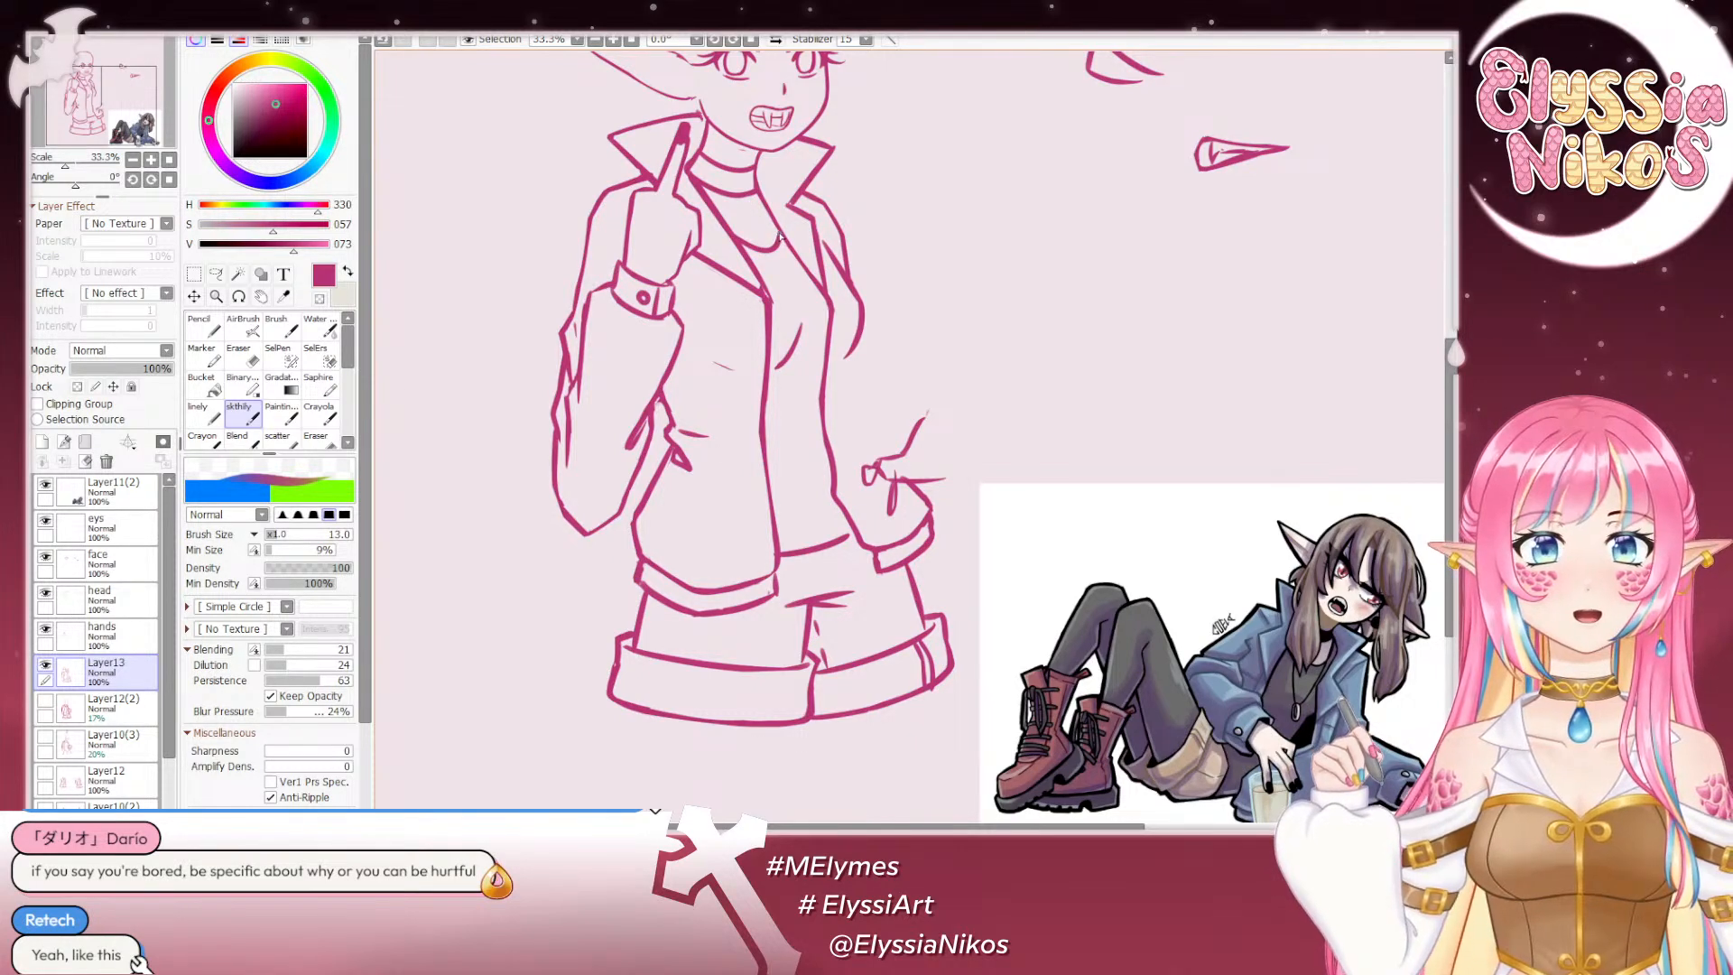
pyautogui.click(133, 160)
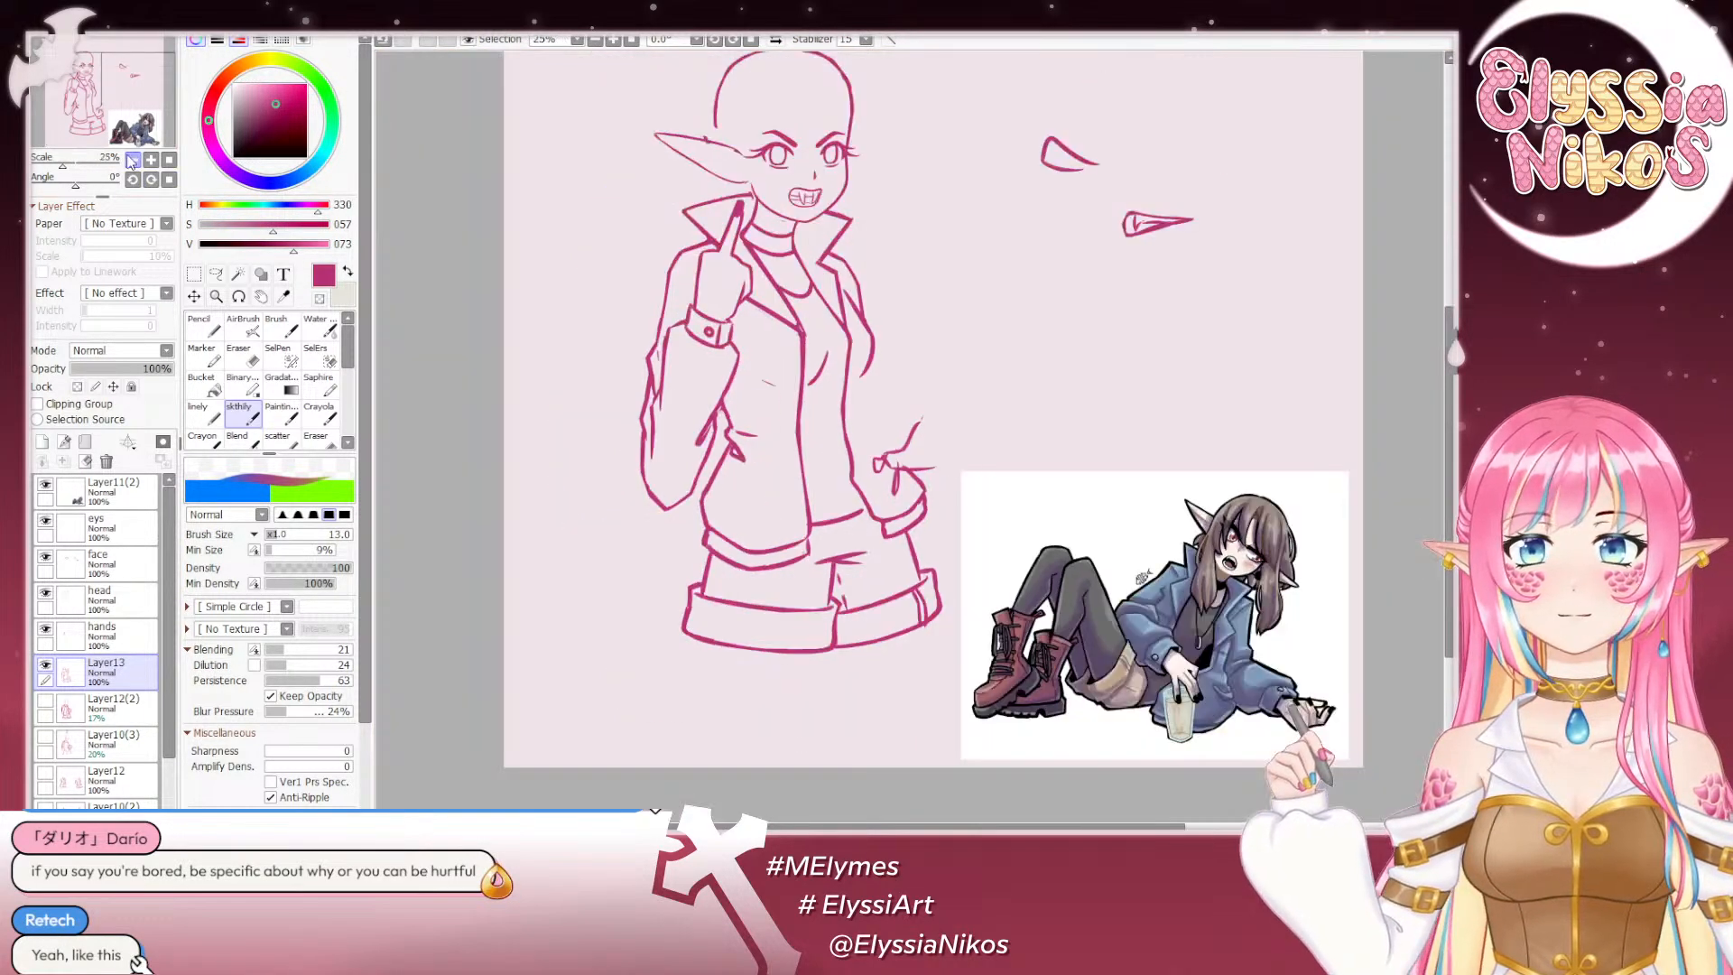
pyautogui.click(132, 160)
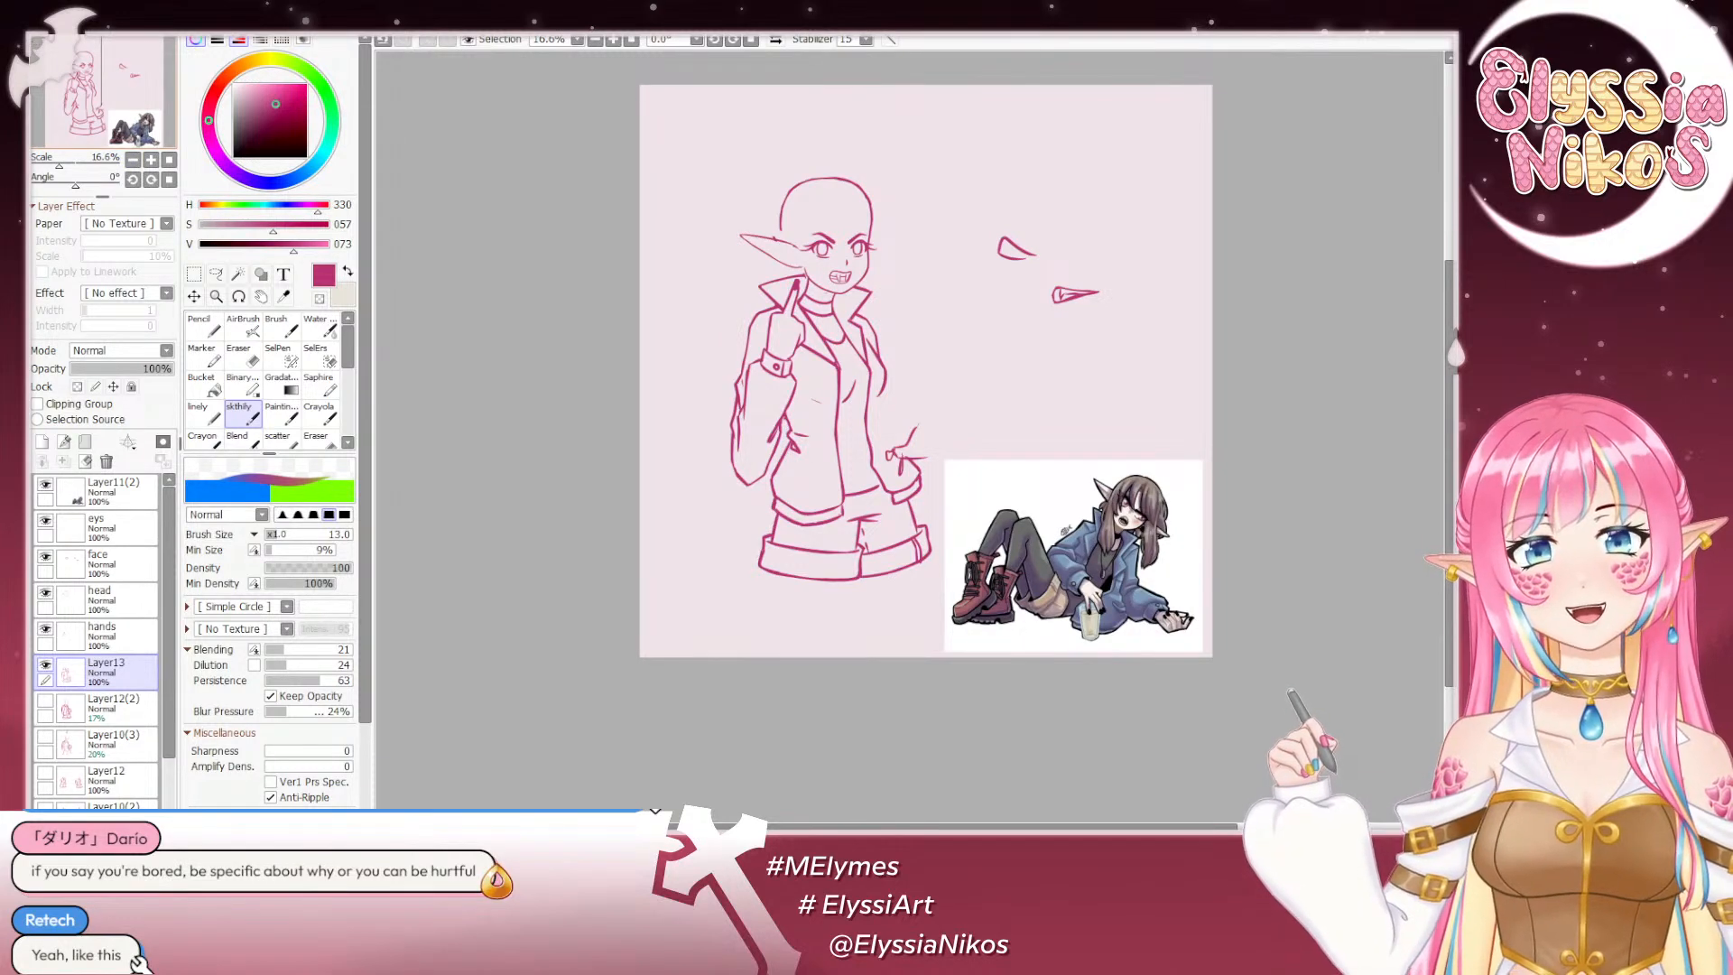
pyautogui.moveTo(625, 159); pyautogui.dragTo(622, 145)
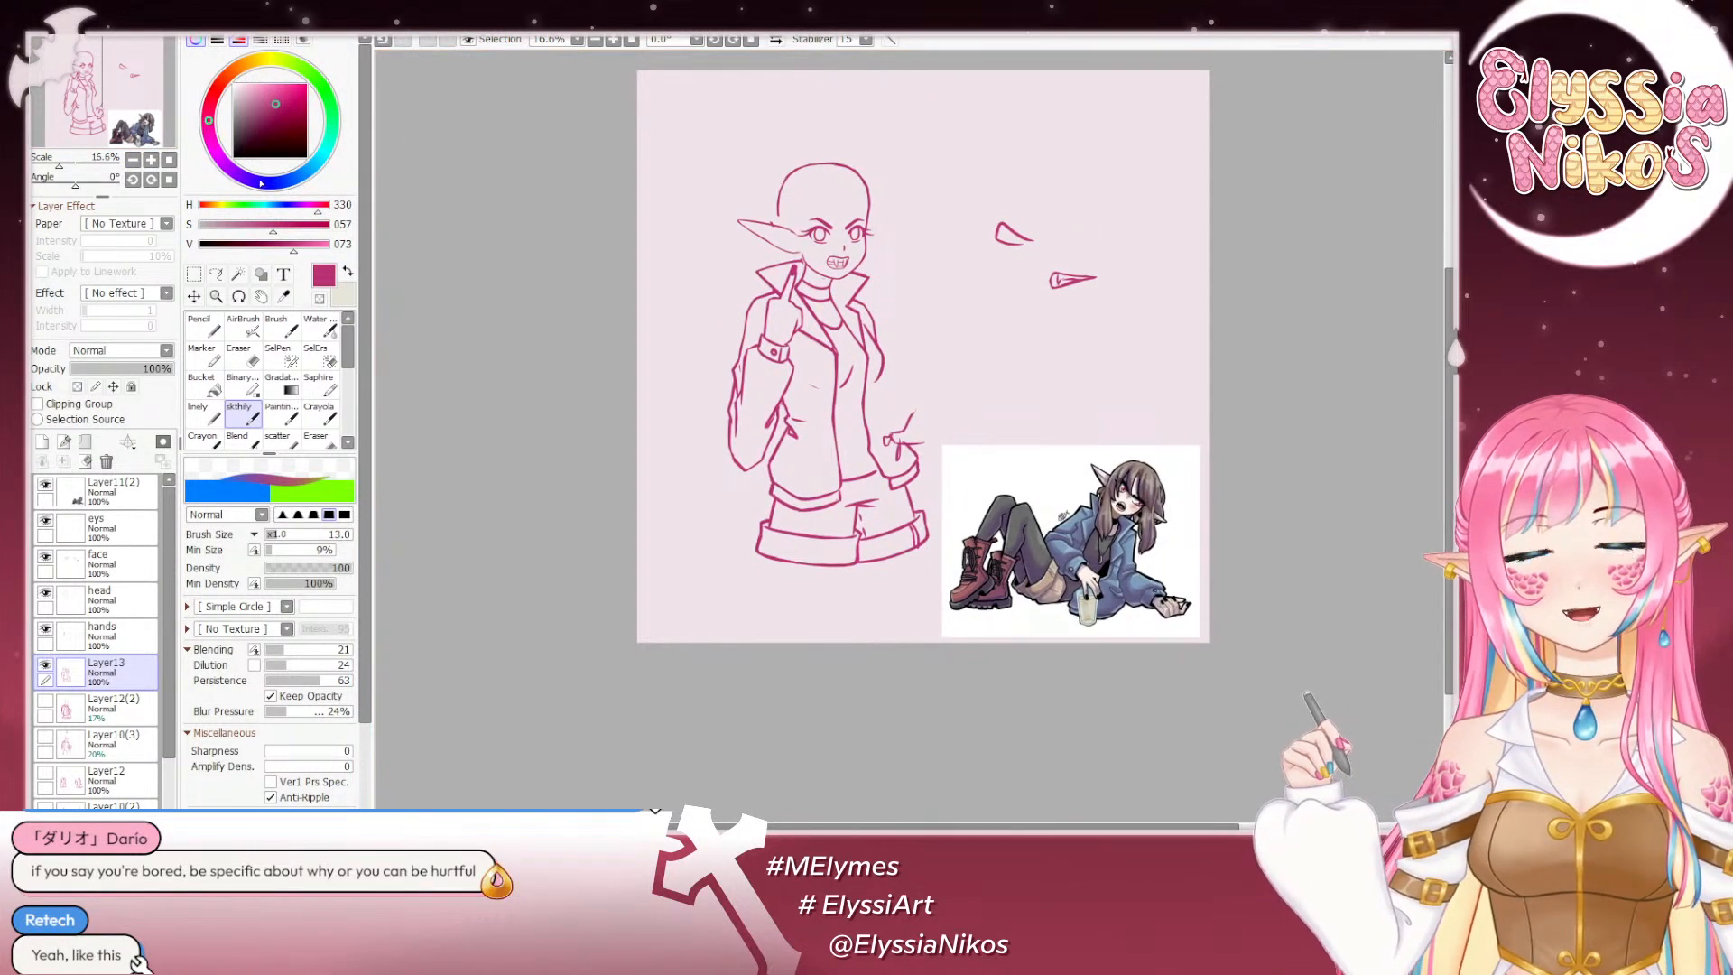
pyautogui.click(121, 562)
pyautogui.click(106, 537)
pyautogui.click(41, 441)
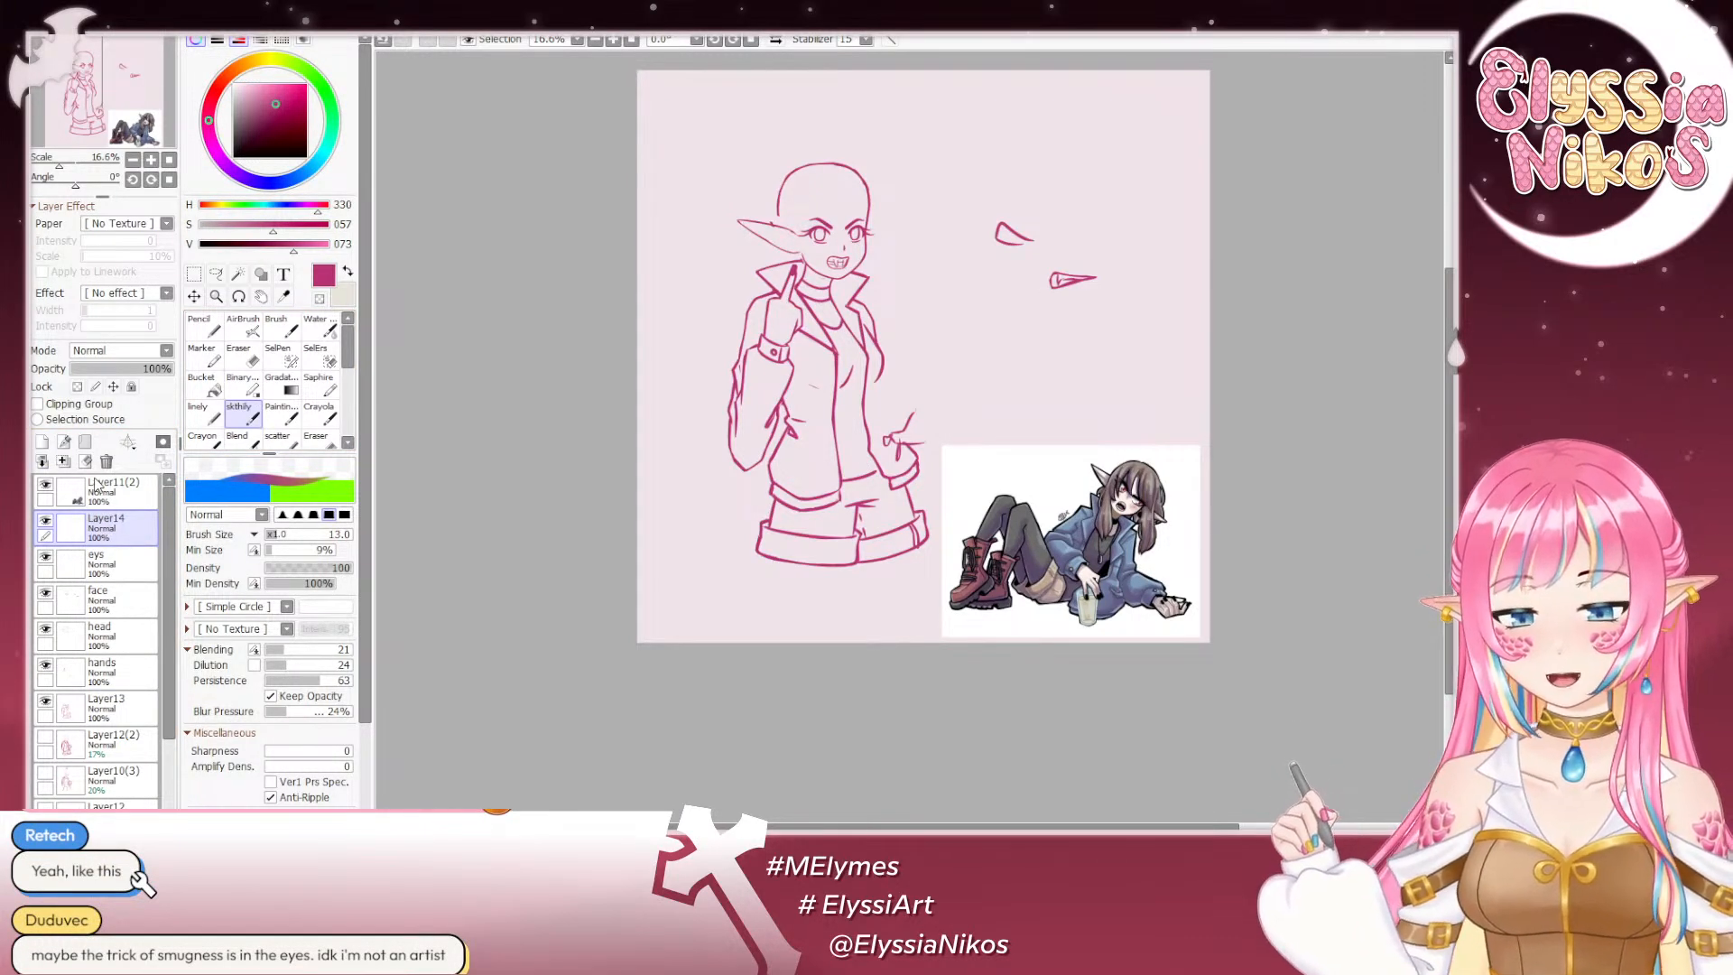
pyautogui.write('hair')
pyautogui.press('Return')
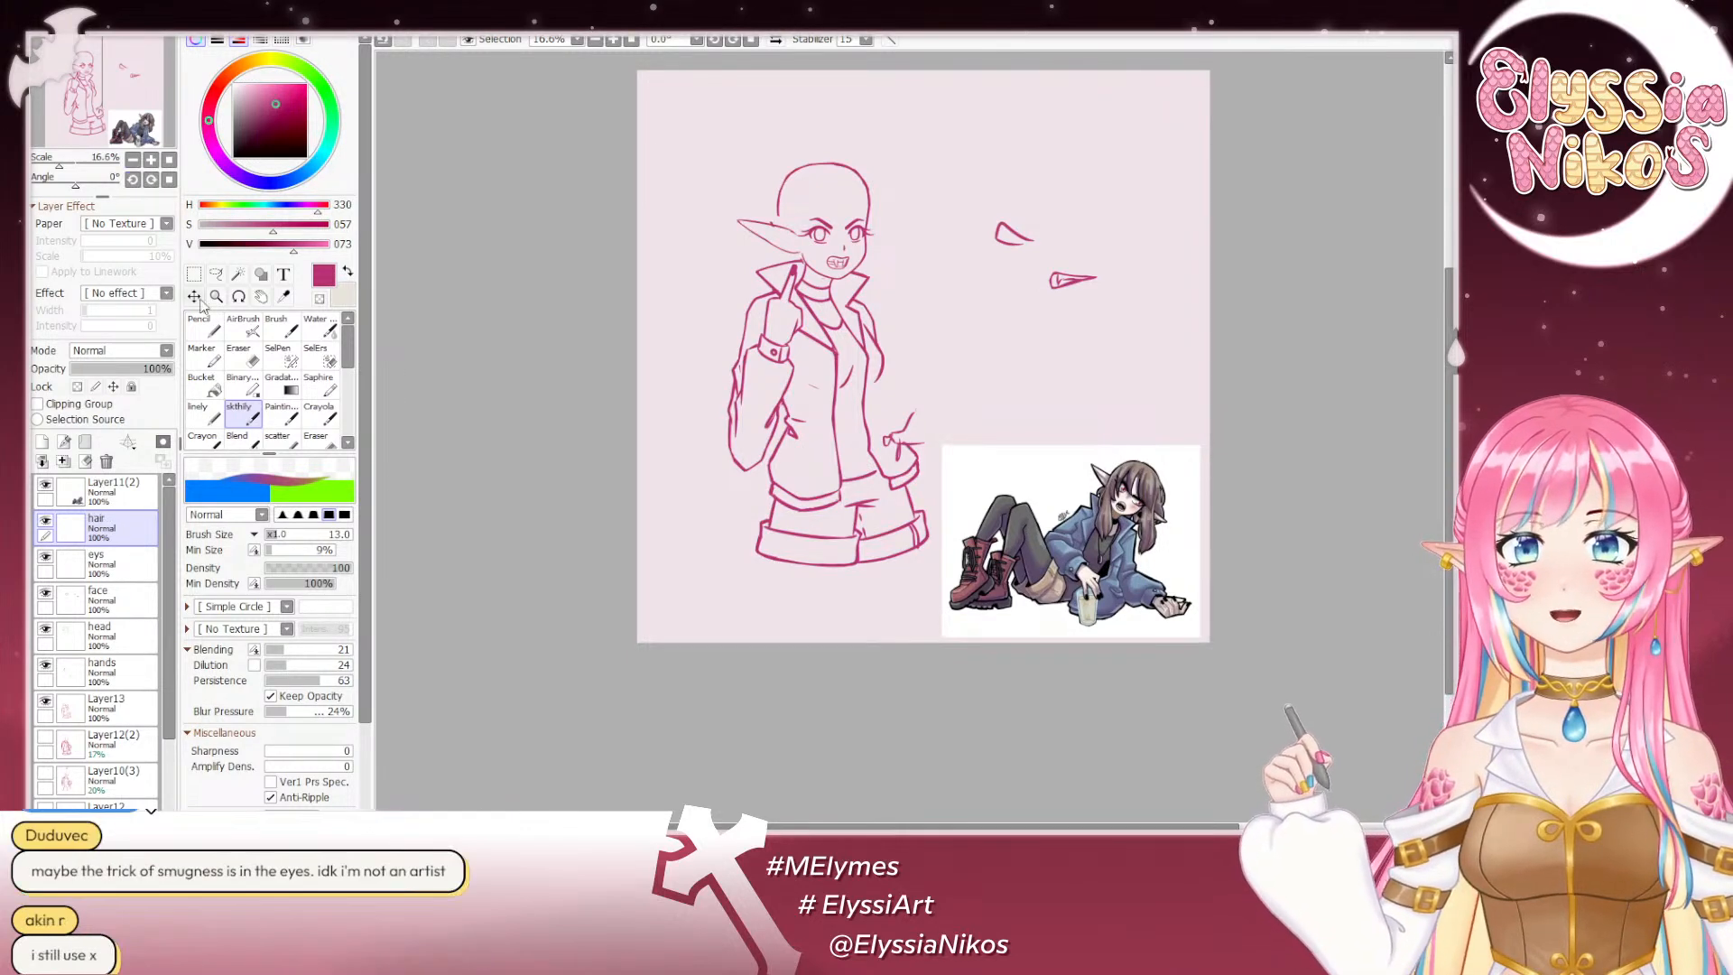
# Step: Select the face layer and try out necklace cord strokes over the chest with the skthly brush at size 25, undoing them
pyautogui.click(135, 597)
pyautogui.moveTo(800, 271); pyautogui.dragTo(821, 272)
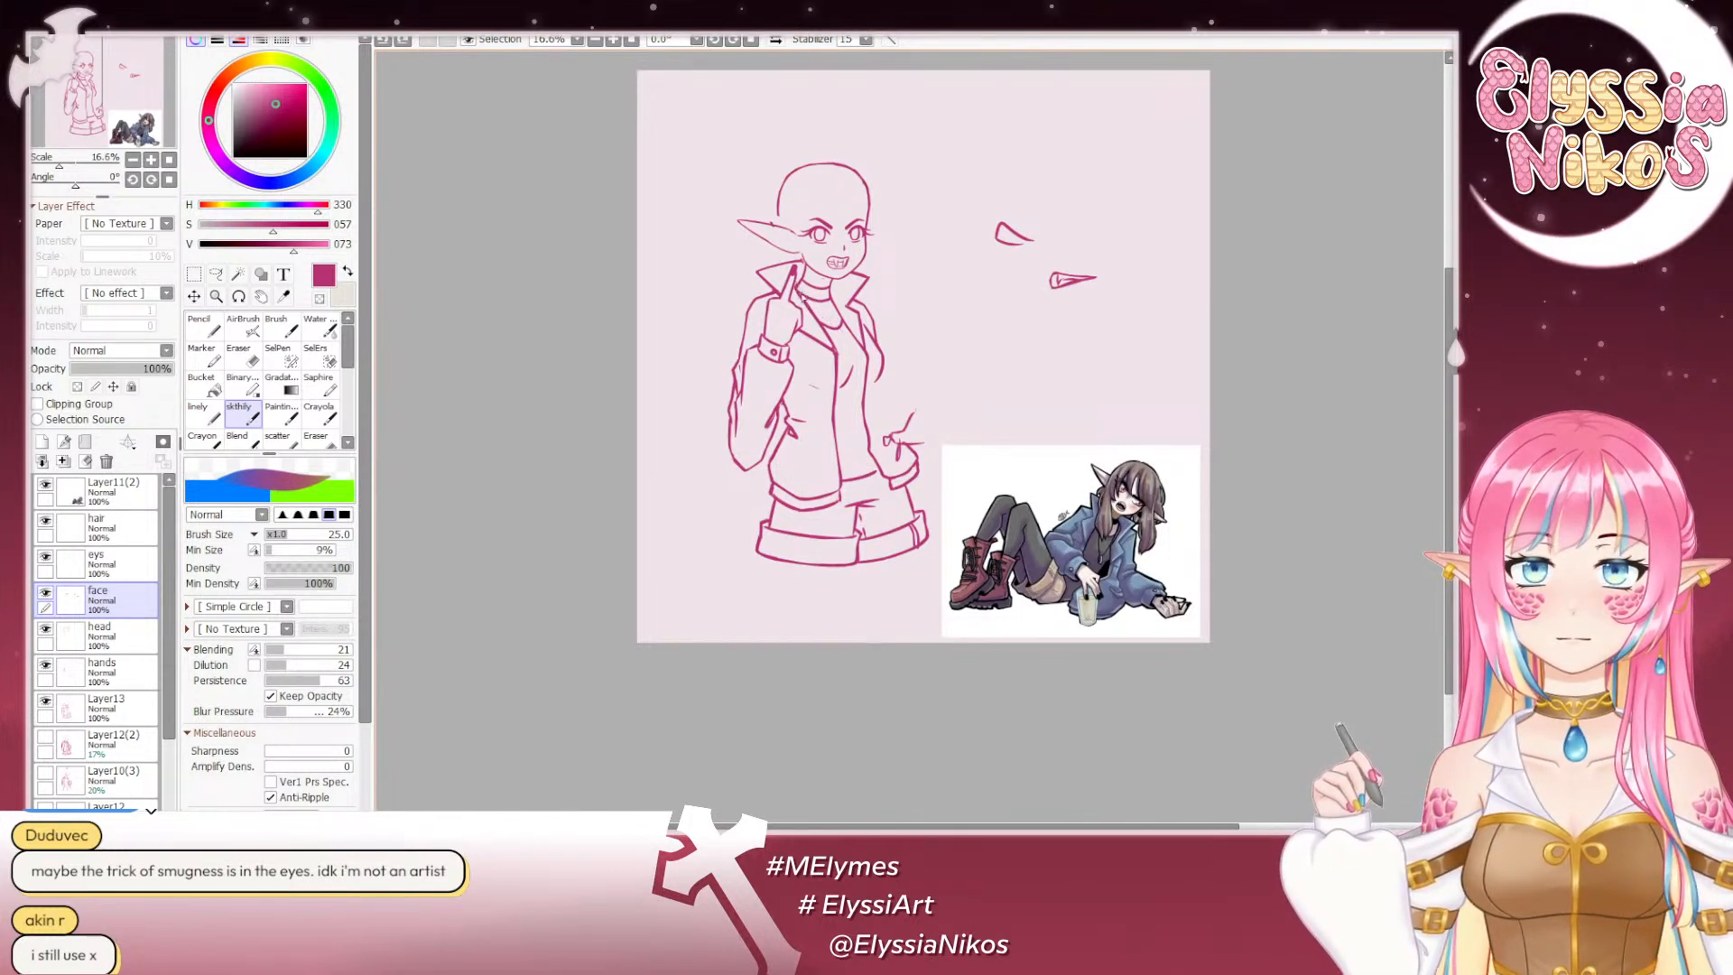
pyautogui.moveTo(796, 288); pyautogui.dragTo(848, 349)
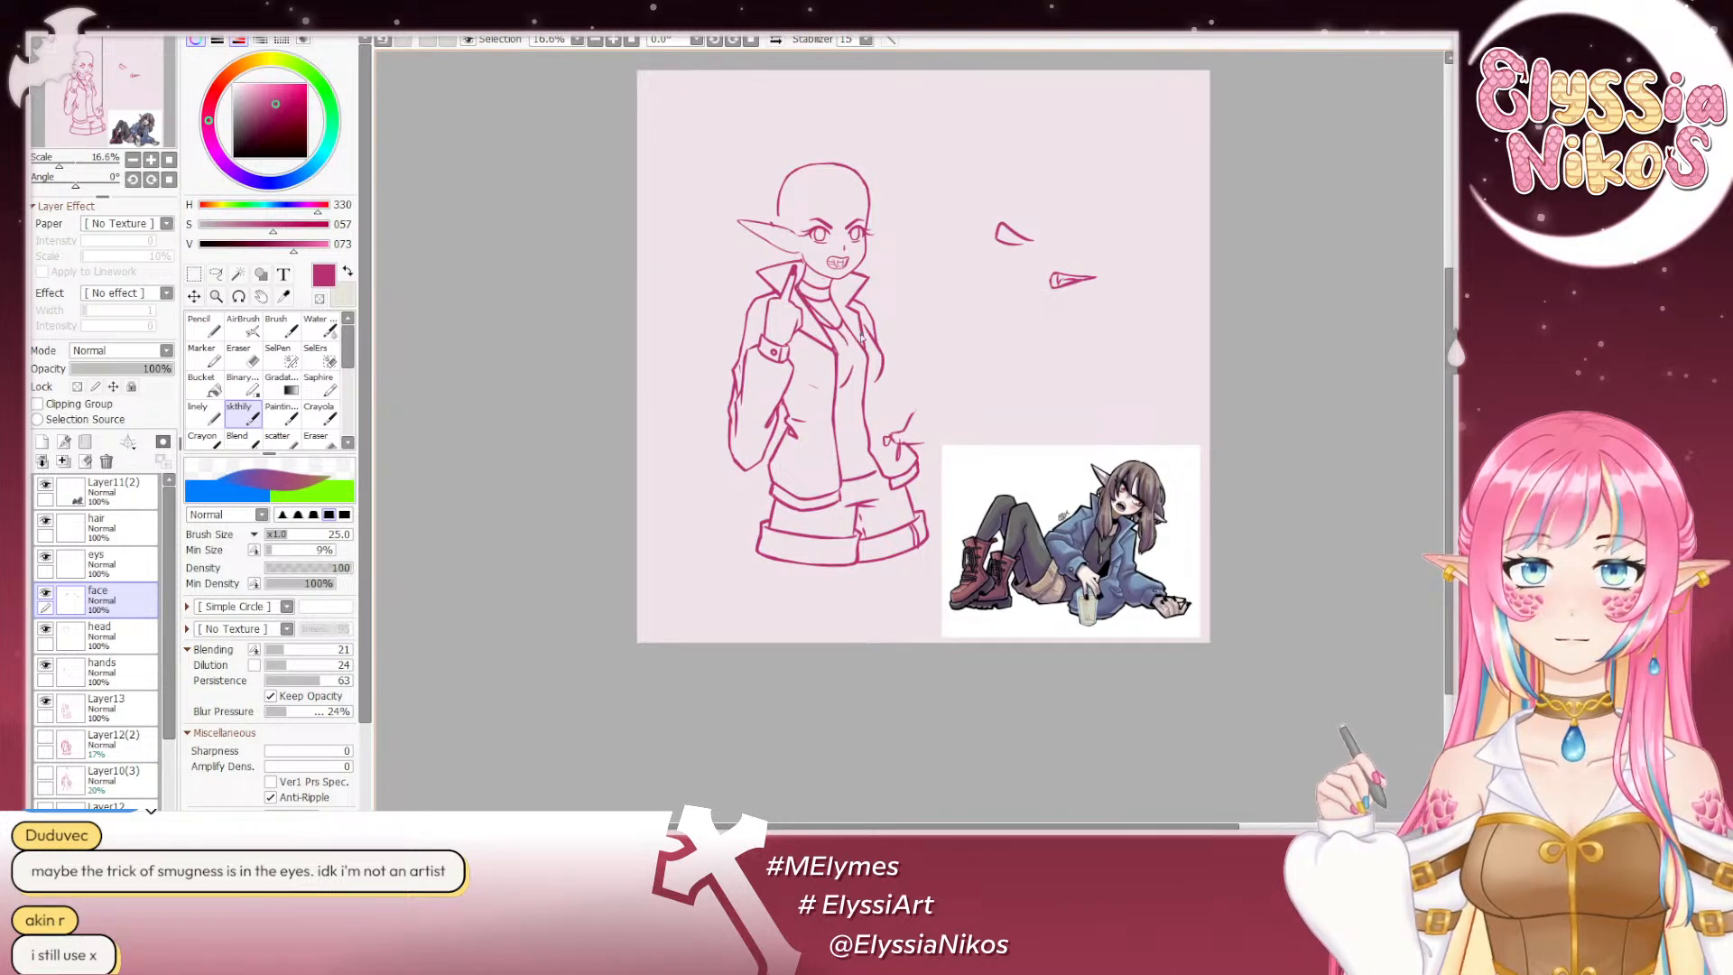
pyautogui.hotkey('ctrl', 'z')
pyautogui.moveTo(849, 332); pyautogui.dragTo(849, 344)
pyautogui.hotkey('ctrl', 'z')
pyautogui.hotkey('ctrl', 'z')
pyautogui.hotkey('ctrl', 'z')
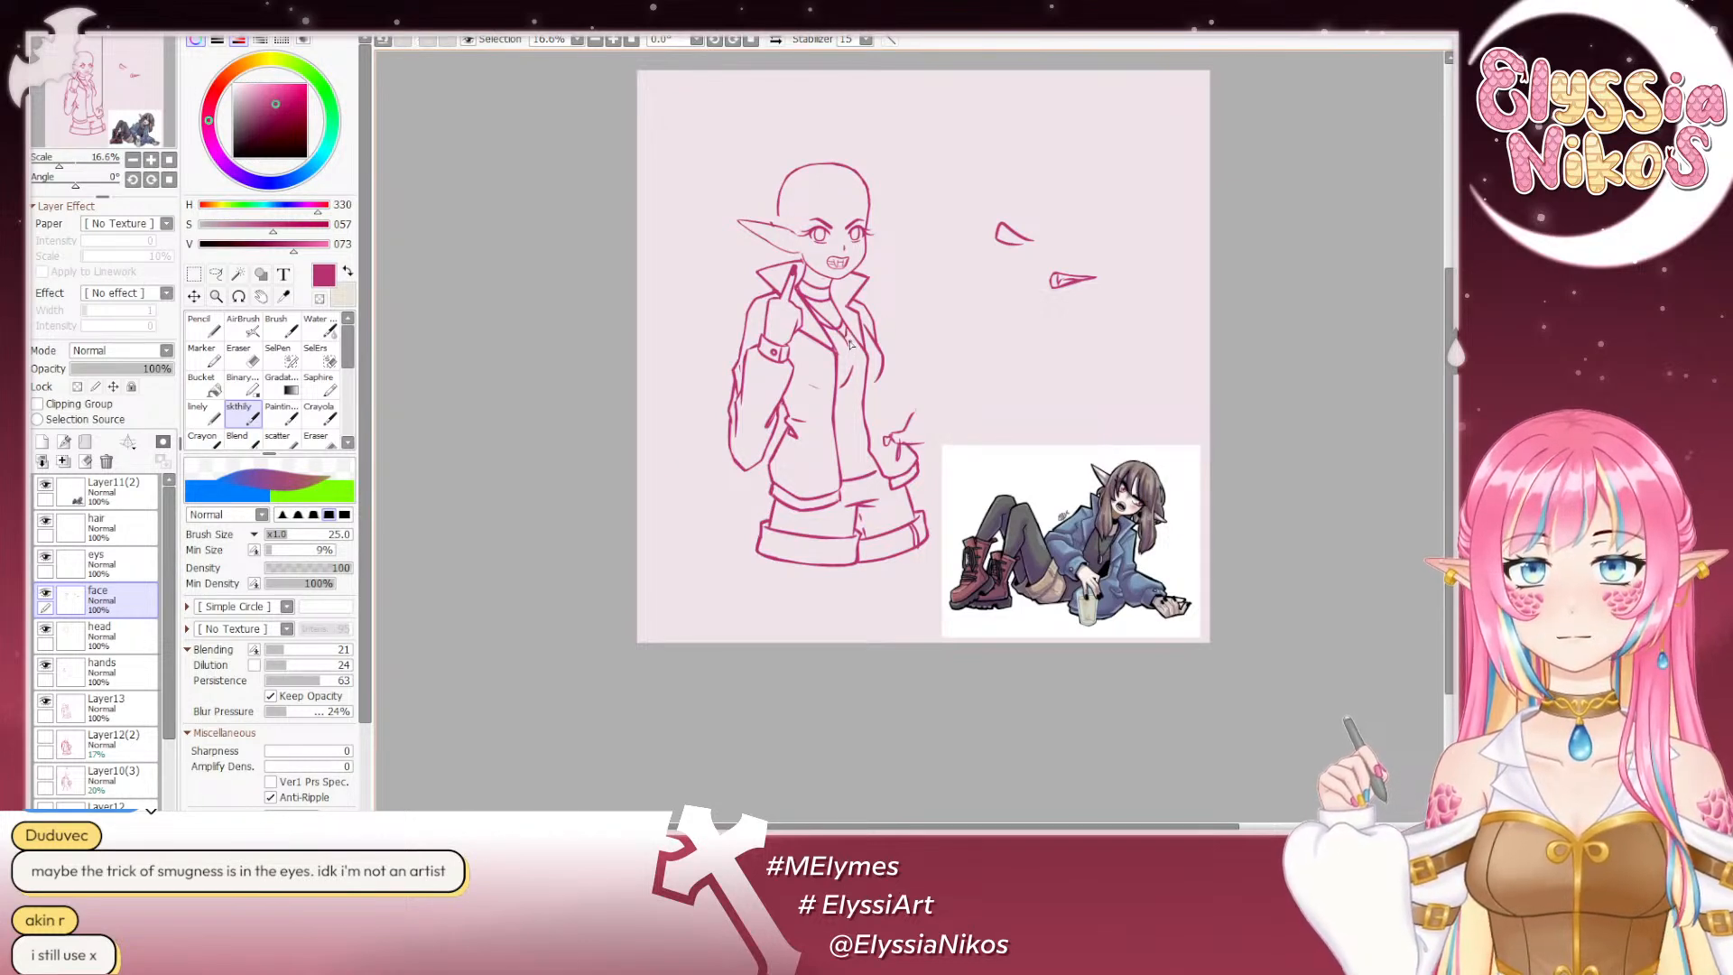
pyautogui.hotkey('ctrl', 'z')
pyautogui.hotkey('ctrl', 'z')
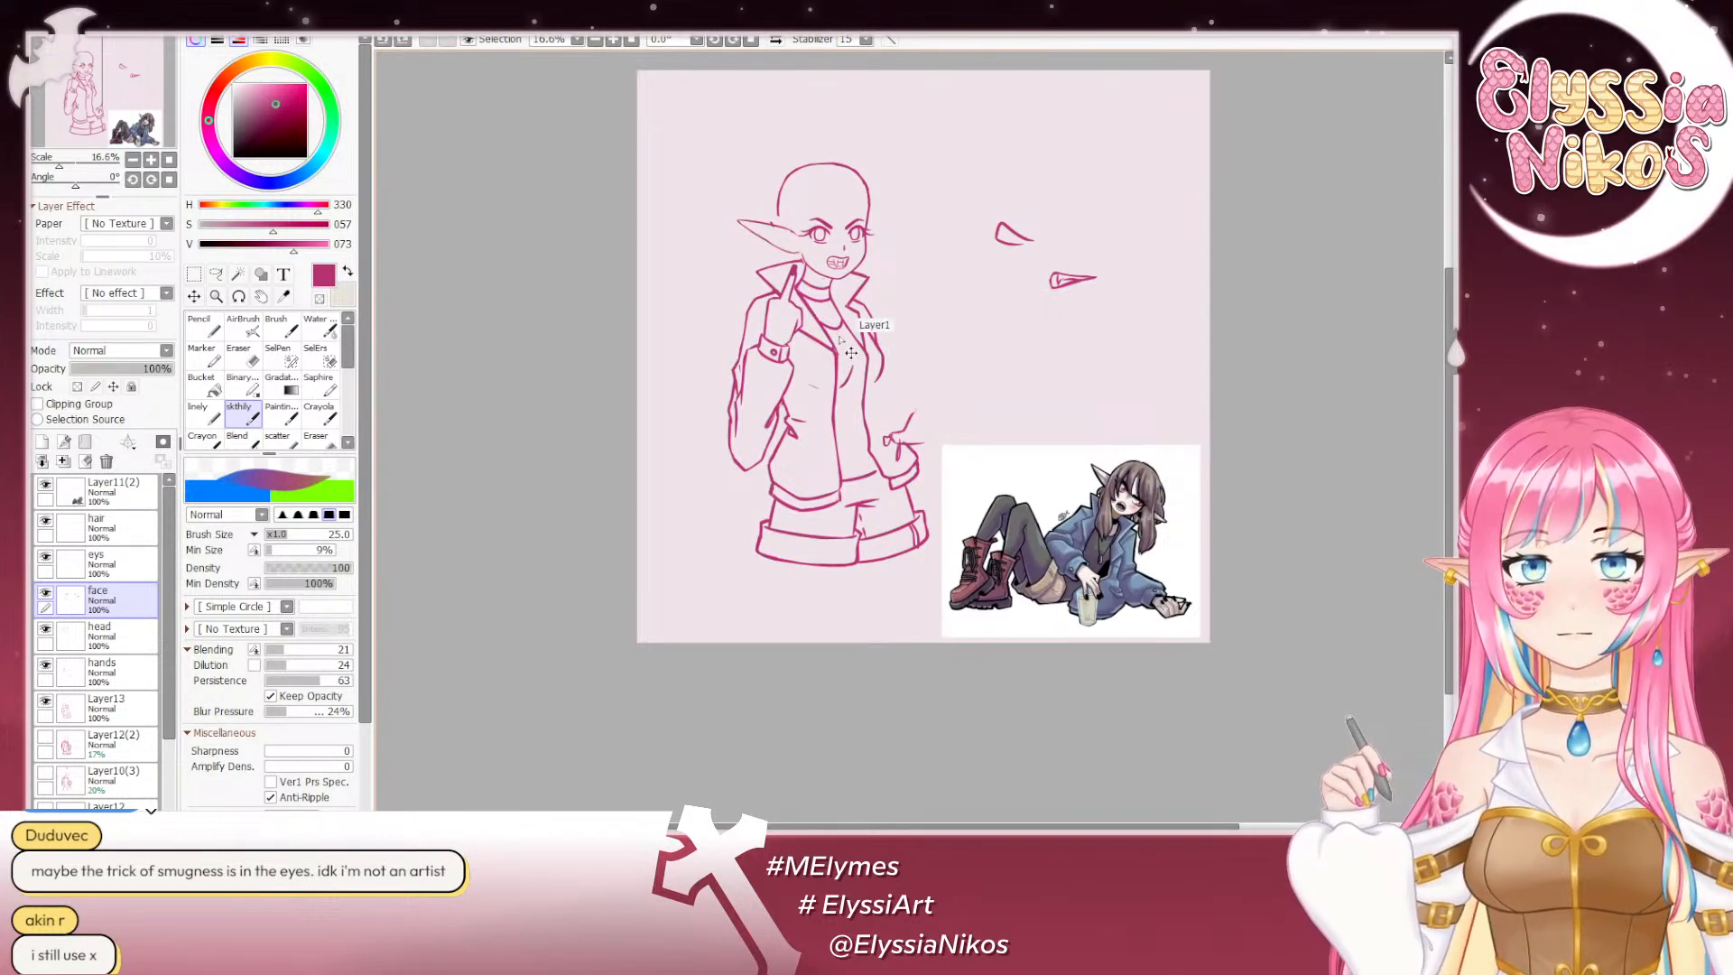
# Step: Try another necklace cord stroke from behind the raised finger down to the chest, and undo it
pyautogui.moveTo(804, 296)
pyautogui.mouseDown()
pyautogui.moveTo(853, 378)
pyautogui.moveTo(860, 356)
pyautogui.mouseUp()
pyautogui.hotkey('ctrl', 'z')
pyautogui.hotkey('ctrl', 'z')
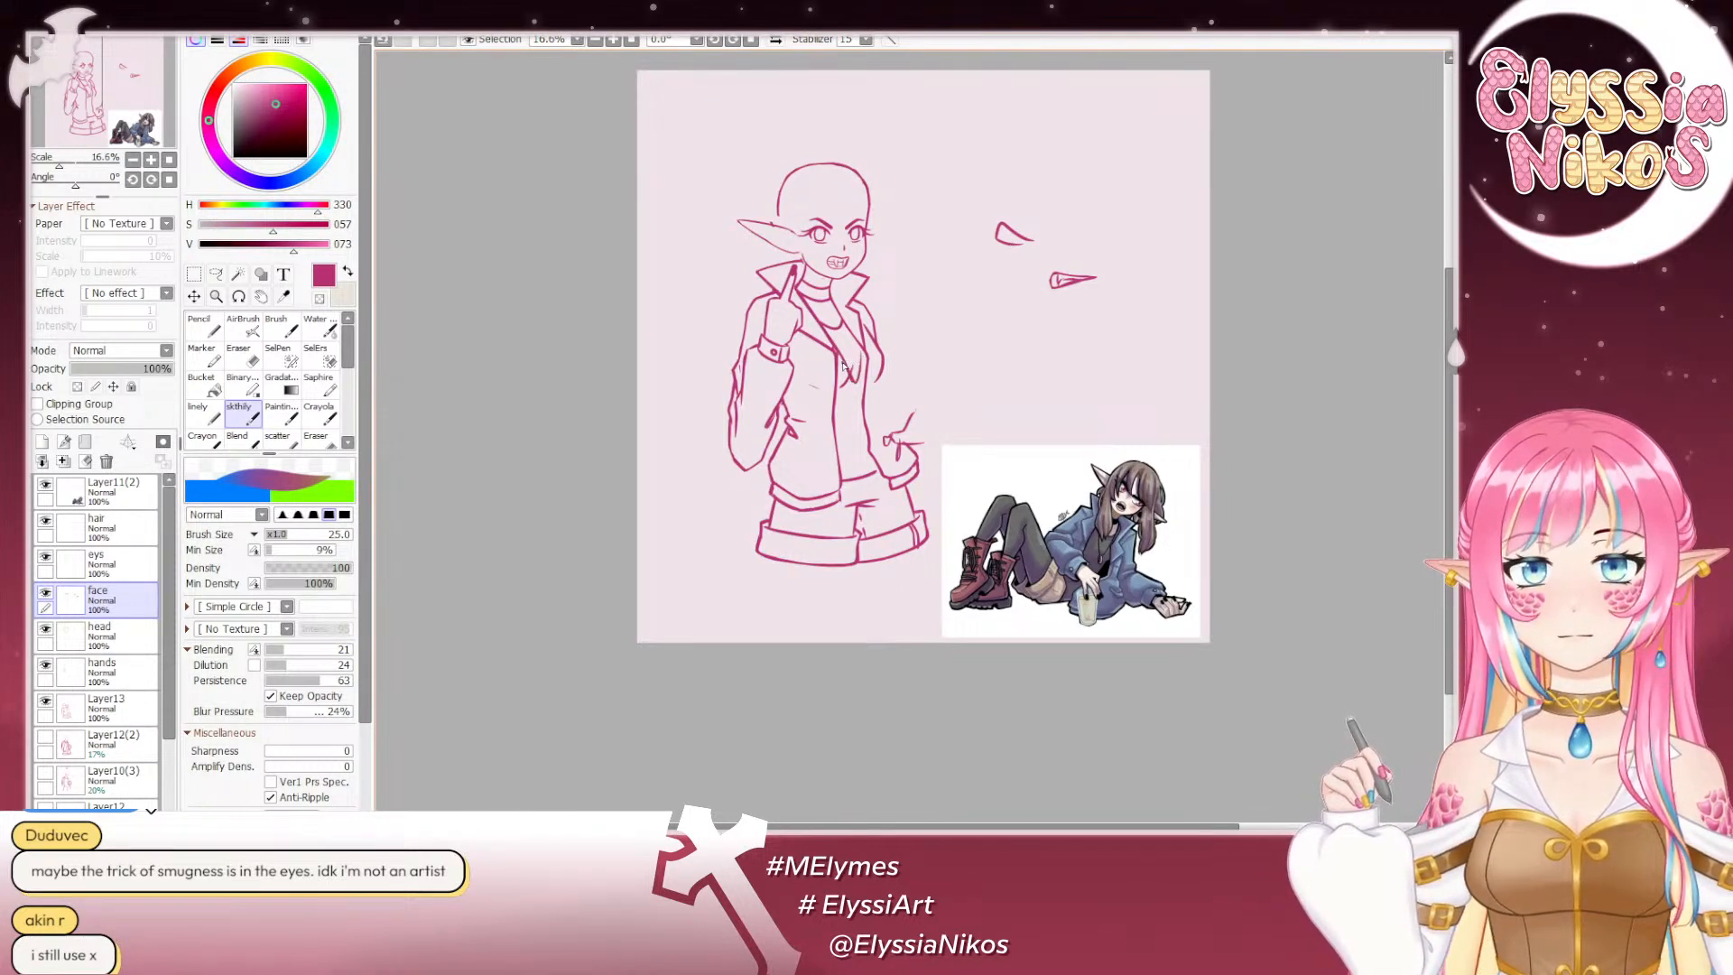
pyautogui.hotkey('ctrl', 'z')
pyautogui.hotkey('ctrl', 'z')
pyautogui.hotkey('ctrl', 'z')
pyautogui.hotkey('ctrl', 'z')
# Step: Redraw the necklace cord on the face layer as a V running from the neck to a point on the chest
pyautogui.moveTo(803, 297)
pyautogui.mouseDown()
pyautogui.moveTo(853, 378)
pyautogui.moveTo(857, 360)
pyautogui.mouseUp()
pyautogui.hotkey('ctrl', 'z')
pyautogui.hotkey('ctrl', 'z')
pyautogui.hotkey('ctrl', 'z')
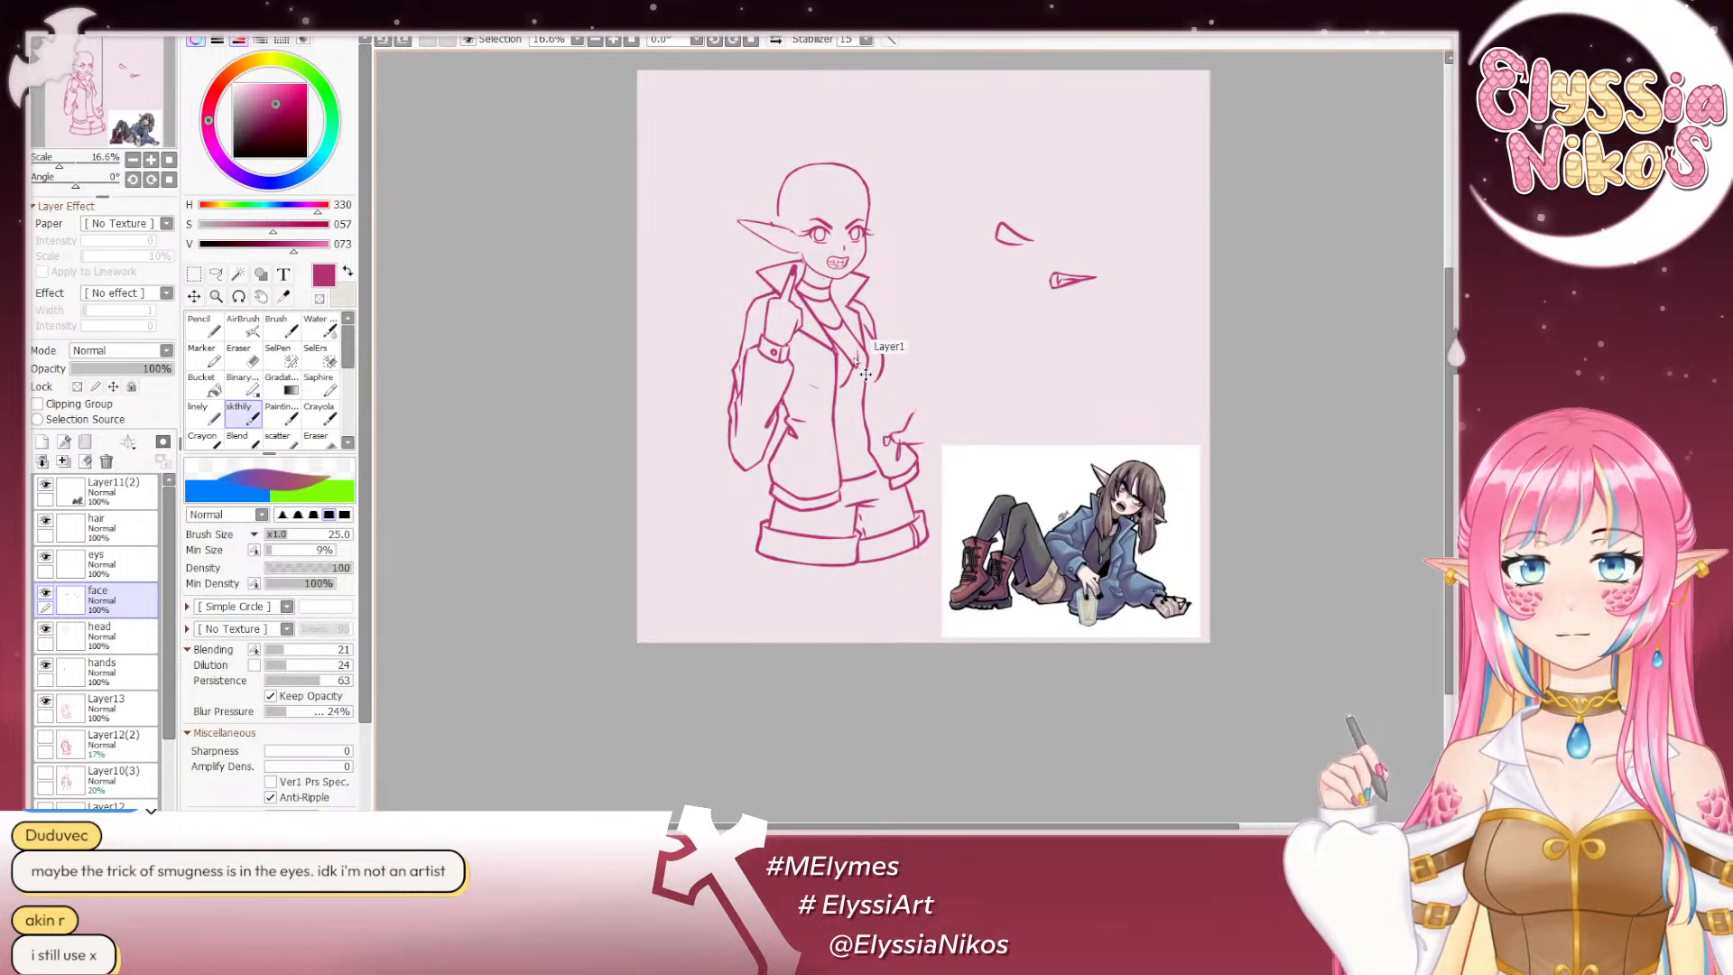
pyautogui.moveTo(856, 350); pyautogui.dragTo(860, 378)
pyautogui.hotkey('ctrl', 'z')
pyautogui.hotkey('ctrl', 'z')
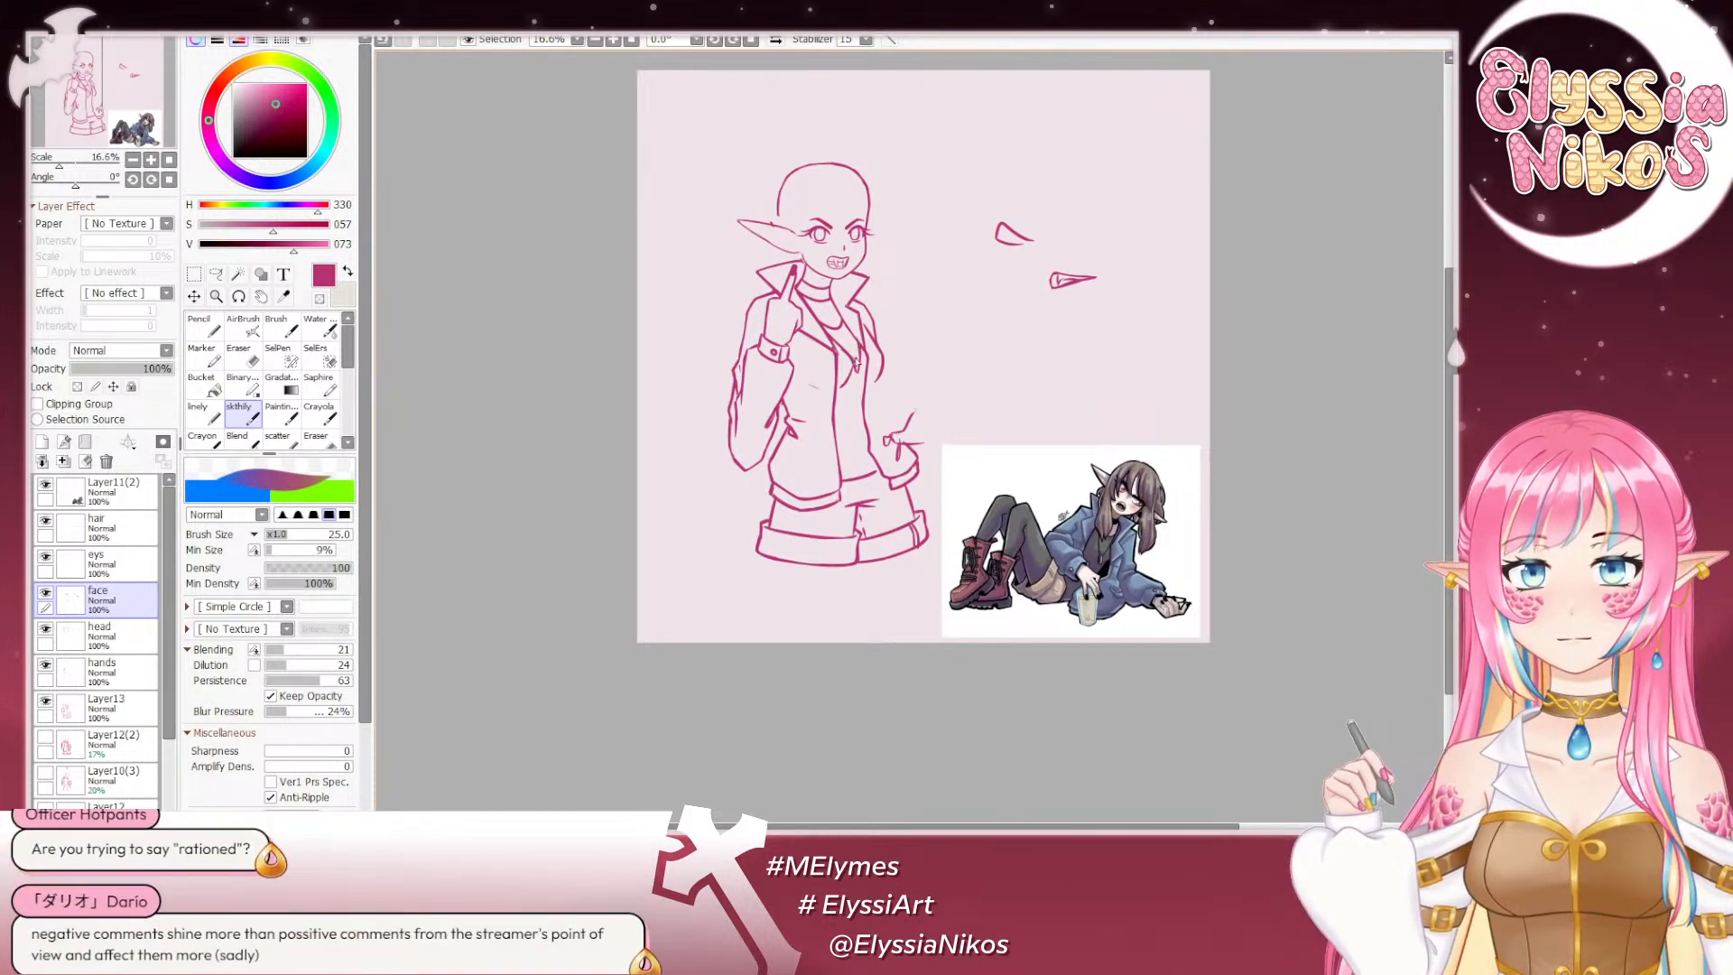
pyautogui.hotkey('ctrl', 'z')
pyautogui.moveTo(844, 352); pyautogui.dragTo(856, 371)
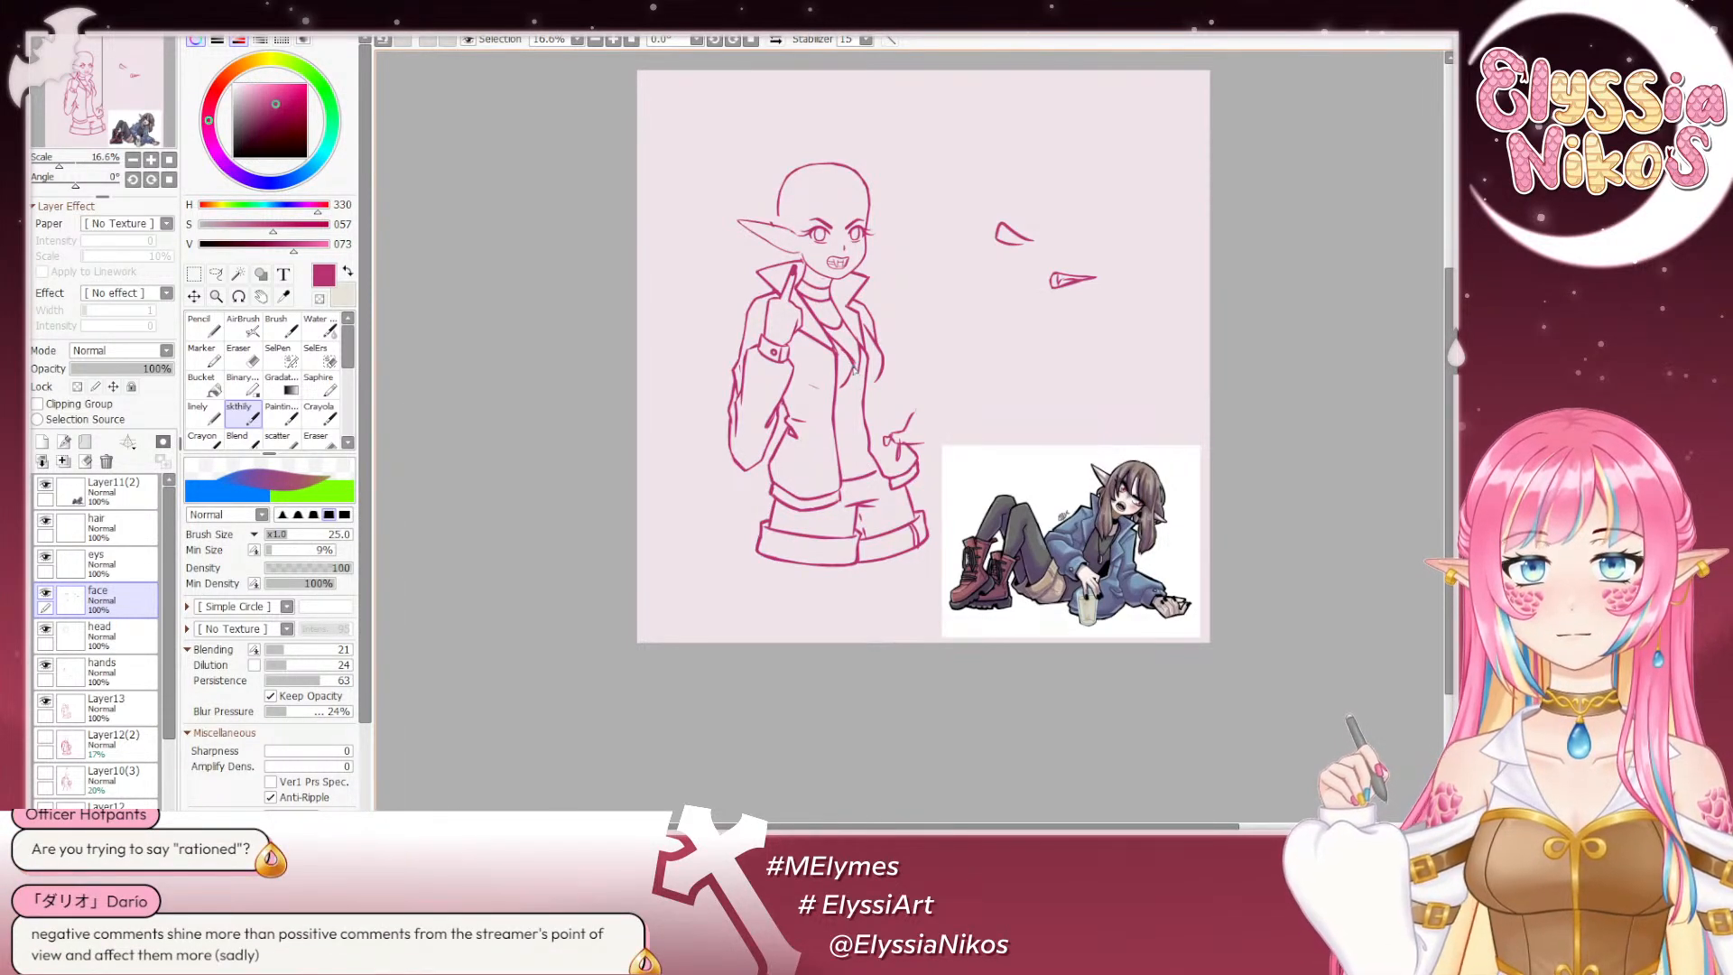
# Step: Sketch a small elongated tag pendant at the tip of the necklace with the skthly brush at size 18
pyautogui.scroll(3, 858, 368)
pyautogui.click(244, 362)
pyautogui.scroll(1, 756, 368)
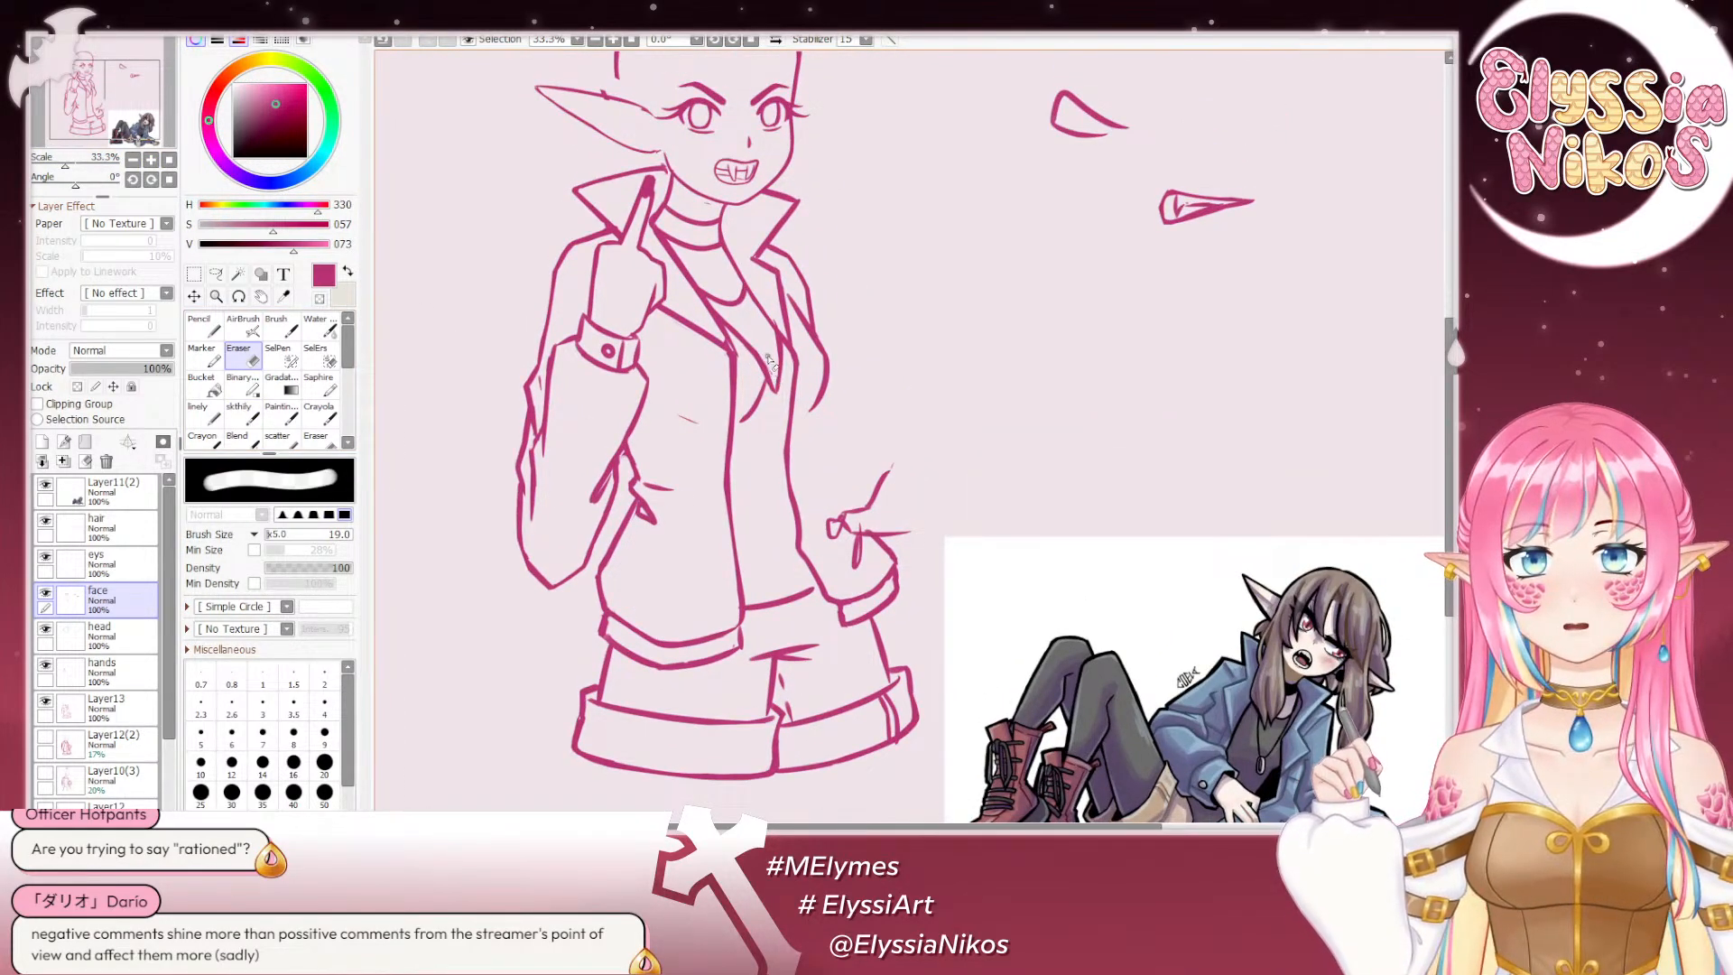
pyautogui.click(260, 415)
pyautogui.scroll(-1, 758, 337)
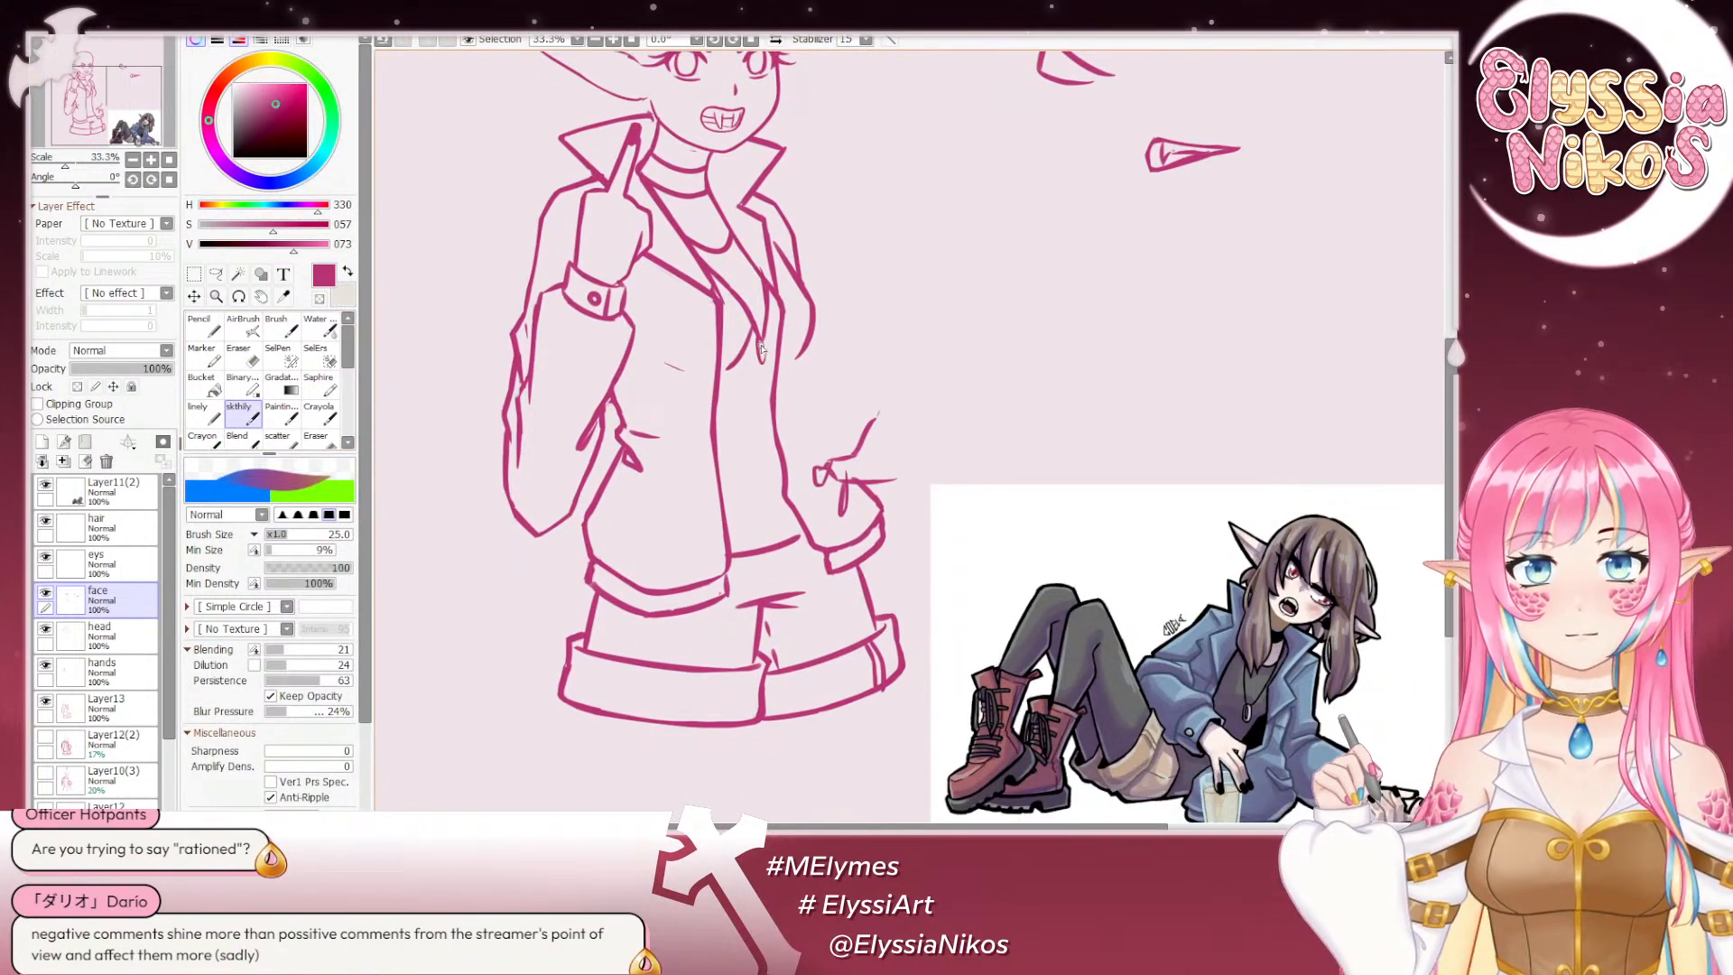
pyautogui.press('[')
pyautogui.press('[')
pyautogui.press('[')
pyautogui.press('[')
pyautogui.press('[')
pyautogui.press(']')
pyautogui.press(']')
pyautogui.press(']')
pyautogui.press(']')
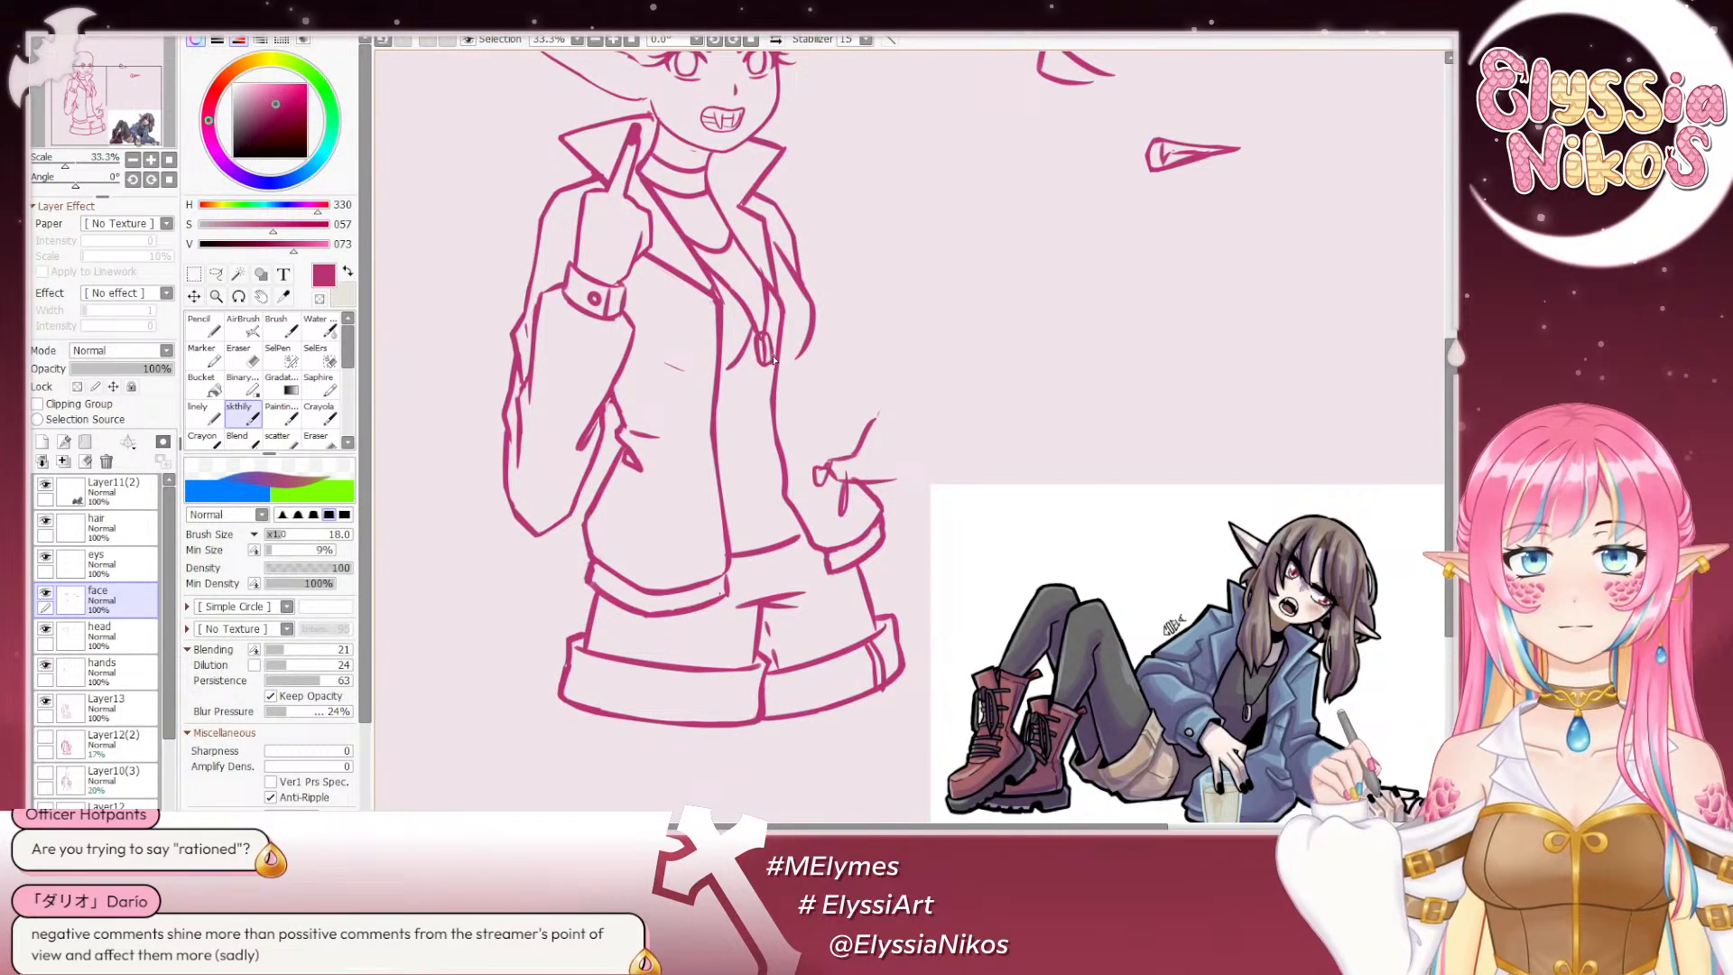
# Step: Clean up the pendant's linework on the face layer with the eraser at size 9
pyautogui.press('e')
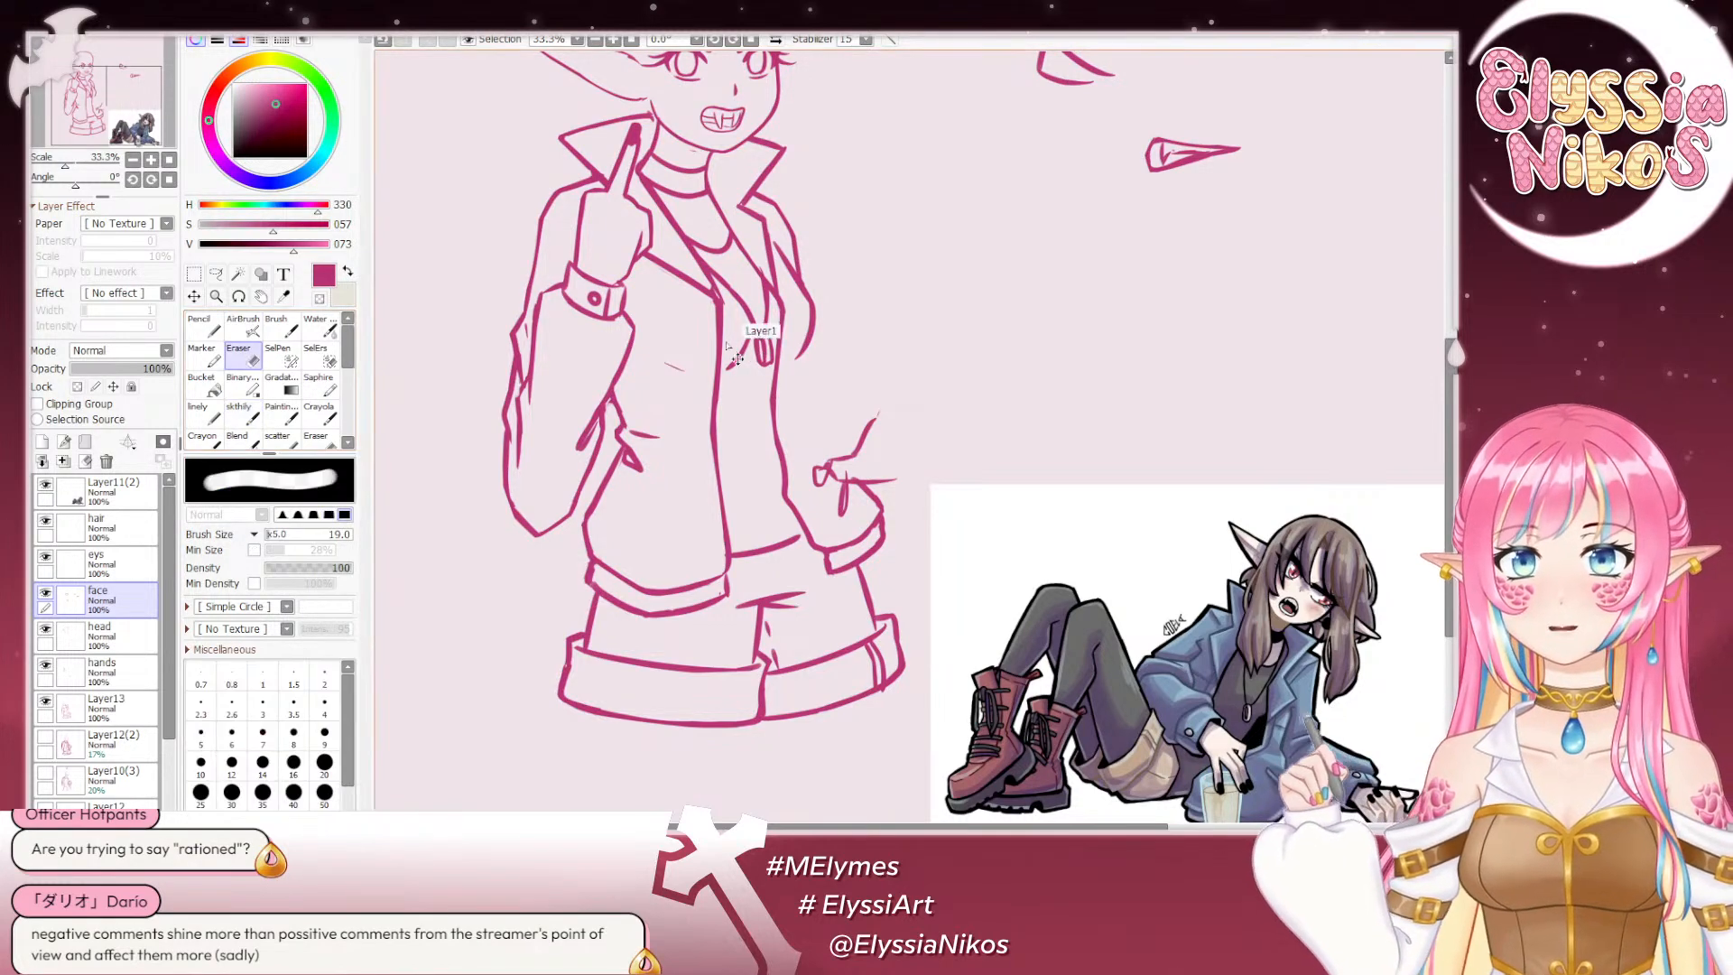
pyautogui.press('[')
pyautogui.press('[')
pyautogui.press('[')
pyautogui.press('[')
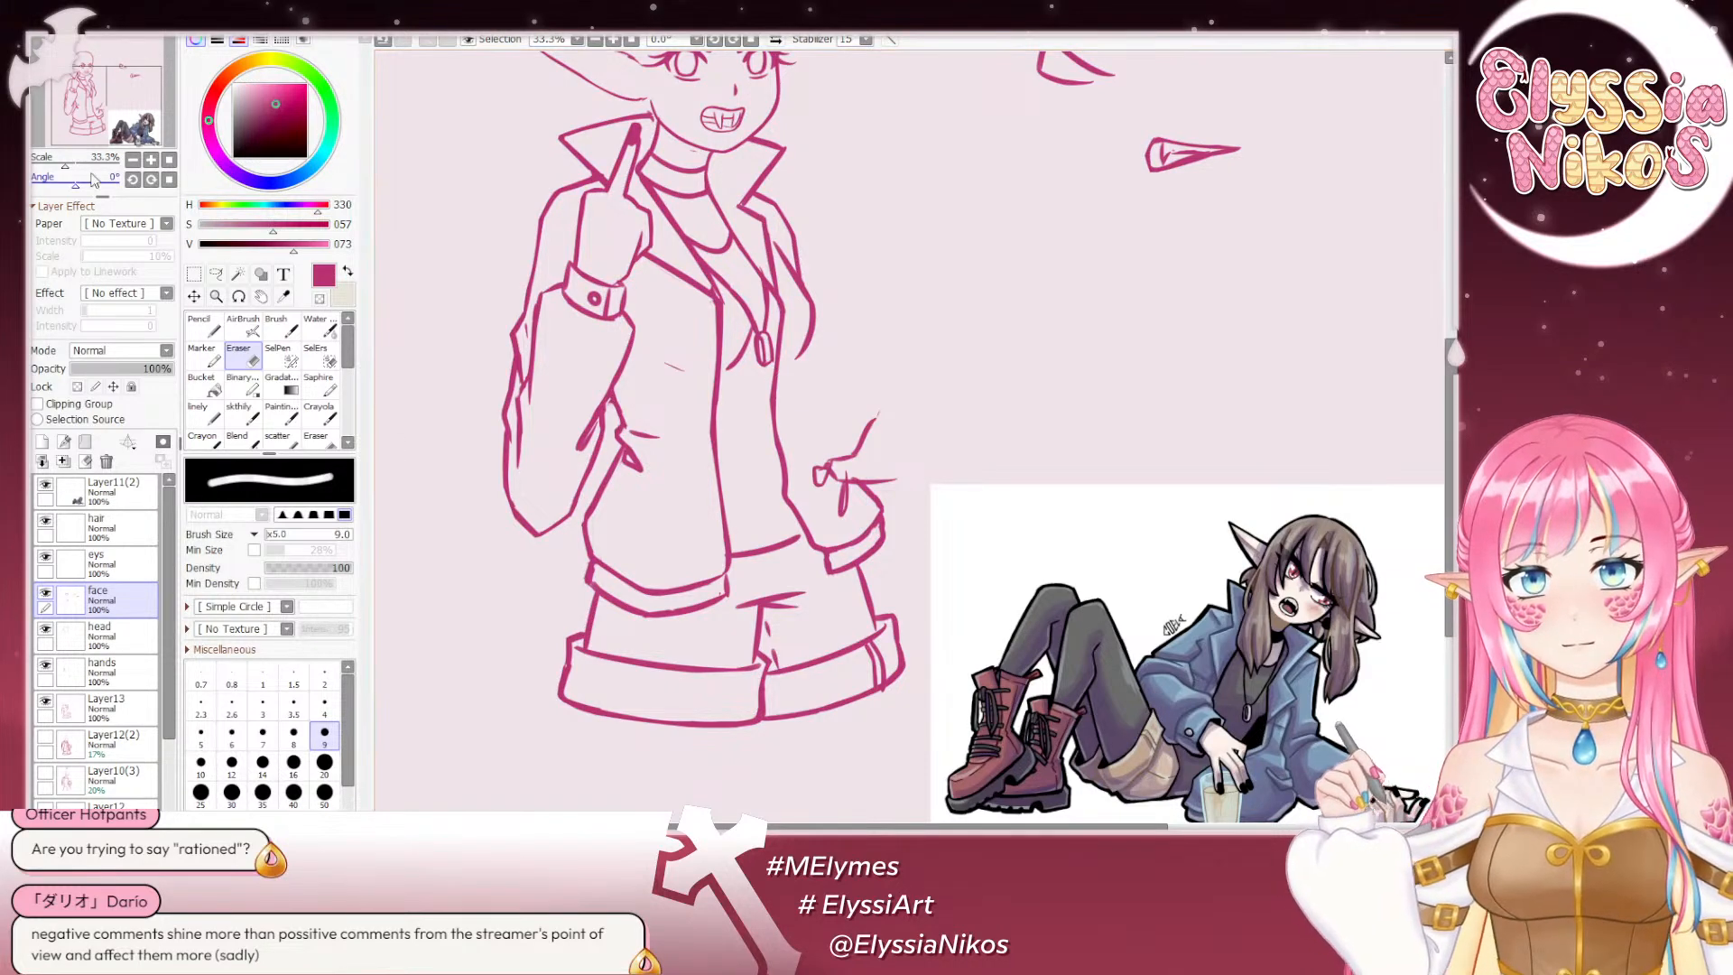
pyautogui.click(133, 159)
pyautogui.click(133, 160)
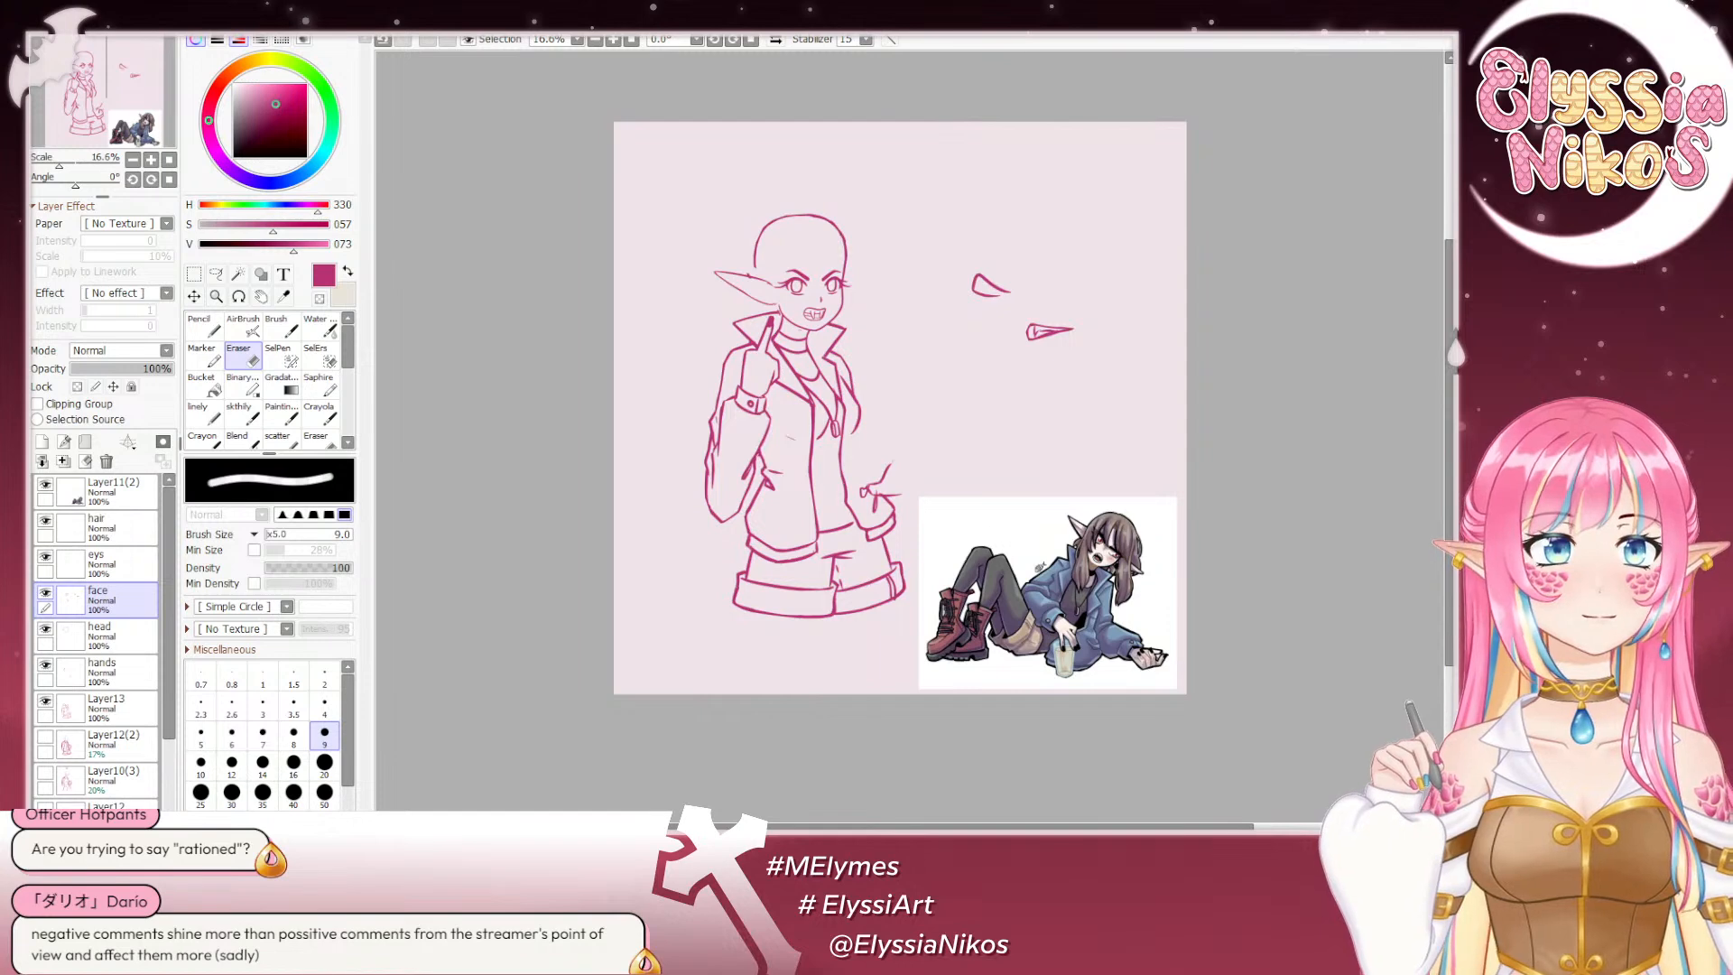
# Step: Examine the head, ear and collar linework up close with the canvas rotated to -64°
pyautogui.click(240, 415)
pyautogui.click(154, 166)
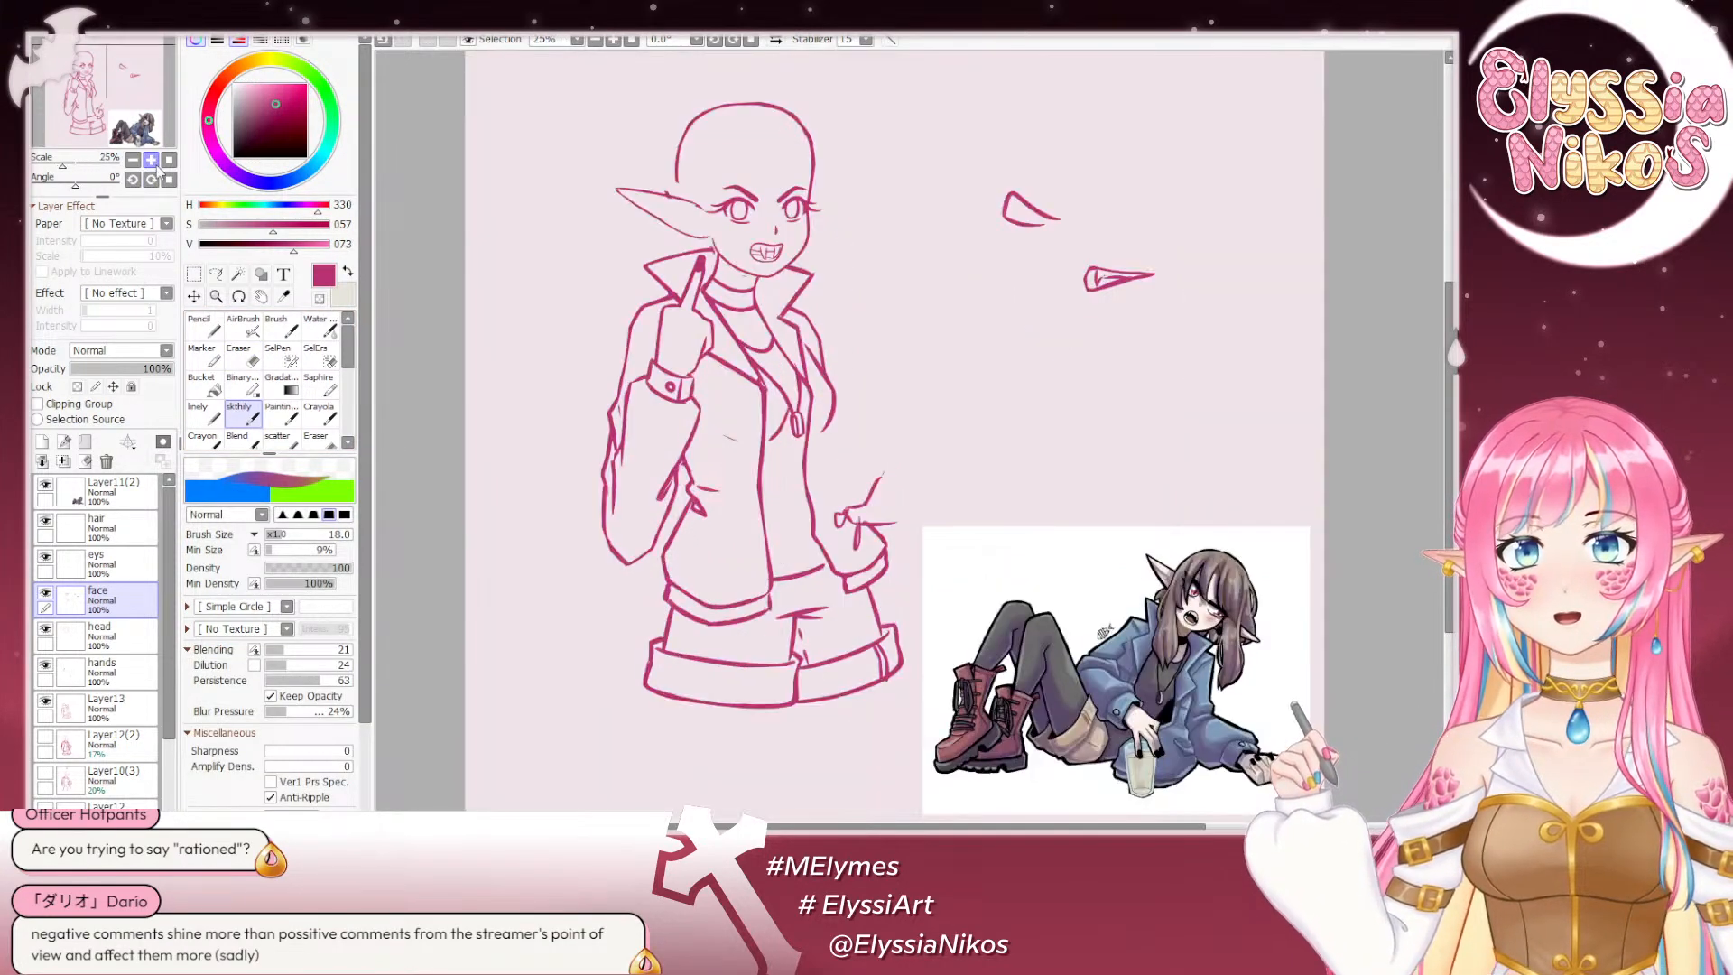
pyautogui.click(154, 164)
pyautogui.click(154, 164)
pyautogui.moveTo(91, 79); pyautogui.dragTo(89, 65)
pyautogui.press('e')
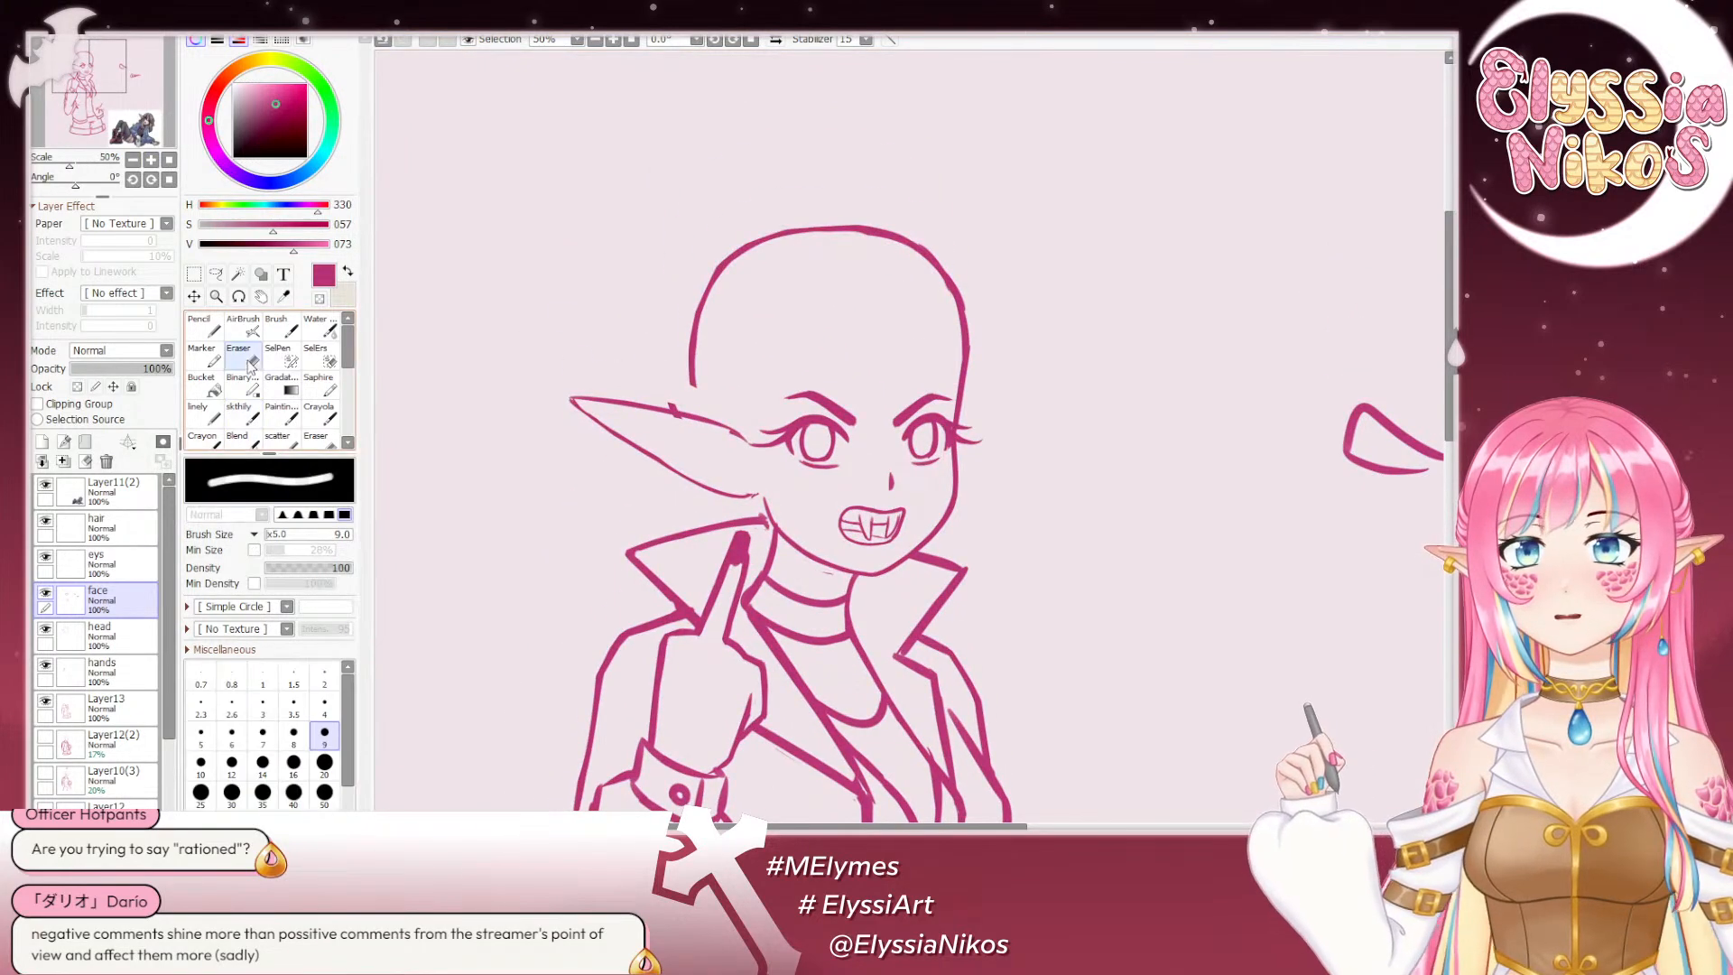
pyautogui.moveTo(812, 541); pyautogui.dragTo(701, 242)
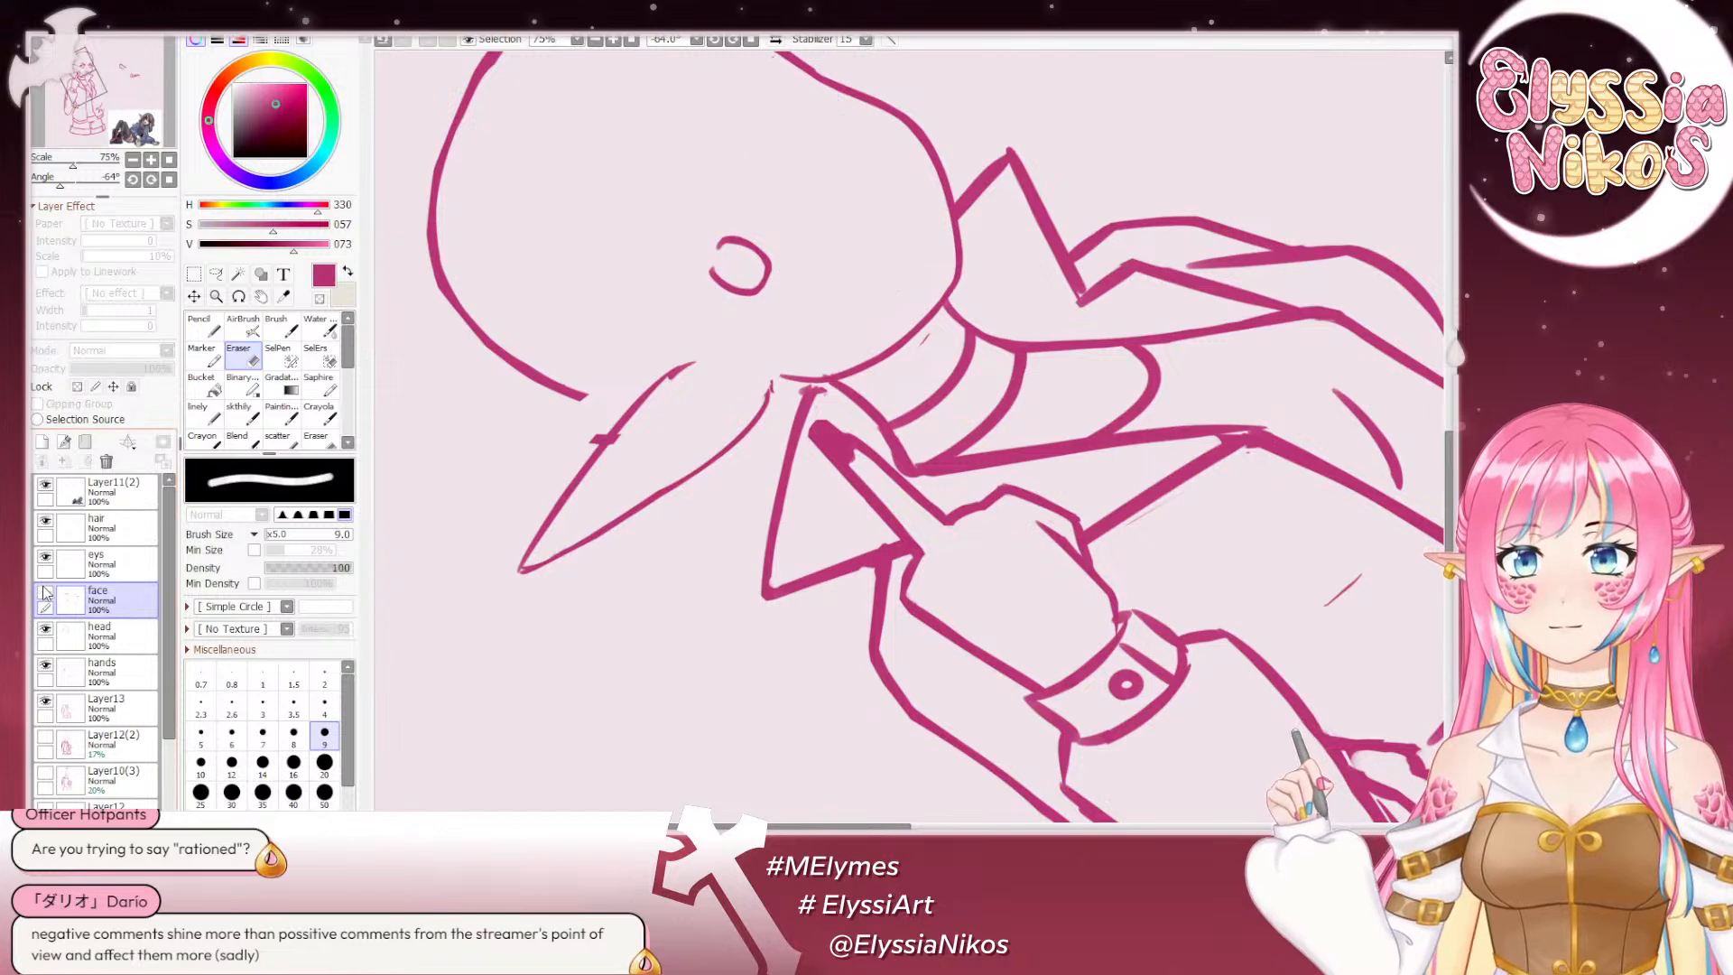
# Step: Hide and show Layer13 to check its linework, select it with the eraser at size 33, and reset the canvas rotation
pyautogui.click(47, 665)
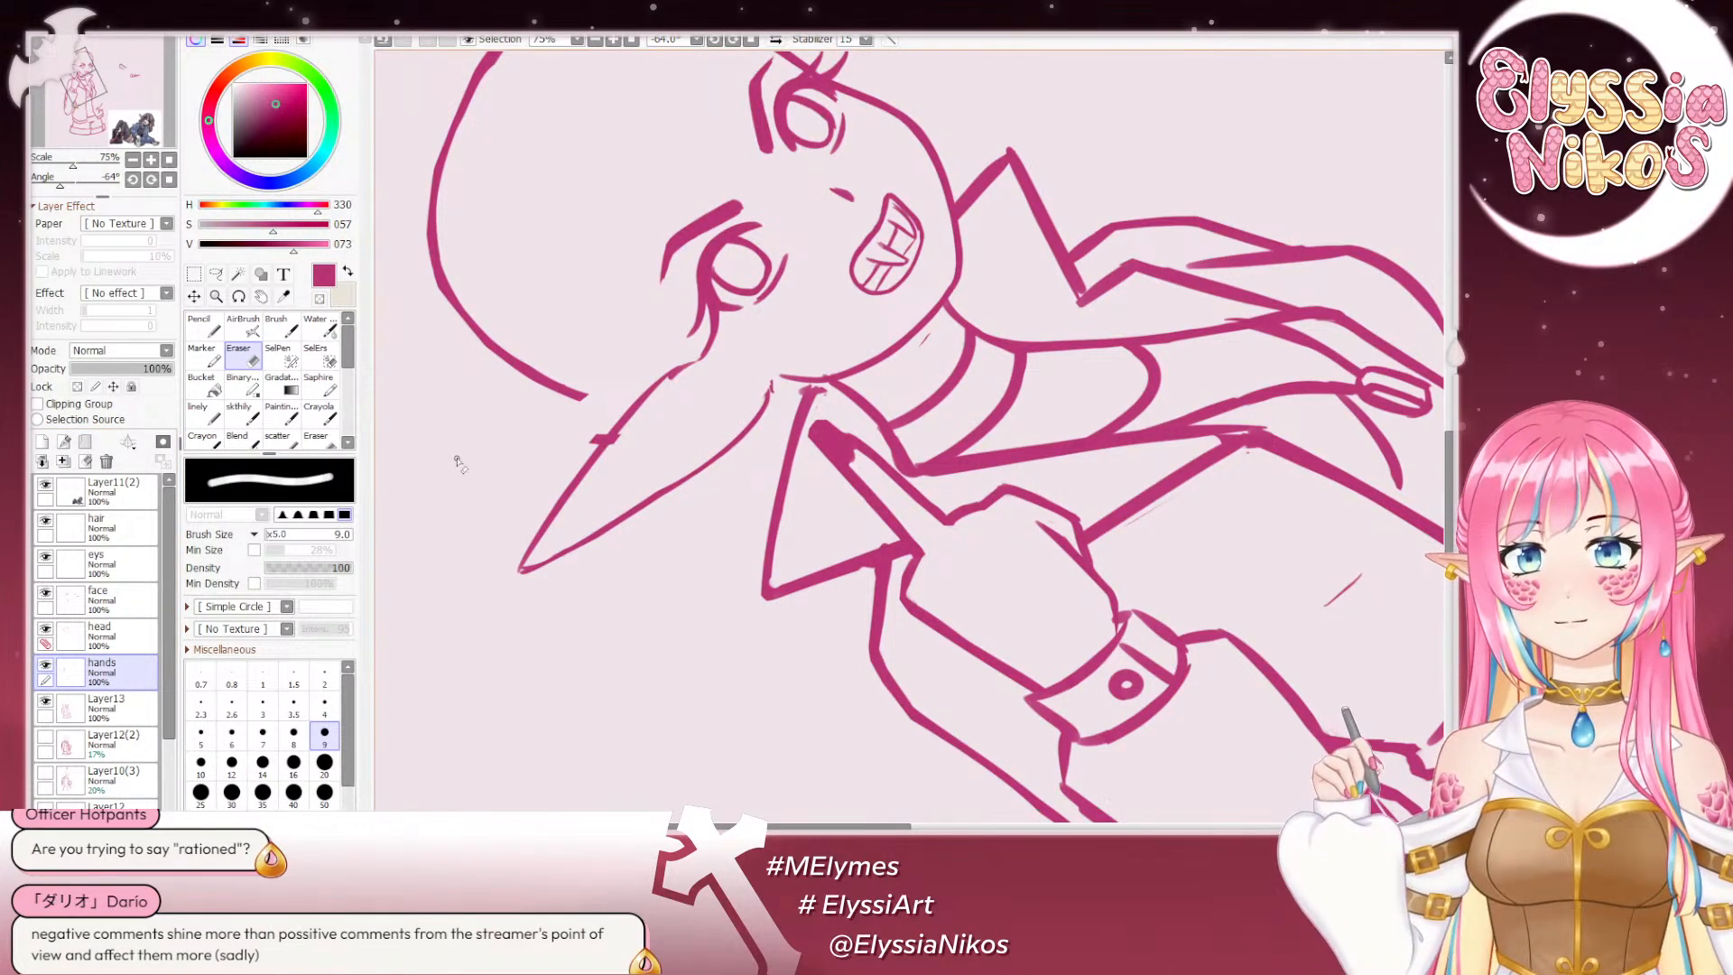
pyautogui.click(44, 701)
pyautogui.click(44, 701)
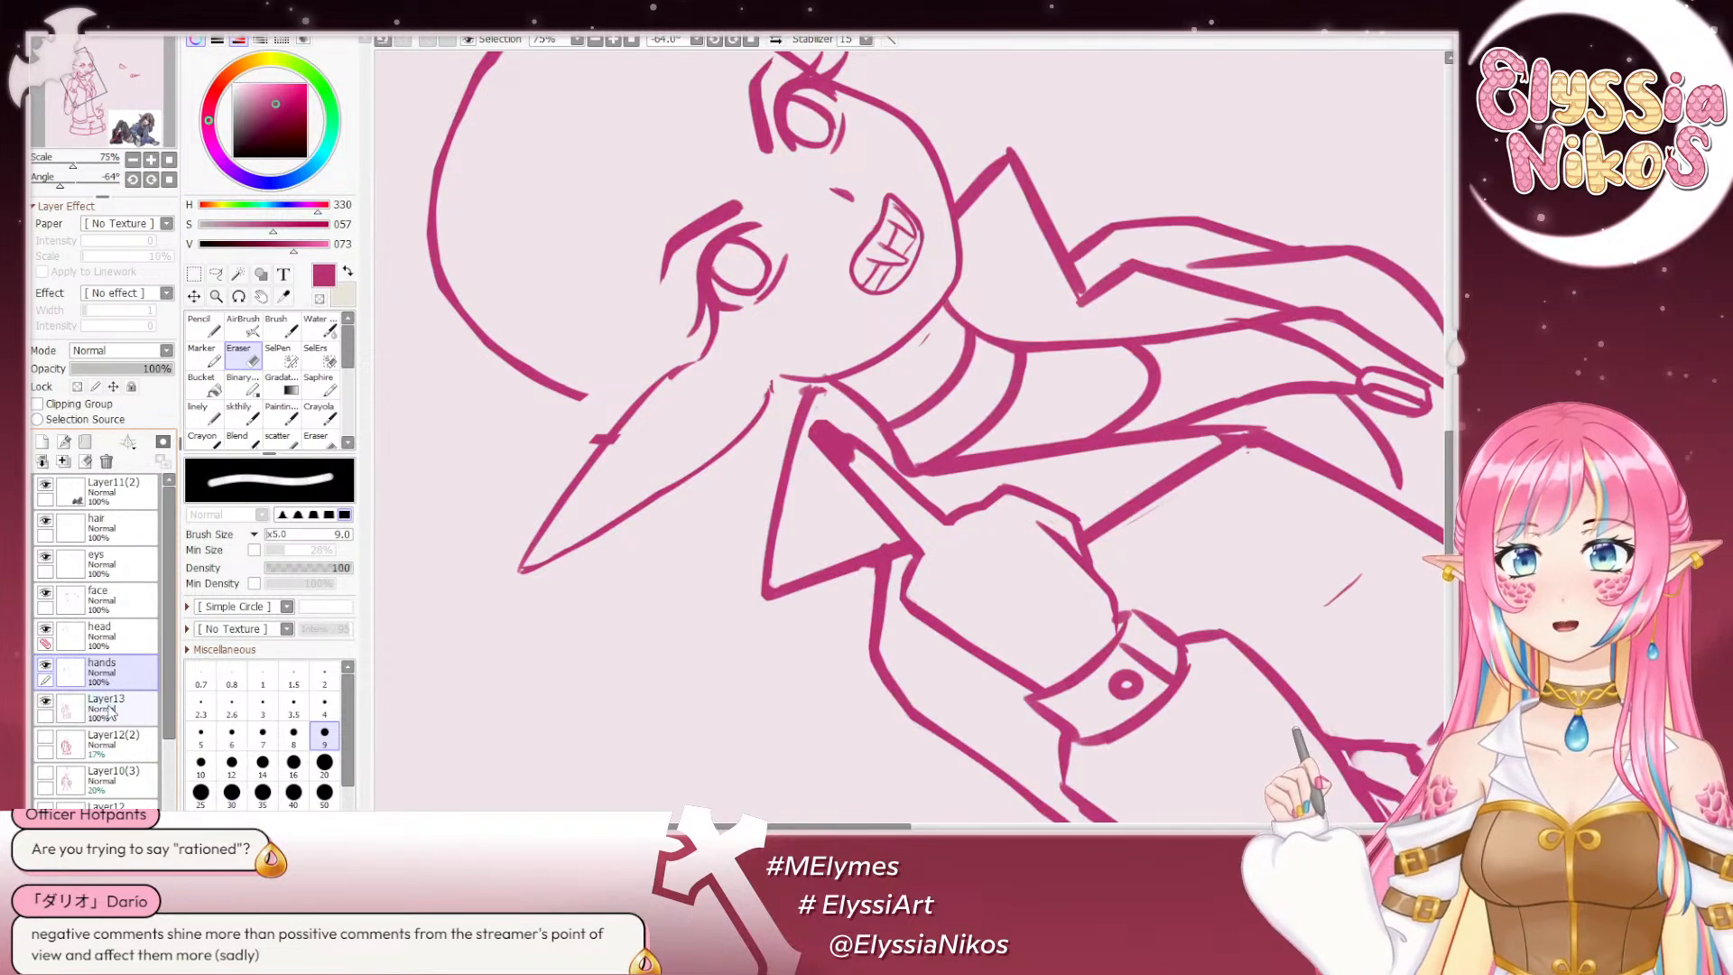
pyautogui.click(108, 704)
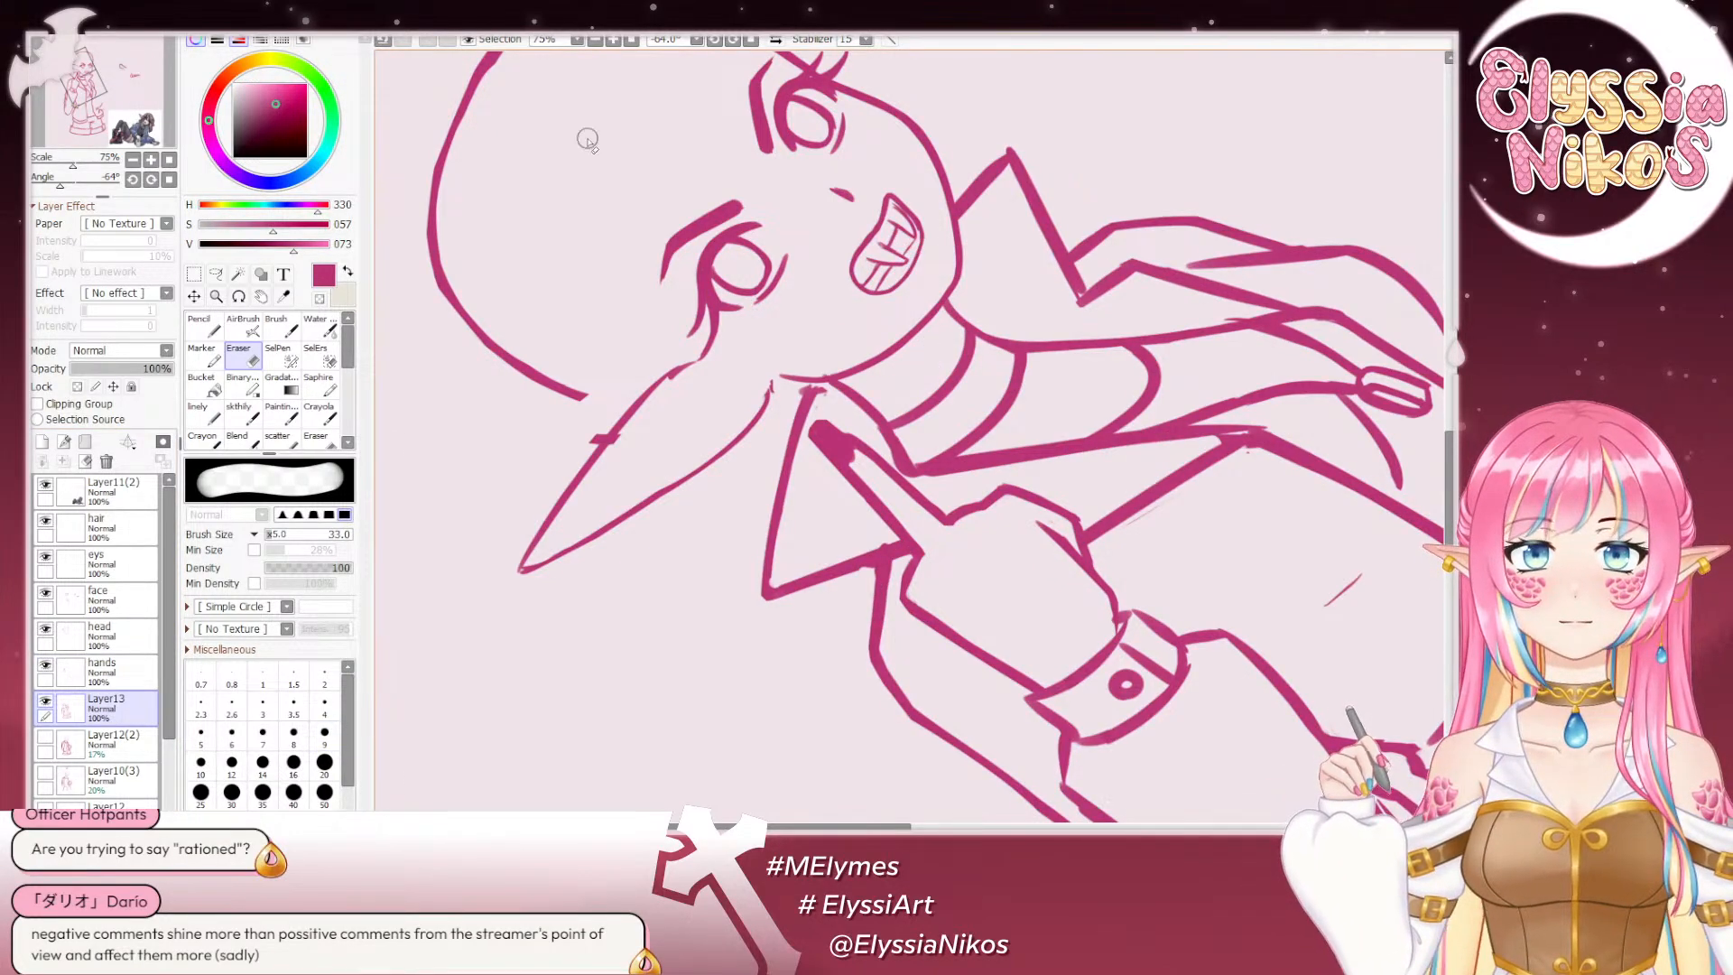
pyautogui.click(169, 180)
pyautogui.click(133, 159)
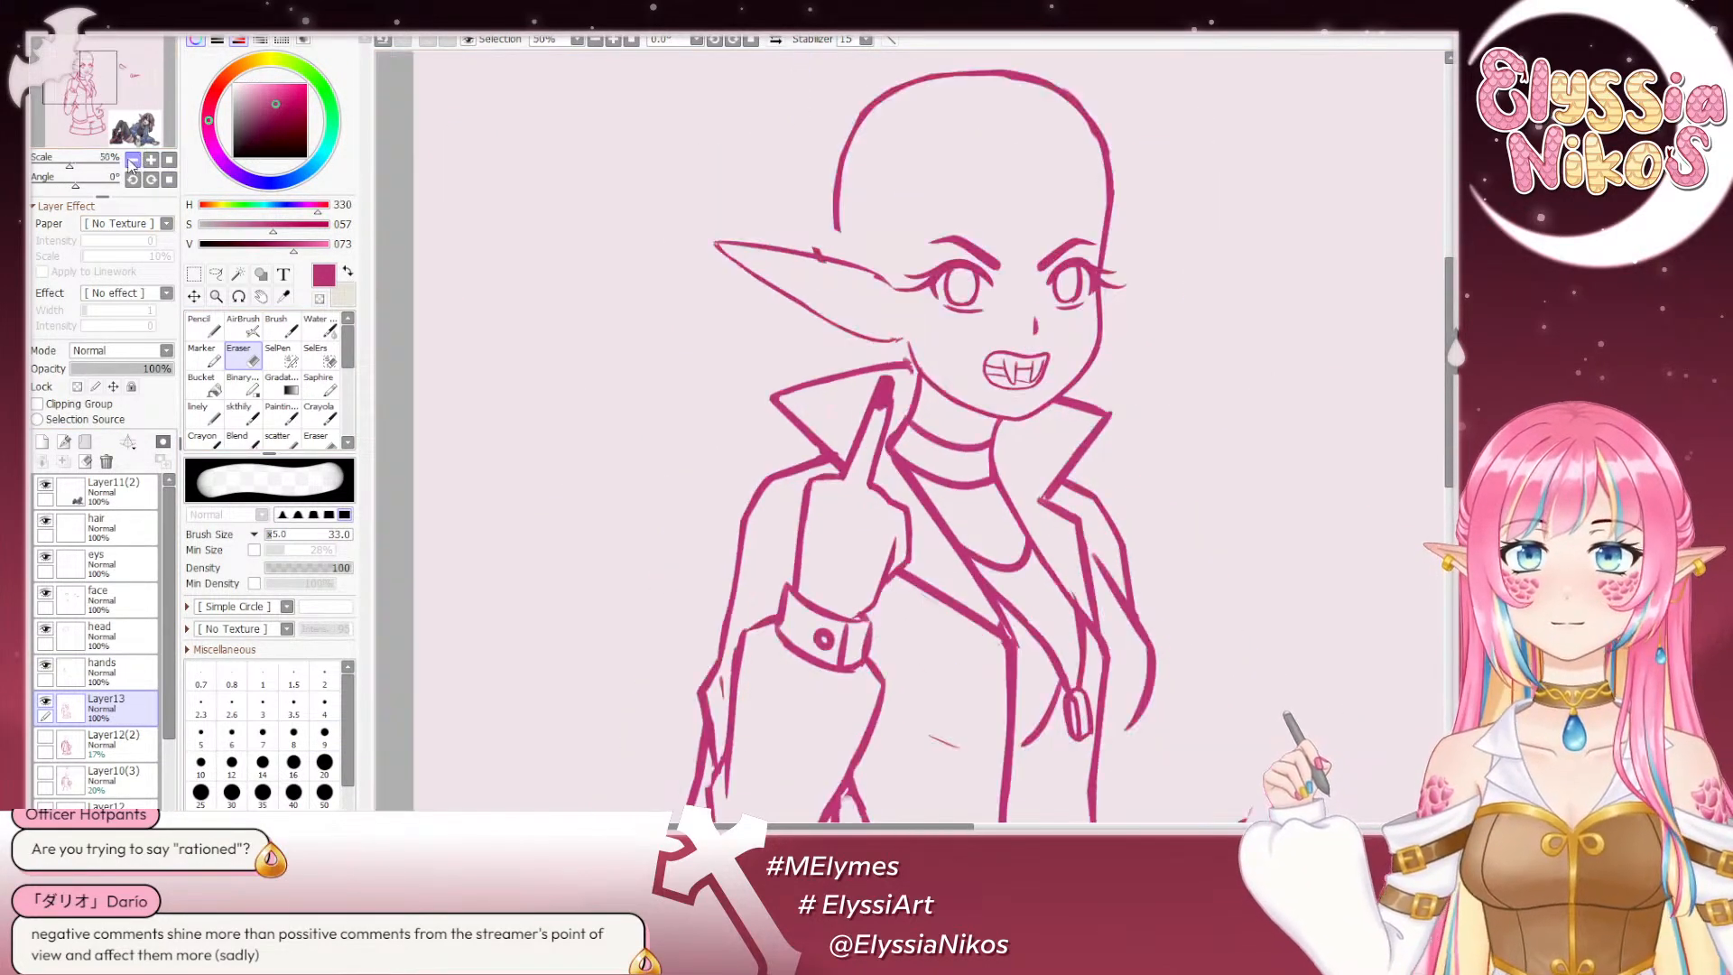
pyautogui.click(133, 159)
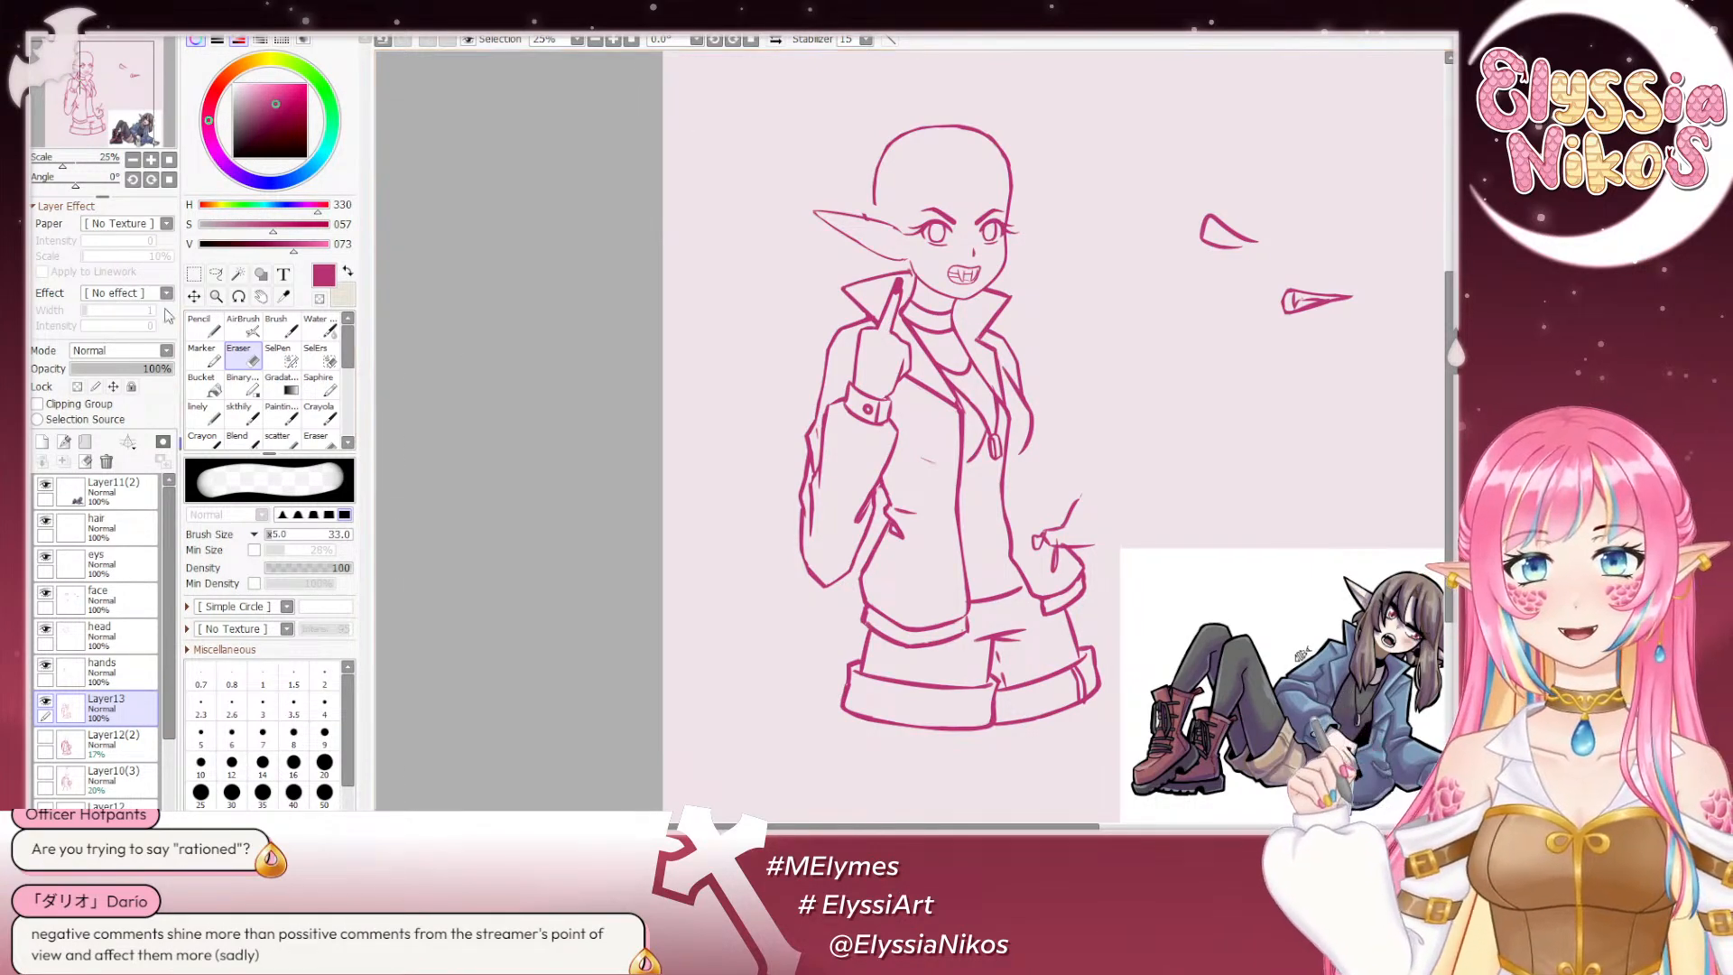
# Step: Make the hair layer active and select the skthly brush at size 18, with the whole character in view
pyautogui.click(240, 412)
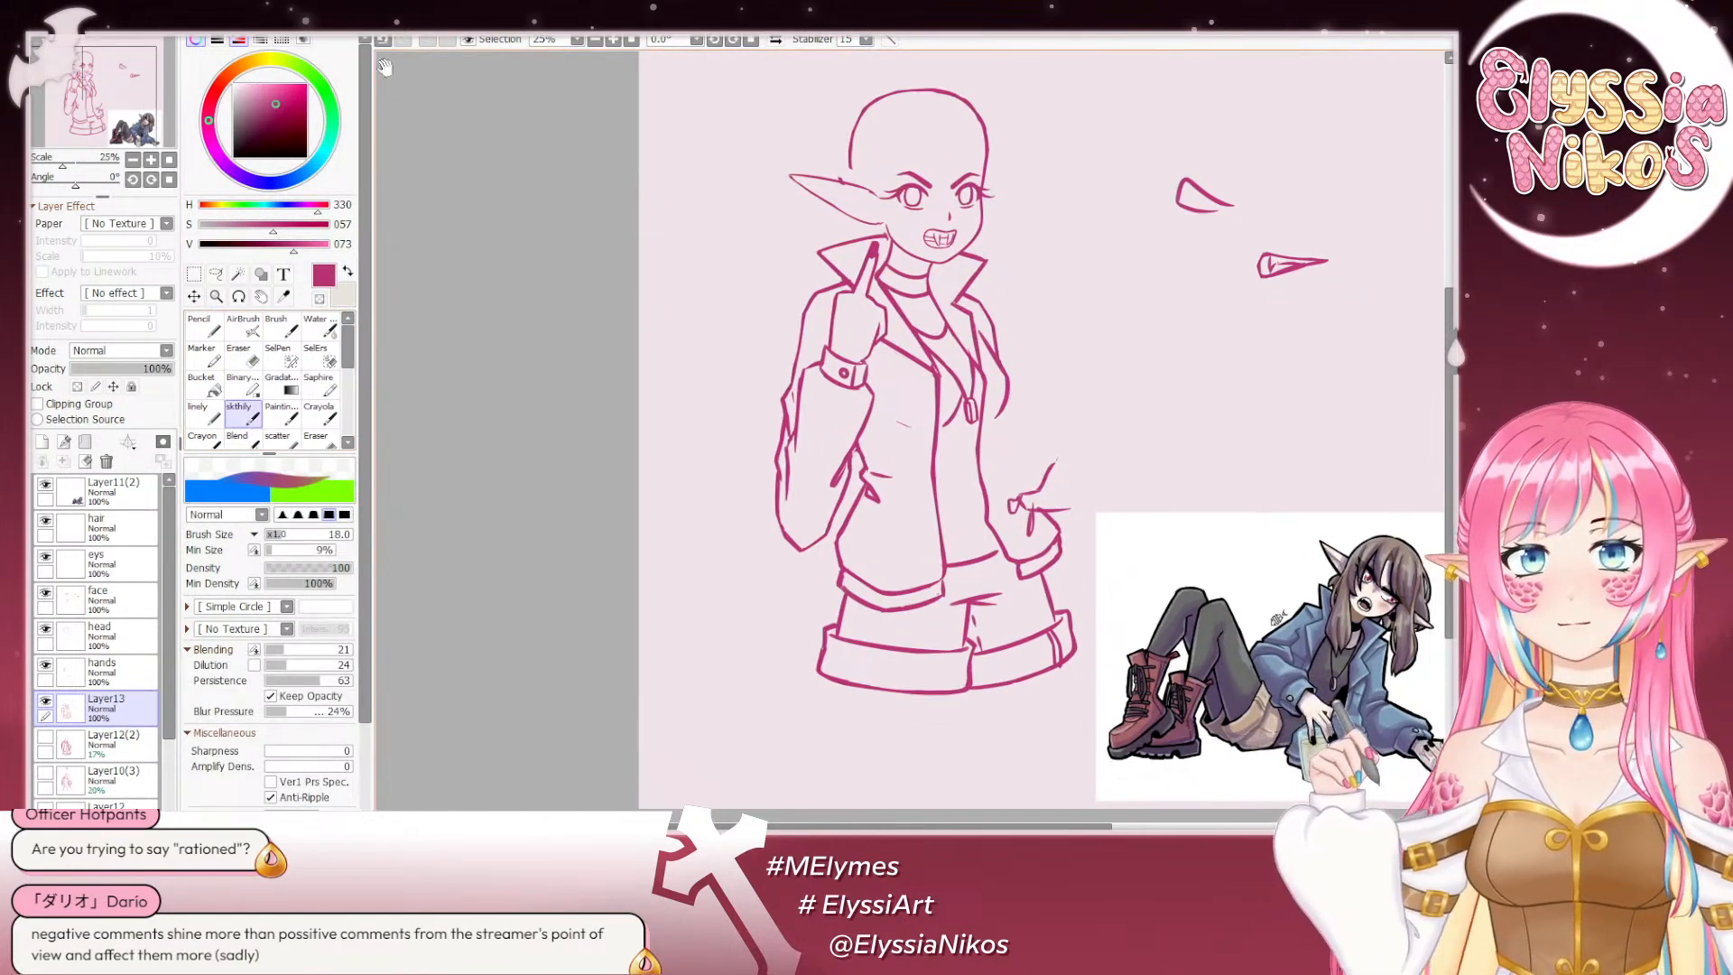
pyautogui.click(132, 158)
pyautogui.moveTo(790, 337); pyautogui.dragTo(769, 400)
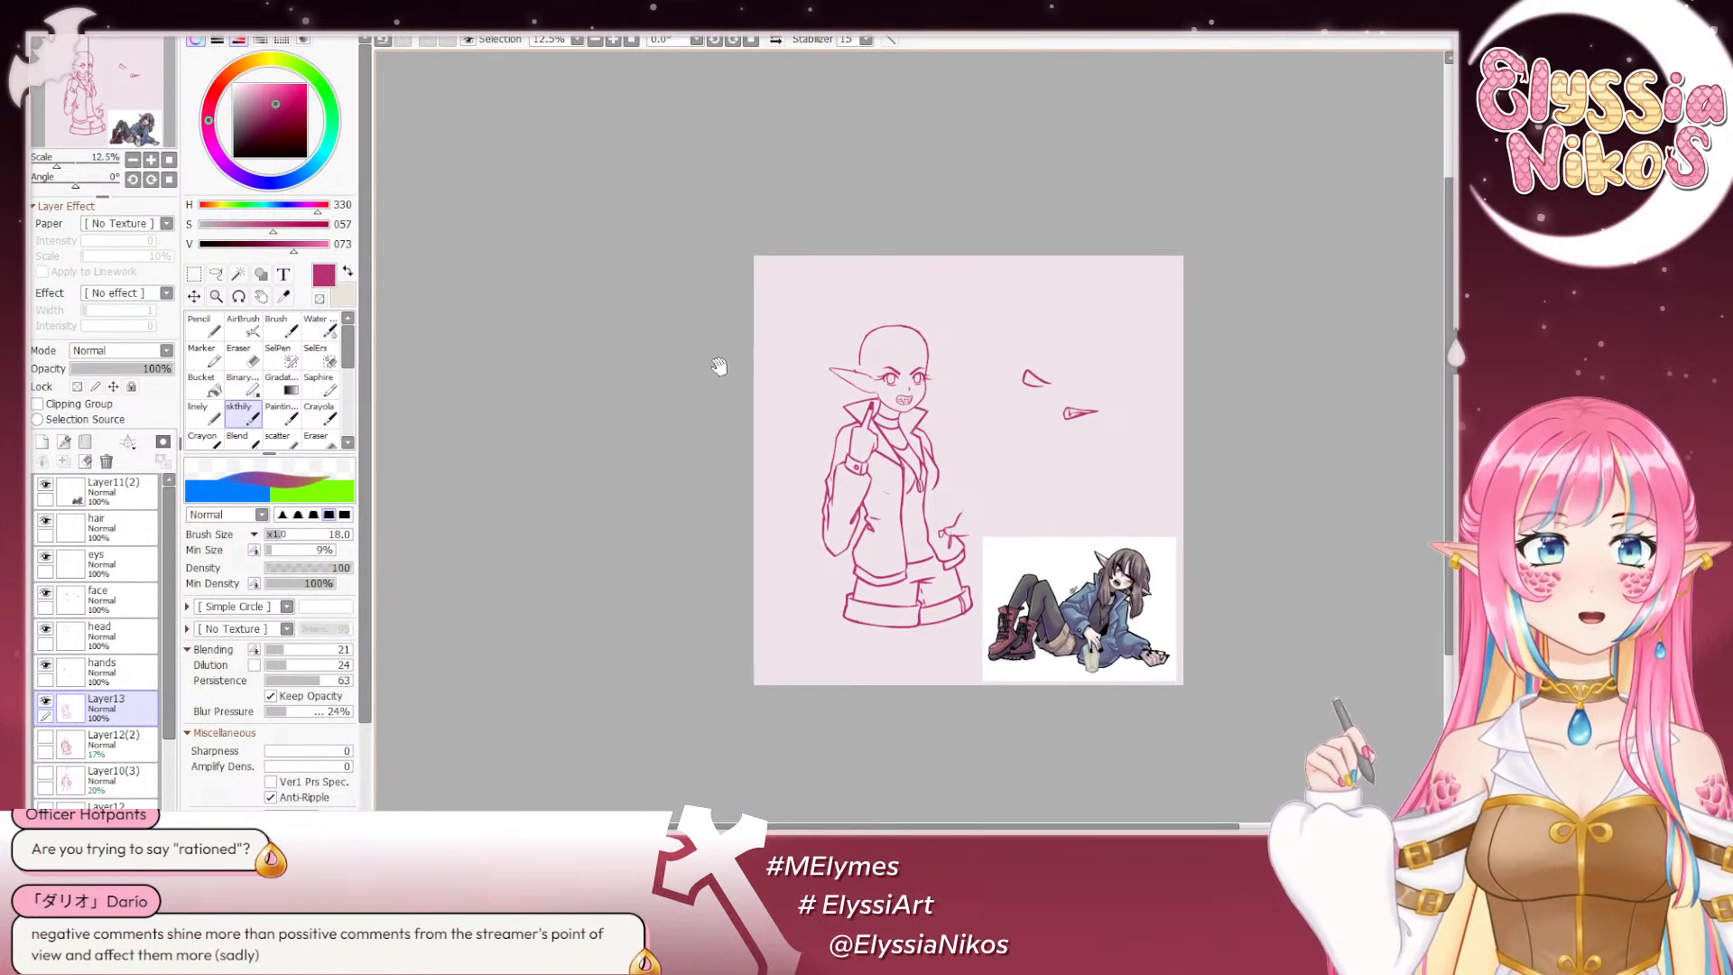
pyautogui.moveTo(719, 361); pyautogui.dragTo(713, 302)
pyautogui.click(151, 160)
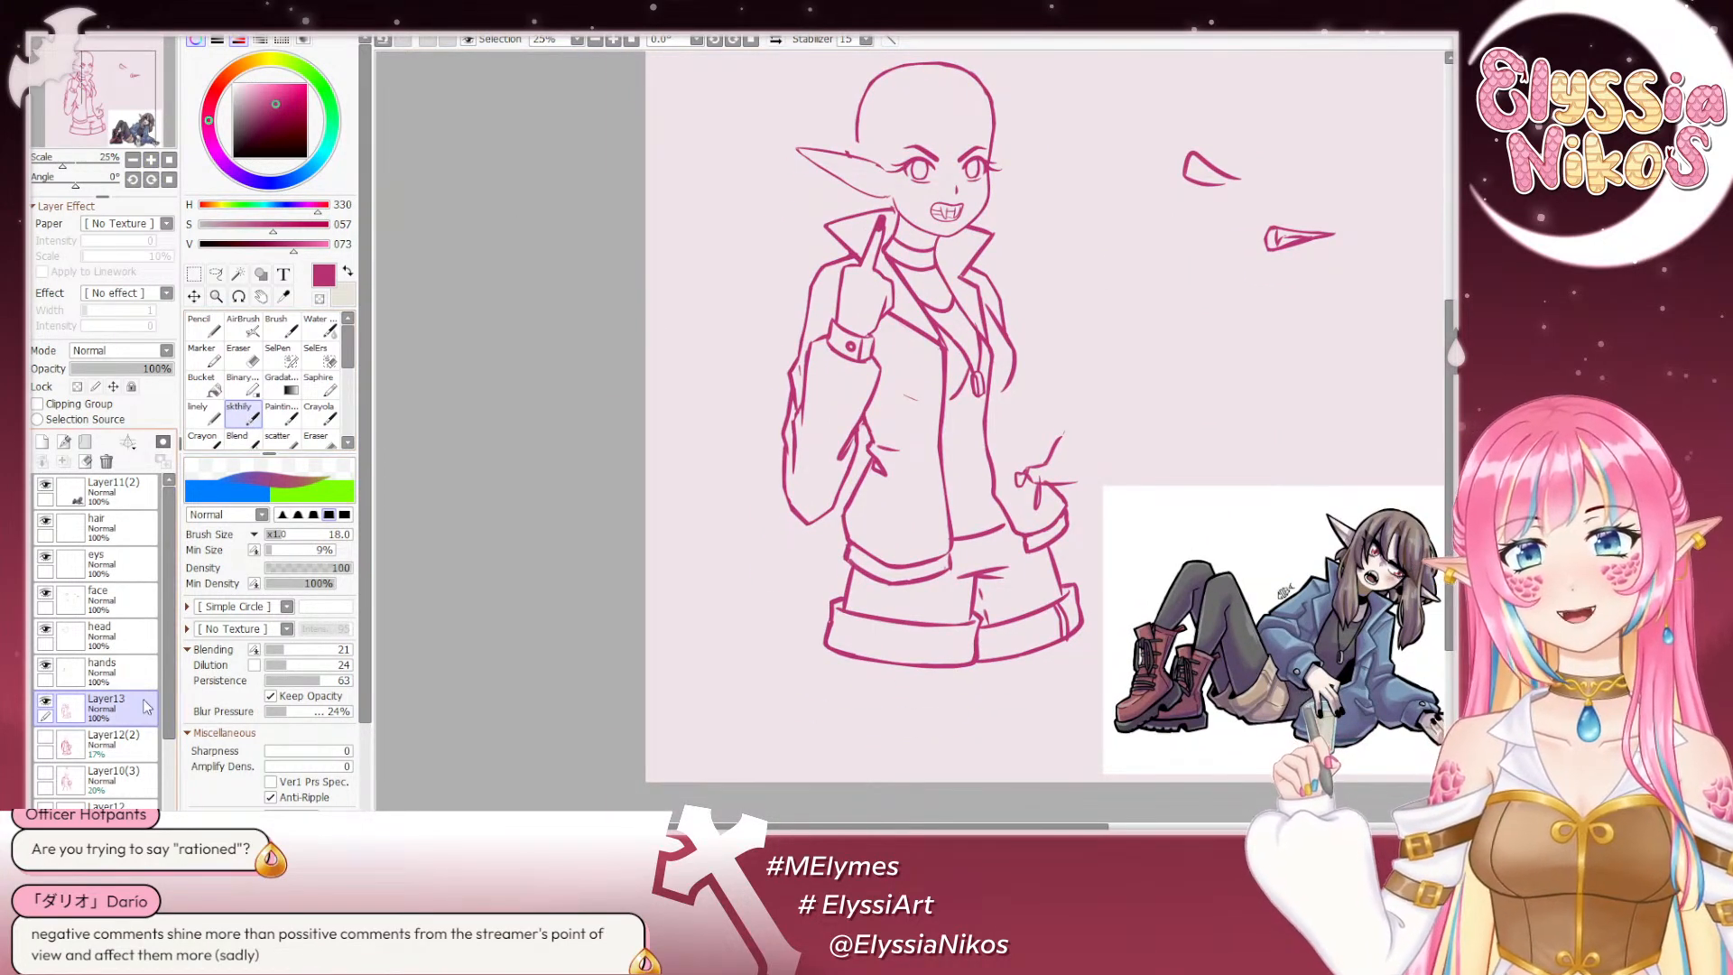
pyautogui.scroll(2, 506, 491)
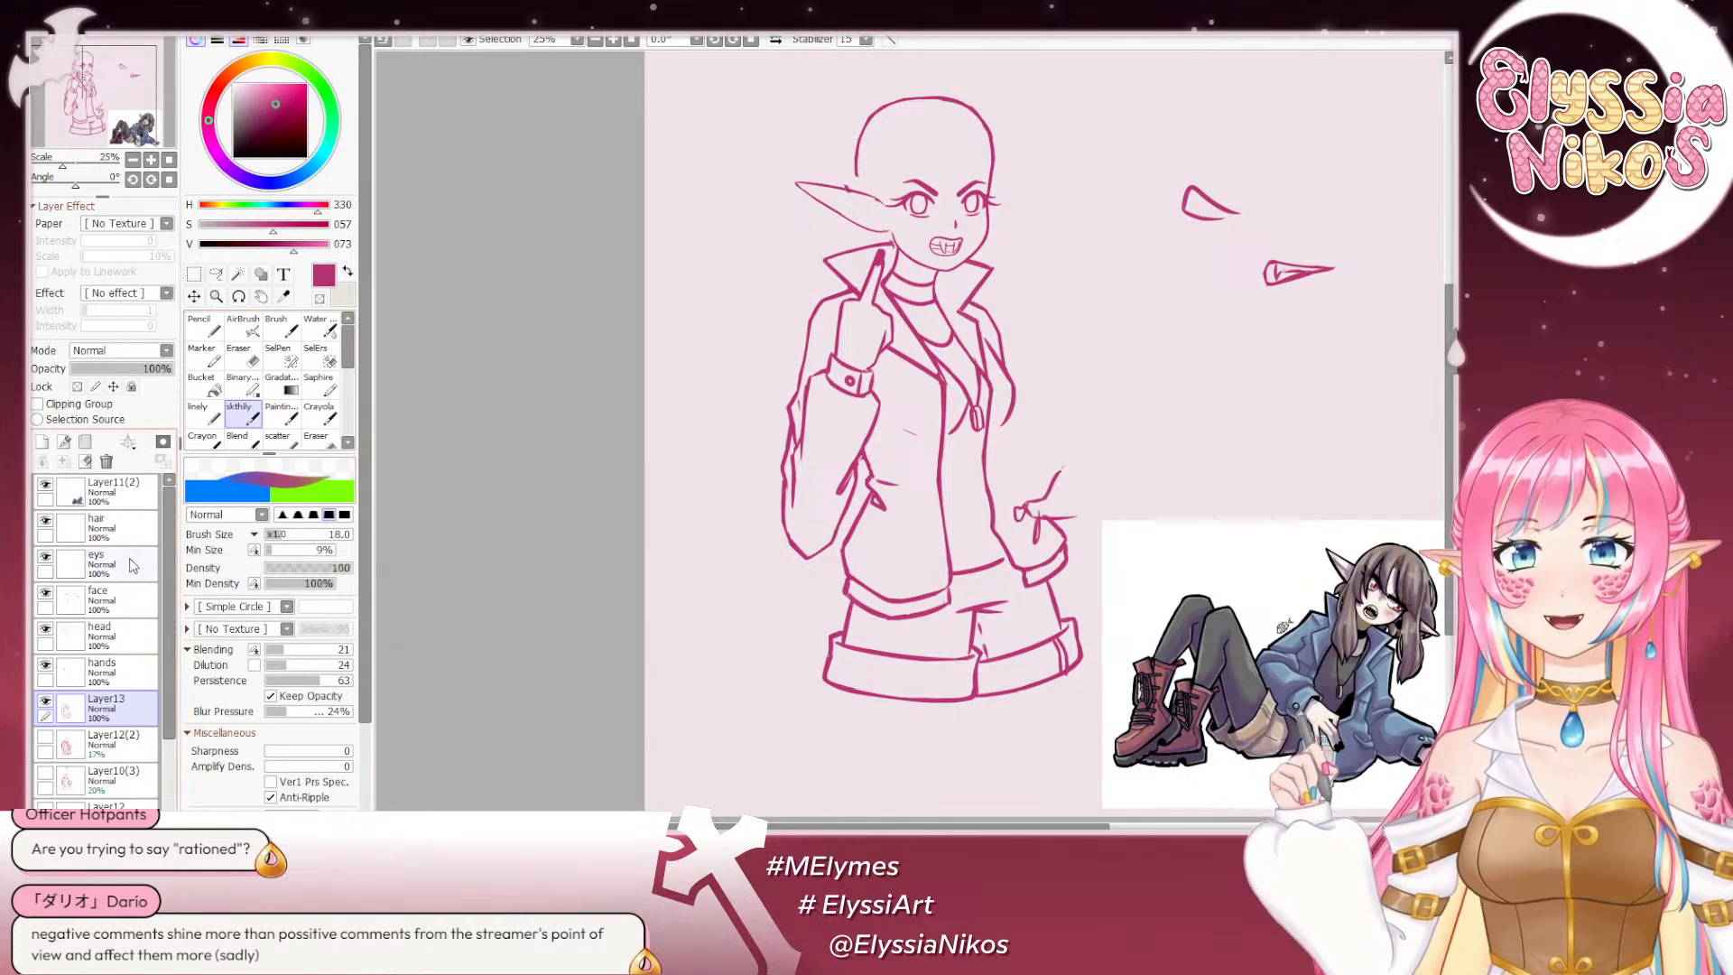
pyautogui.click(134, 530)
pyautogui.moveTo(893, 232); pyautogui.dragTo(631, 248)
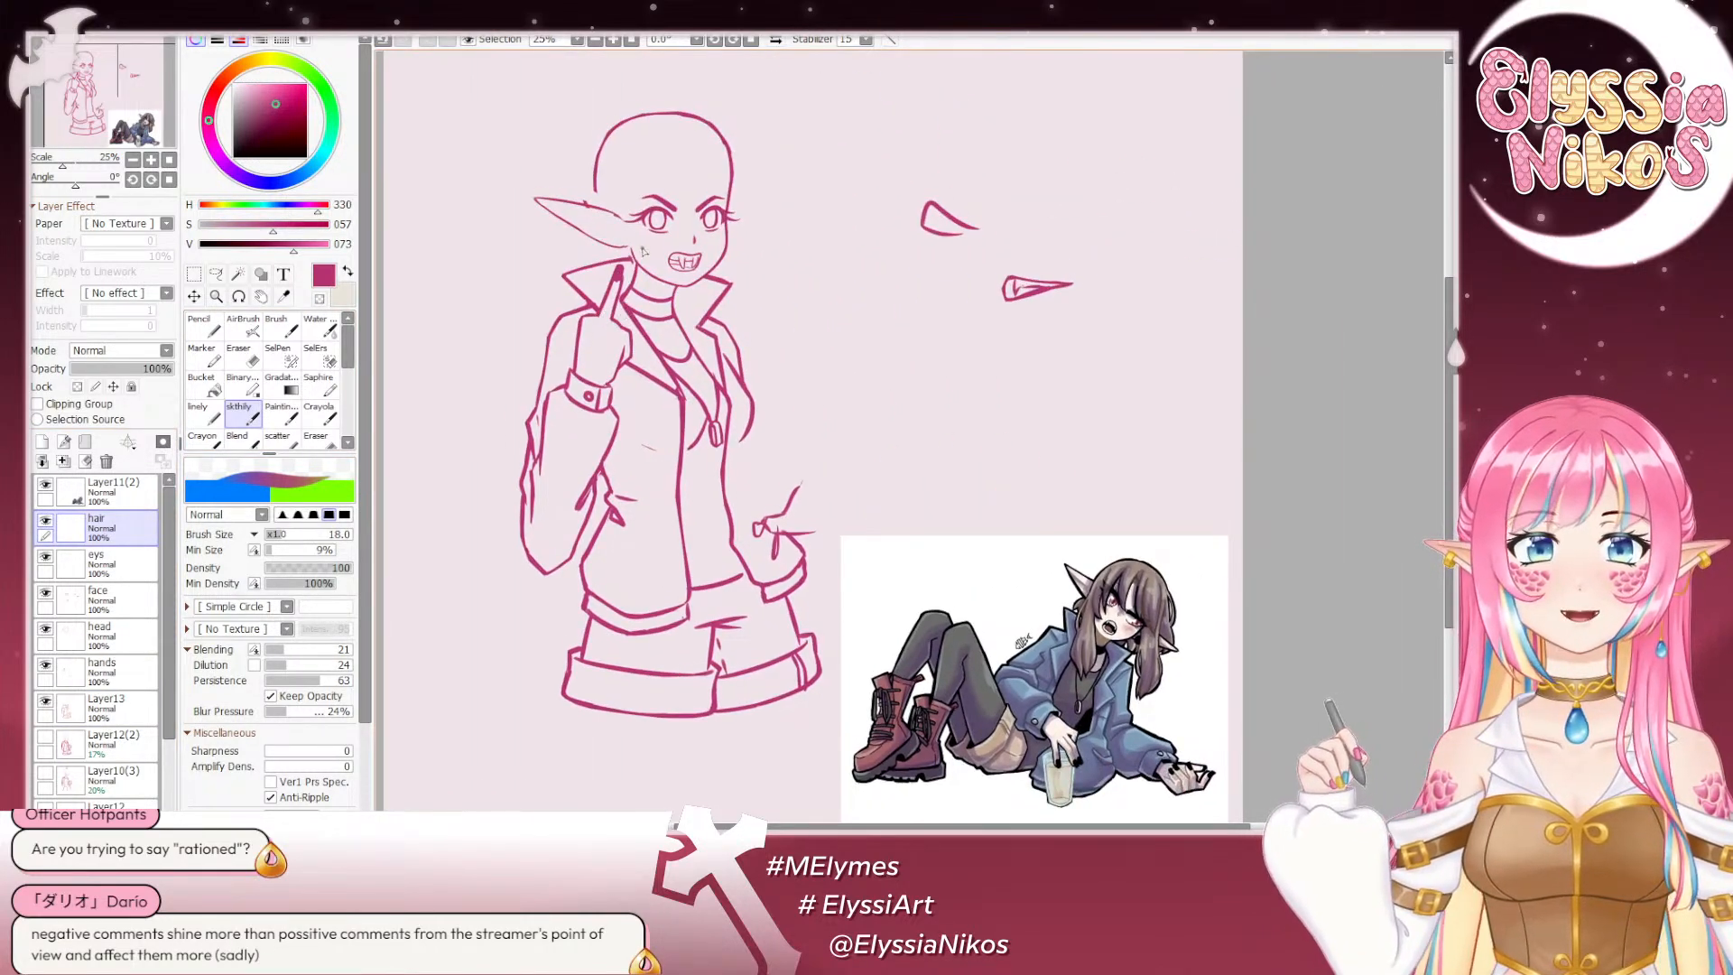
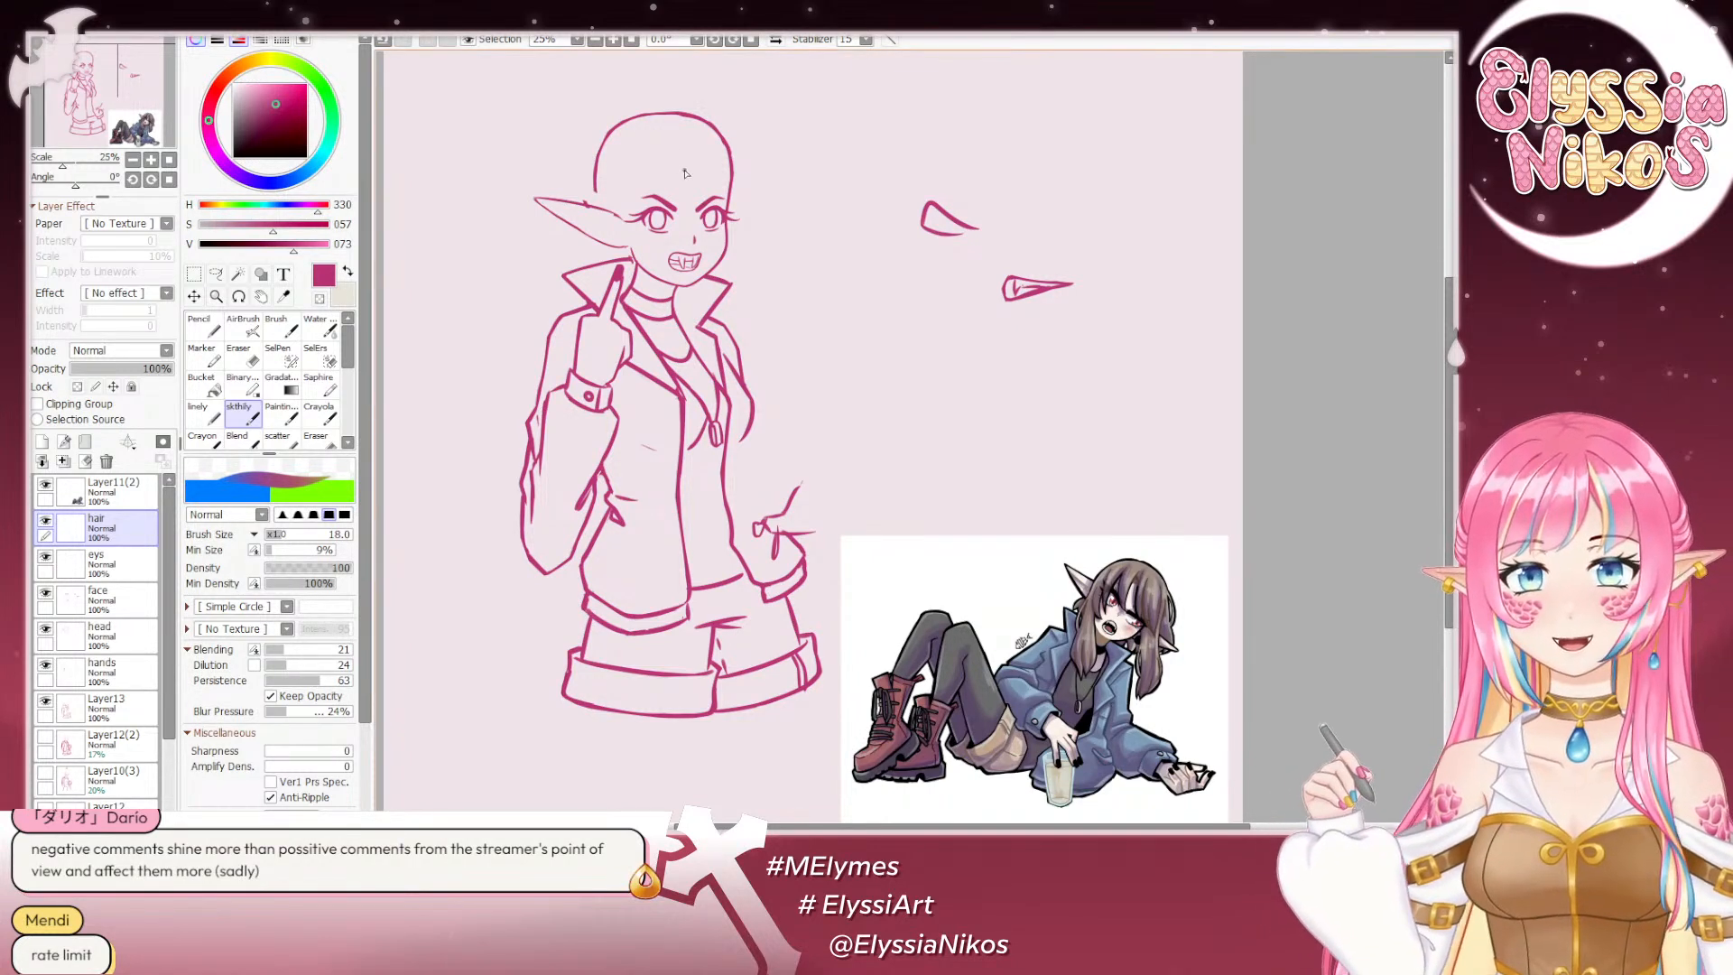
pyautogui.moveTo(623, 154); pyautogui.dragTo(616, 224)
pyautogui.hotkey('ctrl', 'z')
pyautogui.moveTo(630, 138); pyautogui.dragTo(613, 224)
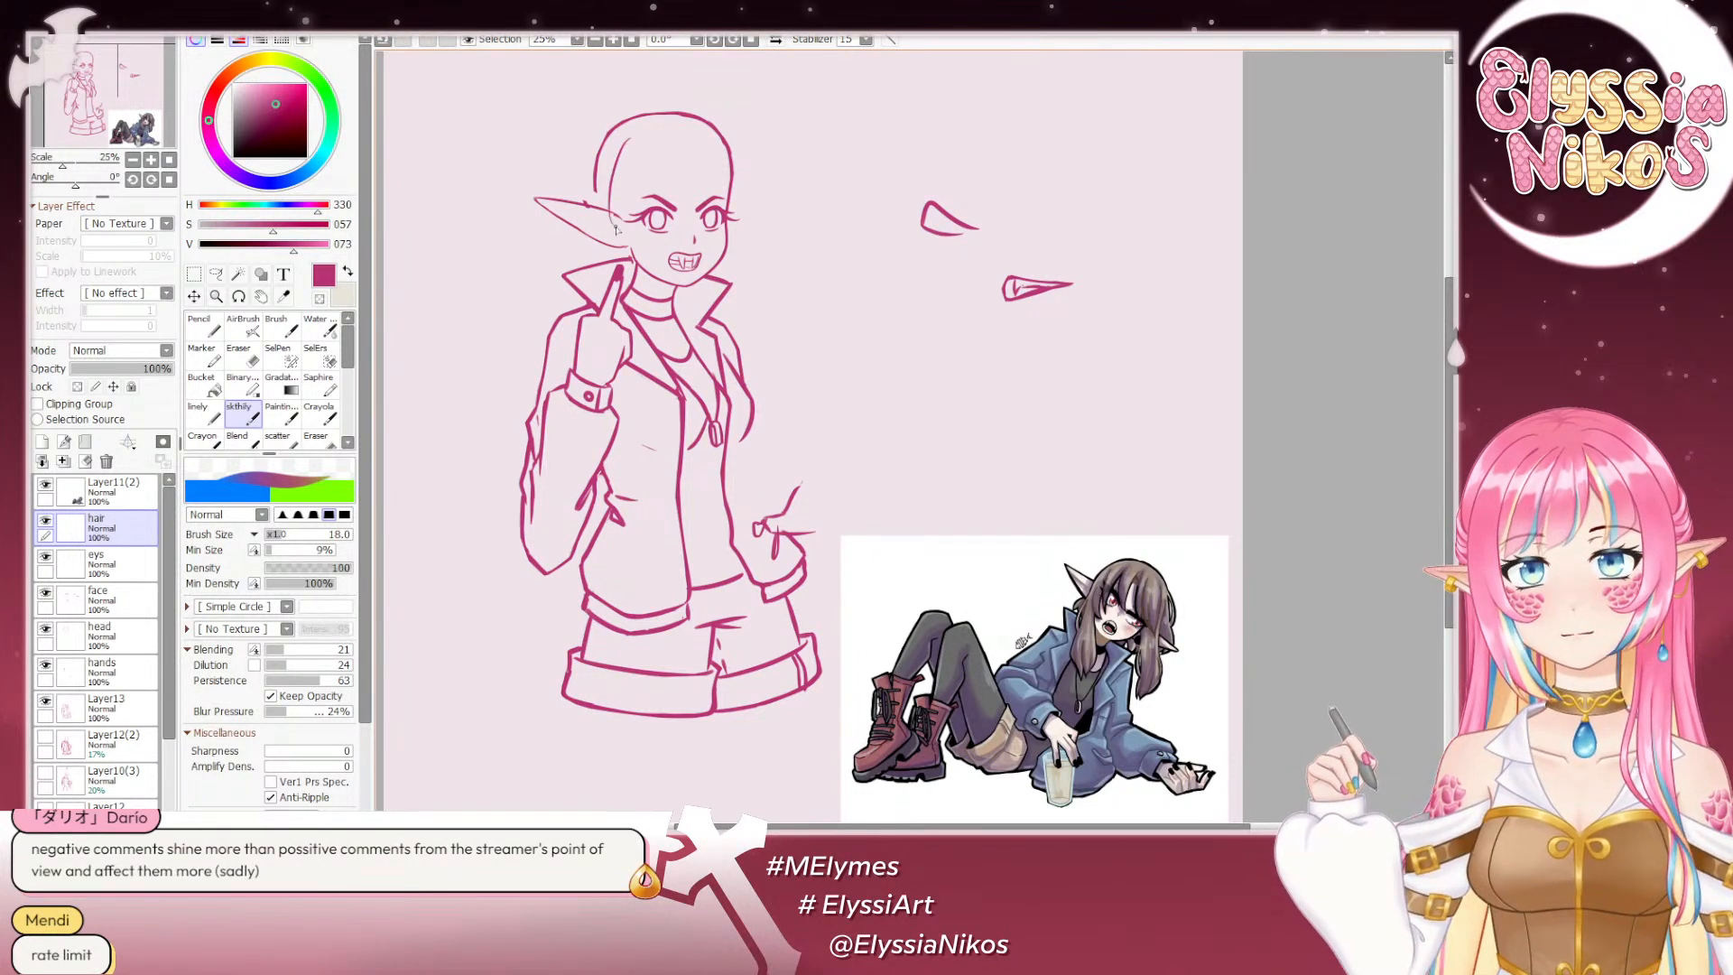
pyautogui.hotkey('ctrl', 'z')
pyautogui.moveTo(629, 139); pyautogui.dragTo(619, 262)
pyautogui.hotkey('ctrl', 'z')
pyautogui.moveTo(629, 143); pyautogui.dragTo(611, 258)
pyautogui.hotkey('ctrl', 'z')
pyautogui.moveTo(623, 142)
pyautogui.mouseDown()
pyautogui.moveTo(603, 223)
pyautogui.moveTo(610, 251)
pyautogui.moveTo(642, 257)
pyautogui.moveTo(628, 189)
pyautogui.moveTo(639, 263)
pyautogui.mouseUp()
pyautogui.hotkey('ctrl', 'z')
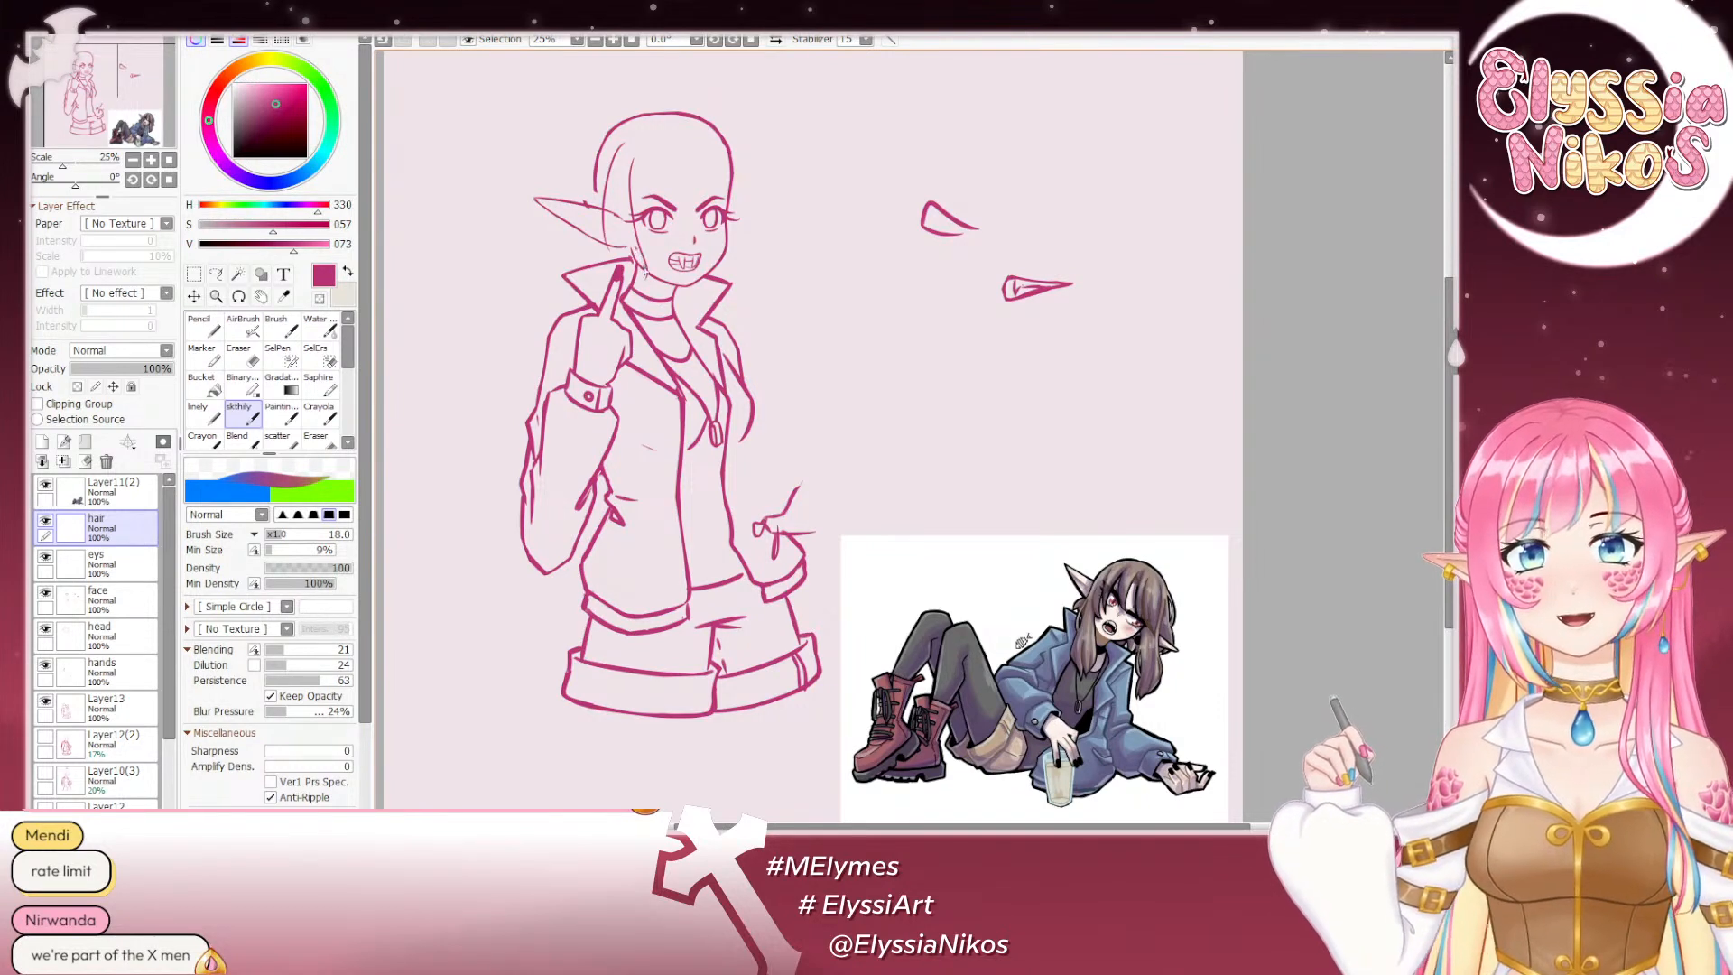
pyautogui.hotkey('ctrl', 'z')
pyautogui.moveTo(635, 156); pyautogui.dragTo(639, 262)
pyautogui.hotkey('ctrl', 'z')
pyautogui.hotkey('ctrl', 'z')
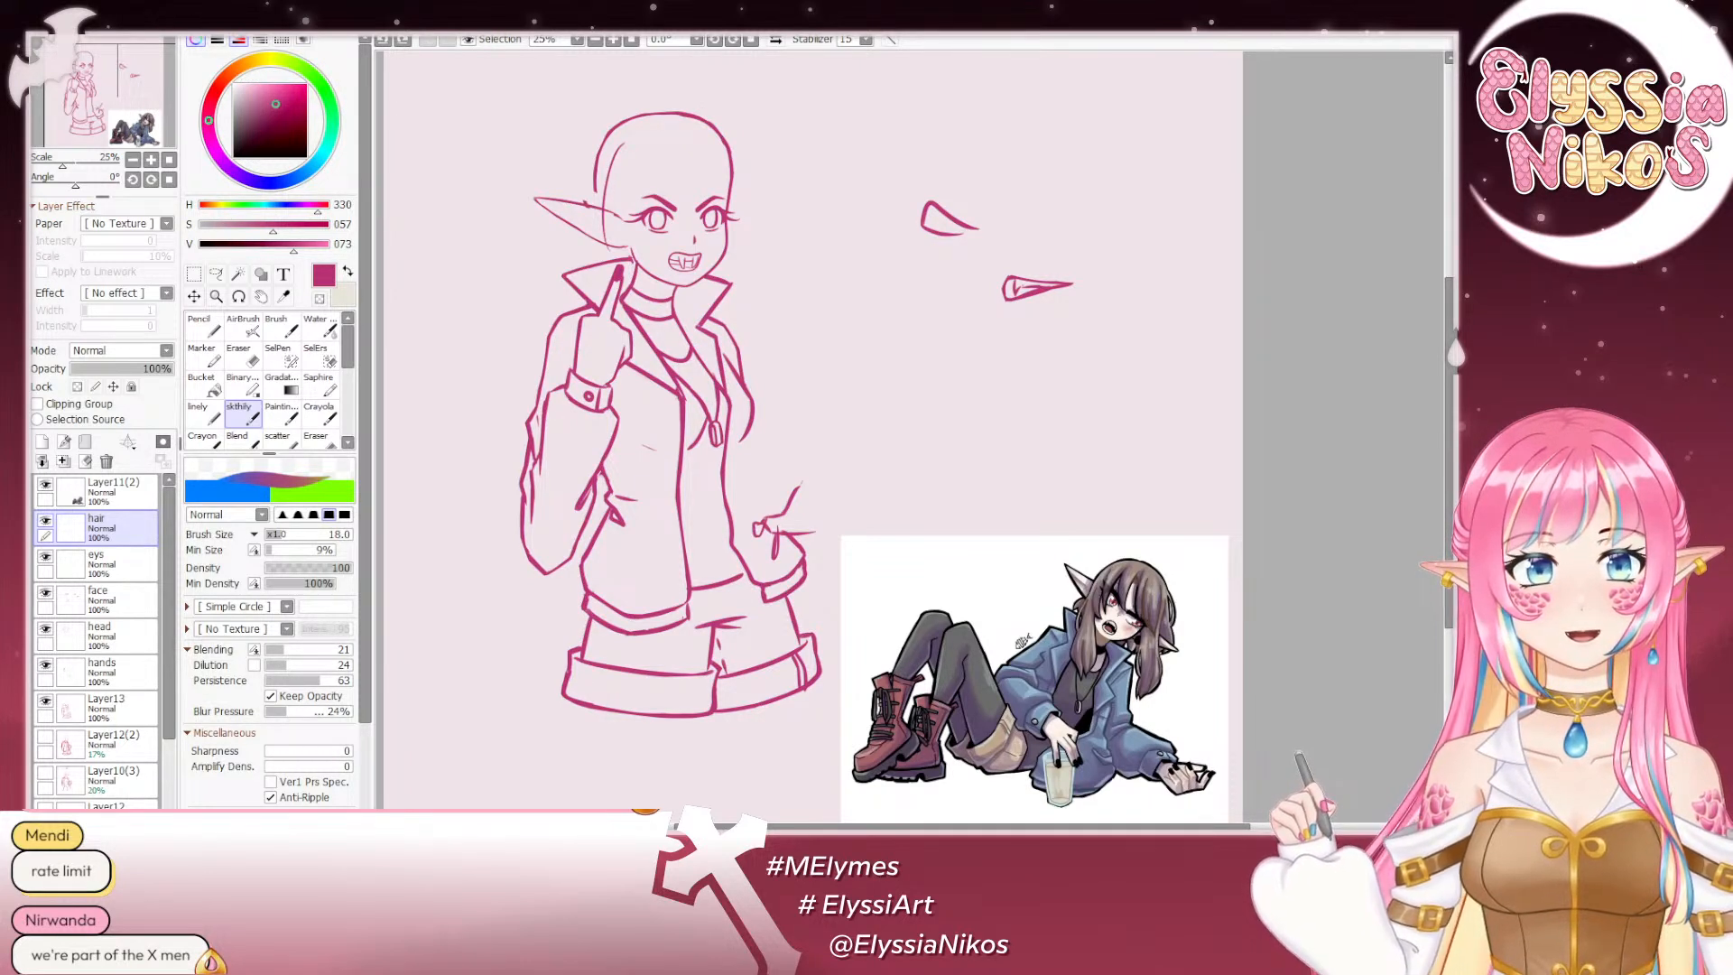
pyautogui.hotkey('ctrl', 'z')
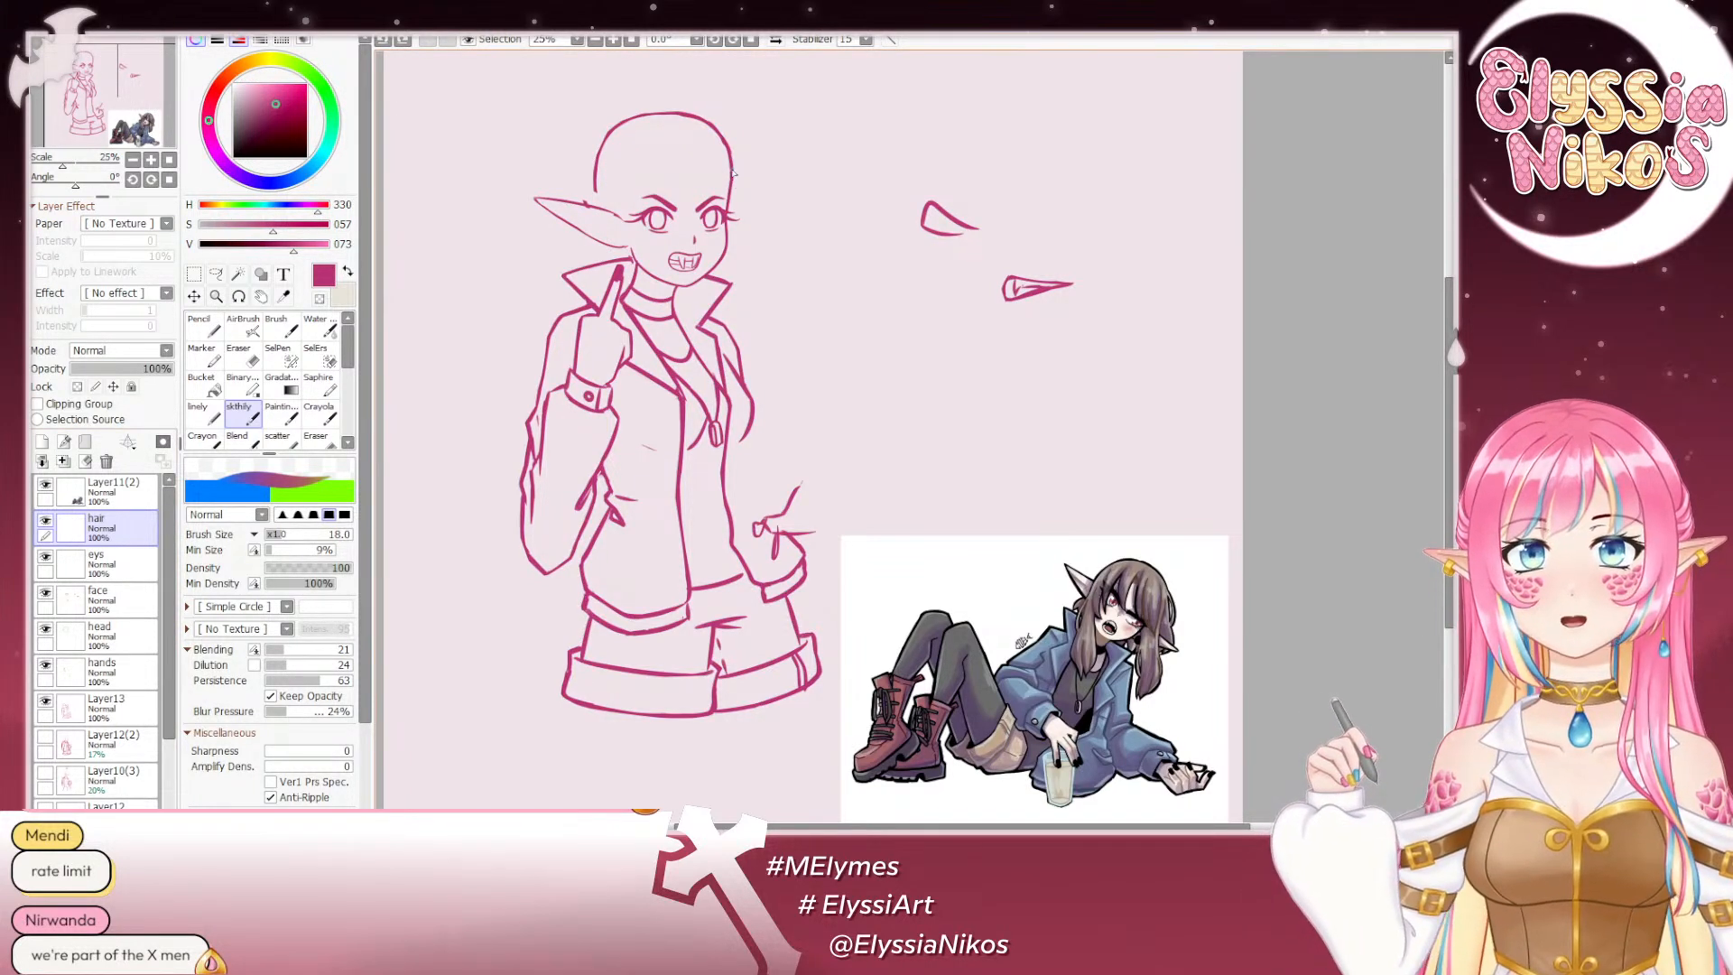
# Step: Sketch long side-fringe strands from the forehead past the temple to the jaw on the ear side of the face
pyautogui.moveTo(642, 166); pyautogui.dragTo(630, 259)
pyautogui.hotkey('ctrl', 'z')
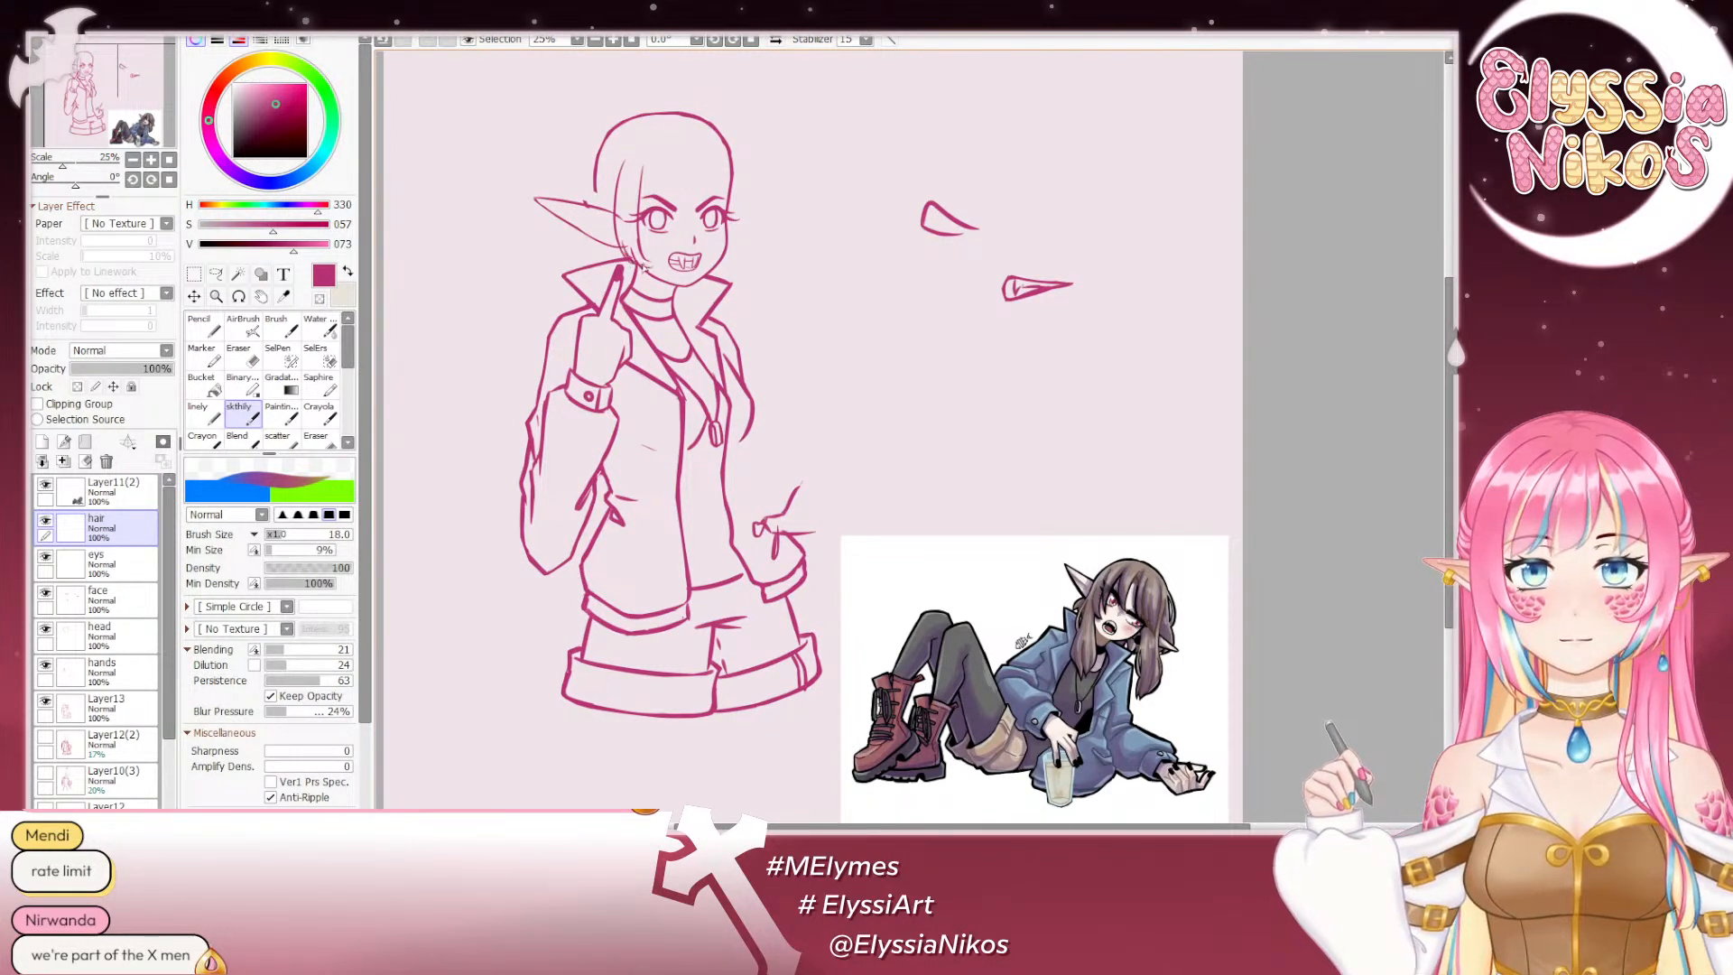
pyautogui.moveTo(614, 143); pyautogui.dragTo(621, 258)
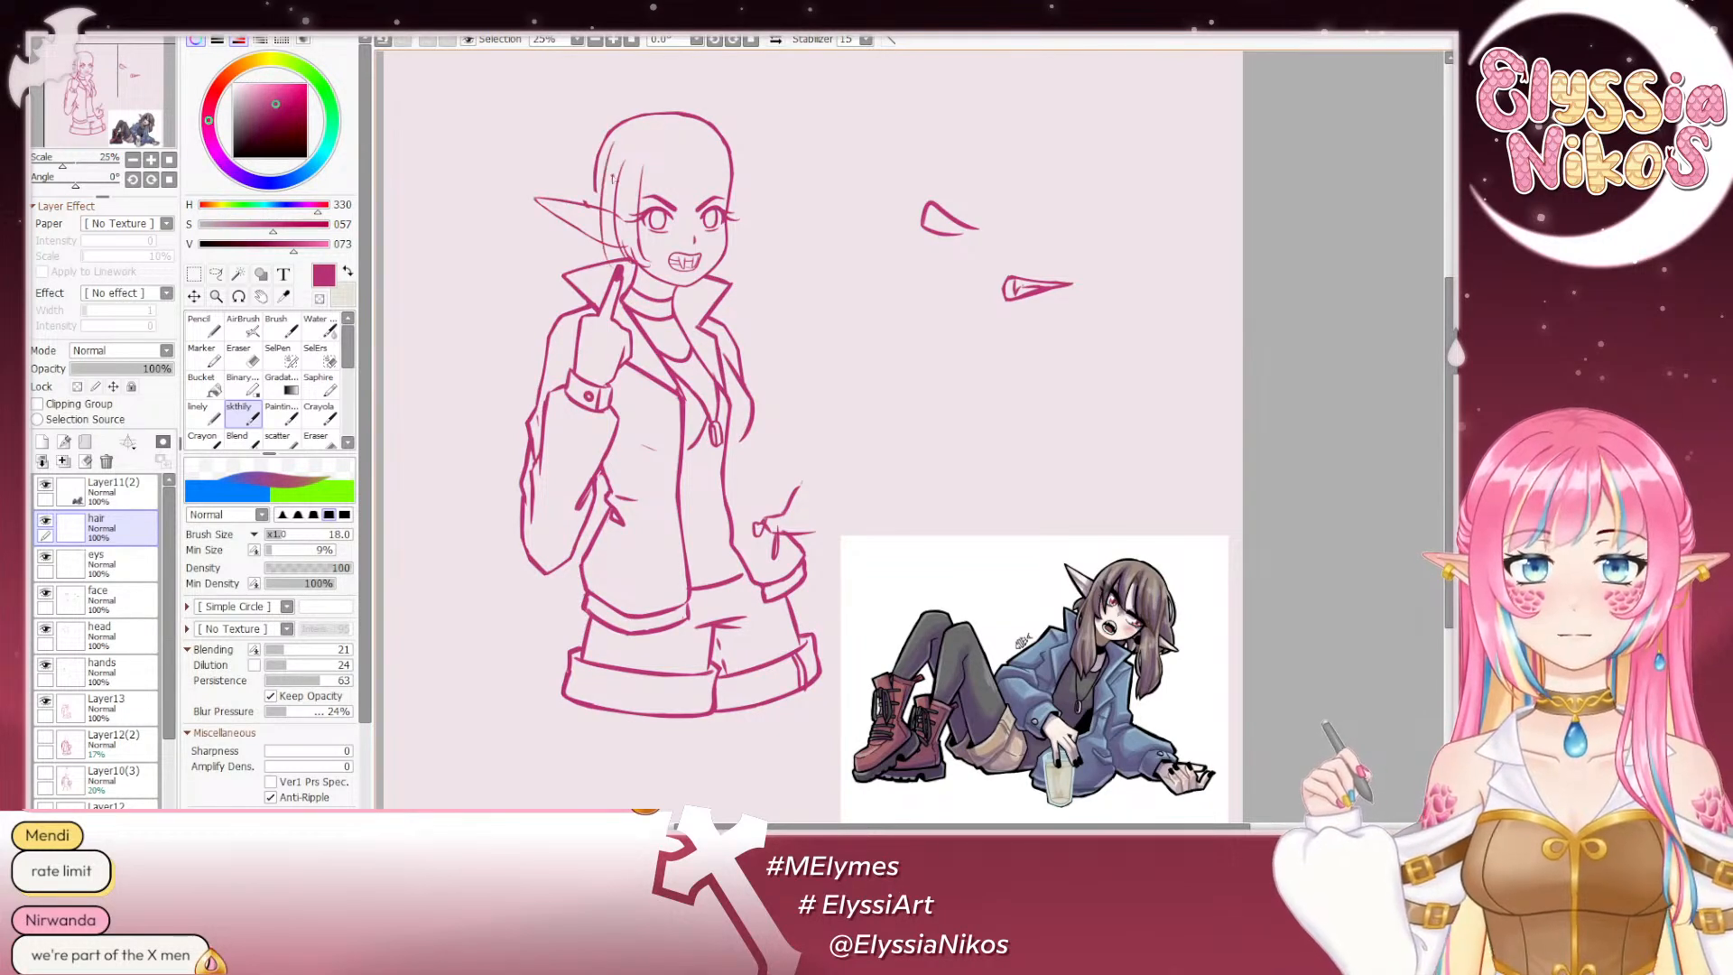
pyautogui.hotkey('ctrl', 'z')
pyautogui.moveTo(617, 139); pyautogui.dragTo(615, 252)
pyautogui.hotkey('ctrl', 'z')
pyautogui.hotkey('ctrl', 'z')
pyautogui.moveTo(611, 155); pyautogui.dragTo(618, 264)
pyautogui.hotkey('ctrl', 'z')
pyautogui.moveTo(622, 142)
pyautogui.mouseDown()
pyautogui.moveTo(614, 277)
pyautogui.moveTo(673, 310)
pyautogui.moveTo(671, 339)
pyautogui.mouseUp()
pyautogui.hotkey('ctrl', 'z')
pyautogui.hotkey('ctrl', 'z')
pyautogui.hotkey('ctrl', 'z')
# Step: Extend the side fringe with a strand running from the jaw down across the neck to the chest
pyautogui.moveTo(640, 265); pyautogui.dragTo(669, 345)
pyautogui.hotkey('ctrl', 'z')
pyautogui.hotkey('ctrl', 'z')
pyautogui.moveTo(637, 263)
pyautogui.mouseDown()
pyautogui.moveTo(673, 320)
pyautogui.moveTo(667, 351)
pyautogui.mouseUp()
pyautogui.hotkey('ctrl', 'z')
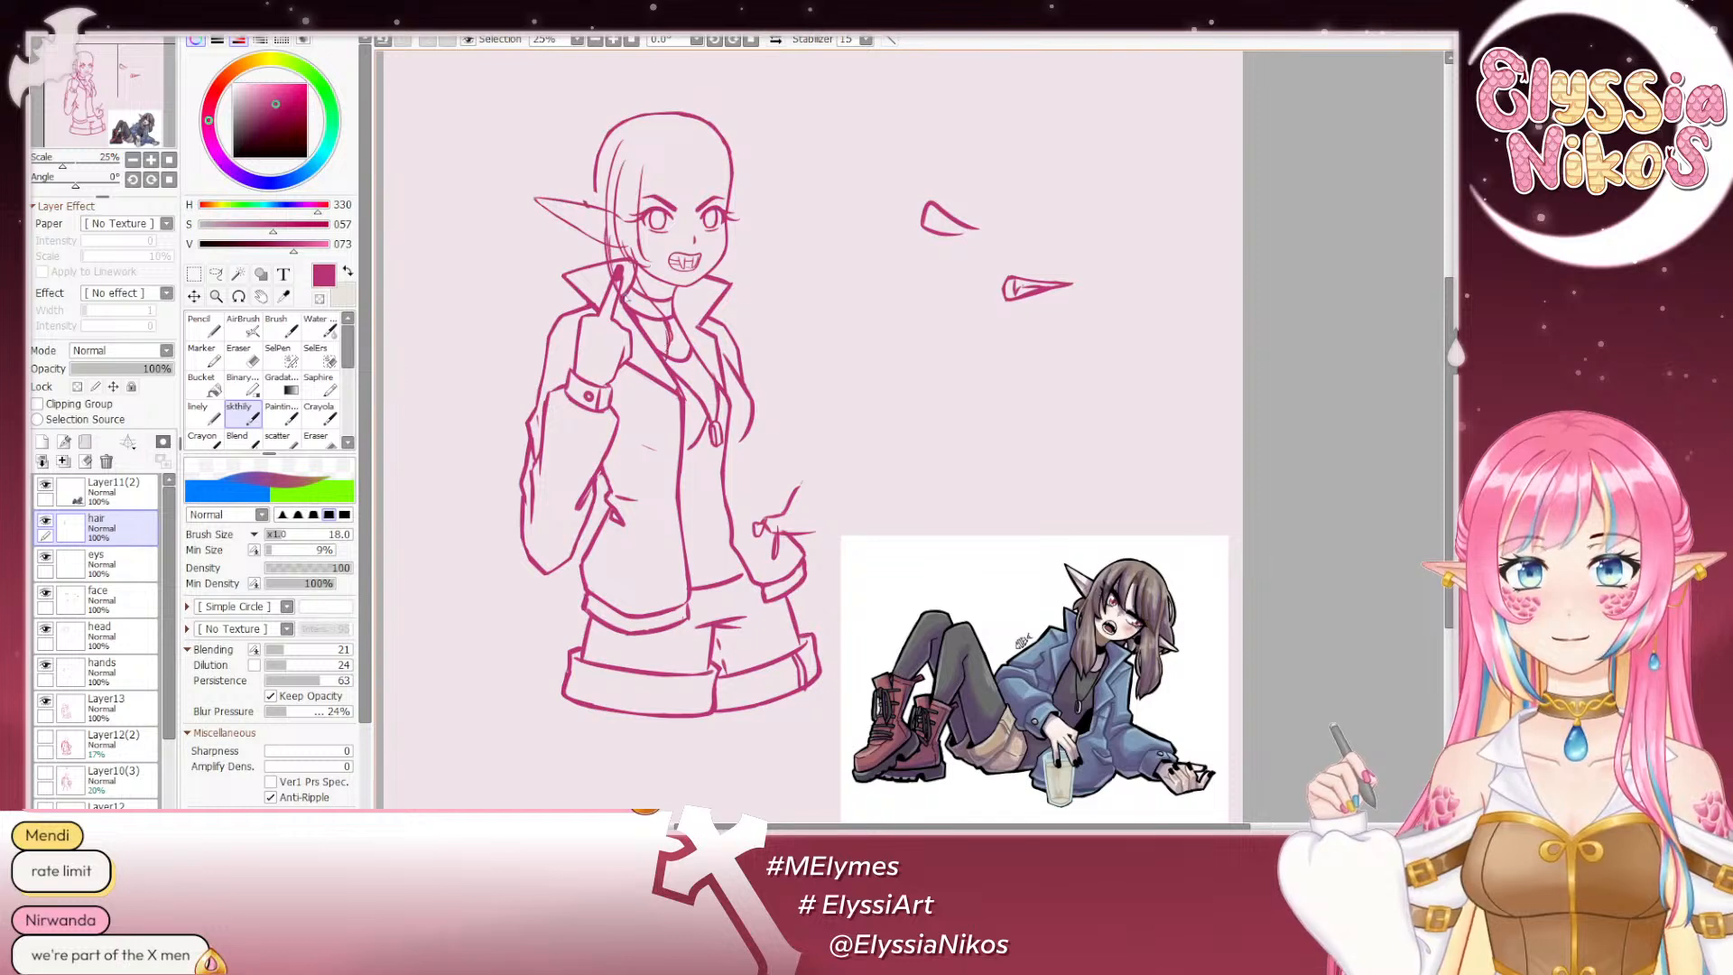
# Step: Sketch the outer edge of the hair lock from below the ear, over the collar and down to the chest
pyautogui.moveTo(609, 262); pyautogui.dragTo(632, 316)
pyautogui.hotkey('ctrl', 'z')
pyautogui.moveTo(608, 245)
pyautogui.mouseDown()
pyautogui.moveTo(662, 377)
pyautogui.moveTo(669, 343)
pyautogui.mouseUp()
pyautogui.hotkey('ctrl', 'z')
pyautogui.hotkey('ctrl', 'z')
pyautogui.hotkey('ctrl', 'z')
pyautogui.hotkey('ctrl', 'z')
pyautogui.hotkey('ctrl', 'z')
pyautogui.hotkey('ctrl', 'z')
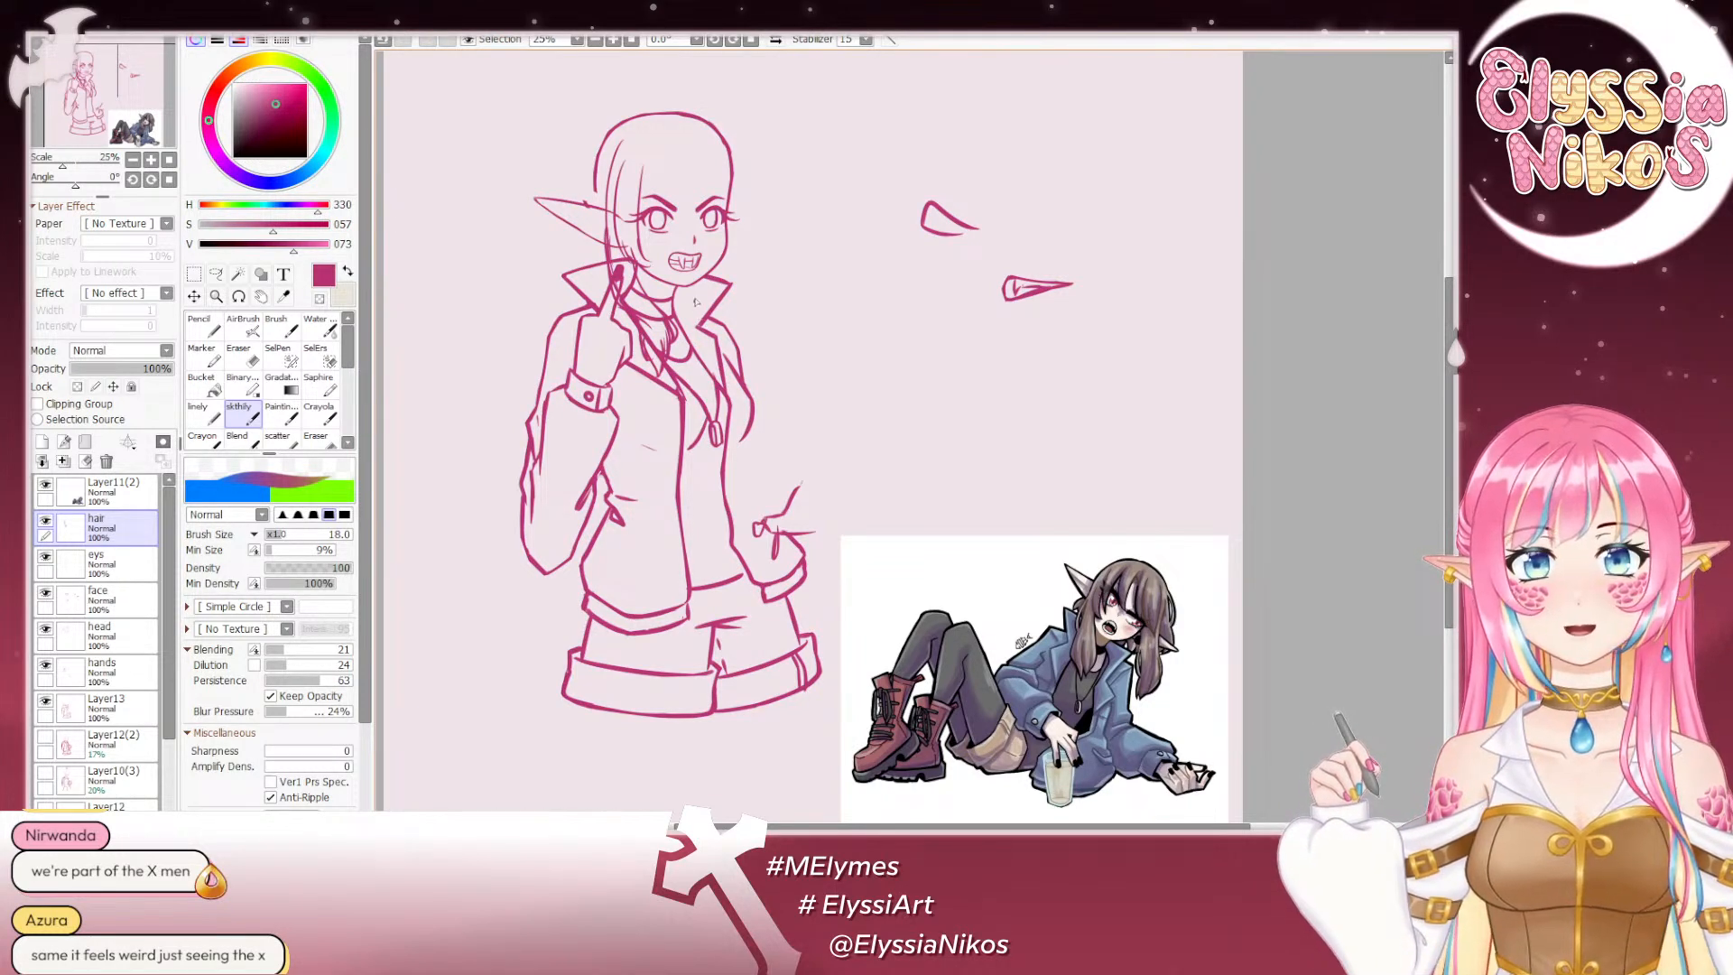
# Step: Sketch a wavy hair lock falling over the collar on the side away from the raised hand
pyautogui.moveTo(719, 272)
pyautogui.mouseDown()
pyautogui.moveTo(759, 281)
pyautogui.moveTo(718, 294)
pyautogui.moveTo(735, 335)
pyautogui.moveTo(706, 322)
pyautogui.moveTo(727, 368)
pyautogui.moveTo(731, 309)
pyautogui.moveTo(743, 335)
pyautogui.moveTo(708, 339)
pyautogui.mouseUp()
pyautogui.hotkey('ctrl', 'z')
pyautogui.hotkey('ctrl', 'z')
pyautogui.hotkey('ctrl', 'z')
pyautogui.hotkey('ctrl', 'z')
pyautogui.hotkey('ctrl', 'z')
pyautogui.hotkey('ctrl', 'z')
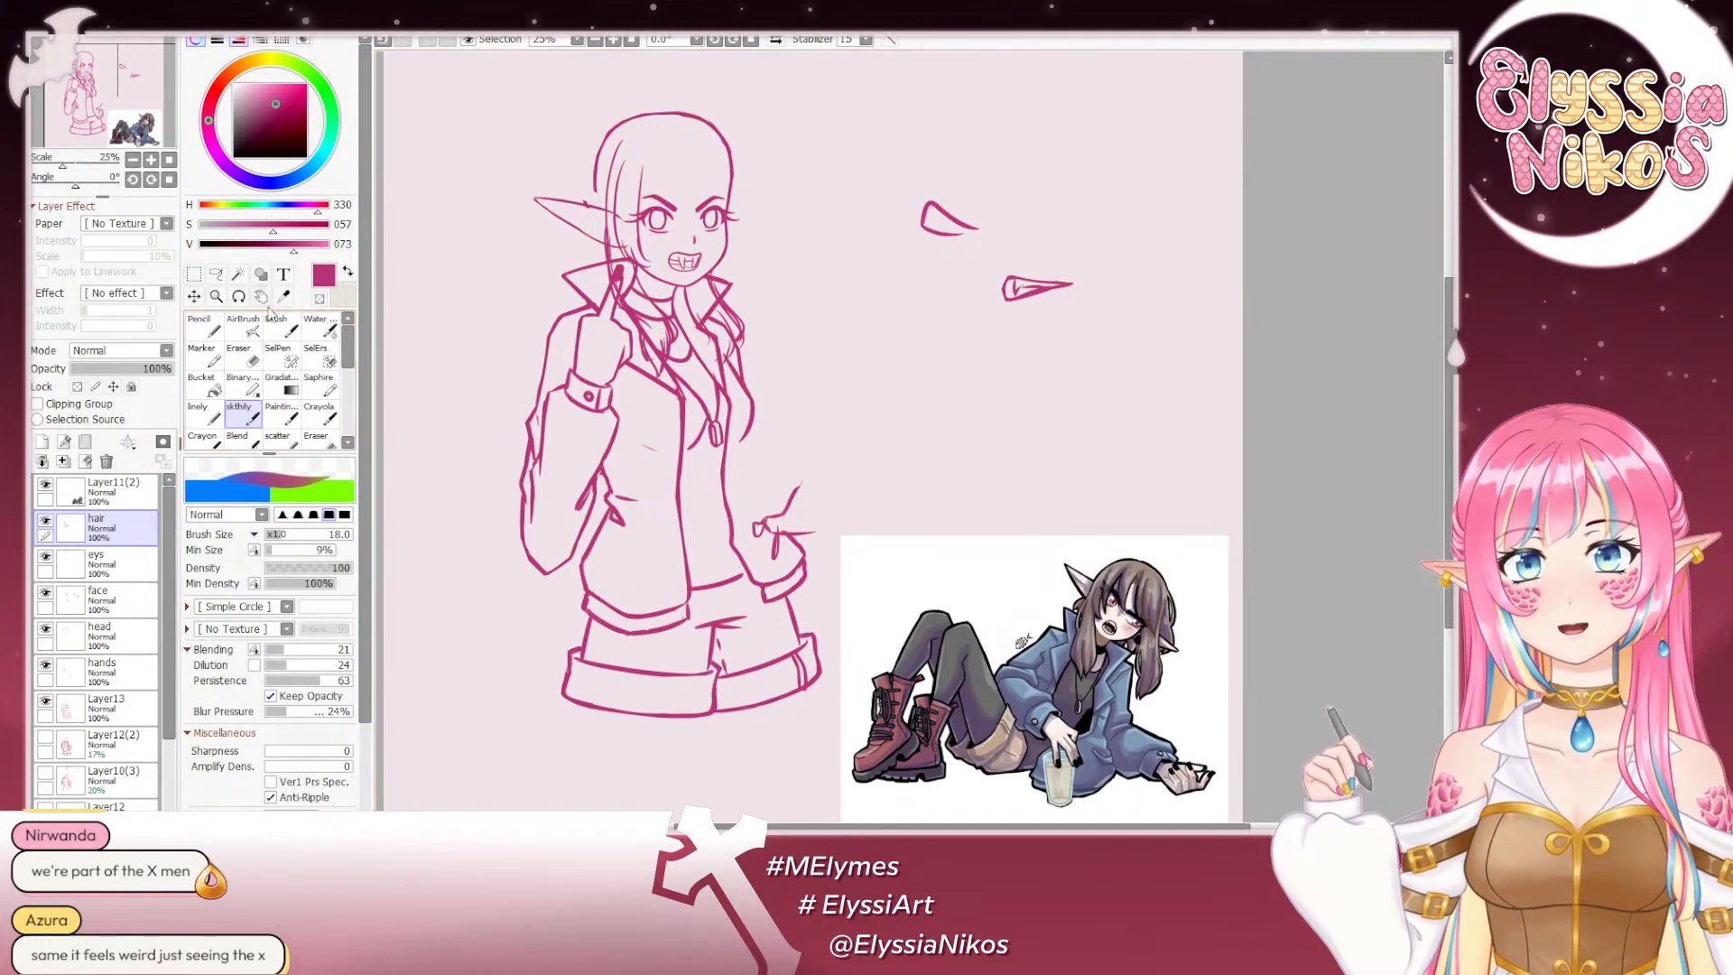
# Step: Erase the outer fringe strand at the temple and redraw it curving from the forehead down over the ear base
pyautogui.click(238, 354)
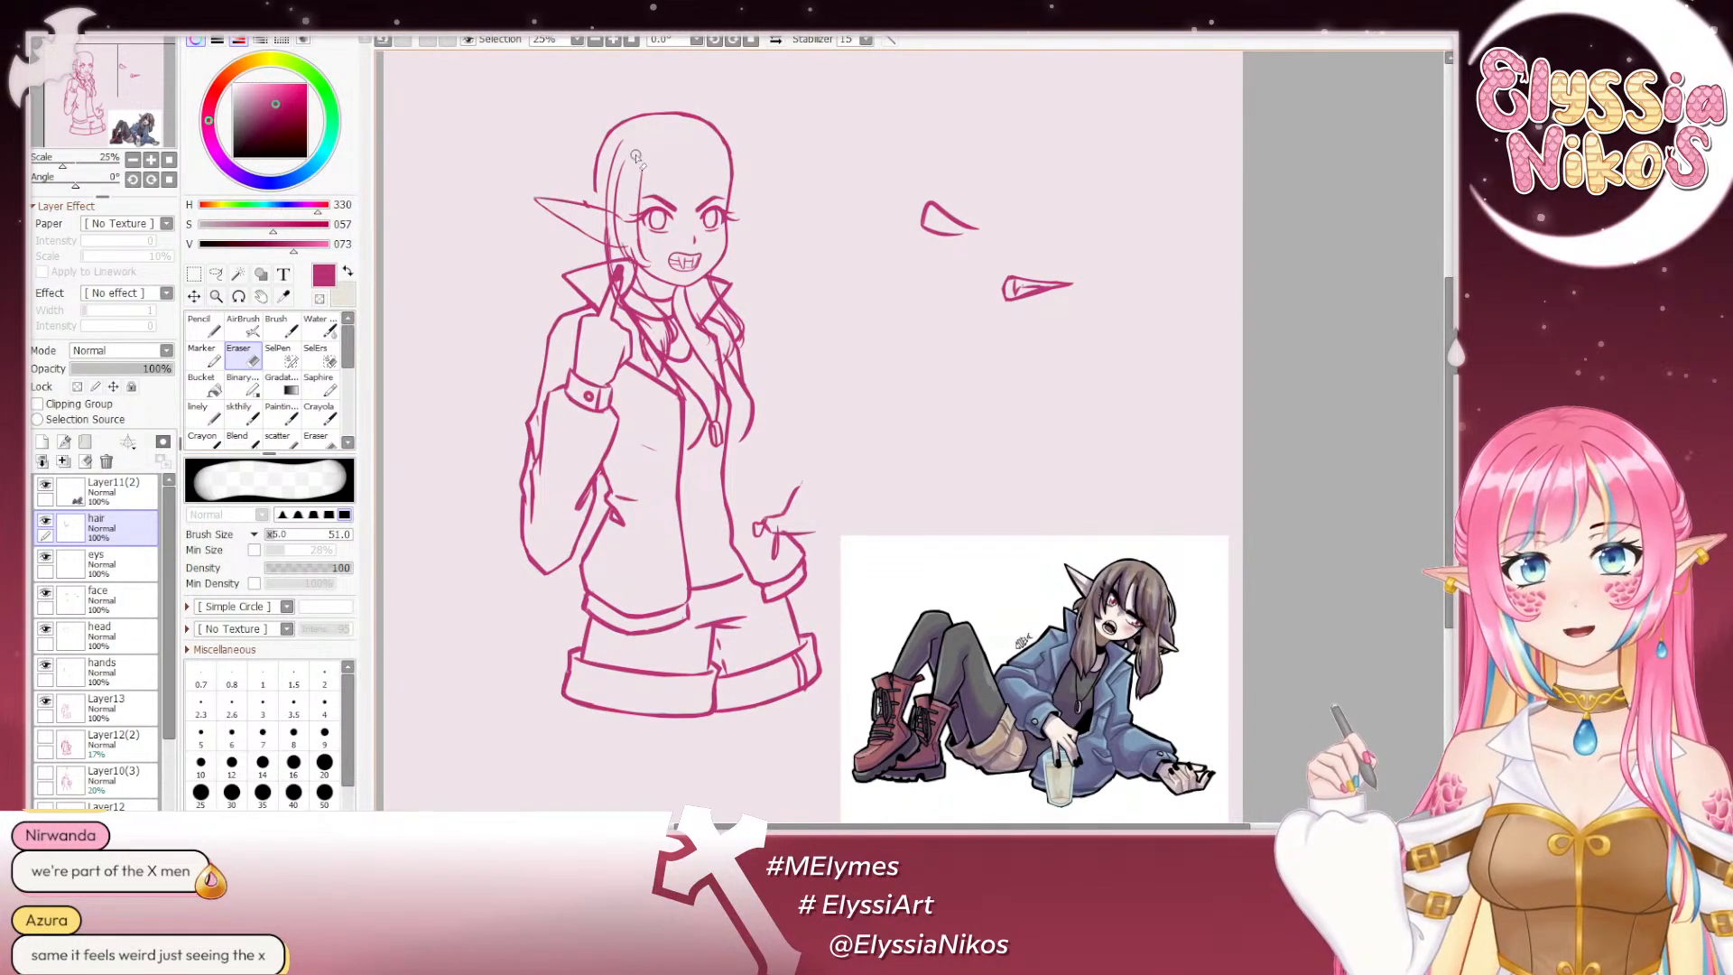
pyautogui.moveTo(606, 164); pyautogui.dragTo(619, 224)
pyautogui.click(238, 413)
pyautogui.hotkey('ctrl', 'z')
pyautogui.moveTo(624, 157); pyautogui.dragTo(608, 225)
pyautogui.hotkey('ctrl', 'z')
pyautogui.moveTo(622, 158); pyautogui.dragTo(605, 240)
pyautogui.hotkey('ctrl', 'z')
pyautogui.moveTo(623, 157); pyautogui.dragTo(606, 219)
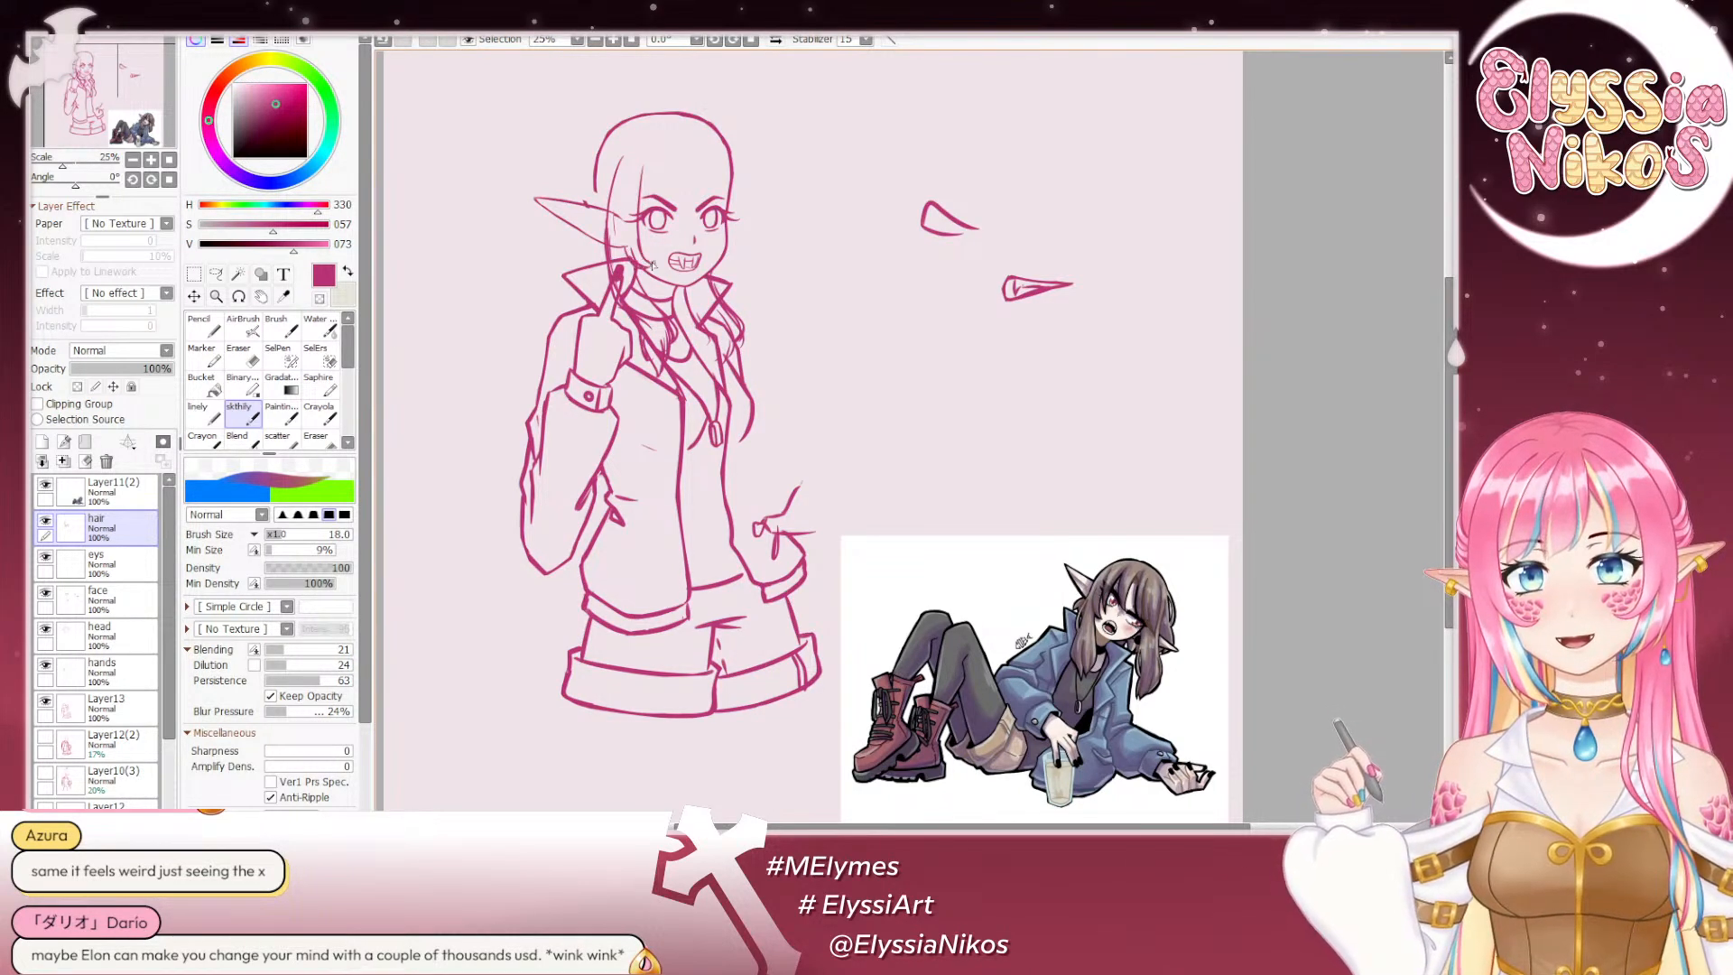
pyautogui.hotkey('ctrl', 'z')
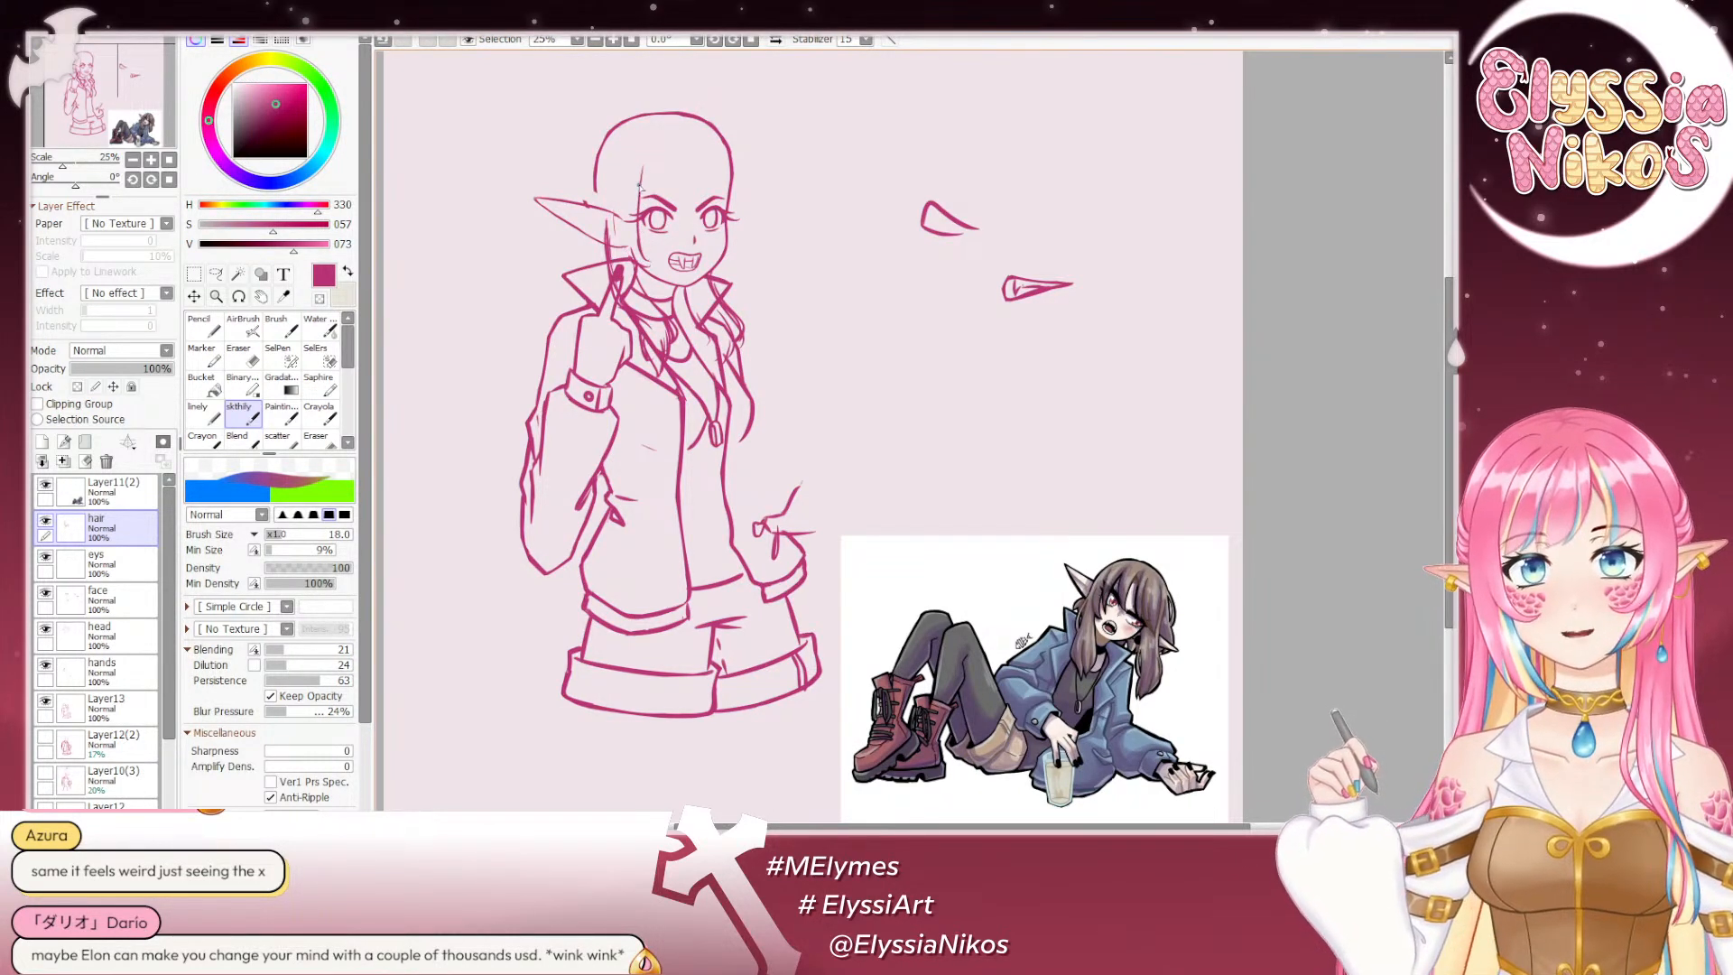
pyautogui.moveTo(616, 168); pyautogui.dragTo(609, 215)
pyautogui.hotkey('ctrl', 'z')
pyautogui.hotkey('ctrl', 'z')
pyautogui.moveTo(634, 146); pyautogui.dragTo(607, 232)
pyautogui.hotkey('ctrl', 'z')
pyautogui.hotkey('ctrl', 'z')
pyautogui.hotkey('ctrl', 'z')
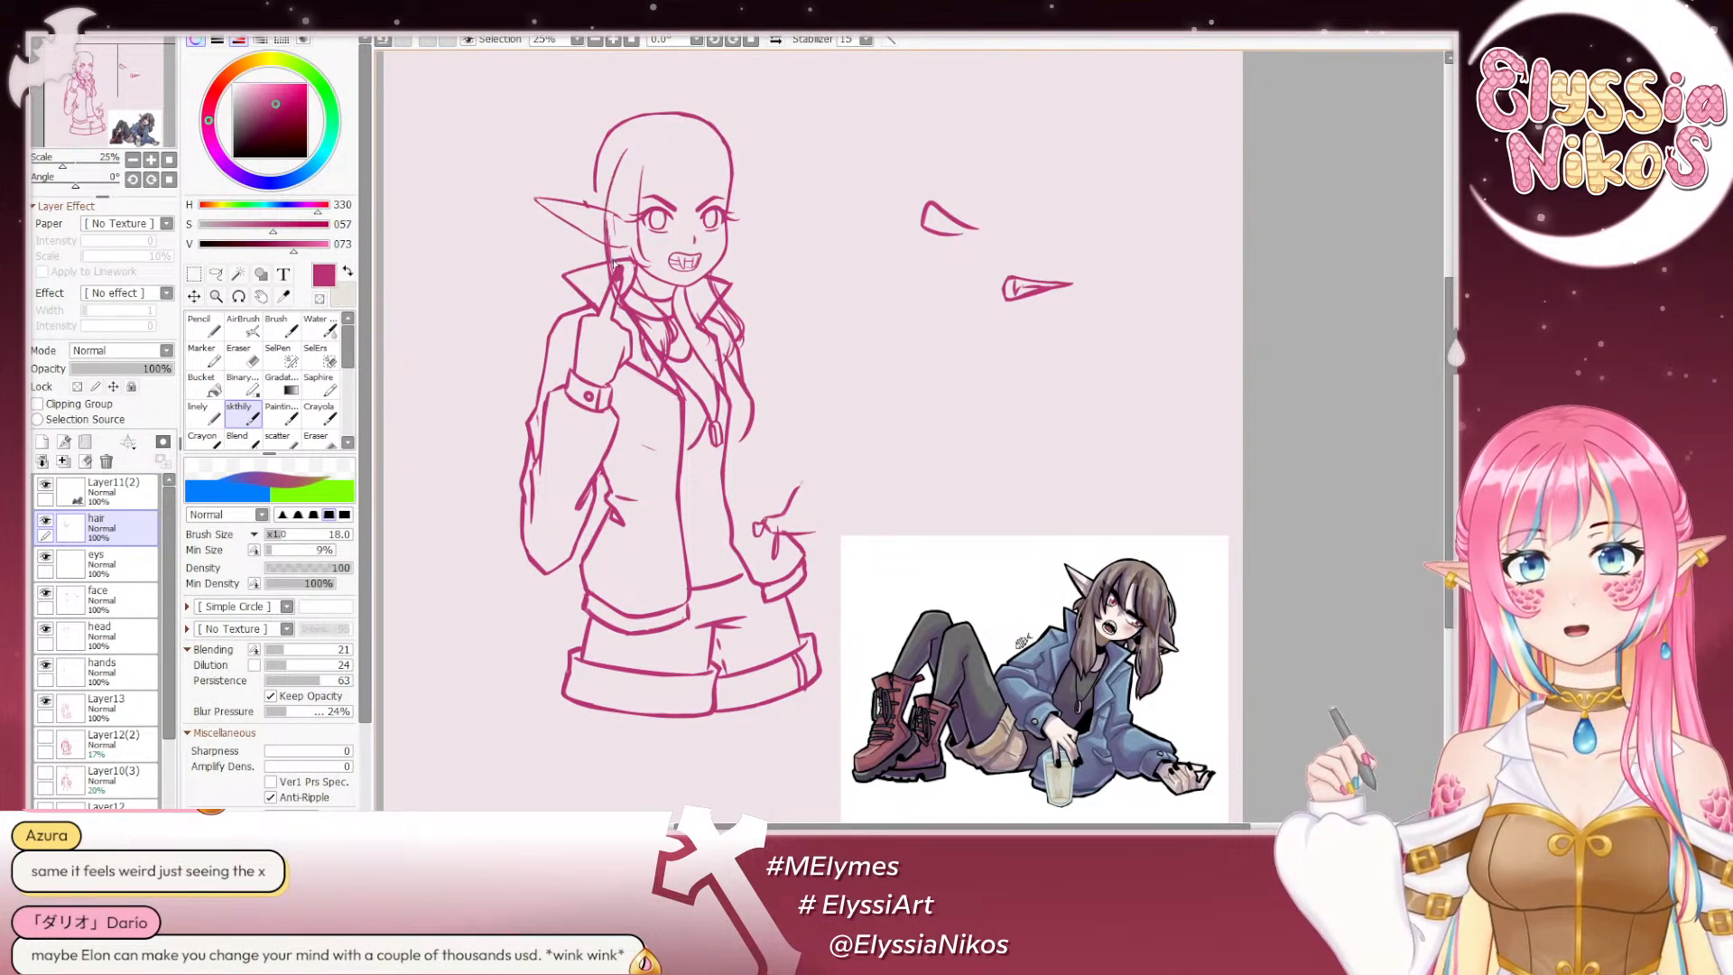
# Step: Erase the hair lock below the ear and redraw it over the collar and chest with the skthly brush
pyautogui.press('e')
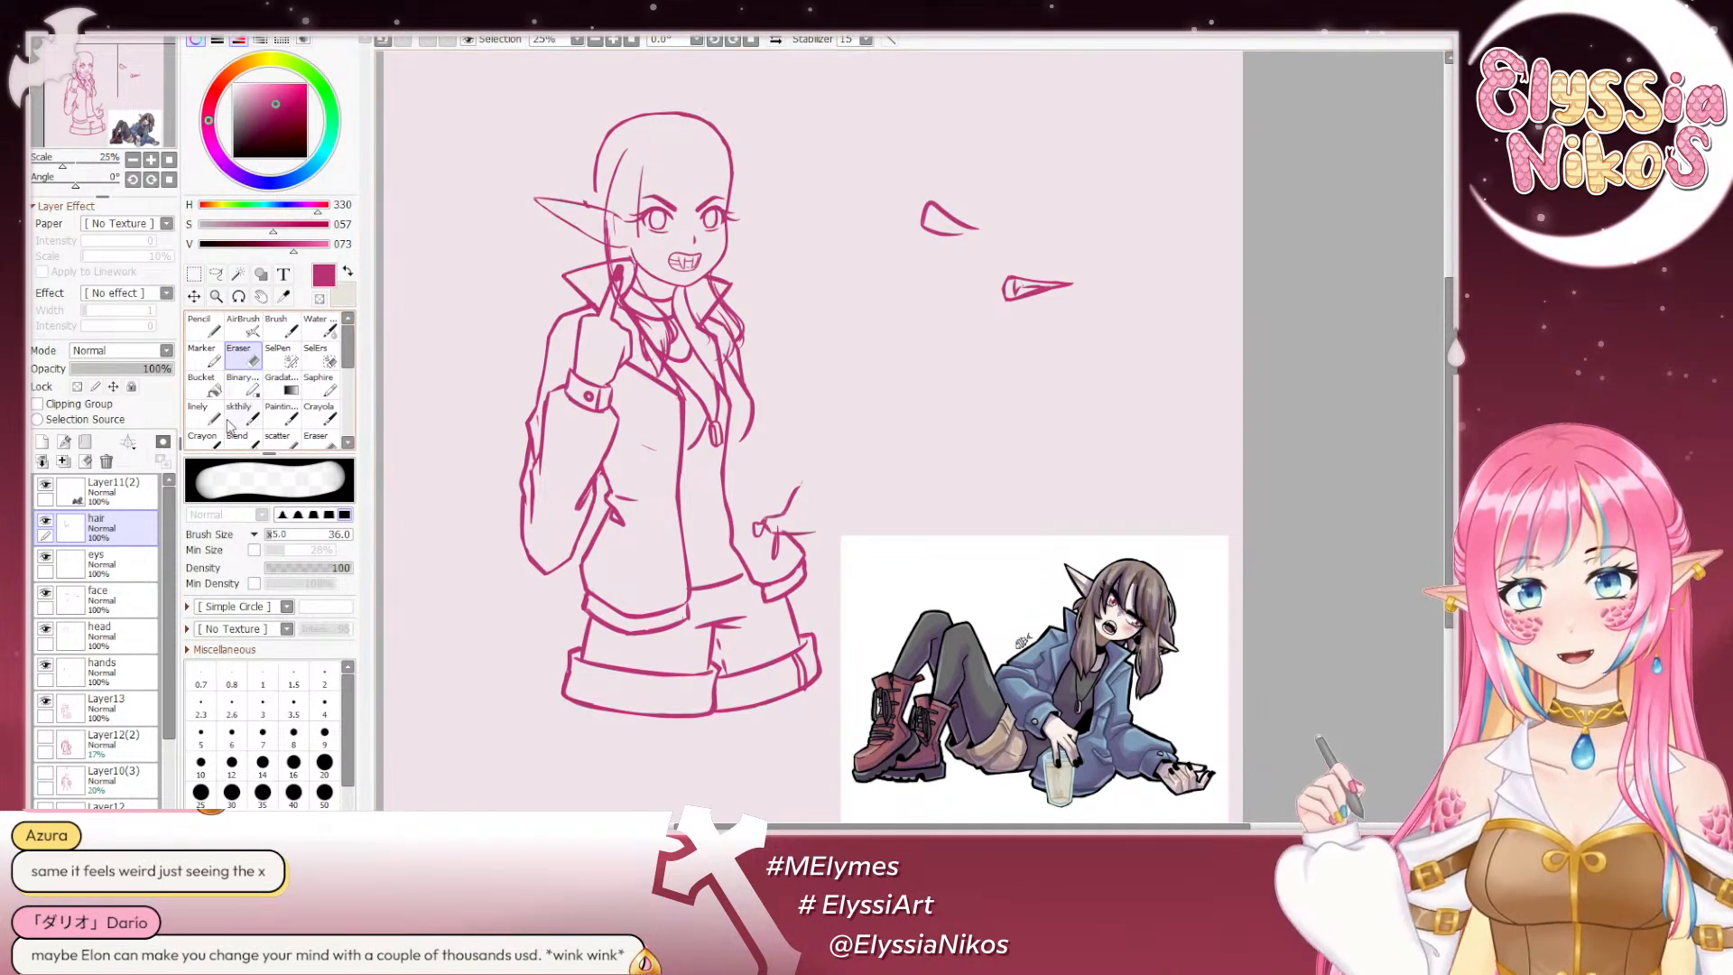
pyautogui.press('b')
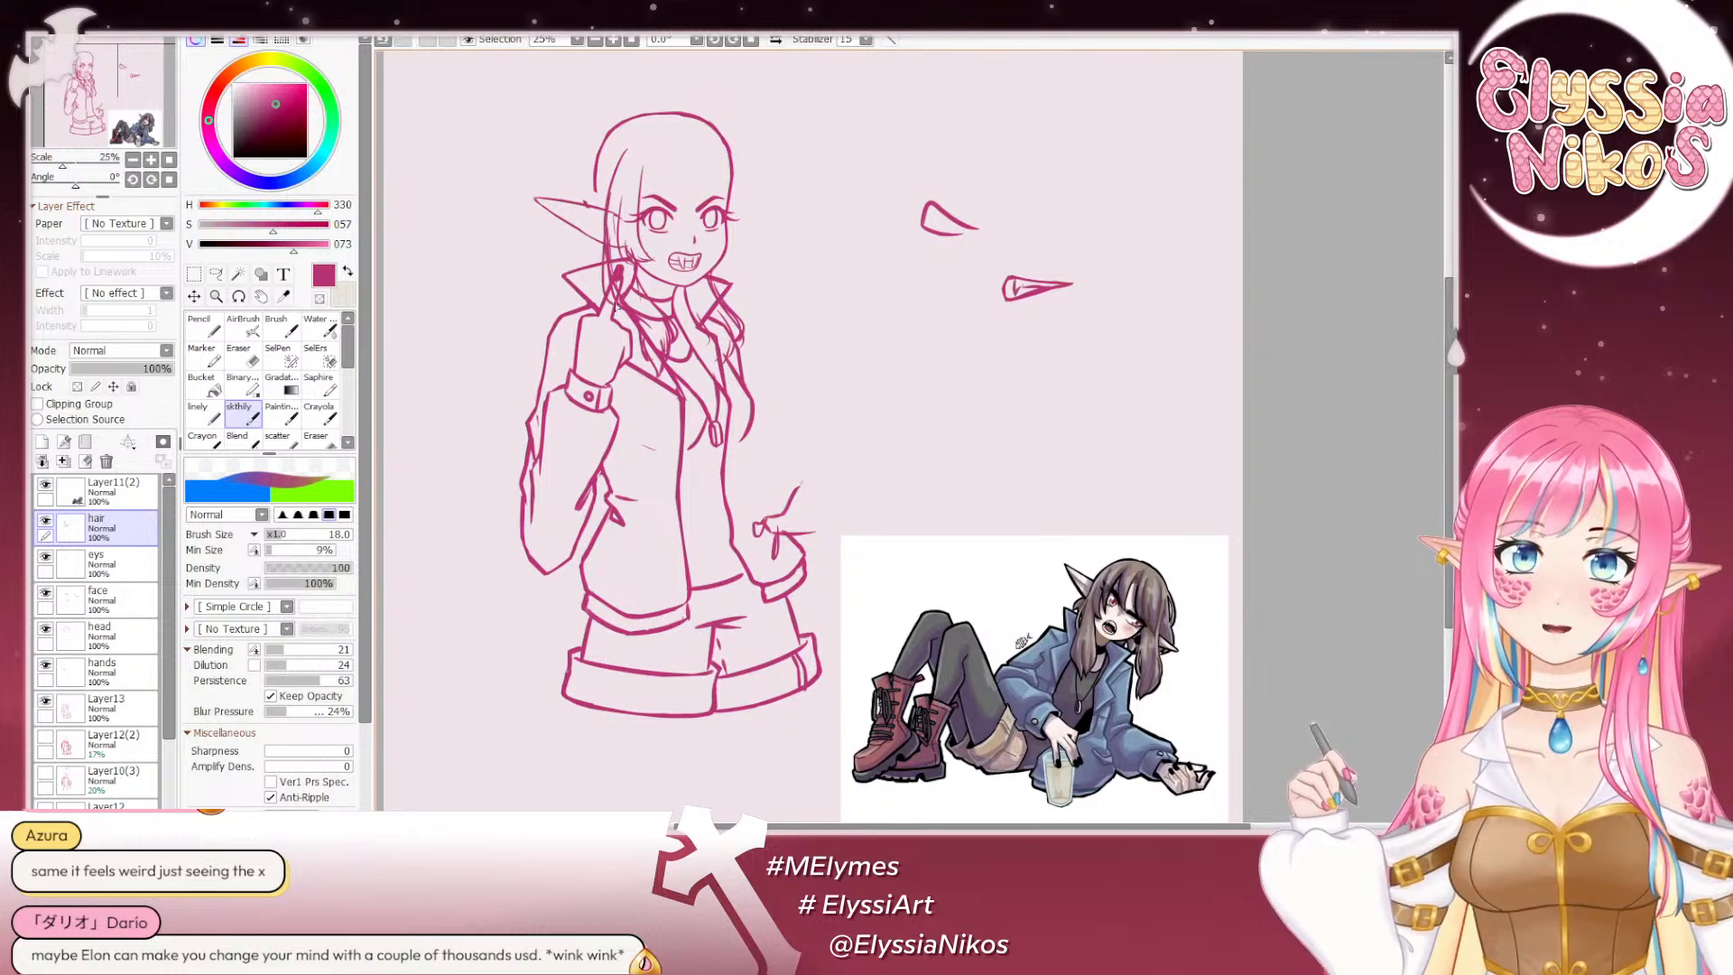
pyautogui.press('e')
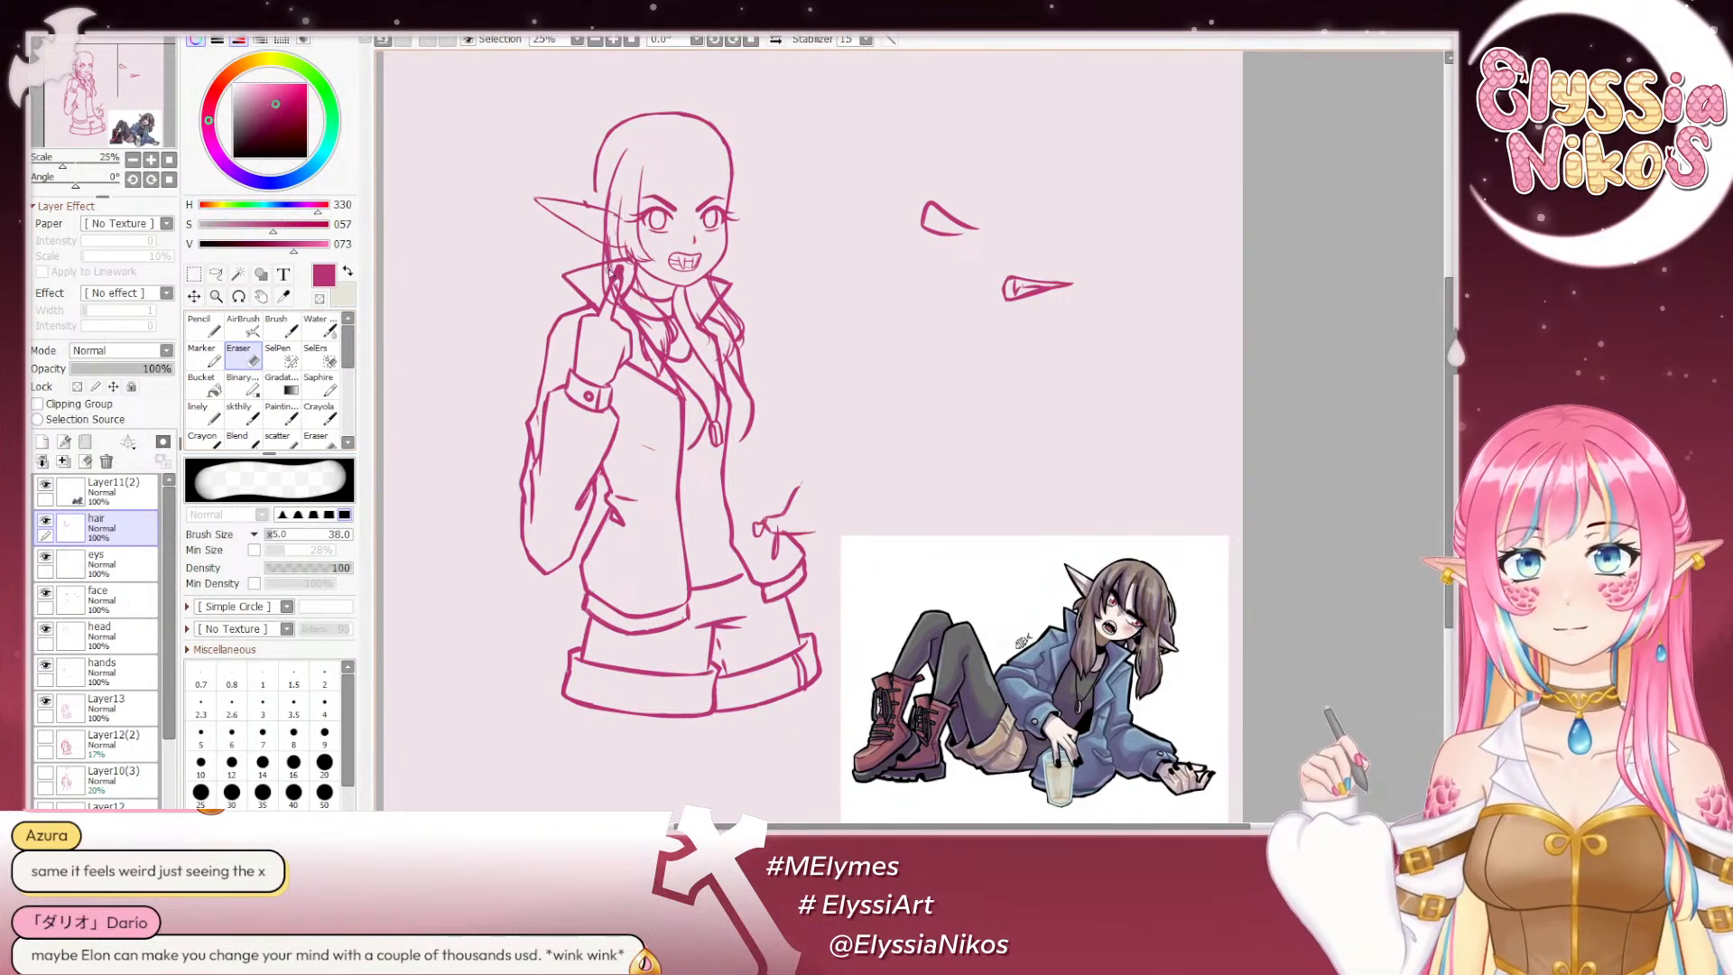
pyautogui.moveTo(611, 295)
pyautogui.mouseDown()
pyautogui.moveTo(620, 311)
pyautogui.moveTo(645, 285)
pyautogui.moveTo(663, 336)
pyautogui.moveTo(679, 328)
pyautogui.moveTo(665, 381)
pyautogui.mouseUp()
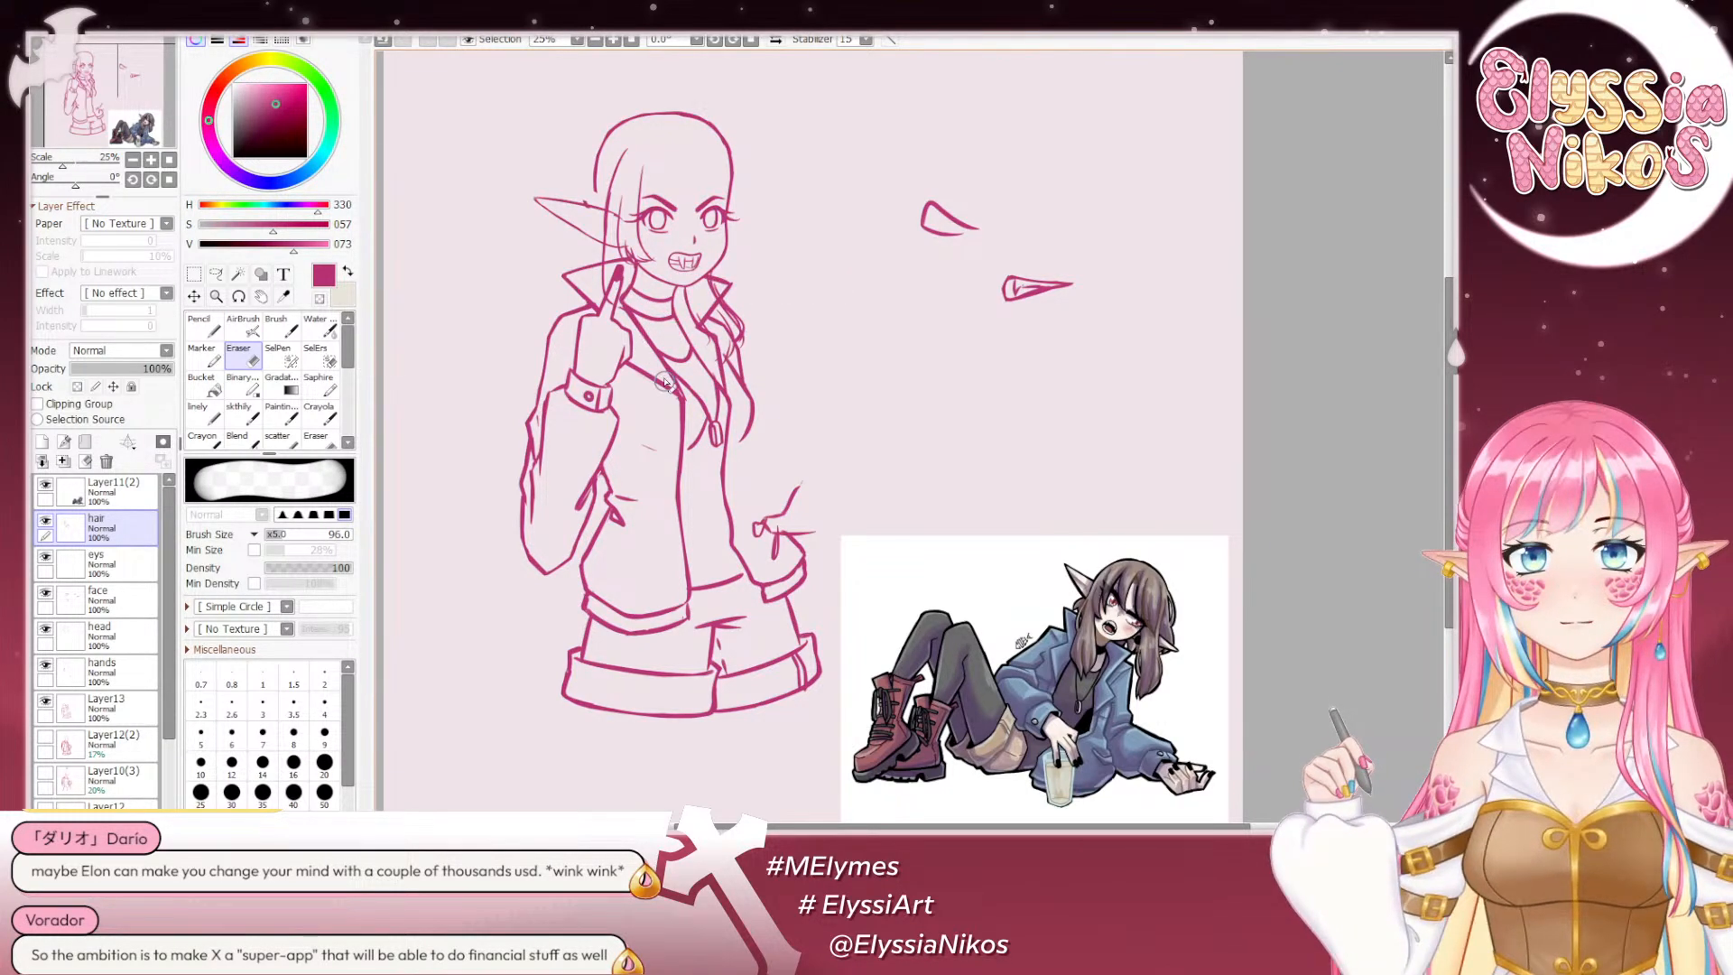
pyautogui.click(232, 416)
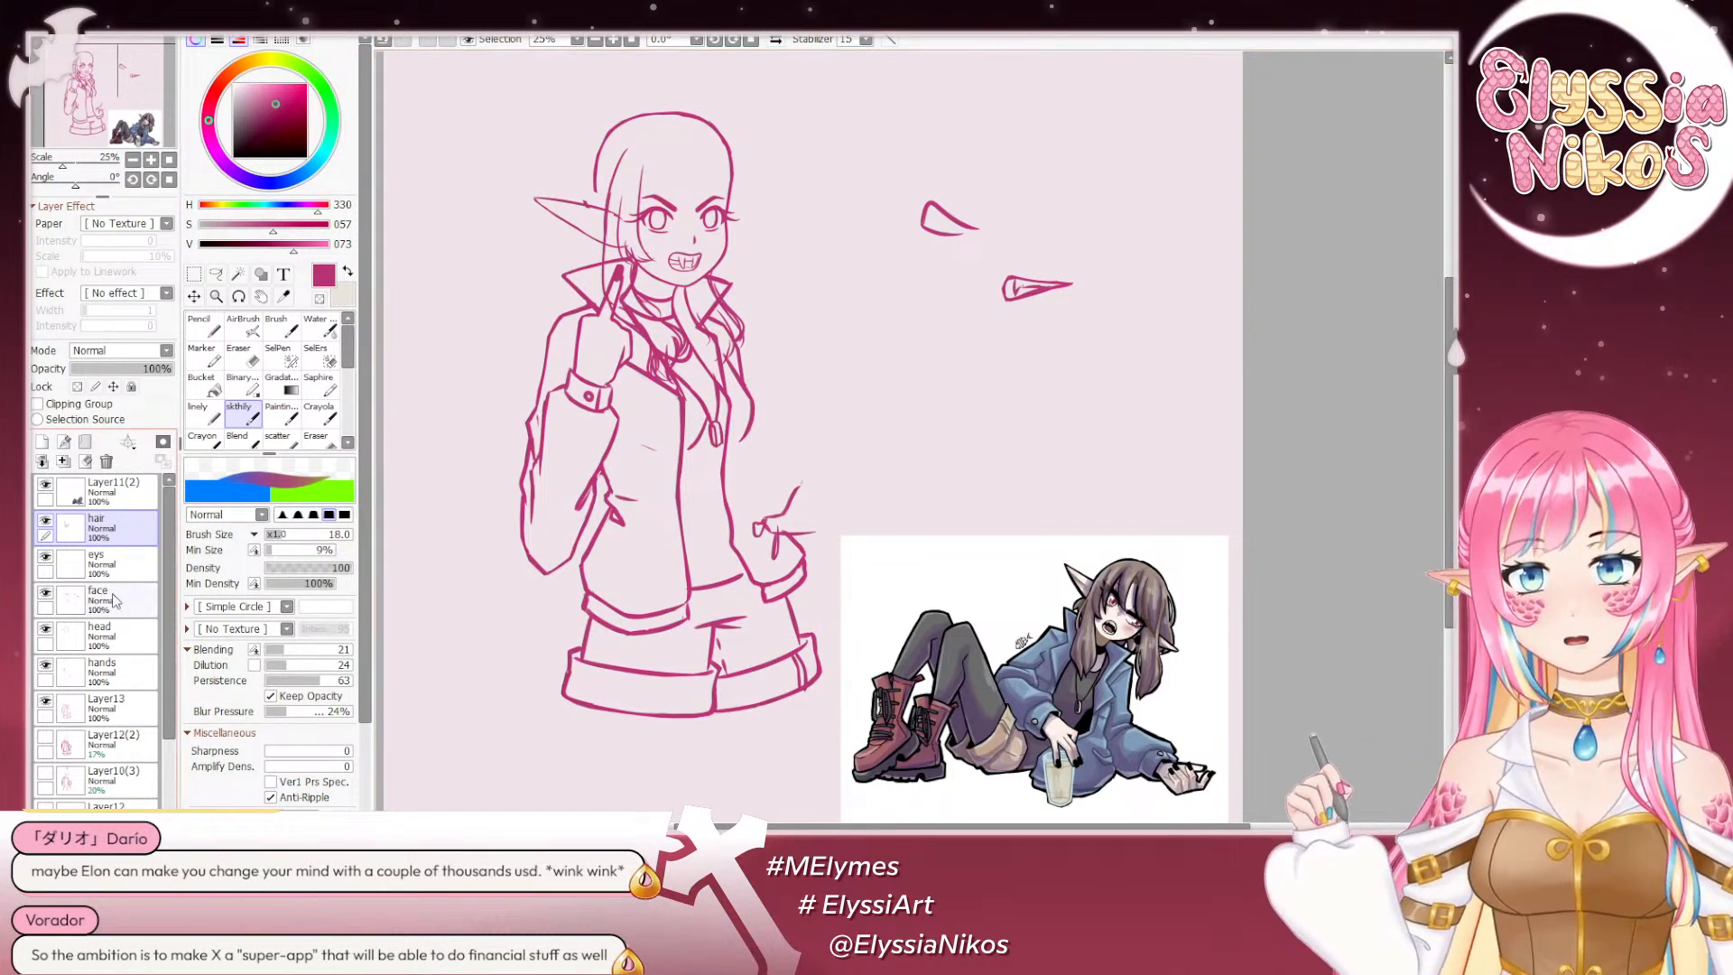
# Step: Clean up the Layer13 linework at the neckline beside the hair lock with the eraser at size 41
pyautogui.click(129, 717)
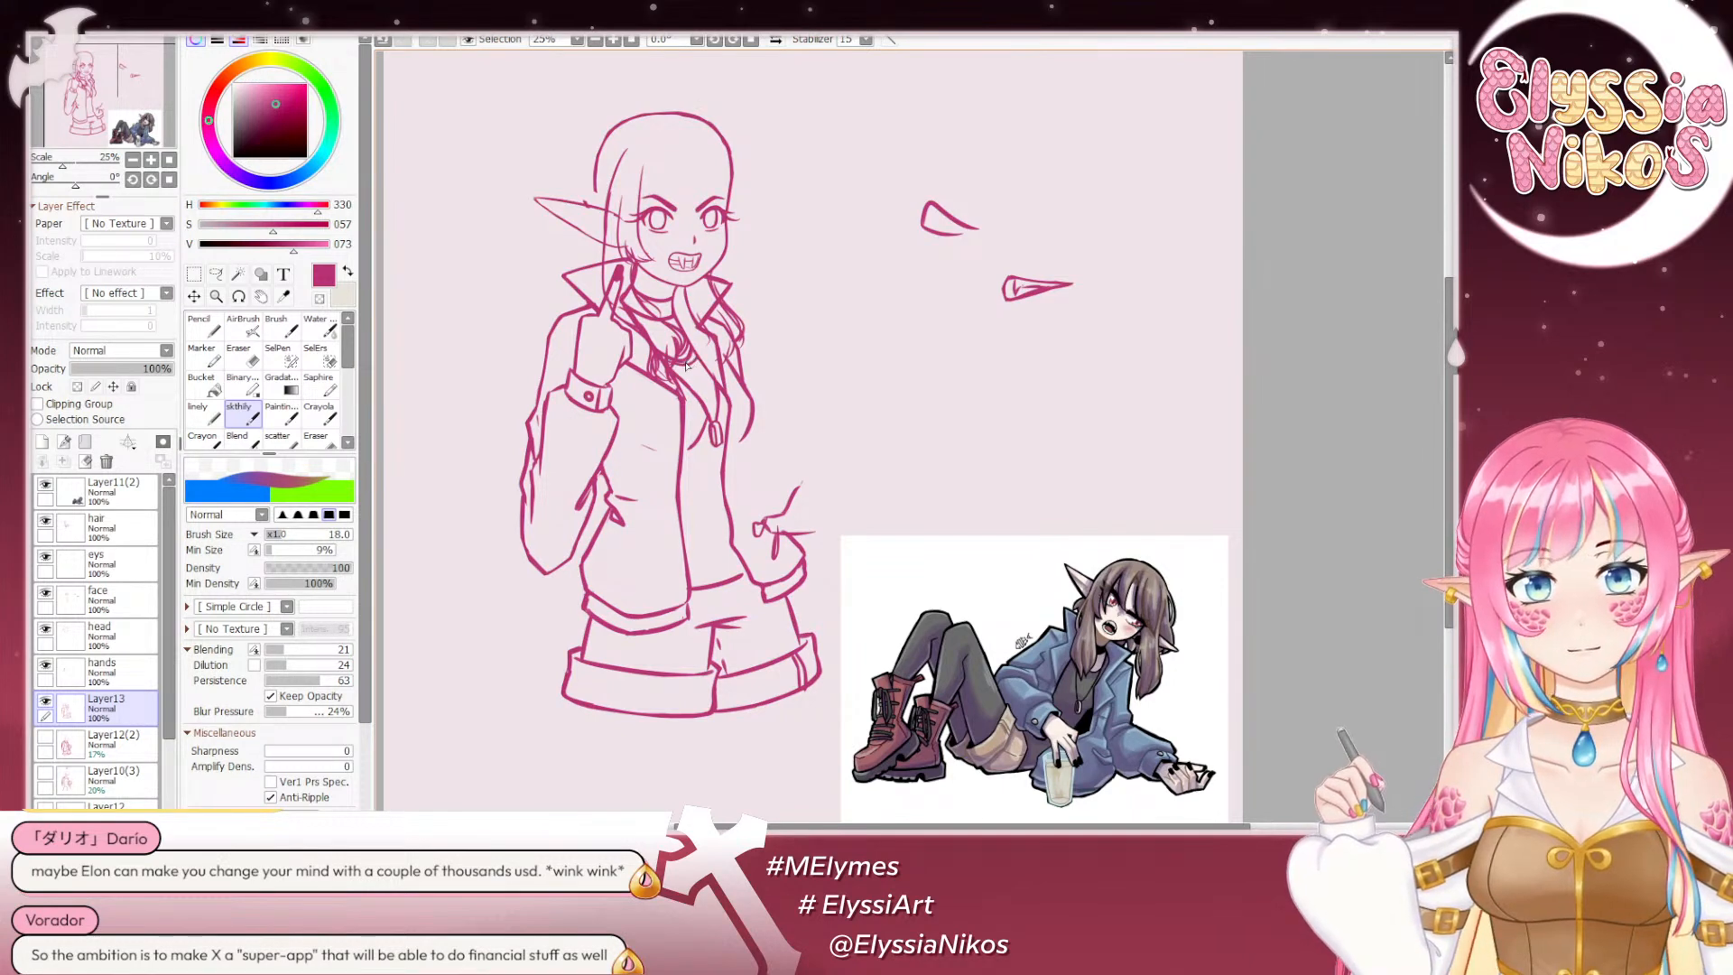
pyautogui.moveTo(690, 364)
pyautogui.mouseDown()
pyautogui.moveTo(744, 349)
pyautogui.moveTo(663, 360)
pyautogui.moveTo(697, 353)
pyautogui.moveTo(686, 361)
pyautogui.mouseUp()
pyautogui.hotkey('ctrl', 'z')
pyautogui.hotkey('ctrl', 'z')
pyautogui.hotkey('ctrl', 'z')
pyautogui.hotkey('ctrl', 'z')
pyautogui.hotkey('ctrl', 'z')
pyautogui.click(256, 357)
pyautogui.hotkey('ctrl', 'z')
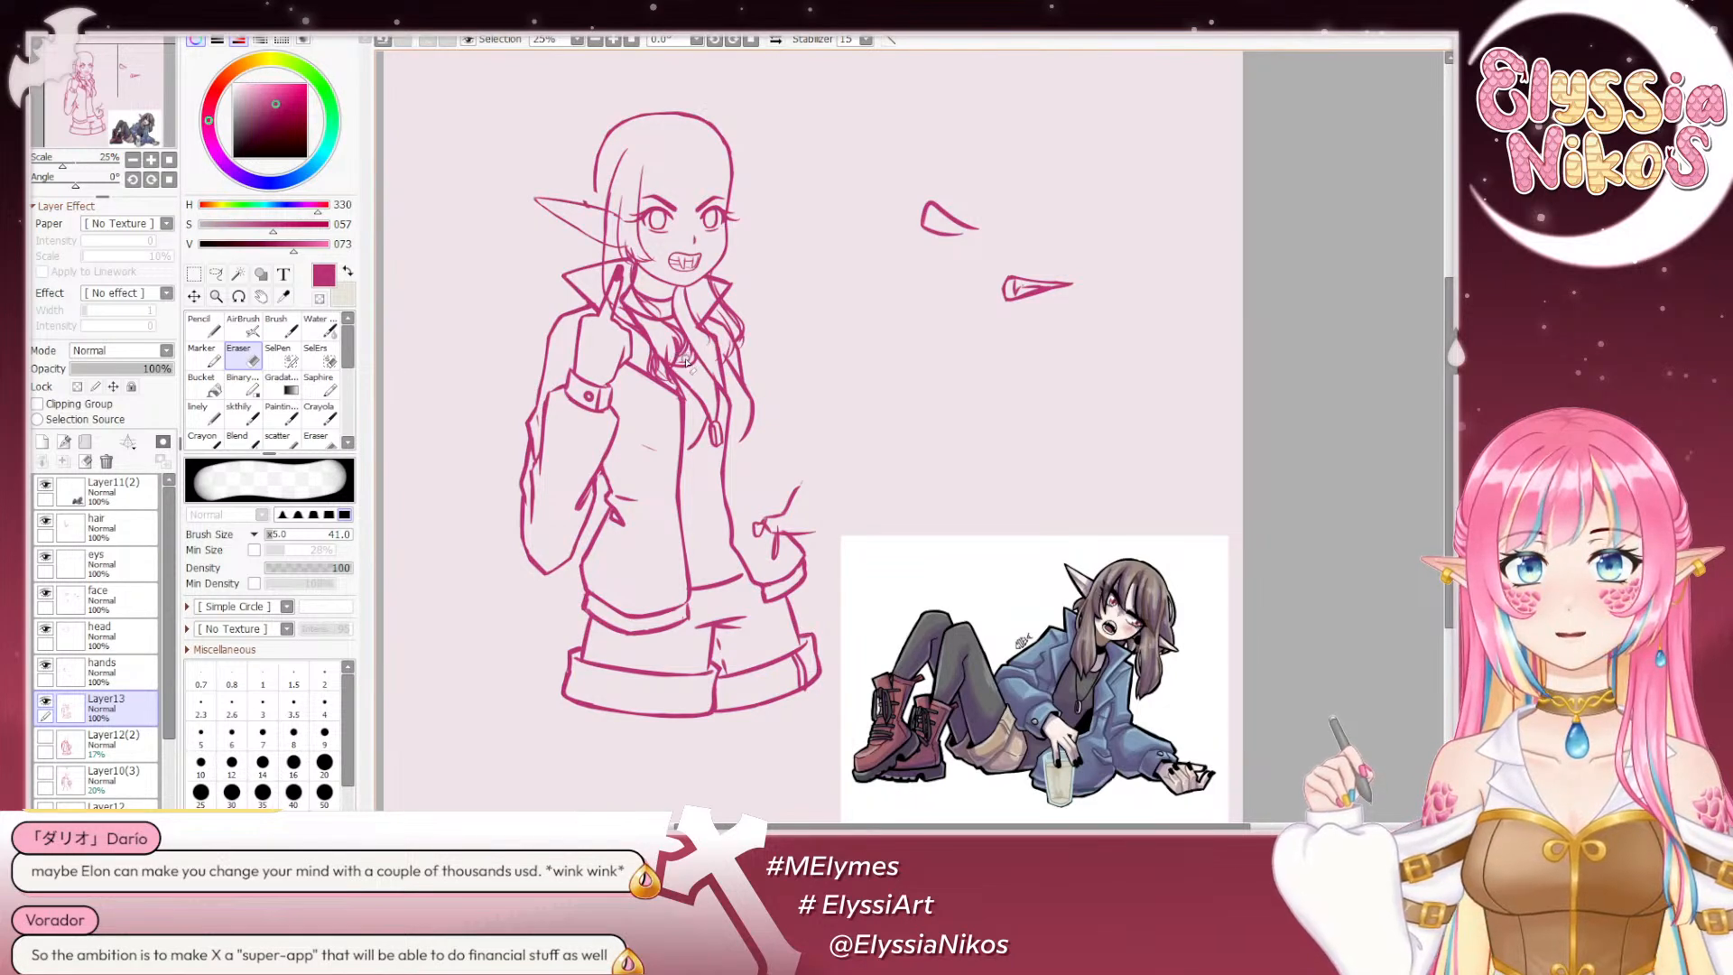
pyautogui.hotkey('ctrl', 'z')
pyautogui.moveTo(683, 361); pyautogui.dragTo(677, 355)
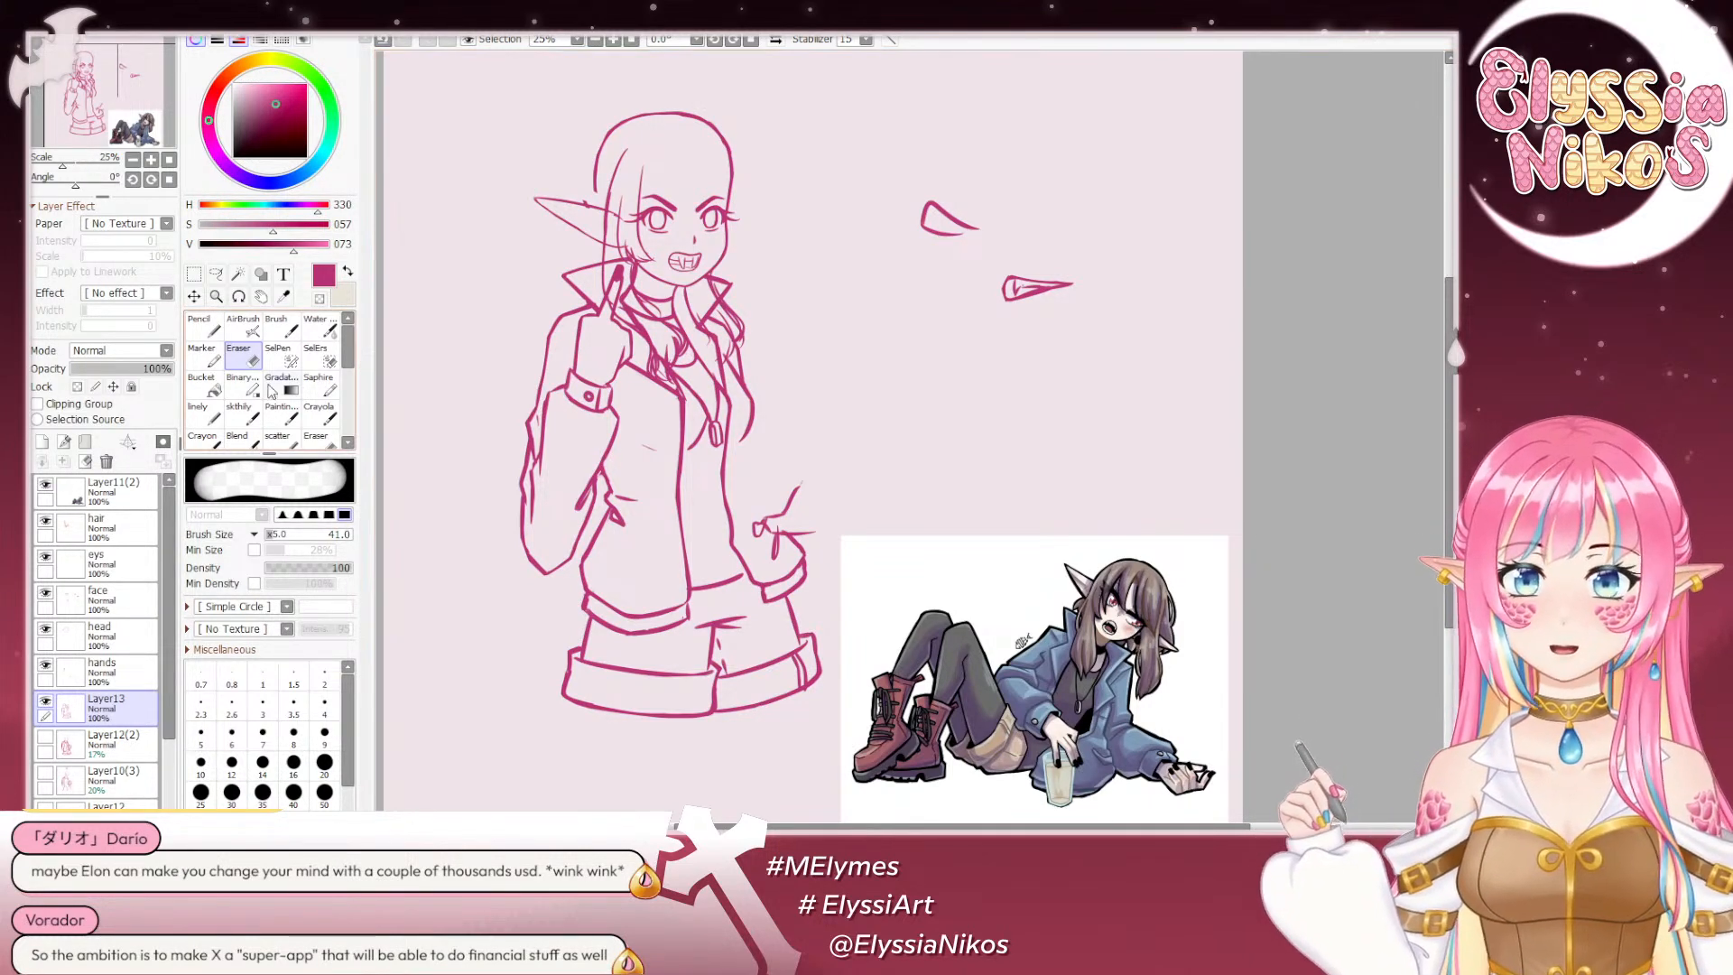
# Step: Lasso the hair lock on the side away from the raised hand and shift it slightly towards the neck on the hair layer
pyautogui.click(238, 410)
pyautogui.click(217, 277)
pyautogui.moveTo(693, 216)
pyautogui.mouseDown()
pyautogui.moveTo(659, 227)
pyautogui.moveTo(673, 314)
pyautogui.moveTo(699, 230)
pyautogui.mouseUp()
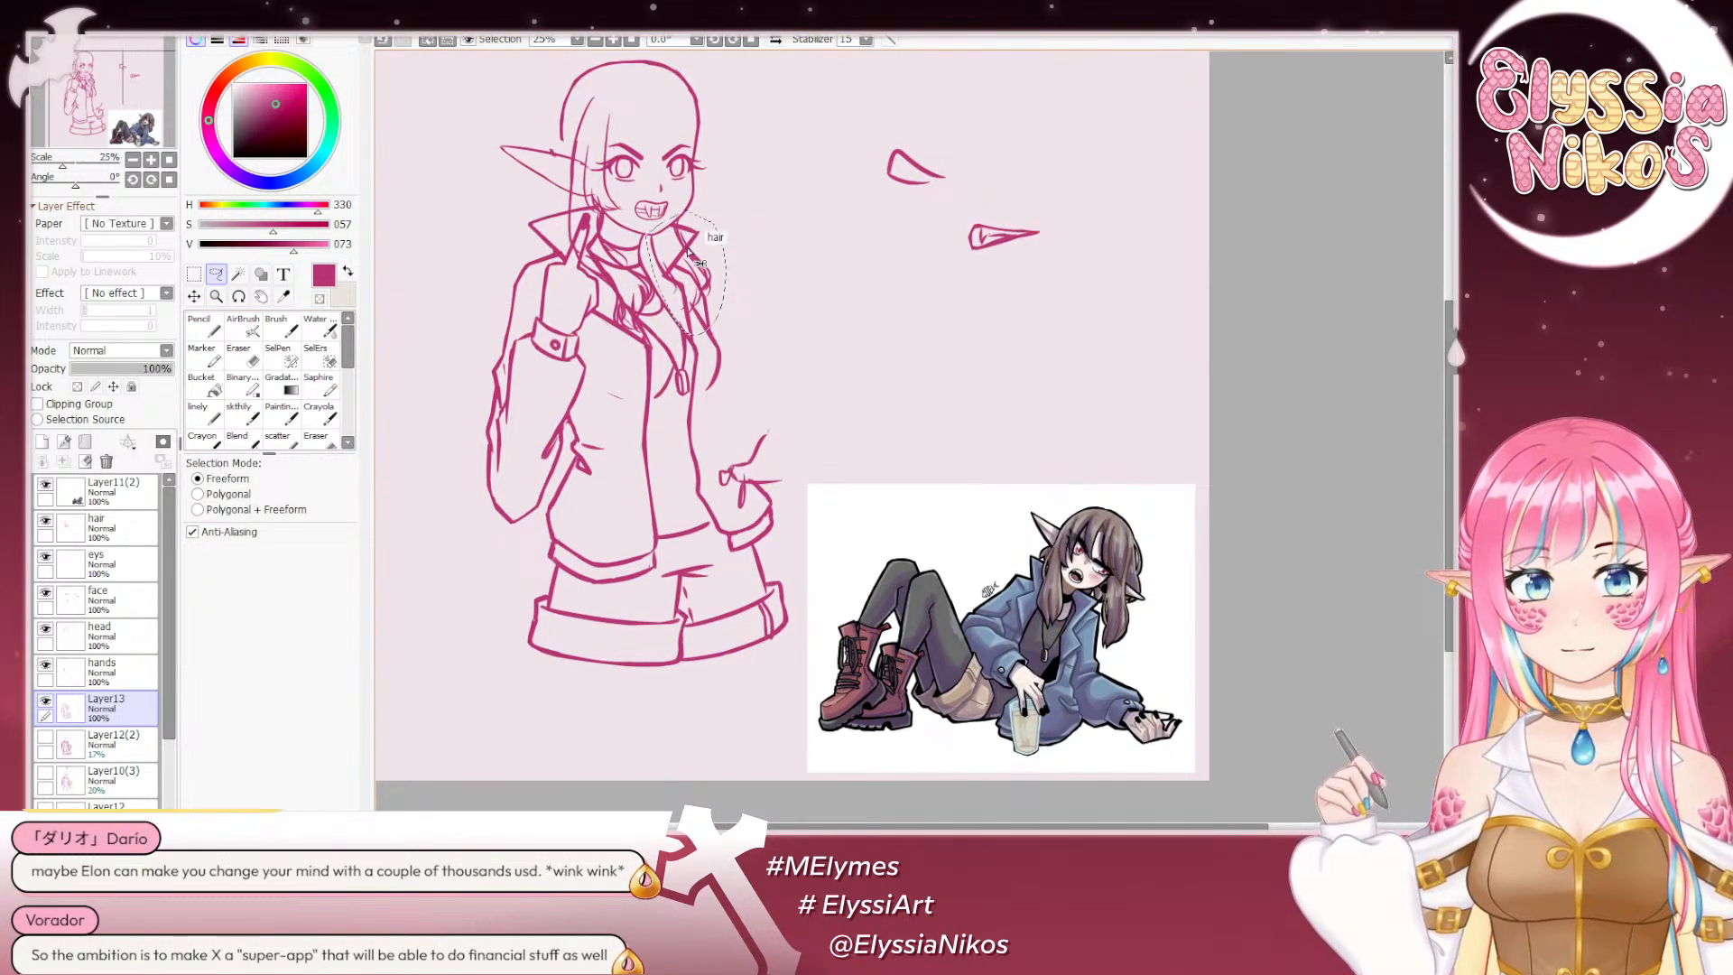
pyautogui.click(118, 528)
pyautogui.hotkey('ctrl', 't')
pyautogui.moveTo(693, 283); pyautogui.dragTo(684, 287)
pyautogui.click(229, 619)
pyautogui.hotkey('ctrl', 'd')
pyautogui.click(237, 415)
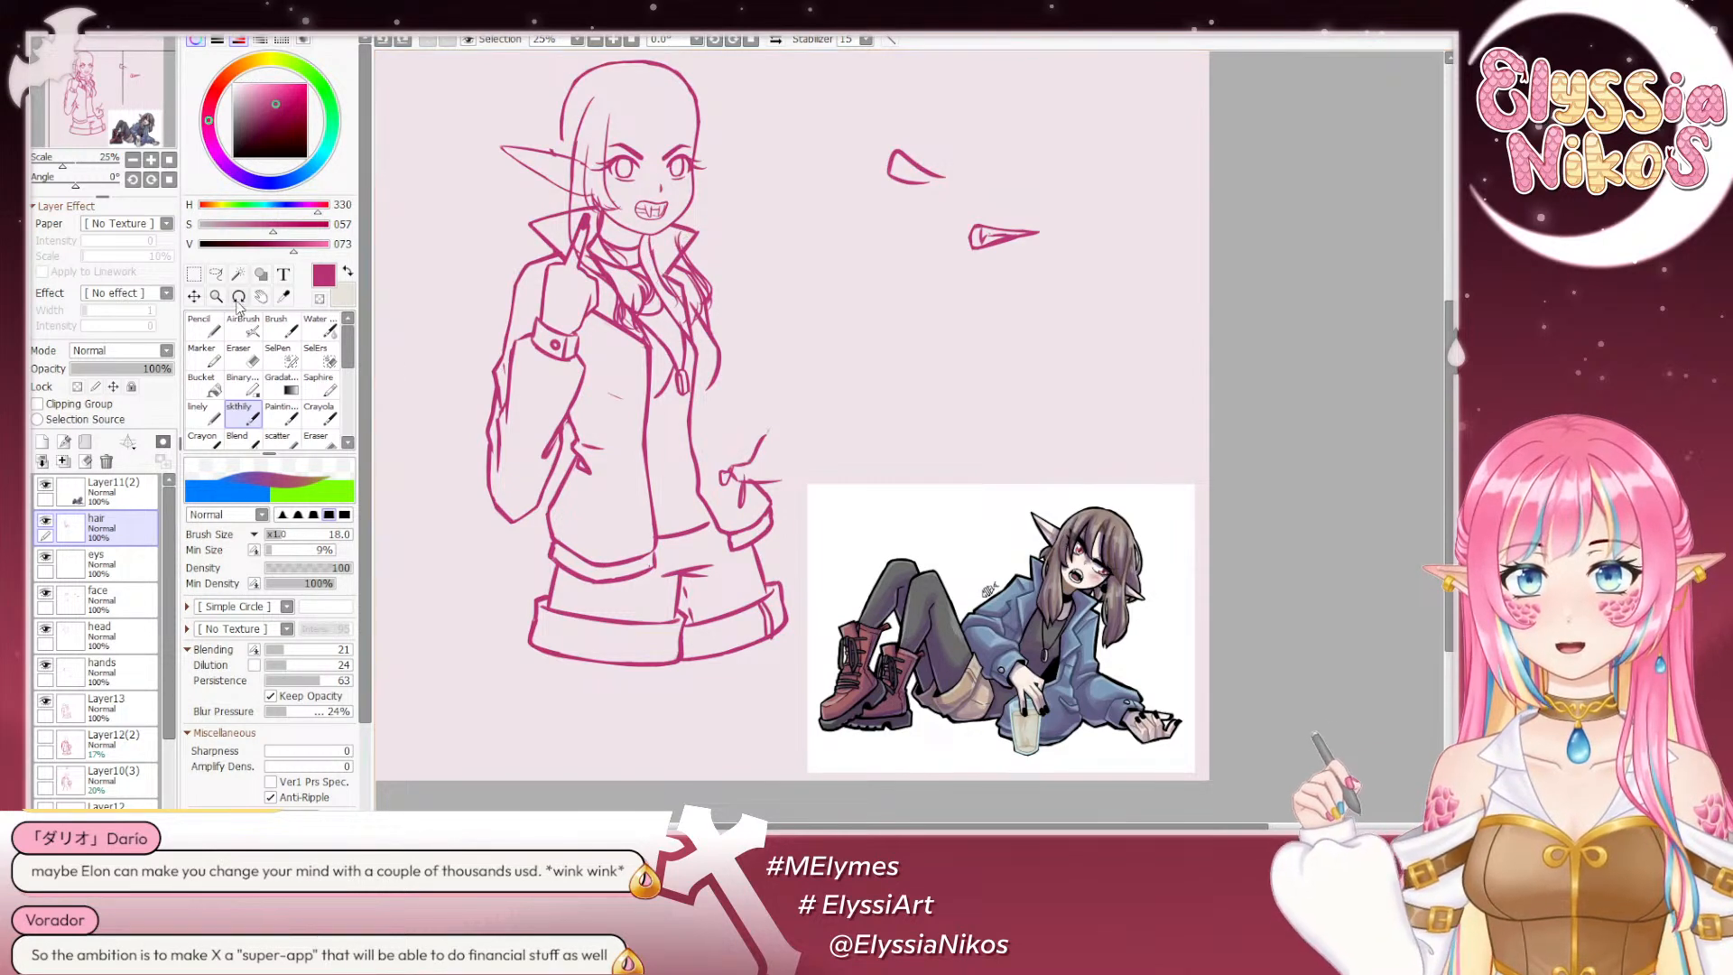
# Step: Lasso and adjust the inner part of that lock, and add more strands to it with the skthly brush at size 18
pyautogui.press('l')
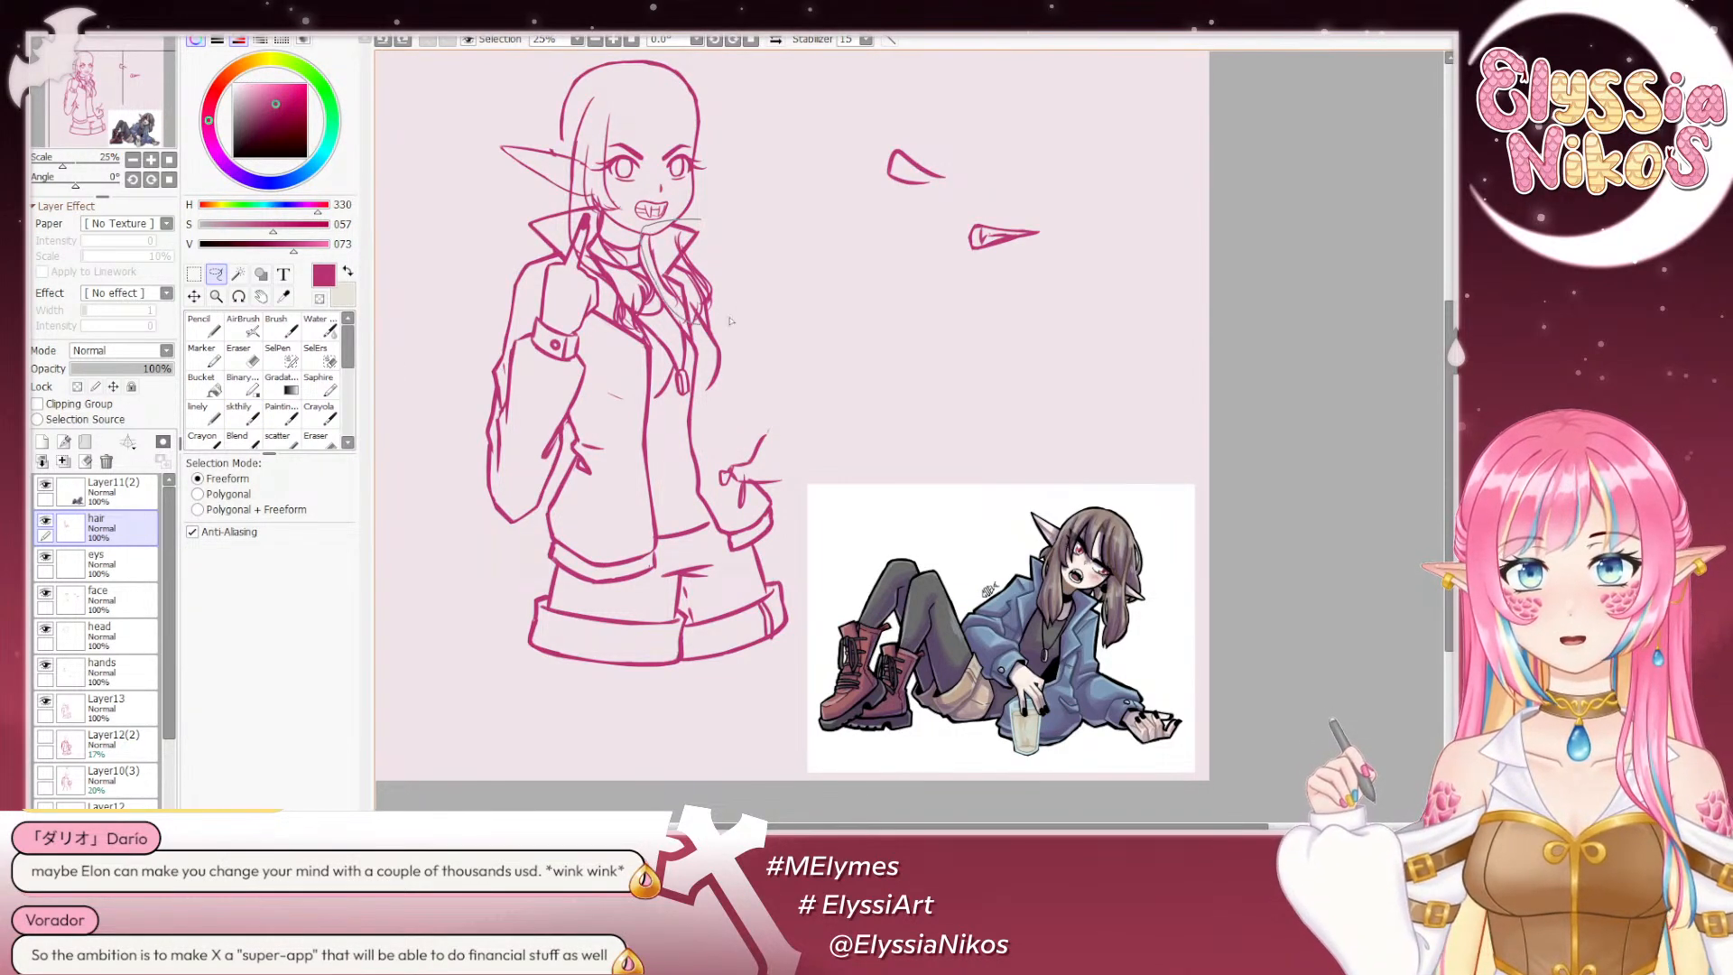
pyautogui.moveTo(714, 325); pyautogui.dragTo(672, 291)
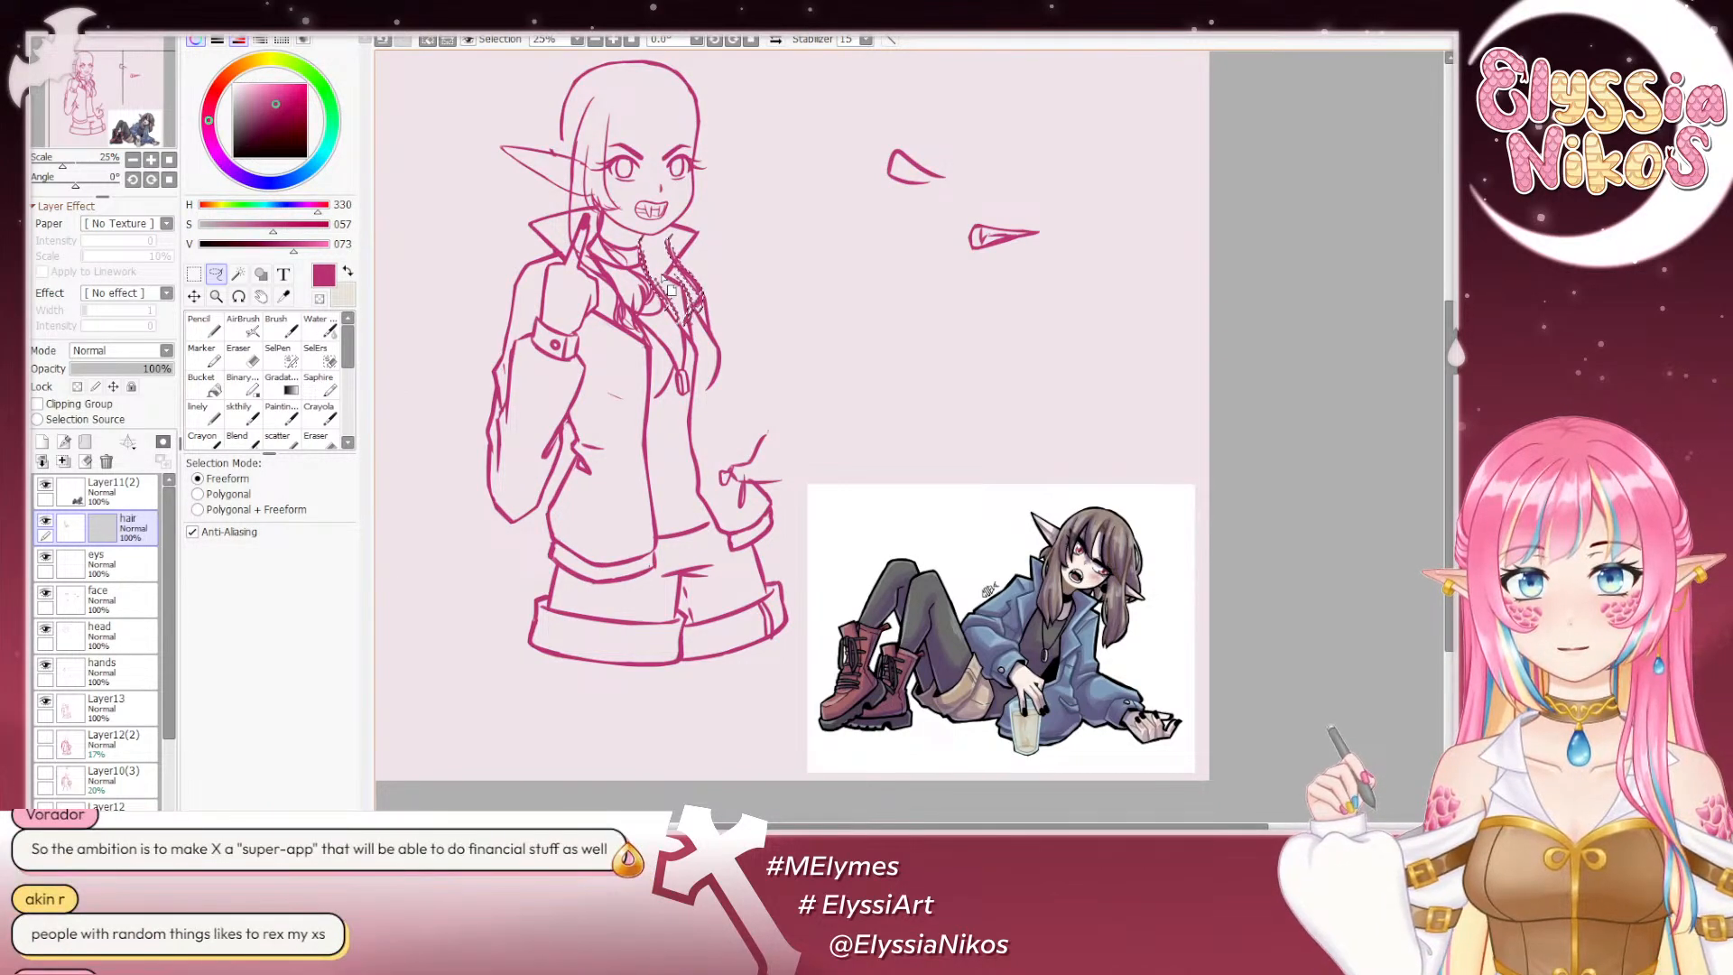
pyautogui.hotkey('ctrl', 't')
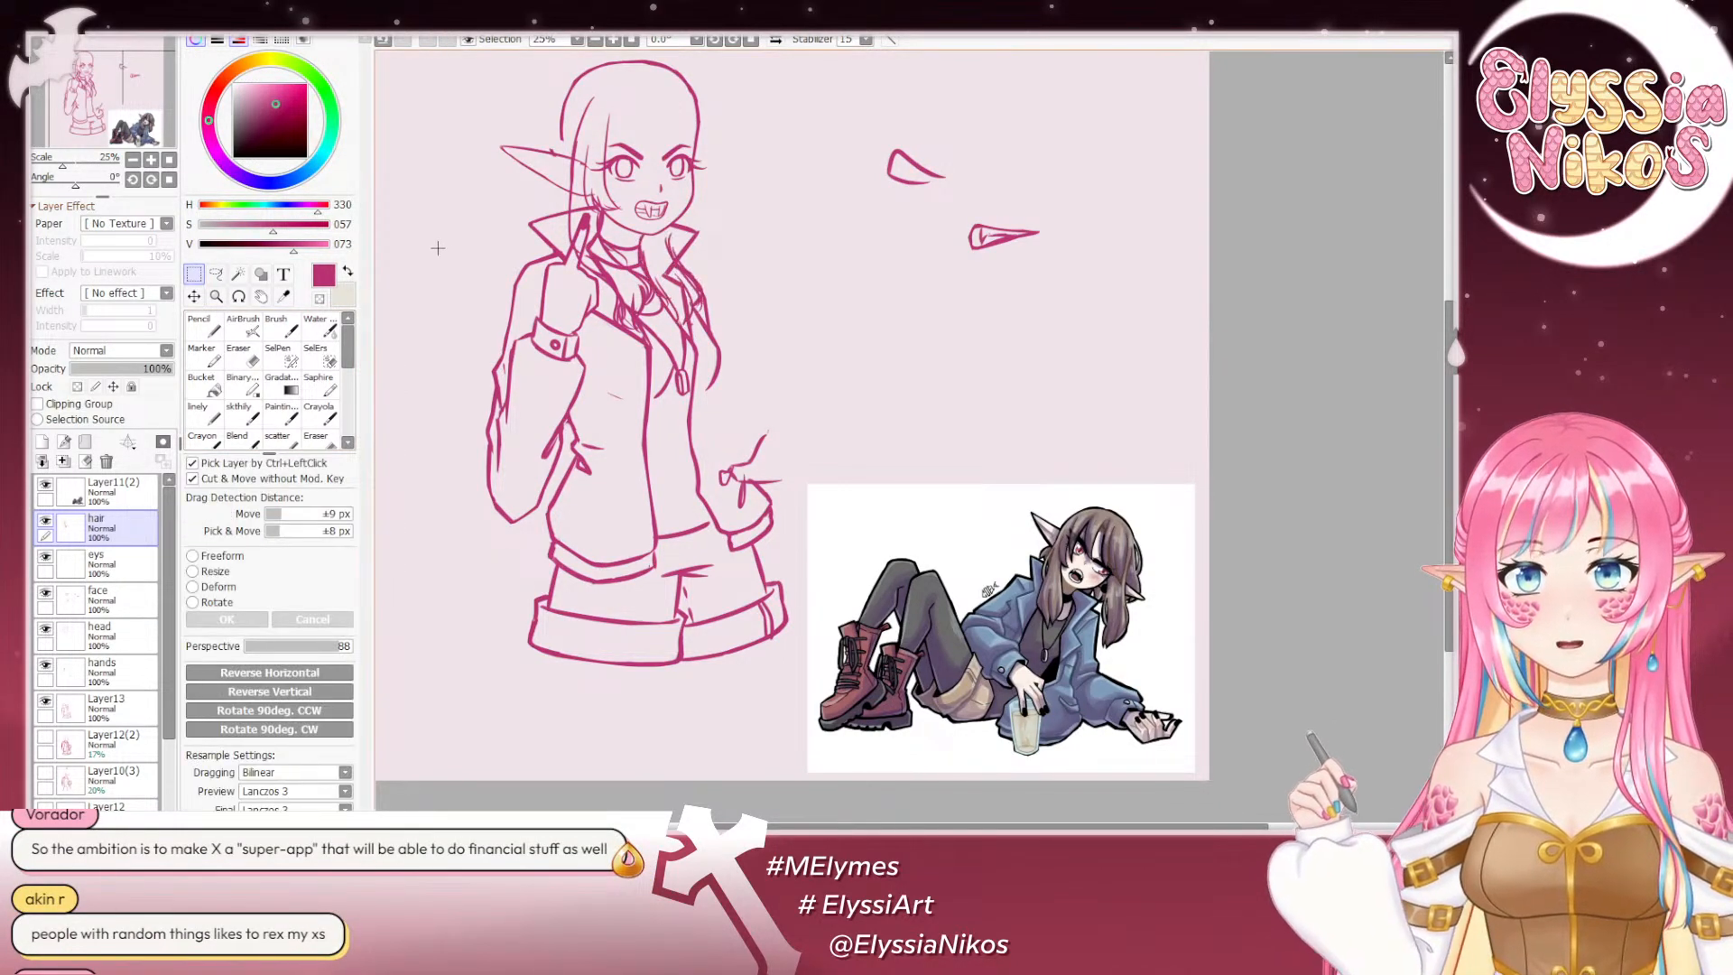
pyautogui.click(259, 405)
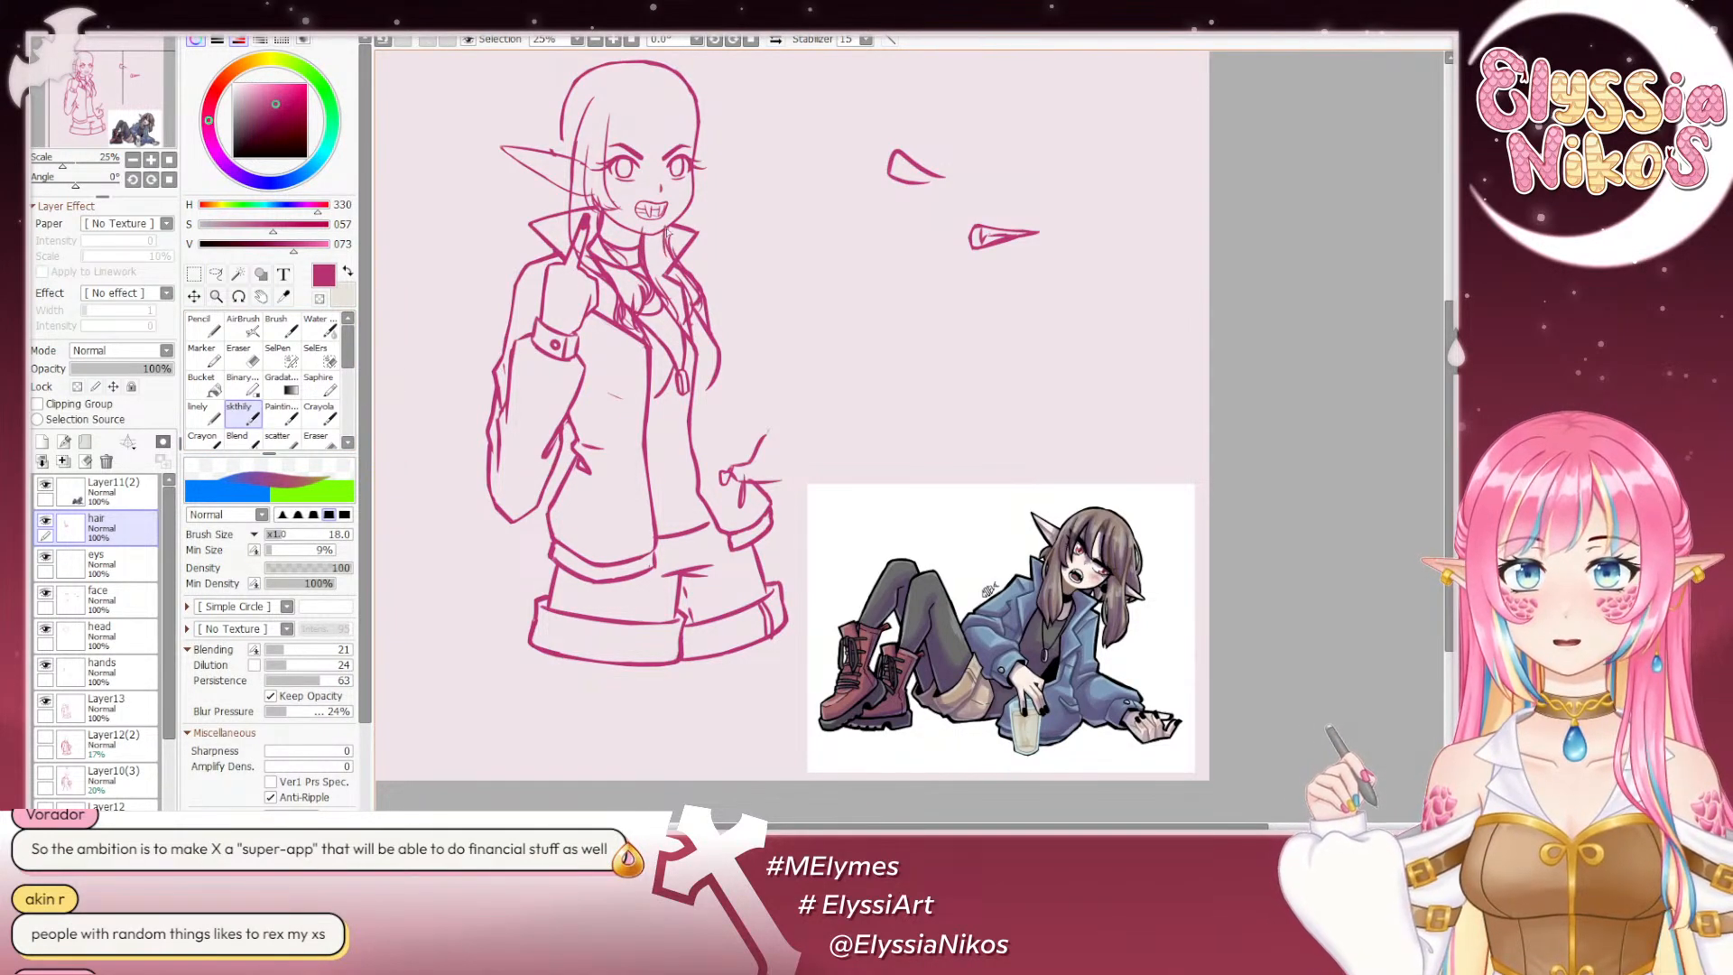
pyautogui.moveTo(683, 273)
pyautogui.mouseDown()
pyautogui.moveTo(701, 290)
pyautogui.moveTo(685, 335)
pyautogui.mouseUp()
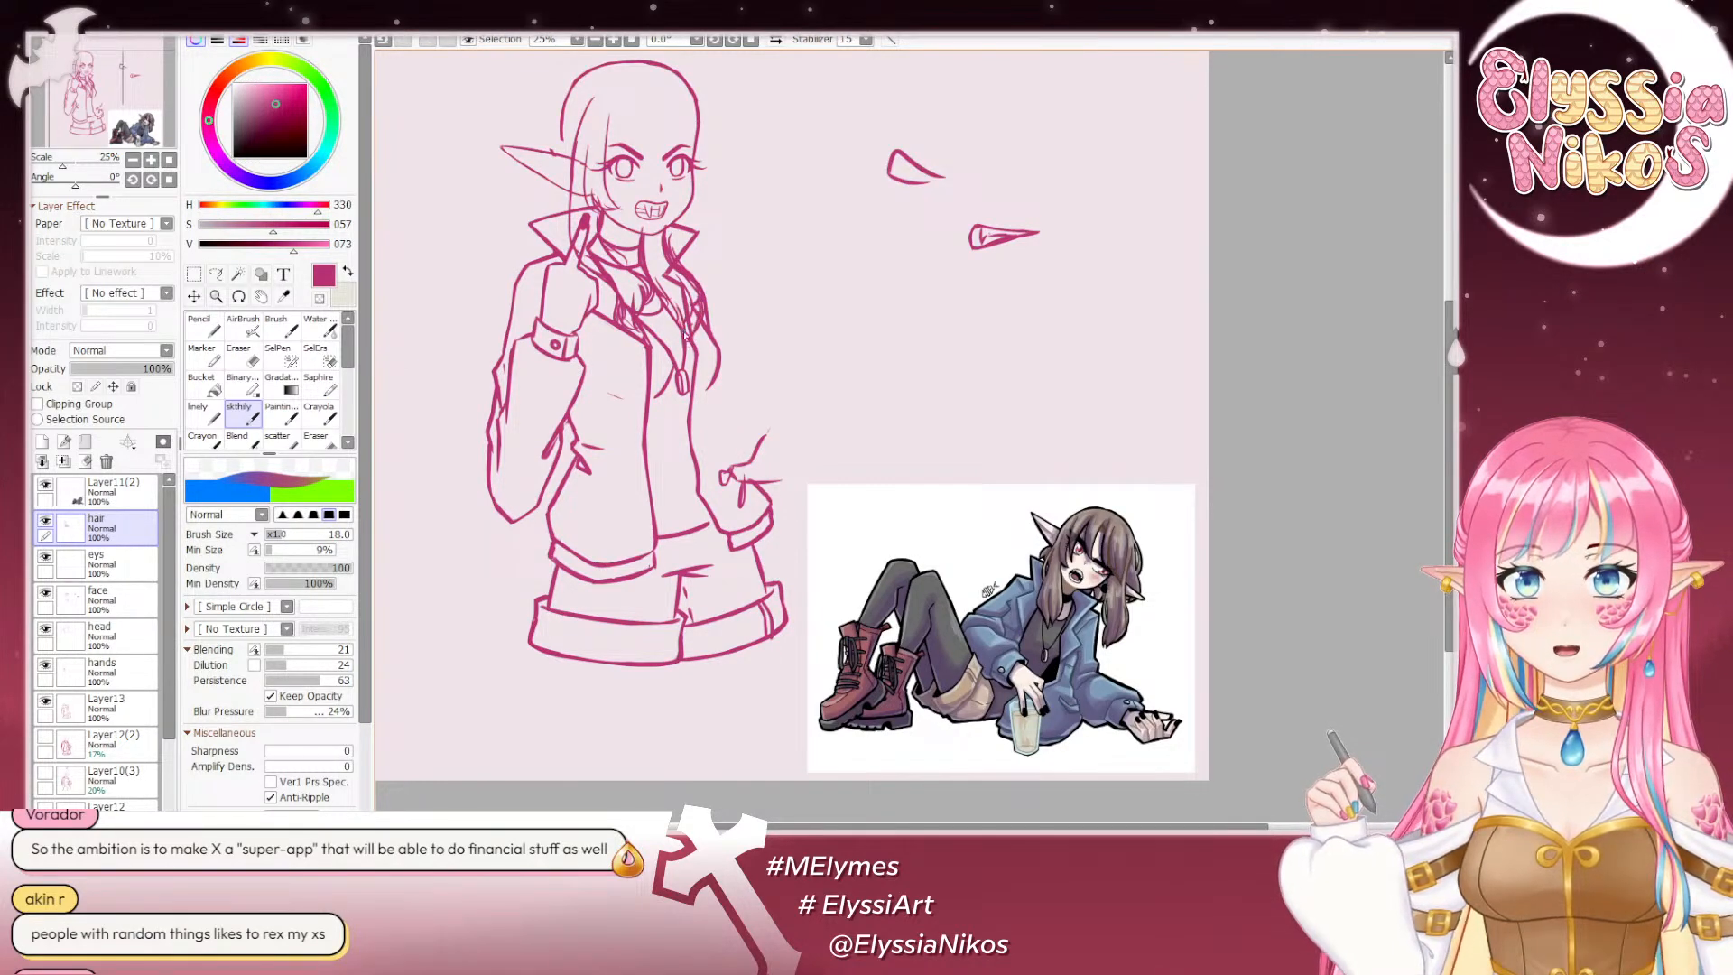
pyautogui.moveTo(648, 272); pyautogui.dragTo(659, 292)
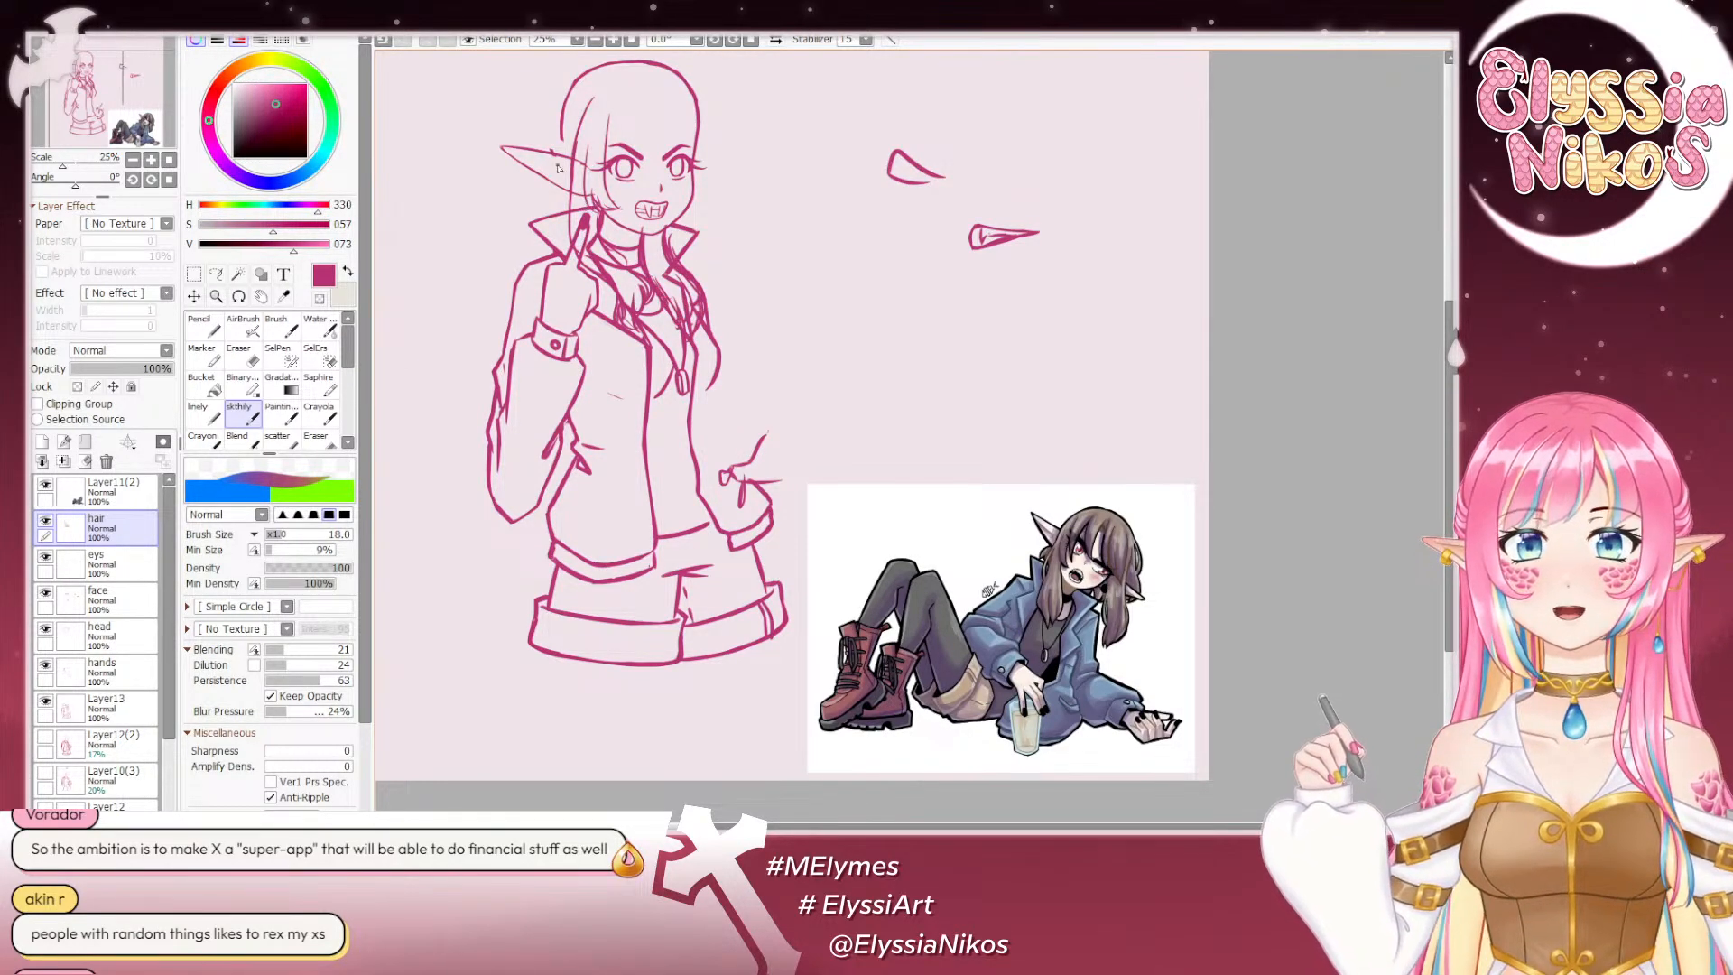
# Step: Rework the thin strands of the inner hair lock over the collar with the skthly brush at size 18
pyautogui.hotkey('ctrl', 'z')
pyautogui.moveTo(648, 271); pyautogui.dragTo(677, 313)
pyautogui.hotkey('ctrl', 'z')
pyautogui.hotkey('ctrl', 'z')
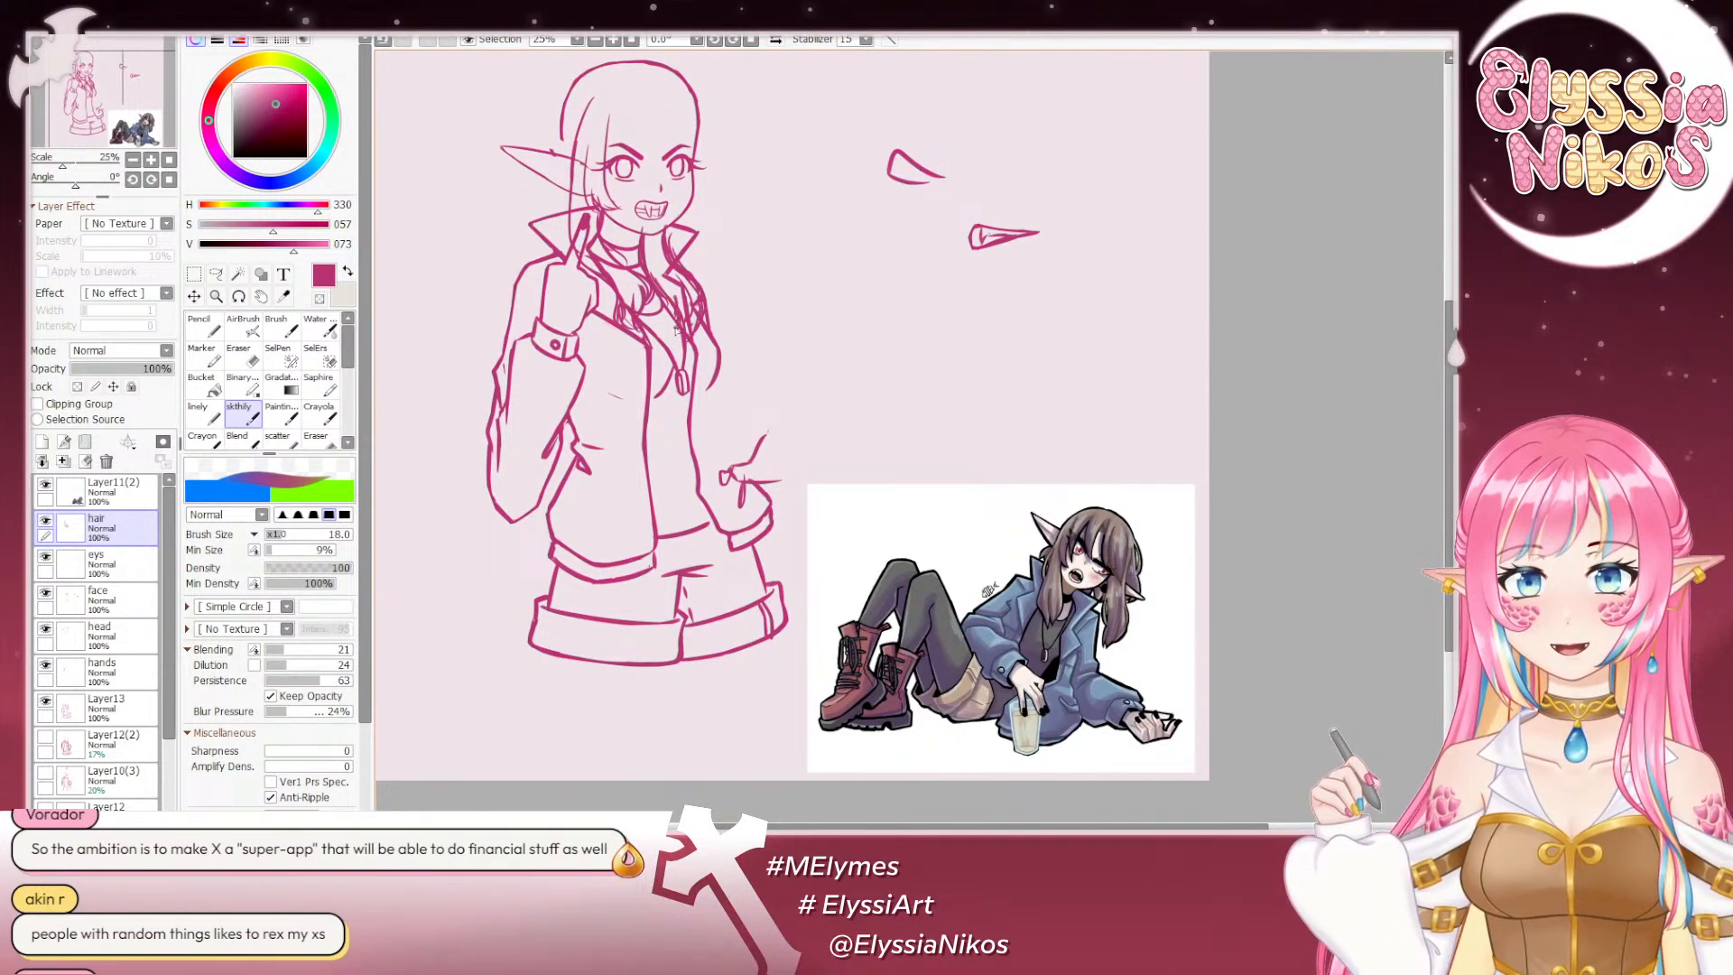
# Step: Draw the outer hair contour along the side of the head away from the pointed ear with the skthly brush at size 26
pyautogui.moveTo(701, 219); pyautogui.dragTo(746, 287)
pyautogui.moveTo(716, 183); pyautogui.dragTo(732, 185)
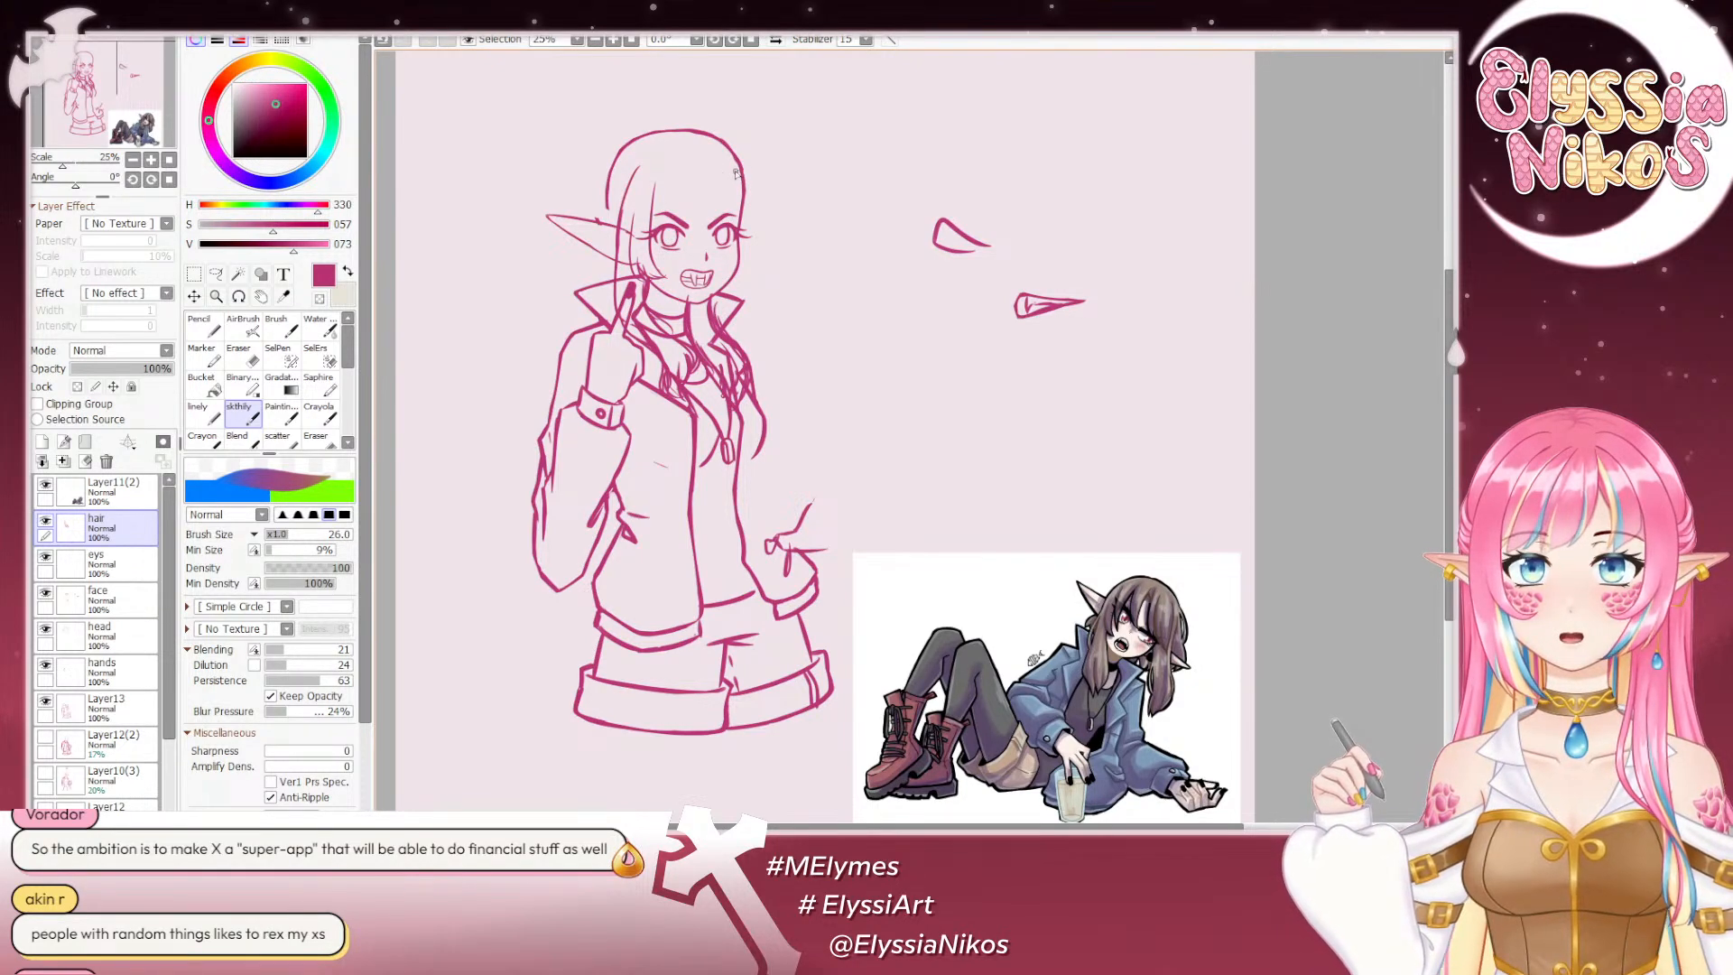
pyautogui.hotkey('ctrl', 'z')
pyautogui.moveTo(732, 166); pyautogui.dragTo(746, 231)
pyautogui.hotkey('ctrl', 'z')
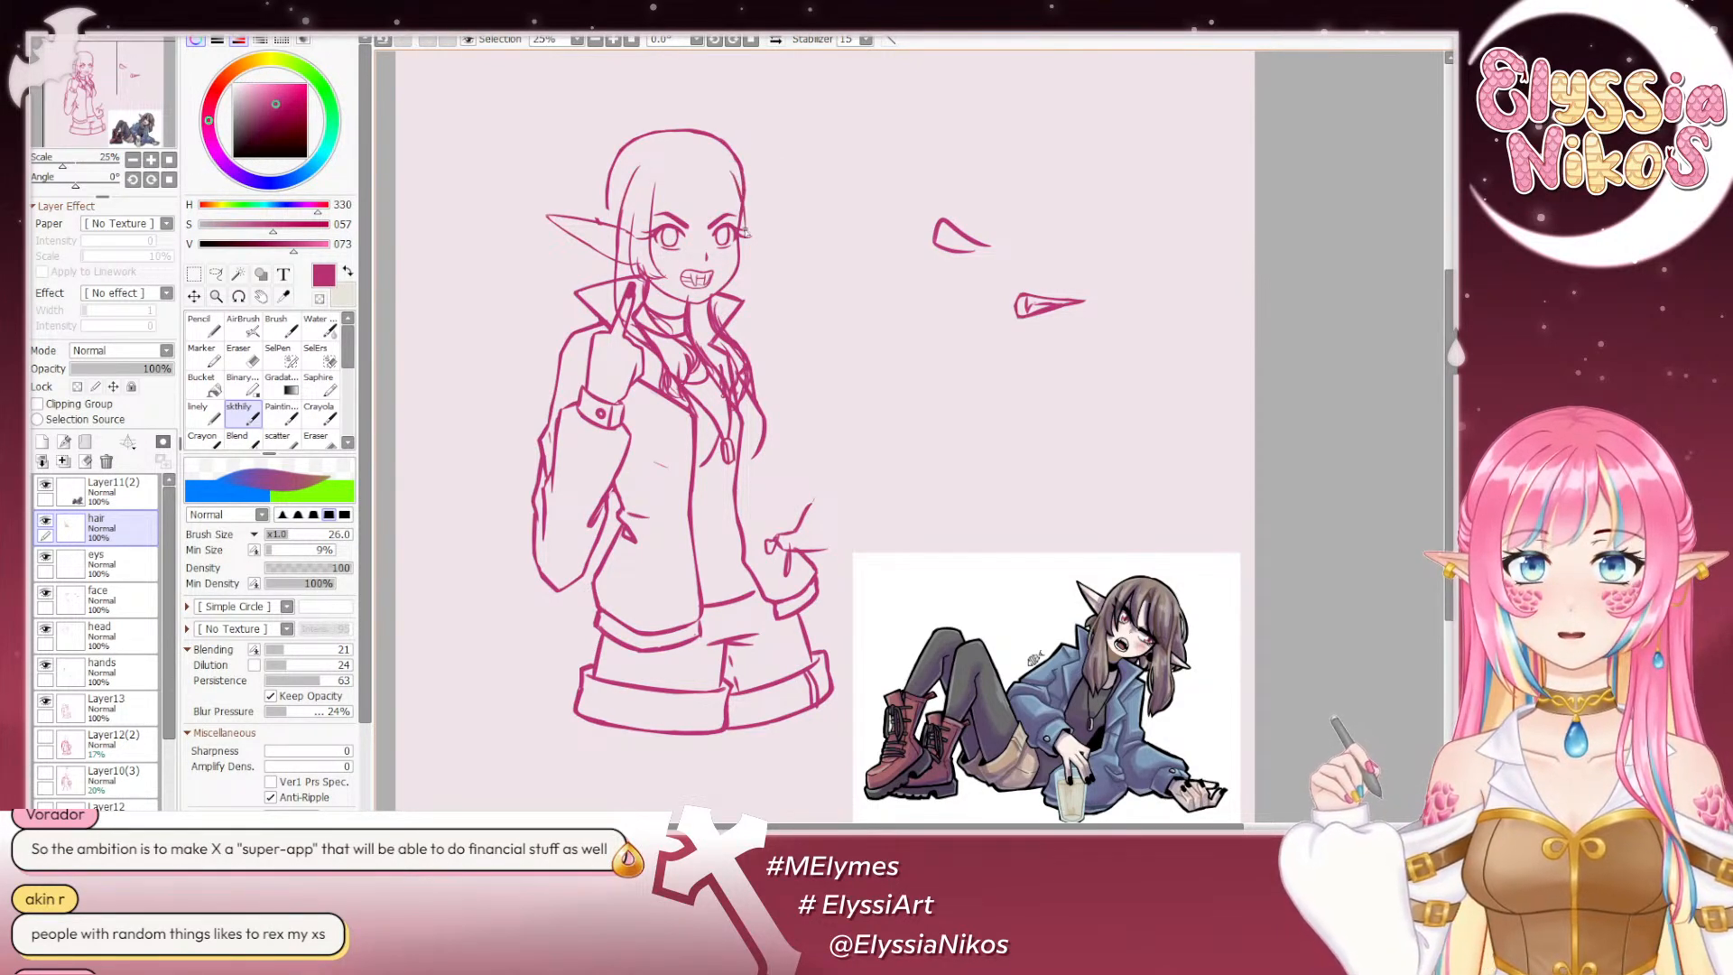
pyautogui.moveTo(746, 166); pyautogui.dragTo(760, 263)
pyautogui.hotkey('ctrl', 'z')
pyautogui.hotkey('ctrl', 'z')
pyautogui.moveTo(740, 164); pyautogui.dragTo(754, 242)
pyautogui.hotkey('ctrl', 'z')
pyautogui.hotkey('ctrl', 'z')
pyautogui.moveTo(726, 146); pyautogui.dragTo(758, 230)
pyautogui.hotkey('ctrl', 'z')
pyautogui.moveTo(721, 144)
pyautogui.mouseDown()
pyautogui.moveTo(756, 226)
pyautogui.moveTo(740, 219)
pyautogui.mouseUp()
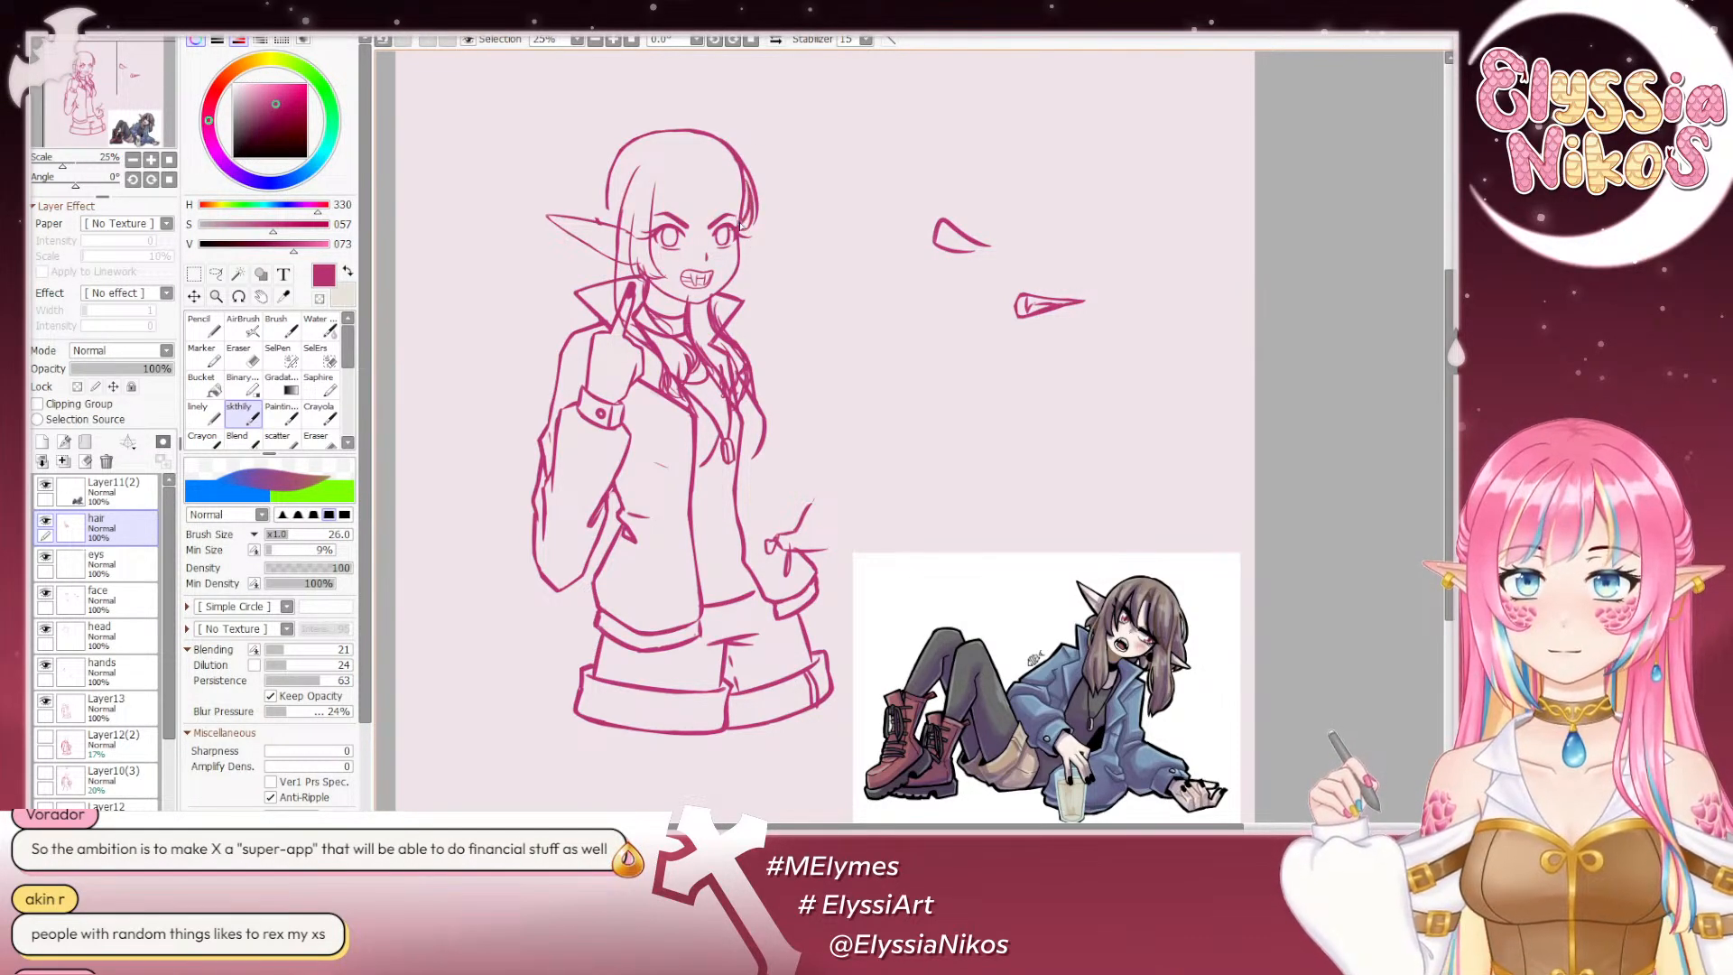
# Step: Add a fringe strand inside that contour, curving from the forehead down beside the far eye
pyautogui.hotkey('ctrl', 'z')
pyautogui.moveTo(708, 159); pyautogui.dragTo(736, 219)
pyautogui.hotkey('ctrl', 'z')
pyautogui.moveTo(710, 161); pyautogui.dragTo(739, 219)
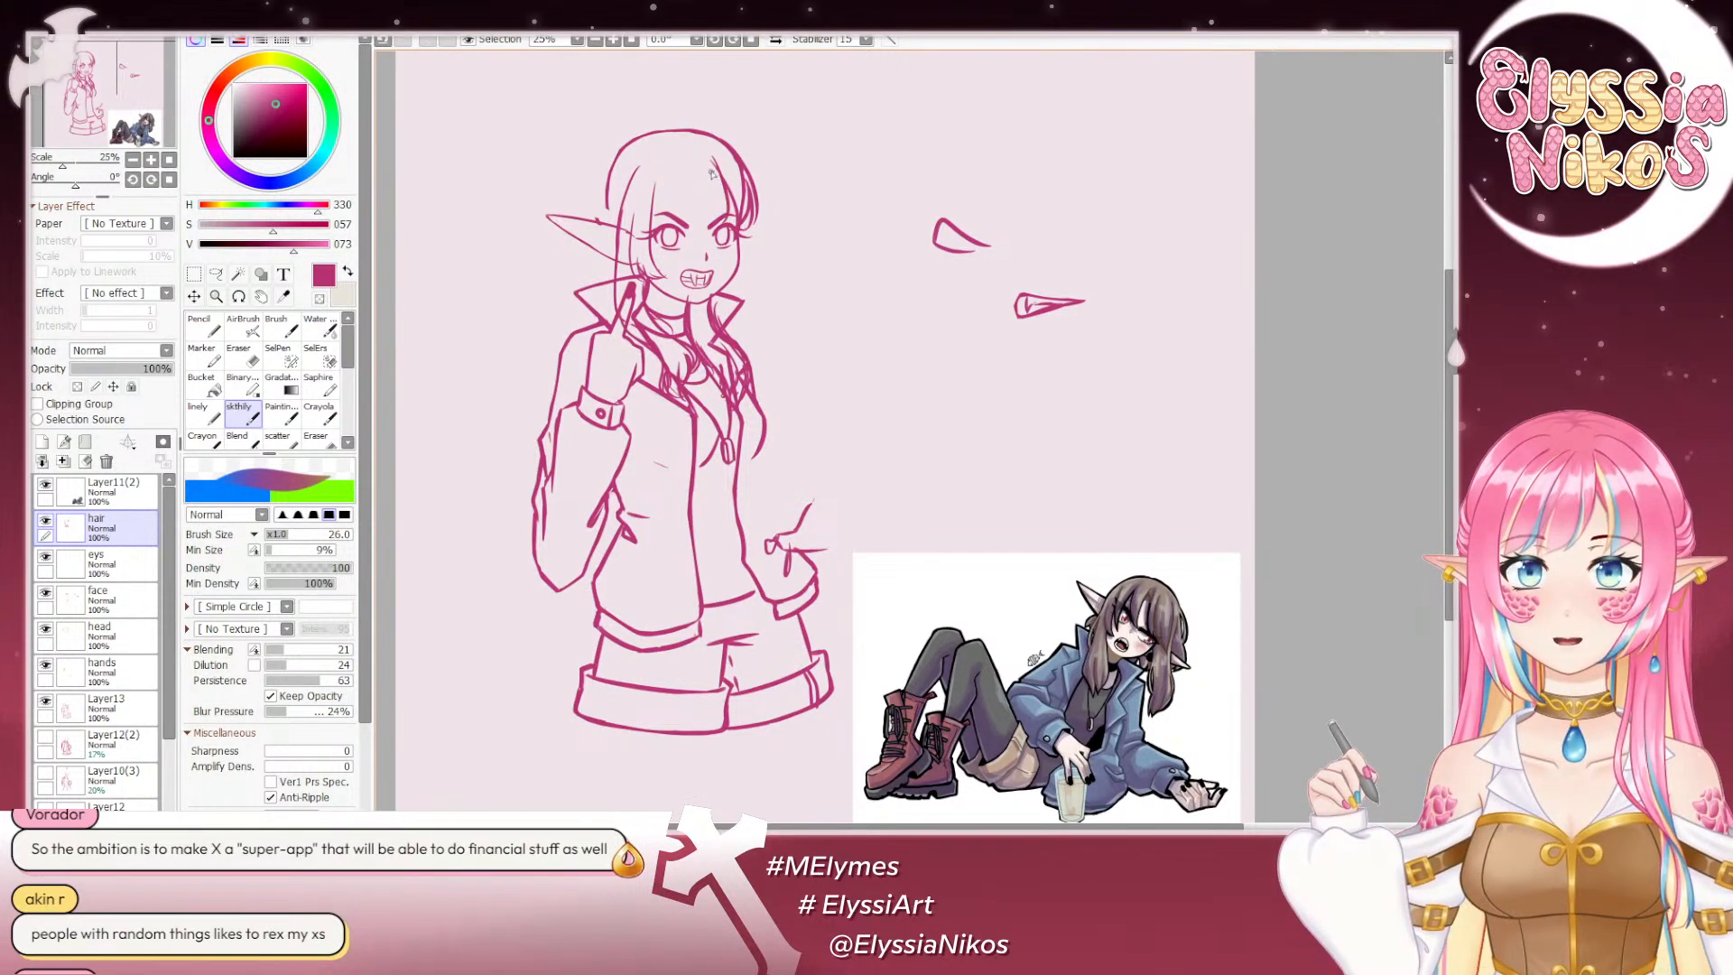
pyautogui.hotkey('ctrl', 'z')
pyautogui.moveTo(710, 159)
pyautogui.mouseDown()
pyautogui.moveTo(723, 201)
pyautogui.moveTo(697, 233)
pyautogui.mouseUp()
pyautogui.hotkey('ctrl', 'z')
pyautogui.hotkey('ctrl', 'z')
pyautogui.hotkey('ctrl', 'z')
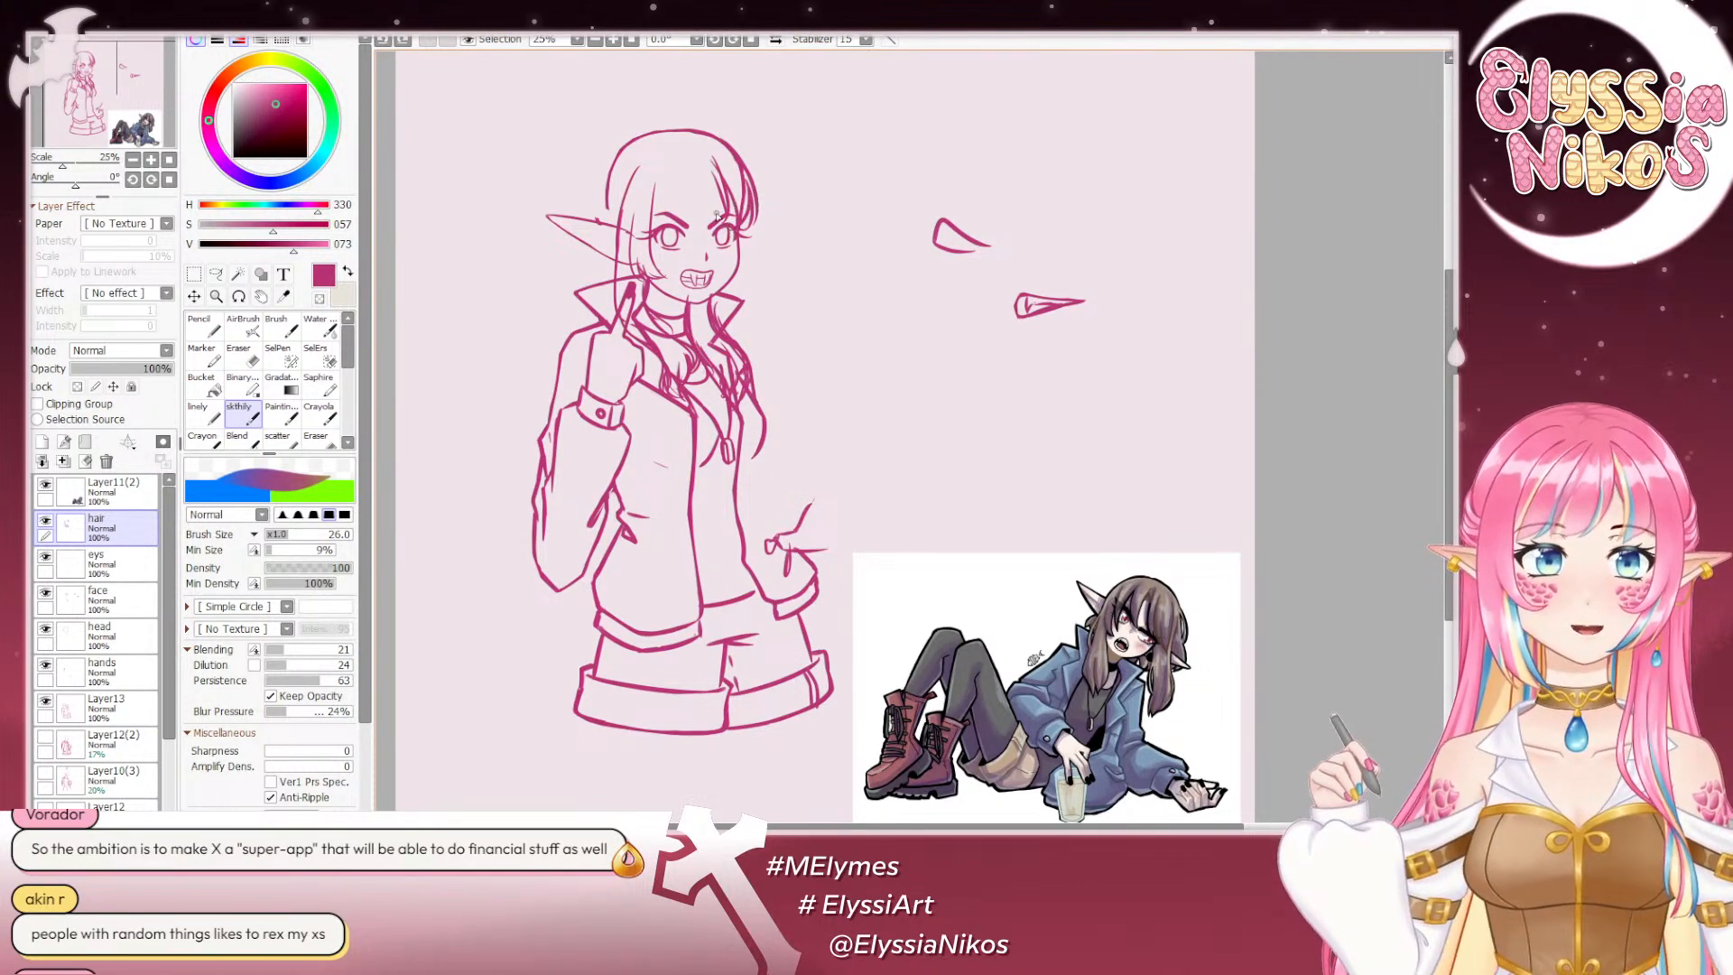
# Step: Reduce the skthly brush to size 18 and draw the fringe strands falling over the middle of the forehead
pyautogui.press('[')
pyautogui.press('[')
pyautogui.press('[')
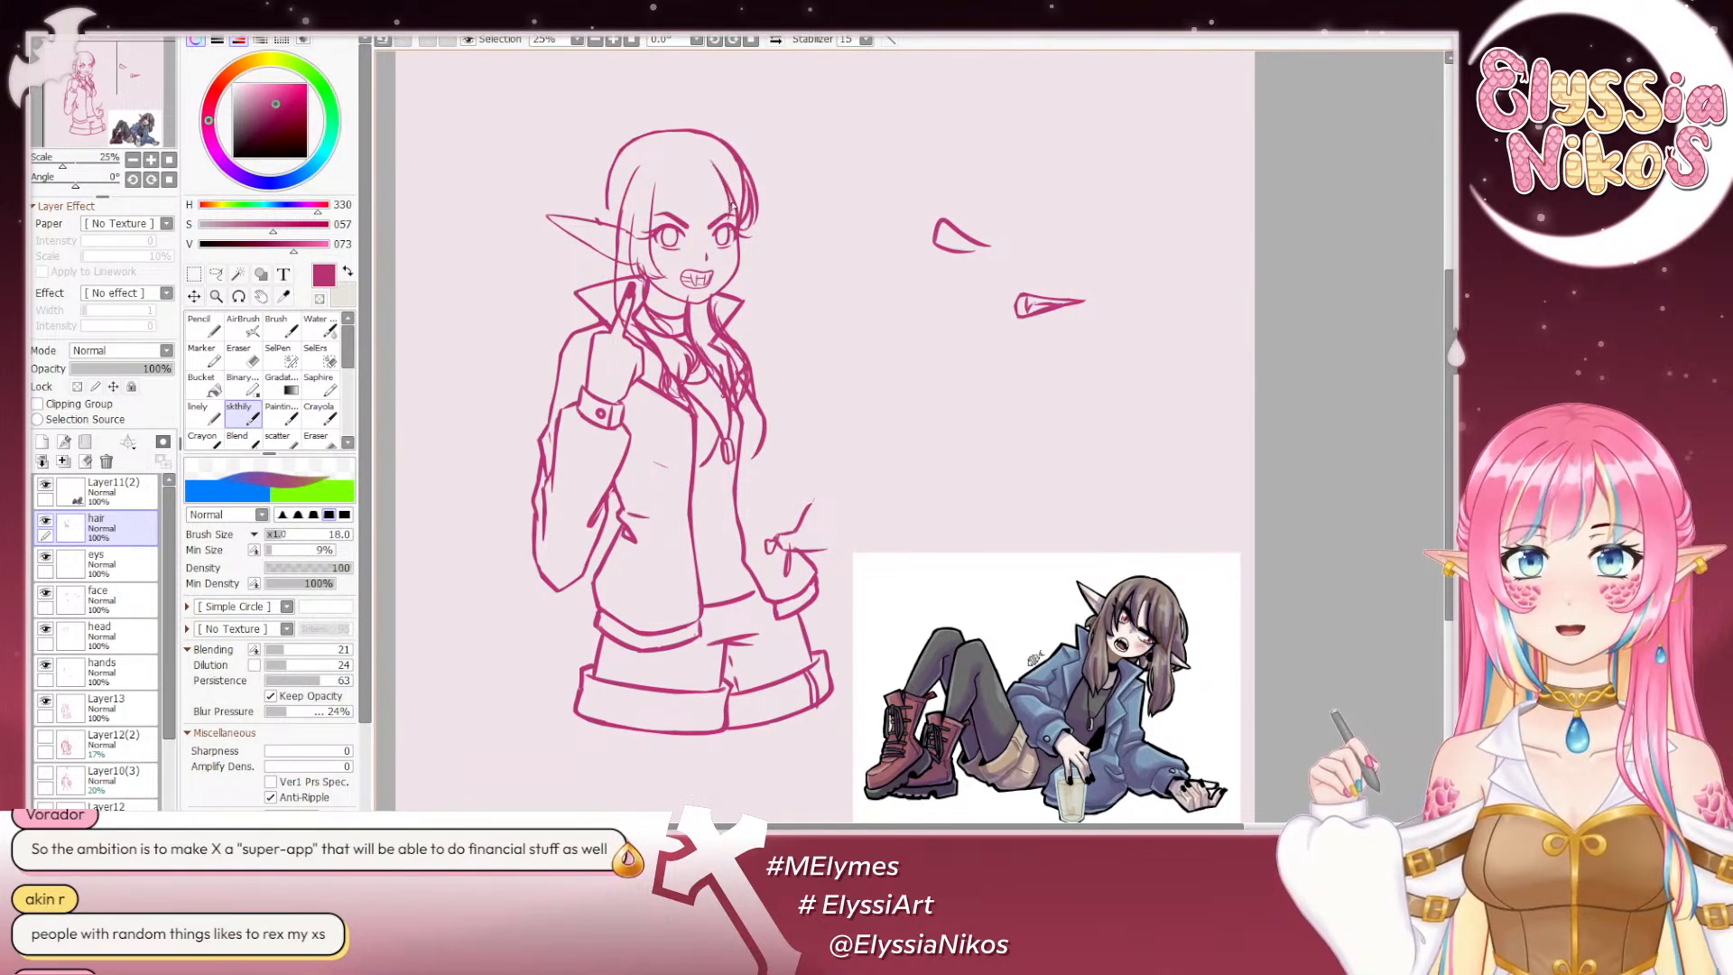
pyautogui.hotkey('ctrl', 'z')
pyautogui.moveTo(708, 167); pyautogui.dragTo(723, 213)
pyautogui.hotkey('ctrl', 'z')
pyautogui.hotkey('ctrl', 'z')
pyautogui.hotkey('ctrl', 'z')
pyautogui.moveTo(697, 152)
pyautogui.mouseDown()
pyautogui.moveTo(720, 213)
pyautogui.moveTo(706, 227)
pyautogui.mouseUp()
pyautogui.hotkey('ctrl', 'z')
pyautogui.moveTo(672, 163); pyautogui.dragTo(691, 232)
pyautogui.hotkey('ctrl', 'z')
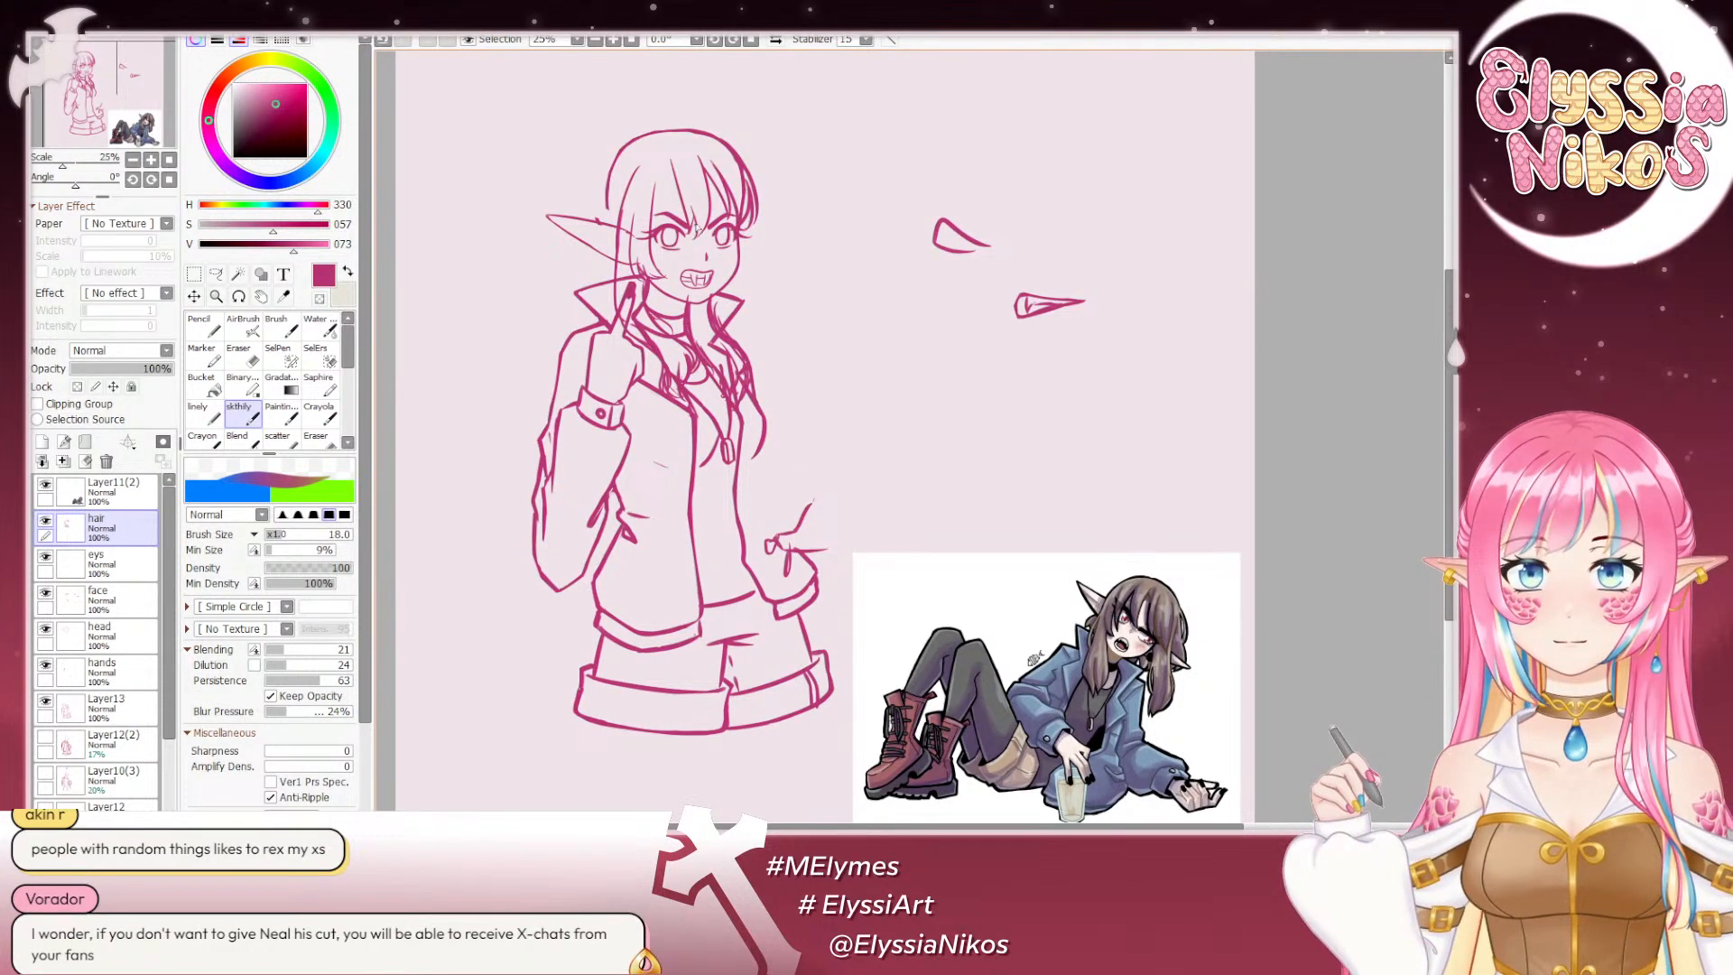
# Step: Extend the fringe with shorter strands above the eye nearest the pointed ear
pyautogui.moveTo(671, 165); pyautogui.dragTo(672, 224)
pyautogui.hotkey('ctrl', 'z')
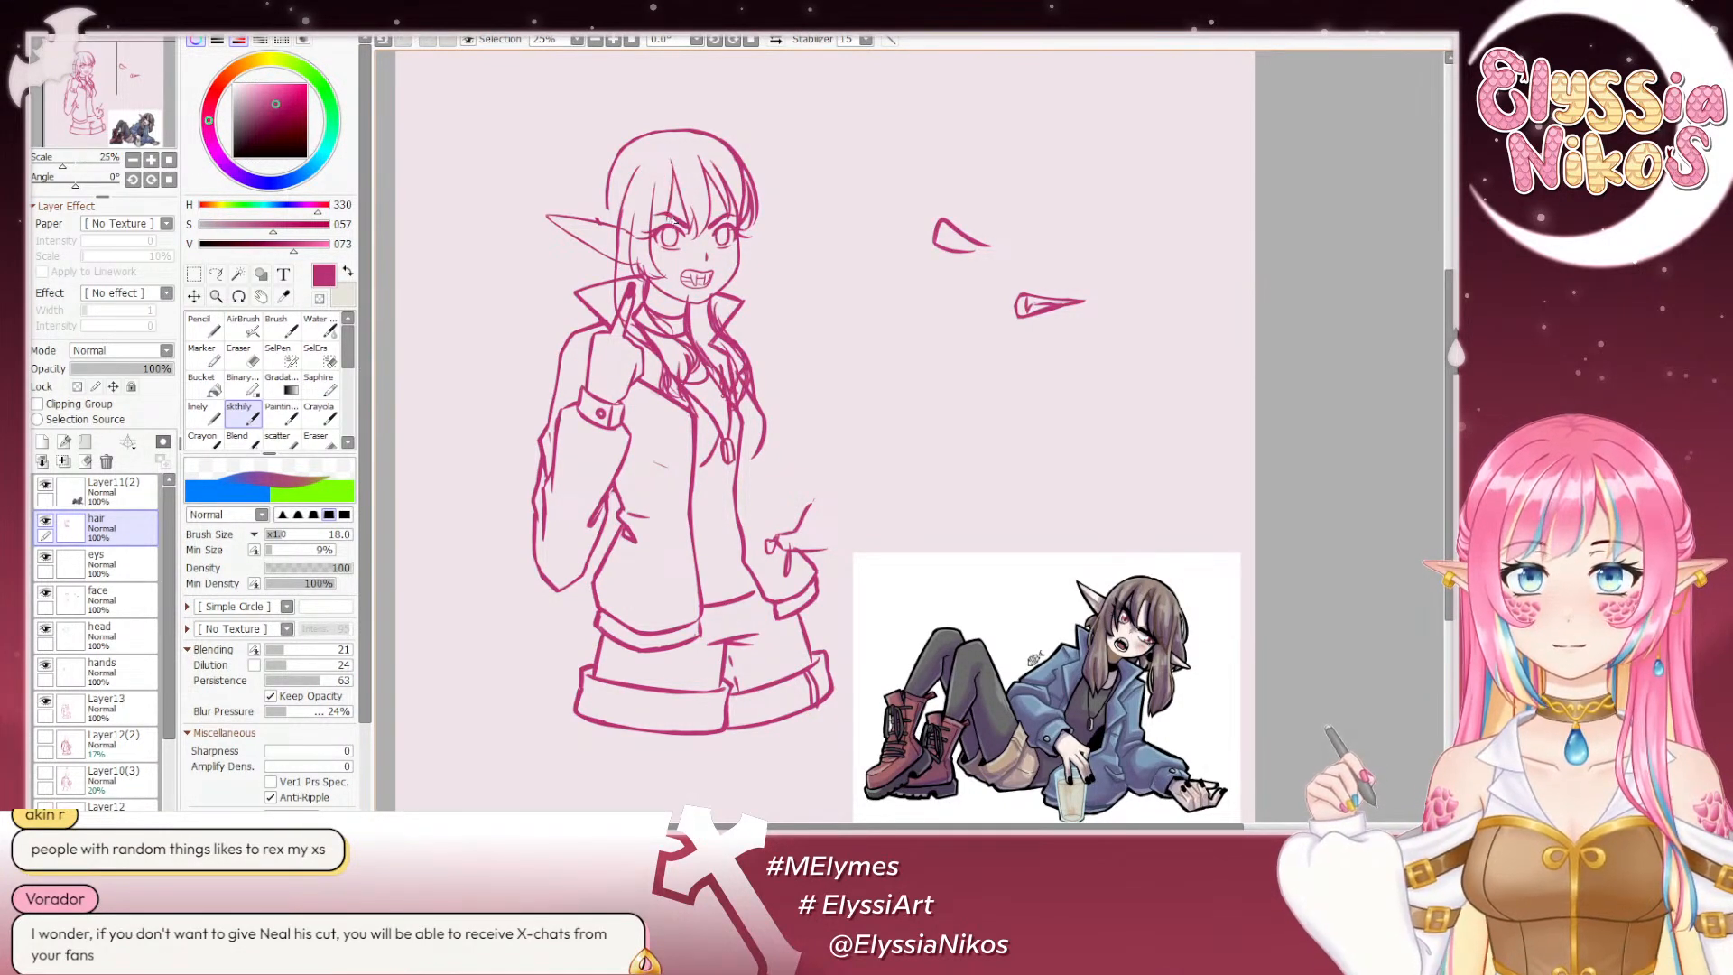
pyautogui.hotkey('ctrl', 'z')
pyautogui.moveTo(648, 164)
pyautogui.mouseDown()
pyautogui.moveTo(640, 236)
pyautogui.moveTo(643, 198)
pyautogui.mouseUp()
pyautogui.hotkey('ctrl', 'z')
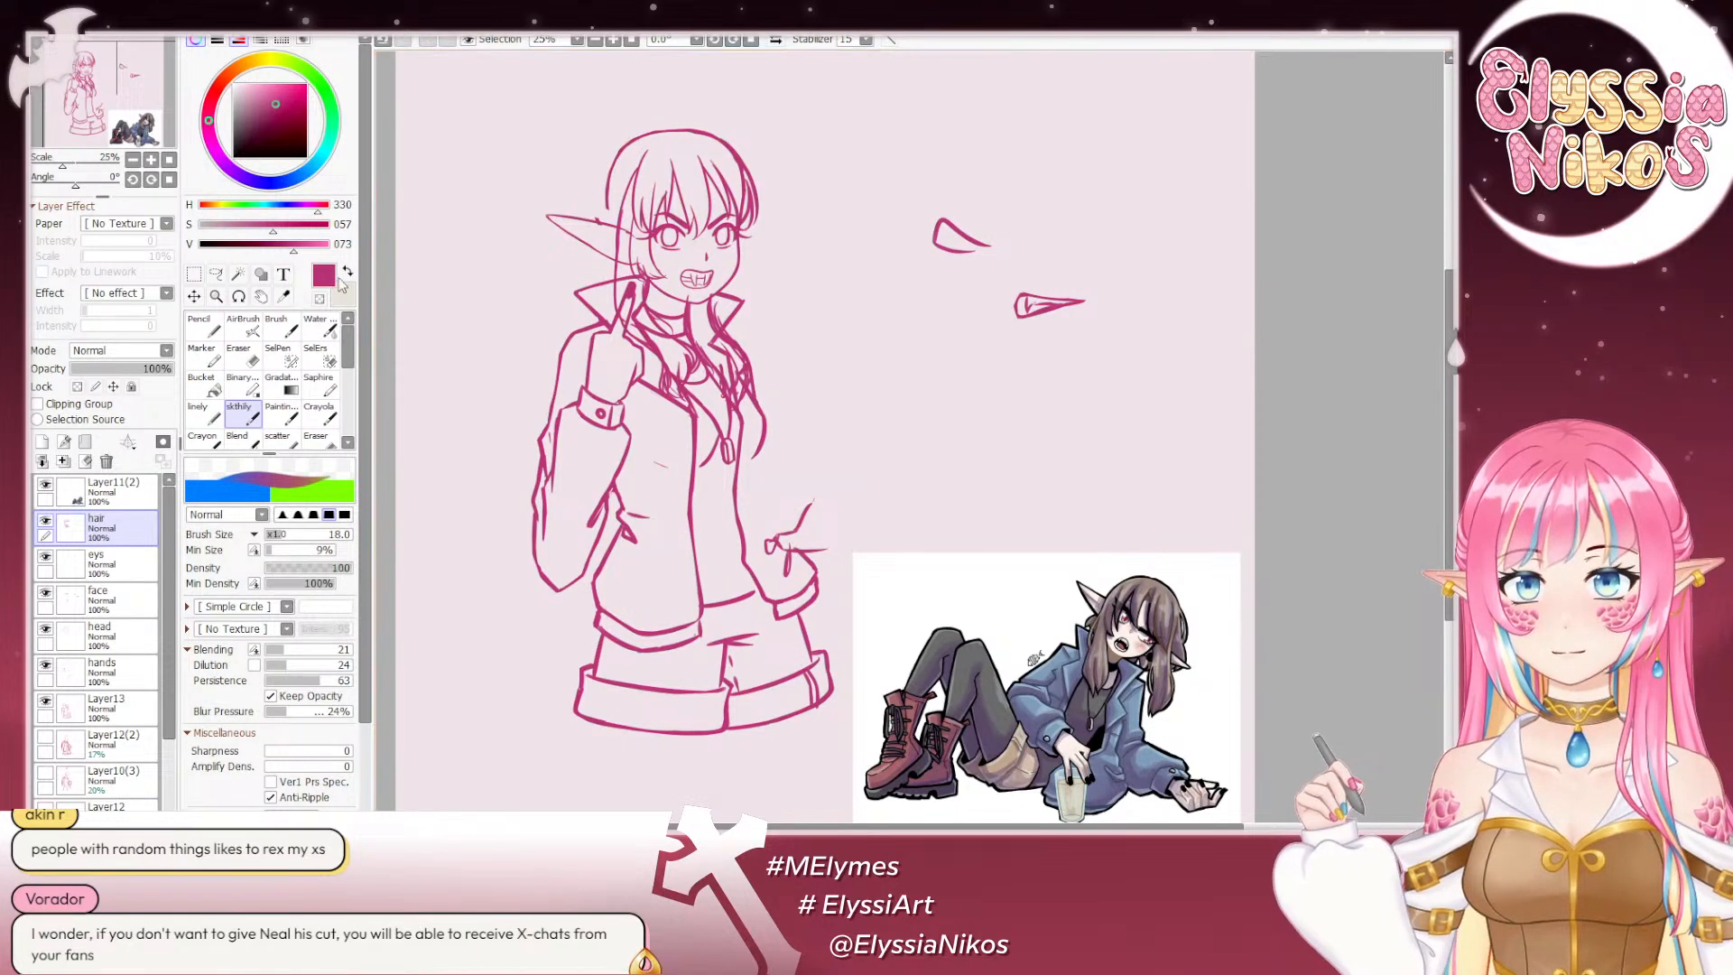
# Step: Clean up the hair linework around the crown and ear side with the eraser at size 23
pyautogui.press('e')
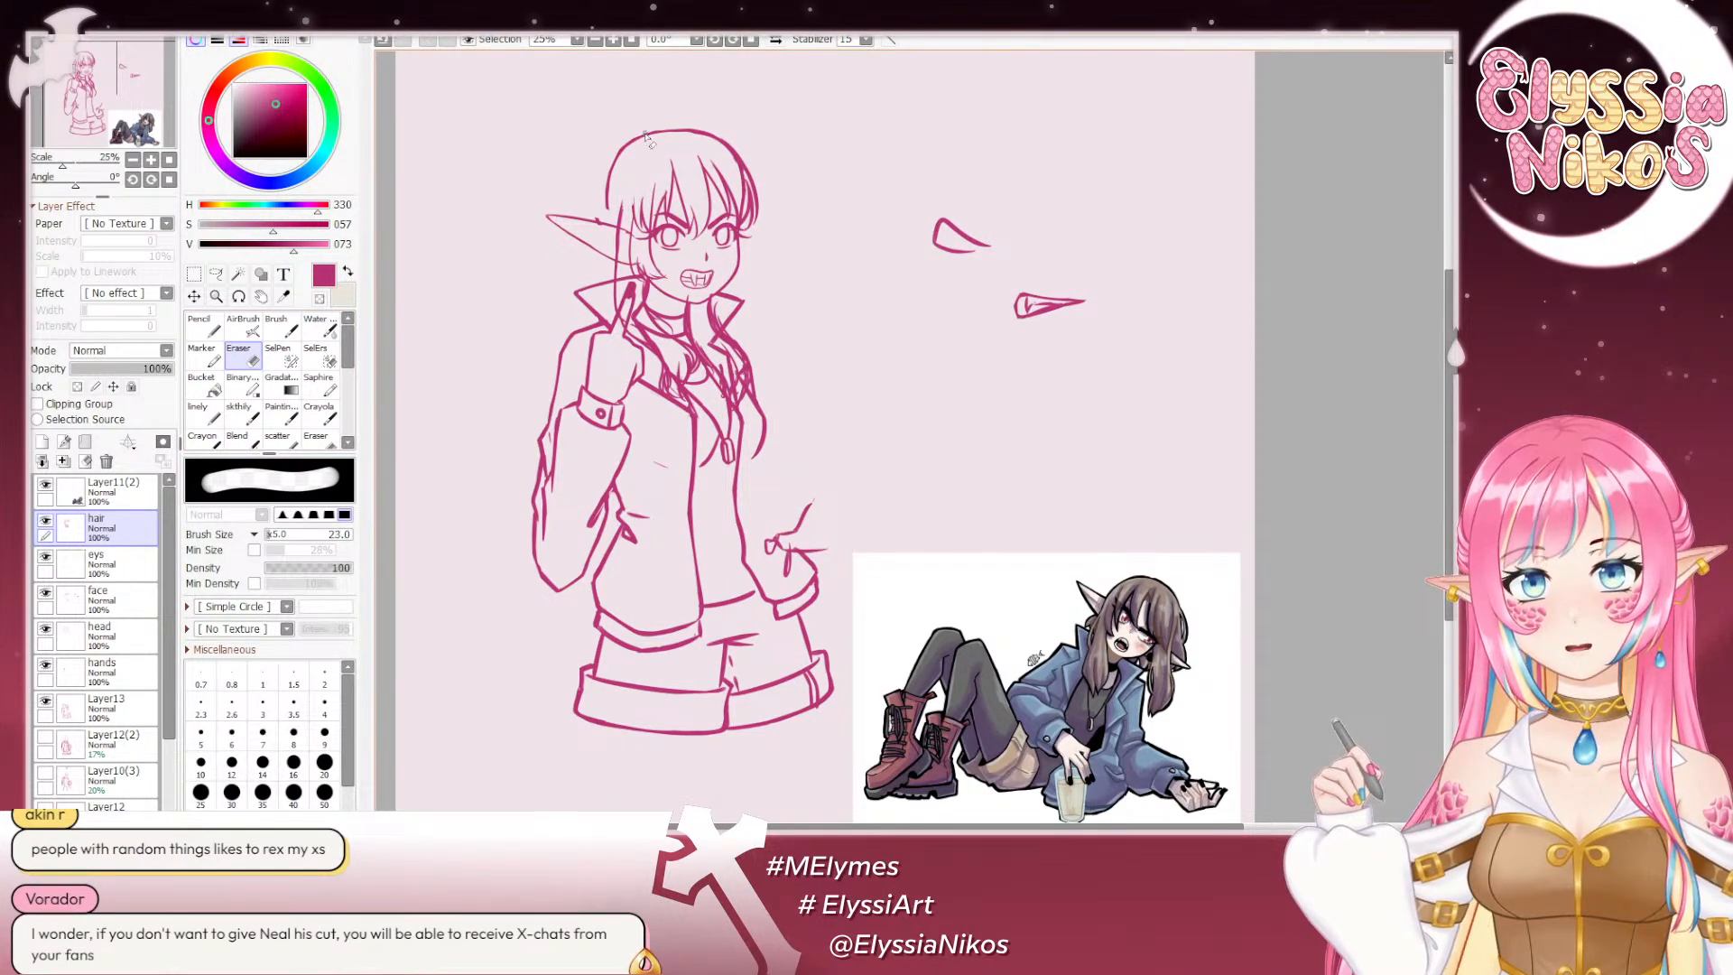
pyautogui.click(239, 416)
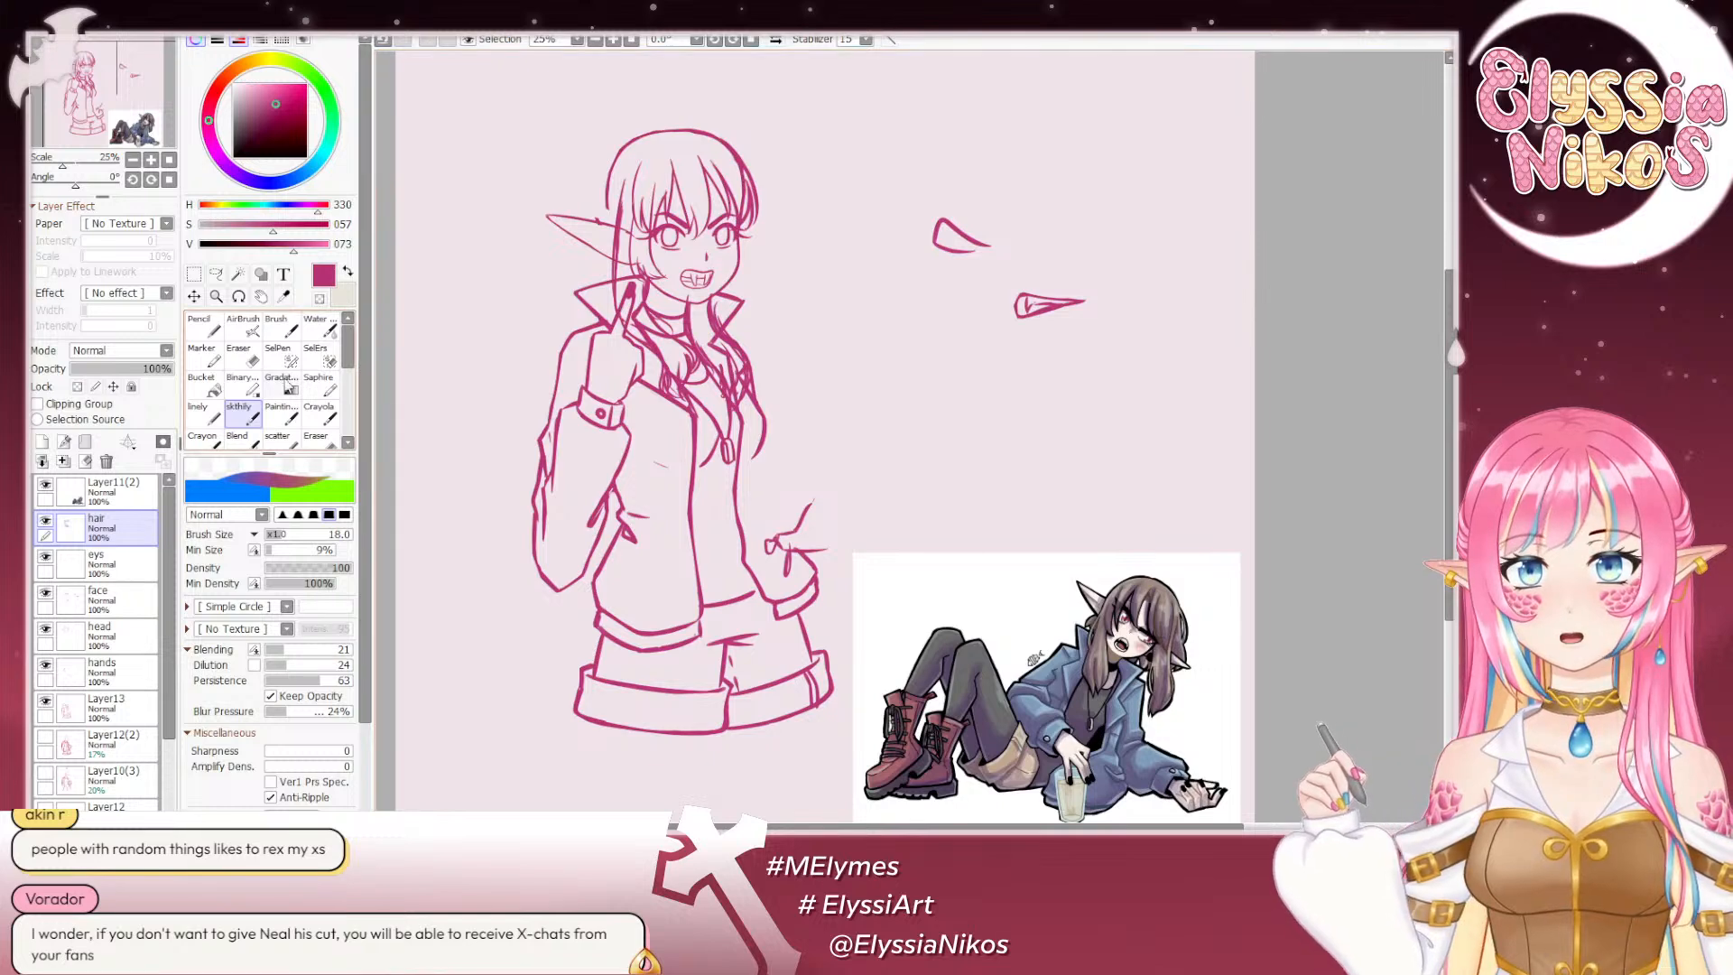
pyautogui.press('e')
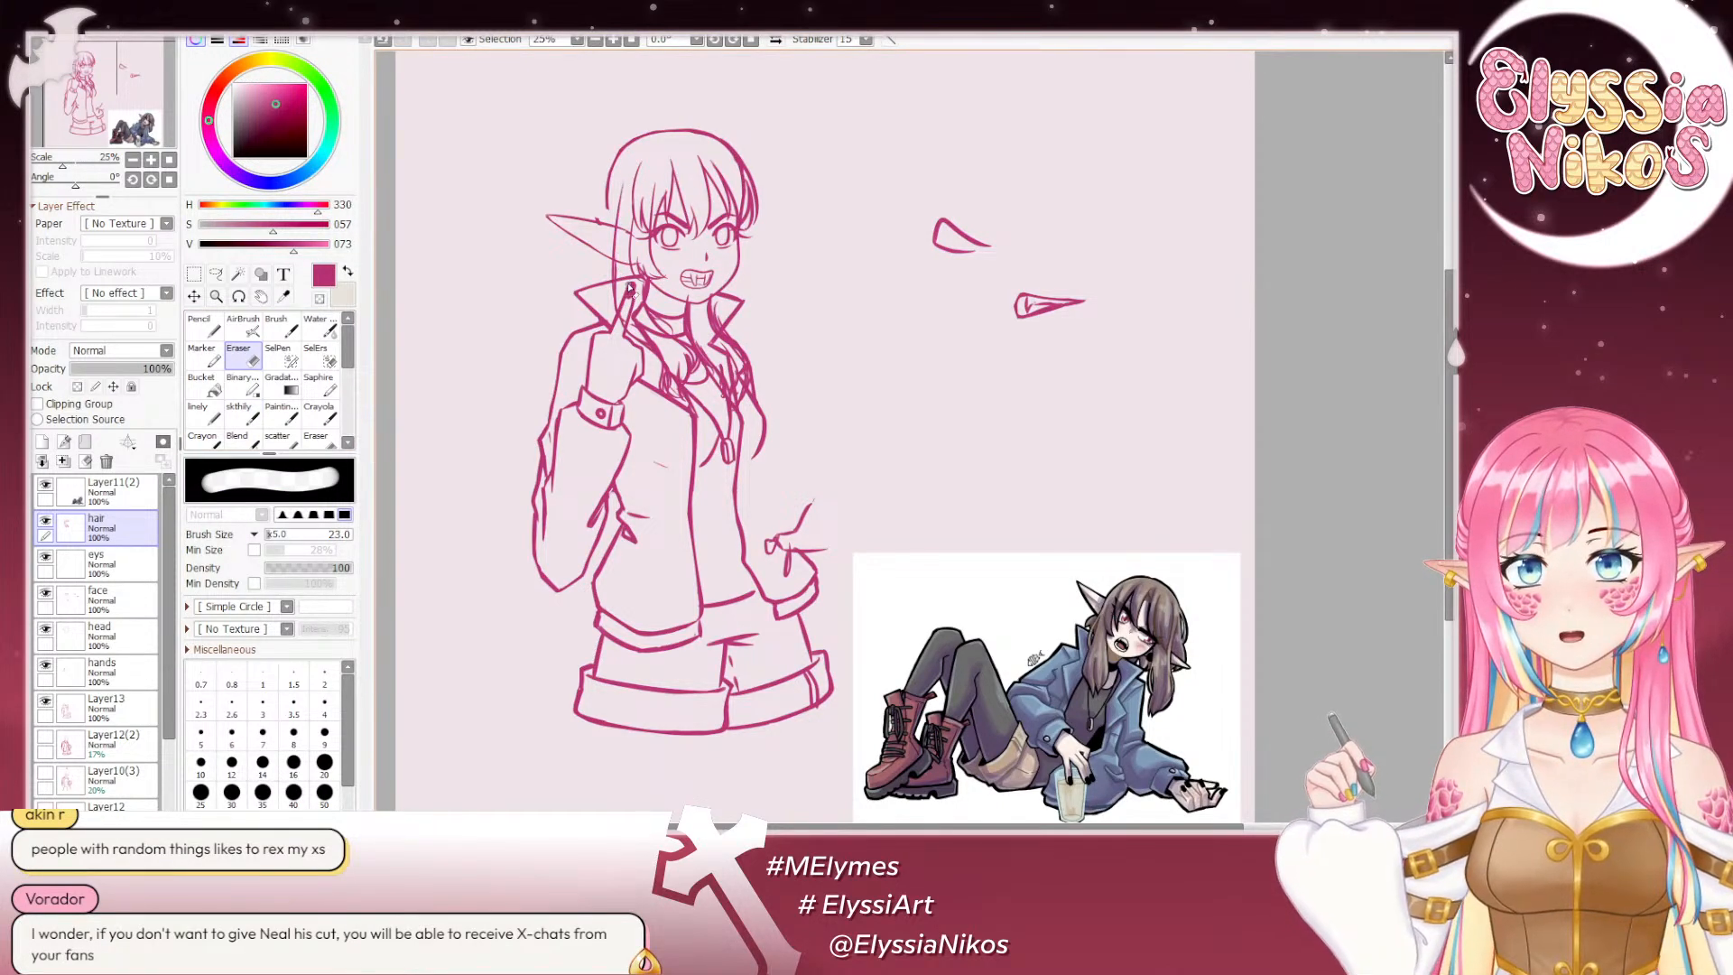
pyautogui.click(241, 412)
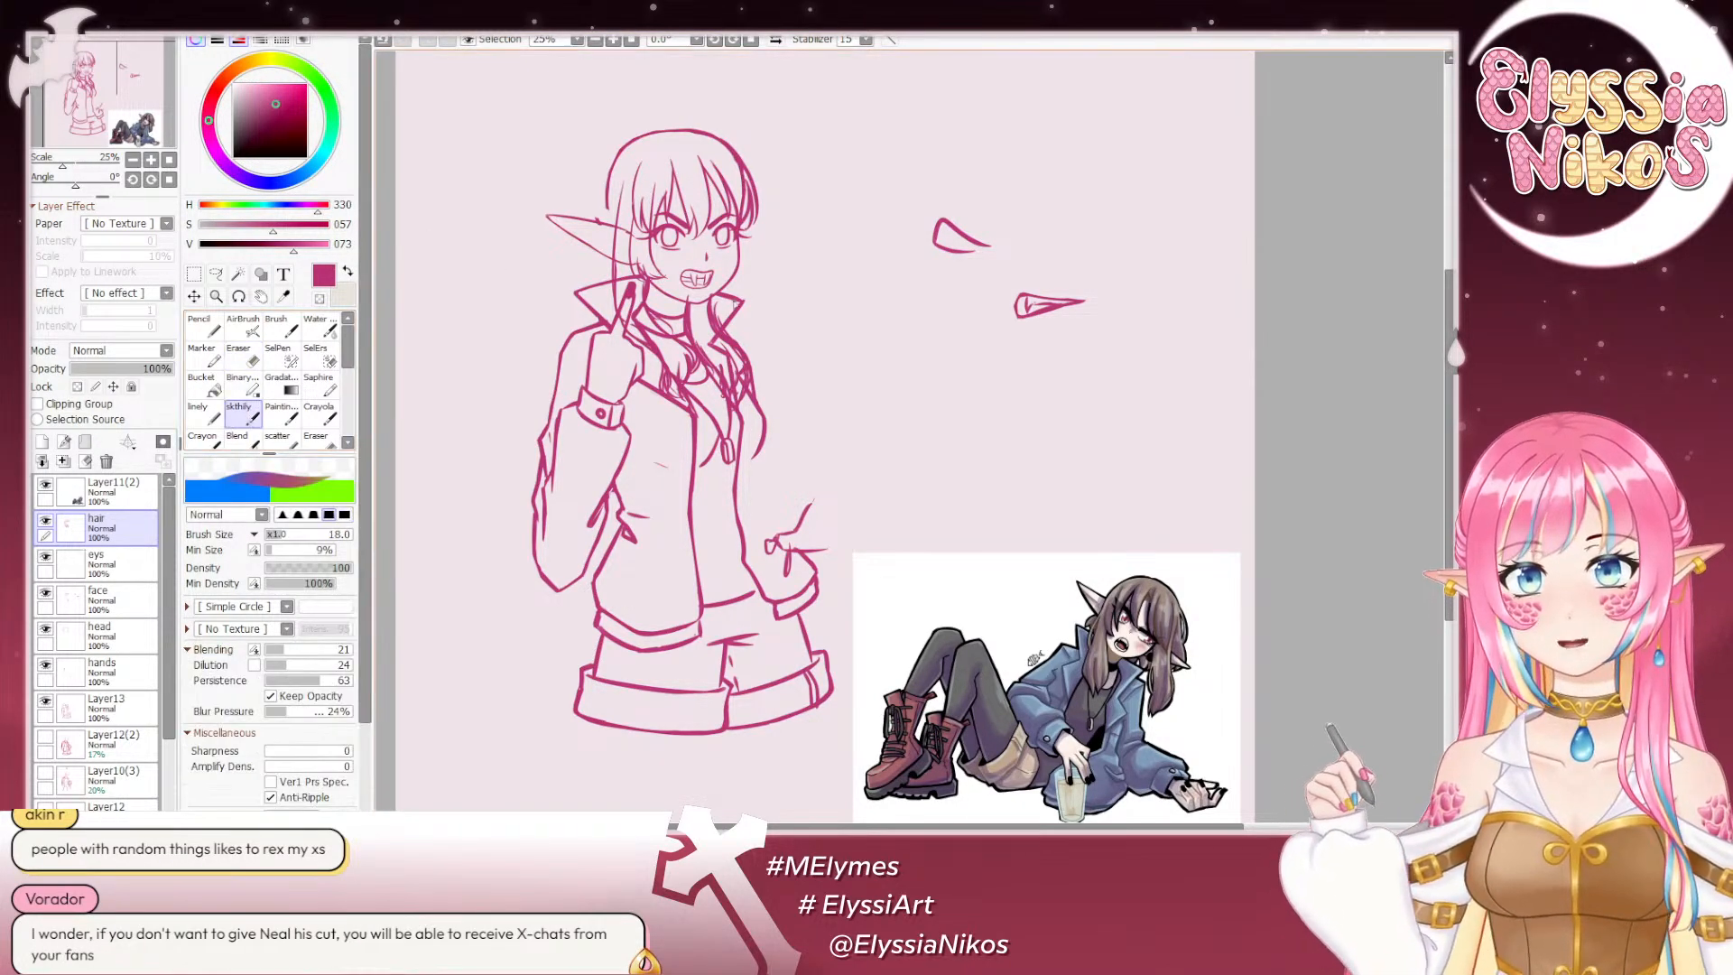
# Step: Draw a short flared hair lock curling outward behind the cheek on the side away from the raised hand
pyautogui.hotkey('ctrl', 'z')
pyautogui.moveTo(750, 254); pyautogui.dragTo(770, 291)
pyautogui.hotkey('ctrl', 'z')
pyautogui.moveTo(745, 229); pyautogui.dragTo(773, 290)
pyautogui.hotkey('ctrl', 'z')
pyautogui.moveTo(745, 230); pyautogui.dragTo(776, 305)
pyautogui.hotkey('ctrl', 'z')
pyautogui.moveTo(745, 231); pyautogui.dragTo(778, 306)
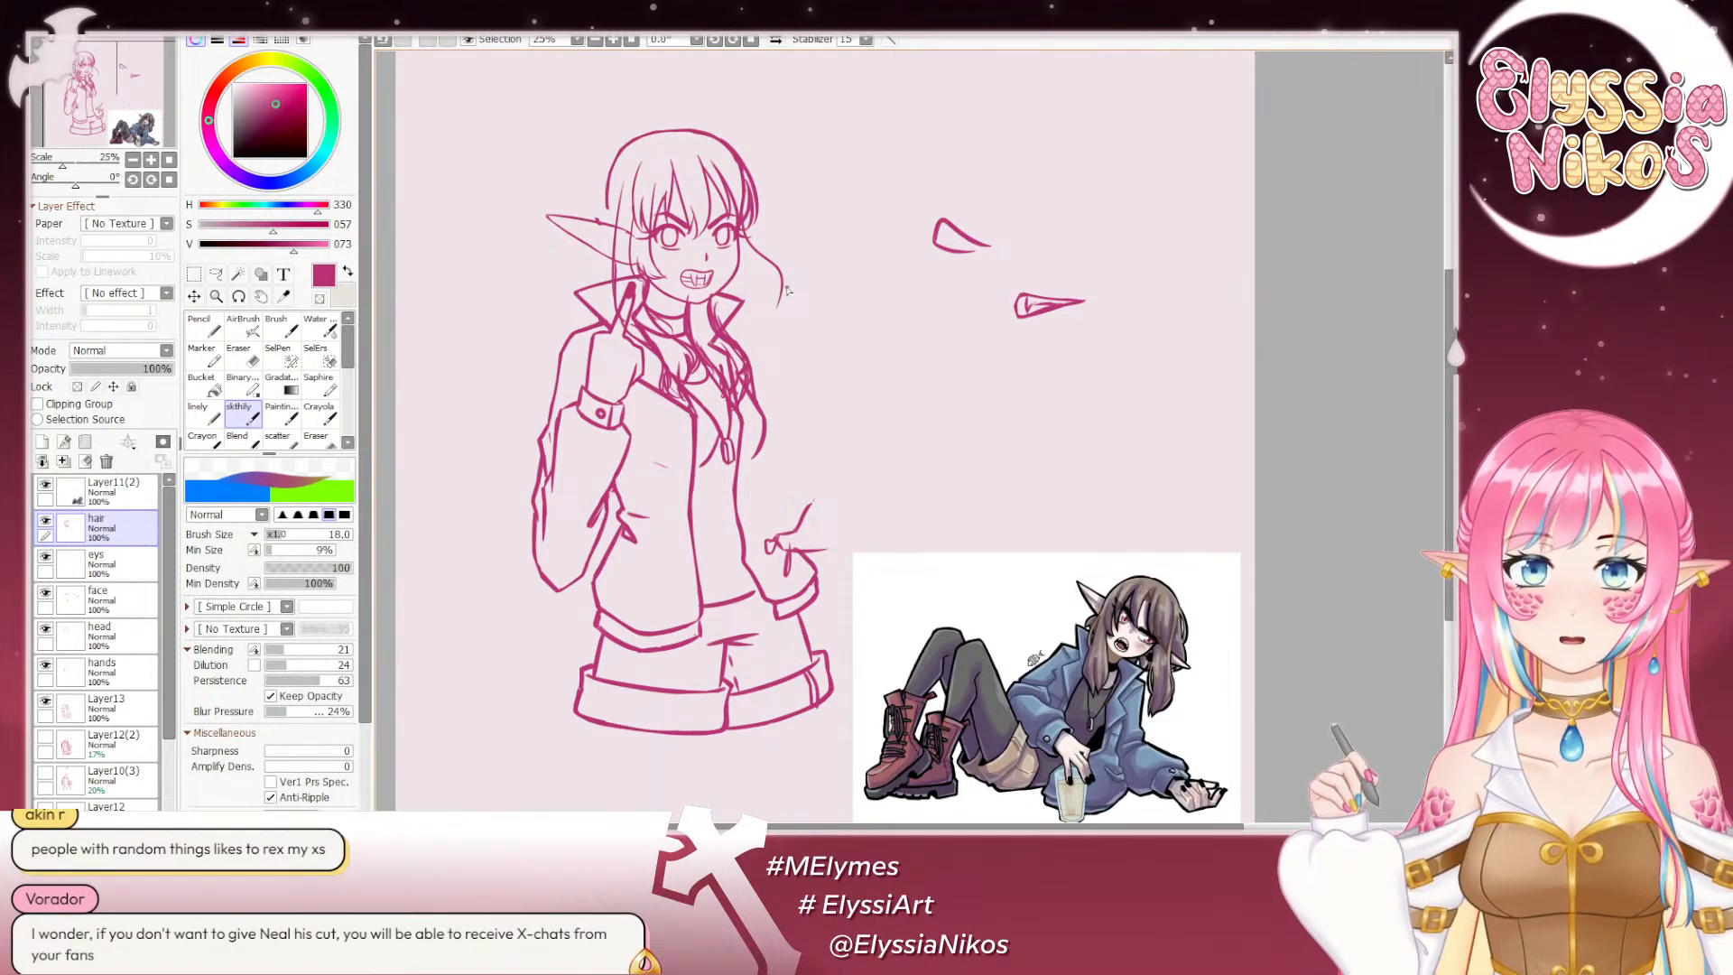
pyautogui.moveTo(782, 291)
pyautogui.mouseDown()
pyautogui.moveTo(749, 247)
pyautogui.moveTo(790, 259)
pyautogui.mouseUp()
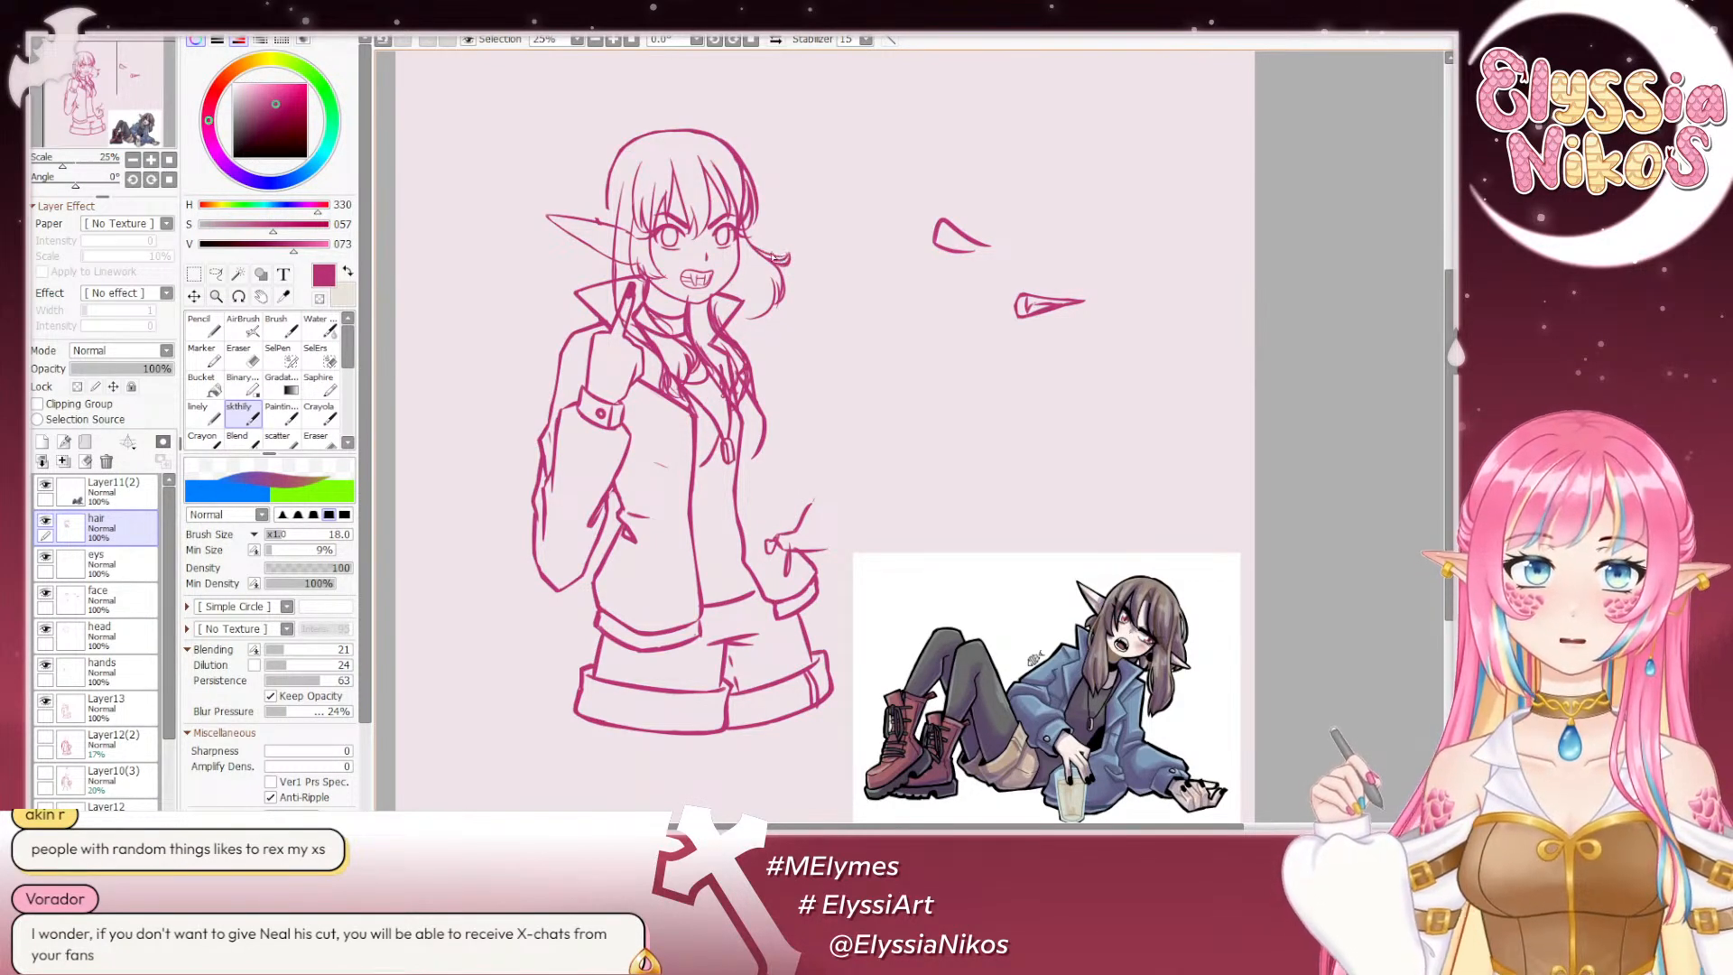
pyautogui.hotkey('ctrl', 'z')
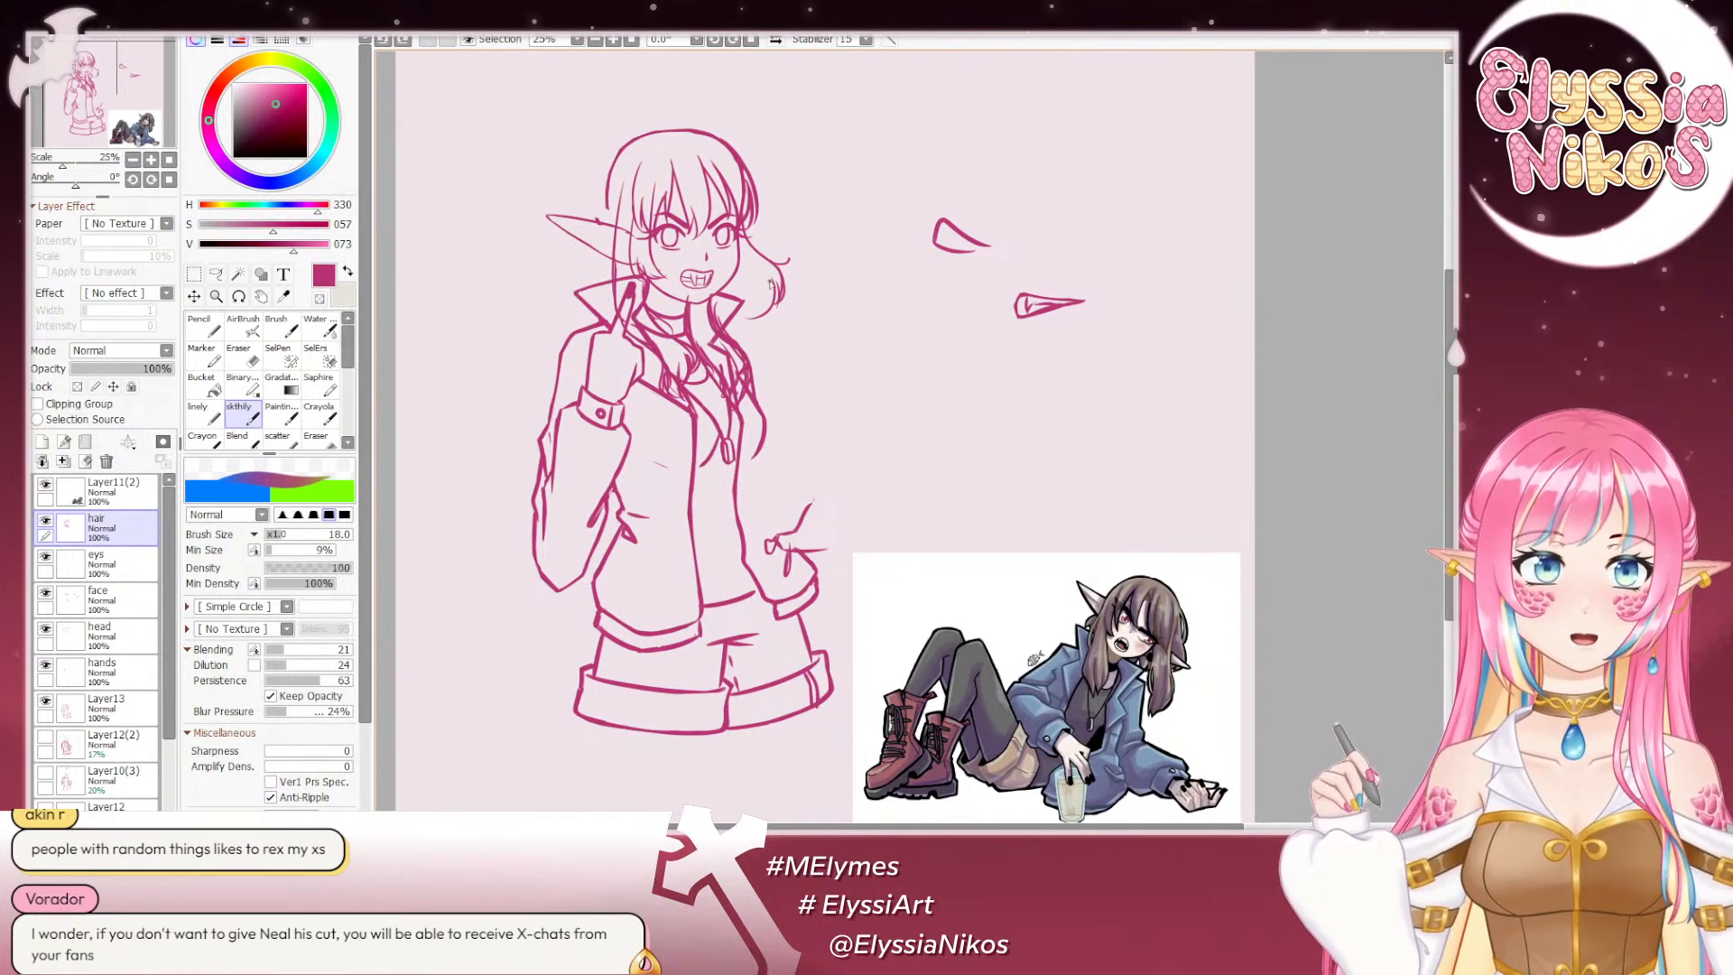
pyautogui.moveTo(773, 289)
pyautogui.mouseDown()
pyautogui.moveTo(933, 307)
pyautogui.moveTo(755, 267)
pyautogui.moveTo(796, 213)
pyautogui.moveTo(773, 279)
pyautogui.moveTo(739, 290)
pyautogui.mouseUp()
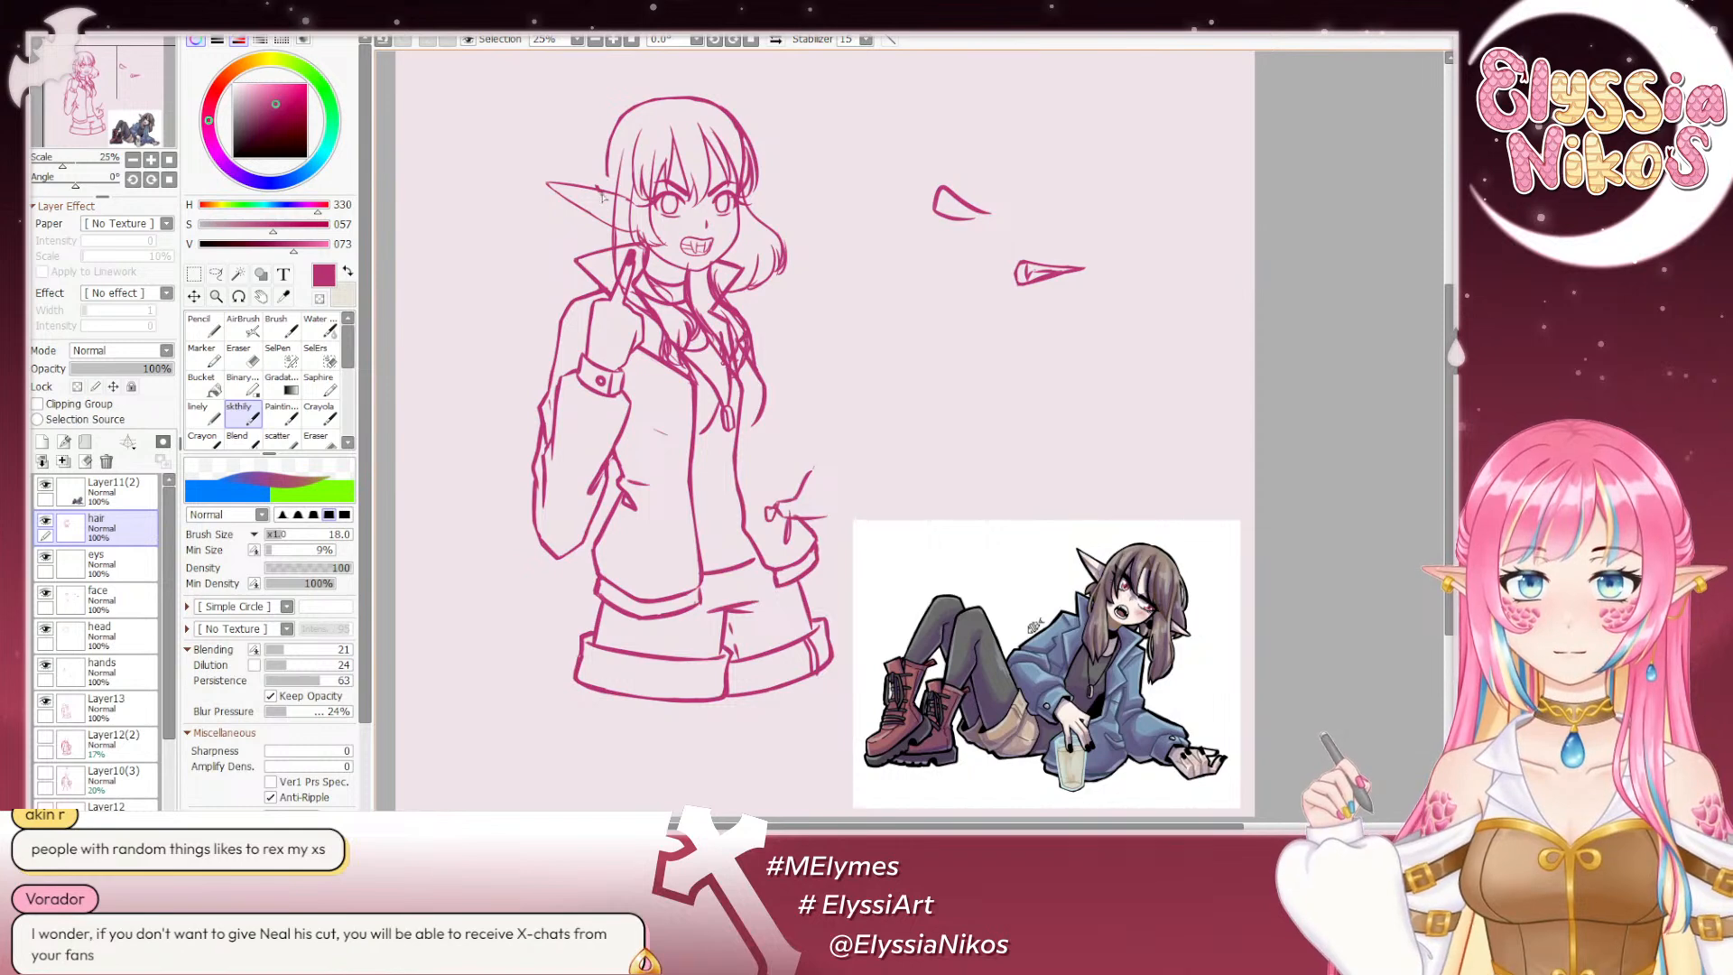
# Step: Draw the outer hair contour from the crown behind the pointed ear, ending in a flared lock above the raised-hand shoulder
pyautogui.moveTo(651, 97)
pyautogui.mouseDown()
pyautogui.moveTo(597, 143)
pyautogui.moveTo(583, 185)
pyautogui.mouseUp()
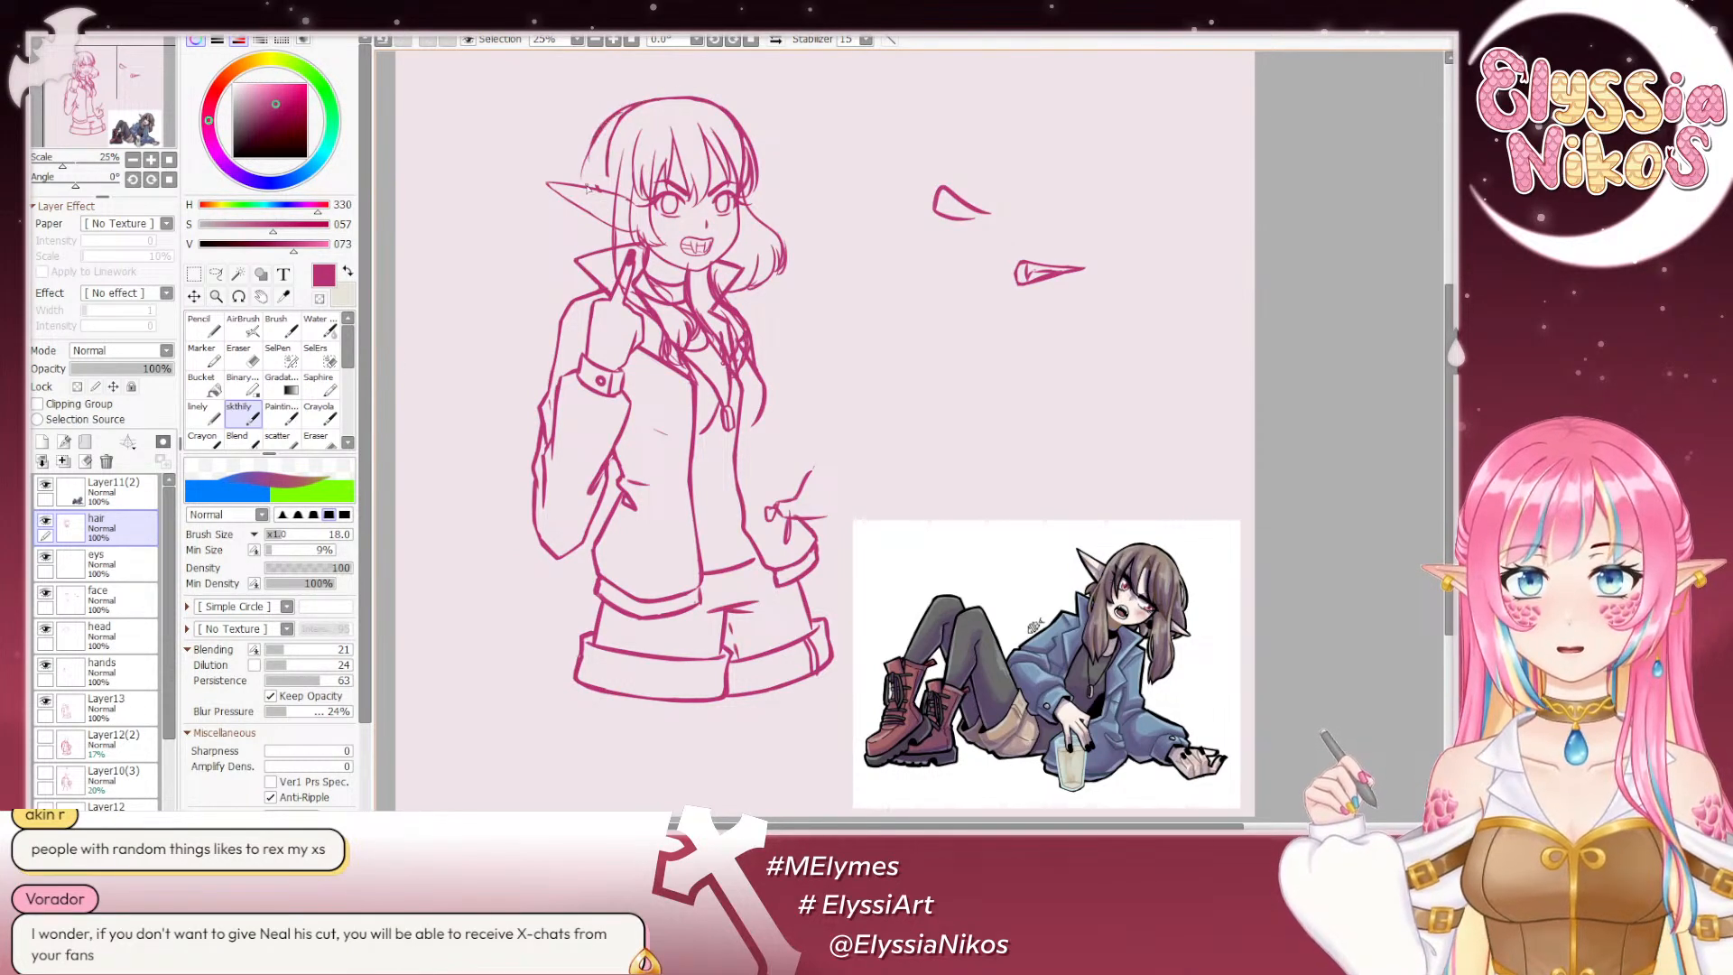
pyautogui.hotkey('ctrl', 'z')
pyautogui.moveTo(615, 118); pyautogui.dragTo(593, 191)
pyautogui.hotkey('ctrl', 'z')
pyautogui.moveTo(616, 118)
pyautogui.mouseDown()
pyautogui.moveTo(558, 228)
pyautogui.moveTo(574, 218)
pyautogui.moveTo(546, 280)
pyautogui.mouseUp()
pyautogui.hotkey('ctrl', 'z')
pyautogui.moveTo(561, 233)
pyautogui.mouseDown()
pyautogui.moveTo(548, 282)
pyautogui.moveTo(587, 283)
pyautogui.moveTo(579, 260)
pyautogui.moveTo(581, 282)
pyautogui.mouseUp()
pyautogui.hotkey('ctrl', 'z')
pyautogui.hotkey('ctrl', 'z')
pyautogui.hotkey('ctrl', 'z')
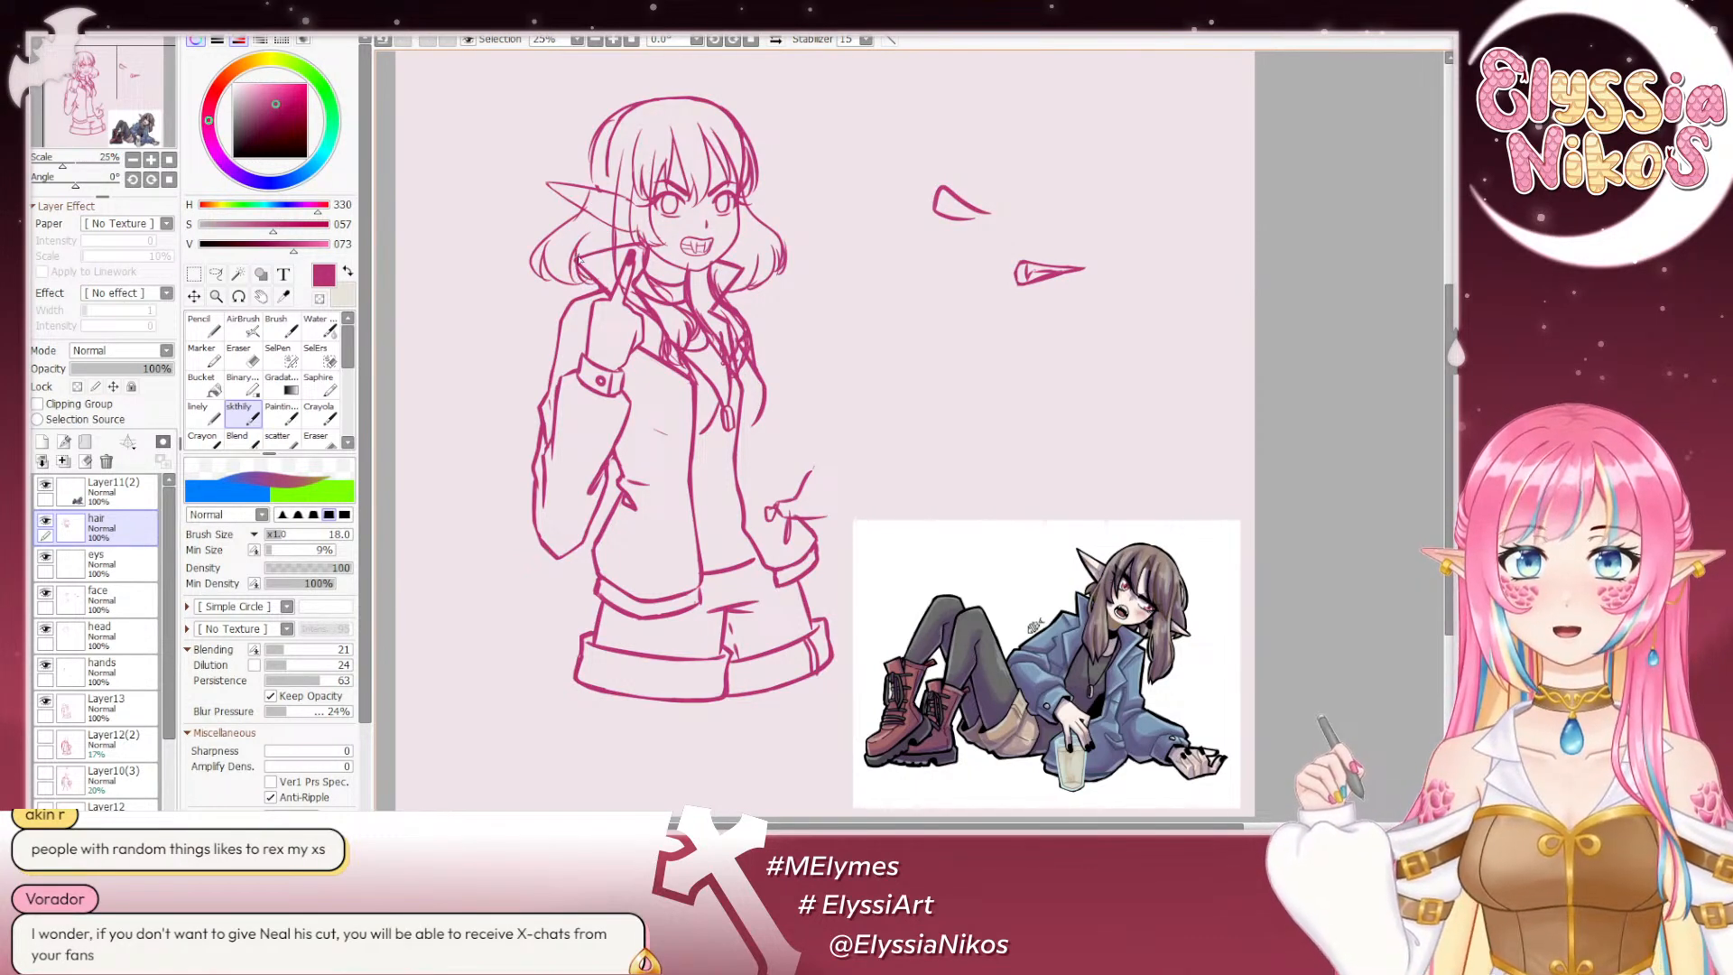
# Step: Erase the flared lock away from the raised hand with the eraser at size 196 and try redrawing its outer curve
pyautogui.press('e')
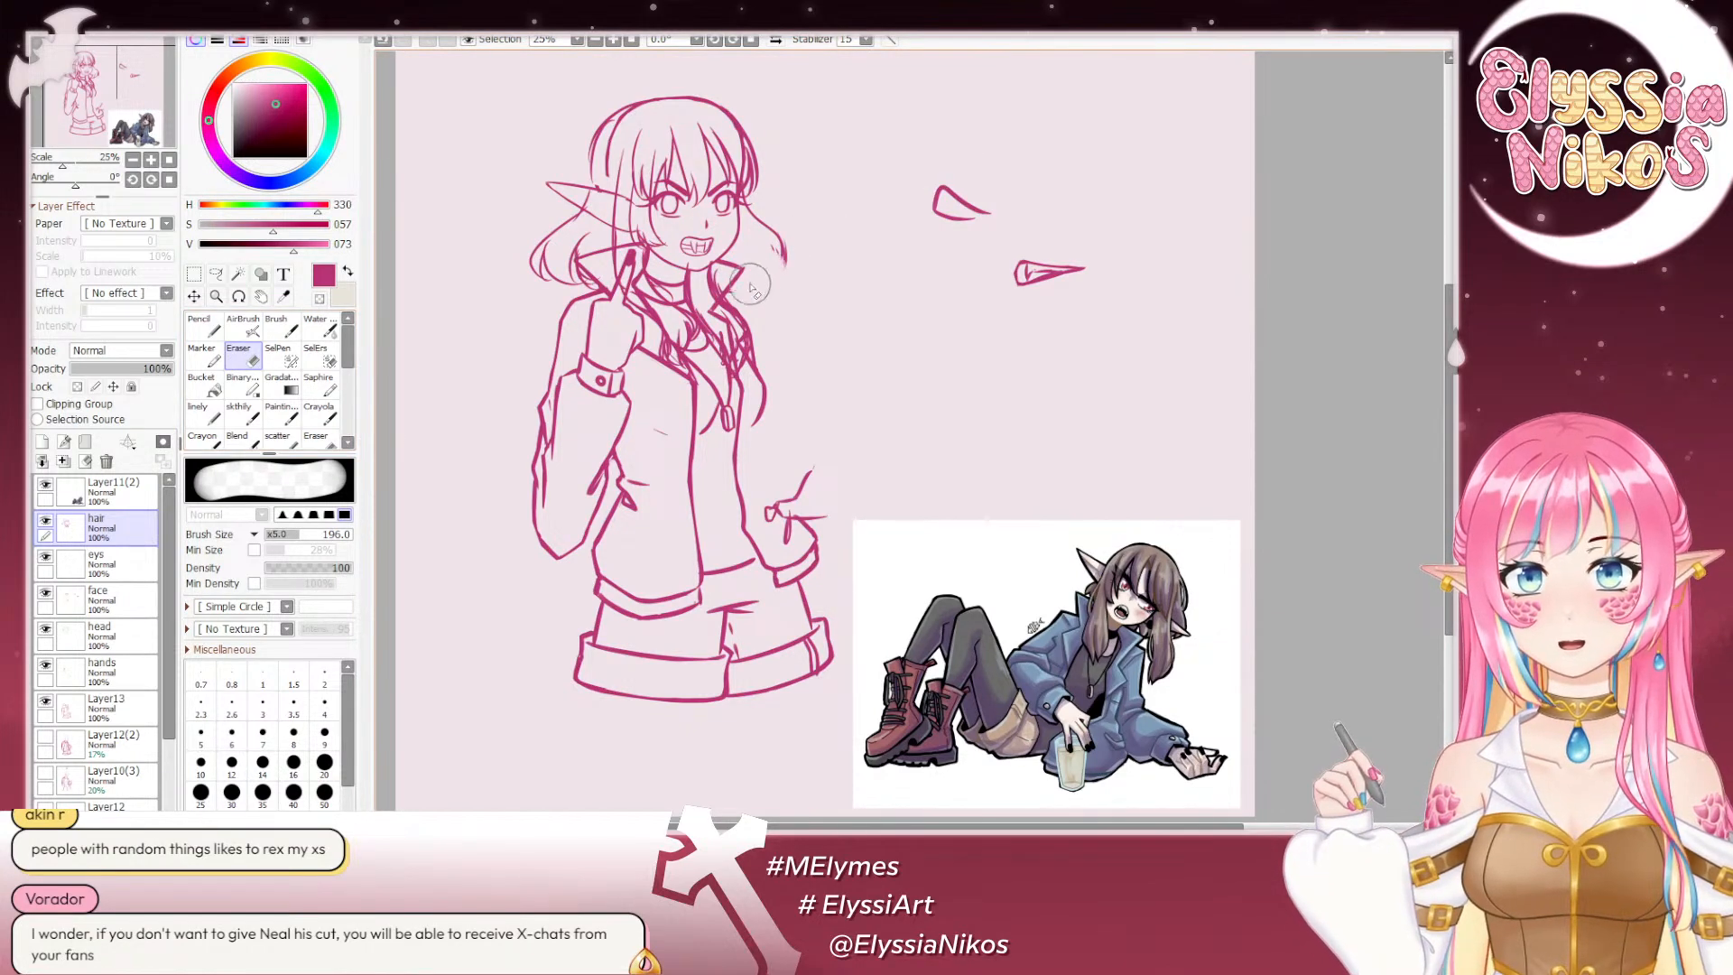
pyautogui.click(251, 422)
pyautogui.moveTo(749, 212); pyautogui.dragTo(778, 254)
pyautogui.hotkey('ctrl', 'z')
pyautogui.hotkey('ctrl', 'z')
pyautogui.hotkey('ctrl', 'z')
pyautogui.hotkey('ctrl', 'z')
pyautogui.hotkey('ctrl', 'z')
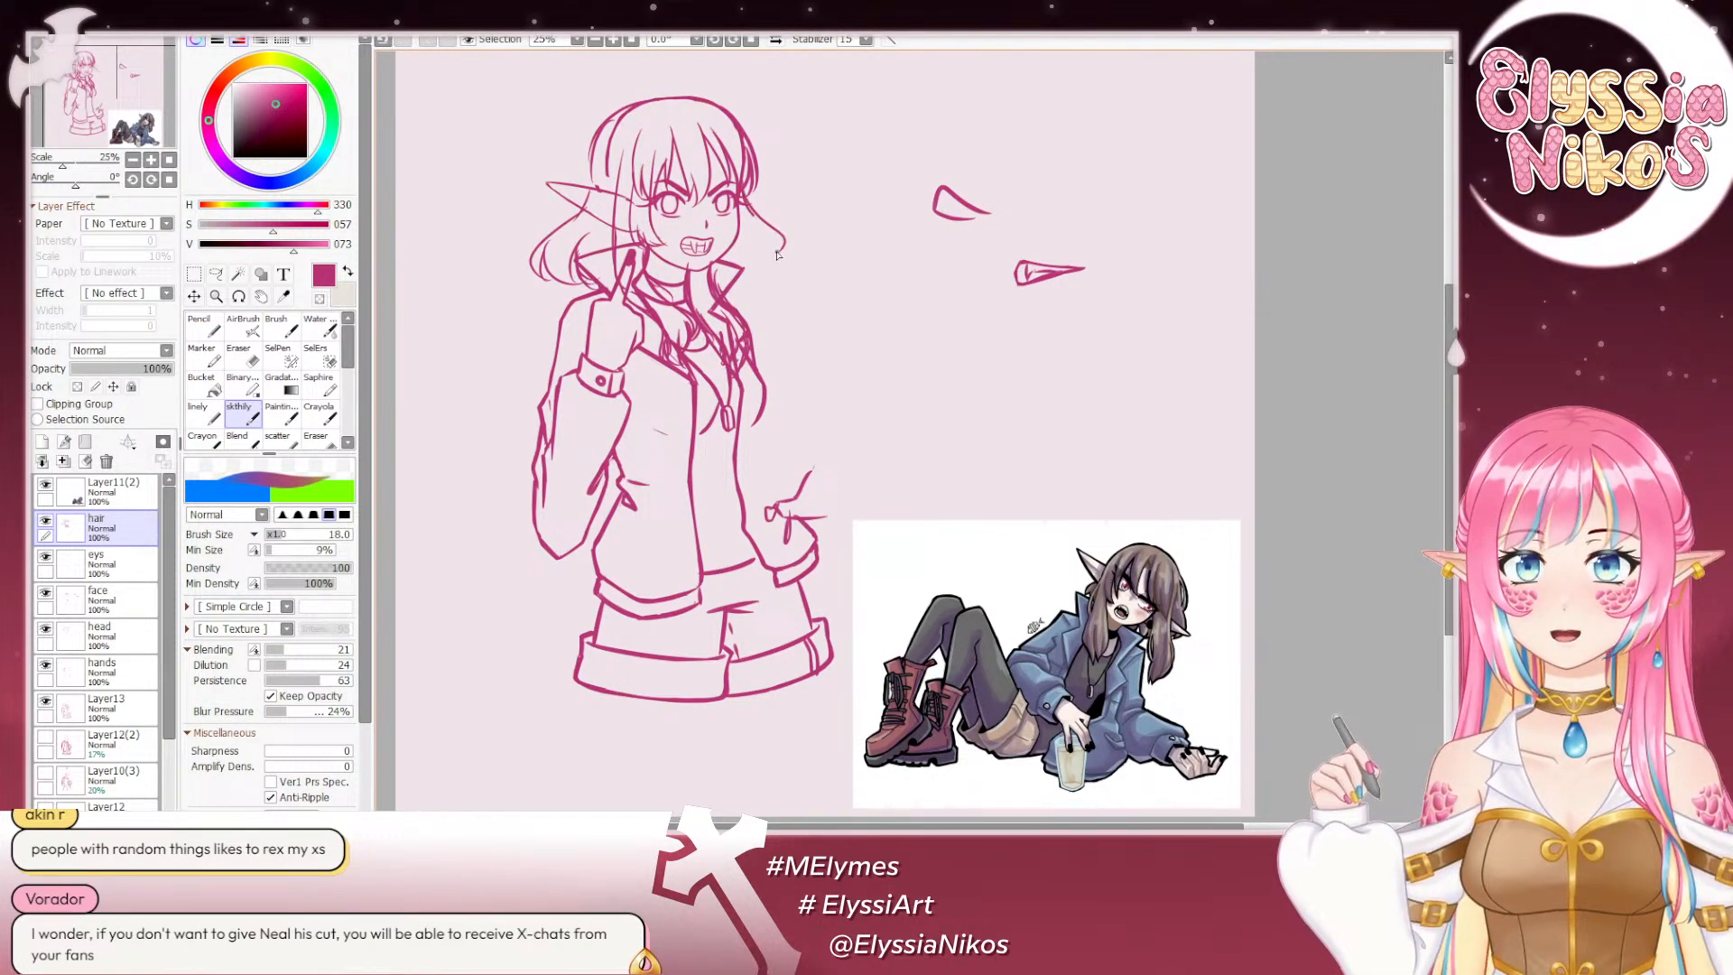
pyautogui.hotkey('ctrl', 'z')
pyautogui.hotkey('ctrl', 'z')
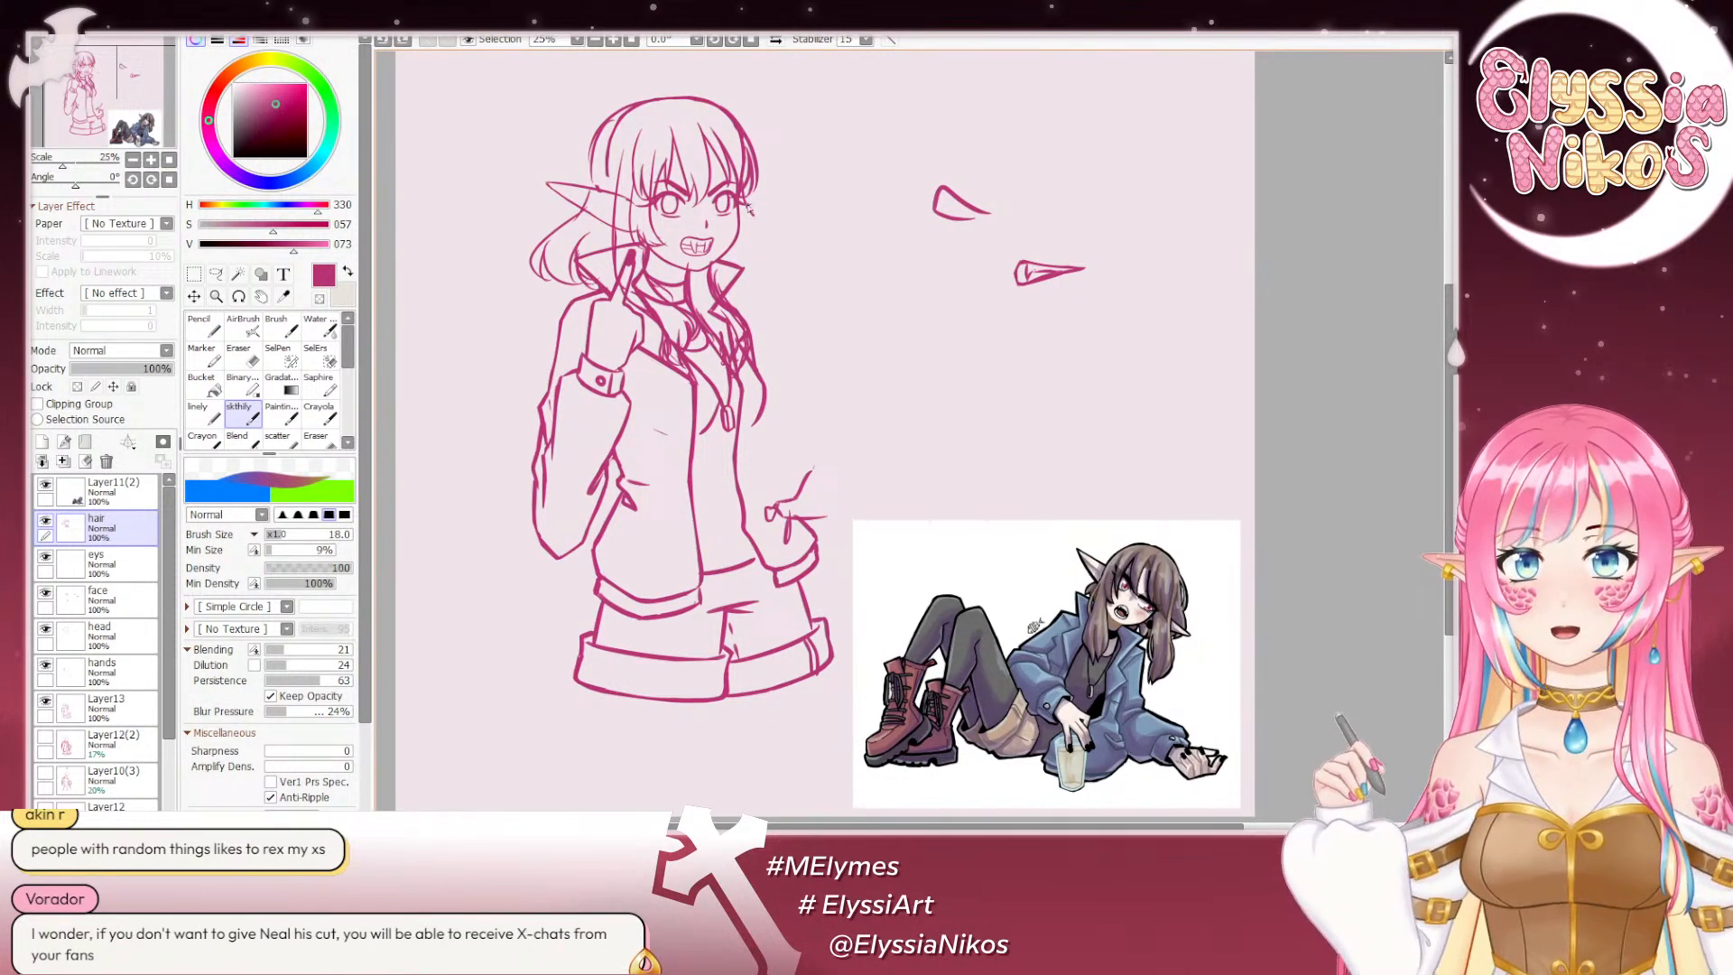
# Step: Redraw the flared lock away from the raised hand with a curled tip and inner strands reaching the collar
pyautogui.moveTo(795, 252); pyautogui.dragTo(791, 258)
pyautogui.hotkey('ctrl', 'z')
pyautogui.moveTo(745, 201); pyautogui.dragTo(790, 254)
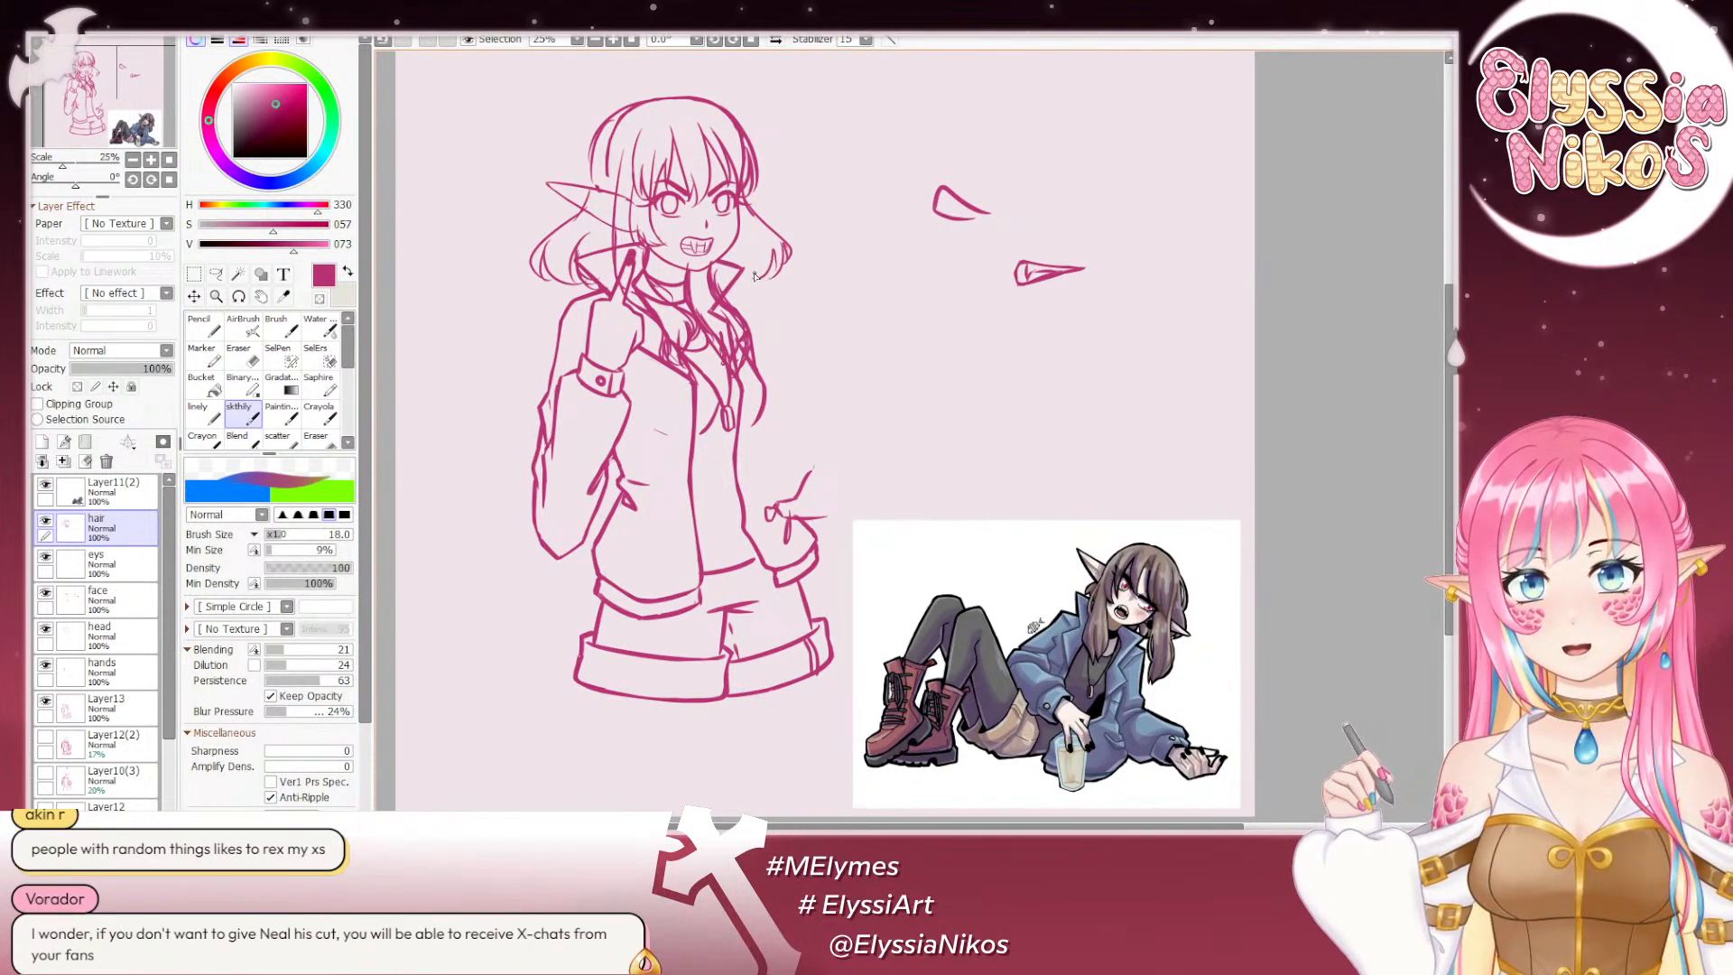
pyautogui.hotkey('ctrl', 'z')
pyautogui.hotkey('ctrl', 'z')
pyautogui.moveTo(788, 251)
pyautogui.mouseDown()
pyautogui.moveTo(767, 282)
pyautogui.moveTo(741, 278)
pyautogui.mouseUp()
pyautogui.hotkey('ctrl', 'z')
pyautogui.hotkey('ctrl', 'z')
pyautogui.hotkey('ctrl', 'z')
pyautogui.hotkey('ctrl', 'z')
pyautogui.hotkey('ctrl', 'z')
pyautogui.hotkey('ctrl', 'z')
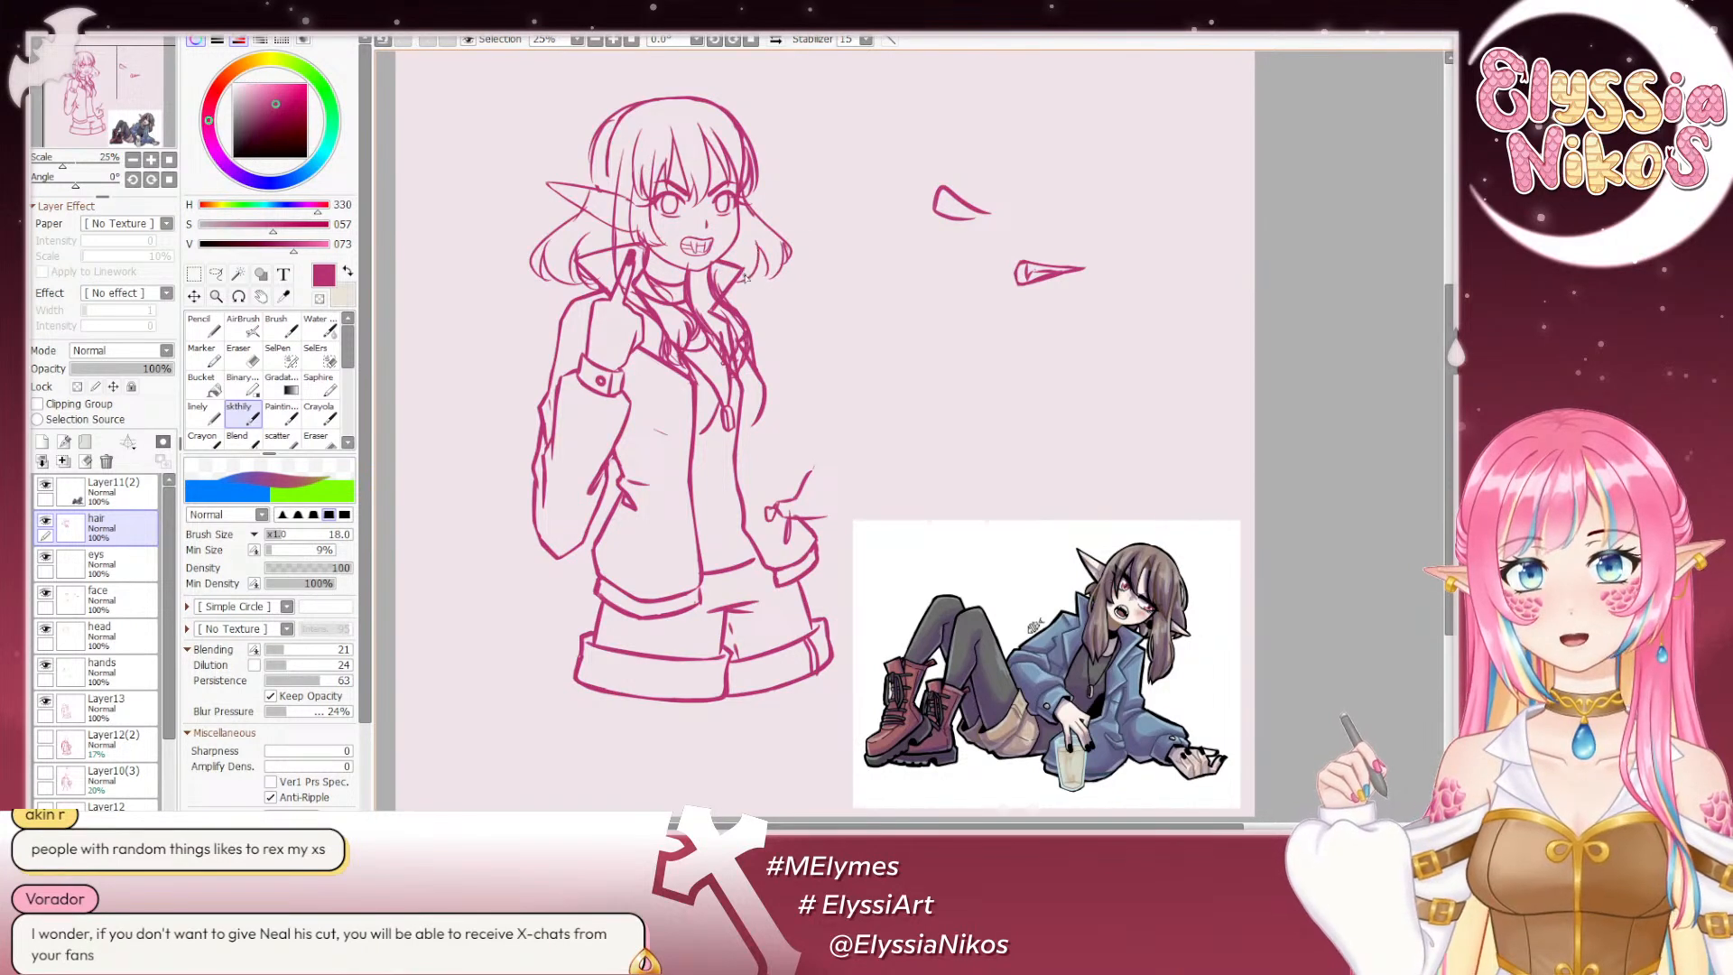
# Step: Erase the head layer's linework overlapping the hair beside the pointed ear with the eraser at size 41
pyautogui.press('e')
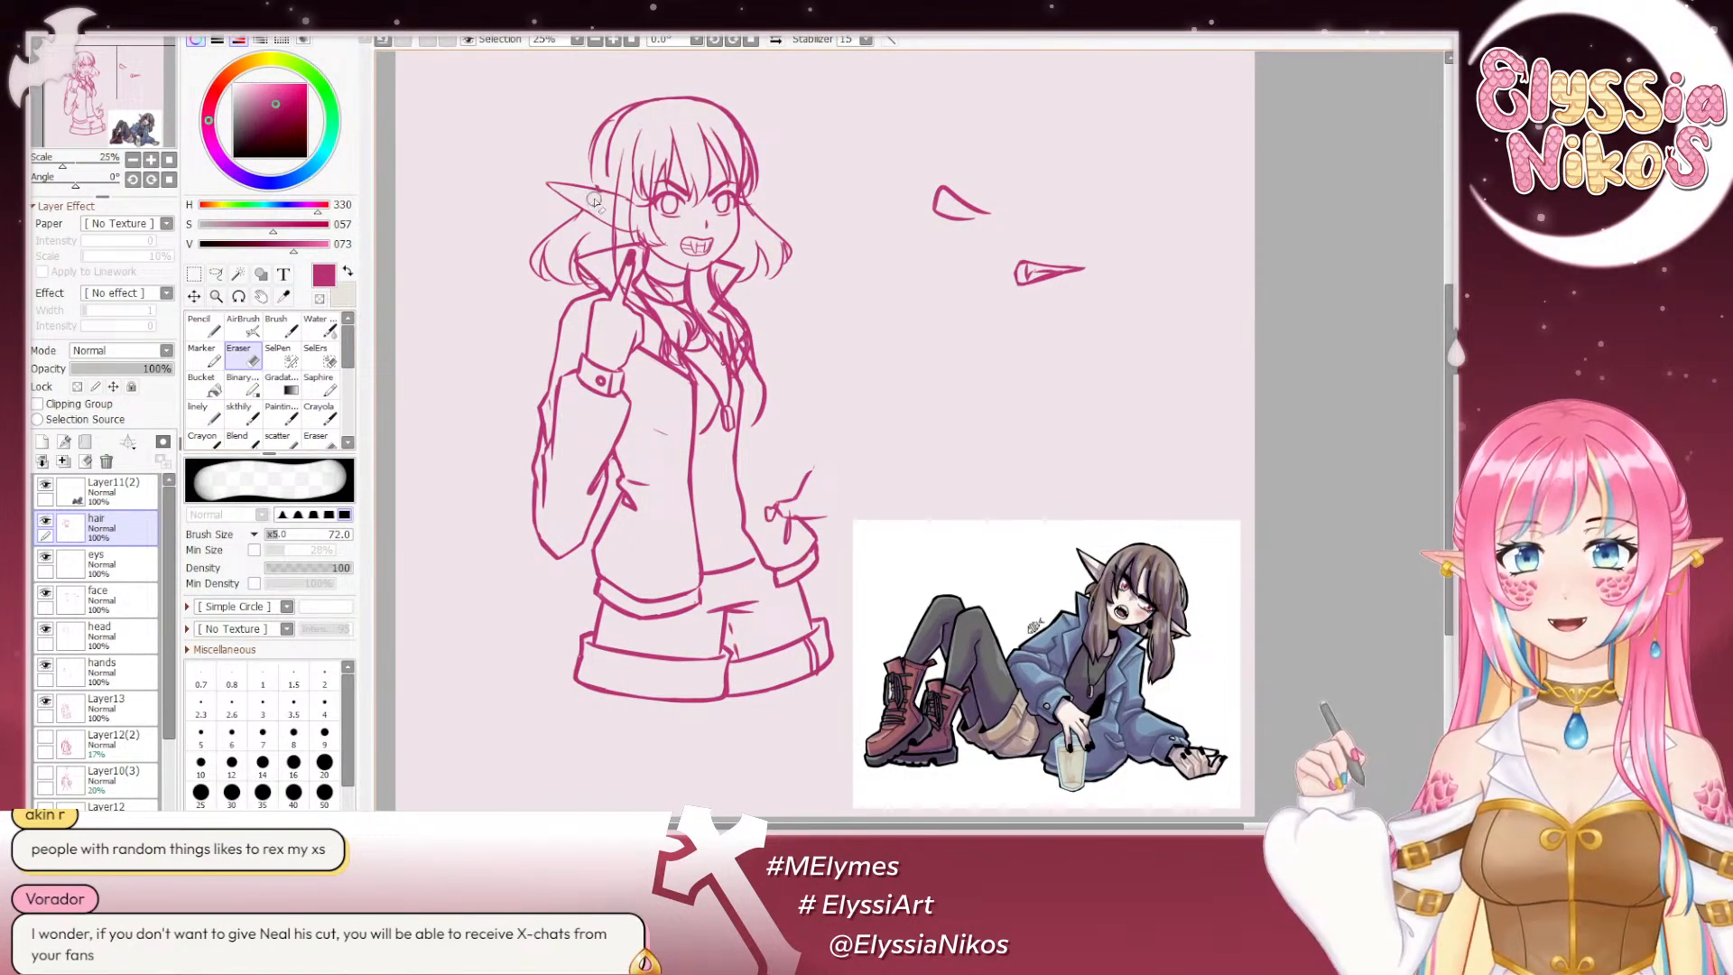
pyautogui.click(146, 631)
pyautogui.moveTo(643, 169); pyautogui.dragTo(621, 173)
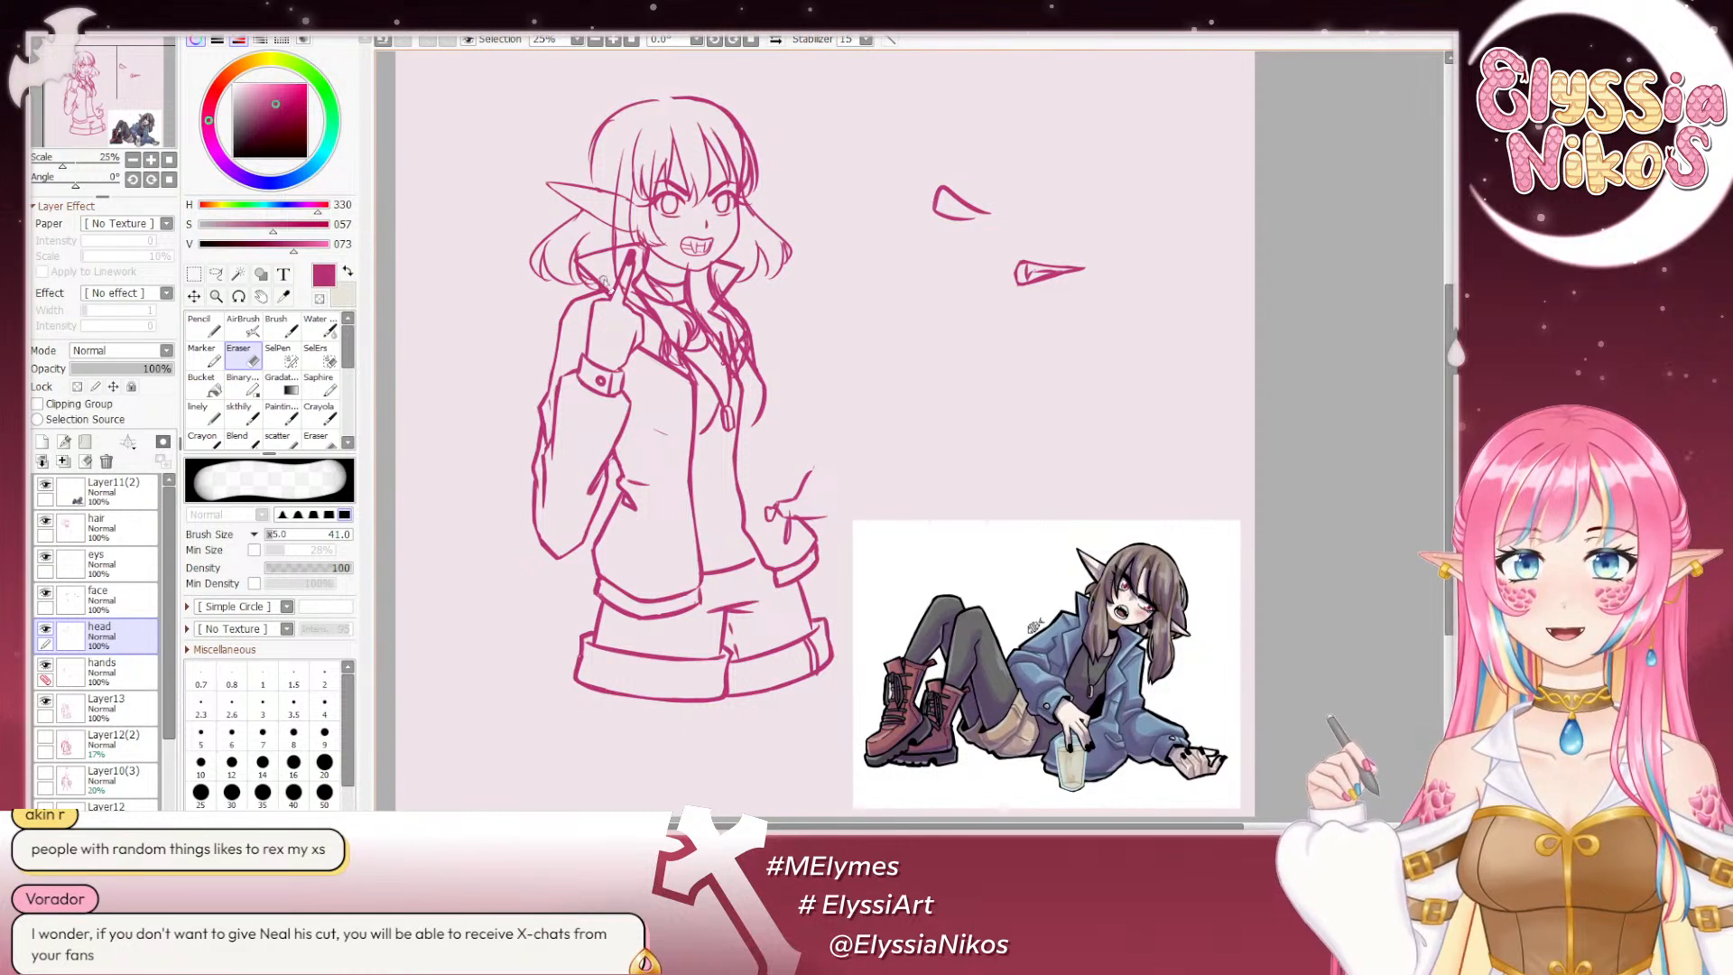
# Step: On the face layer, start a rounded shape beside the jacket above the lowered hand with the skthly brush at size 27
pyautogui.click(133, 159)
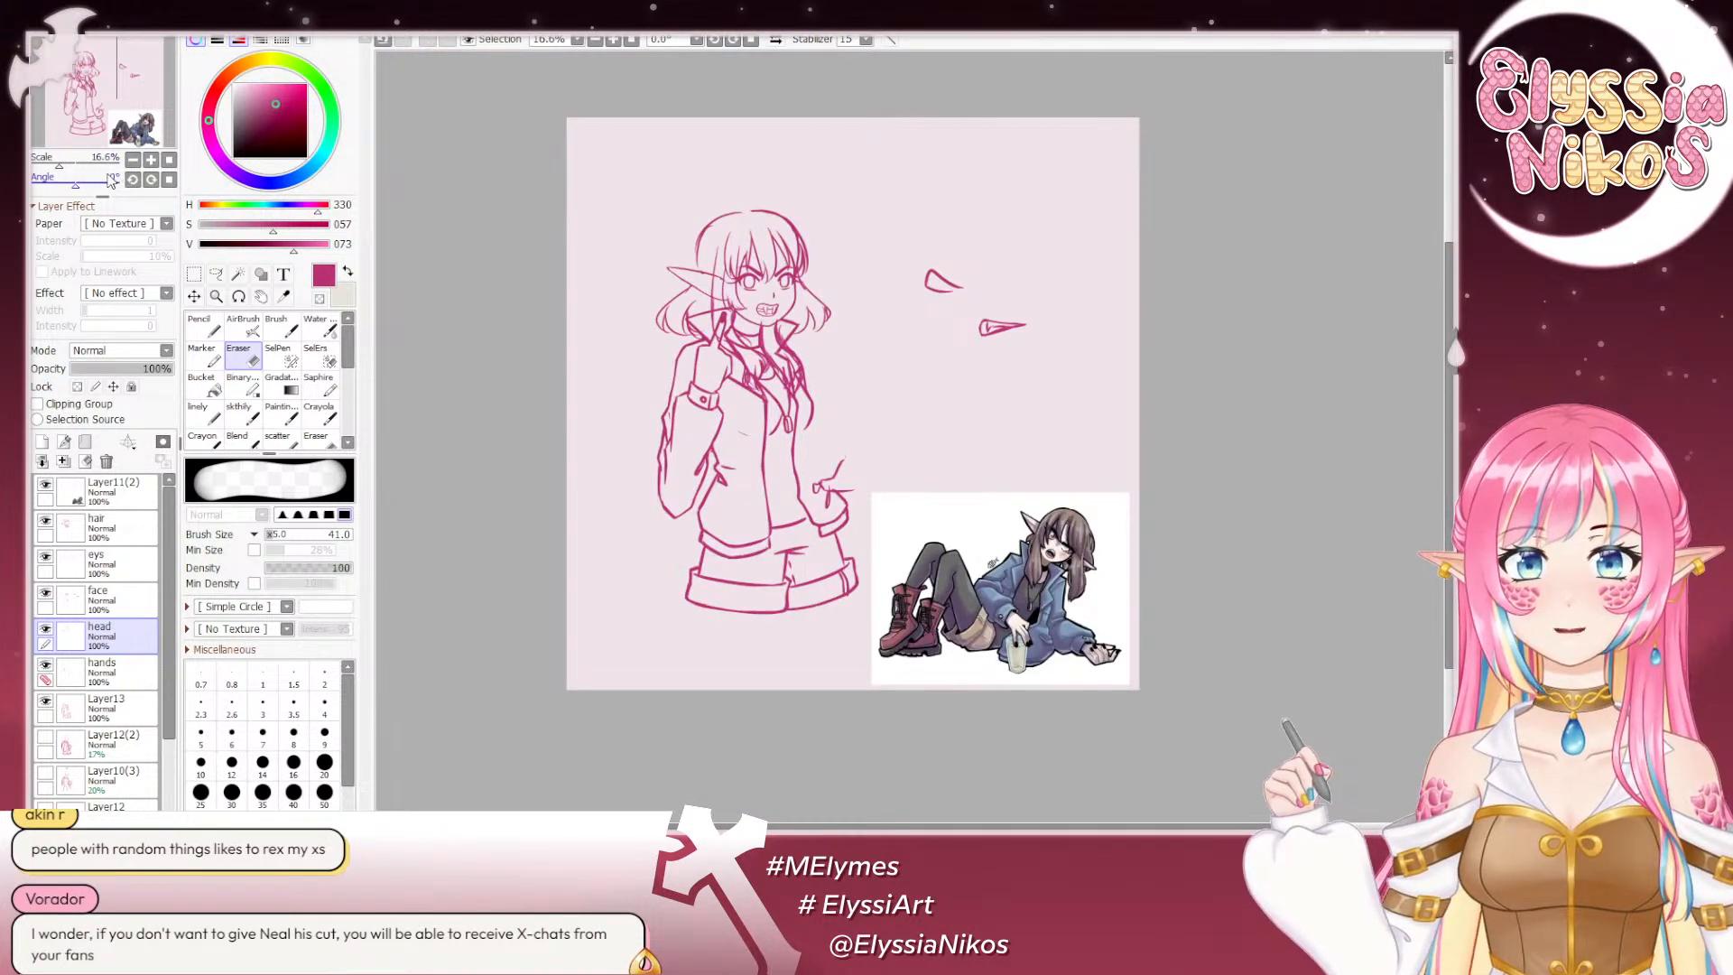
pyautogui.click(108, 599)
pyautogui.click(239, 411)
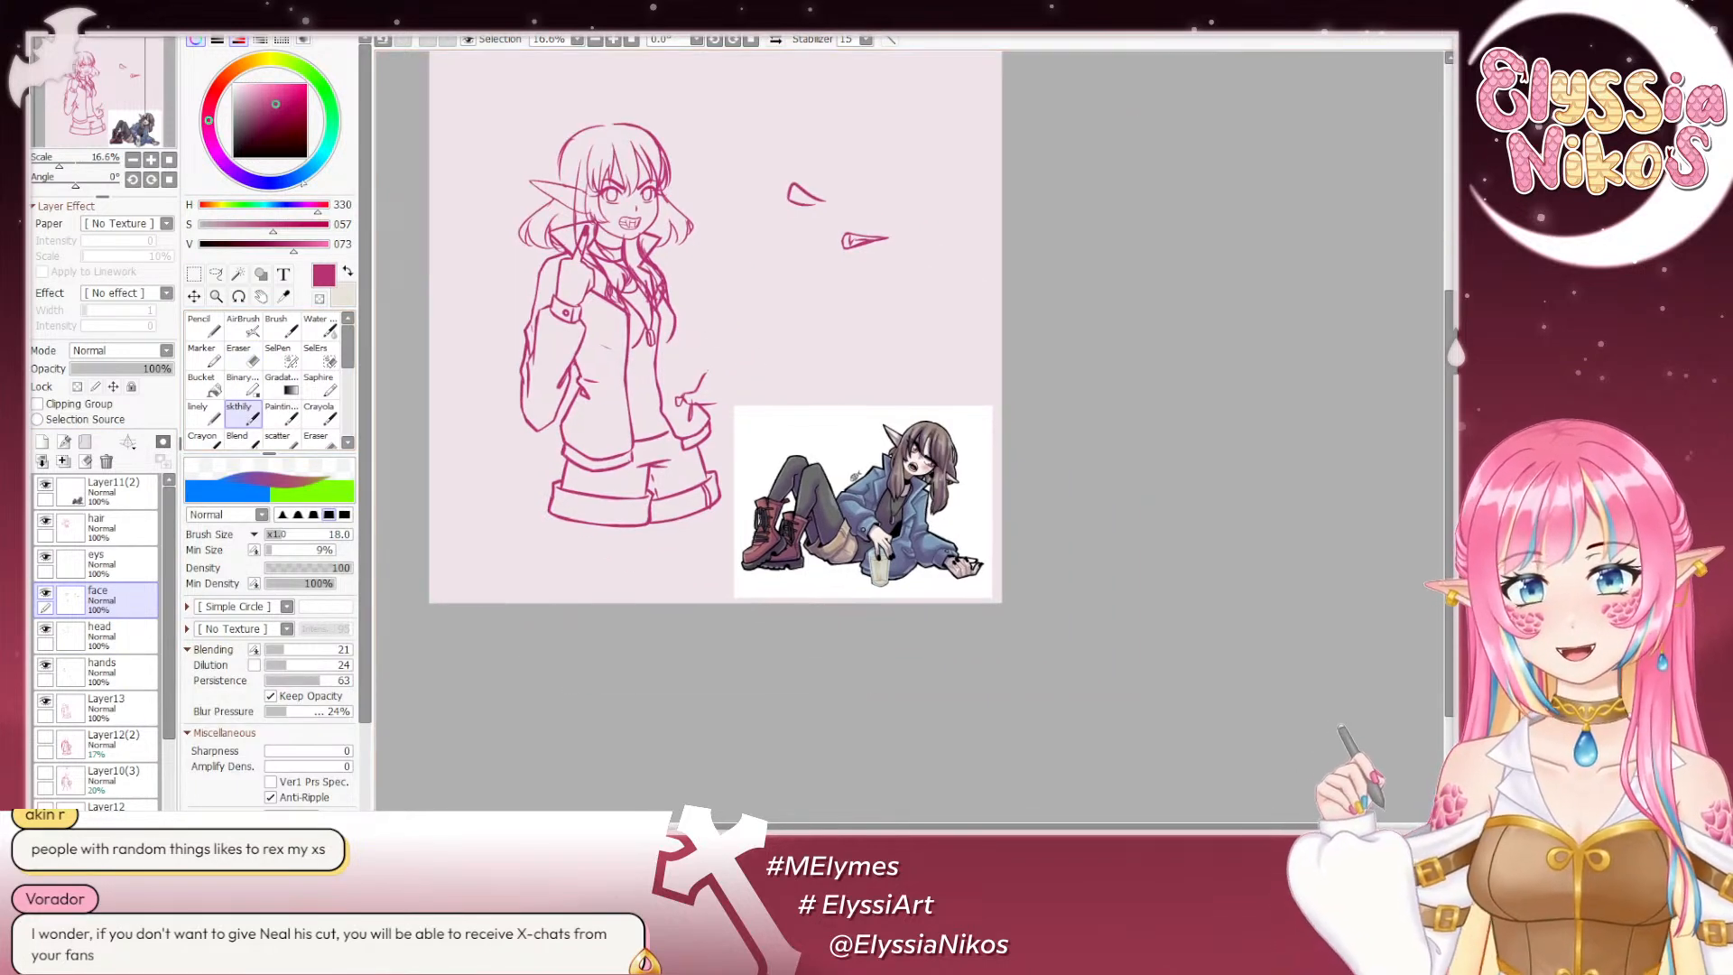
pyautogui.scroll(2, 578, 298)
pyautogui.moveTo(419, 260)
pyautogui.mouseDown()
pyautogui.moveTo(596, 310)
pyautogui.moveTo(620, 377)
pyautogui.mouseUp()
pyautogui.hotkey('ctrl', 'z')
pyautogui.hotkey('ctrl', 'z')
pyautogui.moveTo(617, 297)
pyautogui.mouseDown()
pyautogui.moveTo(600, 381)
pyautogui.moveTo(583, 378)
pyautogui.moveTo(657, 385)
pyautogui.mouseUp()
pyautogui.hotkey('ctrl', 'z')
pyautogui.hotkey('ctrl', 'z')
# Step: Complete the rounded outline above the lowered hand with a large upper curve running down towards the fingers
pyautogui.moveTo(601, 301)
pyautogui.mouseDown()
pyautogui.moveTo(619, 279)
pyautogui.moveTo(618, 320)
pyautogui.moveTo(657, 275)
pyautogui.moveTo(616, 284)
pyautogui.moveTo(656, 243)
pyautogui.mouseUp()
pyautogui.hotkey('ctrl', 'z')
pyautogui.hotkey('ctrl', 'z')
pyautogui.hotkey('ctrl', 'z')
pyautogui.hotkey('ctrl', 'z')
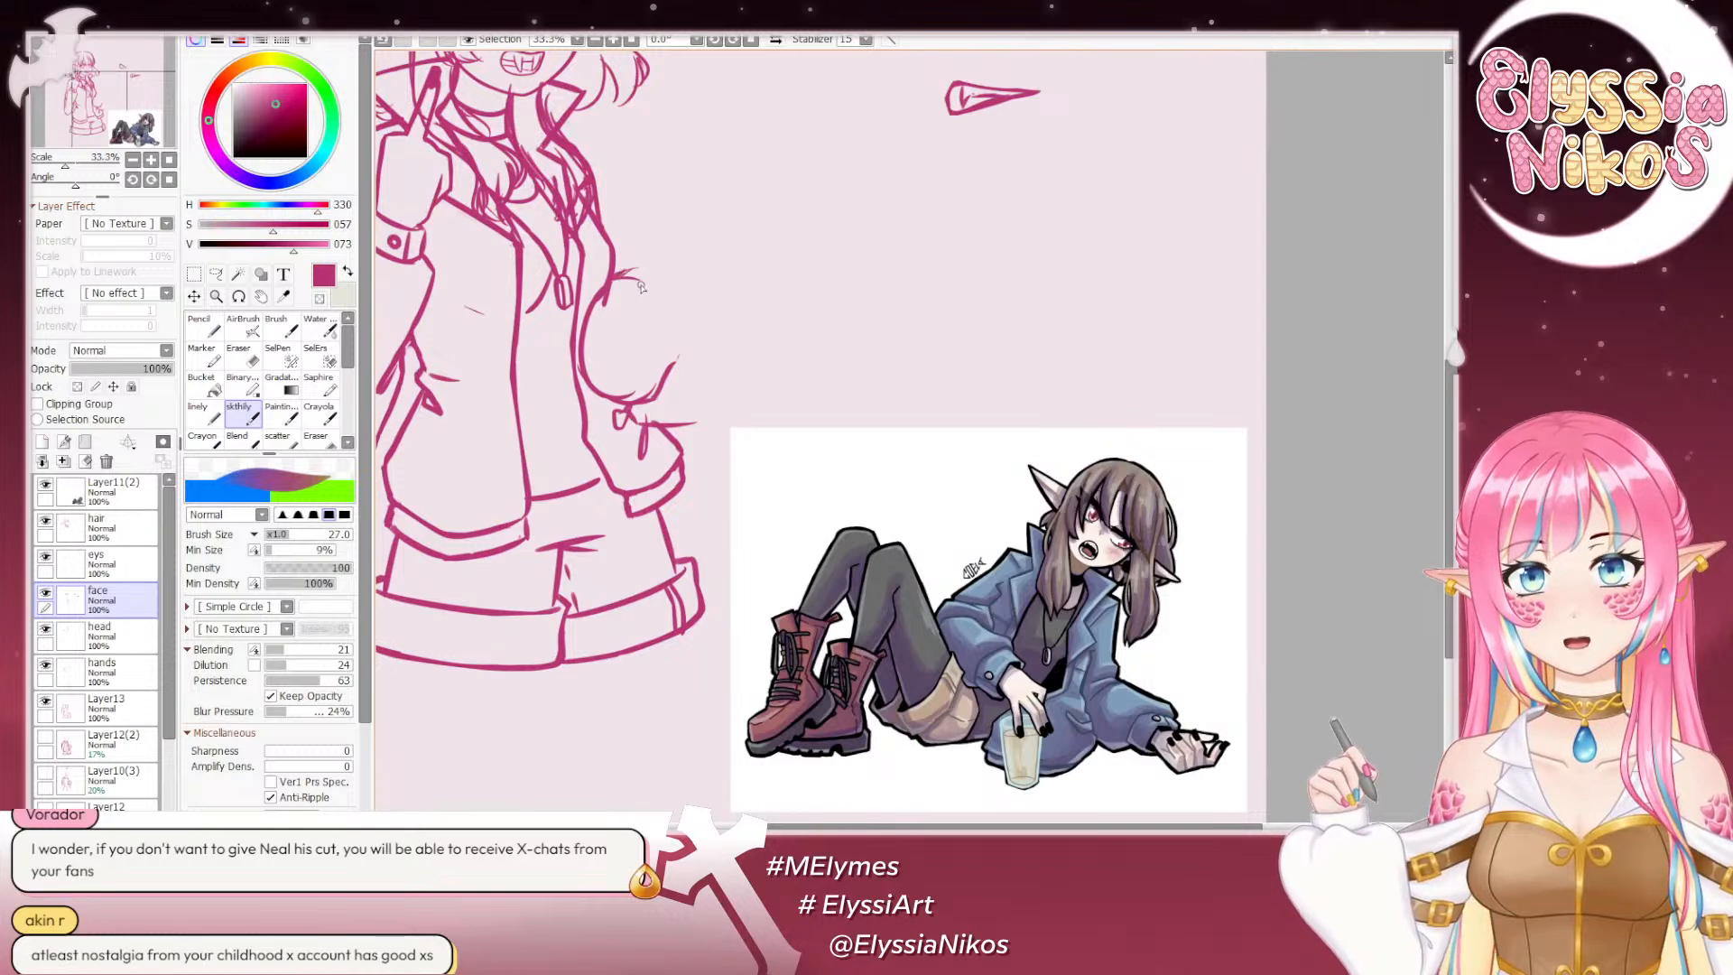
pyautogui.moveTo(629, 252)
pyautogui.mouseDown()
pyautogui.moveTo(707, 281)
pyautogui.moveTo(711, 335)
pyautogui.mouseUp()
pyautogui.hotkey('ctrl', 'z')
pyautogui.moveTo(703, 262)
pyautogui.mouseDown()
pyautogui.moveTo(729, 279)
pyautogui.moveTo(689, 365)
pyautogui.mouseUp()
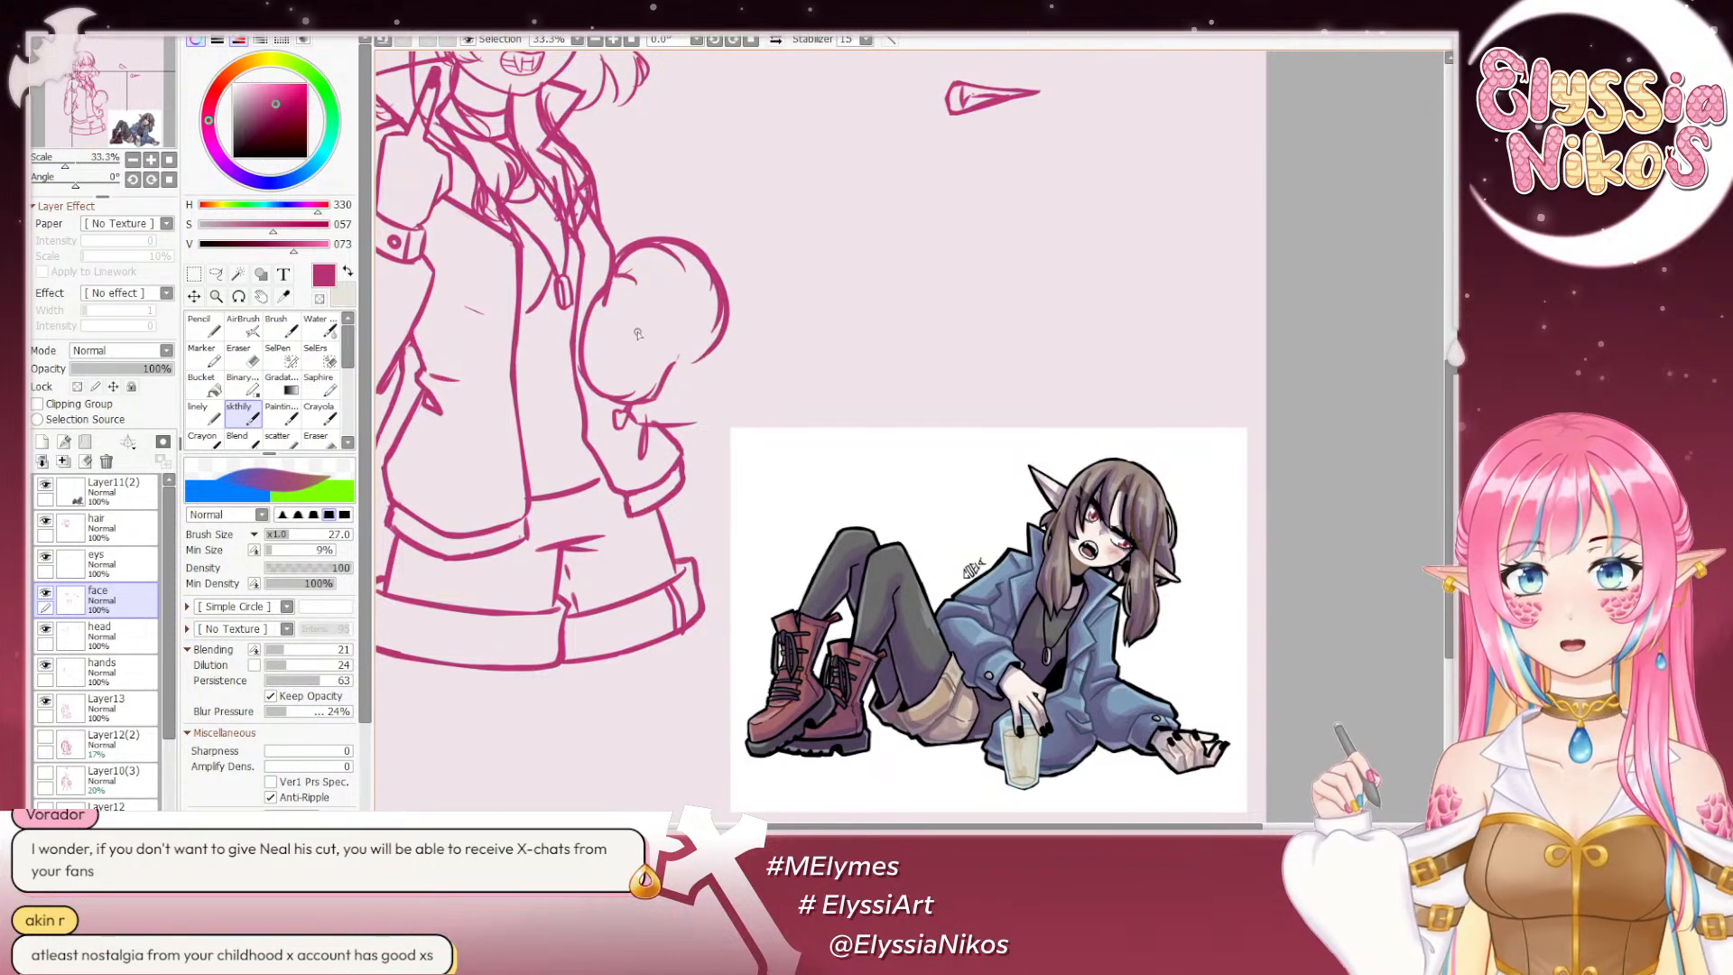
pyautogui.hotkey('ctrl', 'z')
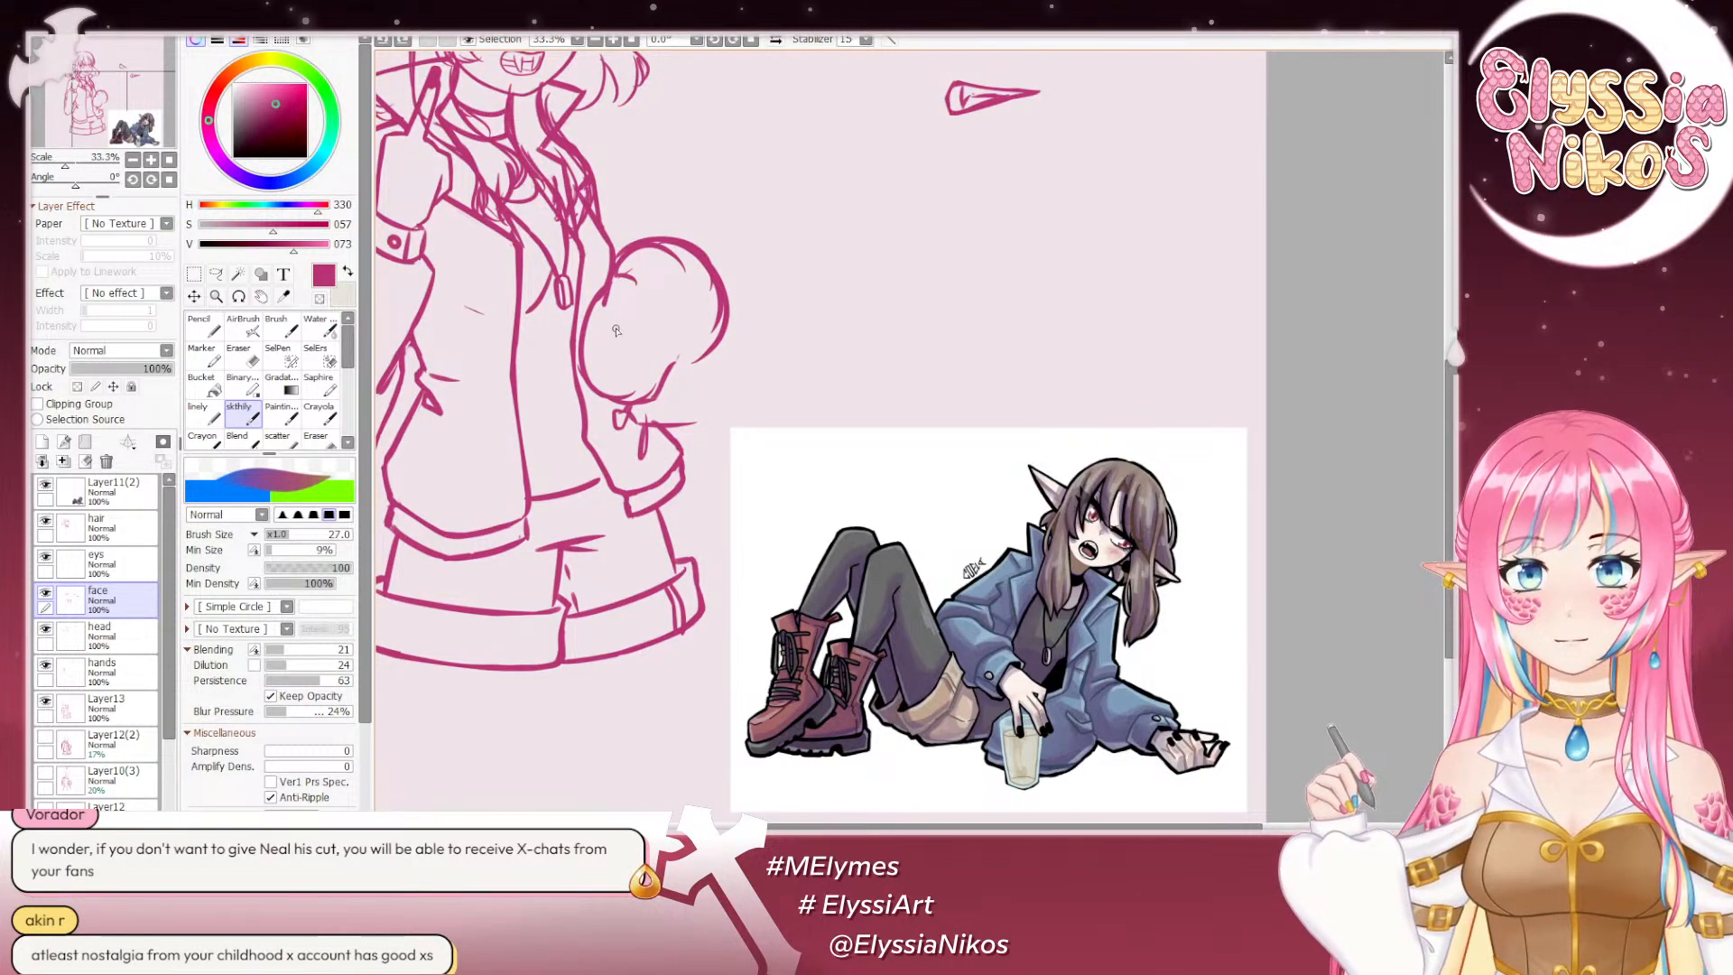
# Step: Draw three small ovals inside the rounded shape and clean up the marks near its upper edge with the eraser at size 40
pyautogui.moveTo(619, 327)
pyautogui.mouseDown()
pyautogui.moveTo(653, 316)
pyautogui.moveTo(654, 291)
pyautogui.moveTo(644, 359)
pyautogui.moveTo(650, 342)
pyautogui.mouseUp()
pyautogui.hotkey('ctrl', 'z')
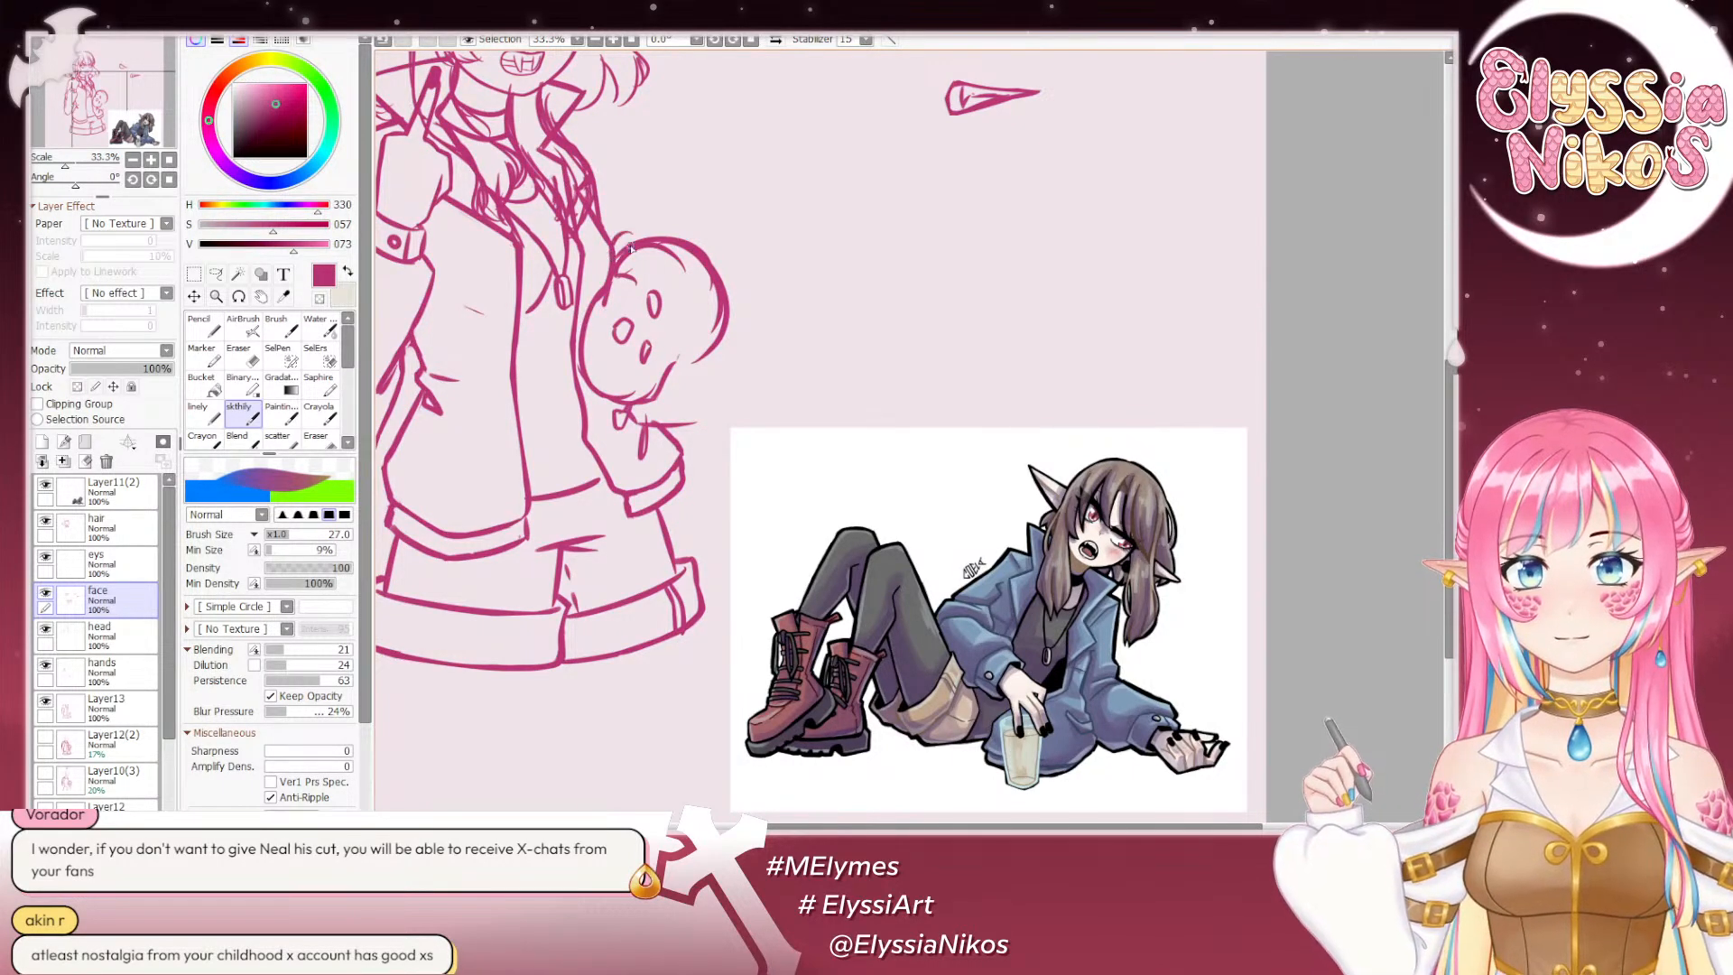
pyautogui.moveTo(623, 253); pyautogui.dragTo(658, 270)
pyautogui.hotkey('ctrl', 'z')
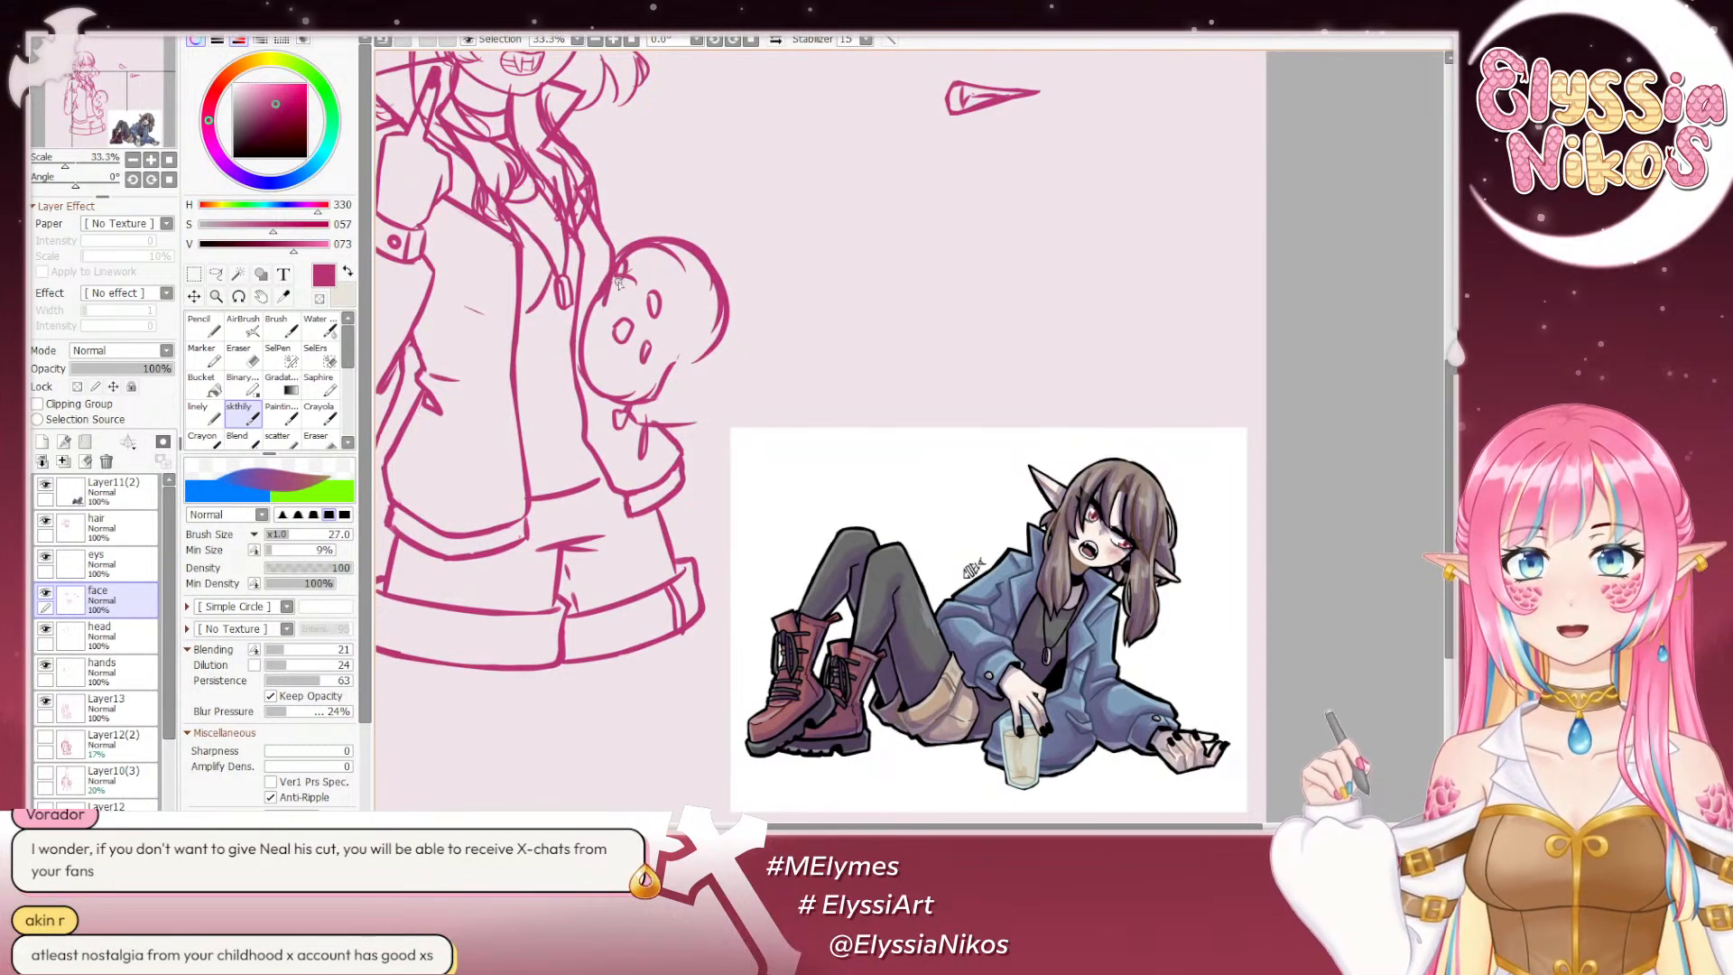
pyautogui.press('e')
pyautogui.press('[')
pyautogui.moveTo(610, 317); pyautogui.dragTo(644, 279)
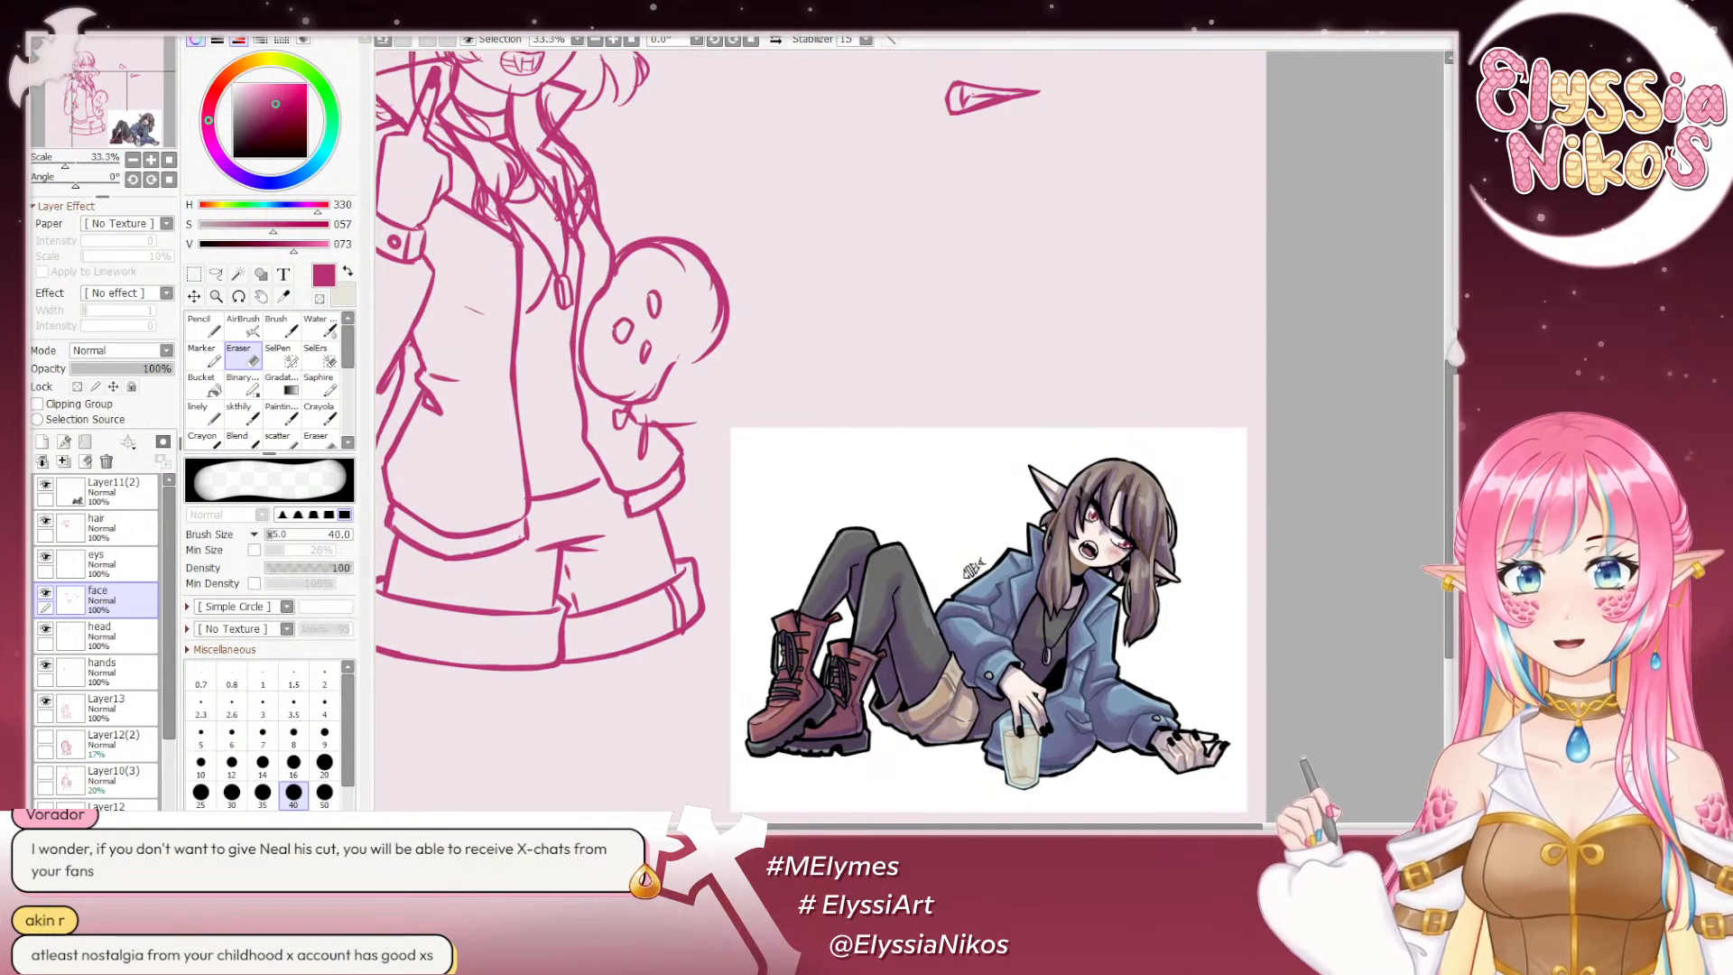
# Step: Sketch small finger-like lobes on the rounded shape's upper edge beside the jacket with the skthly brush at size 27
pyautogui.moveTo(628, 304); pyautogui.dragTo(698, 270)
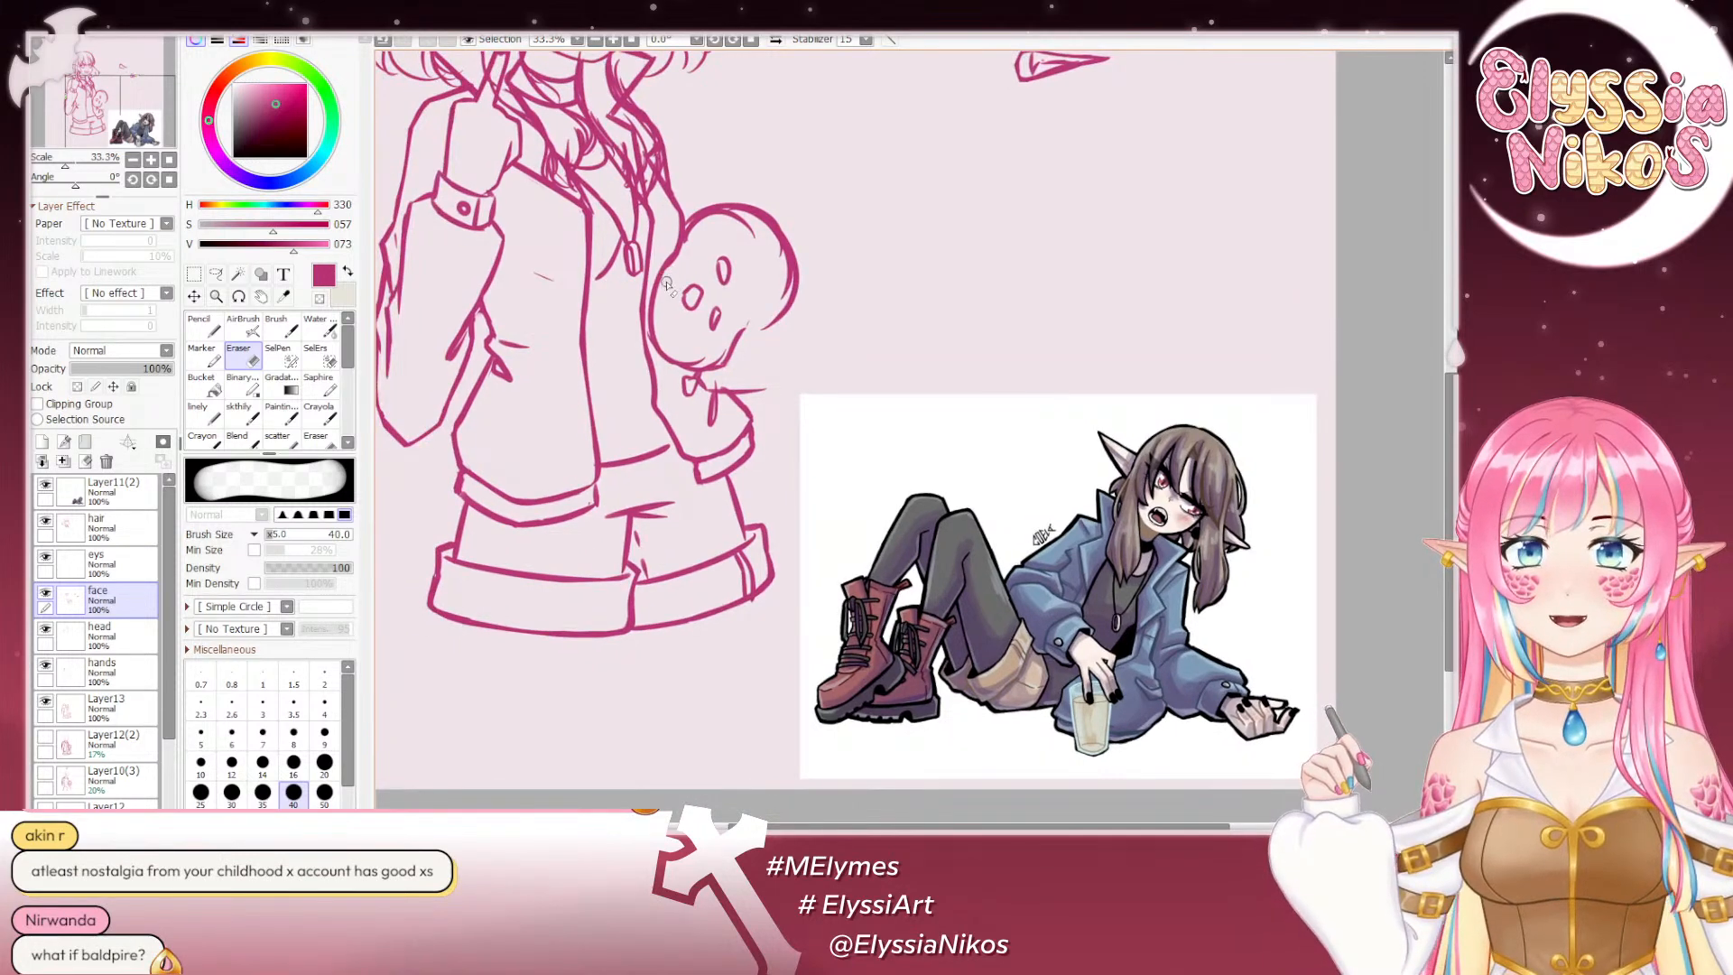
pyautogui.click(246, 414)
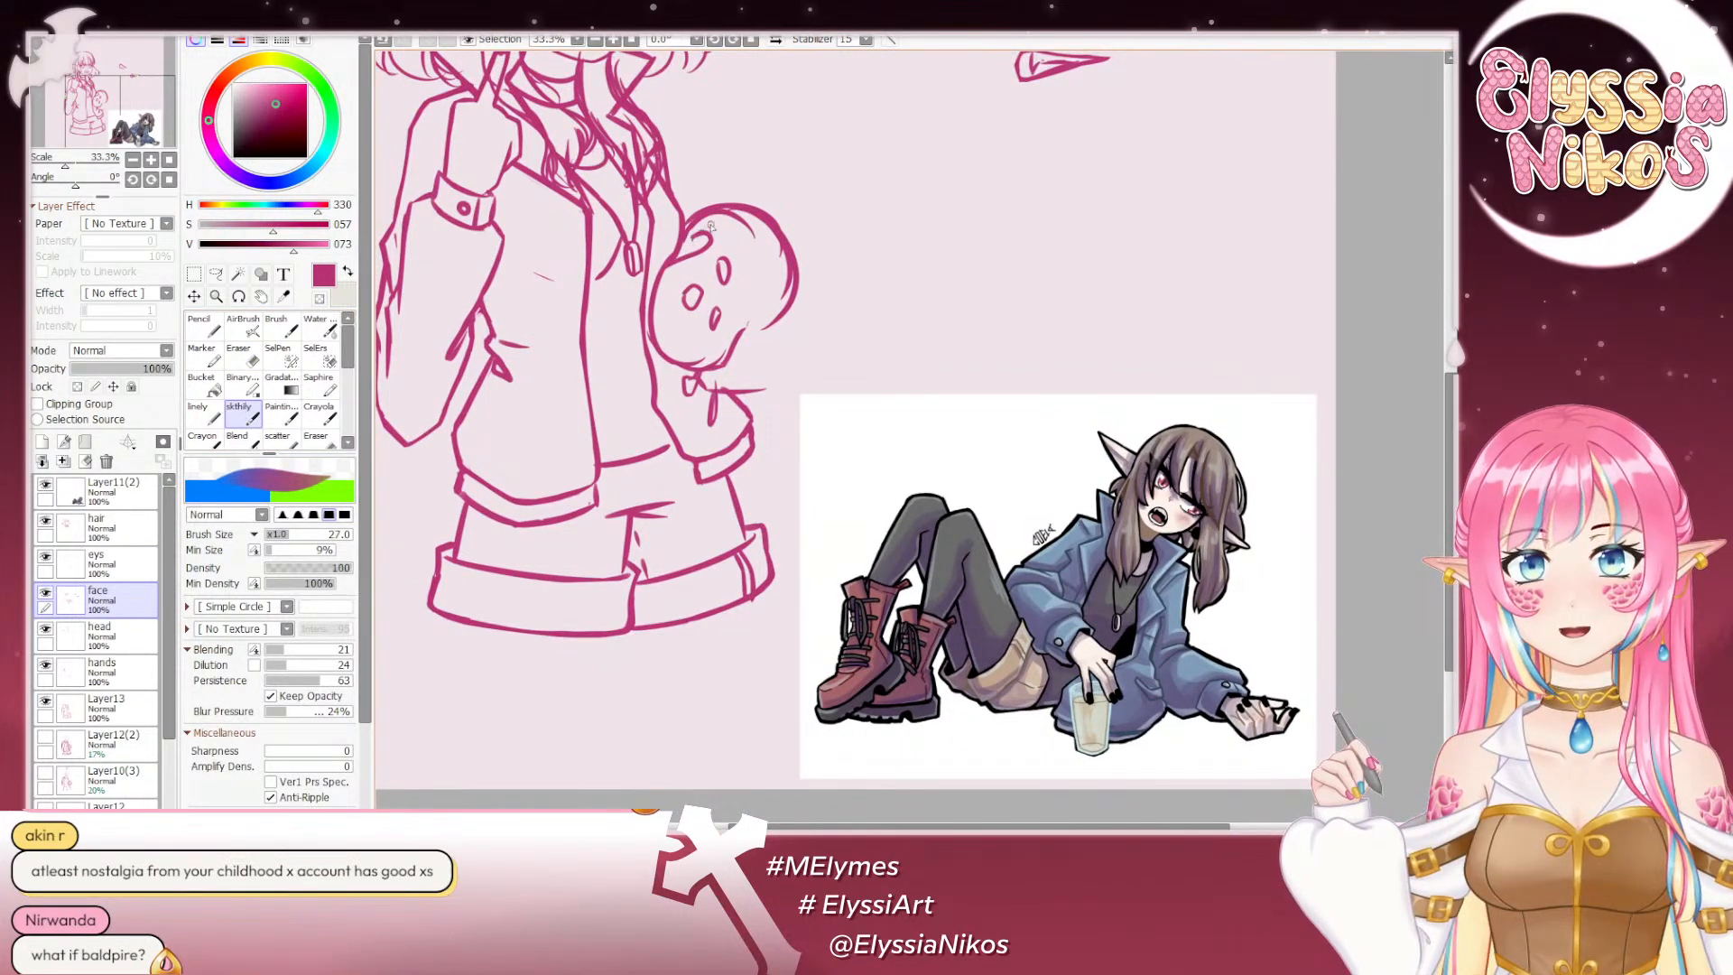
pyautogui.moveTo(691, 222)
pyautogui.mouseDown()
pyautogui.moveTo(701, 190)
pyautogui.moveTo(686, 212)
pyautogui.mouseUp()
pyautogui.moveTo(766, 312); pyautogui.dragTo(785, 301)
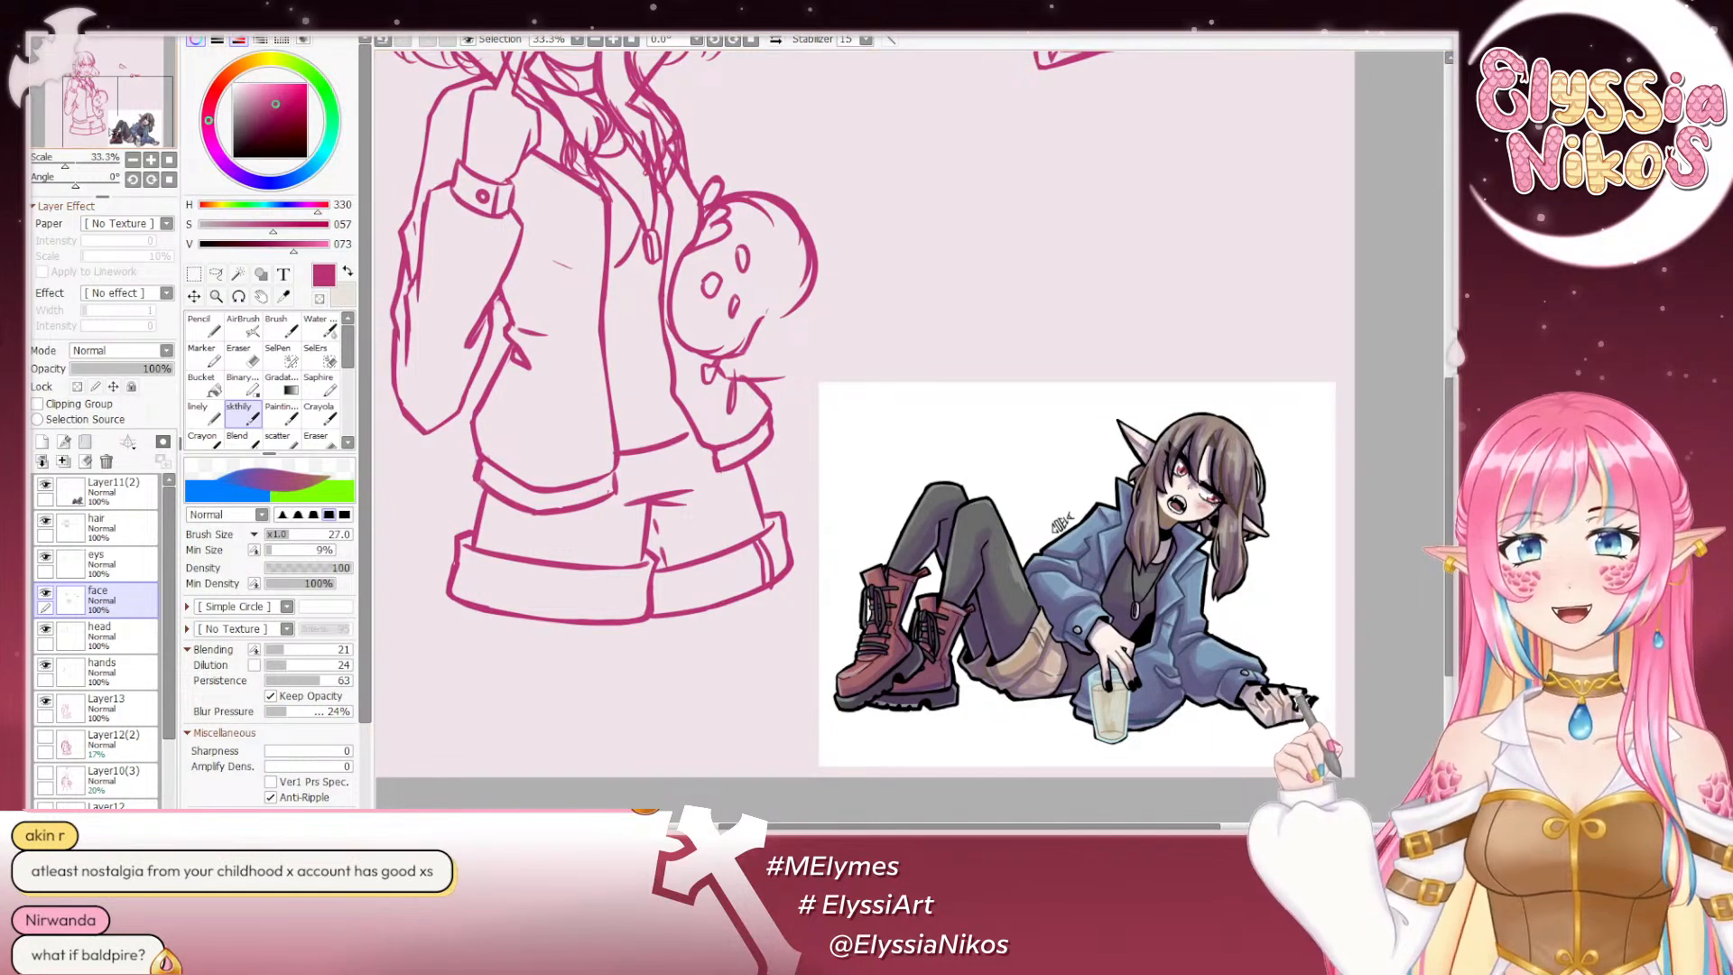
# Step: Erase the oval nearest the jacket inside the rounded shape with the eraser at size 57, and redraw it smaller with the skthly brush
pyautogui.click(136, 160)
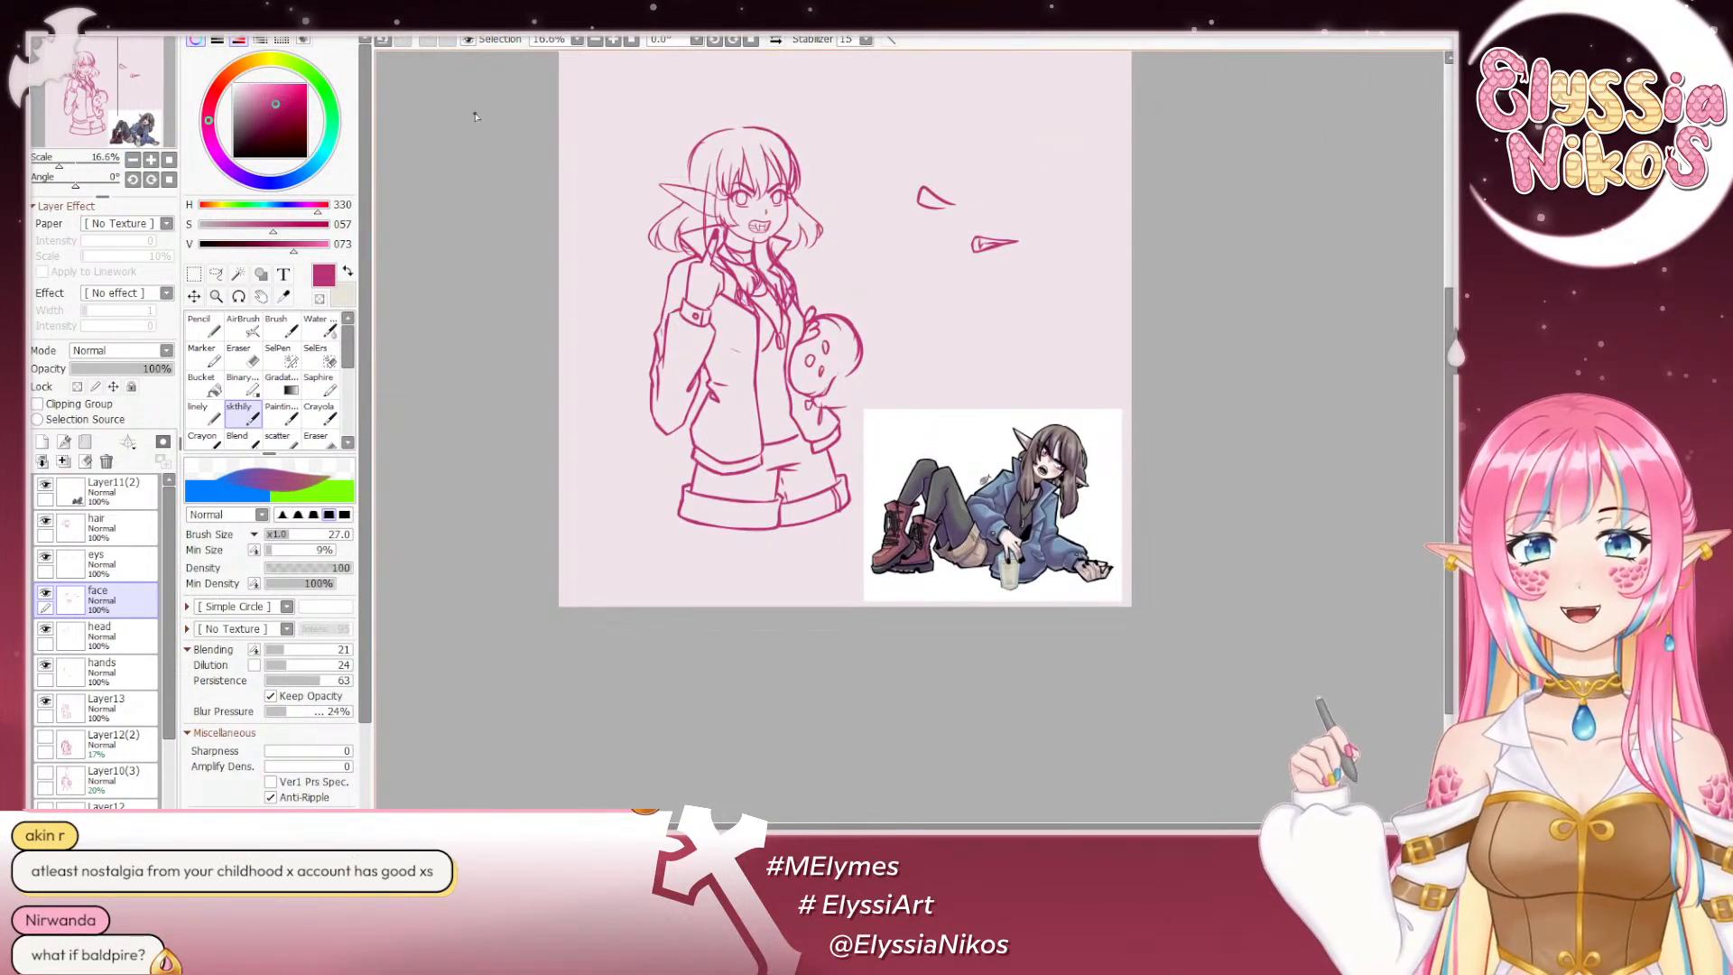
pyautogui.click(253, 354)
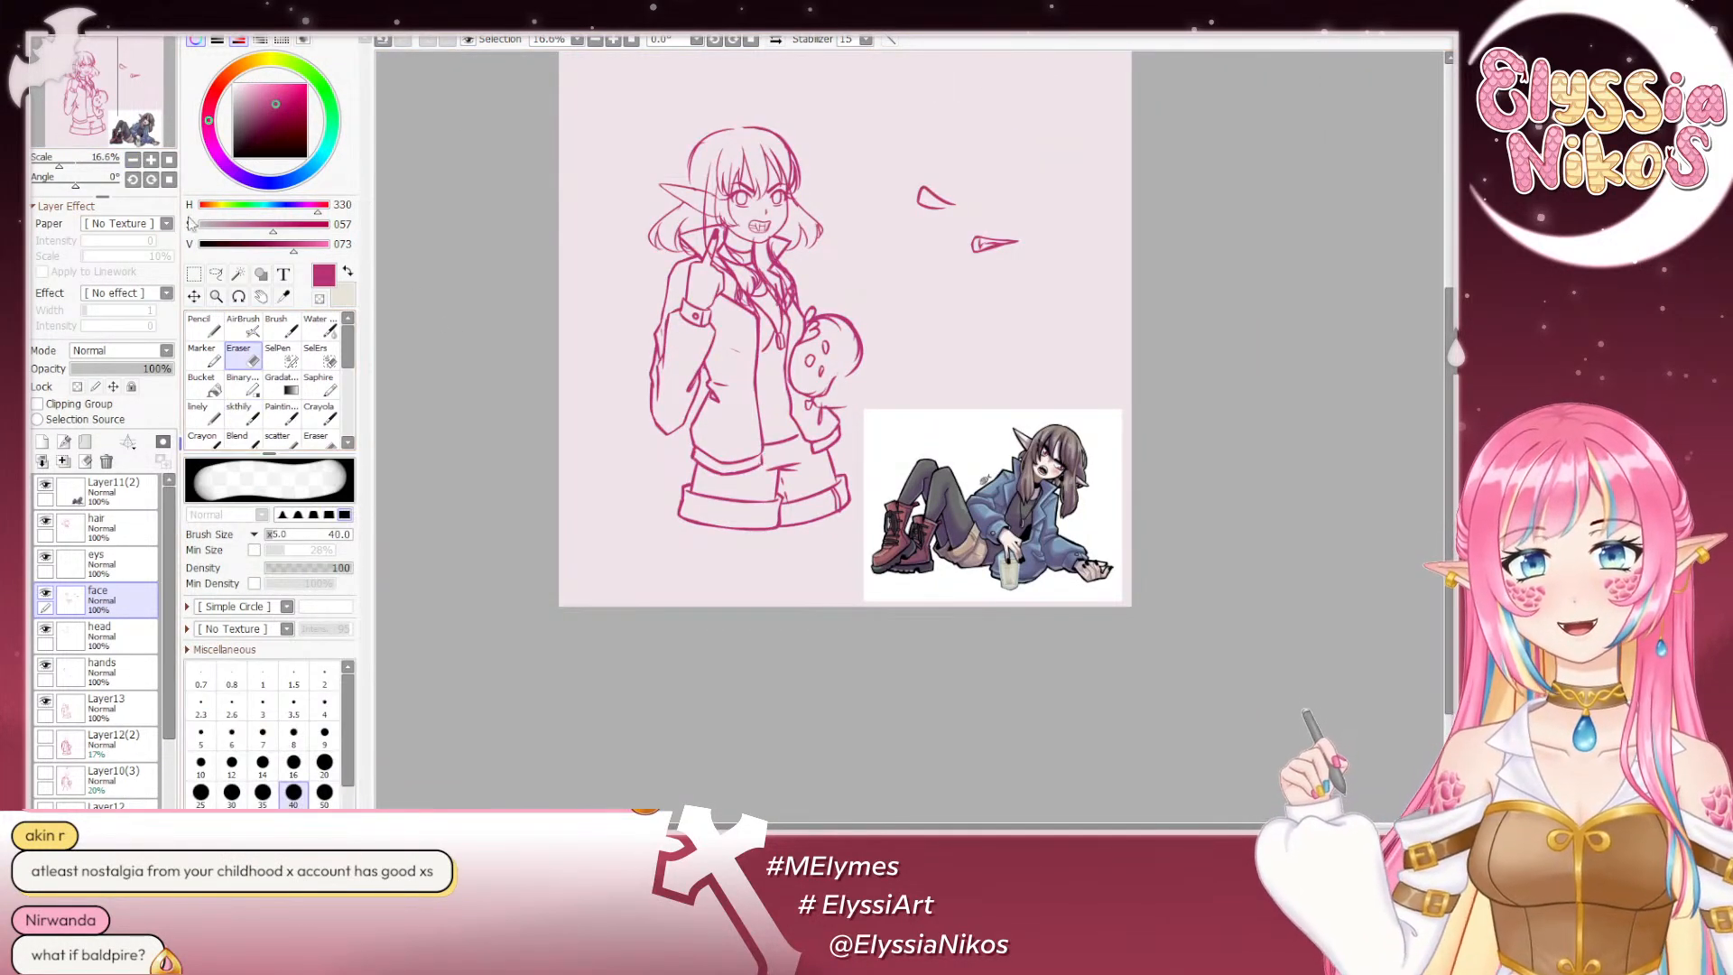
pyautogui.click(150, 159)
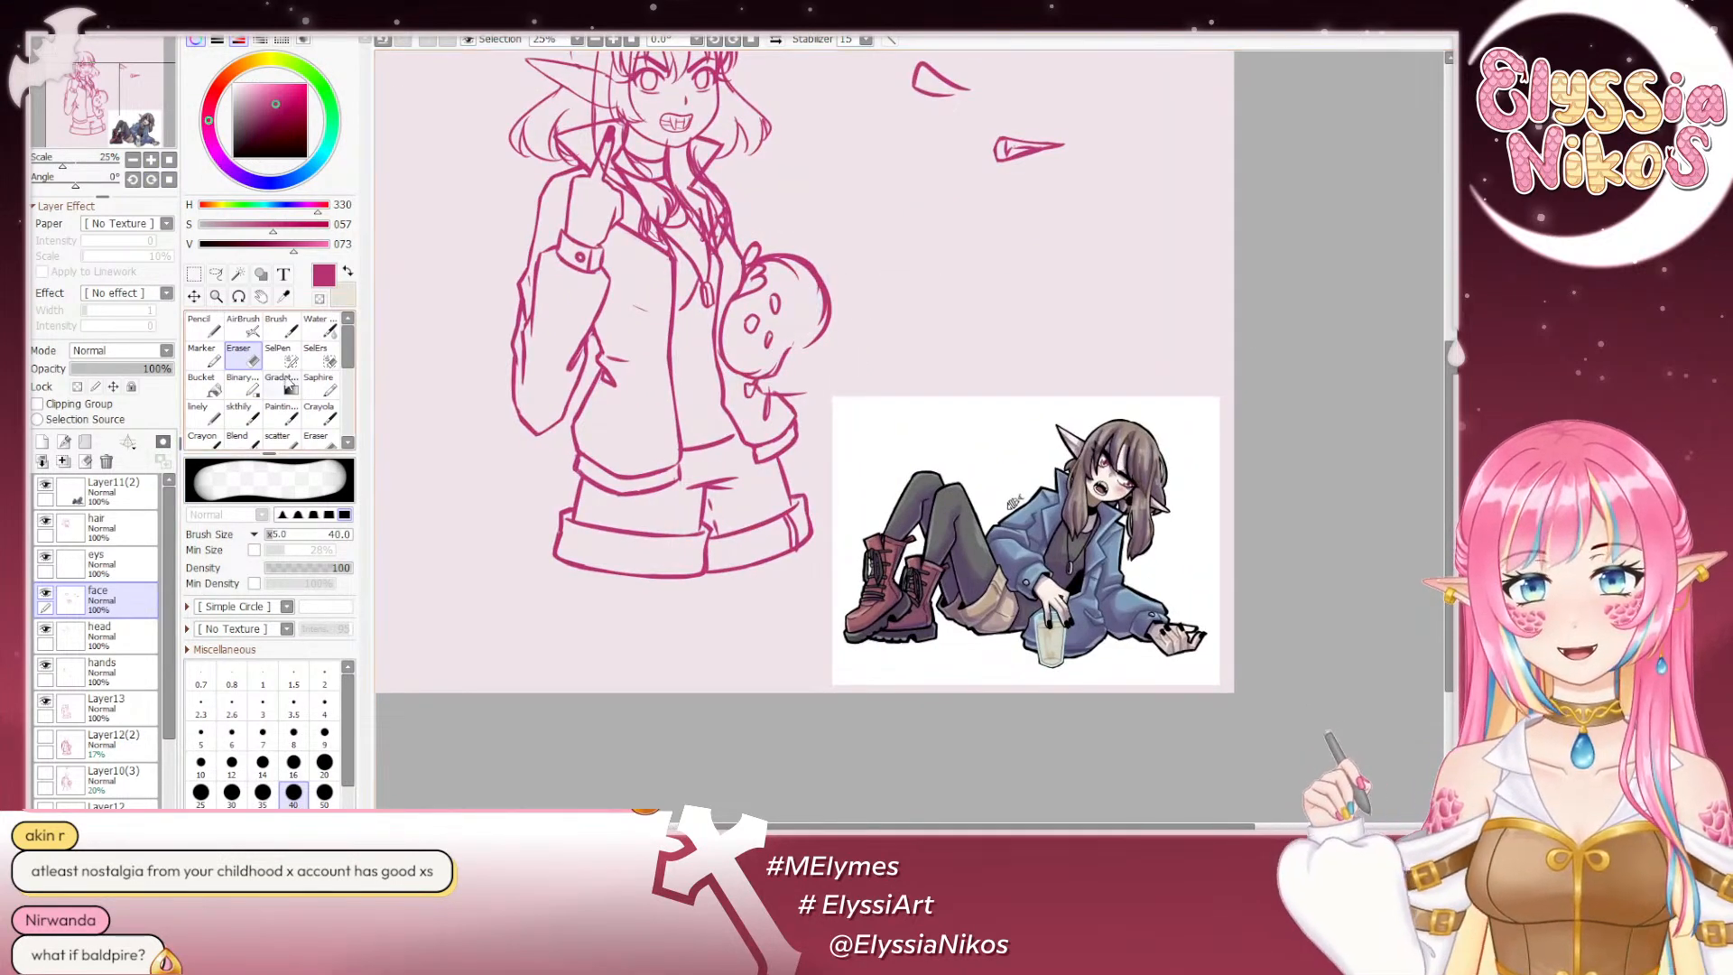
pyautogui.keyDown('ctrl'); pyautogui.keyDown('alt'); pyautogui.moveTo(724, 324); pyautogui.dragTo(756, 316); pyautogui.keyUp('alt'); pyautogui.keyUp('ctrl')
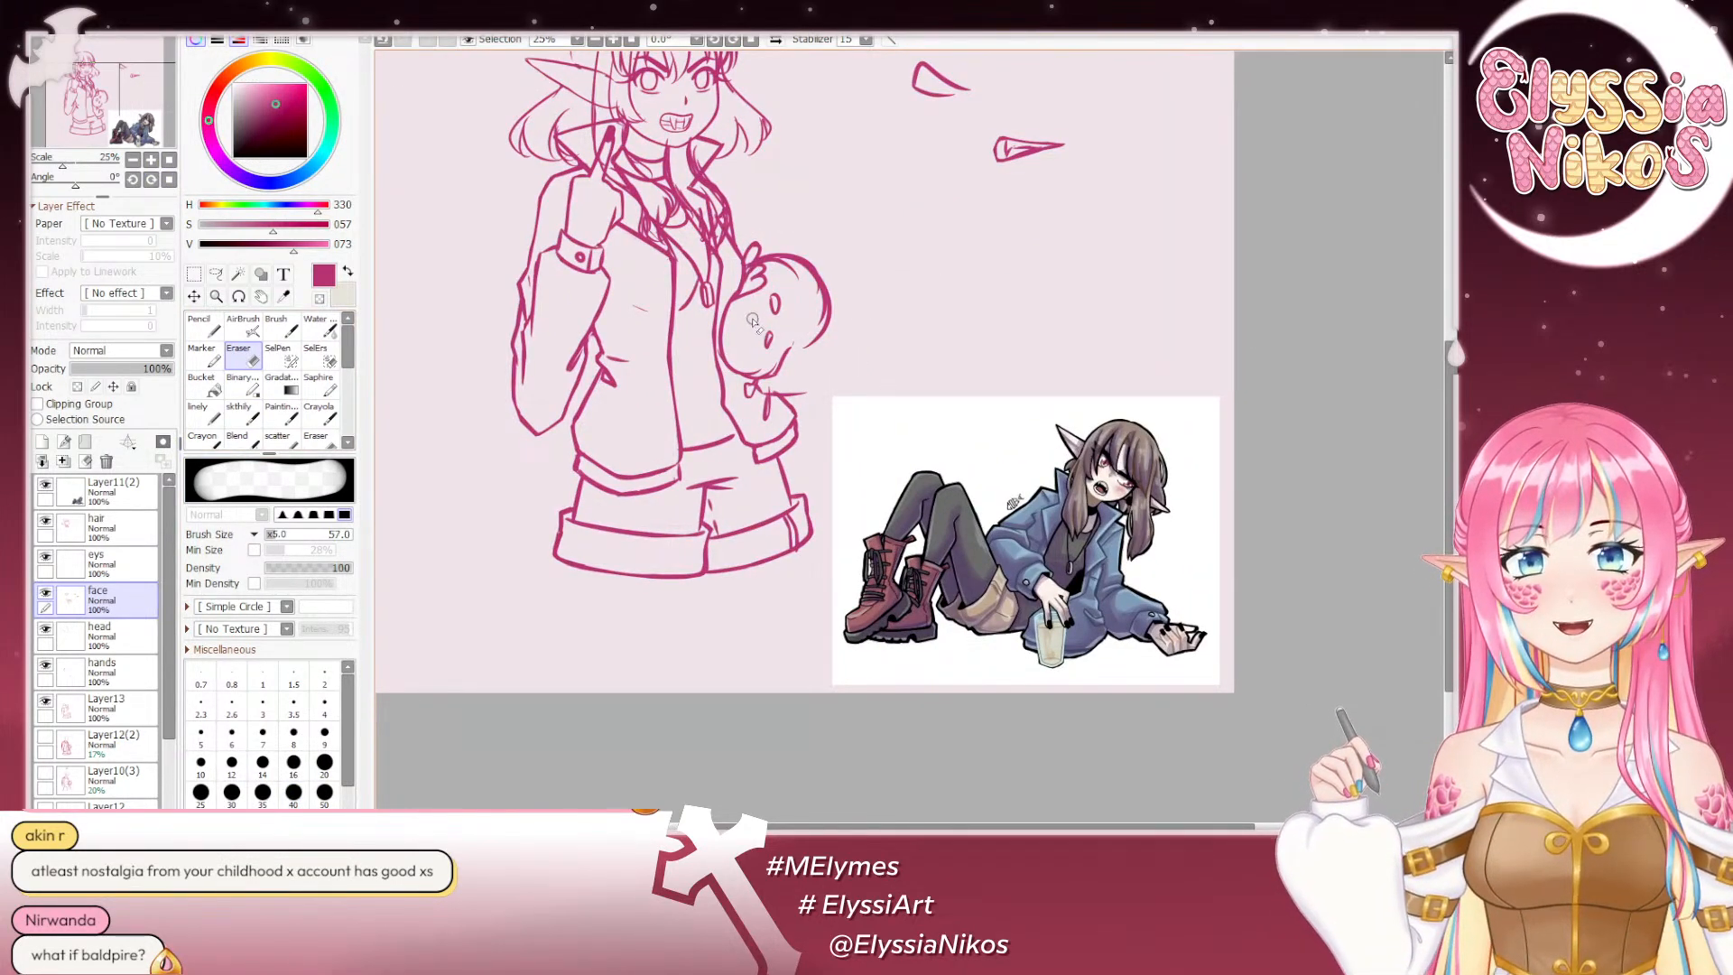
pyautogui.click(256, 418)
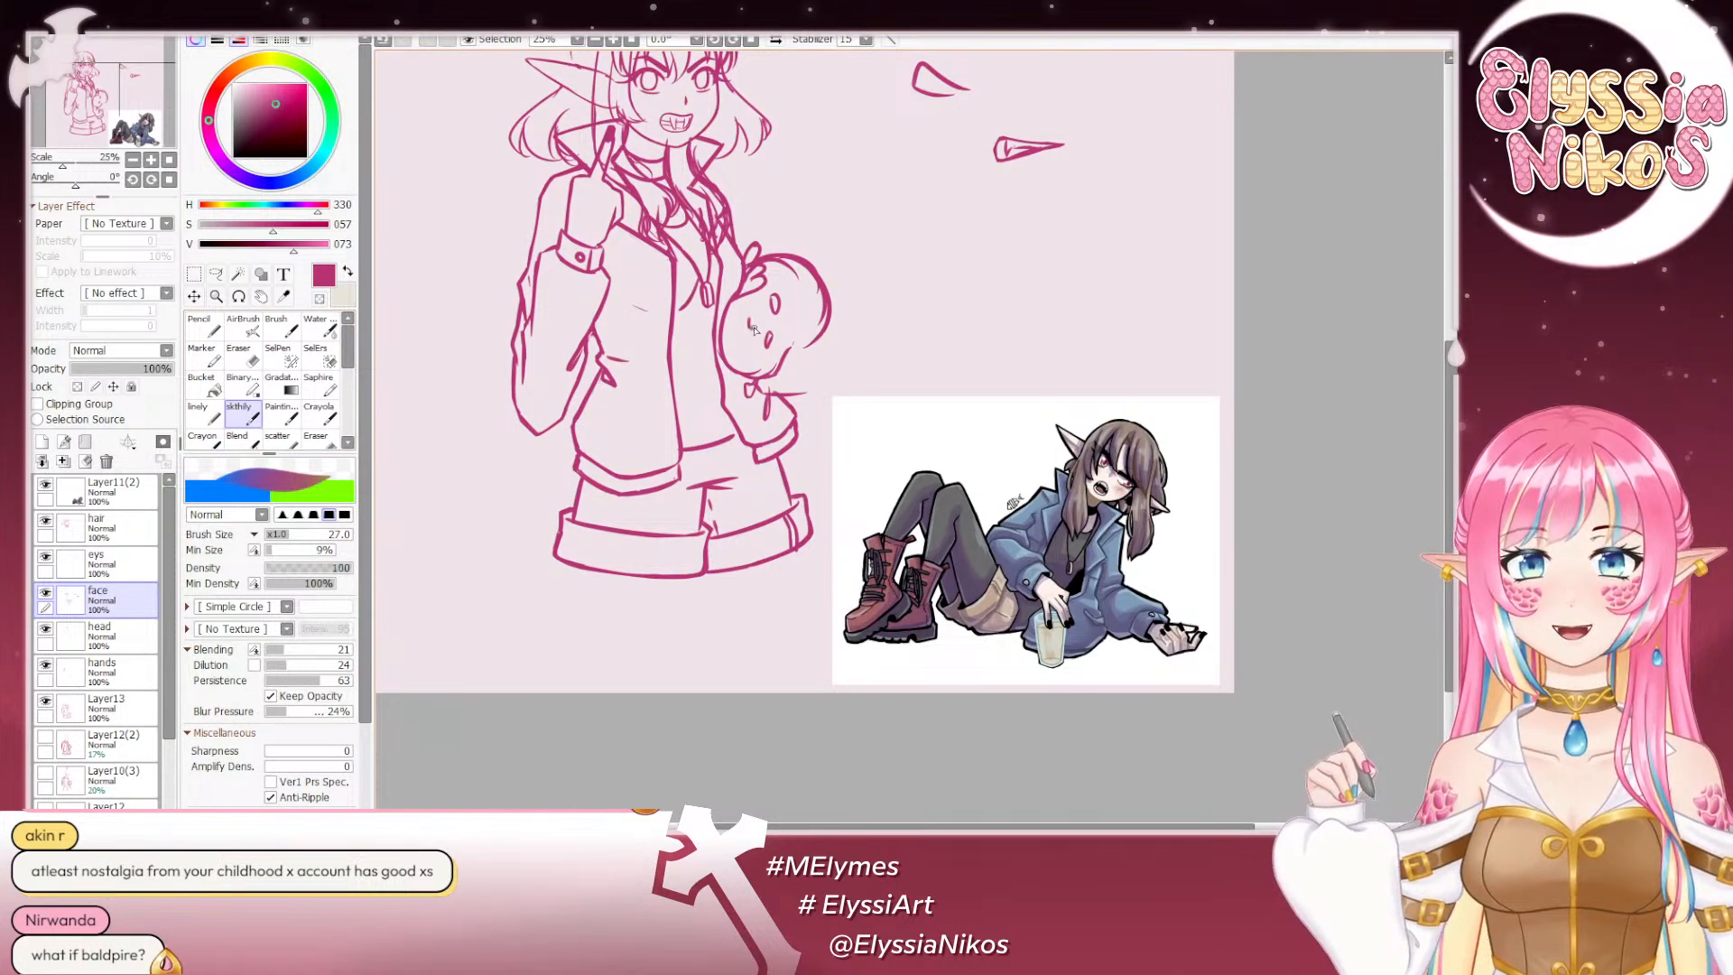
pyautogui.moveTo(751, 317); pyautogui.dragTo(748, 330)
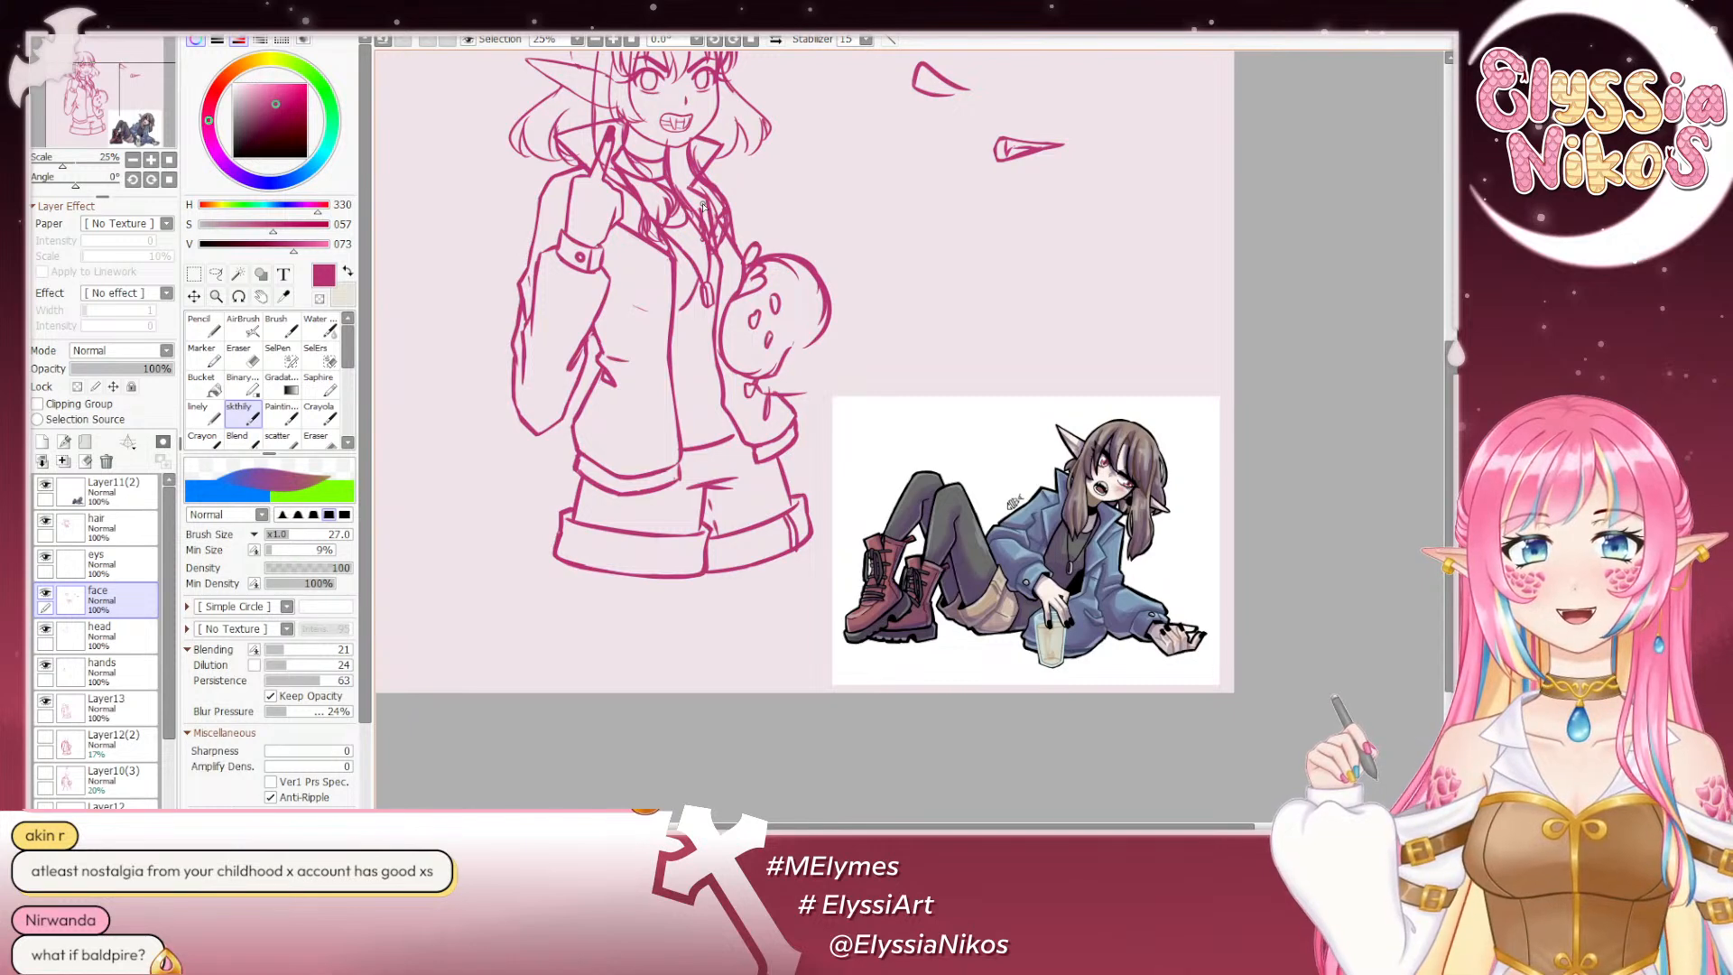
# Step: Transform the hair, eyes, face and head layers together, shifting their linework slightly to the right over the body
pyautogui.moveTo(642, 118); pyautogui.dragTo(737, 261)
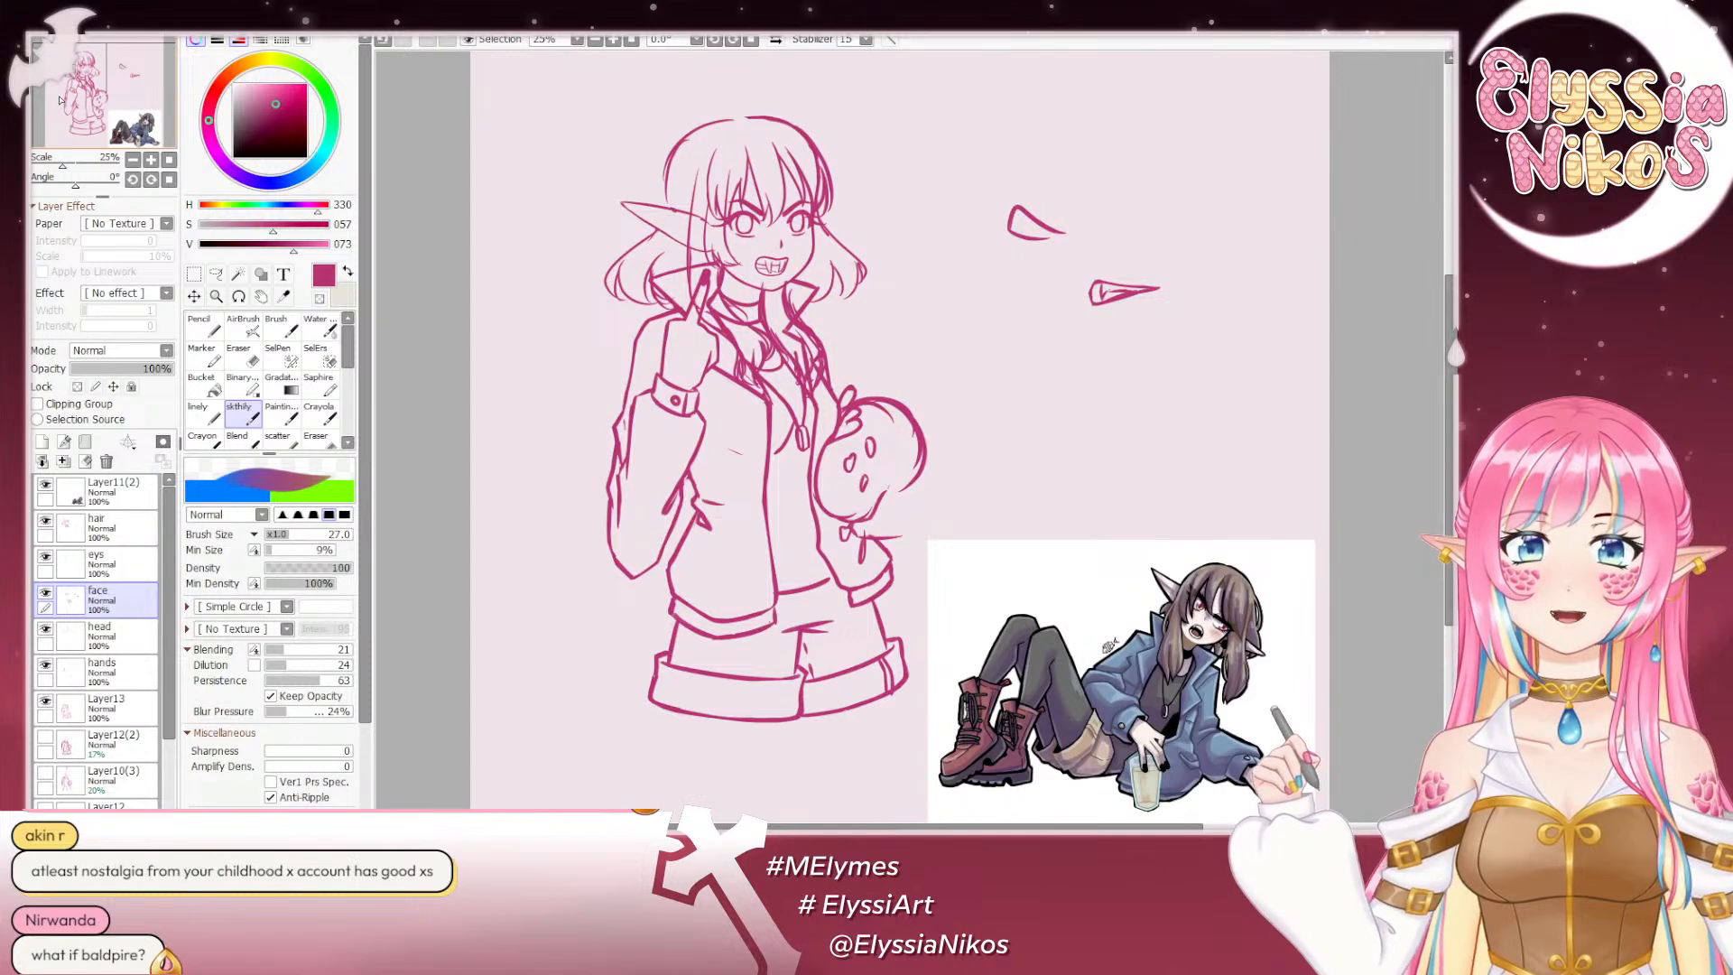
pyautogui.click(132, 160)
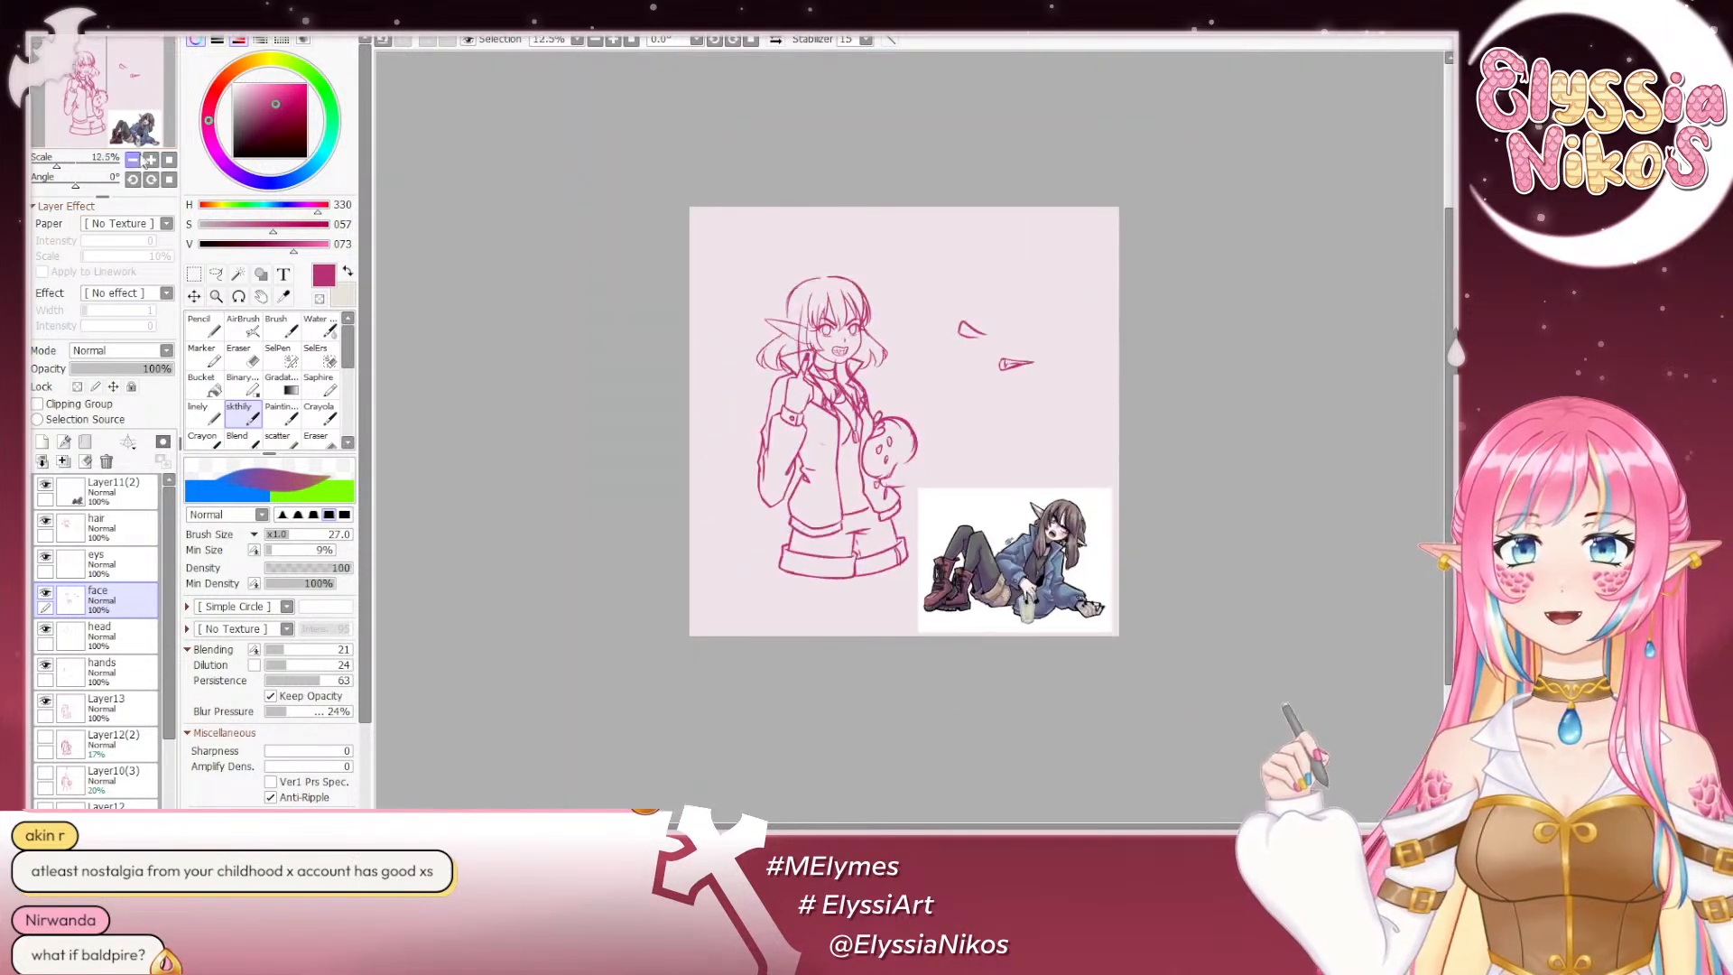
pyautogui.moveTo(675, 268); pyautogui.dragTo(614, 262)
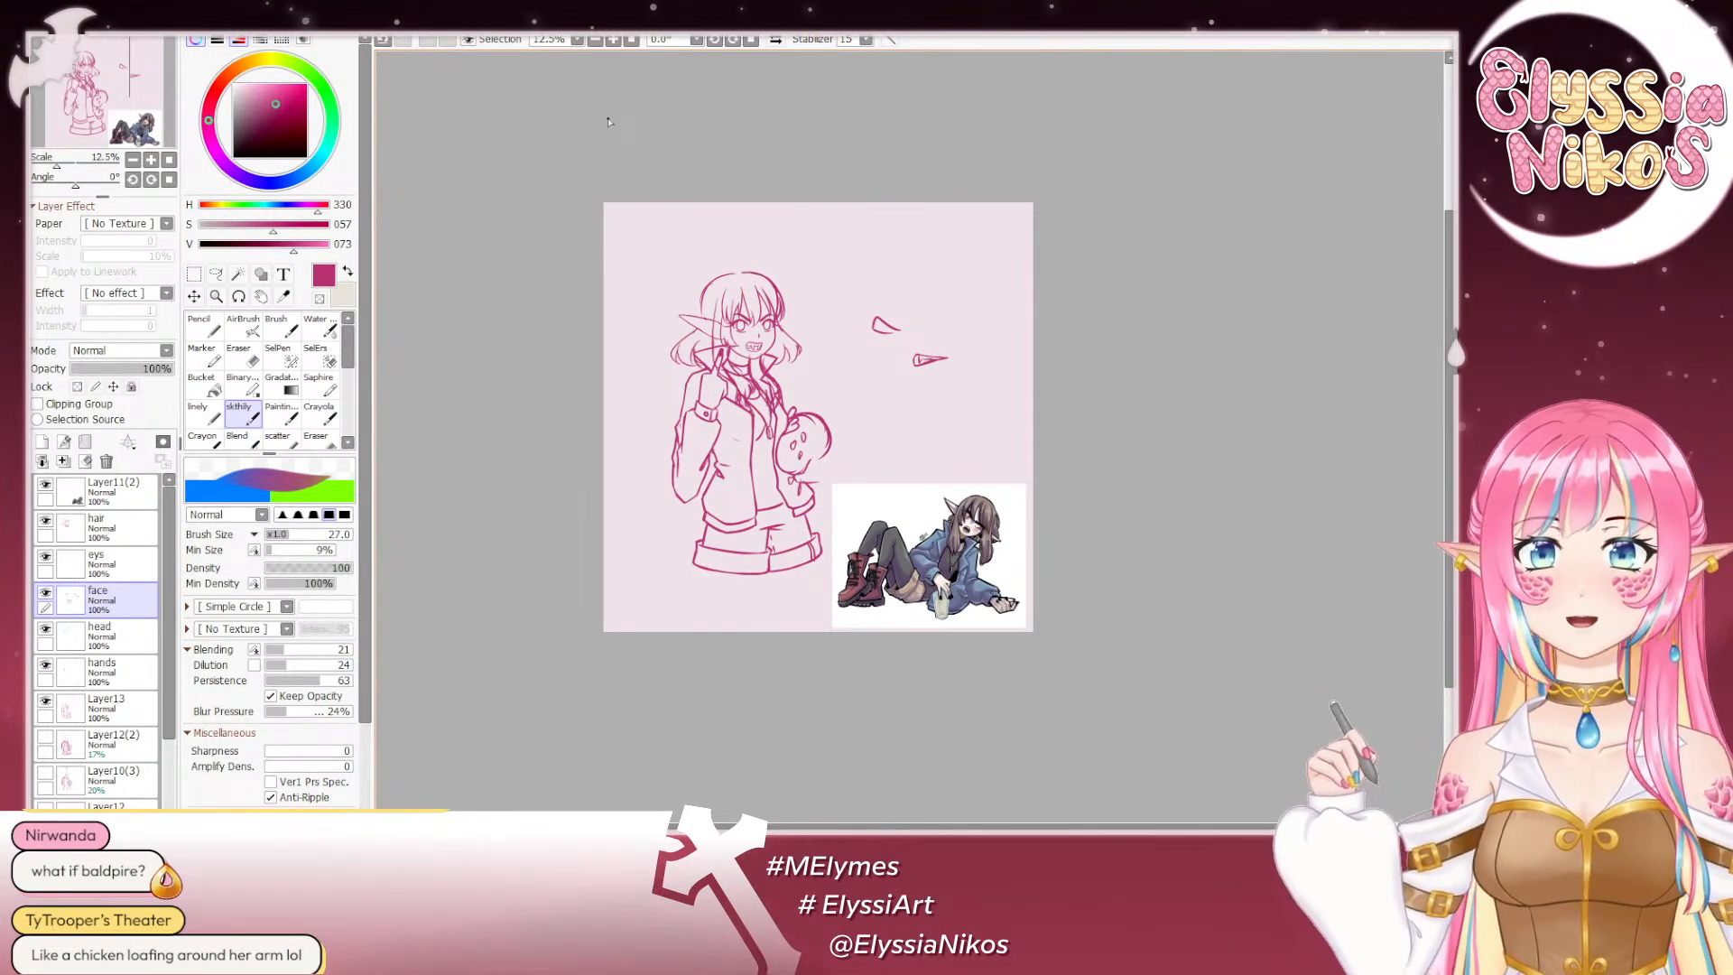
pyautogui.click(106, 537)
pyautogui.keyDown('shift'); pyautogui.click(101, 634); pyautogui.keyUp('shift')
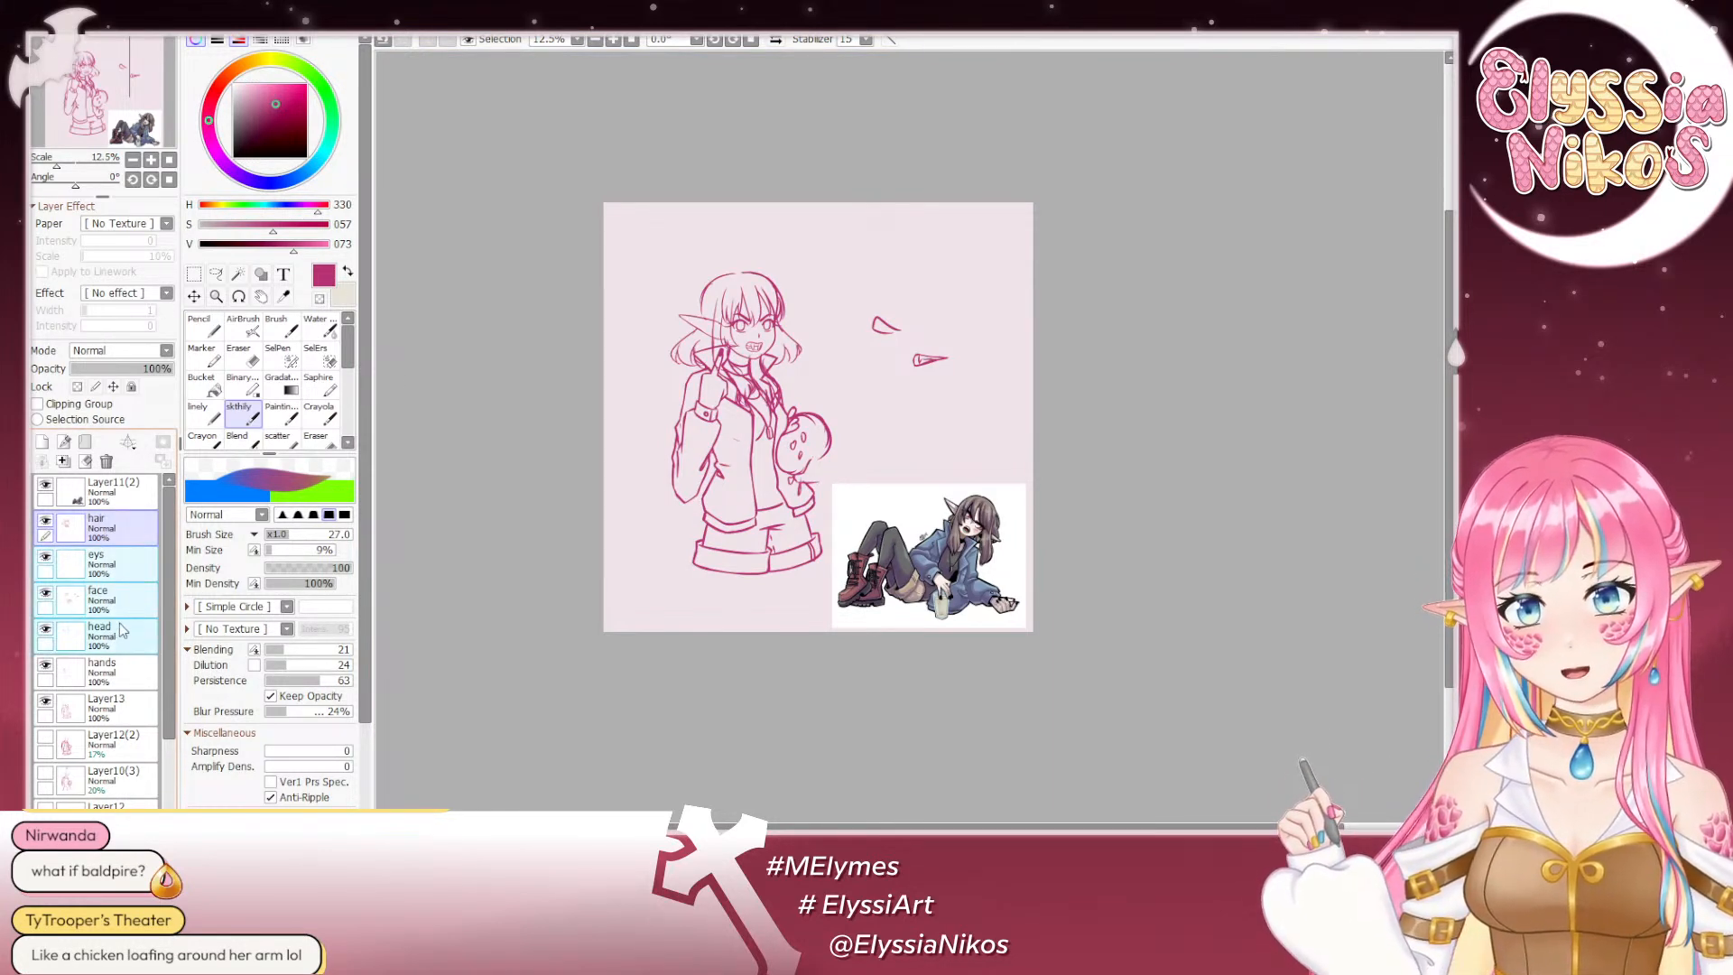
pyautogui.hotkey('ctrl', 't')
pyautogui.moveTo(670, 269); pyautogui.dragTo(665, 267)
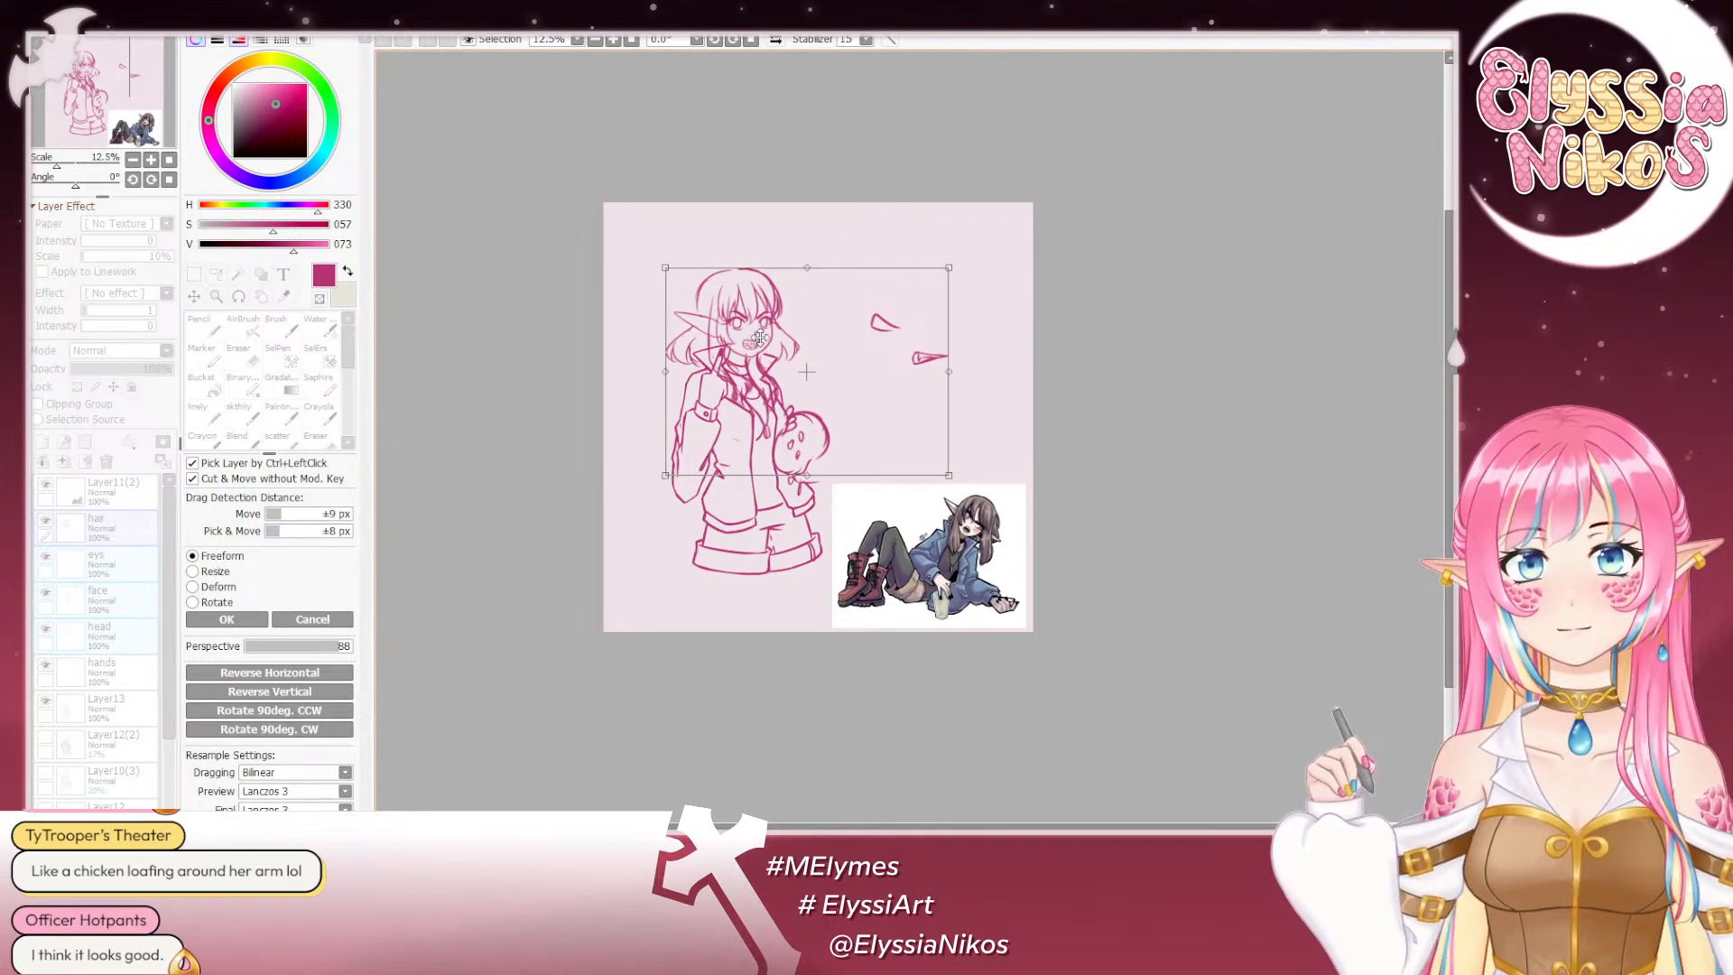
pyautogui.moveTo(761, 336); pyautogui.dragTo(765, 337)
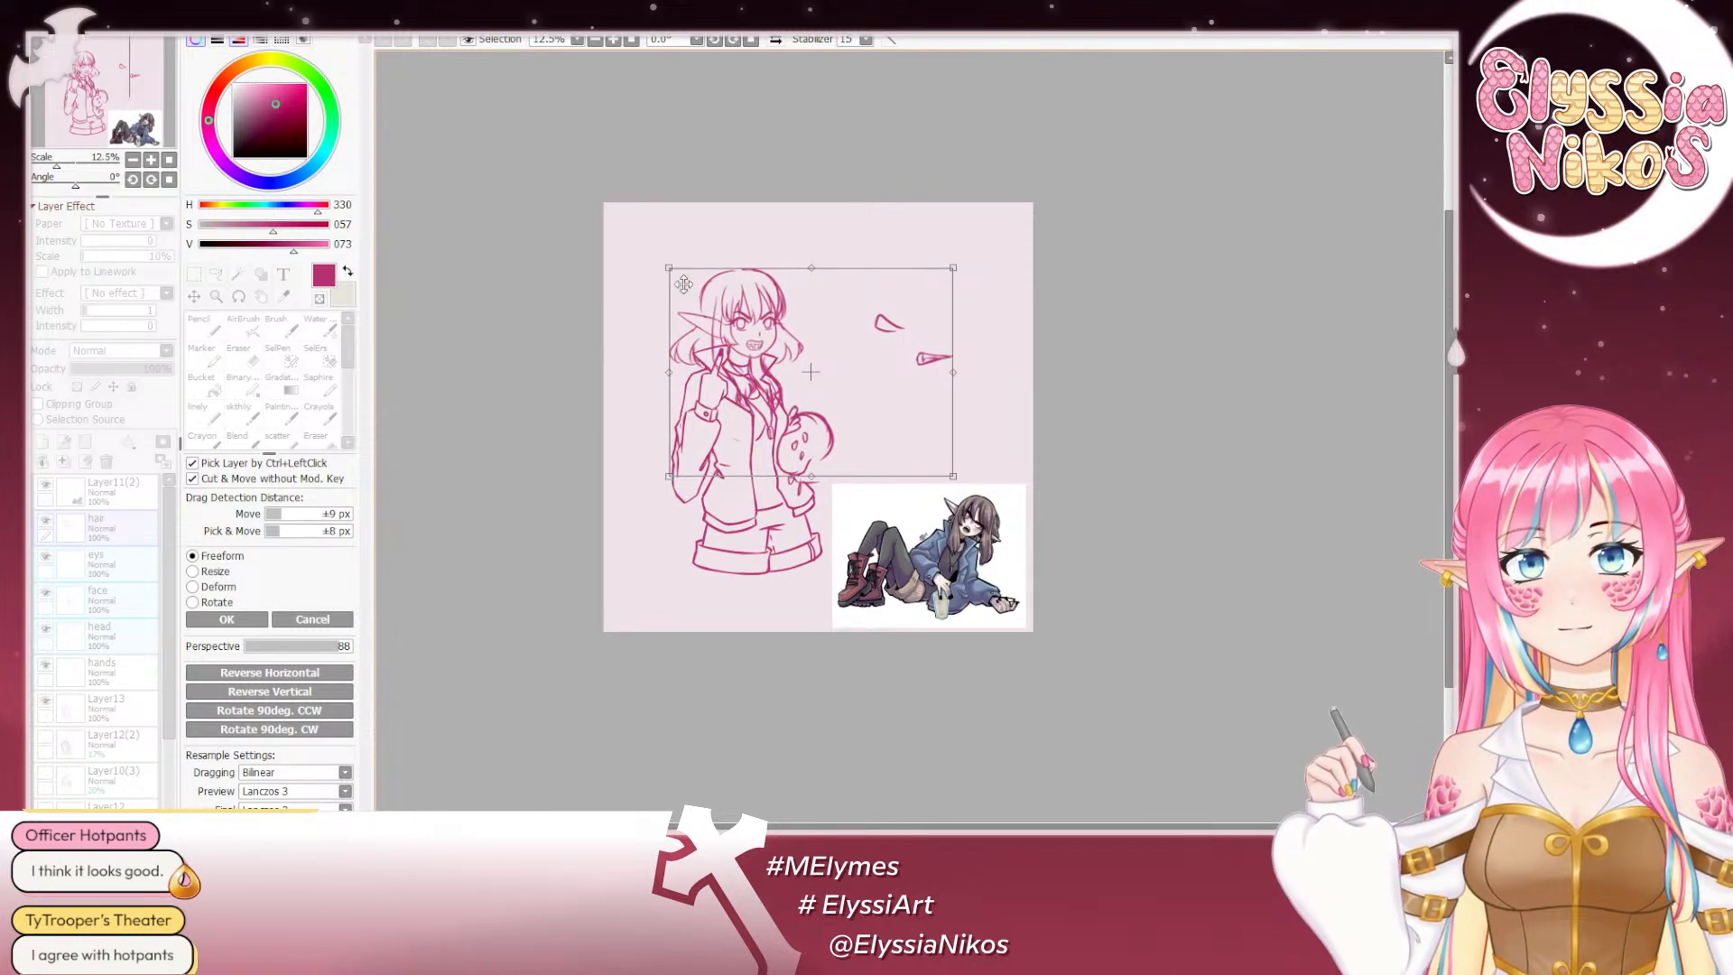
pyautogui.moveTo(729, 343); pyautogui.dragTo(730, 343)
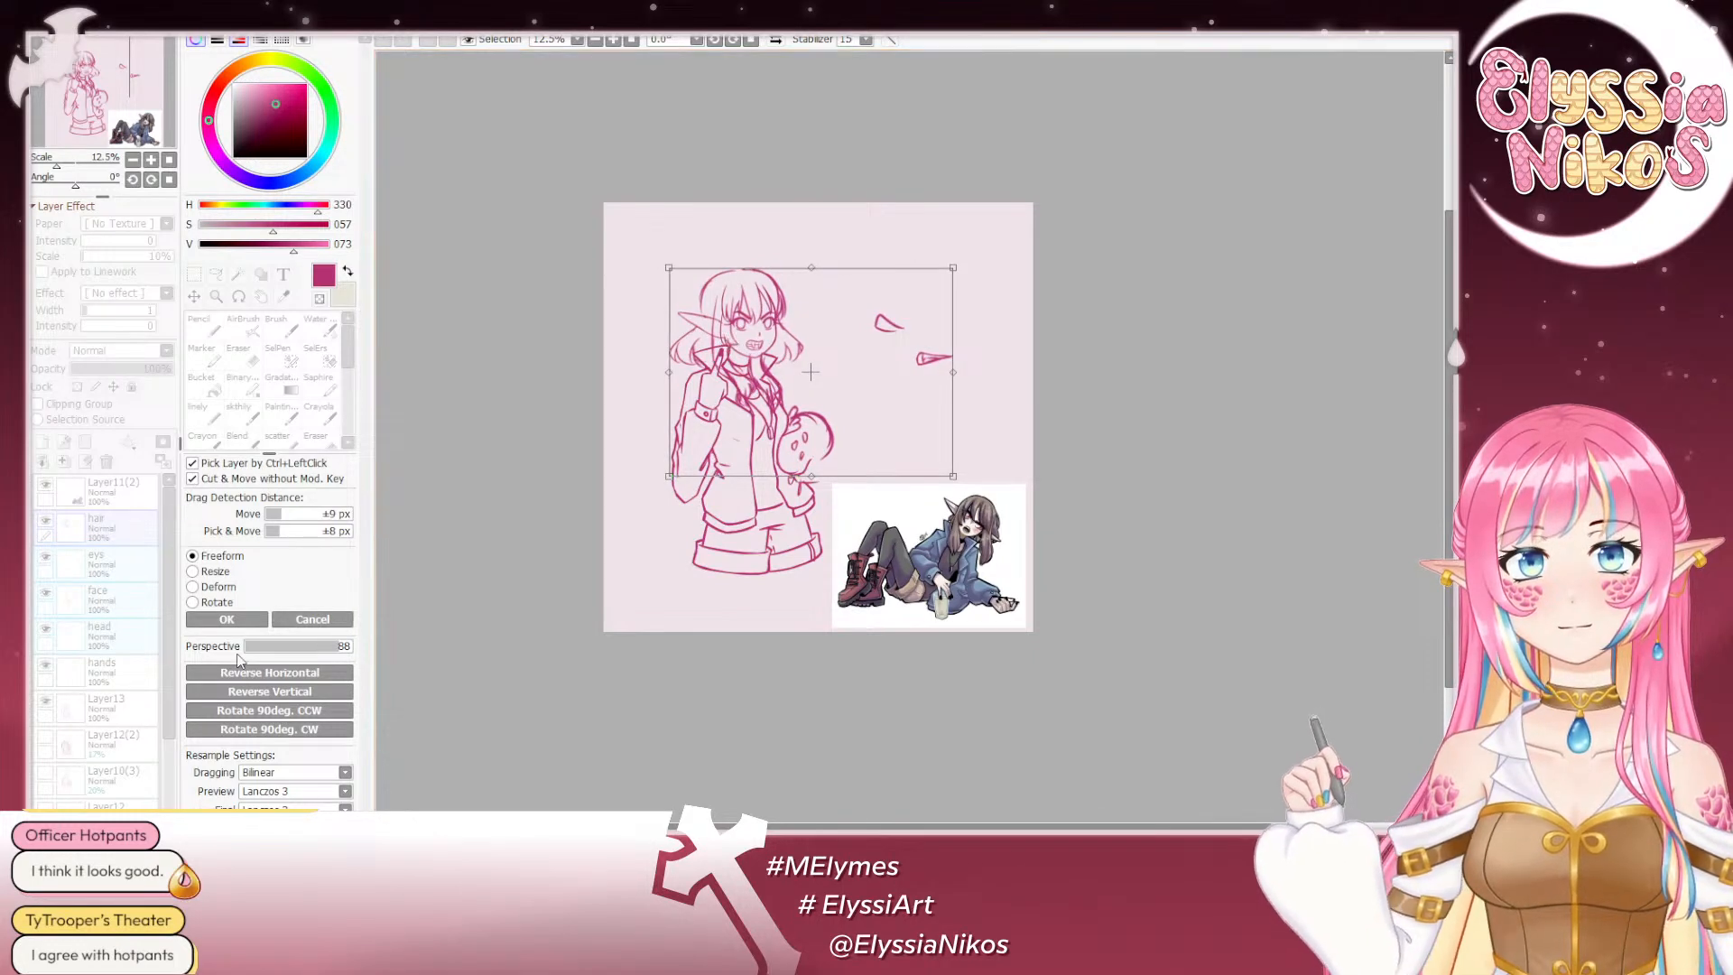
pyautogui.click(238, 621)
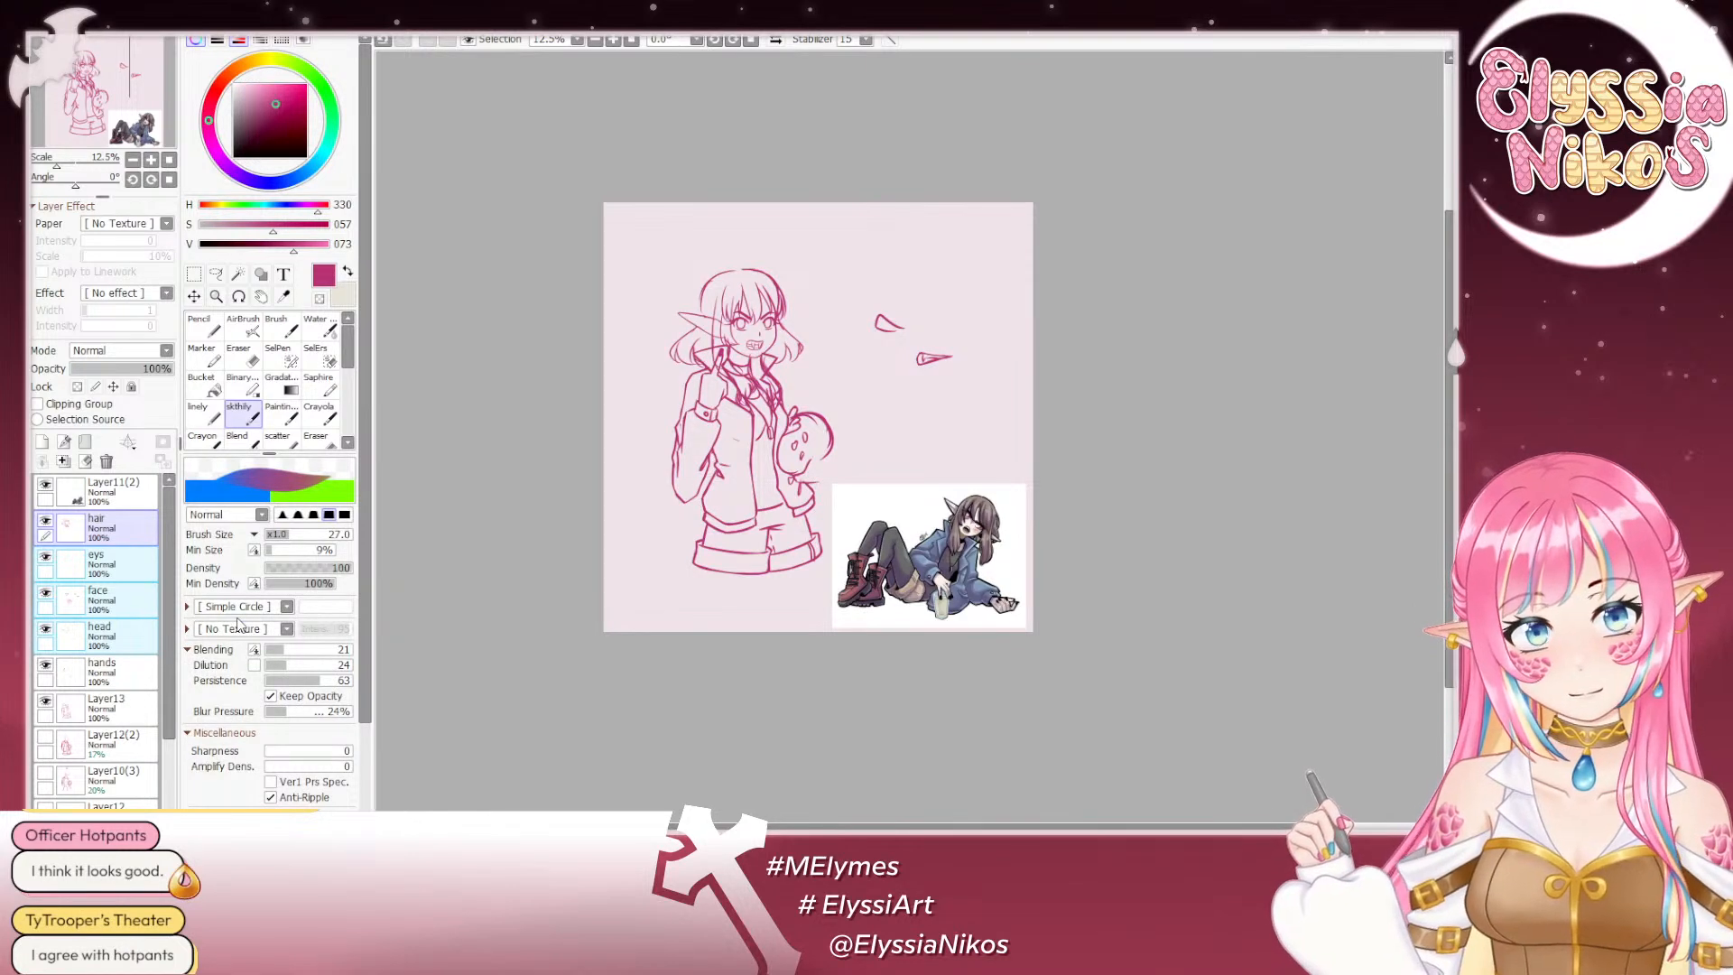
# Step: Mirror the canvas view to check the sketch, restore its orientation, and make hair the only selected layer
pyautogui.click(775, 40)
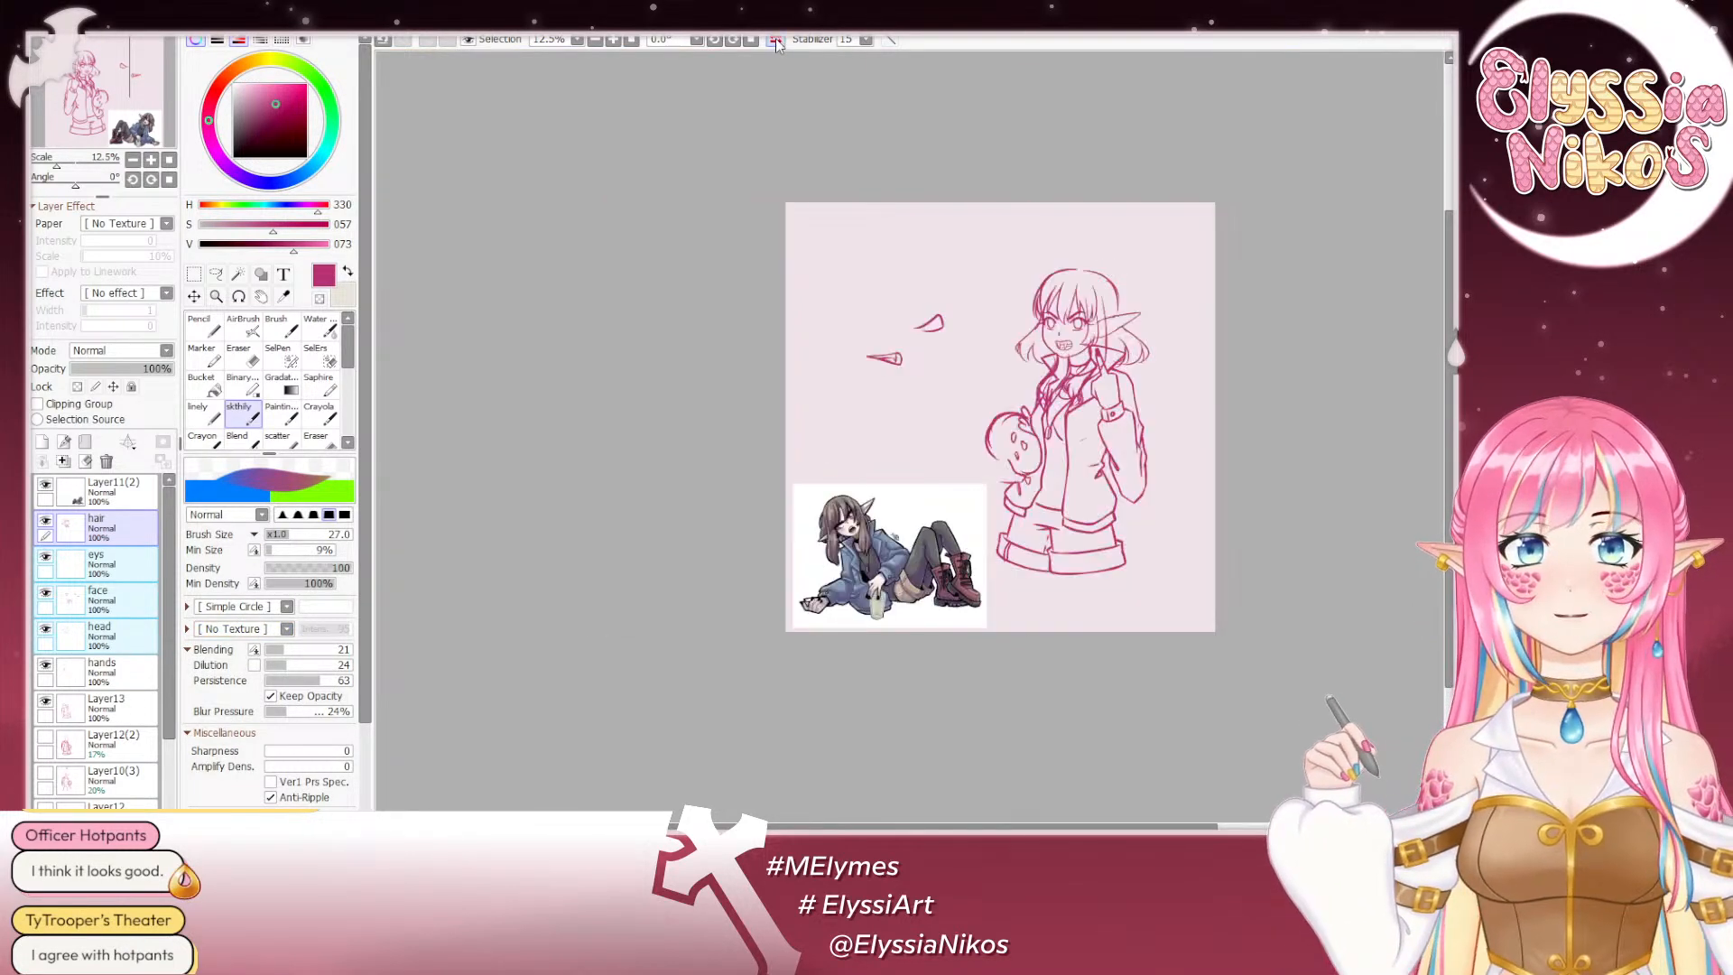
pyautogui.click(775, 40)
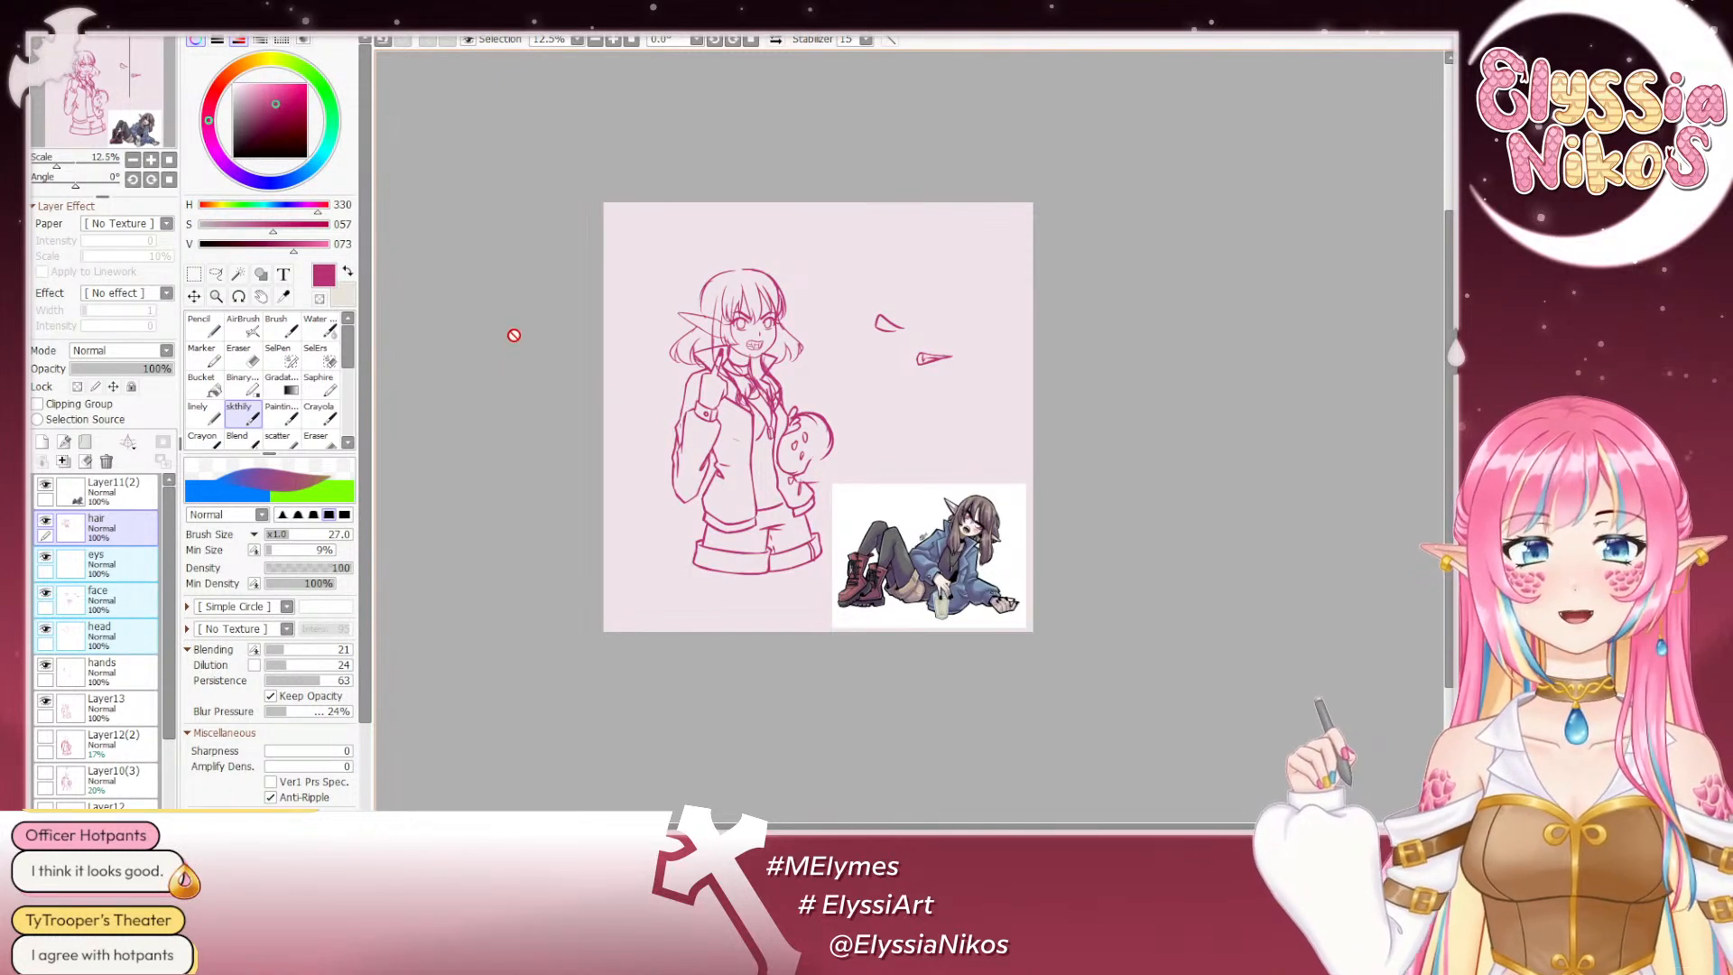
pyautogui.click(90, 519)
pyautogui.click(89, 521)
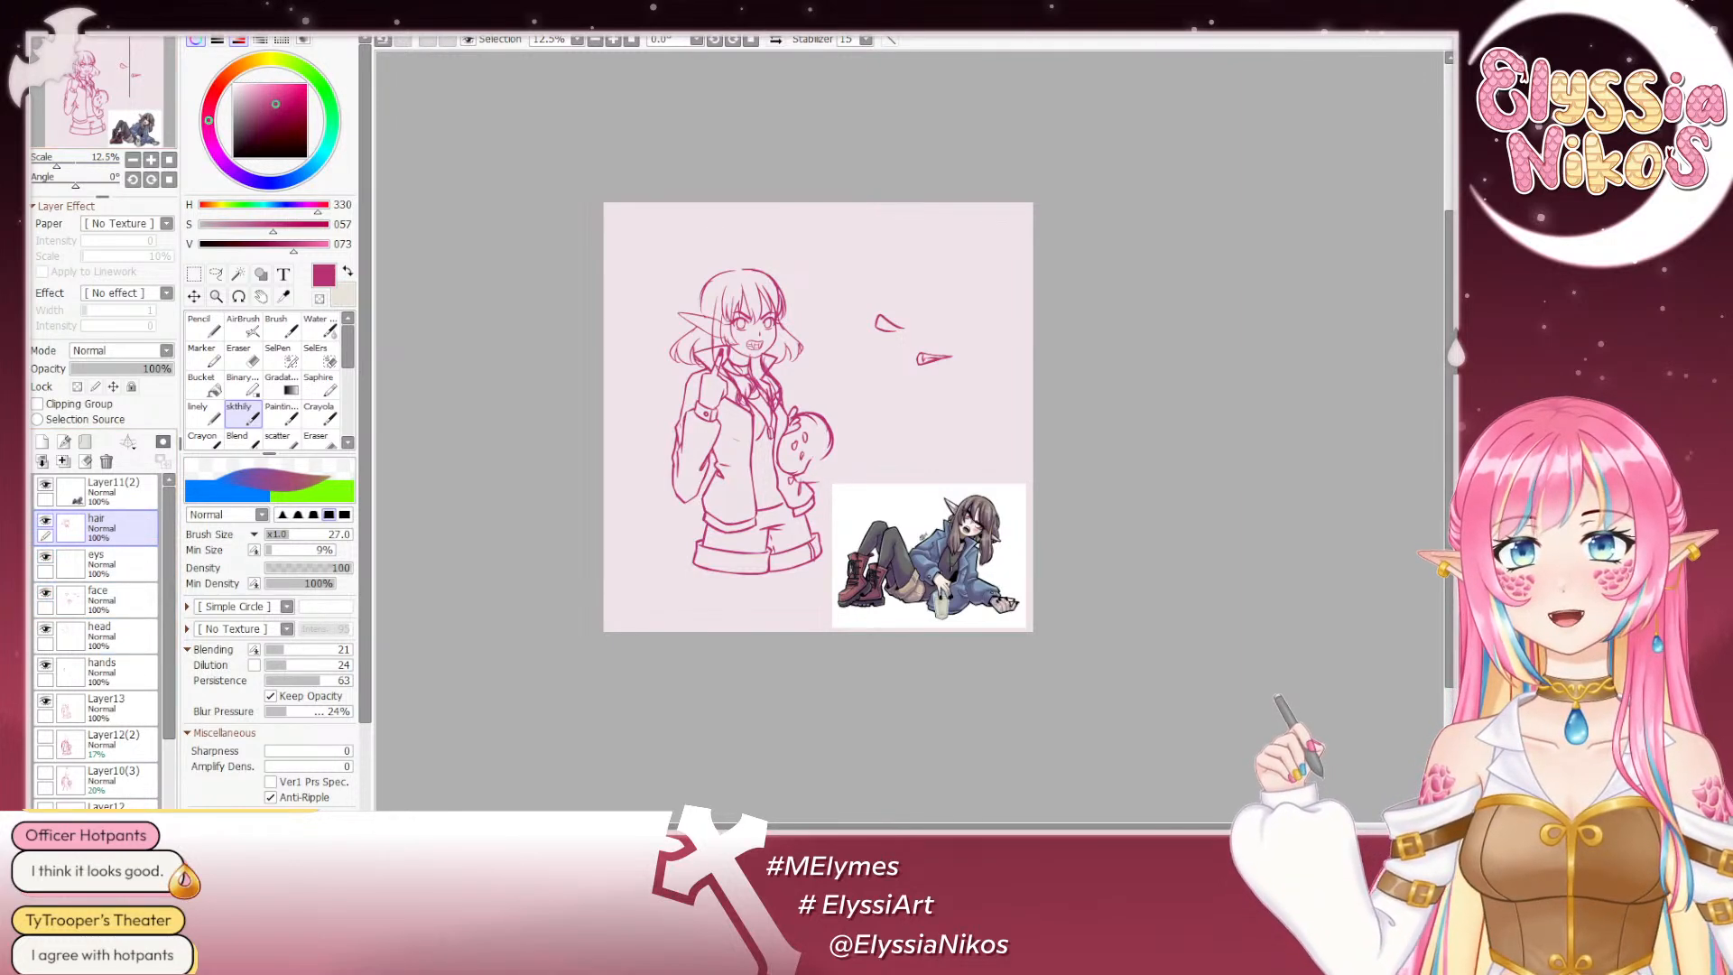